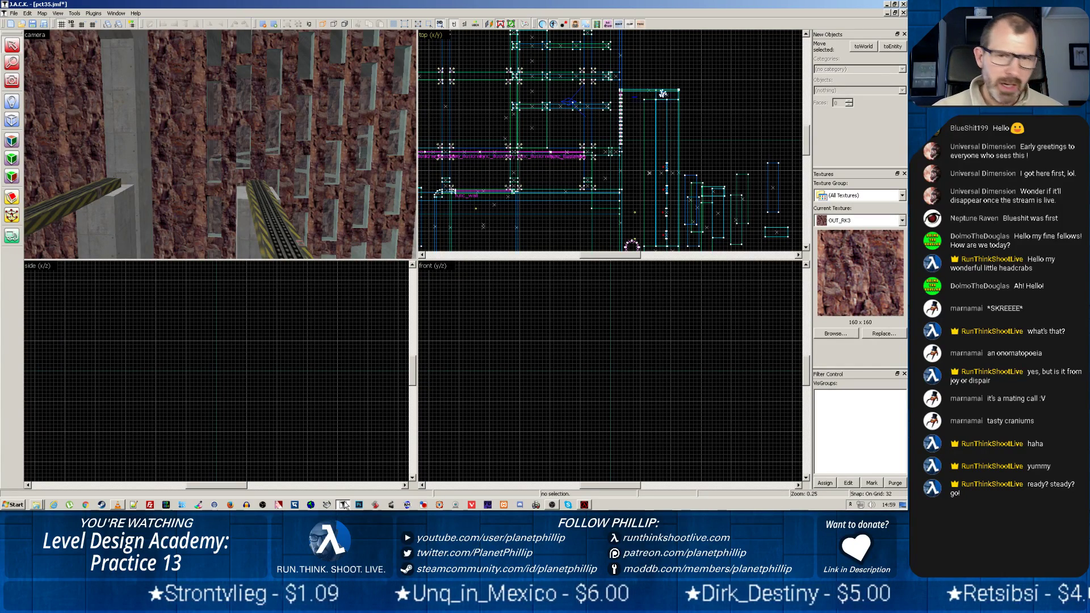
Step: Examine the walkways, concrete pillars and red railings throughout the rock-walled hall in the 3D view
click(345, 505)
key(z)
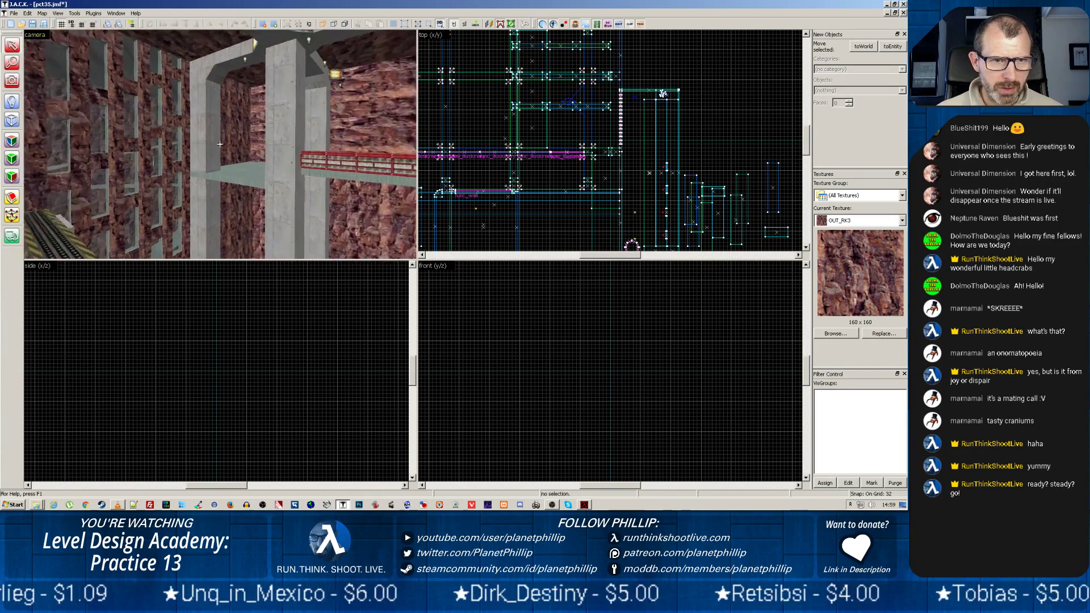
key(z)
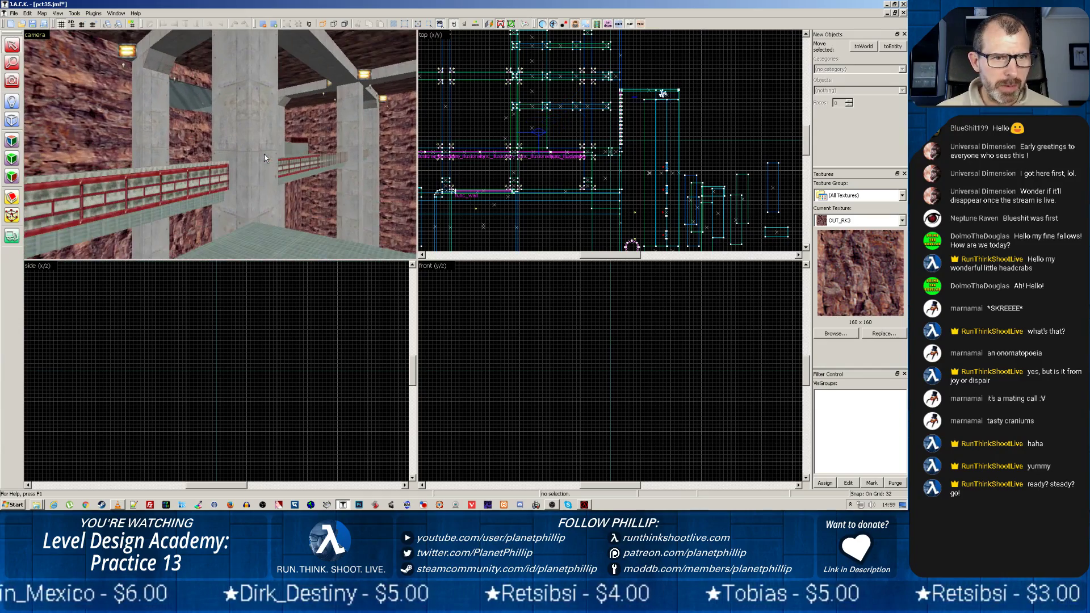
key(z)
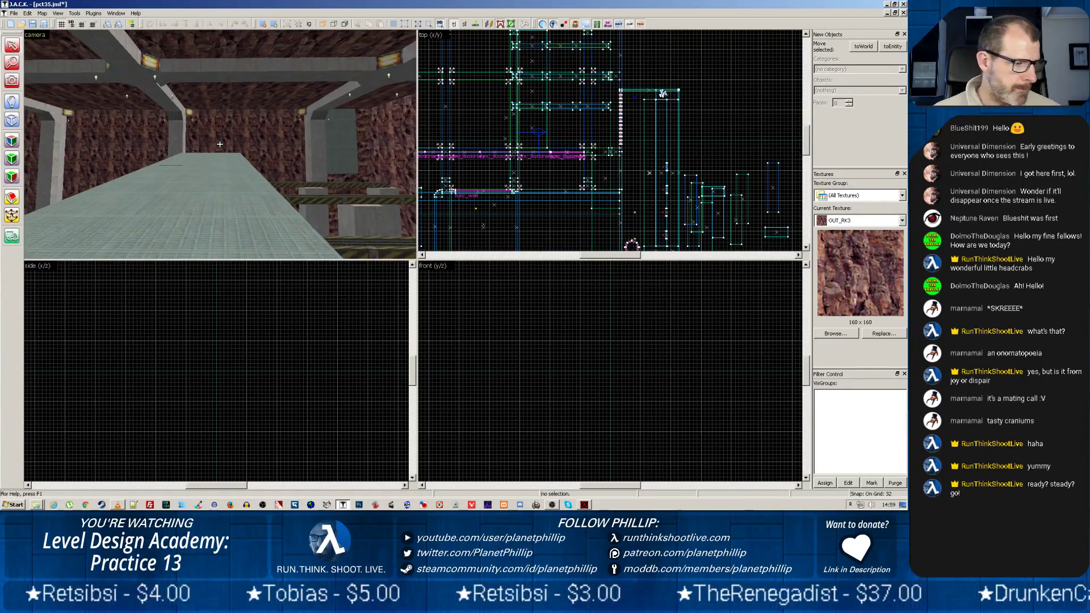
key(z)
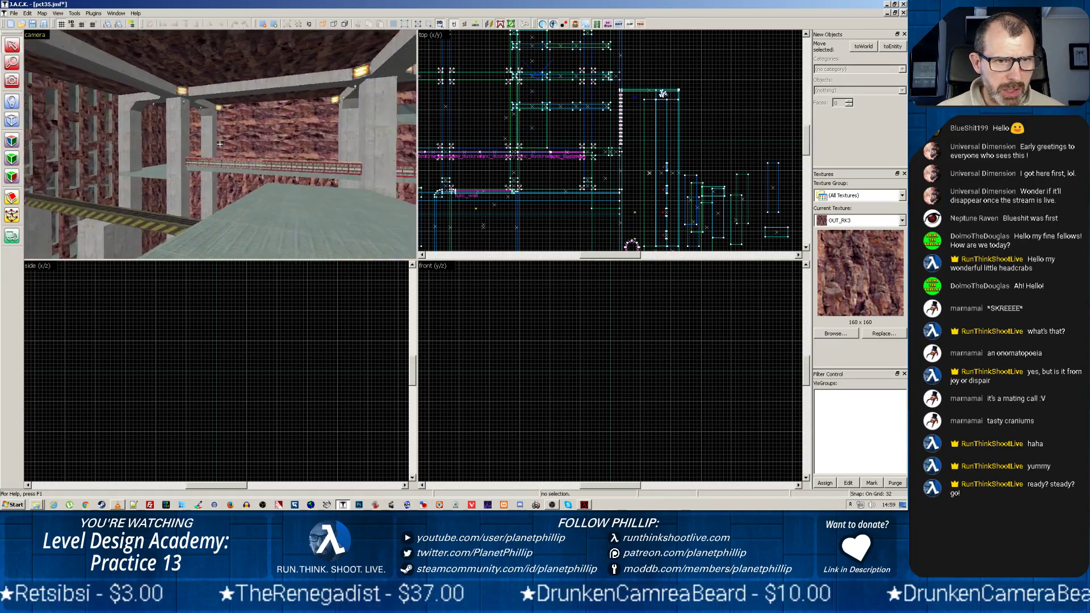
key(w)
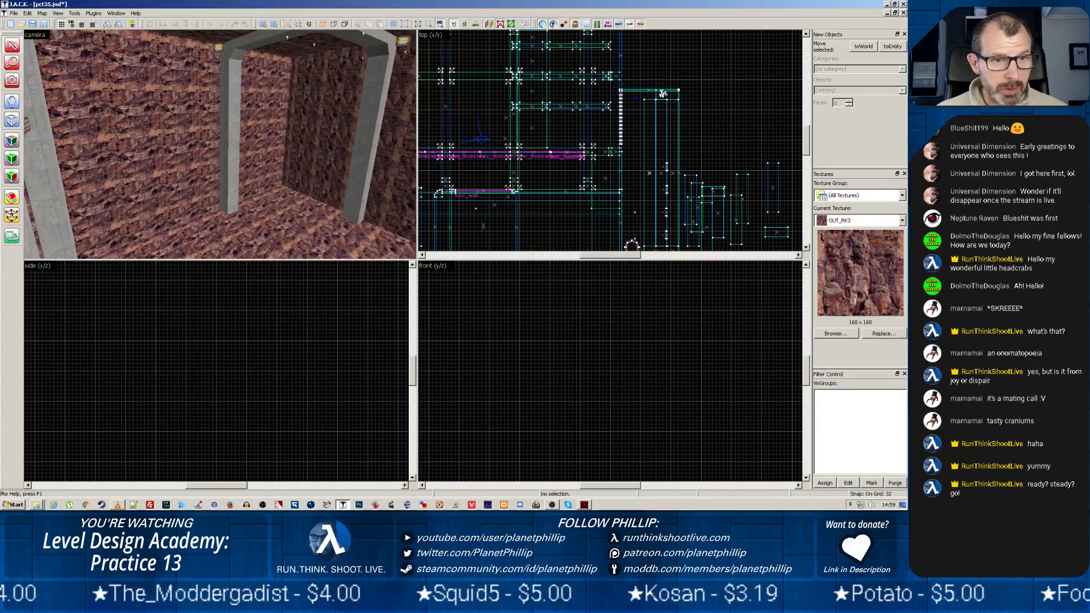
key(z)
key(w)
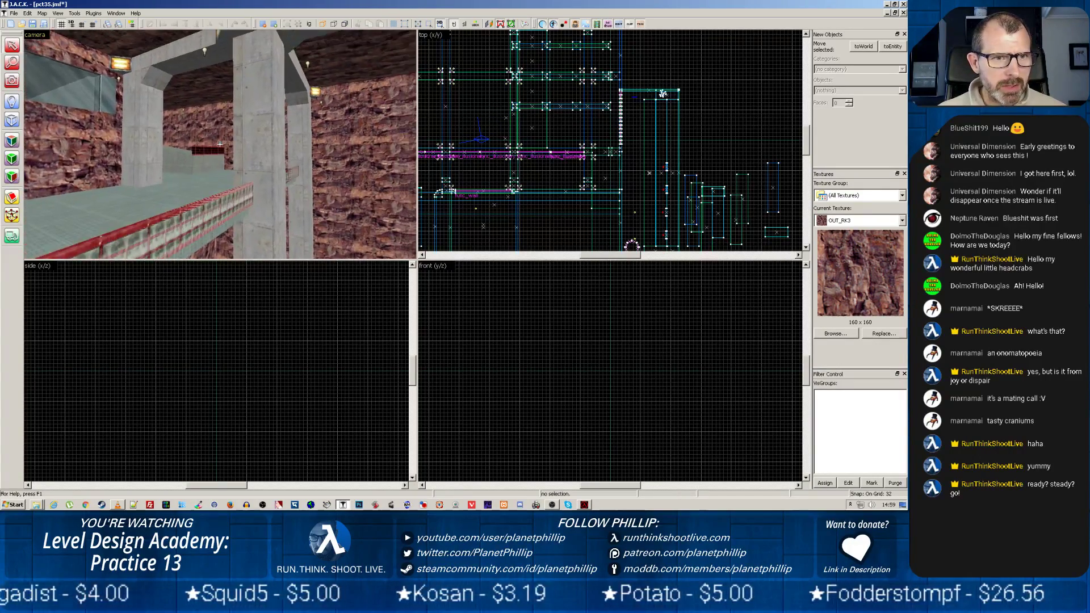
key(z)
key(z)
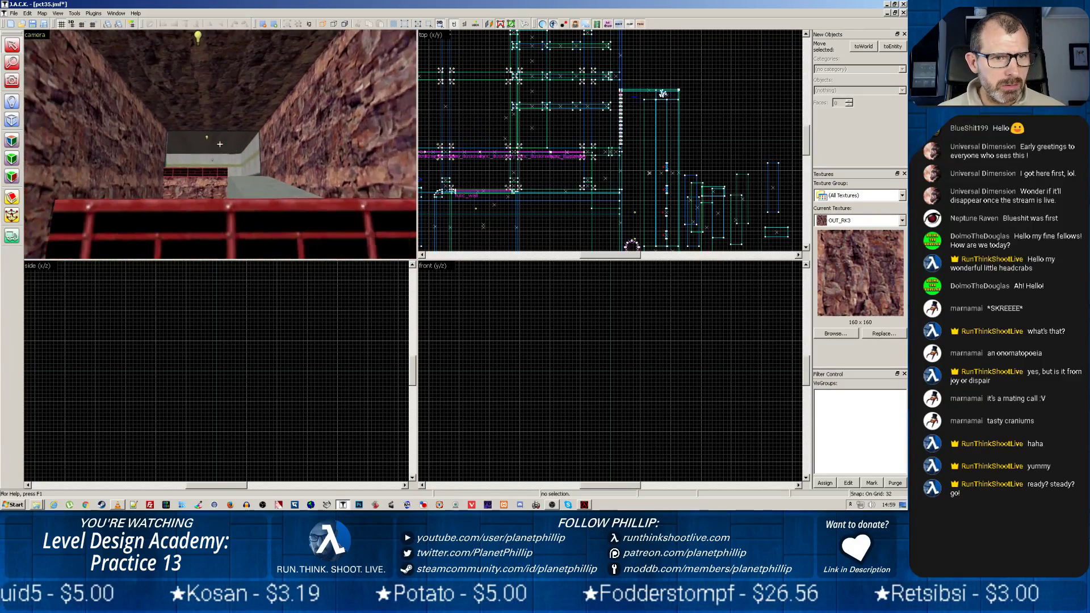
key(w)
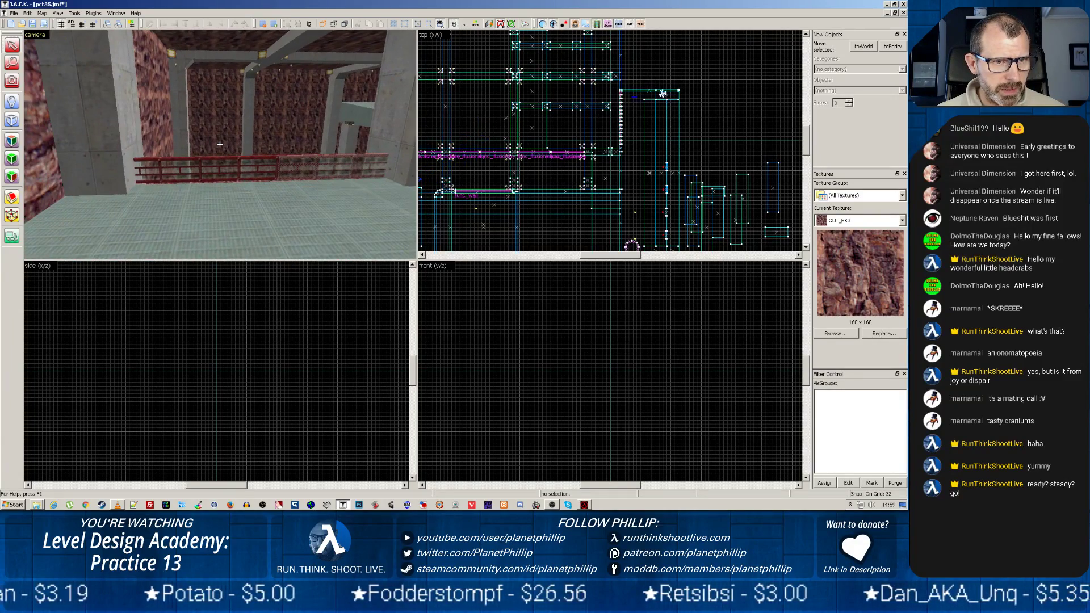
key(w)
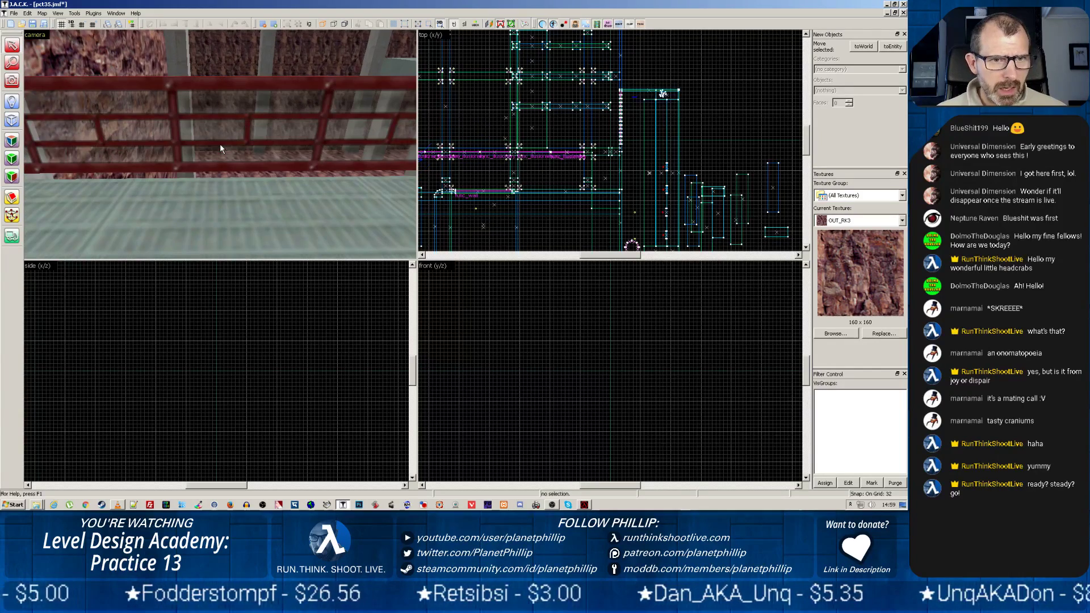
key(z)
key(s)
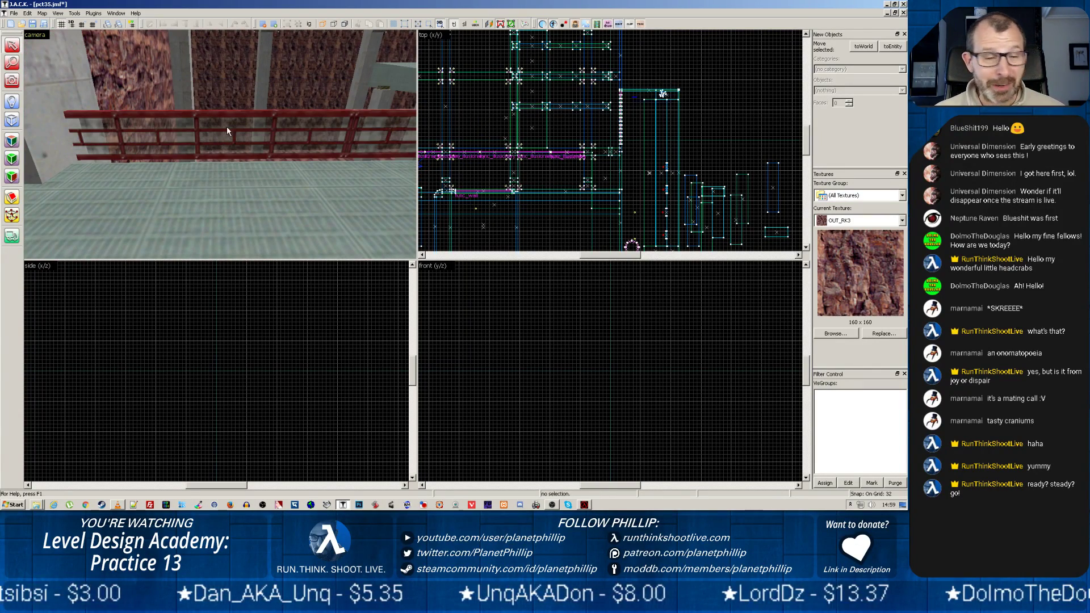
Step: Select the red railing section beside the concrete pillar and locate it in the top view
click(231, 122)
click(352, 131)
click(335, 136)
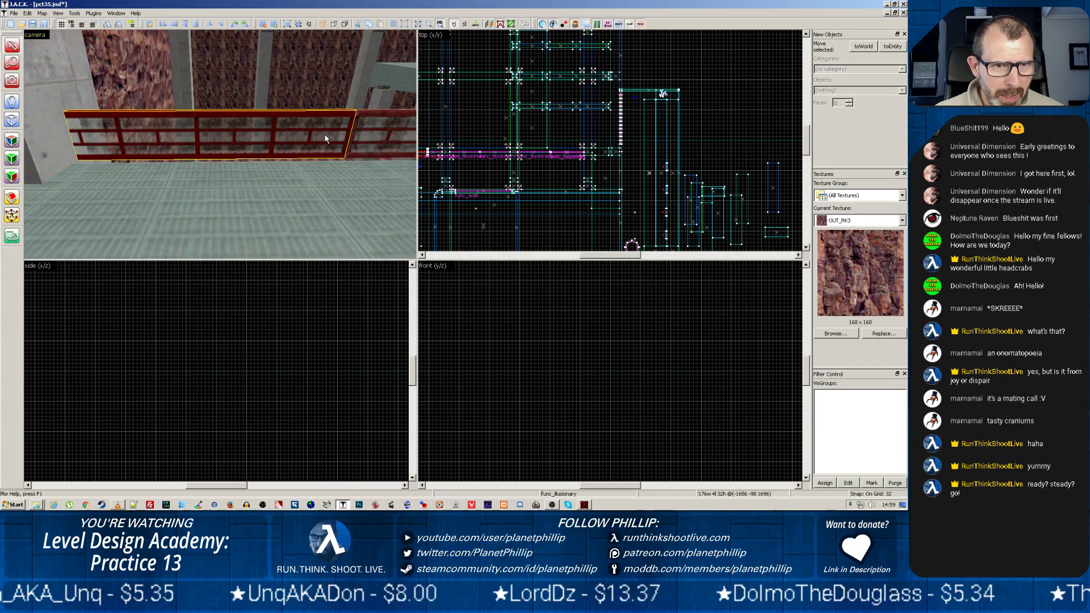
scroll(652, 166, down, 4)
scroll(653, 166, up, 5)
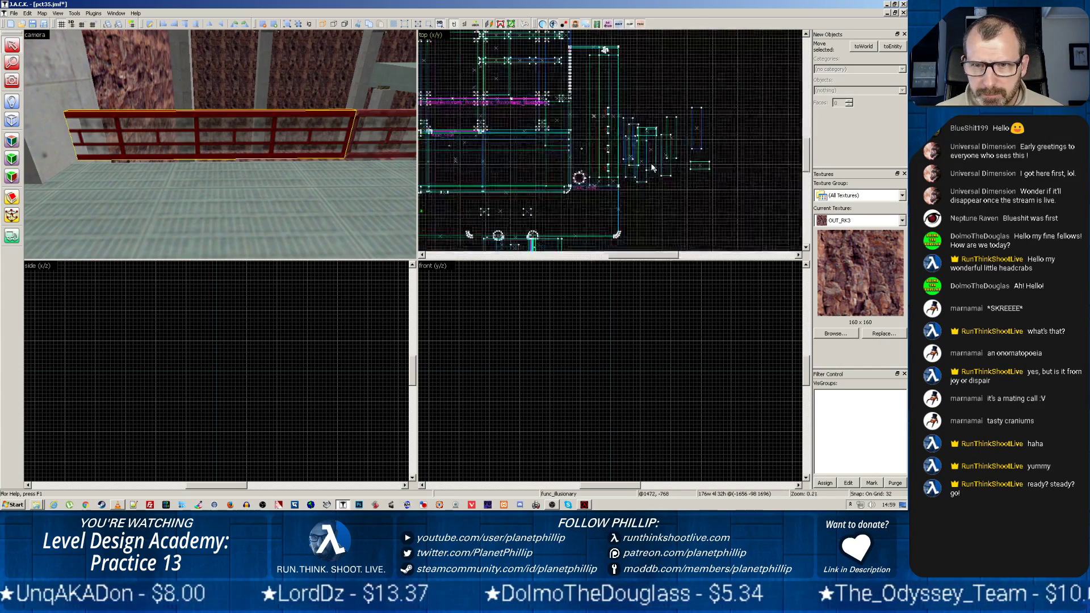
drag(528, 170, 899, 234)
scroll(625, 209, up, 4)
drag(483, 140, 660, 145)
scroll(659, 145, down, 4)
scroll(659, 146, up, 3)
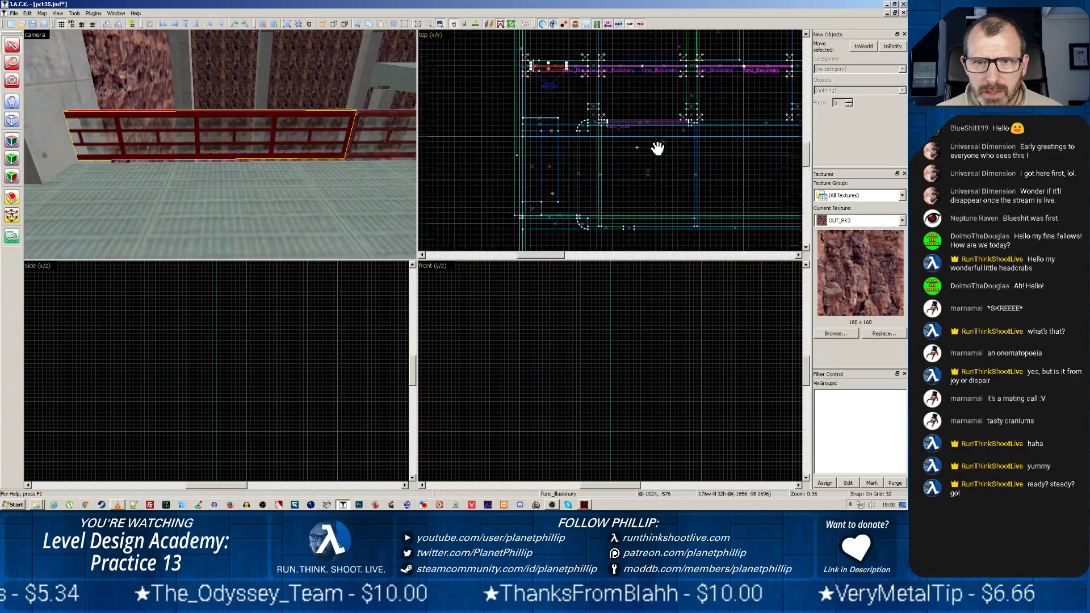
drag(596, 125, 606, 175)
scroll(606, 178, up, 4)
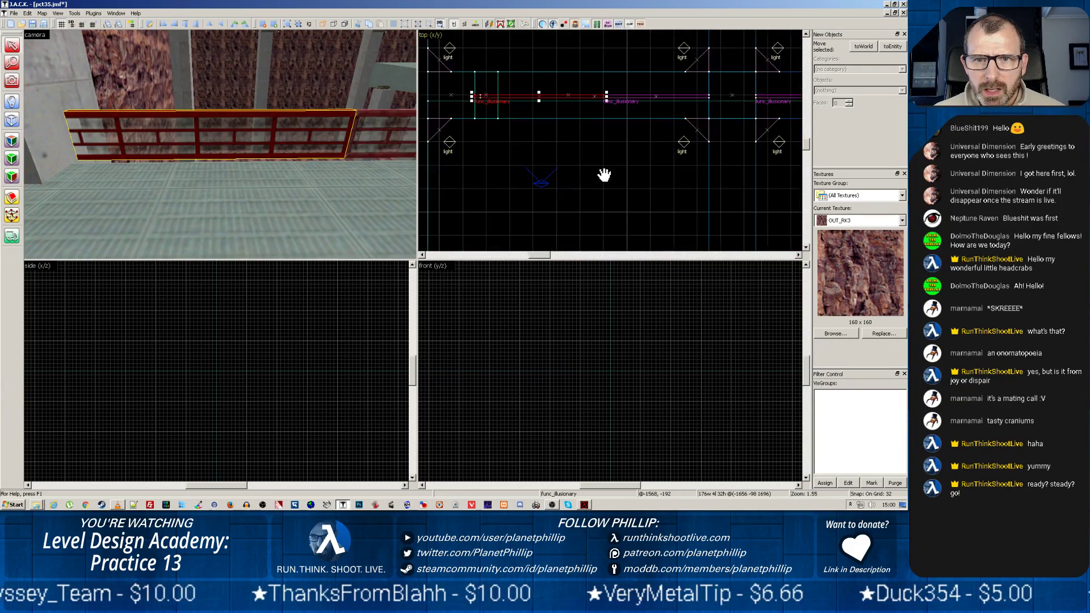
drag(610, 165, 533, 168)
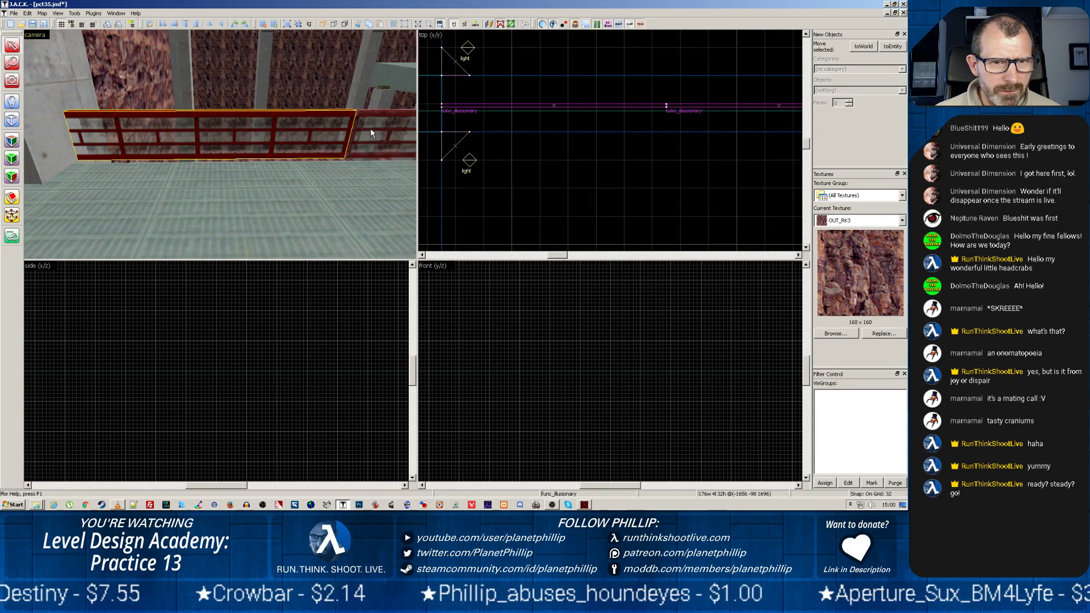
Step: Move the neighbouring 144-unit func_illusionary railing section 32 units inward onto the walkway
key(z)
key(z)
click(284, 133)
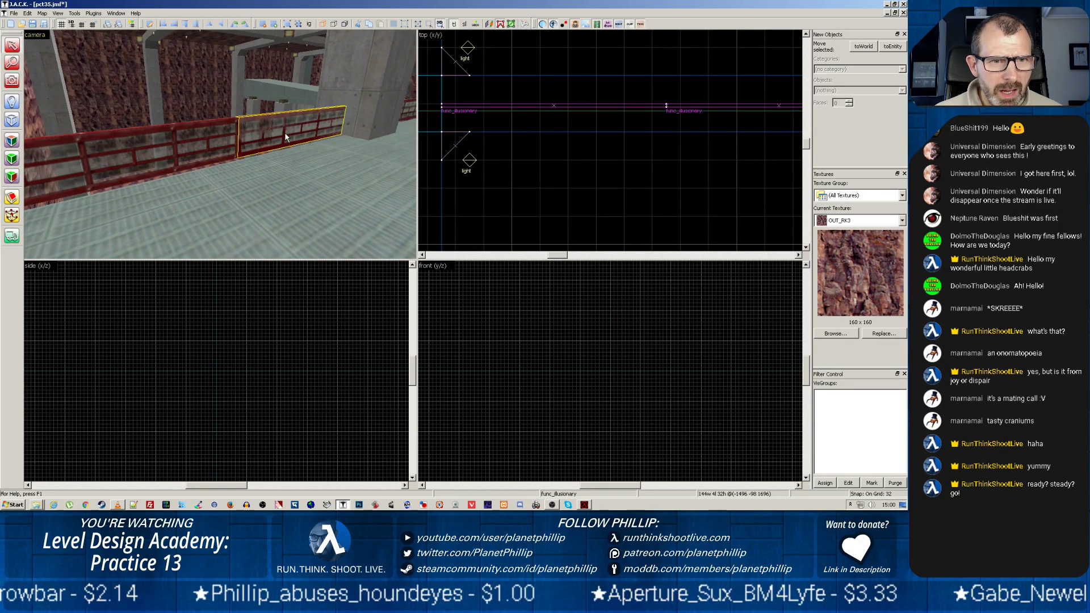
scroll(504, 134, down, 5)
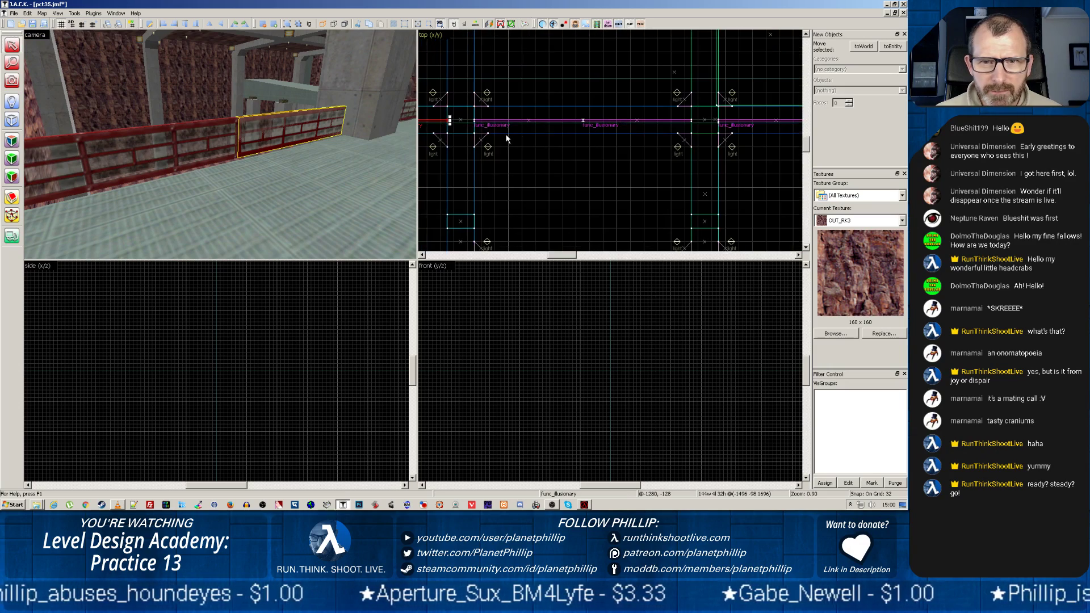
scroll(564, 153, up, 5)
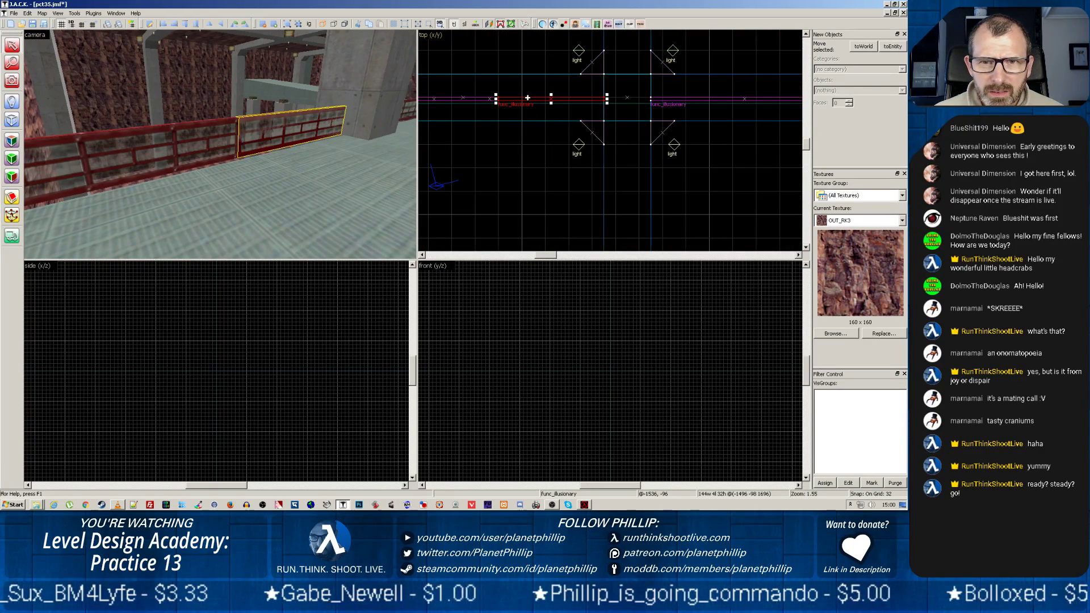
drag(528, 100, 533, 136)
Step: Pull the 312-unit-wide solid away from the railing line and delete it
click(516, 100)
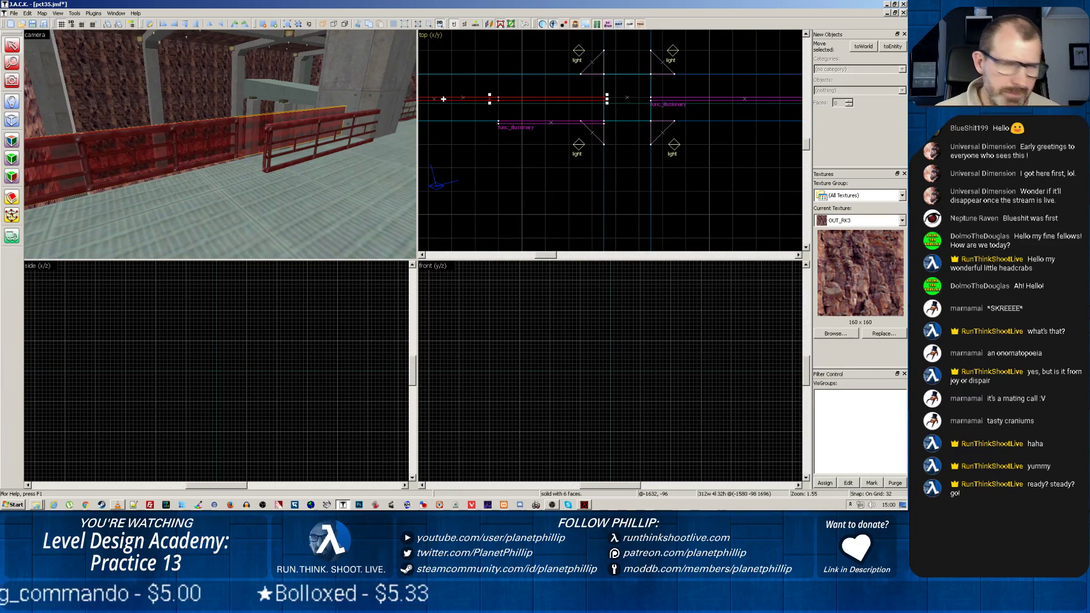
drag(443, 99, 445, 80)
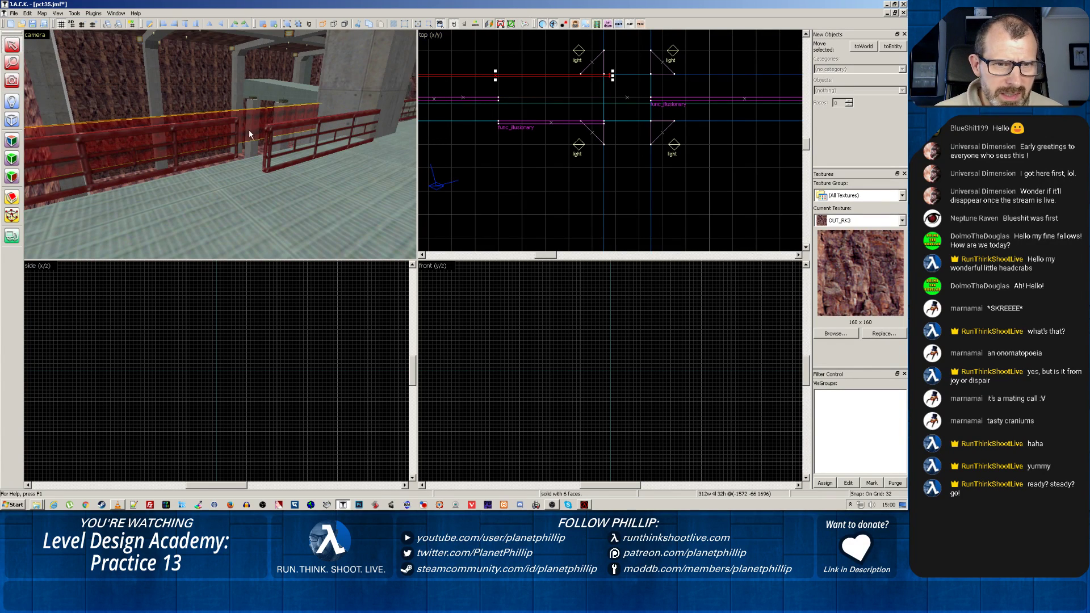
click(486, 80)
Step: Left-justify the rail texture on the faces of the 176-unit railing section still at the walkway edge
drag(207, 139, 159, 142)
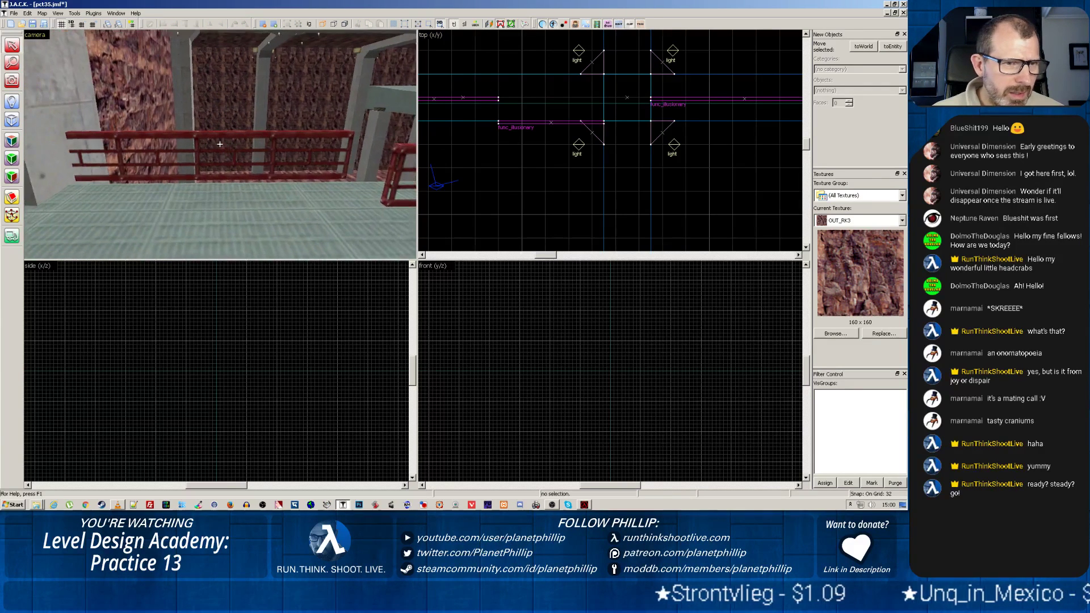
click(146, 134)
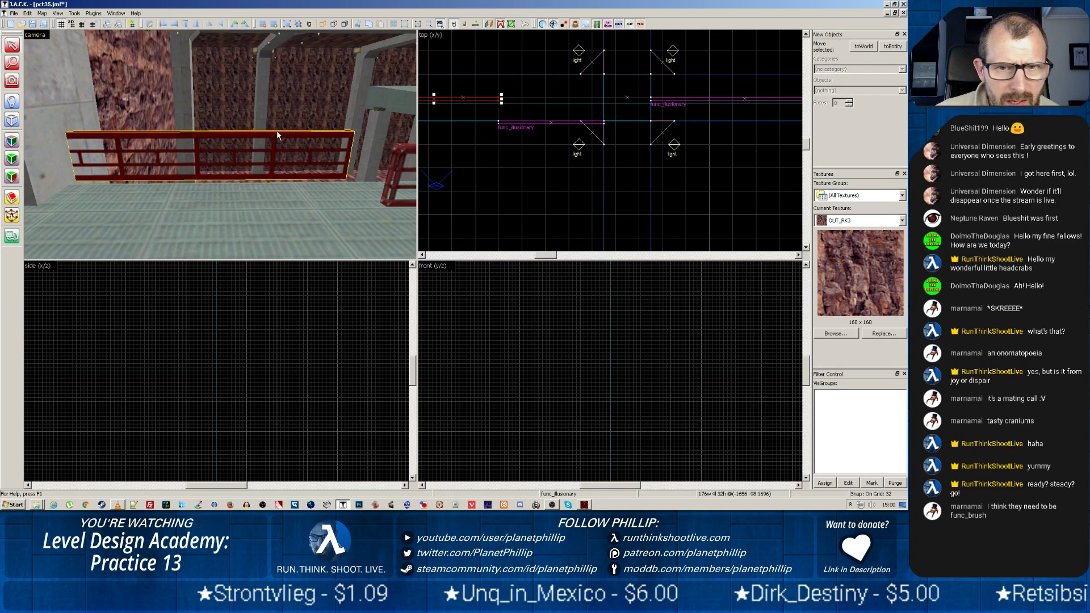
click(12, 140)
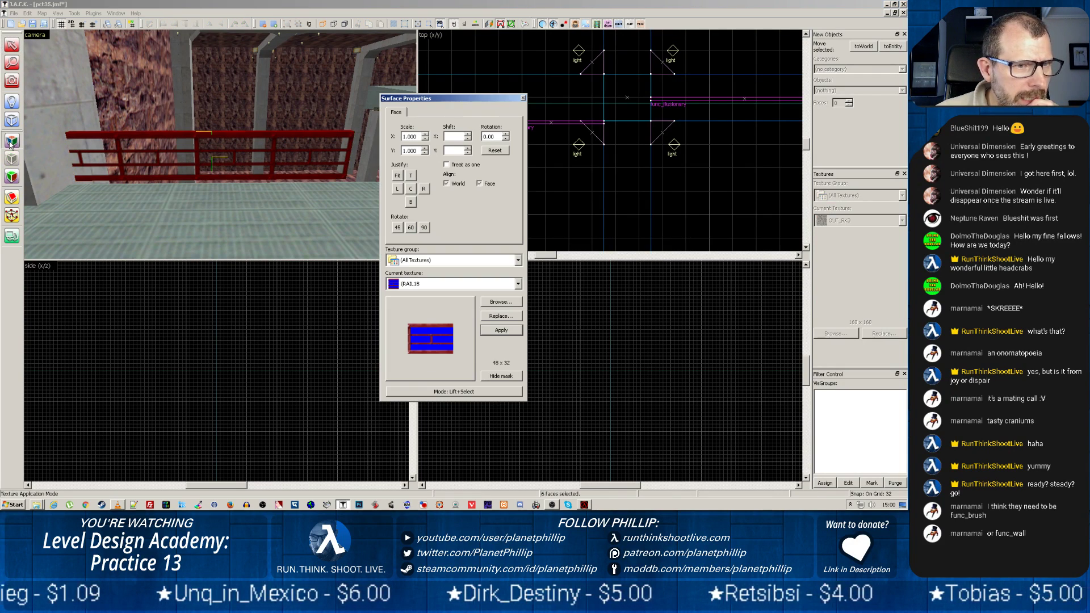
click(397, 189)
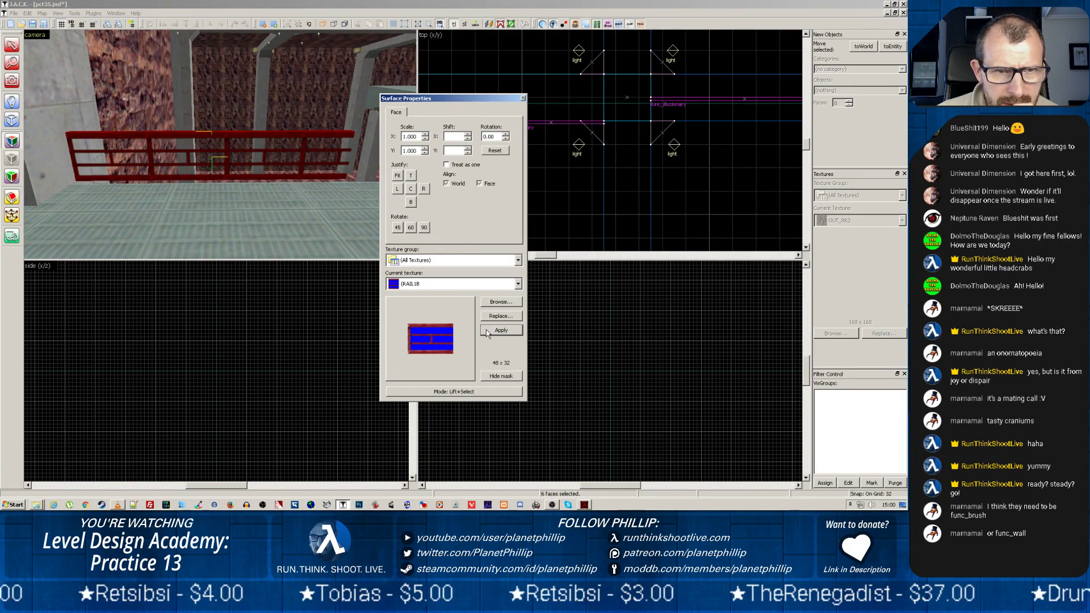
click(523, 98)
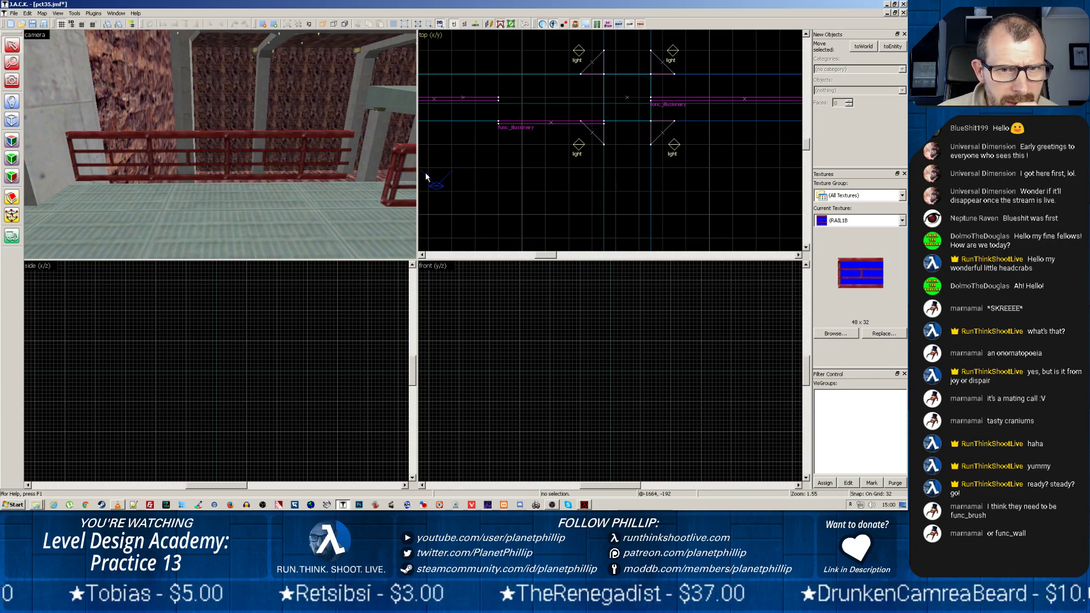
Step: Center-justify the rail texture on a single face of the railing section that was moved onto the walkway
click(399, 178)
key(z)
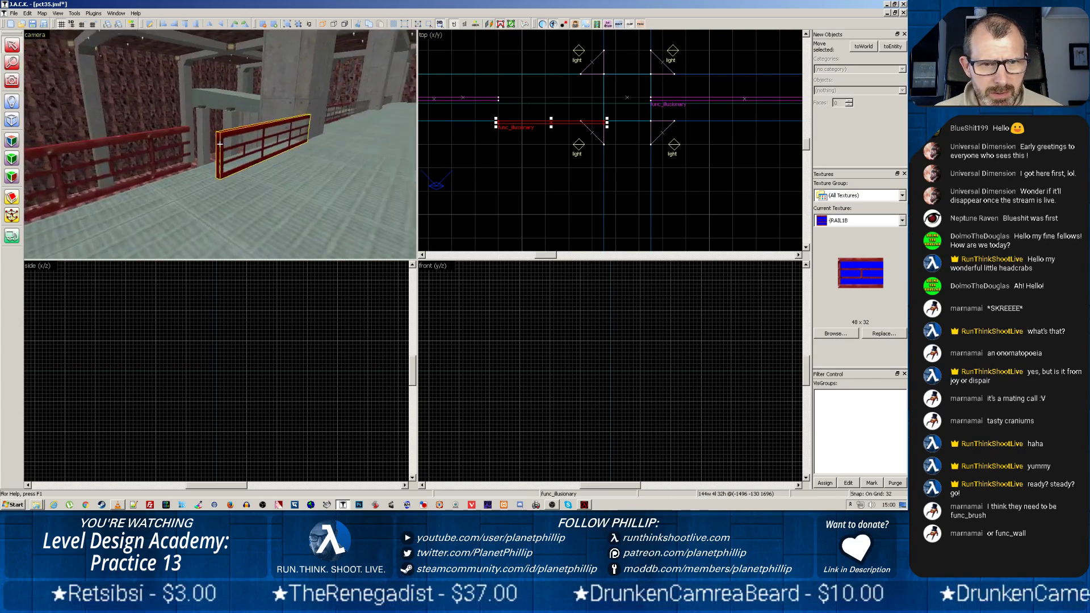
key(w)
key(z)
key(w)
key(z)
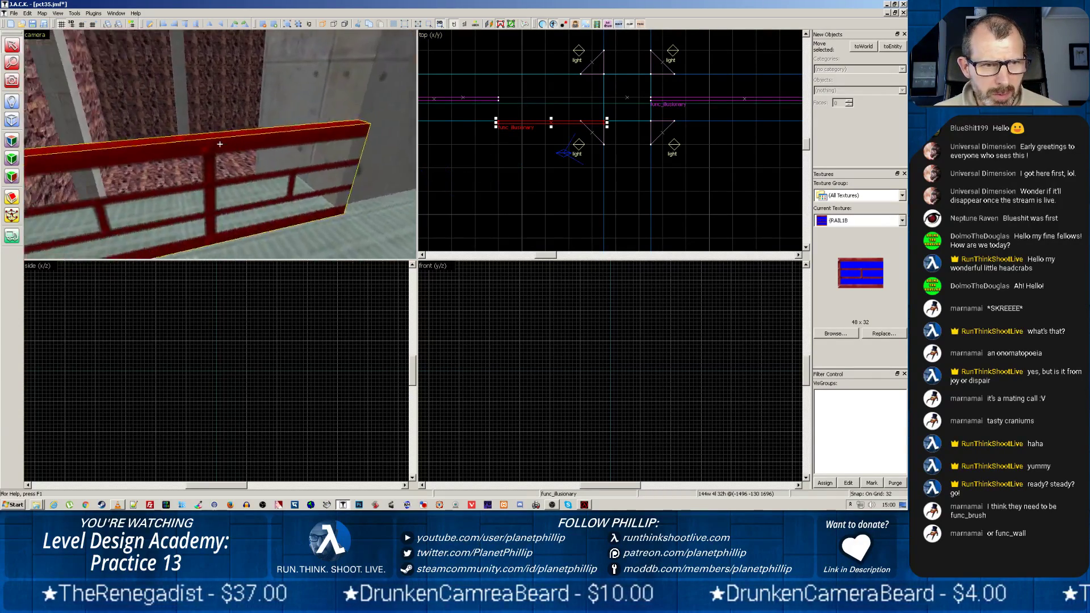
key(s)
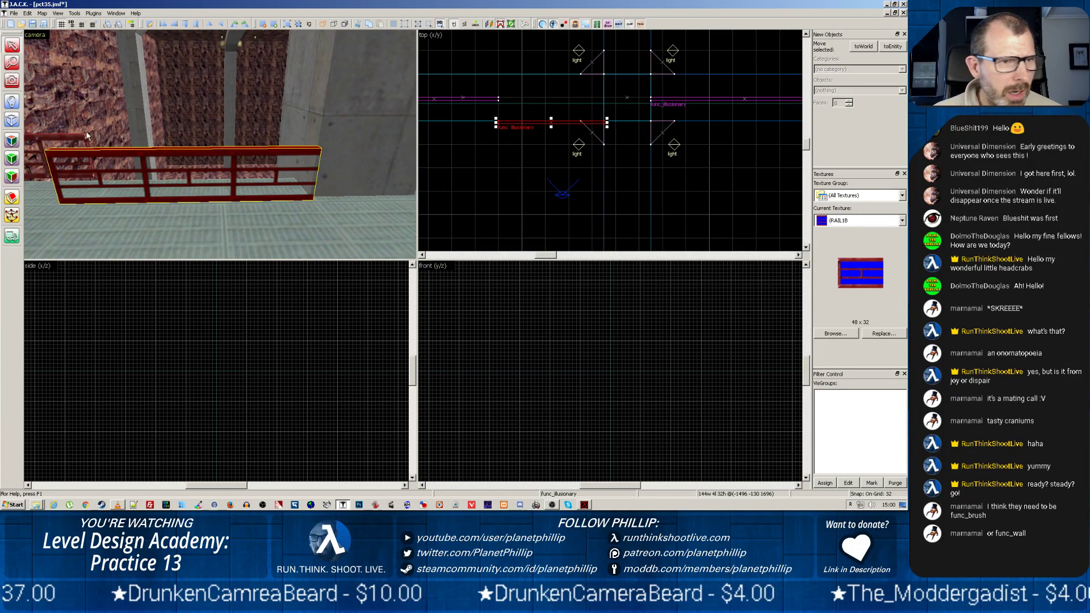
click(7, 139)
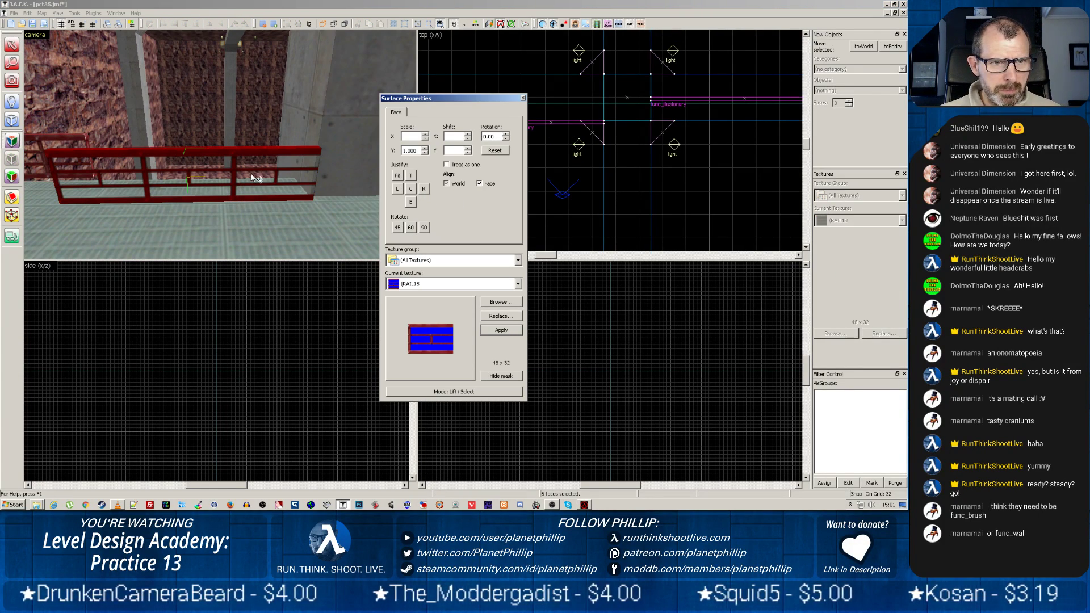
click(235, 151)
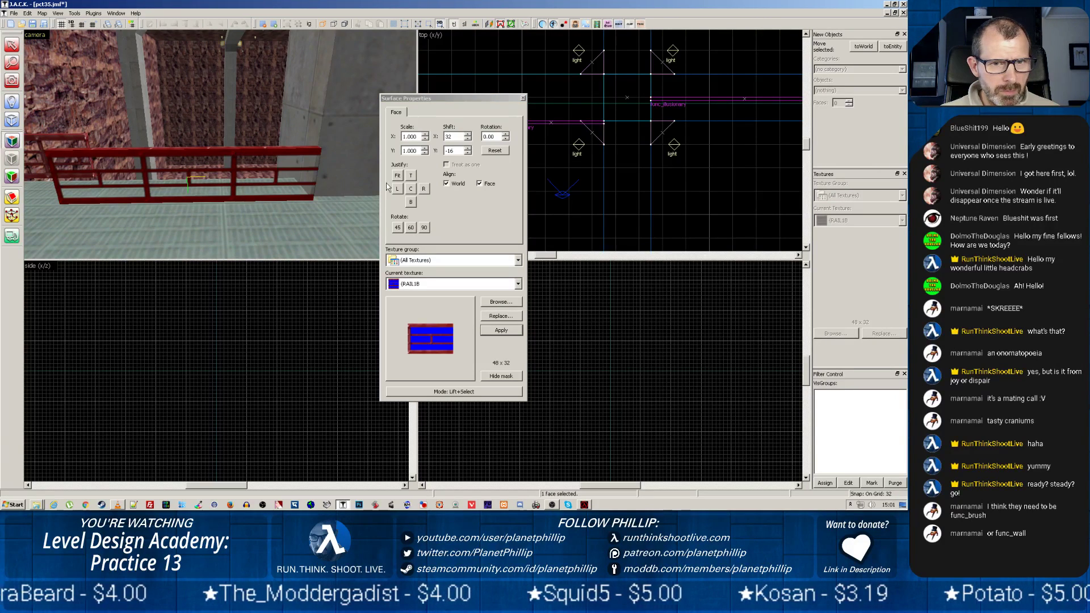
click(415, 190)
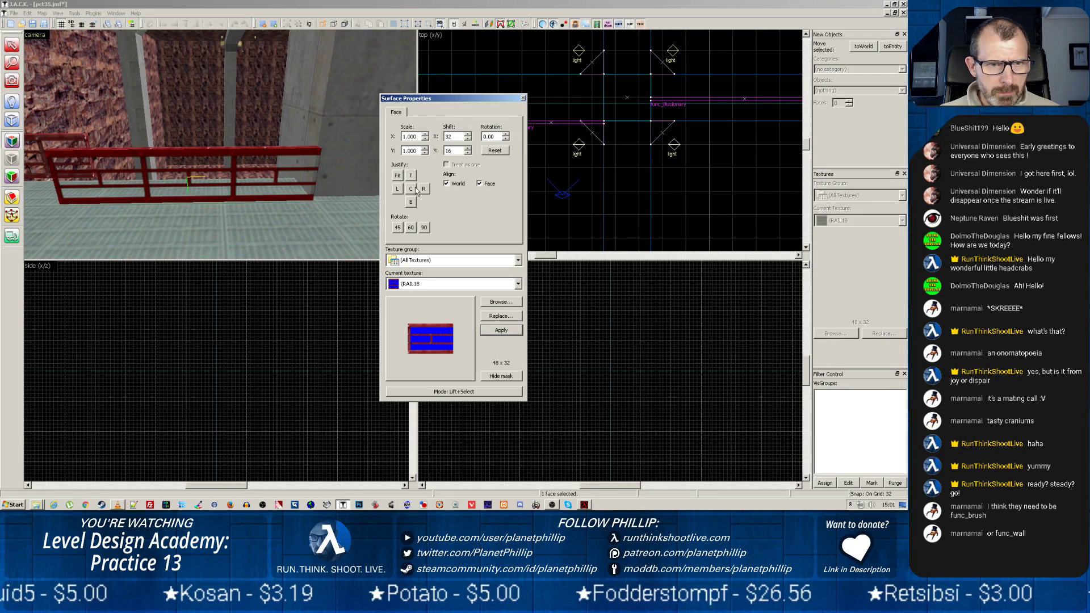
click(524, 100)
Step: Right-justify the rail texture on all faces of the railing section moved onto the walkway and finish face editing
click(192, 151)
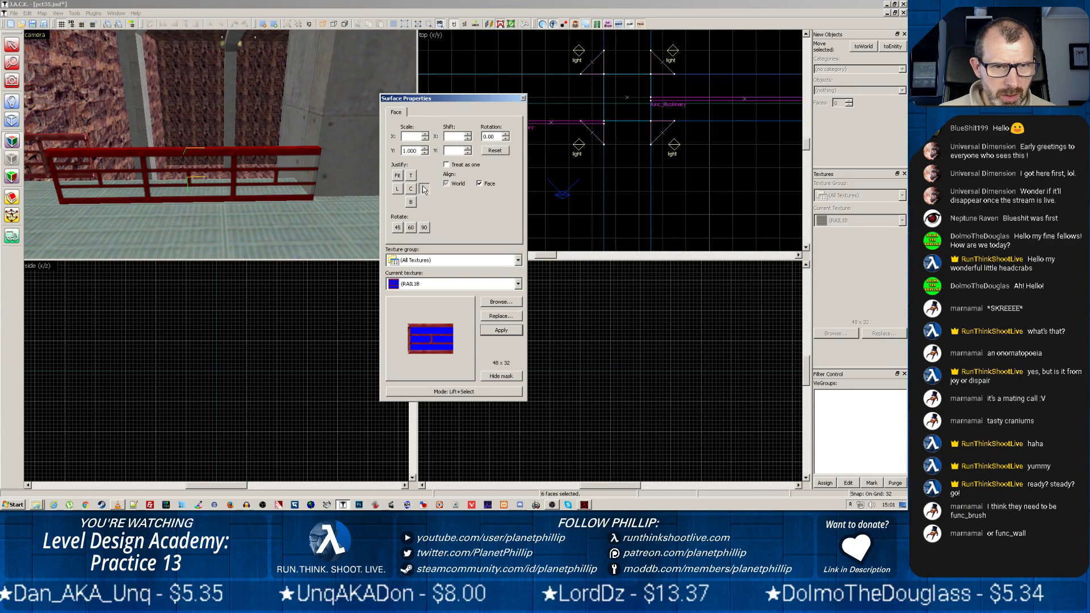
click(260, 149)
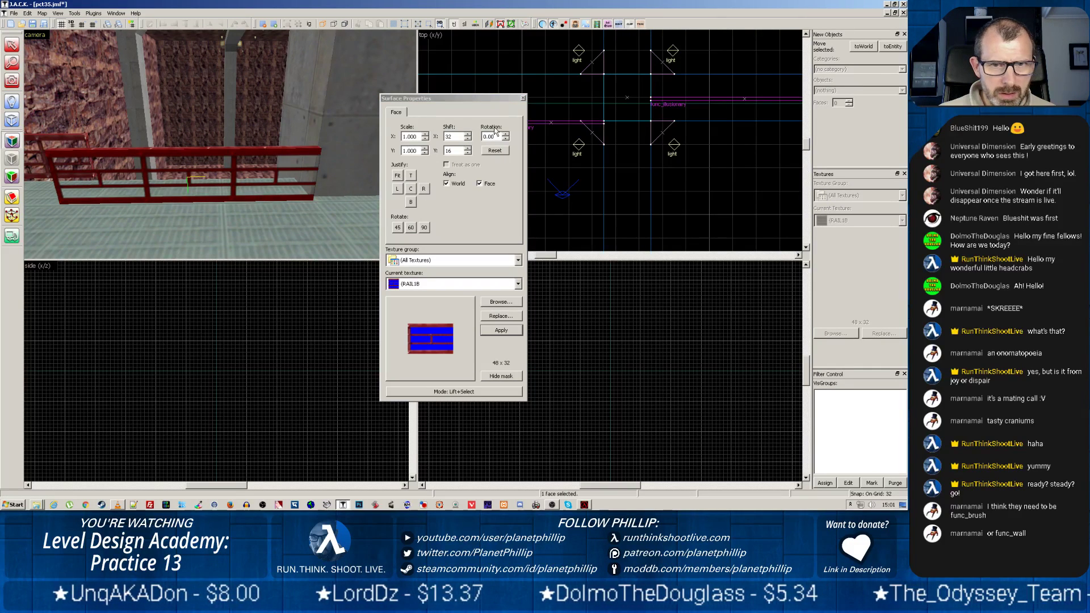
click(490, 206)
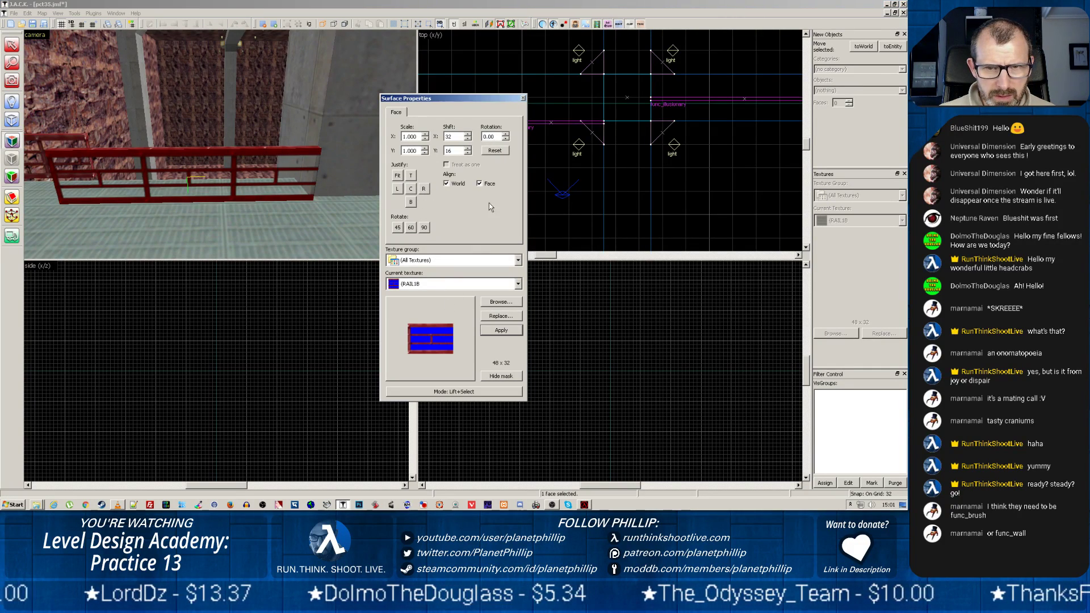
click(496, 330)
click(306, 154)
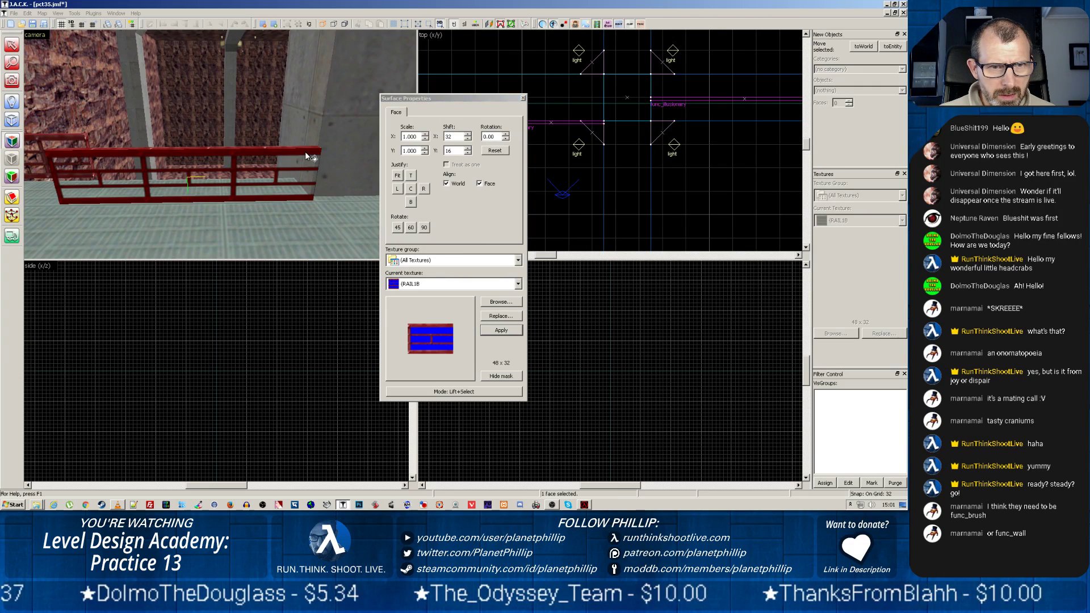
key(shift+a)
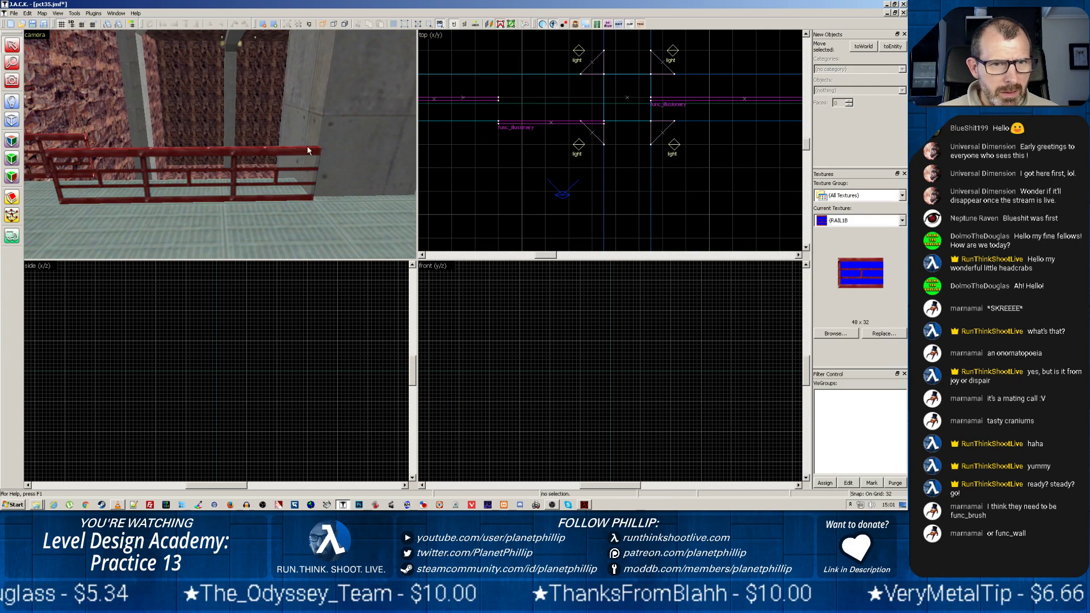
Step: Set the grid to 16 and place the 144-unit and 176-unit railing sections in line, 16 units inward from the walkway edge
click(539, 122)
drag(541, 123, 546, 102)
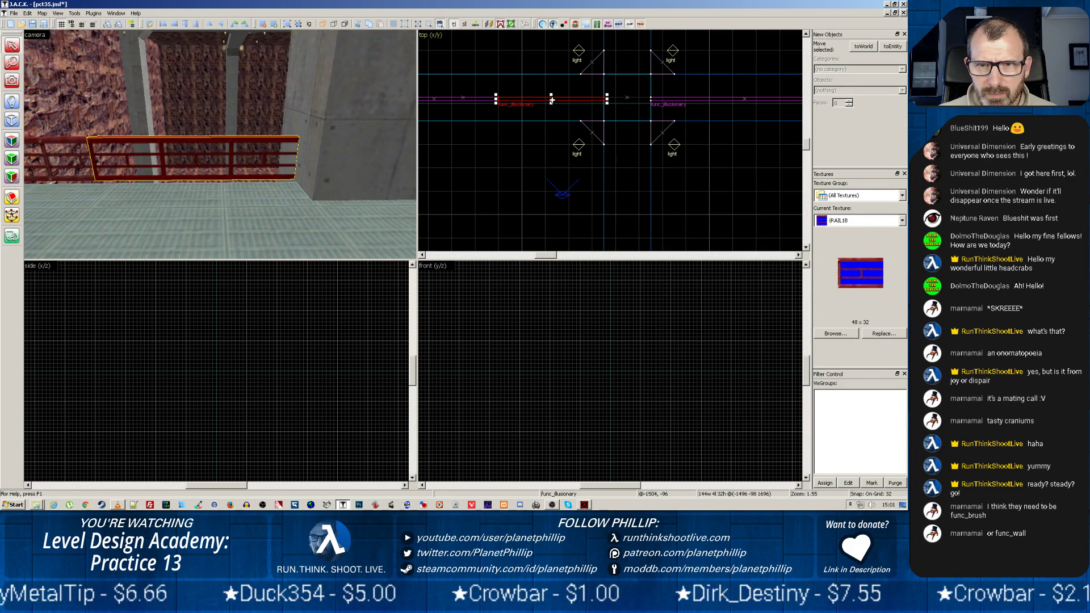
key(bracketleft)
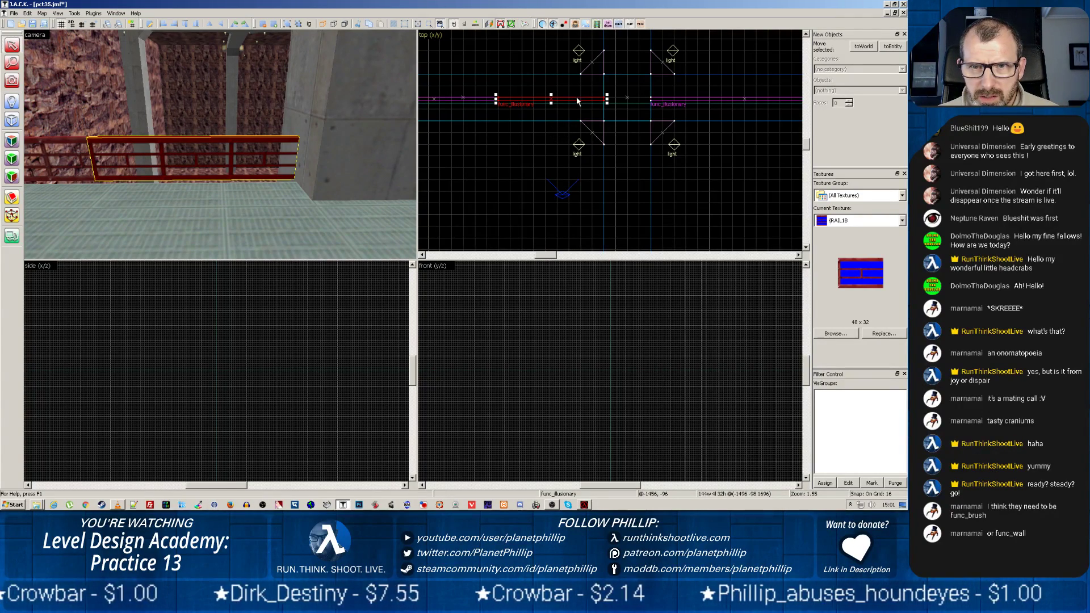
drag(576, 101, 578, 109)
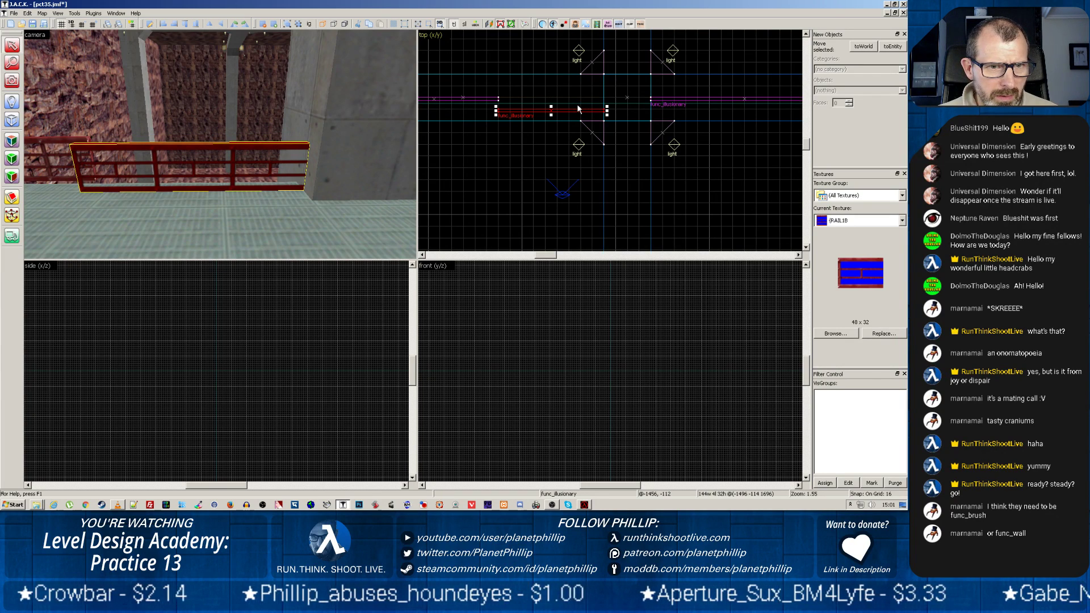
drag(452, 100, 453, 109)
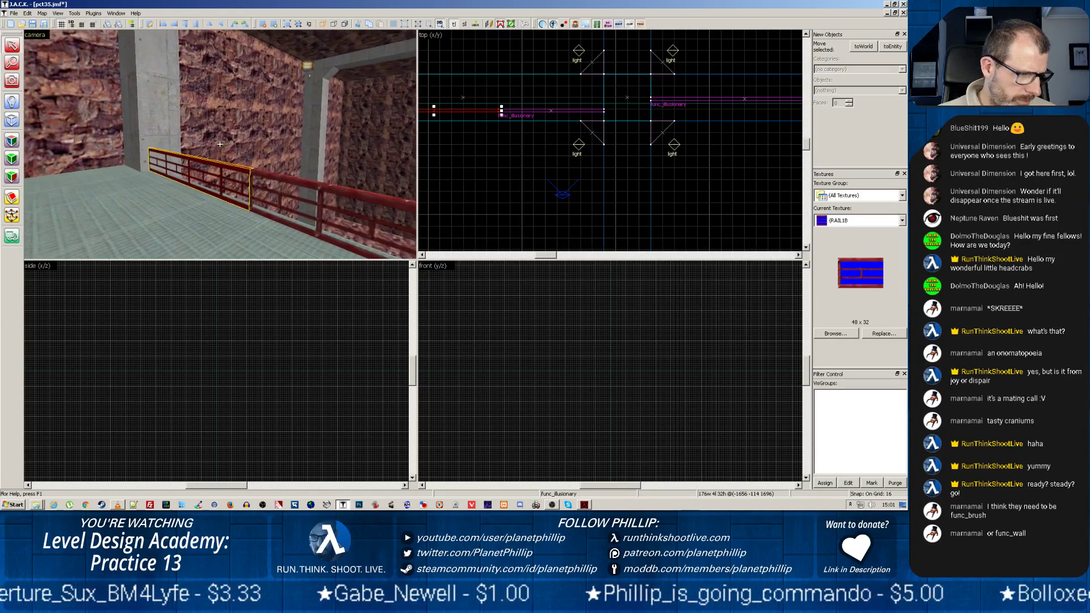
Step: Inspect the object properties of the 206-unit-wide rail solid standing on the low wall across the room
key(z)
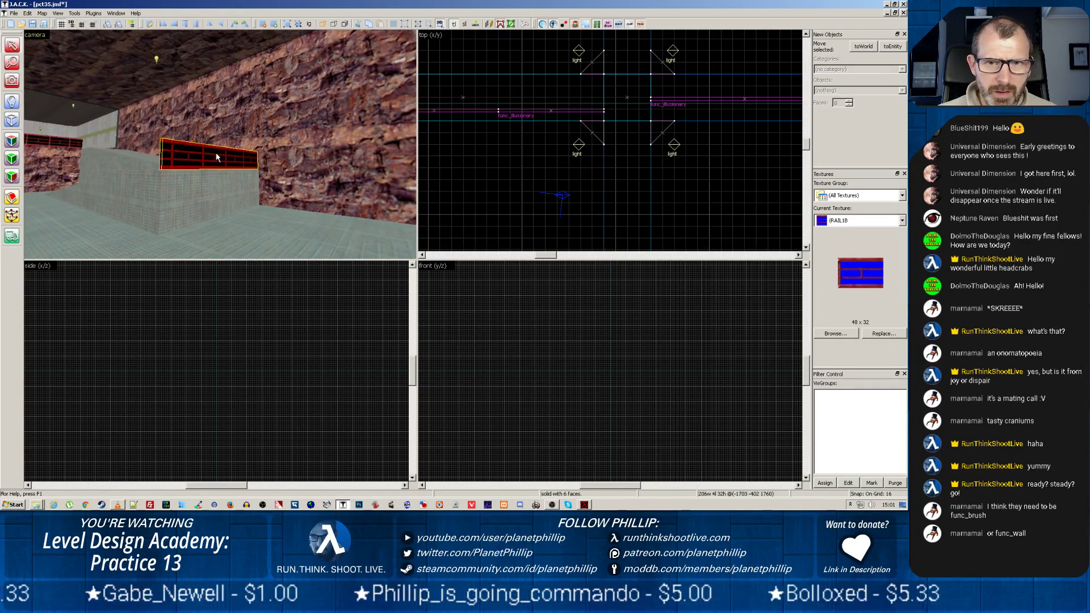
scroll(563, 158, down, 2)
scroll(541, 179, up, 2)
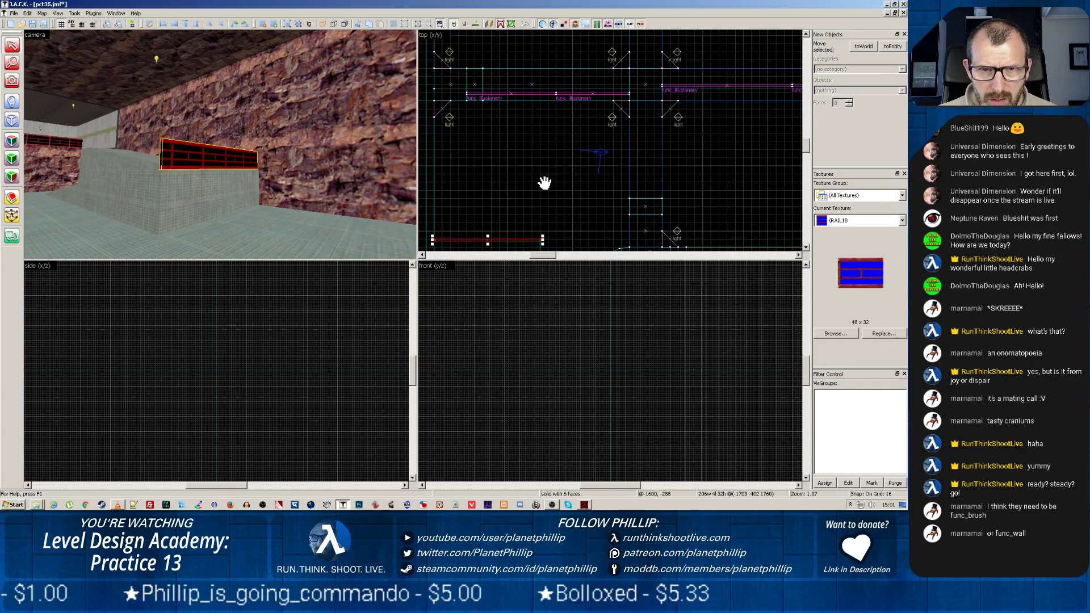
drag(506, 212, 514, 175)
scroll(507, 198, up, 4)
scroll(507, 202, down, 3)
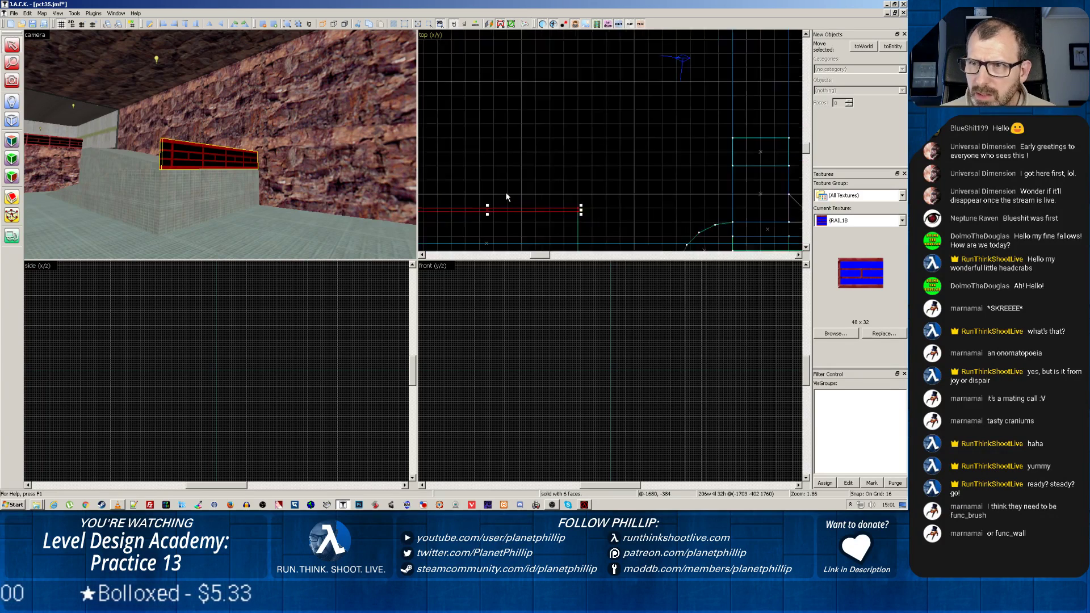
right_click(503, 204)
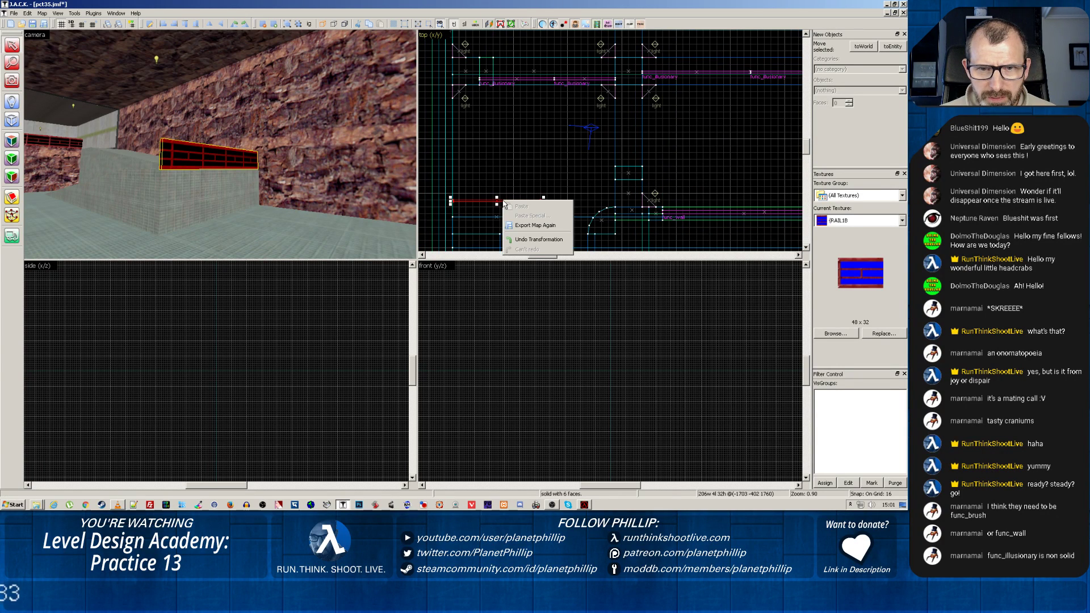
click(530, 216)
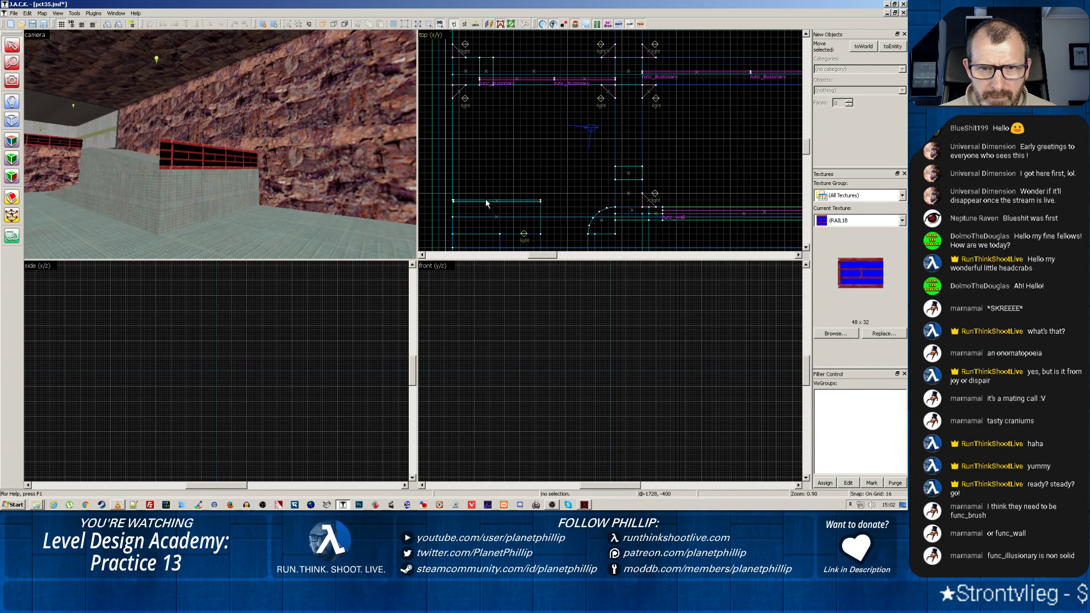
click(488, 201)
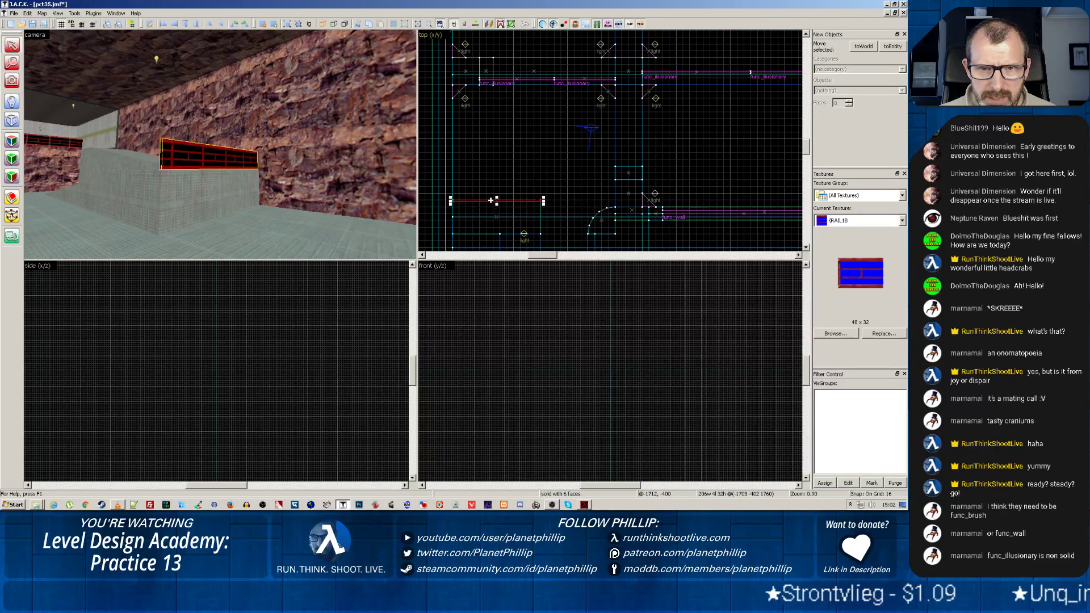
right_click(490, 200)
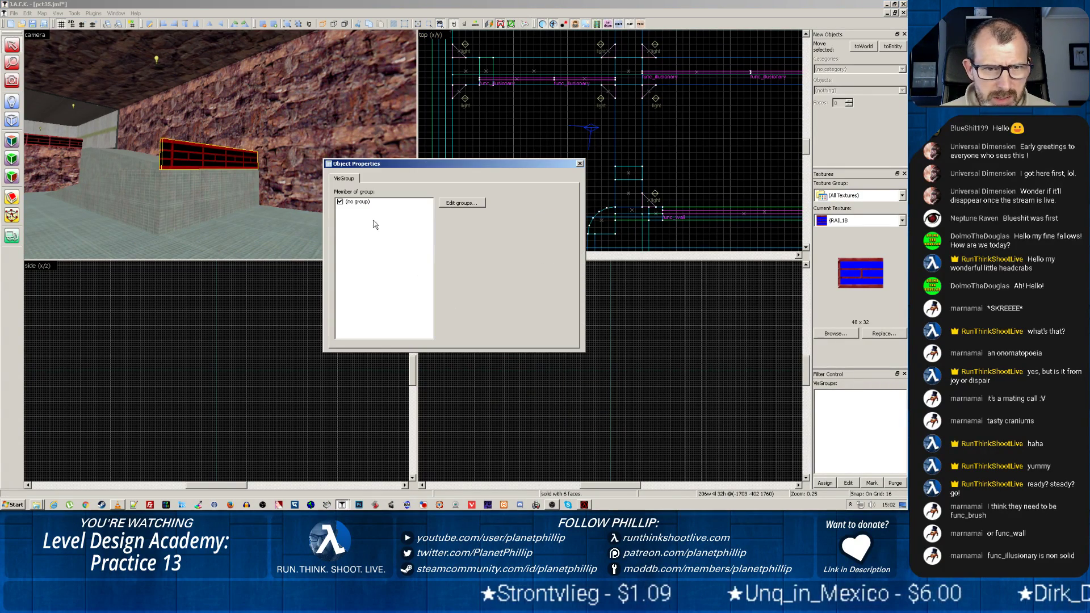
click(580, 164)
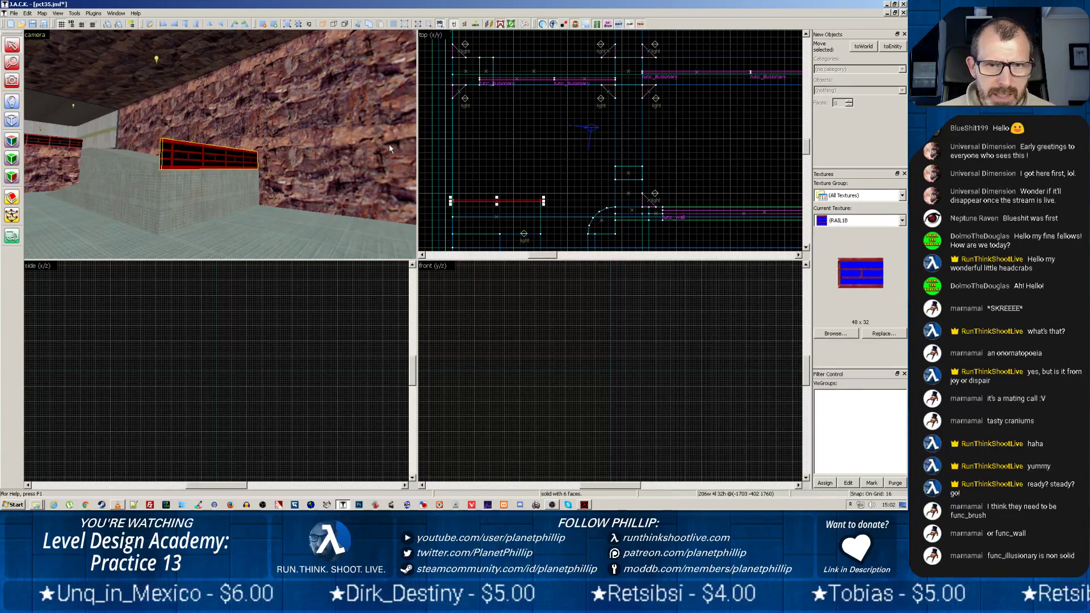
Step: Examine the two realigned railing sections along the walkway from several viewpoints
key(z)
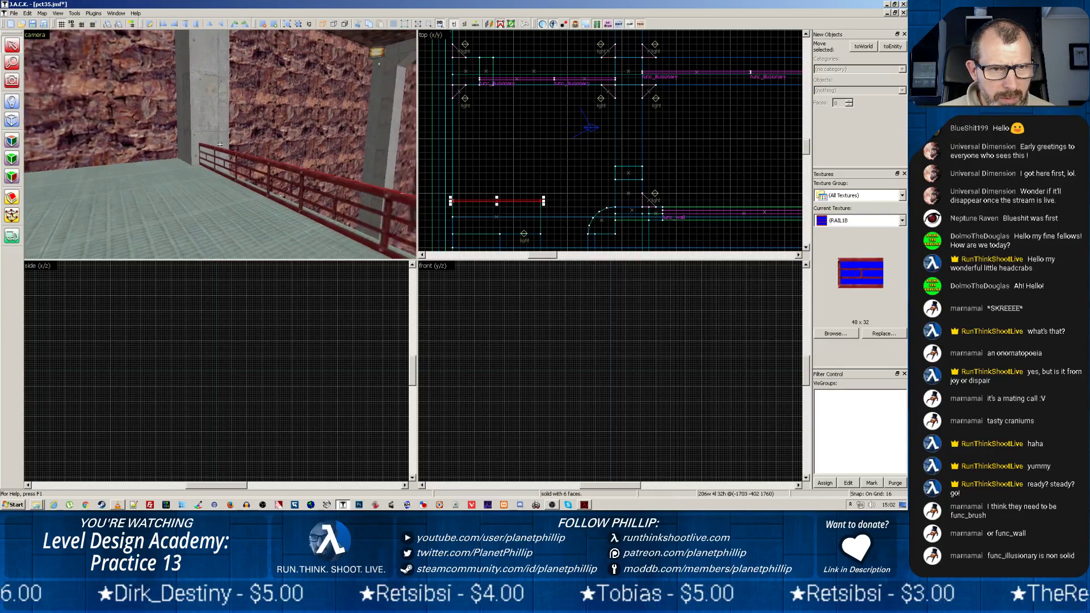
click(255, 176)
click(287, 180)
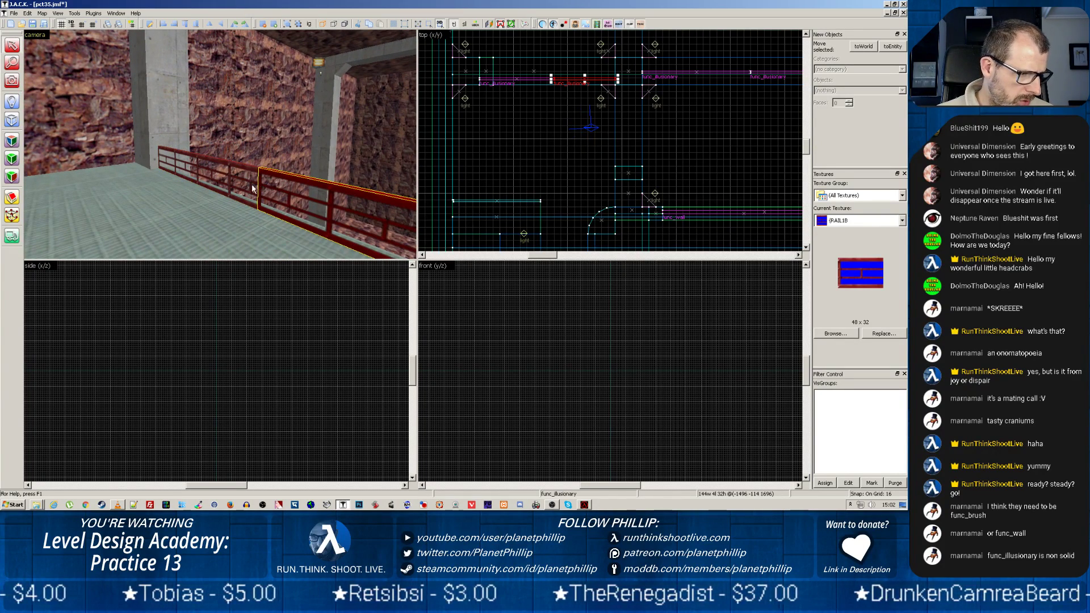
key(z)
key(z)
scroll(223, 159, up, 3)
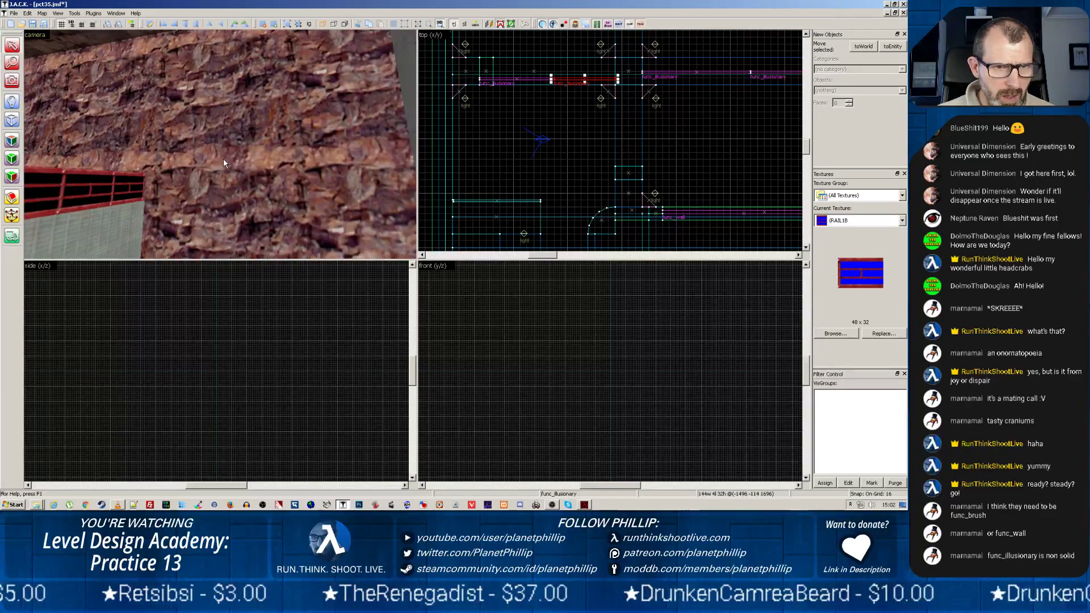
key(z)
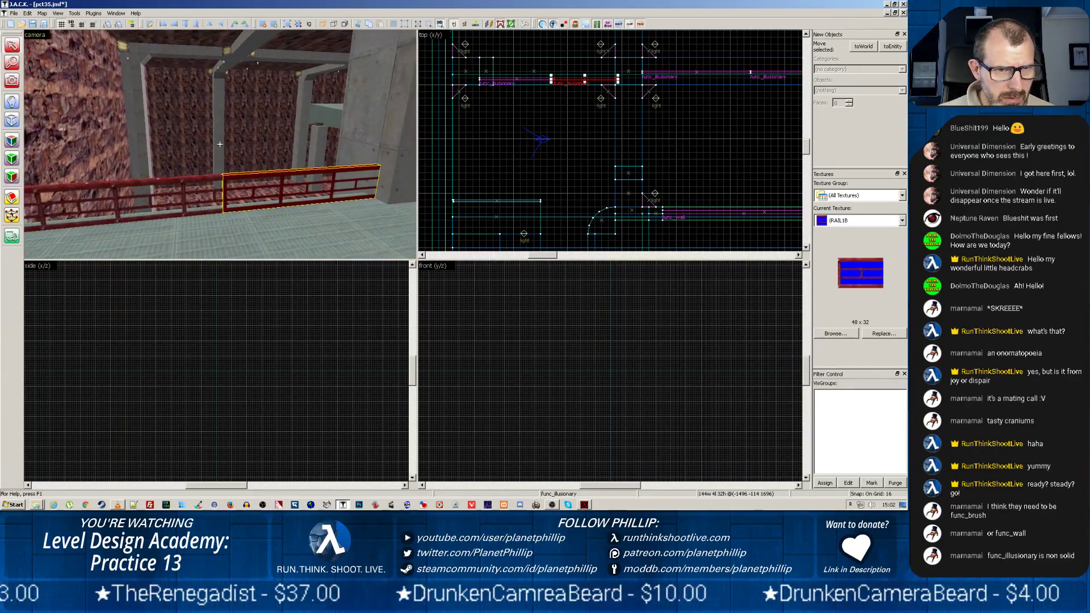
Step: Try an X scale of 0.73 for the rail texture on the 144-unit railing section's faces and restore it to 1
click(258, 173)
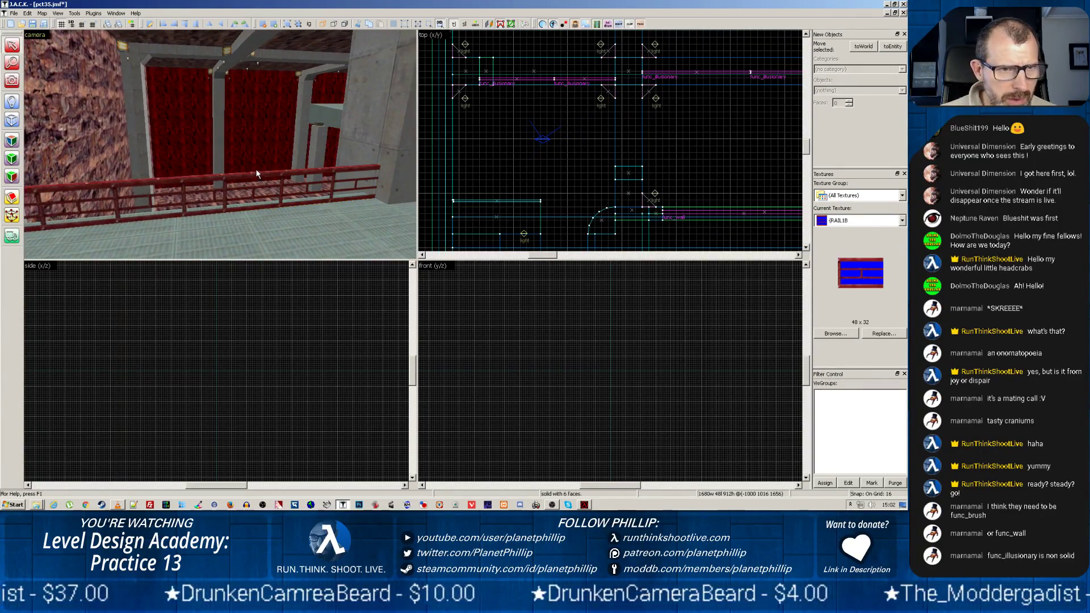
click(263, 176)
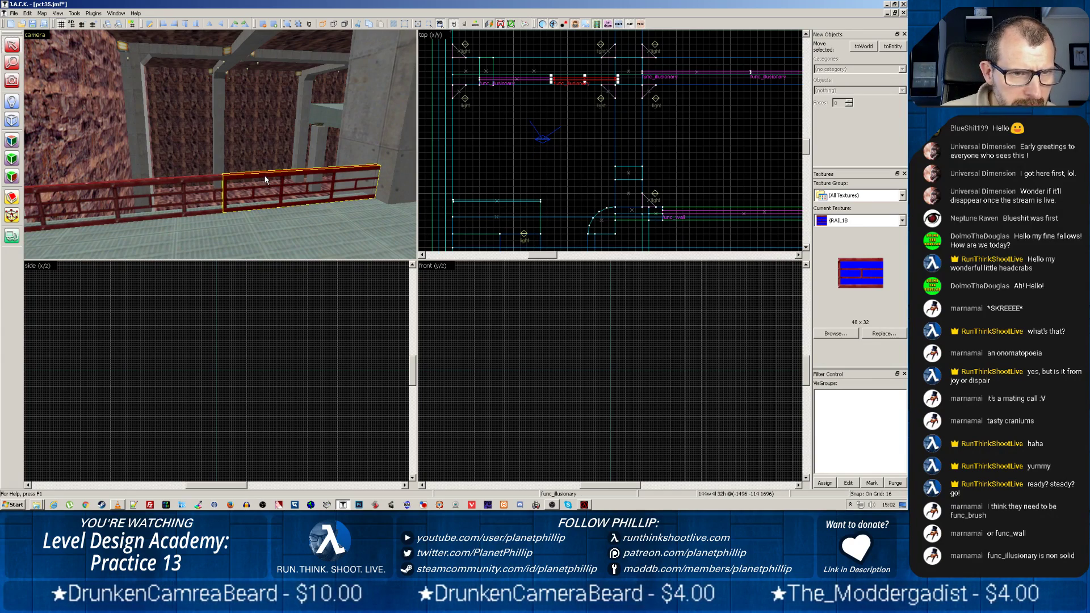
click(13, 141)
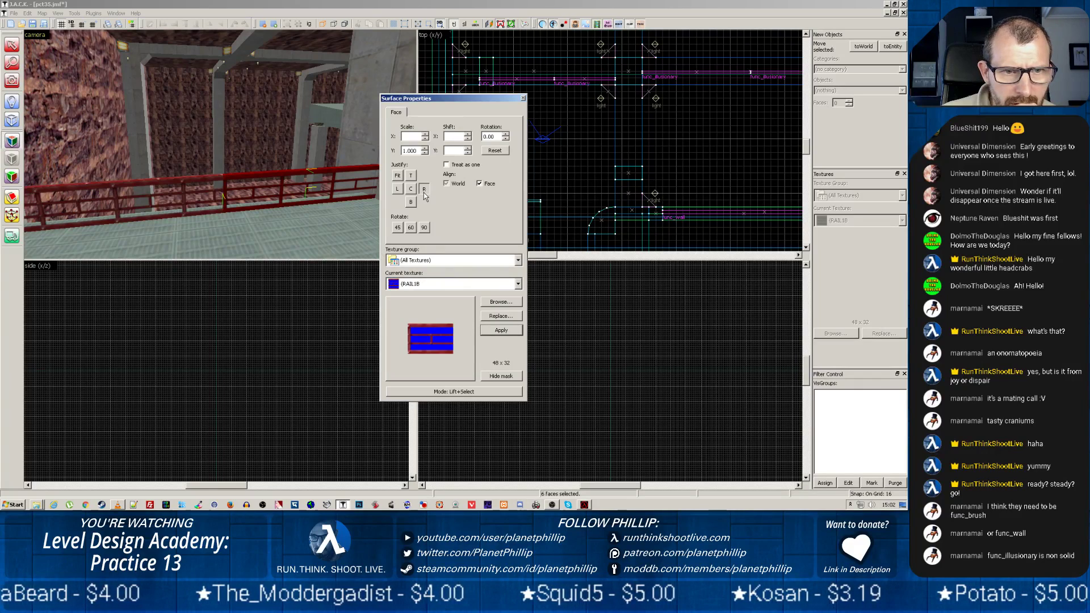
click(410, 136)
text(0.73)
key(Return)
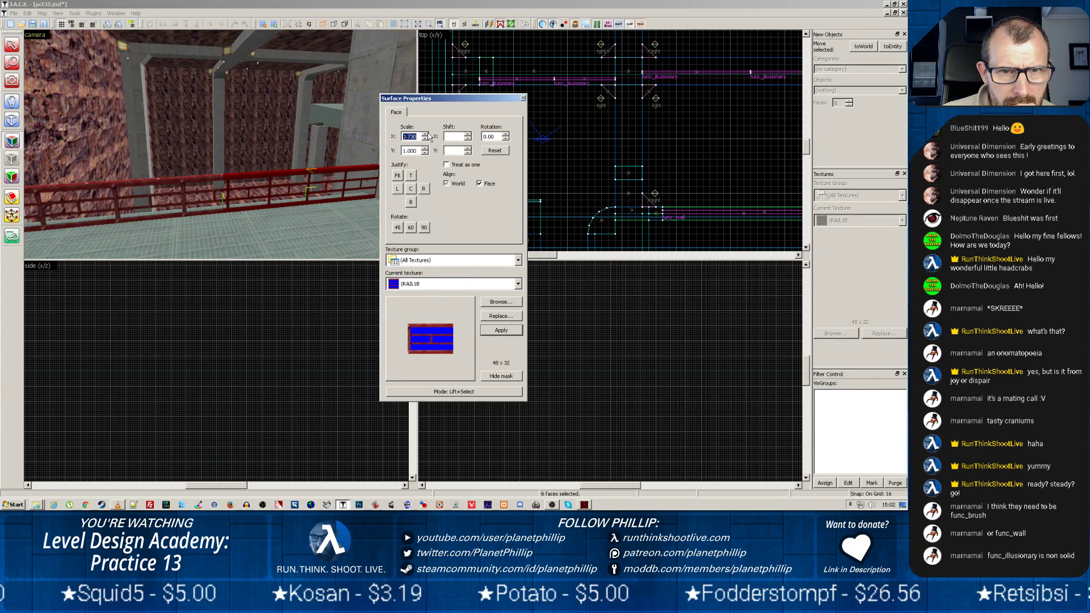
click(425, 134)
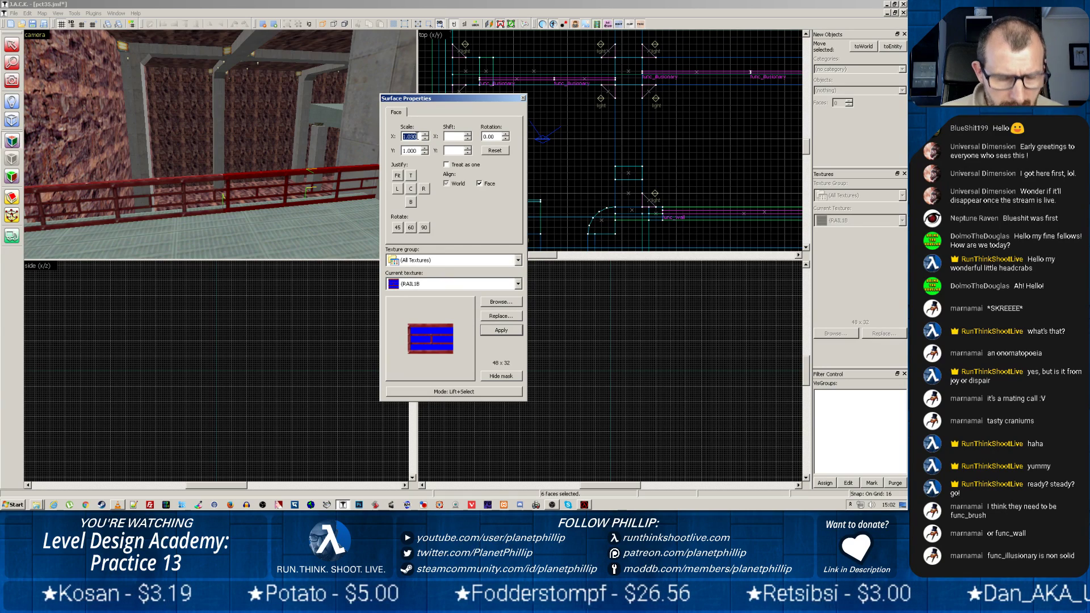
text(1)
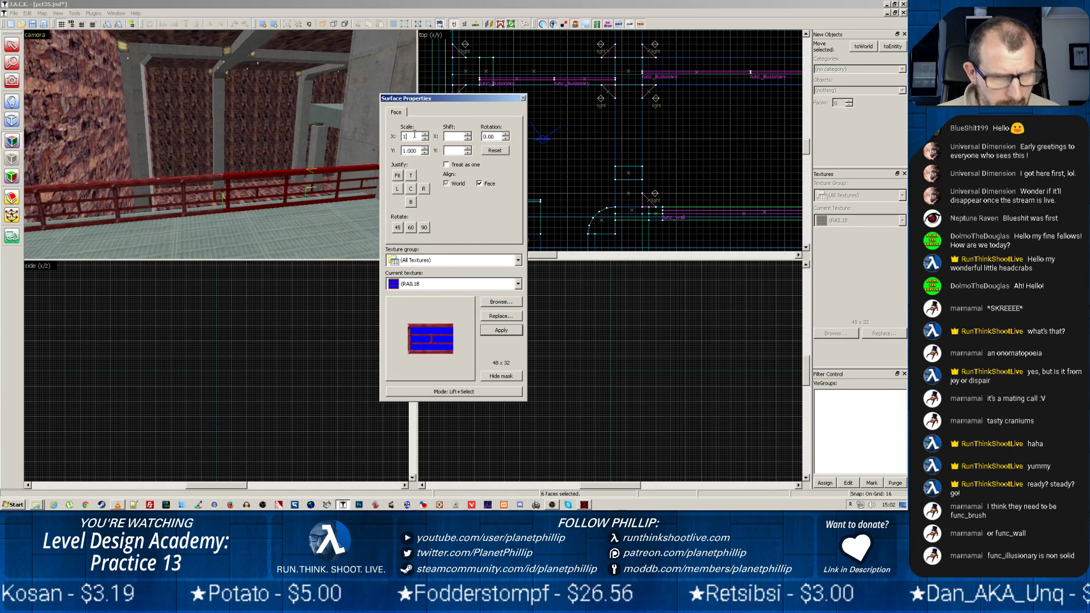
Step: Reset the rail texture on the 144-unit railing section's faces, leaving the X shift at 0 after trying right-justification and other shifts
click(493, 150)
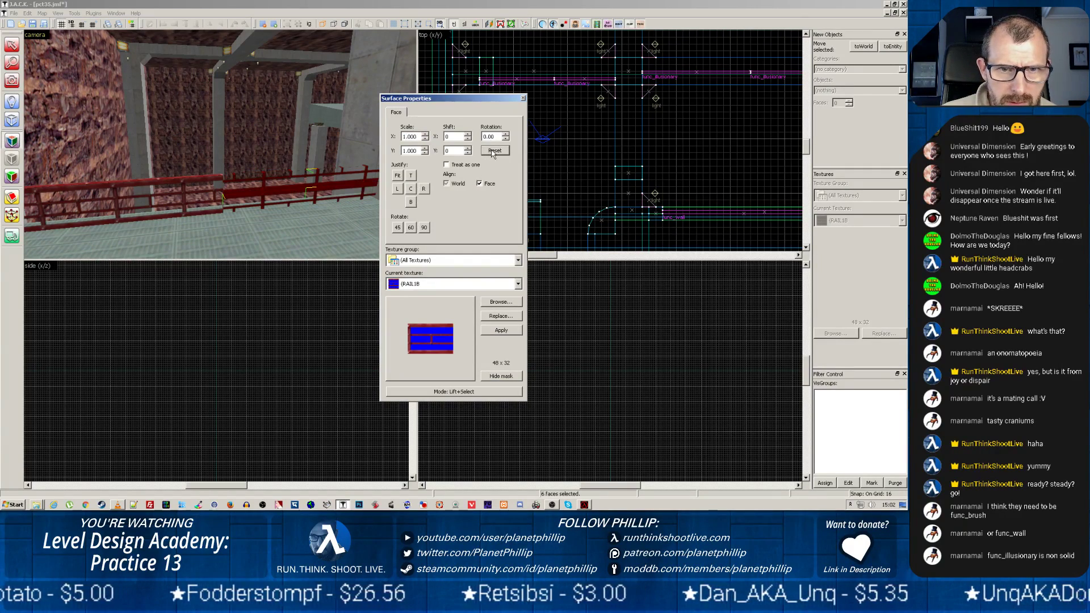
click(425, 190)
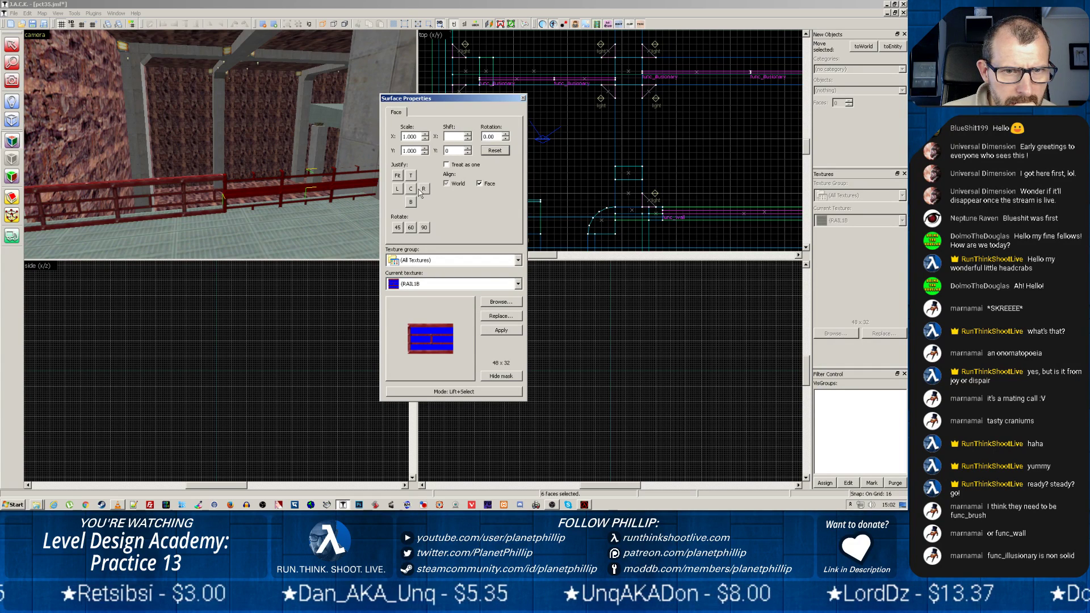
click(468, 135)
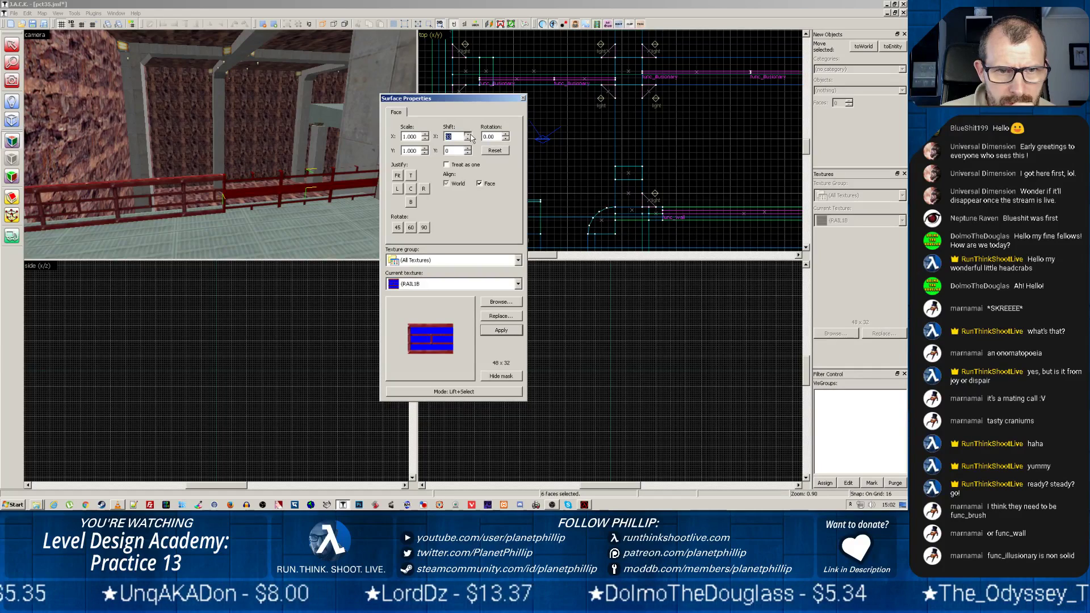
click(468, 135)
click(469, 134)
click(468, 135)
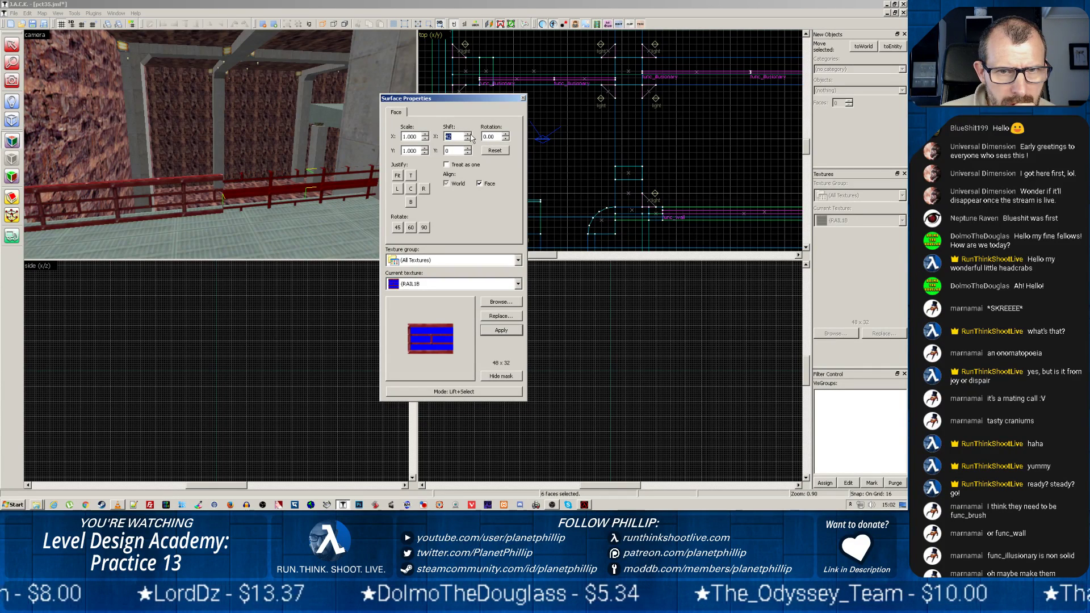
text(0)
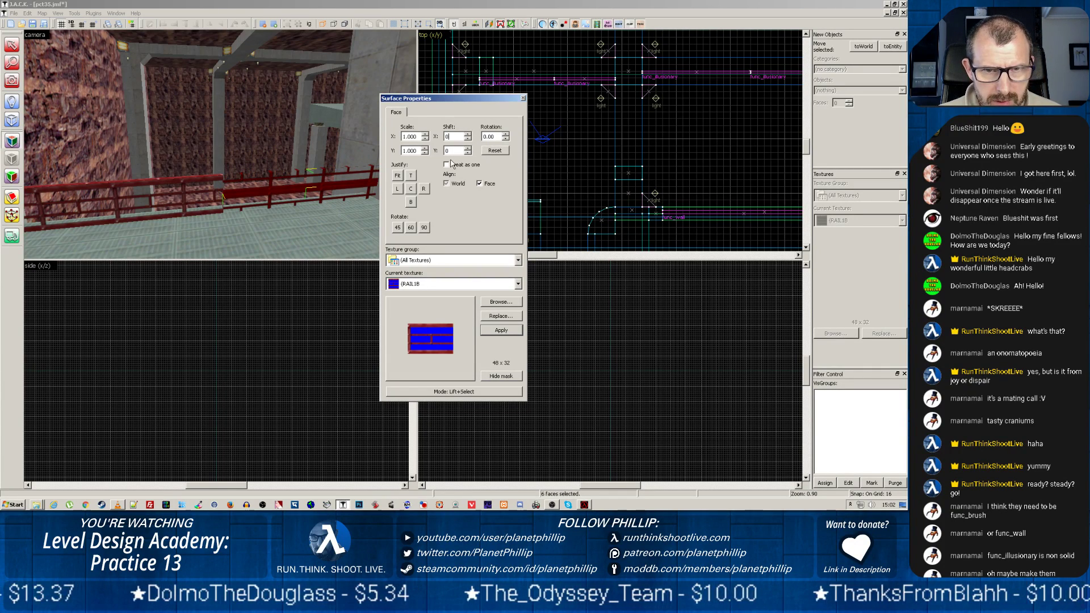
Step: Set the rail texture's Y shift to 16 on the 144-unit railing section's faces
click(469, 149)
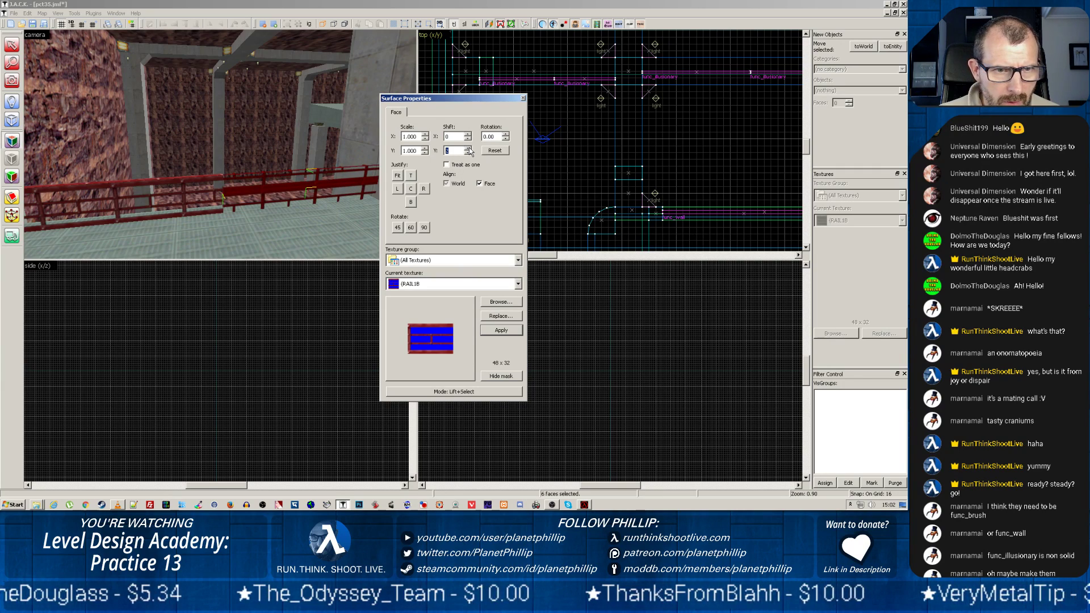
click(469, 148)
click(468, 149)
click(469, 150)
click(469, 151)
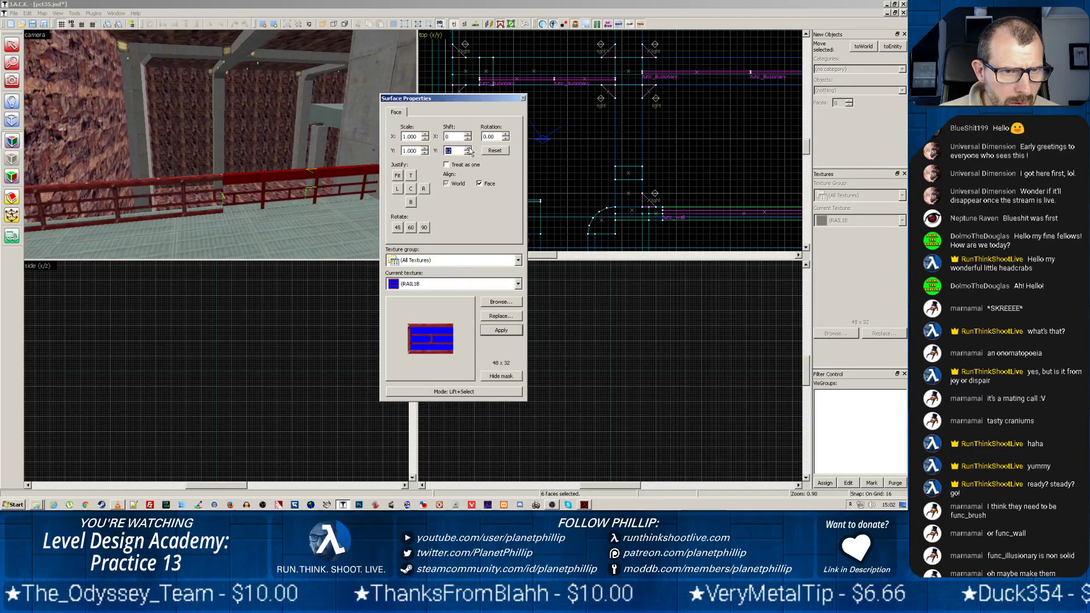
click(468, 151)
click(468, 151)
click(469, 150)
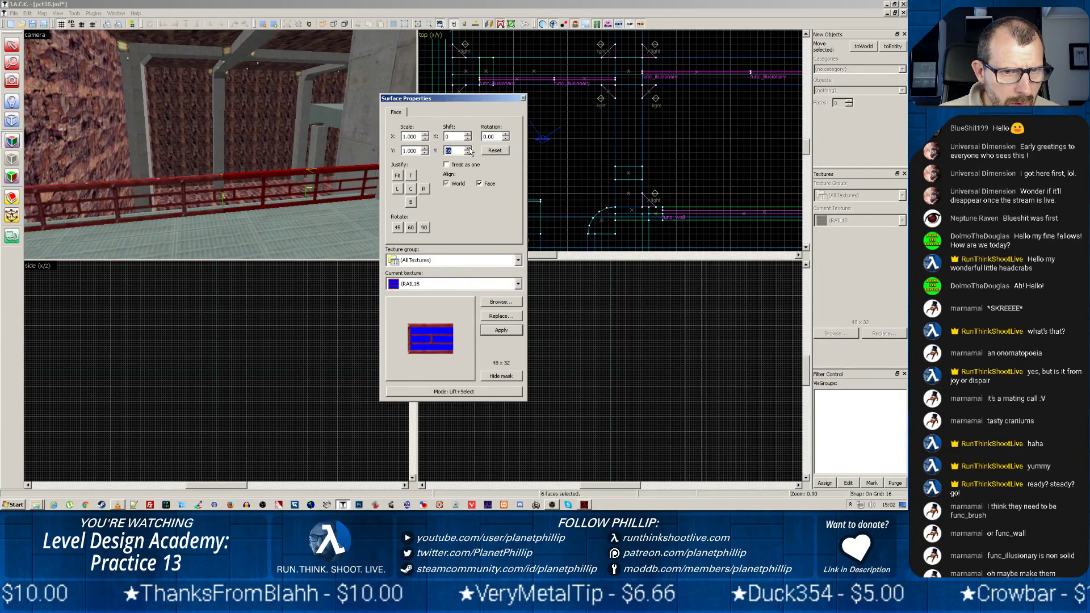
Step: Right-justify the rail texture on the 144-unit railing section's faces and close the surface properties
click(426, 190)
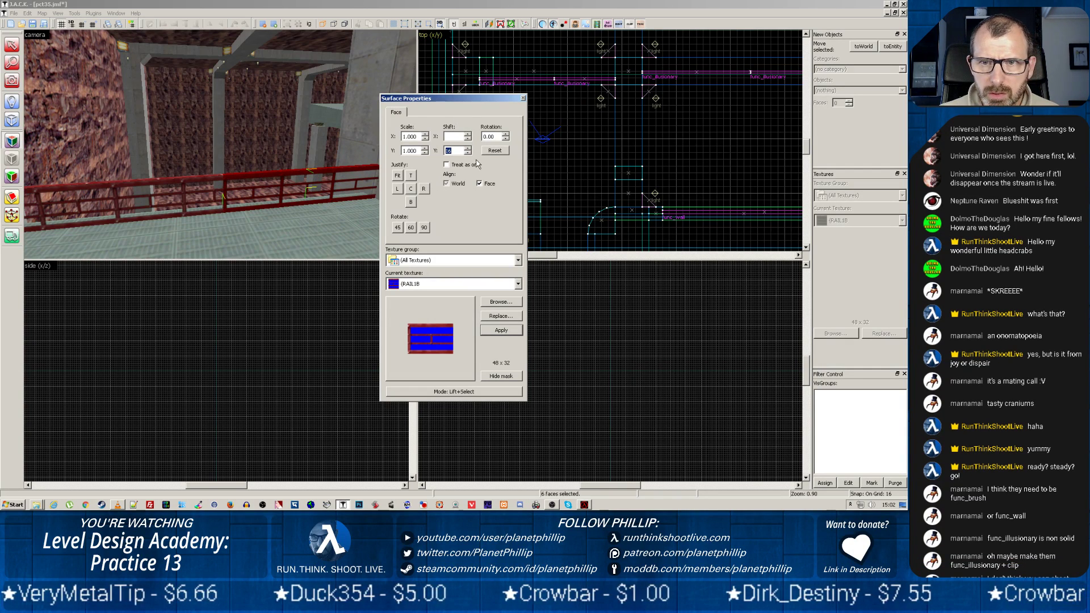
click(523, 99)
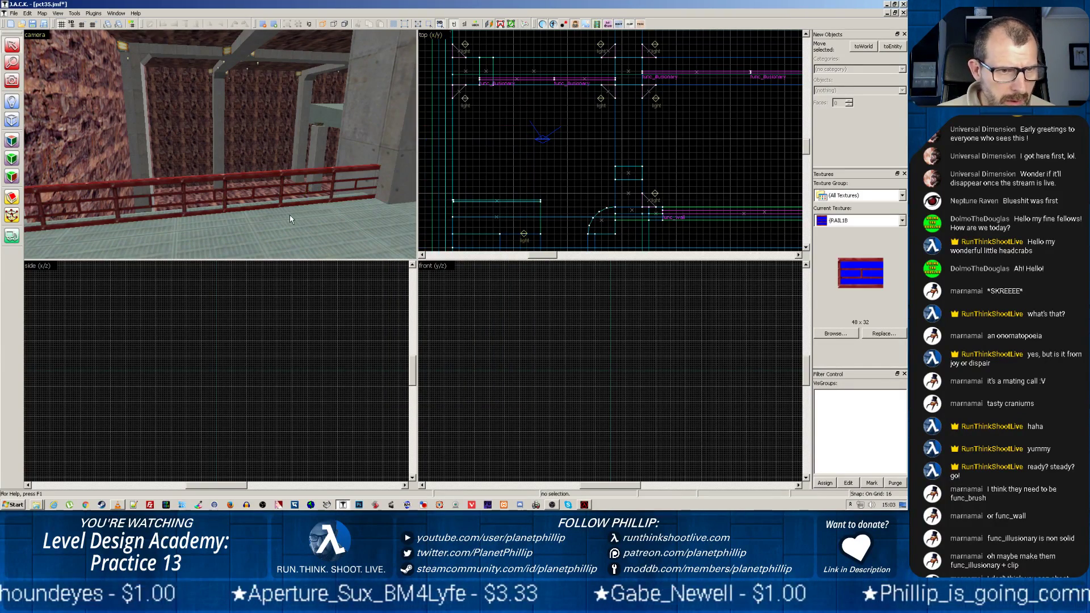
key(z)
key(z)
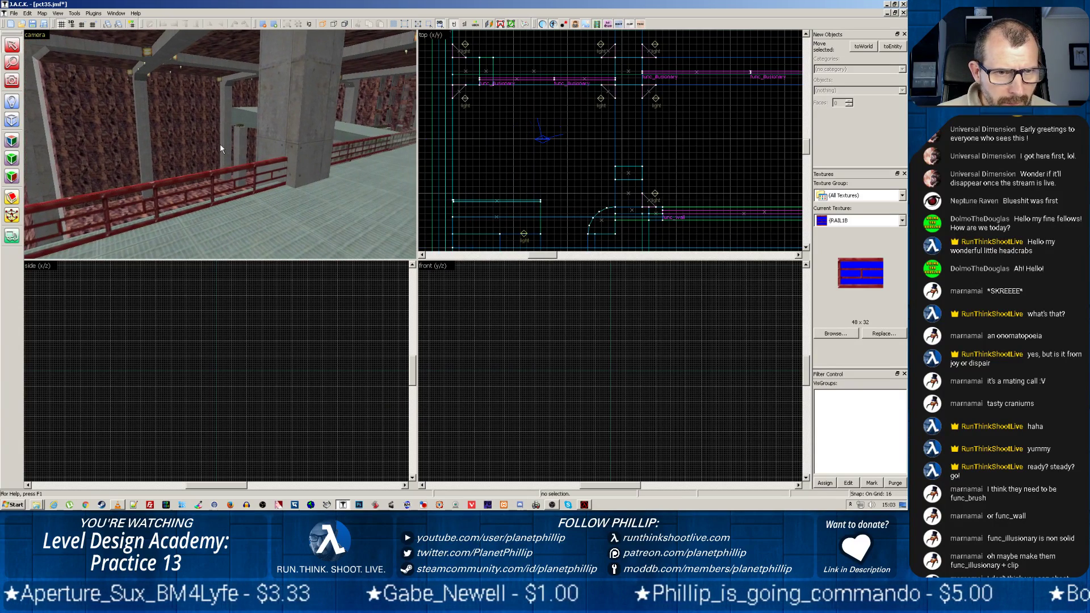
Step: Move the 144-unit railing section out of the railing line onto the open walkway floor
click(225, 167)
scroll(557, 117, up, 3)
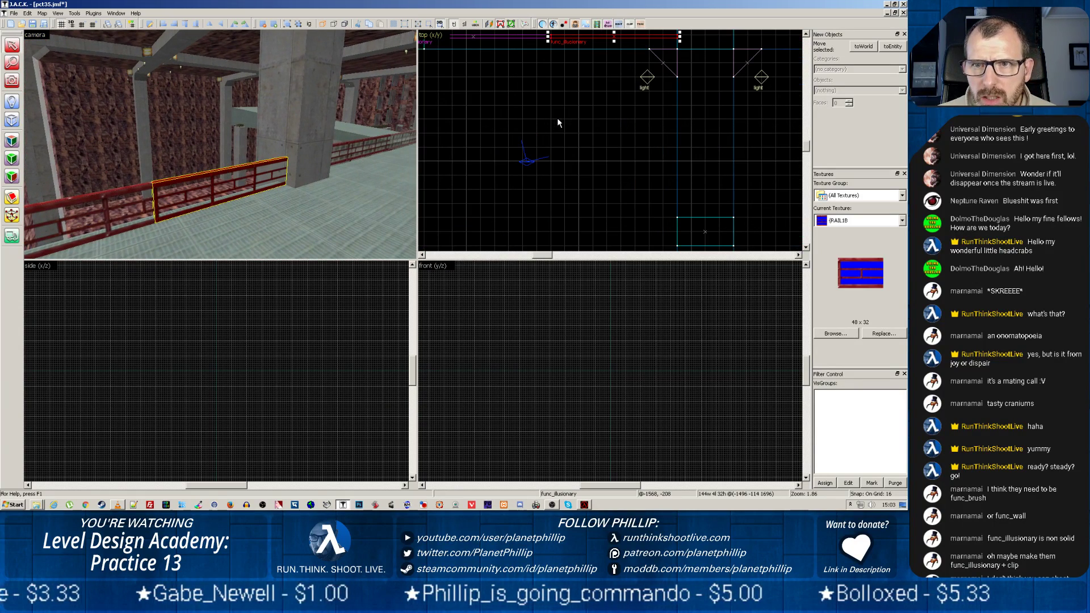
drag(592, 37, 564, 79)
key(z)
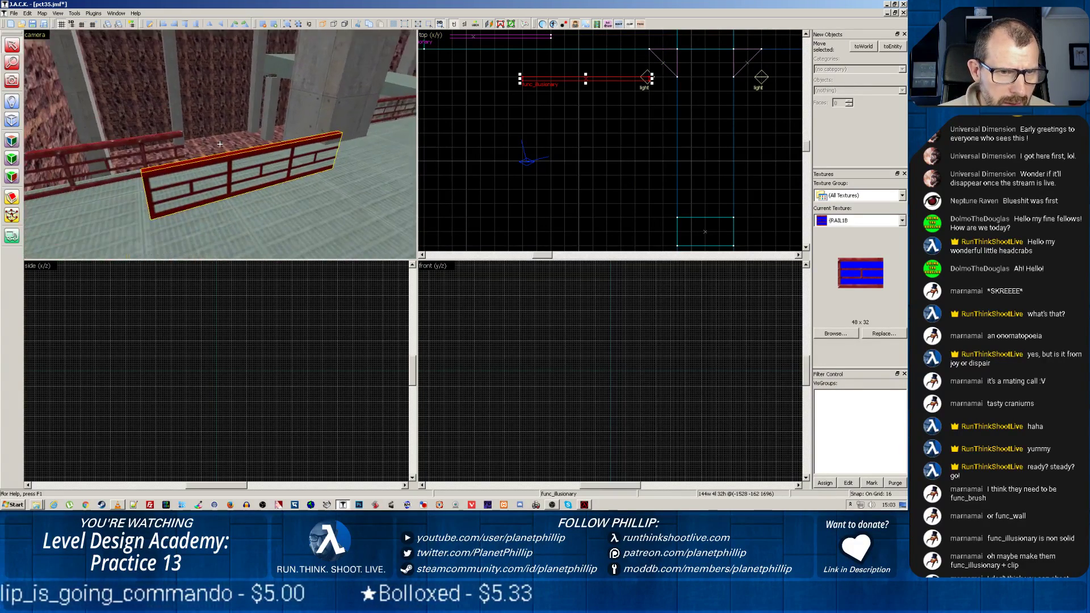
Step: Examine the separated 144-unit railing section from both sides and several viewpoints
key(z)
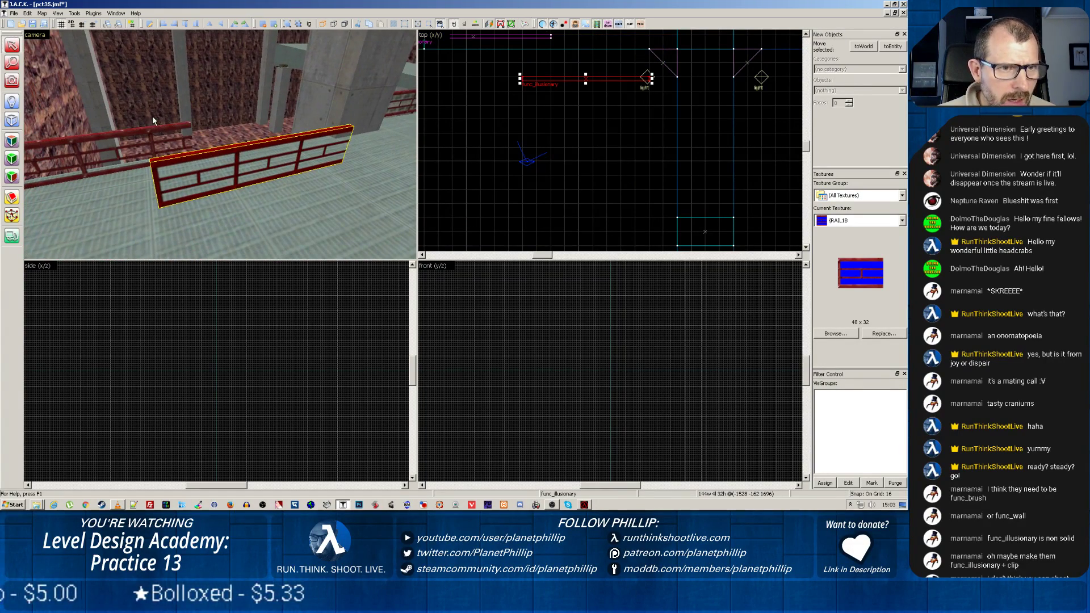
scroll(152, 118, up, 5)
key(z)
key(z)
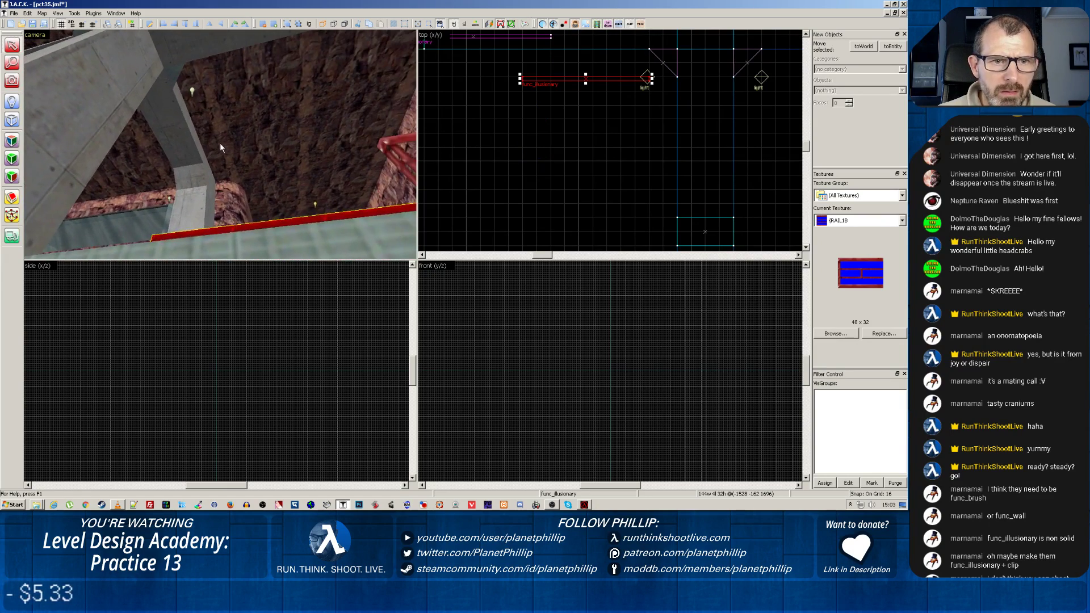
key(z)
key(z)
scroll(219, 150, down, 5)
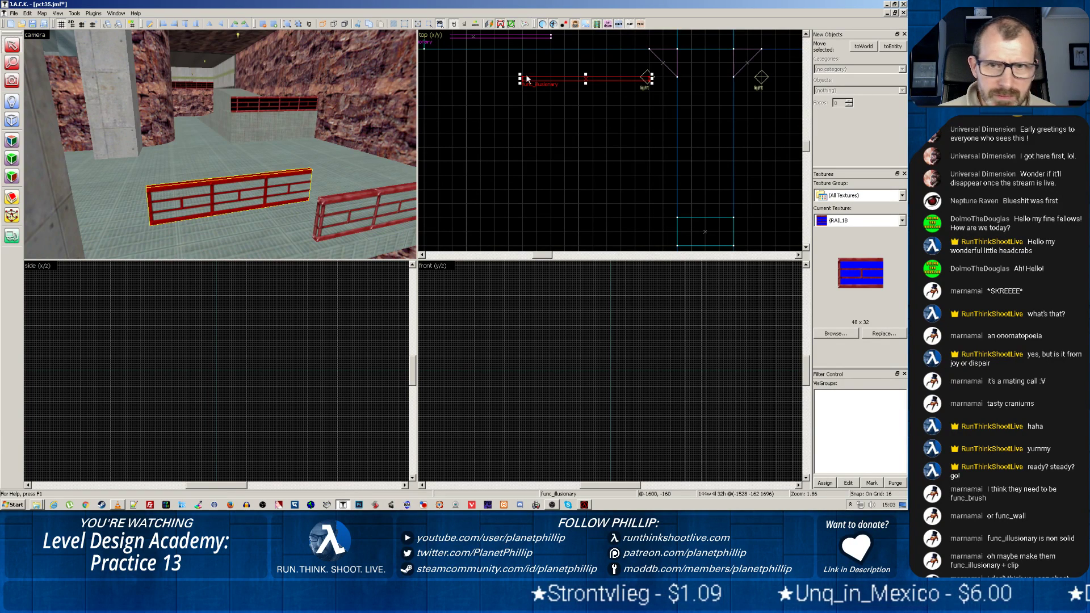
click(577, 79)
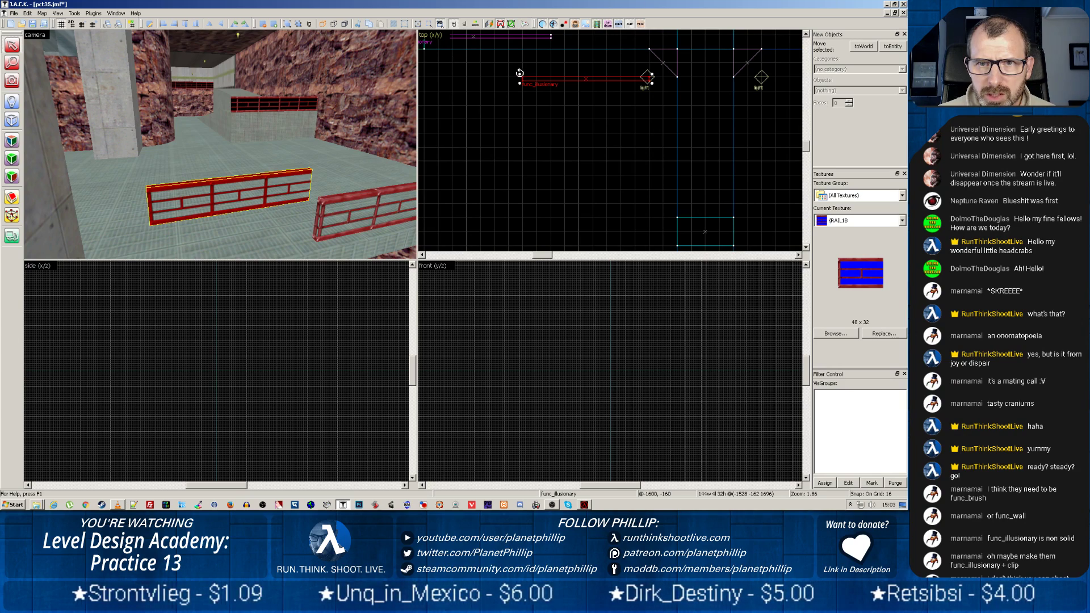
drag(520, 74, 663, 80)
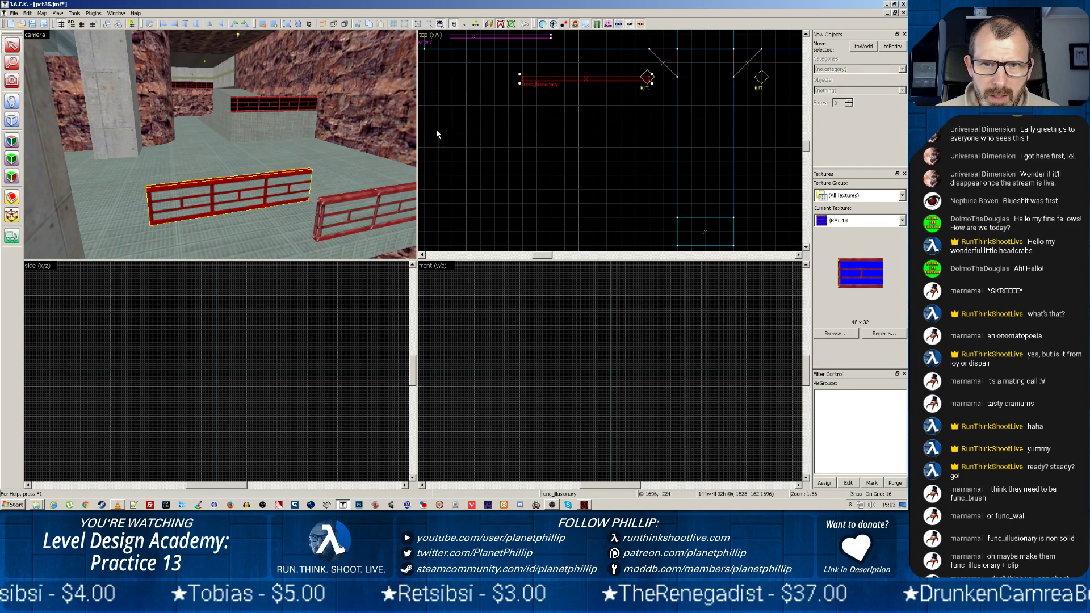
key(z)
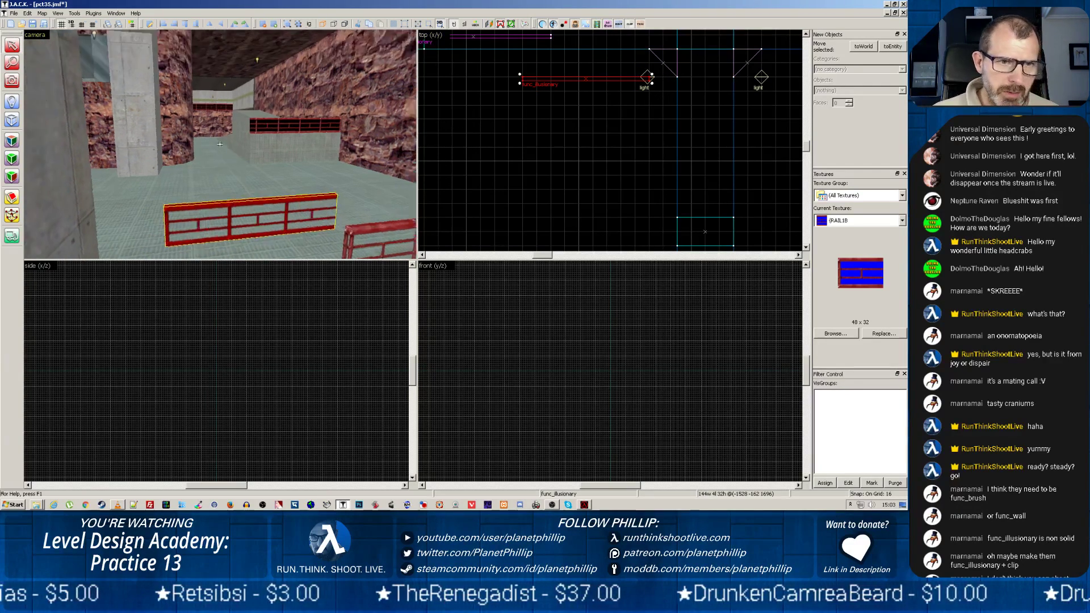
key(w)
key(z)
key(w)
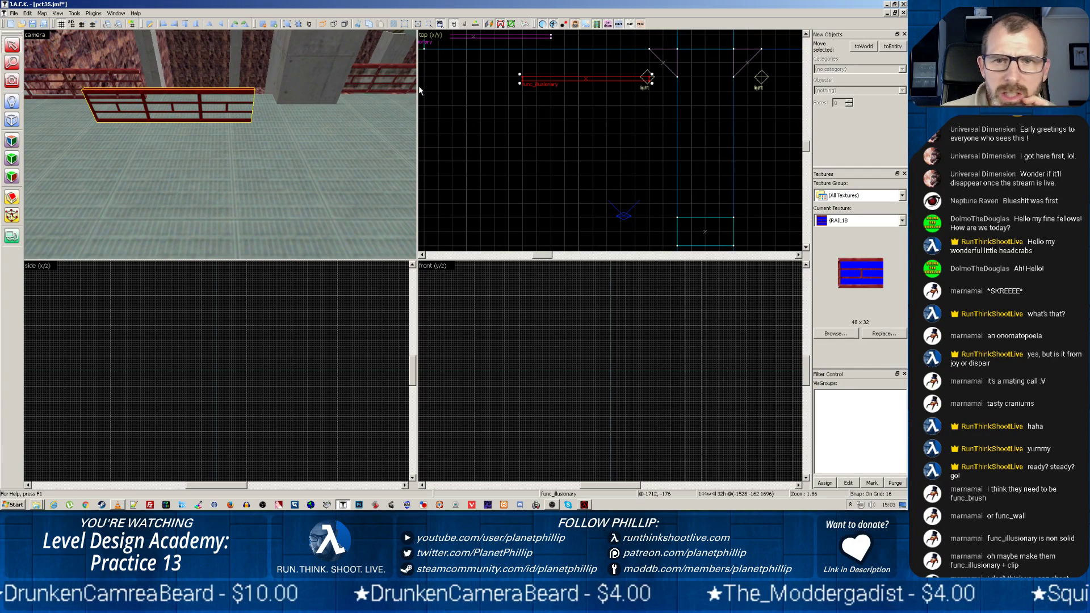
Step: Try stretching the separated railing section to 160 units and restore its length to 144 units
click(540, 80)
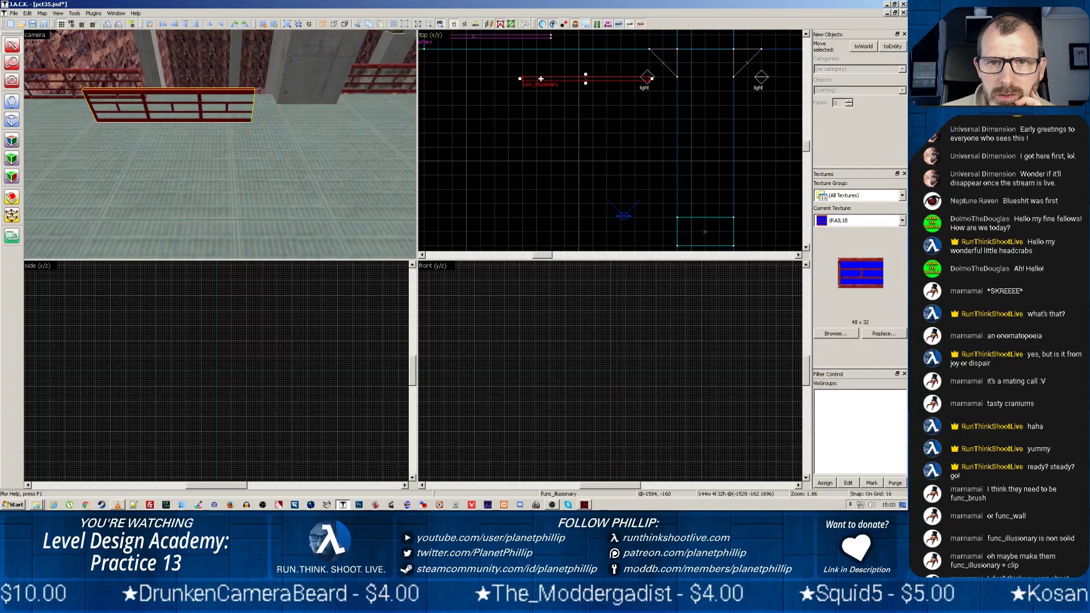
click(540, 80)
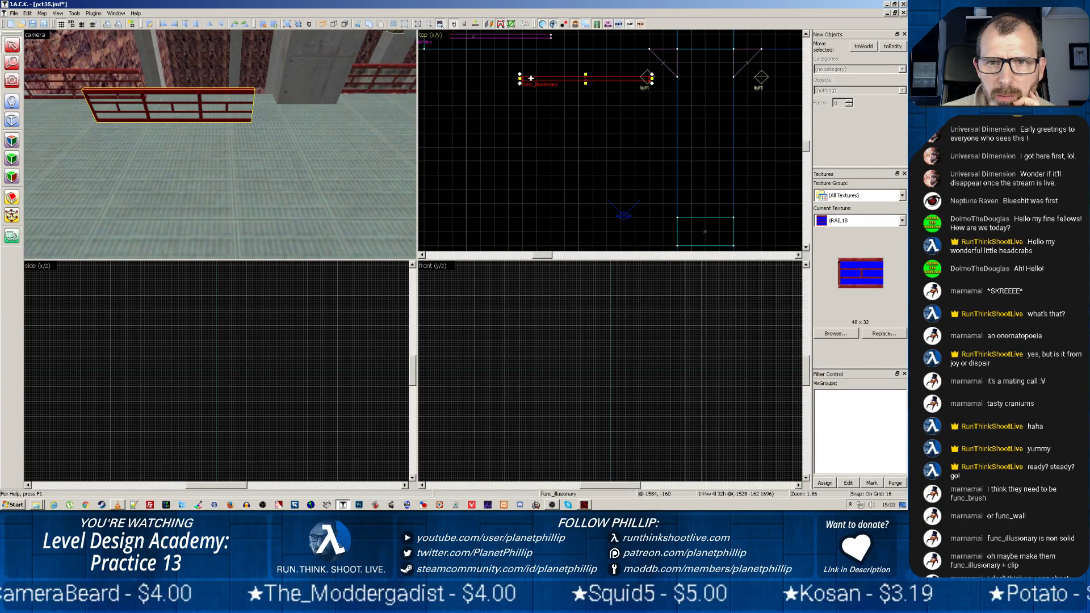
drag(520, 78, 504, 79)
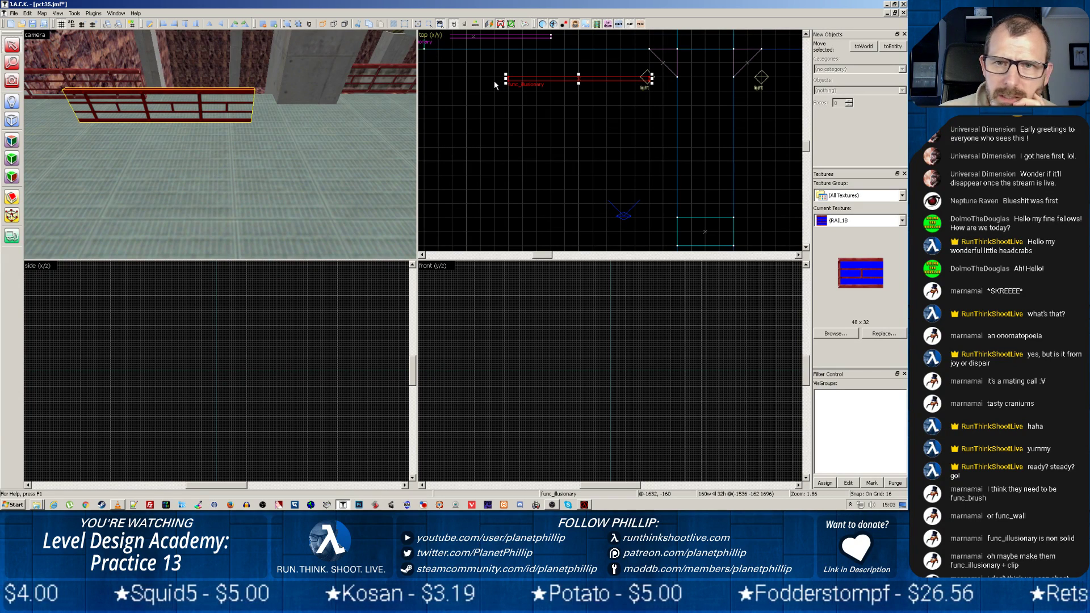
drag(506, 79, 518, 79)
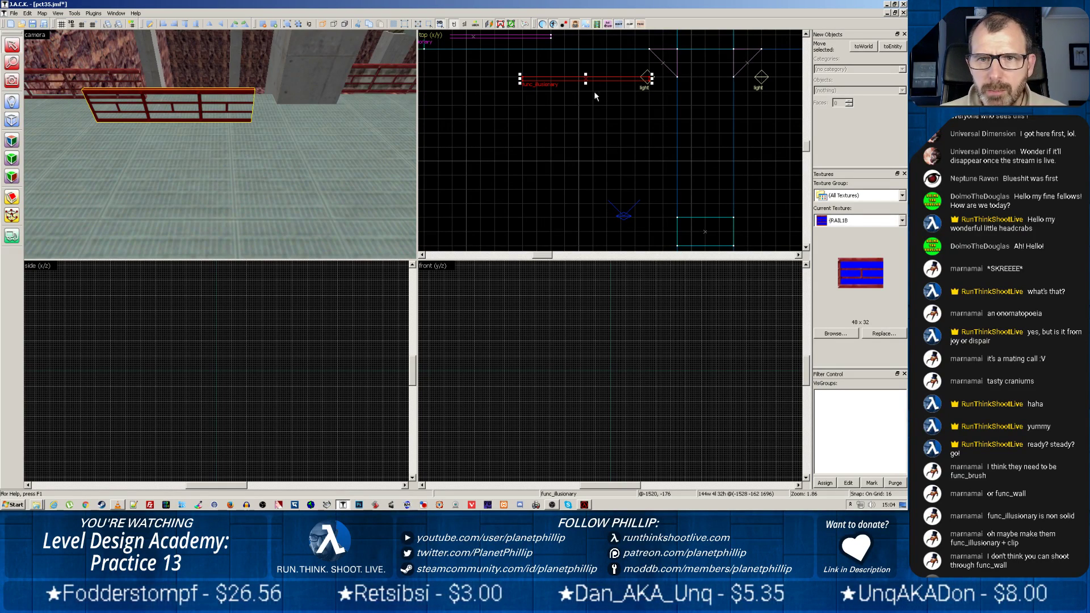
Step: Check the rail texture's surface properties on the 144-unit section and move the section back into the railing line
click(11, 142)
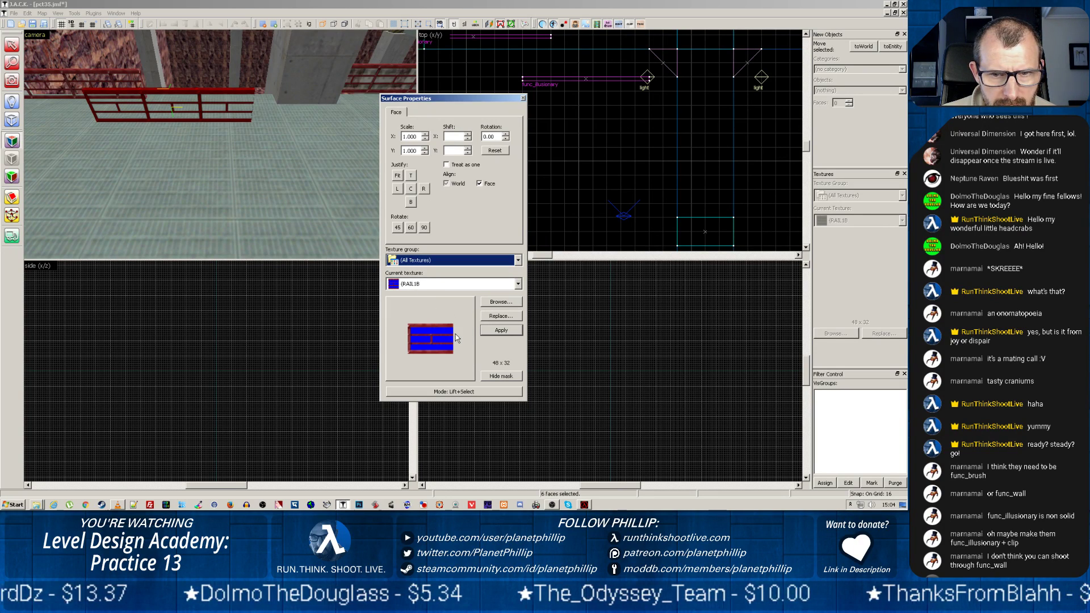
click(486, 333)
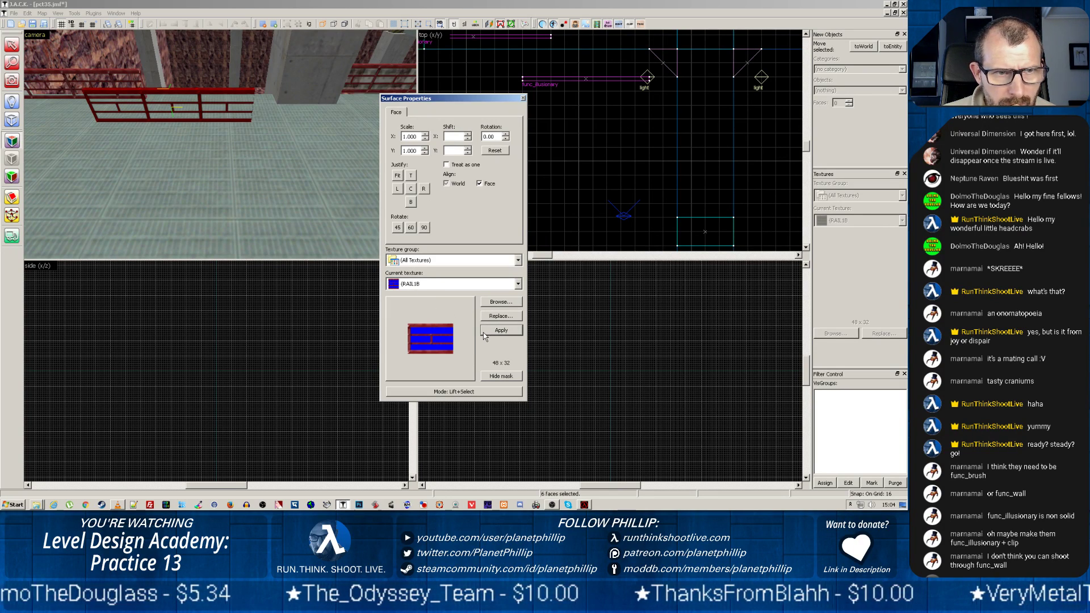
click(523, 99)
click(578, 78)
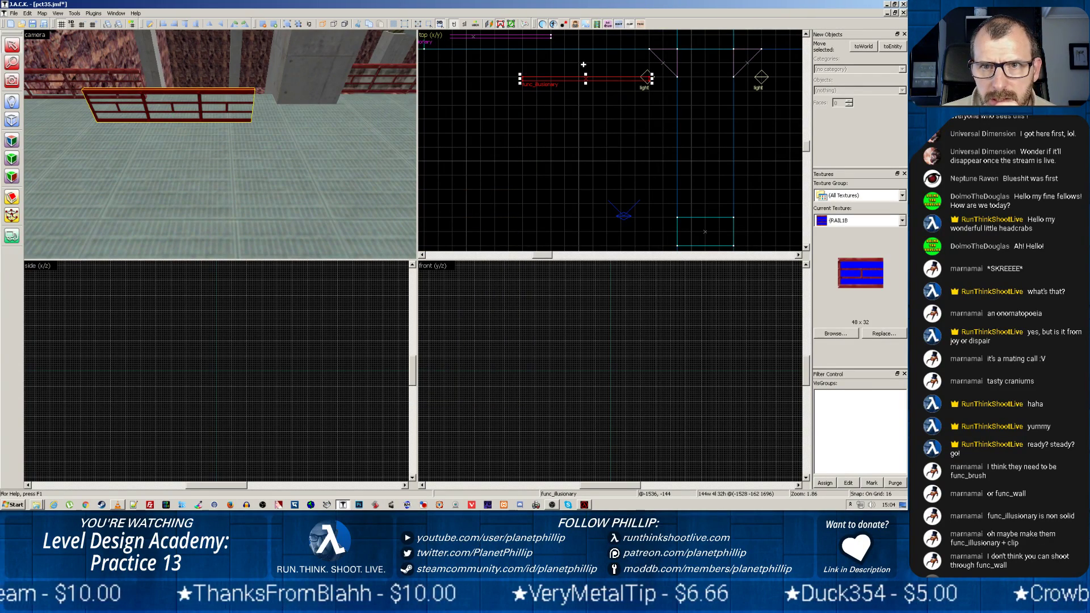
drag(585, 79, 603, 35)
Step: Move the 512-unit solid covering the railing beyond the pillar off to the side, clear of that railing
click(193, 133)
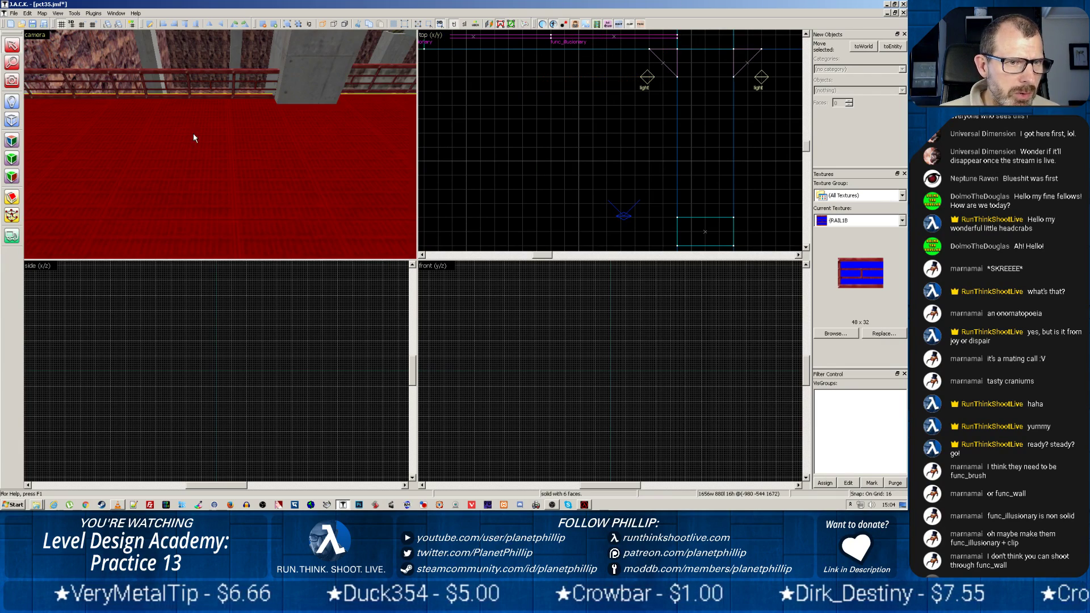
key(z)
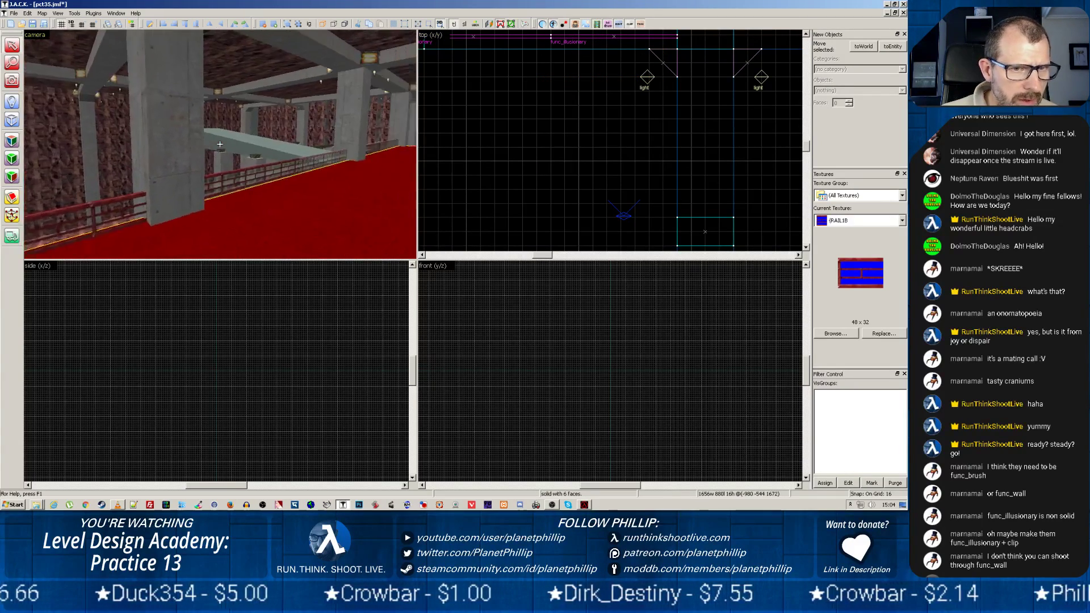
key(s)
key(z)
key(Left)
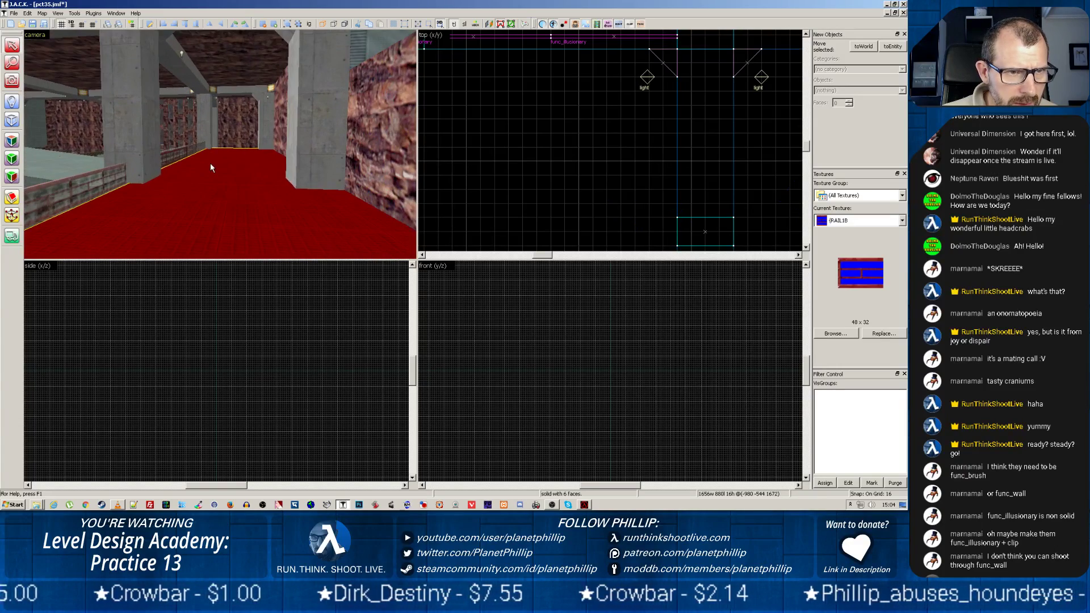
click(215, 151)
scroll(567, 88, down, 3)
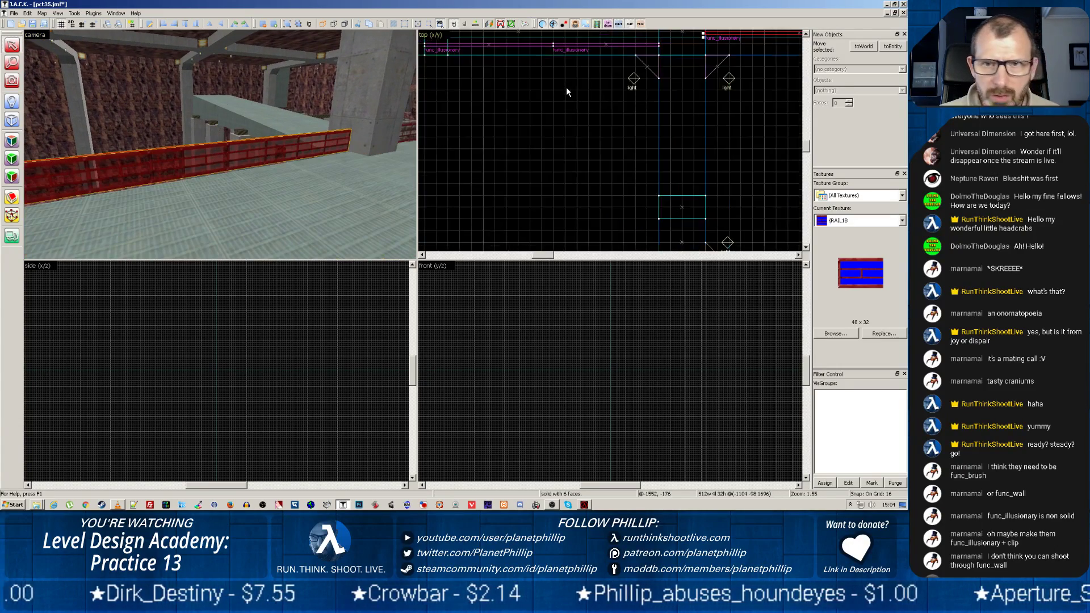
scroll(720, 120, up, 4)
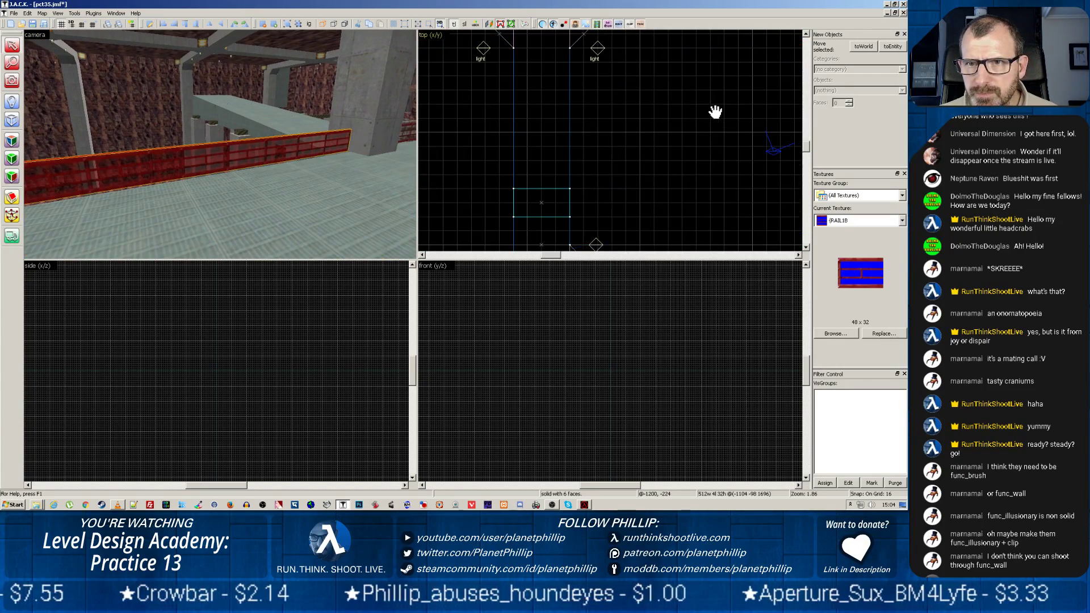
drag(713, 112, 656, 169)
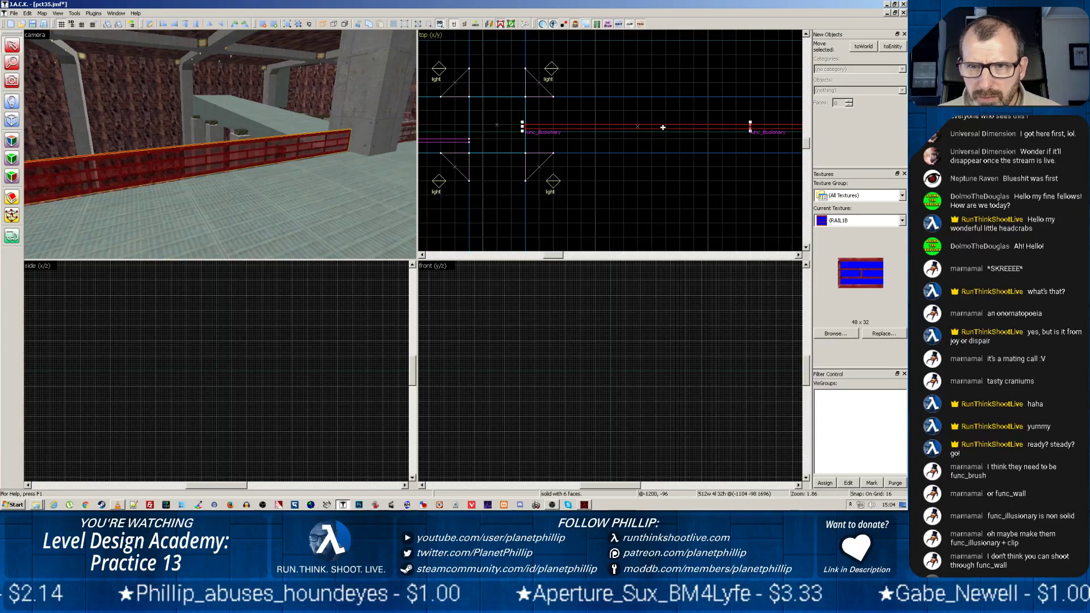
drag(663, 132, 663, 98)
Step: Copy the 256-unit railing section from beyond the pillar beside the 144-unit section, and move the old section out of line
click(216, 159)
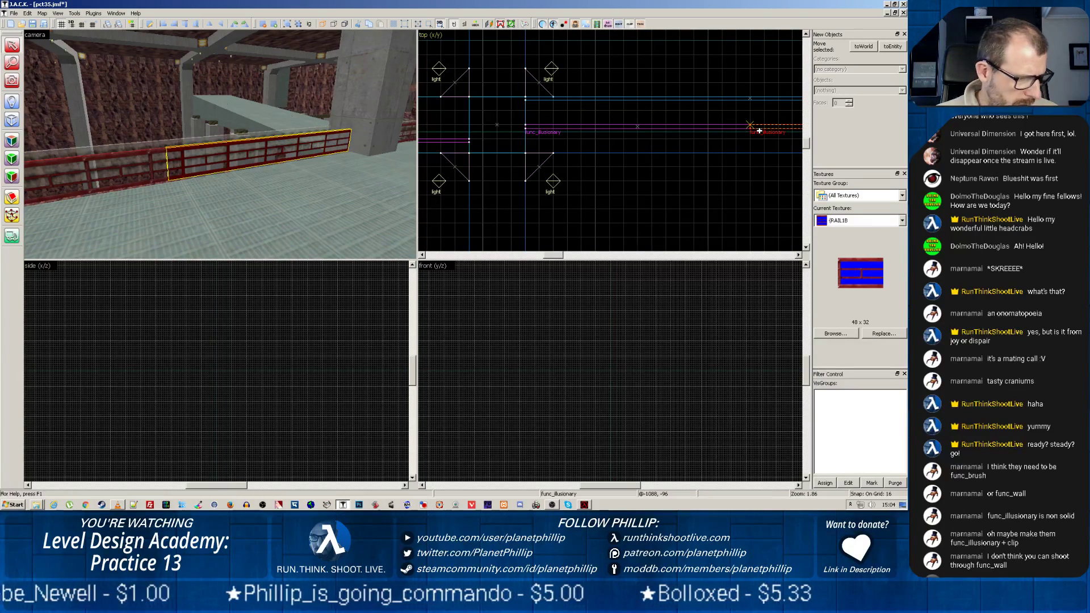
drag(765, 128, 485, 153)
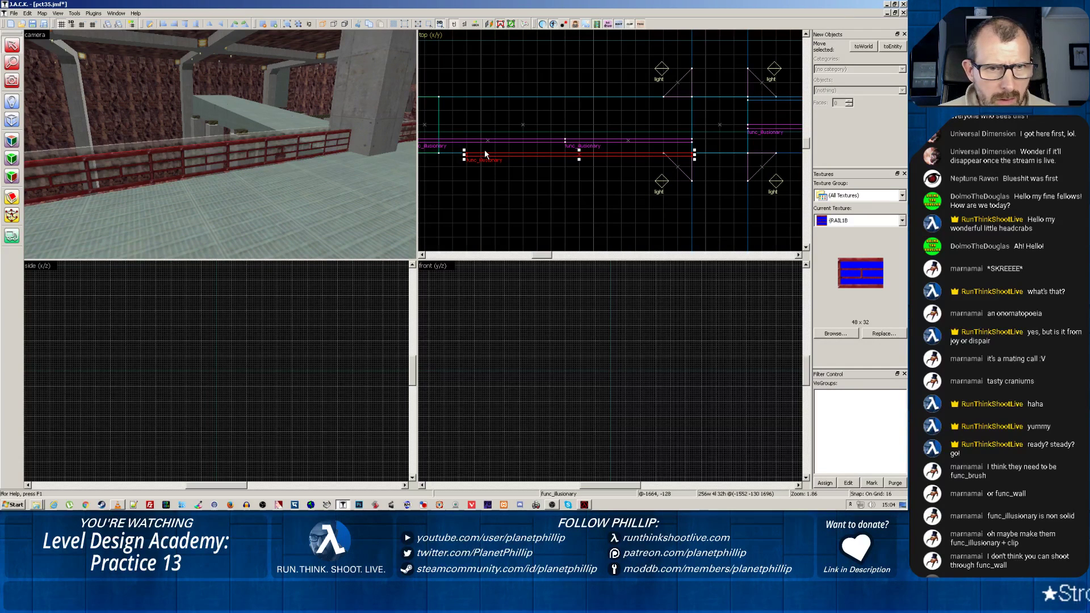
click(585, 139)
drag(583, 140, 567, 118)
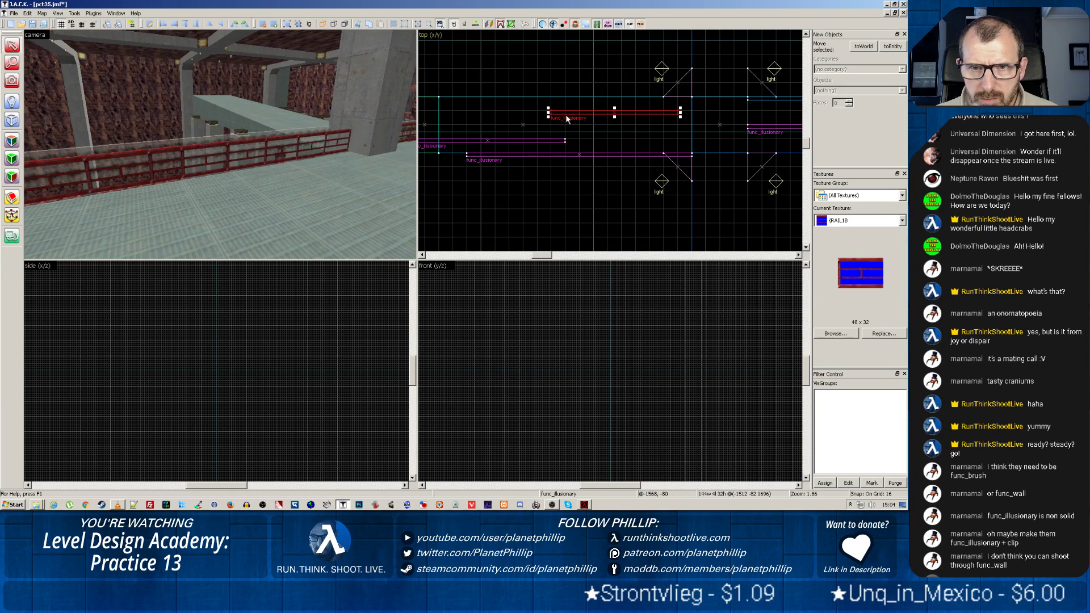
Step: Shorten the copied railing section to 144 units and move it into the railing line in the old section's place
click(535, 154)
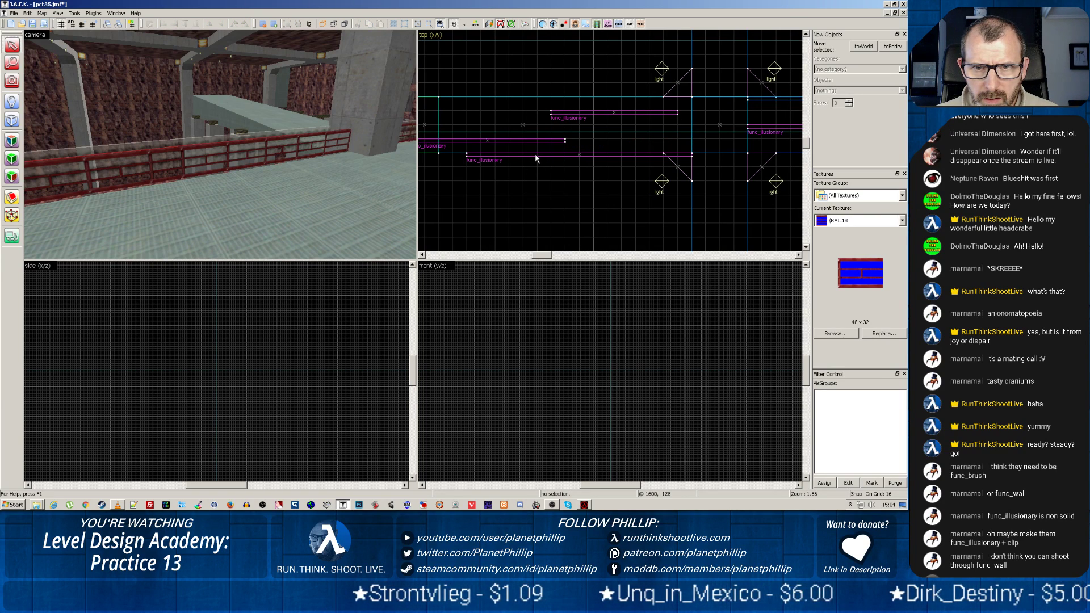
click(534, 154)
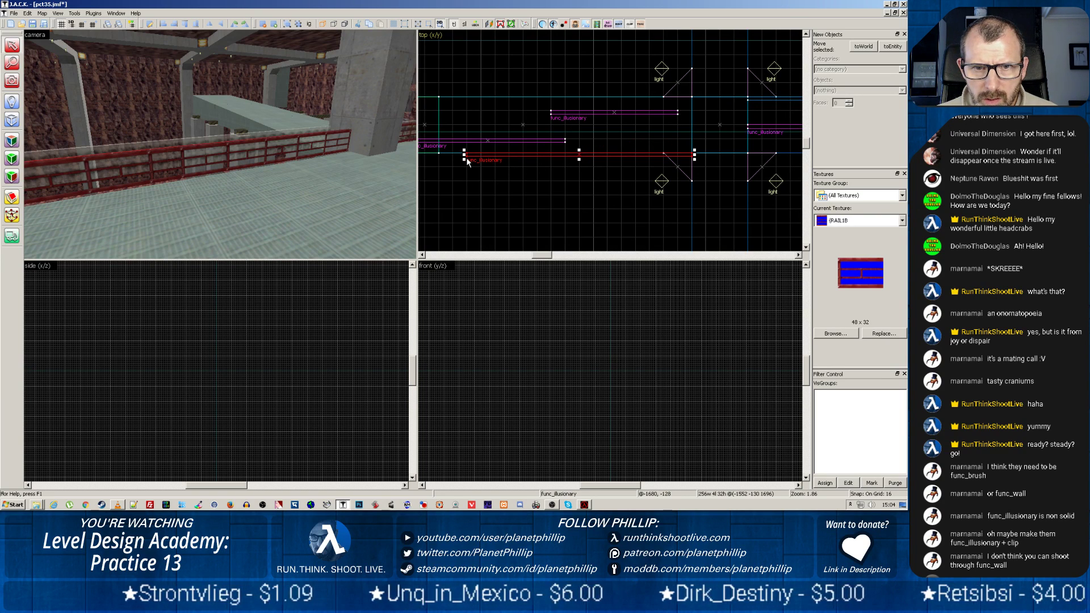
drag(464, 153, 562, 153)
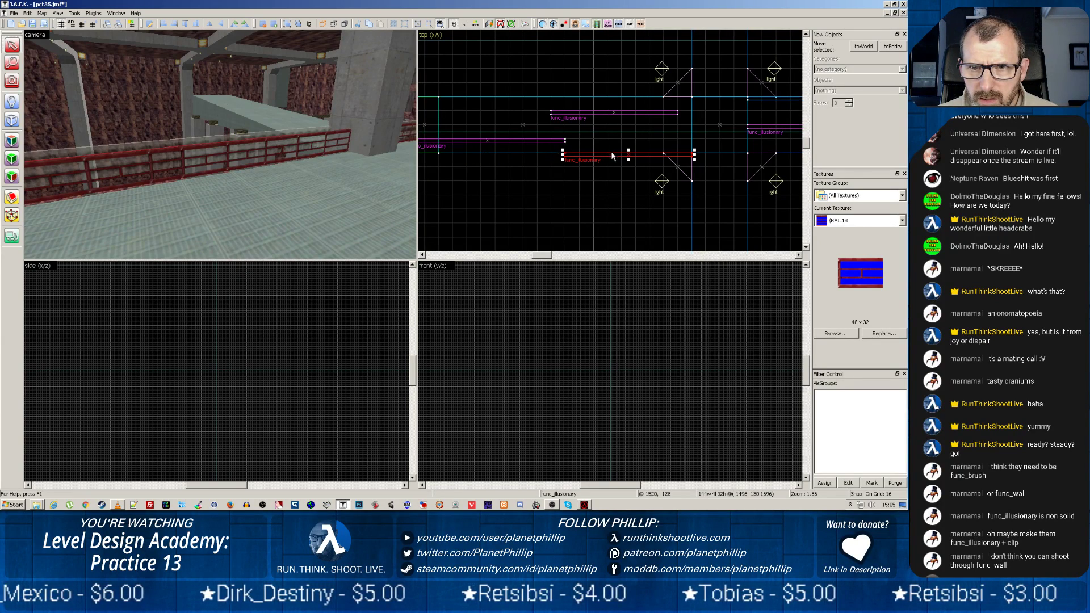
drag(611, 154, 611, 140)
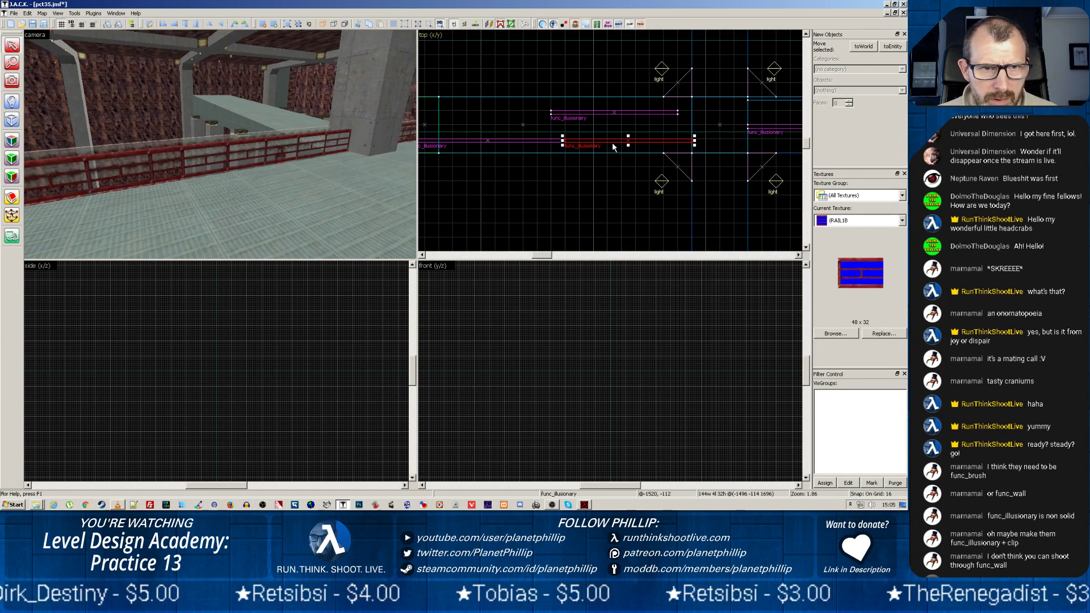
Step: Delete the old 144-unit railing section and inspect the replacement along the walkway
click(576, 112)
key(Delete)
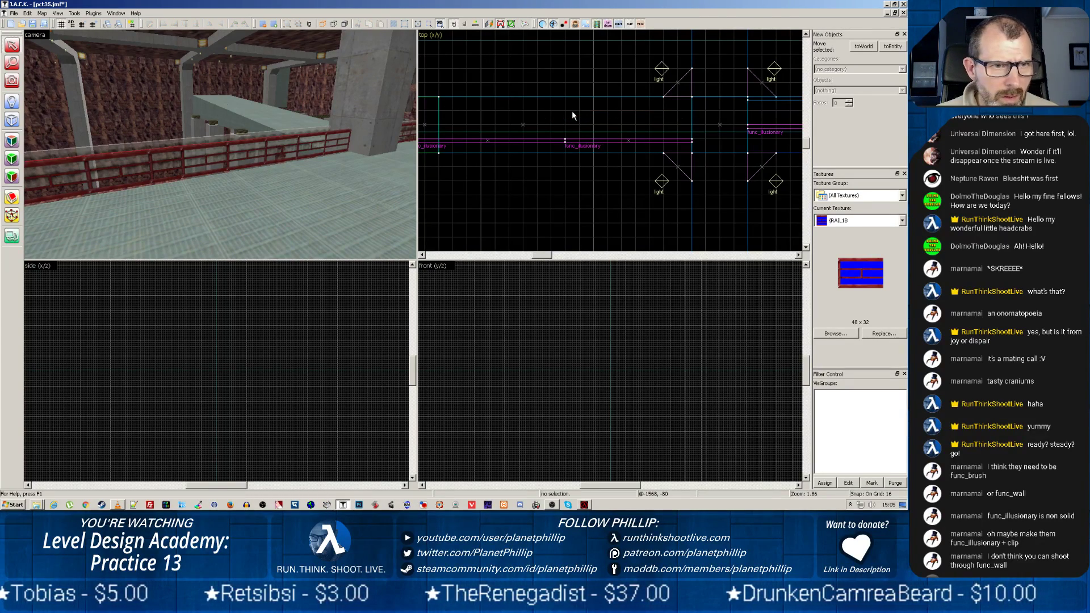
drag(339, 148, 219, 145)
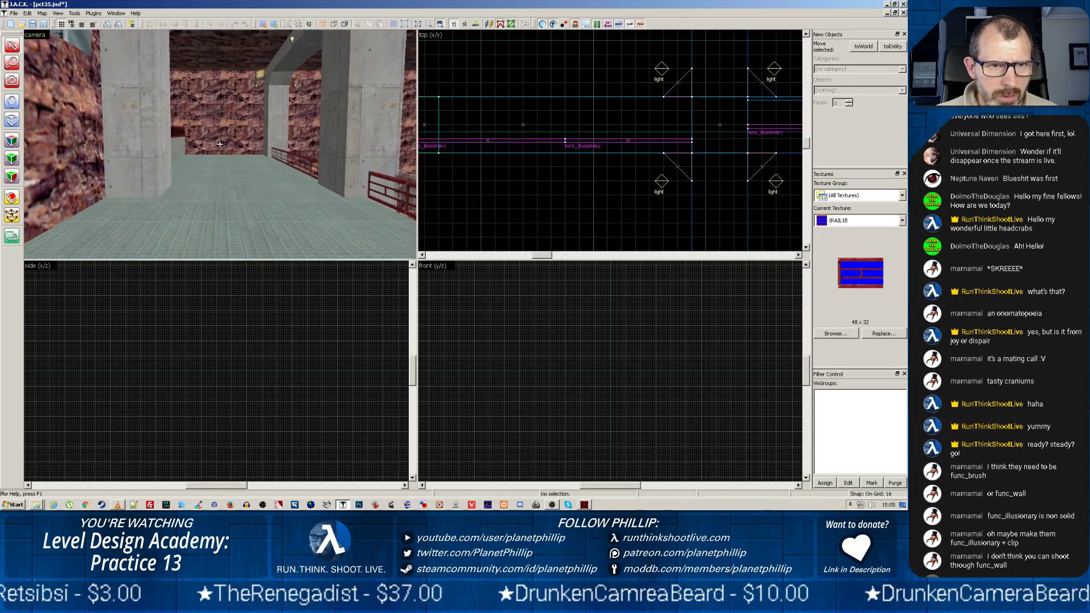
key(z)
key(w)
key(z)
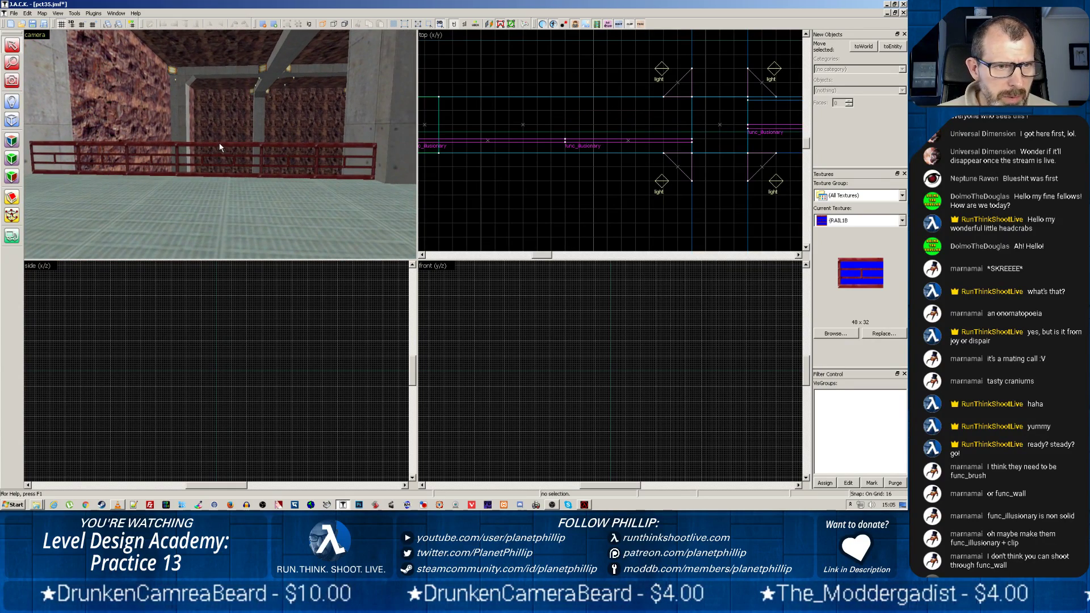
Step: Inspect the replaced railing section and its joints with the neighbouring sections along the walkway and around the pillars
scroll(214, 141, up, 5)
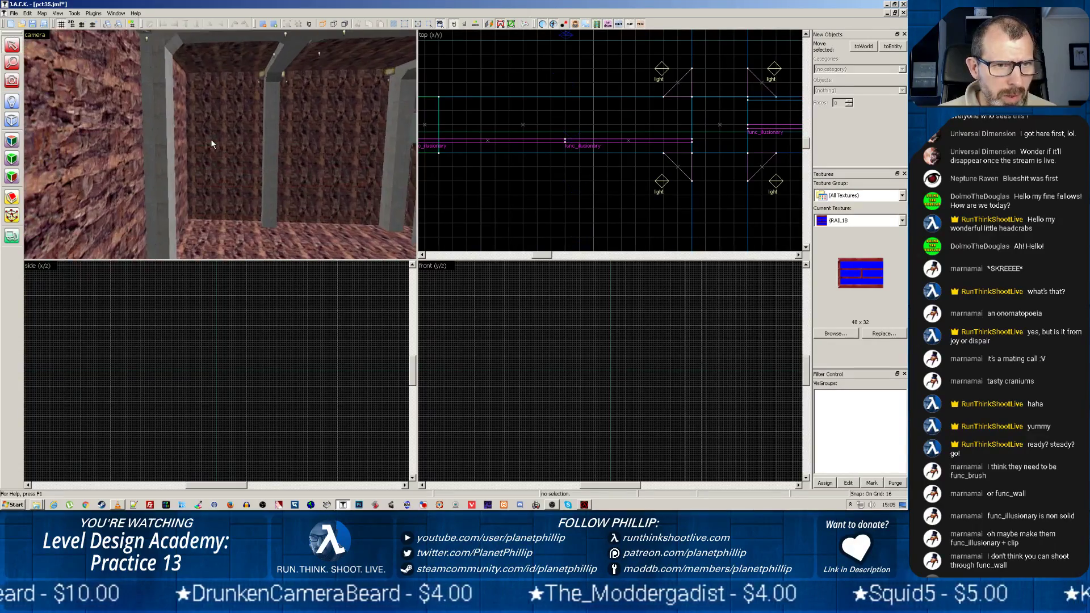
click(213, 141)
key(z)
key(w)
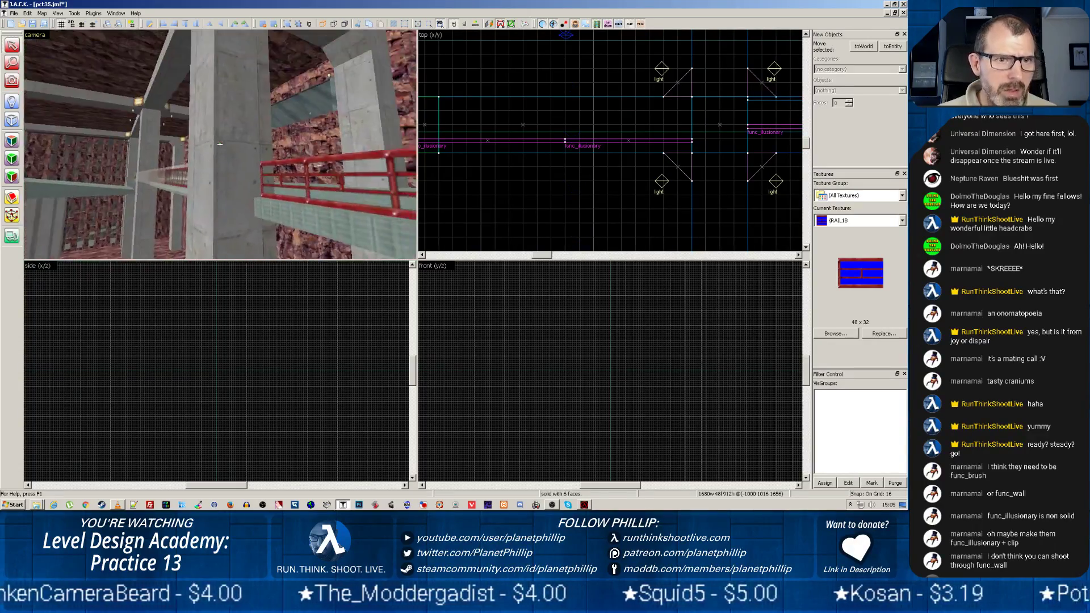
key(w)
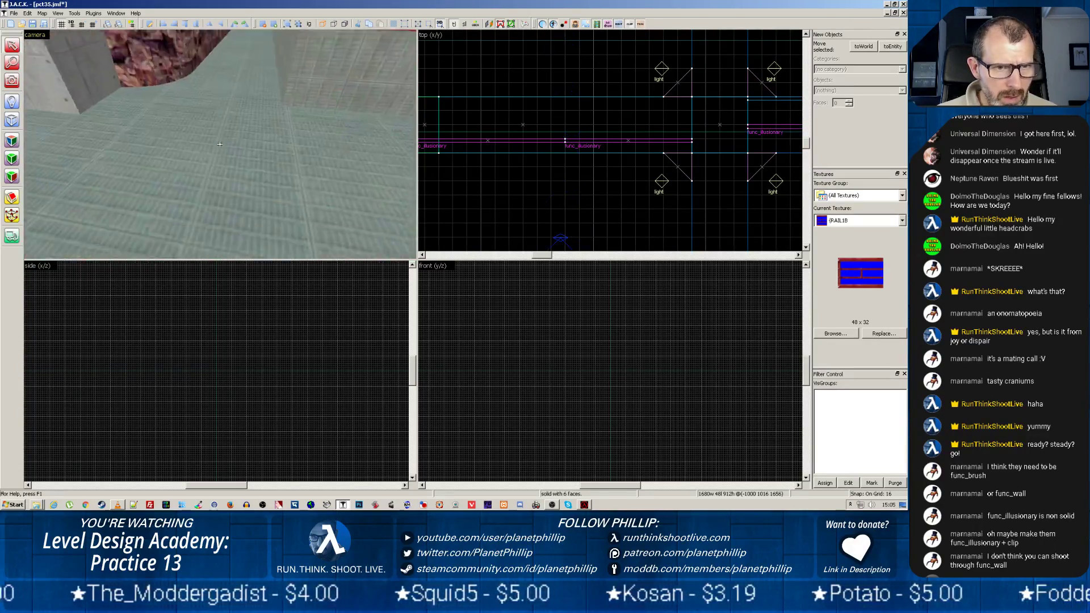
key(w)
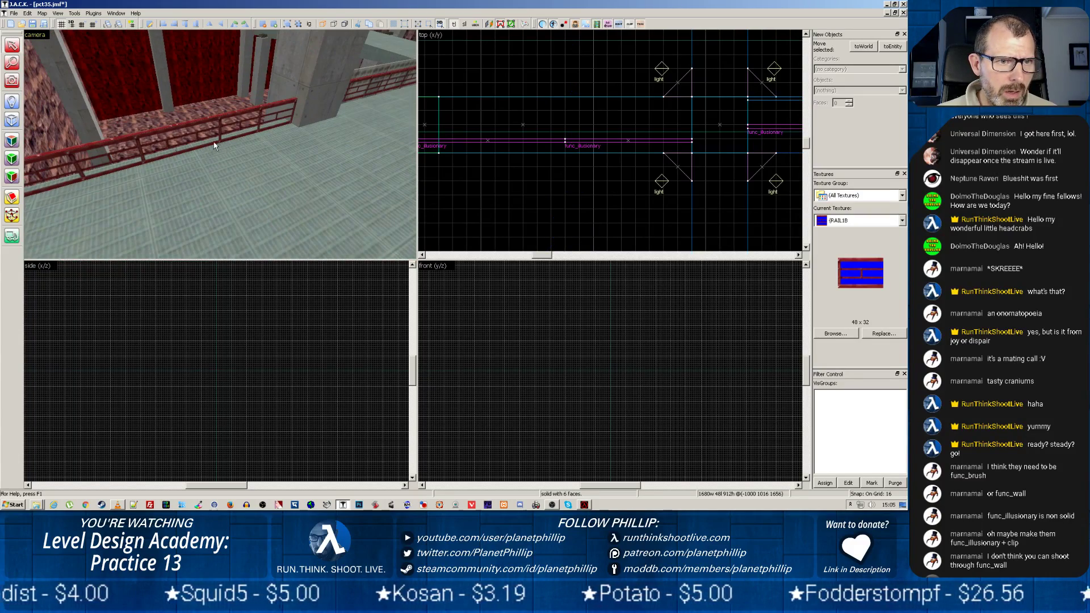
key(w)
key(z)
key(z)
key(z)
ctrl+click(221, 144)
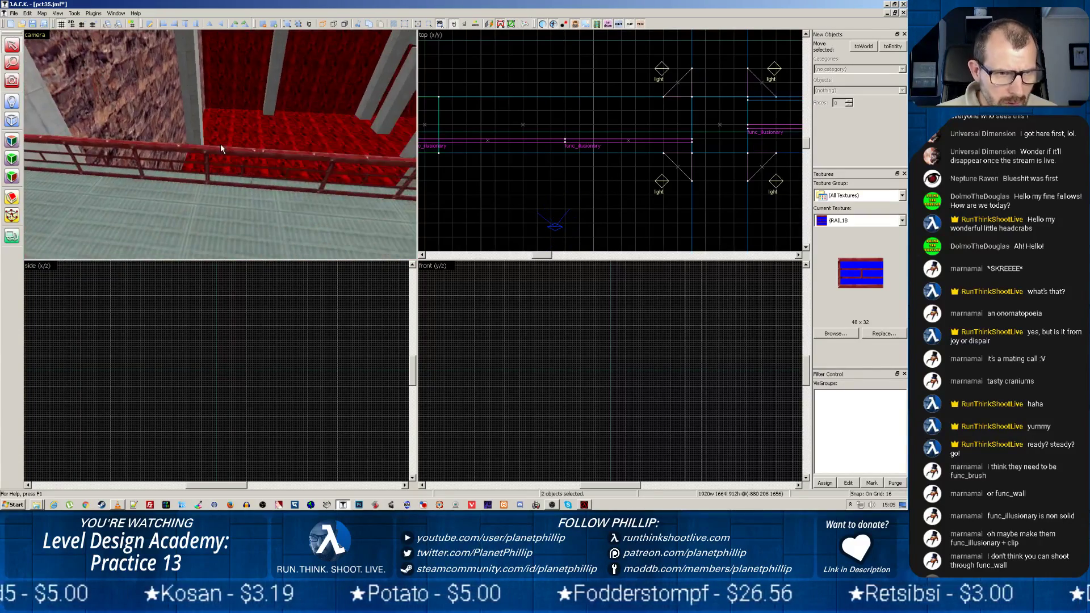
scroll(239, 155, up, 2)
scroll(243, 169, down, 5)
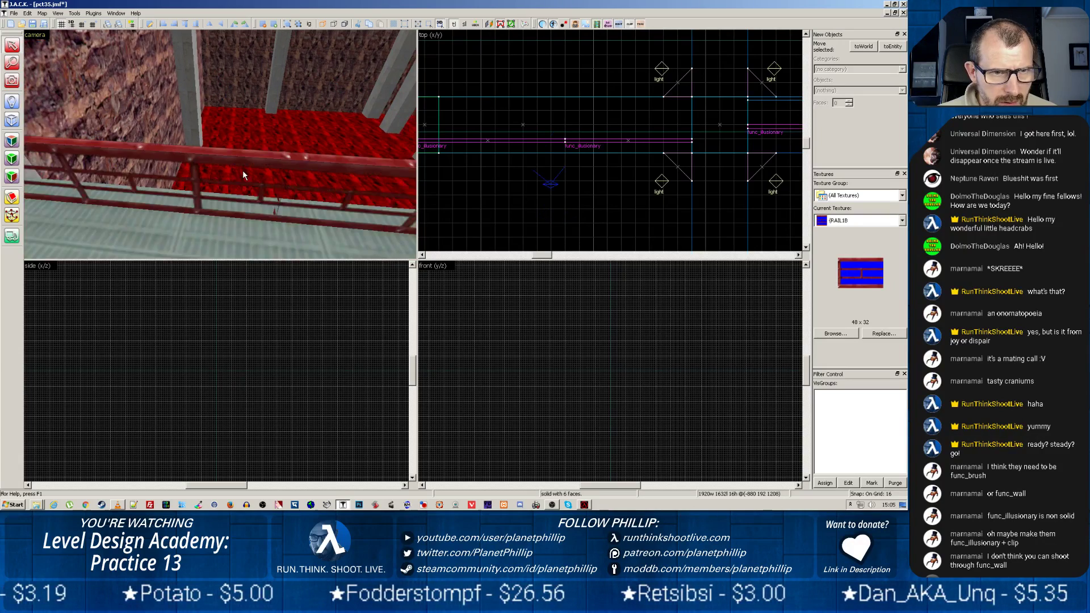
click(272, 179)
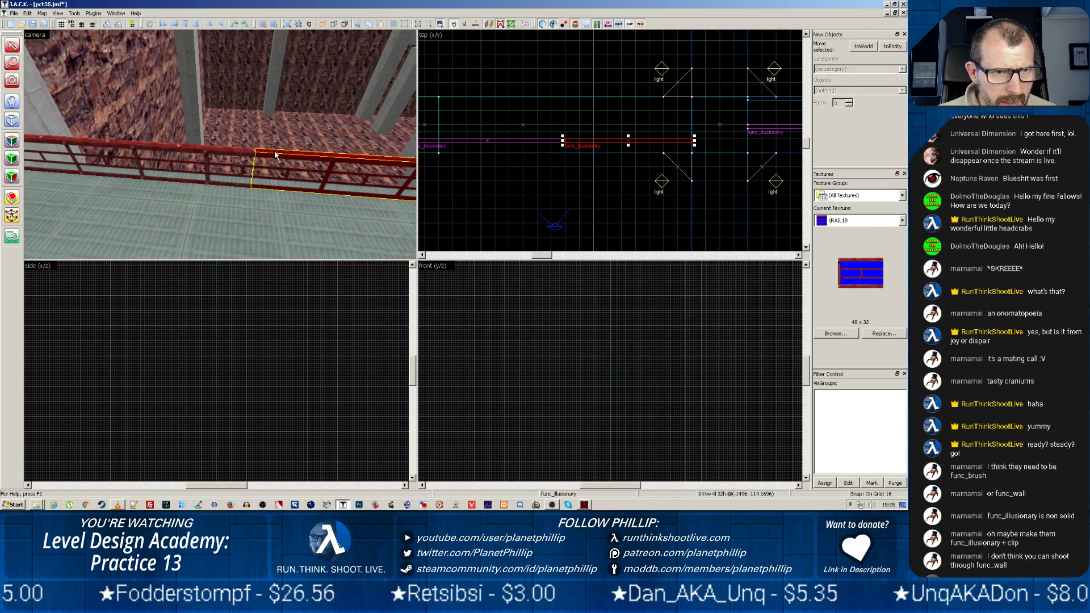
click(257, 208)
scroll(256, 206, up, 3)
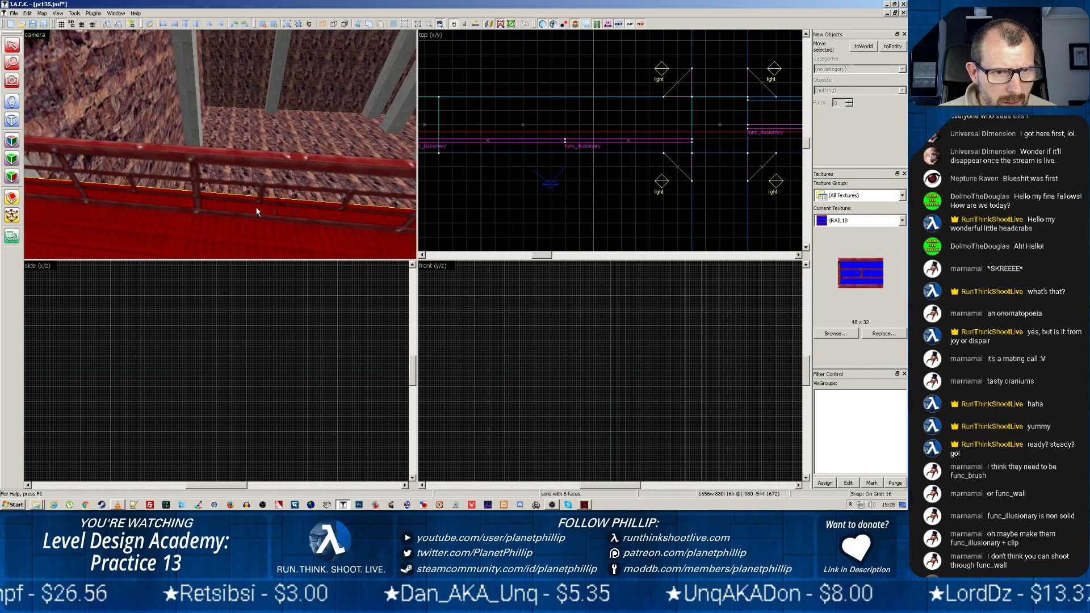
scroll(257, 212, down, 3)
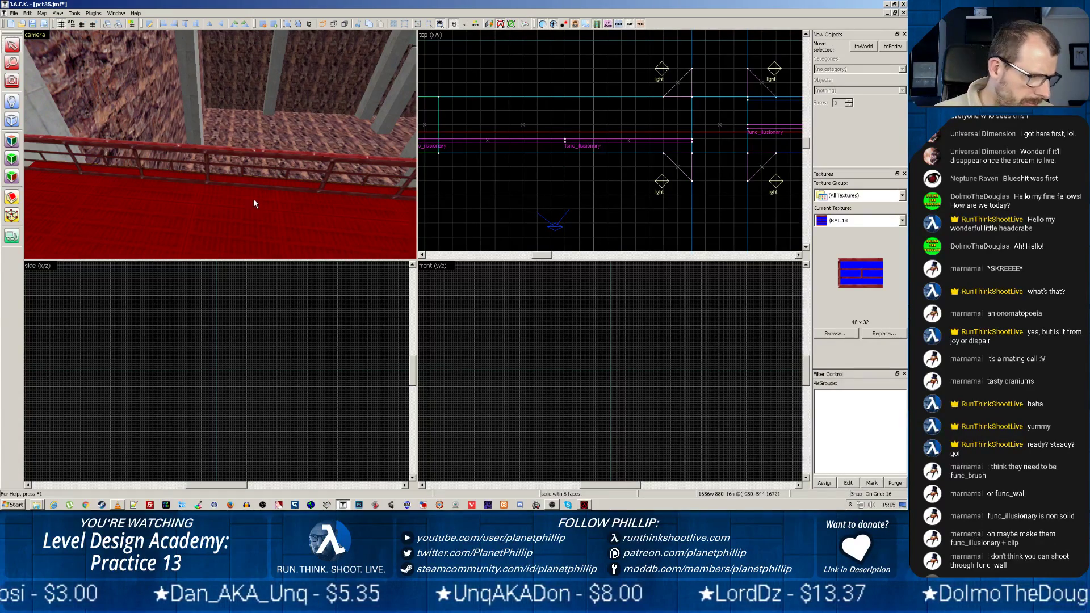
key(z)
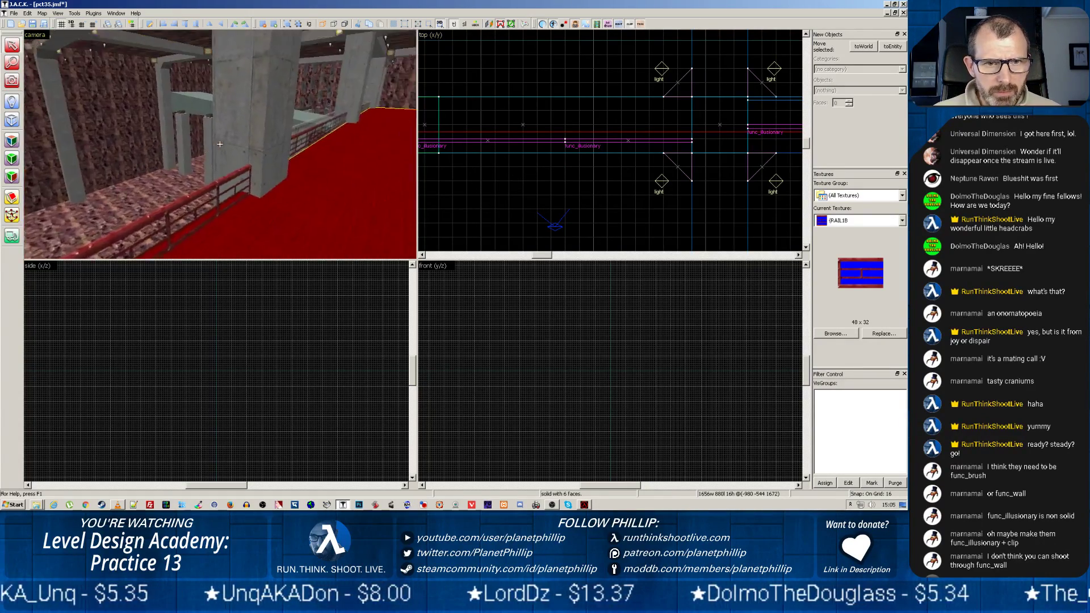
key(z)
scroll(223, 155, up, 5)
scroll(223, 155, down, 2)
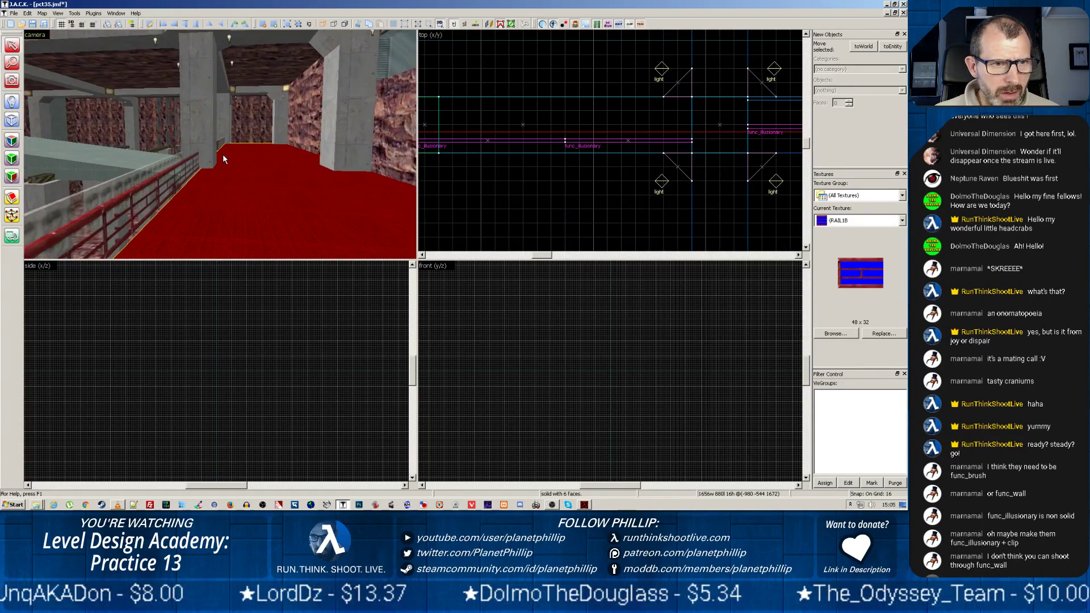
scroll(501, 152, down, 2)
scroll(529, 149, up, 2)
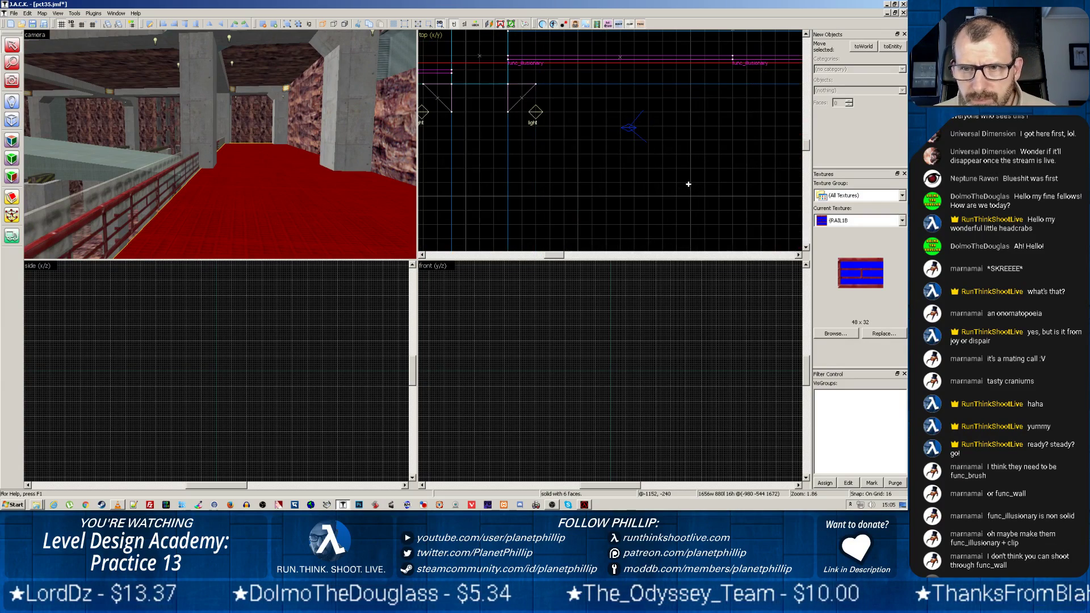
scroll(687, 170, up, 3)
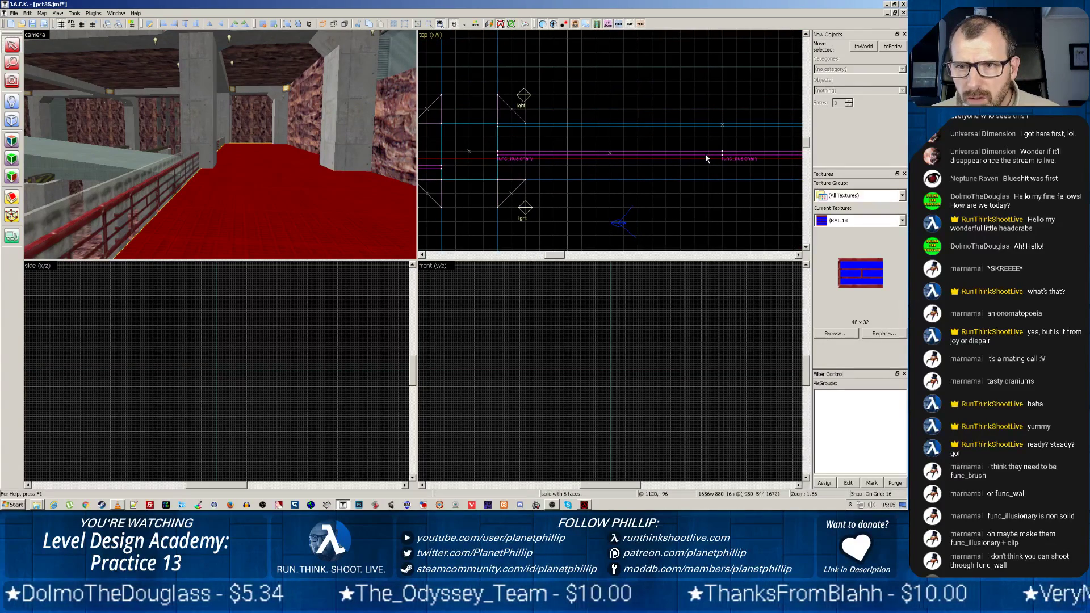
Step: Delete the translucent solid covering the railing section beyond the pillar
key(Escape)
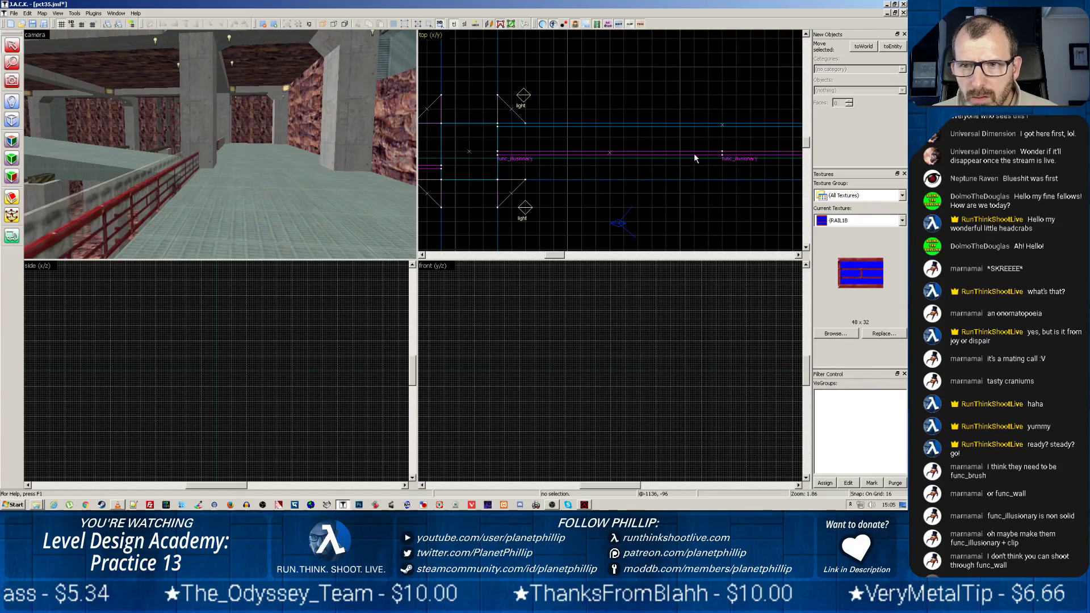
click(149, 174)
key(Delete)
Step: Move the two adjoining 256-unit railing sections beyond the pillar 16 units into line with the replaced section
key(z)
key(w)
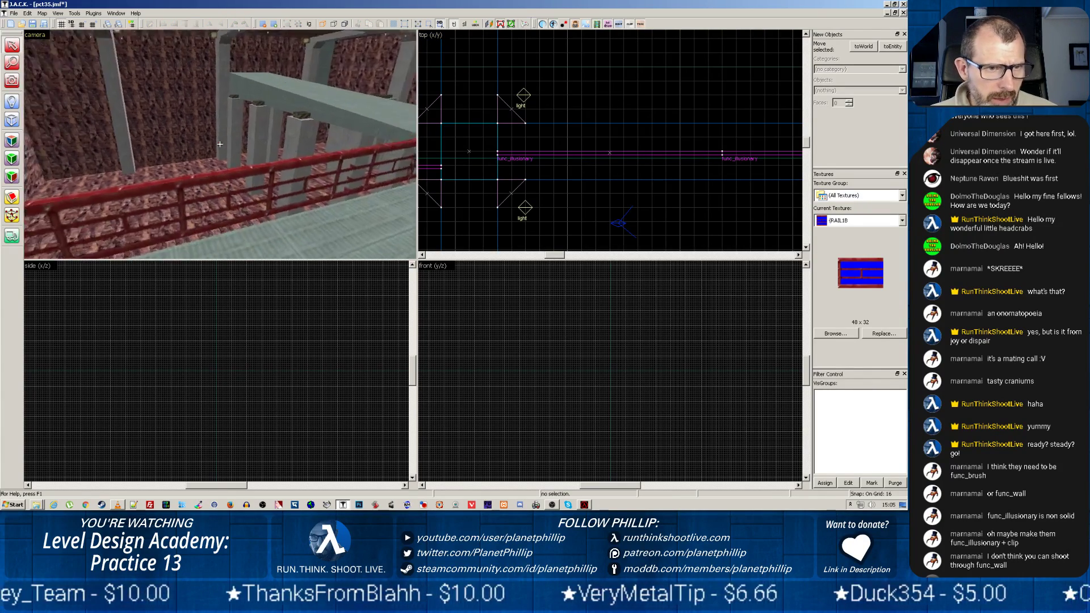
key(z)
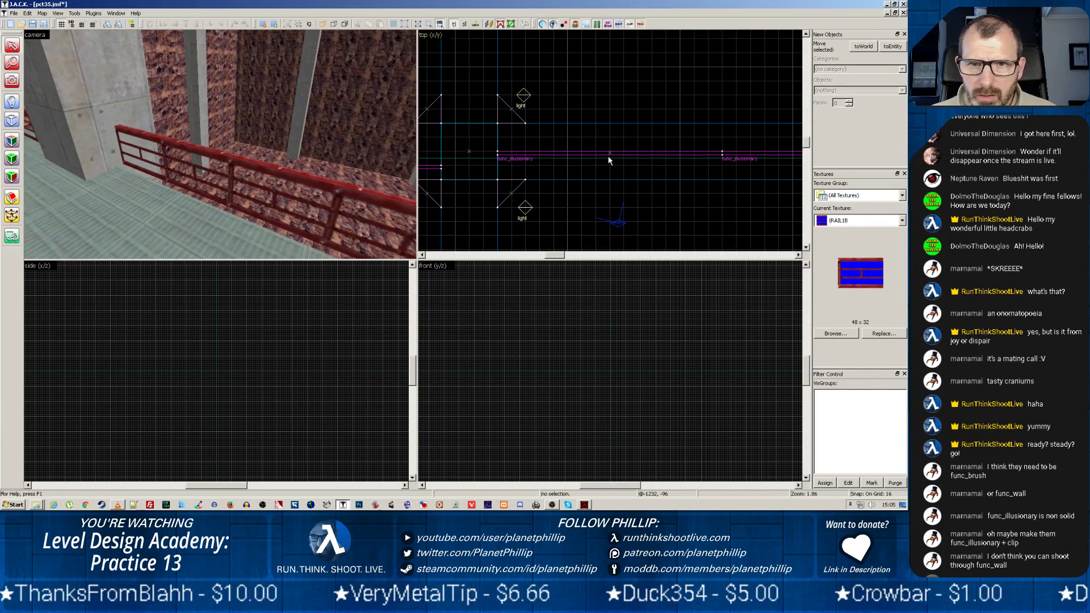
click(611, 153)
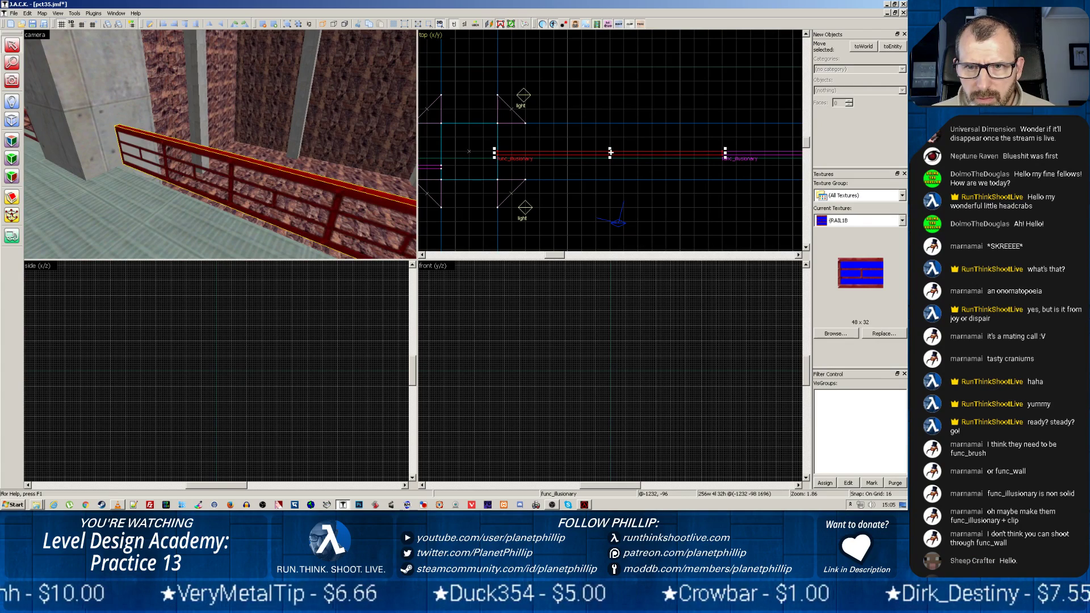
ctrl+click(748, 153)
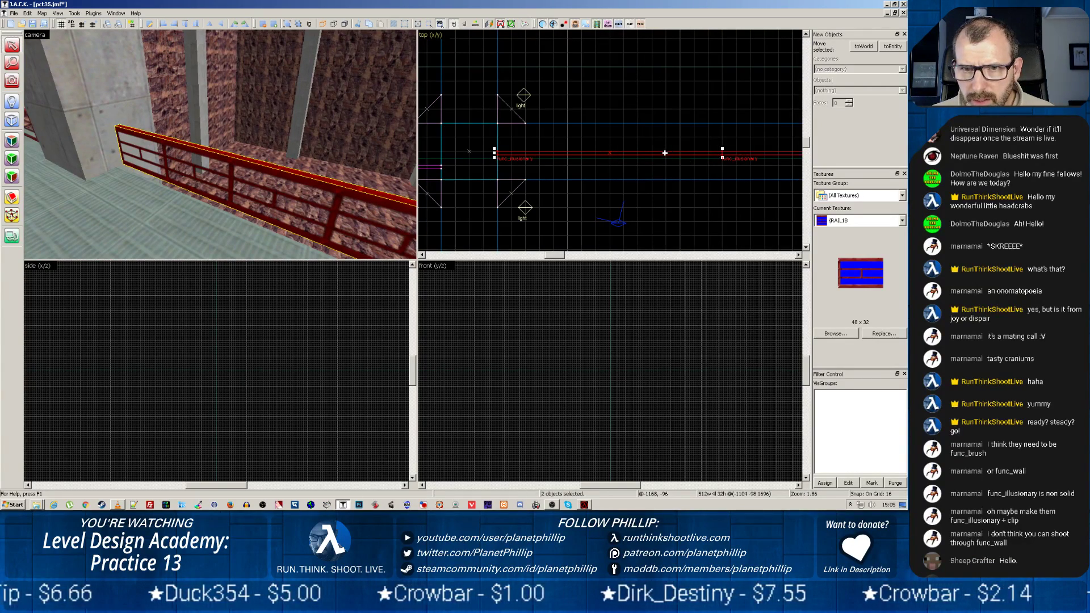
mouse_move(665, 152)
mouse_down()
mouse_move(666, 165)
mouse_move(650, 165)
mouse_up()
Step: Move the 560-unit solid covering the next stretch of railing 16 units off to the side, clear of that railing
key(z)
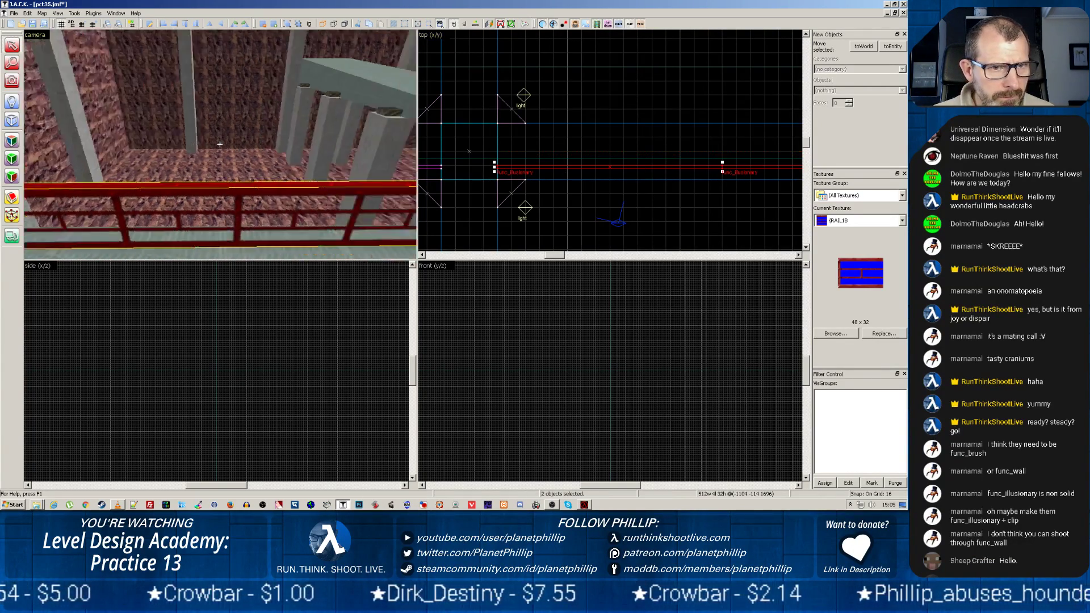
key(w)
key(z)
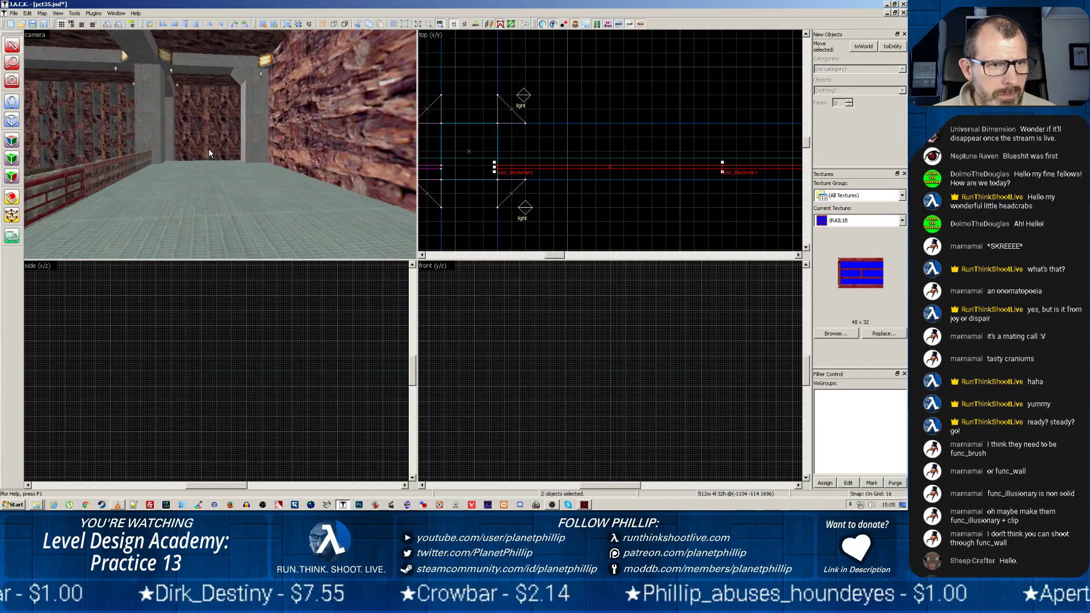
key(z)
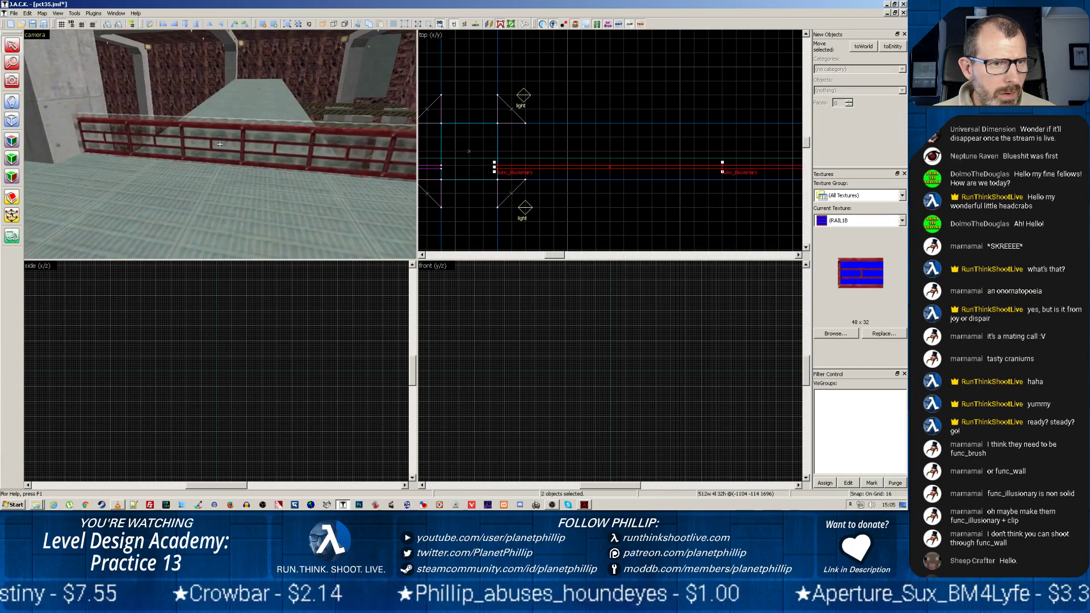
key(z)
click(230, 122)
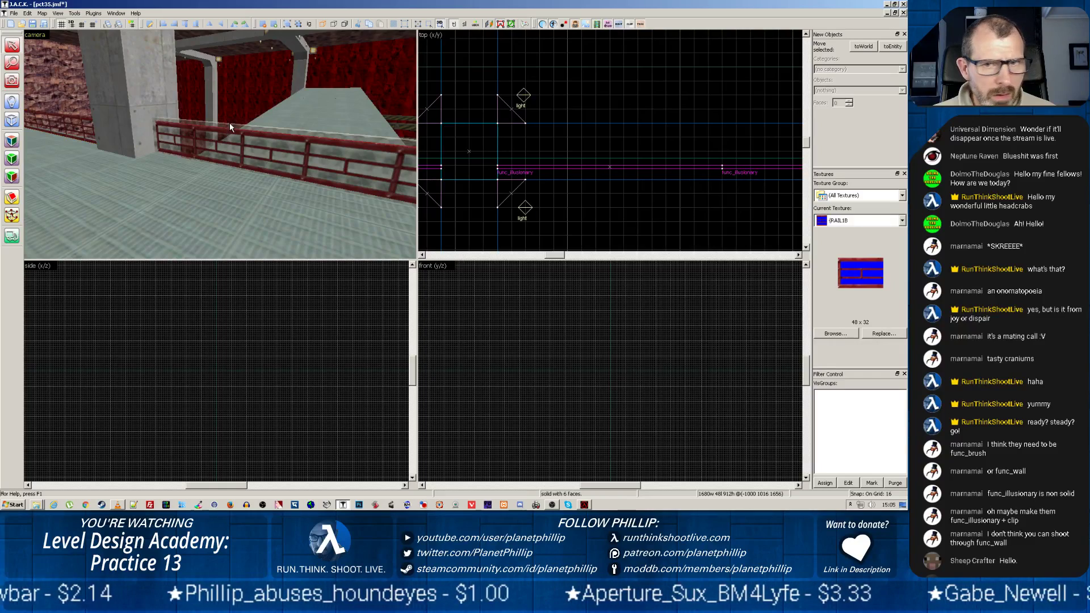
click(224, 131)
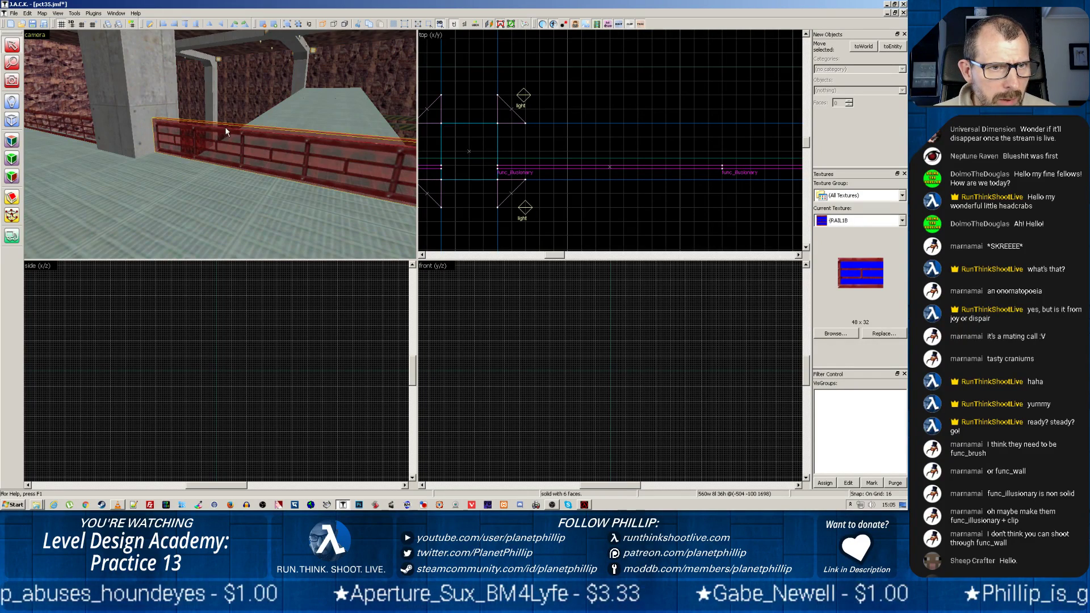
middle_drag(594, 185, 402, 207)
middle_drag(681, 204, 482, 203)
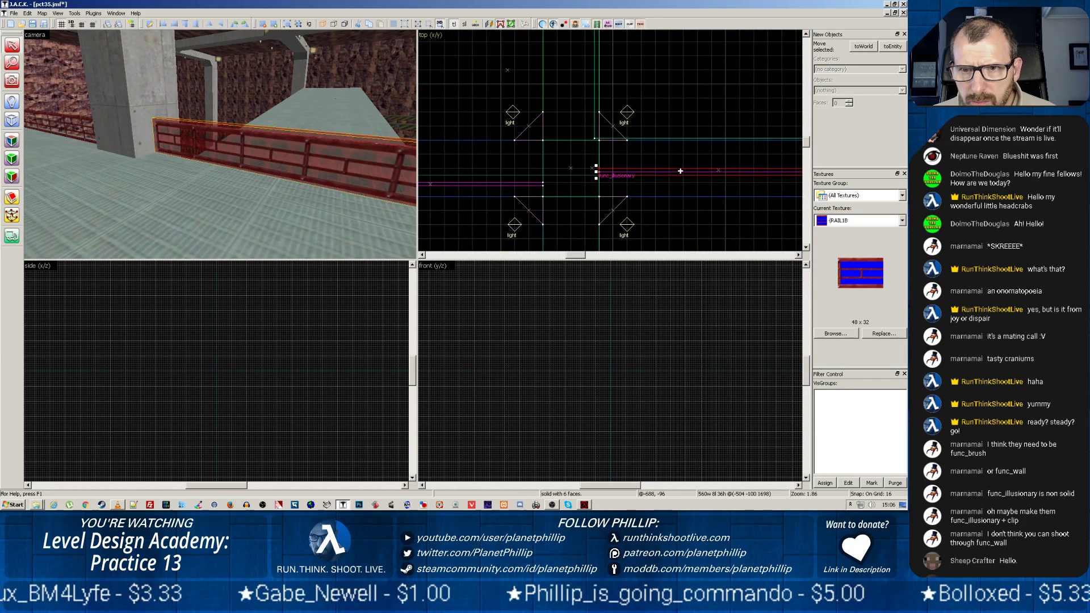
drag(686, 172, 685, 157)
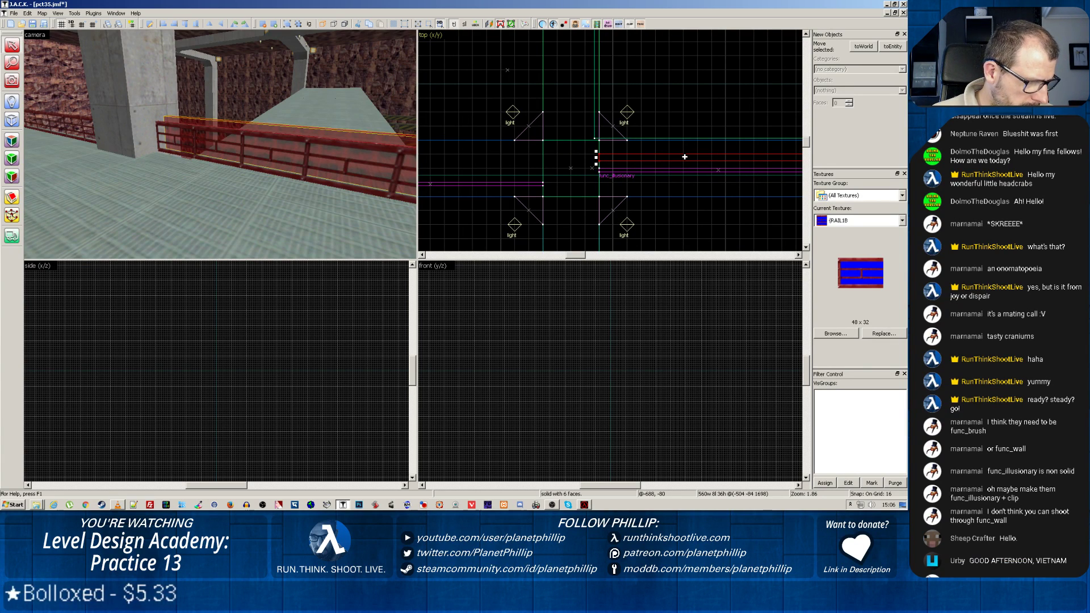
Step: Move the 272-unit railing section beside the next pillar into line with the already aligned sections
click(624, 169)
click(716, 170)
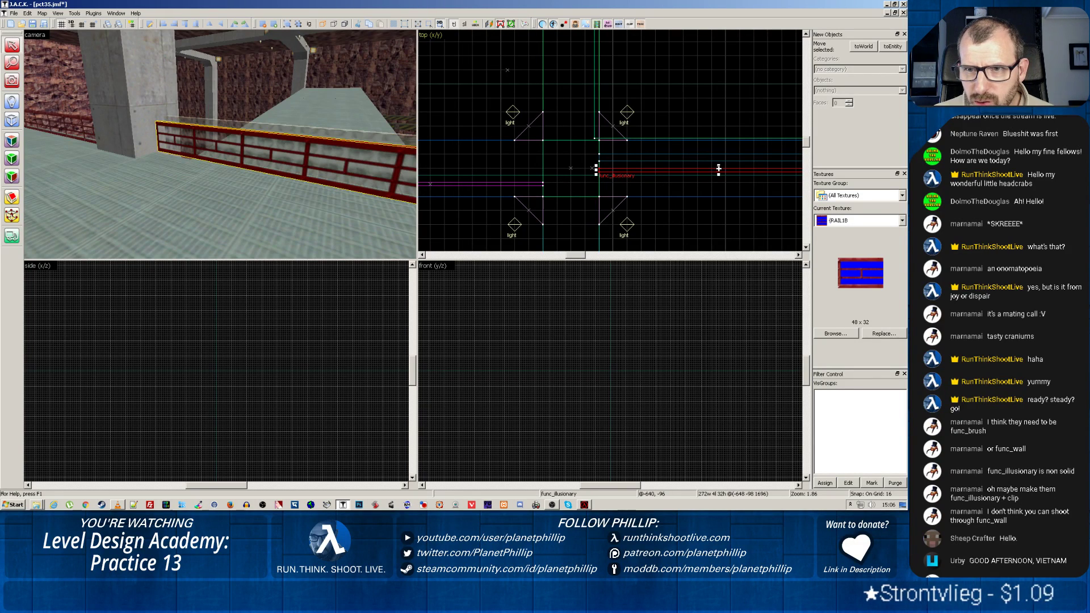
mouse_move(719, 169)
mouse_down()
mouse_move(719, 180)
mouse_move(467, 193)
mouse_up()
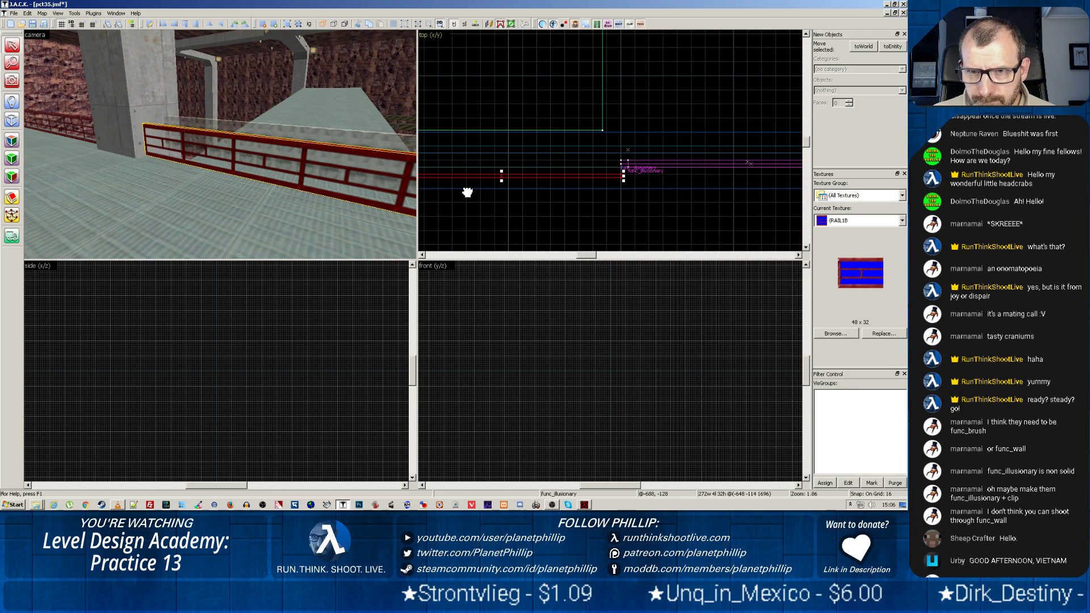
Step: Move the overlapping 280-unit func_illusionary block out of the railing line and delete it
click(663, 175)
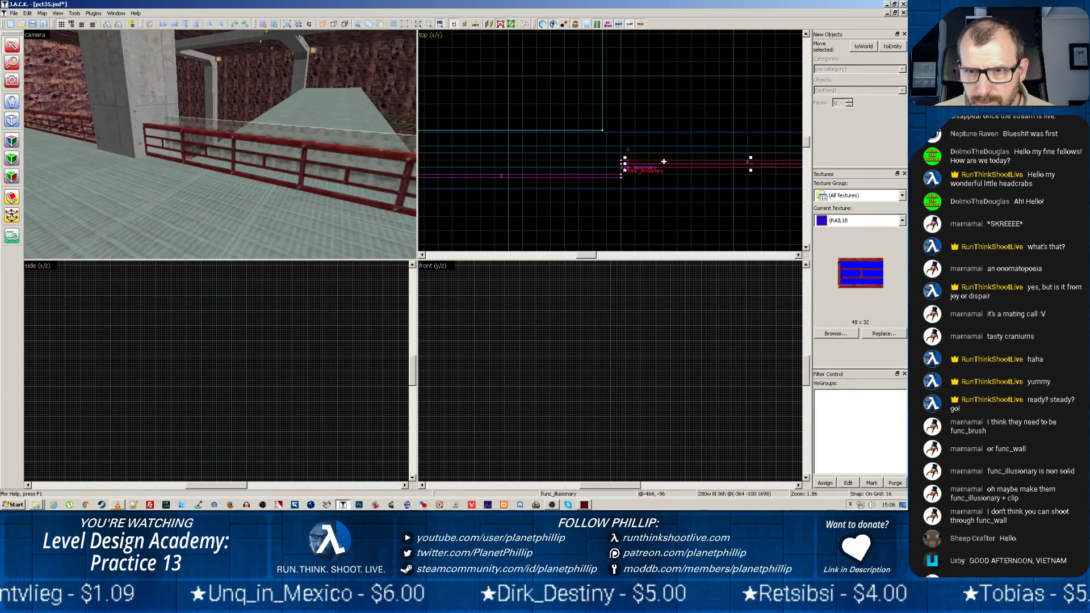
drag(666, 163, 648, 195)
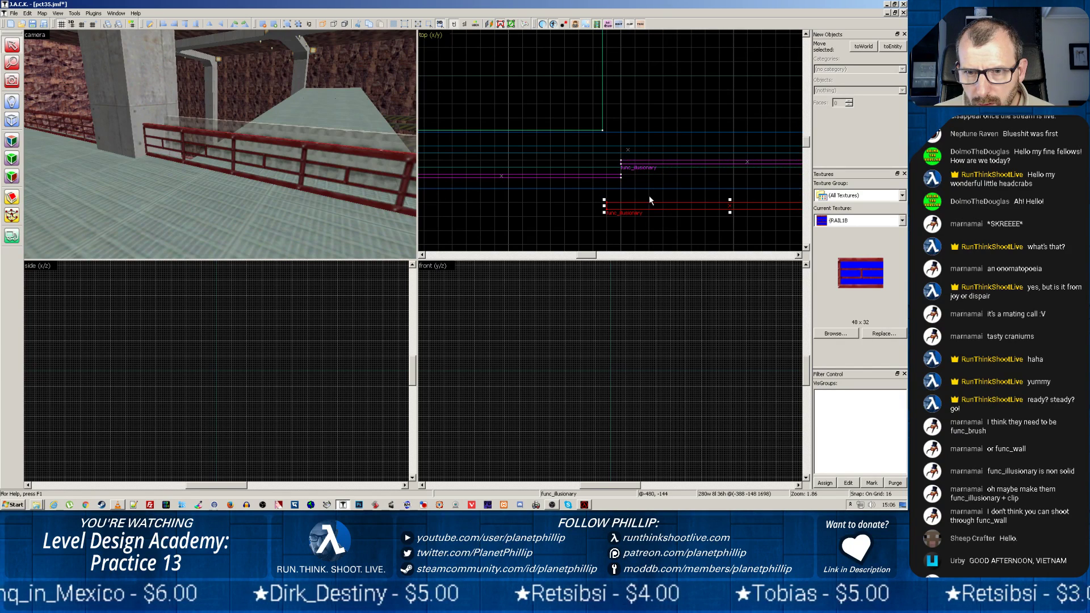
key(z)
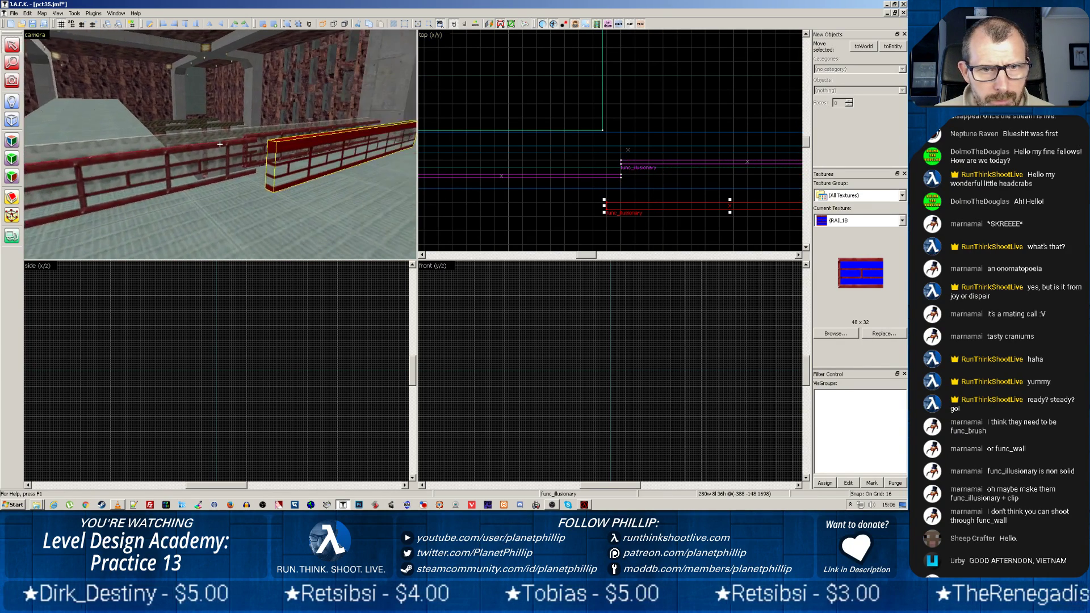
key(z)
key(Delete)
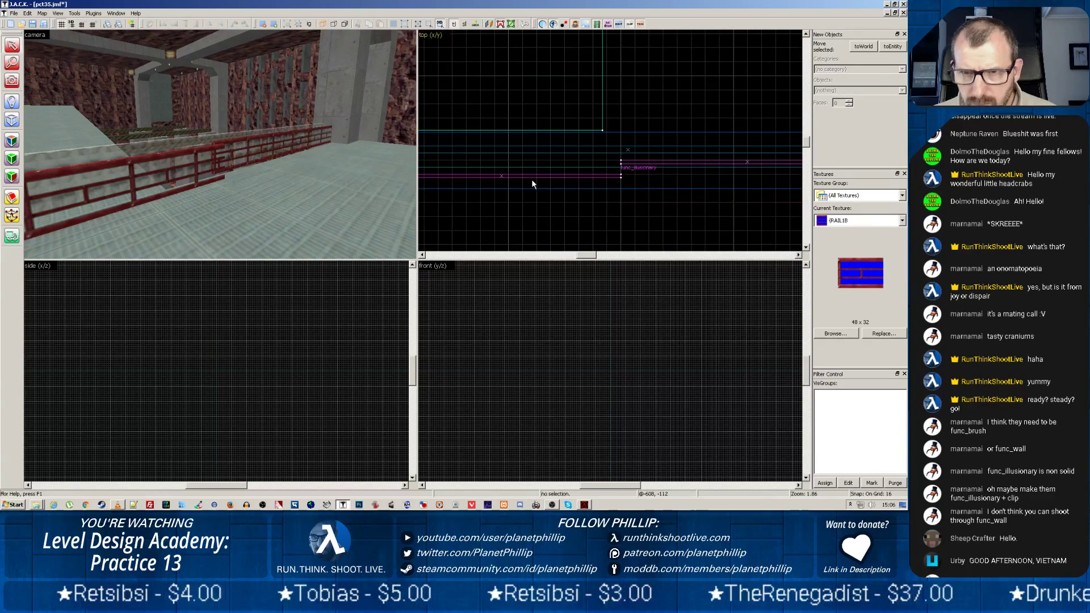
Step: Move the 288-unit railing section into line with the 272-unit one, and place the 560-unit solid back over the realigned railing
click(651, 164)
drag(651, 165, 652, 171)
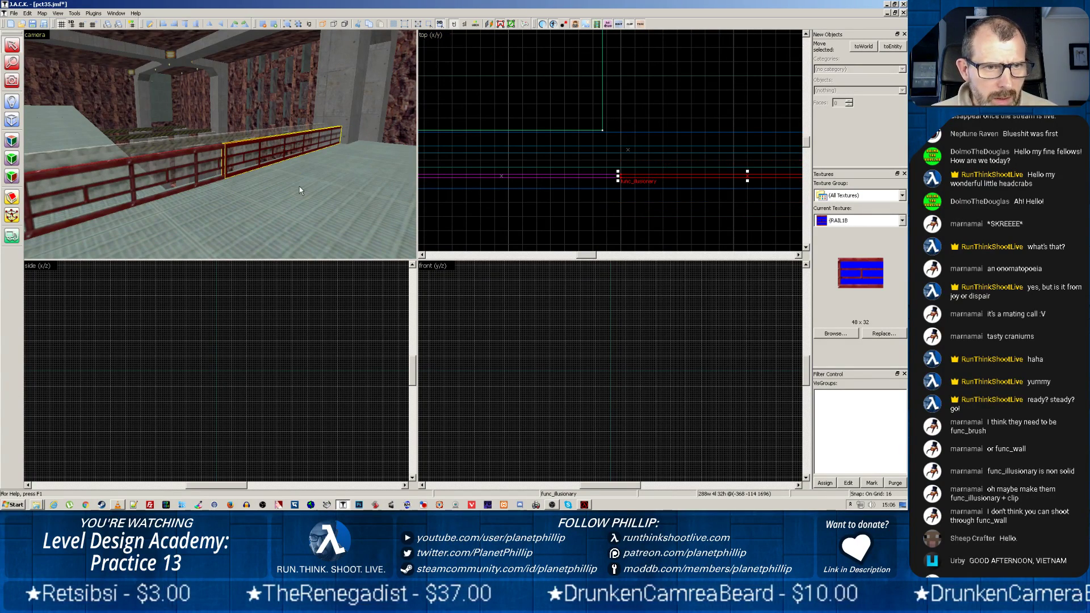
click(184, 143)
drag(625, 150, 626, 173)
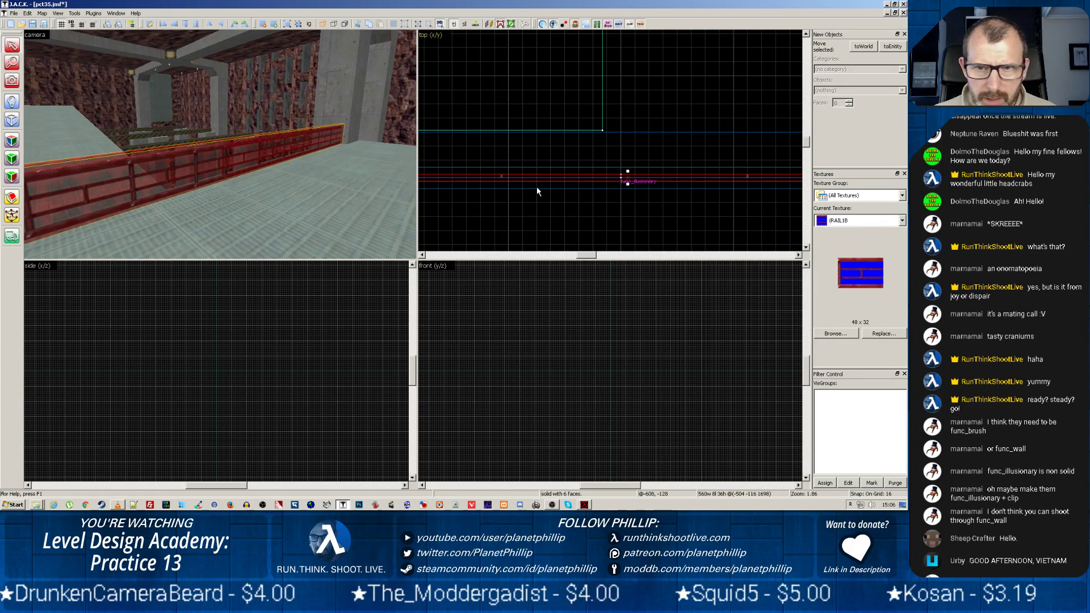
scroll(537, 192, down, 3)
scroll(513, 190, down, 5)
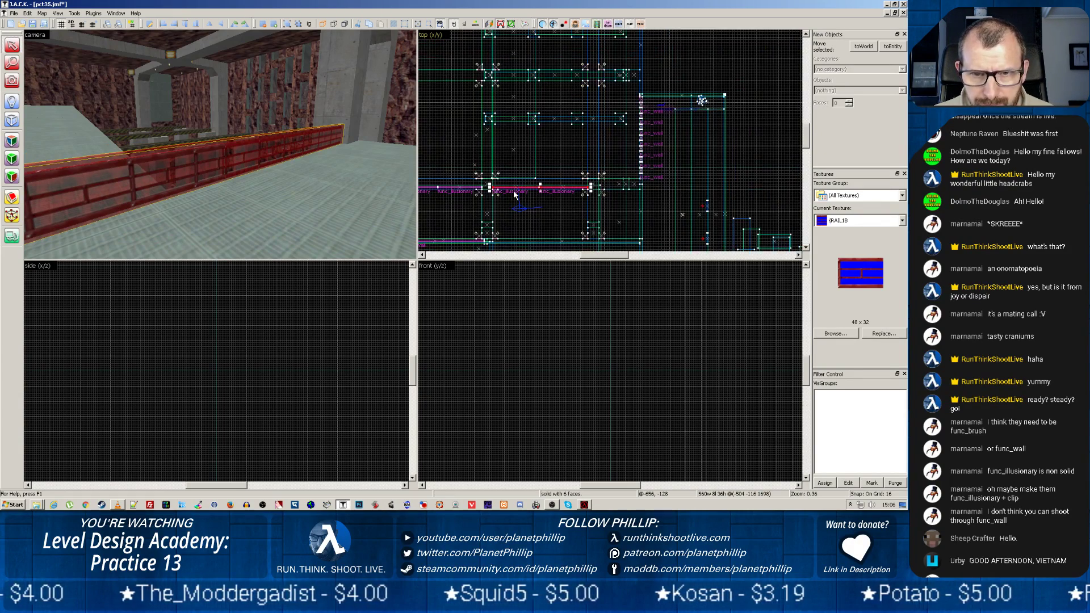
scroll(513, 190, up, 5)
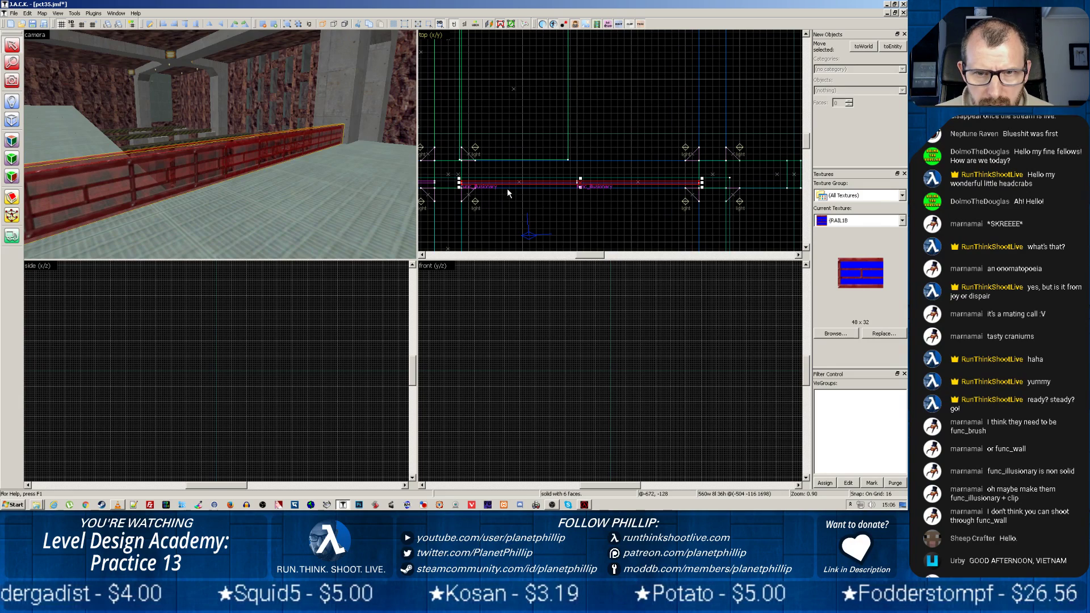
Step: Make two copies of the 560-unit covering solid and place them beside the railing, parallel to it
ctrl+click(515, 181)
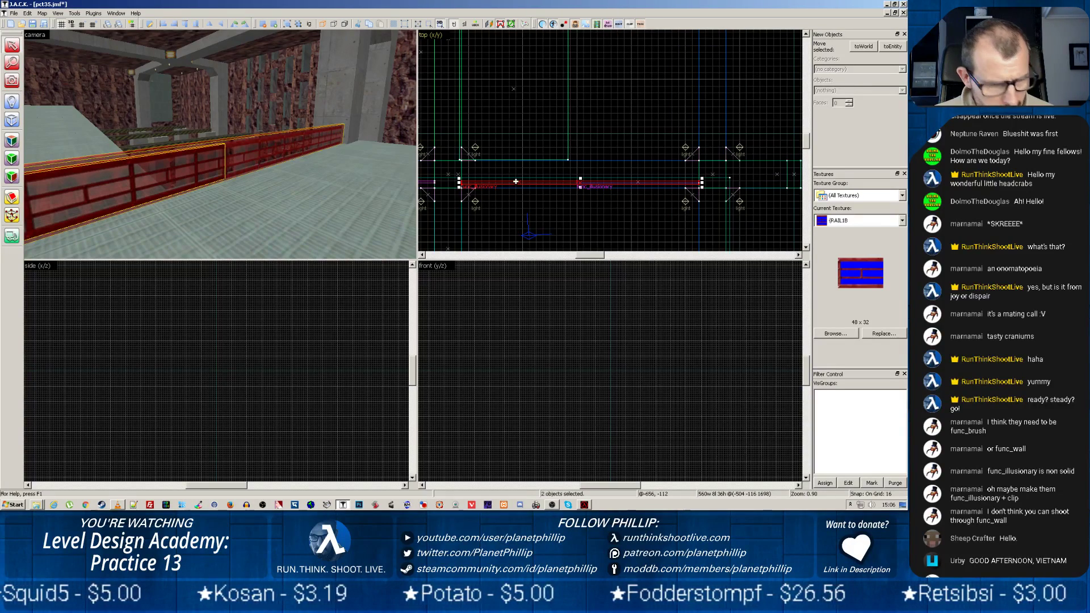
click(285, 138)
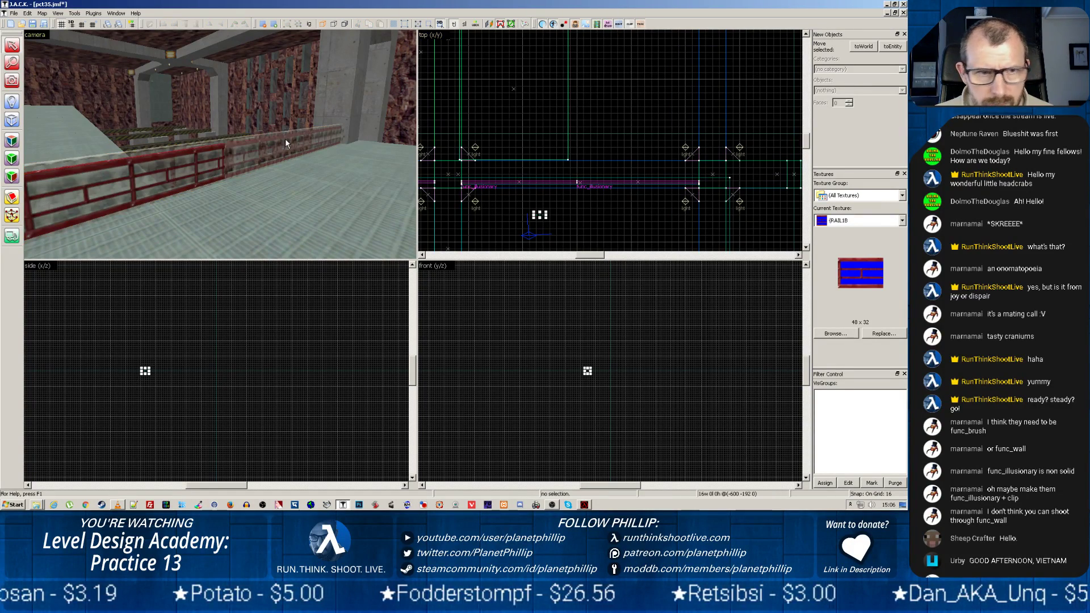
mouse_move(570, 182)
mouse_down()
mouse_move(556, 223)
mouse_move(537, 212)
mouse_up()
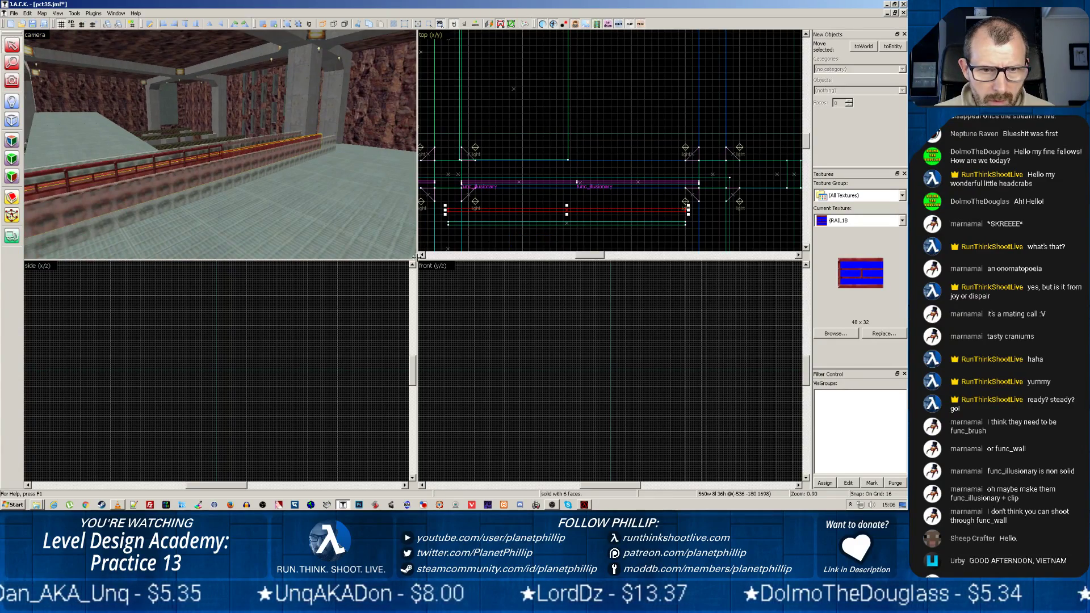
Step: Move one copied covering solid onto the neighbouring middle railing stretch and shorten it to 512 units to fit
mouse_move(195, 260)
mouse_down()
mouse_move(195, 226)
mouse_move(194, 278)
mouse_up()
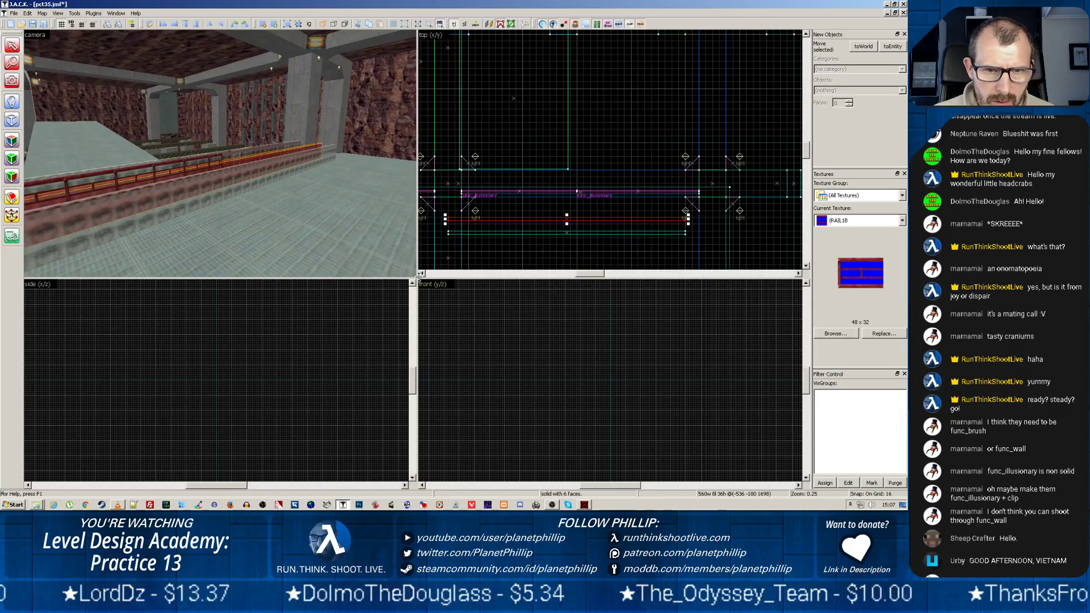
drag(417, 278, 145, 283)
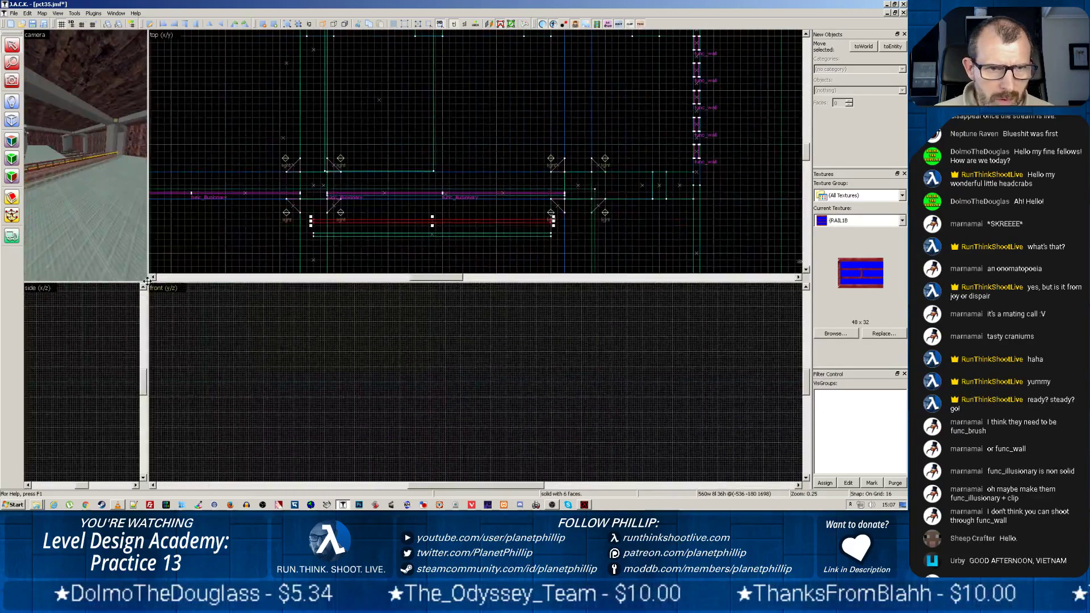
scroll(397, 239, down, 2)
middle_drag(427, 206, 626, 97)
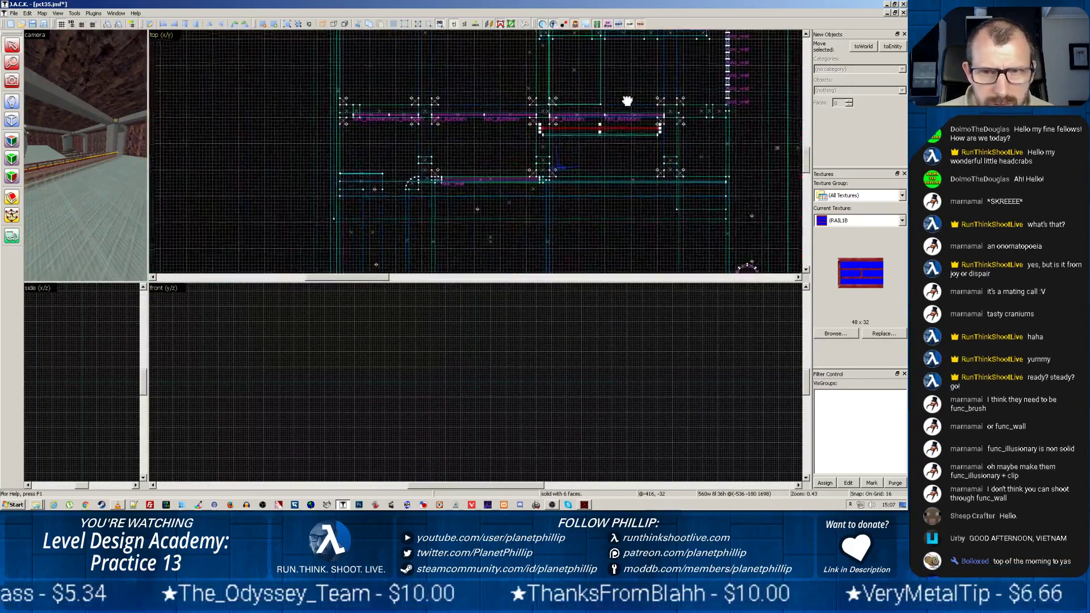
scroll(574, 151, up, 3)
mouse_move(592, 117)
mouse_down()
mouse_move(592, 128)
mouse_move(412, 116)
mouse_move(393, 91)
mouse_move(405, 92)
mouse_up()
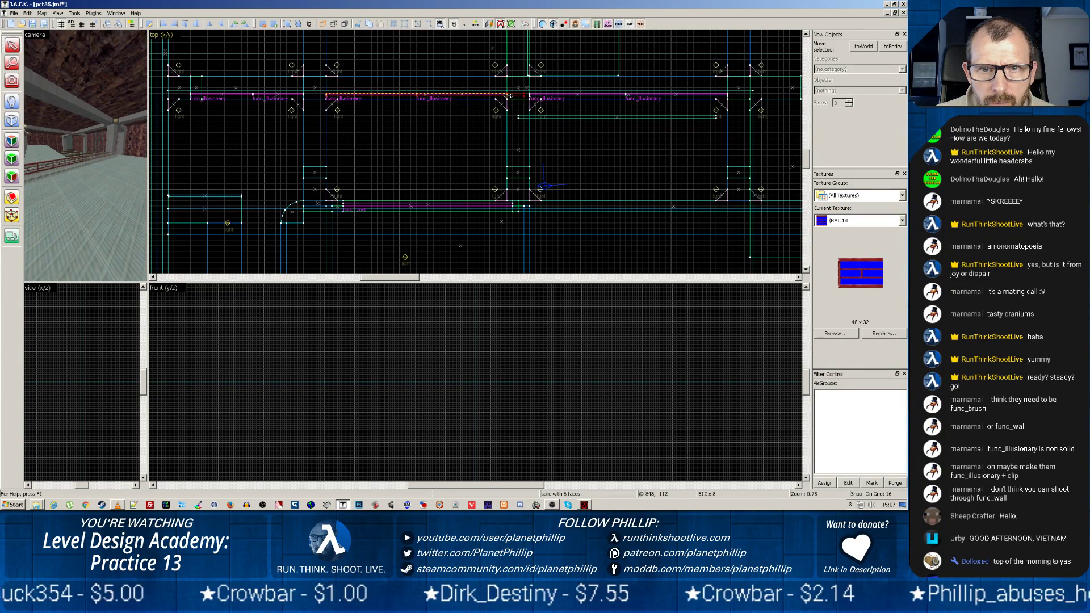
Step: Move the remaining copied solid over the railing stretch at the far end and shorten it to 320 units
click(558, 115)
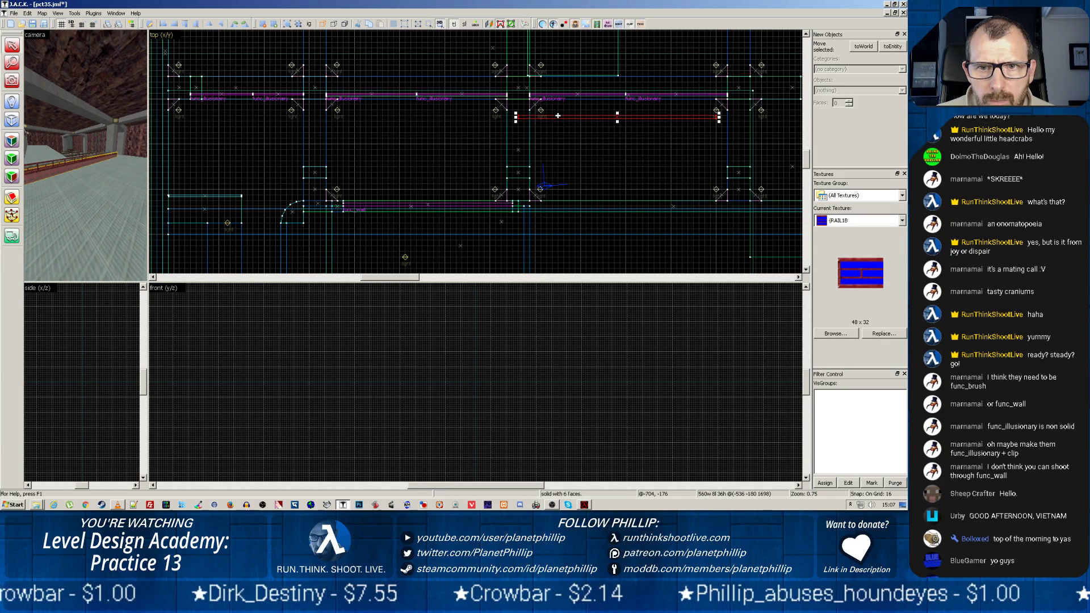
key(Escape)
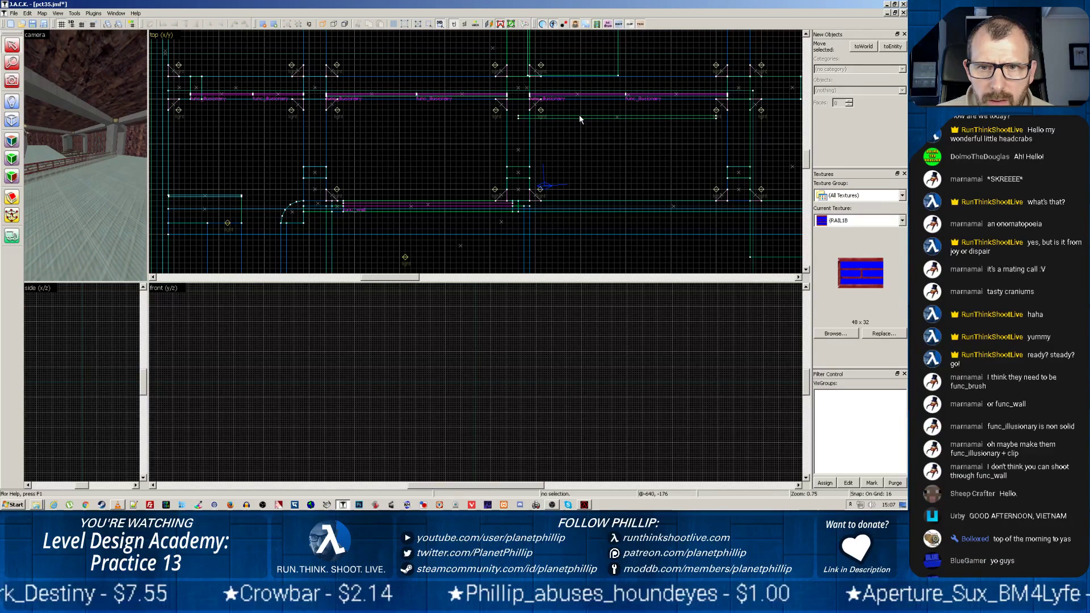
drag(579, 116, 256, 95)
drag(394, 97, 304, 96)
scroll(239, 108, up, 8)
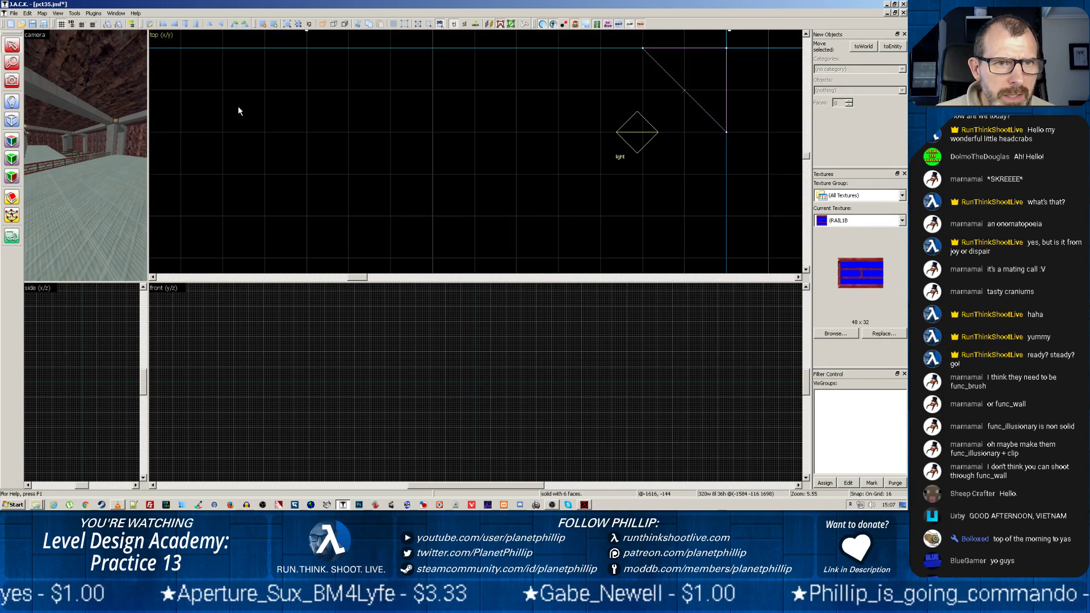
mouse_move(239, 108)
mouse_down()
mouse_move(280, 114)
mouse_move(316, 226)
mouse_up()
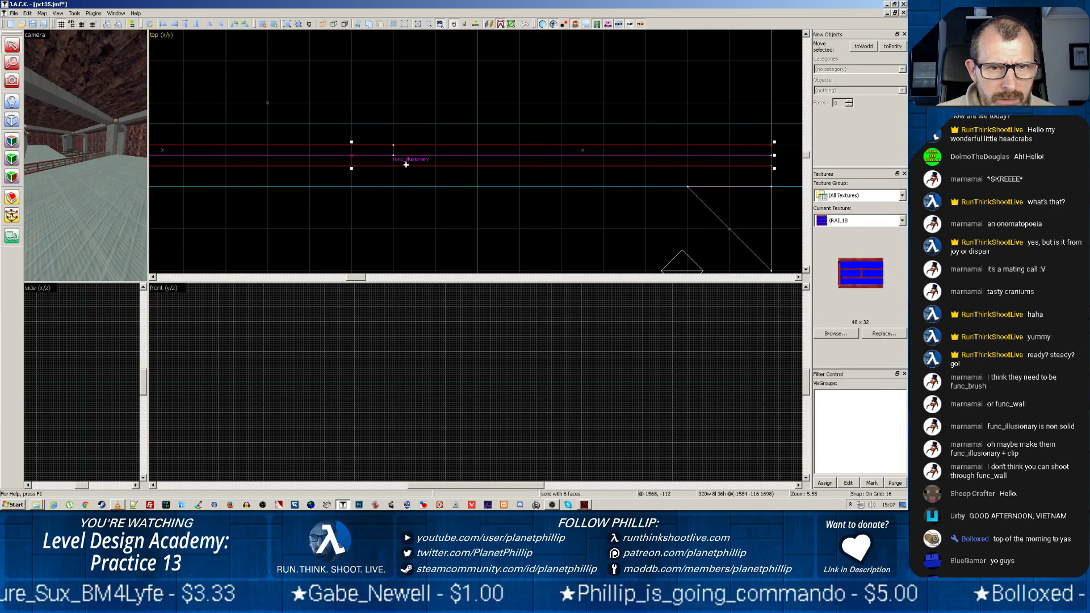
Step: Select the walkway floor and examine it along the railing up to where it meets the end platform
click(90, 185)
scroll(84, 179, up, 3)
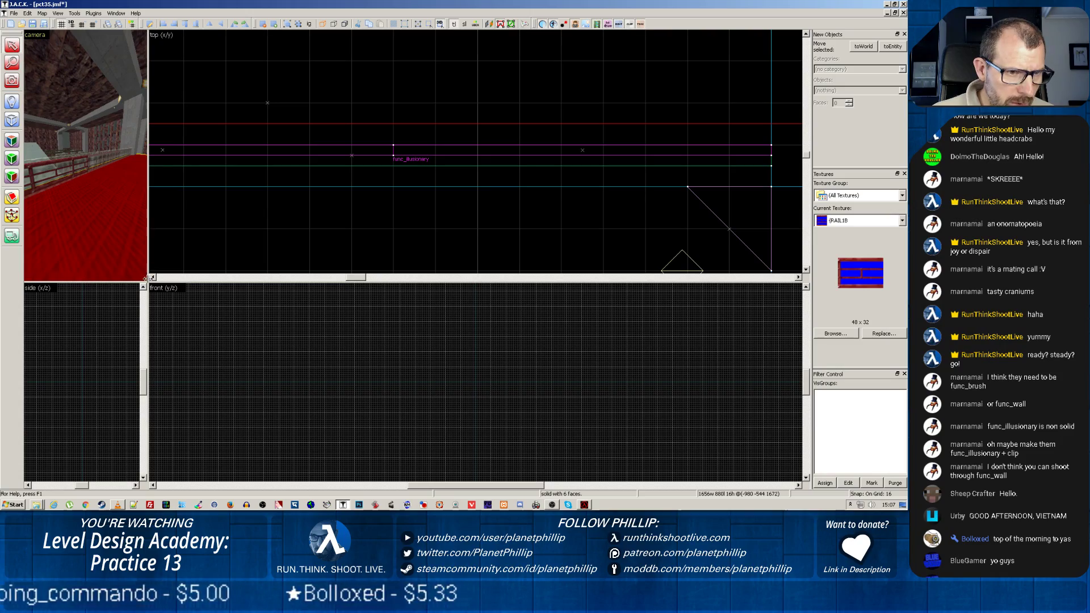
drag(148, 281, 603, 341)
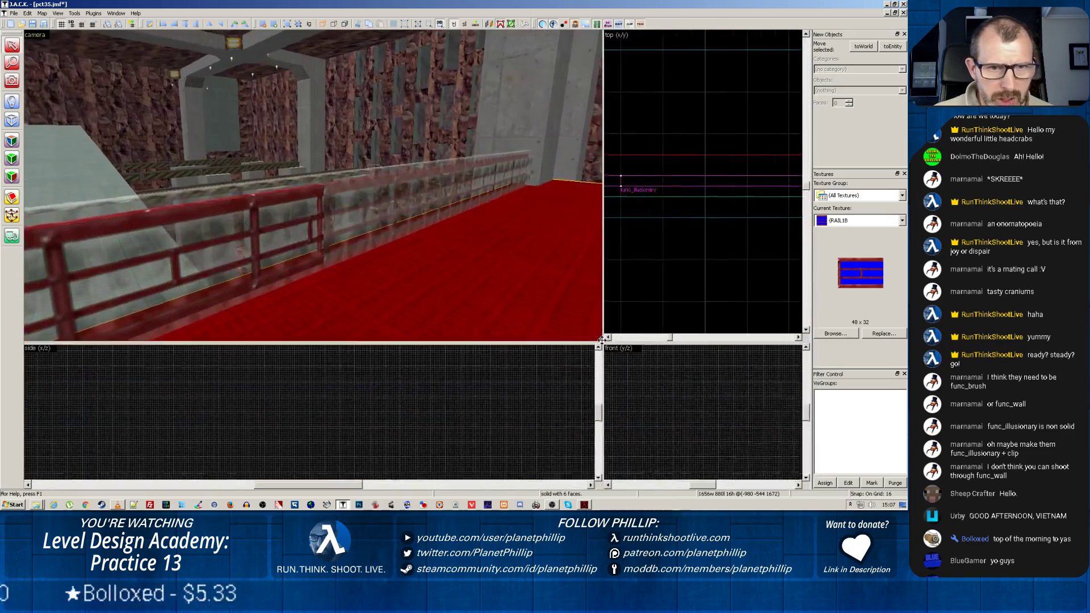
key(z)
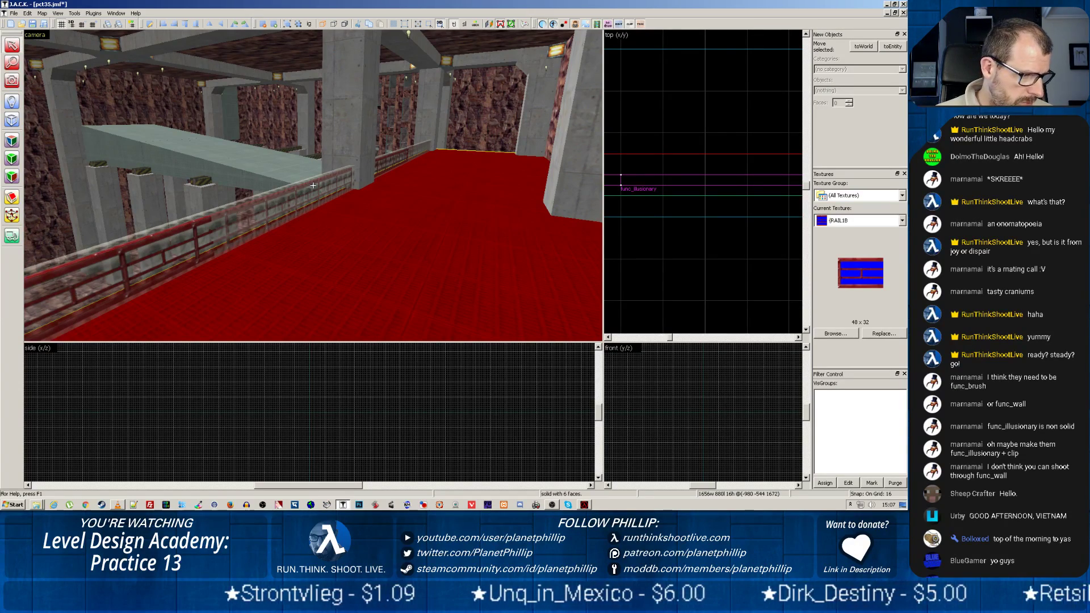
key(z)
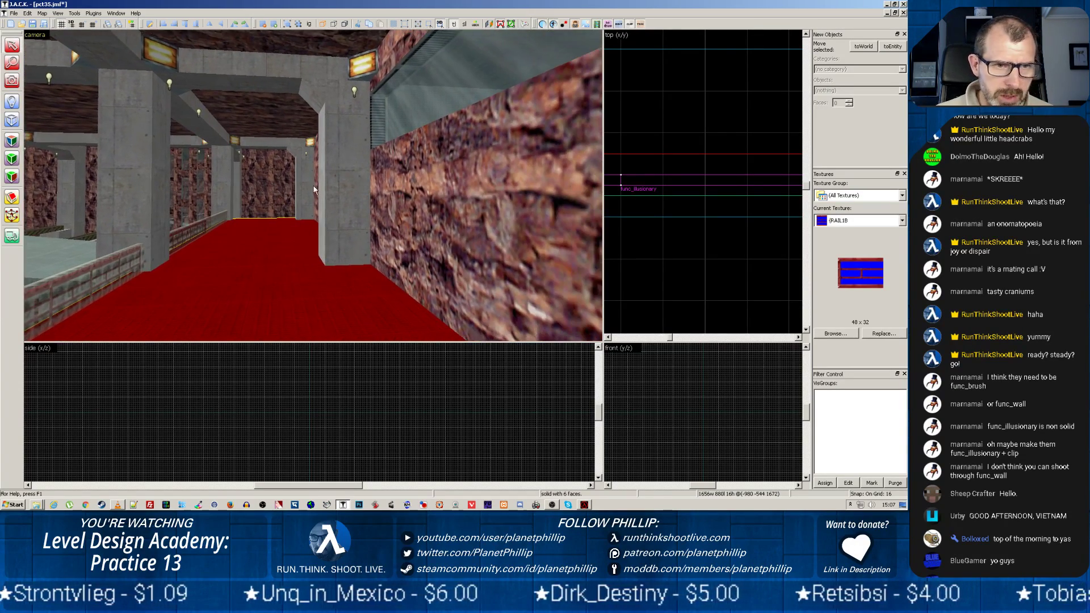
key(z)
key(w)
key(z)
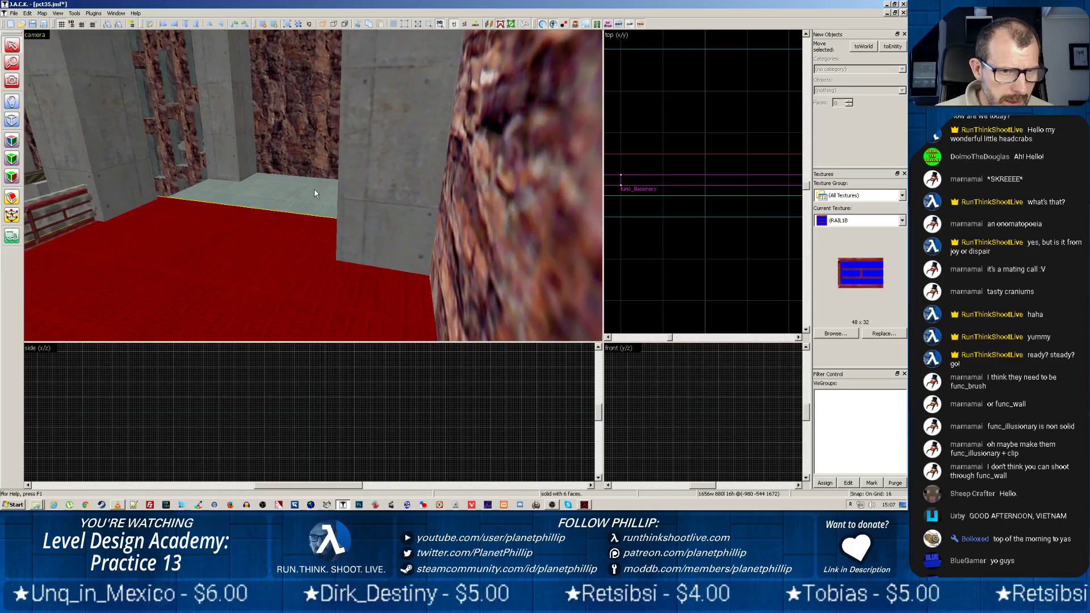
Step: Set the grid to 8 and raise the 240 by 512-unit floor slab at the walkway's end by 32 units, level with the walkway floor
click(314, 189)
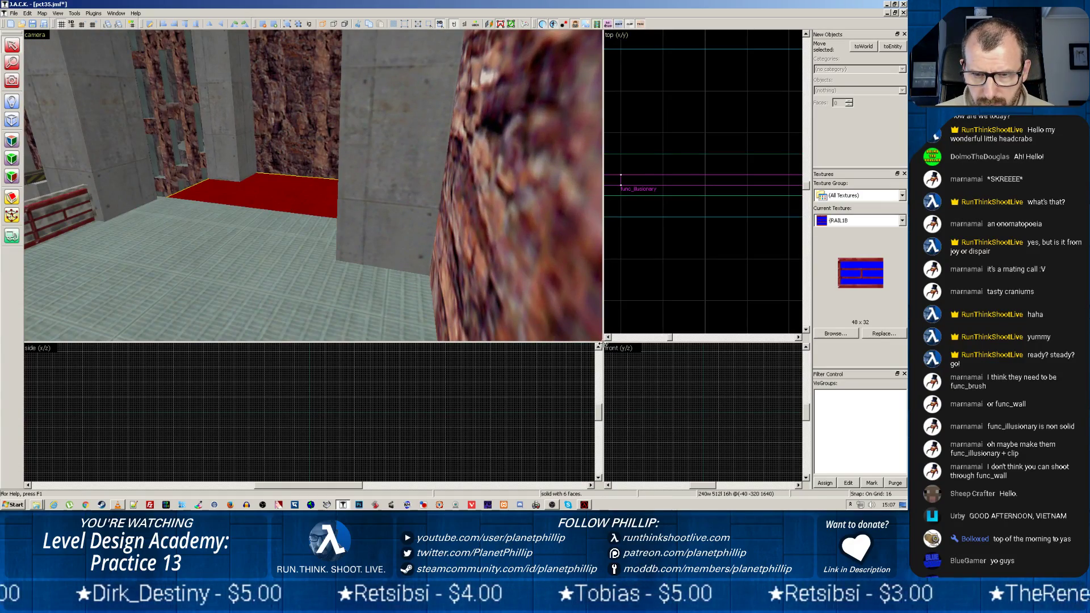
drag(604, 343, 256, 278)
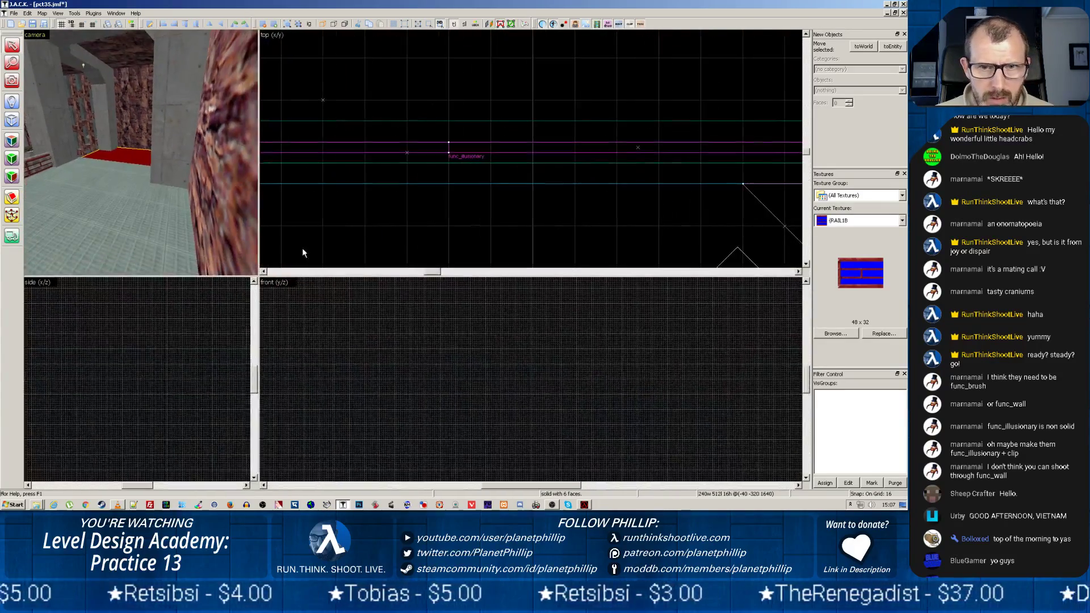
scroll(531, 178, down, 5)
mouse_move(526, 178)
mouse_down()
mouse_move(672, 188)
mouse_move(554, 191)
mouse_move(503, 156)
mouse_up()
scroll(465, 374, down, 5)
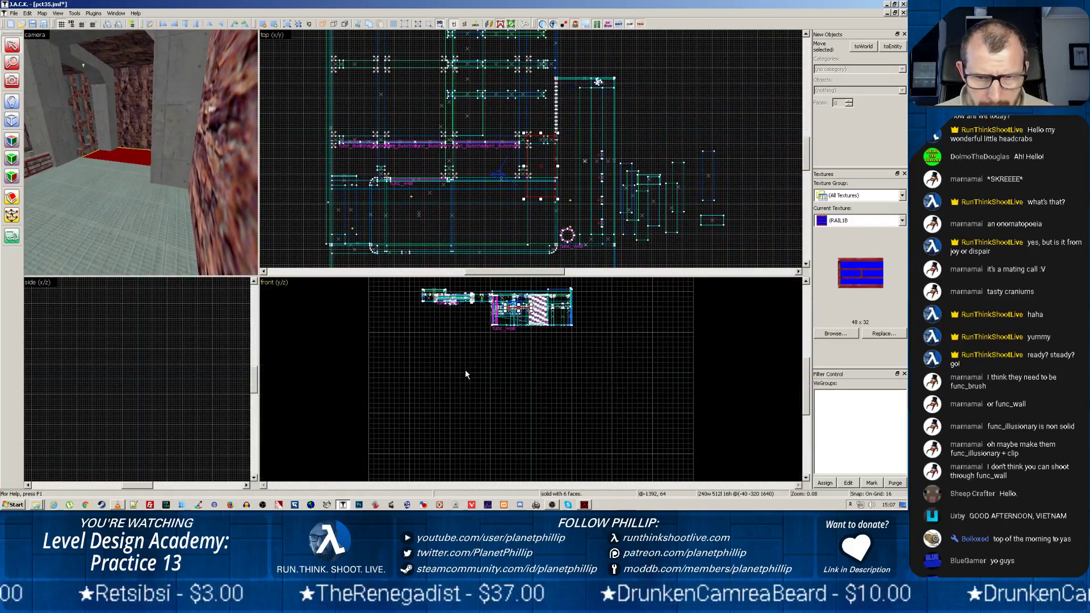
scroll(465, 374, up, 8)
mouse_move(470, 352)
mouse_down()
mouse_move(474, 450)
mouse_move(464, 314)
mouse_move(474, 419)
mouse_up()
scroll(568, 414, up, 5)
drag(586, 335, 550, 452)
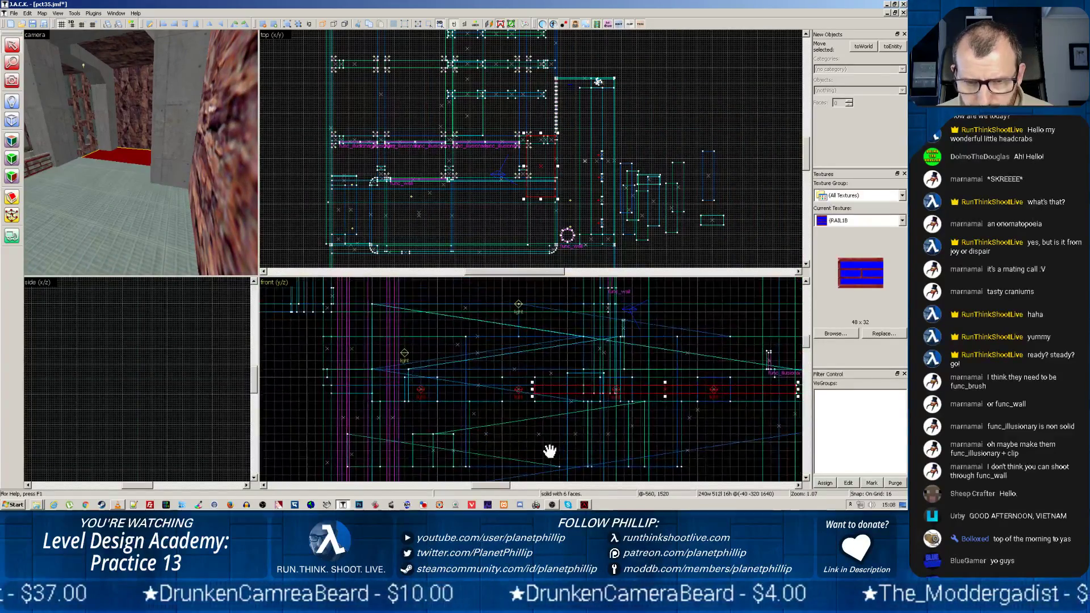
scroll(549, 452, up, 3)
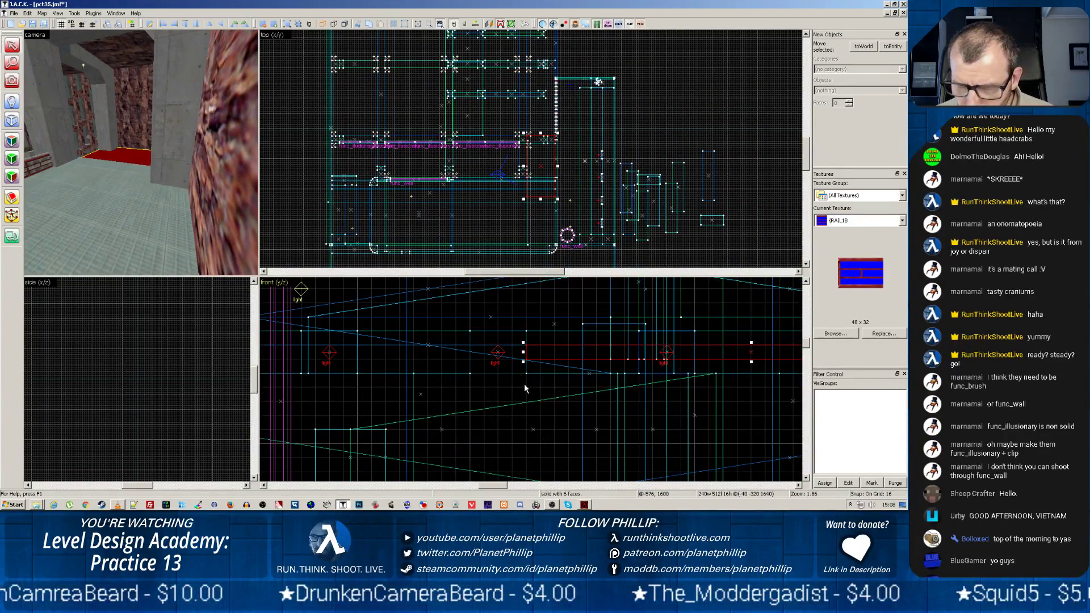
key(bracketleft)
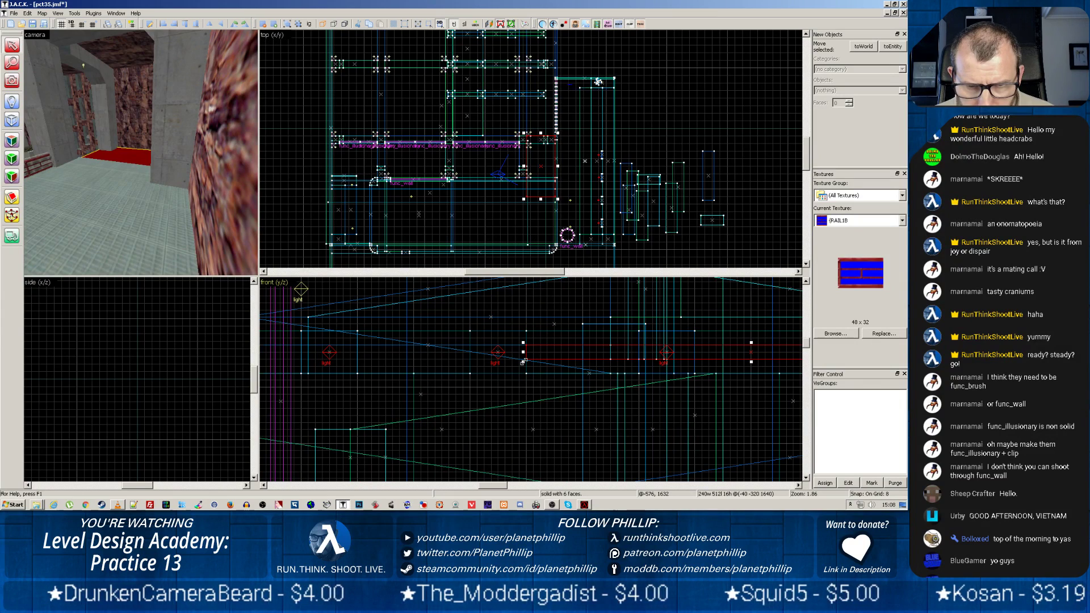
click(138, 241)
click(146, 153)
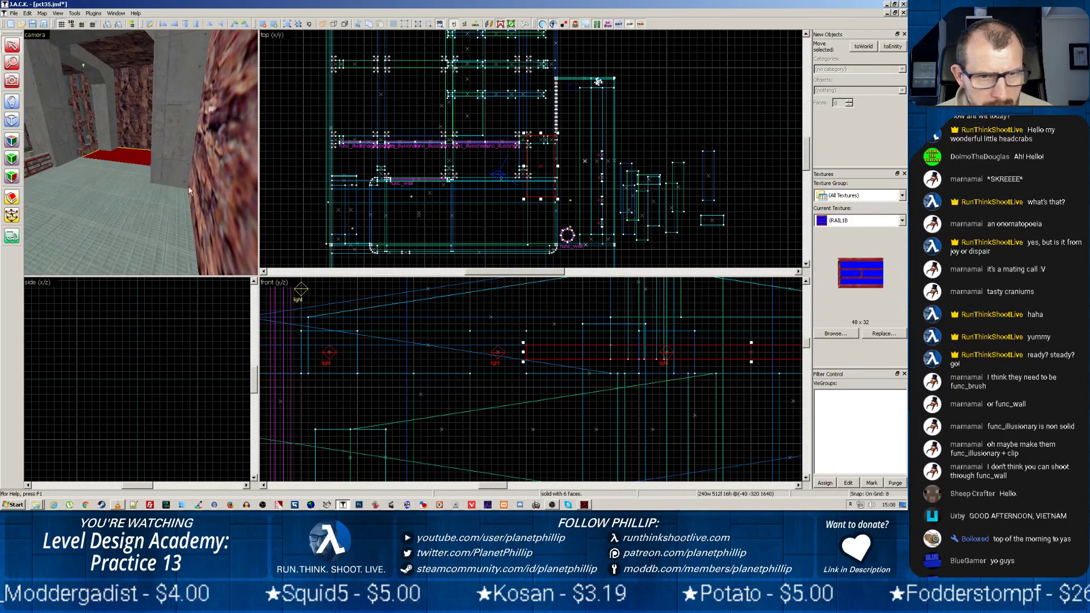
key(Escape)
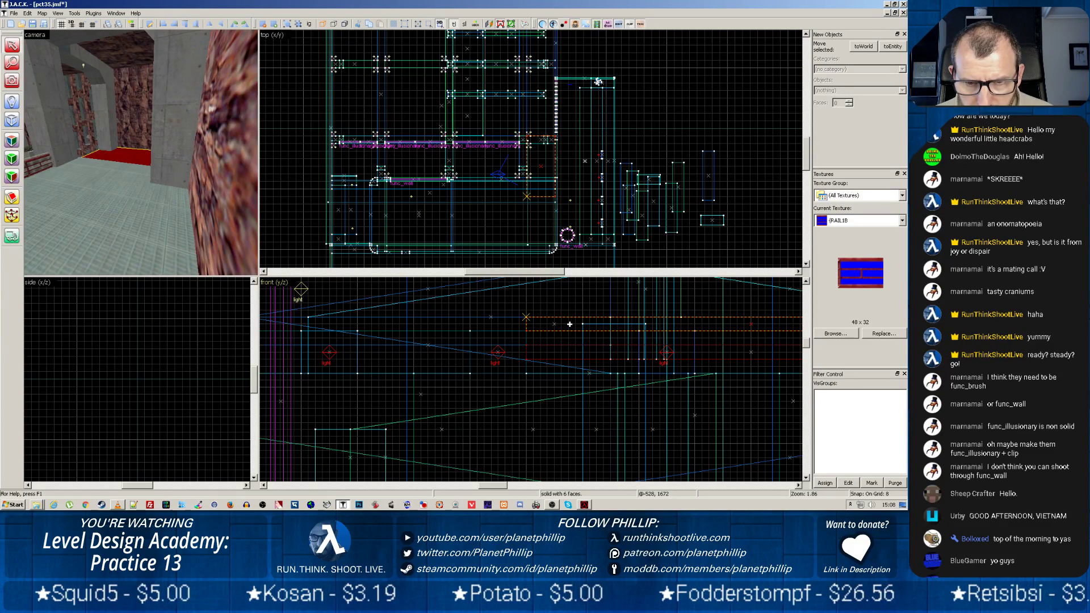
Step: Select the walkway floor and inspect its junction with the raised end slab and the surrounding pillars and walls
click(95, 187)
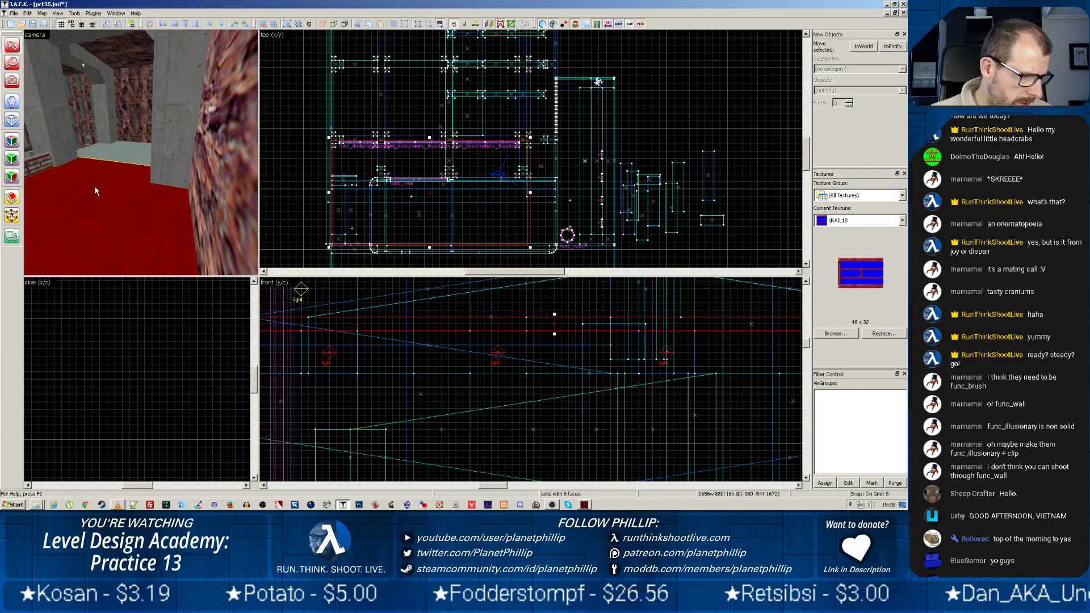
key(z)
key(z)
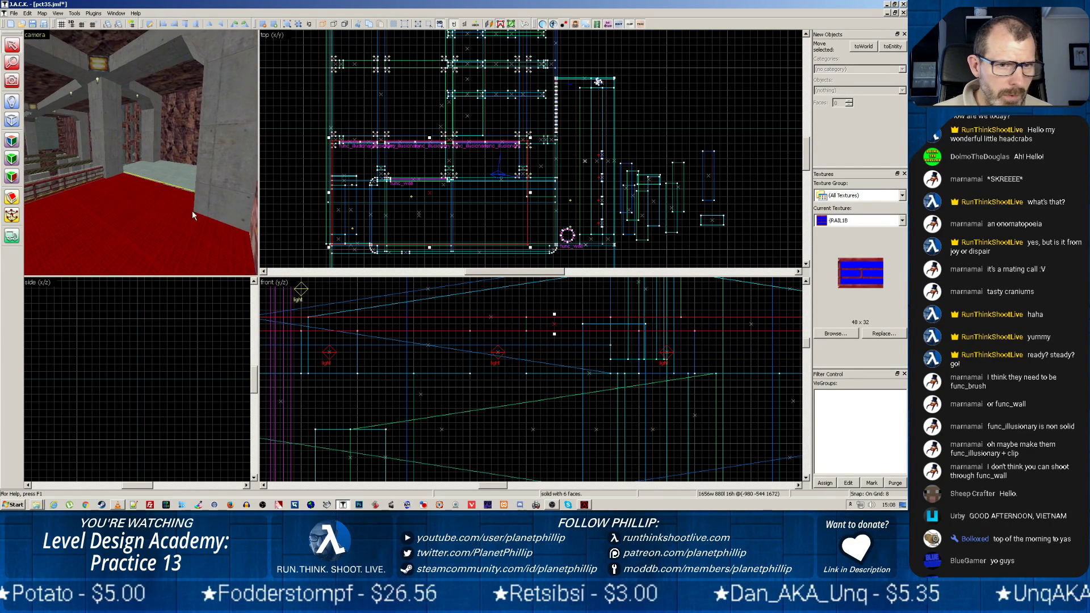
drag(263, 280, 474, 303)
key(z)
key(w)
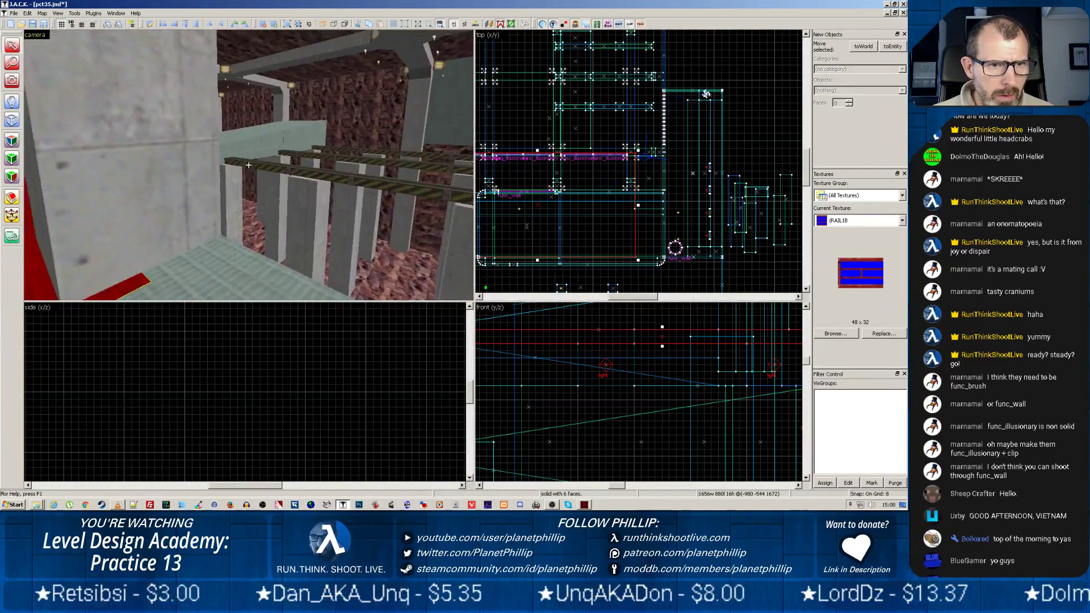
key(w)
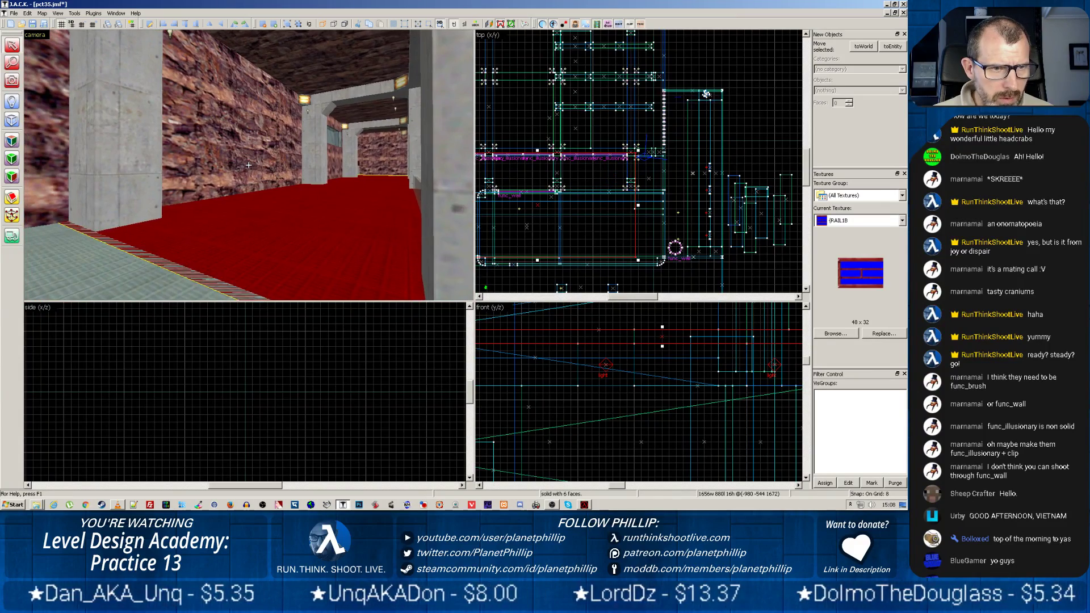
key(w)
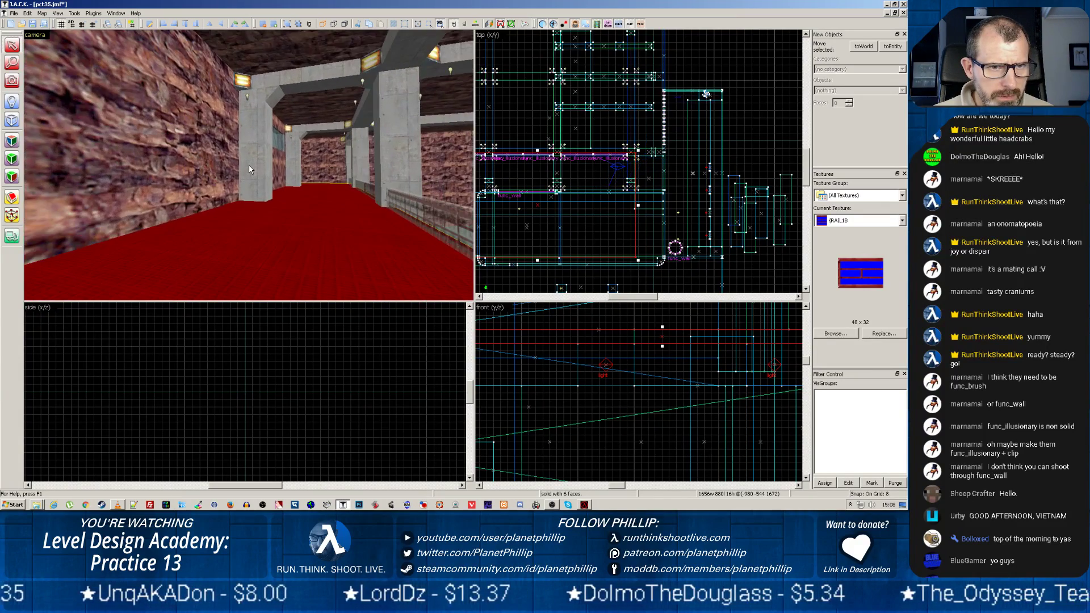
key(s)
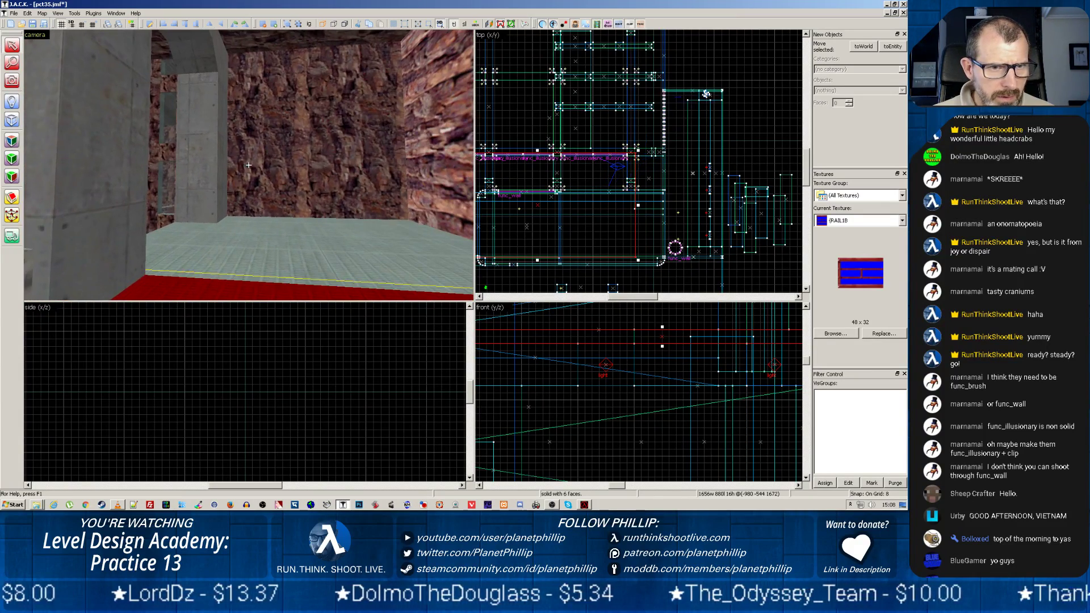
key(w)
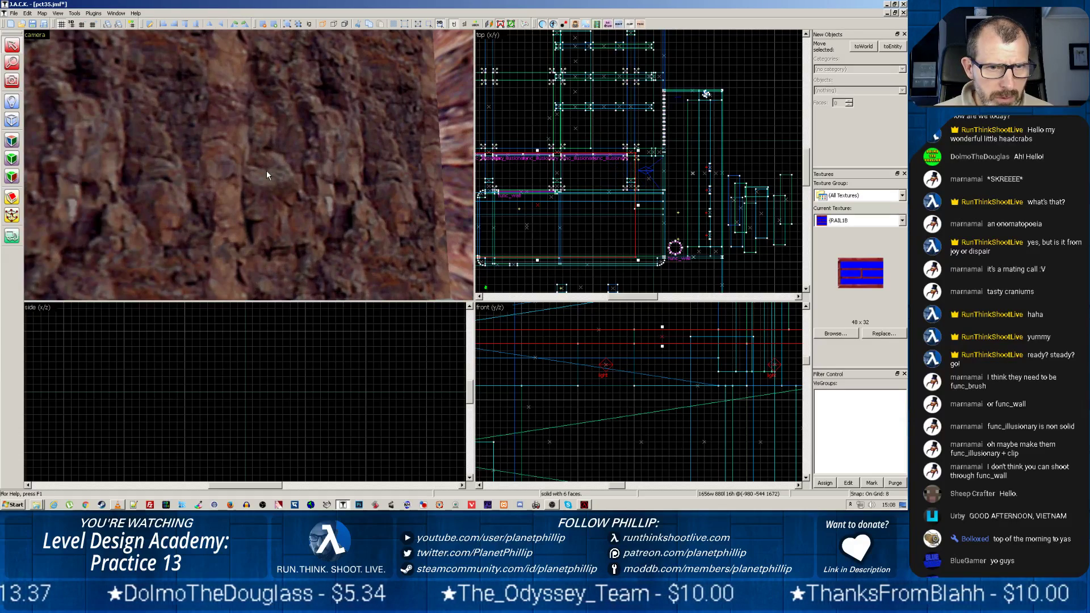
key(z)
key(z)
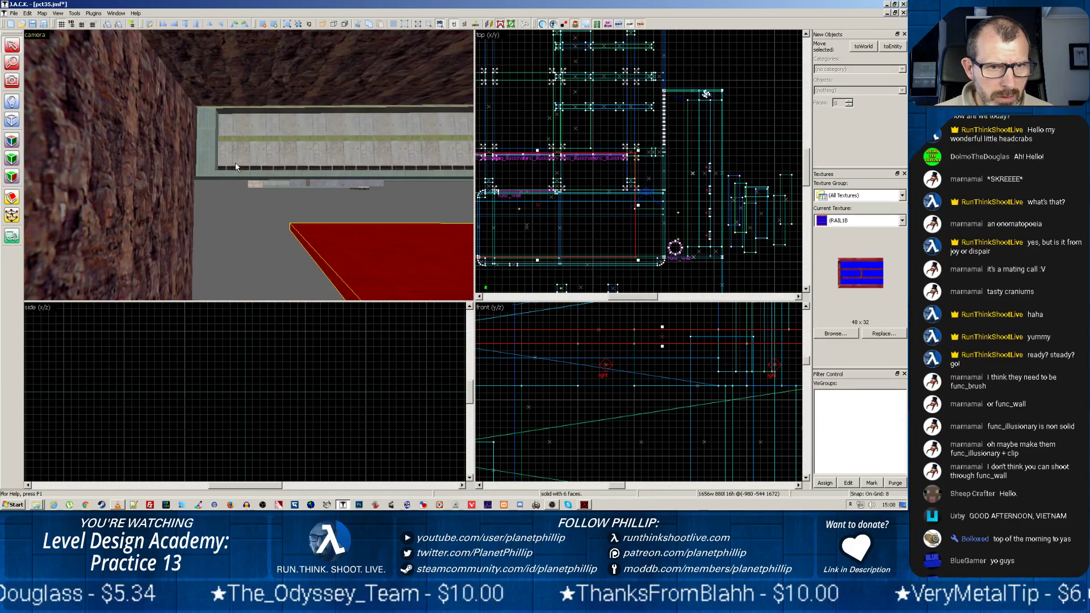
key(s)
key(z)
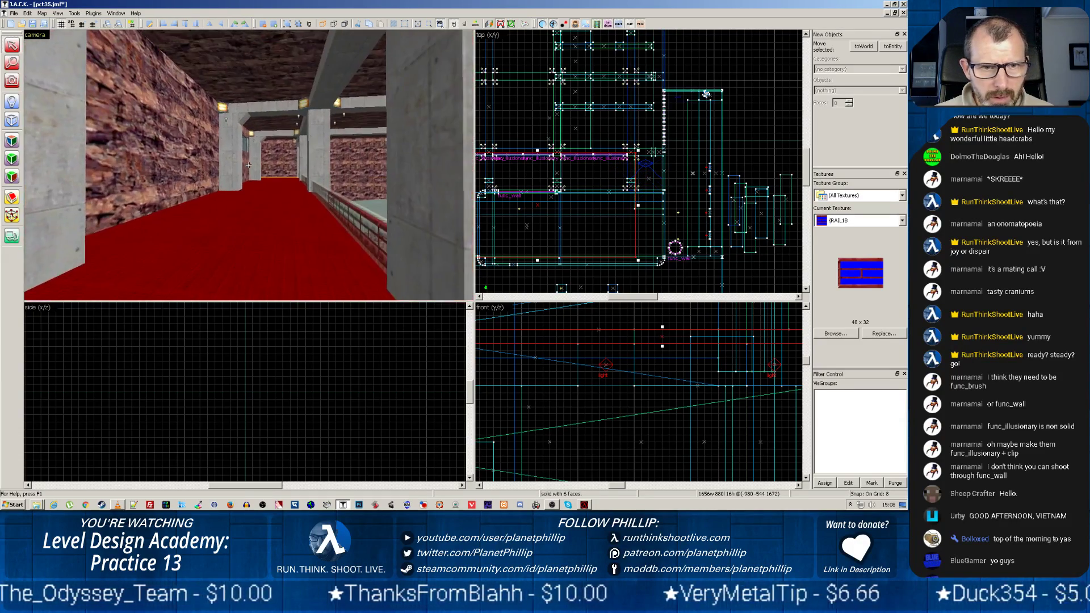
key(z)
key(z)
key(z)
Step: Try narrowing the raised end slab to 232 units at its junction with the walkway floor, and restore its width
click(240, 161)
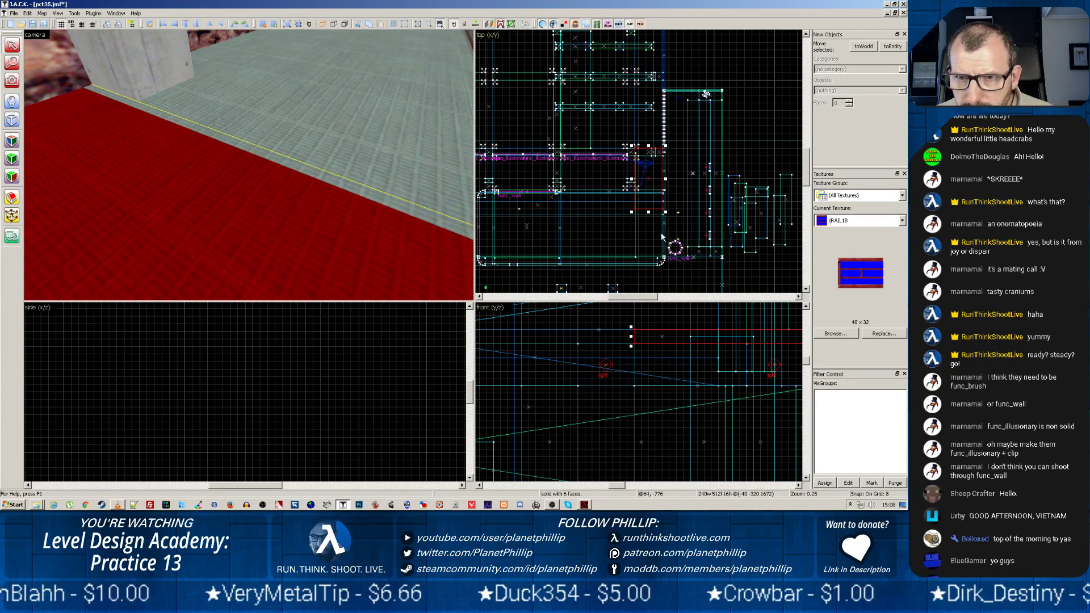
scroll(643, 214, up, 4)
scroll(645, 184, up, 4)
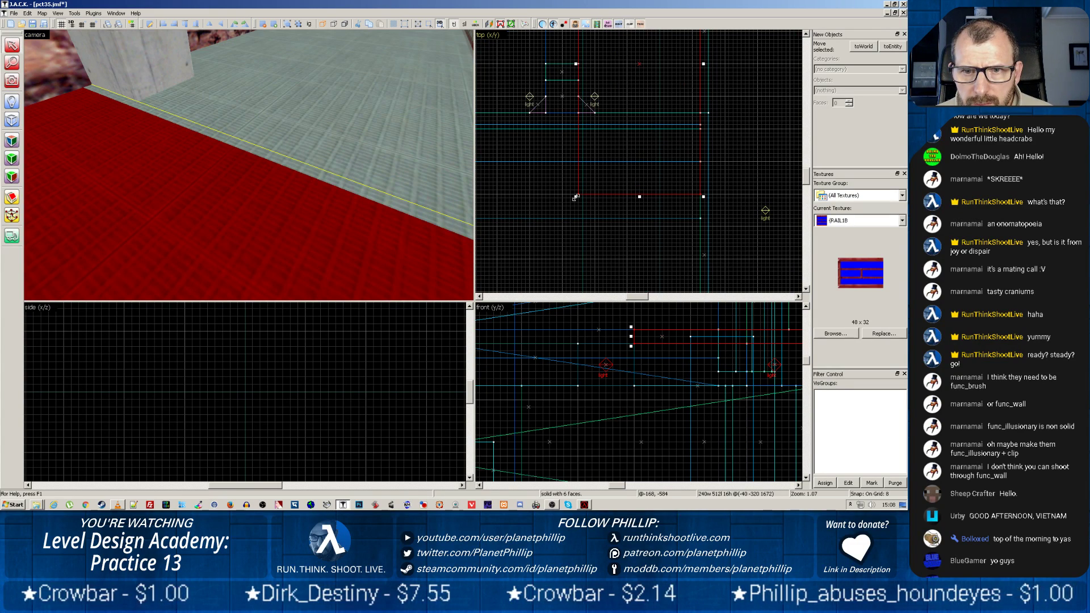
drag(575, 197, 580, 197)
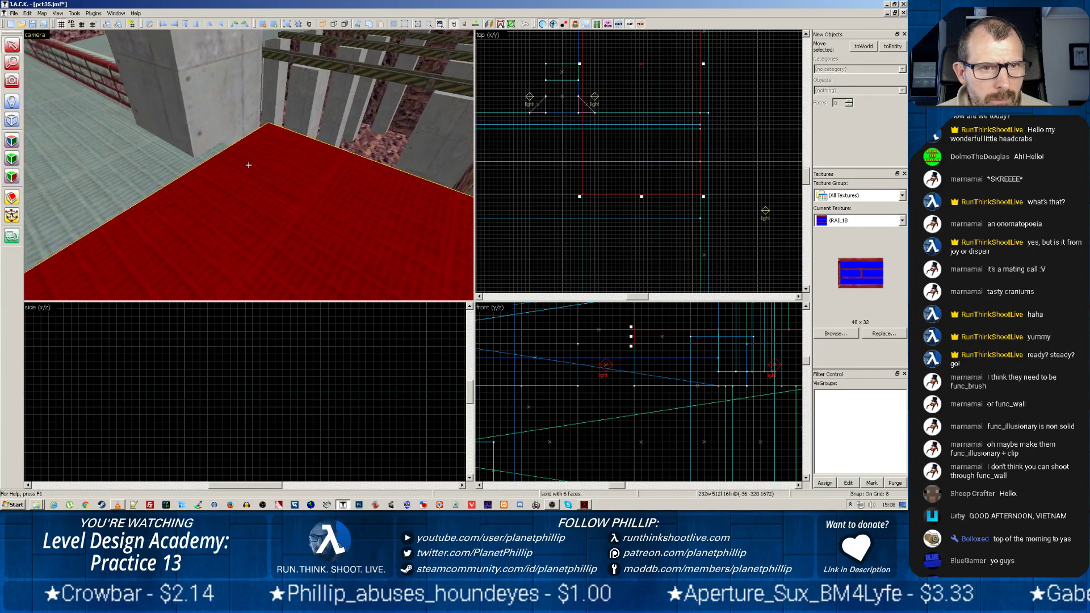
key(z)
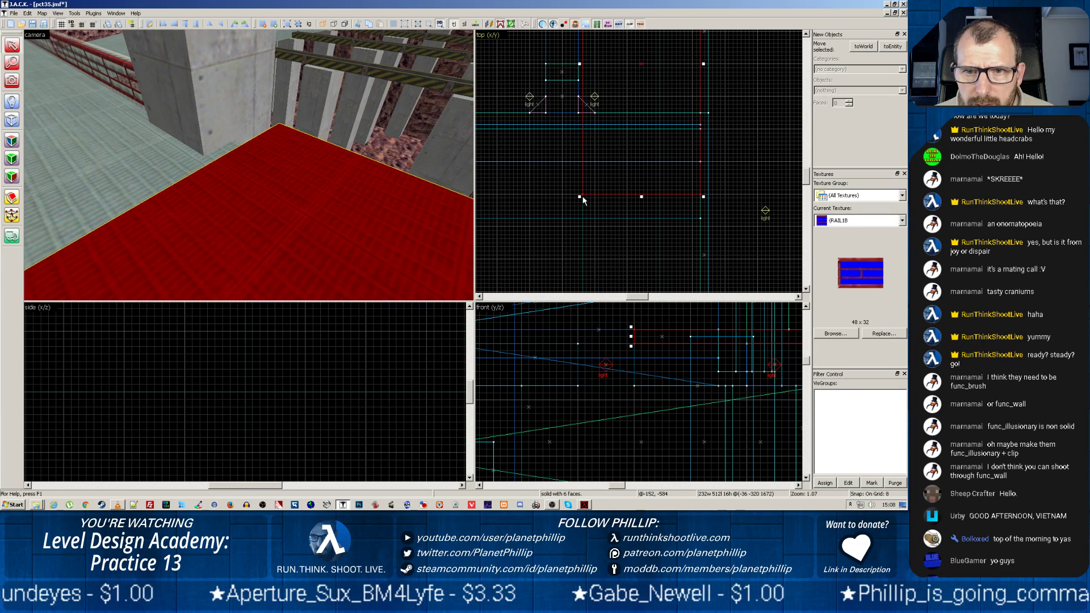
drag(578, 197, 575, 197)
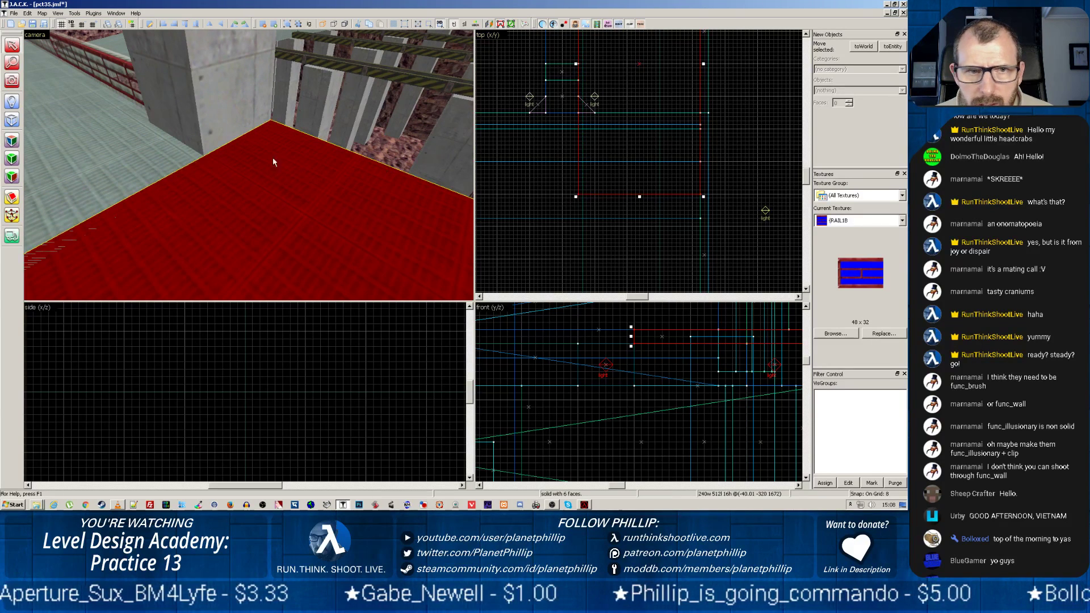
Step: Shorten the walkway floor to 1648 units so that it ends flush against the raised end slab
click(138, 151)
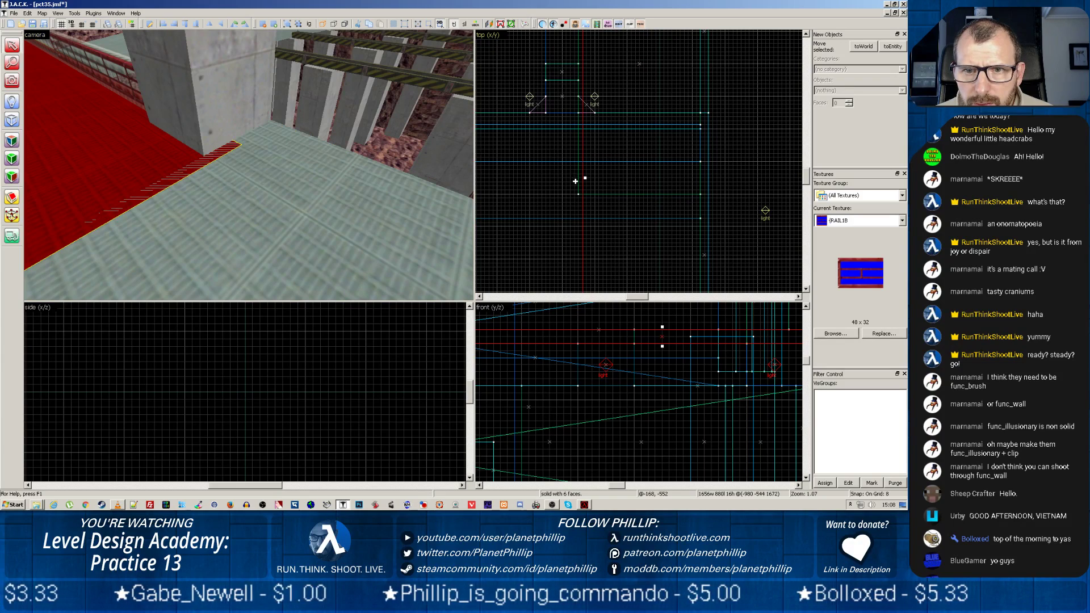
drag(585, 178, 582, 177)
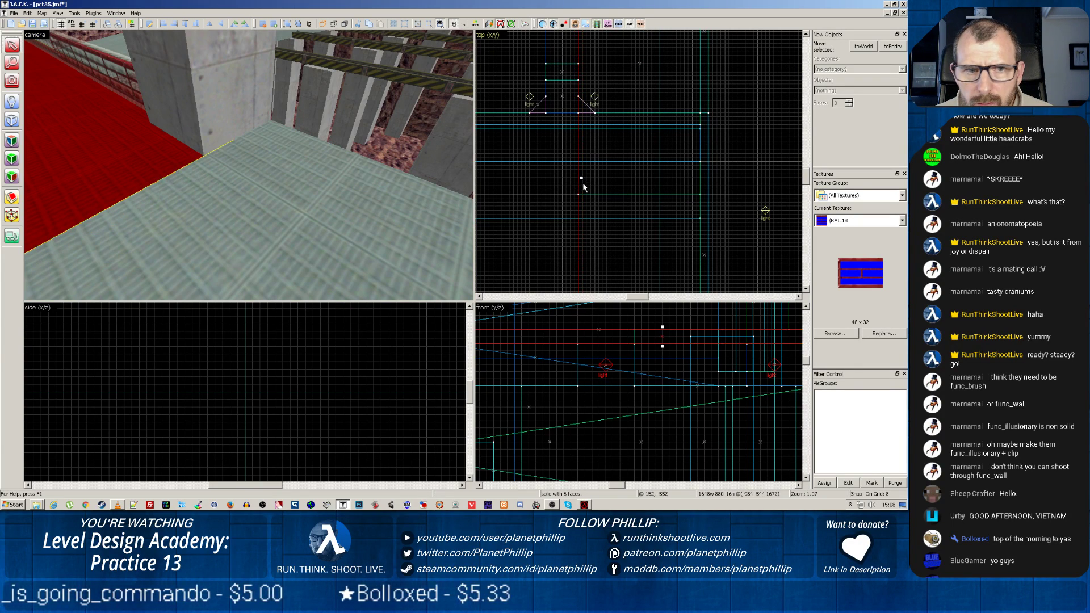
click(249, 132)
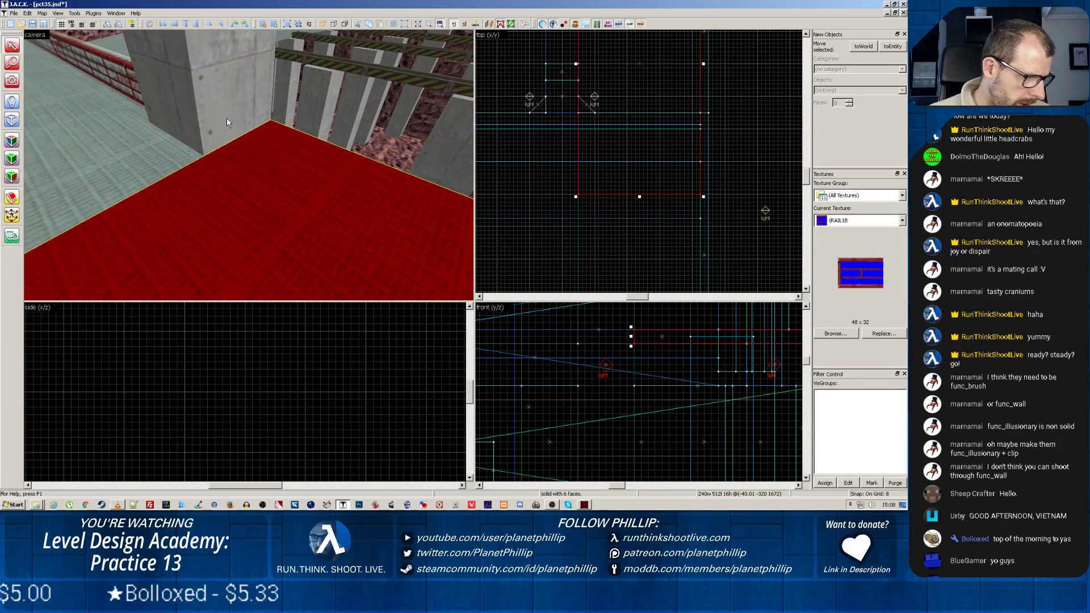
Step: Examine the walkway floor, its railings and the raised platform at the other end
key(z)
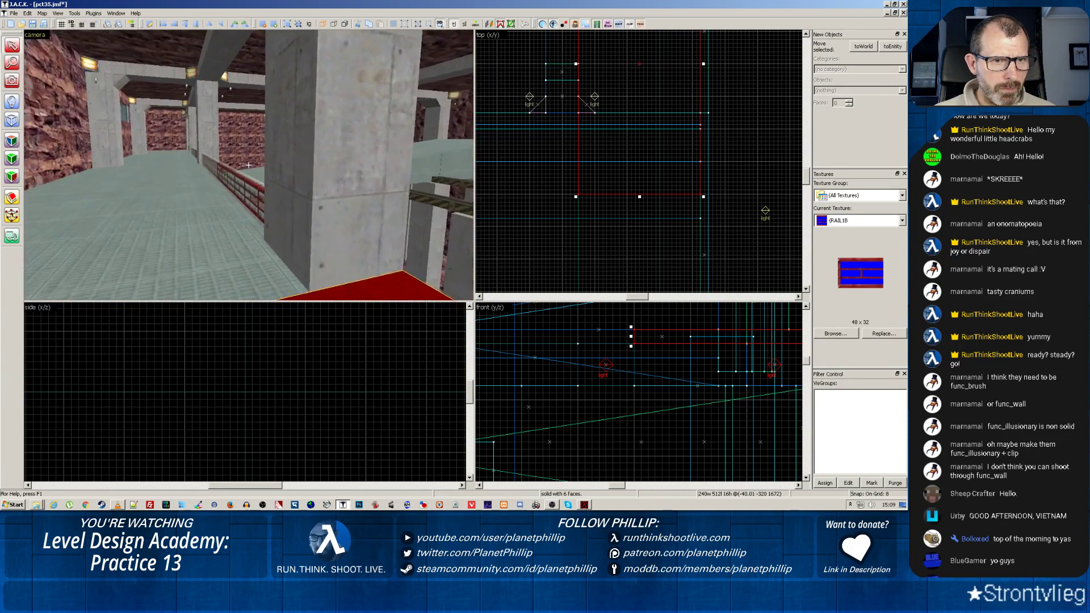
key(w)
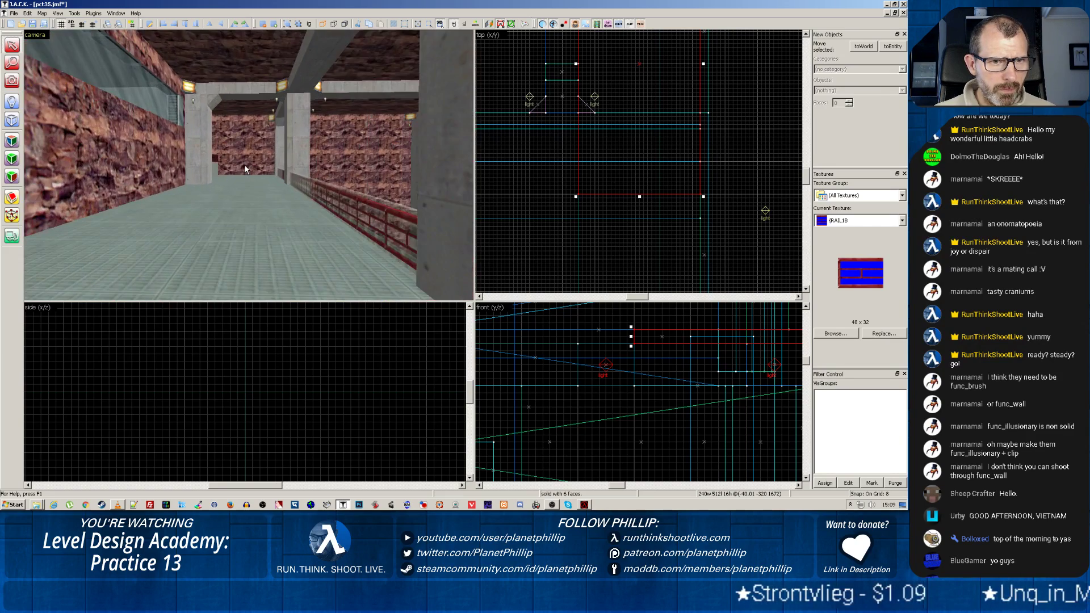
key(z)
key(Right)
key(w)
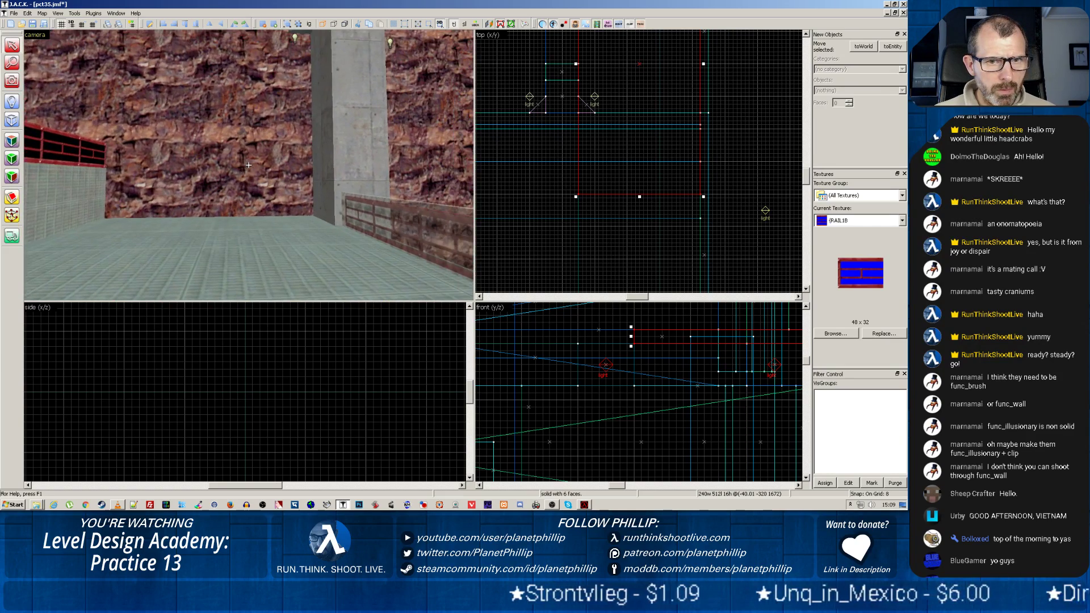
key(z)
key(s)
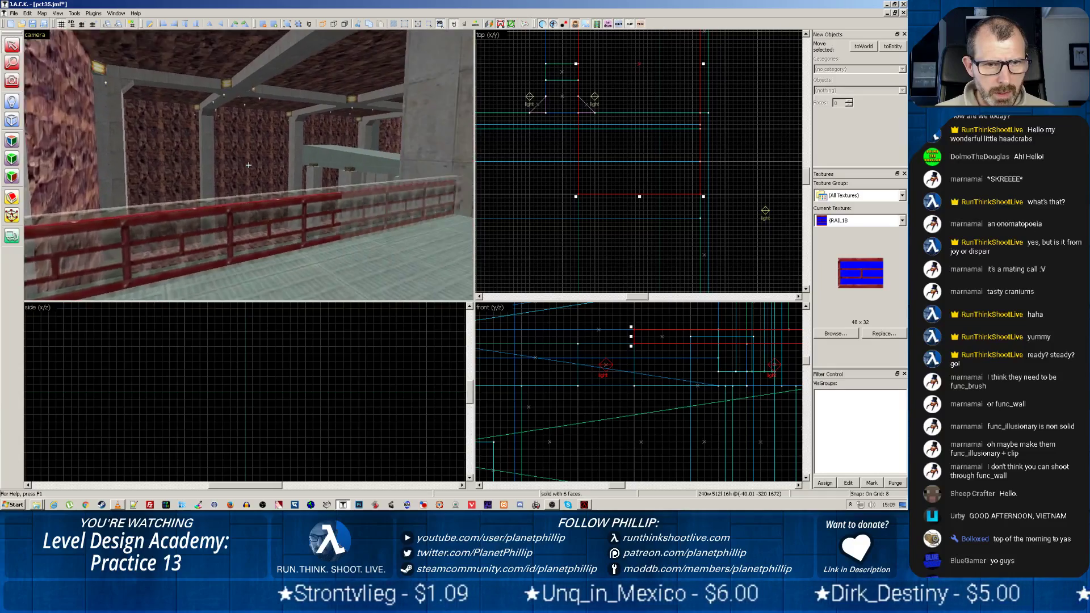
key(z)
Step: Delete the plain solid railing, 206 units wide, from the edge of the raised platform
click(311, 192)
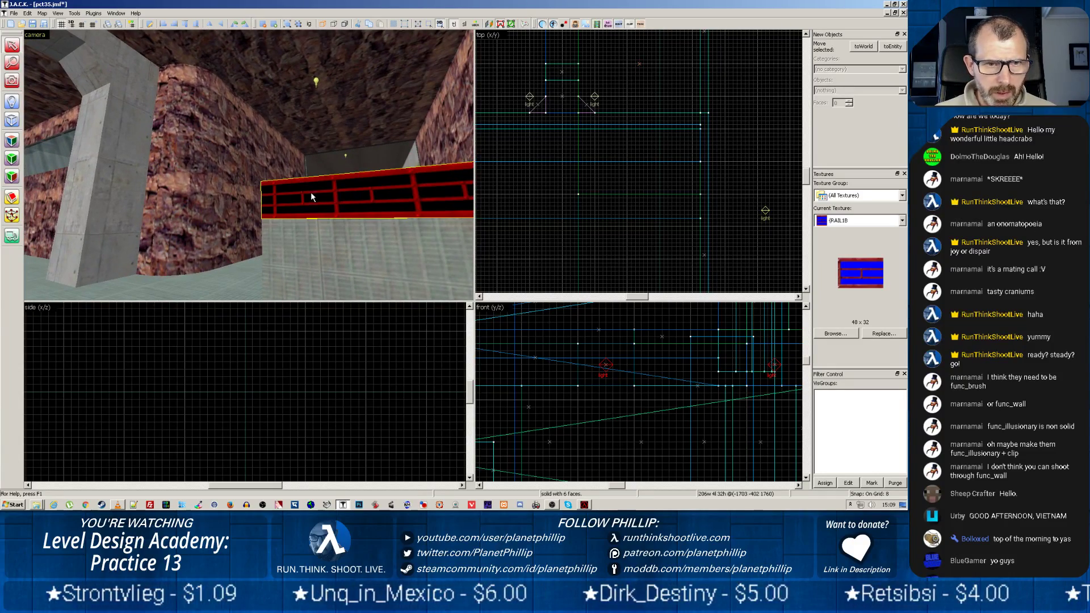
scroll(510, 173, down, 5)
drag(513, 176, 719, 211)
scroll(572, 211, up, 8)
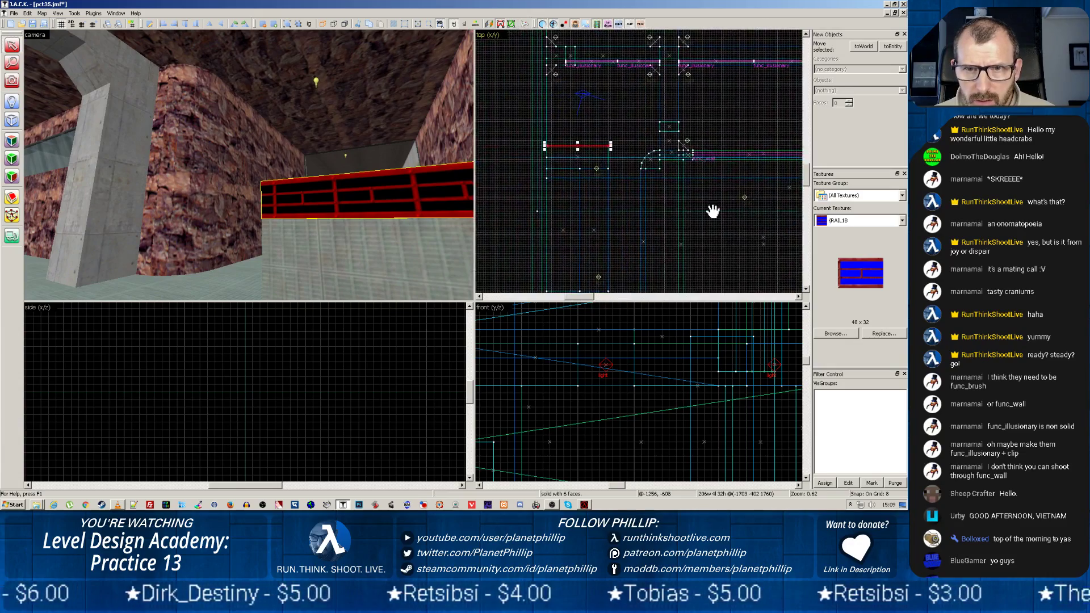
drag(642, 203, 577, 210)
mouse_move(724, 202)
mouse_down()
mouse_move(593, 195)
mouse_move(555, 215)
mouse_move(572, 172)
mouse_move(572, 233)
mouse_move(657, 204)
mouse_up()
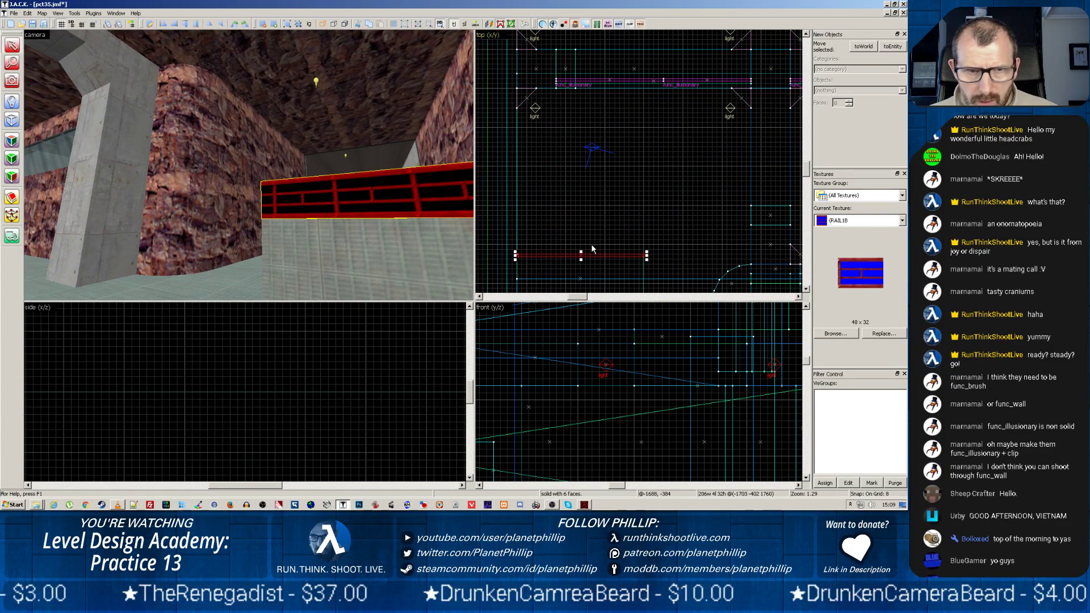
key(Delete)
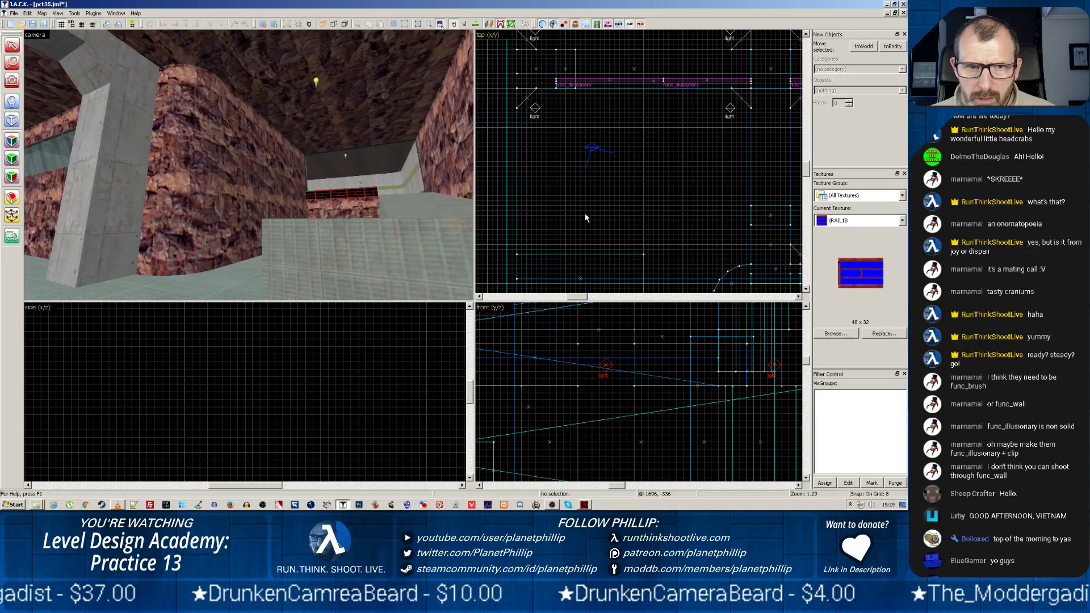
Step: Copy a func_illusionary railing and its covering solid to the deleted railing's position and resize both to 208 units wide
click(627, 81)
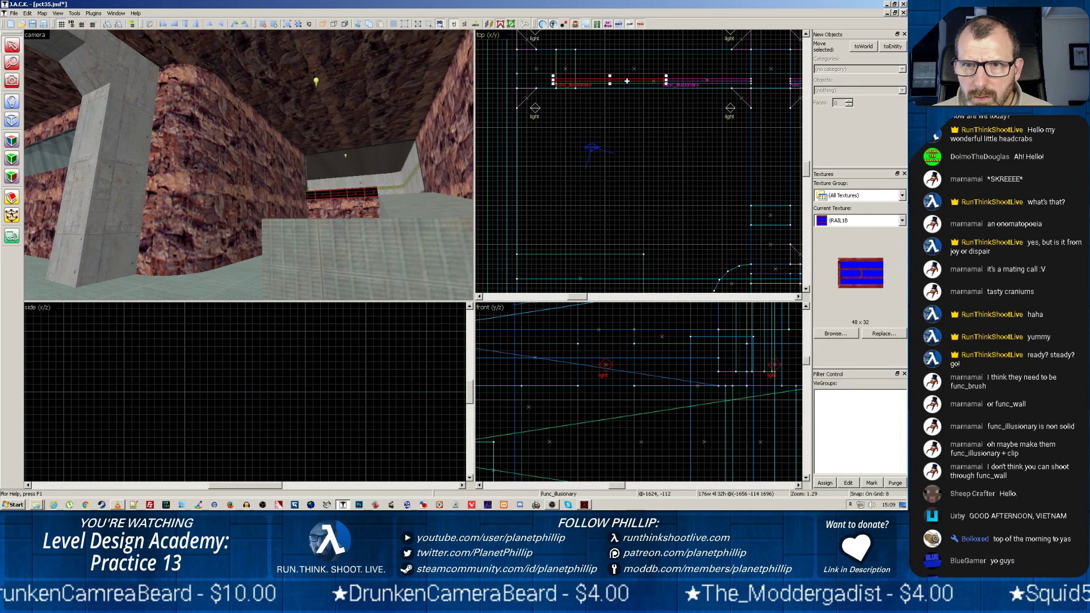
mouse_move(627, 82)
mouse_down()
mouse_move(627, 227)
mouse_move(617, 252)
mouse_move(589, 252)
mouse_move(648, 256)
mouse_up()
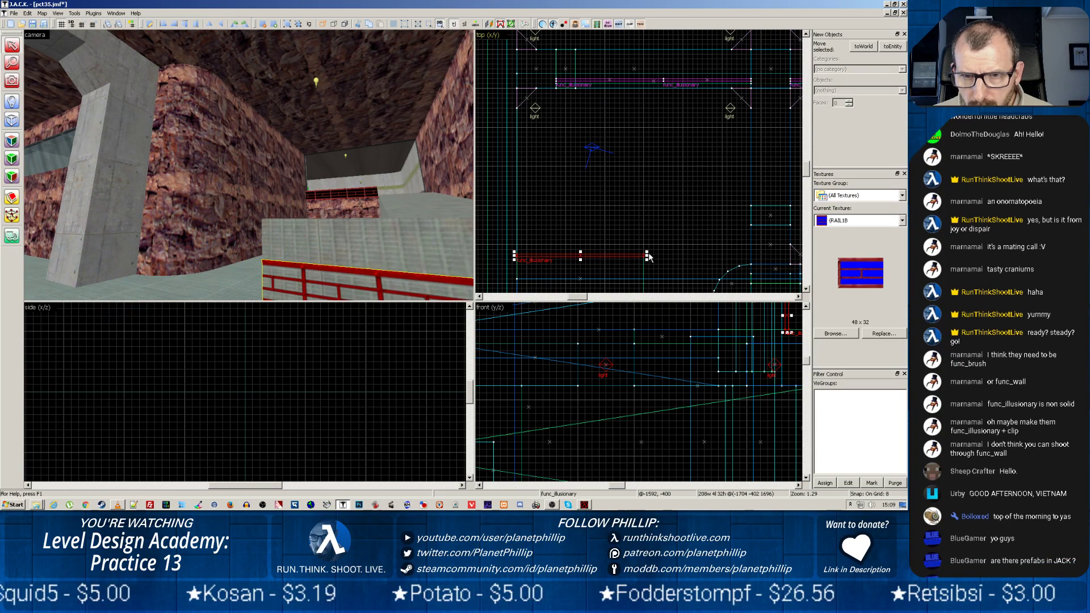
click(633, 80)
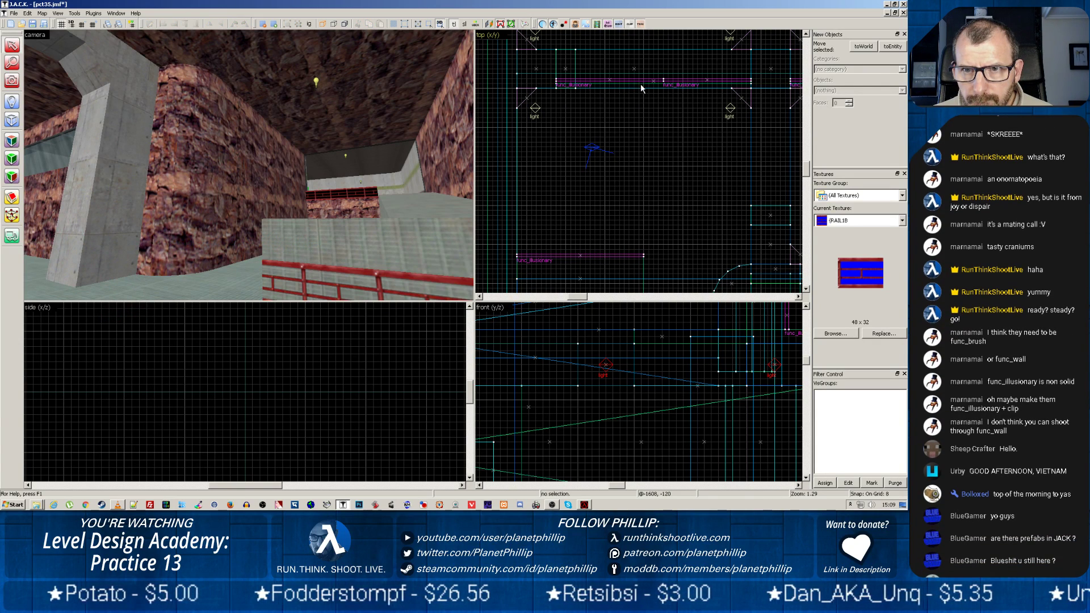
mouse_move(640, 84)
mouse_down()
mouse_move(629, 179)
mouse_move(598, 258)
mouse_up()
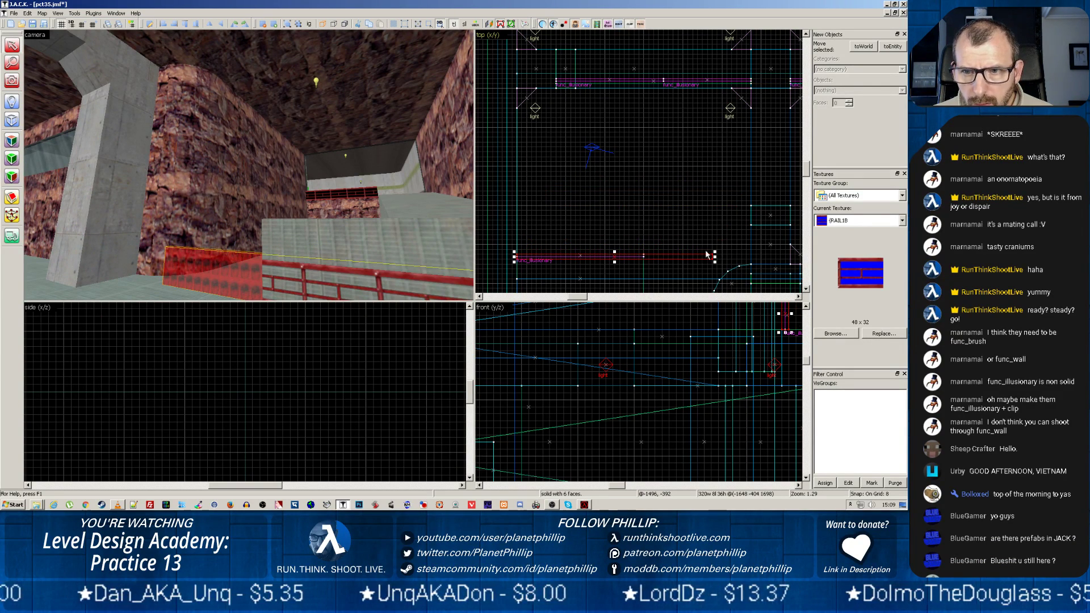
drag(714, 257, 647, 260)
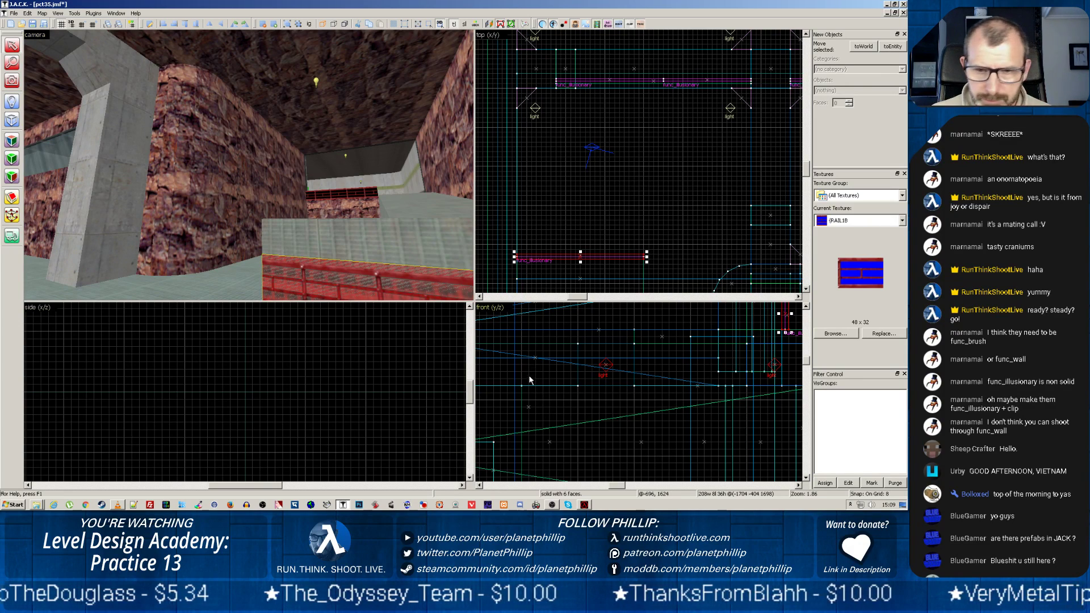
Step: Raise the copied covering solid and its func_illusionary railing by 64 units onto the platform's edge
scroll(598, 384, up, 5)
middle_drag(677, 343, 607, 500)
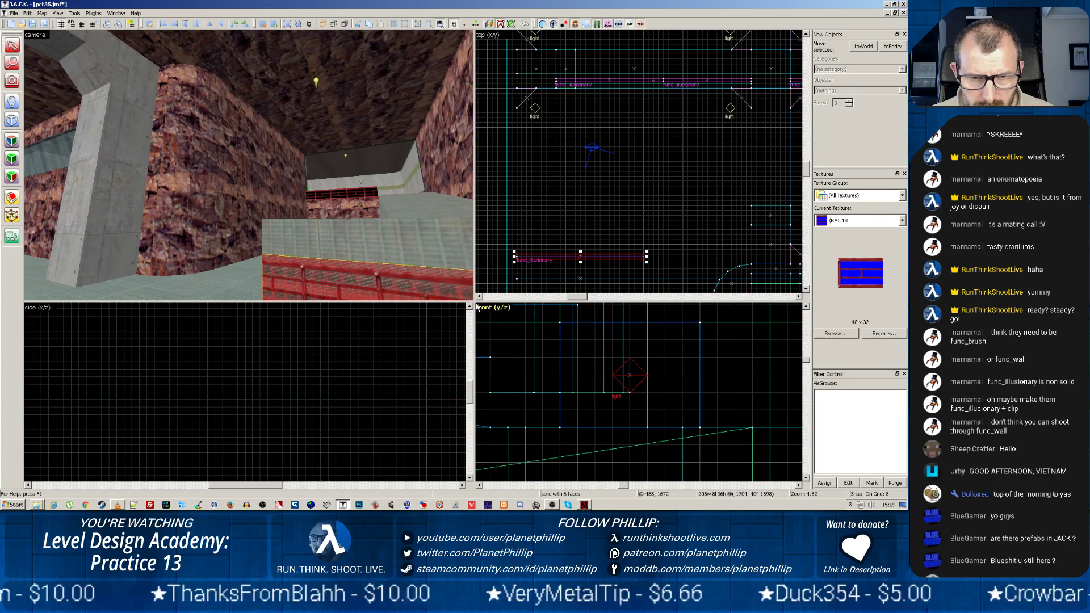
drag(477, 307, 339, 271)
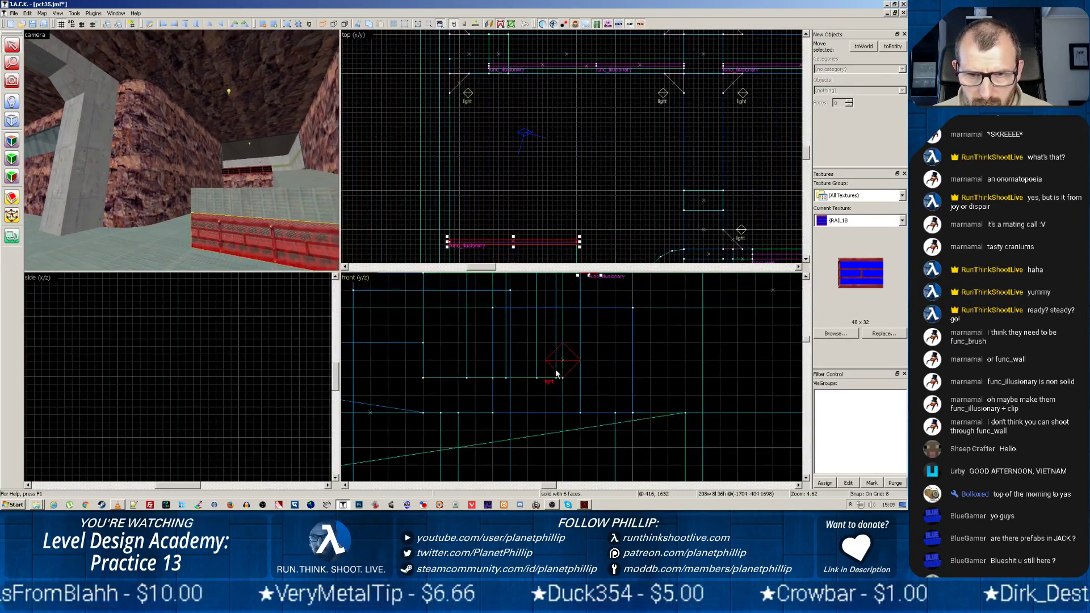
scroll(540, 367, down, 6)
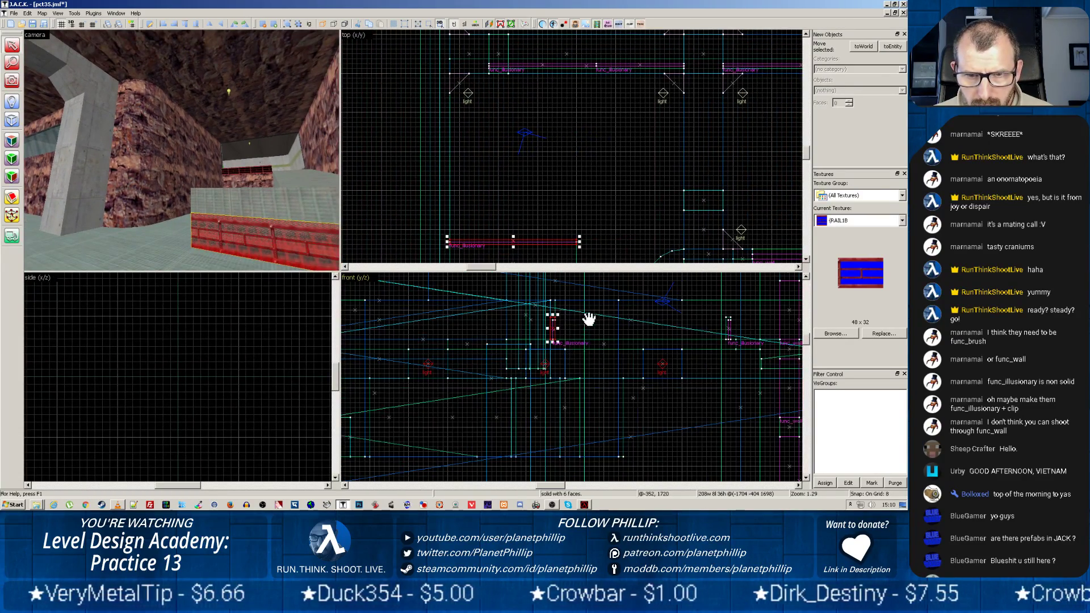
middle_drag(589, 319, 567, 375)
scroll(544, 388, up, 4)
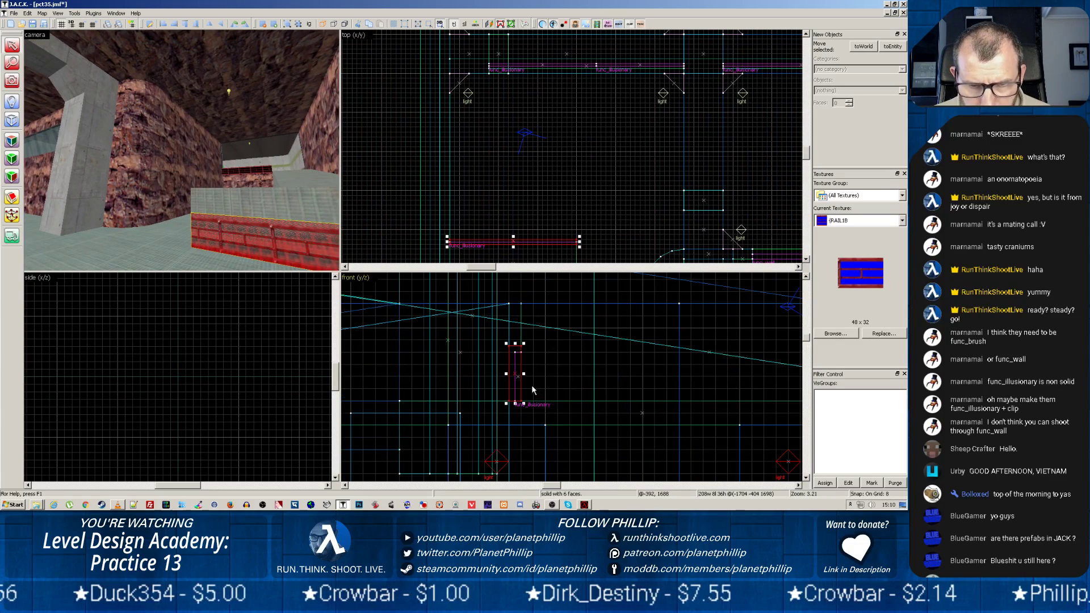
drag(512, 373, 504, 279)
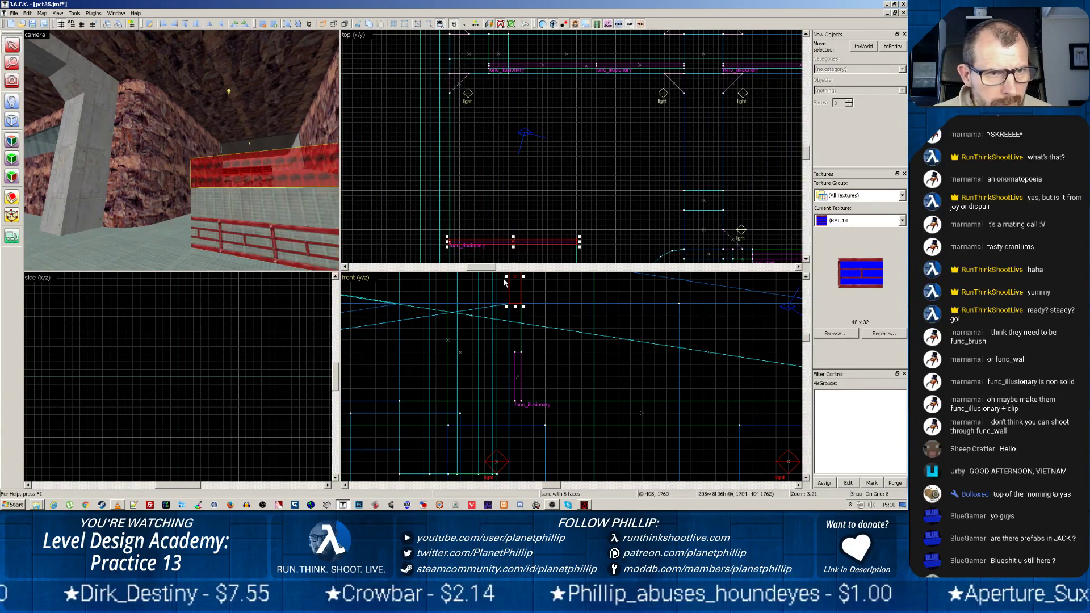
click(519, 376)
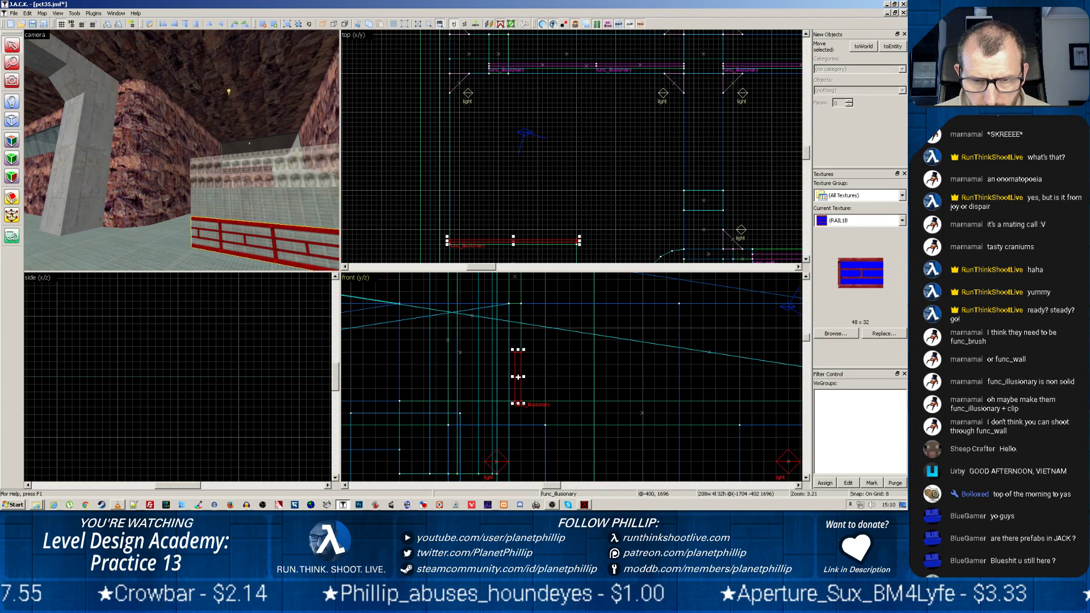
drag(518, 377, 518, 279)
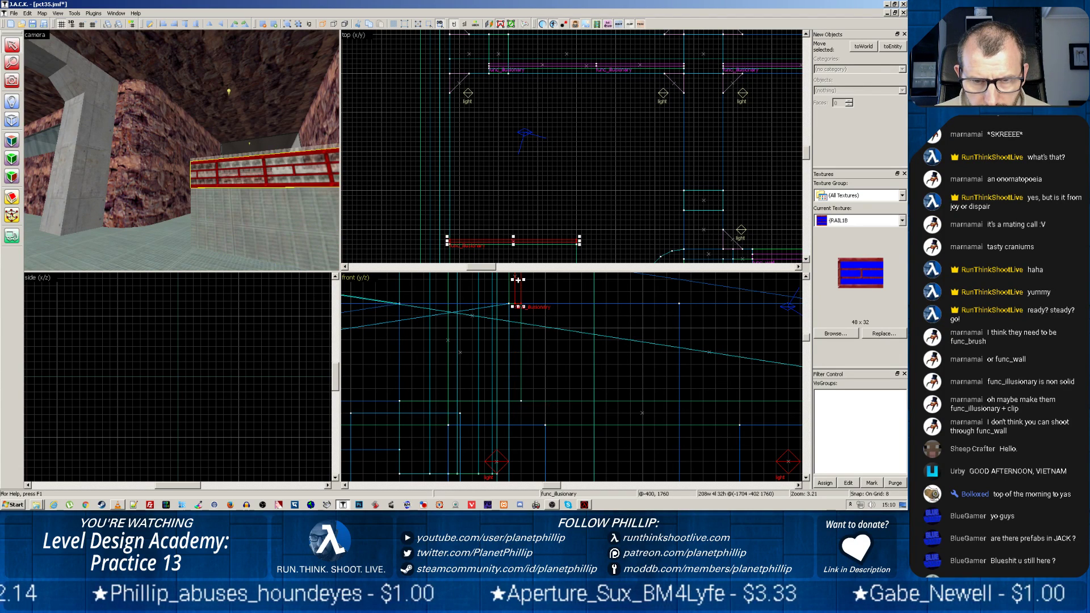
Step: Try a 1 by 1 texture fit on the raised railing's faces, and reset them to scale 1.000 and shift 0
key(z)
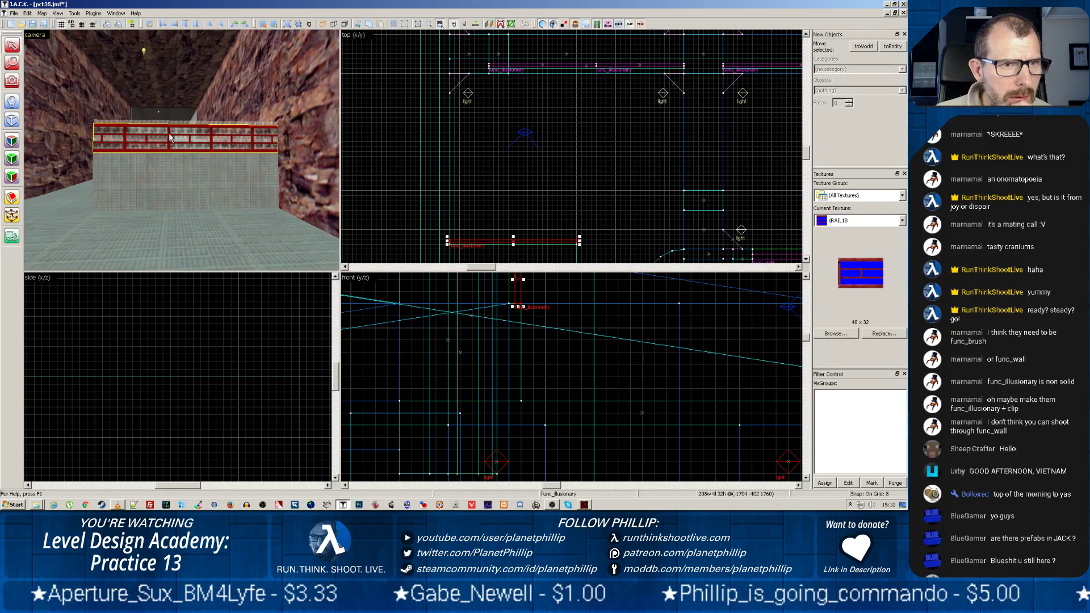
click(11, 140)
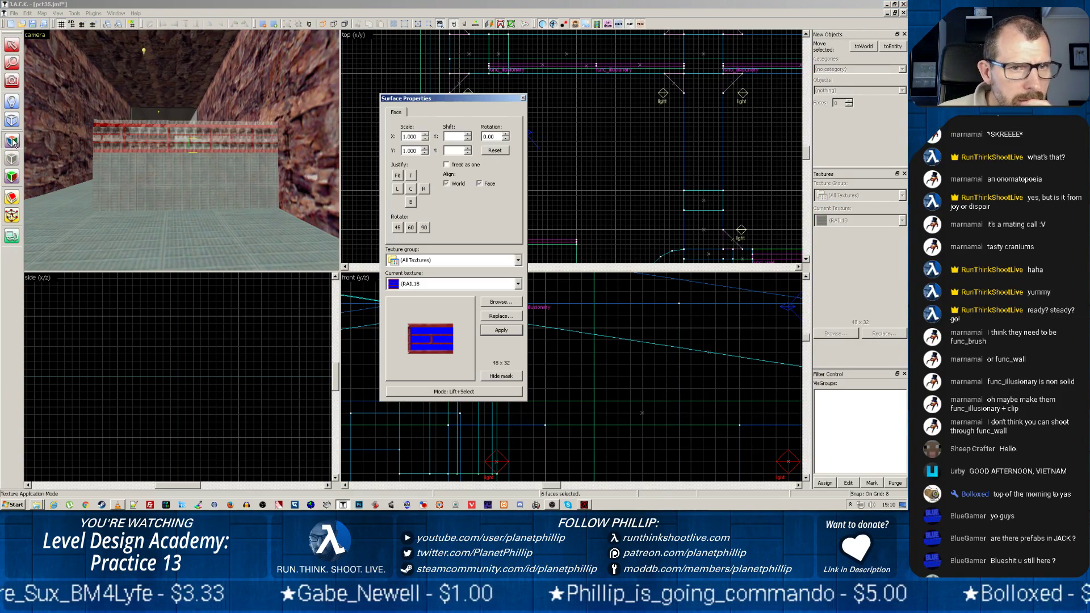
click(397, 176)
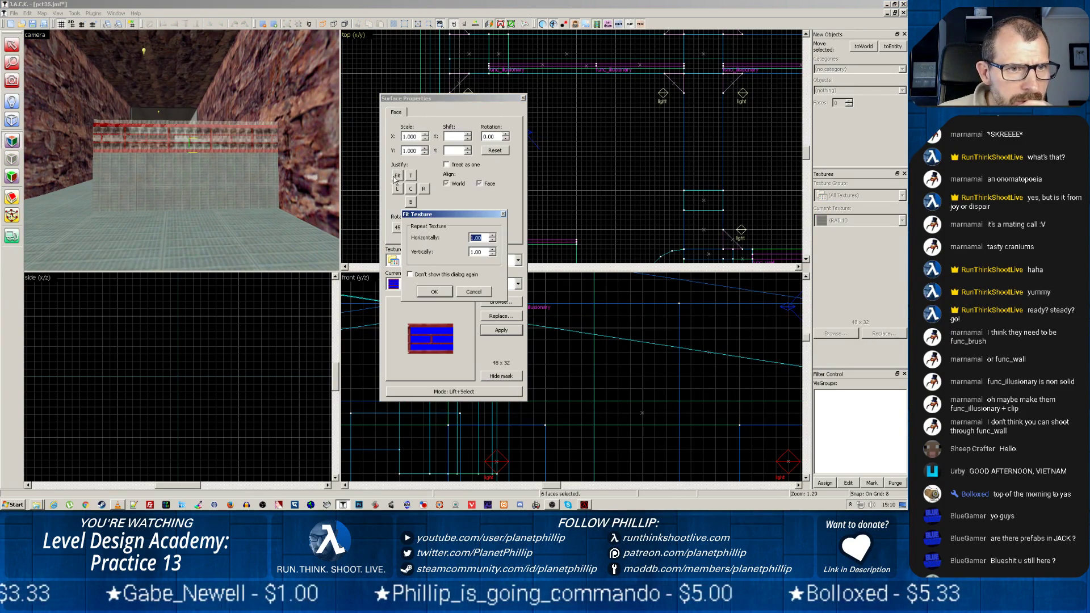
click(425, 292)
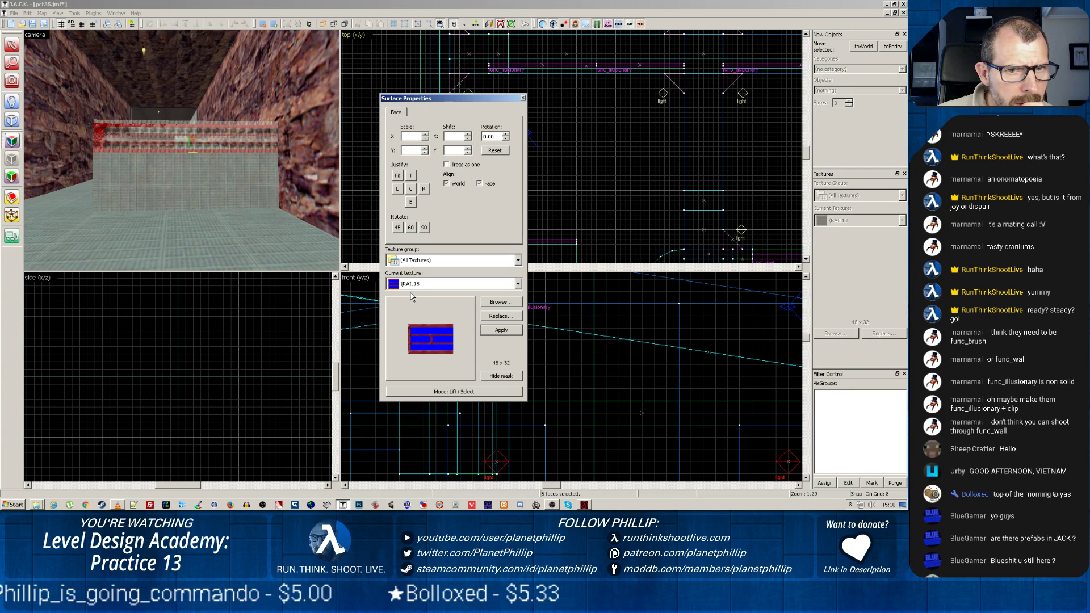
click(494, 150)
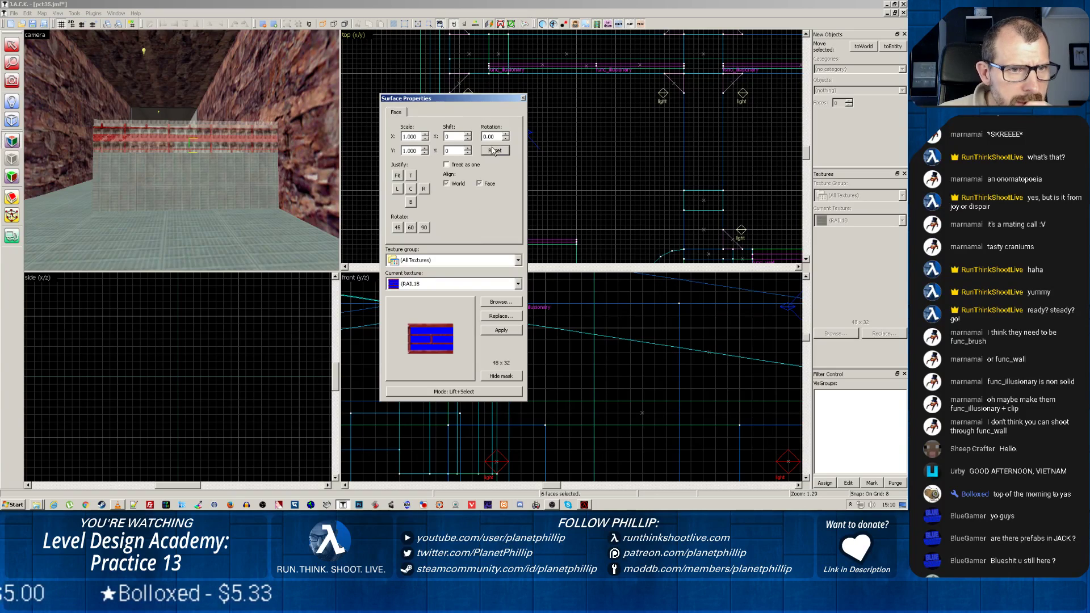
click(523, 99)
Step: Move the covering solid 24 units away from the raised func_illusionary railing to uncover it
click(186, 135)
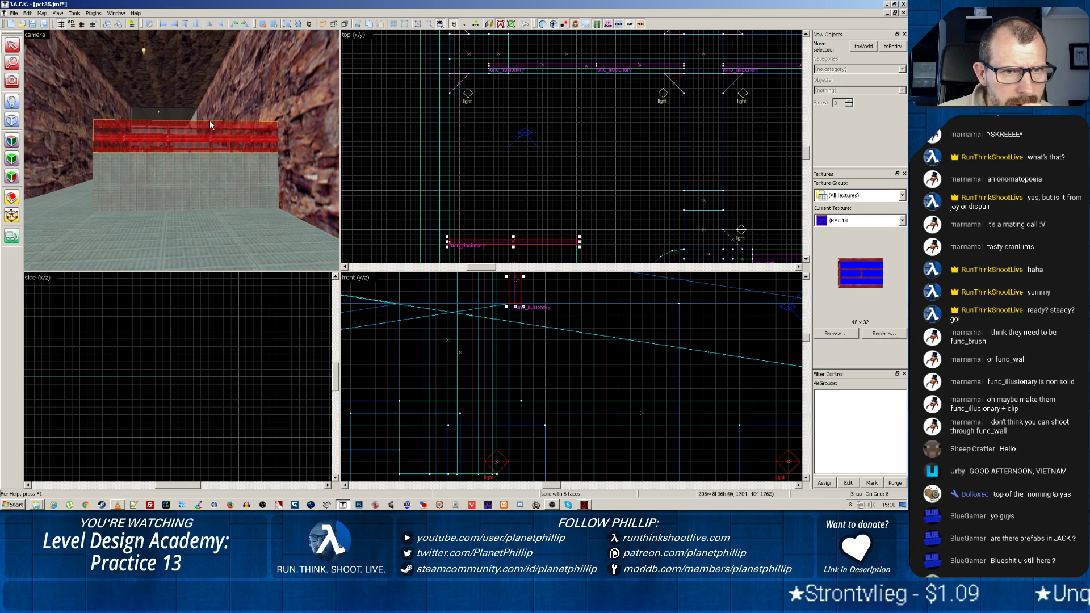
key(z)
key(w)
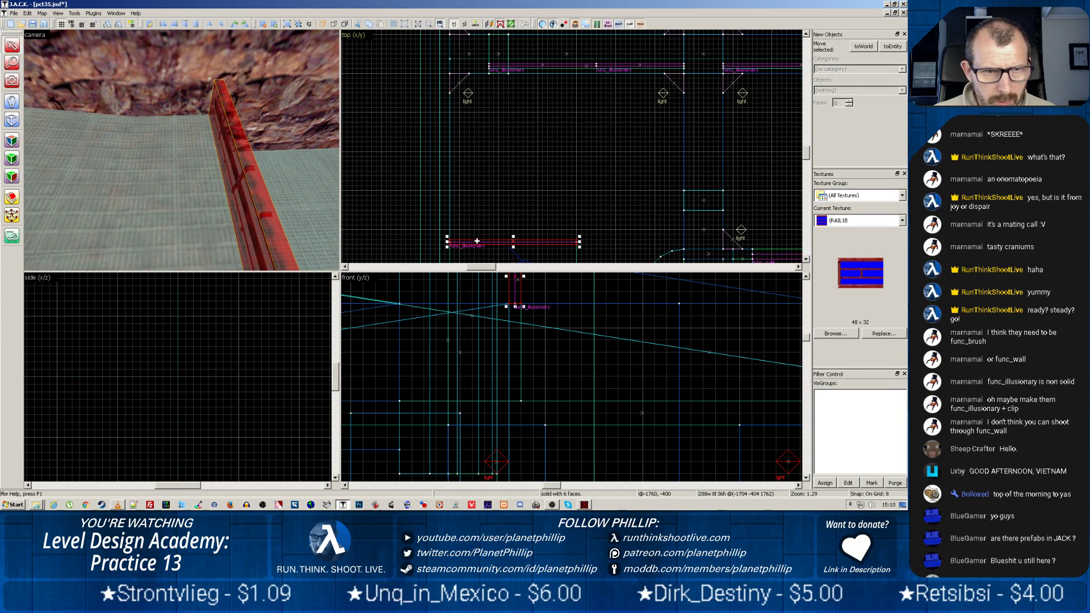
drag(480, 241, 485, 226)
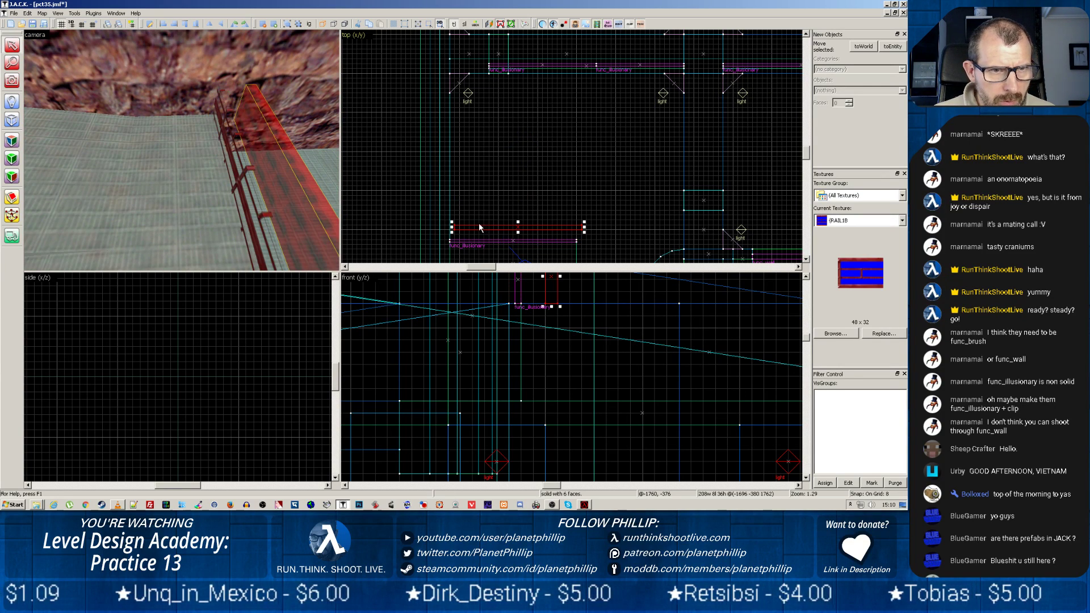
click(443, 239)
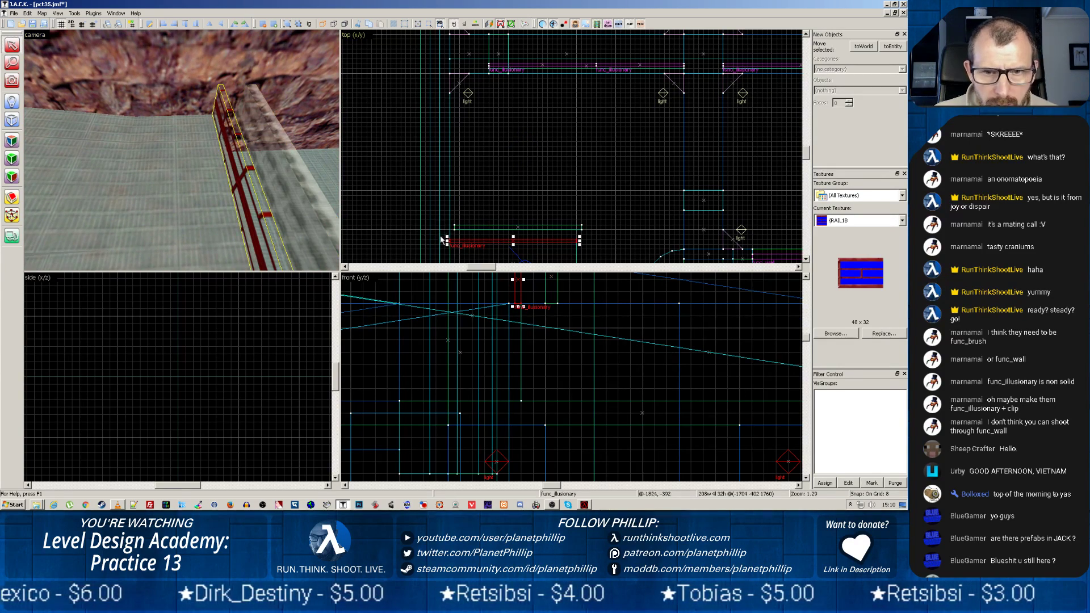
Step: Open the uncovered func_illusionary railing's surface properties, try a texture fit, and reset its faces to scale 1.000 and shift 0
click(185, 210)
key(z)
key(z)
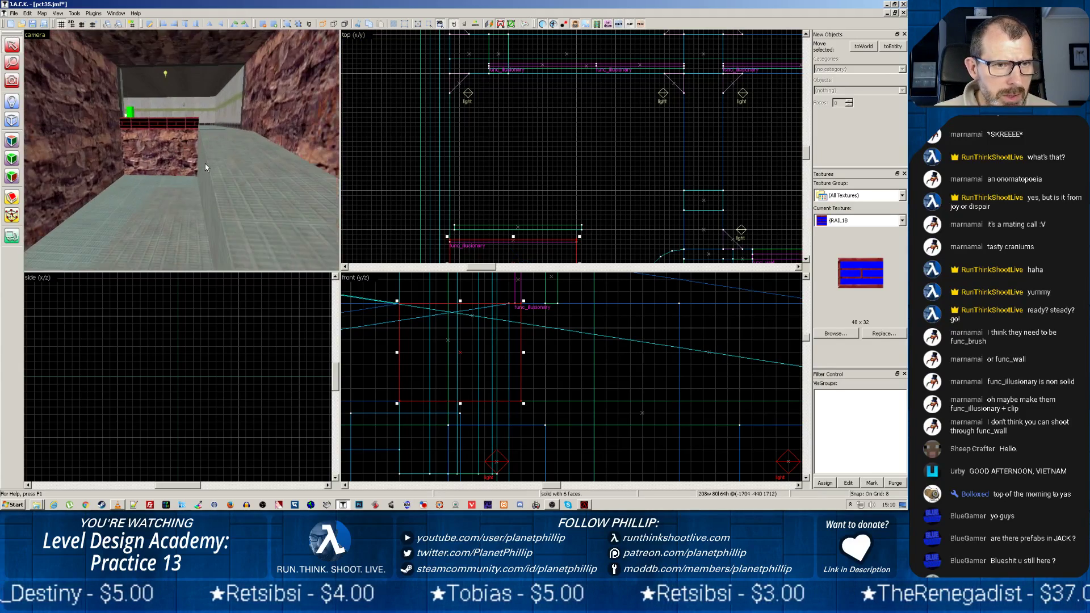
key(w)
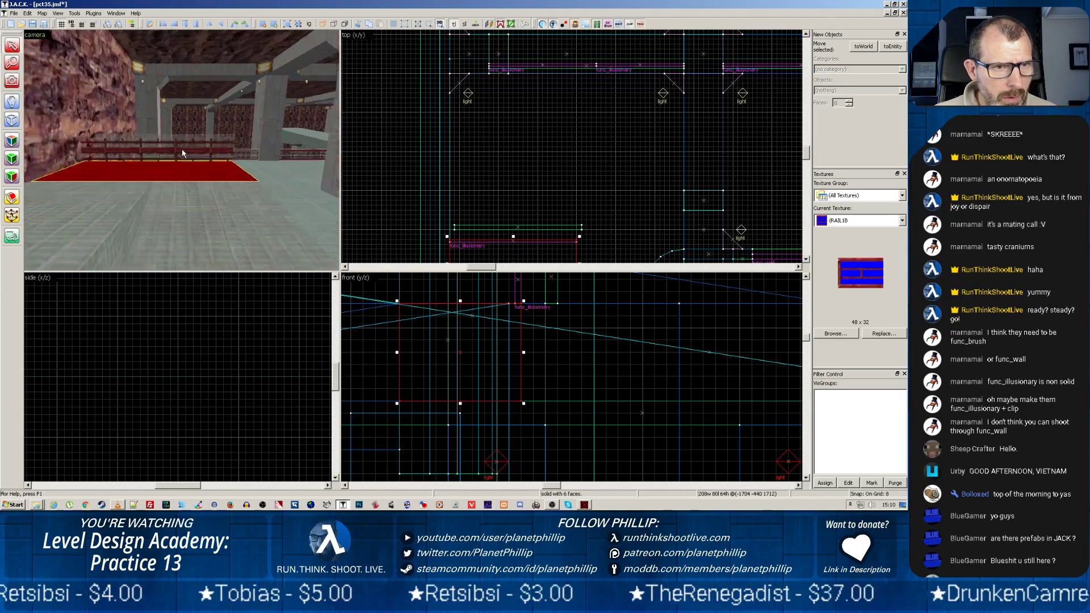
key(w)
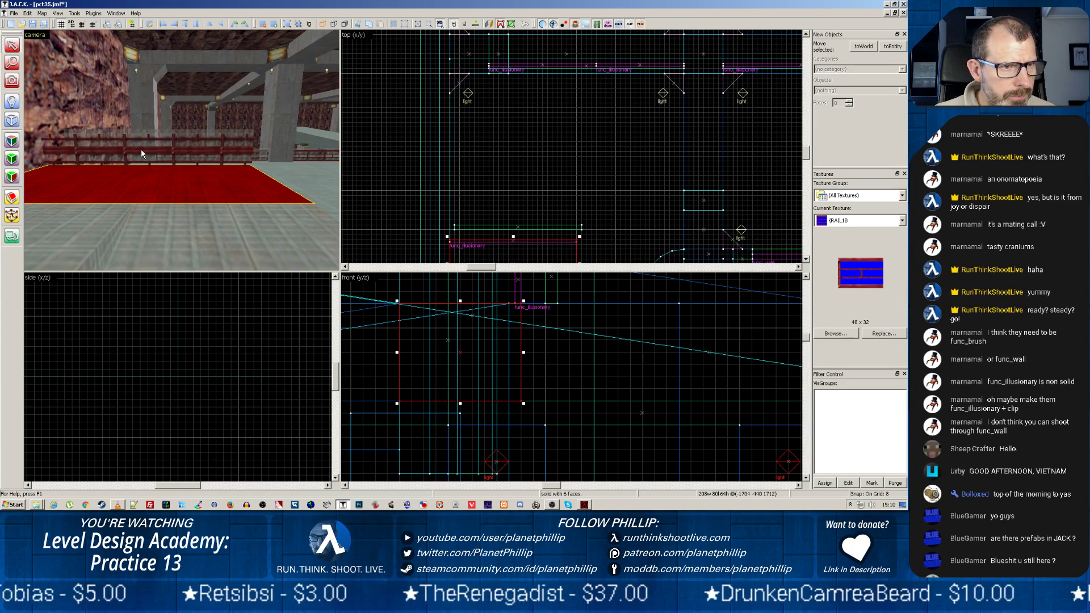
click(141, 149)
click(13, 139)
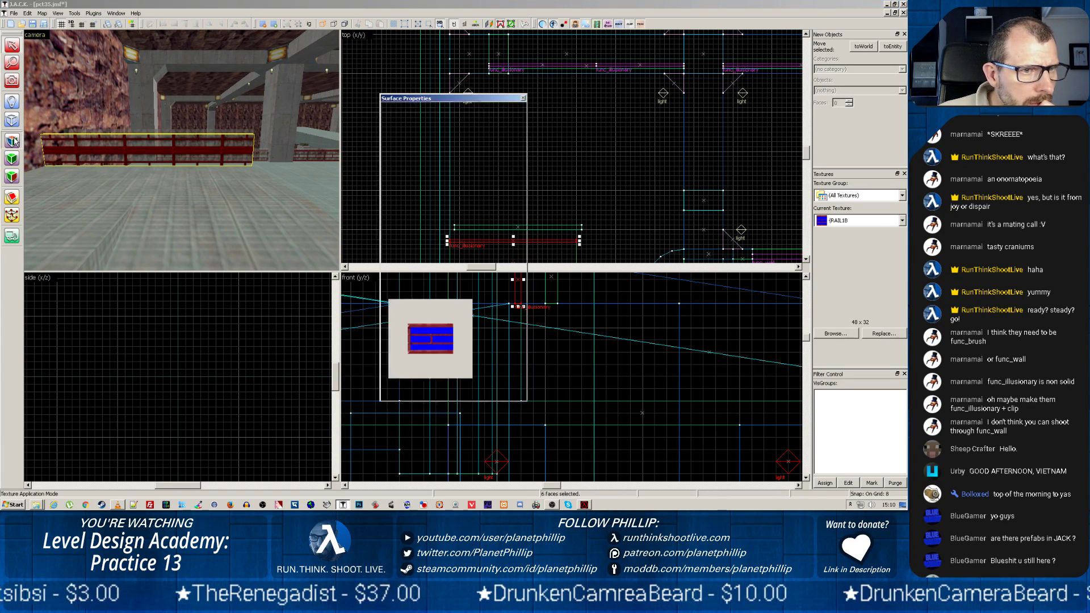
click(398, 176)
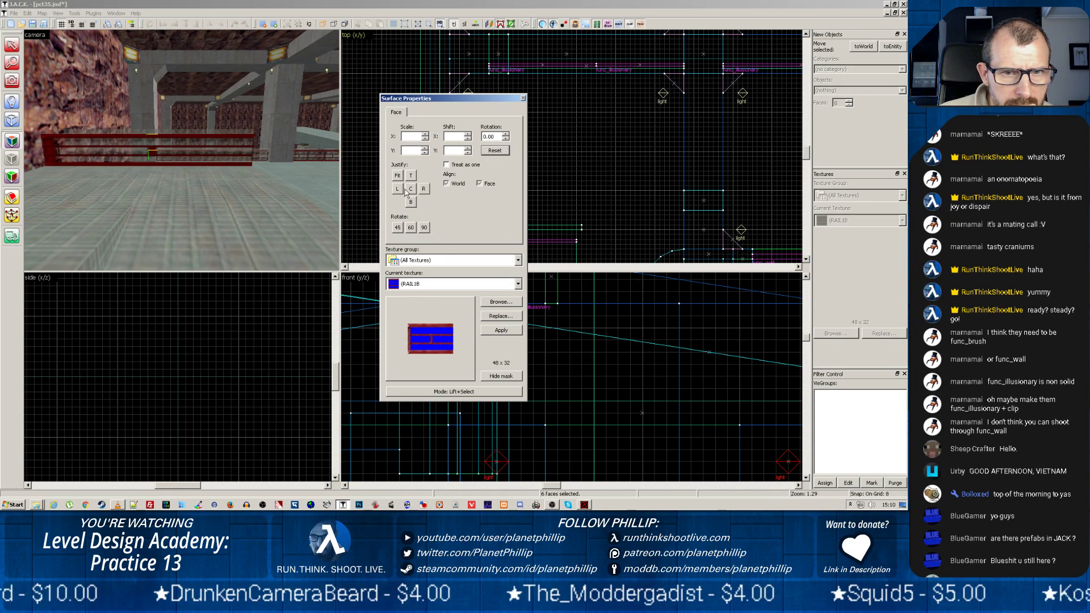
click(493, 151)
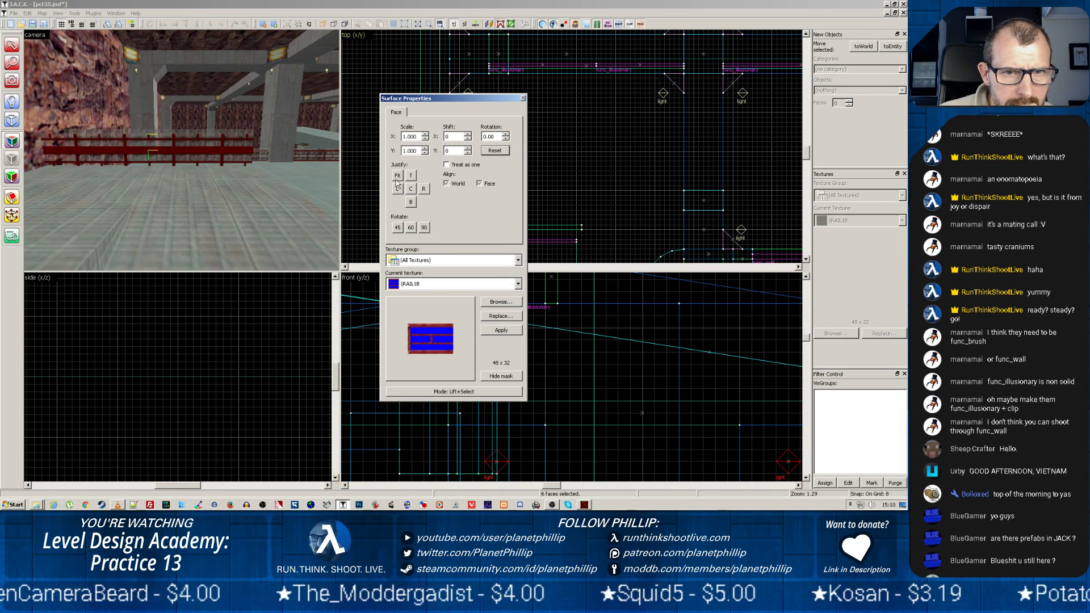
Step: Left-justify the texture on the railing's faces and set its X shift to -28
click(398, 189)
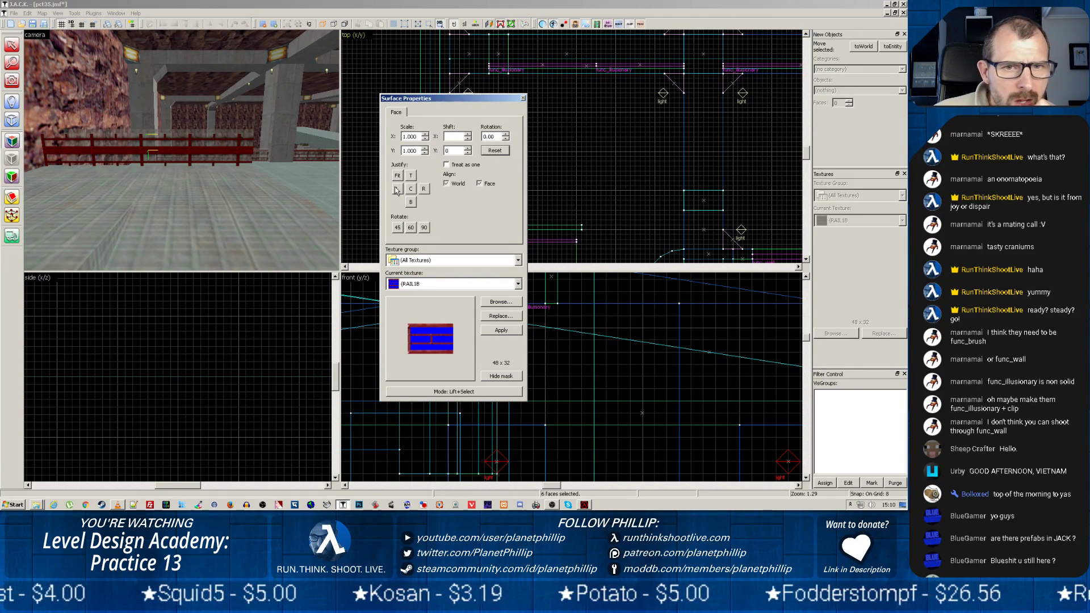
click(468, 139)
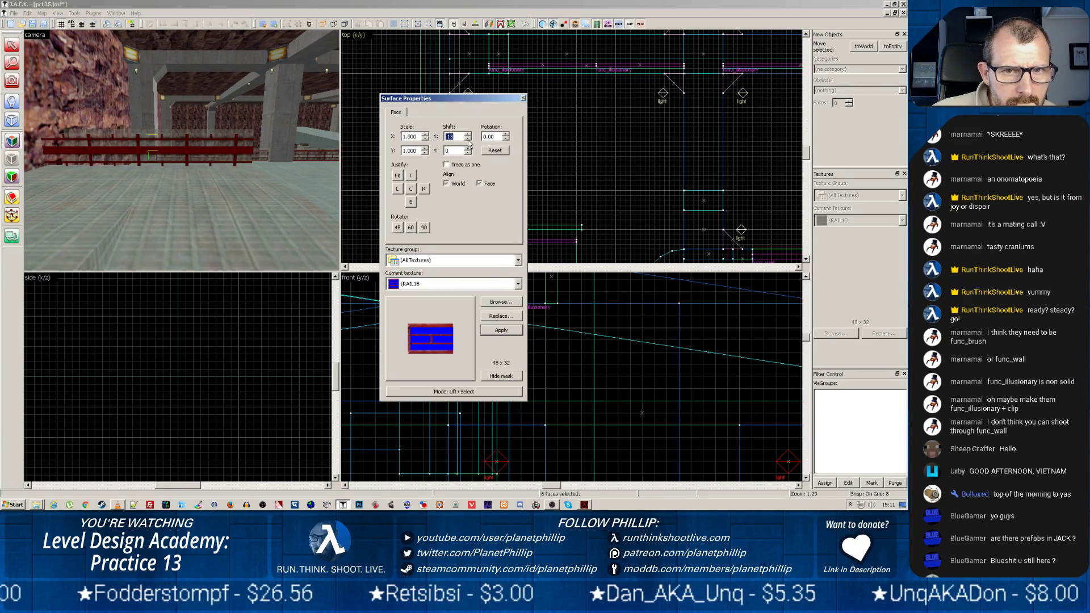
click(468, 139)
click(468, 139)
click(468, 139)
click(468, 139)
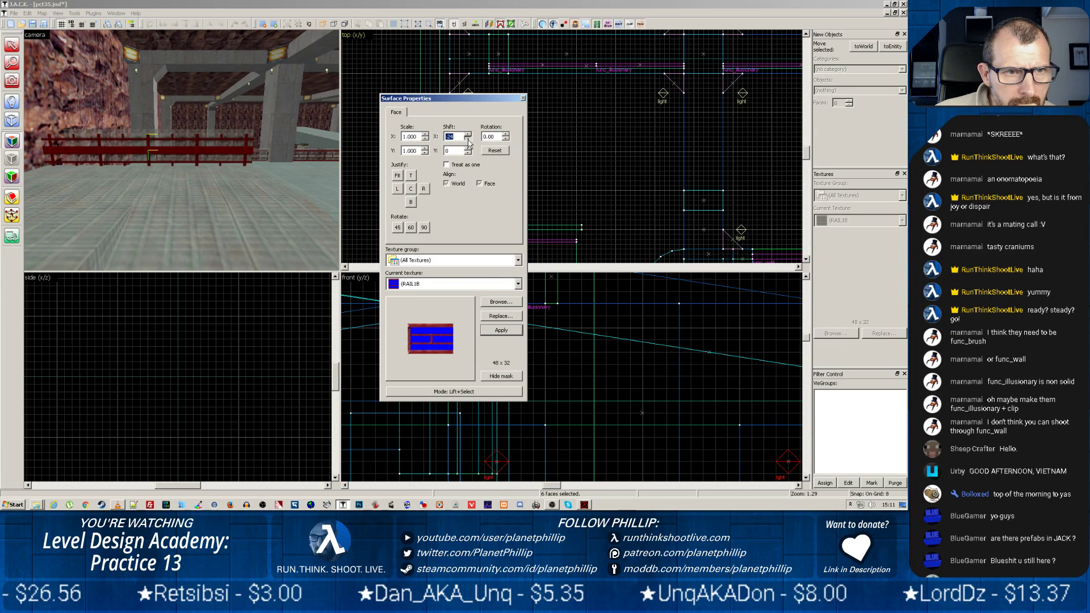
click(468, 140)
click(468, 139)
click(468, 140)
click(468, 140)
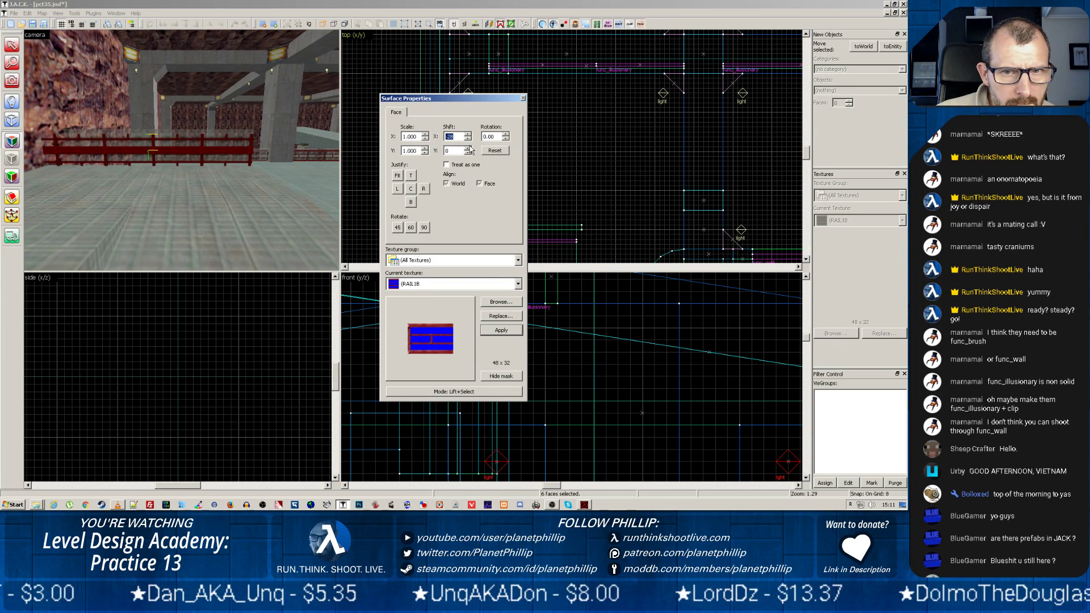
Step: Set the Y shift of the railing's texture to 16 to line up the rails vertically
click(468, 150)
click(469, 149)
click(468, 149)
click(469, 149)
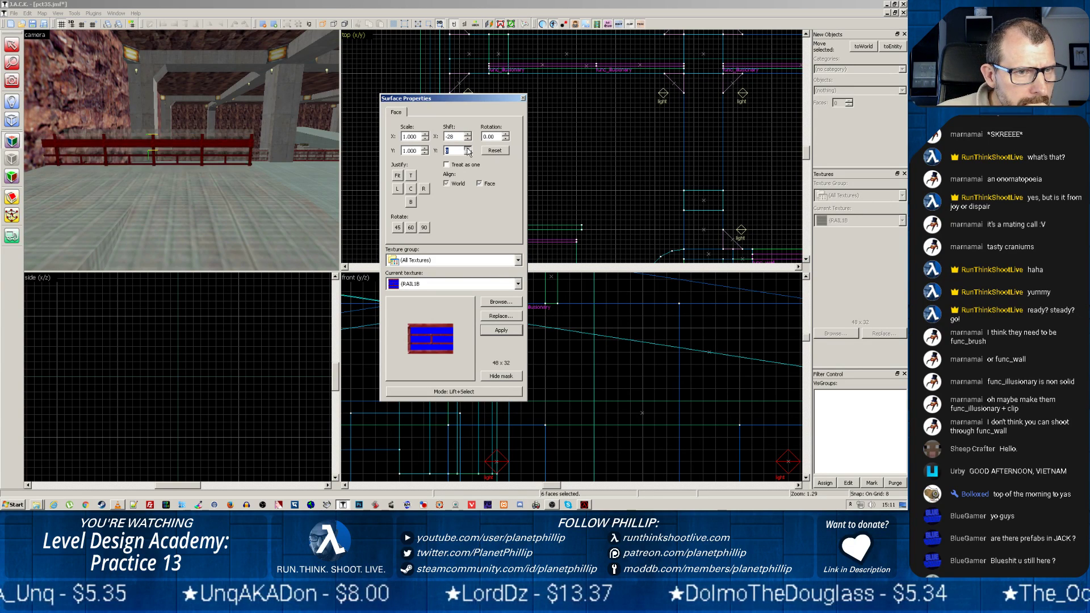
click(468, 149)
click(468, 150)
click(469, 149)
click(469, 150)
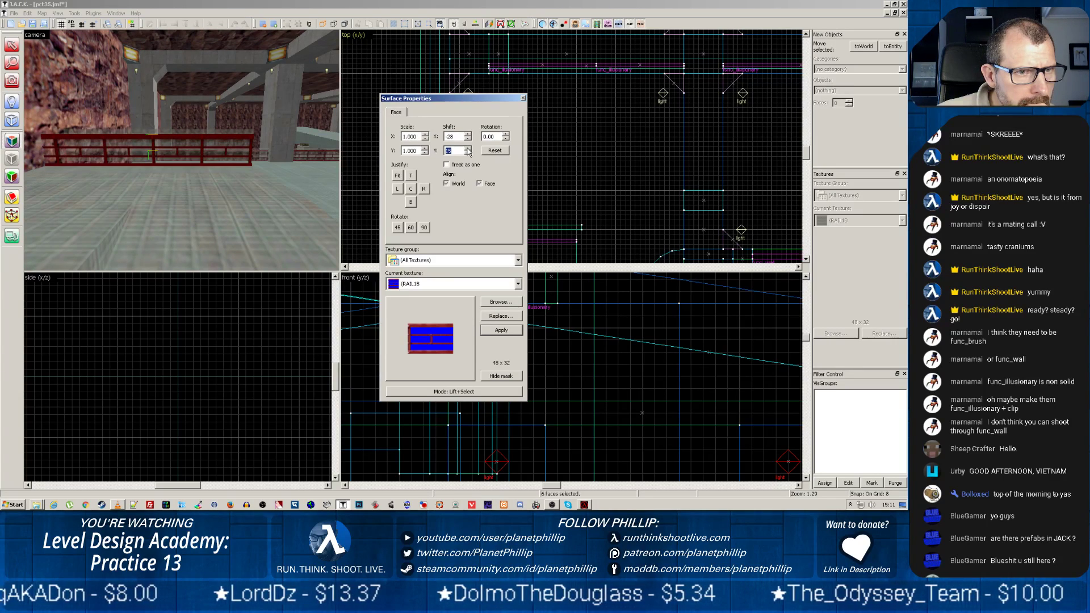
click(468, 149)
click(468, 149)
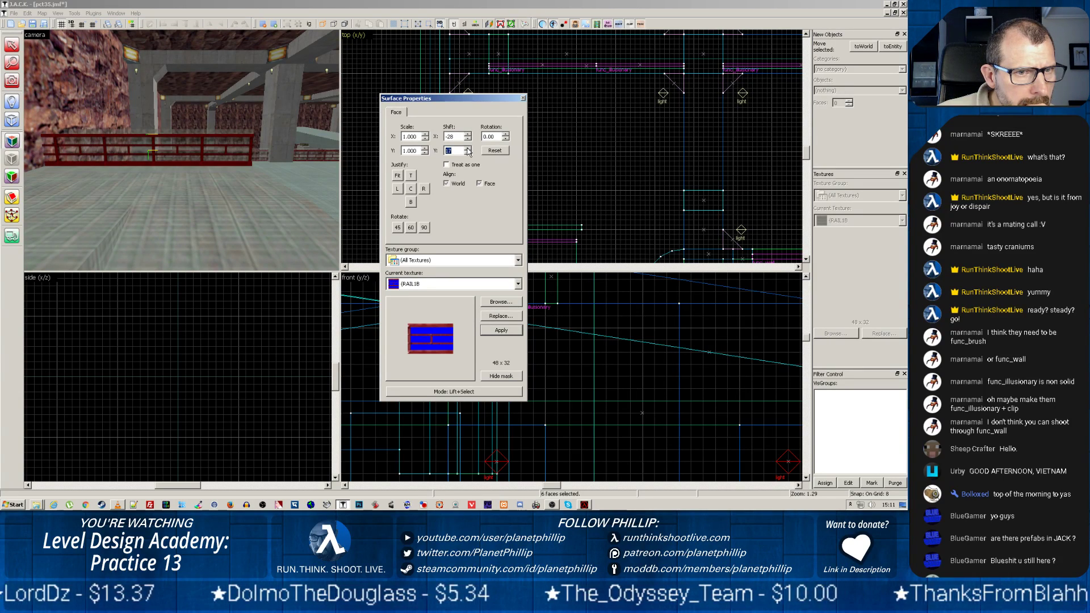
click(468, 154)
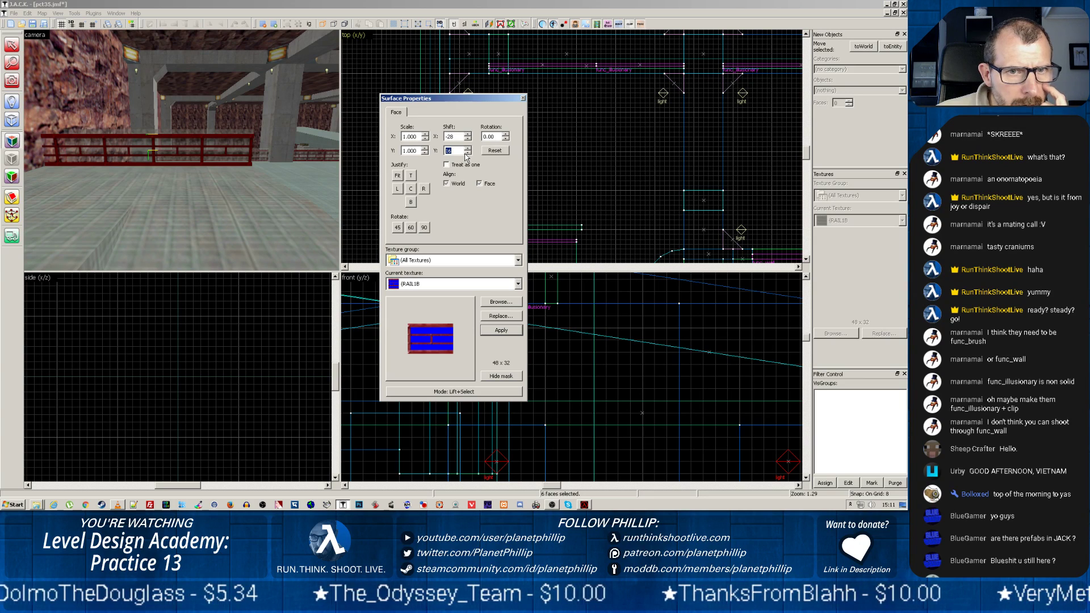
Step: Reduce the railing texture's X scale to 0.700 and set its X shift to -13
click(425, 139)
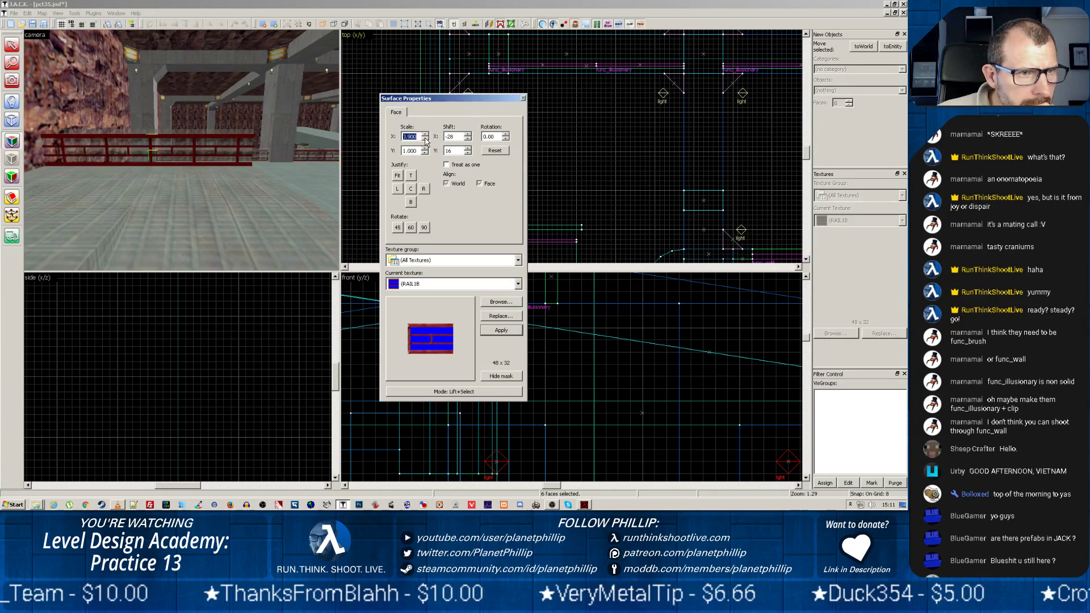
click(425, 139)
click(424, 139)
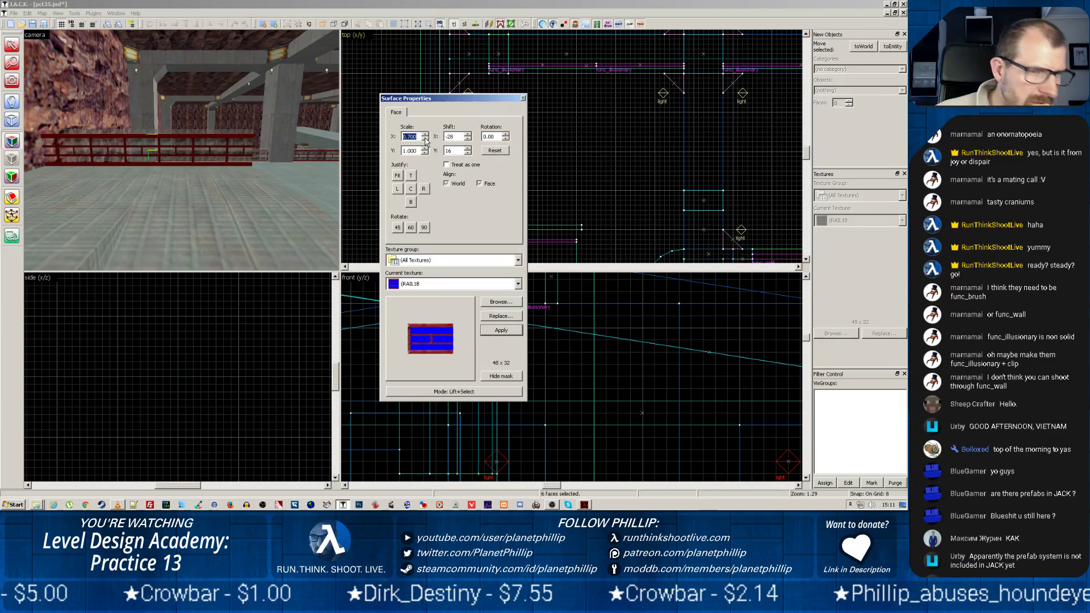
click(468, 136)
click(468, 135)
click(467, 135)
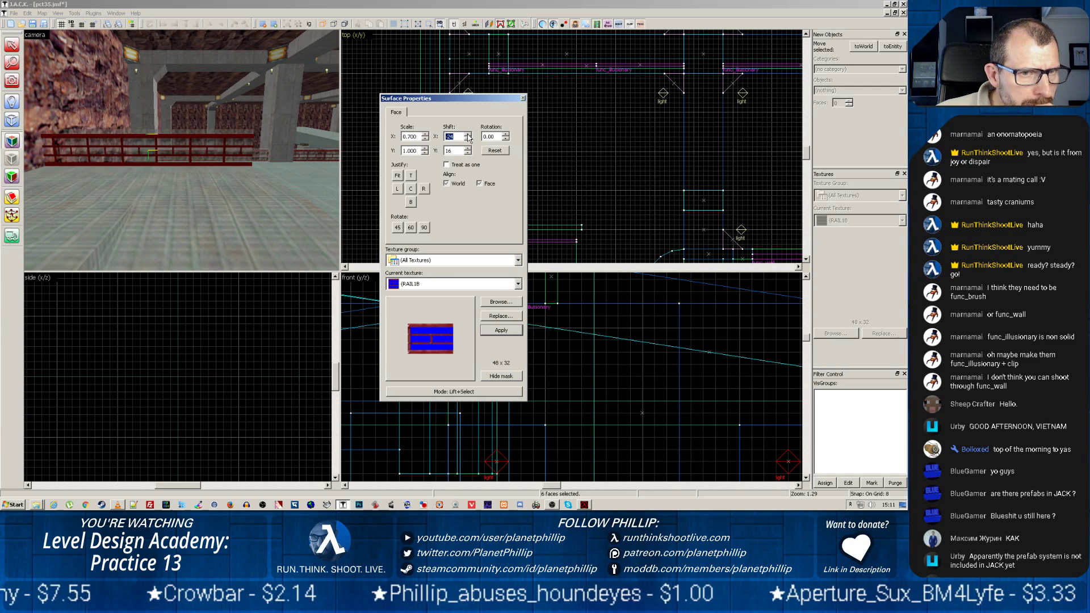
click(468, 135)
click(467, 135)
click(468, 136)
click(468, 135)
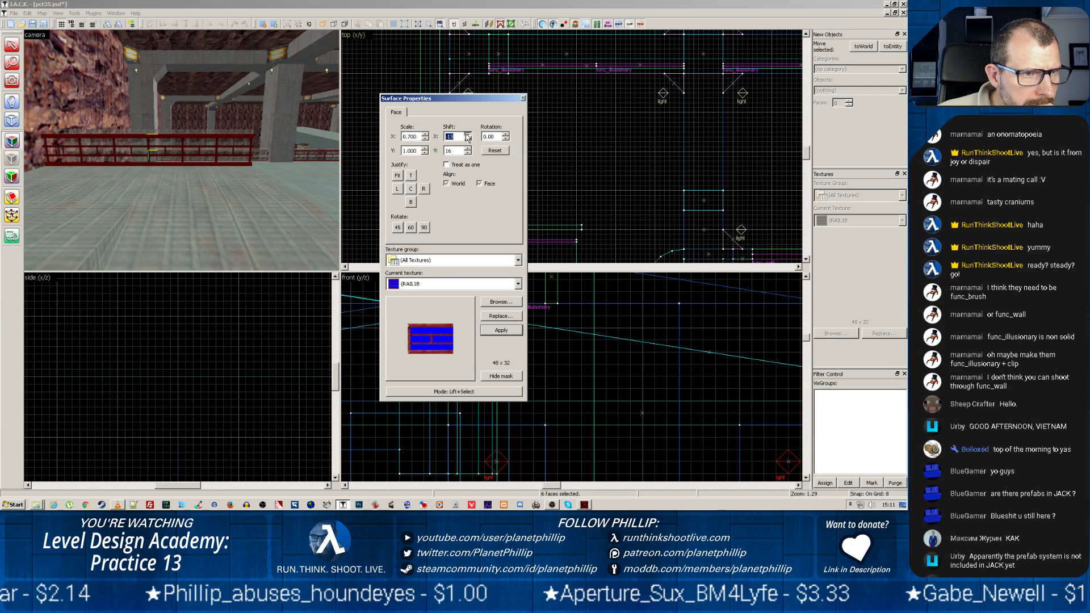
Step: Set the railing texture's X scale to 0.650 and its X shift to -17
click(425, 139)
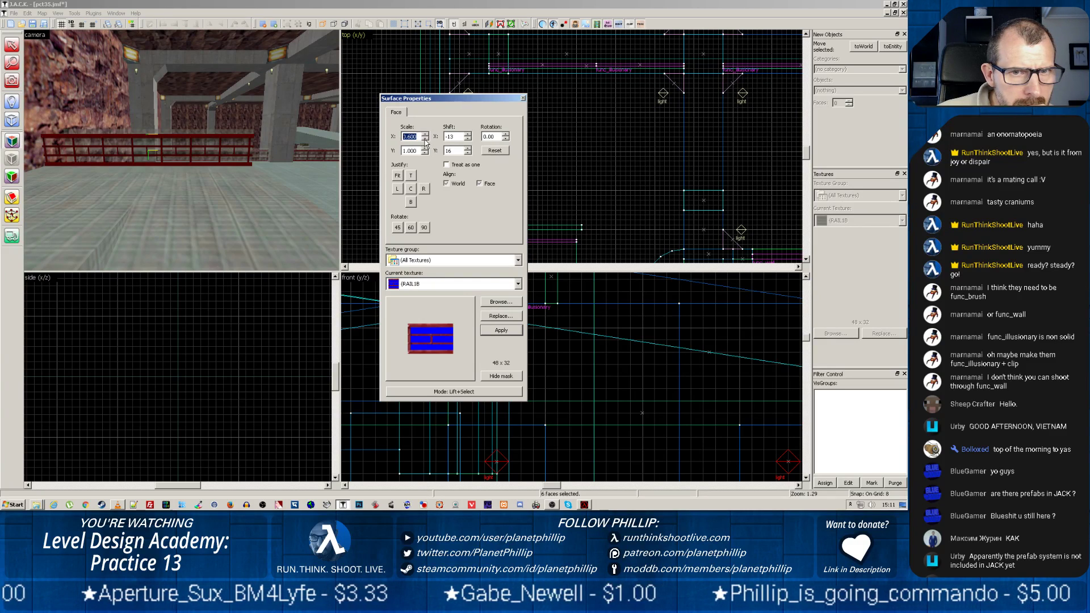
click(416, 137)
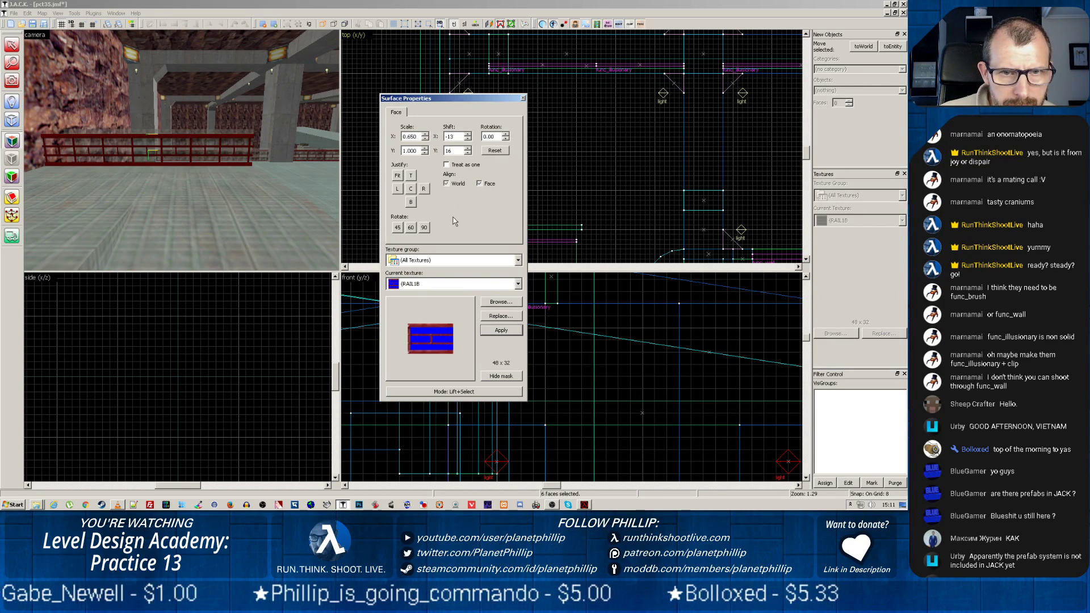
click(468, 139)
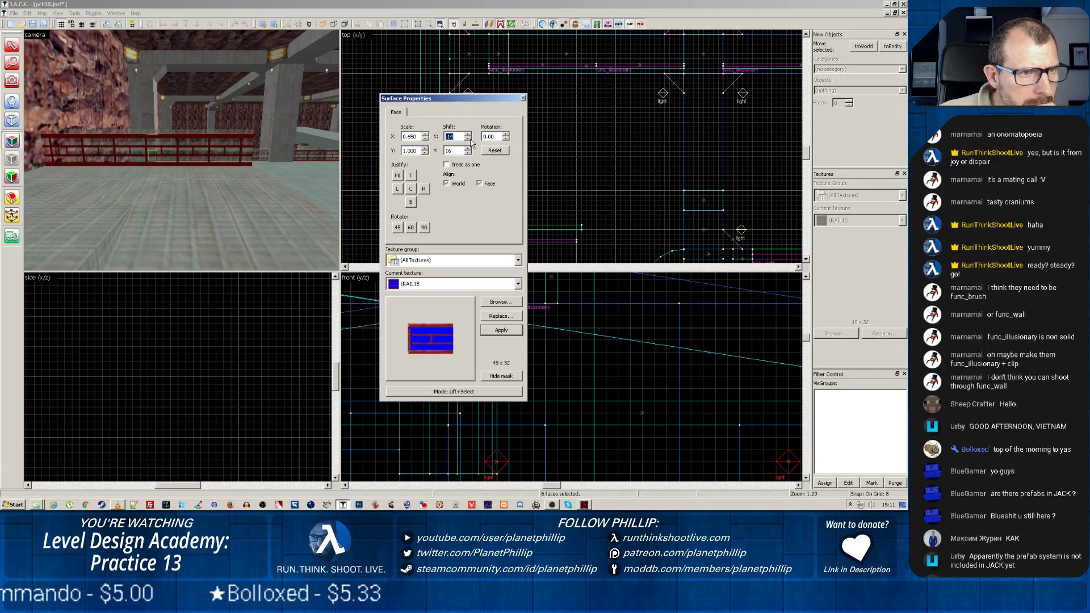
click(468, 139)
click(468, 139)
click(468, 139)
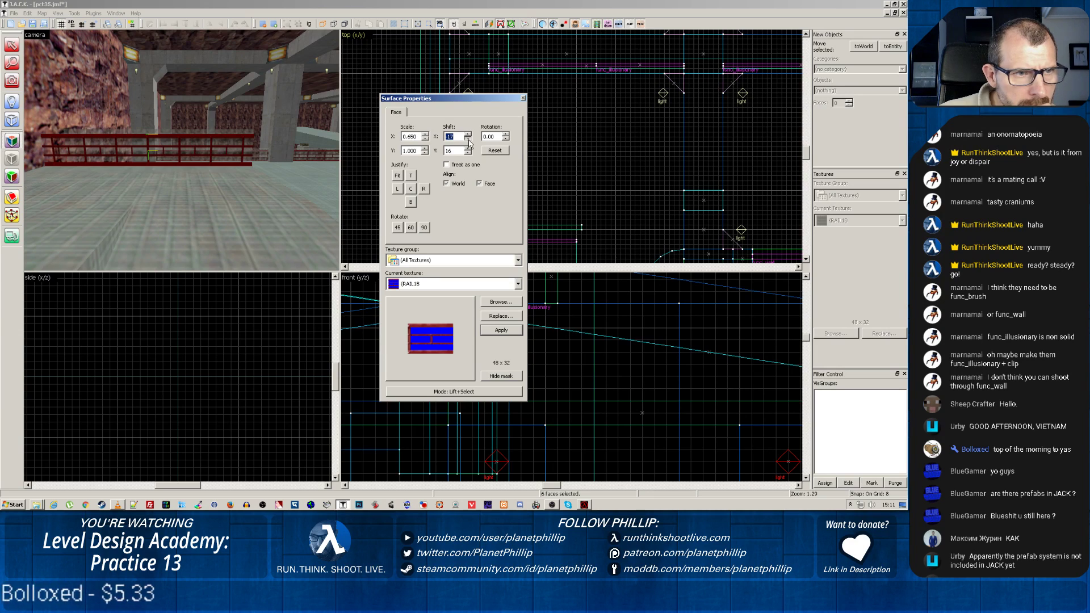
Step: Raise the railing texture's X shift to -2
click(467, 135)
click(468, 134)
click(467, 134)
click(467, 135)
click(468, 134)
click(467, 135)
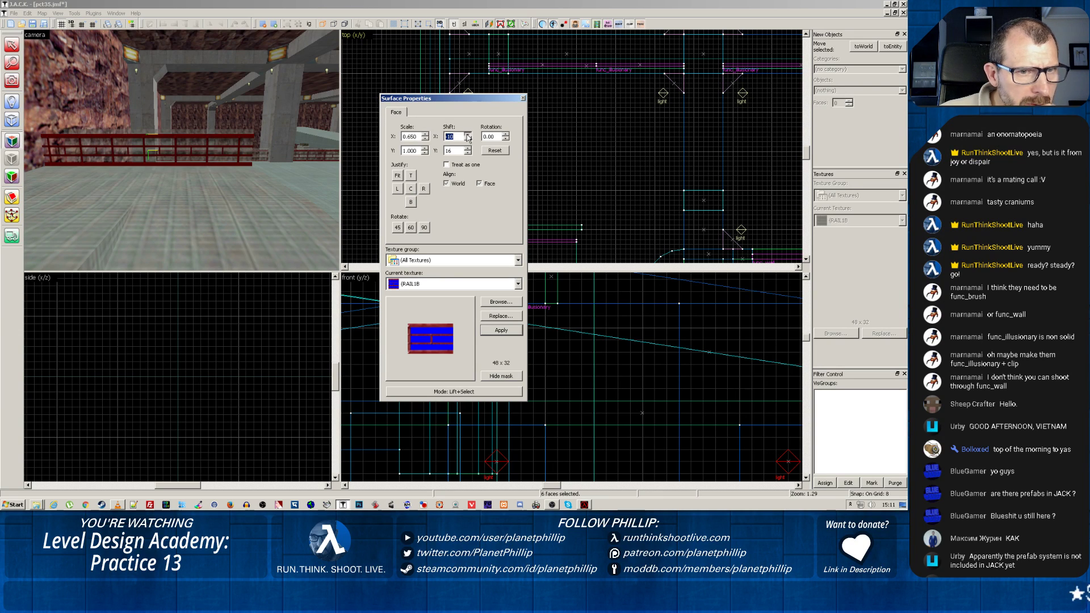
click(468, 135)
click(467, 135)
click(467, 135)
click(467, 134)
click(468, 135)
click(467, 135)
click(467, 134)
click(467, 134)
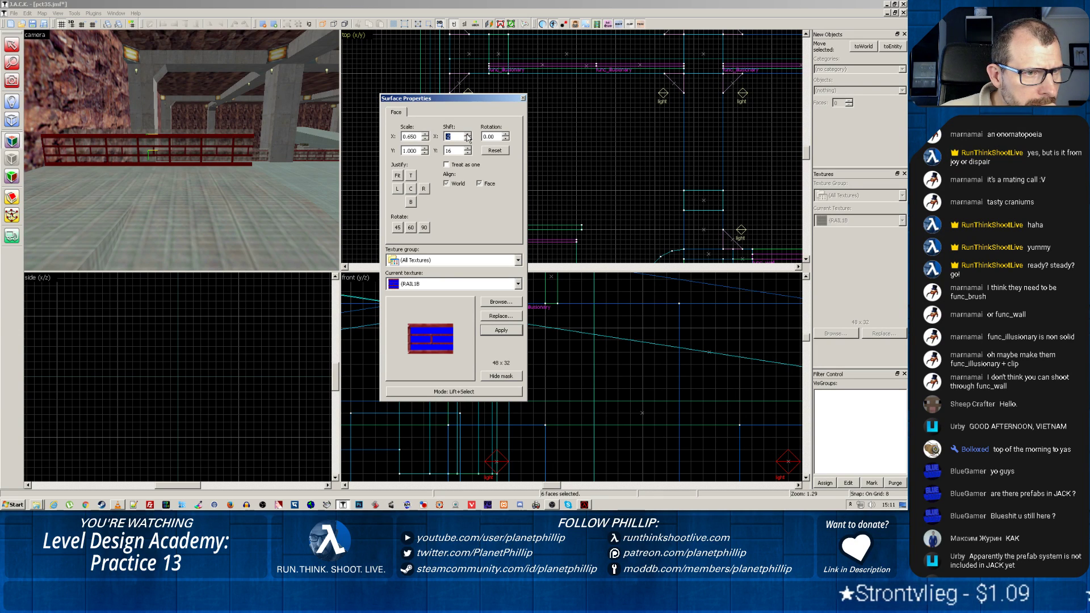
Step: Try an X scale of 0.450 with centre justification on the railing, and reset the faces to scale 1.000 and shift 0
click(424, 139)
click(425, 140)
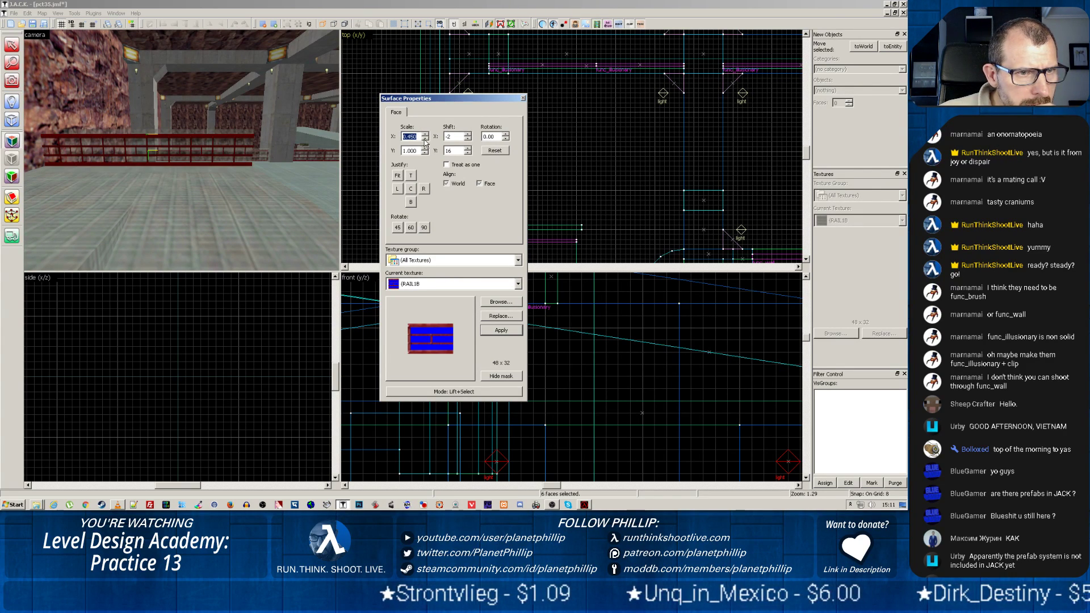
click(412, 189)
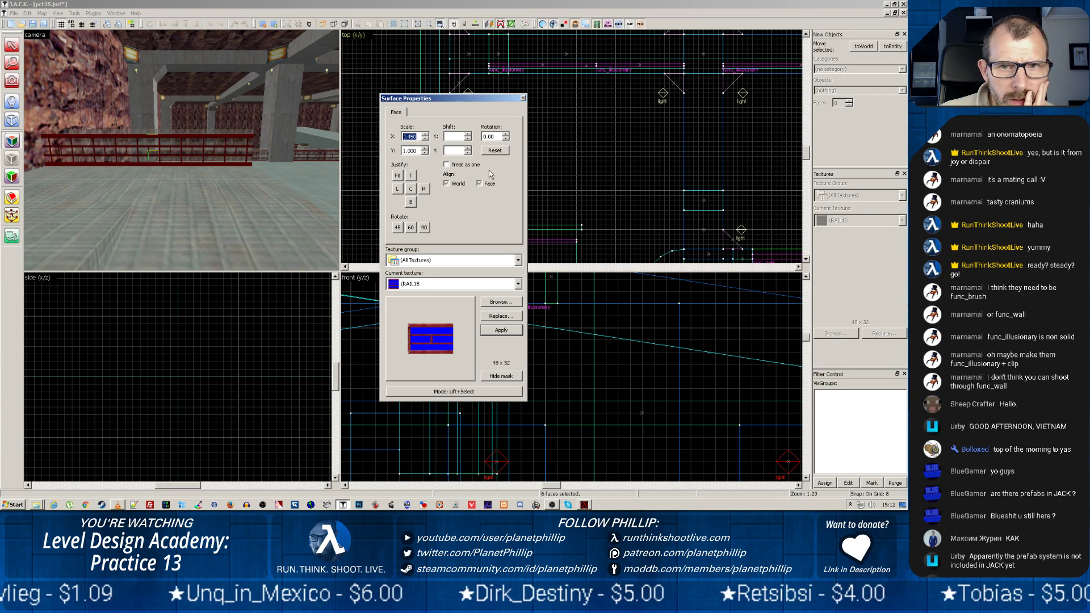
click(496, 151)
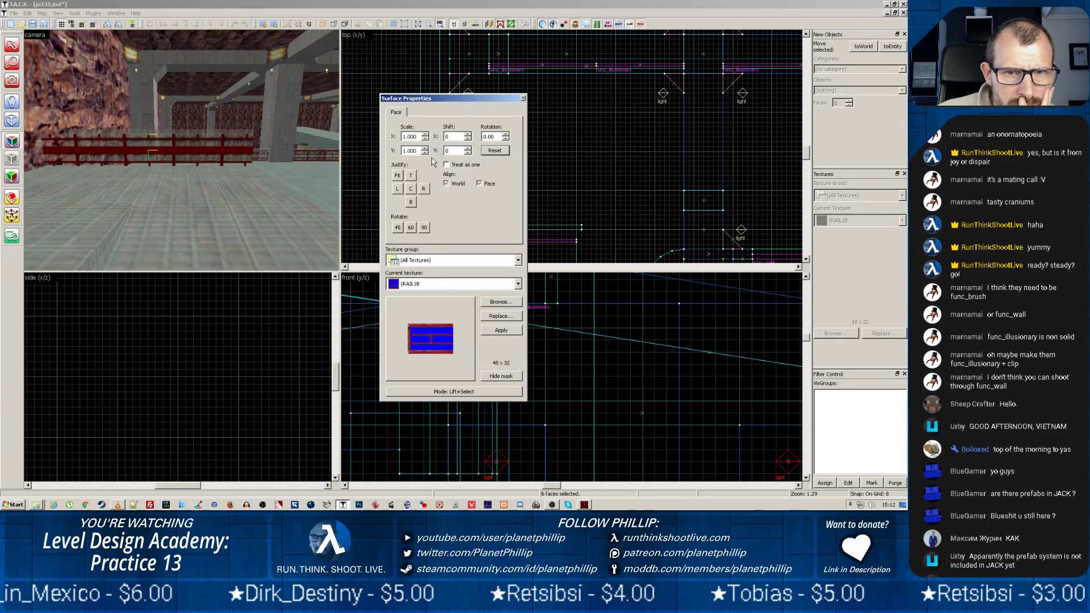
Step: Set the railing texture's Y shift to 16 with the X shift at 0
click(468, 136)
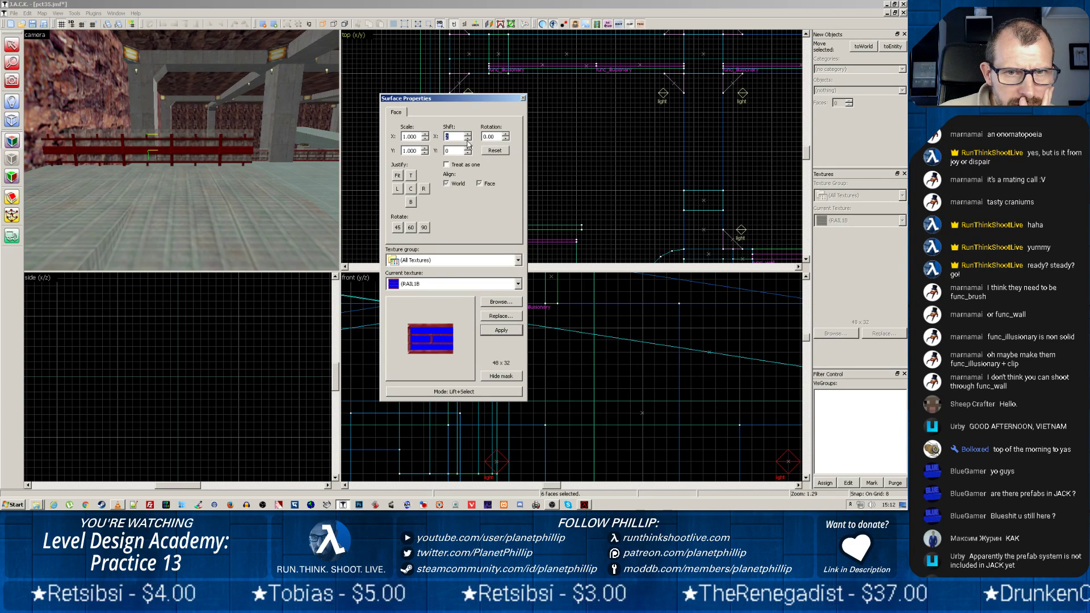
click(468, 139)
click(468, 149)
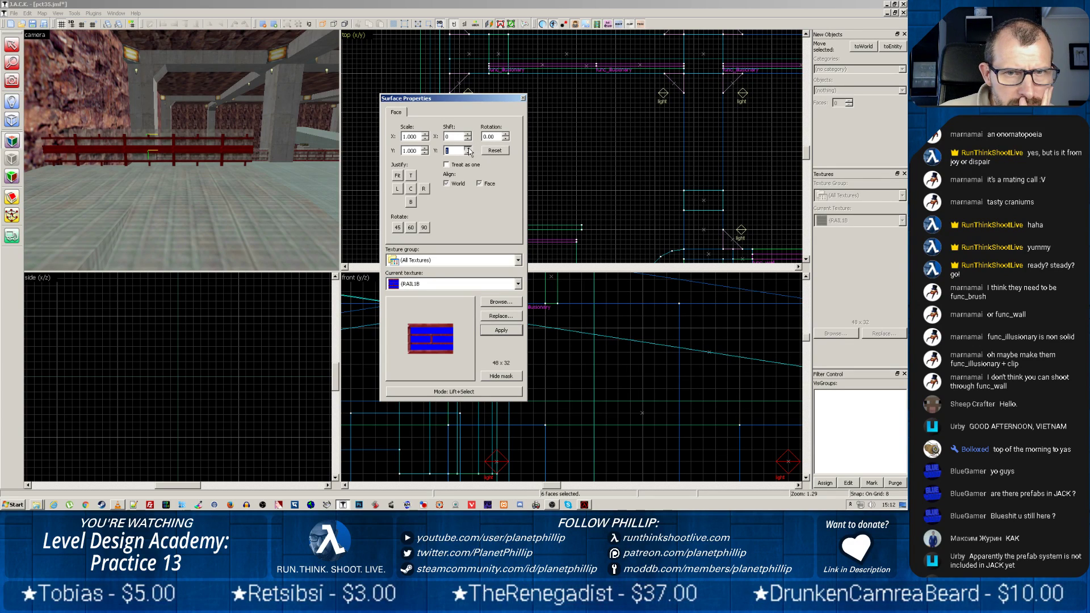
click(469, 148)
click(469, 149)
click(469, 149)
click(469, 149)
click(469, 149)
click(468, 148)
click(469, 149)
click(468, 149)
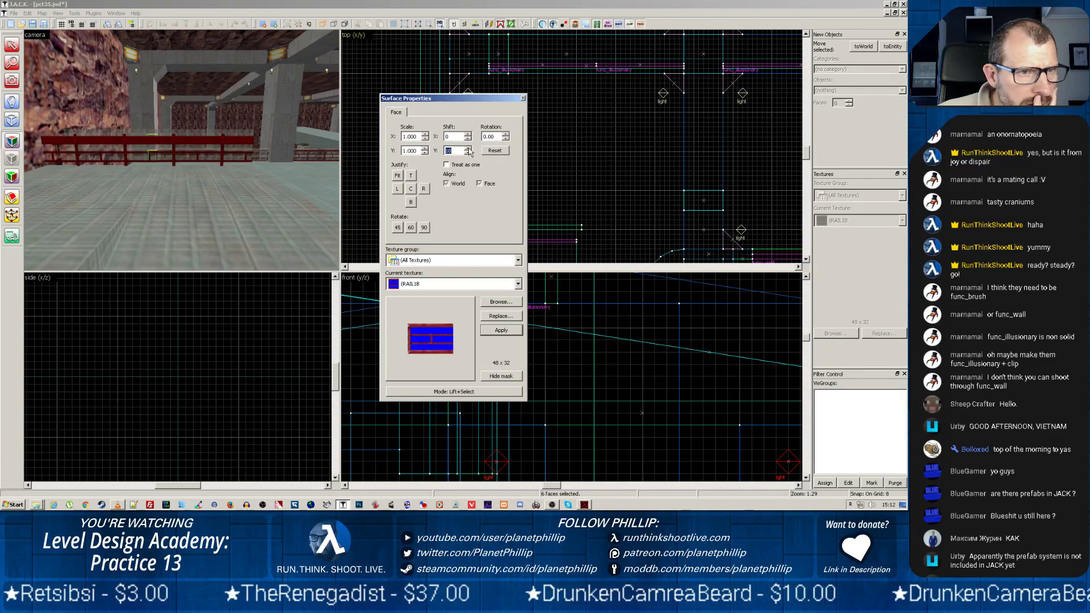
click(468, 149)
click(468, 149)
click(469, 148)
click(469, 148)
click(468, 149)
click(468, 149)
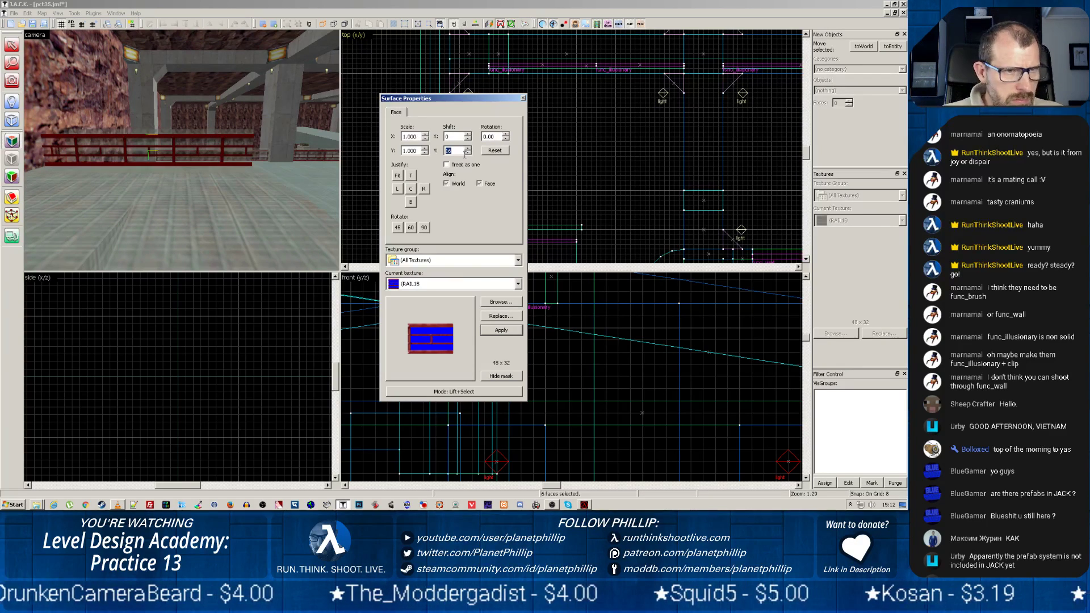
Step: Right-justify the railing texture, then raise its X shift to -29, keeping the Y shift at 16
click(423, 191)
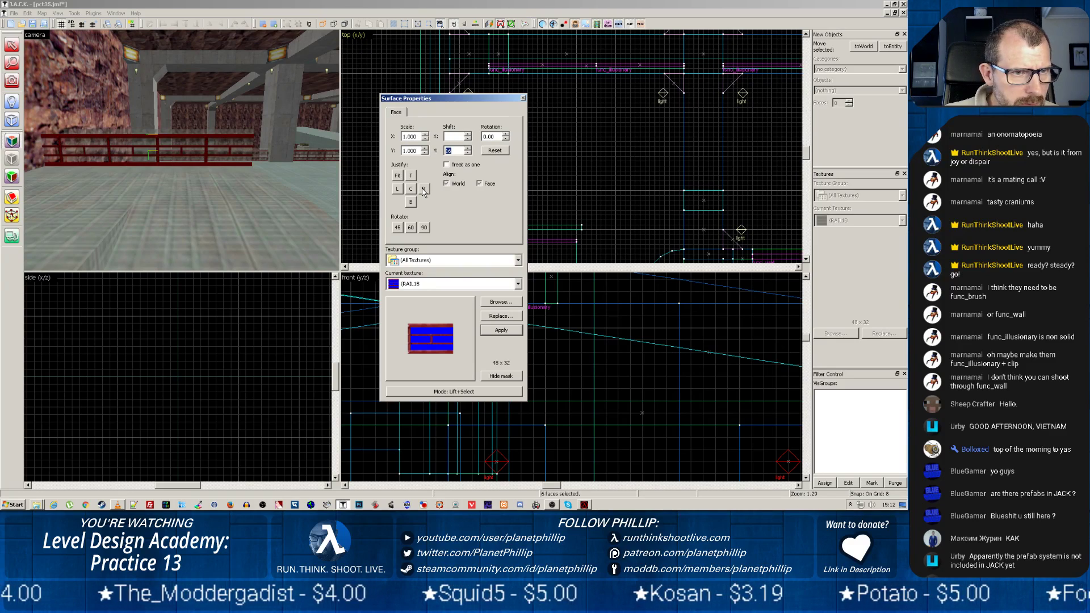
click(468, 137)
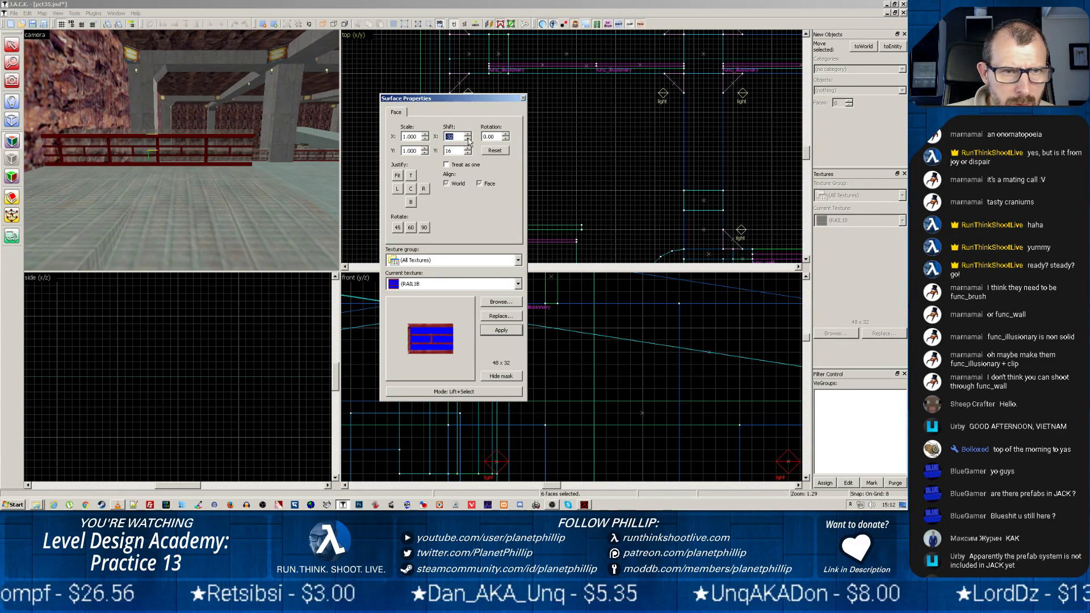
click(468, 138)
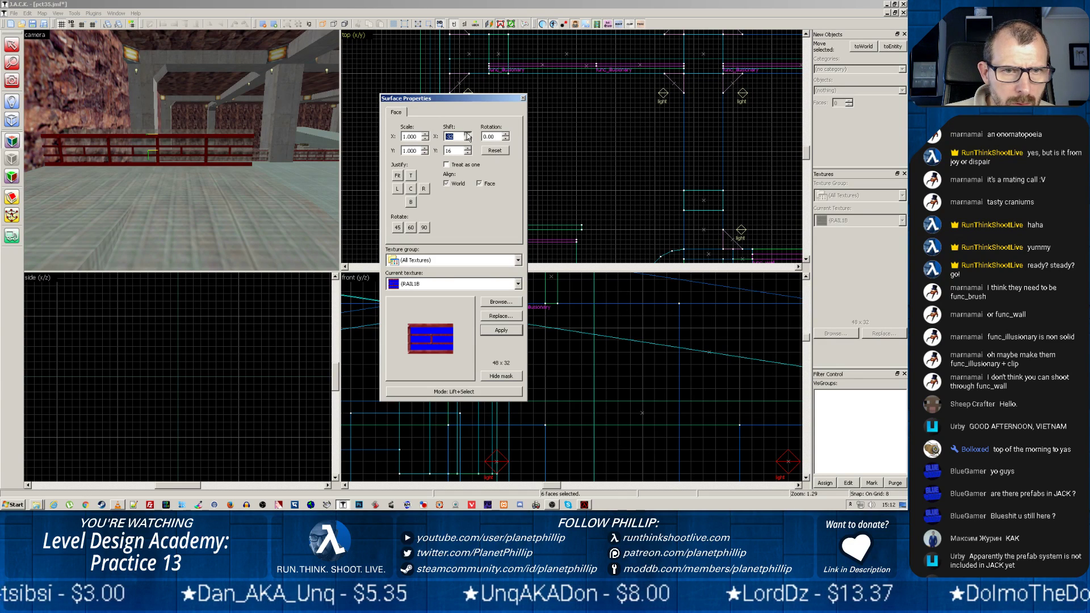
click(469, 138)
click(469, 138)
click(468, 138)
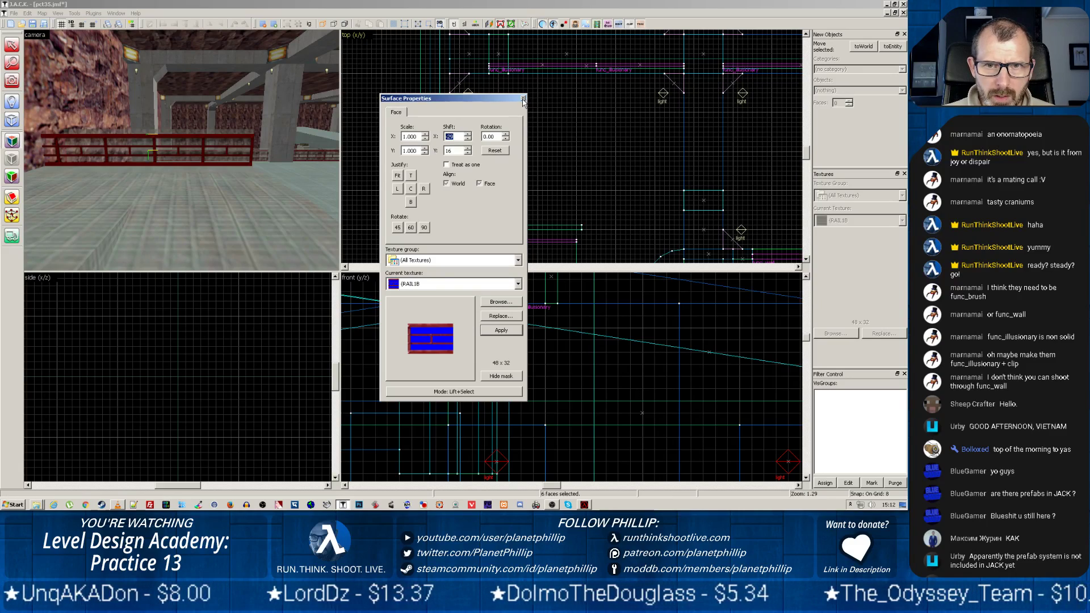
Step: Close the face properties and move the covering solid onto the func_illusionary railing along the ledge
key(shift+a)
key(z)
key(w)
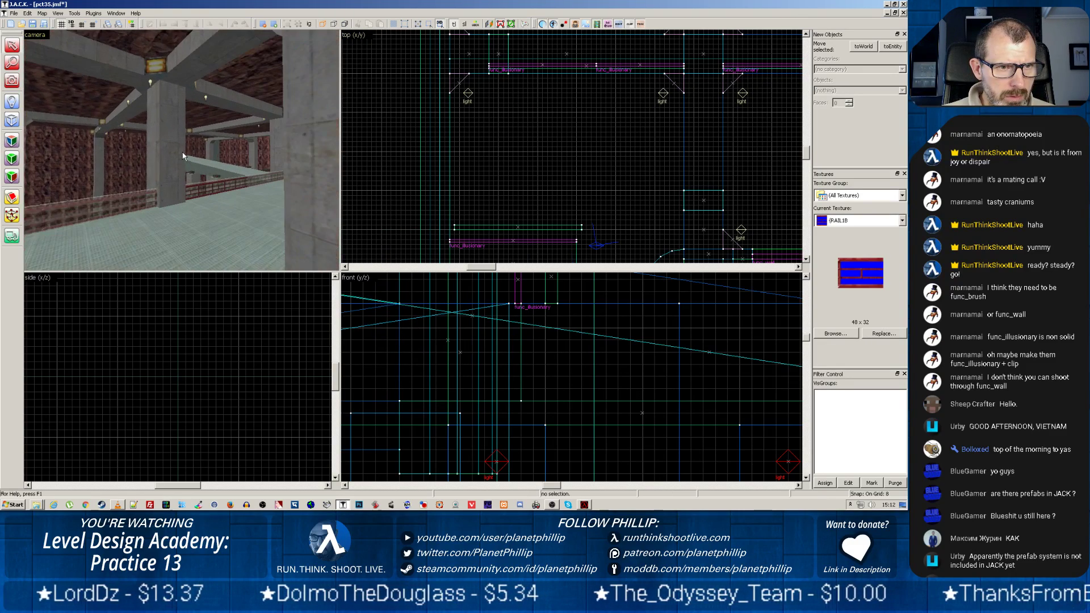
key(a)
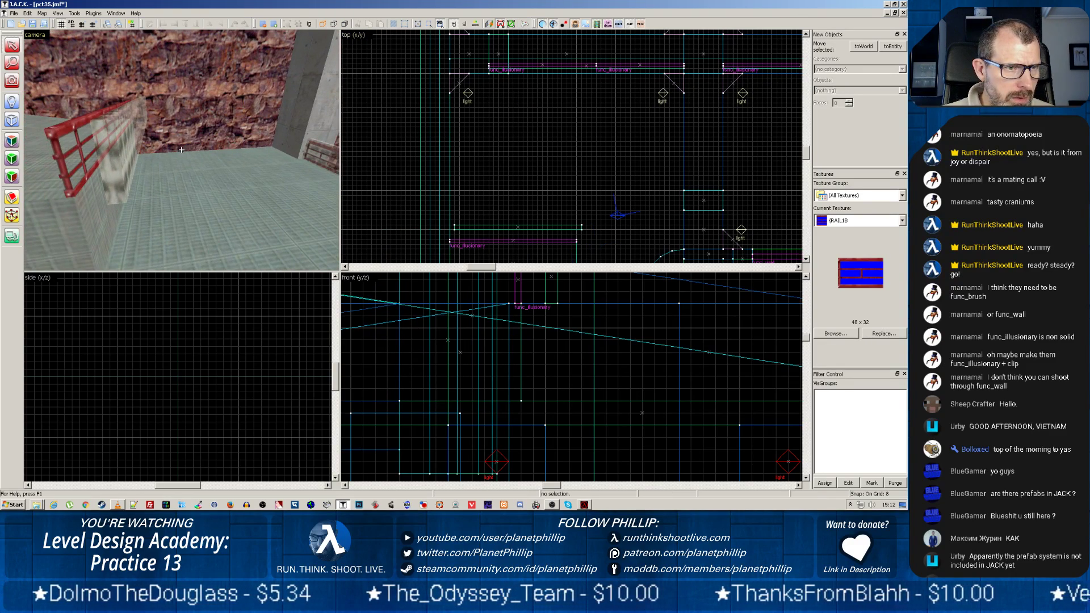
key(w)
key(z)
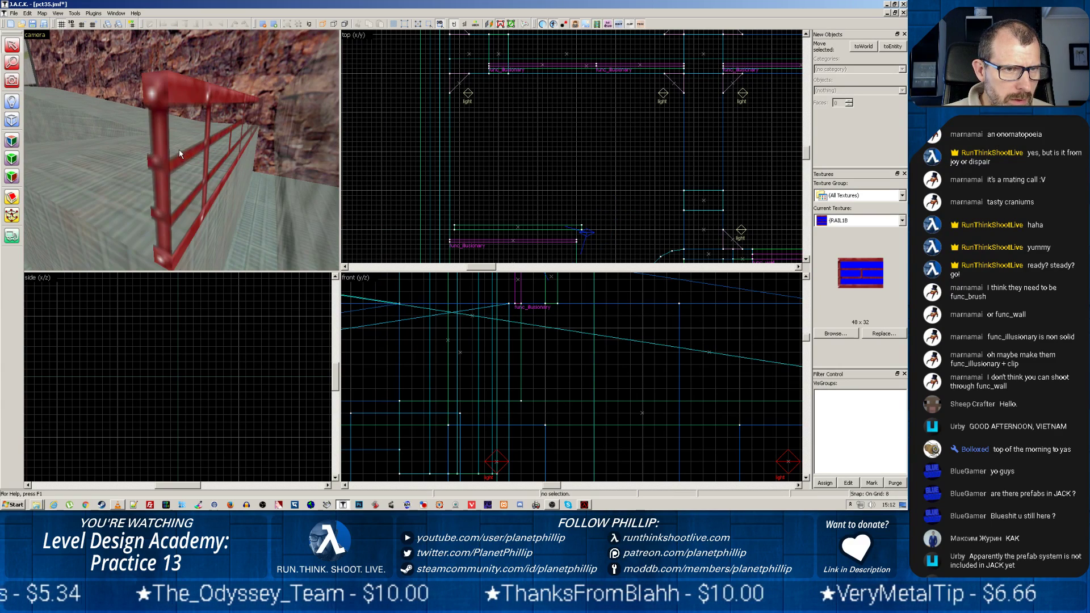
key(Page_Down)
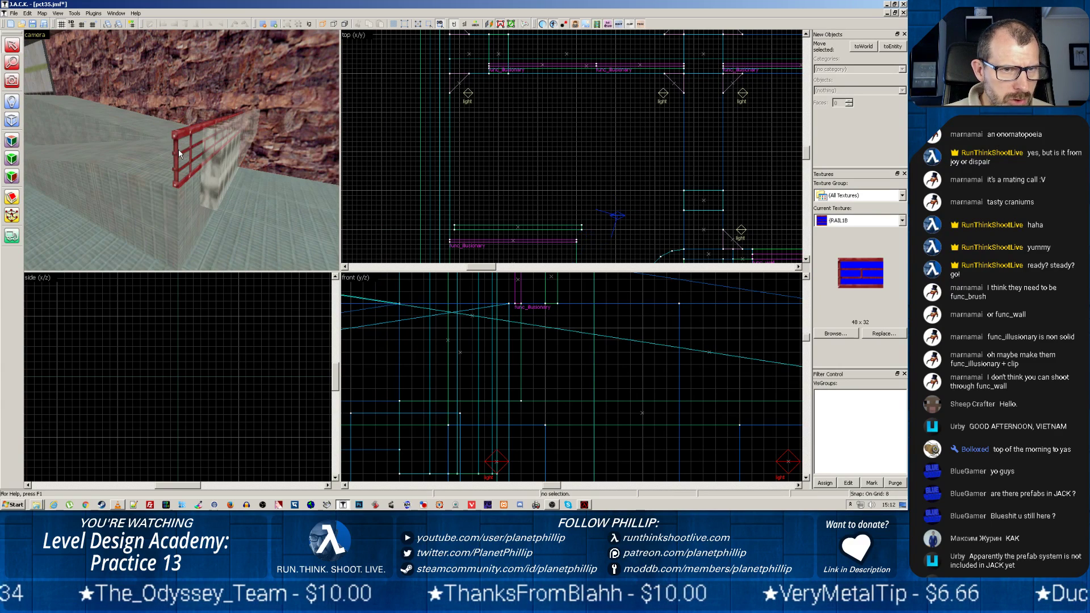
click(235, 145)
drag(515, 227, 514, 243)
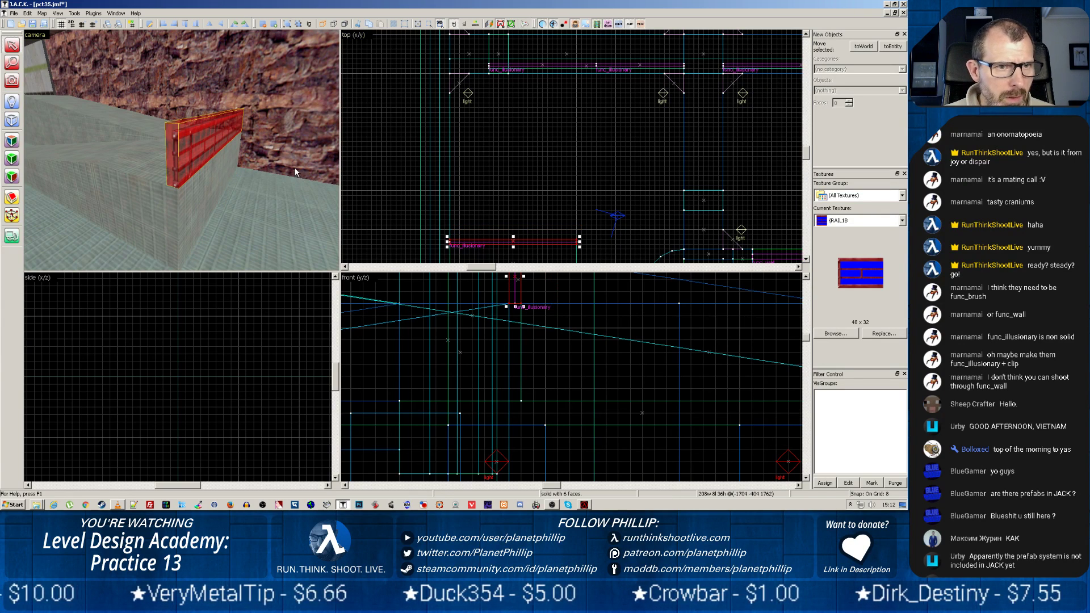
Step: Select the railing together with its covering solid and copy the pair over to the ledge at the corridor's far end
key(z)
key(z)
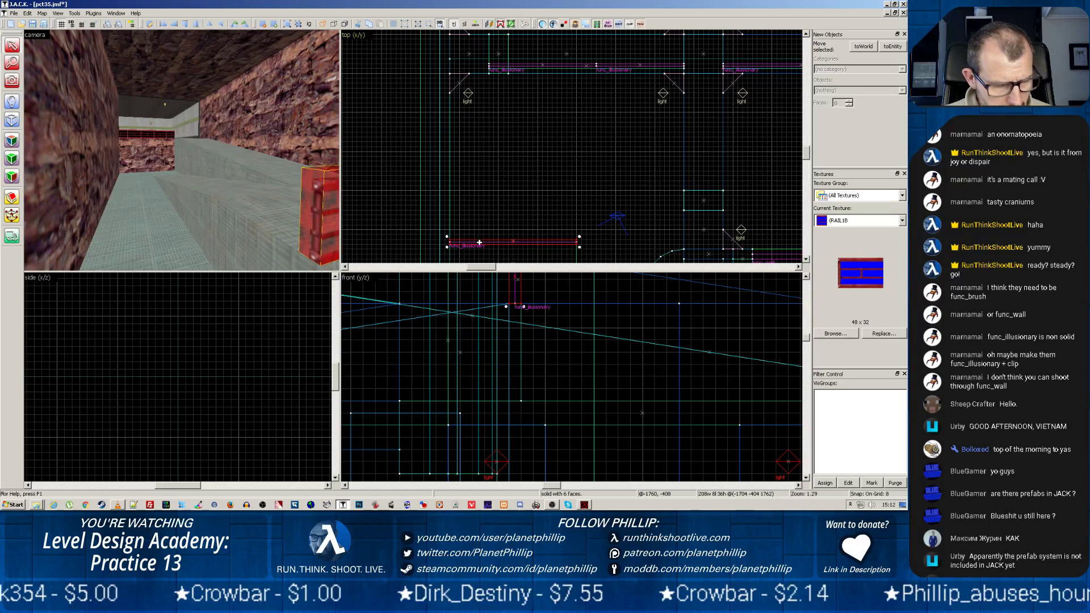
click(481, 214)
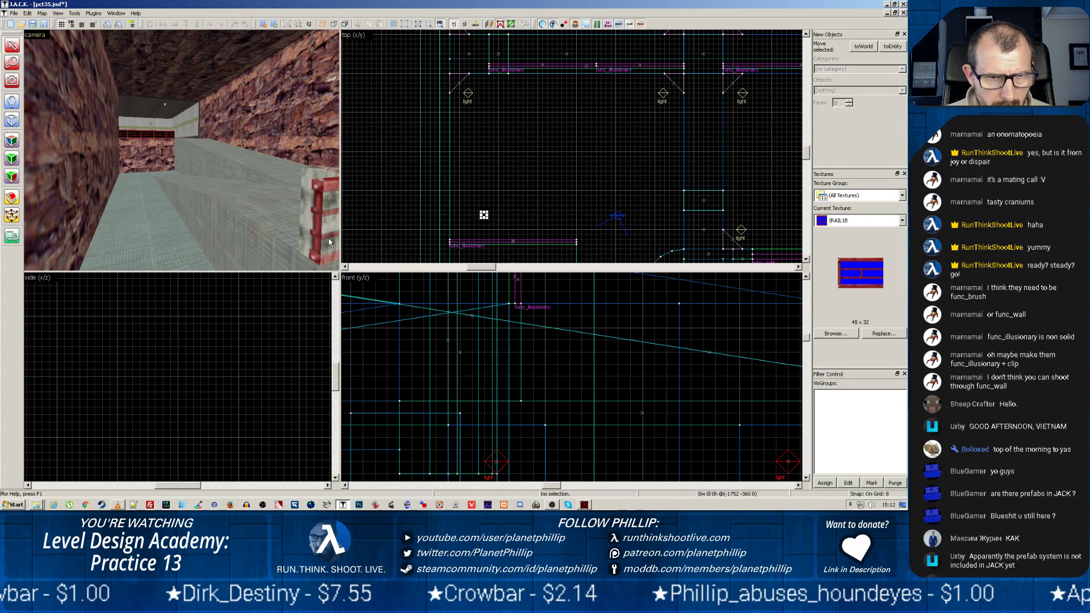
click(476, 244)
scroll(493, 247, up, 2)
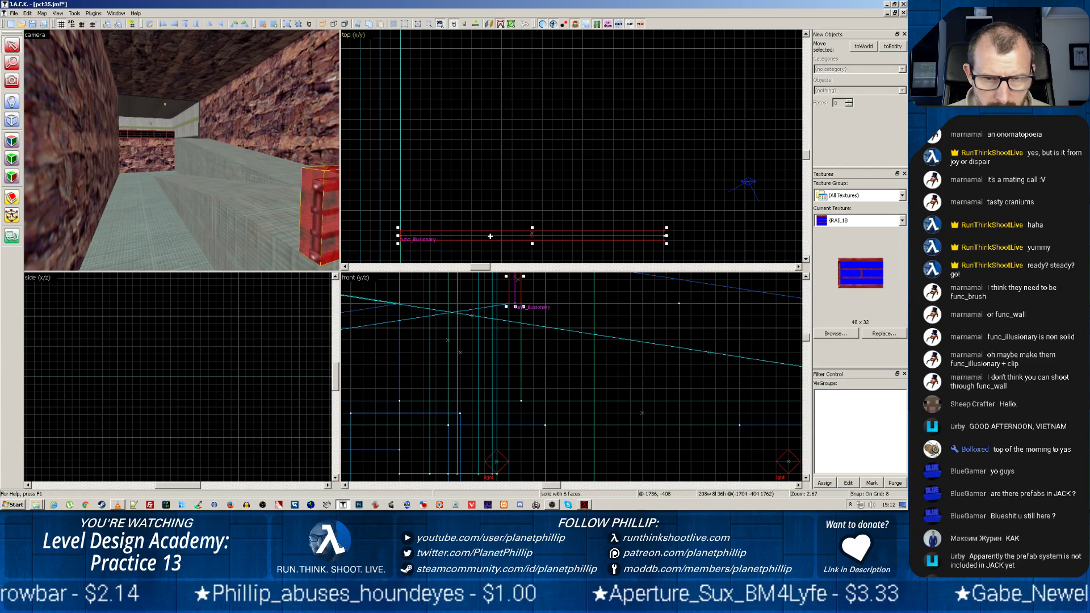
ctrl+click(490, 235)
scroll(496, 202, down, 5)
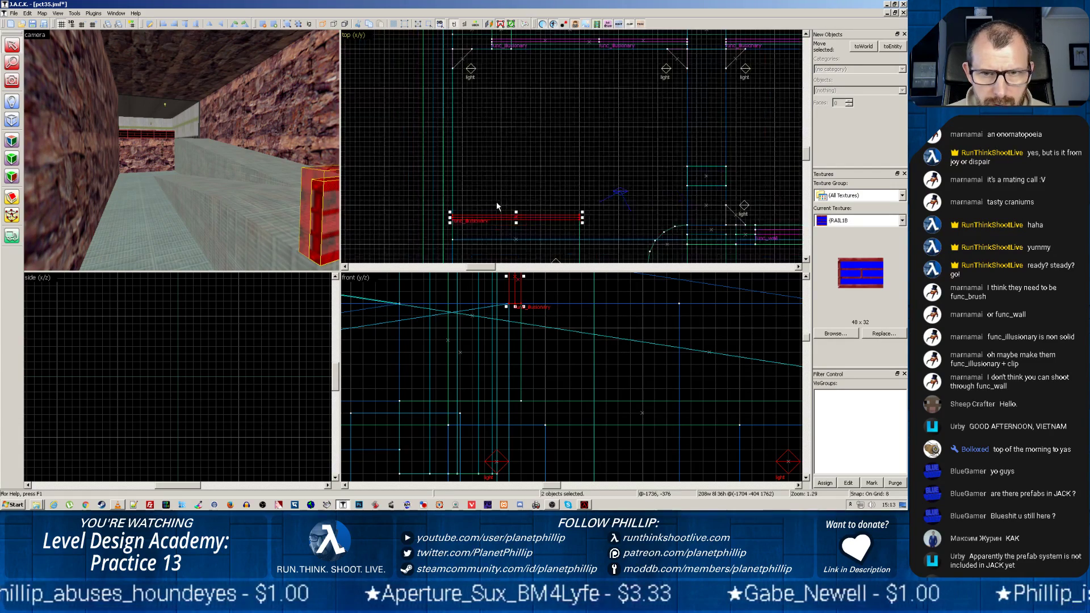
middle_drag(521, 230, 544, 113)
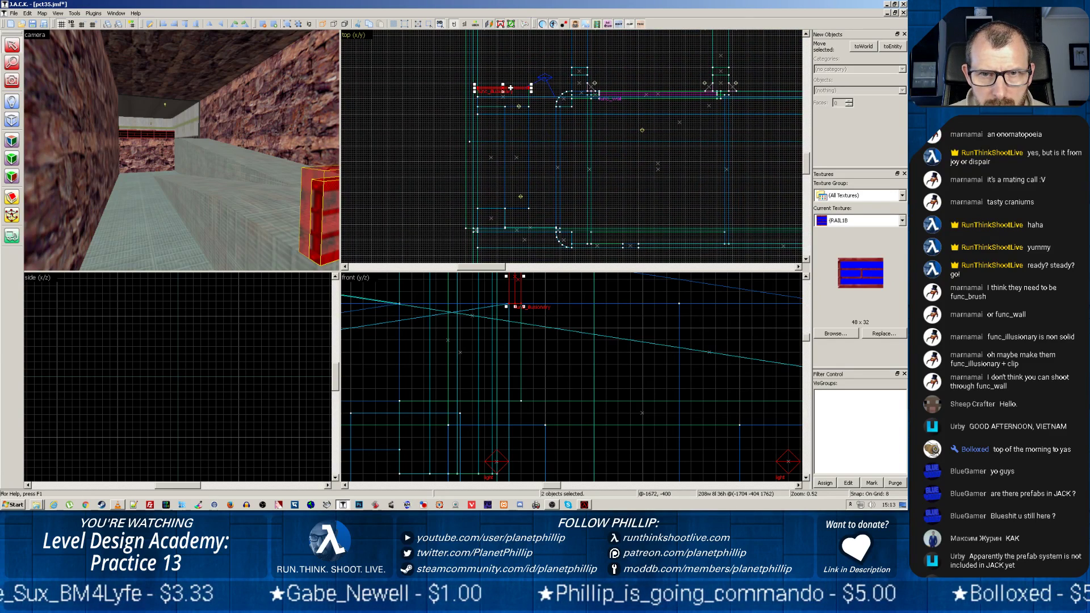
drag(510, 88, 536, 226)
Step: Delete the leftover dark solid above the far ledge and move the copied railing and covering solid in line with the ledge's edge
click(158, 137)
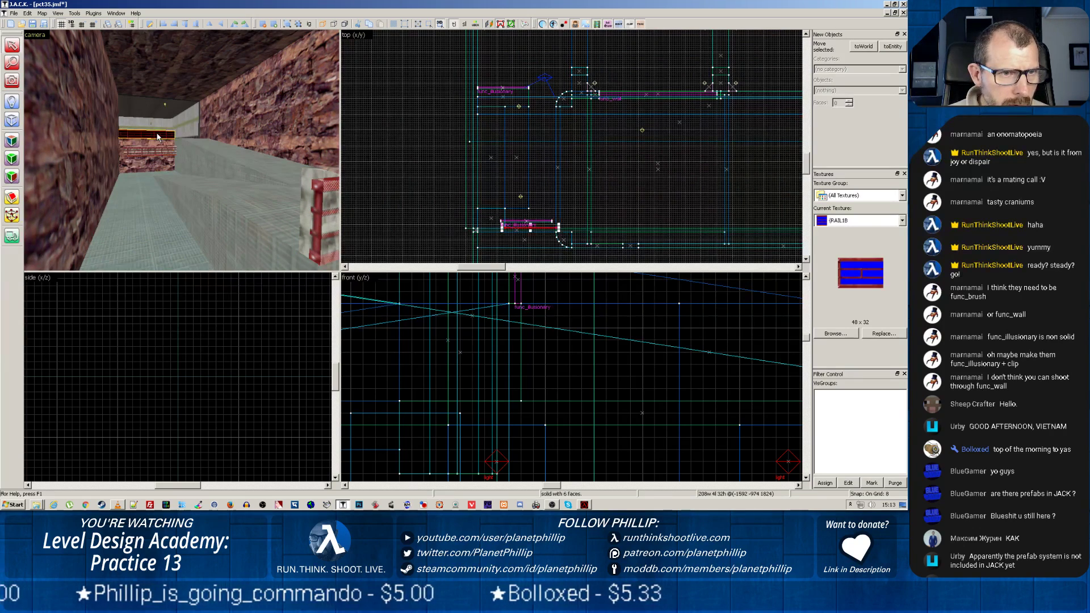
key(Escape)
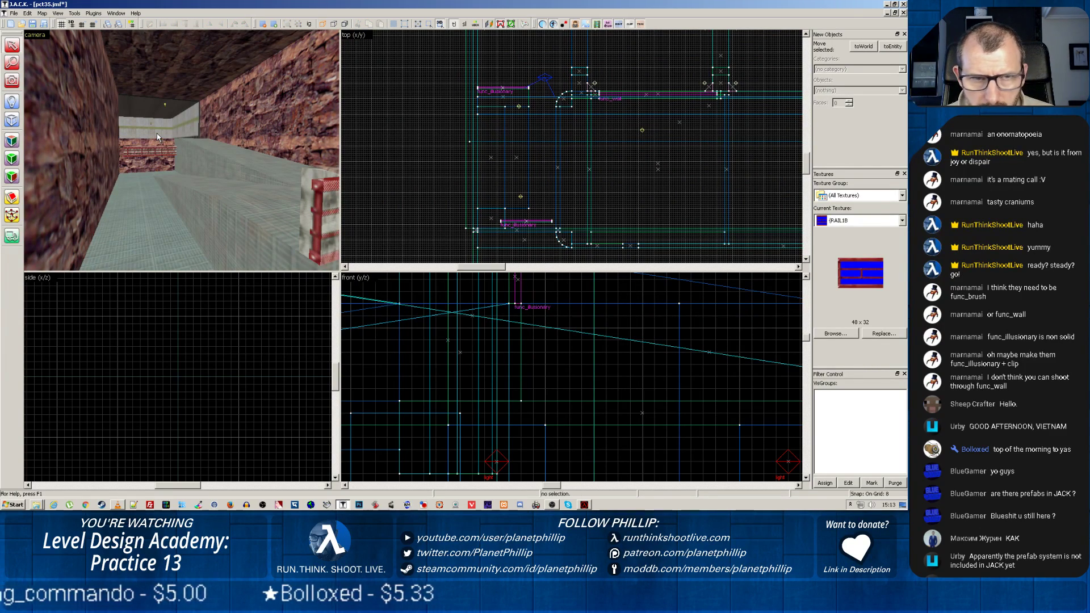
click(144, 153)
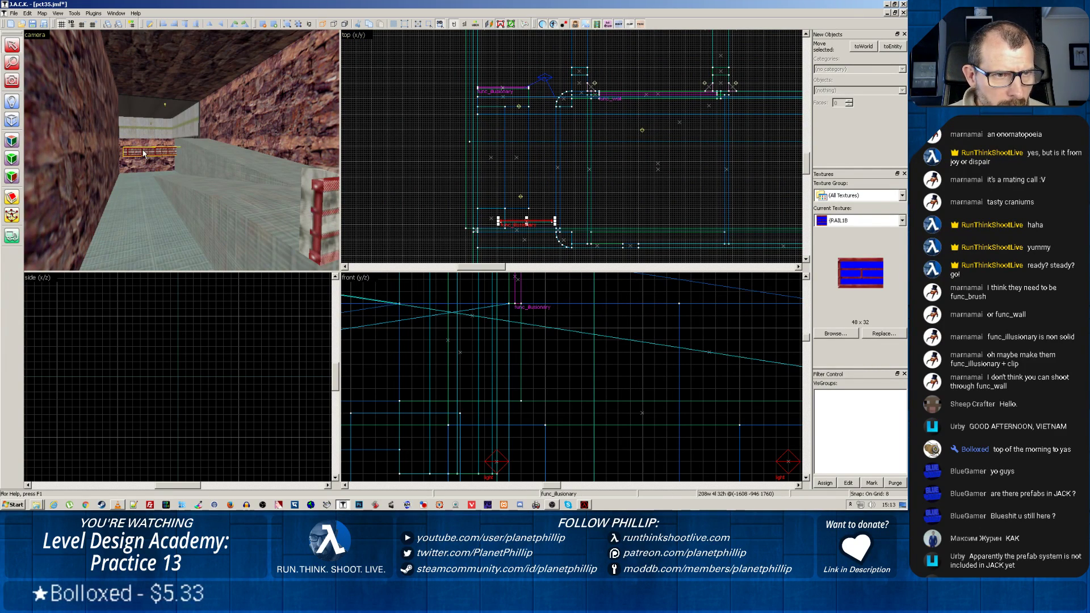
scroll(517, 223, up, 6)
click(504, 211)
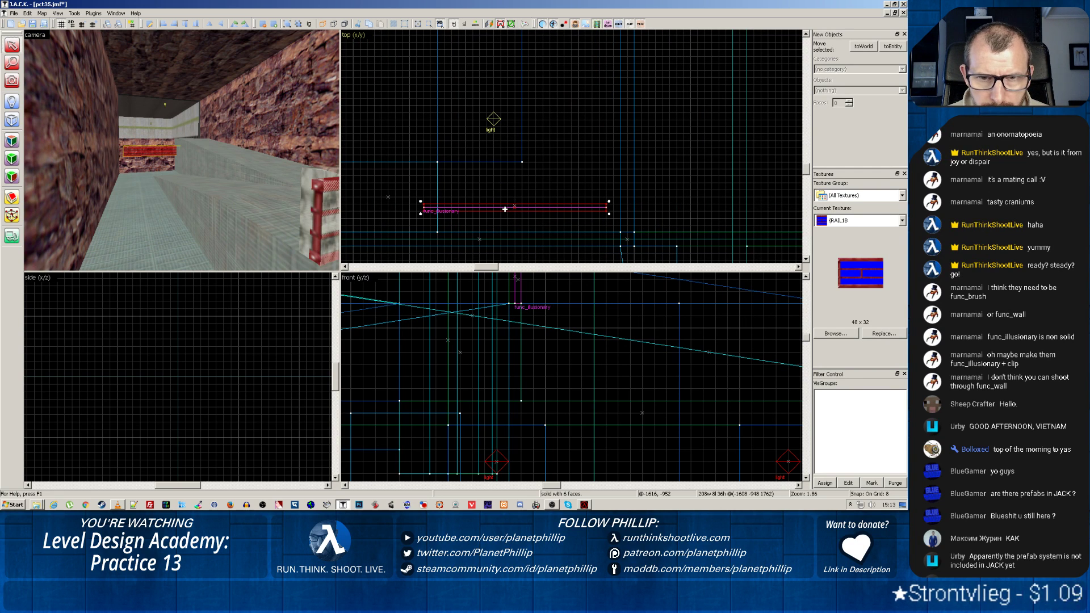
drag(505, 210, 522, 238)
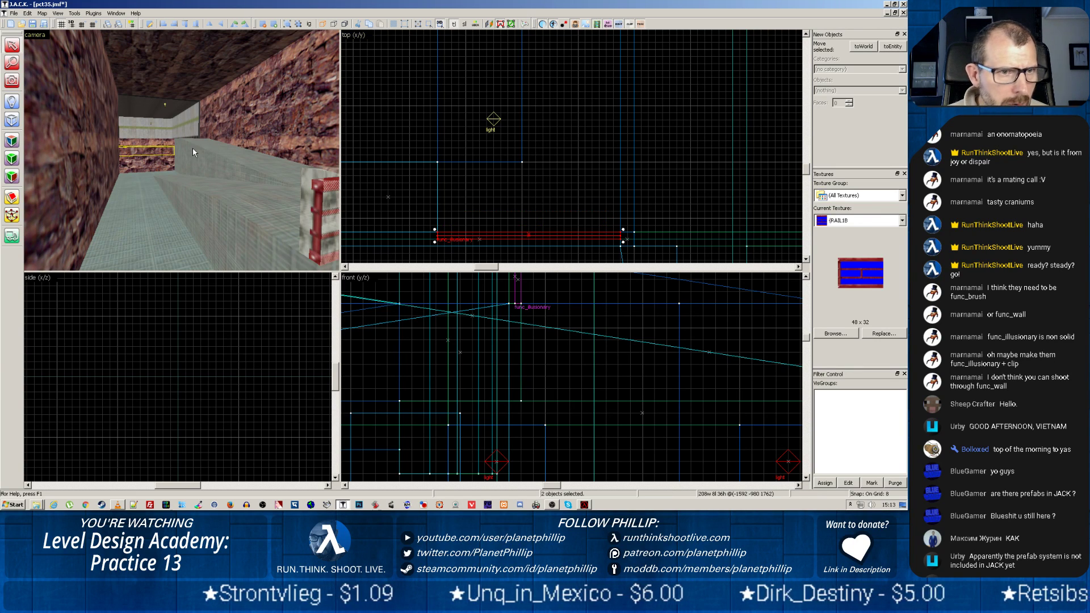
Step: Raise the copied railing and its covering solid by 48 units towards the far floor level
scroll(462, 217, down, 3)
scroll(471, 168, down, 4)
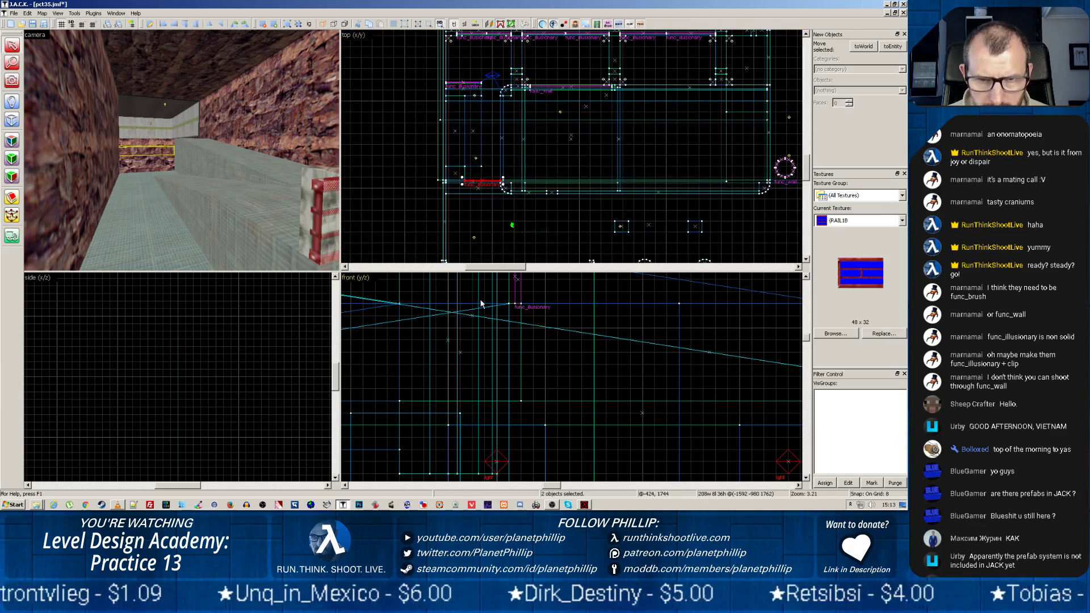
scroll(479, 326, down, 6)
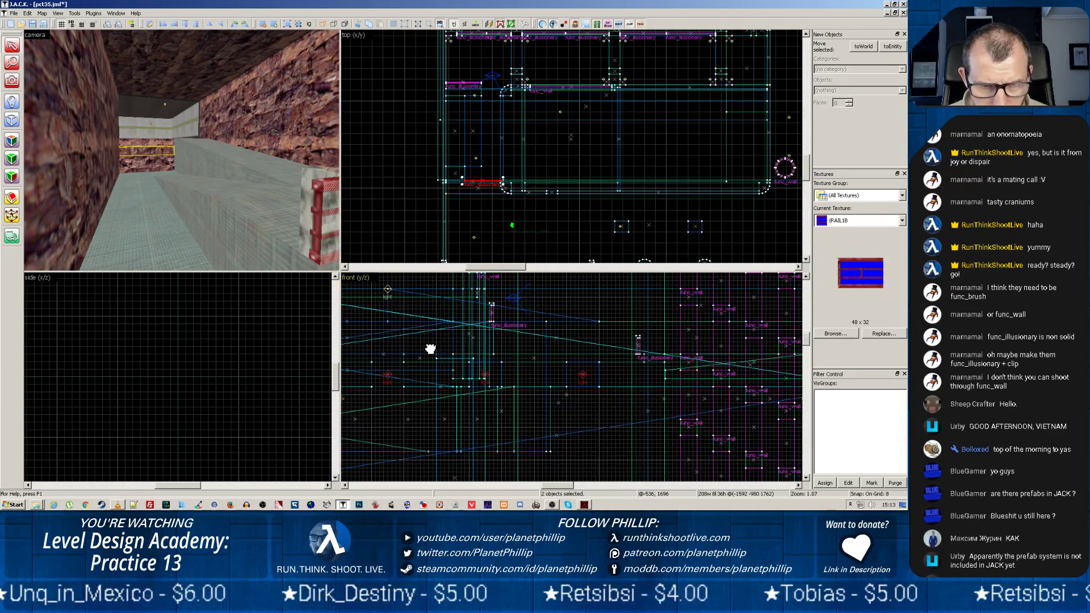
mouse_move(431, 348)
mouse_down()
mouse_move(572, 397)
mouse_move(608, 374)
mouse_up()
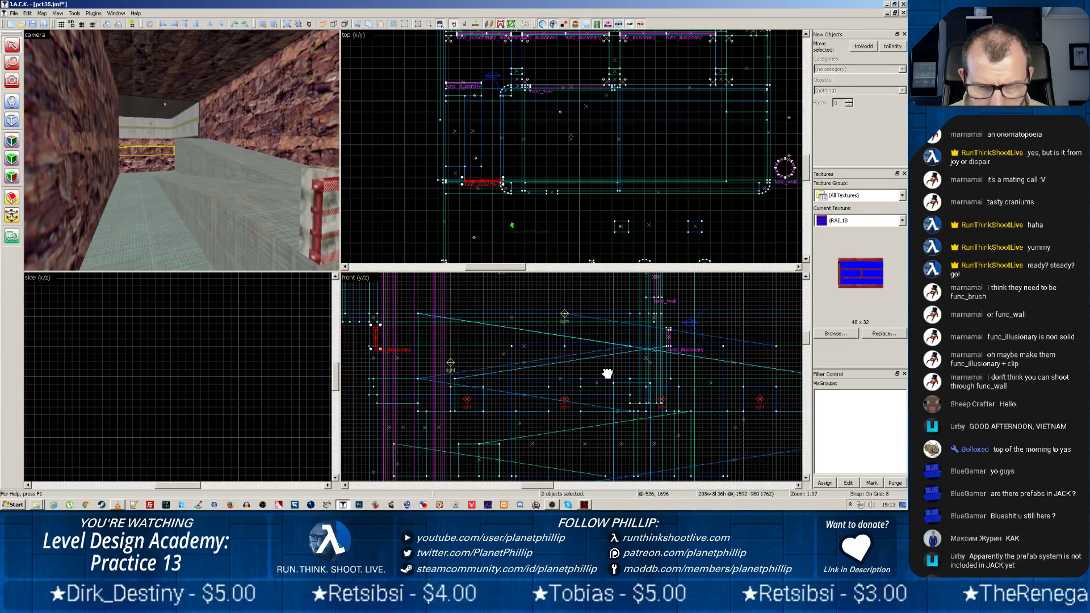
scroll(562, 375, up, 10)
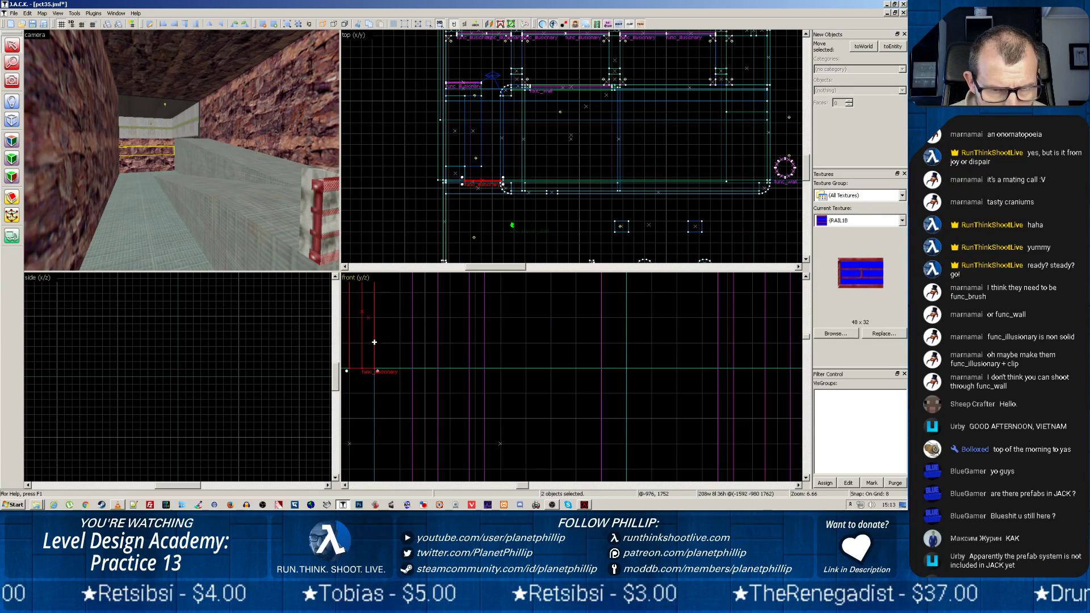
mouse_move(525, 382)
mouse_down()
mouse_move(544, 436)
mouse_move(487, 369)
mouse_move(484, 280)
mouse_up()
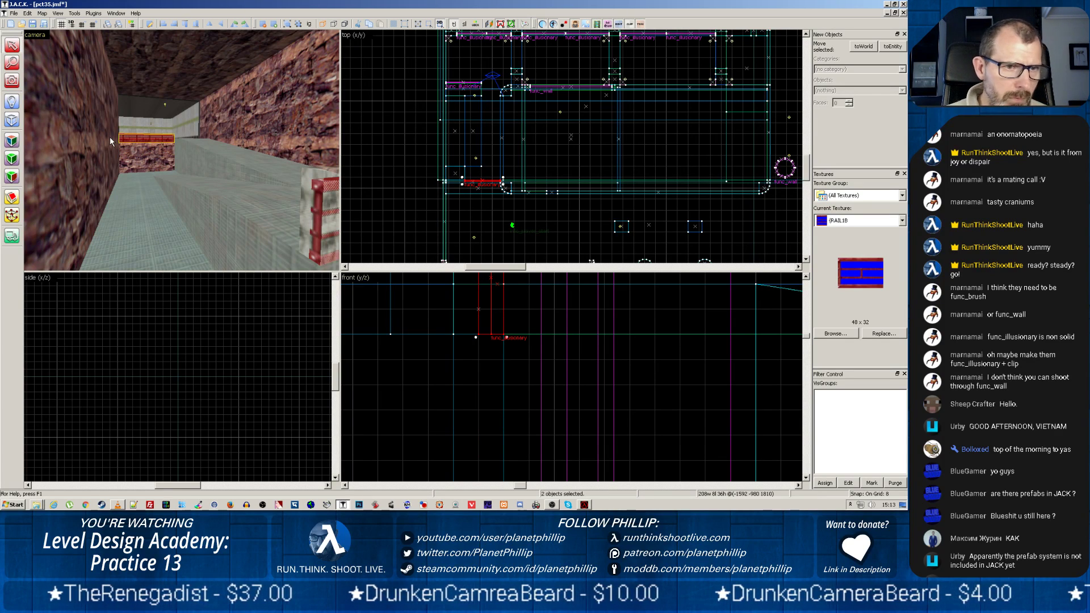
Step: Raise the copied railing and covering solid another 16 units so they stand on top of the far floor slab
click(158, 155)
scroll(165, 148, up, 3)
scroll(168, 145, up, 3)
middle_drag(168, 148, 182, 151)
scroll(173, 161, up, 5)
scroll(181, 150, up, 3)
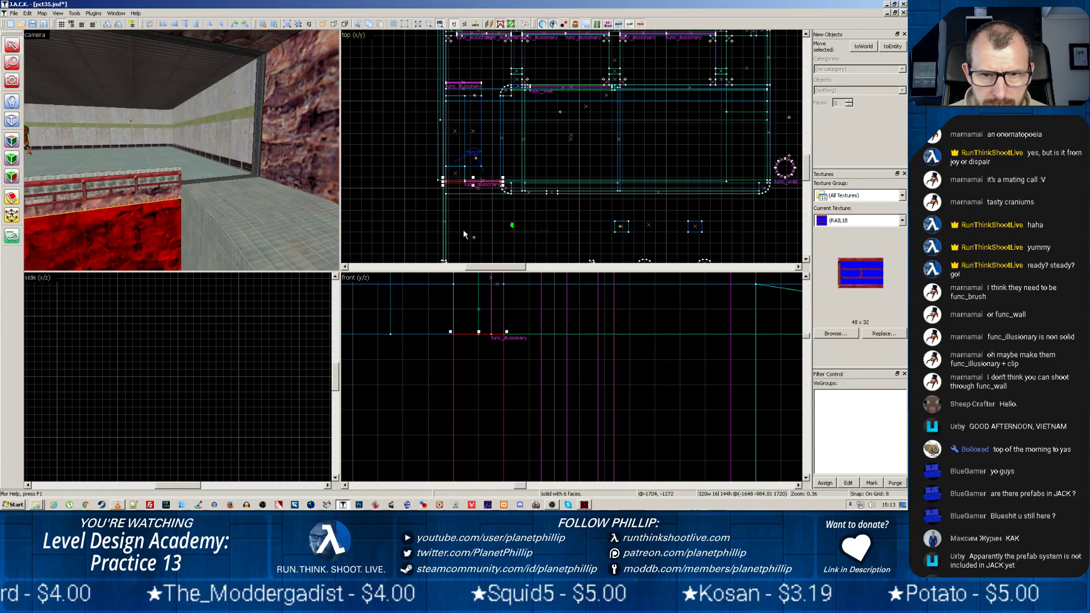
scroll(495, 324, up, 6)
scroll(495, 324, up, 2)
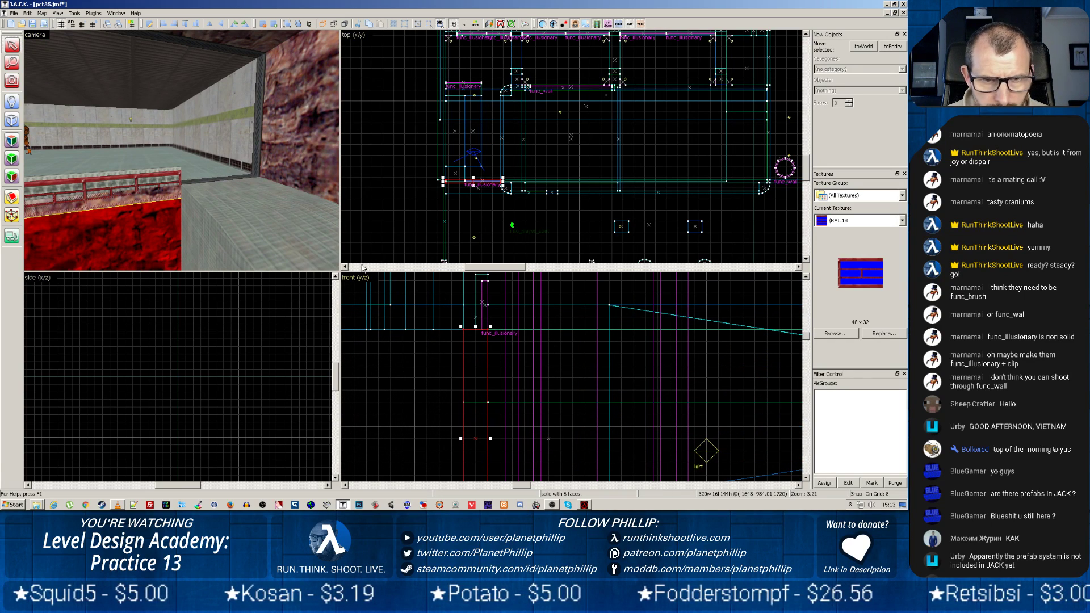
click(158, 168)
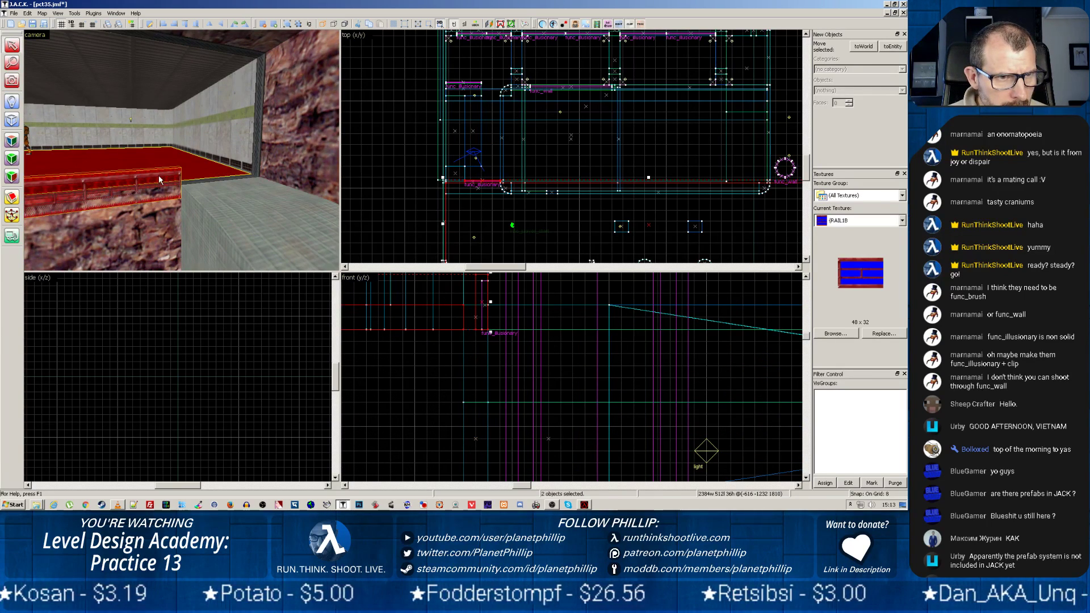
click(159, 173)
click(159, 169)
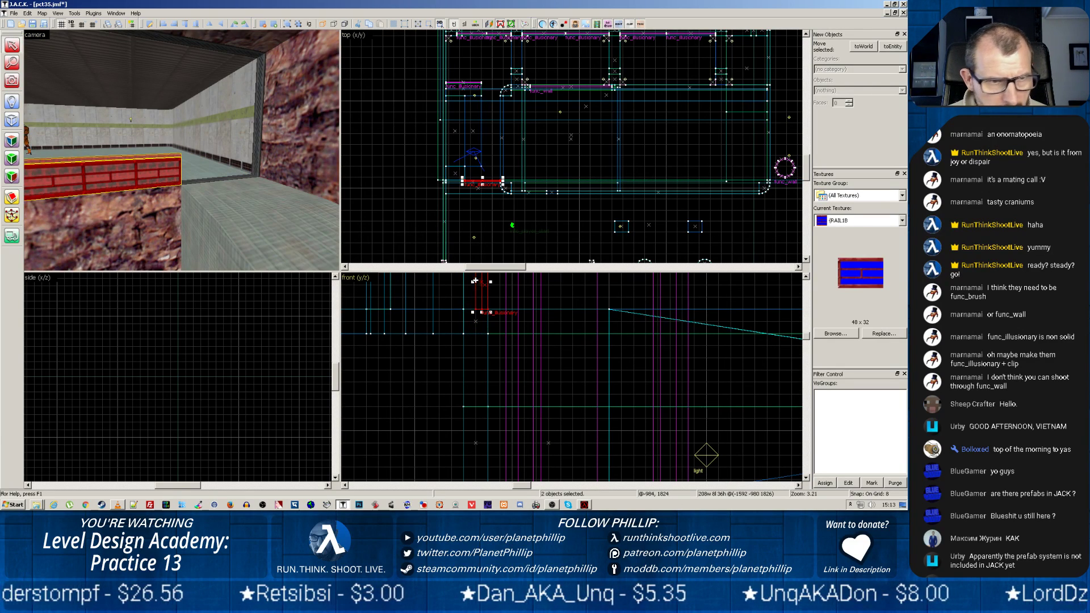
Step: Inspect the floor blocks beside the new railing and the railed walkways for edges still lacking a railing
click(226, 187)
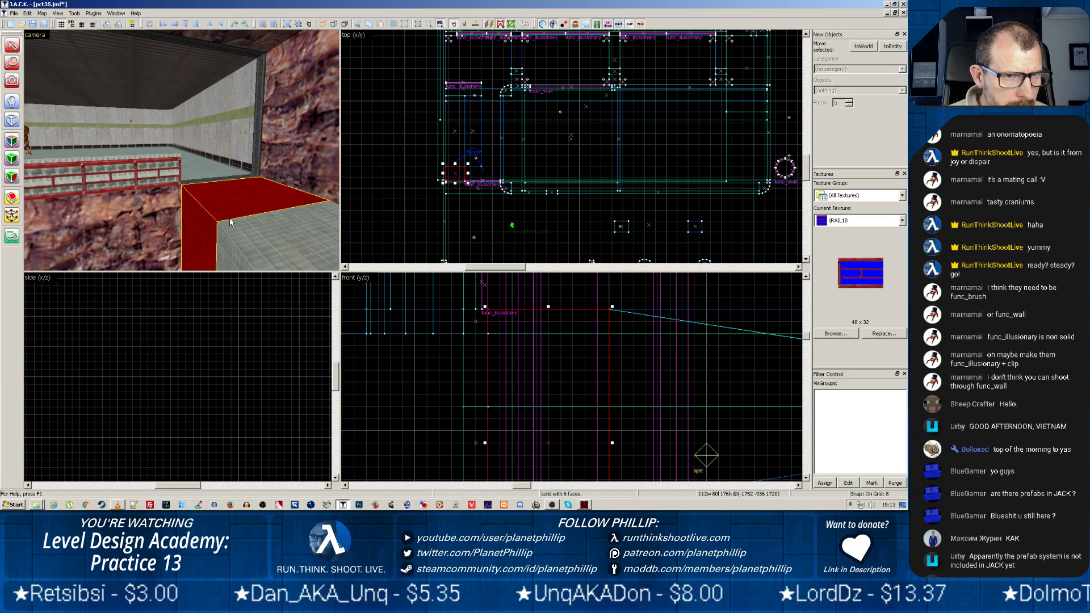
click(189, 157)
key(z)
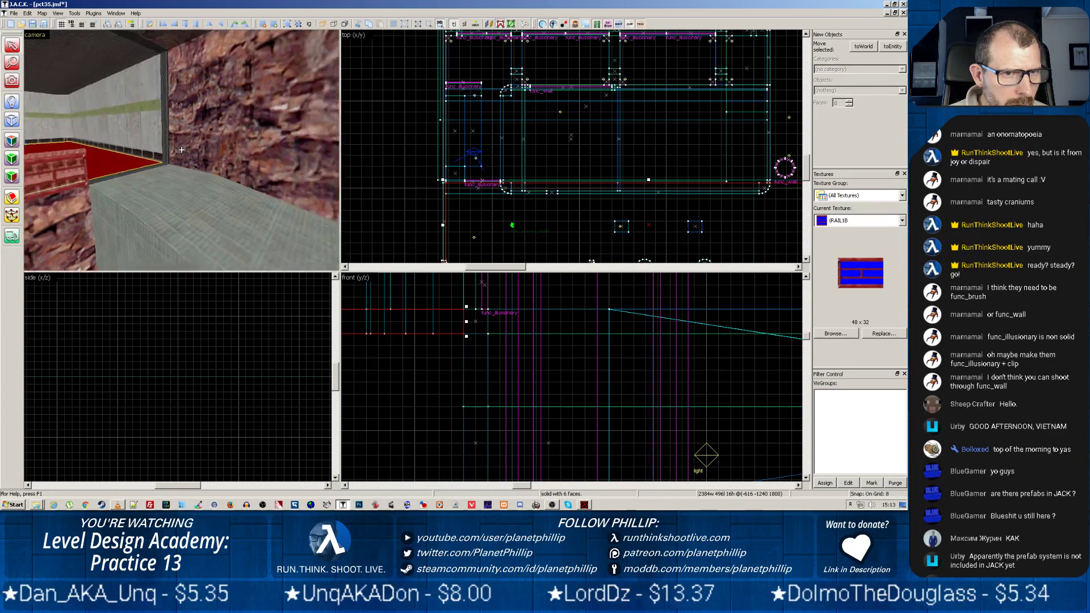
key(w)
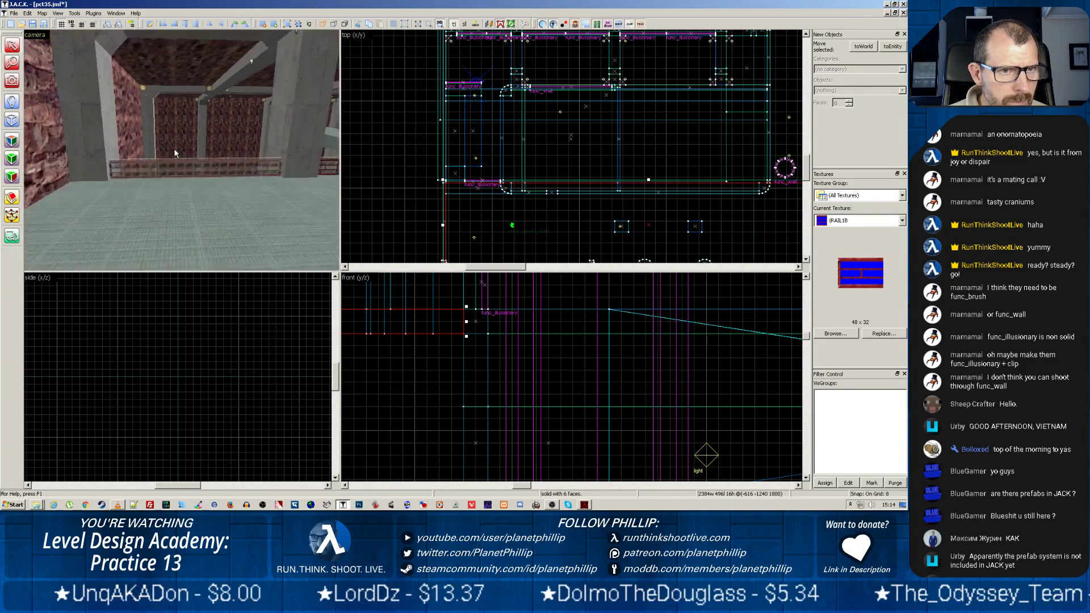
scroll(181, 149, up, 4)
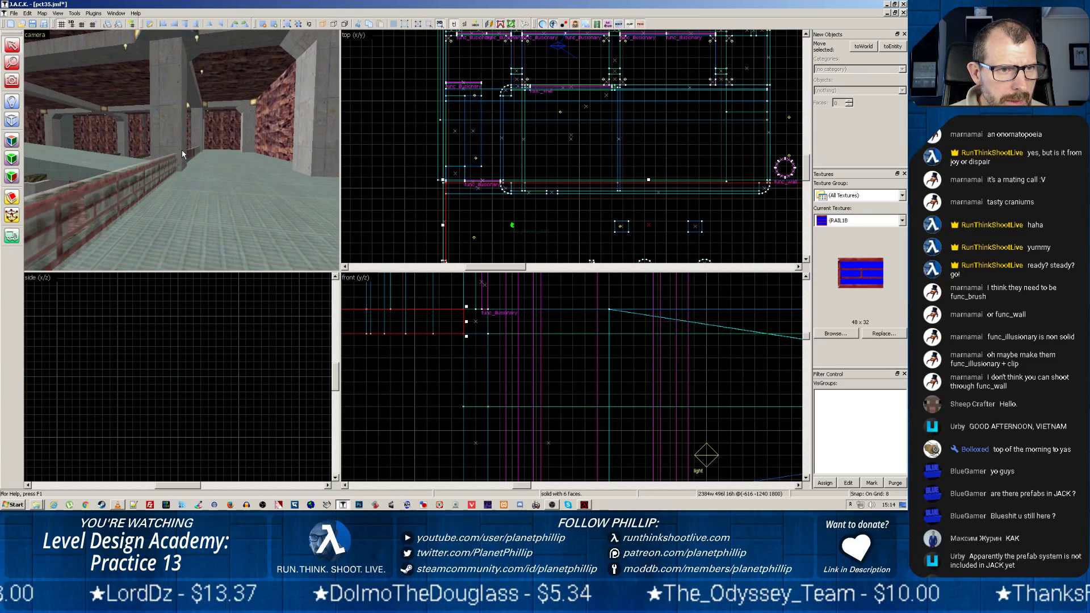
key(z)
key(w)
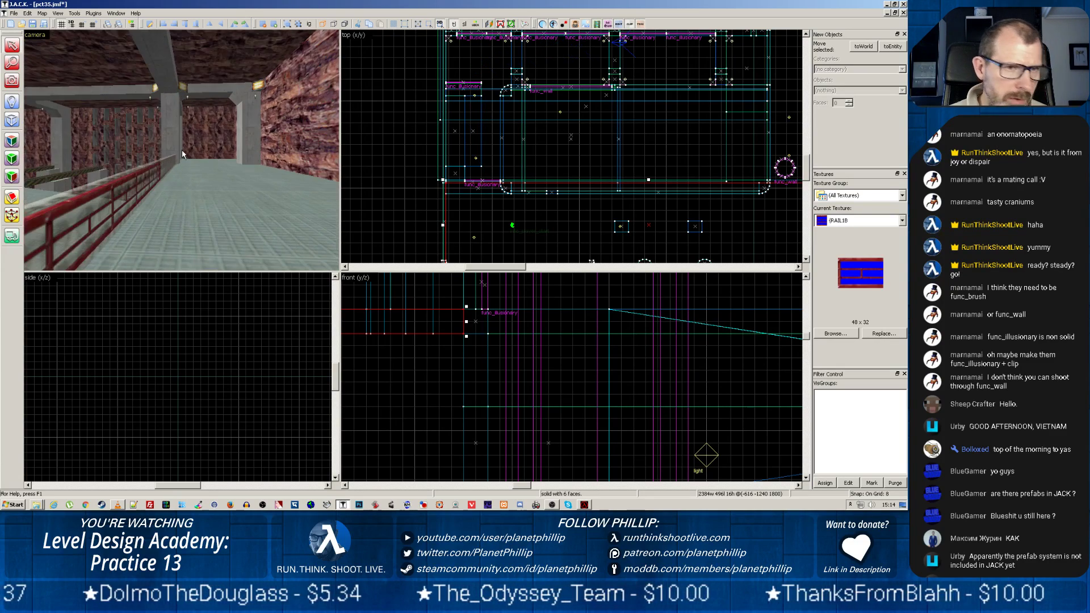
key(z)
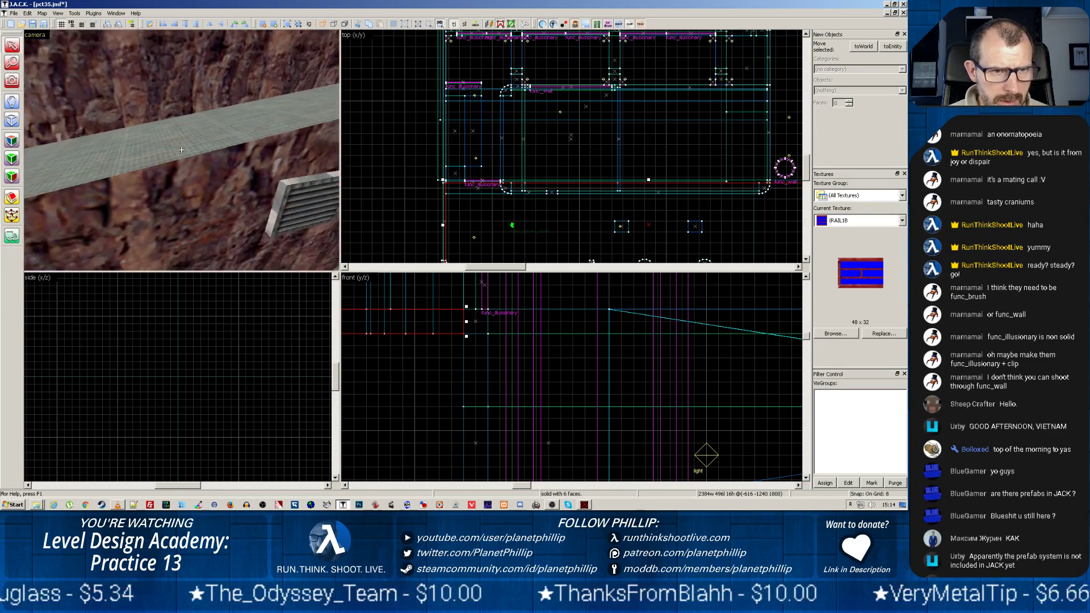
key(w)
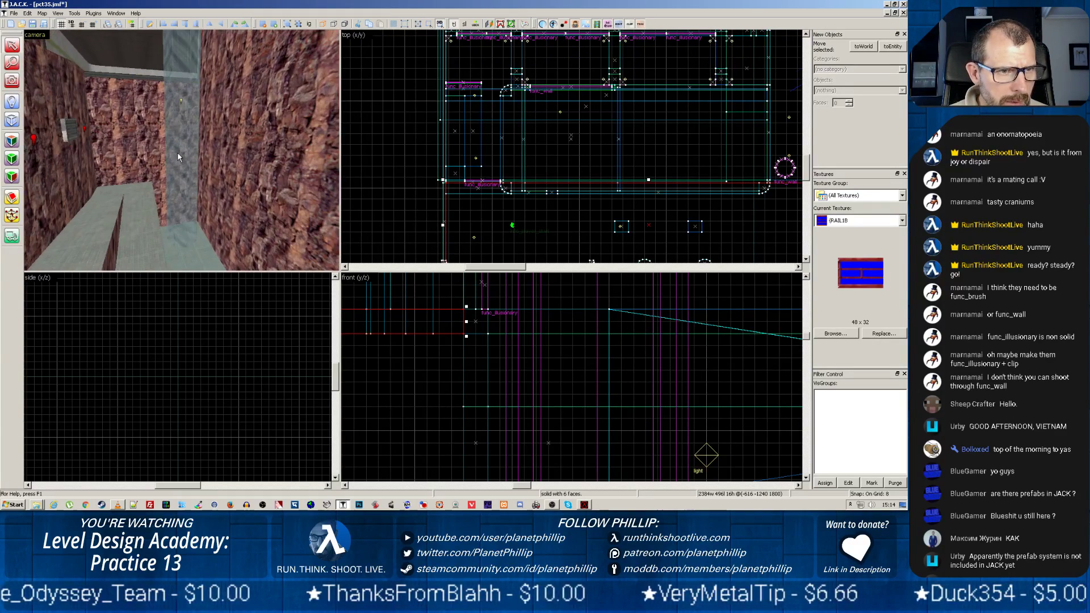
Step: Inspect the long ledge, the wall vents beside it and the far floor area it leads to
key(w)
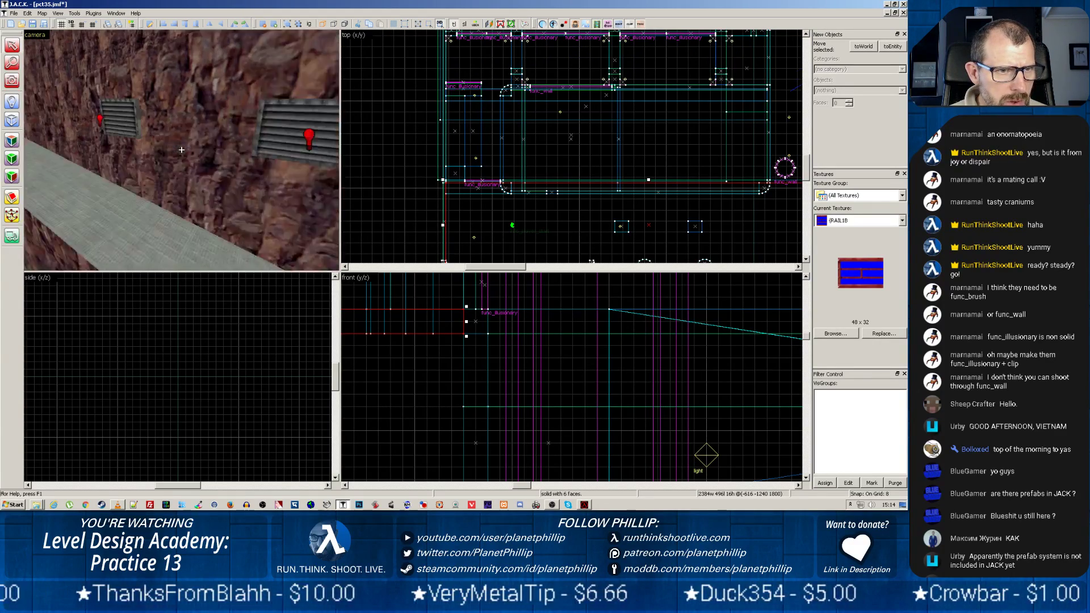
key(z)
click(176, 124)
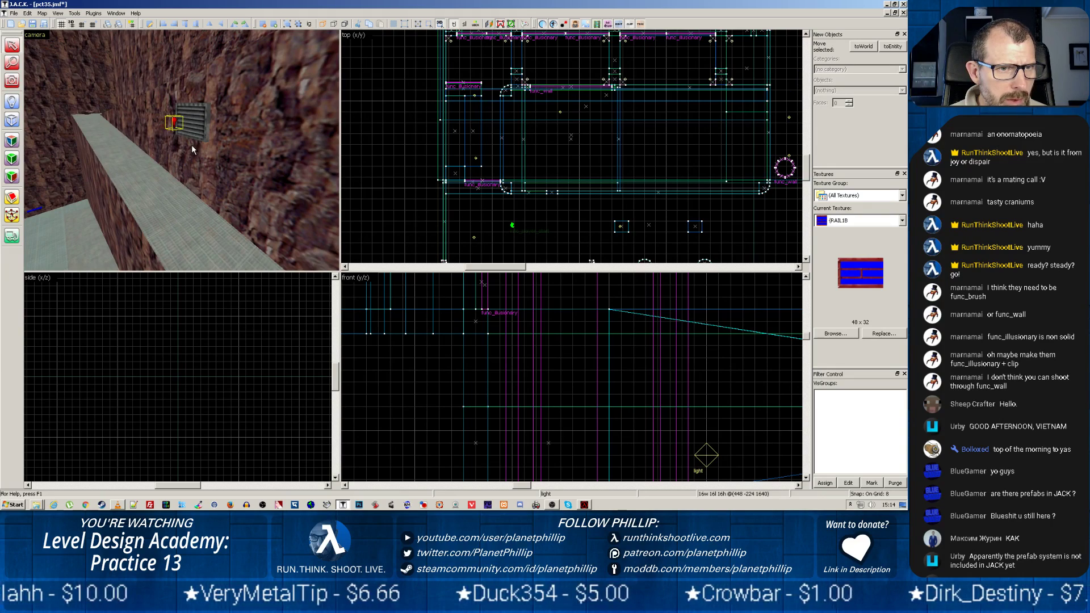
key(z)
key(s)
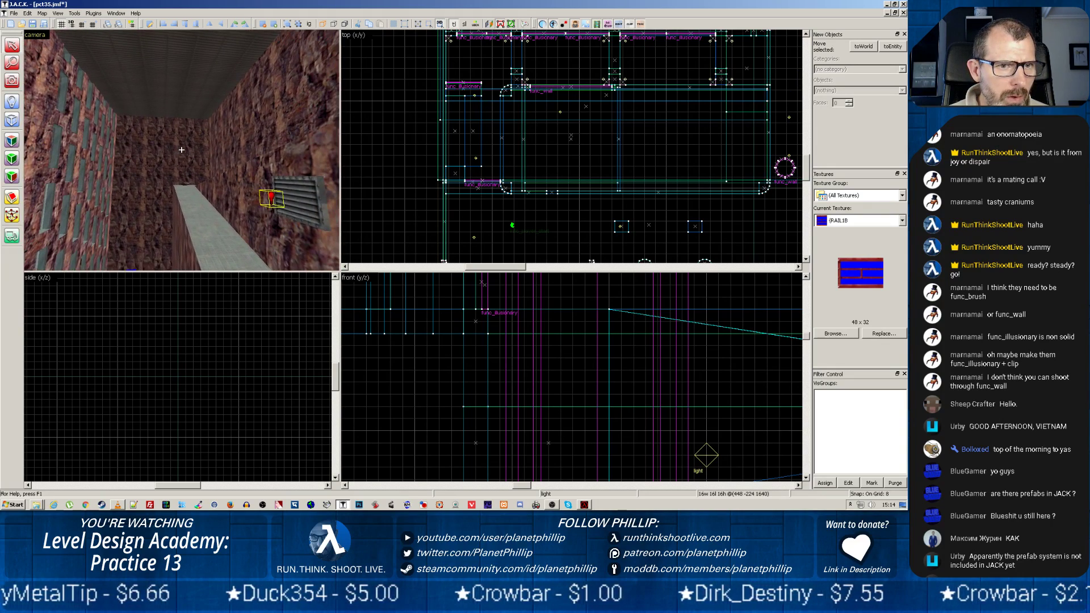
key(z)
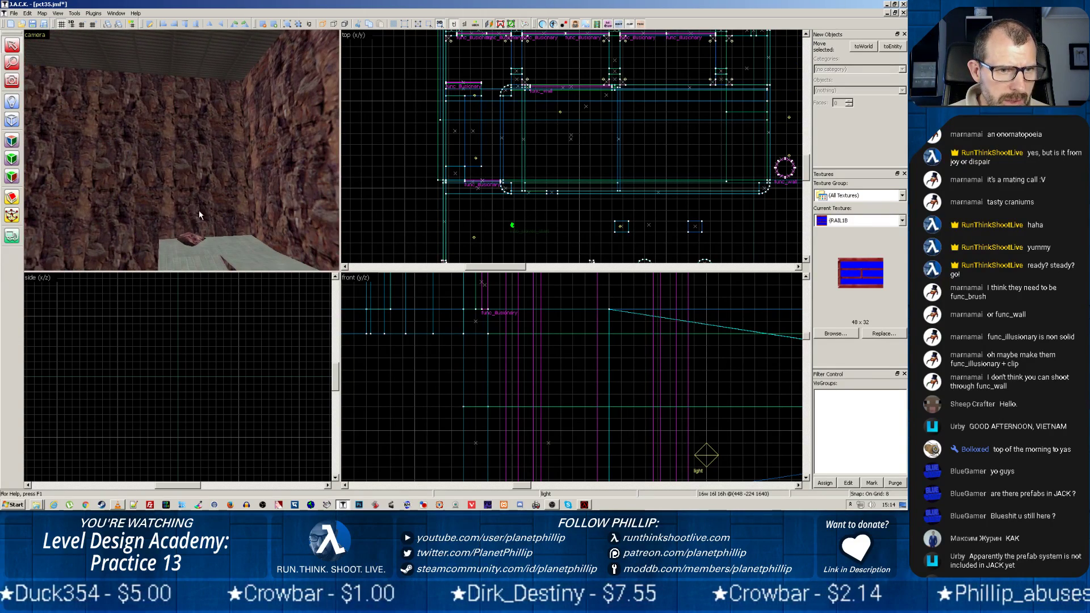
key(z)
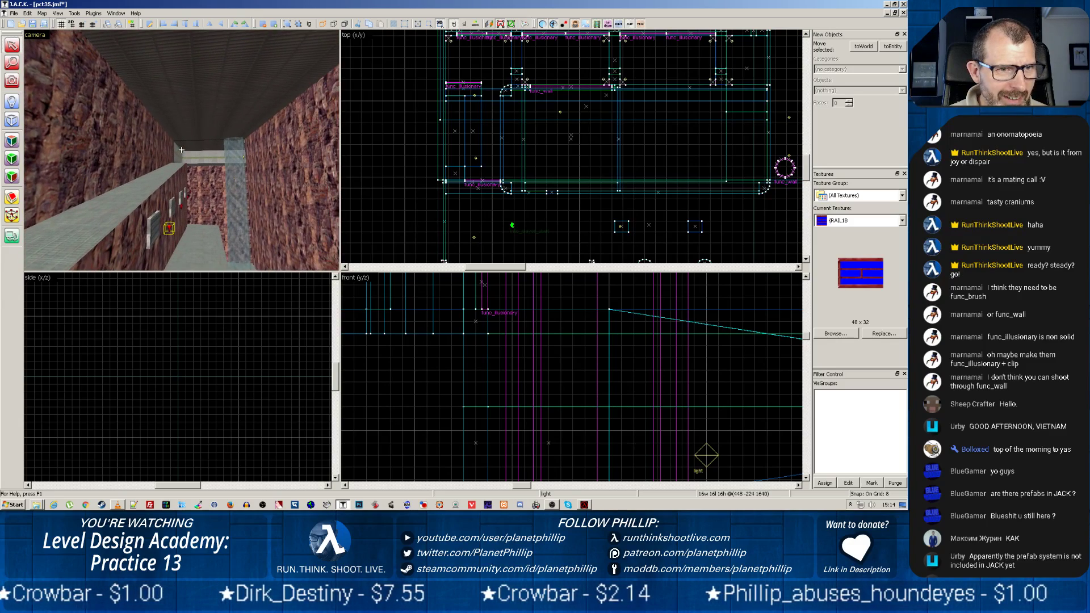
key(z)
scroll(185, 188, up, 3)
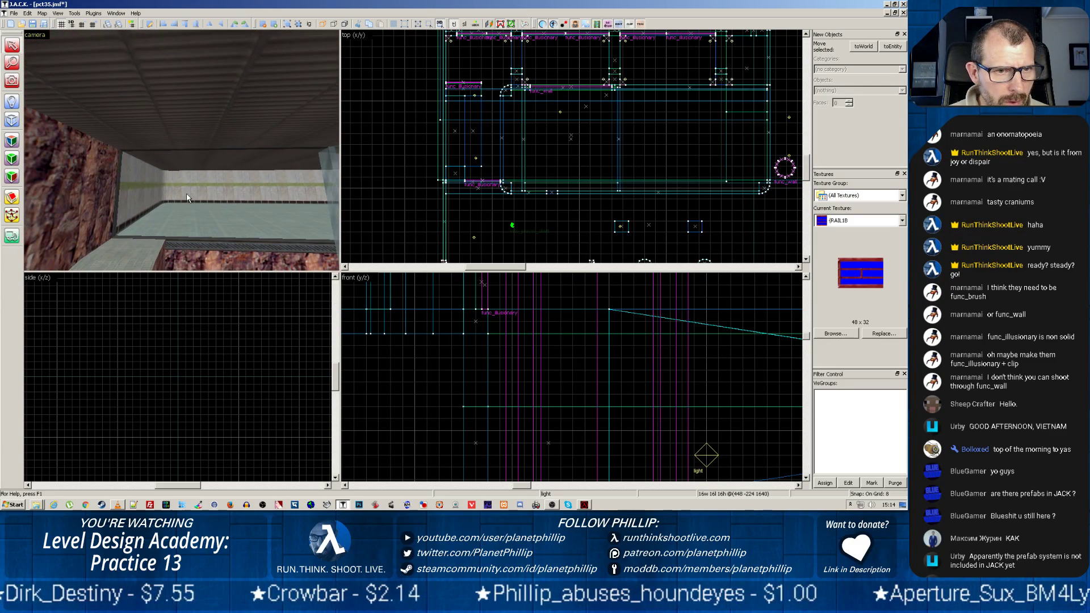
key(z)
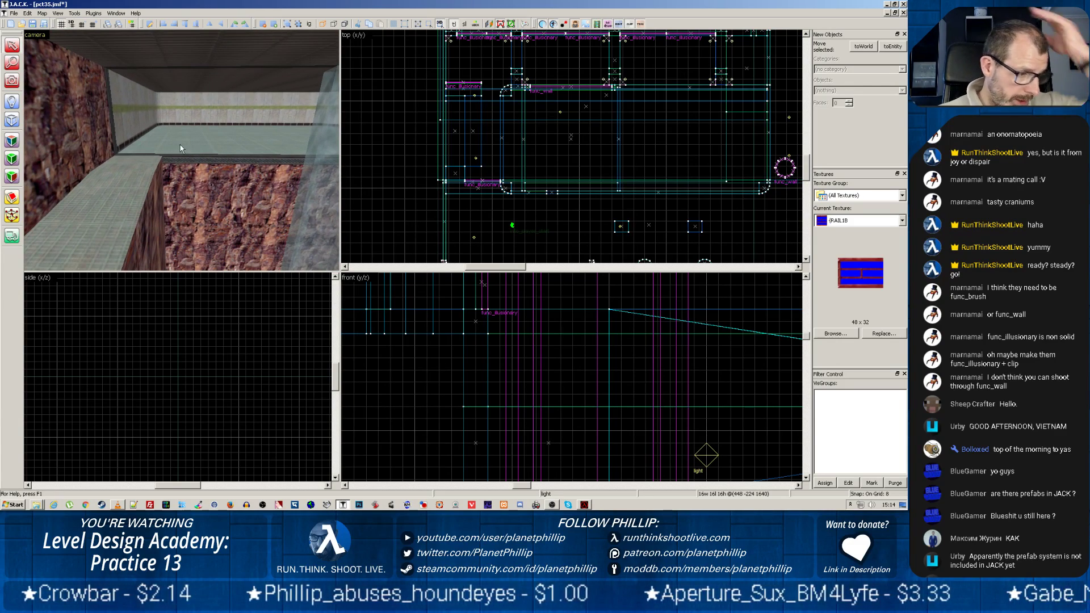
Step: Locate the far floor's corner in plan and move the grouped curved wall pieces there outward, clear of the corner
click(182, 138)
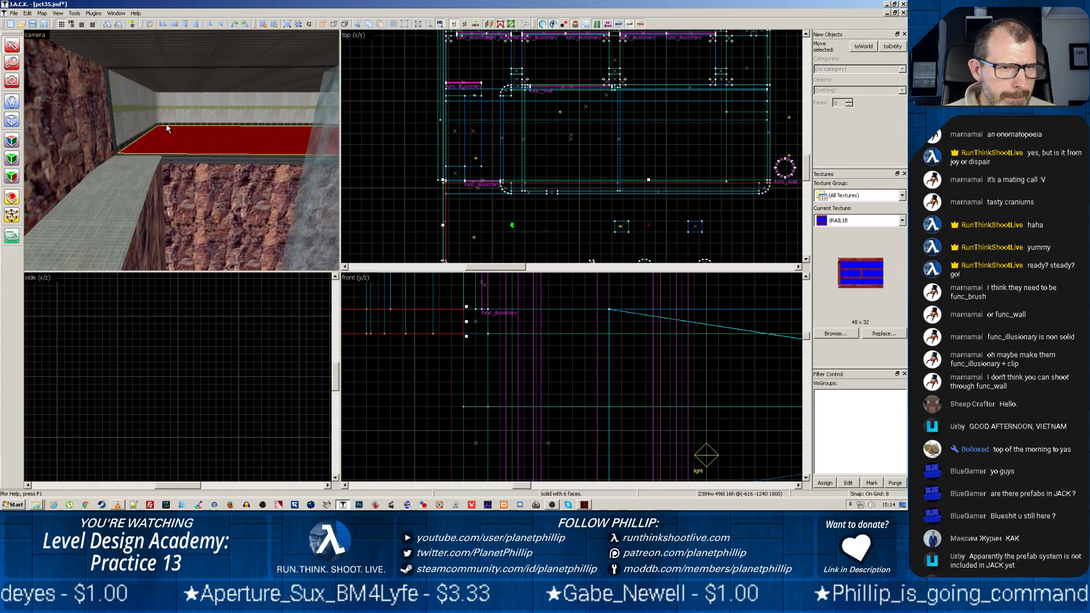
click(140, 117)
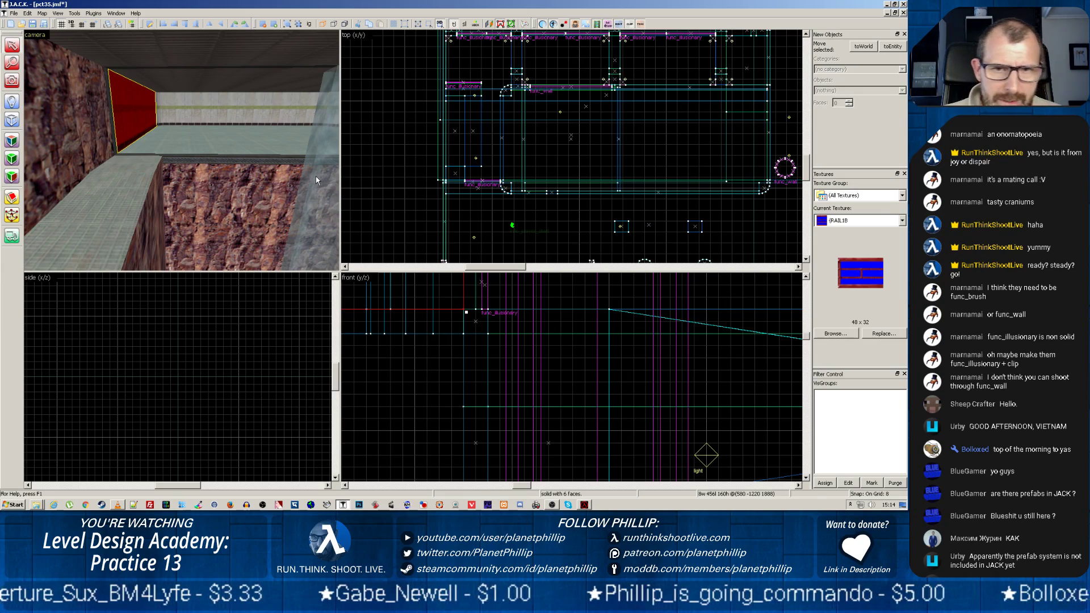
scroll(448, 168, down, 9)
scroll(605, 220, up, 4)
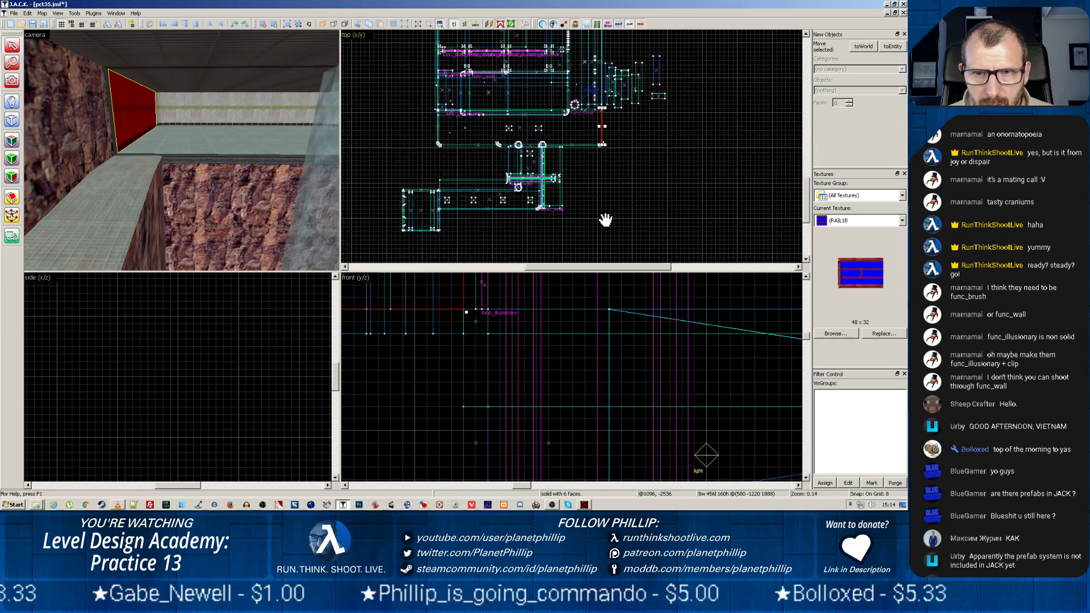
scroll(605, 220, up, 3)
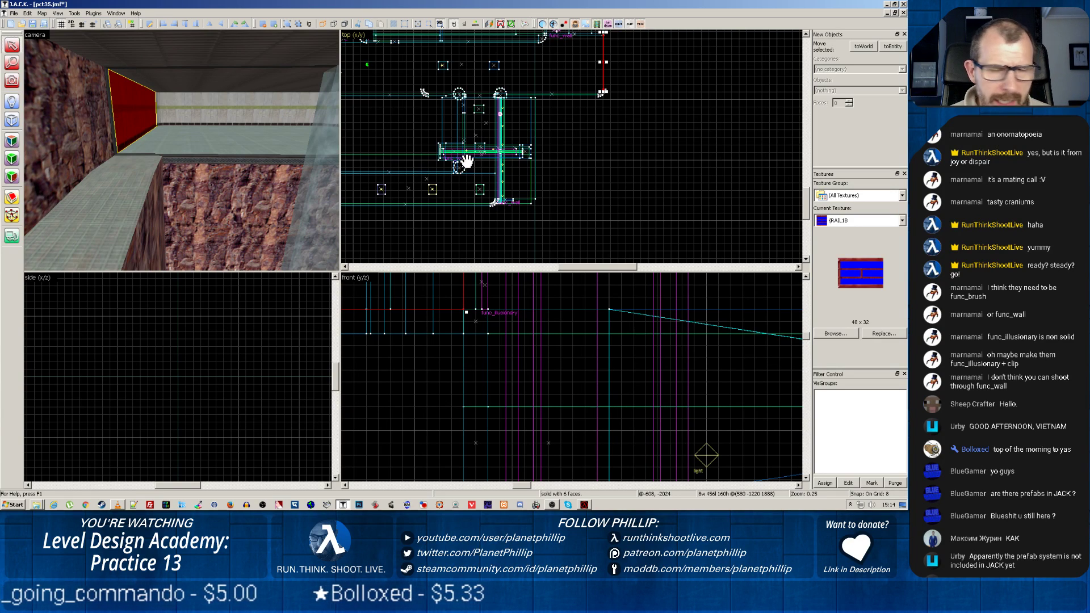
scroll(604, 116, up, 5)
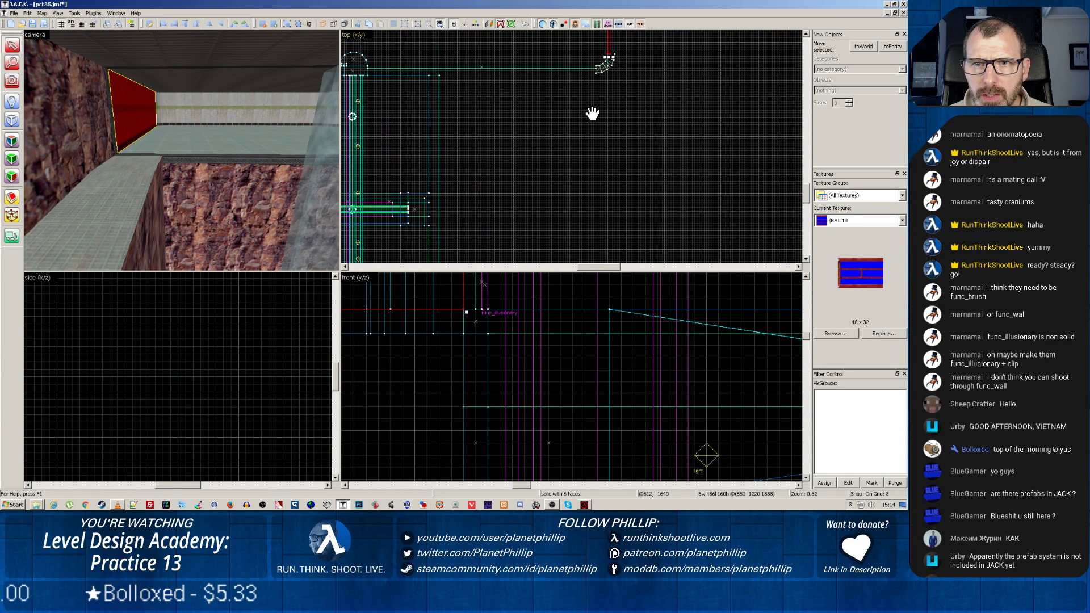
click(606, 68)
drag(607, 67, 668, 56)
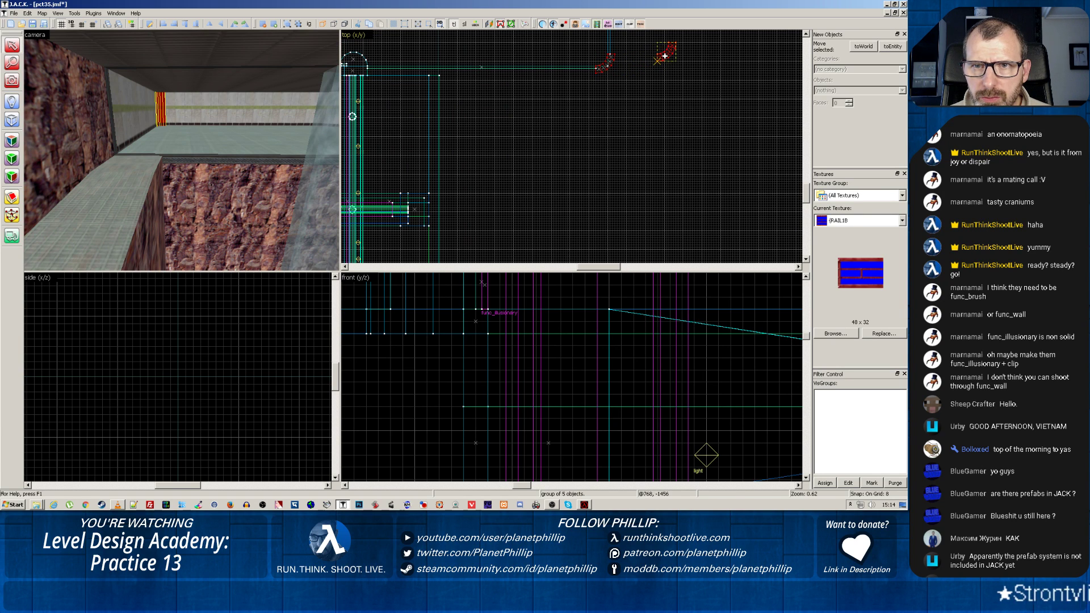
Step: Shorten both straight walls away from the vacated corner, making the far side wall 352 units long
click(580, 67)
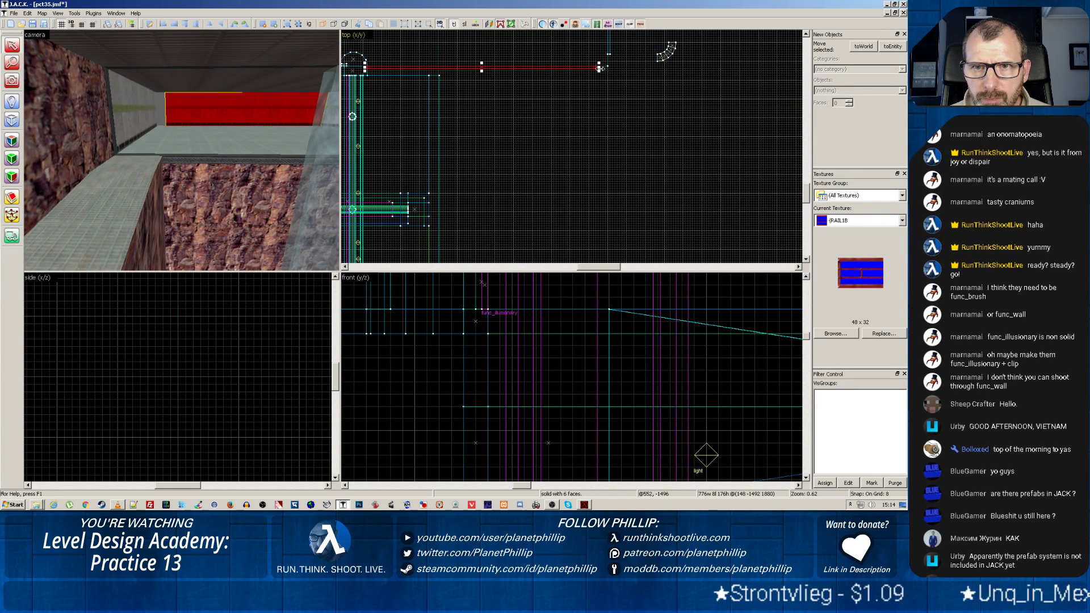
drag(600, 68, 575, 71)
scroll(607, 67, up, 3)
middle_drag(604, 70, 615, 197)
click(606, 177)
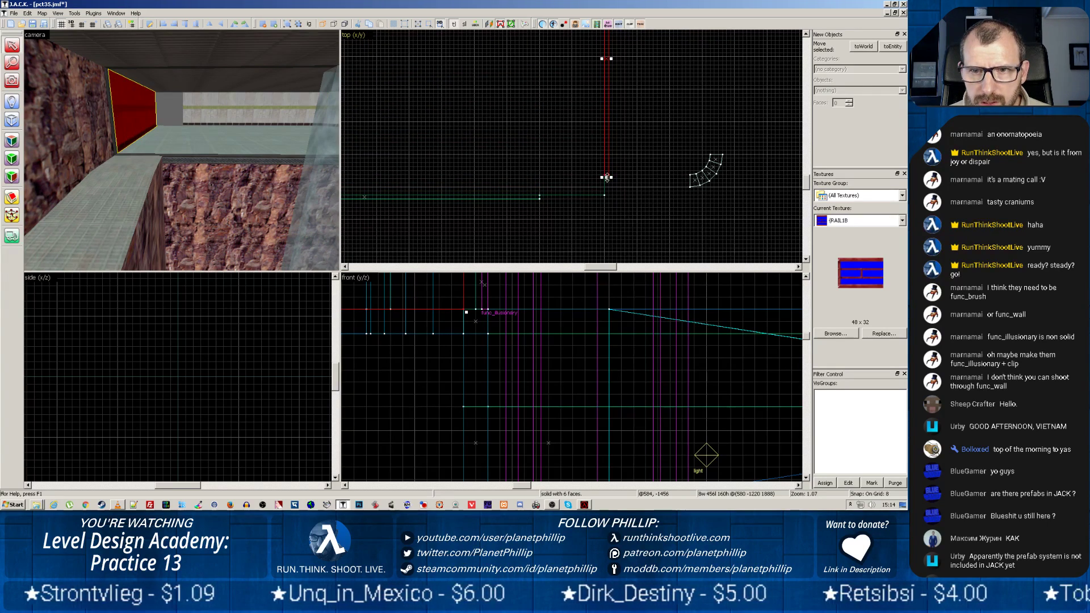
drag(606, 178, 607, 125)
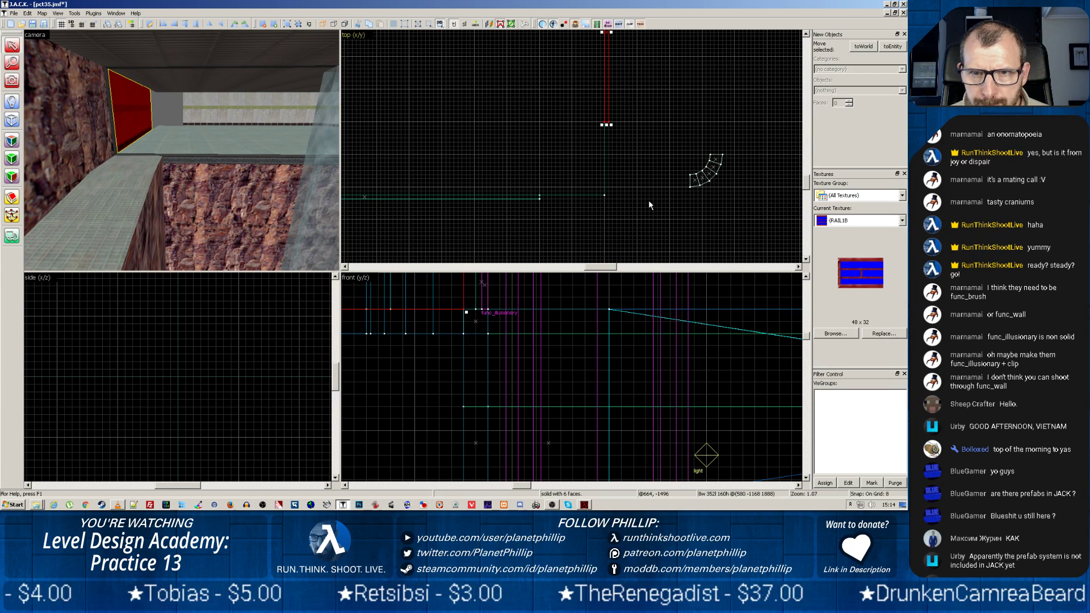
Step: Select the far floor slab and outline a new block of 320 by 328 units, 8 units thick, around its opened corner
click(263, 141)
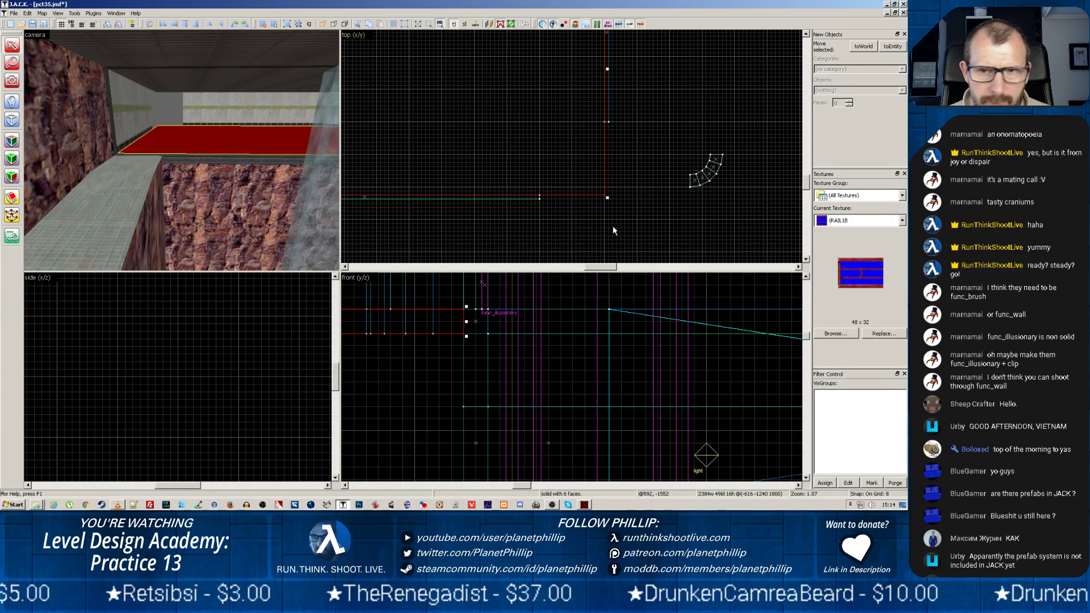
mouse_move(607, 198)
mouse_down()
mouse_move(671, 253)
mouse_move(693, 250)
mouse_move(653, 191)
mouse_move(607, 189)
mouse_up()
key(shift+b)
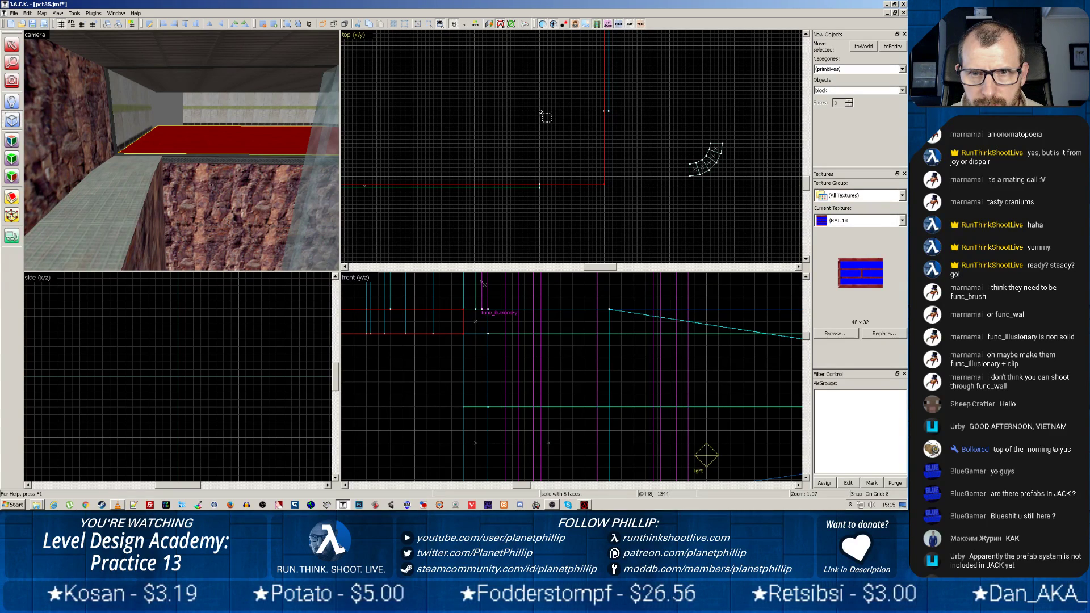
drag(540, 112, 701, 247)
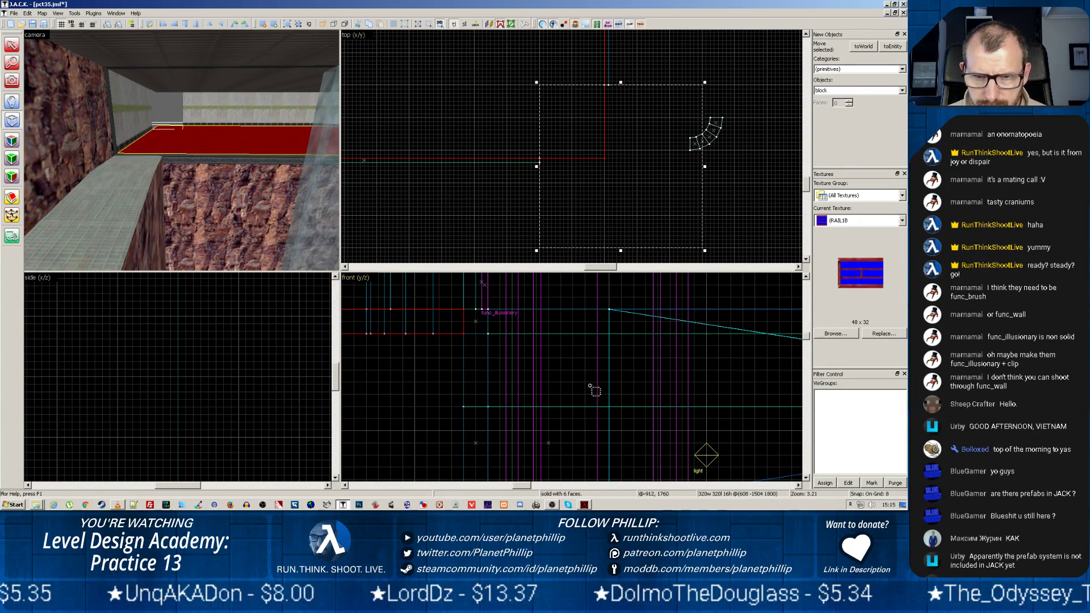
scroll(516, 383, down, 8)
scroll(510, 377, up, 10)
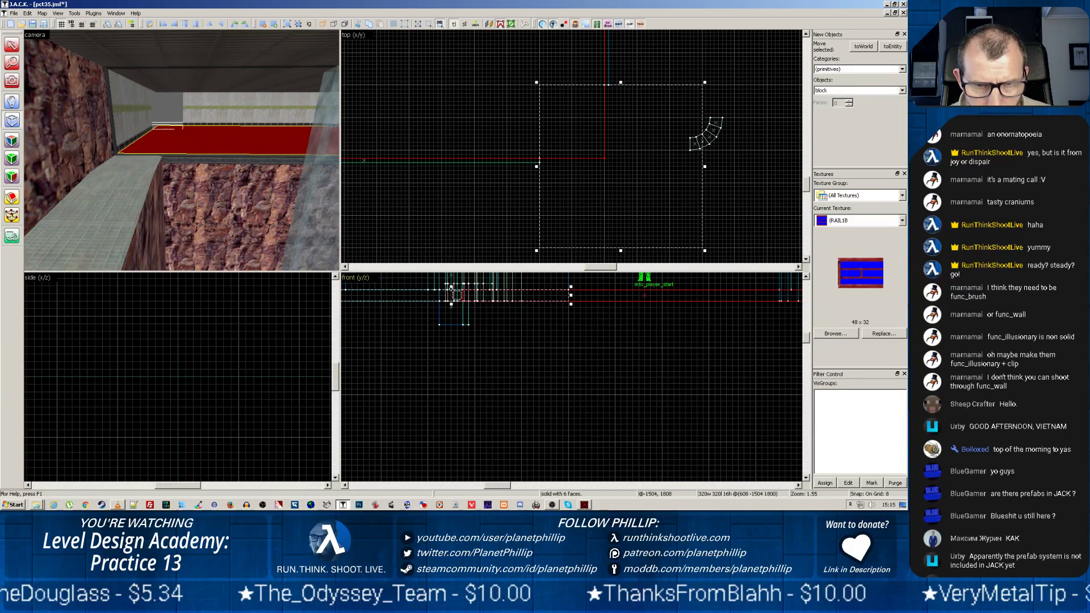
drag(451, 303, 453, 301)
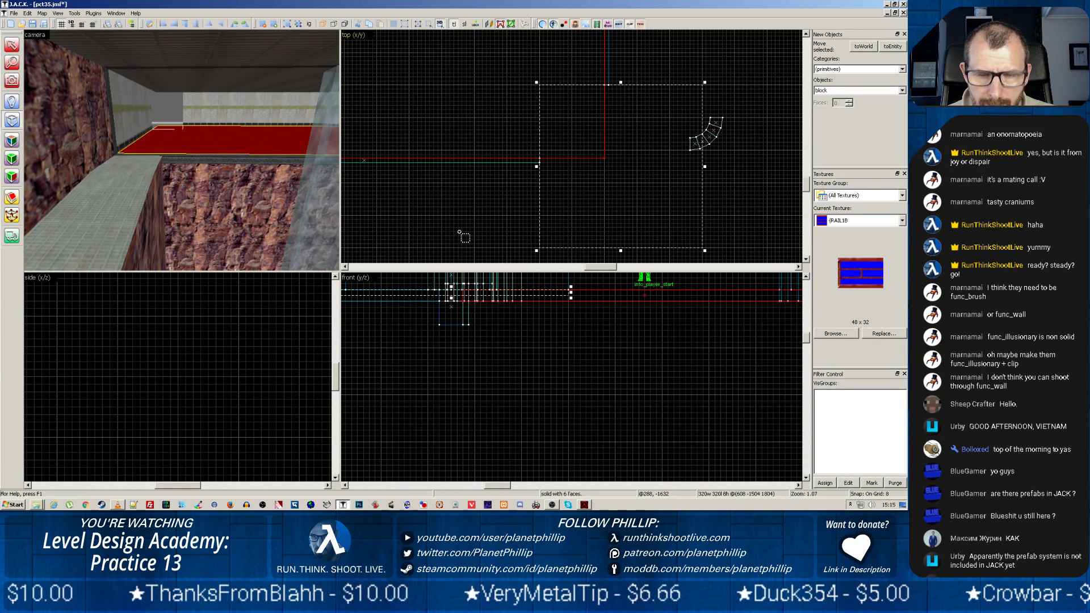
Step: Browse the textures for the selected slab's faces and choose the tiled floor texture C2A4_FLR1B as the current texture
key(shift+a)
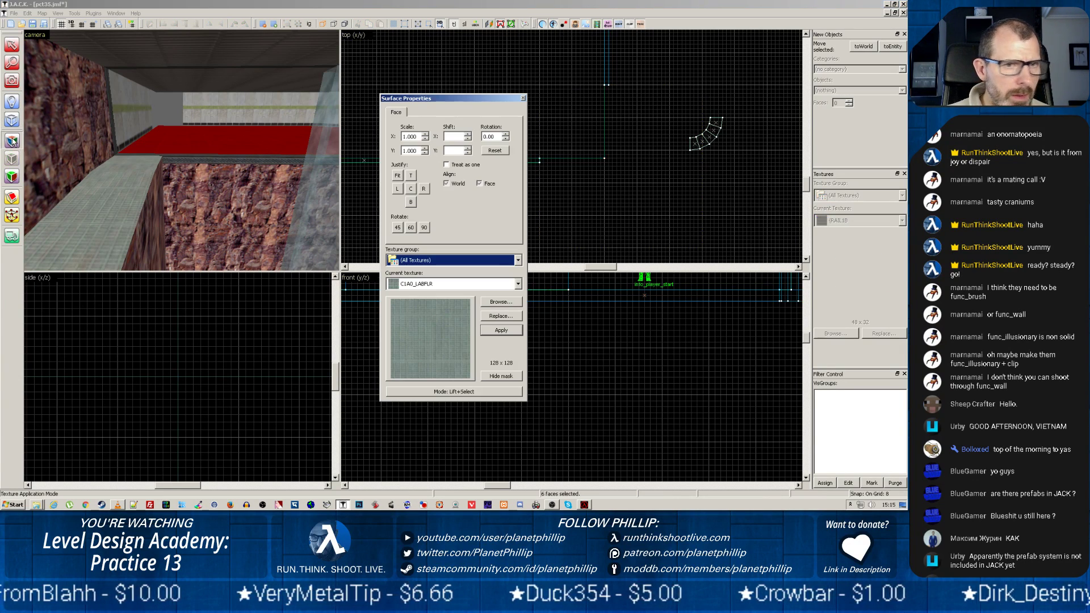
click(501, 301)
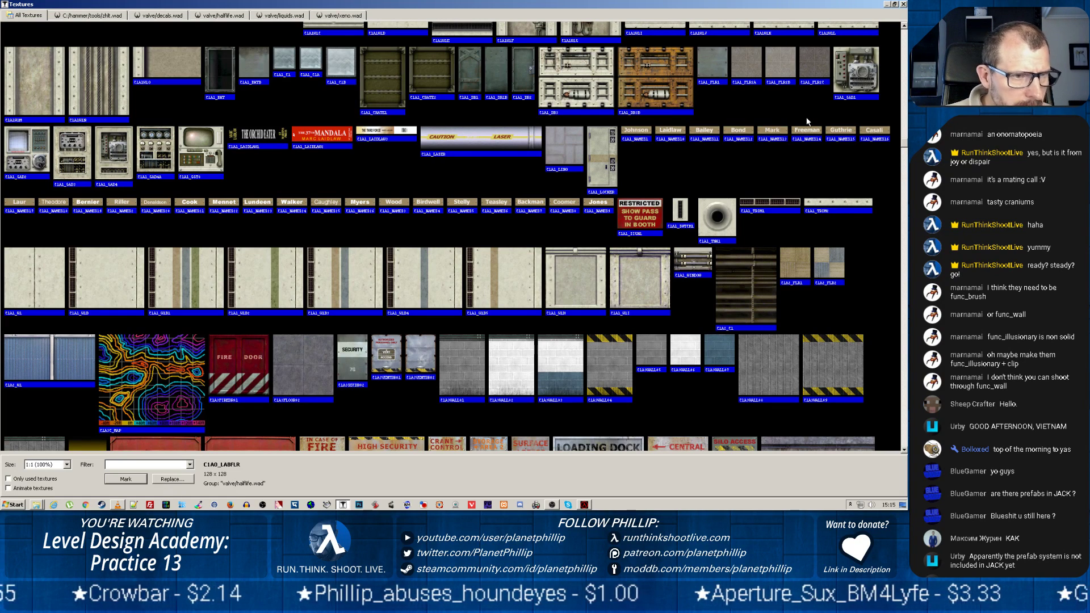
scroll(737, 184, down, 5)
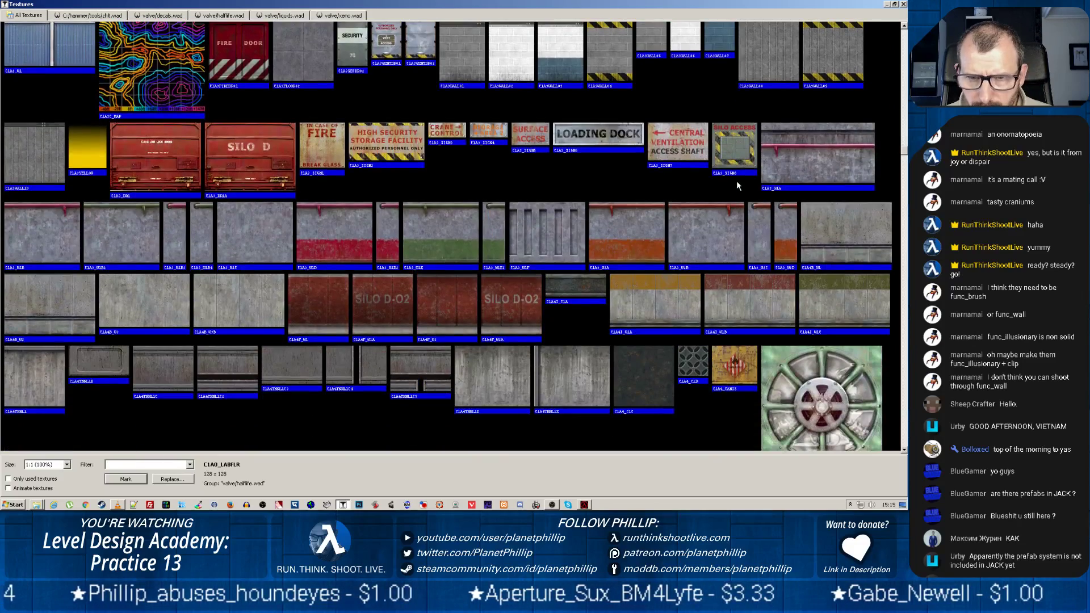
scroll(737, 185, down, 1)
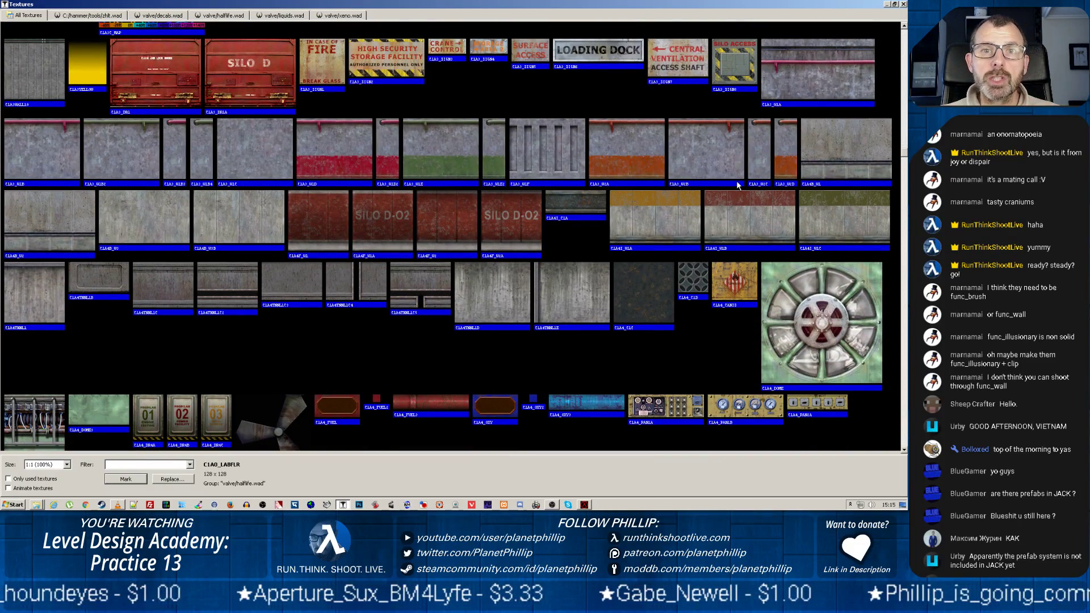
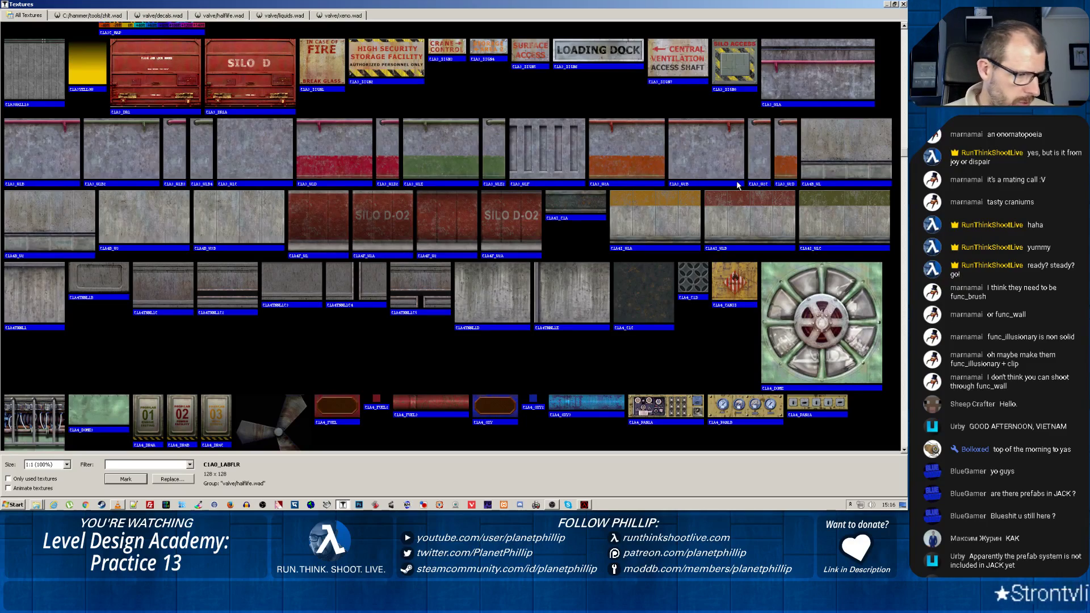
scroll(728, 204, down, 3)
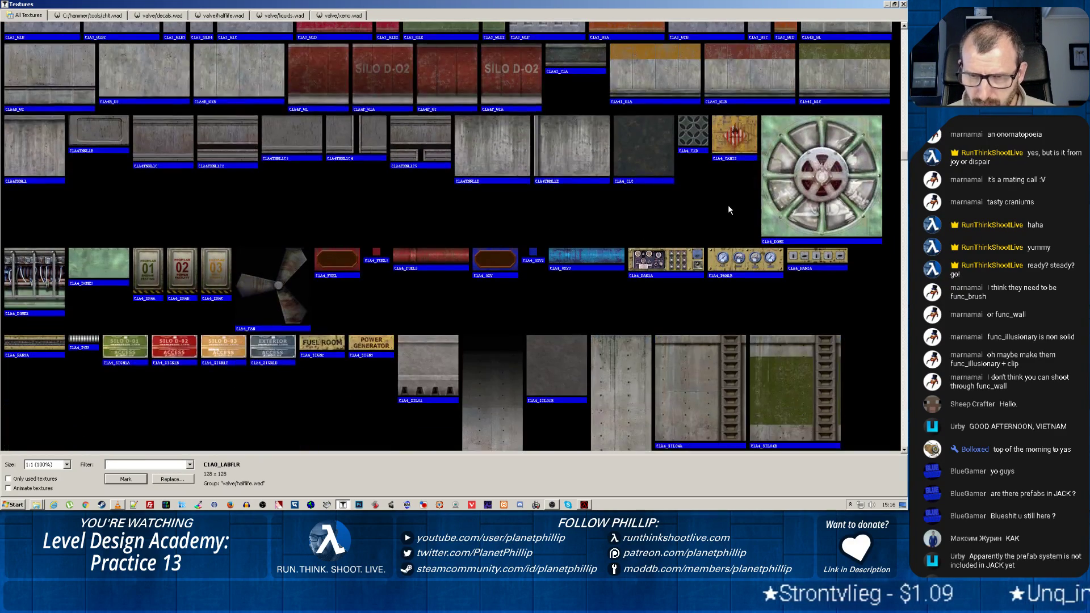
scroll(728, 209, down, 8)
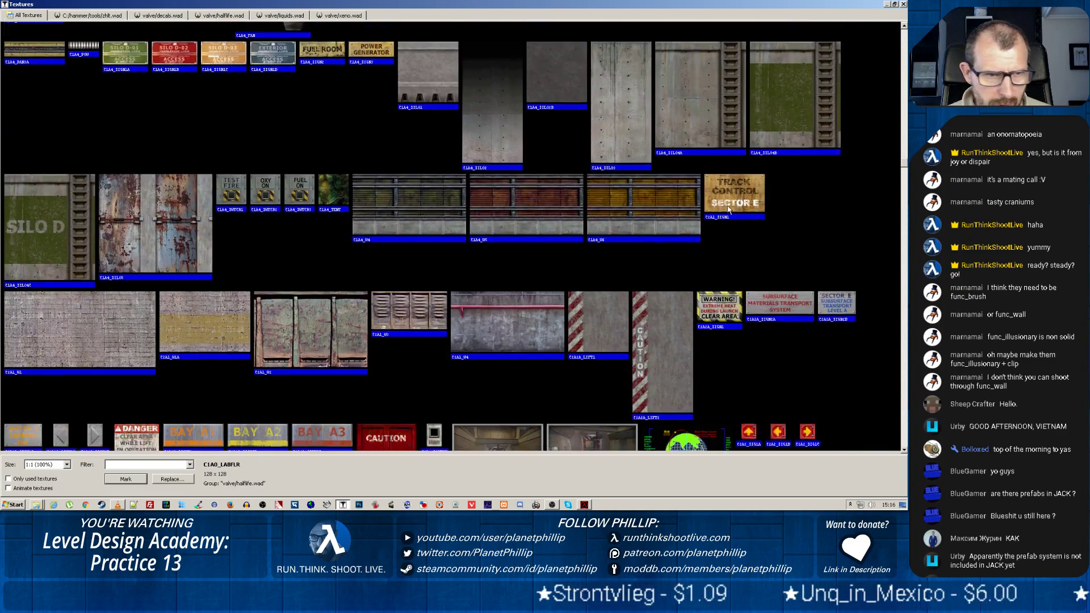
scroll(727, 196, down, 7)
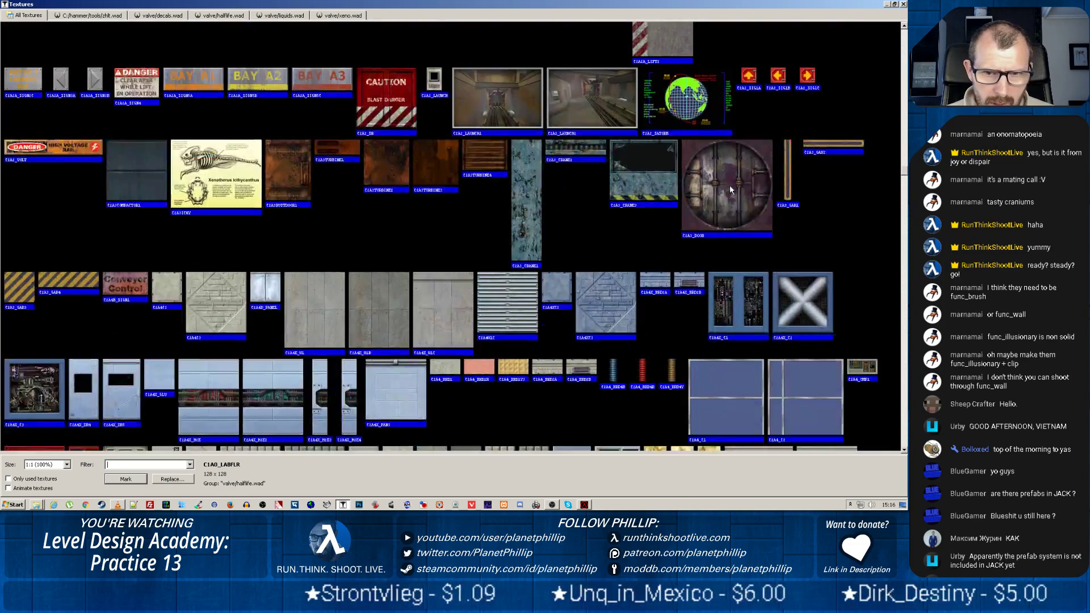
scroll(729, 189, down, 2)
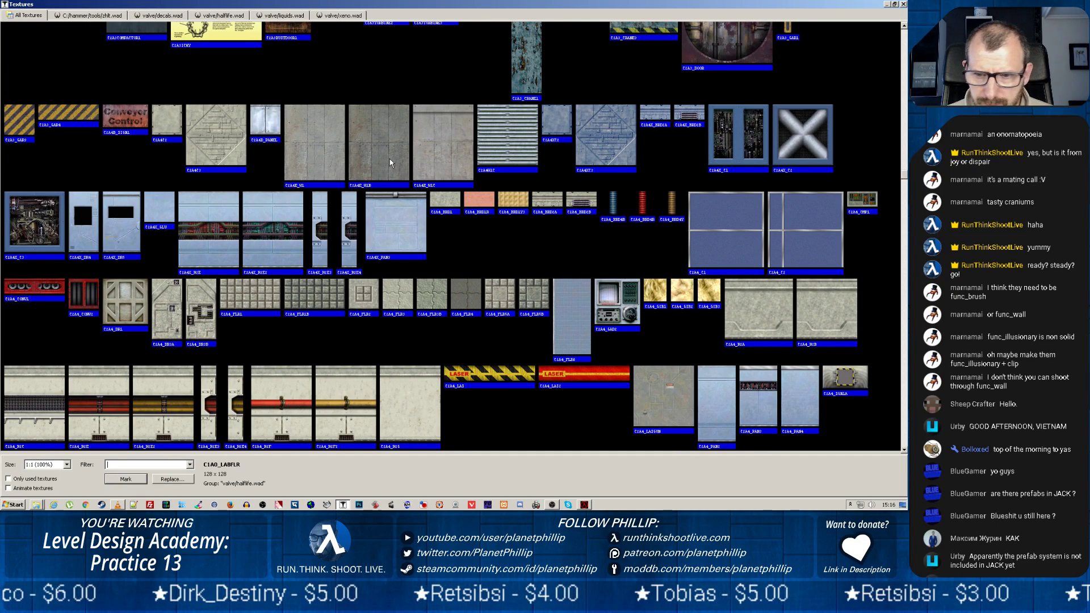
scroll(390, 163, down, 1)
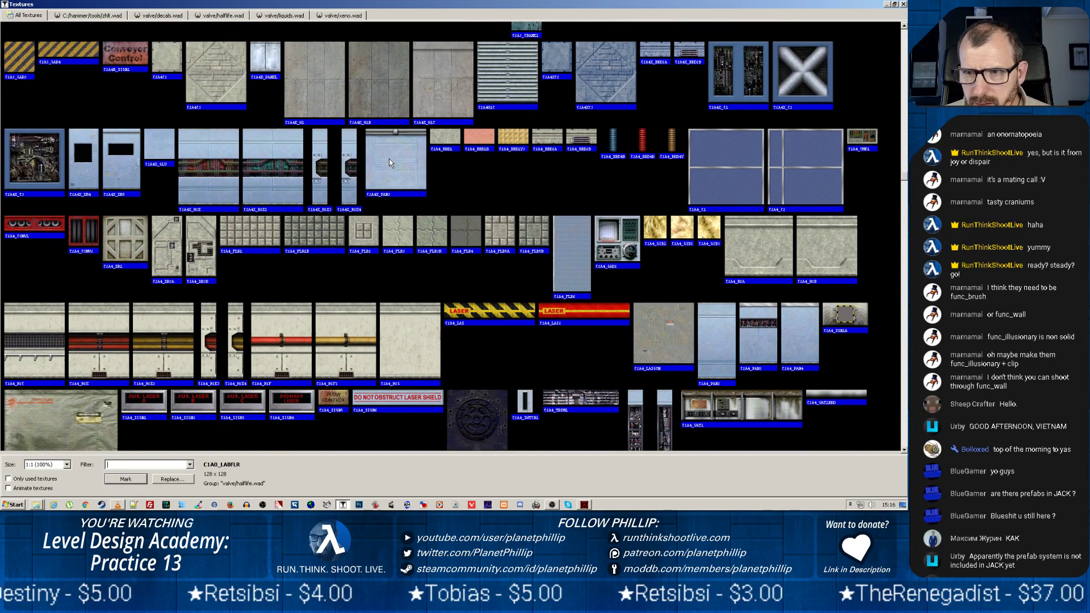
scroll(391, 161, down, 6)
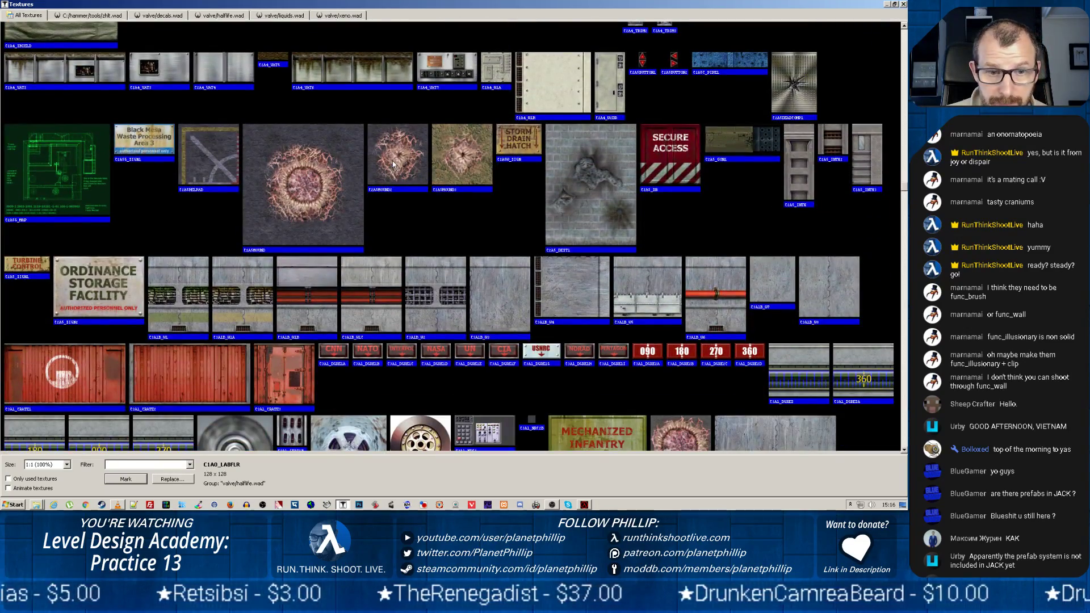
scroll(393, 161, up, 7)
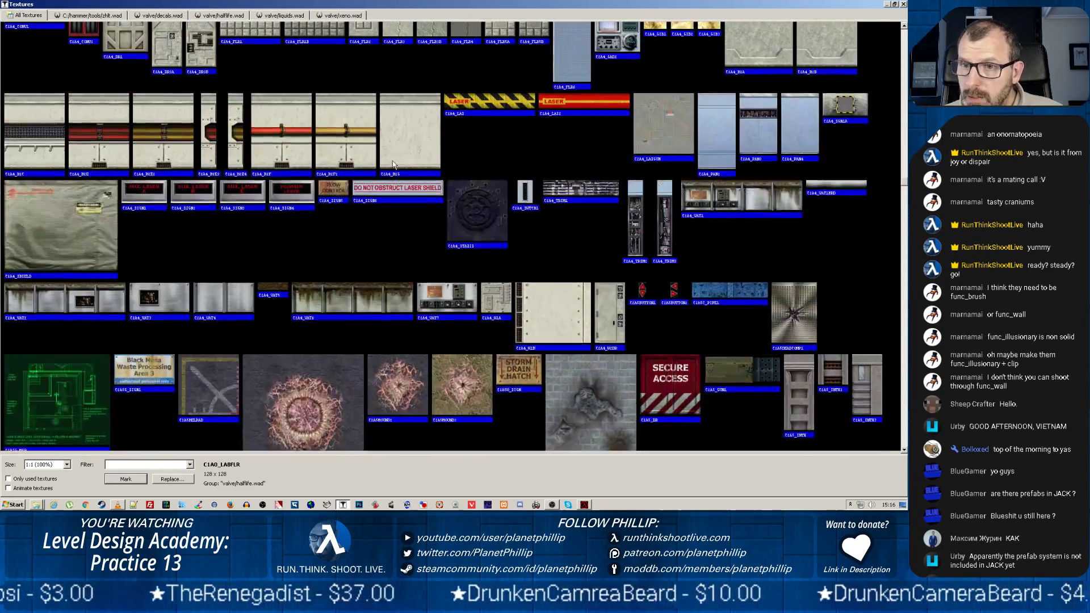
scroll(392, 164, up, 3)
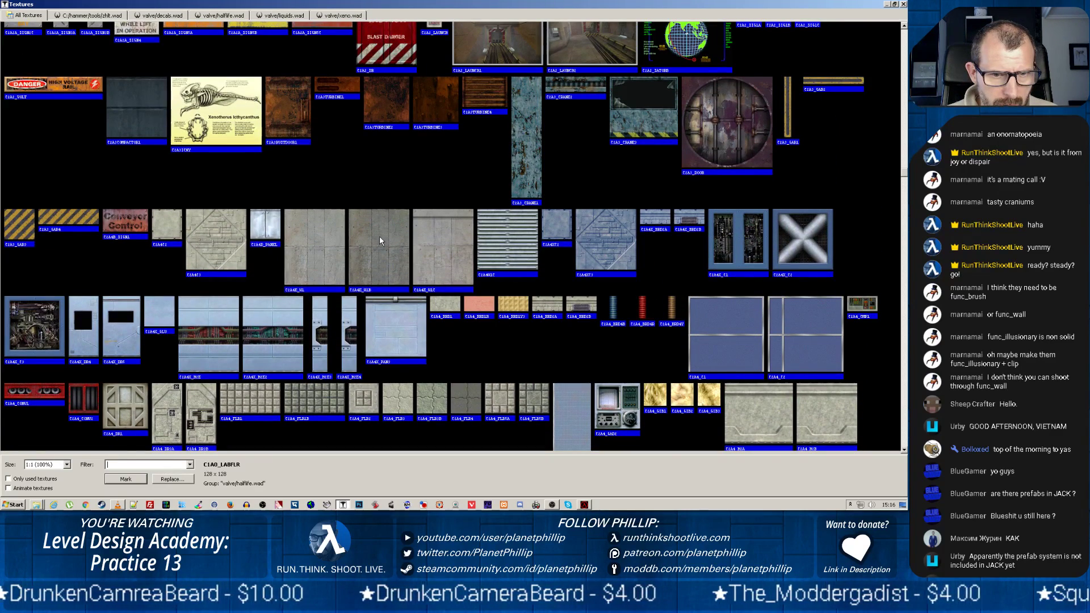
double_click(309, 403)
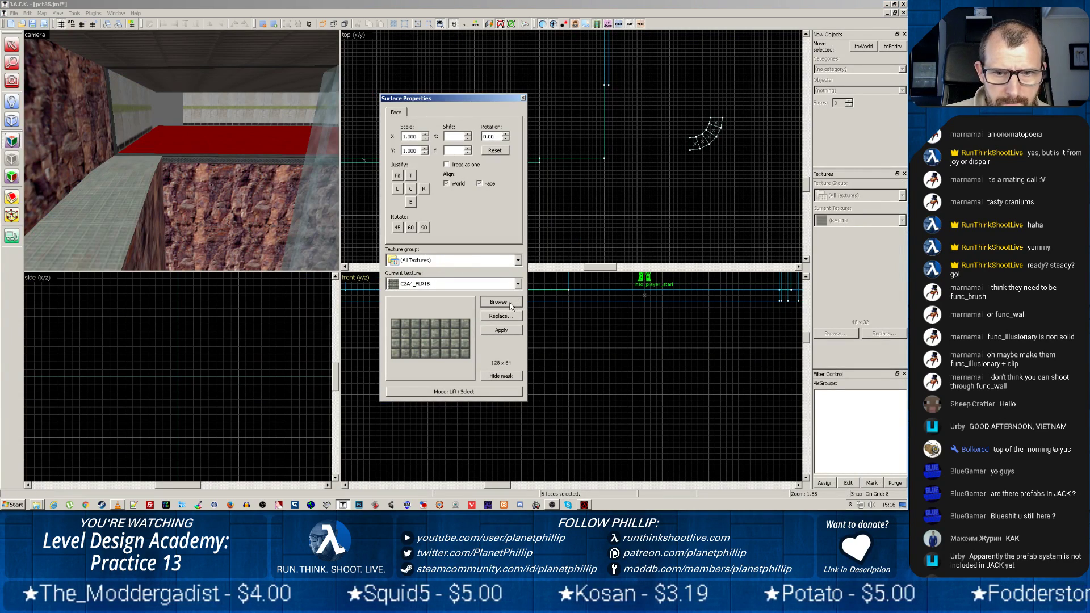
Step: Finish the face texturing and create the outlined 320 by 328 unit, 8-unit-thick block at the opened corner with texture C2A4_FLR1B
click(498, 333)
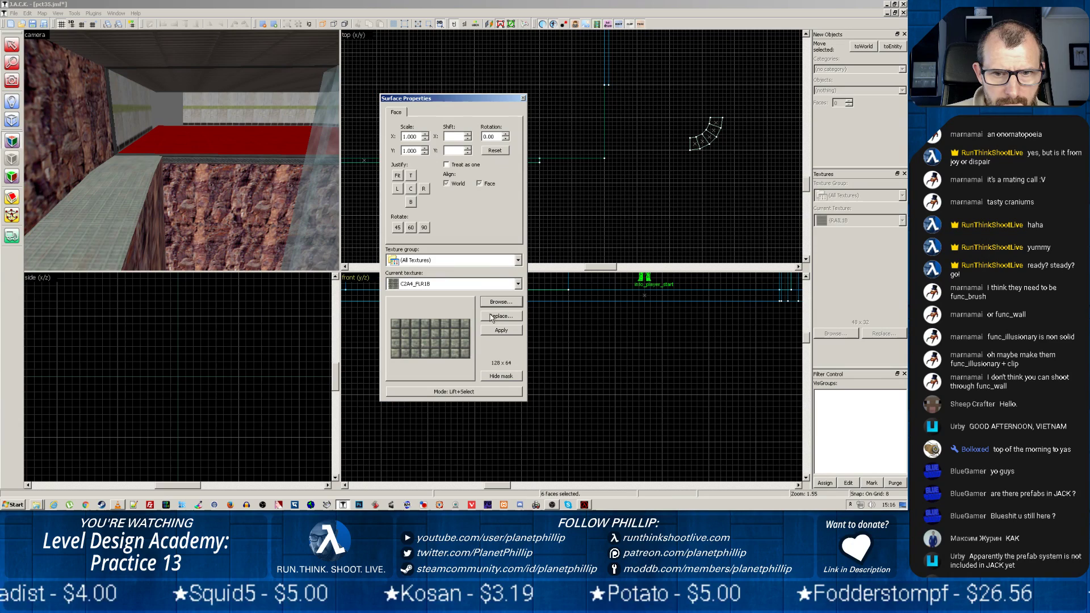
click(523, 98)
scroll(482, 193, down, 6)
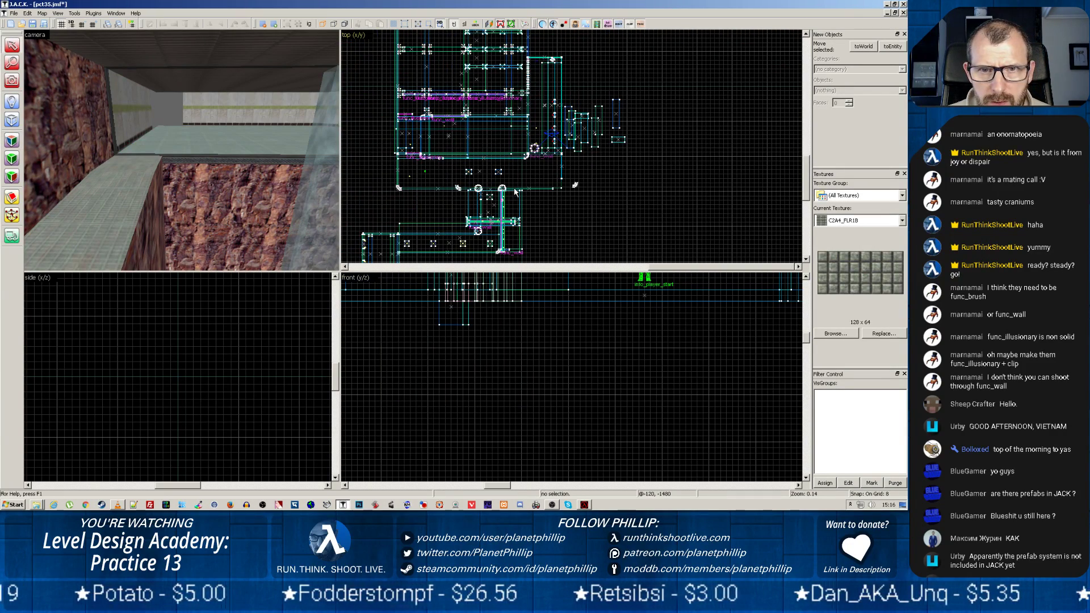
middle_drag(515, 193, 515, 138)
scroll(548, 134, up, 6)
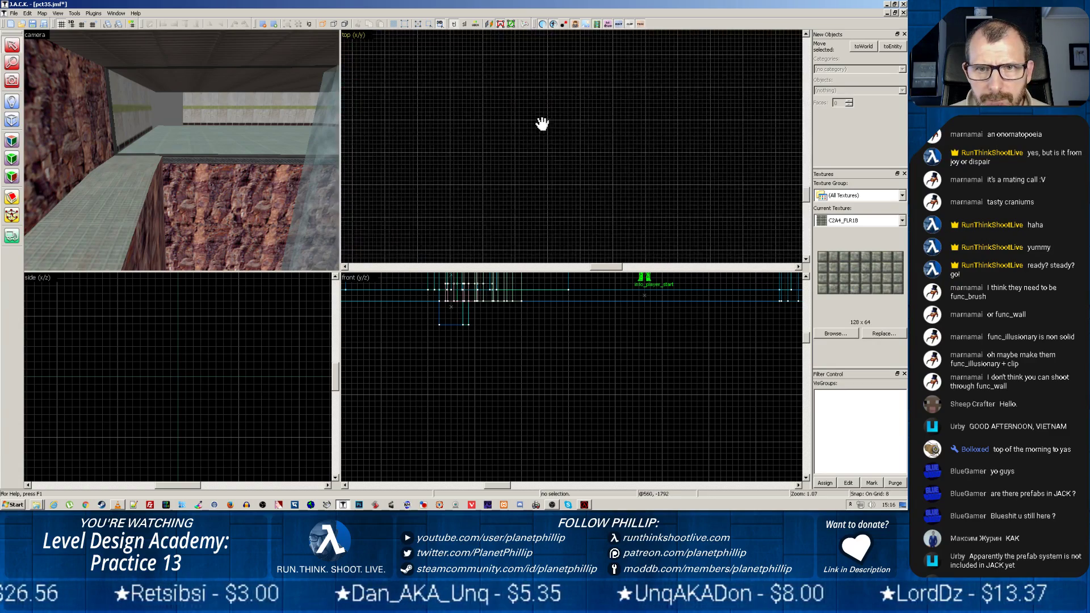
click(12, 119)
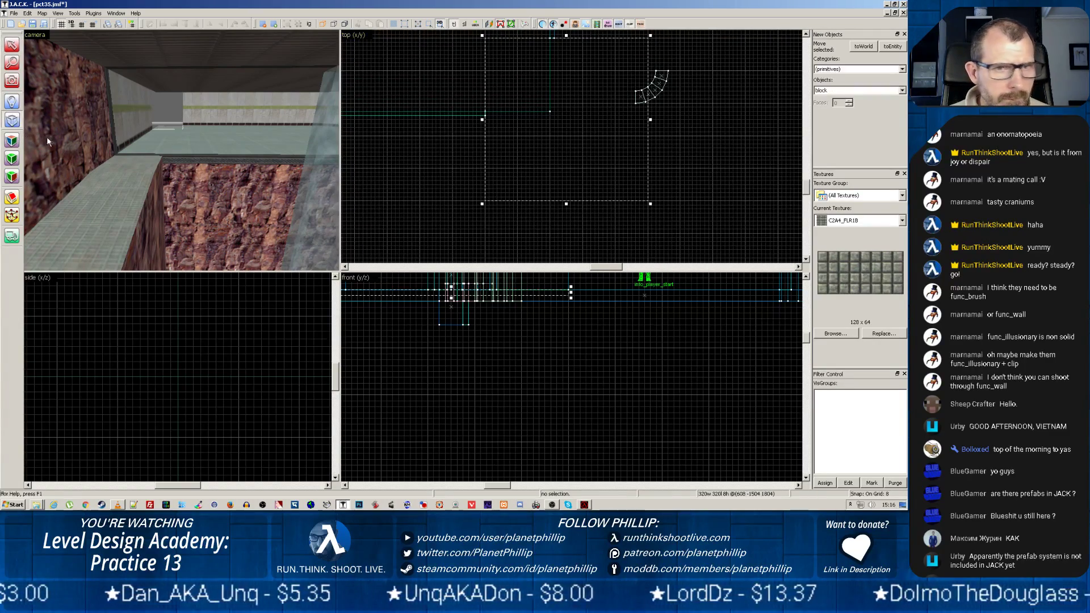
key(Return)
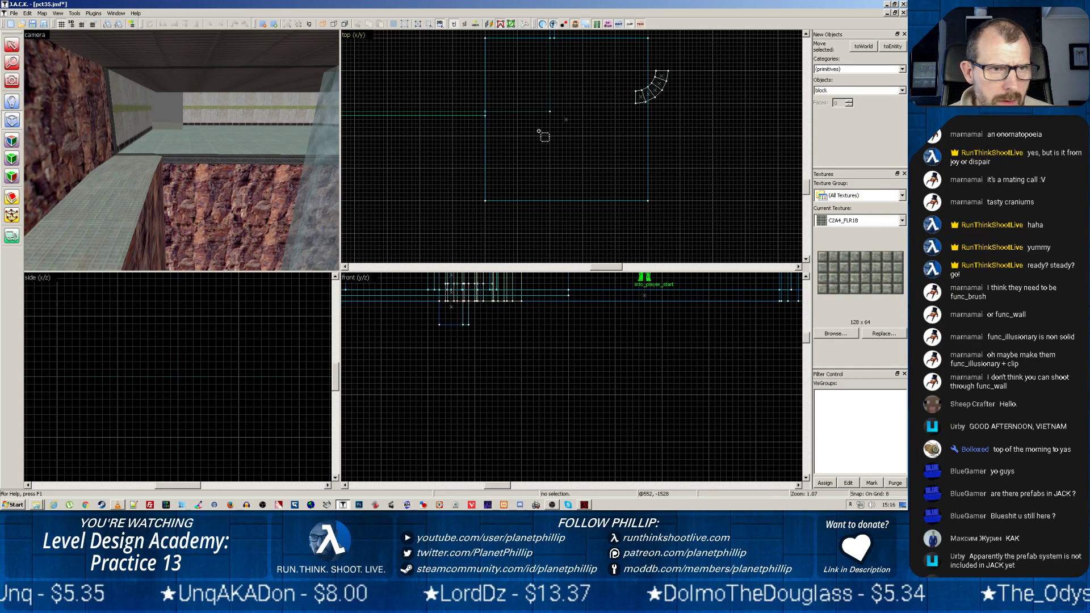
Step: Examine how the new tiled block meets the existing floor in 3D and look for its level in the front view
key(z)
key(w)
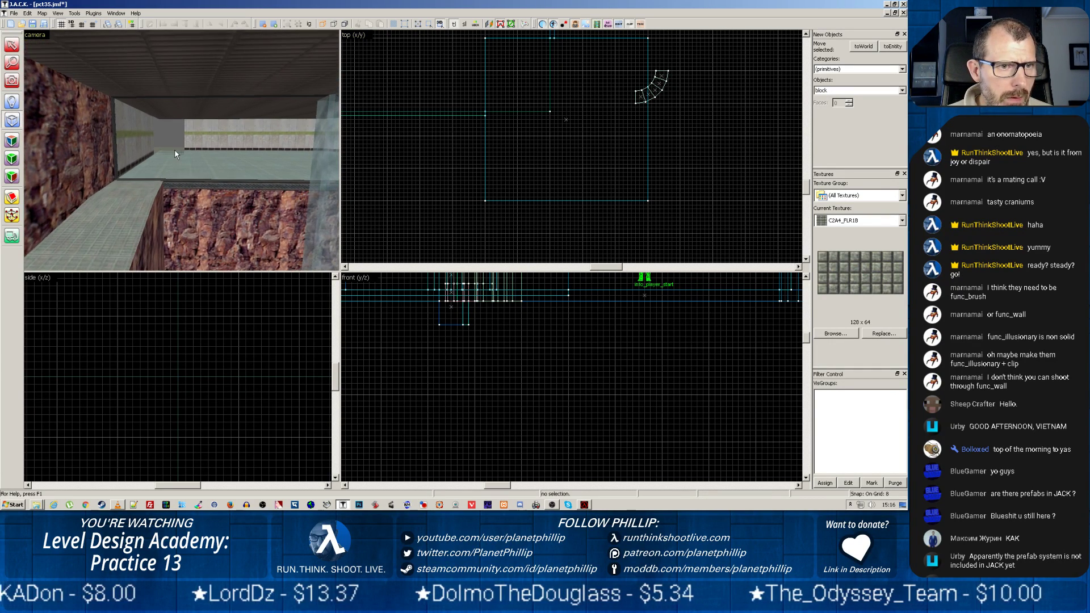
key(w)
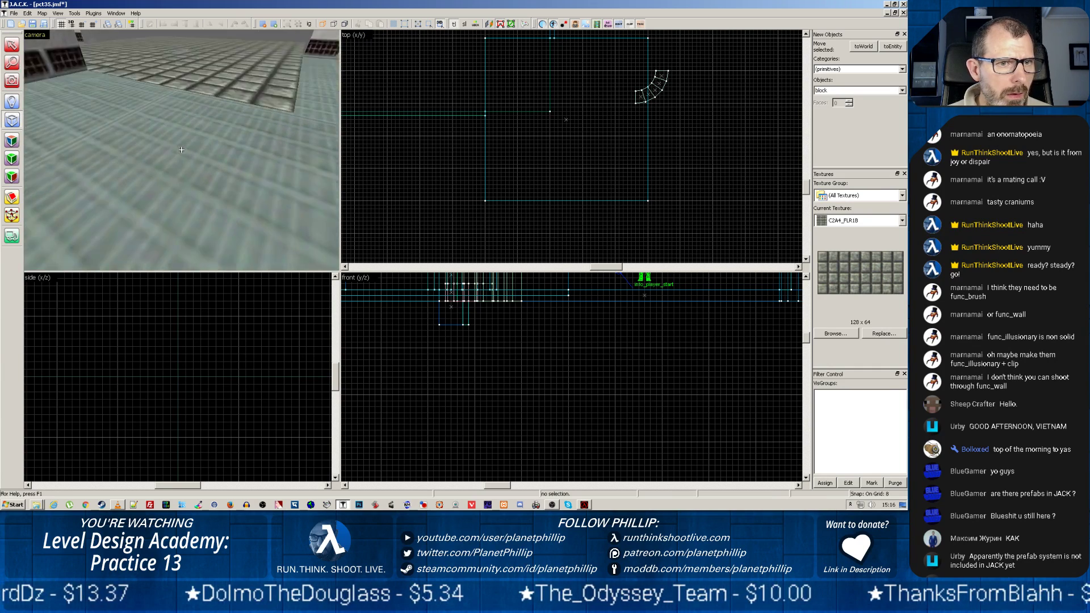
key(s)
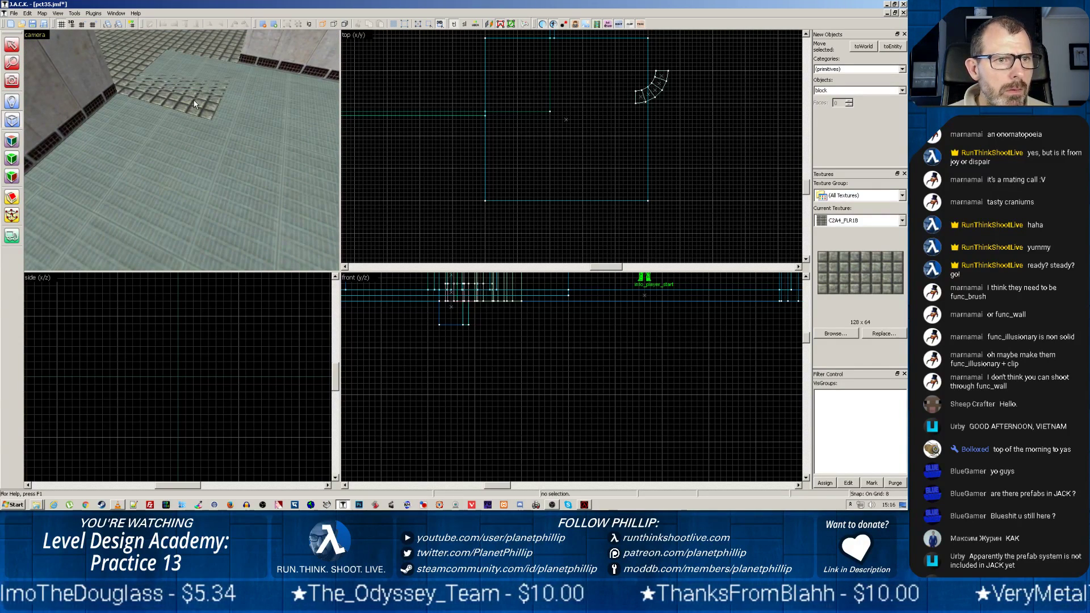
scroll(486, 311, up, 2)
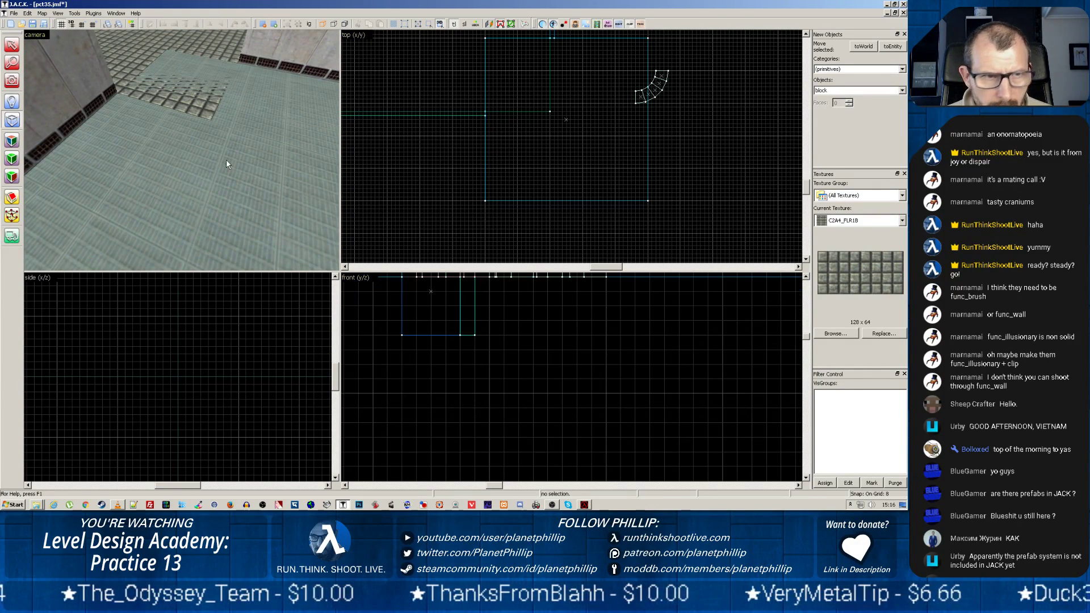
scroll(528, 309, down, 3)
drag(528, 312, 309, 382)
drag(534, 408, 709, 384)
scroll(570, 382, up, 5)
drag(416, 336, 706, 394)
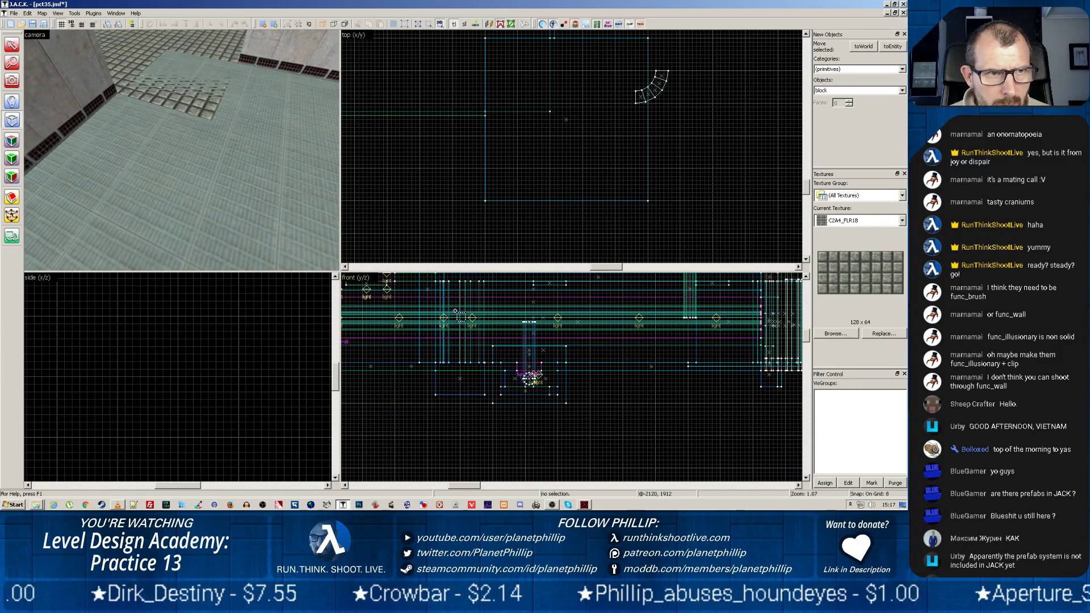
Step: Select the new tiled floor block and raise it by 8 units in the front view
click(6, 50)
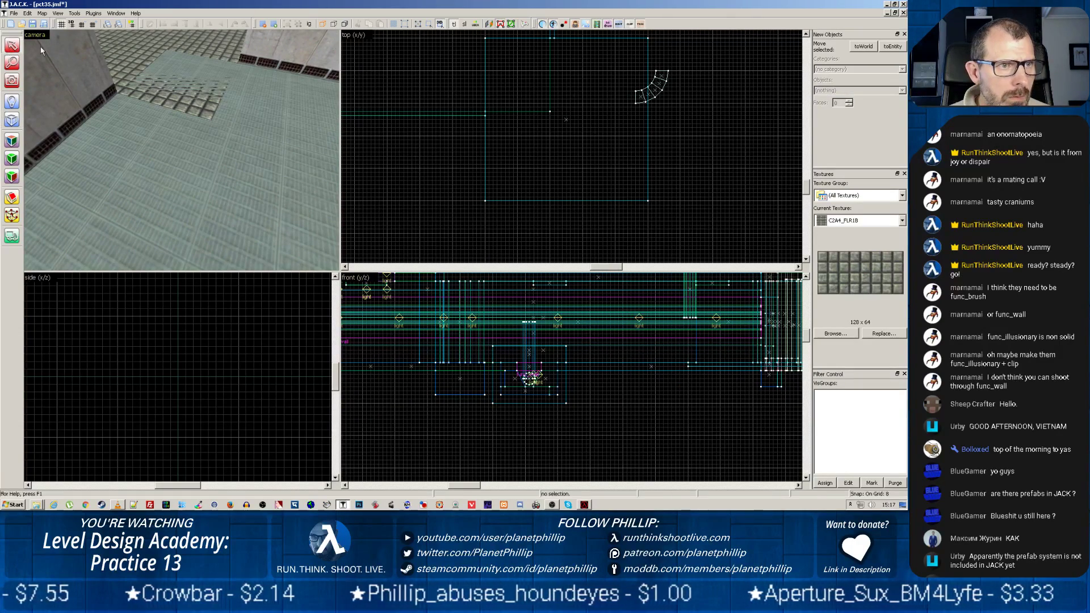
click(121, 53)
scroll(667, 380, up, 2)
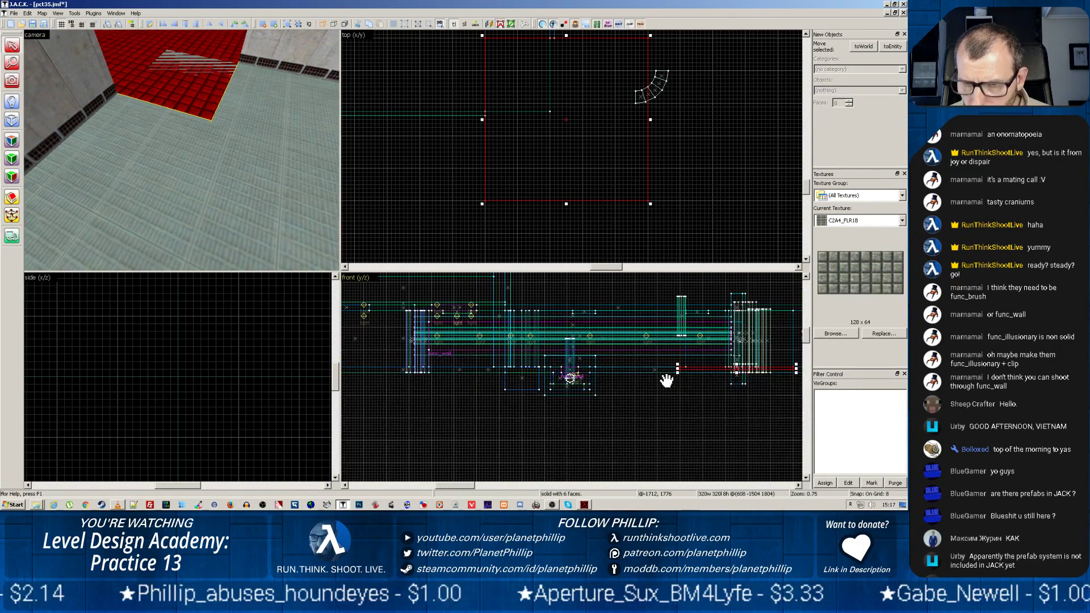
drag(724, 404, 769, 413)
scroll(697, 382, up, 1)
drag(596, 339, 579, 395)
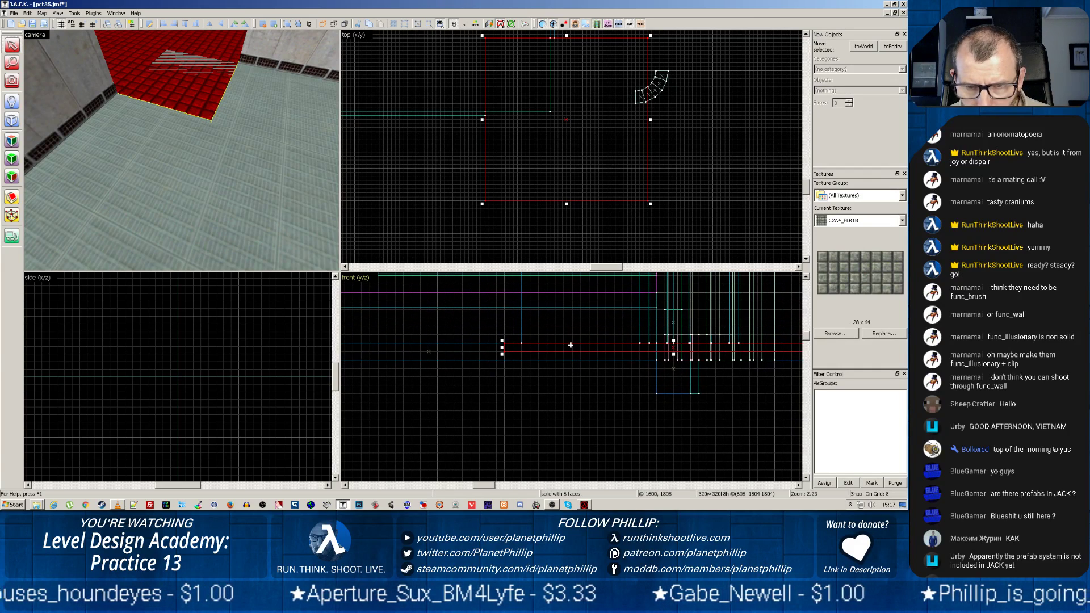
drag(571, 348, 571, 344)
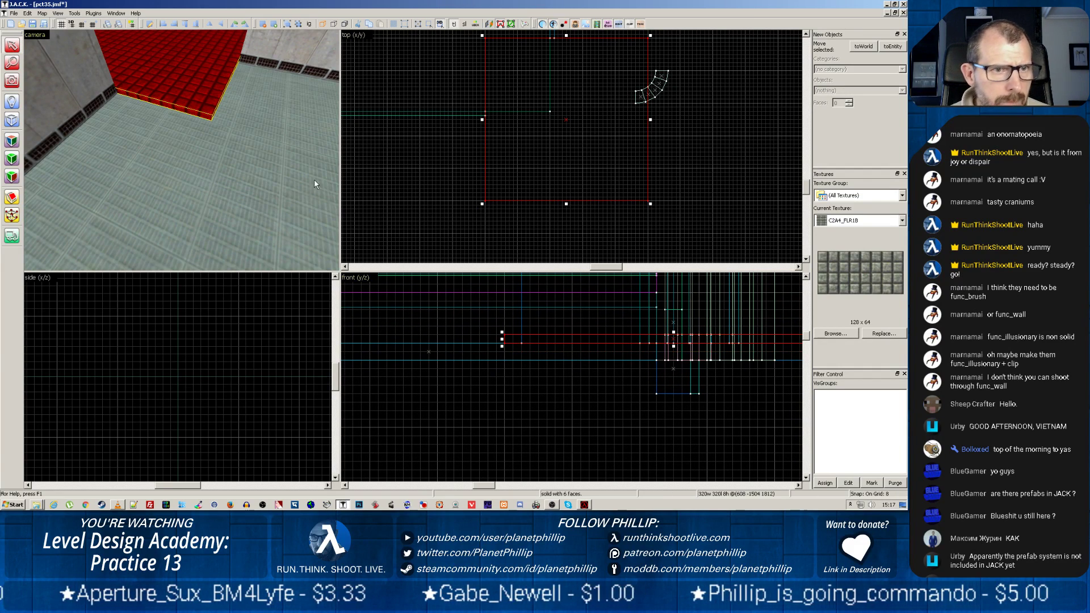
Step: Clip the tiled block's inner corner diagonally in plan, keeping the larger part outside the opening between the two walls
mouse_move(197, 45)
mouse_down()
mouse_move(178, 147)
mouse_move(195, 158)
mouse_up()
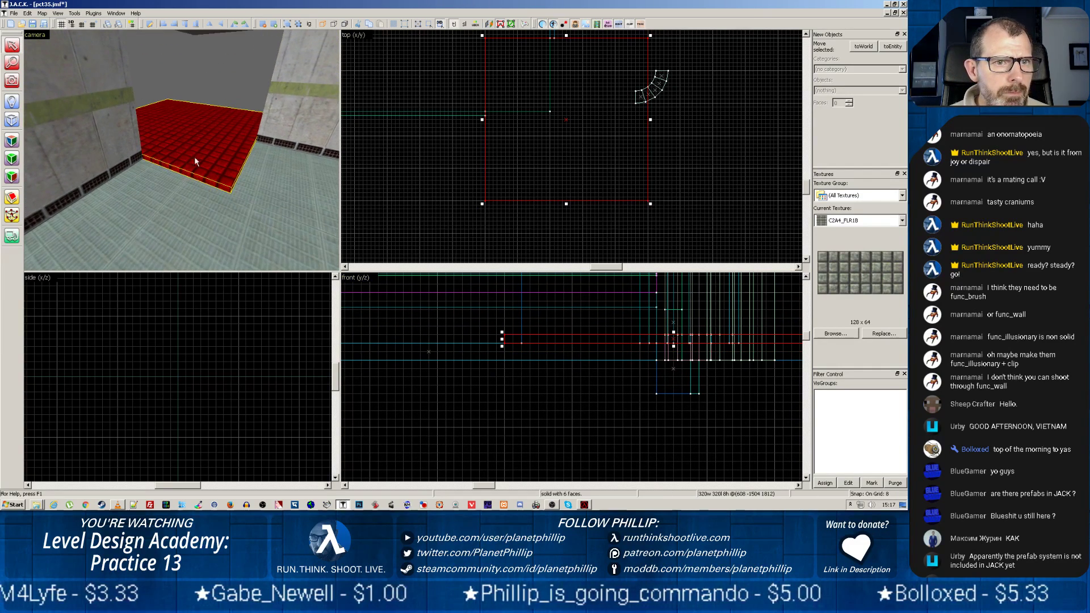
drag(227, 98, 181, 150)
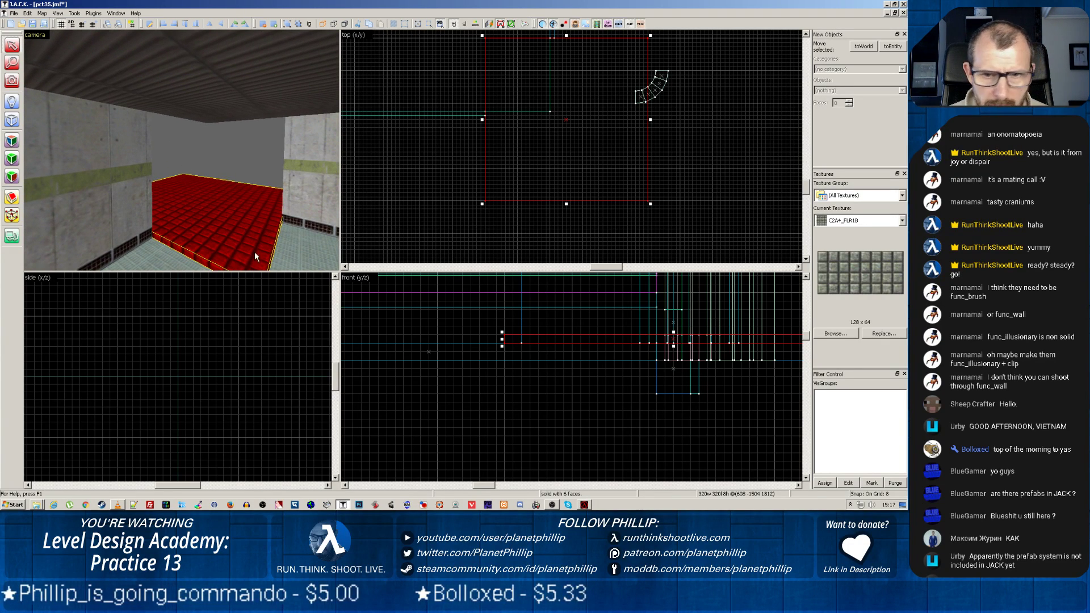
scroll(504, 184, down, 3)
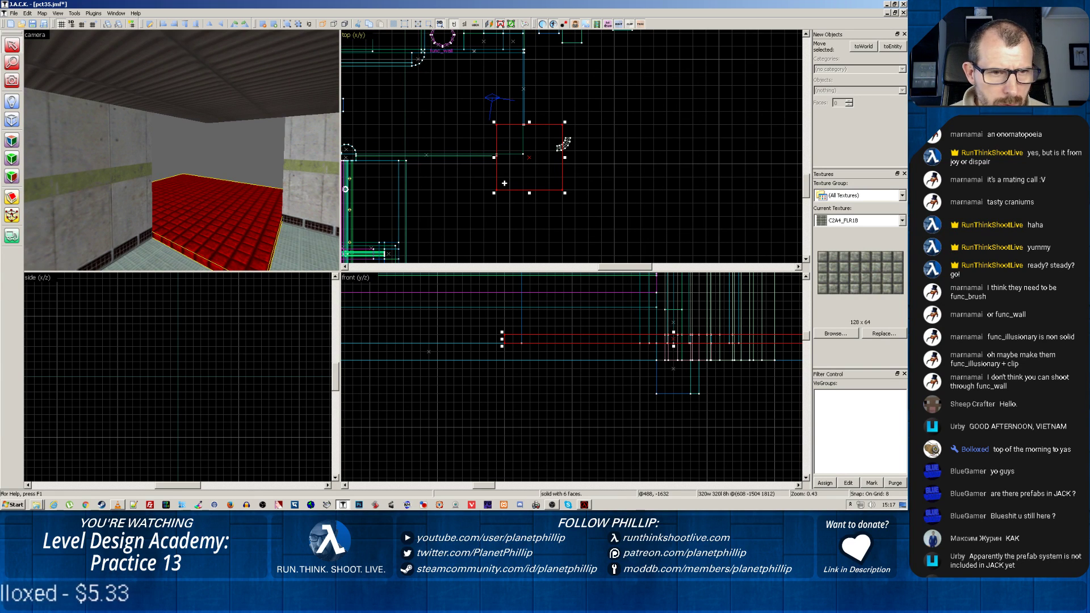
scroll(500, 180, up, 3)
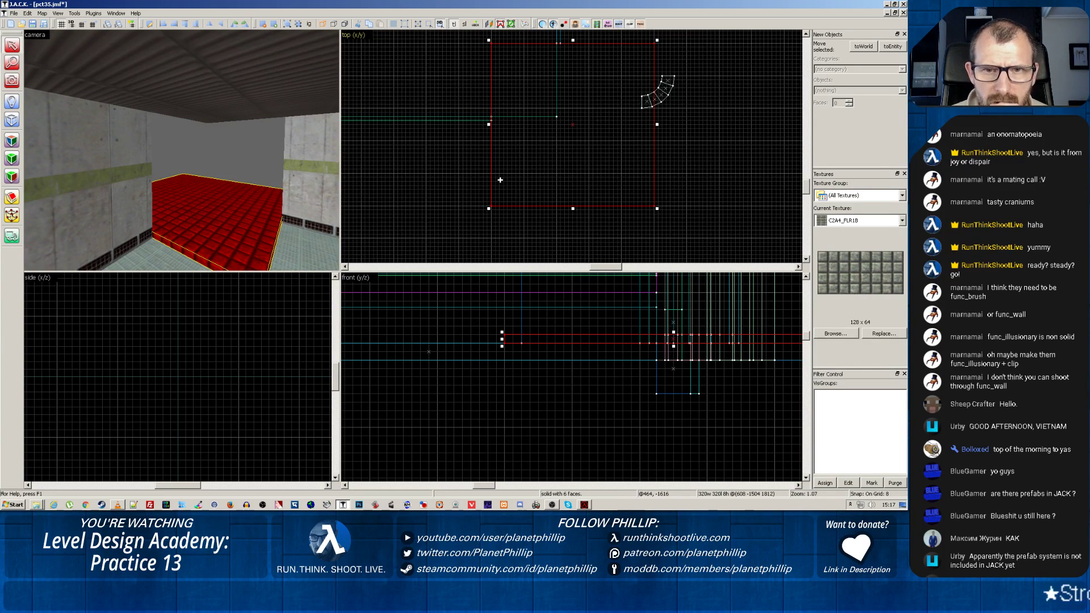
scroll(500, 180, up, 2)
mouse_move(543, 100)
mouse_down()
mouse_move(540, 237)
mouse_move(541, 226)
mouse_up()
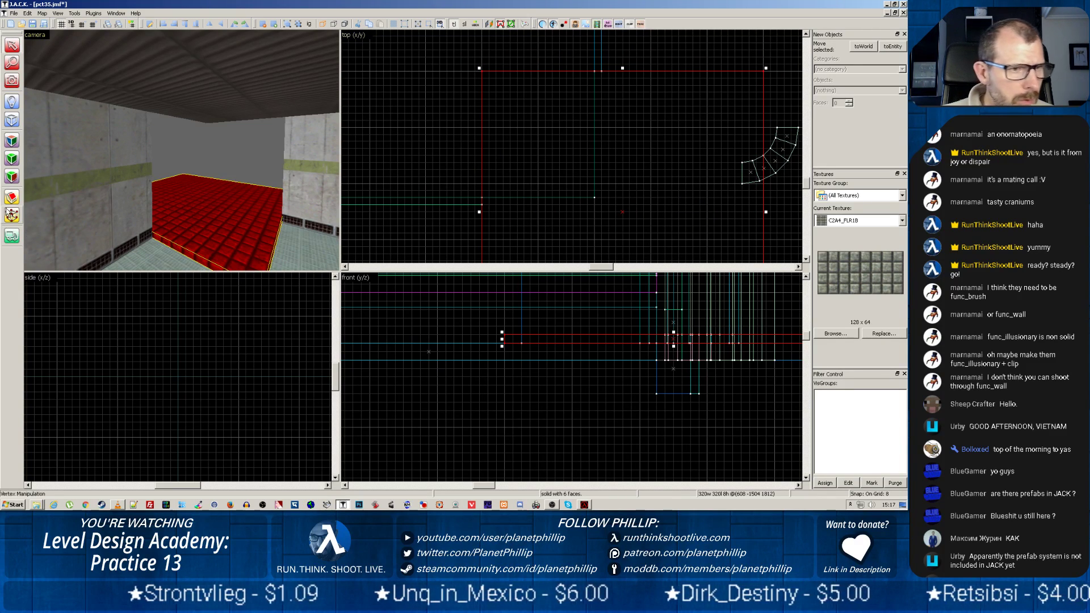
click(19, 196)
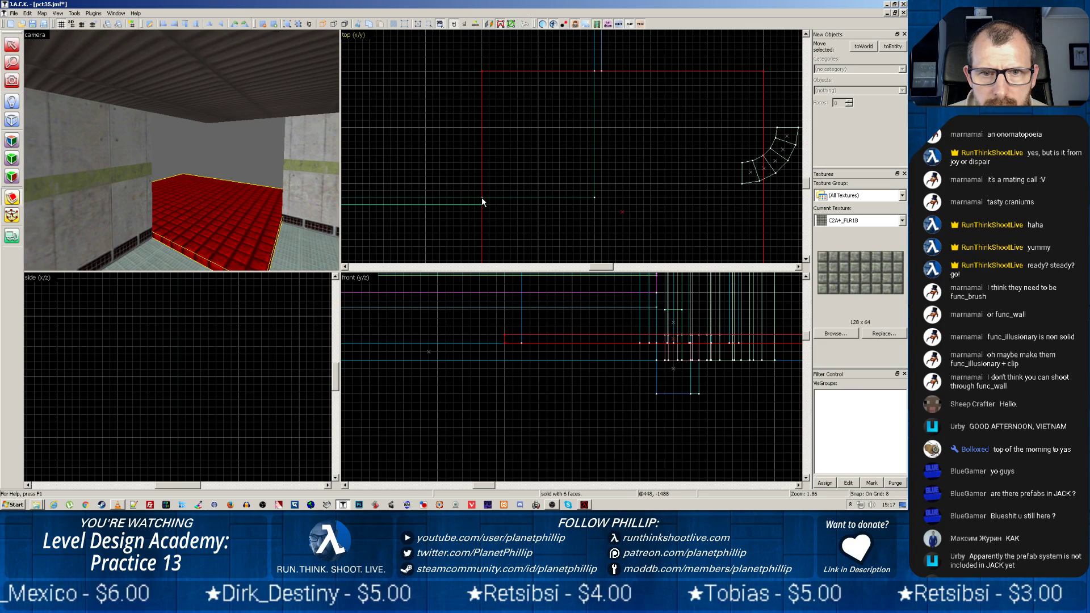
mouse_move(481, 196)
mouse_down()
mouse_move(567, 141)
mouse_move(602, 90)
mouse_move(594, 85)
mouse_up()
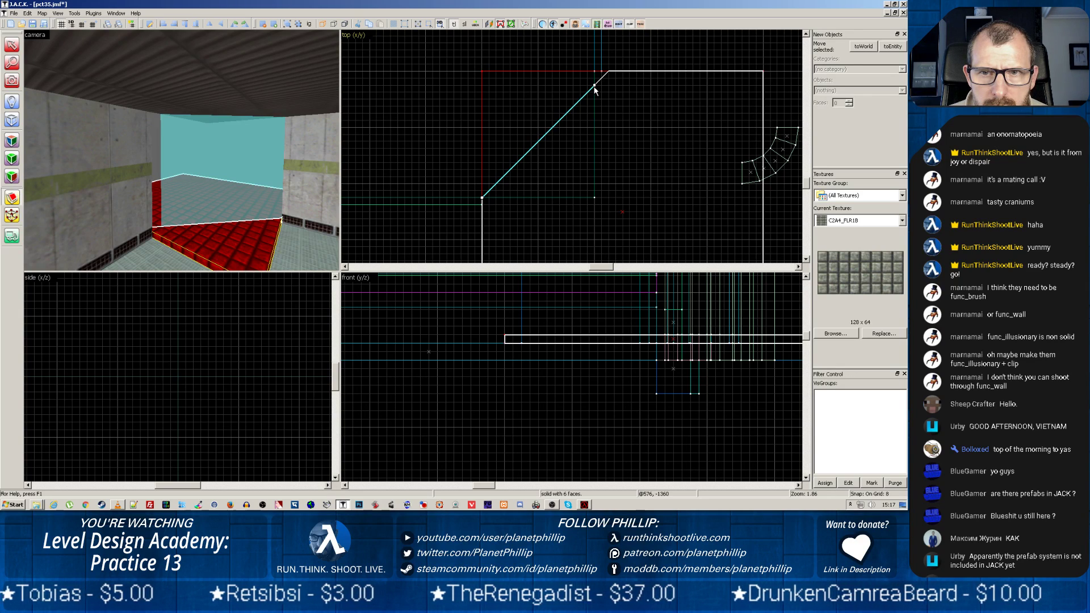
drag(594, 89, 609, 78)
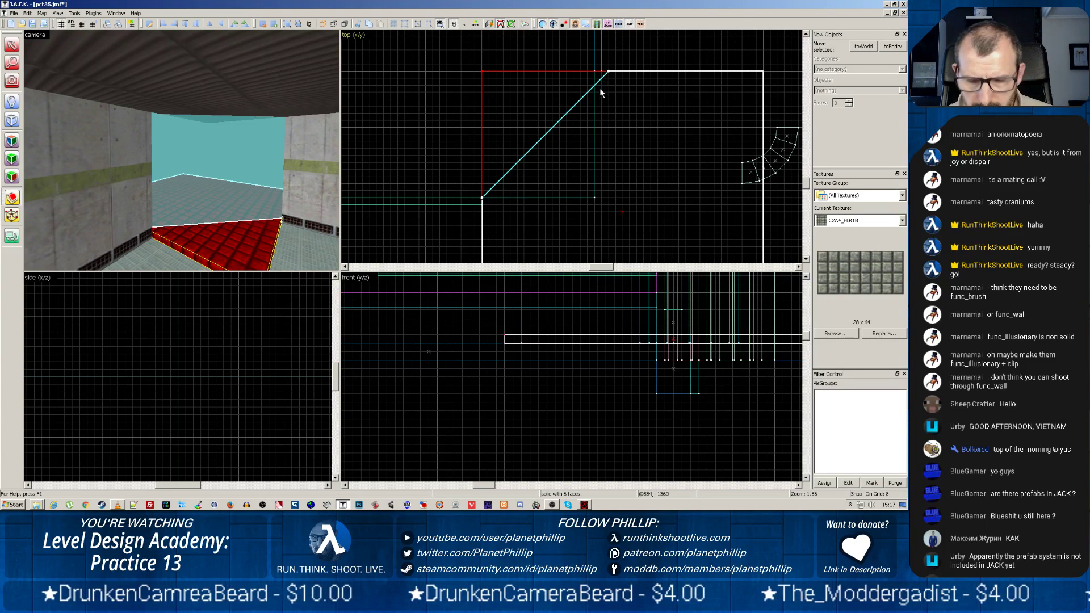
key(Return)
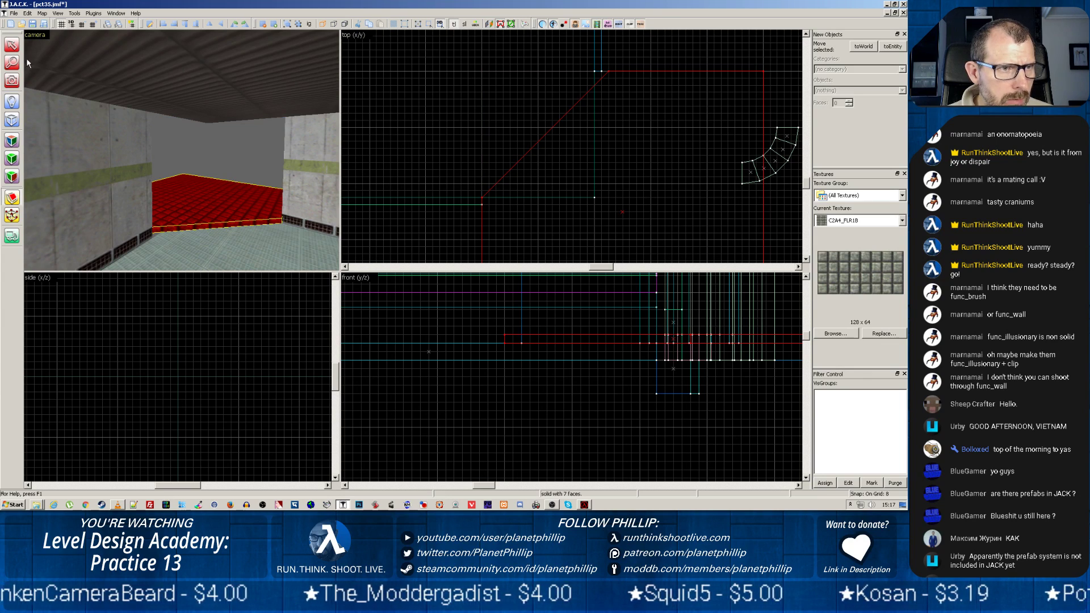
Step: Select the main floor slab's faces, browse the textures and choose C2A4E_W1B as the current texture
click(12, 45)
click(235, 247)
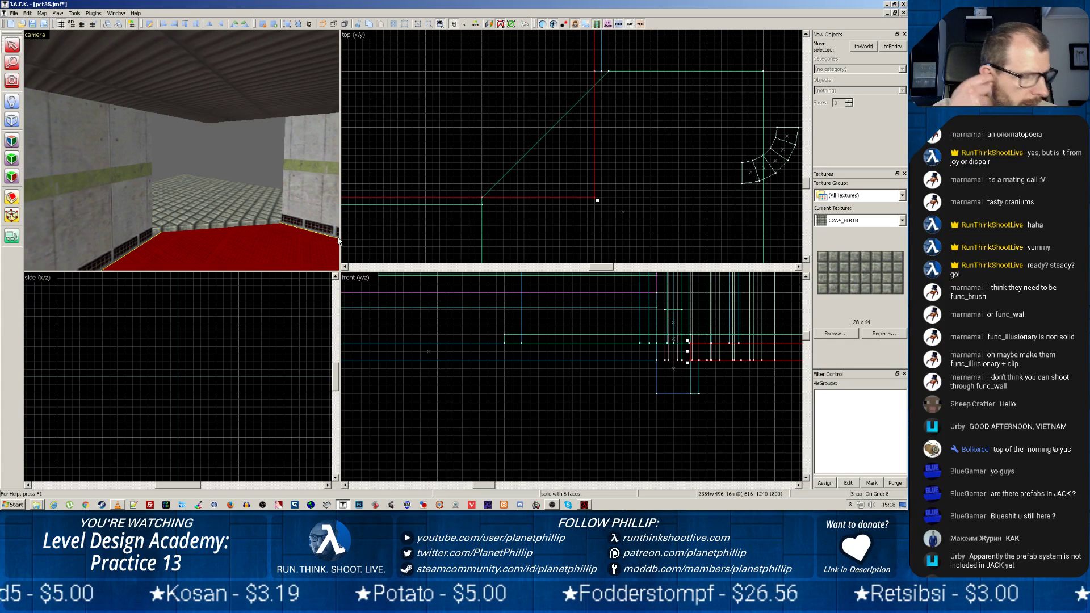
click(11, 140)
click(486, 302)
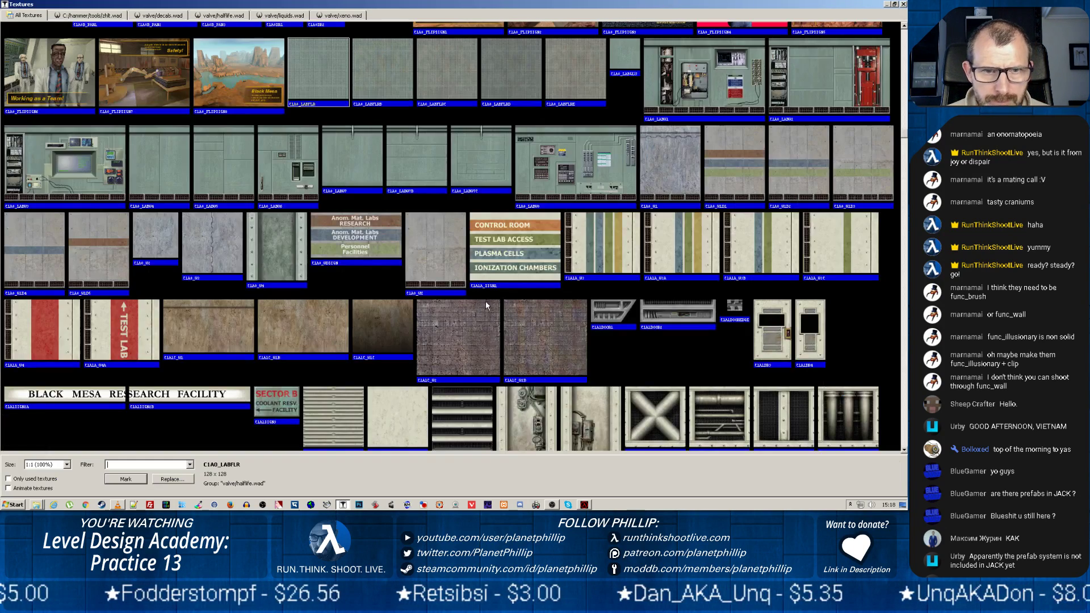
scroll(587, 251, down, 10)
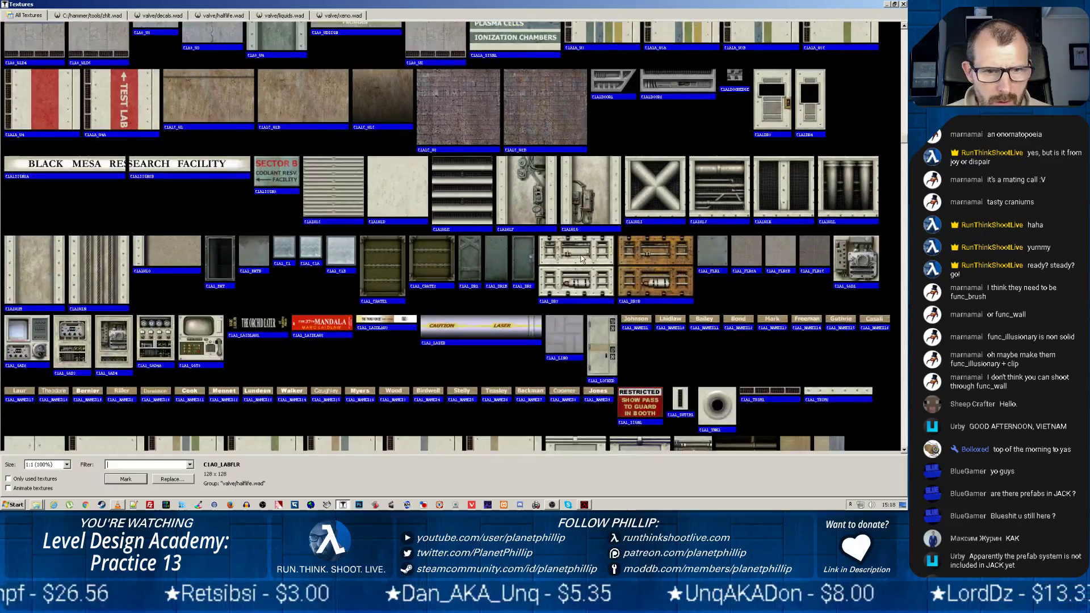
scroll(581, 255, down, 20)
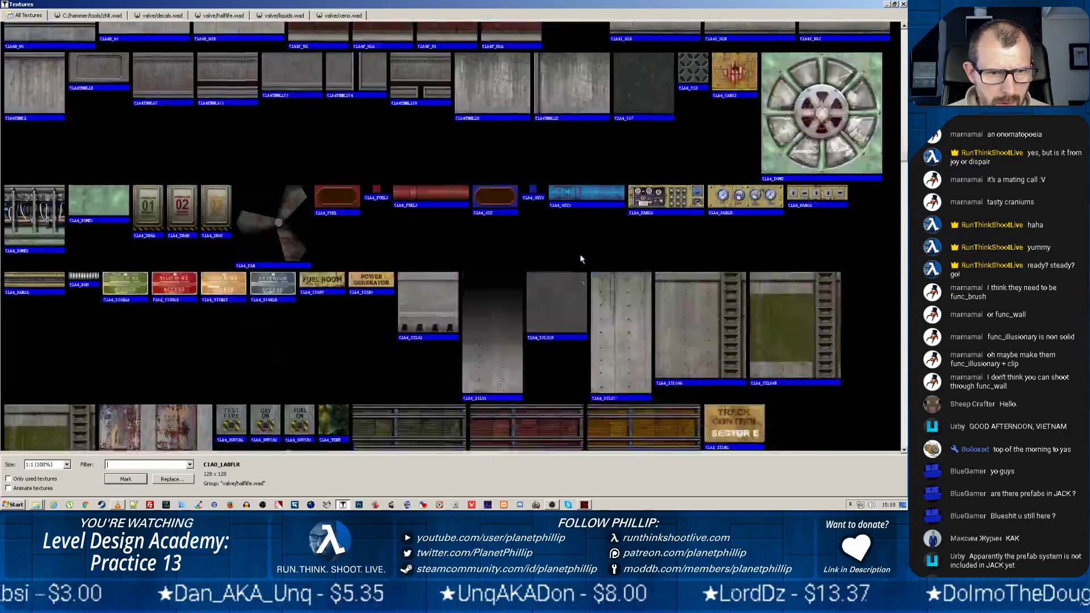
scroll(580, 257, down, 20)
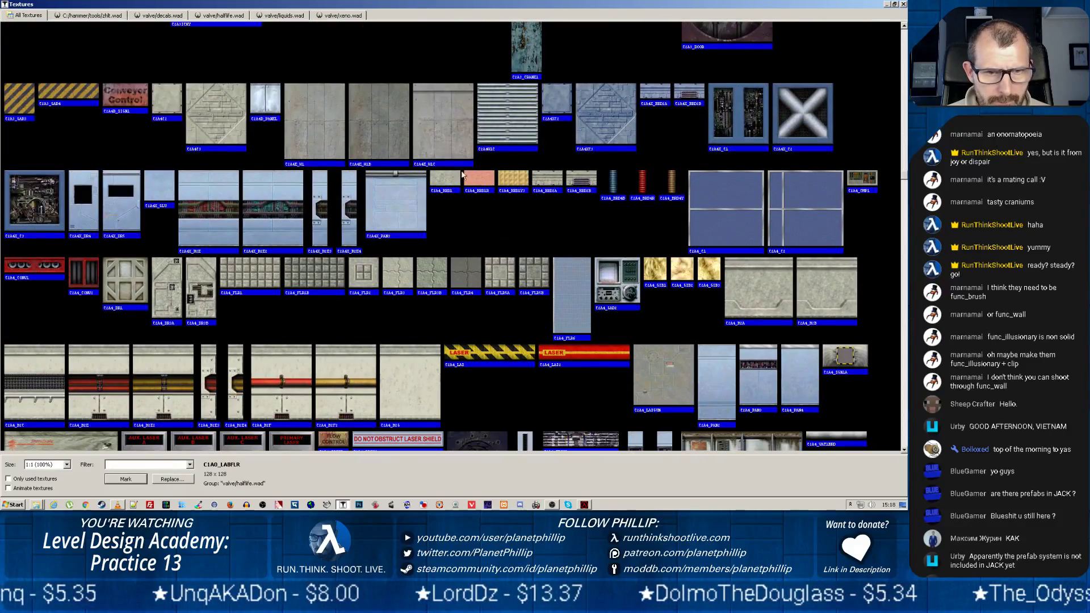
double_click(375, 128)
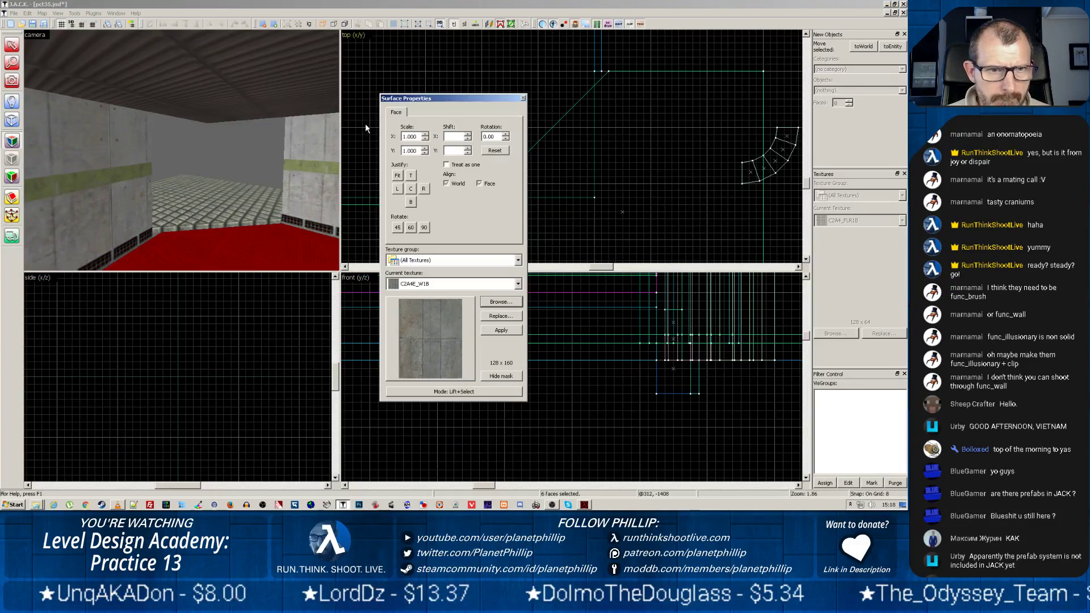
Step: Undo the diagonal clip on the tiled floor block
click(11, 119)
scroll(438, 165, down, 3)
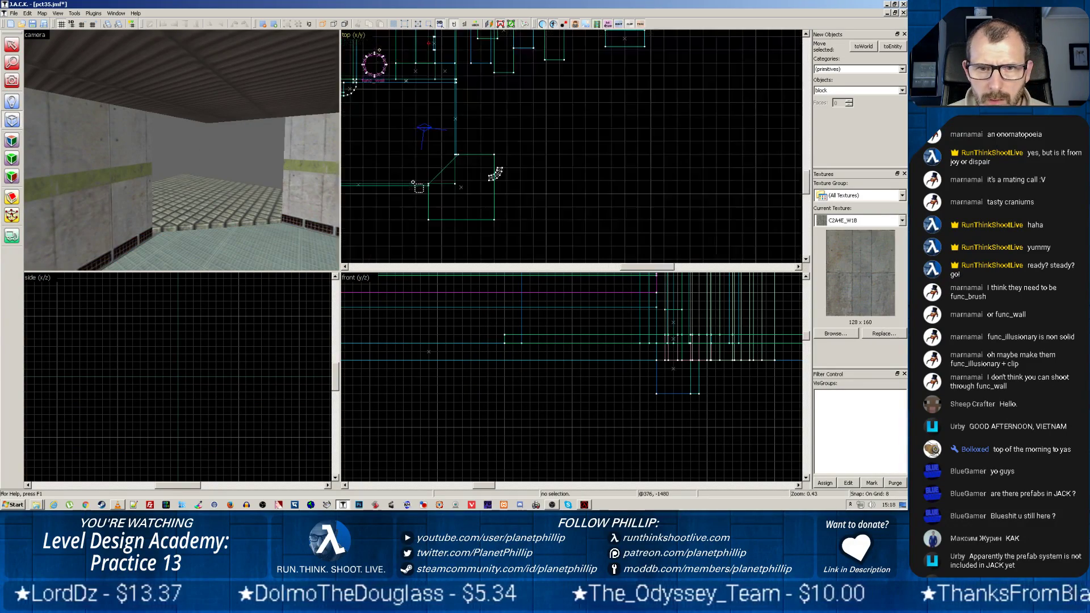
scroll(454, 166, up, 5)
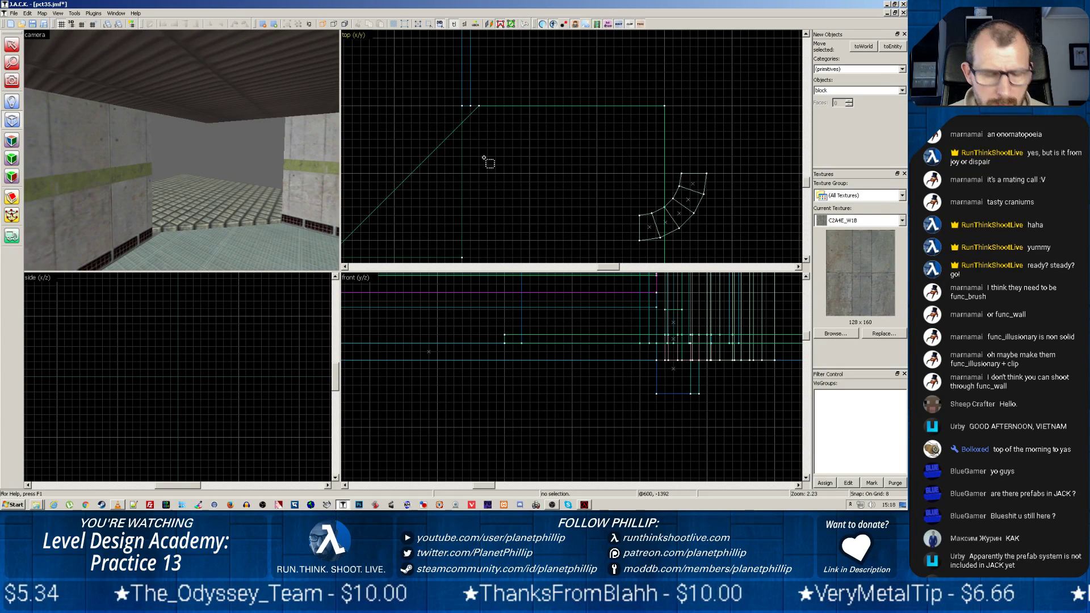
key(Return)
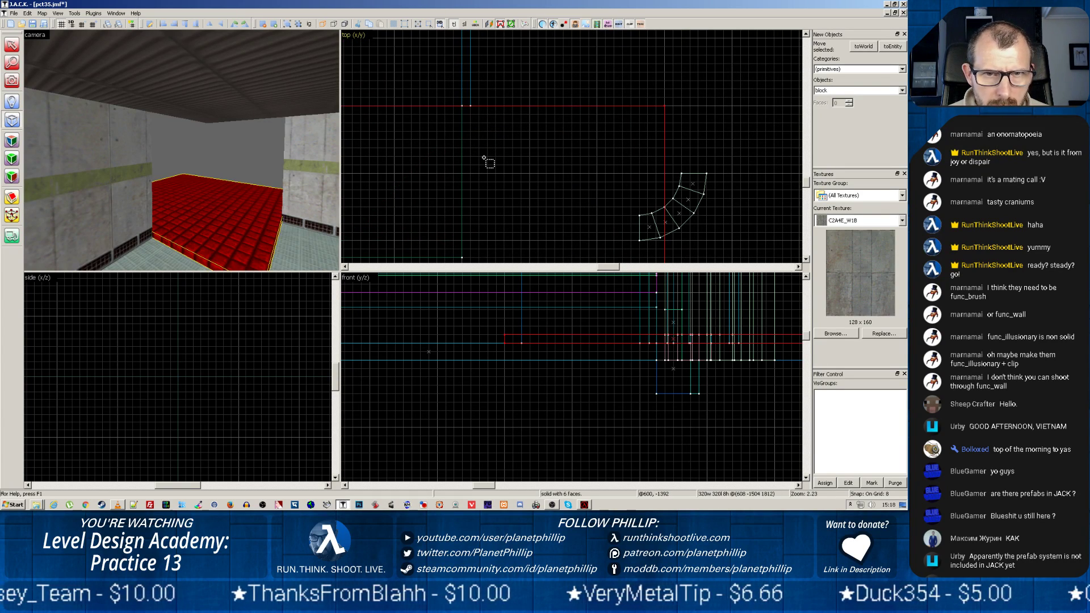
Step: Select the wall beside the corner opening and extend its end 16 units toward the tiled floor in plan
scroll(485, 130, down, 2)
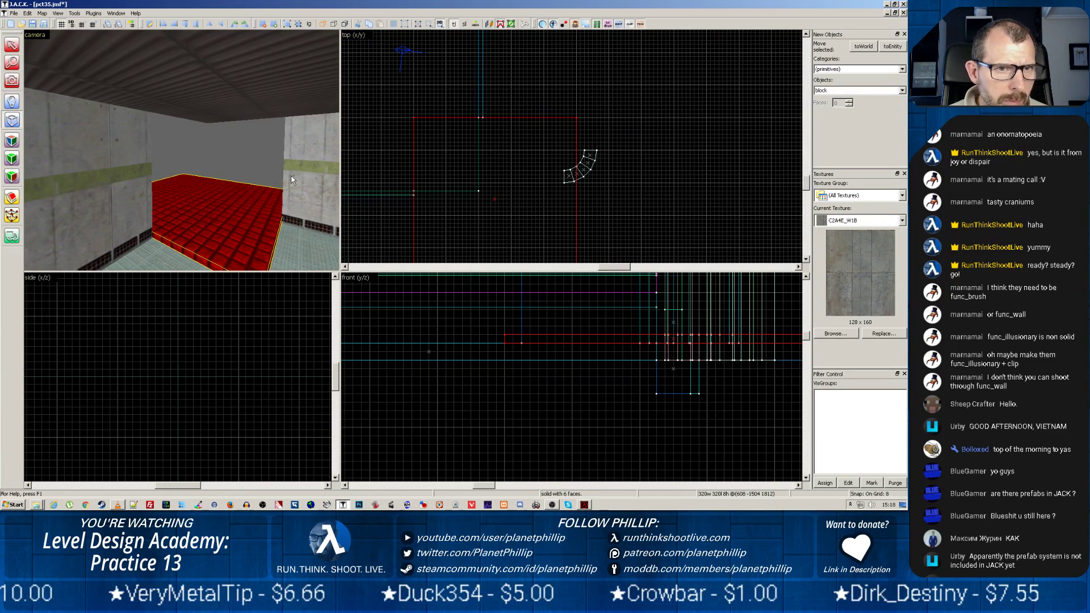
click(12, 45)
click(131, 174)
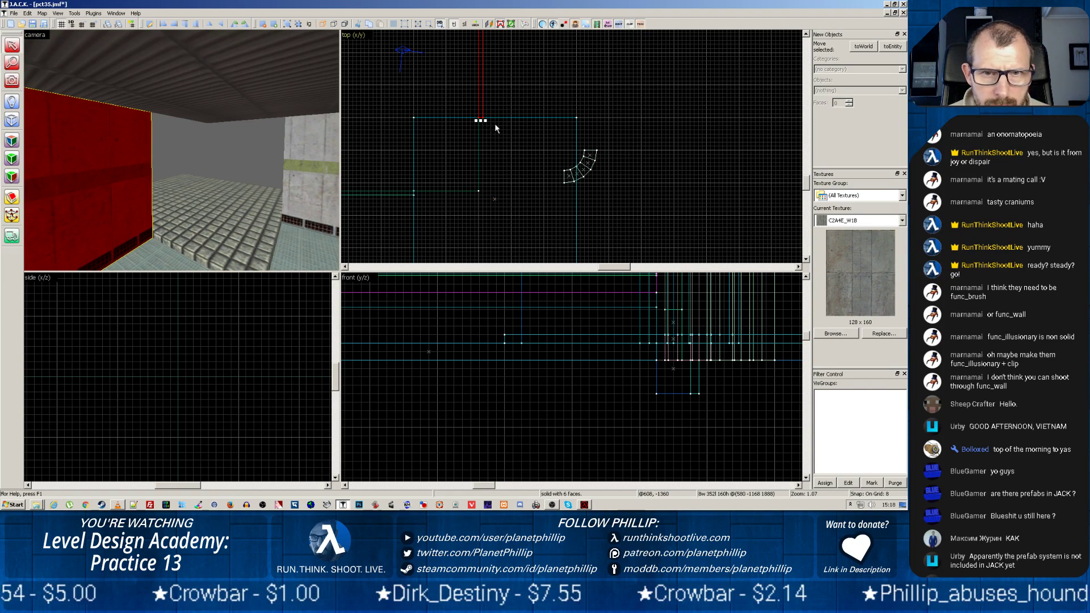
scroll(481, 146, up, 2)
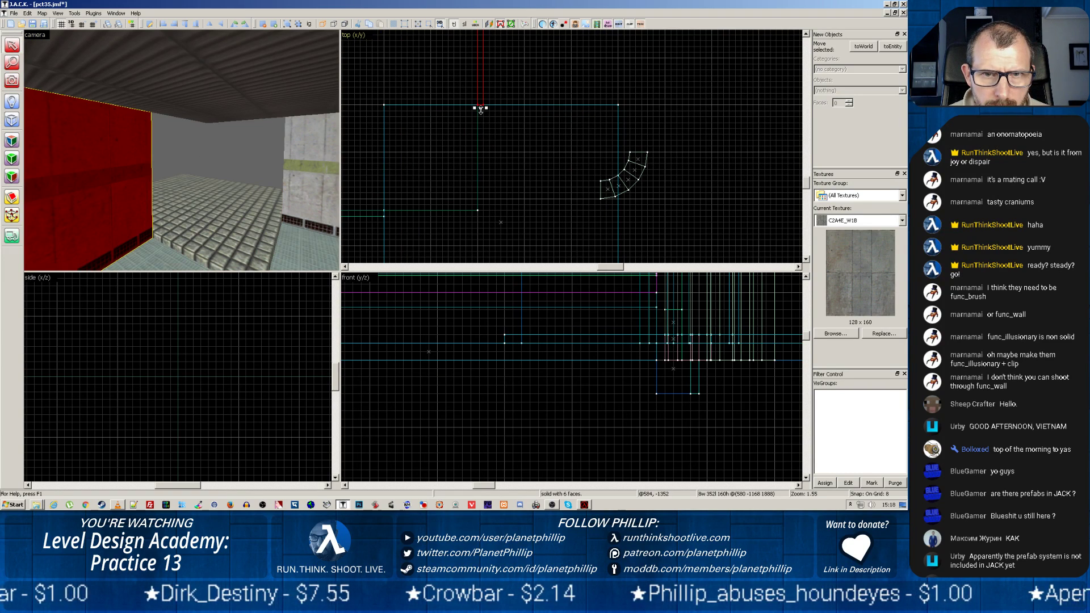
drag(481, 109, 481, 120)
click(470, 166)
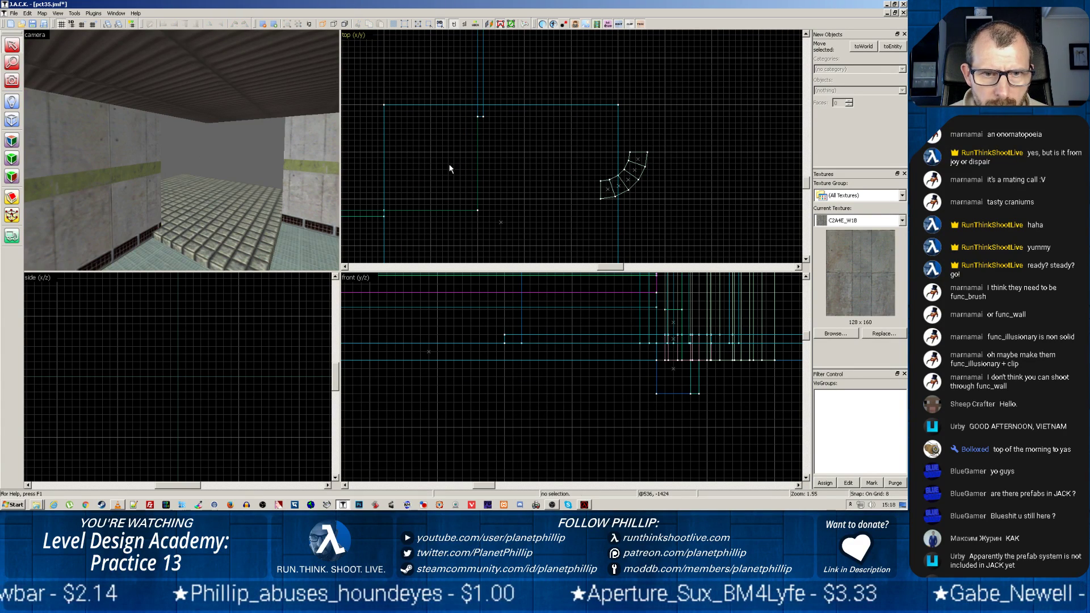
Step: Shift the tiled floor block 16 units south in plan and clip its inner corner diagonally between the two wall ends, keeping the larger part
click(196, 199)
drag(454, 180, 451, 196)
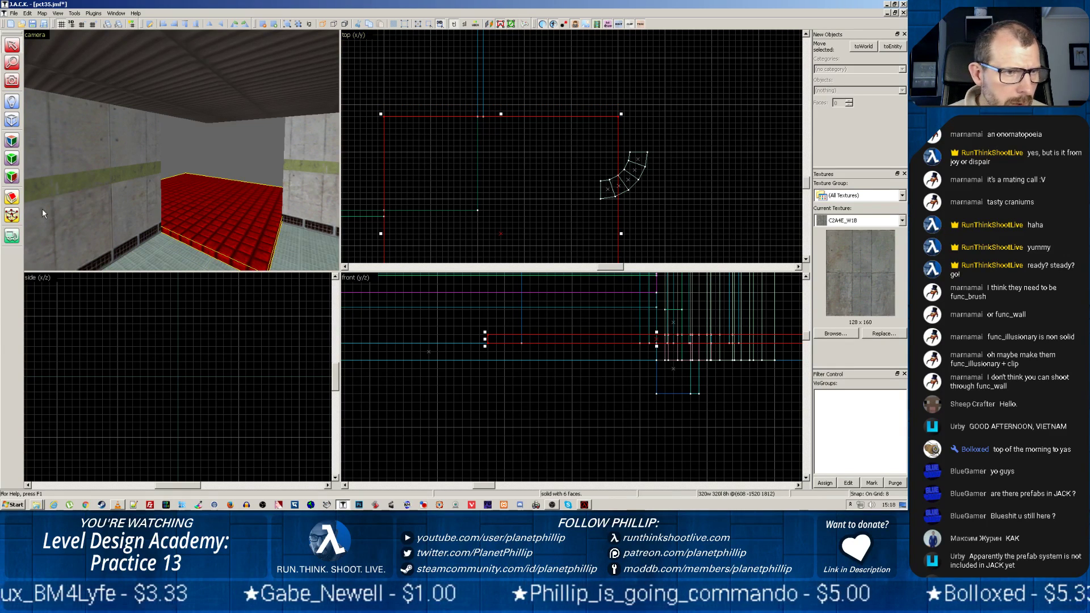
click(10, 198)
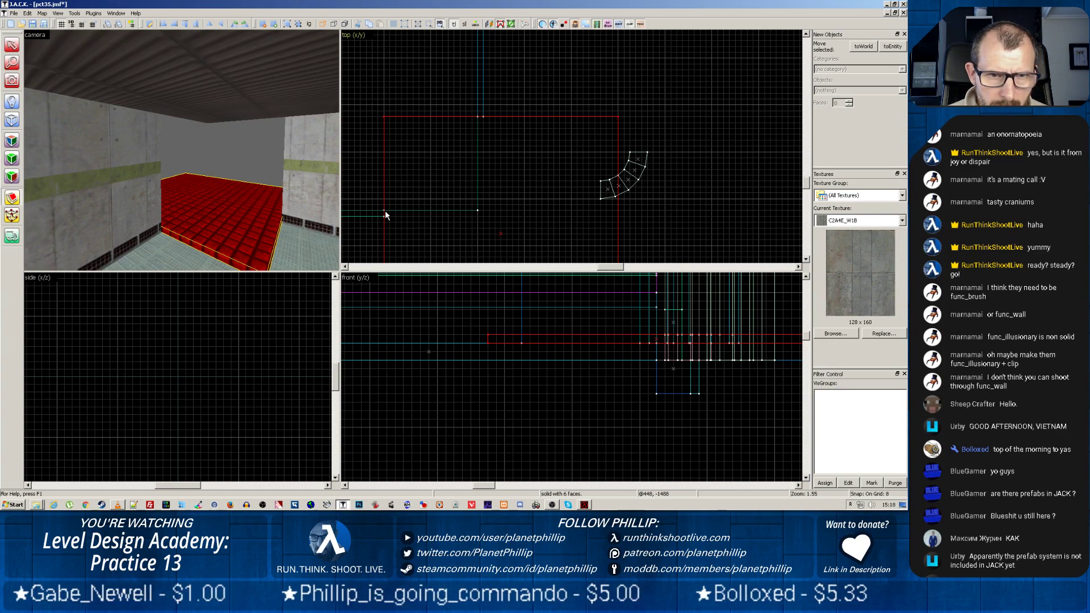
drag(384, 210, 477, 117)
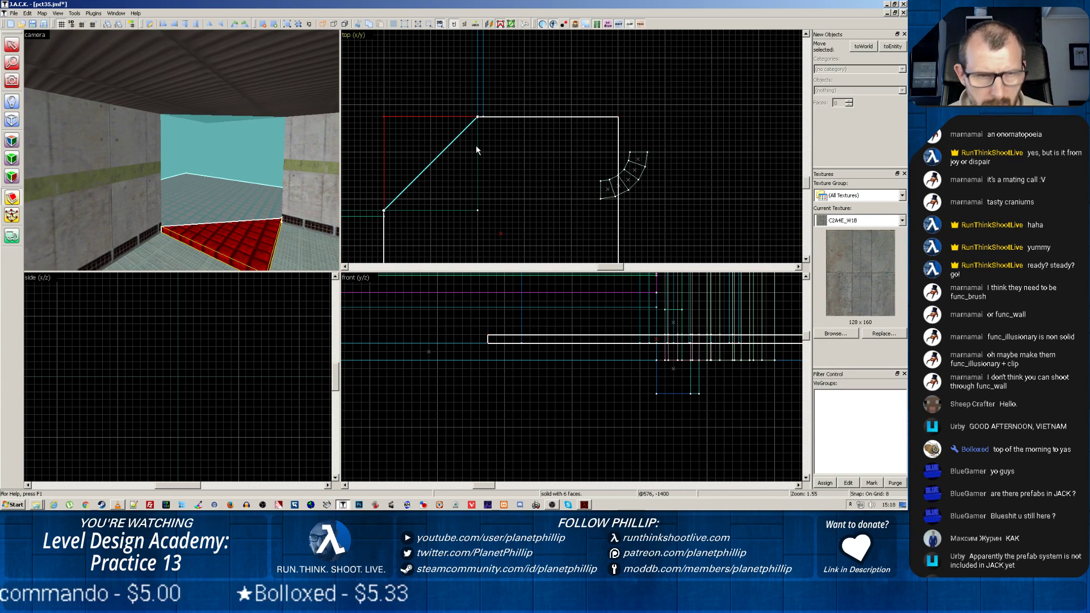
key(Return)
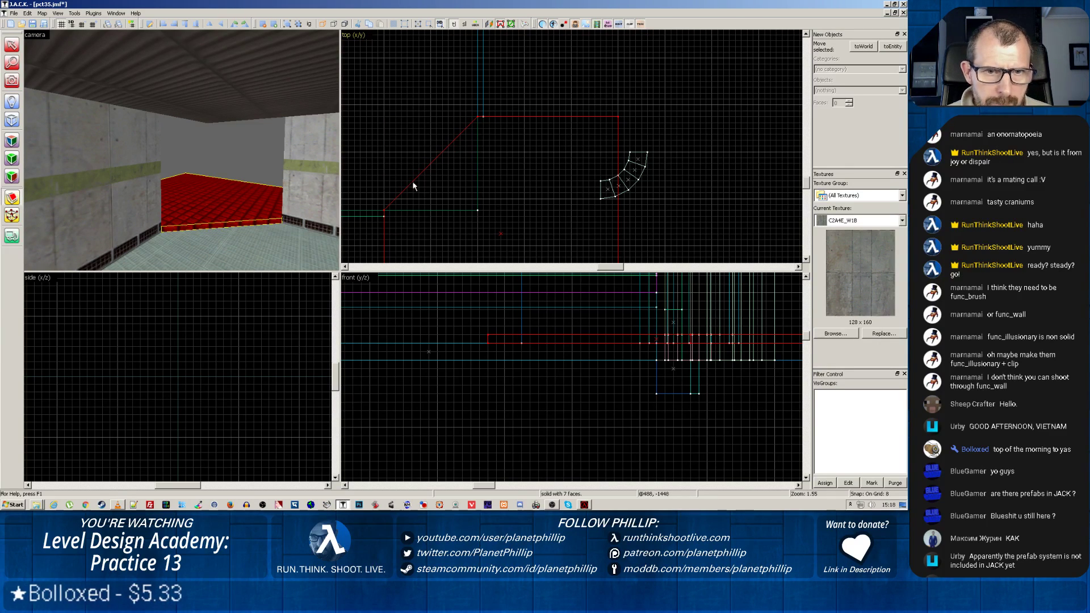
Step: Create a wall block 184 by 8 units and 160 units high along the tiled floor's north edge, starting at the extended wall's end
key(shift+b)
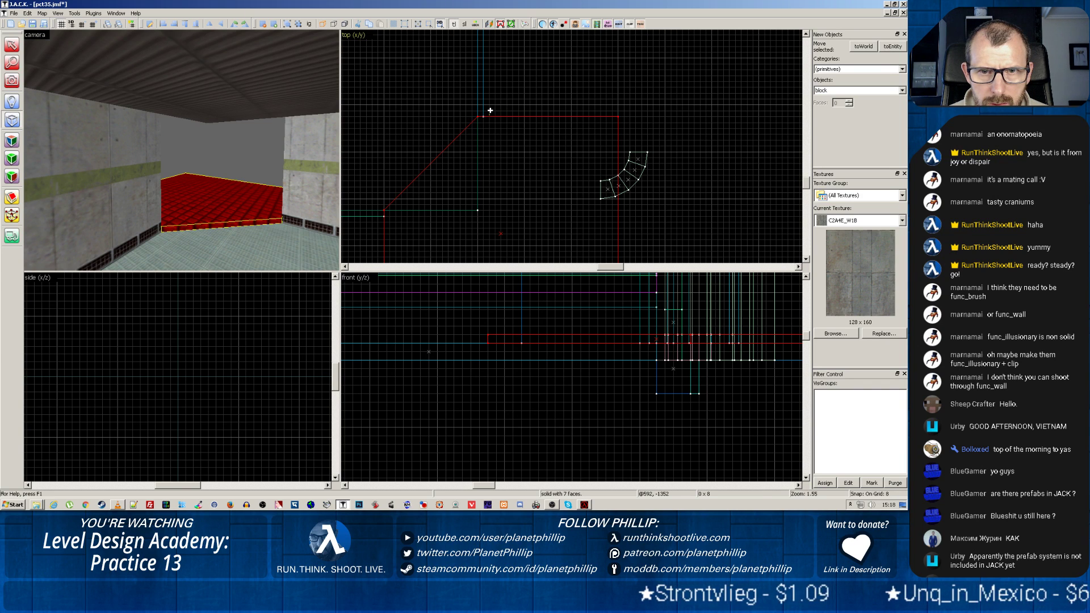
drag(487, 116, 618, 108)
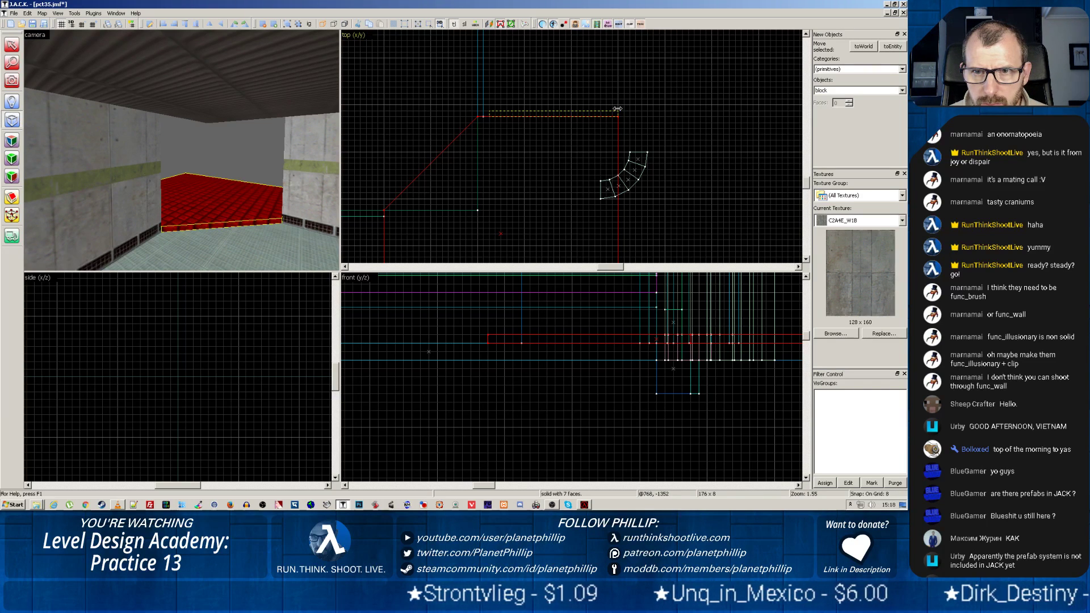
drag(487, 116, 481, 115)
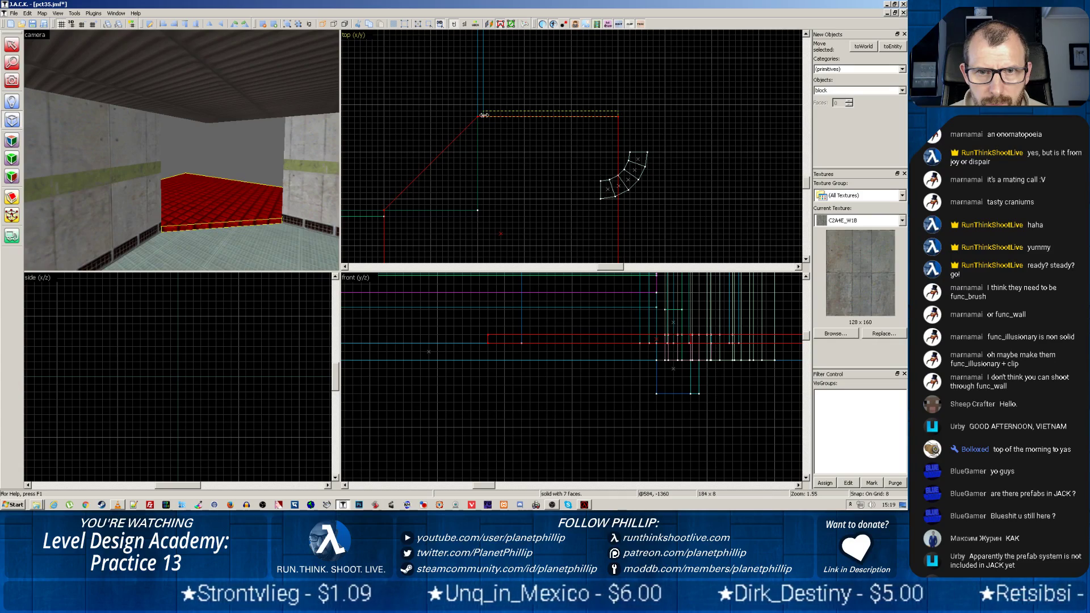
scroll(549, 358, down, 5)
scroll(549, 358, up, 8)
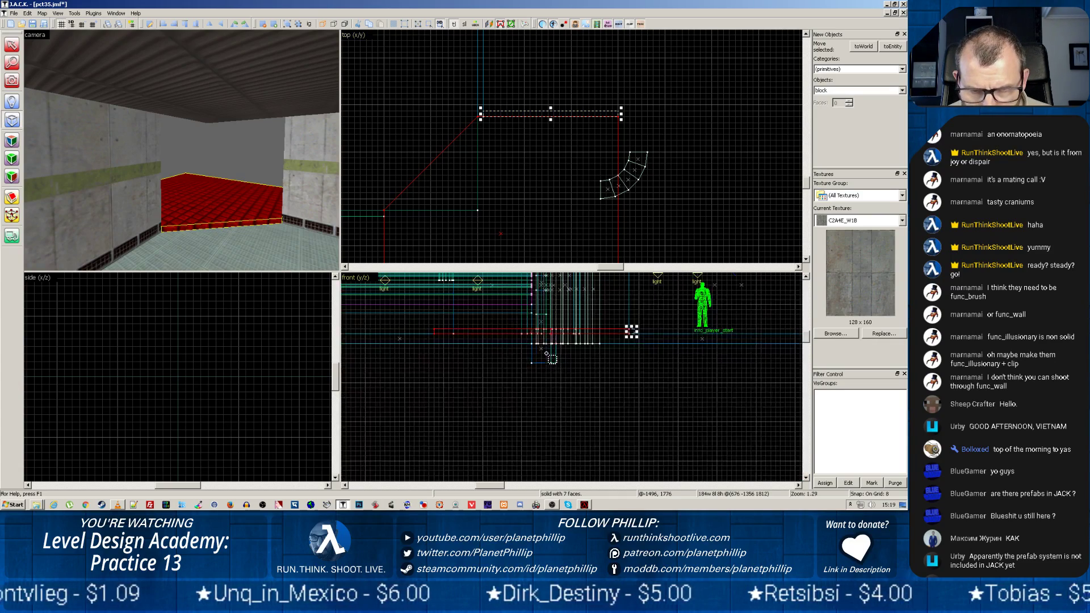
middle_drag(474, 364, 489, 464)
scroll(492, 457, down, 2)
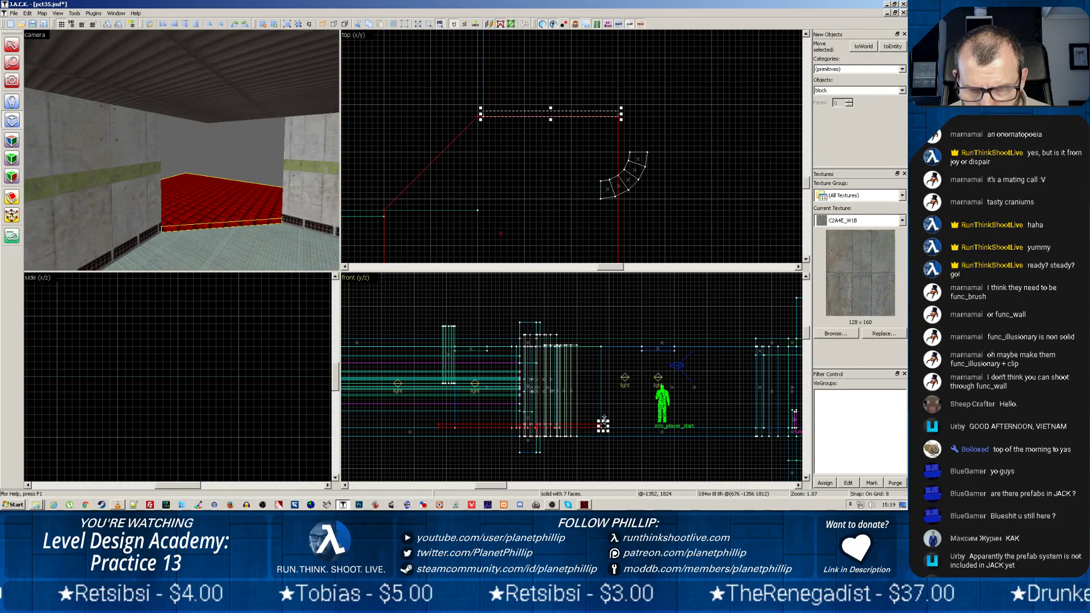
drag(606, 419, 608, 344)
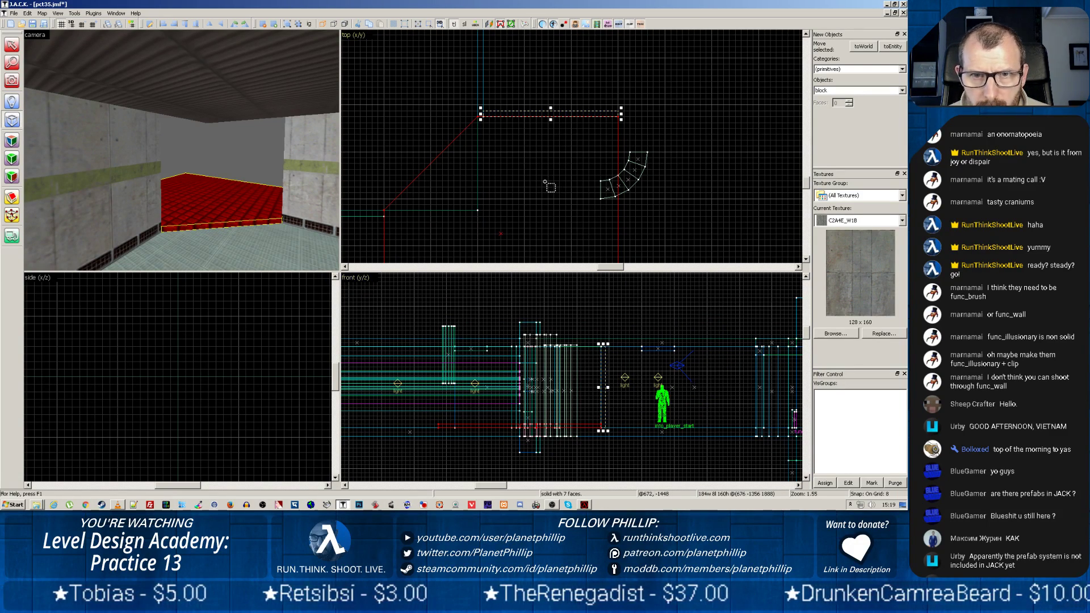
click(491, 165)
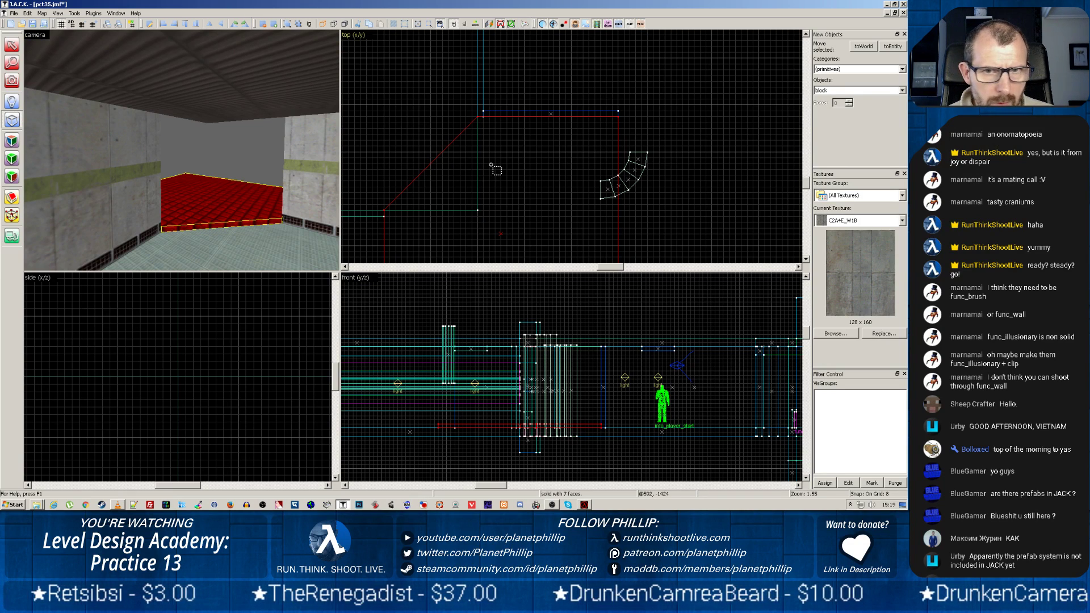
Step: Select the new concrete wall block along the tiled floor's edge
mouse_move(299, 188)
mouse_down()
mouse_move(194, 149)
mouse_move(296, 161)
mouse_move(216, 141)
mouse_up()
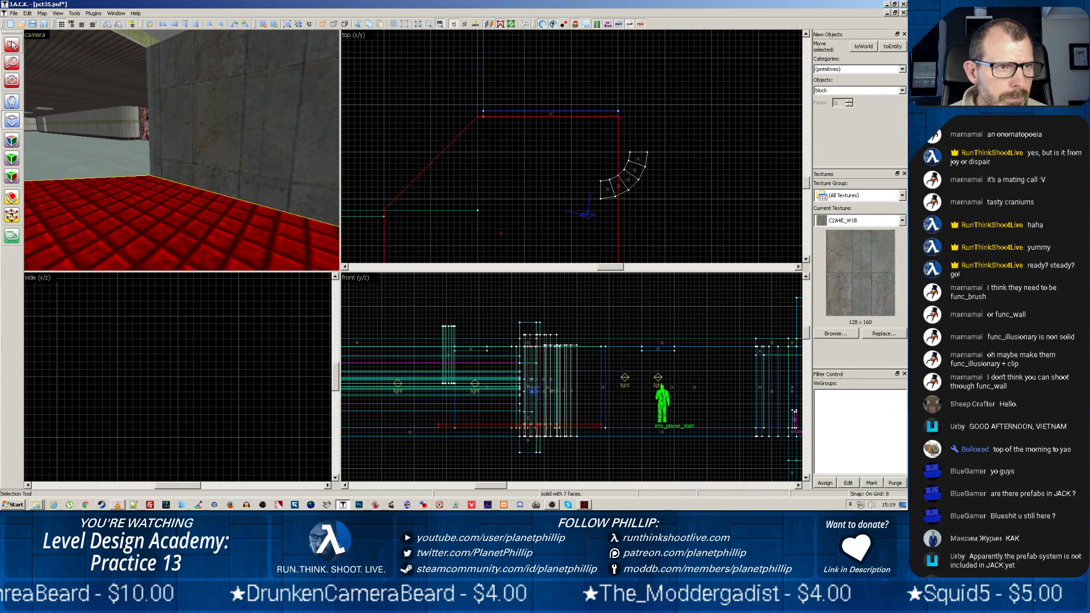
click(266, 124)
click(265, 125)
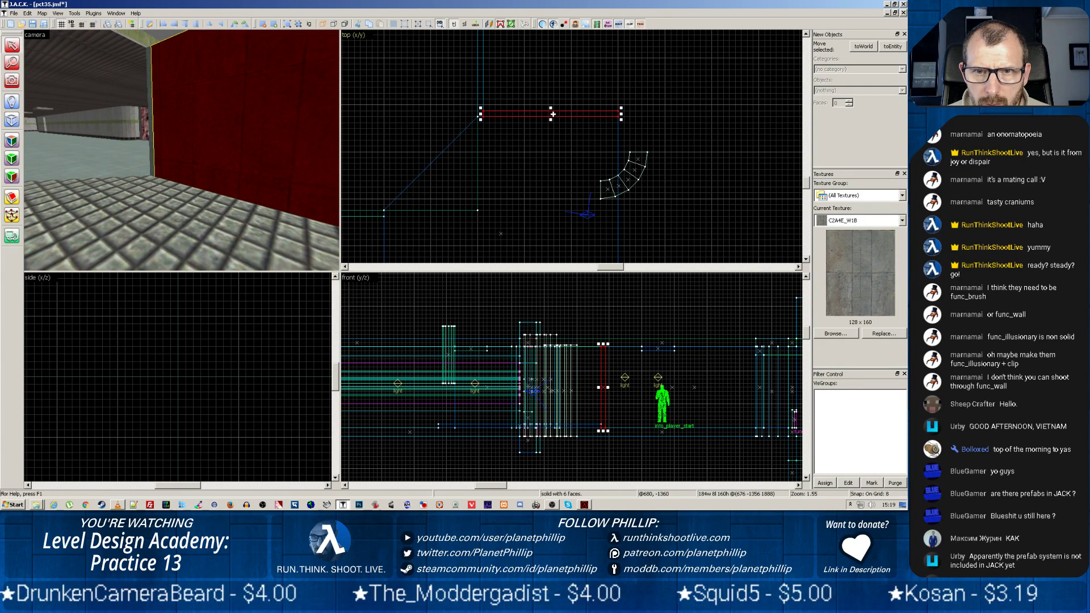
Step: Move the curved five-piece brush group northwest, out of the small side room in the top view
click(631, 187)
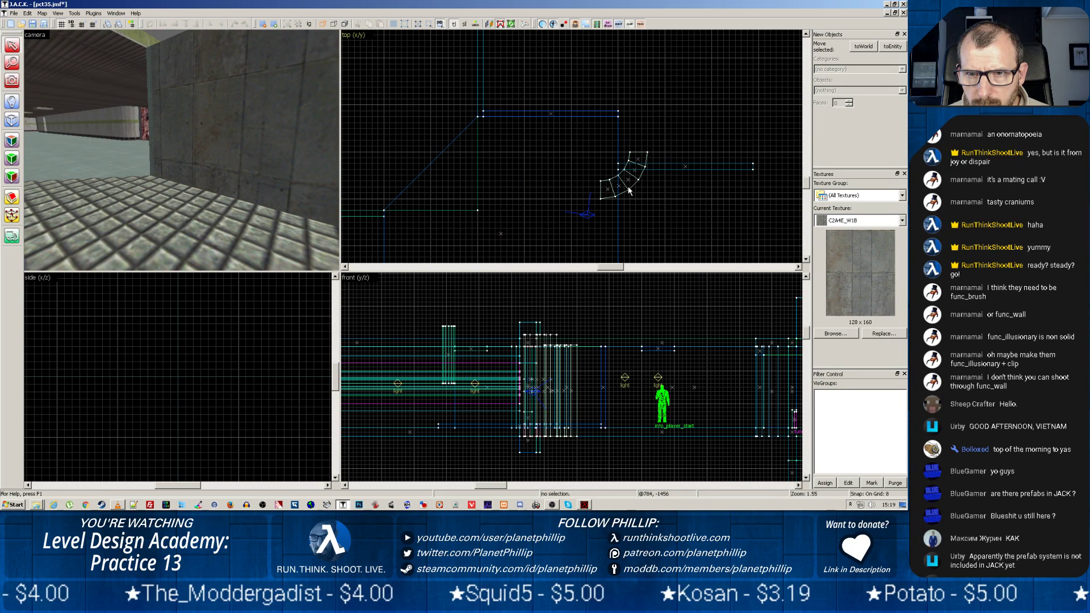
click(629, 191)
drag(629, 191, 436, 73)
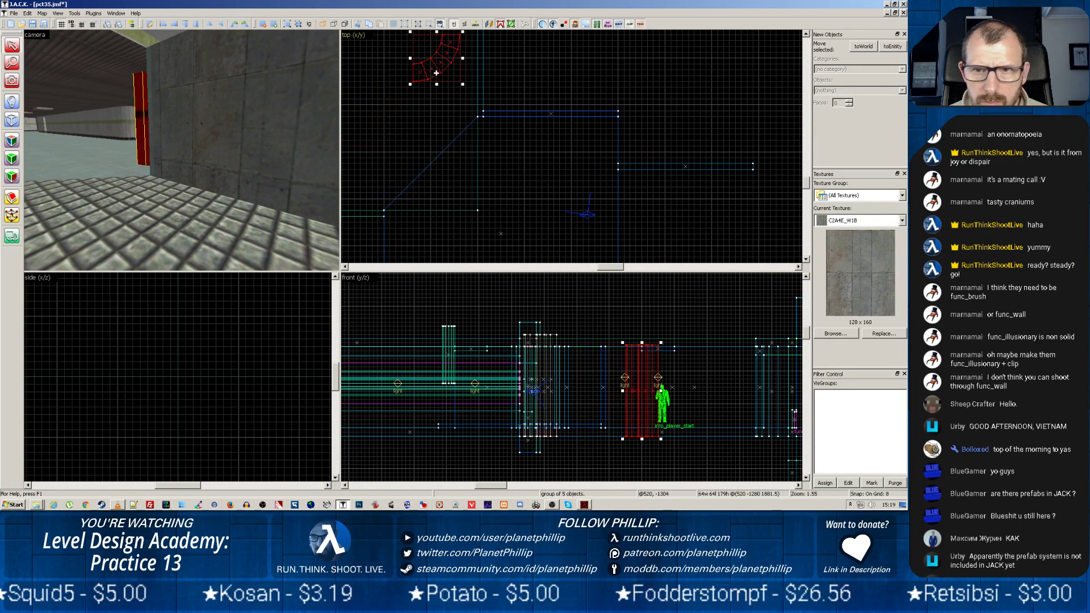
Step: Rotate the copied wall brush 90 degrees and place it along the side room's east edge, flush with the north wall
click(686, 167)
click(687, 166)
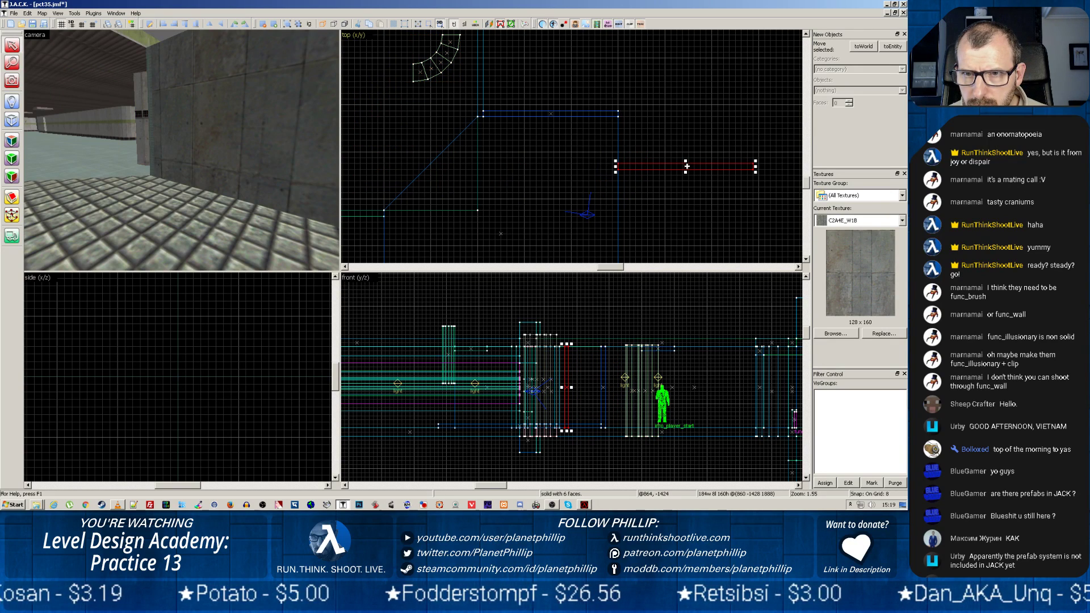
click(754, 157)
mouse_move(754, 157)
mouse_down()
mouse_move(642, 83)
mouse_move(660, 80)
mouse_up()
drag(685, 158, 622, 176)
Step: Lengthen the east wall southward to 320 units so it spans the room's full depth
scroll(673, 162, down, 5)
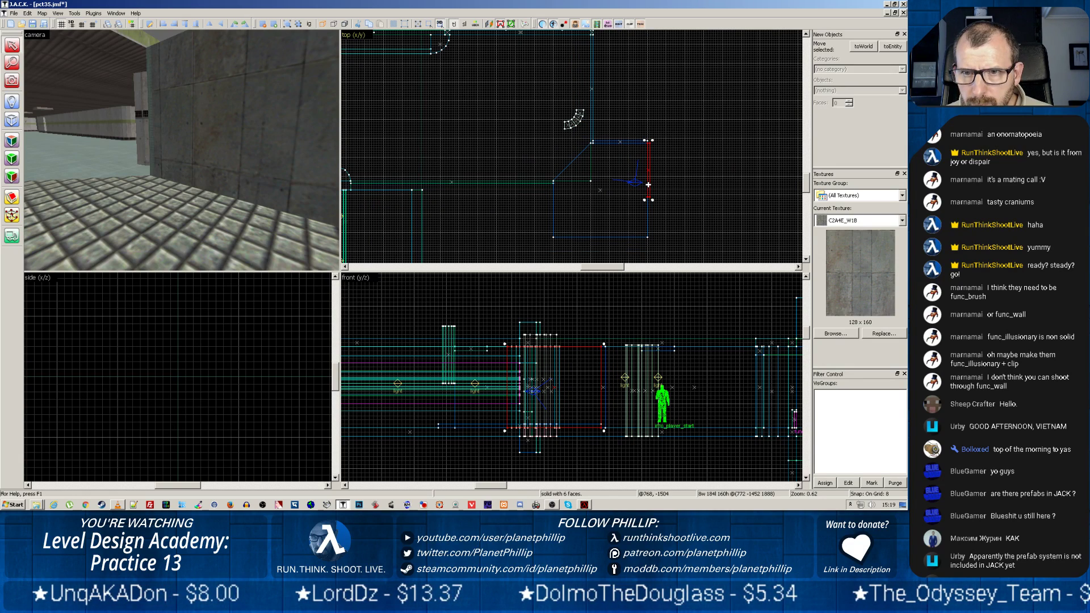
click(647, 185)
drag(648, 185, 659, 242)
click(672, 204)
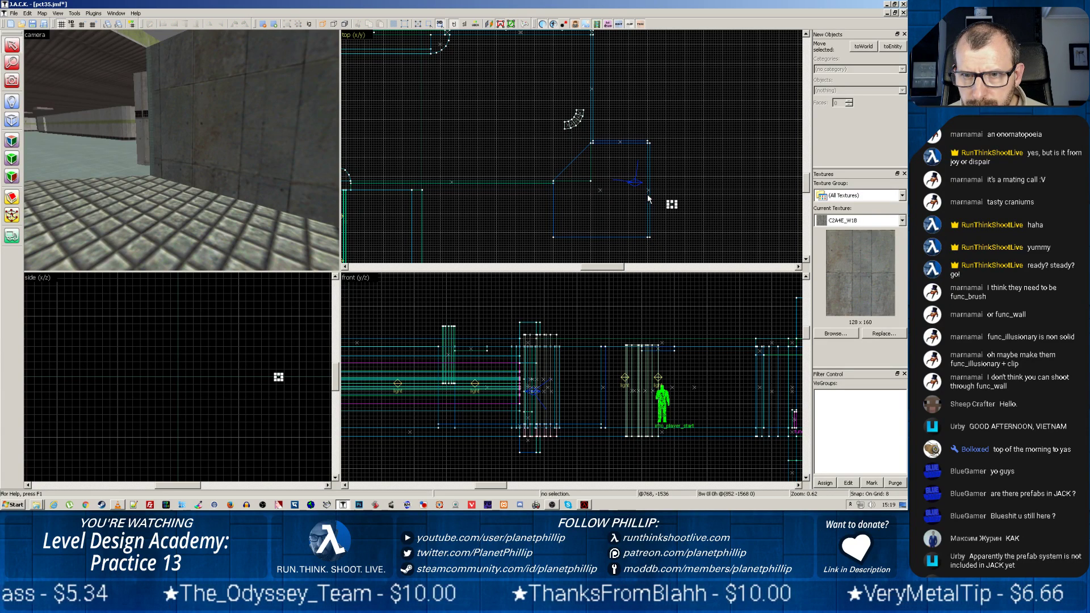
Step: Copy the 320-unit east wall, rotate the copy 90 degrees and place it along the side room's south edge
click(650, 193)
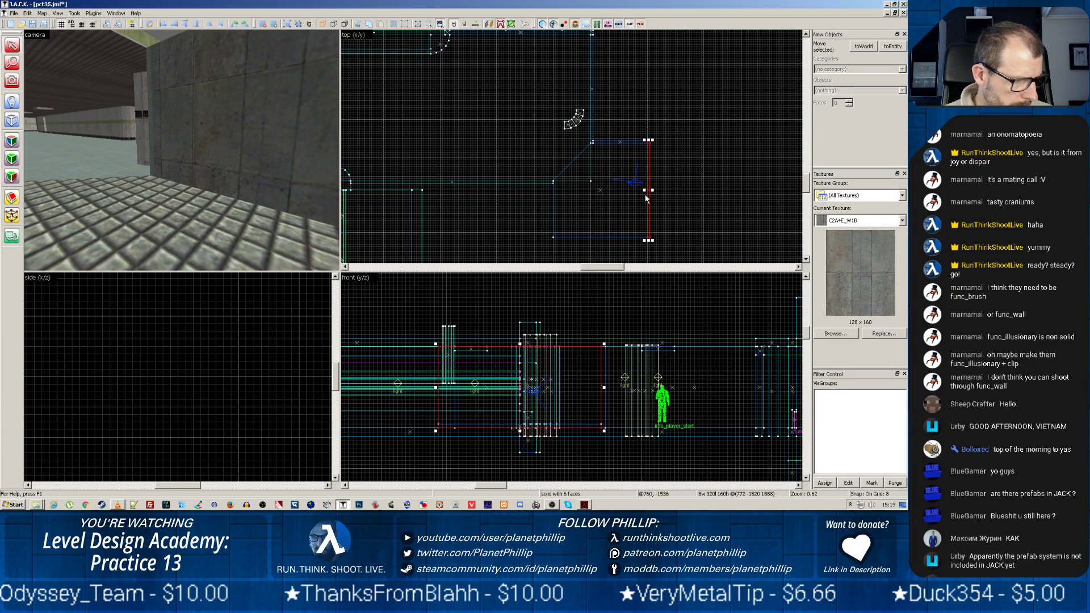
drag(647, 197, 667, 211)
click(667, 179)
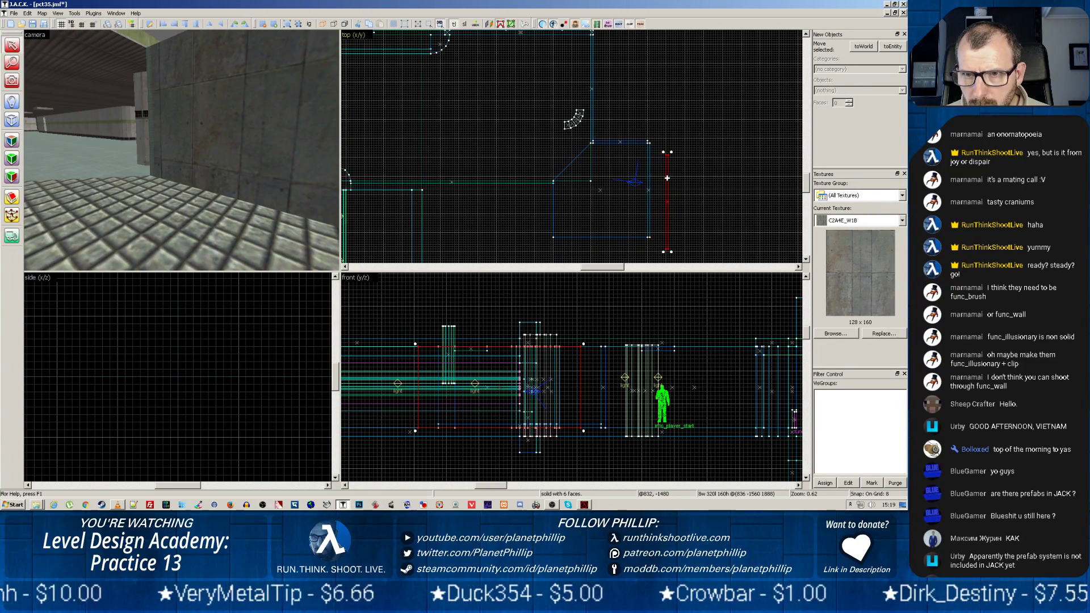
mouse_move(671, 152)
mouse_down()
mouse_move(713, 210)
mouse_move(648, 237)
mouse_move(608, 237)
mouse_up()
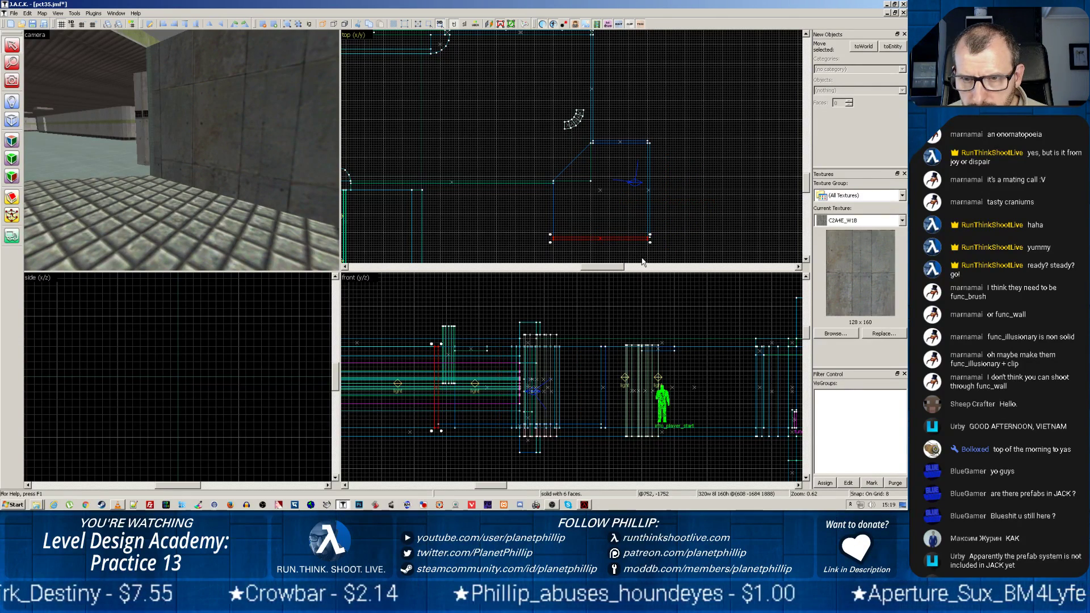
Step: Copy the north wall, rotate the copy 90 degrees and place it as the side room's west wall
scroll(660, 225, up, 4)
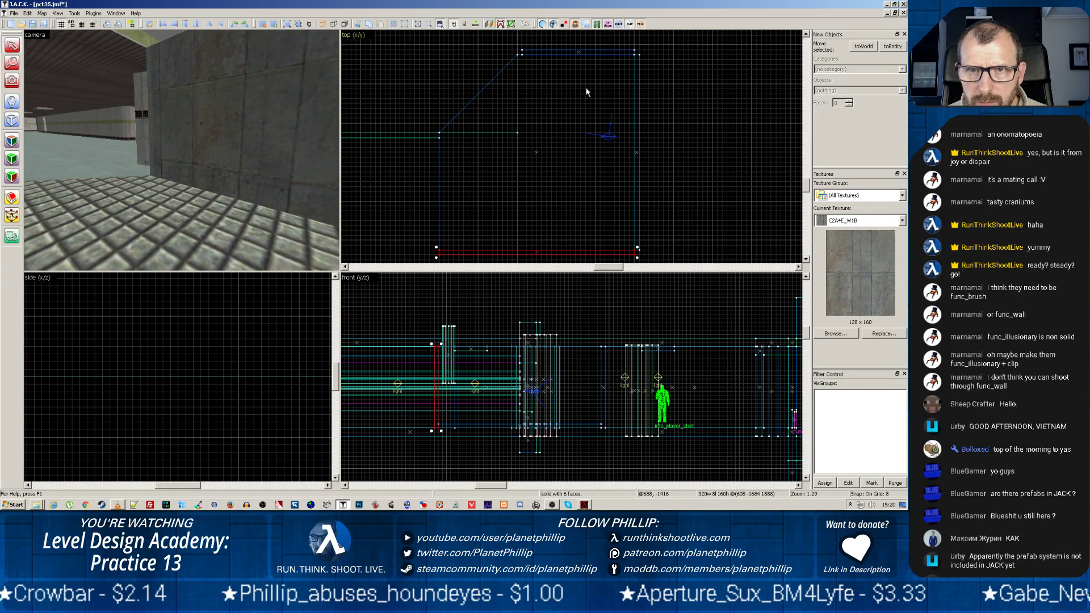
click(581, 53)
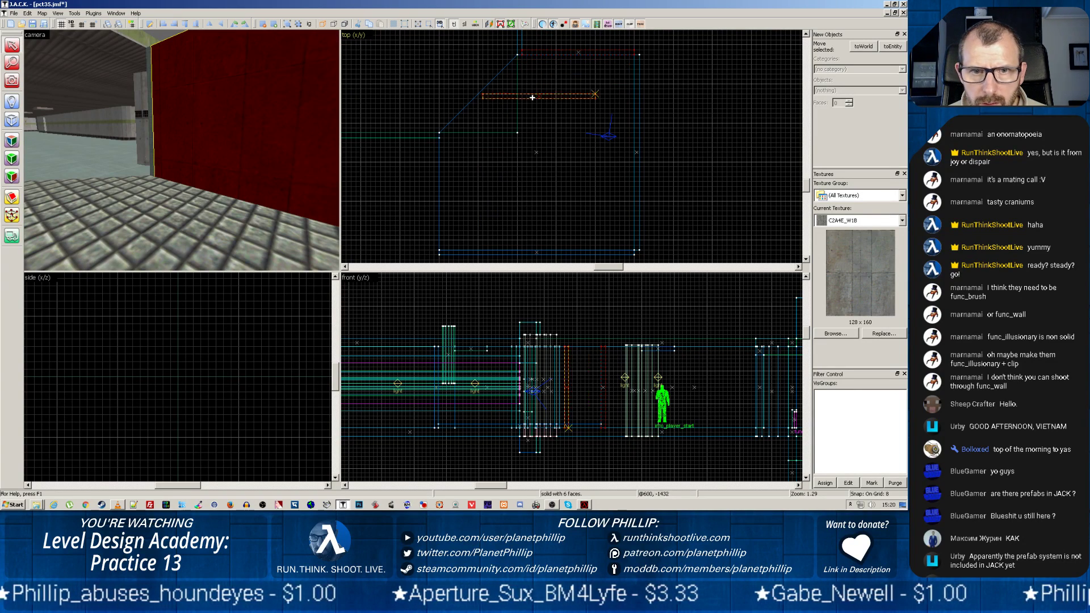
drag(382, 136, 387, 136)
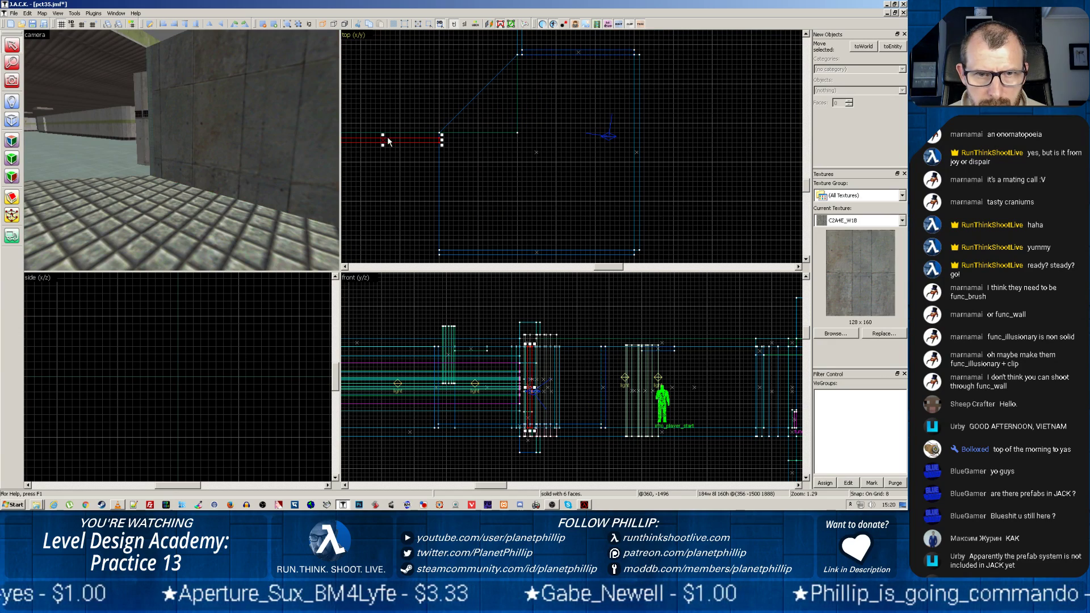
scroll(373, 188, down, 3)
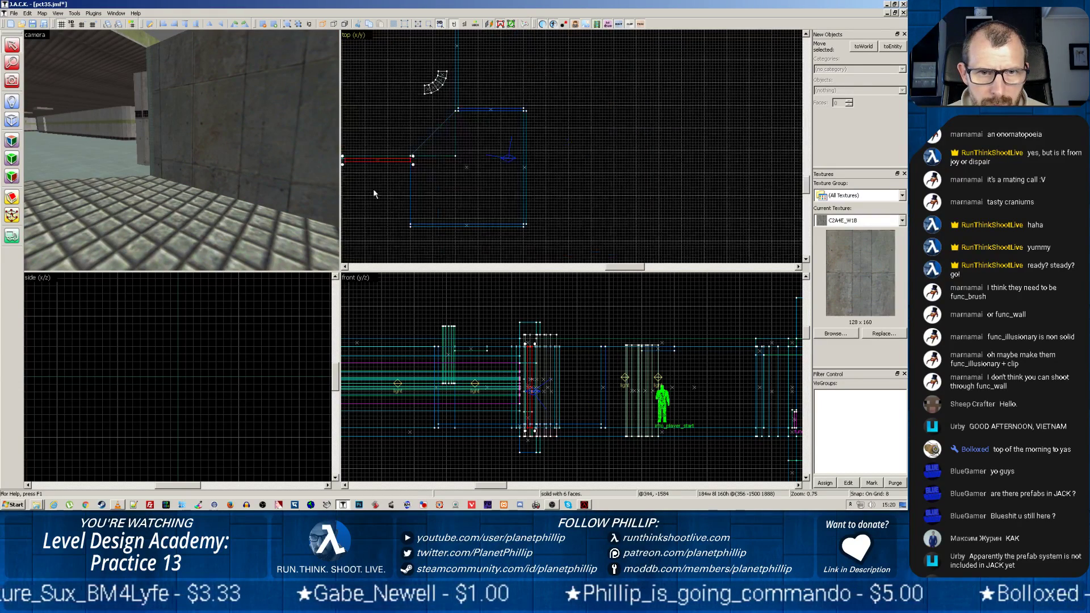
mouse_move(343, 165)
mouse_down()
mouse_move(368, 212)
mouse_move(388, 215)
mouse_up()
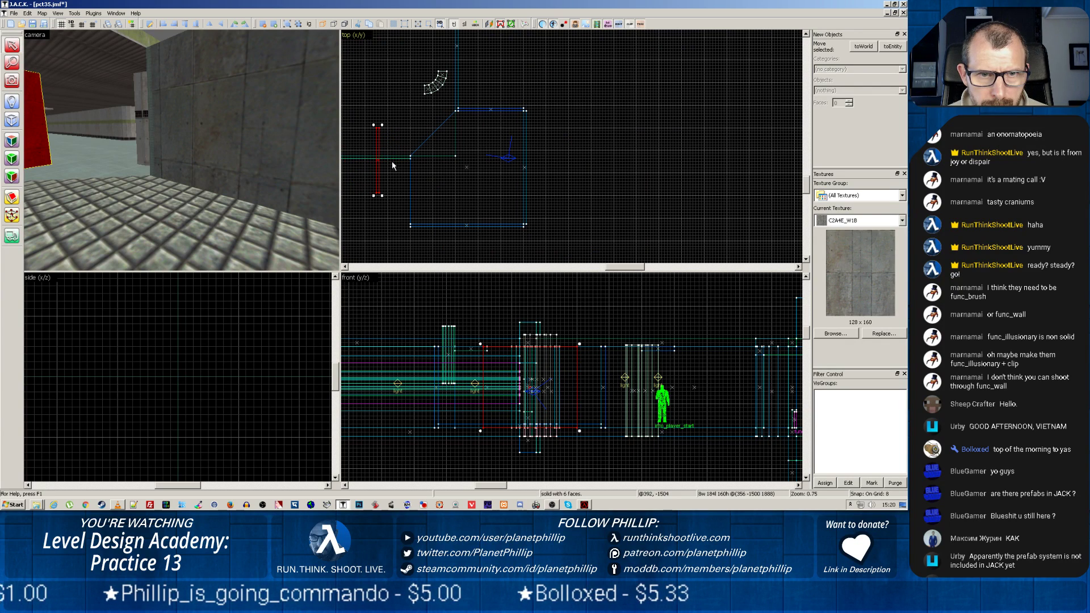
click(376, 164)
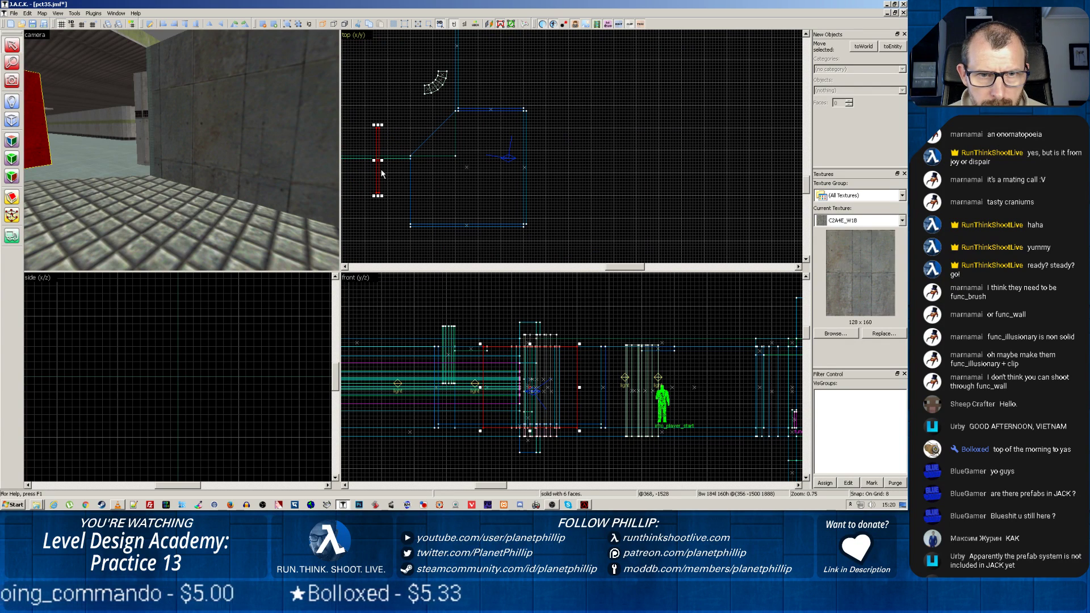
drag(377, 170, 405, 202)
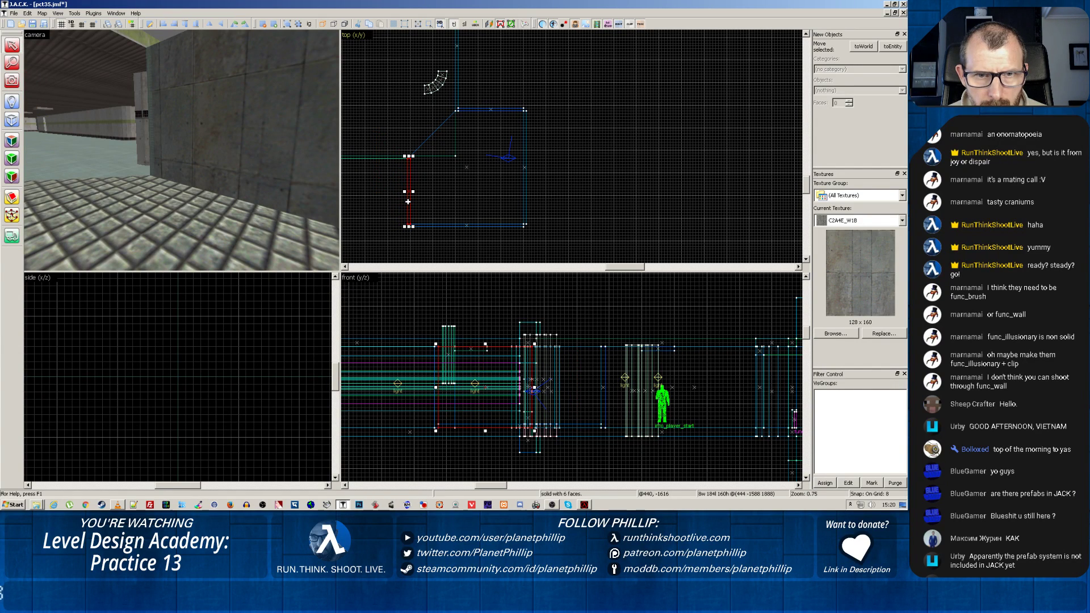
Step: Clip the main hall ceiling along the diagonal between the side room's west and north wall ends, keeping the larger part
key(z)
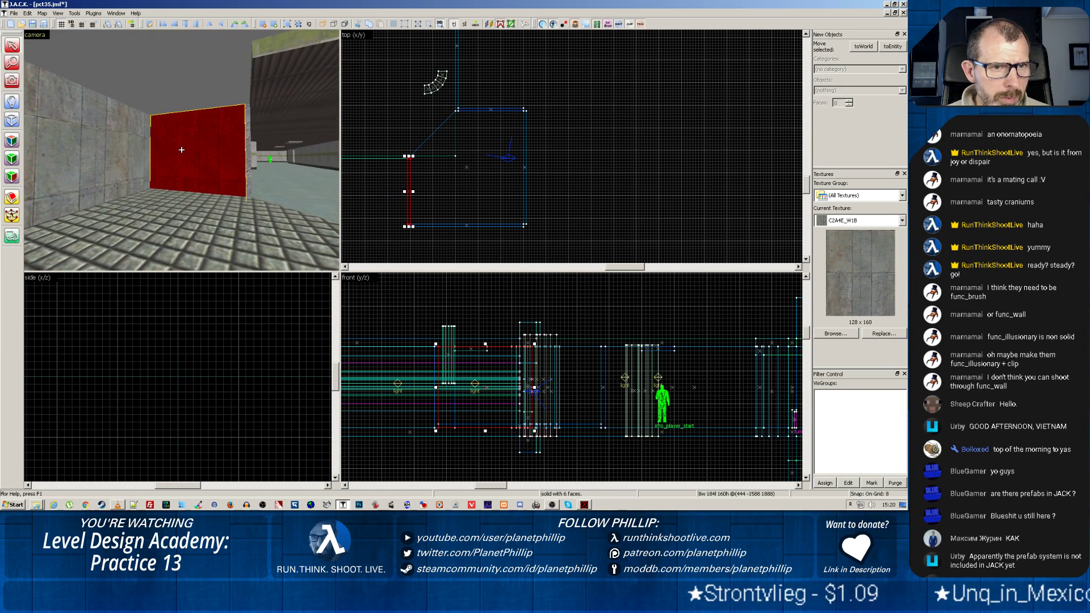
key(z)
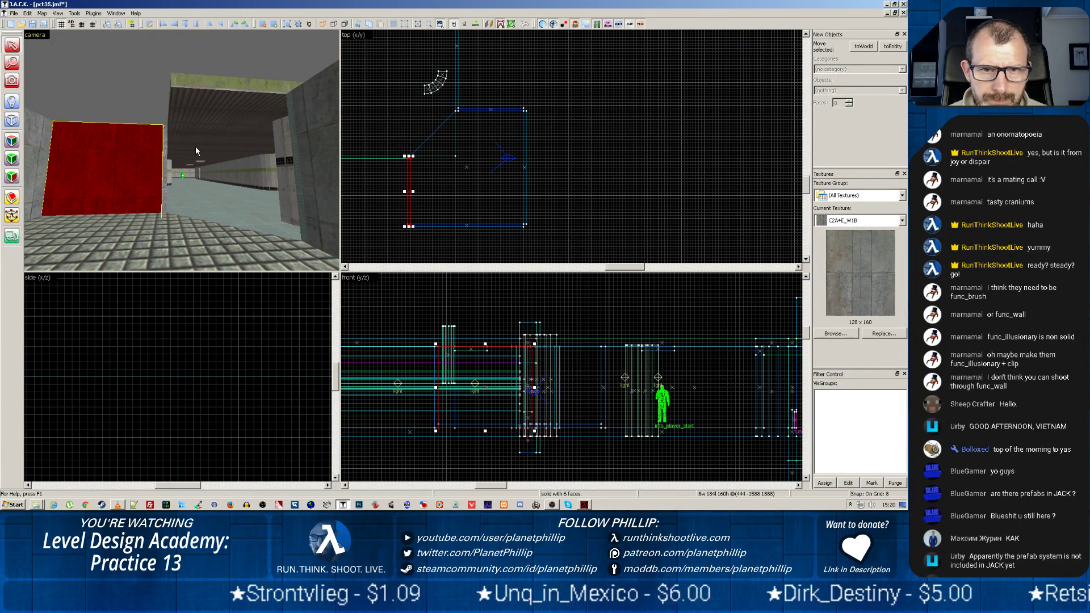
click(198, 102)
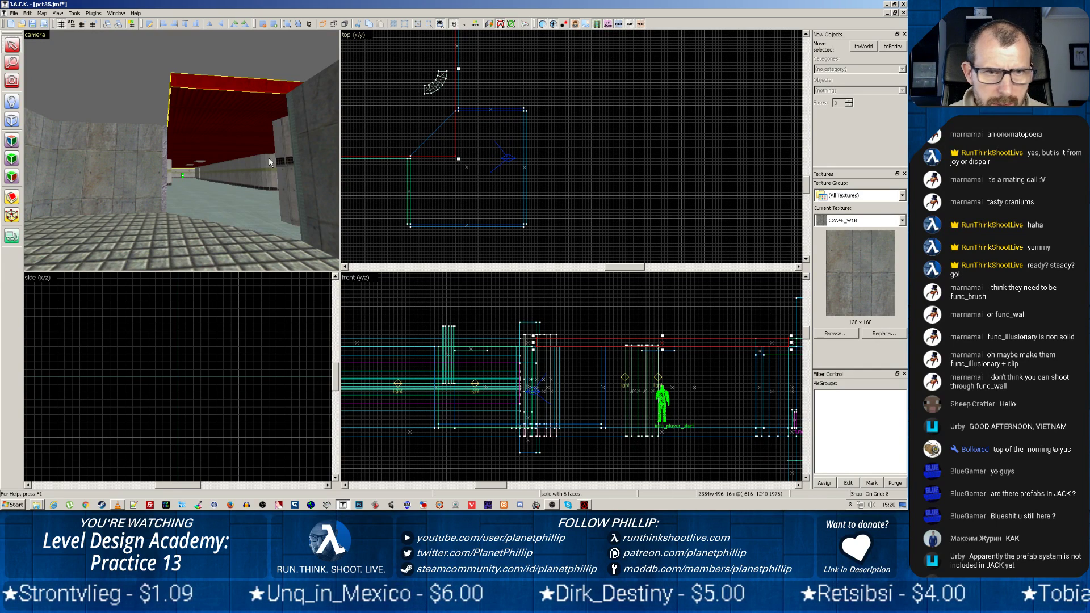
click(12, 197)
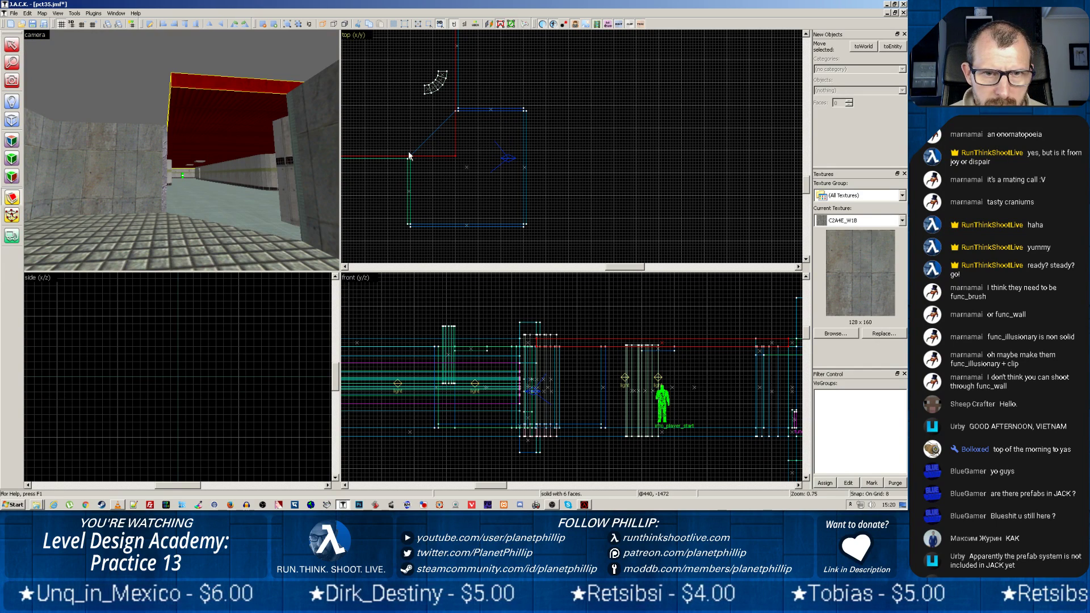
scroll(413, 163, up, 4)
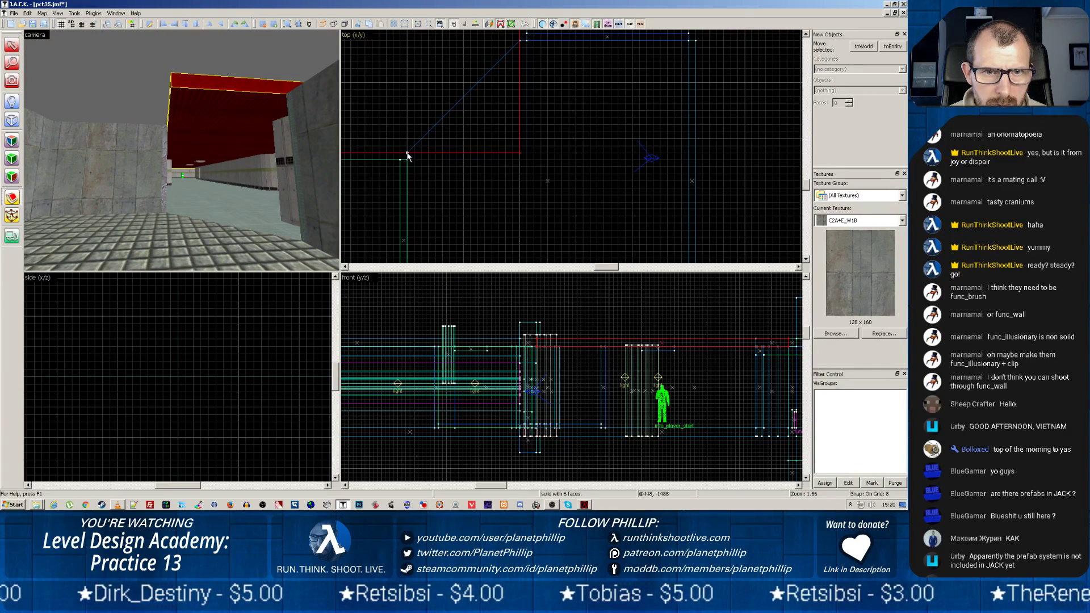
mouse_move(408, 154)
mouse_down()
mouse_move(505, 71)
mouse_move(521, 43)
mouse_up()
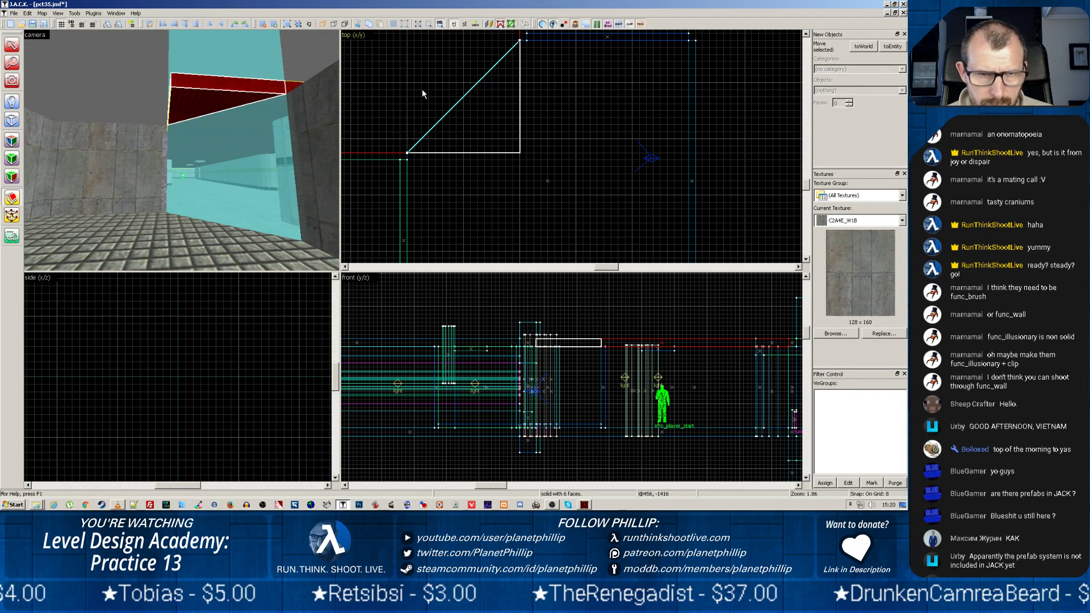
click(12, 197)
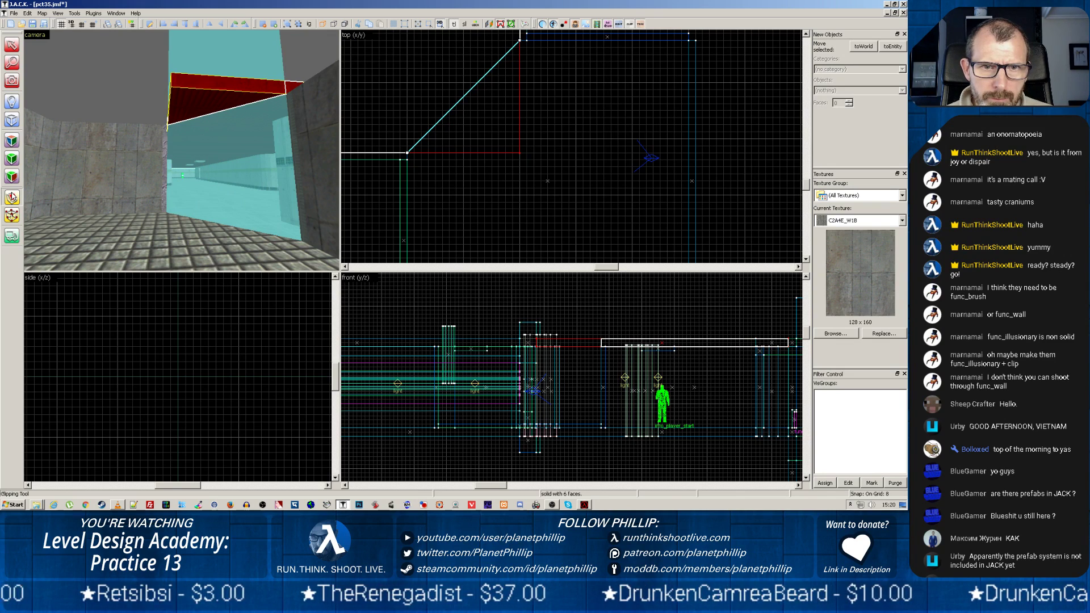
key(Return)
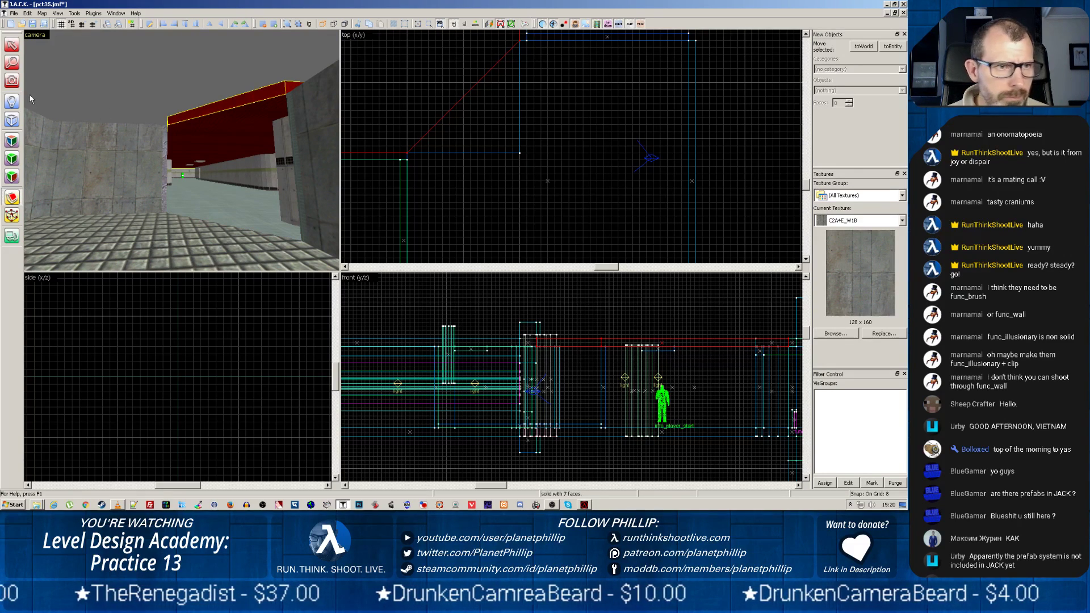
Step: Create a block 320 by 320 units and 16 units high as the side room's ceiling
click(11, 119)
scroll(485, 132, down, 2)
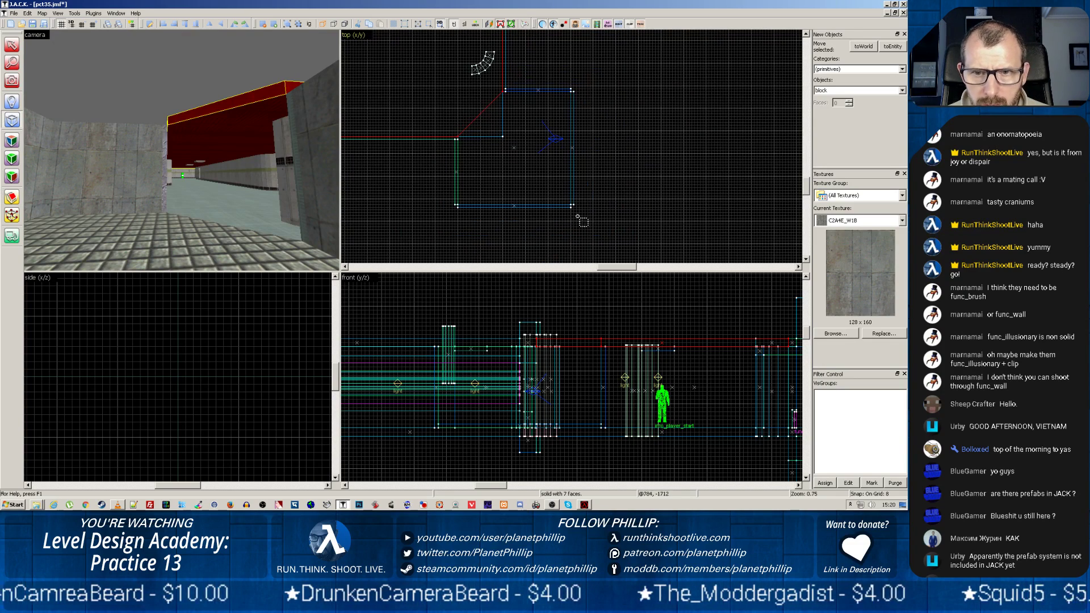
drag(572, 204, 455, 89)
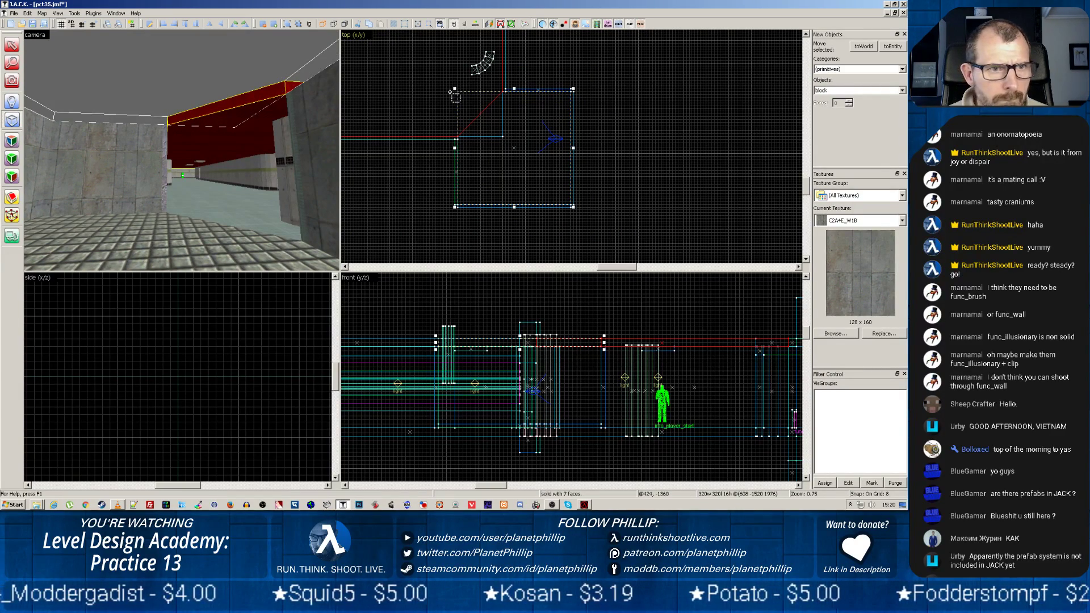
key(Return)
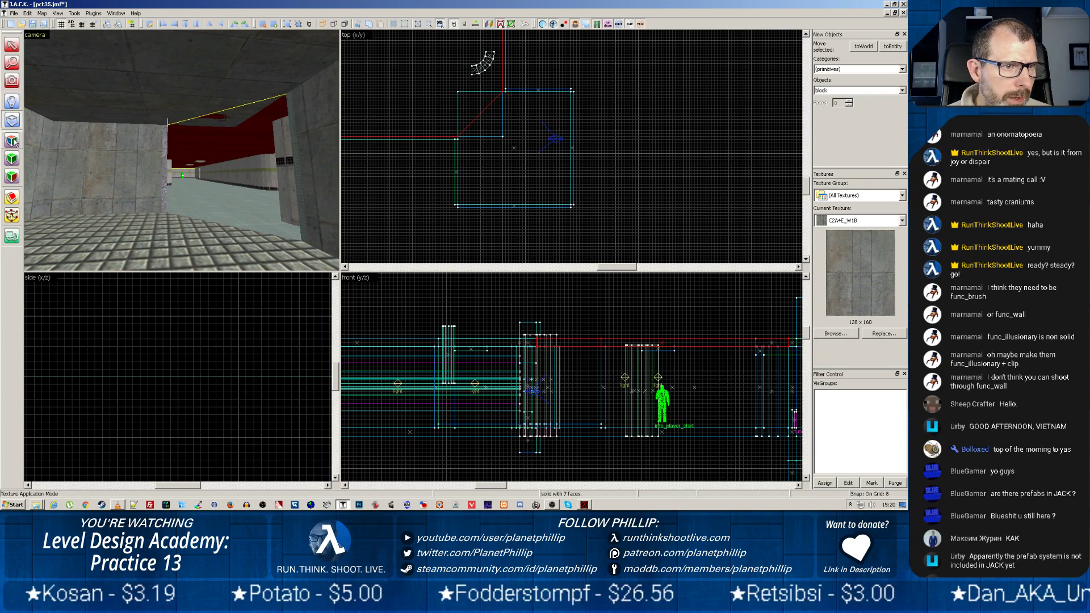
Step: Try to clip the side room's new ceiling block along the diagonal opening to the main hall, and undo the attempt
click(14, 195)
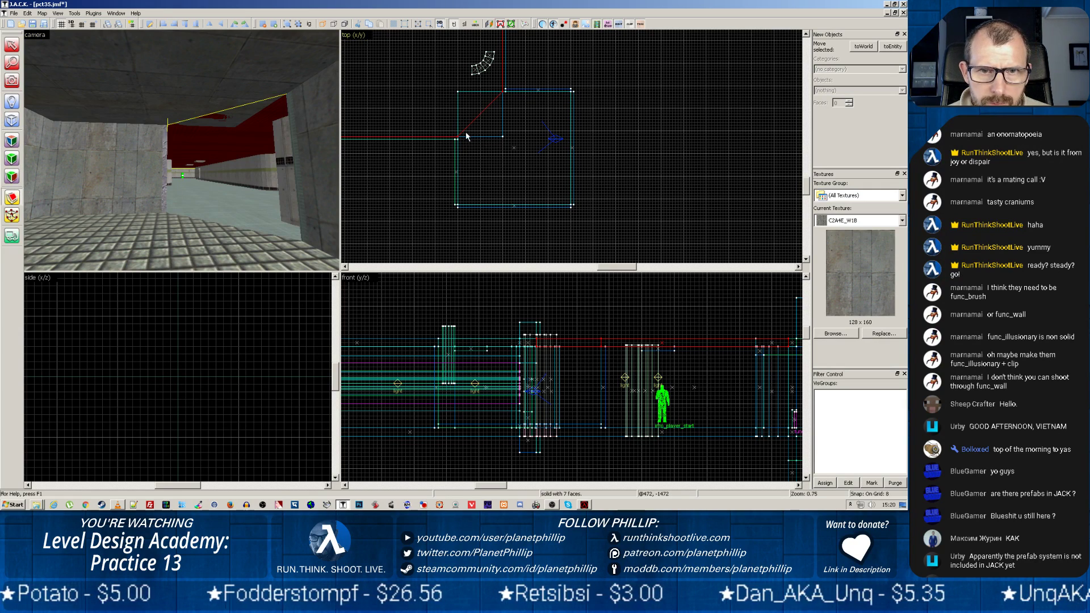
click(11, 44)
click(91, 48)
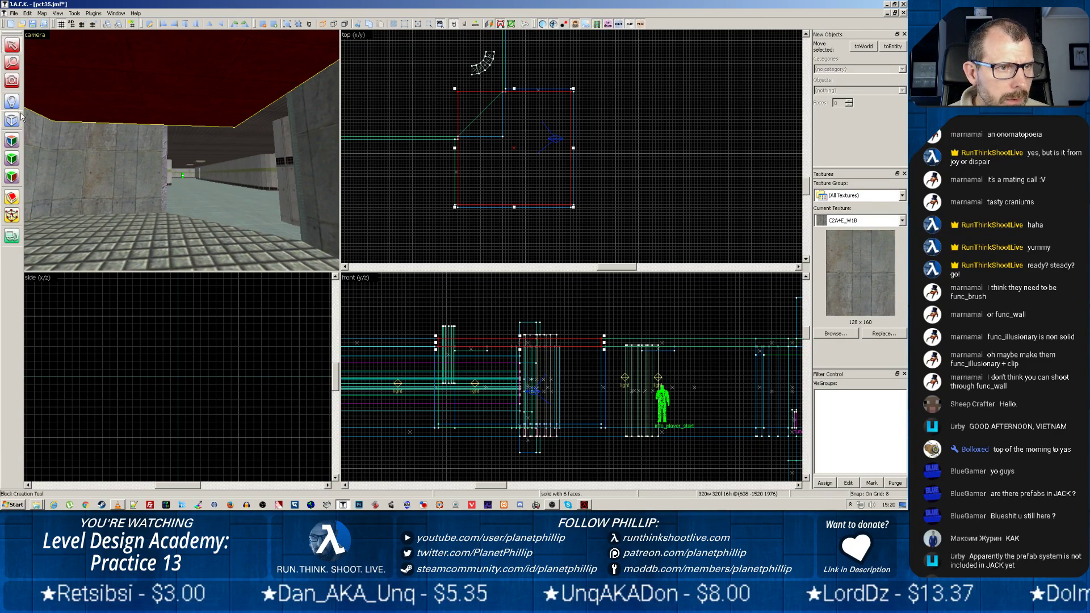
click(12, 197)
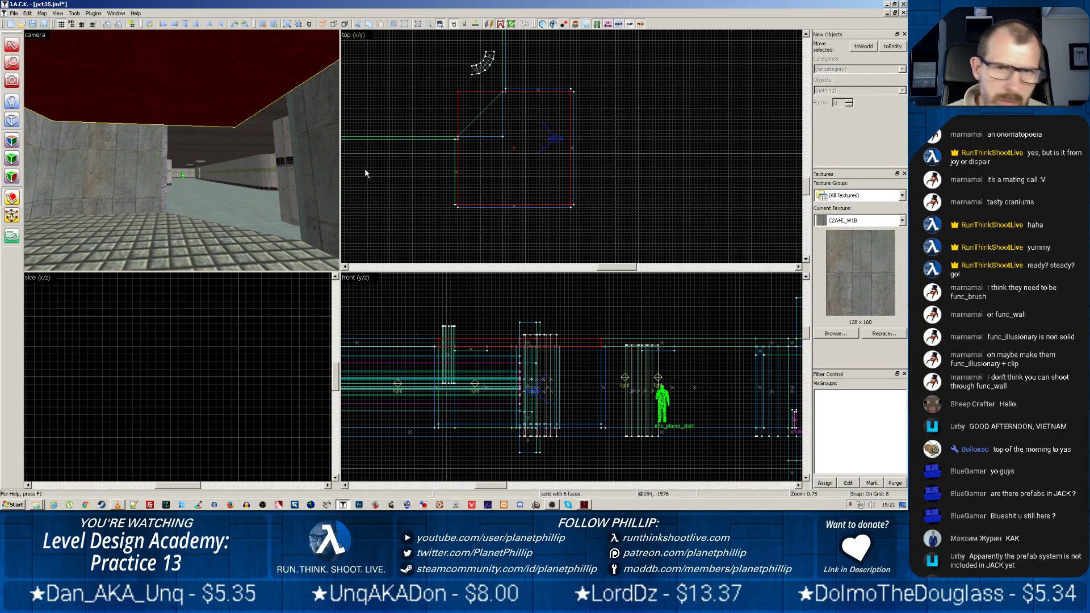
scroll(454, 137, up, 4)
drag(454, 137, 568, 61)
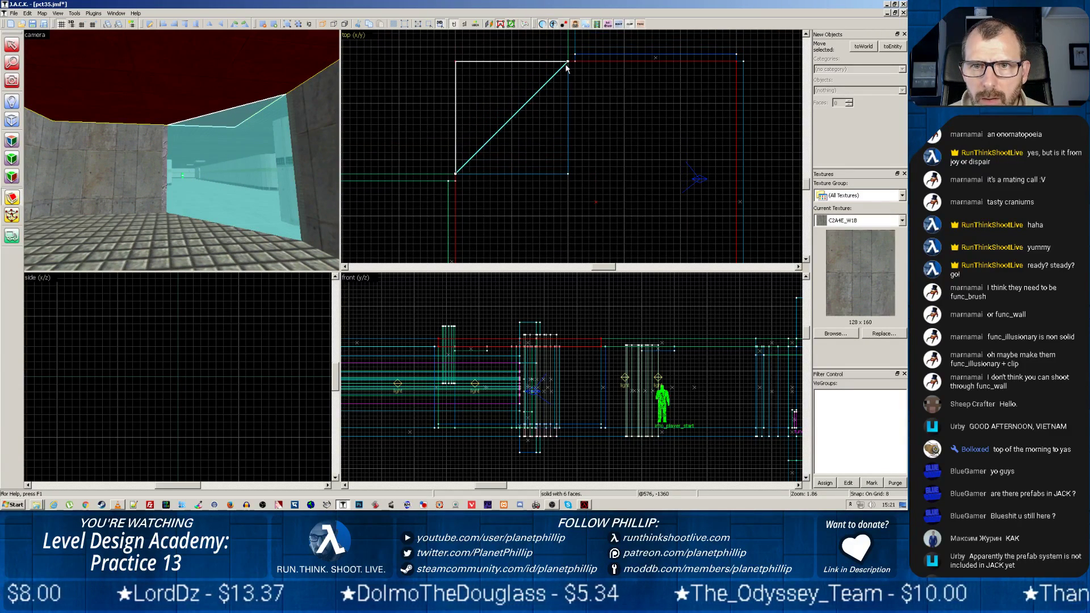
click(15, 199)
click(16, 198)
key(Return)
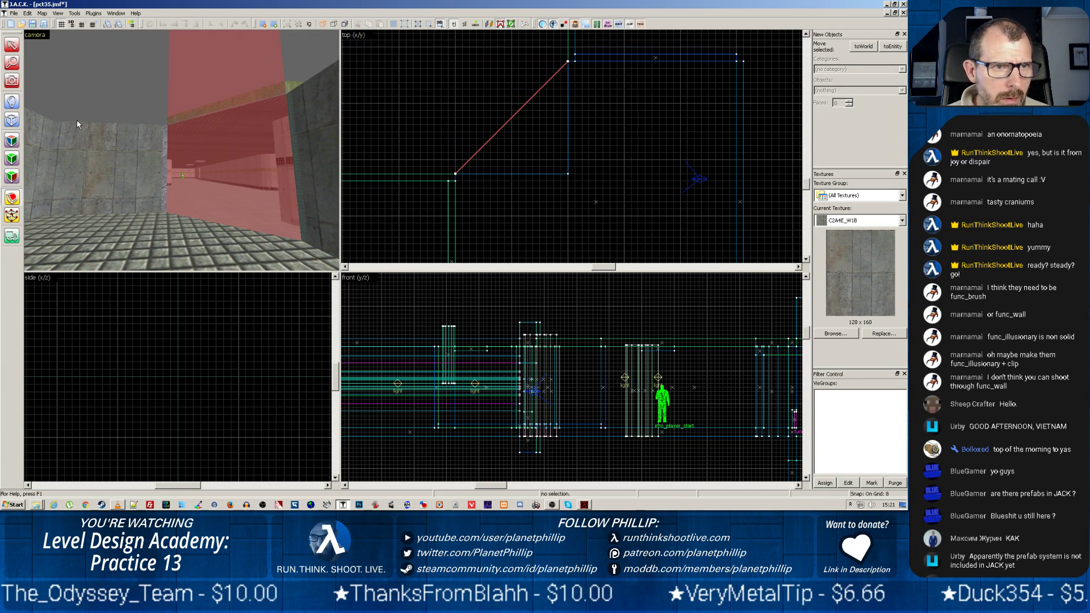
click(94, 158)
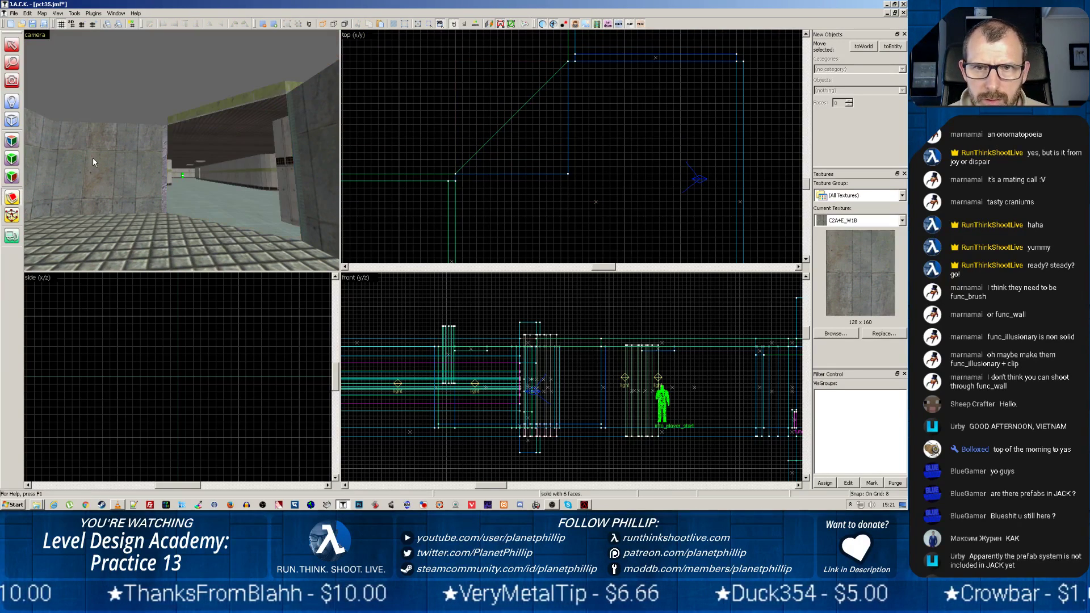
click(93, 158)
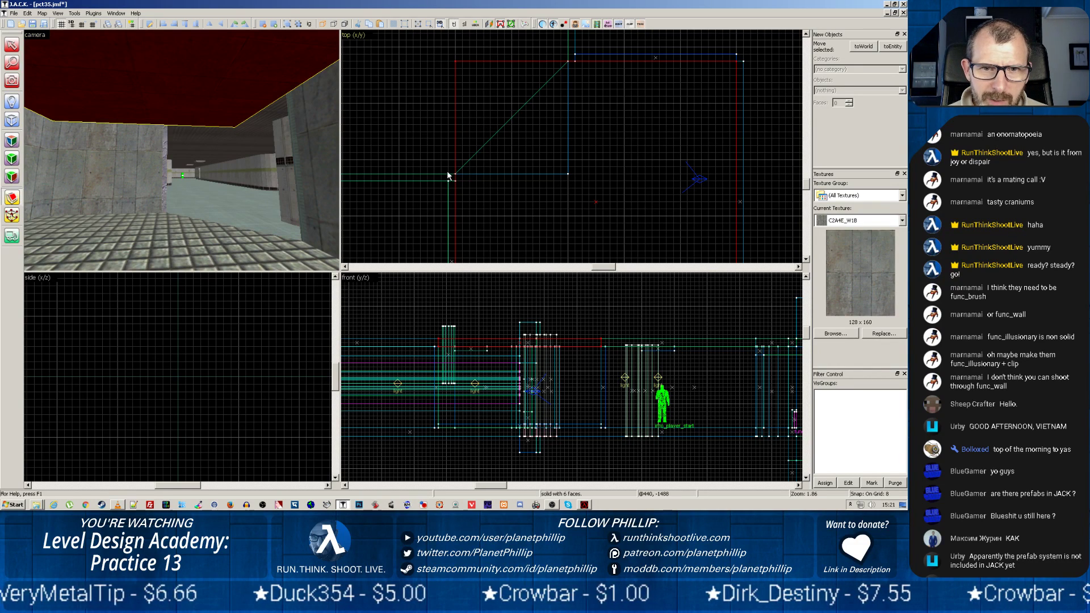
Step: Clip the side room's ceiling block along the diagonal opening to the main hall, keeping the larger part inside the room
click(523, 107)
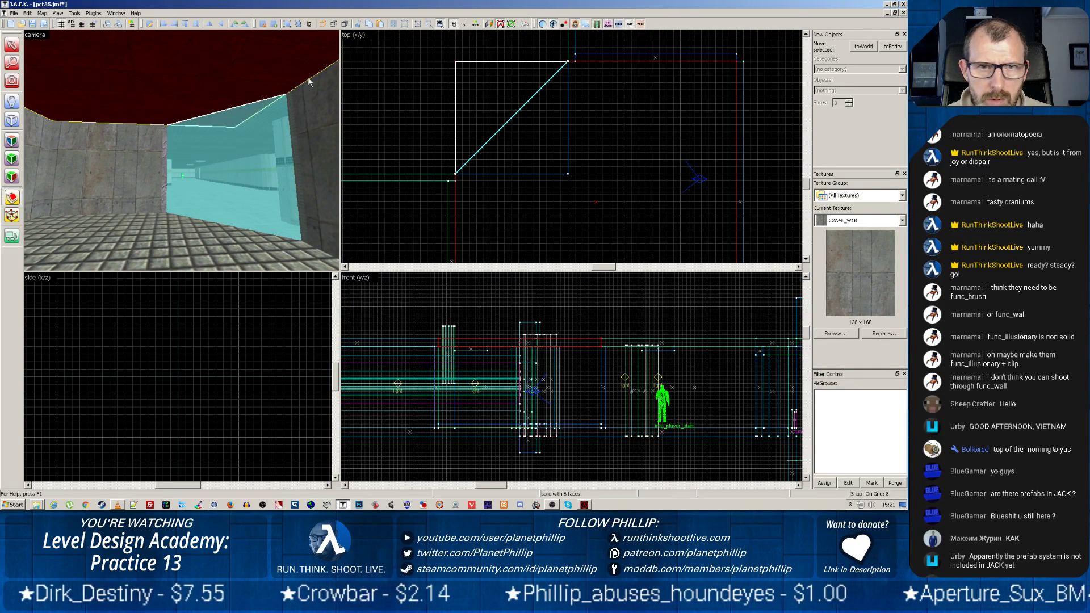
click(11, 198)
click(12, 198)
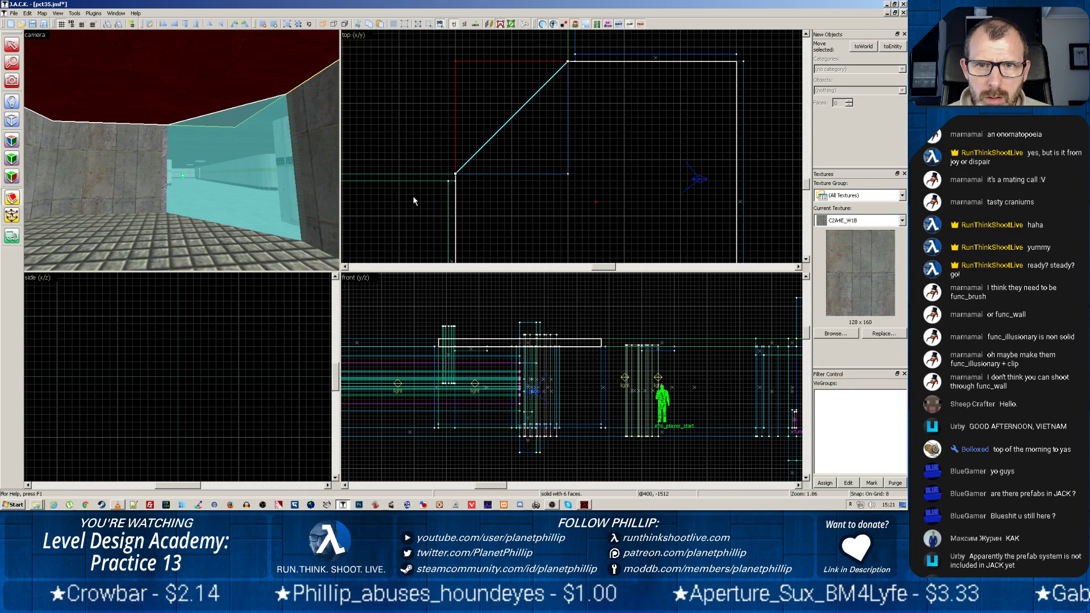
key(Return)
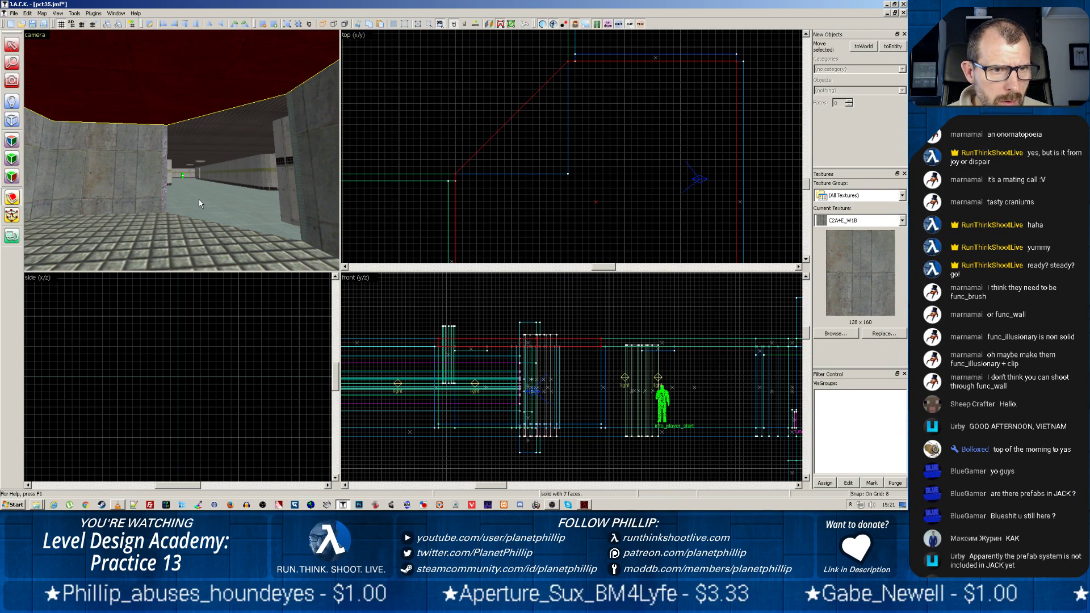
Step: Inspect the clipped ceiling and the diagonal opening from inside the main hall
key(z)
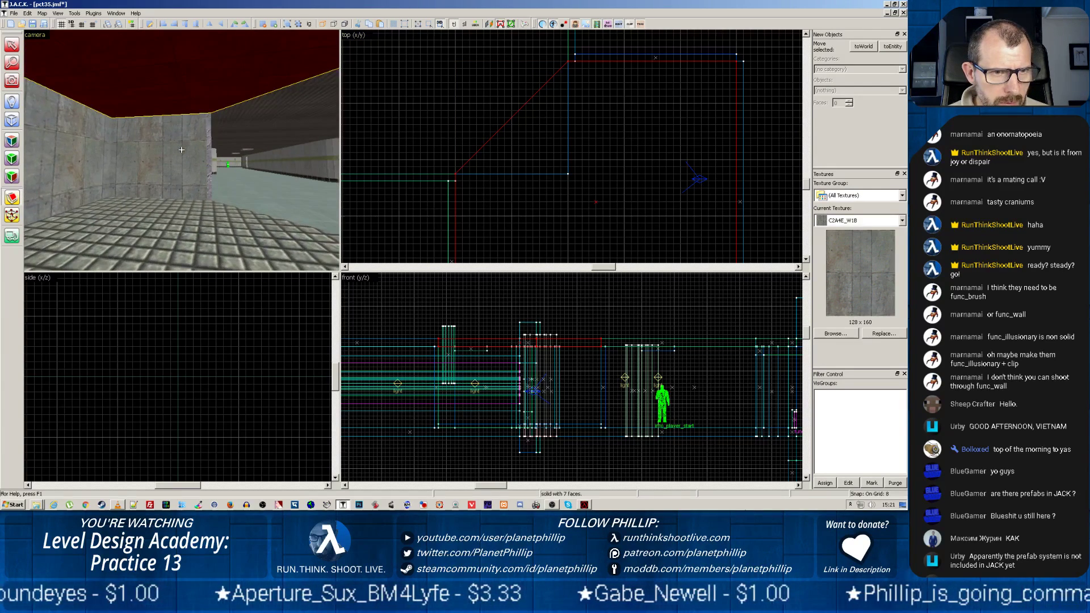
key(z)
key(Up)
key(Up)
key(Up)
key(Up)
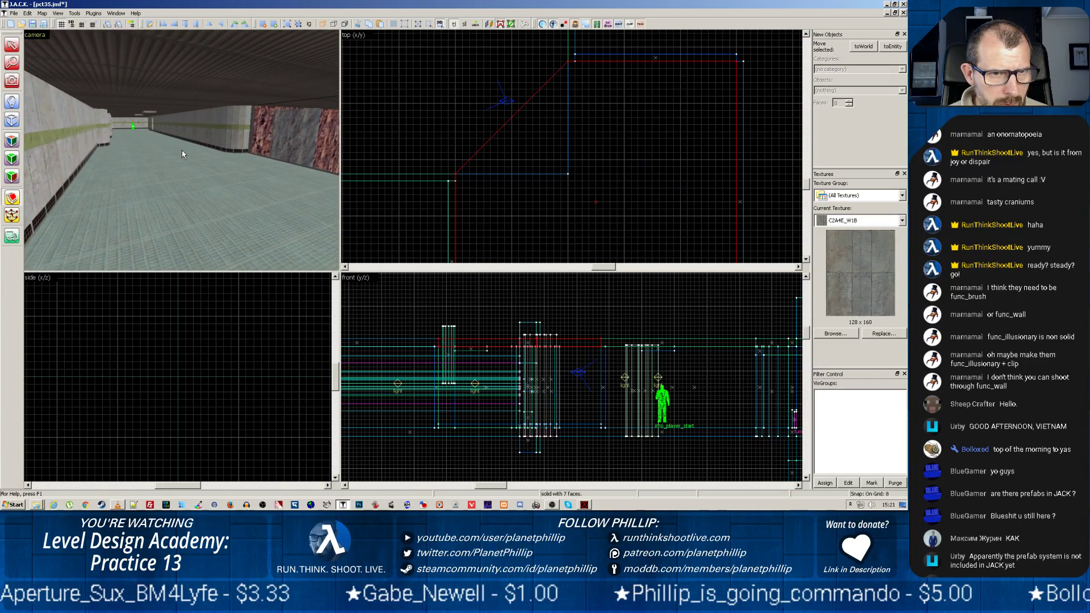
key(w)
key(z)
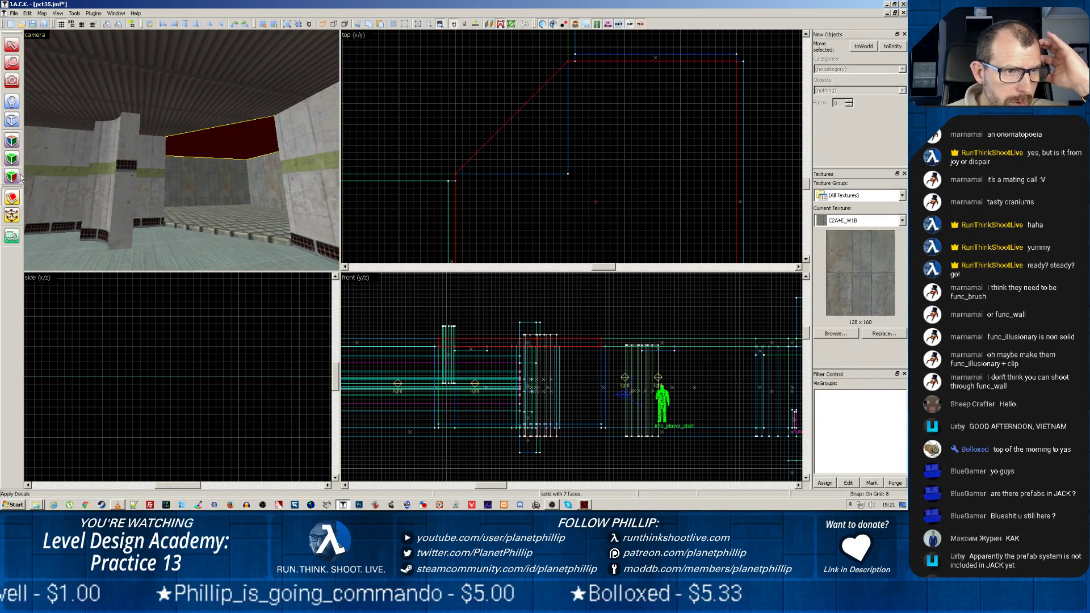
Step: Outline a block 216 by 8 units and 16 units high, running west from the west end of the side room's north wall
click(15, 118)
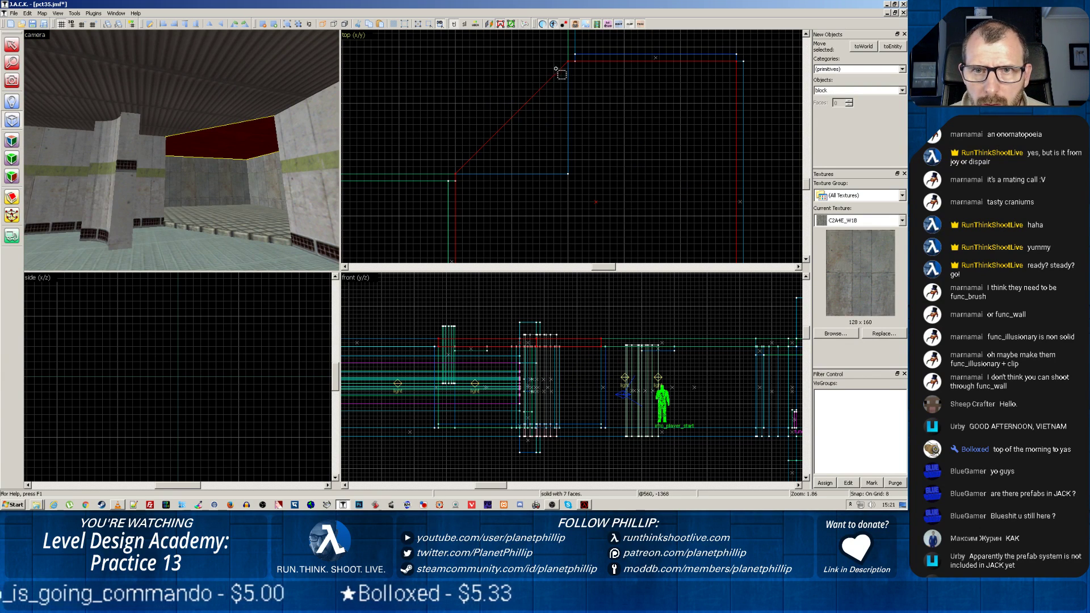
drag(570, 60, 375, 70)
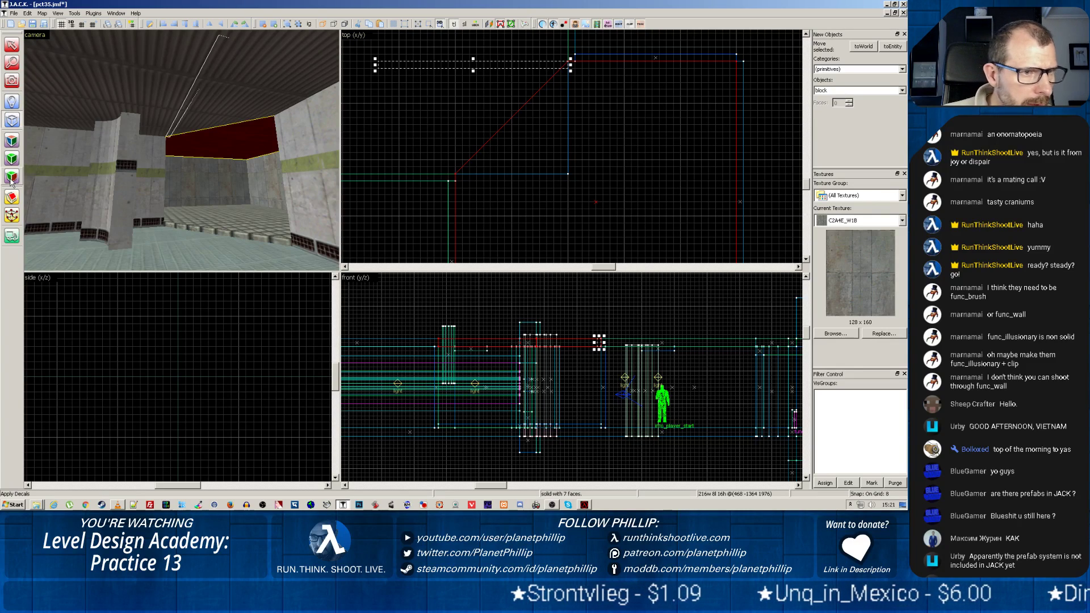
Step: Filter the textures for "glass", choose GLASS_DARK as the current texture and try to apply it to the marked faces
click(11, 159)
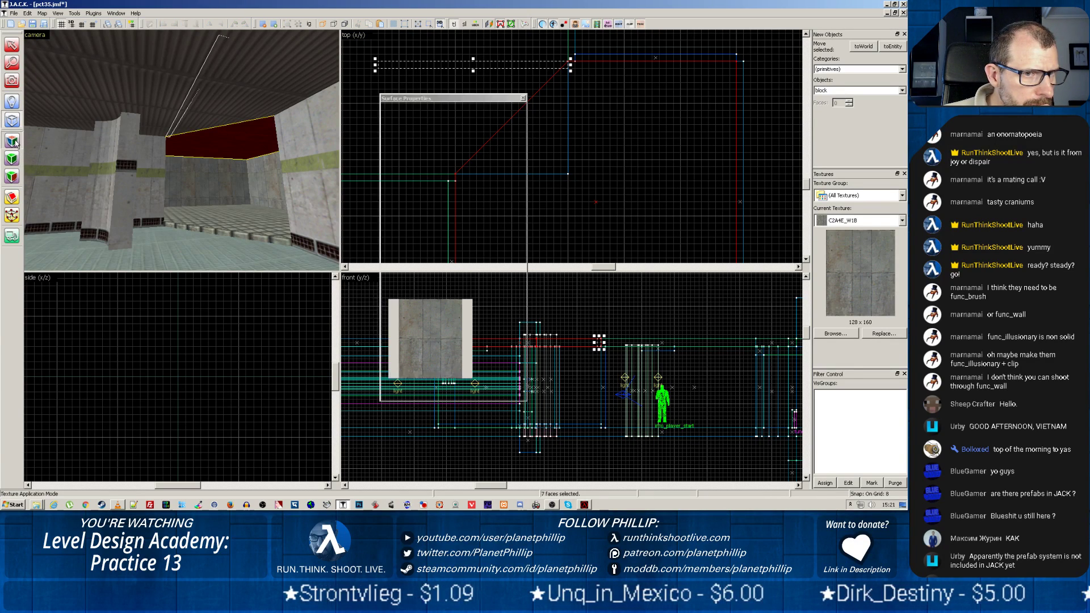
click(482, 301)
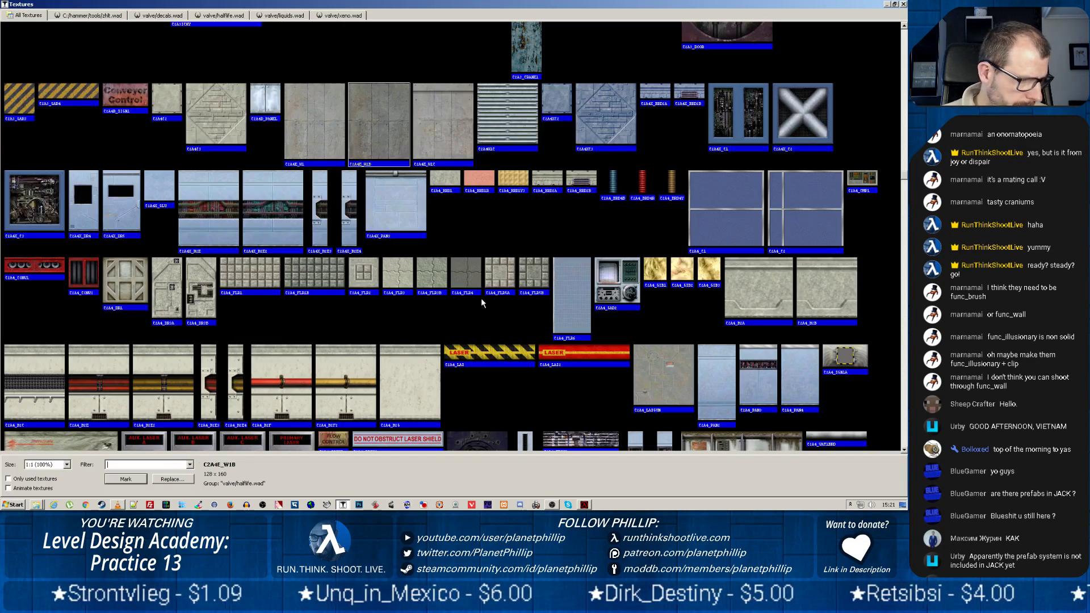
click(113, 464)
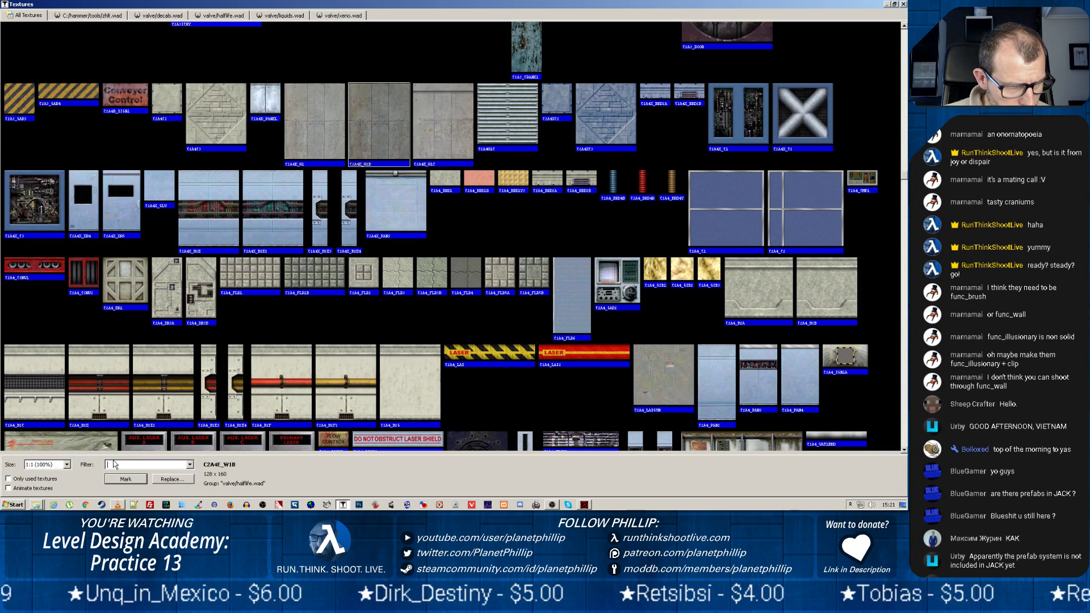
text(glass)
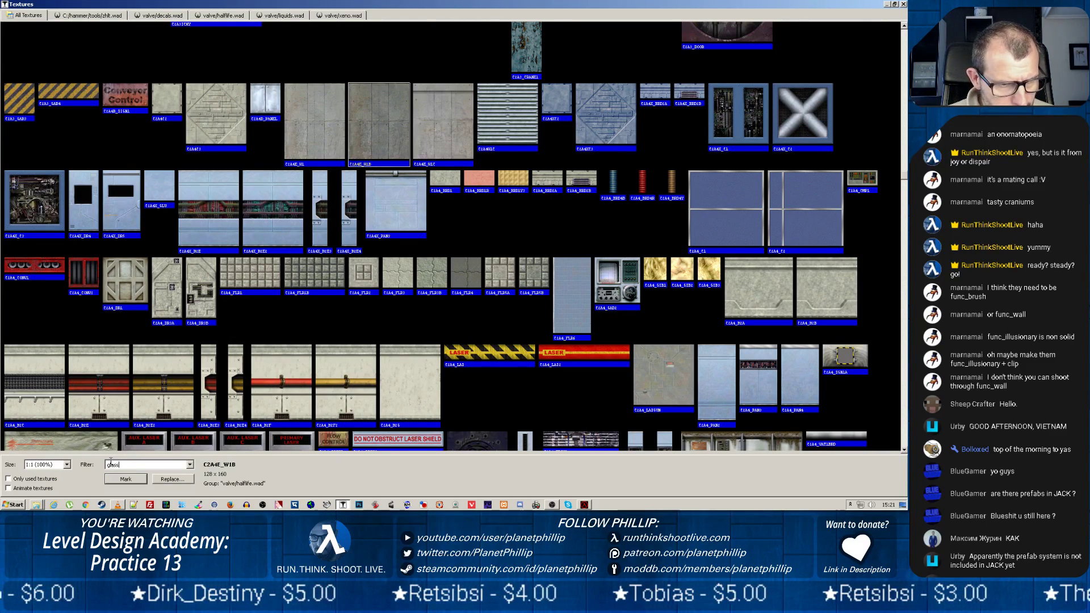
key(Return)
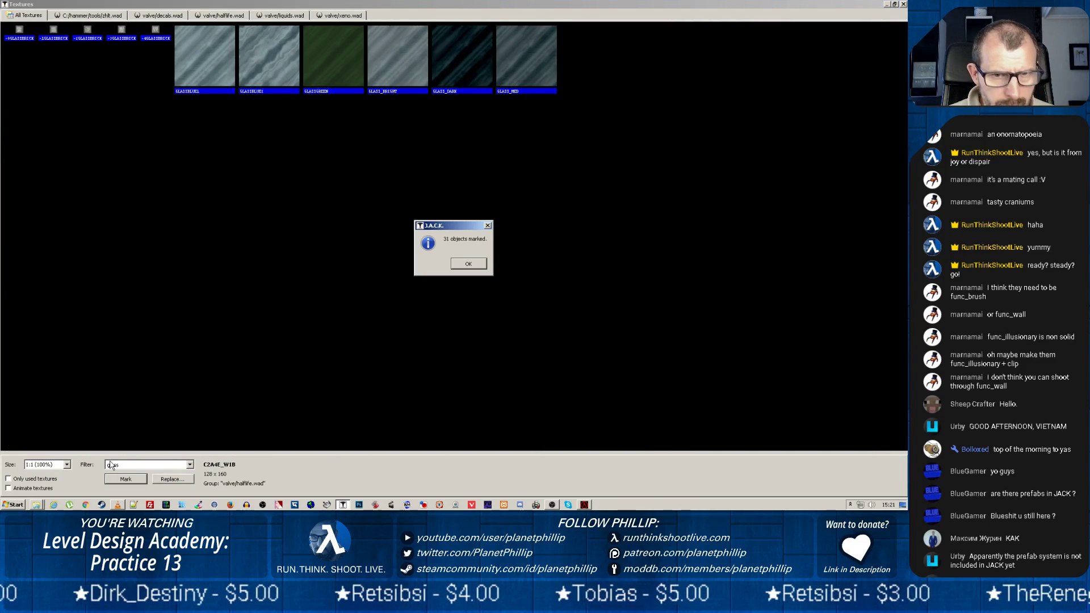
click(459, 264)
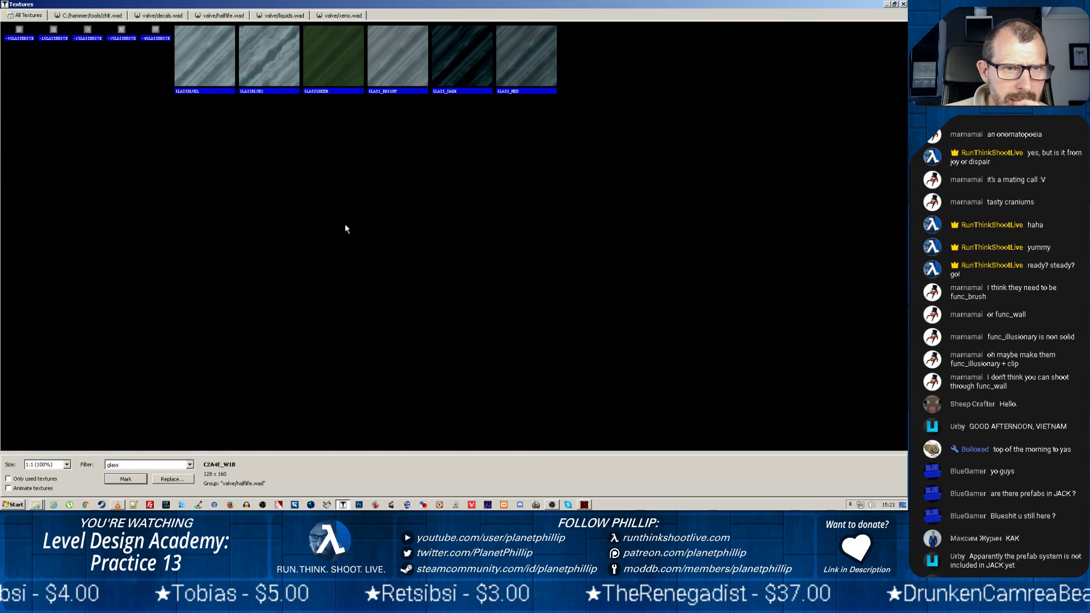
double_click(456, 85)
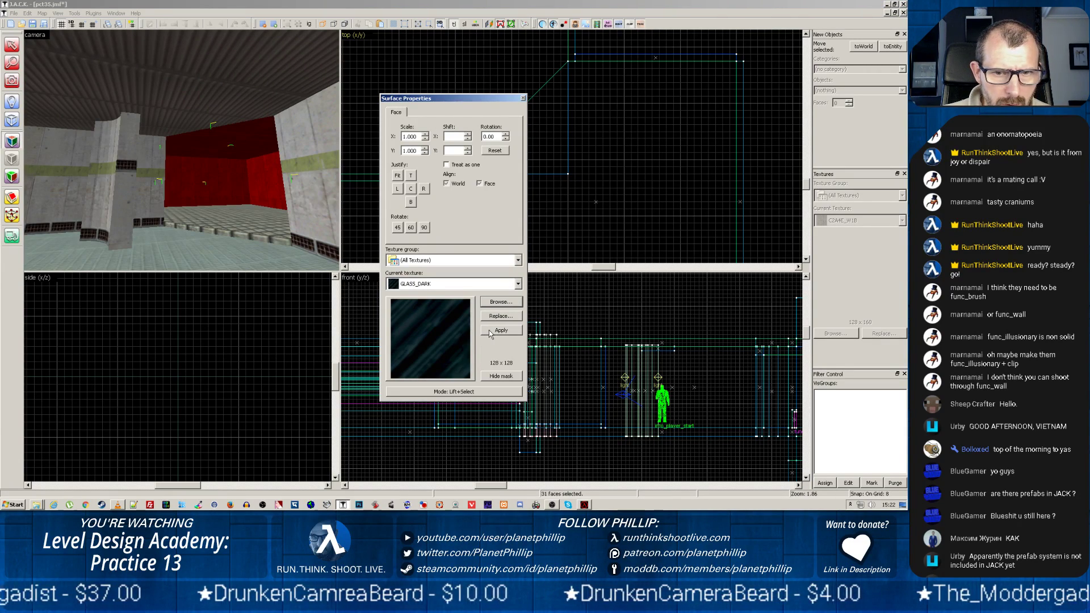
click(489, 330)
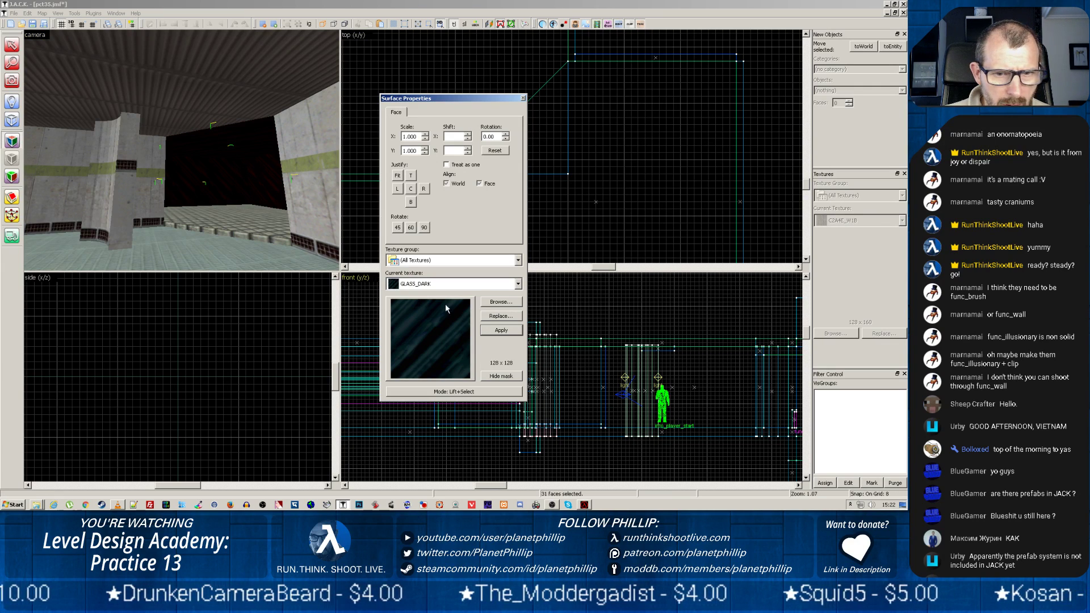
click(523, 99)
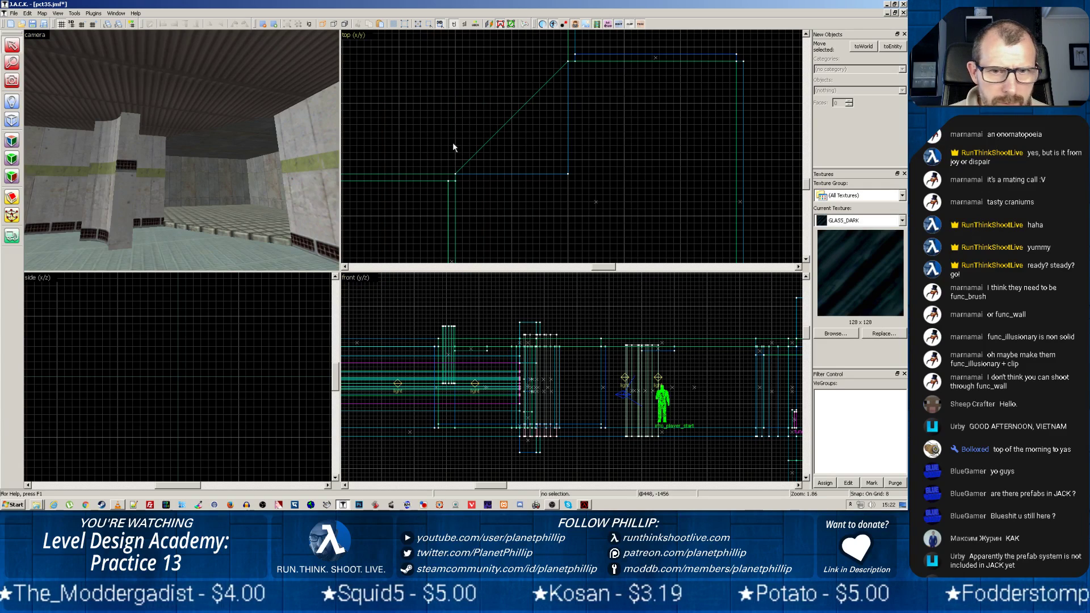
Step: Create the outlined block in GLASS_DARK and rotate it 45 degrees, parallel to the side room's diagonal opening
click(11, 120)
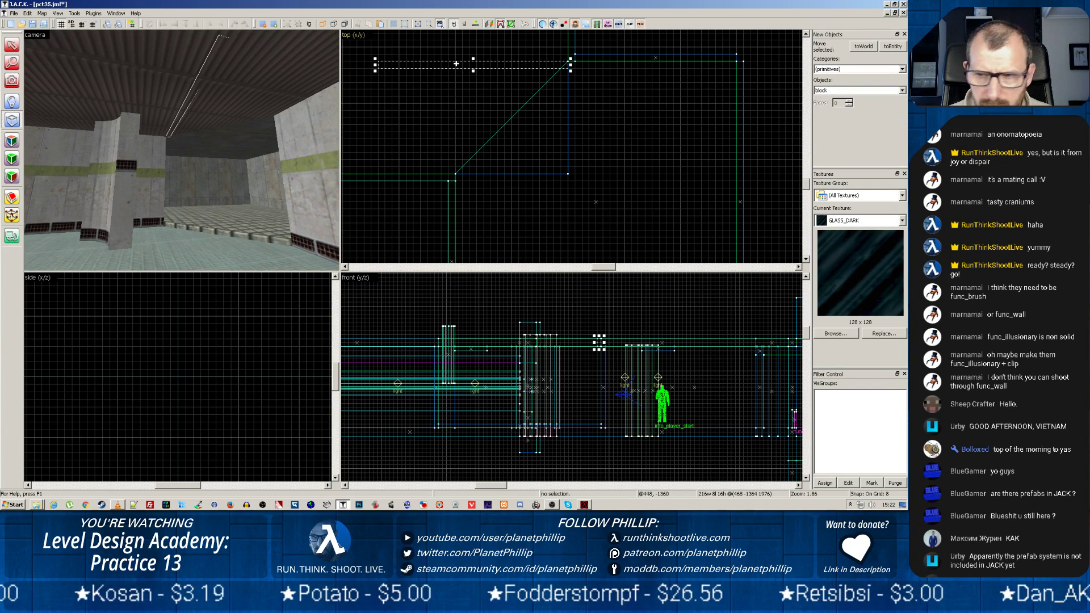
key(Return)
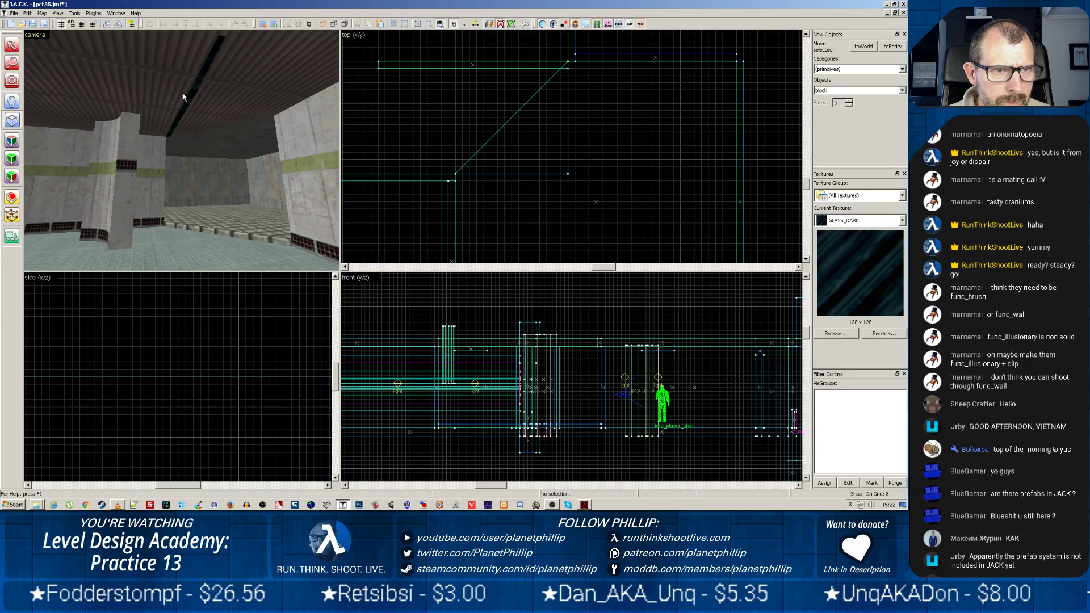
click(12, 46)
click(193, 91)
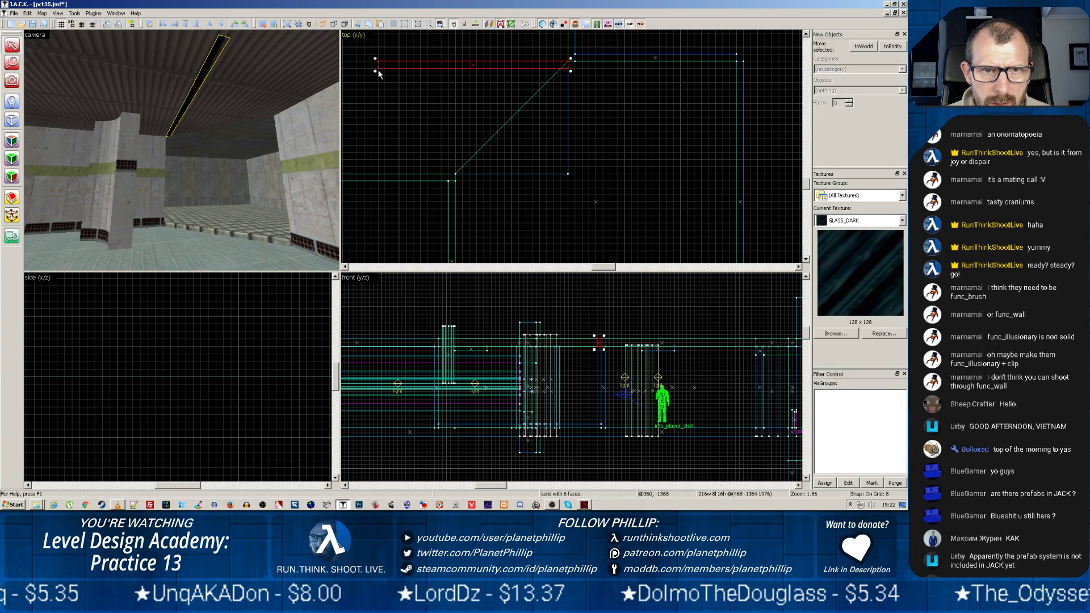
mouse_move(375, 71)
mouse_down()
mouse_move(388, 132)
mouse_move(406, 144)
mouse_up()
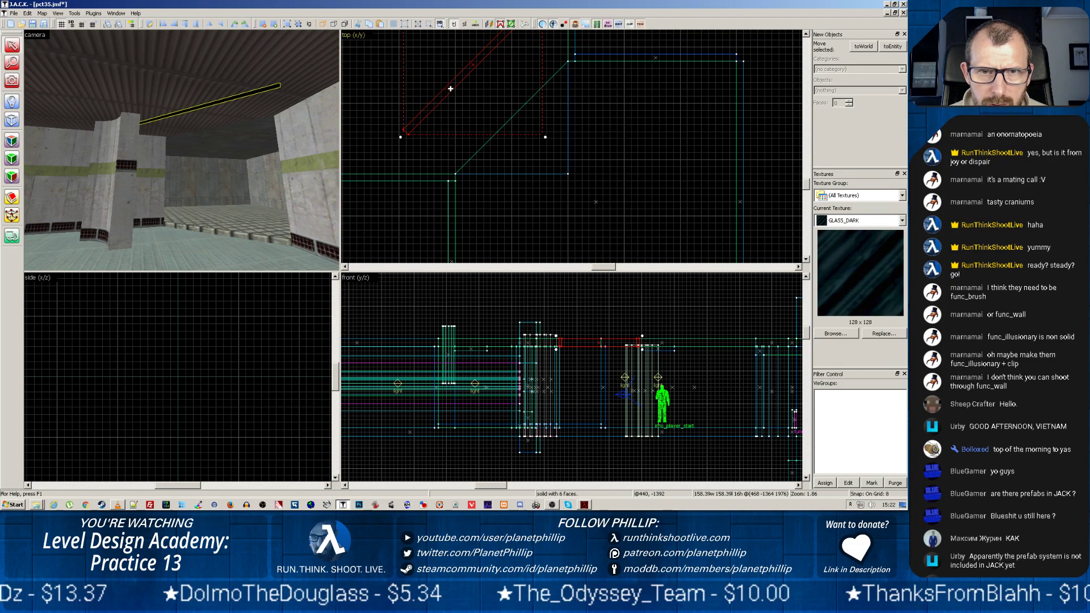
Step: Move the rotated glass block onto the diagonal opening between the side room and the main hall
mouse_move(453, 80)
mouse_down()
mouse_move(479, 142)
mouse_move(488, 135)
mouse_up()
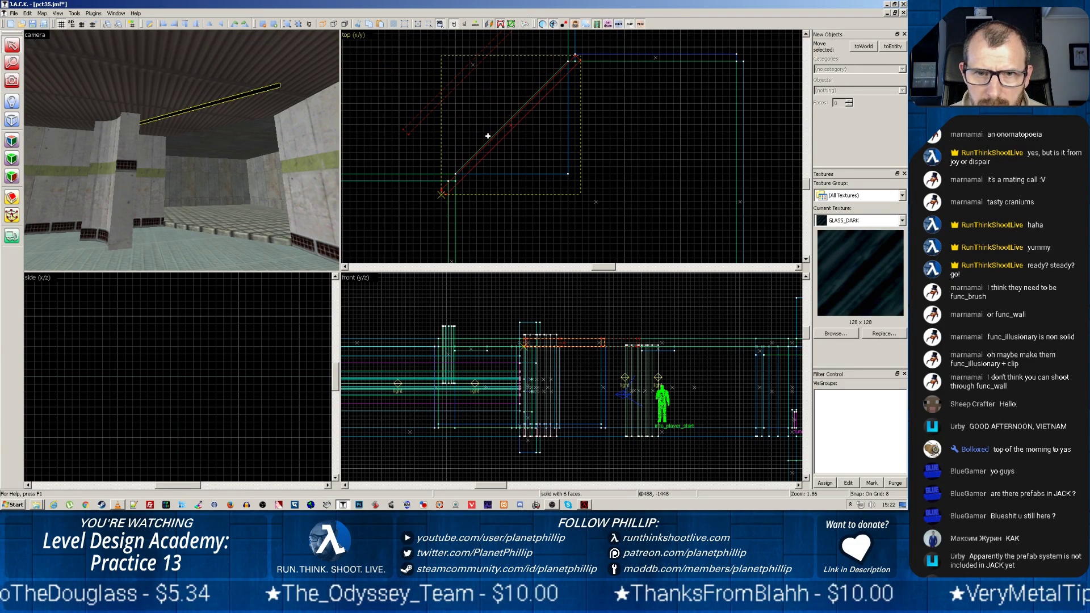
scroll(488, 135, up, 3)
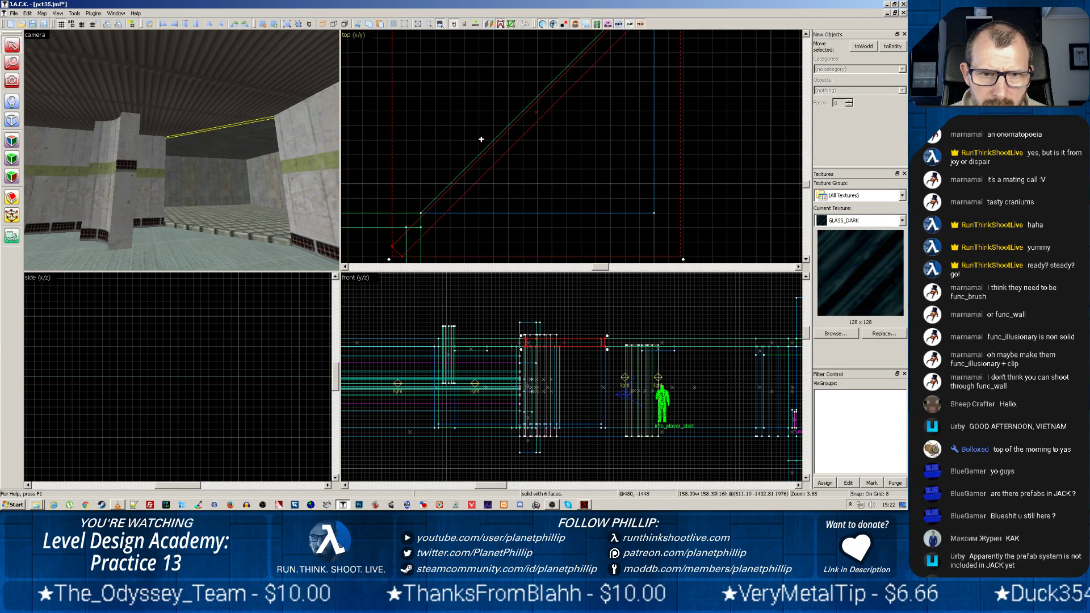
click(486, 160)
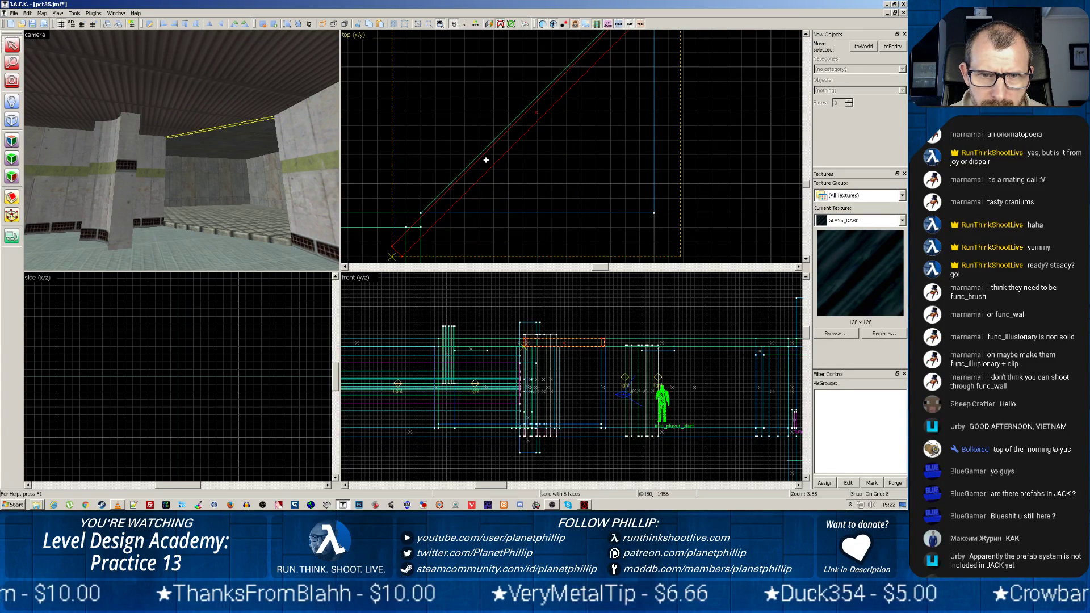
drag(486, 156, 478, 148)
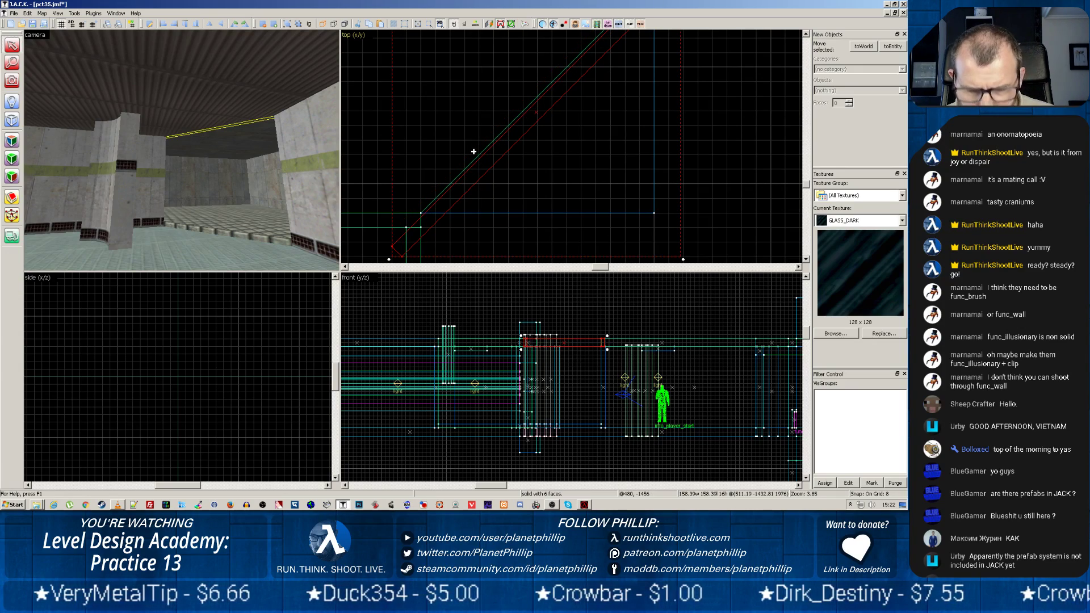
Step: Align the glass block with the diagonal ceiling edge on a 1-unit grid, and restore the grid to 8 units
key(bracketleft)
key(bracketleft)
key(bracketleft)
scroll(462, 202, up, 4)
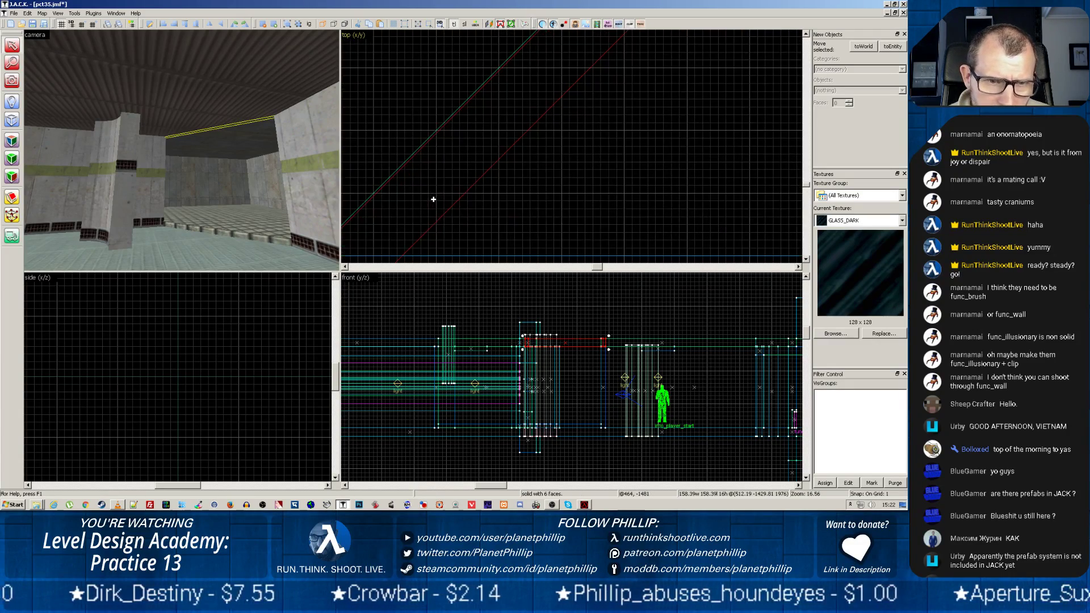
scroll(433, 195, down, 2)
key(bracketright)
key(bracketright)
key(bracketright)
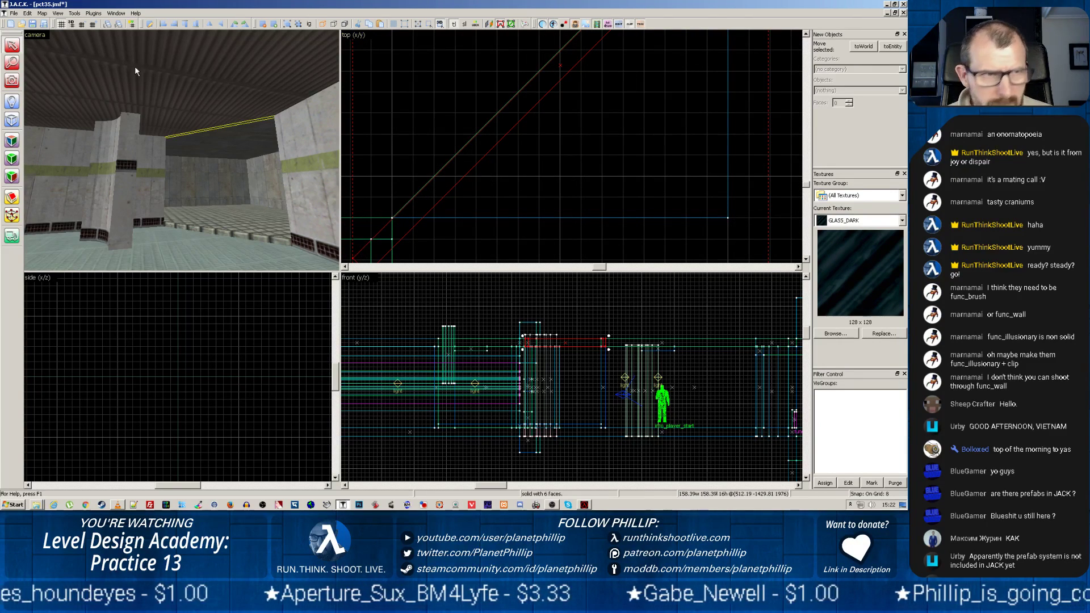
click(472, 190)
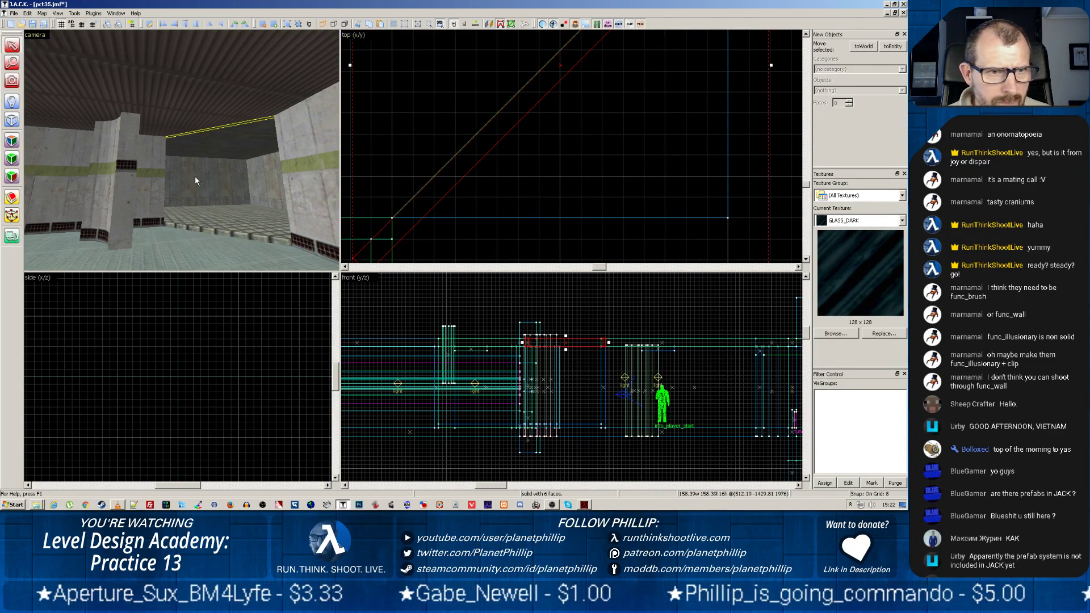
Step: Examine the side room's interior and the corner where its floor and wall meet the main hall at the diagonal opening
key(z)
key(w)
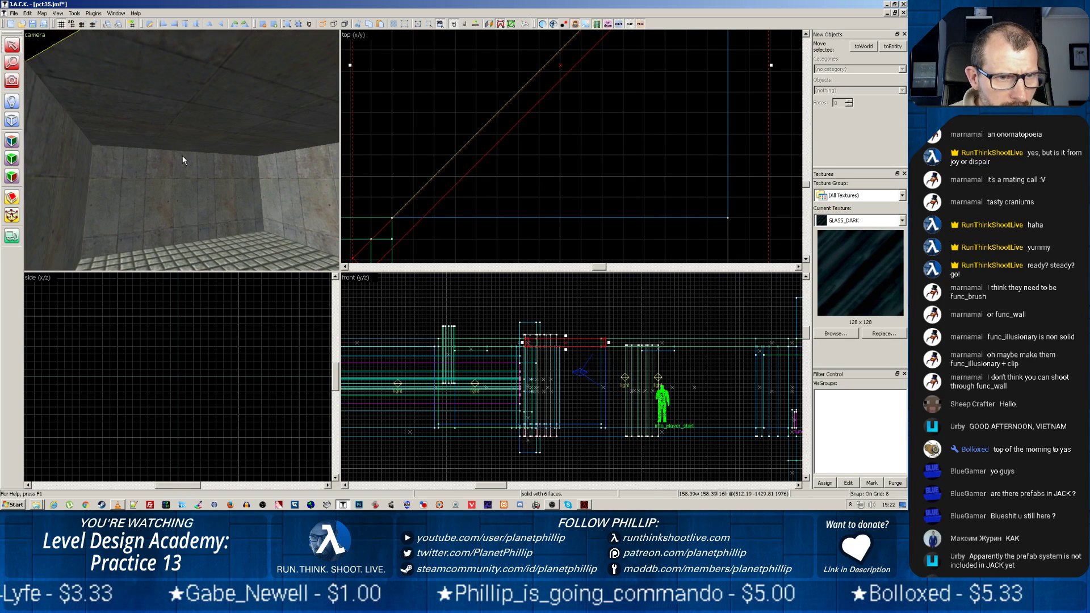
key(z)
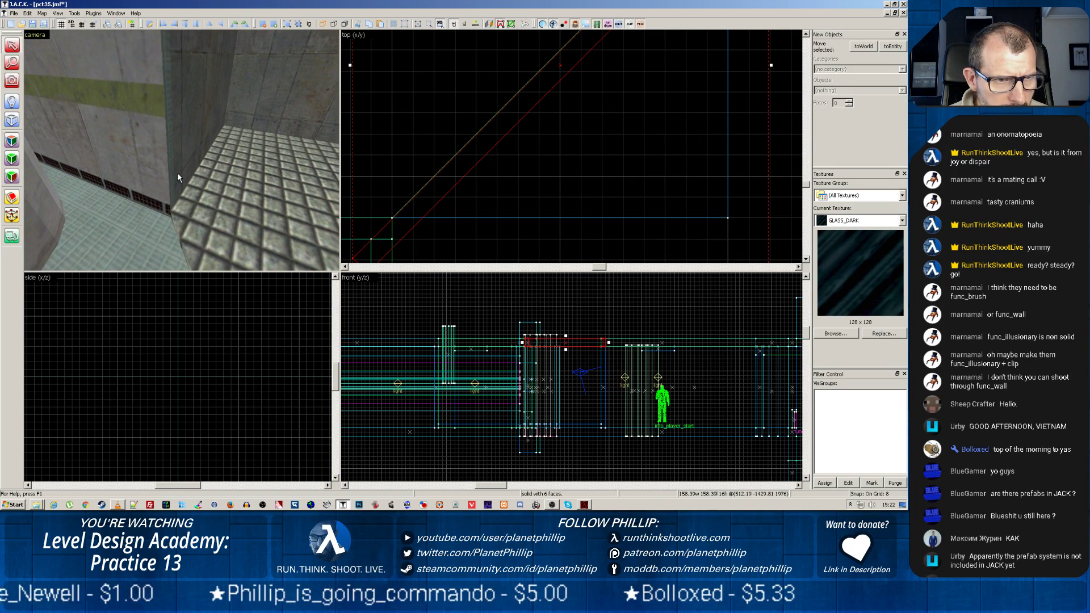
click(184, 207)
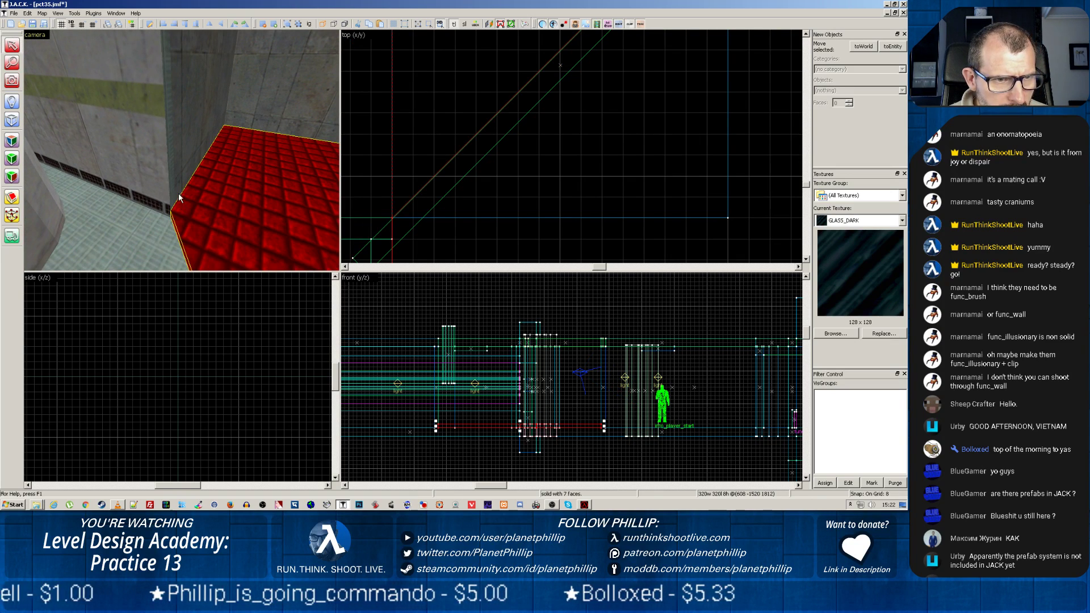
click(391, 196)
scroll(540, 195, down, 3)
scroll(541, 194, down, 3)
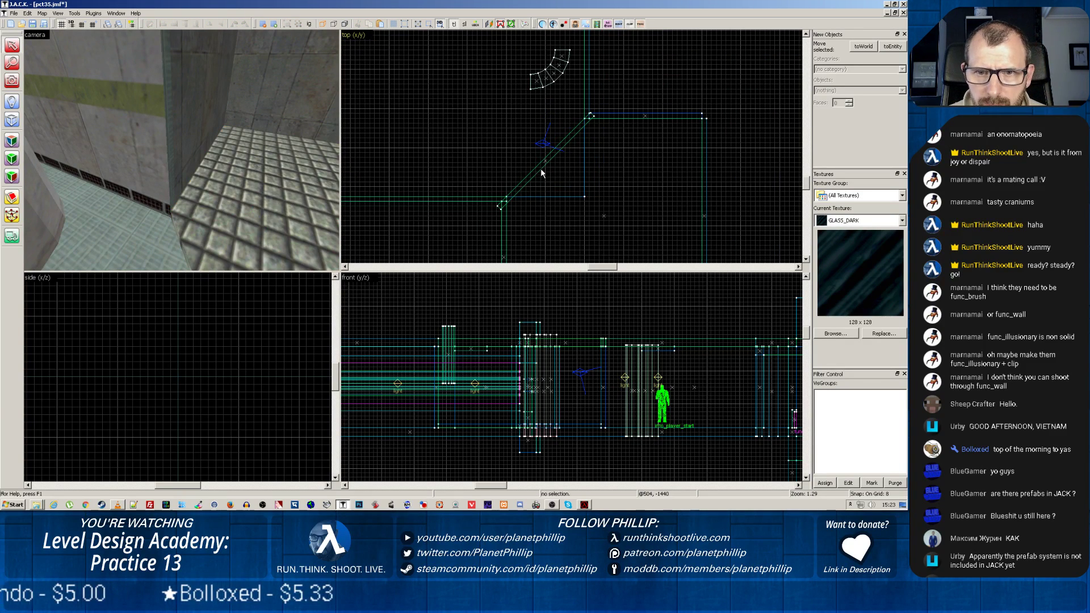
Step: Move the diagonal glass block off the opening into the side room and convert it to a func_wall entity
click(543, 162)
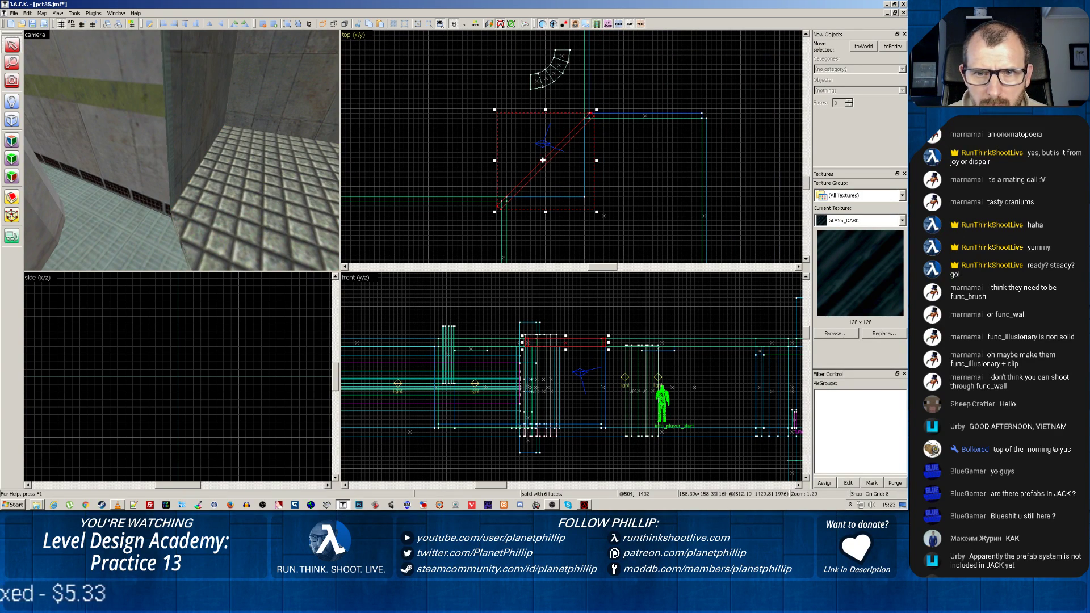
drag(543, 161, 581, 183)
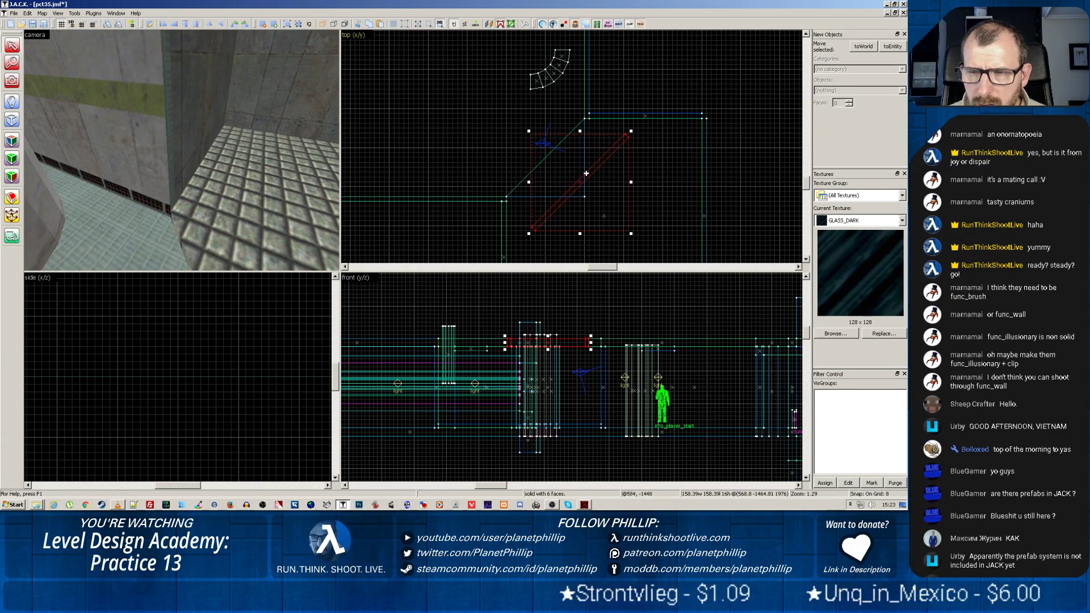
click(891, 46)
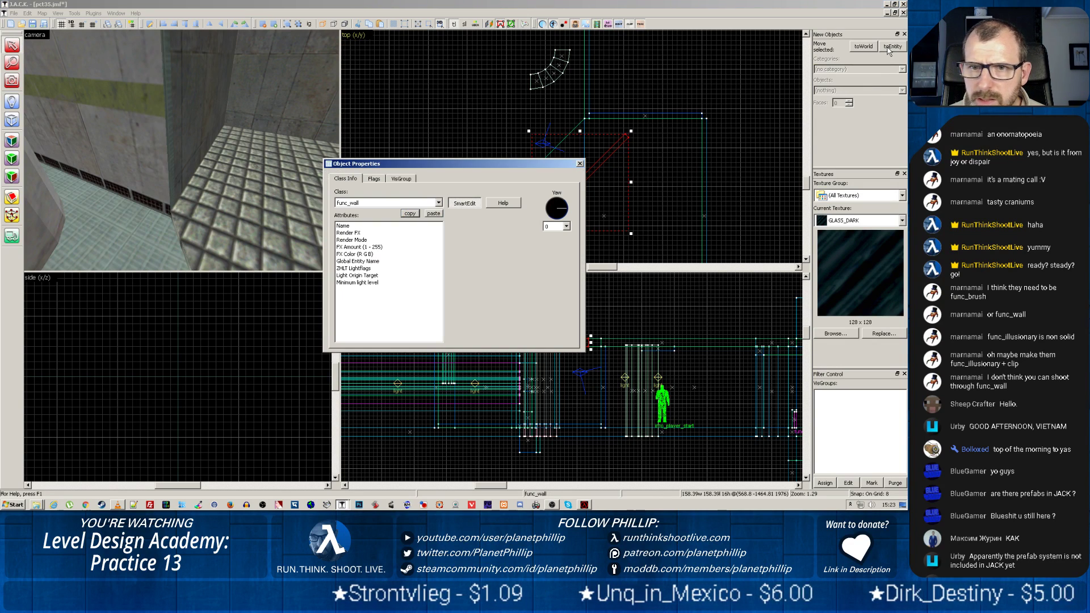
Step: Give the func_wall glass block the Texture render mode and an FX amount of 125
click(366, 241)
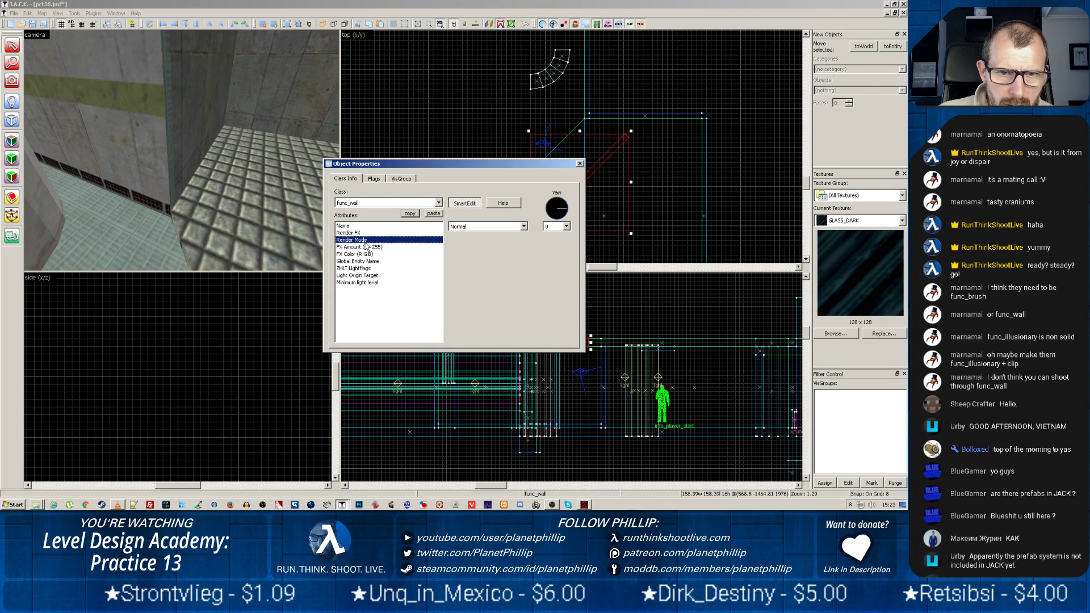
click(522, 227)
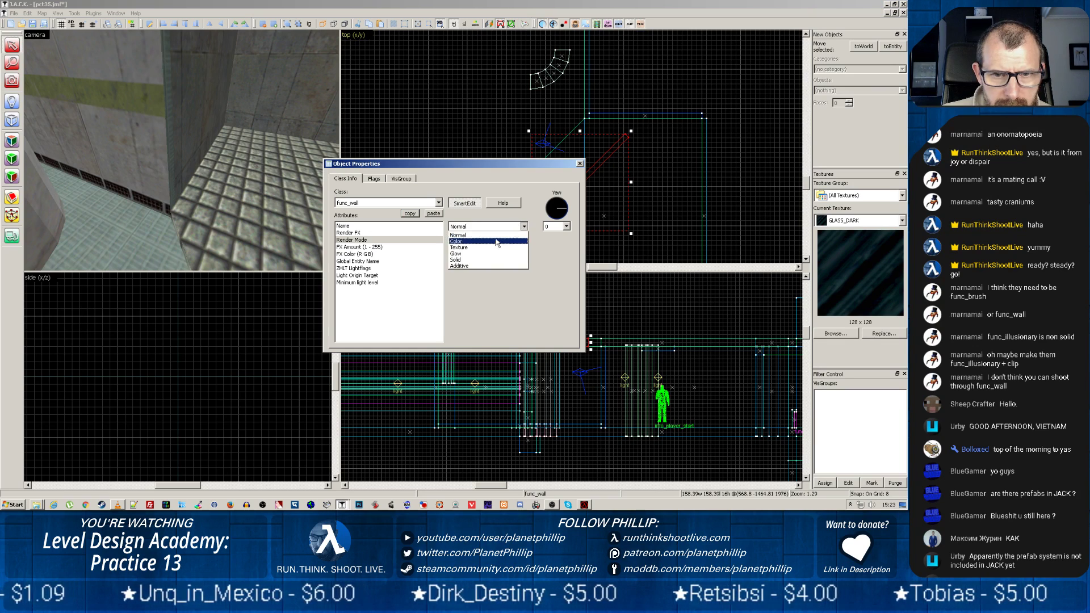
click(477, 248)
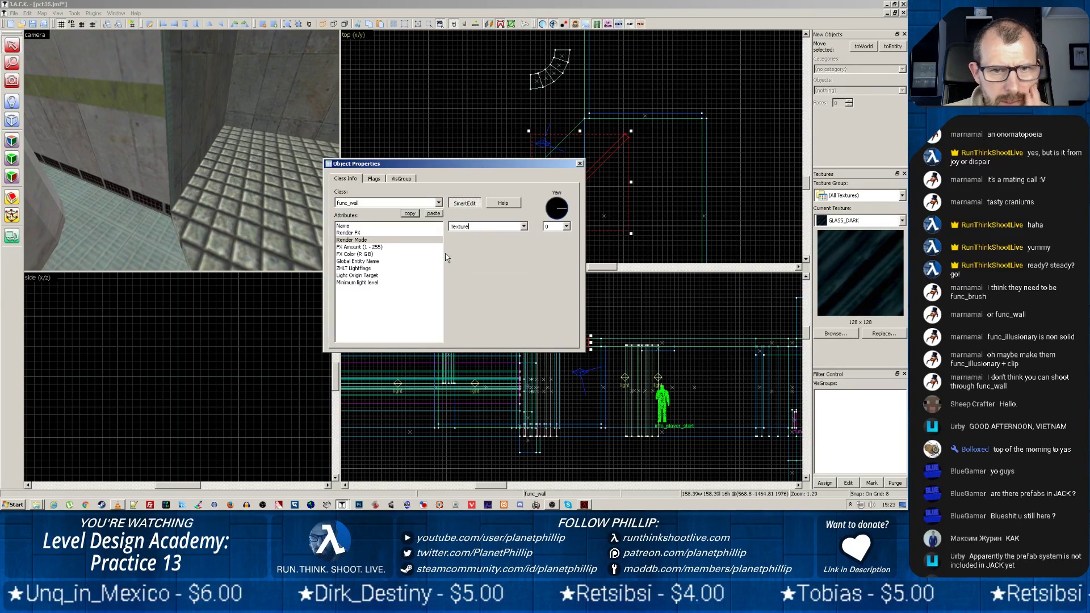
click(371, 247)
click(462, 228)
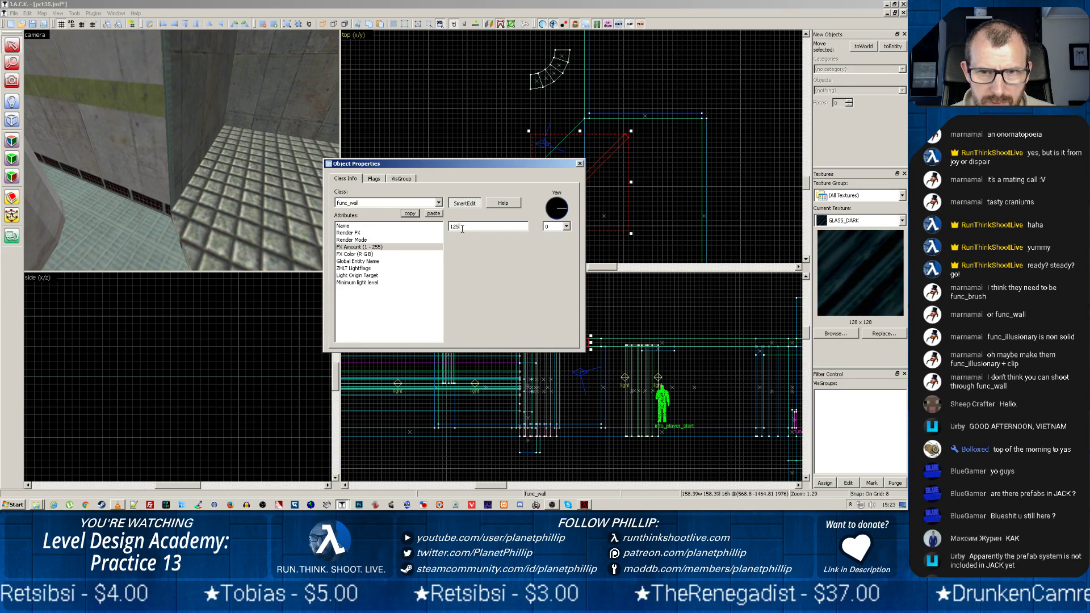
click(580, 165)
Step: Stretch the glass block down to the floor of the side room, making it 176 units high
key(z)
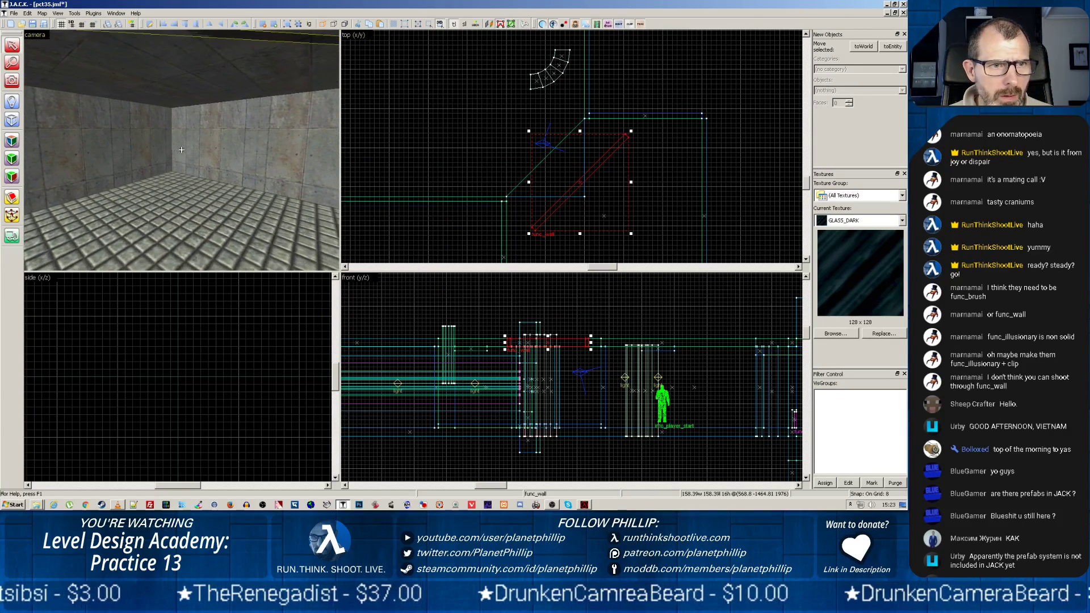
key(w)
key(z)
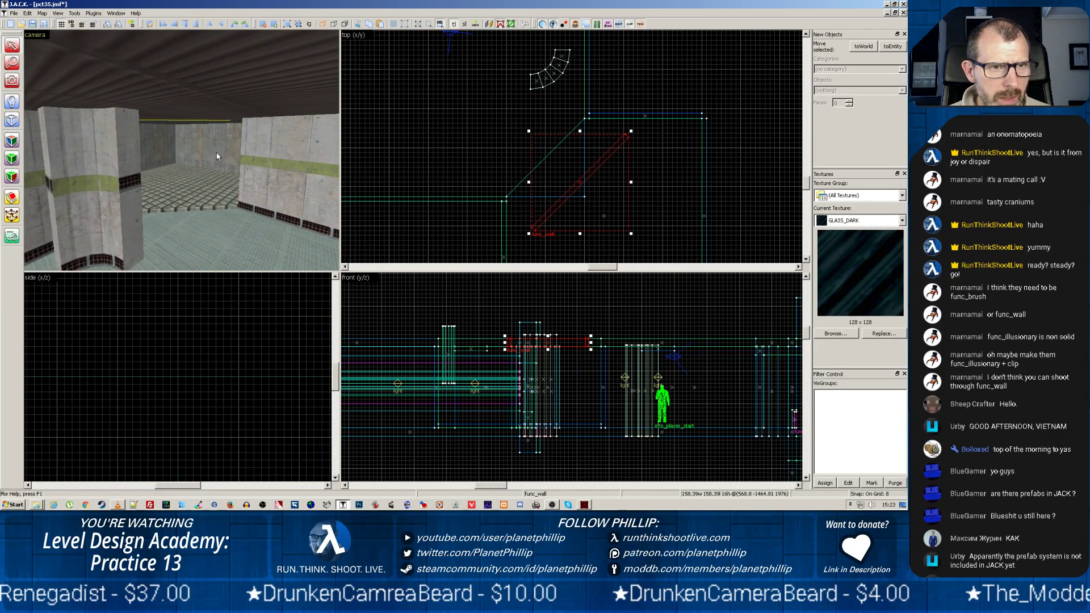
drag(546, 346, 550, 434)
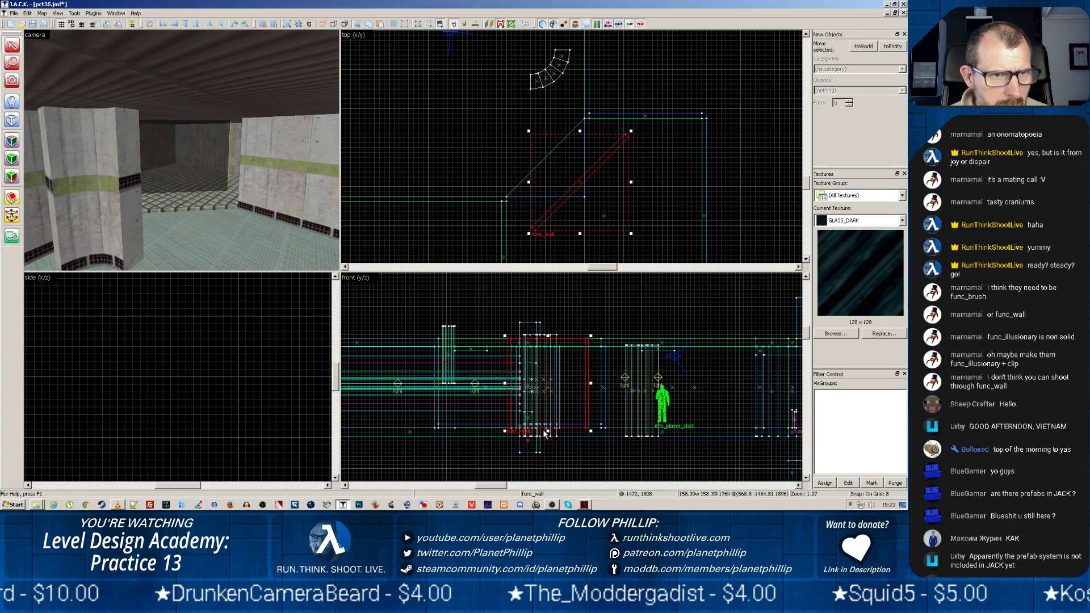
Step: Move the full-height glass wall onto the diagonal opening and align it with the diagonal ceiling edge on a 1-unit grid
drag(603, 192, 576, 166)
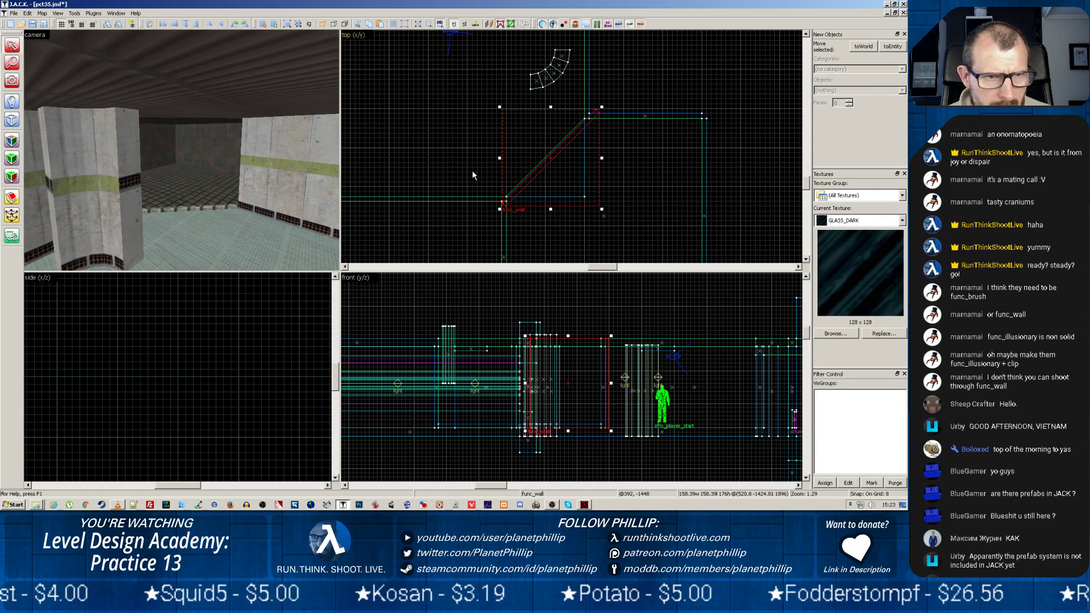
scroll(471, 169, up, 5)
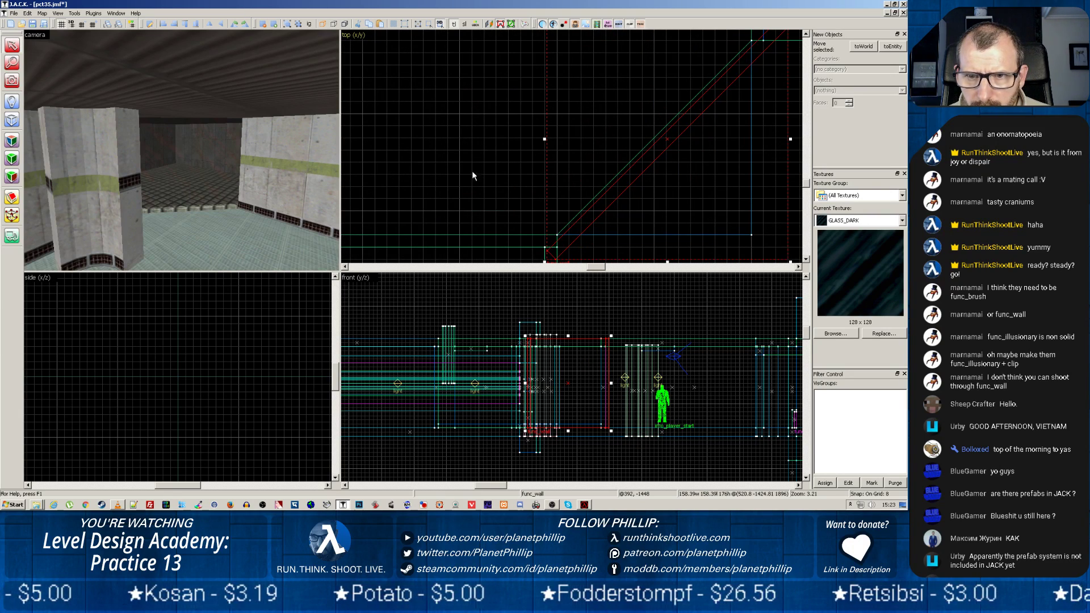
scroll(641, 184, up, 1)
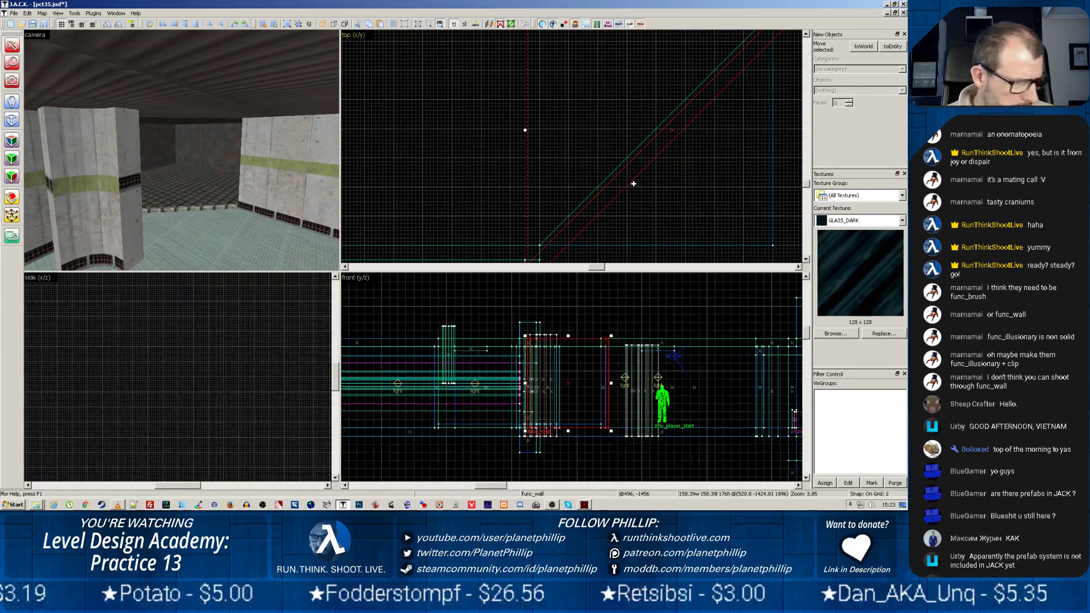
scroll(626, 184, up, 9)
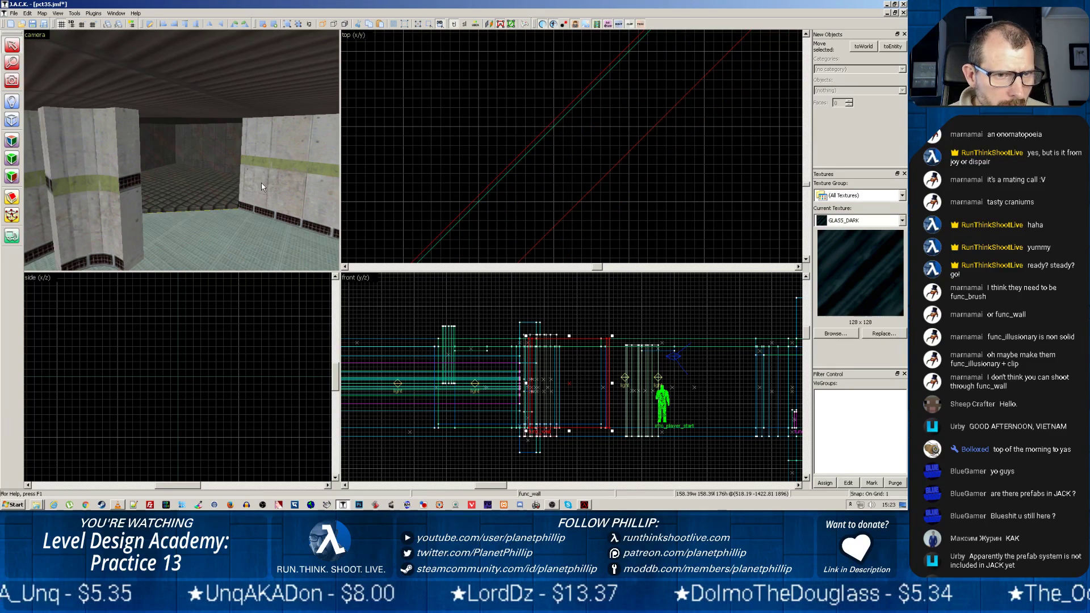
Step: Inspect the diagonal opening and its surroundings from inside the side room and from the main hall
key(z)
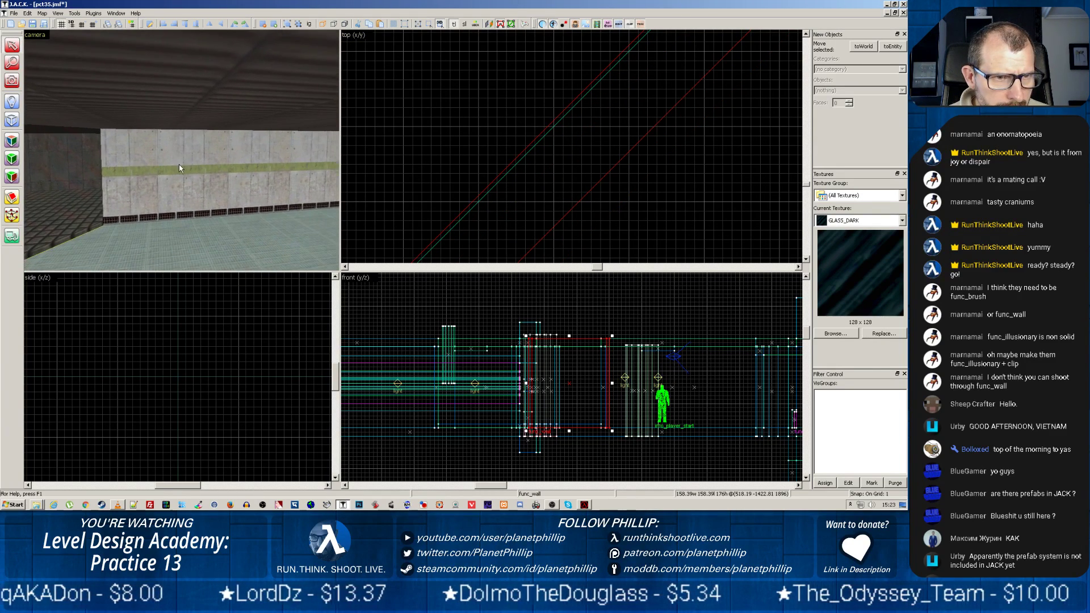
key(w)
key(w)
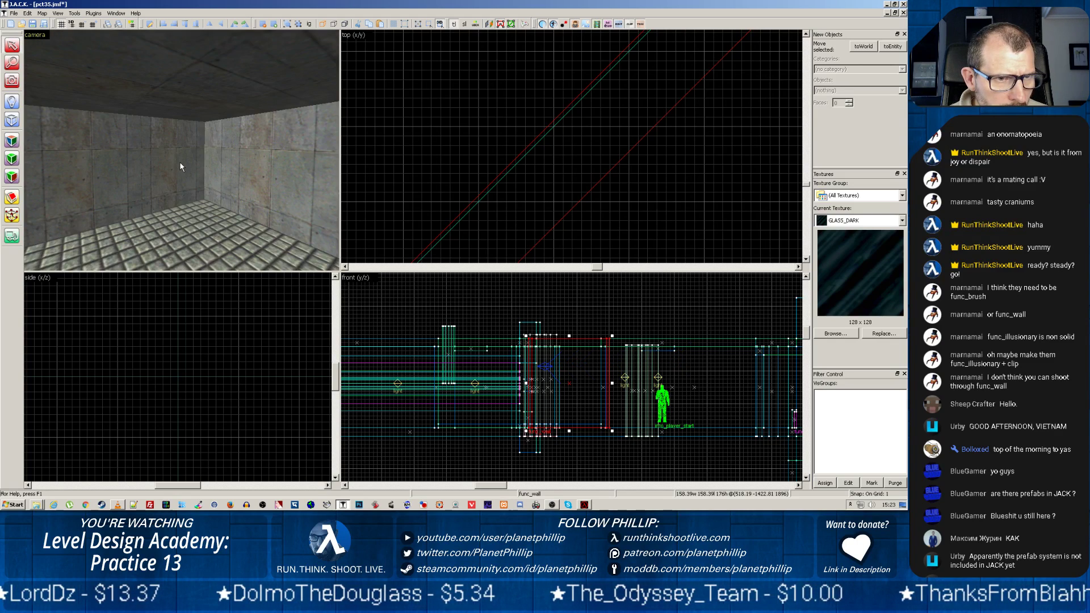
key(w)
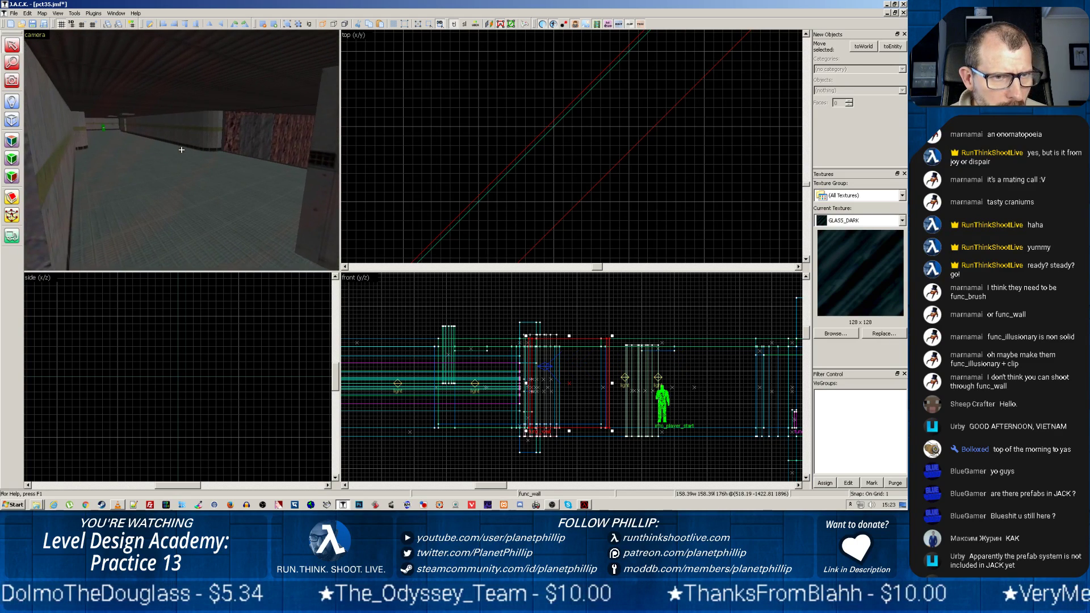
key(z)
key(z)
key(w)
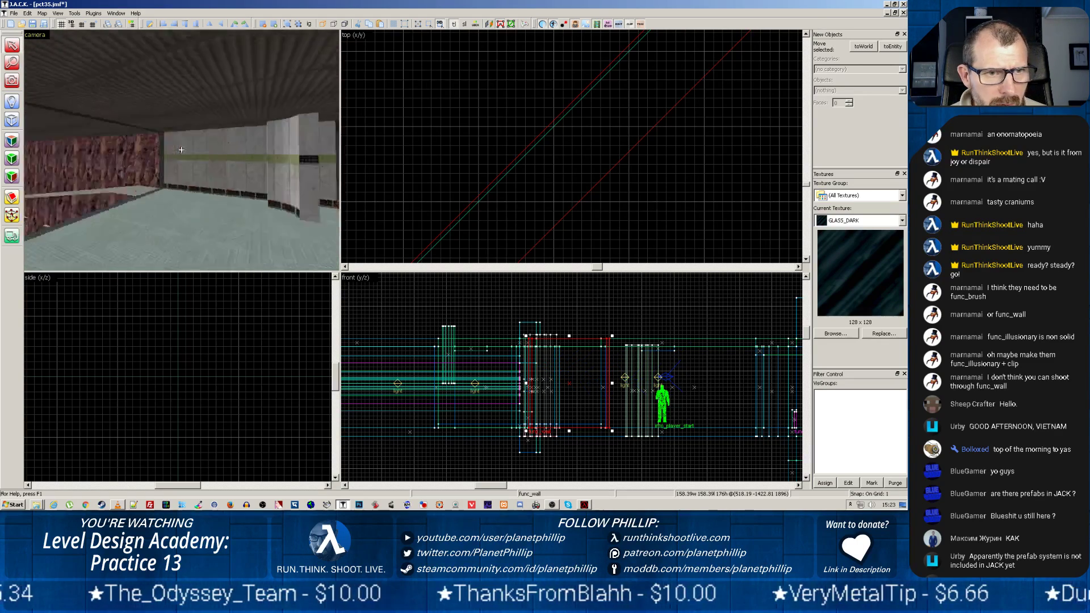
key(w)
Step: Move the curved pillar group along the main hall, farther away from the diagonal glass wall
click(106, 177)
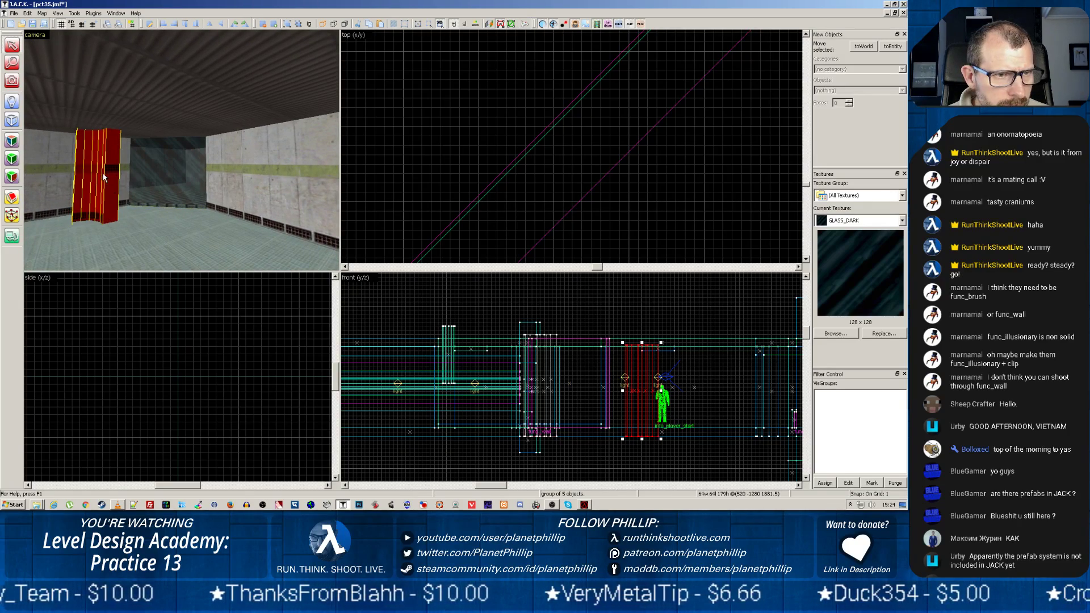
scroll(571, 377, down, 2)
scroll(507, 179, down, 2)
scroll(507, 178, down, 6)
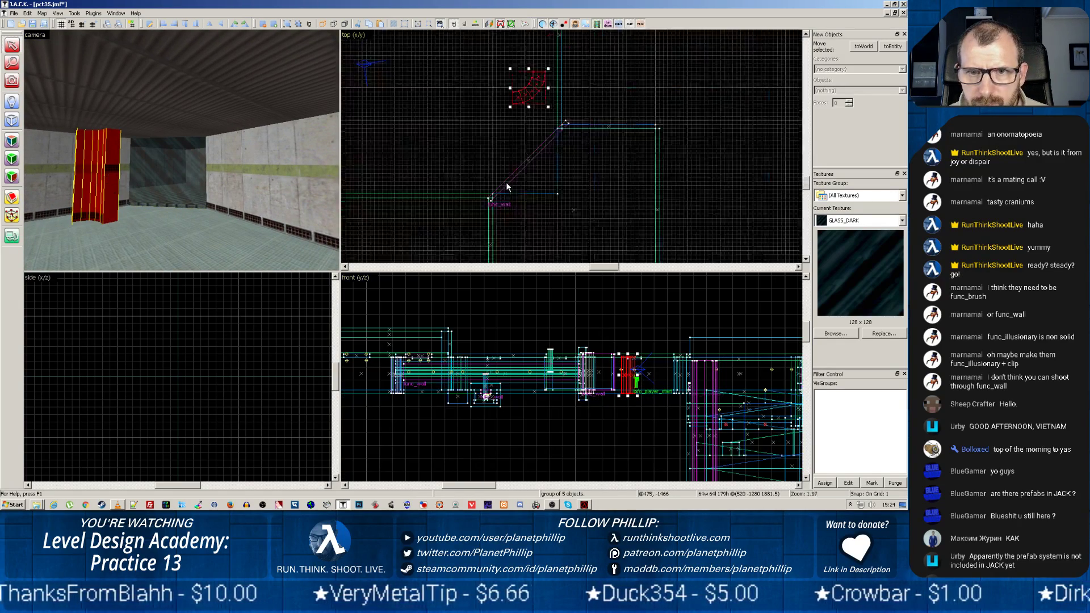
shift+drag(515, 135, 517, 106)
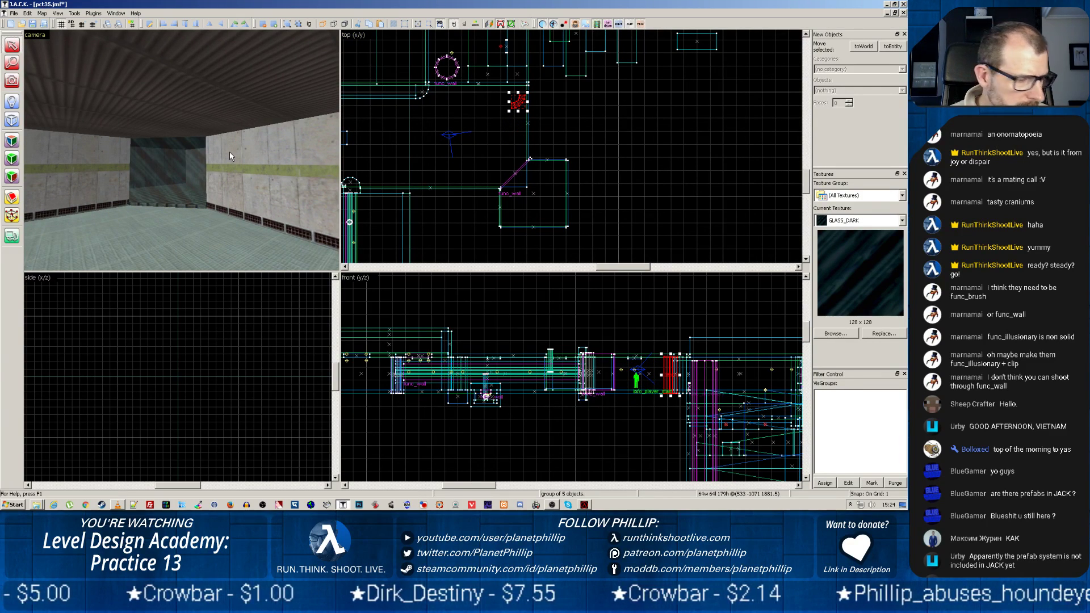
Step: Examine the glass wall up close, checking the side room seen through it and its joints with the hall walls
scroll(141, 194, up, 3)
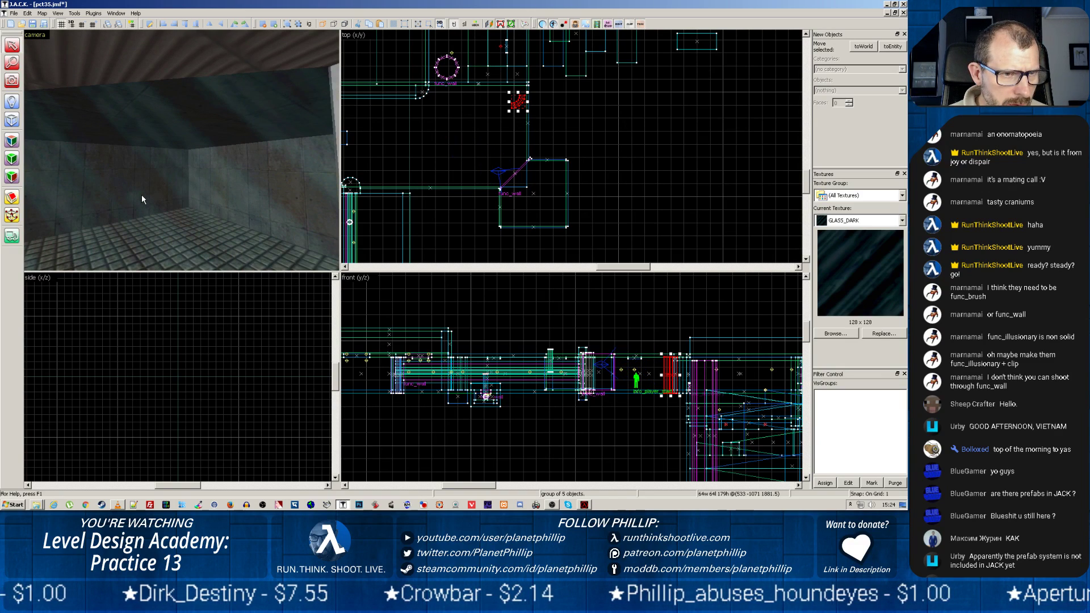
key(z)
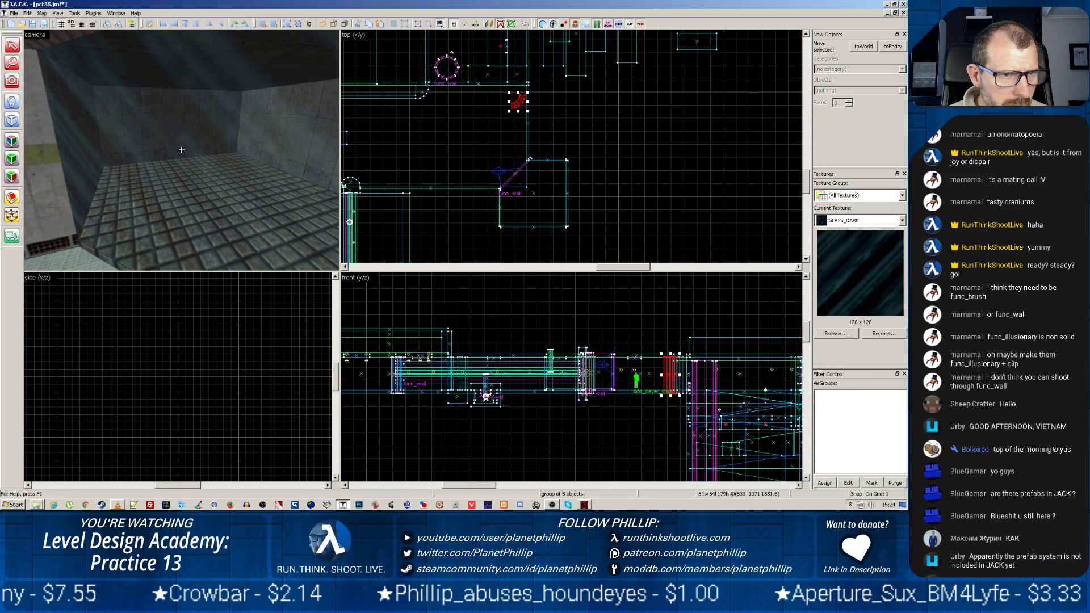
key(z)
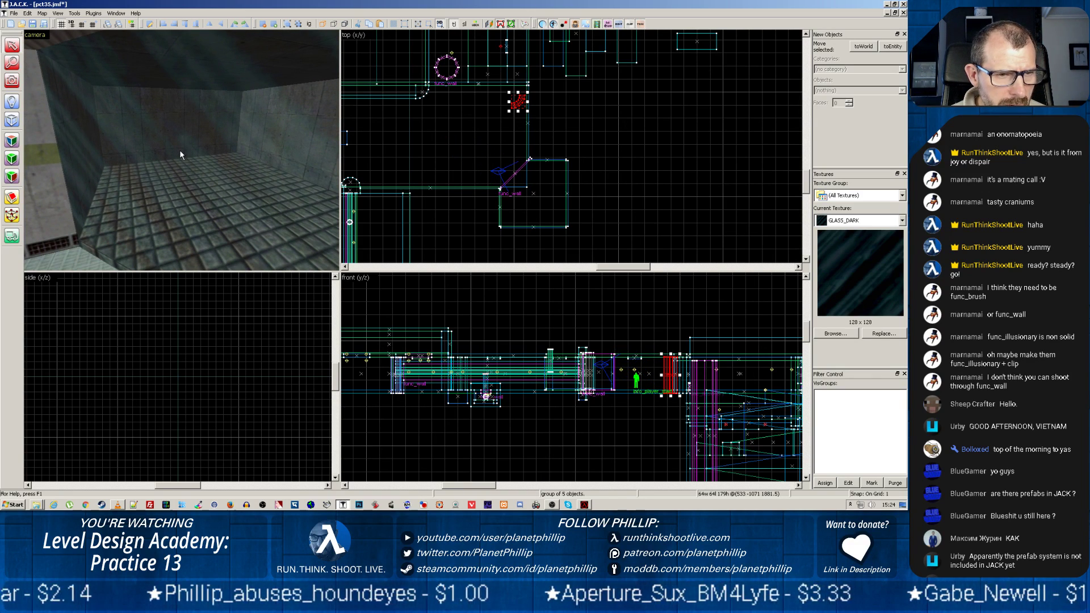
scroll(179, 149, down, 2)
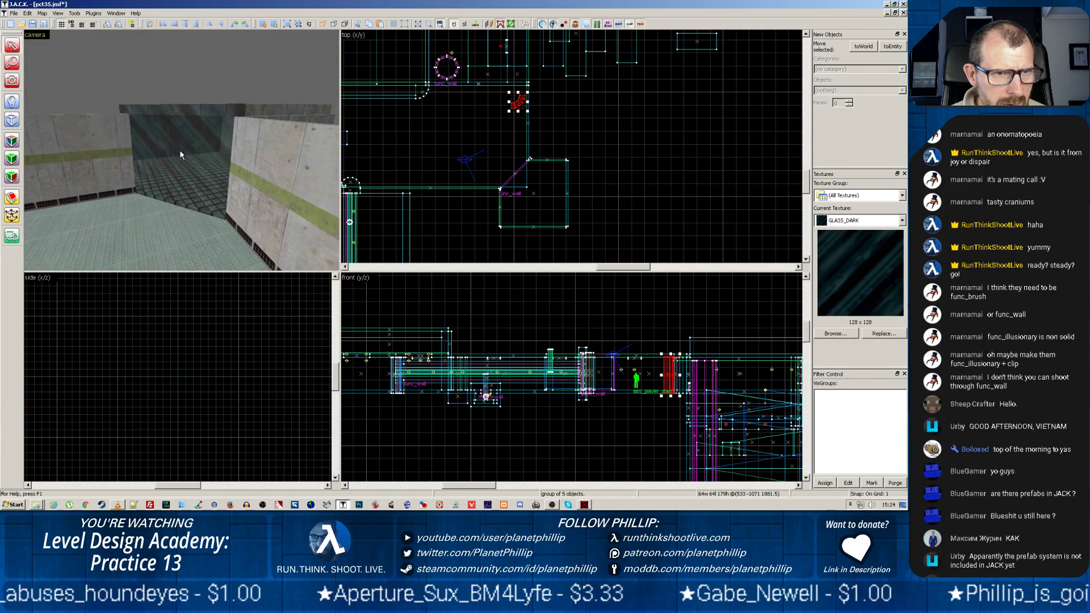
scroll(180, 149, down, 1)
scroll(180, 149, up, 2)
key(z)
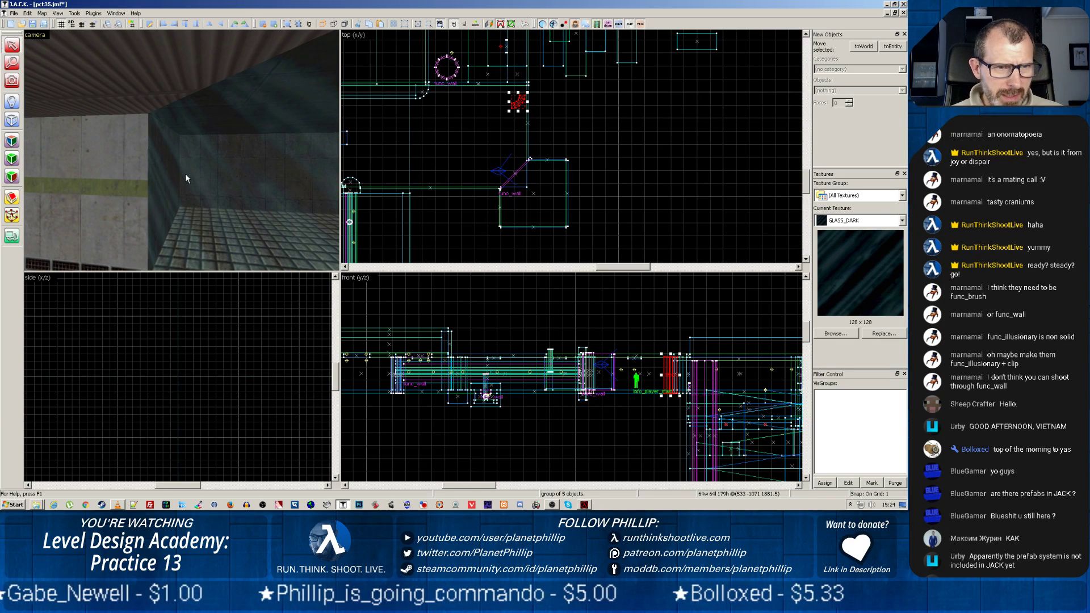
key(z)
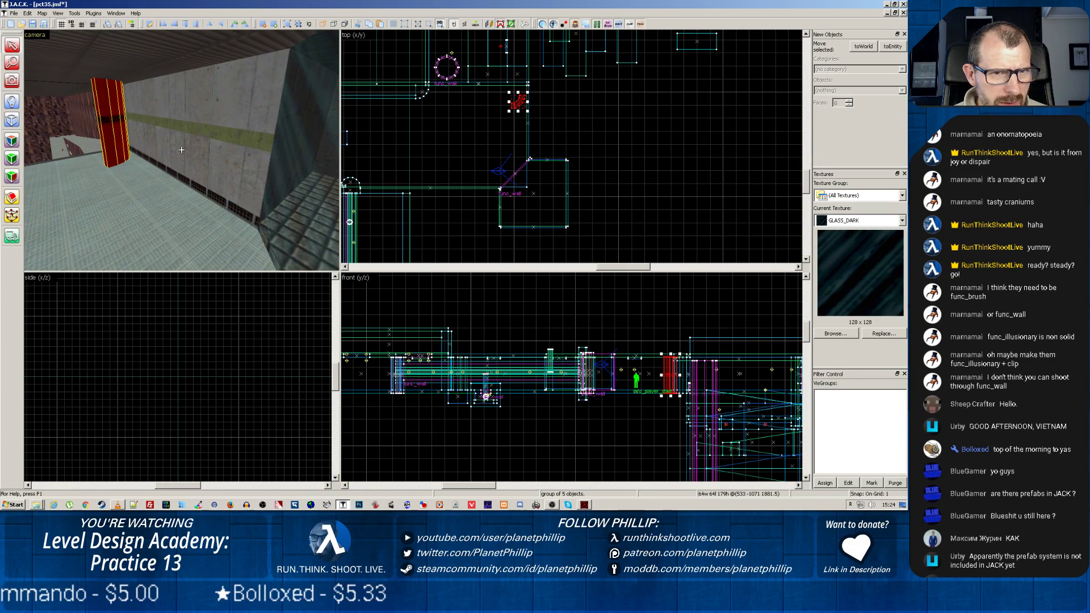
key(z)
Step: Select the side room's brushes together with its diagonal glass wall and place a copy of all six over the main hall
click(313, 218)
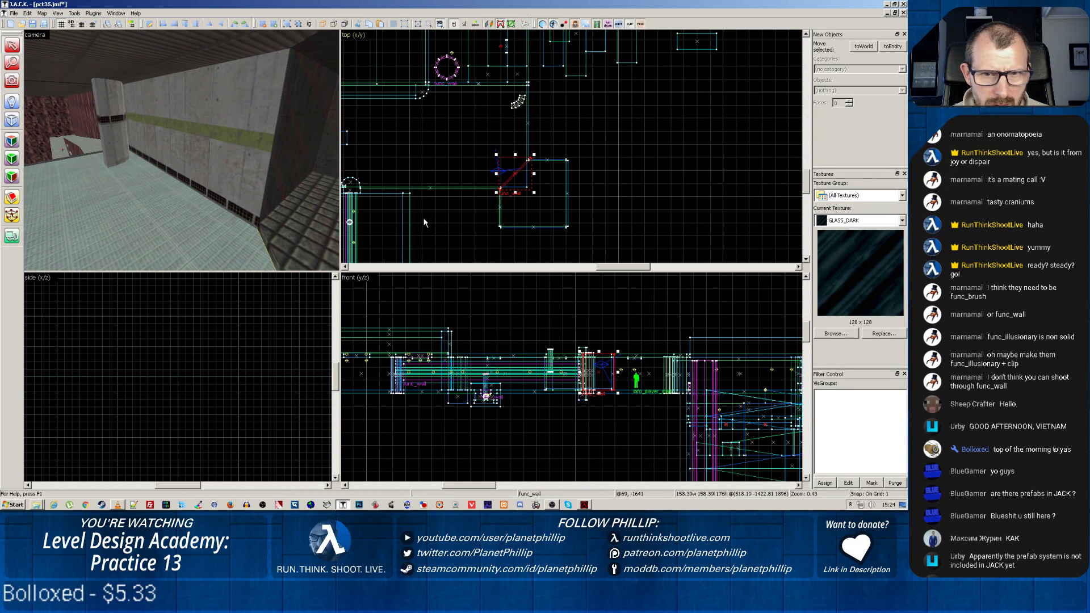
scroll(495, 223, up, 3)
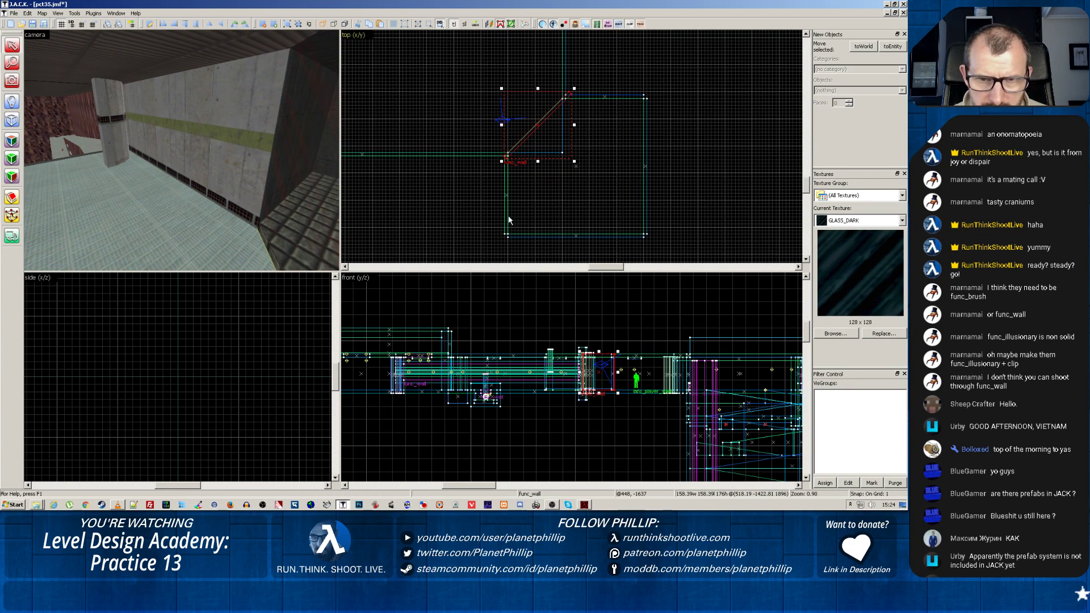
click(505, 220)
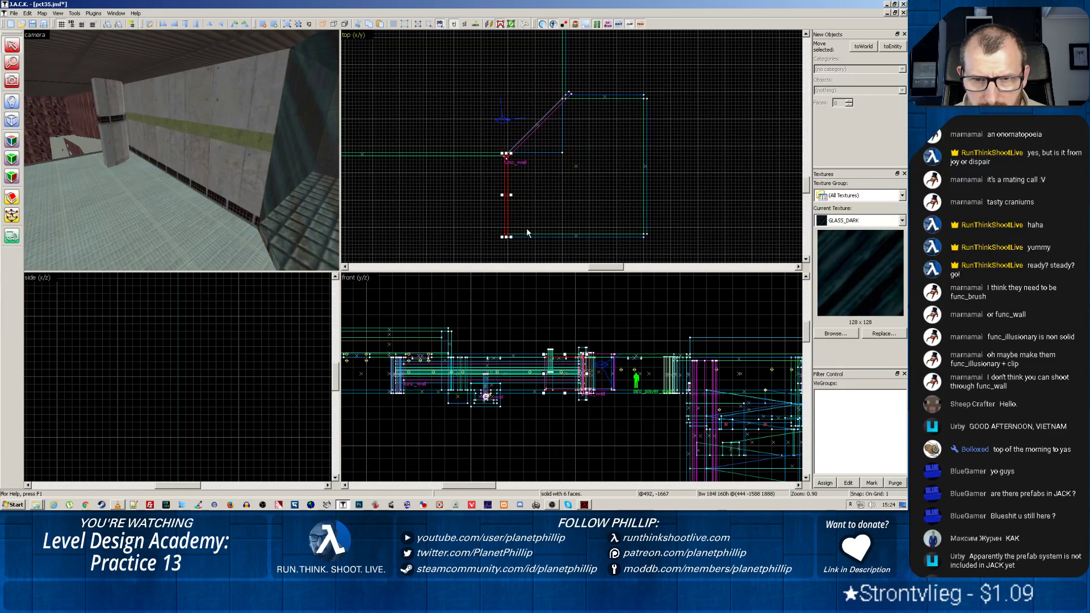
key(Escape)
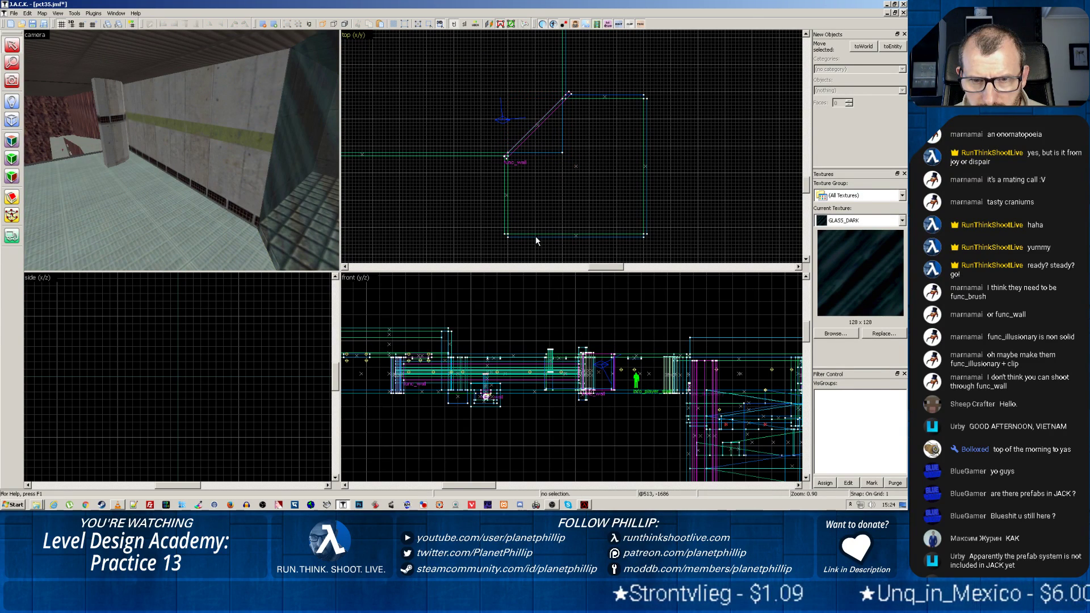
click(534, 237)
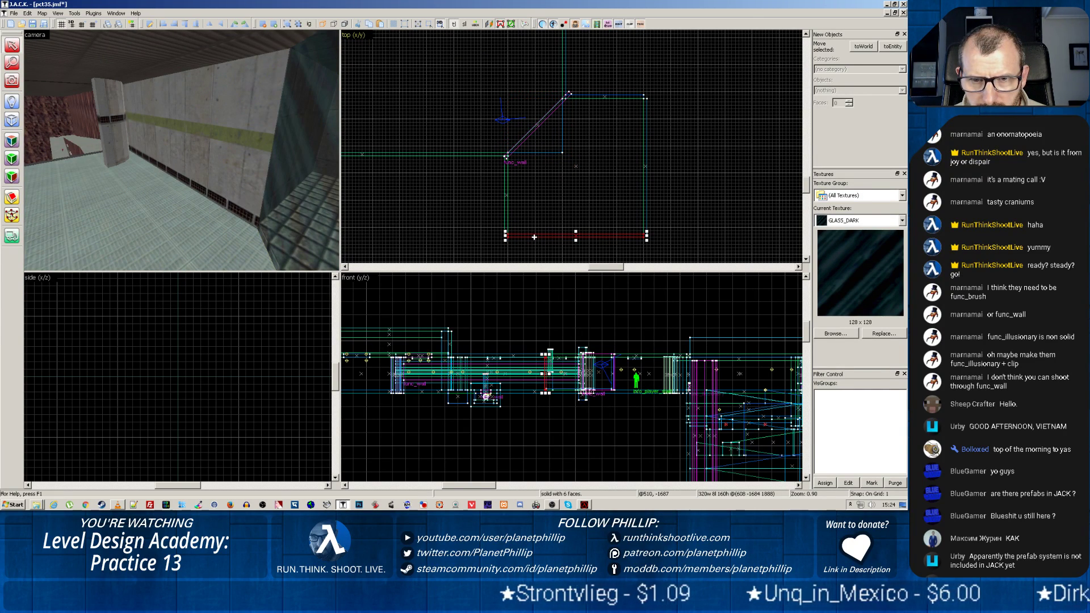
ctrl+click(506, 209)
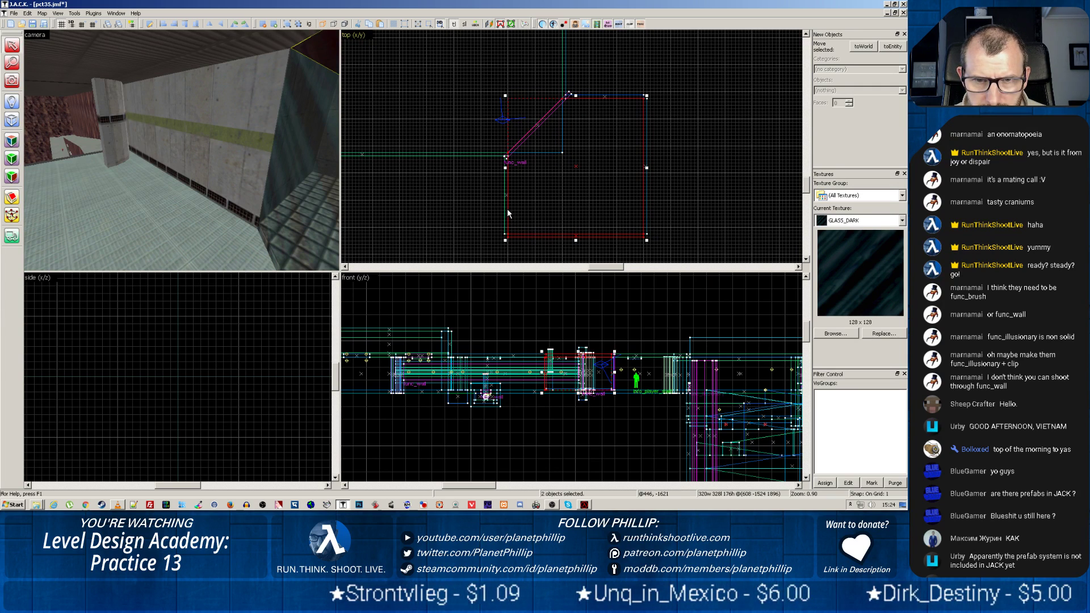
ctrl+click(522, 141)
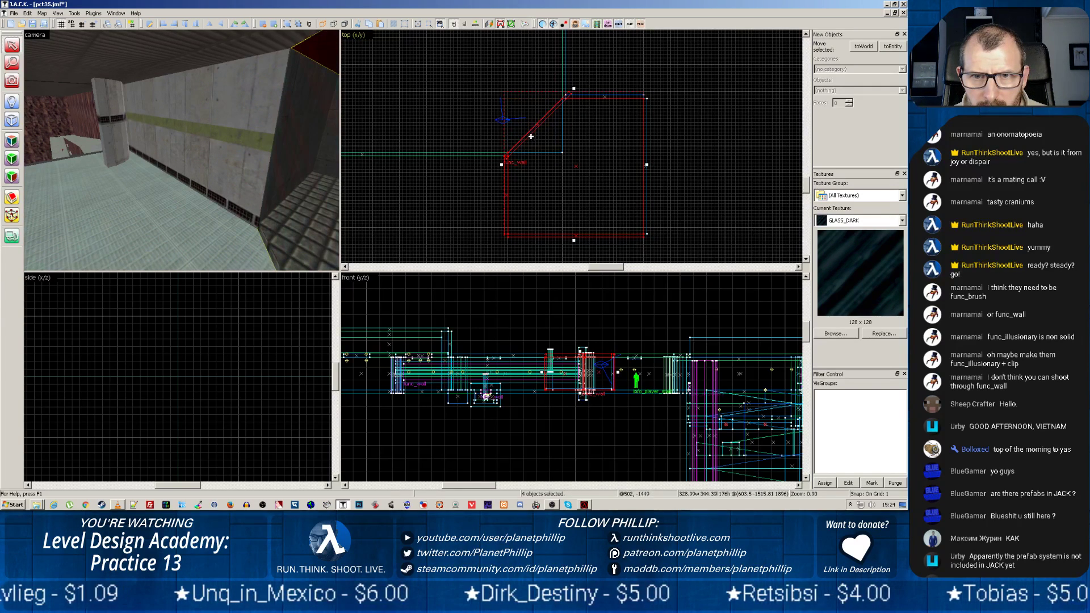
ctrl+click(582, 96)
ctrl+click(583, 96)
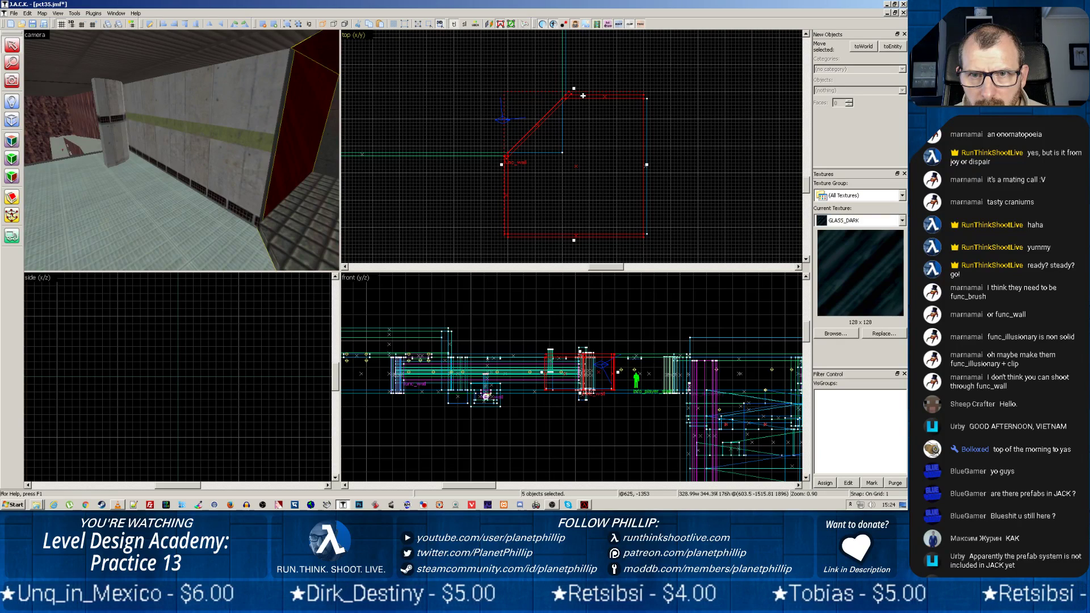
ctrl+click(642, 116)
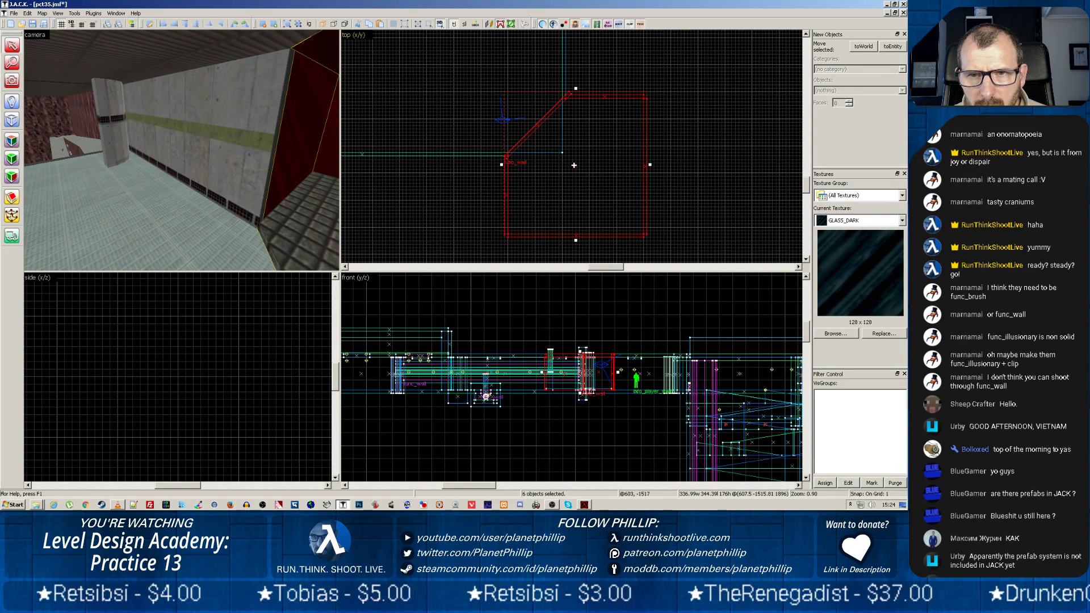
mouse_move(570, 178)
mouse_down()
mouse_move(701, 119)
mouse_move(411, 162)
mouse_move(430, 151)
mouse_up()
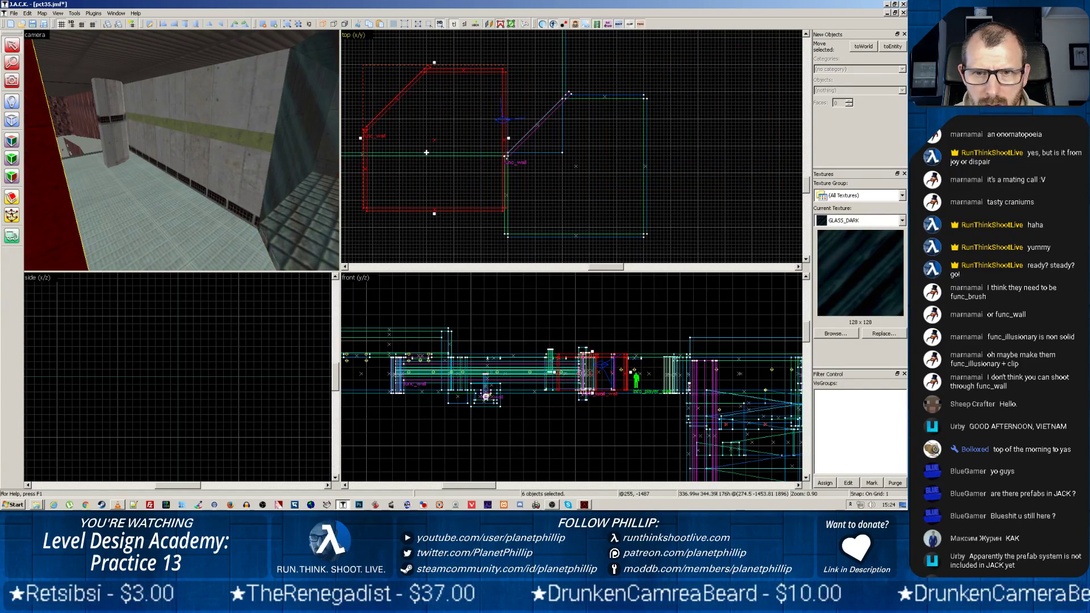
scroll(446, 162, down, 6)
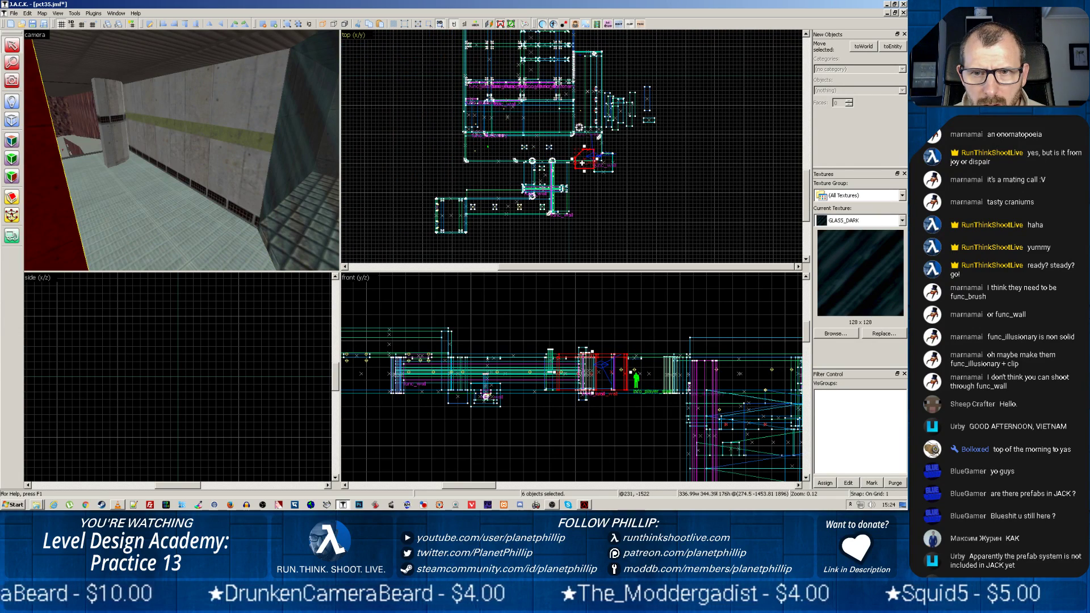
Step: Place a copy of the six side-room brushes at the main hall's opposite corner and rotate it 90 degrees so its glass faces the hall
drag(576, 164, 471, 160)
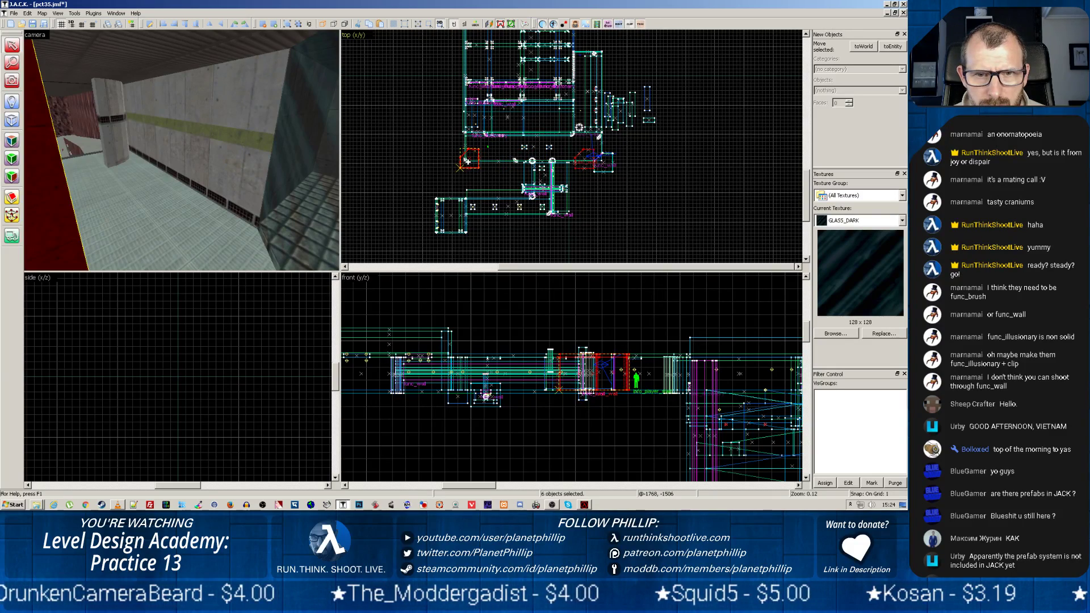
scroll(469, 163, up, 6)
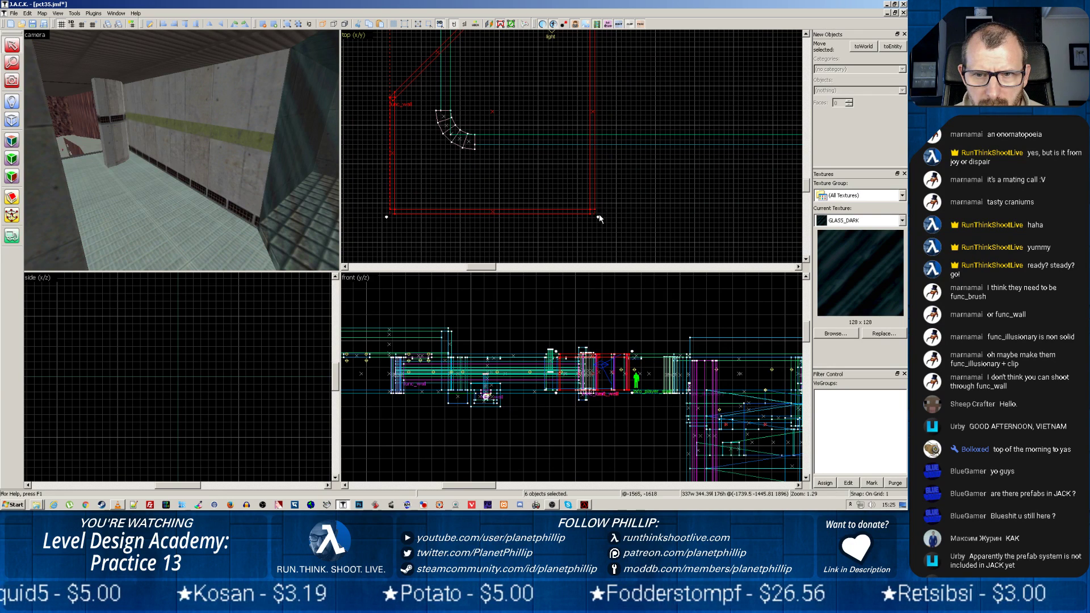
mouse_move(598, 217)
mouse_down()
mouse_move(428, 234)
mouse_move(386, 187)
mouse_up()
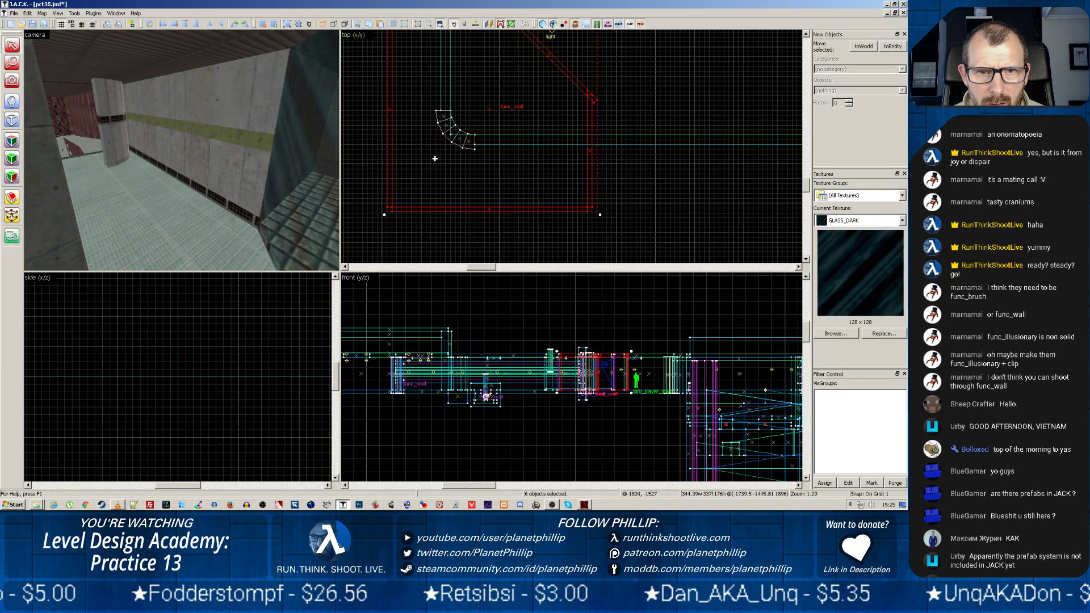
Step: Move the rotated room copy clear of the hall corner and delete the curved pillar group there
mouse_move(434, 158)
mouse_down()
mouse_move(514, 199)
mouse_move(576, 202)
mouse_up()
click(452, 146)
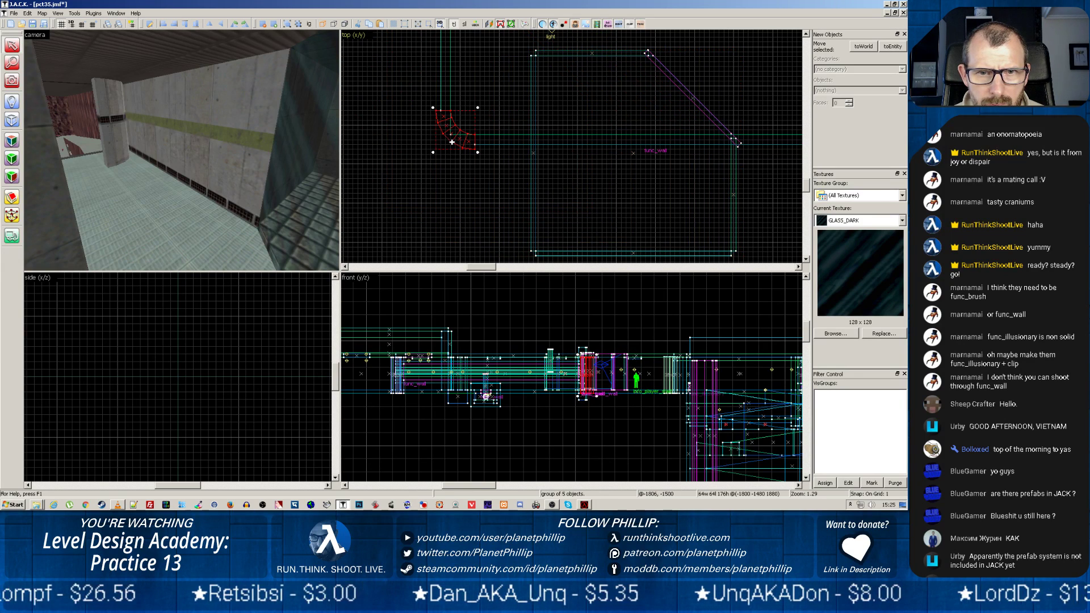
key(Delete)
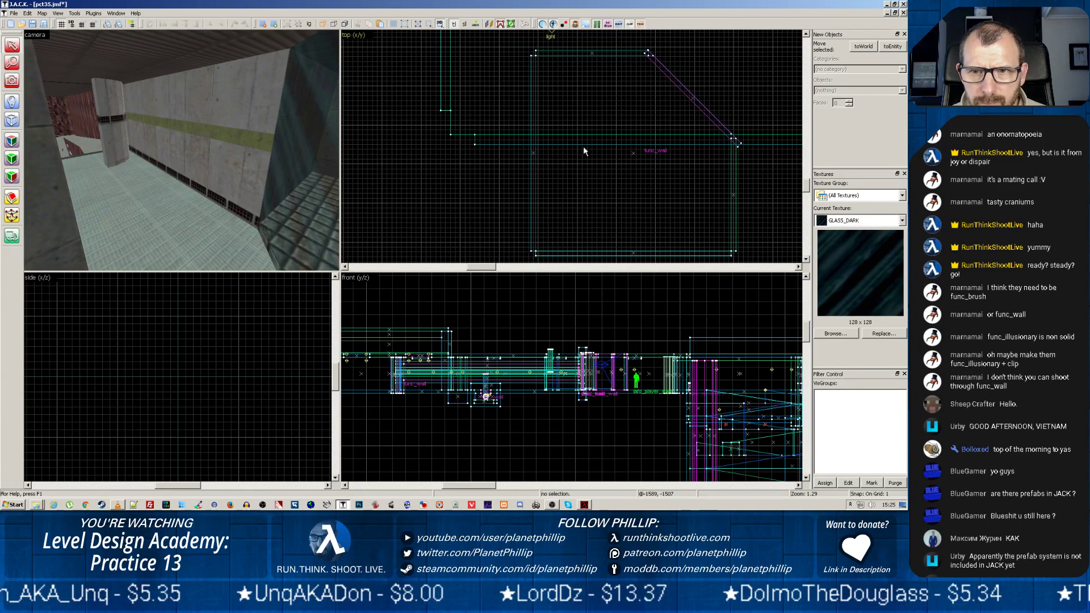
Step: Select the room copy's four walls and diagonal glass wall and move them onto the hall's corner
click(690, 100)
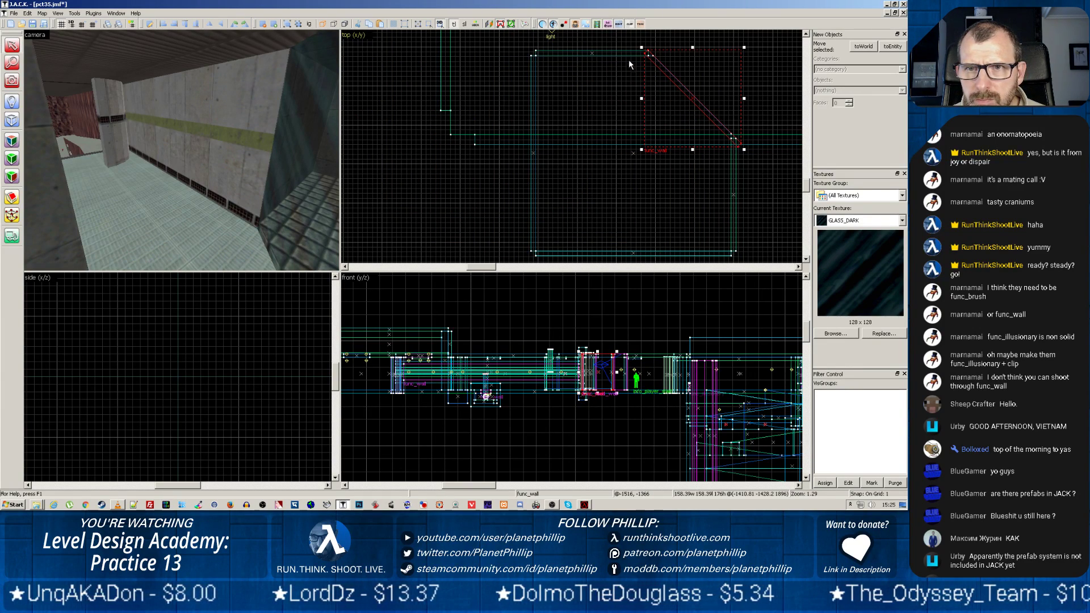
click(606, 51)
click(531, 90)
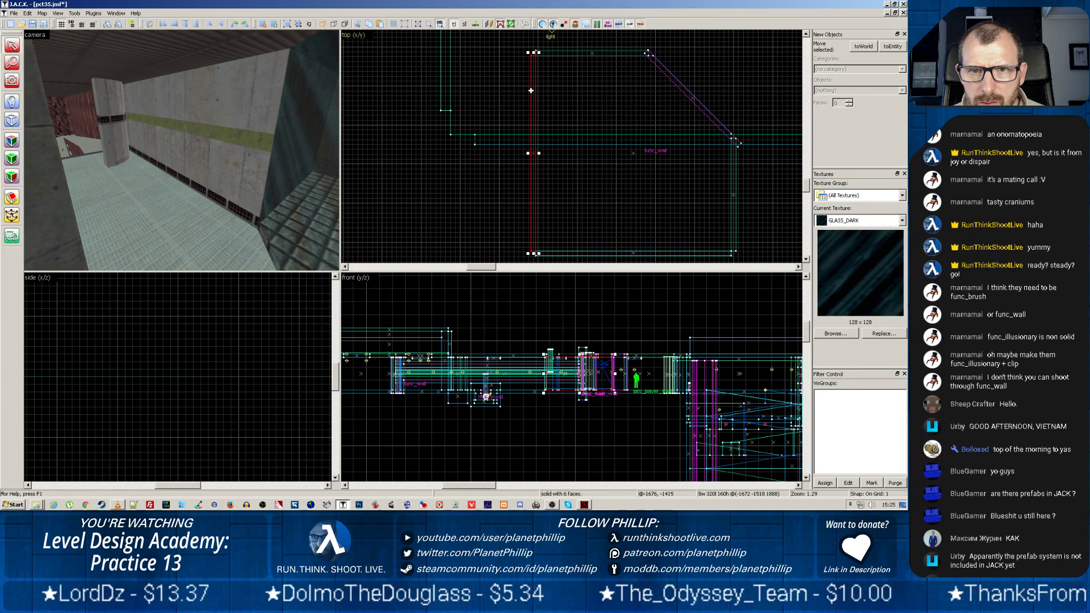
click(552, 253)
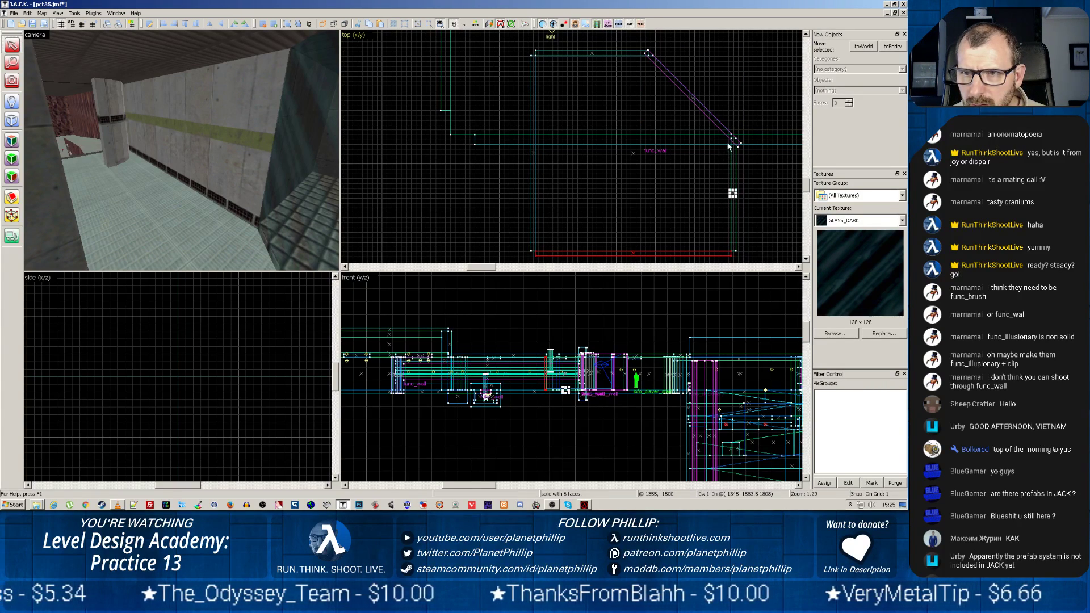
ctrl+click(693, 100)
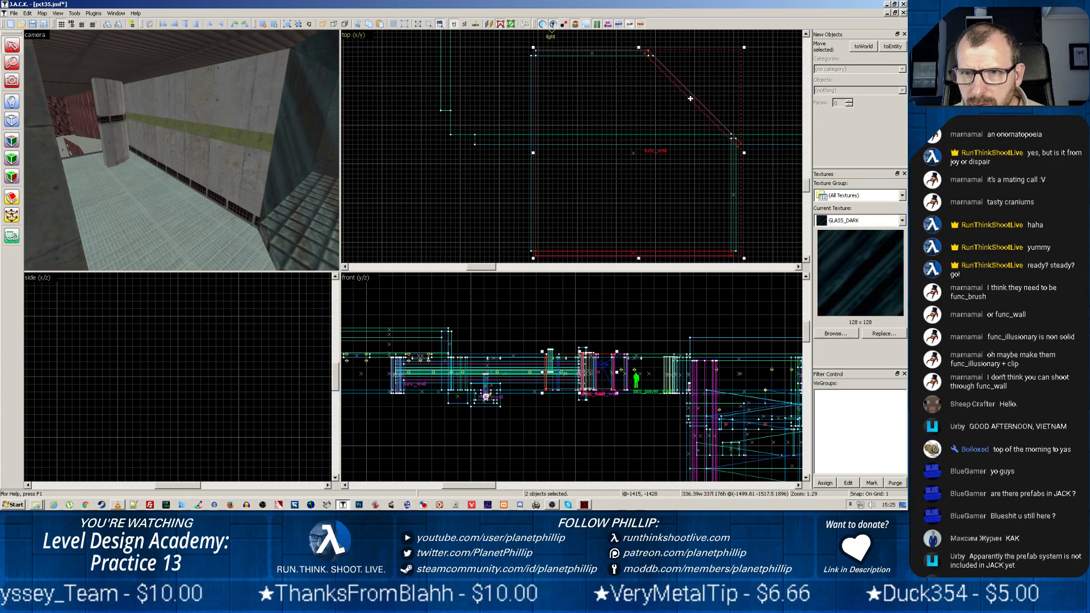
ctrl+click(531, 152)
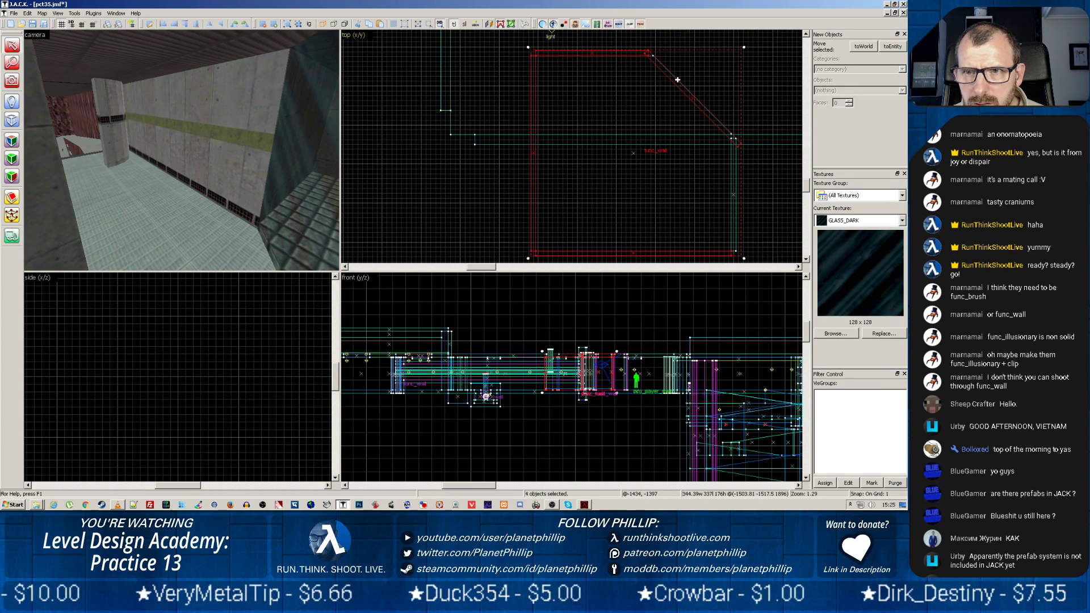
click(693, 98)
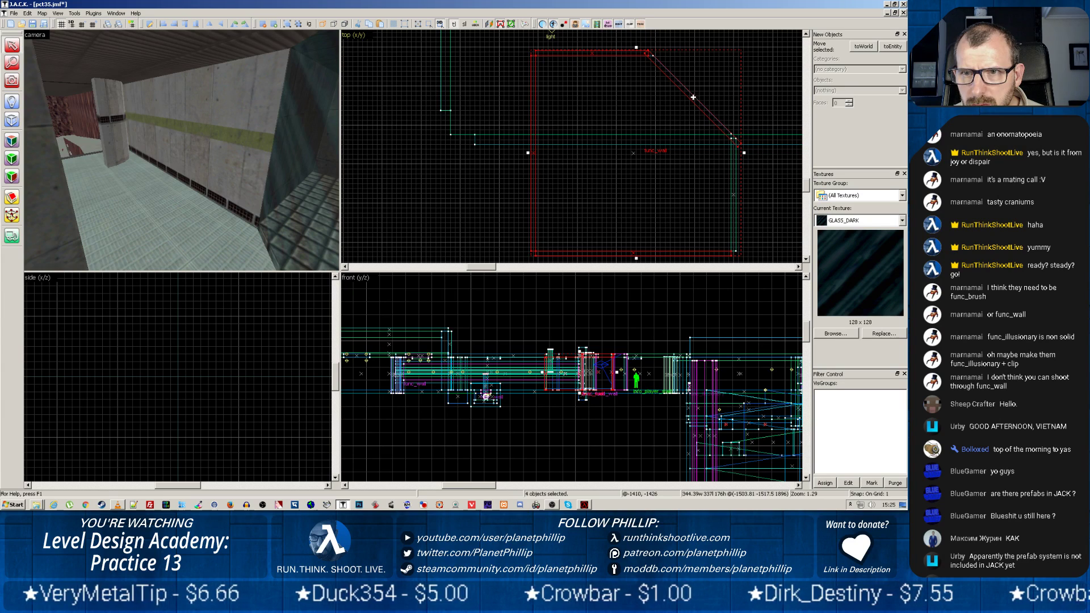
ctrl+click(734, 195)
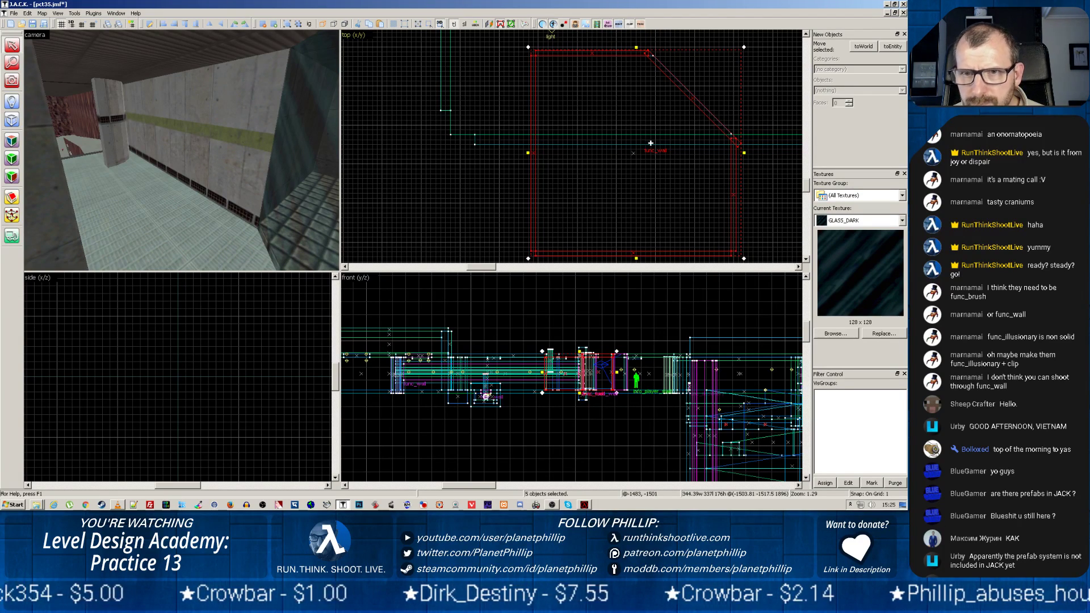
drag(596, 181, 400, 171)
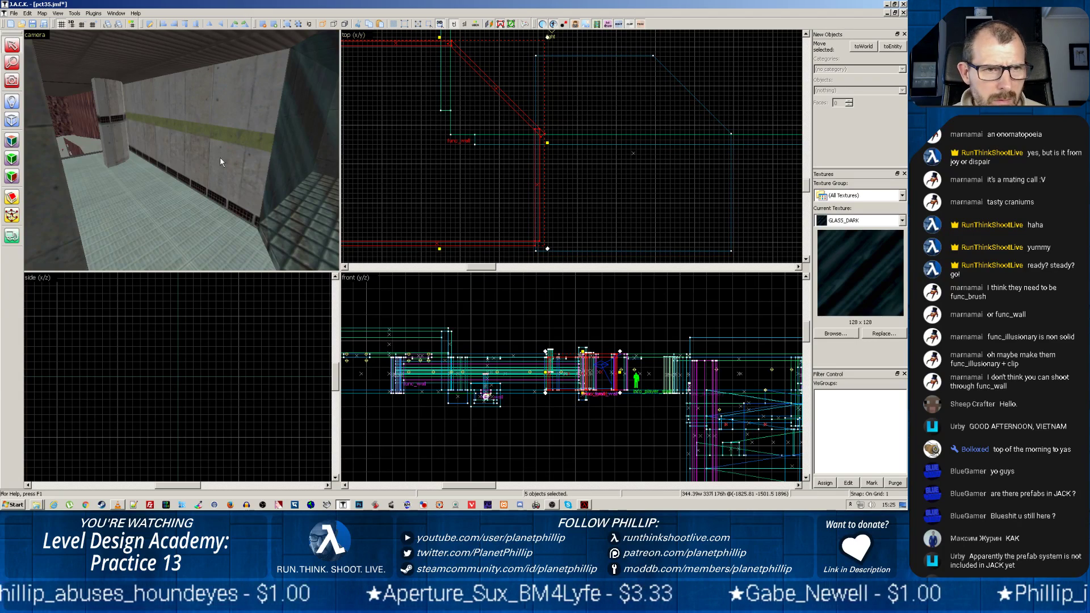
Step: Shorten the two hall walls meeting at that corner so each ends at an edge of the diagonal glass wall
key(z)
key(s)
key(s)
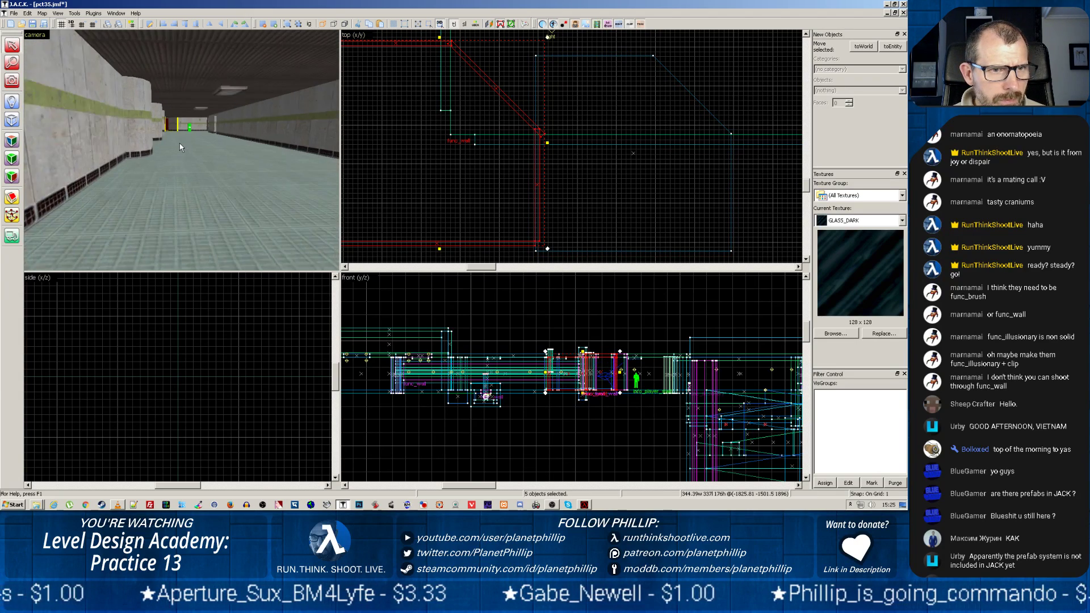
key(w)
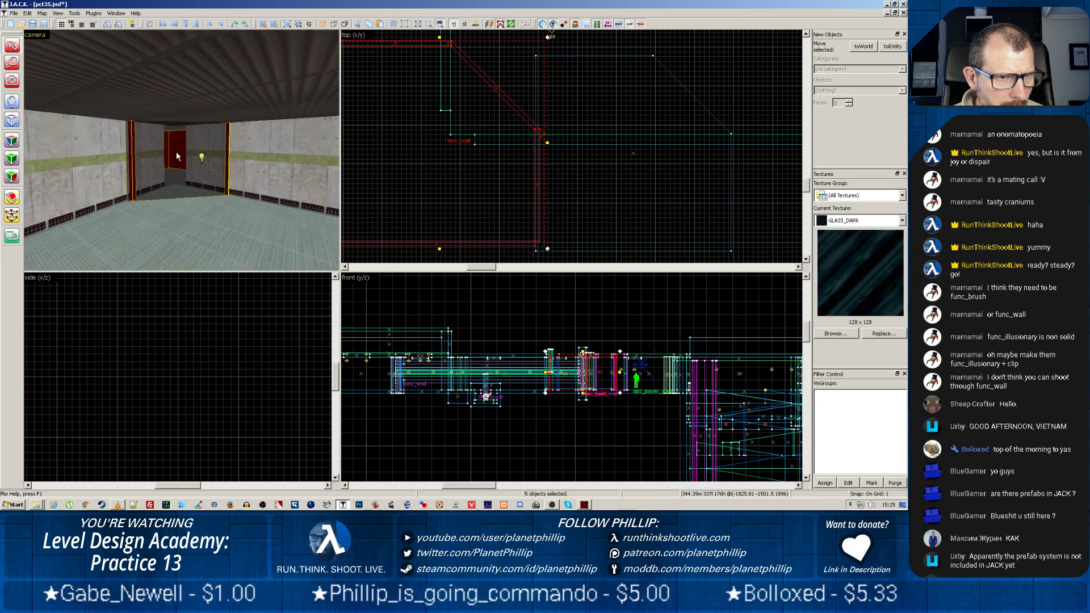
key(z)
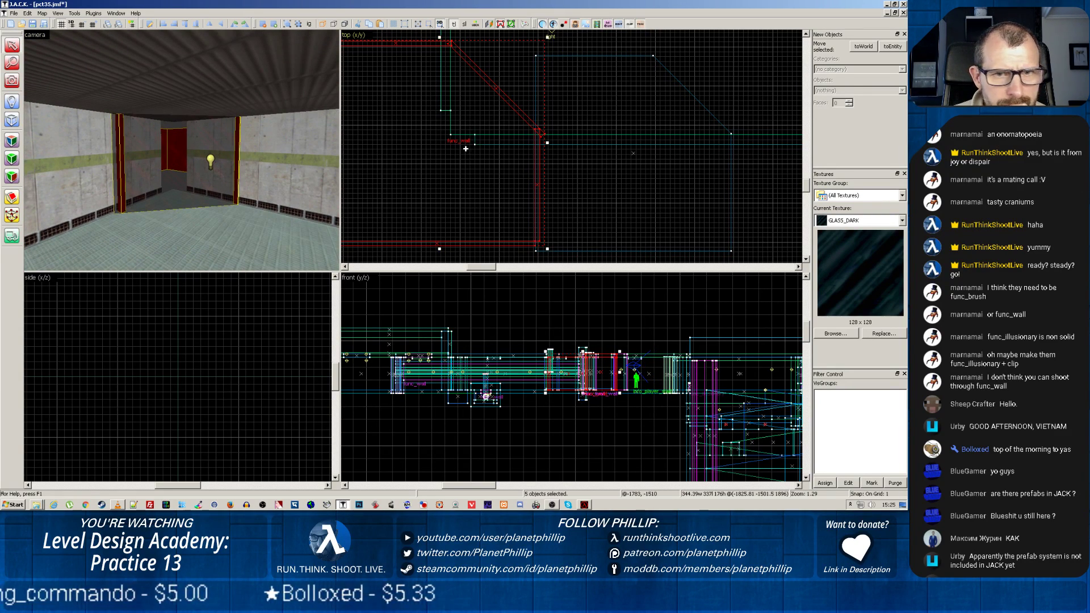
click(307, 183)
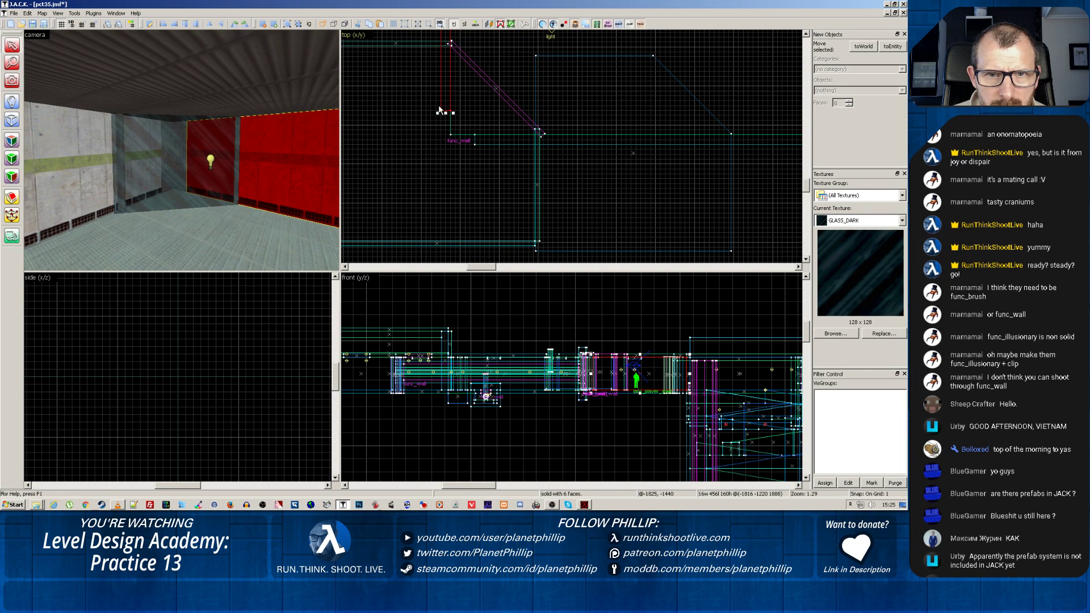
drag(448, 113, 448, 49)
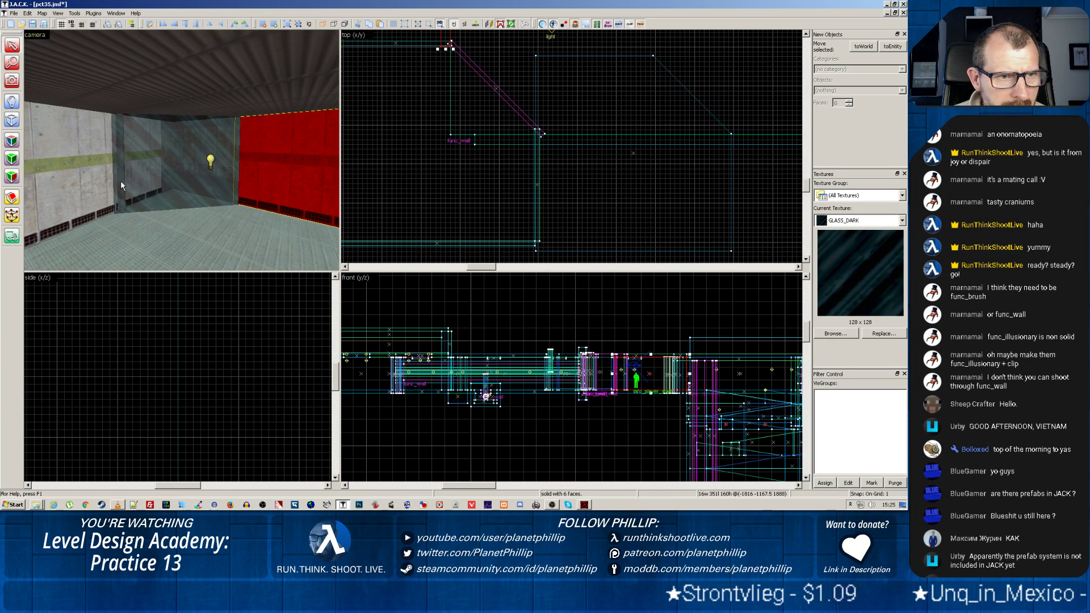
click(95, 176)
drag(473, 141, 544, 135)
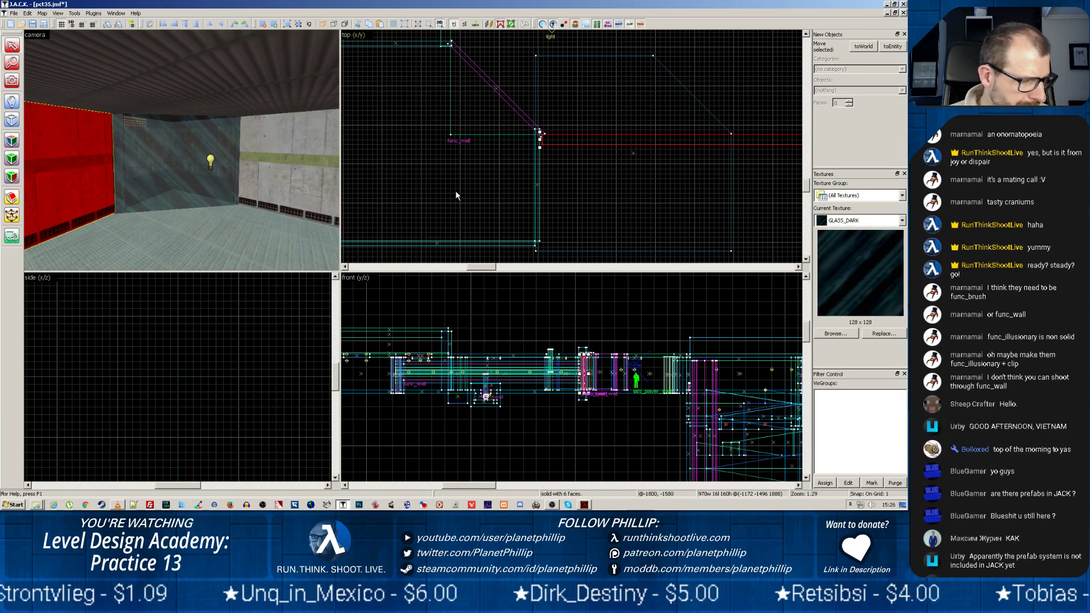
Step: Check the corner from behind the glass, then undo all its edits, including the pillar's deletion and the rotated room copy
mouse_move(176, 196)
right_down()
mouse_move(173, 154)
mouse_move(183, 150)
right_up()
scroll(175, 149, up, 5)
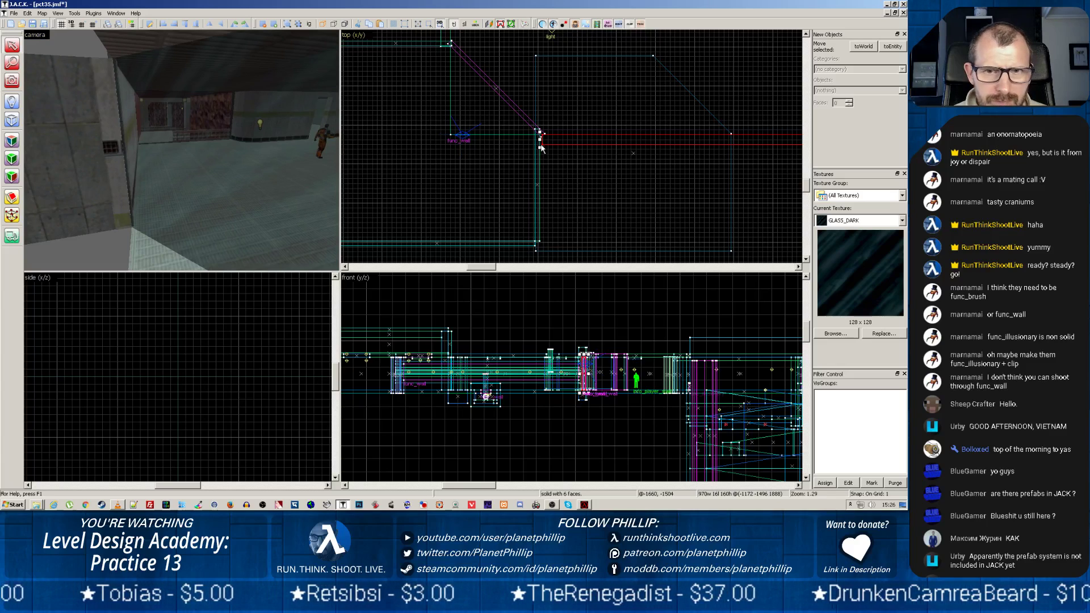
key(ctrl+z)
key(ctrl+z)
key(ctrl+z)
key(ctrl+z)
key(ctrl+z)
key(ctrl+z)
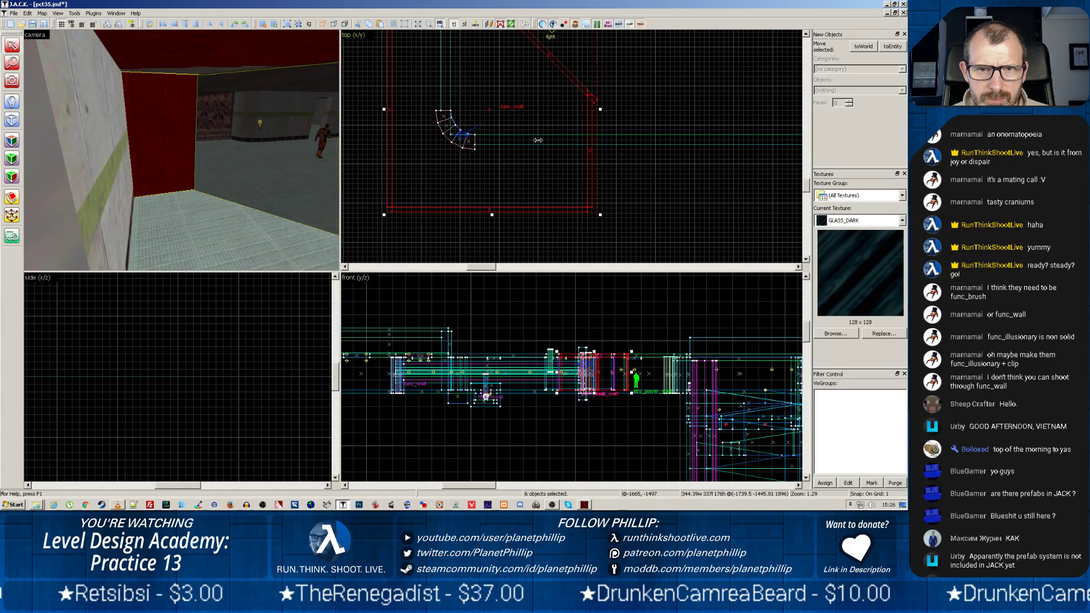
key(ctrl+z)
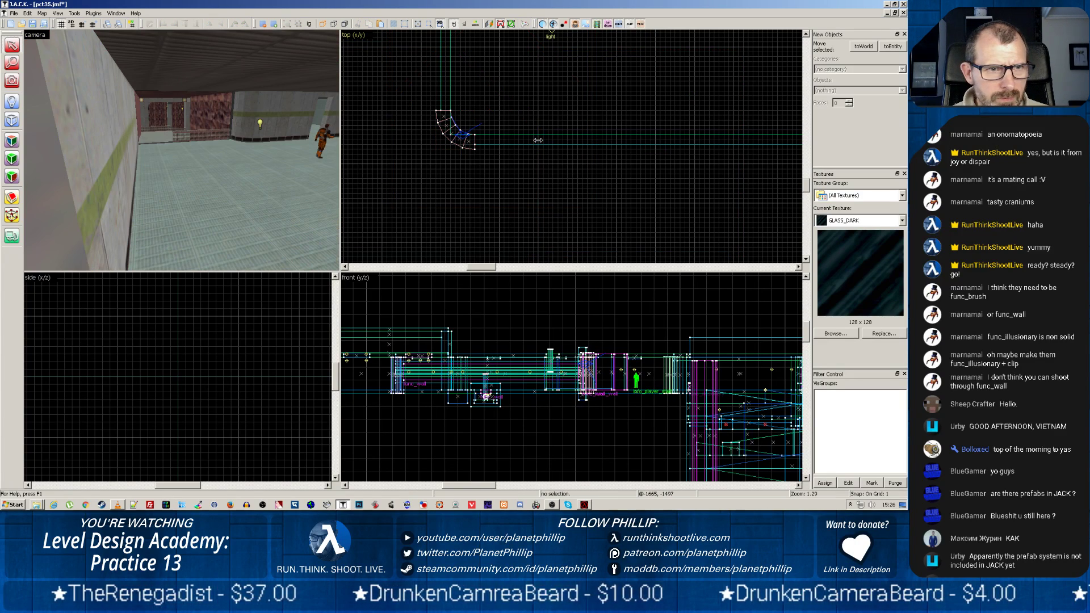
Step: Delete the diagonal glass wall and several other brushes of the side-room copy standing in the main hall
mouse_move(184, 143)
right_down()
mouse_move(136, 145)
mouse_move(178, 150)
right_up()
scroll(177, 149, up, 2)
scroll(177, 153, up, 4)
click(177, 136)
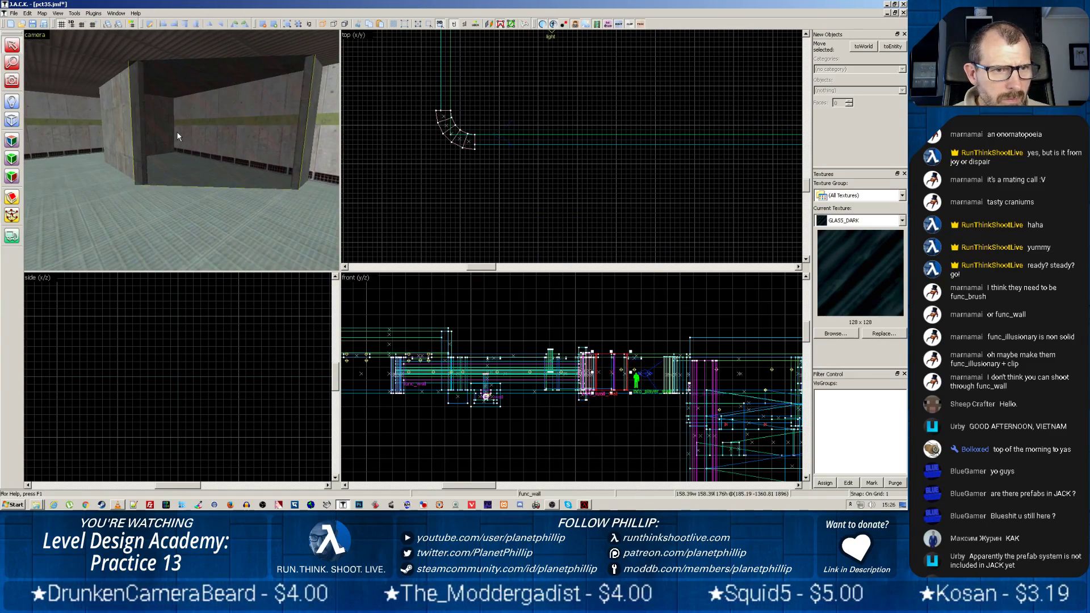
scroll(578, 157, down, 14)
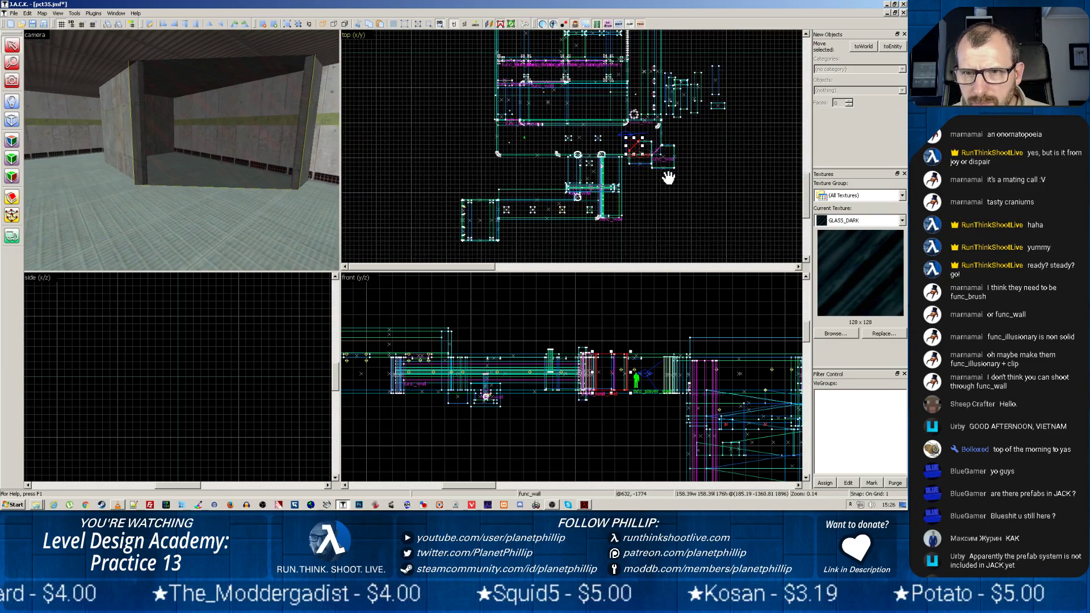
scroll(658, 176, up, 6)
scroll(638, 176, up, 1)
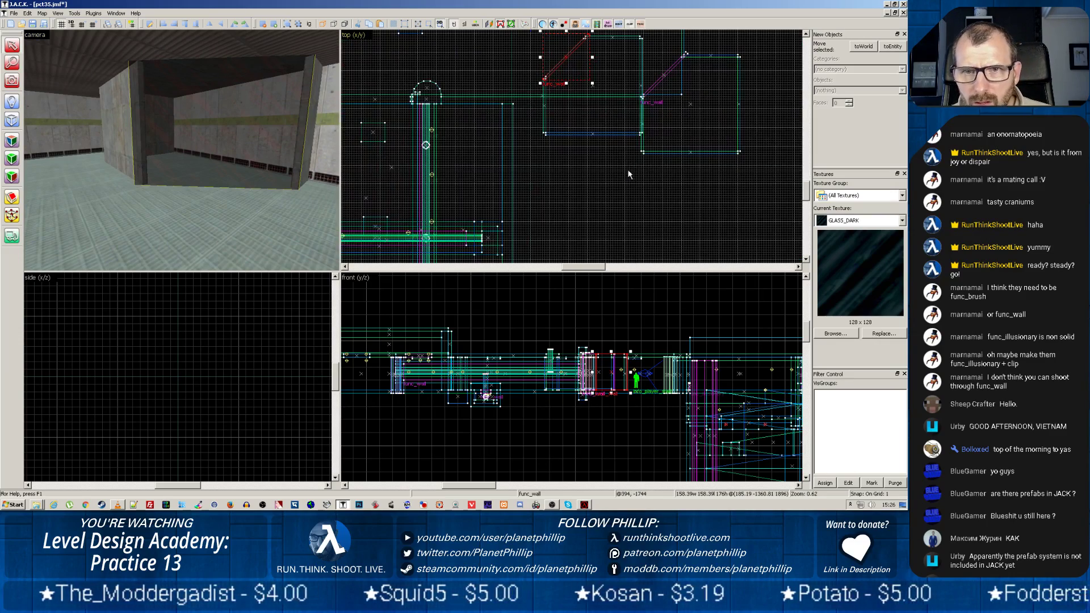
click(587, 97)
click(562, 105)
click(567, 141)
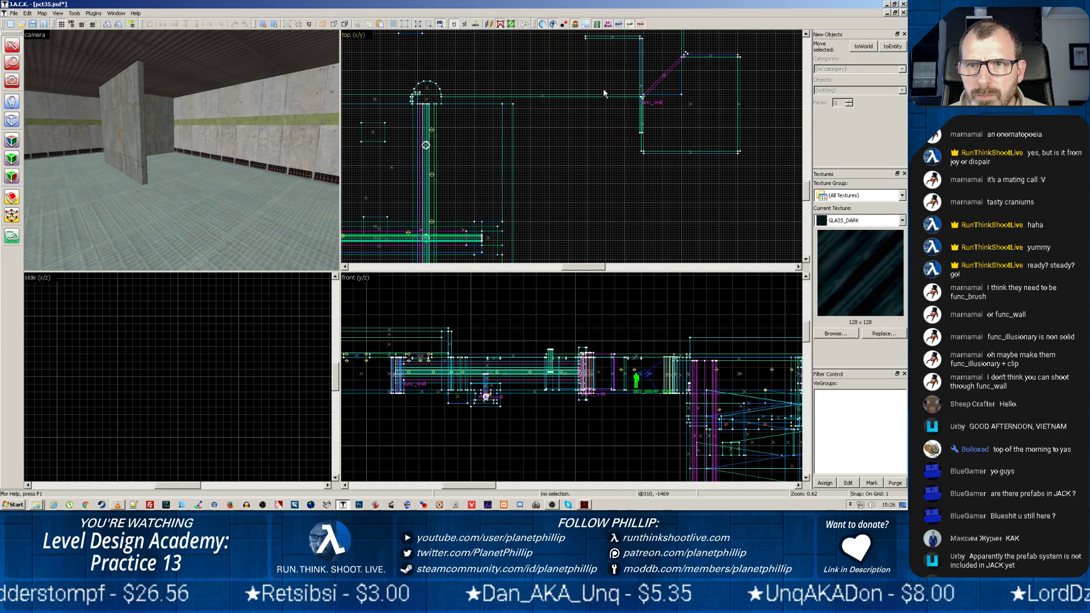
Step: Undo the remaining side-room copy and the construction of the side room itself, back to the curved pillar group at the main hall's corner
scroll(610, 93, down, 3)
scroll(611, 94, up, 5)
key(ctrl+z)
key(ctrl+z)
key(ctrl+z)
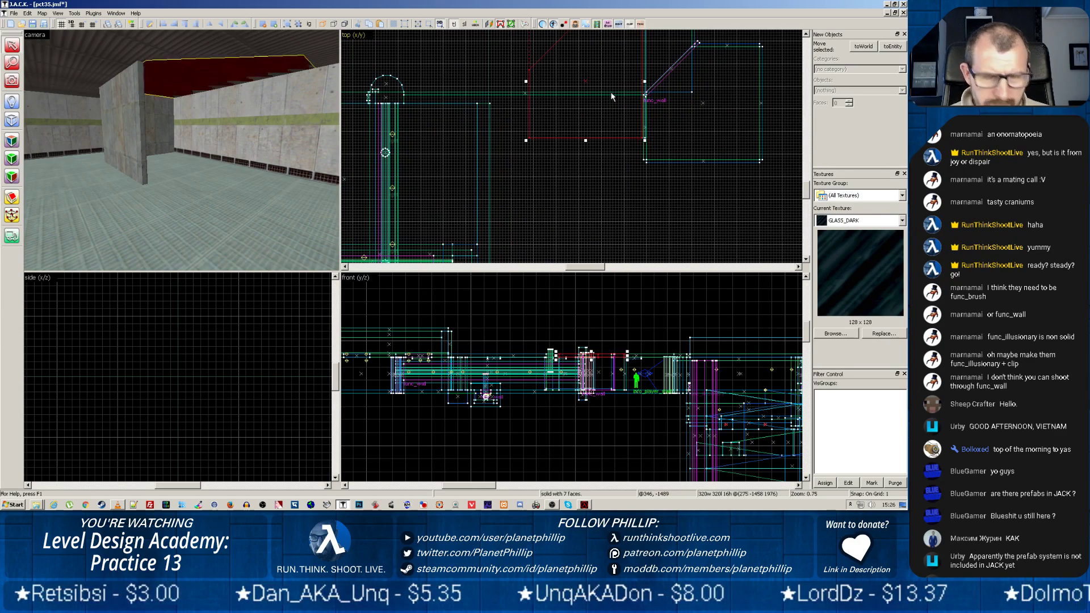
key(ctrl+z)
key(ctrl+z)
key(ctrl+z)
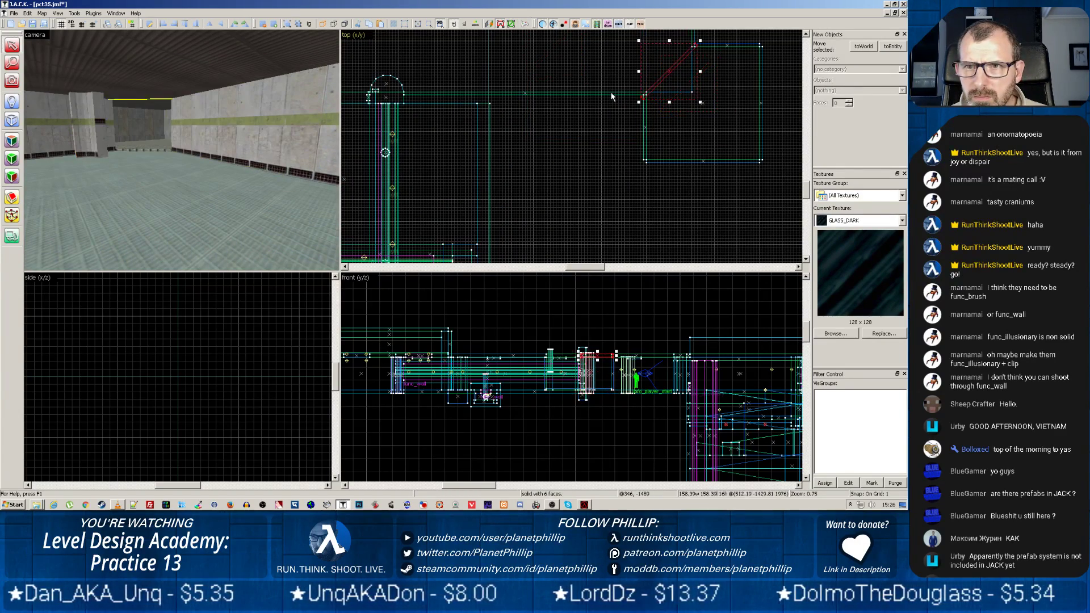
key(ctrl+z)
key(ctrl+z)
key(ctrl+z)
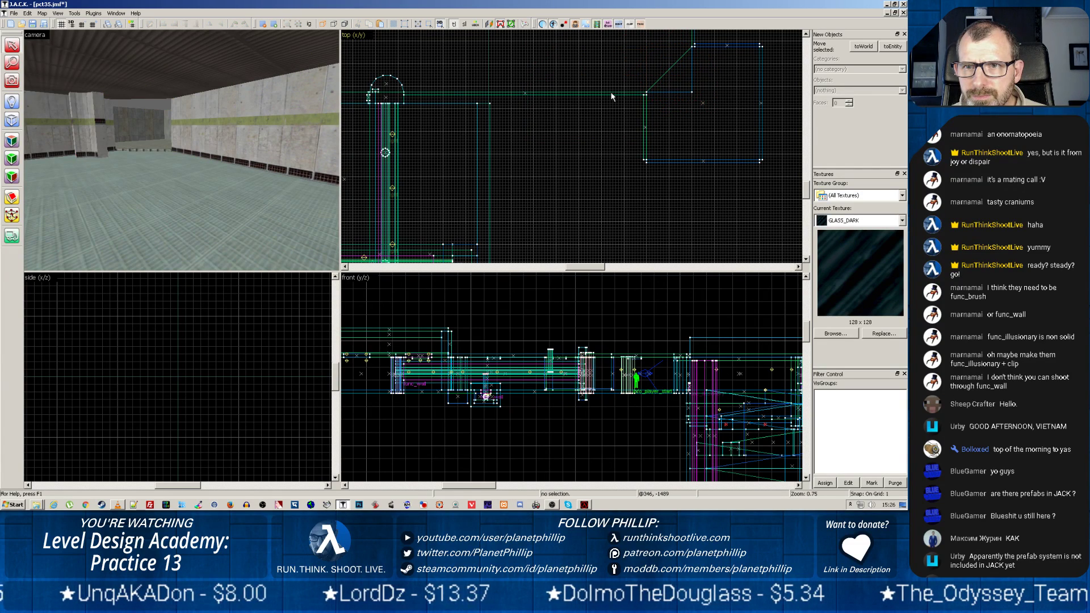
key(ctrl+z)
key(ctrl+z)
key(ctrl+z)
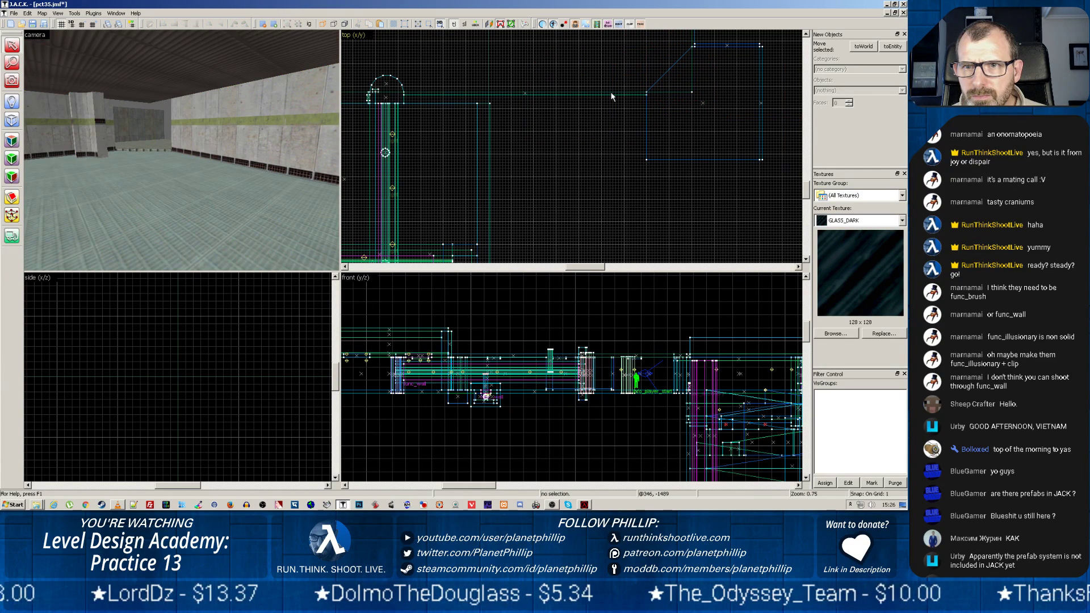
key(ctrl+z)
key(ctrl+z)
key(ctrl+z)
key(ctrl+z)
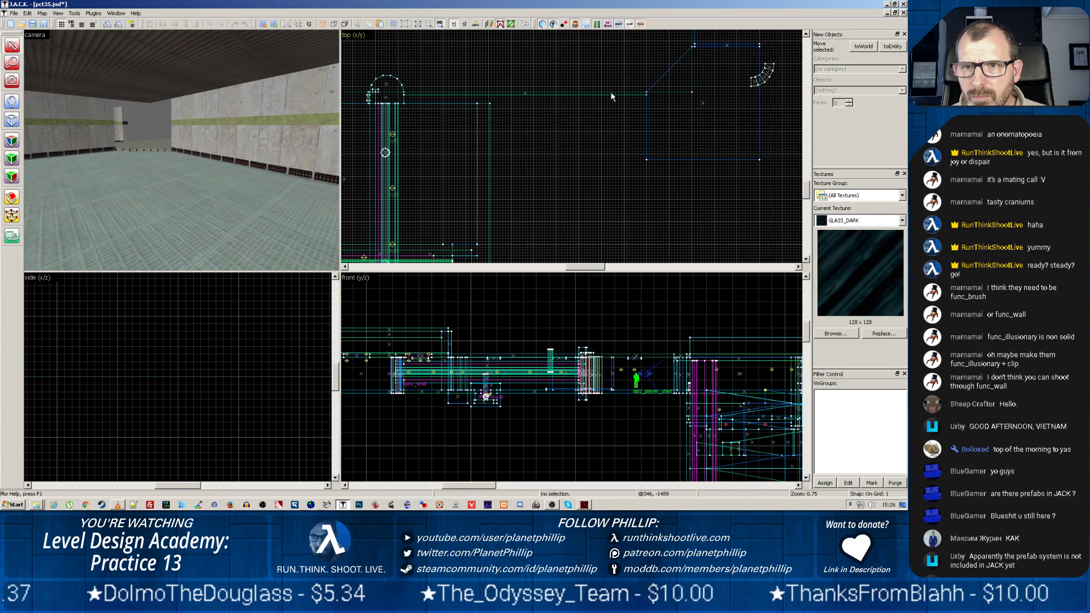
key(ctrl+z)
key(ctrl+z)
key(ctrl+z)
key(ctrl+z)
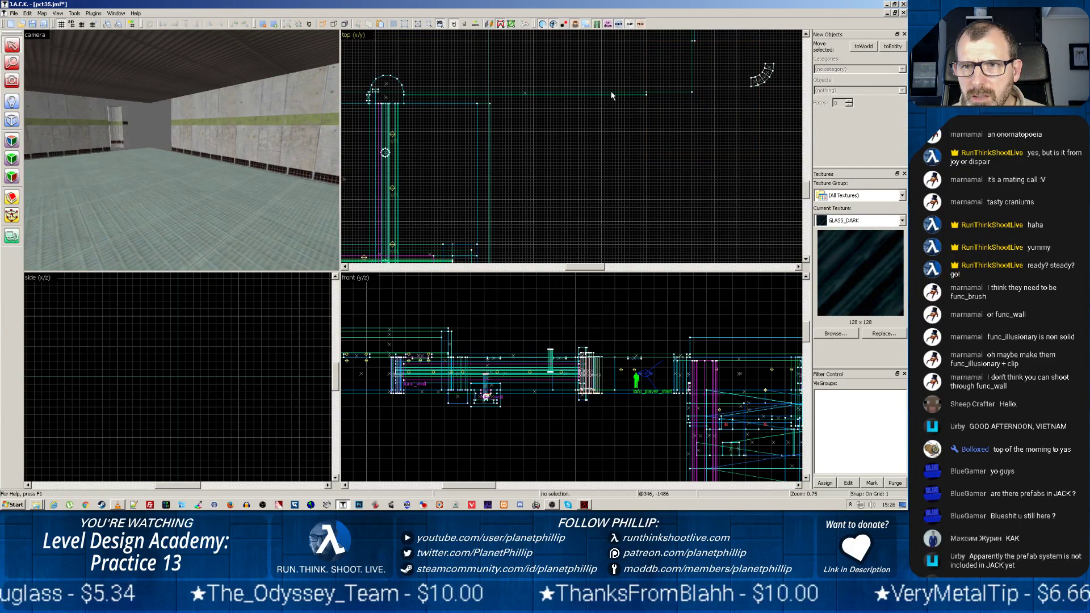
key(ctrl+z)
key(ctrl+z)
key(ctrl+z)
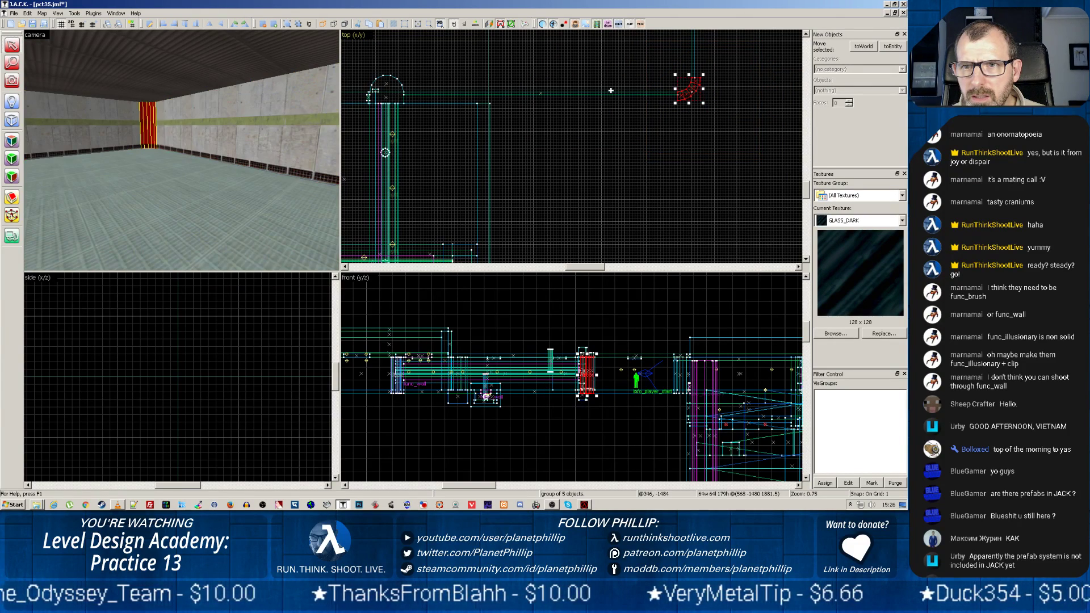
Step: Look around the main hall and along its full length from the restored corner
click(167, 165)
key(z)
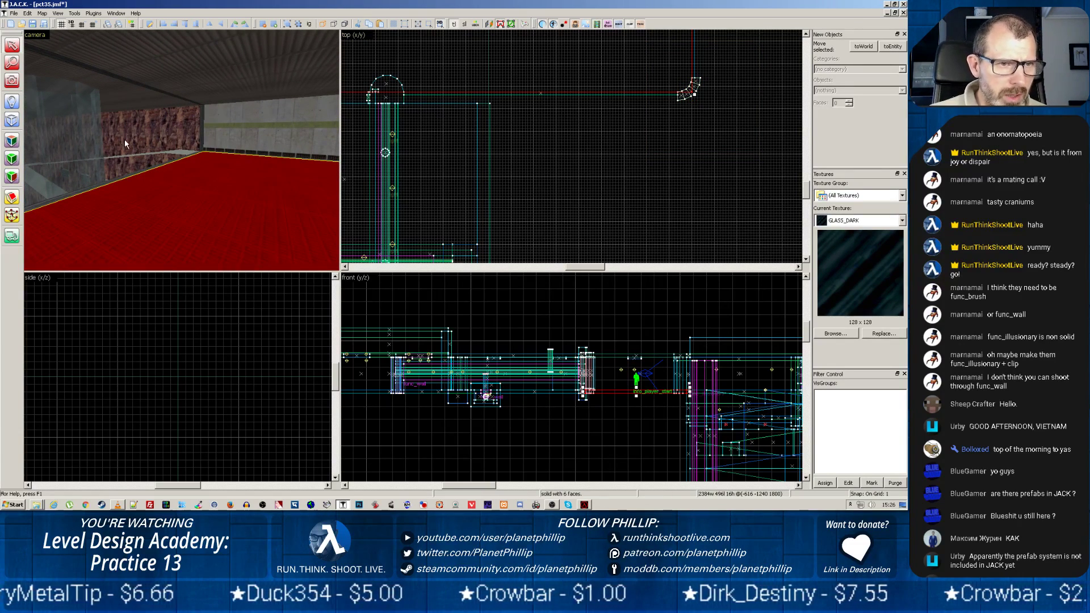
key(z)
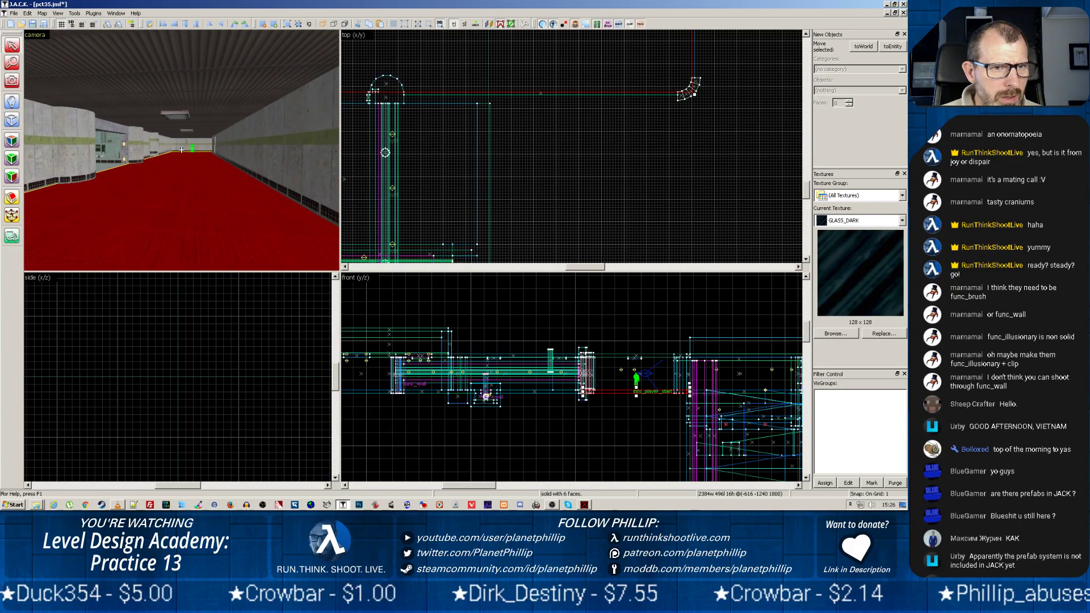
Step: Inspect the main hall from several angles, focusing on its long concrete end wall
key(z)
scroll(178, 147, up, 10)
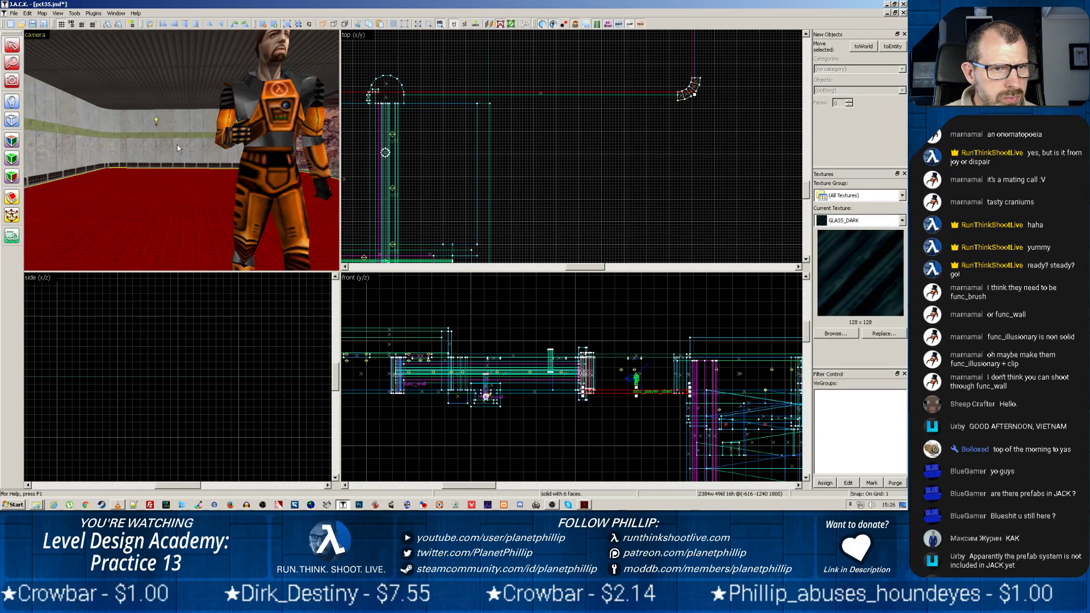
key(z)
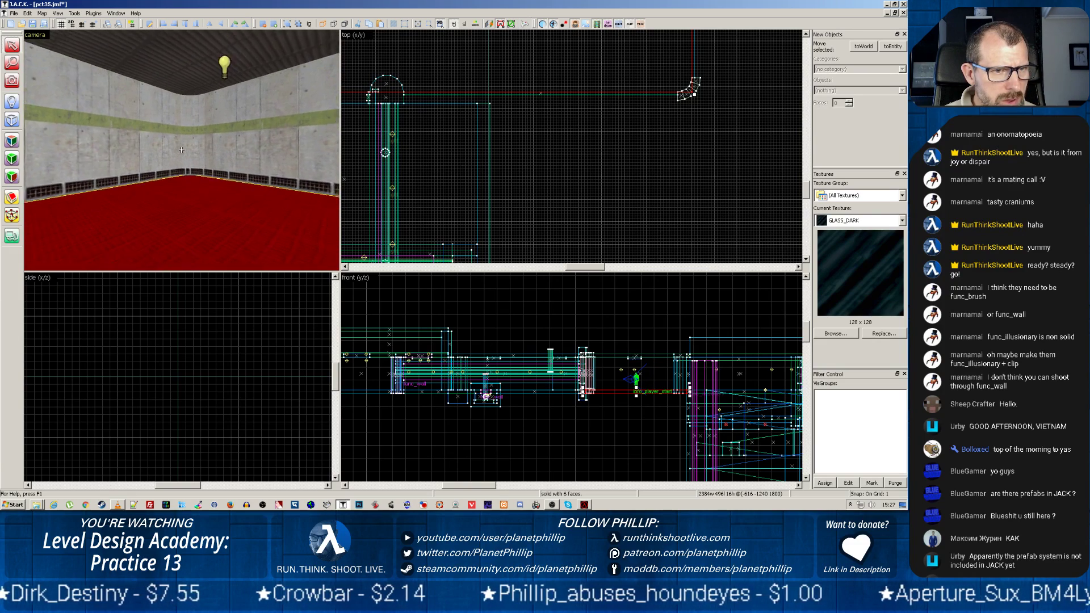
key(z)
scroll(180, 154, up, 4)
key(z)
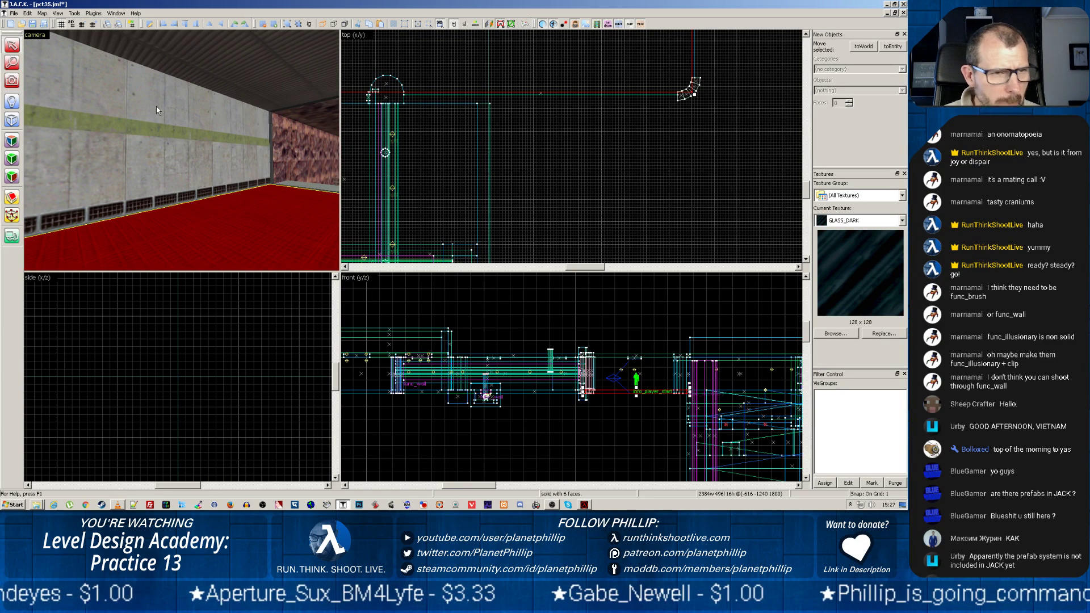
key(z)
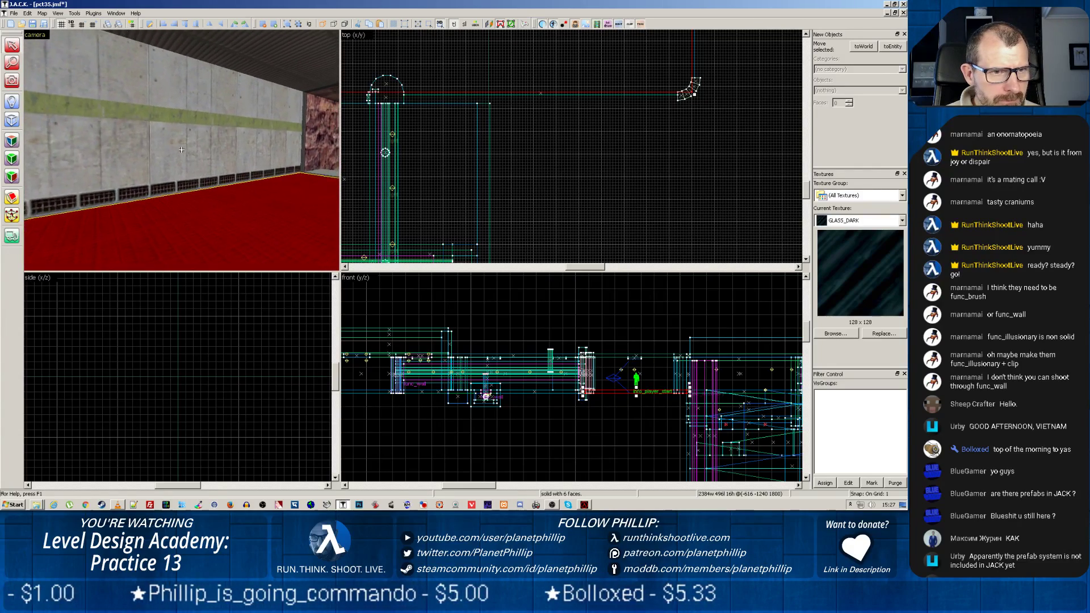
key(z)
Step: Duplicate the hall's concrete end wall and place the copy parallel to the original, just outside the hall
scroll(545, 139, down, 11)
scroll(470, 154, up, 5)
key(space)
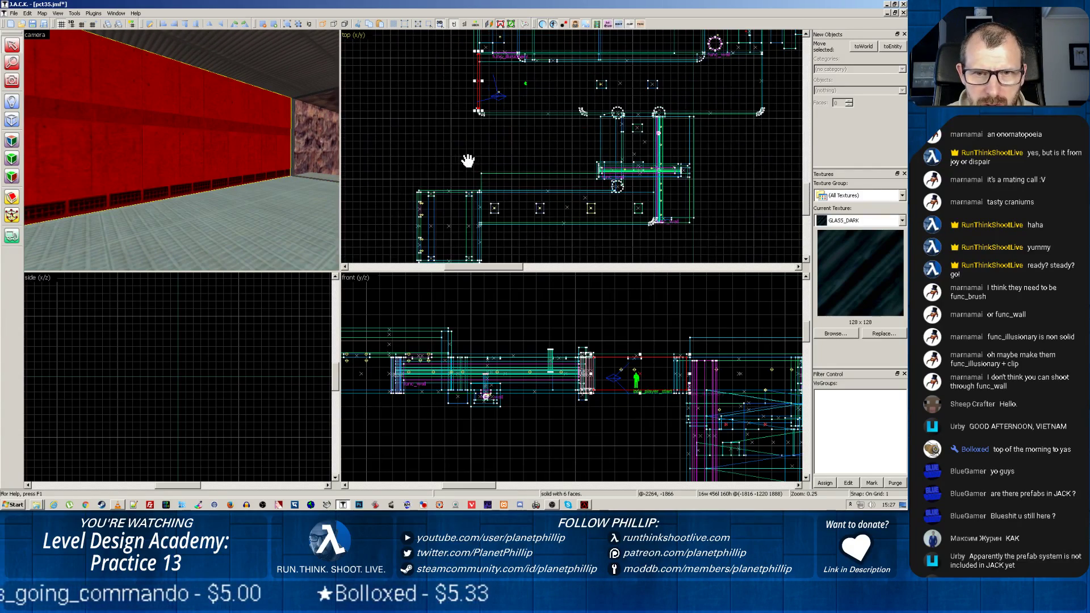
scroll(451, 117, up, 6)
drag(447, 143, 448, 189)
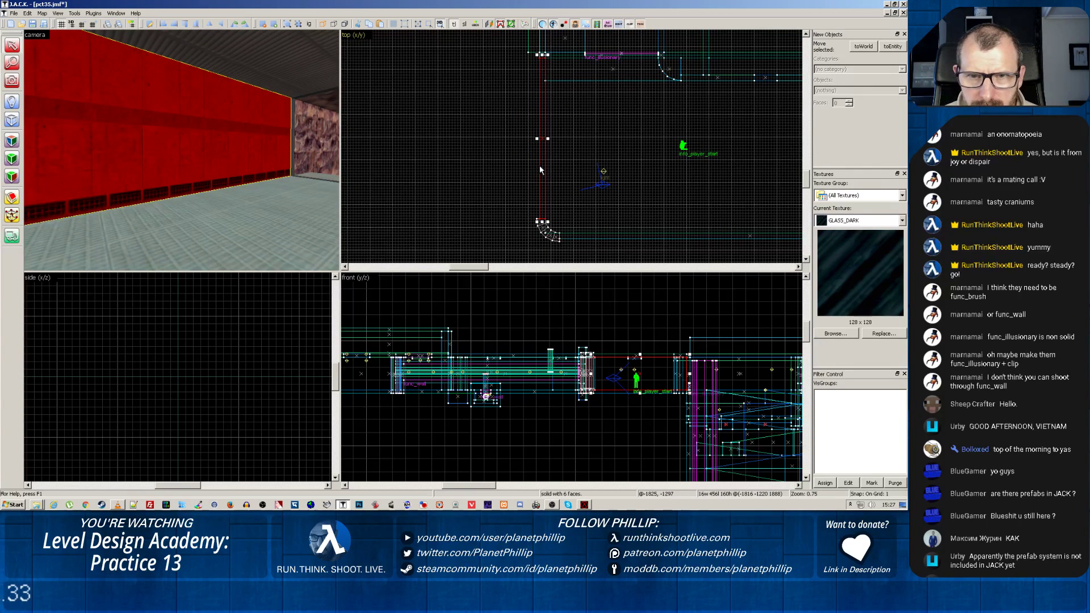
drag(543, 168, 510, 170)
key(ctrl+z)
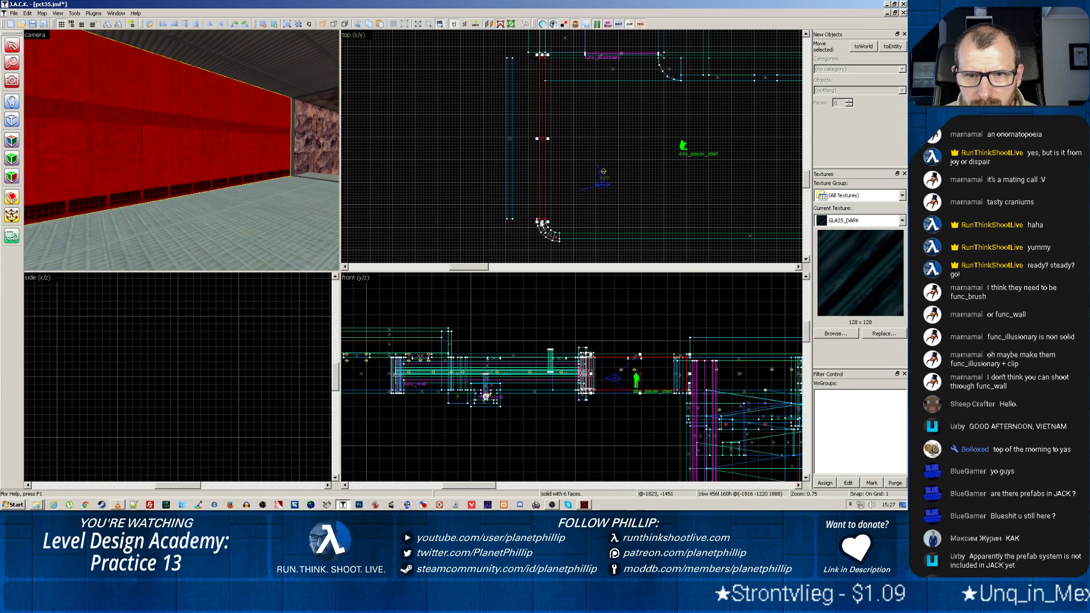
Step: Shorten the original end wall from its curved-corner end to about 160 units long, aligning that end to a grid of 16
mouse_move(541, 223)
mouse_down()
mouse_move(540, 118)
mouse_move(536, 127)
mouse_up()
scroll(536, 127, up, 4)
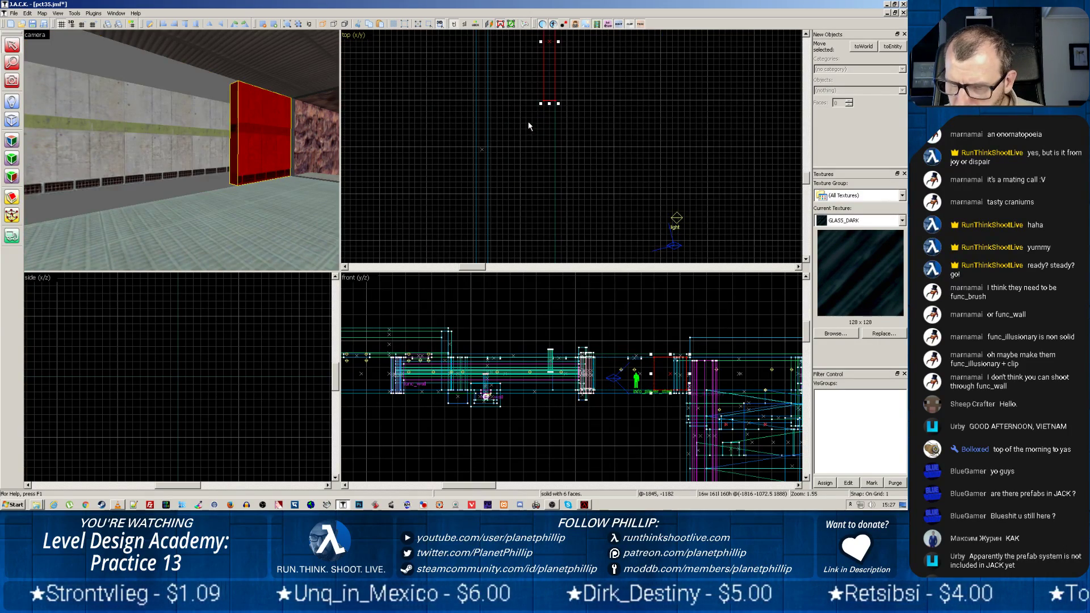
key(bracketright)
key(bracketright)
key(bracketright)
key(bracketright)
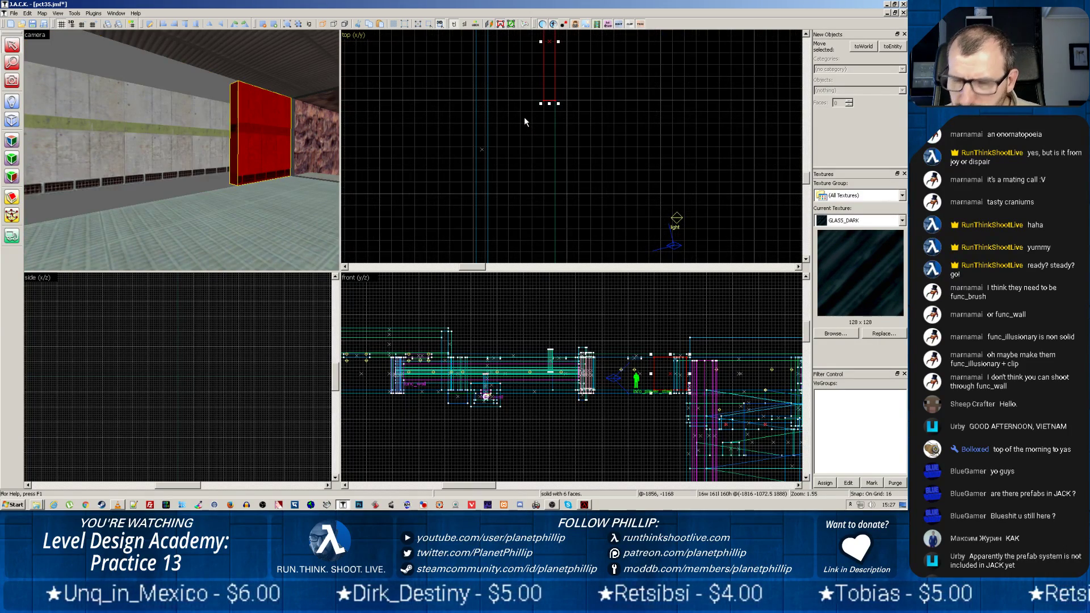
drag(549, 104, 549, 99)
Step: Move the duplicated wall back into line with the shortened end wall, leaving an opening between the two
click(480, 148)
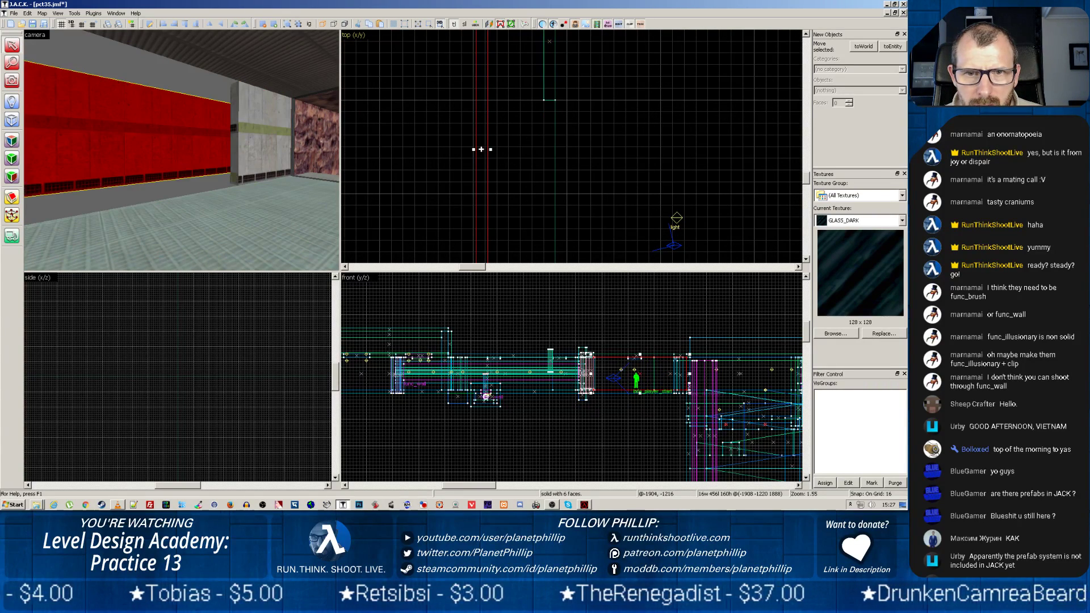
scroll(545, 188, down, 3)
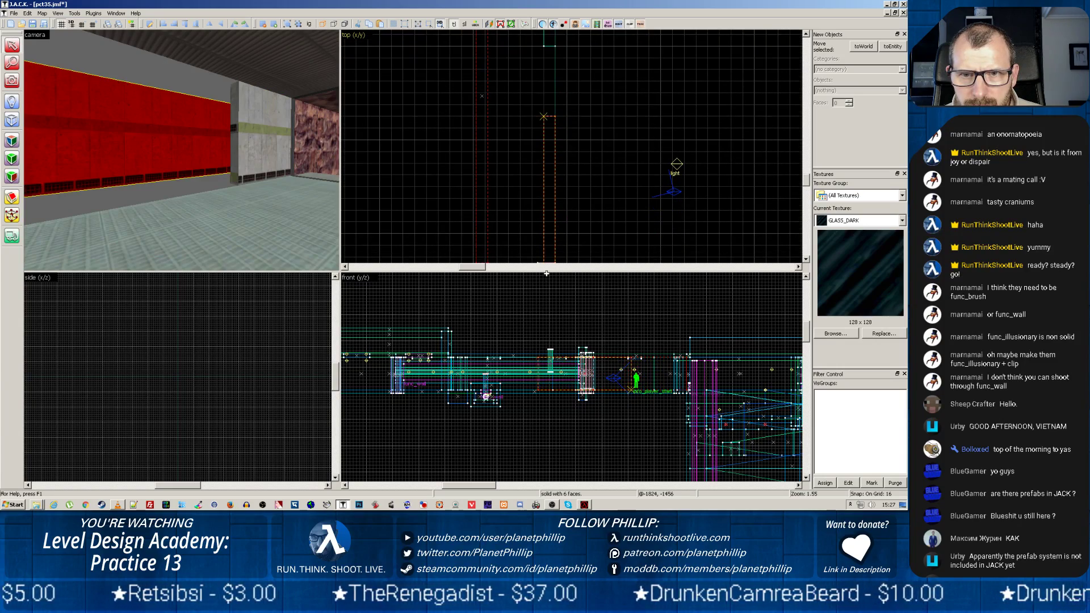
click(547, 244)
scroll(547, 244, down, 5)
click(568, 234)
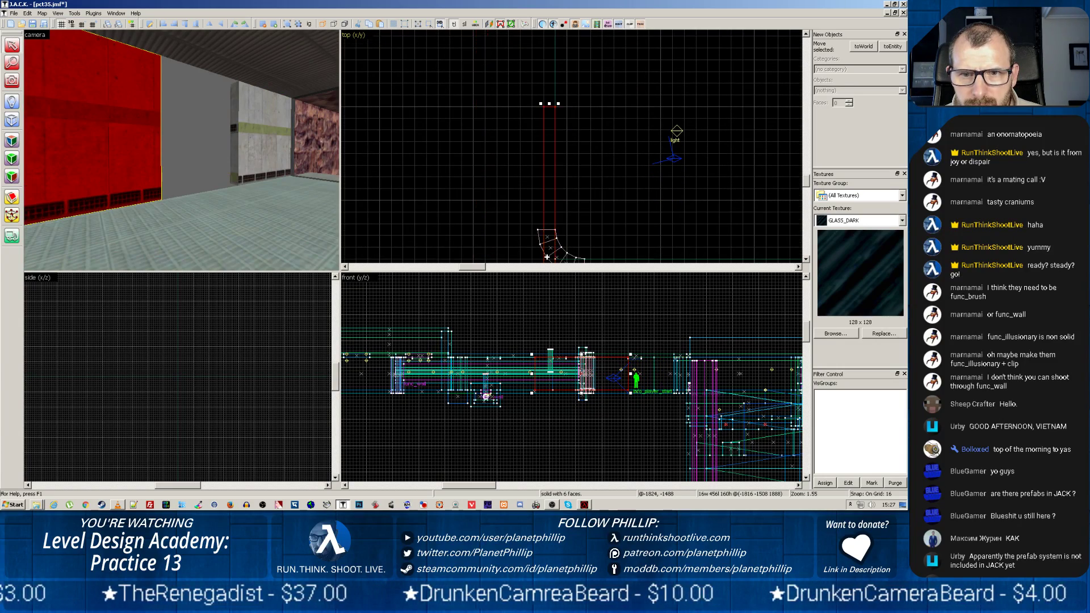
scroll(570, 232, down, 1)
Step: Shorten the moved wall copy to 176 units so it ends at the curved corner piece
middle_drag(608, 230, 602, 152)
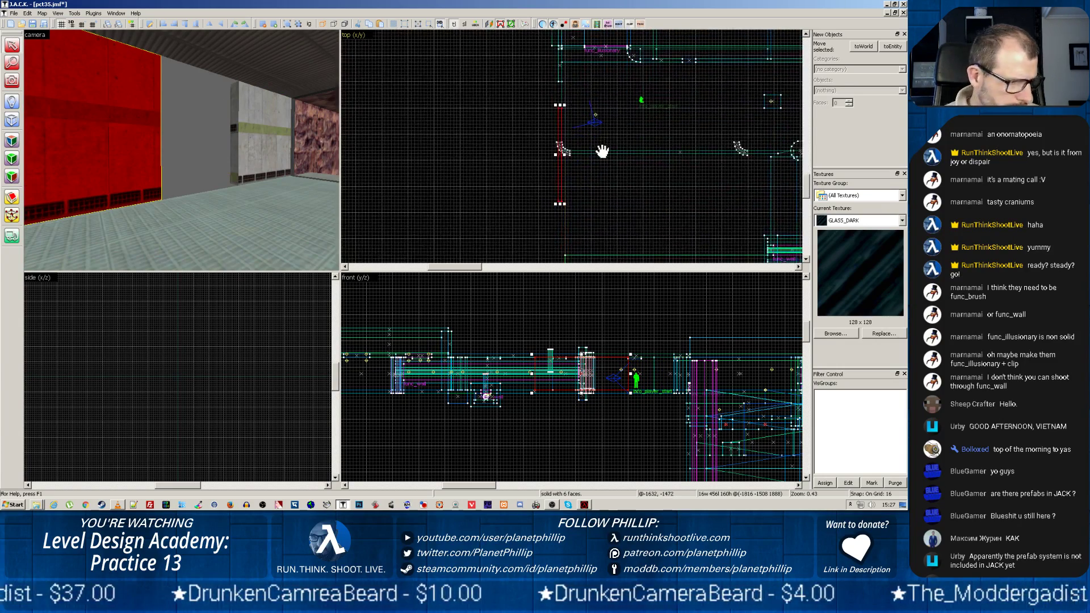
scroll(597, 155, up, 5)
scroll(592, 179, down, 2)
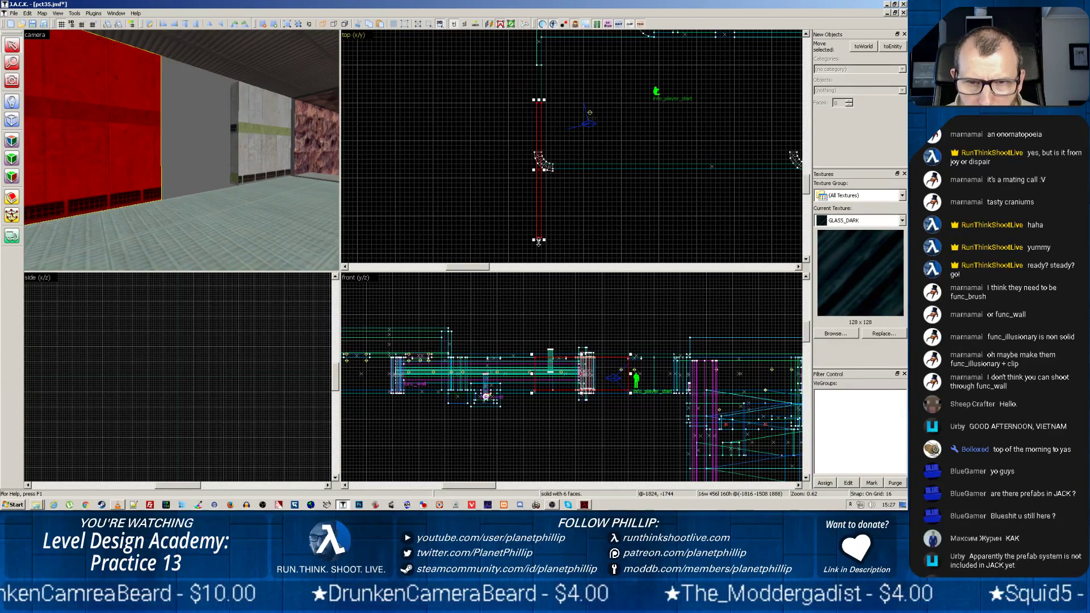
scroll(525, 155, up, 4)
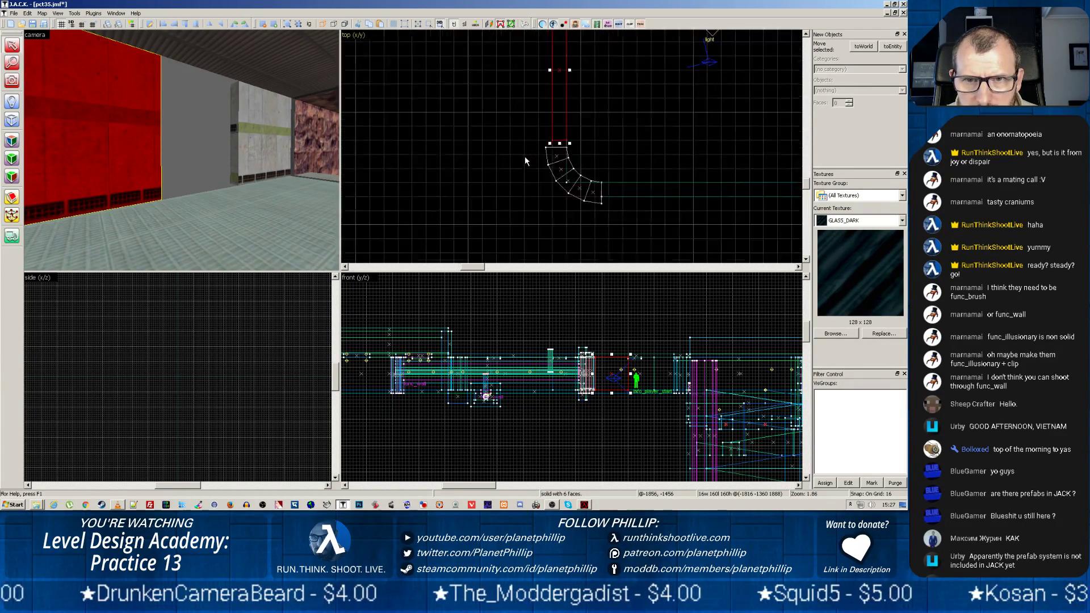
scroll(525, 156, up, 2)
drag(596, 124, 596, 146)
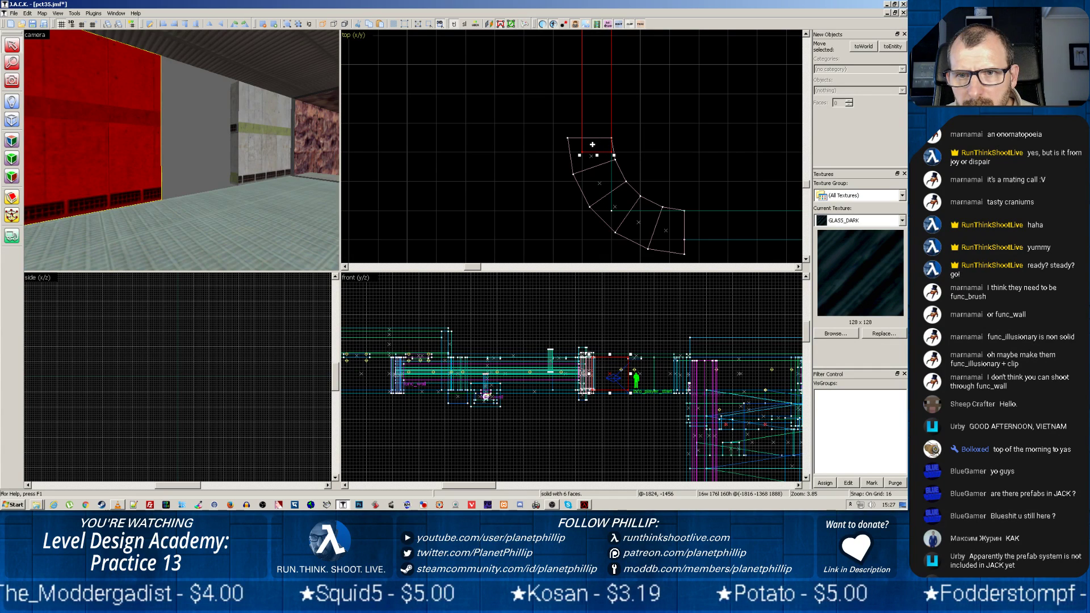
key(z)
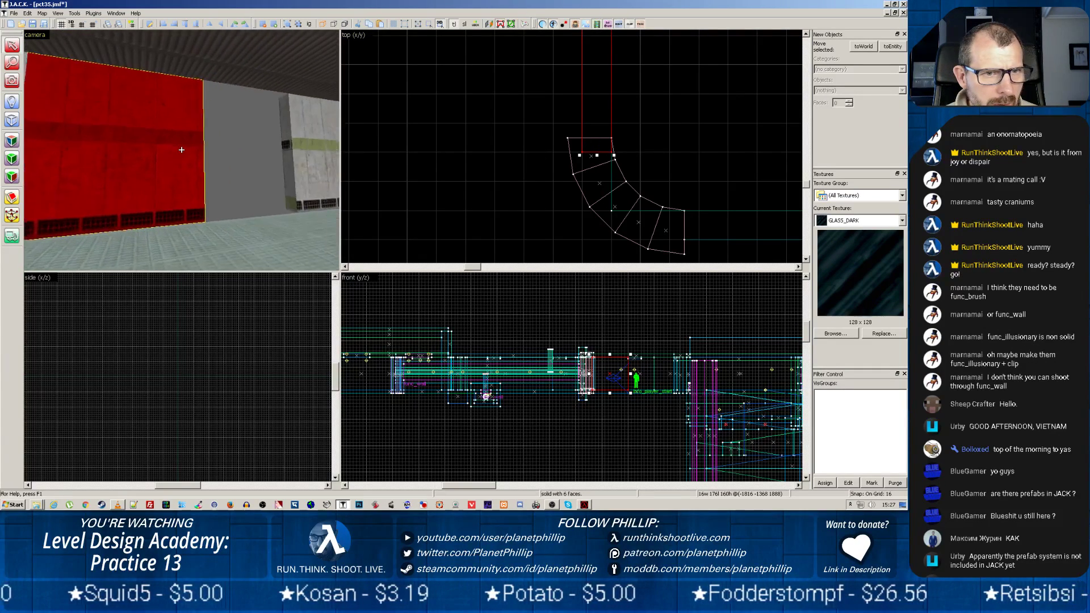
key(z)
Step: Outline a 160 × 448 × 160 block outside the hall behind the wall opening and align it against the end wall
scroll(498, 166, down, 2)
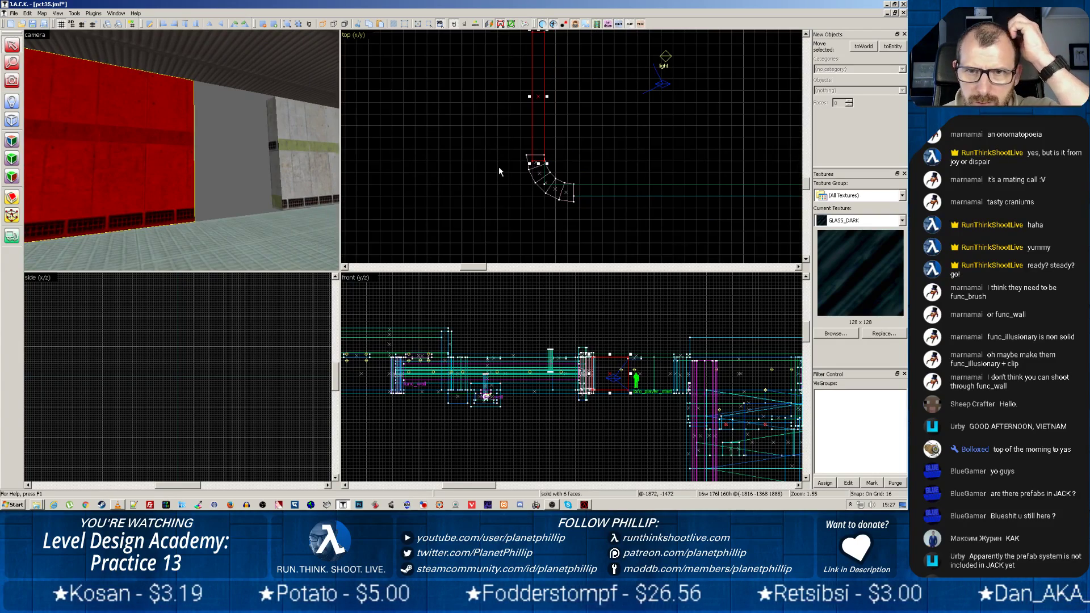
scroll(499, 165, down, 5)
scroll(497, 132, up, 3)
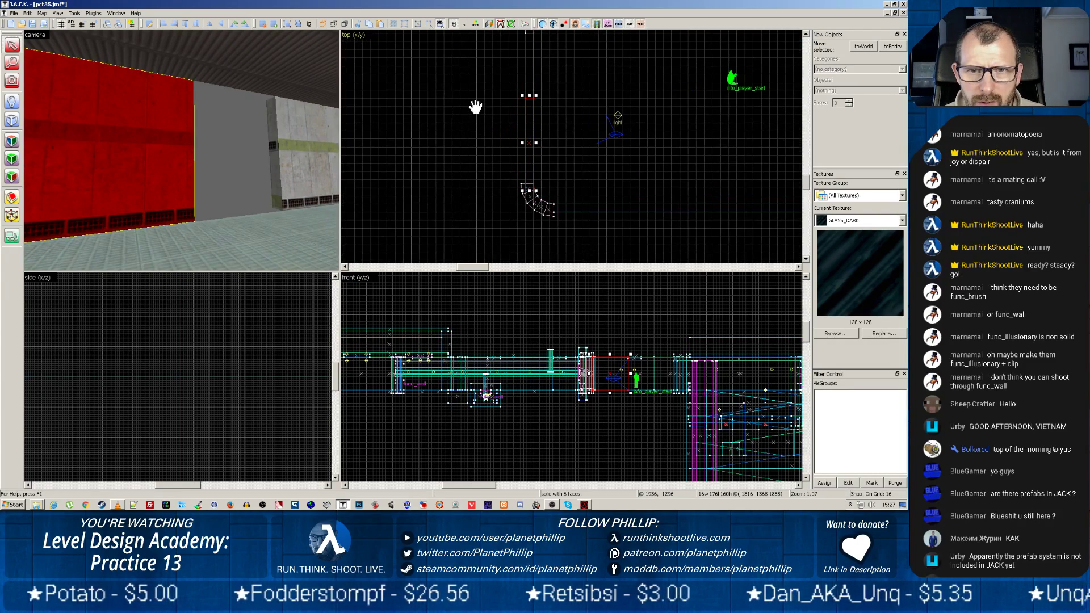
drag(475, 107, 476, 184)
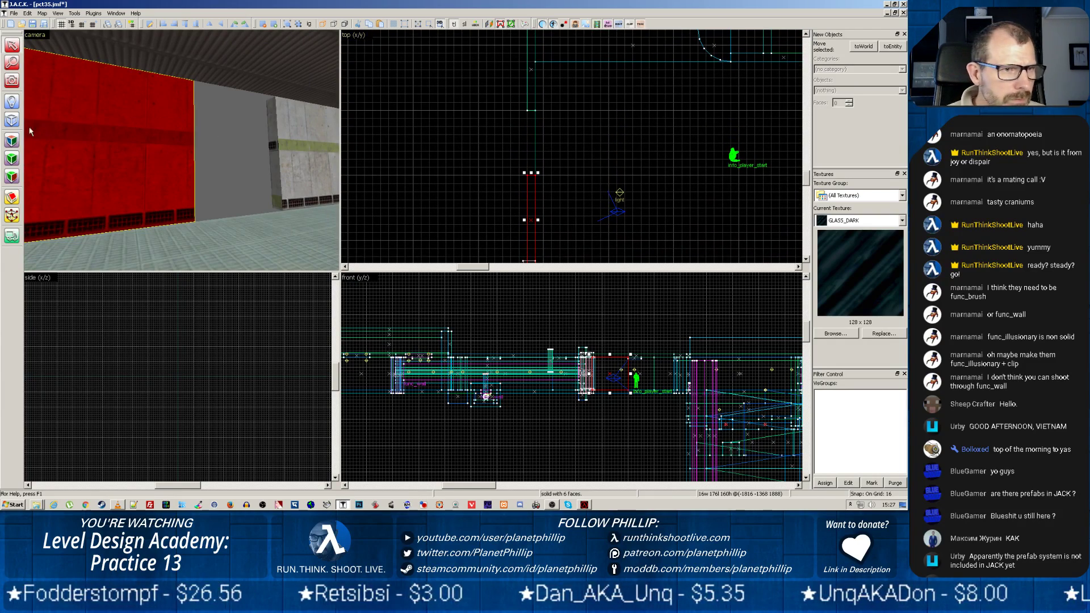
click(12, 120)
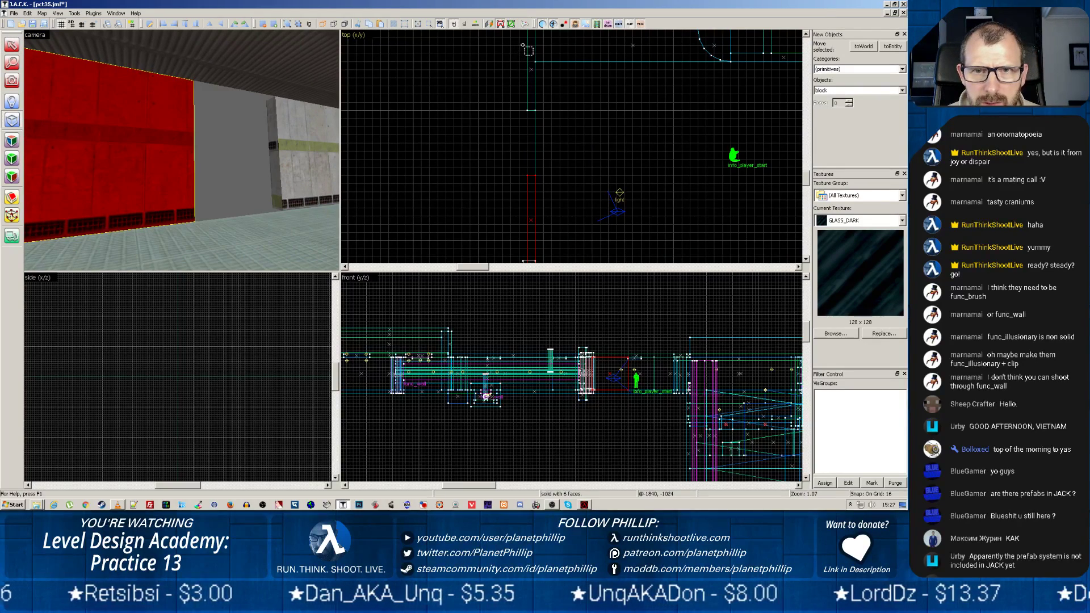
scroll(508, 79, down, 2)
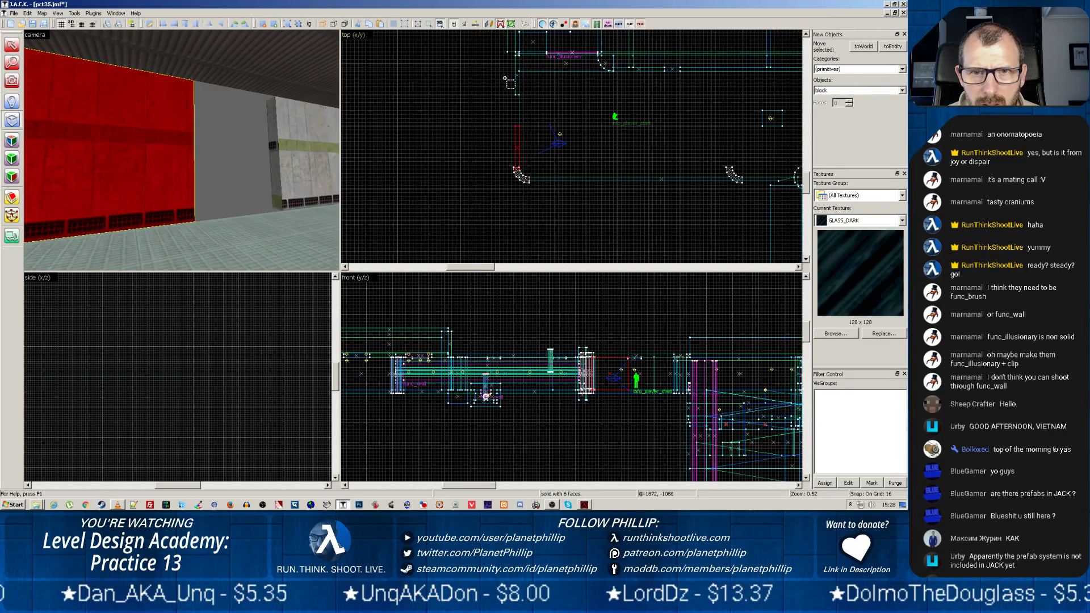
drag(510, 59, 471, 169)
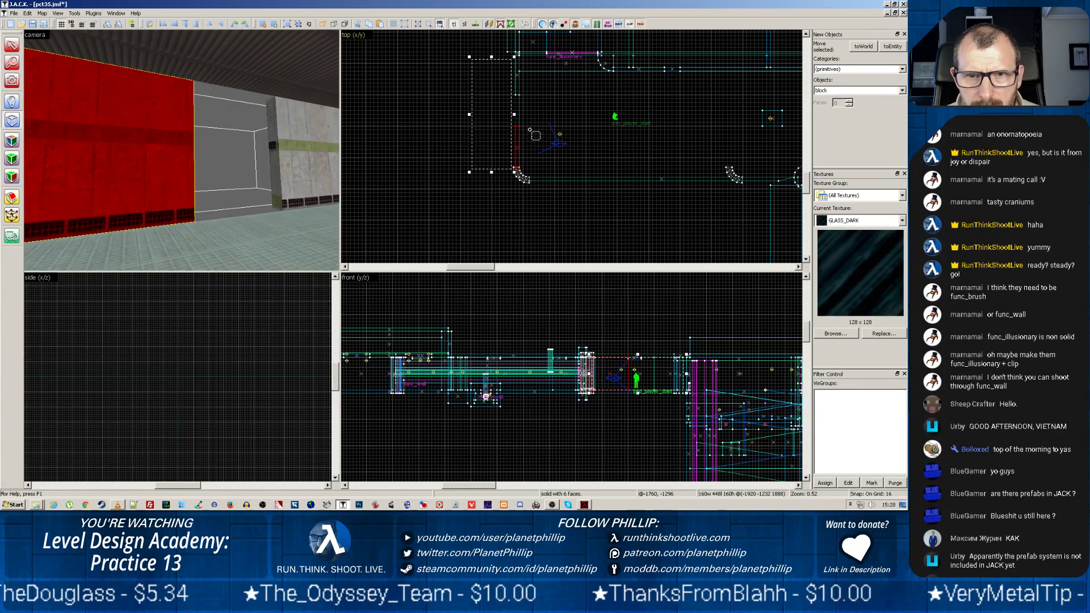
drag(488, 127, 492, 127)
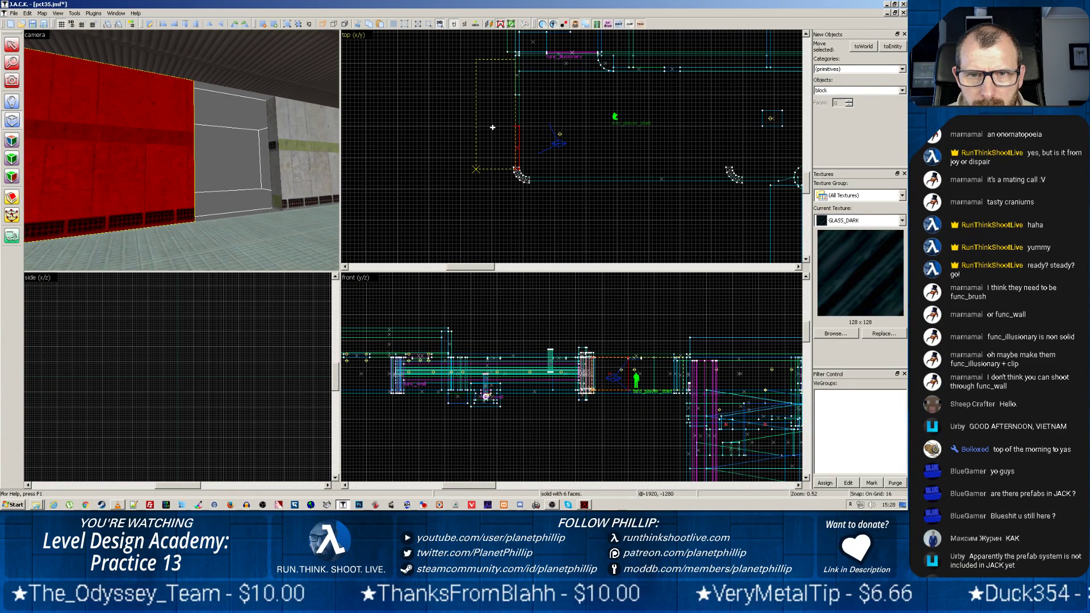
Step: Replace the texture browser's glass filter with "flr" to find a floor texture for the wall faces
click(13, 140)
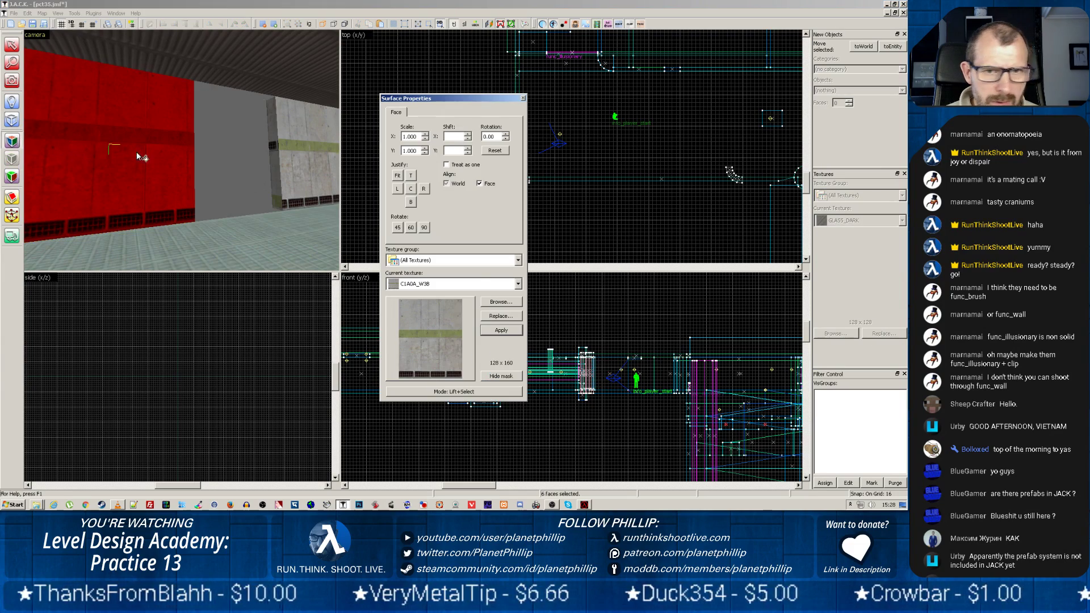
click(501, 302)
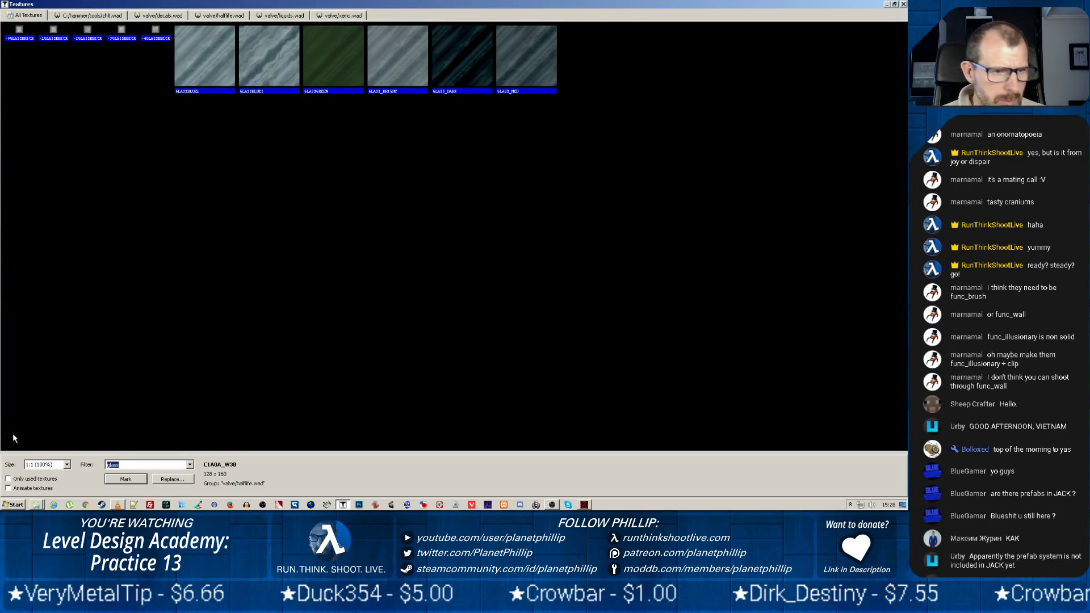
key(BackSpace)
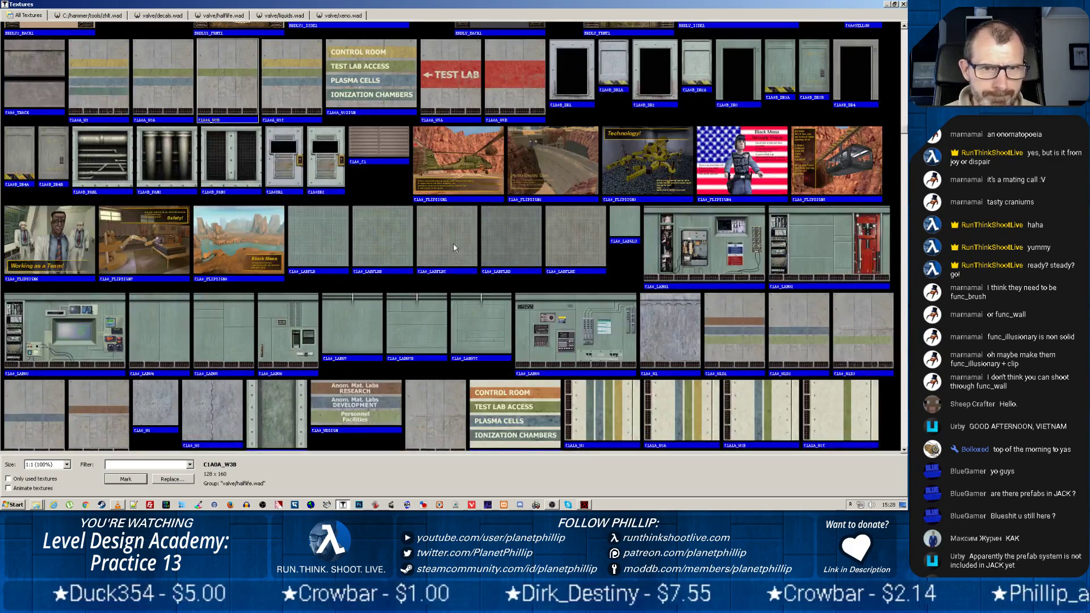
scroll(492, 256, down, 3)
scroll(491, 257, down, 3)
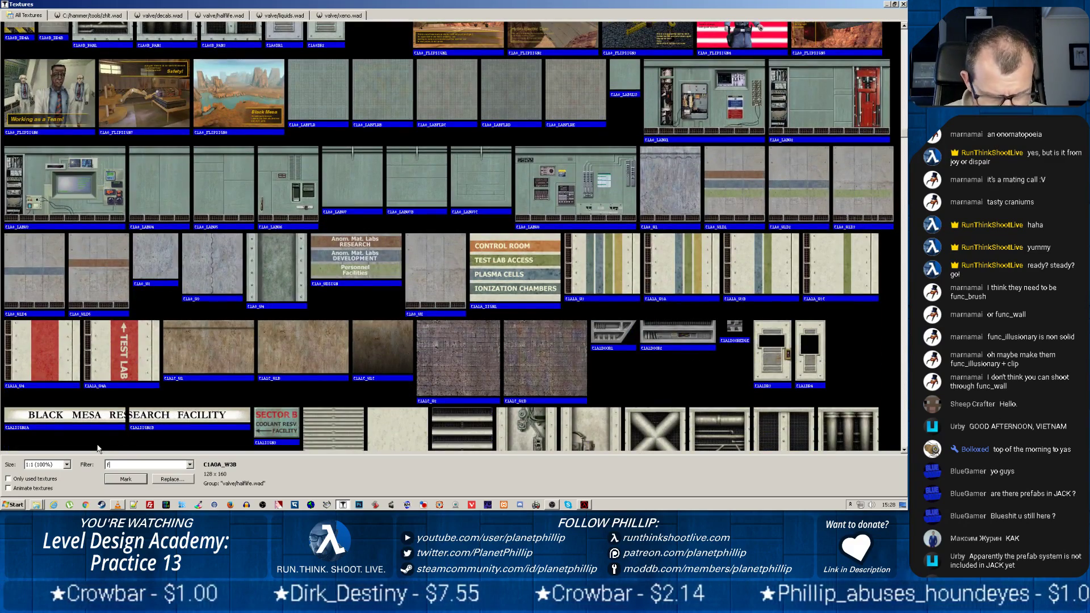
text(flr)
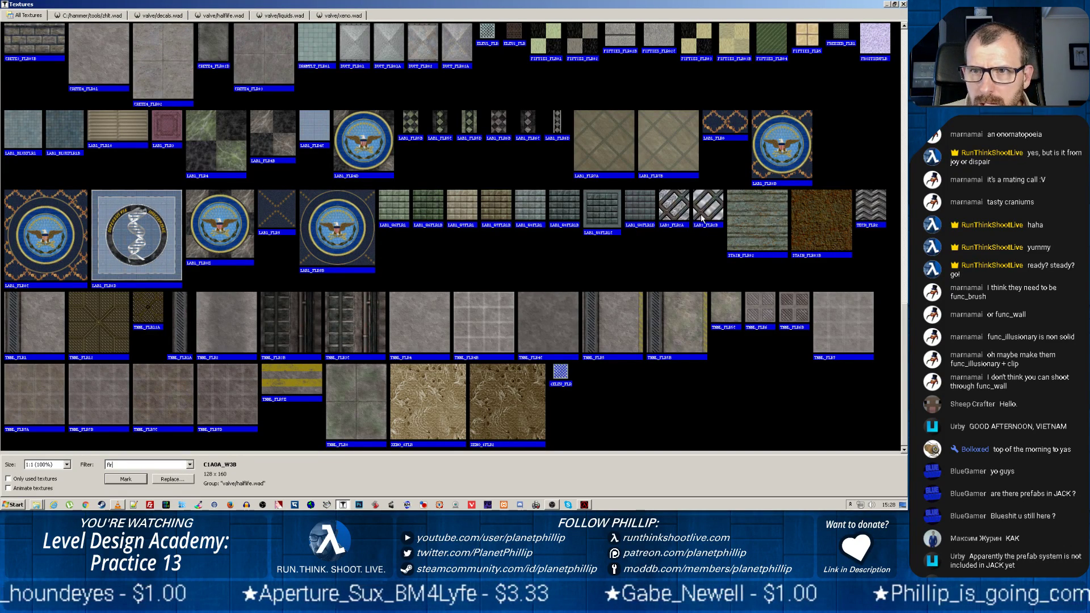
Step: Choose TNNL_FLR6B from the filtered floor textures as the current face texture
scroll(905, 317, up, 6)
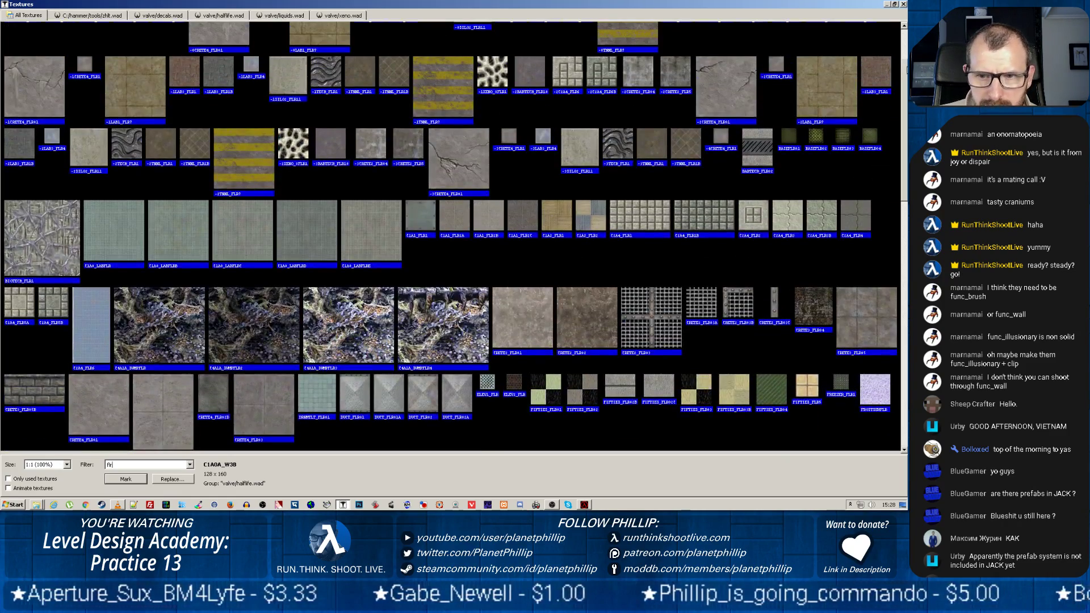
scroll(904, 227, up, 1)
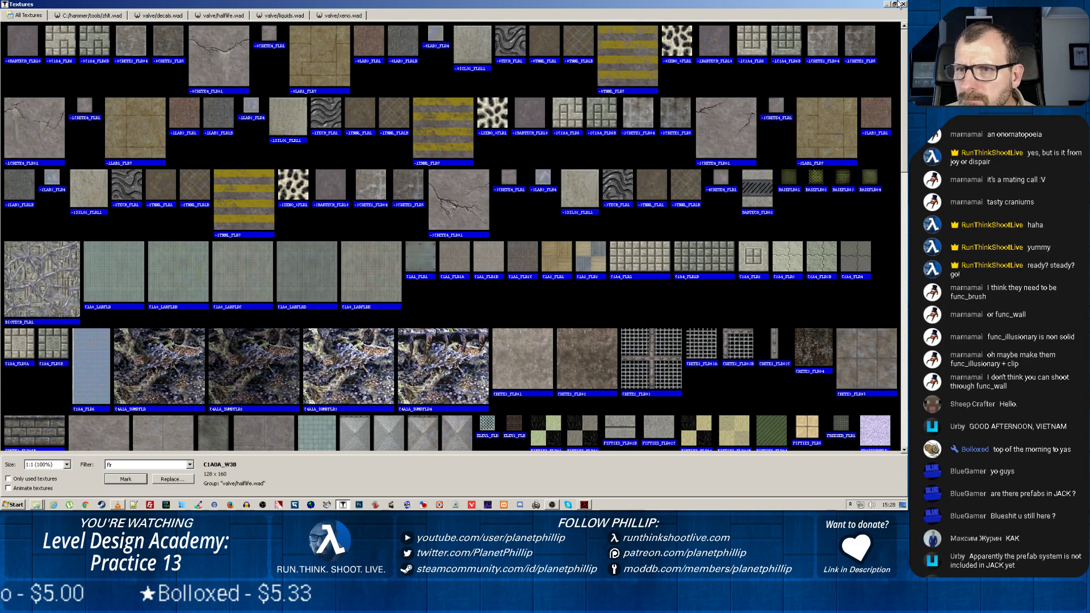
scroll(904, 114, down, 3)
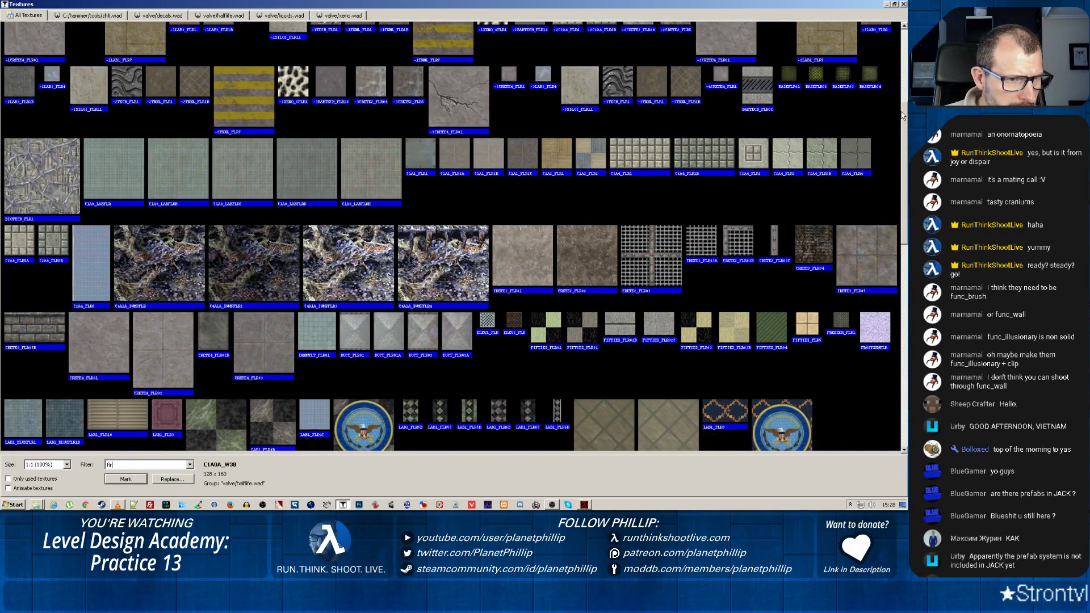
scroll(894, 151, down, 4)
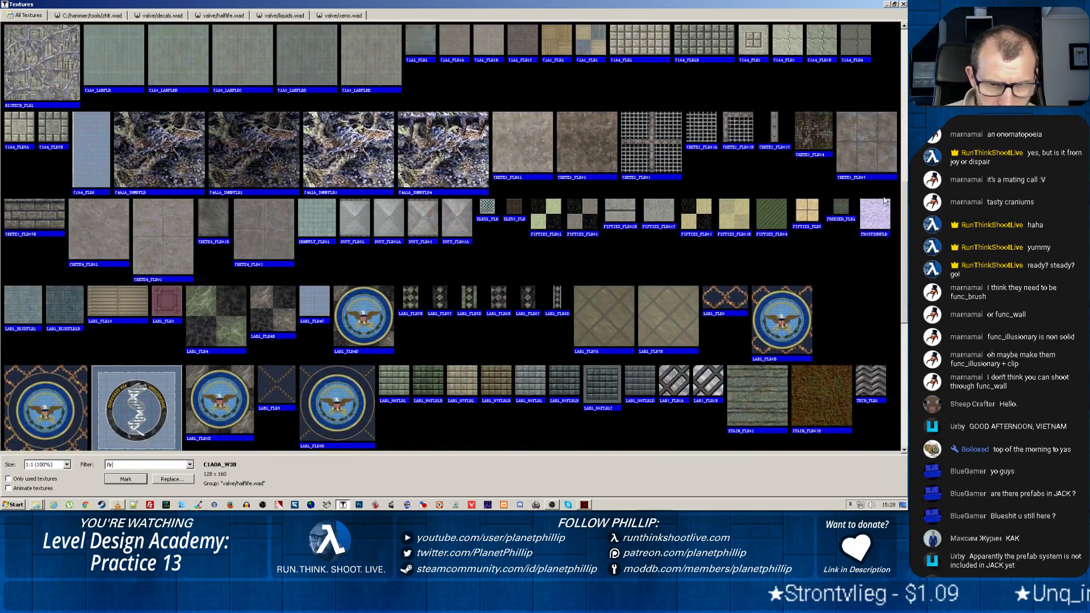
scroll(870, 232, down, 2)
scroll(870, 238, down, 4)
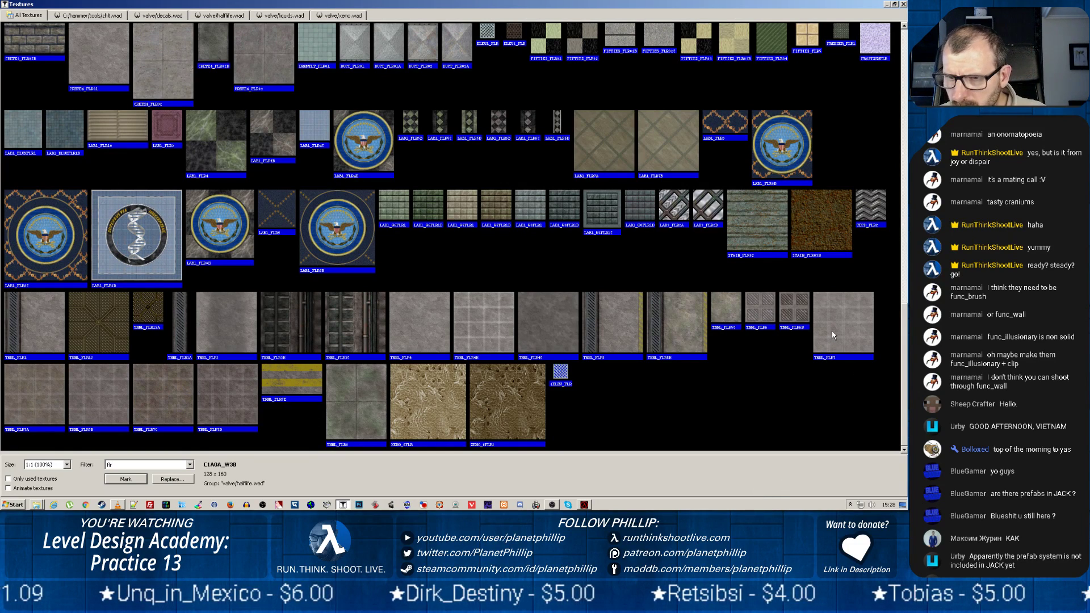
double_click(802, 314)
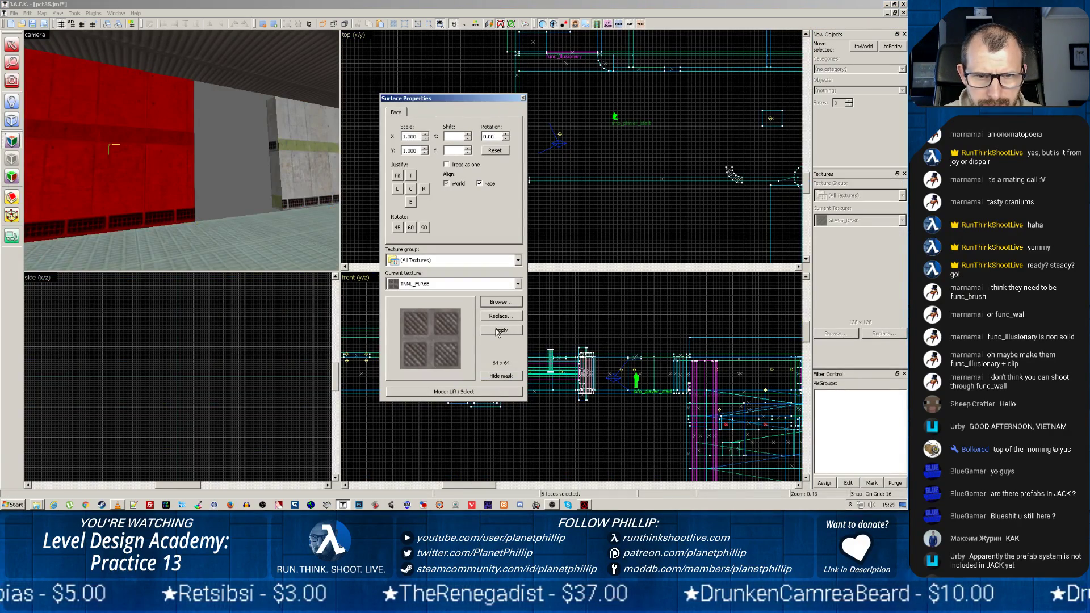
Step: Create a 160 × 448 × 160 block textured with TNNL_FLR6B outside the hall, against the end wall's opening
click(523, 98)
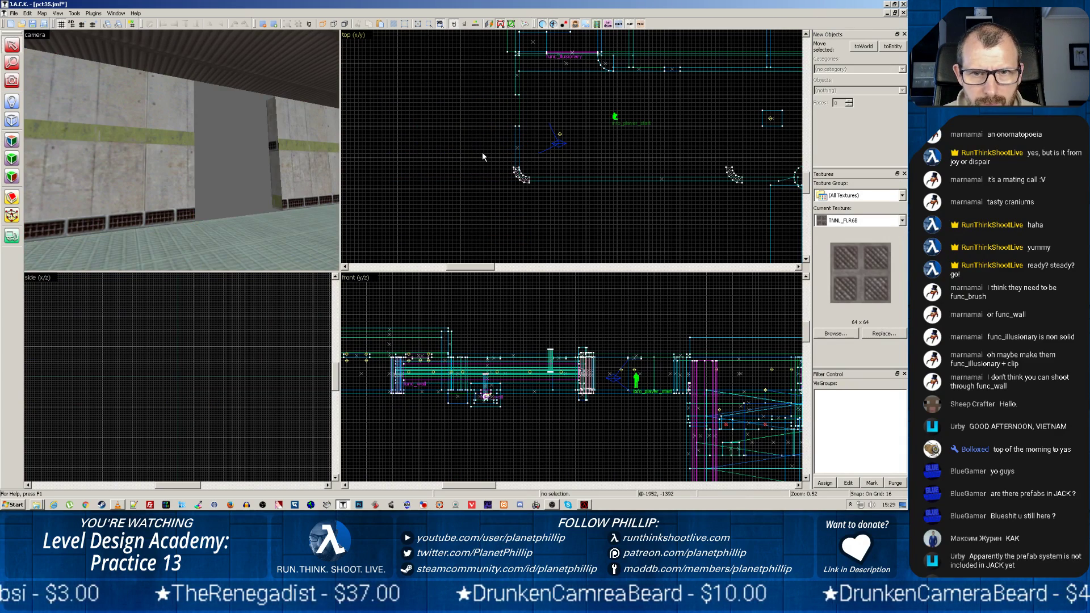
click(12, 120)
drag(518, 57, 473, 171)
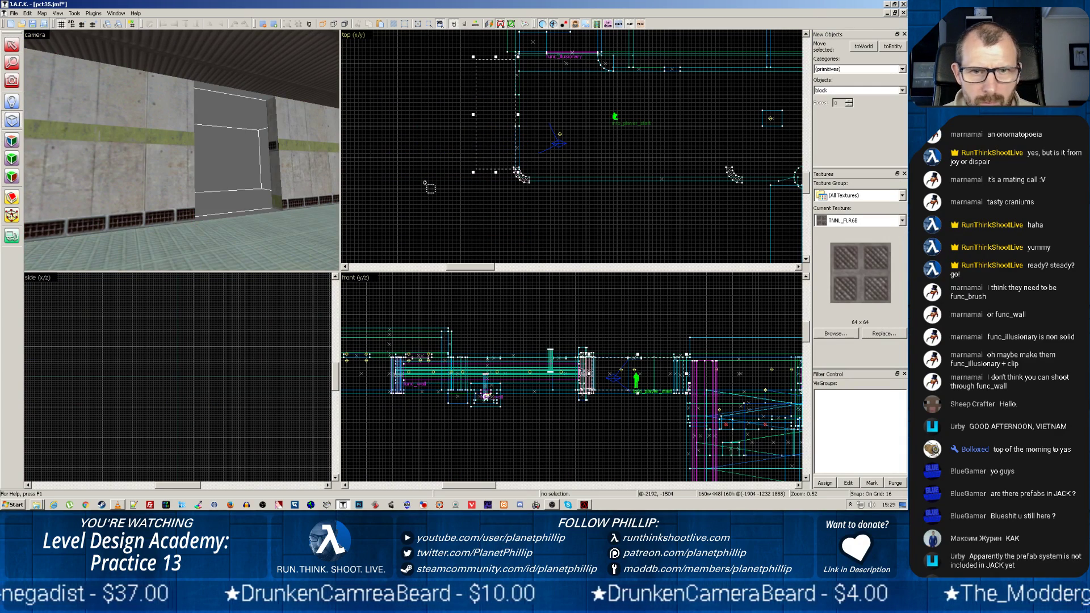
key(Return)
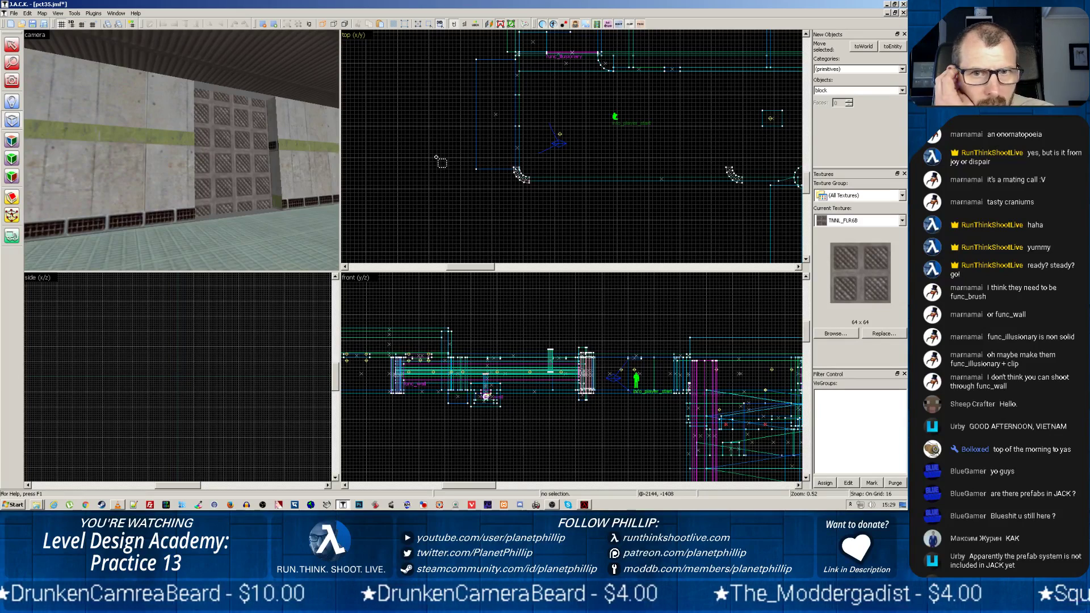
Step: Reduce the new block to a 16-unit-high floor slab and set it level with the hall floor
click(12, 45)
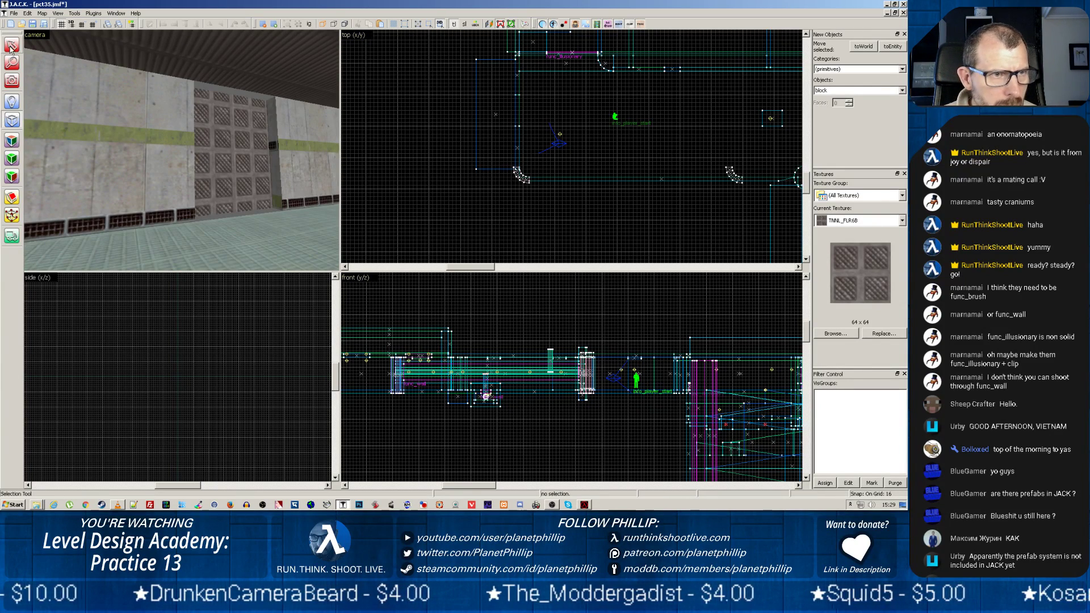
click(223, 137)
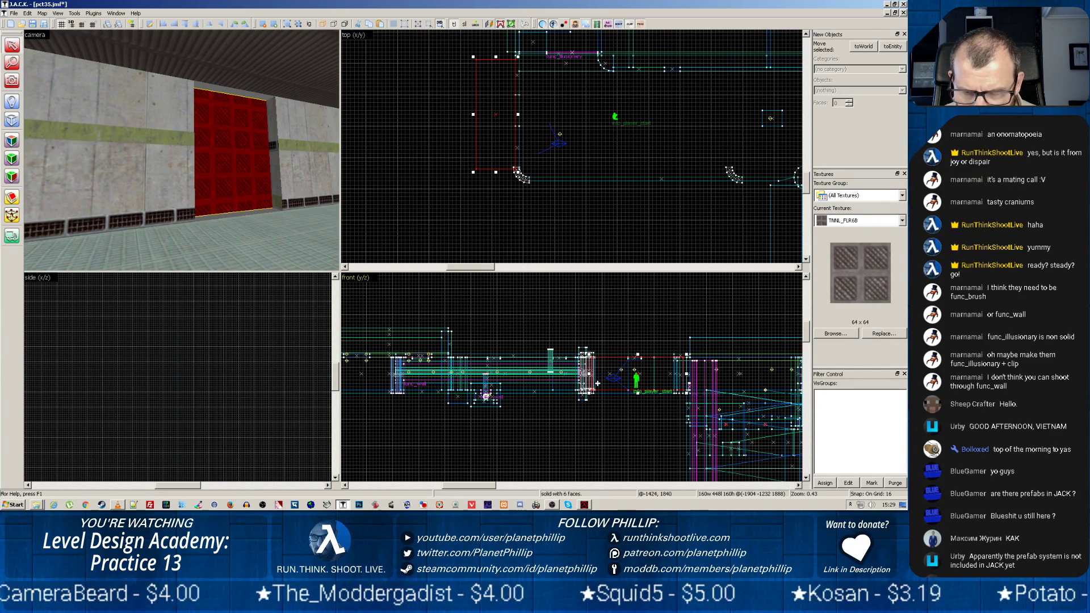
scroll(638, 361, up, 5)
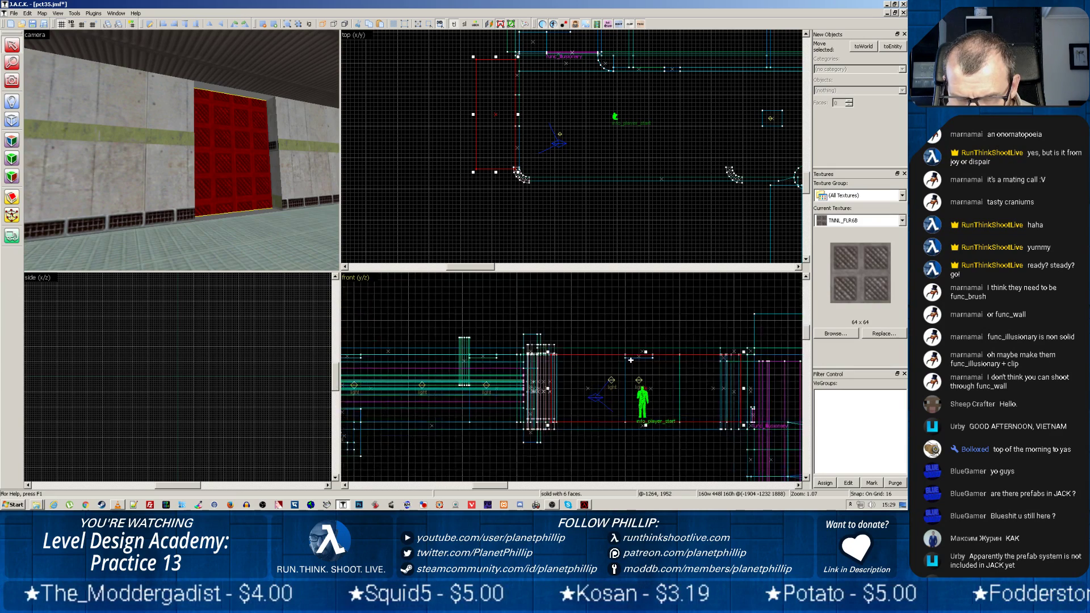
mouse_move(655, 384)
mouse_down()
mouse_move(654, 430)
mouse_move(637, 445)
mouse_up()
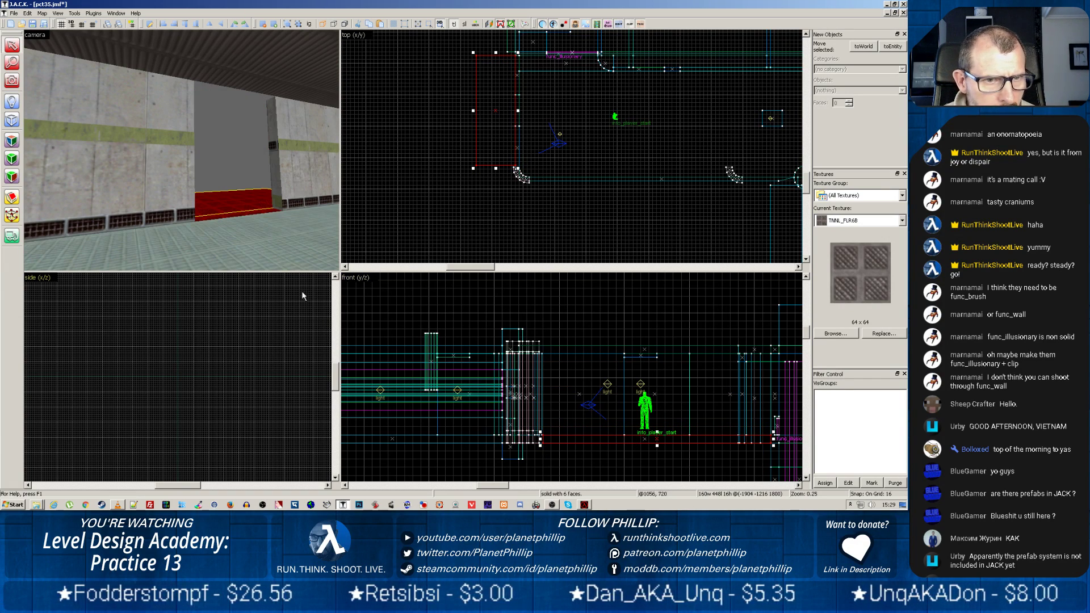
Step: Outline a 16 × 128 × 64 block in the end wall's gap, with its base on top of the hall floor
click(294, 226)
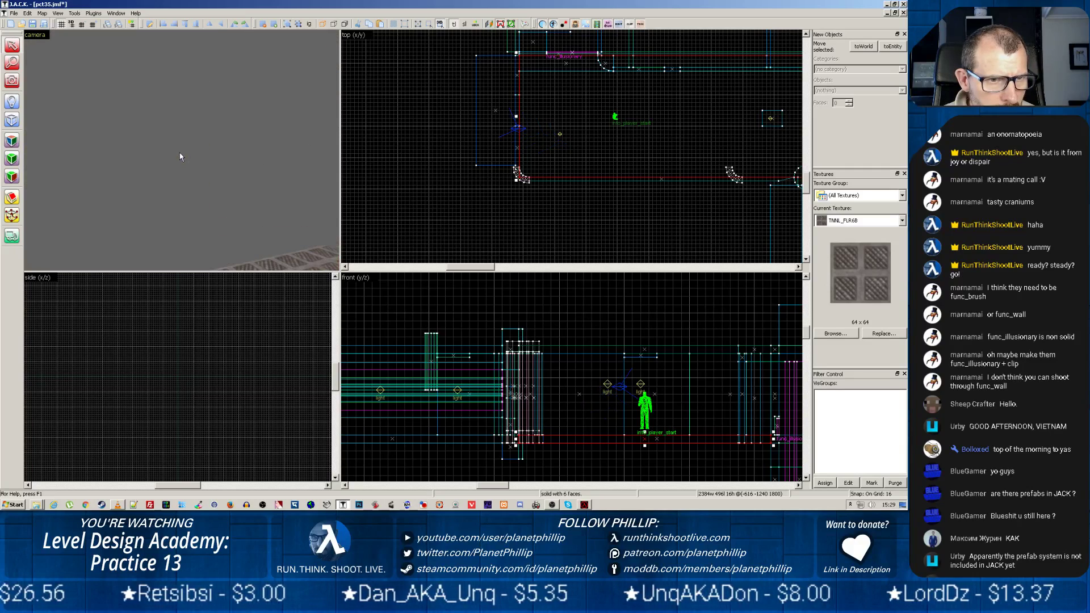
key(z)
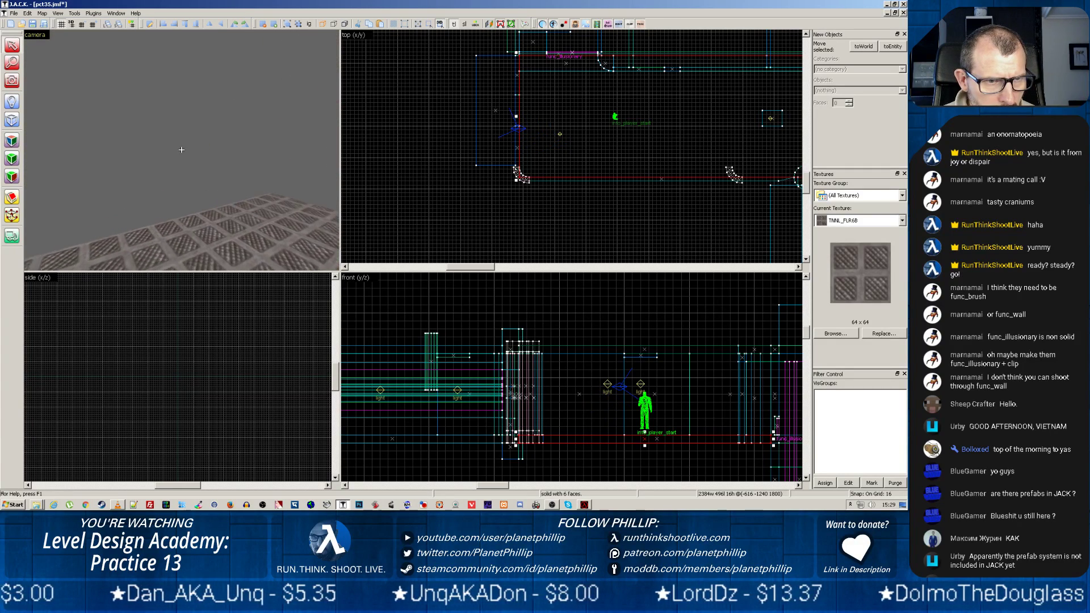
key(z)
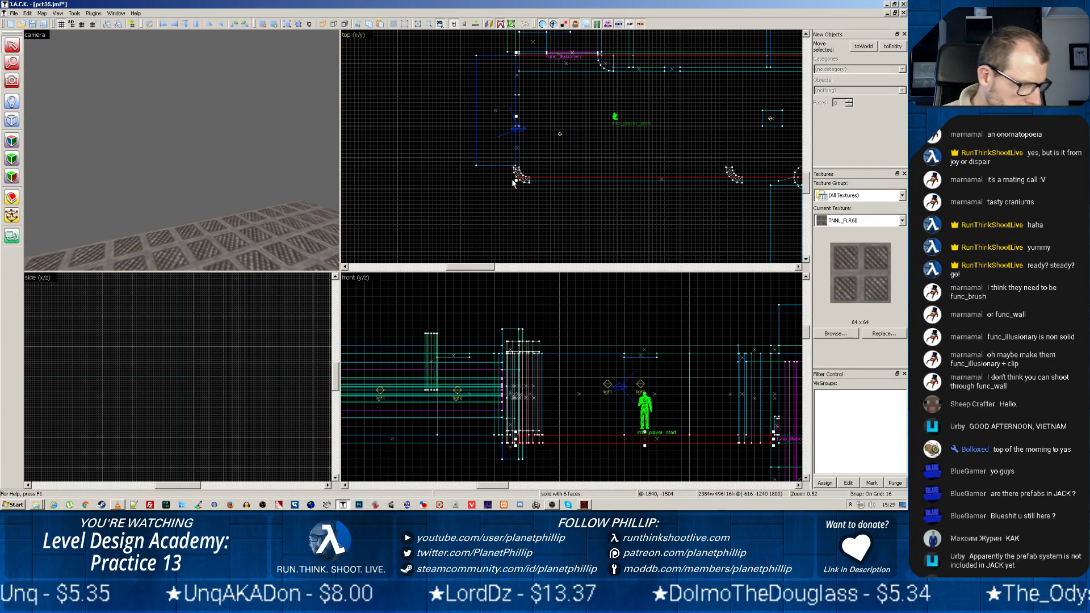
key(z)
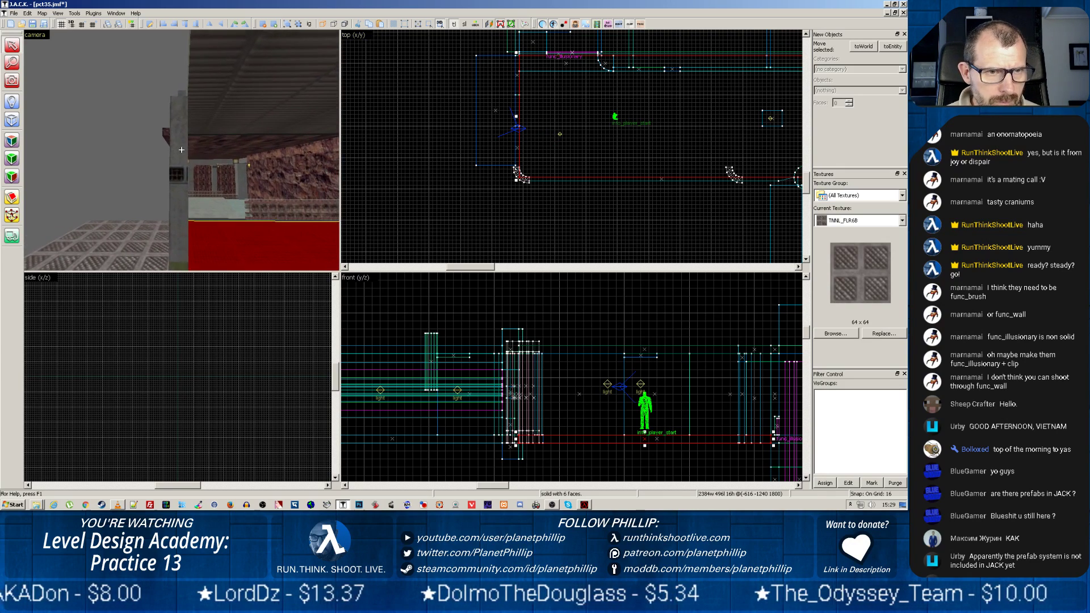
key(w)
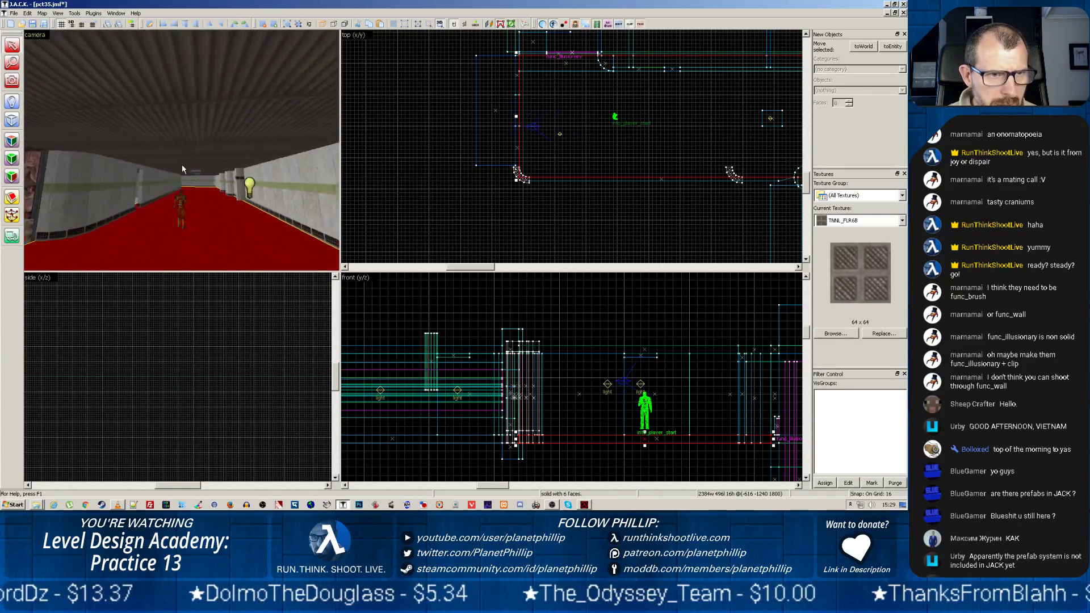
key(w)
key(z)
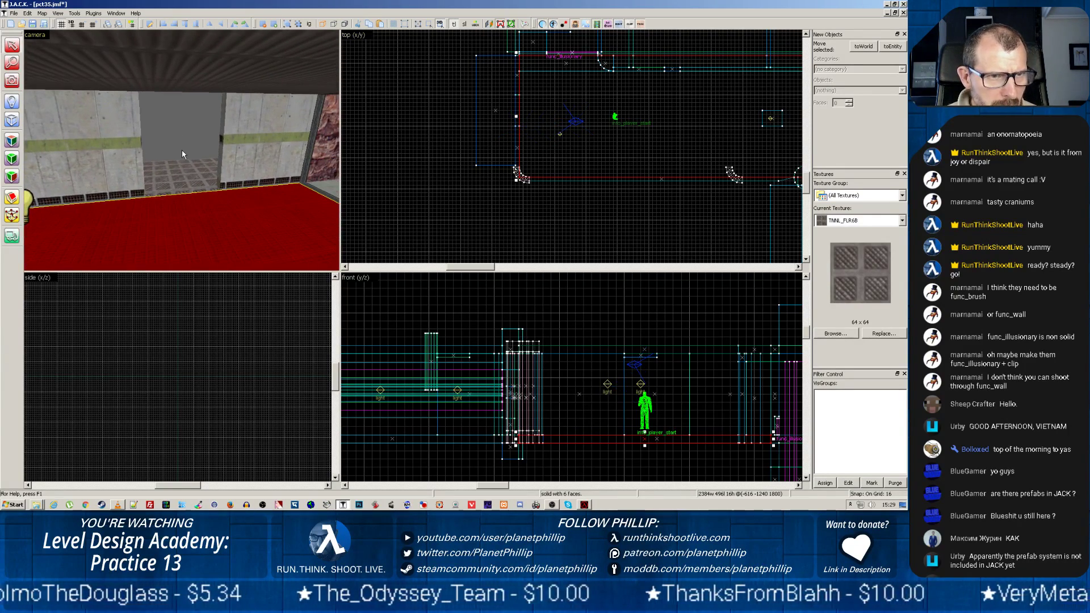
click(12, 119)
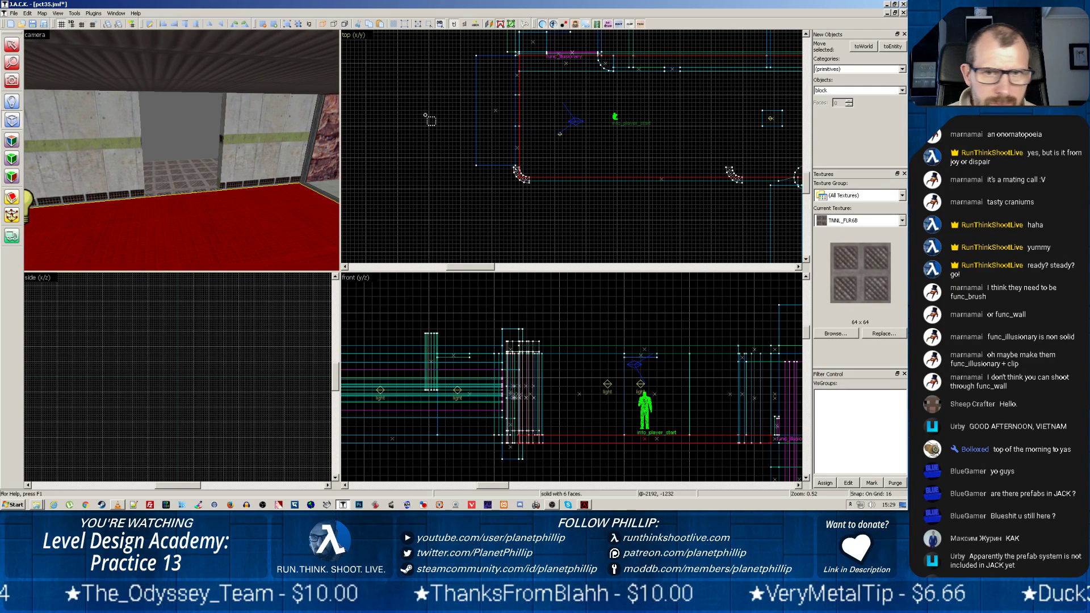
scroll(503, 97, up, 5)
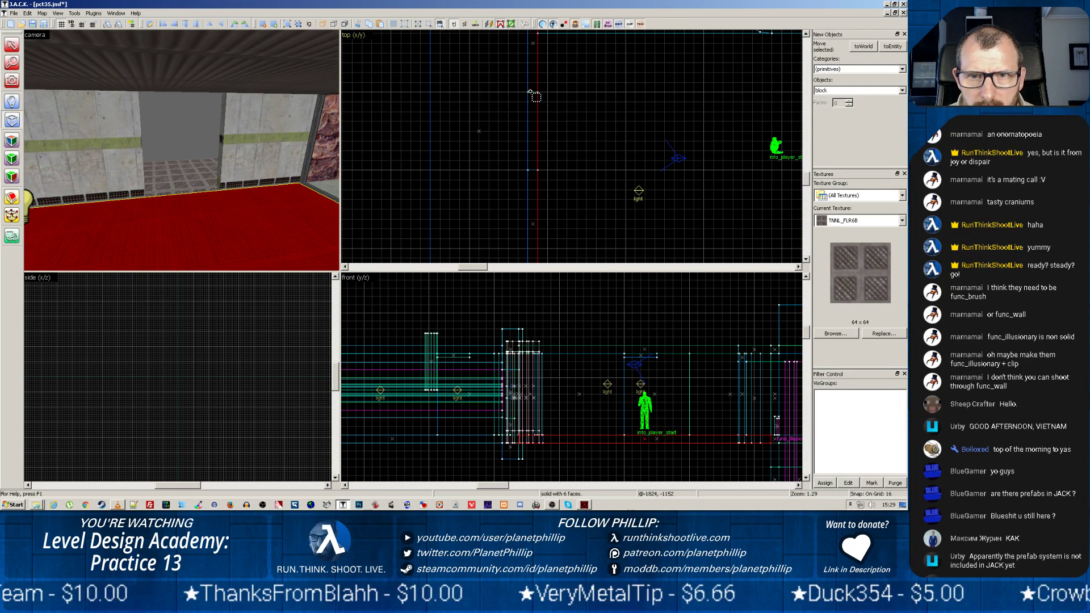
drag(527, 94, 540, 171)
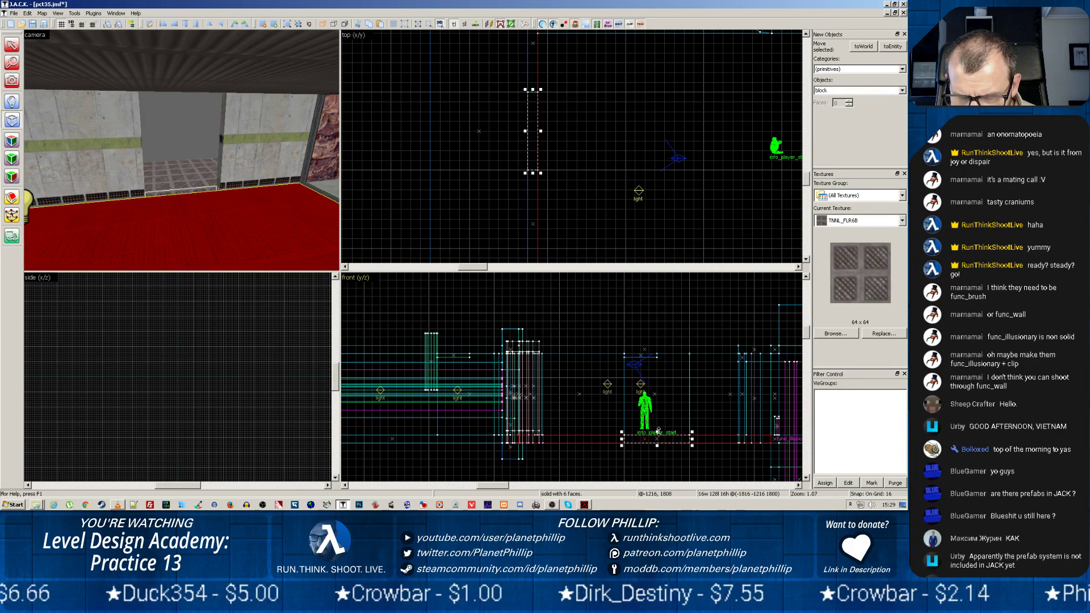
drag(658, 431, 658, 408)
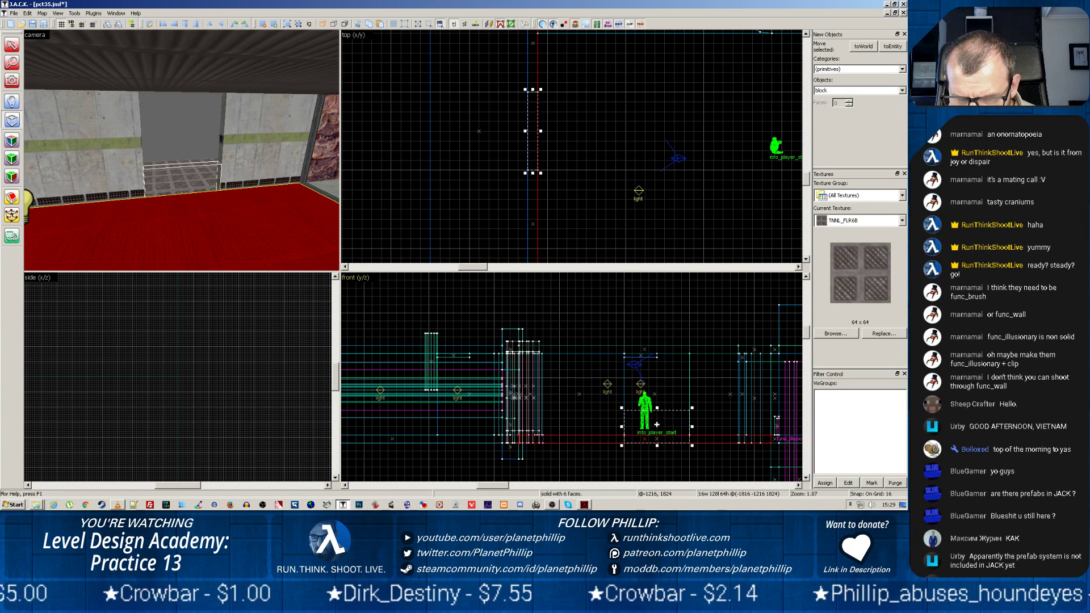
drag(656, 445, 657, 402)
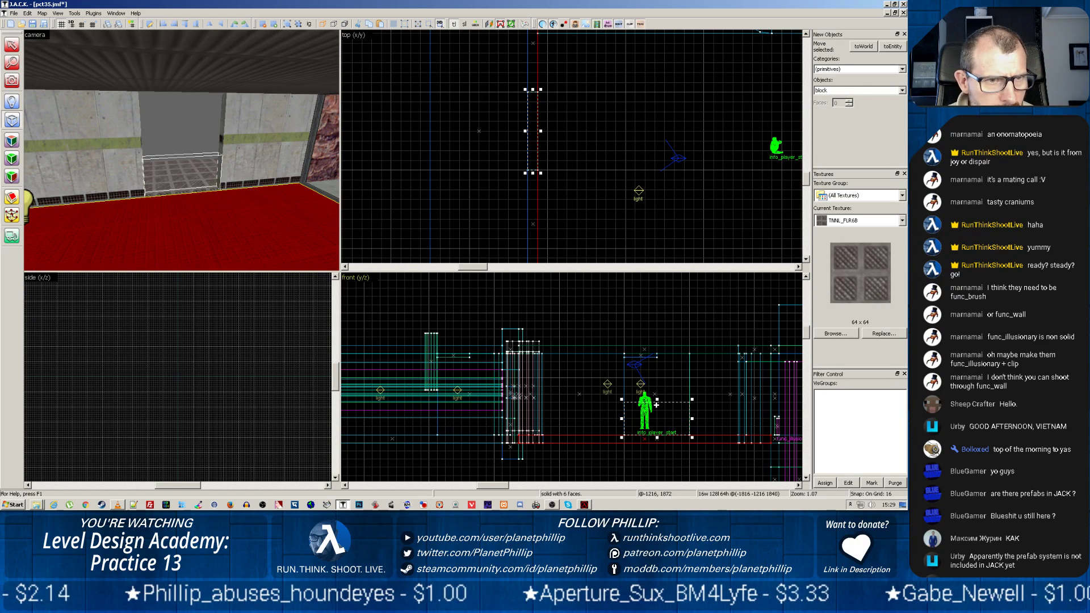
Step: Pick up the C1A0A_W3B texture from the end wall and create the outlined low wall block with it
click(11, 140)
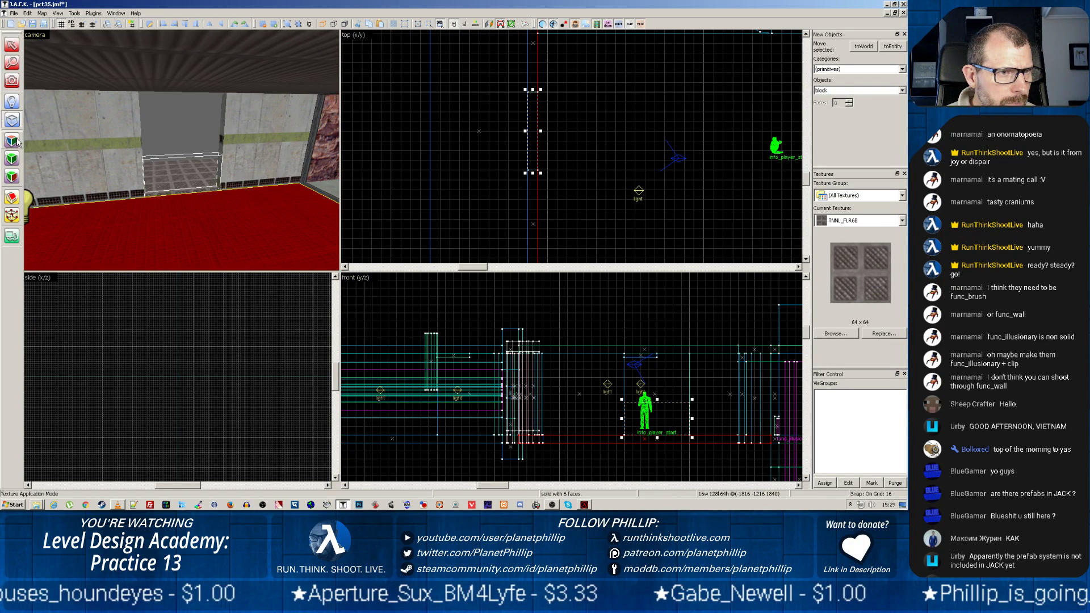
click(78, 153)
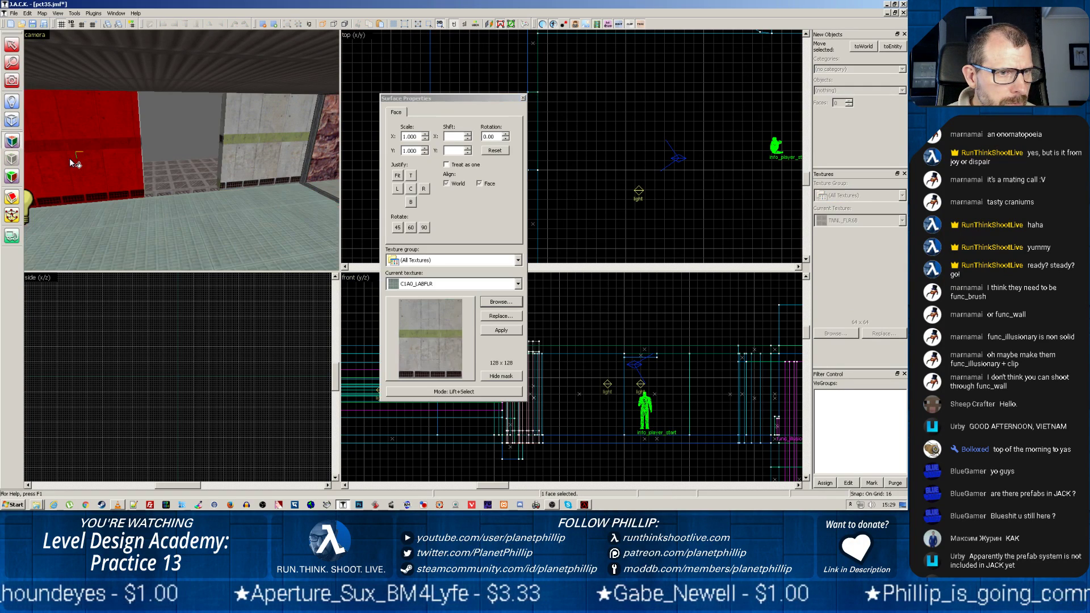
click(523, 98)
click(11, 120)
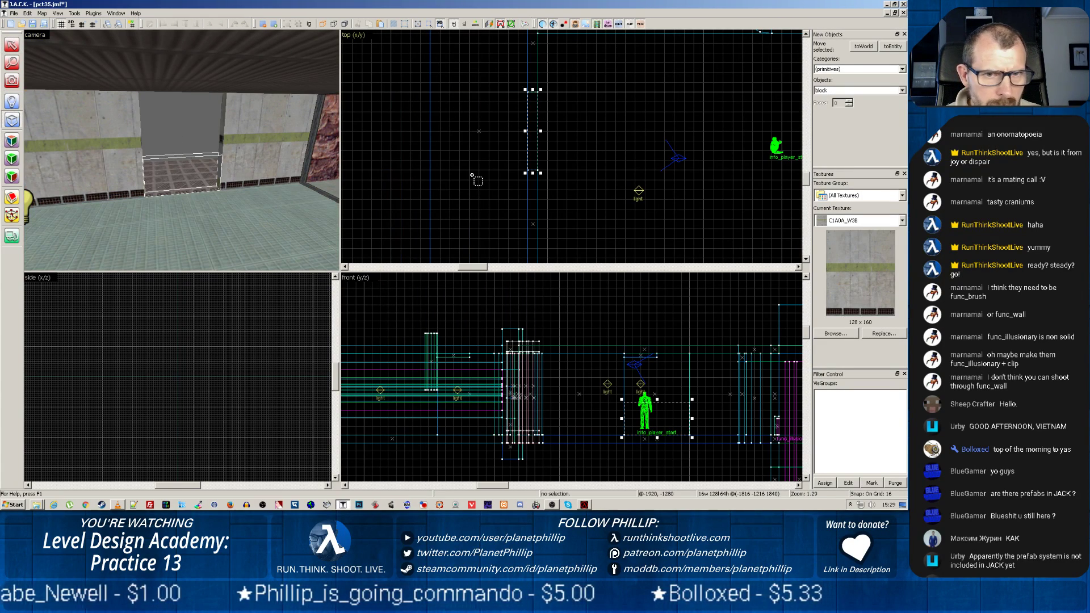
key(Return)
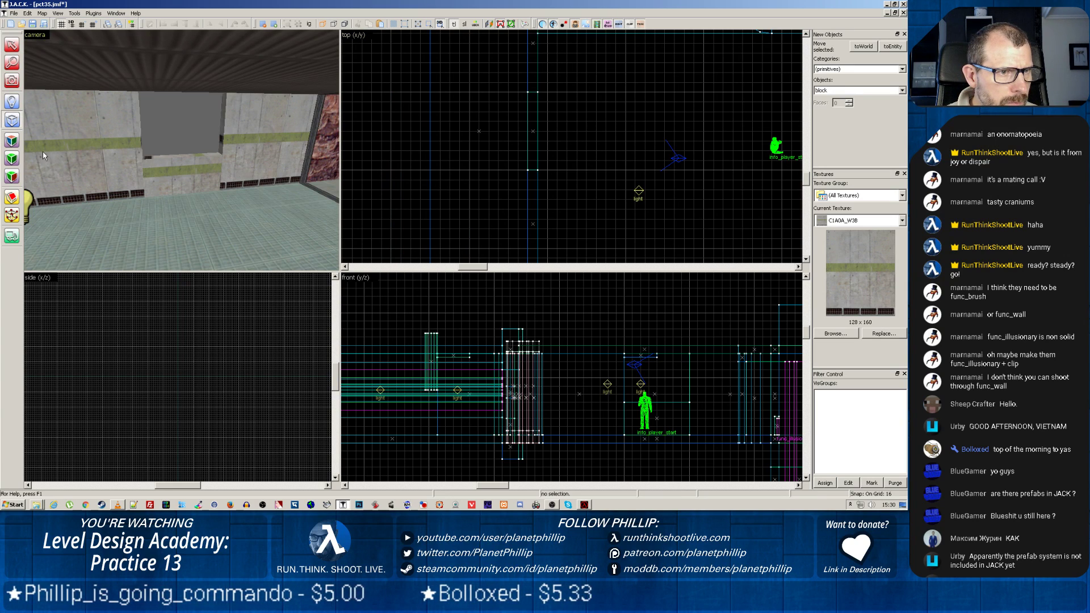
Step: Apply the adjacent end wall's texture alignment to the low wall's face so the pattern runs continuously
click(12, 141)
click(87, 175)
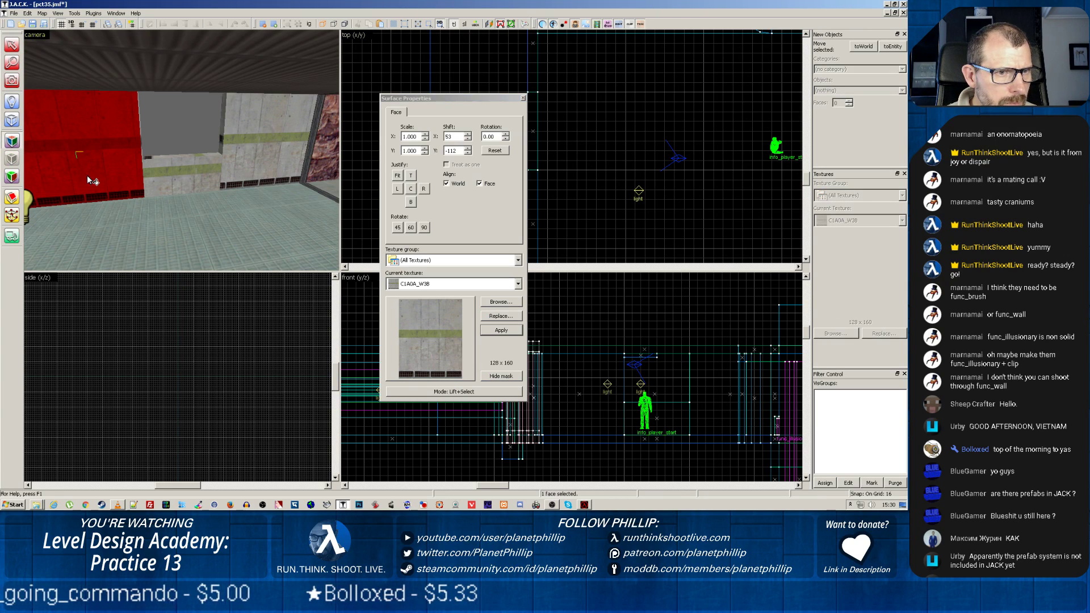
right_click(183, 184)
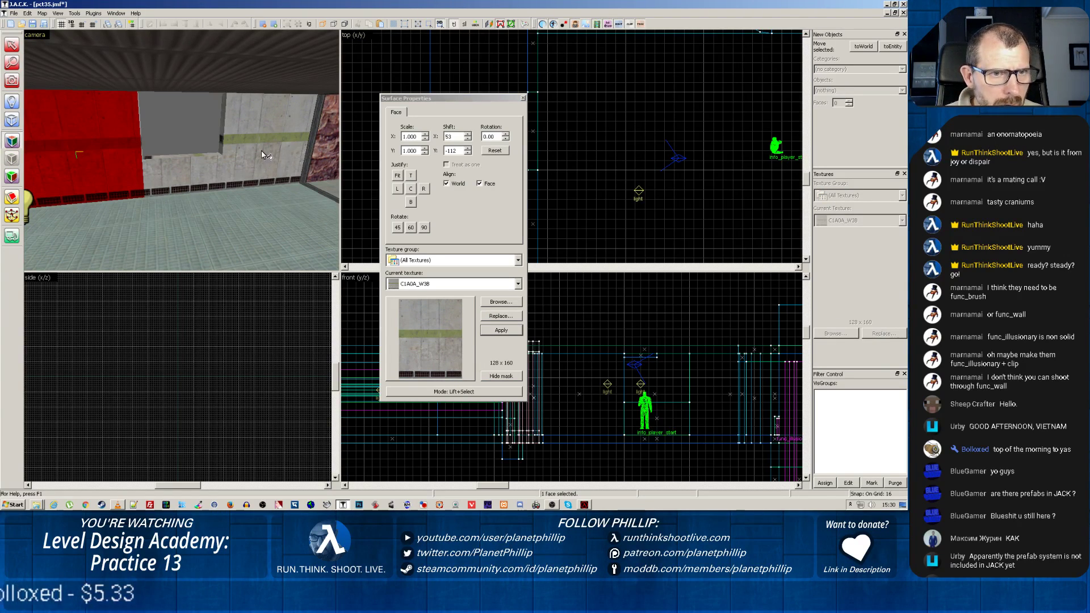
click(523, 98)
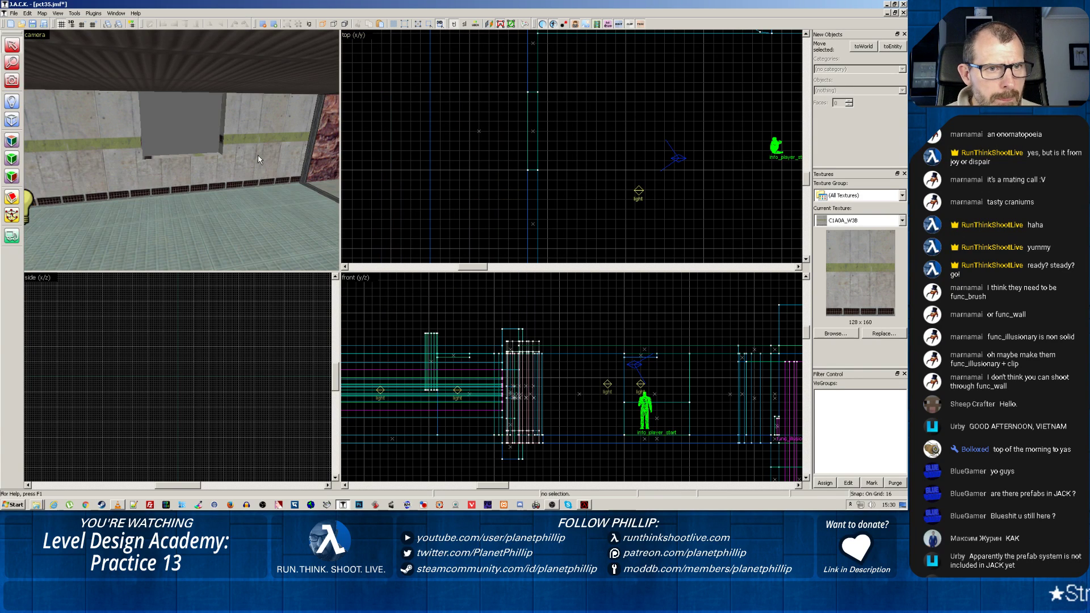
key(z)
key(z)
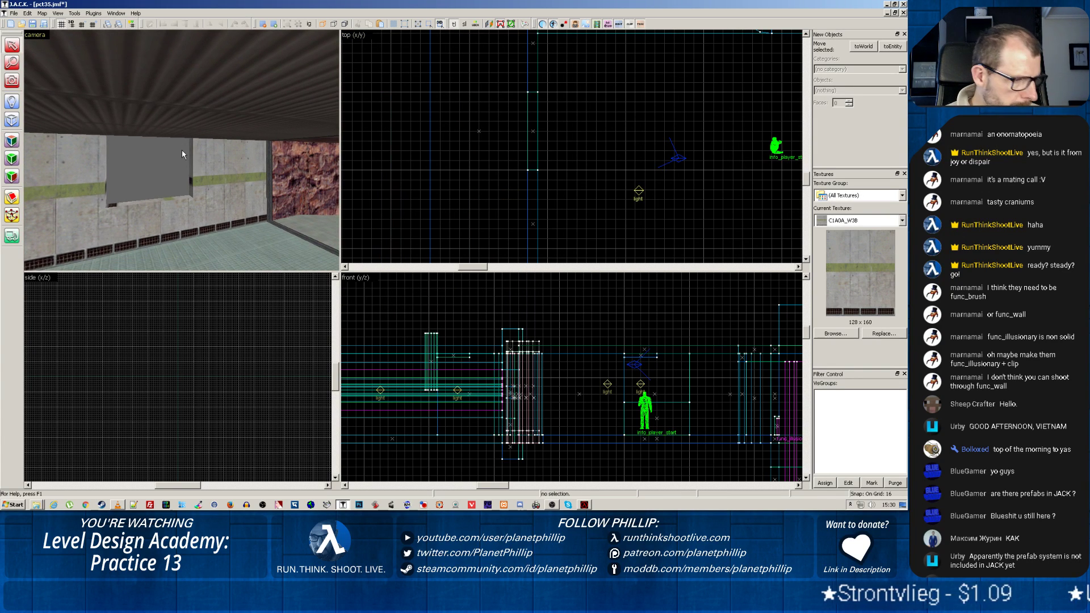
Step: Copy the low wall up to the top of the opening and shorten the copy to 32 units high
click(138, 223)
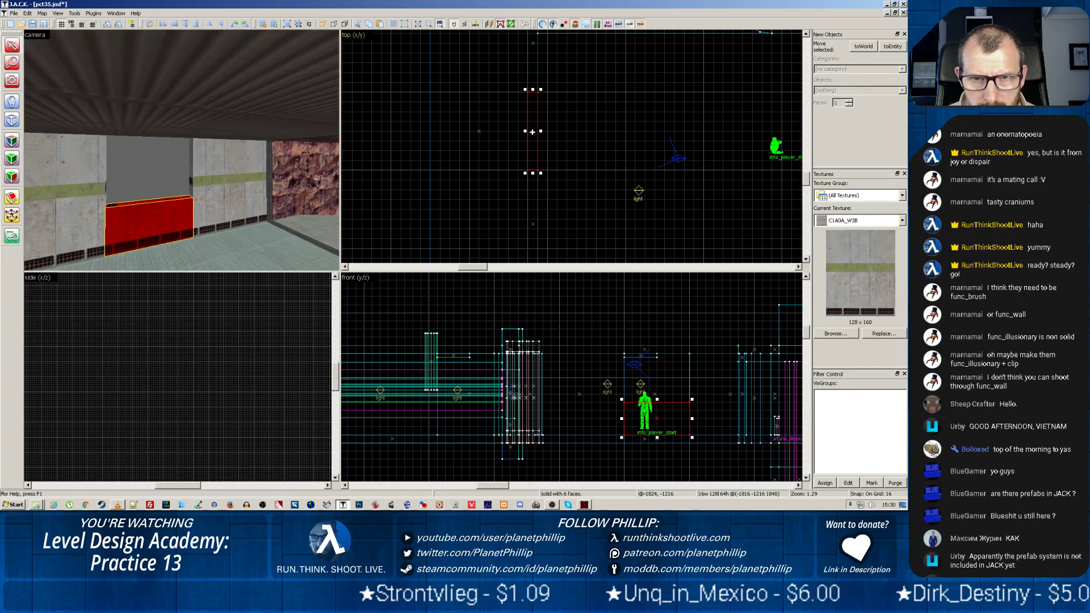
mouse_move(532, 131)
mouse_down()
mouse_move(518, 136)
mouse_move(533, 132)
mouse_up()
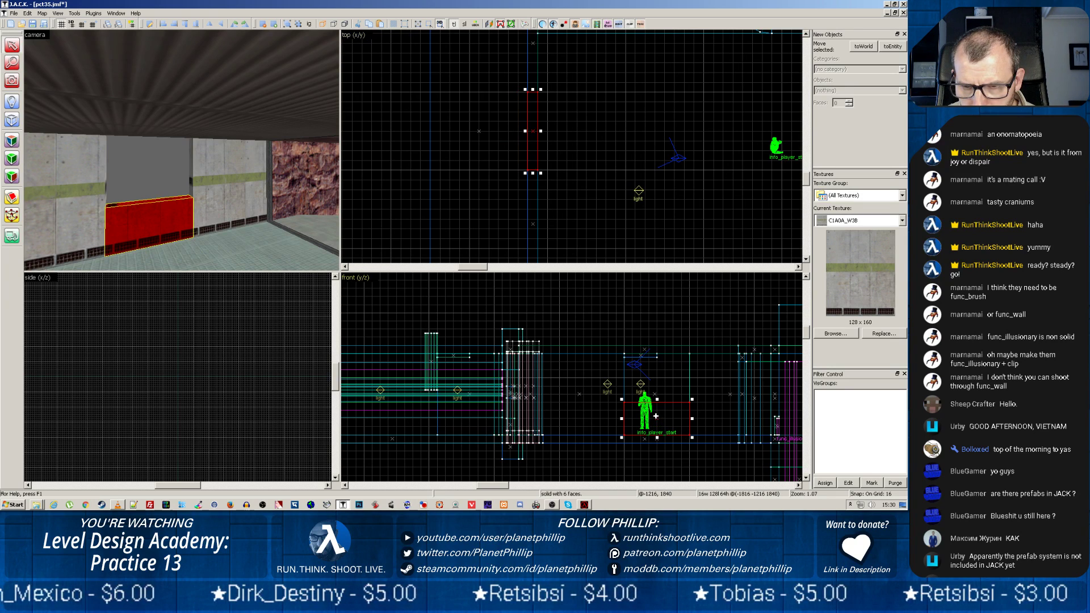
drag(659, 423, 659, 371)
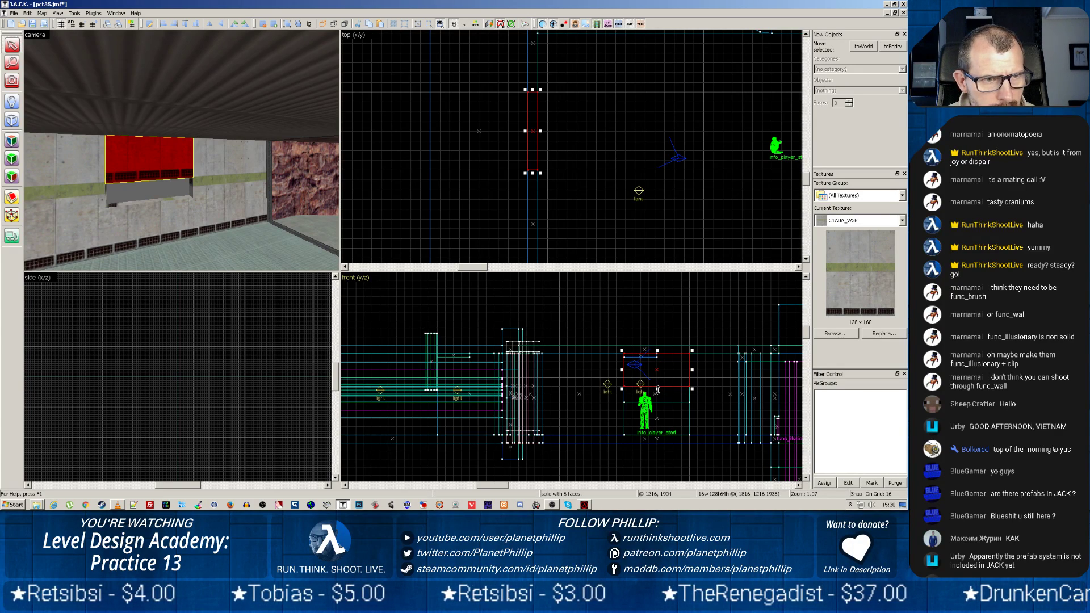
drag(658, 389, 659, 373)
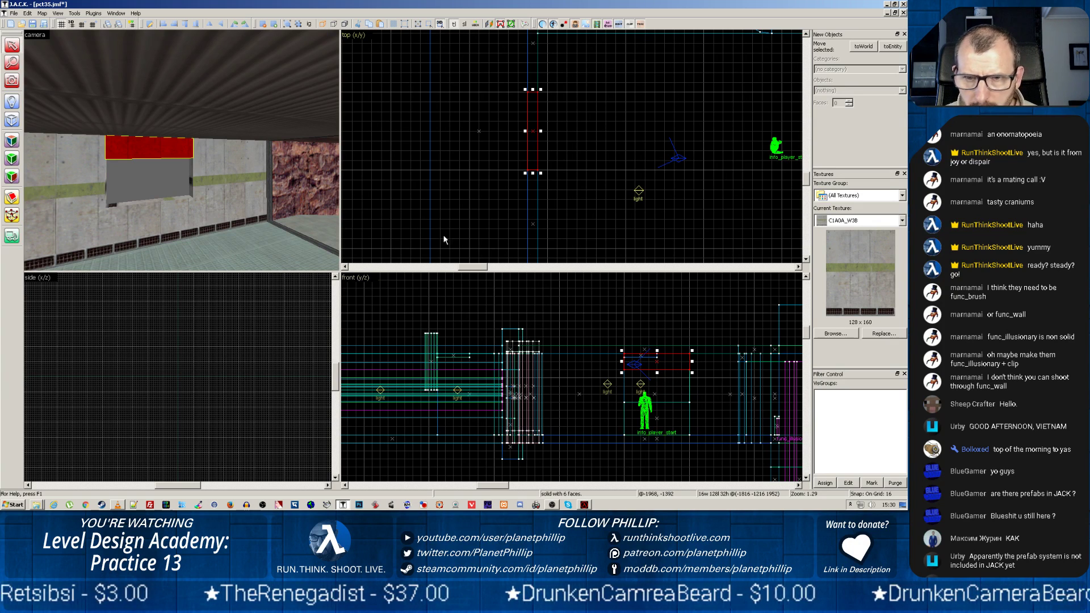
Step: Sample the C1A0A_W3B texture and alignment from the end-wall face beside the opening to match the piece above it
click(223, 252)
click(77, 146)
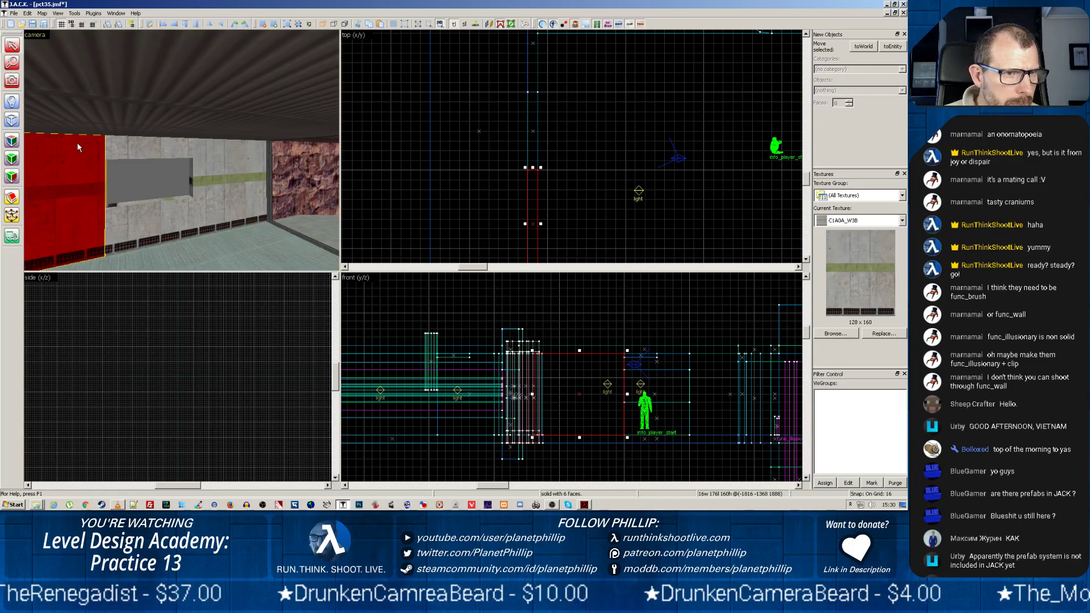
click(12, 140)
click(85, 157)
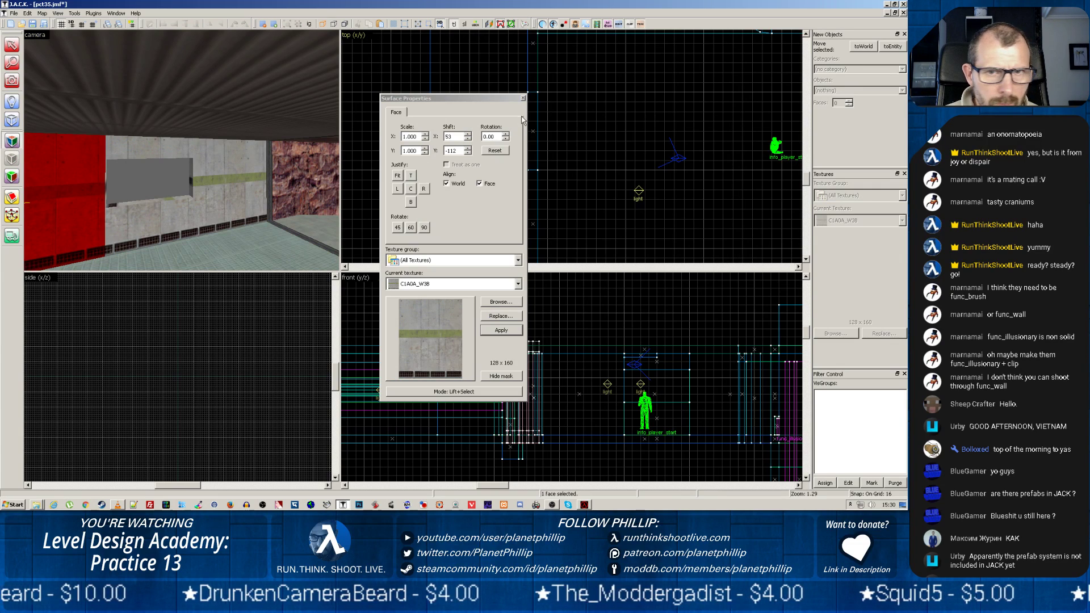
click(523, 98)
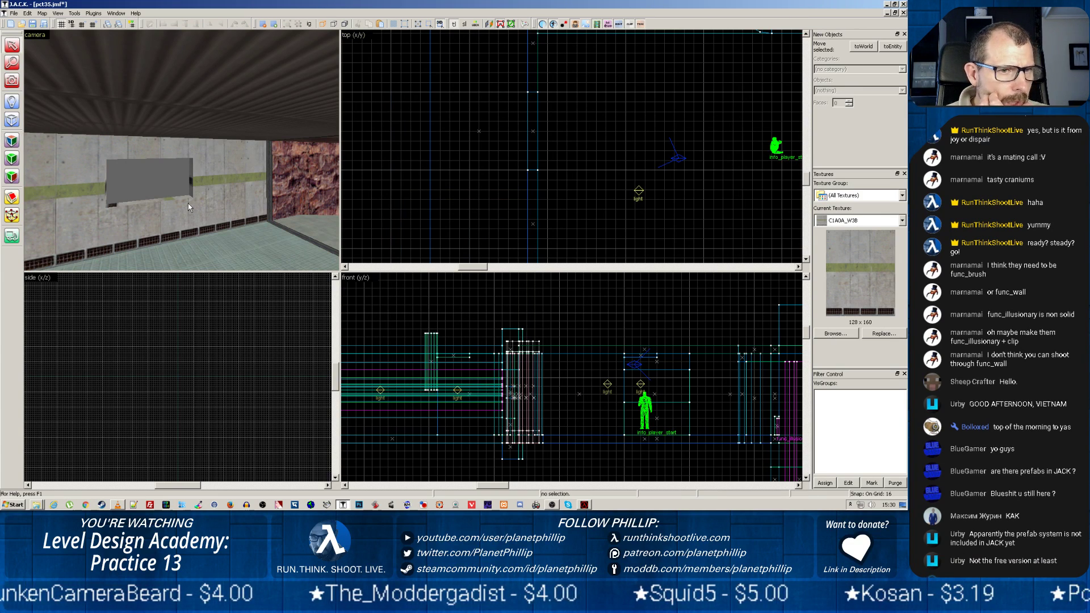
Step: Copy the floor block behind the opening straight up to form the ceiling of the space
scroll(500, 174, down, 3)
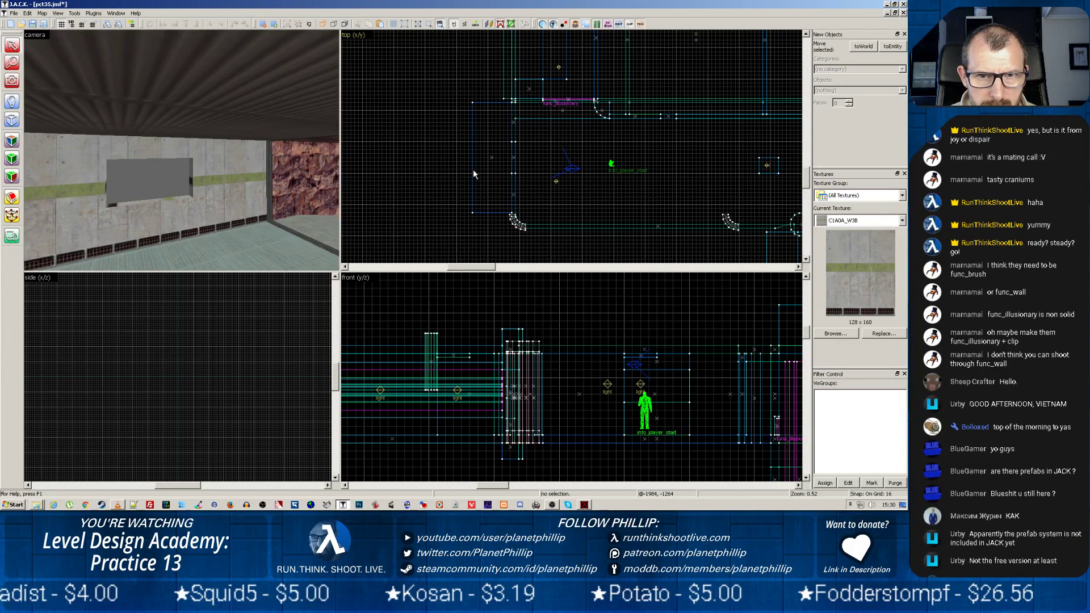
click(472, 169)
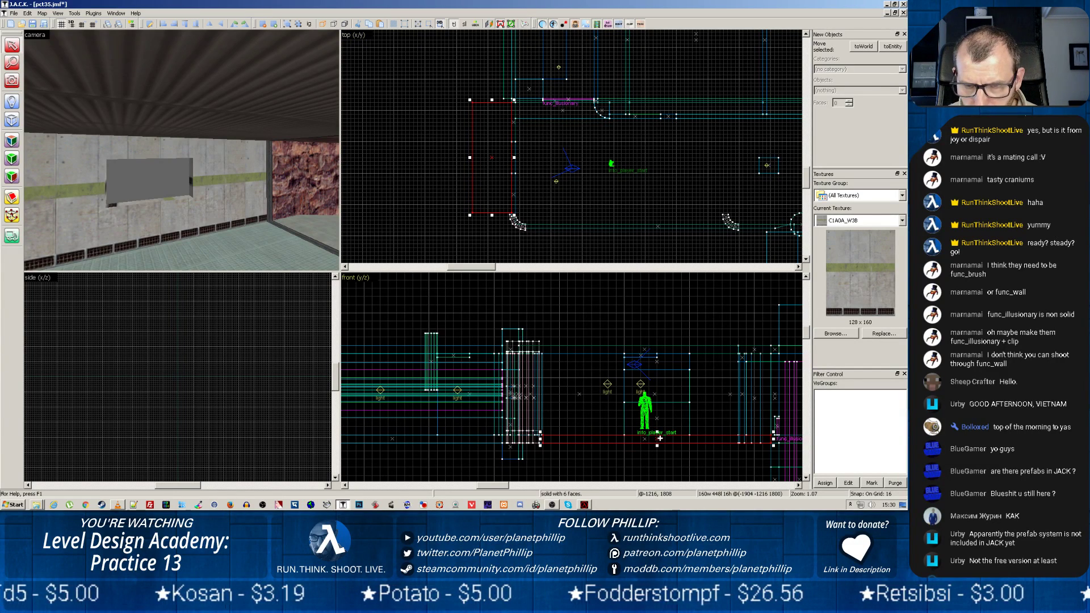
drag(657, 442, 667, 347)
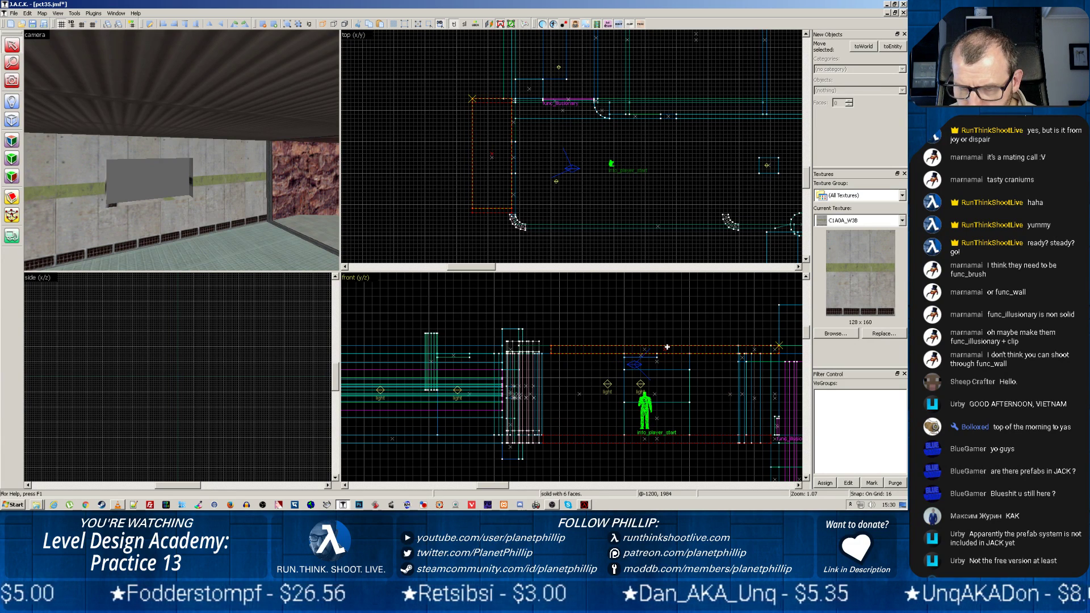
drag(663, 347, 664, 348)
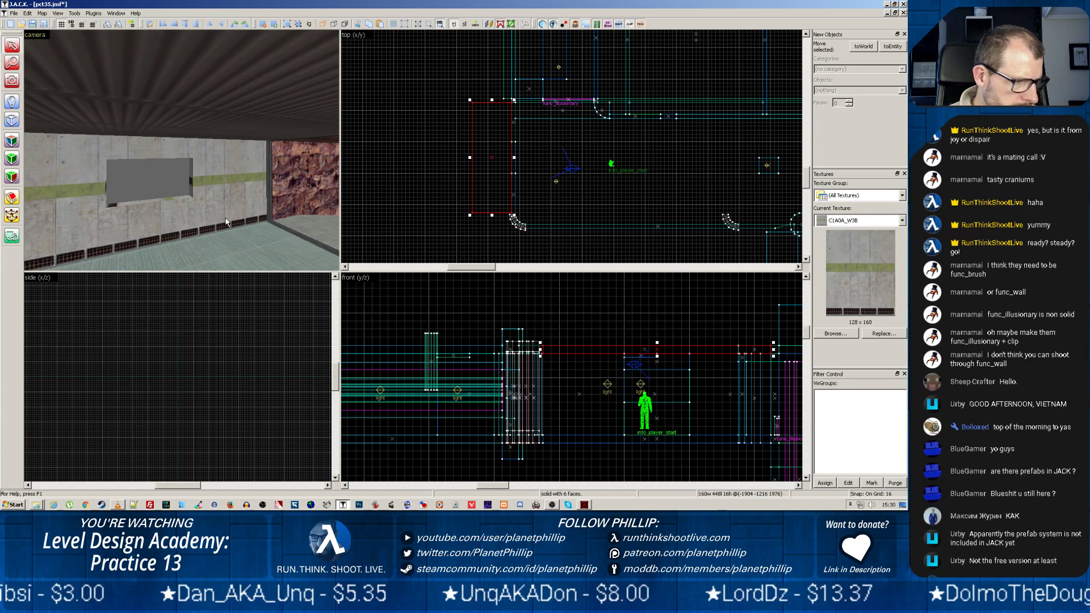
Step: Create the back wall from a copy of the ceiling block, made 16 units thick and 176 units high at the space's far edge
key(z)
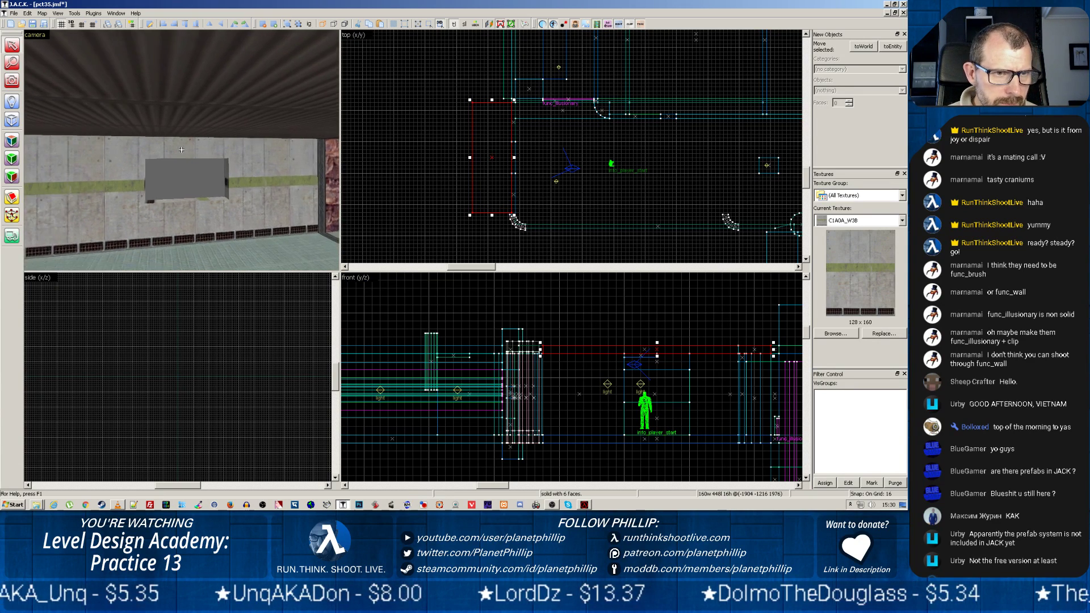
key(z)
scroll(186, 182, up, 4)
key(z)
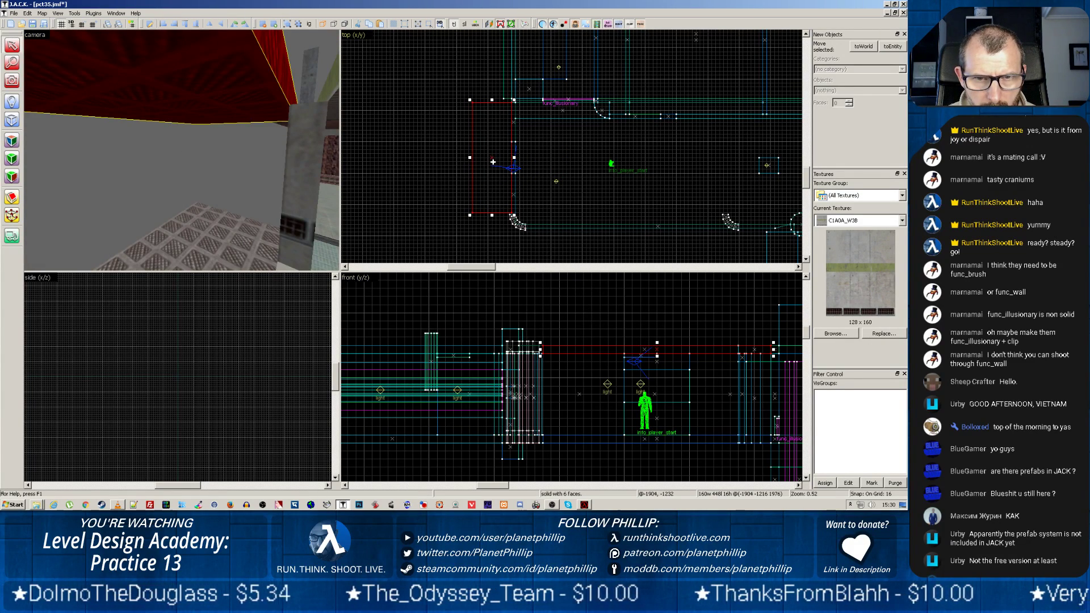
drag(492, 162, 454, 163)
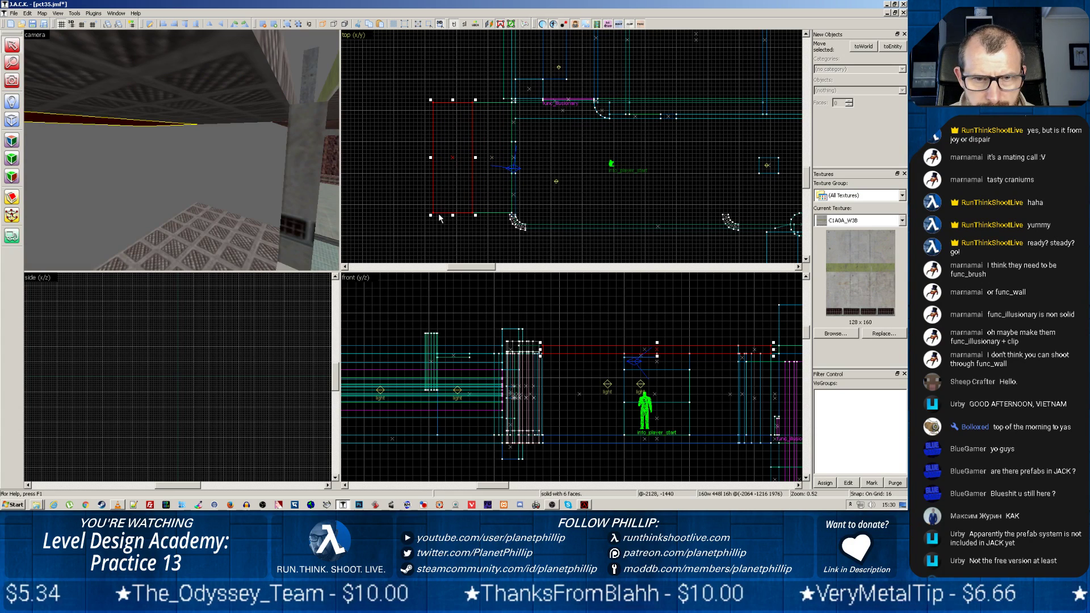
drag(431, 216, 463, 216)
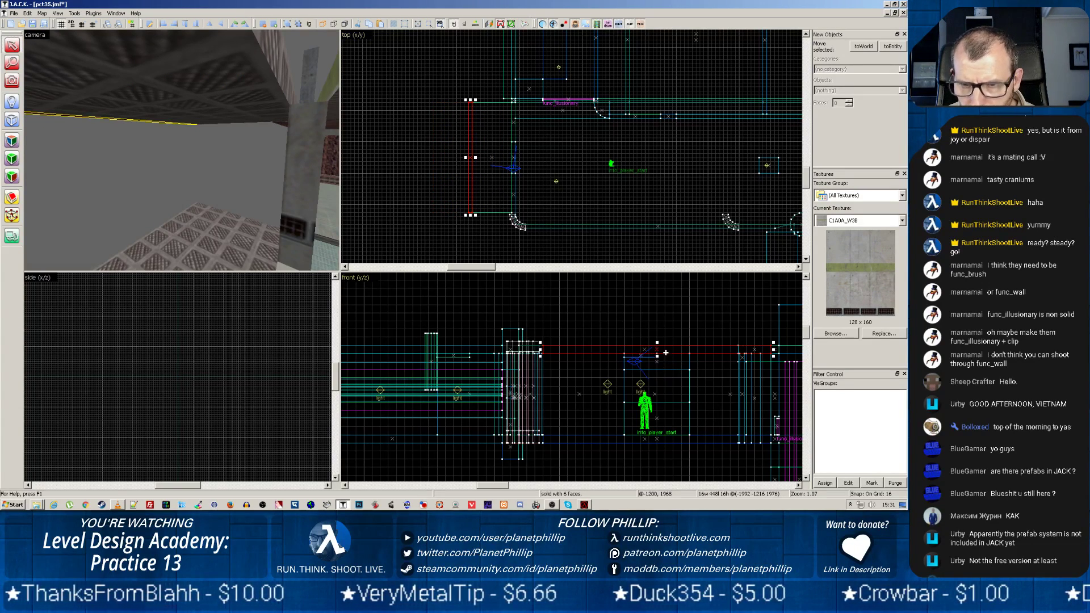
drag(657, 357, 657, 438)
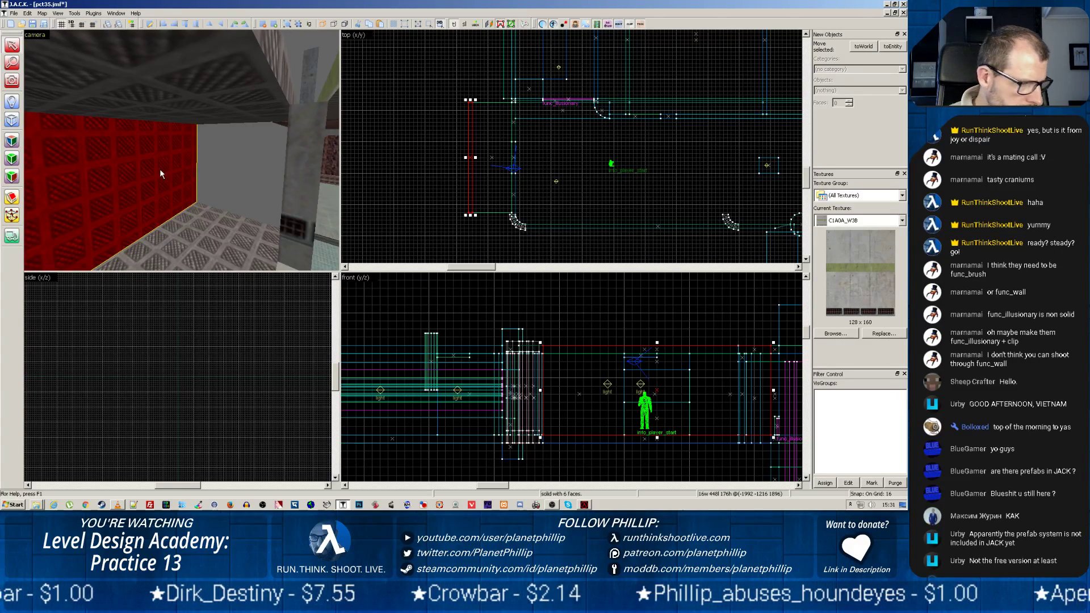
Step: Filter the textures by "wall" and apply the grey panel texture with yellow-black hazard stripes to all faces of the back wall
click(12, 141)
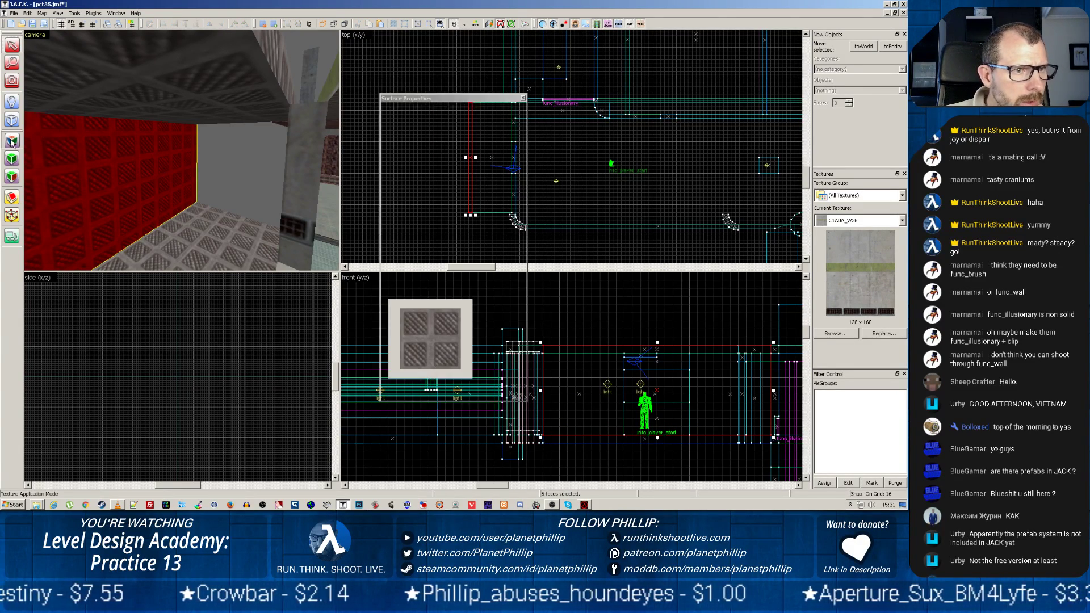
click(499, 303)
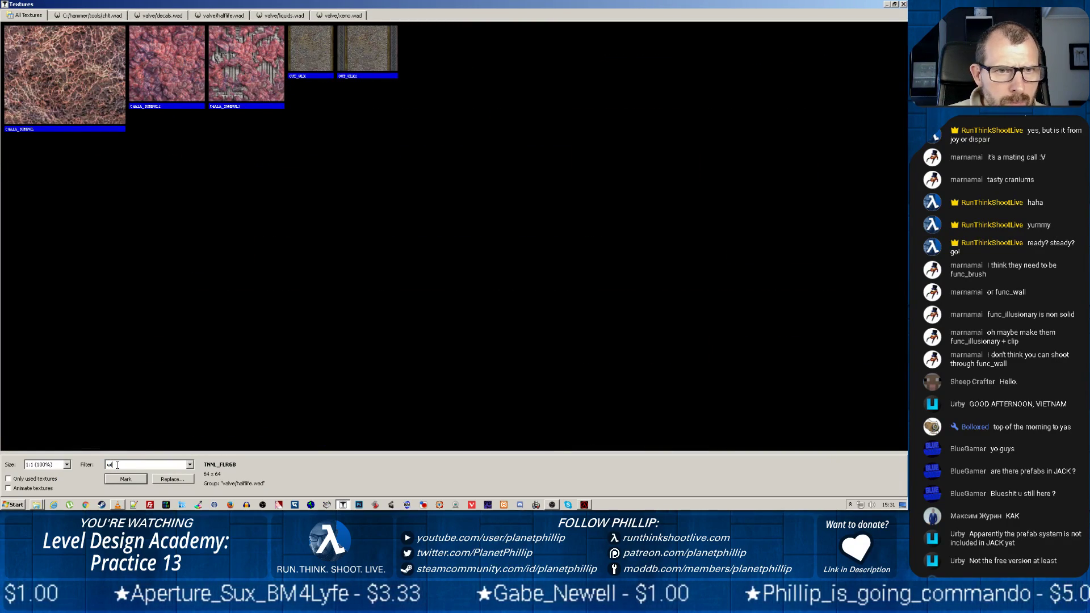
text(wa)
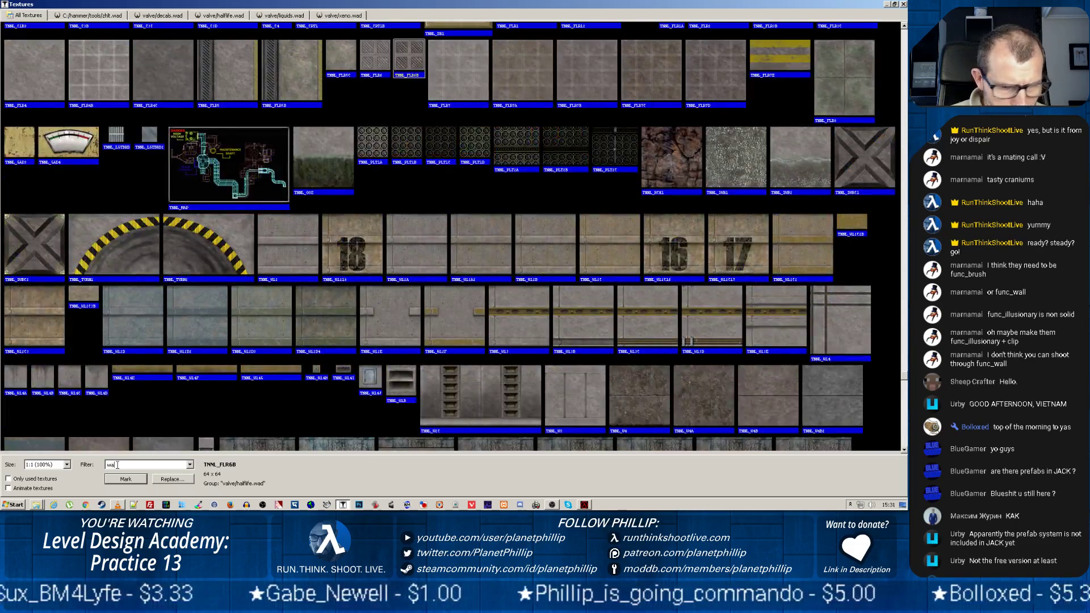
text(ll)
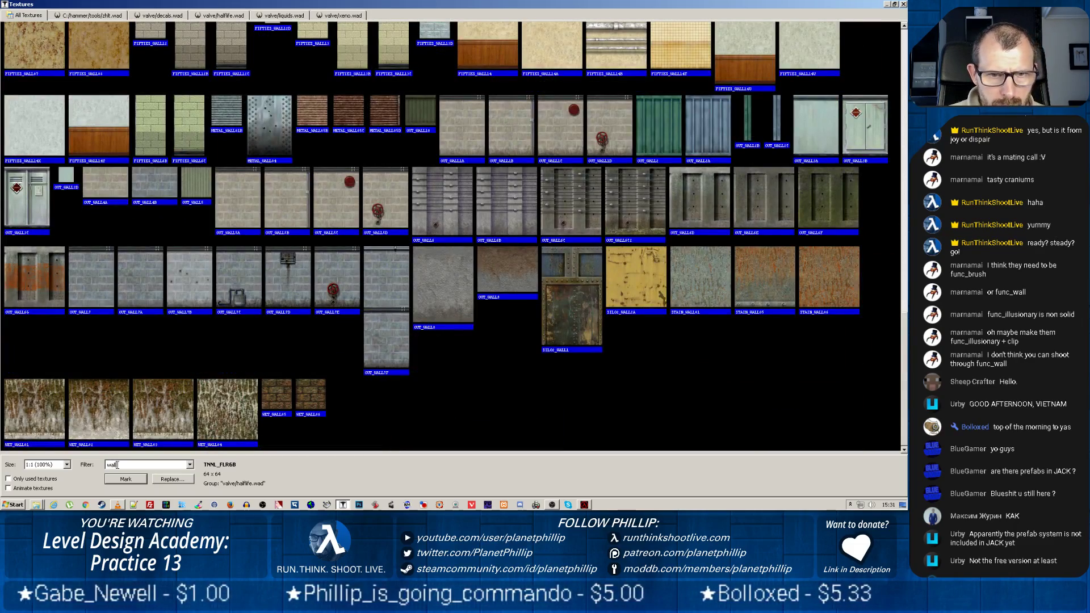
scroll(373, 161, up, 5)
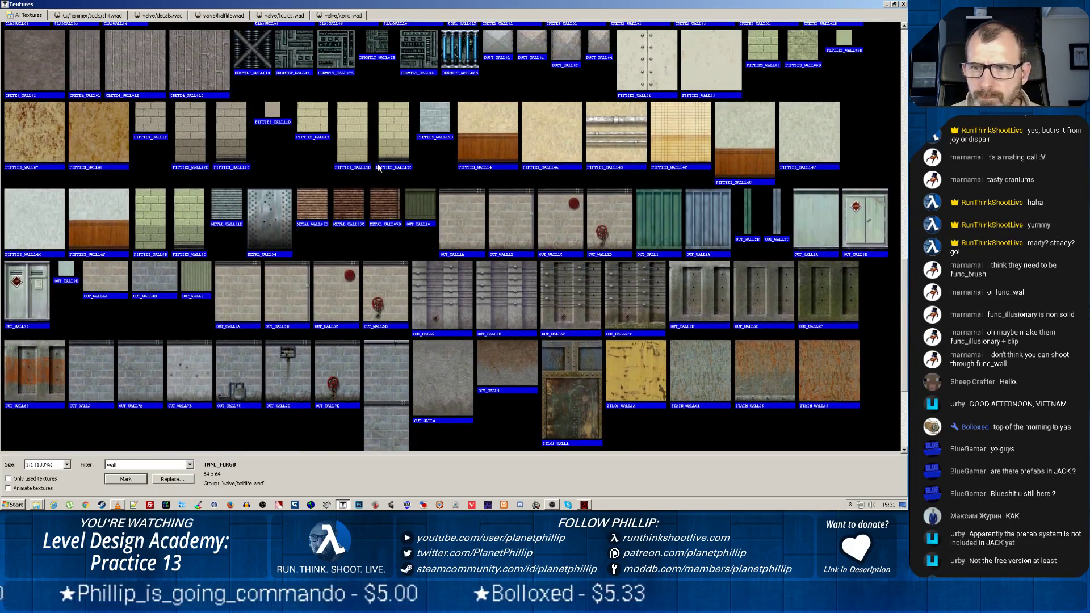
scroll(377, 162, up, 3)
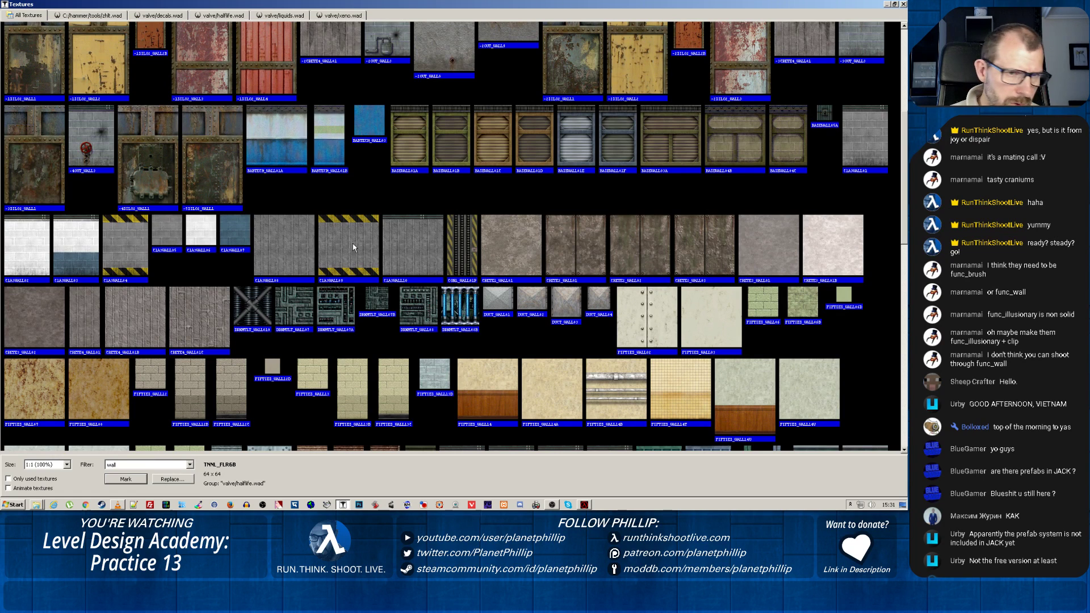
double_click(352, 244)
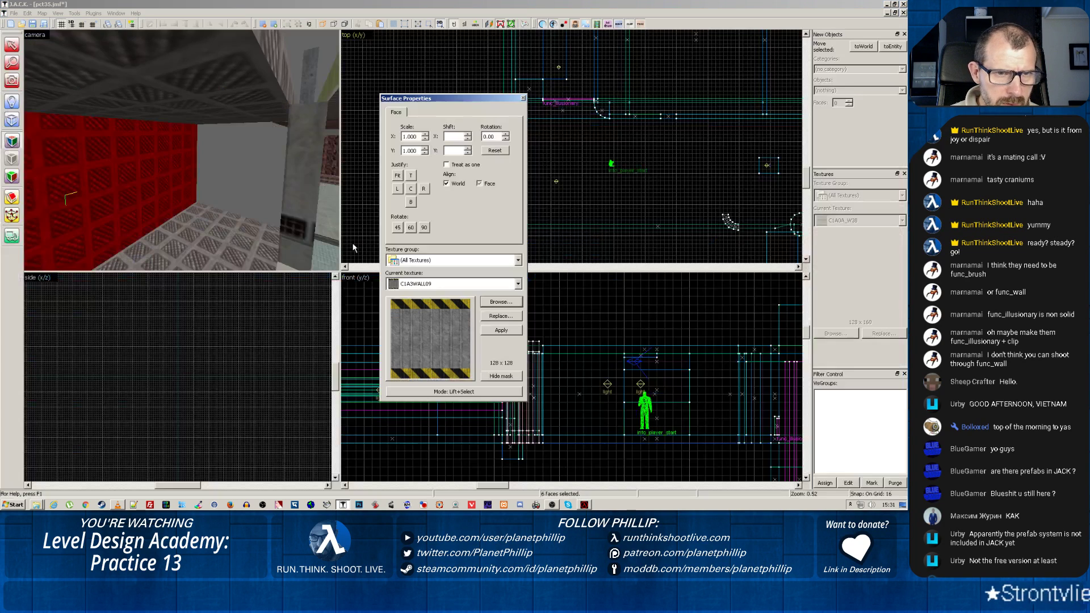
click(498, 331)
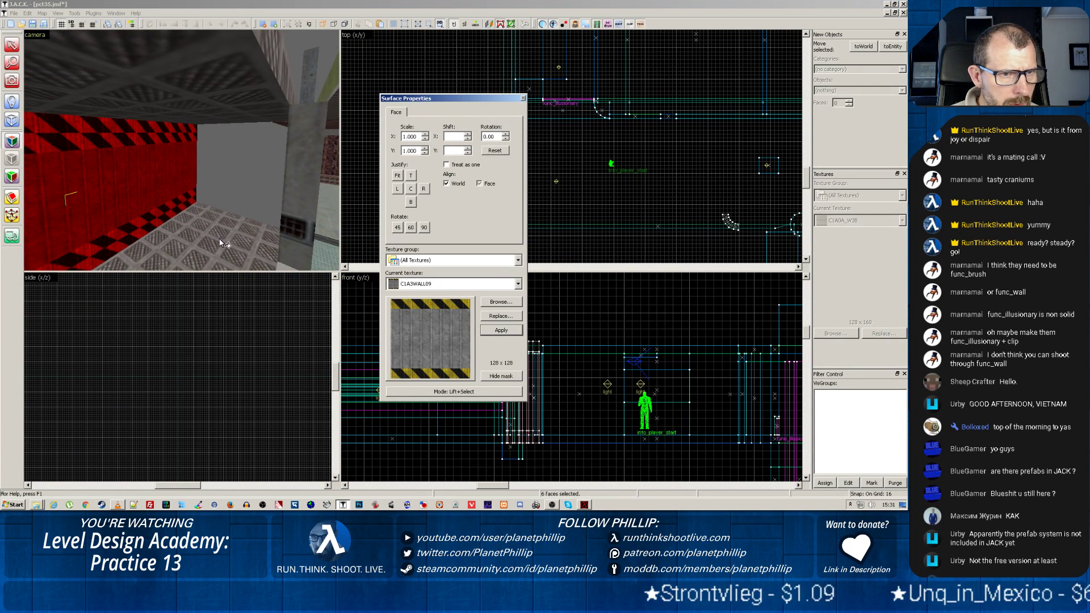
click(160, 200)
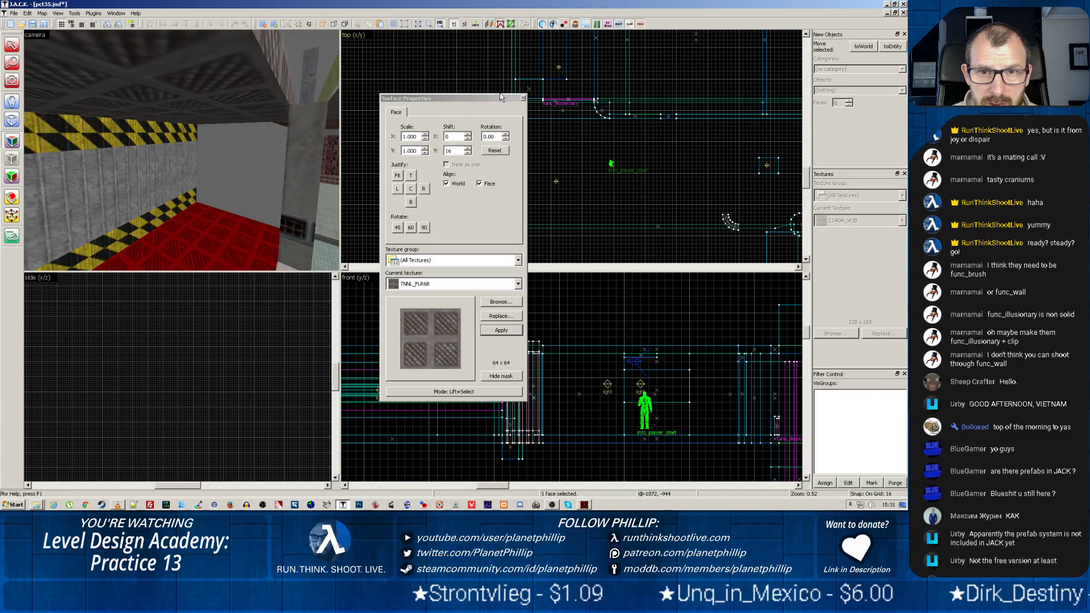
click(523, 98)
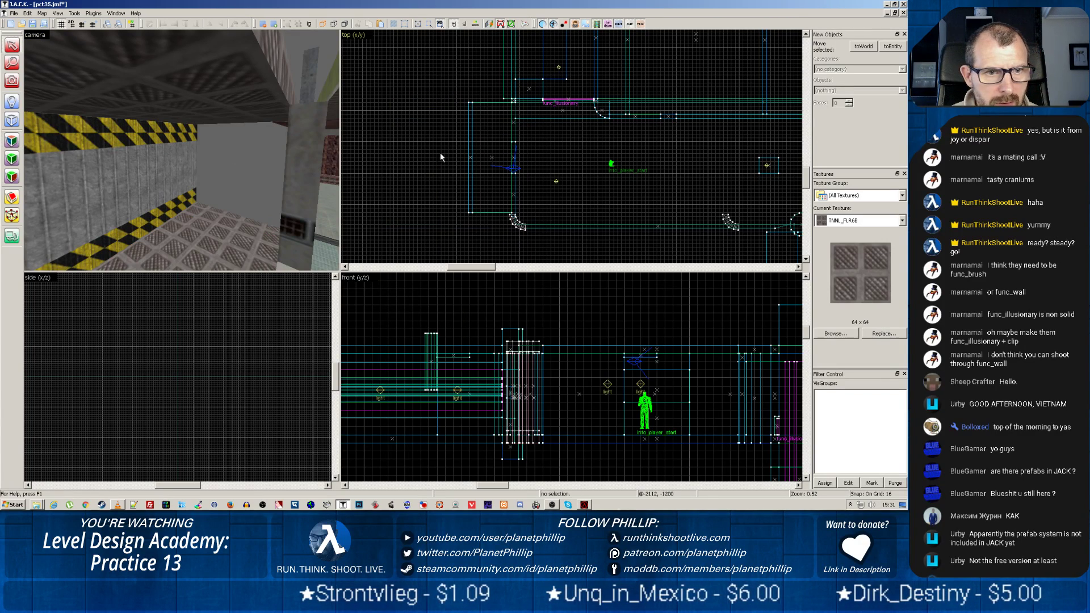
Step: Lengthen the floor and back wall behind the opening at both ends to 832 units
click(192, 244)
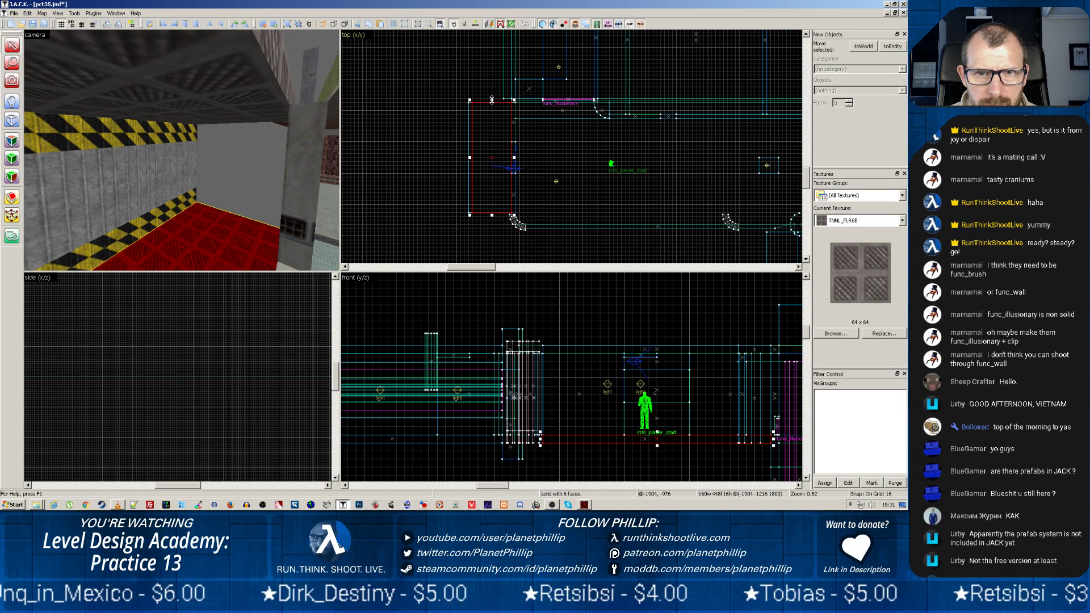
drag(492, 99, 492, 47)
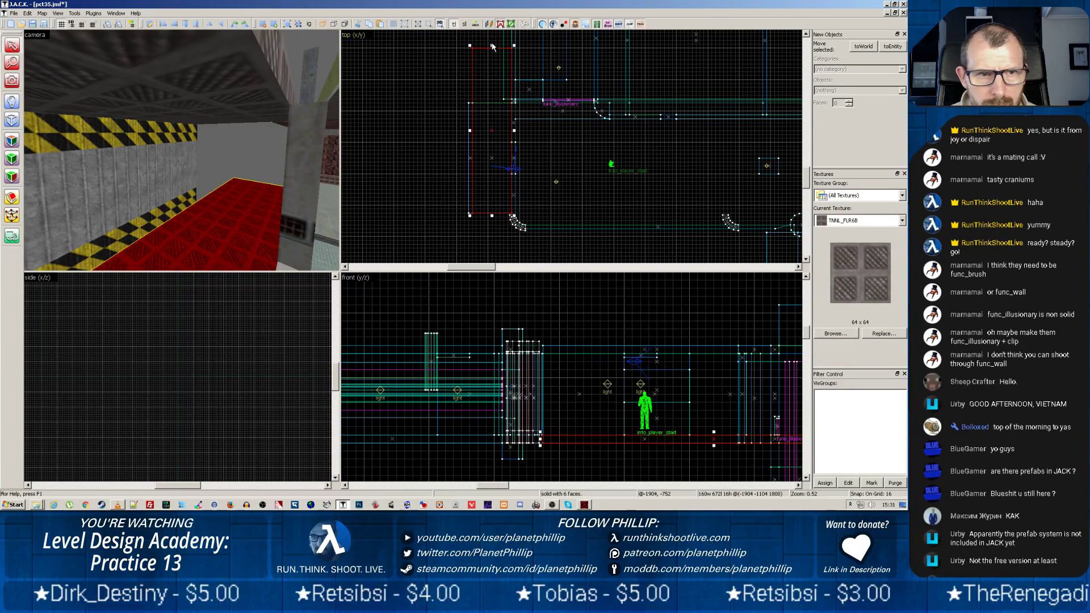
drag(492, 216, 499, 262)
click(121, 166)
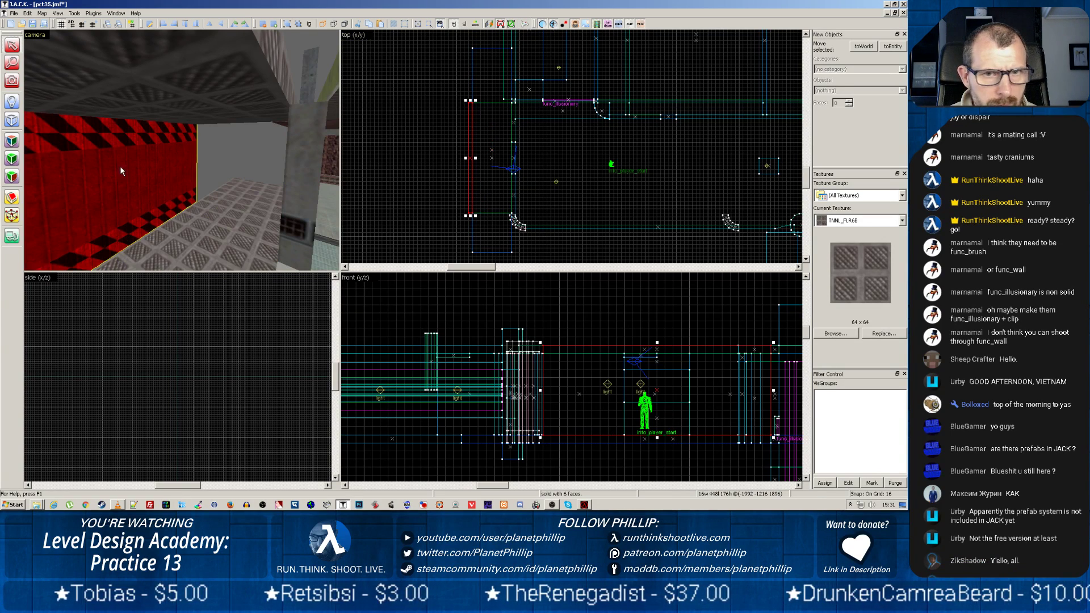
drag(470, 226, 470, 255)
drag(468, 100, 469, 44)
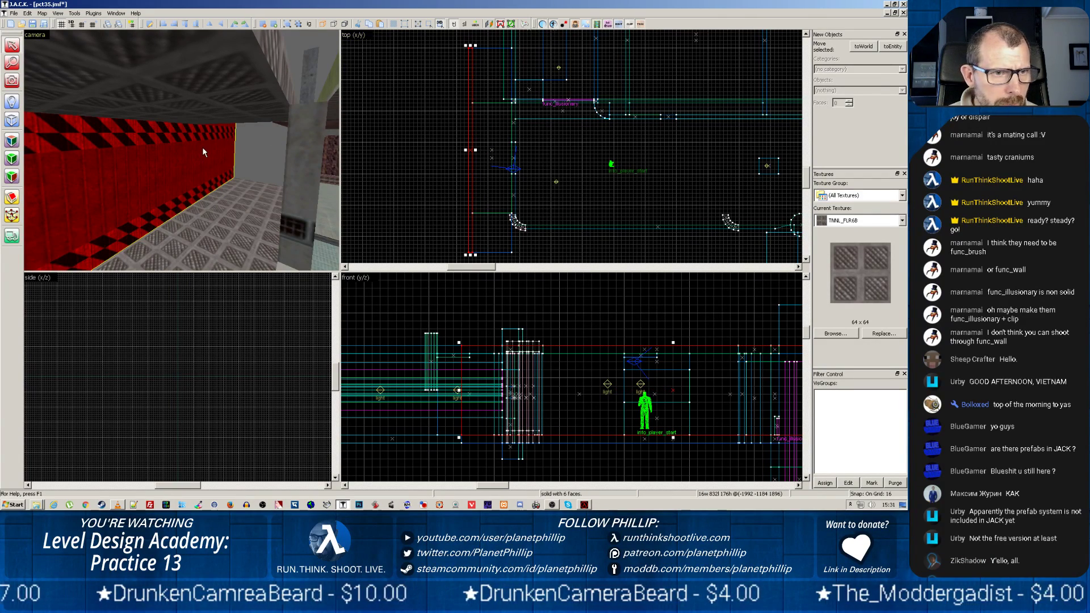
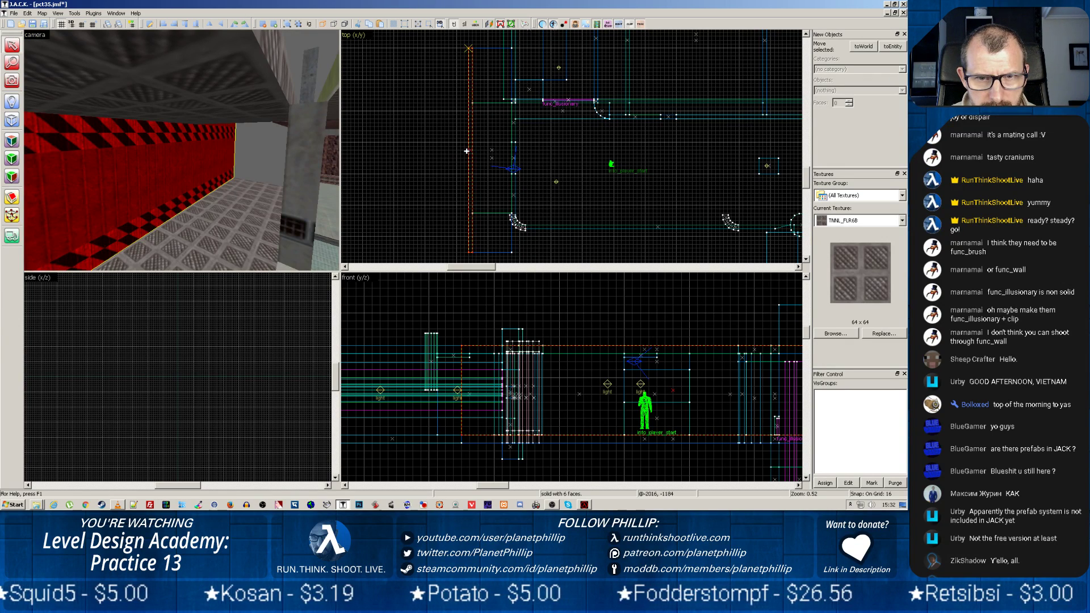
Step: Copy the back wall, rotate the copy 90 degrees, shorten it to 160 units and fit it across one end of the space
drag(465, 150, 455, 152)
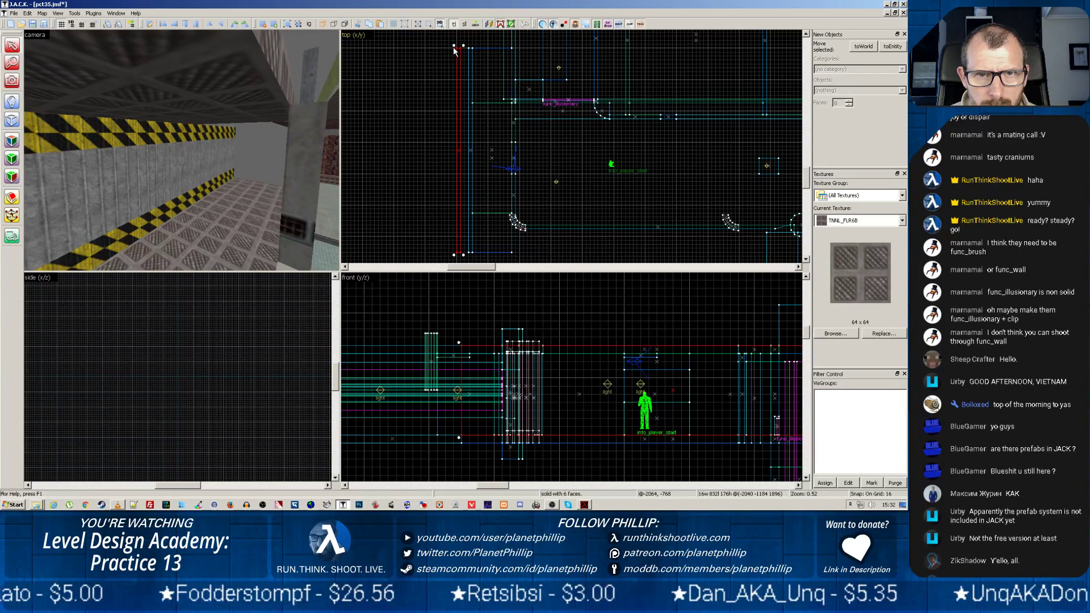
mouse_move(454, 49)
mouse_down()
mouse_move(349, 117)
mouse_move(338, 129)
mouse_move(344, 165)
mouse_up()
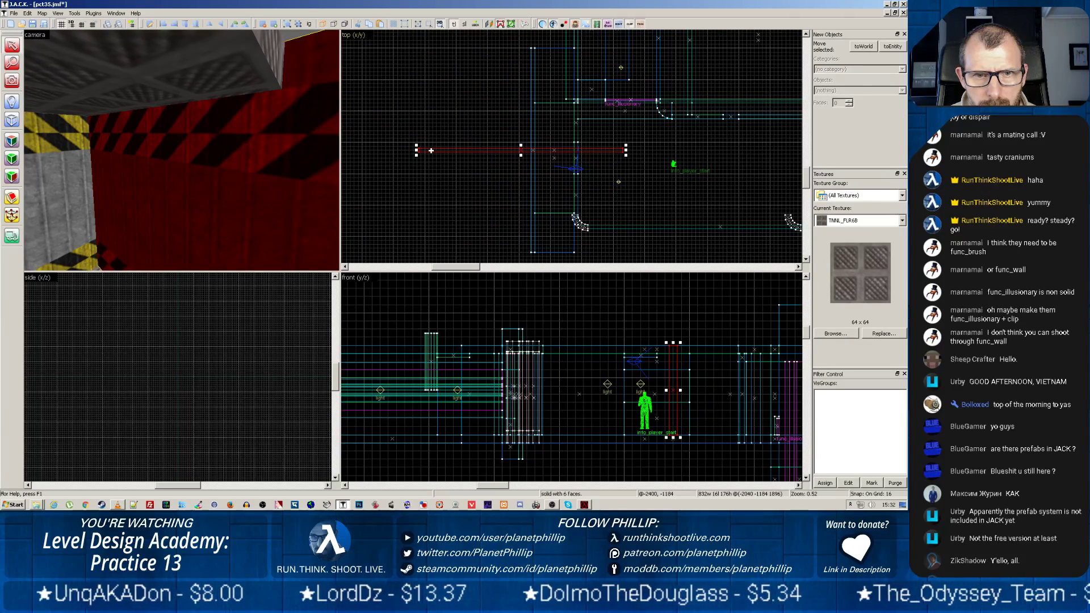
drag(416, 150, 532, 146)
mouse_move(626, 151)
mouse_down()
mouse_move(577, 150)
mouse_move(559, 111)
mouse_move(559, 48)
mouse_up()
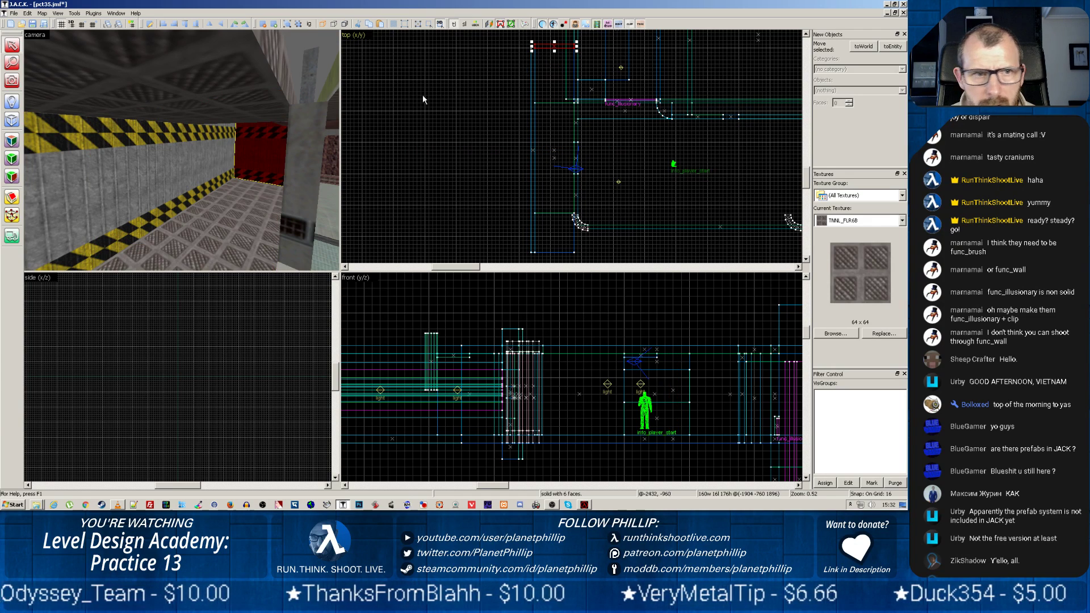
Step: Extend the ceiling block at both ends to 832 units to match the floor
click(228, 80)
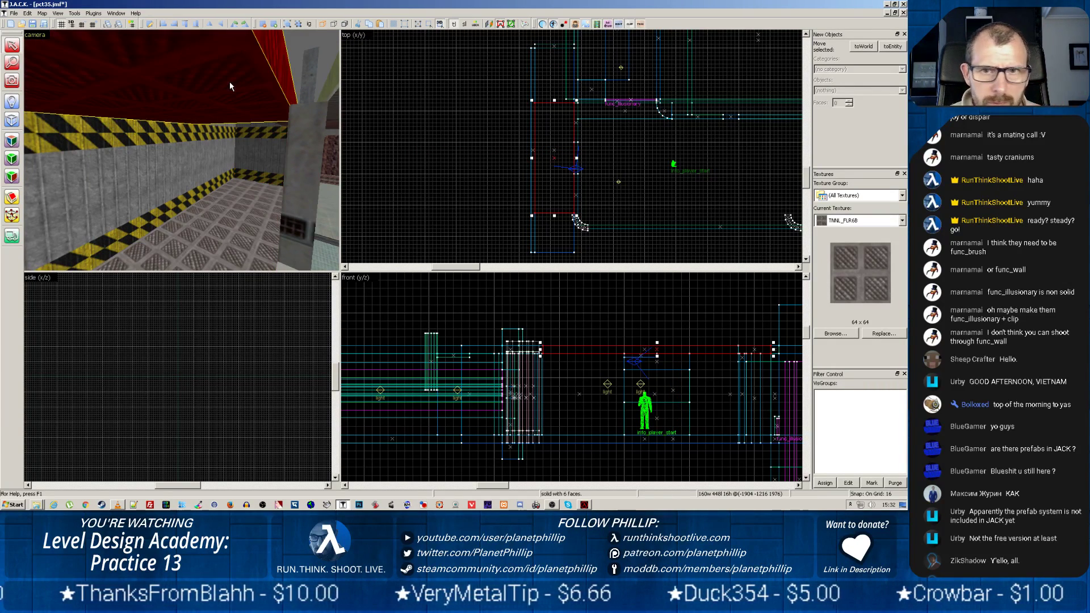
drag(556, 100, 557, 46)
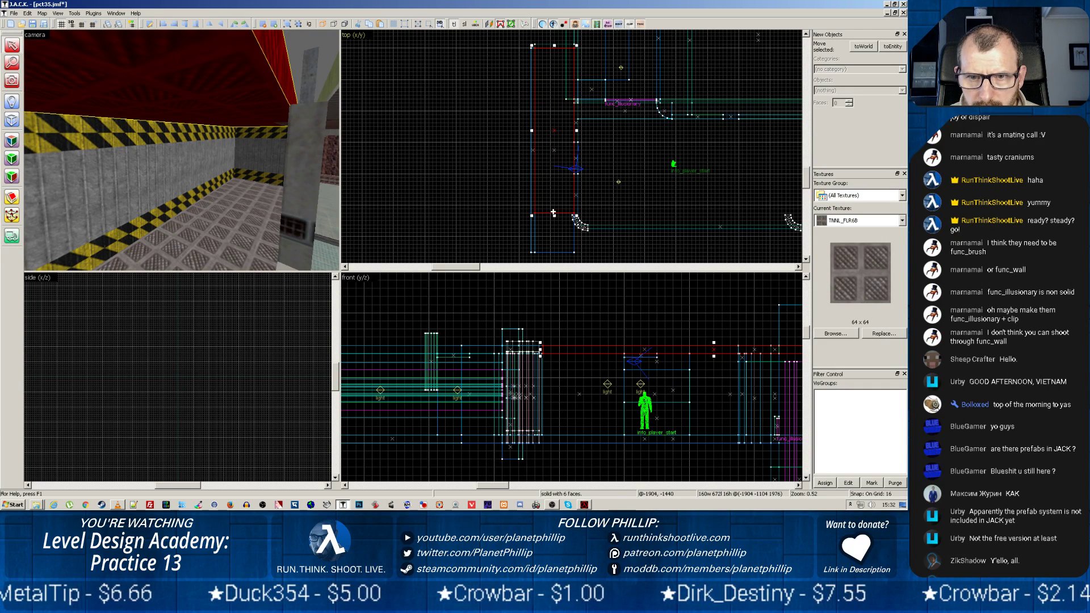
drag(555, 216, 555, 254)
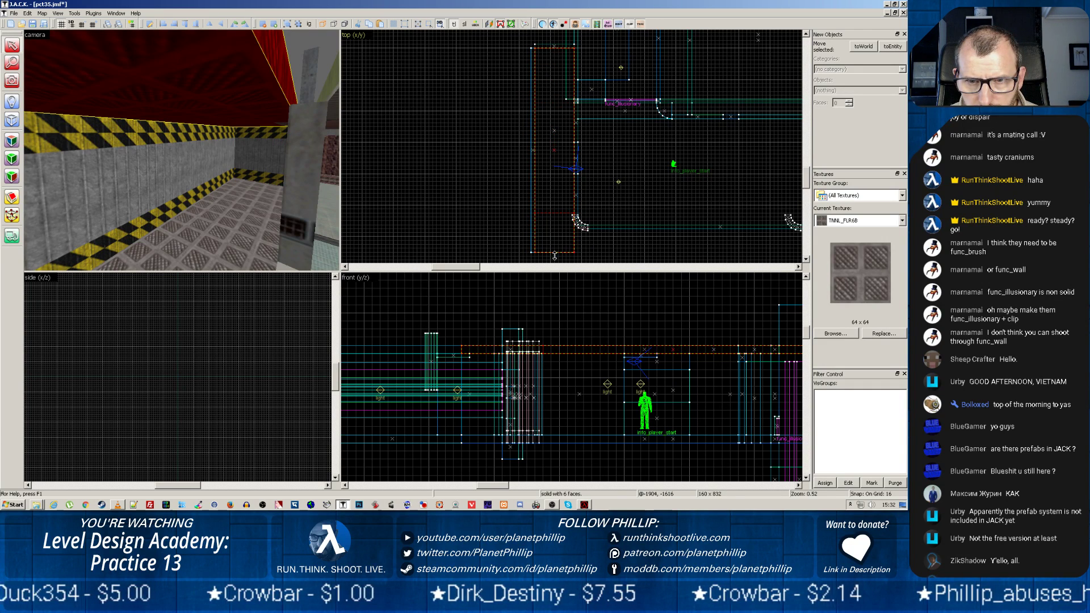
Step: Copy the short end wall to the opposite end of the space and place another copy beside it
click(145, 168)
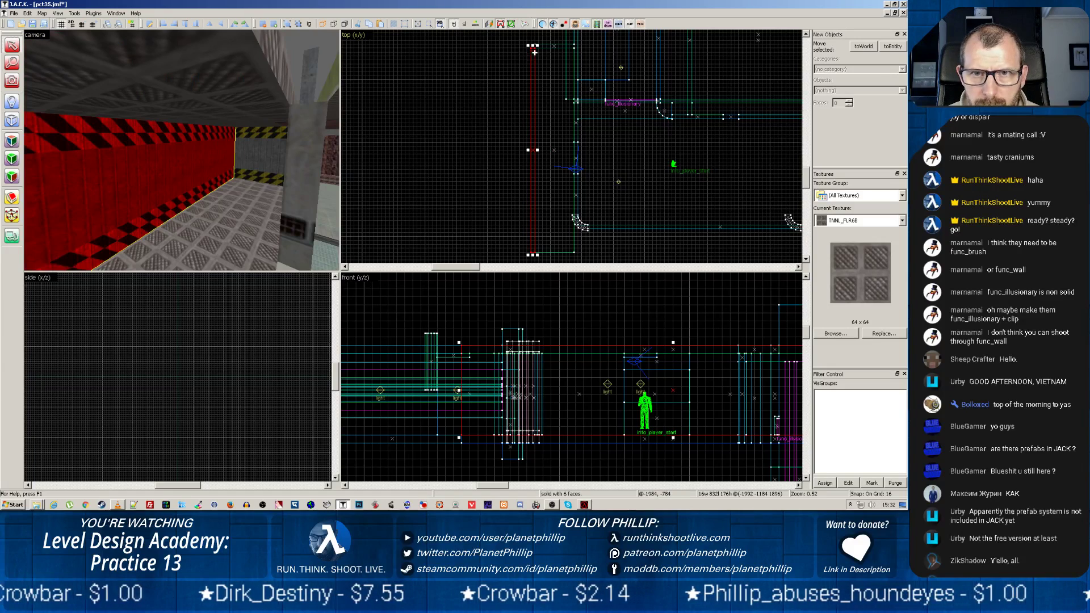
click(555, 44)
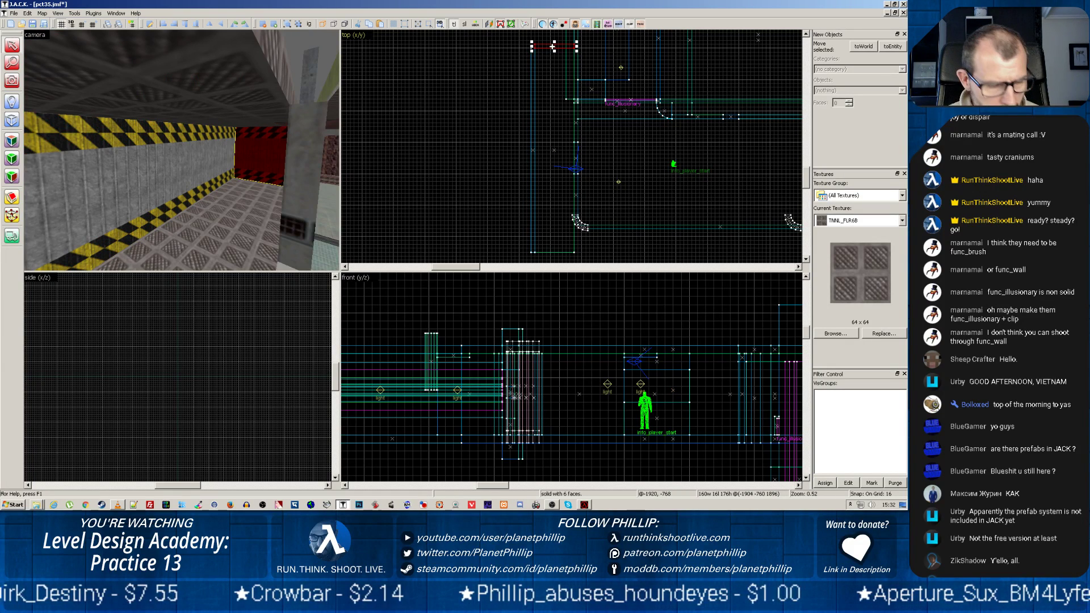
mouse_move(554, 46)
mouse_down()
mouse_move(550, 257)
mouse_move(605, 256)
mouse_up()
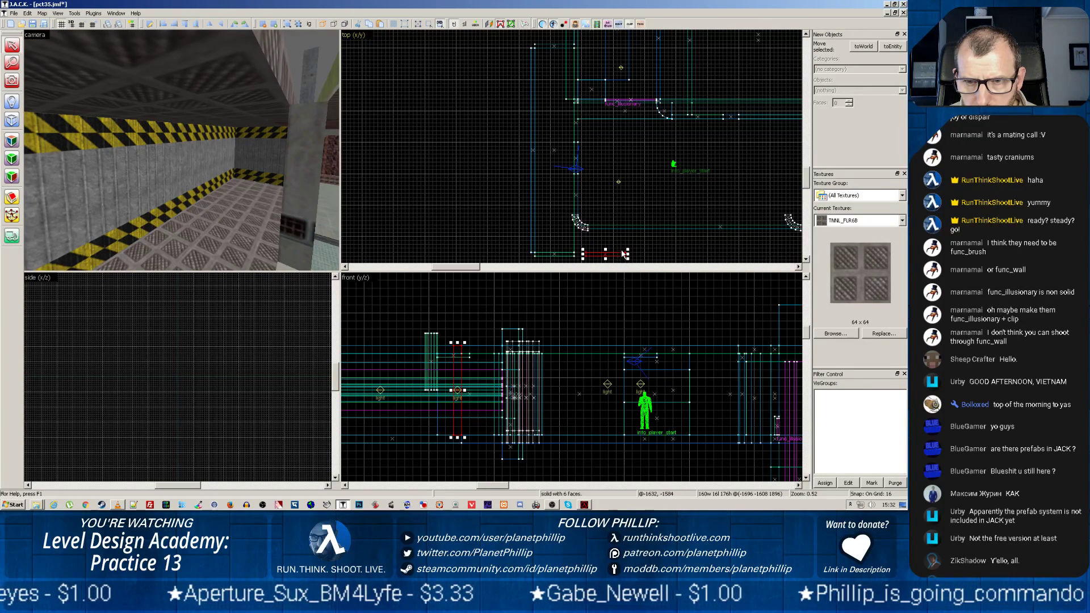
Step: Resize the spare end-wall copy to 16 by 144 units and fit it along the room's hall side by the curved corner
mouse_move(627, 250)
mouse_down()
mouse_move(597, 240)
mouse_move(586, 223)
mouse_move(595, 226)
mouse_up()
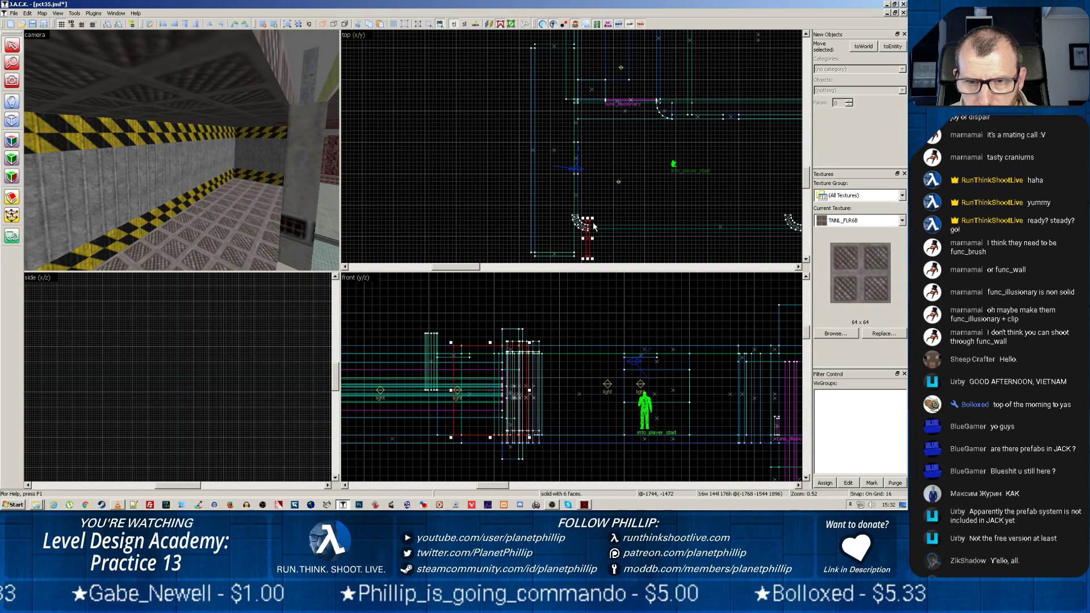
scroll(594, 227, up, 5)
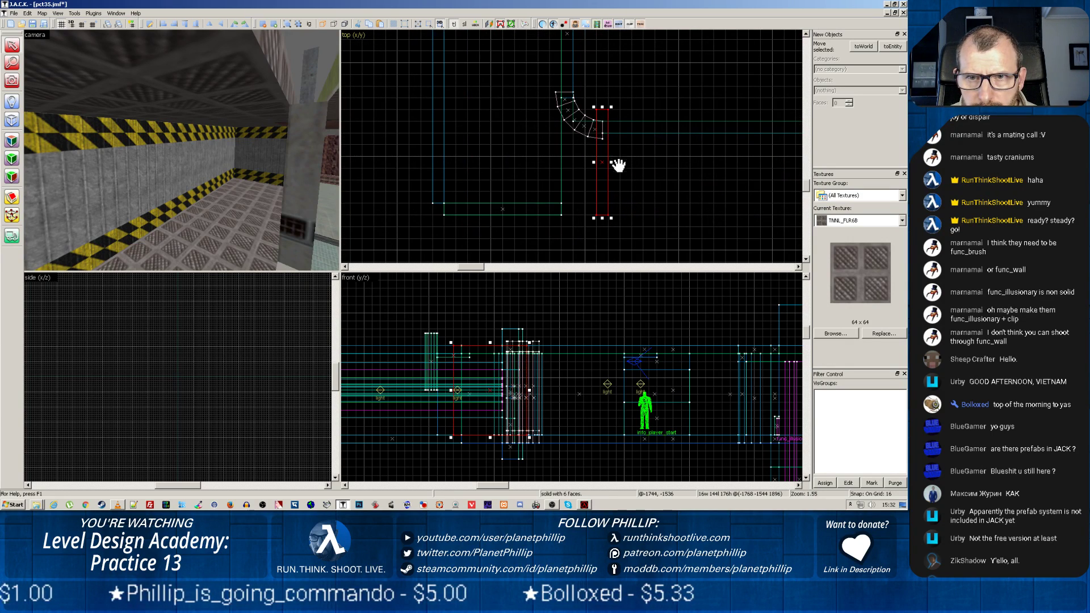
drag(603, 166, 565, 156)
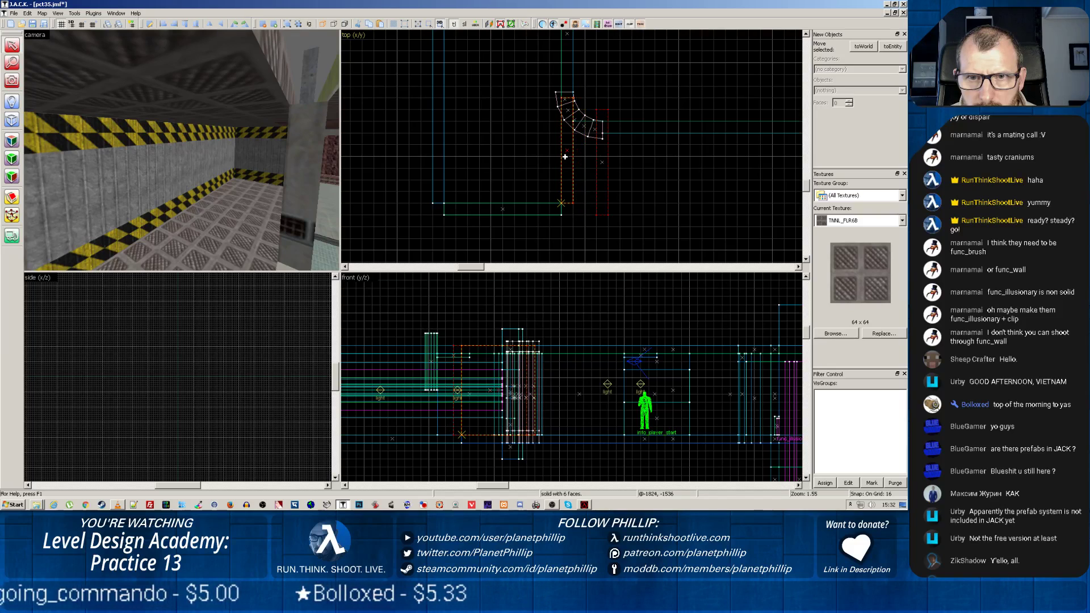
click(625, 207)
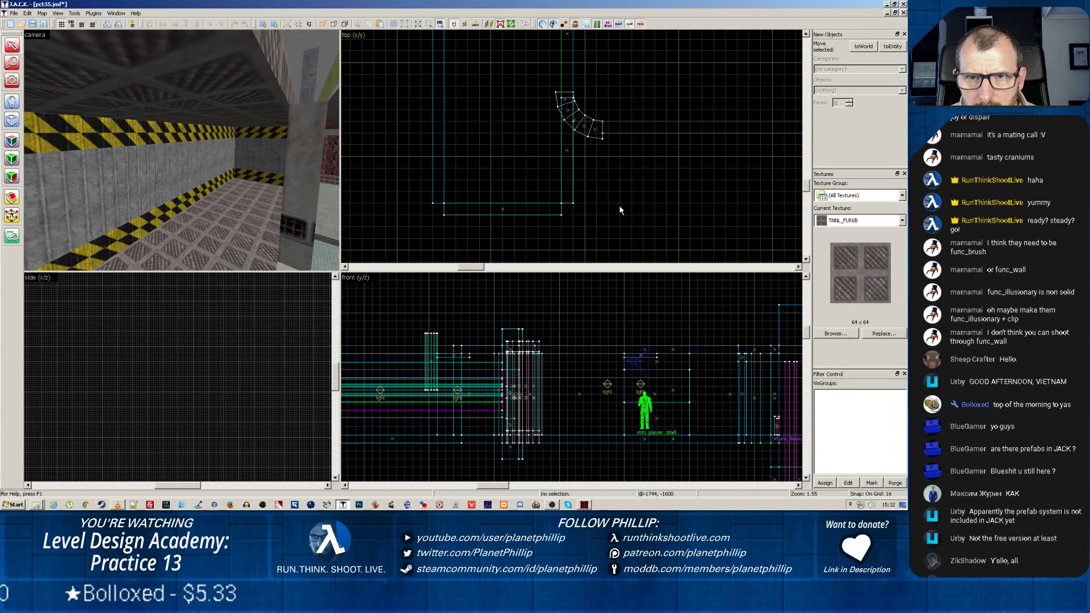
Step: Widen the room's ceiling block to 176 units so it extends over the hall-side wall
key(z)
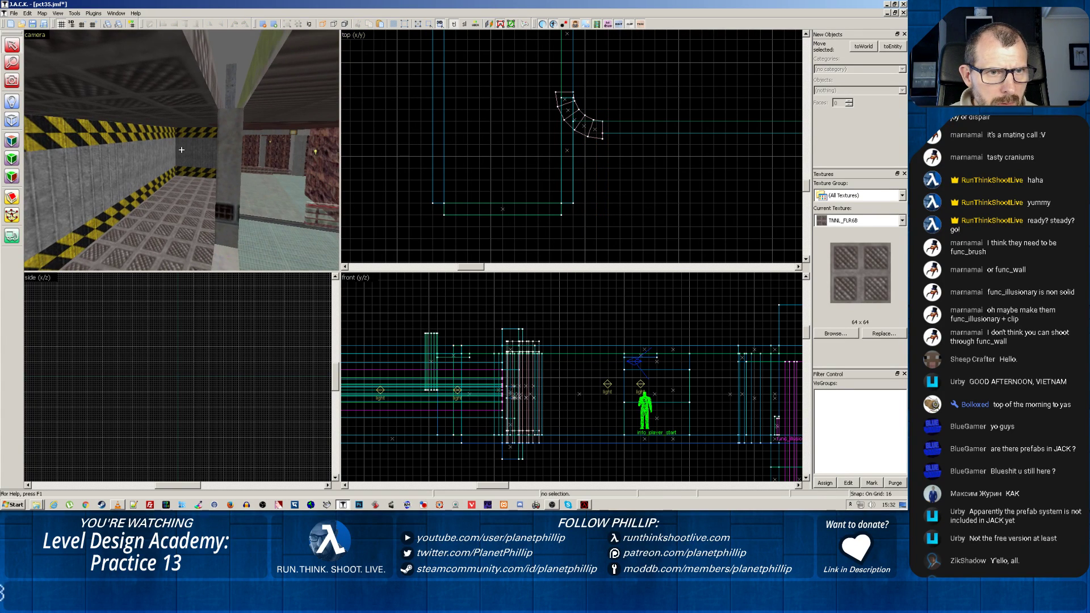
click(203, 89)
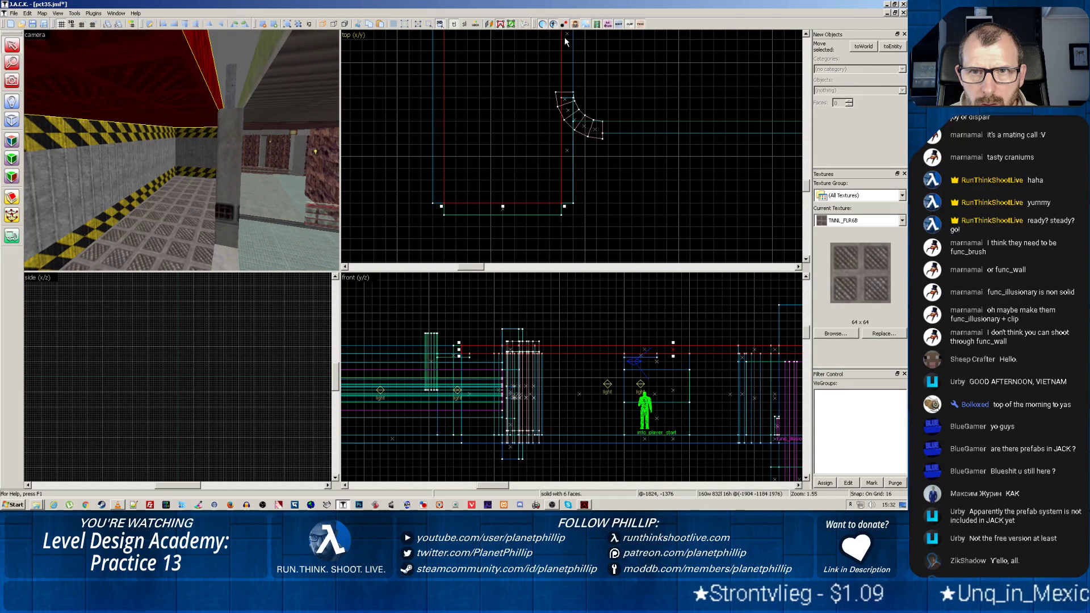
scroll(564, 36, down, 5)
scroll(540, 162, up, 3)
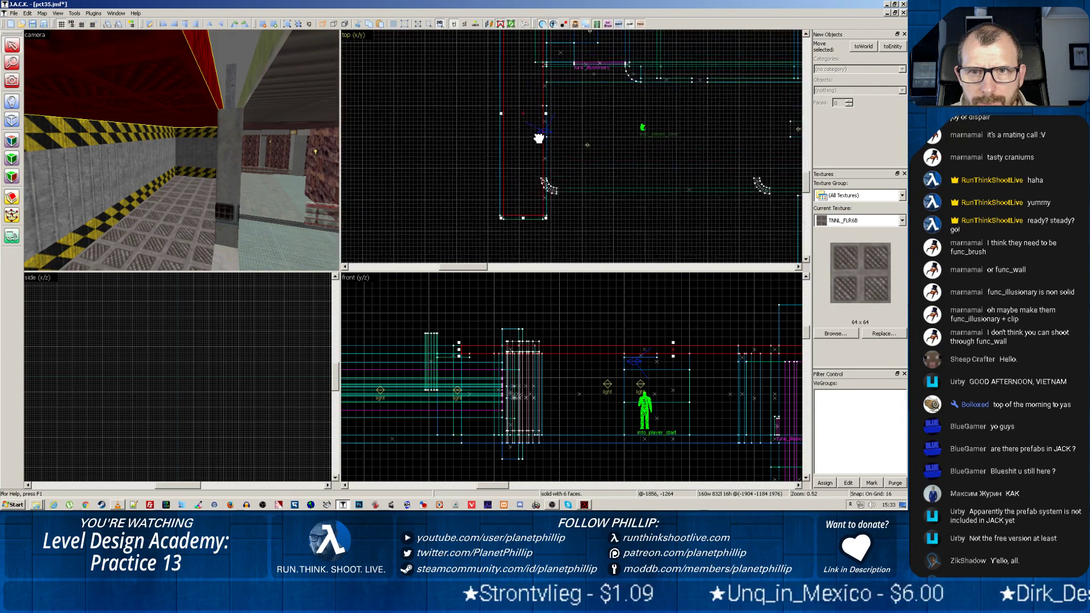
drag(547, 131, 551, 131)
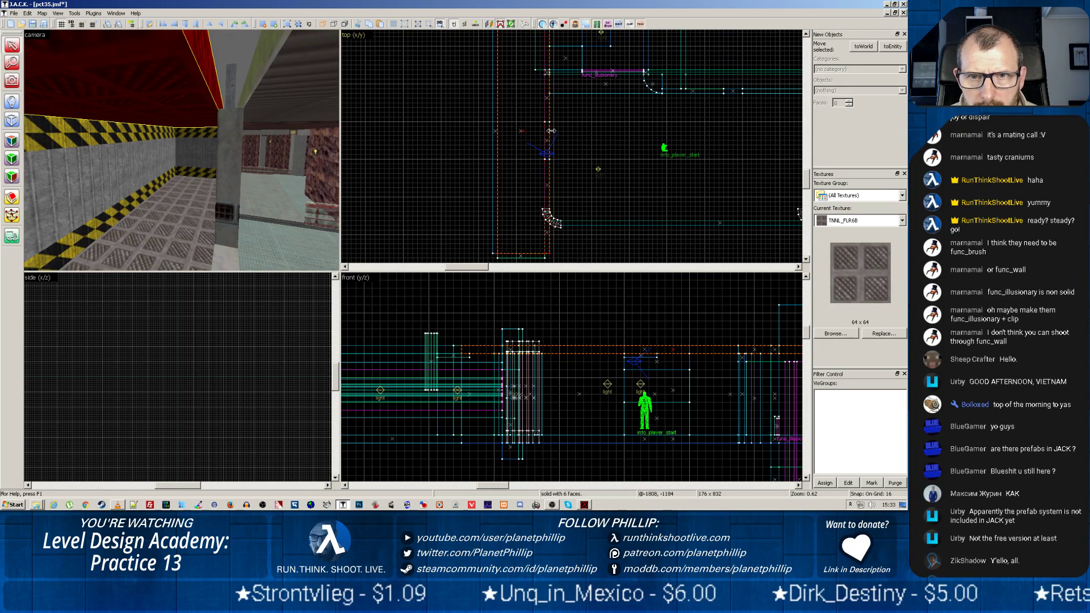
Step: Inspect the hall, the window opening and the interior of the room behind it in the 3D view
key(z)
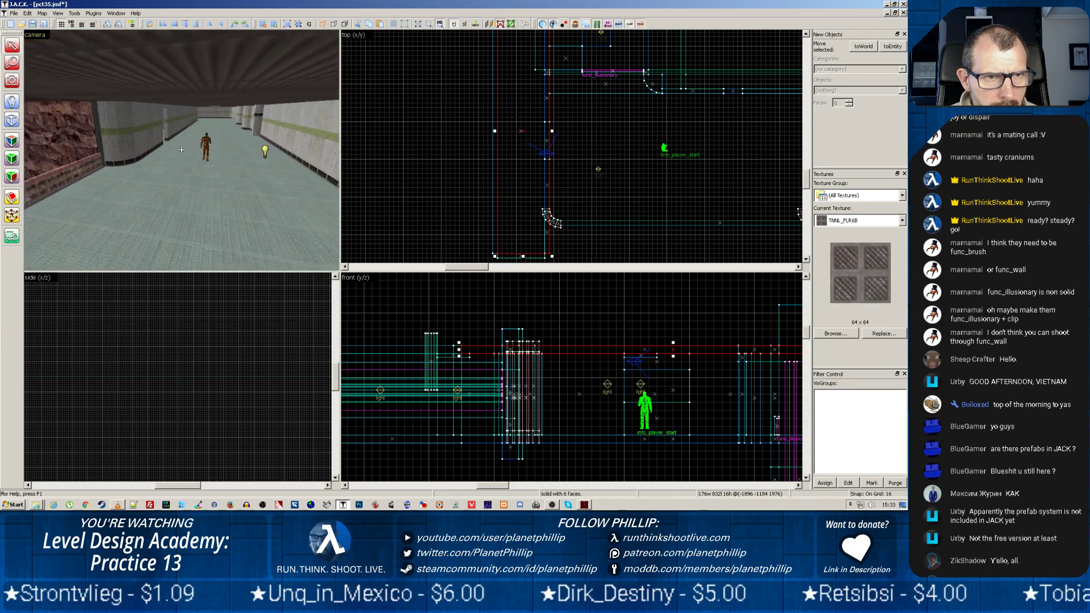
key(w)
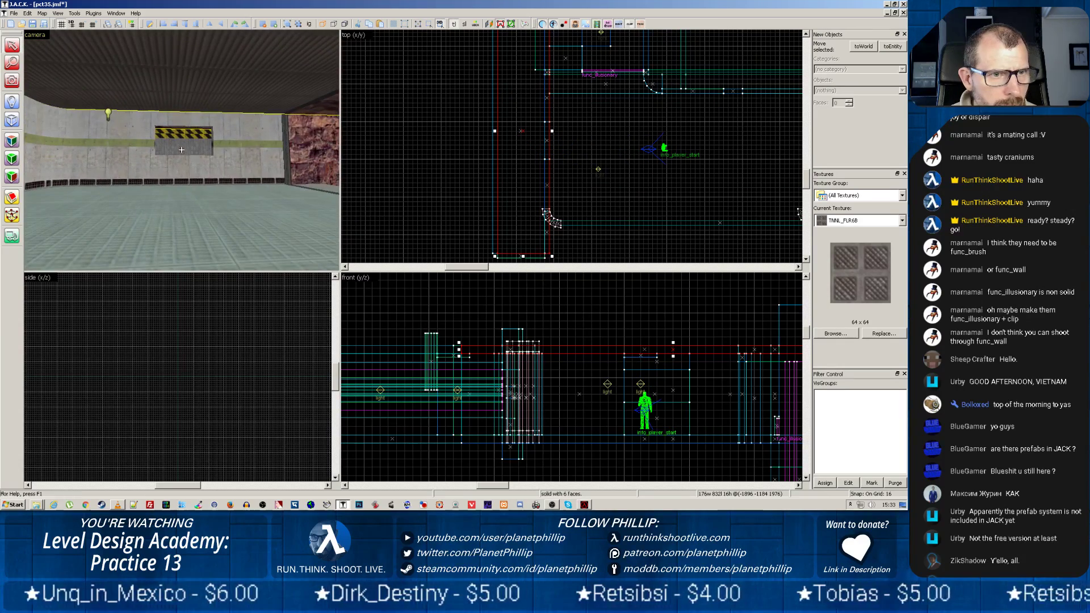
key(w)
key(w)
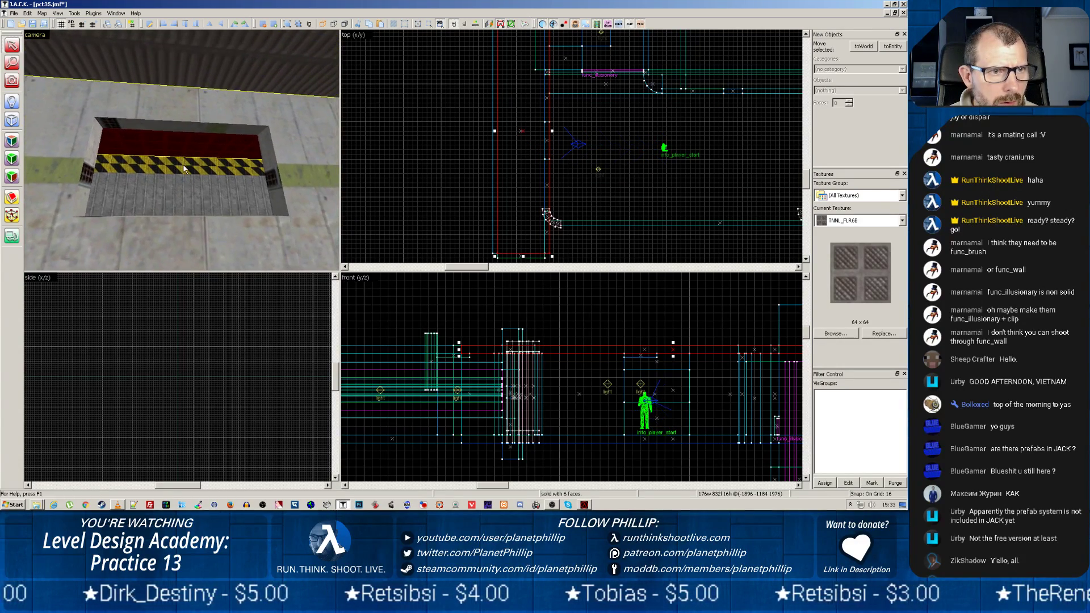
key(z)
key(z)
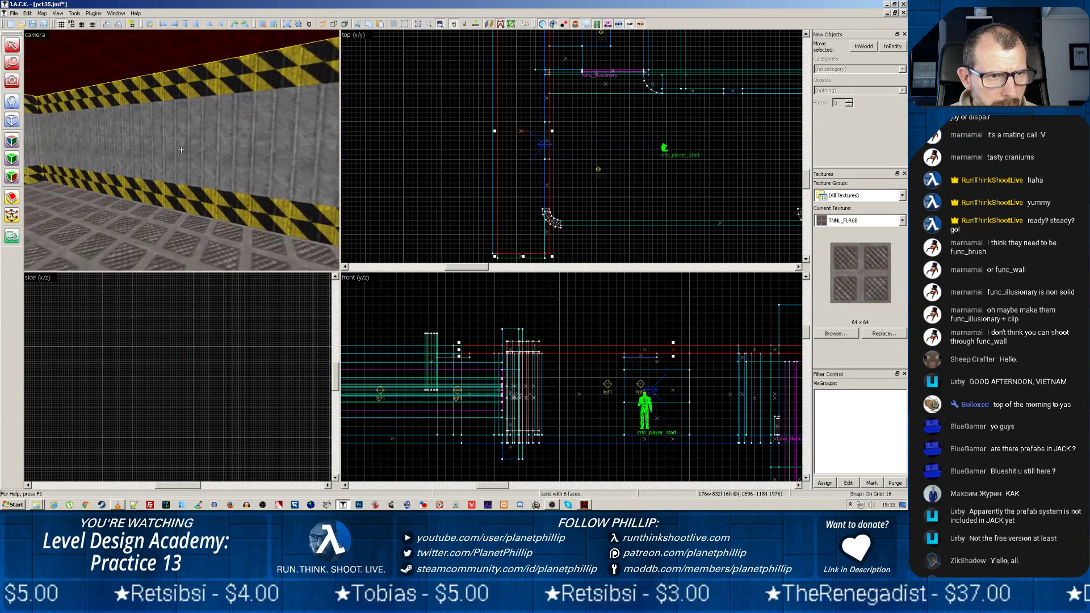
key(w)
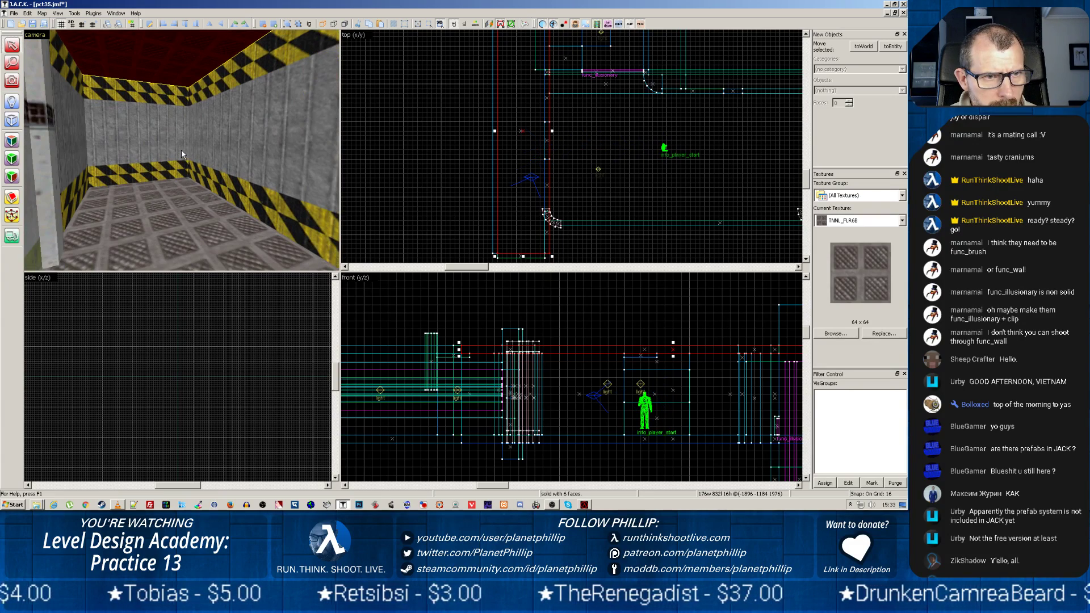
key(w)
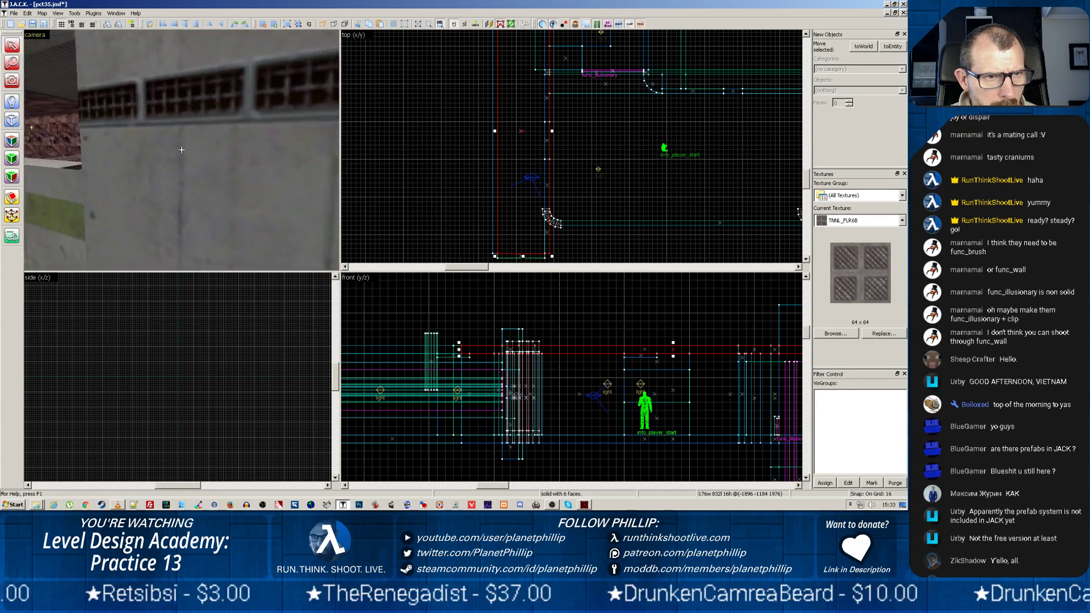
key(s)
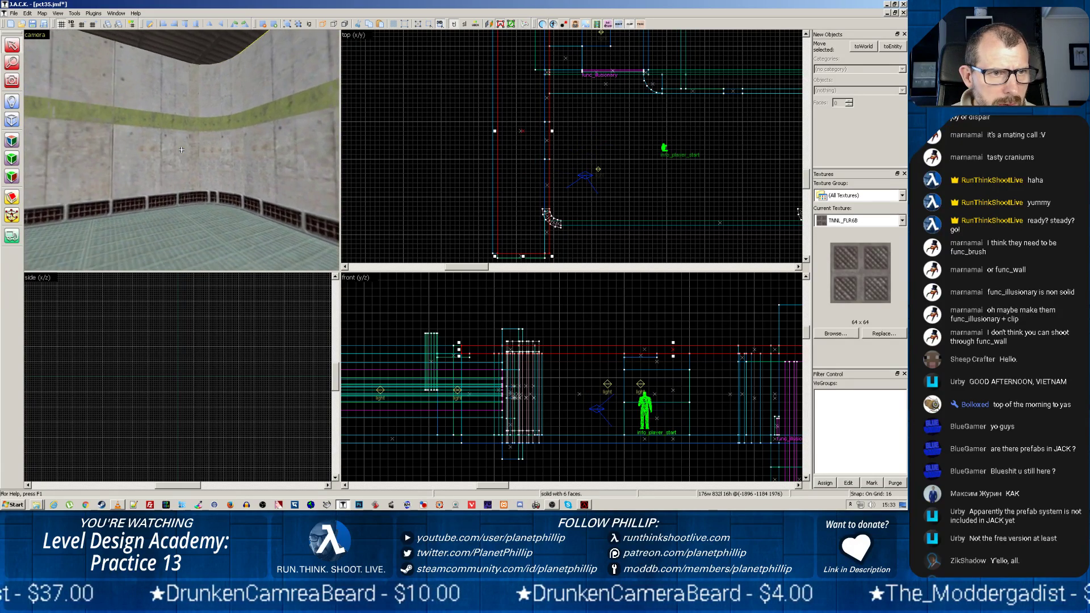
key(w)
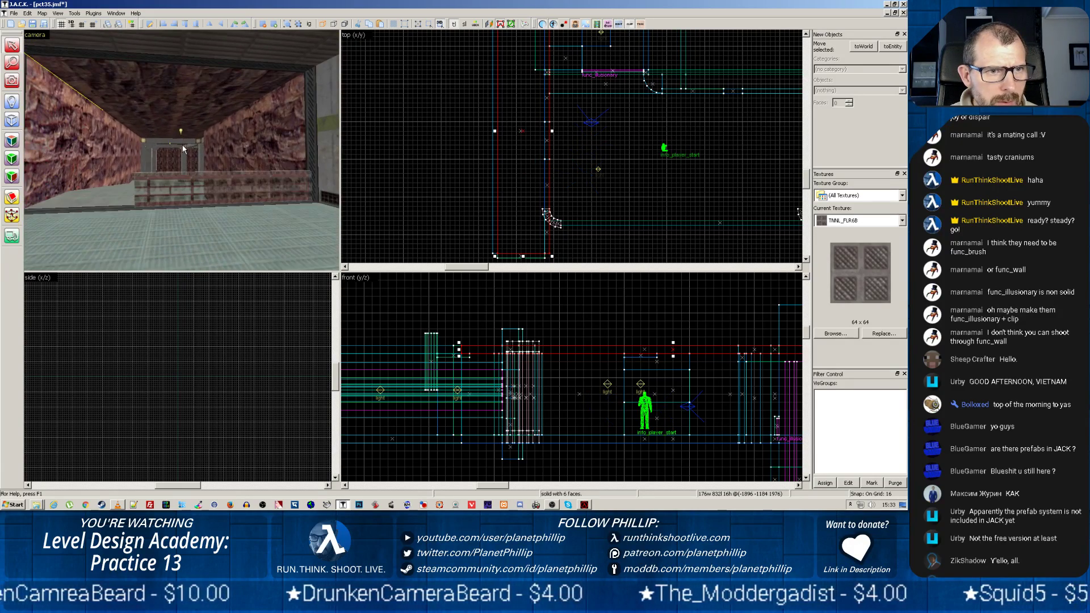
key(z)
Step: Select the room's back wall, open the texture browser for face texturing and look through the wall textures
click(184, 216)
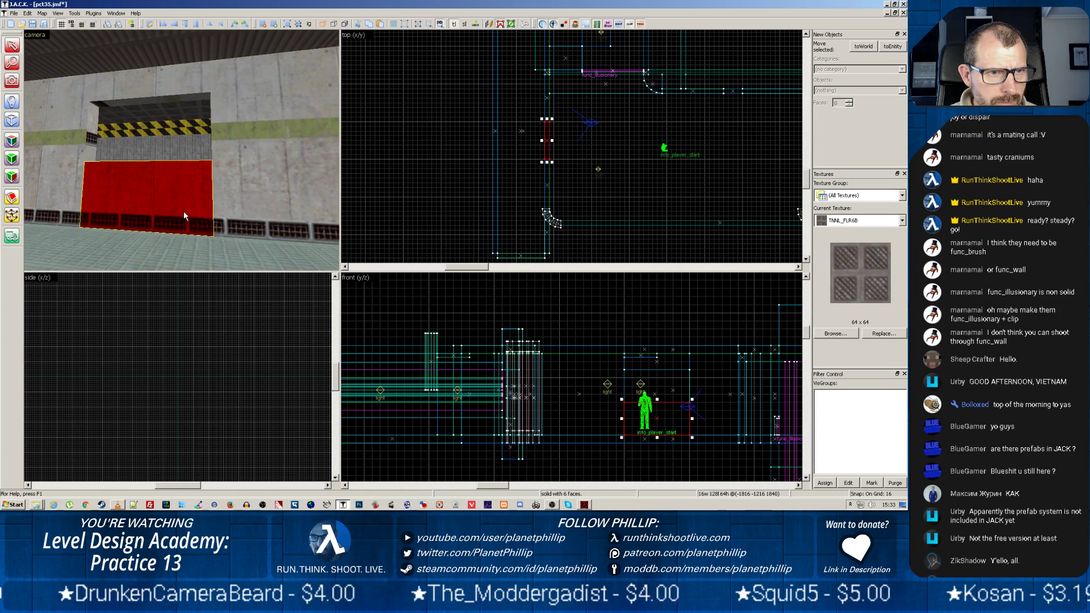
click(251, 169)
click(165, 136)
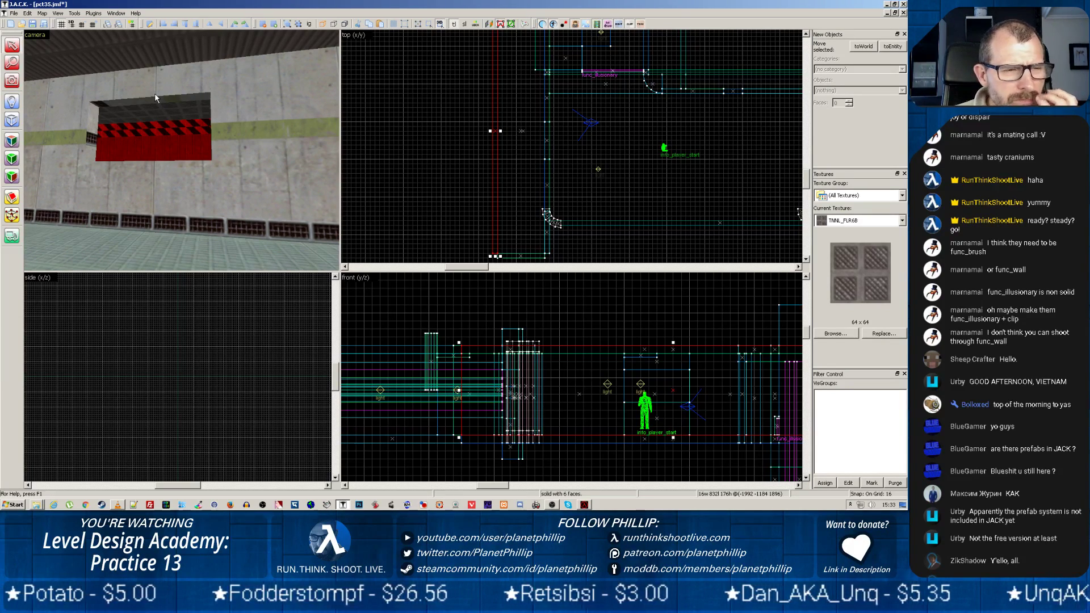
click(11, 142)
click(497, 302)
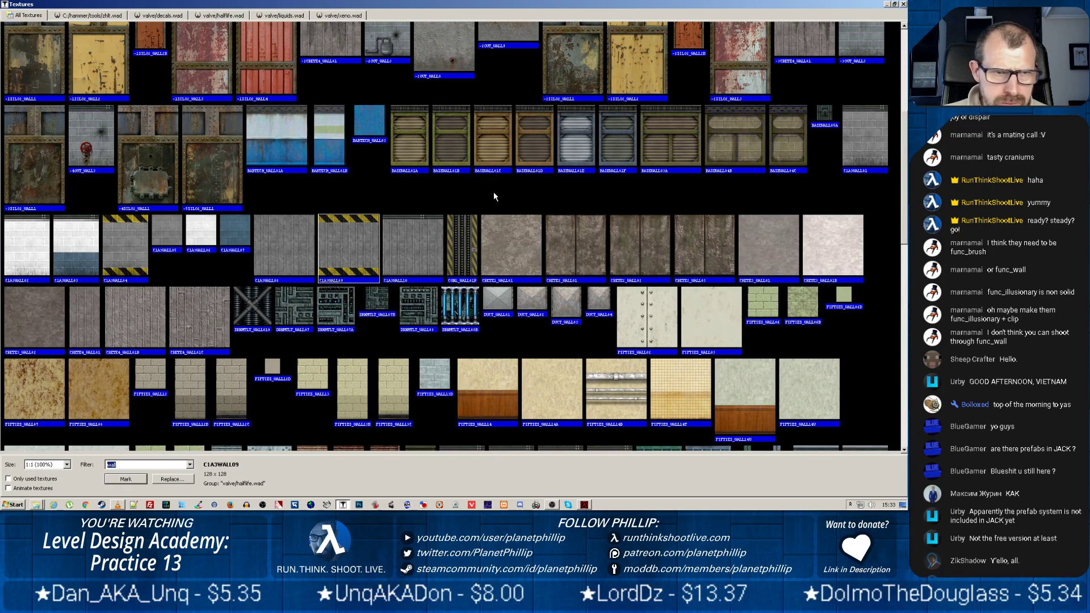
scroll(493, 194, down, 1)
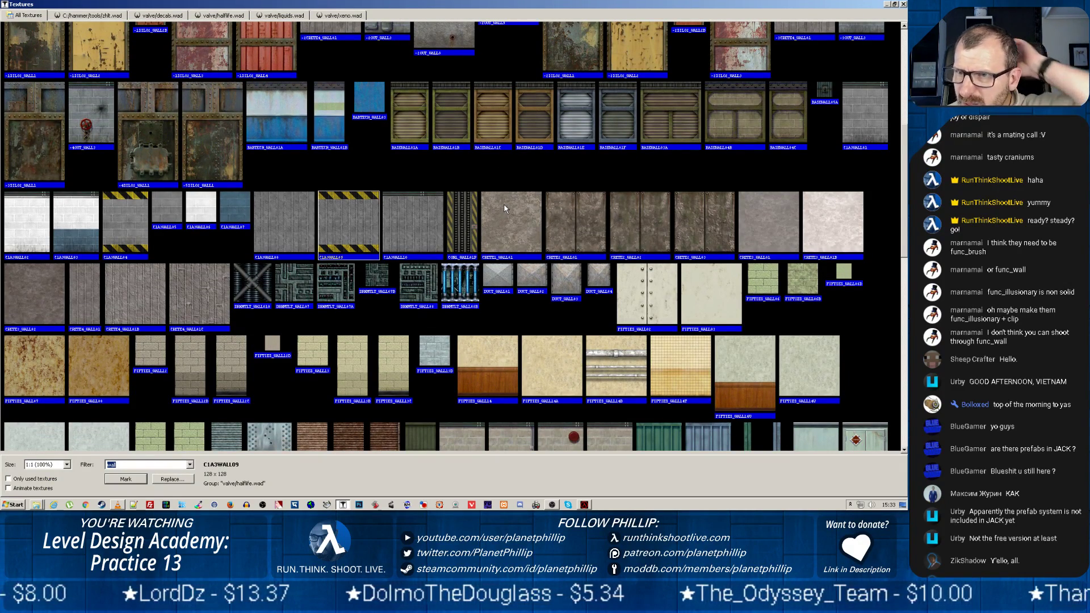
scroll(503, 203, up, 6)
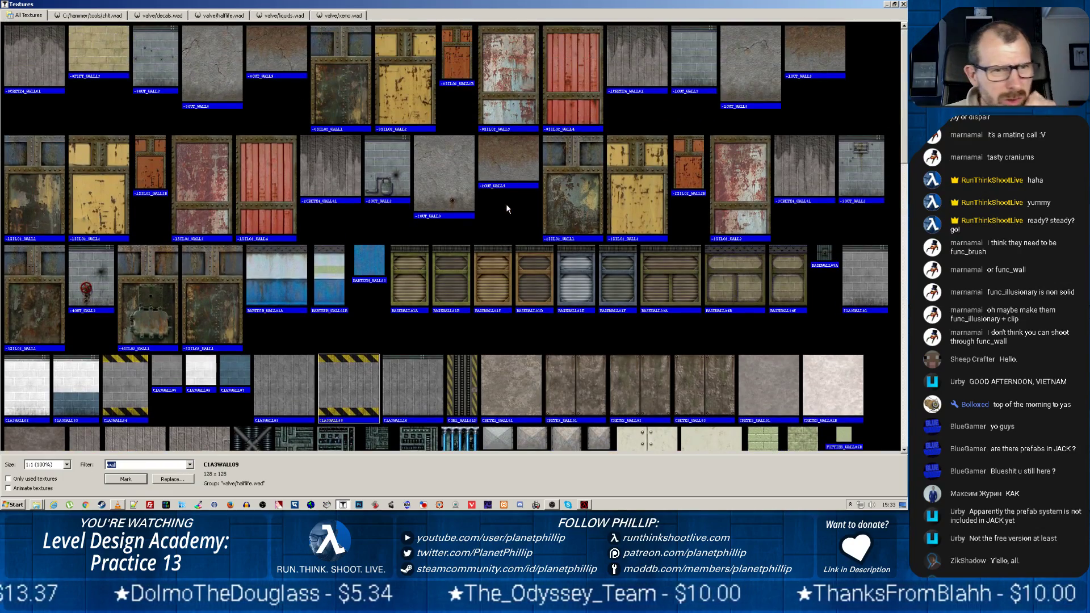
scroll(328, 296, down, 6)
scroll(328, 297, down, 5)
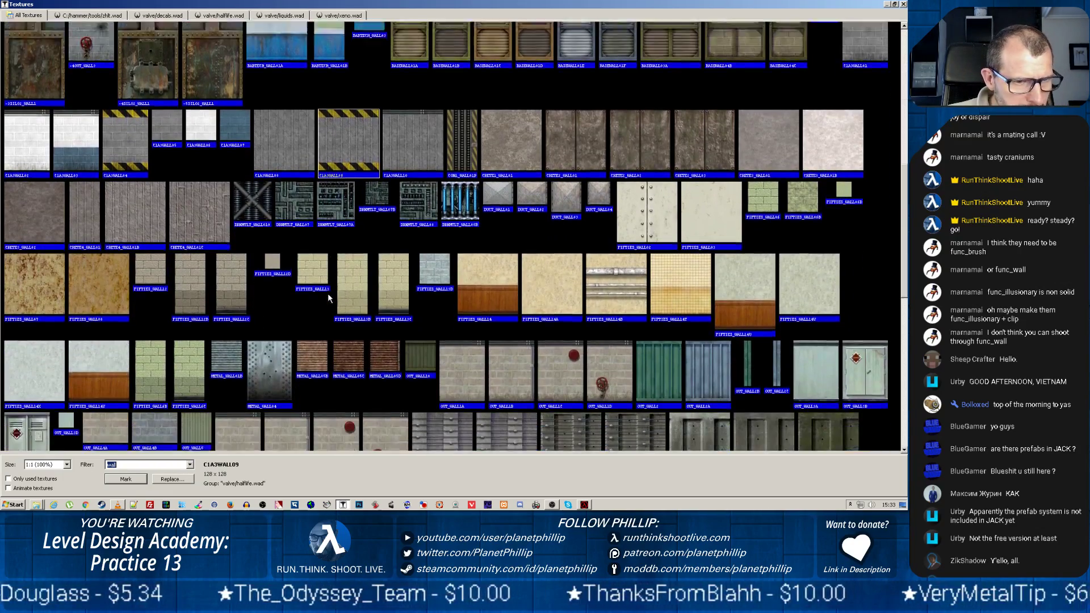
Step: Clear the texture name filter and choose C1A4_OXY3 as the current texture
key(BackSpace)
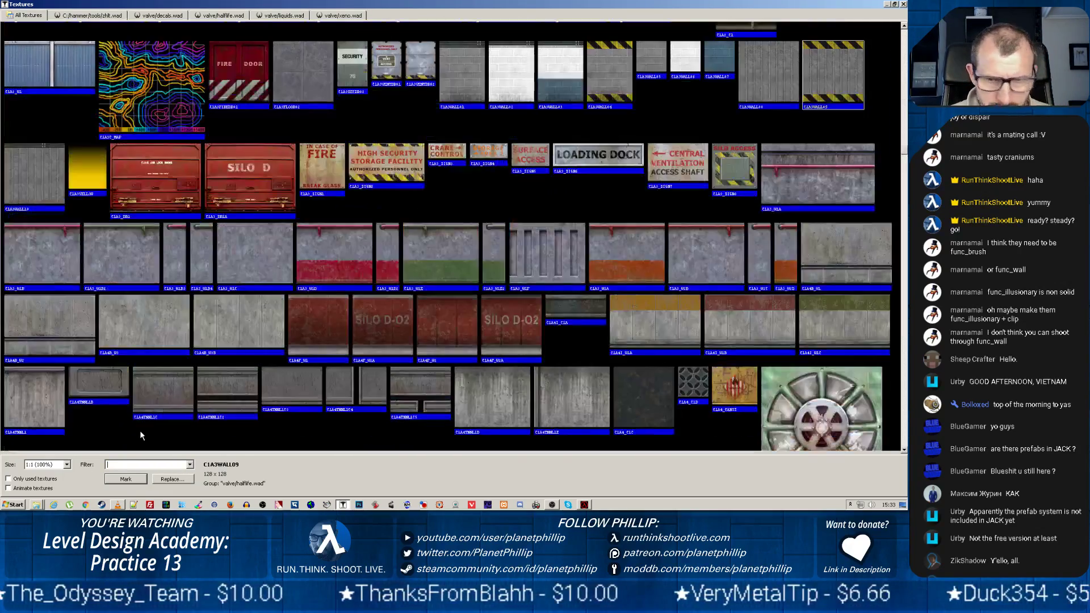
scroll(564, 258, down, 8)
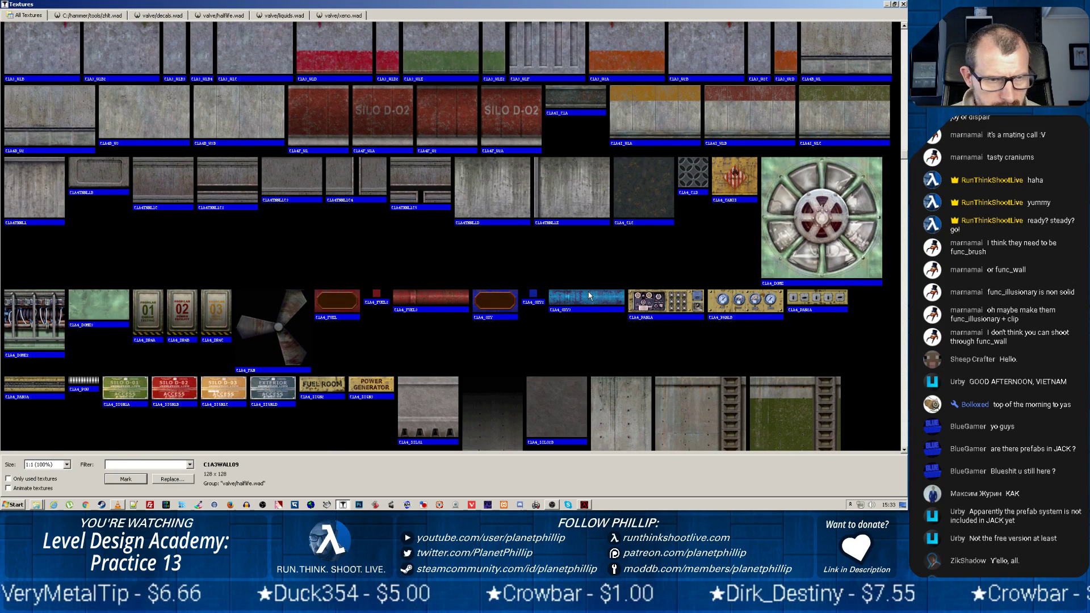
click(588, 292)
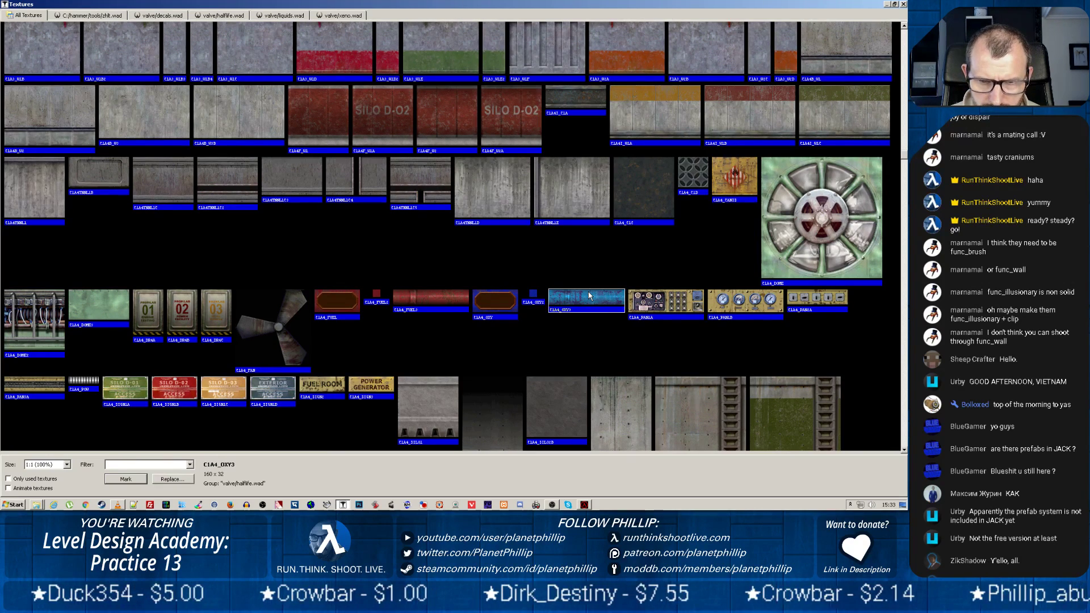
double_click(588, 292)
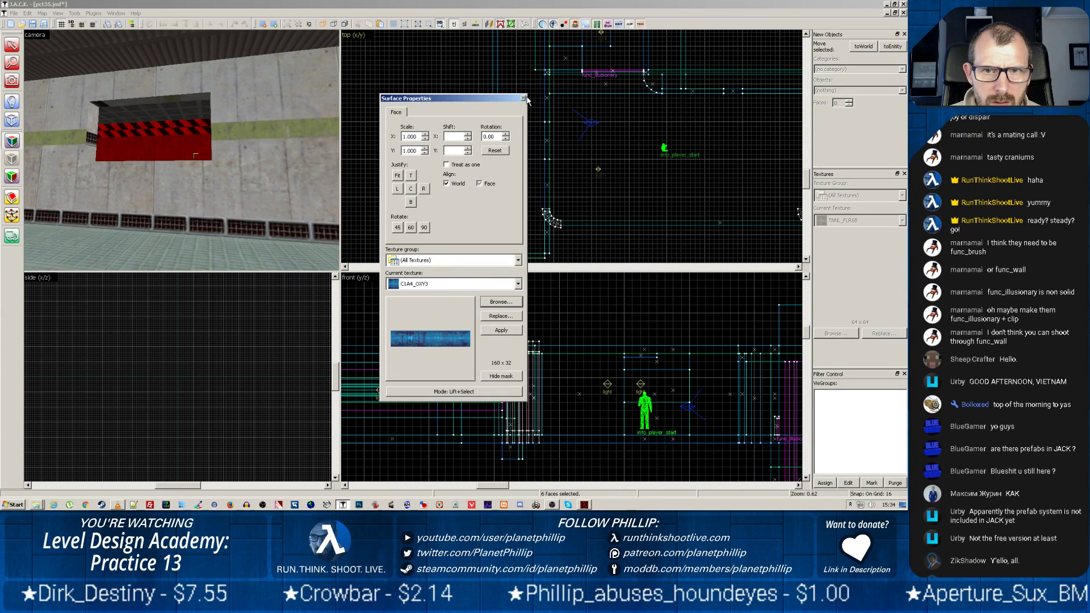
Step: Apply the C1A4_OXY3 texture to one inner side face and the upper inner face of the window opening
right_click(91, 138)
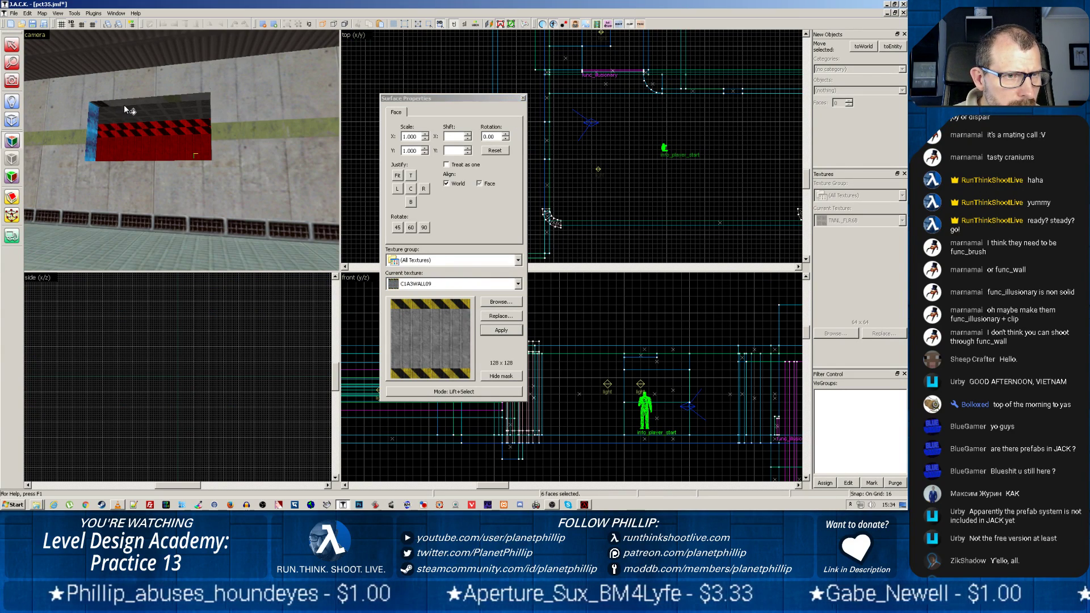
right_click(127, 103)
ctrl+click(91, 122)
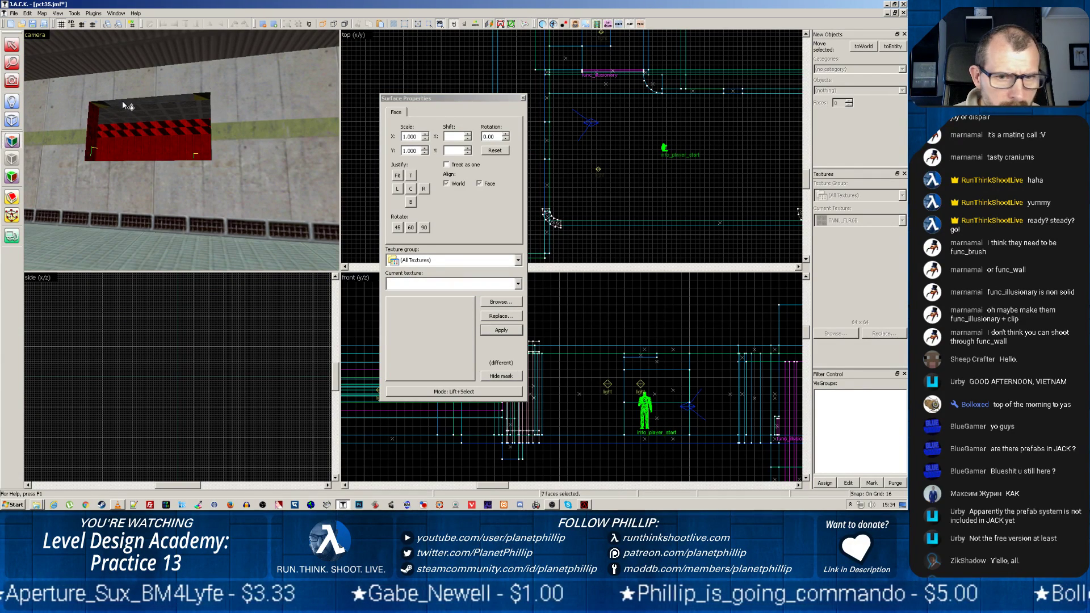
click(97, 121)
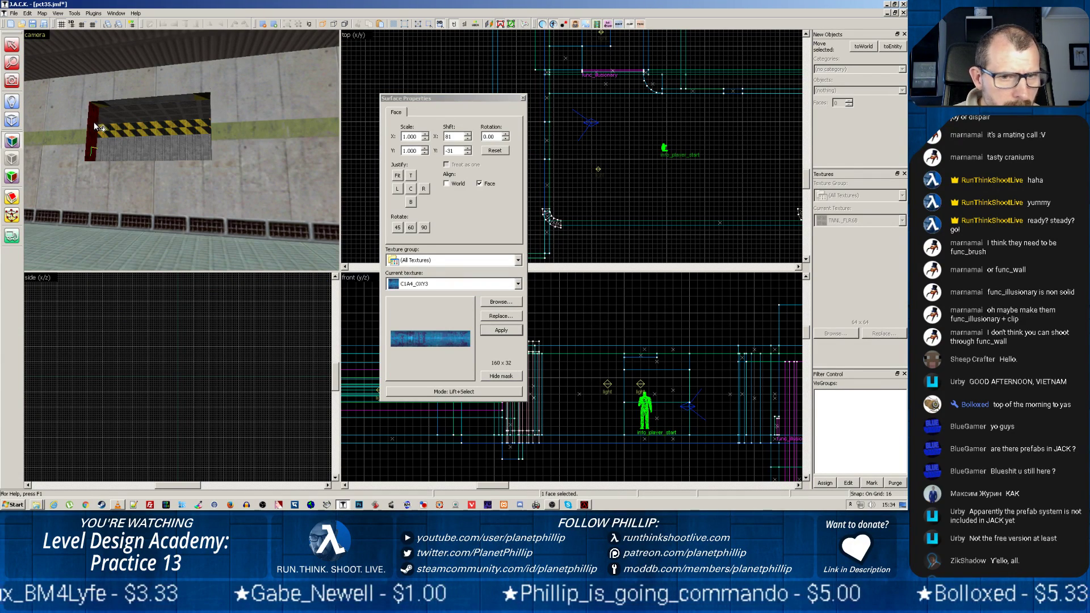
right_click(117, 101)
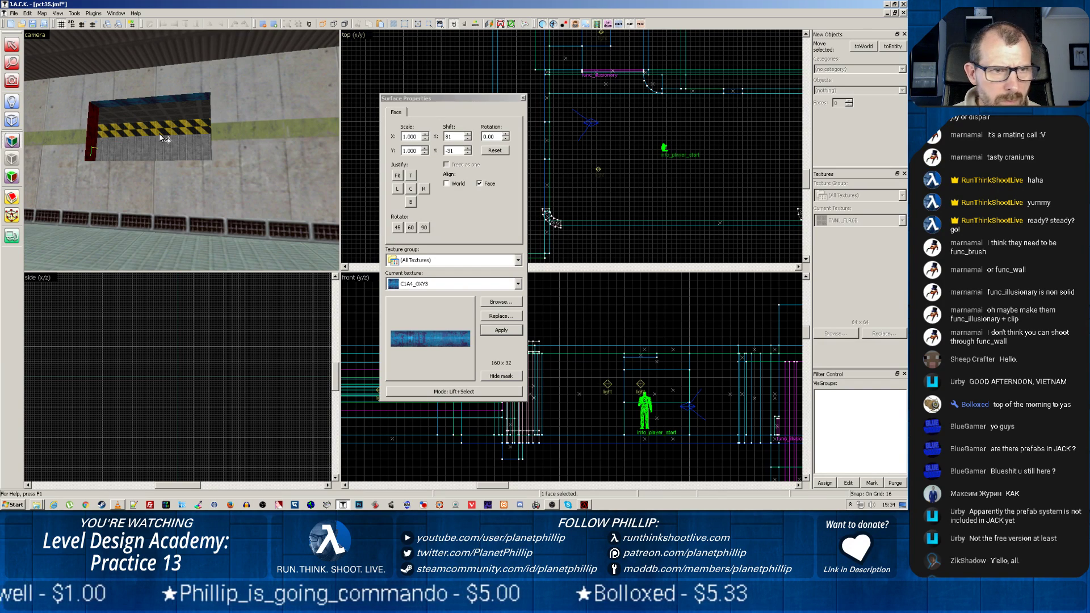
Step: Apply the C1A4_OXY3 texture to the opening's sill and remaining inner side face, and close the surface properties
scroll(137, 135, up, 5)
key(z)
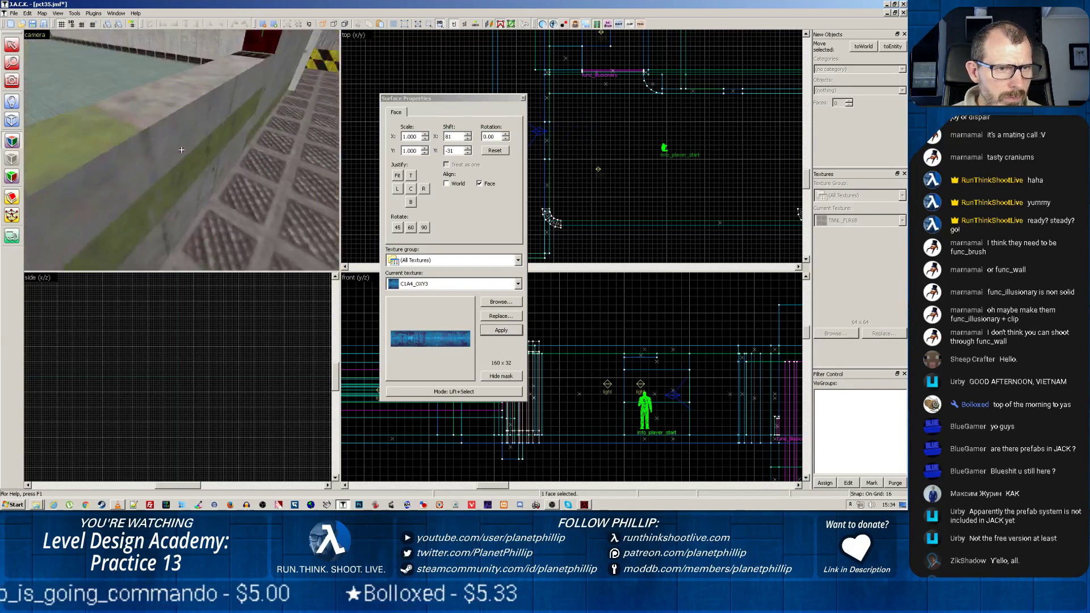
key(w)
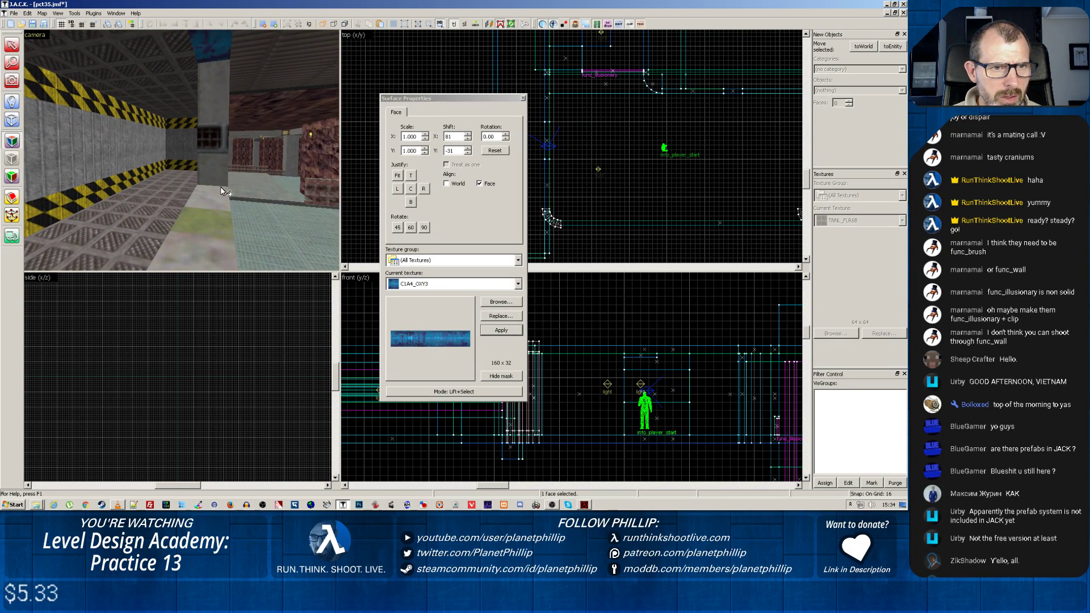
right_click(212, 203)
right_click(210, 169)
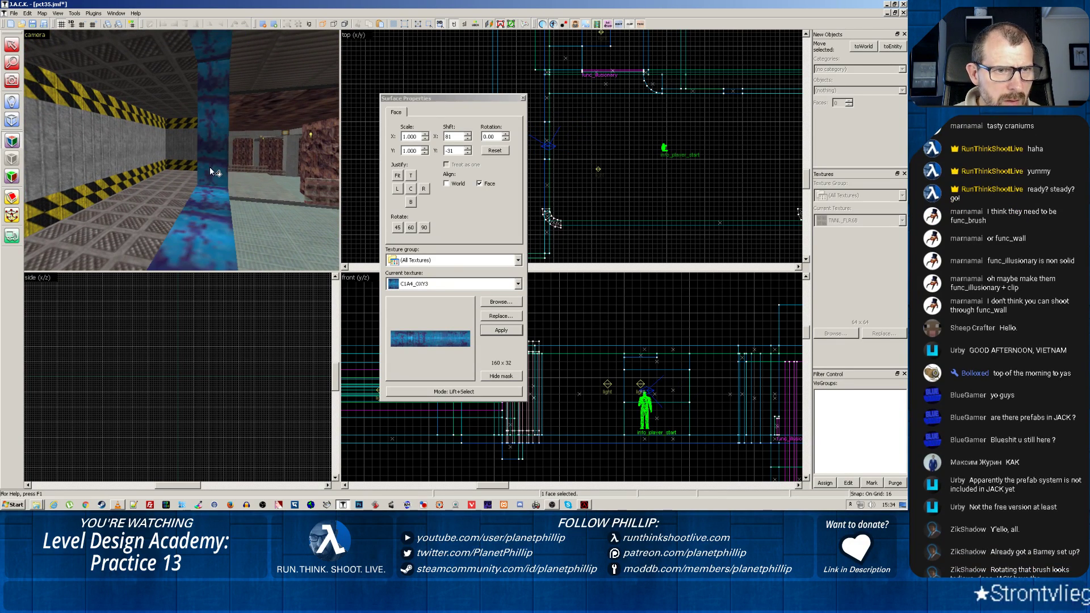
click(523, 98)
middle_drag(397, 142, 293, 148)
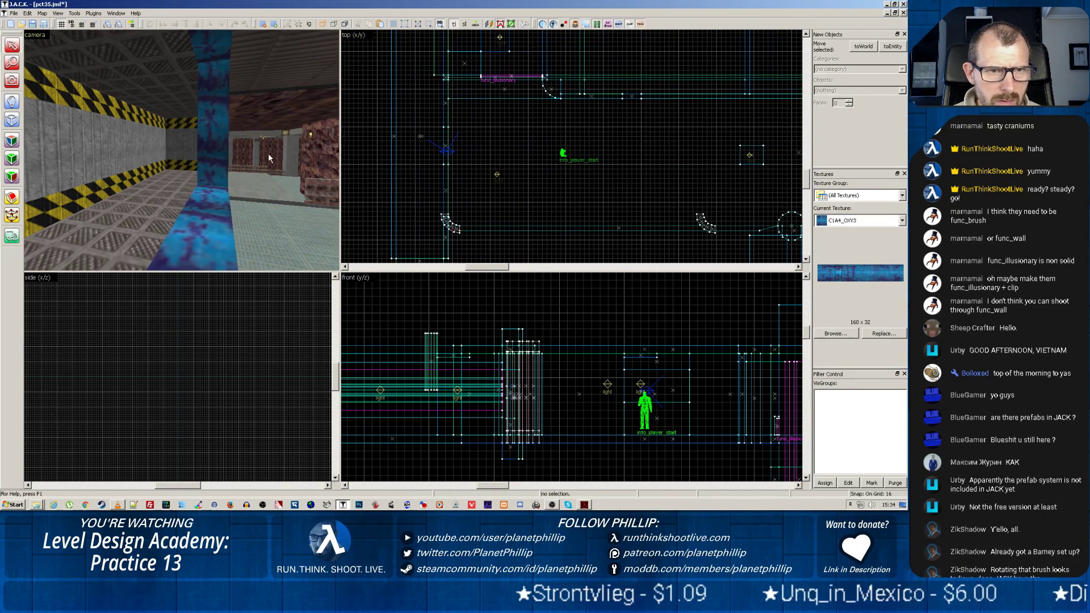
key(z)
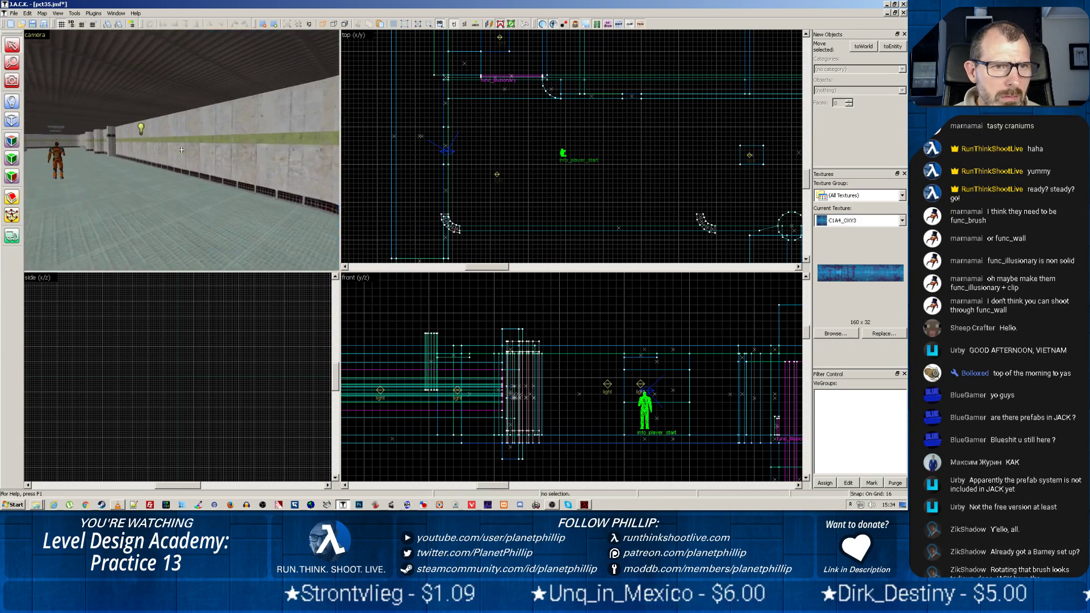
Step: Examine the textured window opening in the end wall from inside the main hall
key(z)
scroll(190, 165, up, 3)
key(z)
key(z)
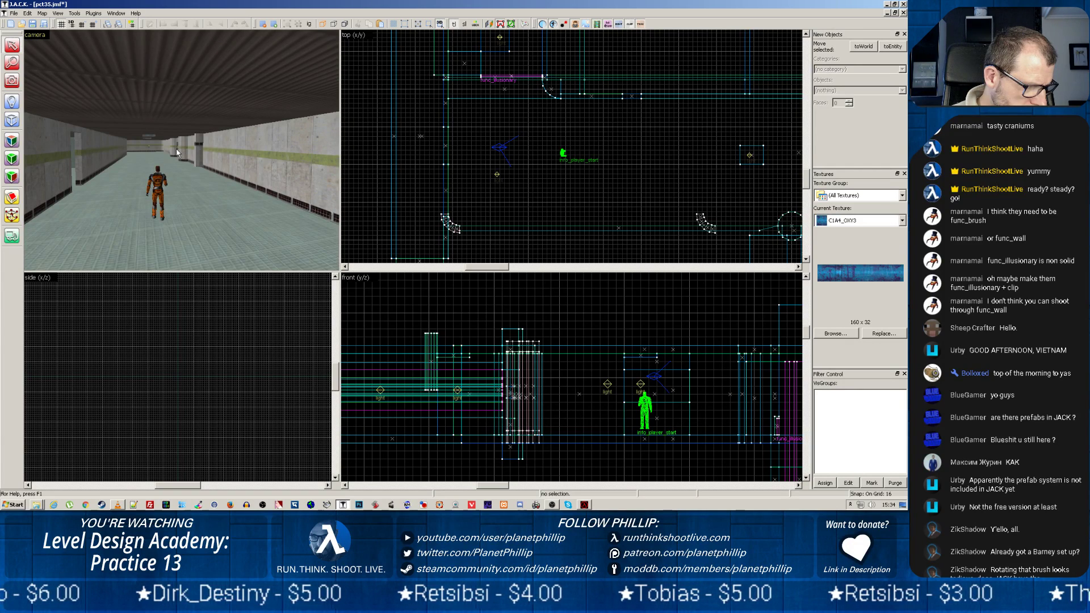
key(z)
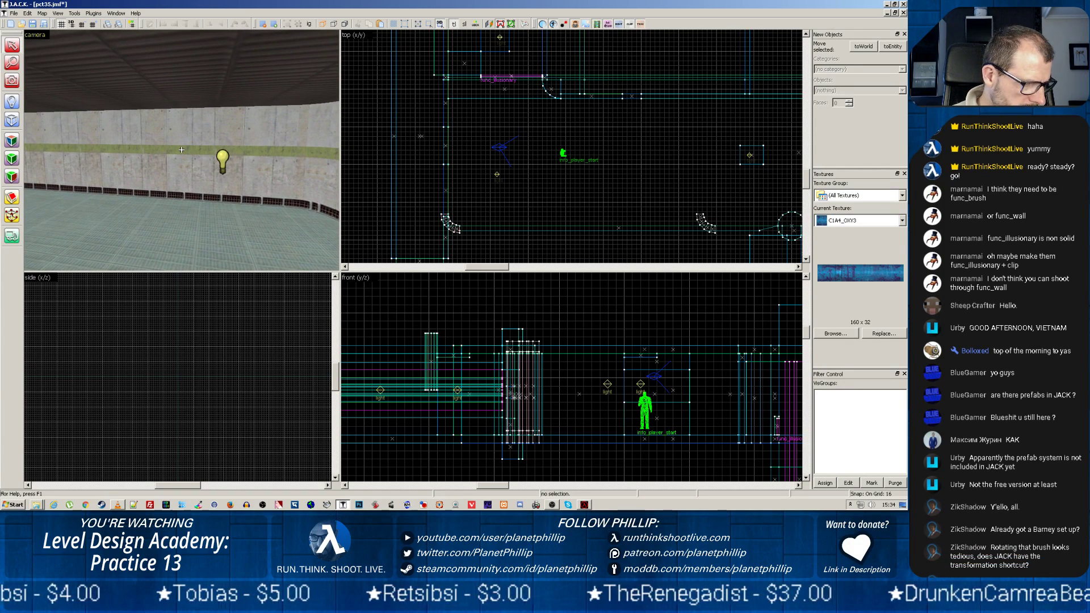
key(w)
key(z)
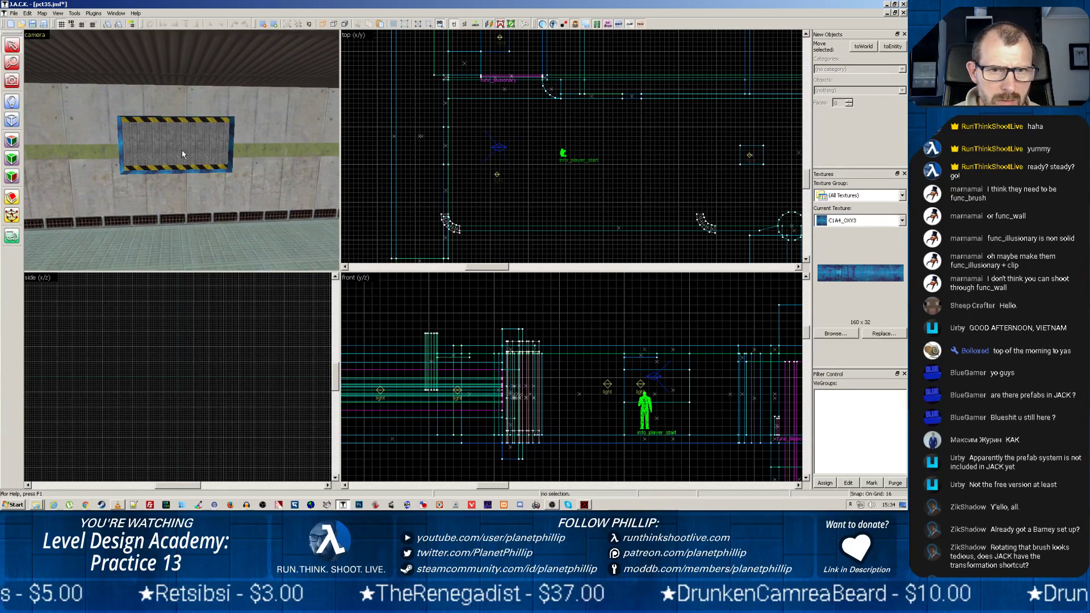
click(392, 135)
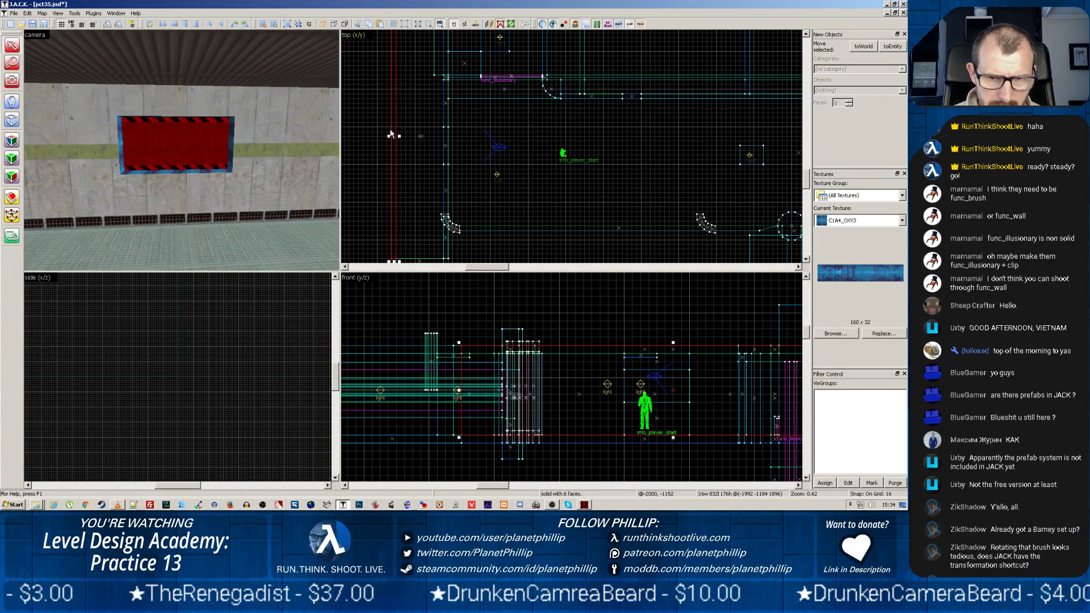
key(ctrl+m)
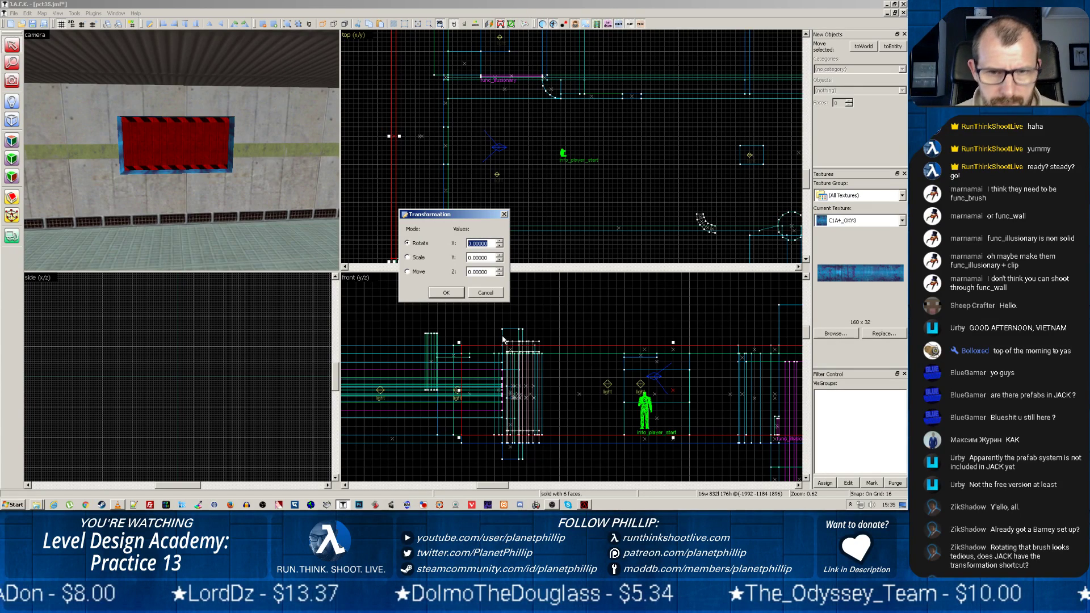
click(490, 292)
click(197, 207)
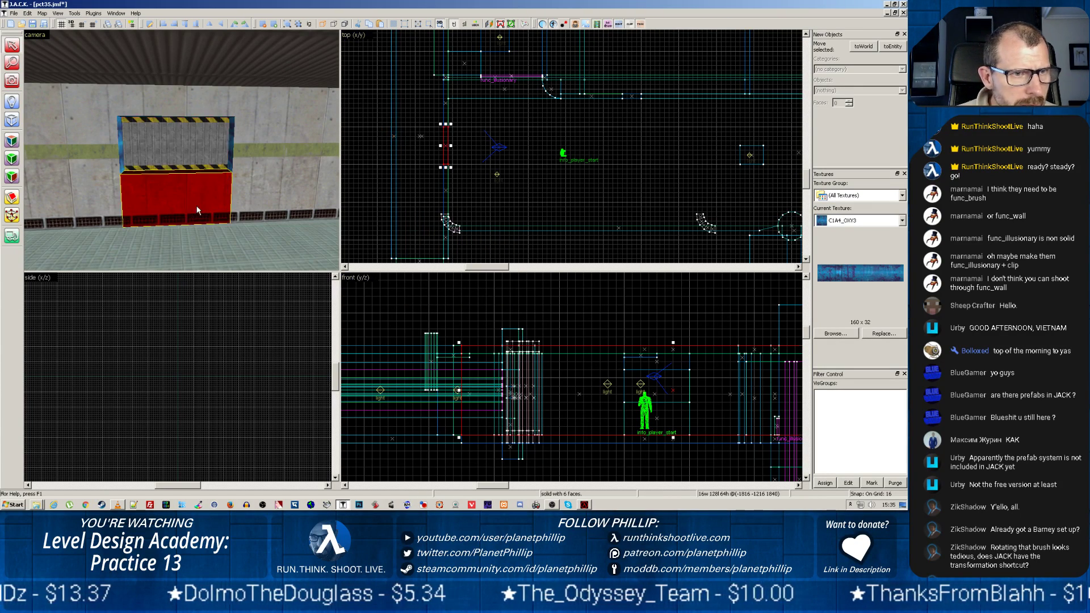
click(164, 258)
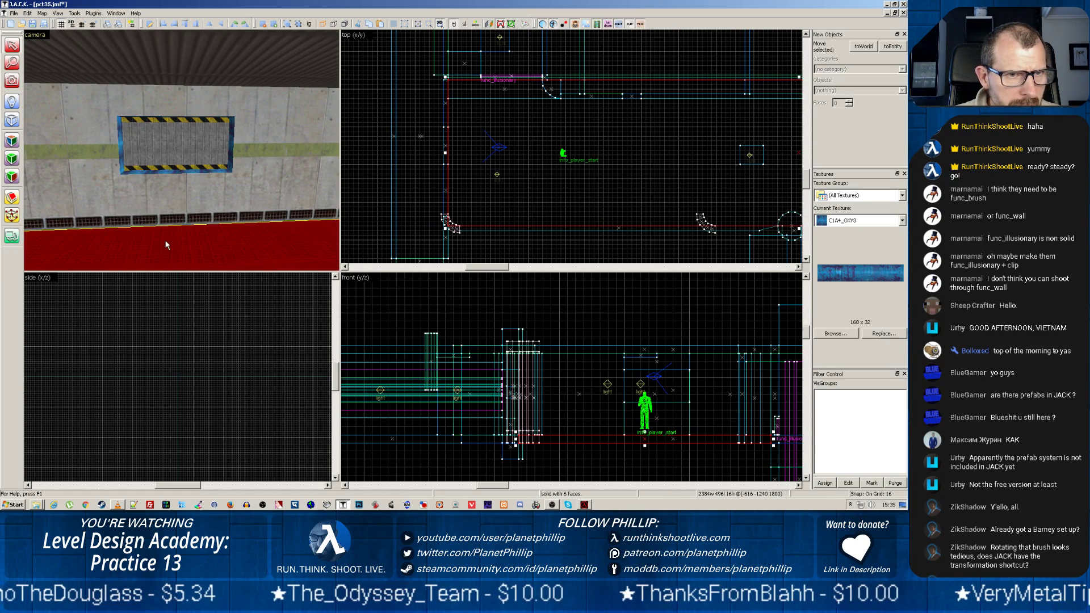
key(z)
key(w)
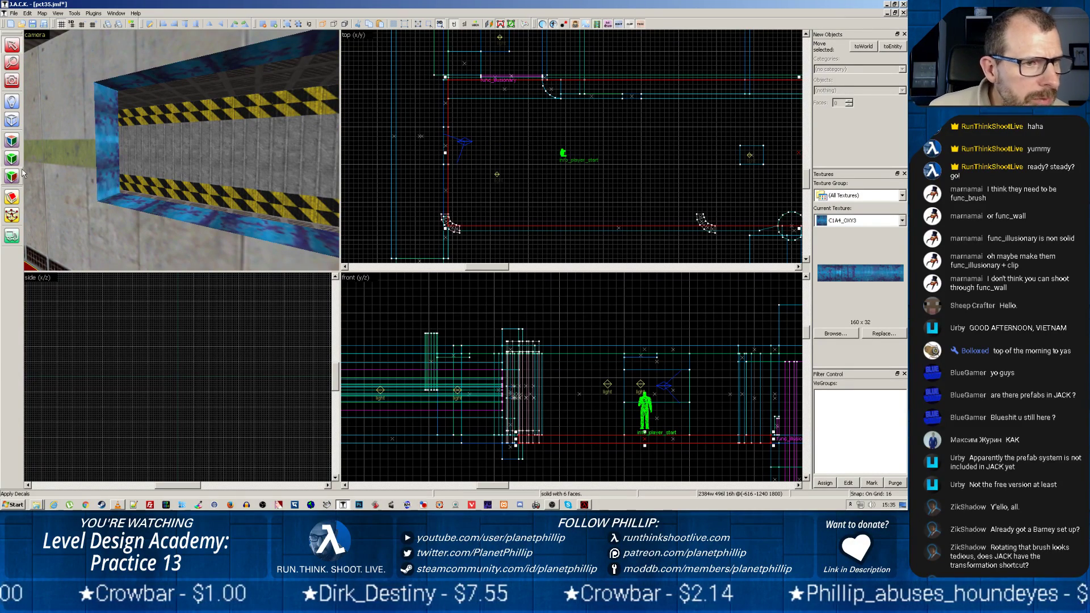
click(12, 140)
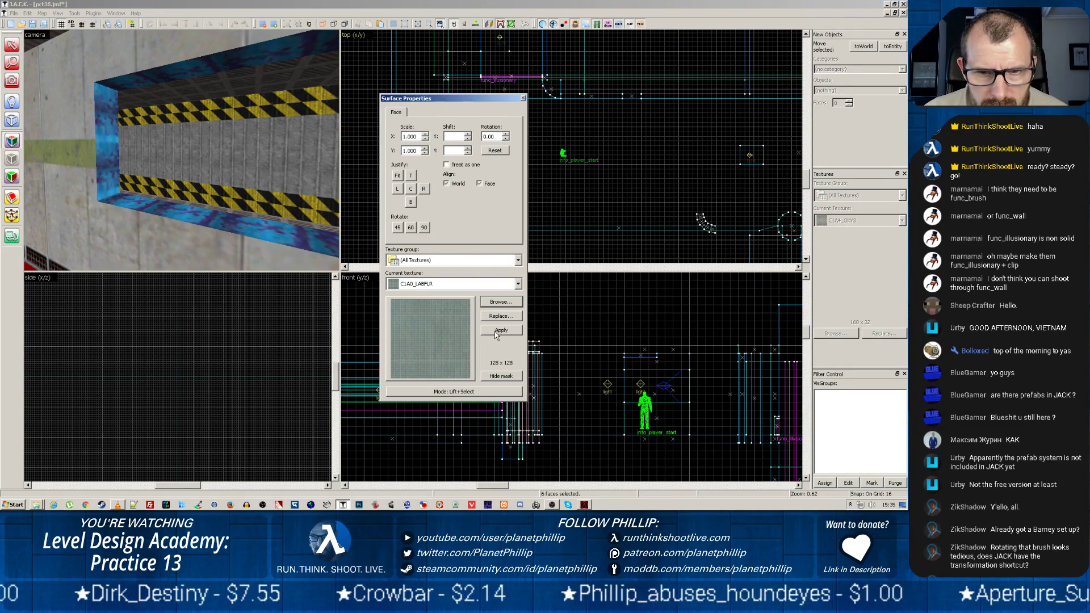
click(522, 99)
Step: With a 4-unit grid snap, outline a block 8 wide, 128 long and 64 high that fills the window opening
scroll(422, 173, up, 2)
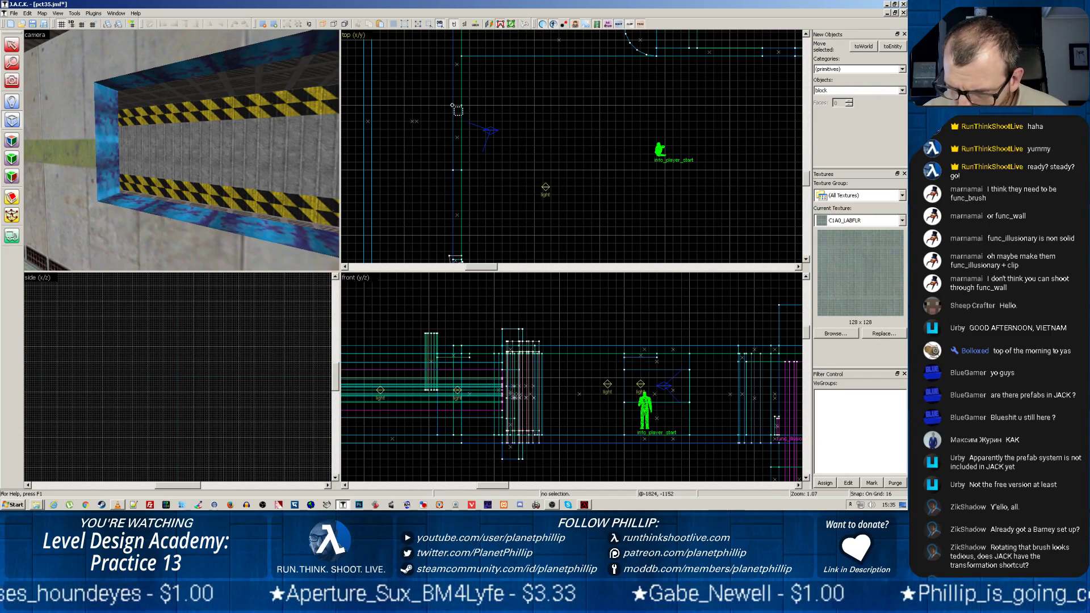
key(bracketleft)
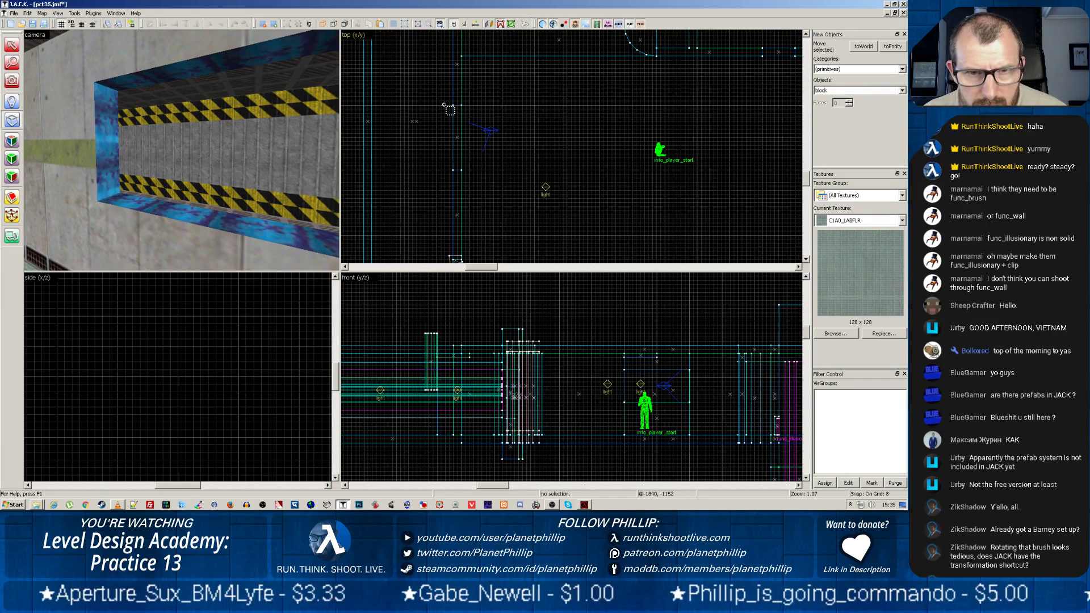
scroll(448, 110, up, 2)
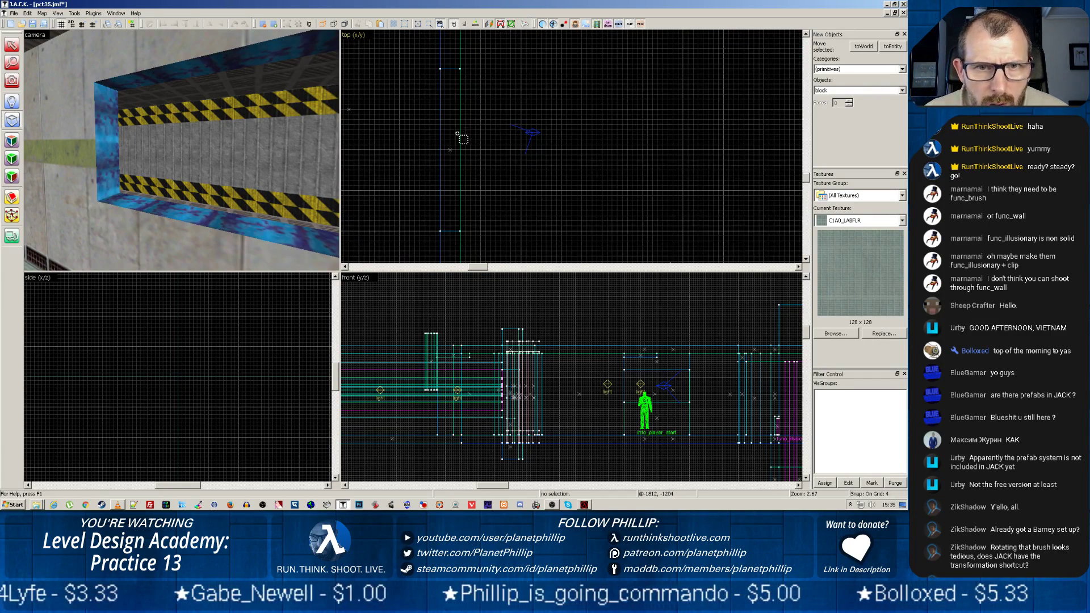
drag(445, 69, 455, 231)
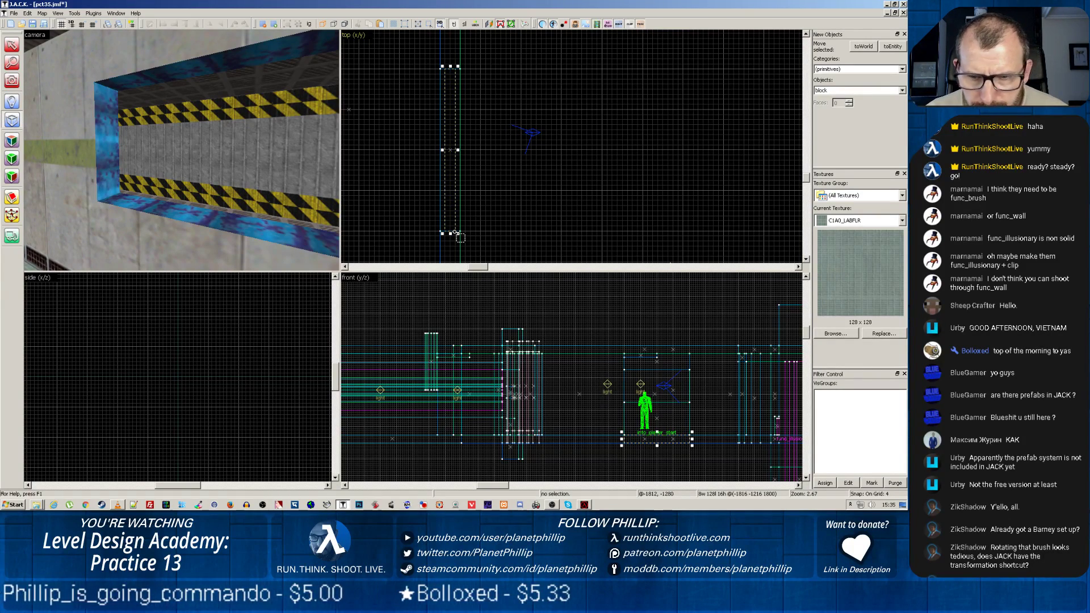
drag(657, 440, 659, 406)
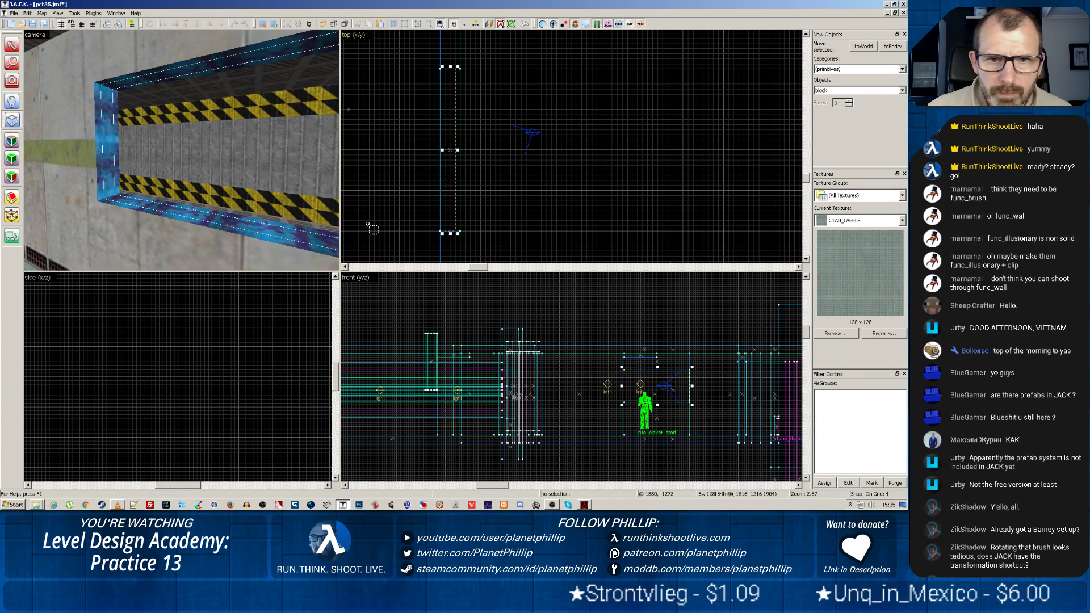
Step: Filter the textures by "glass" and choose GLASS_DARK as the current texture
click(11, 141)
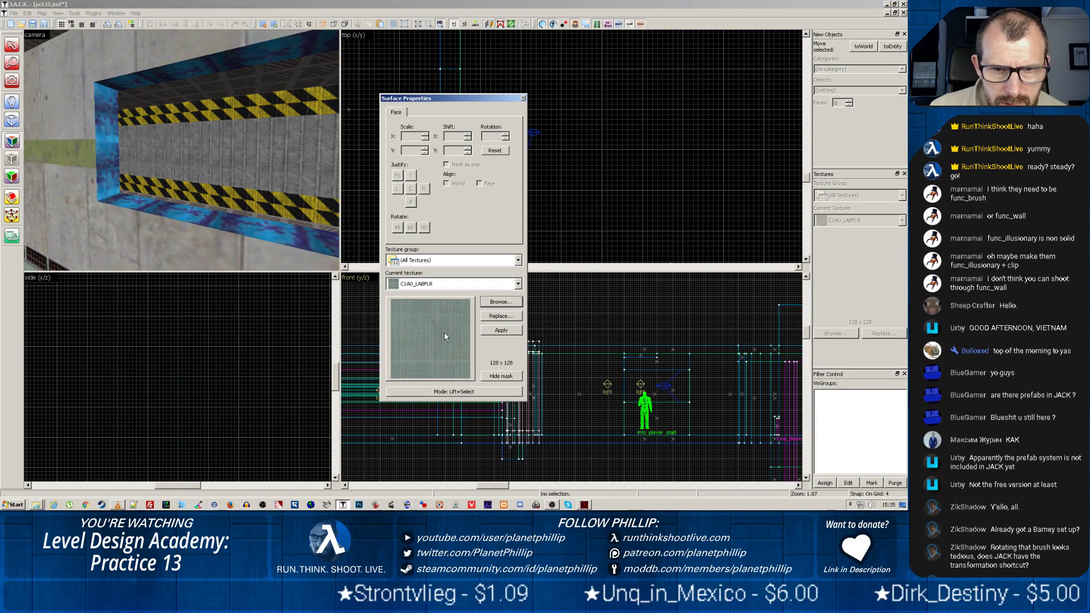
click(497, 303)
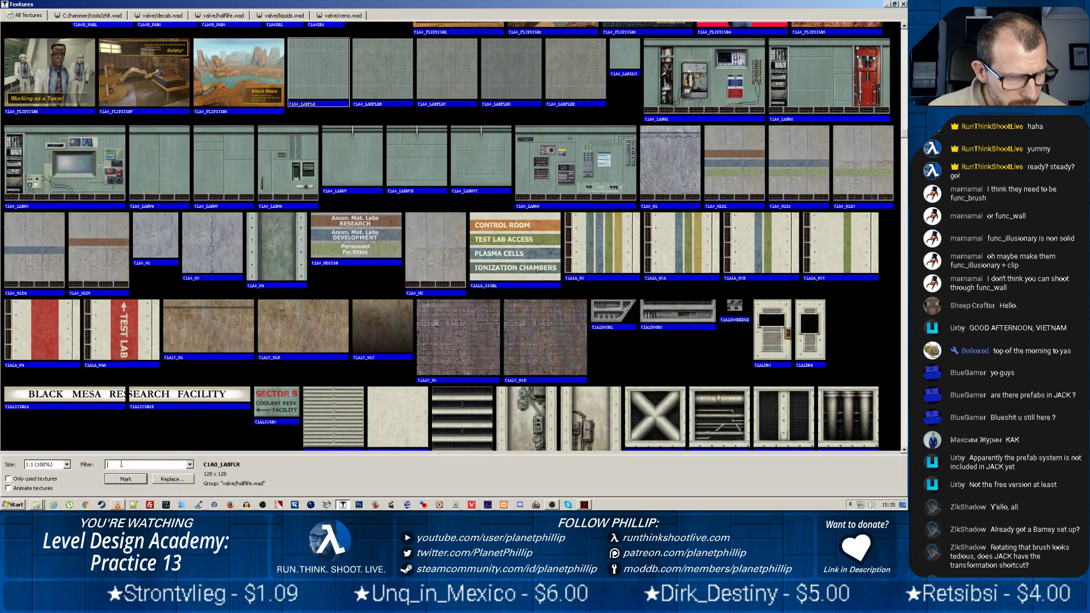
text(glass)
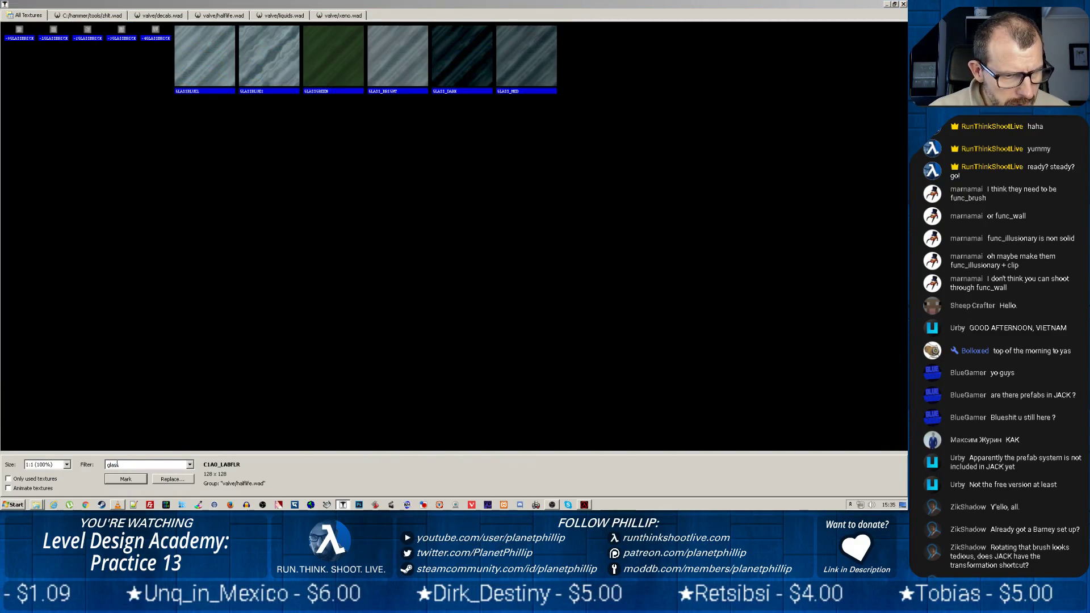
click(122, 479)
click(464, 267)
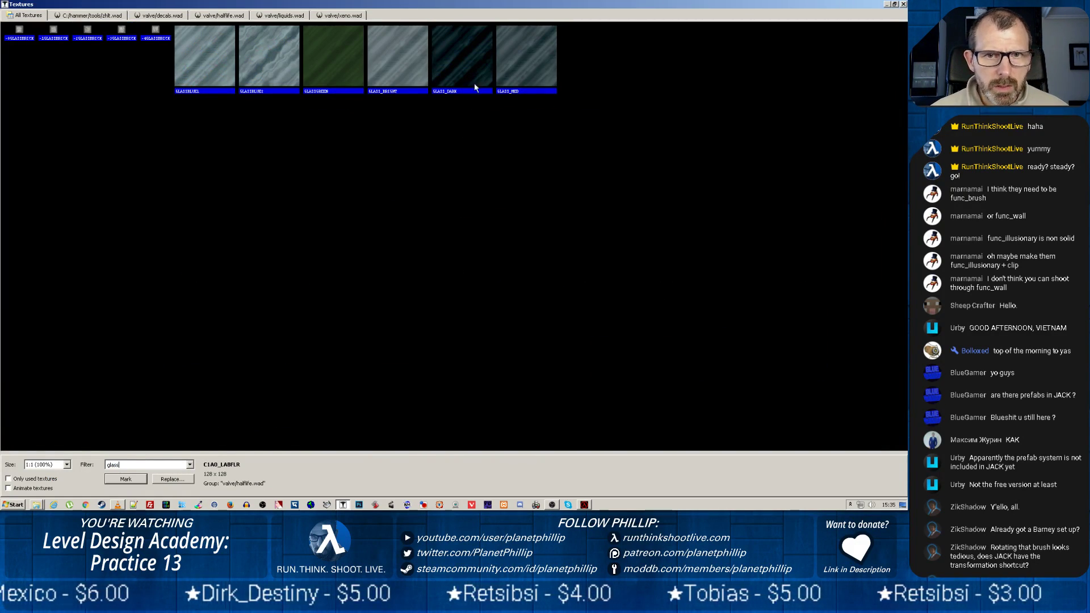
double_click(473, 61)
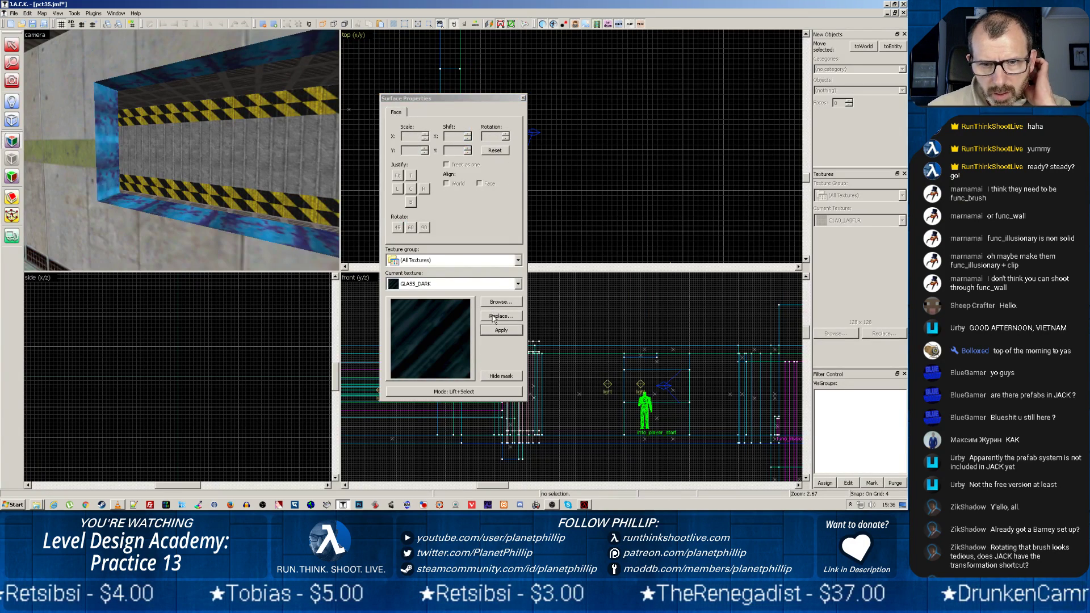
click(496, 332)
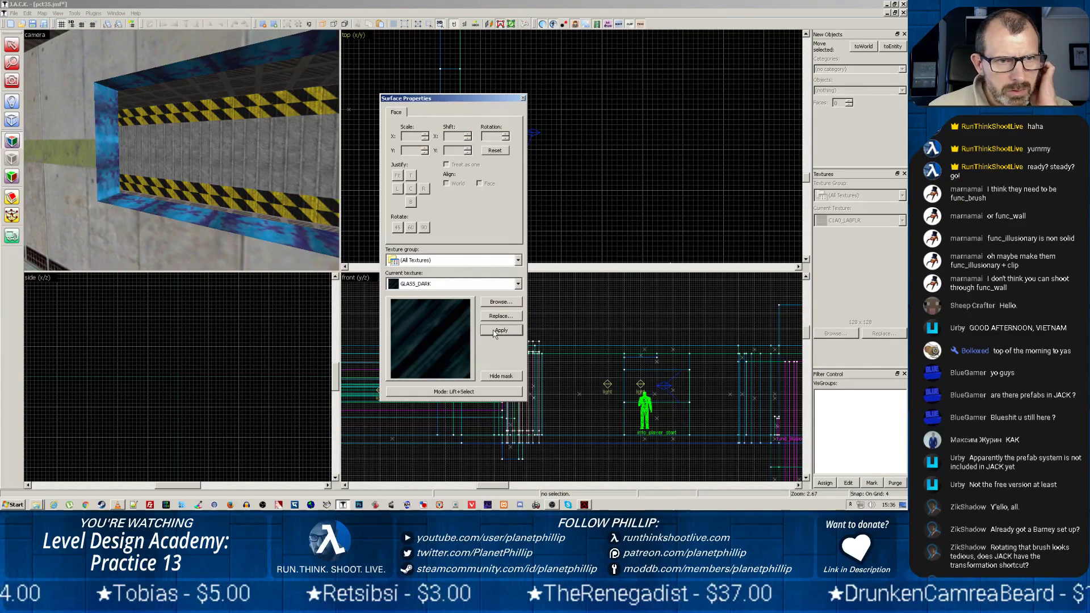
click(523, 98)
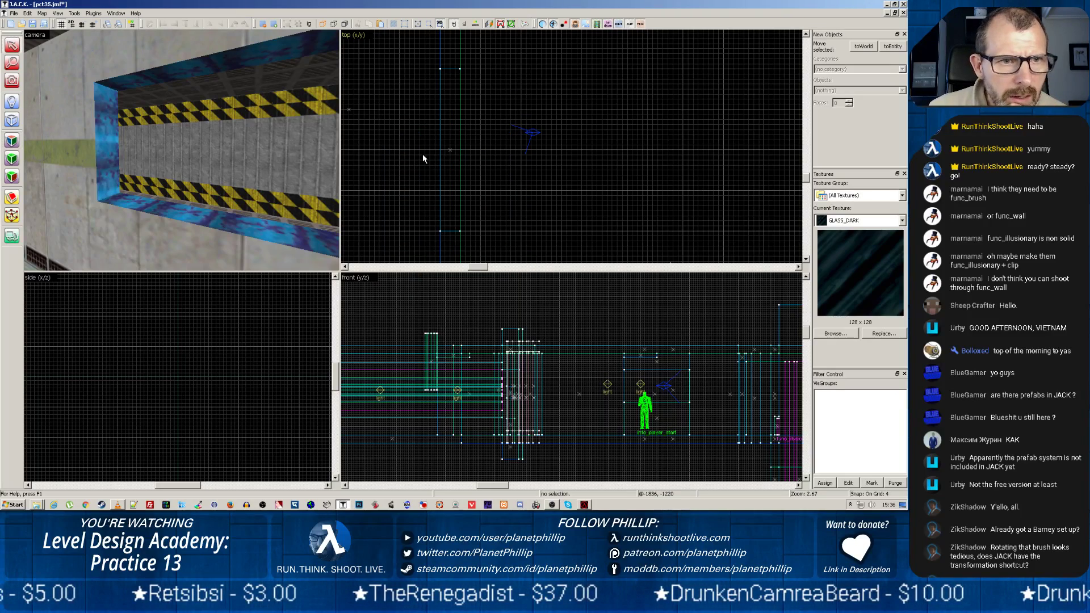
Step: Create the outlined GLASS_DARK block as a pane in the window opening
click(7, 121)
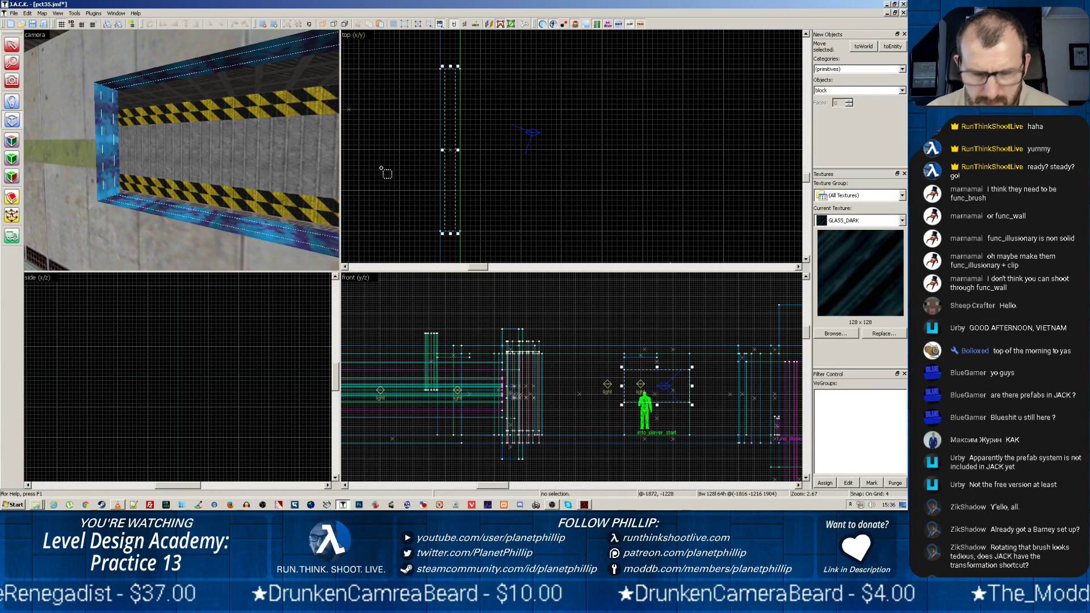
click(889, 47)
click(490, 264)
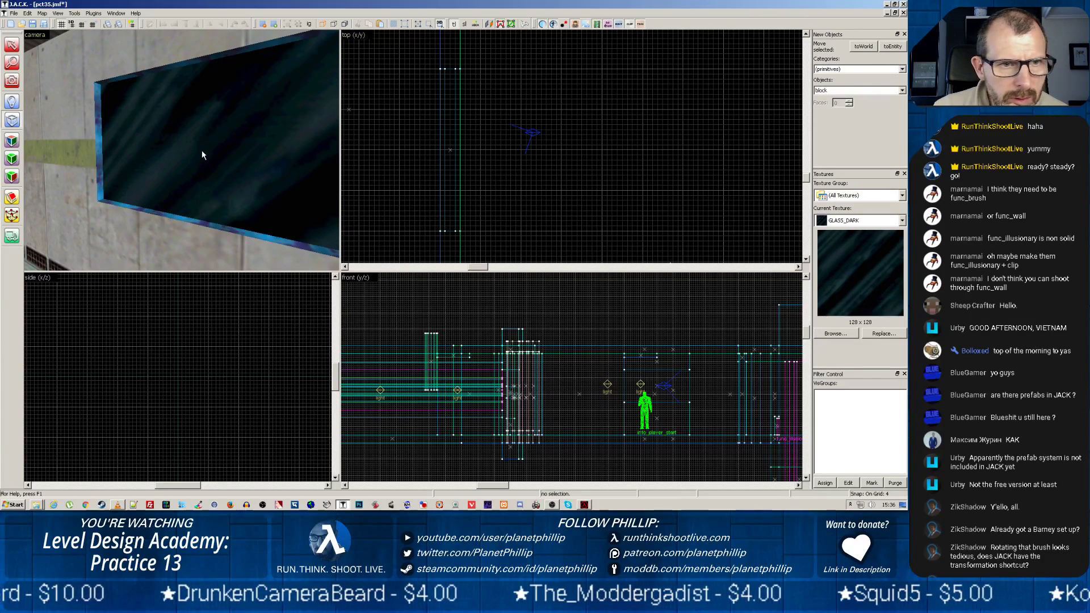
Step: Select the glass pane and convert it to a func_wall entity
click(11, 44)
click(227, 137)
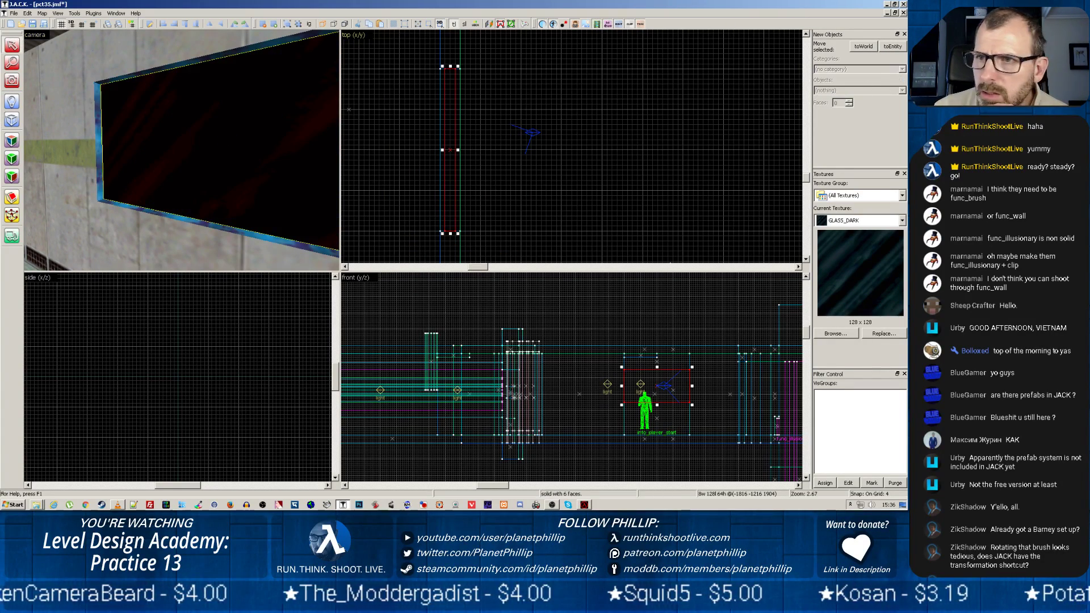
click(892, 48)
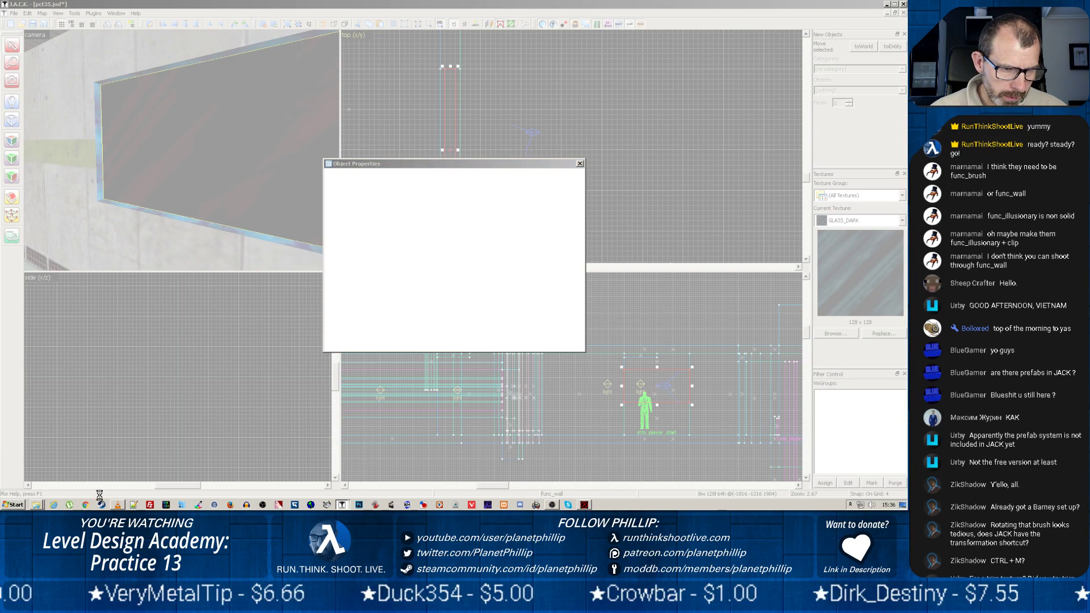
Step: Switch to VLC media player and back, and try to close the unresponsive Object Properties window
click(118, 505)
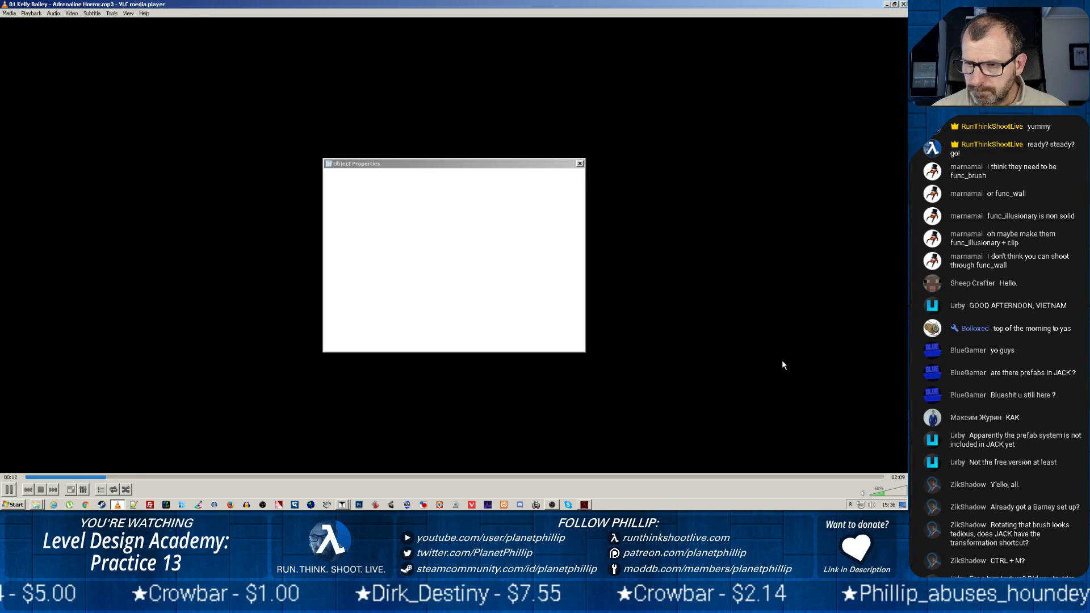
click(886, 4)
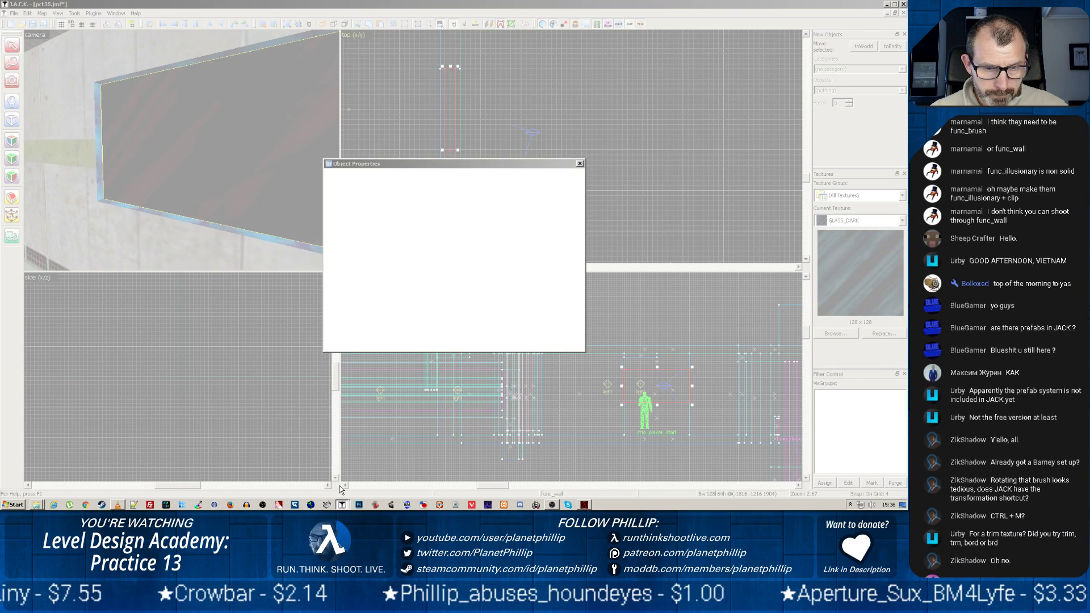
click(580, 164)
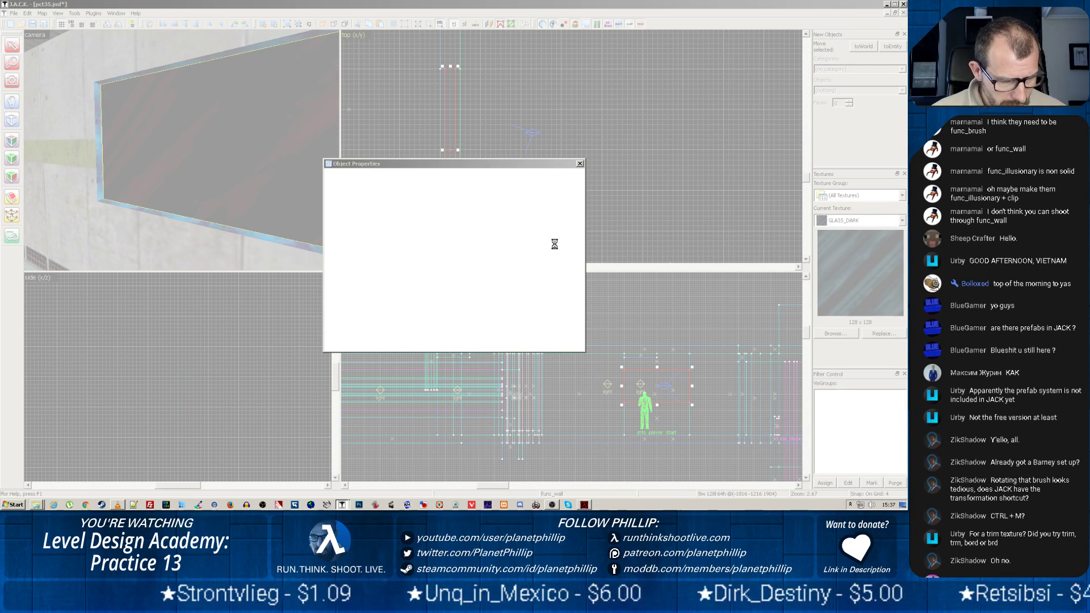
click(117, 505)
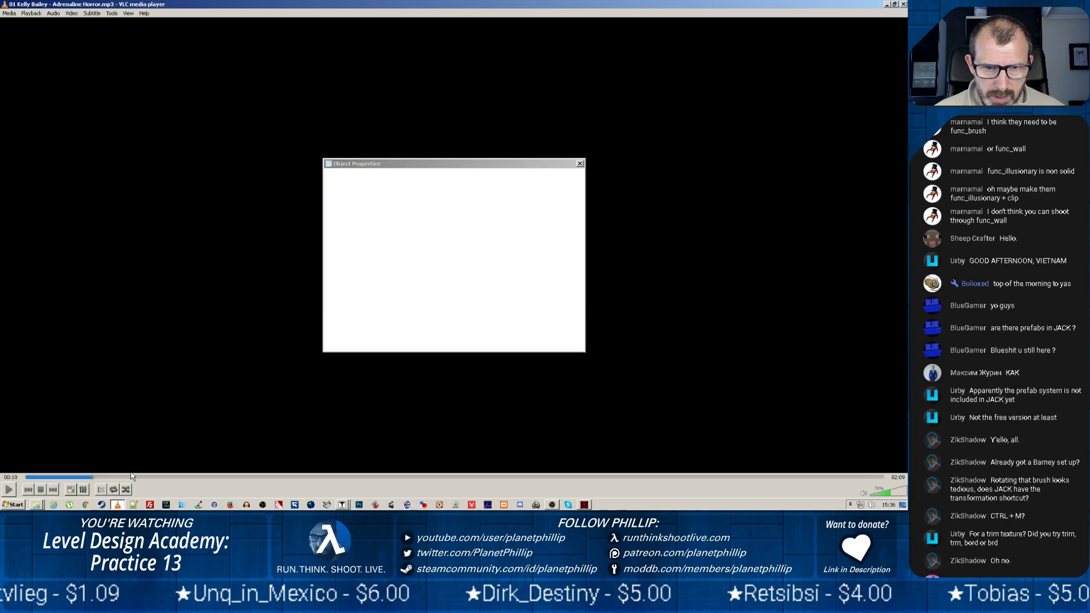
click(426, 306)
Step: Switch to Windows Task Manager and try to end the unresponsive J.A.C.K. application task
key(ctrl+shift+Escape)
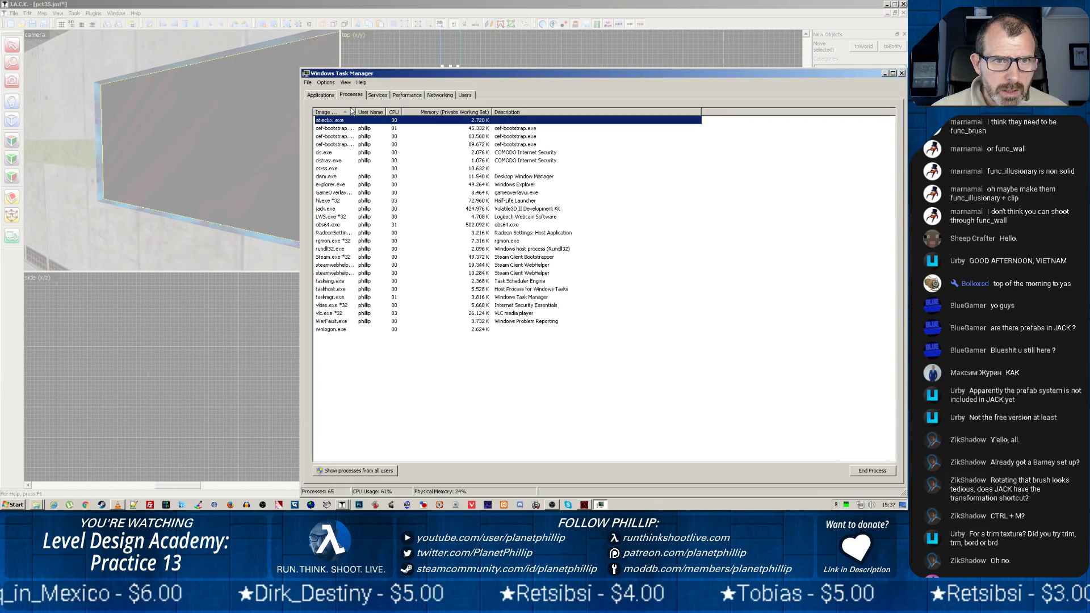
click(322, 95)
click(332, 153)
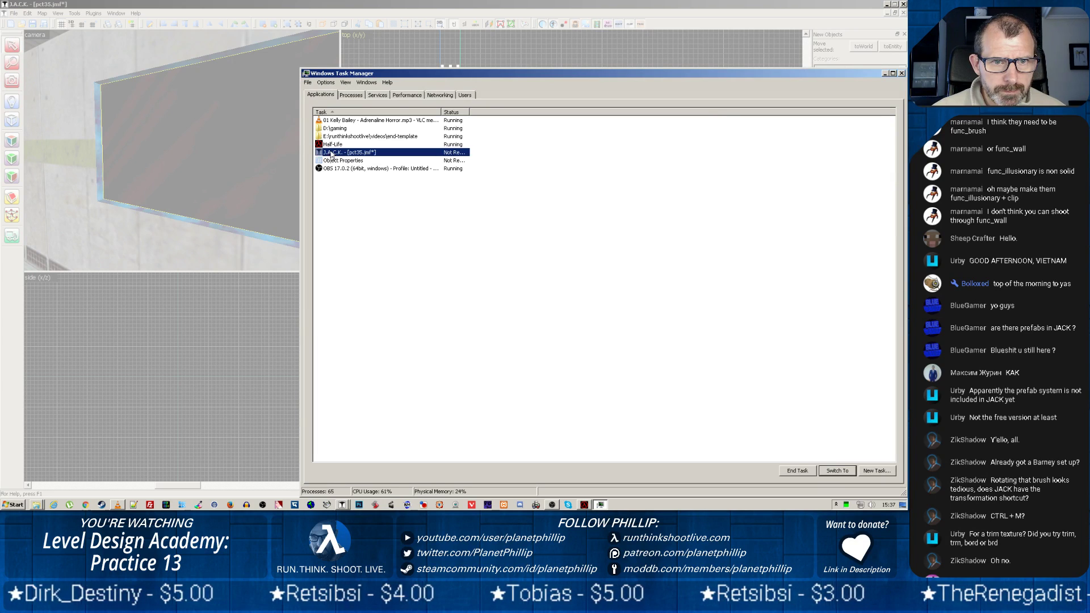
click(806, 471)
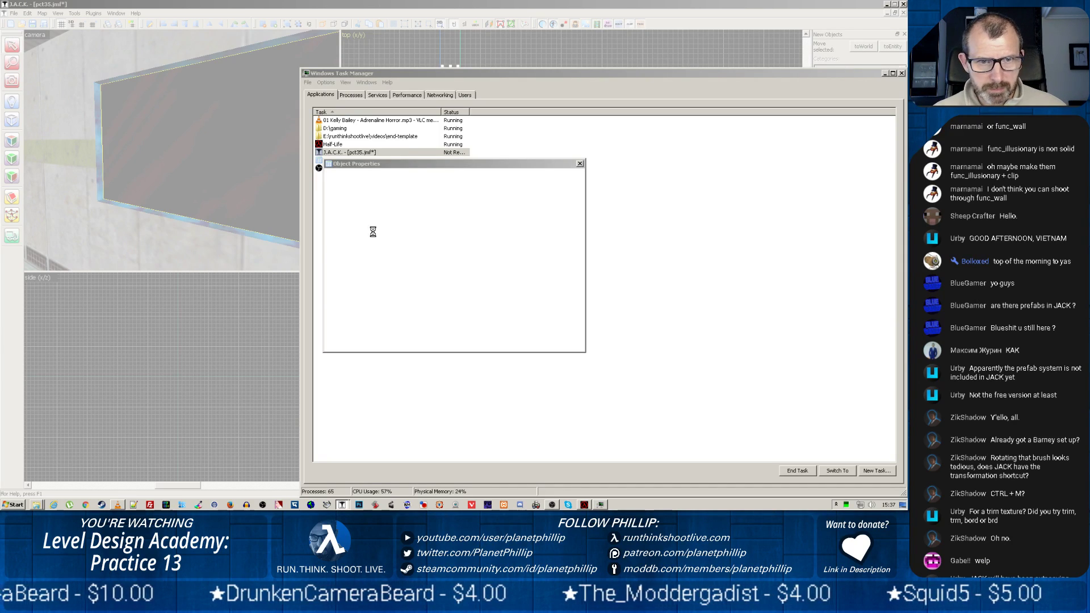
click(358, 152)
Step: End the jack.exe process from Task Manager's process list and confirm its termination
click(351, 95)
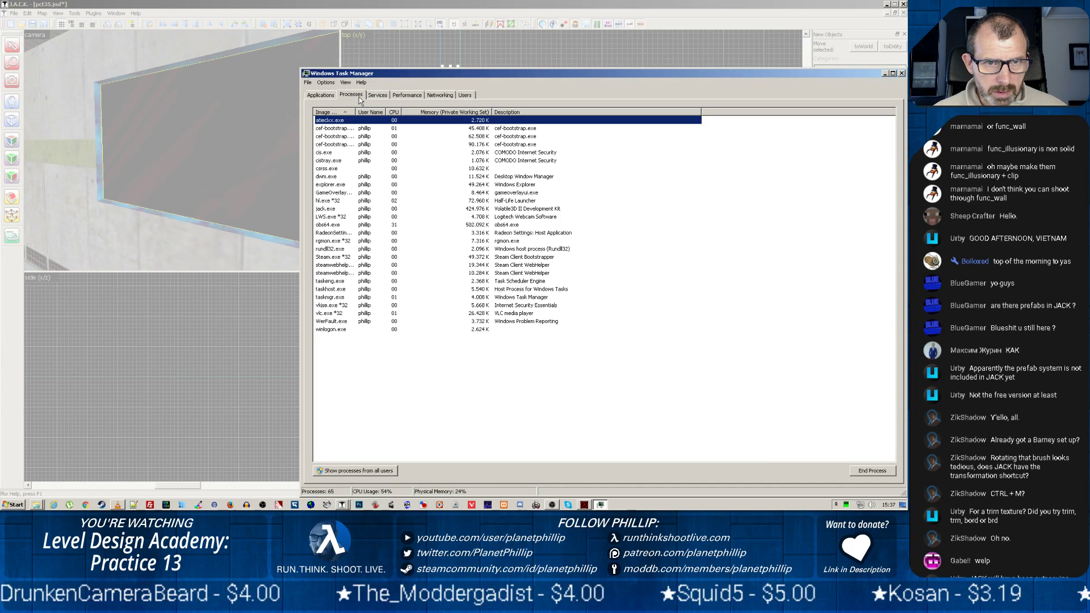
click(321, 210)
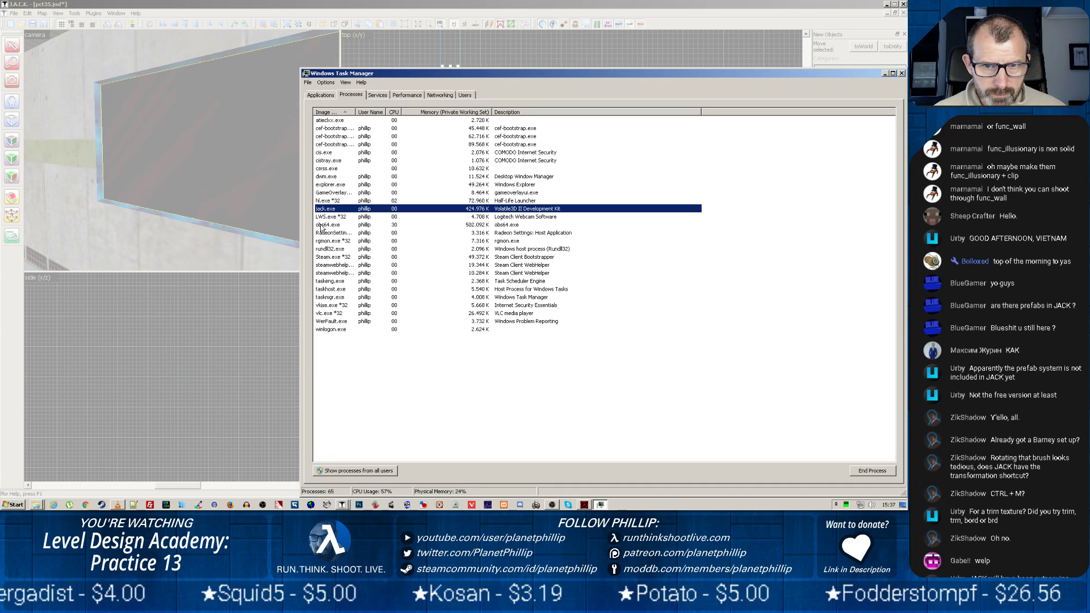
click(877, 475)
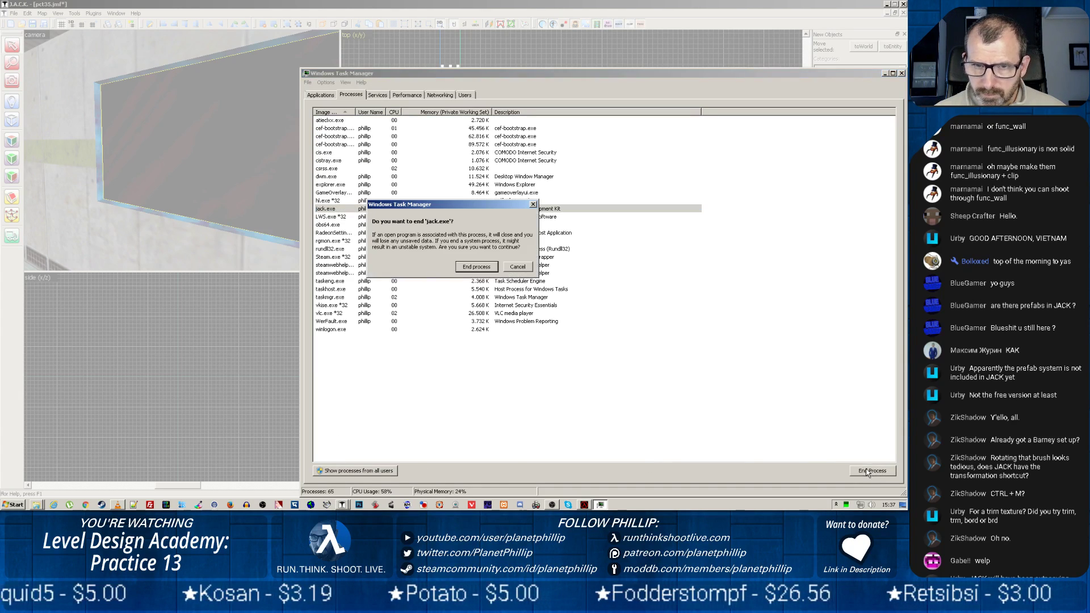
click(476, 275)
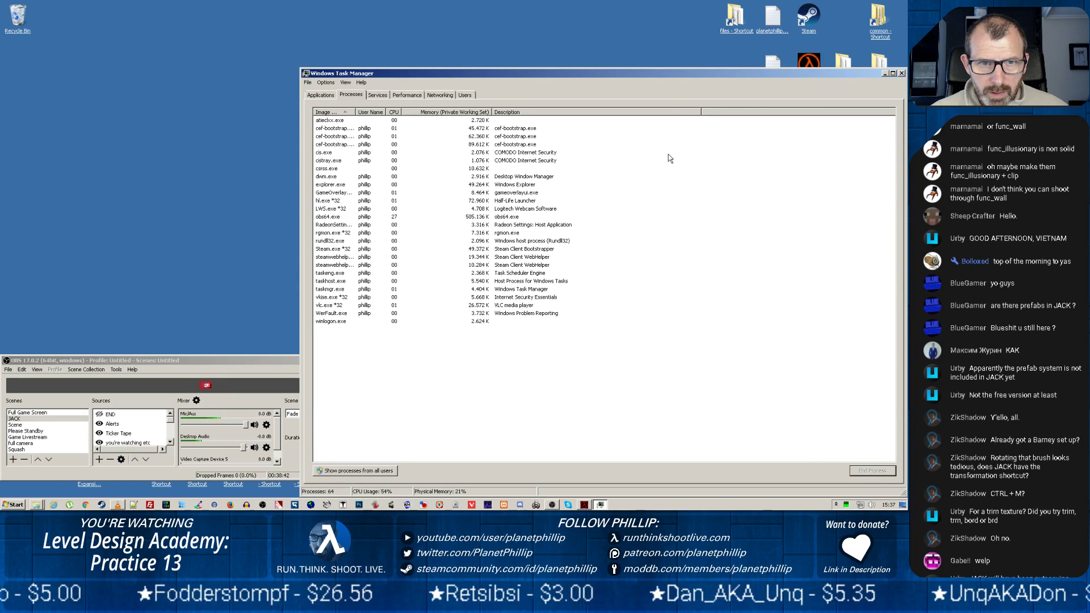
Step: Widen the Image Name column to check the remaining processes, and close Windows Task Manager
drag(356, 113, 458, 113)
click(340, 128)
click(342, 144)
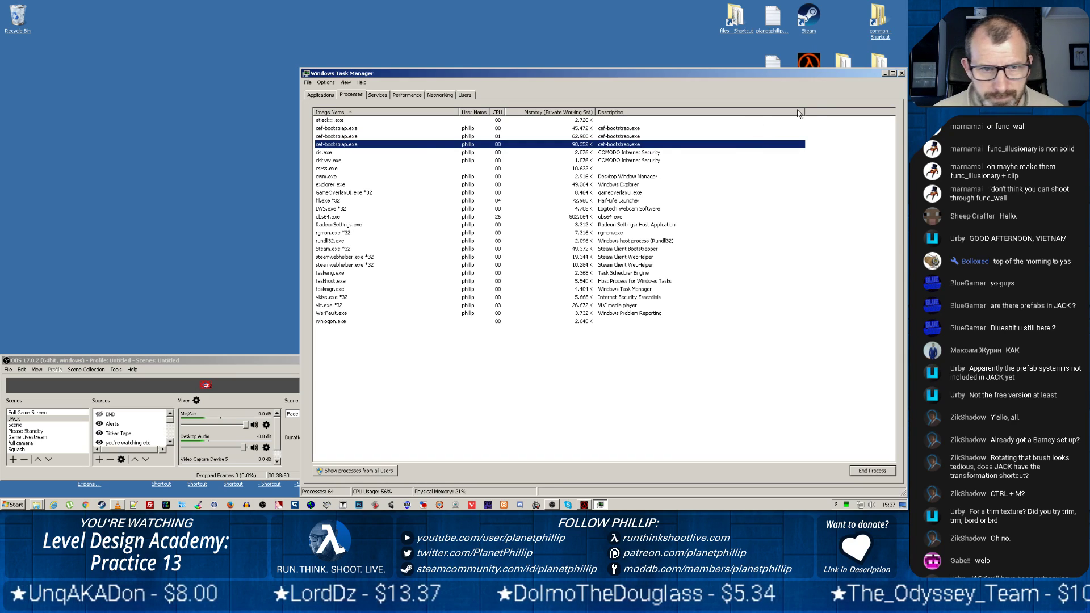
click(902, 74)
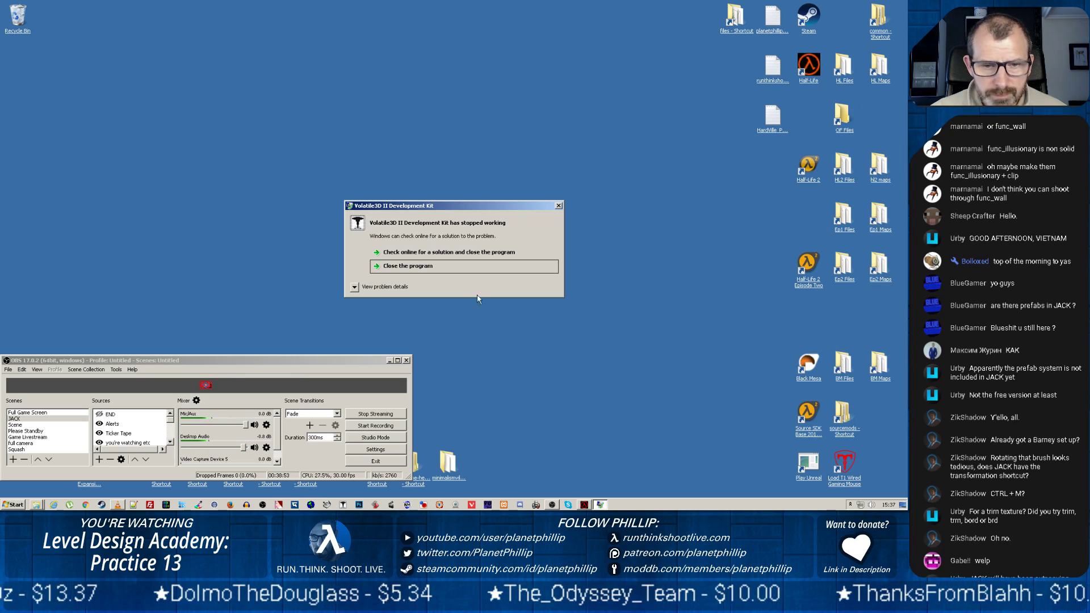
Step: Close the crashed program from its error dialog, and relaunch J.A.C.K. with the recent map pct35.jmf
click(425, 269)
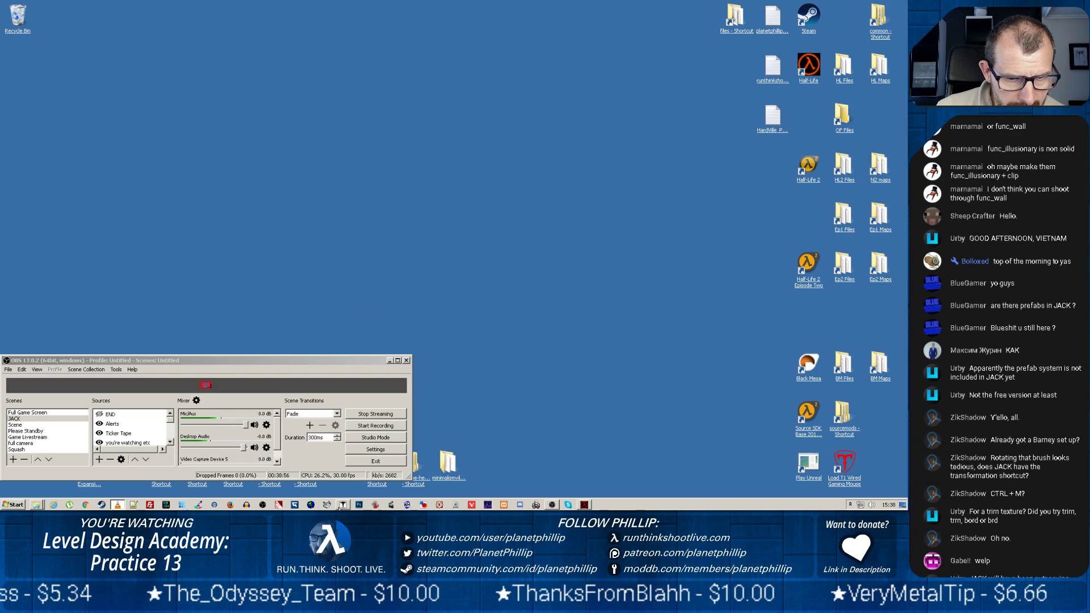
click(343, 504)
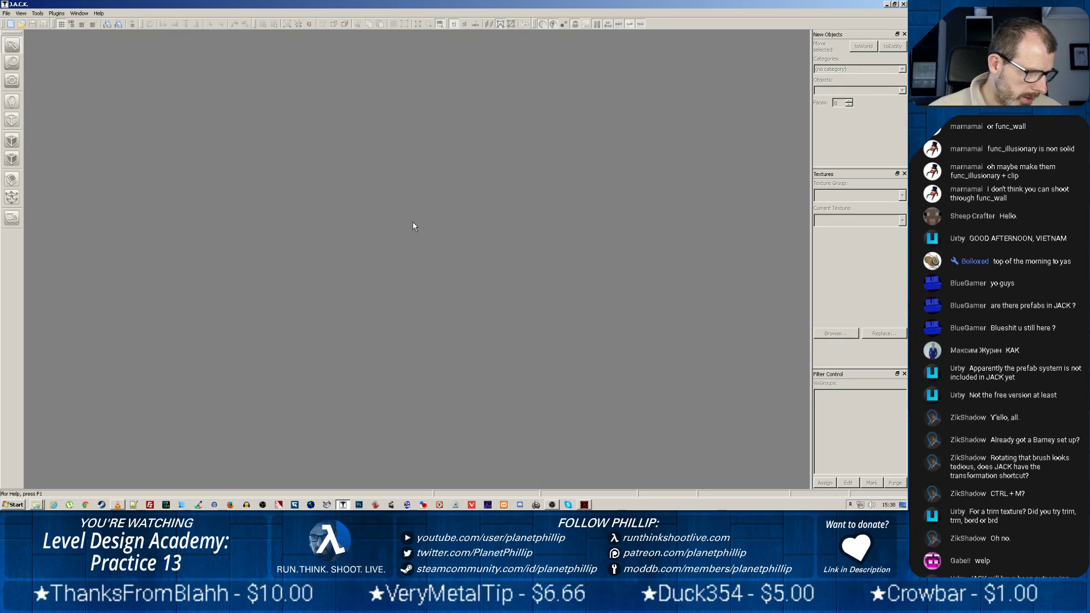
click(6, 14)
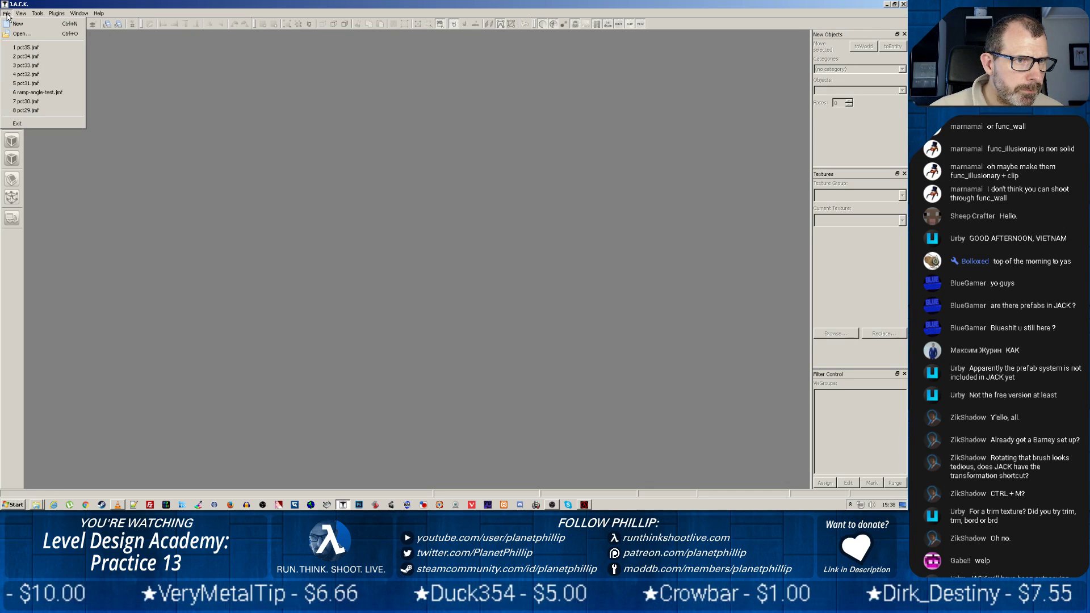
click(26, 47)
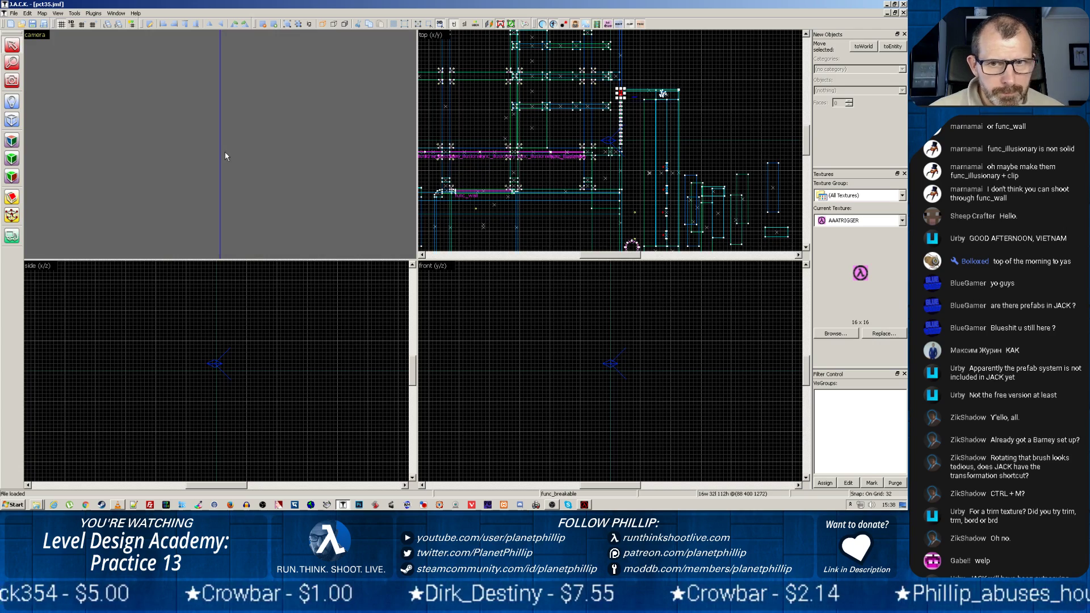
Step: Fly through the reopened map to the main hall to examine how much of the work was saved
key(z)
key(z)
key(z)
key(z)
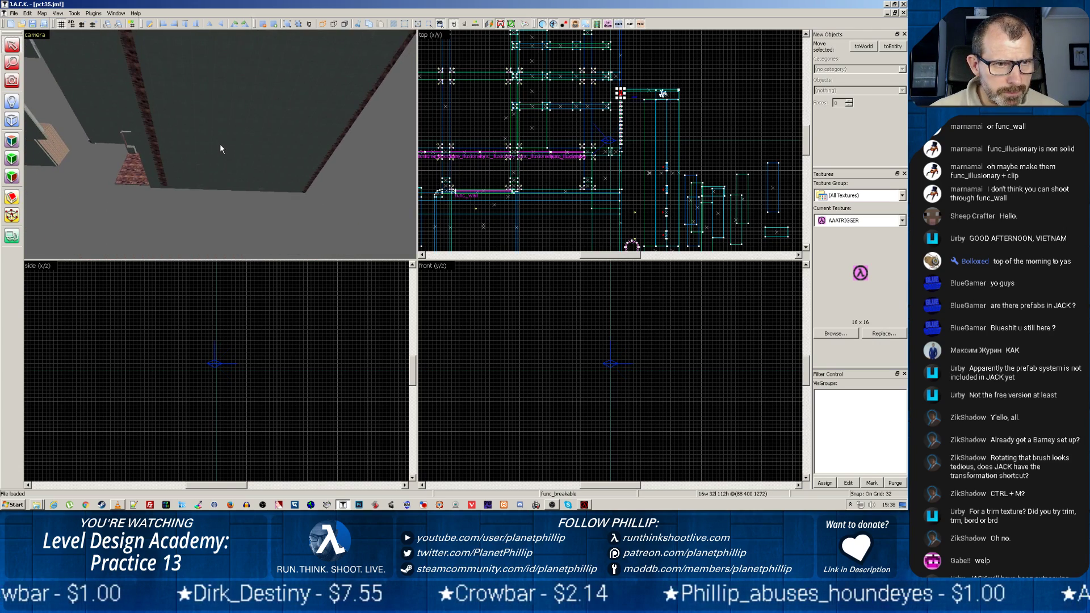
scroll(222, 145, up, 5)
key(z)
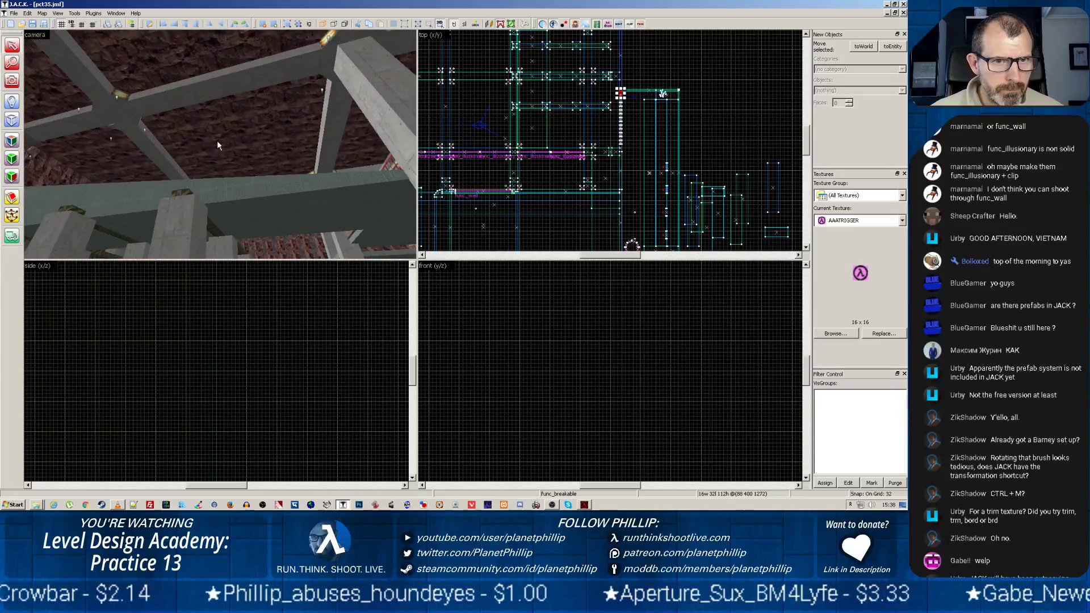
key(w)
key(w)
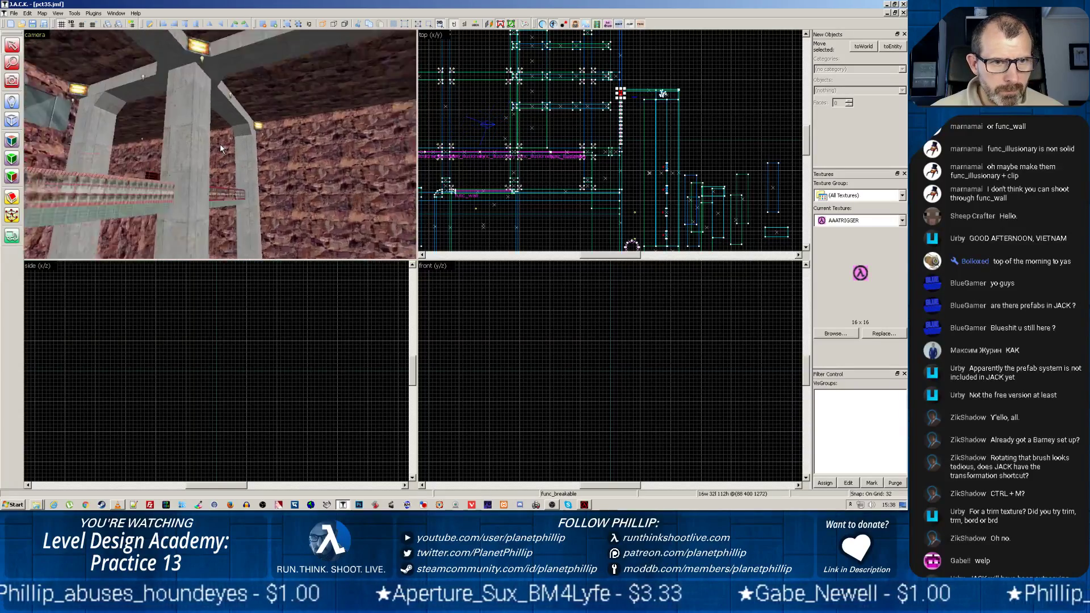
key(w)
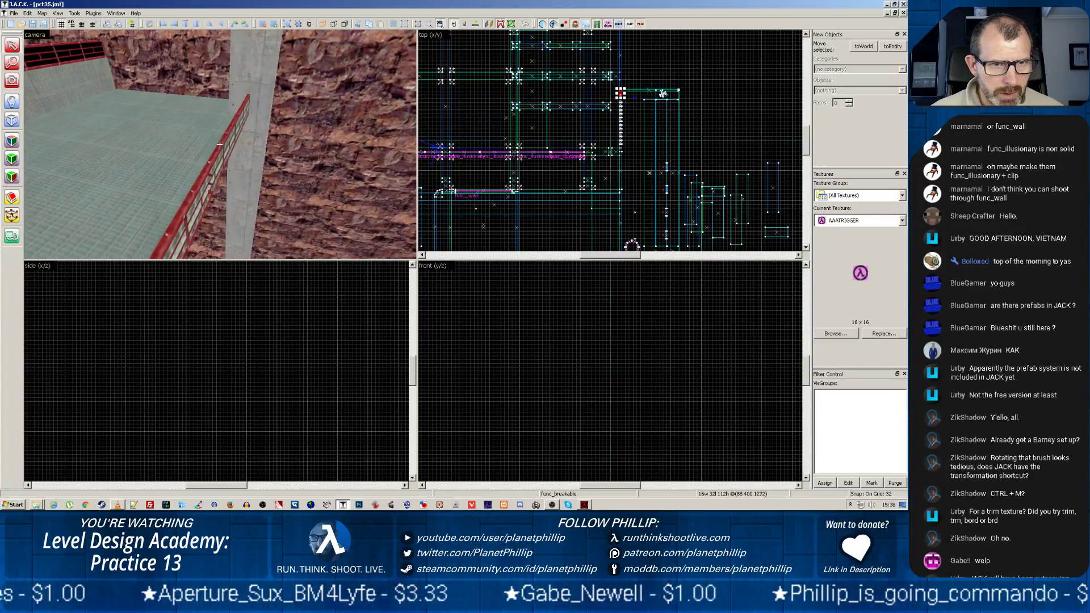
key(z)
key(z)
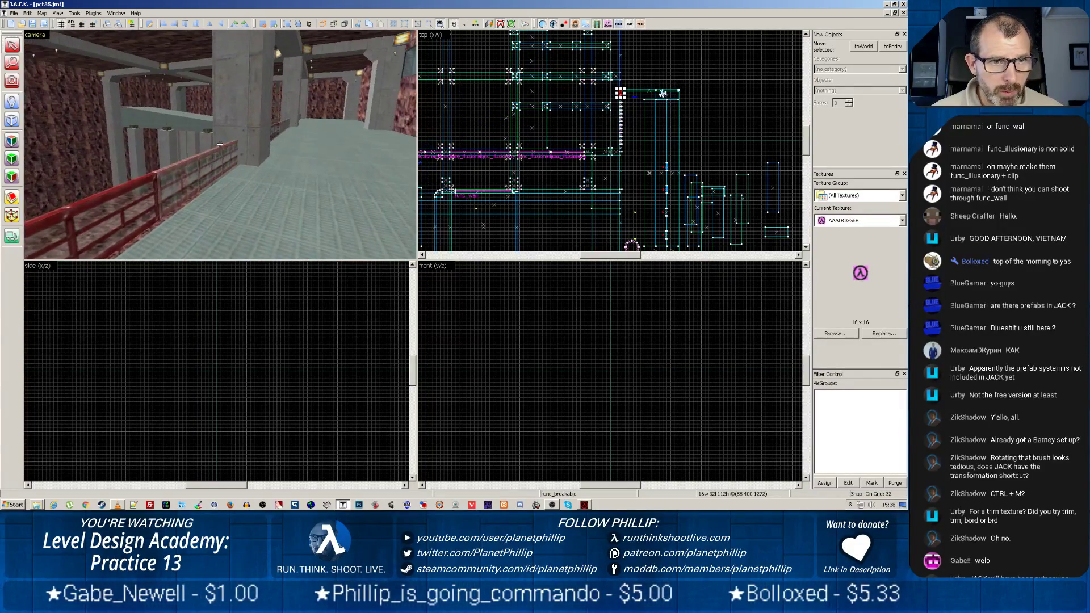
key(w)
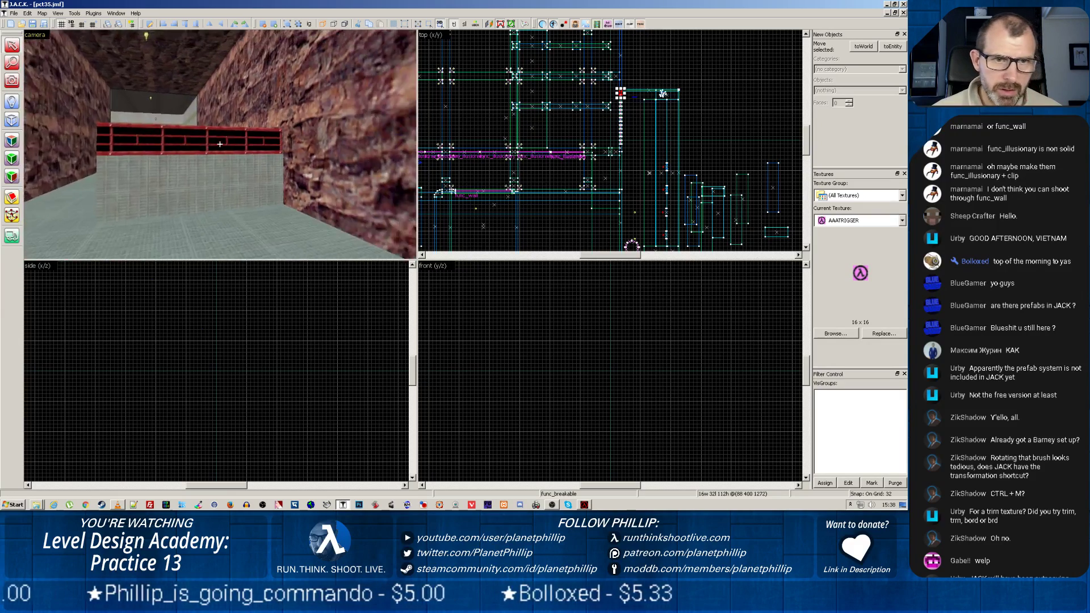
key(z)
key(z)
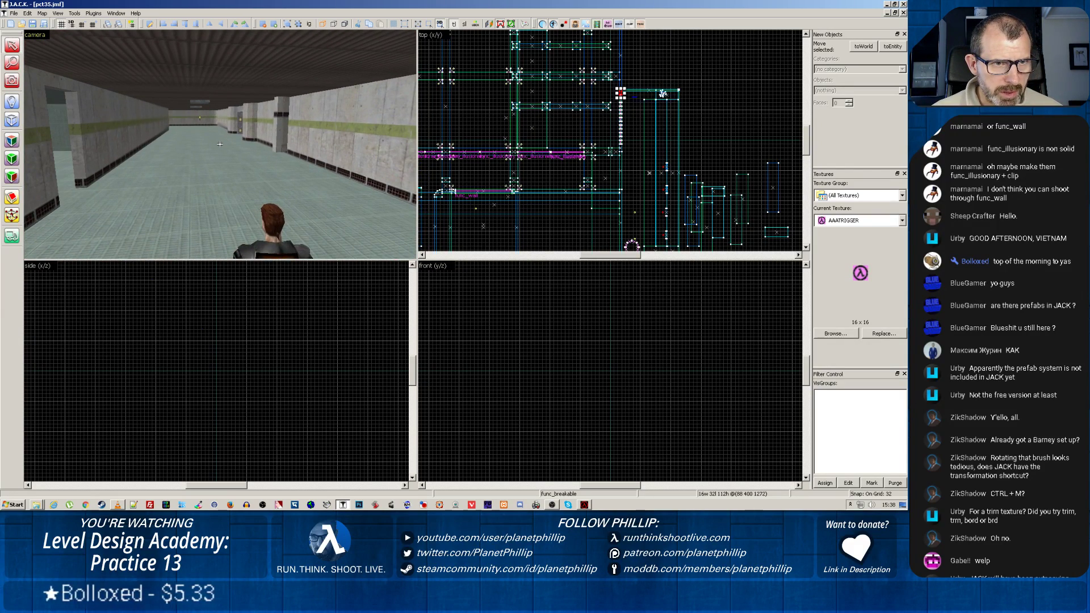
Step: Enable autosave in the J.A.C.K. options and lower the number of autosave files kept
click(13, 13)
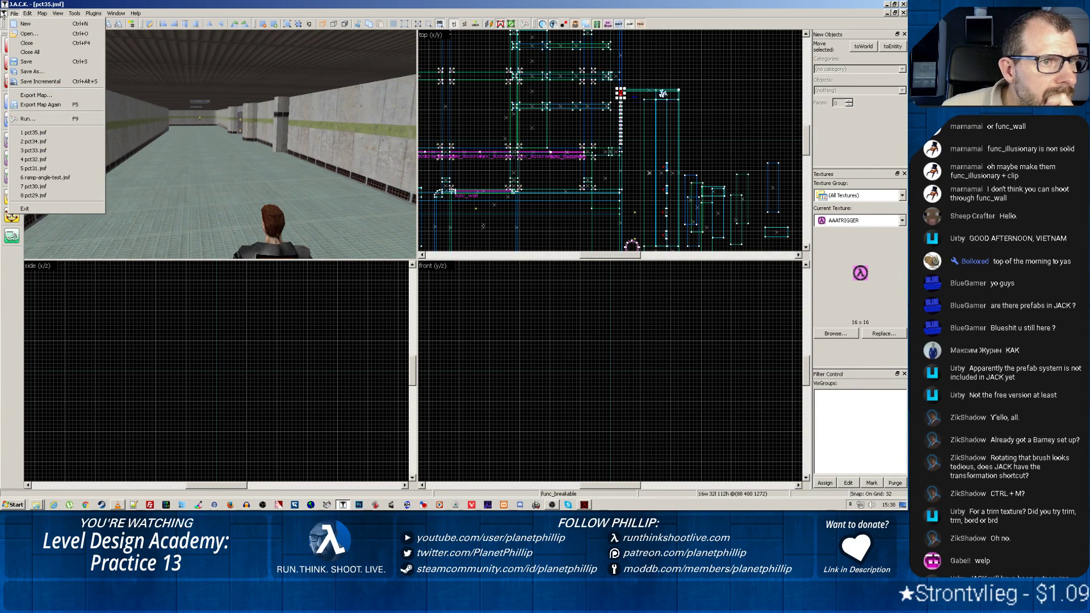
click(25, 15)
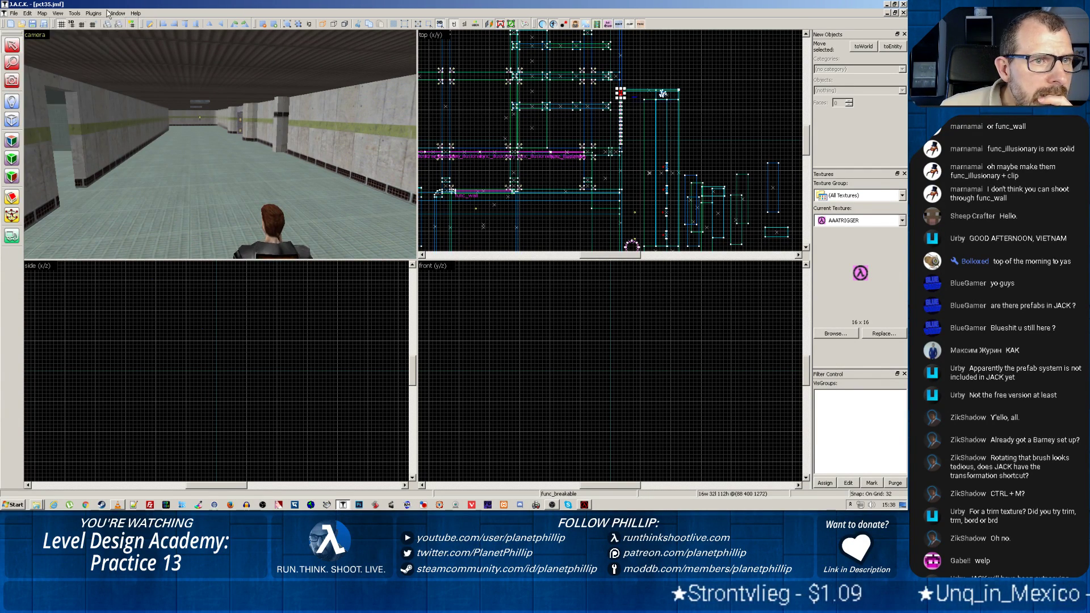
click(116, 13)
mouse_move(75, 13)
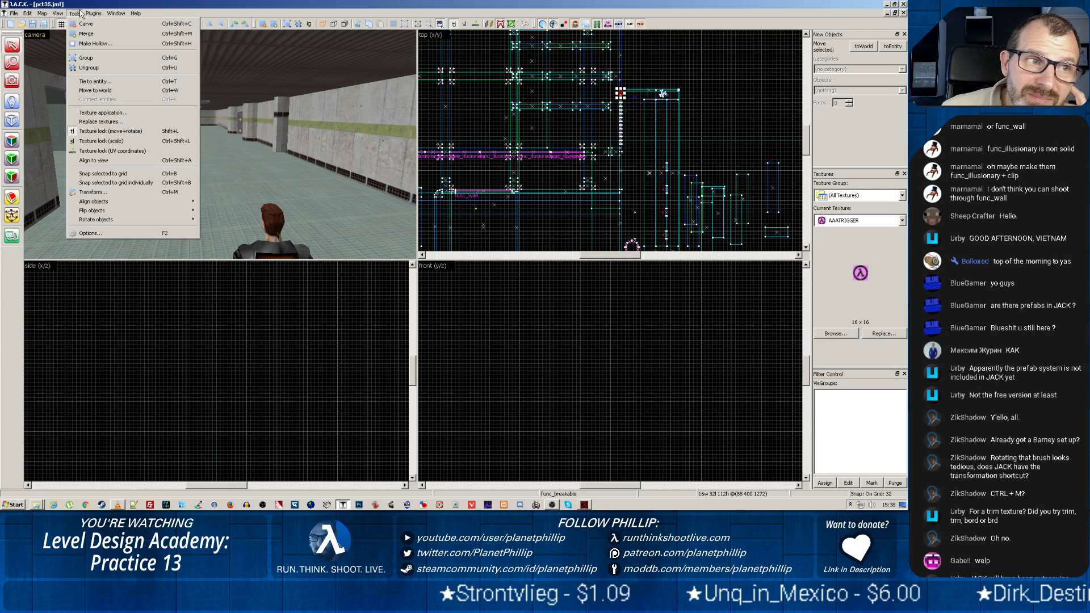
click(90, 234)
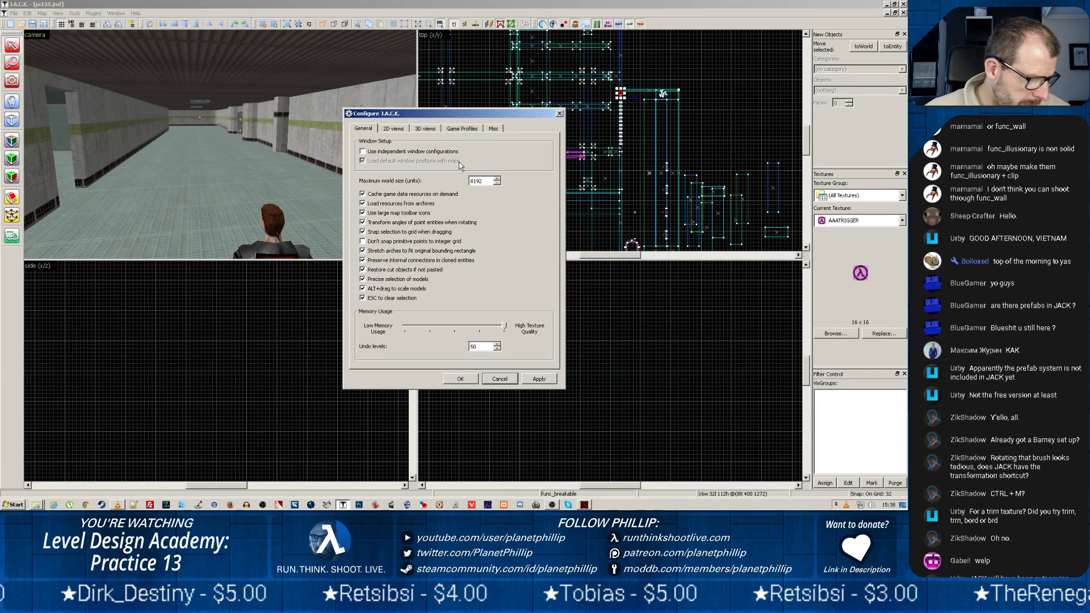
click(494, 129)
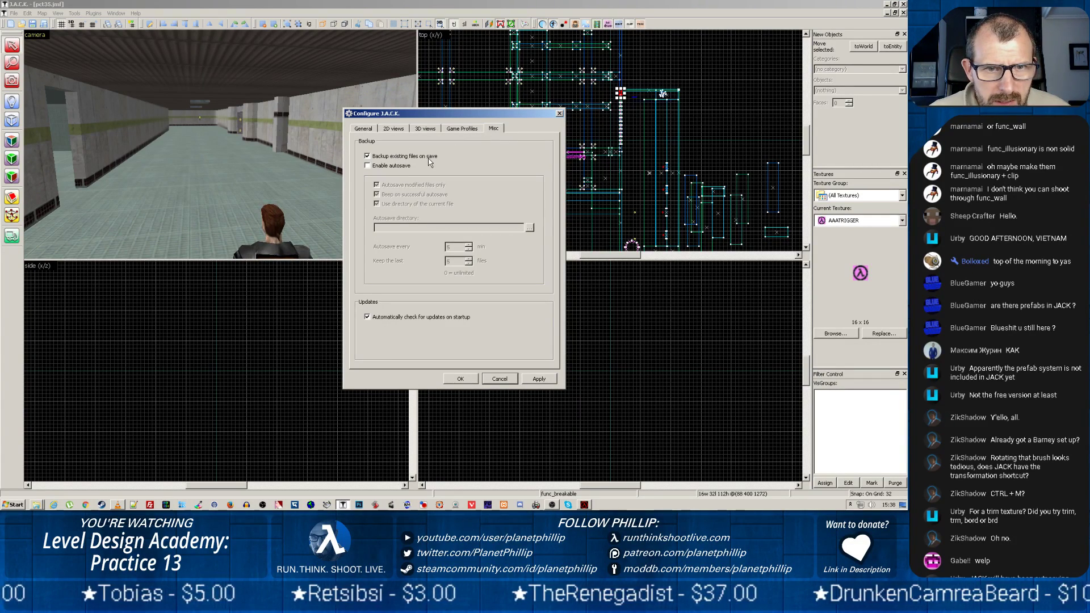
click(367, 166)
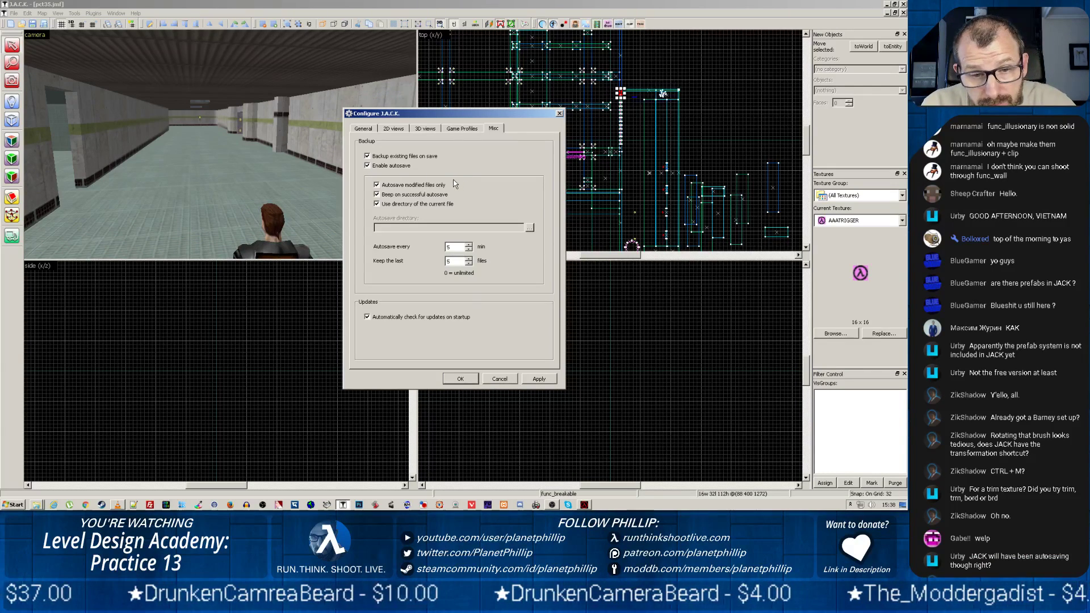
double_click(468, 264)
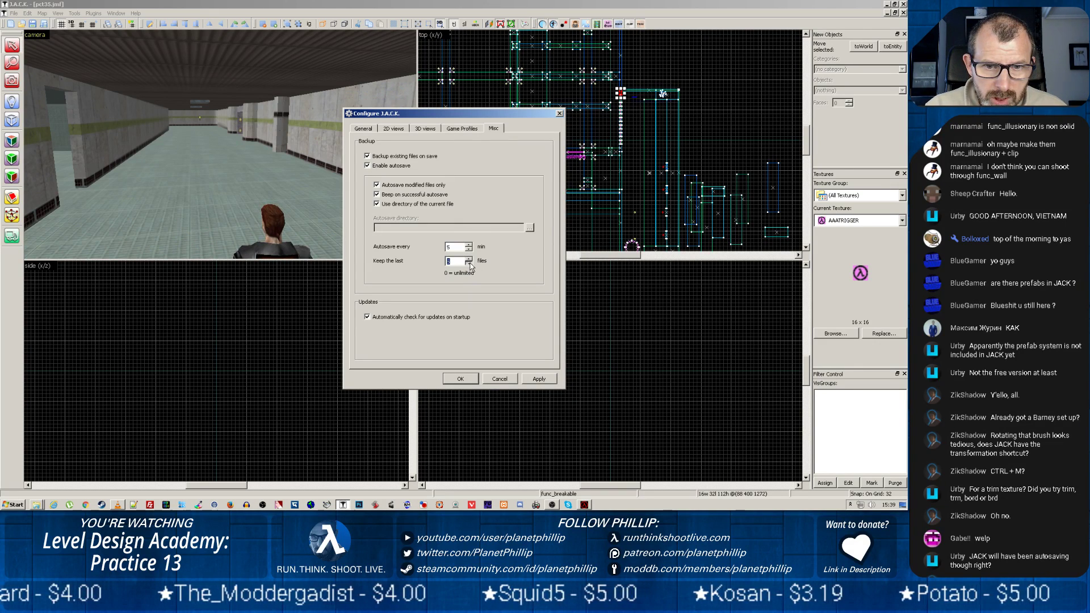
click(460, 377)
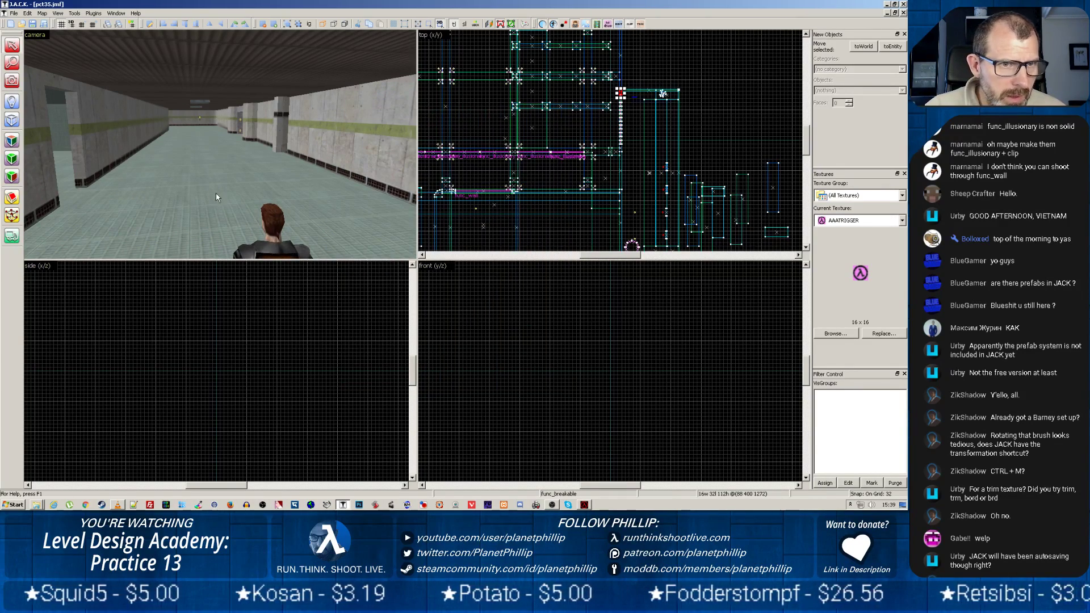
Step: Rework the main hall's end wall into two sections with a gap between, extending one to the curved corner on an 8-unit grid
drag(215, 193, 220, 144)
key(w)
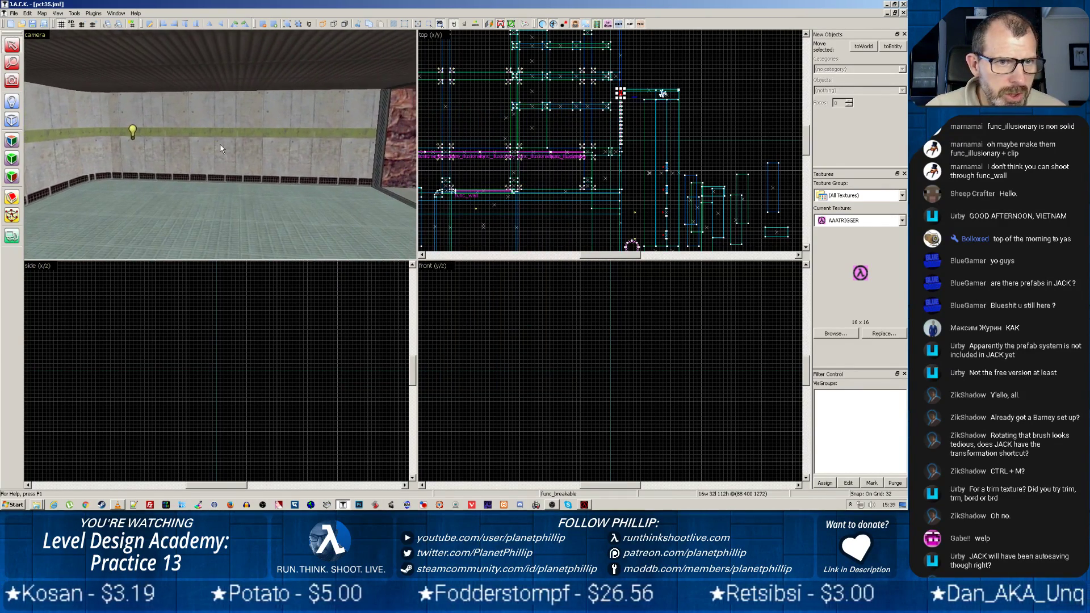
click(231, 125)
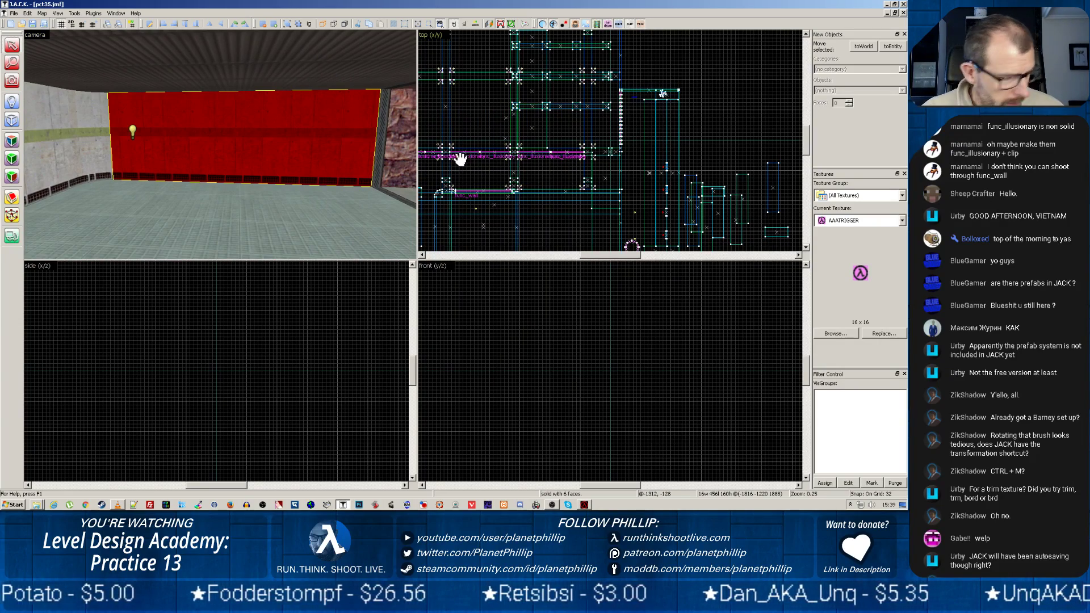
scroll(453, 157, down, 1)
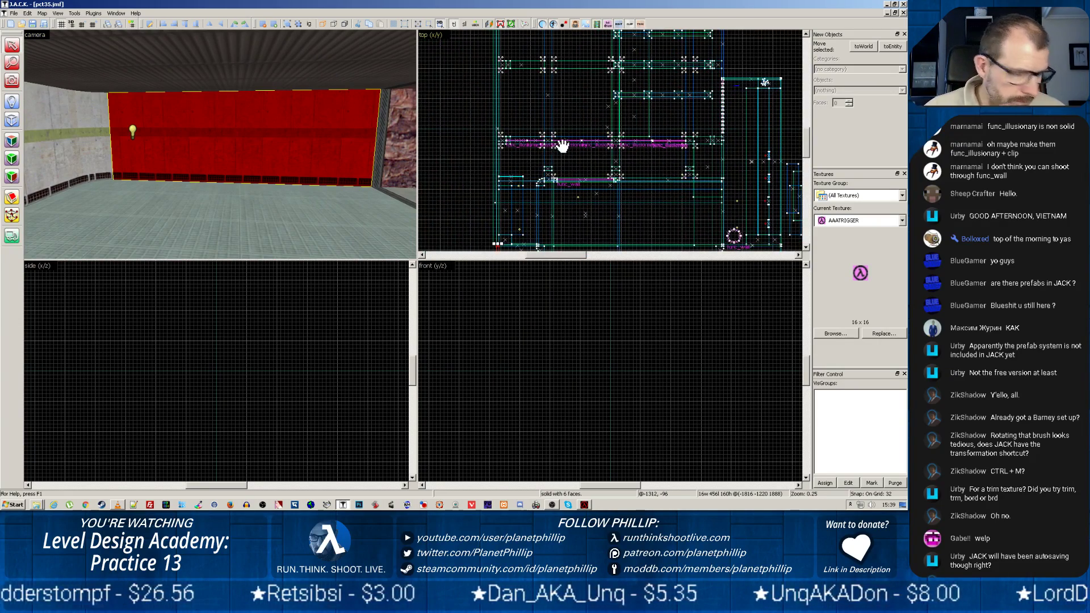
scroll(555, 146, down, 1)
scroll(562, 234, up, 2)
scroll(540, 199, up, 3)
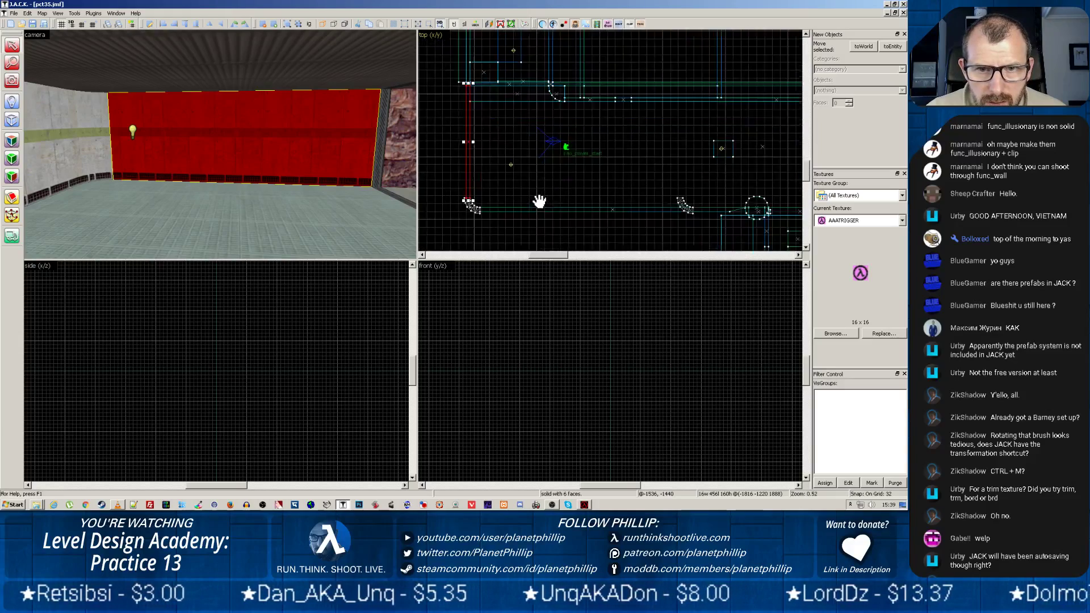
drag(496, 149, 543, 171)
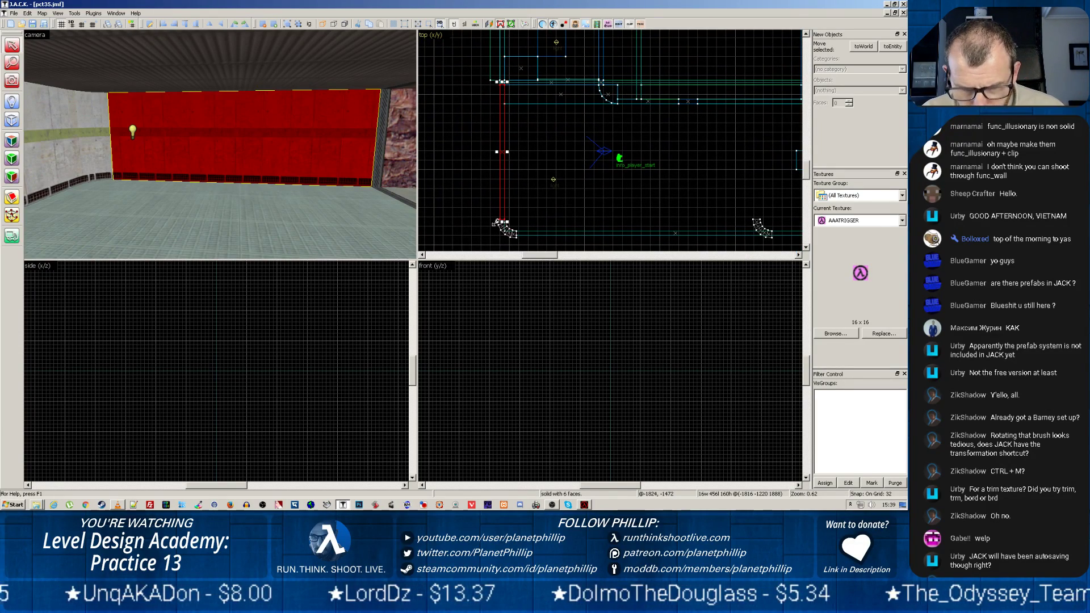
scroll(509, 196, up, 2)
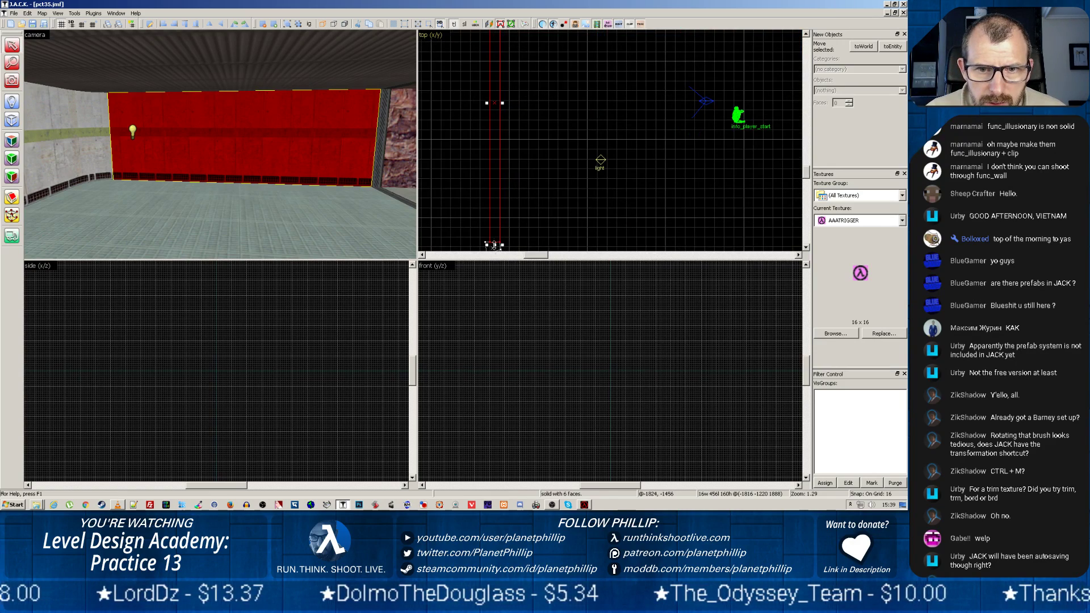
scroll(520, 148, down, 2)
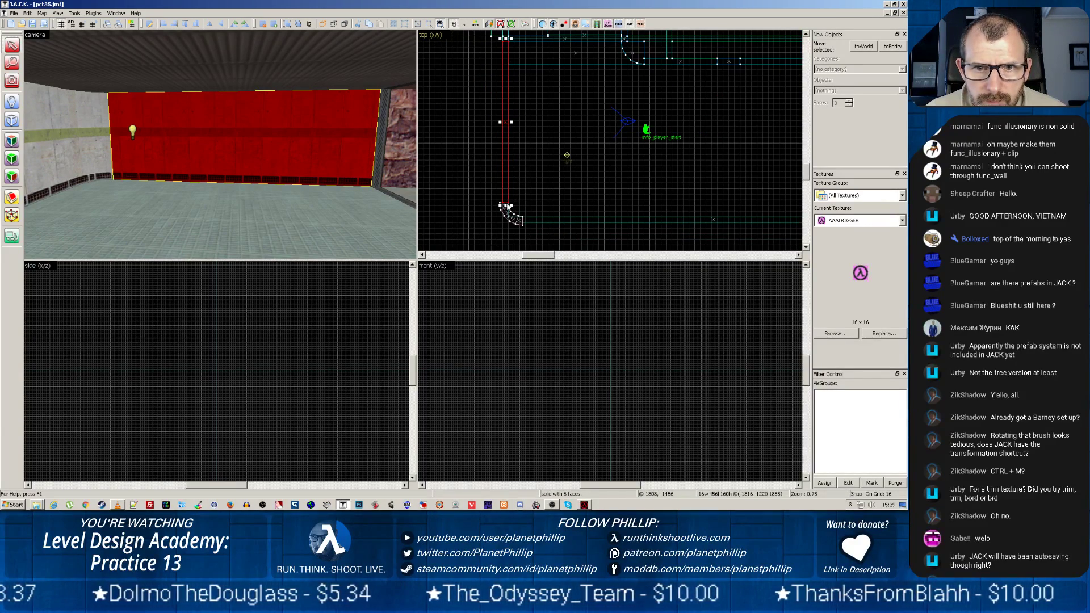
mouse_move(507, 208)
mouse_down()
mouse_move(506, 100)
mouse_move(507, 186)
mouse_up()
scroll(508, 186, up, 4)
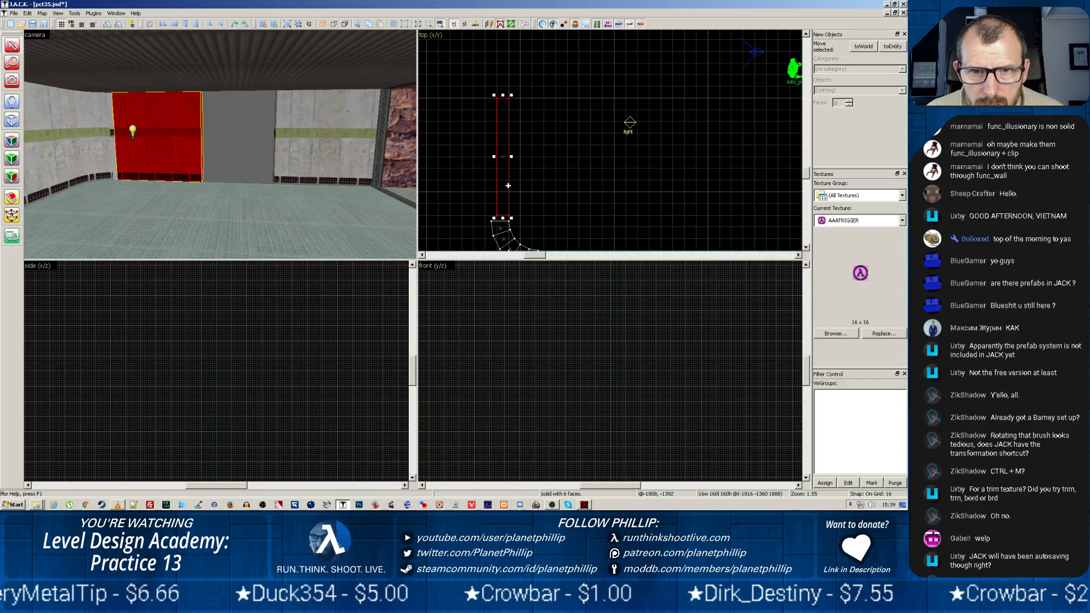
key(bracketleft)
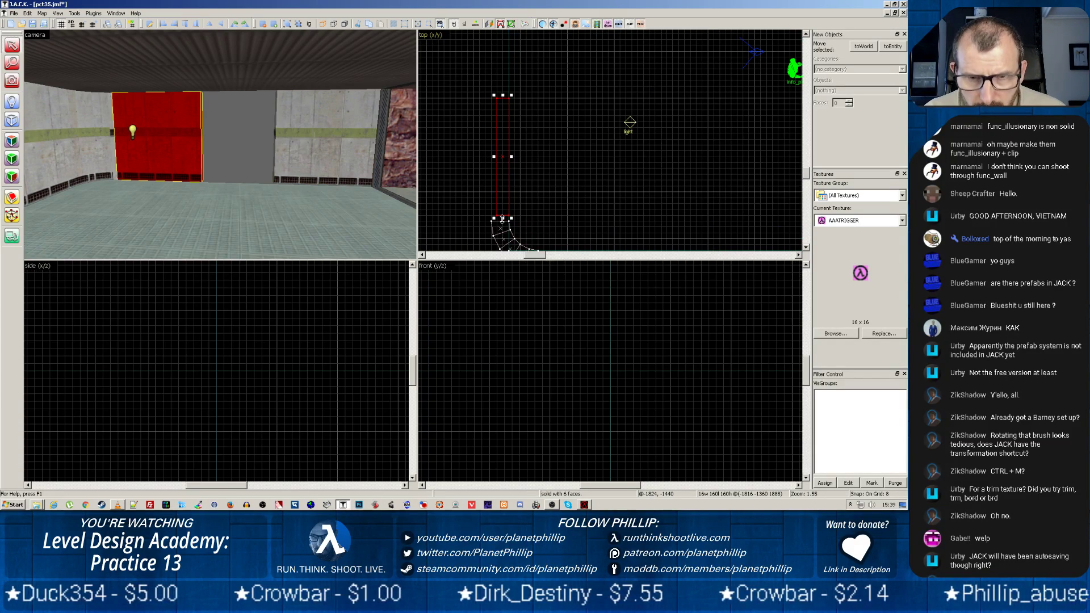
drag(502, 219, 505, 223)
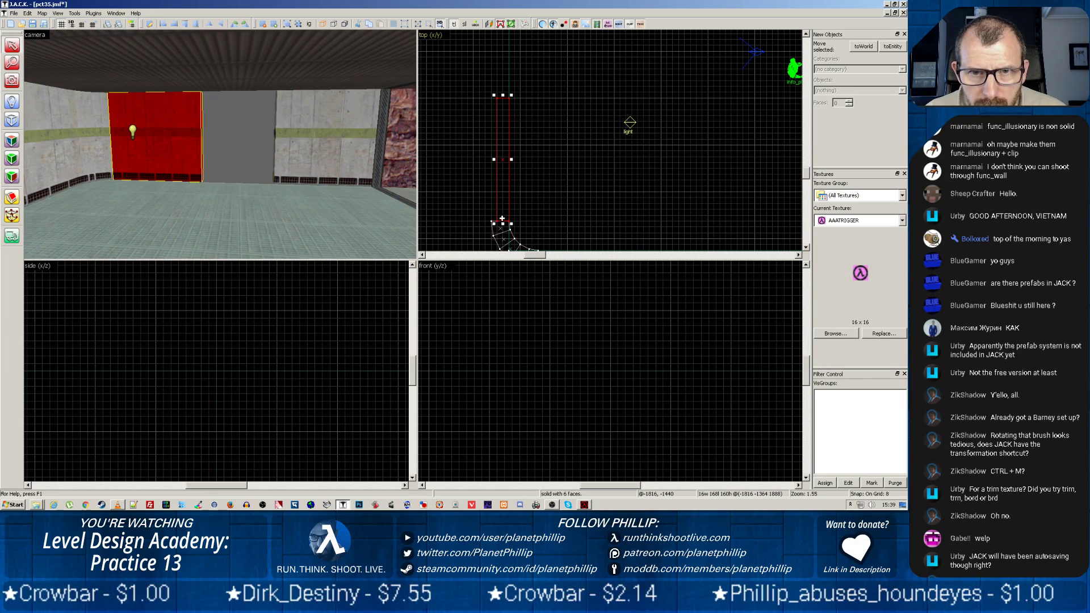
Step: Set the grid to 16 units and fill the end wall's gap with a full-height, 128-unit-wide copy of the adjoining section
key(bracketright)
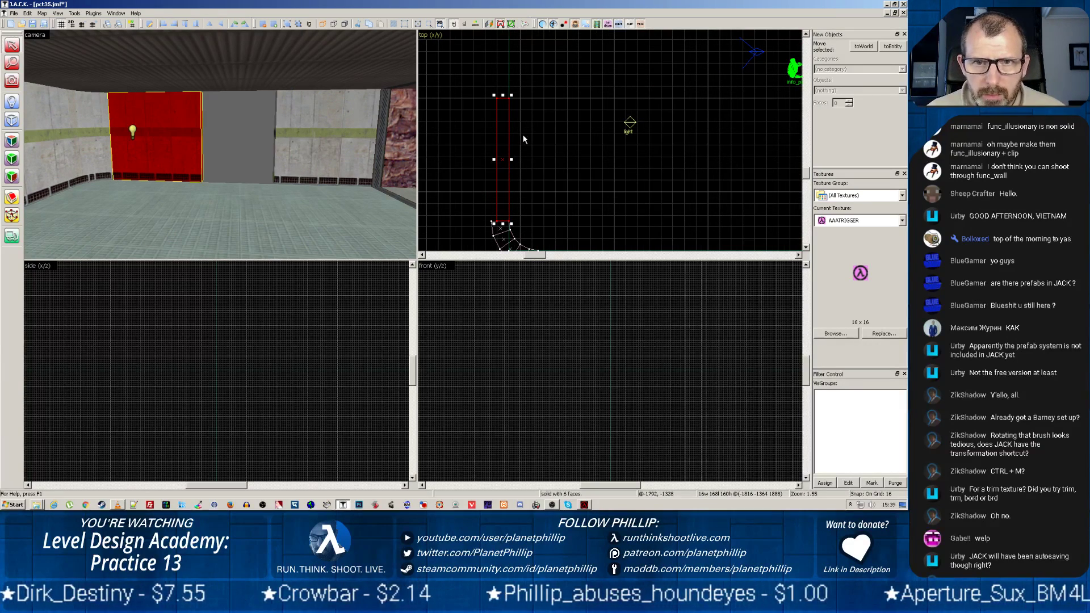
scroll(523, 139, down, 4)
scroll(524, 139, down, 1)
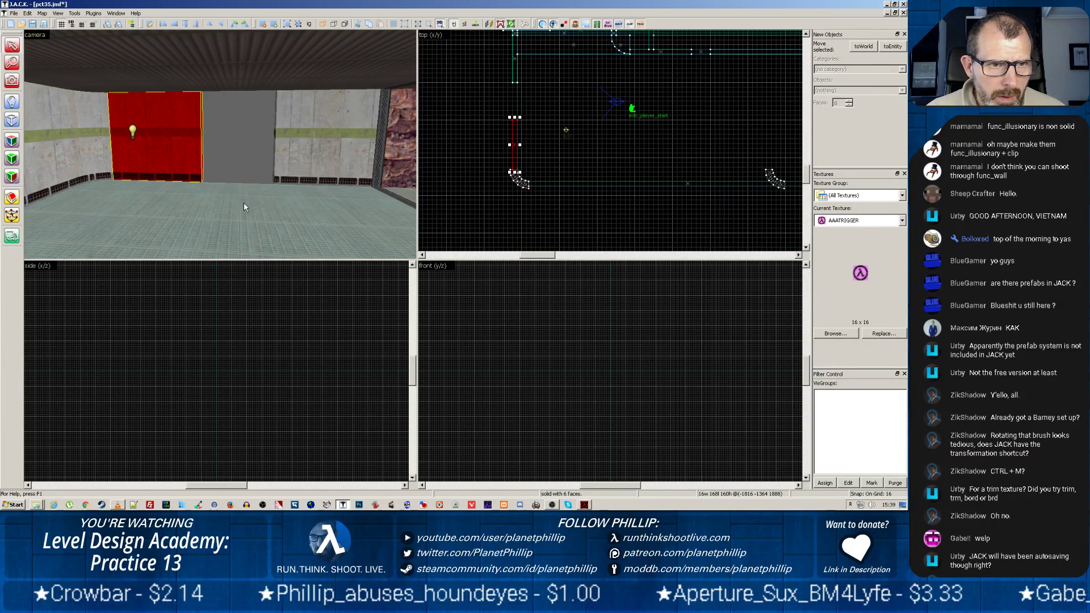
mouse_move(514, 146)
mouse_down()
mouse_move(517, 104)
mouse_move(514, 122)
mouse_up()
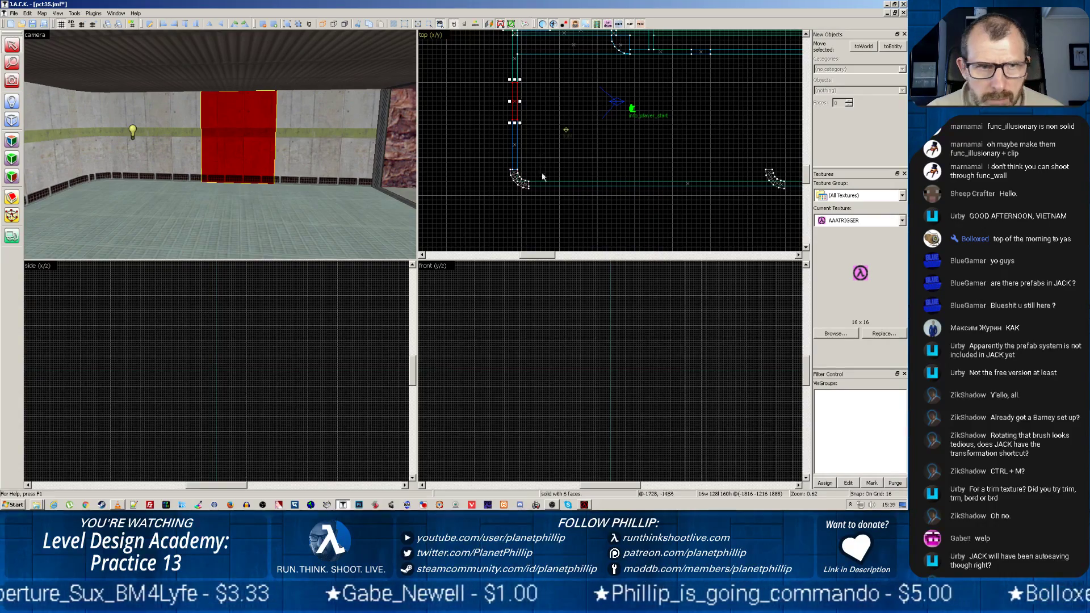
Step: Lower the top of the new middle section to make a window sill 64 units high
scroll(533, 342, down, 8)
scroll(557, 345, up, 9)
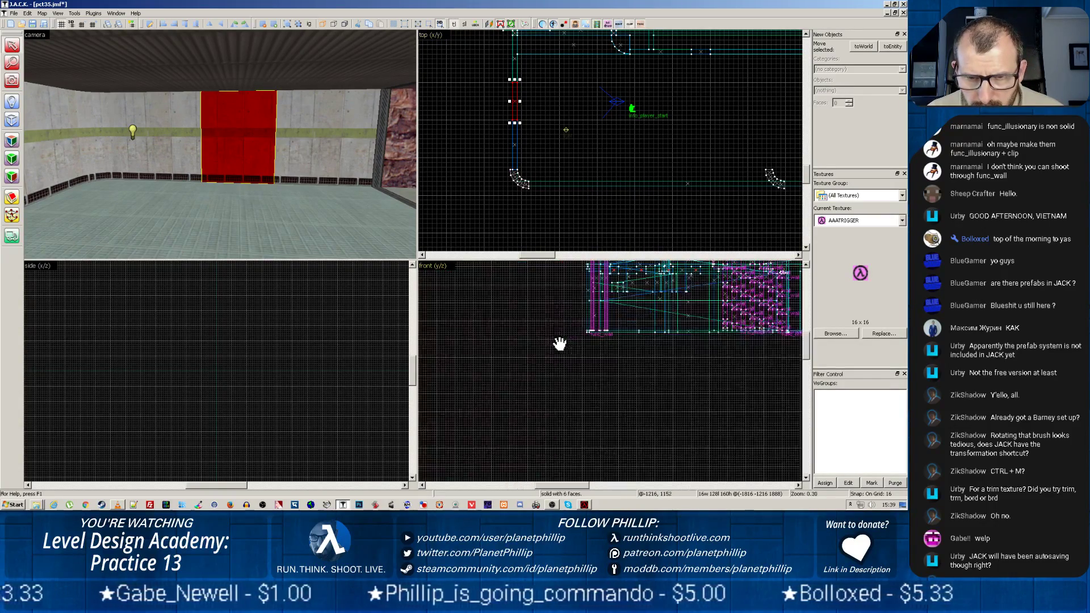
scroll(564, 406, up, 6)
drag(557, 331, 562, 369)
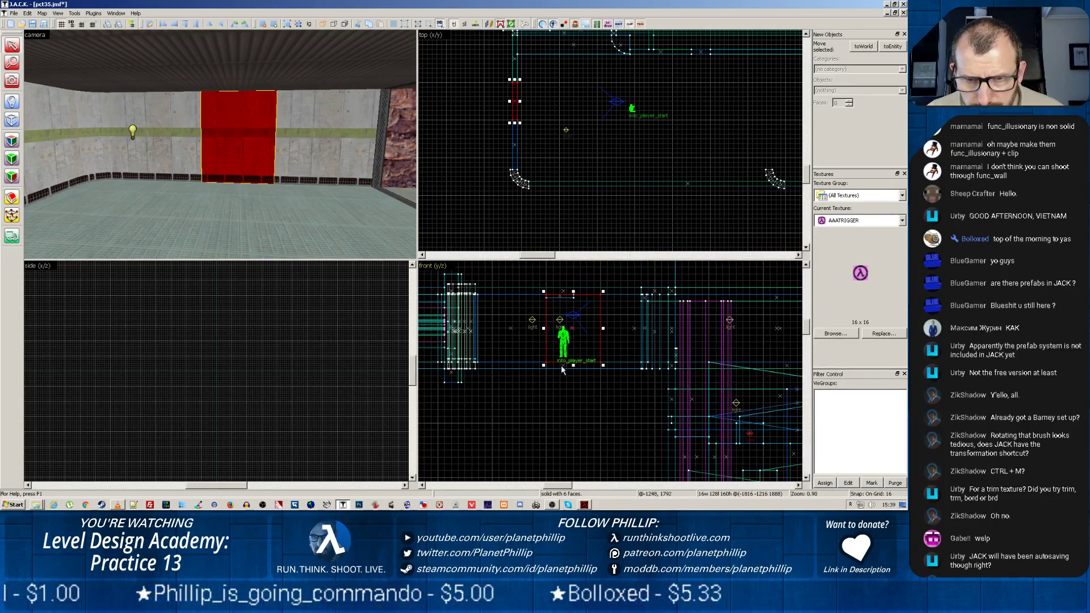
drag(573, 295, 581, 335)
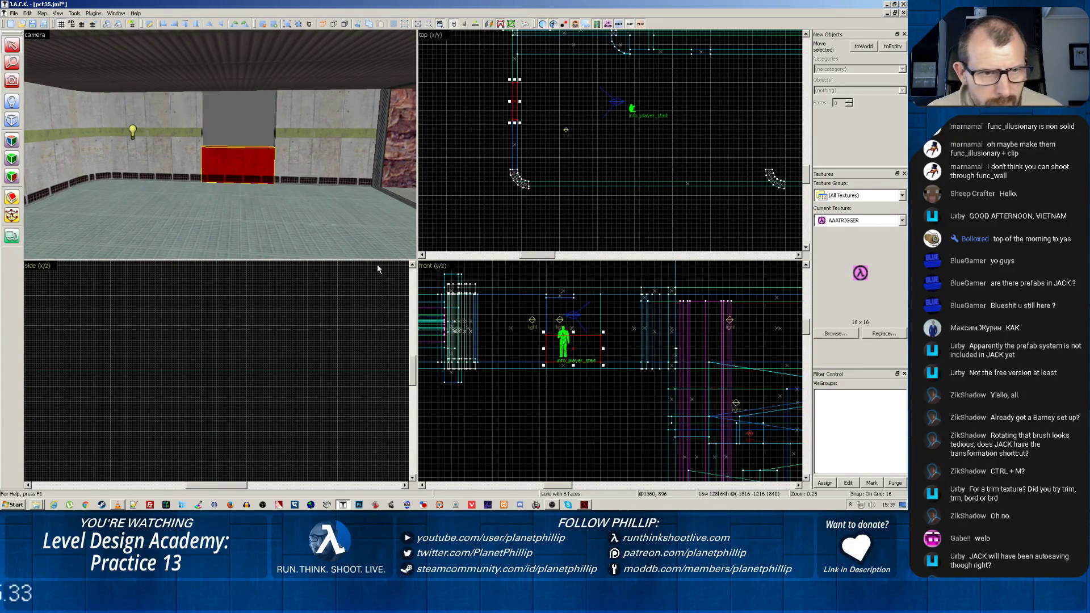
Step: Copy the window sill to the ceiling end of the gap and reduce the copy to a 32-unit-high header
click(216, 204)
click(182, 162)
click(246, 155)
click(289, 141)
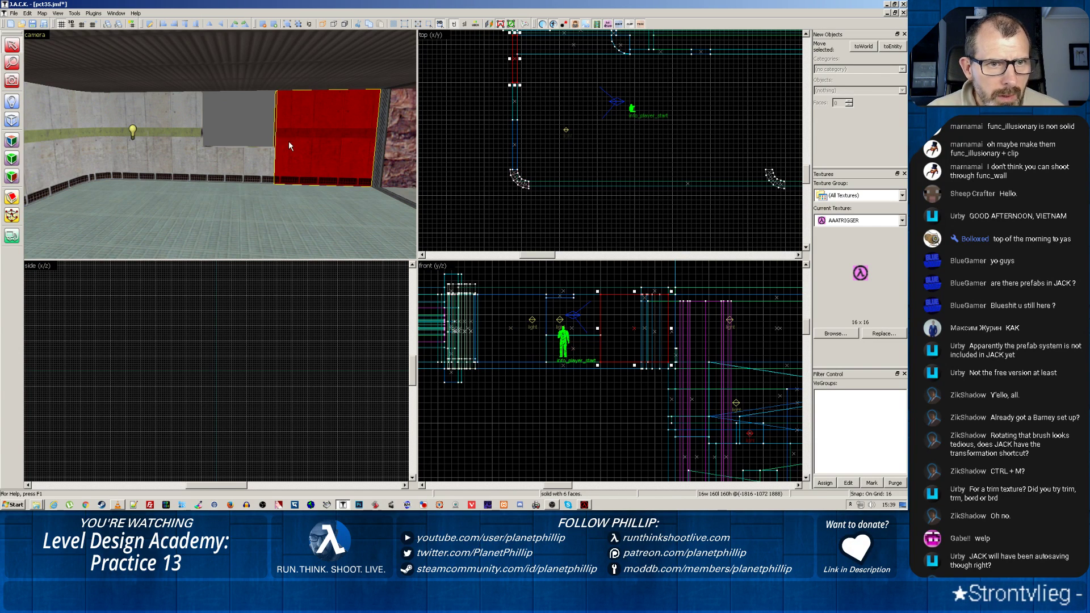
click(237, 158)
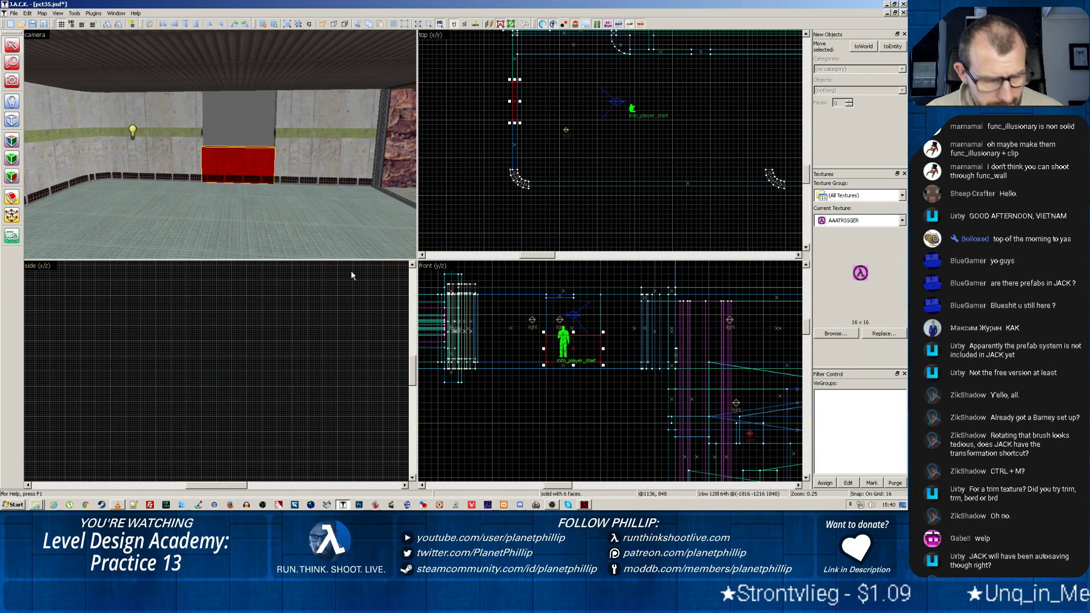
drag(574, 351, 574, 310)
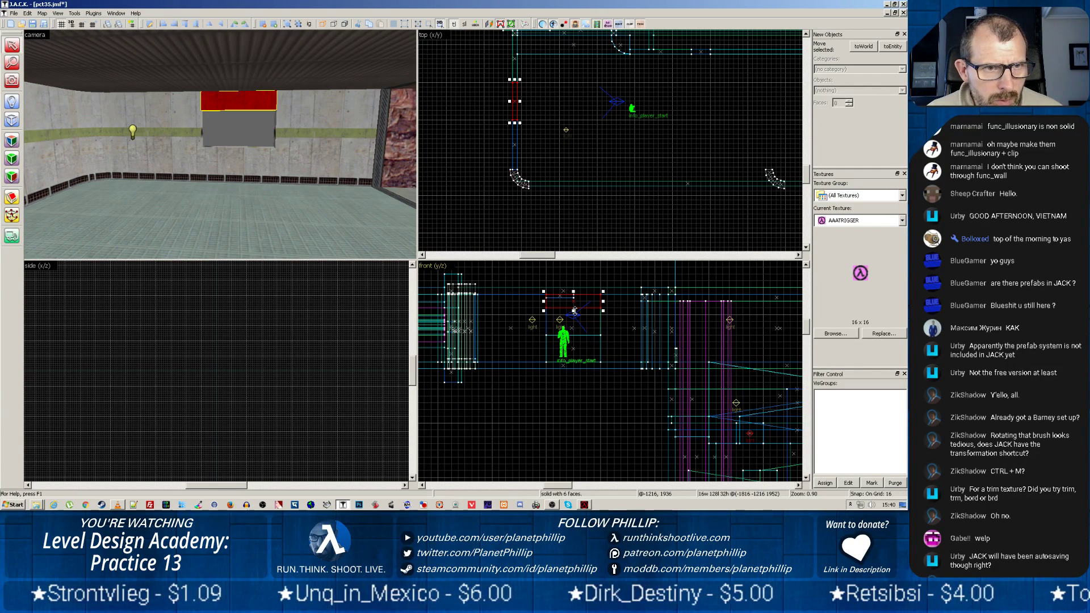
click(185, 161)
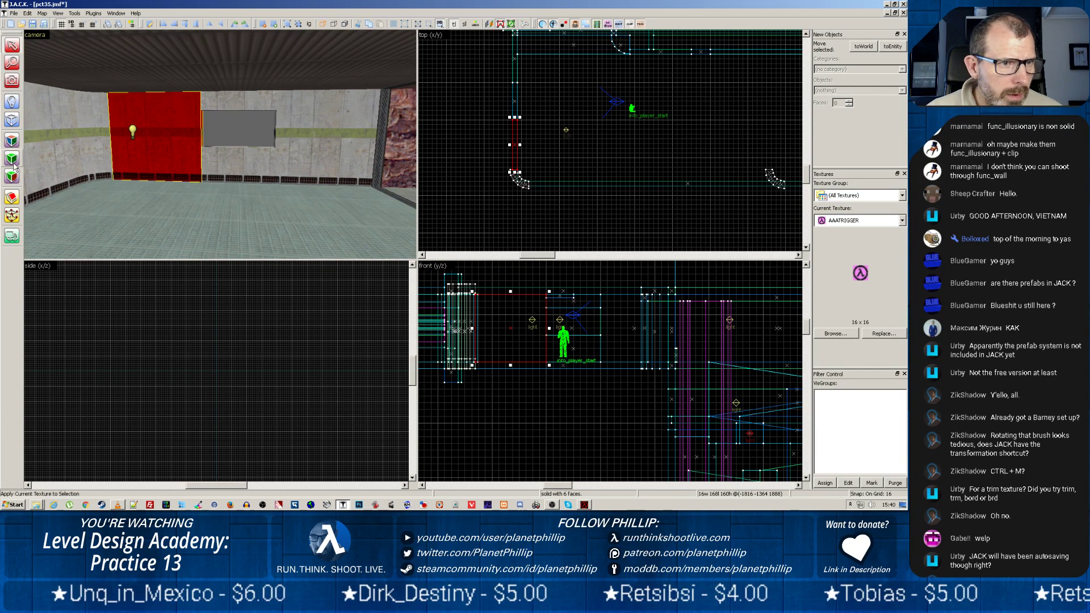
click(11, 177)
click(169, 147)
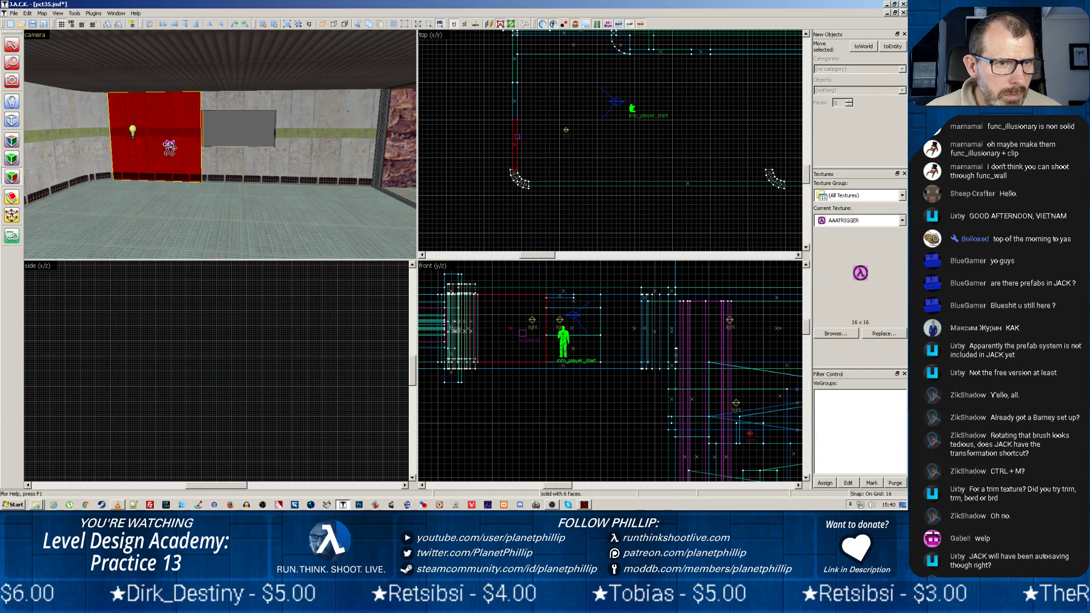
key(Delete)
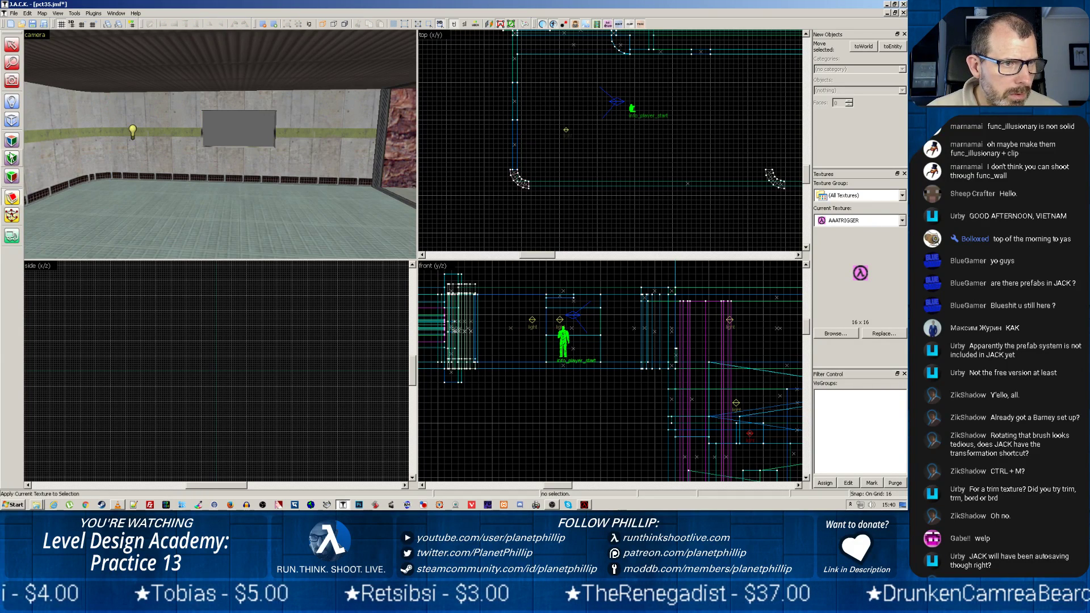
Step: Pick up texture C1A0A_W3B from the end wall's face and activate the Block tool with the block primitive
click(12, 159)
click(166, 137)
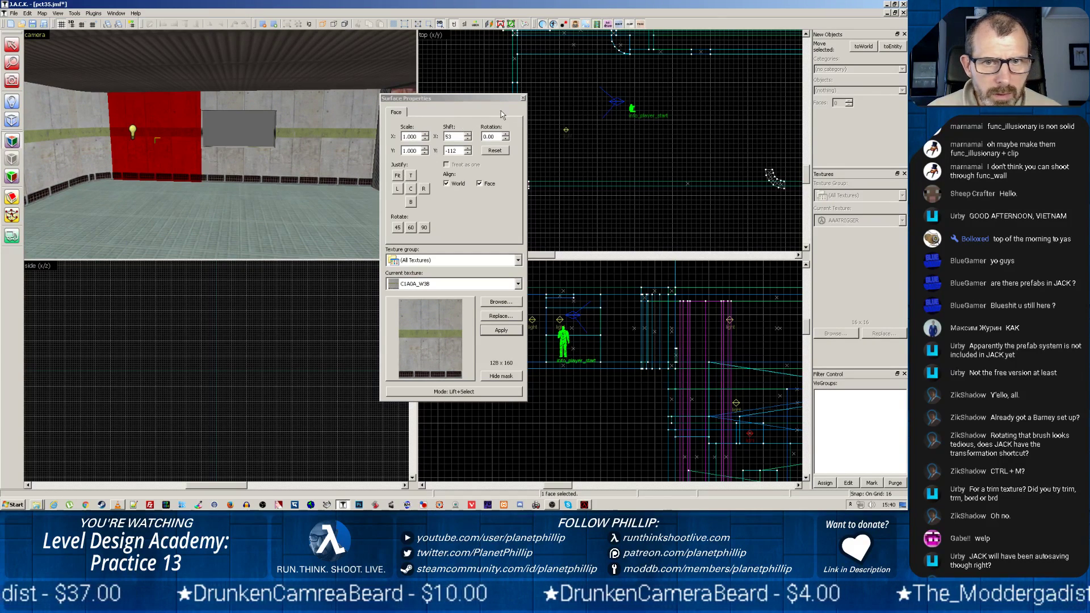
click(523, 98)
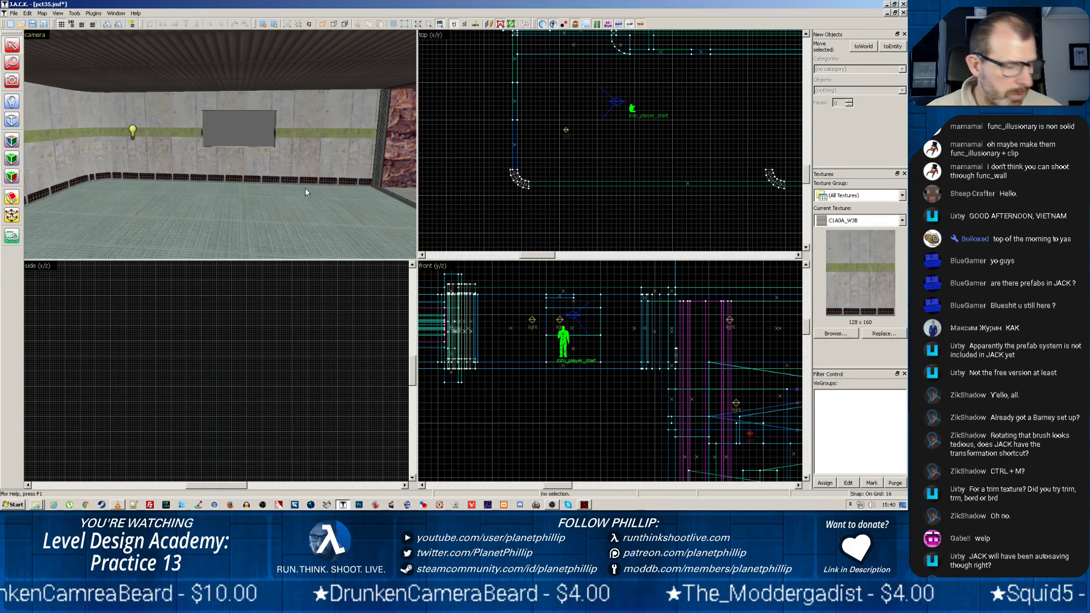
click(11, 121)
scroll(482, 294, down, 2)
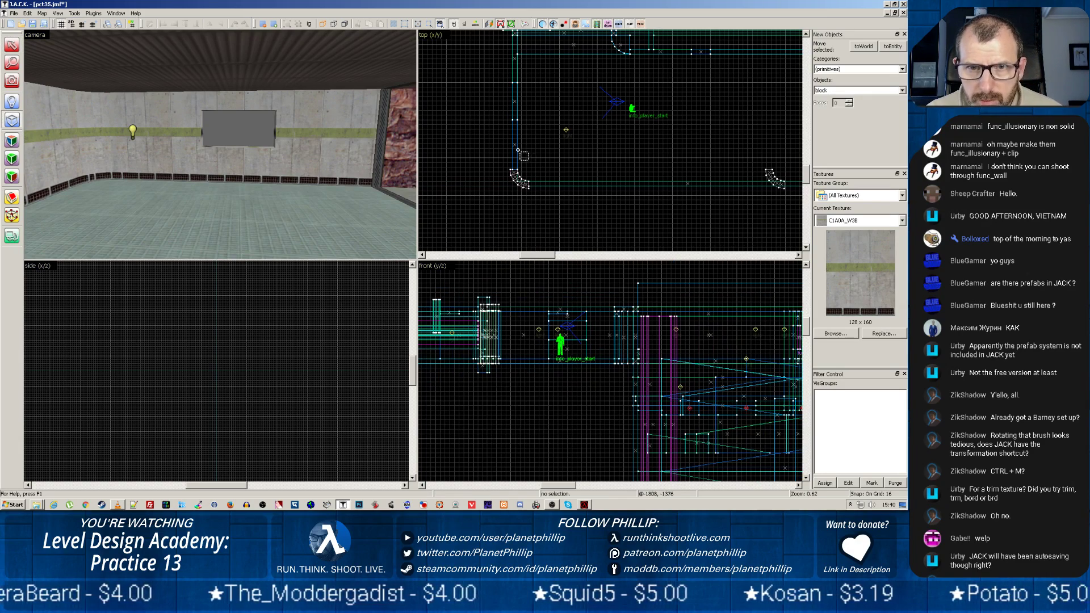
Step: Create a floor block about 224 units wide, 720 long and 16 high outside the start room's side wall
scroll(508, 152, down, 1)
scroll(501, 148, down, 1)
middle_drag(481, 98, 538, 138)
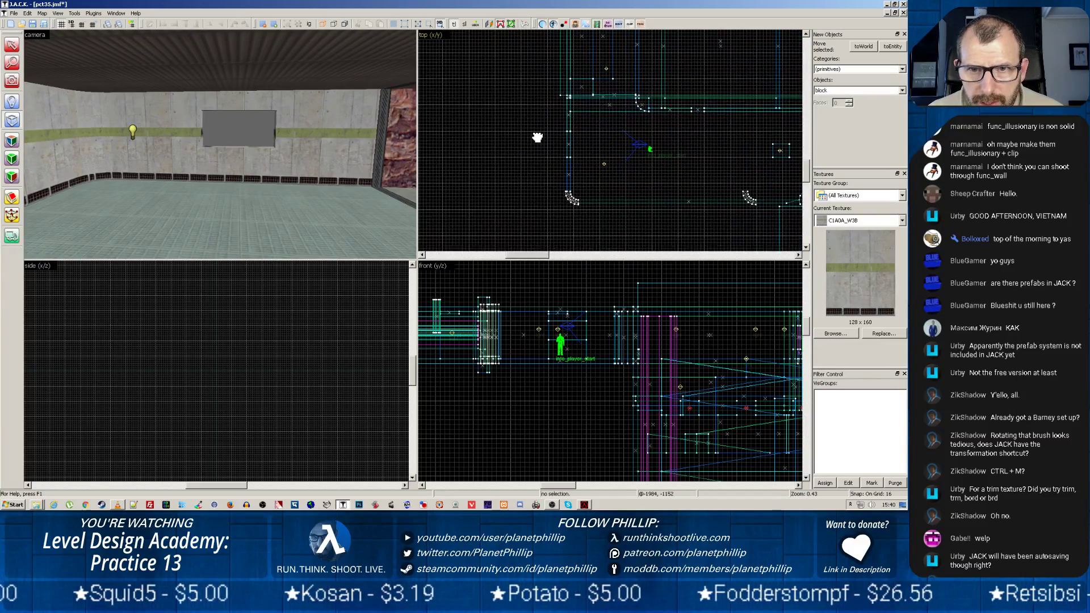
scroll(535, 138, up, 2)
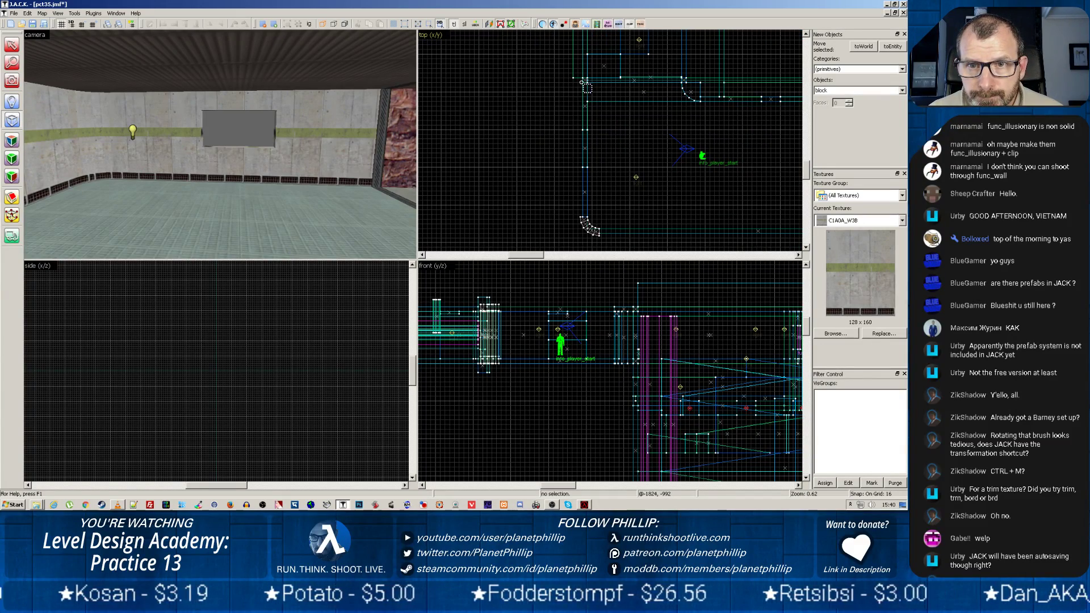
drag(584, 82, 518, 243)
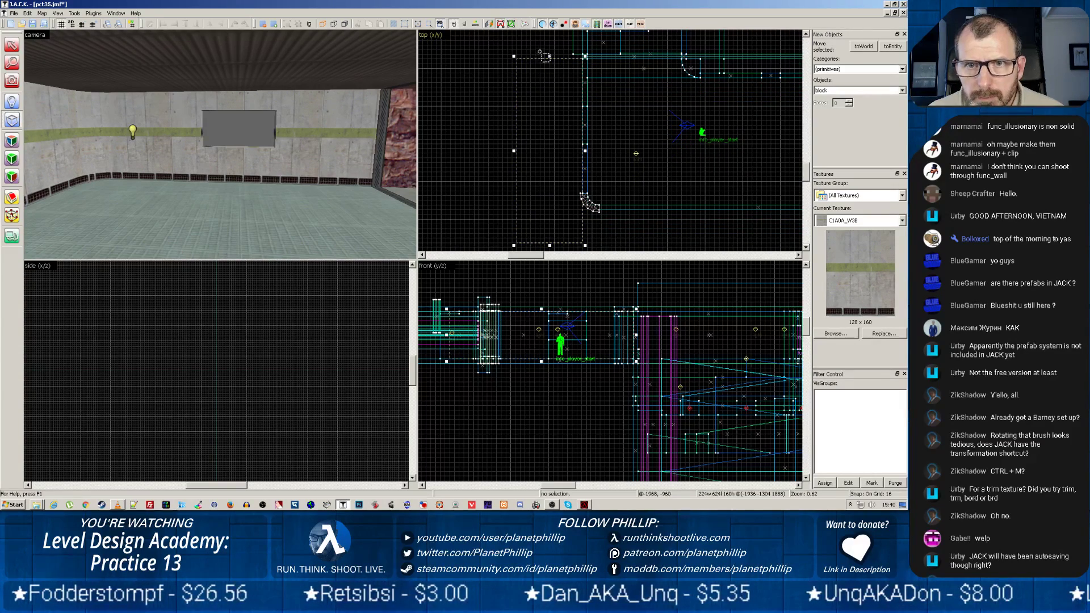
drag(552, 59, 550, 33)
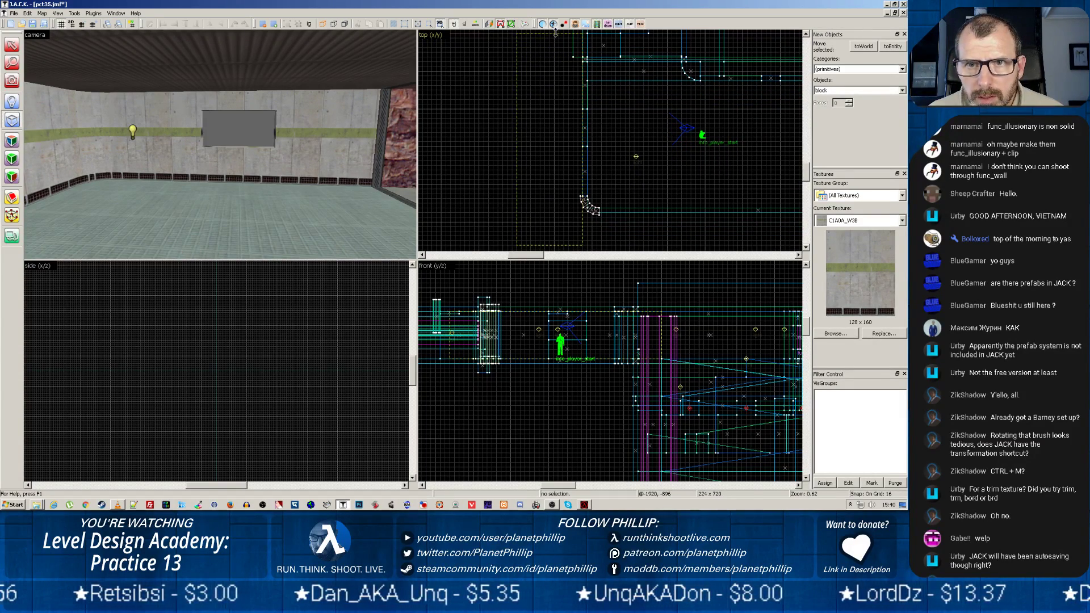
drag(556, 307, 551, 358)
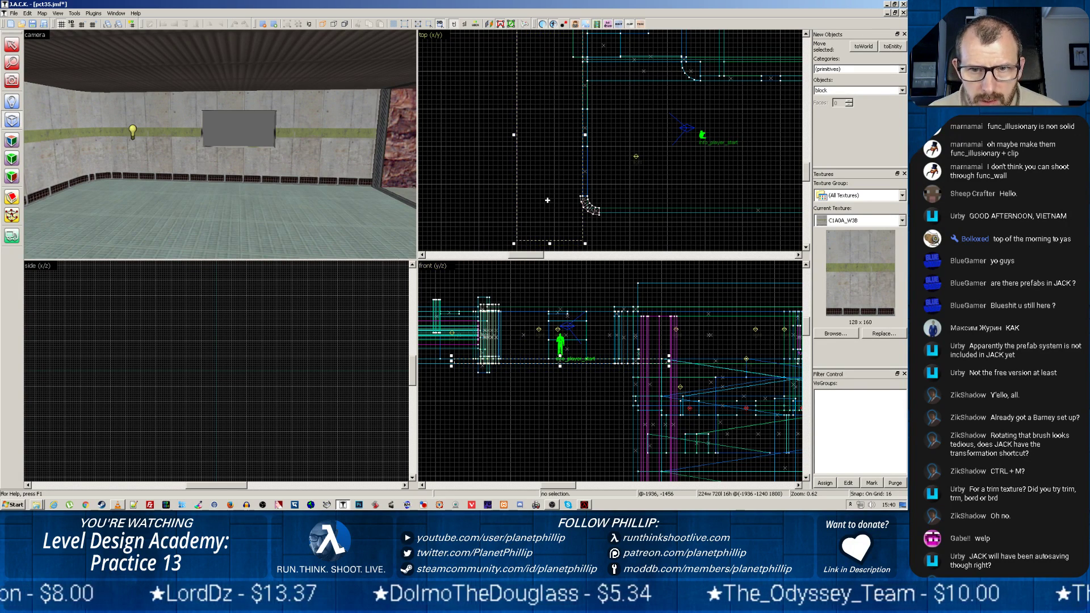
key(Return)
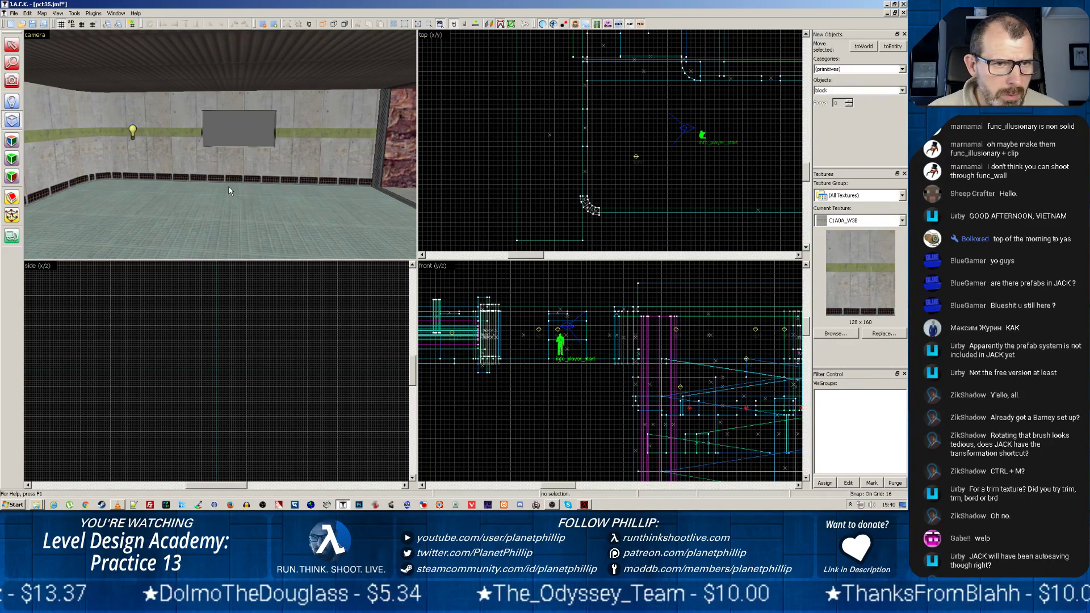
Step: Apply the TNNL_FLR6B texture to all faces of the new floor block
scroll(223, 169, up, 6)
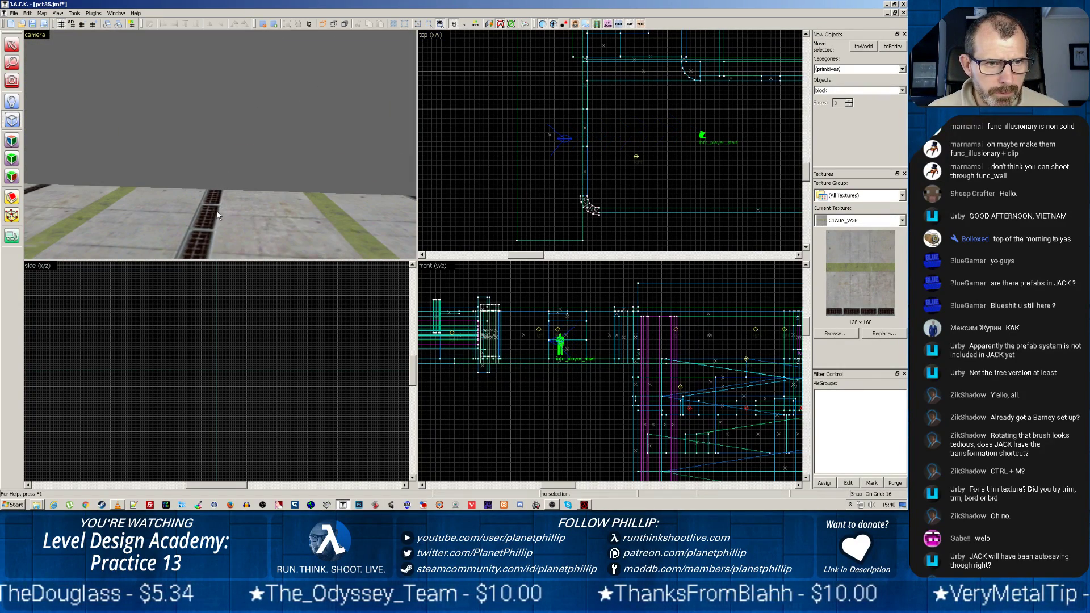
click(12, 44)
click(62, 225)
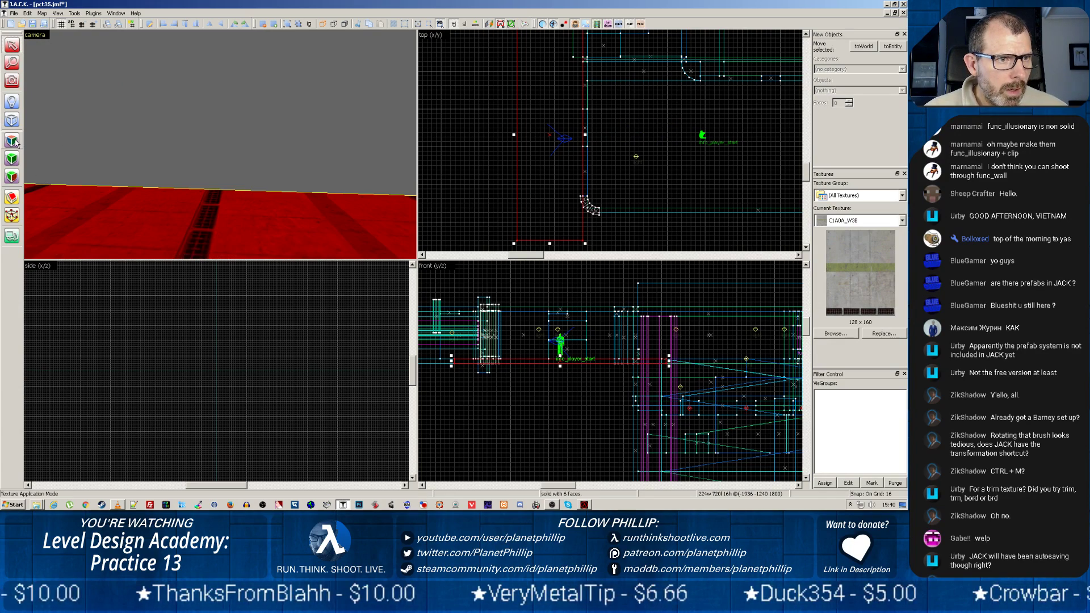
click(502, 302)
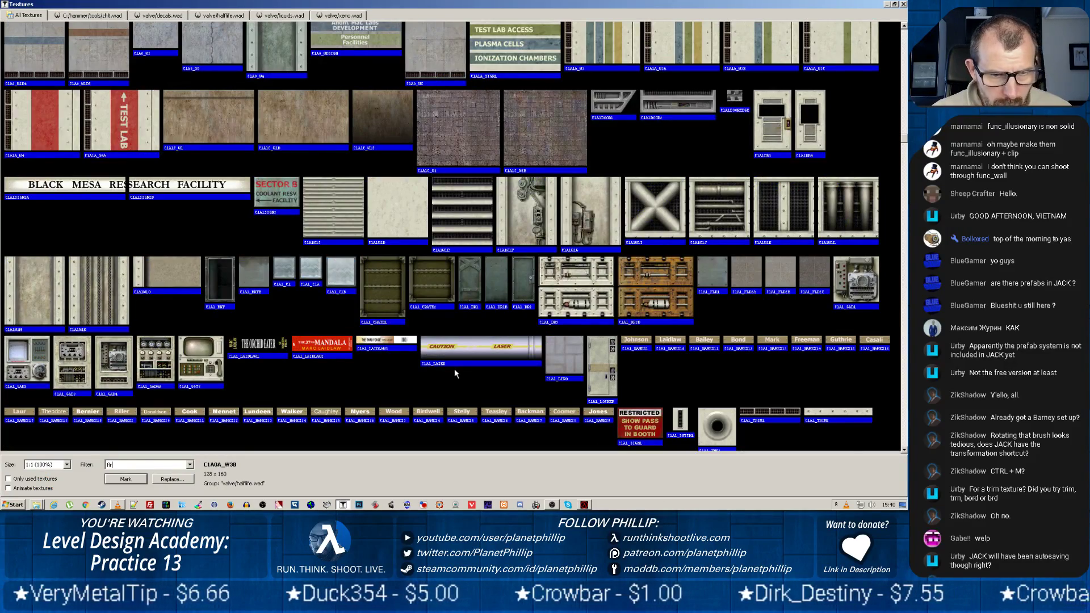
text(r)
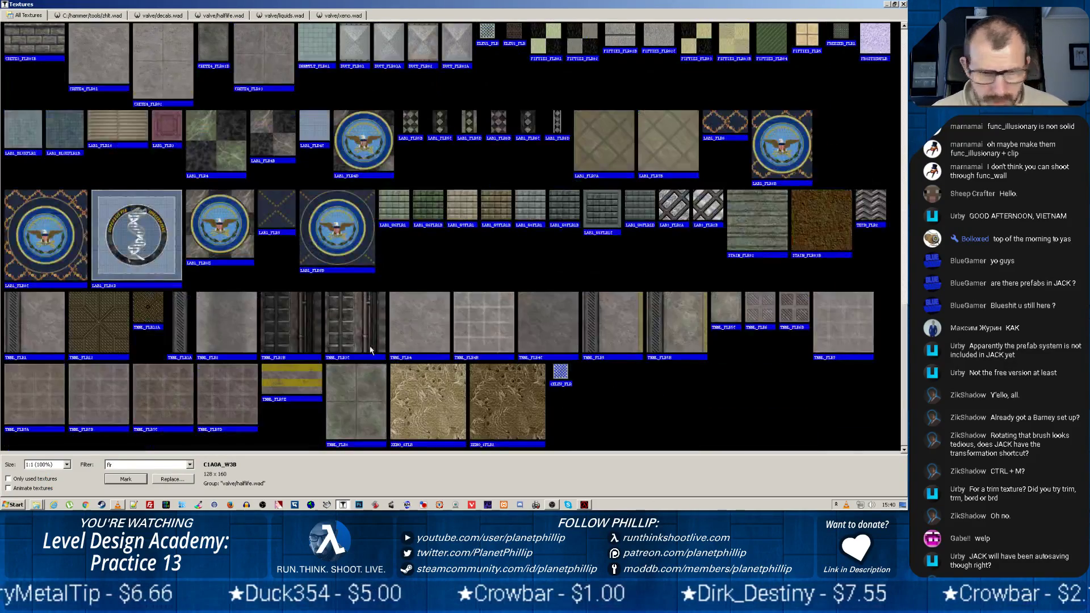
double_click(802, 309)
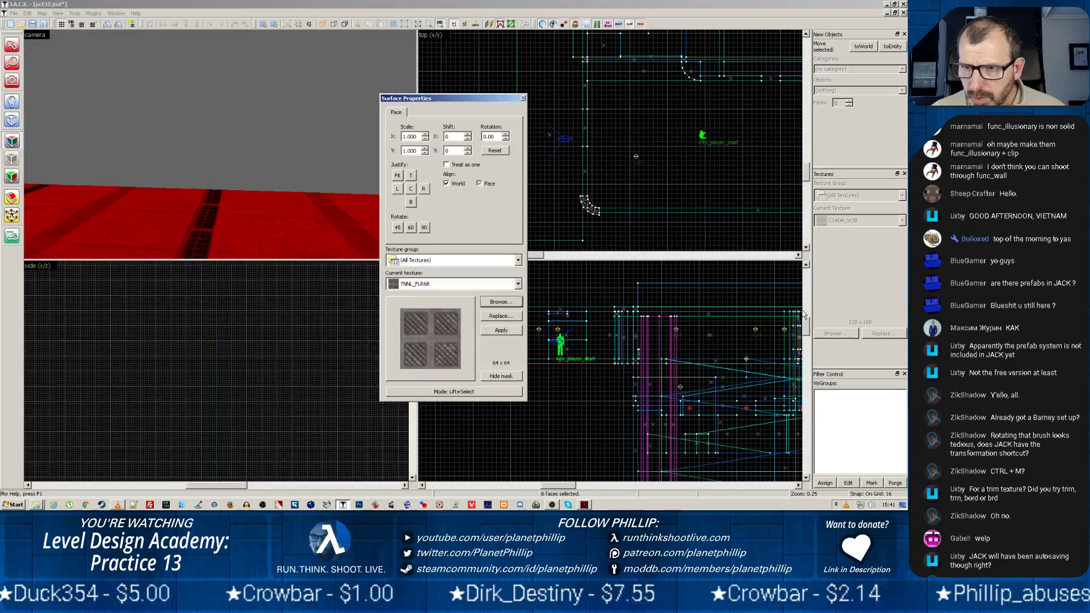
click(501, 330)
click(523, 99)
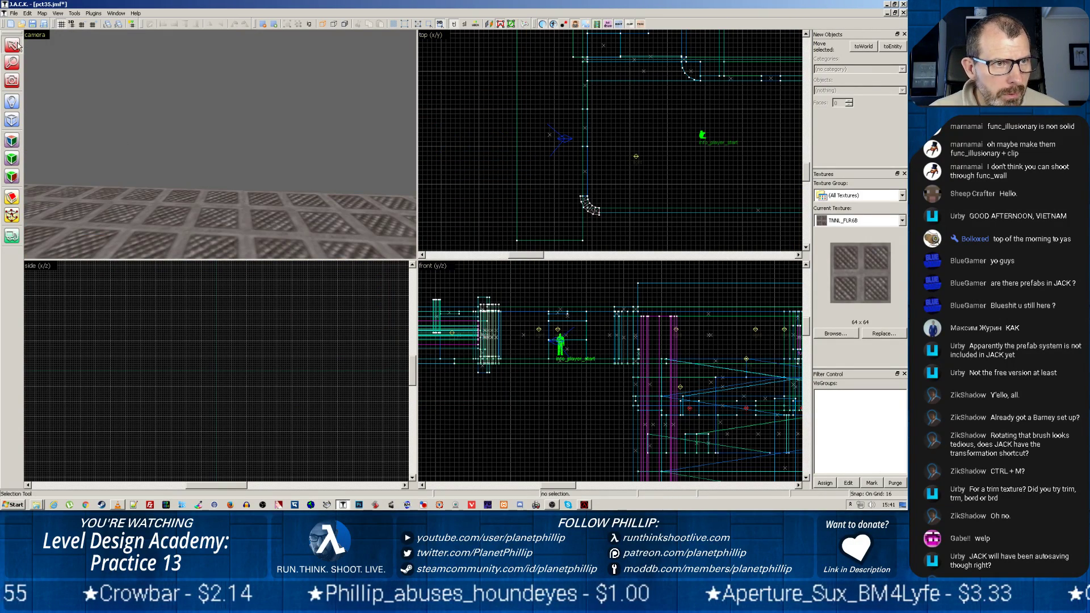
Step: Copy the floor block straight up to the top of the room walls to form the ceiling
click(198, 231)
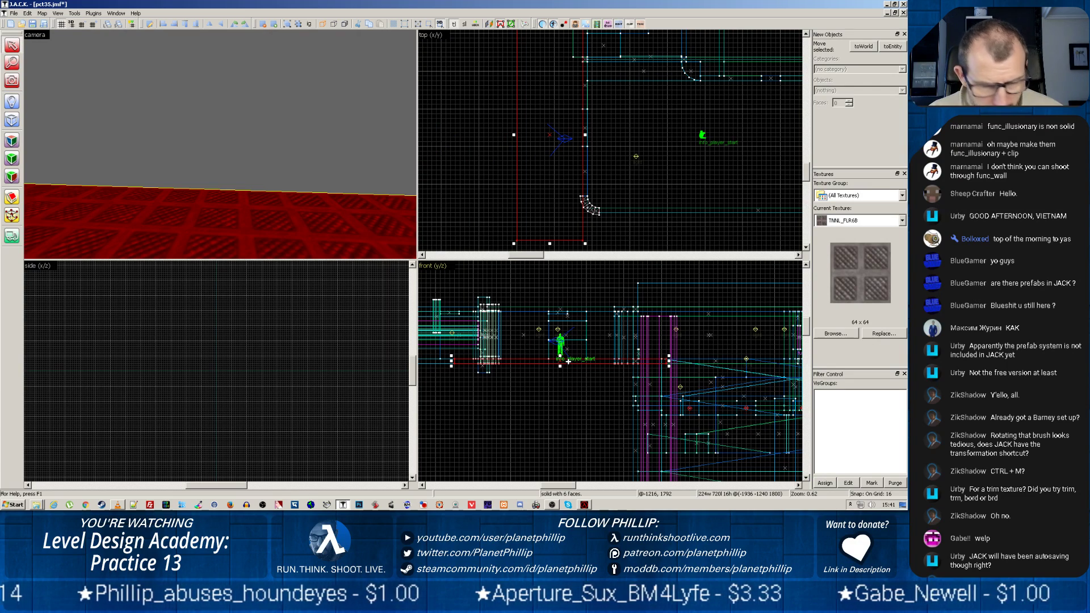
drag(568, 361, 567, 314)
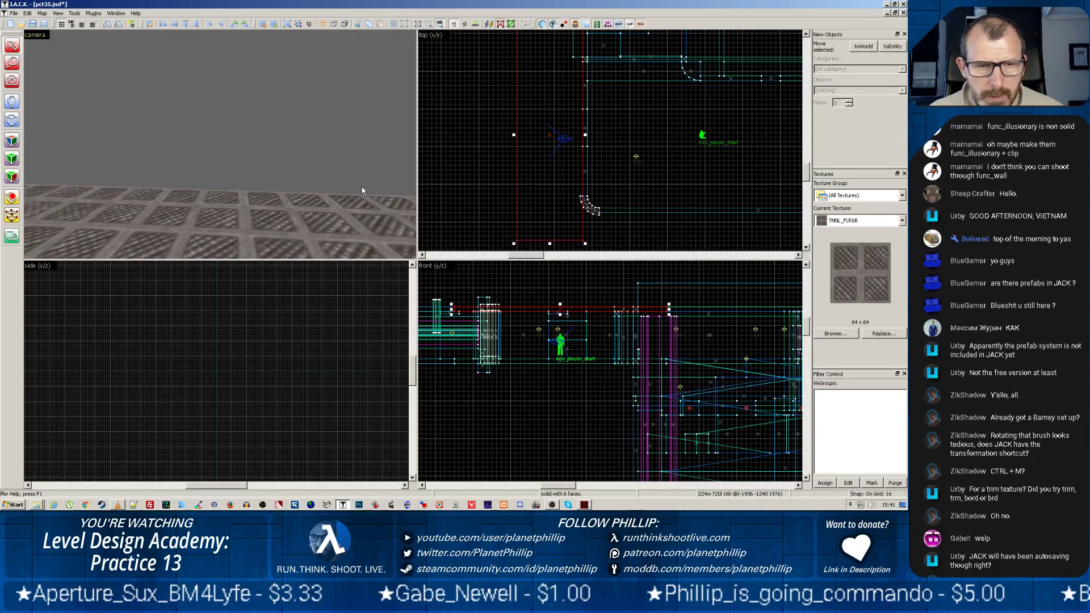
scroll(363, 186, down, 1)
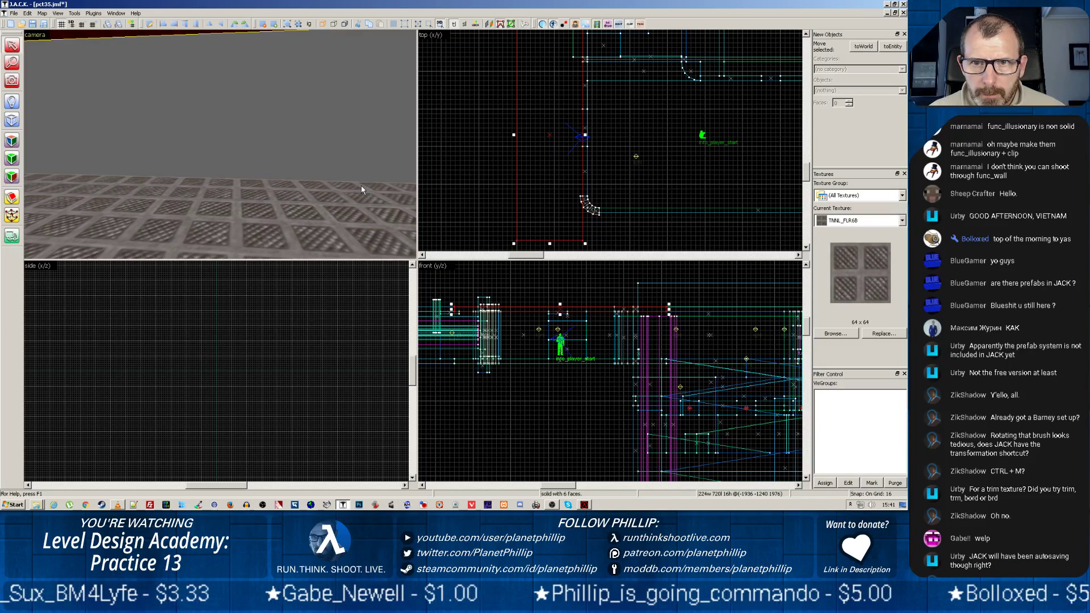
Step: Copy the room's side wall to the outer edge of the new floor and lengthen it to 720 units
click(587, 170)
mouse_move(587, 170)
mouse_down()
mouse_move(514, 178)
mouse_move(516, 240)
mouse_up()
scroll(522, 152, down, 2)
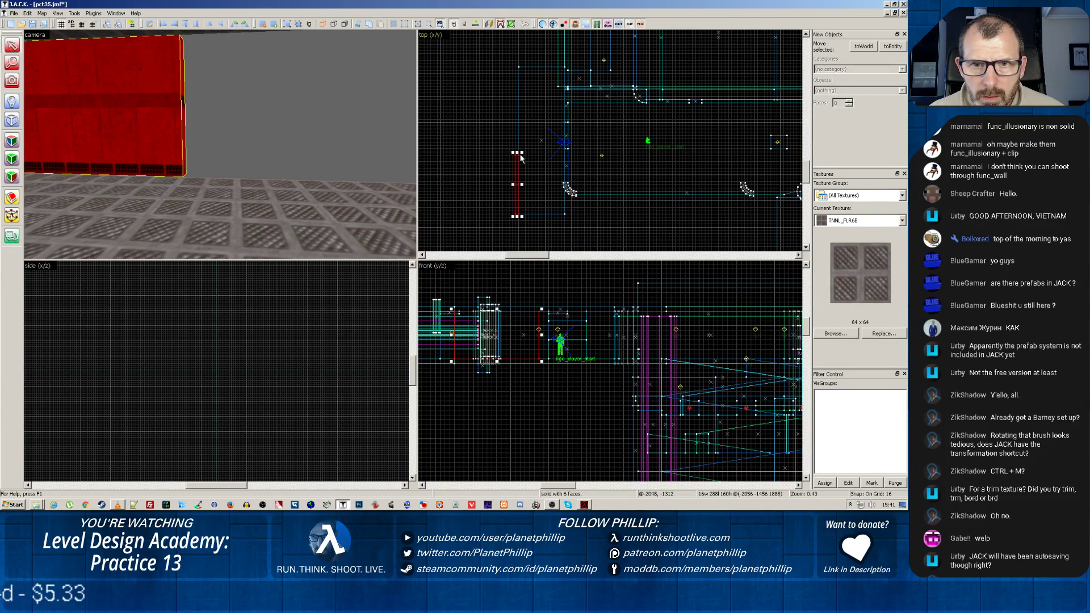
drag(517, 145, 518, 64)
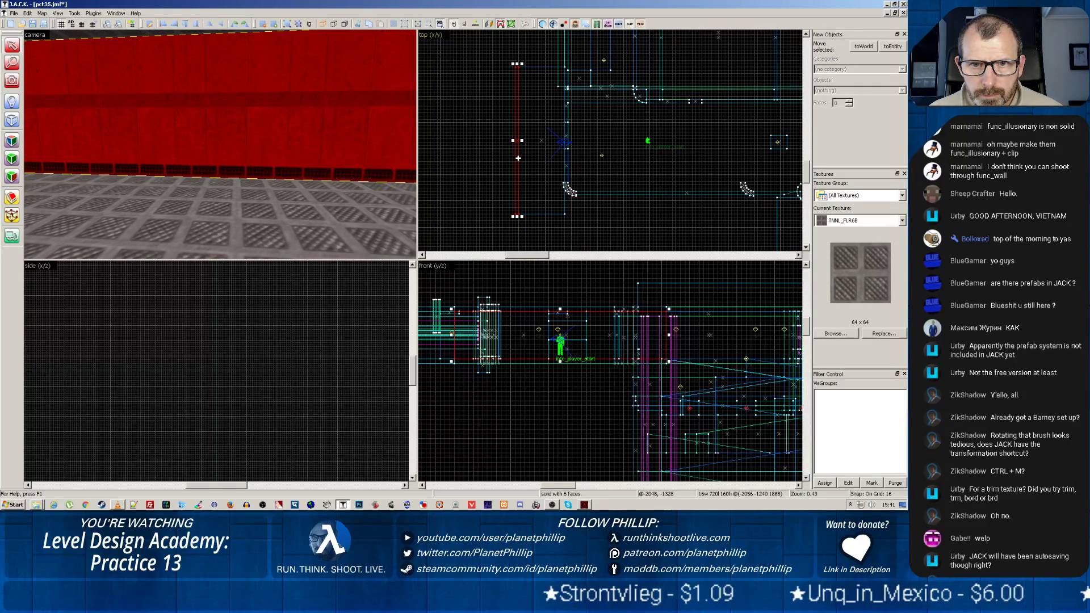
Step: Copy the outer wall across to the floor's inner edge and shorten the copy to 144 units beside the curved corner
mouse_move(518, 158)
mouse_down()
mouse_move(570, 258)
mouse_move(569, 237)
mouse_move(609, 166)
mouse_move(564, 183)
mouse_move(563, 71)
mouse_up()
scroll(578, 224, down, 2)
scroll(609, 166, up, 2)
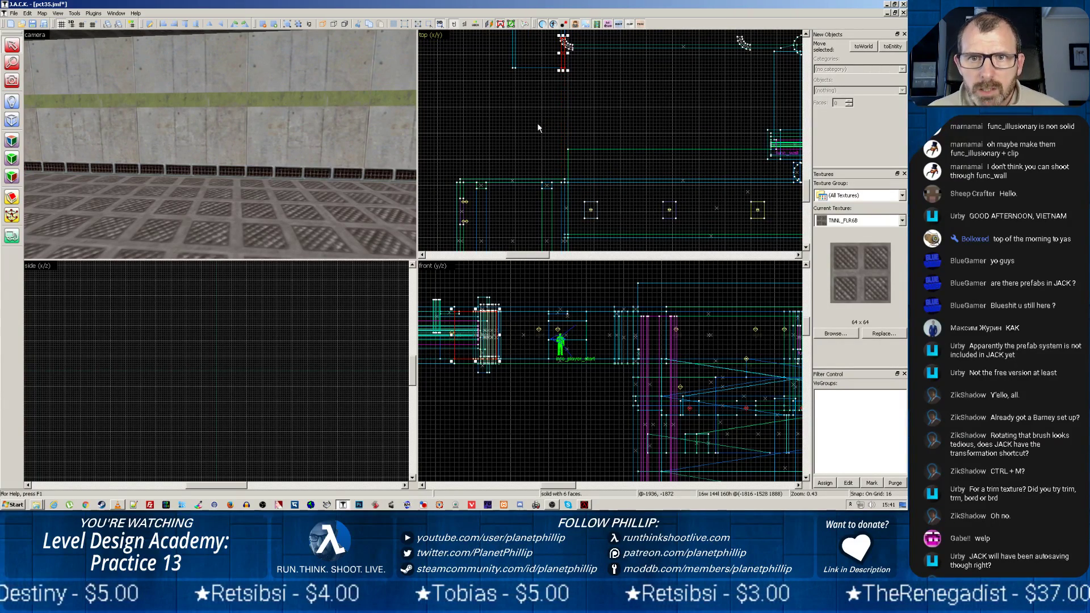
Step: Copy the long outer wall to a free spot outside the new floor area
scroll(530, 118, up, 1)
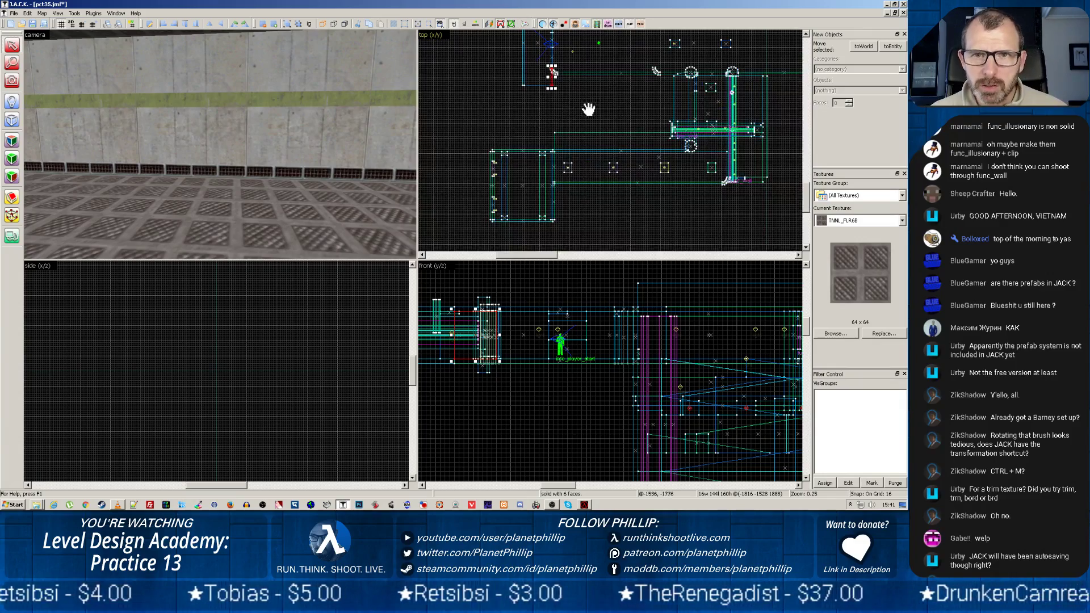
mouse_move(589, 109)
mouse_down()
mouse_move(564, 100)
mouse_move(593, 192)
mouse_up()
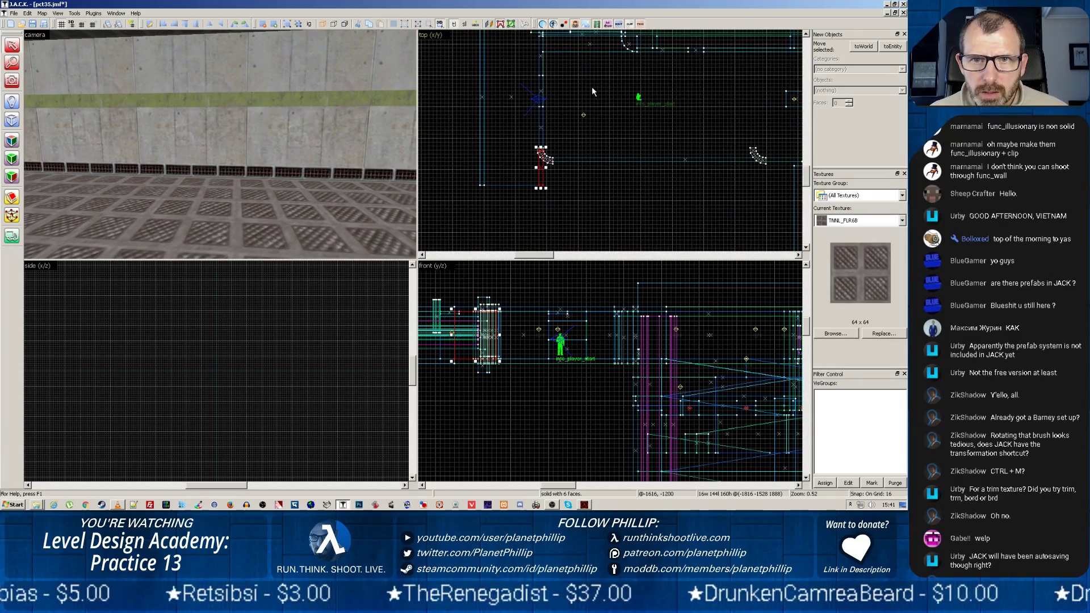
drag(592, 89, 595, 168)
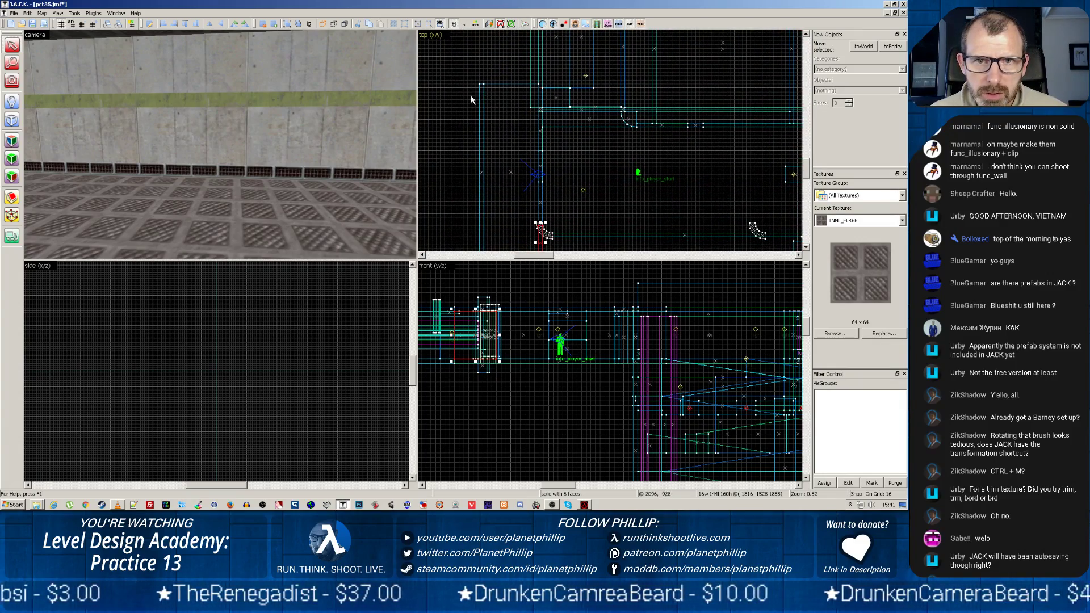
scroll(457, 139, down, 3)
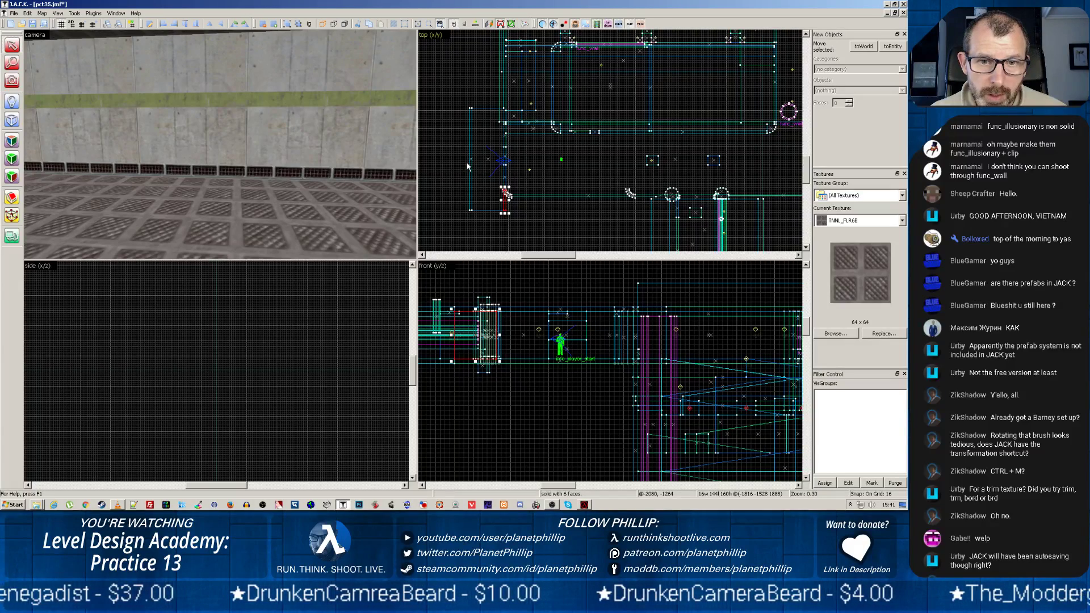
click(470, 158)
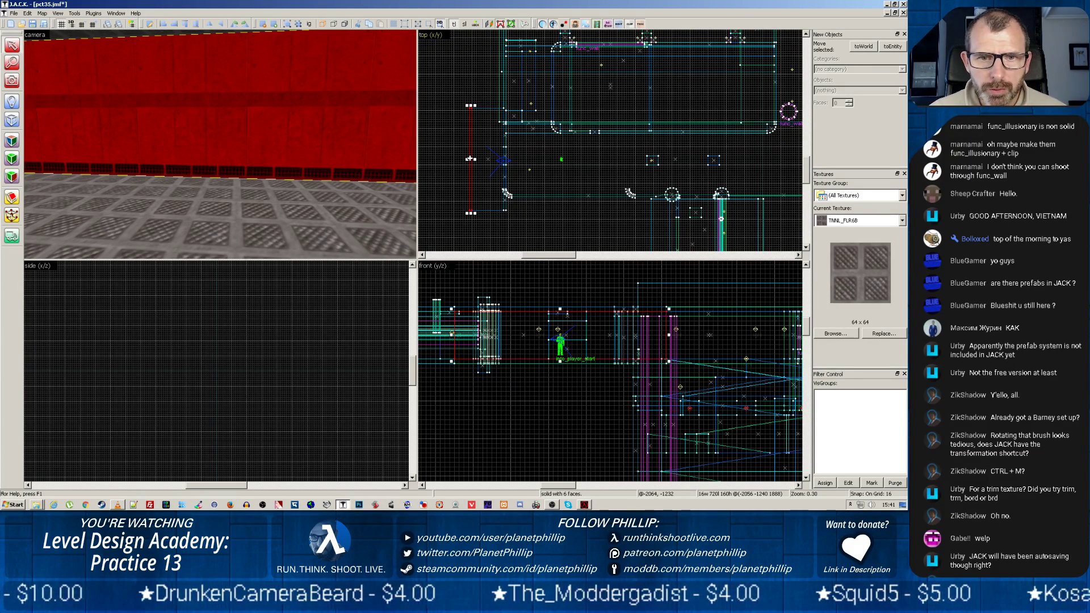
drag(470, 158, 452, 136)
Step: Try rotating the copied wall 90 degrees about the X axis
key(ctrl+m)
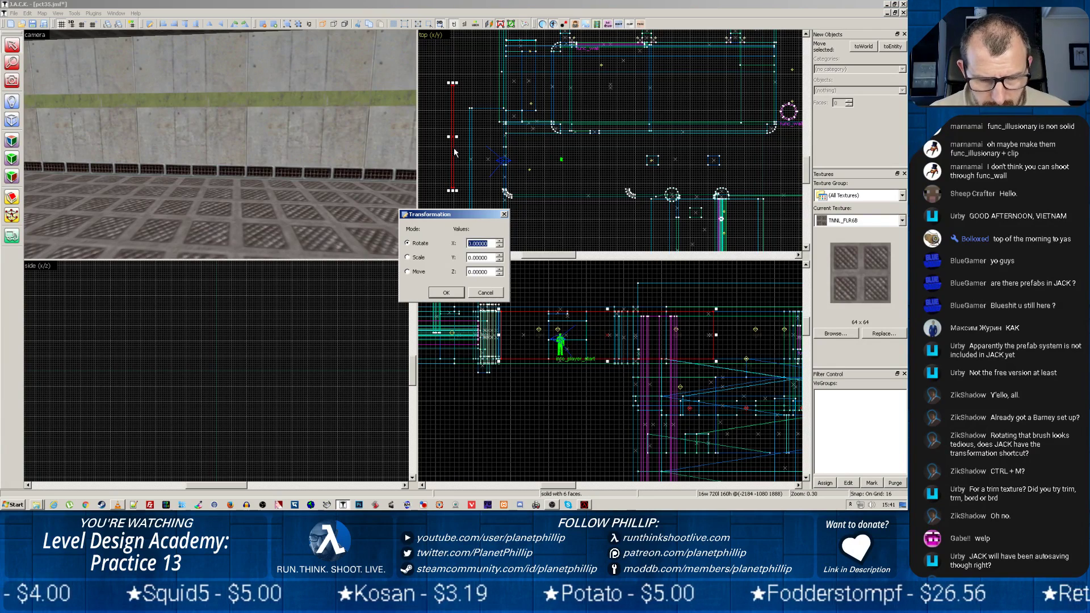
text(90)
key(Return)
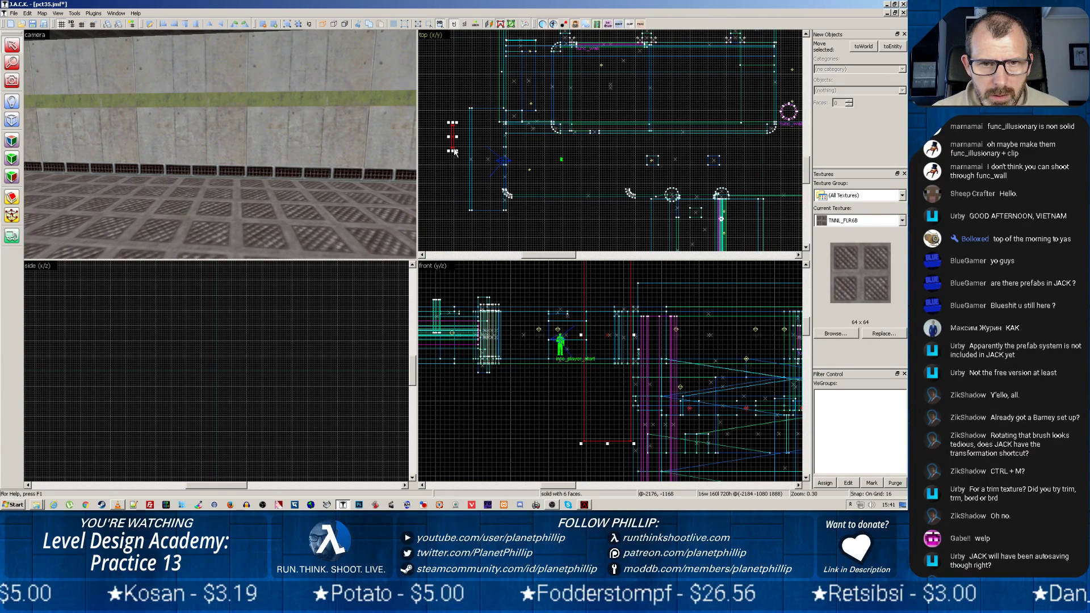
key(ctrl+m)
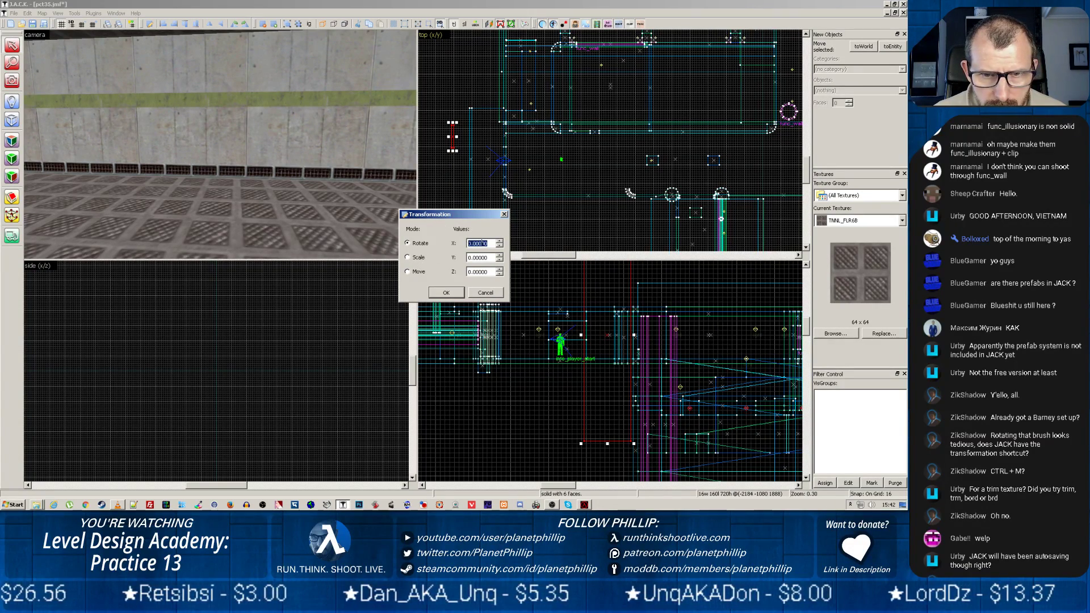
text(90)
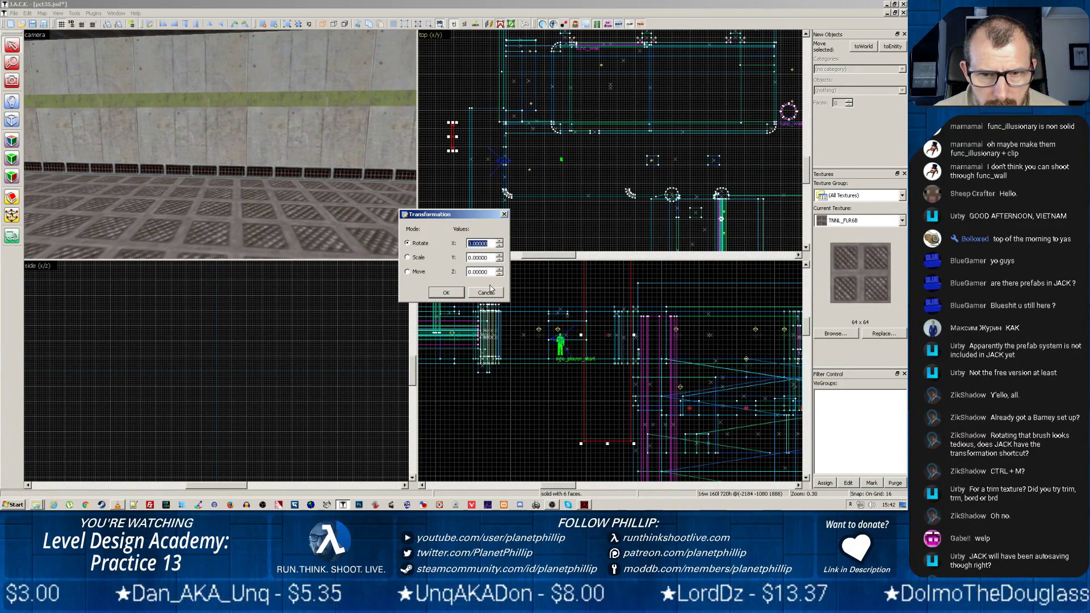
key(Return)
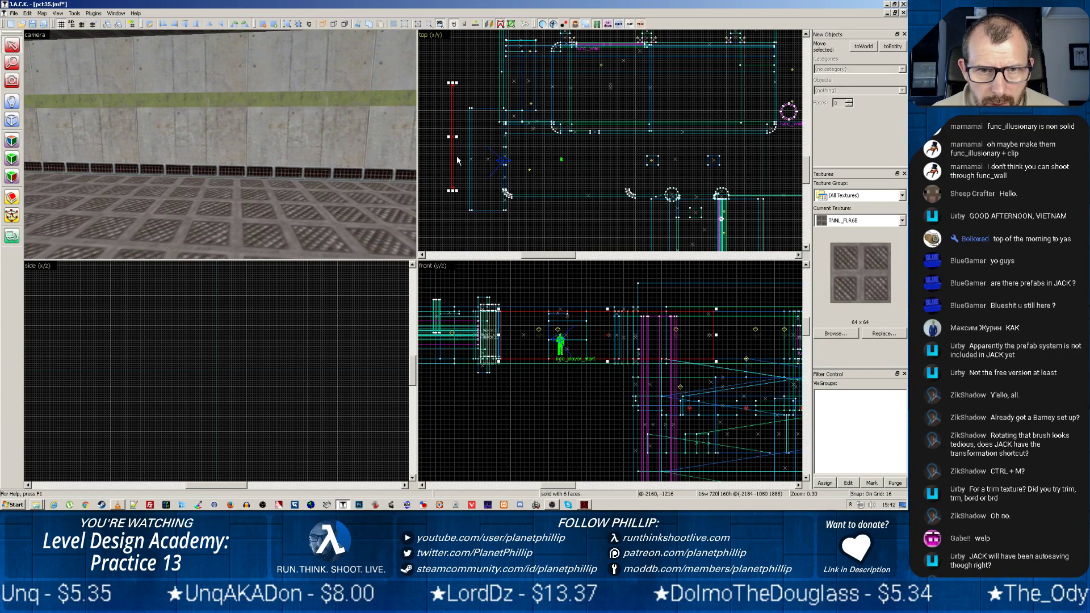
Step: Try rotating the copied wall 90 degrees about the Y axis, and undo that rotation
key(ctrl+m)
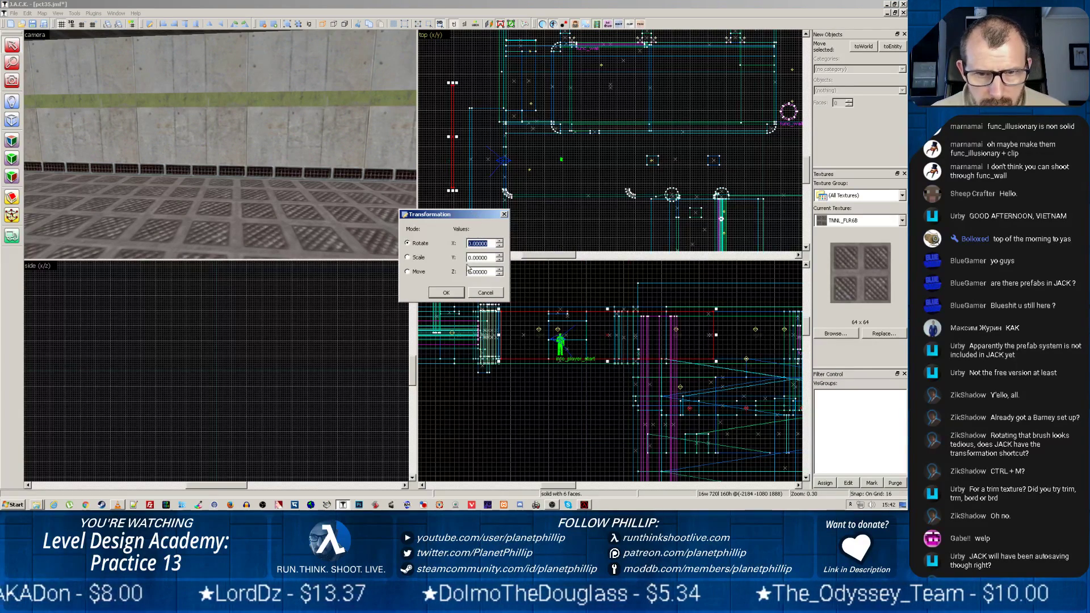
click(469, 258)
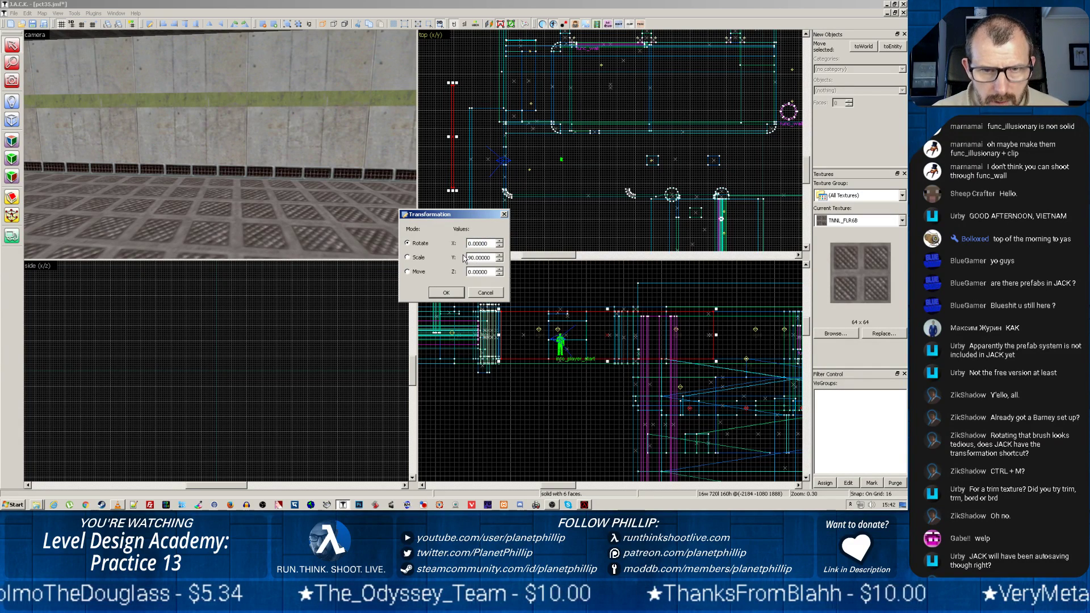
key(Return)
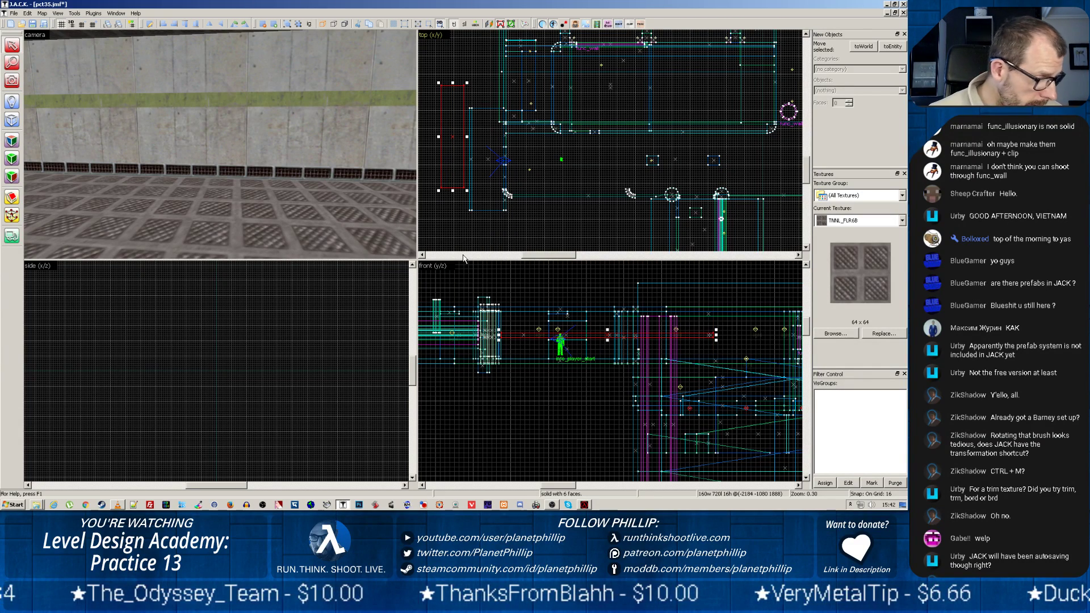
key(ctrl+z)
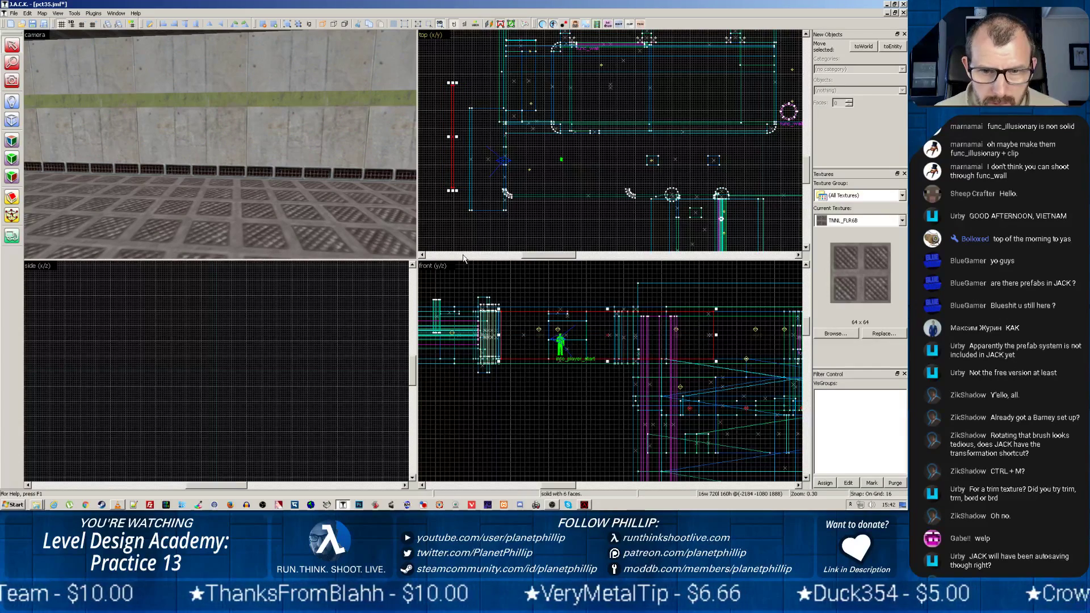
Step: Rotate the copied wall 90 degrees about the Z axis
key(ctrl+m)
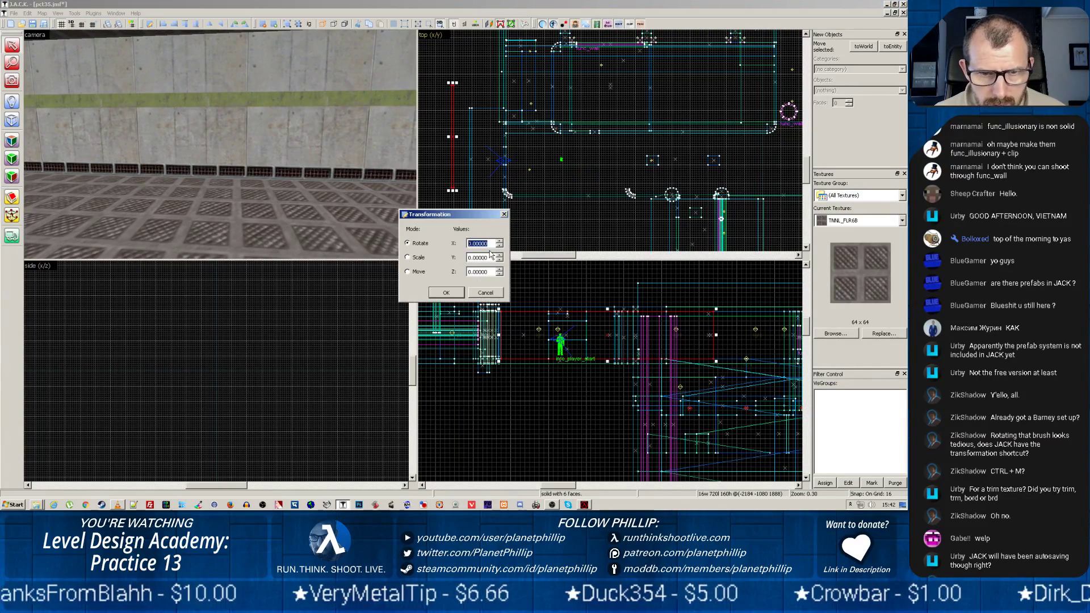
click(469, 272)
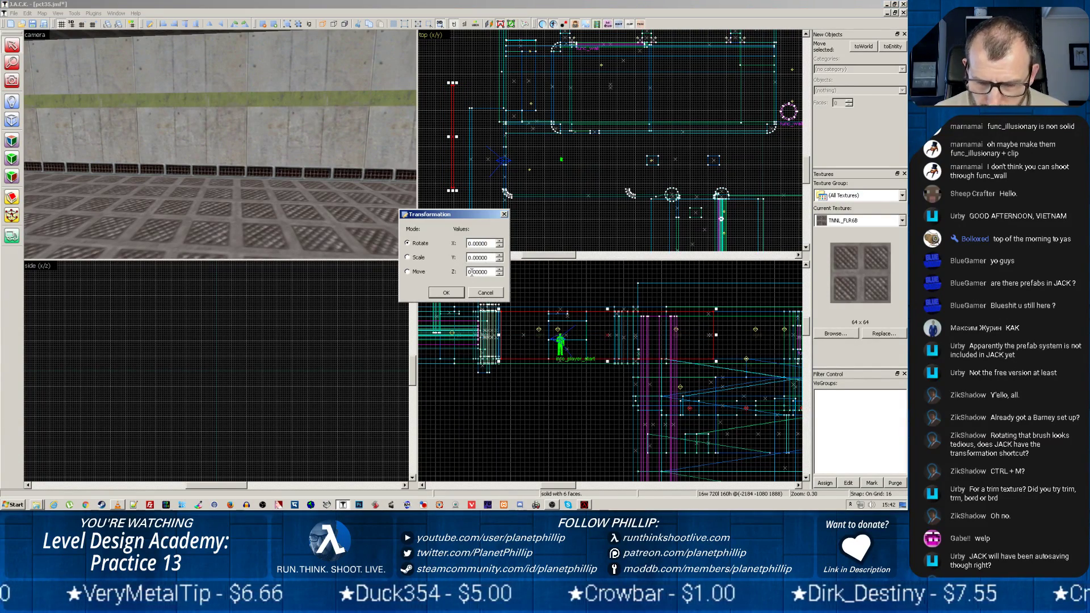
text(9)
key(Return)
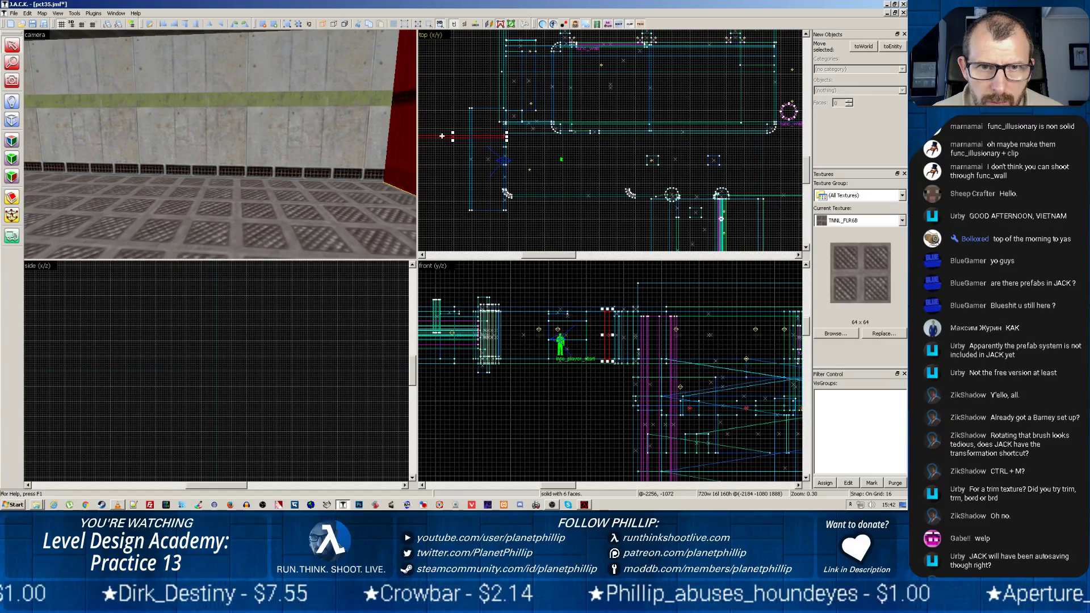
Step: Move the rotated wall to the north end of the new floor area and shorten it to 224 units wide
mouse_move(441, 136)
mouse_down()
mouse_move(448, 106)
mouse_move(459, 145)
mouse_move(623, 146)
mouse_up()
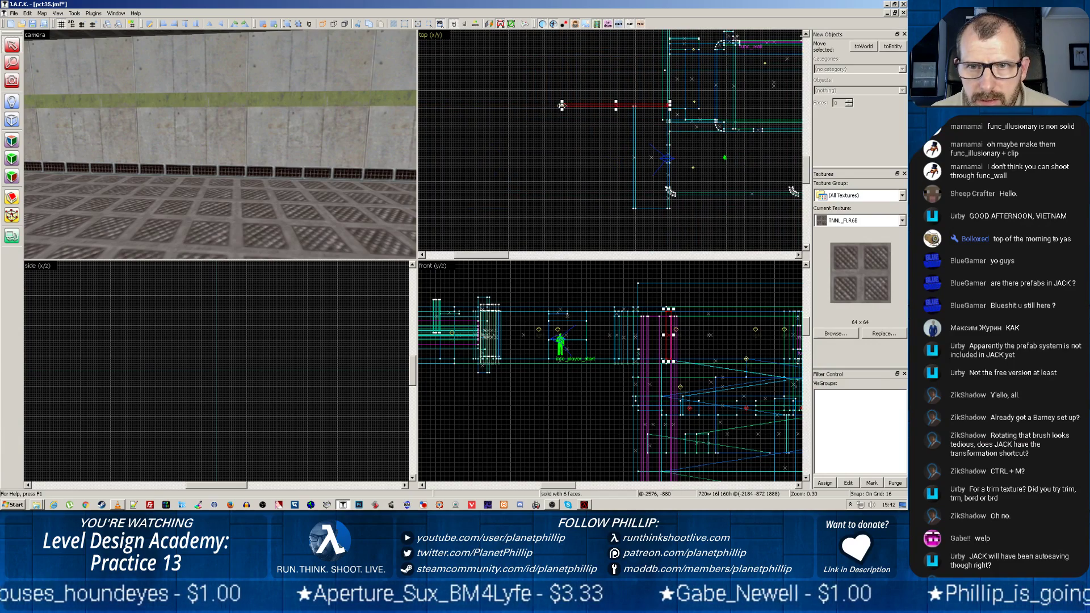
mouse_move(565, 105)
mouse_down()
mouse_move(633, 106)
mouse_move(562, 216)
mouse_up()
scroll(626, 138, up, 6)
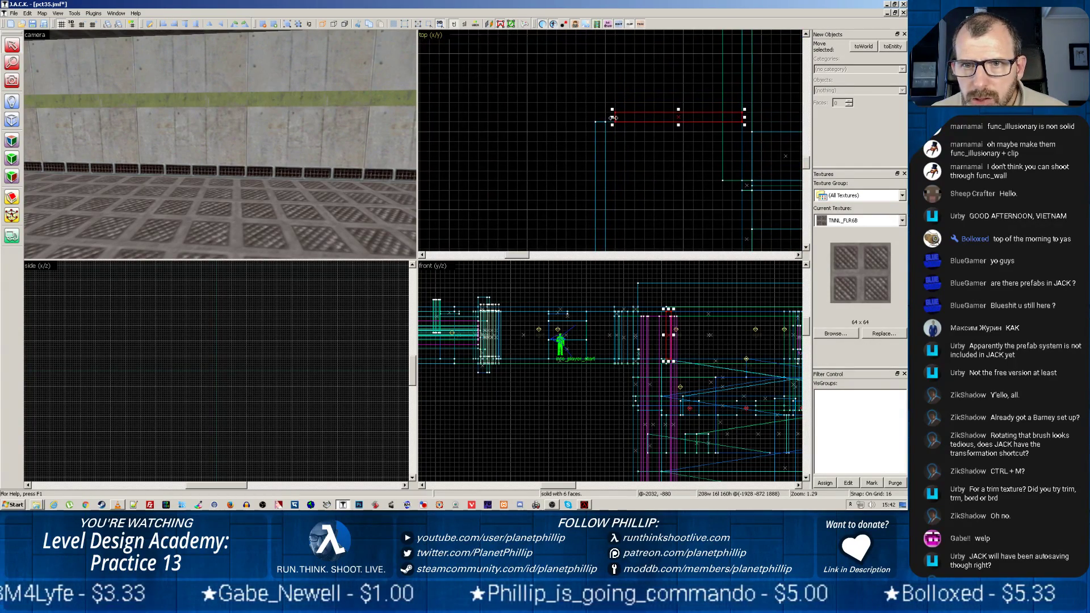
drag(613, 118, 602, 117)
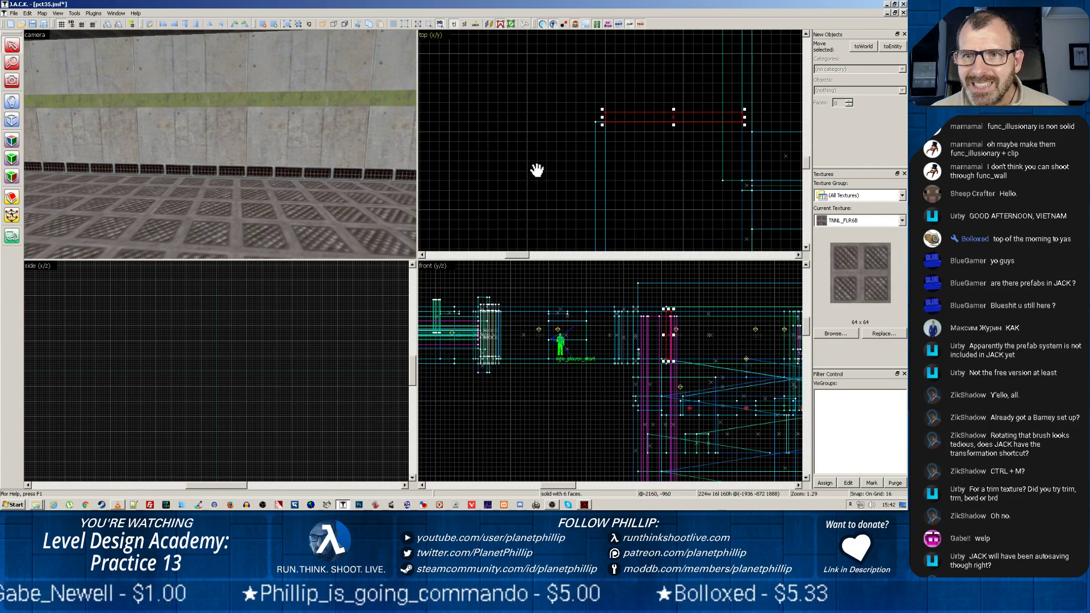
Step: Copy the 224-unit end wall to the south end of the new area to close it off
mouse_move(535, 170)
mouse_down()
mouse_move(533, 110)
mouse_move(489, 163)
mouse_up()
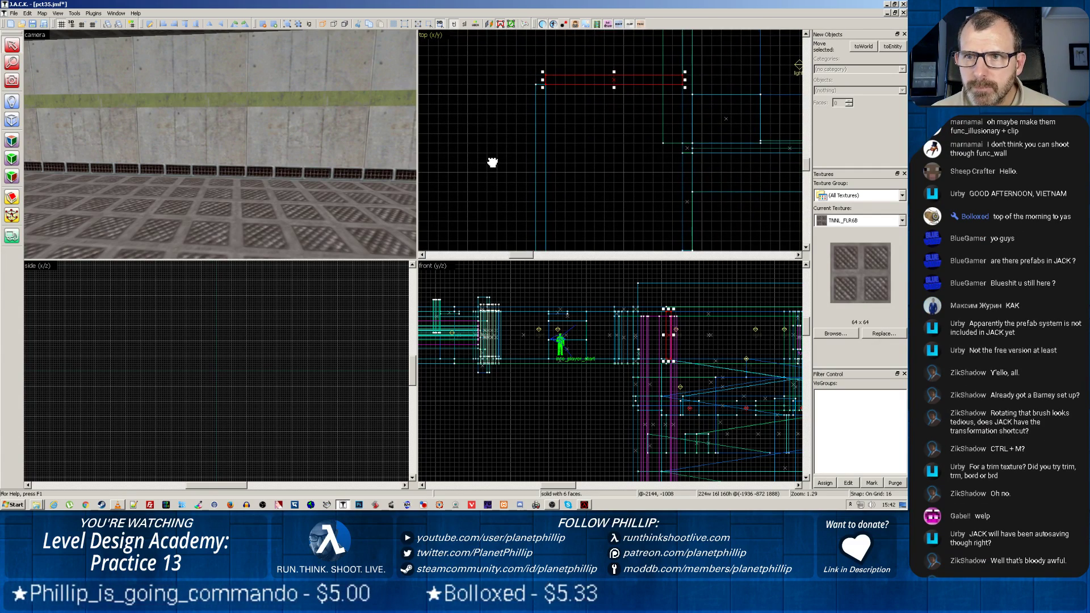
scroll(652, 153, down, 5)
drag(642, 180, 583, 102)
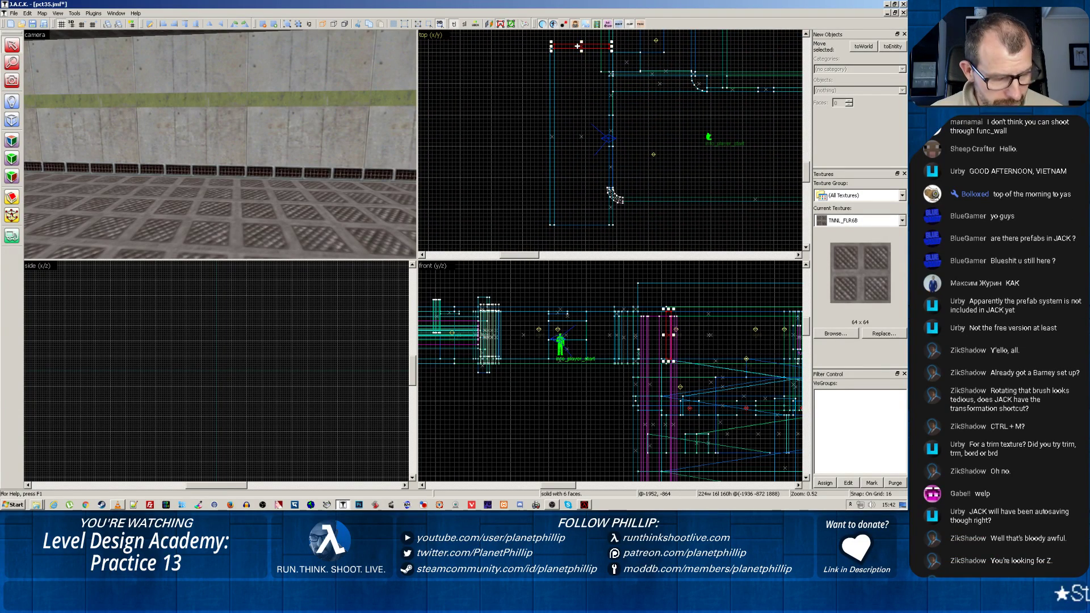
drag(578, 46, 577, 225)
Step: Examine the enclosed area in the 3D view, including its walls, window opening and the lambda-textured corner pillar
key(z)
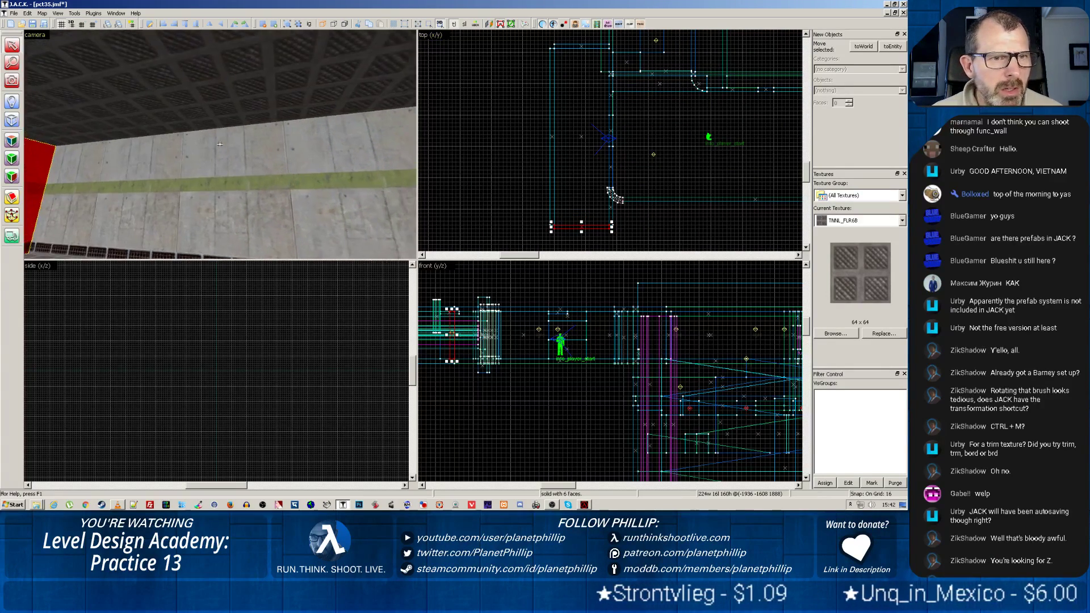
key(w)
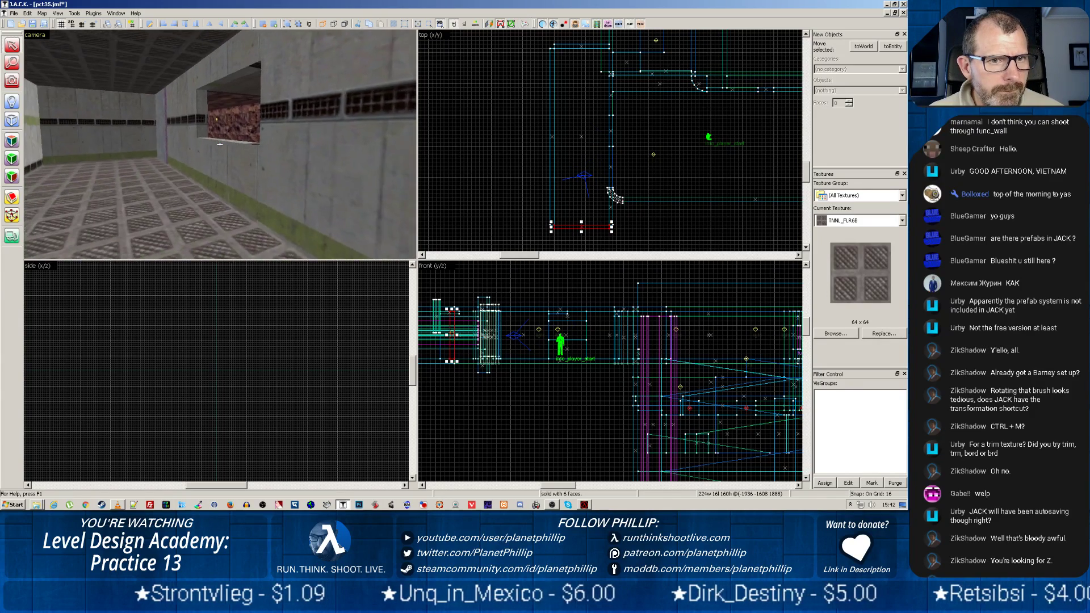
key(w)
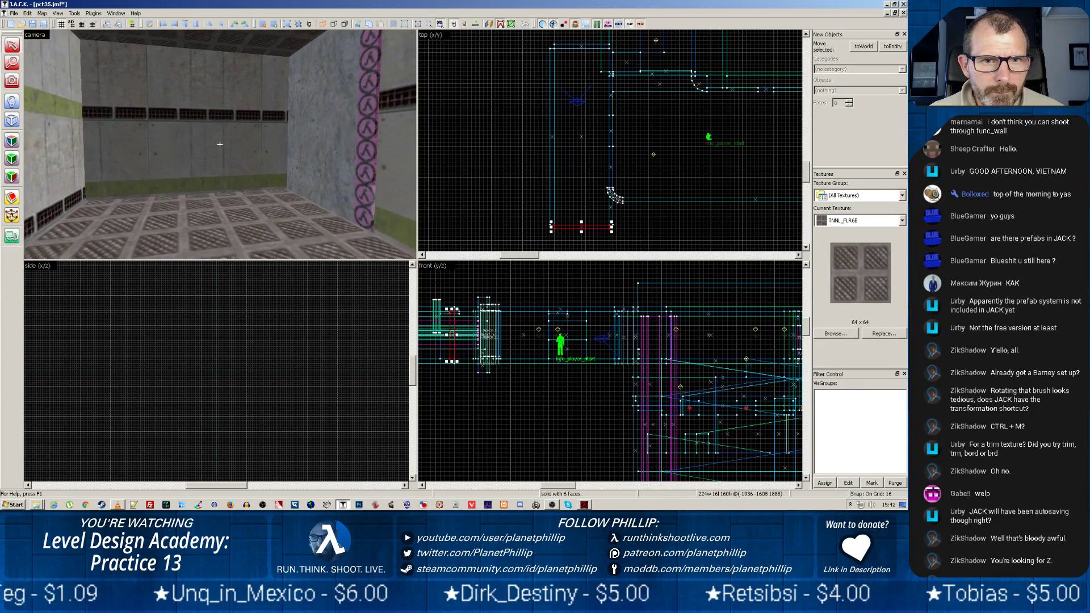
key(w)
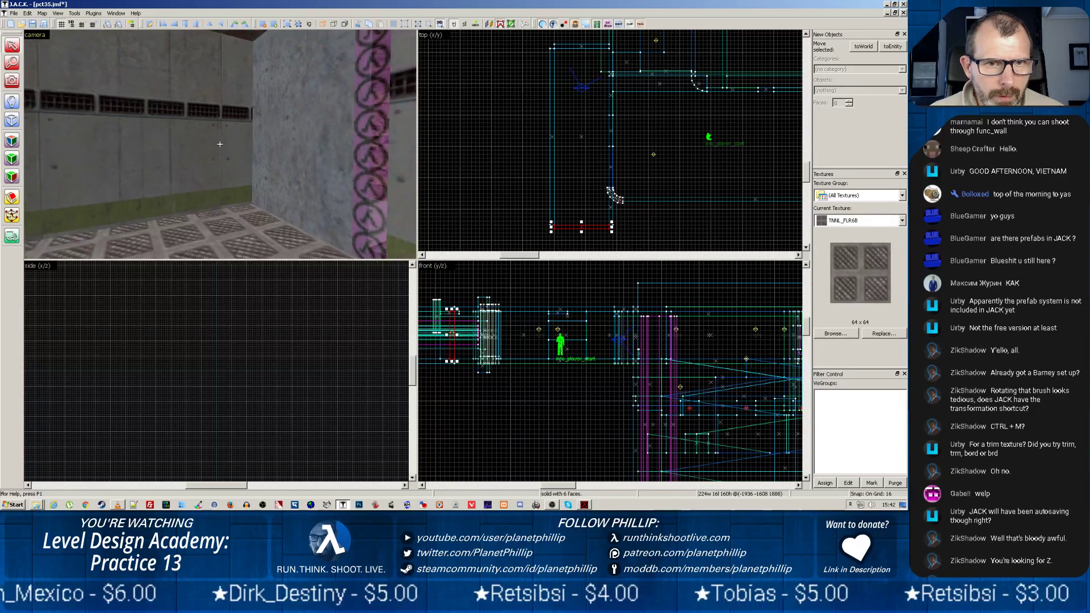
click(339, 158)
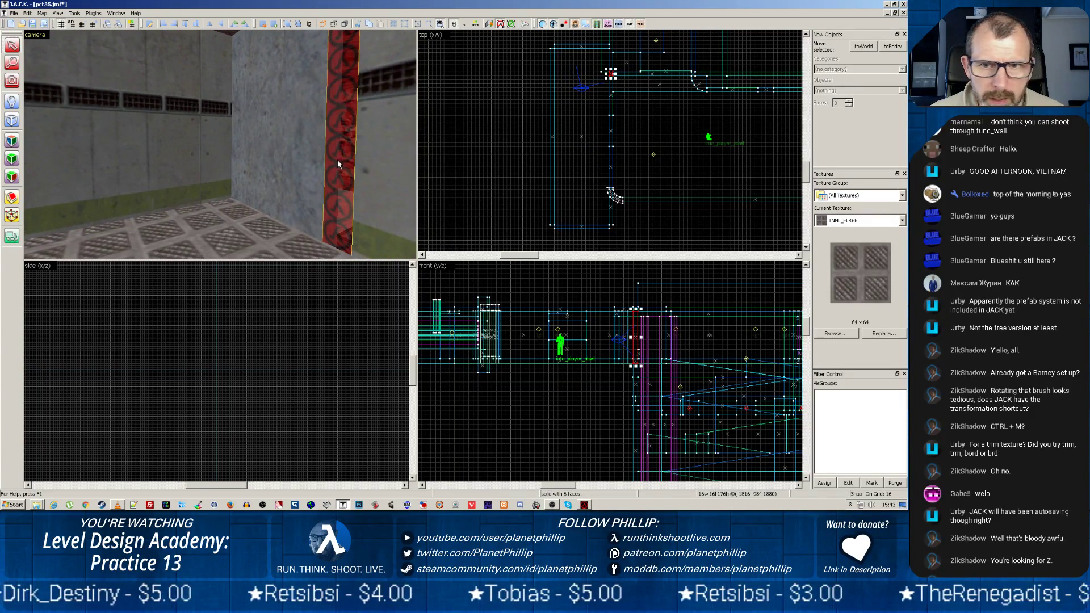
key(z)
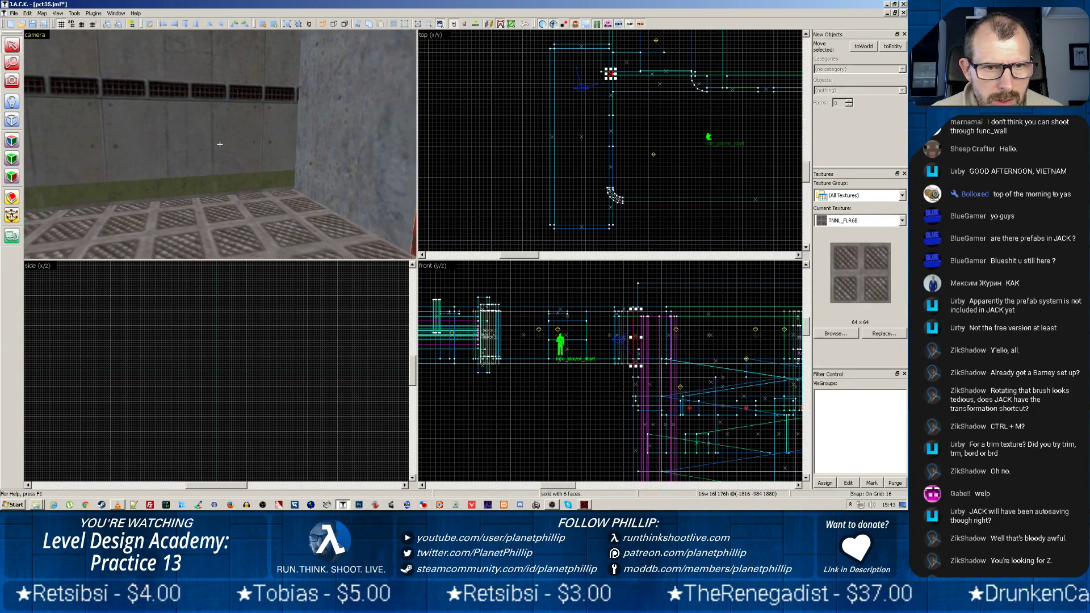
key(w)
key(z)
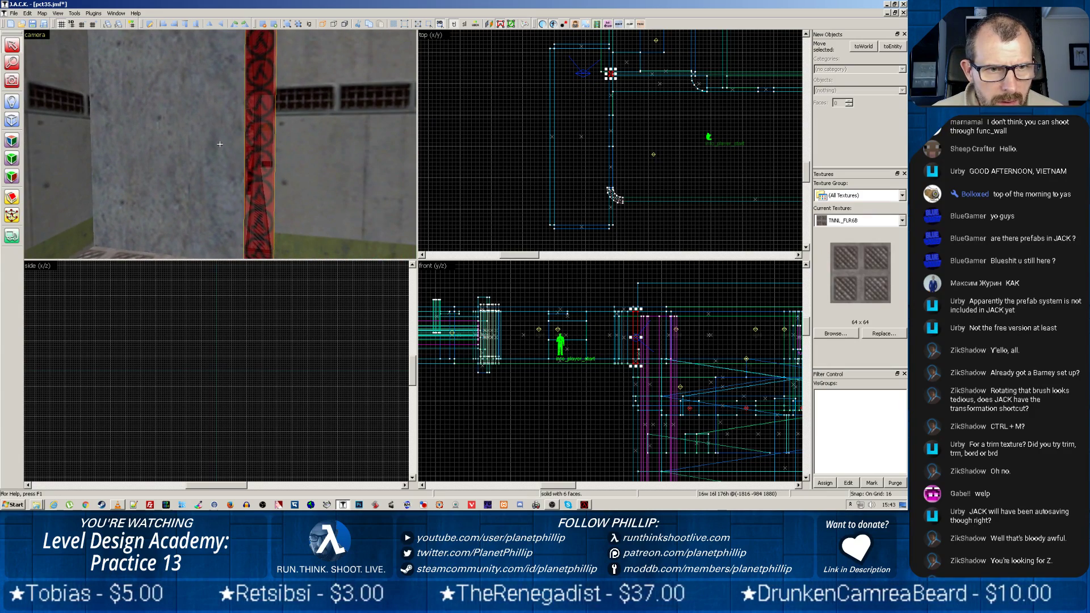
key(z)
key(w)
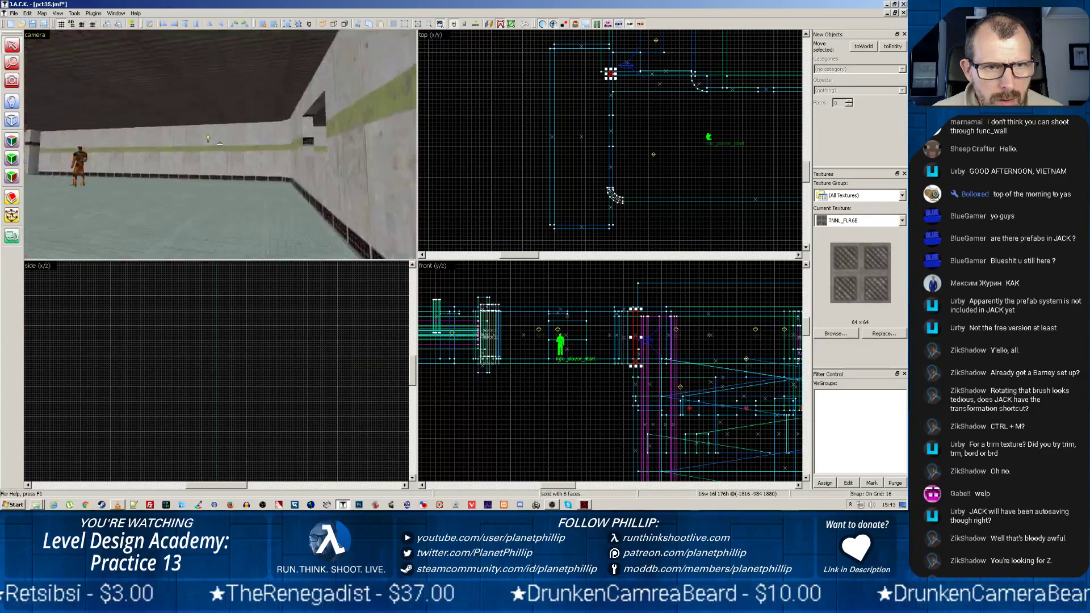
key(w)
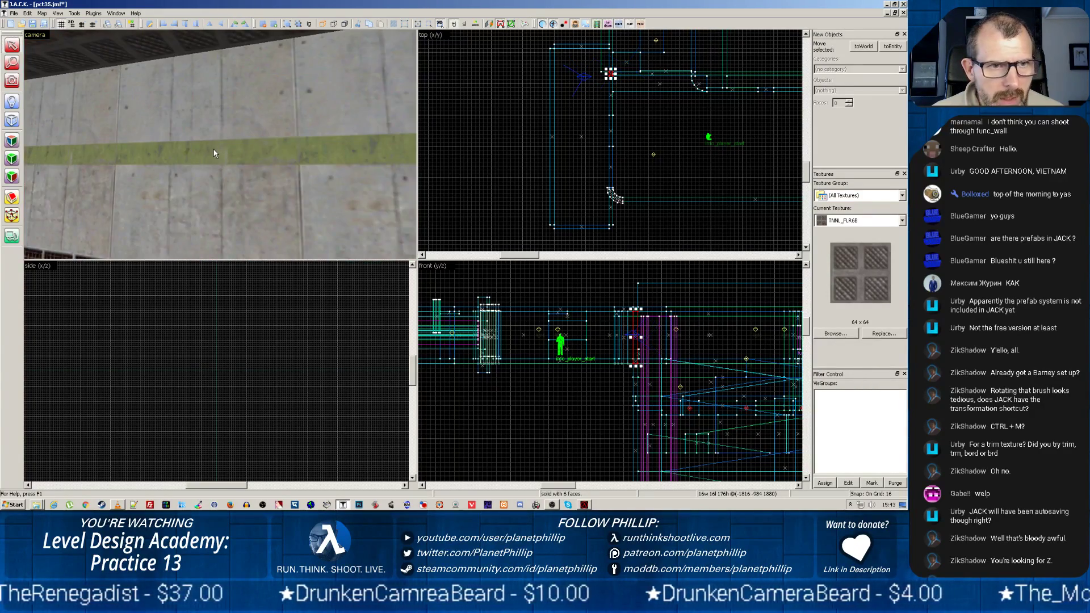
Step: Select the south end wall for retexturing and filter the texture browser by "wall"
key(z)
click(198, 154)
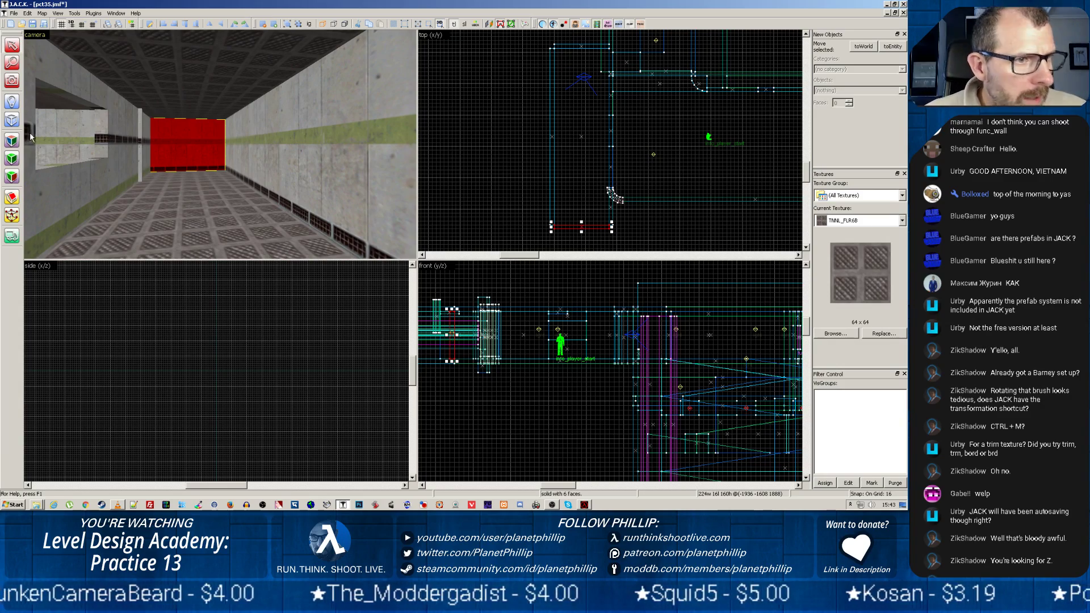
click(11, 140)
click(482, 301)
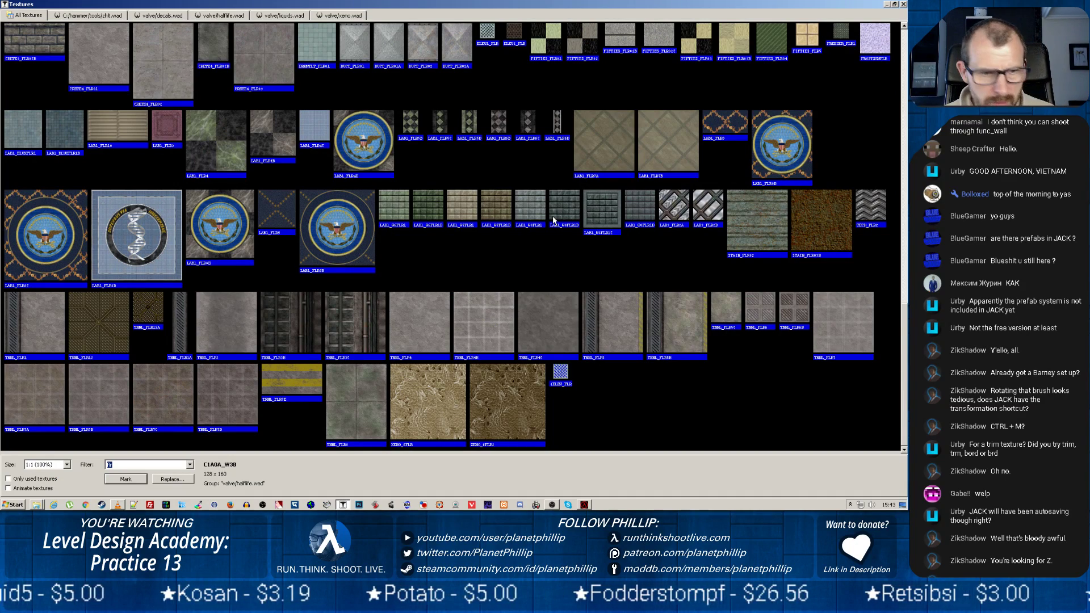
text(wall)
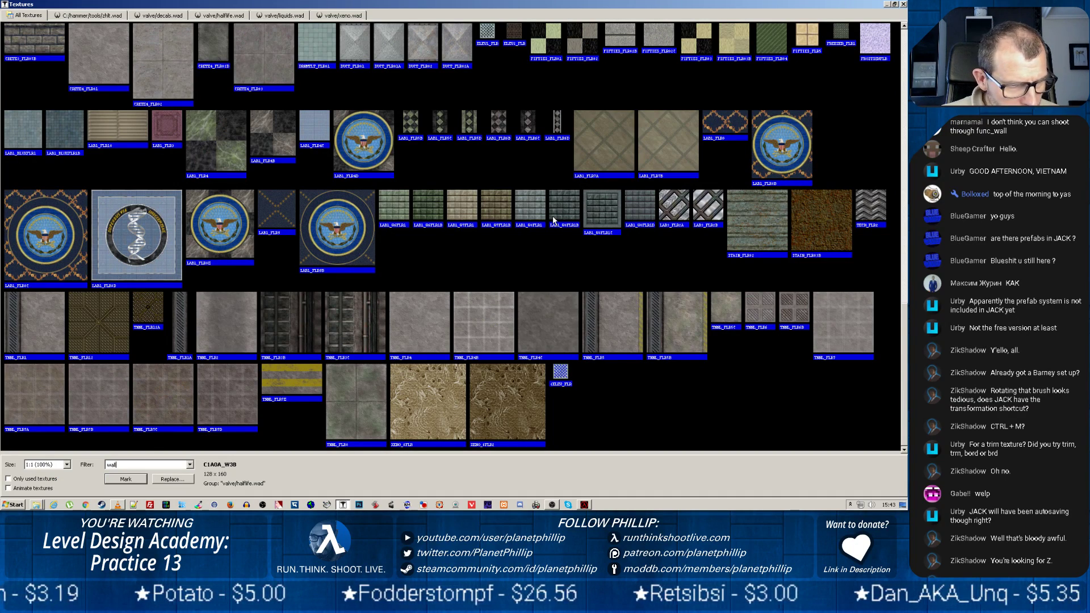
Step: Choose the C1A3WALL03 texture and apply it to all faces of the south end wall
scroll(510, 237, up, 5)
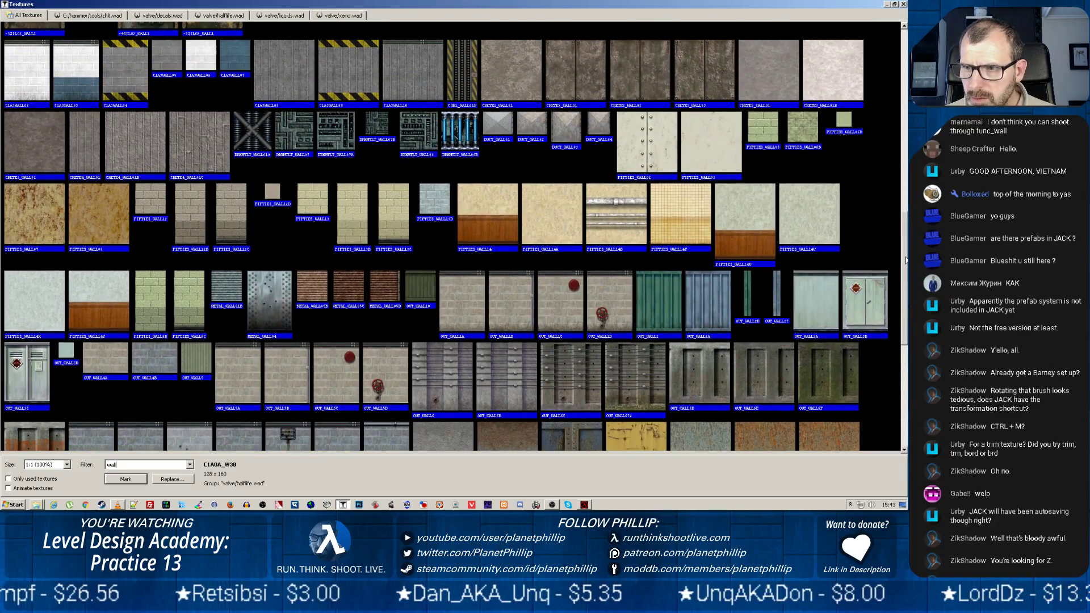
scroll(905, 262, up, 6)
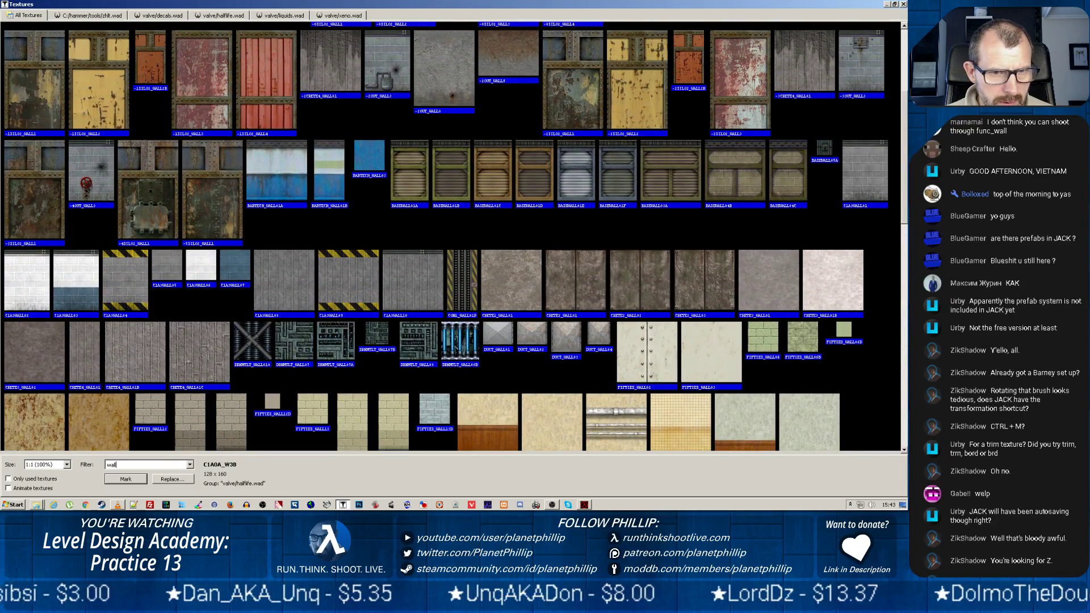
click(360, 268)
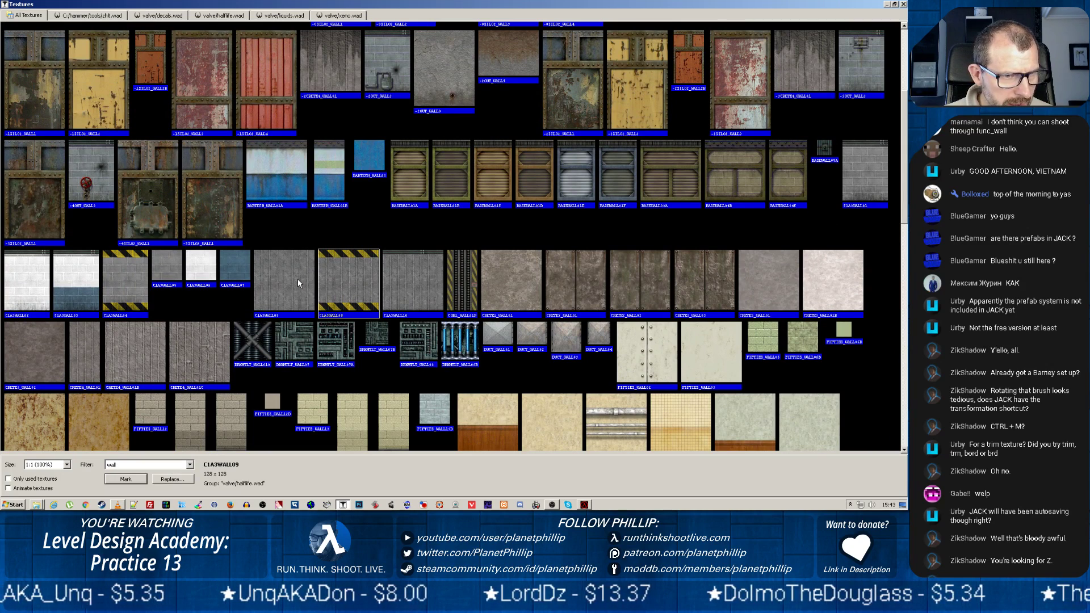
double_click(80, 282)
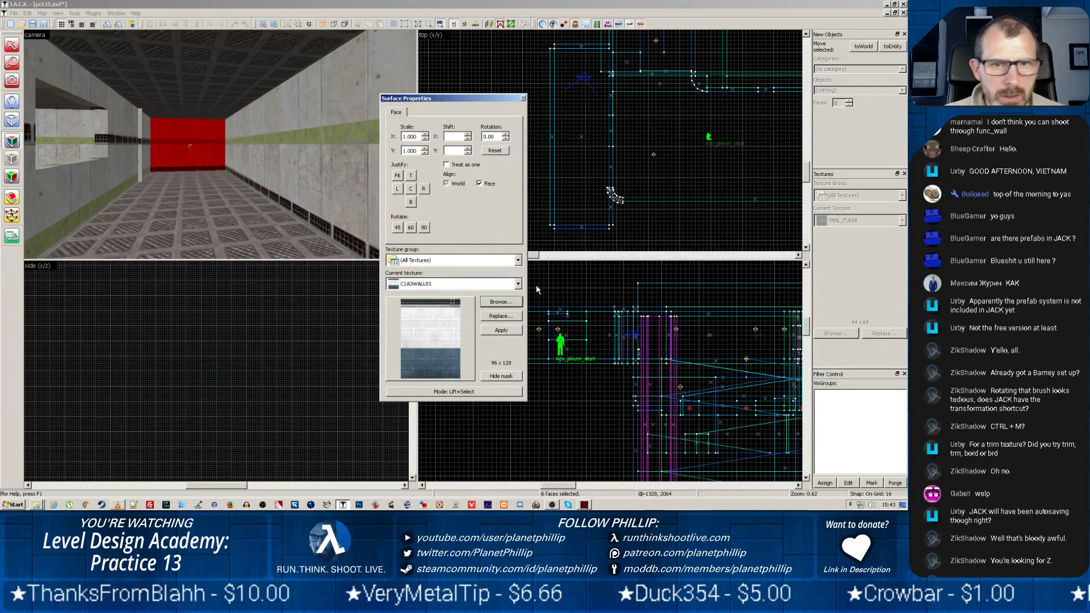
click(500, 330)
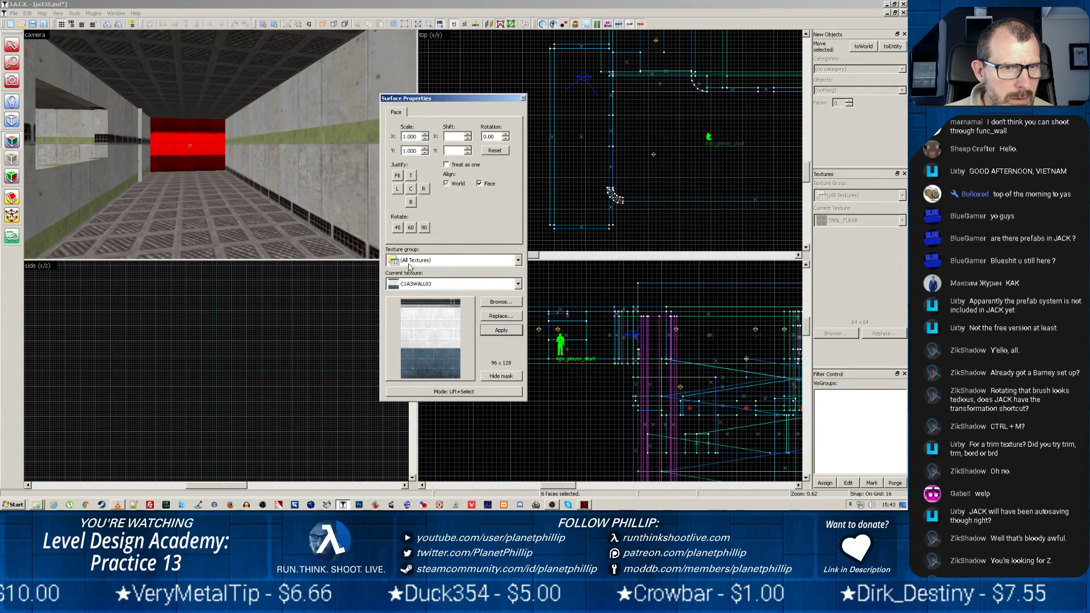
click(523, 98)
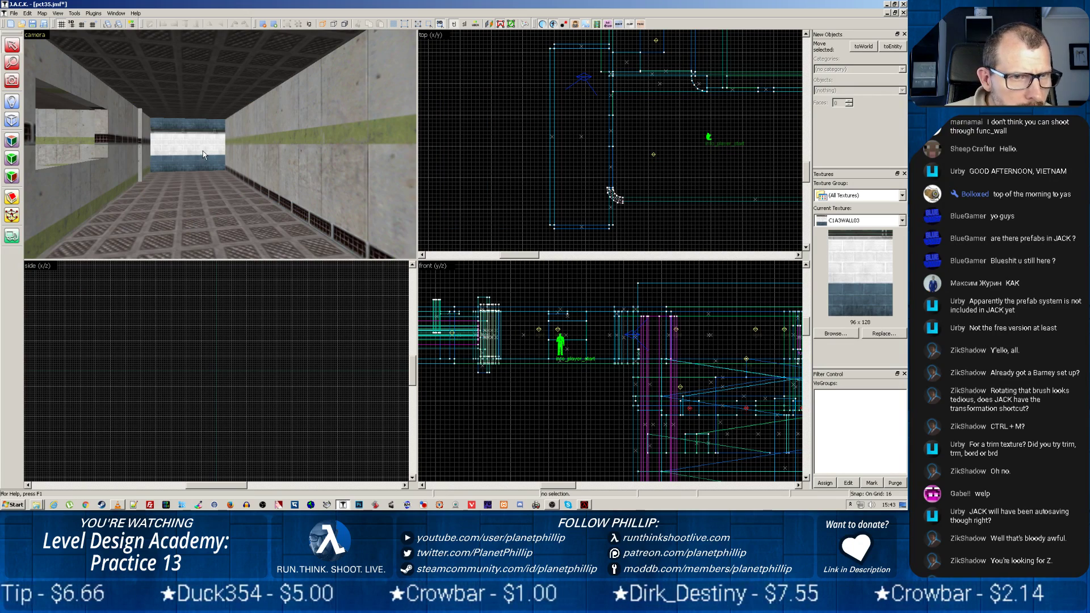
Step: Reset the texture alignment on all faces of the south end wall
click(199, 150)
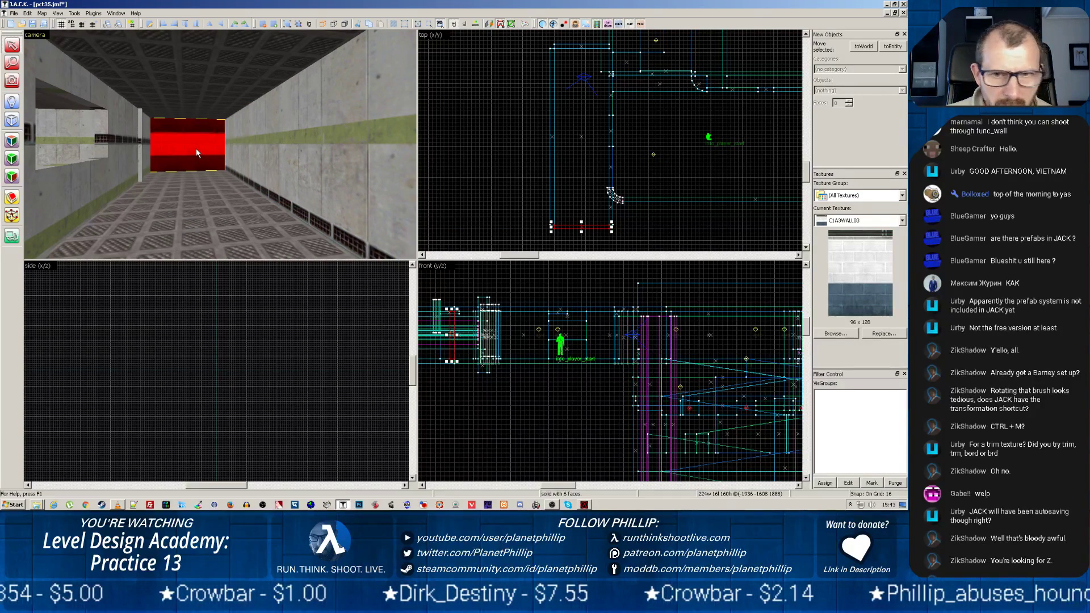
click(11, 140)
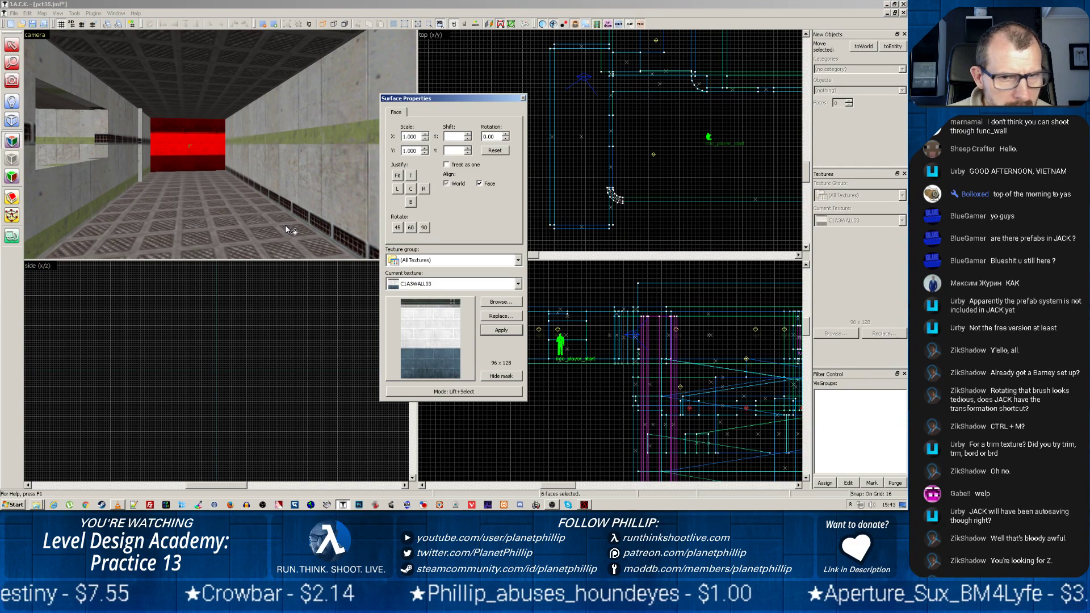
click(496, 151)
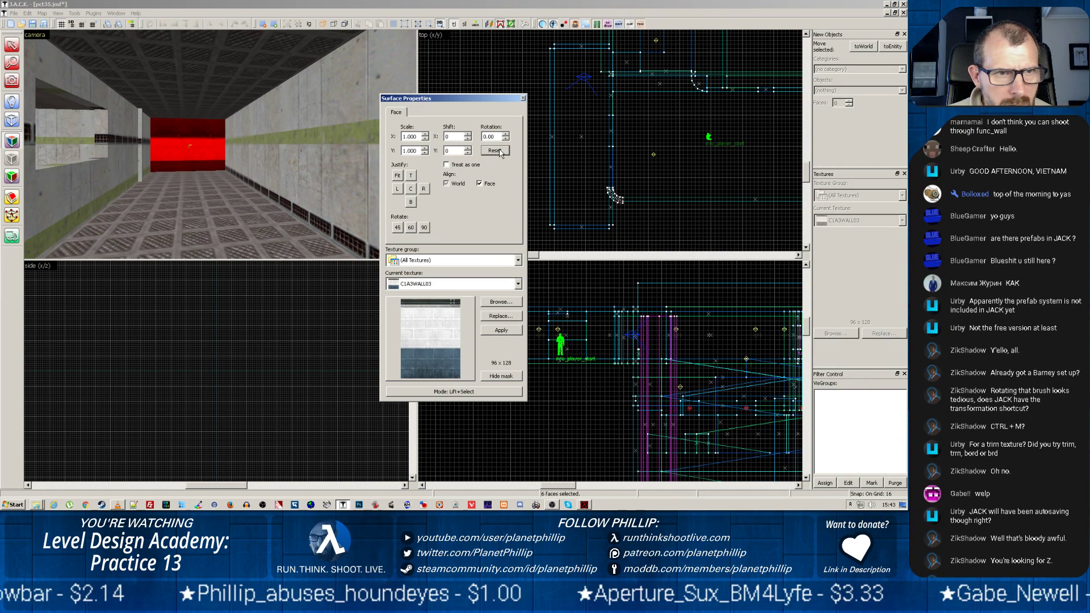
click(523, 98)
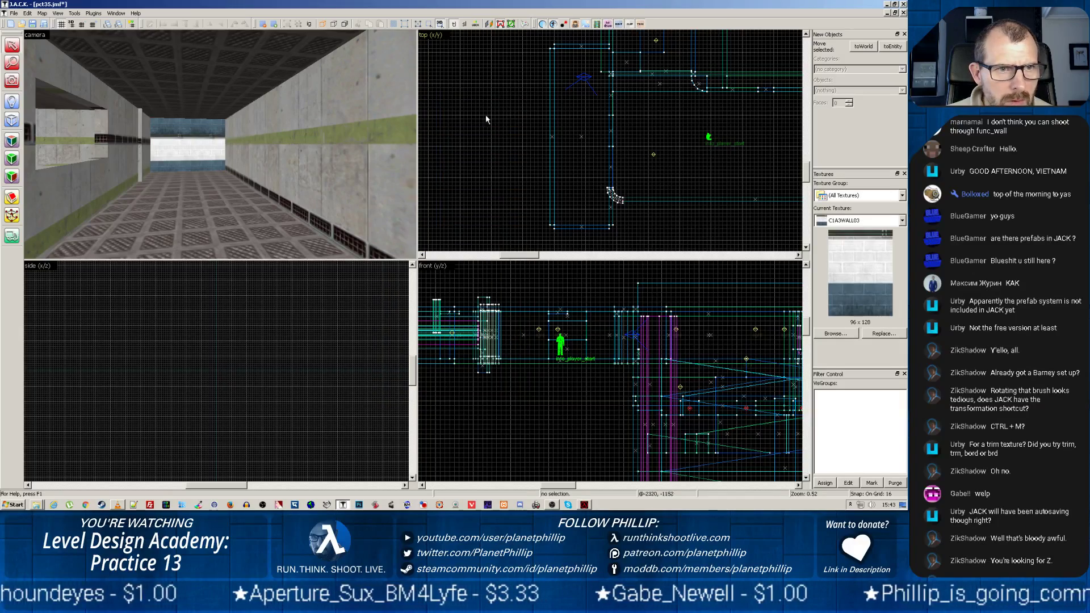
Step: Try to apply the C1A3WALL07 texture without any face selected
click(12, 141)
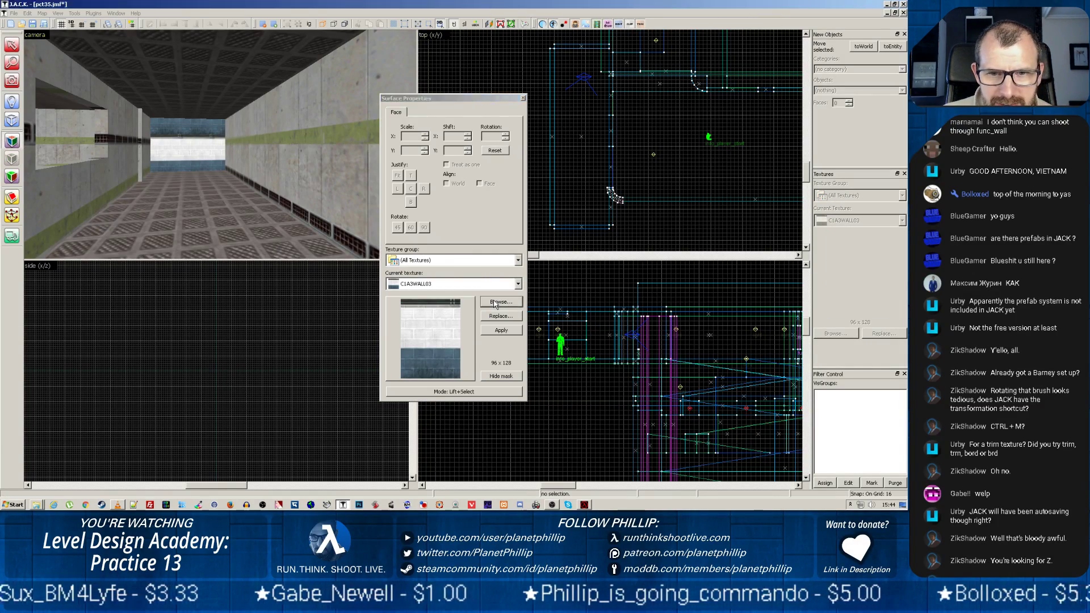
click(498, 302)
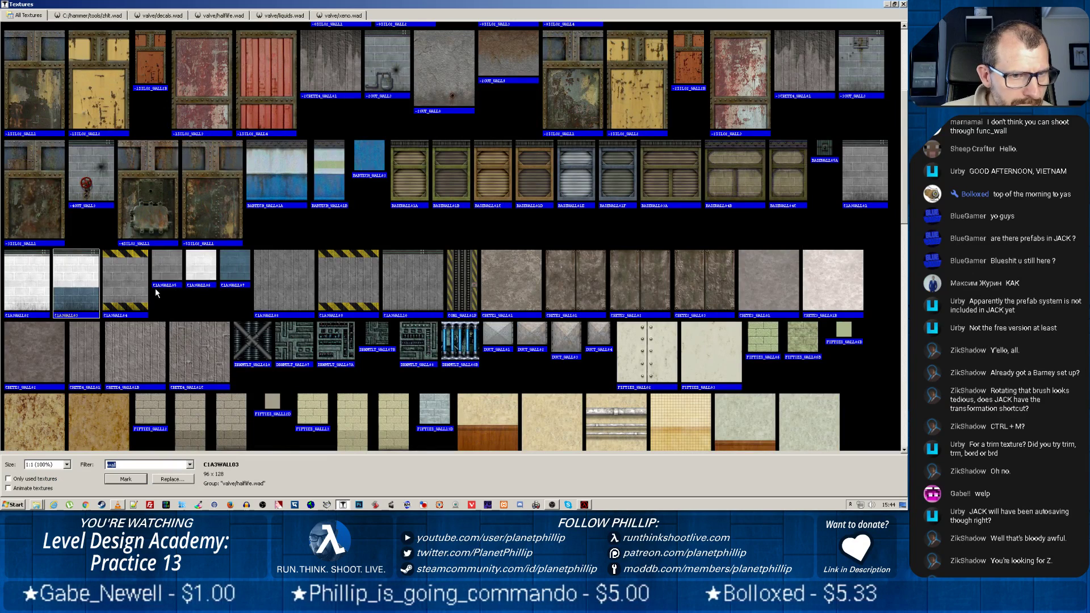
click(238, 266)
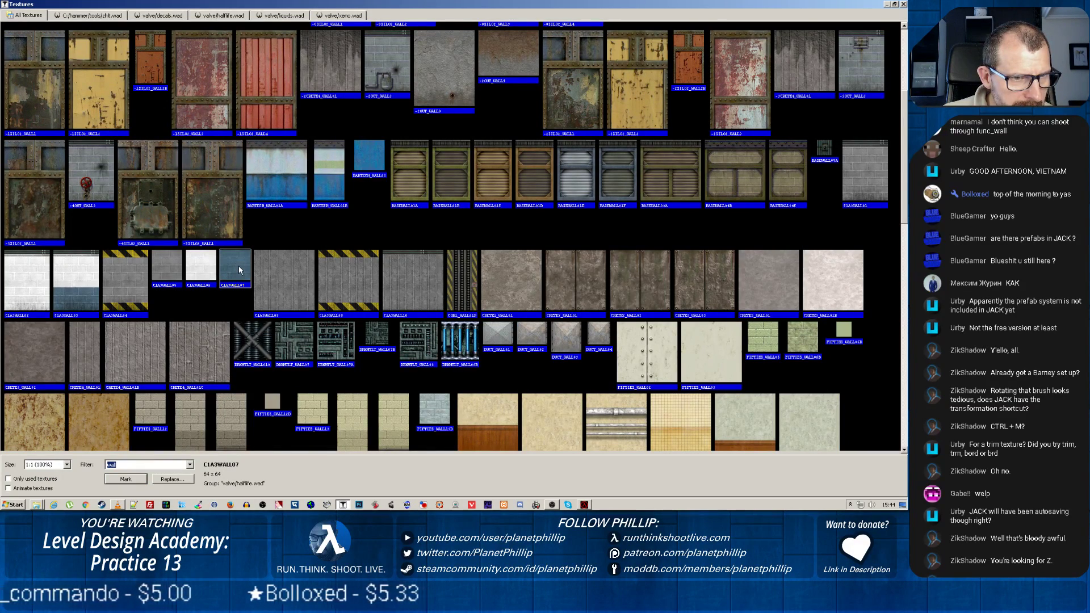
double_click(238, 266)
click(501, 330)
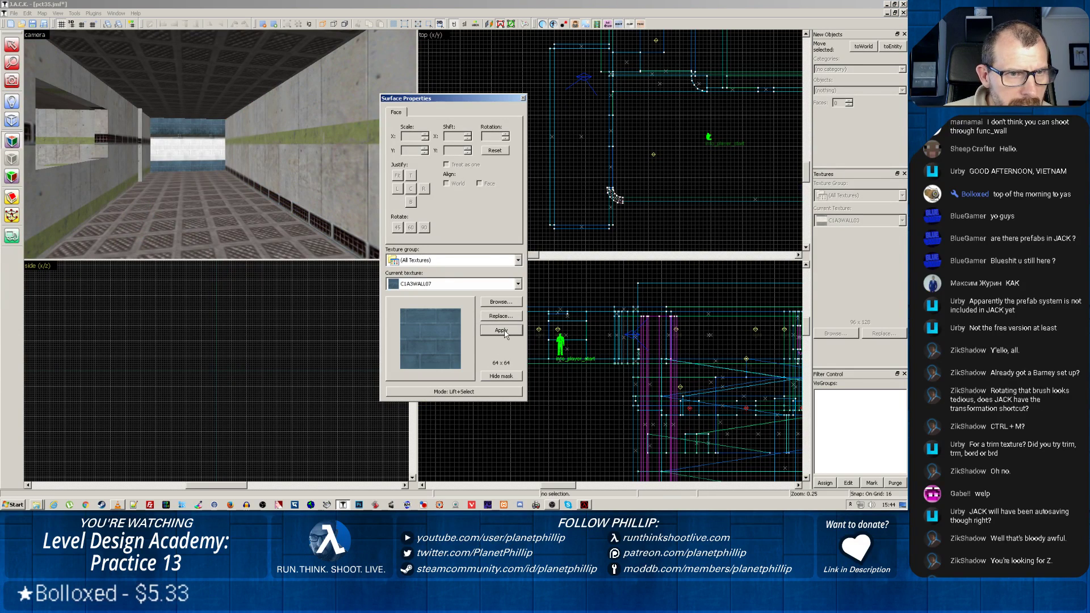
Step: Apply the C1A3WALL07 texture to the inner face of the south end wall
click(159, 137)
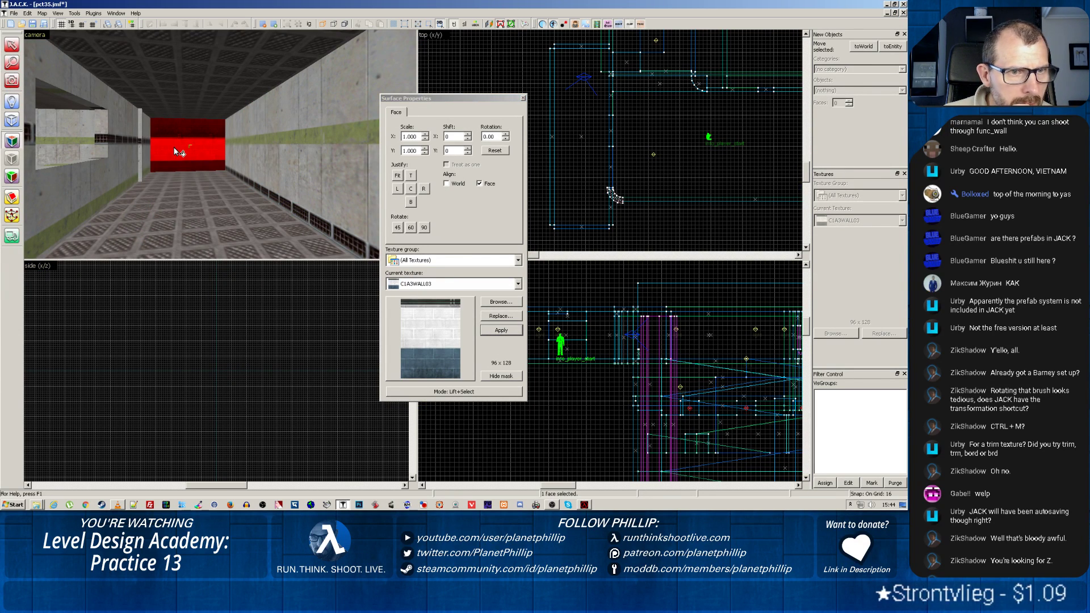
click(484, 300)
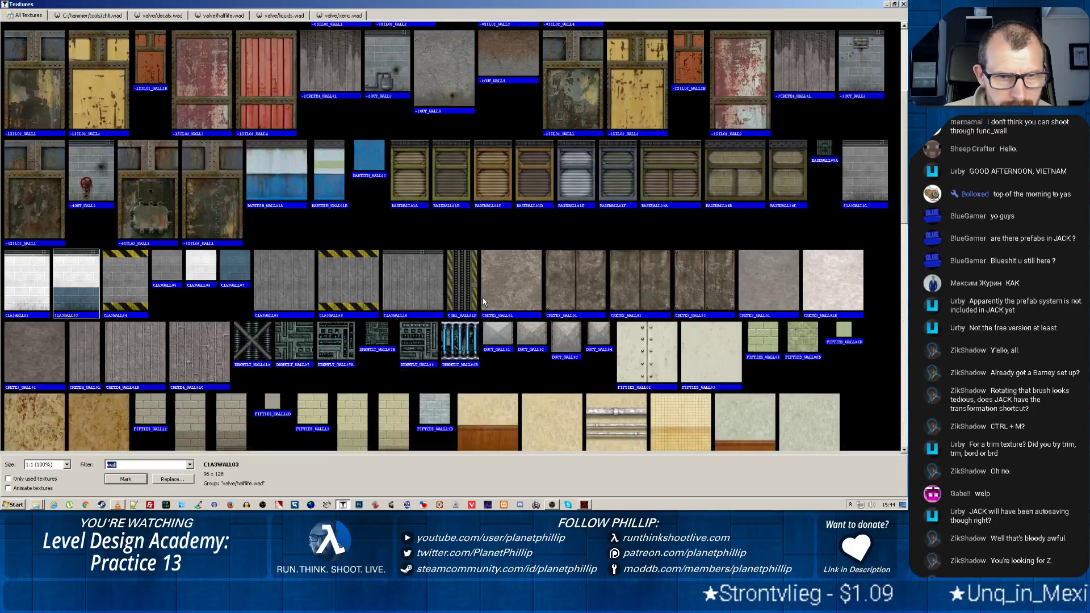
double_click(228, 265)
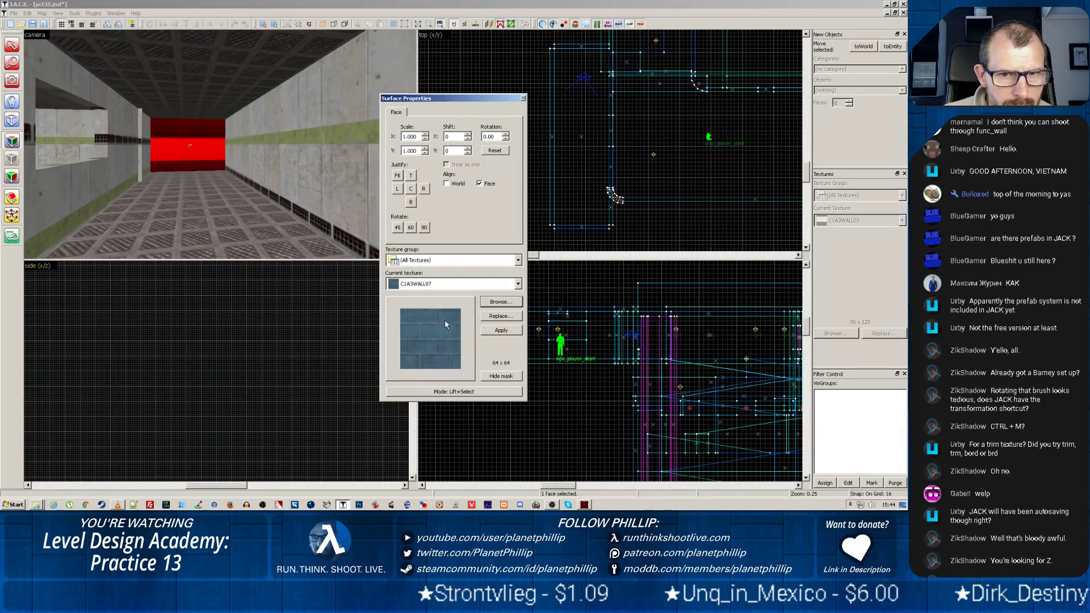
click(498, 330)
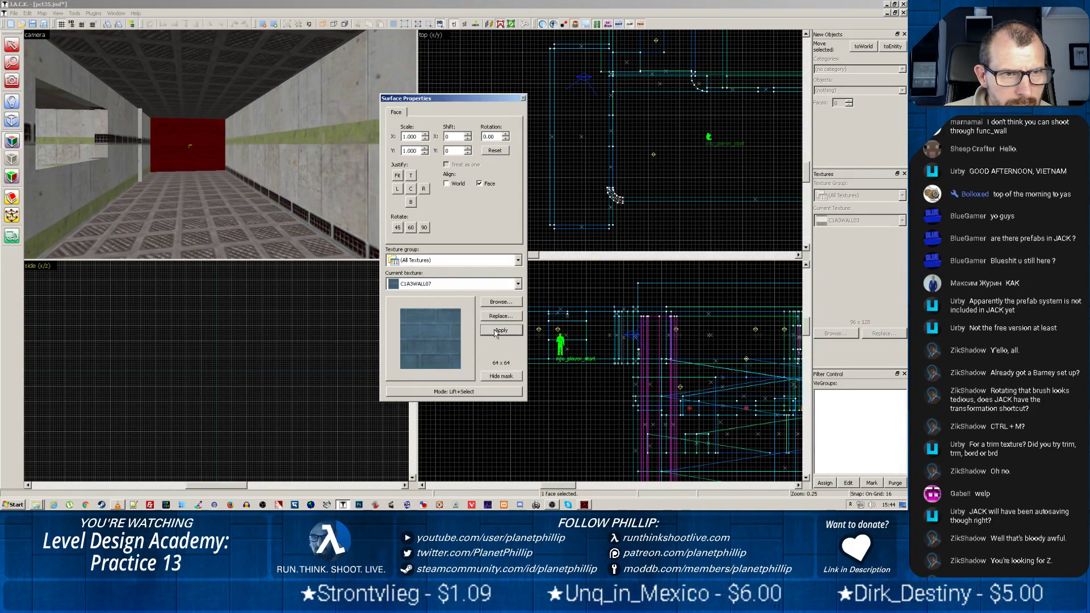
Step: Apply the C1A3WALL07 texture to the inner faces of the long west wall and the north end wall
right_click(315, 172)
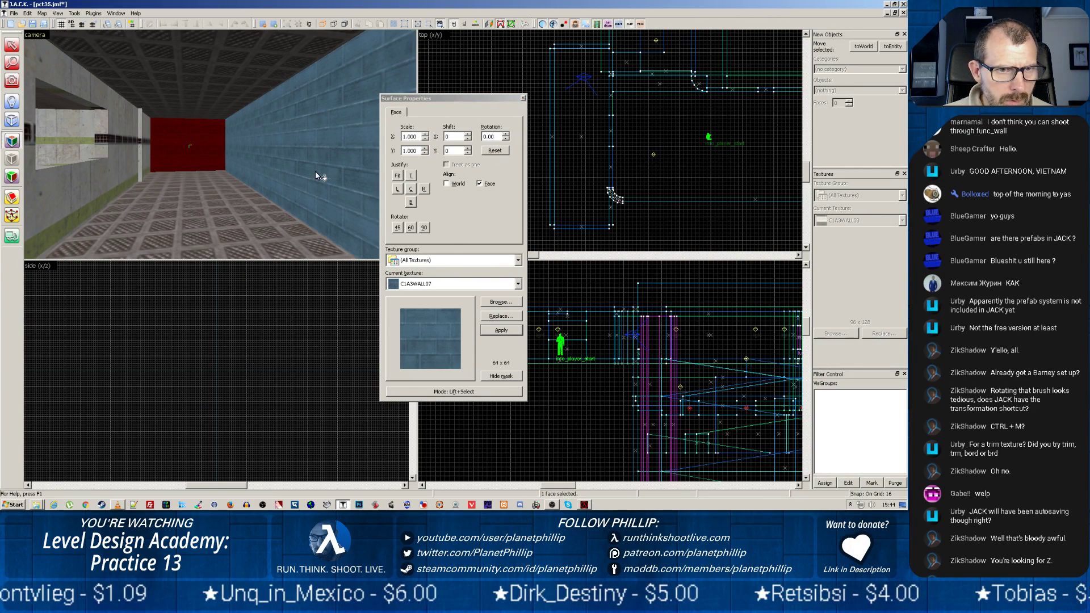
key(z)
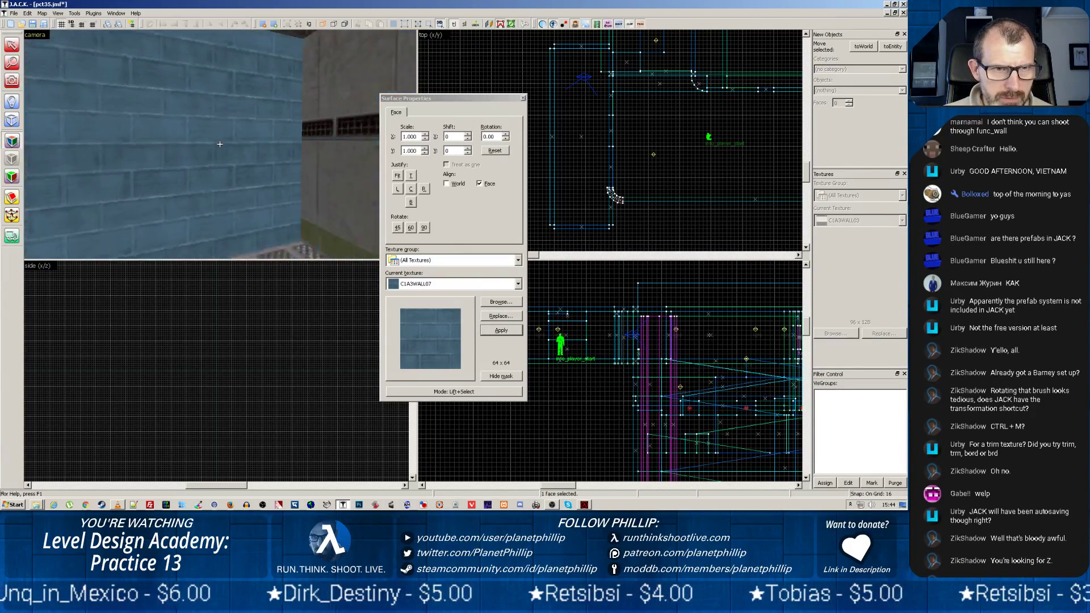
key(z)
key(z)
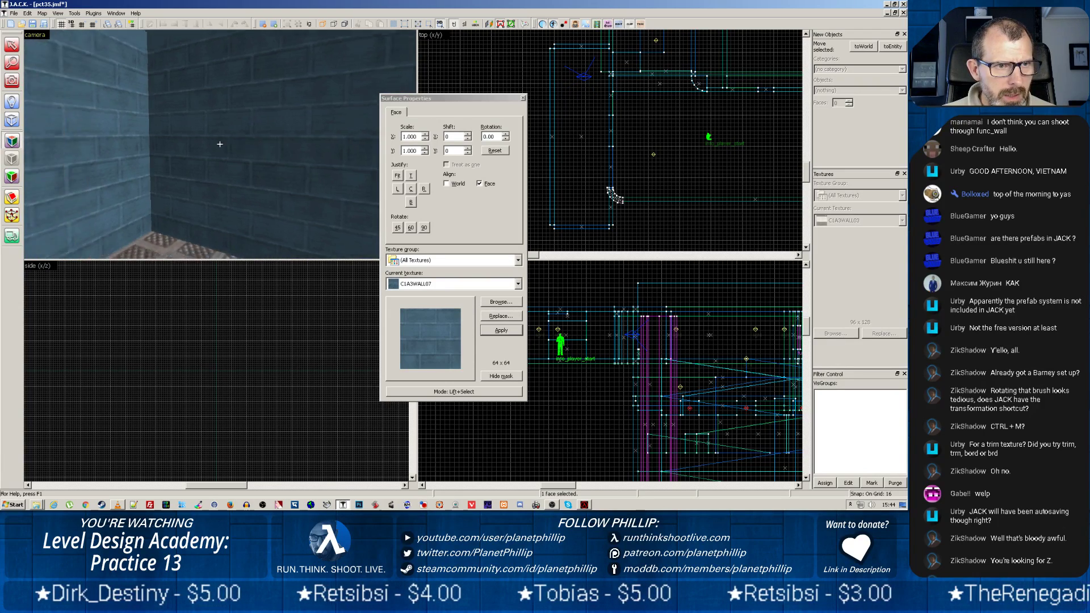
key(z)
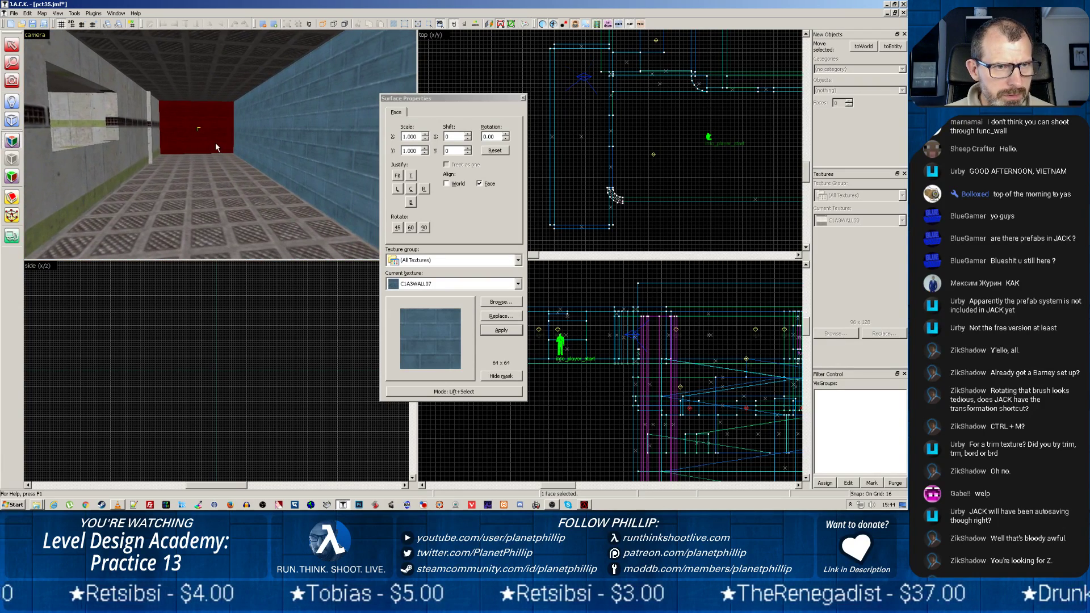
scroll(213, 143, up, 5)
scroll(195, 146, down, 5)
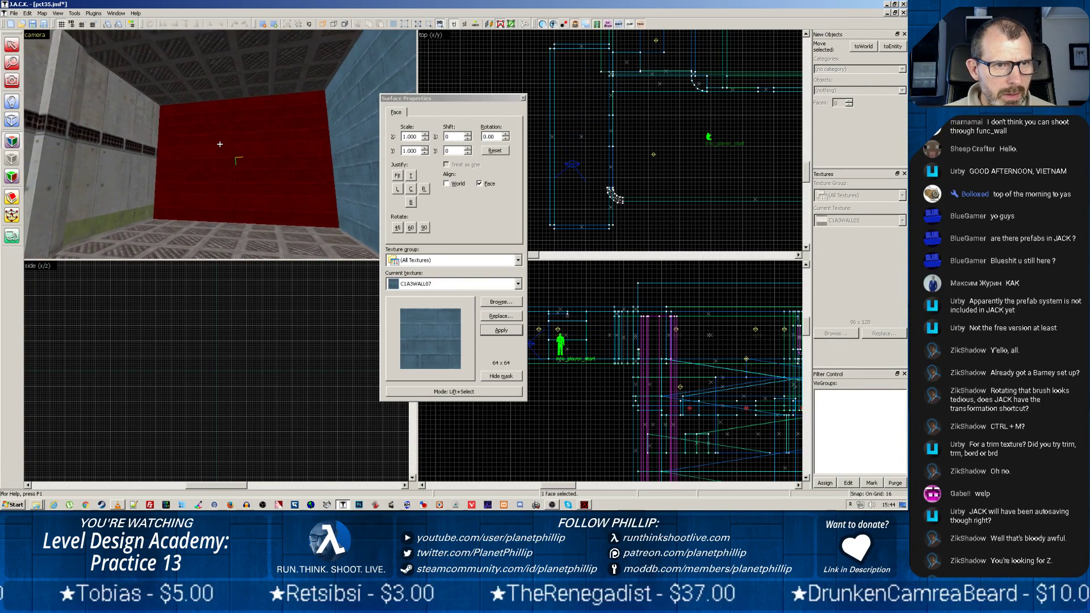
click(523, 99)
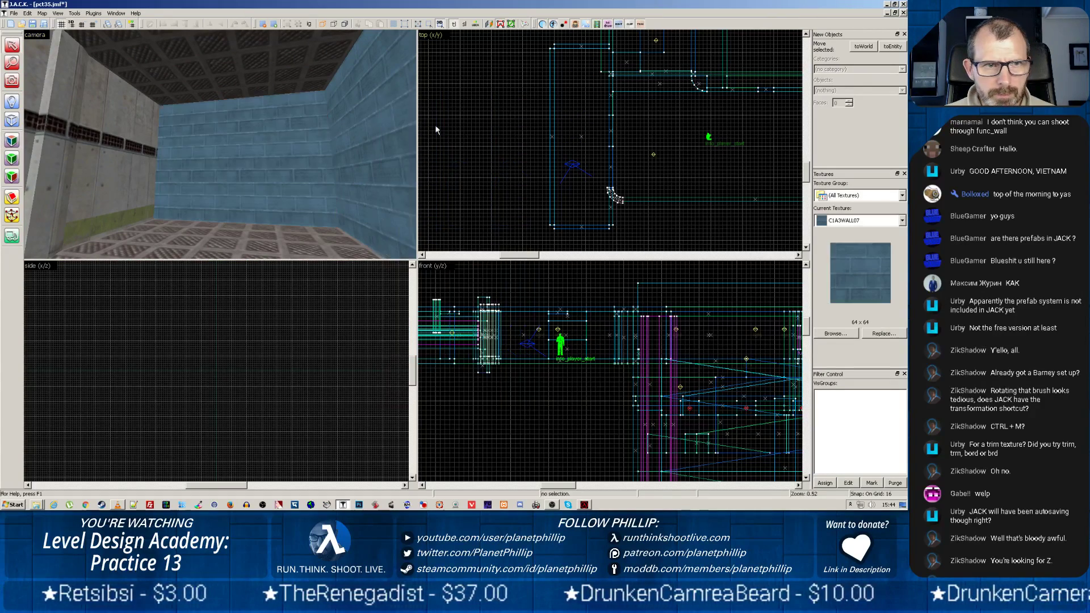
Step: Check the new area and the adjoining room through the window opening, and save the map
key(z)
key(z)
scroll(217, 159, up, 4)
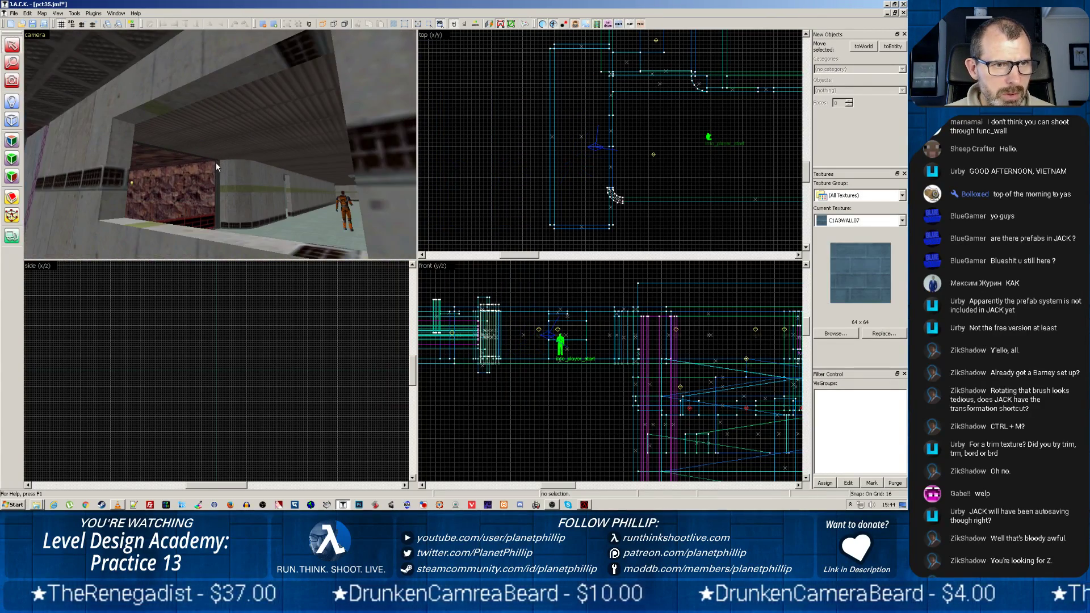
key(z)
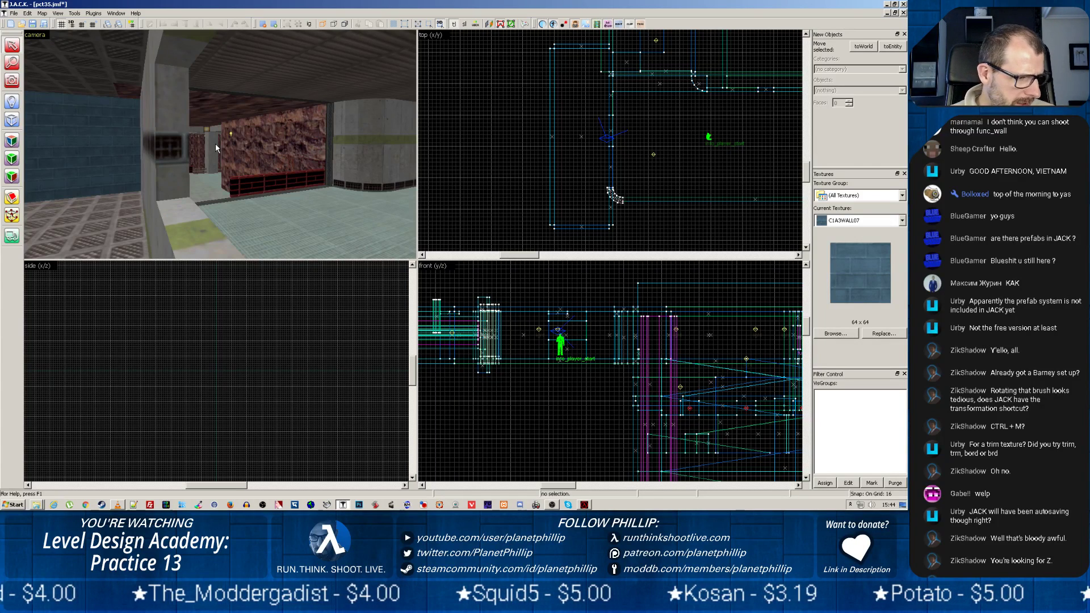
key(ctrl+s)
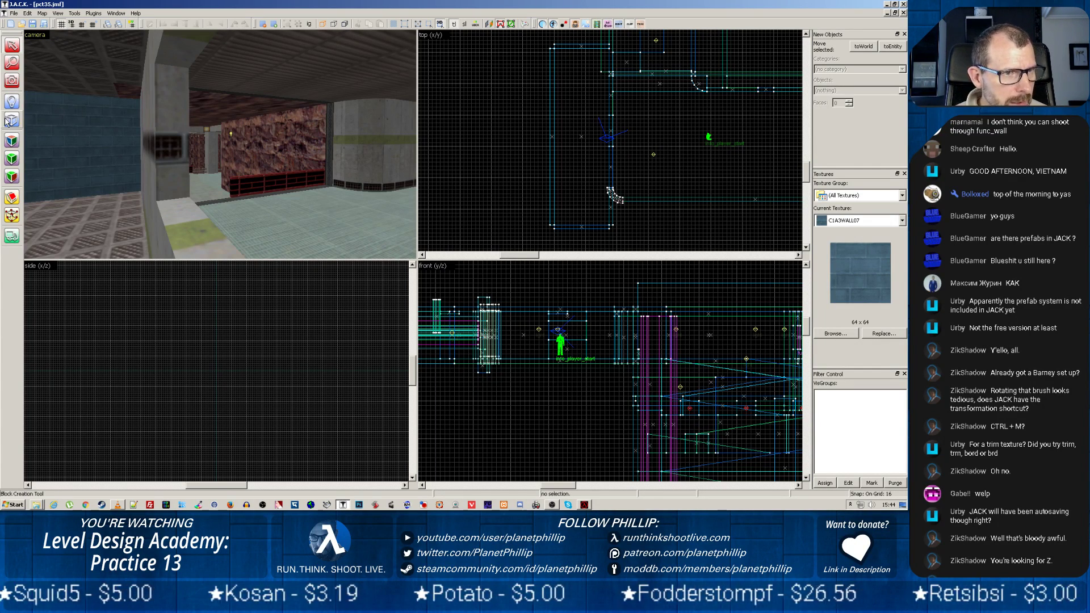
Step: Filter the textures by "trim" and try applying LAB1_TRIM4 to all faces of the wall brush beside the window opening, undoing it
click(158, 134)
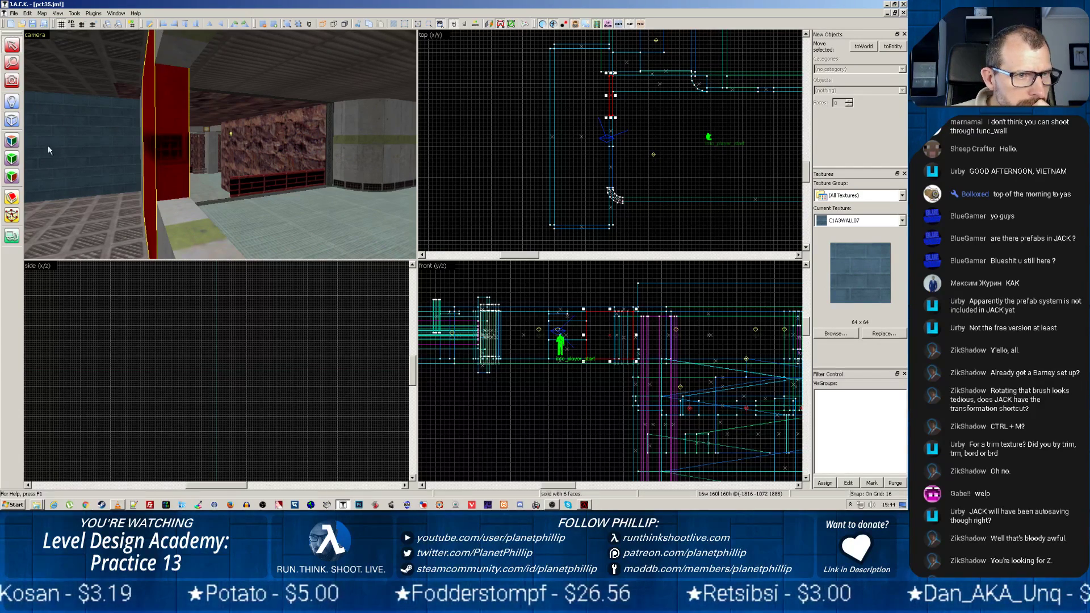
click(11, 159)
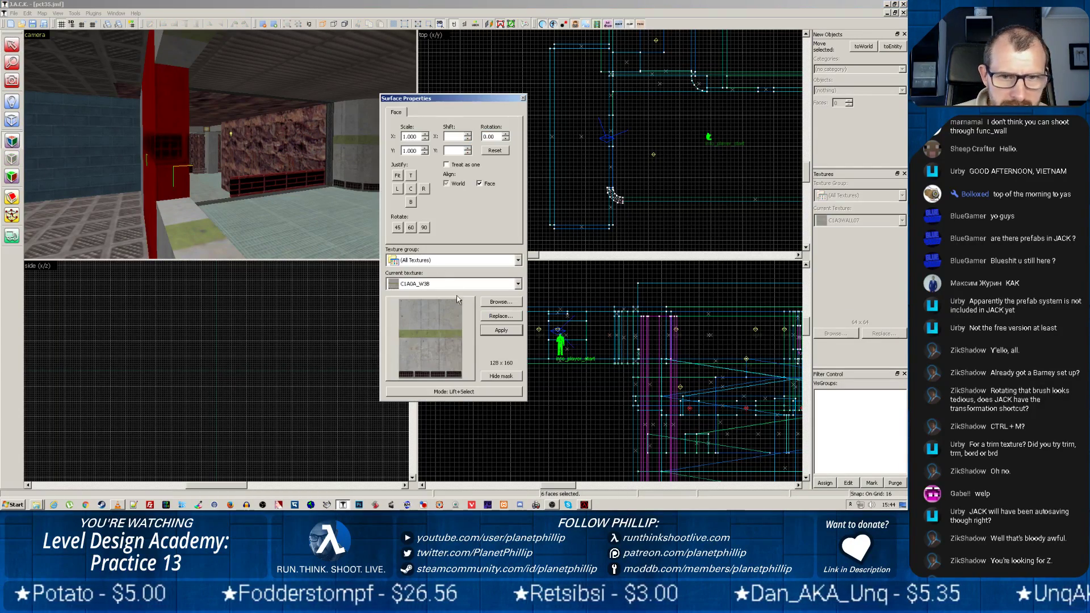
click(492, 303)
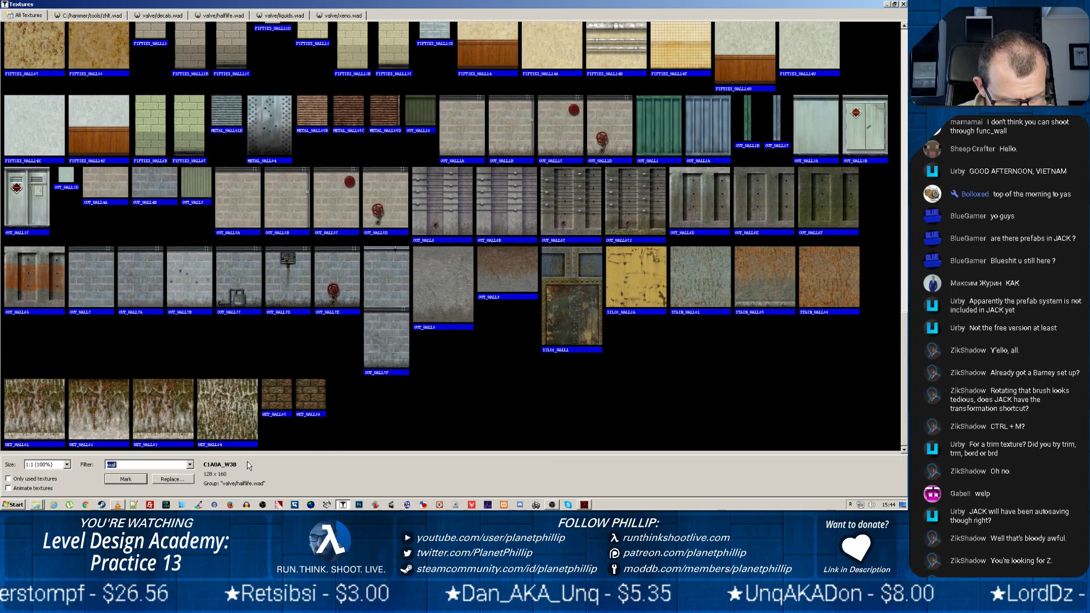
text(trim)
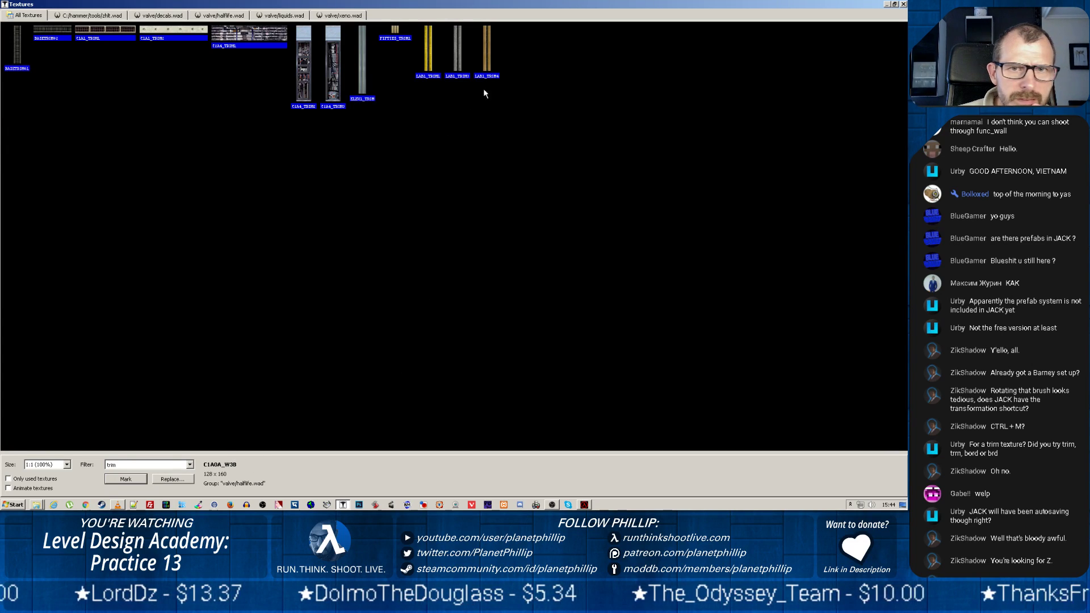
double_click(488, 60)
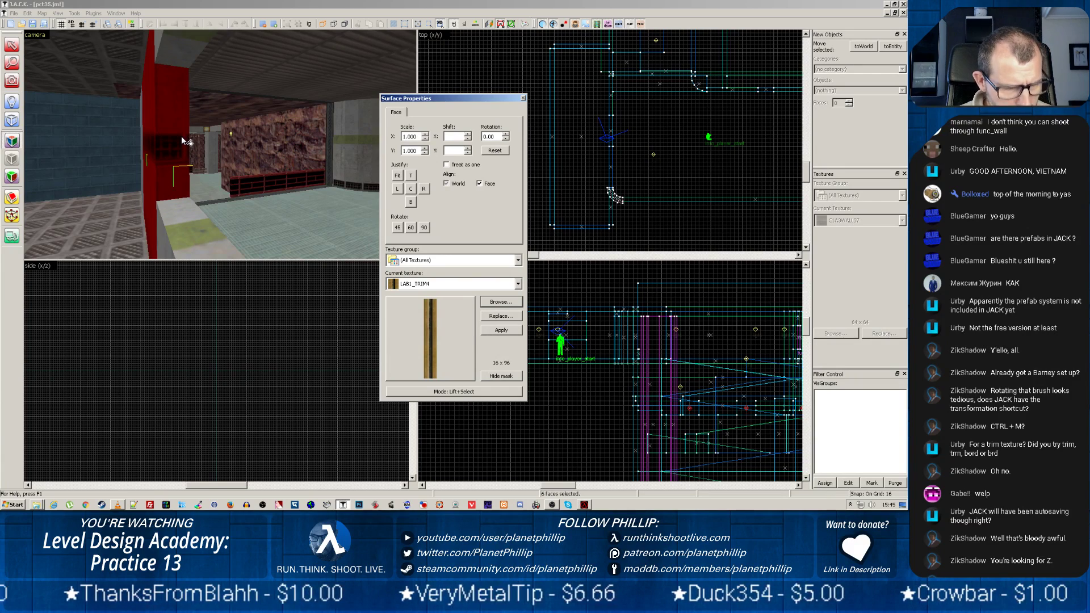
click(501, 334)
key(ctrl+z)
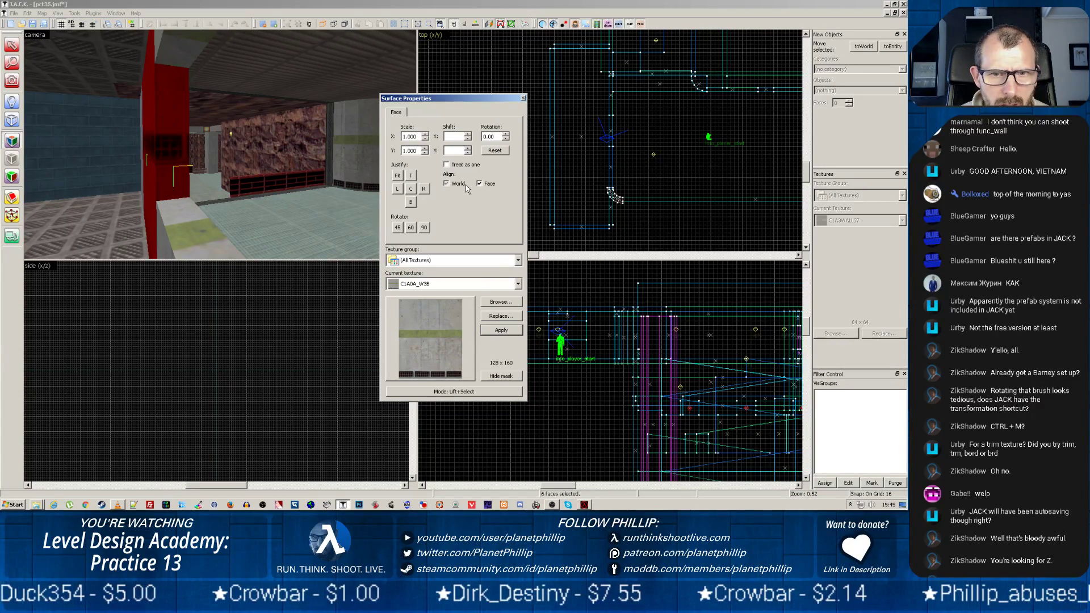
Step: Apply the LAB1_TRIM4 texture only to the wall brush's side face inside the window opening
click(449, 184)
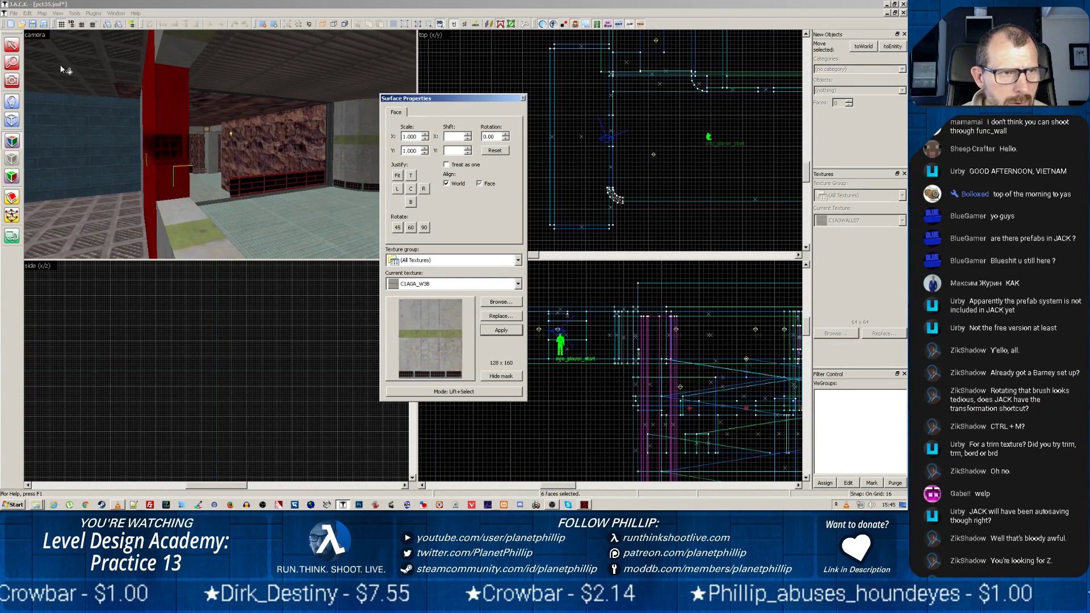
click(166, 146)
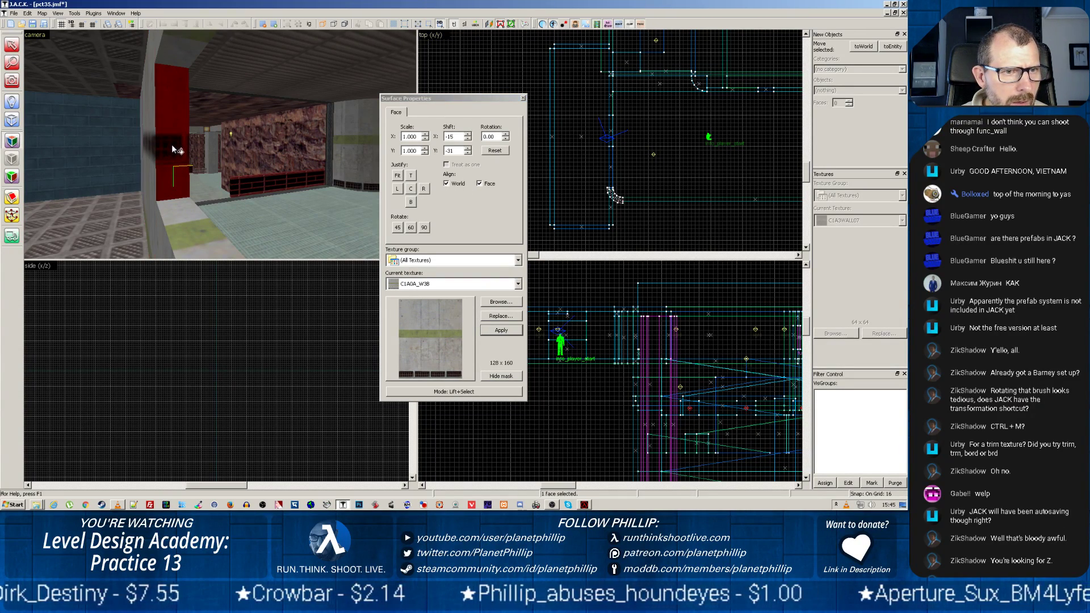
click(493, 304)
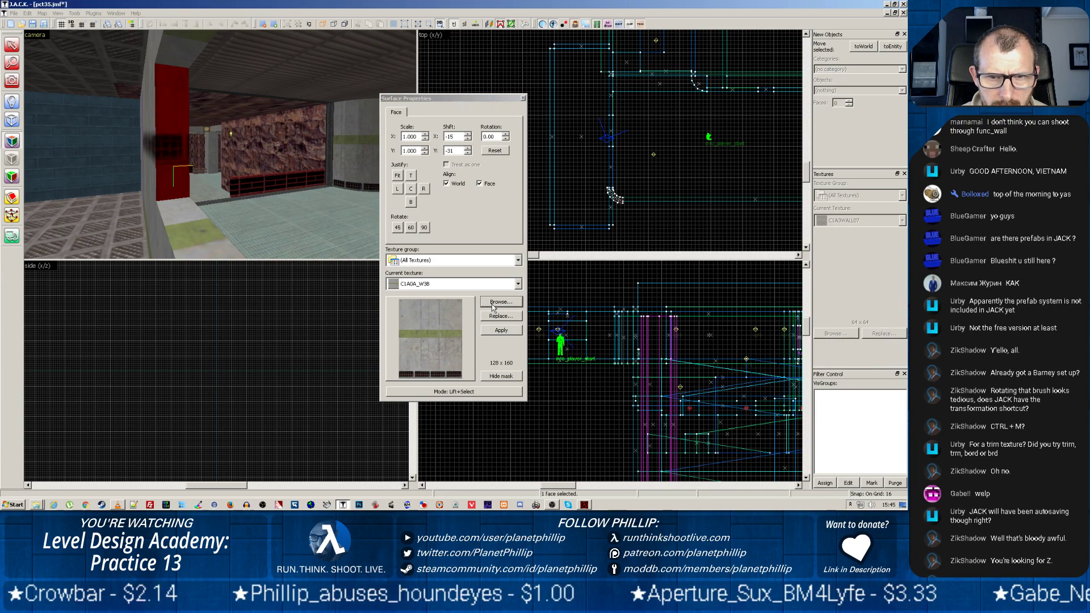
click(488, 69)
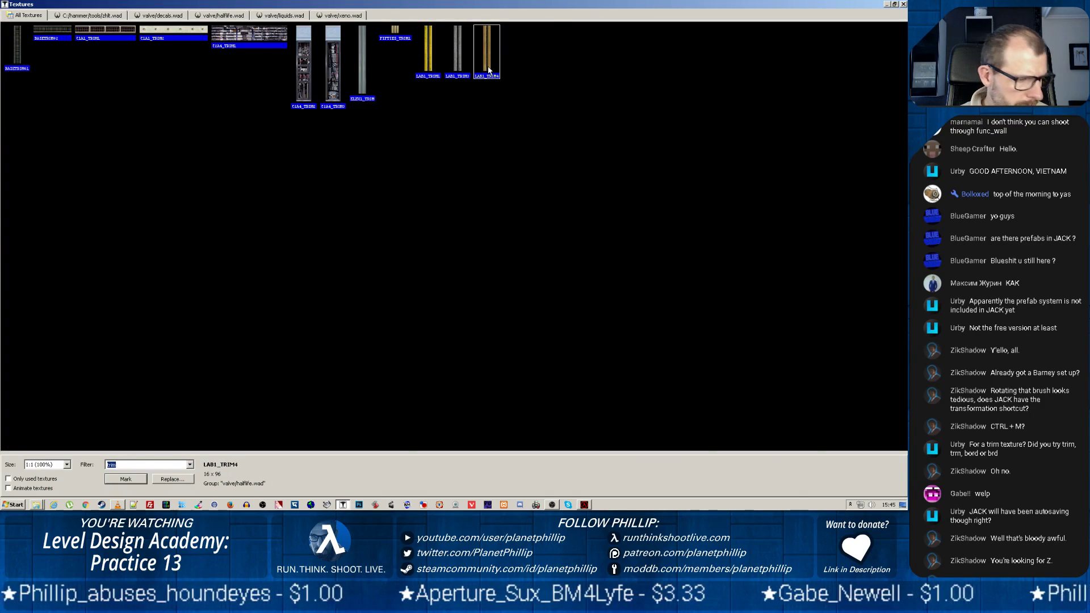
double_click(488, 69)
click(499, 329)
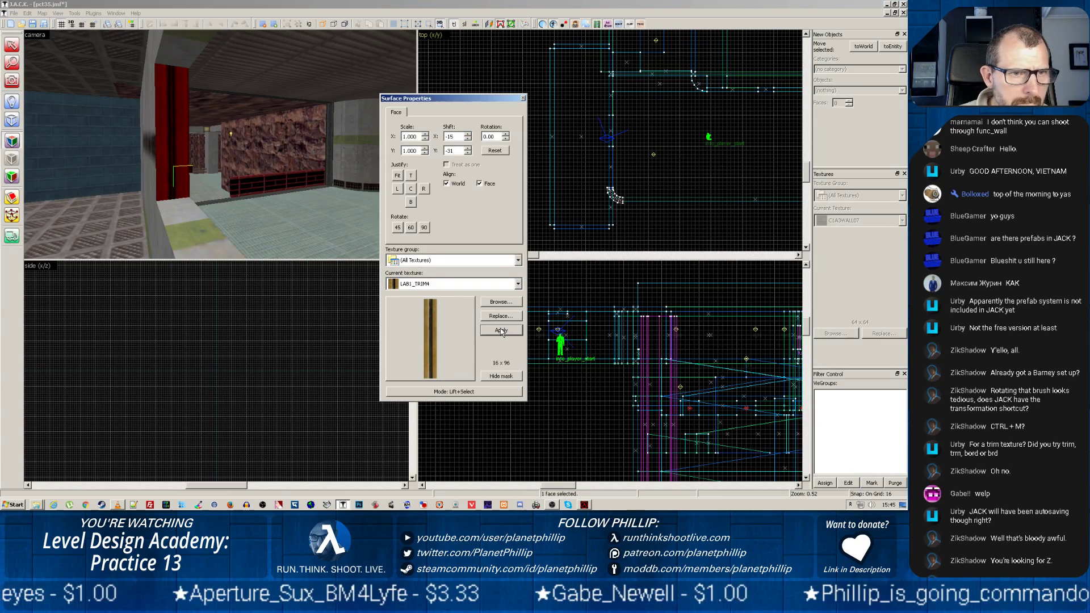
Step: Apply the same LAB1_TRIM4 trim to the sill, top and opposite side face of the window opening, and finish face editing
right_click(193, 228)
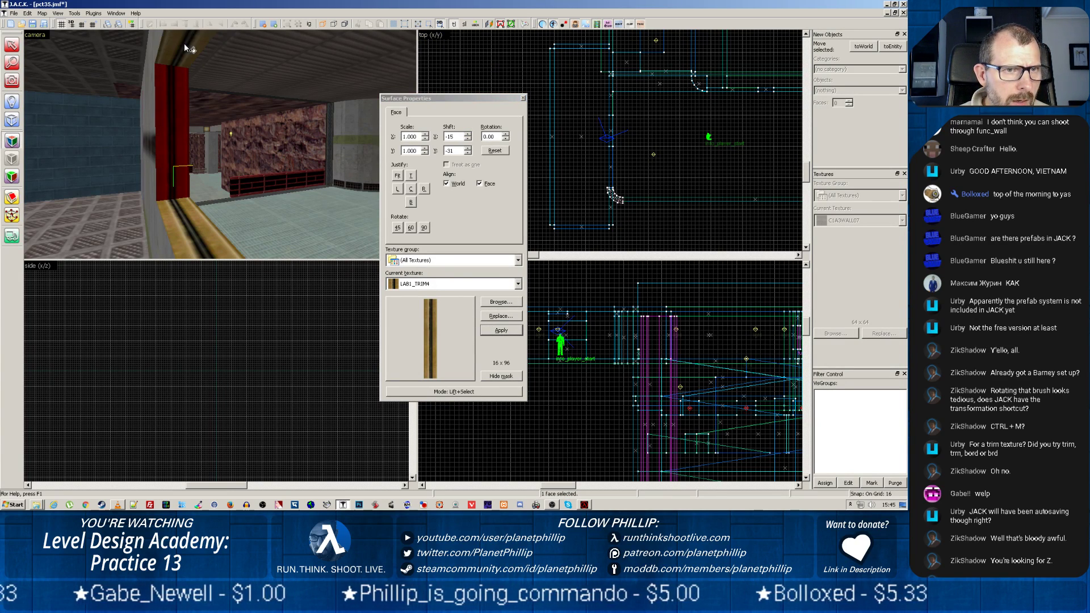
key(z)
key(z)
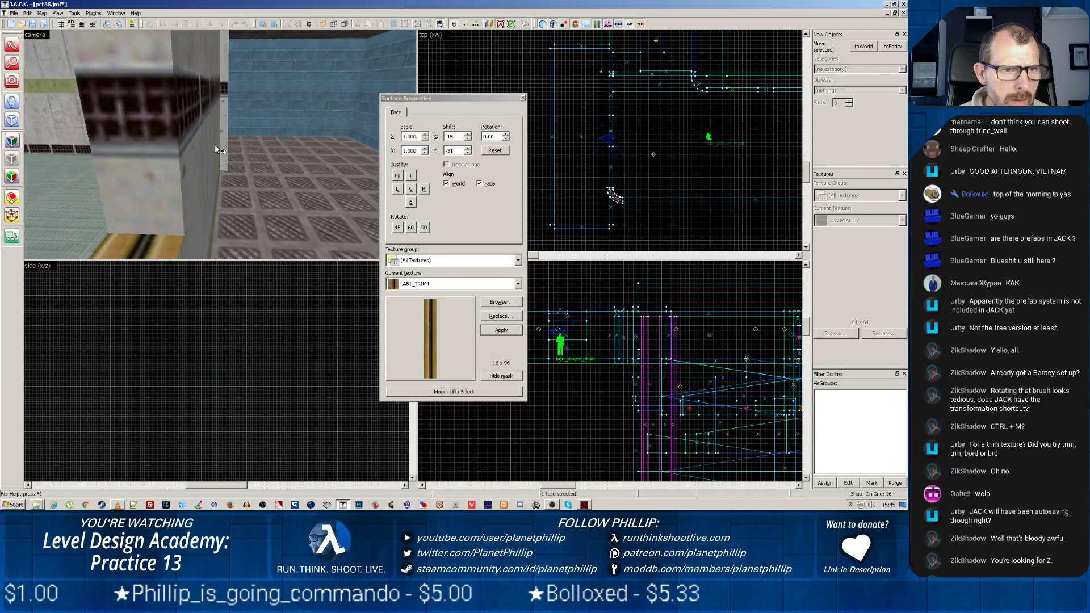
right_click(161, 151)
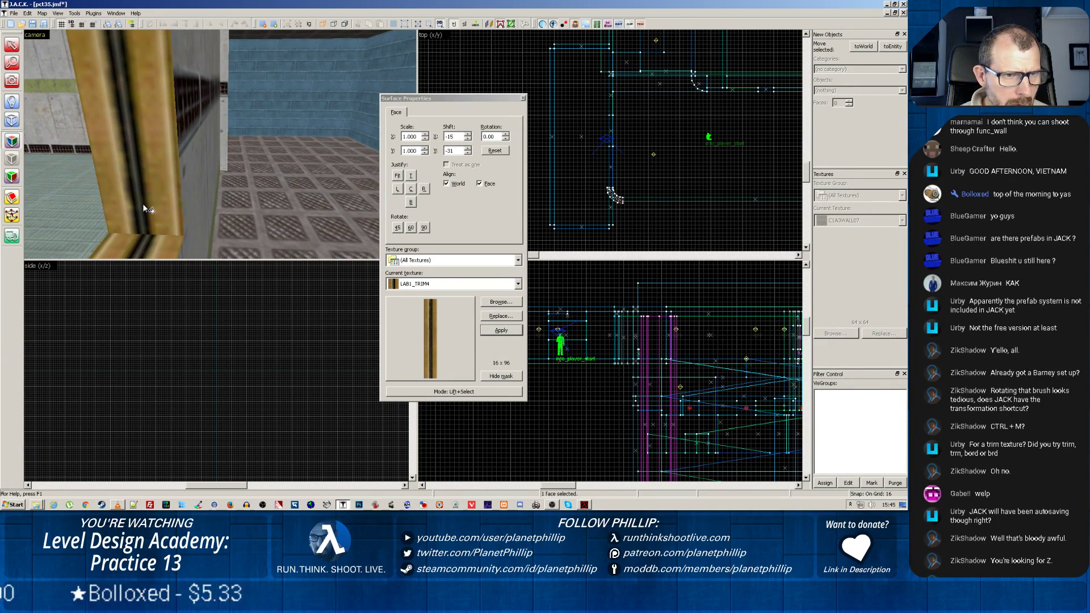
key(z)
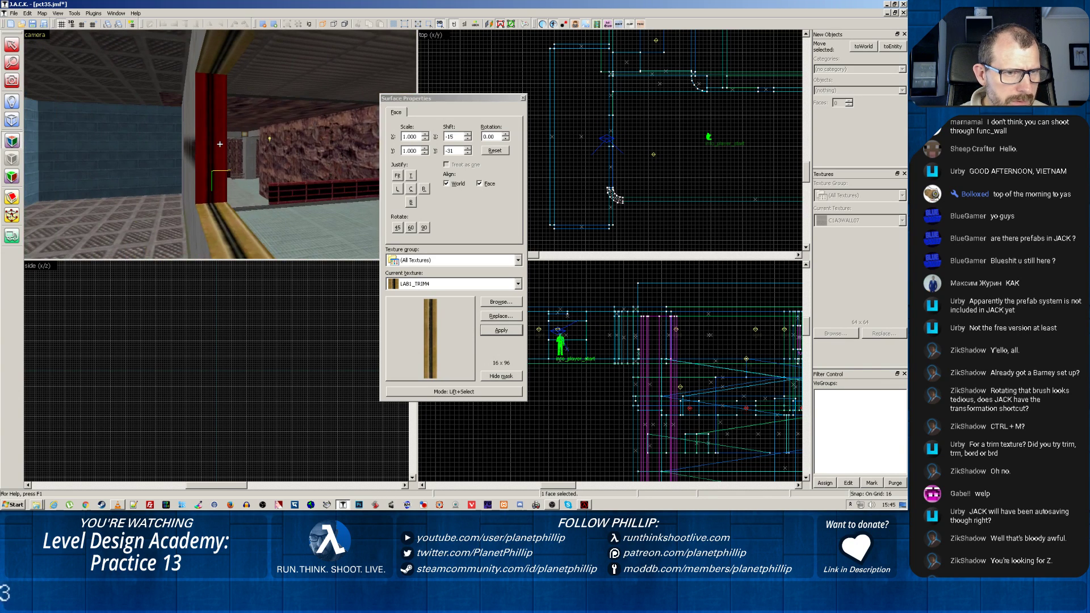
key(z)
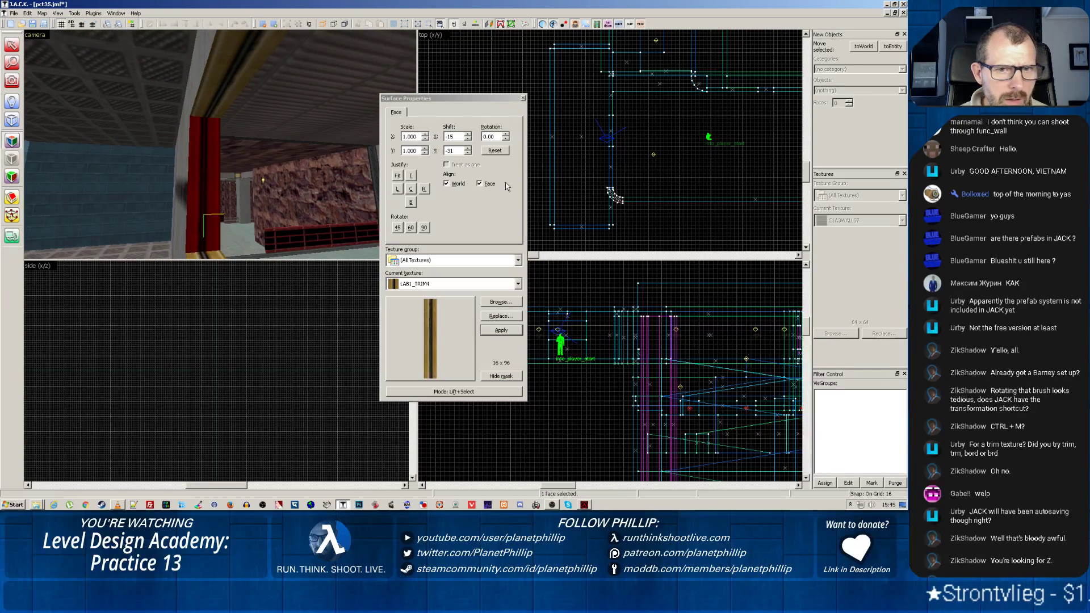
click(523, 98)
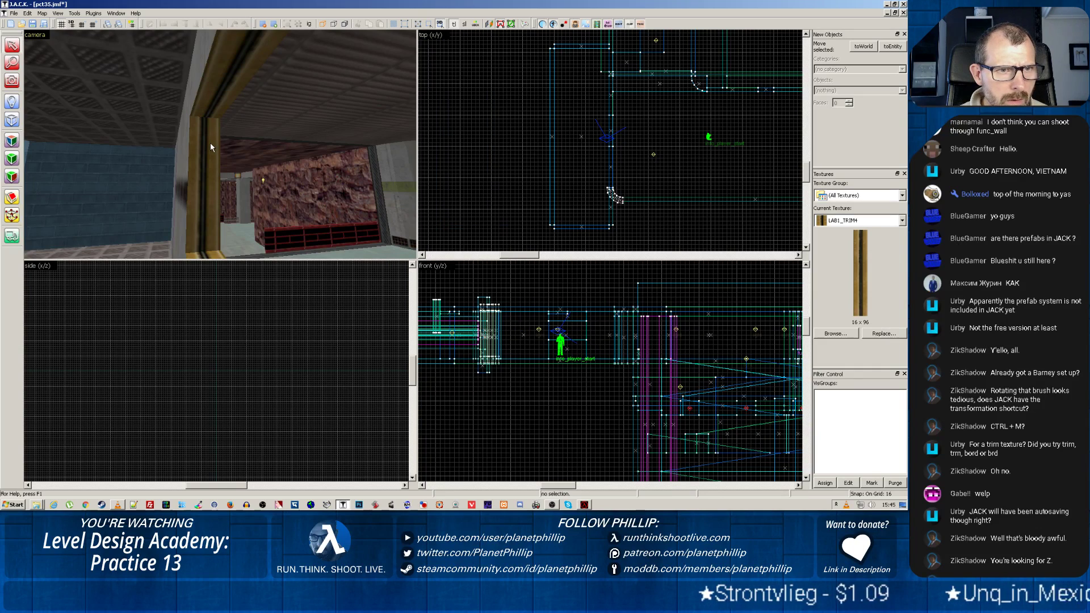
key(z)
key(z)
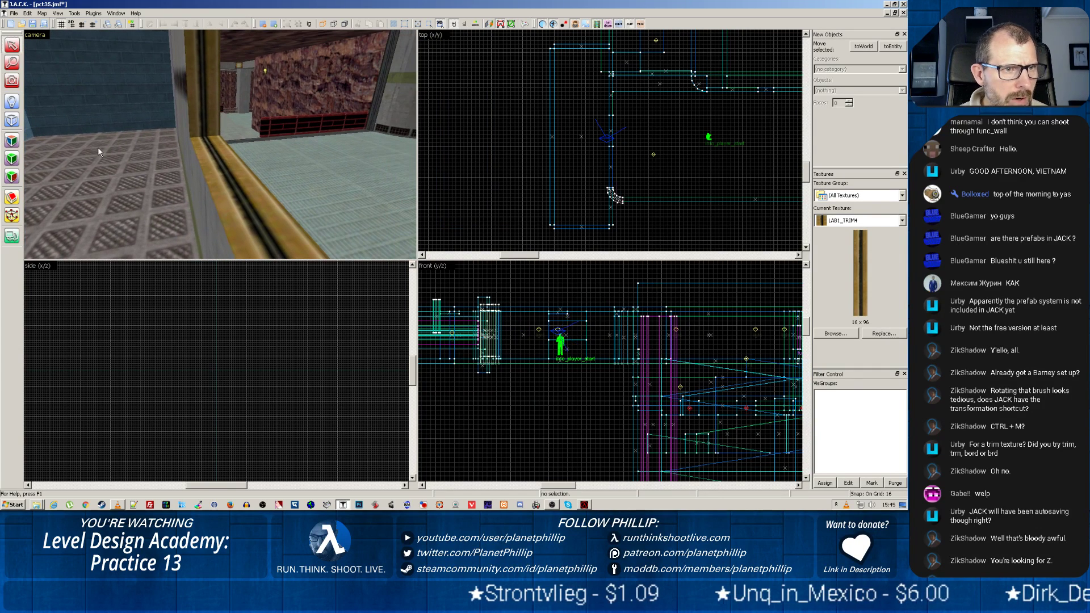
Step: Set the grid to 4 units and outline a block 8 units wide and 128 units long across the window opening
click(11, 119)
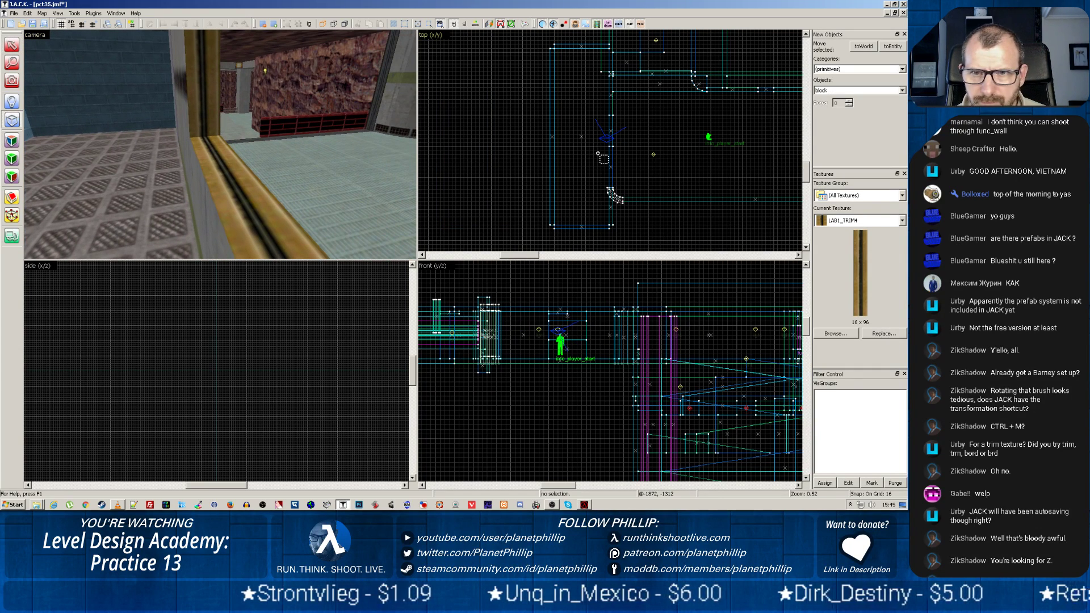
scroll(592, 160, up, 5)
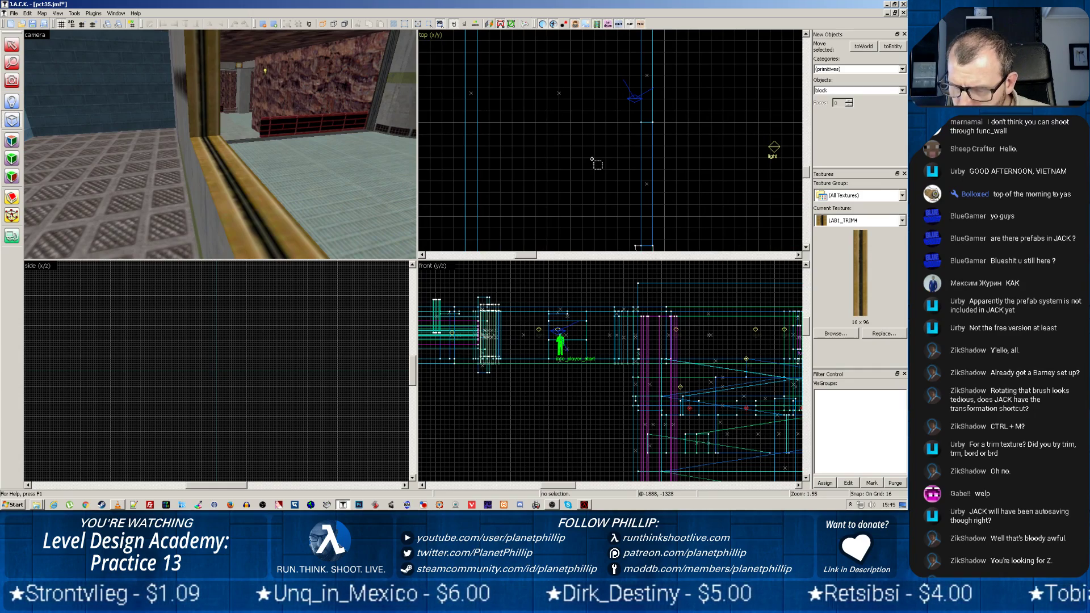
key(bracketleft)
key(bracketleft)
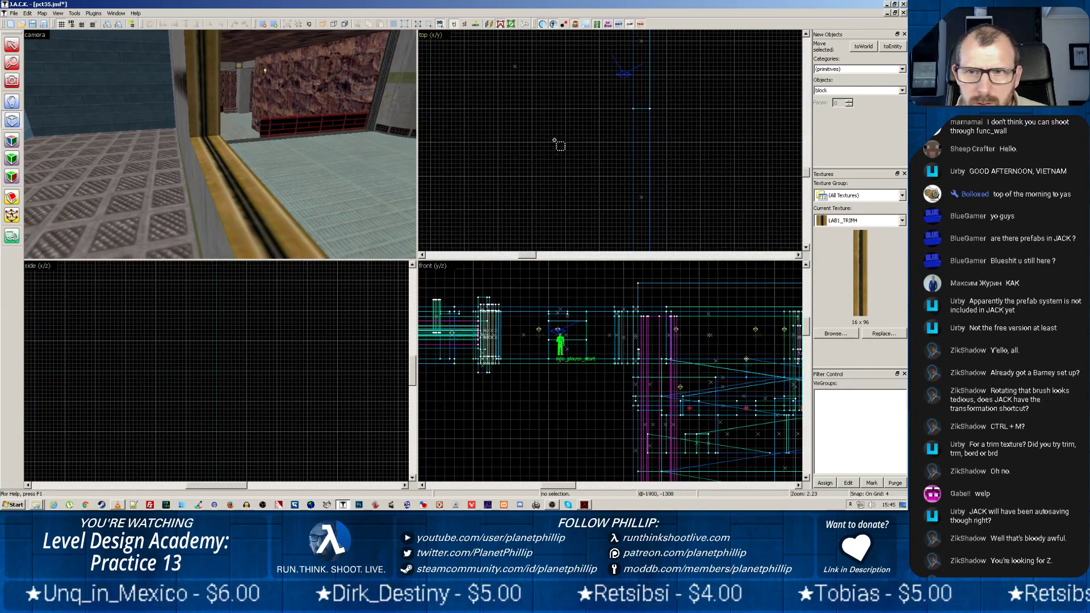
scroll(565, 140, down, 4)
scroll(567, 139, up, 7)
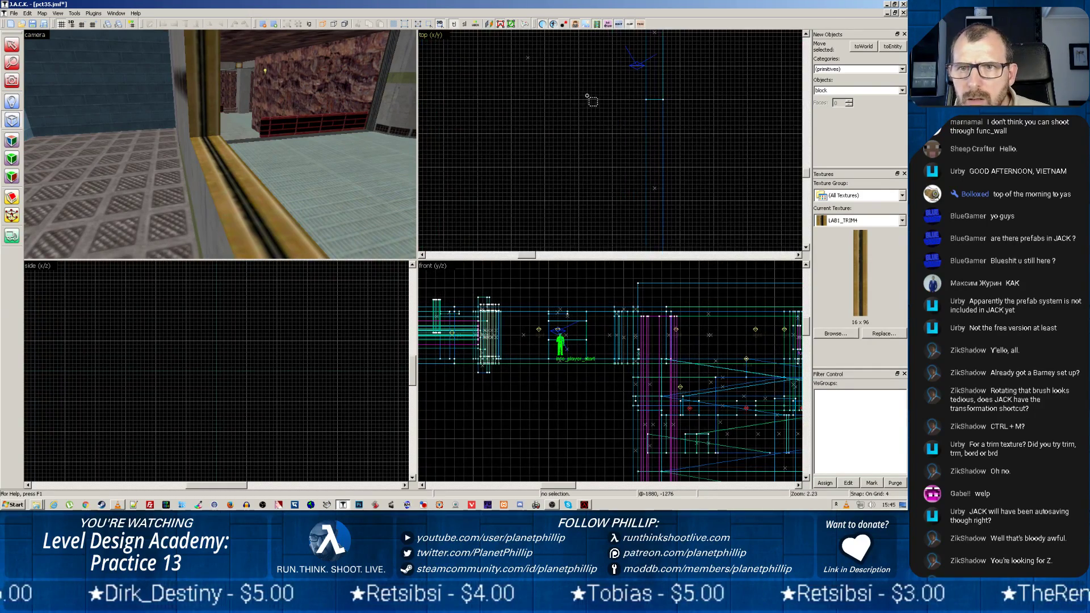
scroll(600, 153, up, 1)
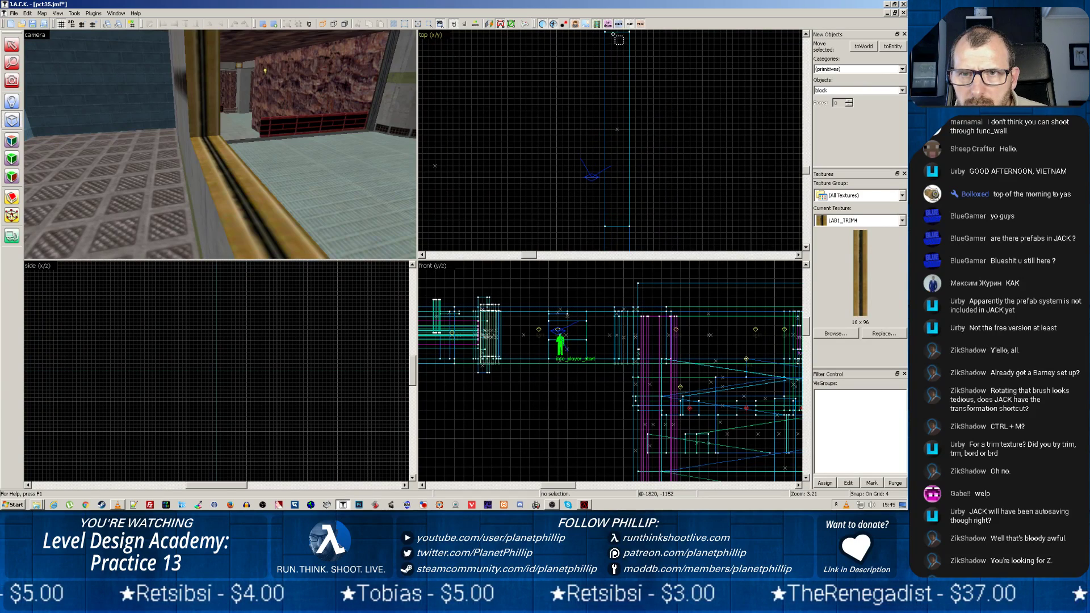
drag(610, 32, 621, 227)
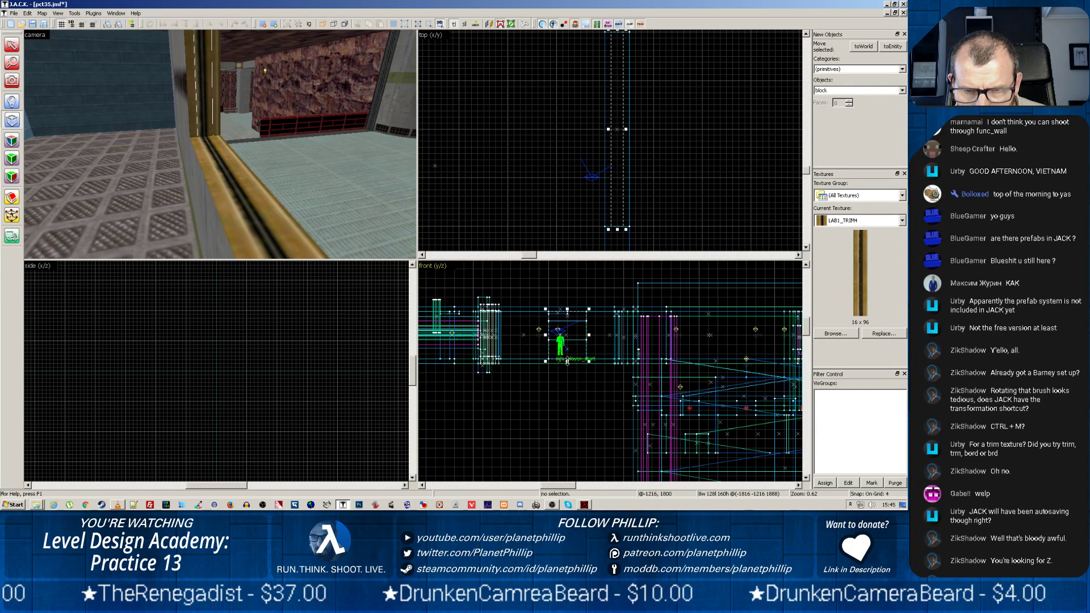
Step: Reduce the block outline's height to 64 units, fitting it between the sill and top of the window opening
mouse_move(568, 361)
mouse_down()
mouse_move(569, 337)
mouse_move(575, 362)
mouse_up()
scroll(567, 341, up, 4)
drag(566, 299, 567, 323)
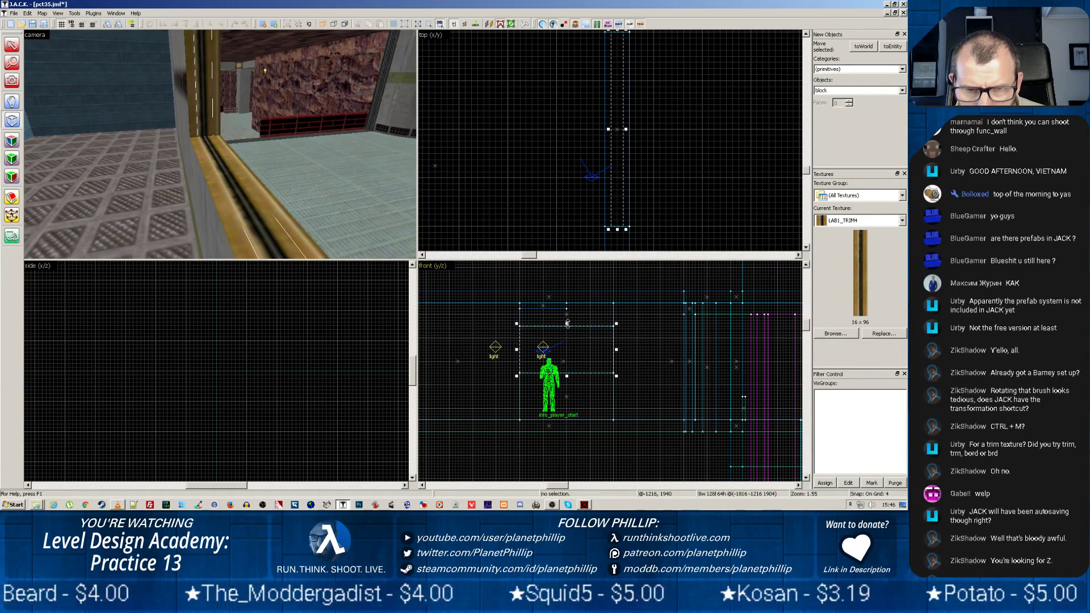
Step: Filter the texture browser for "glass" and make GLASS_DARK the current texture, then close the surface properties
click(11, 141)
click(496, 302)
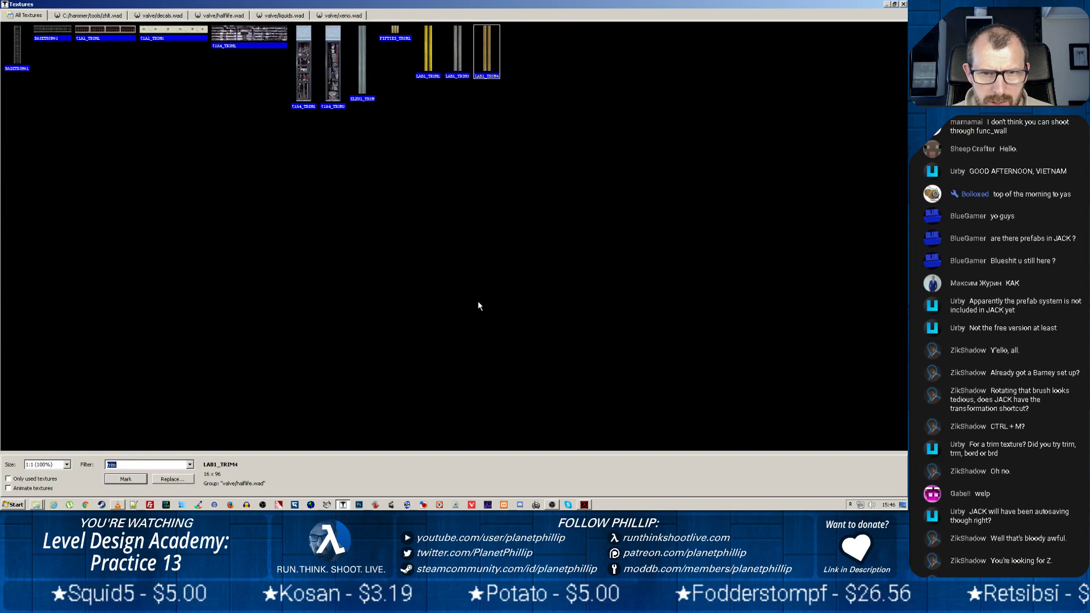
text(glass)
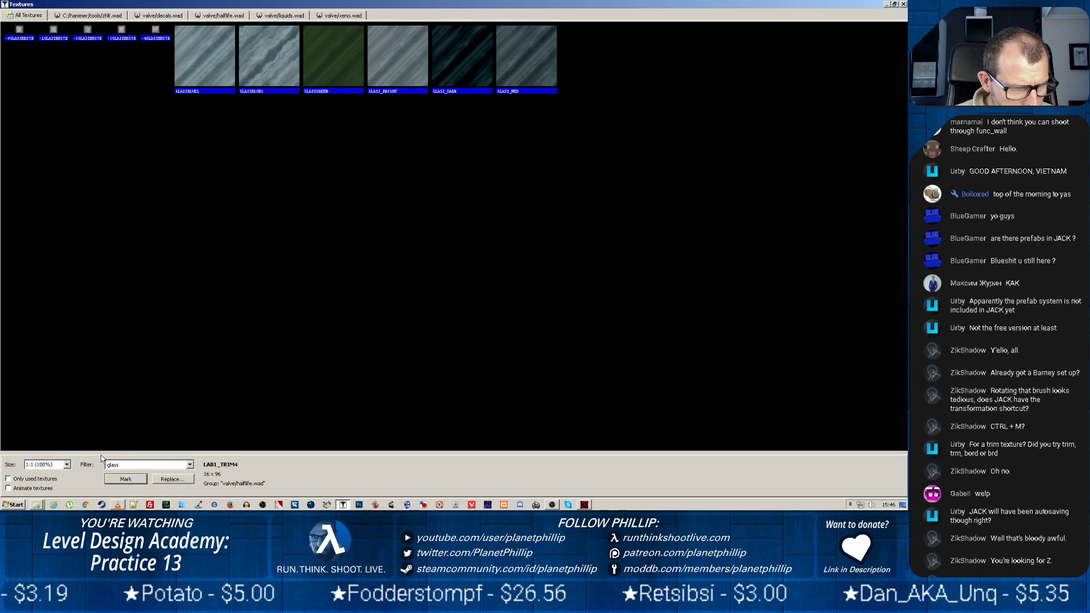
click(126, 478)
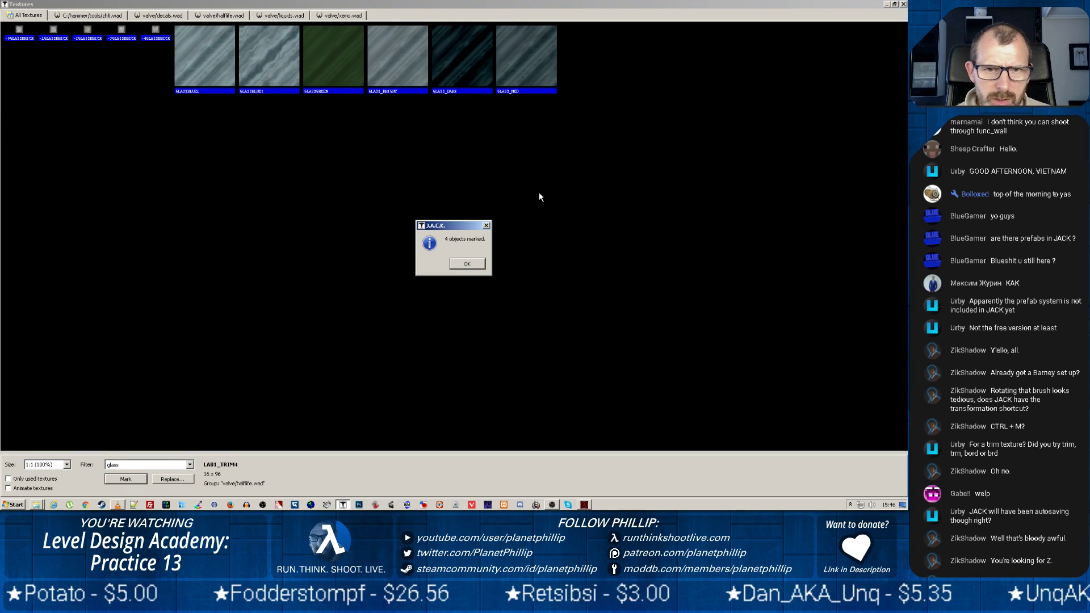
click(466, 263)
double_click(461, 72)
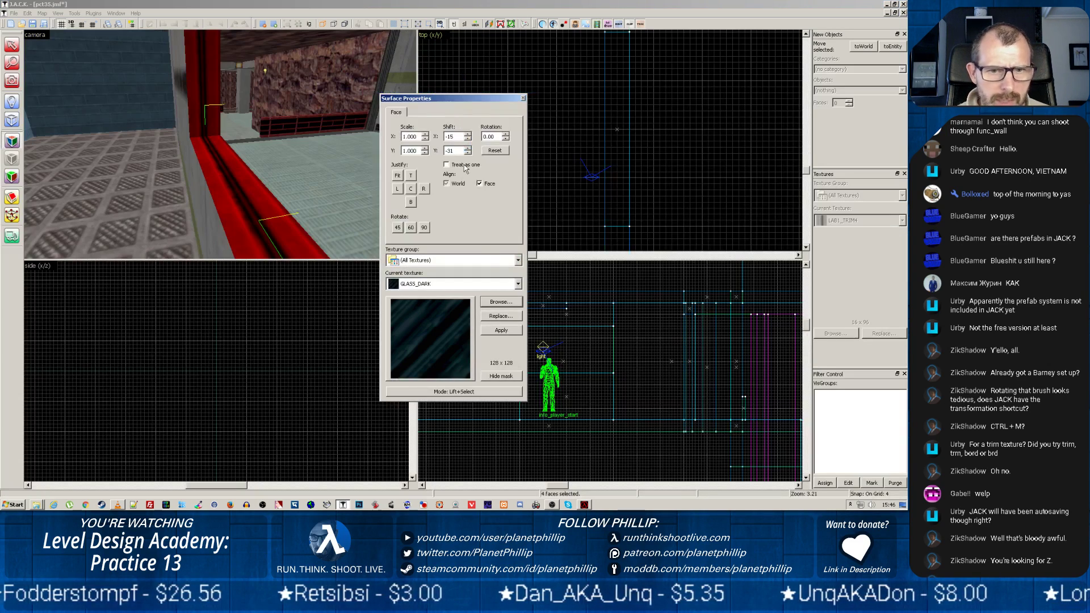
click(522, 100)
click(523, 99)
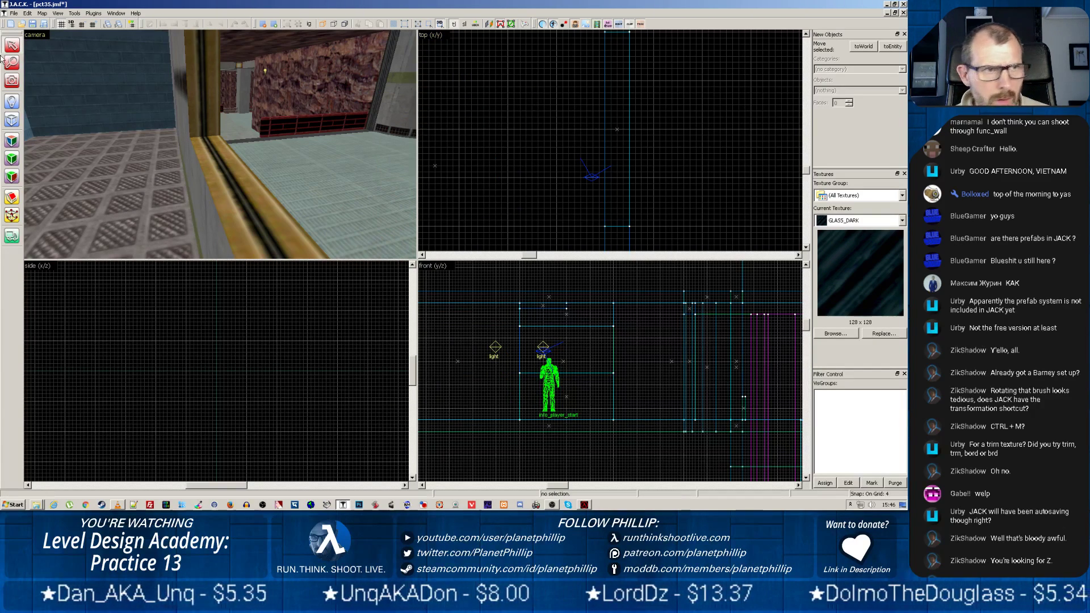
Step: Create the glass block from the outline in the window opening and turn it into a func_wall entity
click(12, 119)
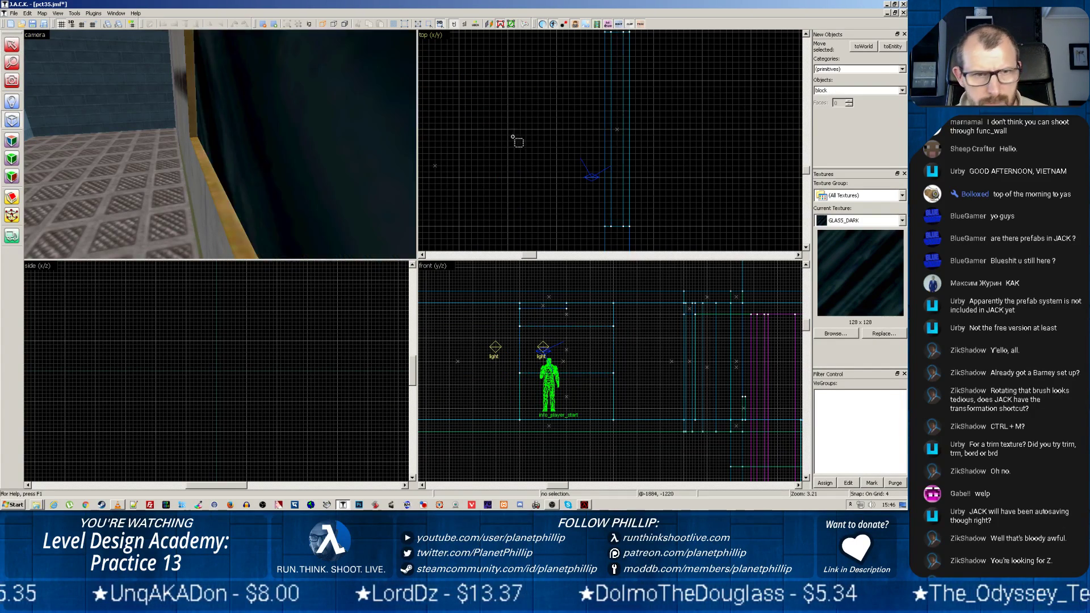
key(ctrl+m)
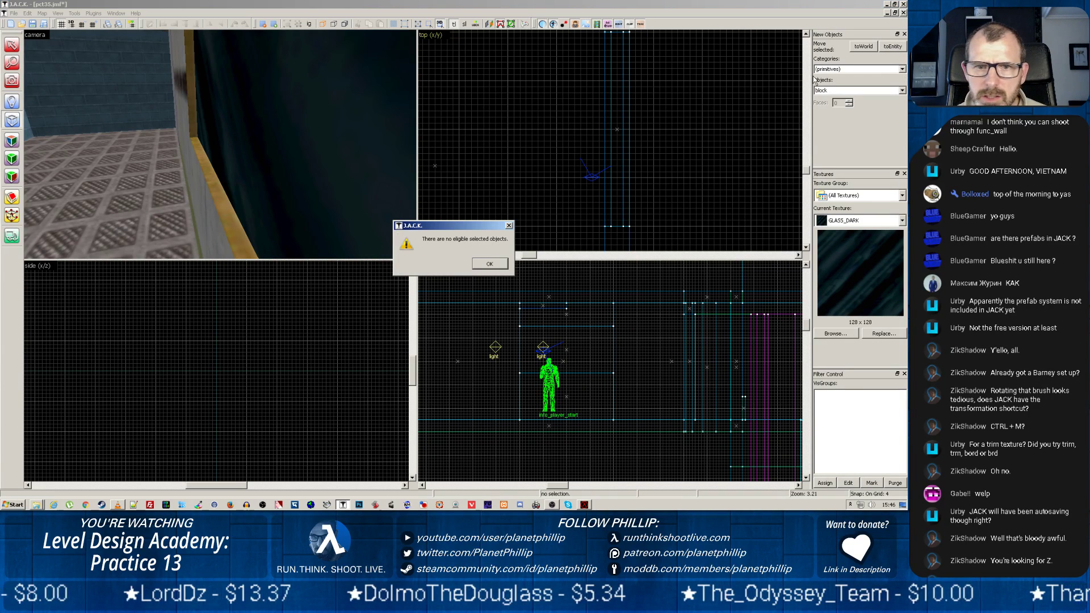
click(491, 263)
click(269, 104)
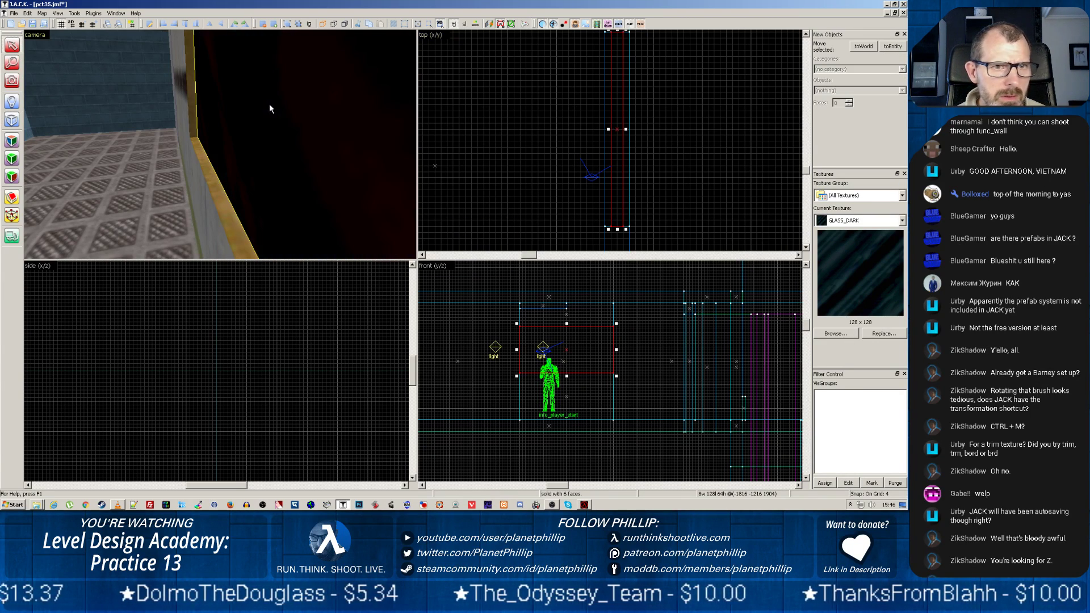
click(892, 46)
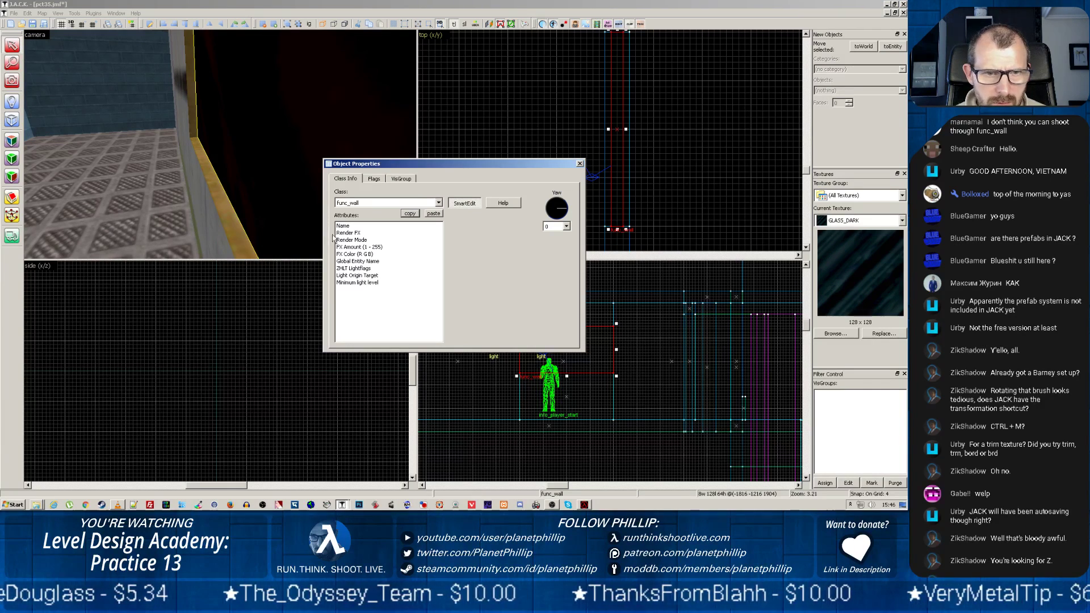
Step: Change the window func_wall's render mode from Normal for see-through glass and set its FX Amount to 125
click(351, 240)
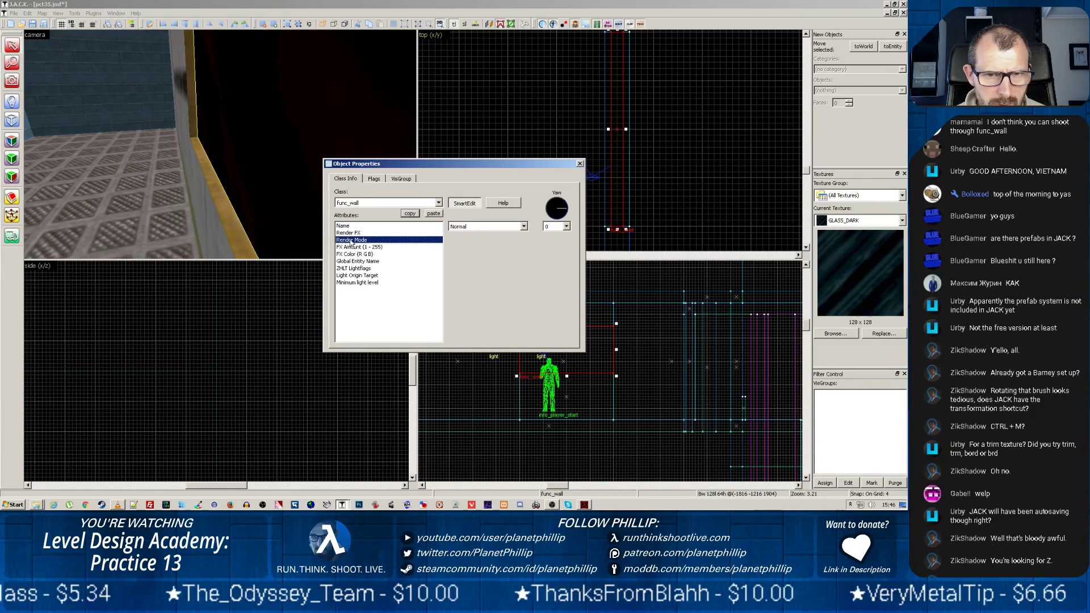
click(524, 226)
click(469, 248)
click(349, 246)
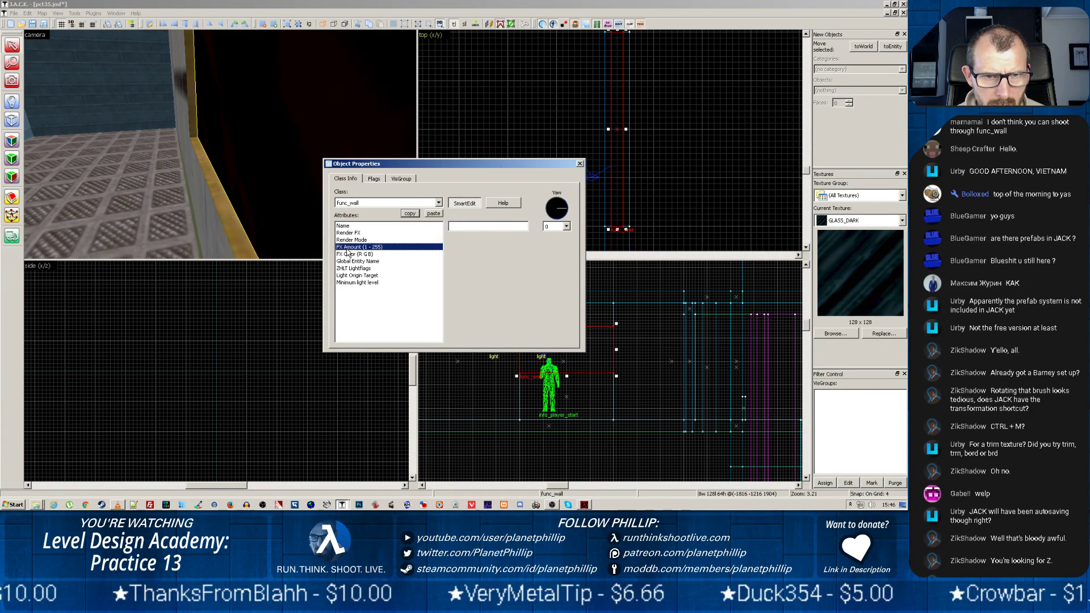
click(480, 229)
text(125)
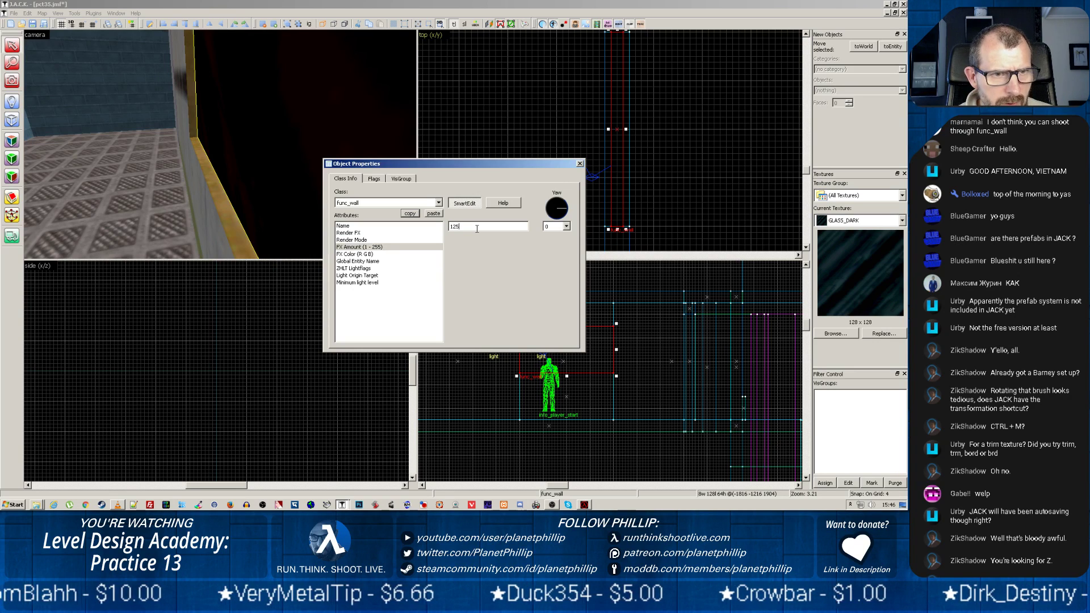
click(579, 164)
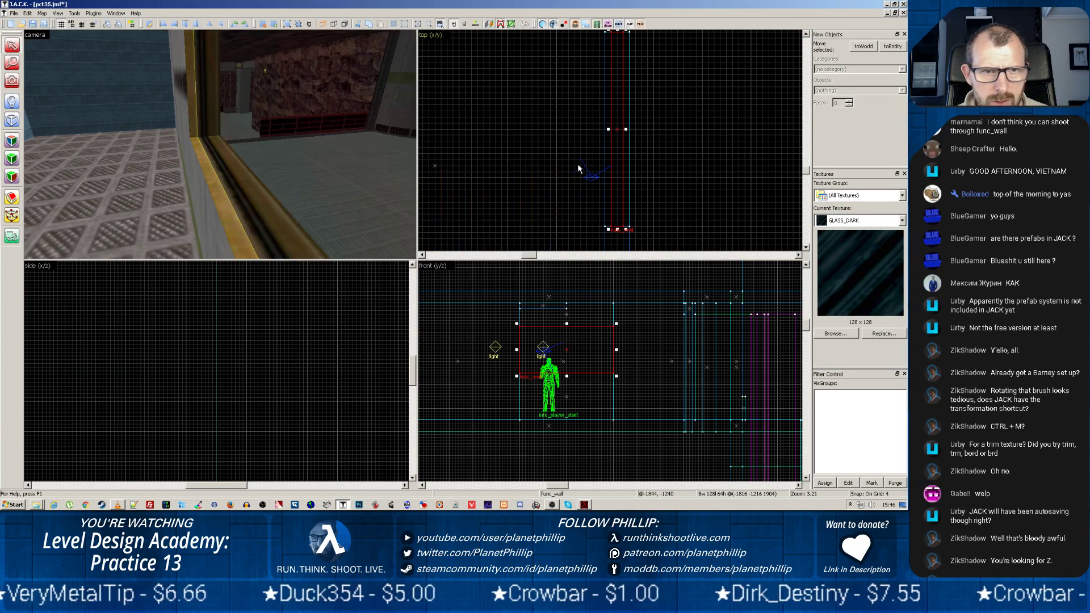
Step: Examine the dark glass pane from the player start side and look around the blue-walled room behind it
key(z)
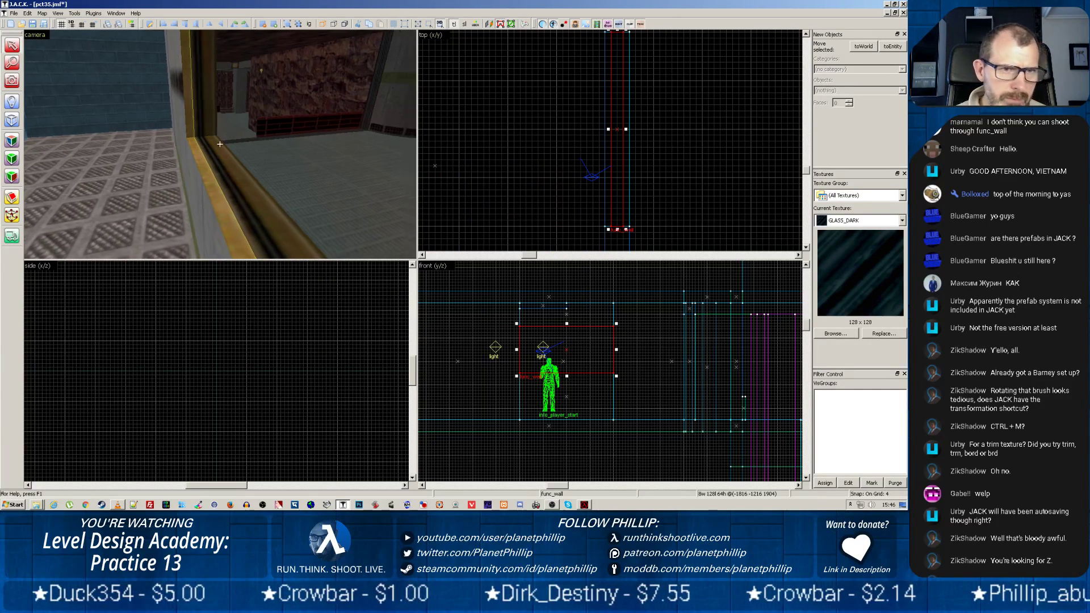
key(z)
key(w)
key(z)
key(w)
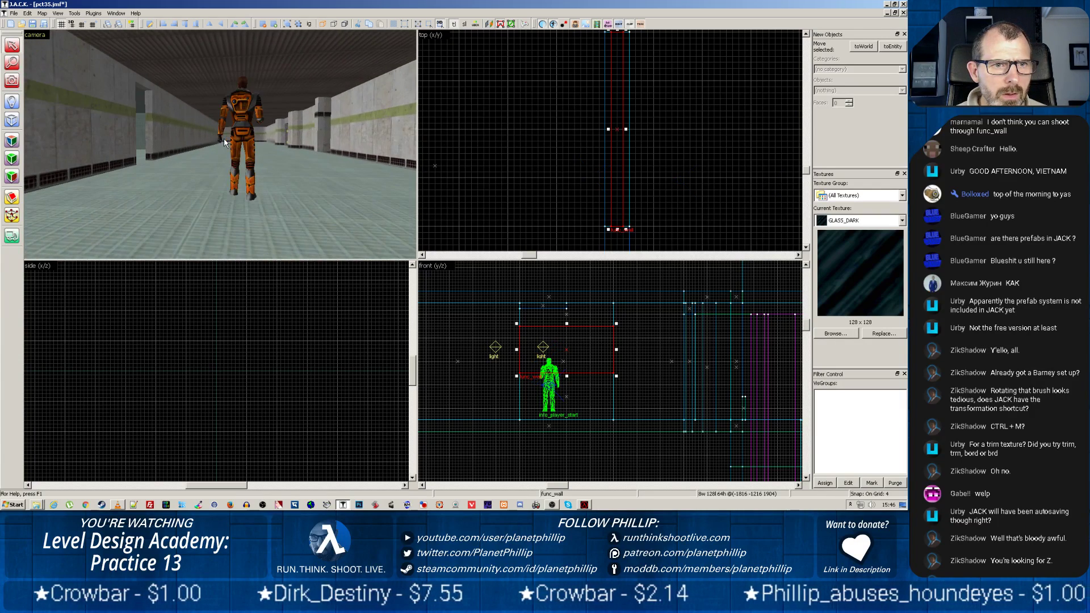
key(z)
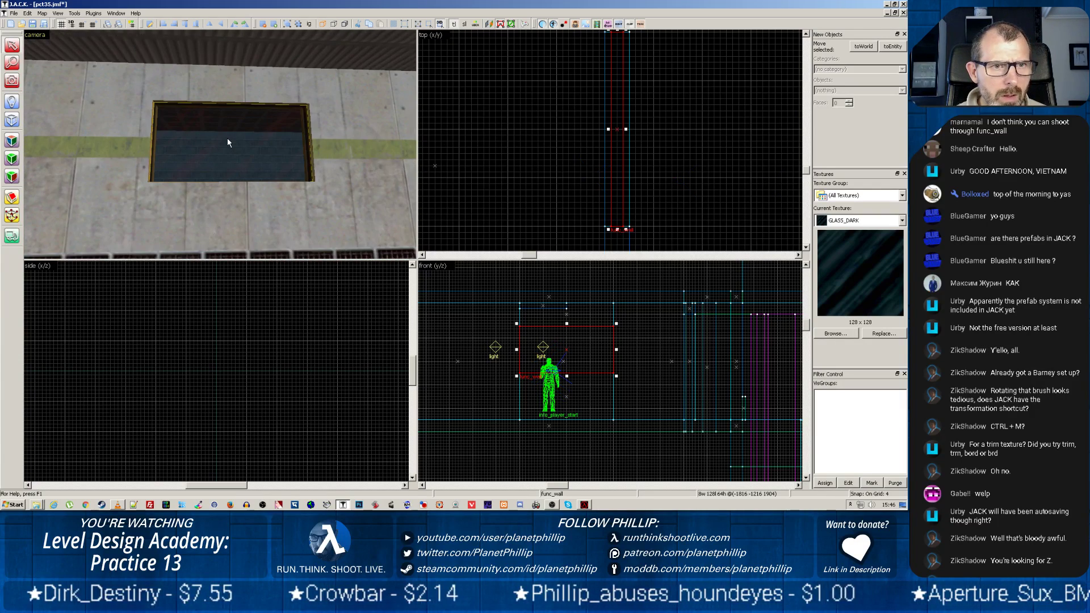
middle_drag(227, 138, 219, 144)
scroll(227, 125, up, 3)
key(z)
scroll(219, 144, up, 3)
click(11, 101)
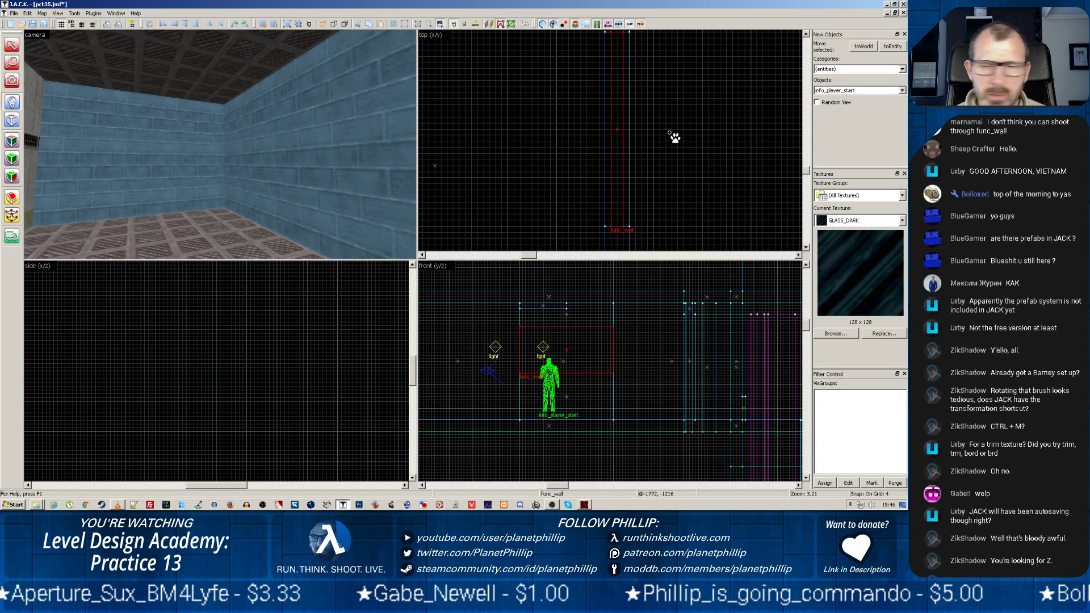
click(863, 91)
scroll(844, 188, up, 3)
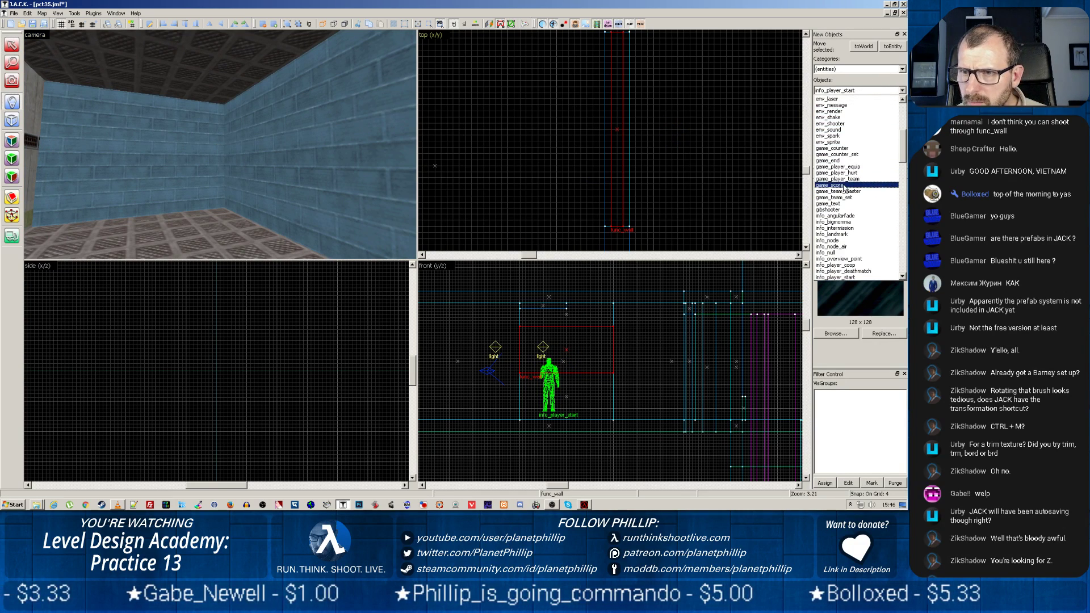
scroll(845, 188, down, 6)
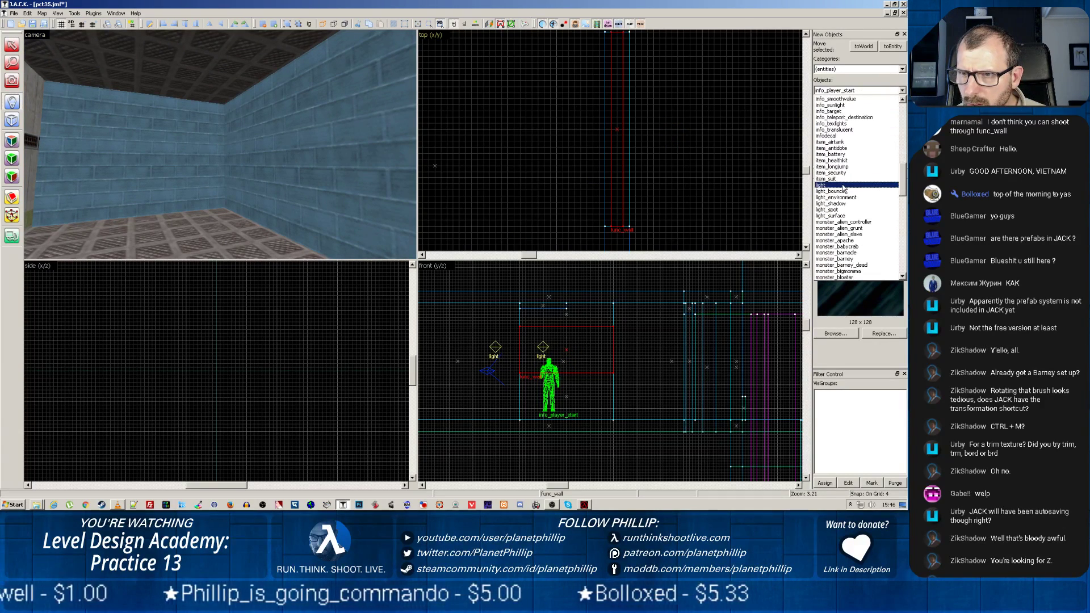
click(835, 185)
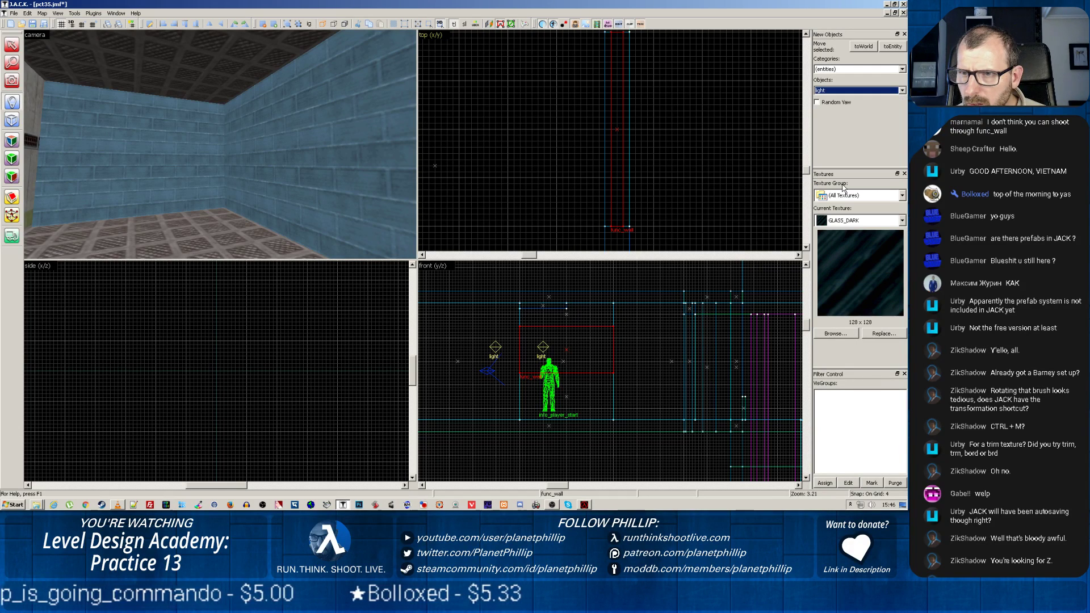
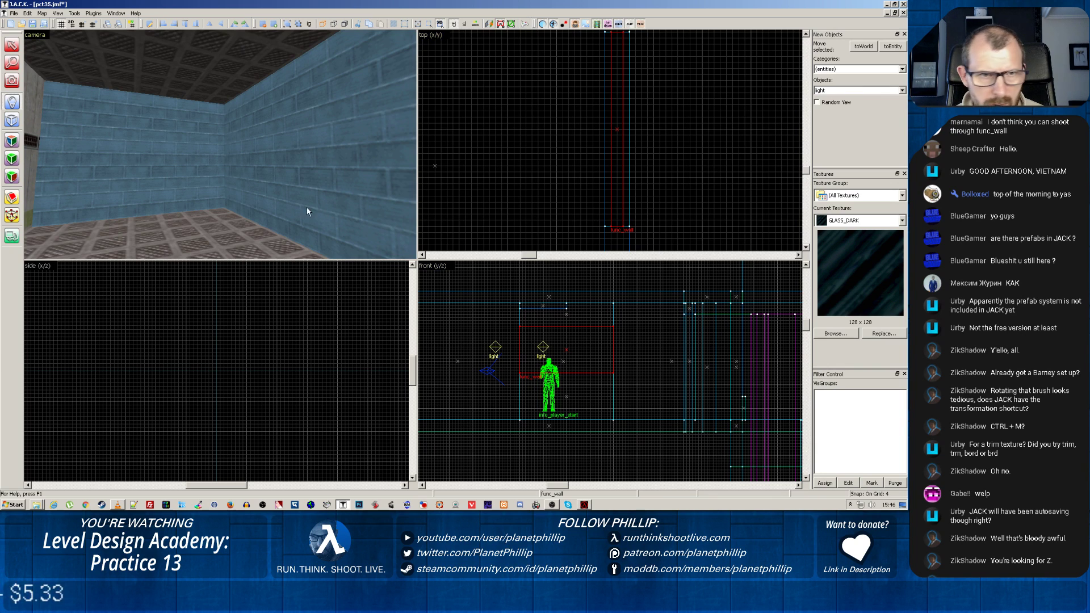
Step: Clone the light near the player start into the blue-walled room, and clone that copy again toward the room's opposite end
key(z)
key(z)
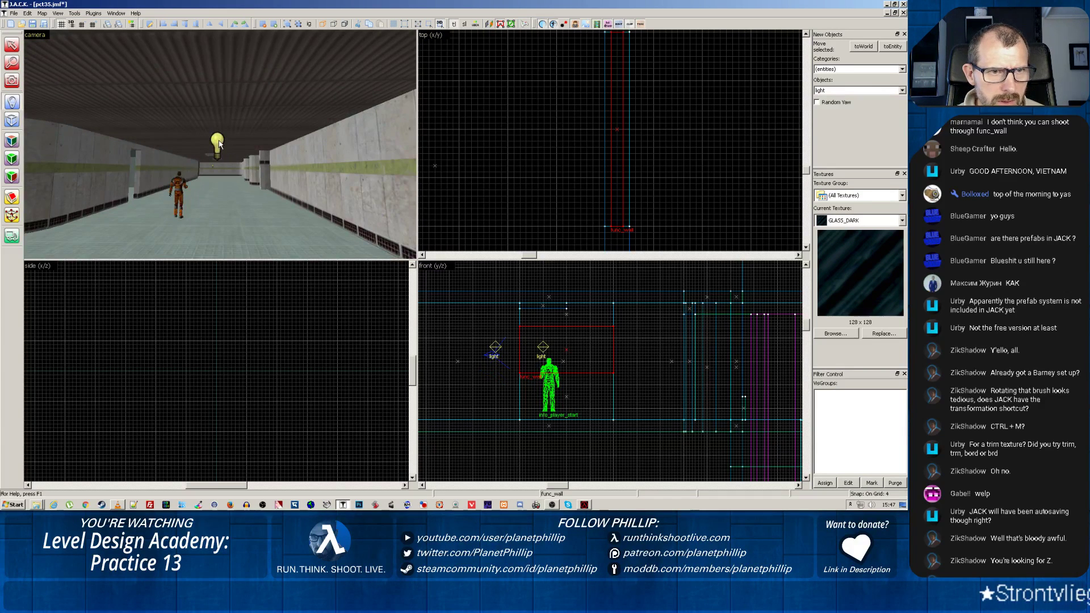
click(202, 119)
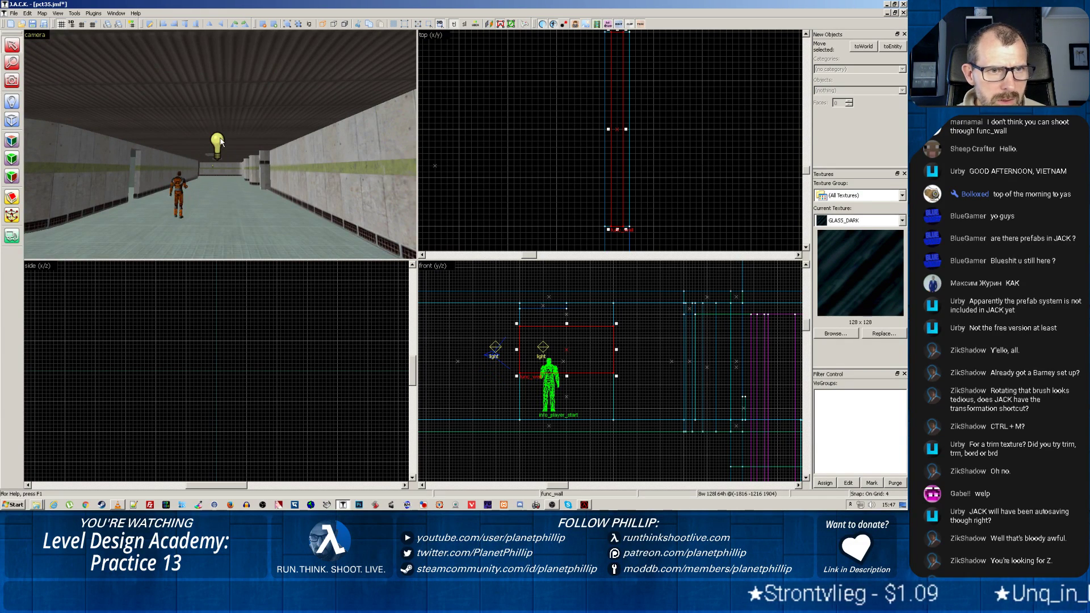
click(218, 143)
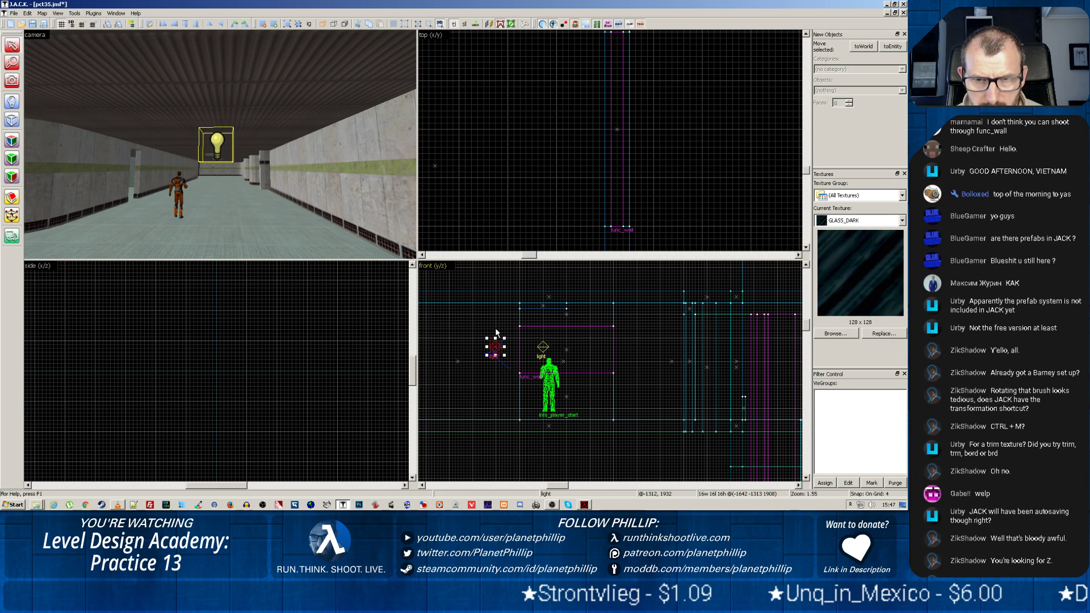
scroll(574, 169, down, 6)
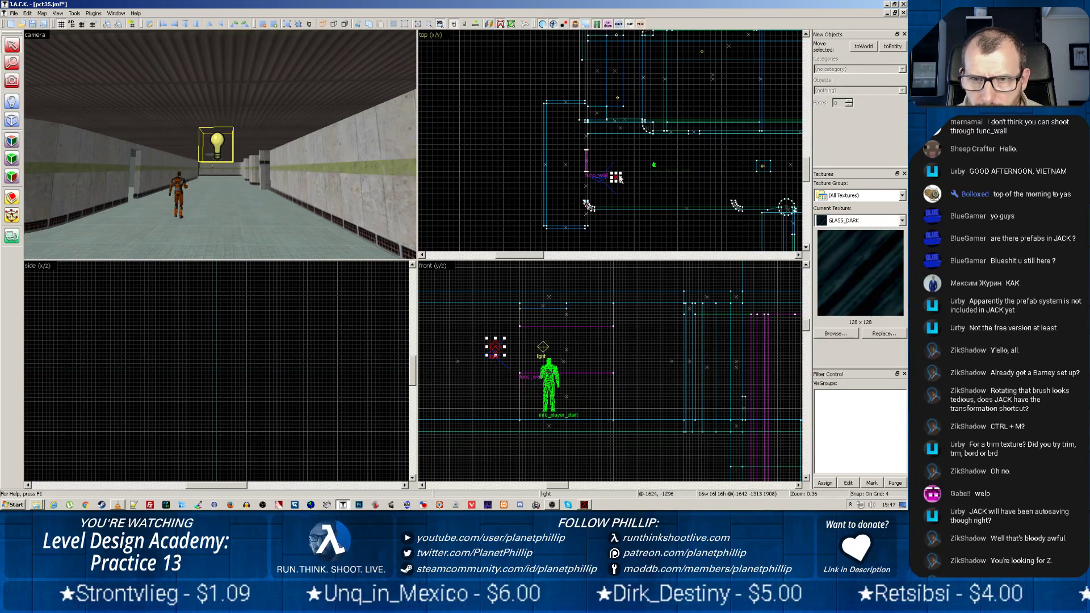
scroll(619, 177, up, 4)
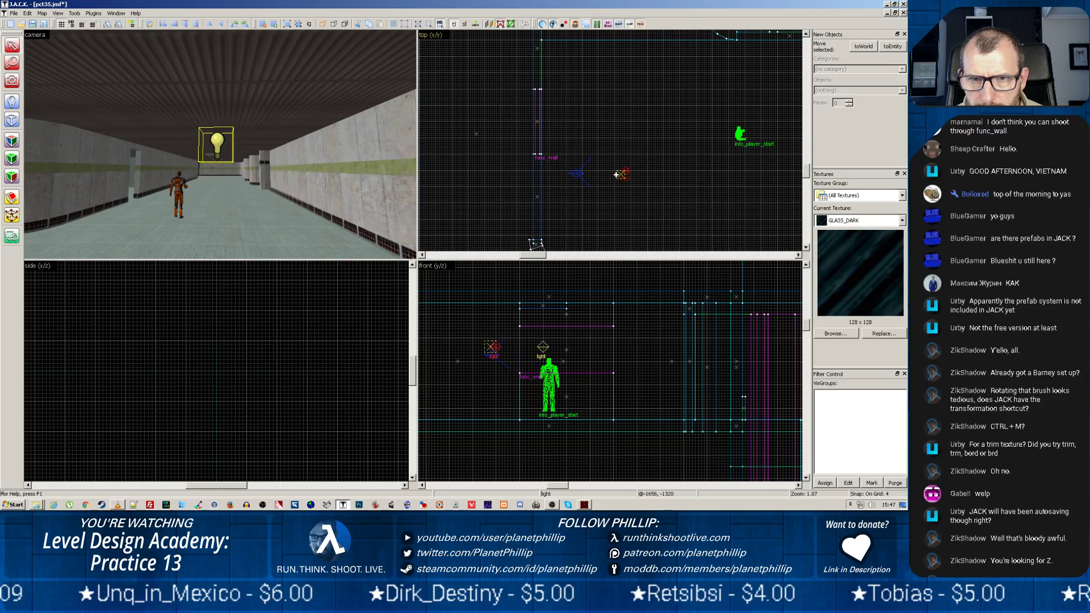
click(466, 230)
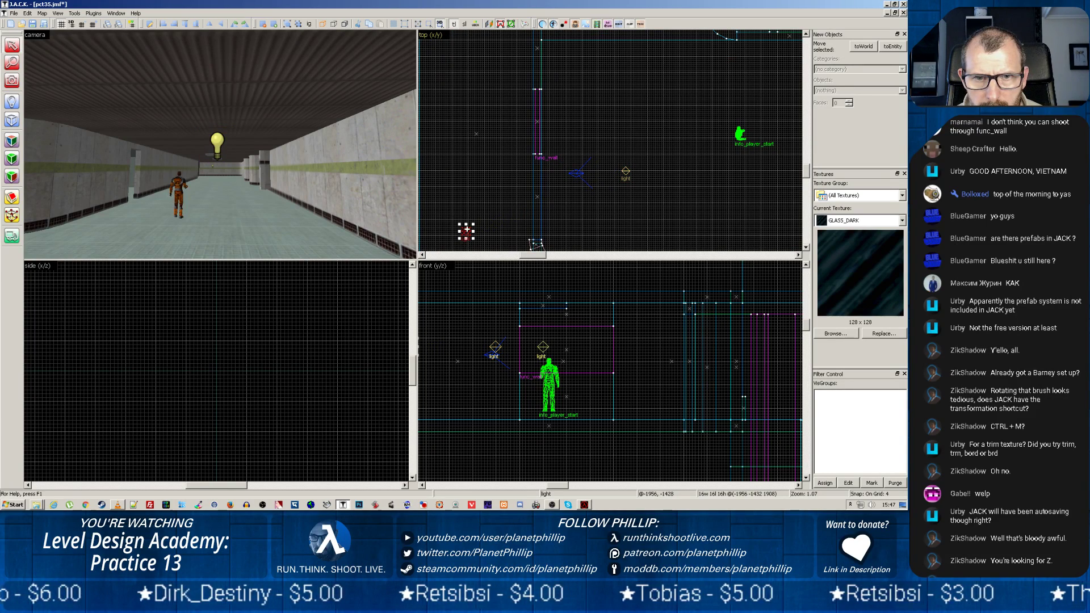
drag(467, 230, 468, 42)
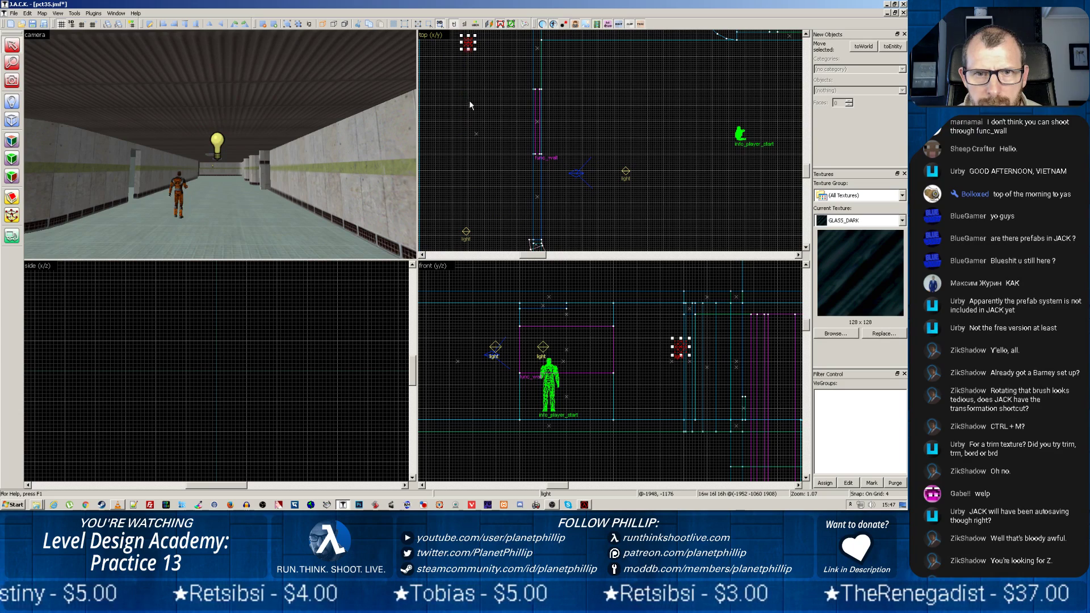
click(476, 121)
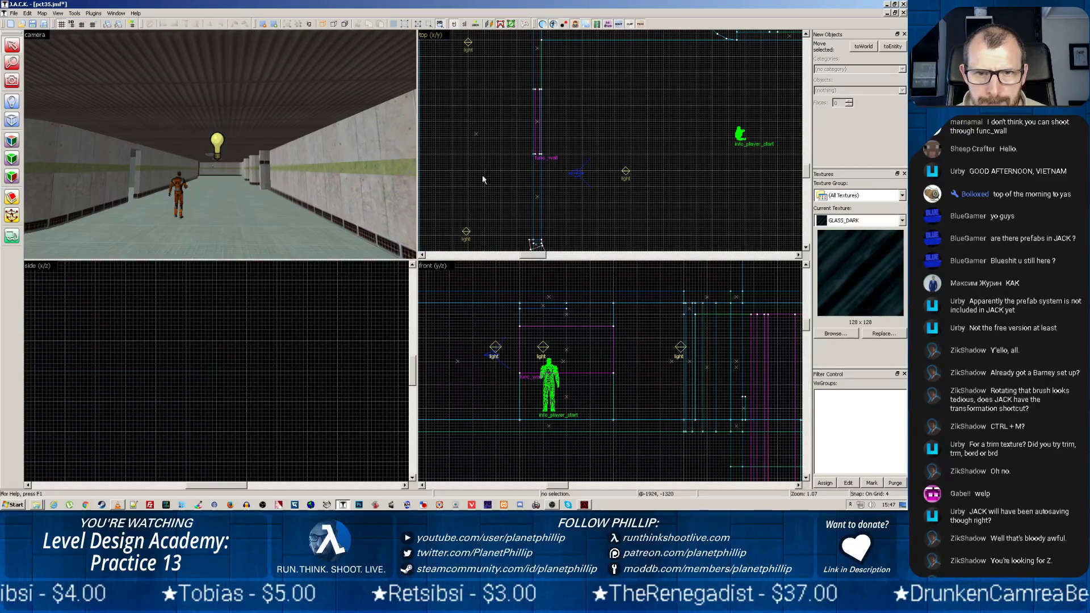
Step: Set the brightness colour of the first light cloned into the blue-walled room to light blue, RGB 85 170 255
click(466, 233)
right_click(465, 233)
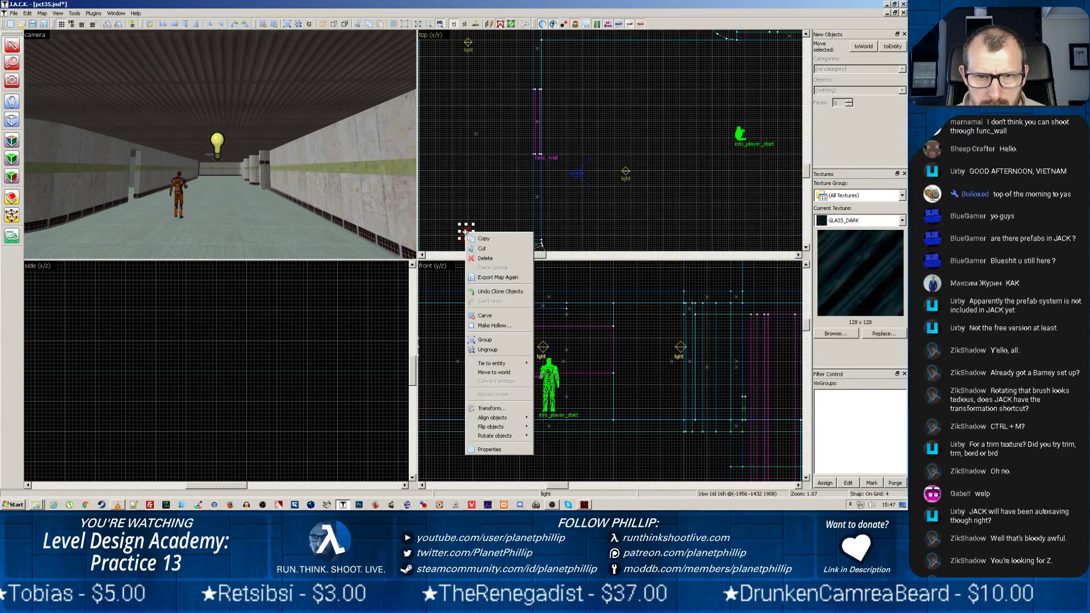
click(489, 450)
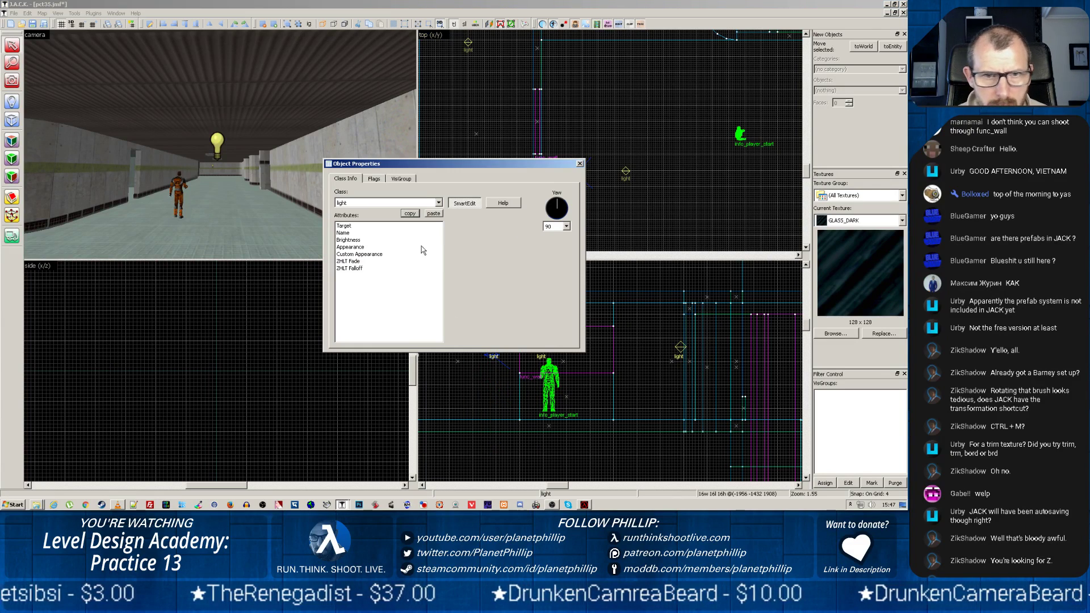
click(344, 247)
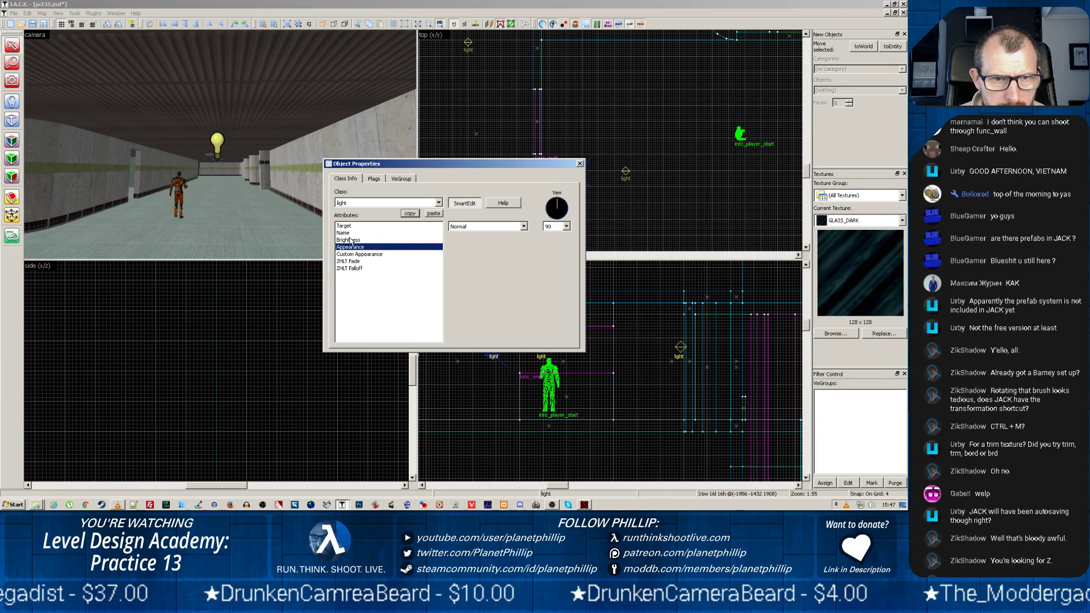
click(350, 240)
click(461, 240)
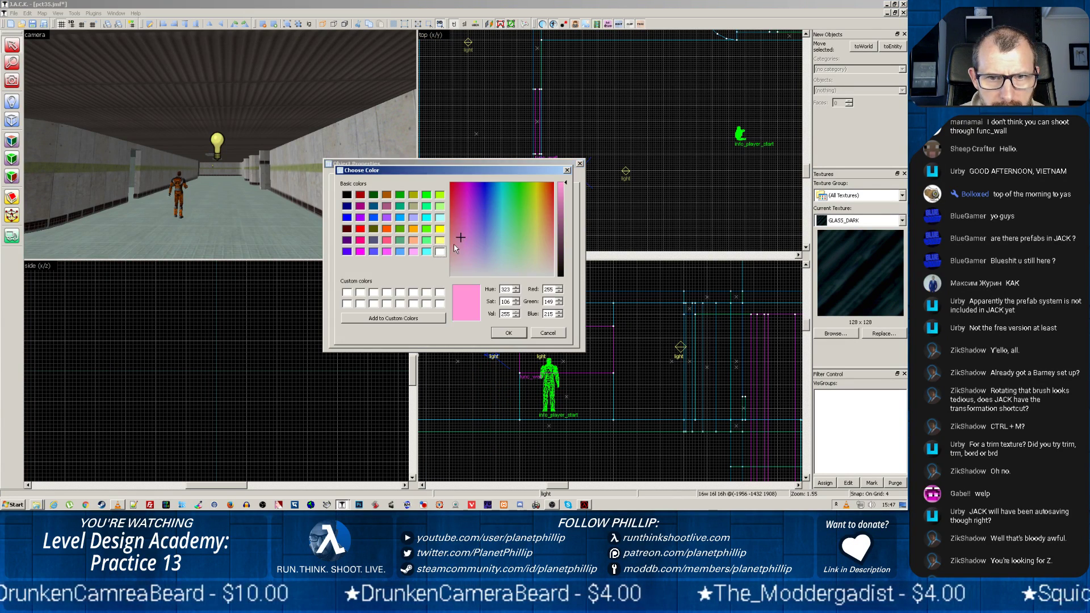
click(401, 252)
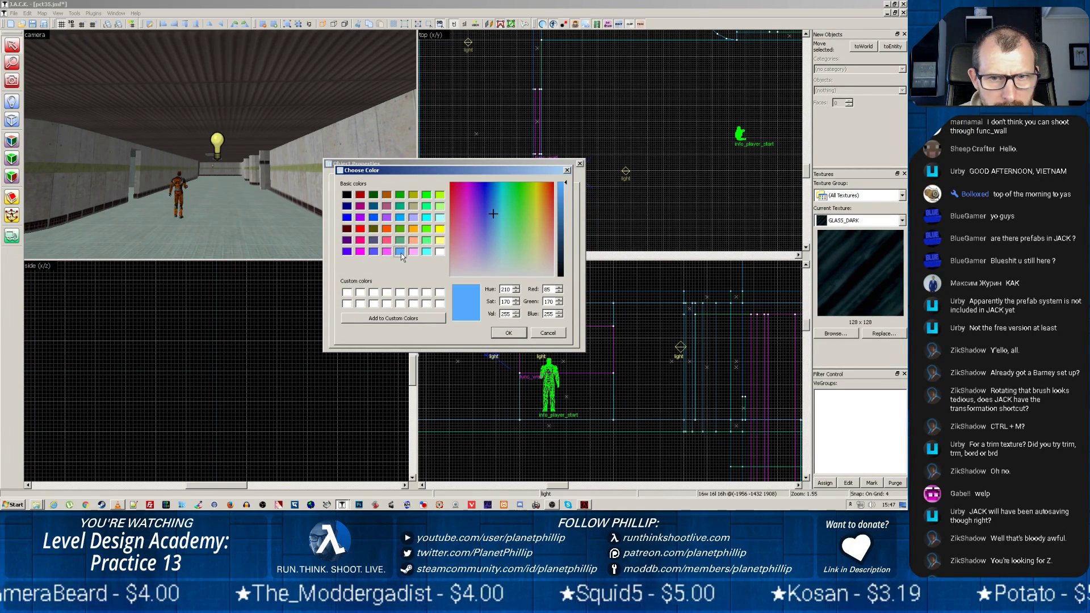
click(509, 333)
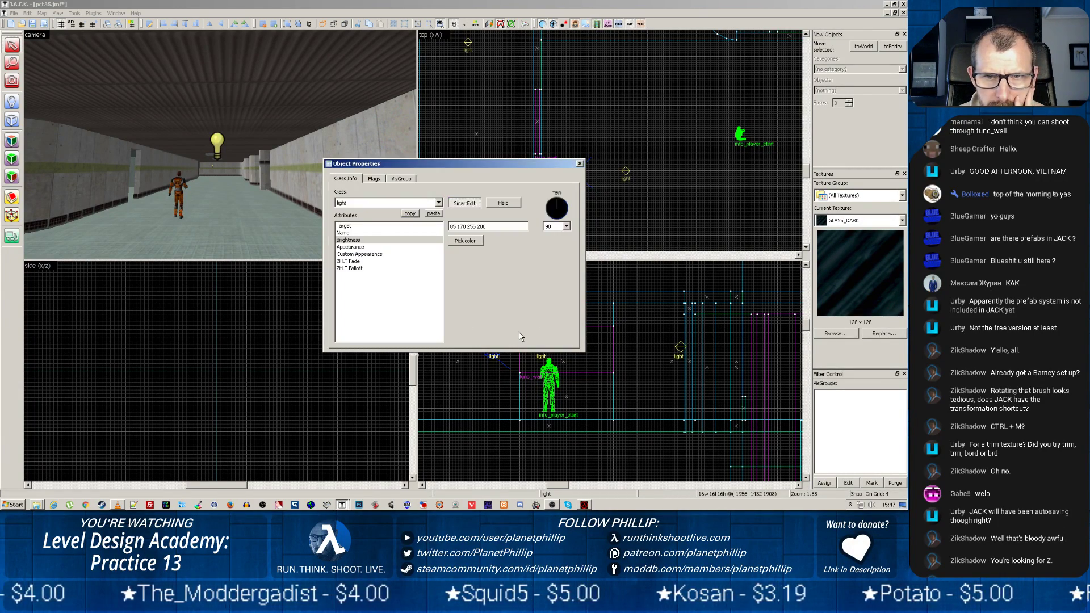
Step: Replace the uncoloured light at the blue-walled room's far end with a clone of the light-blue light
click(580, 164)
click(478, 156)
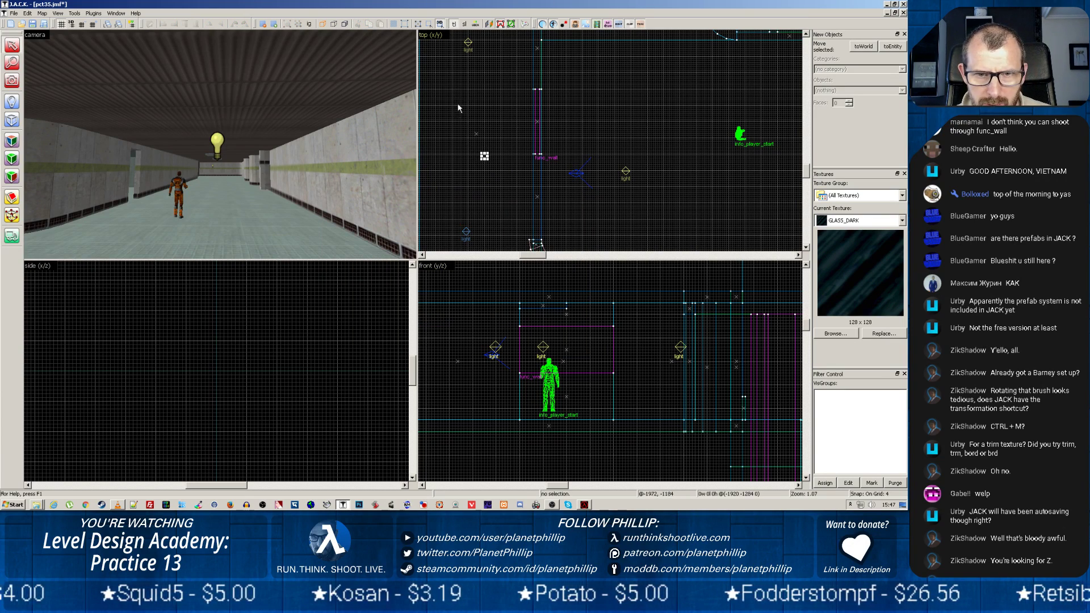
click(465, 45)
key(Delete)
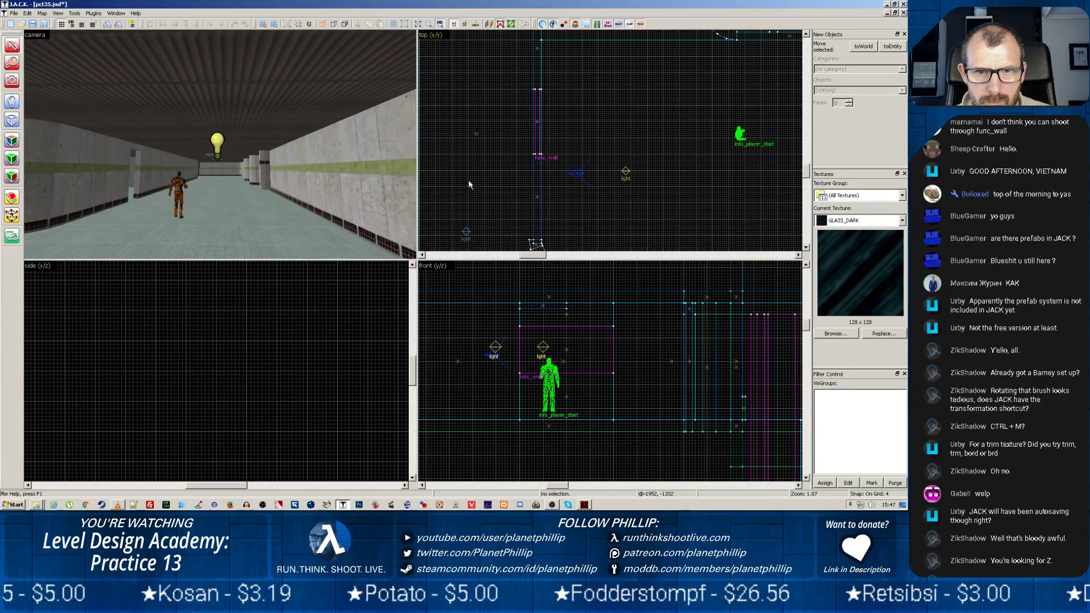
click(466, 233)
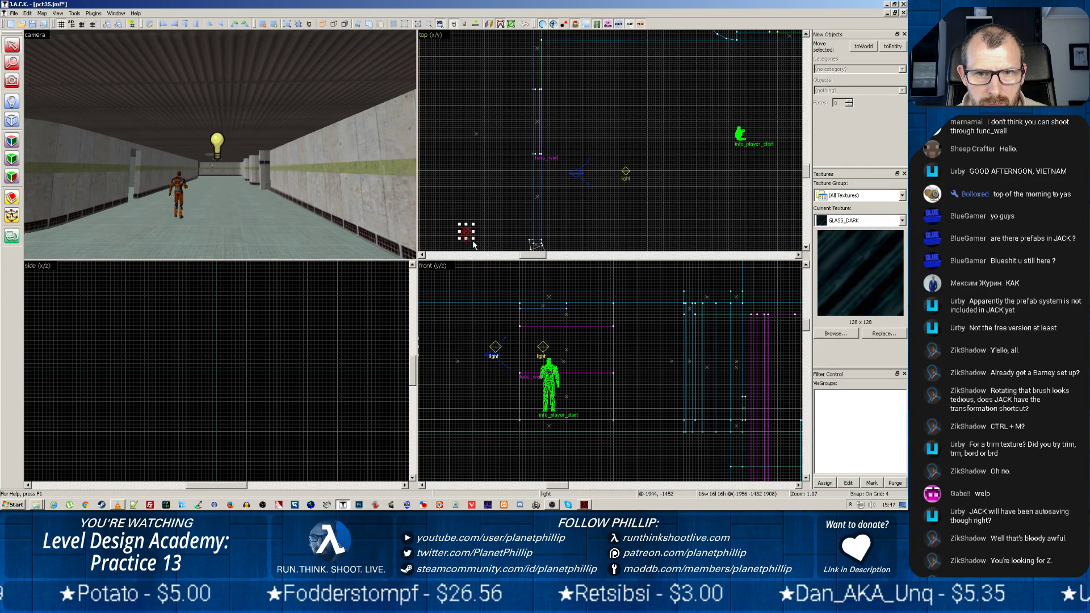
shift+drag(466, 227, 470, 39)
click(523, 157)
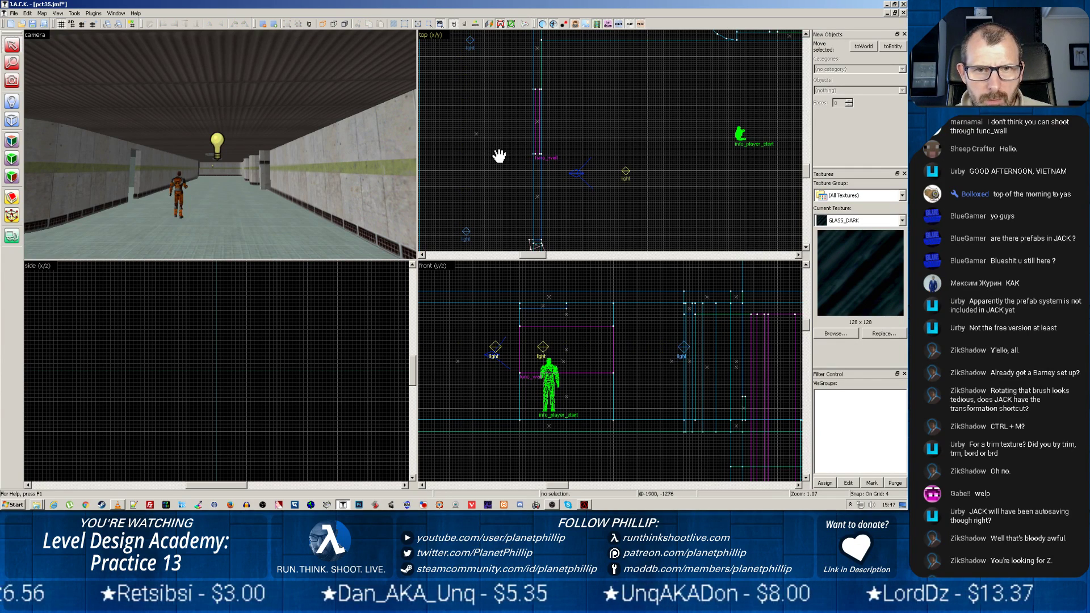
mouse_move(499, 158)
mouse_down()
mouse_move(475, 161)
mouse_move(516, 153)
mouse_up()
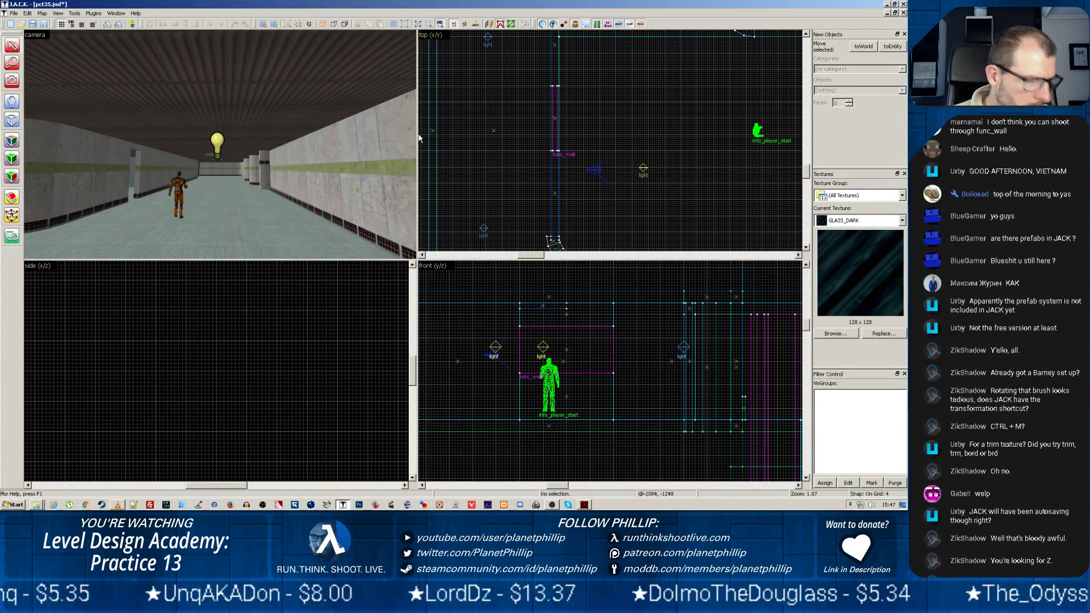
Step: Choose monster_sentry as the point entity and mark a spot for it inside the blue-walled room
click(11, 102)
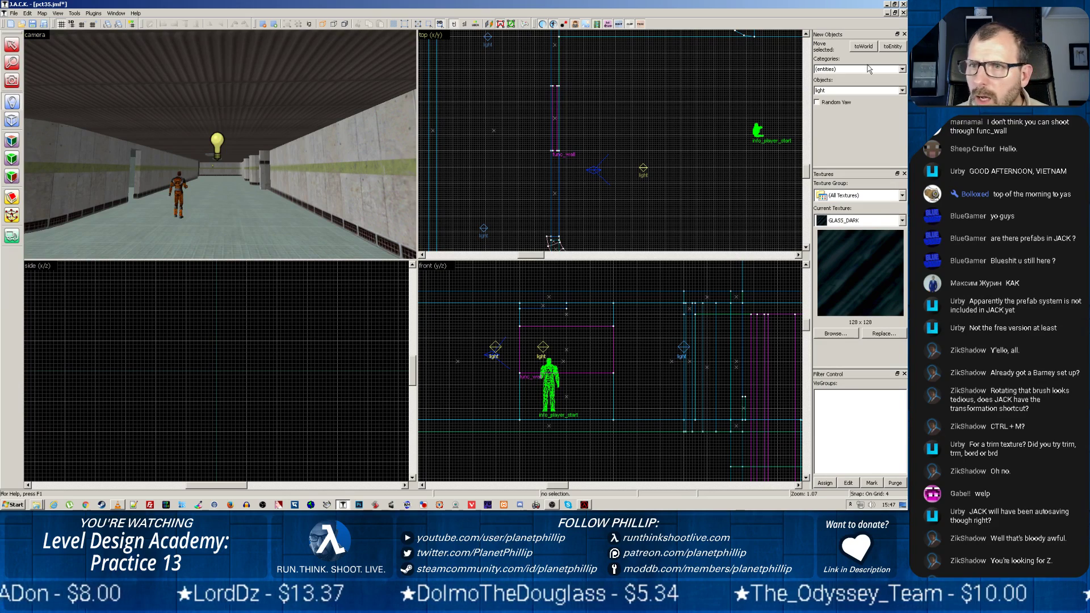
click(902, 91)
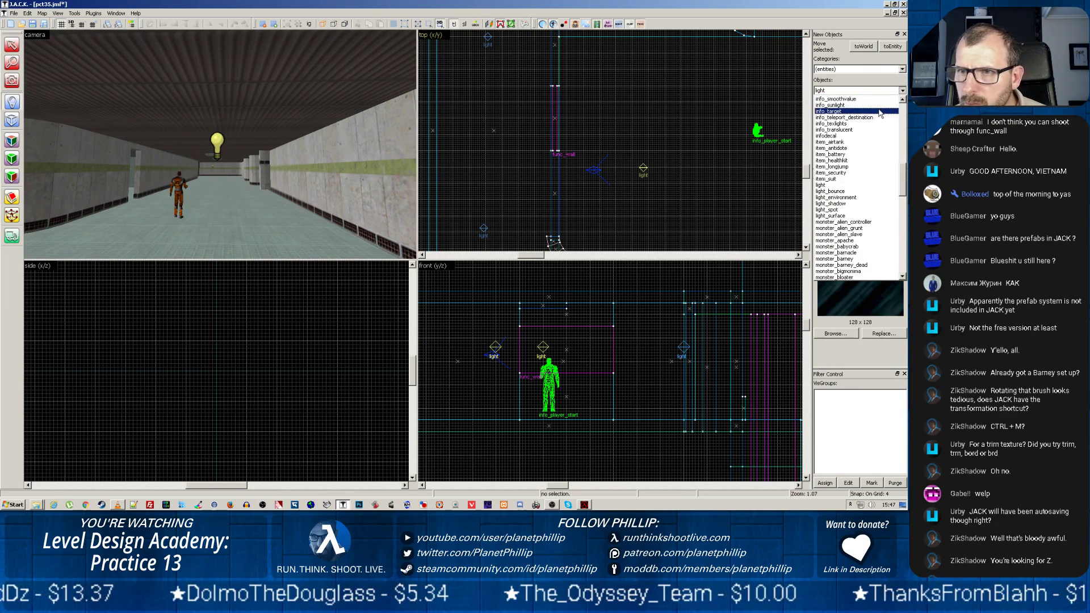
scroll(874, 133, down, 6)
scroll(875, 135, down, 15)
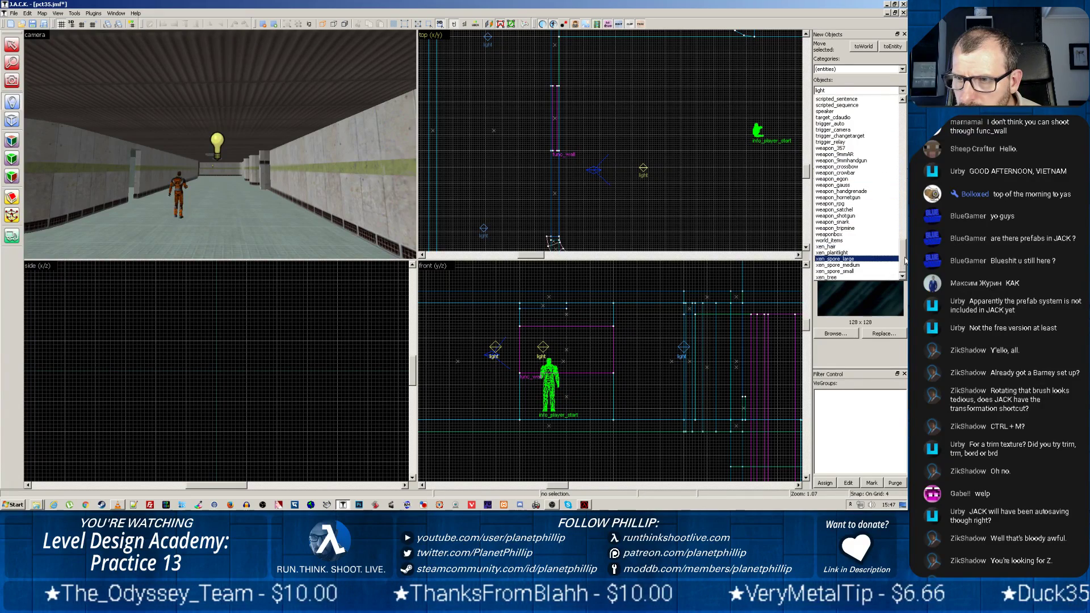
drag(902, 259, 902, 122)
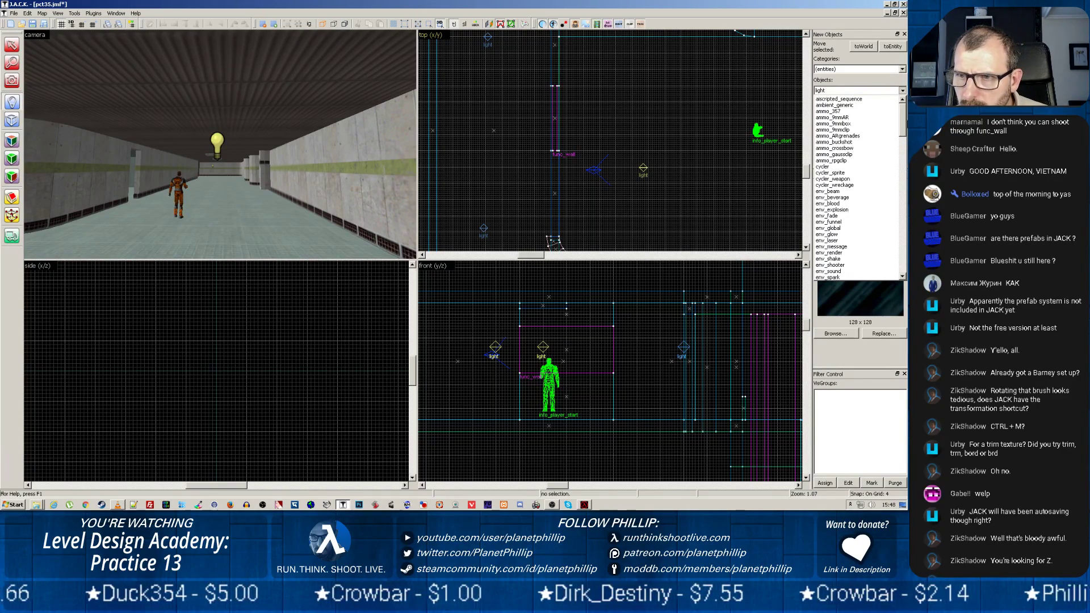
drag(903, 122, 895, 254)
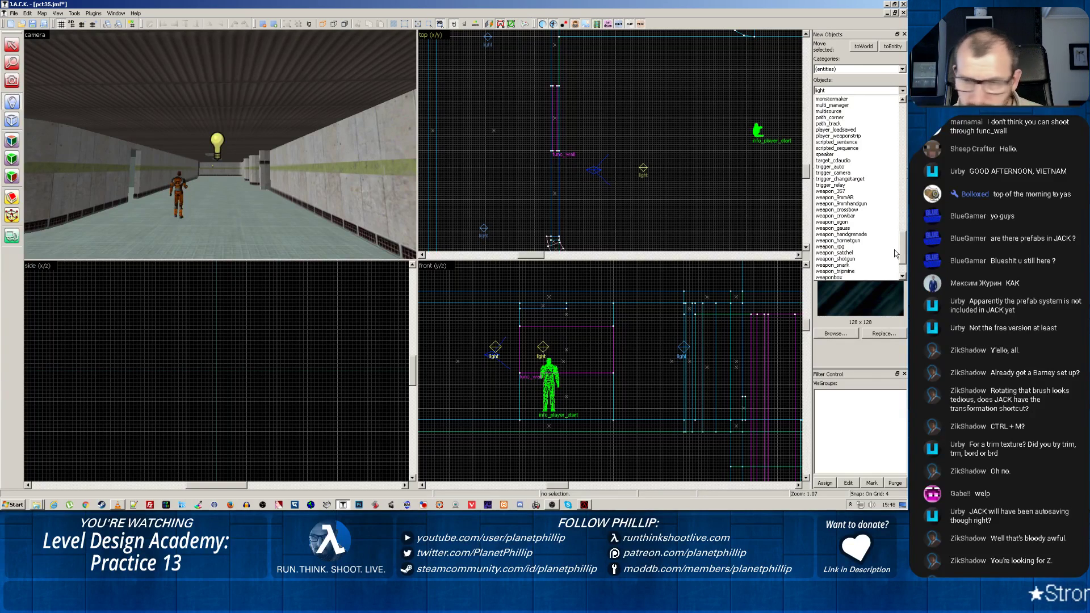
drag(895, 253, 894, 232)
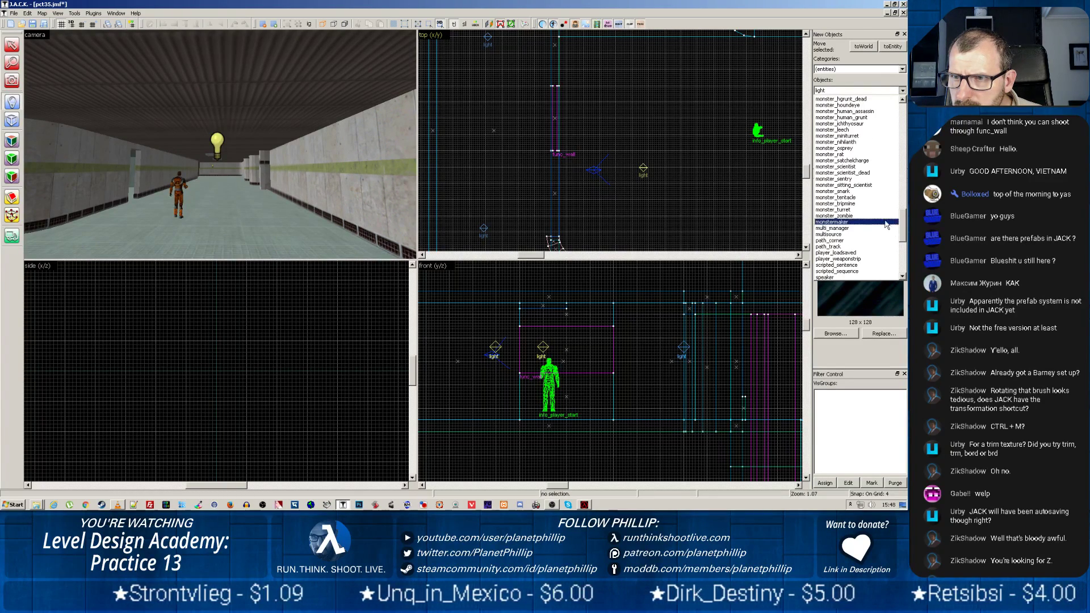
click(840, 180)
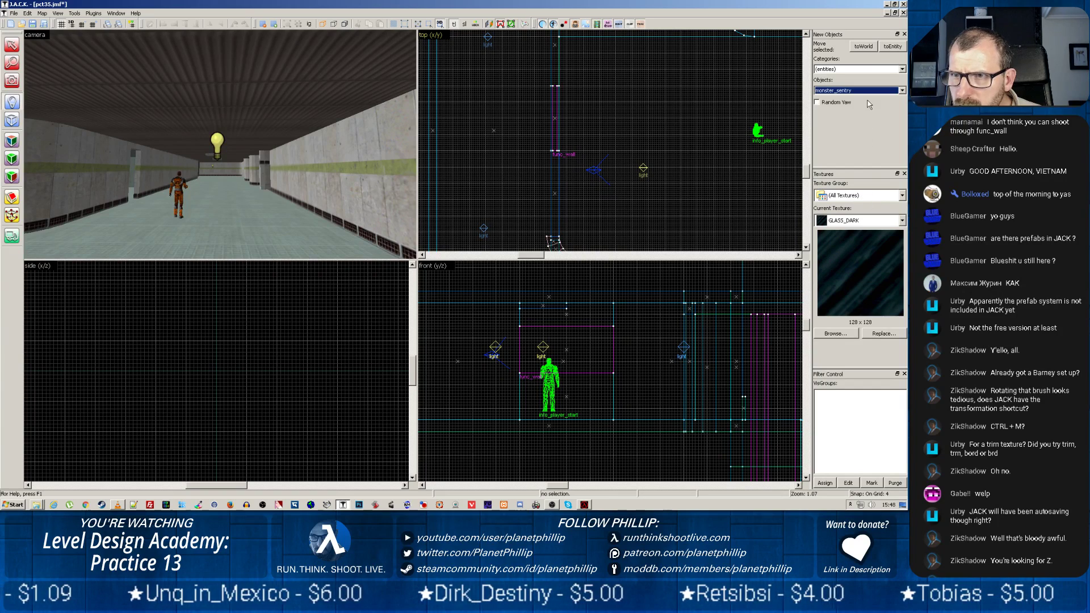
click(900, 92)
scroll(863, 187, up, 1)
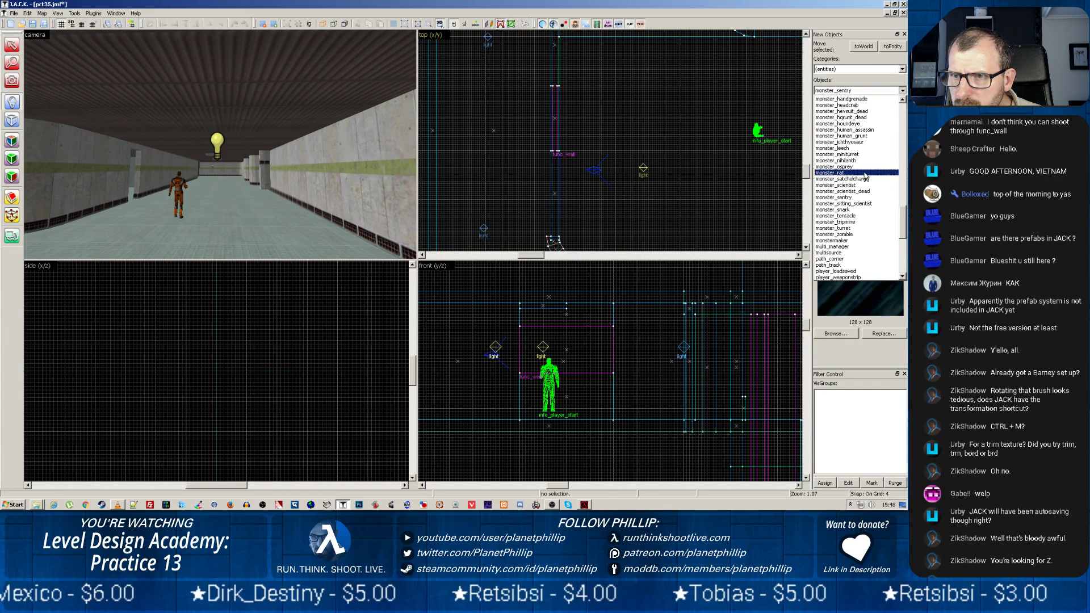
click(846, 199)
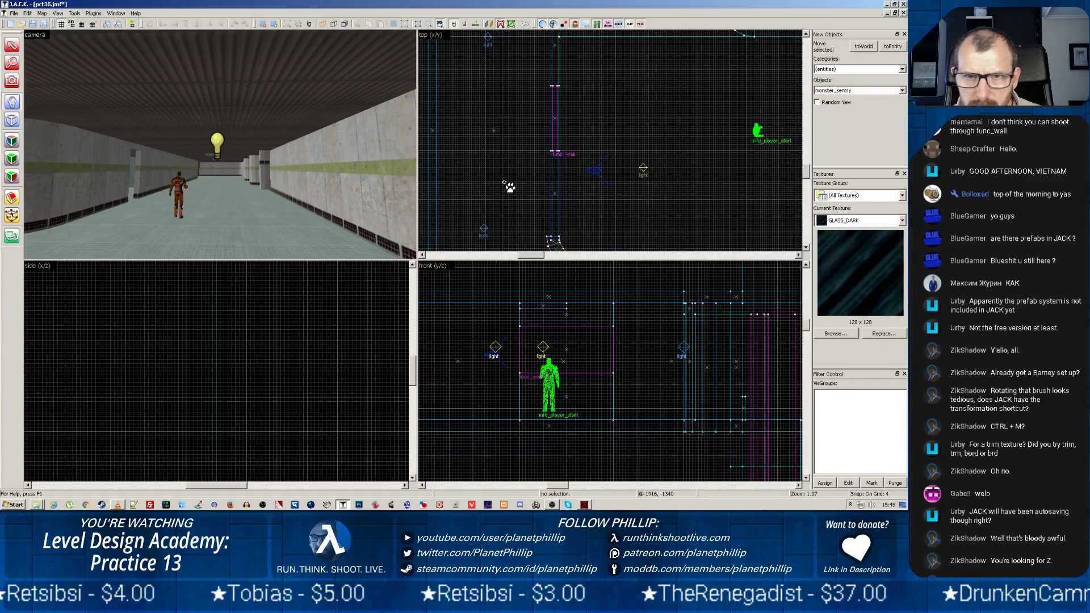
click(489, 163)
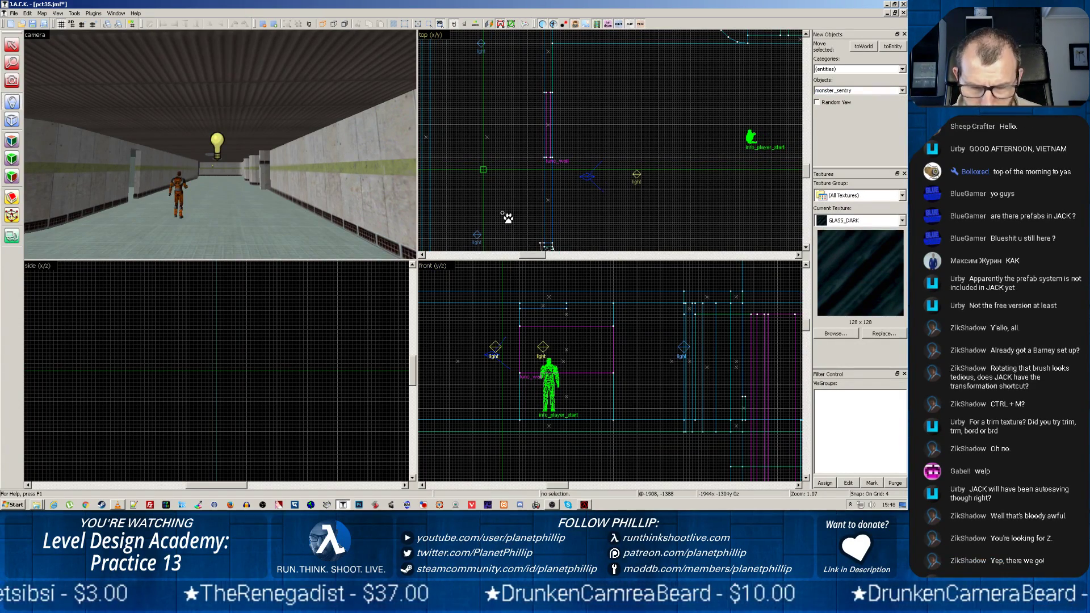
Step: Place a monster_barney entity inside the blue-walled room, close behind the dark glass window
key(z)
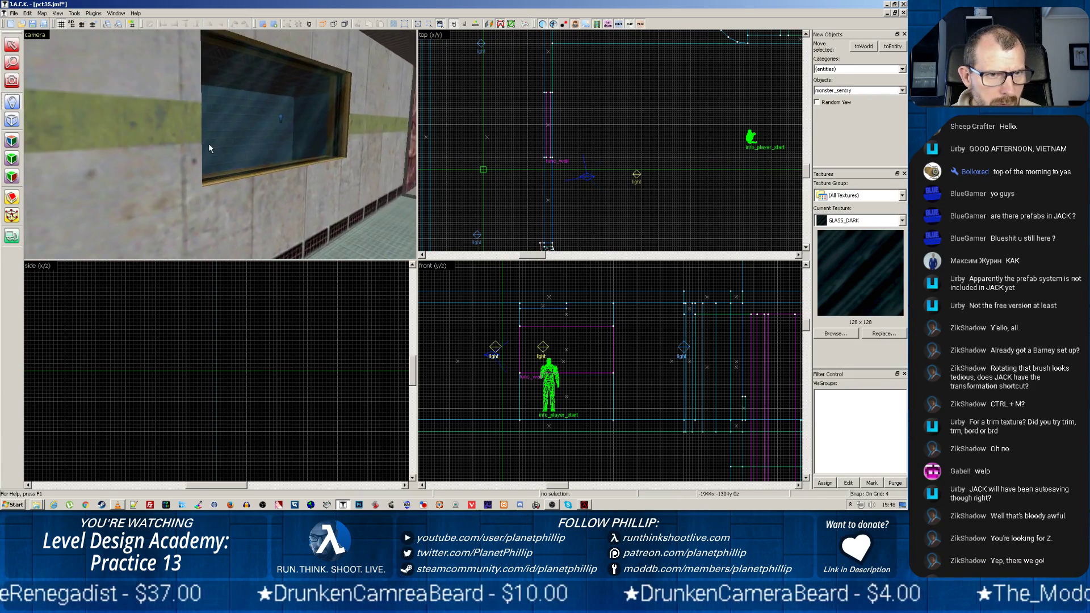
key(w)
key(z)
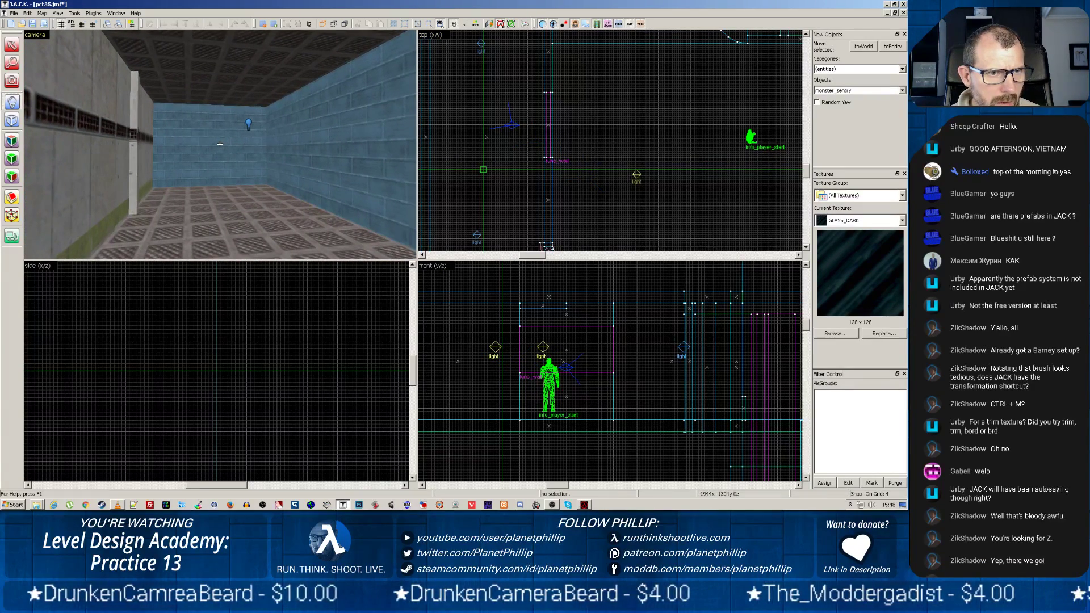
key(z)
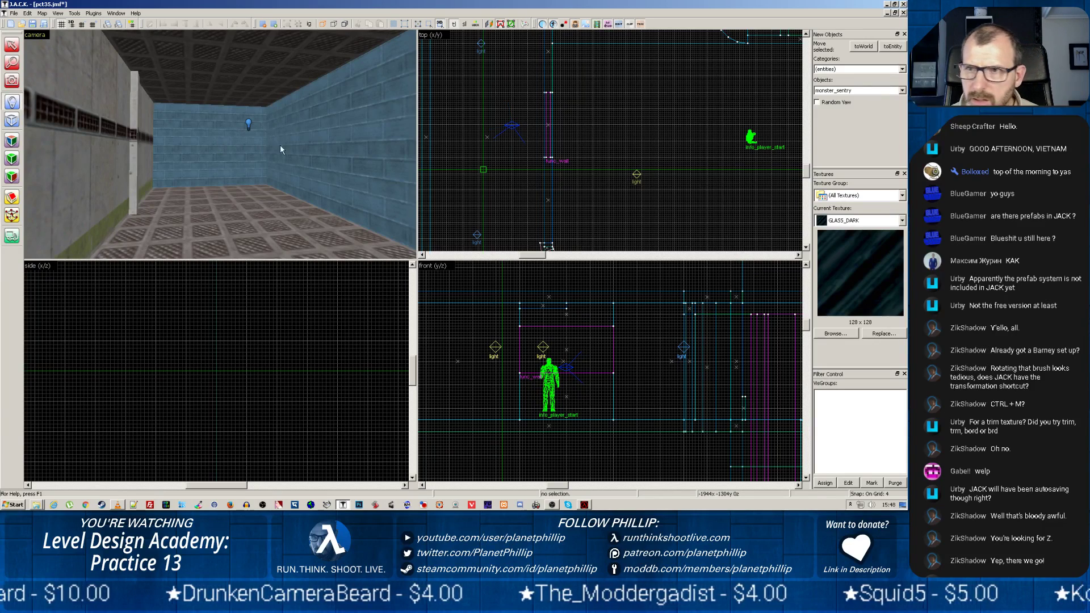
click(902, 91)
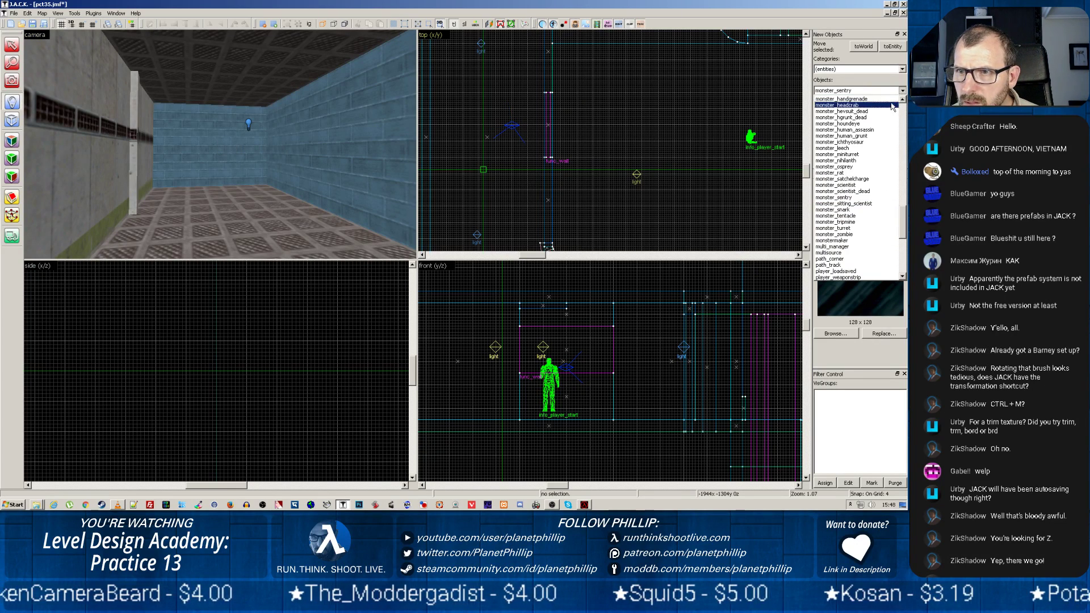
scroll(874, 127, up, 3)
scroll(875, 126, up, 1)
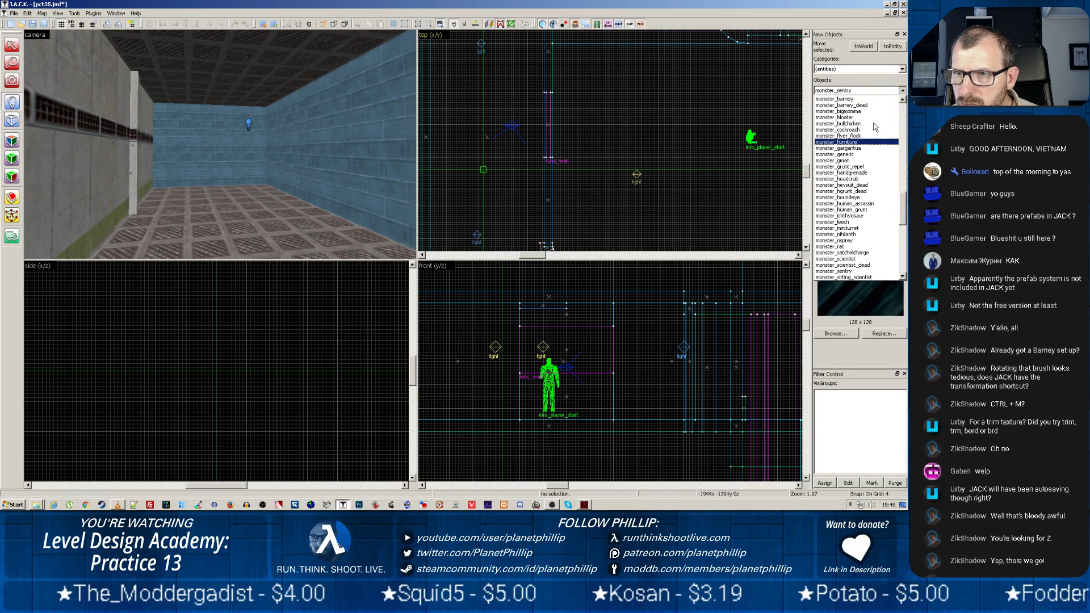
click(845, 100)
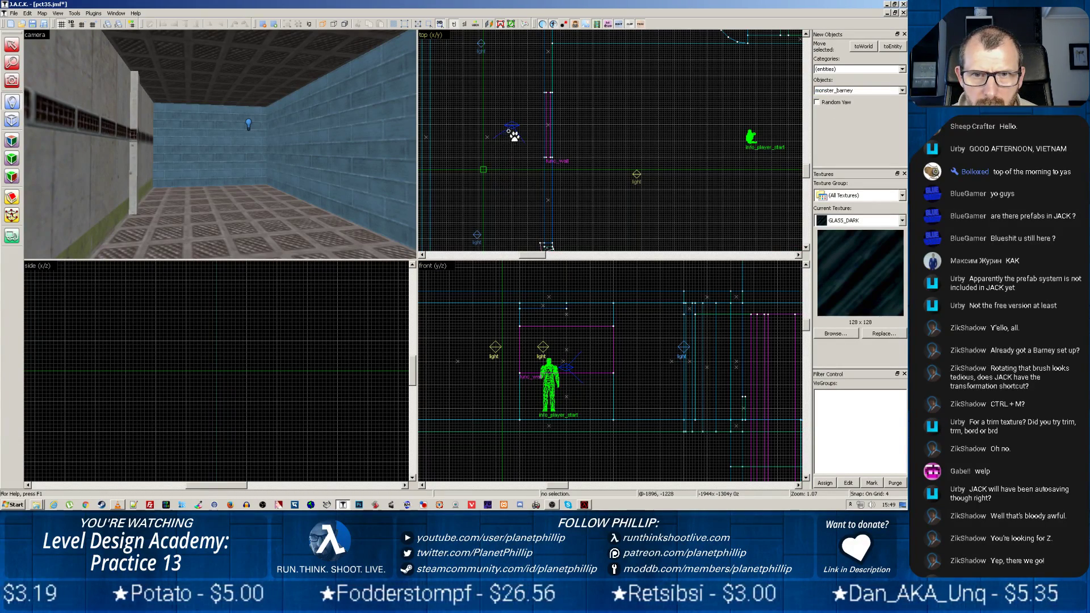
click(511, 130)
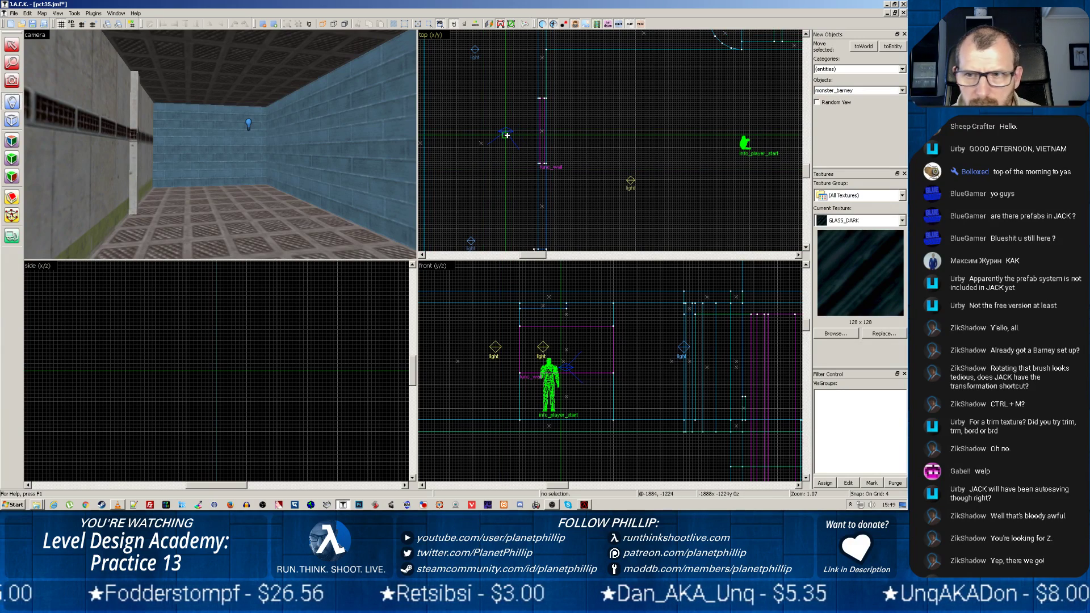
key(Return)
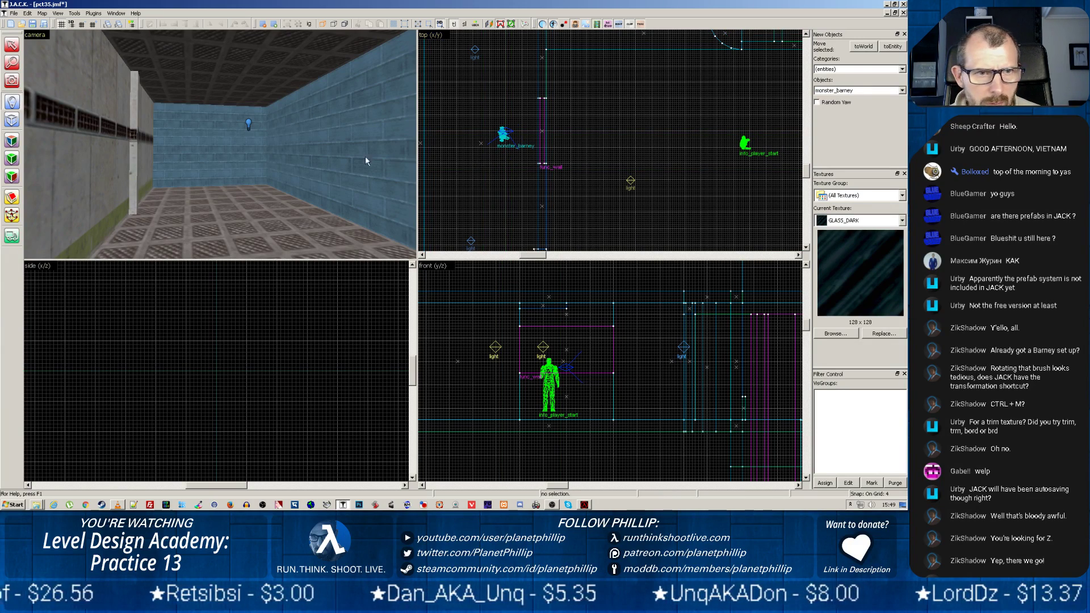
Step: Select the monster_barney and raise it from far below the map to the height of the blue-walled room
drag(365, 161, 232, 144)
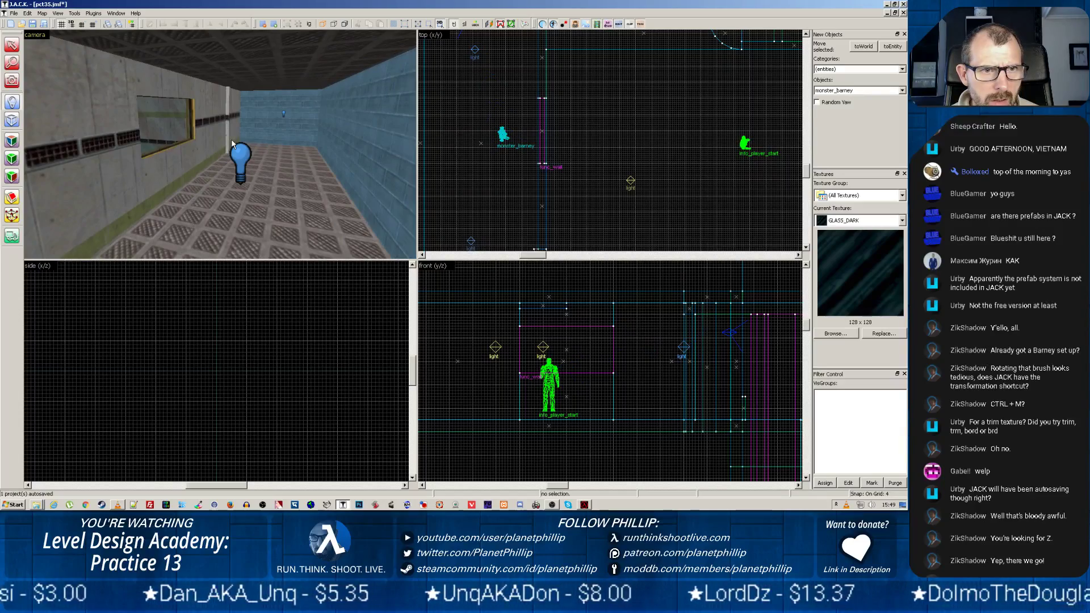
key(z)
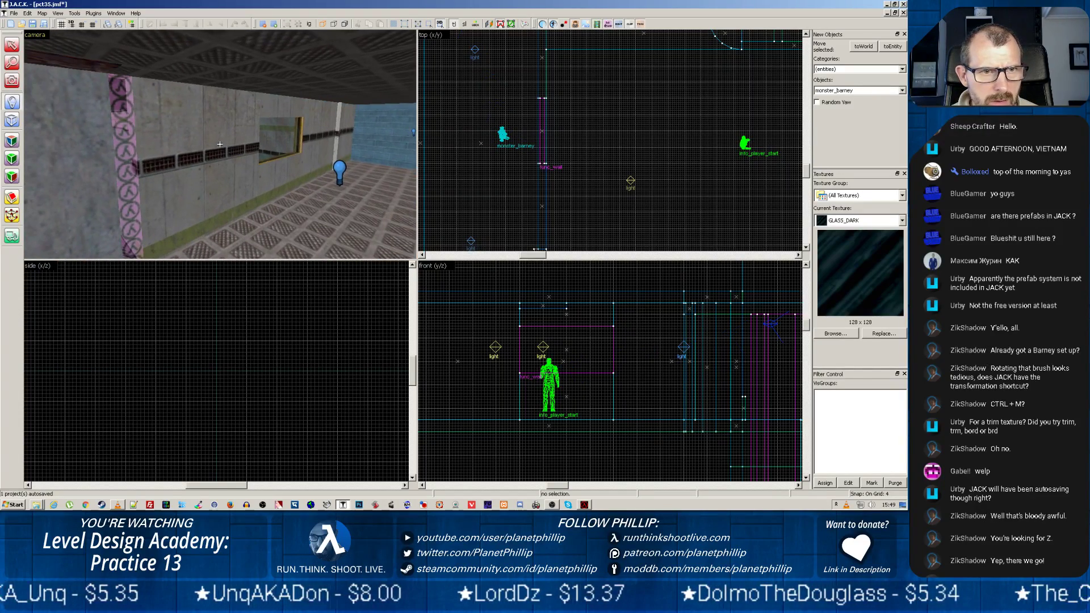
key(z)
scroll(571, 325, down, 5)
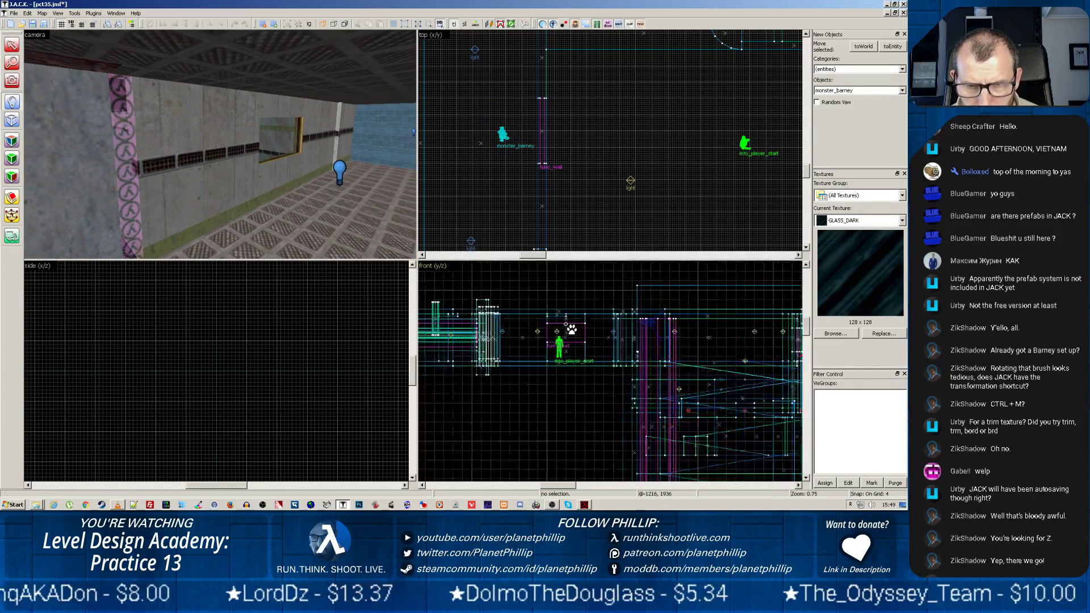
scroll(568, 327, up, 4)
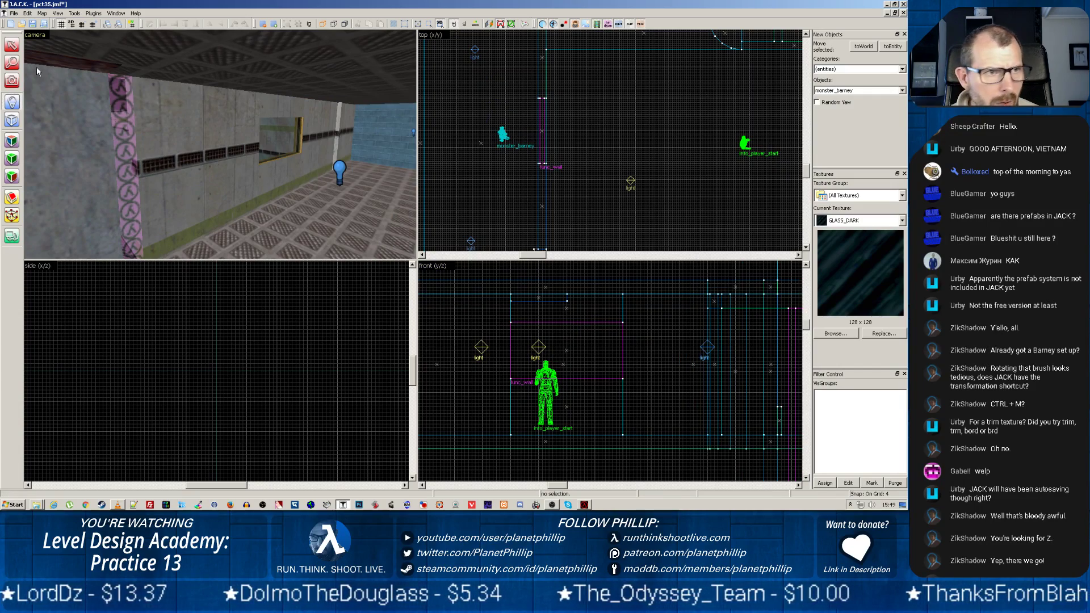
click(11, 45)
click(501, 135)
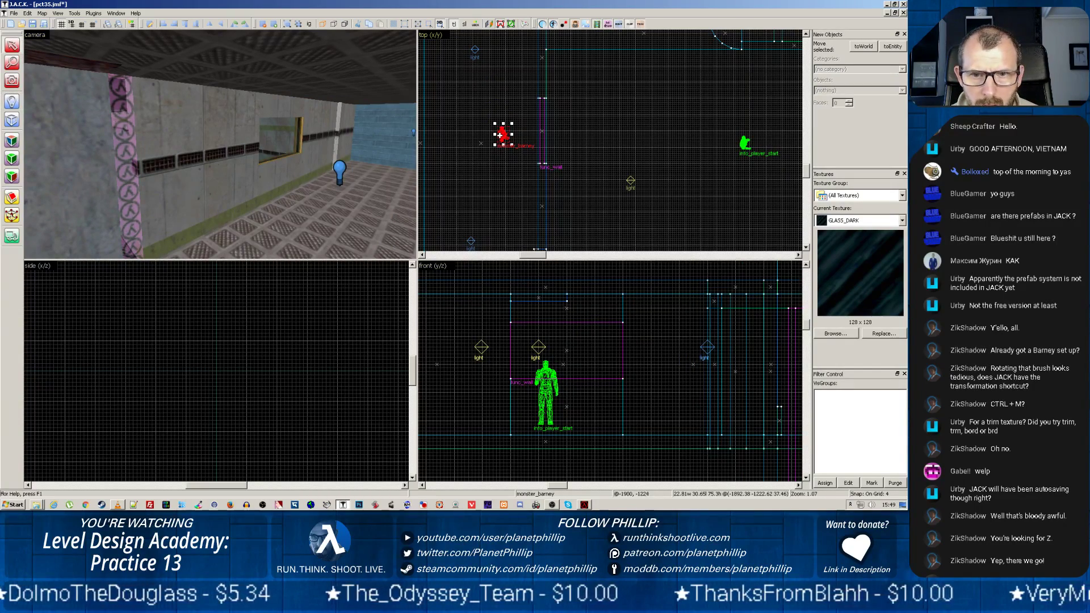
scroll(587, 343, down, 10)
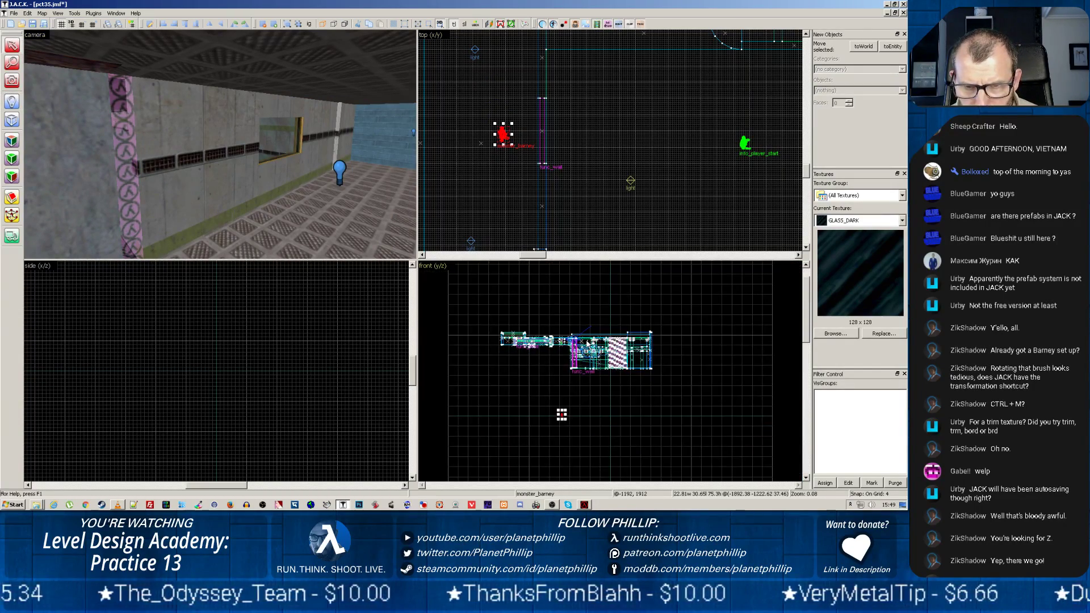
scroll(563, 416, up, 4)
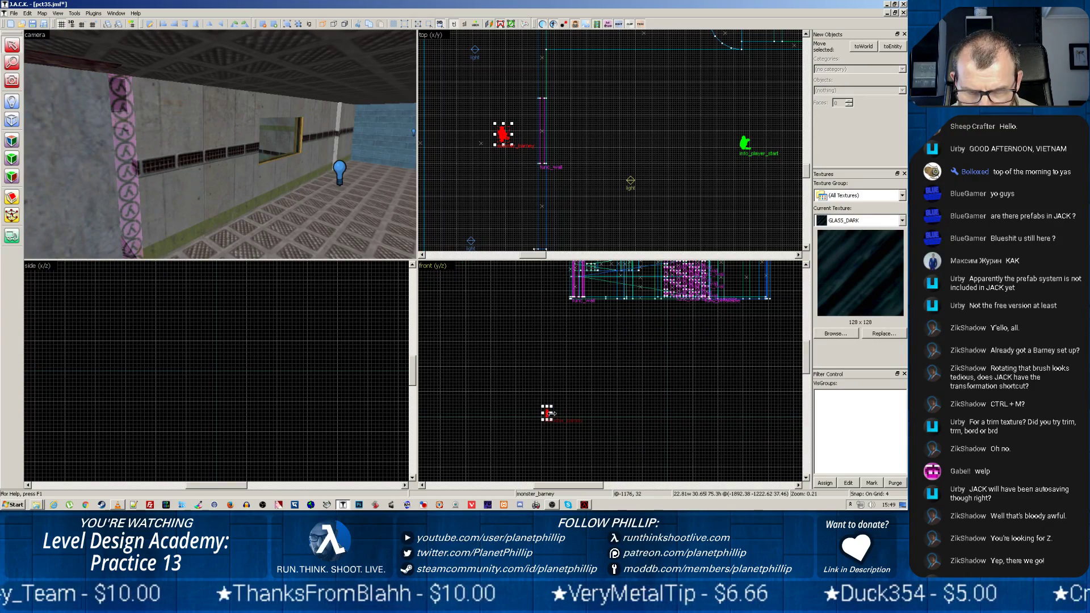
drag(546, 412, 548, 294)
Step: Lower the monster_barney onto the blue-walled room's floor, shift it slightly toward the player start's line, and check it in the 3D view
scroll(332, 163, up, 2)
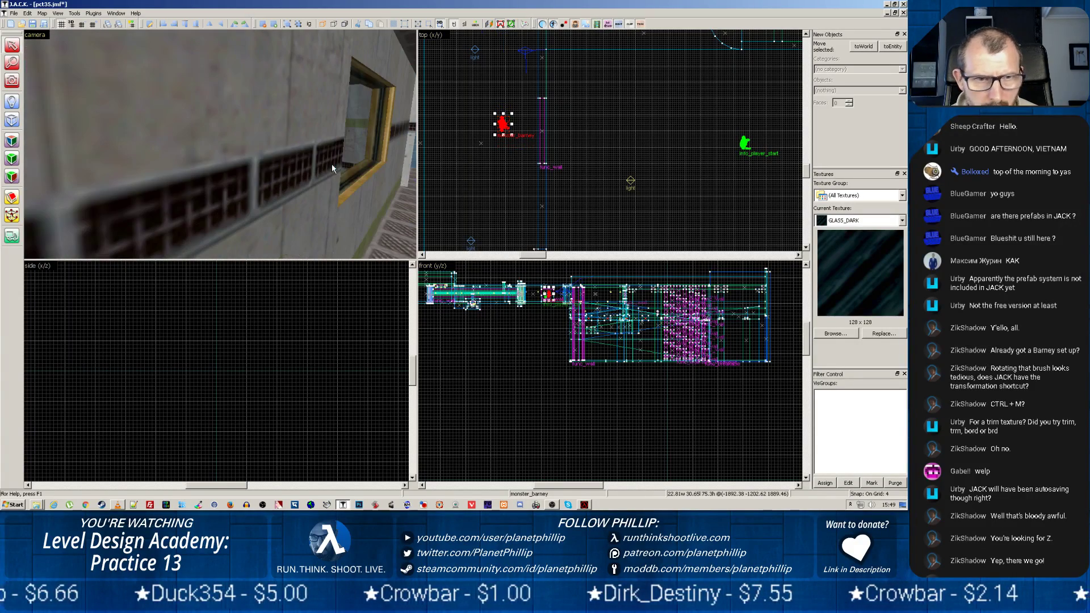
scroll(543, 267, up, 2)
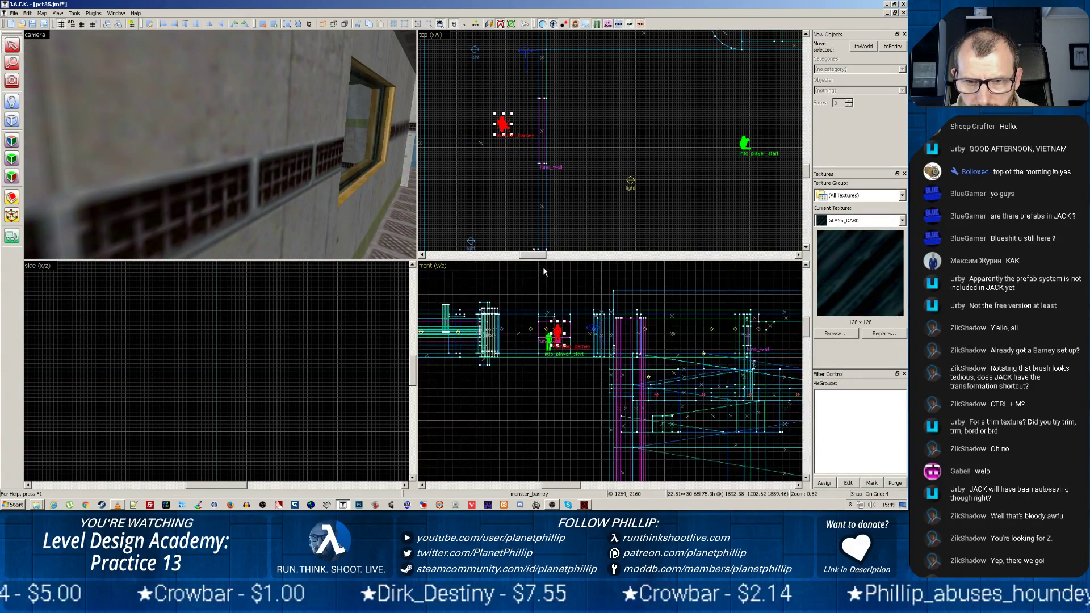
middle_drag(543, 267, 559, 361)
middle_drag(637, 382, 640, 284)
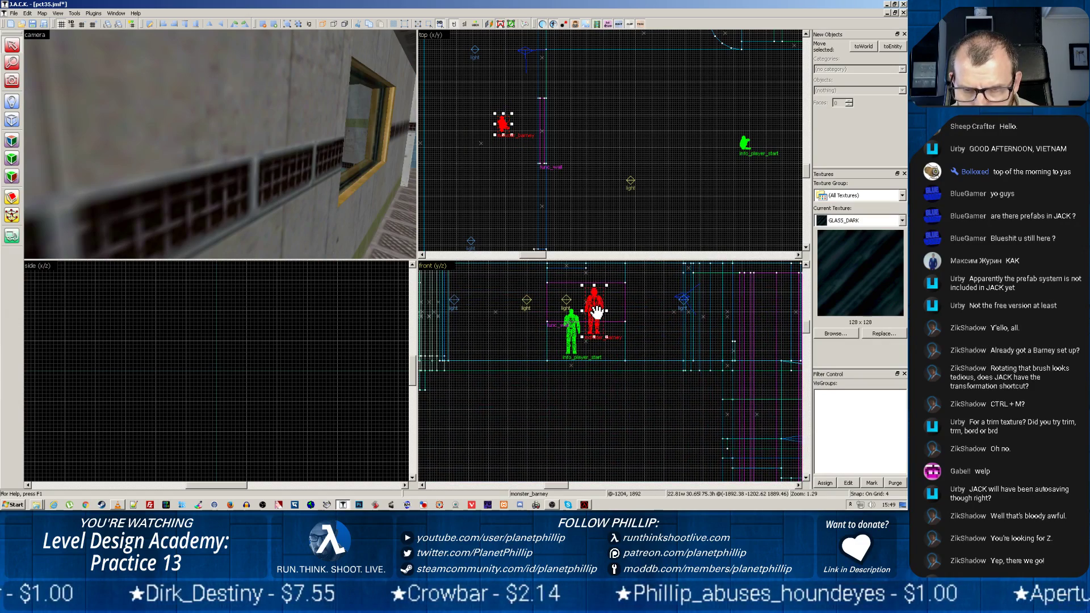
mouse_move(593, 309)
mouse_down()
mouse_move(574, 330)
mouse_move(584, 329)
mouse_up()
key(z)
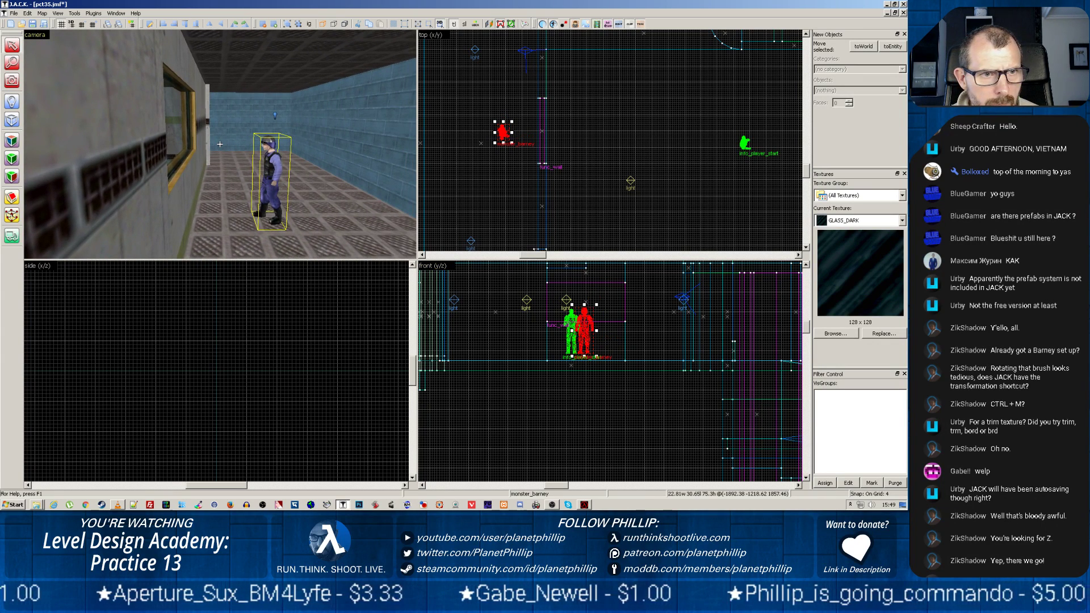
key(z)
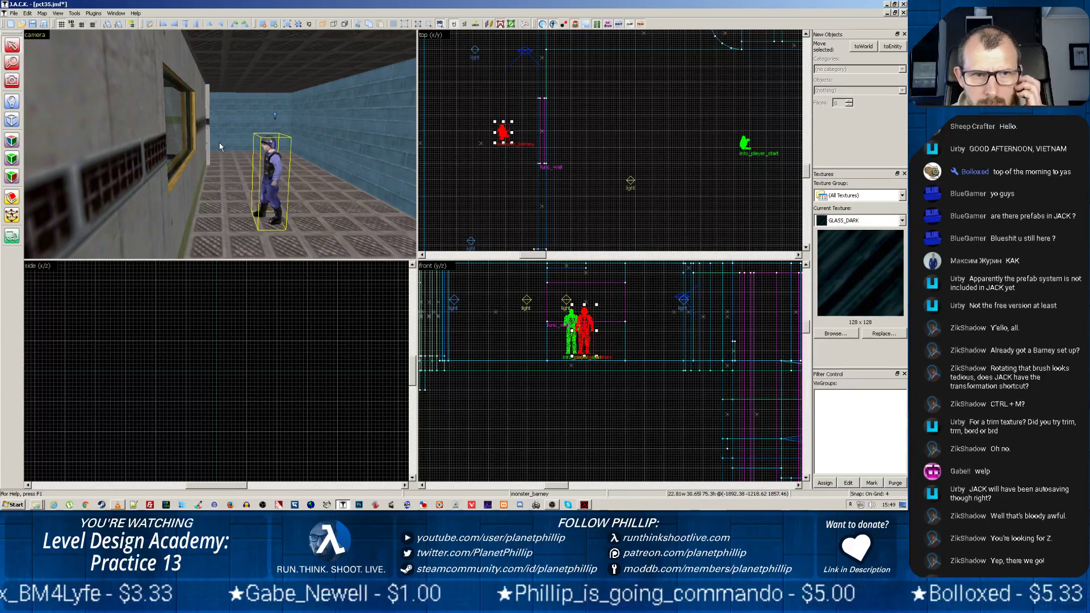
Step: Lower the top edge of the wall block below the window and stretch the dark glass func_wall down to it, making the glass 80 units high
middle_drag(138, 127, 203, 144)
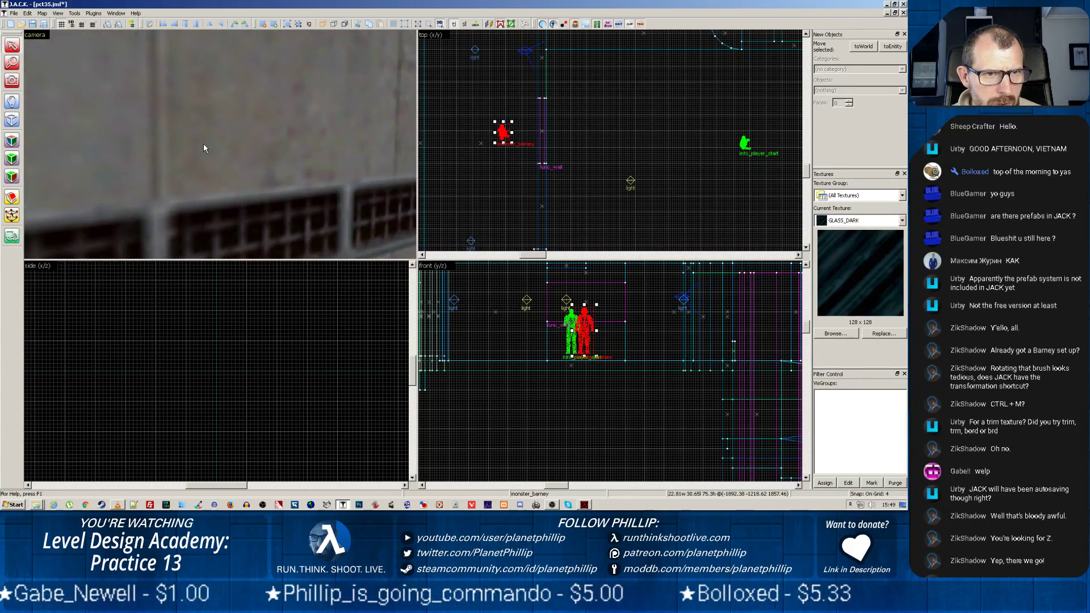
scroll(203, 145, up, 5)
scroll(203, 143, down, 5)
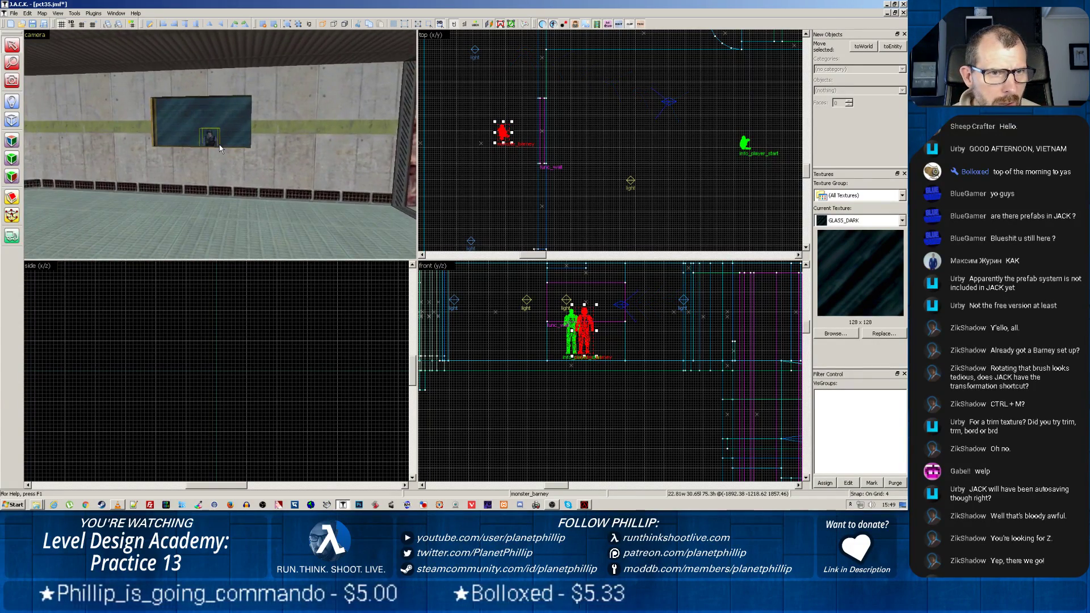
scroll(220, 148, up, 2)
scroll(220, 149, down, 3)
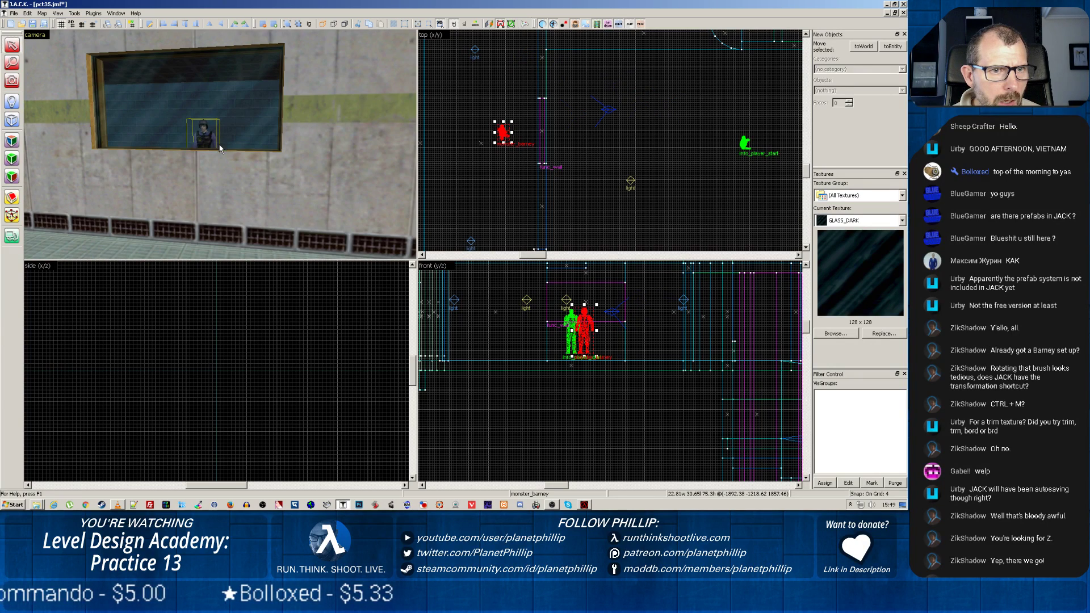
click(214, 177)
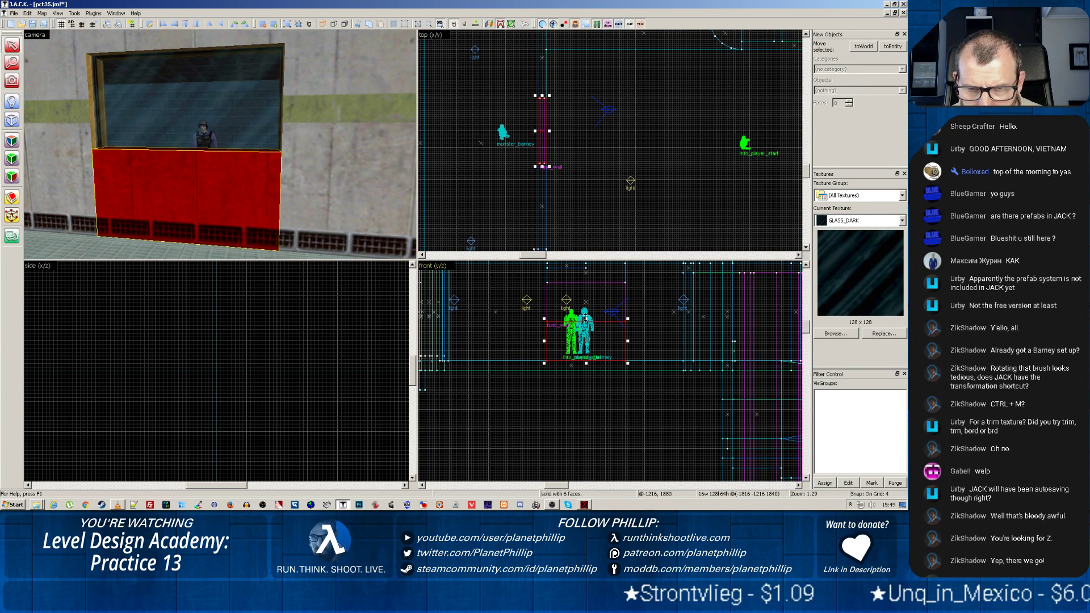
drag(585, 319, 584, 326)
click(250, 132)
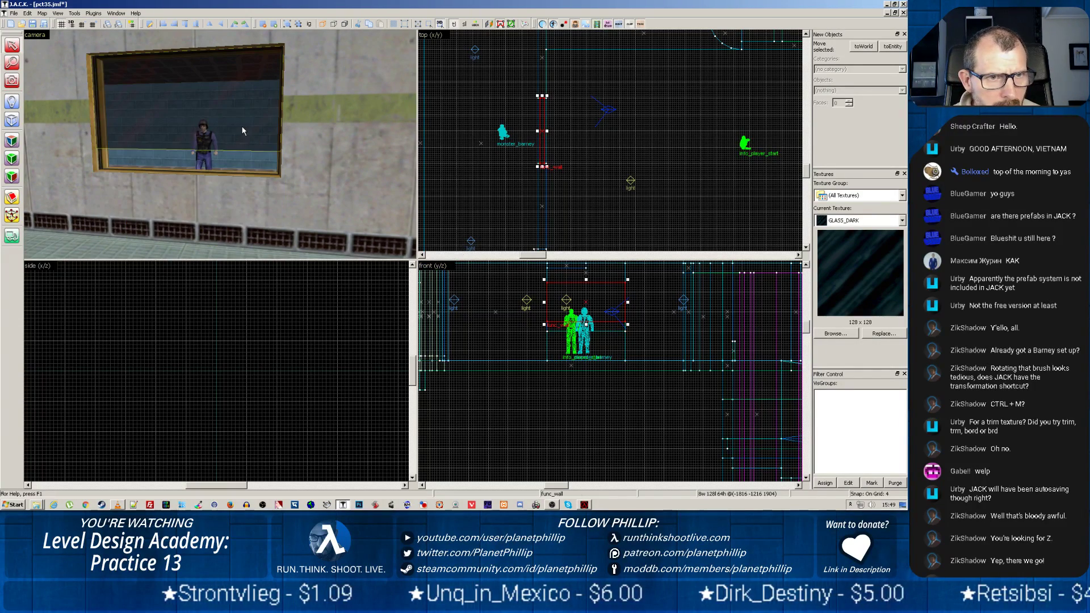
drag(585, 323, 586, 334)
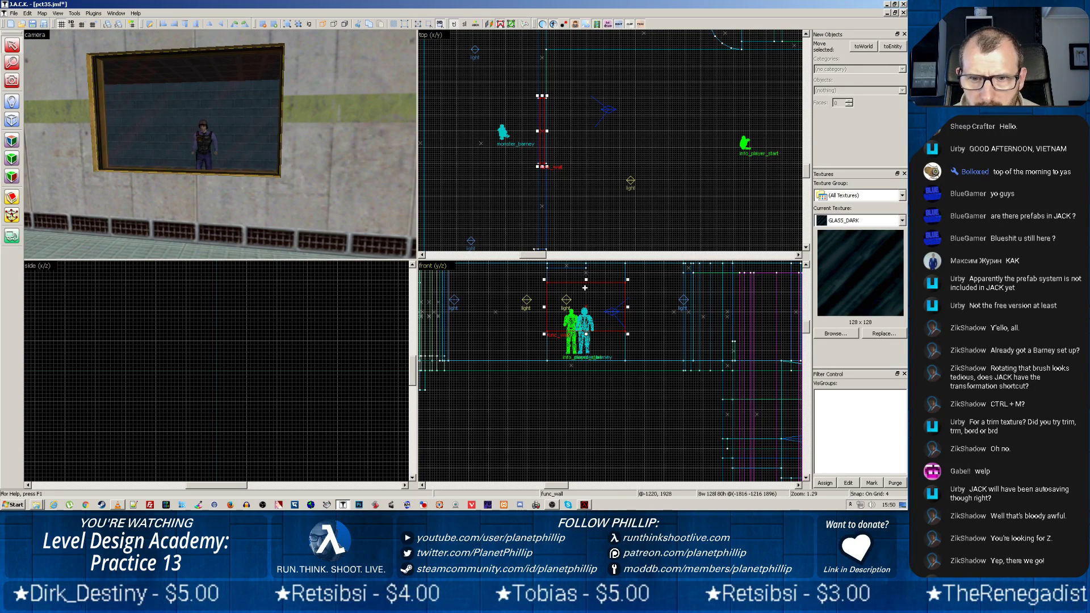
Step: Lower the dark glass func_wall's top edge and extend the wall block above the window down to meet it
drag(585, 279, 585, 289)
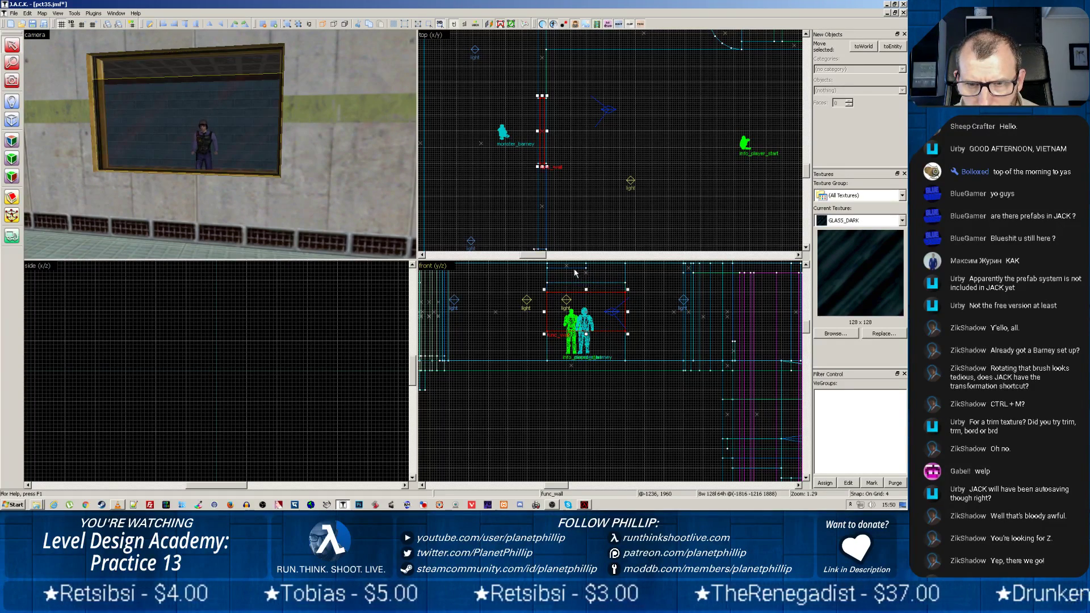
key(Return)
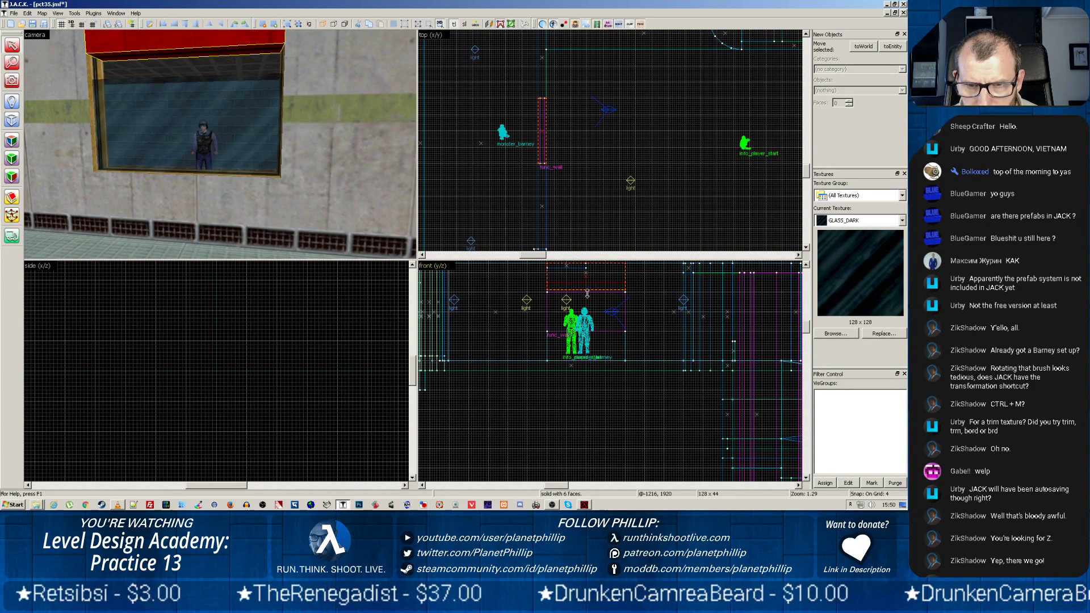
click(348, 169)
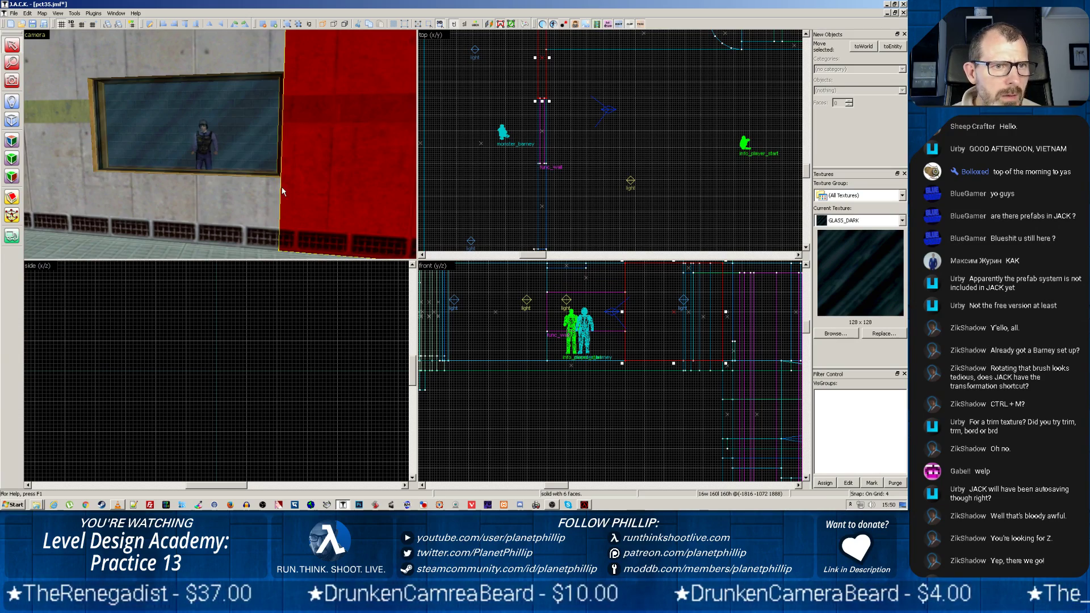
scroll(282, 188, down, 2)
scroll(282, 188, up, 1)
middle_drag(265, 195, 221, 147)
scroll(257, 167, up, 3)
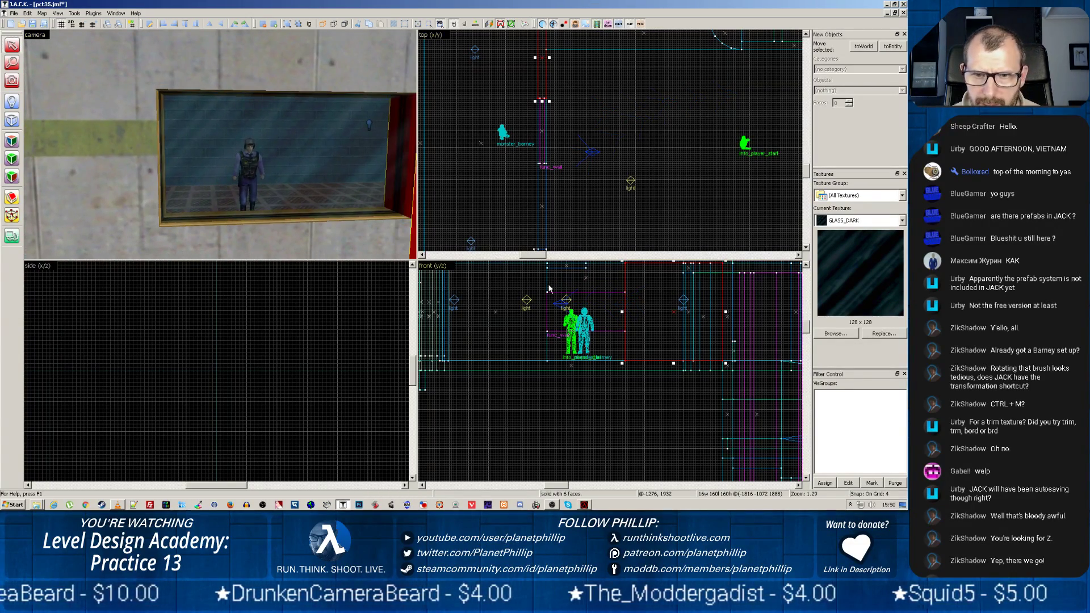
Step: Examine the monster_barney's animation sequence, use and un-use sentence and trigger condition options in its properties, leaving them as they are
click(586, 319)
right_click(584, 321)
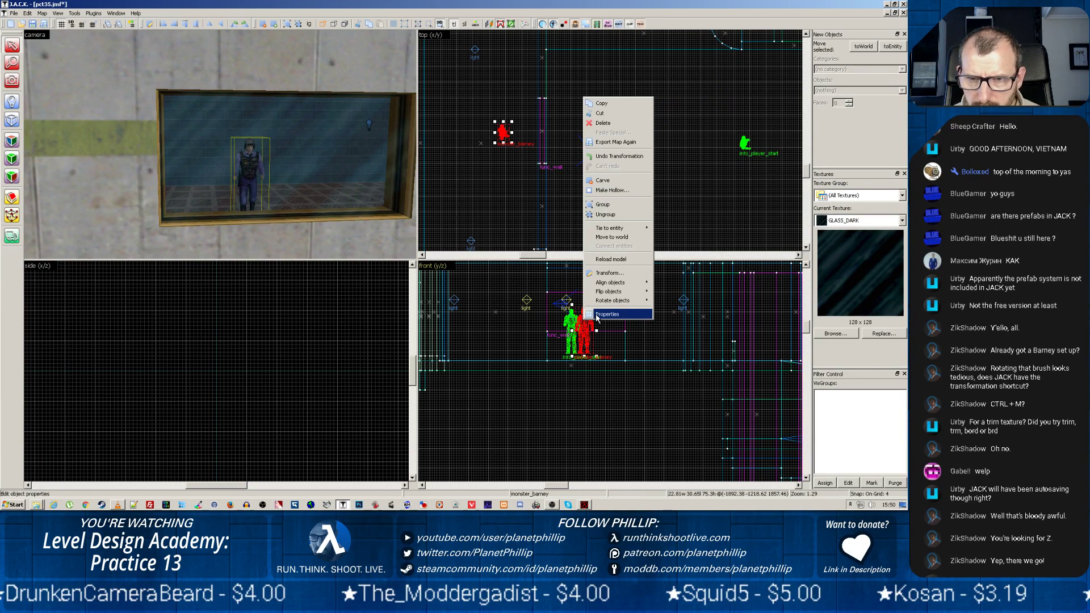
click(597, 317)
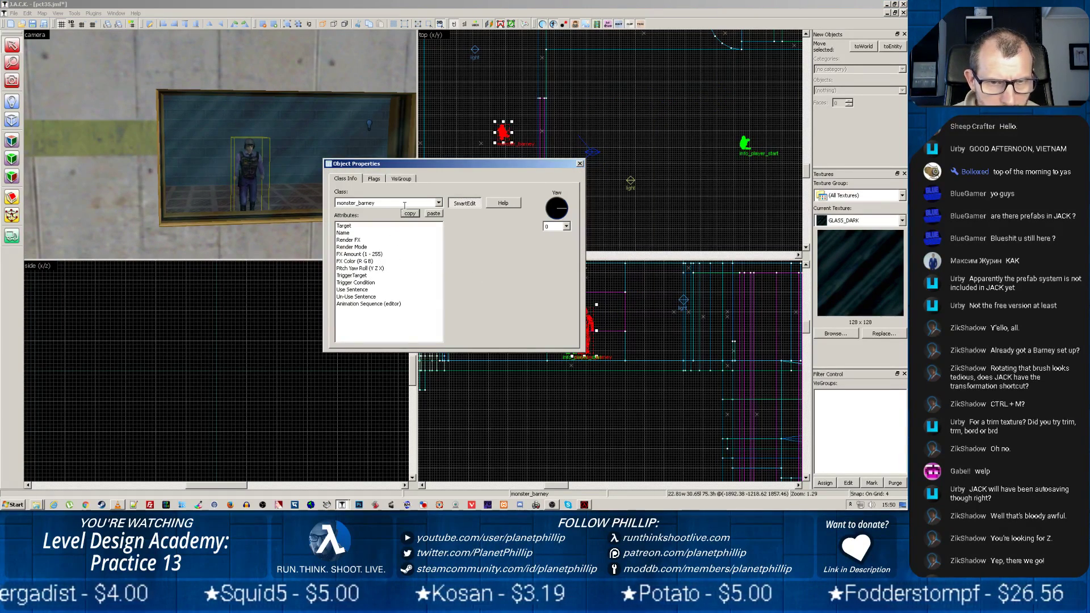
click(353, 304)
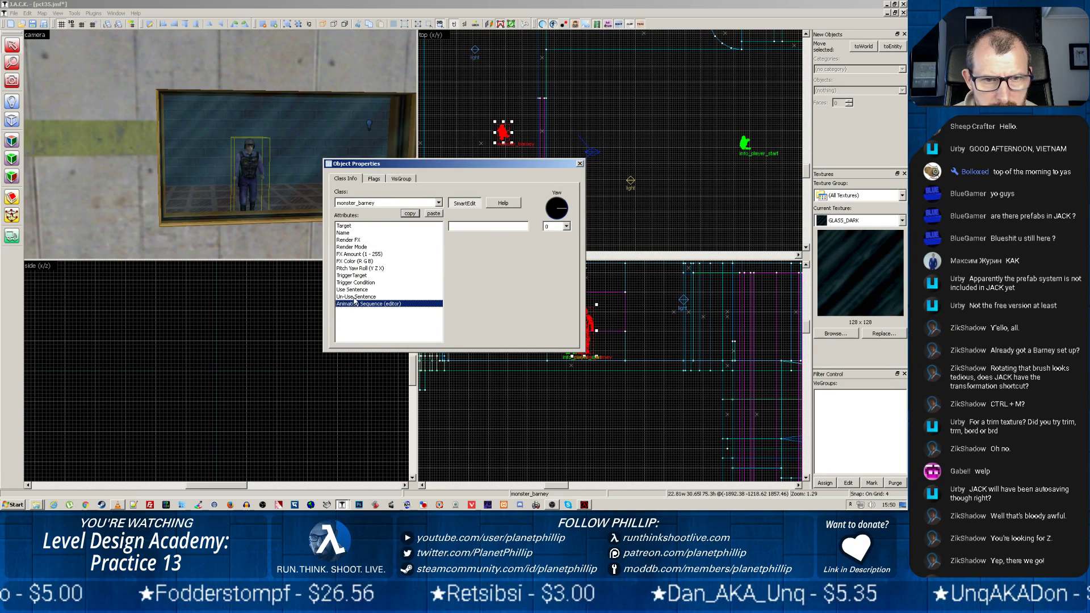
click(355, 297)
click(353, 290)
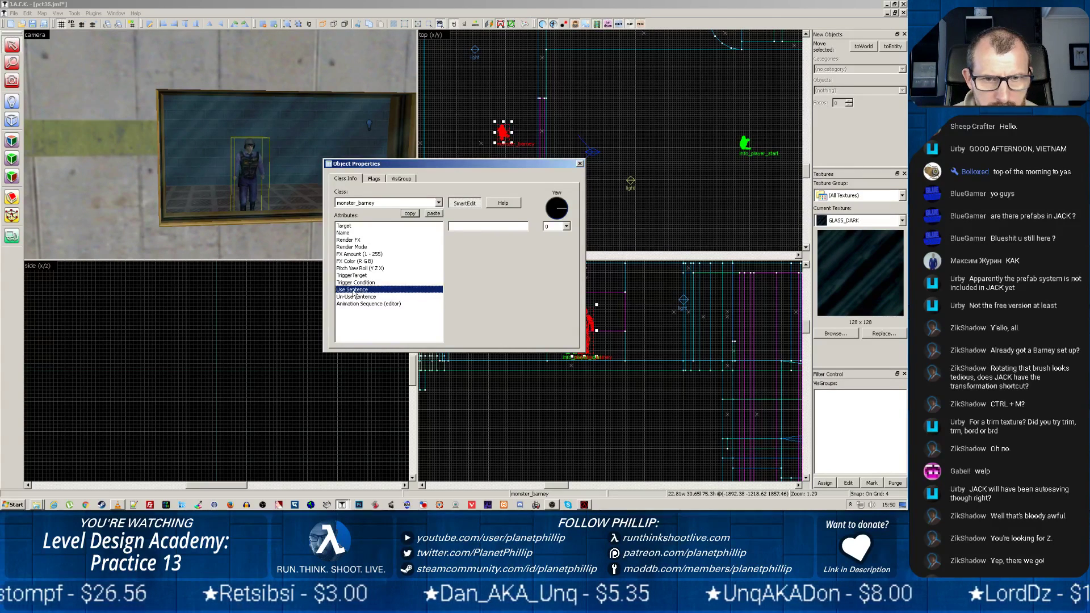
click(460, 226)
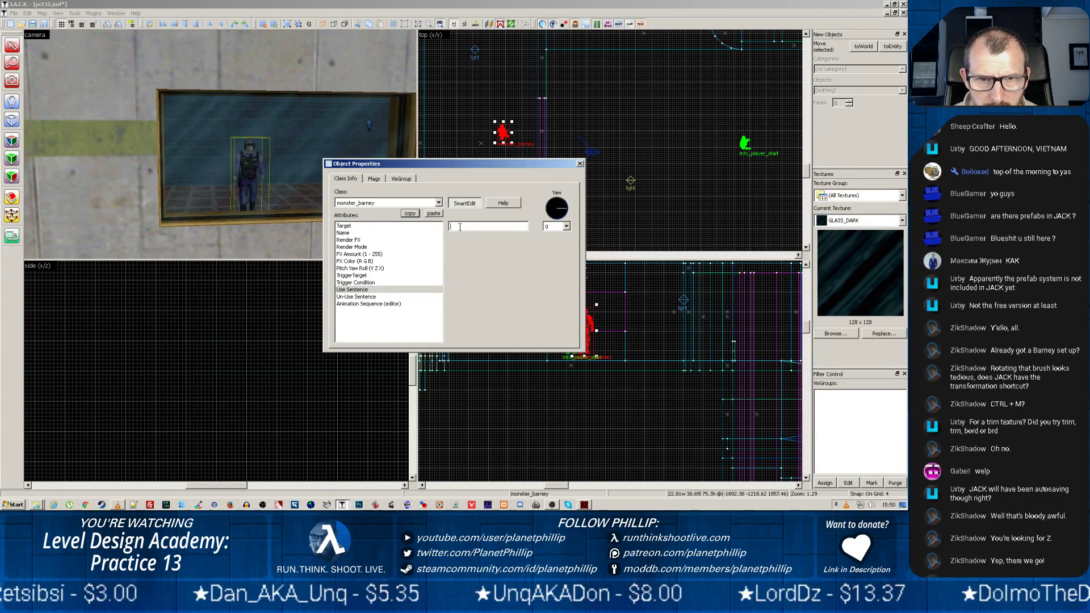
click(352, 283)
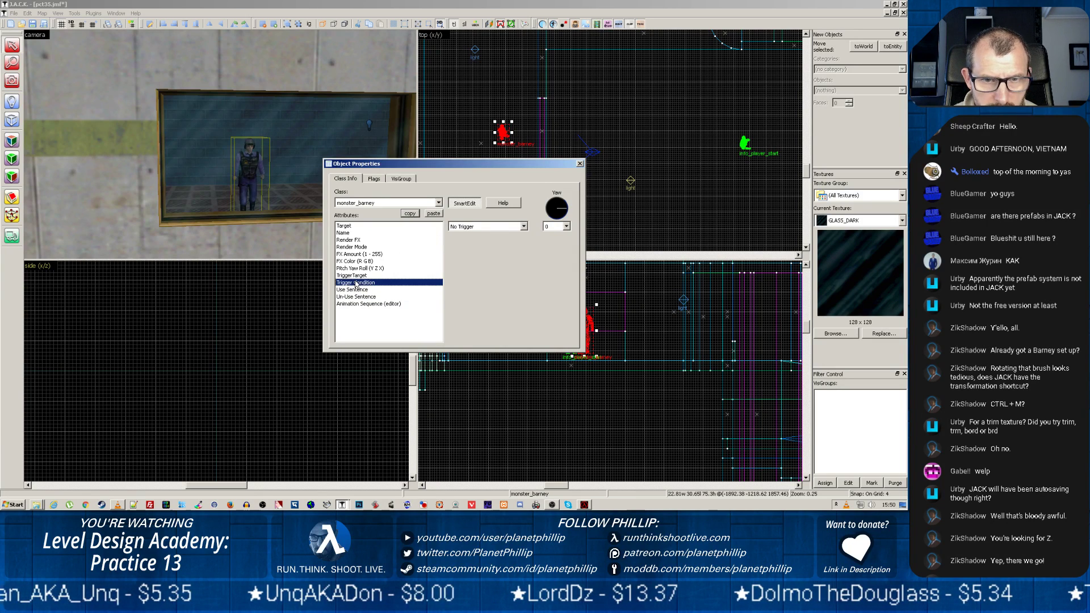
click(463, 225)
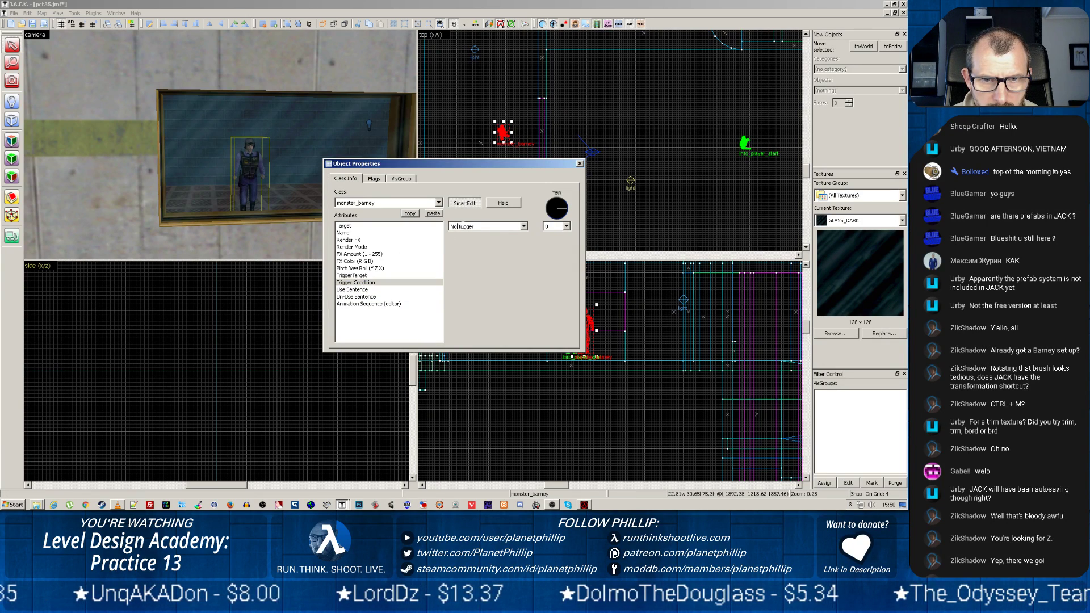
click(523, 226)
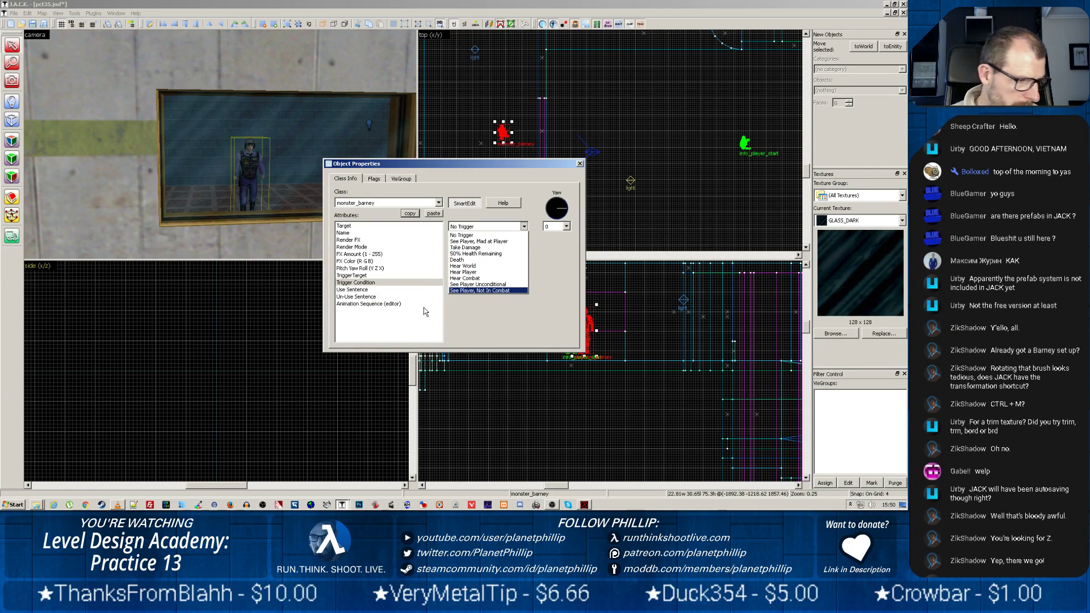
click(491, 310)
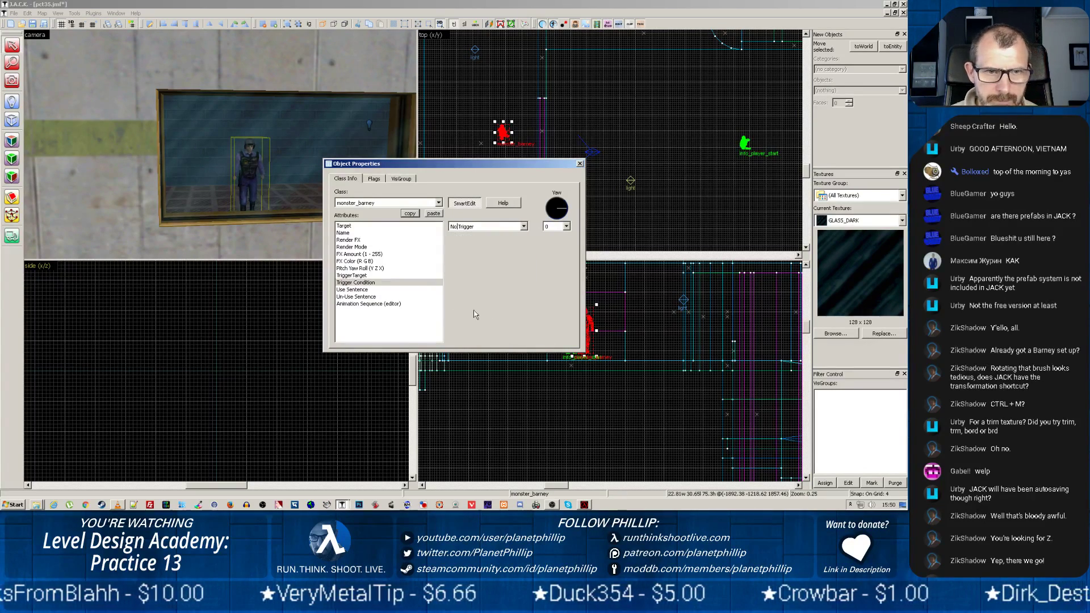
click(580, 164)
Step: Move the blue-walled room's long back wall, opposite the window, inward toward the monster_barney
key(z)
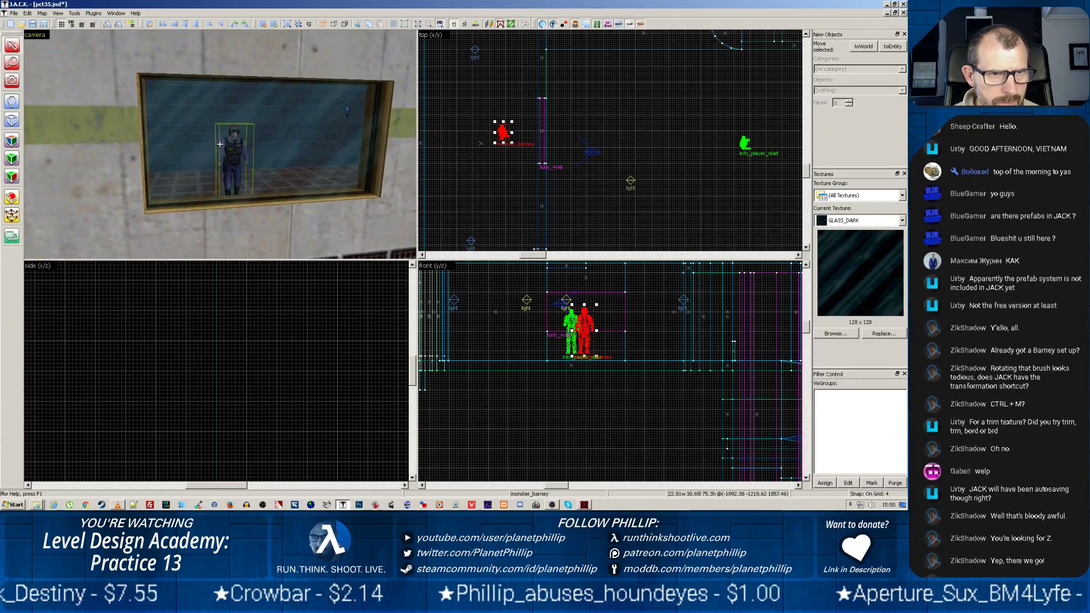
key(z)
scroll(219, 144, up, 3)
scroll(220, 144, down, 1)
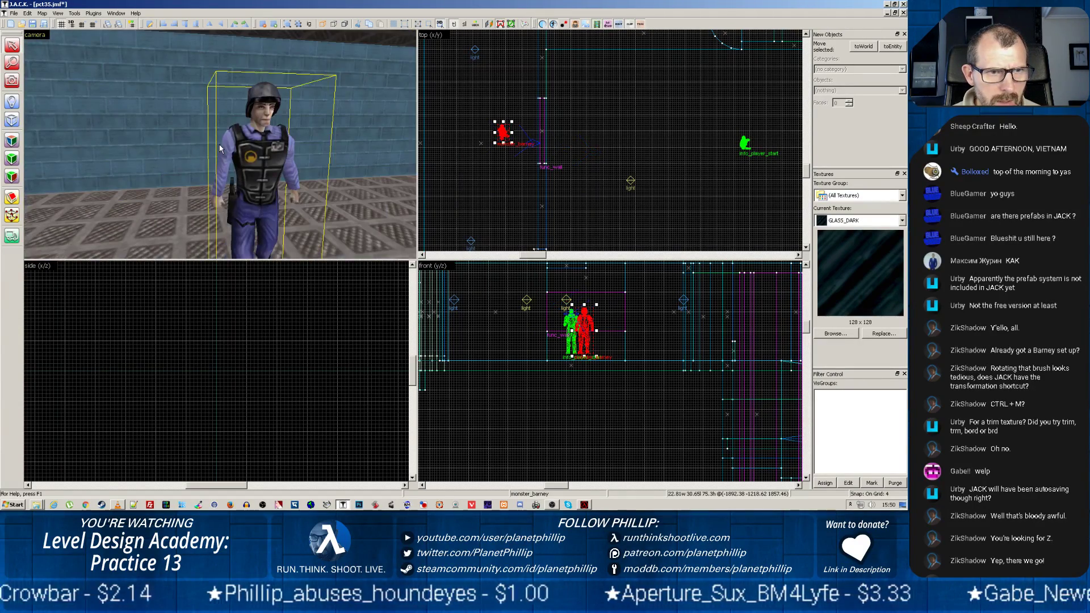
scroll(220, 144, up, 3)
key(z)
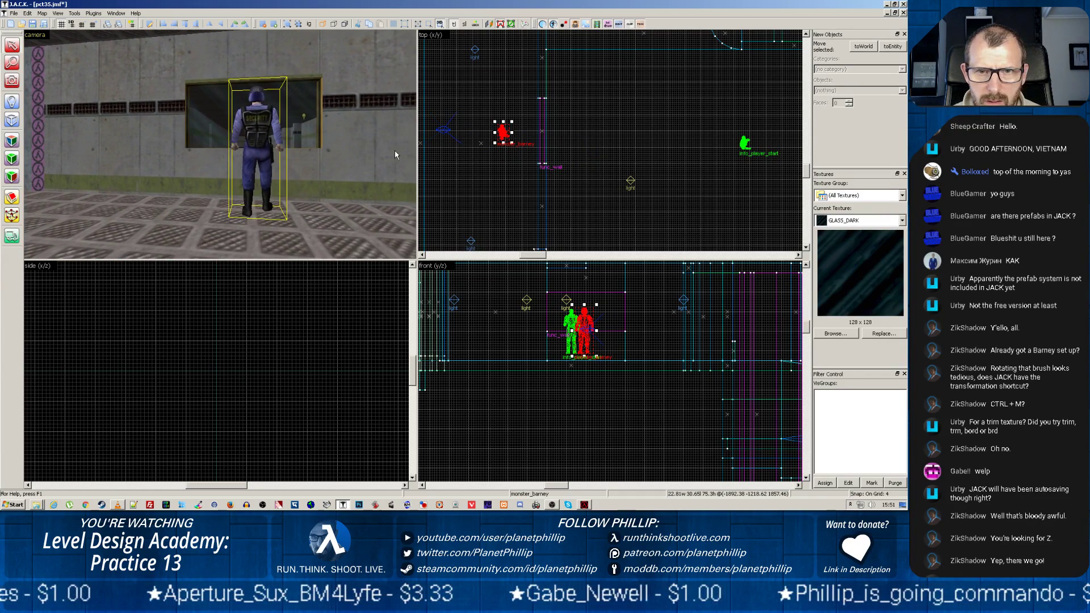
scroll(465, 159, down, 3)
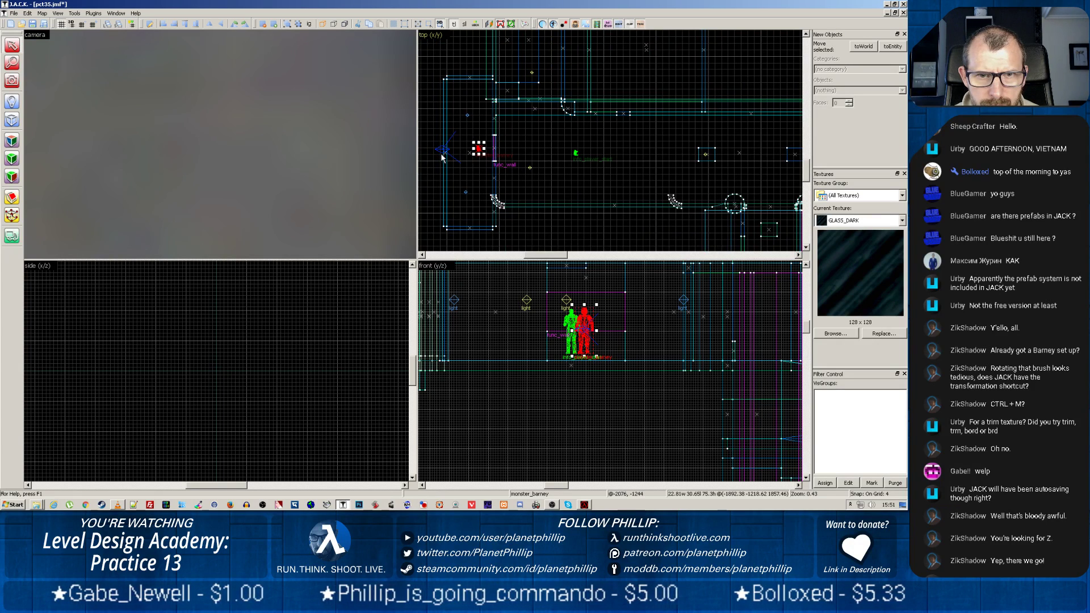
click(447, 157)
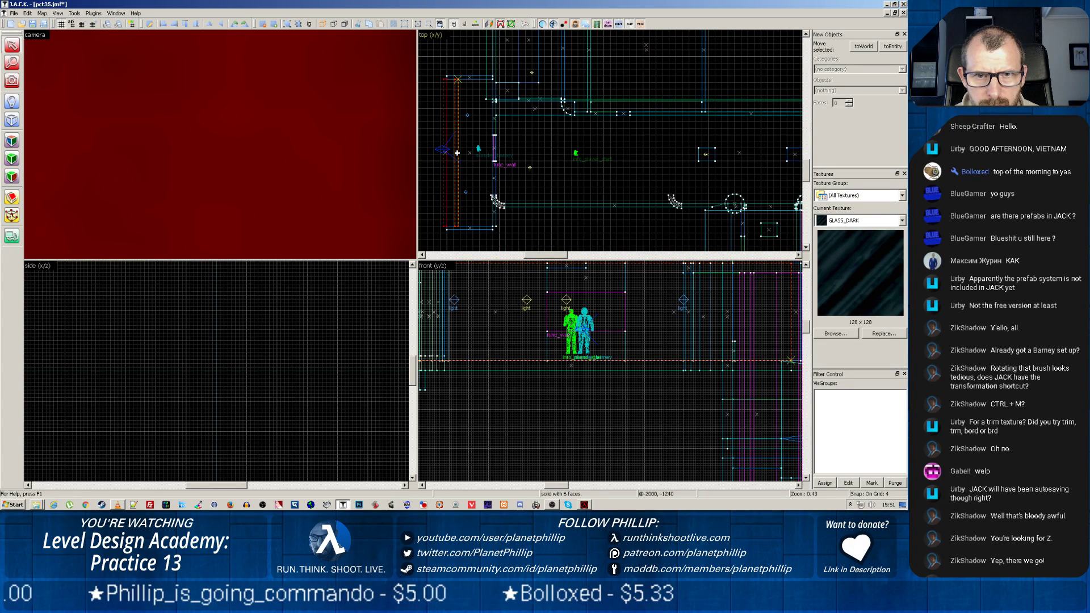
drag(457, 152, 461, 153)
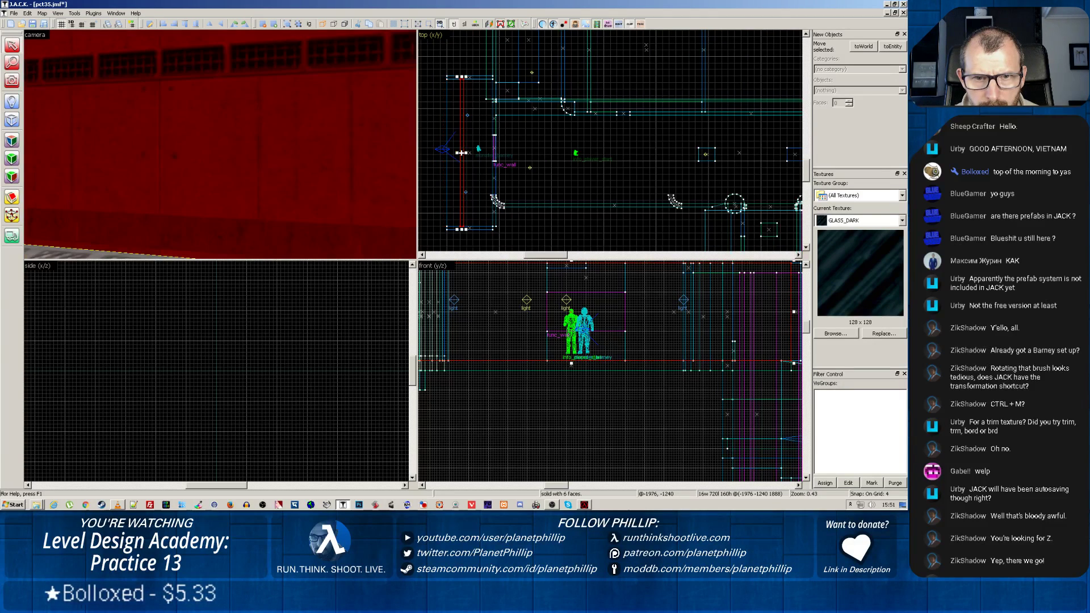
Step: Inspect the narrowed room from inside and view the Barney through the window from the corridor and the player start
key(z)
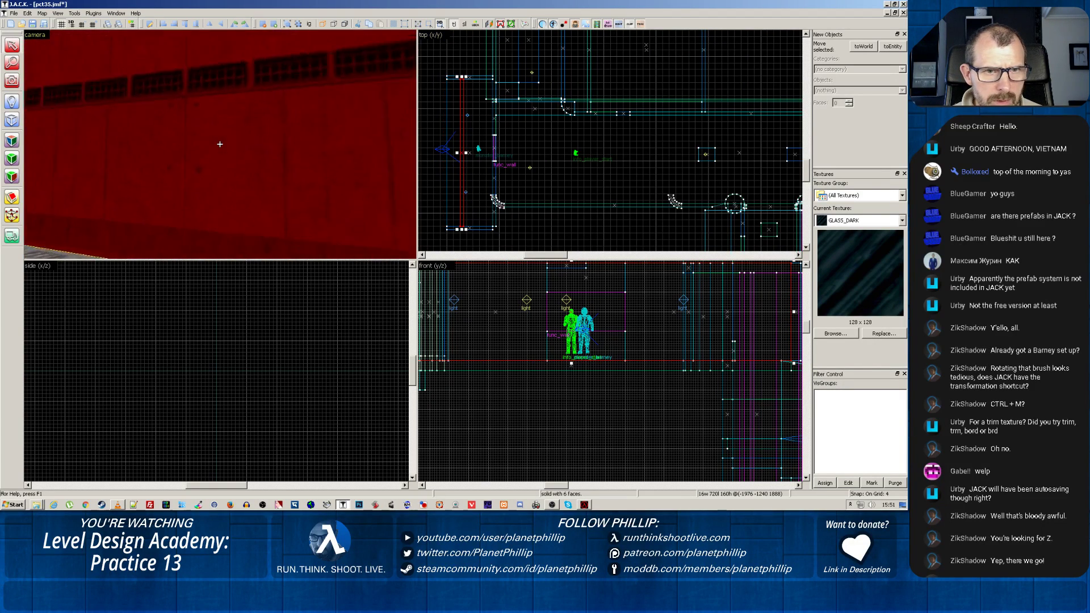
key(w)
key(z)
scroll(220, 144, up, 1)
key(z)
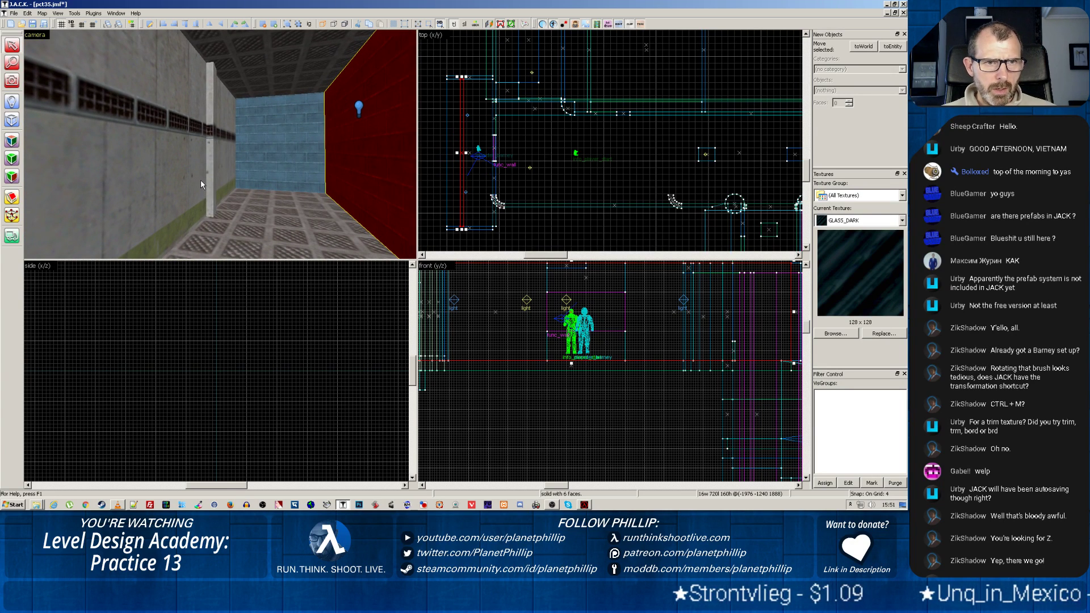
key(z)
key(w)
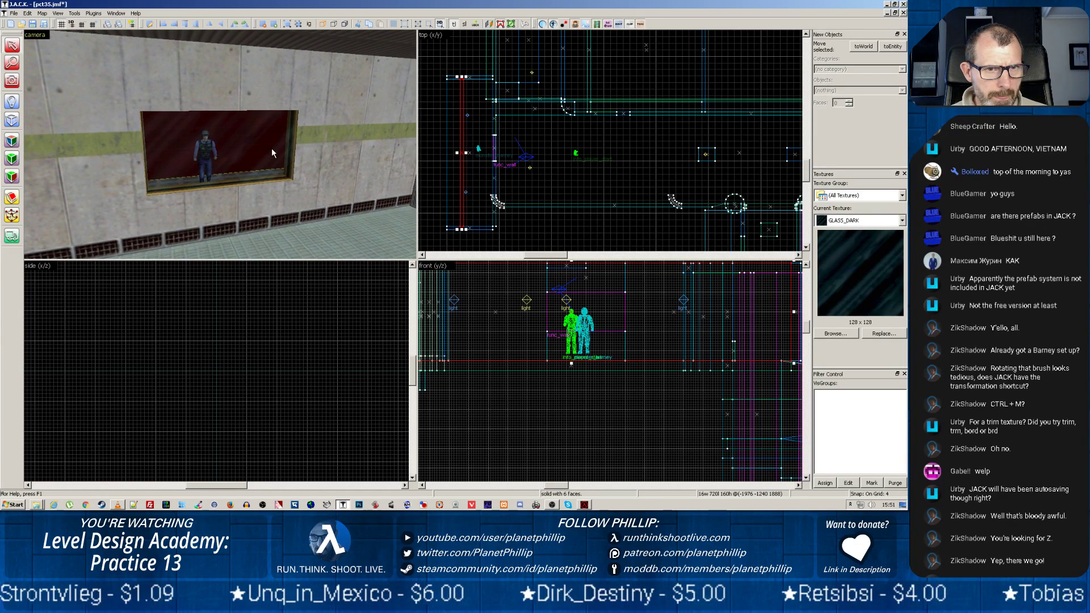
key(z)
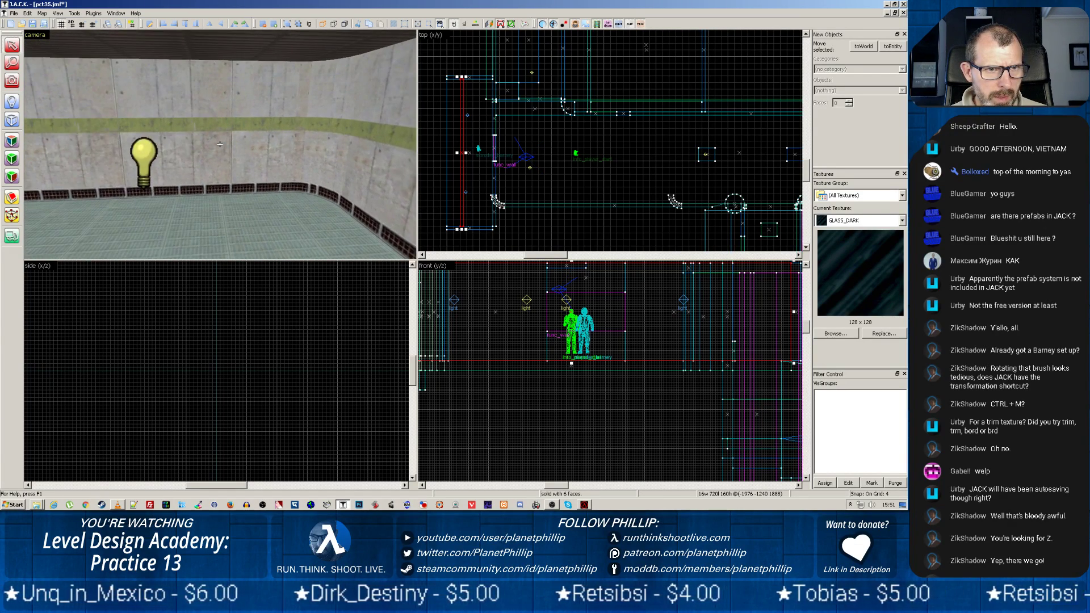
key(w)
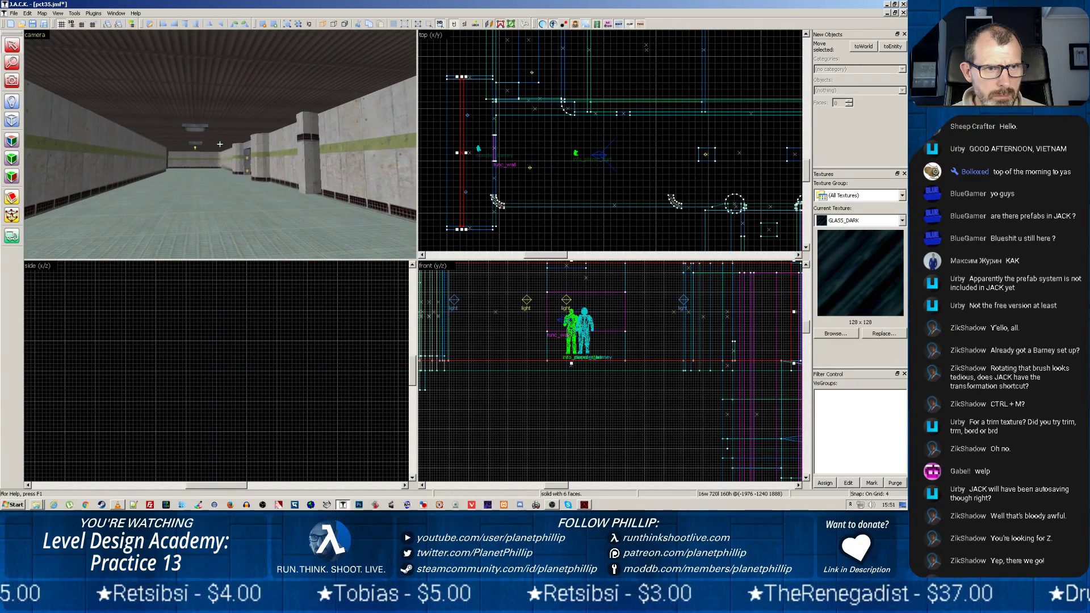
key(z)
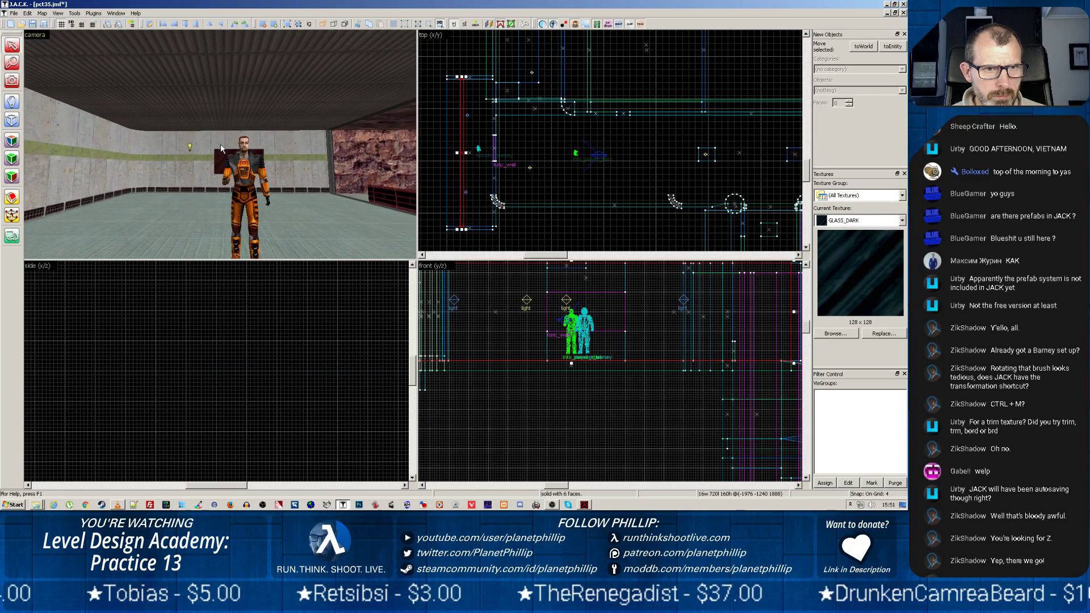
scroll(221, 148, up, 4)
Step: Save the map as a new J.A.C.K. project named pct36 in the maps folder
click(14, 13)
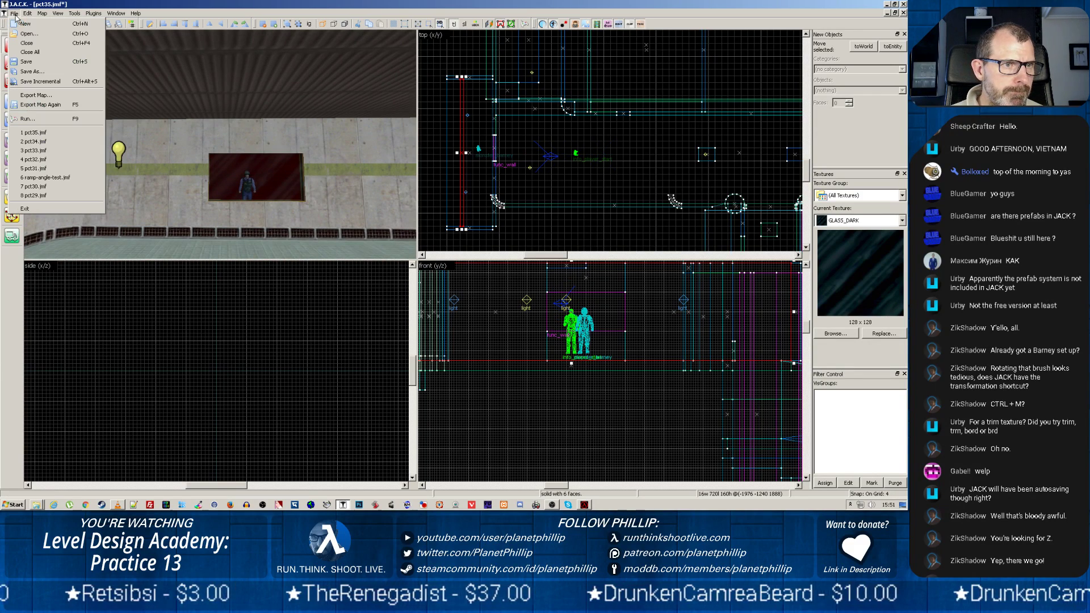
click(29, 72)
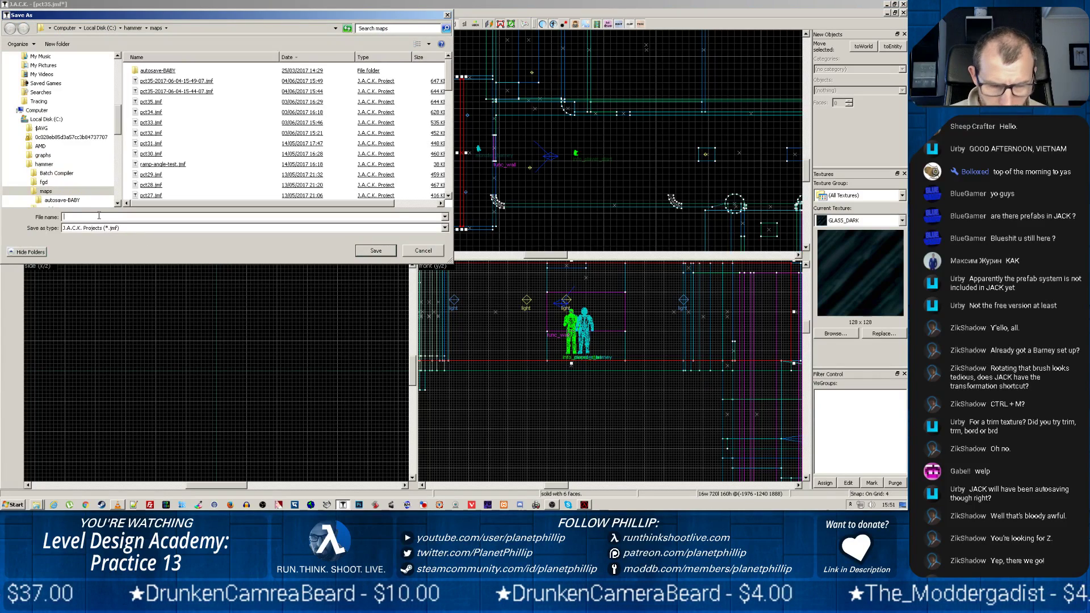
text(pct36)
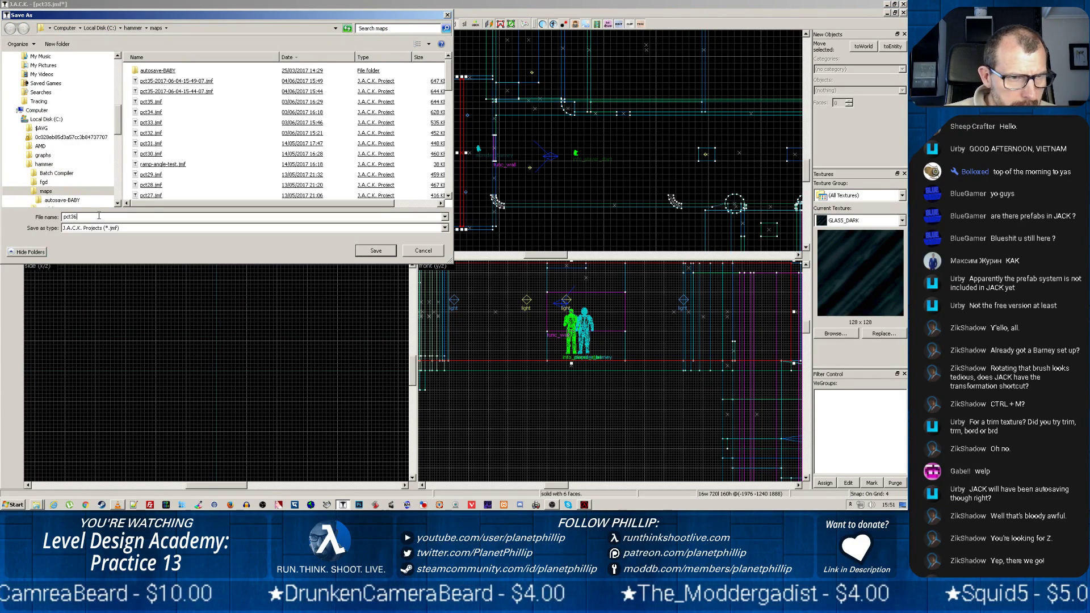
key(Return)
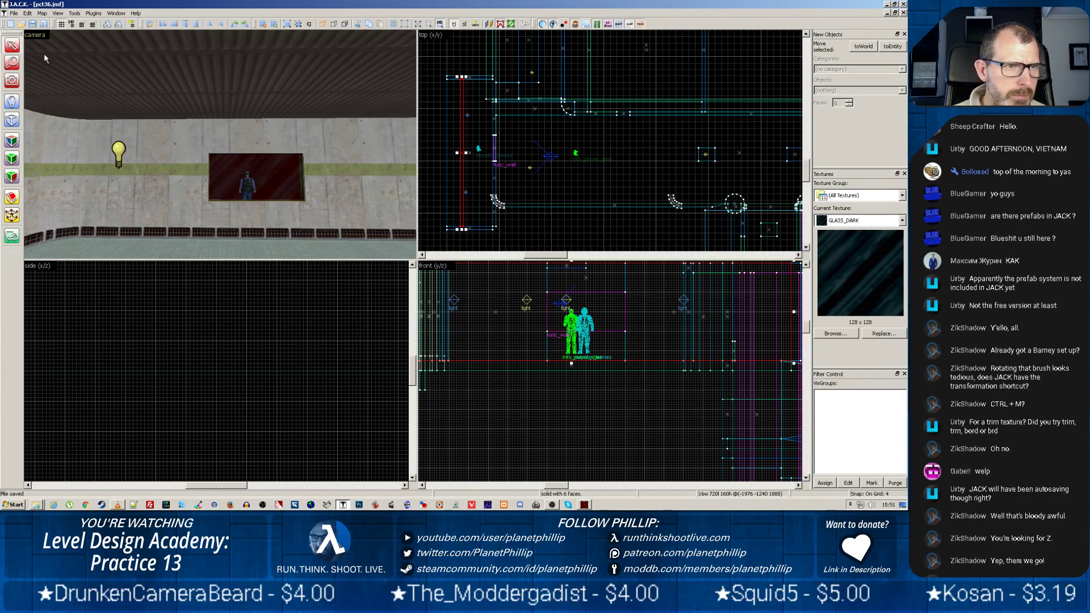
Step: Export the map to the maps folder as pct36.map in Half-Life MAP format
click(14, 13)
click(29, 98)
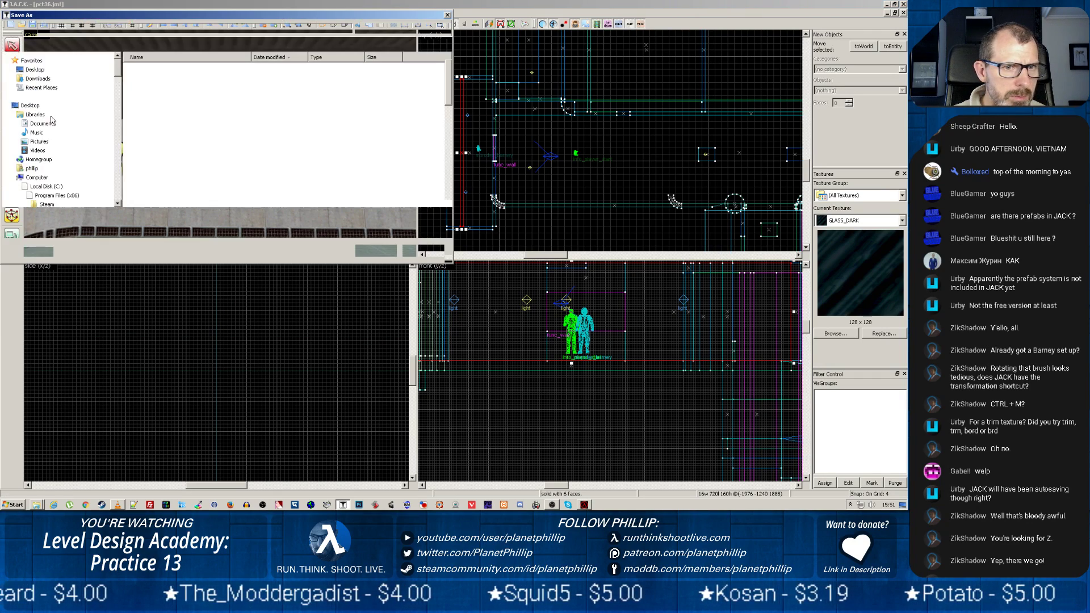
click(73, 217)
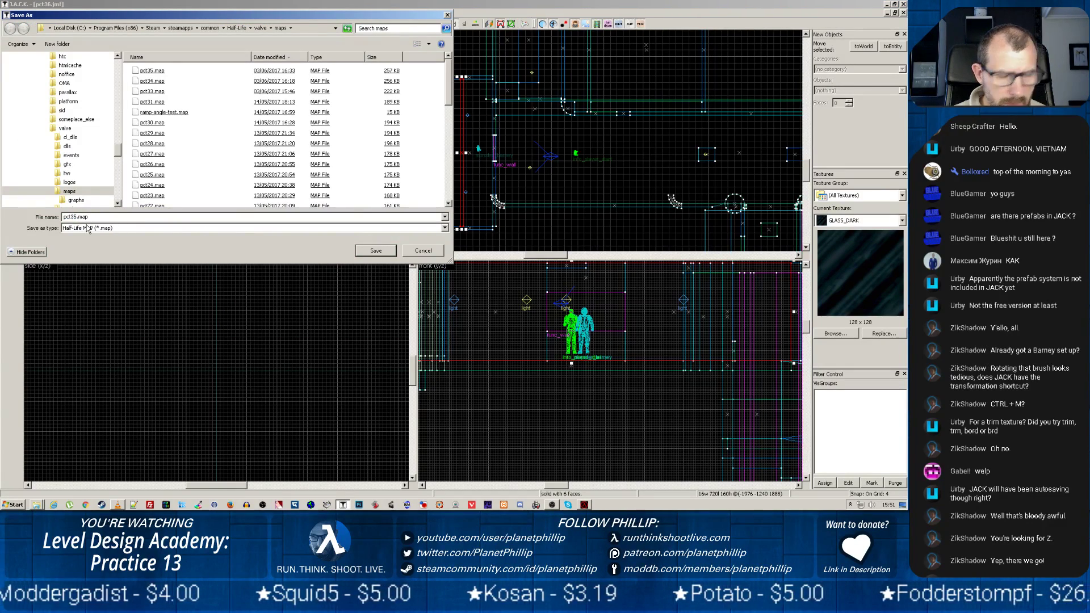
text(6)
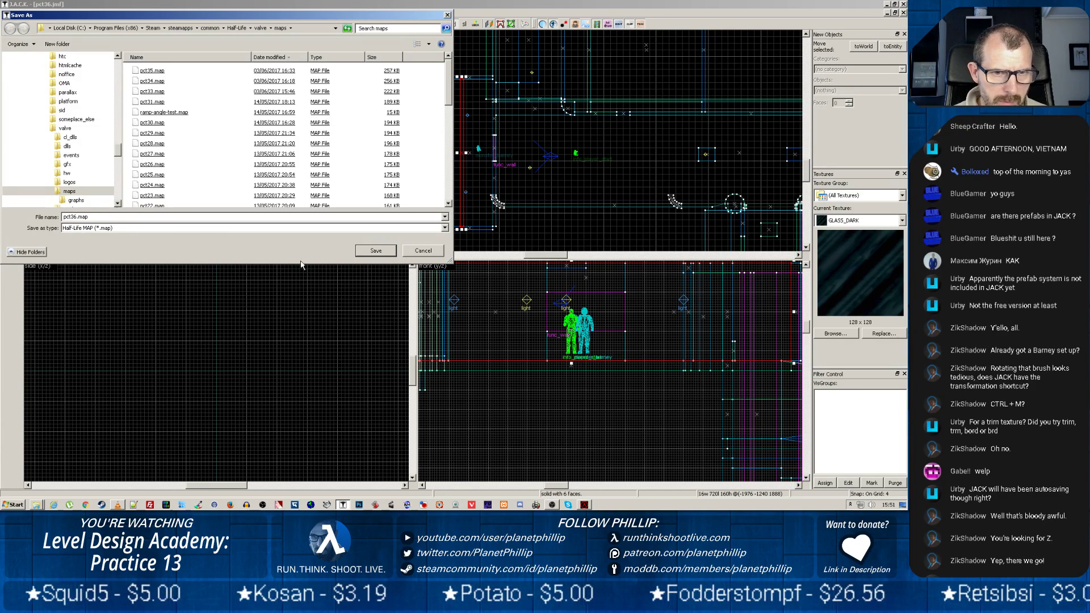
click(363, 250)
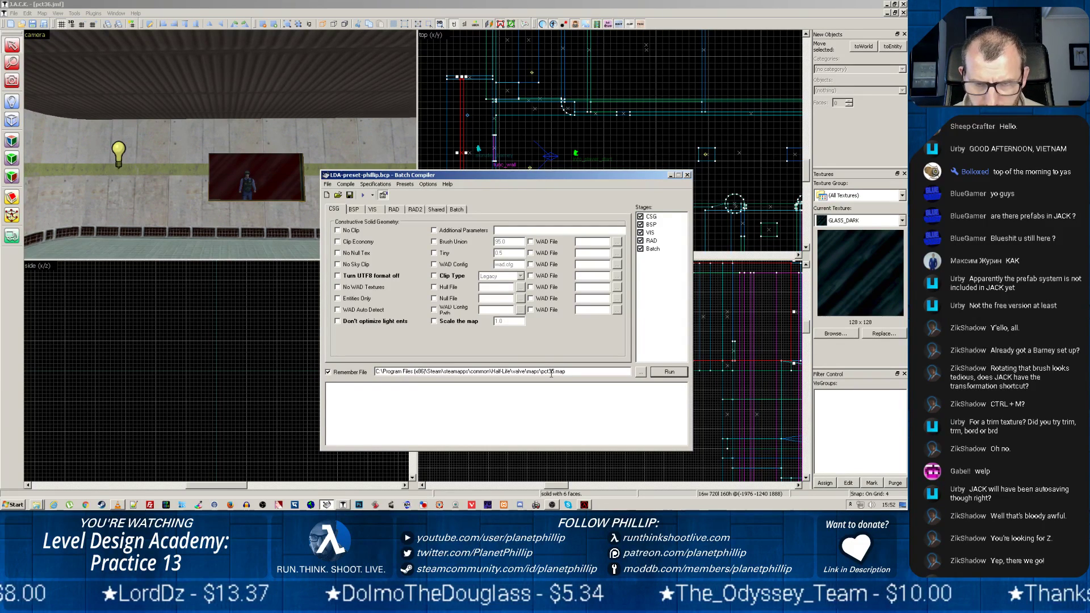
Step: In Batch Compiler, load pct36.map from the maps folder and run the compile with the CSG, BSP, VIS, RAD and Batch stages
click(639, 373)
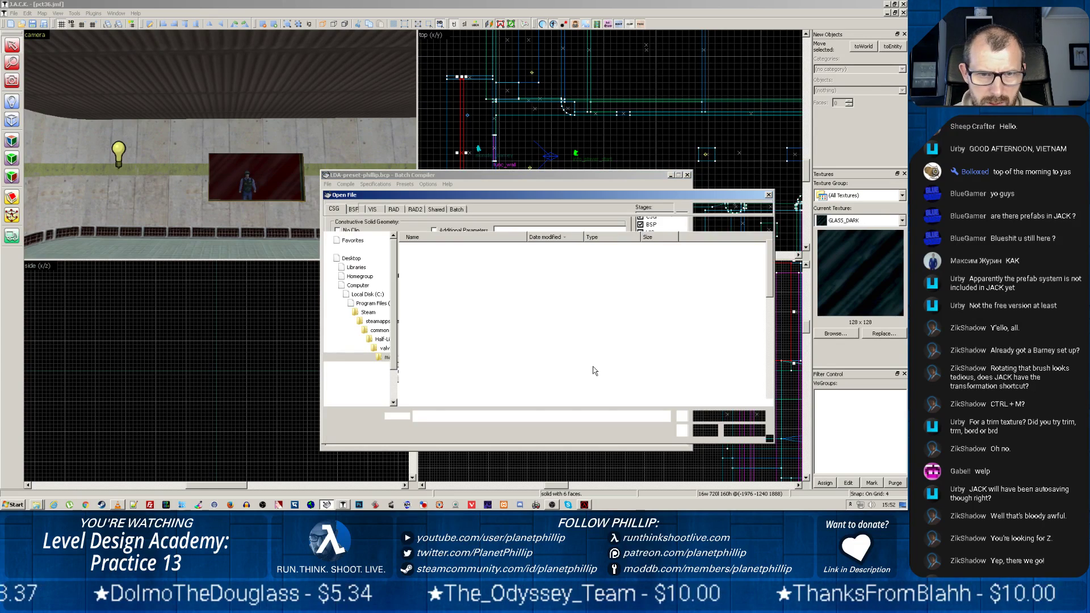
double_click(432, 248)
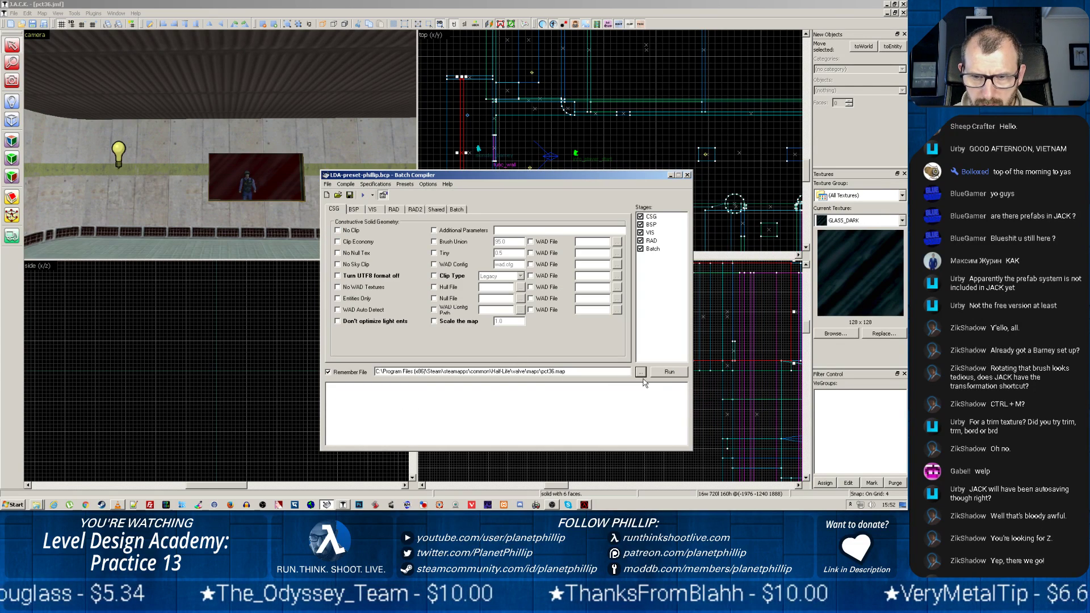
click(668, 376)
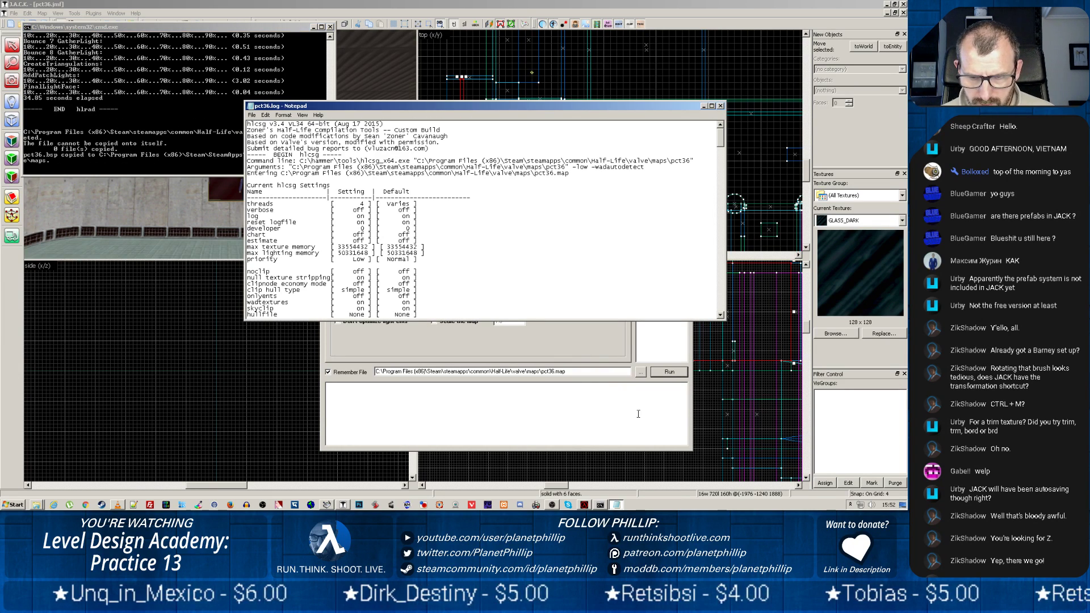
click(565, 353)
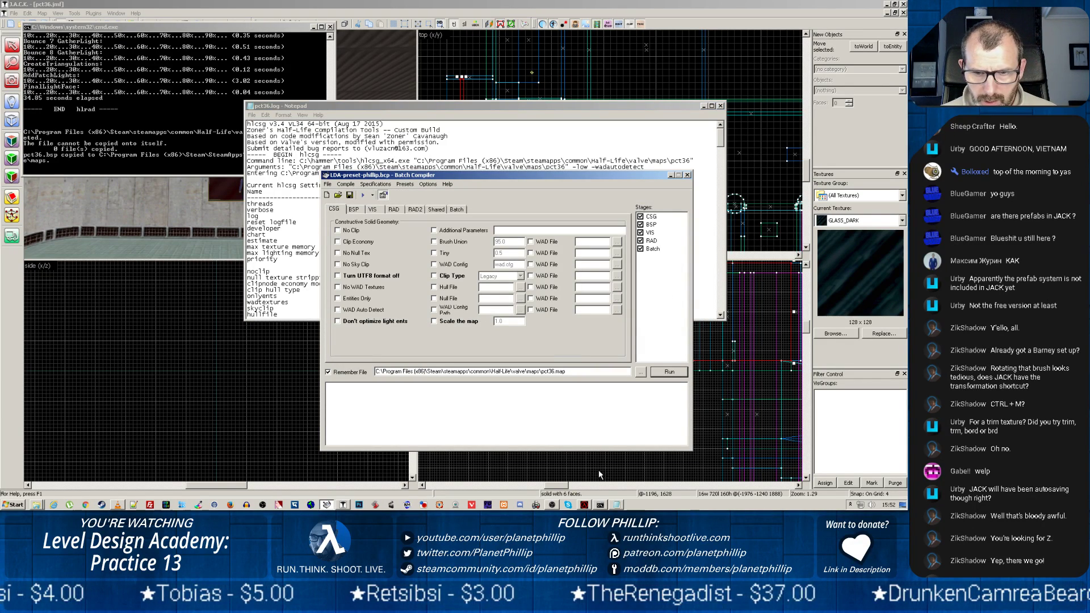
Step: Switch to OBS and hide the skype/hammer/screen/etc source in the JACK scene so the game capture can show
click(587, 504)
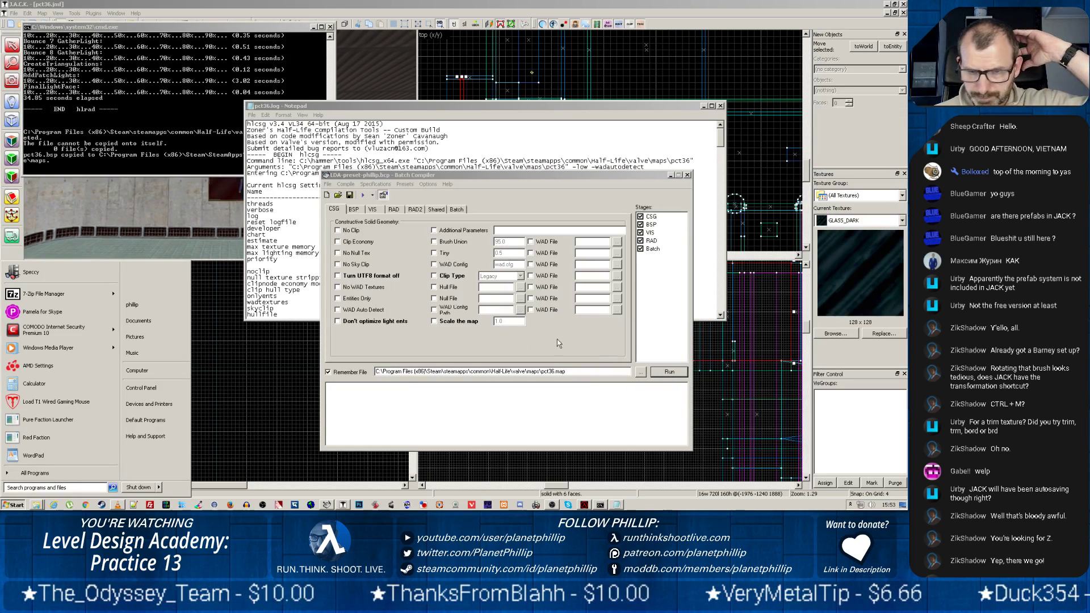
click(552, 505)
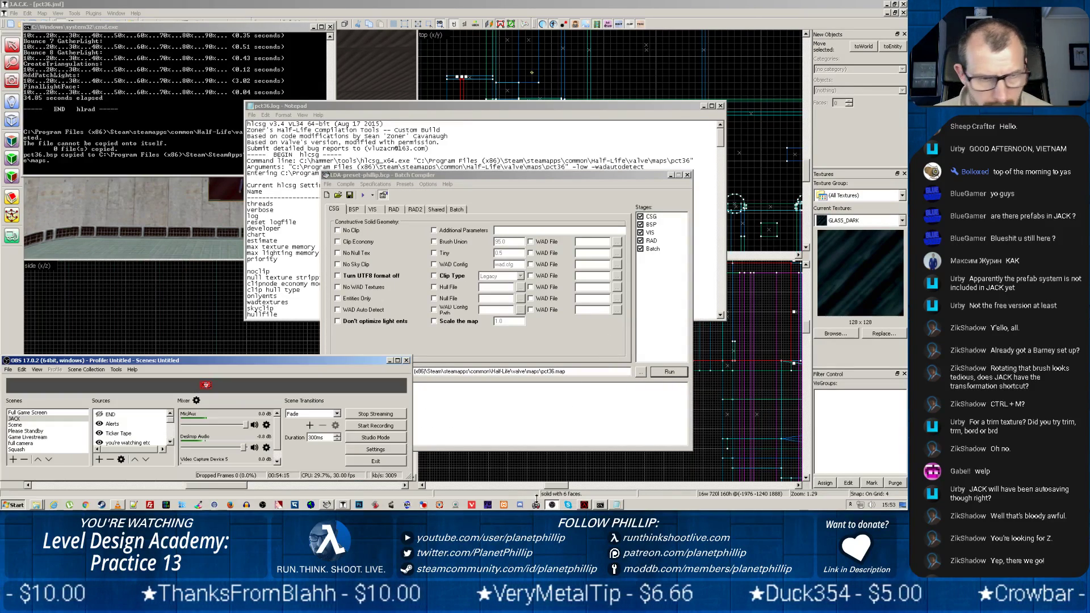
scroll(136, 423, down, 3)
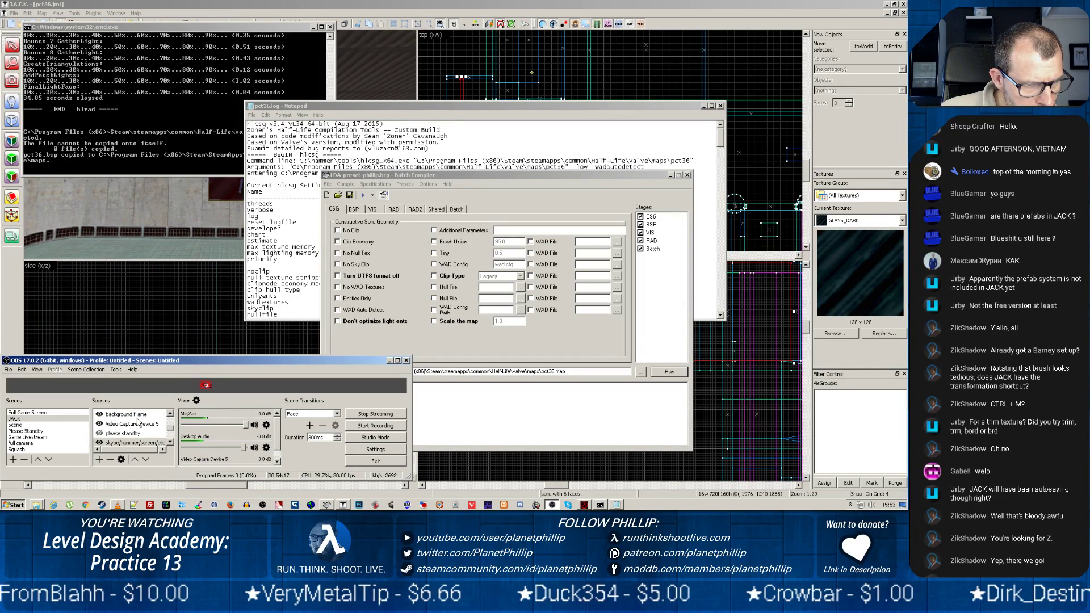
scroll(105, 443, down, 1)
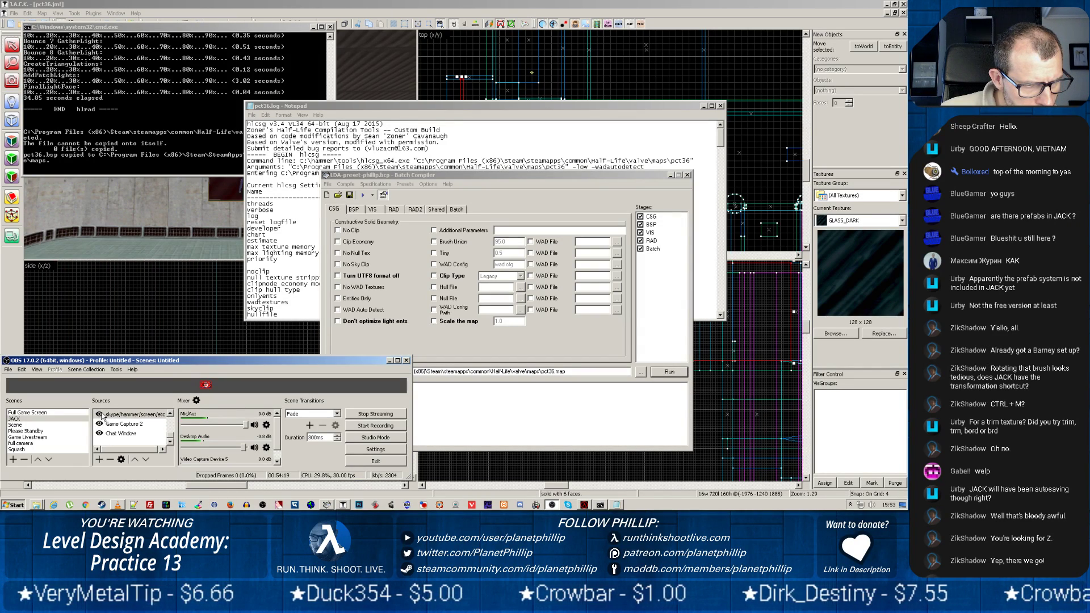
click(100, 415)
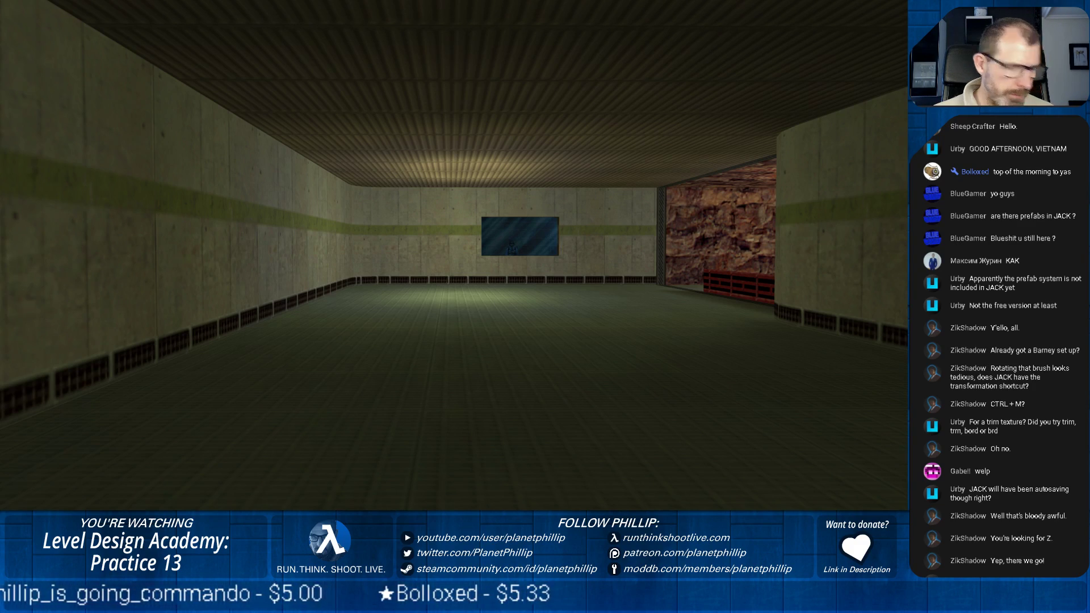
key(w)
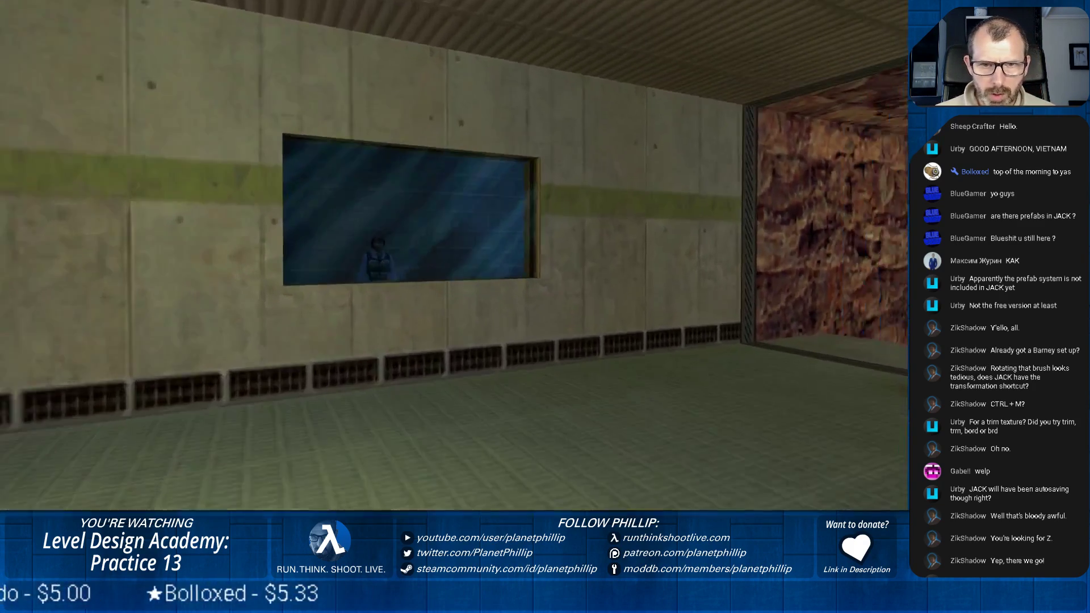
key(w)
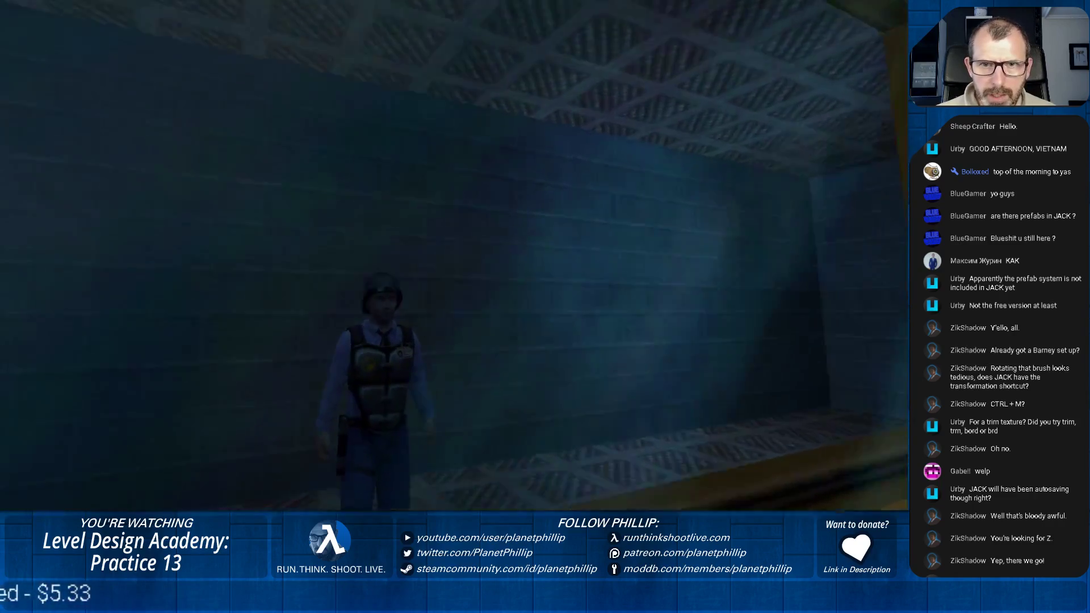
key(d)
key(a)
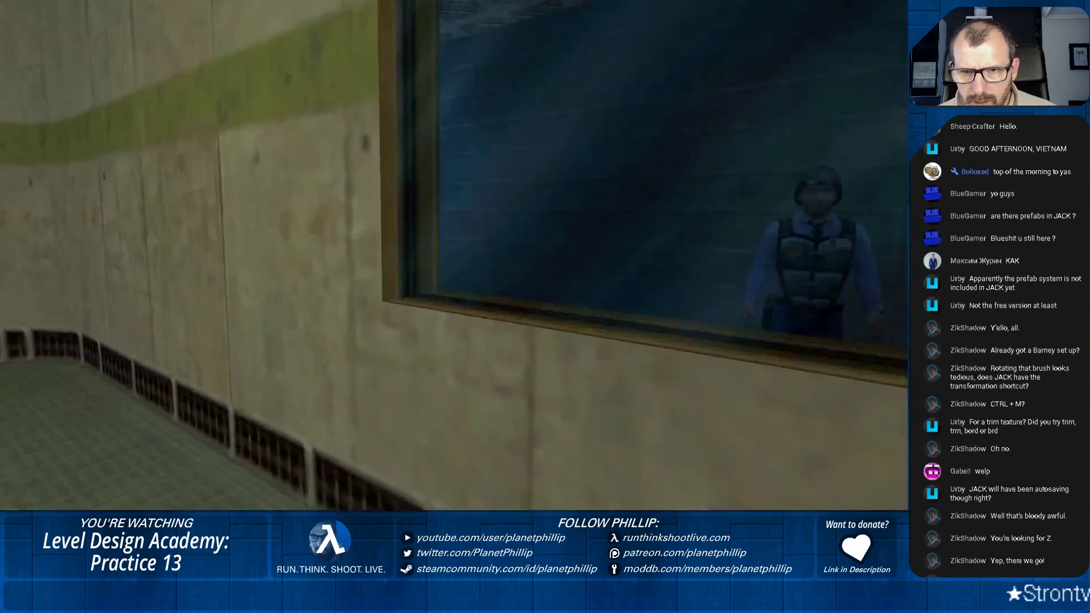
key(d)
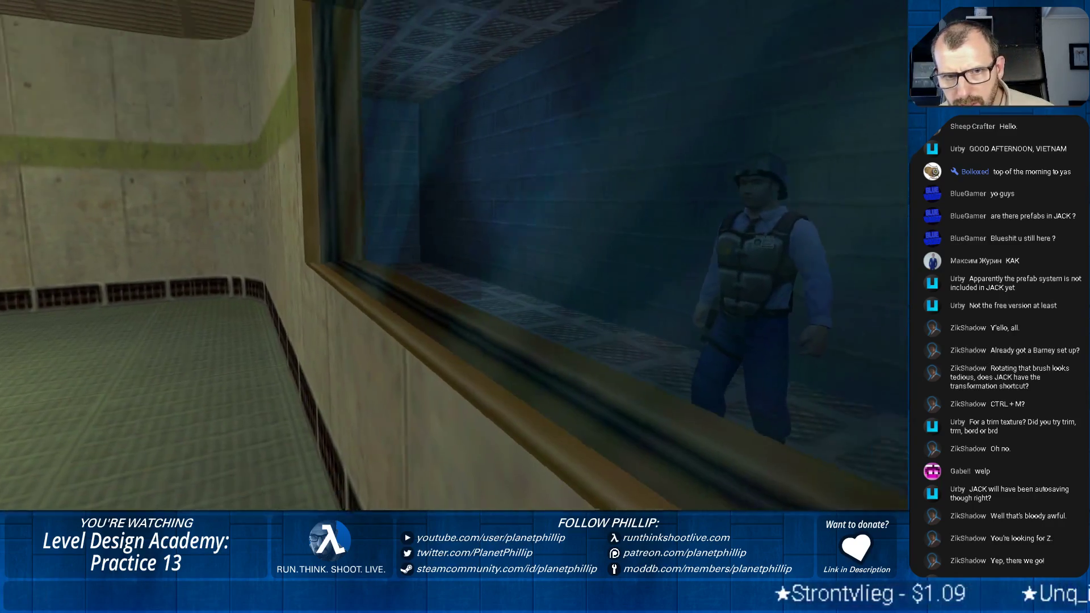
key(s)
key(w)
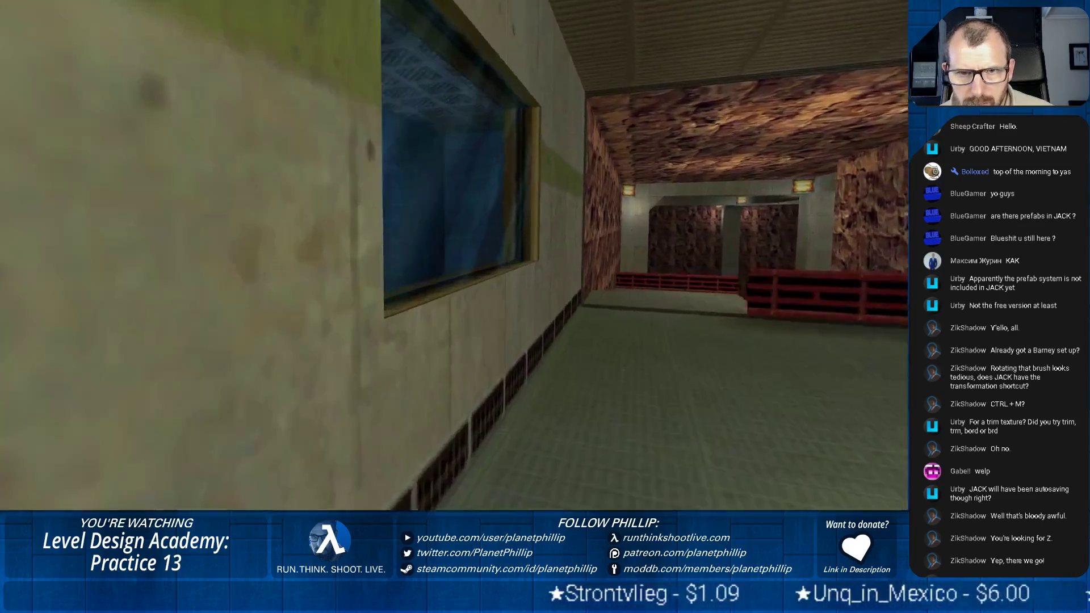
key(w)
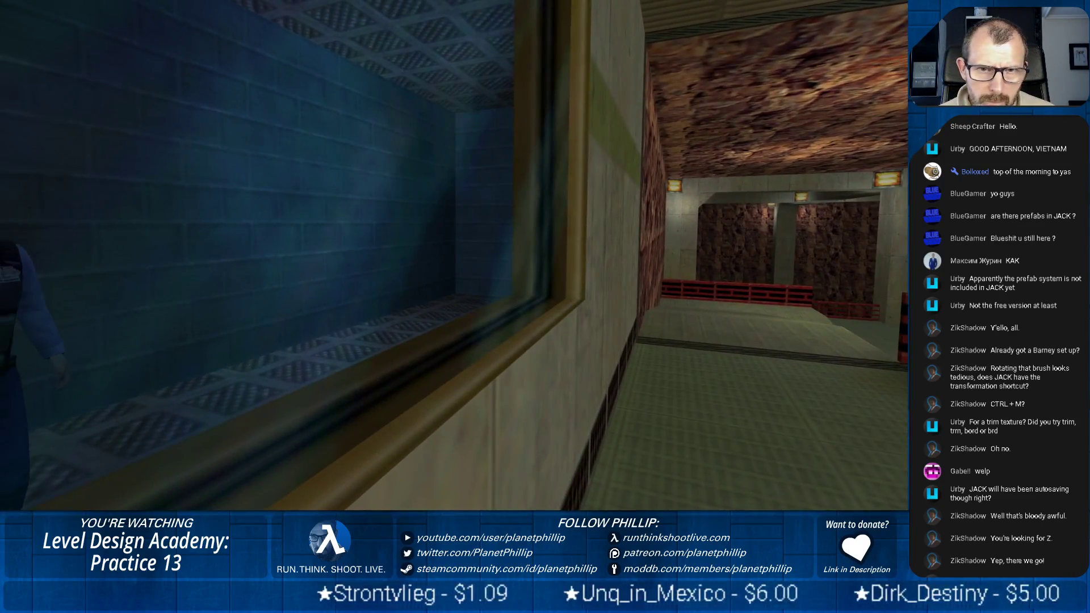
key(s)
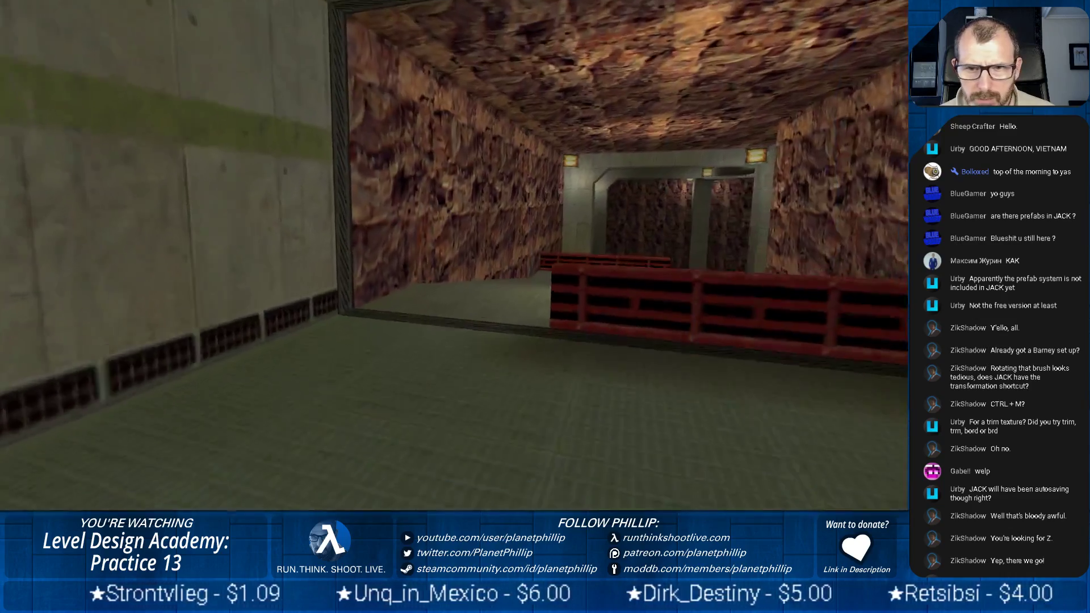
key(w)
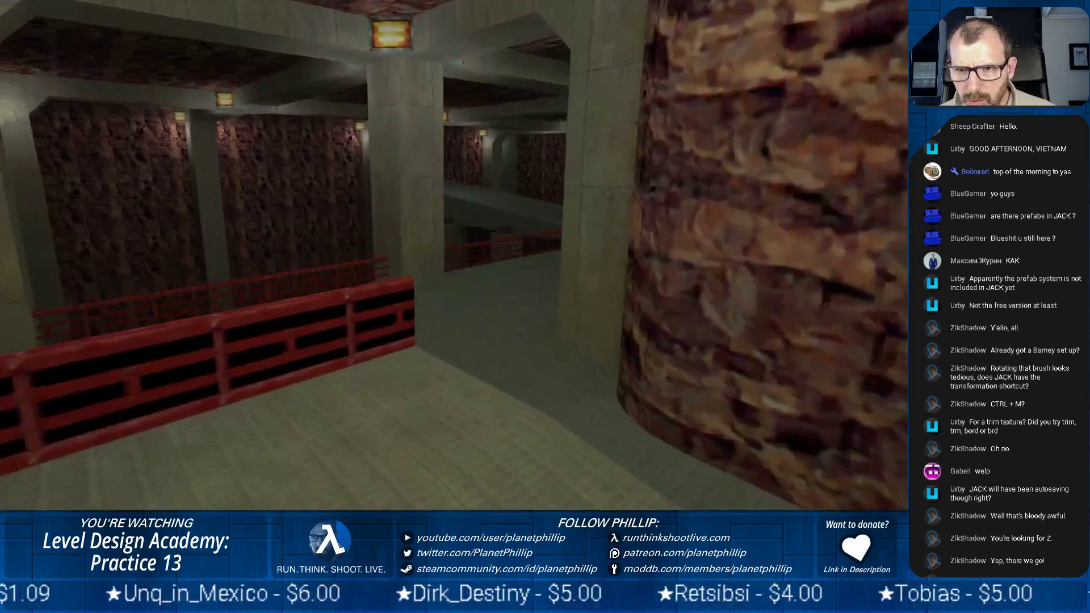
key(w)
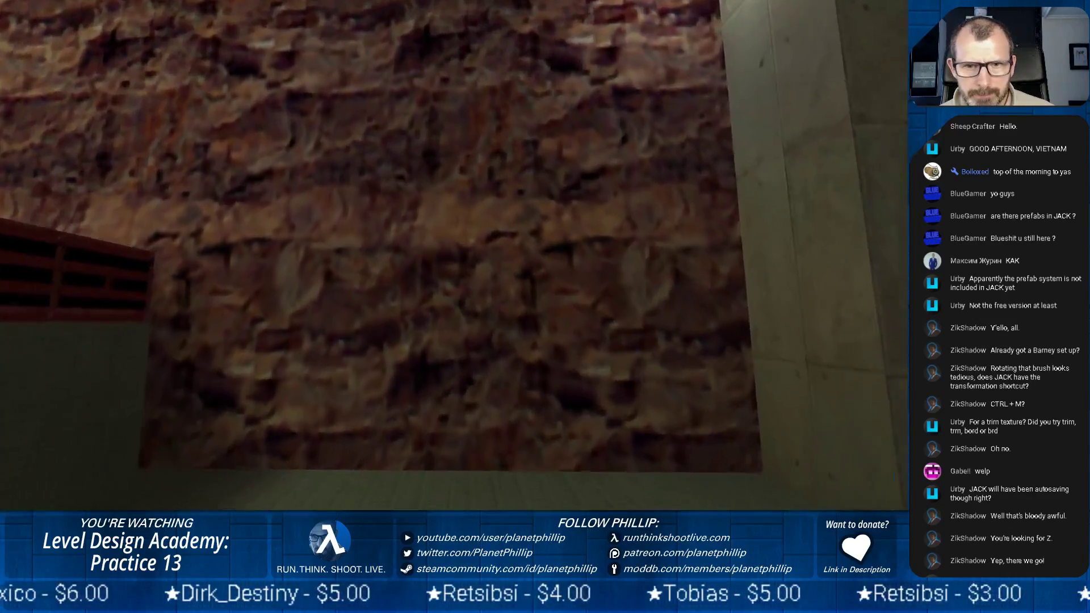
key(s)
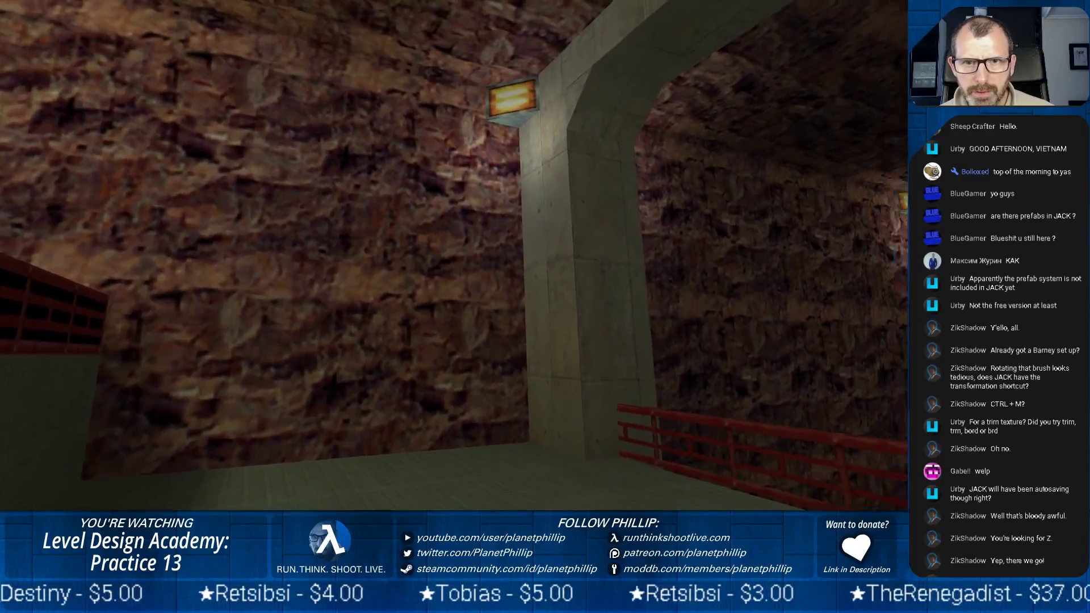
key(w)
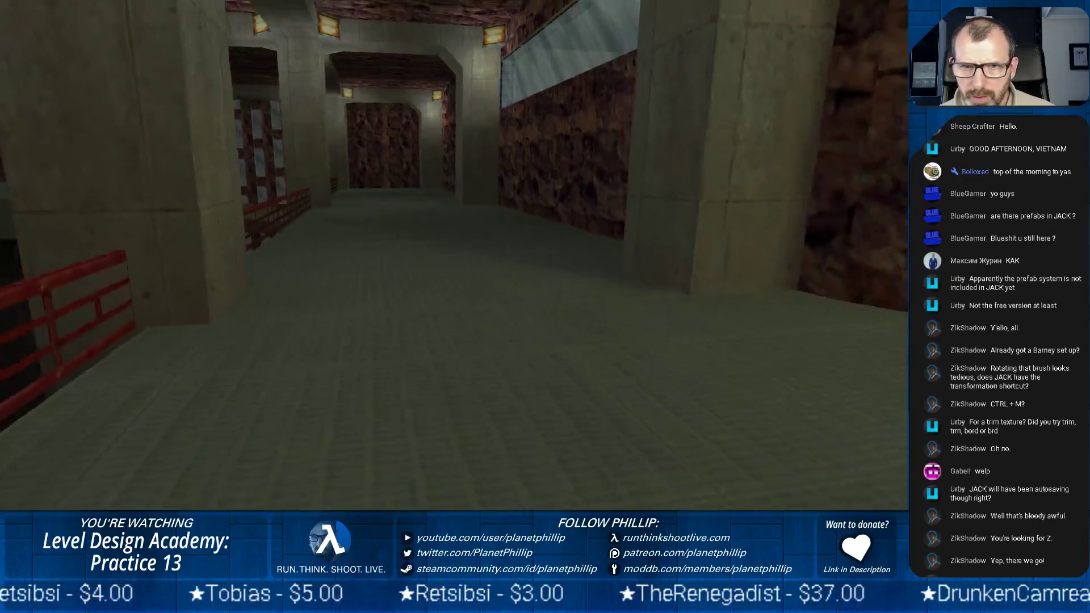
key(w)
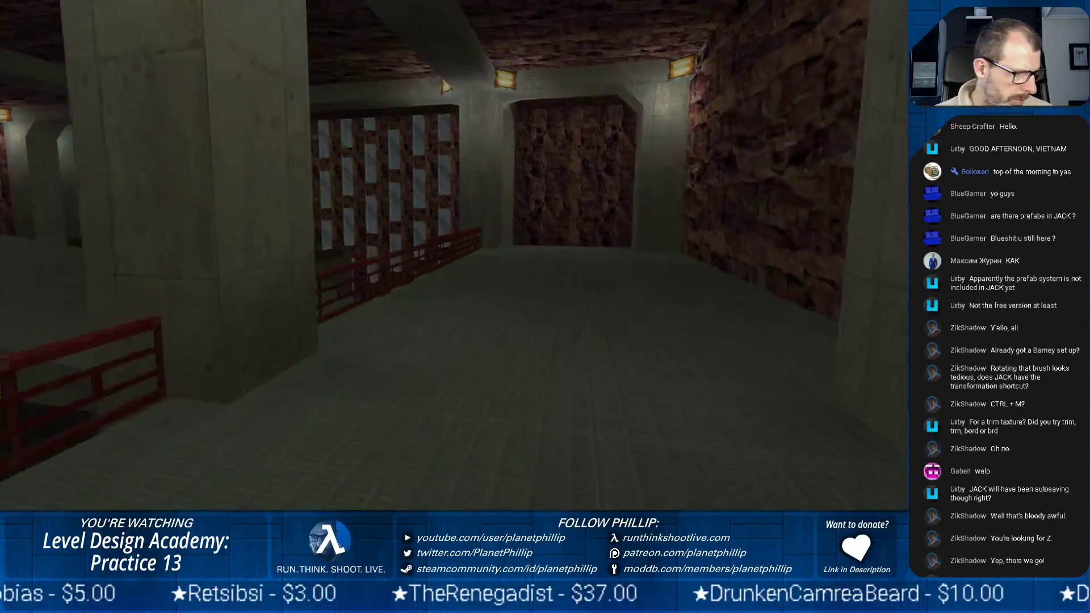
key(w)
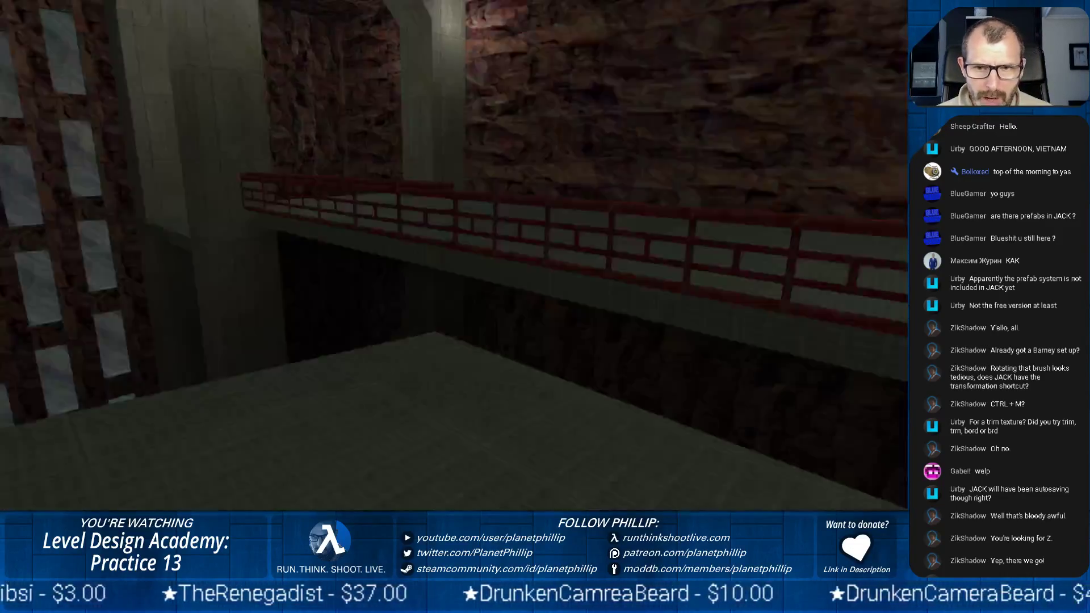
key(w)
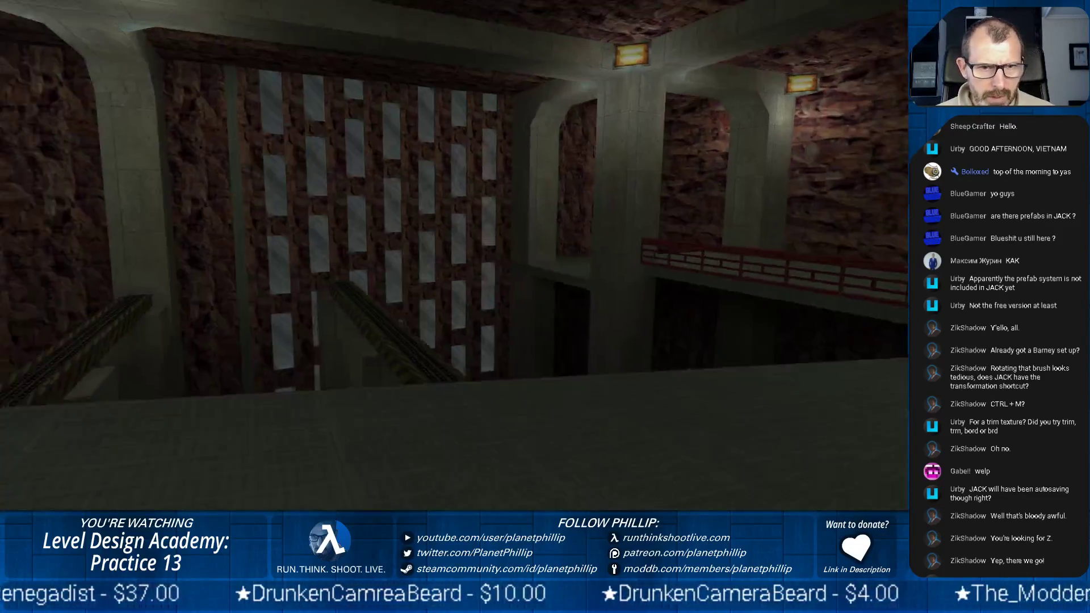
key(w)
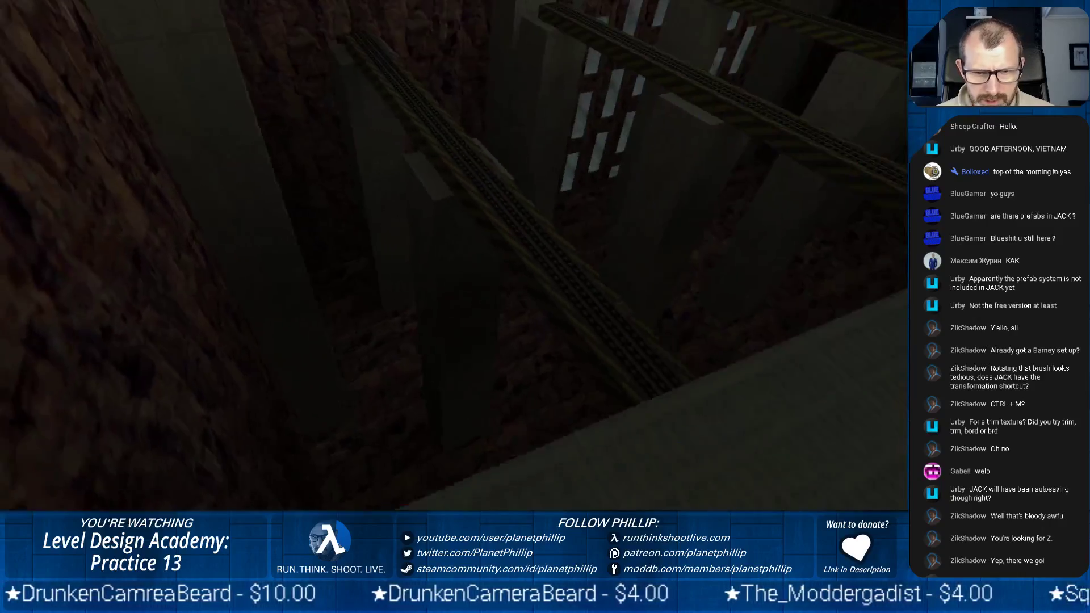
key(w)
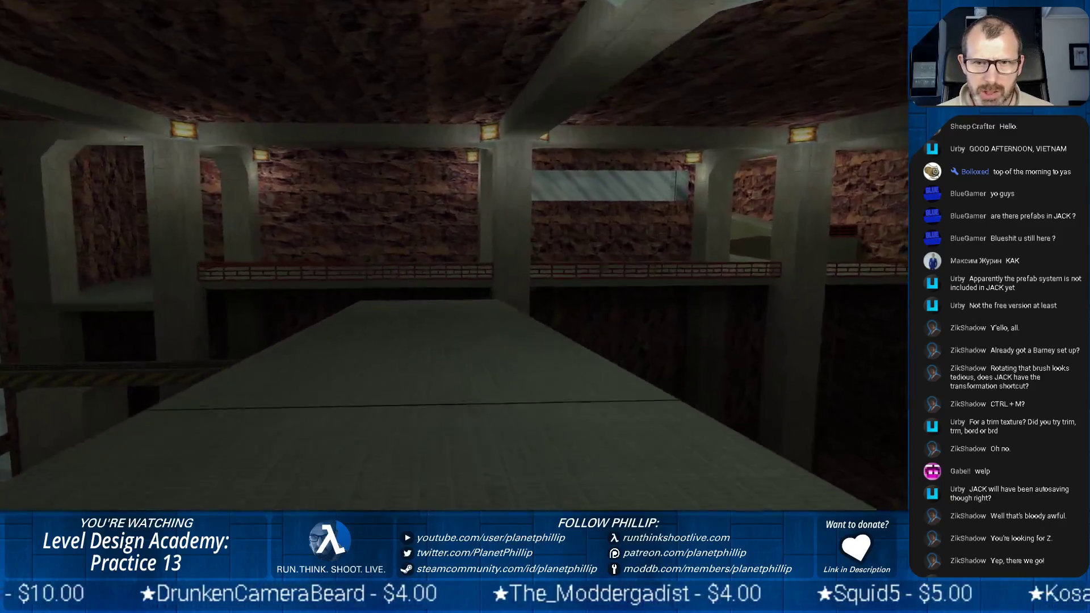
key(w)
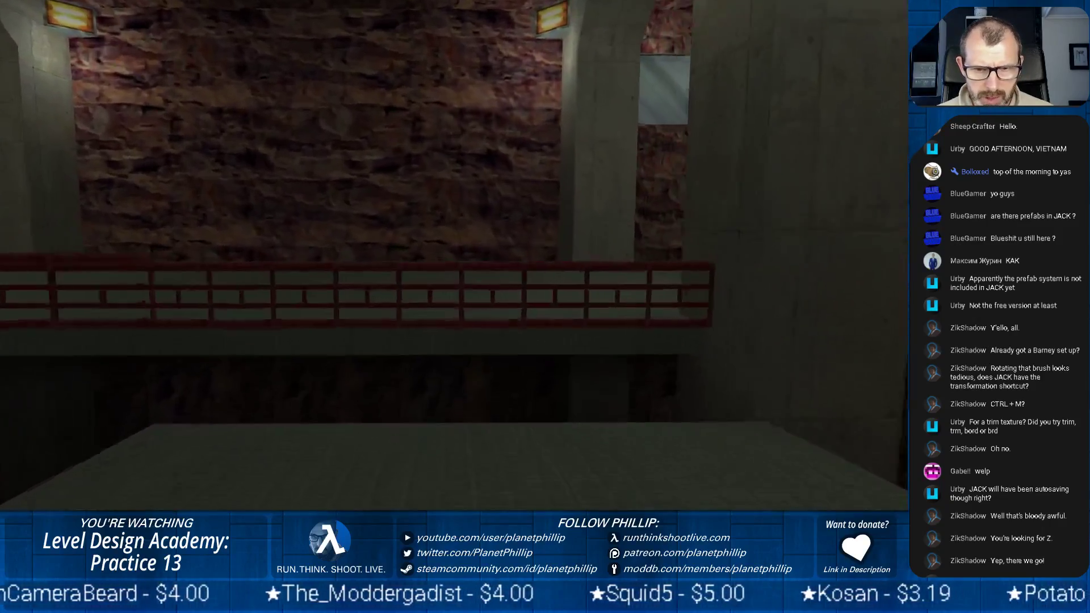
key(w)
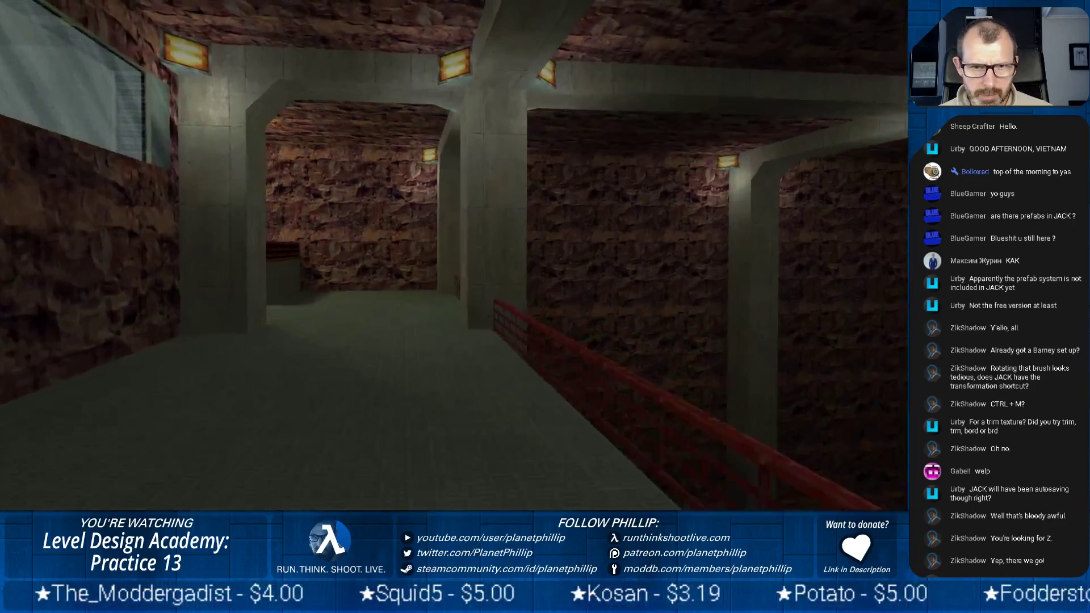
key(w)
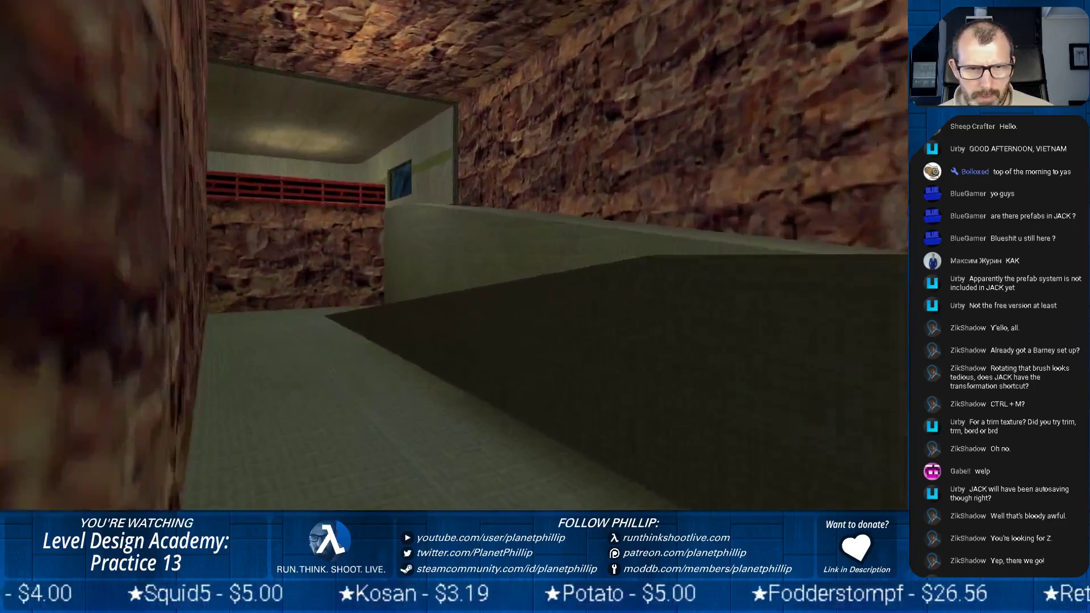
key(w)
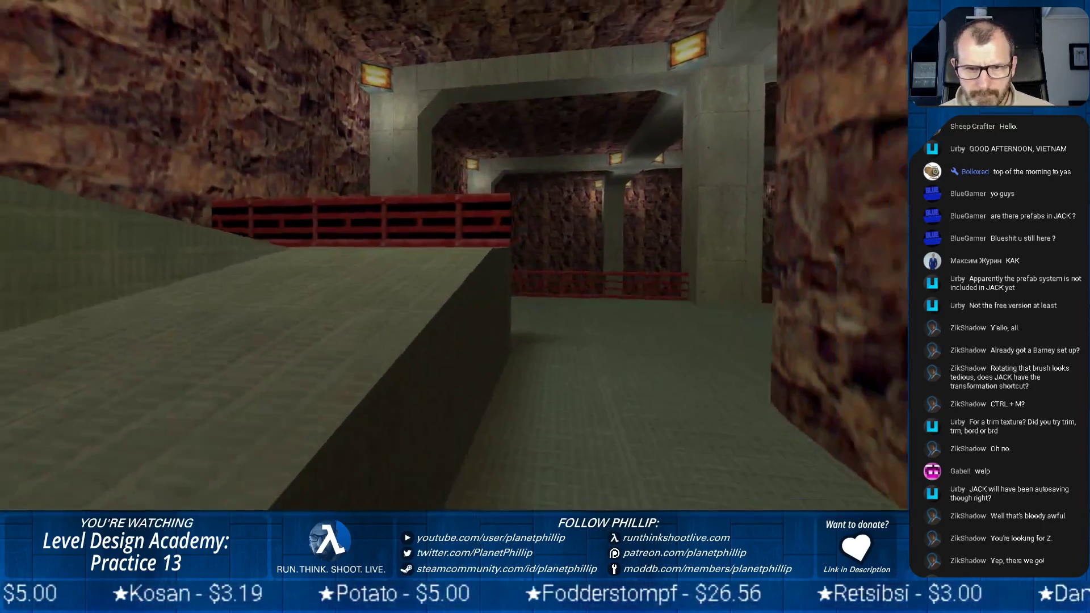
key(w)
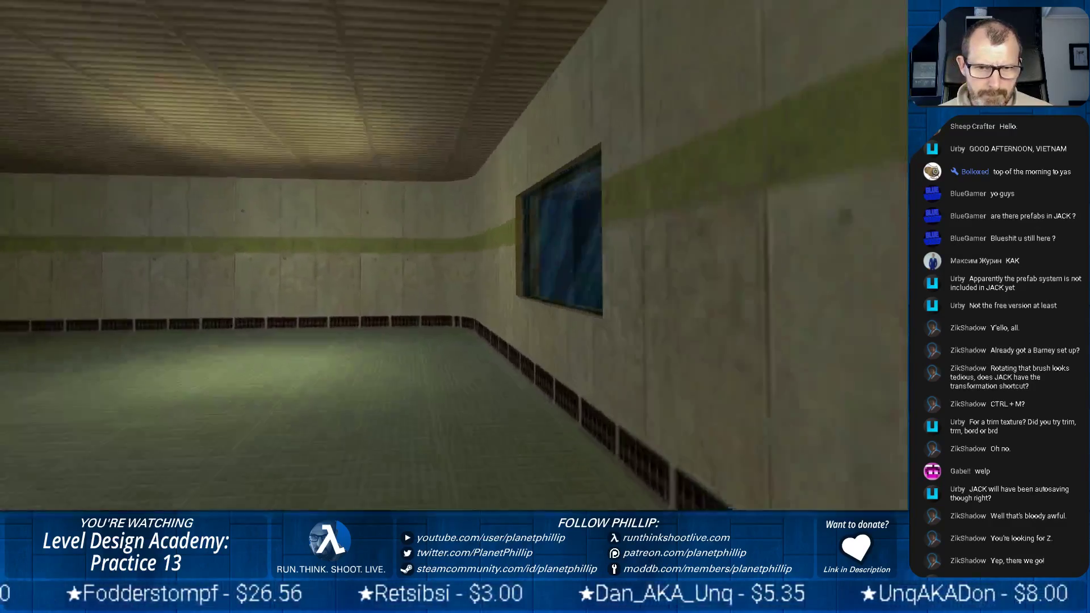
key(w)
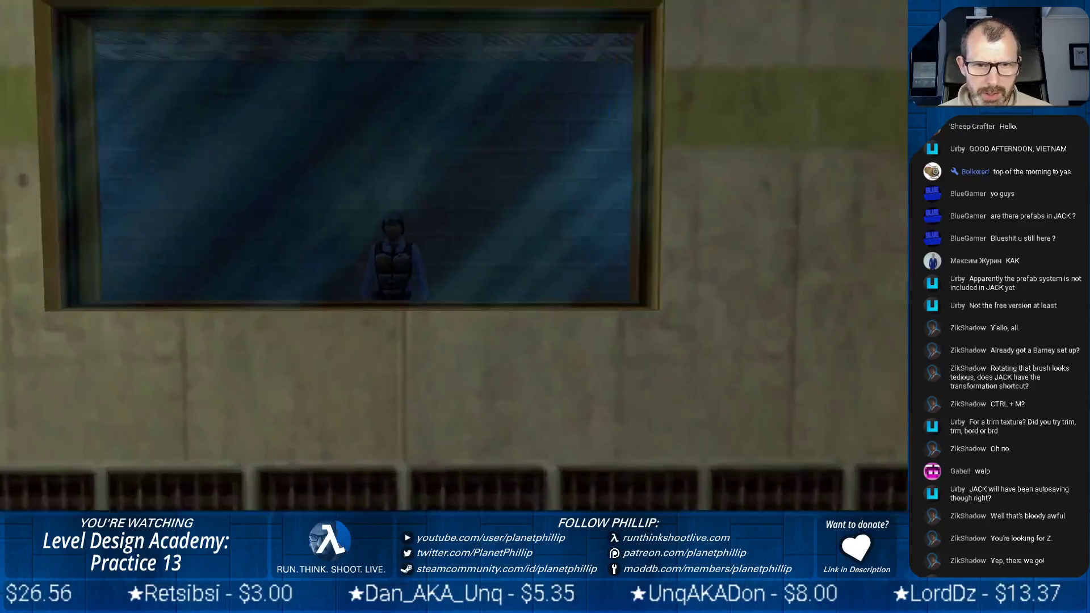
Step: Inspect the Barney guard through the dark glass window in-game from several angles
key(d)
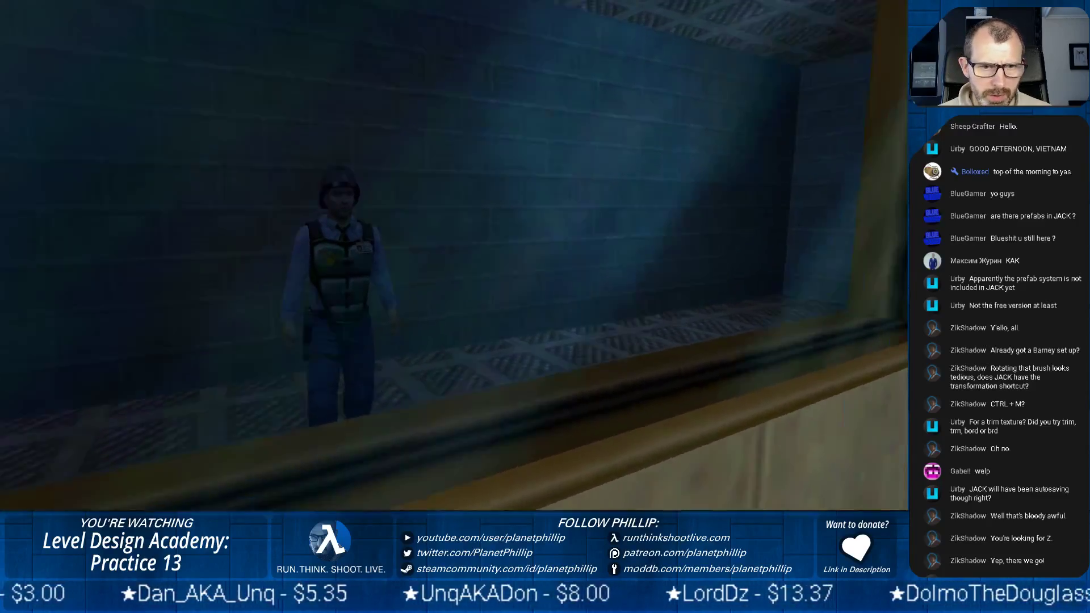
key(a)
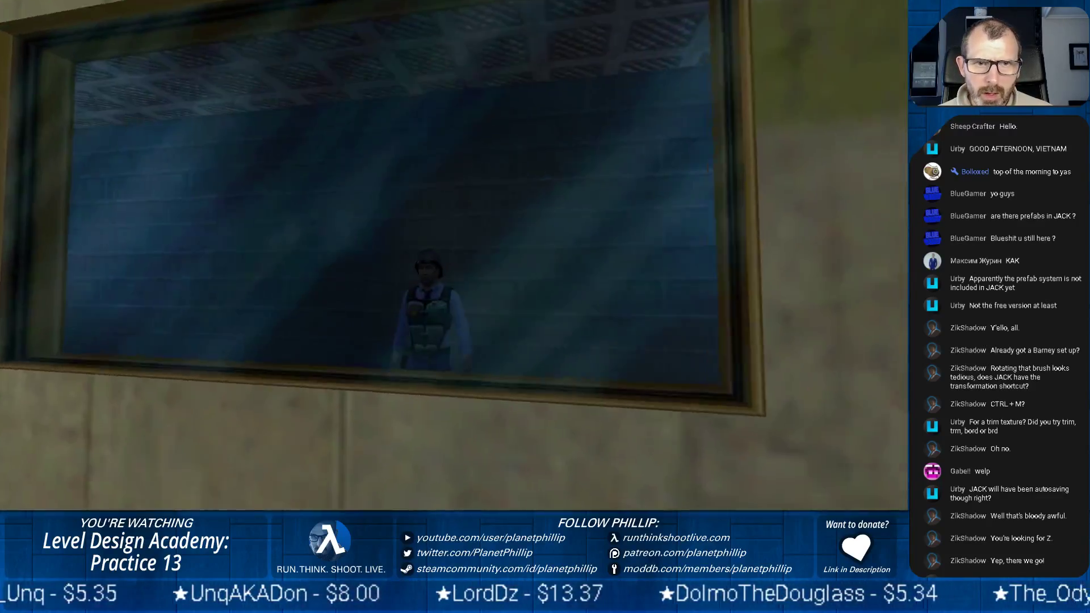
key(a)
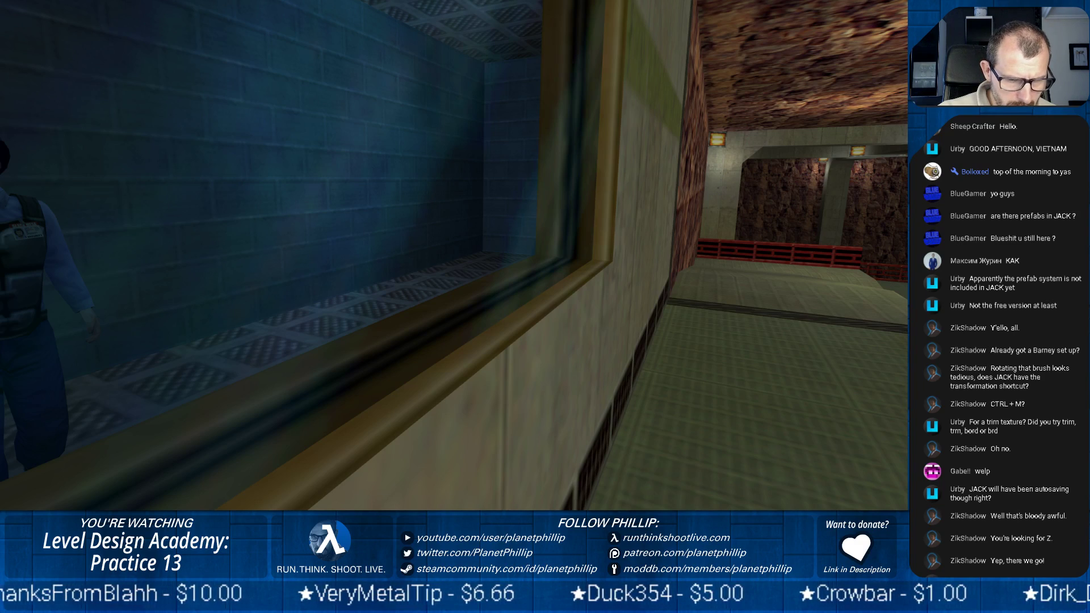
Step: Switch back to J.A.C.K. and move the wall behind Barney 48 units closer to the window
key(alt+Tab)
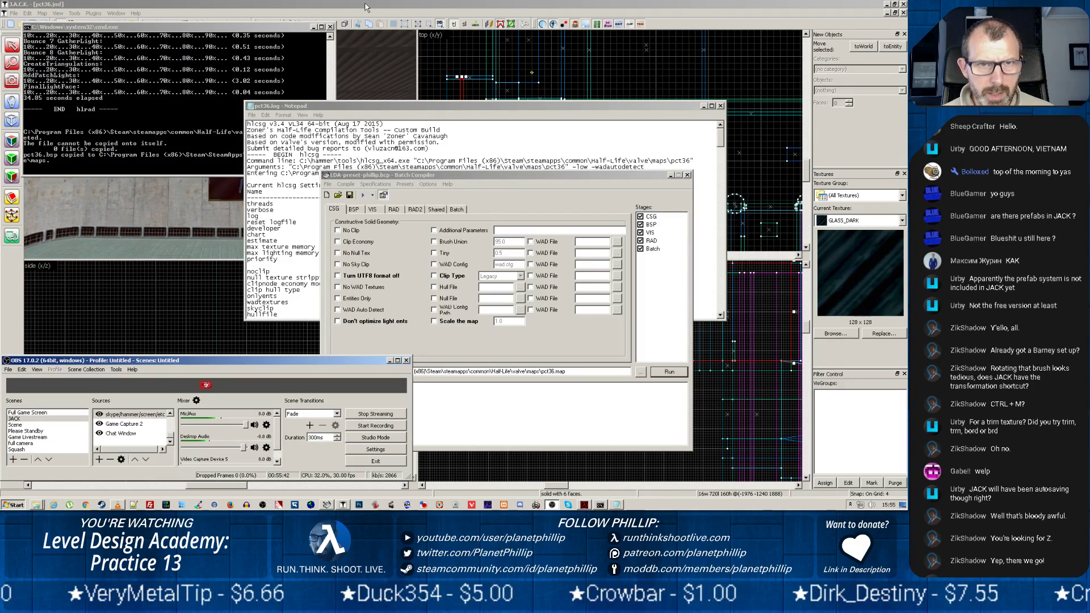
key(alt+Tab)
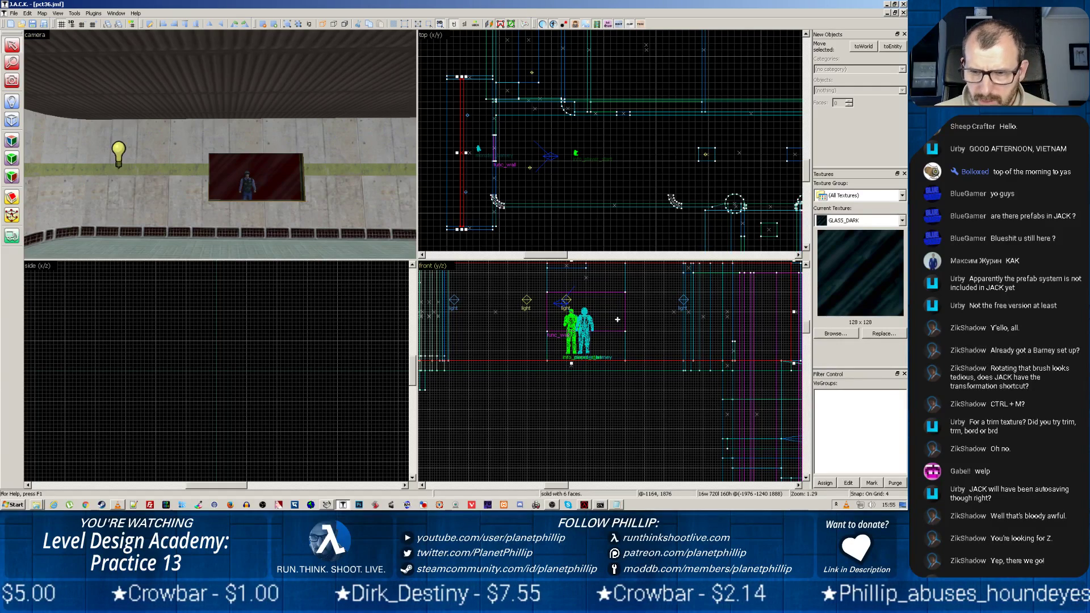
key(z)
key(w)
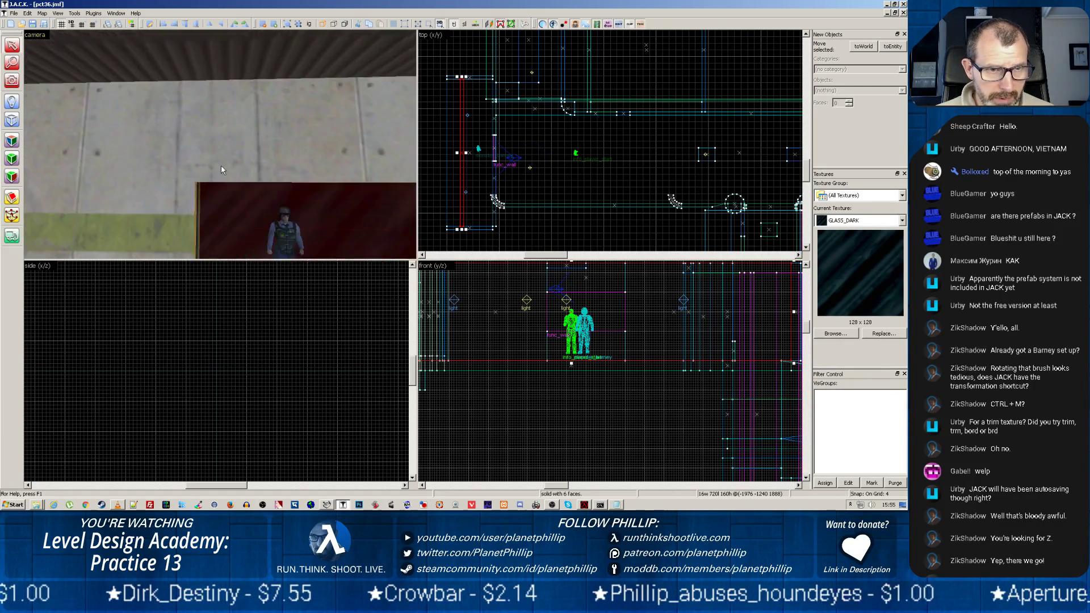
key(z)
key(z)
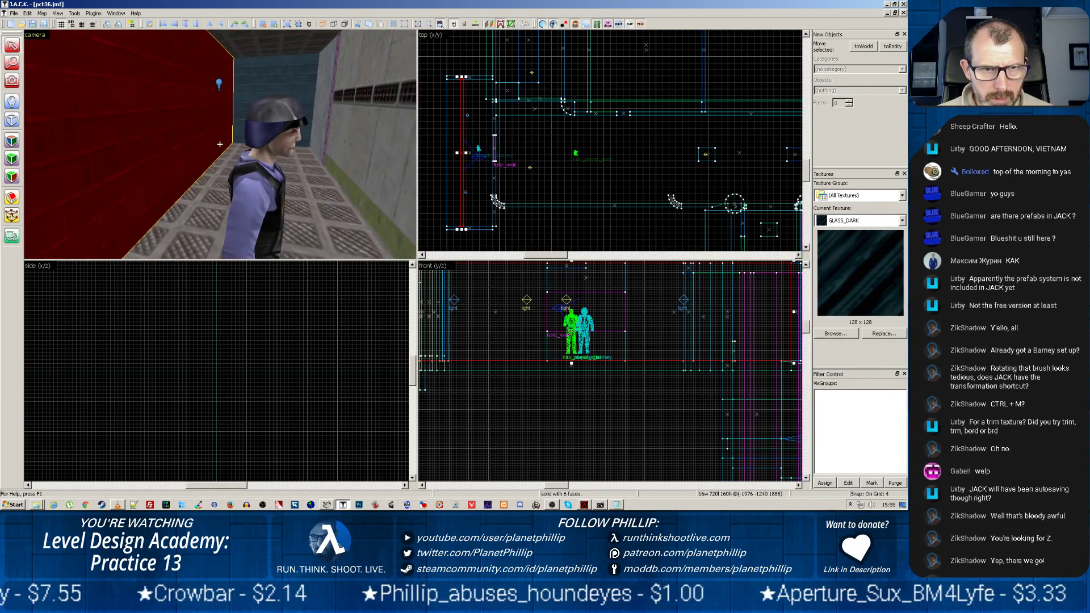
key(z)
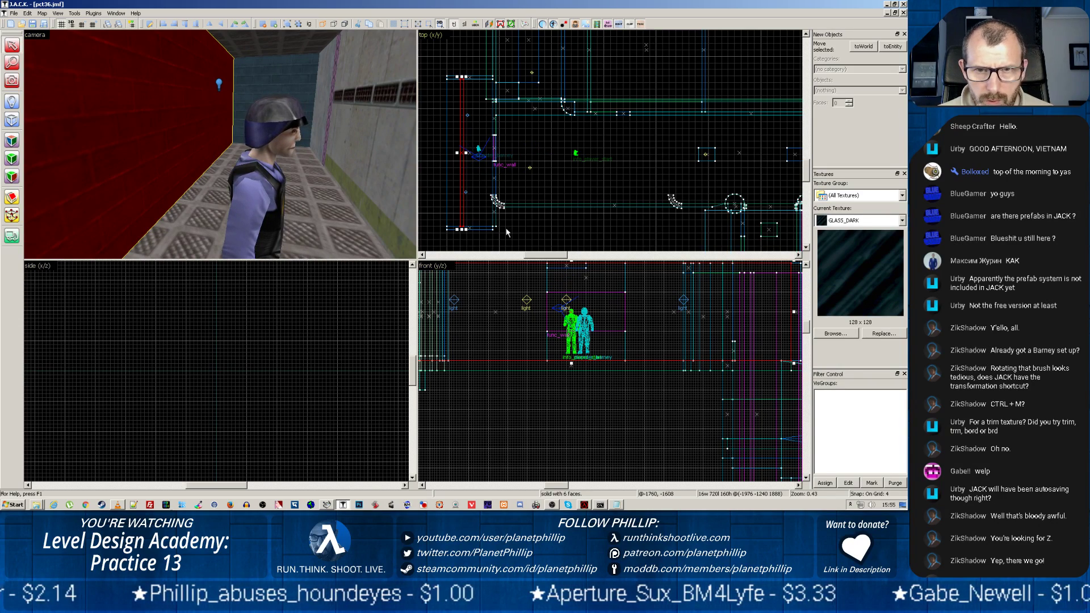
scroll(449, 154, up, 4)
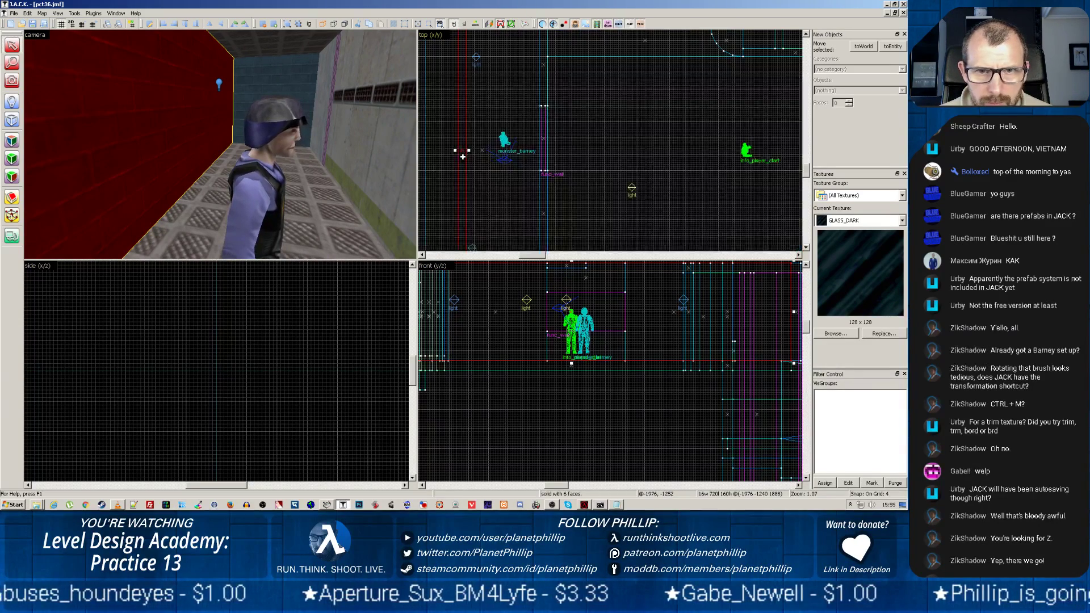
drag(480, 149, 486, 148)
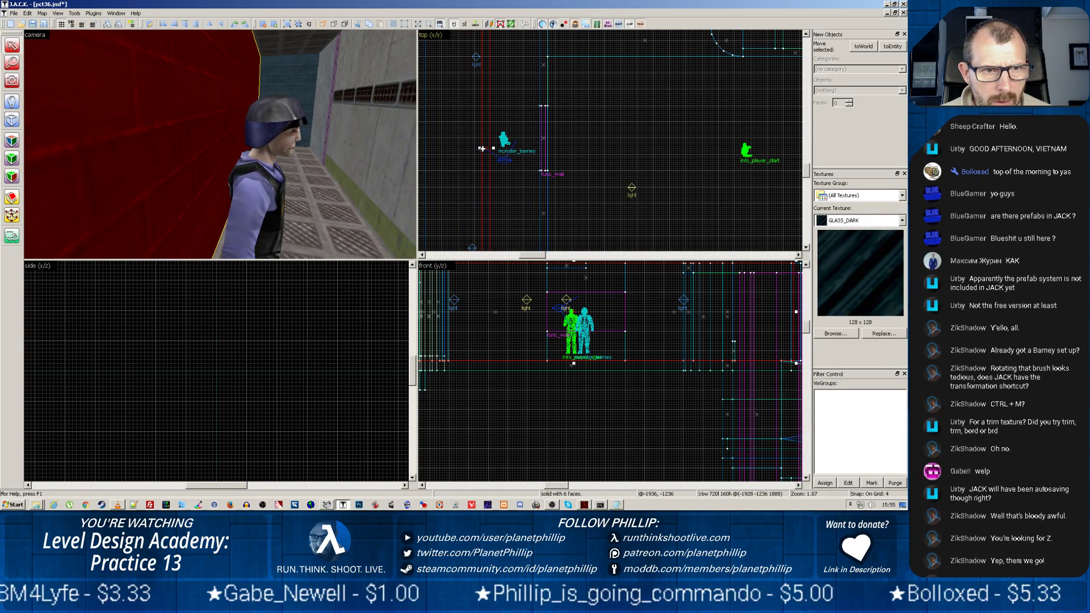
Step: Narrow the guard room's floor and ceiling to 96 units wide so they meet the moved back wall
click(322, 195)
drag(422, 148, 486, 146)
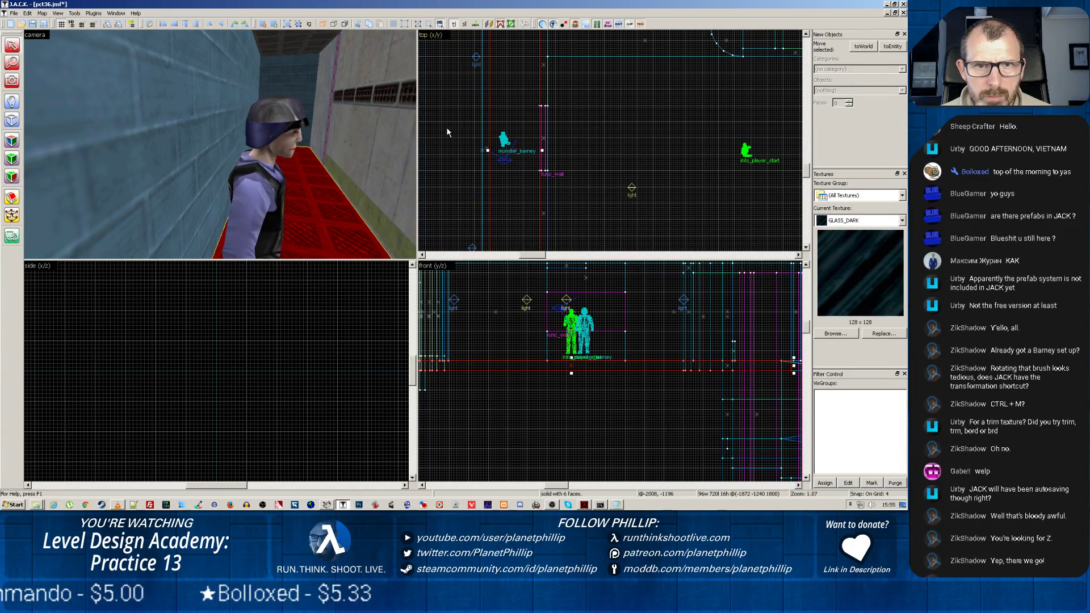
click(425, 140)
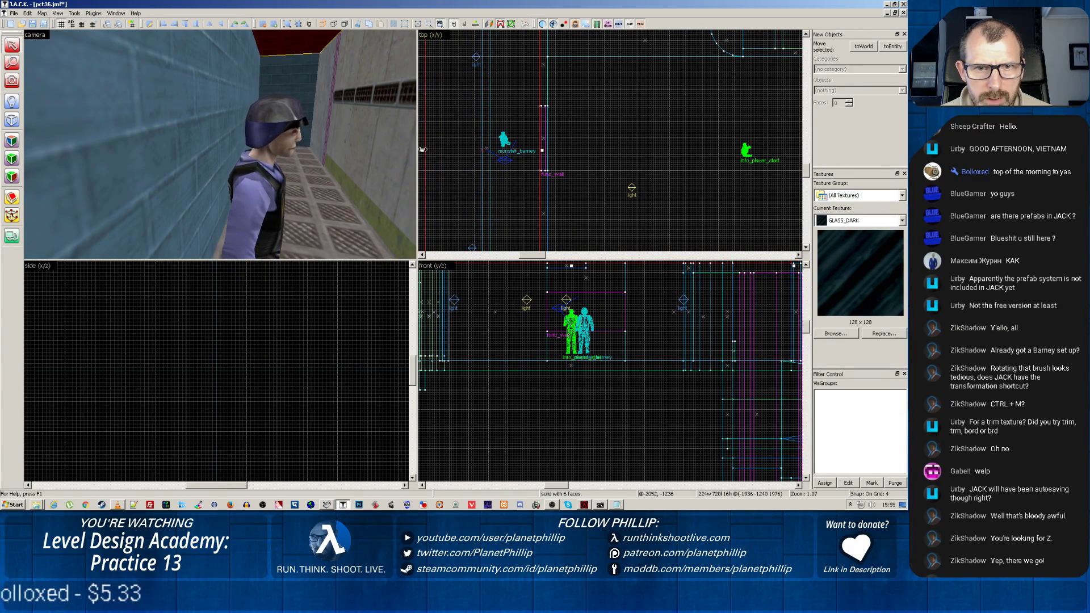
drag(425, 140, 487, 150)
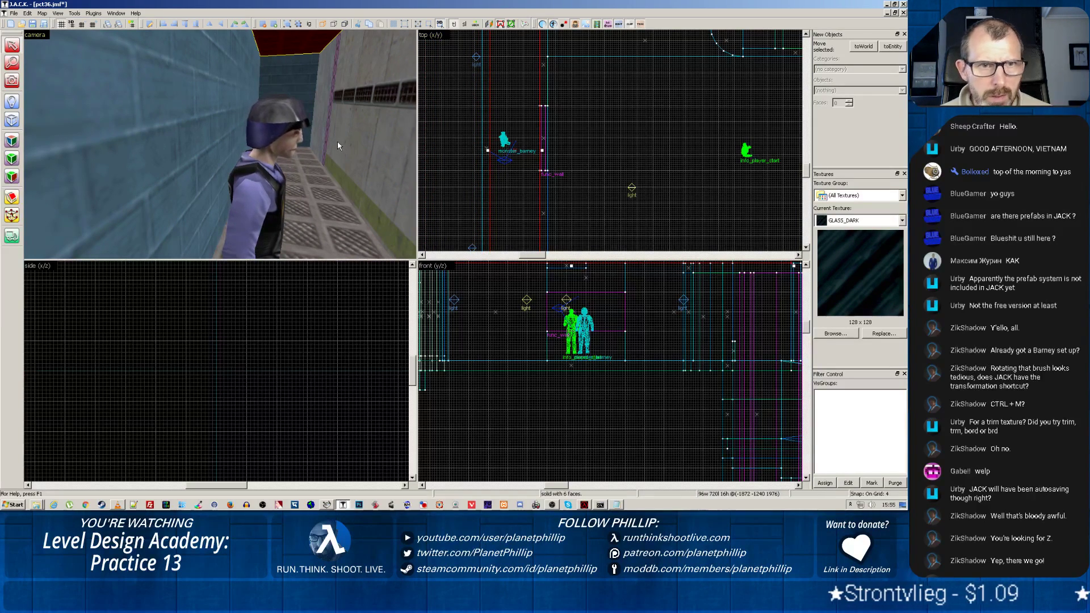
Step: Set the grid to 16 and shorten the main room's ceiling brush to 1904 units wide at the guard room end
scroll(526, 141, down, 6)
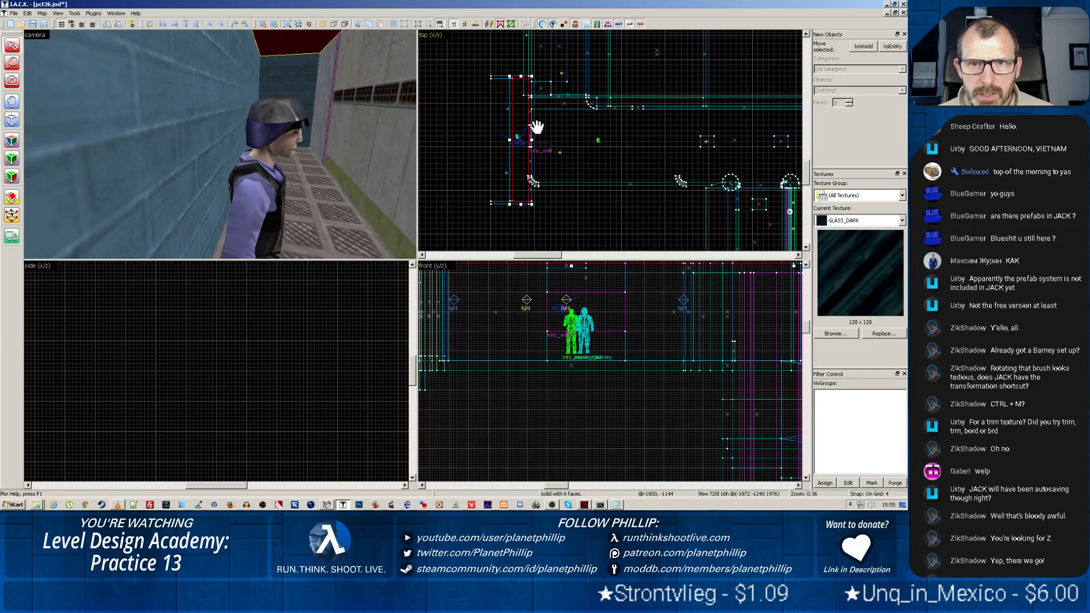
scroll(527, 98, up, 2)
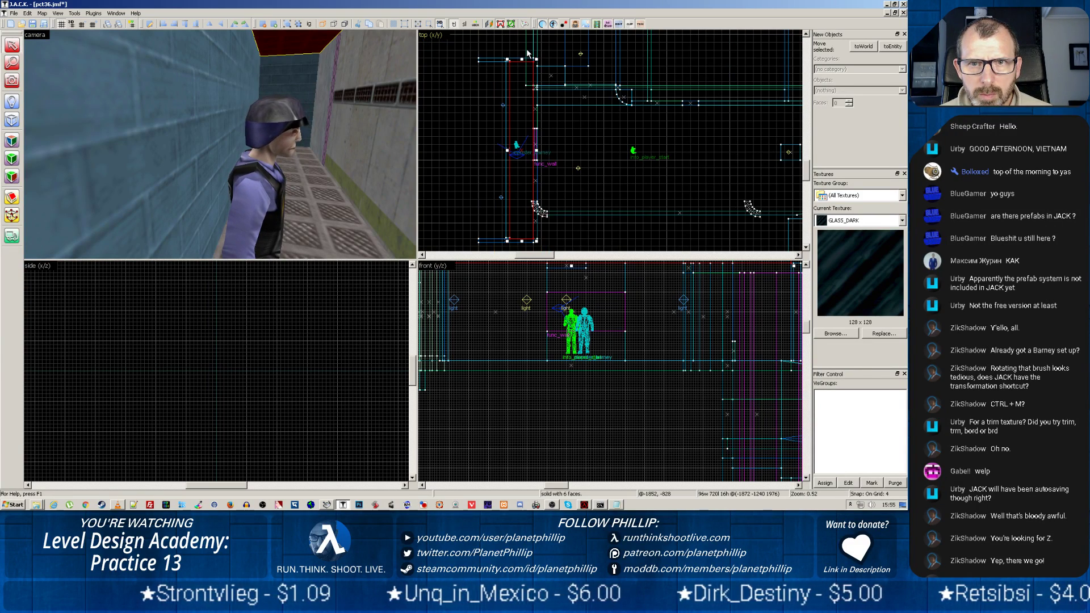
click(526, 78)
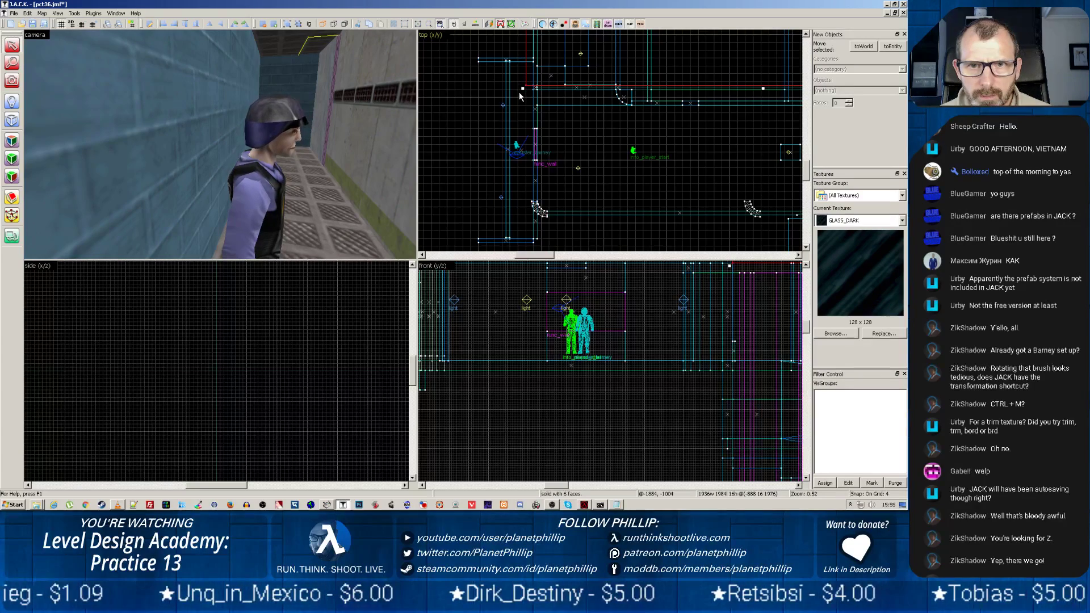
scroll(527, 79, up, 3)
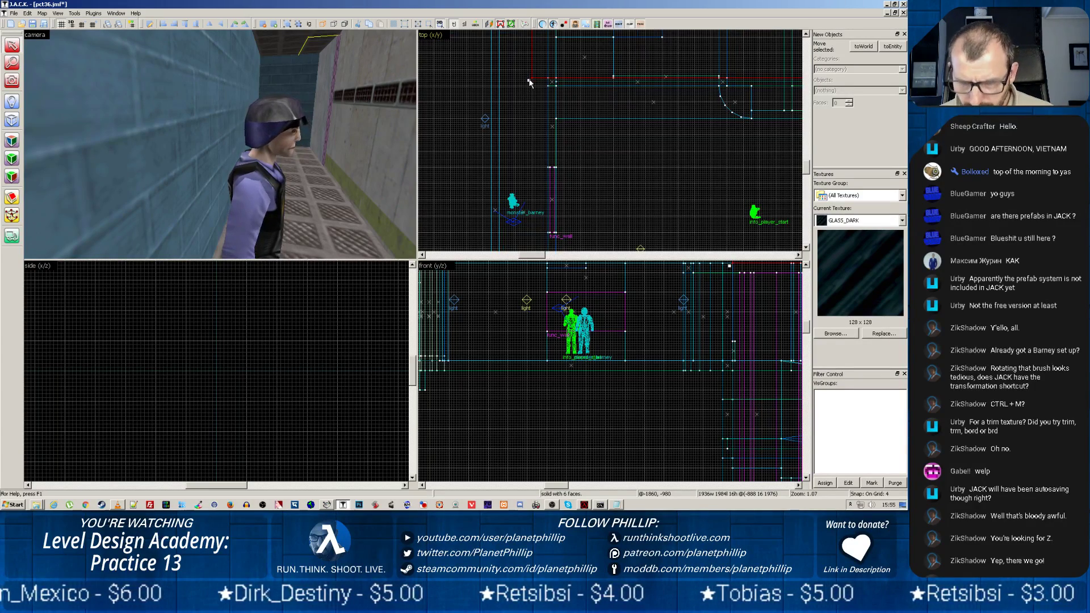
key(bracketright)
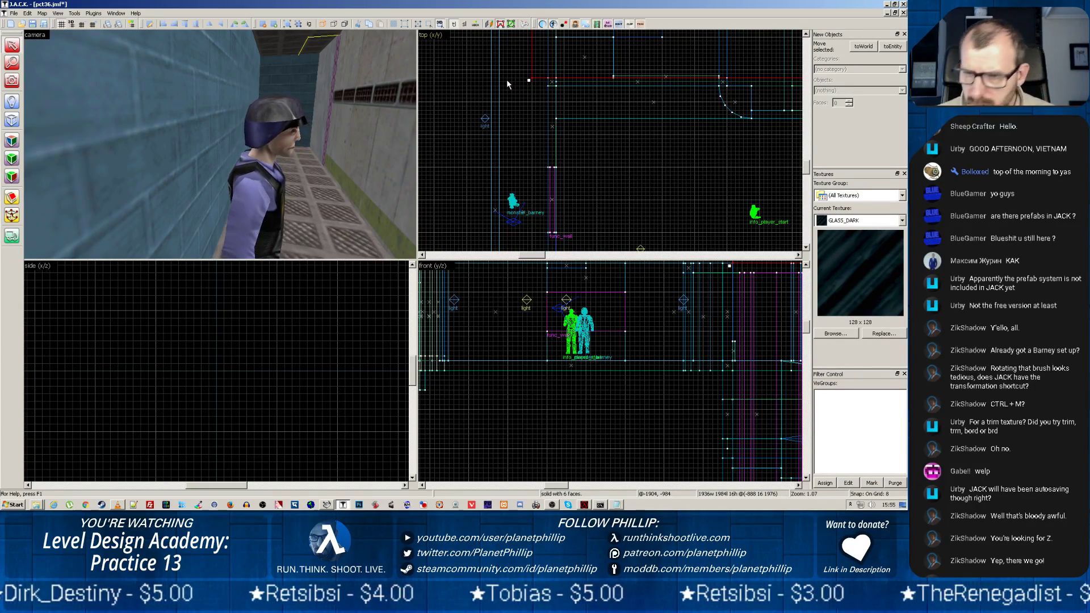
key(bracketright)
drag(530, 81, 548, 80)
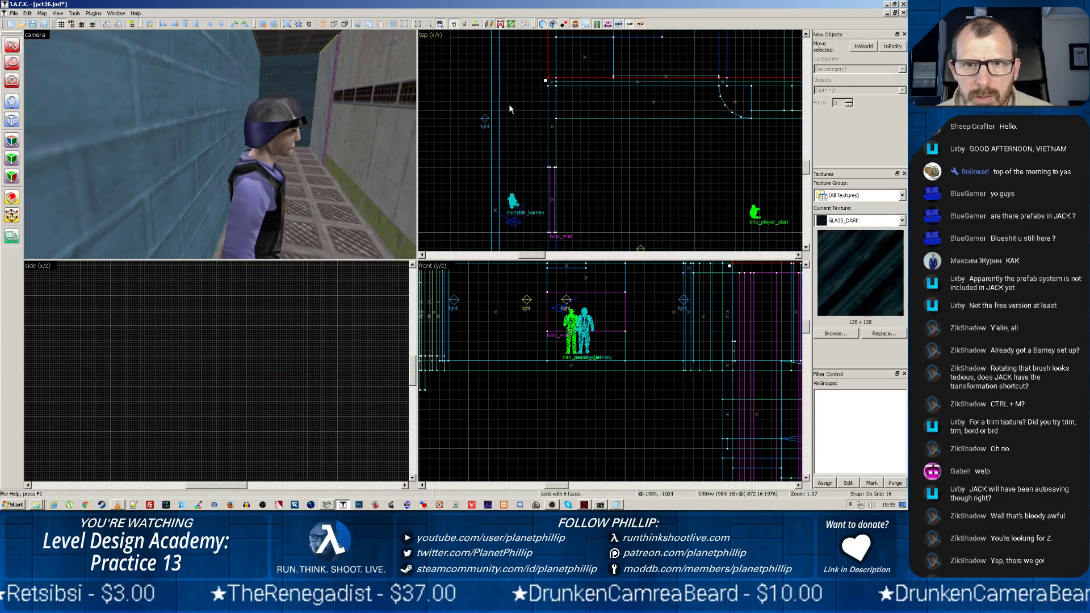
Step: Extend the guard room's floor and ceiling at the upper end of the top view to 912 units long
scroll(513, 130, up, 3)
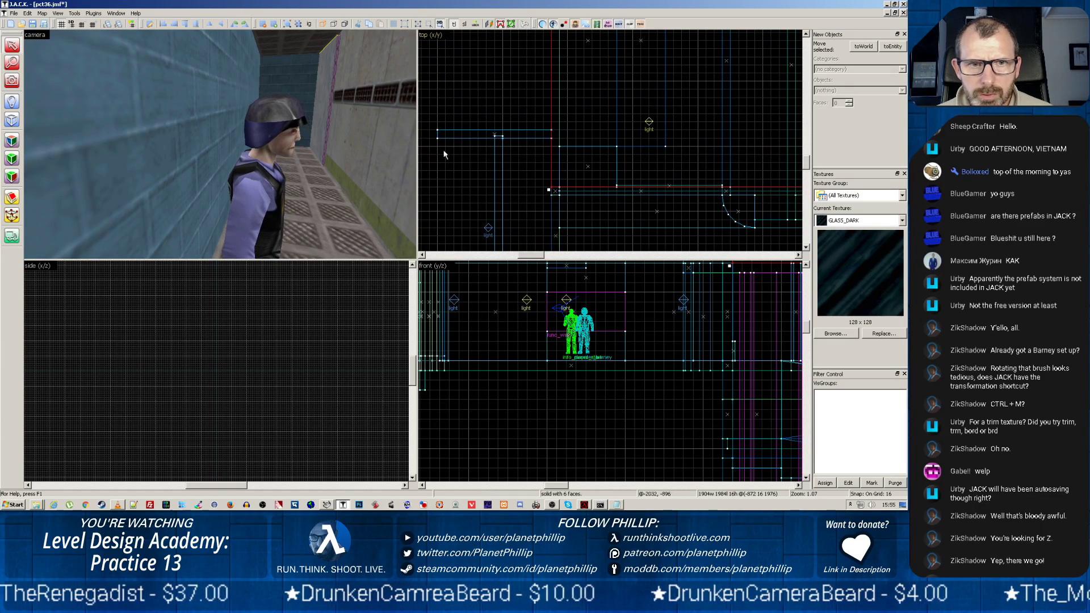
click(526, 136)
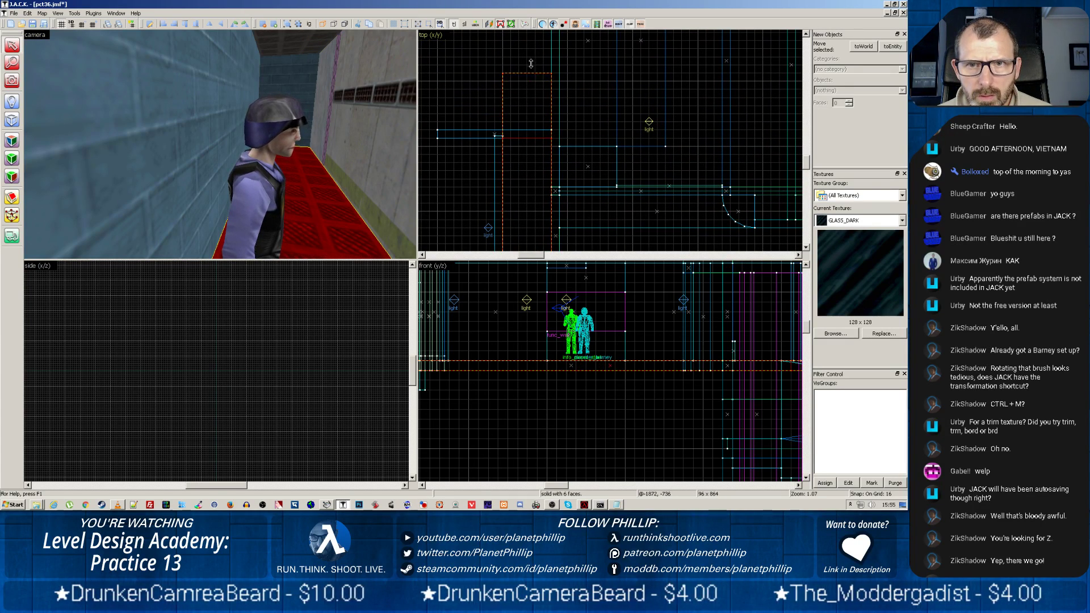
drag(527, 135, 526, 37)
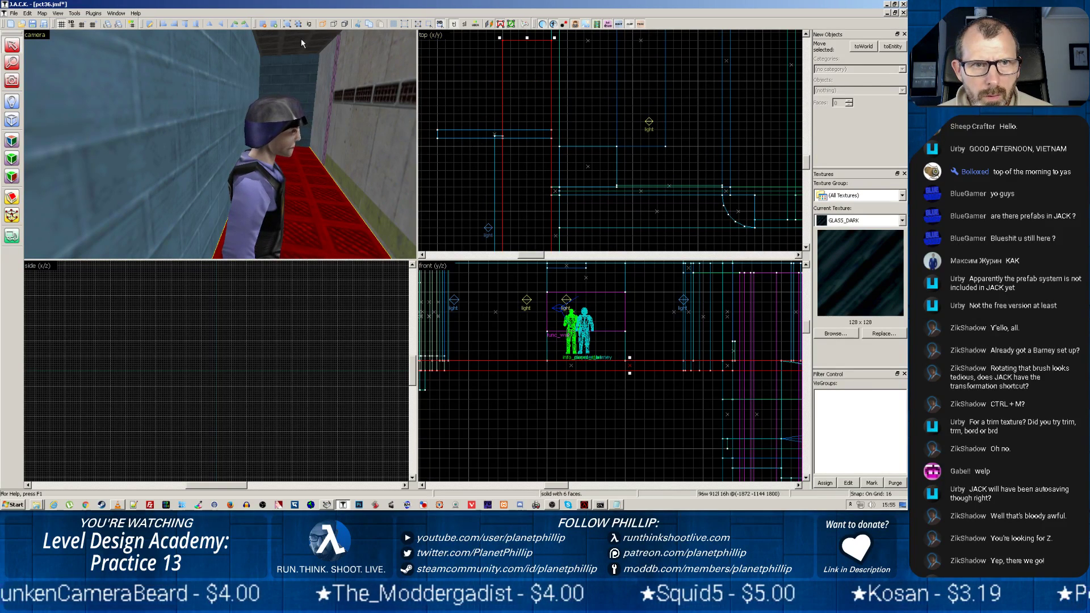
click(495, 136)
drag(527, 135, 527, 37)
click(316, 38)
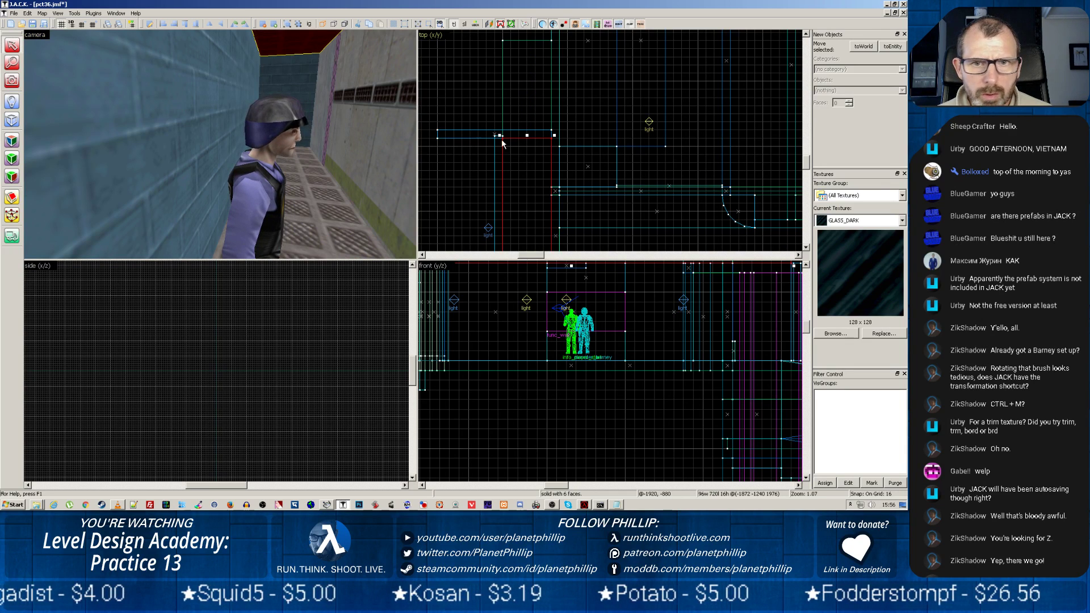
Step: Move the guard room's end wall to the extended floor's edge at 96 units wide and stretch the back wall to meet it
click(454, 135)
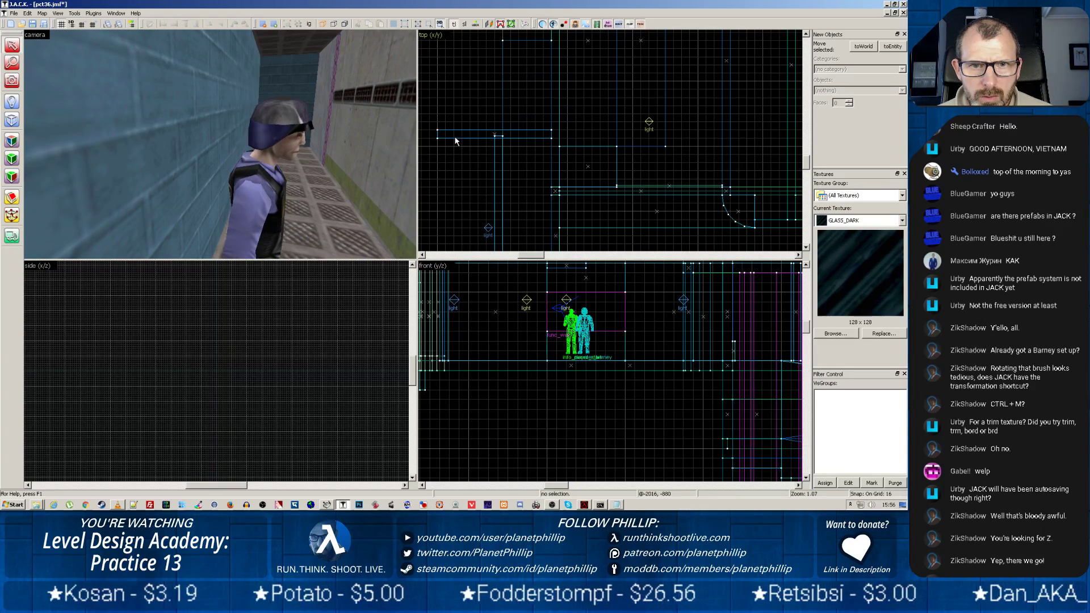
click(289, 79)
mouse_move(497, 59)
mouse_down()
mouse_move(483, 46)
mouse_move(439, 48)
mouse_move(495, 44)
mouse_up()
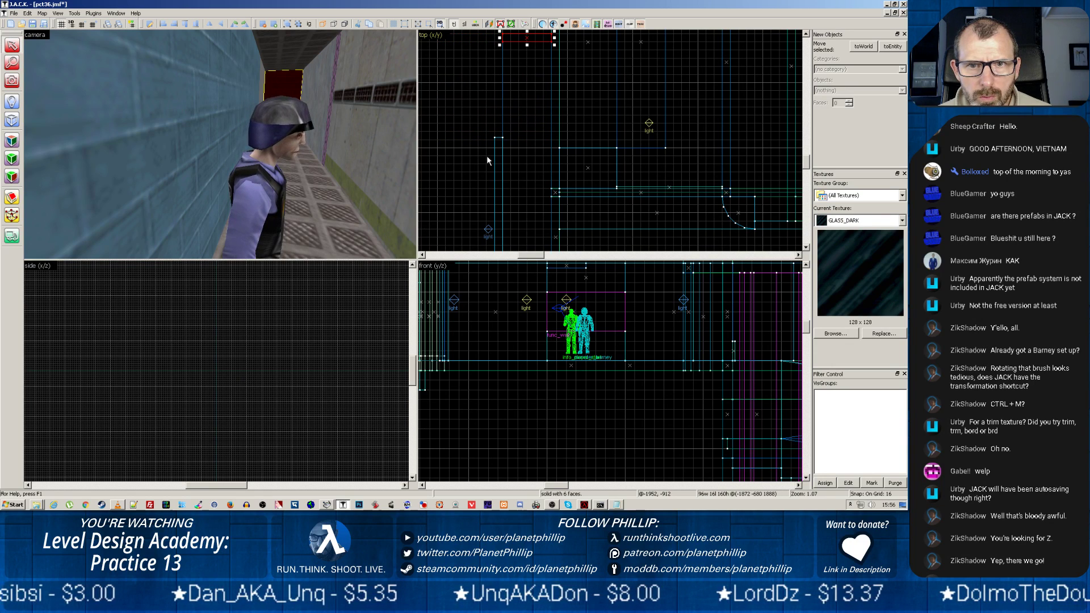
click(202, 138)
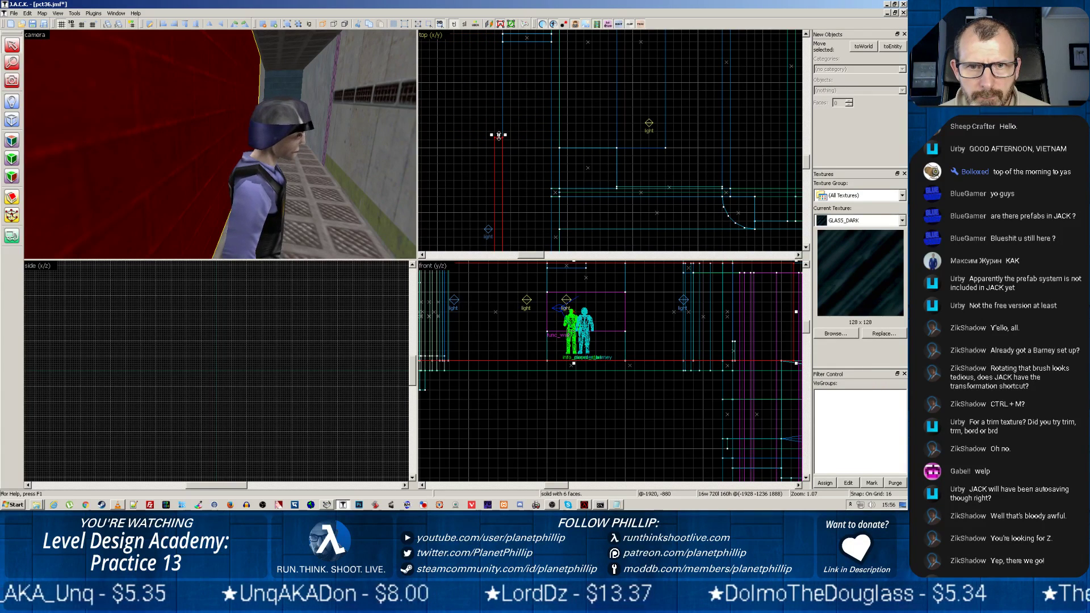
drag(498, 134, 497, 38)
Step: Extend the guard room's floor at the opposite end to 1104 units long
key(z)
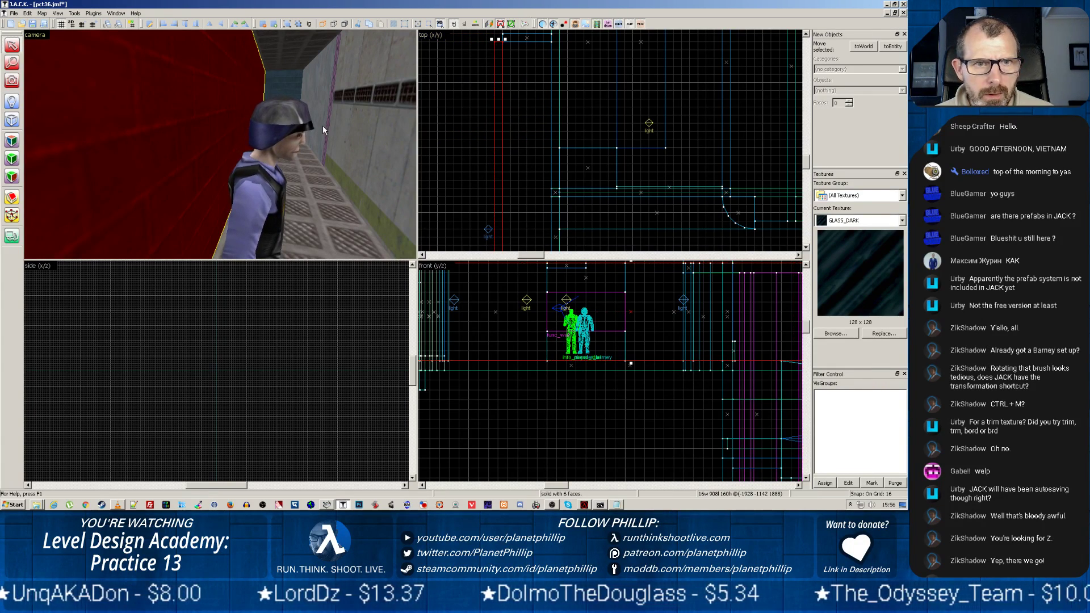
mouse_move(219, 144)
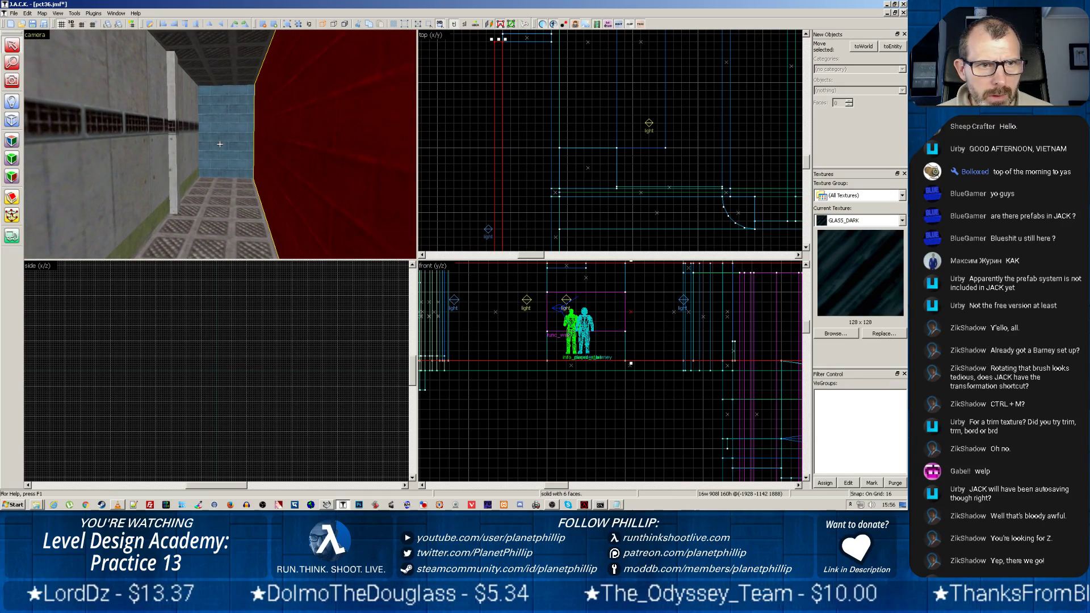
click(228, 186)
scroll(536, 181, down, 5)
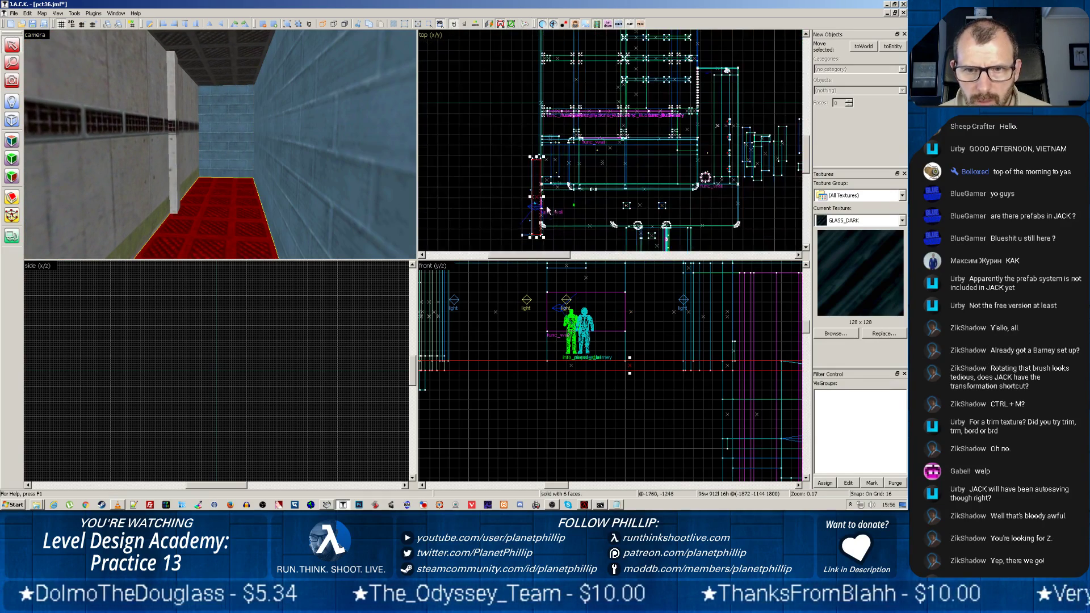
middle_drag(578, 235, 574, 138)
scroll(570, 151, up, 5)
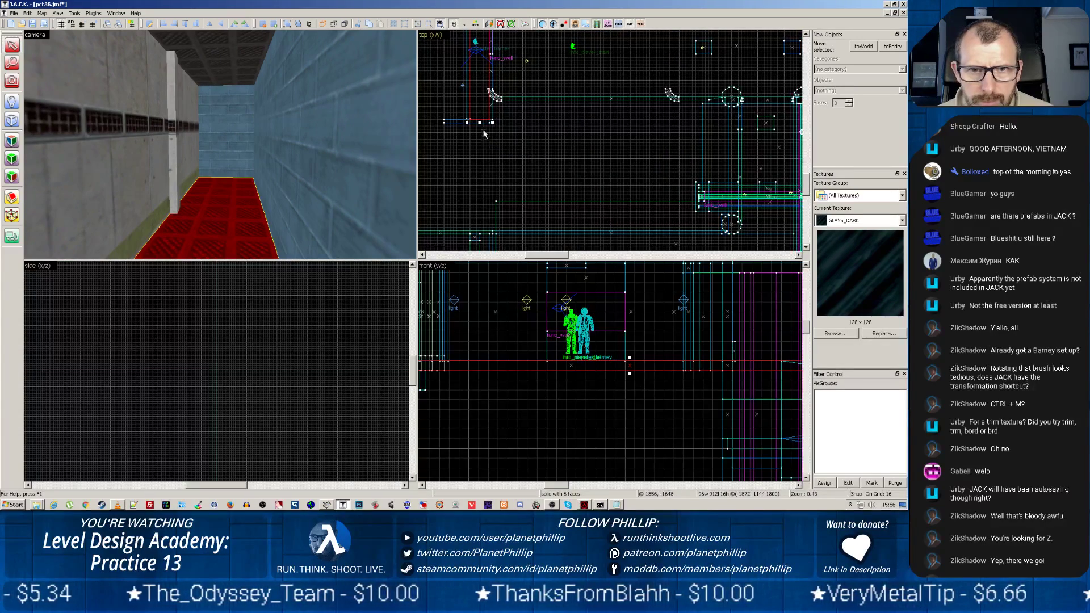
mouse_move(479, 124)
mouse_down()
mouse_move(475, 178)
mouse_move(474, 163)
mouse_up()
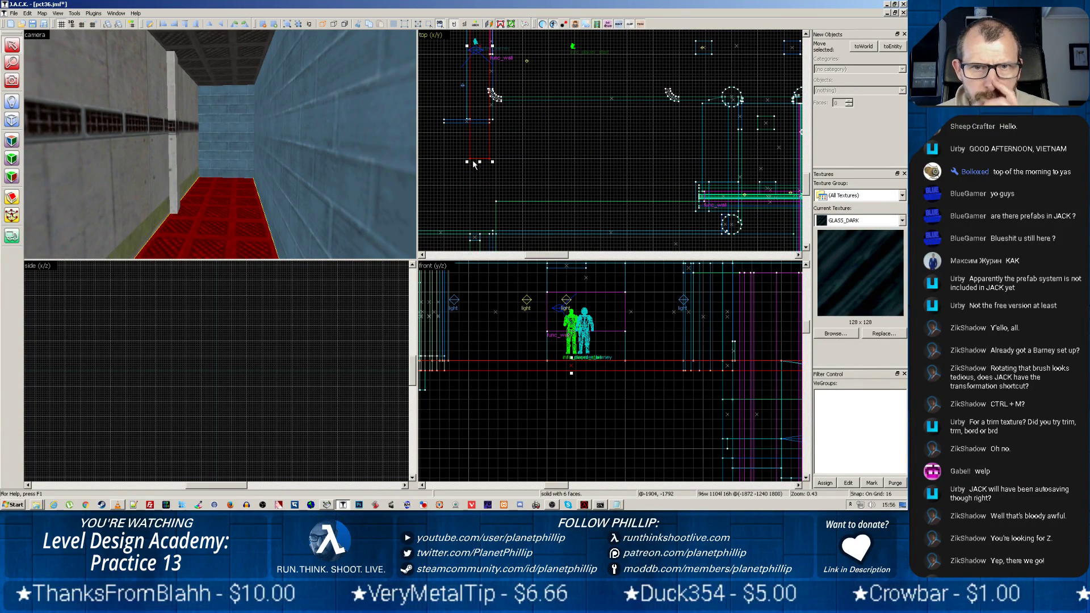
Step: Move the opposite end wall to the floor's new edge and narrow it to 96 units wide
click(460, 124)
mouse_move(460, 124)
mouse_down()
mouse_move(452, 167)
mouse_move(466, 151)
mouse_up()
scroll(445, 166, up, 3)
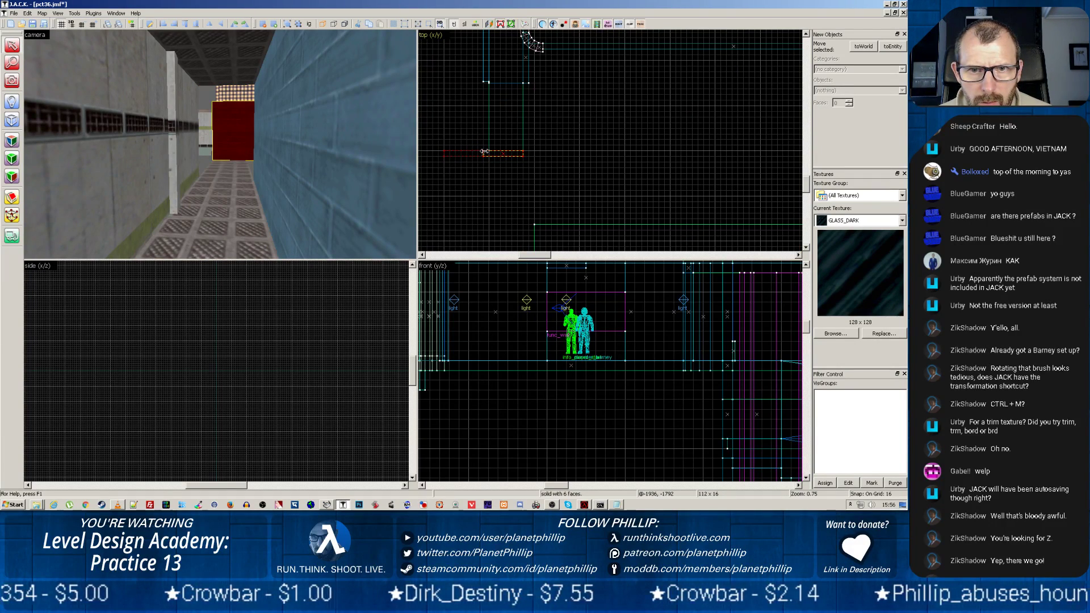
drag(485, 151, 486, 152)
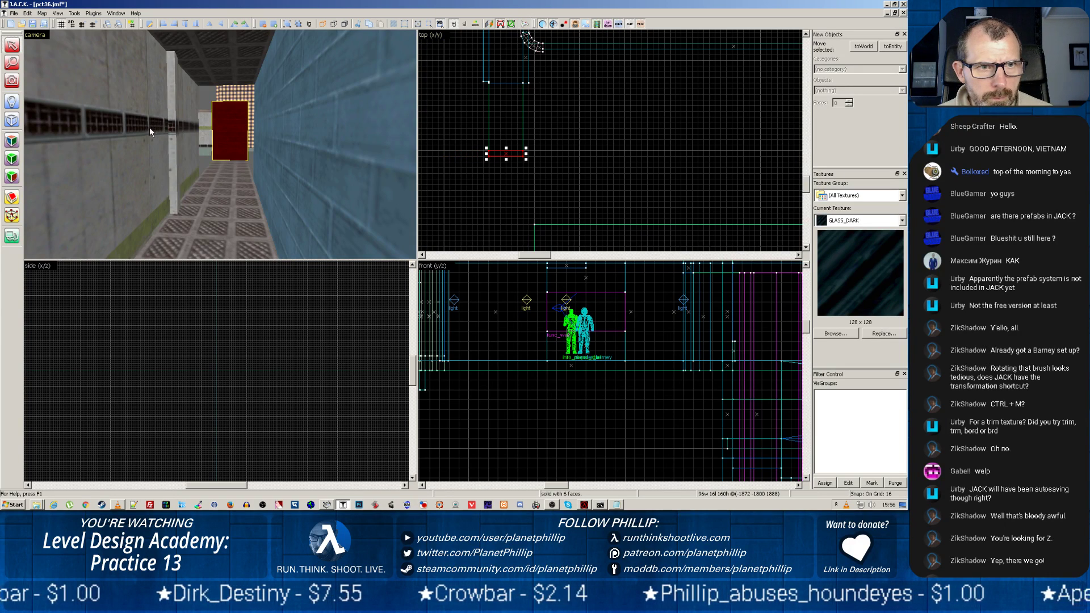
Step: Stretch the guard room's back wall to the moved end wall and extend the ceiling to 1104 units long
click(285, 128)
drag(486, 85, 482, 151)
click(235, 58)
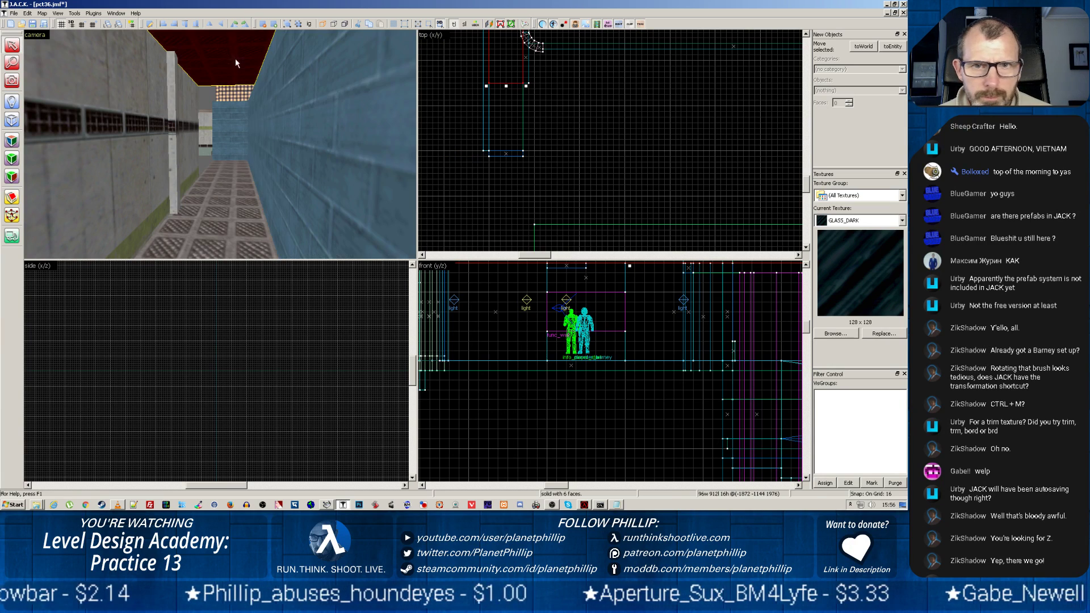
drag(505, 85, 501, 152)
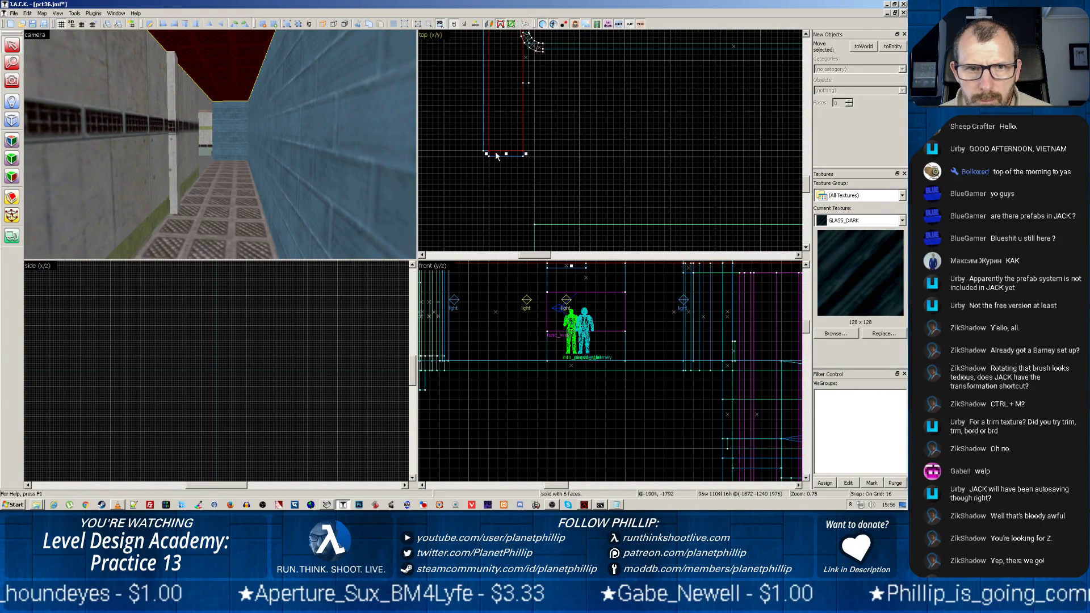
Step: Stretch the guard room's front wall segment to the end wall, making it 336 units long
click(193, 132)
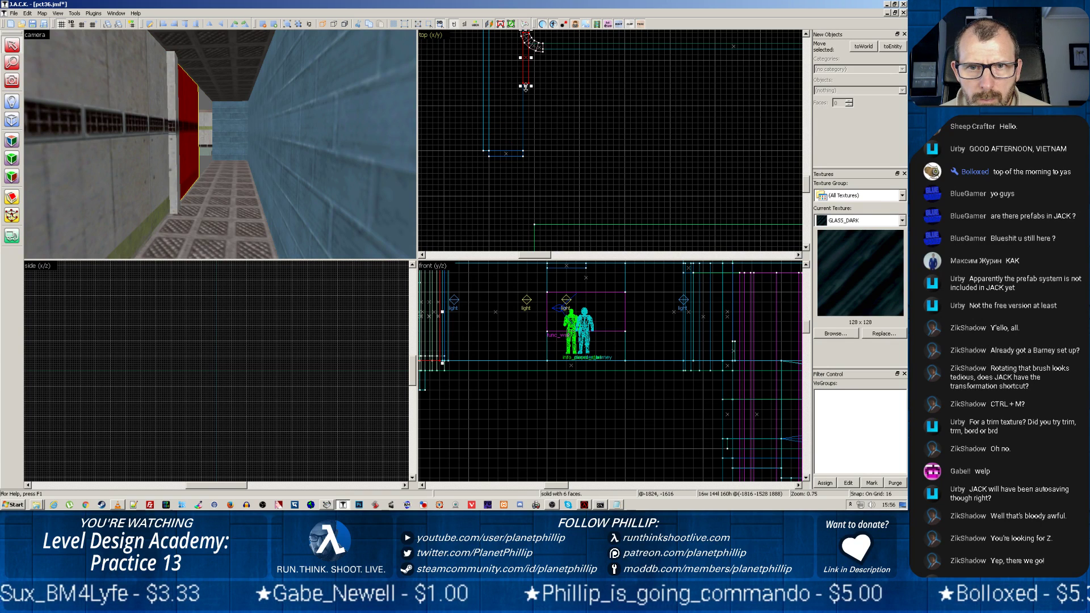
drag(526, 86, 527, 154)
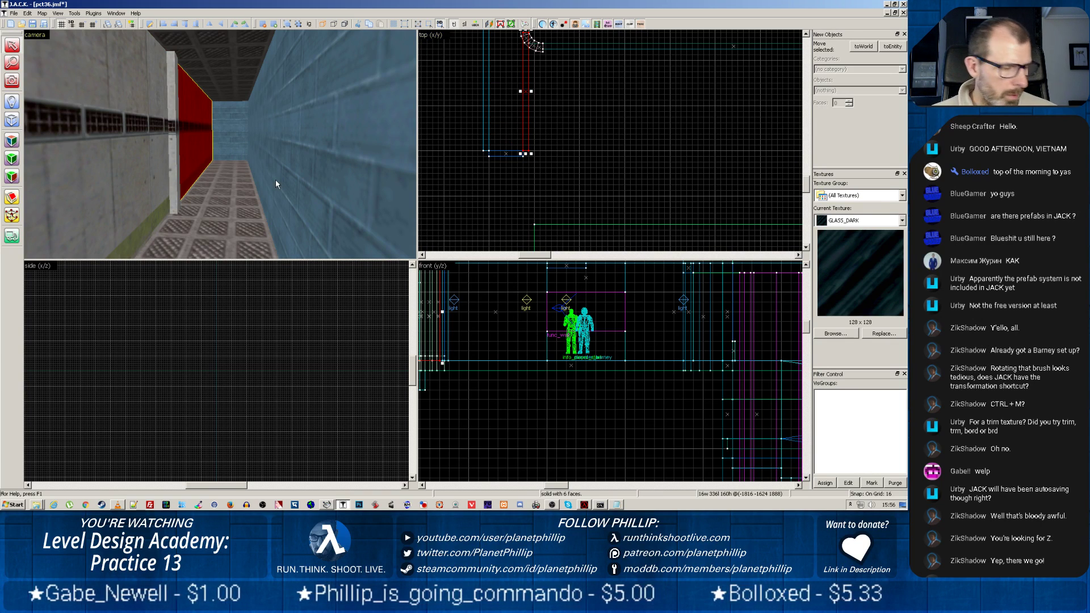
Step: Examine the extended guard room from inside, viewing both ends, the window wall and the Barney guard
key(z)
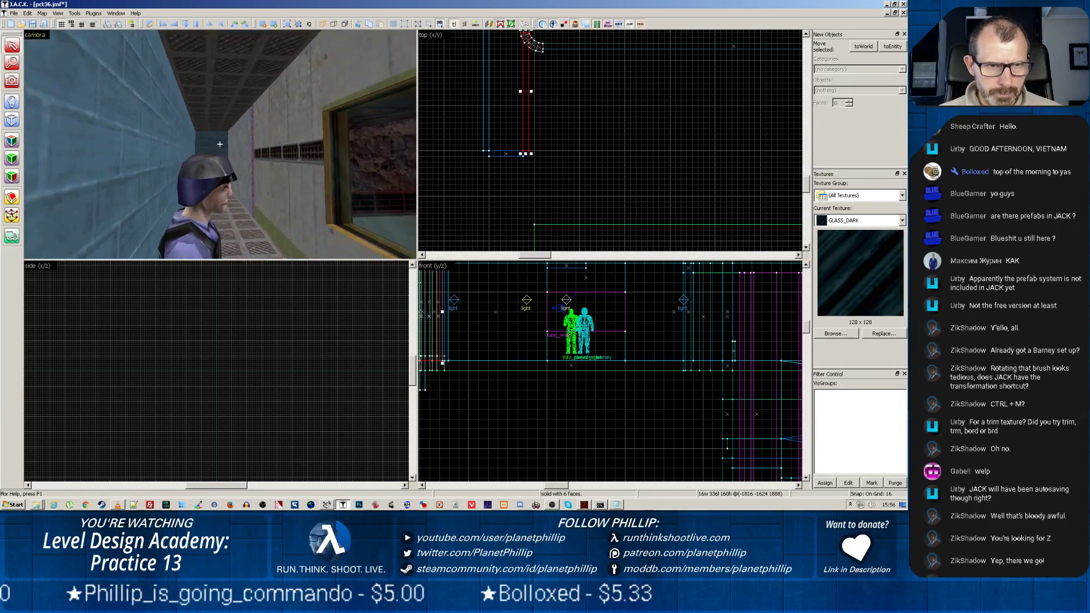
key(w)
key(z)
key(w)
key(z)
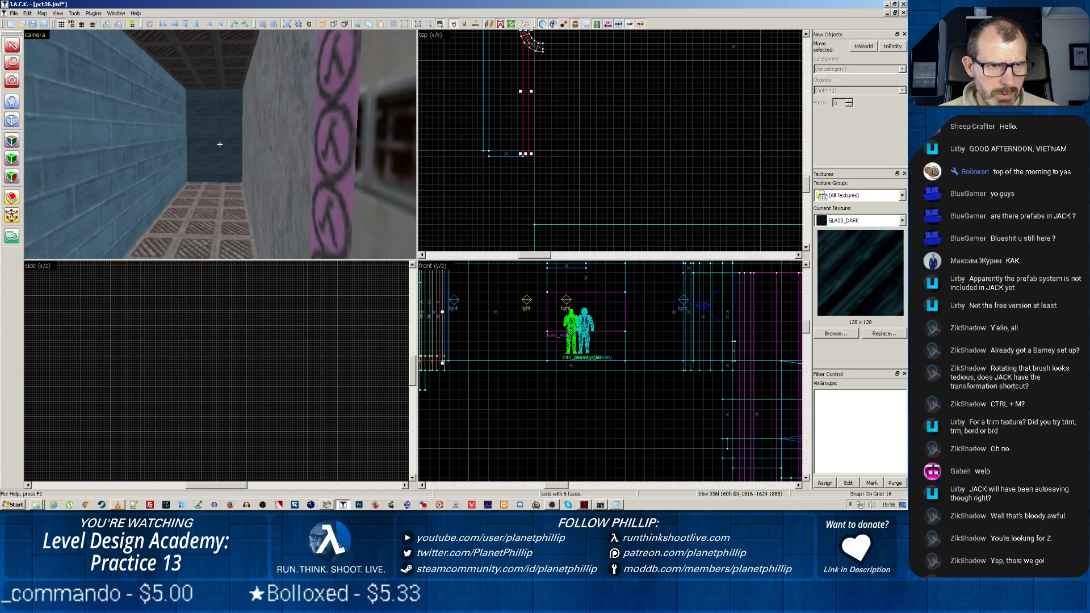
key(z)
key(z)
key(z)
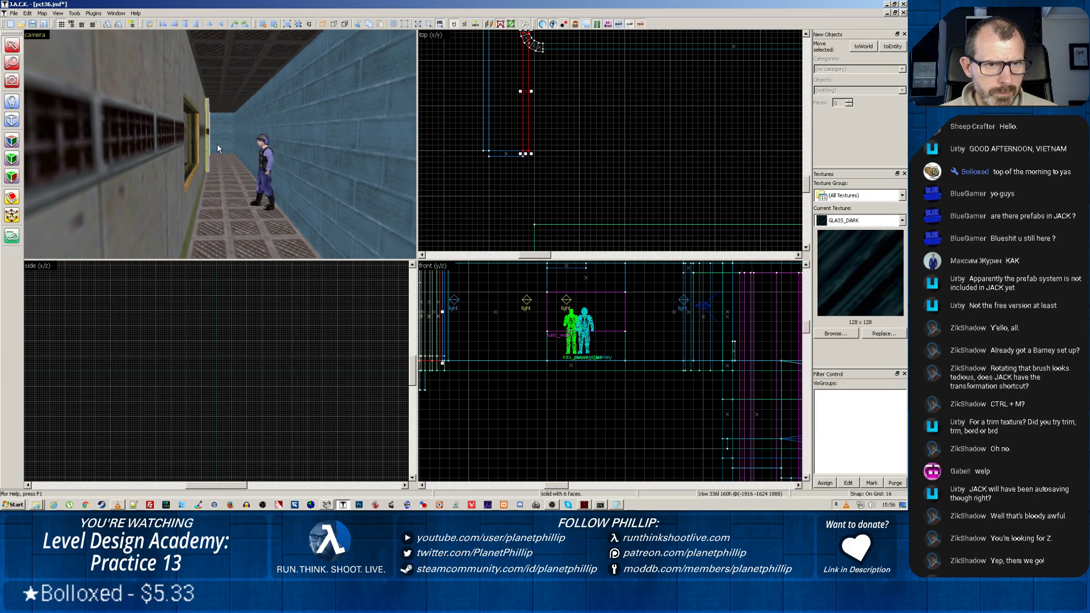
Step: Move the Barney guard about 32 units closer to the glass window
click(268, 173)
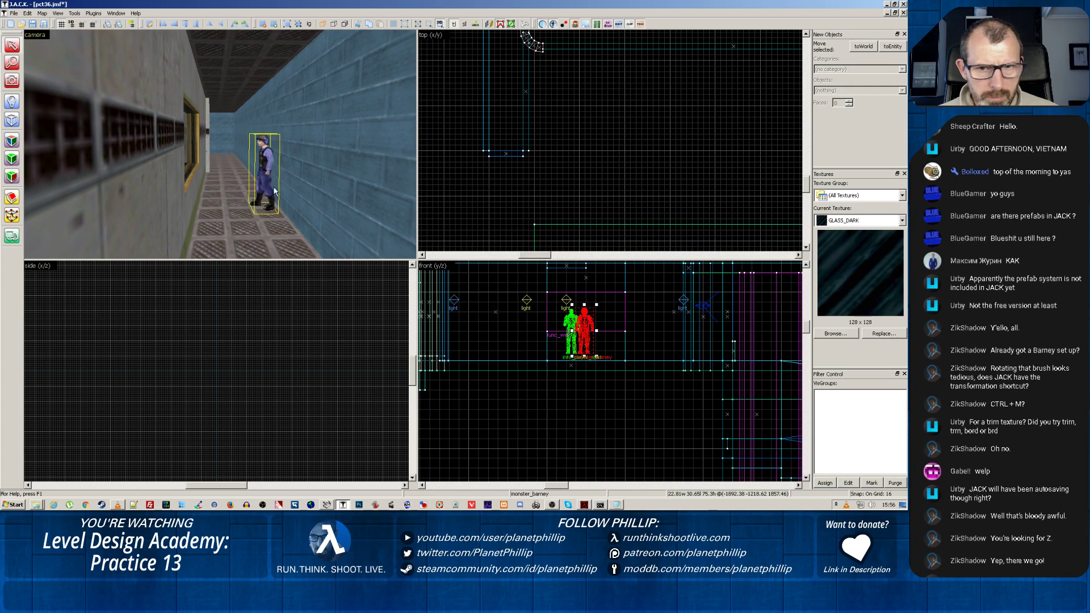
middle_drag(551, 140, 545, 171)
middle_drag(527, 85, 549, 190)
scroll(548, 188, up, 2)
middle_drag(523, 86, 545, 163)
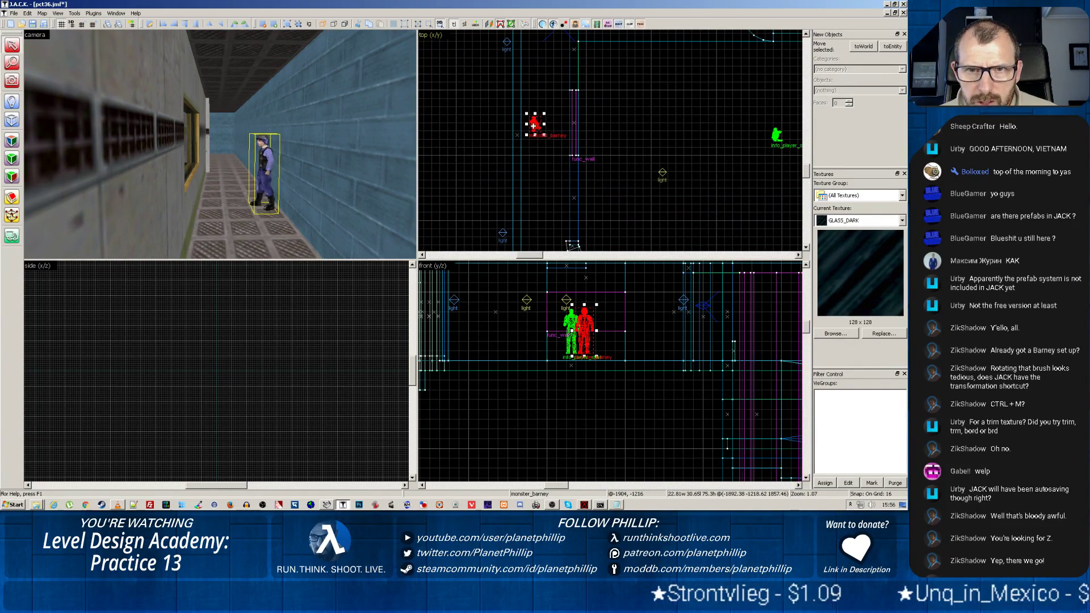
drag(533, 126, 550, 131)
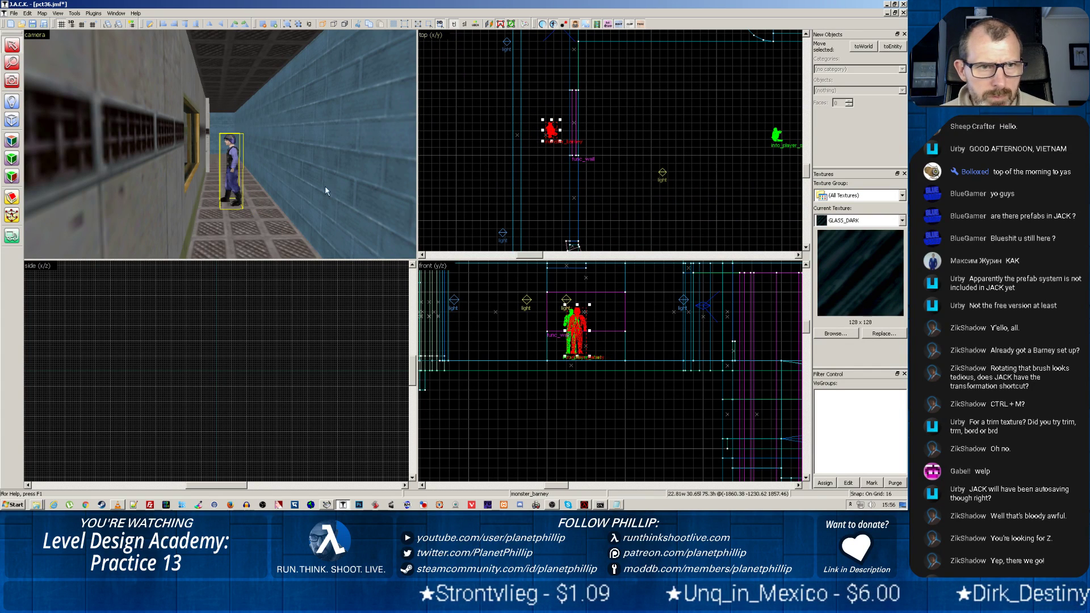
Step: Group the guard room's floor, ceiling, walls, window surround and glass, leaving out the Barney guard
click(237, 218)
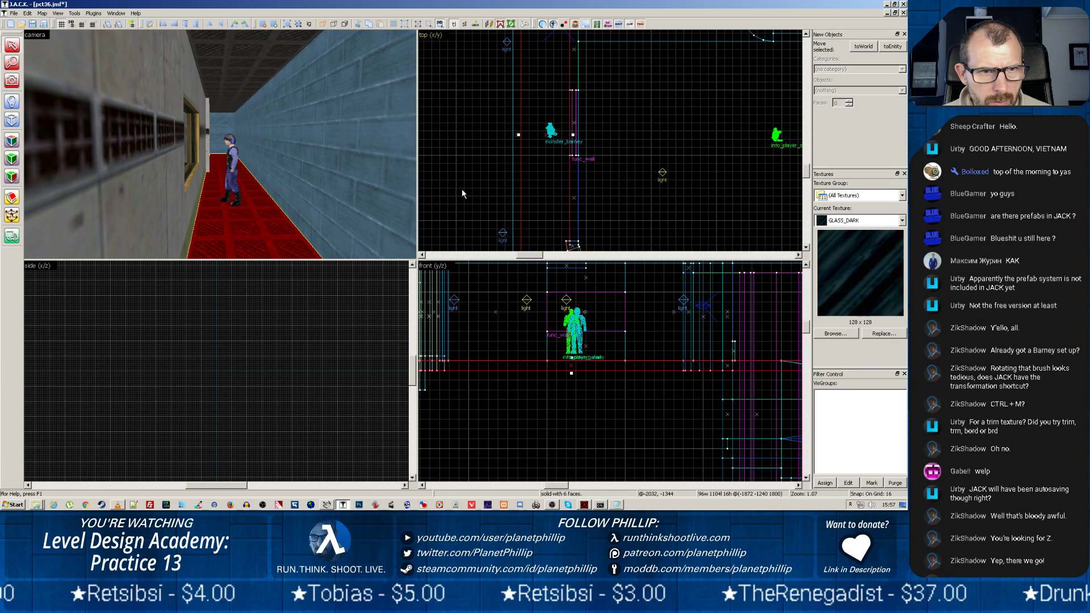
ctrl+click(222, 135)
ctrl+click(236, 77)
ctrl+click(288, 138)
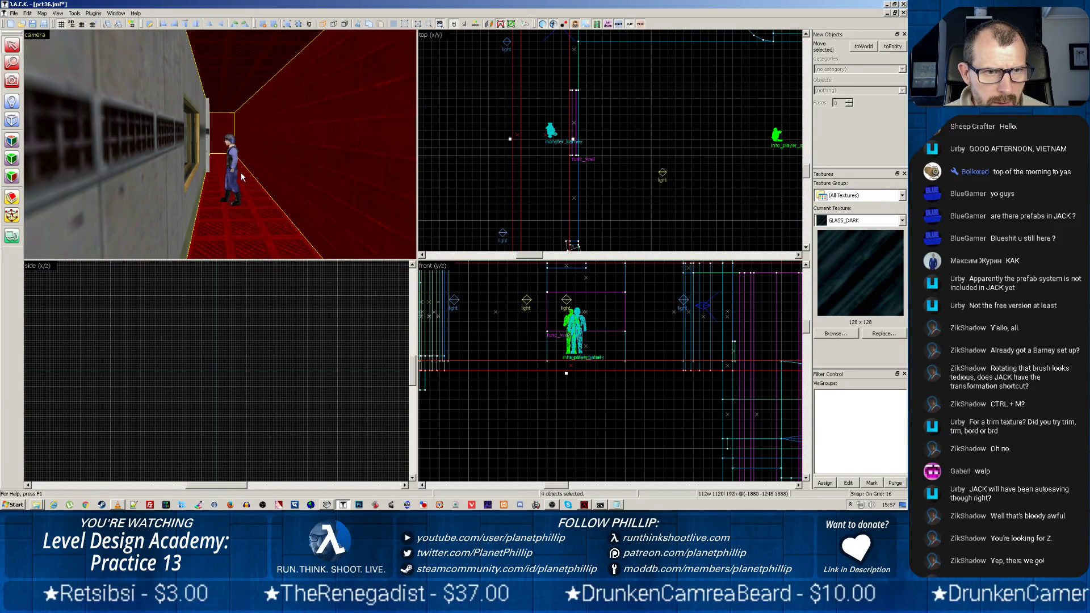
key(z)
key(z)
ctrl+click(211, 141)
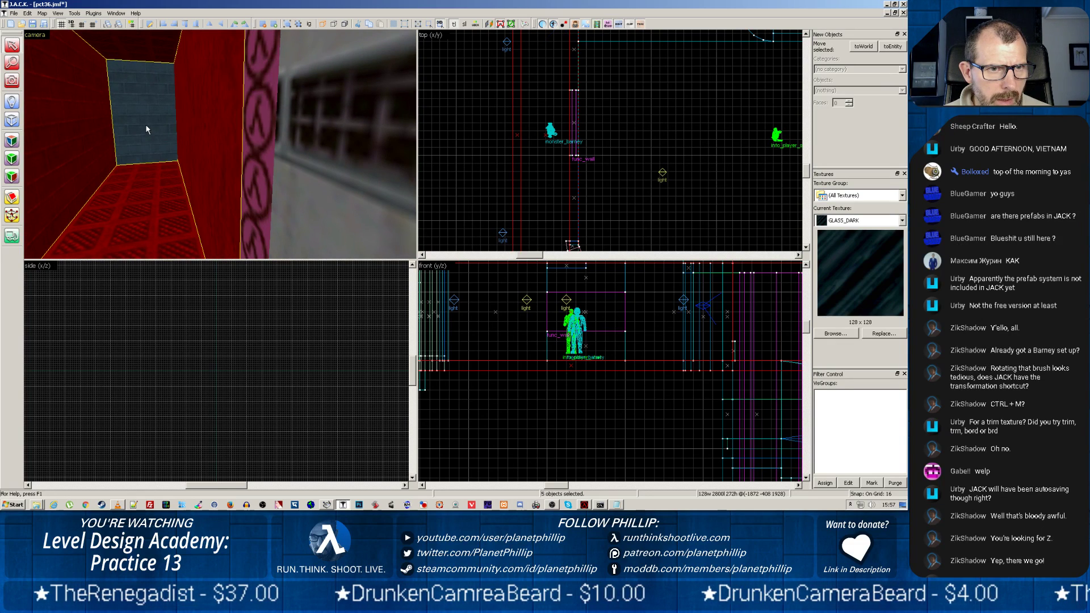
ctrl+click(146, 129)
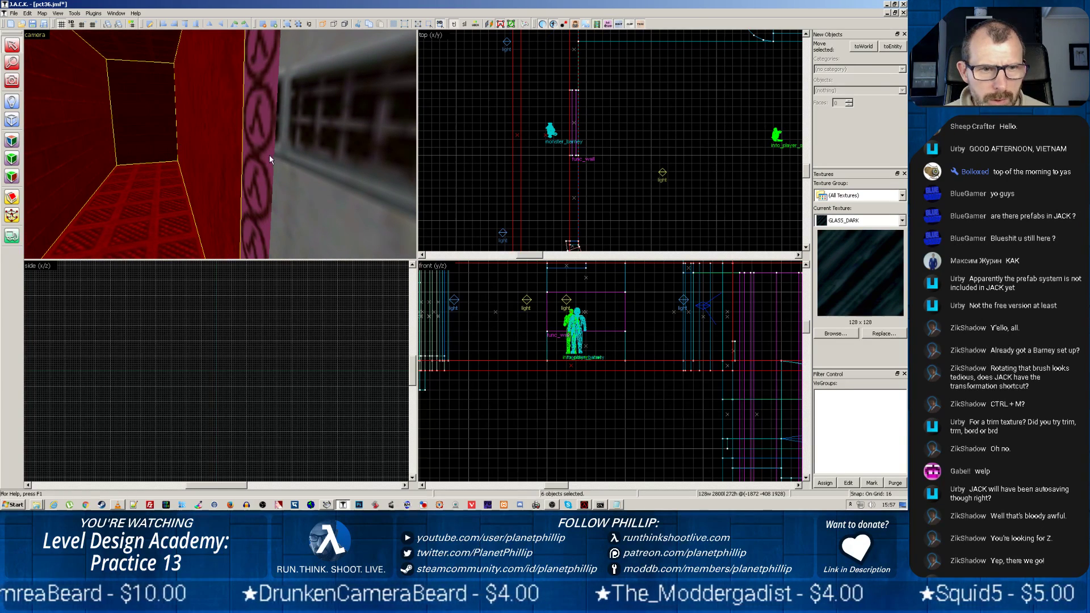
key(z)
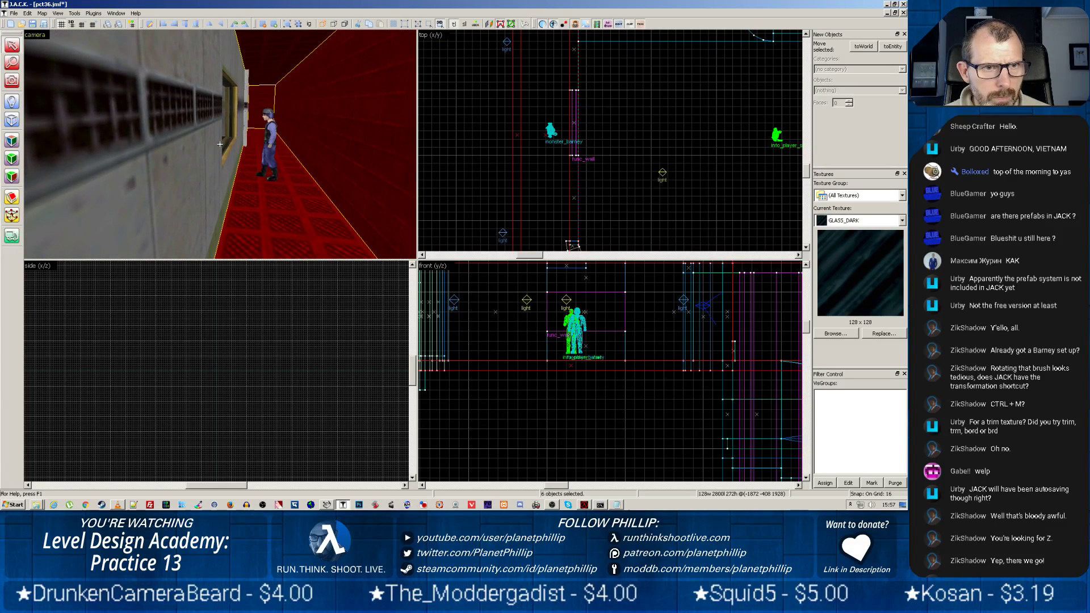
ctrl+click(212, 181)
ctrl+click(222, 149)
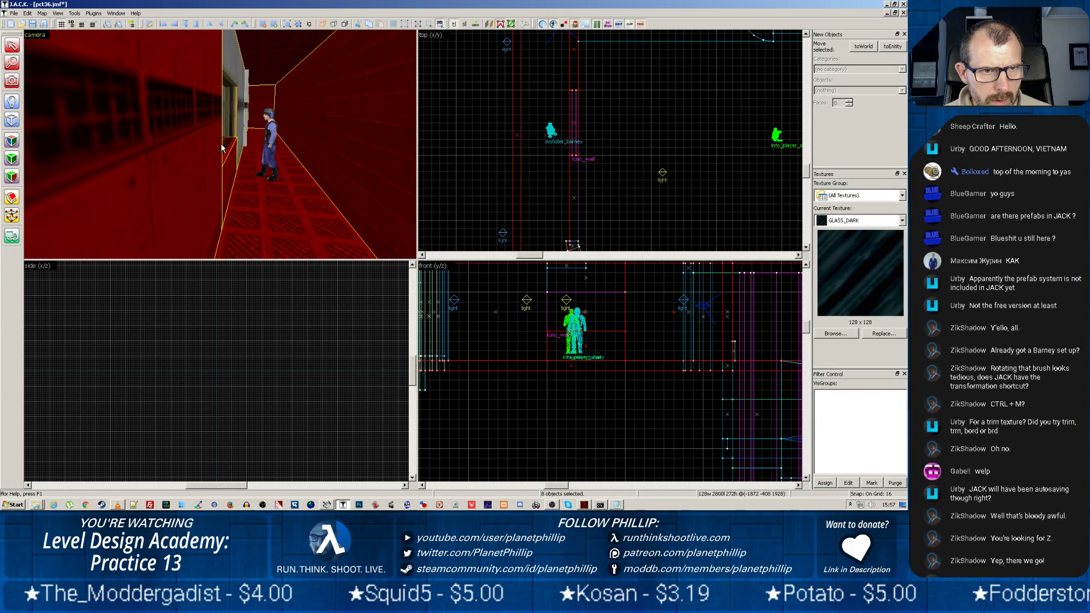
ctrl+click(232, 77)
ctrl+click(239, 99)
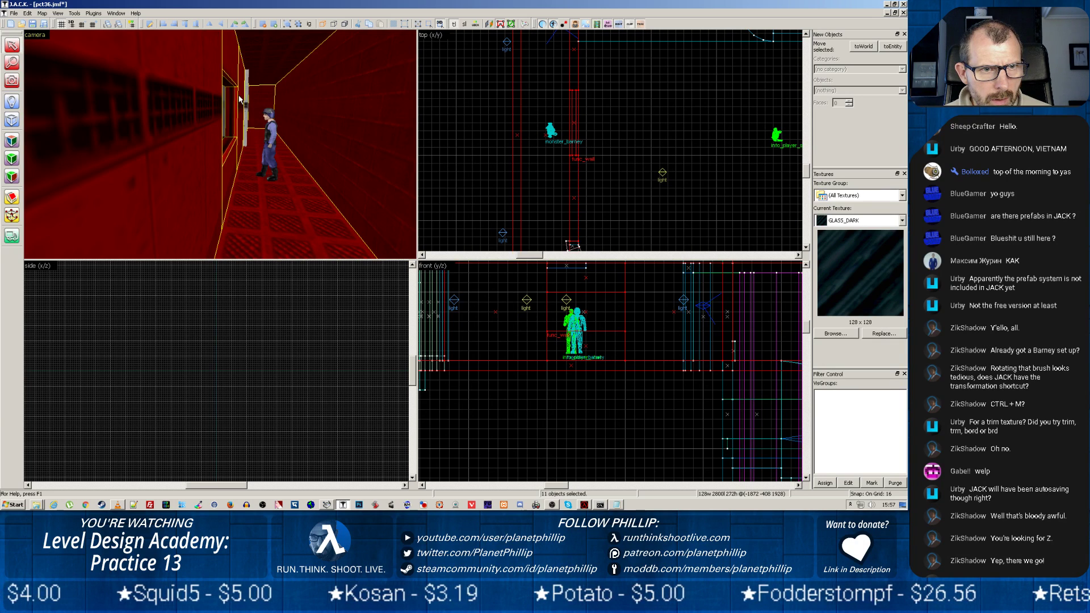
right_click(515, 155)
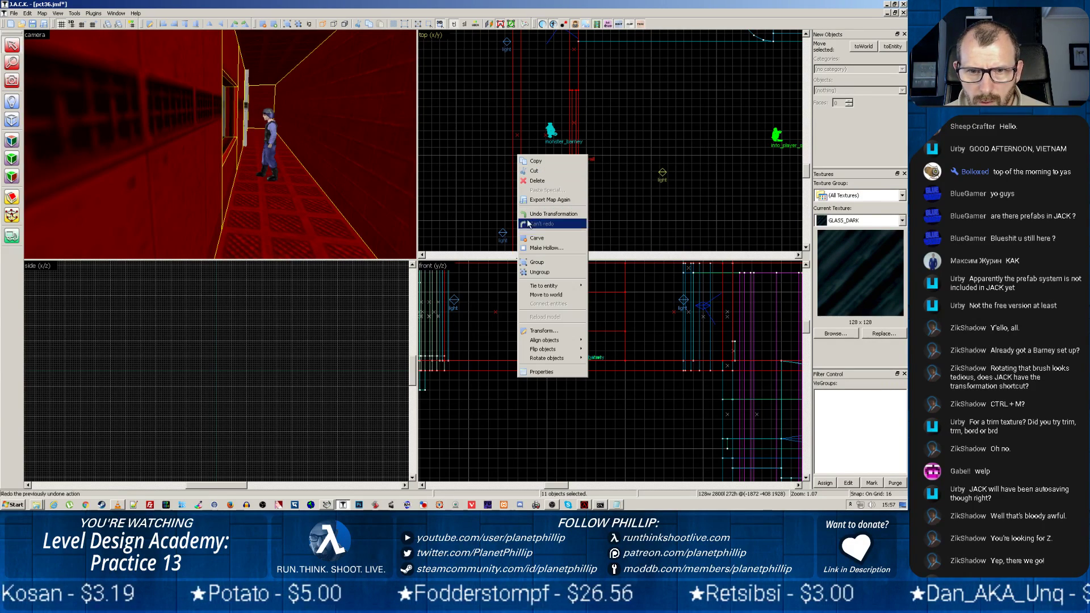
click(537, 262)
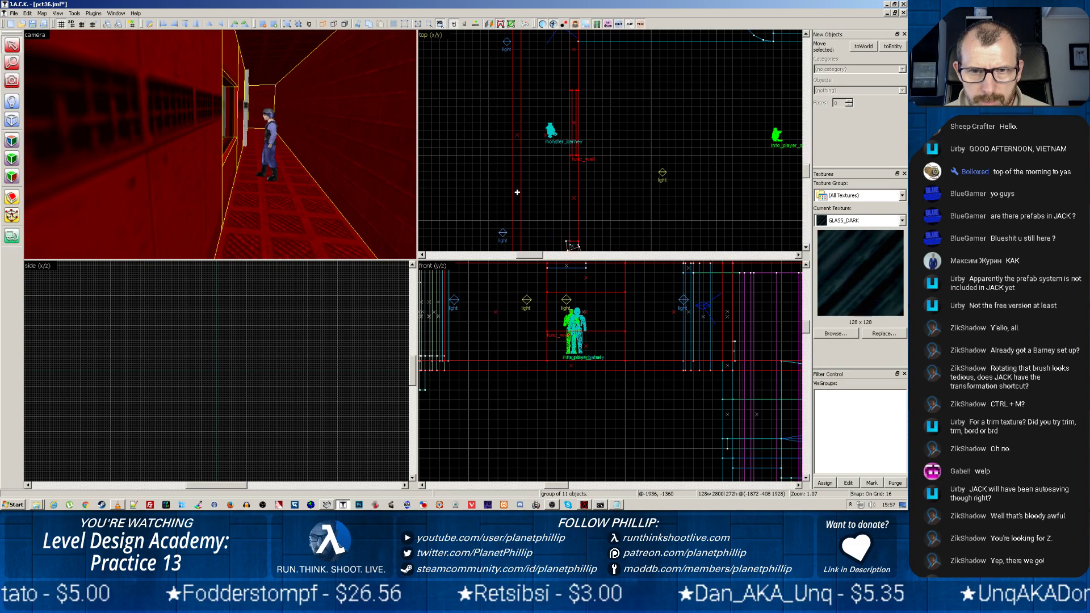
Step: Duplicate the guard room group and move the copy alongside the outer wall of the large rock-walled hall
drag(517, 192, 440, 127)
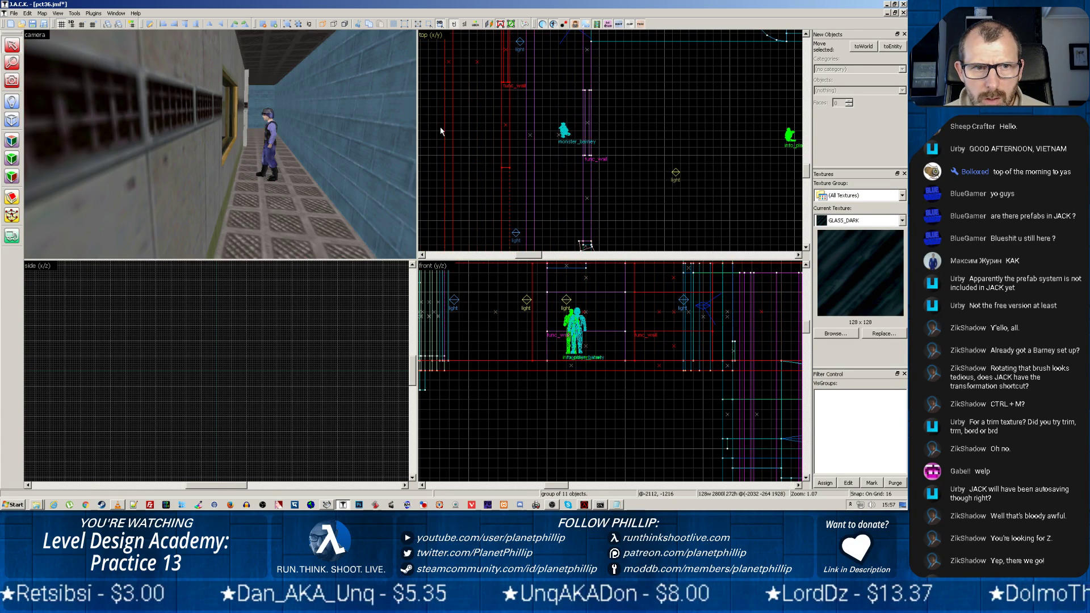
scroll(478, 113, down, 6)
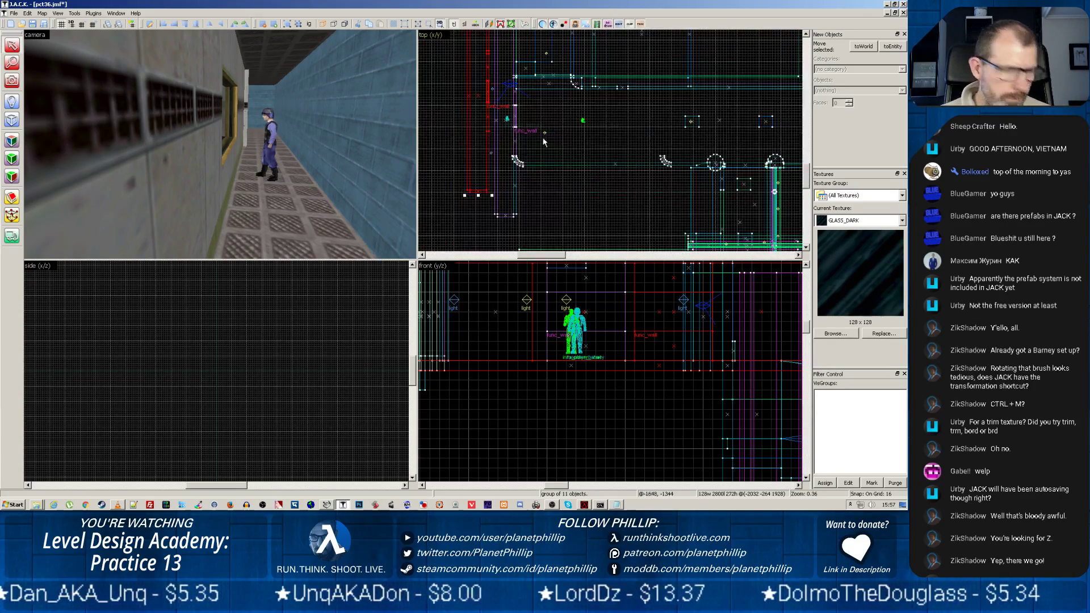
middle_drag(617, 85, 600, 244)
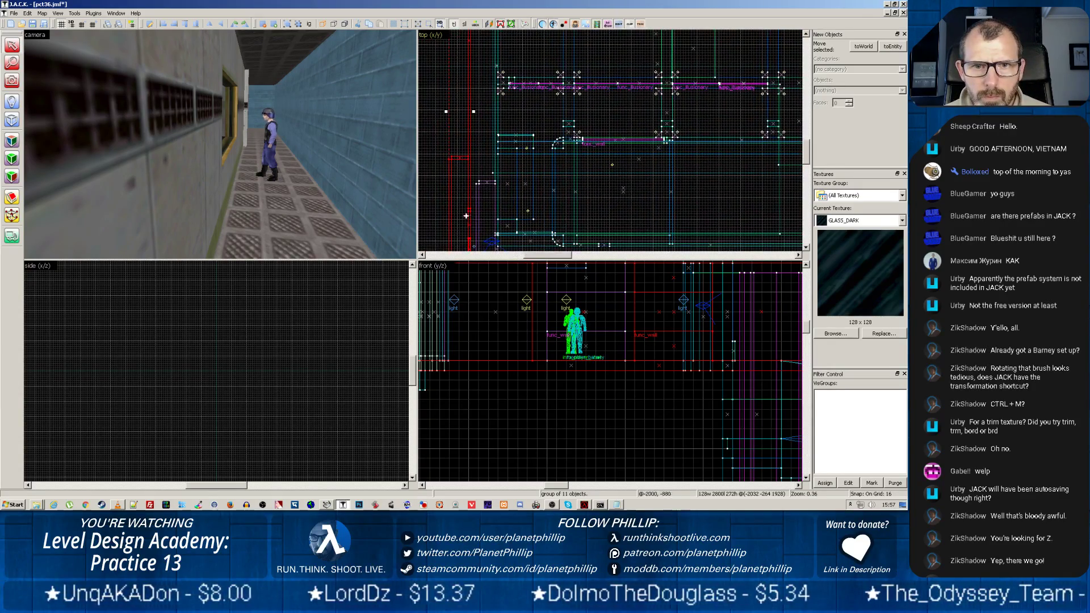
middle_drag(465, 215, 615, 151)
scroll(606, 161, down, 5)
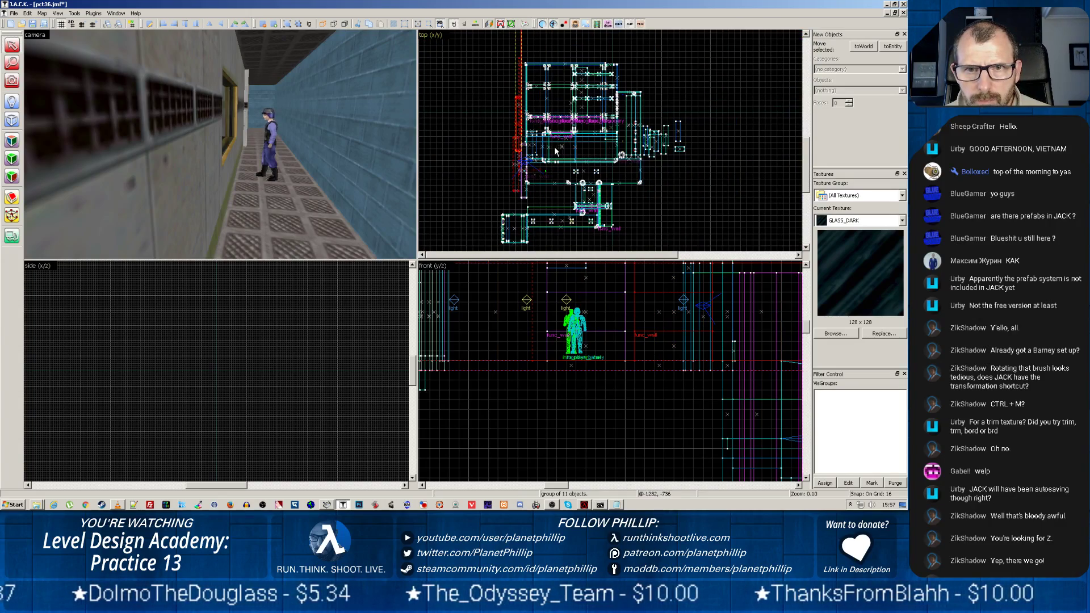
drag(518, 119, 458, 107)
scroll(532, 181, up, 2)
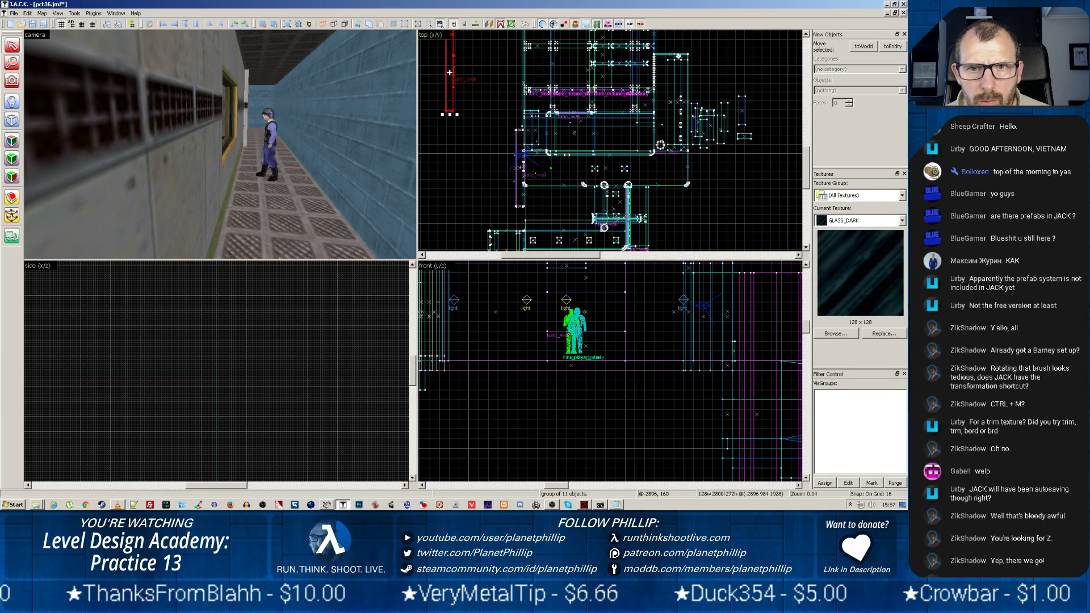
mouse_move(450, 73)
mouse_down()
mouse_move(518, 87)
mouse_move(522, 73)
mouse_up()
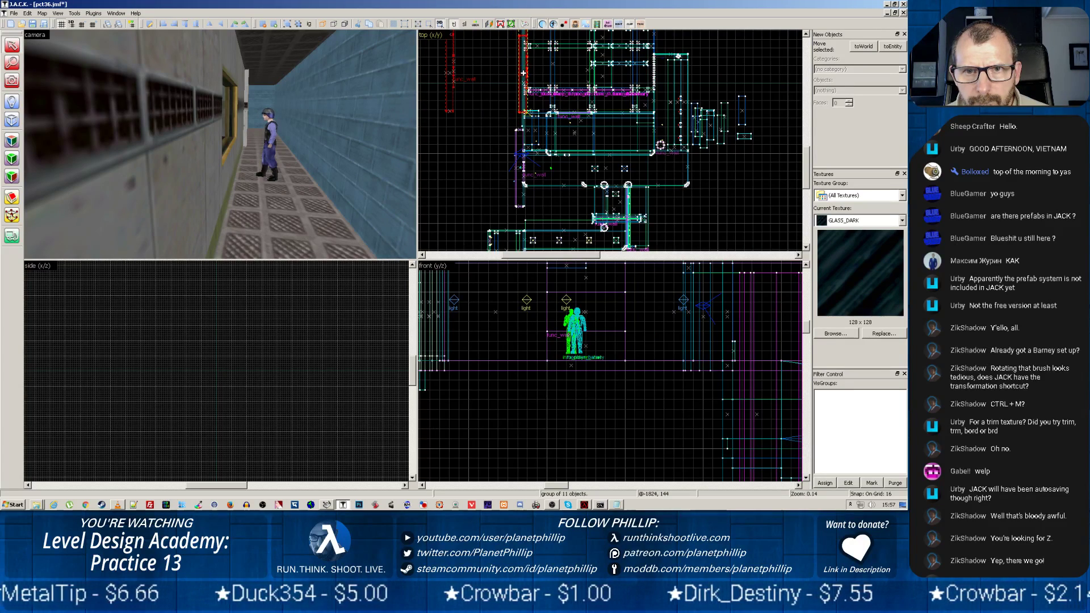
Step: Examine from inside the hall how the copied guard room sits against the rock walls and concrete pillars
key(z)
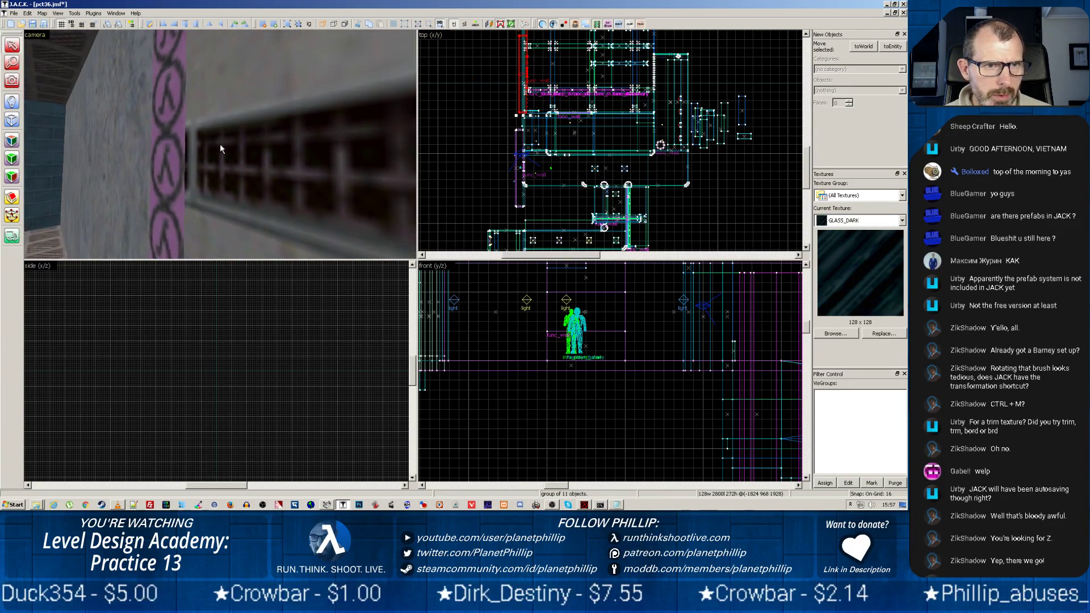
key(w)
key(z)
key(w)
key(w)
key(w)
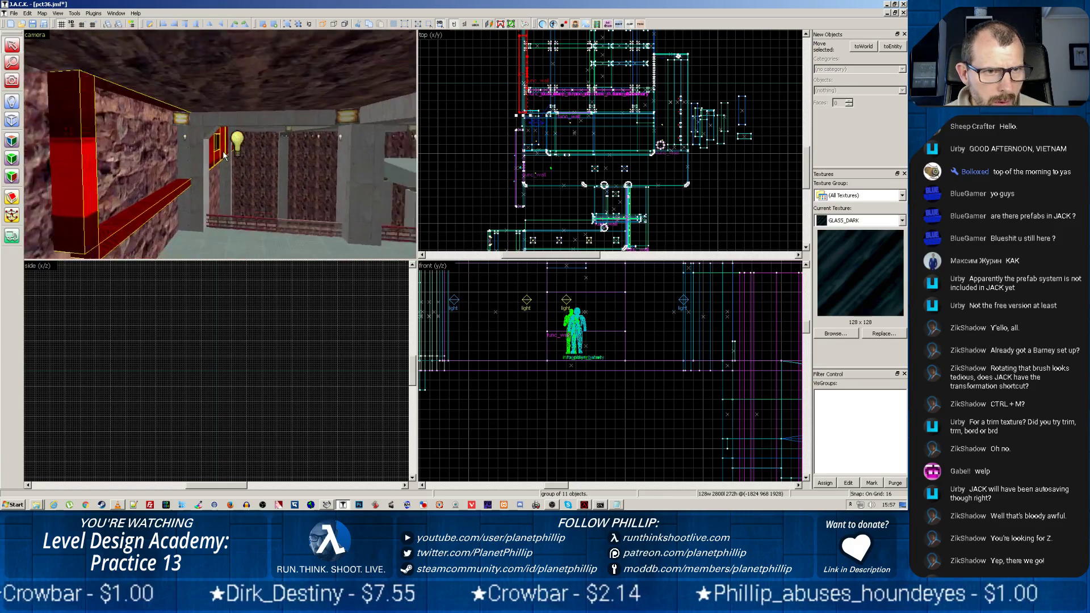
scroll(247, 179, up, 3)
key(z)
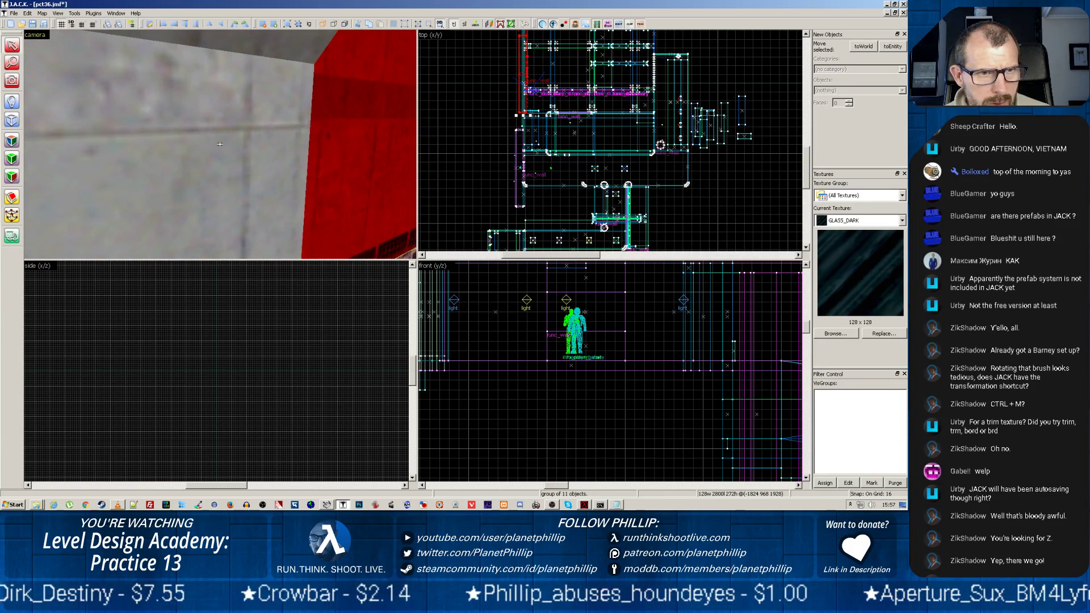
key(z)
scroll(220, 149, down, 5)
key(z)
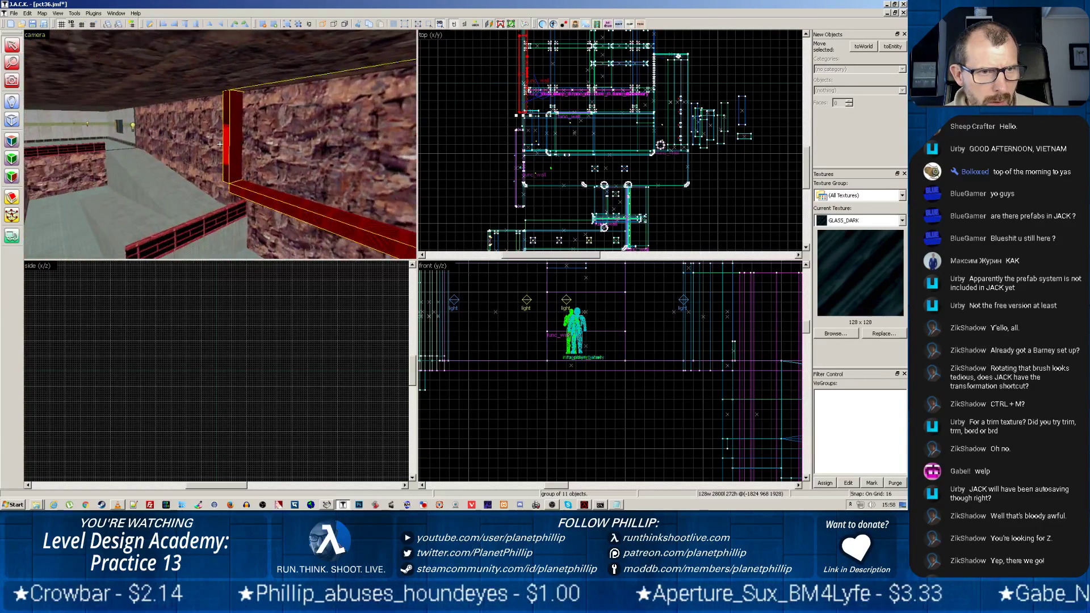
key(w)
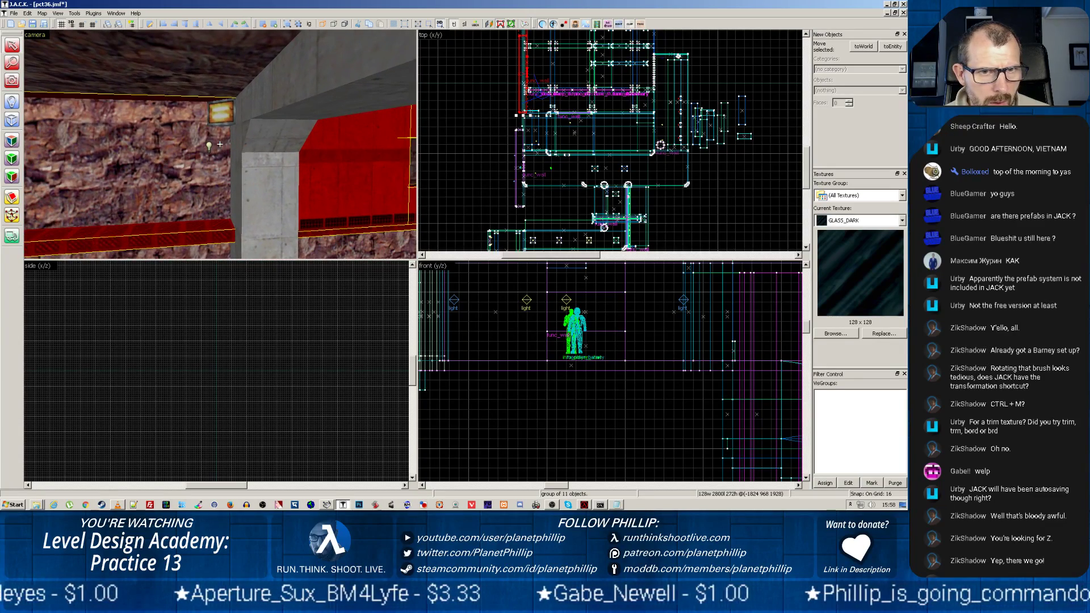
key(z)
Step: Move the copied guard room 32 units outward and 384 units along the hall's outer wall, checking its placement between the pillars
scroll(516, 78, up, 3)
middle_drag(497, 43, 489, 101)
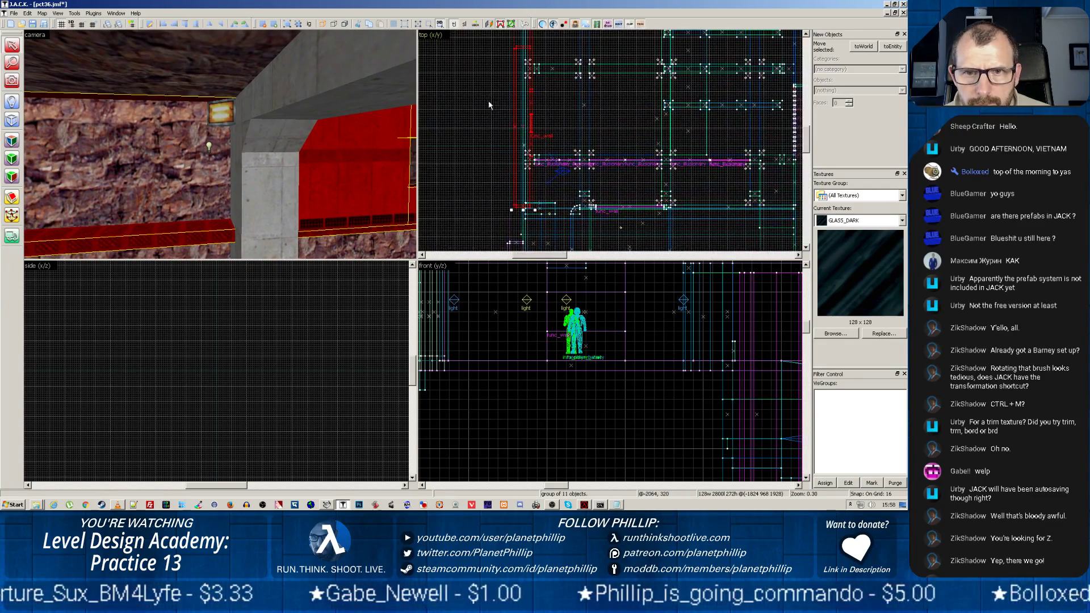
drag(517, 120, 515, 177)
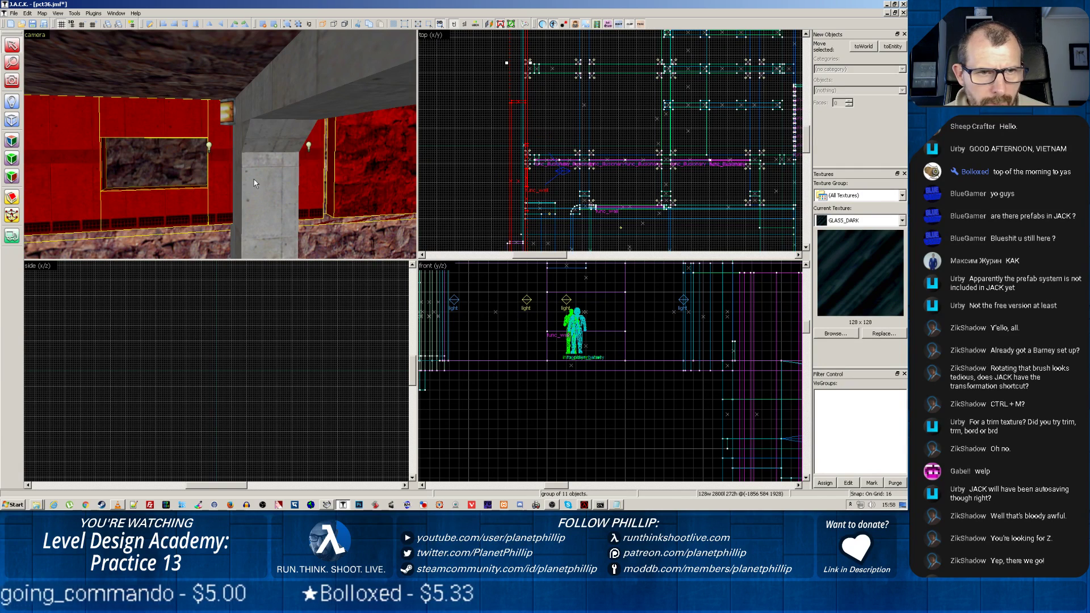
key(z)
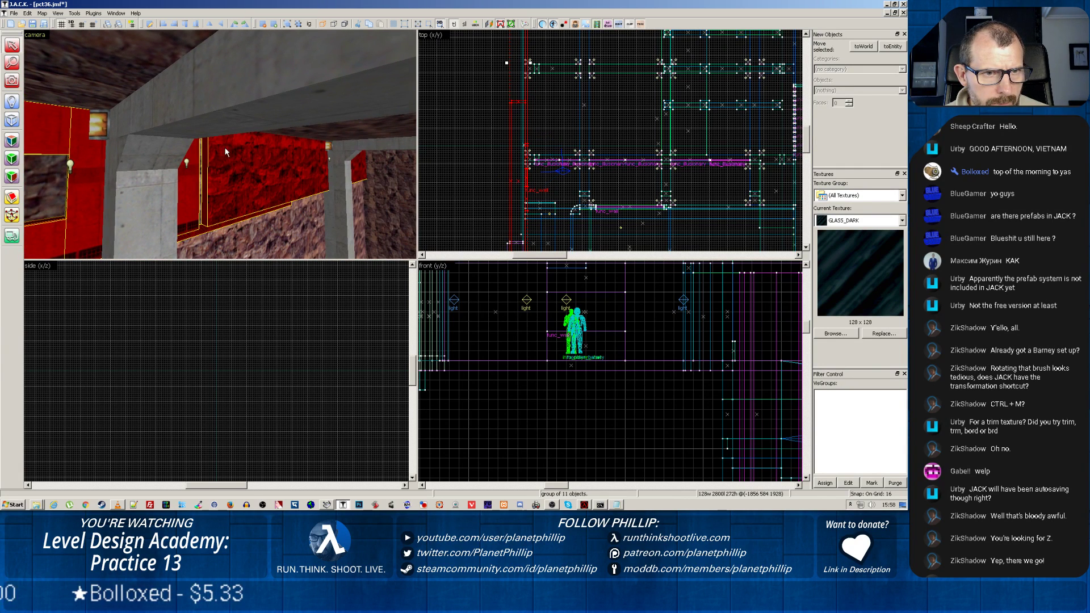
scroll(235, 158, down, 2)
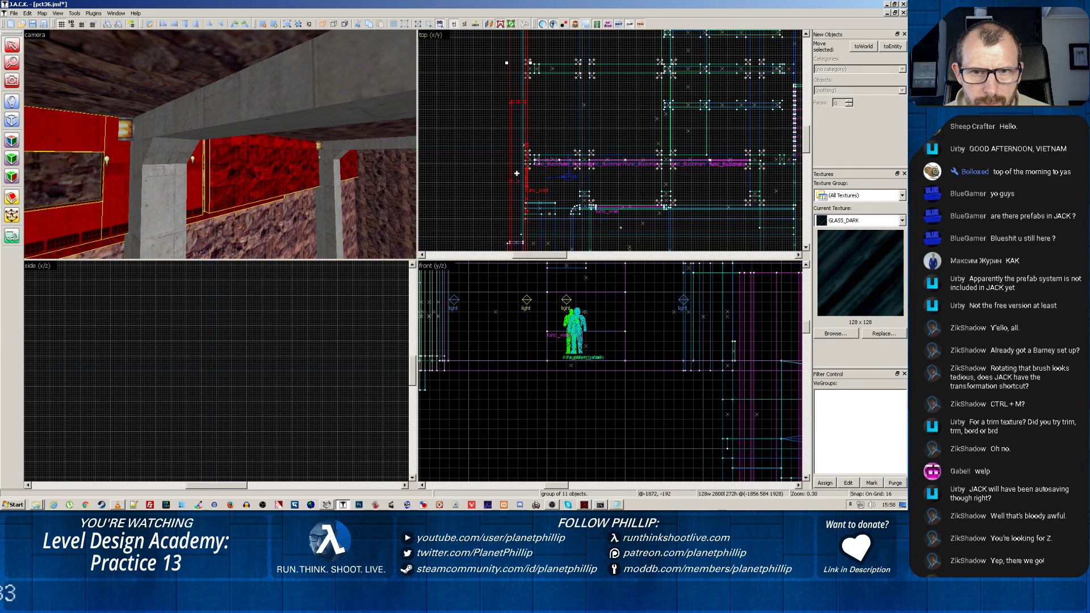
Step: Ungroup the copied guard room along the hall's outer wall and pick out the single concrete wall panel beside its window
right_click(514, 180)
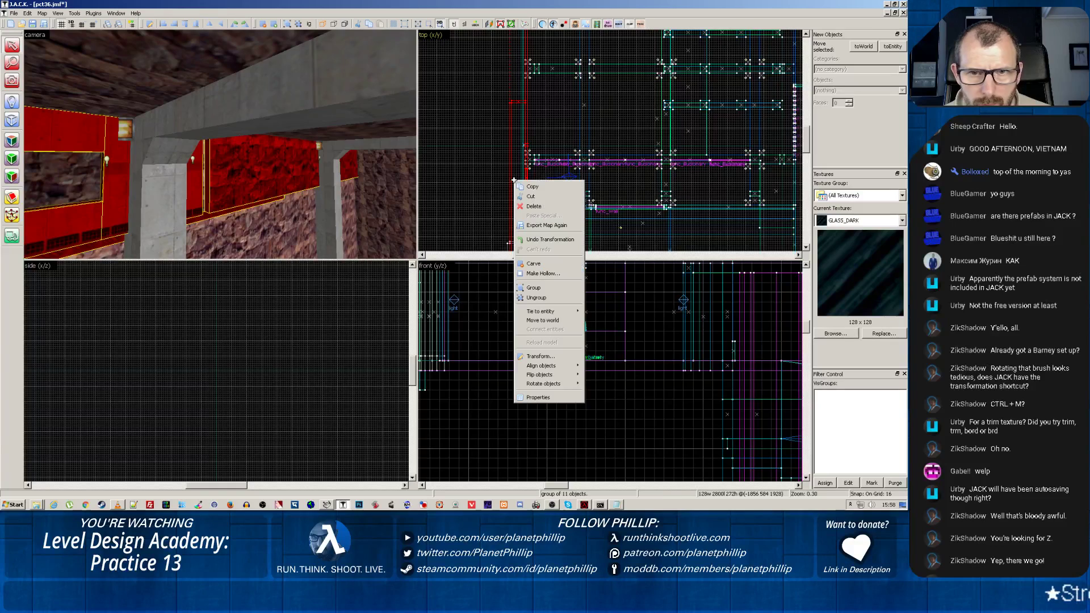
click(531, 288)
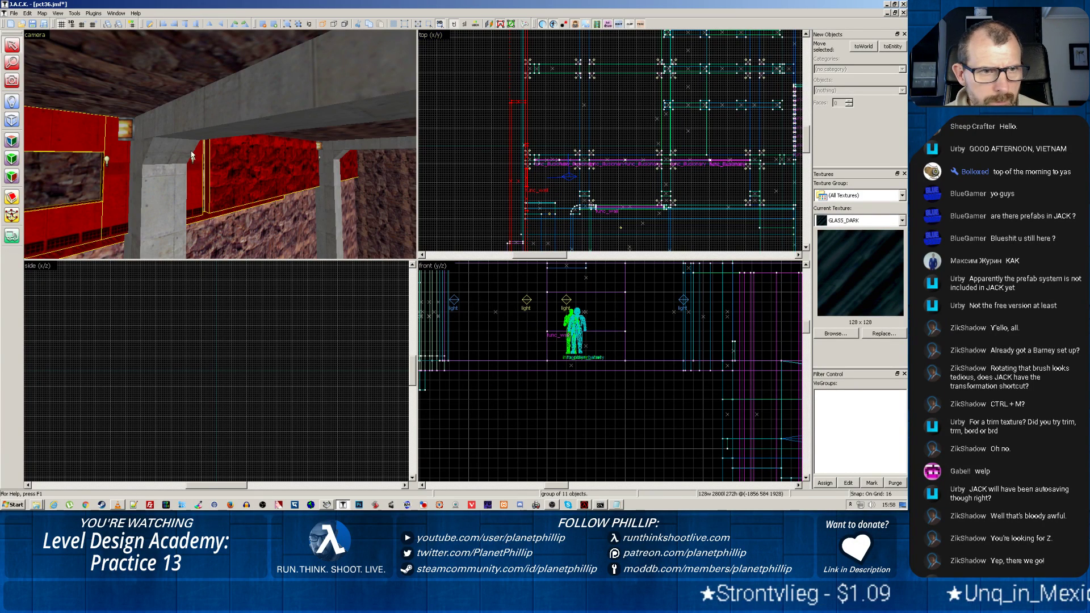
click(267, 238)
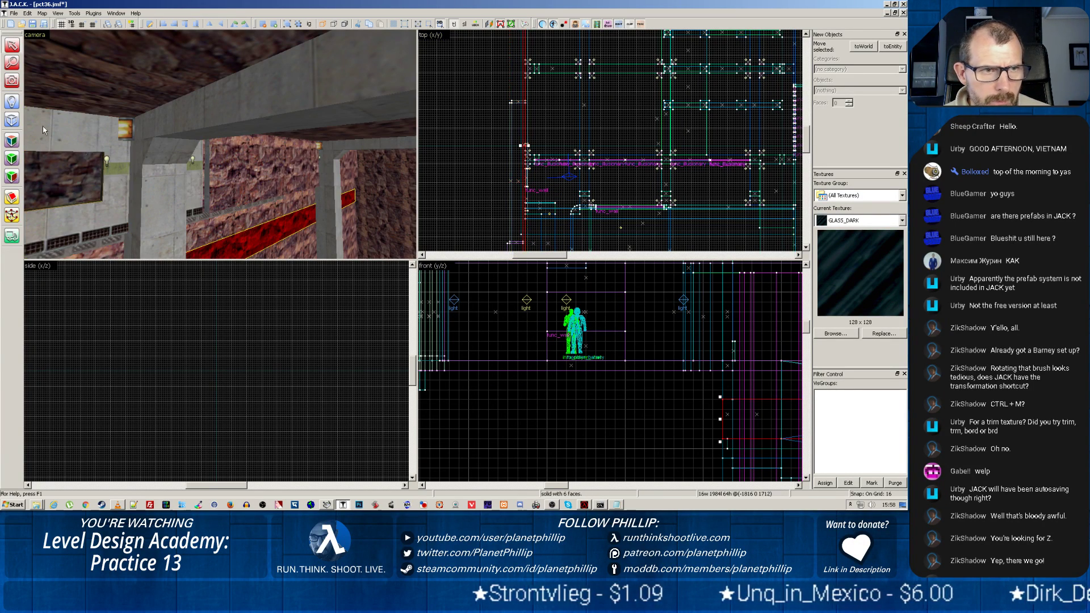
key(z)
key(z)
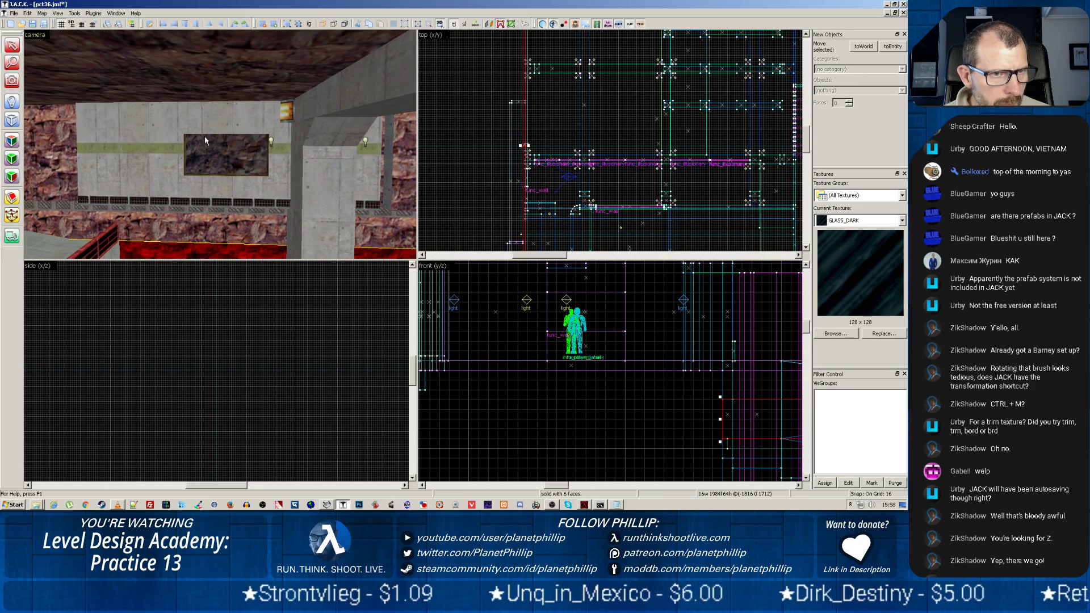
click(148, 134)
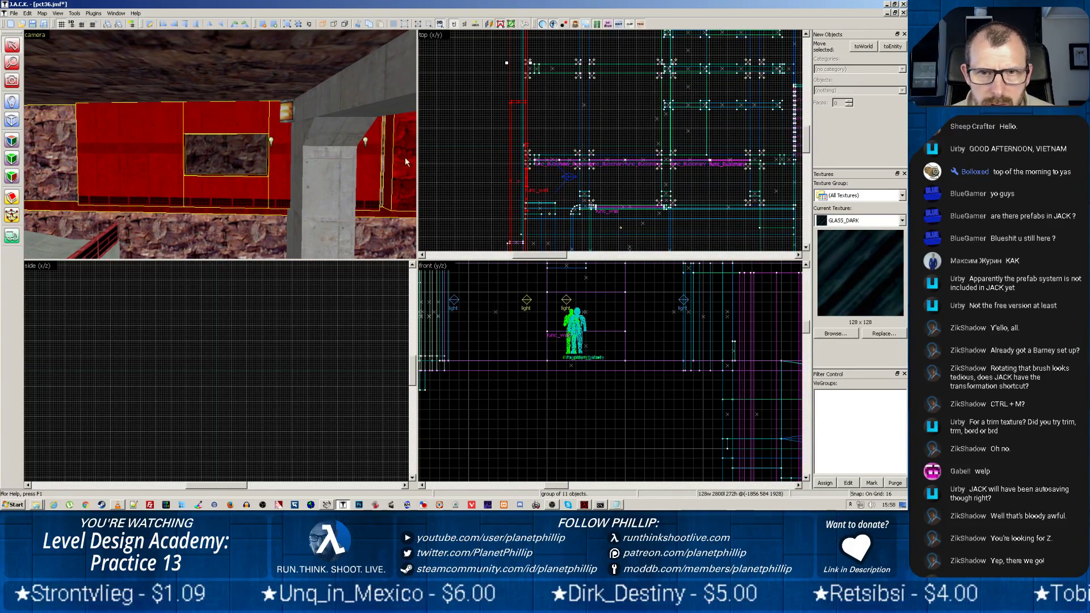
right_click(510, 175)
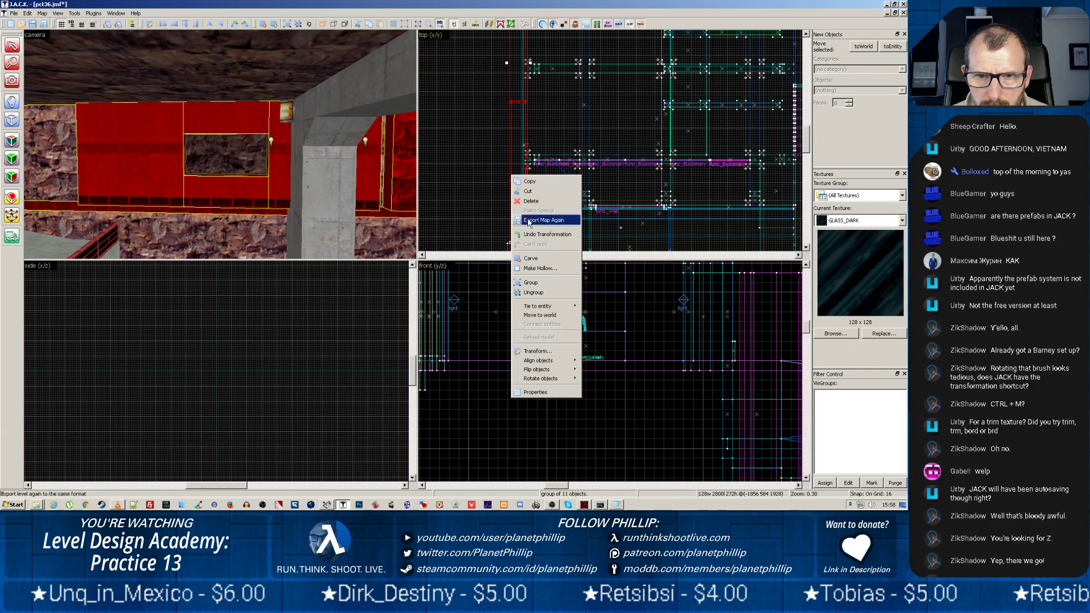
click(534, 292)
click(208, 231)
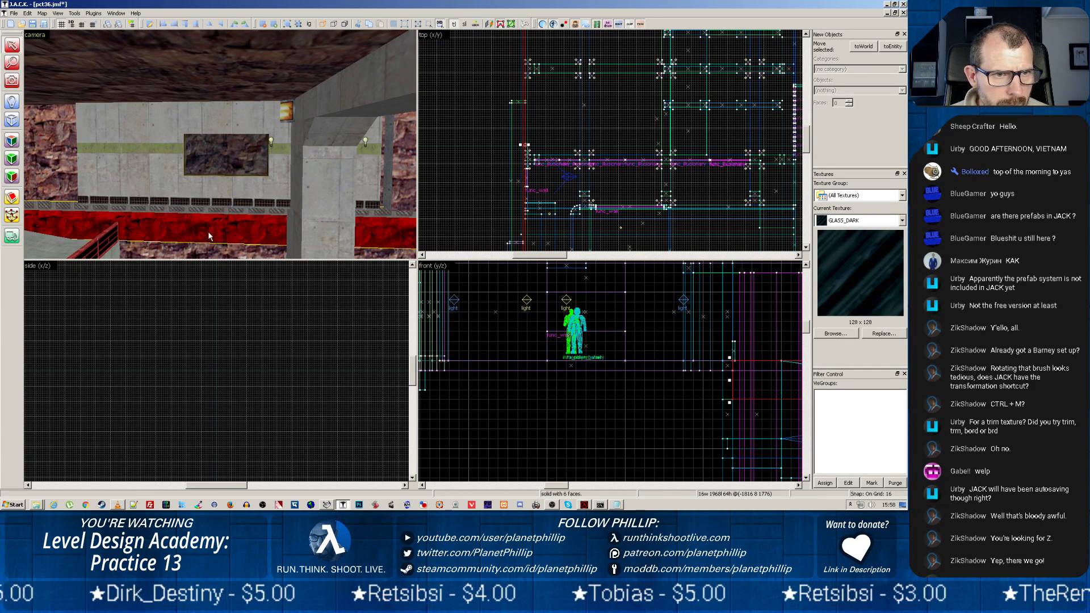
click(124, 176)
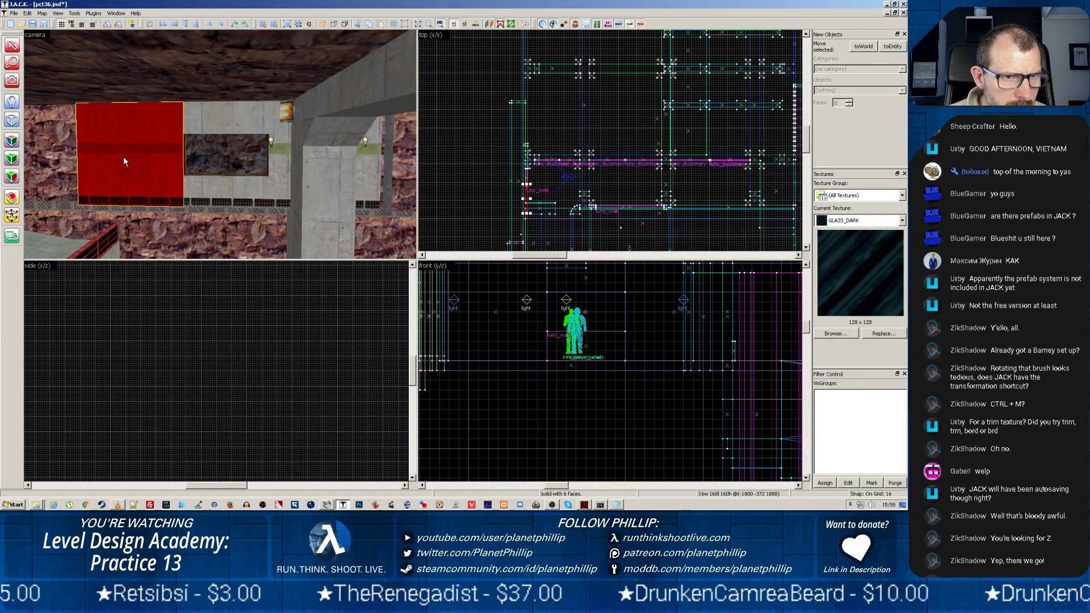
Step: Ungroup the other guard room group behind the hall's rock wall, the one that includes the distant framed window
key(z)
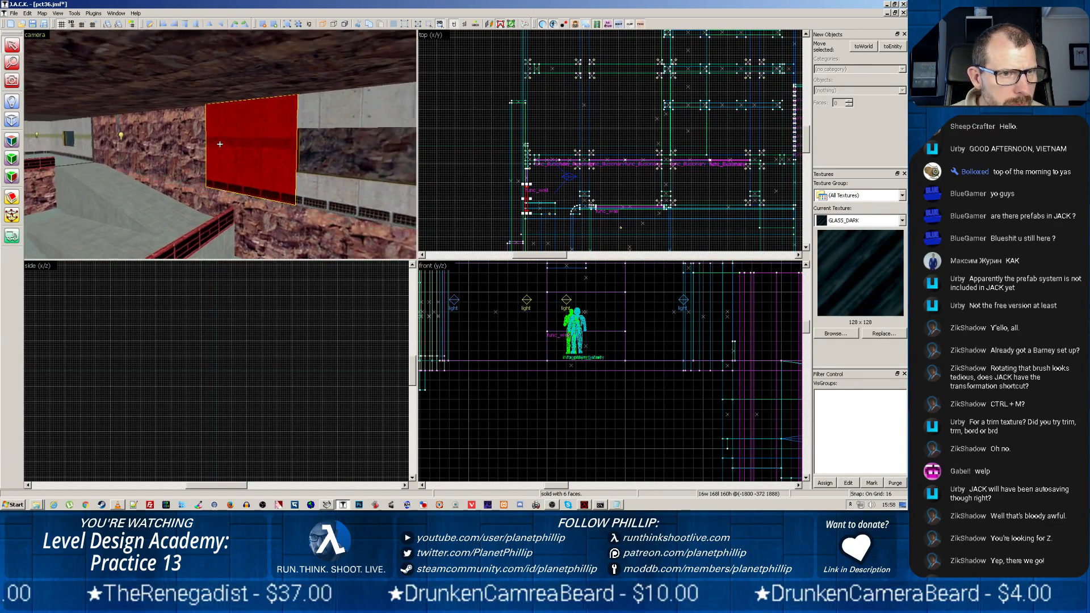
key(z)
click(197, 138)
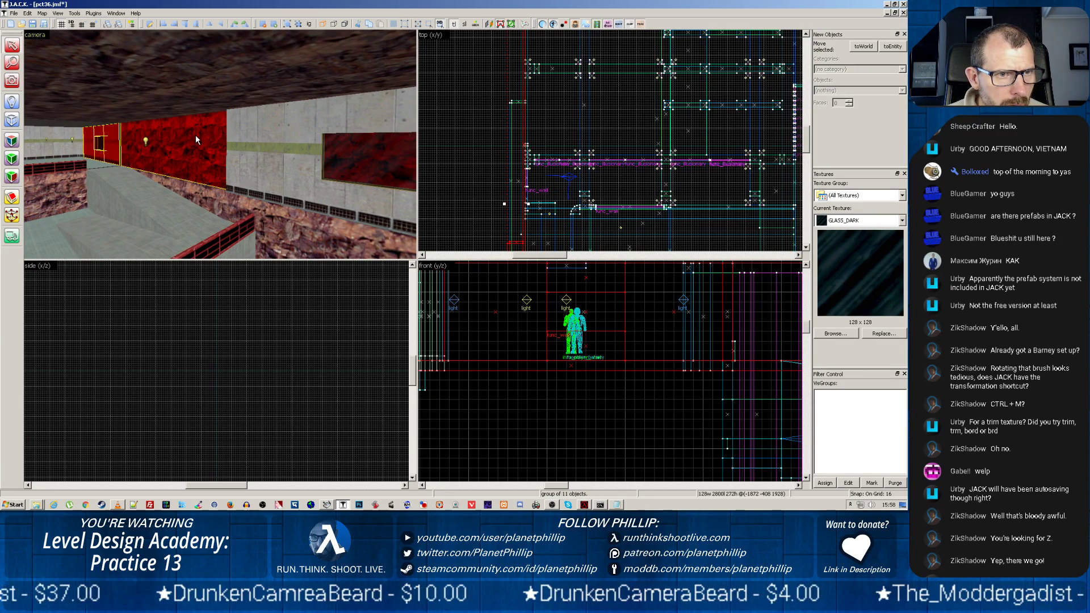
click(267, 140)
scroll(533, 134, down, 3)
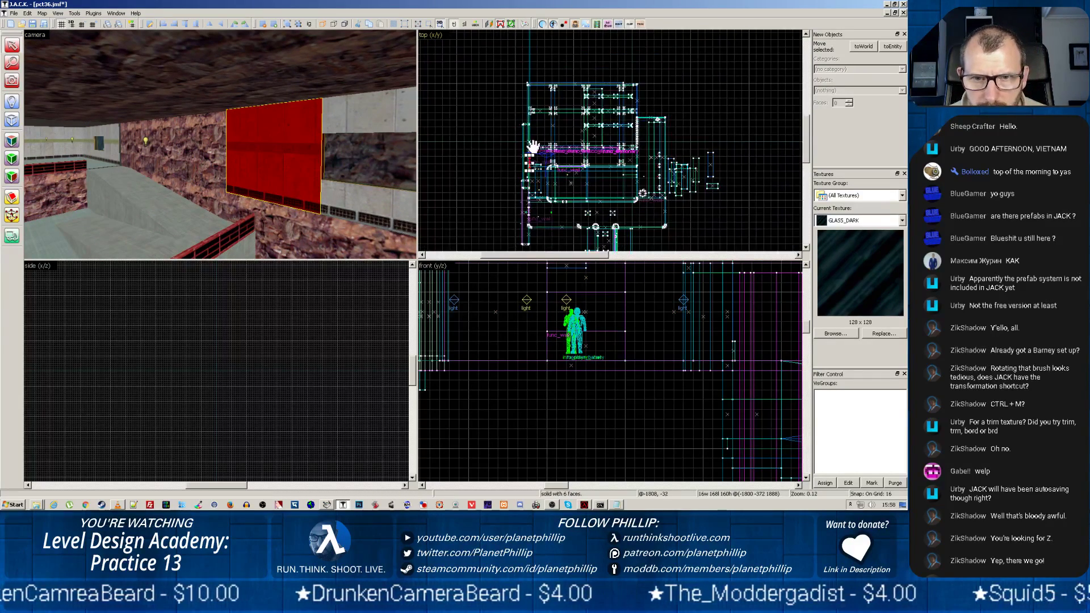
scroll(531, 157, up, 6)
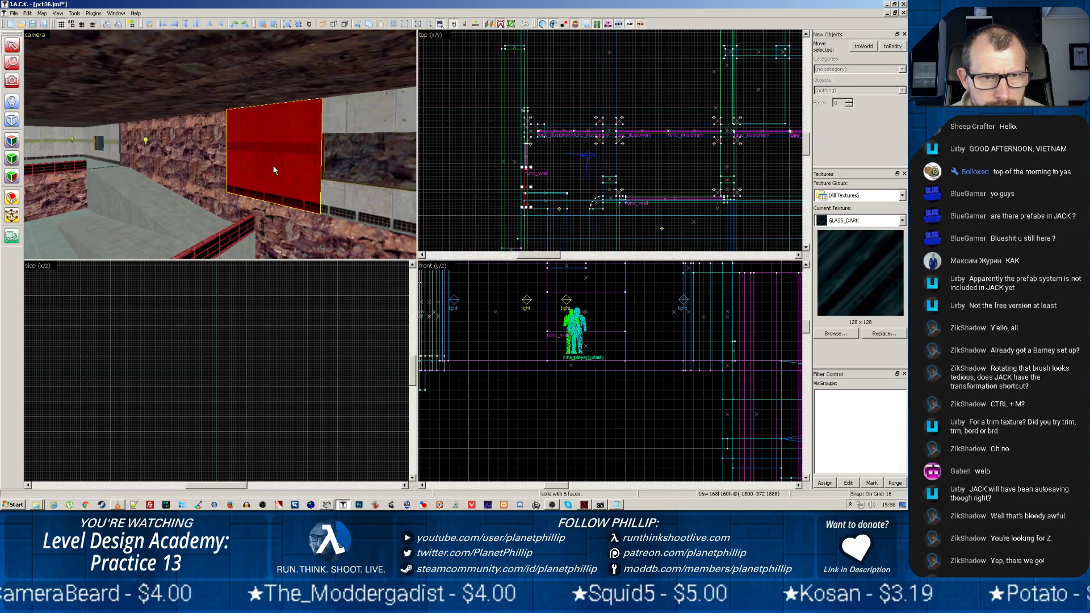
click(215, 158)
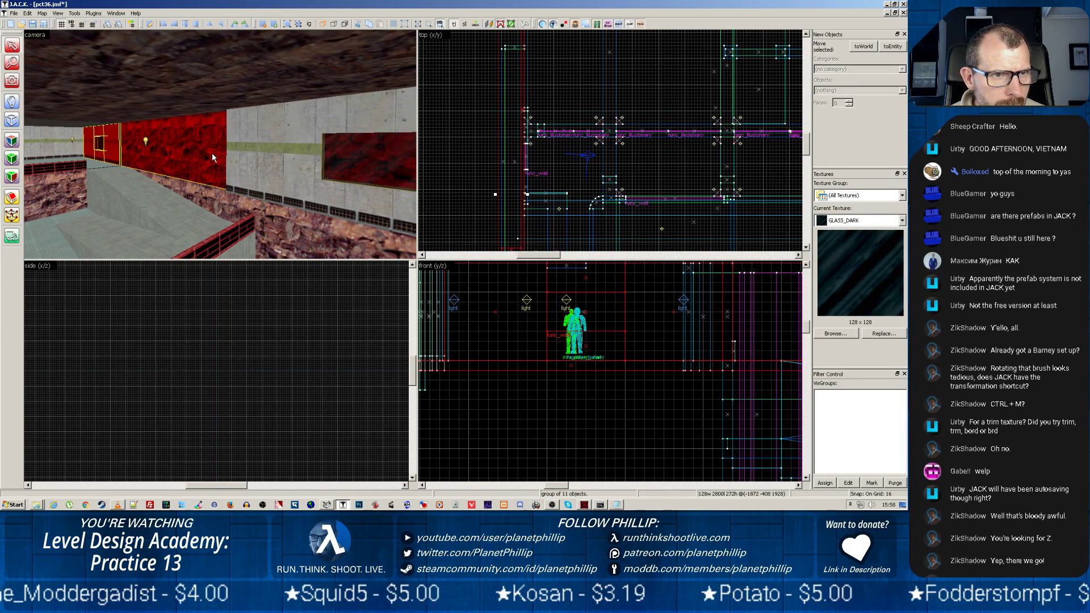
scroll(501, 184, down, 1)
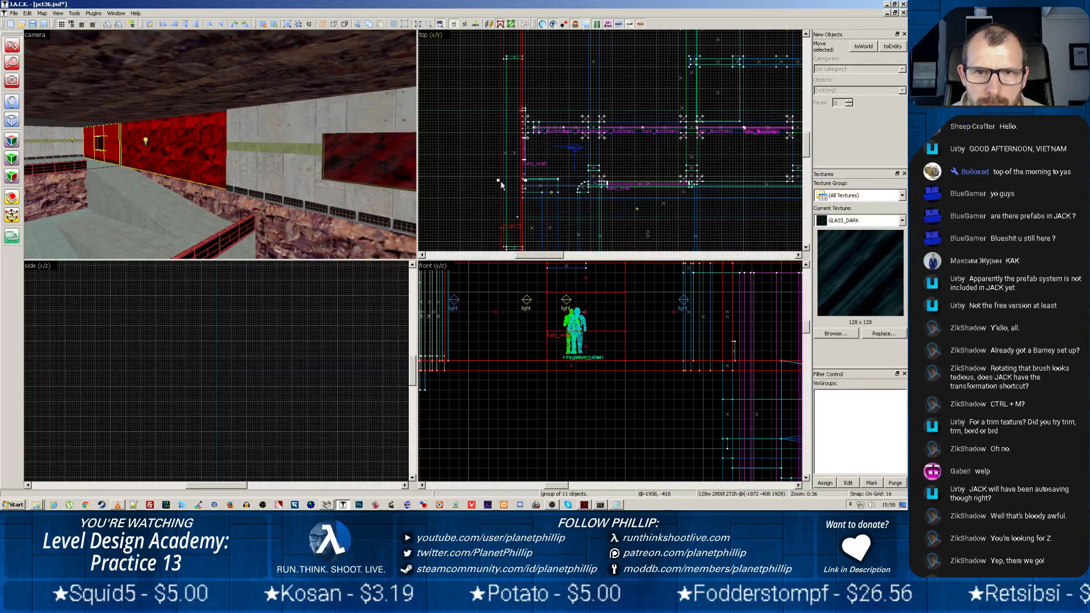
right_click(505, 226)
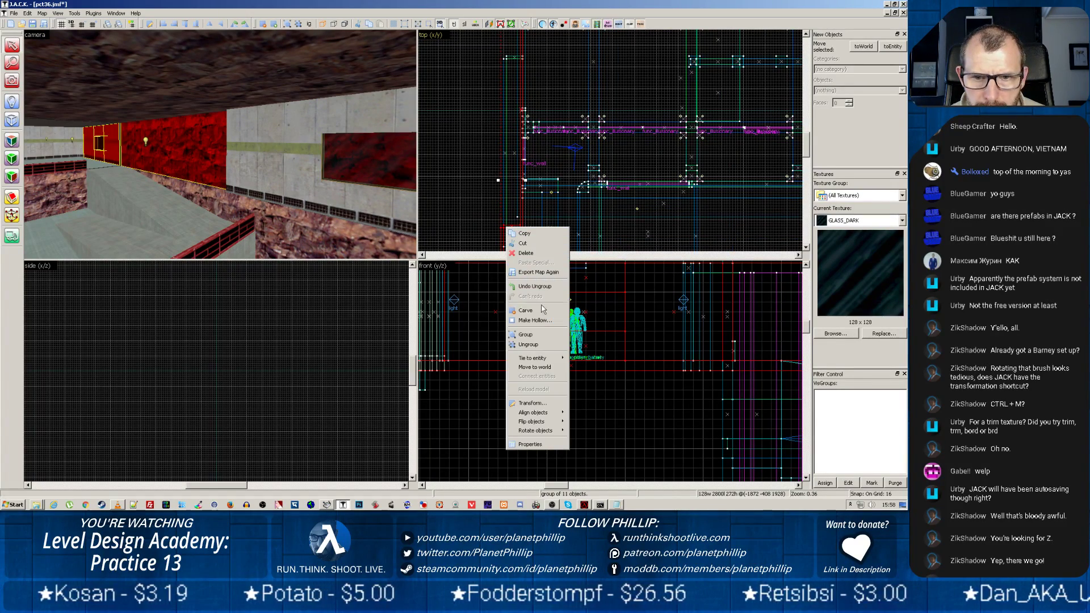
click(534, 344)
Step: Delete the tall concrete wall panel between the rock wall and the dark glass window
click(250, 173)
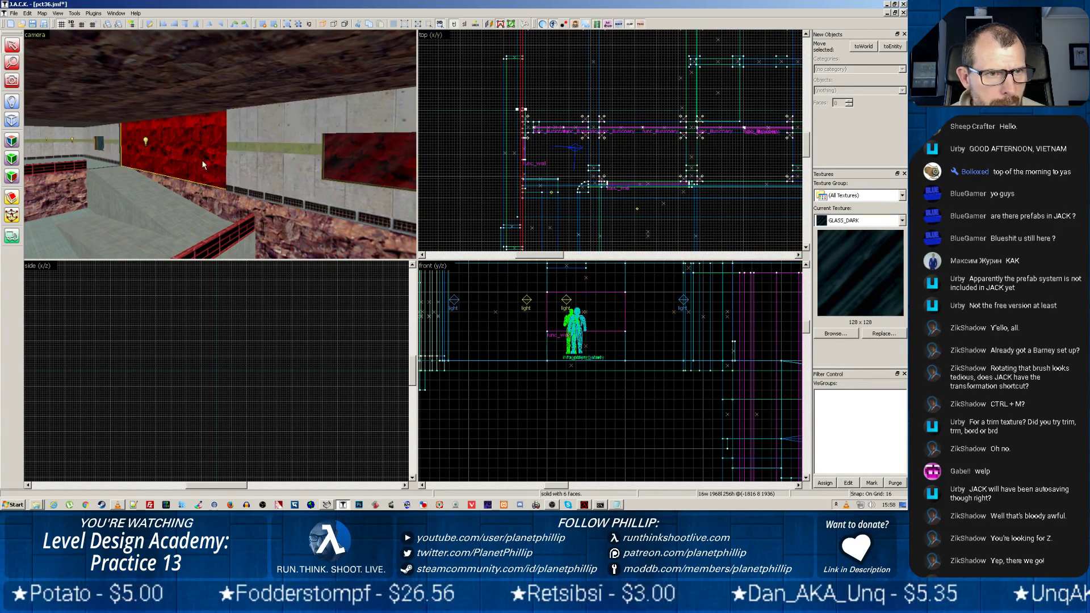
click(257, 161)
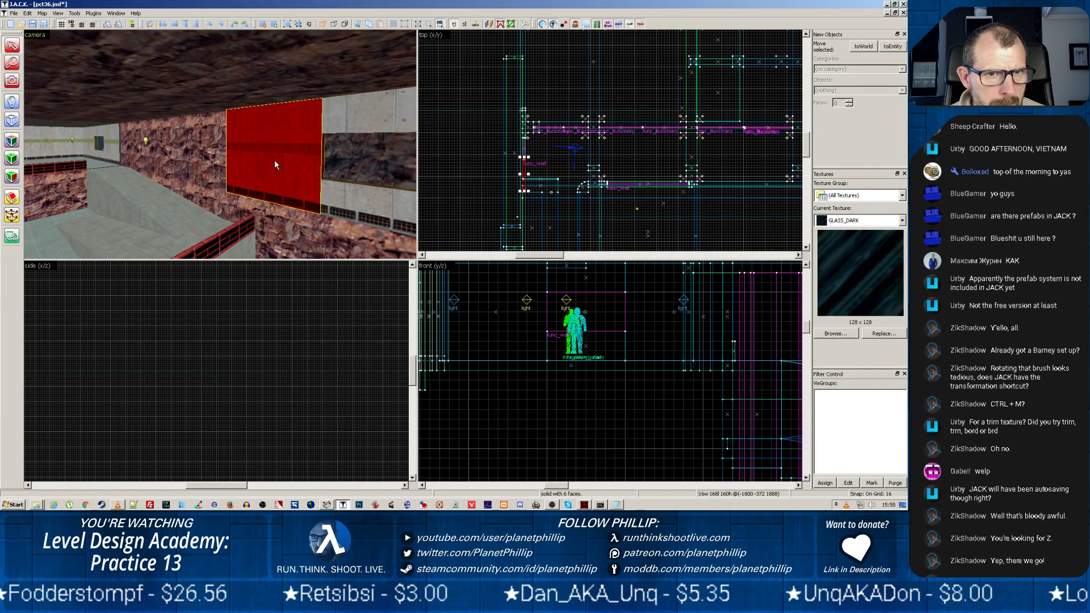
scroll(394, 147, up, 2)
scroll(394, 146, down, 1)
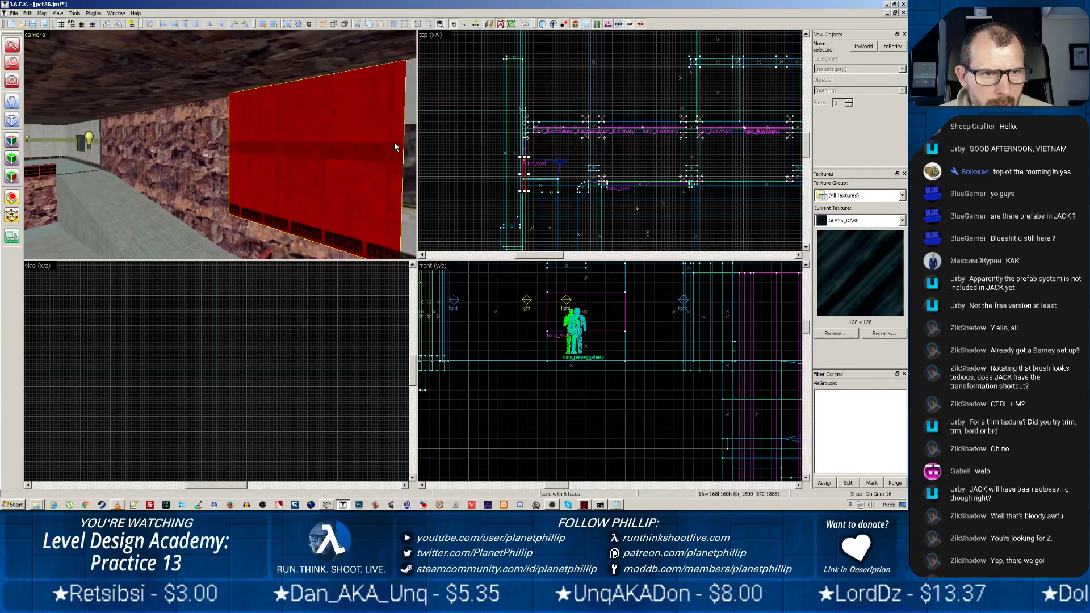
key(Delete)
Step: Shorten the long upper rock wall to 432 units so it stops before the guard room's window section
click(318, 173)
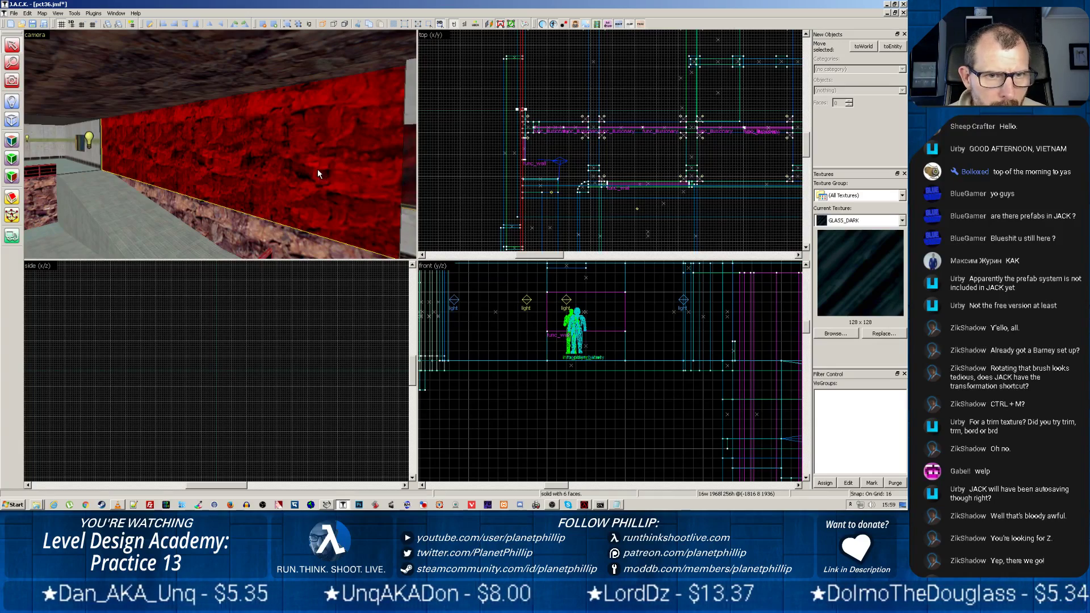
scroll(542, 86, down, 4)
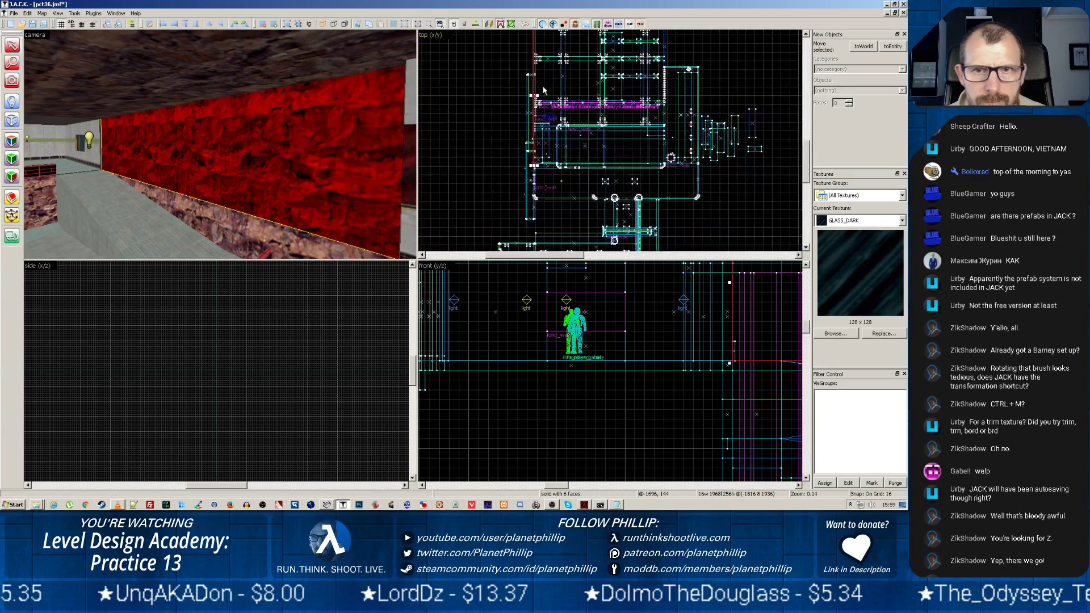
scroll(551, 85, up, 3)
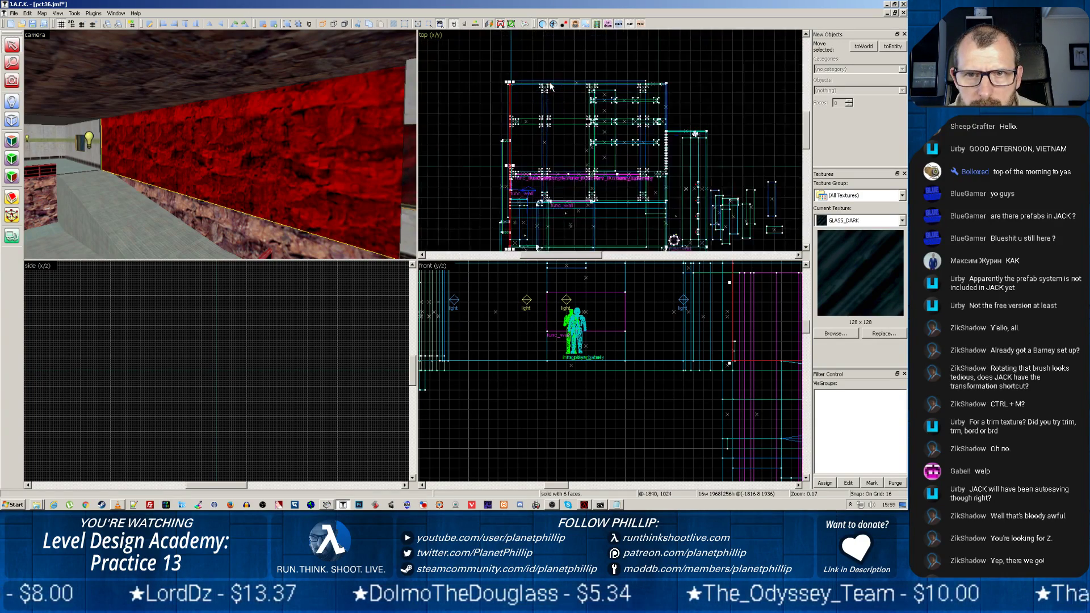
mouse_move(501, 83)
mouse_down()
mouse_move(492, 225)
mouse_move(491, 216)
mouse_move(495, 196)
mouse_move(503, 236)
mouse_up()
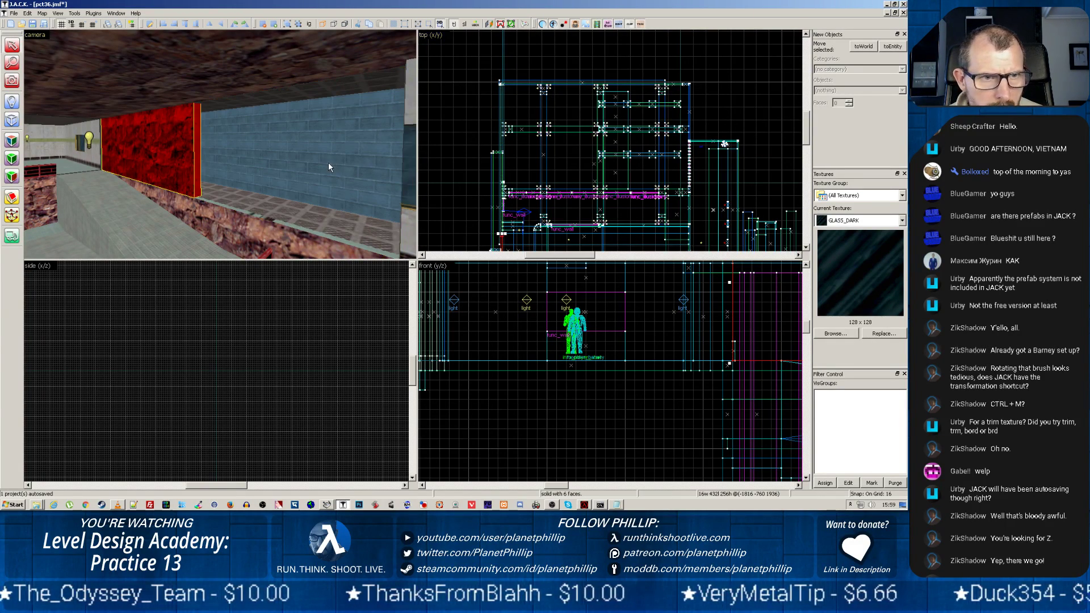
Step: Delete the concrete panels and frame pieces surrounding the dark glass, leaving only the glass in the opening
key(z)
key(z)
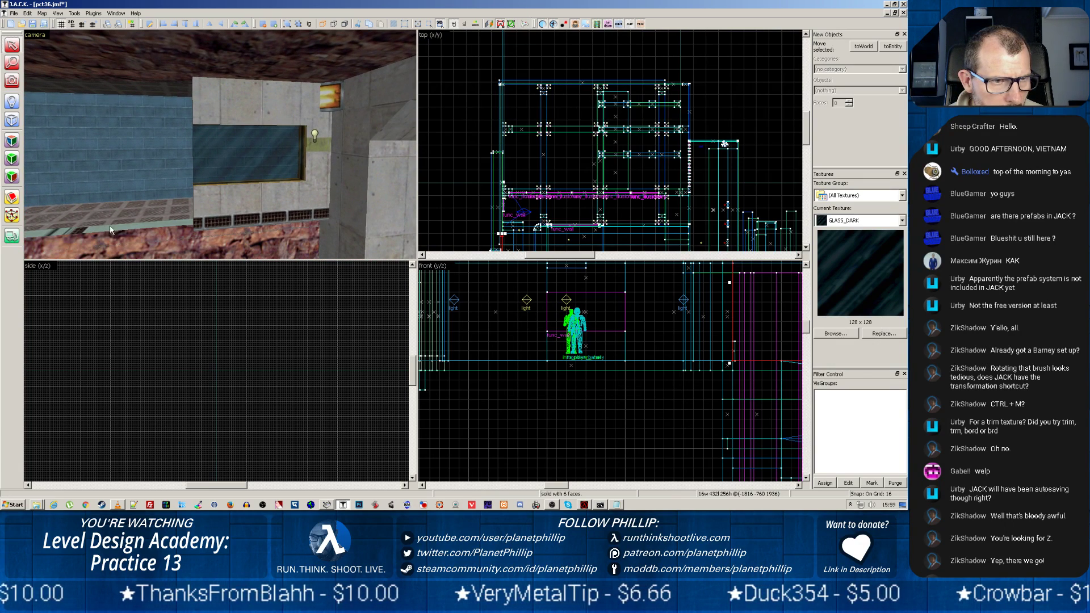
click(132, 230)
click(216, 203)
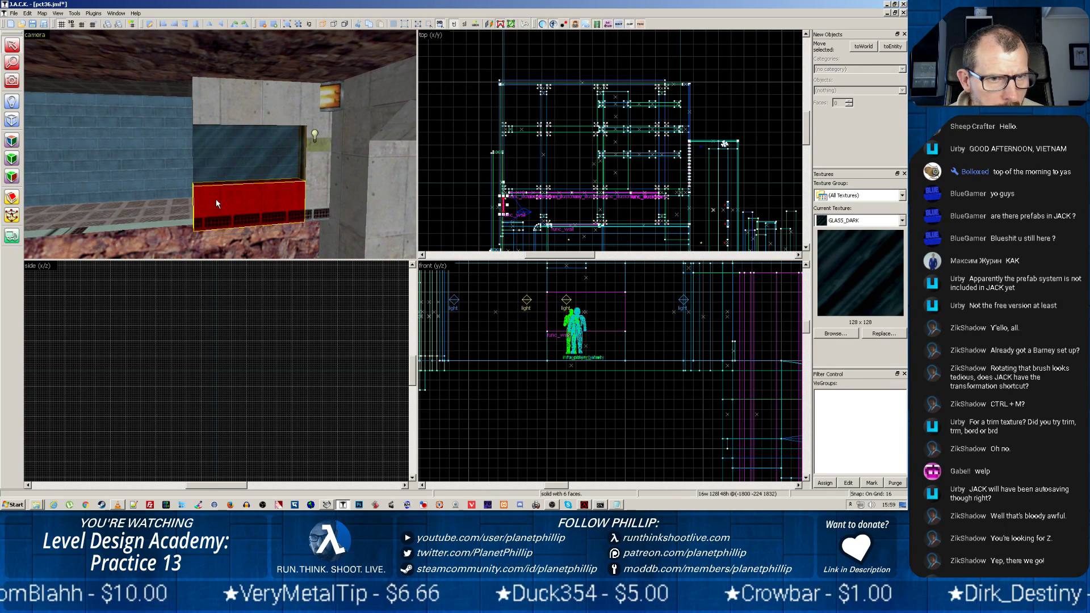
key(Delete)
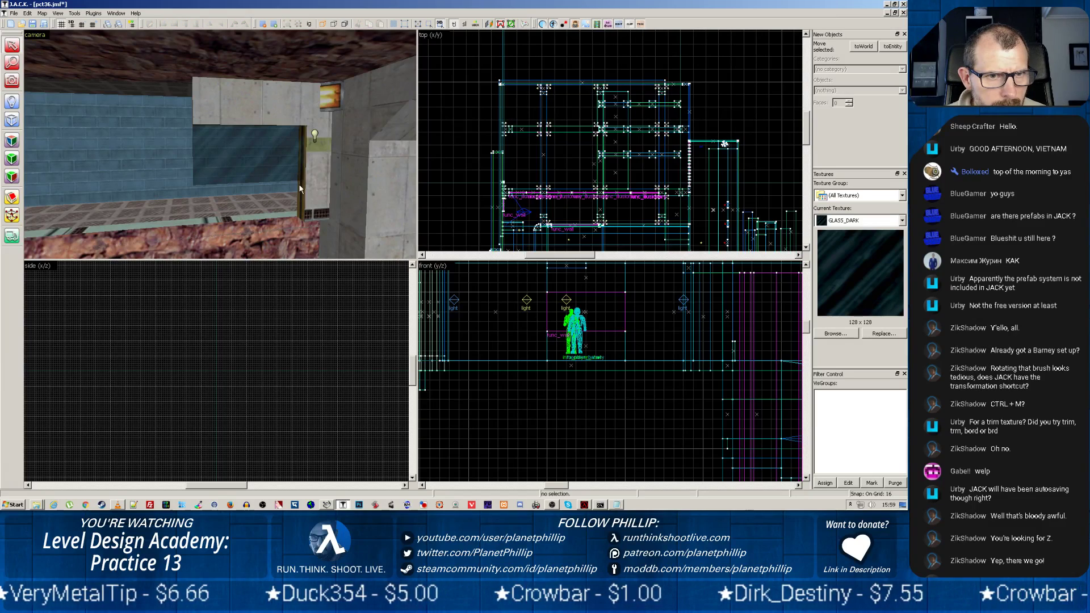
click(288, 108)
key(Delete)
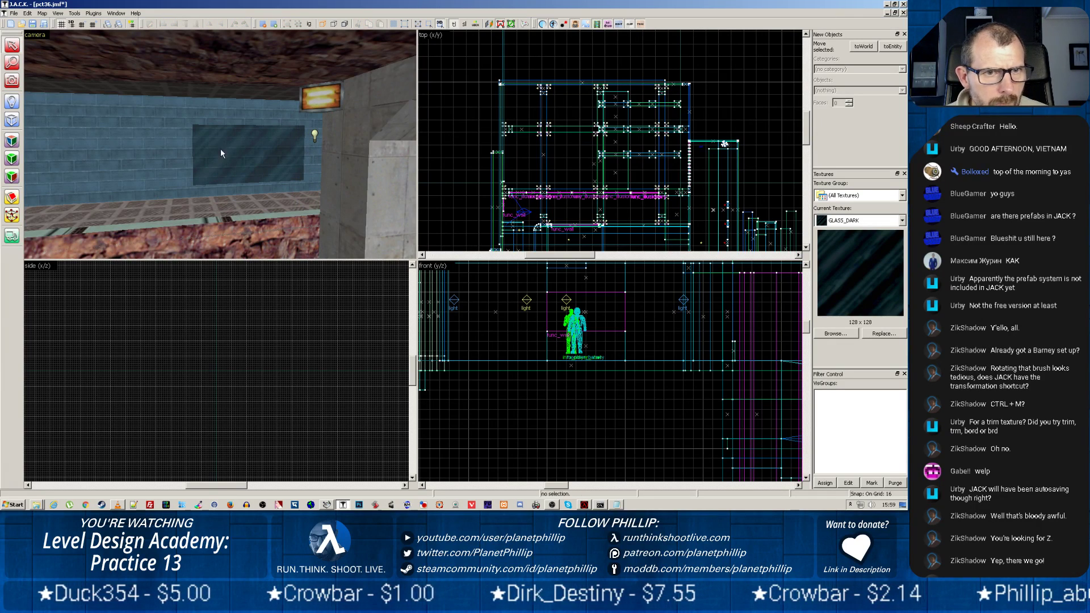
Step: Extend the shortened rock wall along the hall until its end meets the near edge of the dark glass
key(z)
click(166, 152)
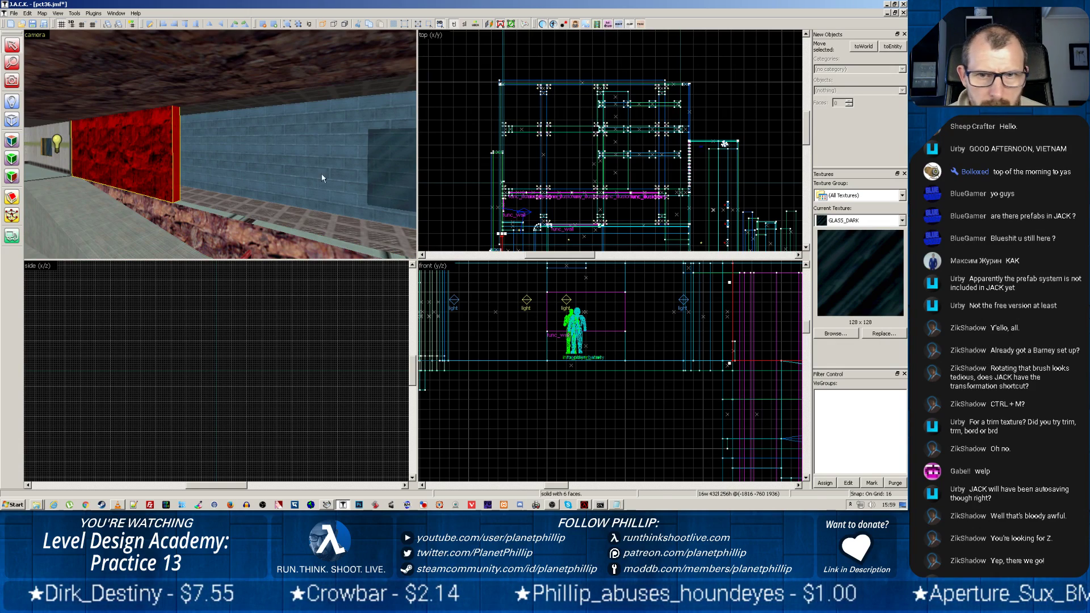
scroll(491, 220, up, 2)
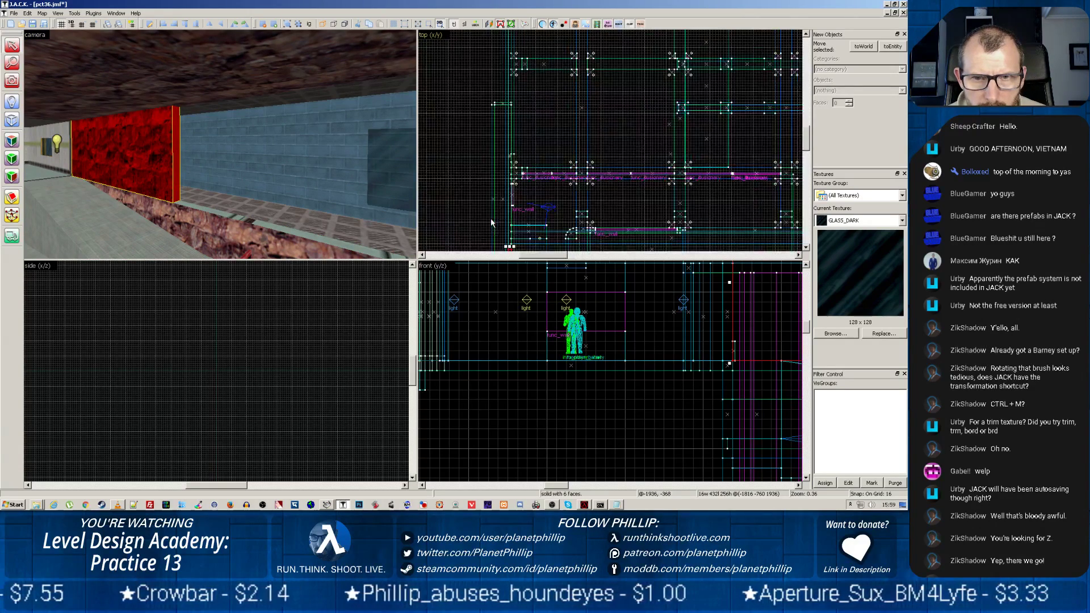
click(396, 172)
scroll(582, 186, up, 4)
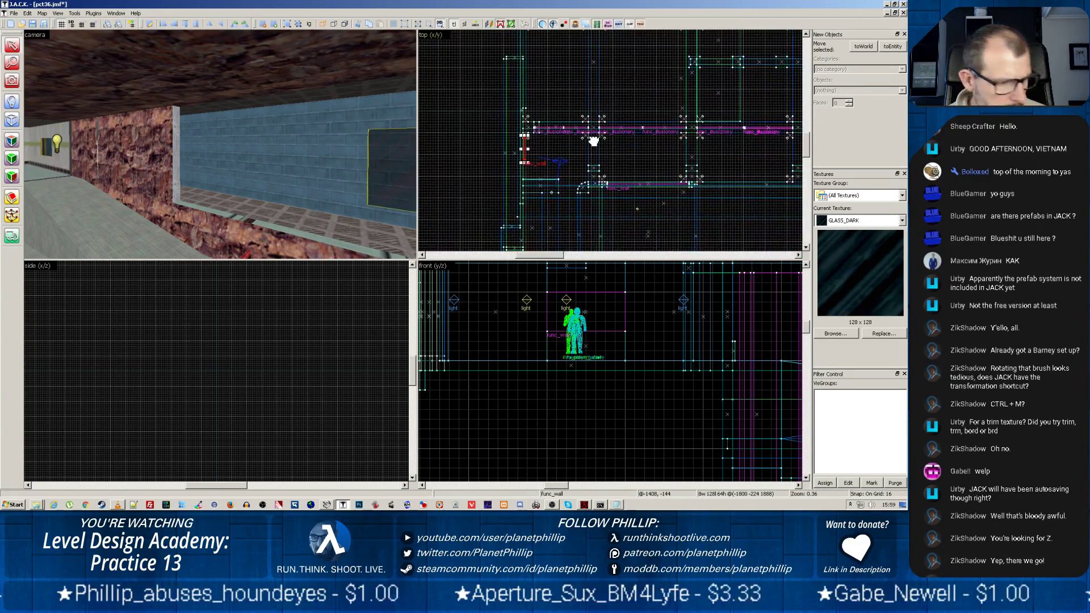
drag(581, 165, 637, 135)
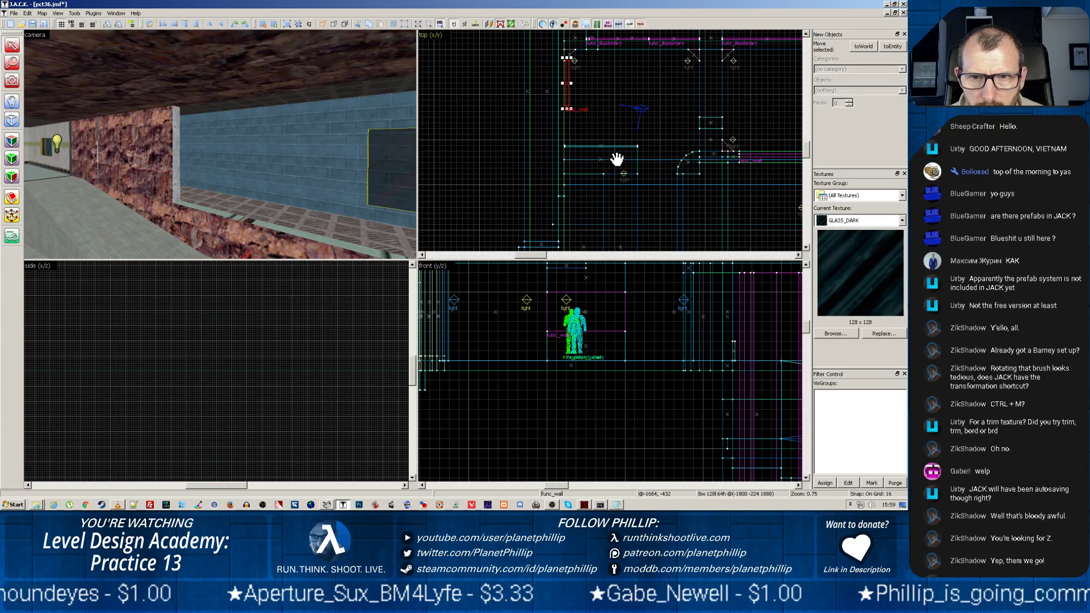
click(158, 167)
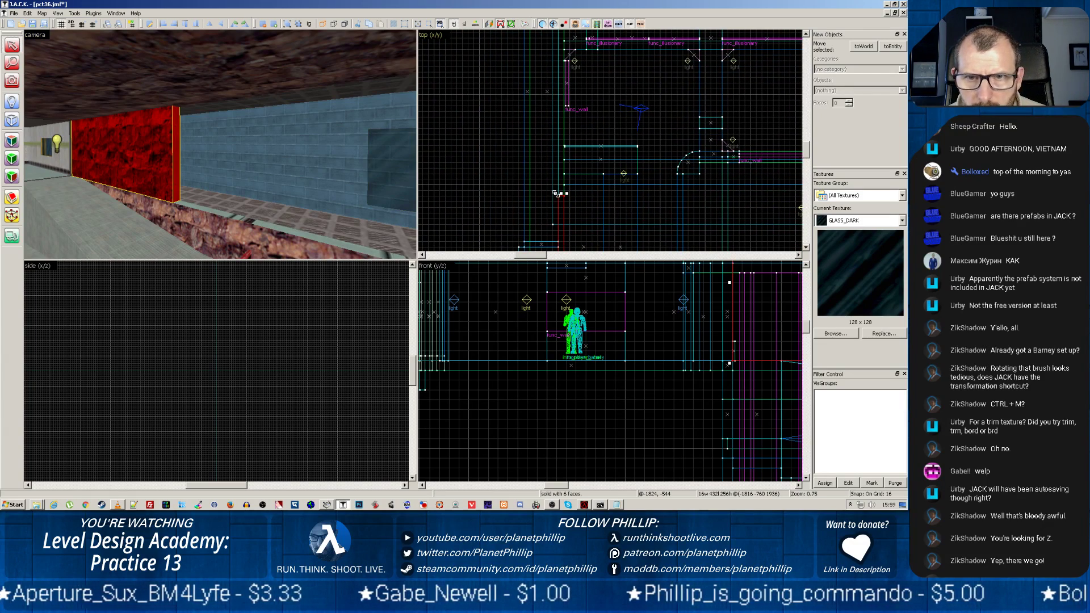
drag(561, 194, 568, 108)
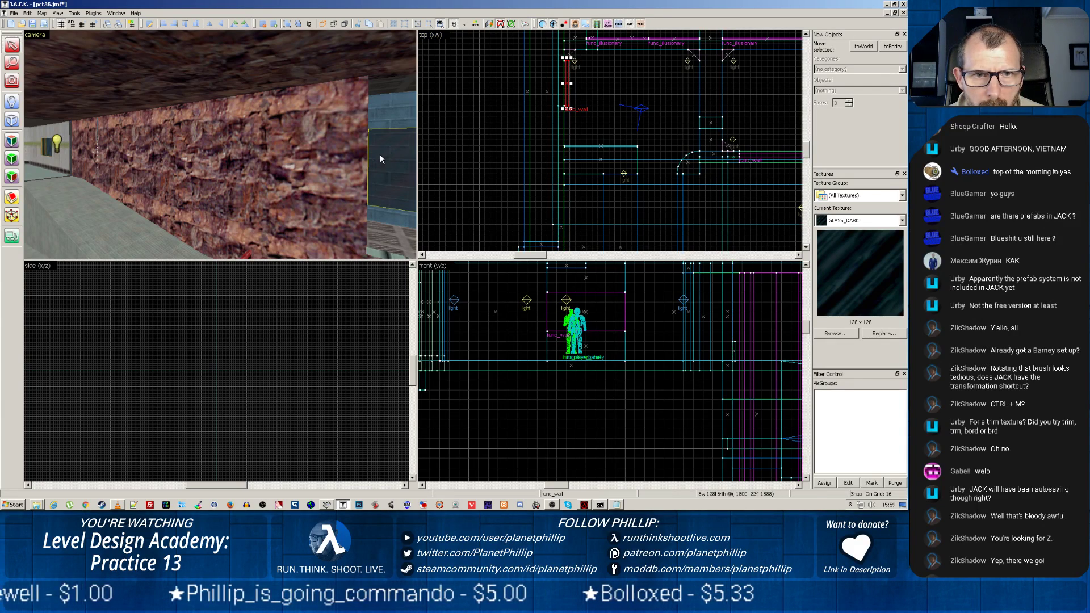
Step: Set the grid snap to 4 and move the dark glass 16 units outward, in line with the rock wall
scroll(568, 89, up, 3)
scroll(568, 89, up, 3)
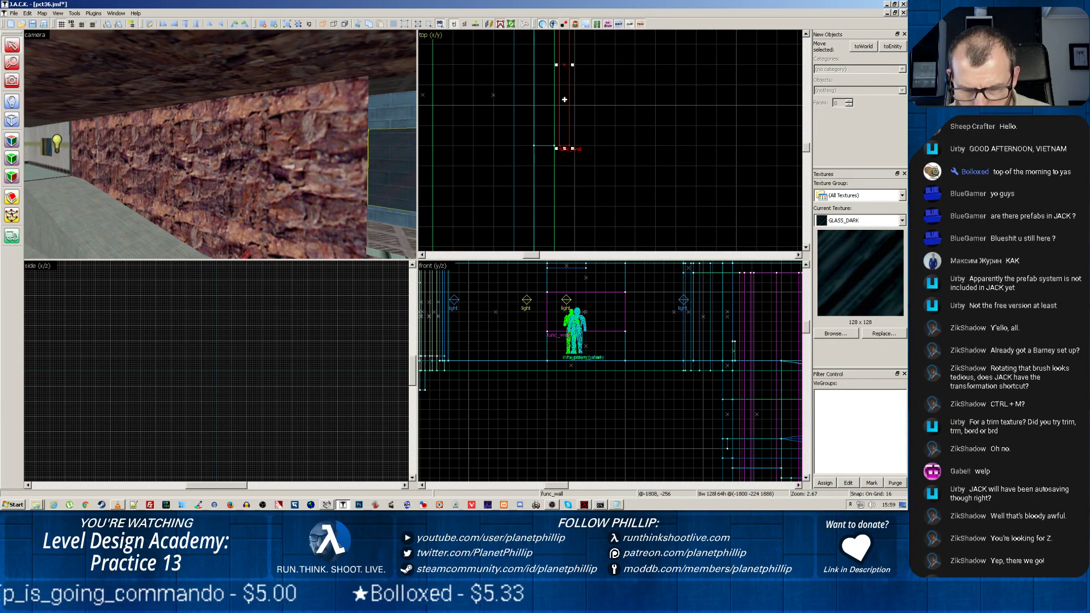
key(bracketleft)
key(bracketleft)
drag(564, 98, 541, 99)
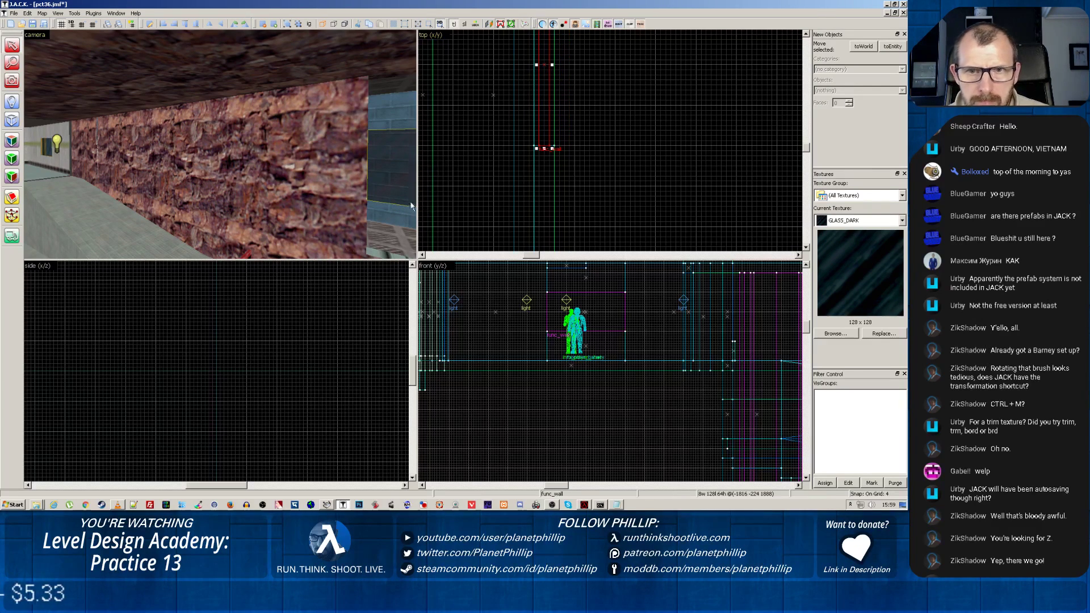
key(z)
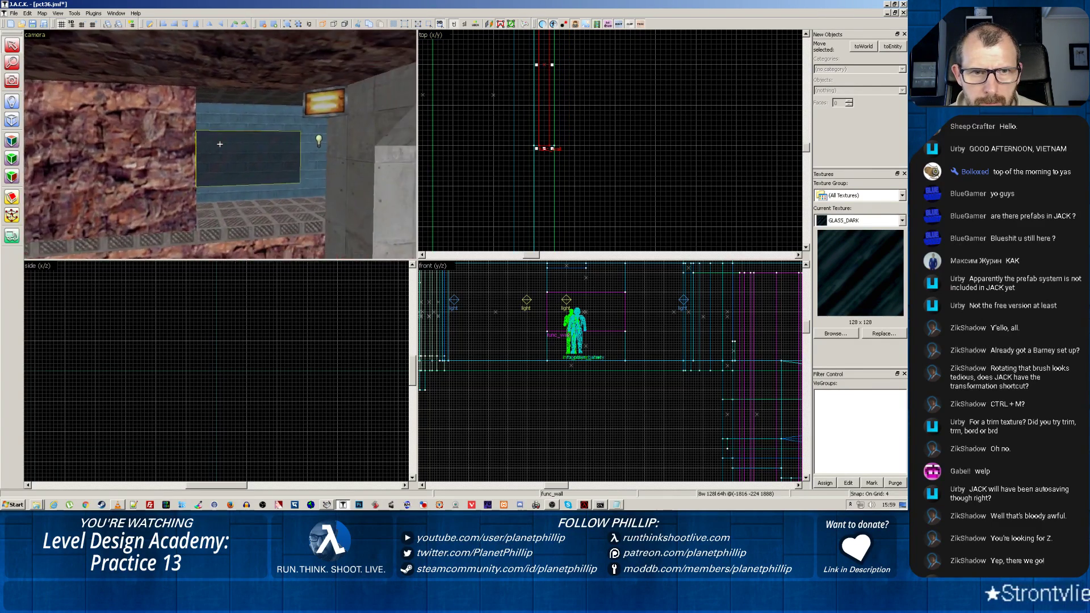
key(z)
click(219, 212)
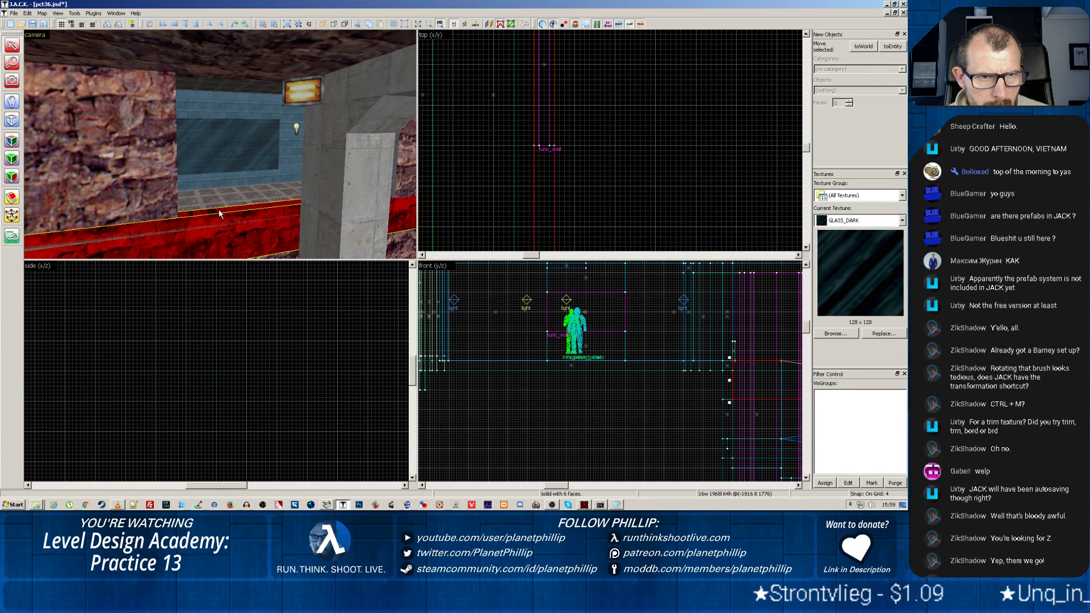
key(Delete)
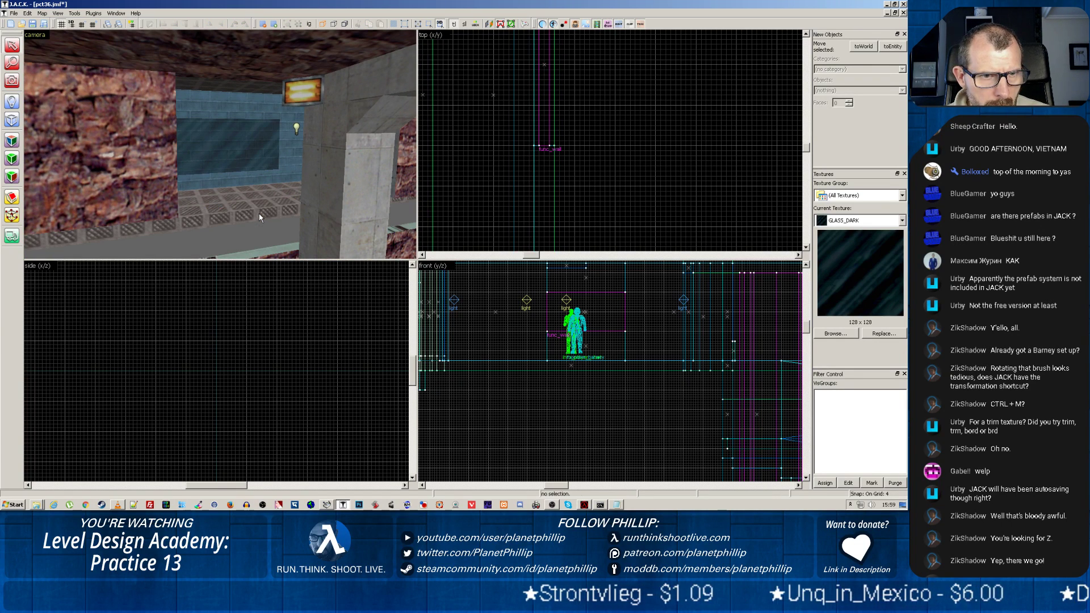
key(ctrl+z)
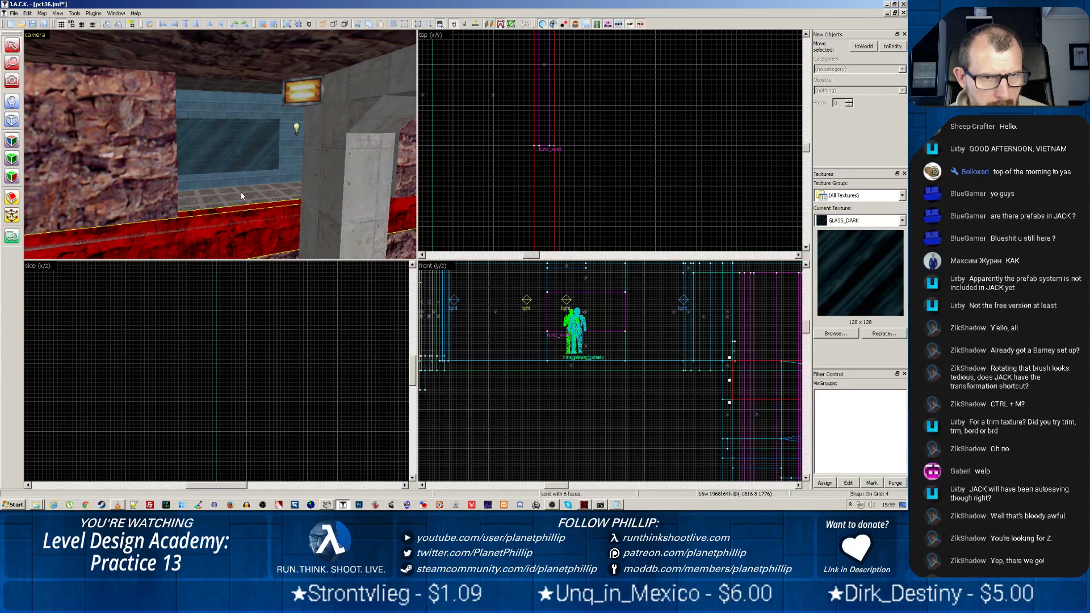
Step: Move the guard room's floor slab 12 units back from the face of the hall's rock wall, into the room
click(241, 192)
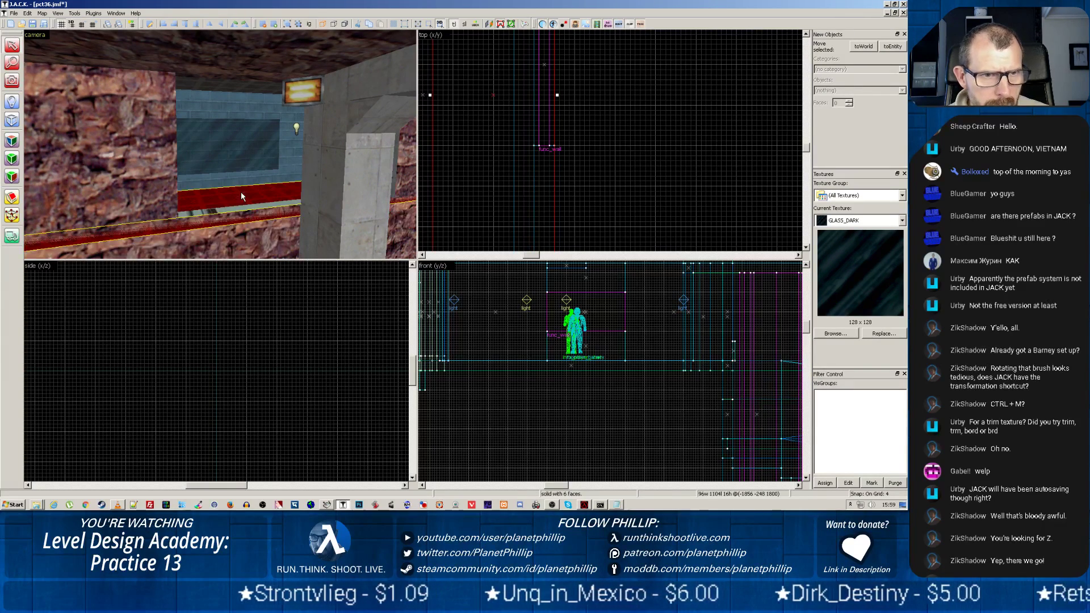
click(494, 146)
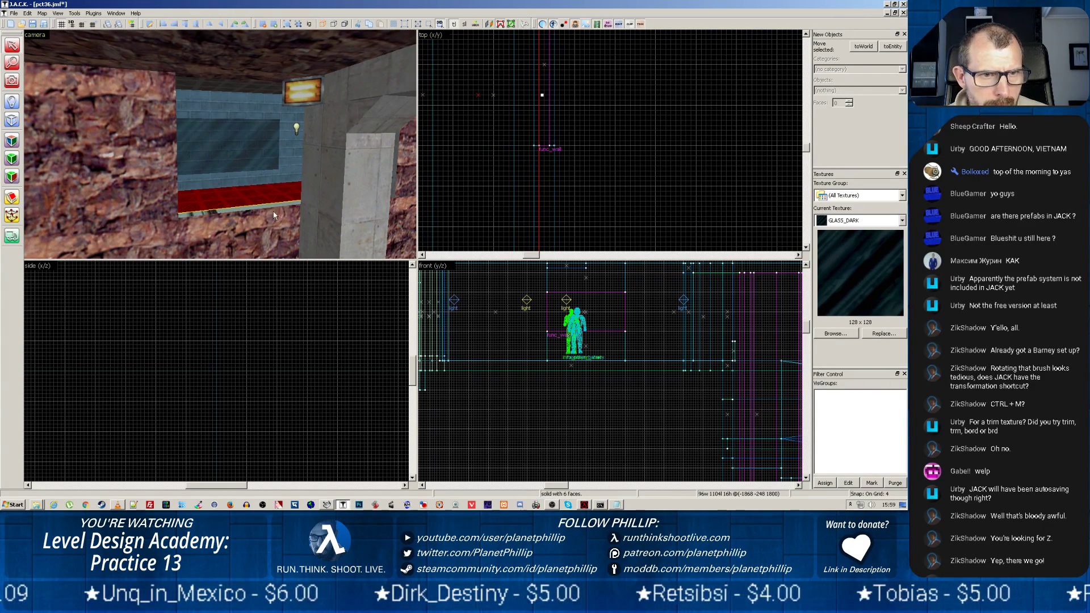
Step: Shorten the long upper rock wall to leave a gap beside the dark glass's near edge, and select the glass
click(145, 186)
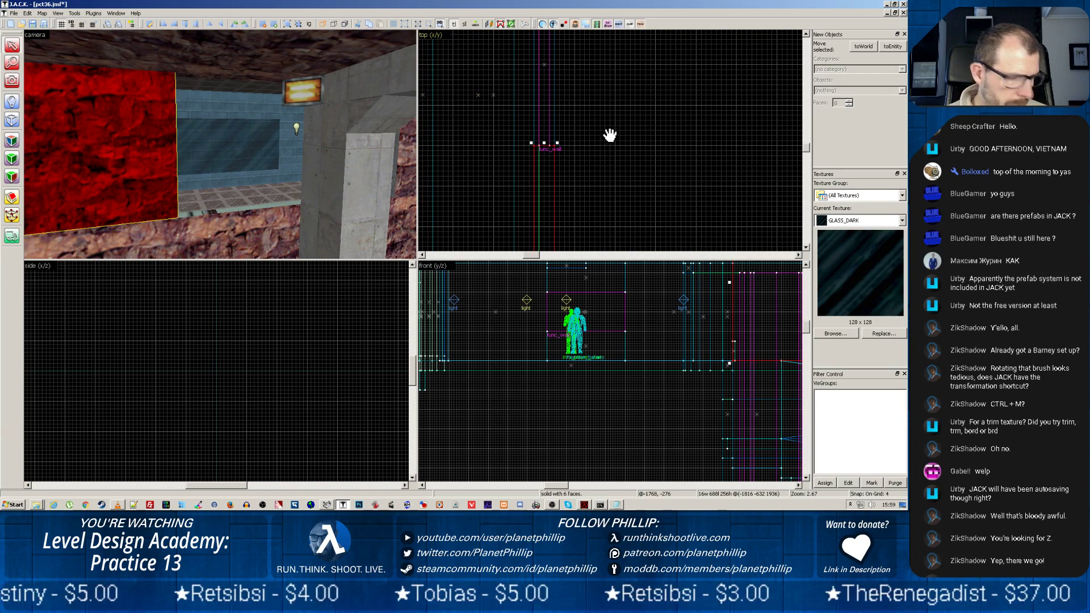
drag(609, 134, 623, 215)
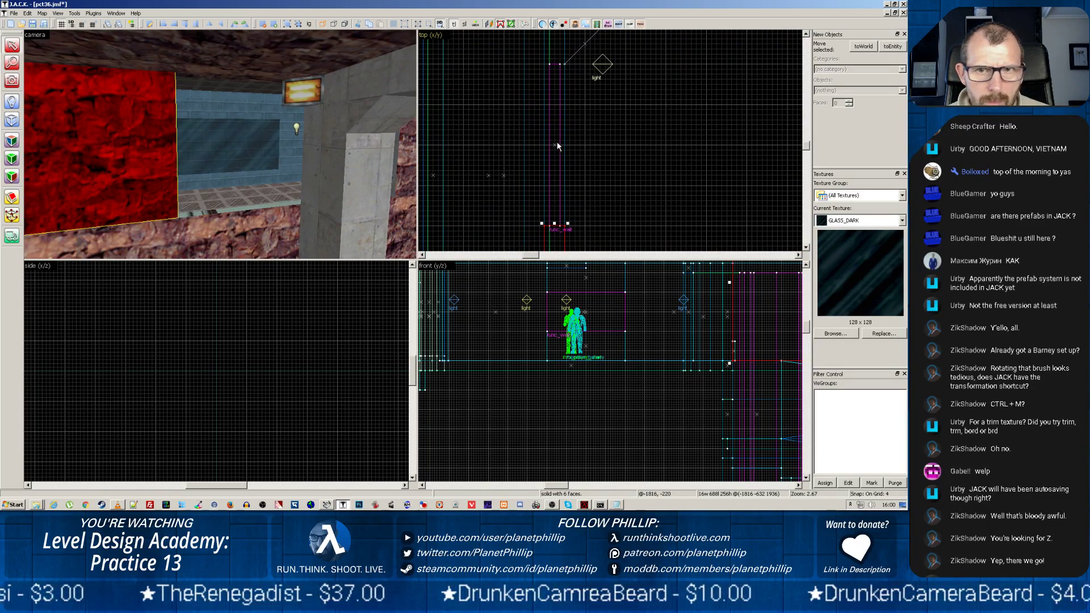
scroll(604, 155, down, 5)
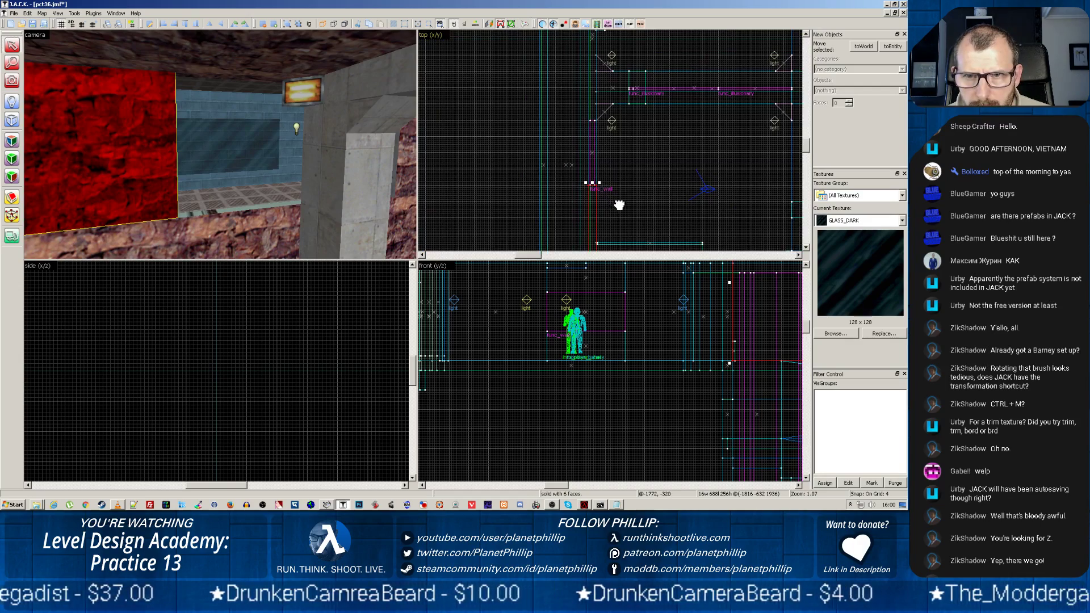
drag(617, 205, 596, 148)
scroll(596, 148, up, 2)
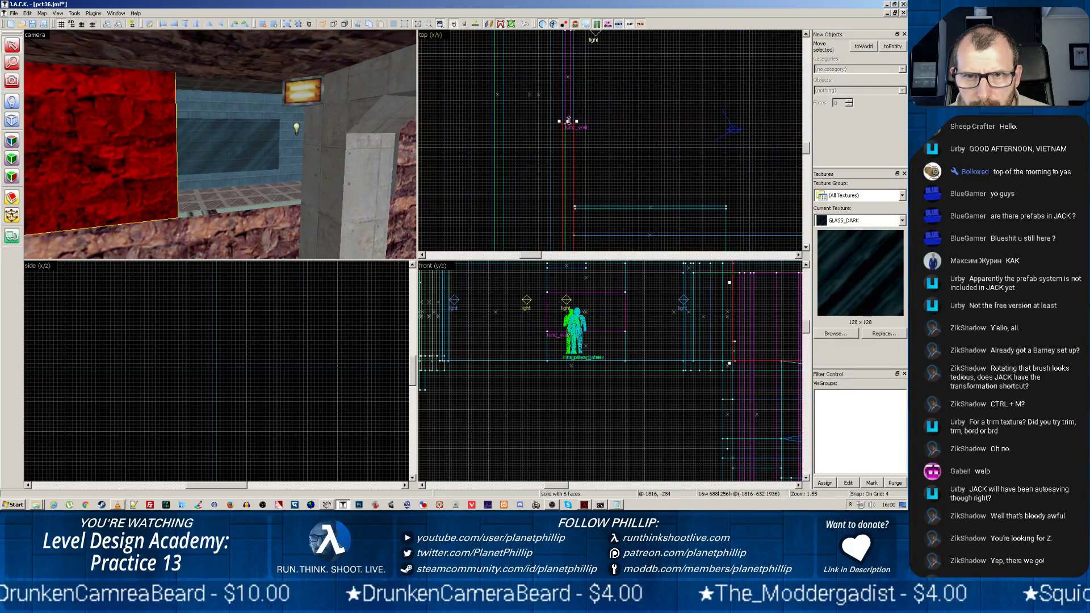
click(568, 121)
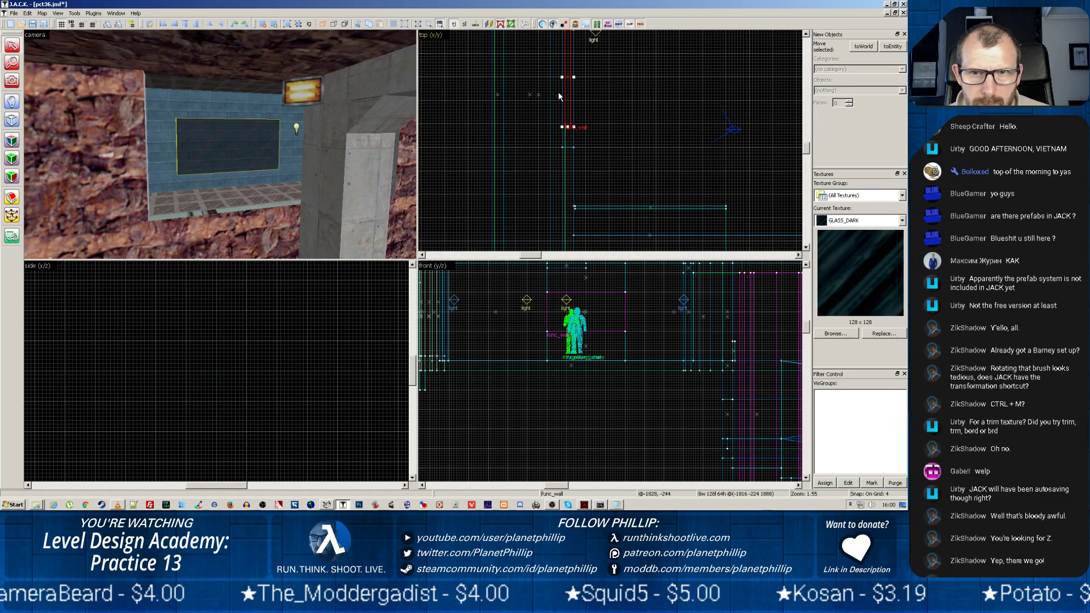
Step: Lengthen the rock wall brush next to the glass window to 688 units in the top view
scroll(646, 80, down, 1)
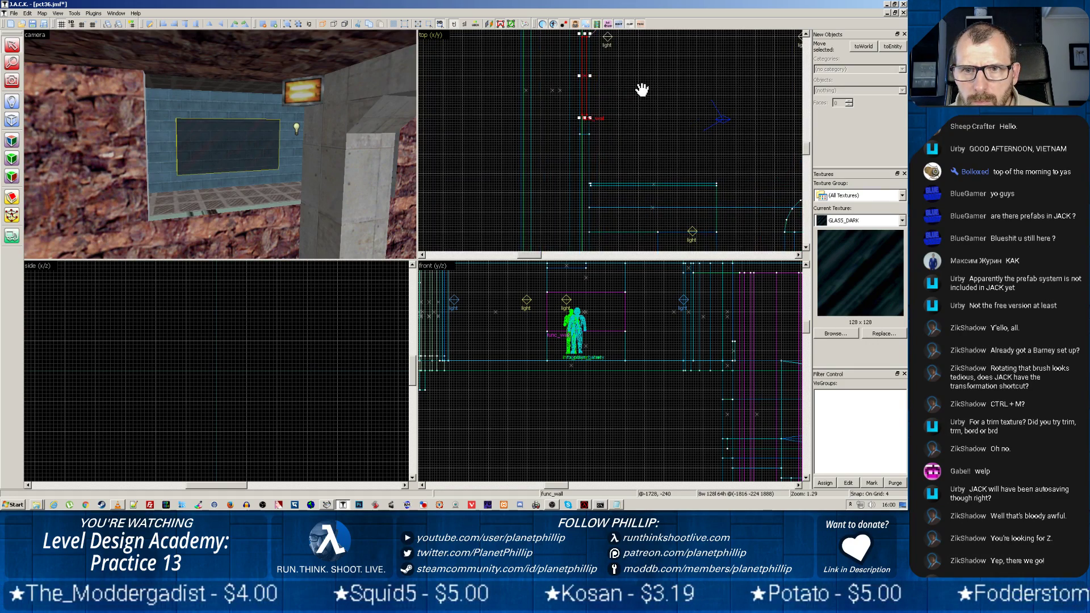
click(119, 153)
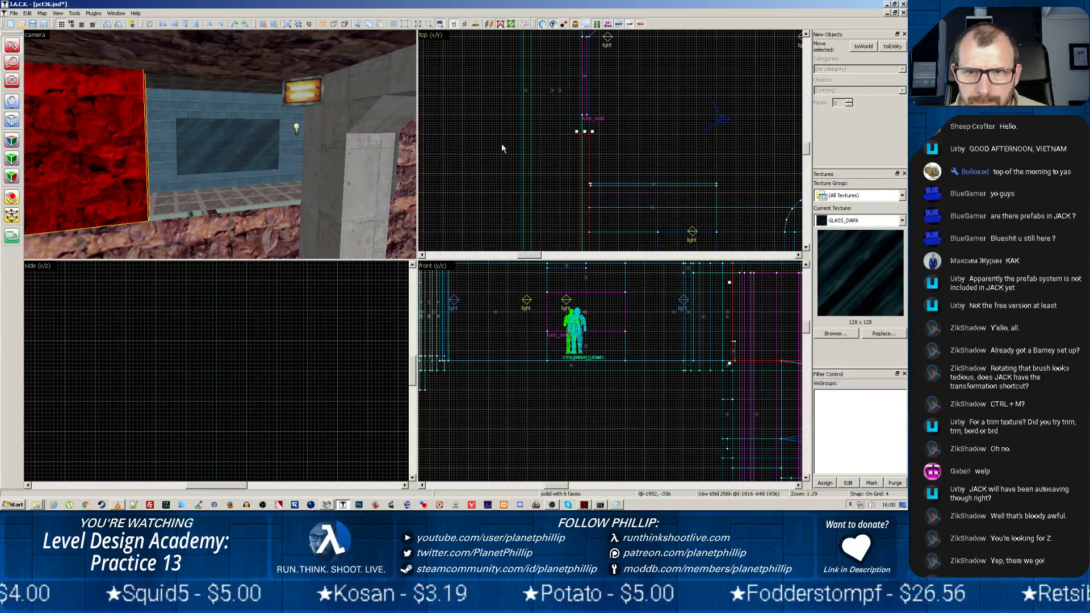
drag(584, 131, 585, 112)
drag(626, 80, 600, 191)
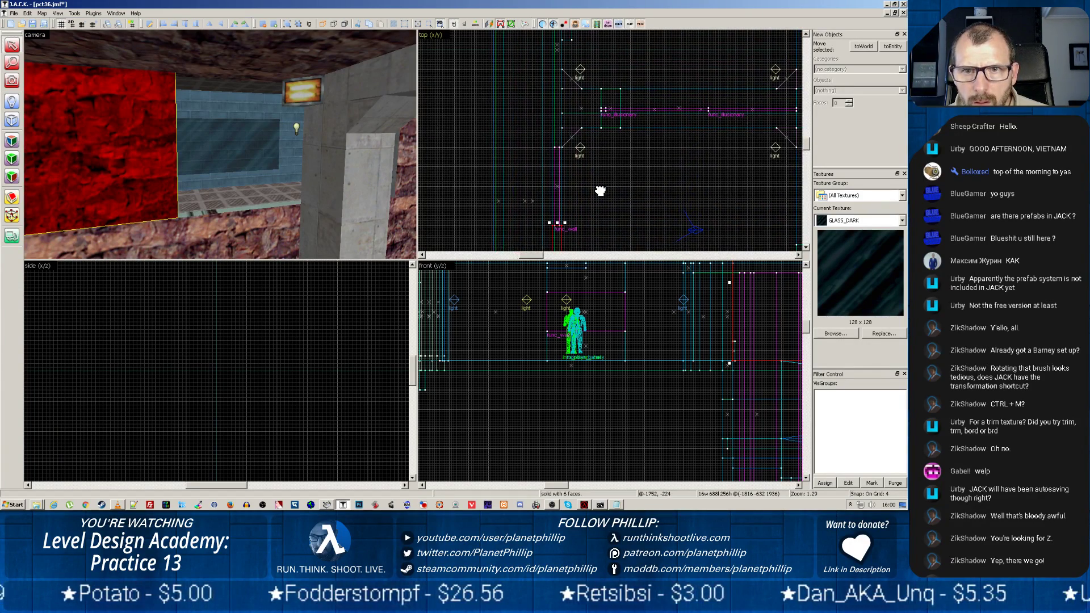
key(Escape)
Step: Shorten the rock wall brush next to the glass window back to 656 units in the top view
click(222, 153)
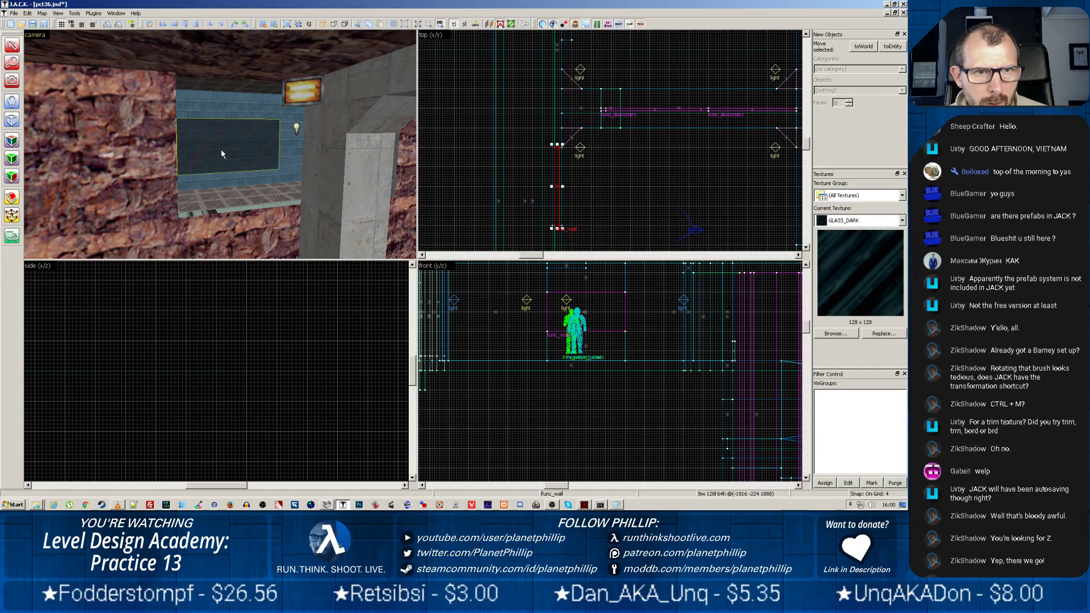
scroll(585, 166, down, 2)
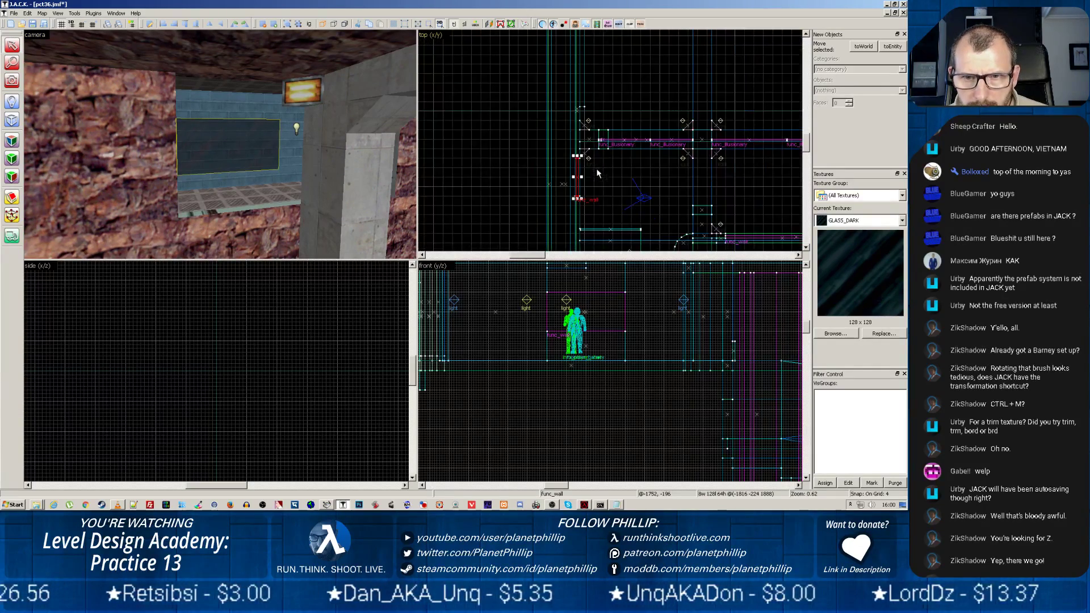
scroll(584, 196, up, 3)
click(131, 149)
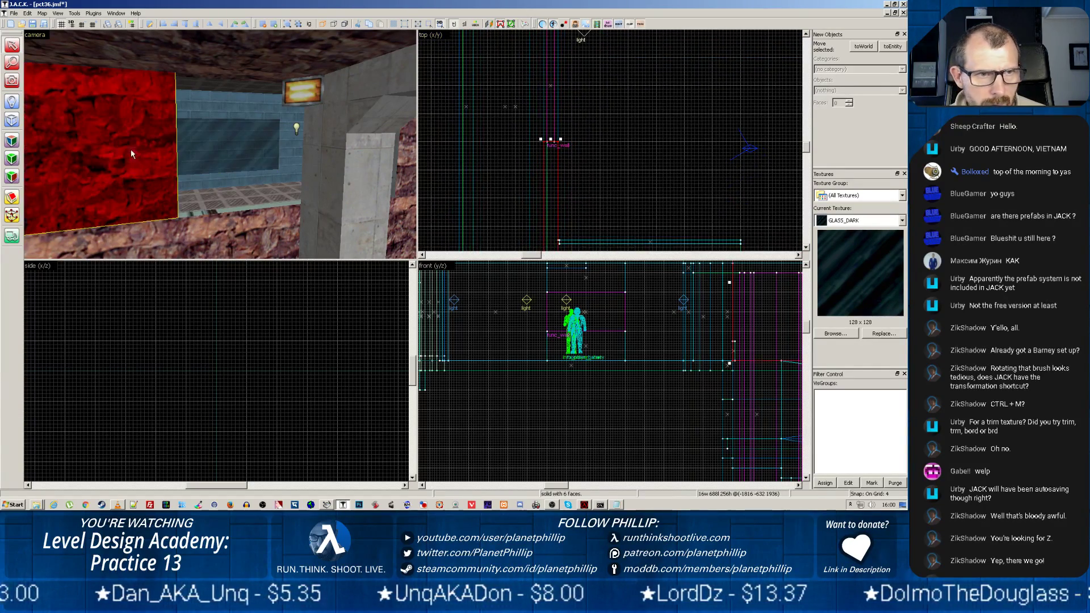
drag(551, 139, 551, 167)
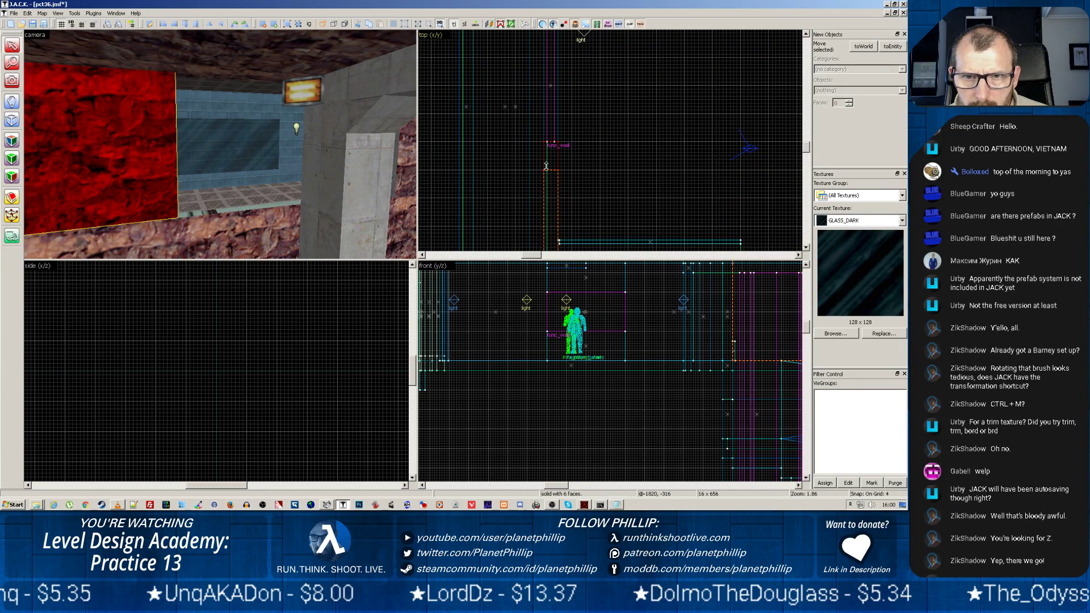
Step: Move the glass func_wall brush along the wall line in the top view until its end meets the 656-unit rock wall
click(271, 145)
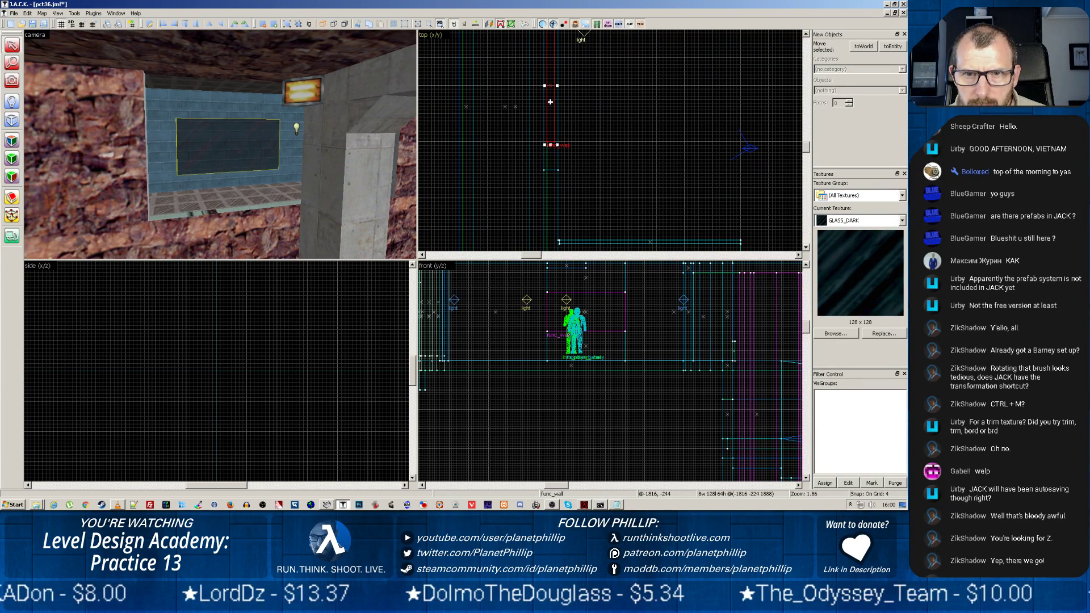
drag(550, 102, 550, 132)
click(121, 181)
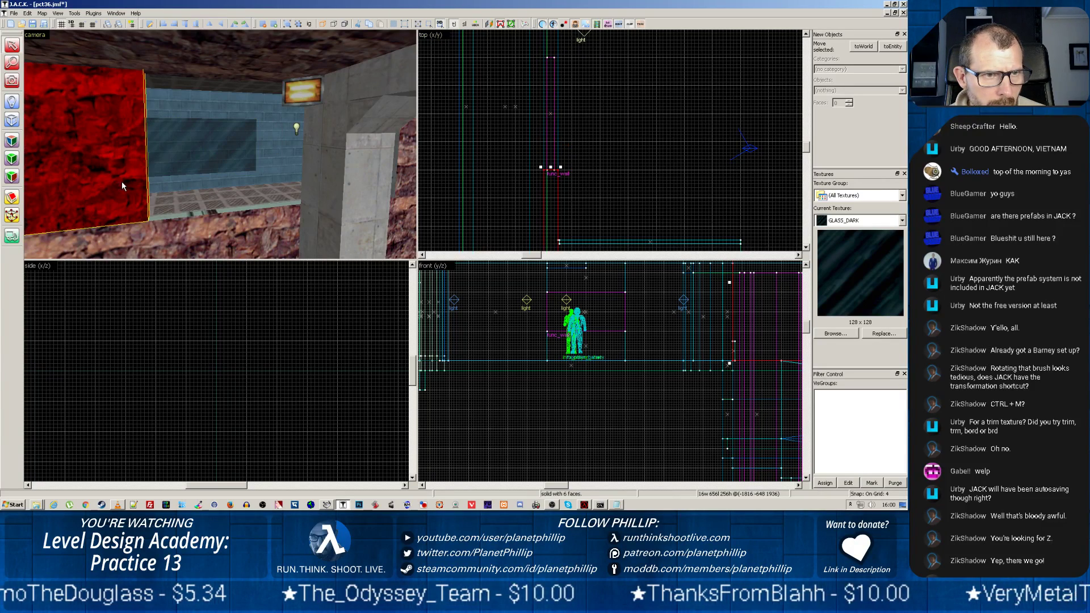
click(219, 217)
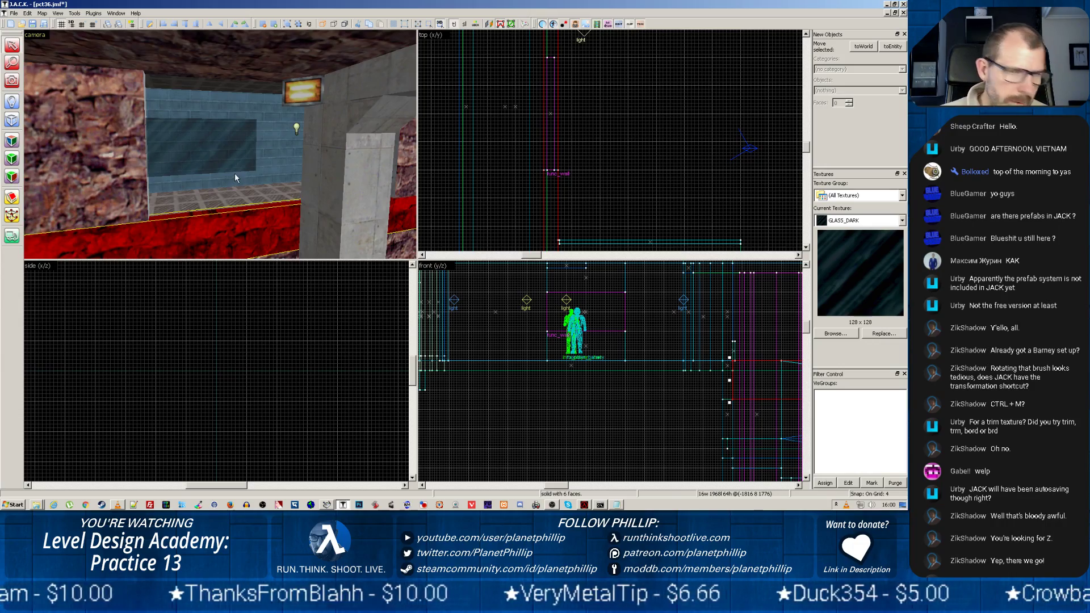
Step: Copy the corridor side wall's blue brick texture C1A3WALL07 onto the corridor's end wall behind the glass
key(z)
key(w)
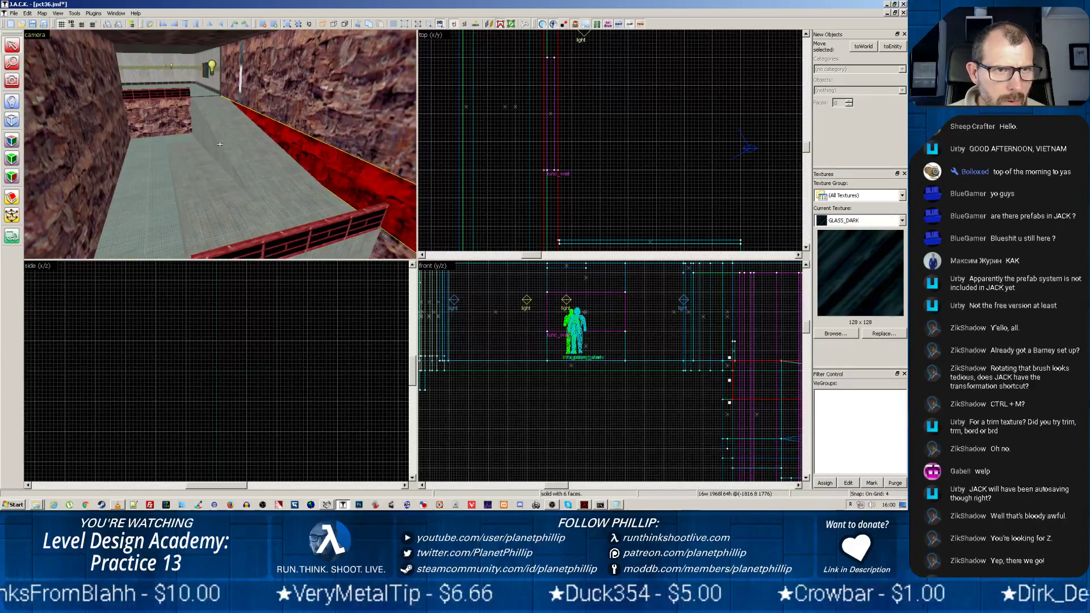
key(w)
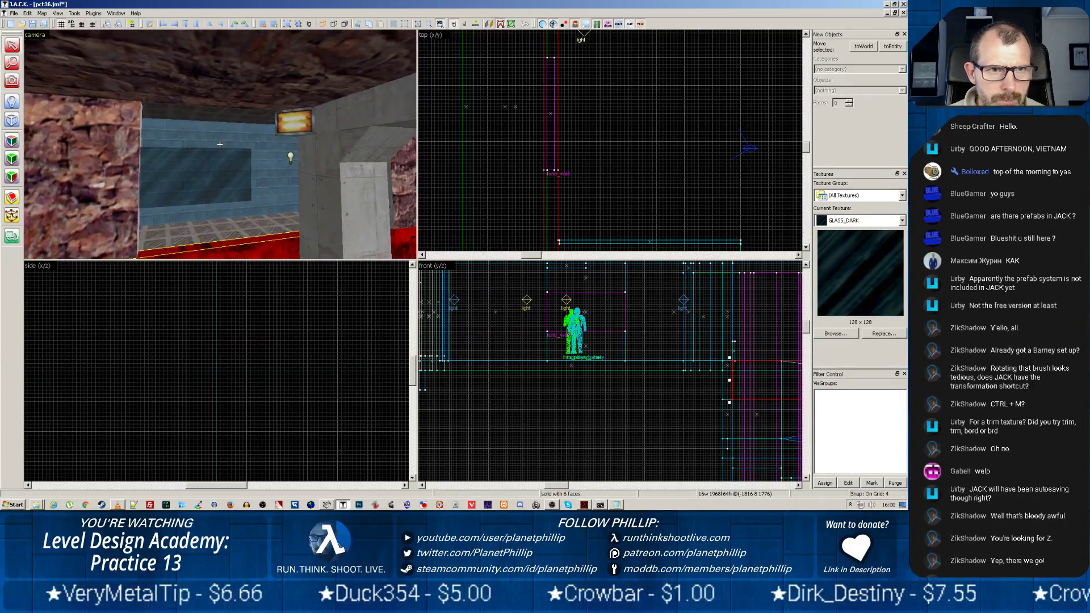
key(w)
key(z)
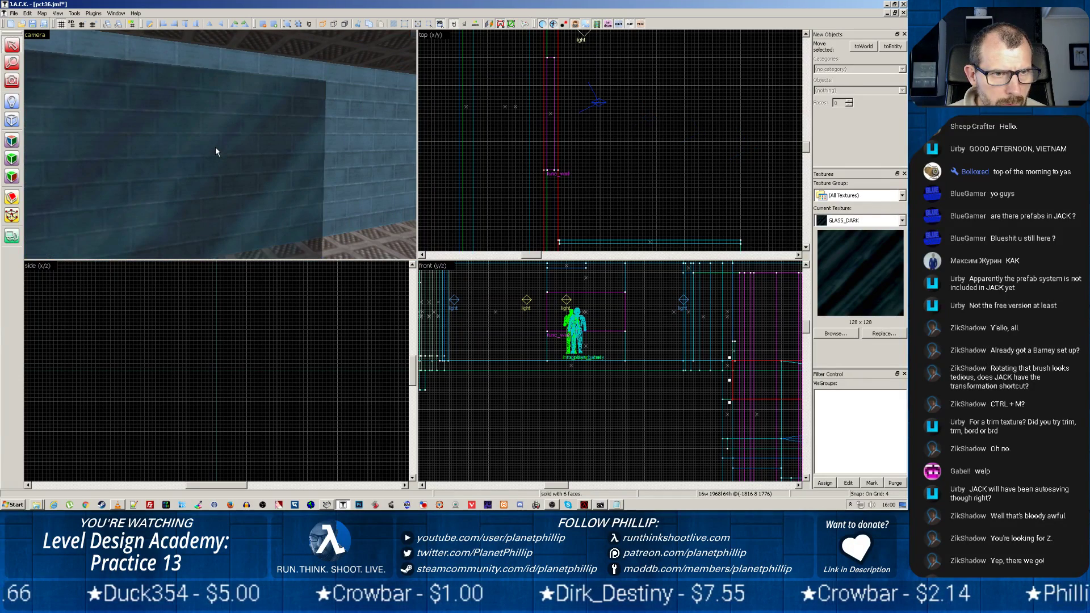
key(z)
key(w)
key(z)
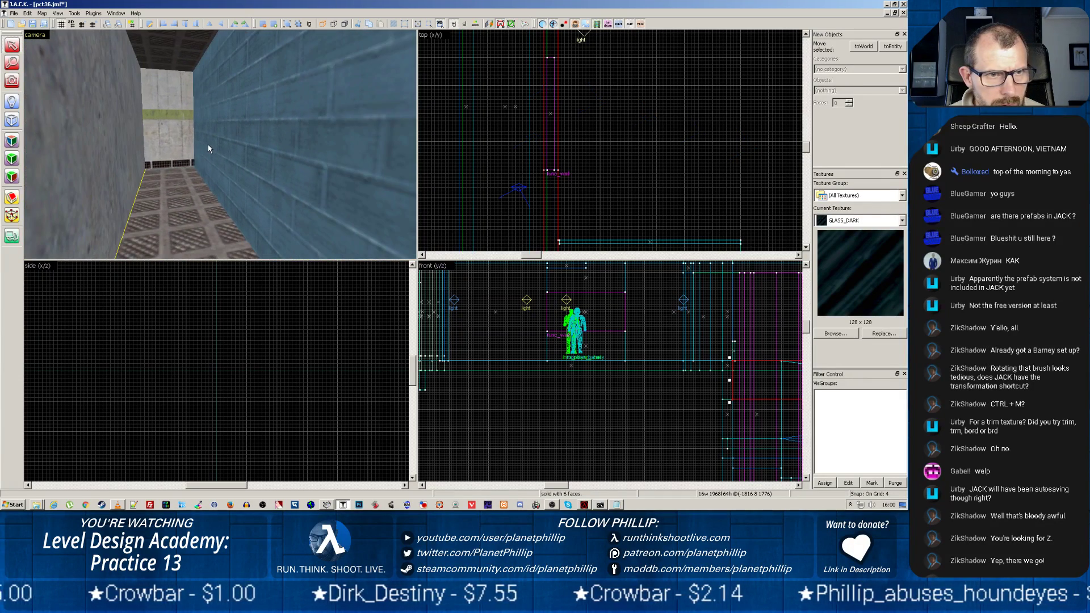
key(z)
click(278, 155)
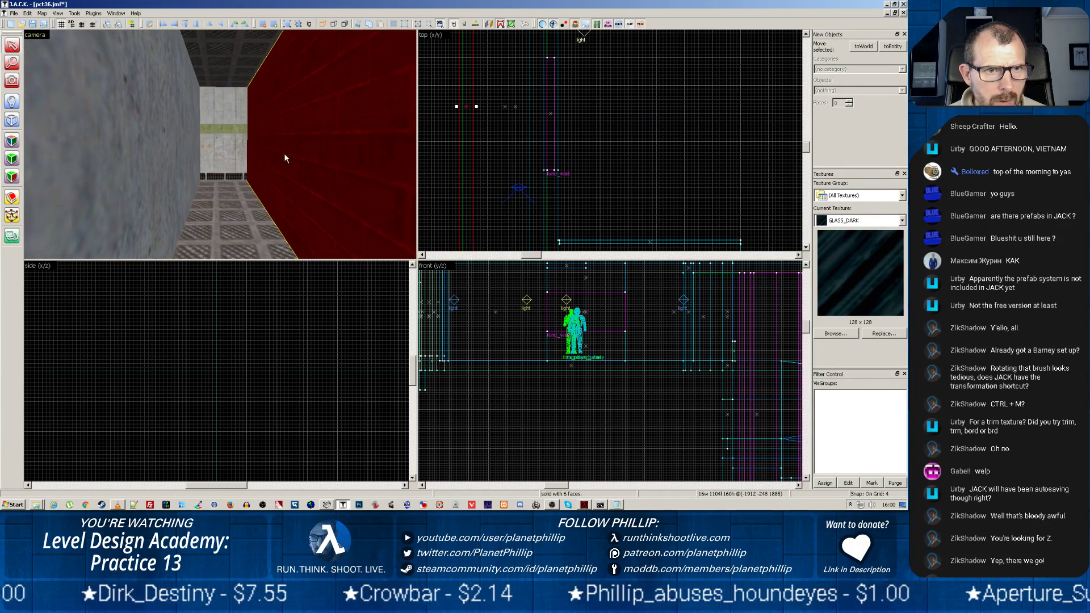
click(13, 141)
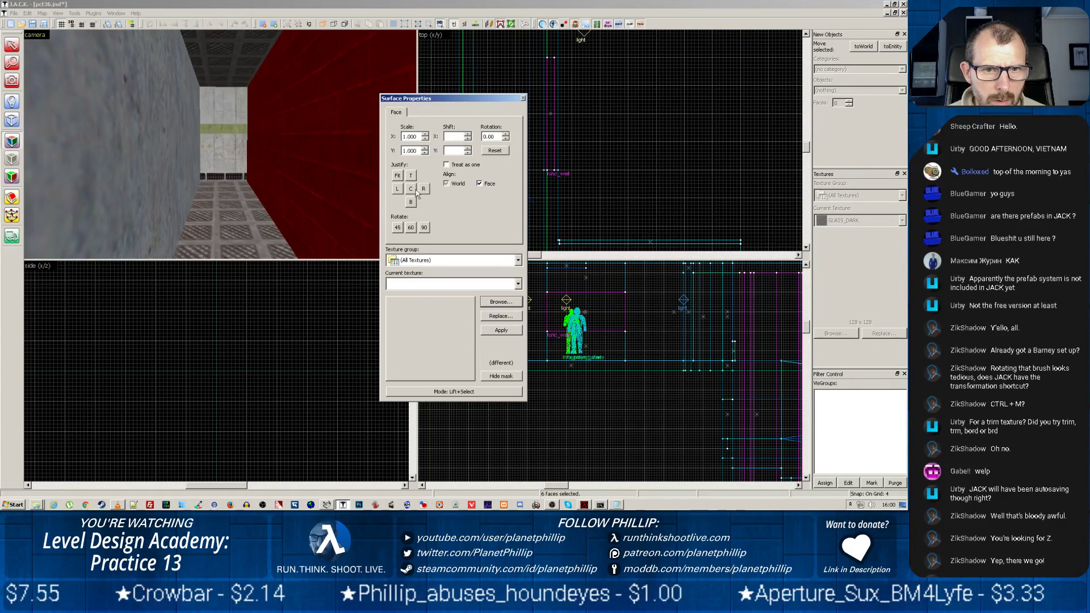
click(270, 198)
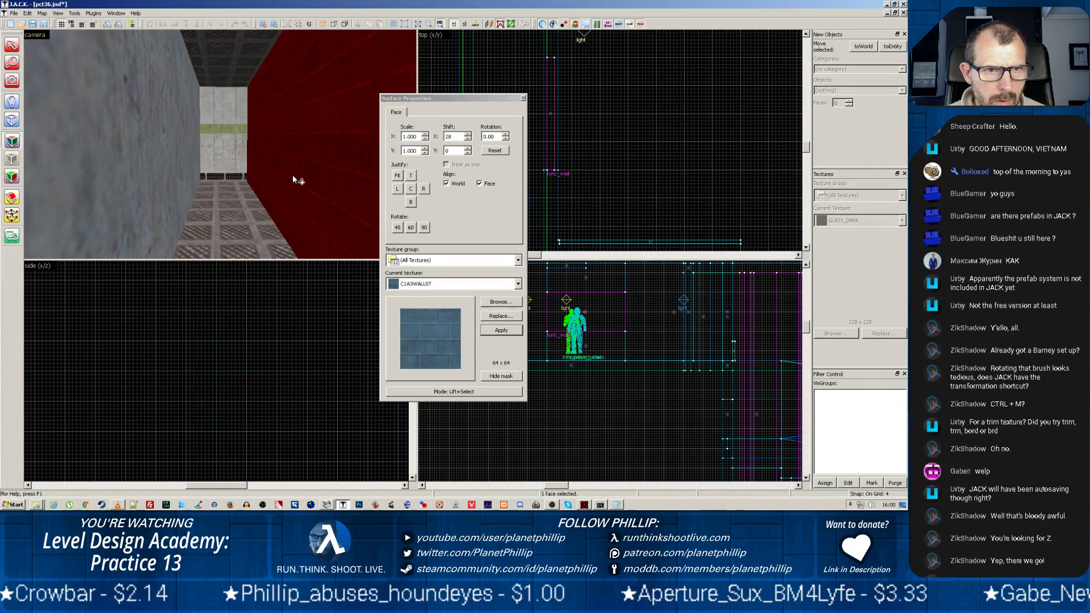
right_click(226, 159)
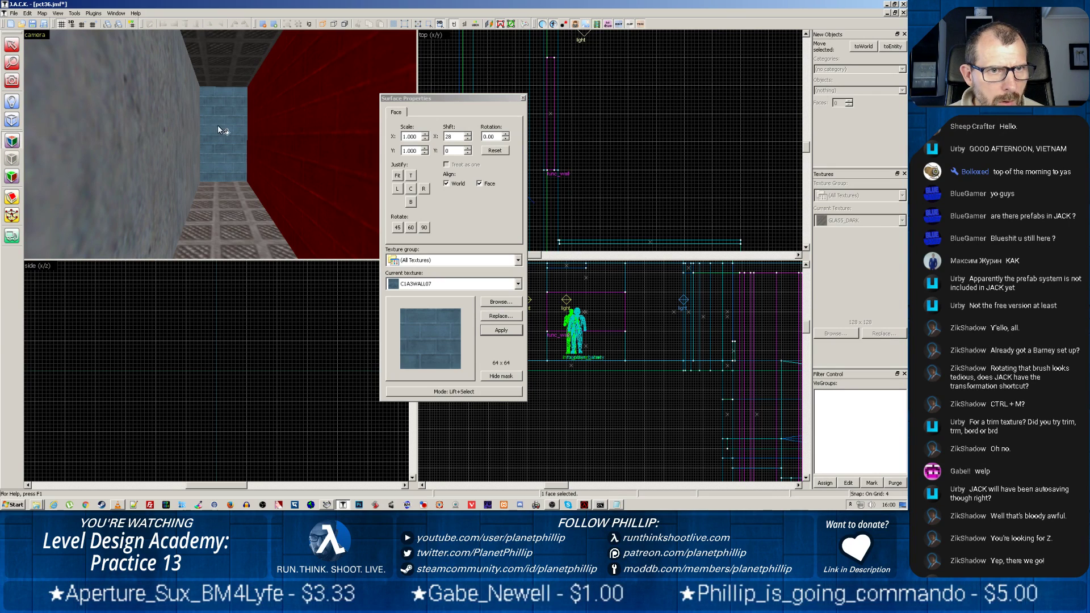
key(z)
key(z)
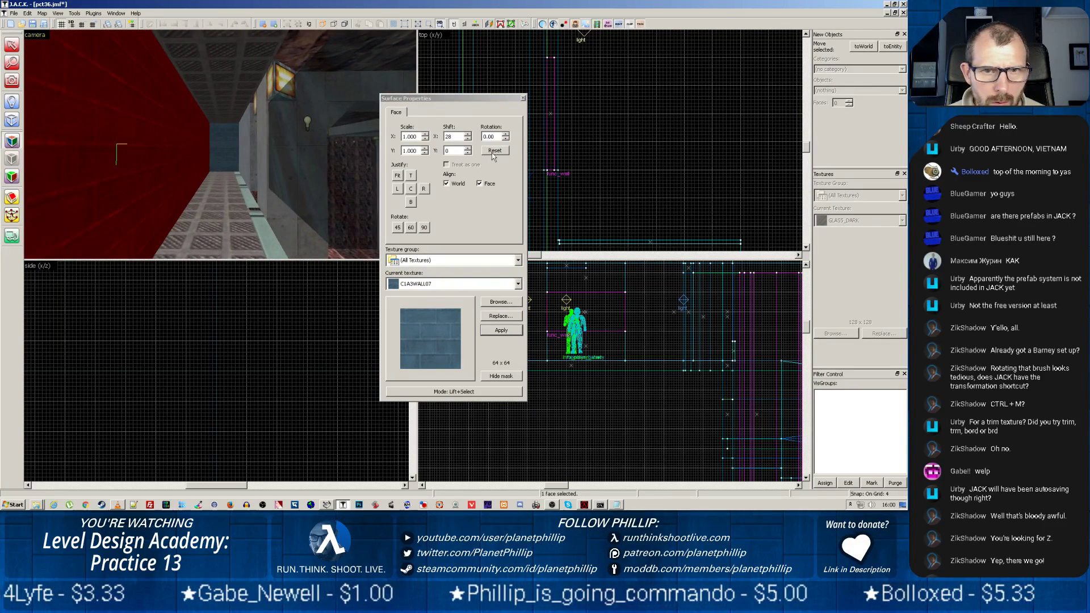
click(523, 98)
Step: Extend the rock wall on the other side of the glass window to 2176 units, reaching the glass's end
key(z)
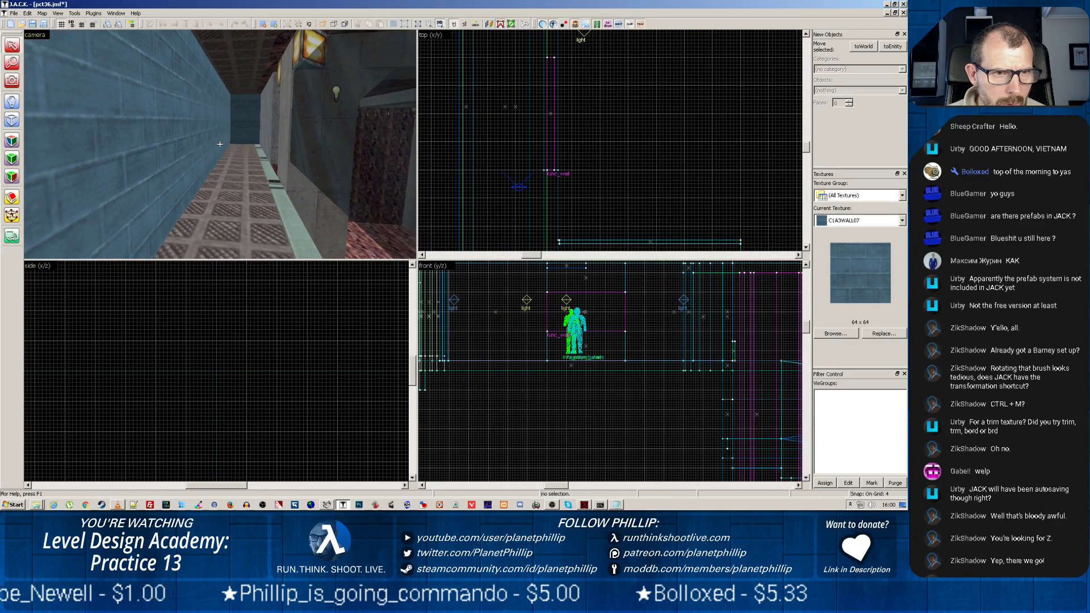
key(w)
key(z)
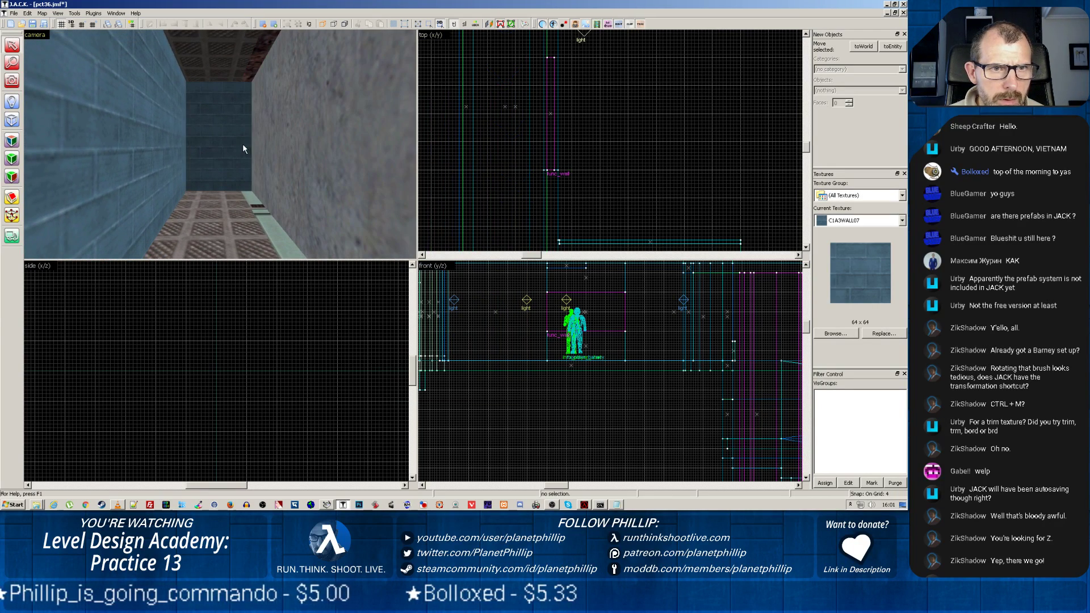
key(w)
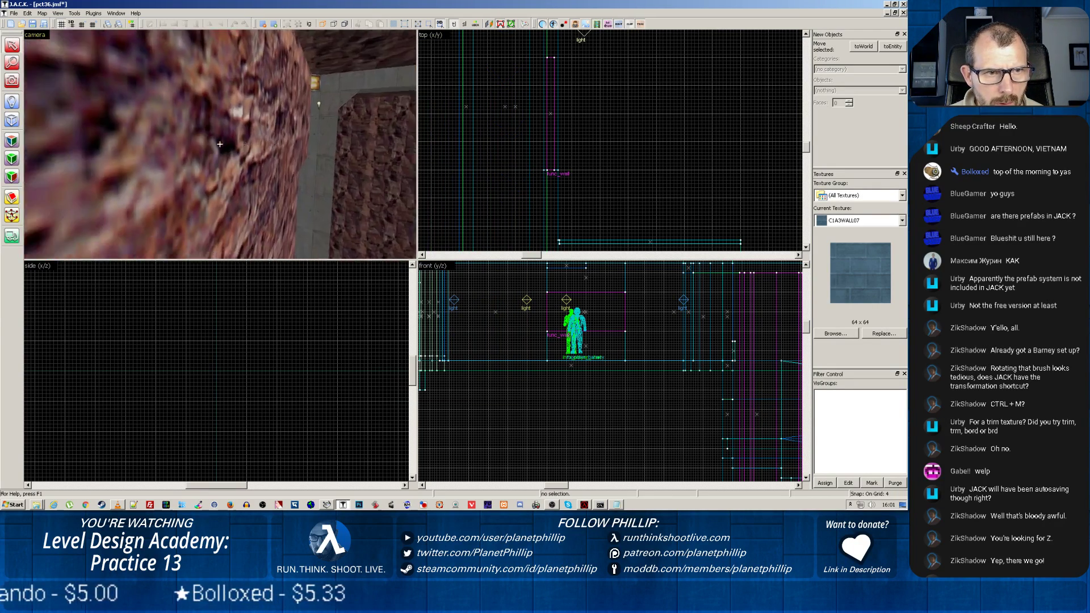
key(z)
click(246, 159)
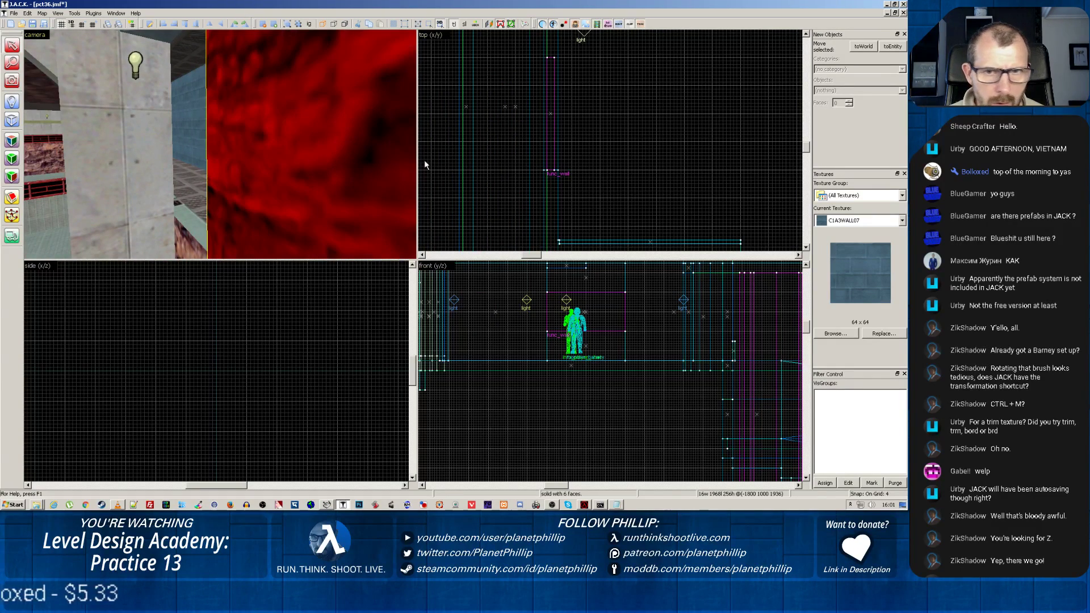
scroll(569, 135, down, 3)
scroll(580, 91, down, 4)
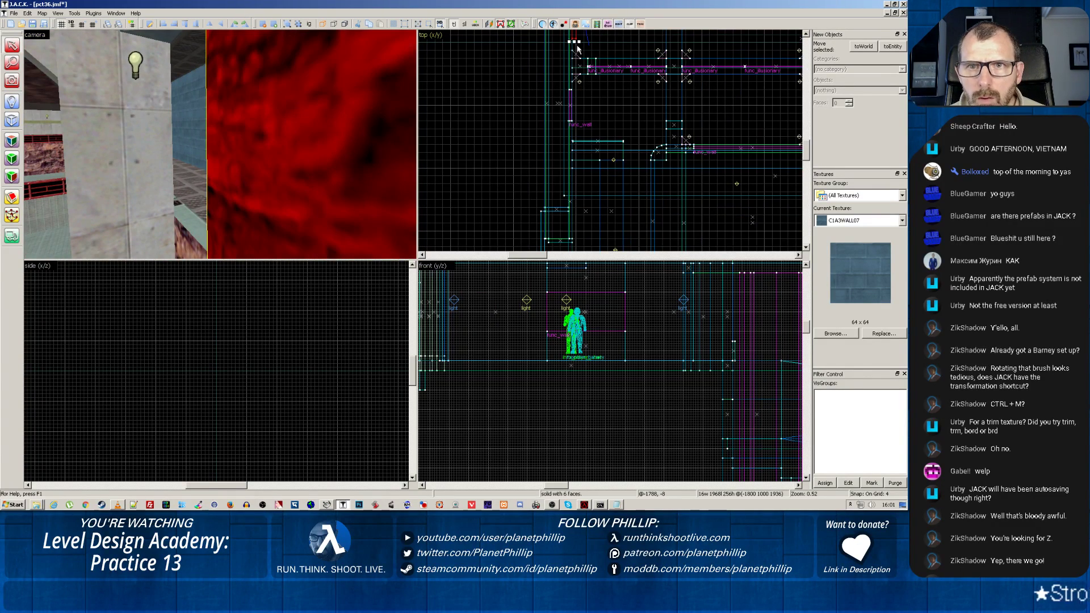
drag(577, 47, 568, 92)
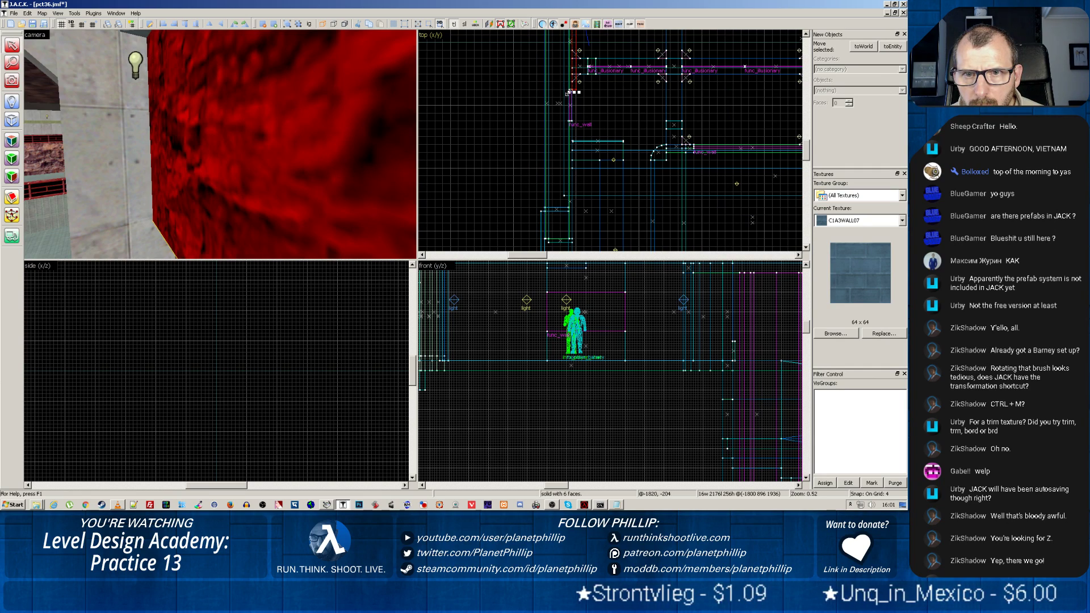
Step: Shift the 2176-unit rock wall sideways to X -1816, in line with the glass window
scroll(620, 139, up, 4)
drag(559, 165, 558, 167)
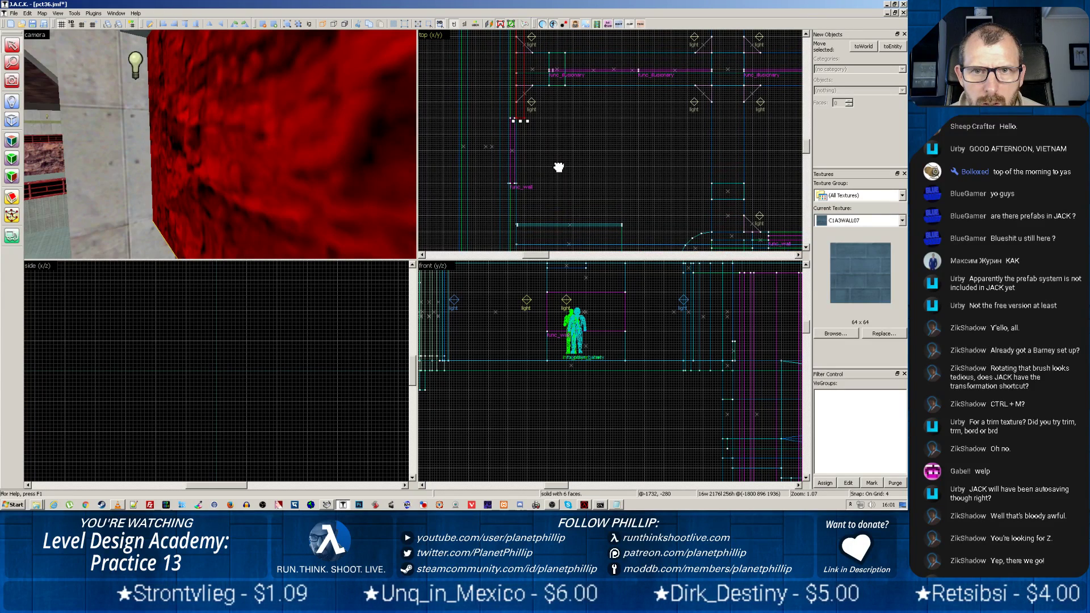
drag(521, 106, 512, 105)
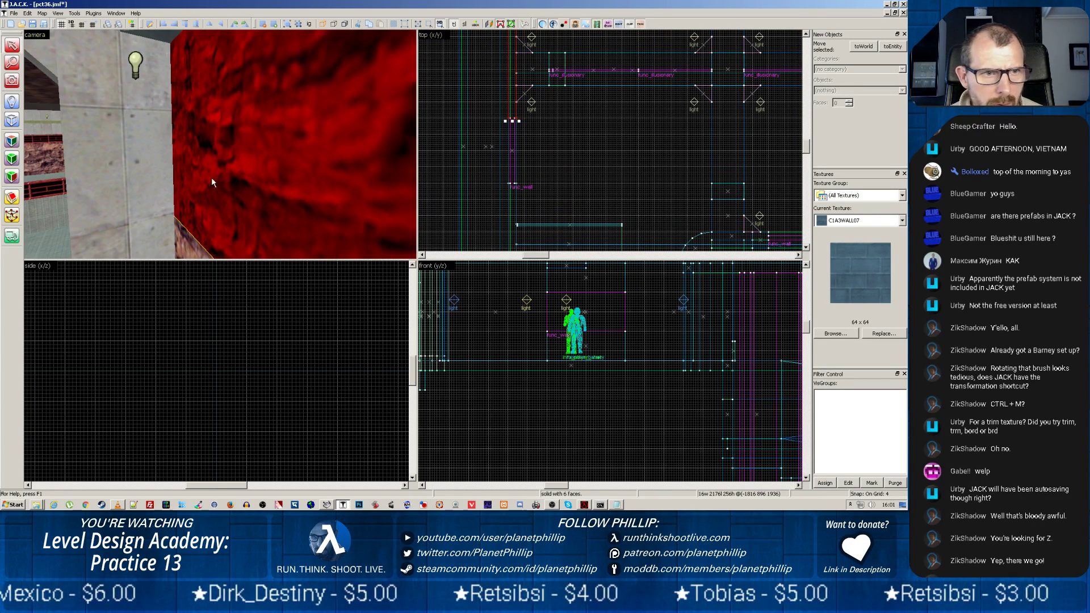
Step: Move the corridor's 96-unit-wide end wall brush sideways to X -1868 in the top view, clearing the rock wall
key(z)
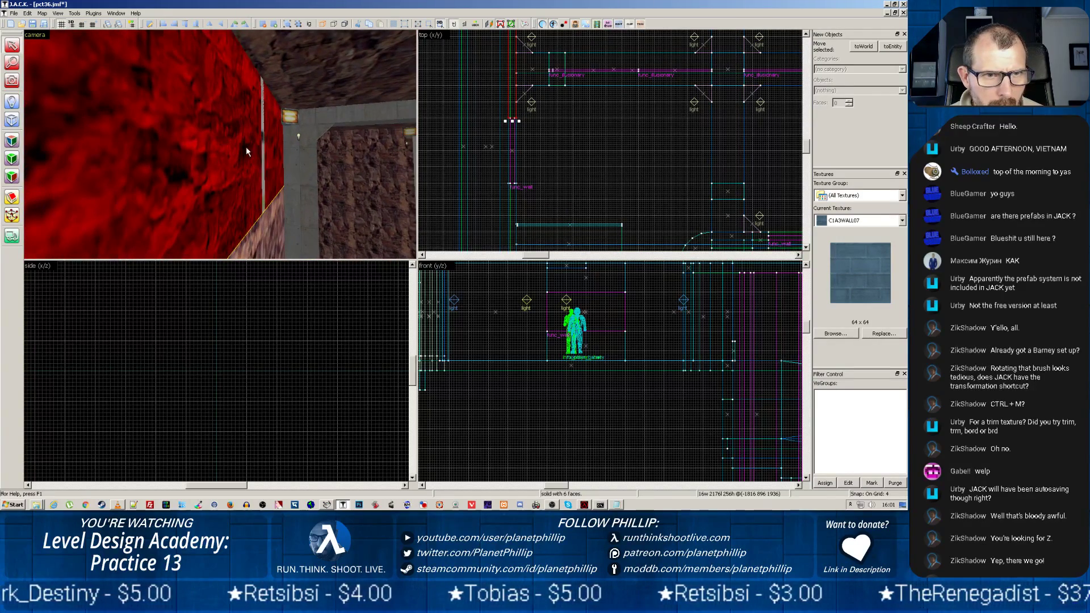
click(264, 150)
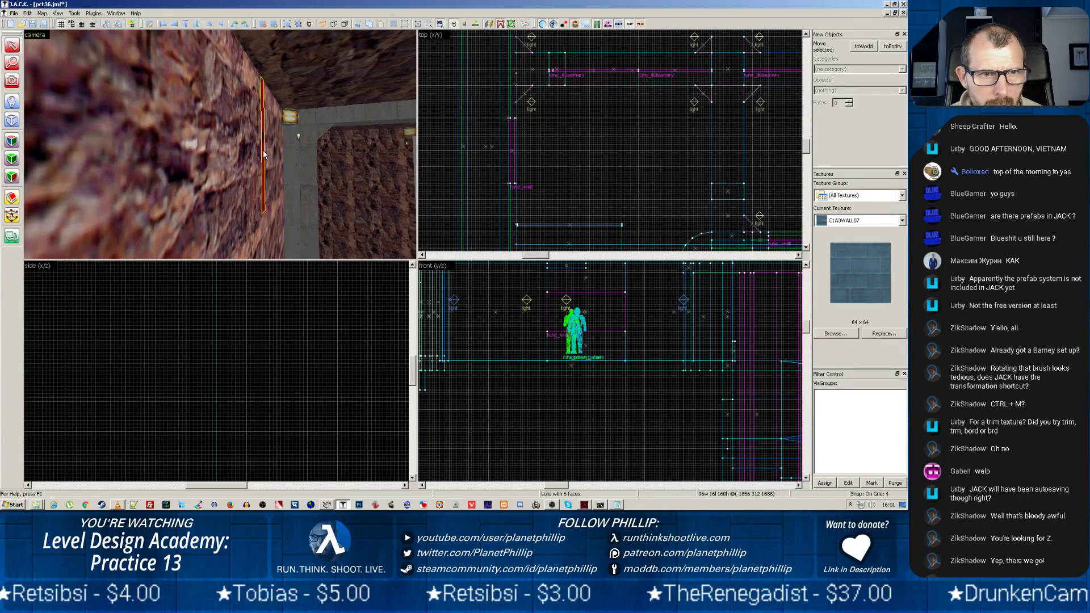
middle_drag(516, 66, 508, 279)
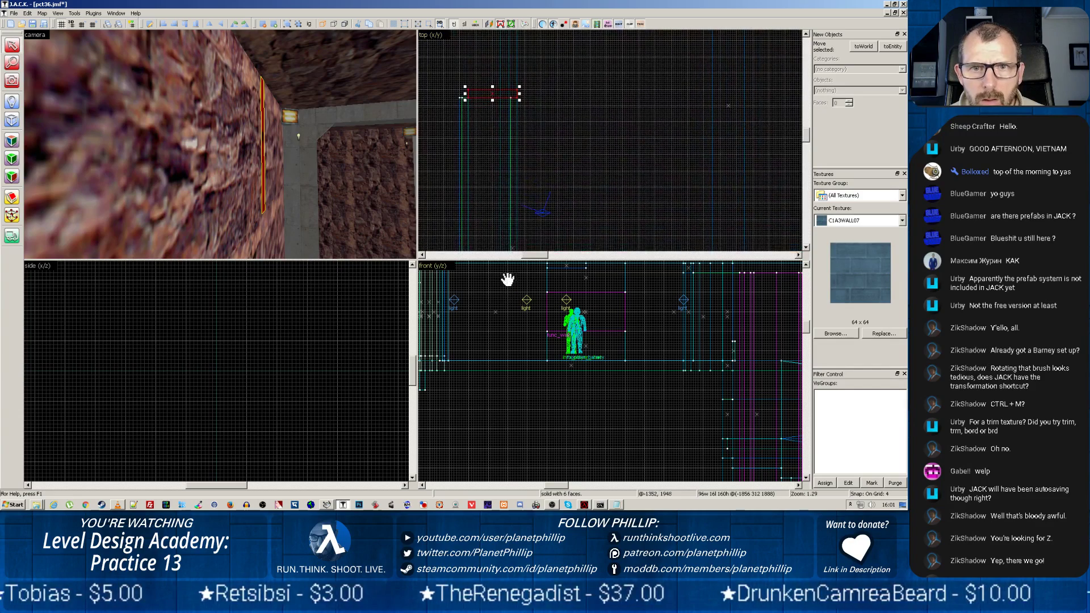
drag(489, 92, 487, 92)
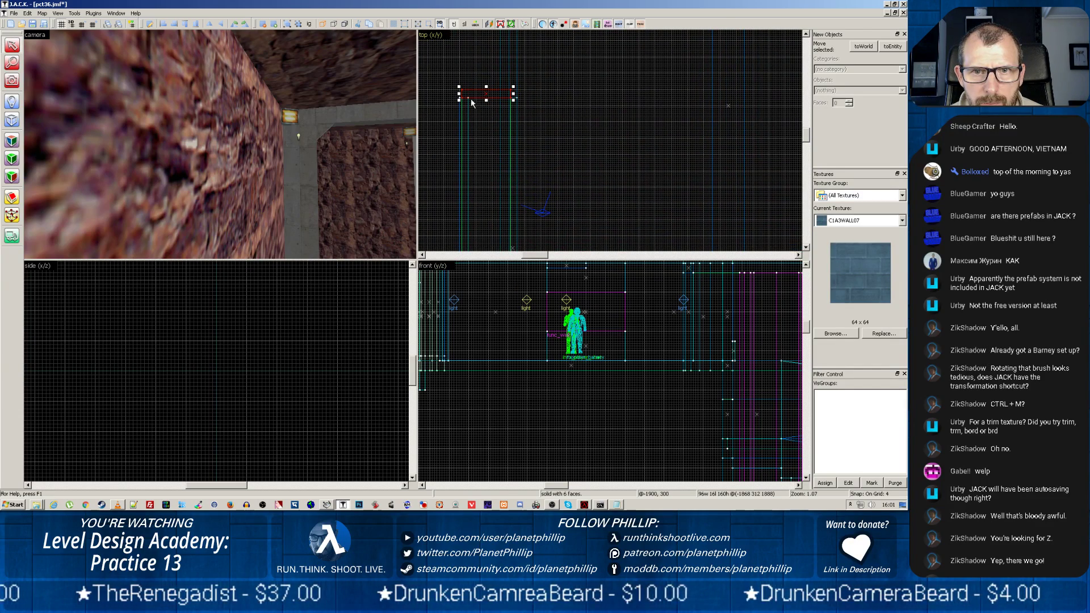
Step: Shift the corridor's 1104-unit-long ceiling brush sideways to X -1872, raising the grid snap to 16
click(462, 130)
drag(464, 131, 462, 143)
click(468, 141)
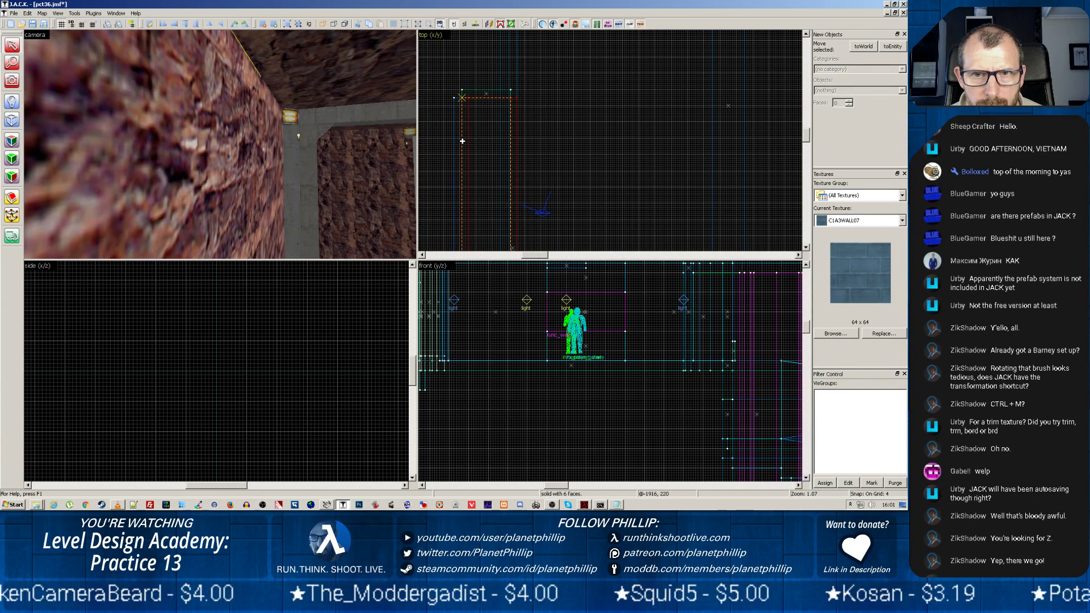
scroll(504, 104, up, 4)
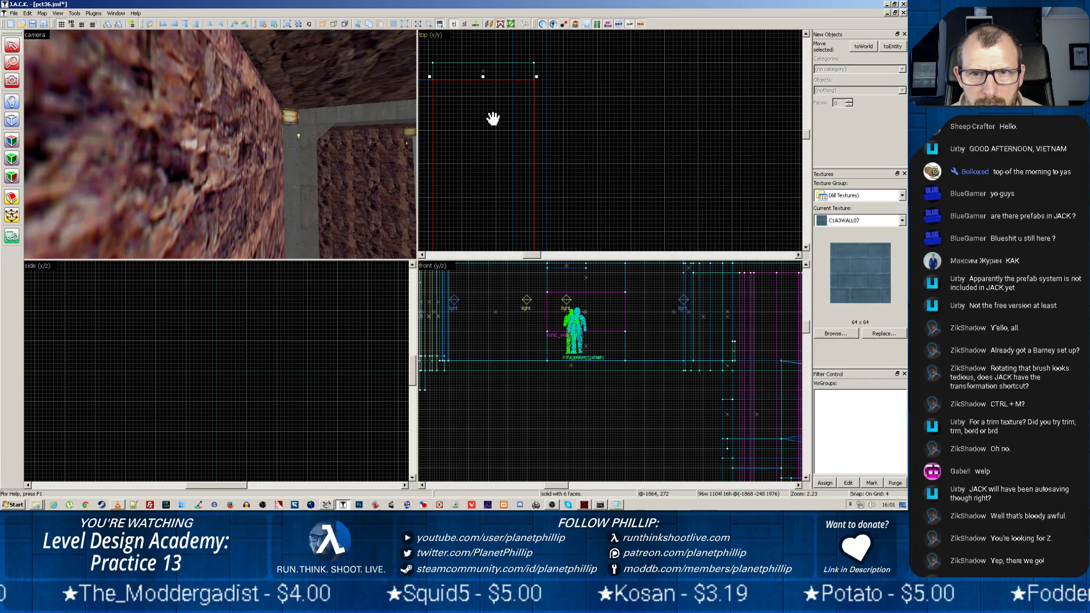
key(bracketright)
key(bracketright)
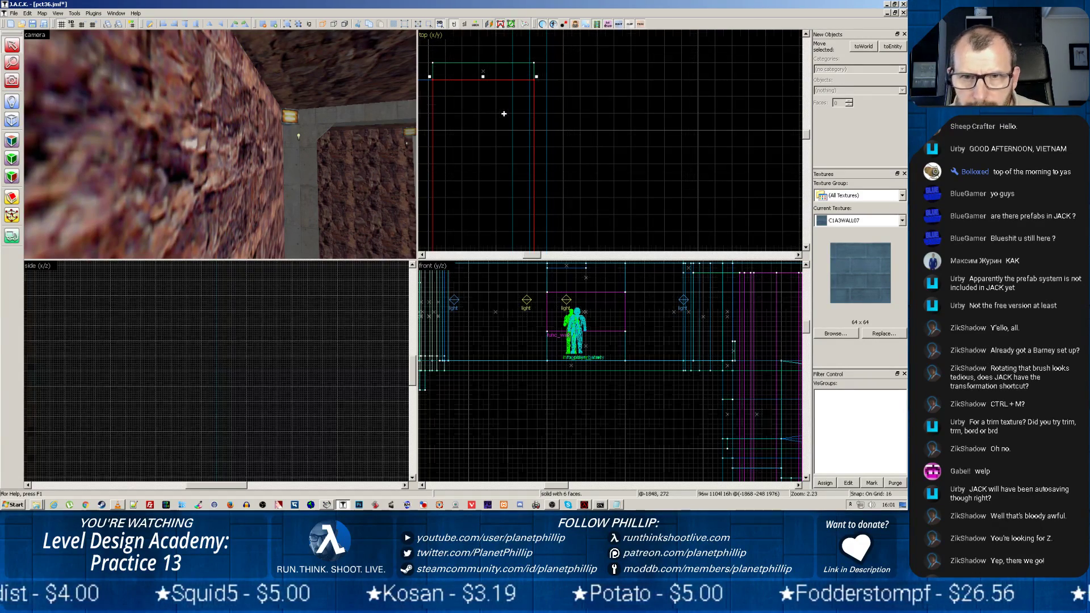
drag(472, 122, 476, 121)
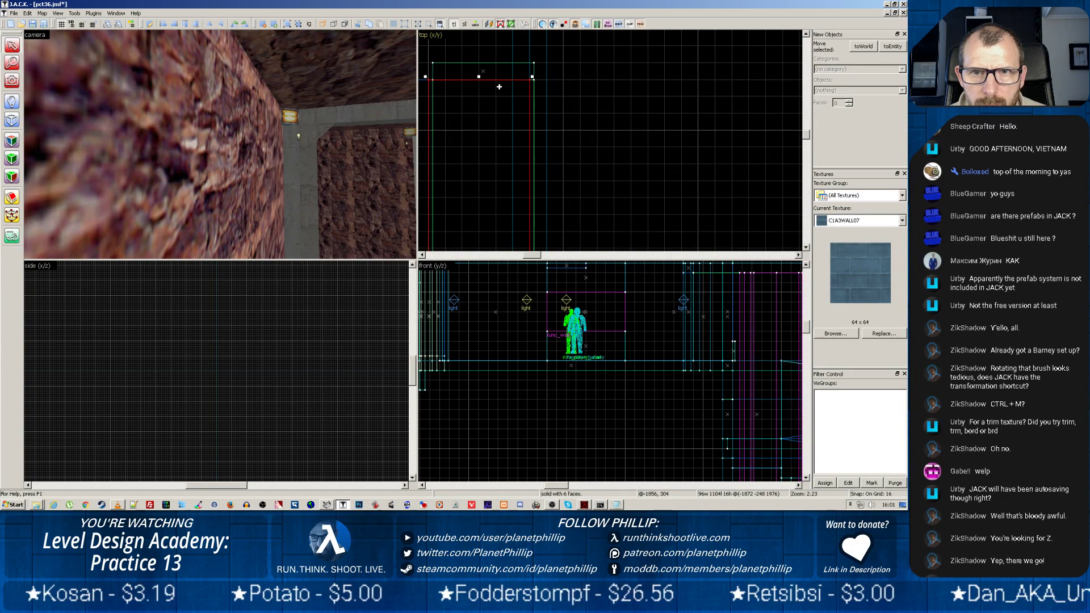
Step: Shift the corridor's end wall and its 1104-unit-long floor brush sideways to X -1872, in line with the ceiling brush
click(534, 66)
key(Escape)
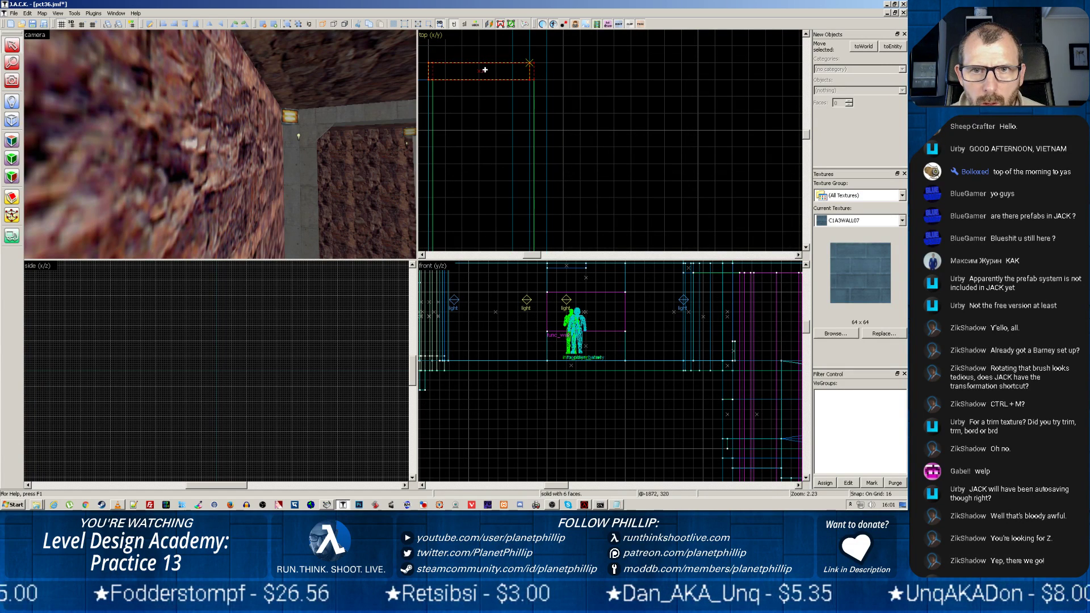
click(534, 109)
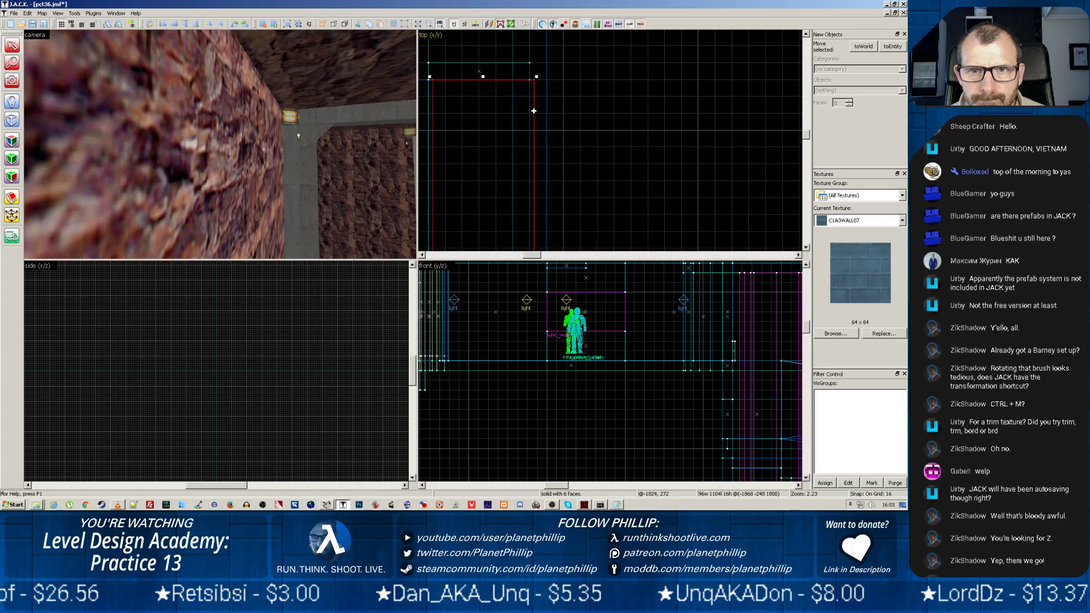
drag(486, 113, 489, 116)
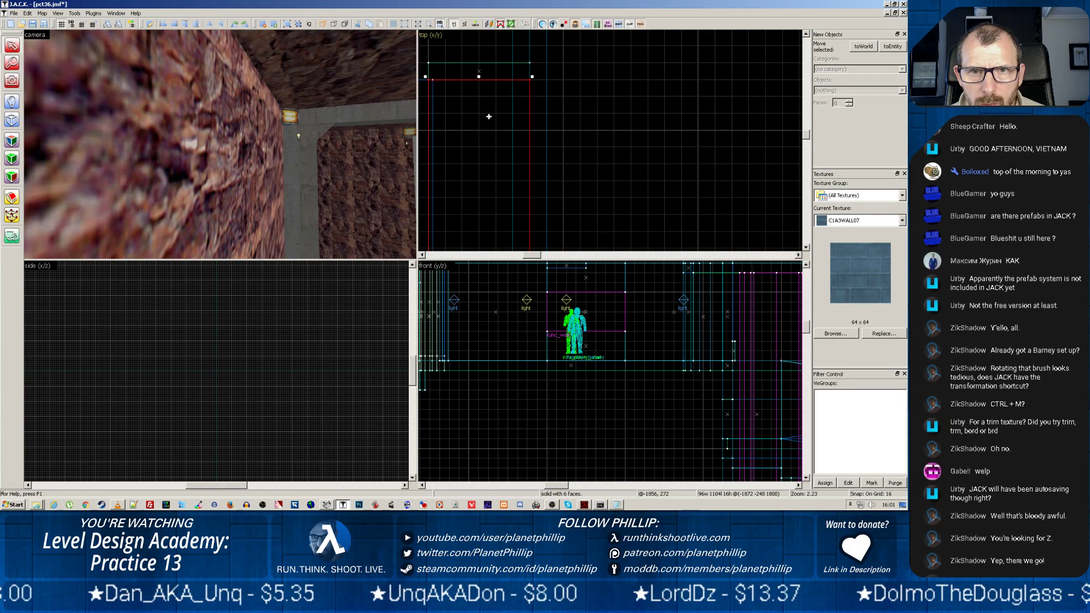
click(423, 84)
scroll(499, 128, down, 2)
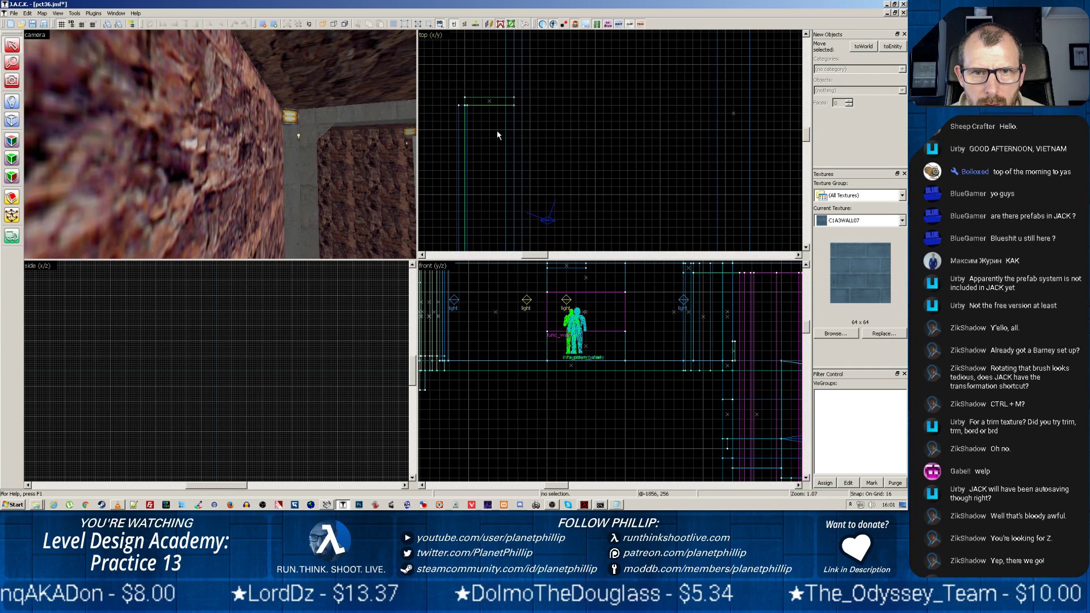
Step: Shift the corridor's 1104-unit-long blue brick side wall sideways to X -1928, against the edge of the floor
key(z)
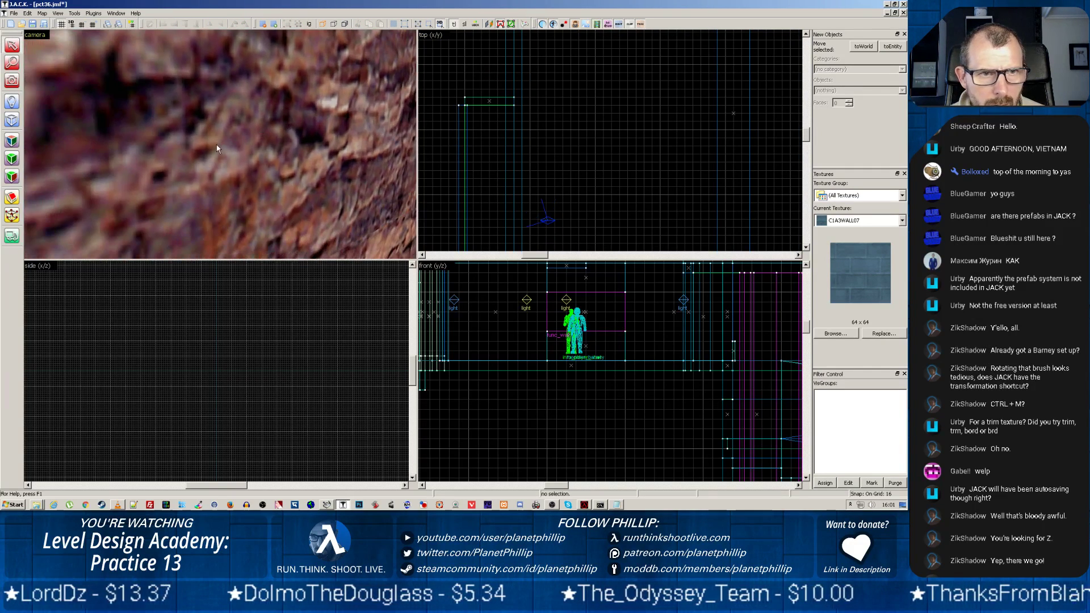
key(w)
key(z)
click(225, 126)
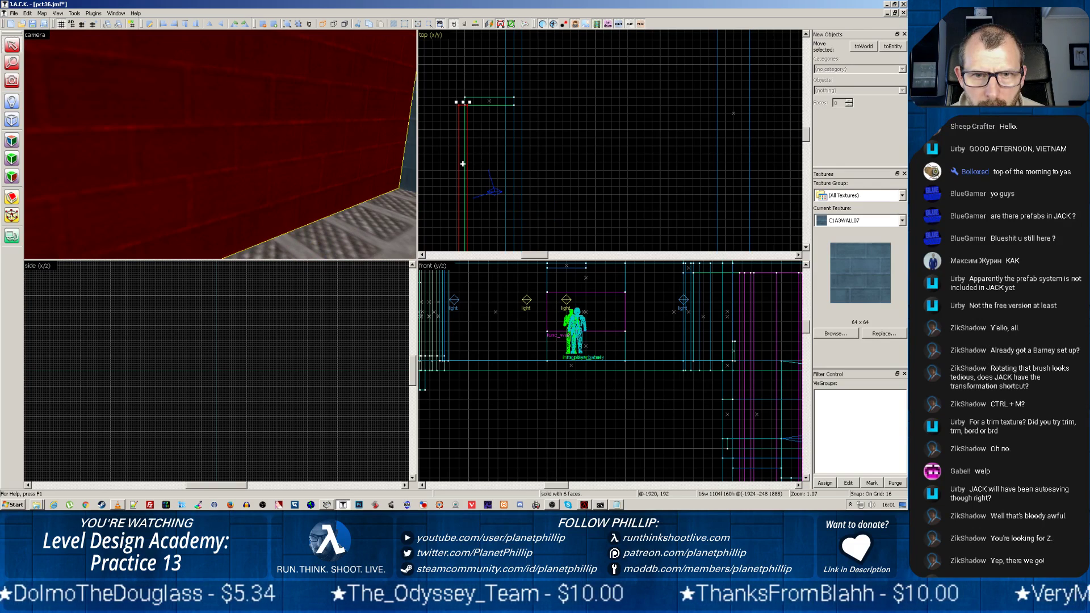
scroll(463, 164, up, 3)
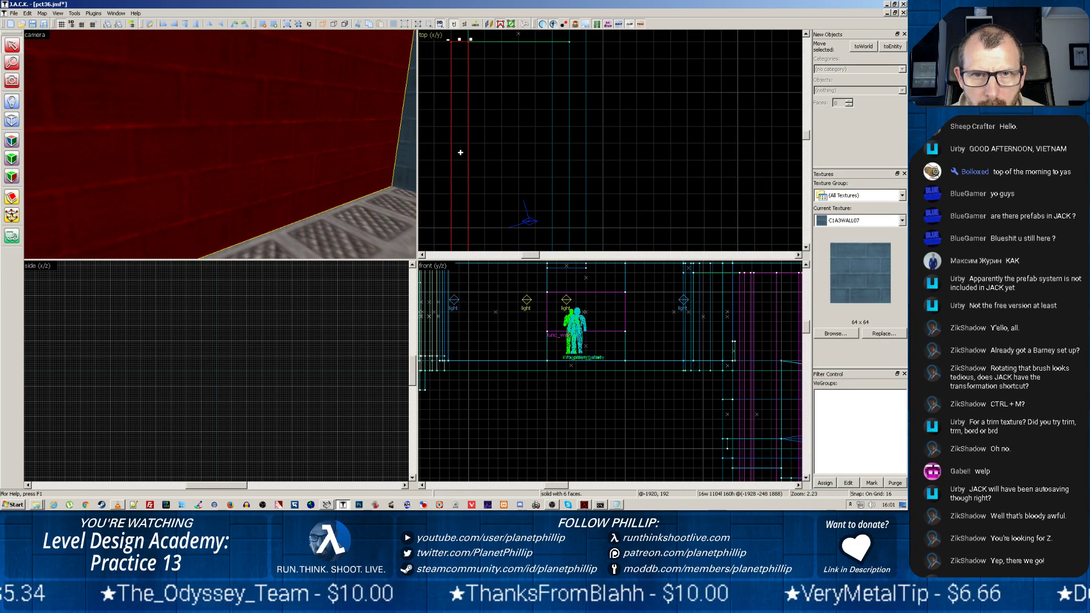
middle_drag(509, 86, 508, 134)
click(494, 112)
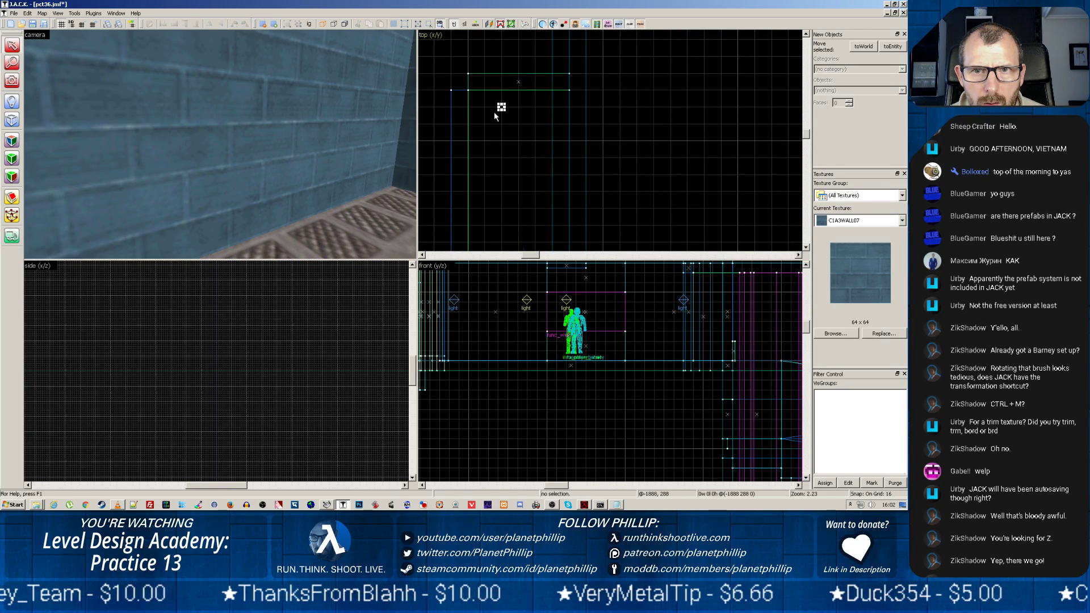
Step: Examine the corridor, the glass window and the surrounding rock walls in the camera view for misaligned brushes
key(z)
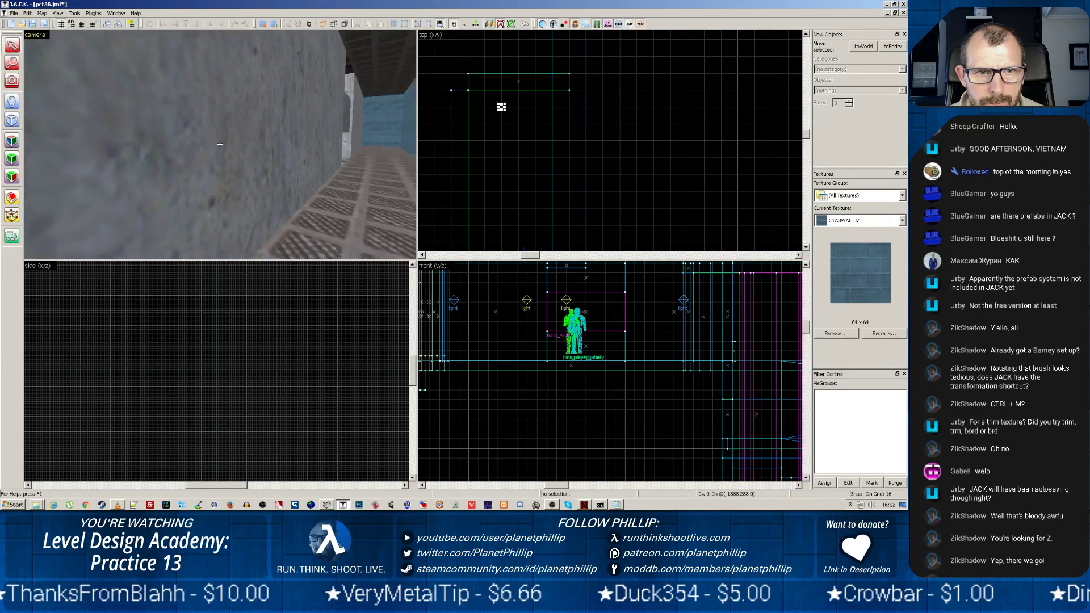
key(z)
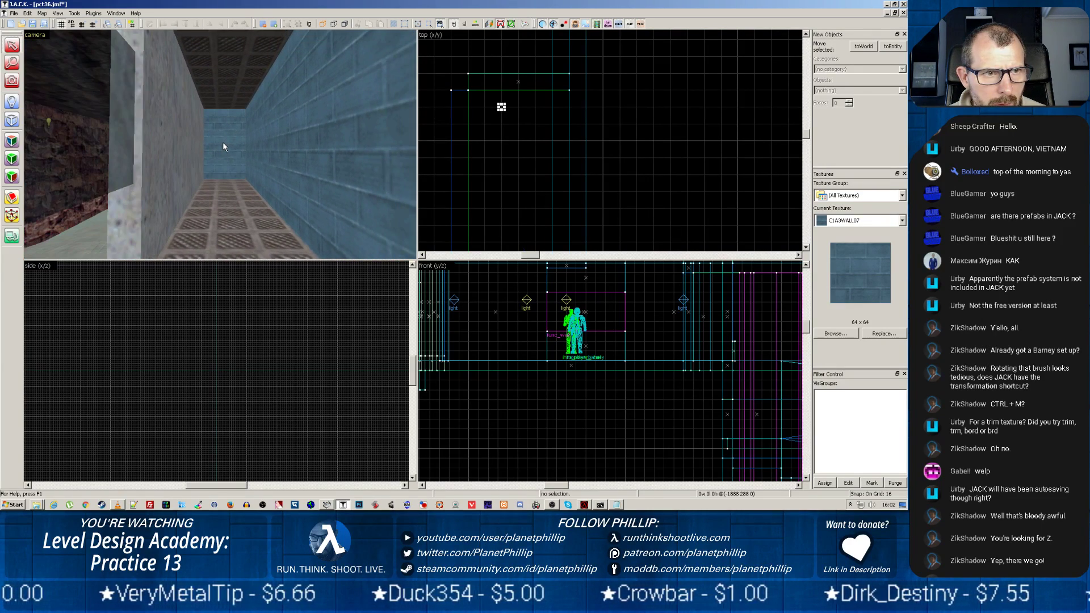
key(z)
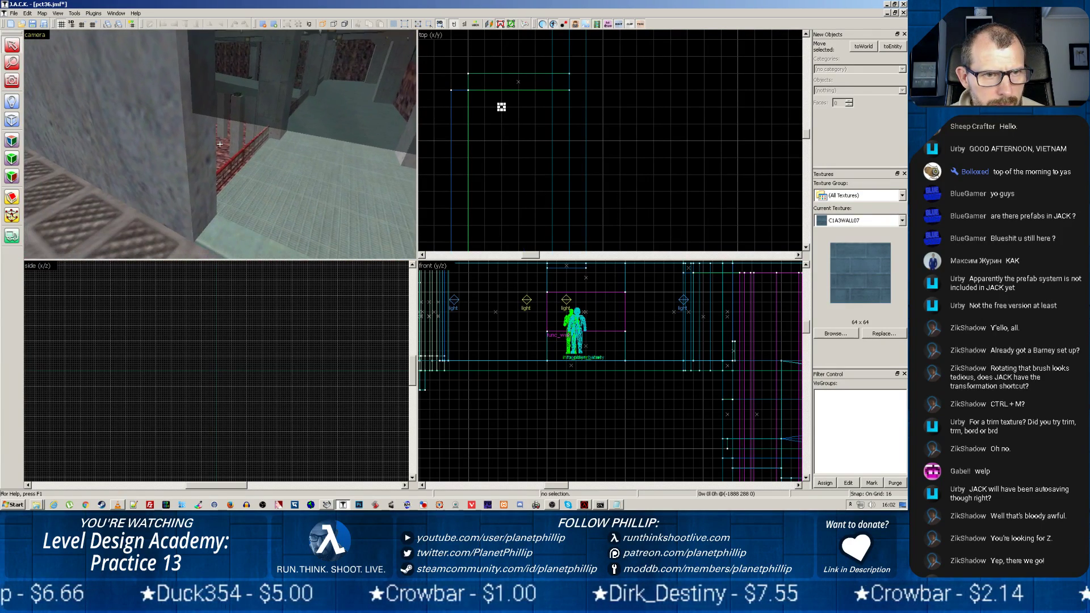
key(z)
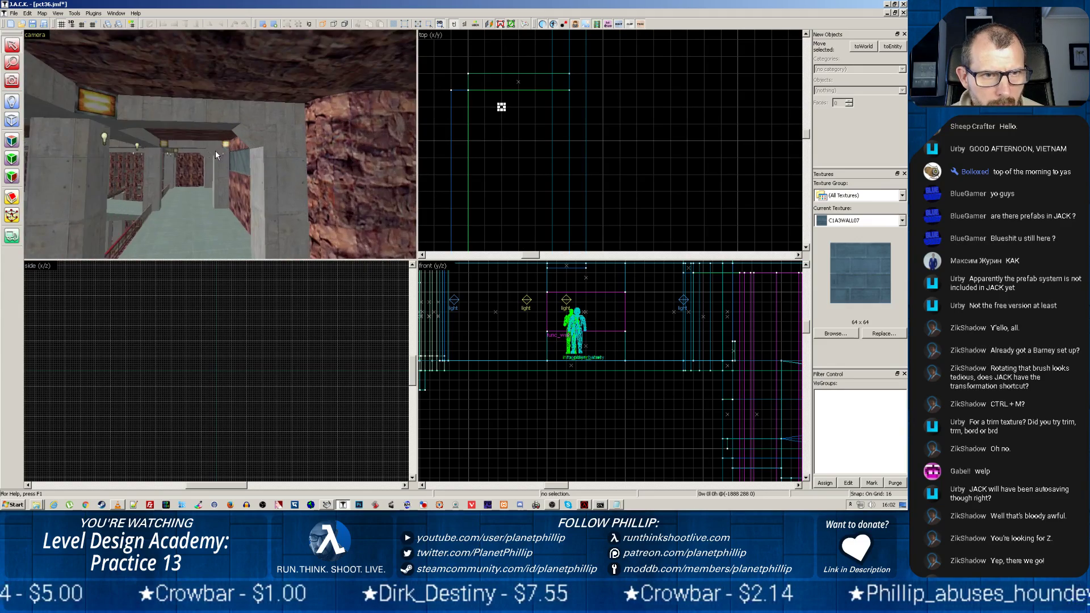
key(z)
key(w)
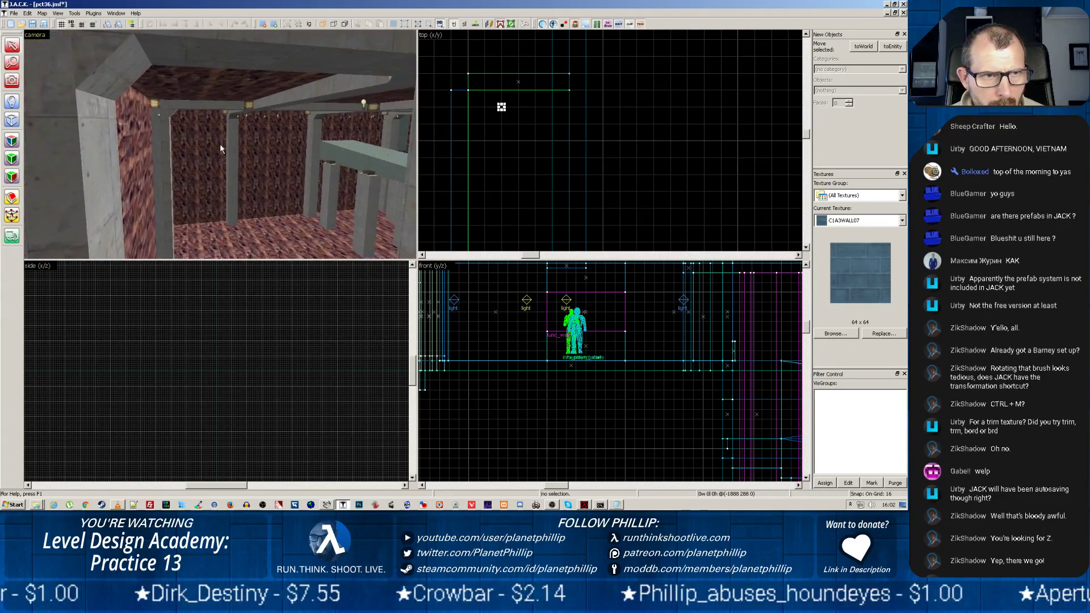
key(s)
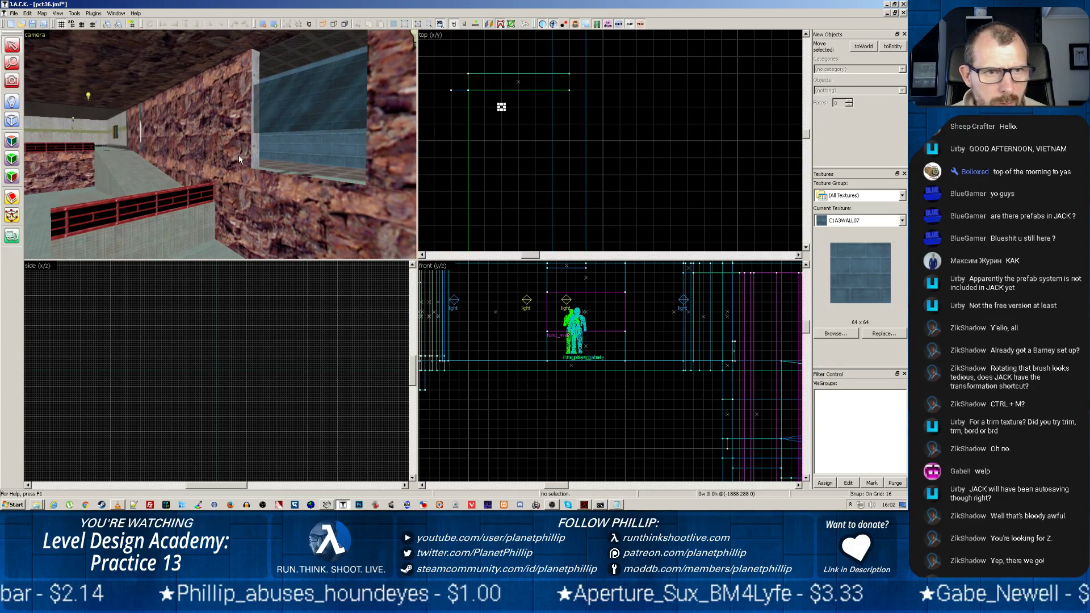
click(238, 158)
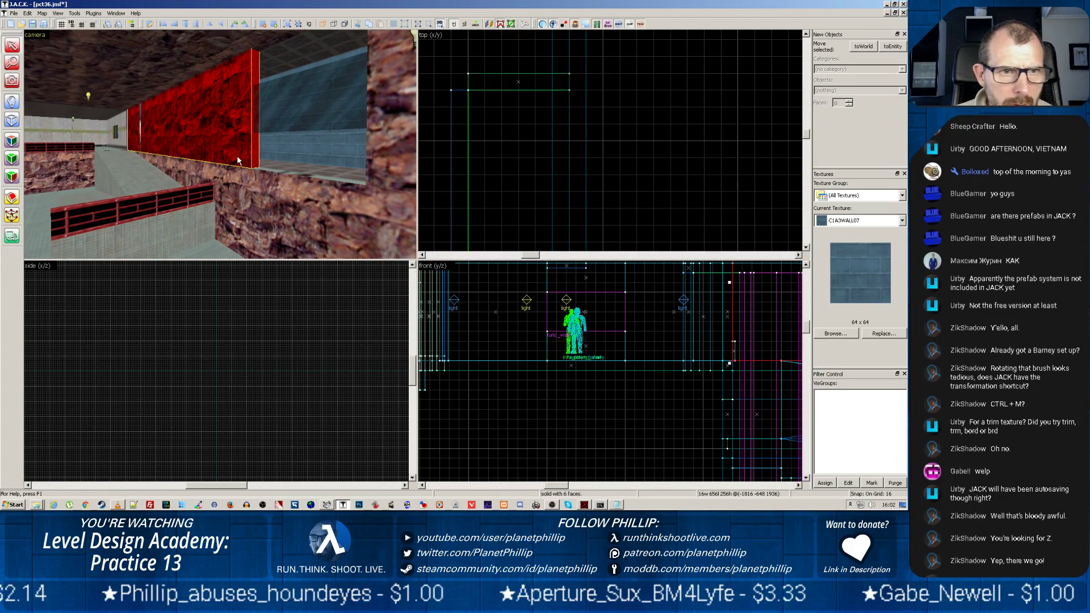
click(138, 159)
key(z)
key(w)
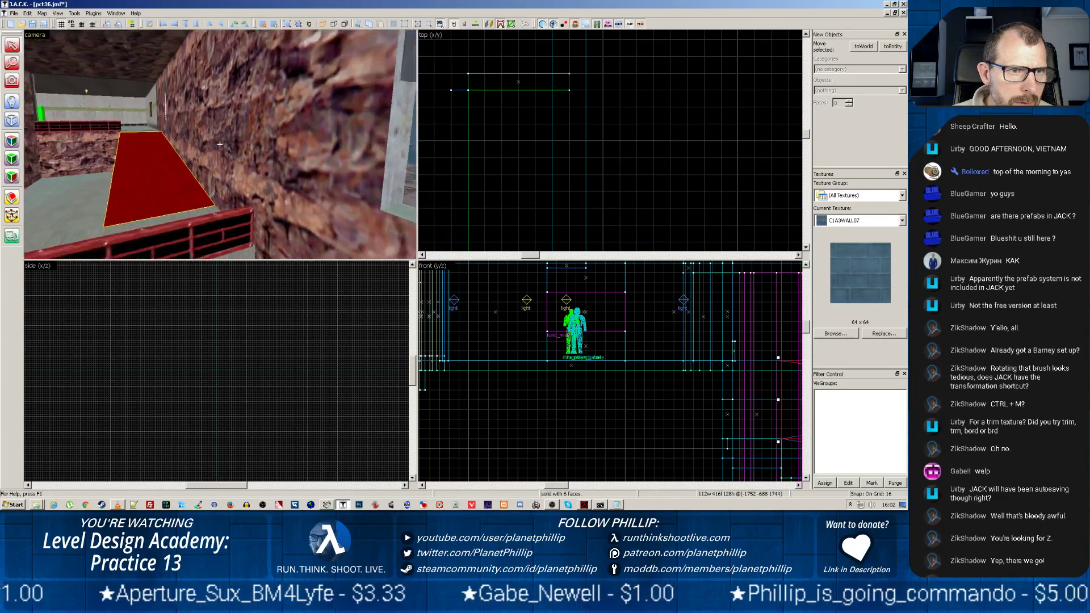
key(w)
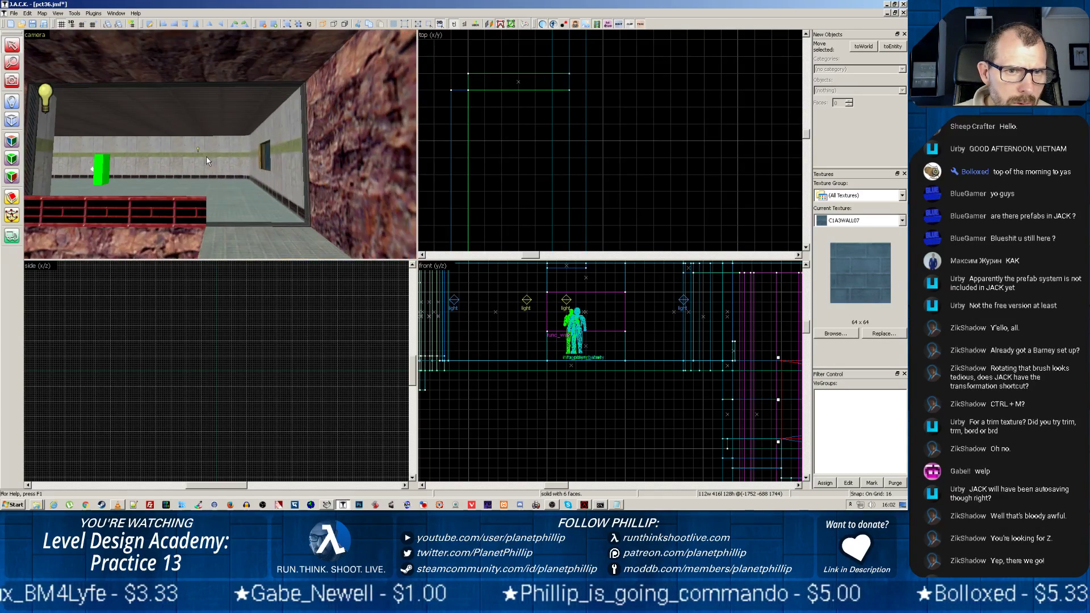
Step: Shift the corridor's other end wall, the 96-unit-wide brush at Y -808, sideways to X -1872 in the top view
key(z)
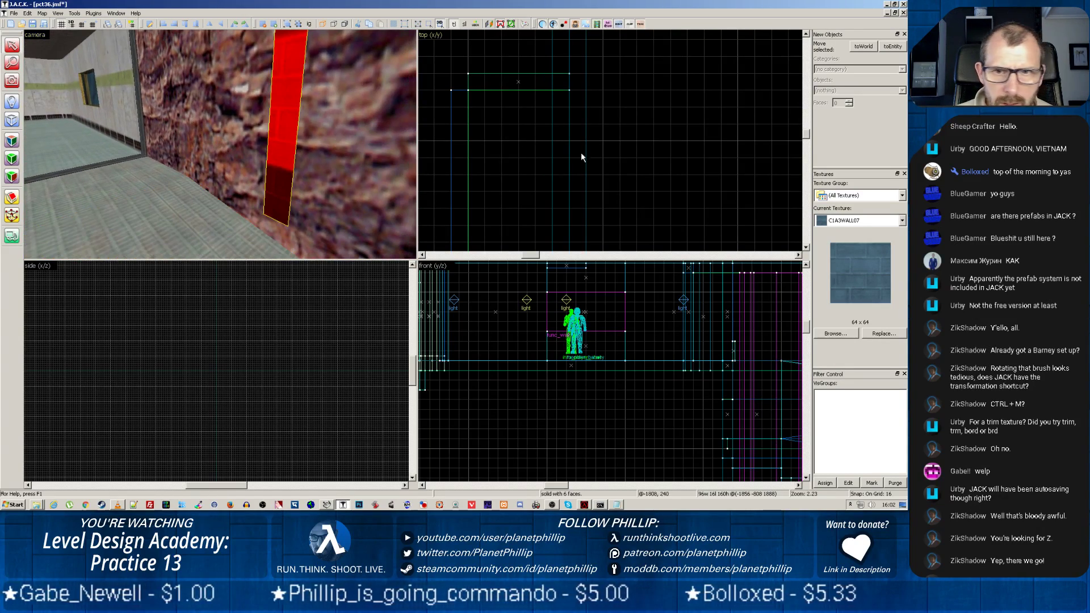
scroll(521, 273, down, 2)
scroll(510, 196, down, 9)
middle_drag(533, 204, 576, 99)
middle_drag(577, 187, 571, 174)
scroll(572, 173, up, 10)
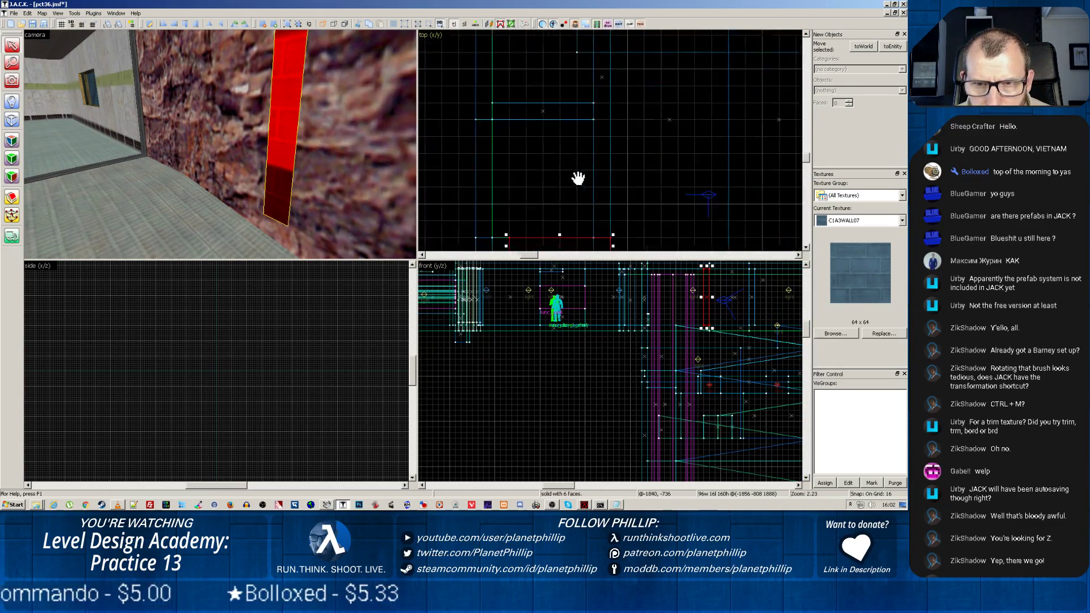
middle_drag(568, 219, 572, 81)
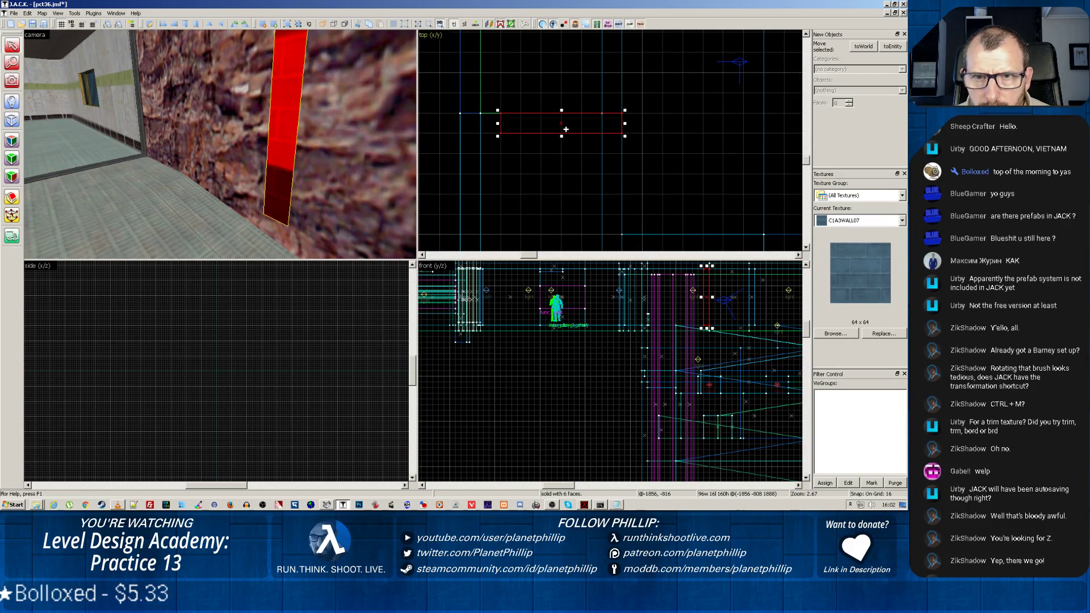
drag(562, 121, 543, 122)
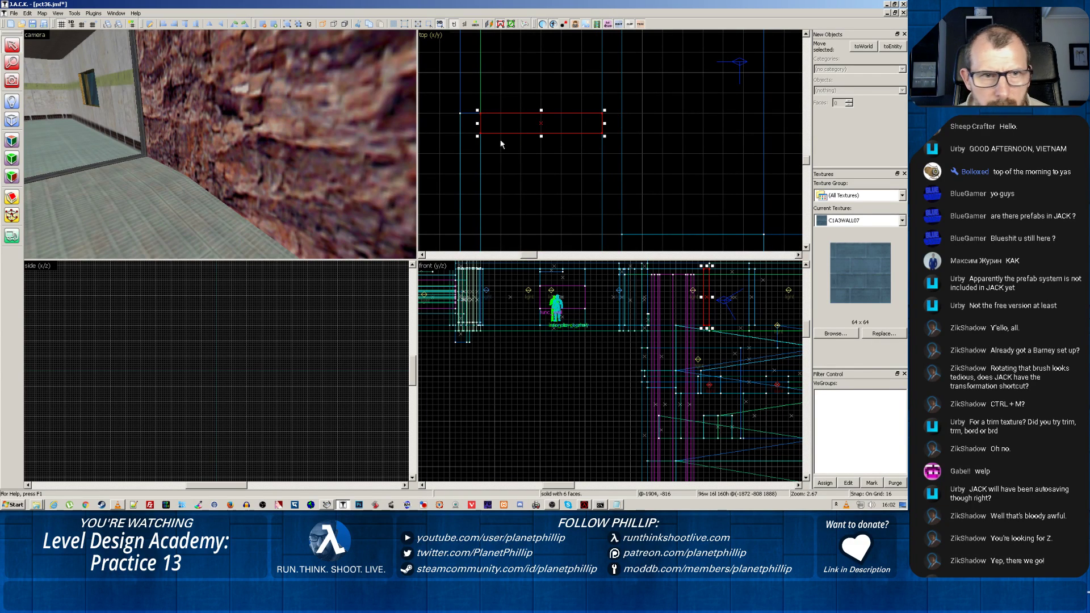
Step: Delete the 96-unit-wide blue brick wall that blocks the corridor at Y -680, in front of the end wall
key(z)
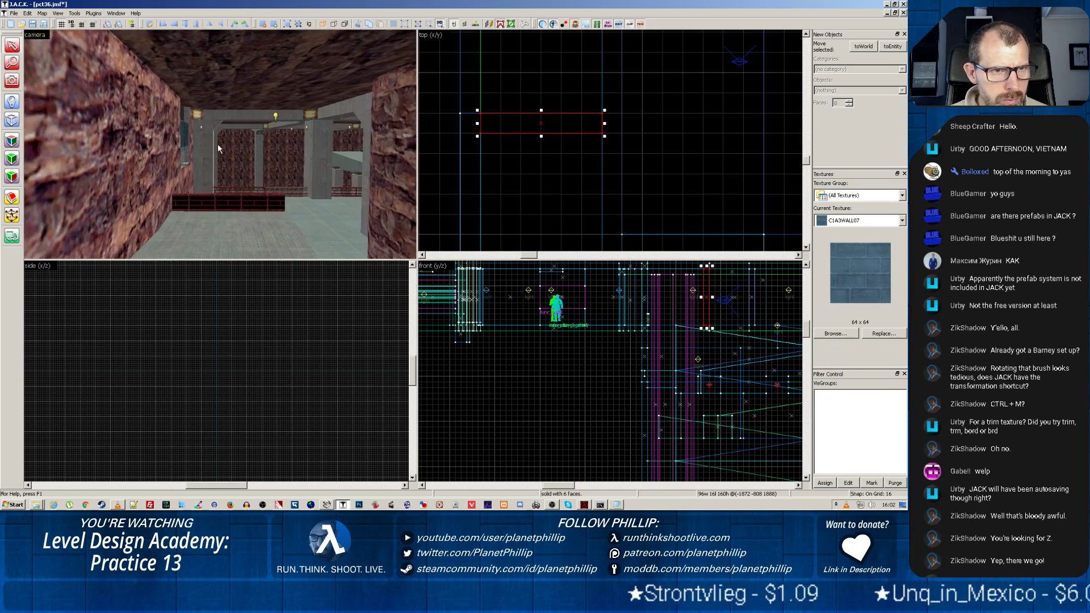
key(z)
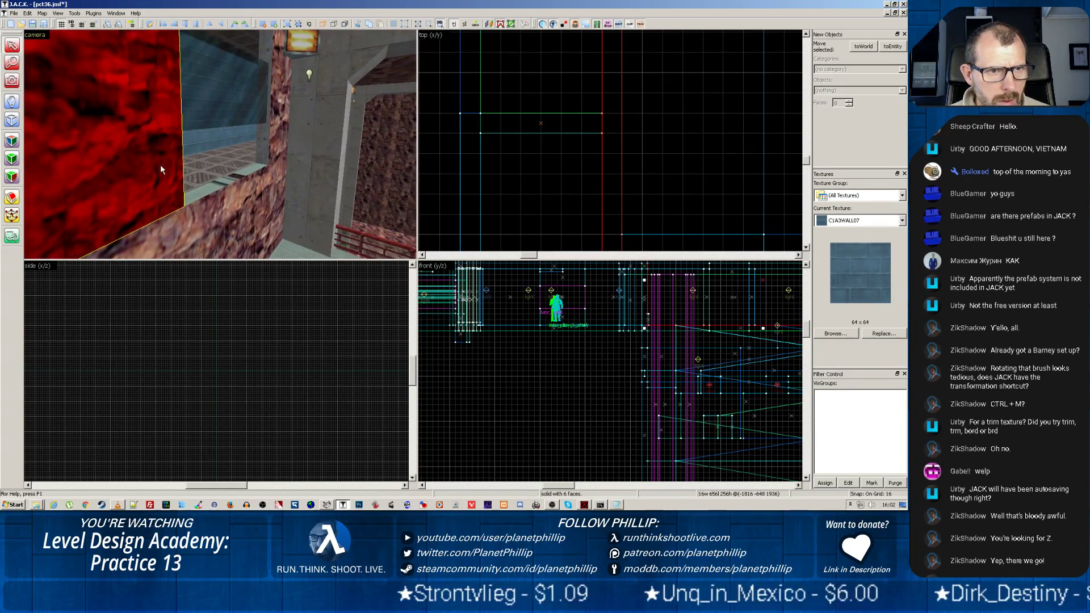
scroll(557, 128, down, 4)
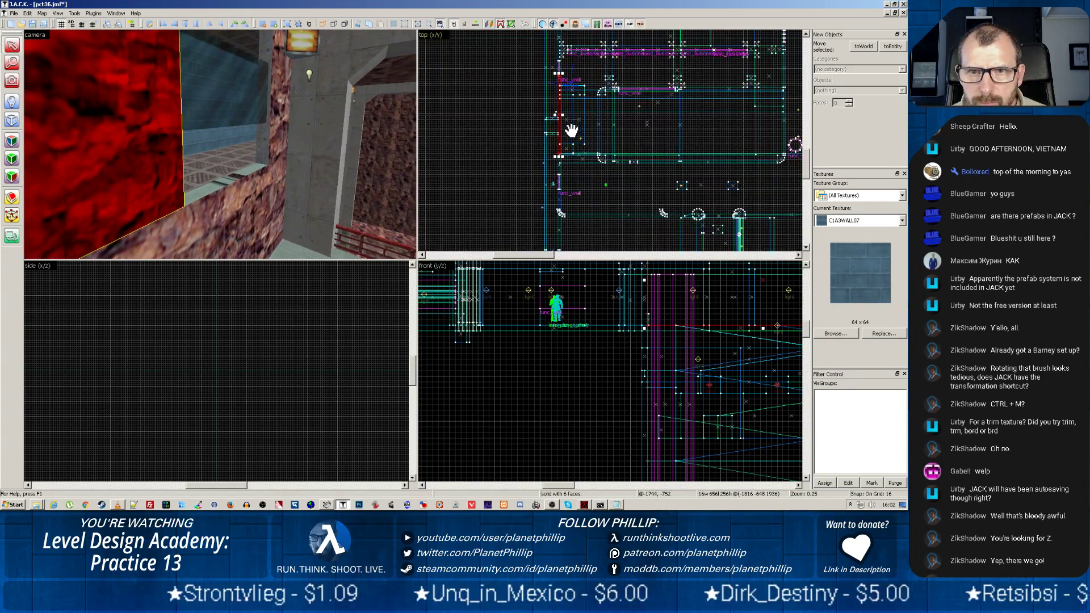
scroll(564, 137, up, 4)
drag(550, 123, 528, 183)
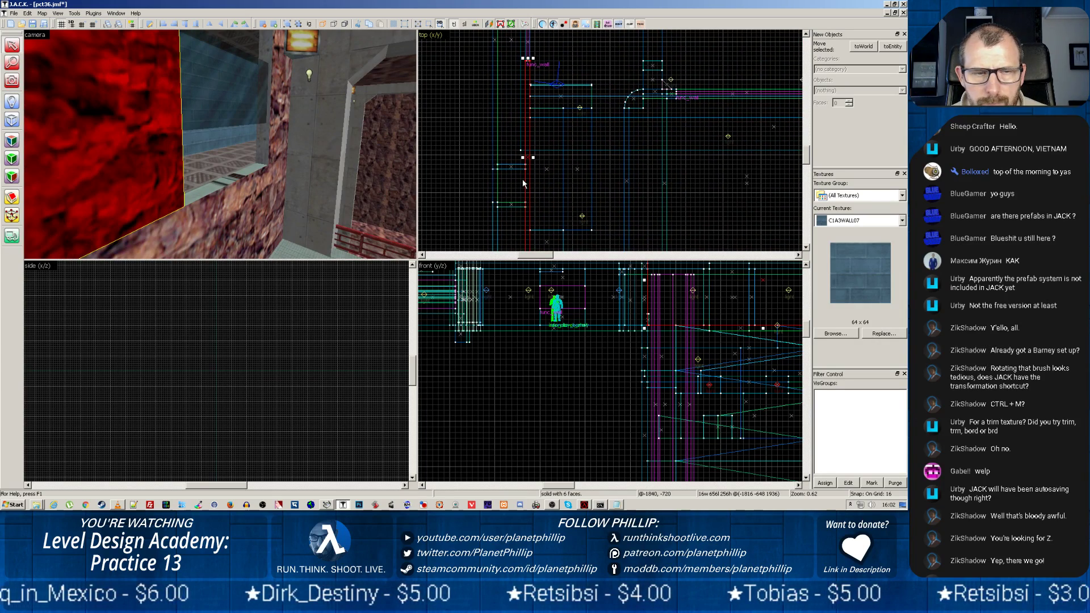
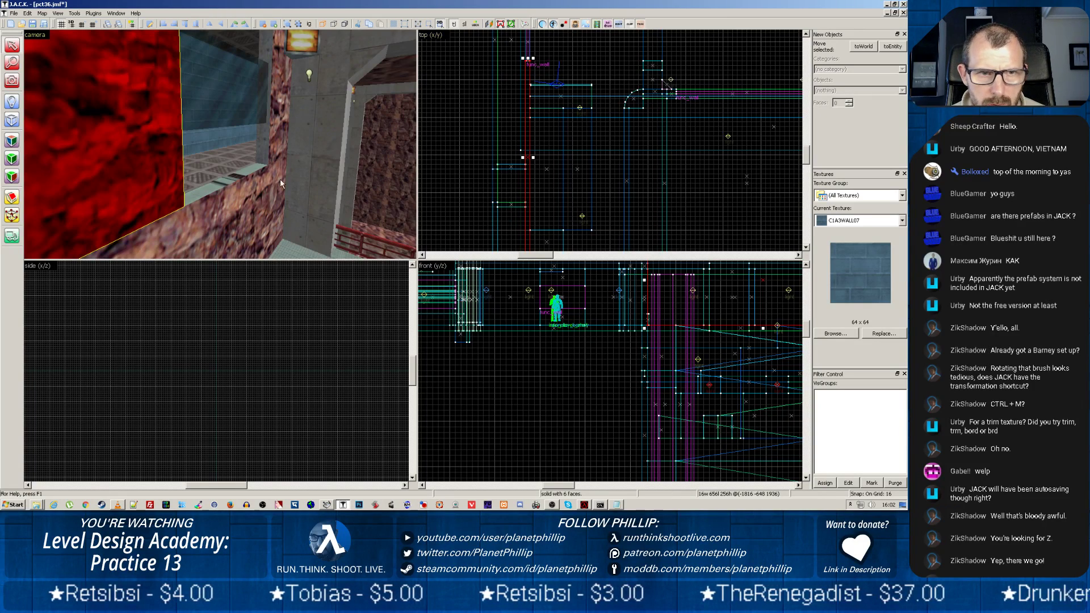
click(222, 161)
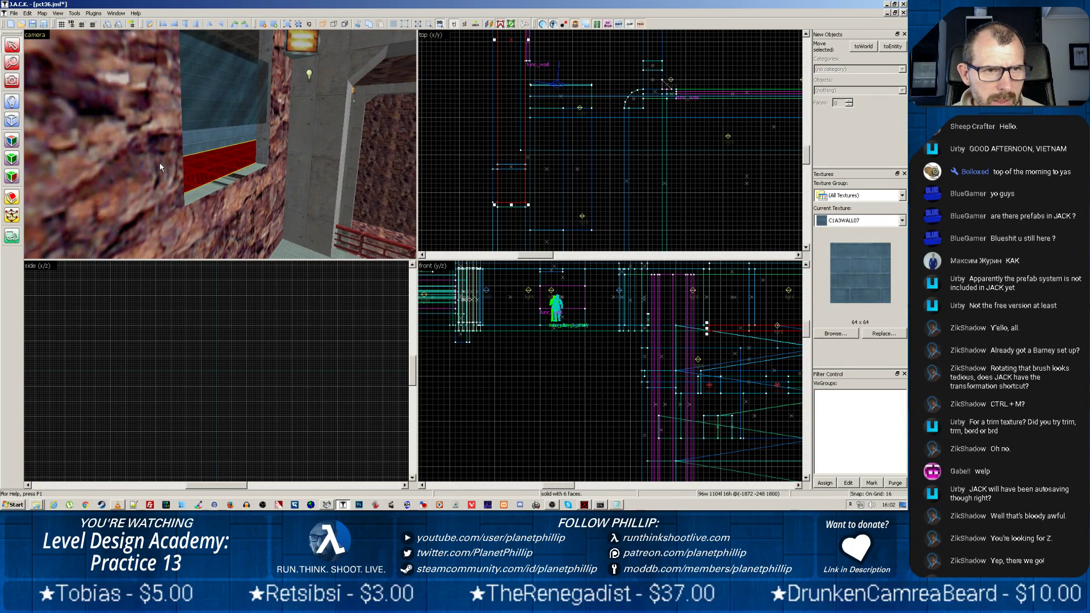
scroll(220, 144, up, 3)
scroll(219, 144, down, 5)
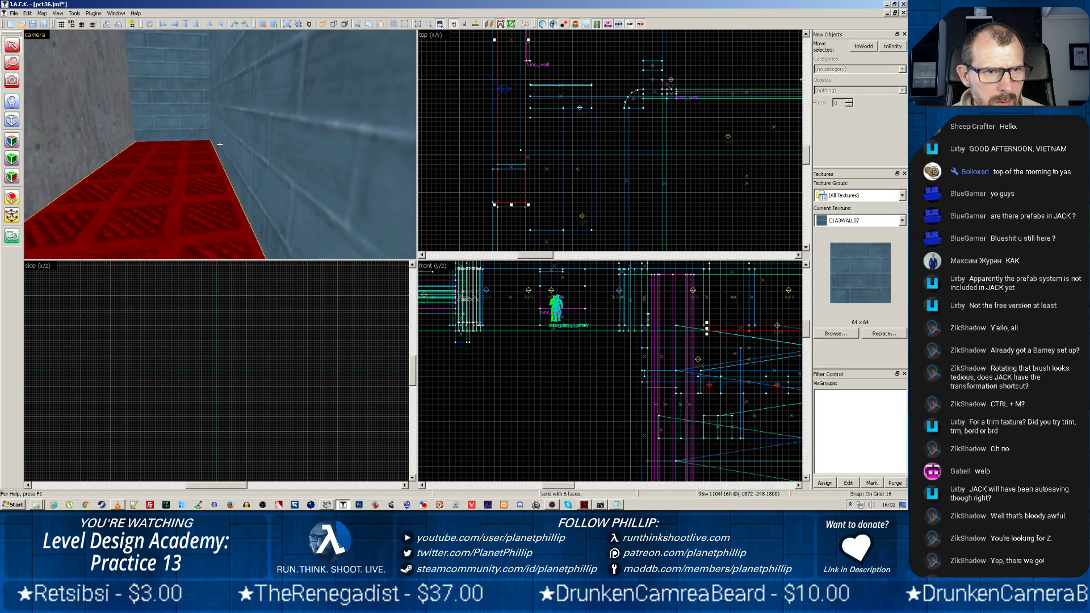
click(213, 131)
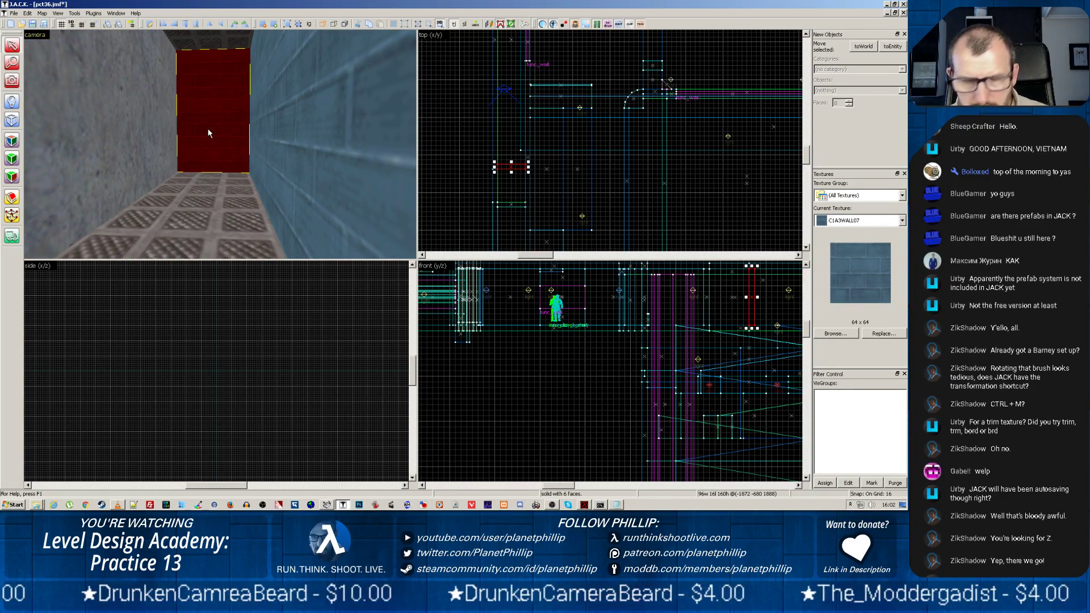
key(Delete)
click(210, 132)
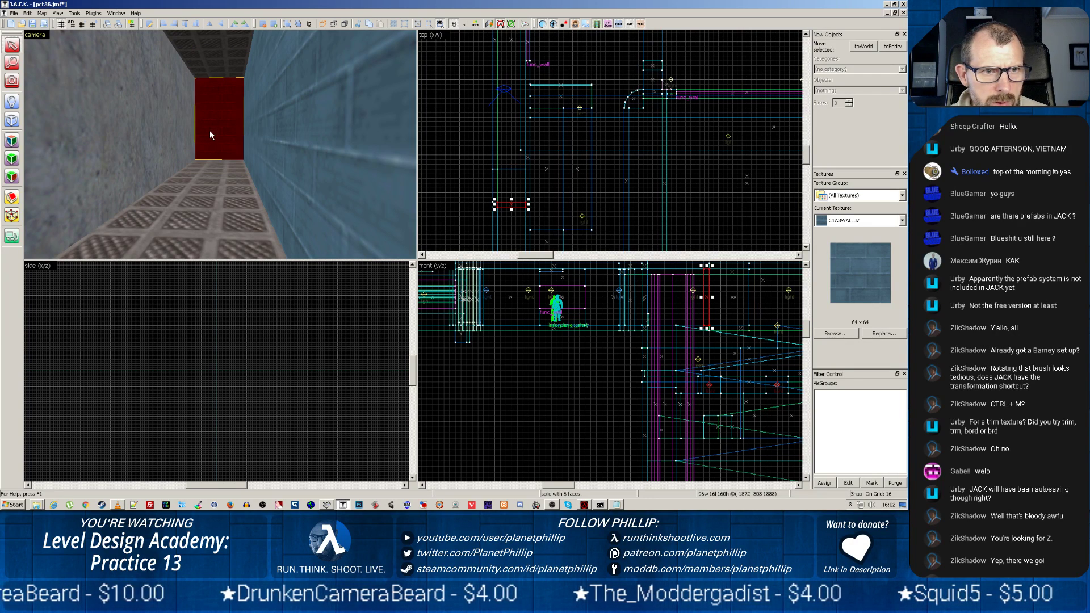
key(Escape)
Step: Slide the 656-unit-long rock wall beside the glass window lengthwise to Y -520, covering the window opening
mouse_move(224, 154)
mouse_down()
mouse_move(223, 143)
mouse_move(234, 153)
mouse_move(220, 143)
mouse_move(278, 164)
mouse_move(221, 137)
mouse_up()
key(w)
click(221, 138)
key(z)
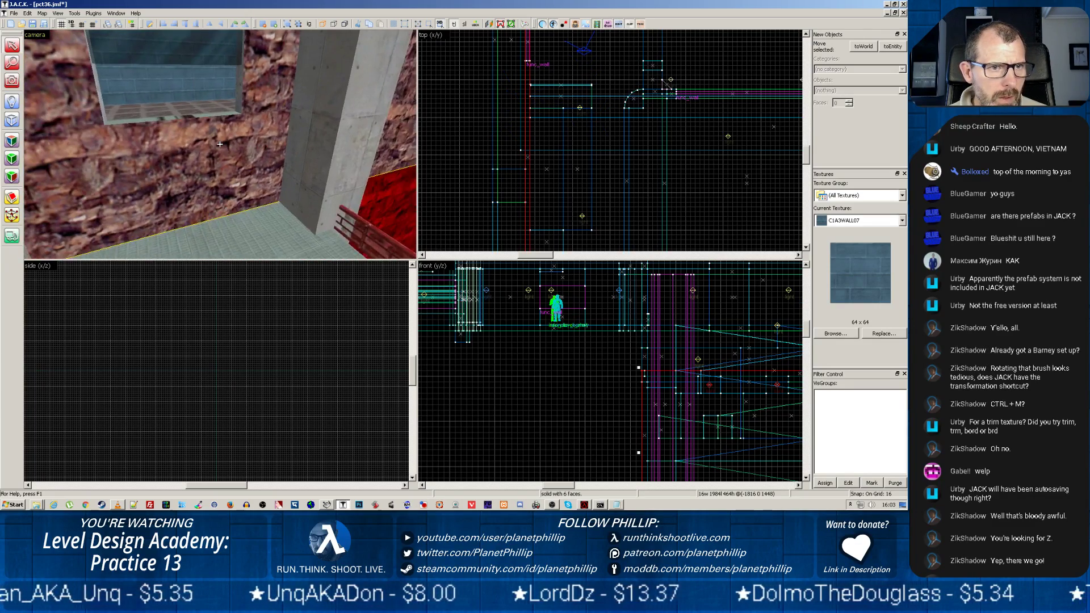
key(z)
click(219, 145)
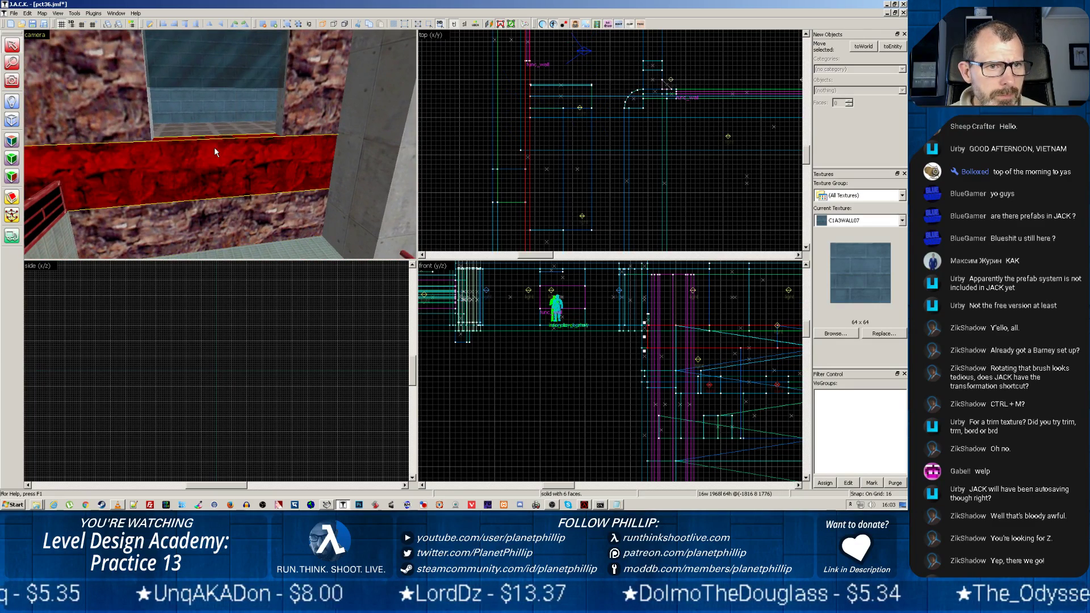
click(138, 119)
scroll(520, 109, down, 5)
middle_drag(553, 133, 543, 124)
scroll(543, 124, up, 4)
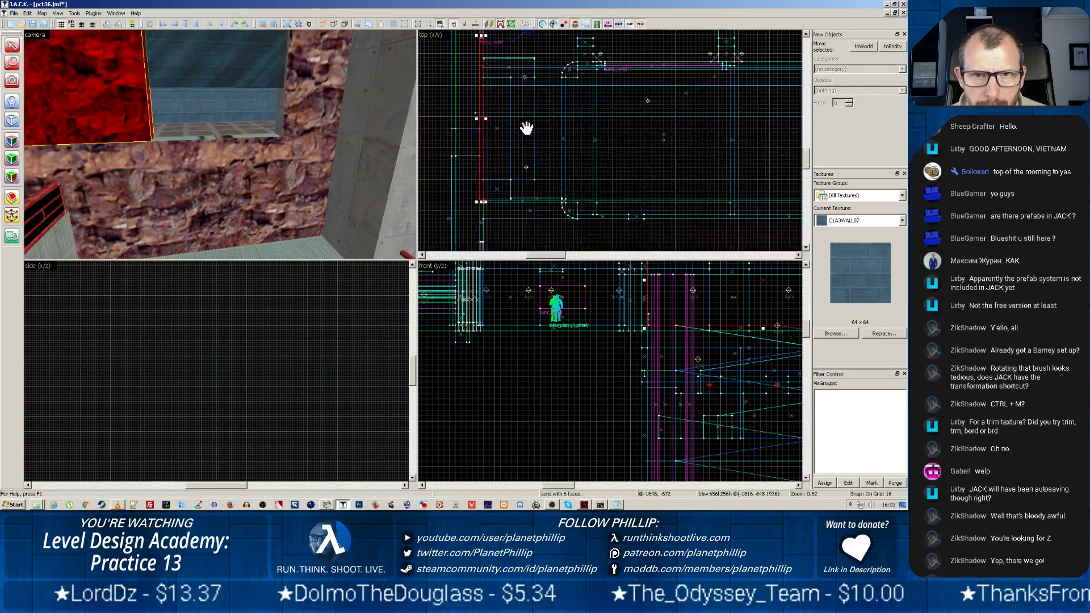
drag(506, 83, 508, 247)
drag(474, 216, 475, 182)
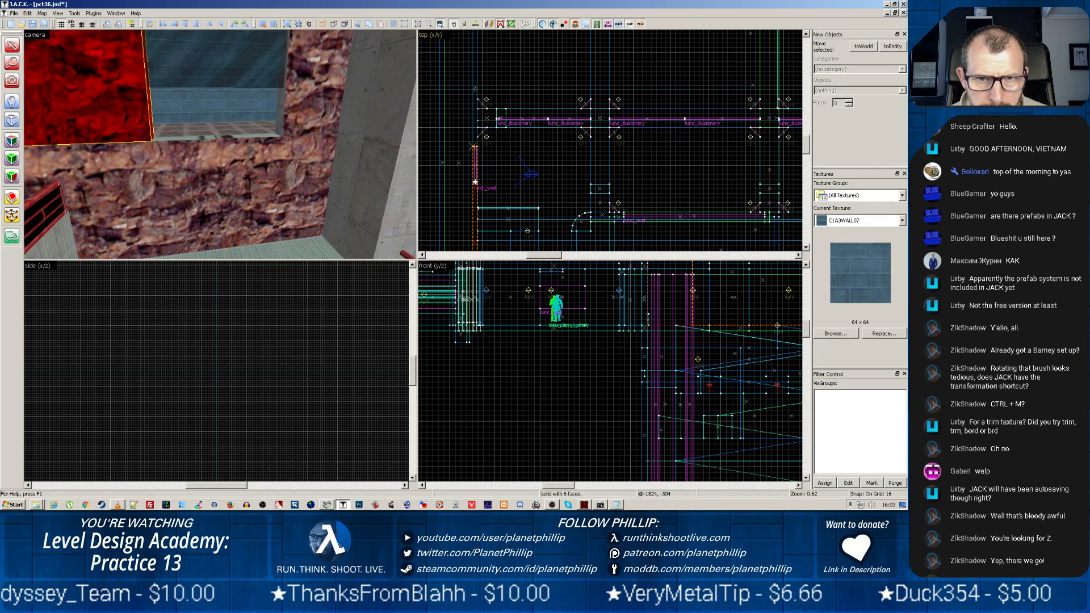
drag(476, 182, 475, 182)
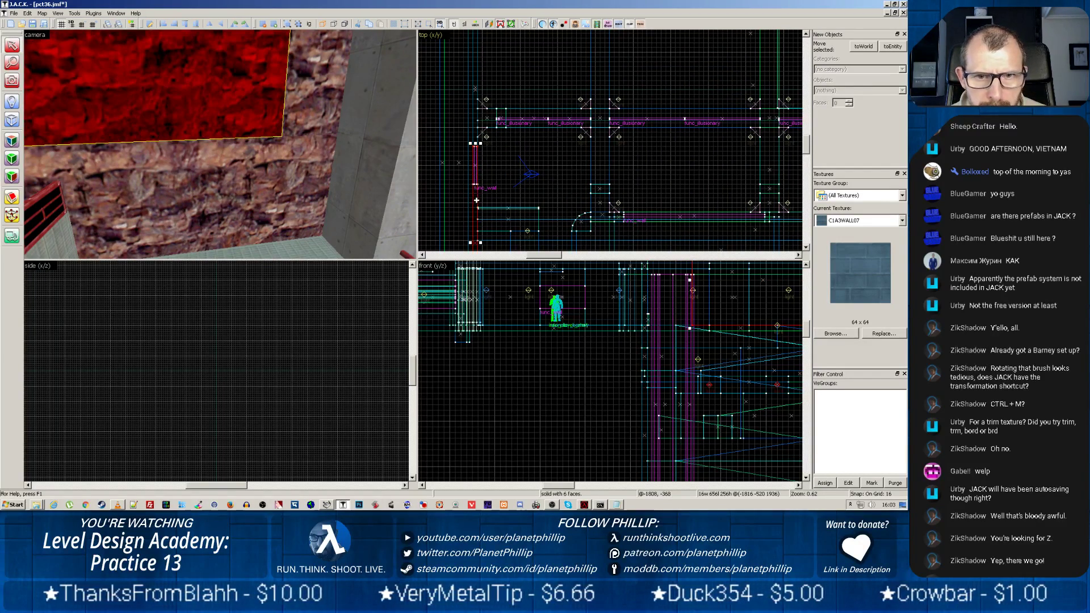
Step: Resize the rock wall brush covering the window opening to 128 units long and 48 units high, below the glass
scroll(487, 220, down, 8)
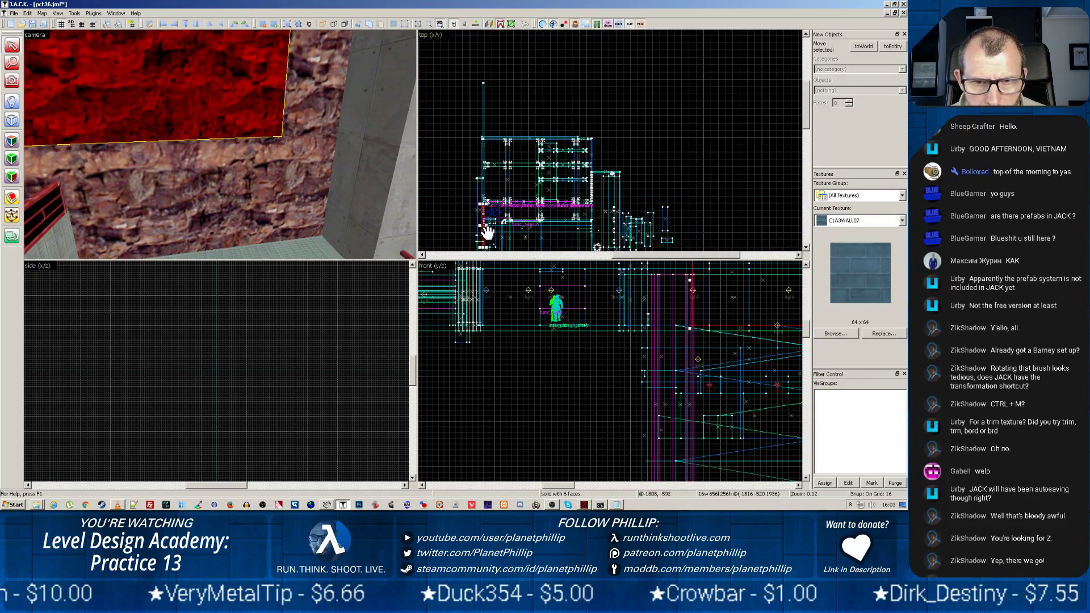
drag(499, 214, 538, 152)
scroll(528, 158, up, 5)
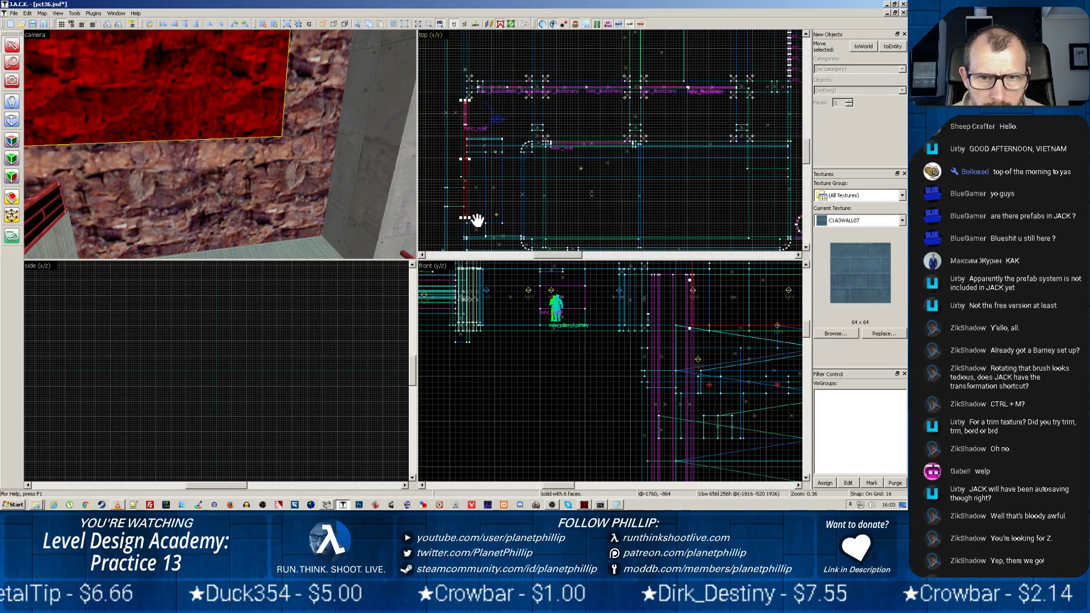
drag(464, 220, 464, 129)
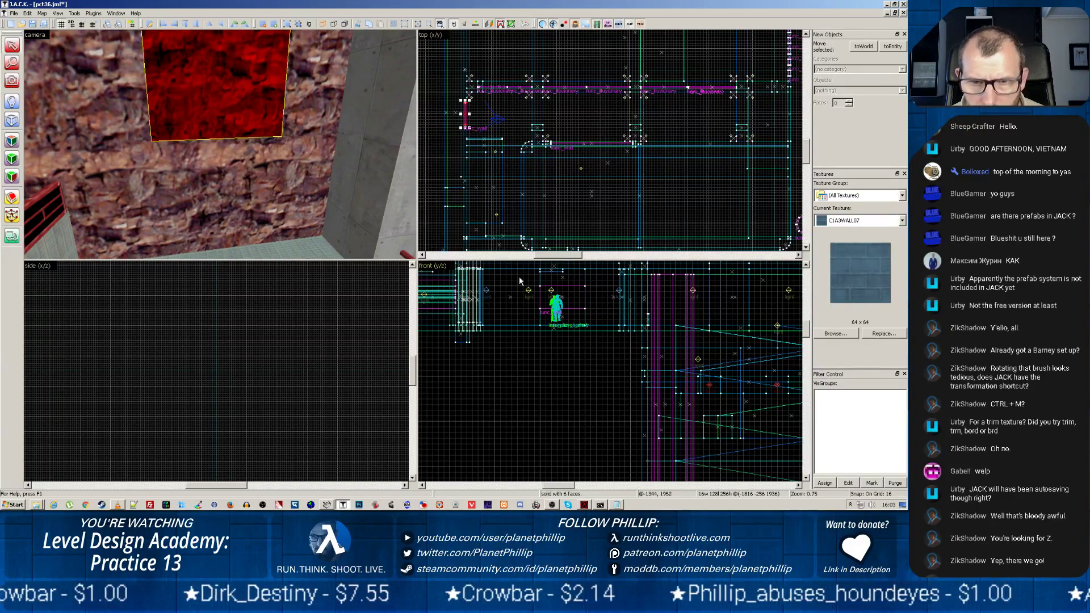
scroll(519, 278, down, 3)
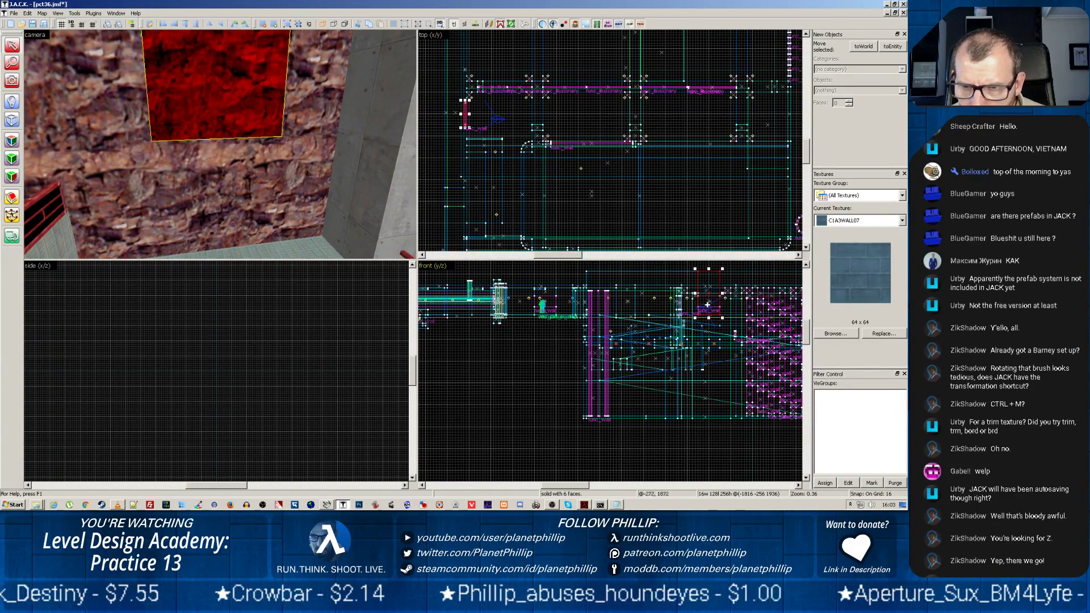
drag(708, 268, 709, 299)
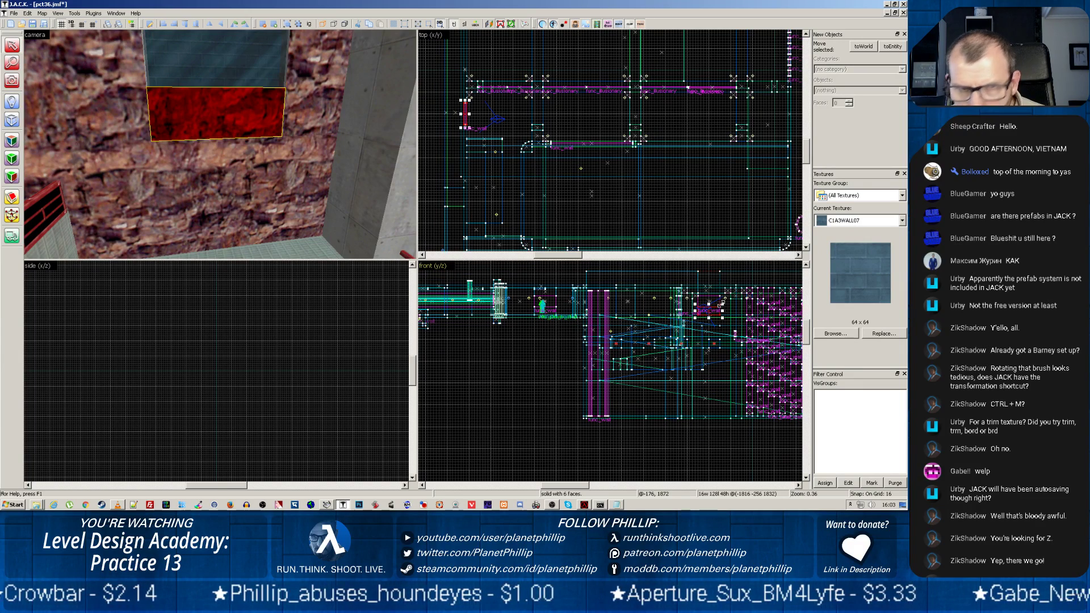
Step: Lift the OUT_RK3 texture from the long rock wall beside the window and apply it aligned to the adjoining rock faces
click(256, 177)
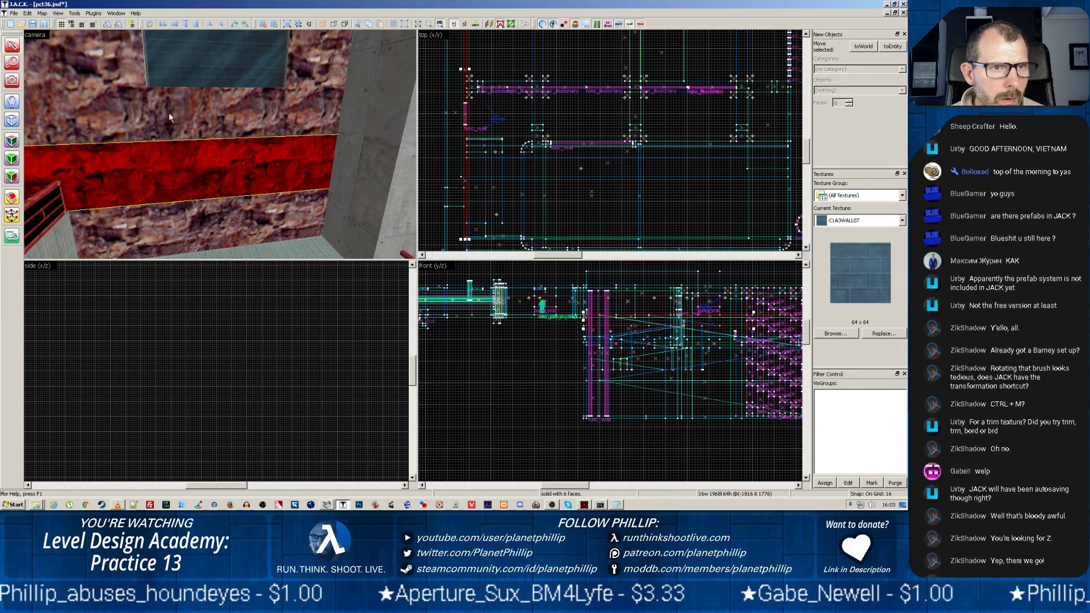
click(131, 100)
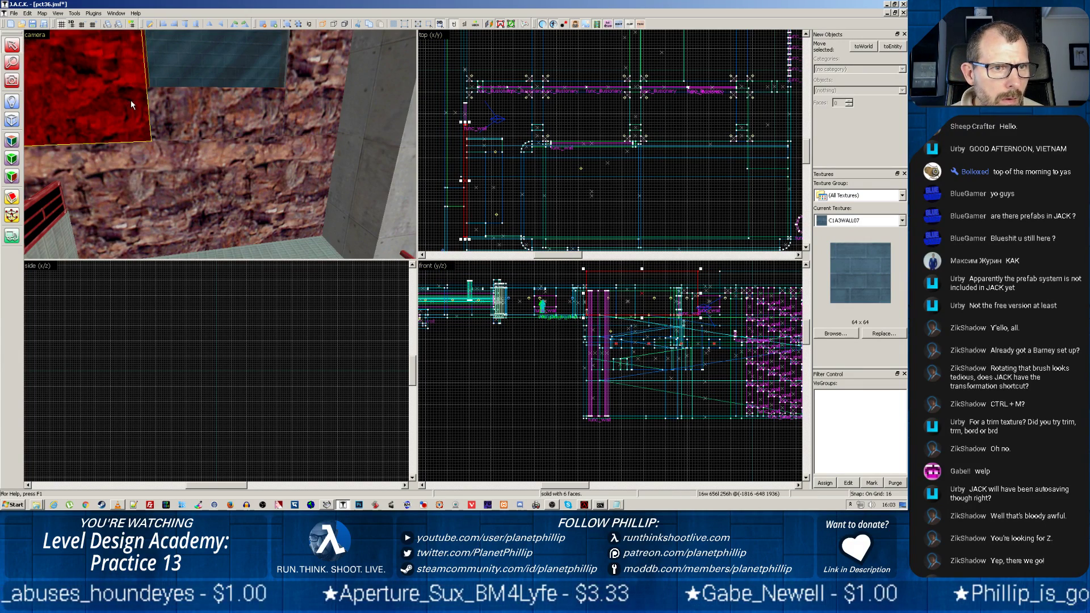
click(11, 140)
click(132, 155)
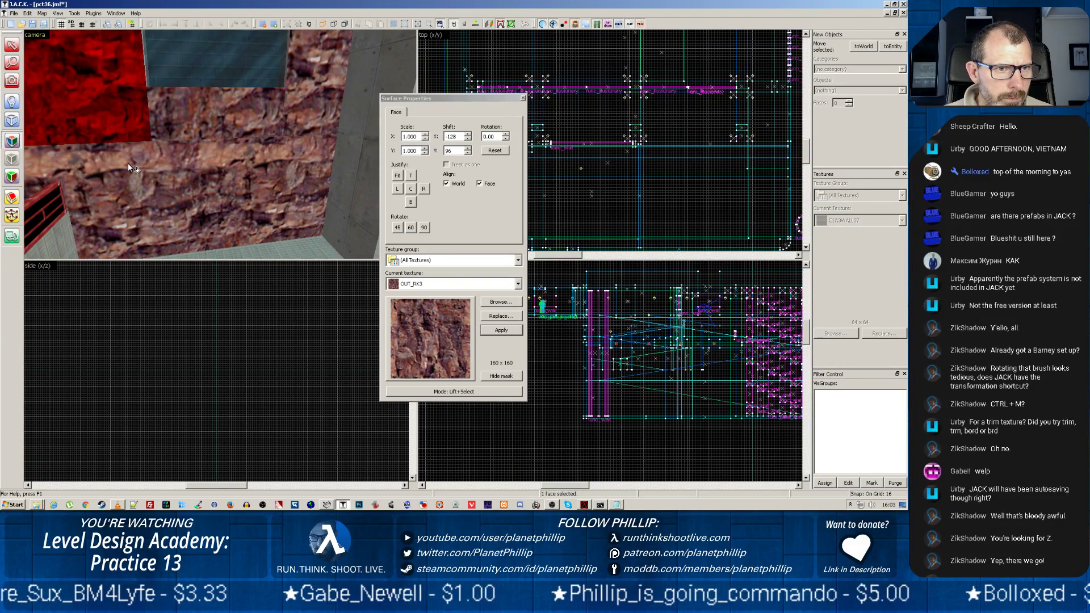
click(157, 117)
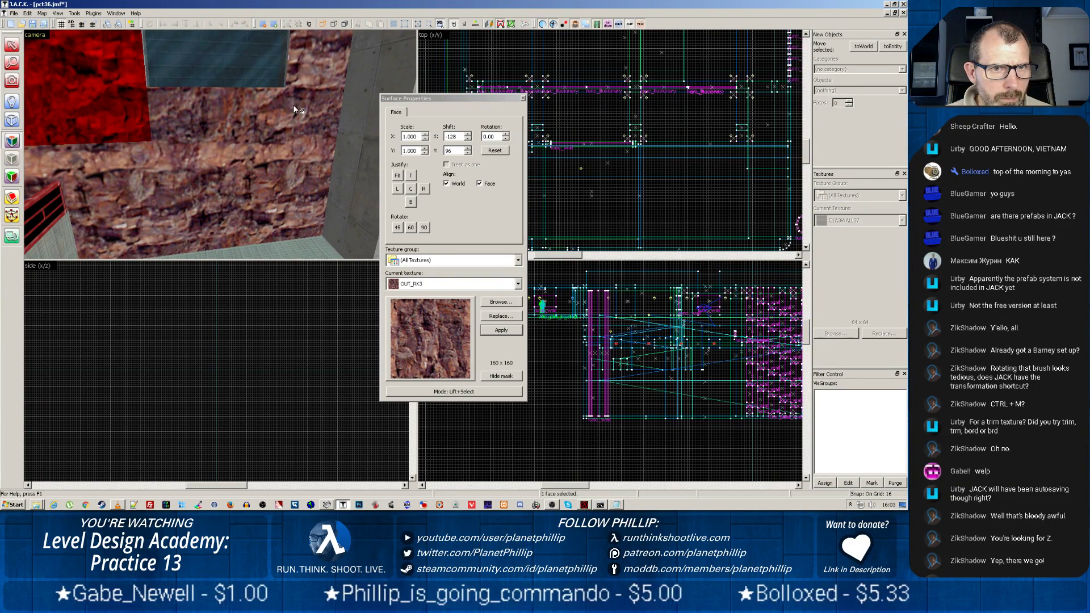
click(522, 97)
scroll(219, 144, up, 2)
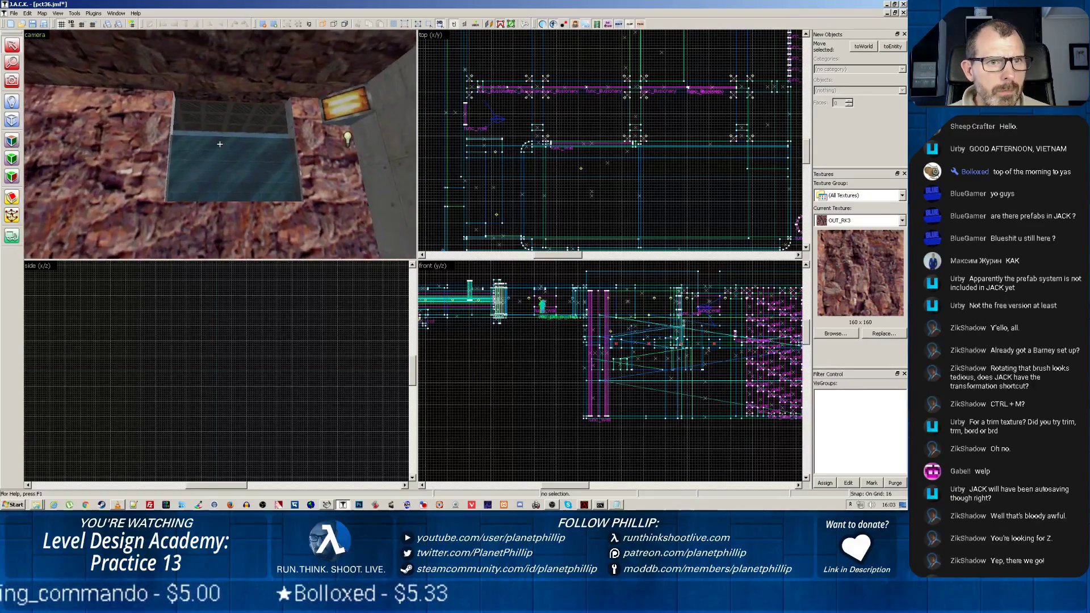
Step: Copy the 128-unit-long rock brush below the window upwards to fill the gap above the glass
click(243, 185)
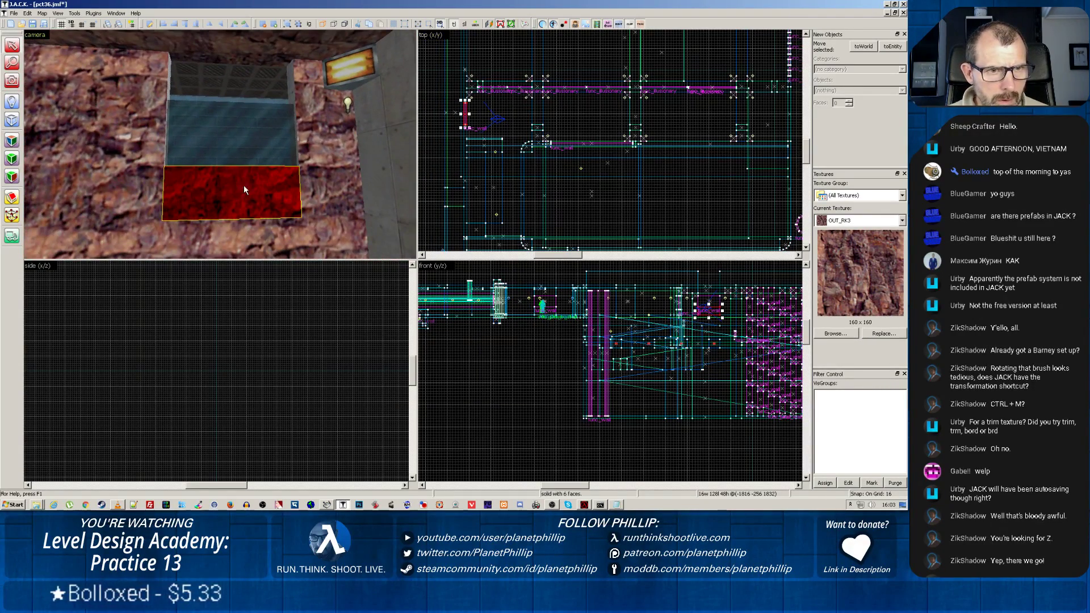
scroll(708, 315, up, 4)
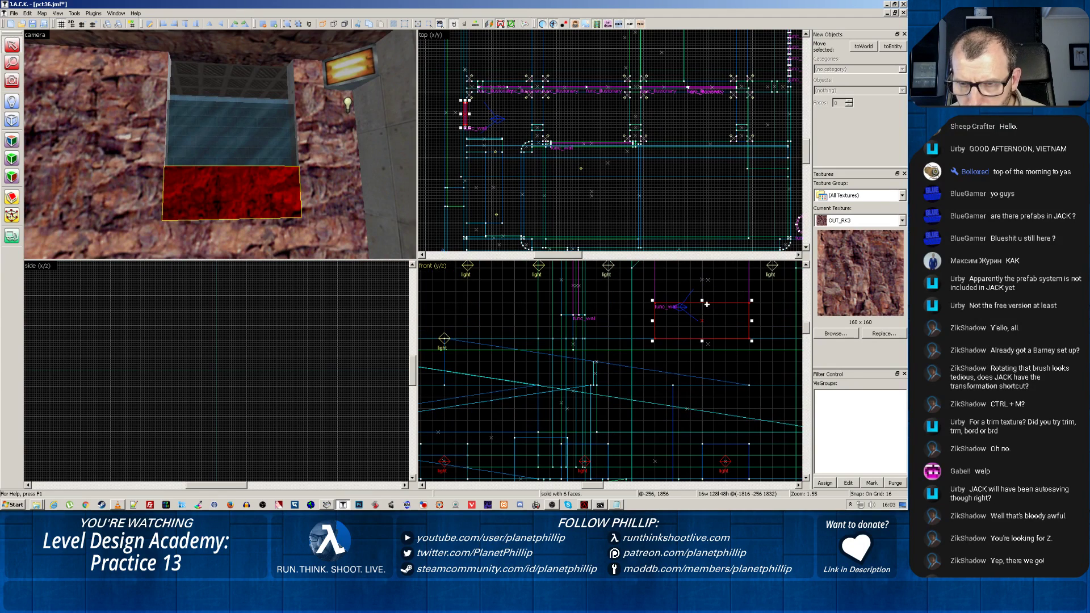
middle_drag(691, 309, 612, 404)
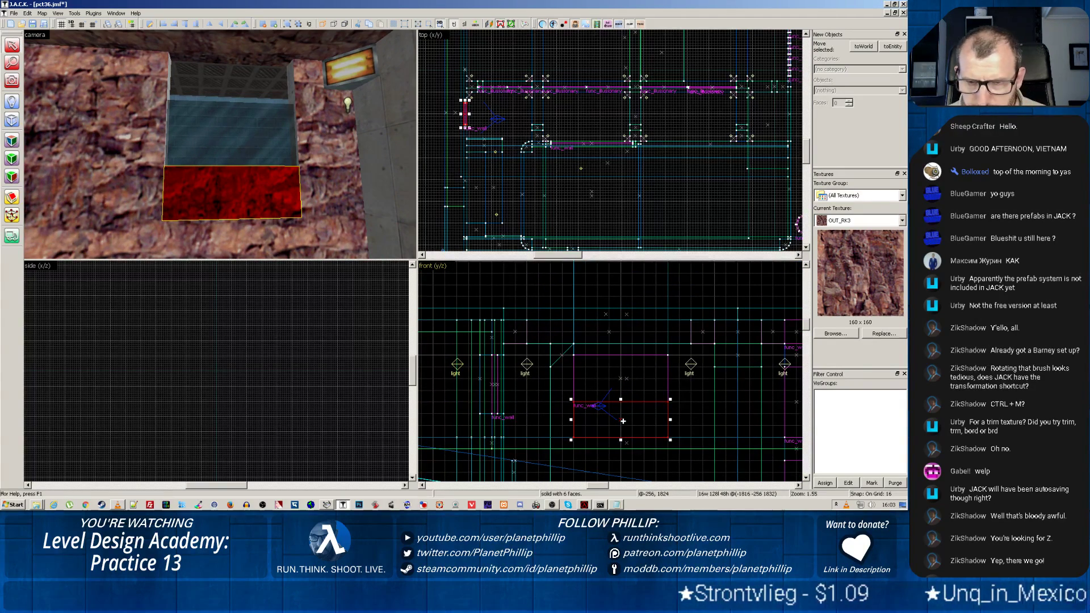
drag(623, 421, 620, 338)
key(ctrl+z)
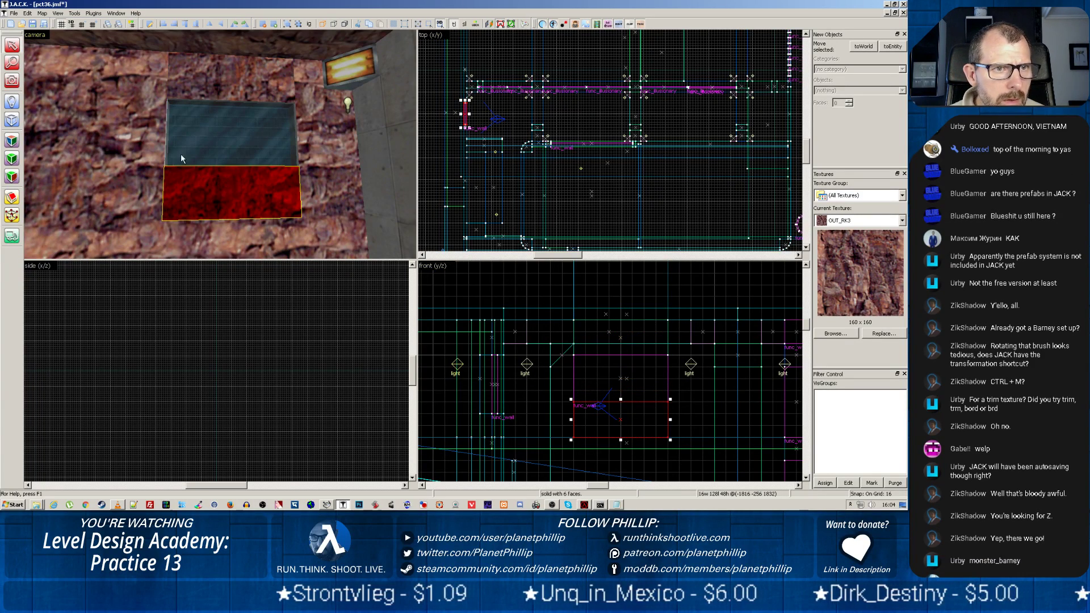
Step: Match the OUT_RK3 texture of the rock pieces above and below the glass to the long rock wall beside it
click(138, 93)
key(shift+a)
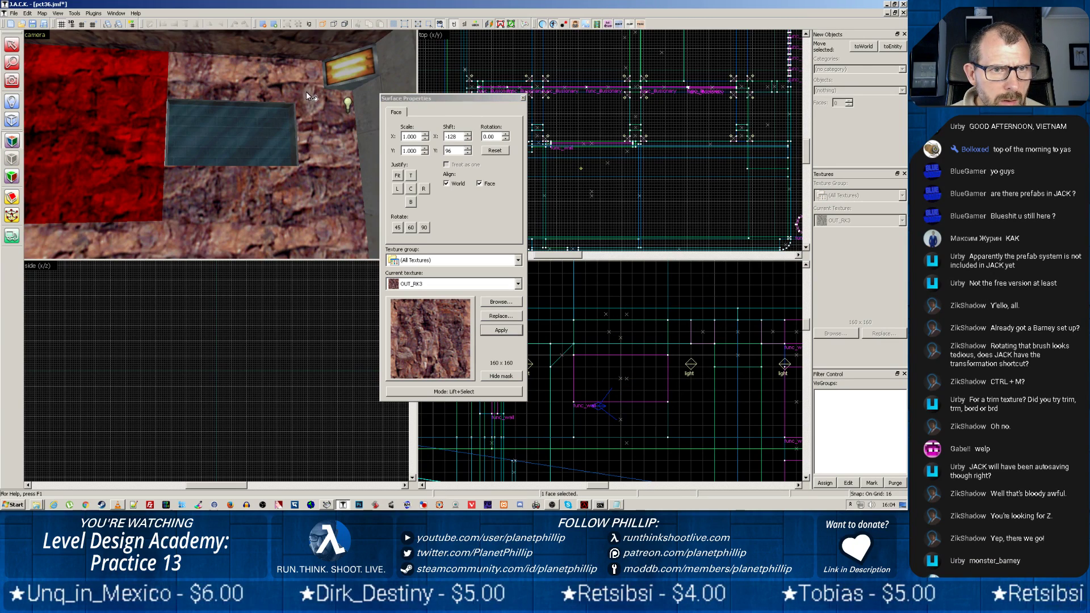
click(523, 98)
Step: Apply the LAB1_TRIM4 texture to the inner side face of the window opening in the long rock wall
key(z)
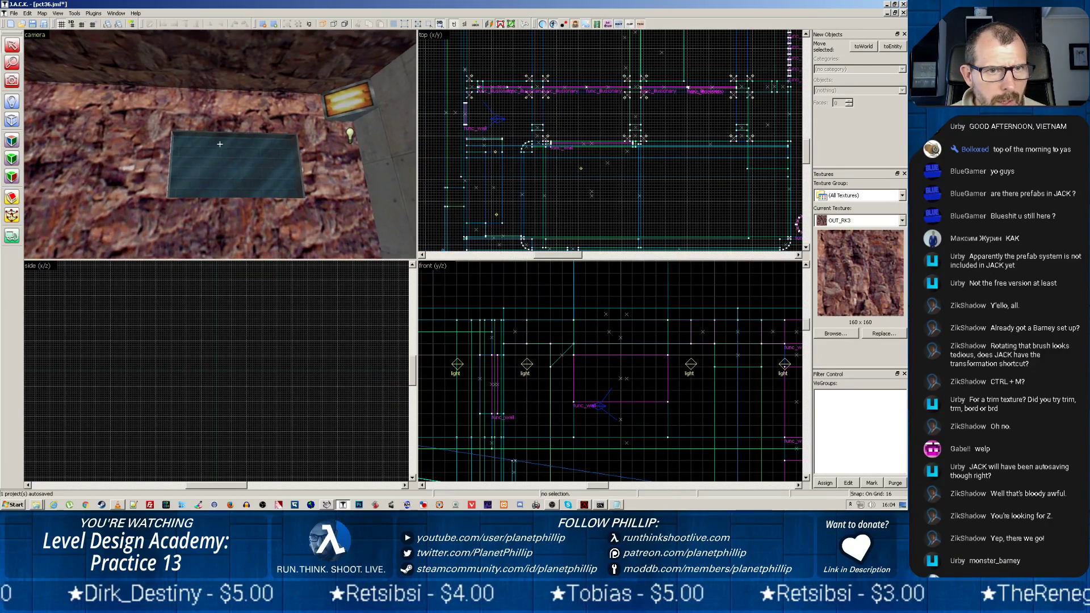
key(w)
key(z)
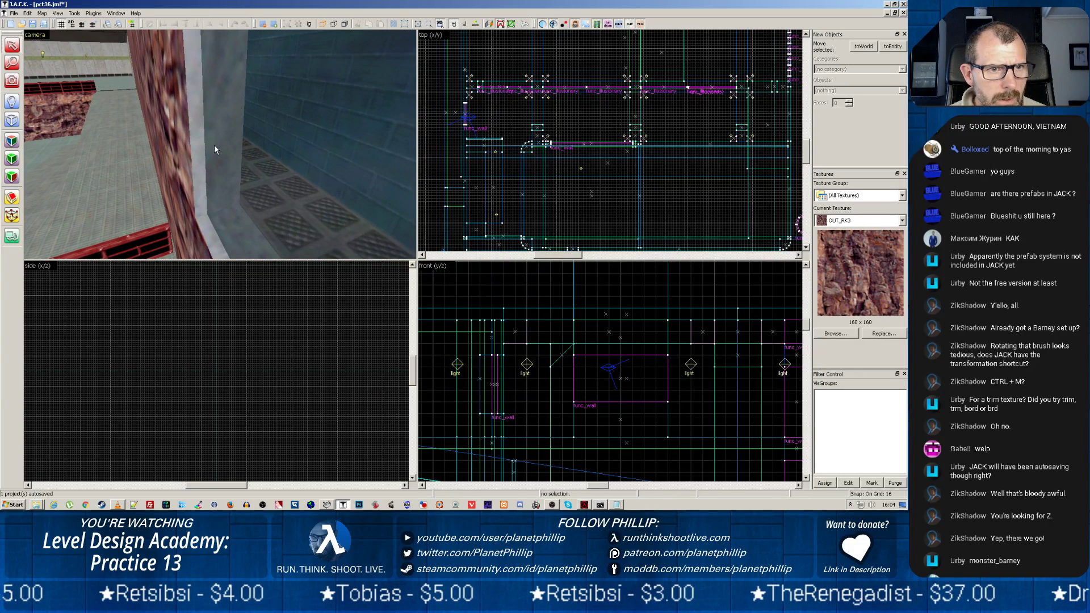
click(215, 149)
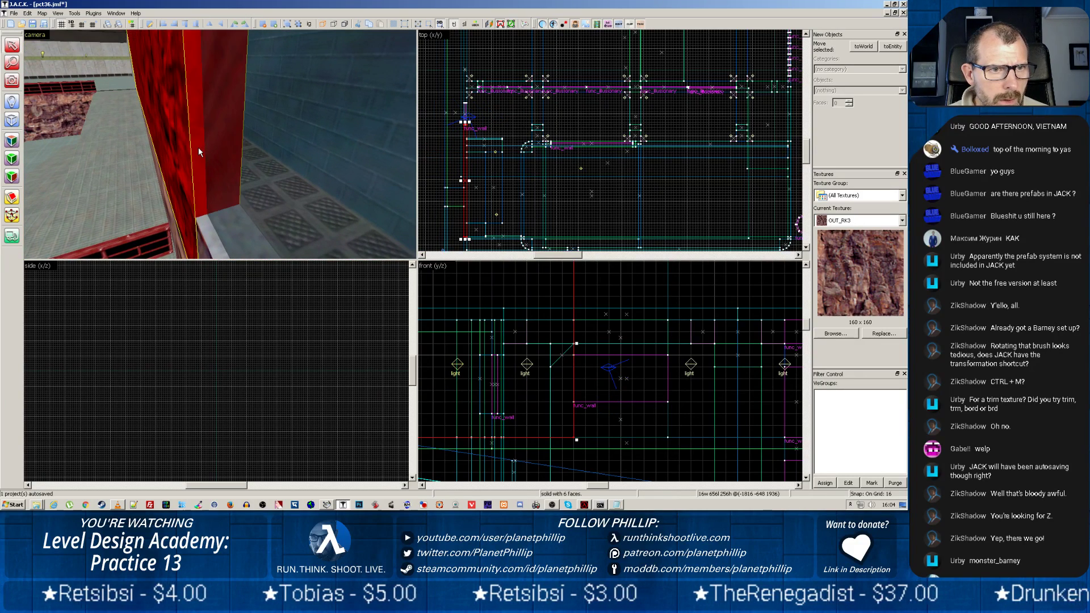
click(12, 141)
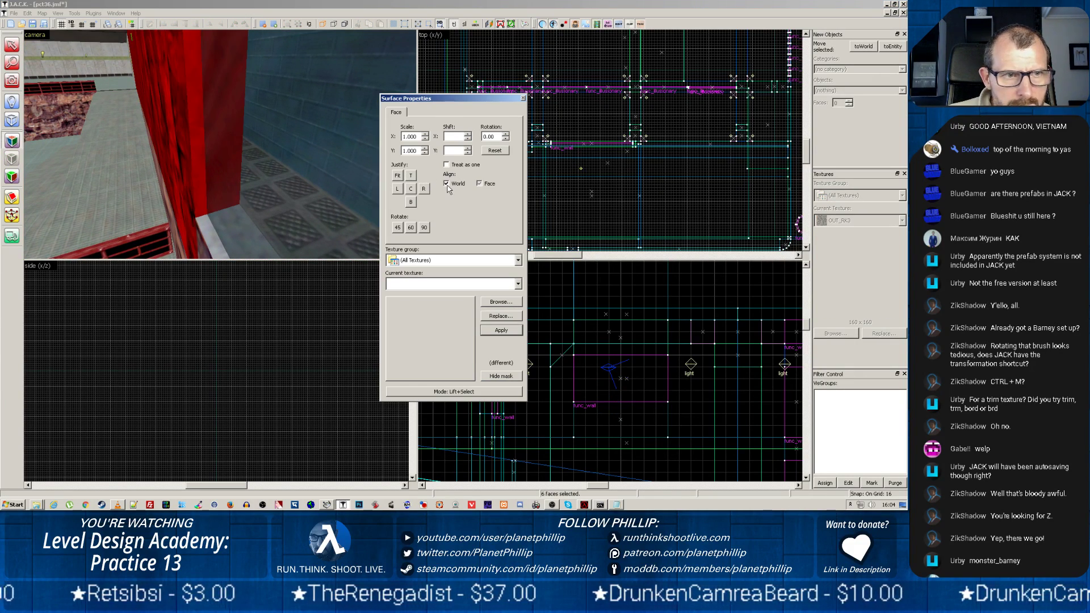
click(204, 180)
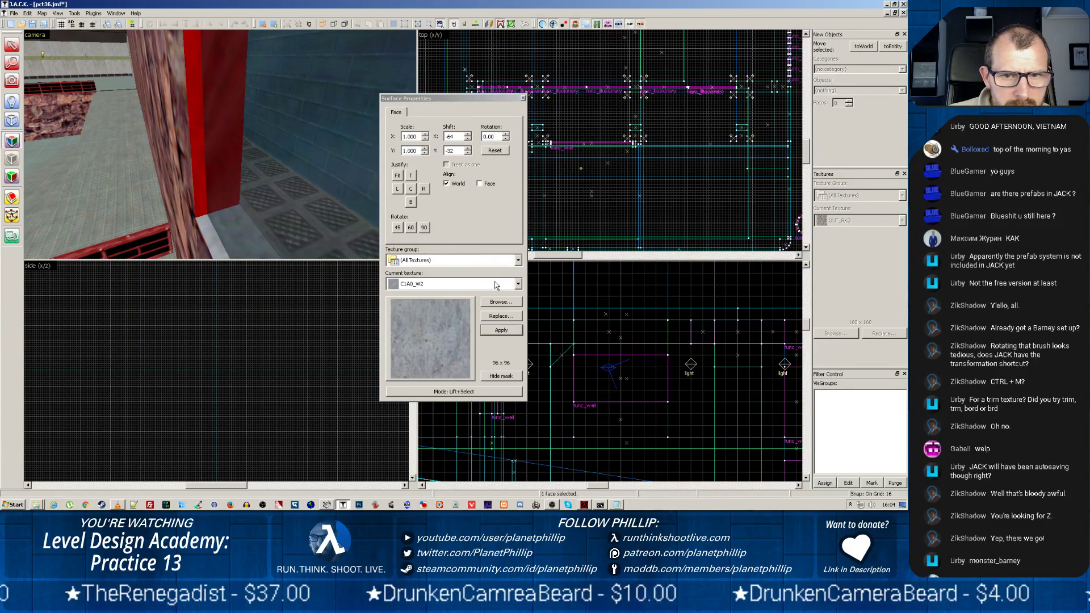
click(501, 301)
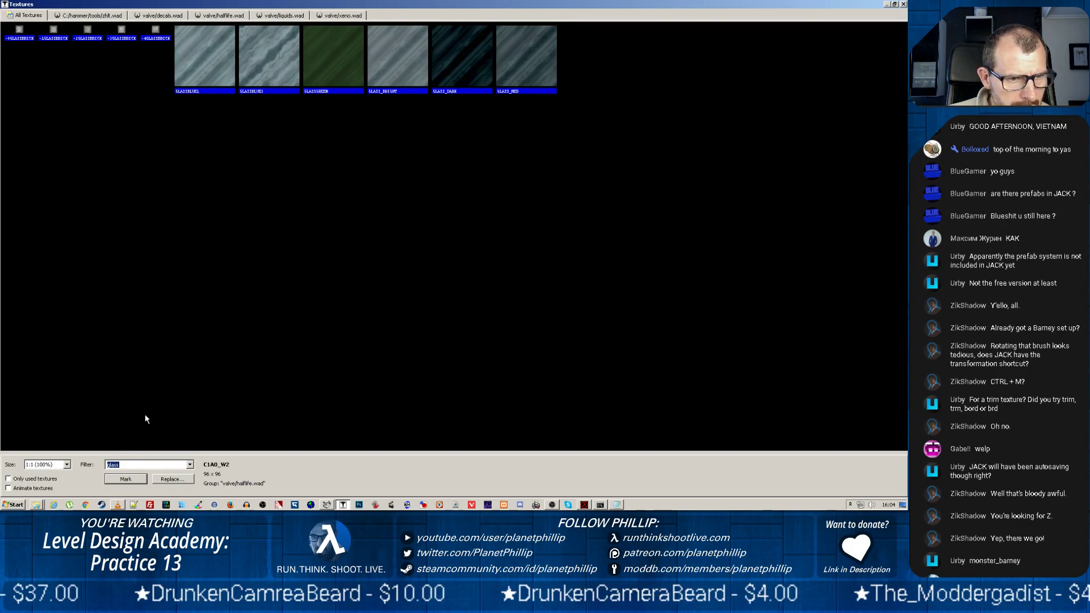
text(trim)
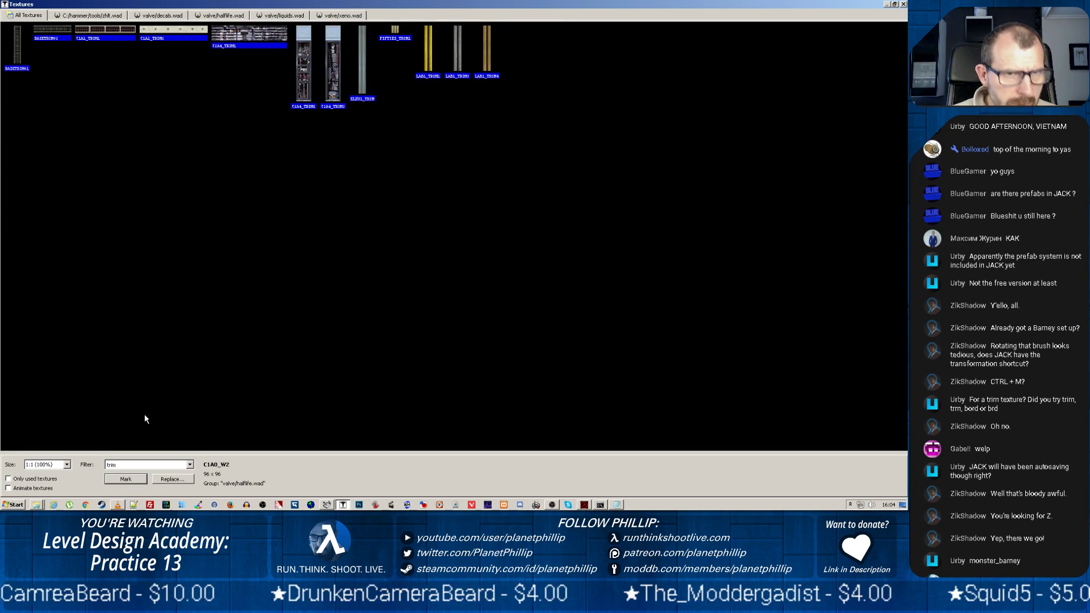
double_click(487, 62)
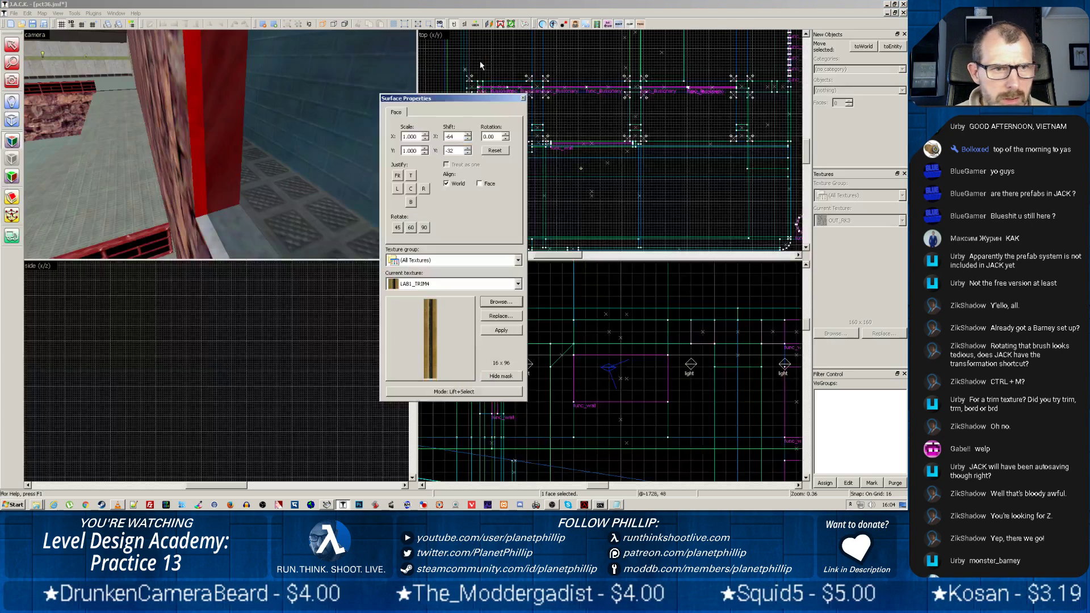
click(486, 331)
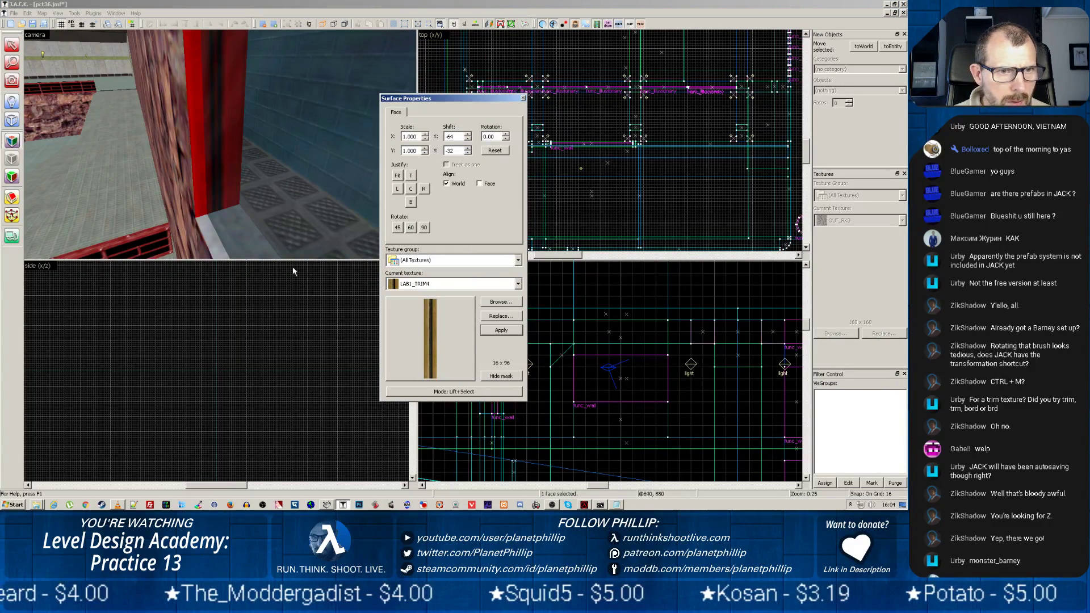
Step: Apply the LAB1_TRIM4 trim to the sill face at the bottom of the window opening
click(213, 243)
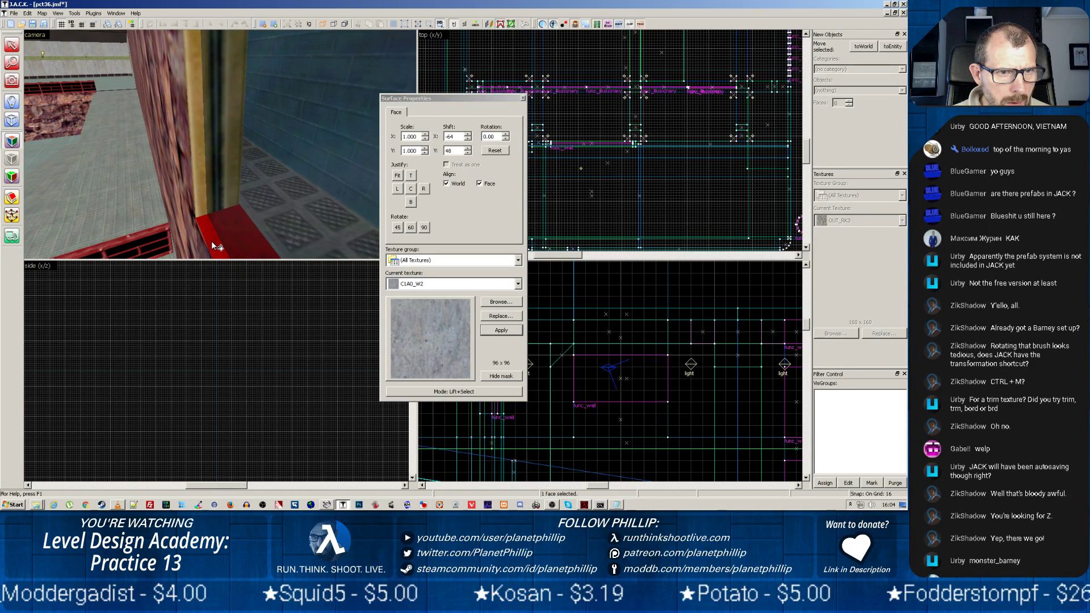
click(203, 190)
key(z)
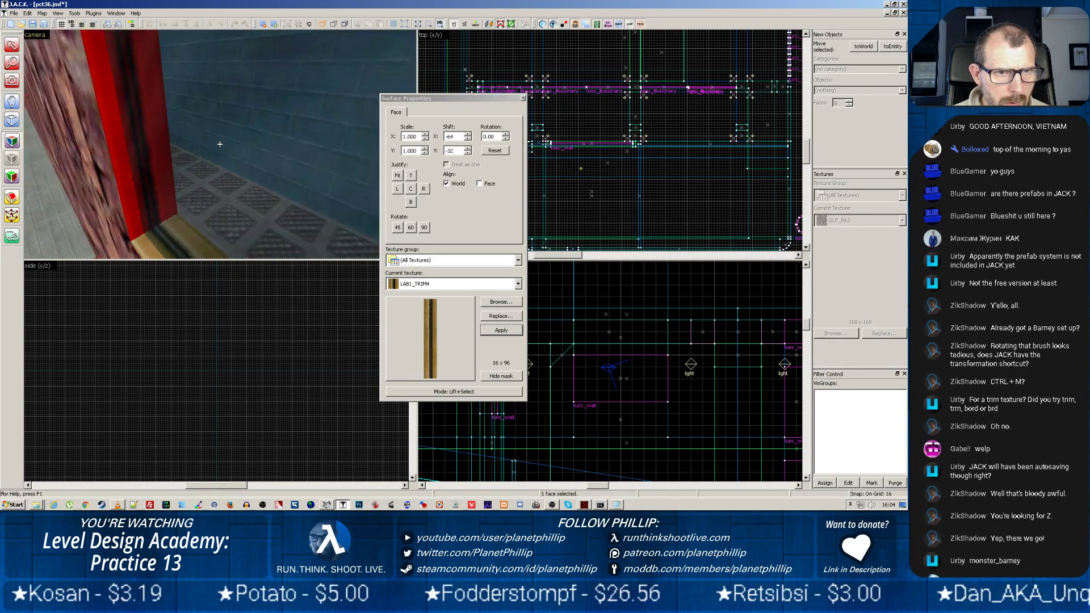
key(z)
Step: Apply the lifted LAB1_TRIM4 trim to the window opening's opposite side face and its top face
ctrl+click(265, 162)
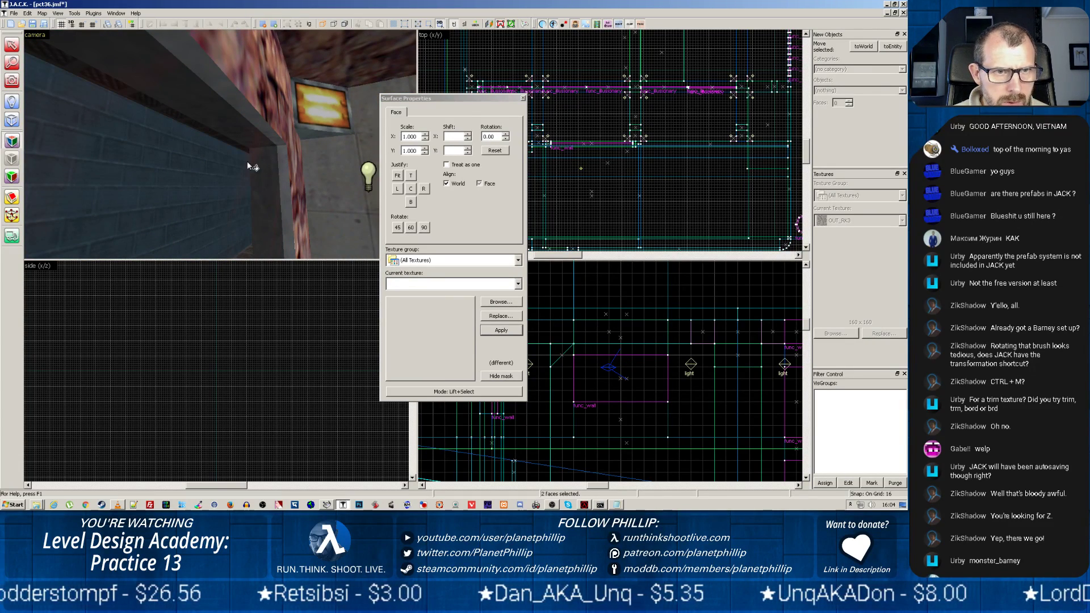
key(z)
key(z)
click(101, 164)
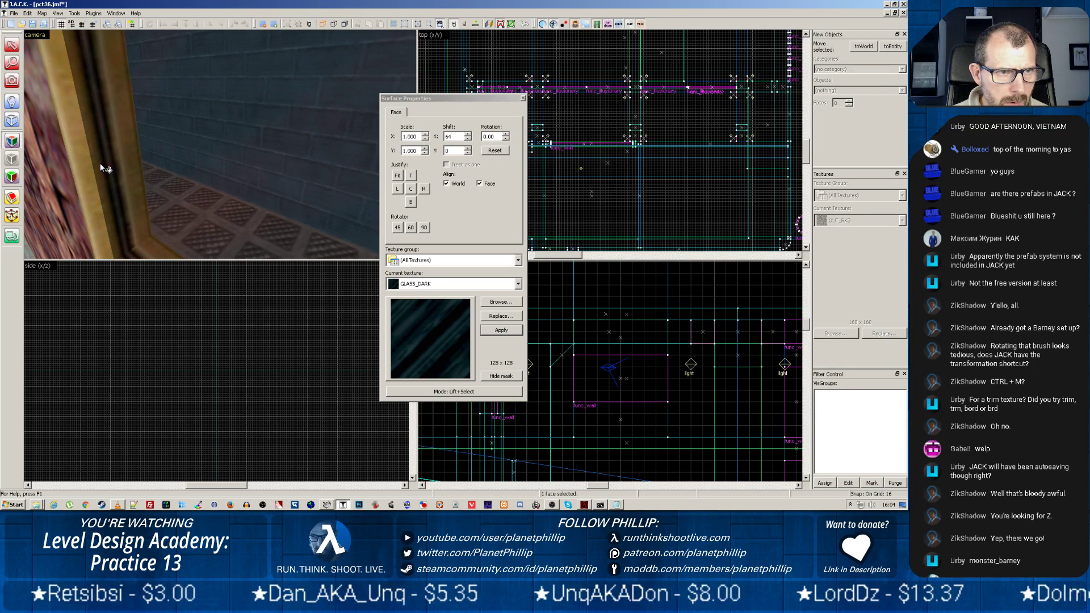
click(85, 186)
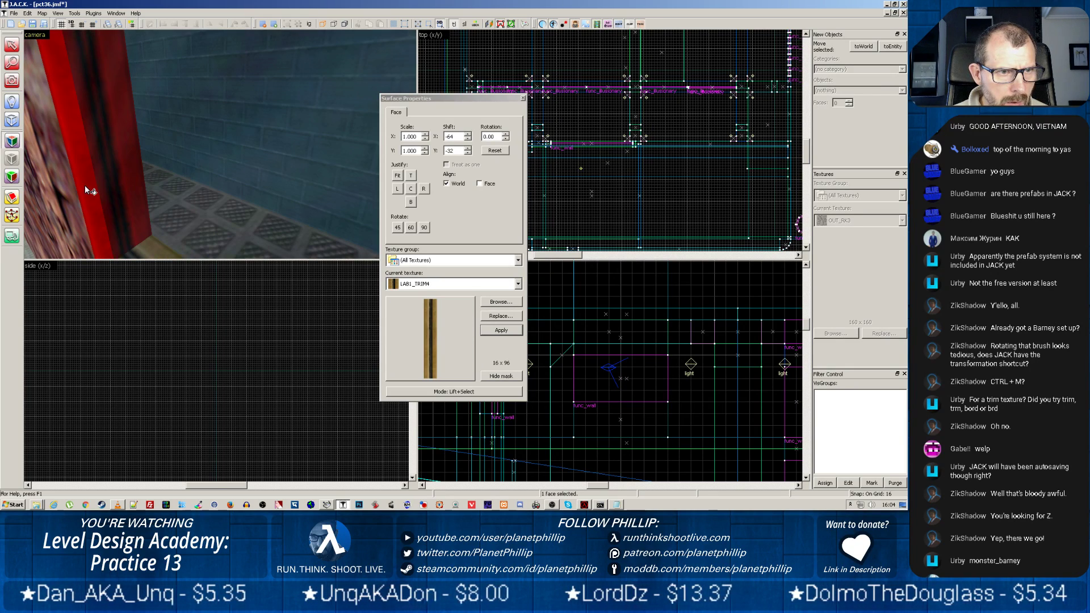
key(z)
key(z)
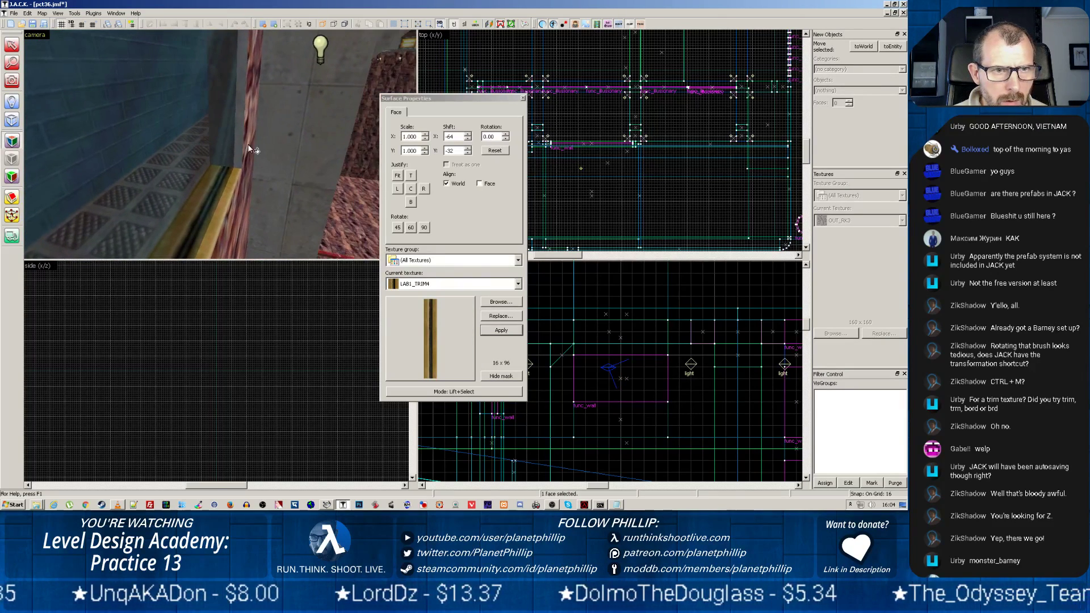
right_click(240, 144)
key(z)
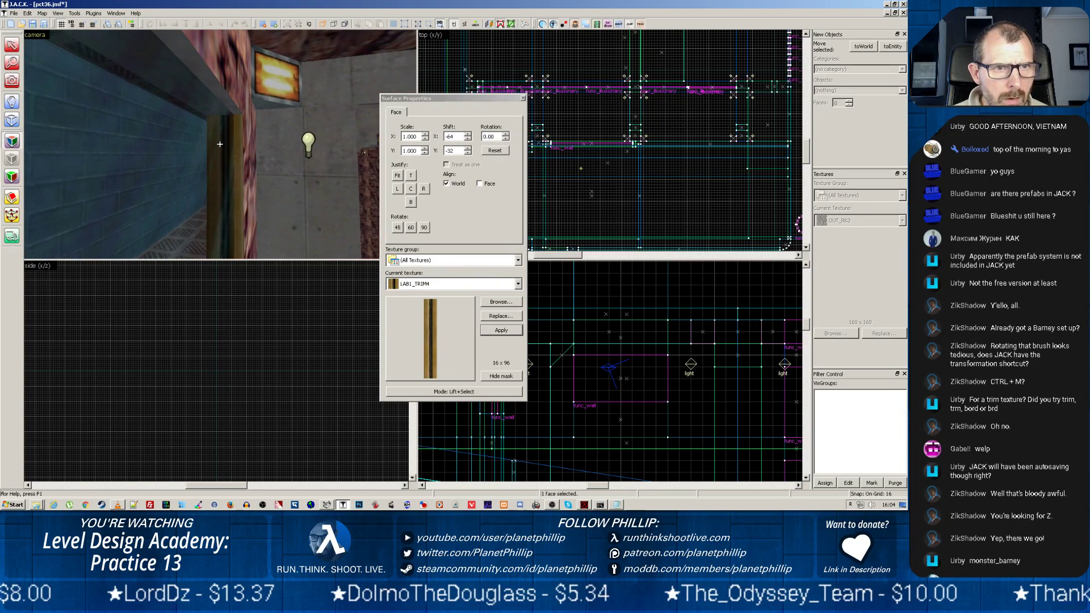
right_click(231, 101)
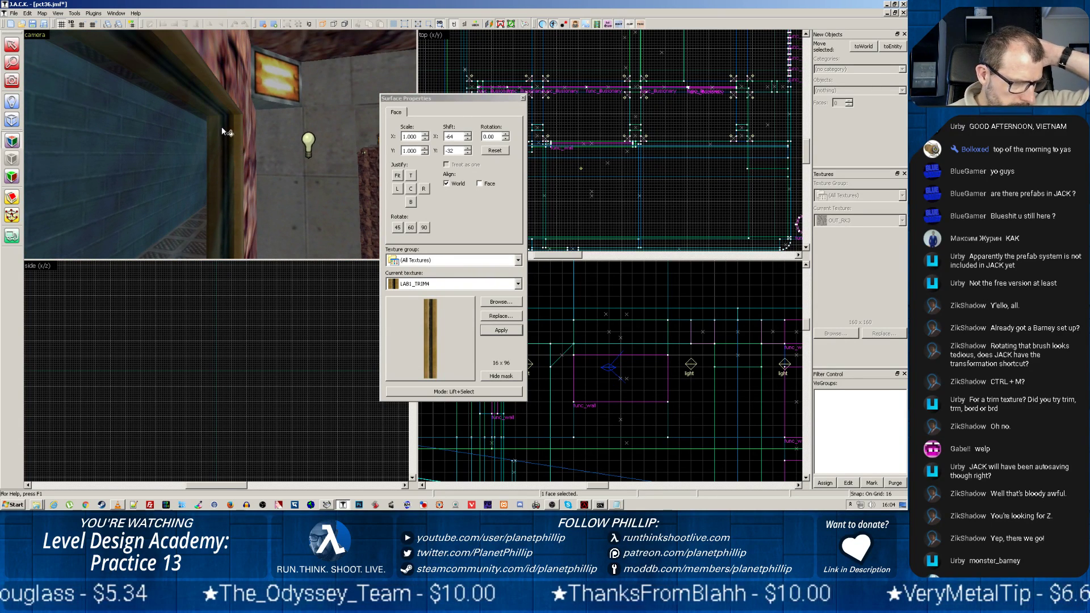
click(523, 99)
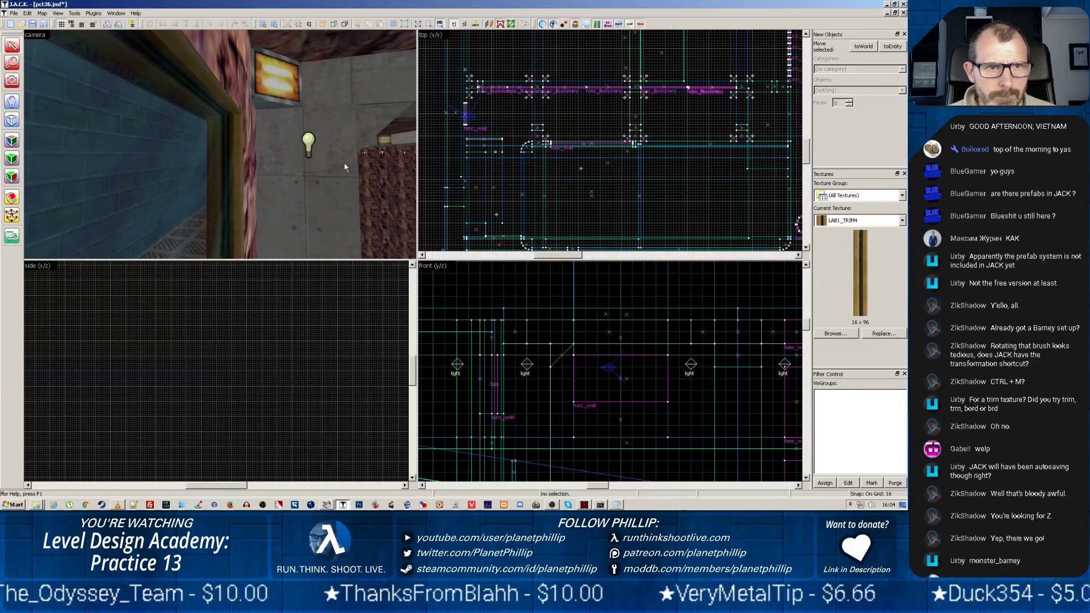
Step: Examine the corridor behind the window along its length in the camera view
key(z)
key(z)
scroll(220, 168, up, 3)
key(z)
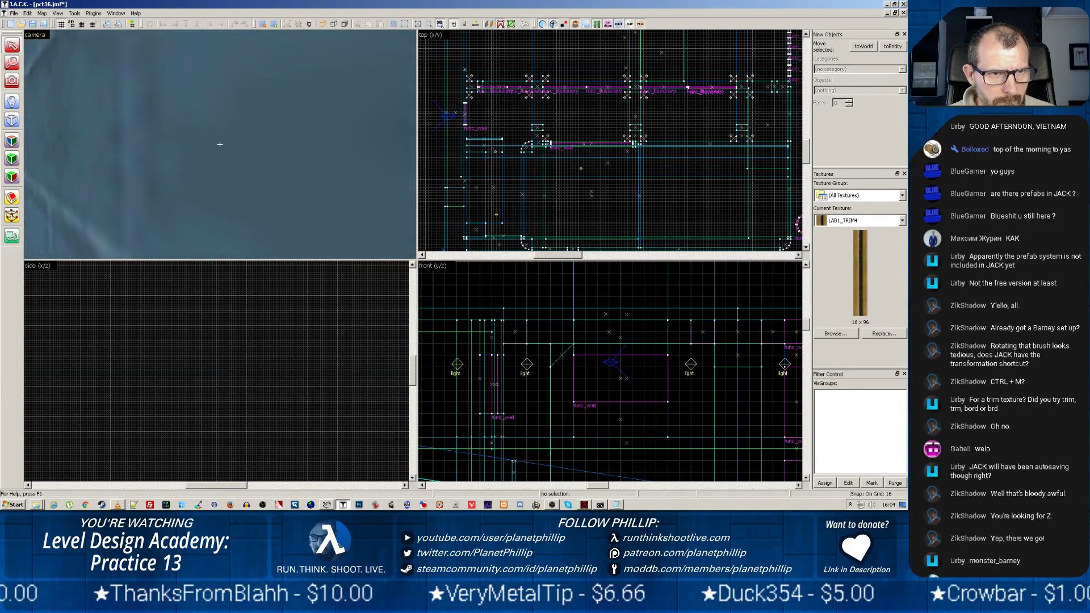
key(z)
scroll(210, 142, up, 3)
scroll(207, 158, up, 10)
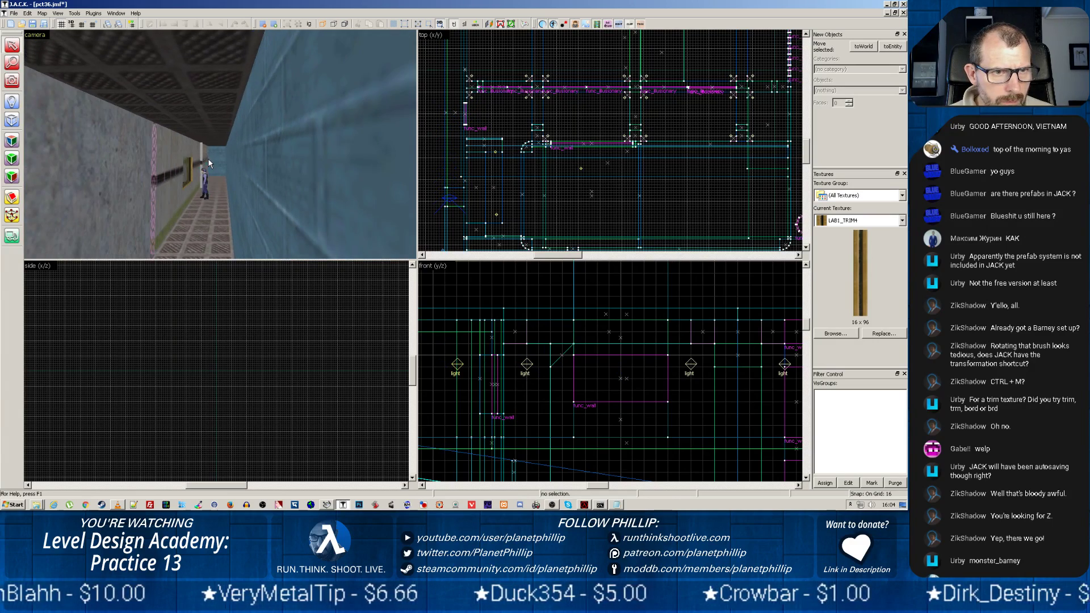
Step: Duplicate the corridor's monster_barney and place the copy about 976 units farther north along the corridor
key(z)
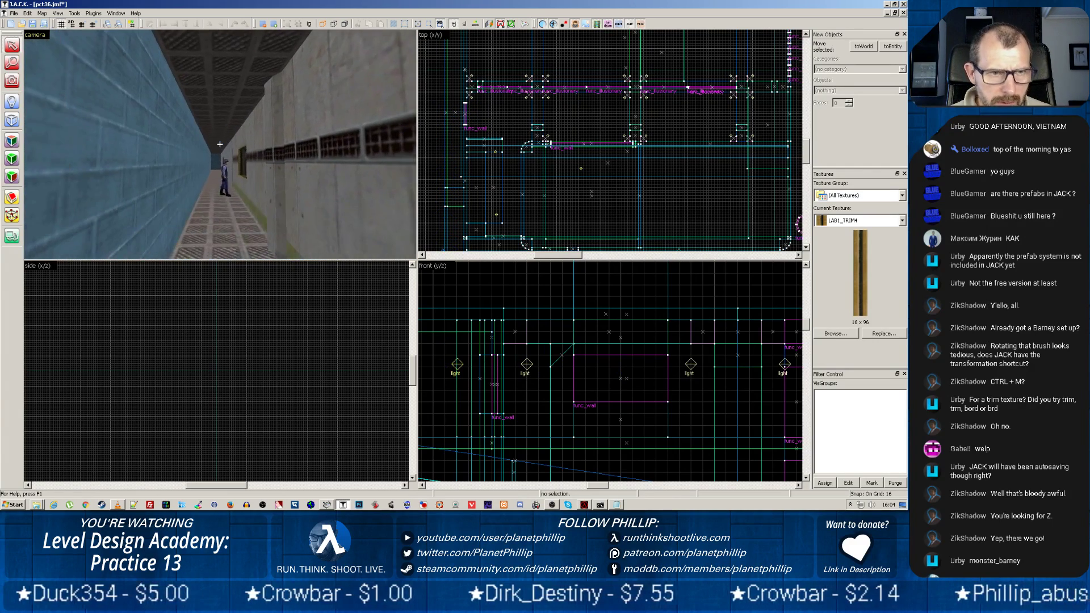
key(z)
click(222, 170)
scroll(341, 201, down, 5)
scroll(420, 220, down, 1)
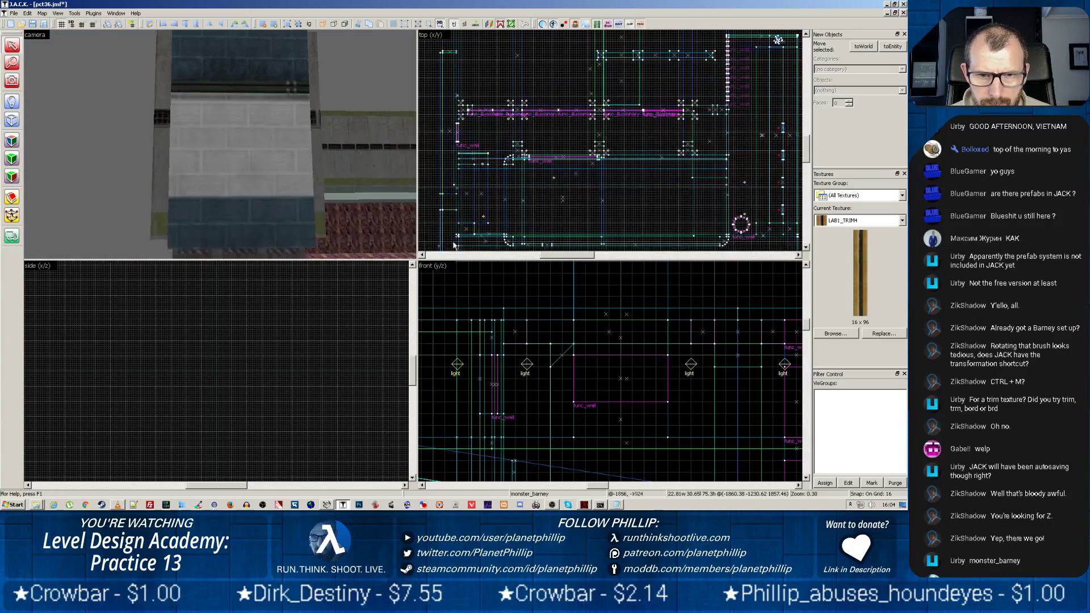
scroll(319, 178, up, 5)
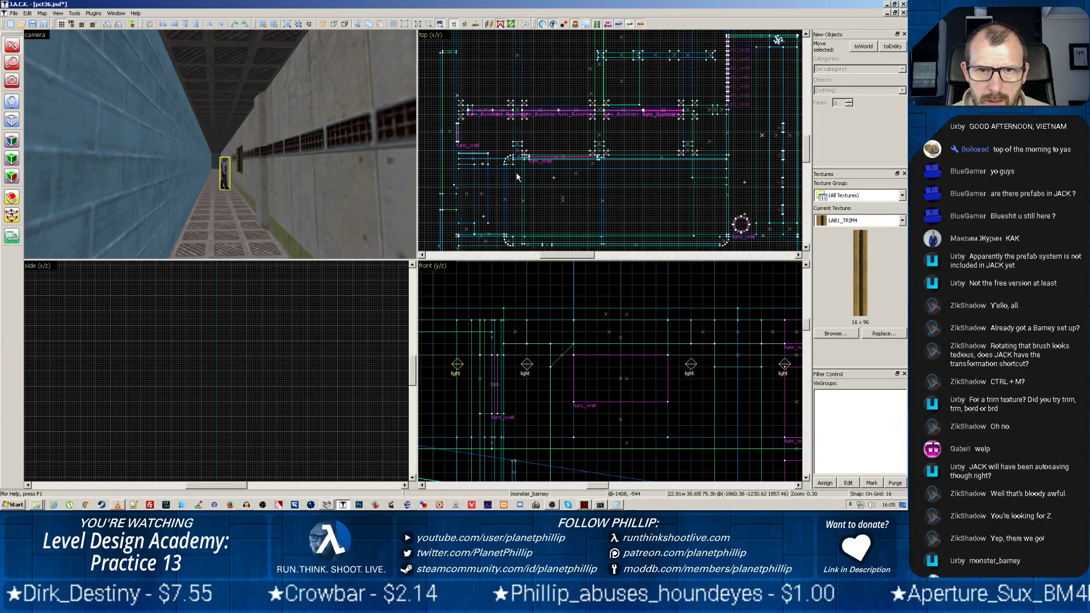
scroll(516, 172, down, 2)
middle_drag(516, 172, 509, 211)
scroll(510, 211, up, 1)
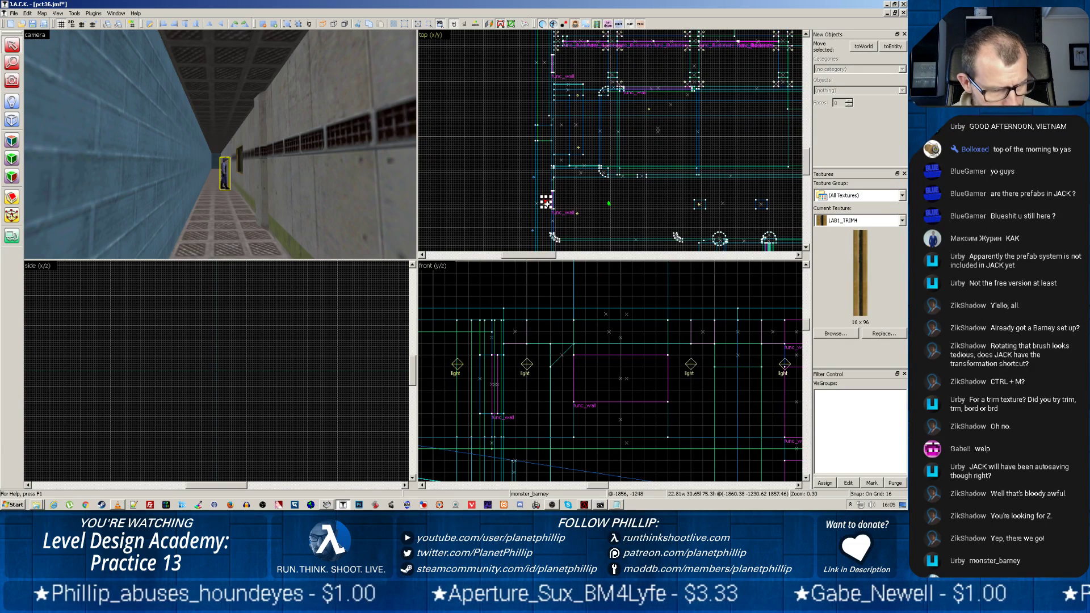
drag(546, 202, 545, 64)
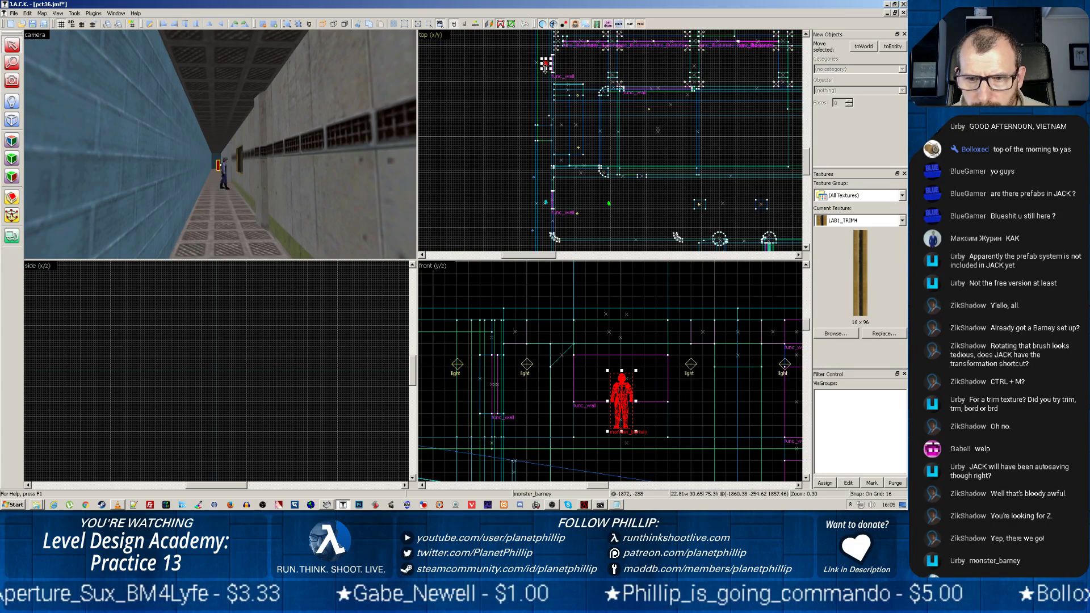
key(ctrl+z)
scroll(562, 203, down, 3)
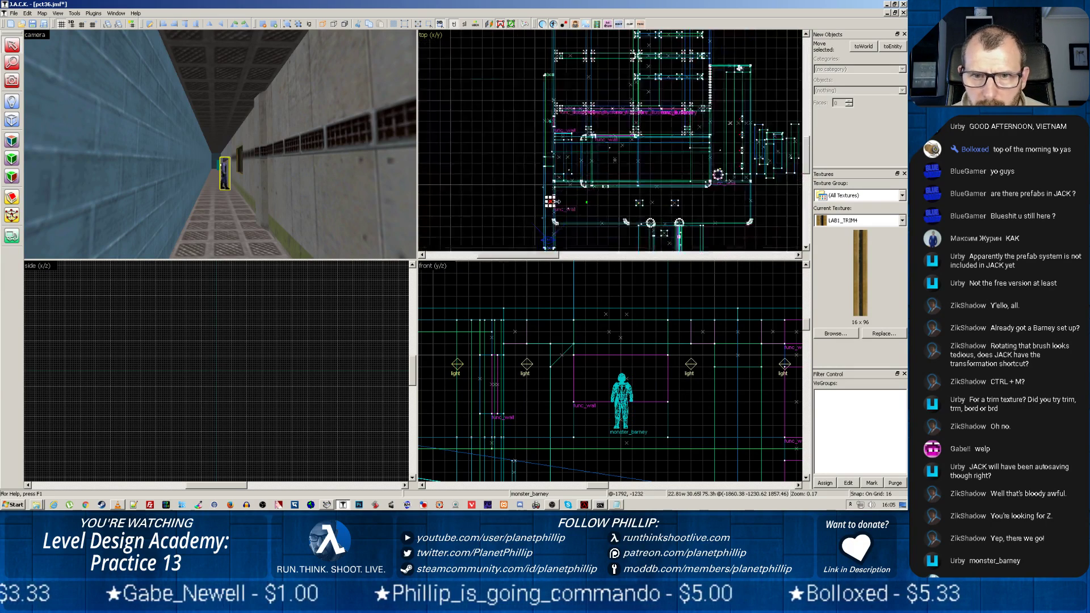
Step: Move the two lights near the original monster_barney away from the corridor's outer wall to (-1856, -1360) and (-1856, -1056)
scroll(554, 202, up, 5)
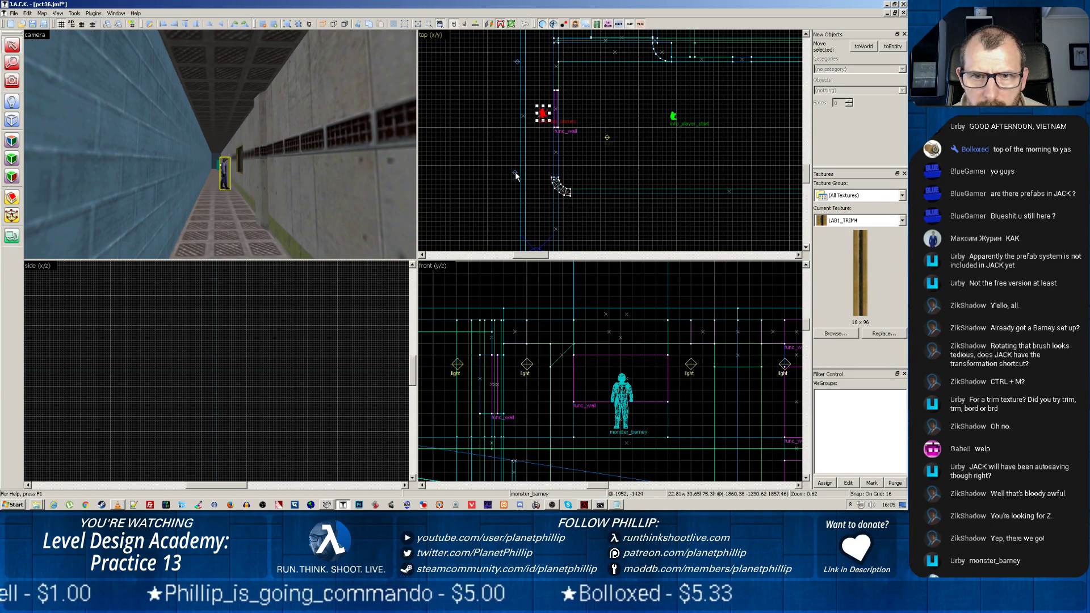
drag(515, 173, 544, 151)
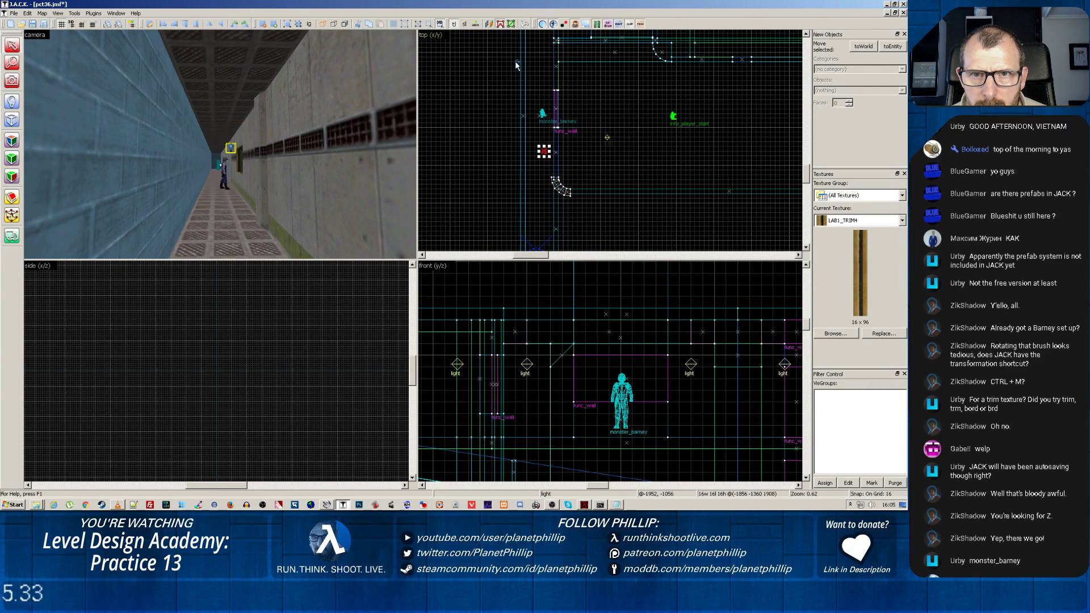
click(517, 62)
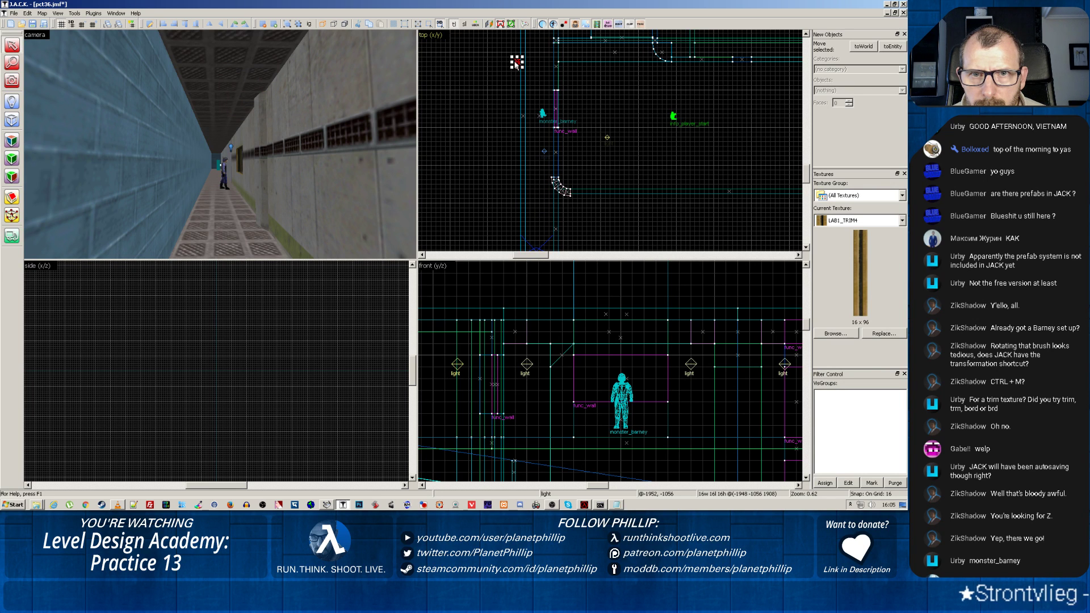
drag(517, 62, 540, 63)
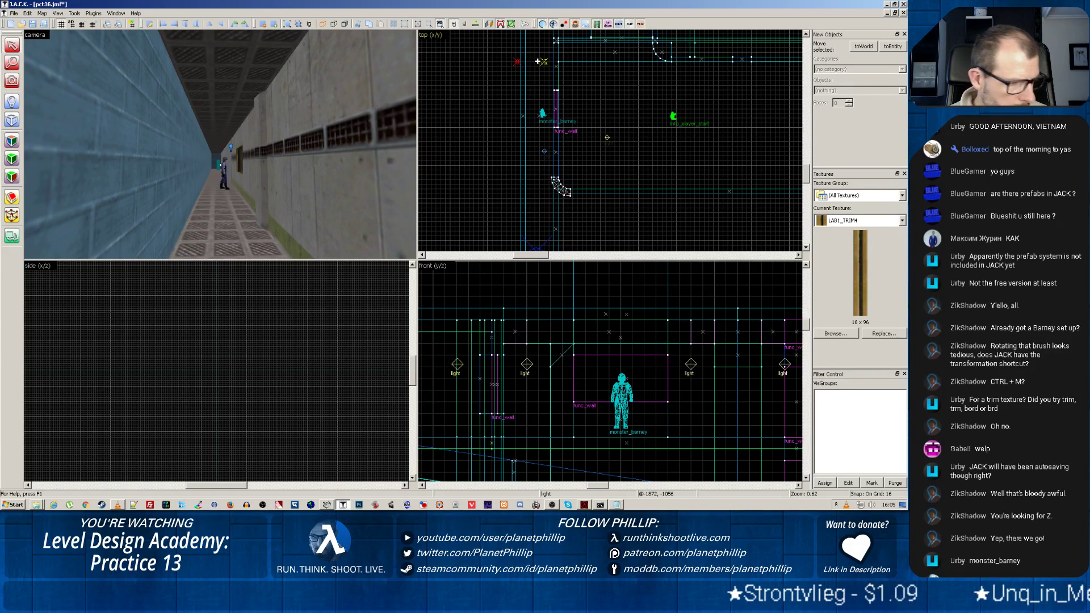
Step: Copy the northern of the two moved corridor lights and place the copy farther north at (-1856, -960)
scroll(560, 156, down, 4)
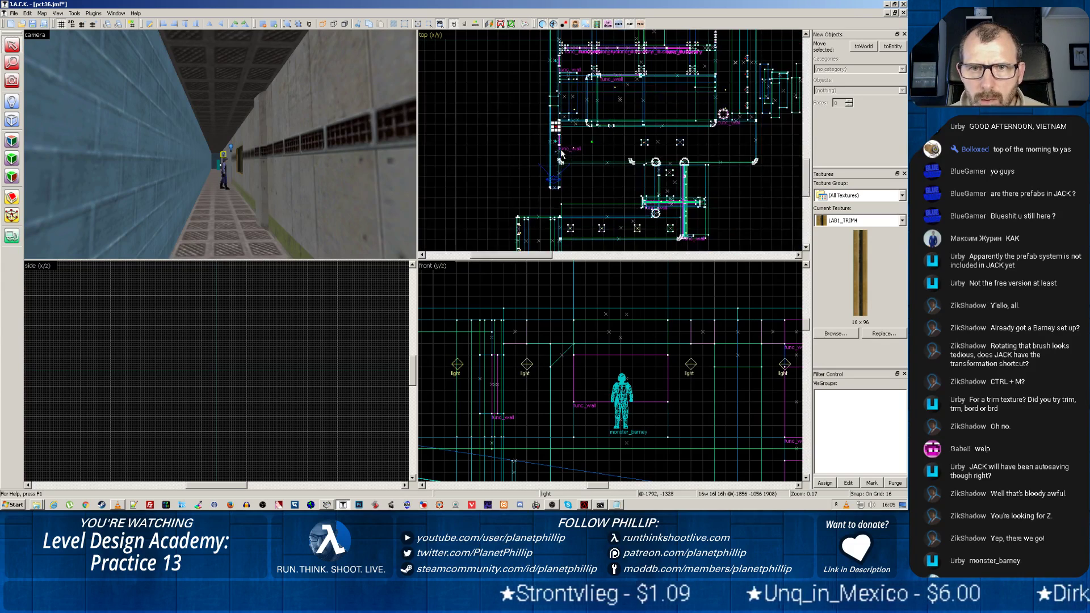
scroll(576, 171, down, 3)
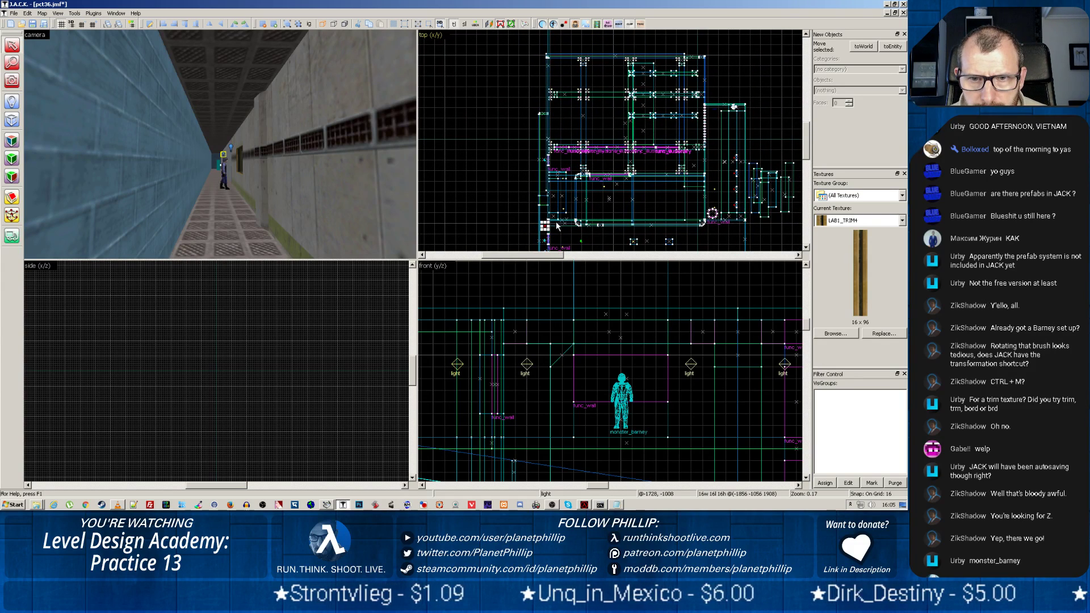
drag(542, 227, 541, 199)
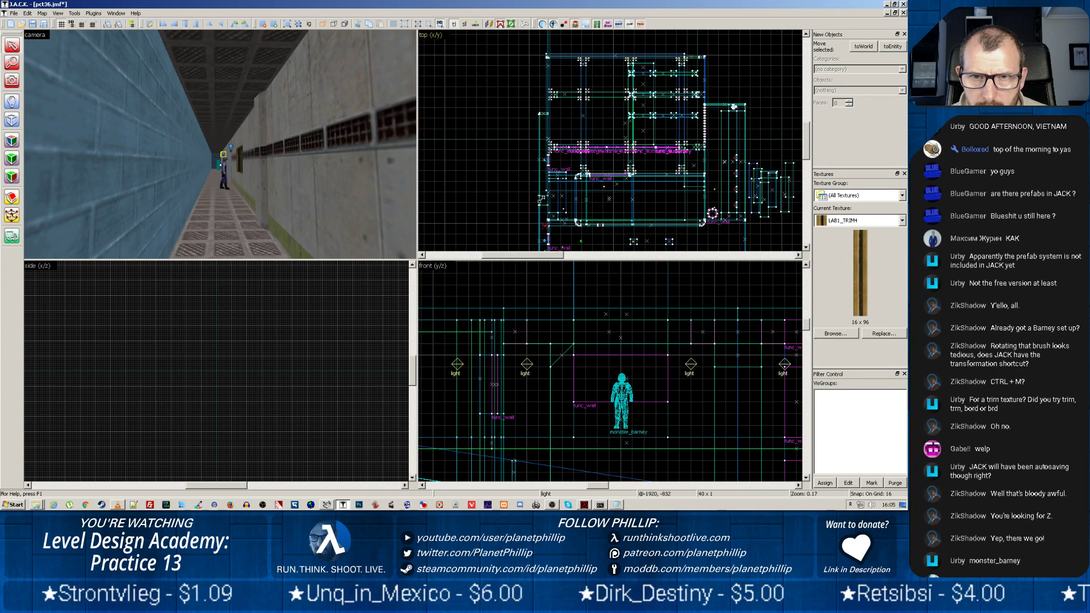
click(542, 227)
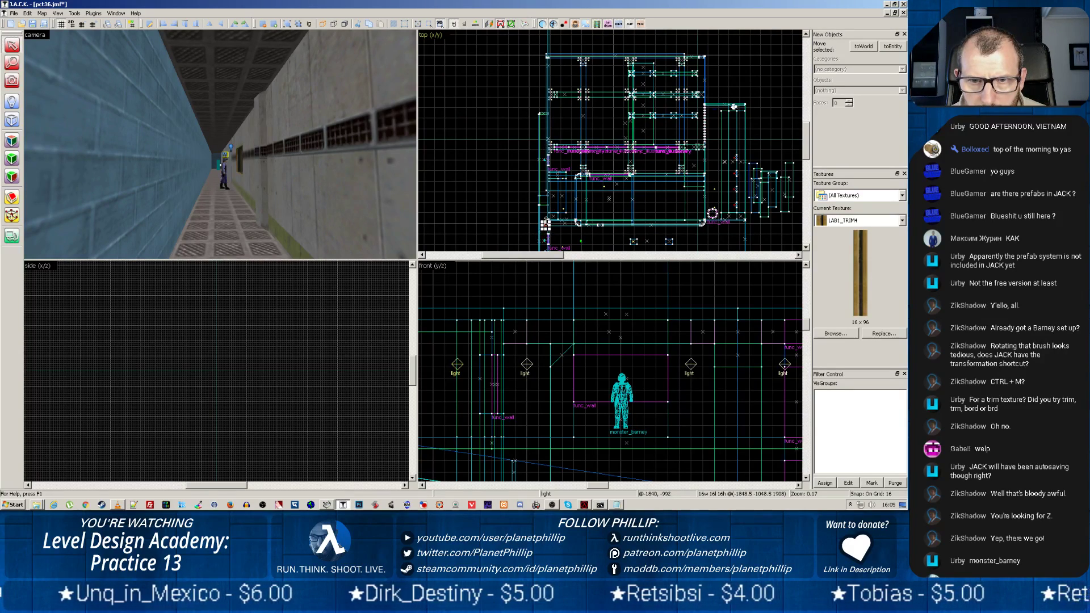
scroll(544, 227, up, 9)
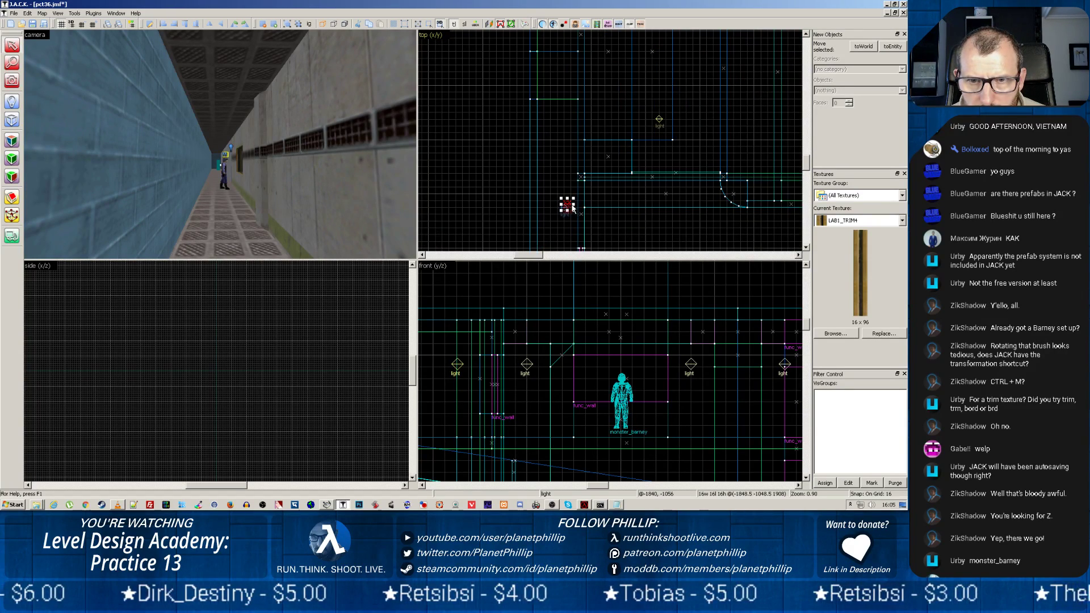
drag(569, 203, 556, 44)
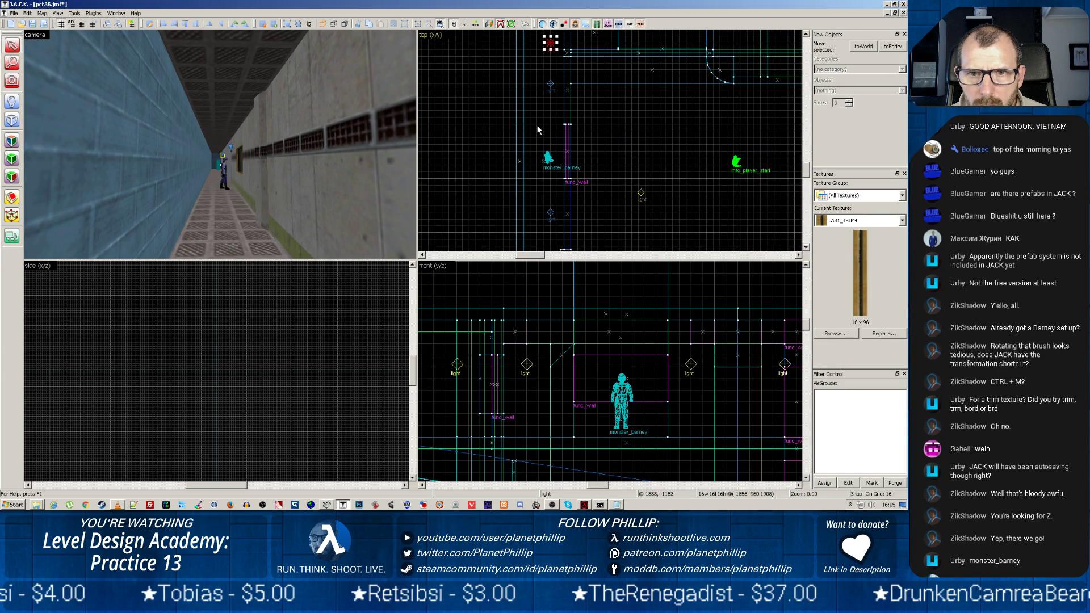
middle_drag(553, 90, 538, 251)
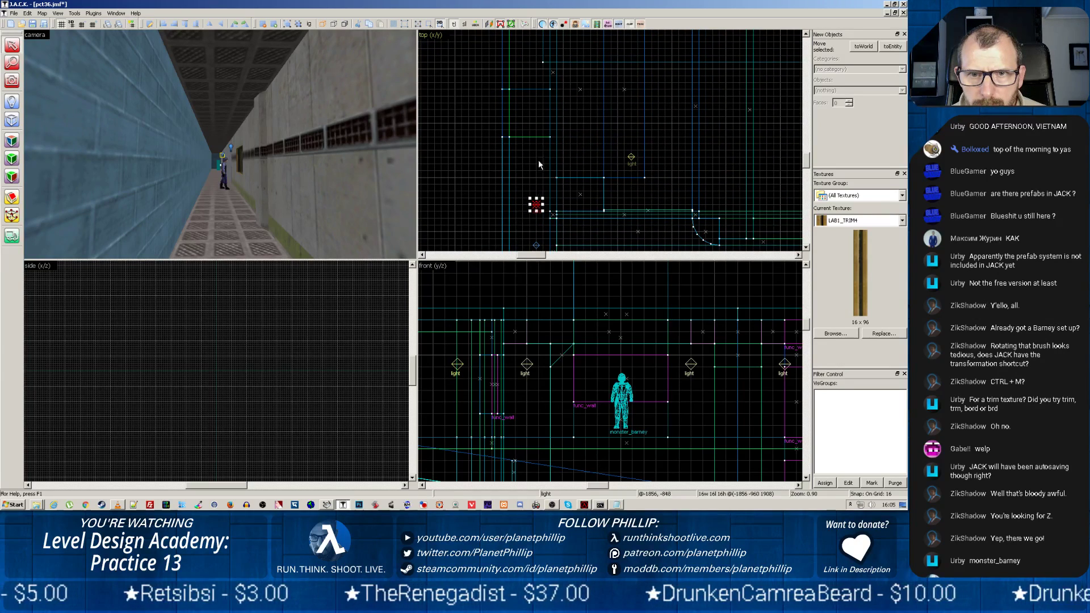
key(Escape)
click(533, 138)
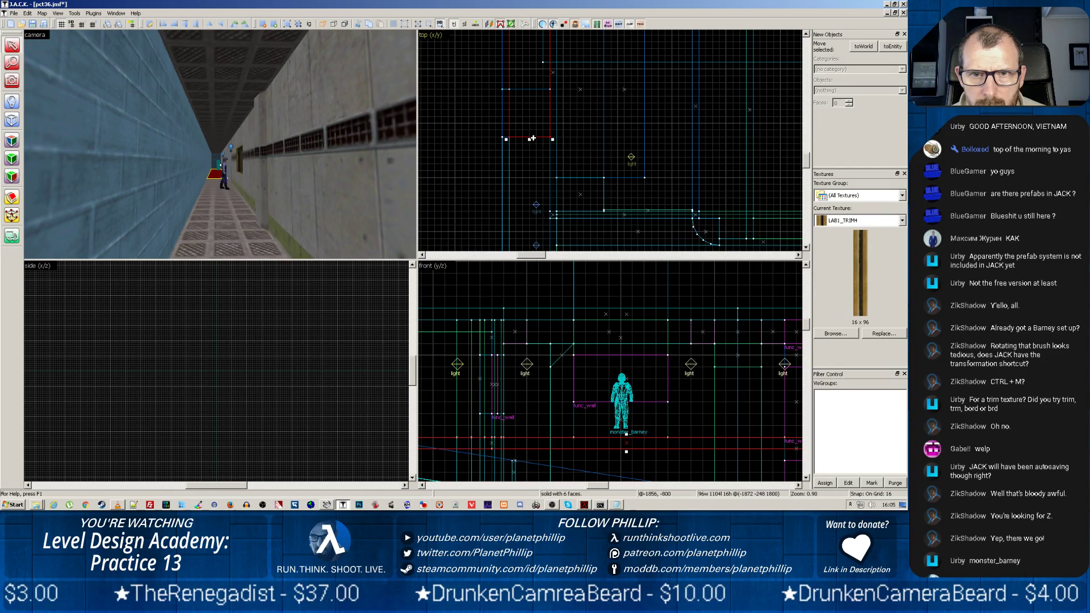
drag(528, 139, 530, 86)
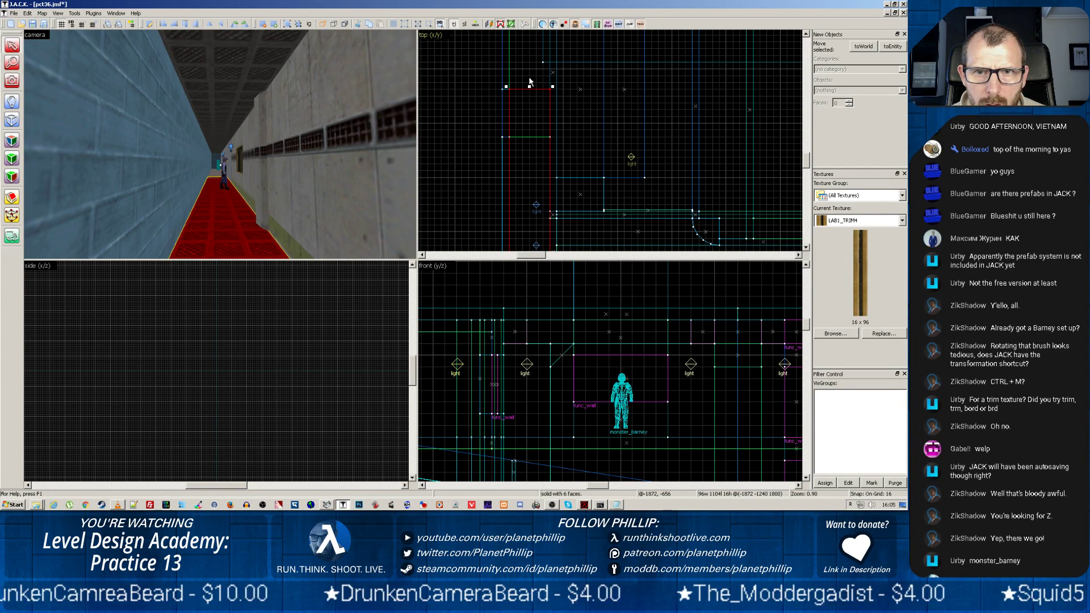
key(ctrl+z)
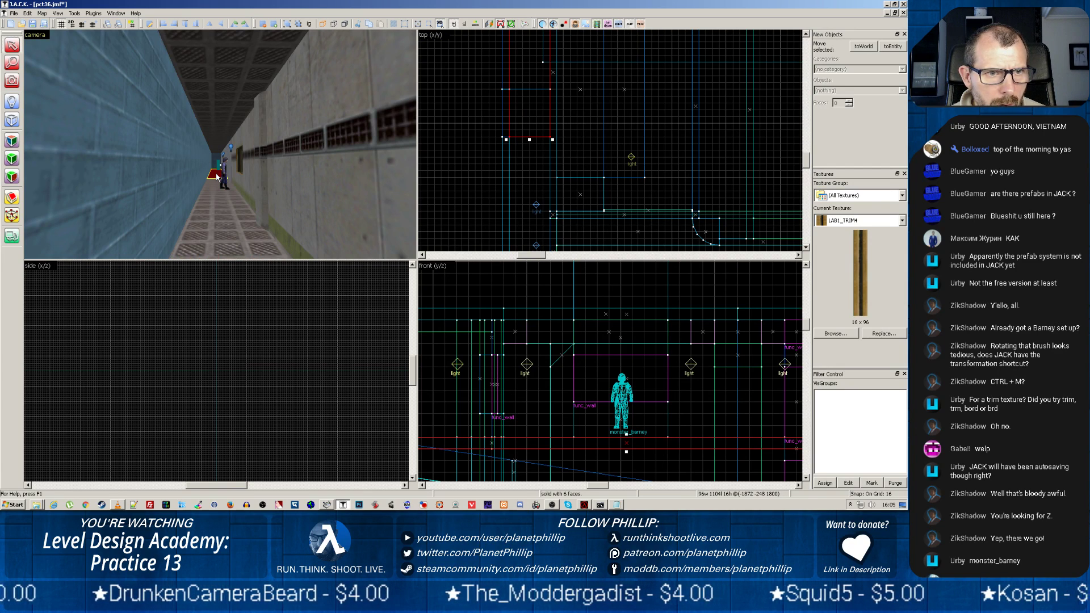
click(534, 151)
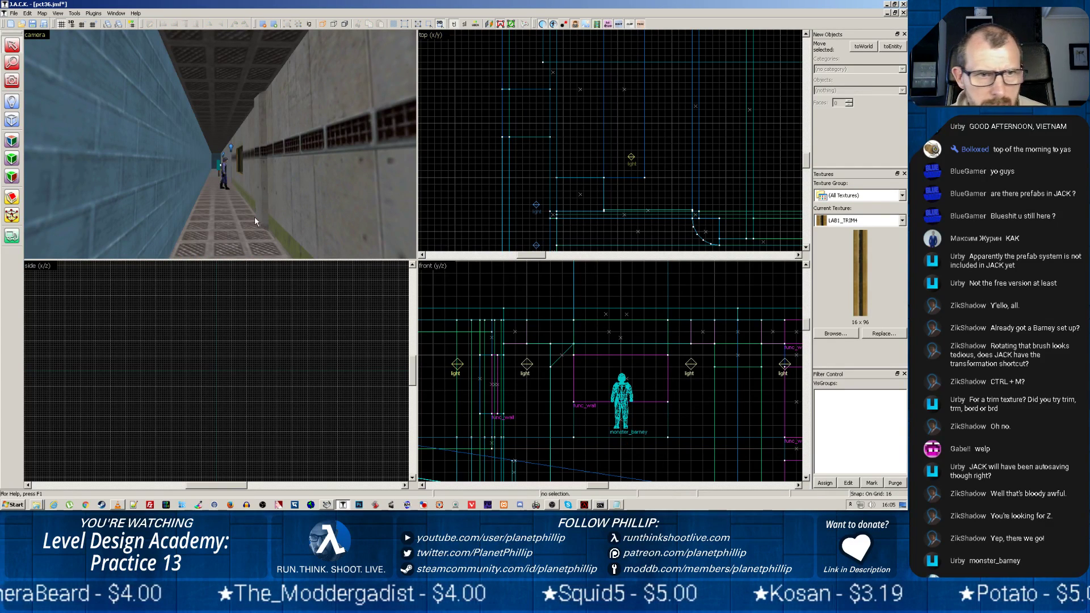
Step: Lengthen the near corridor floor brush northward to the far end of the corridor, making it 96 x 2096 units
click(204, 213)
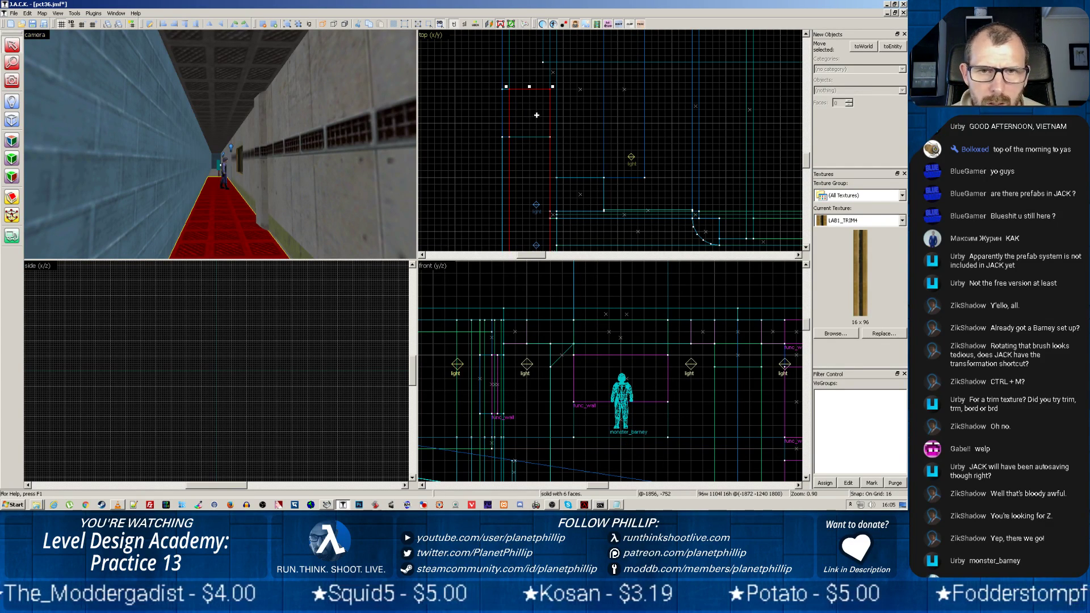
scroll(530, 122, down, 2)
scroll(530, 123, down, 1)
drag(564, 106, 552, 163)
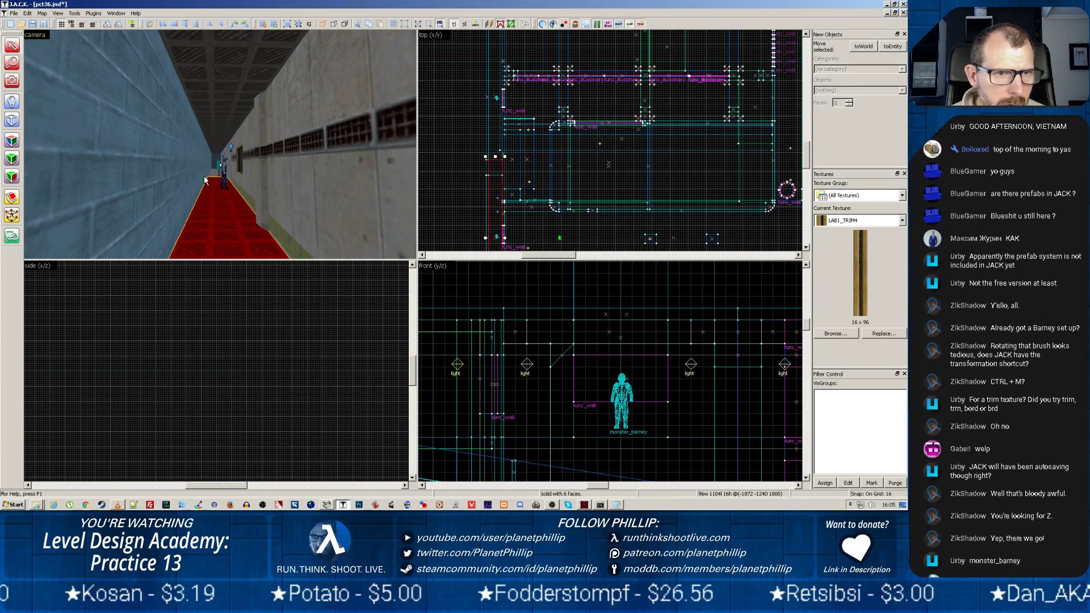
drag(204, 180, 193, 201)
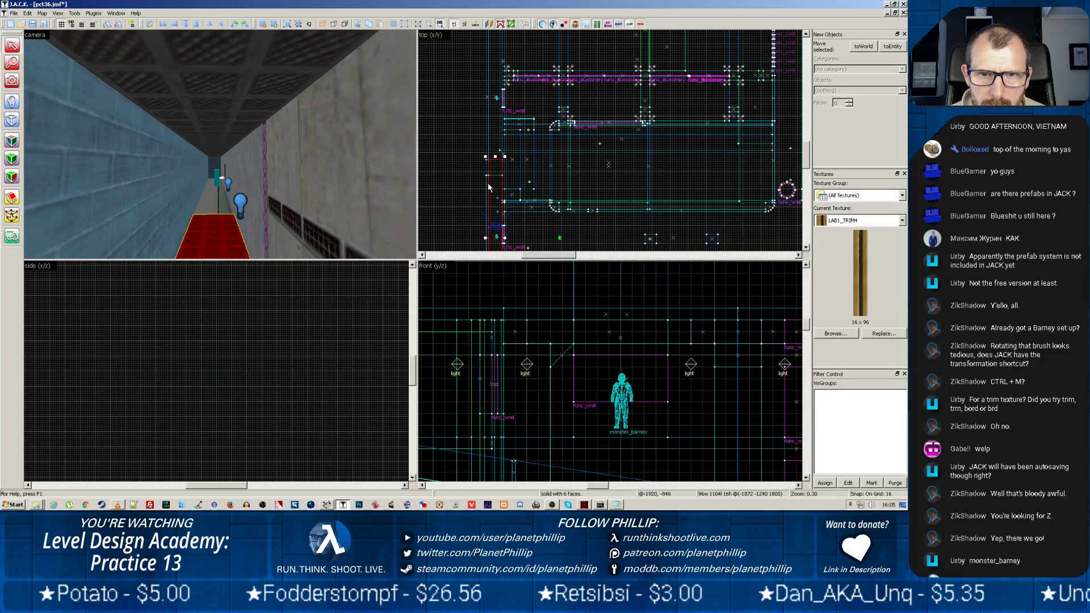
mouse_move(496, 157)
mouse_down()
mouse_move(496, 44)
mouse_move(496, 59)
mouse_up()
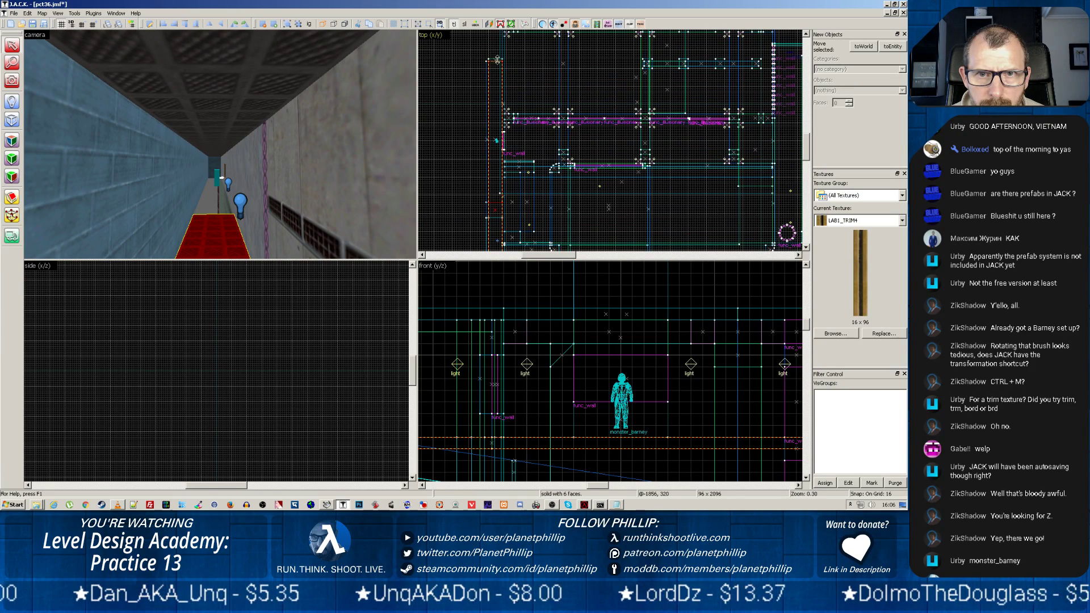
Step: Lengthen the near corridor ceiling brush northward to the corridor's far end, making it 96 x 2096 units
click(182, 92)
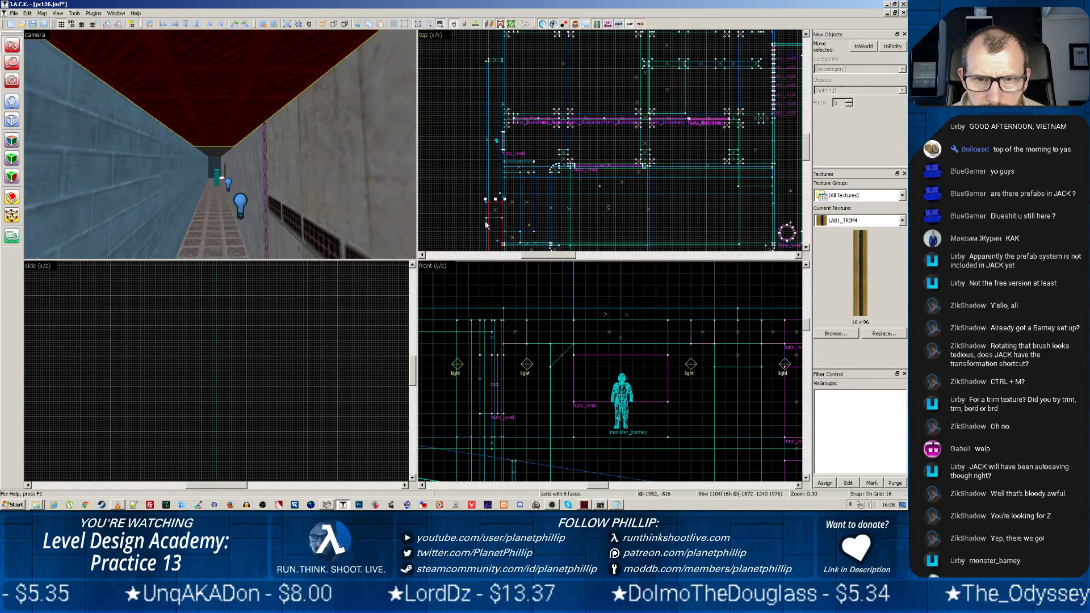
click(217, 154)
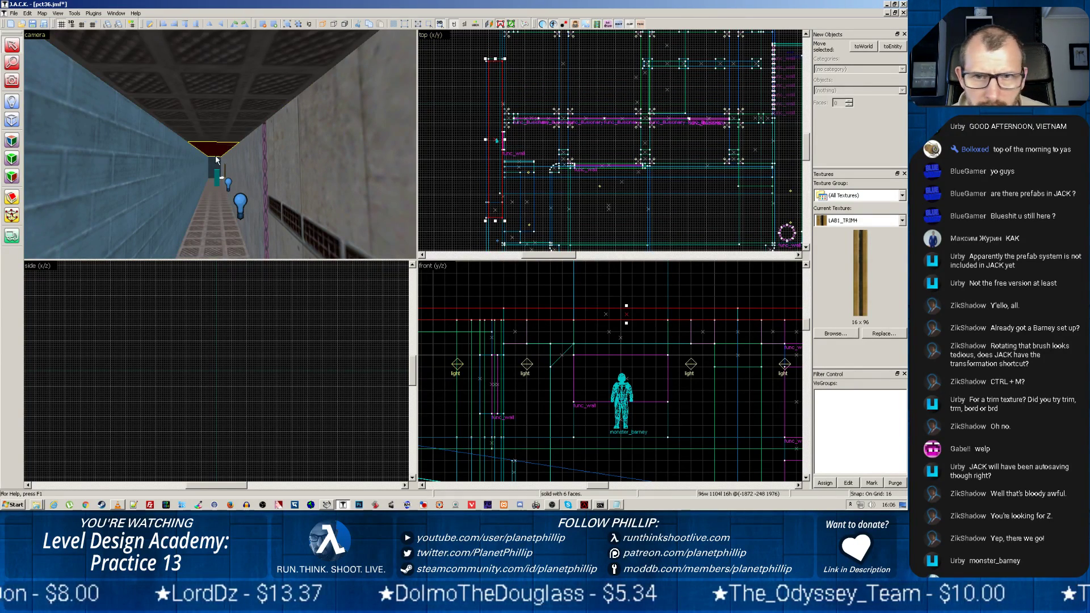
mouse_move(216, 155)
mouse_down()
mouse_move(169, 154)
mouse_move(192, 107)
mouse_up()
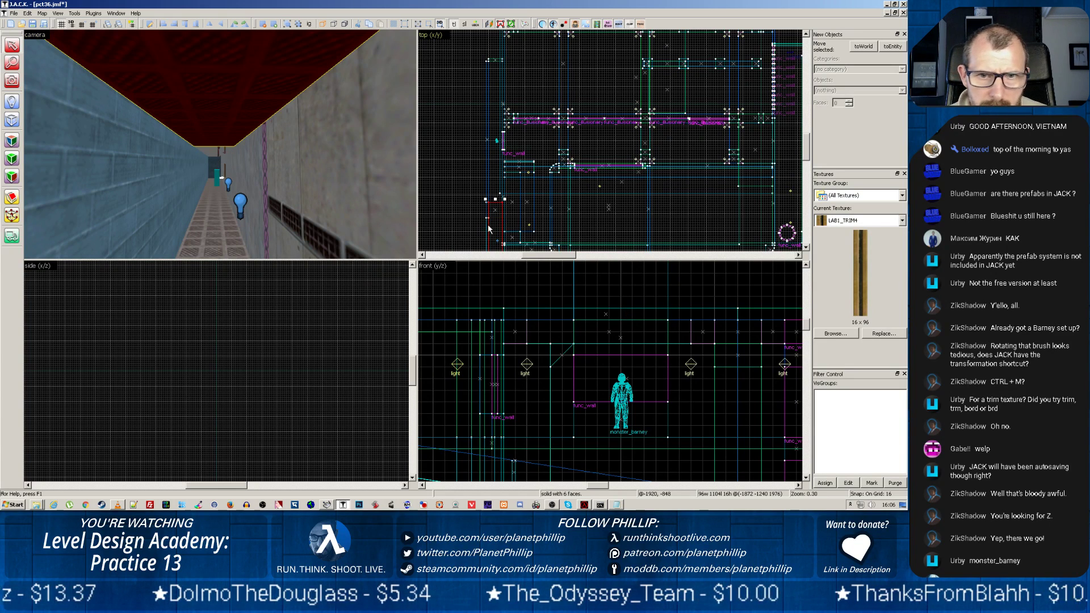
drag(495, 199, 511, 59)
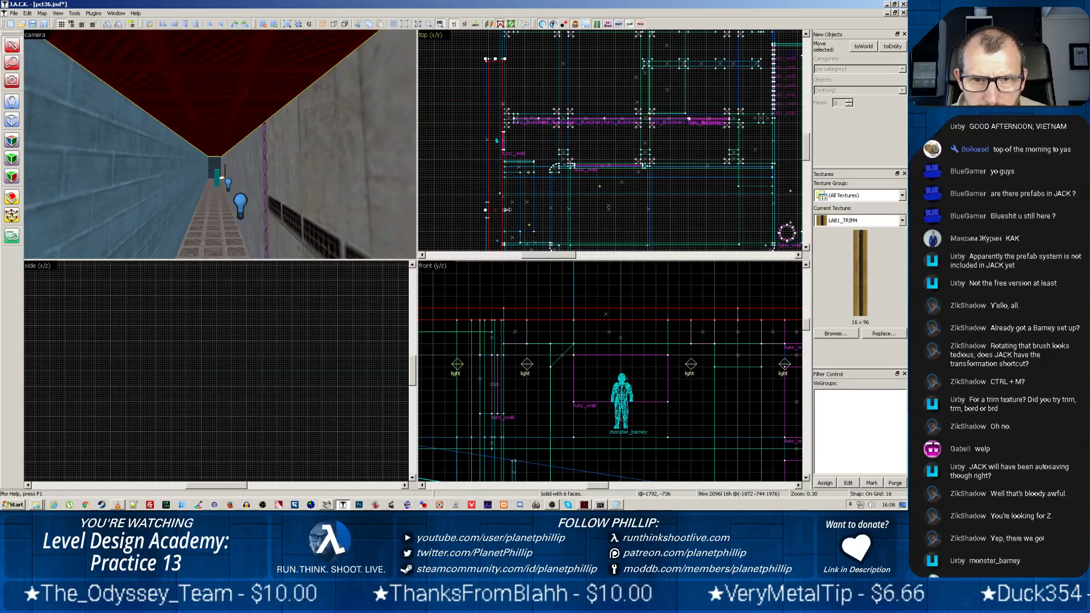
drag(507, 209, 507, 210)
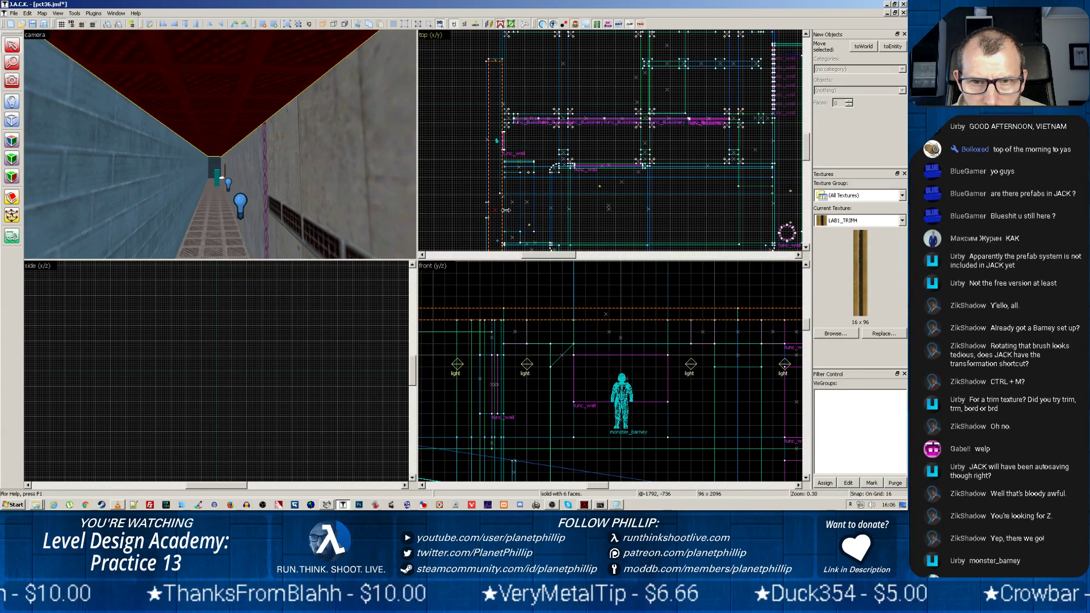
scroll(482, 194, up, 5)
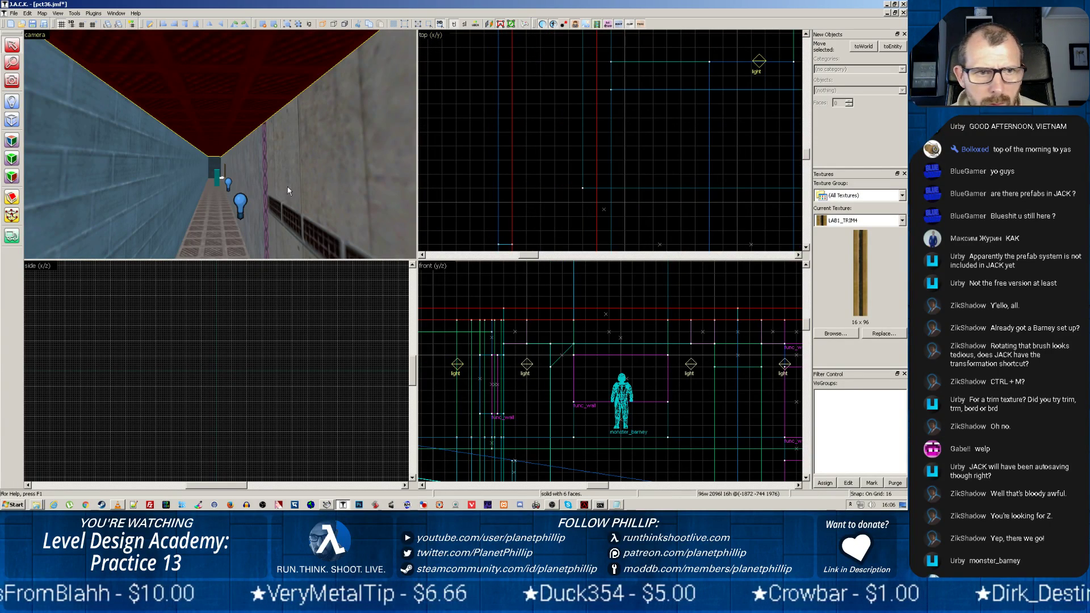
Step: Examine the rock hall and its window wall outside the corridor in the camera view
click(621, 193)
key(z)
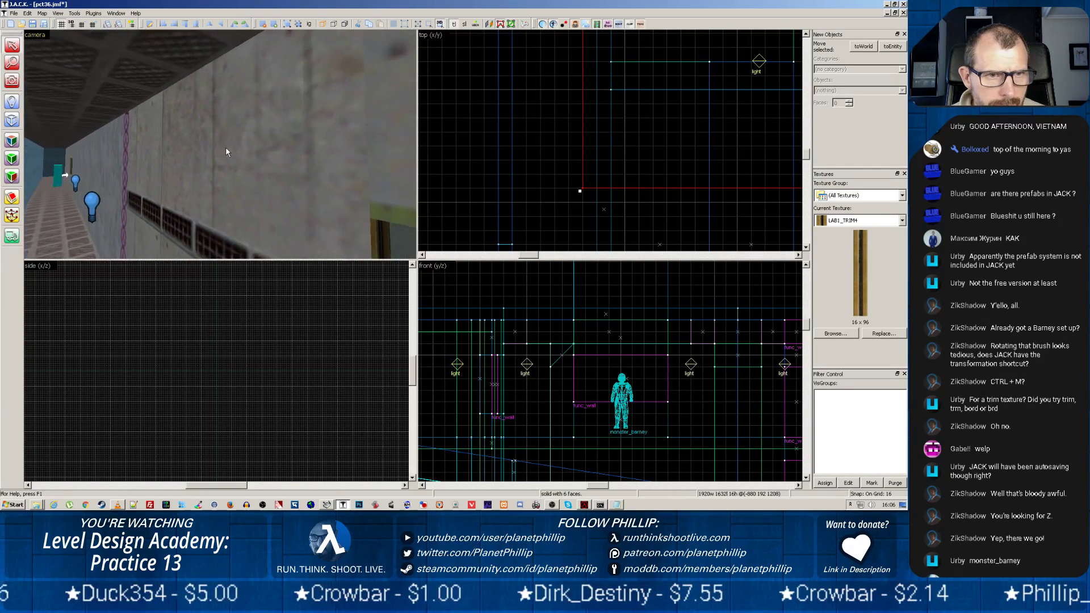
key(w)
key(w)
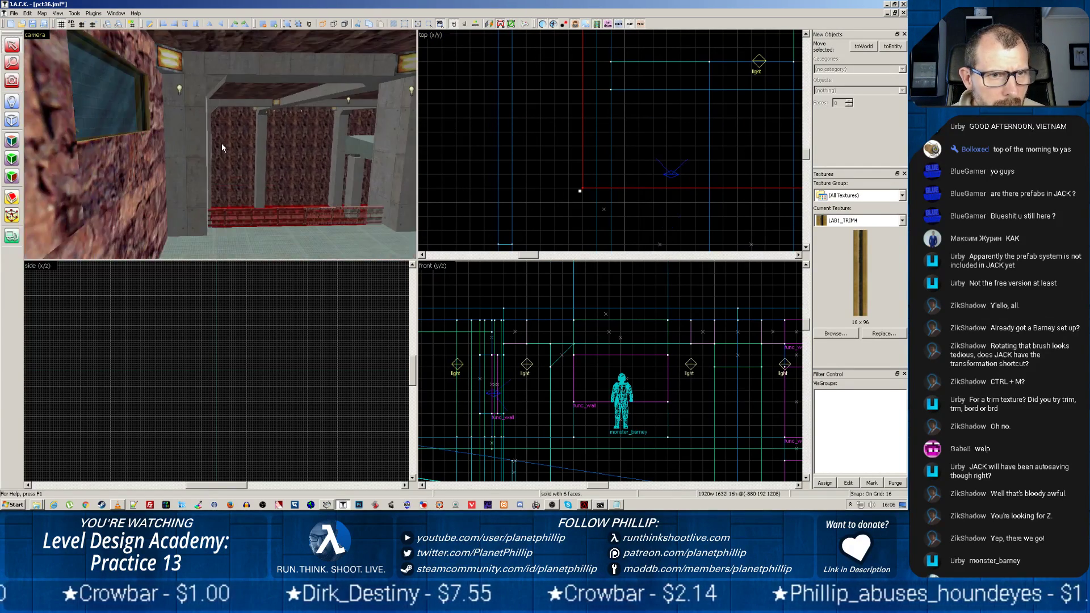
key(z)
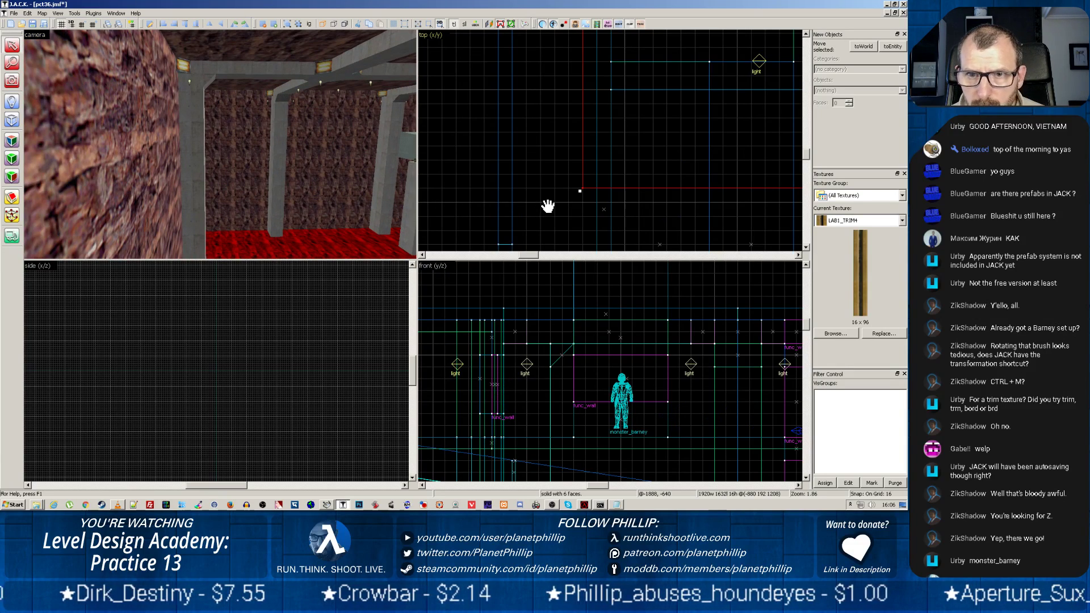
key(w)
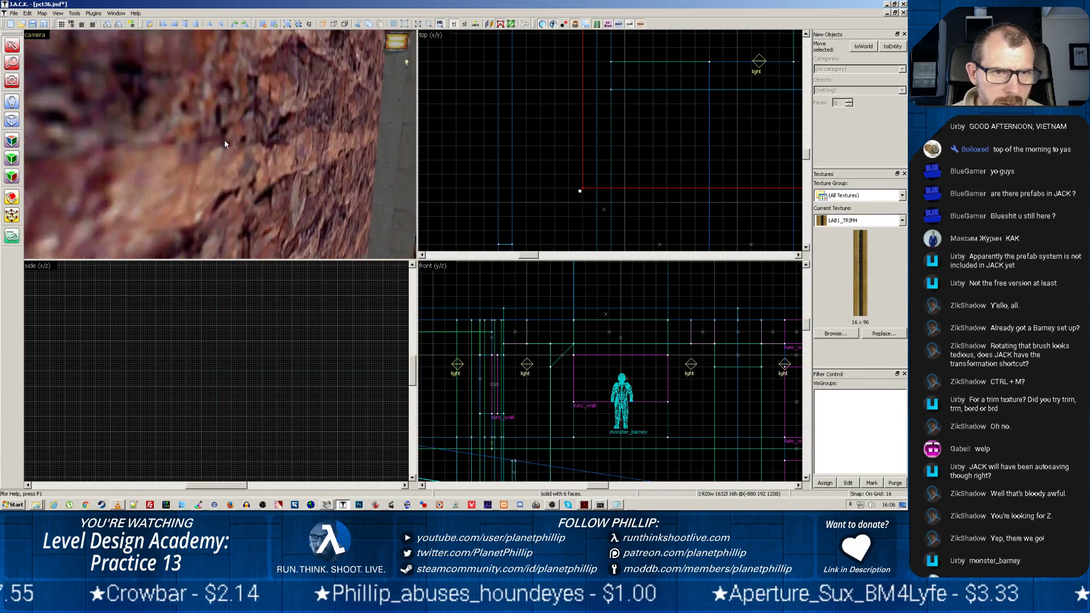
Step: Copy the corridor light at (-1856, -960) northward beside the far window guard, placing the last copy at (-1872, -160)
key(z)
key(w)
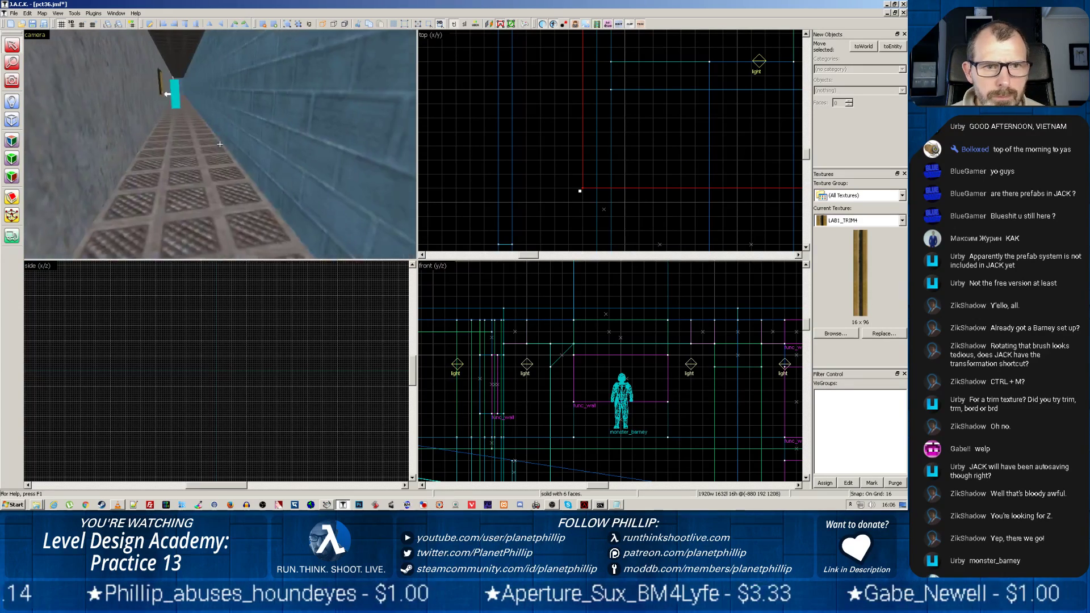
key(w)
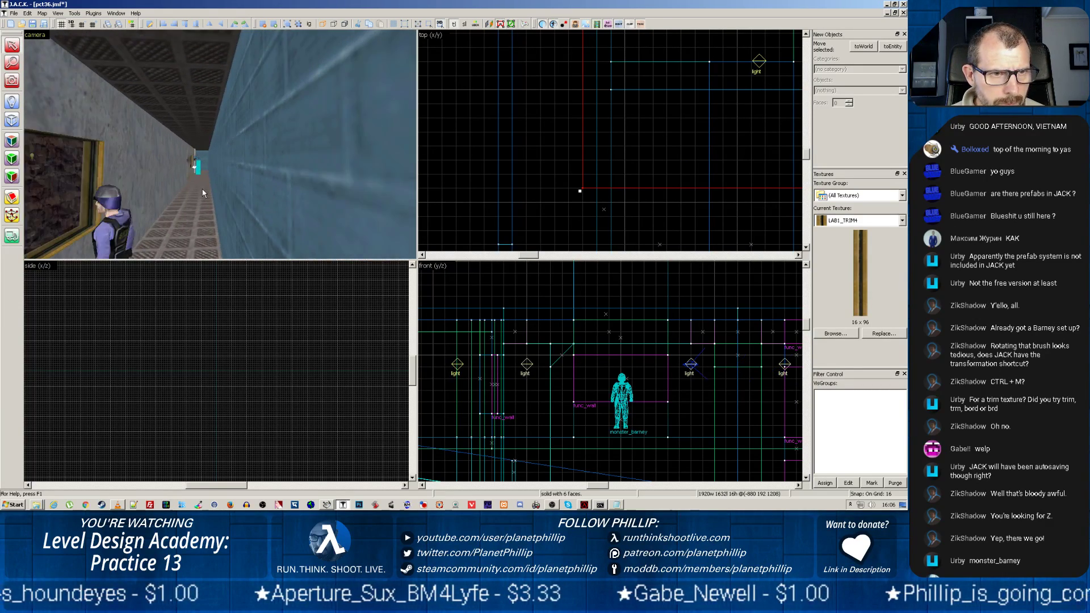
key(s)
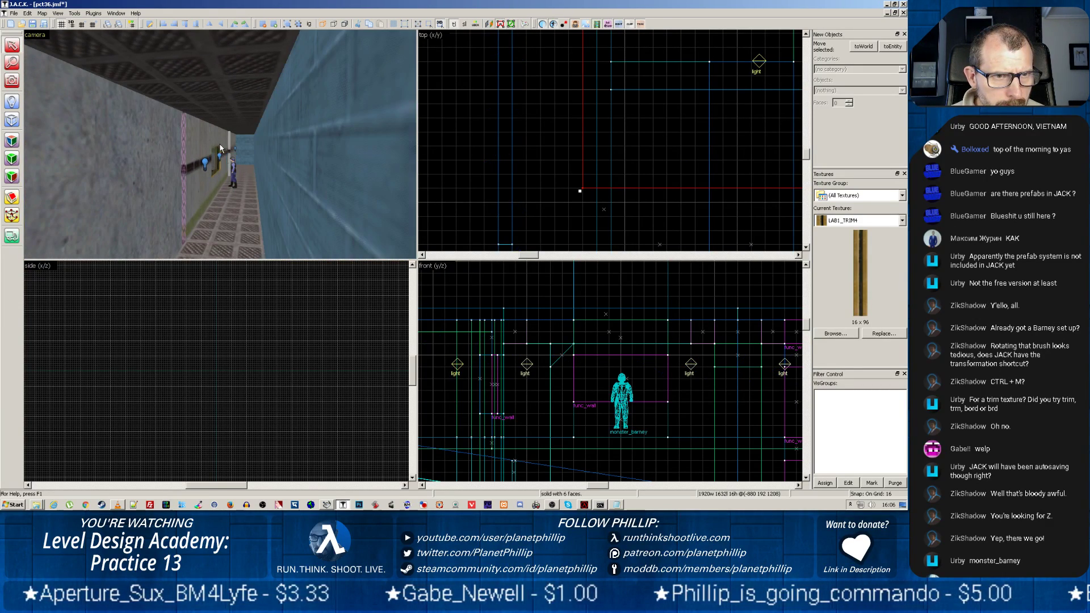
click(205, 163)
scroll(519, 155, down, 5)
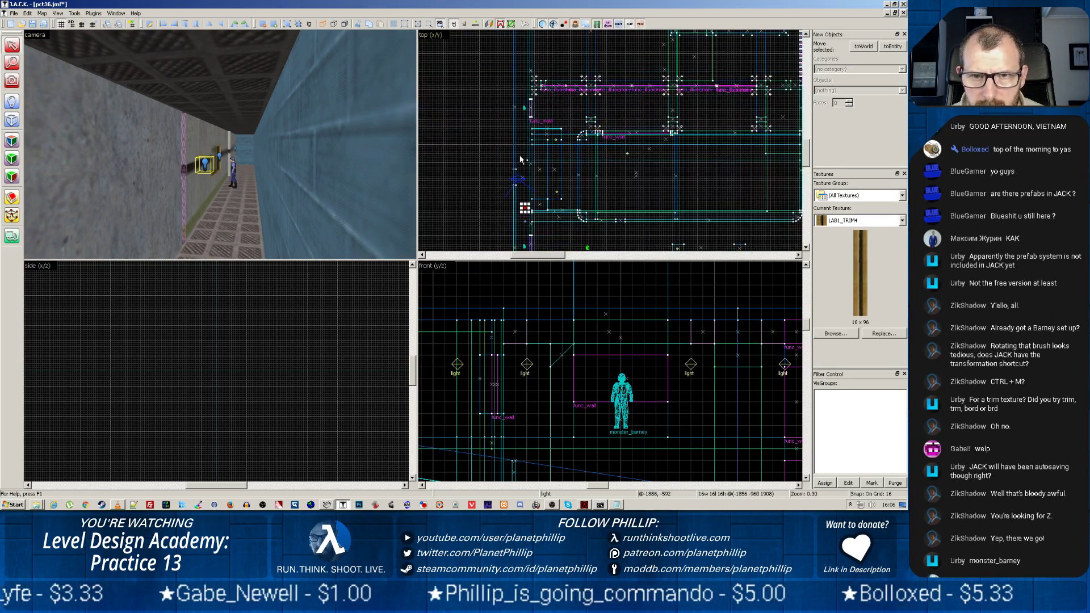
scroll(525, 197, up, 3)
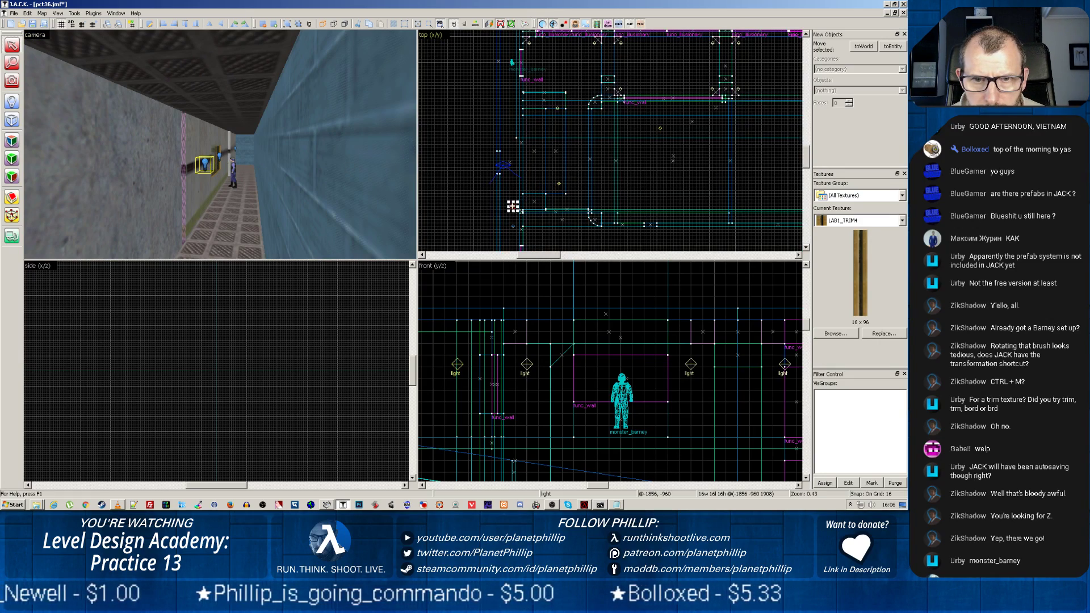
drag(513, 207, 509, 42)
Step: Examine the concrete room, the rock hall and the guard's window from outside the corridor in the camera view
key(z)
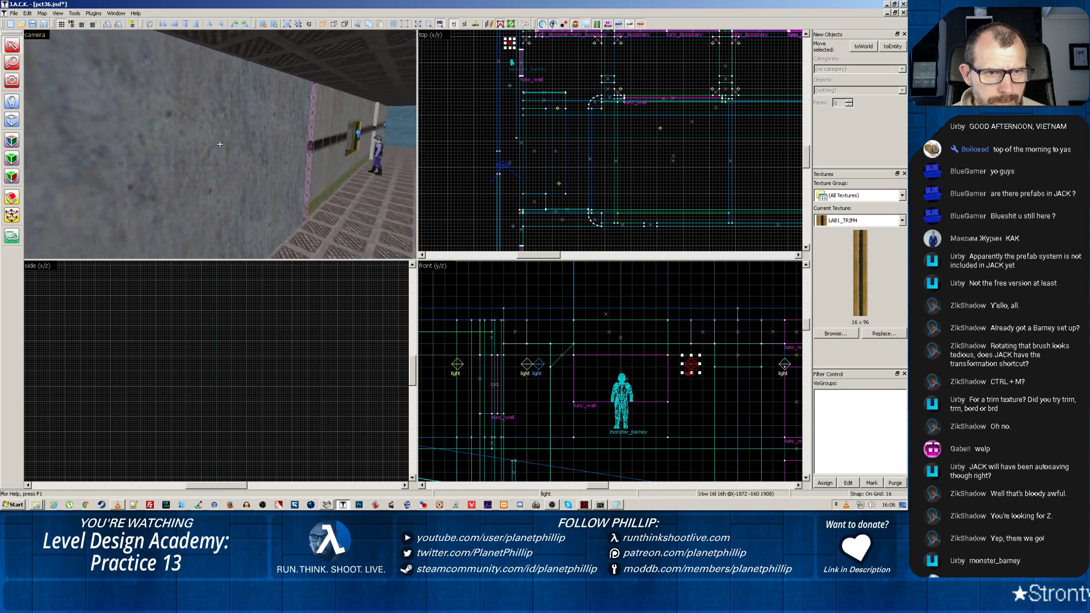
key(w)
key(z)
key(w)
key(z)
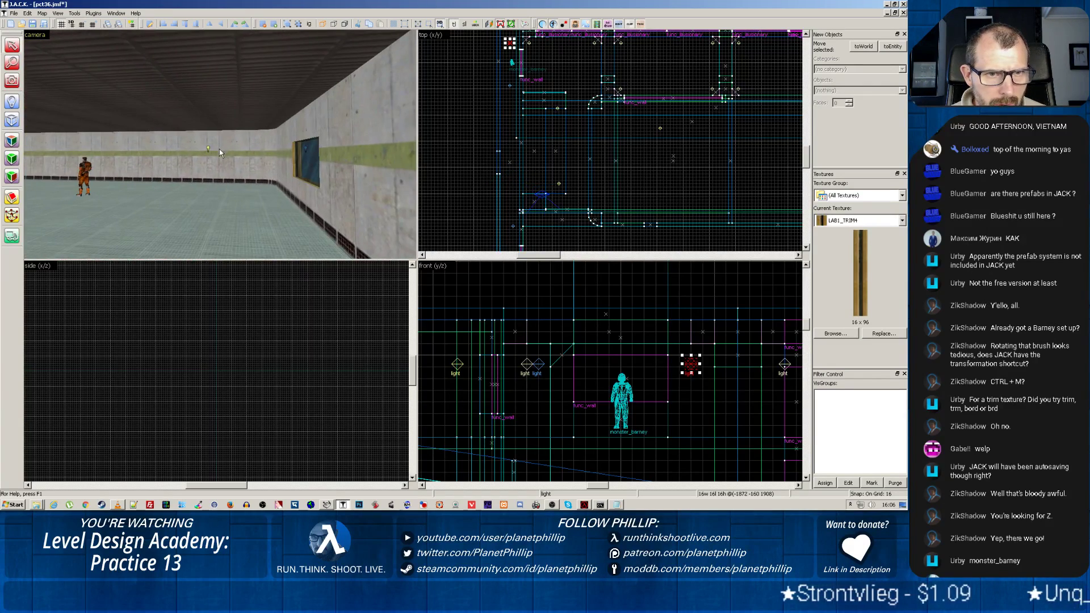
key(w)
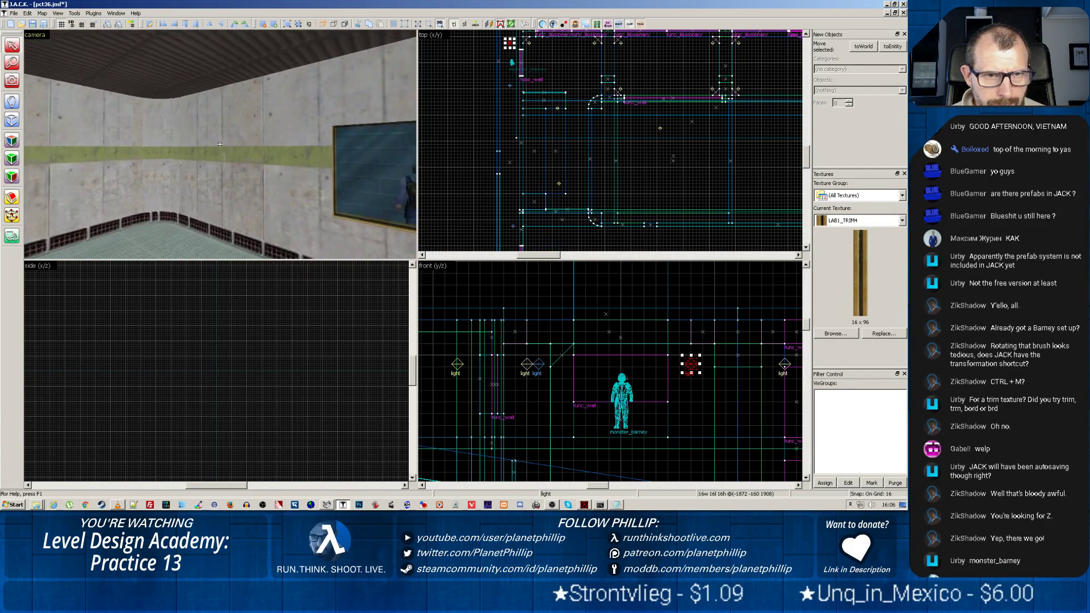
key(z)
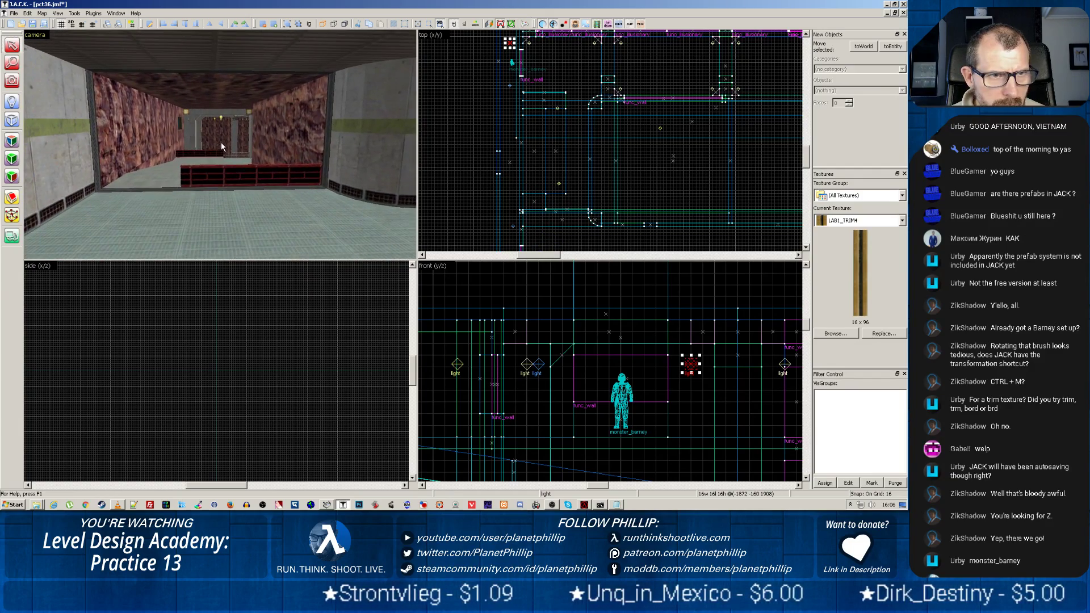
key(w)
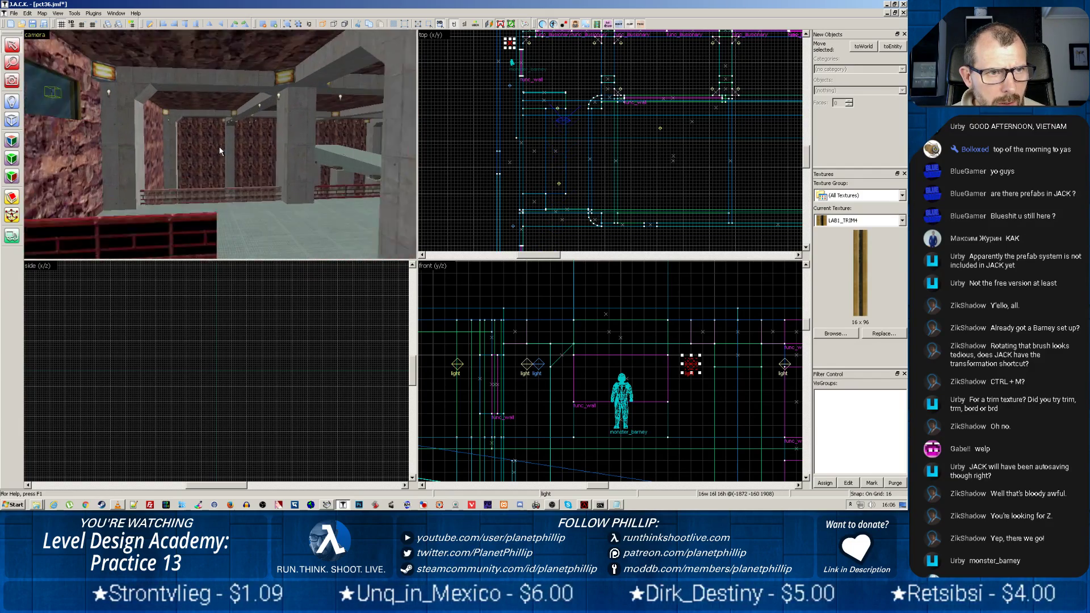
key(z)
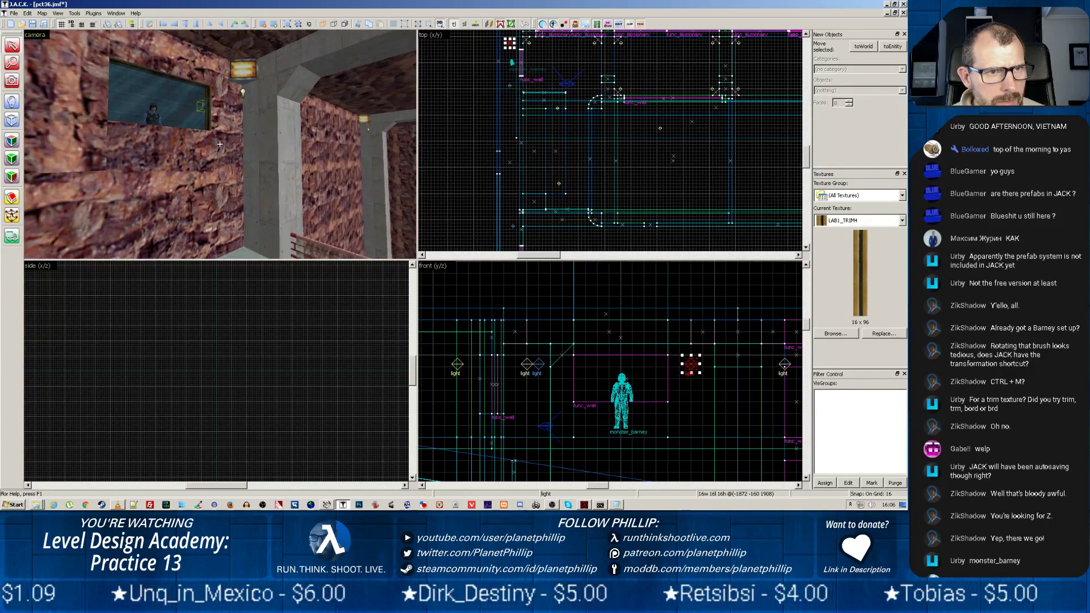
Step: Select the long rock wall brush beside the window and examine it from the lower floor and ramp
click(90, 149)
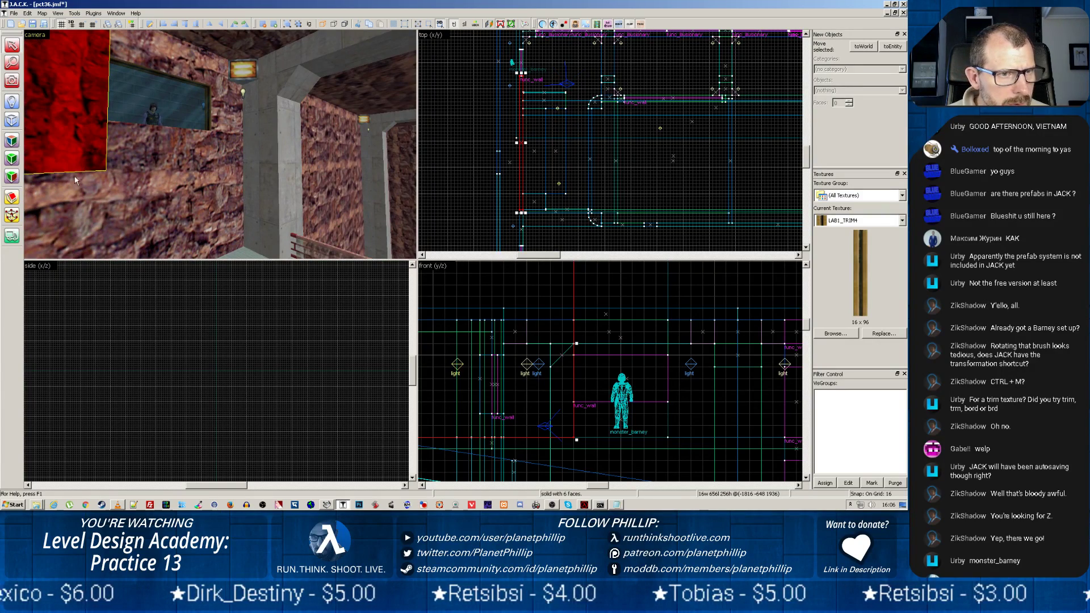
scroll(88, 153, down, 3)
key(z)
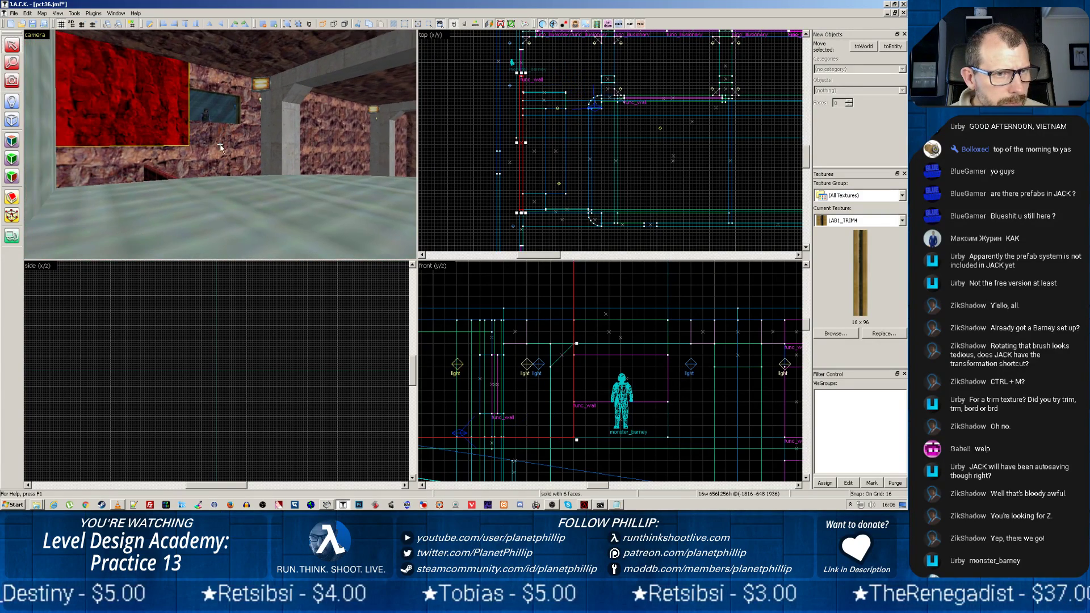
key(w)
key(z)
scroll(217, 144, down, 2)
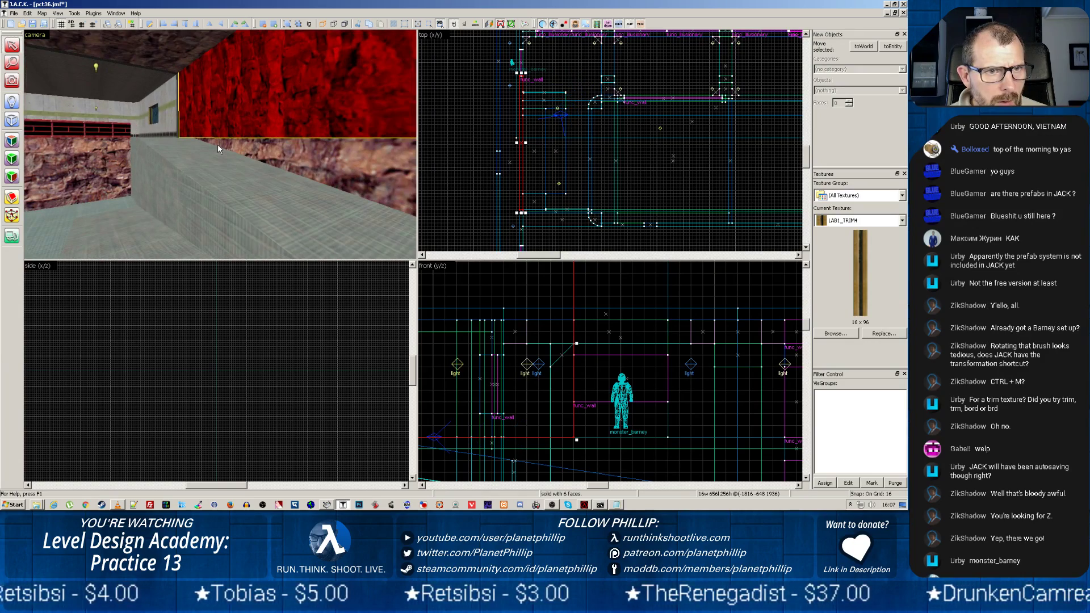
scroll(217, 146, down, 3)
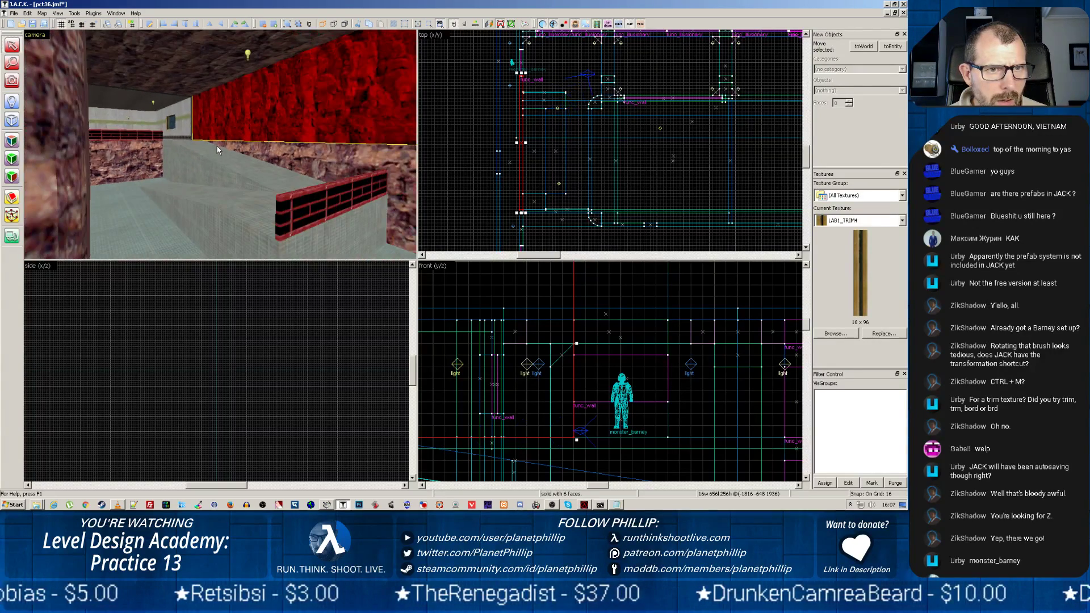
key(z)
key(z)
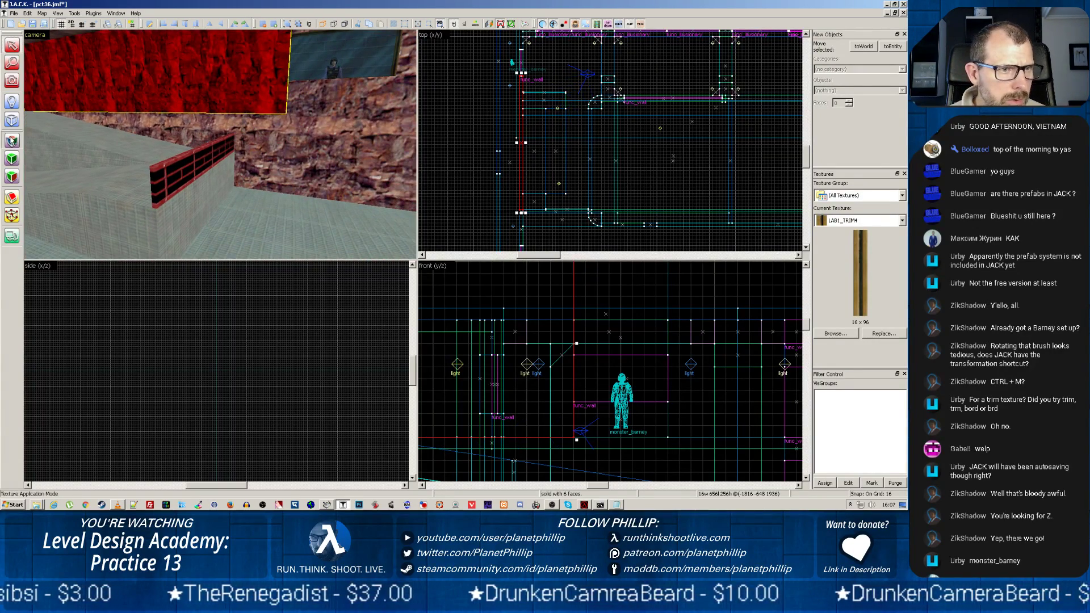
Step: Sample the OUT_RK3 texture from a rock wall face as the current texture
key(shift+a)
click(207, 120)
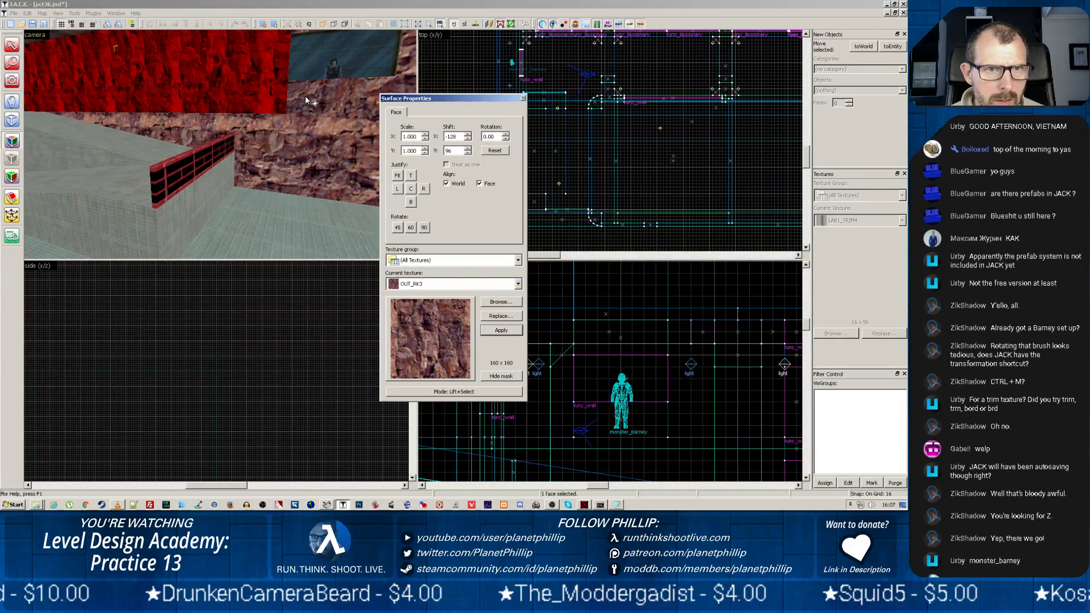
click(523, 98)
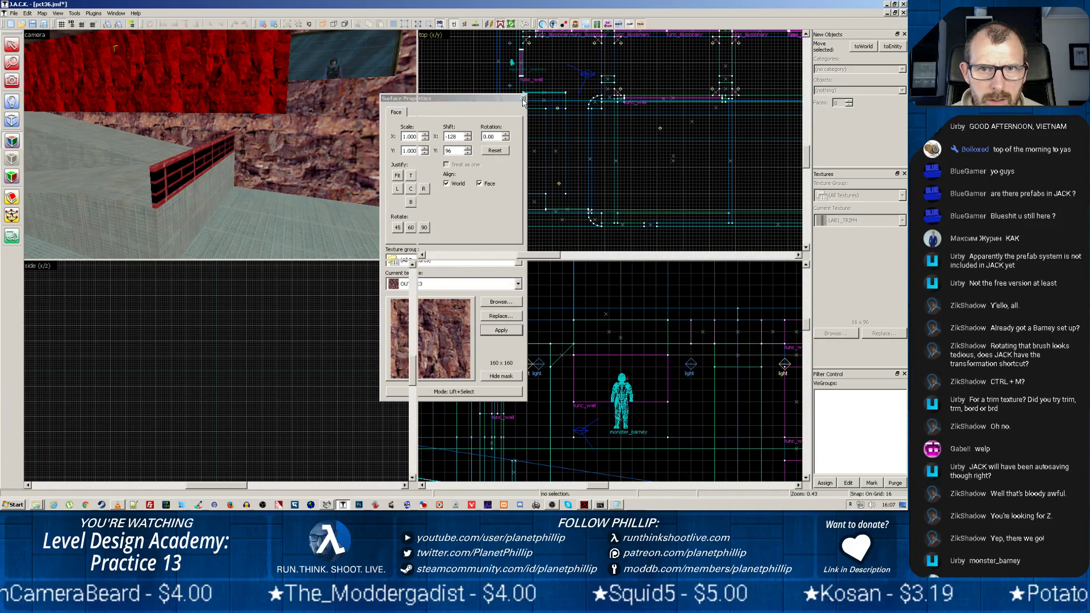
Step: Compare the texture scale and shift of the rock faces above and beside the window
key(z)
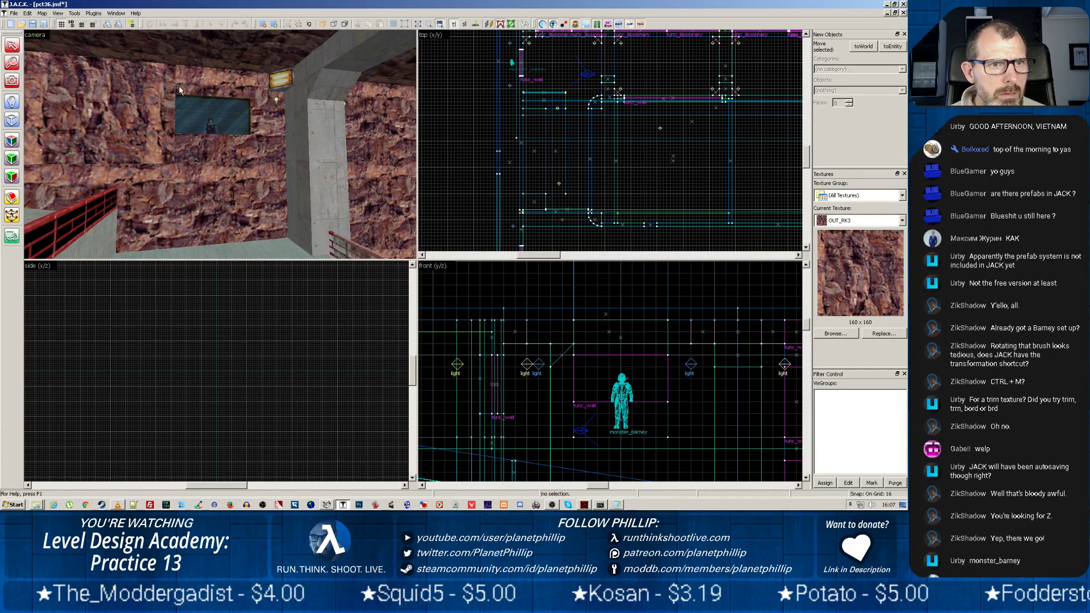
click(160, 84)
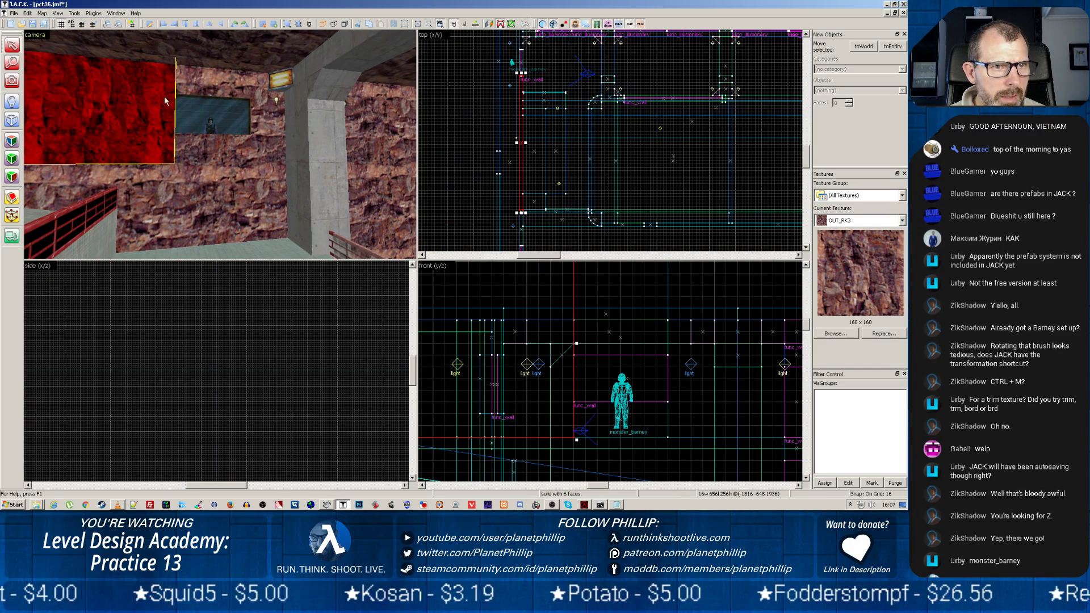
key(shift+a)
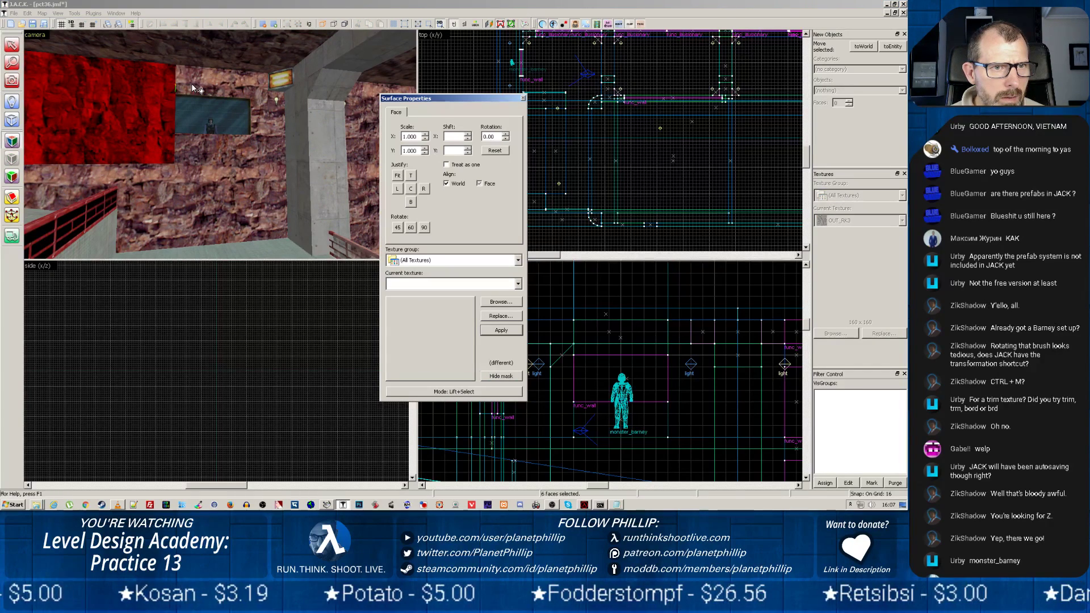
click(192, 84)
click(128, 87)
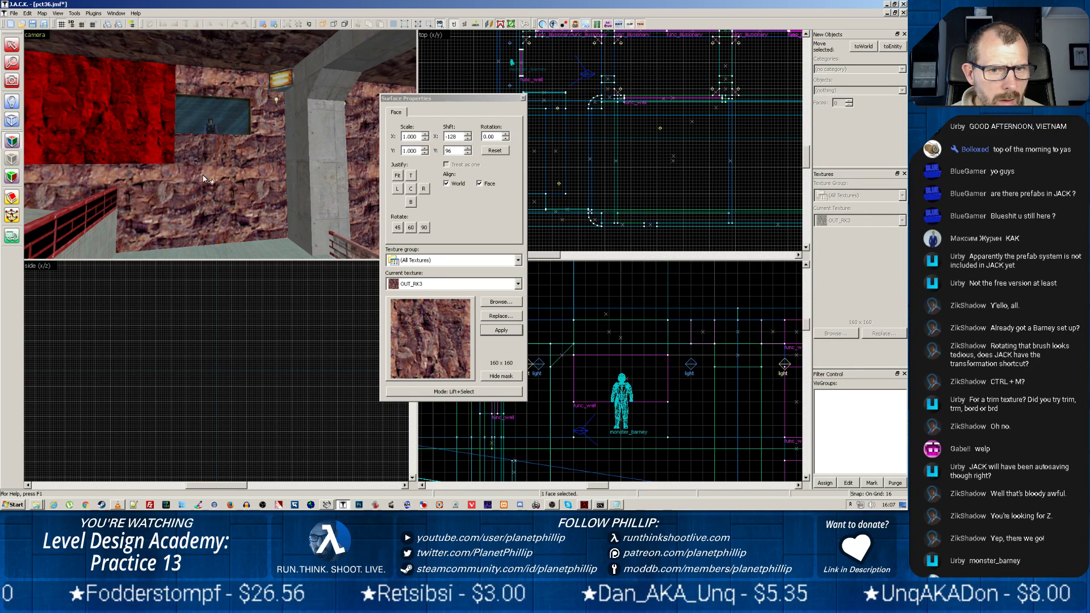
click(523, 98)
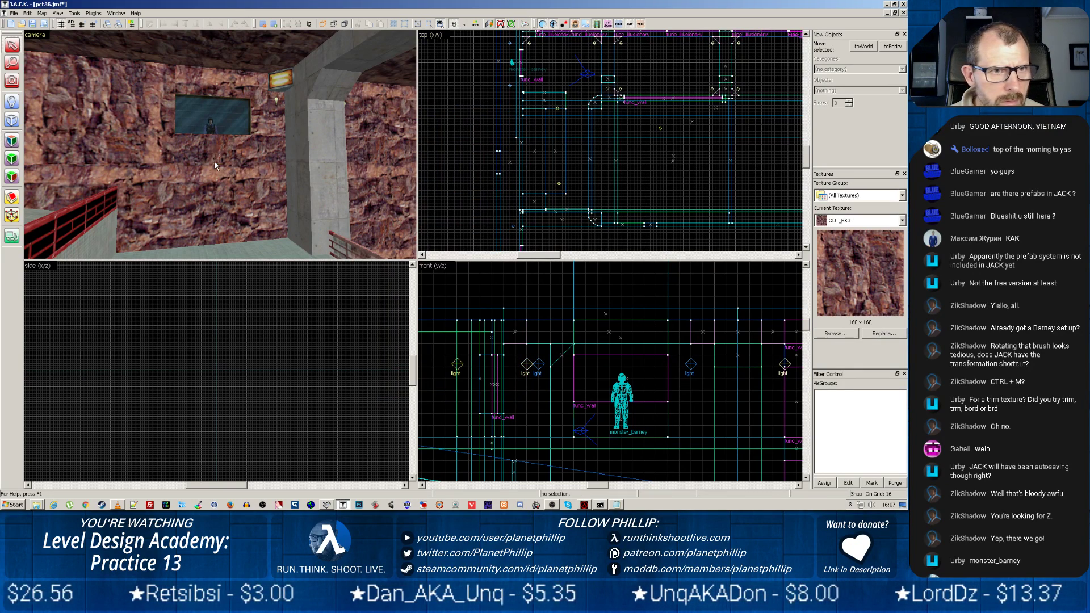
Step: Select the rock brush above the window and examine the window's surround and trim up close
click(213, 161)
click(169, 85)
click(187, 76)
scroll(187, 76, up, 4)
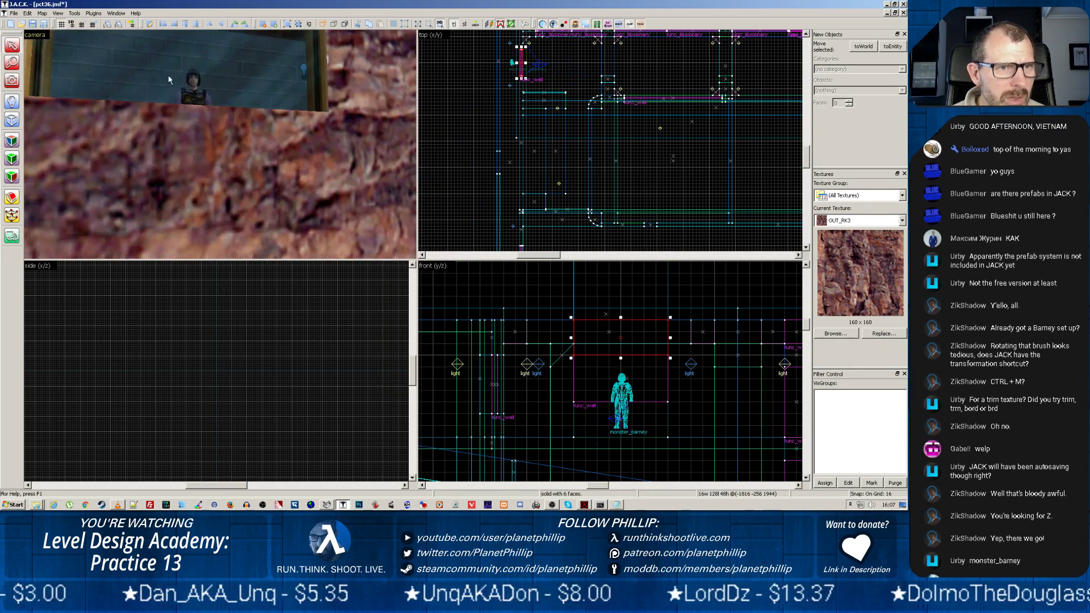
key(z)
key(z)
scroll(213, 141, up, 2)
key(z)
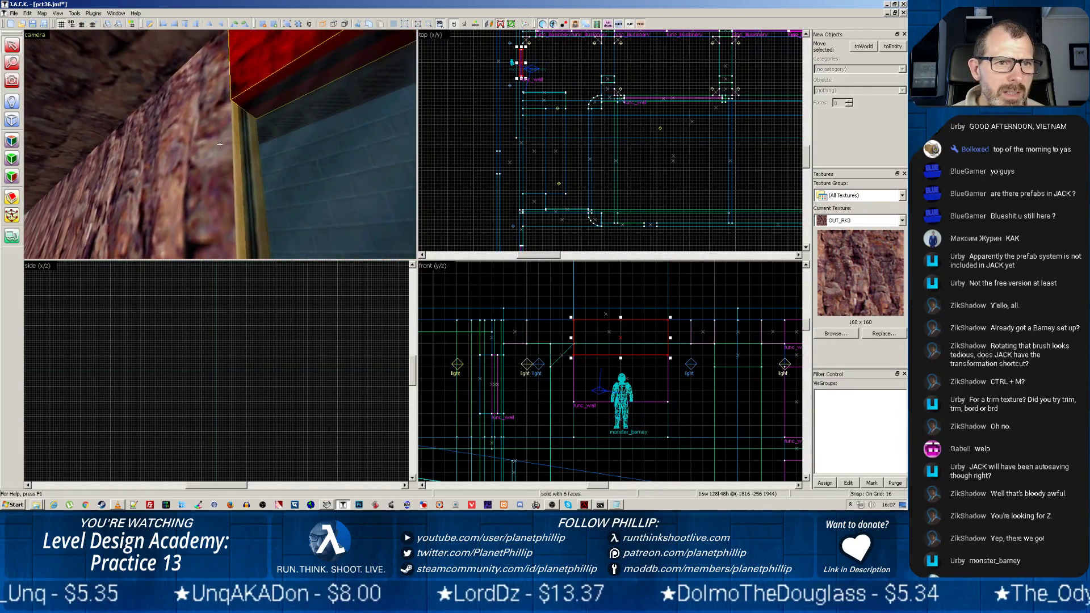
Step: Examine the raised walkway and the rock walls at the far end of the hall in the camera view
key(z)
scroll(222, 135, up, 2)
key(z)
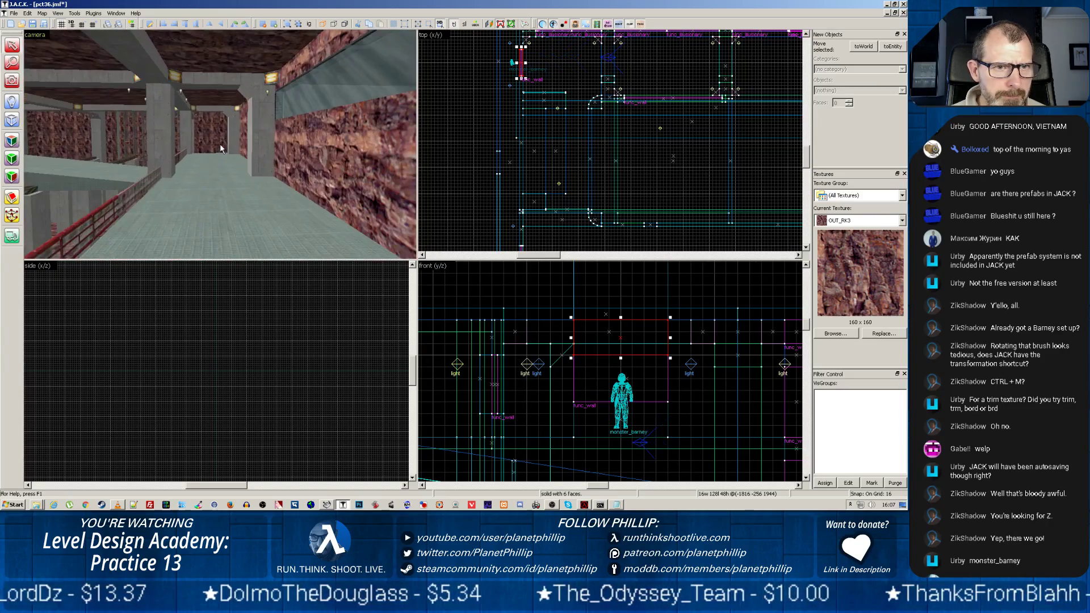
key(z)
scroll(220, 139, up, 6)
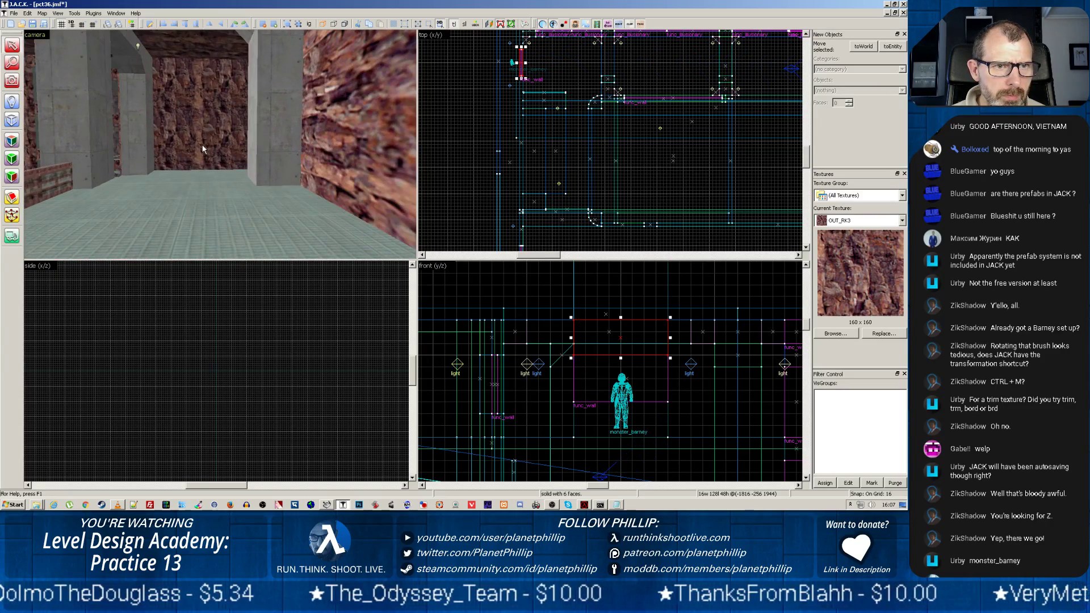
scroll(198, 147, up, 3)
key(z)
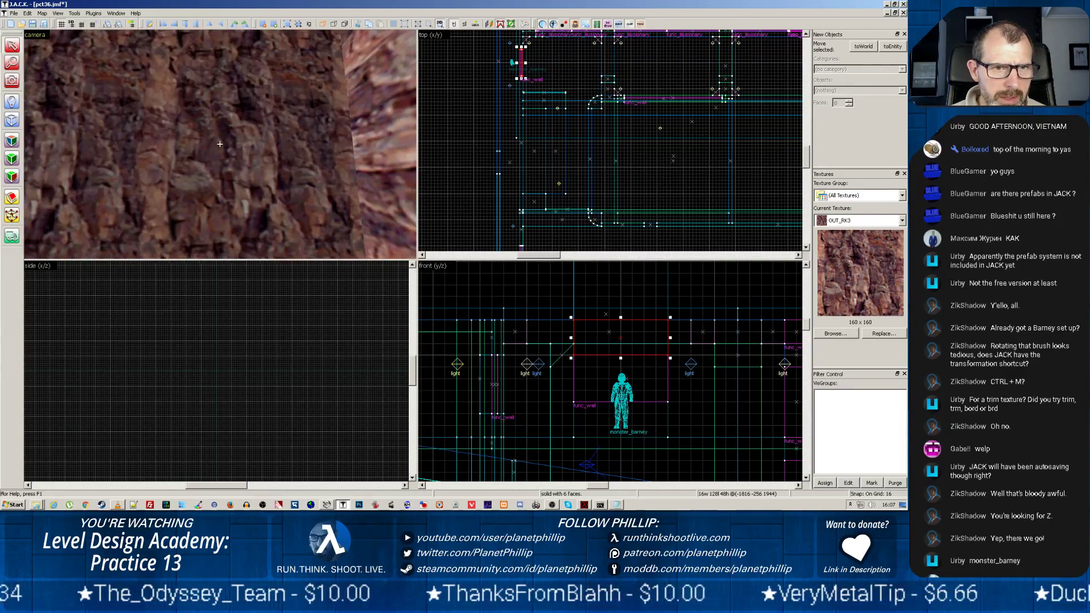
key(z)
Step: Shorten the 240-unit-wide floor slab beside the rock wall to 352 units in length
click(247, 127)
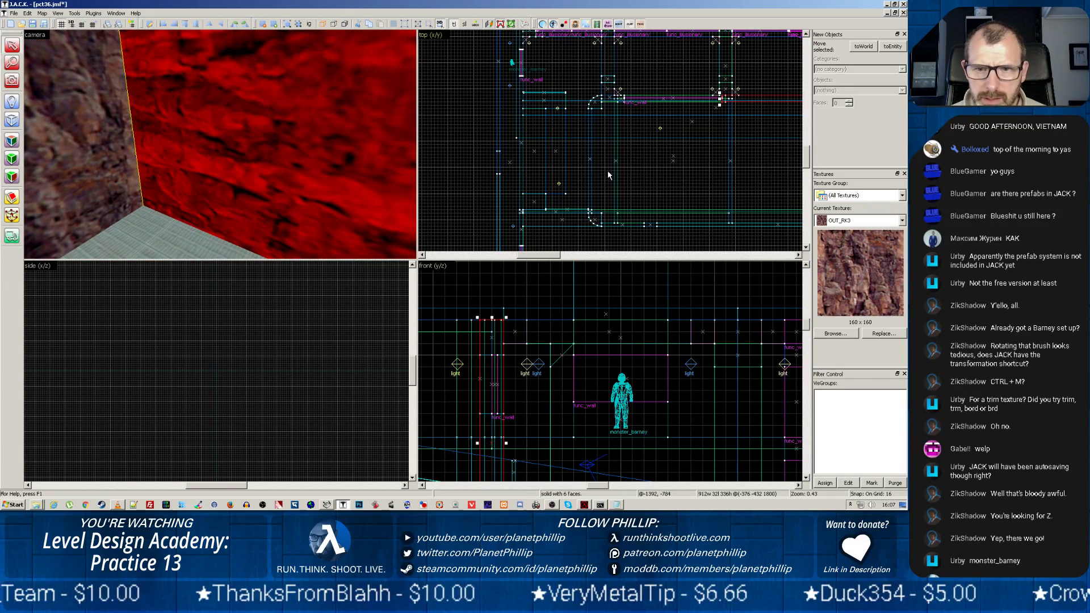
scroll(690, 166, down, 5)
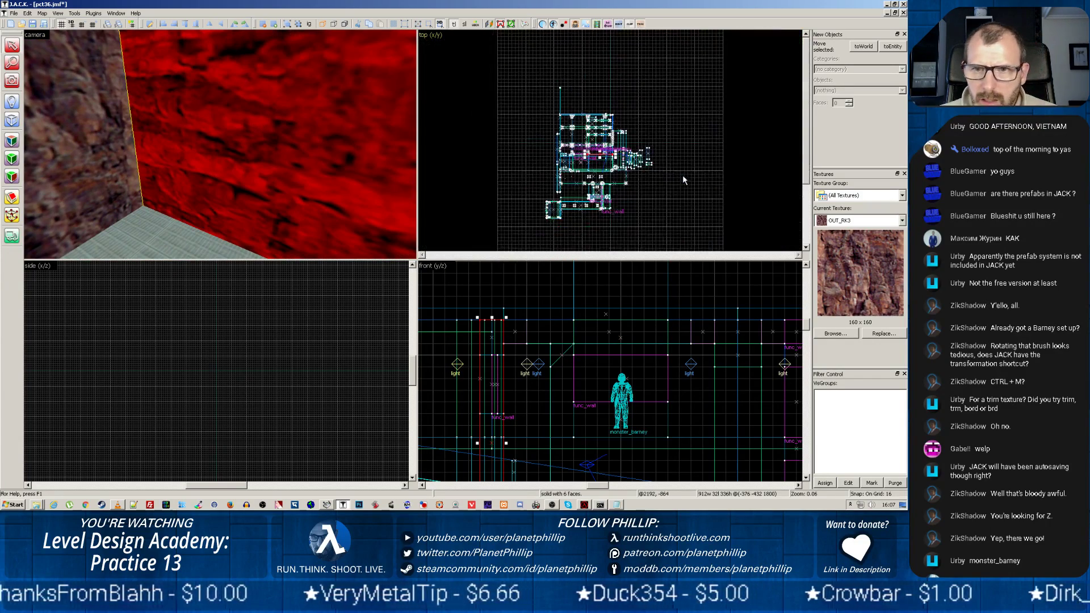
scroll(647, 182, up, 2)
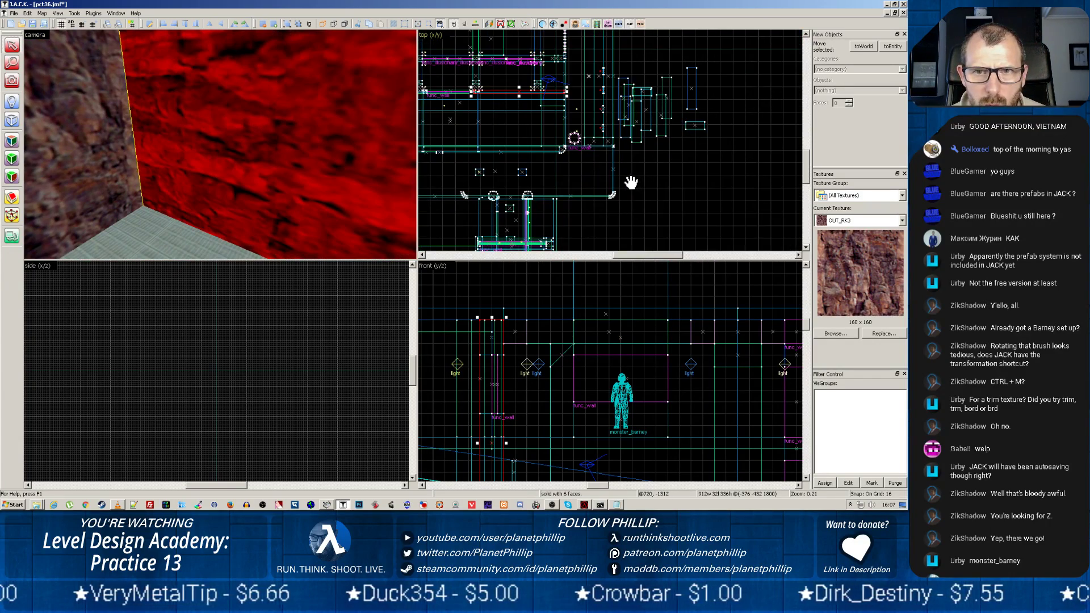
scroll(554, 121, up, 4)
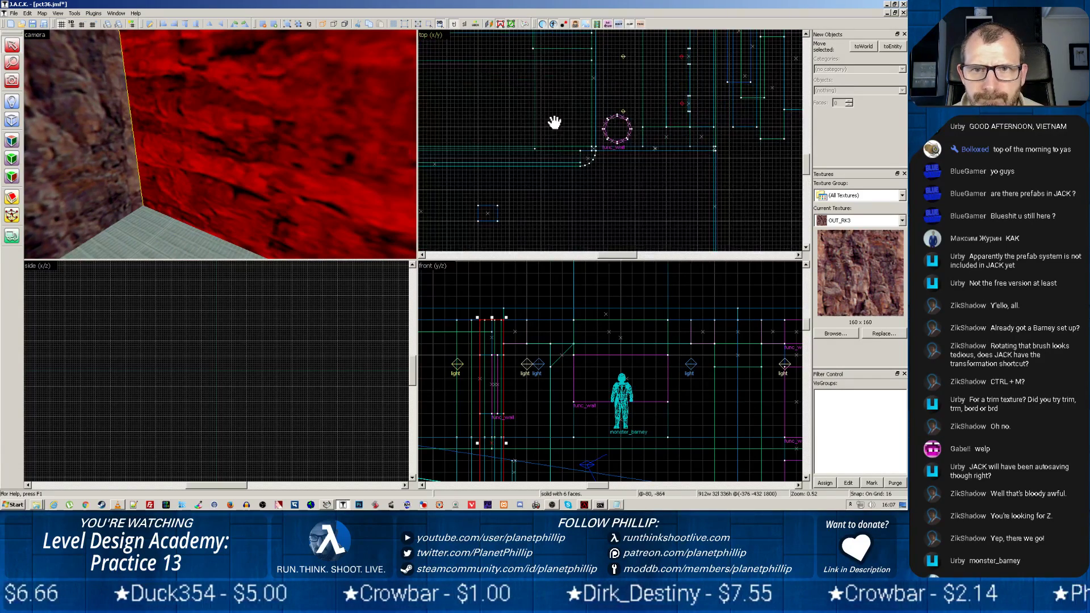
drag(552, 177, 548, 195)
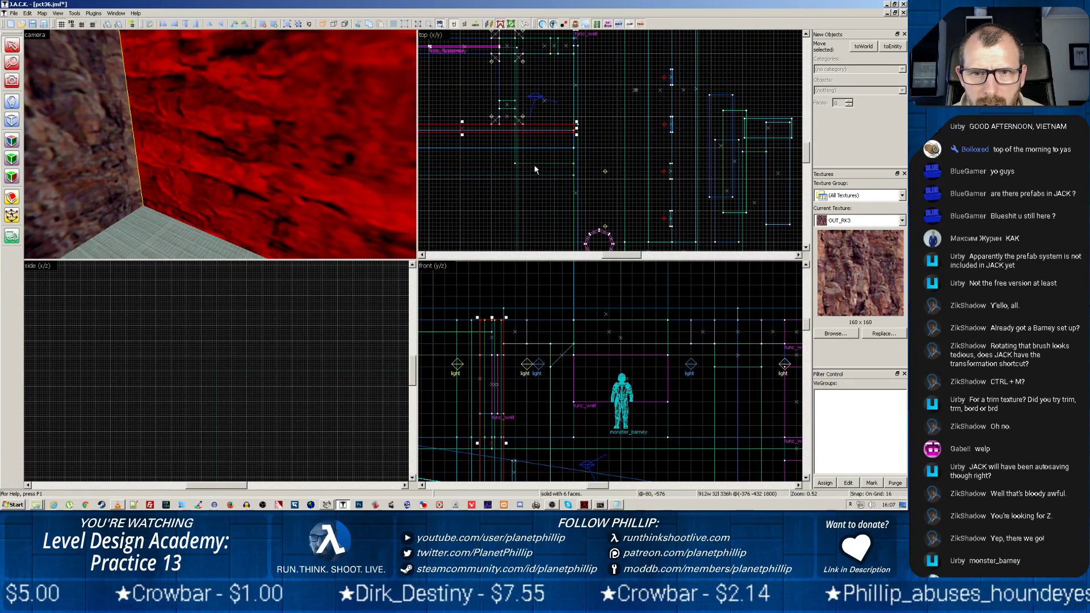
click(535, 167)
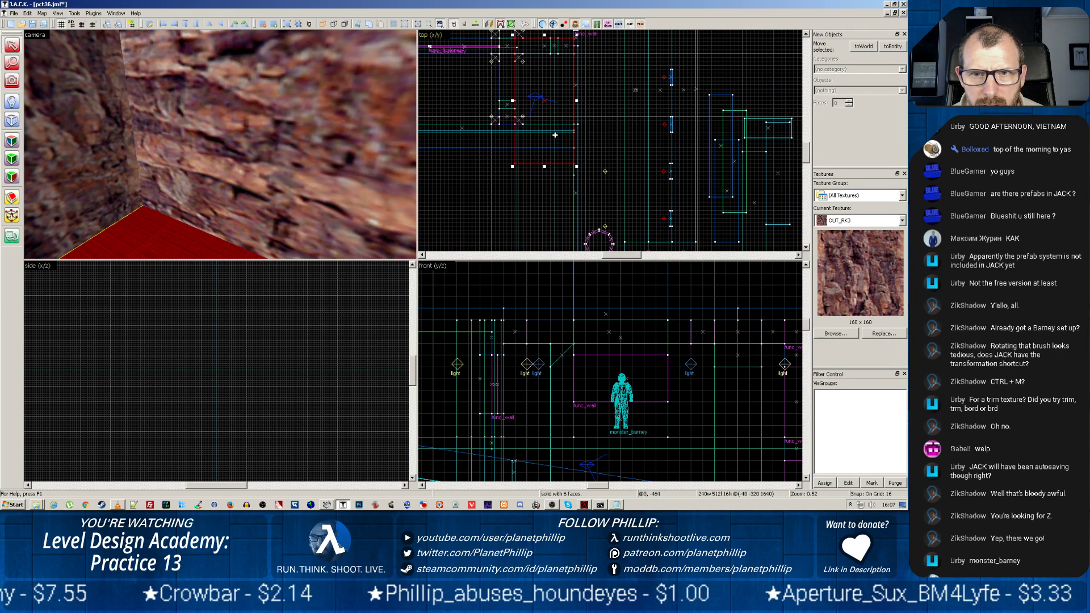
scroll(327, 161, up, 3)
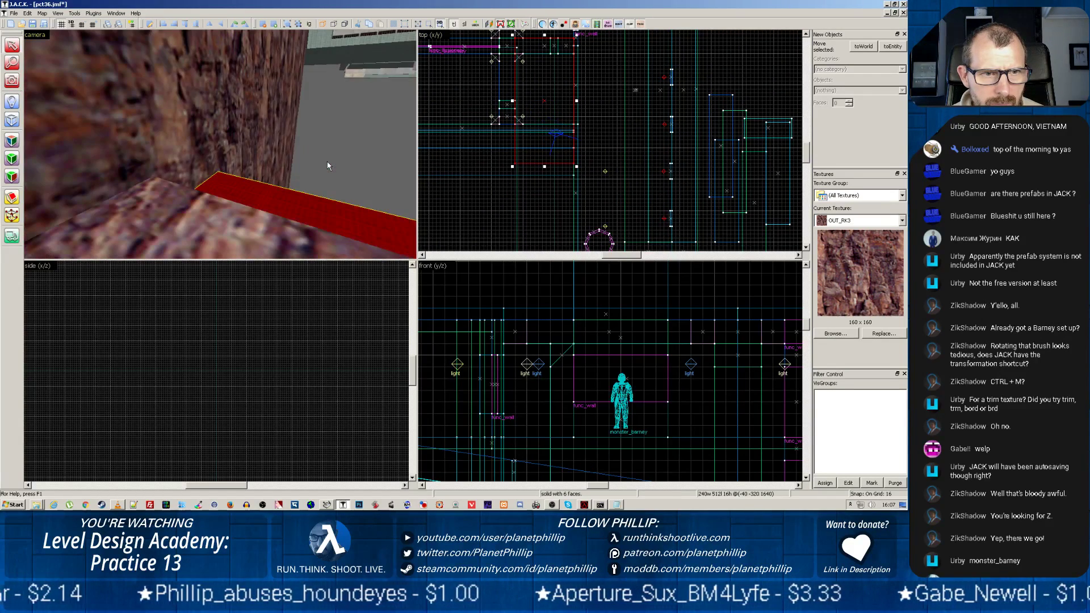
scroll(327, 161, down, 1)
drag(545, 167, 551, 128)
scroll(220, 144, down, 2)
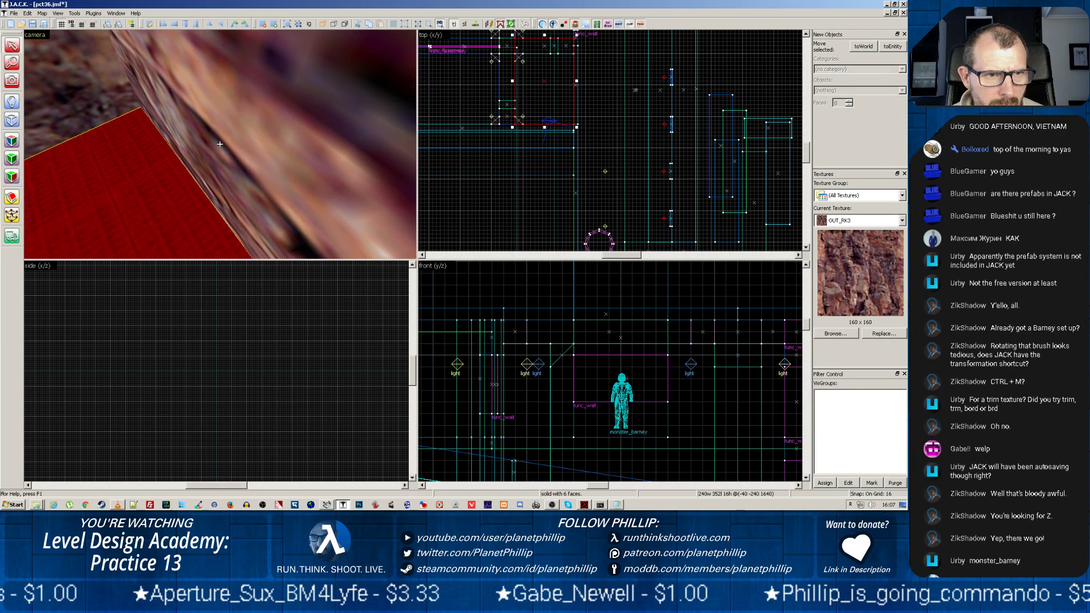
Step: Shorten the upper rock wall to 672 units wide and check the lower rock ledge beneath it
click(248, 134)
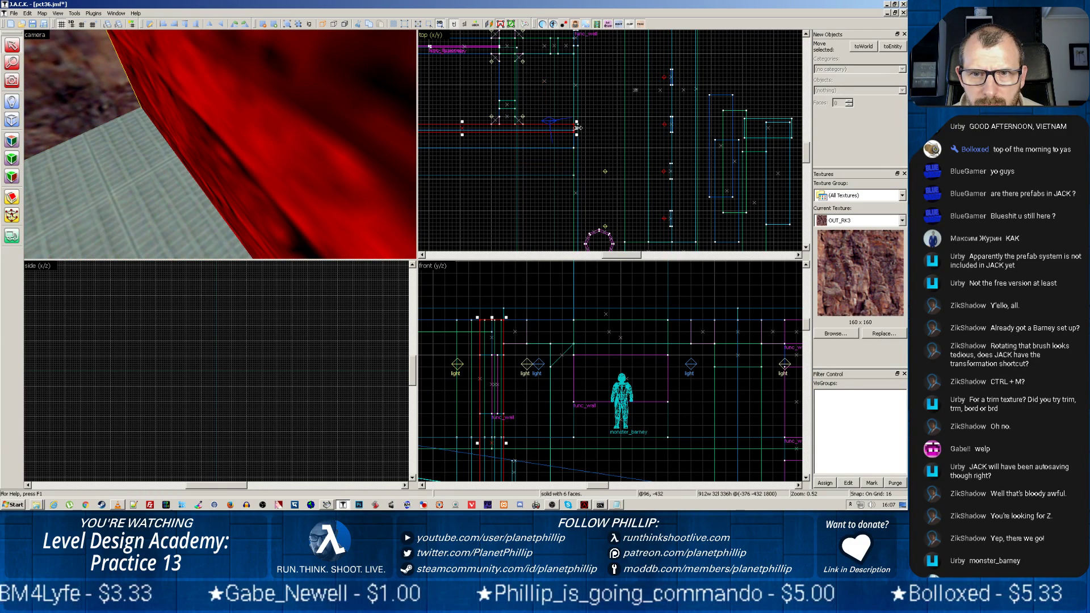
drag(577, 127, 517, 130)
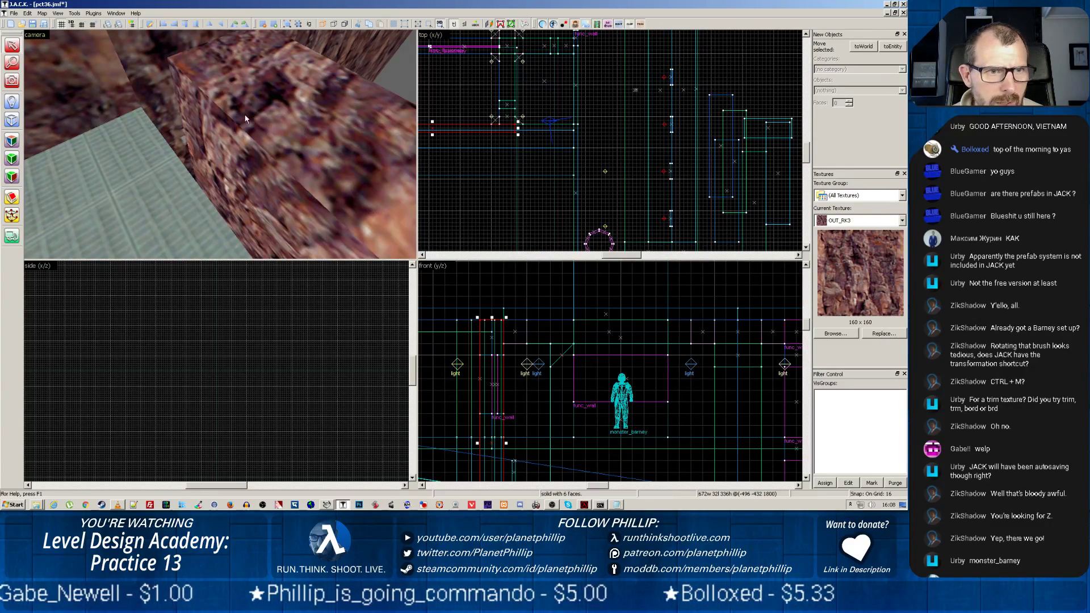
click(272, 117)
scroll(263, 125, down, 3)
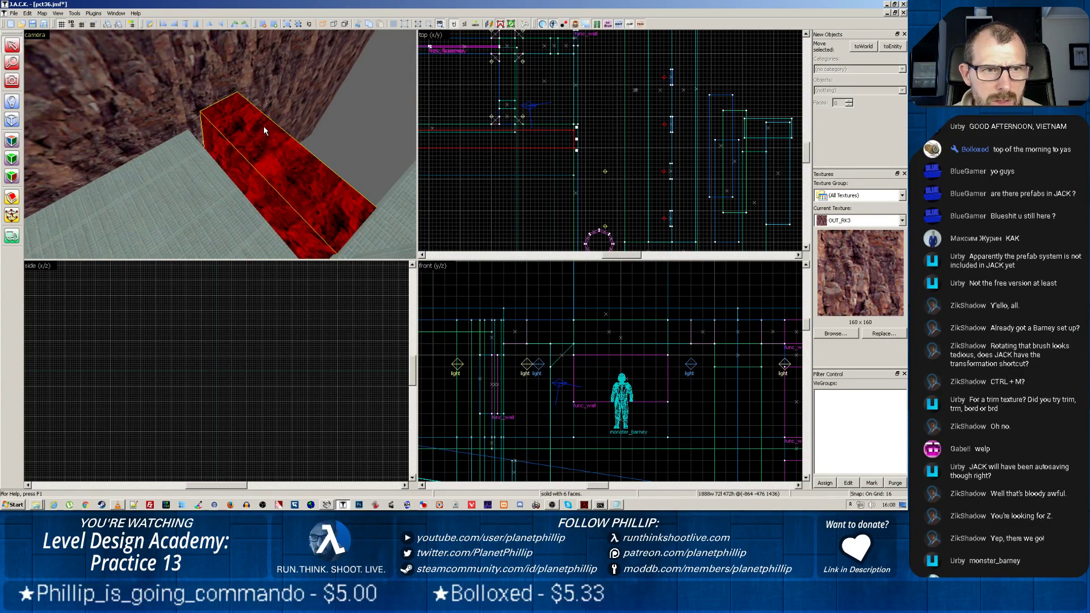
key(z)
key(w)
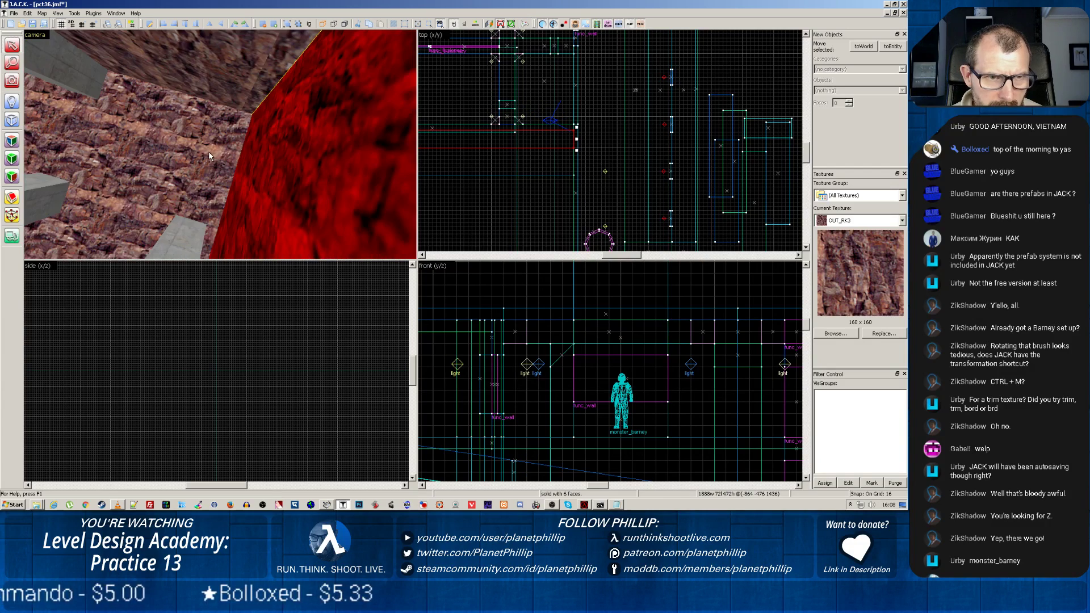
key(z)
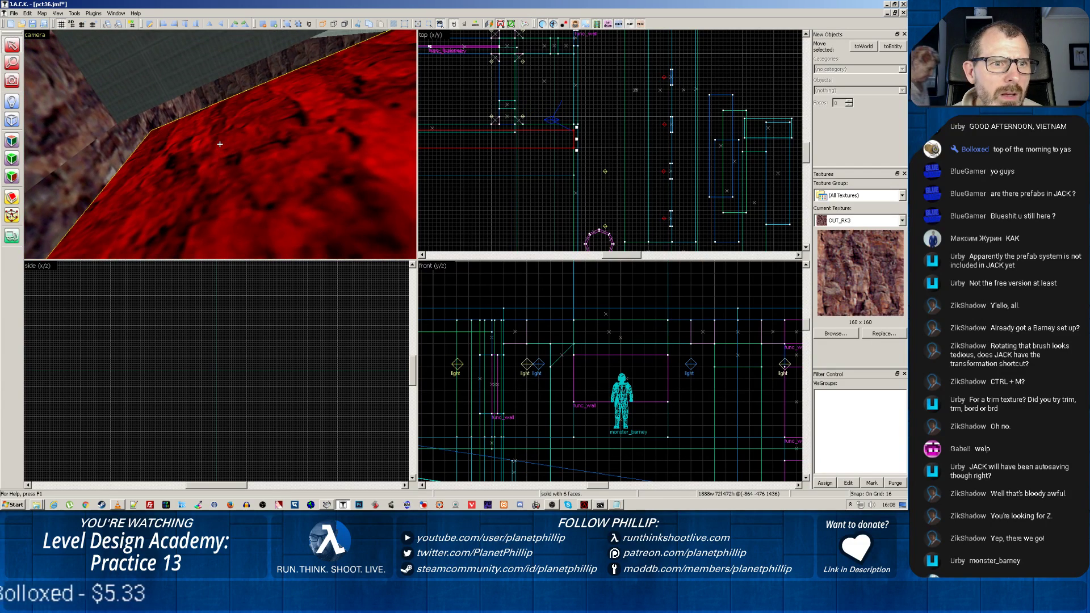
key(z)
Step: Extend the floor slab to 384 units long and thin the adjoining lower rock ledge to 64 units
click(200, 71)
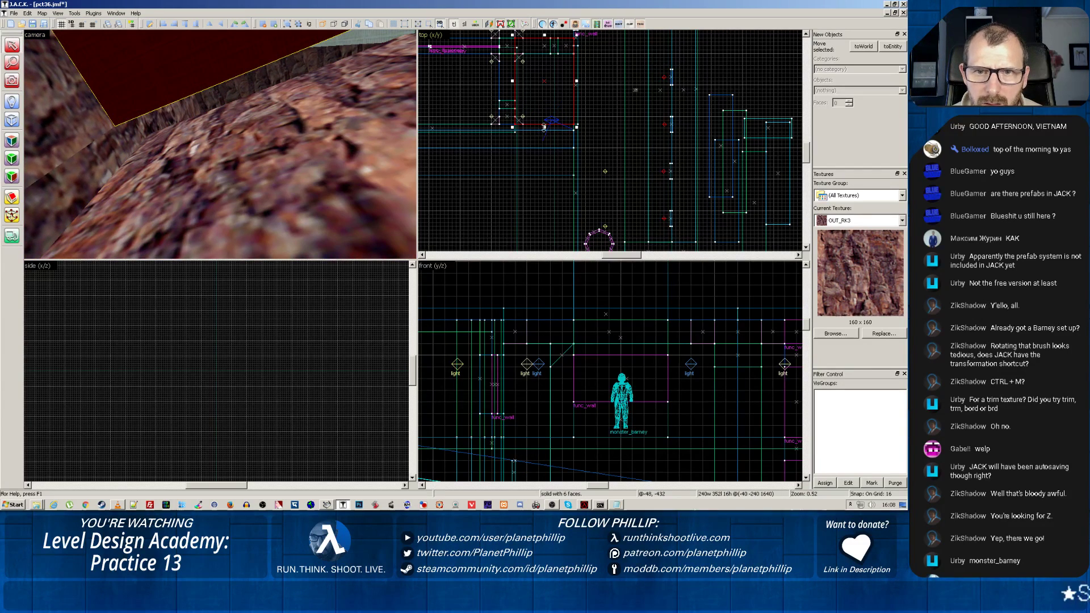
drag(543, 126, 545, 164)
scroll(545, 163, up, 4)
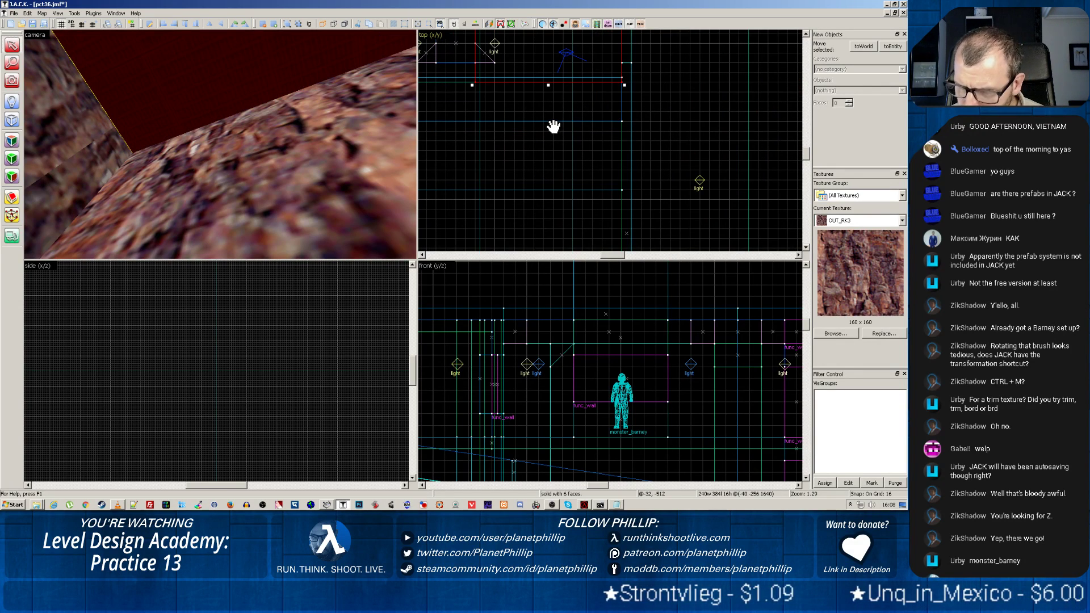
click(207, 150)
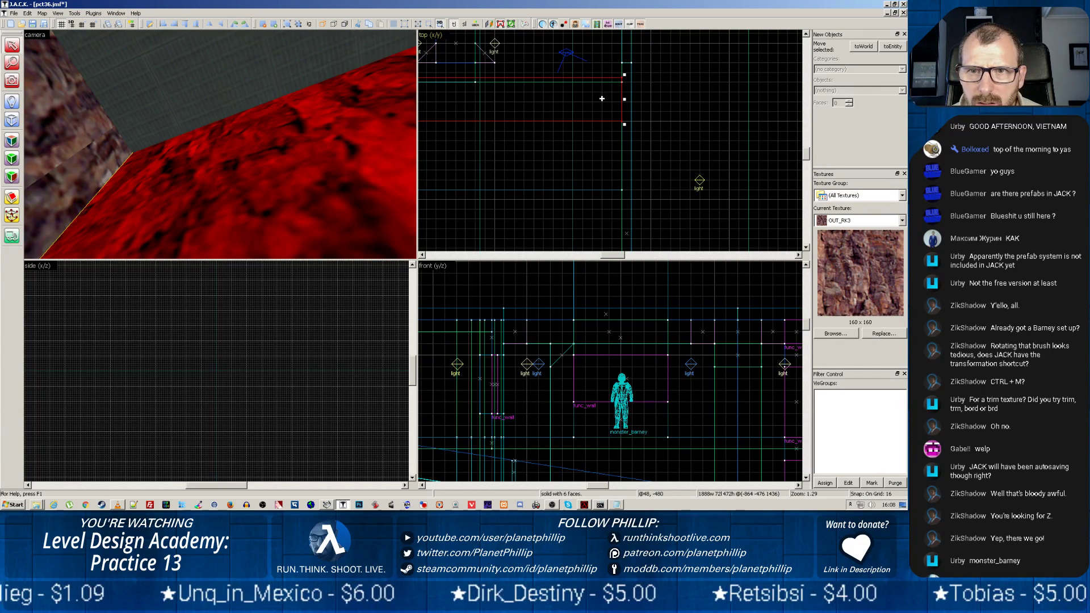
drag(625, 75, 625, 80)
Step: Check how the thinned rock ledge meets the side wall and the rock ground below it
click(100, 158)
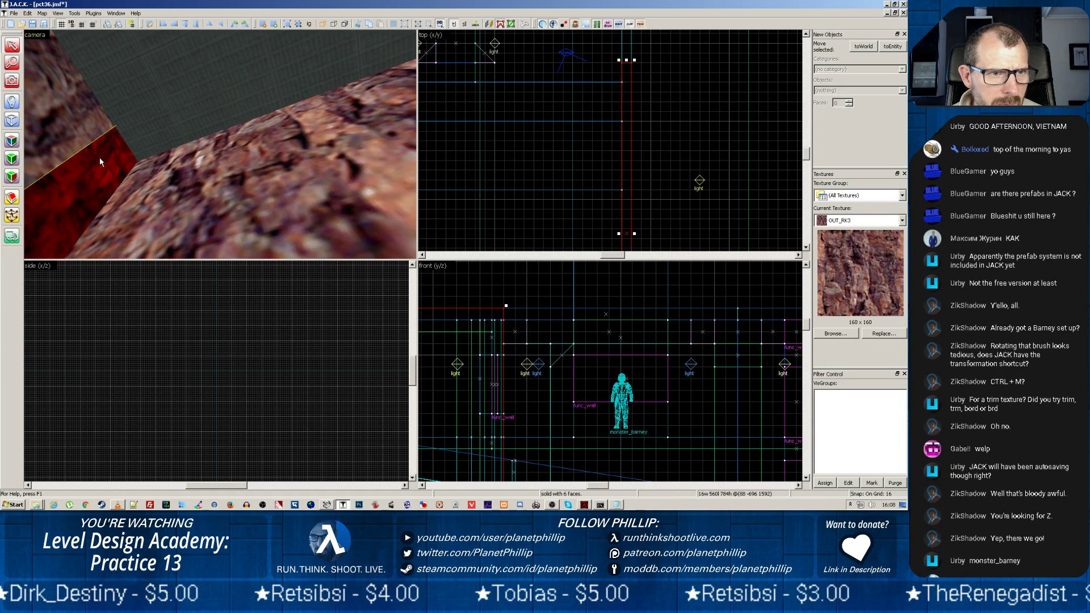
key(z)
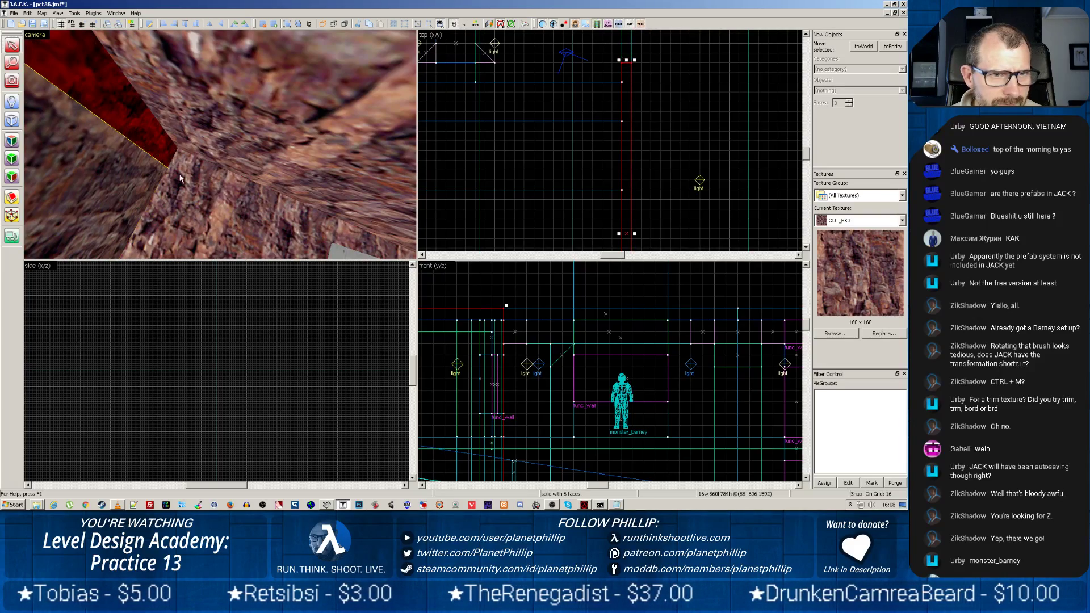
click(180, 174)
key(z)
key(z)
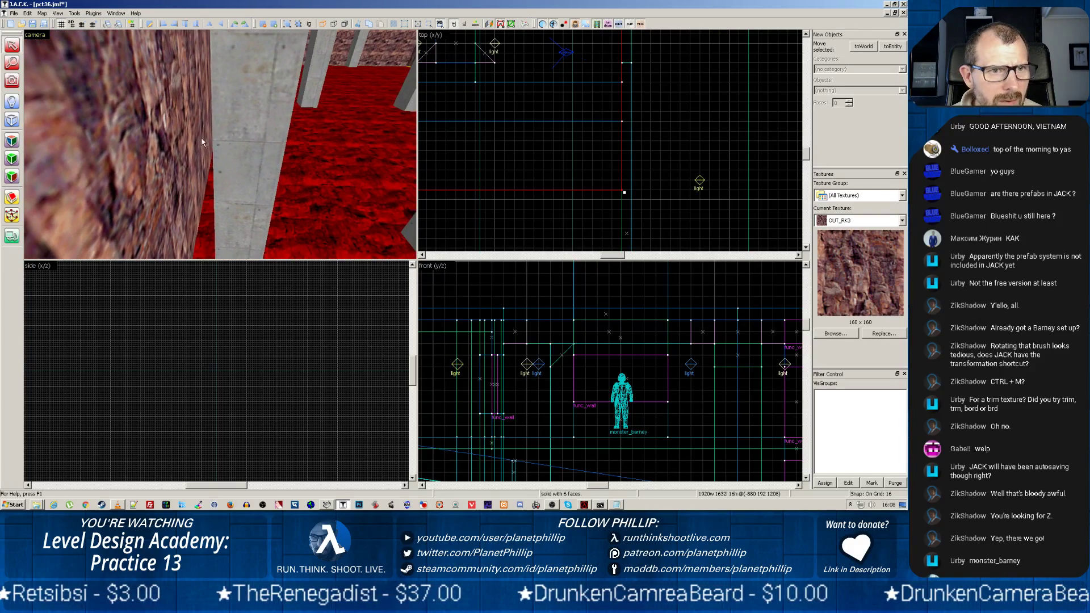
click(194, 141)
scroll(518, 121, down, 3)
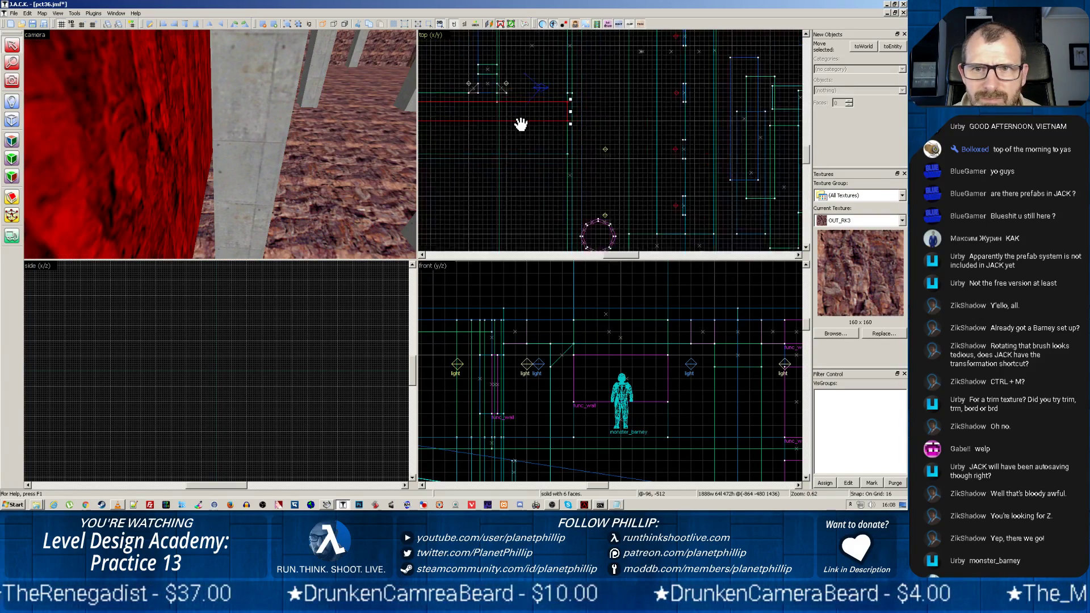
scroll(520, 124, up, 3)
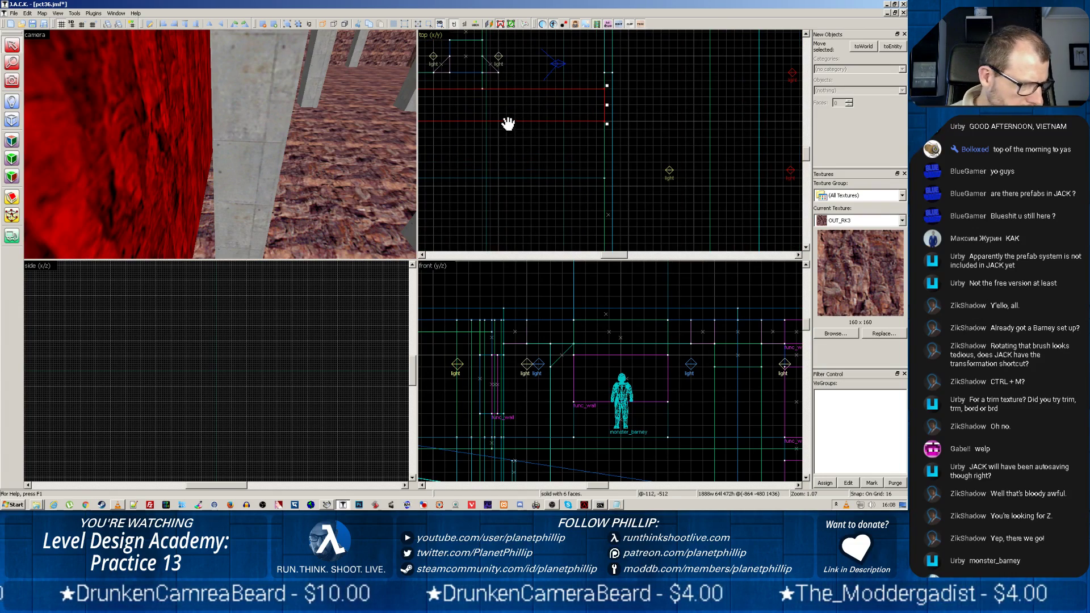
scroll(531, 88, up, 2)
middle_drag(473, 108, 473, 109)
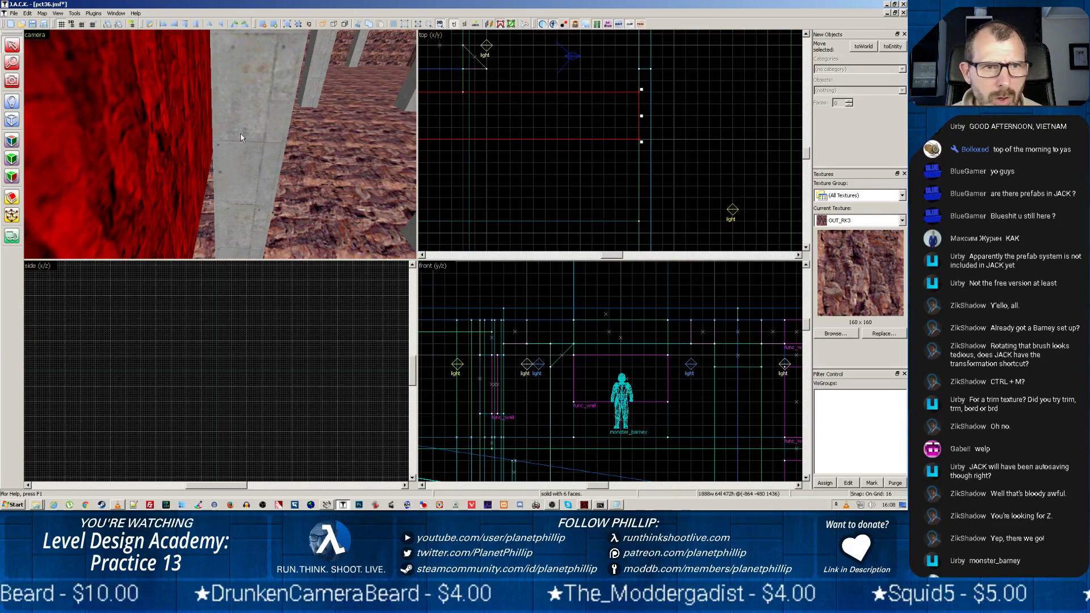
Step: Examine the floor slabs, rock walls and concrete beams around the shortened wall in the camera view
scroll(241, 132, down, 4)
key(z)
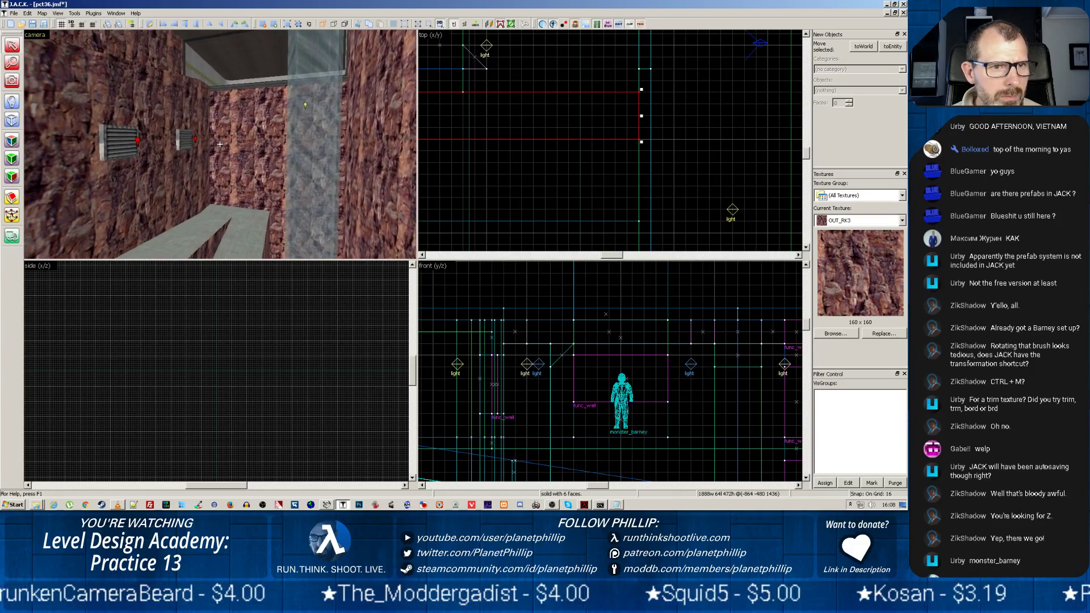
key(z)
scroll(224, 146, up, 2)
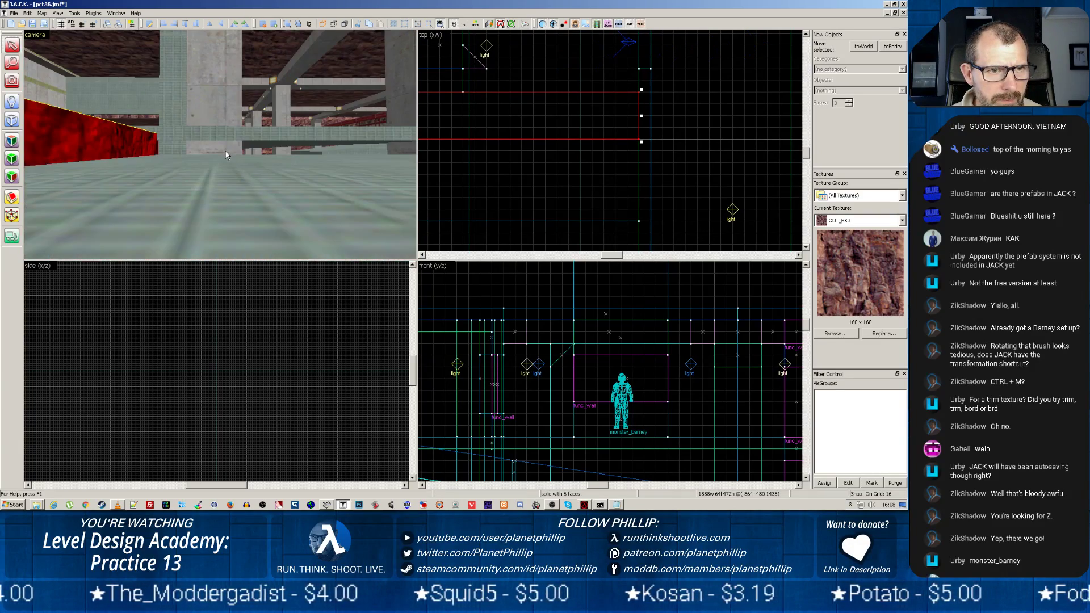
key(z)
key(z)
scroll(348, 163, up, 2)
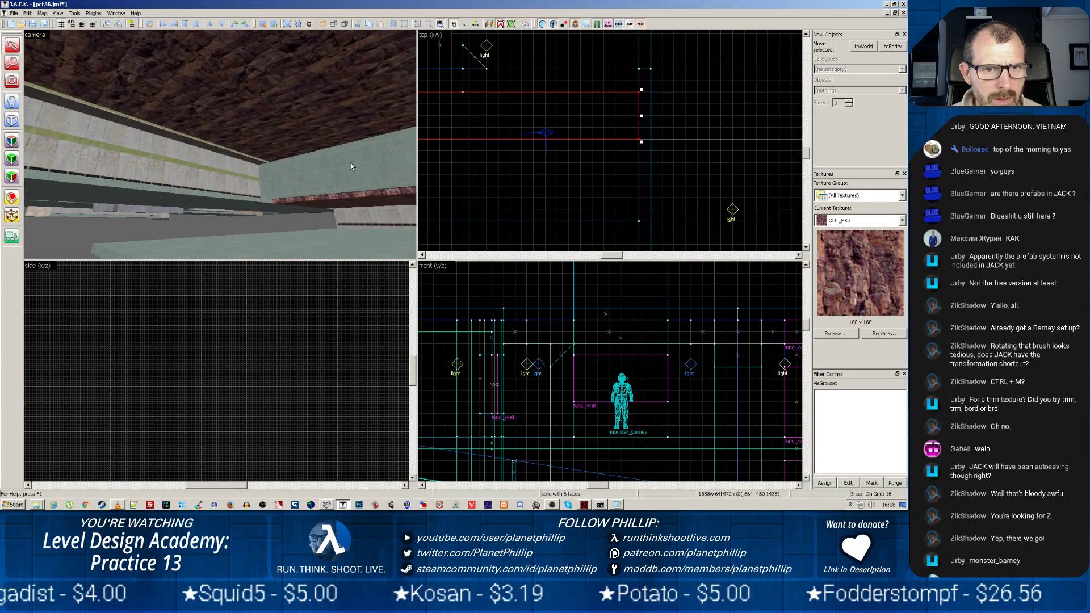
key(z)
key(z)
scroll(220, 144, up, 2)
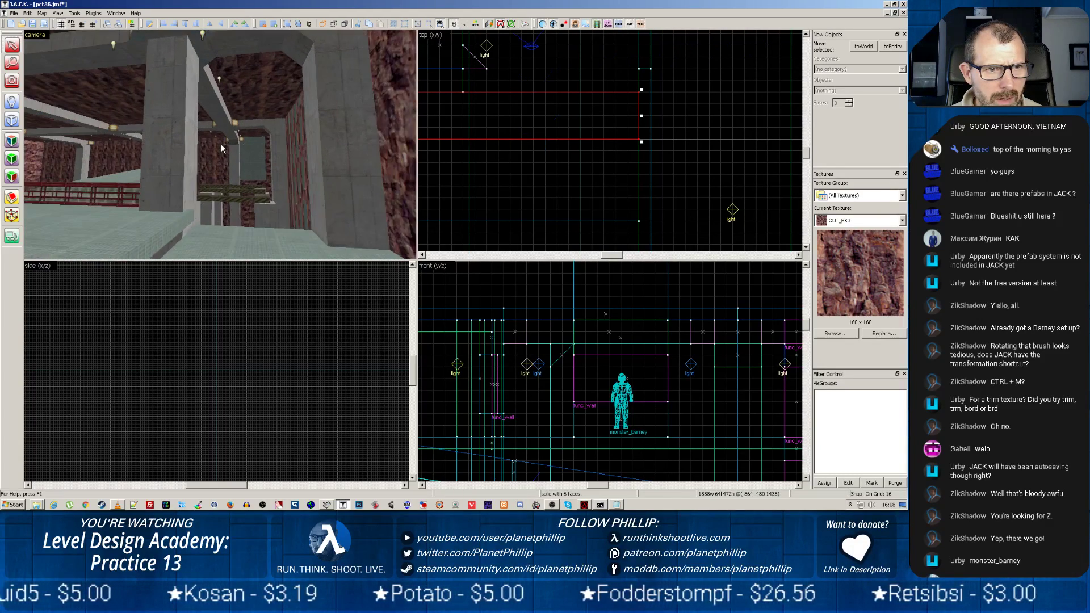
Step: Select the floor slab together with the rock ledge and save the map under the new name pct37
key(z)
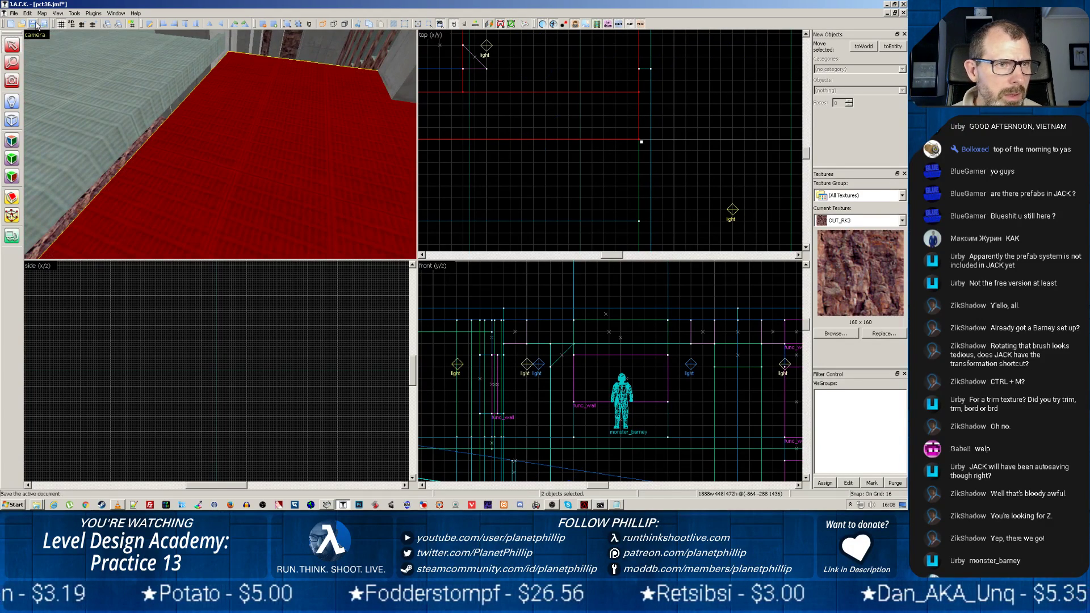
click(13, 13)
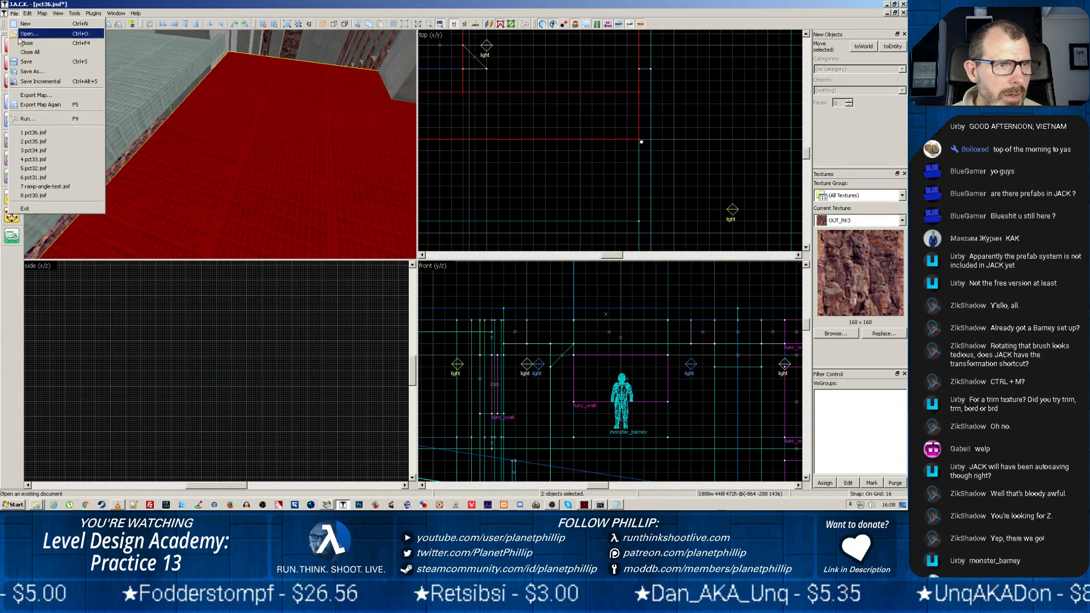
click(23, 70)
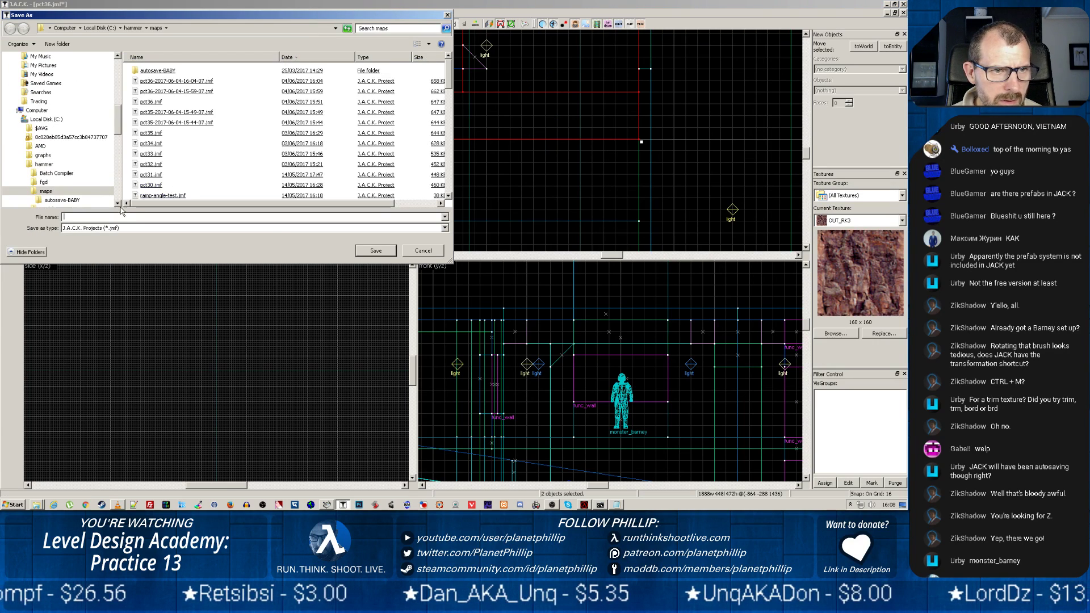
text(pct)
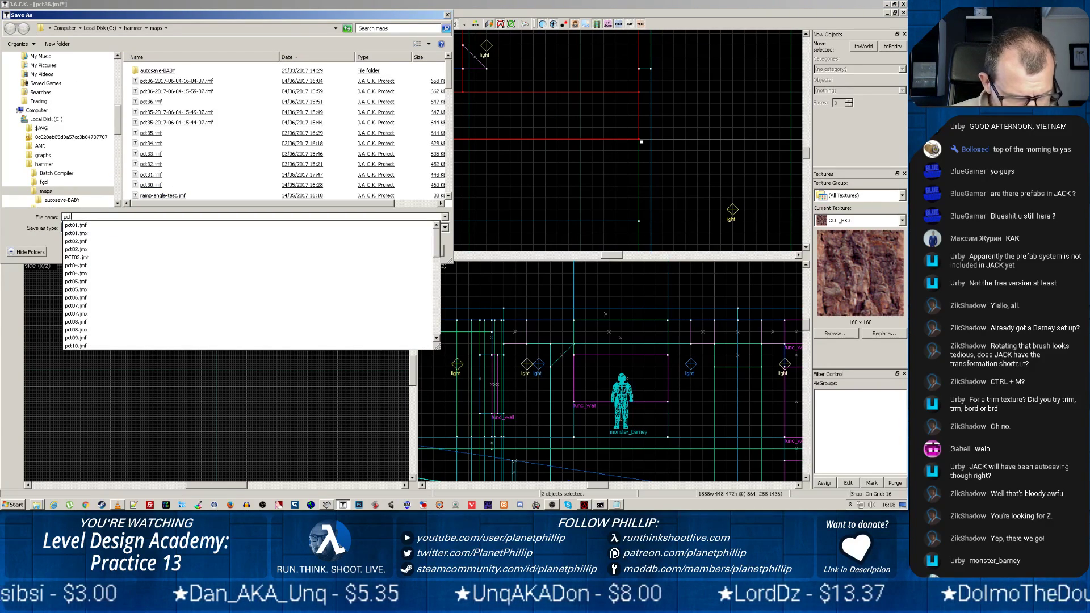
text(37)
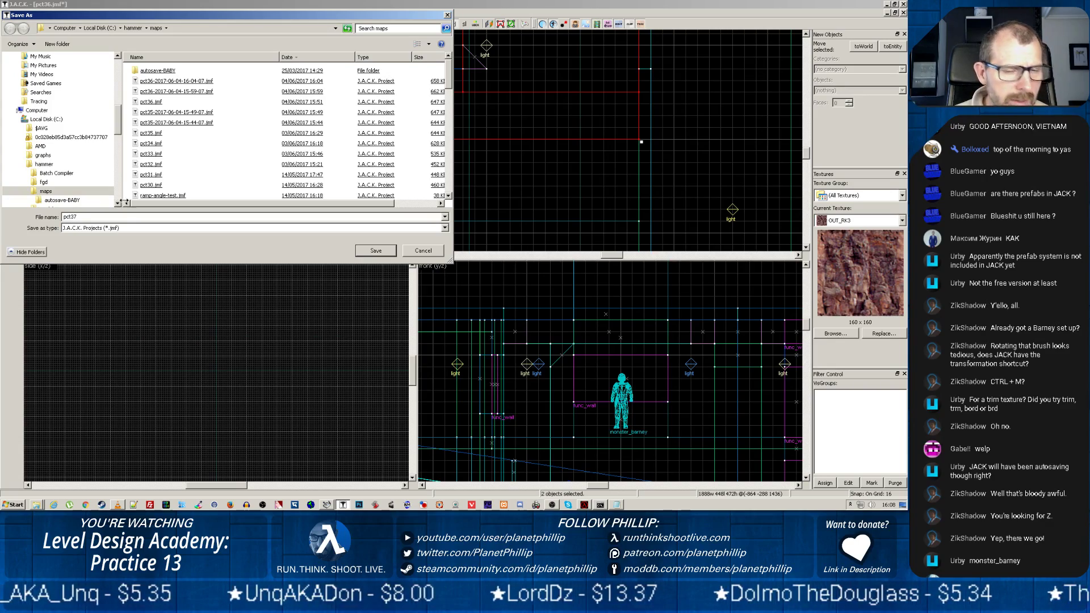
click(377, 252)
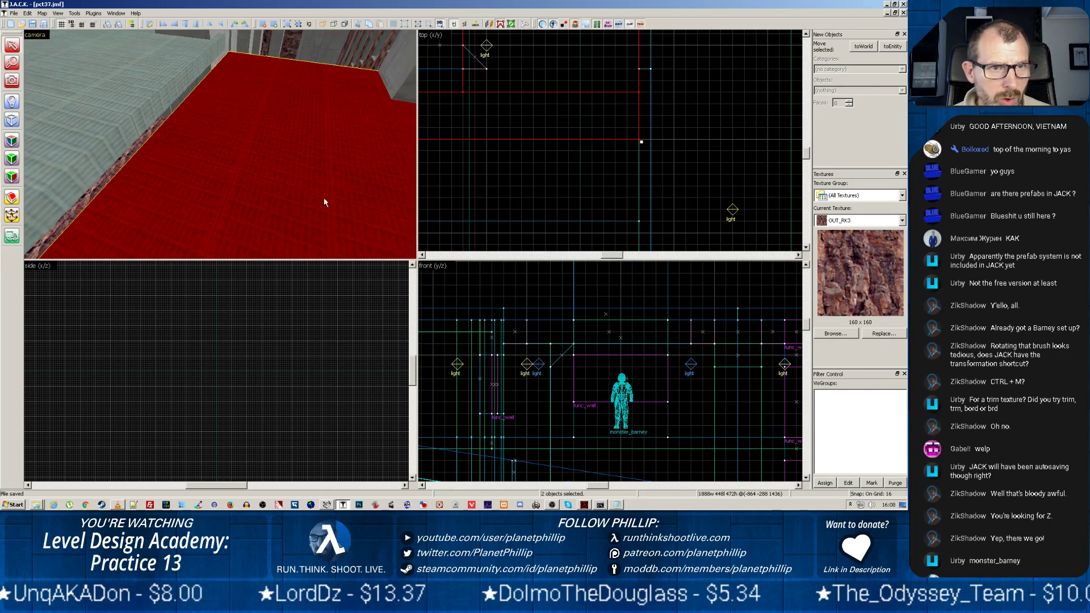
Step: Raise the selected floor slab and rock ledge by 8 units
scroll(529, 410, down, 5)
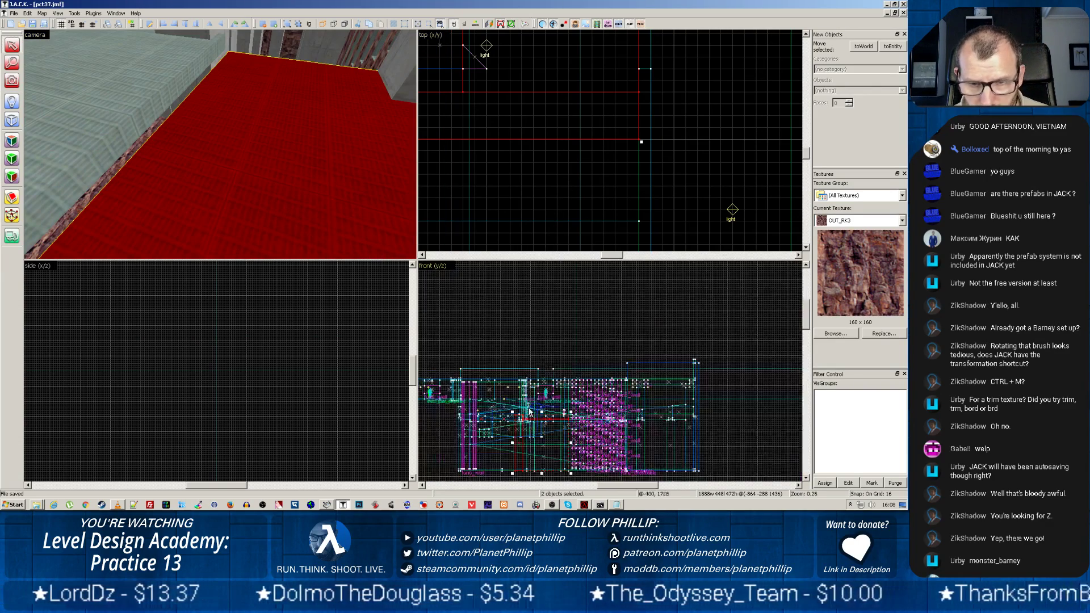
scroll(536, 448, up, 7)
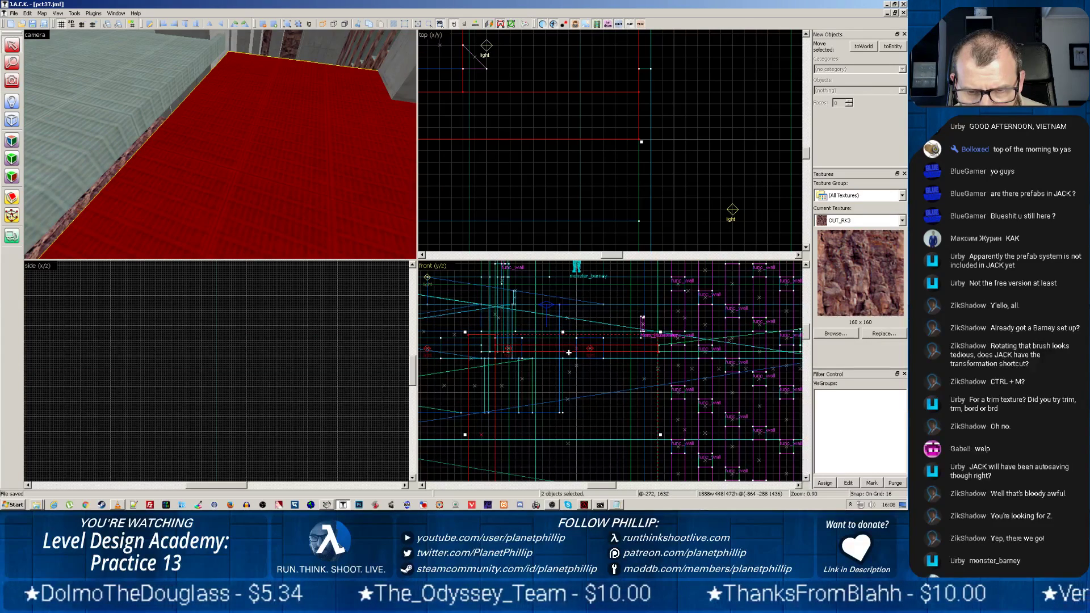
drag(570, 351, 570, 347)
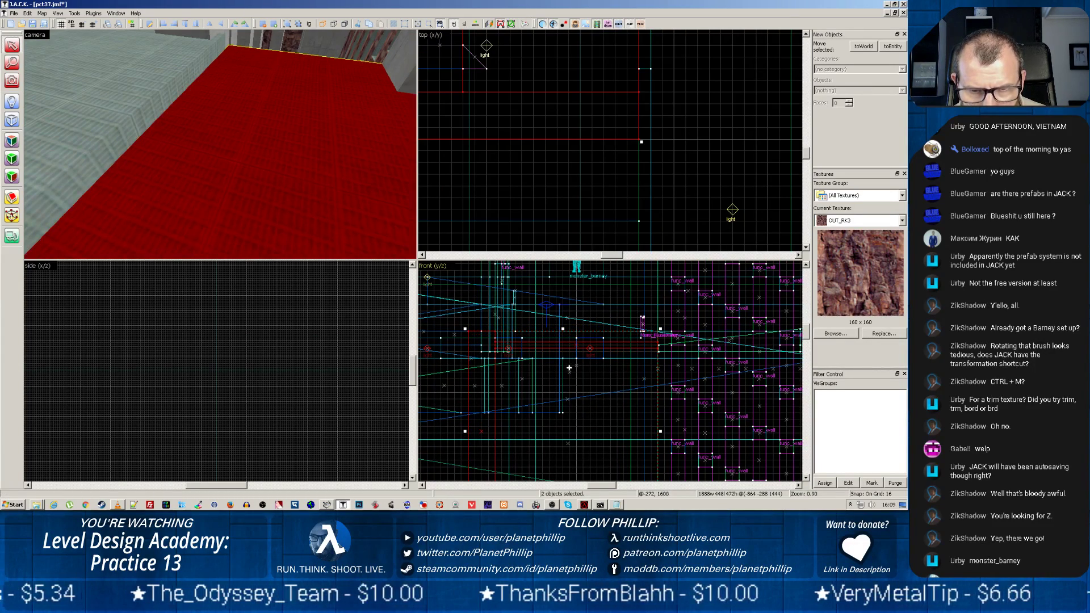
Step: Select the small floor slab alone and raise it 24 units, level with the large walkway floor
click(575, 329)
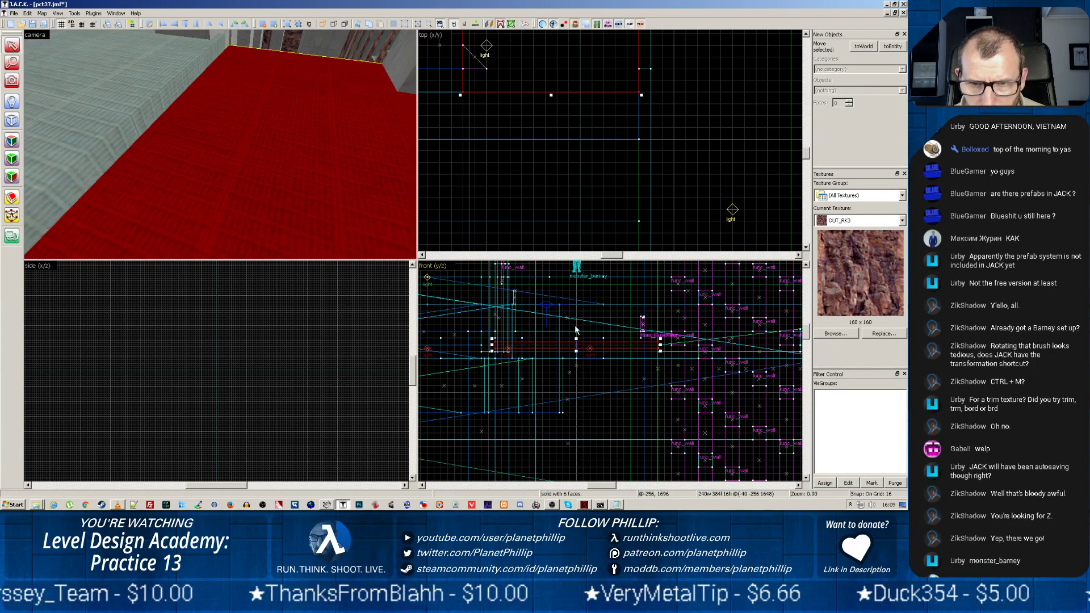
drag(580, 347, 538, 333)
drag(220, 144, 159, 189)
Step: Trim the large floor slab to 1648 units wide so its edge meets the small slab
click(84, 189)
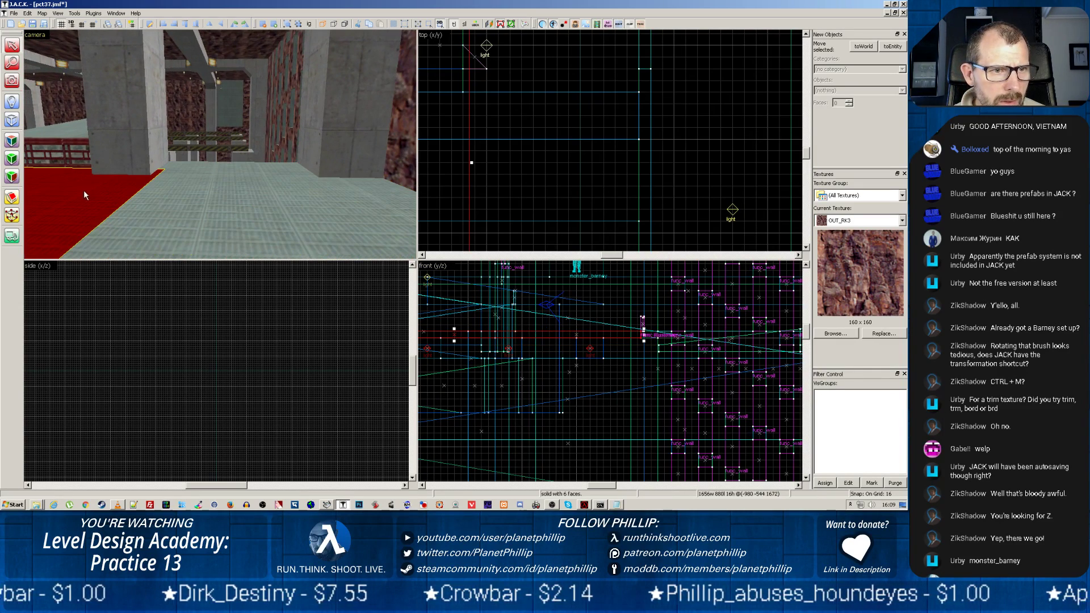
scroll(475, 192, down, 5)
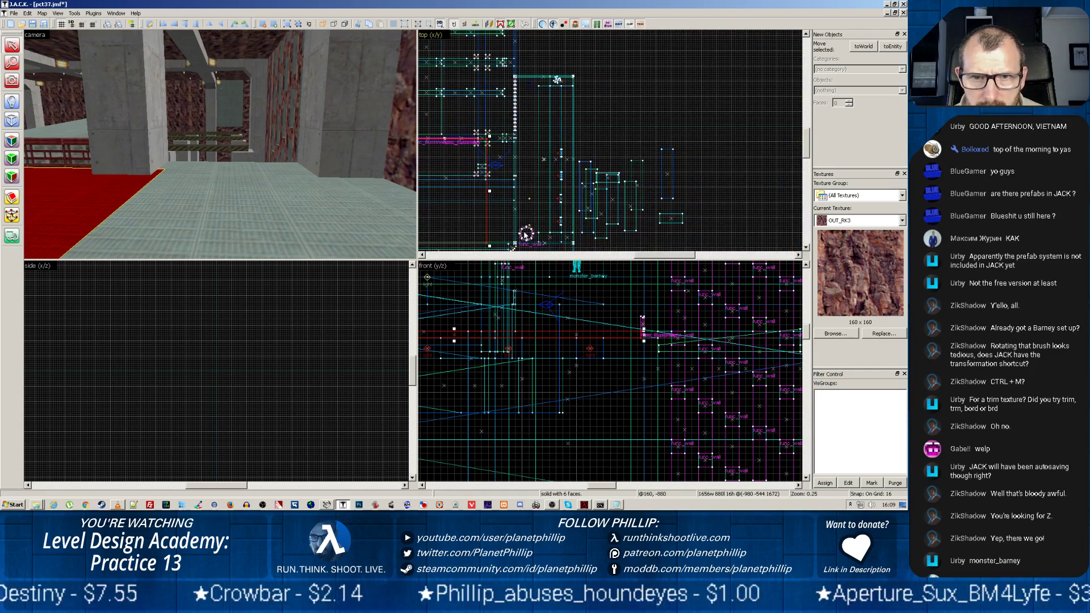
scroll(522, 151, up, 3)
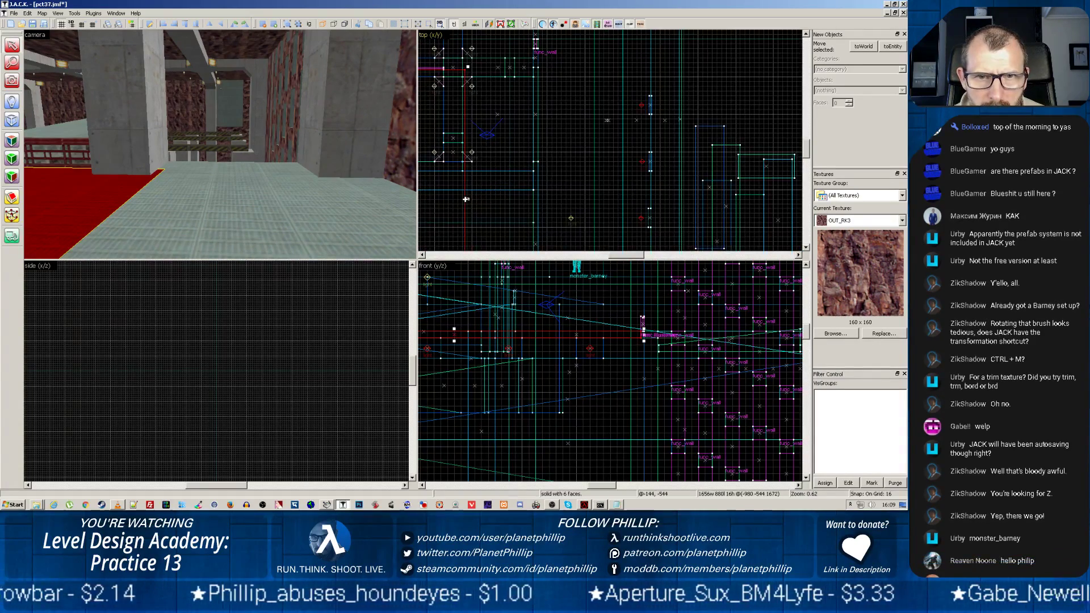
scroll(466, 199, up, 1)
drag(464, 200, 464, 200)
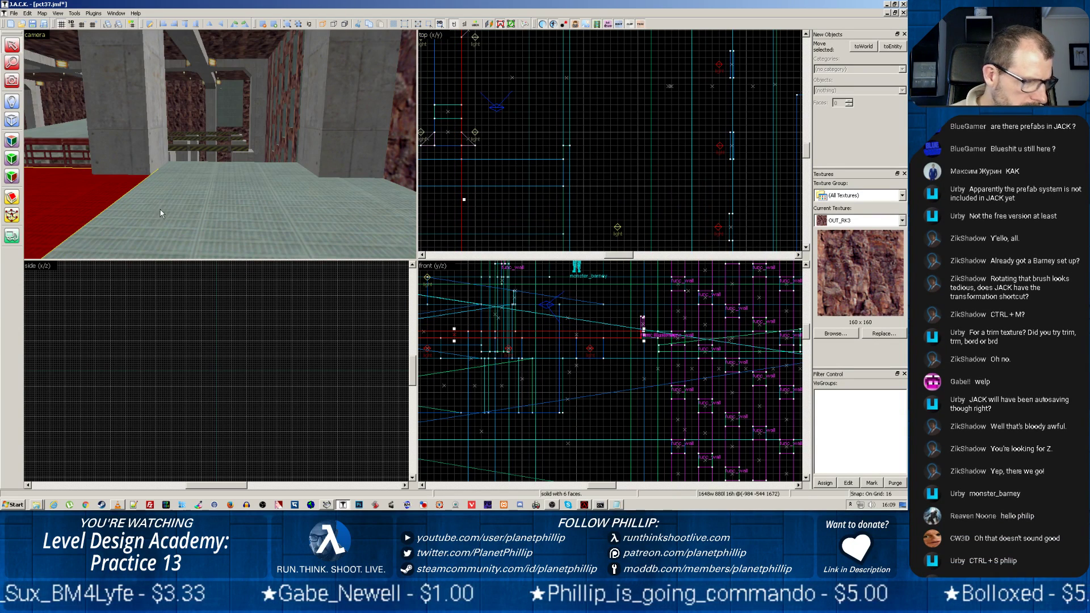
Step: Select the small floor slab between the concrete pillars and shorten it to 368 units
drag(160, 210, 49, 180)
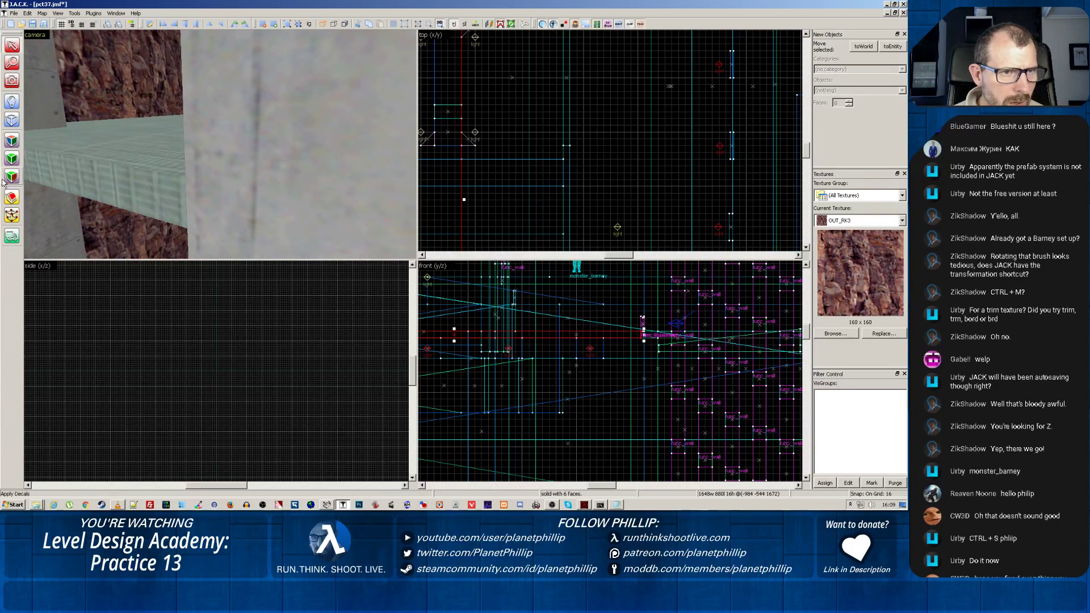
mouse_move(97, 155)
mouse_down()
mouse_move(81, 162)
mouse_move(220, 145)
mouse_up()
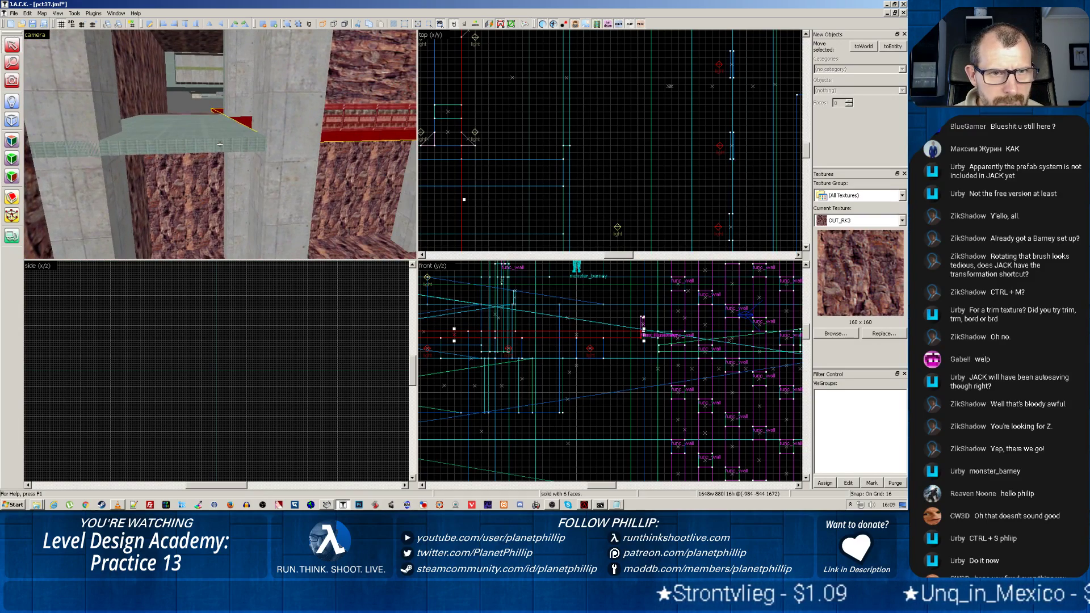
click(220, 144)
scroll(521, 83, down, 4)
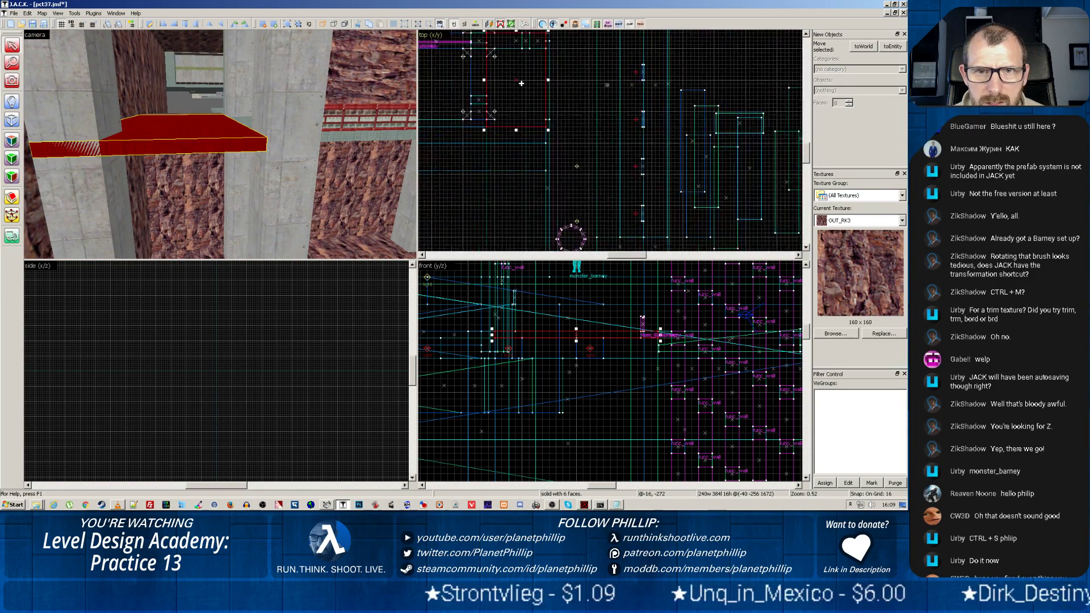
mouse_move(524, 85)
mouse_down()
mouse_move(535, 43)
mouse_move(515, 161)
mouse_up()
scroll(484, 205, up, 3)
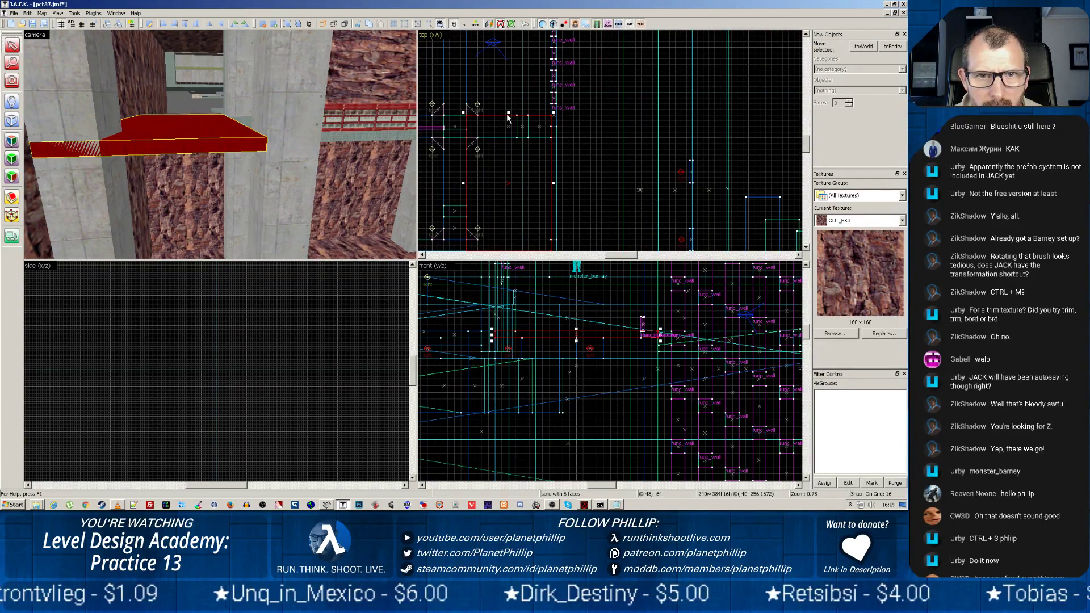
drag(508, 112, 508, 118)
Step: Compare the small floor slab with the large one and shorten it further to 336 units
click(335, 141)
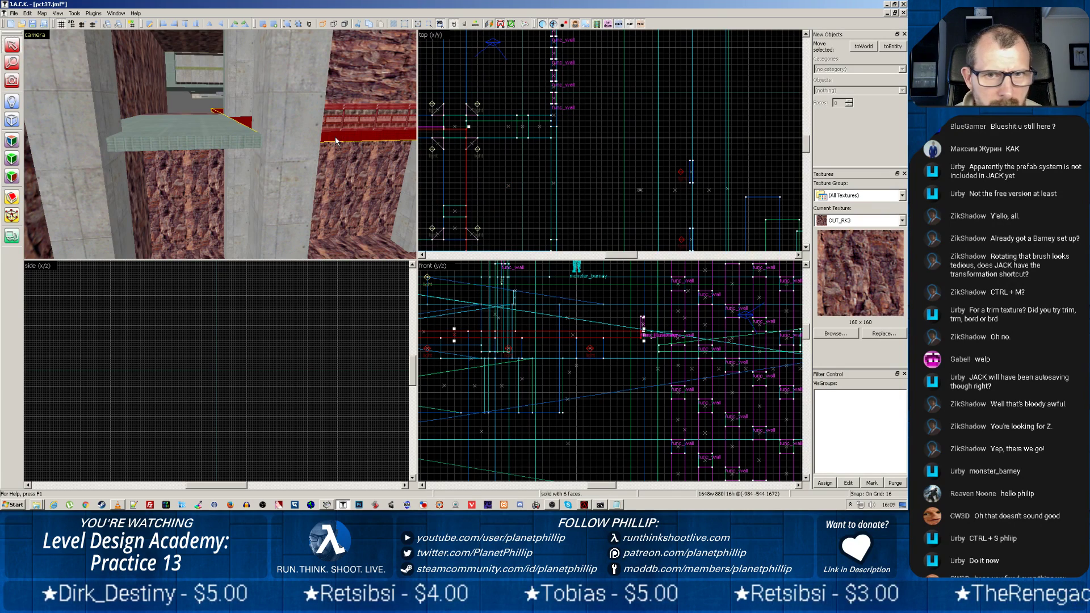
click(251, 138)
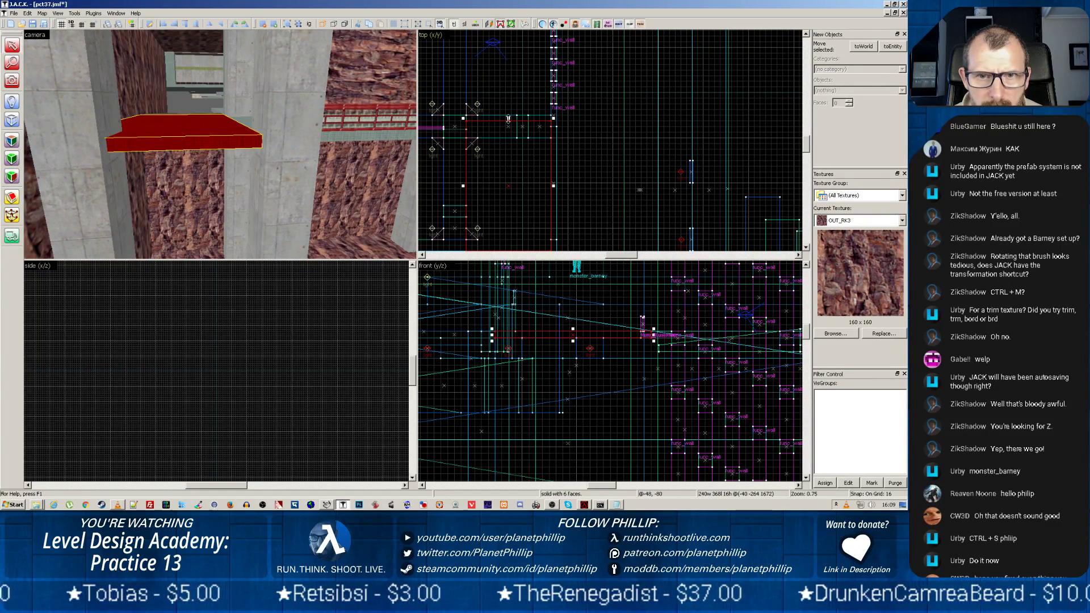
drag(507, 119, 508, 130)
scroll(477, 146, up, 2)
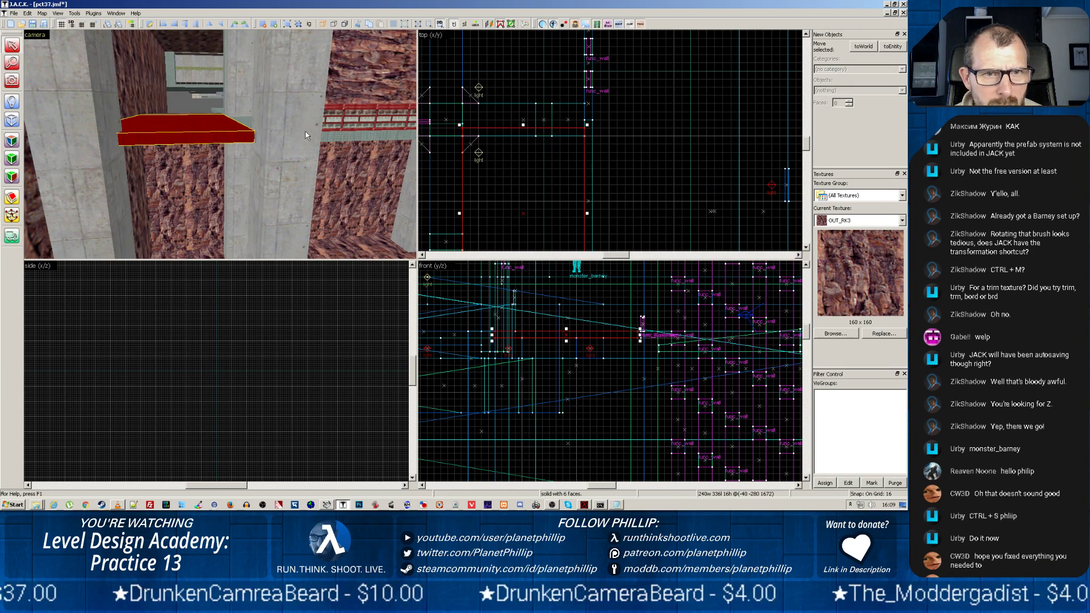
Step: Set the grid snap to 8 and adjust the small floor slab's length to 344 units to match the large slab
click(343, 138)
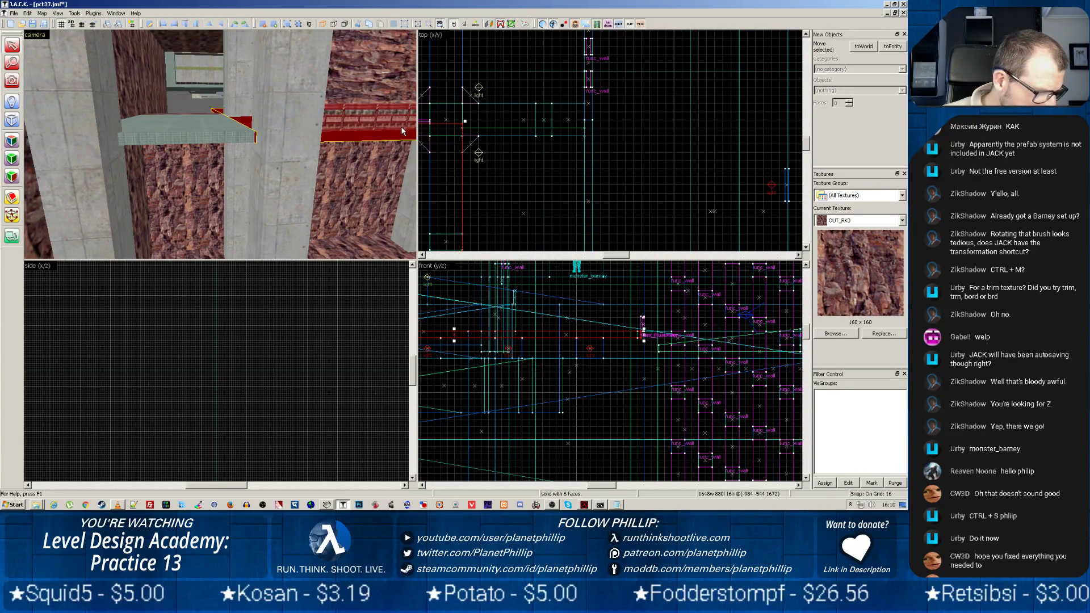
key(bracketleft)
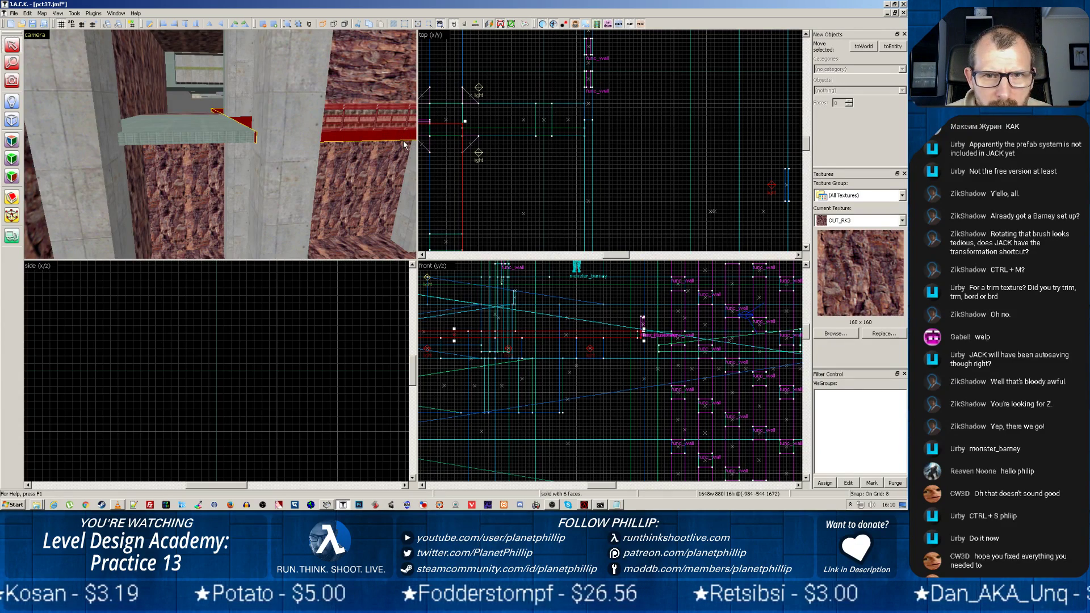
click(200, 137)
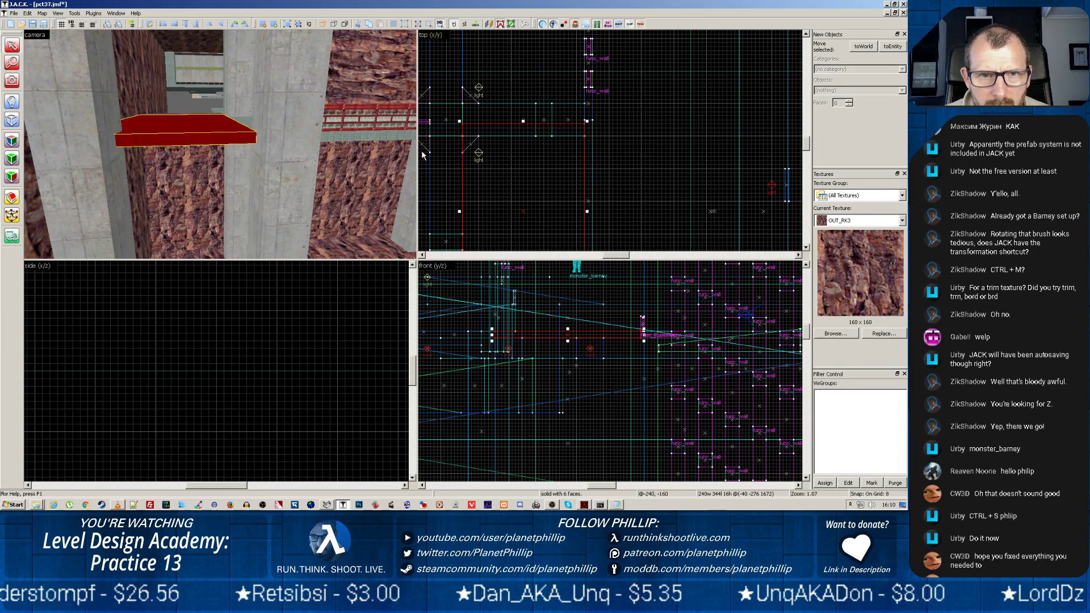
click(214, 166)
click(198, 134)
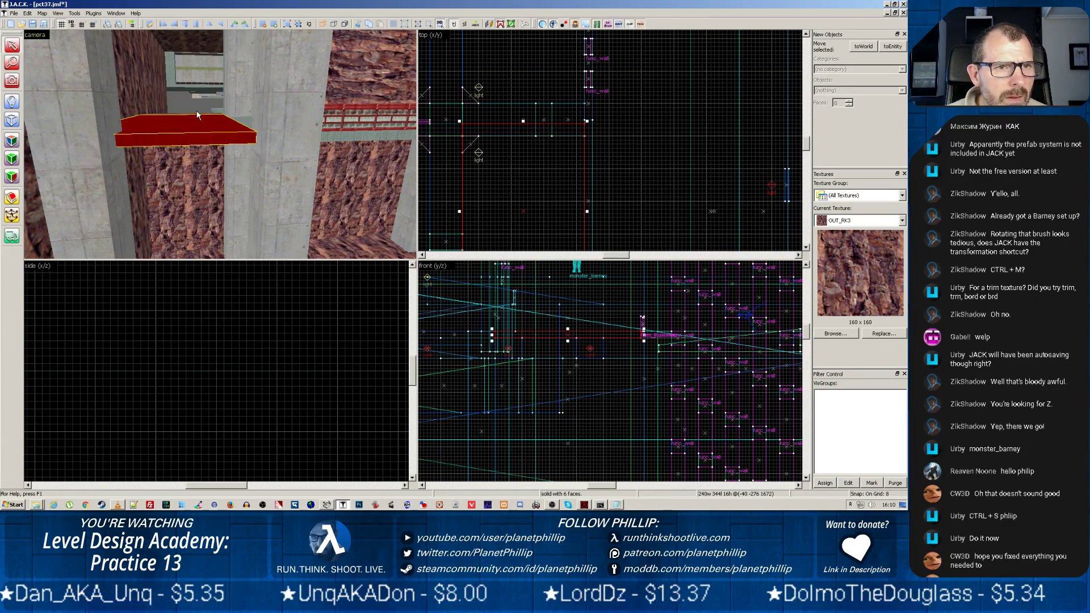
Step: Examine the large floor slab and the walls enclosing it in the camera view
middle_drag(197, 112, 219, 144)
scroll(222, 160, up, 6)
key(w)
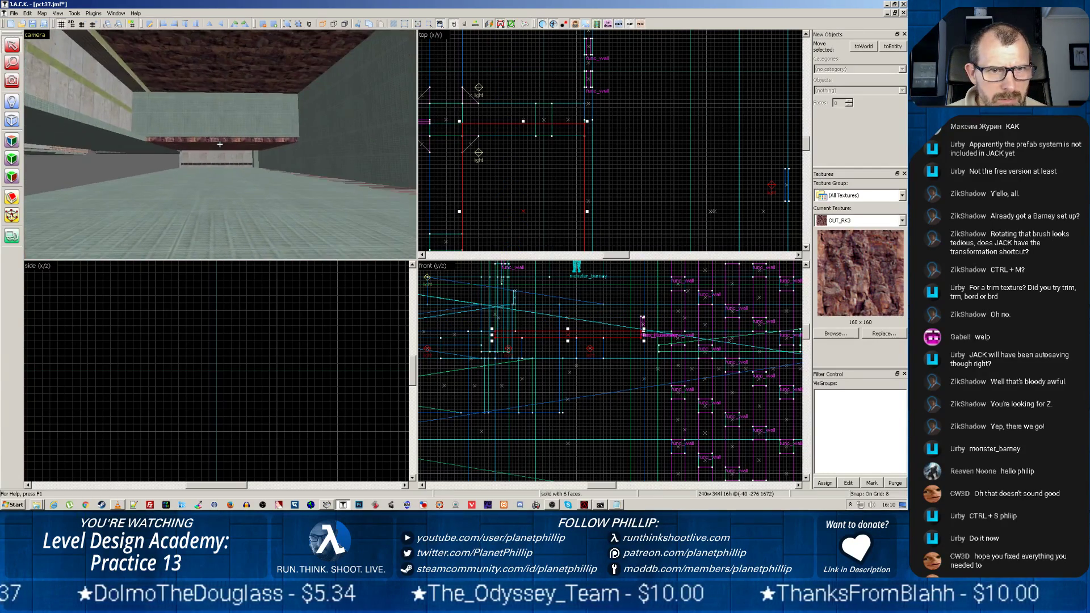
key(z)
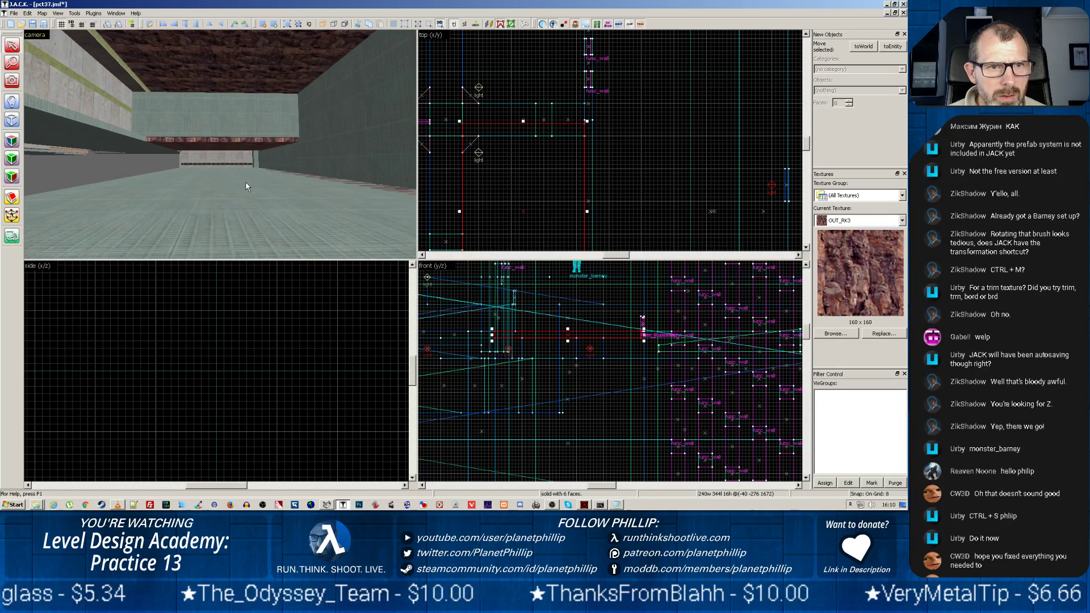
click(230, 215)
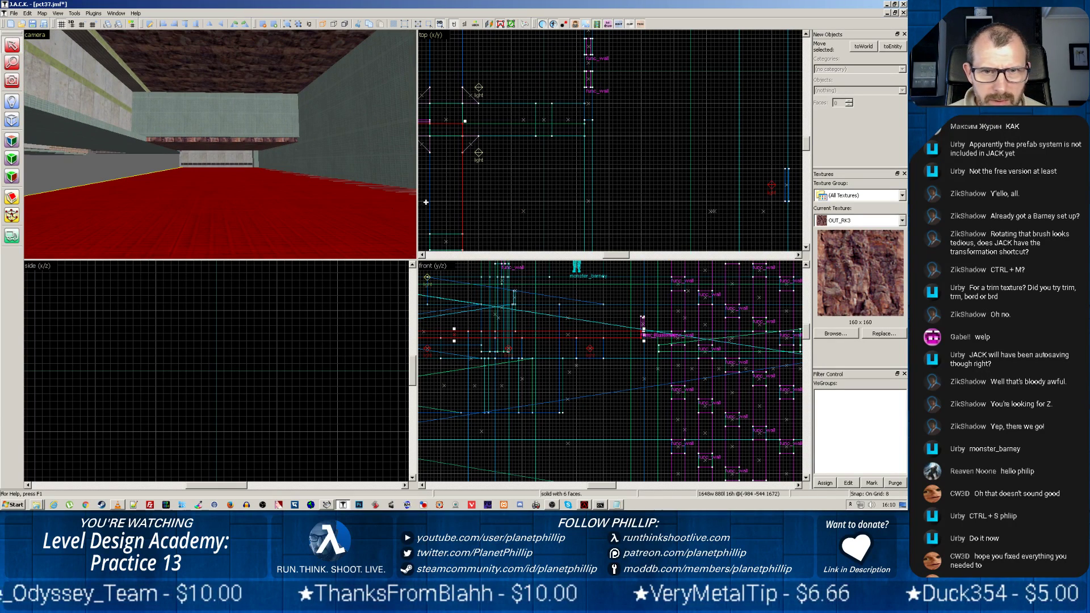
scroll(237, 175, up, 8)
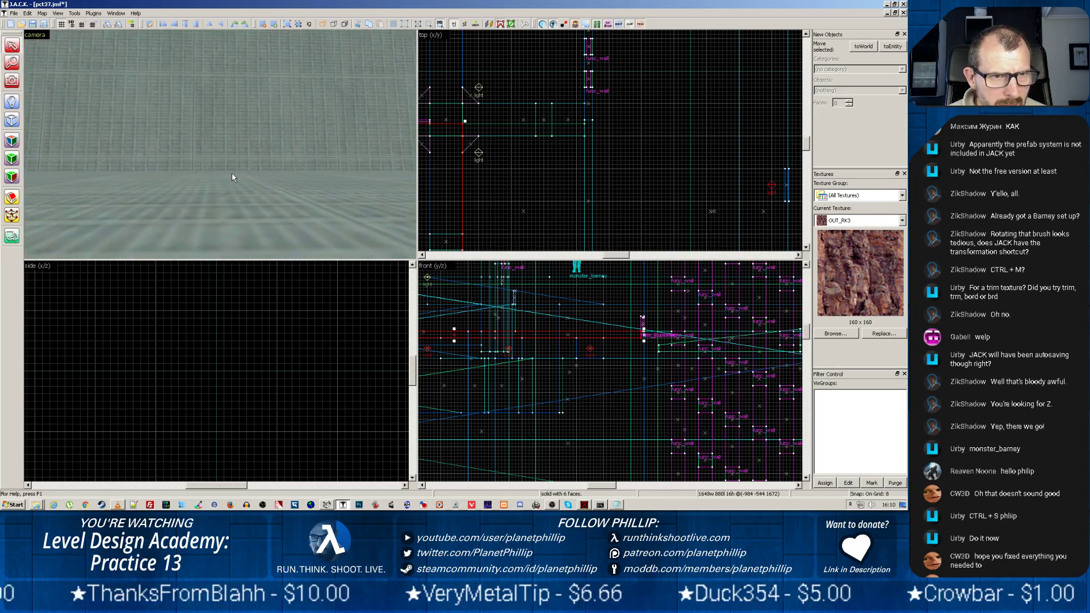
click(229, 174)
key(z)
key(z)
click(216, 162)
click(202, 165)
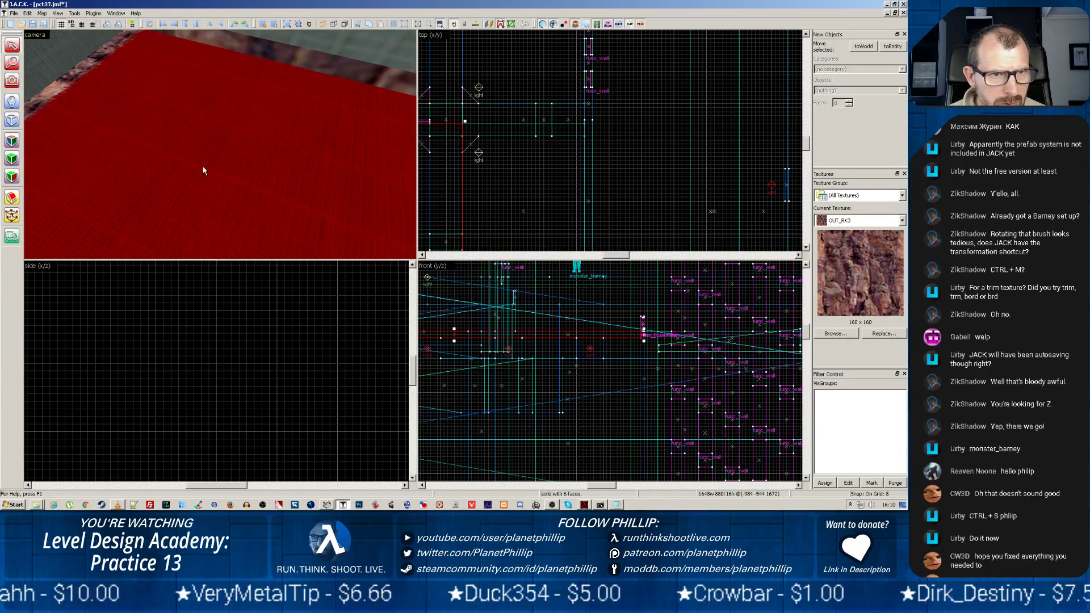
Step: Shorten the large floor slab by pulling its south edge back in line with the end of the small slab
scroll(426, 105, down, 7)
scroll(468, 159, down, 11)
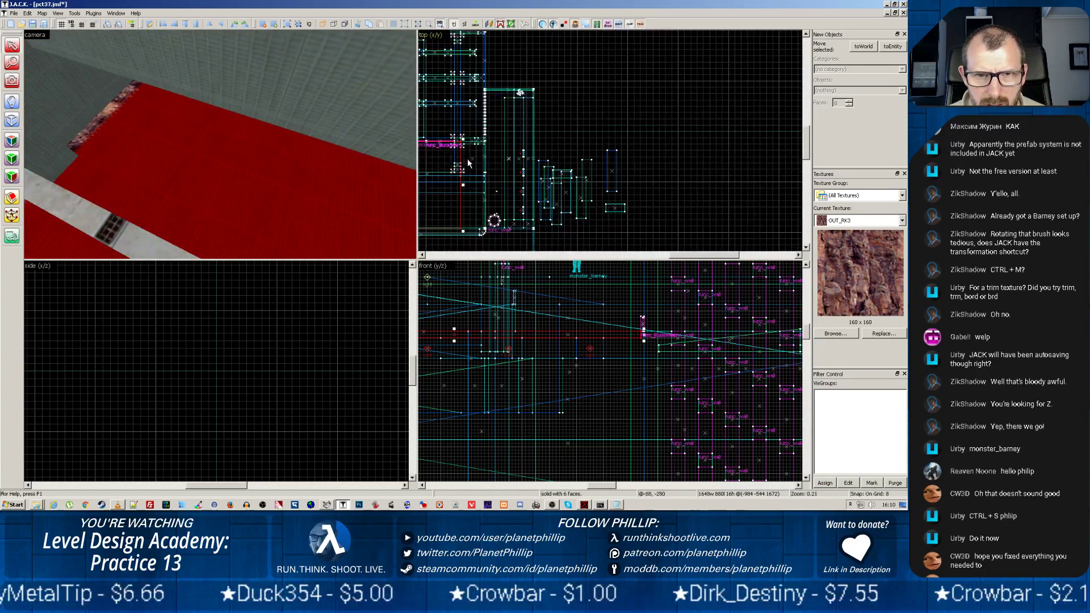
scroll(575, 194, up, 6)
scroll(579, 193, up, 1)
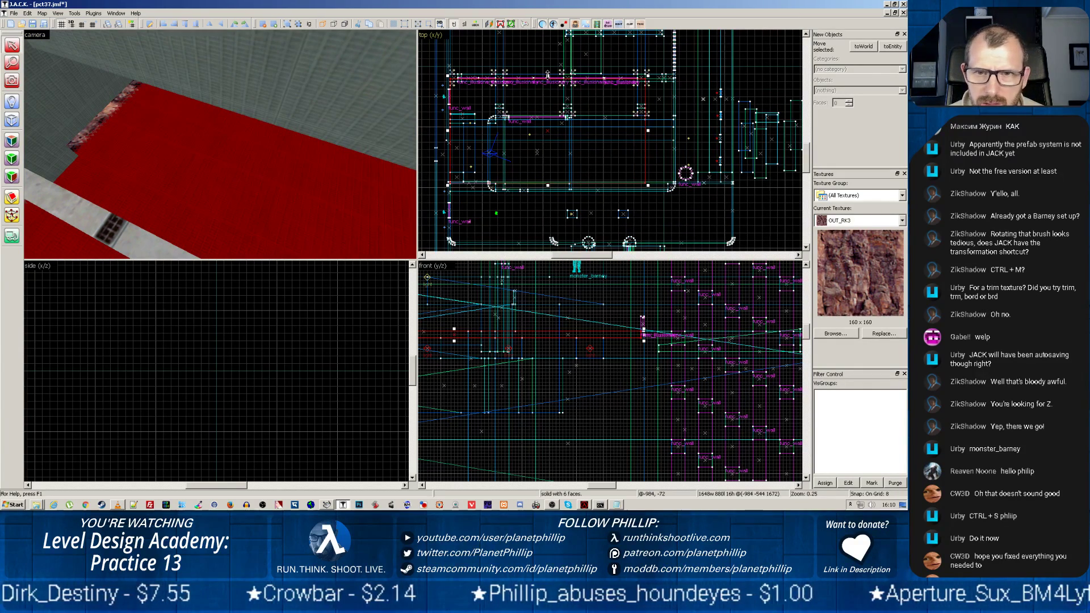
scroll(297, 137, up, 2)
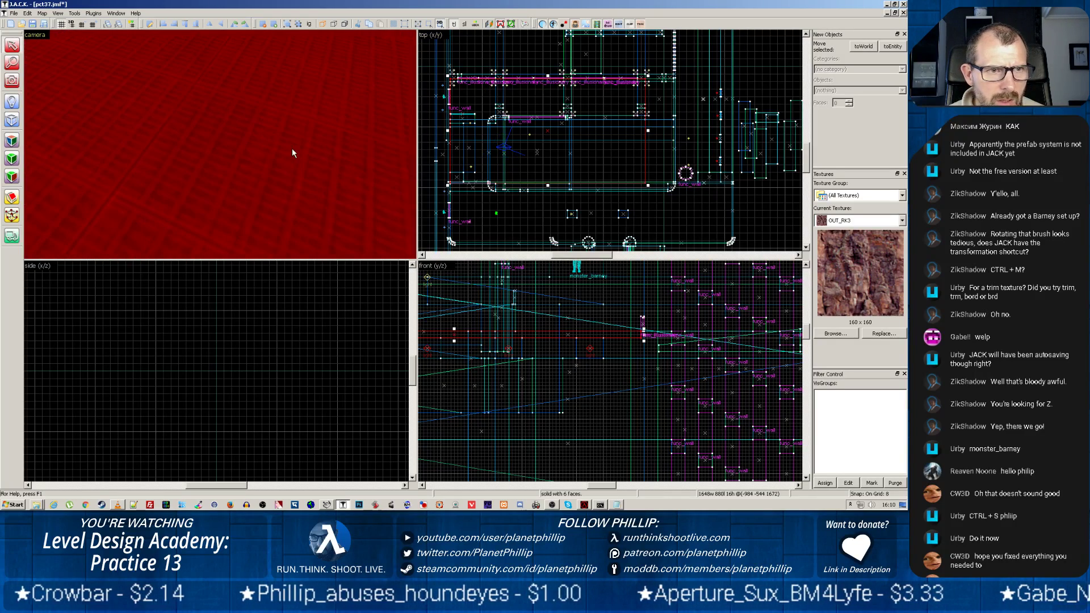
key(z)
scroll(220, 144, down, 1)
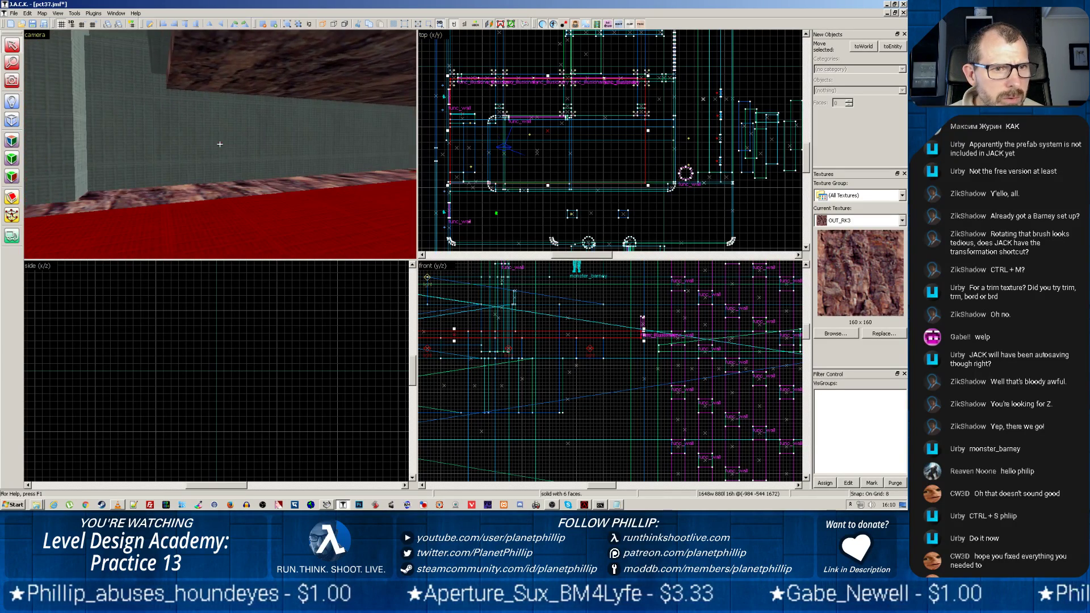
scroll(220, 144, up, 3)
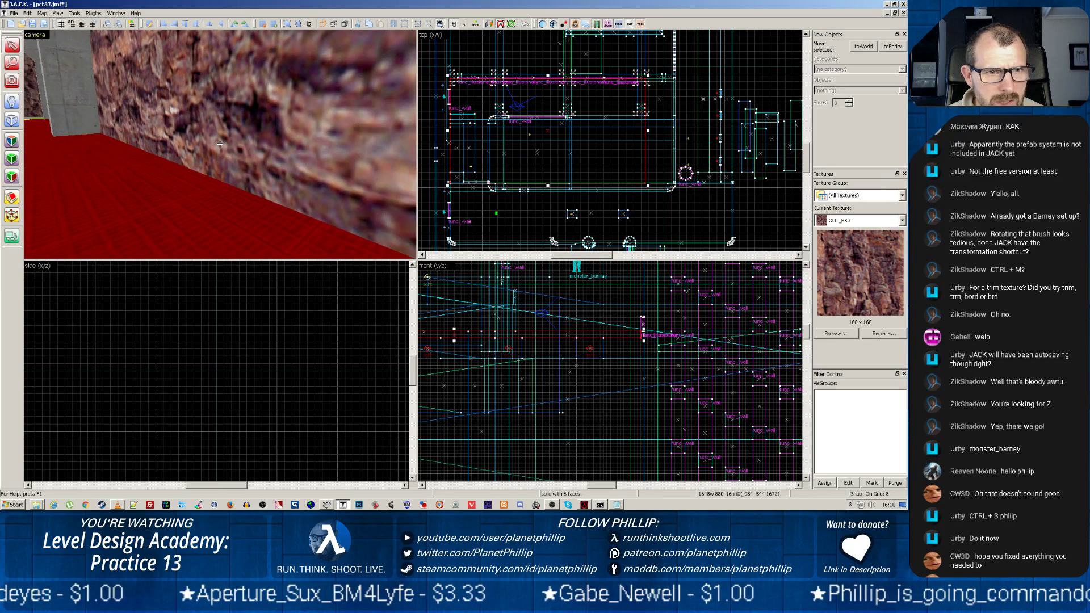
key(z)
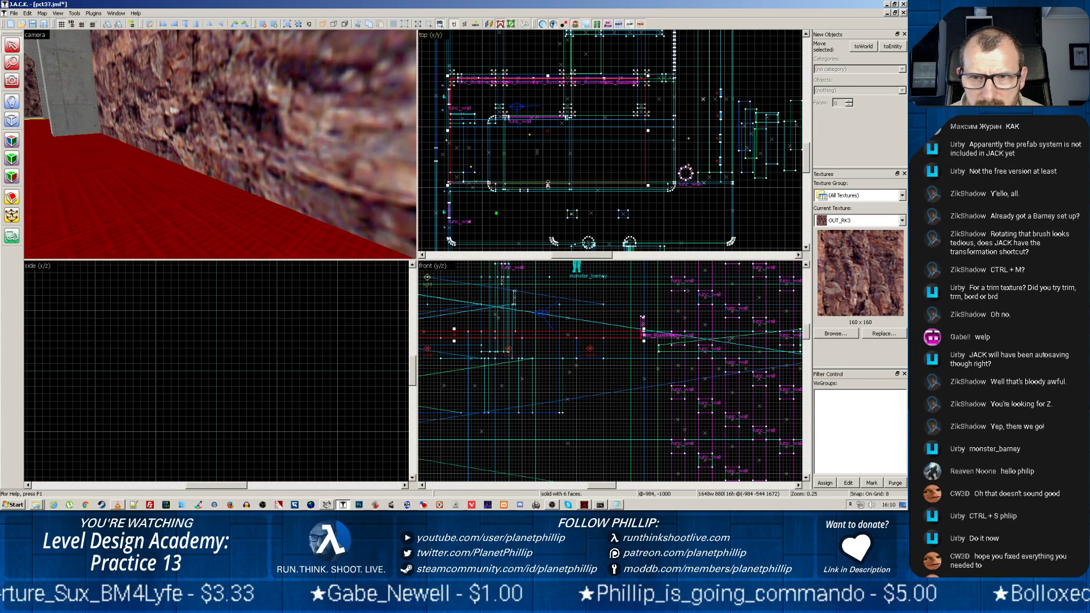
drag(548, 185, 545, 121)
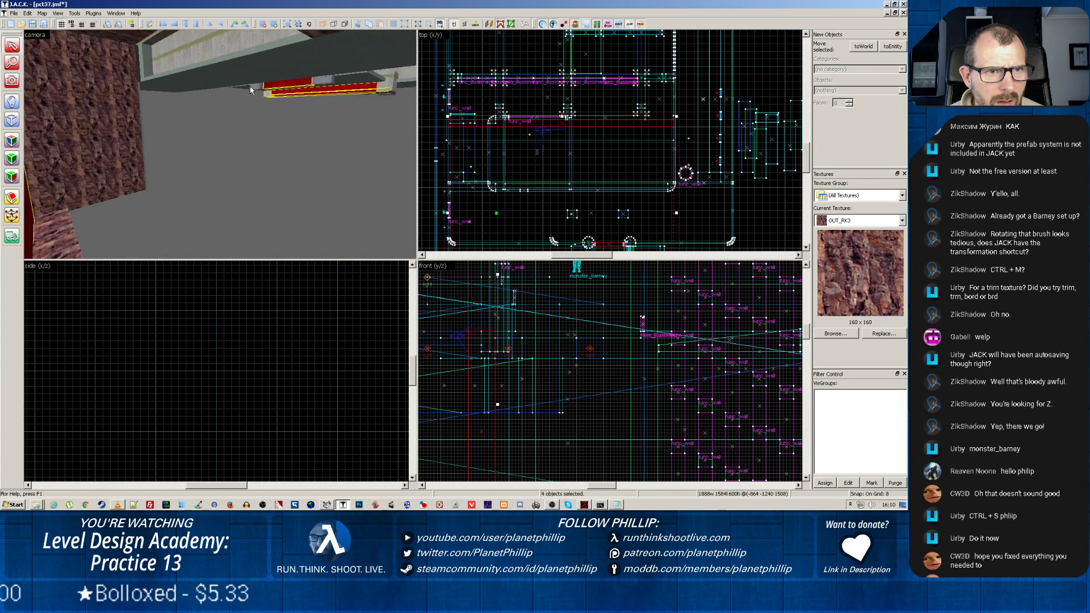
Step: Examine the opening beside the shortened floor slab and how the rock ledge and side walls meet around it
click(221, 144)
key(w)
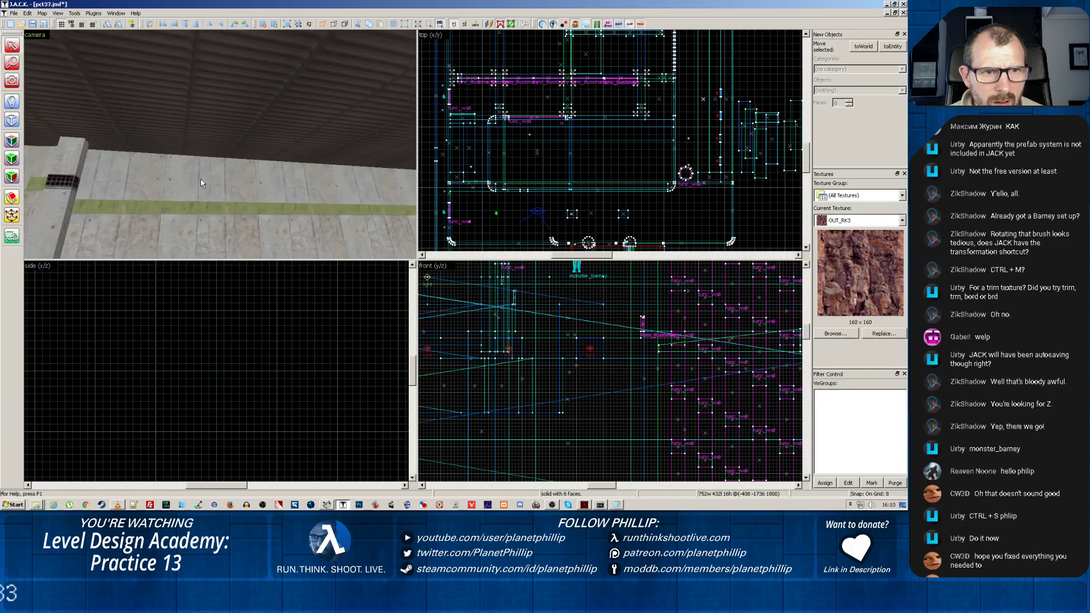
key(w)
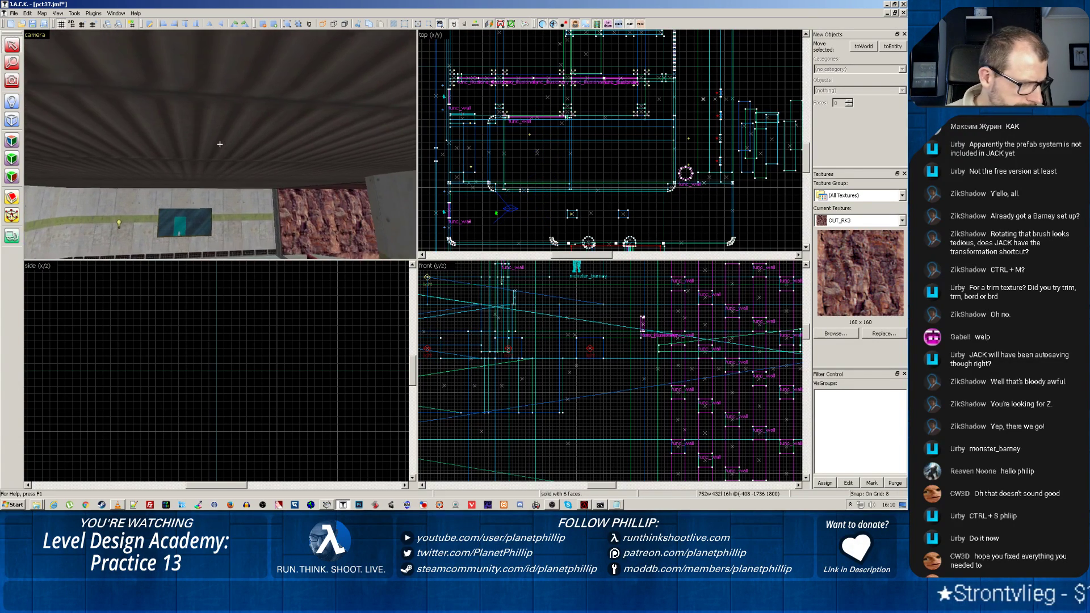
key(w)
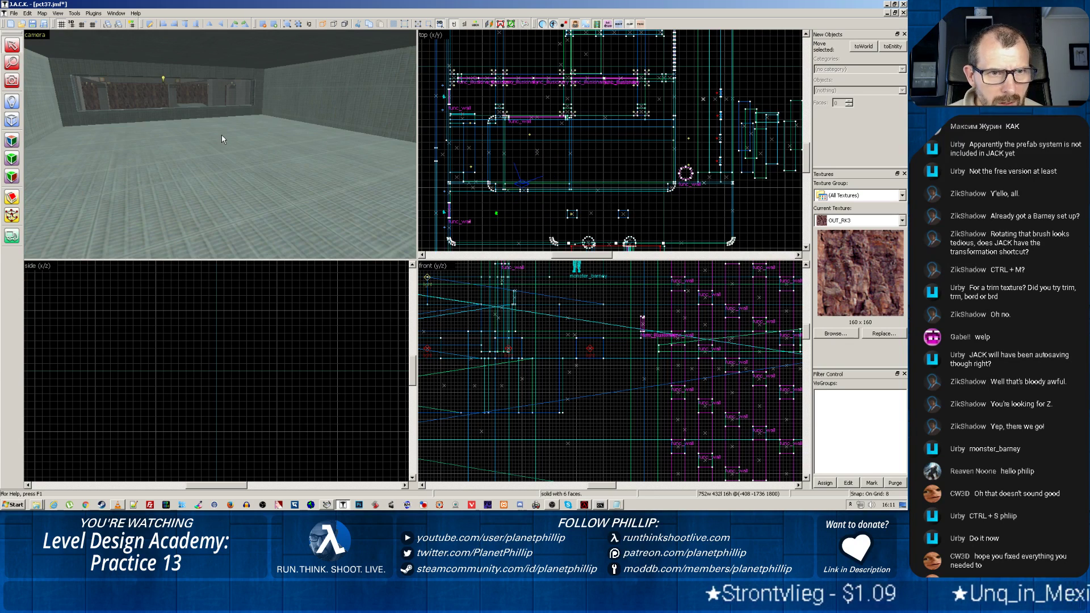
key(w)
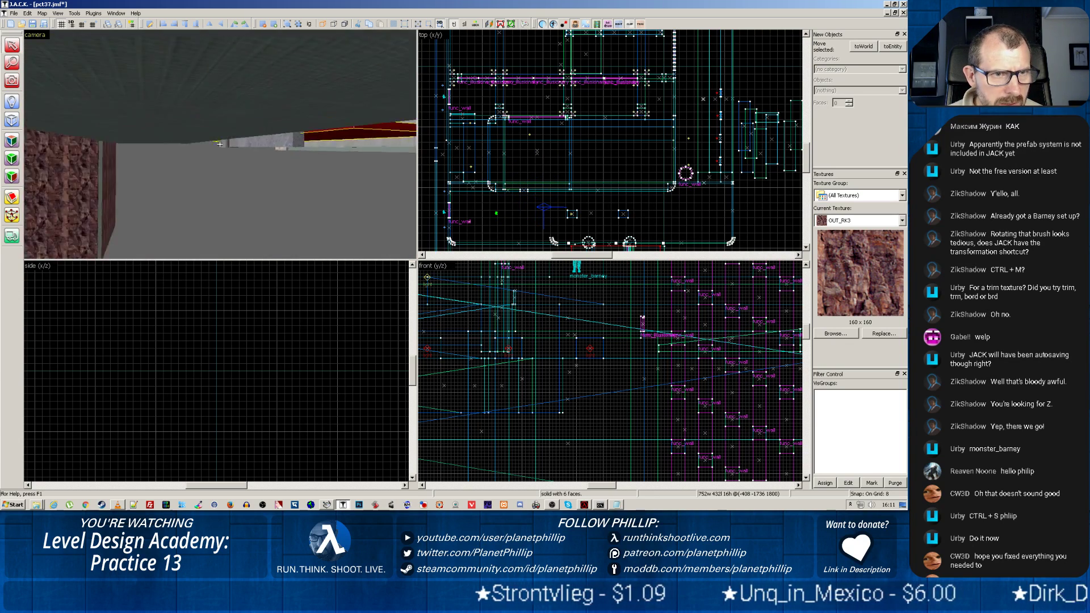
key(w)
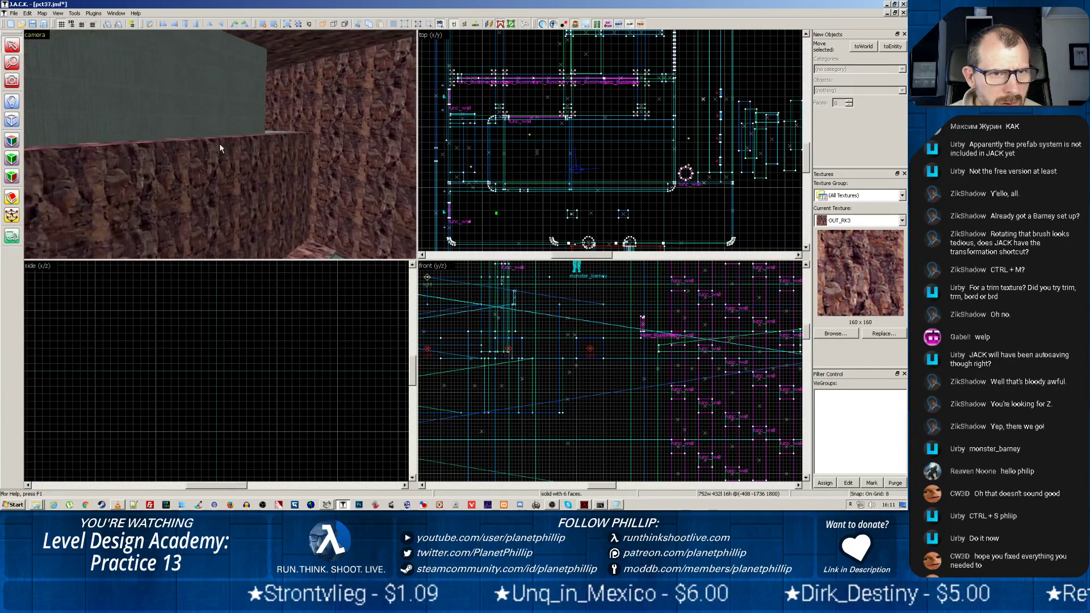
key(w)
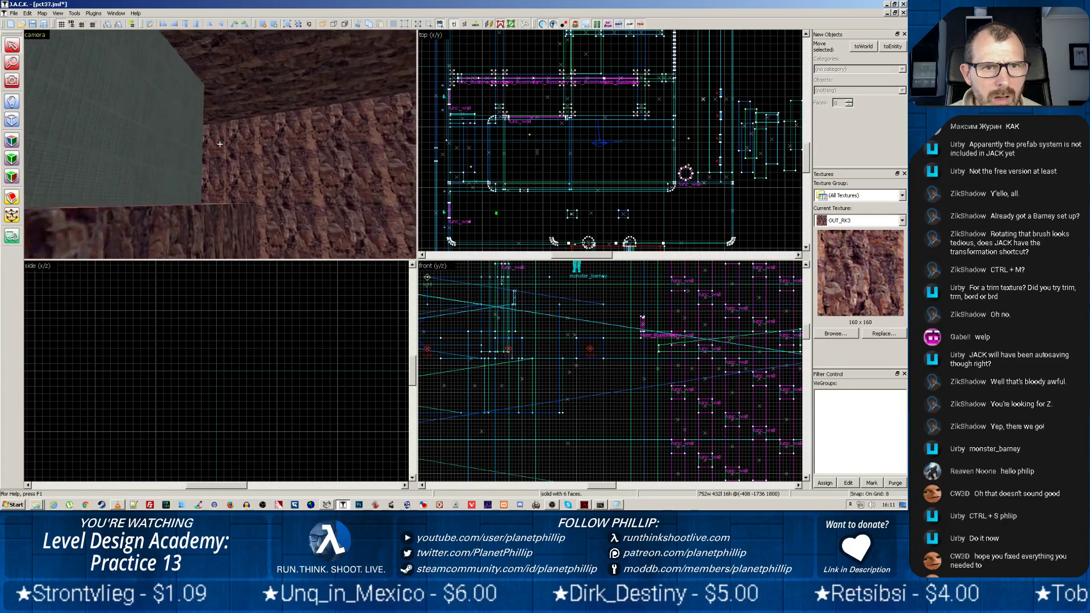
key(w)
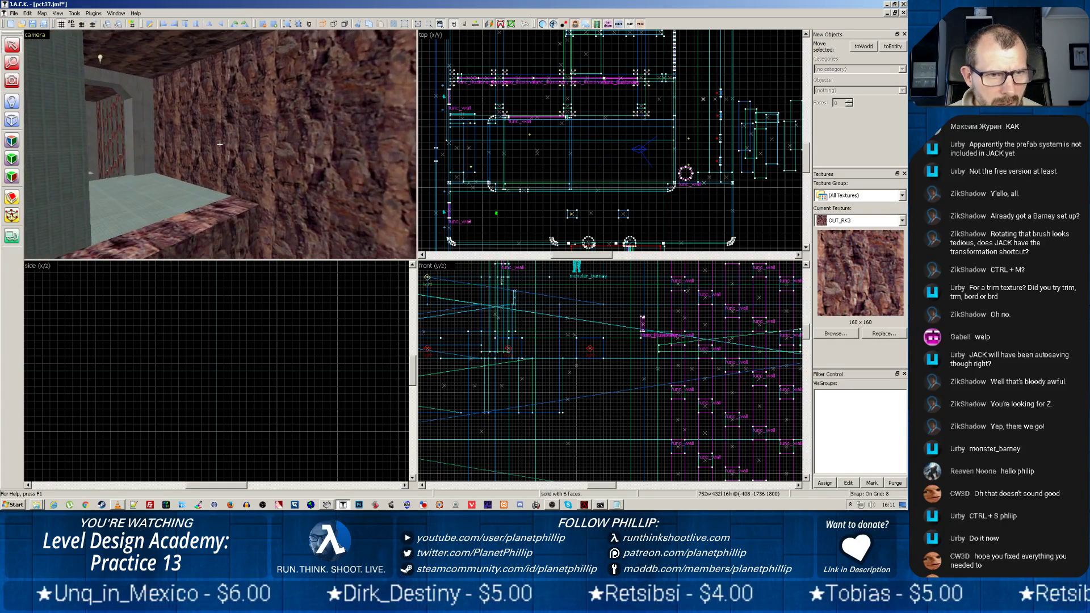
Step: Examine the rock ledge, the side walls and the concrete pillars around the opening at the end of the floor slab
key(w)
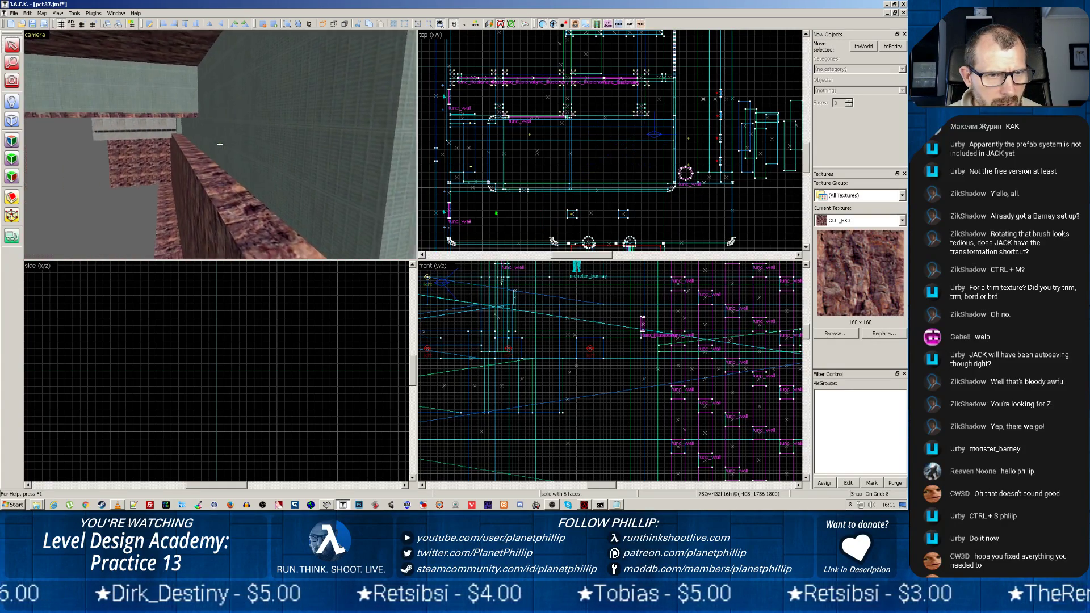
key(s)
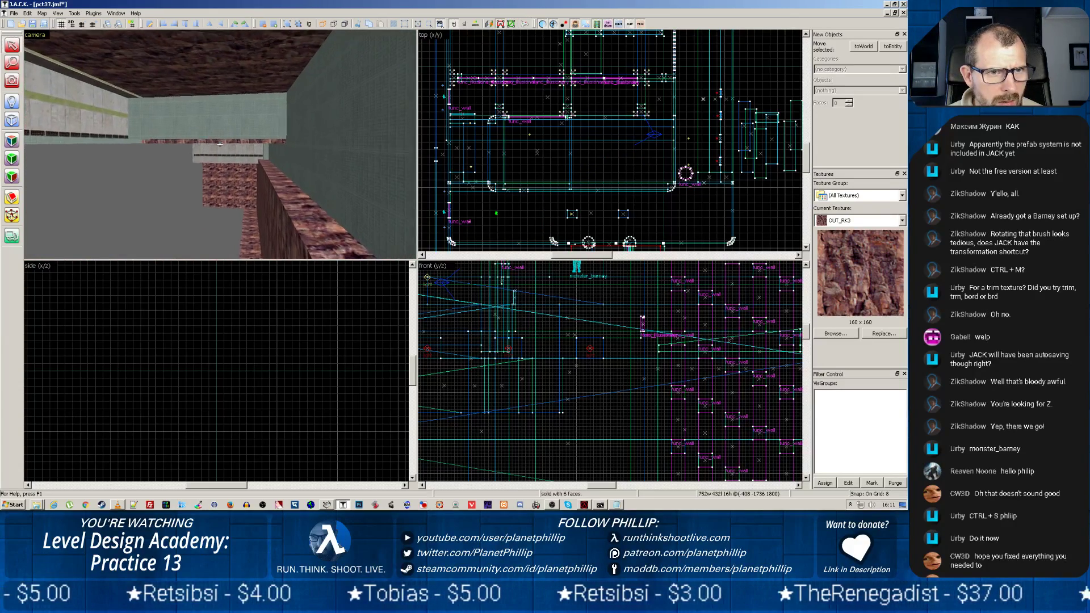
key(w)
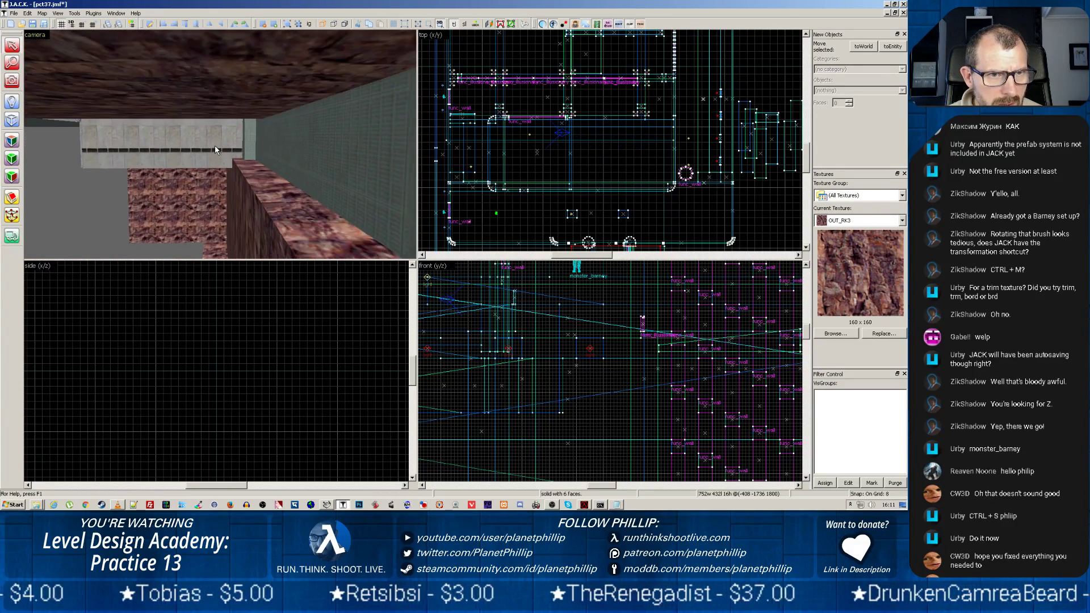
key(s)
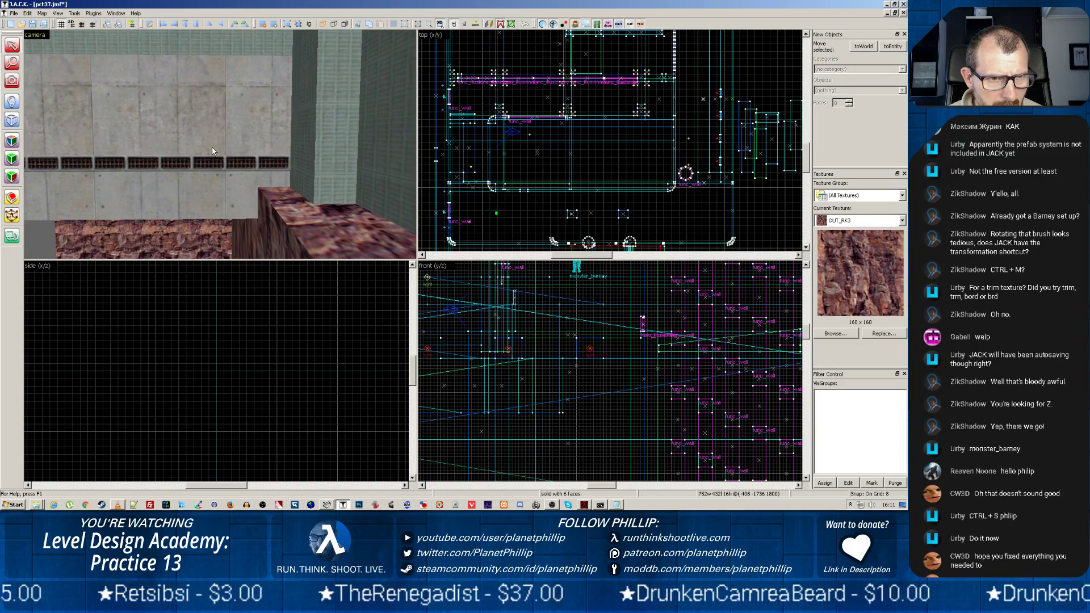
scroll(212, 148, down, 12)
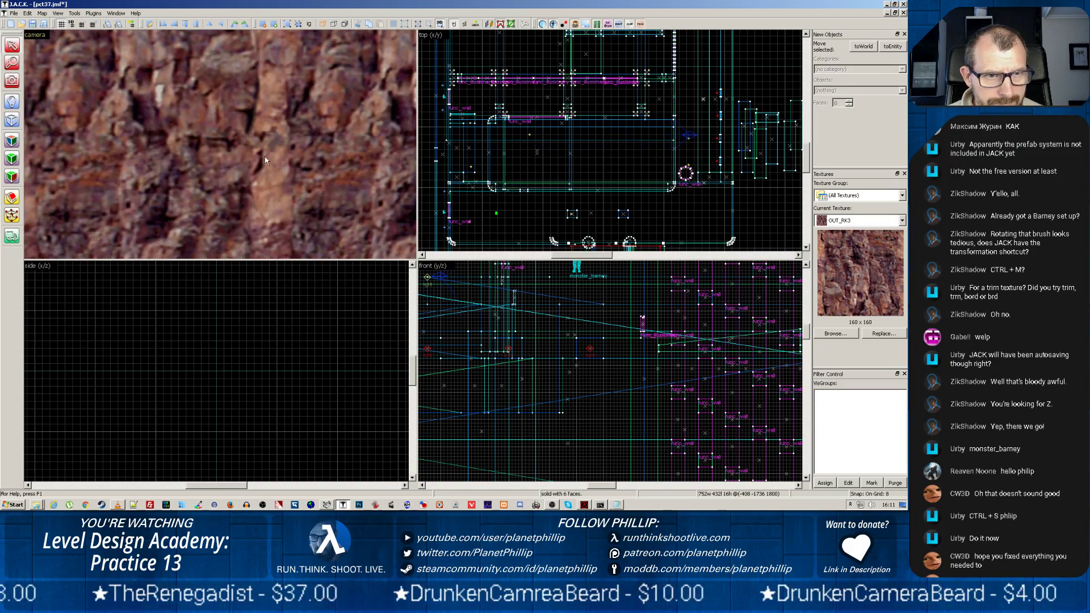
key(w)
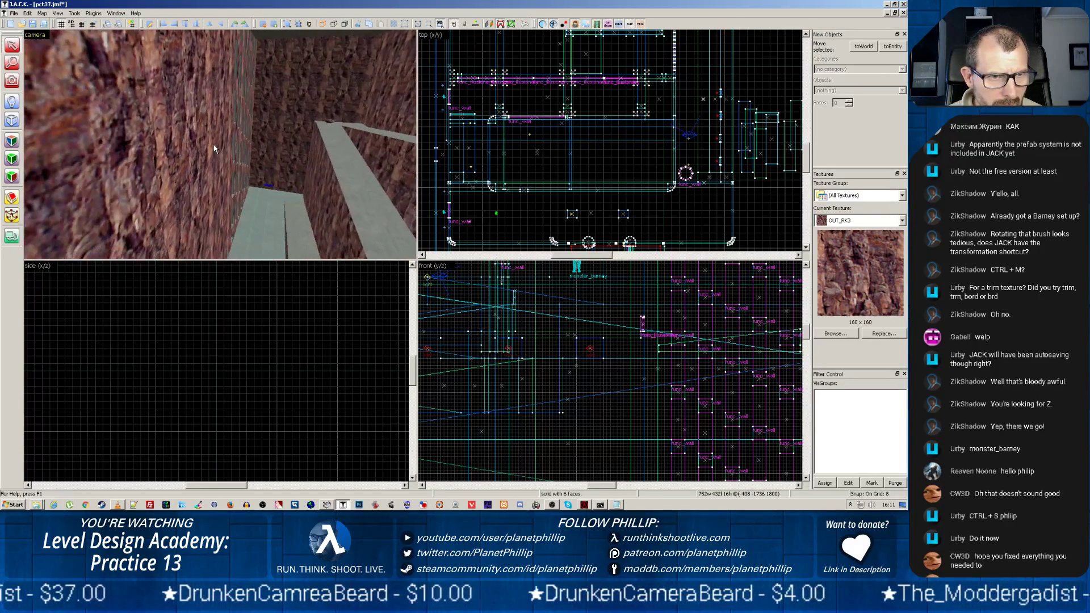
key(w)
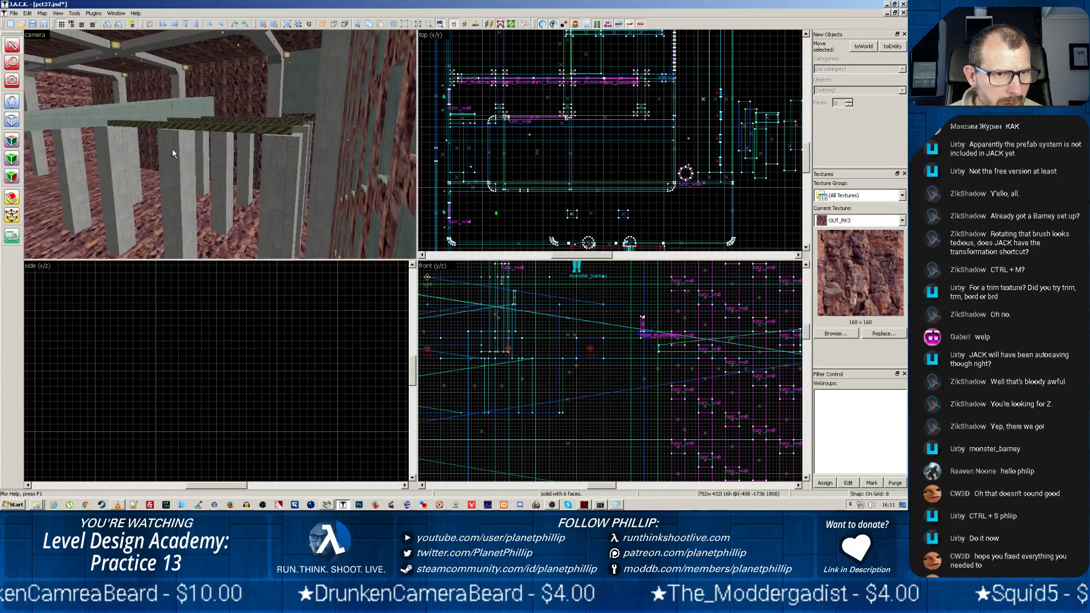
key(w)
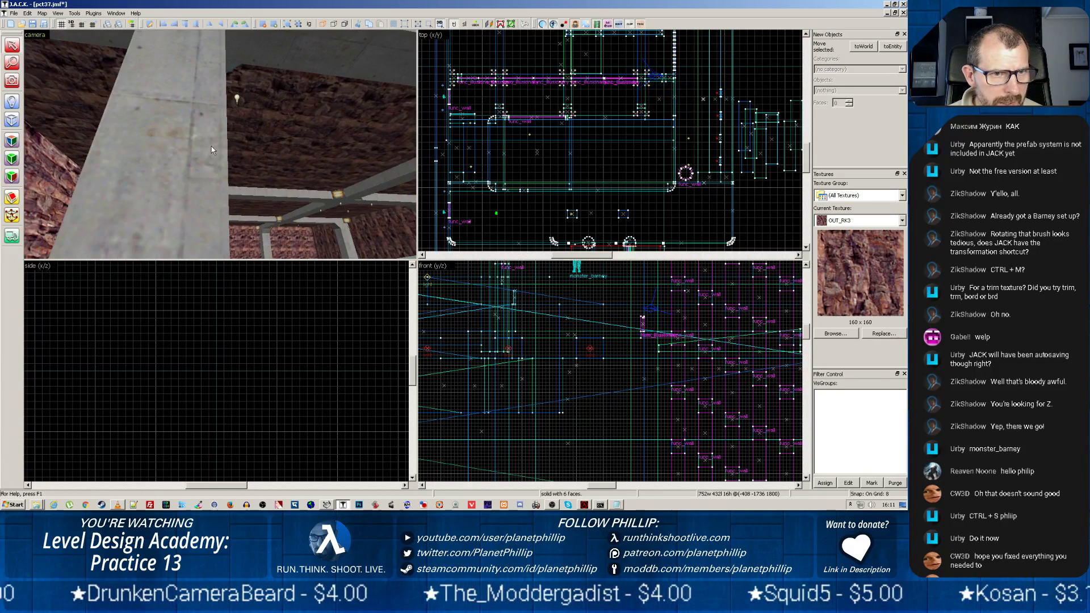
key(w)
key(z)
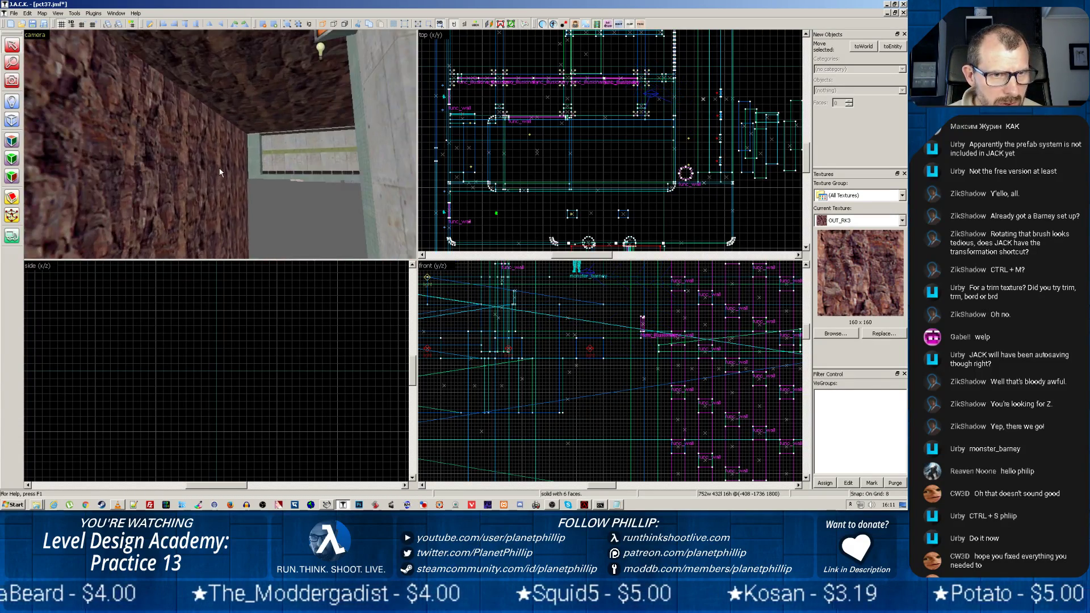
key(w)
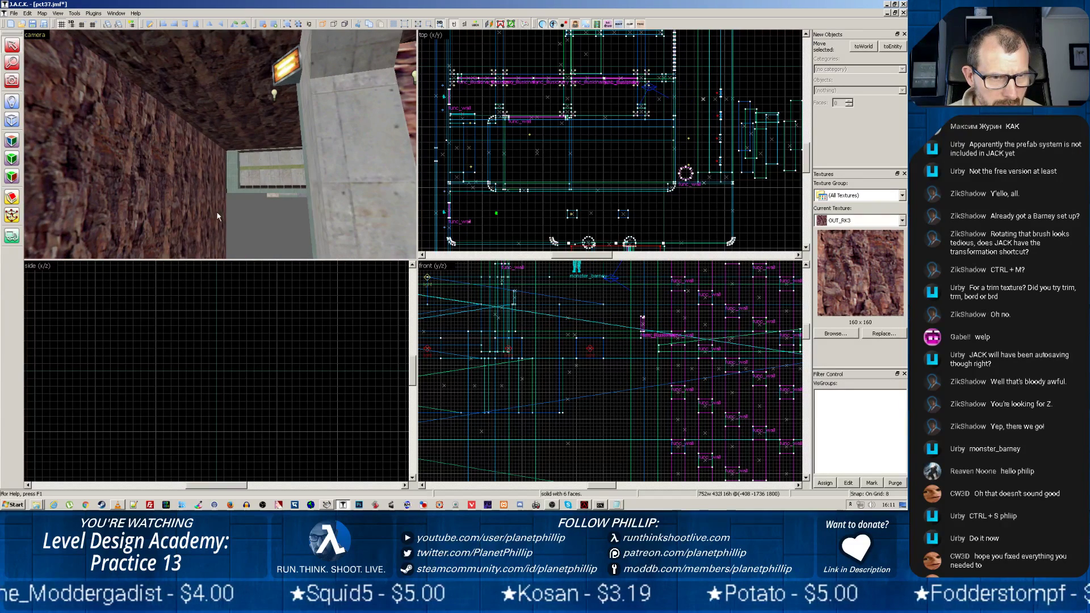
key(z)
Step: Select the rock wall beside the opening and inspect it from both sides, along with the ceiling and ledge it meets
click(212, 148)
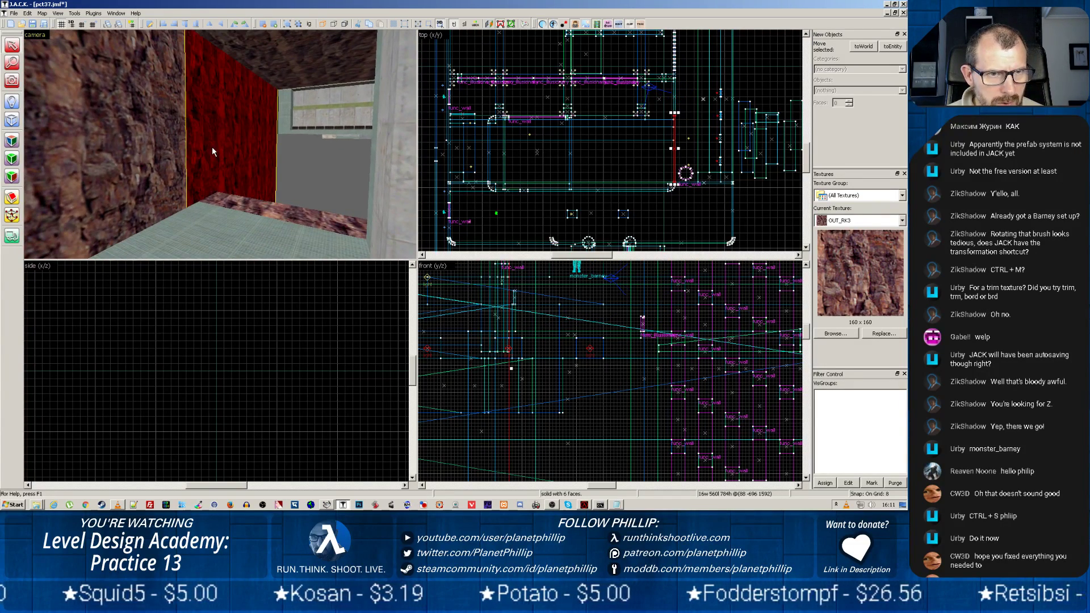
key(z)
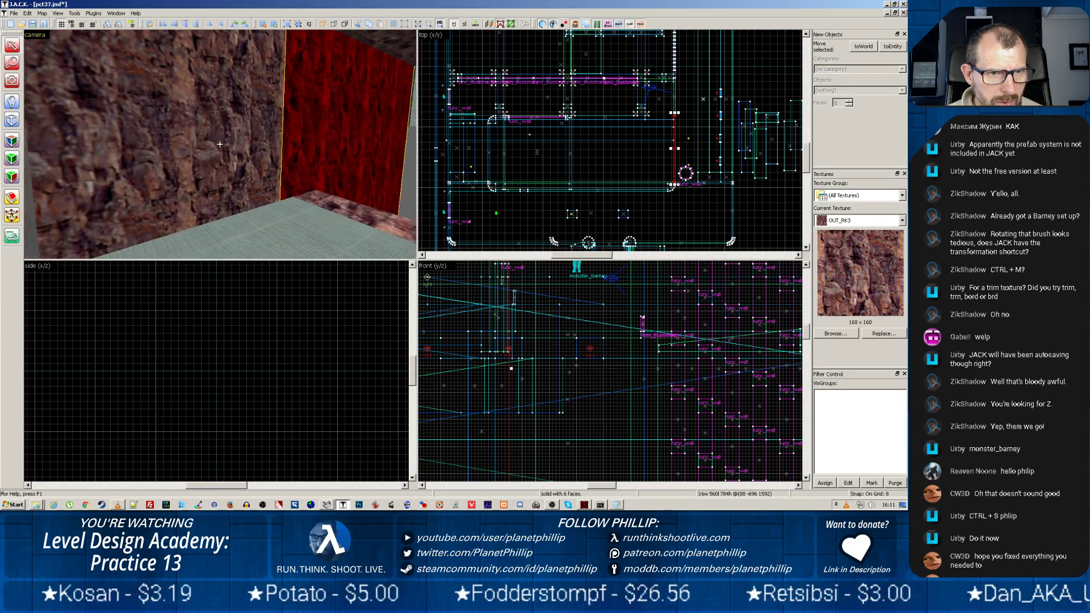
key(z)
key(w)
key(w)
key(z)
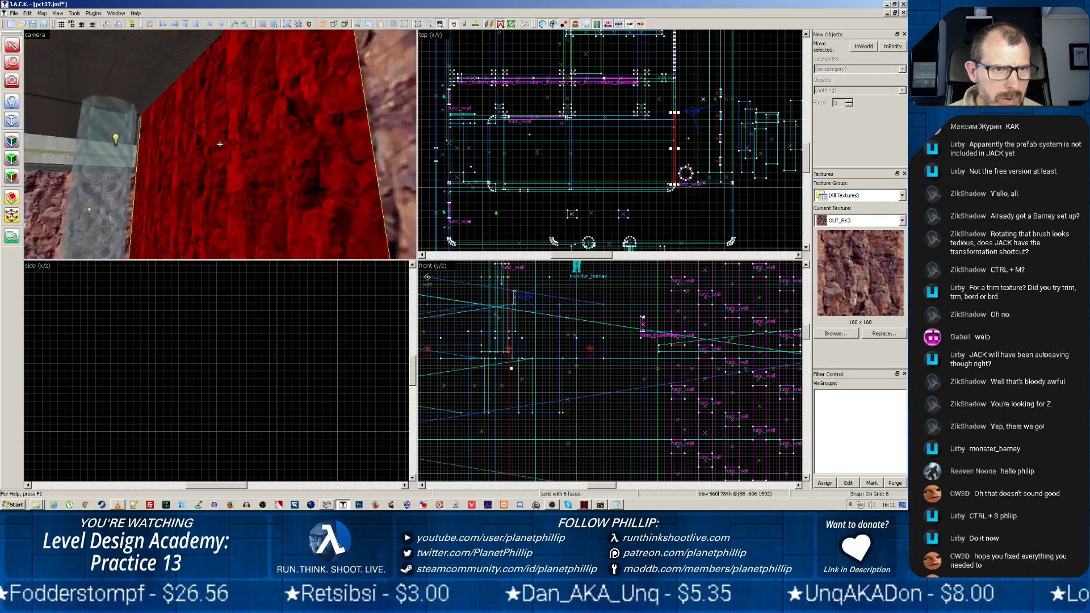
key(w)
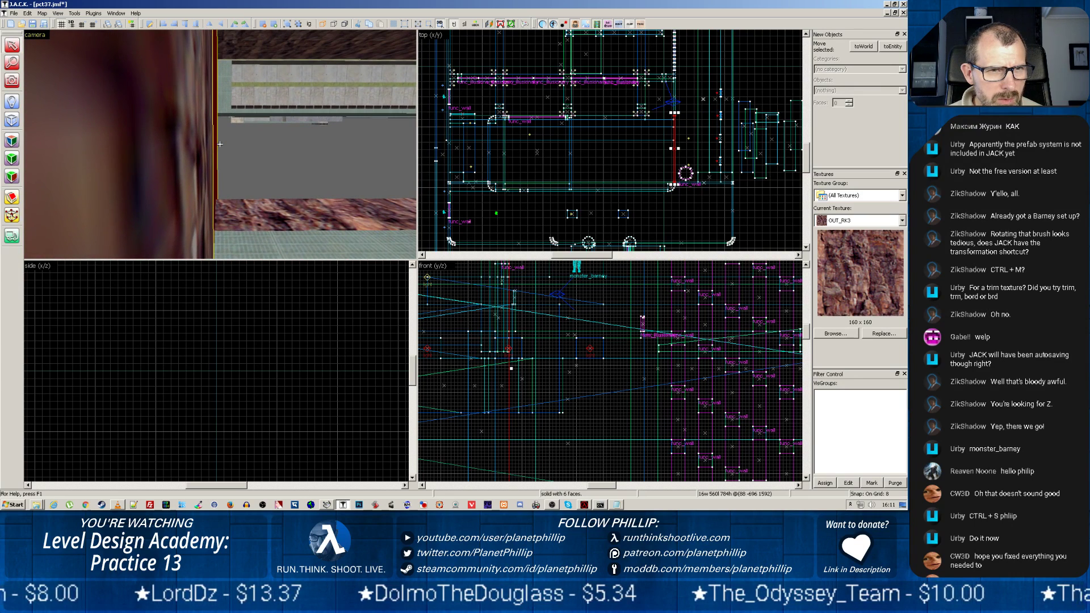
key(w)
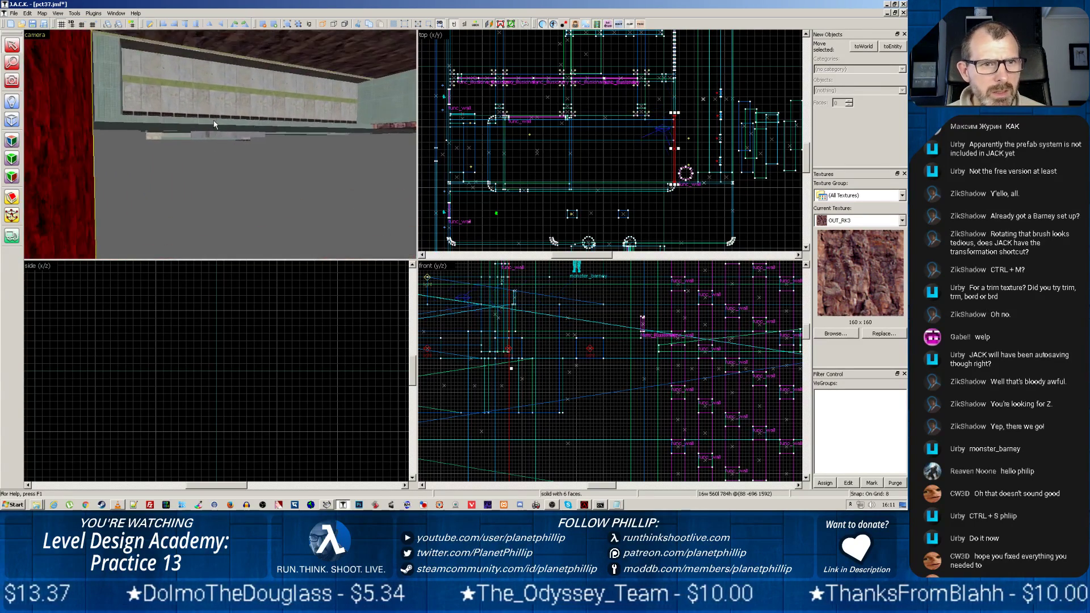
key(z)
key(w)
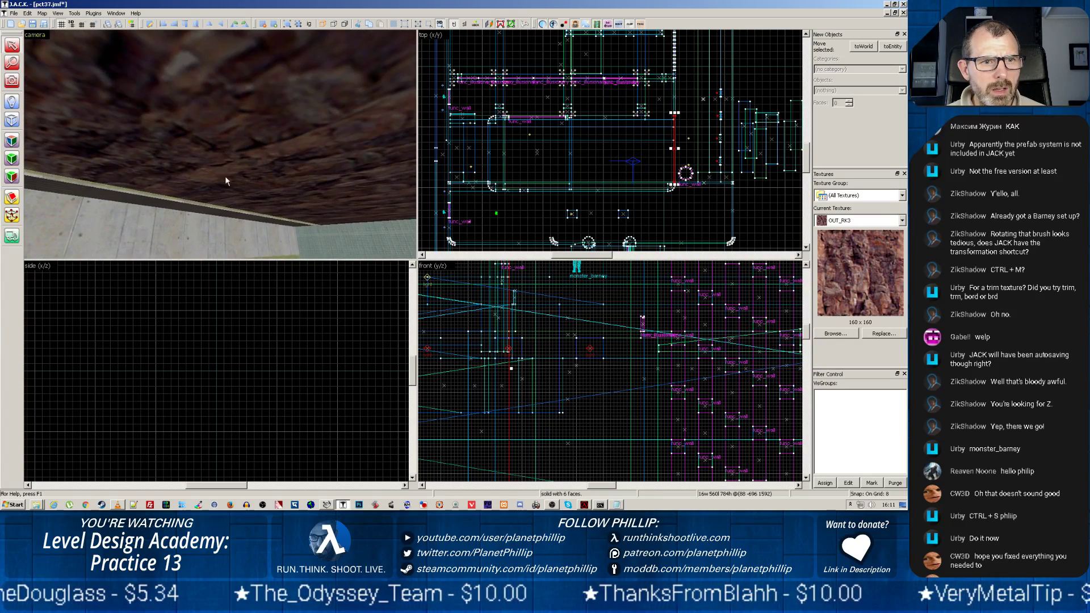
key(z)
key(z)
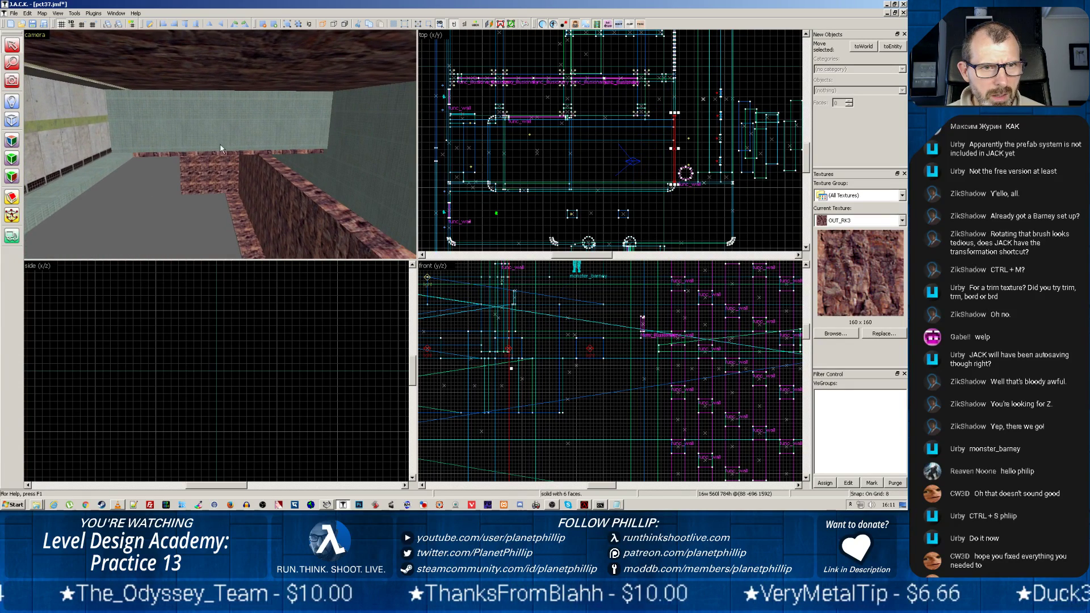
Step: Select the long trim slab below the concrete wall and survey the walkway from the opening round to the Barney's window
click(97, 173)
scroll(215, 147, down, 1)
scroll(151, 138, down, 3)
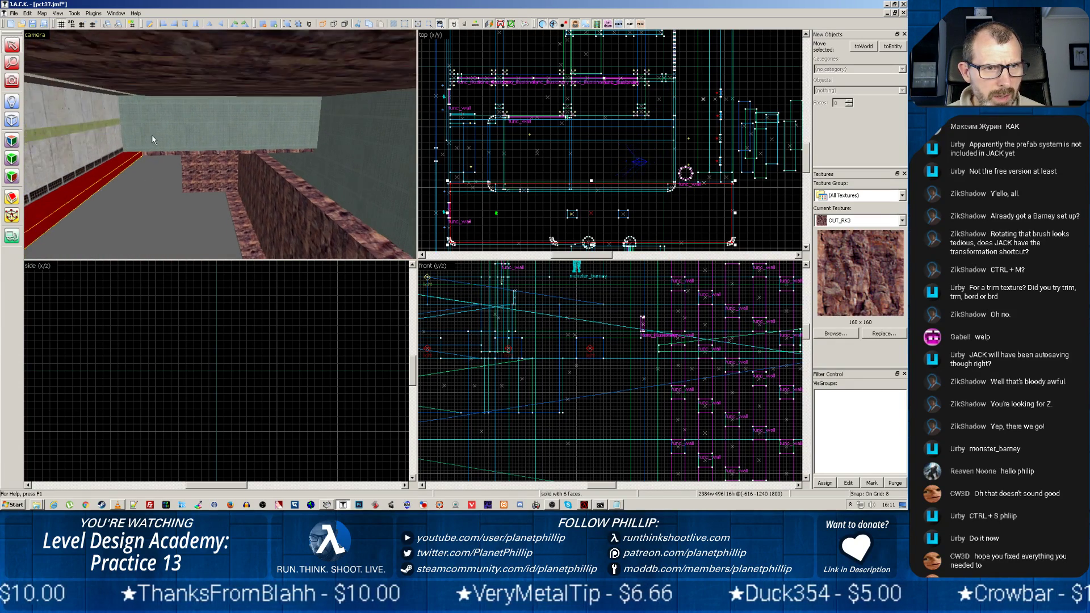
key(z)
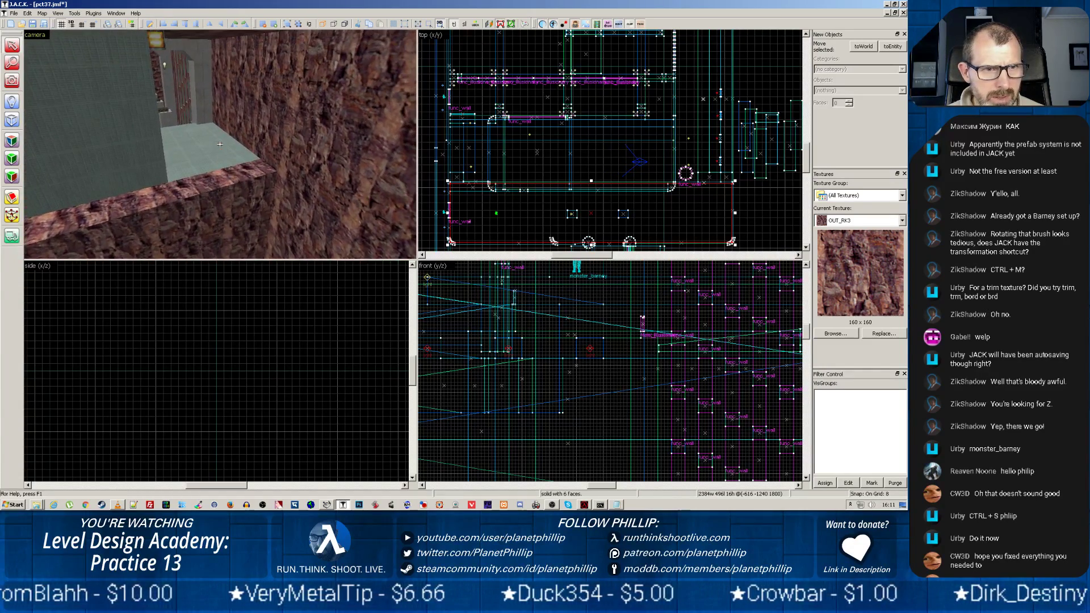
key(z)
scroll(214, 146, up, 1)
scroll(212, 146, up, 3)
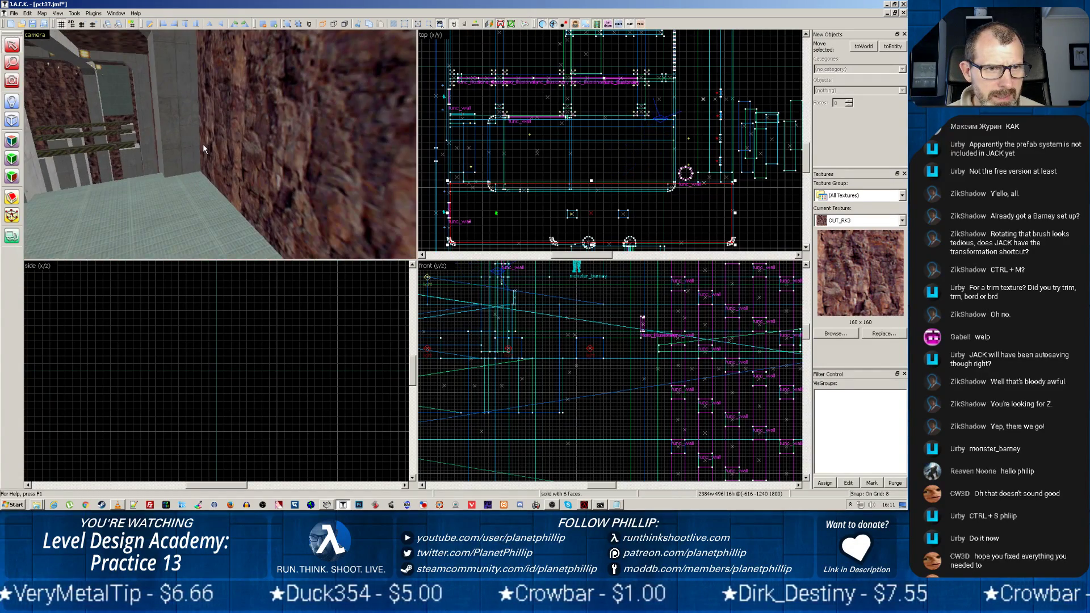
key(z)
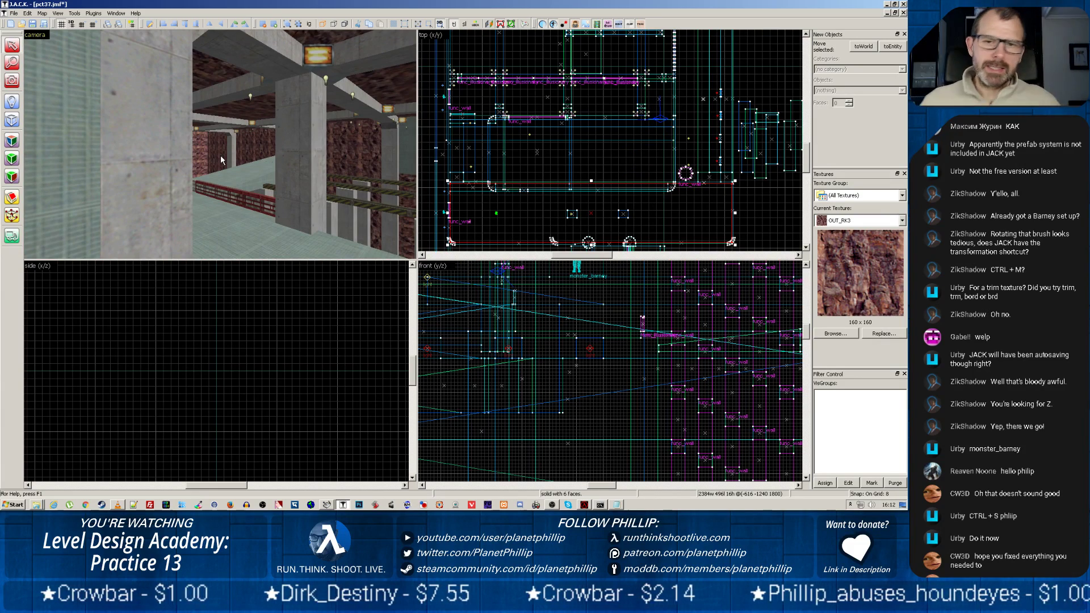
key(z)
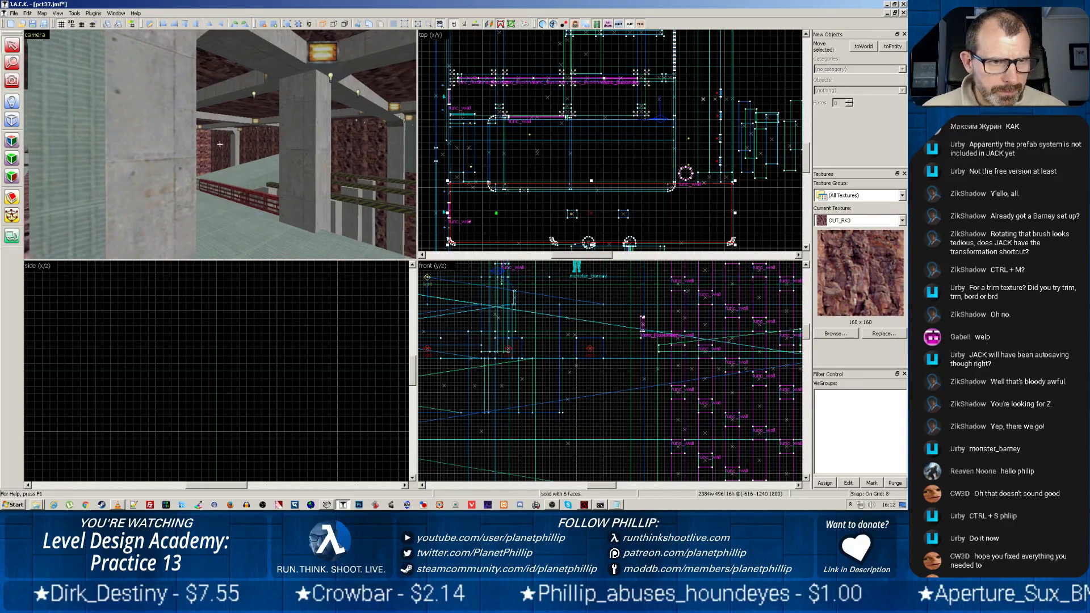
key(z)
scroll(212, 150, up, 4)
key(w)
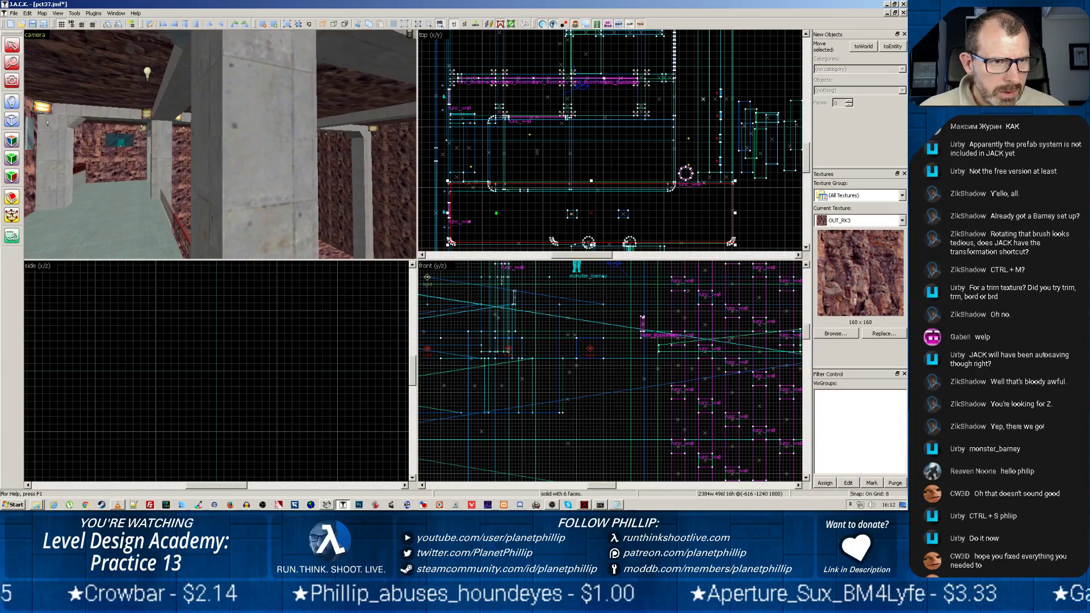
key(w)
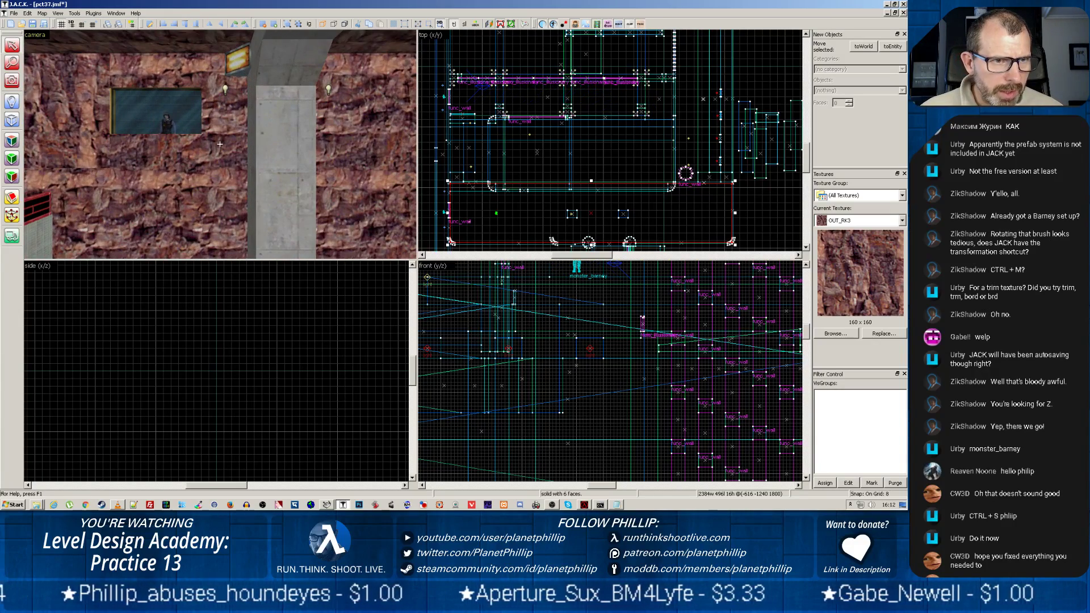
key(z)
key(w)
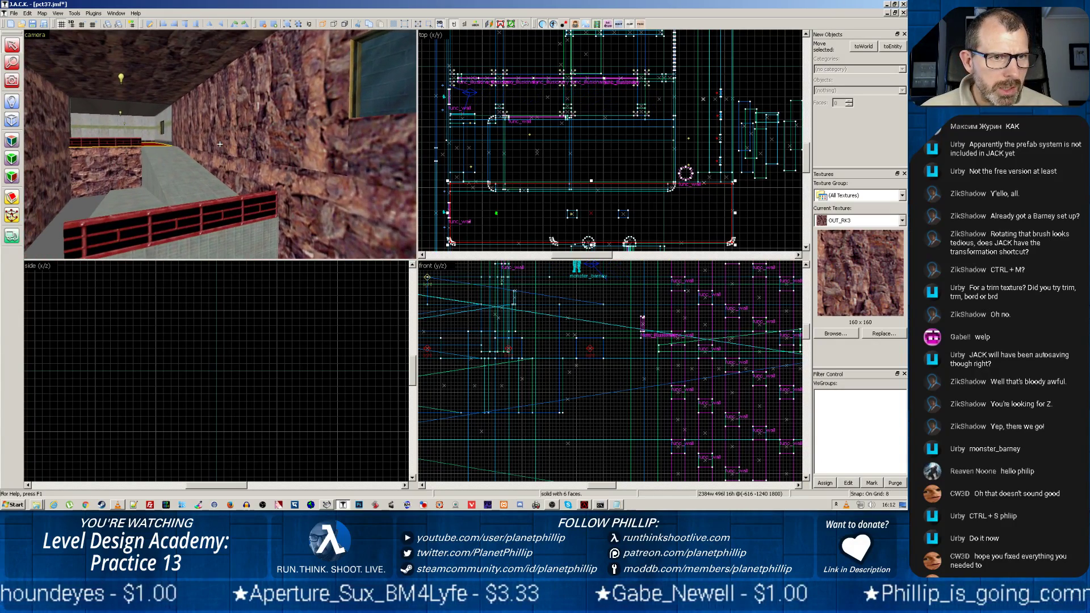
Step: Copy the Barney's window glass with the rock pieces above and below it over to the walkway's open end
key(z)
click(226, 143)
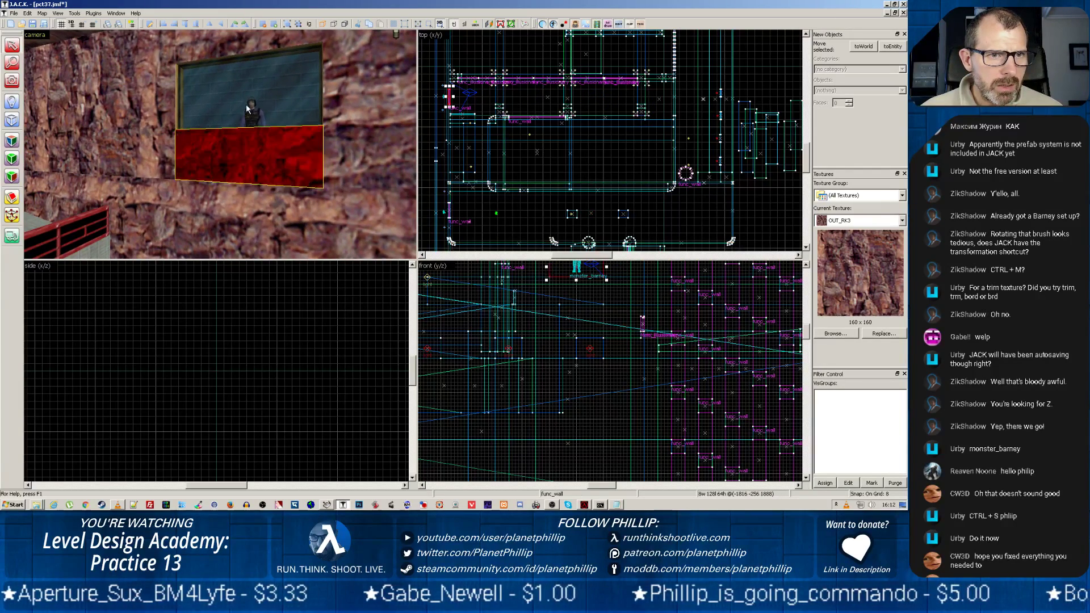
click(246, 105)
click(162, 101)
click(224, 130)
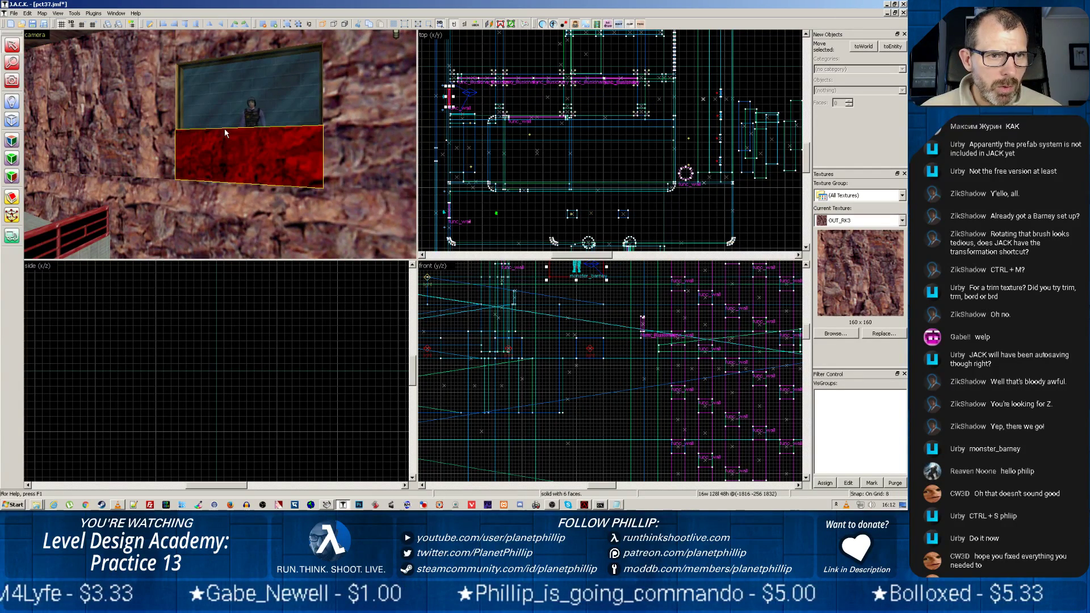
ctrl+click(247, 43)
ctrl+click(247, 81)
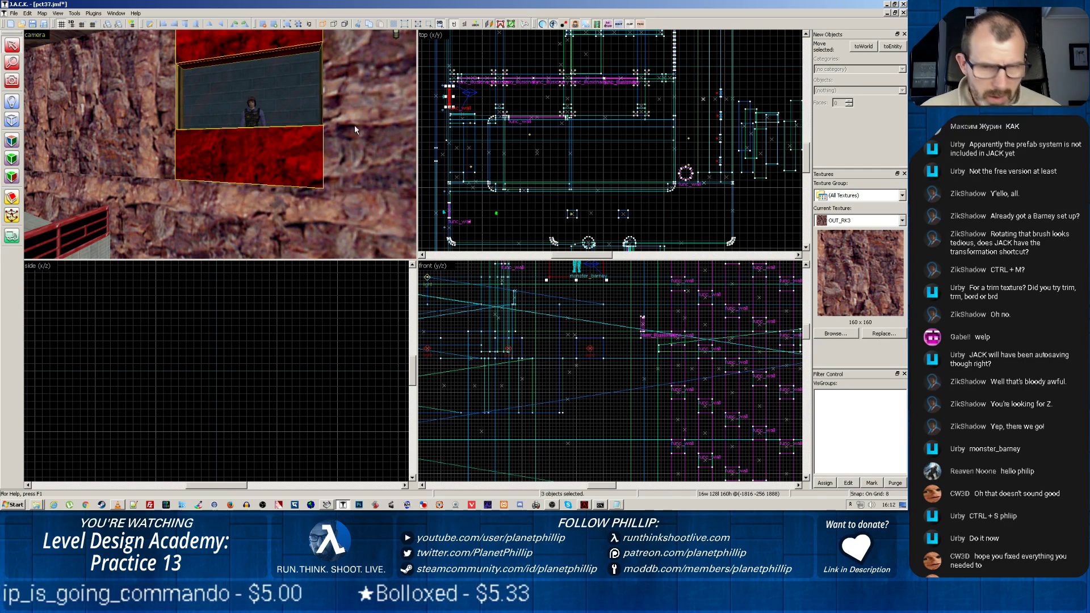
scroll(458, 145, up, 4)
middle_drag(509, 173, 527, 219)
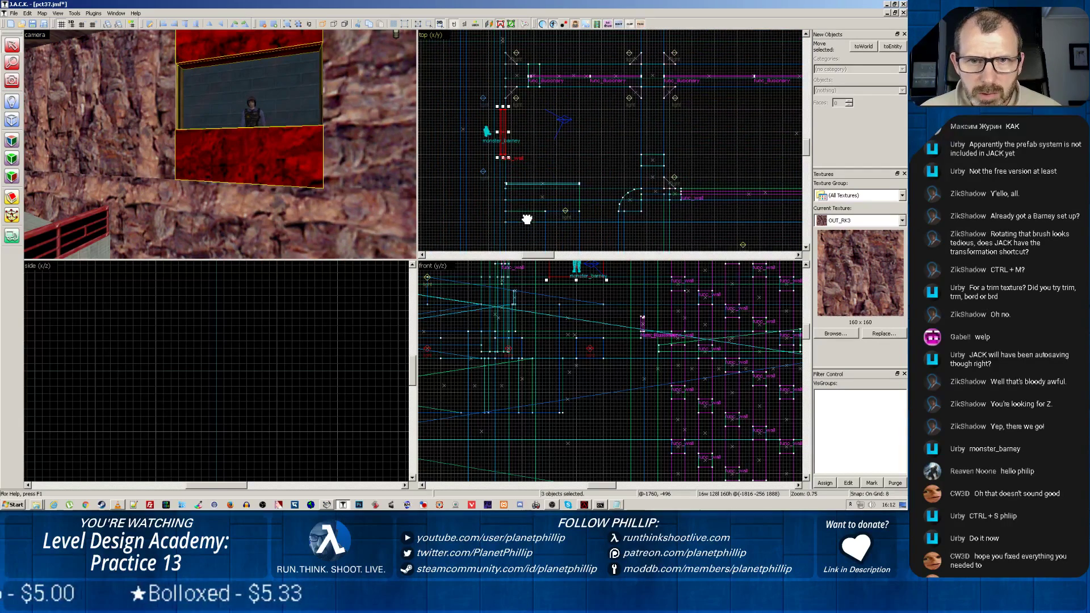
mouse_move(504, 146)
mouse_down()
mouse_move(901, 156)
mouse_move(692, 183)
mouse_up()
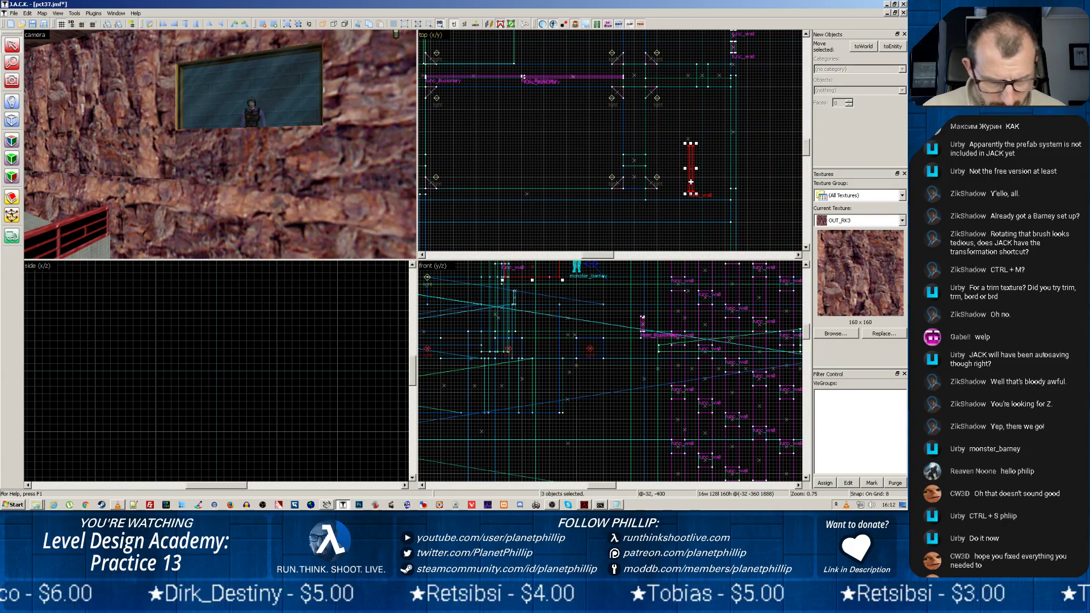
Step: Rotate the copied window assembly 90 degrees about the Z axis
key(ctrl+m)
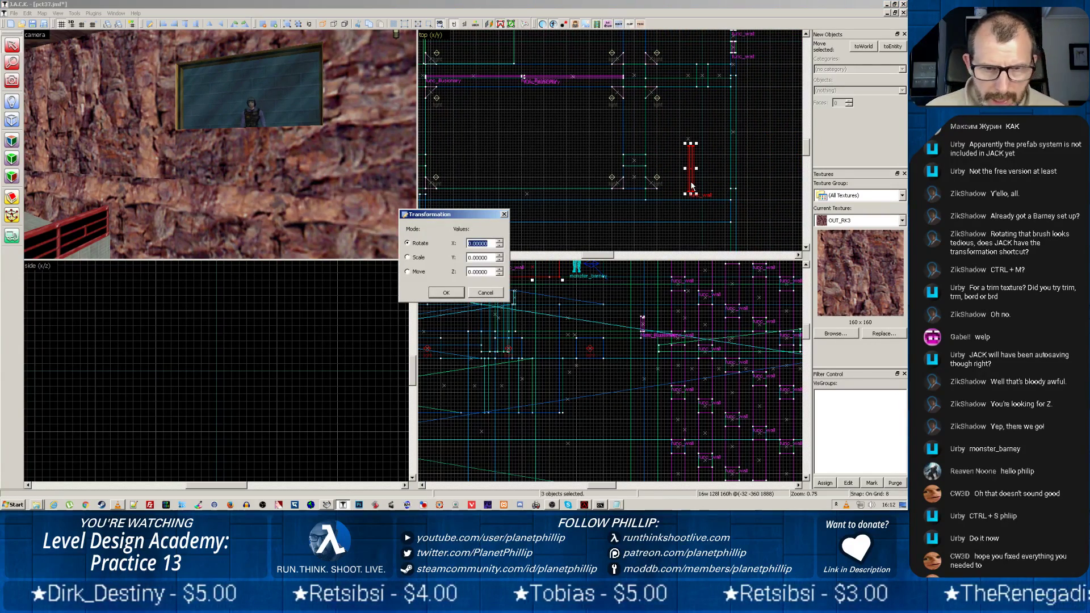
click(469, 272)
text(9)
key(Return)
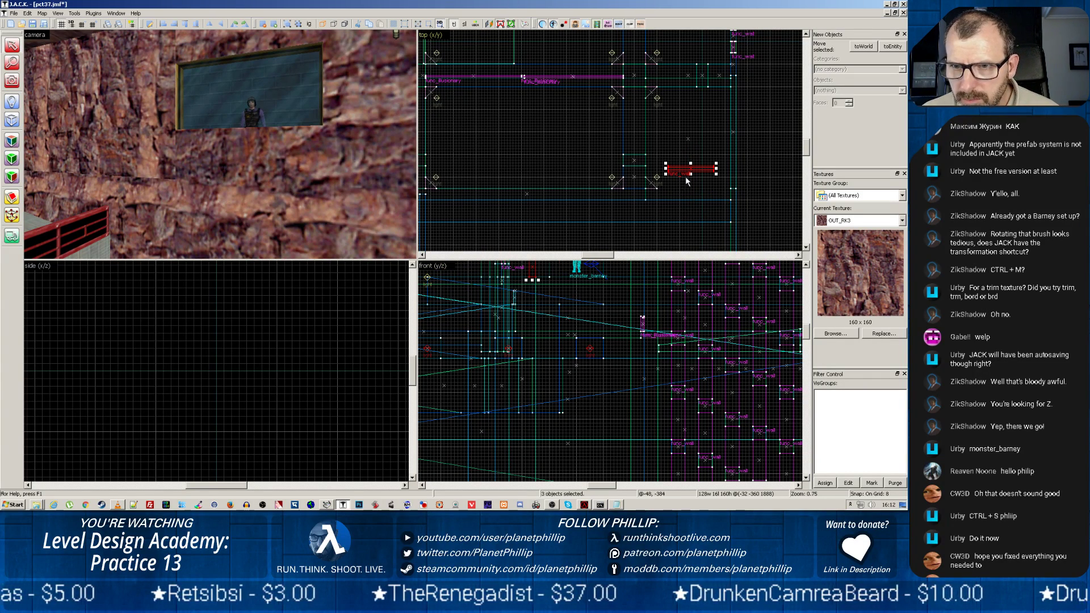
Step: Move the rotated window assembly south to -16, -424 across the walkway opening and check its placement in the camera view
drag(686, 171, 693, 191)
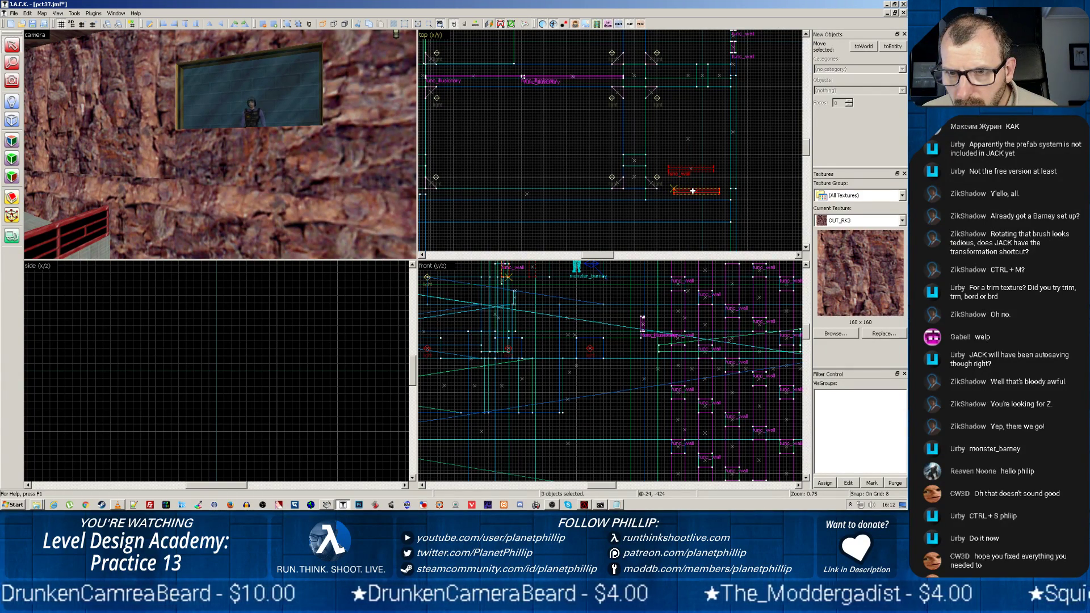
drag(692, 191, 692, 191)
key(z)
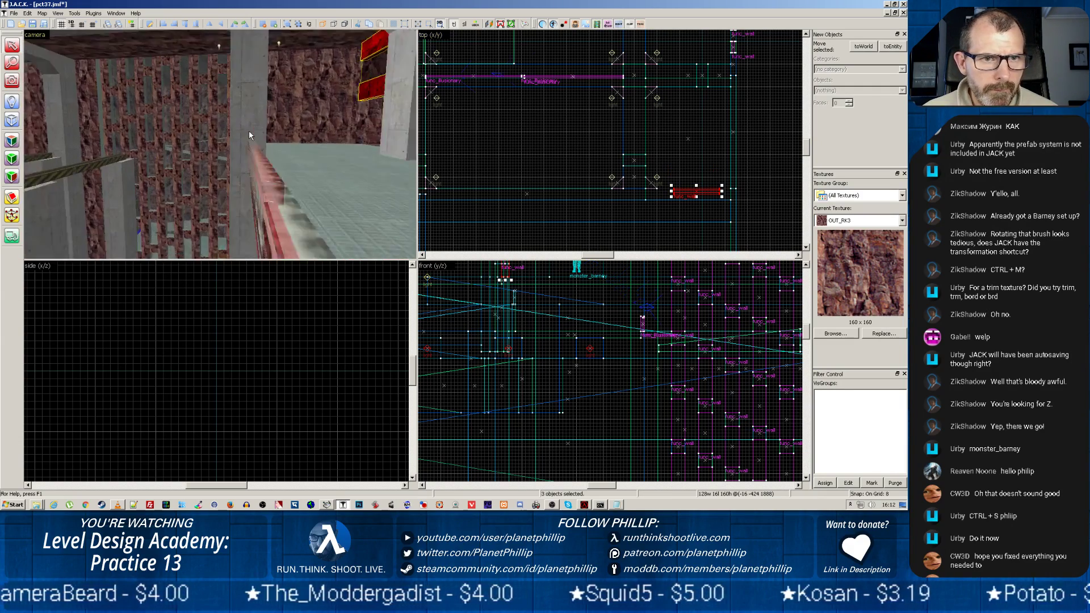
key(w)
key(z)
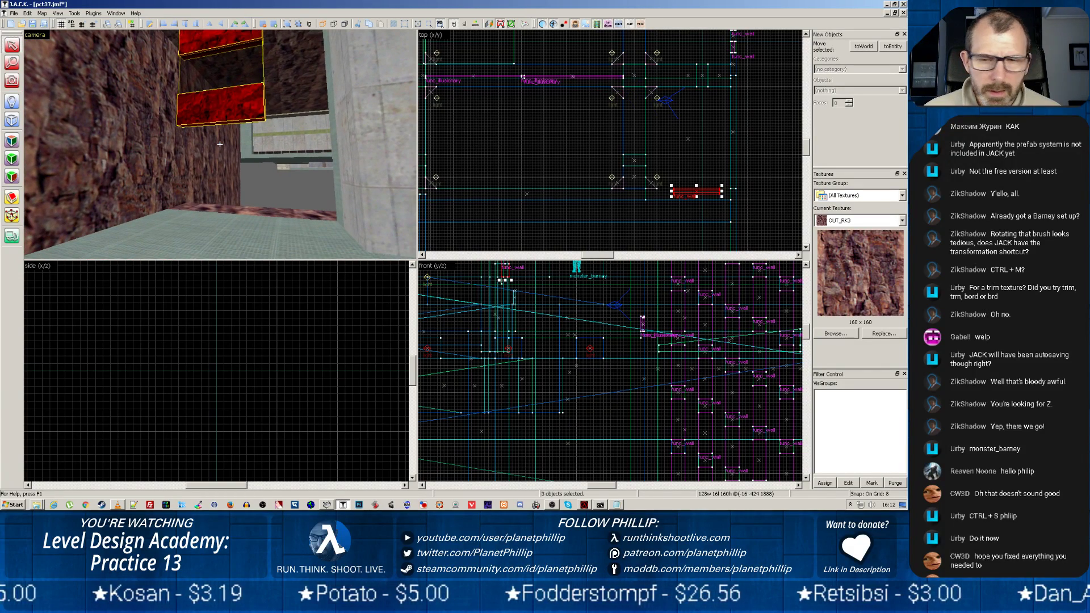
Step: Lower the rotated window assembly to -16, -424, 1760 so its bottom rock piece meets the walkway floor
key(z)
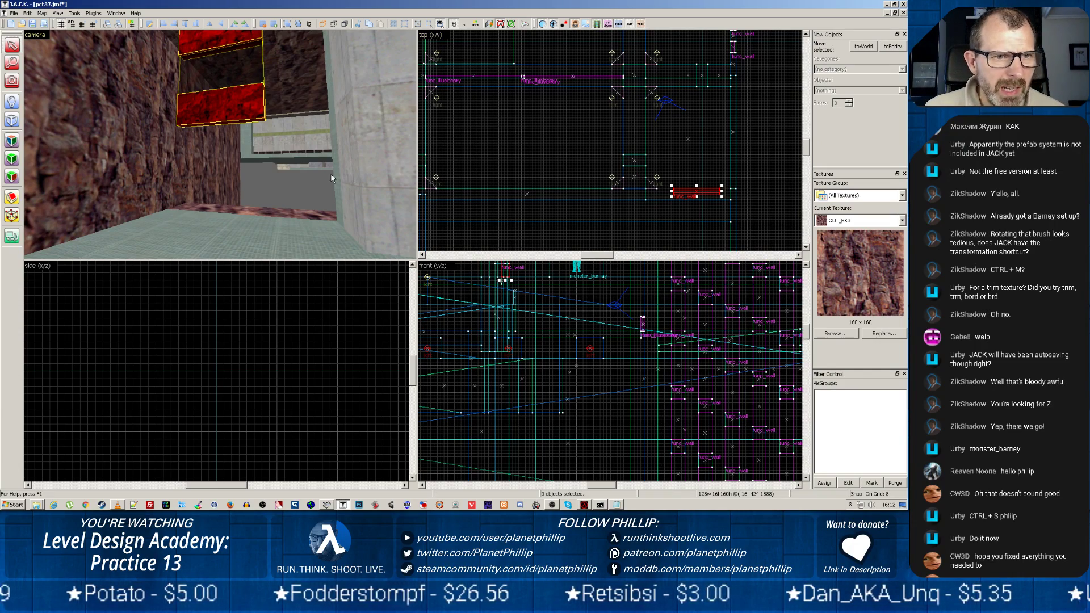
key(z)
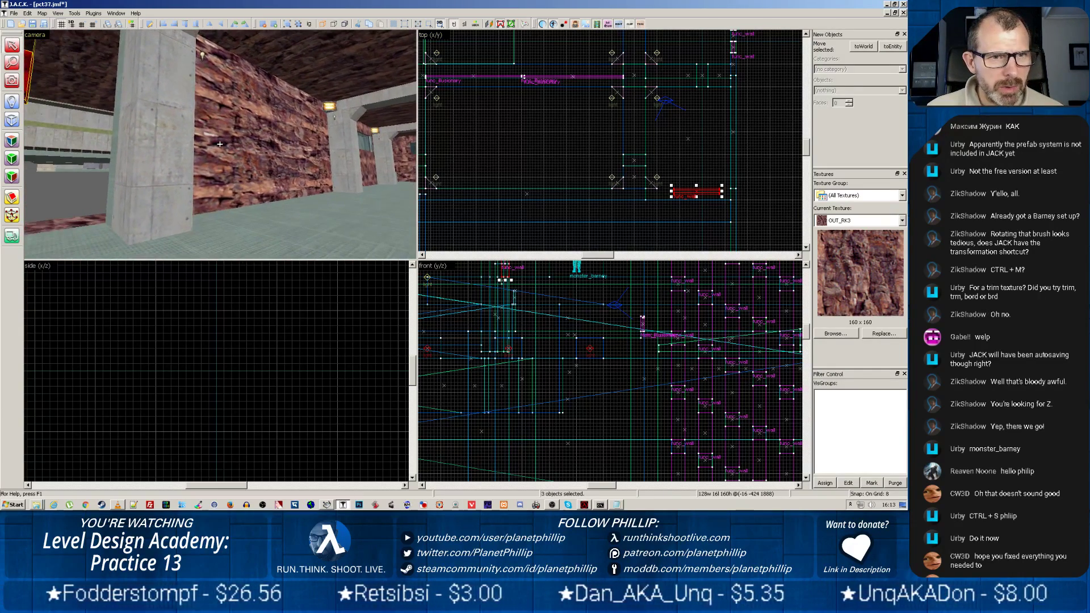
key(z)
scroll(570, 146, down, 2)
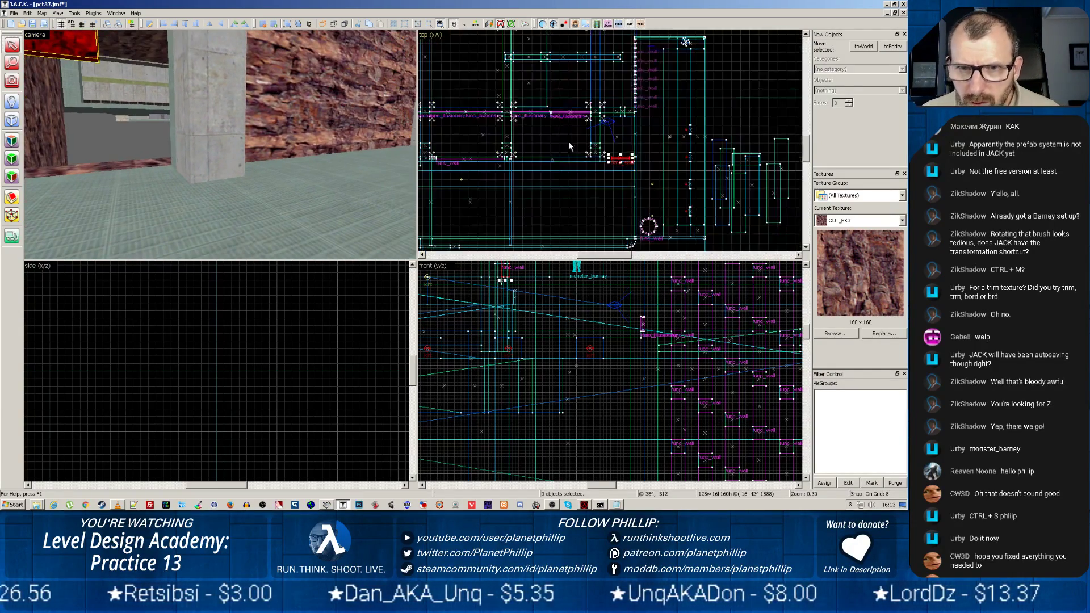
scroll(570, 169, down, 1)
scroll(557, 349, down, 10)
key(space)
scroll(554, 354, up, 11)
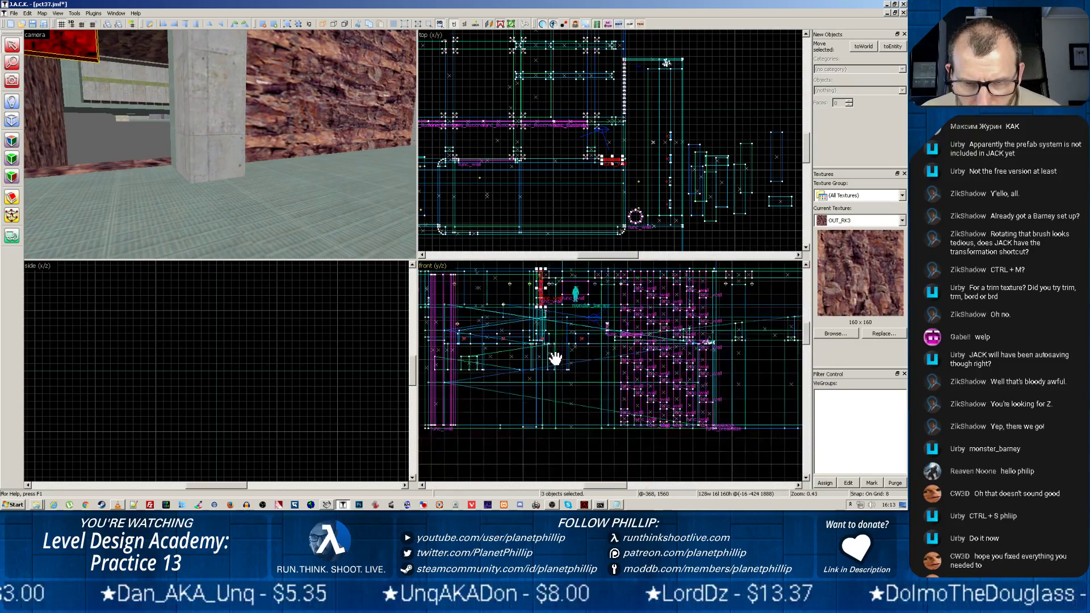
drag(552, 353, 577, 418)
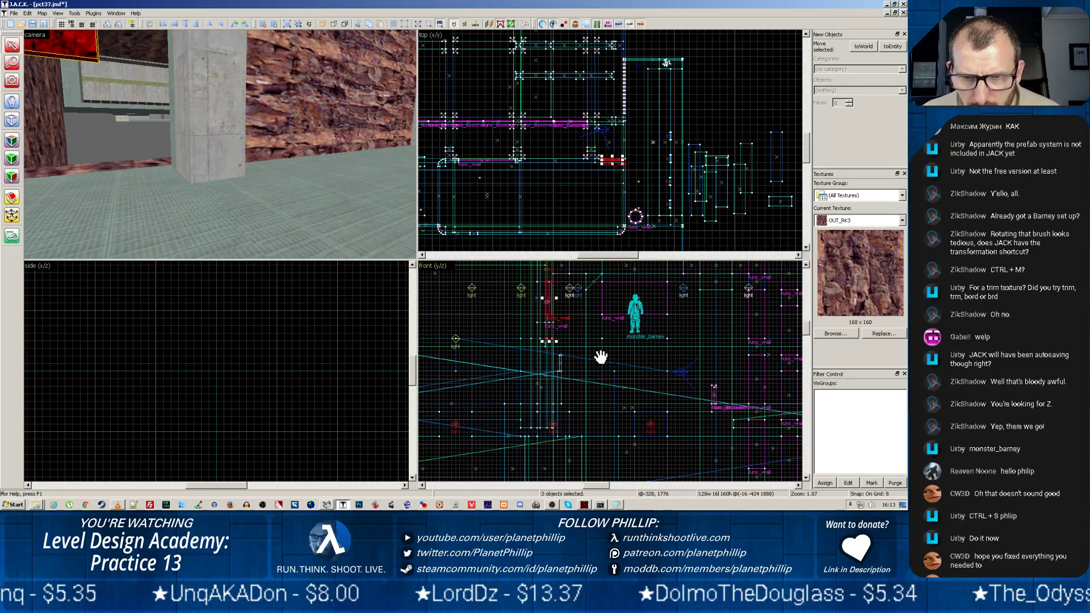
drag(600, 356, 592, 382)
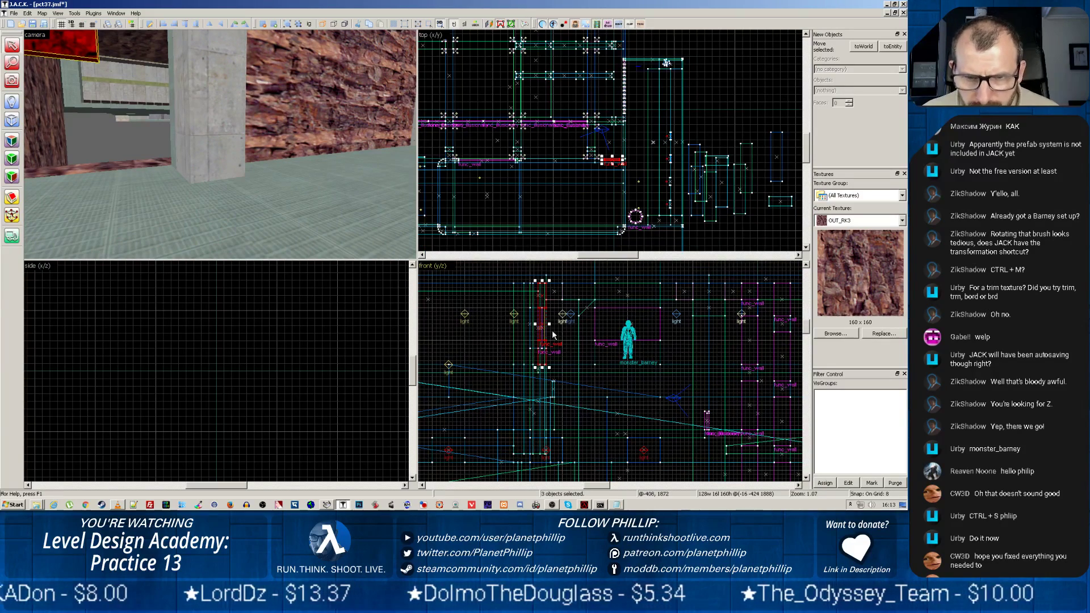
scroll(547, 330, up, 1)
drag(539, 328, 540, 375)
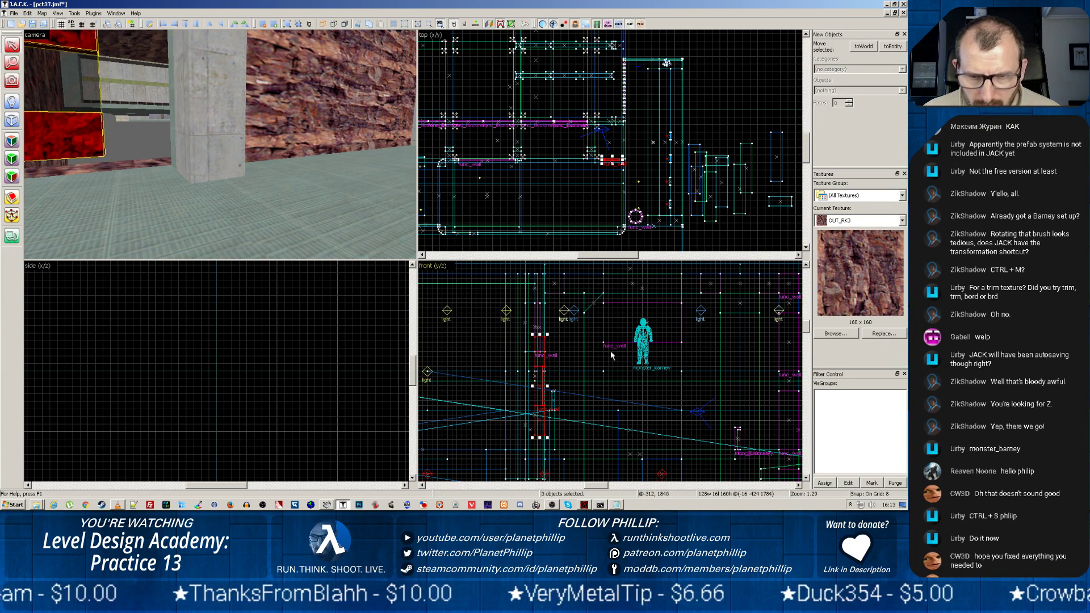
drag(540, 394, 540, 409)
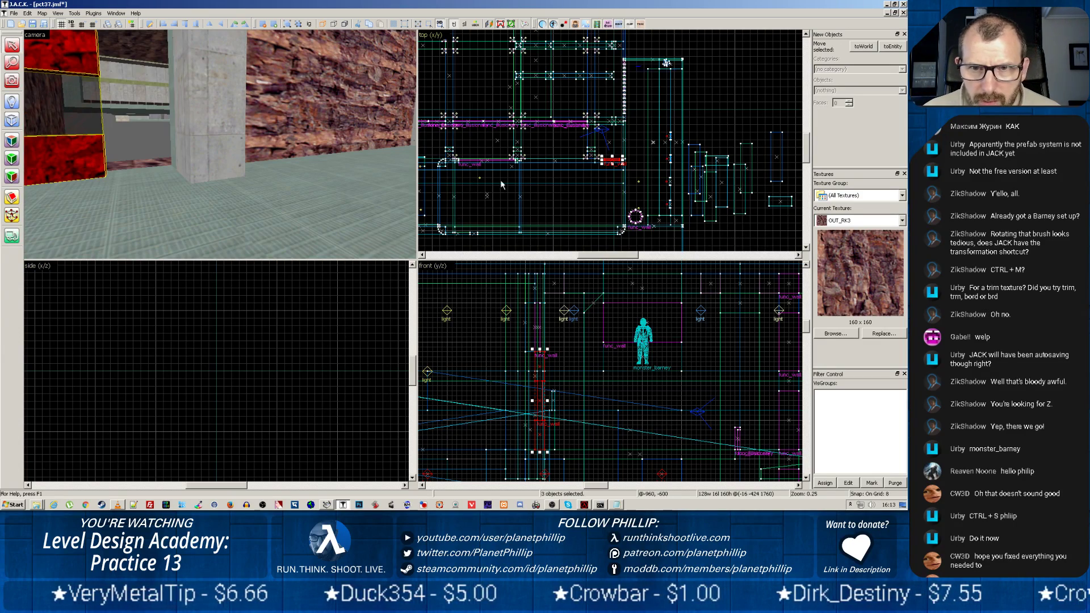
Step: Widen the copied window's lower rock piece to 208 units, extending it to the rock wall and towards the concrete pillar
scroll(608, 189, up, 9)
middle_drag(587, 78, 587, 146)
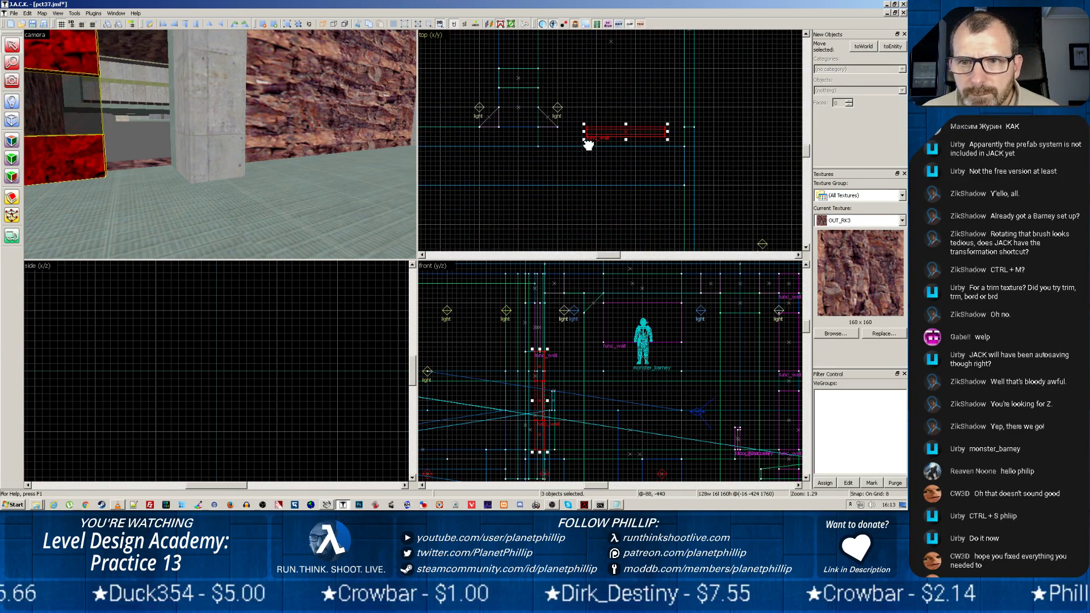
key(z)
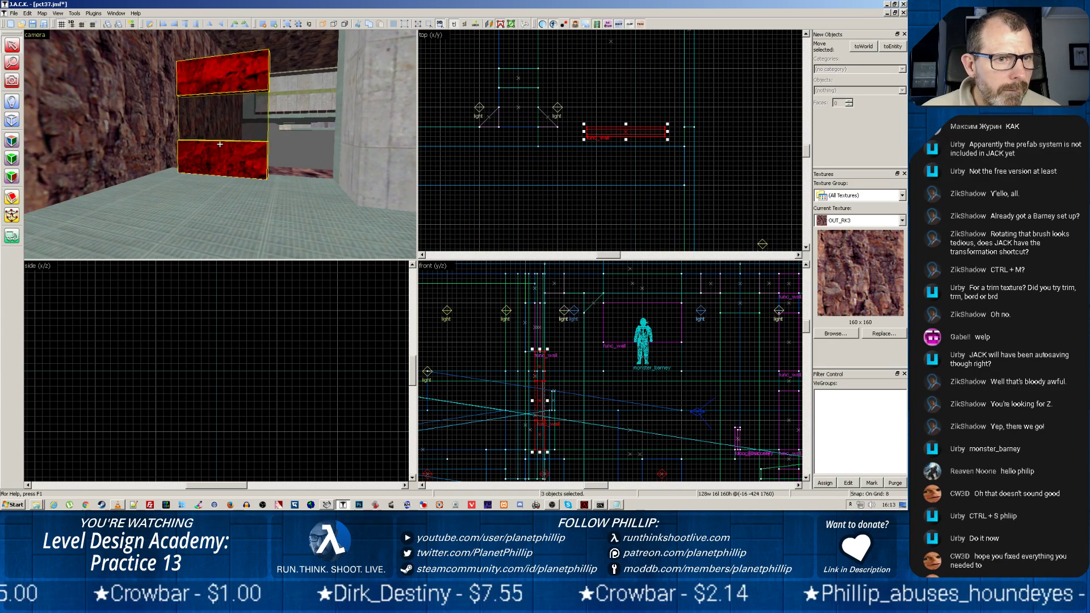
click(308, 173)
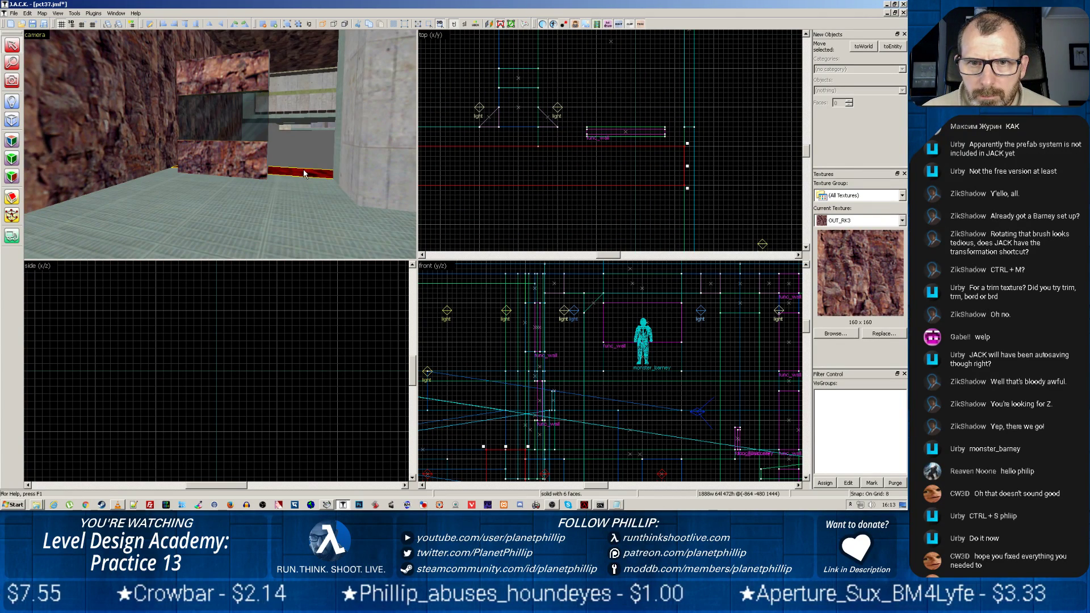
click(338, 175)
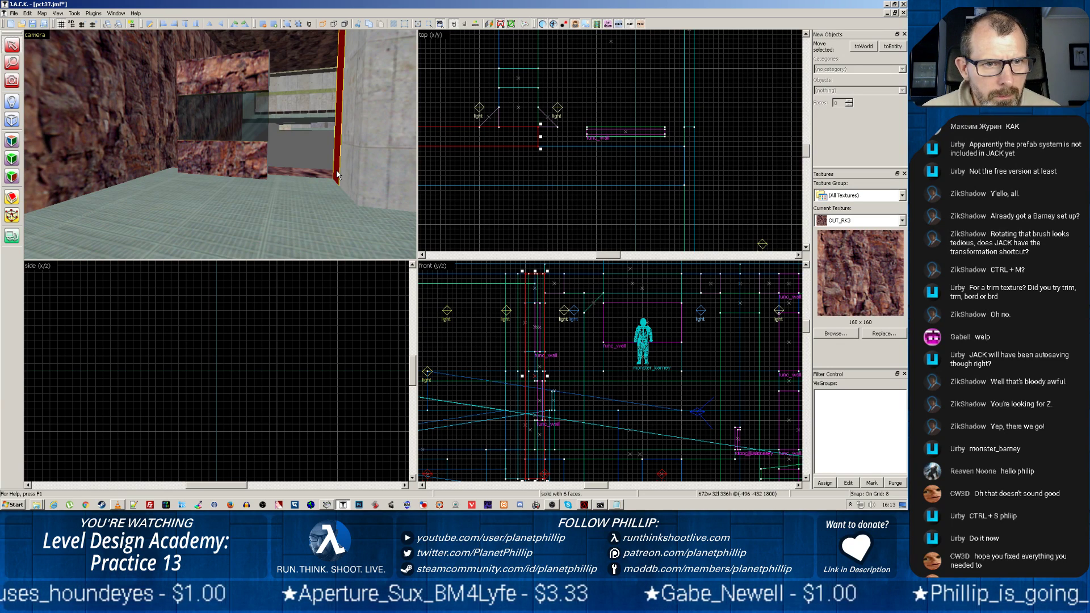
click(215, 151)
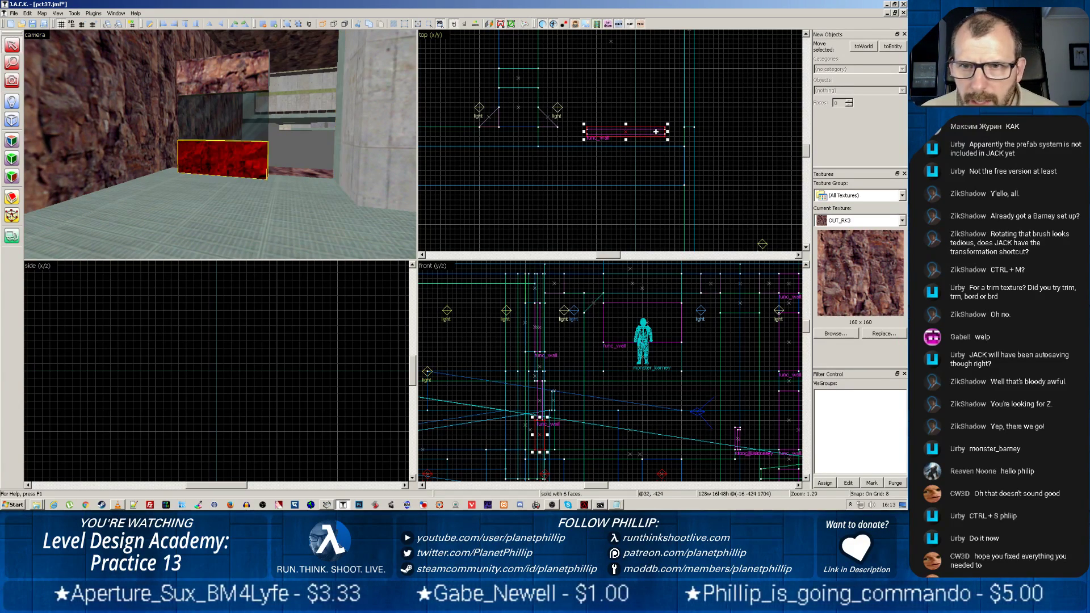
drag(669, 130, 687, 131)
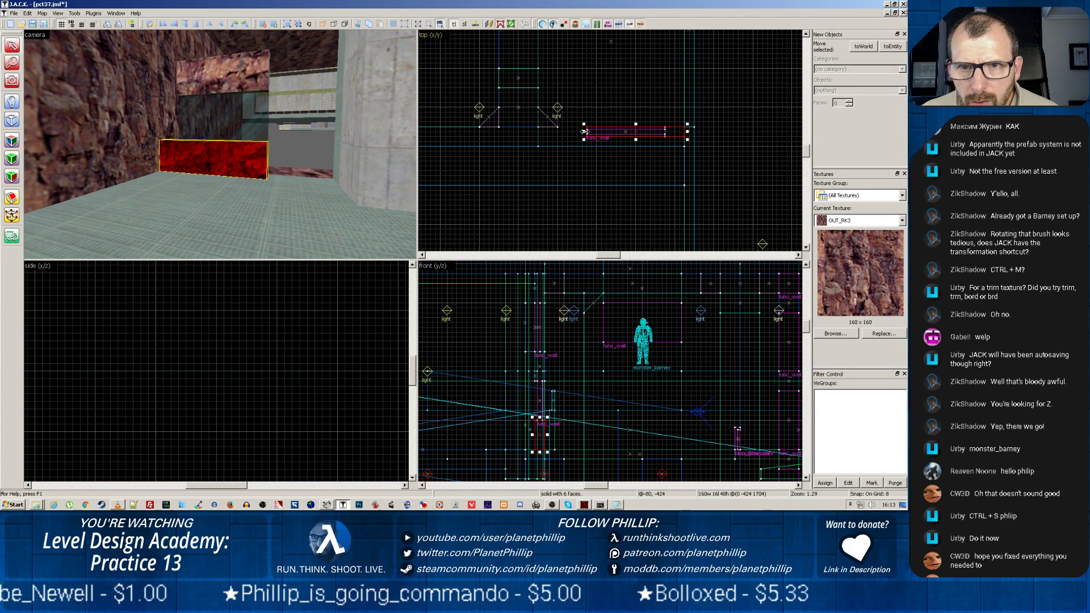
Step: Stretch the rock pieces above and below the window to 240 units wide, spanning from the rock wall to the pillar
click(202, 70)
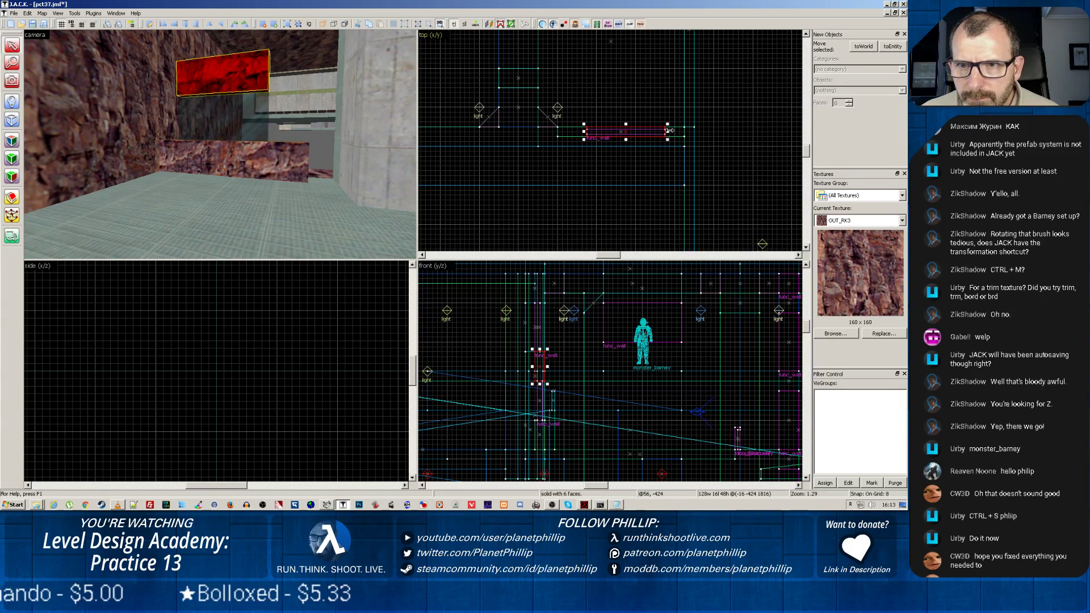
drag(670, 131, 687, 131)
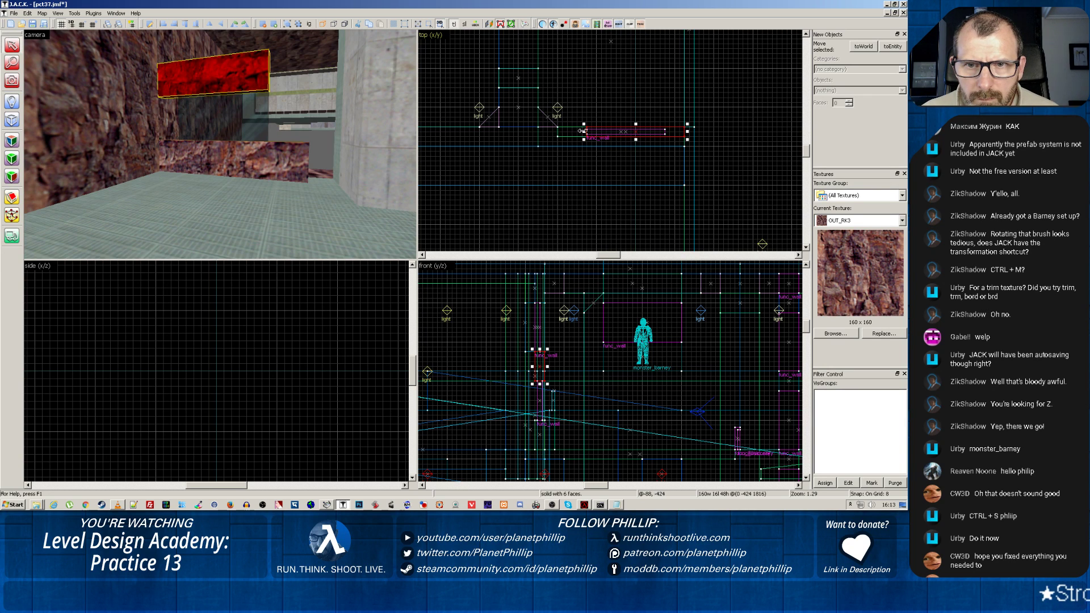
drag(582, 131, 554, 132)
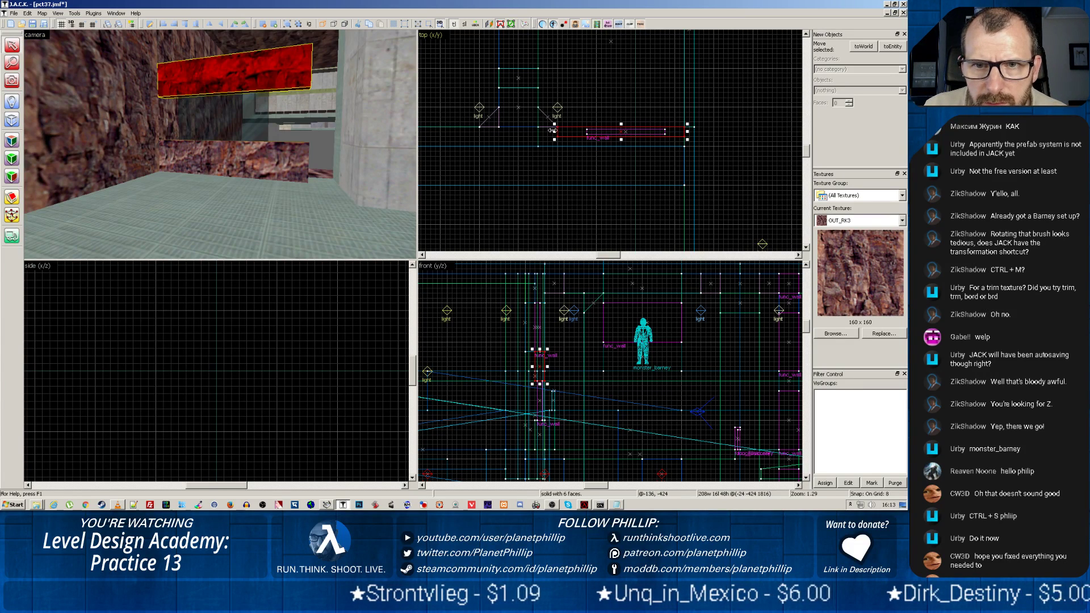
drag(552, 130, 534, 131)
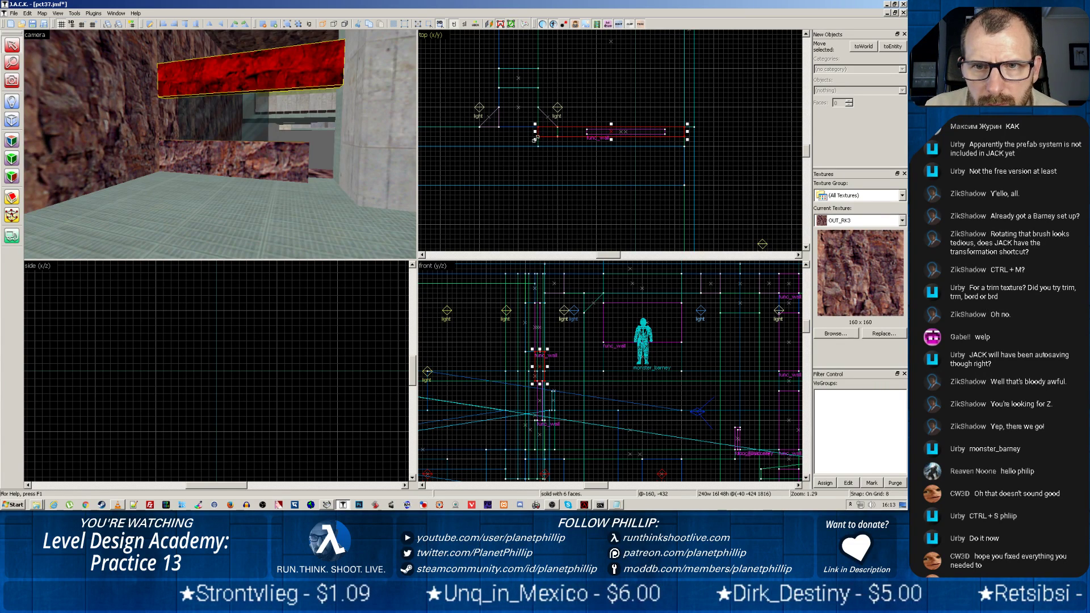
click(264, 156)
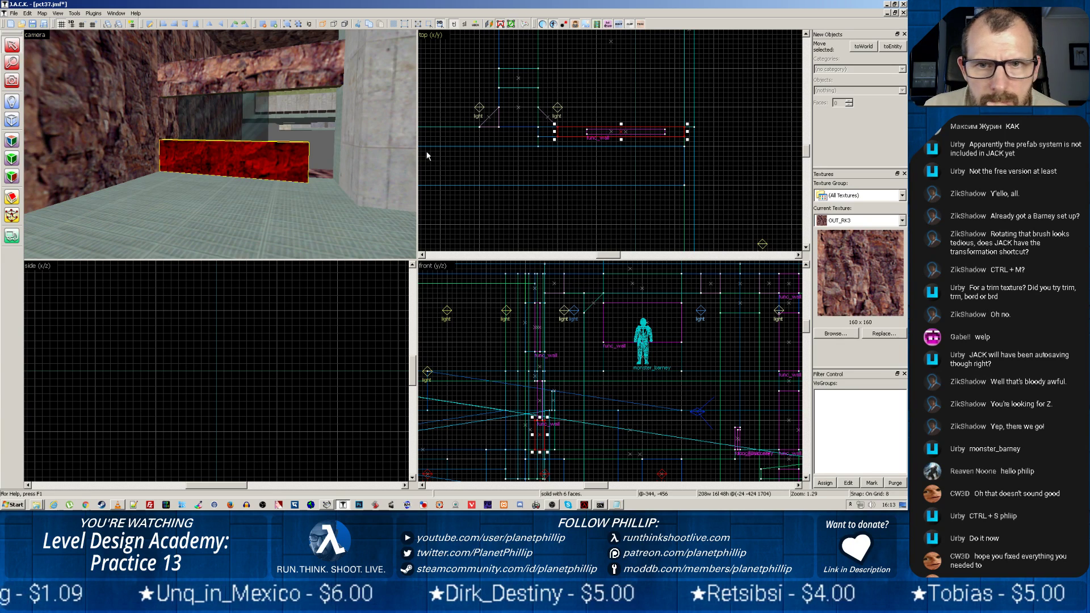
drag(556, 132, 535, 132)
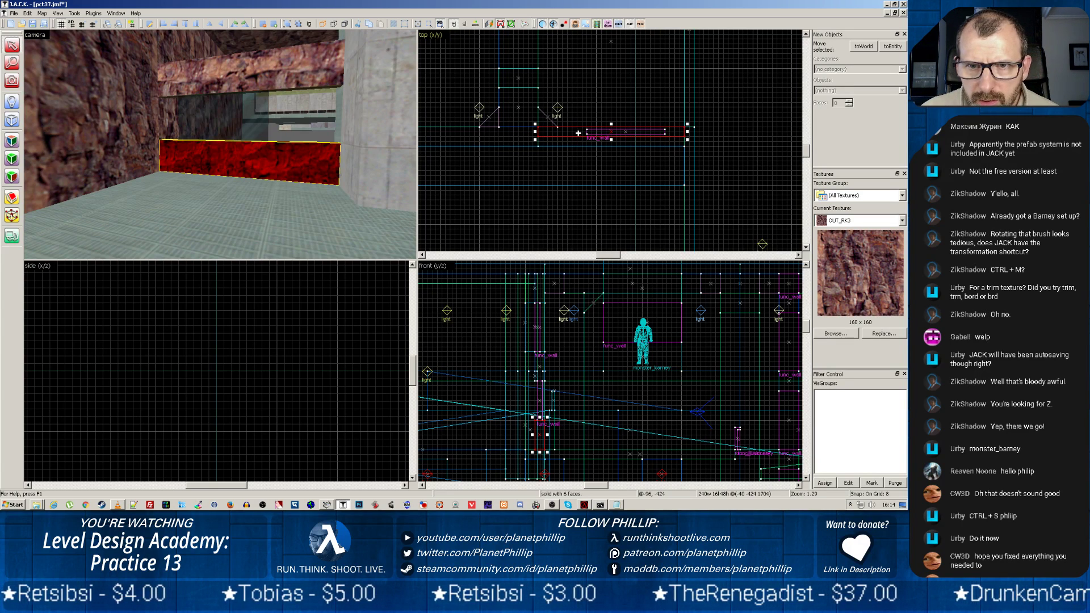
Step: Copy the lower rock piece and resize the copy to 80 wide and 112 high to fill the gap between window and pillar
drag(576, 129, 579, 169)
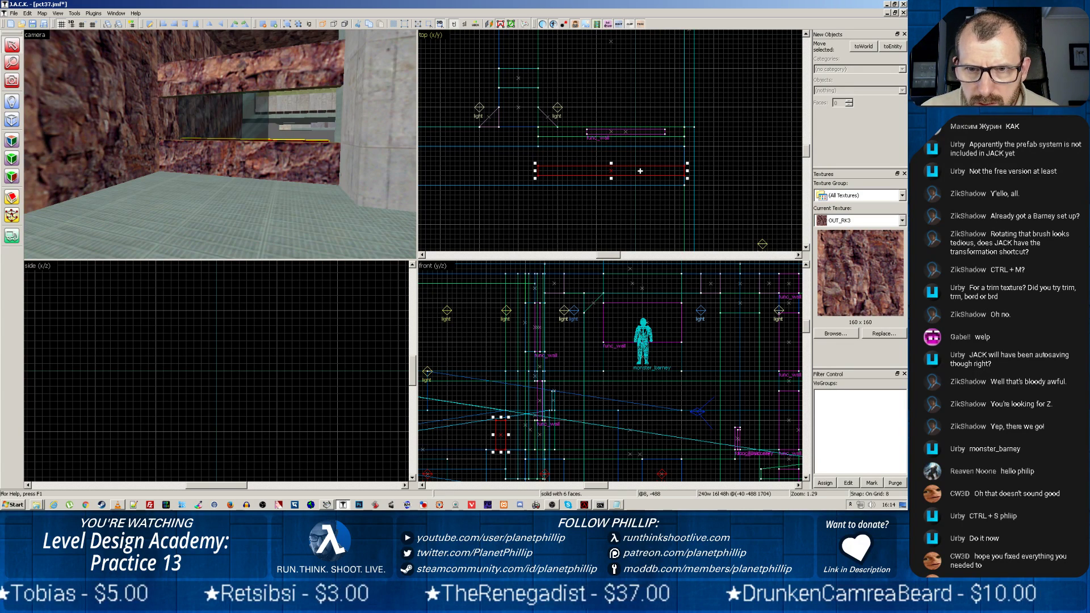
mouse_move(688, 170)
mouse_down()
mouse_move(586, 170)
mouse_move(560, 129)
mouse_up()
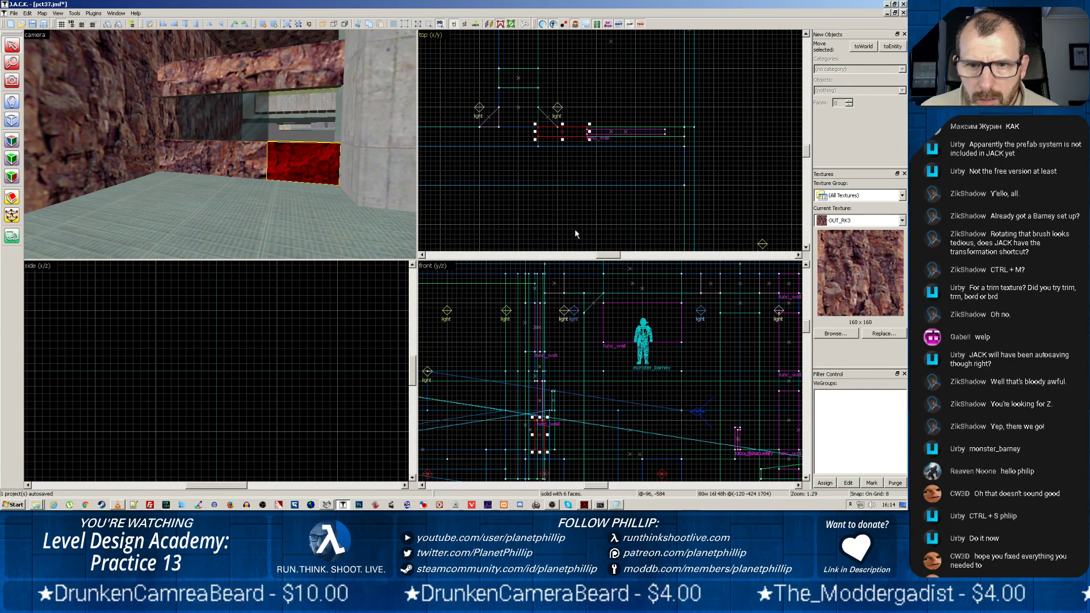
scroll(584, 376, down, 2)
drag(552, 407, 553, 377)
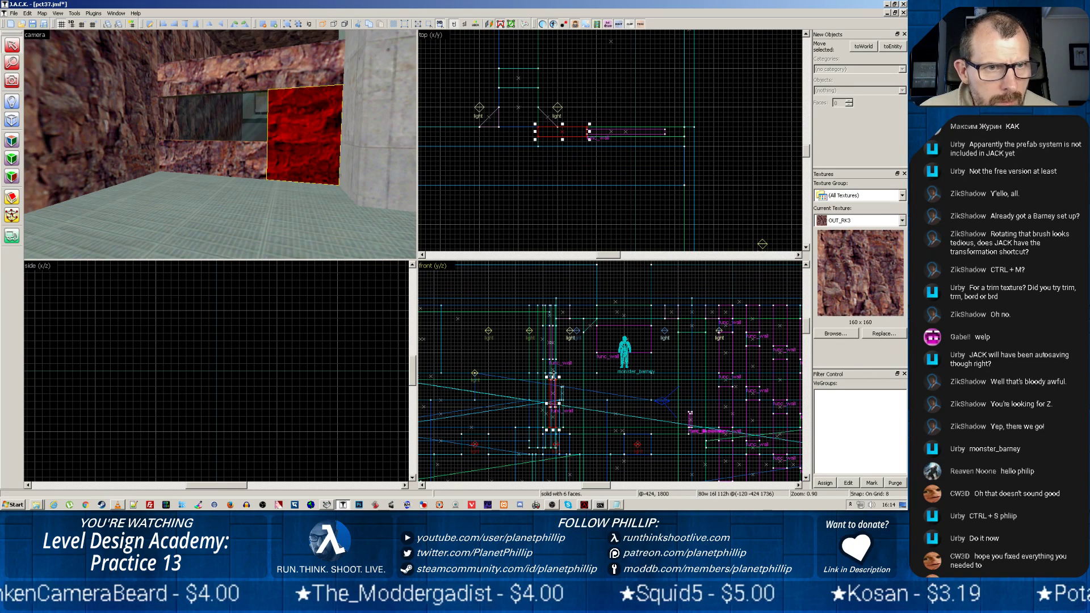
Step: Copy the filler rock piece to the window's other side and narrow it to 32 units against the rock wall
click(267, 212)
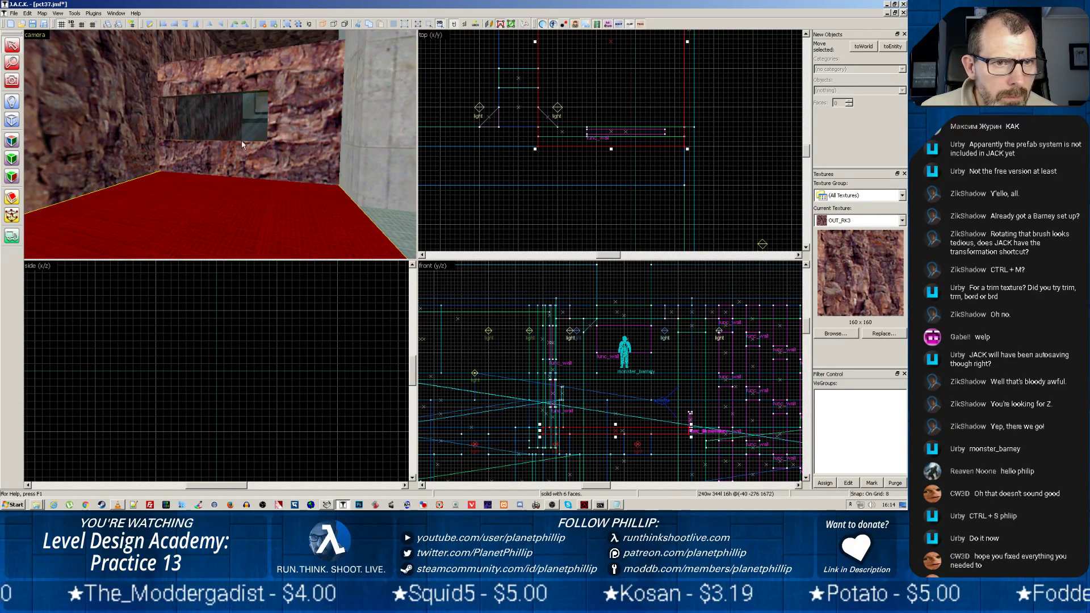
click(295, 119)
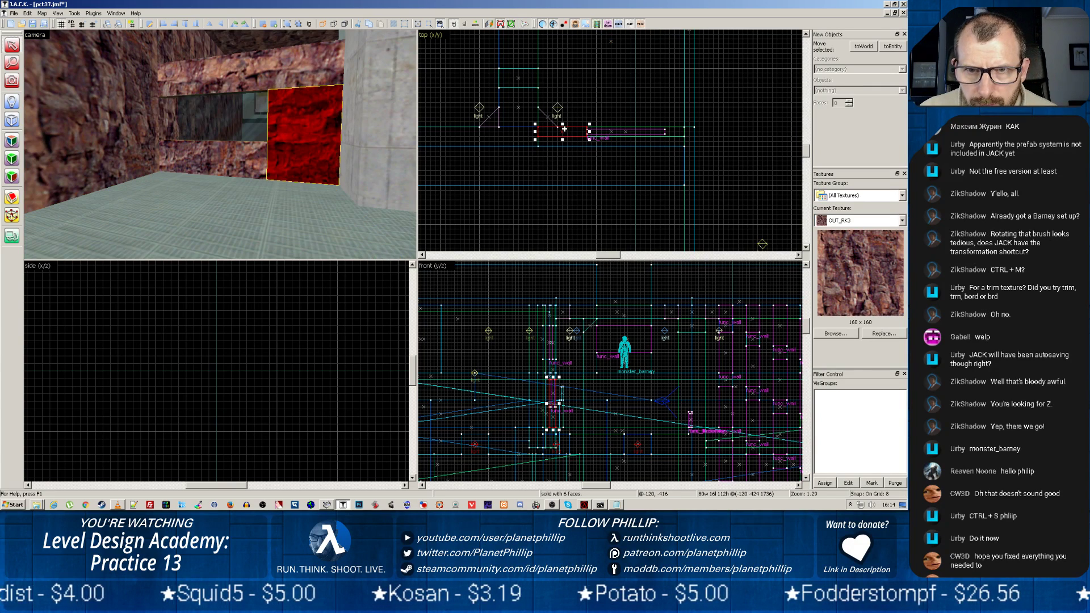
drag(565, 132, 663, 133)
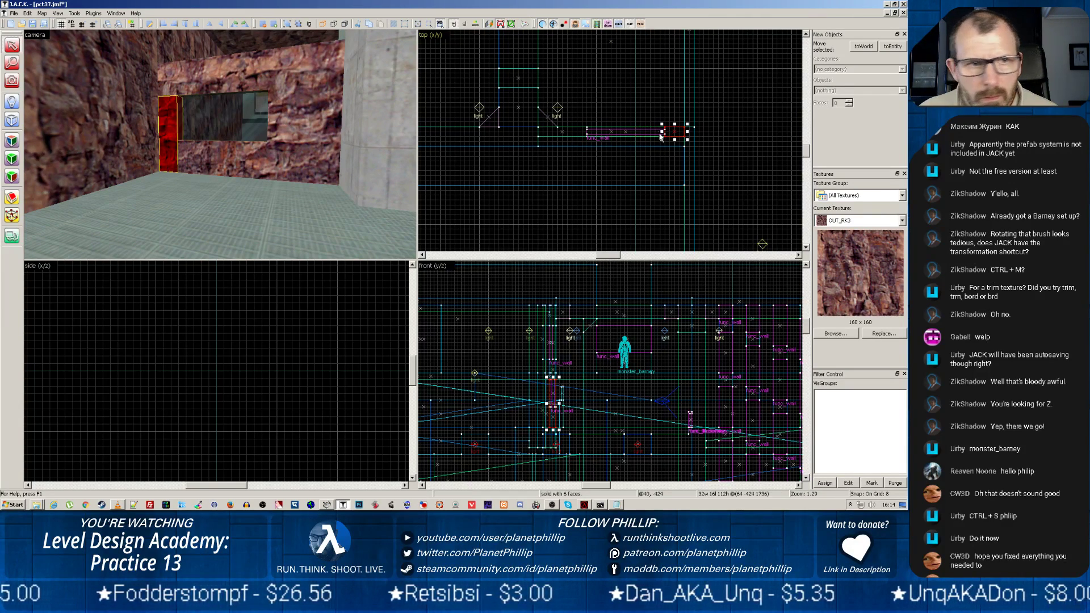
click(191, 200)
Step: Extend the rock piece above the window upward to a height of 144 units
click(182, 73)
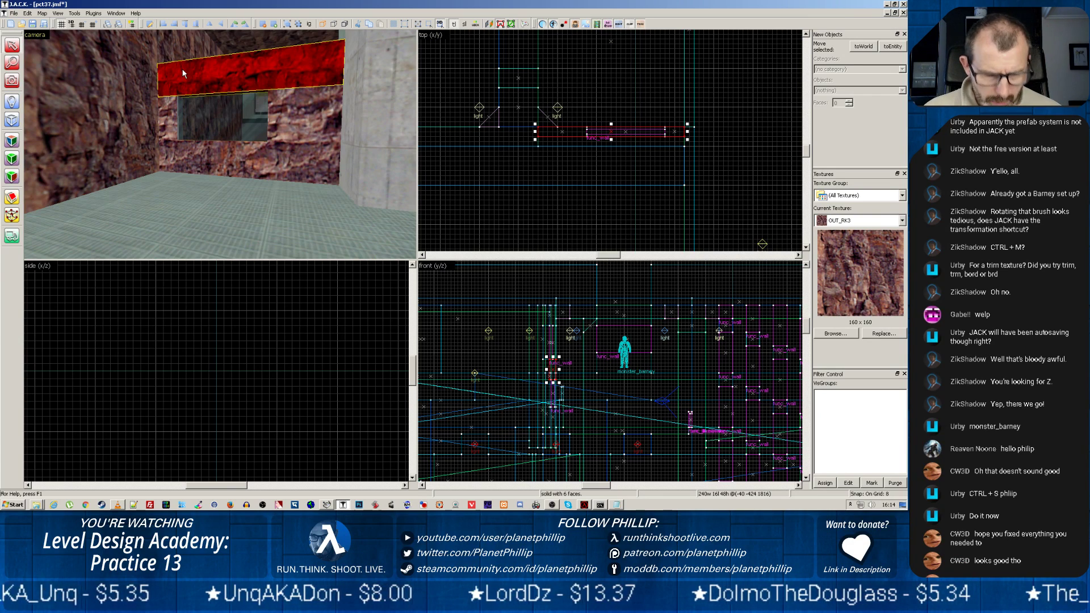
click(232, 182)
key(z)
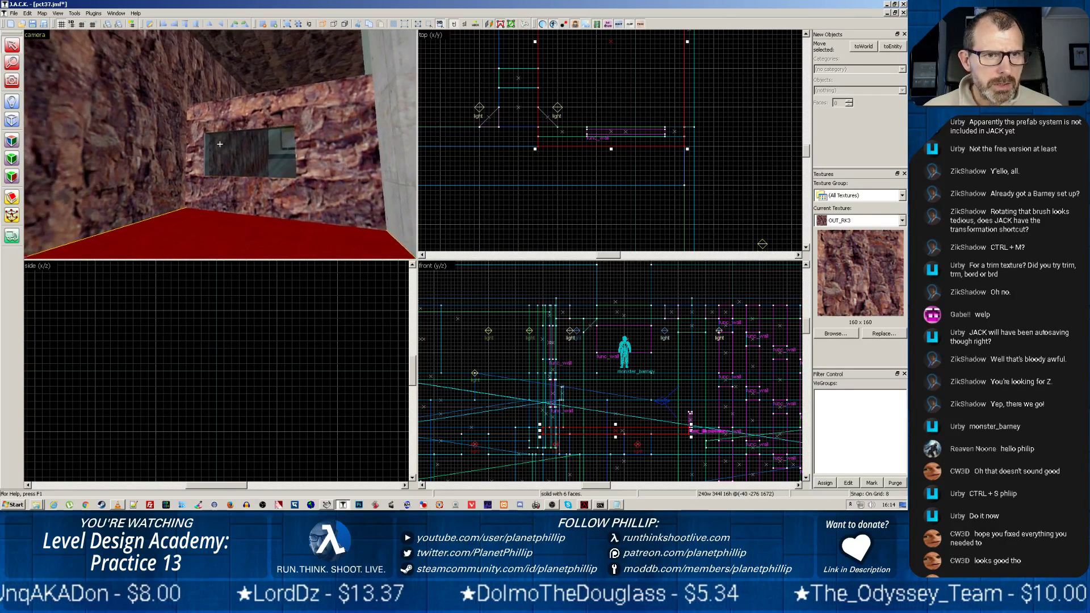
key(z)
scroll(246, 148, up, 3)
scroll(246, 149, down, 6)
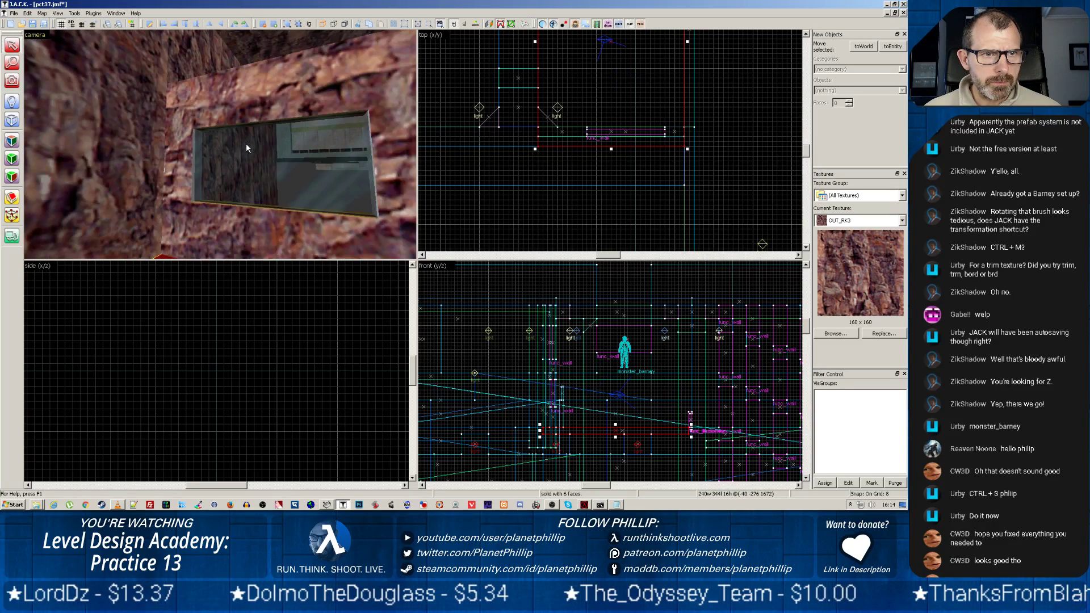
key(z)
click(219, 145)
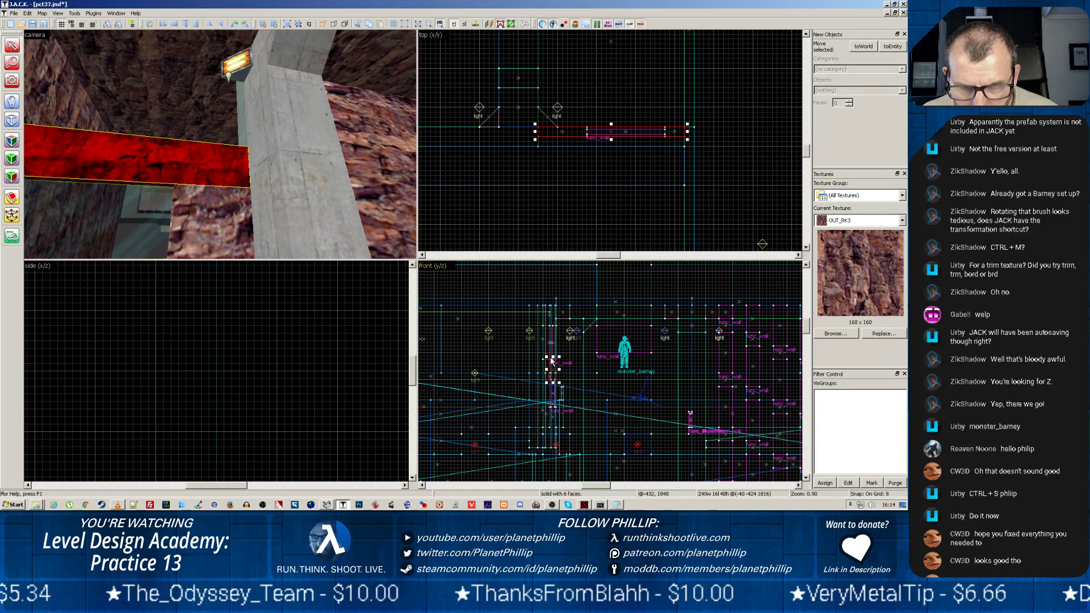
drag(552, 357, 552, 316)
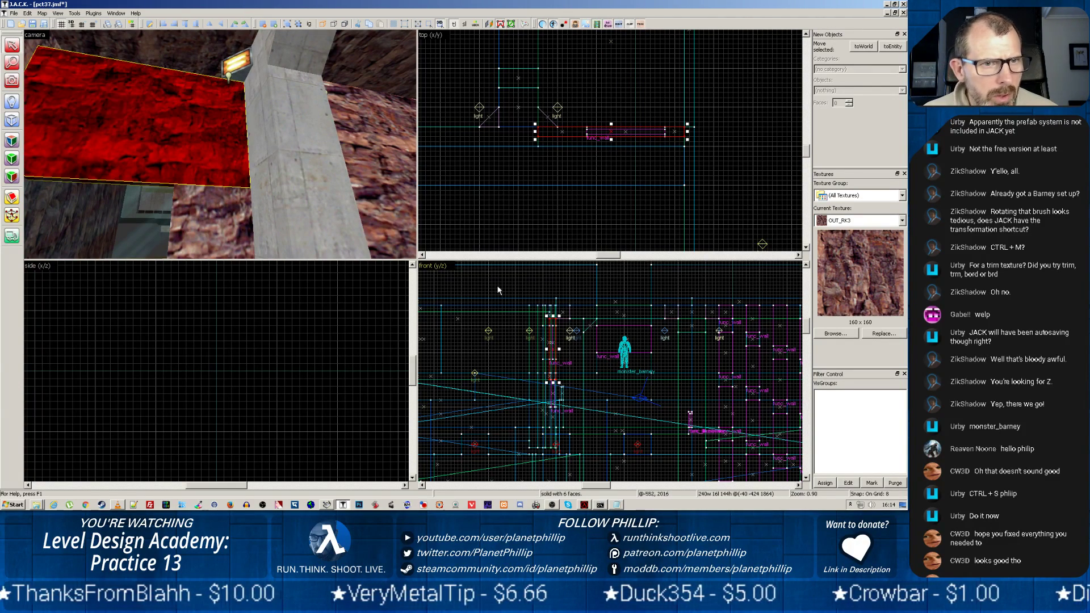
Step: Extend the rock piece above the window further upward to a height of 176 units
scroll(162, 107, up, 3)
scroll(162, 106, down, 5)
key(z)
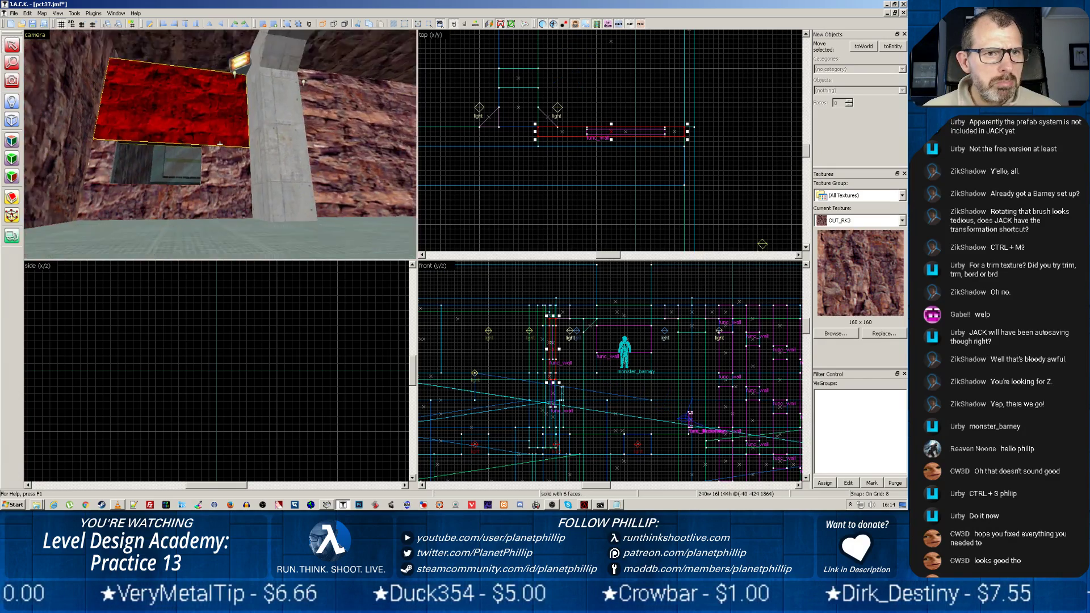
key(w)
middle_drag(274, 267, 280, 280)
key(z)
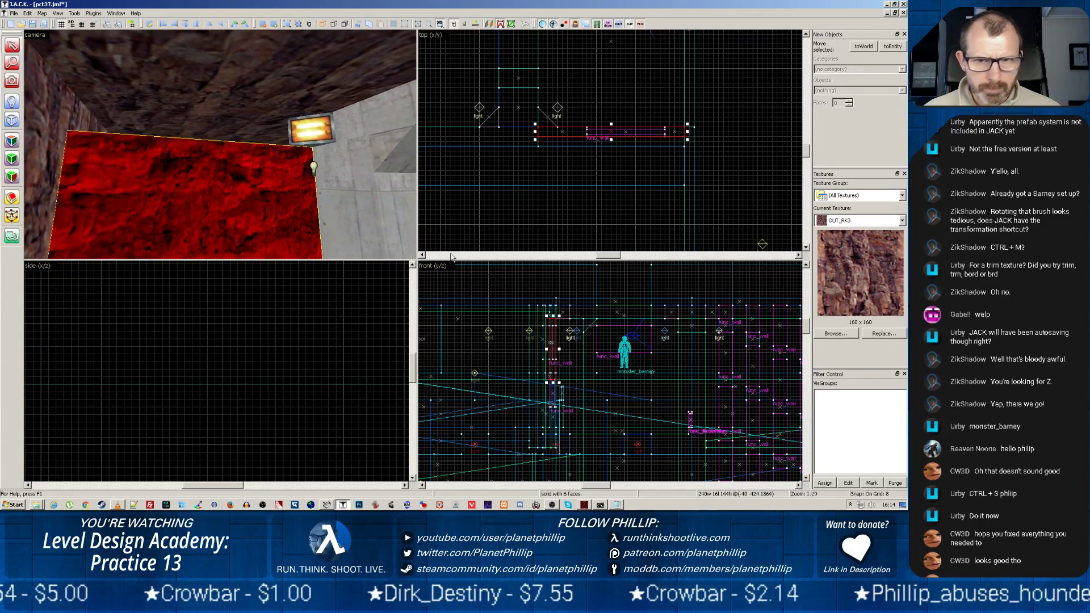
key(z)
click(274, 101)
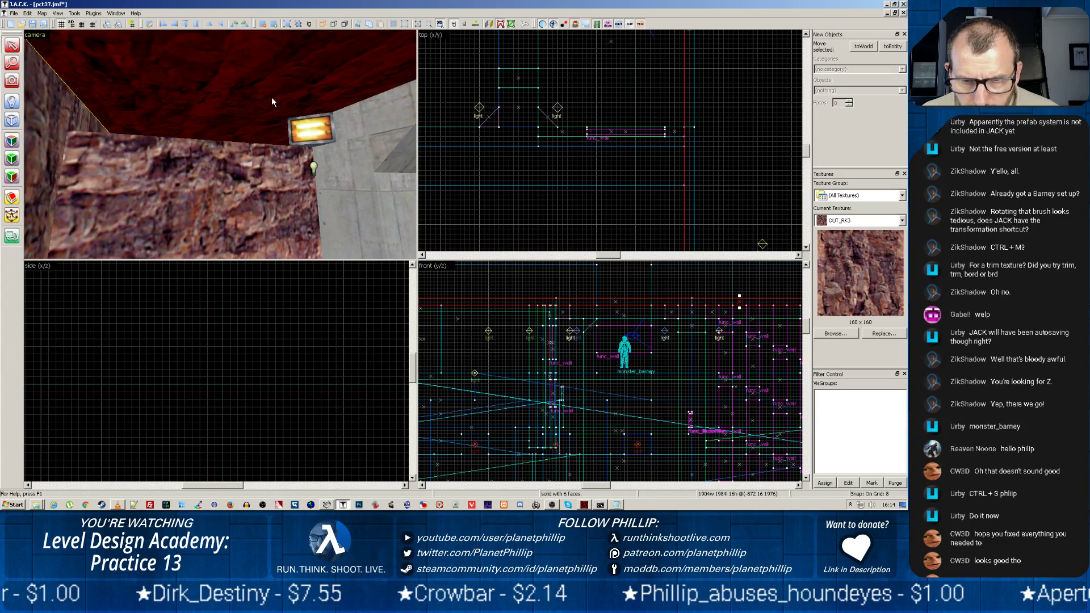
click(234, 174)
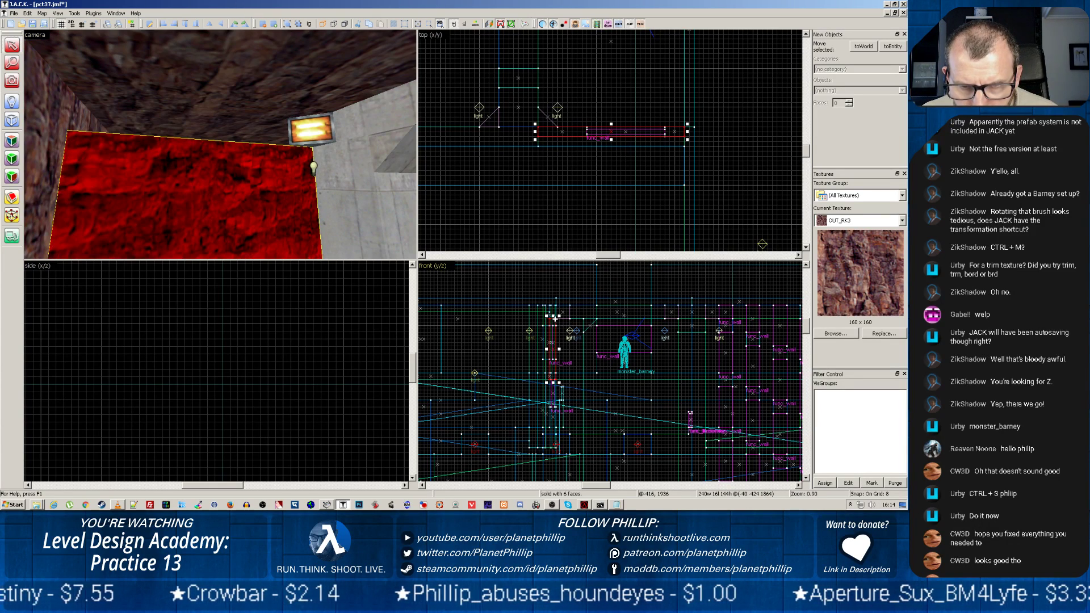
drag(556, 319, 552, 300)
key(z)
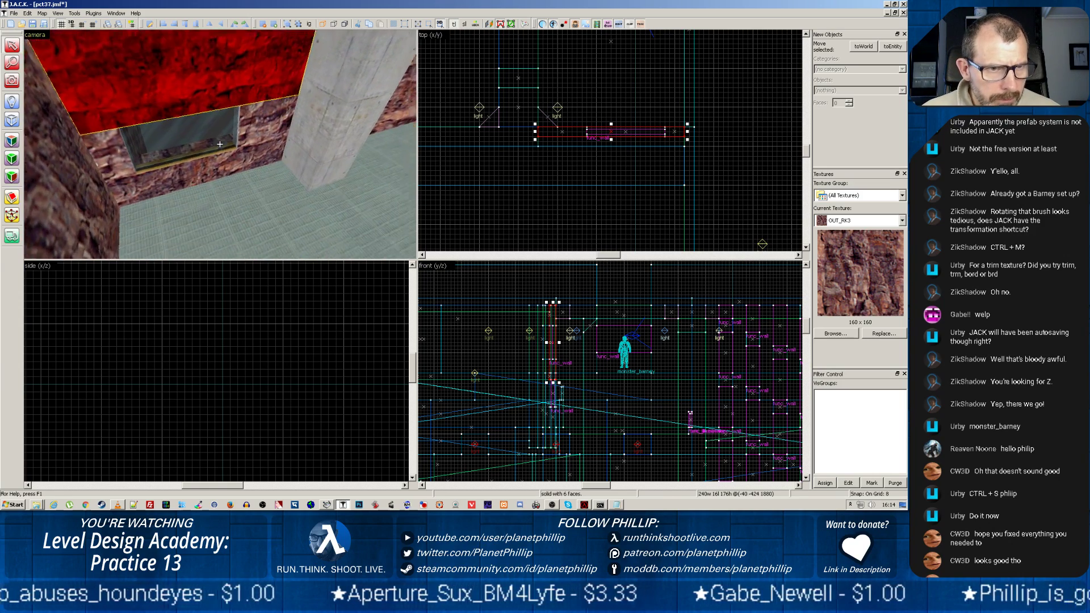
Step: Inspect the surface properties of the front face of the rock piece below the window
key(z)
key(w)
key(z)
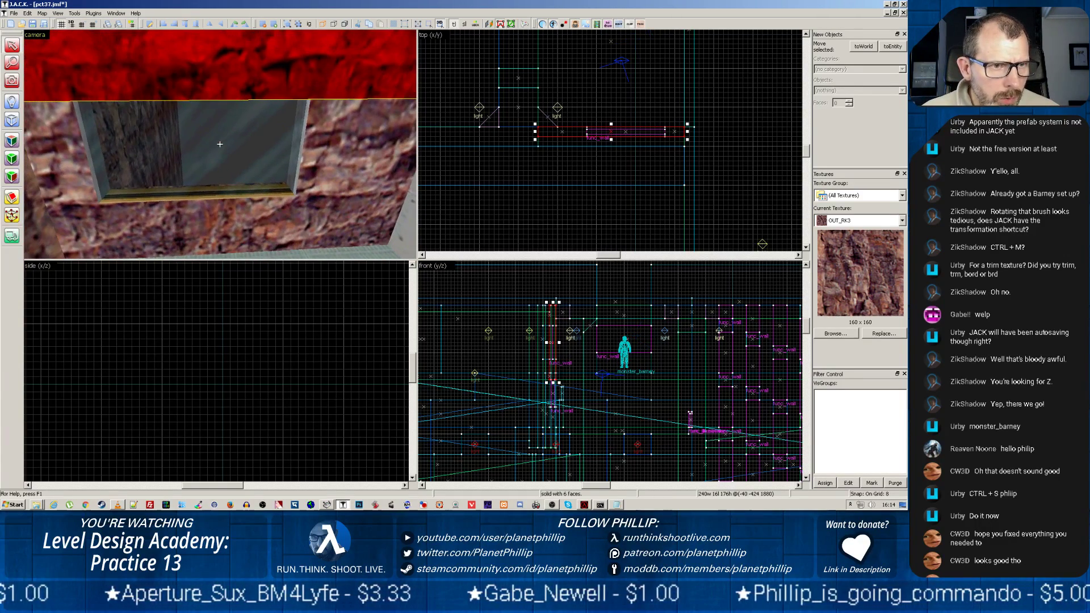
click(114, 204)
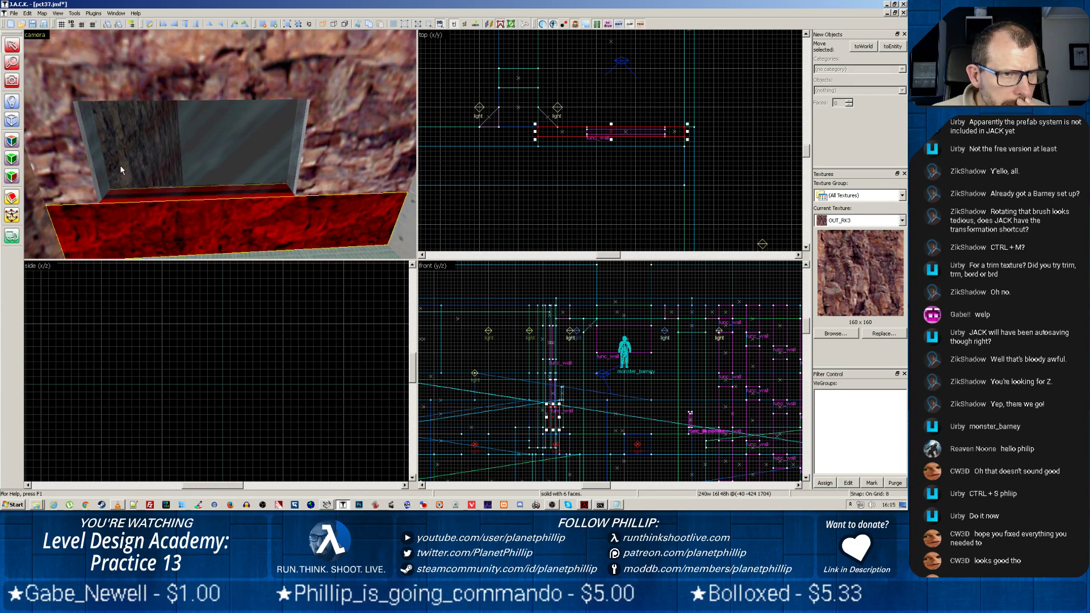
click(12, 141)
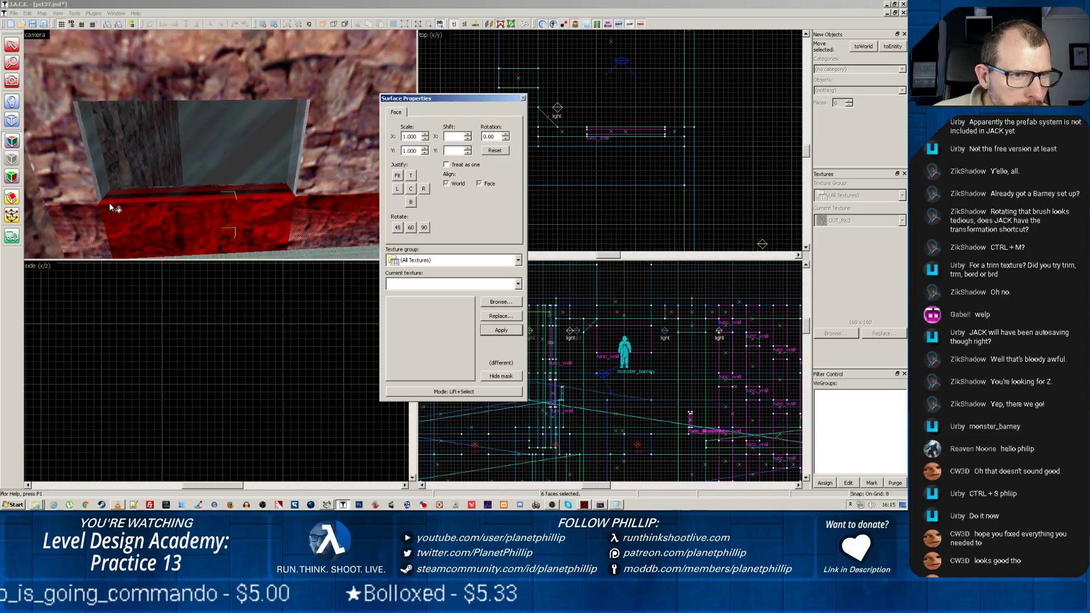
click(87, 228)
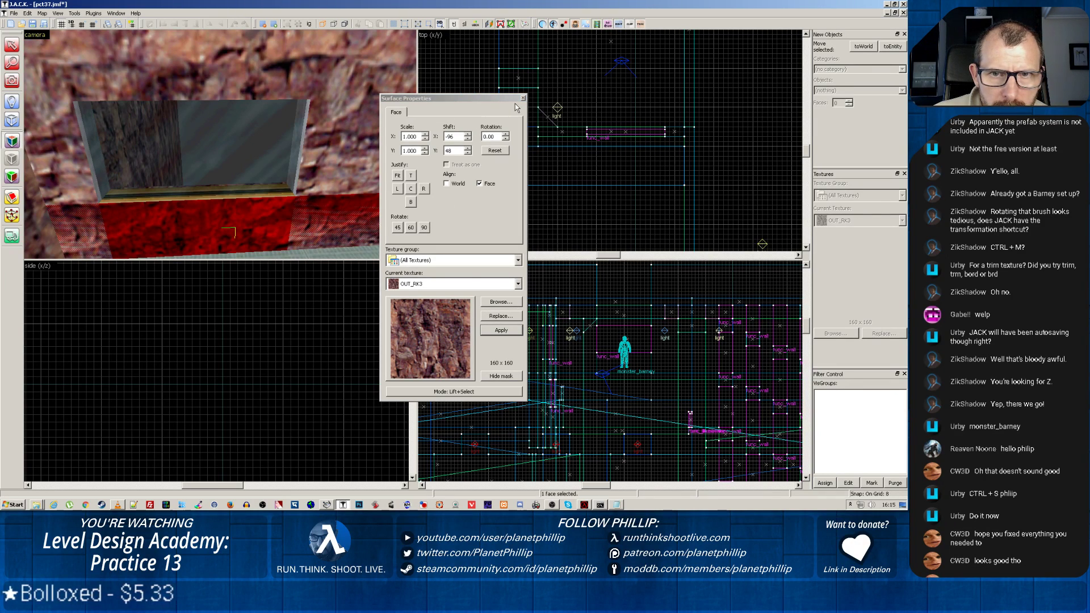
click(524, 99)
click(75, 219)
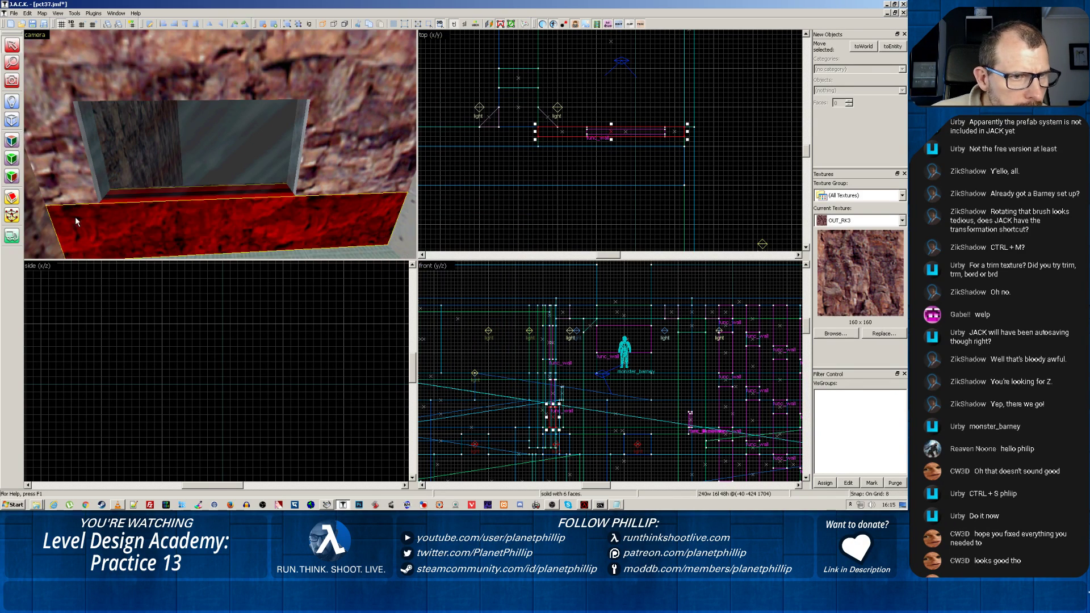
click(65, 180)
click(87, 226)
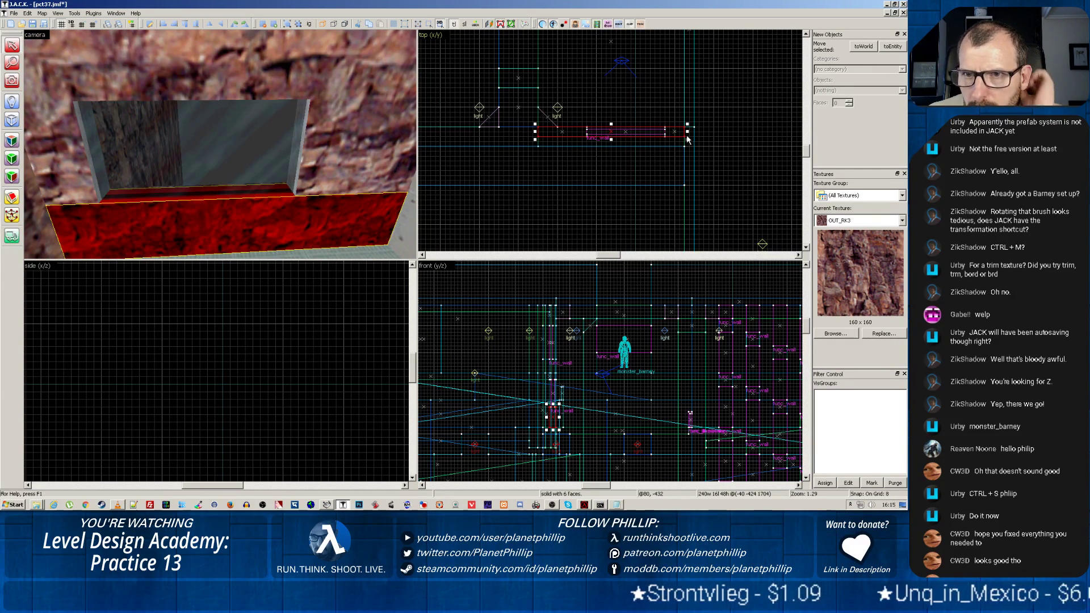
Step: Narrow the rock piece below the window from both ends to 128 units wide, fitting it between the side pieces
drag(687, 139, 670, 136)
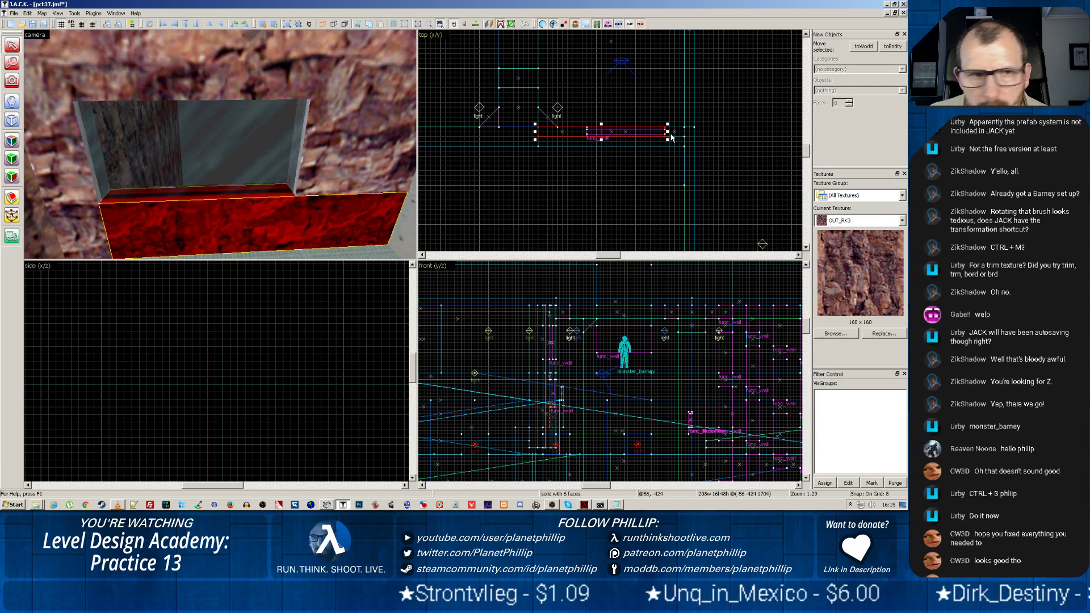
click(375, 157)
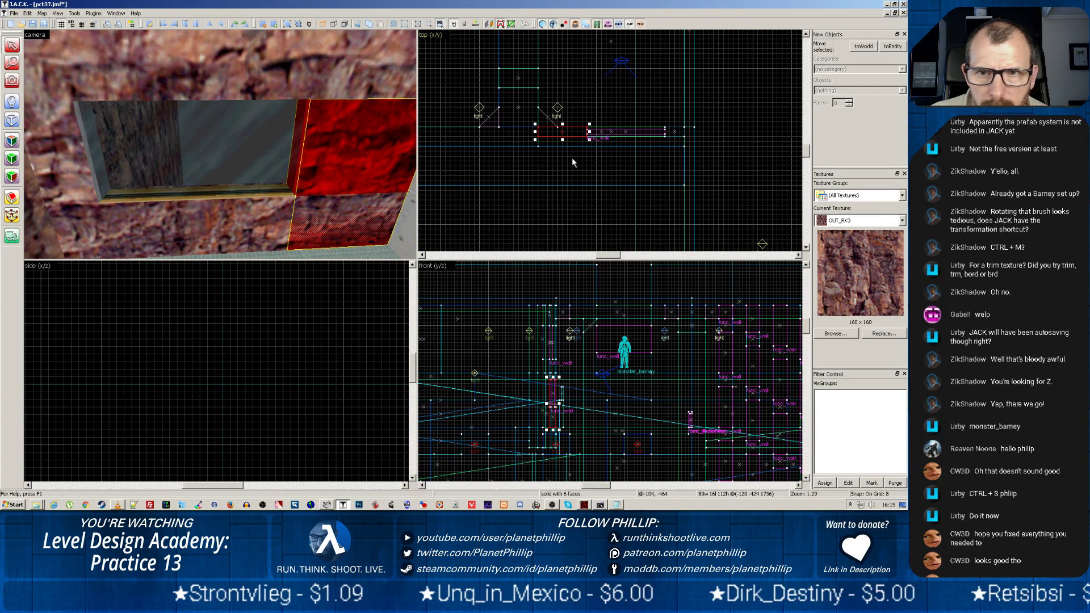
click(258, 229)
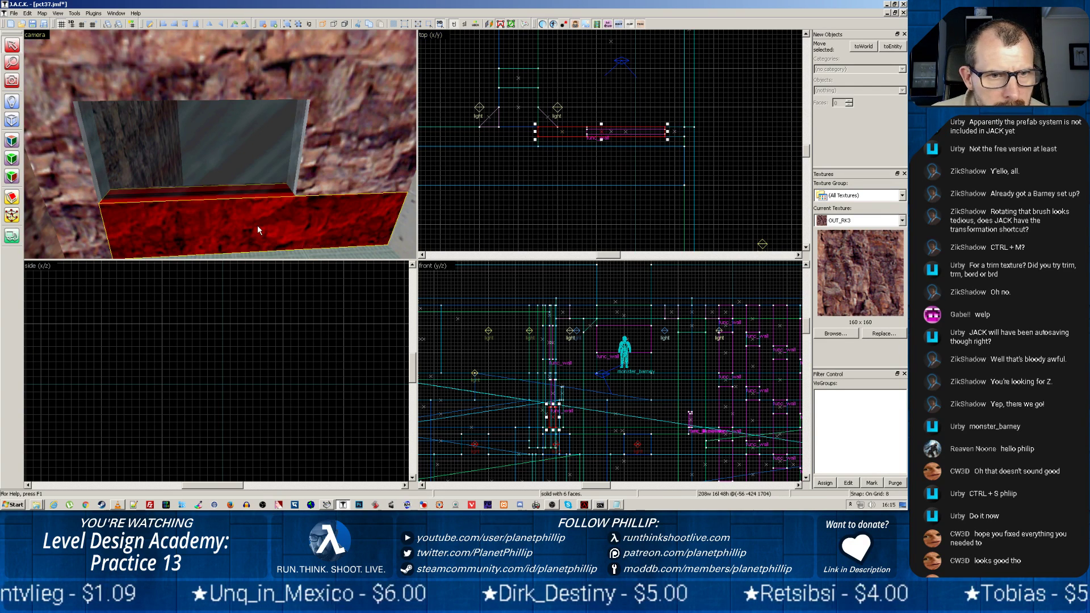
drag(535, 133, 581, 135)
click(315, 255)
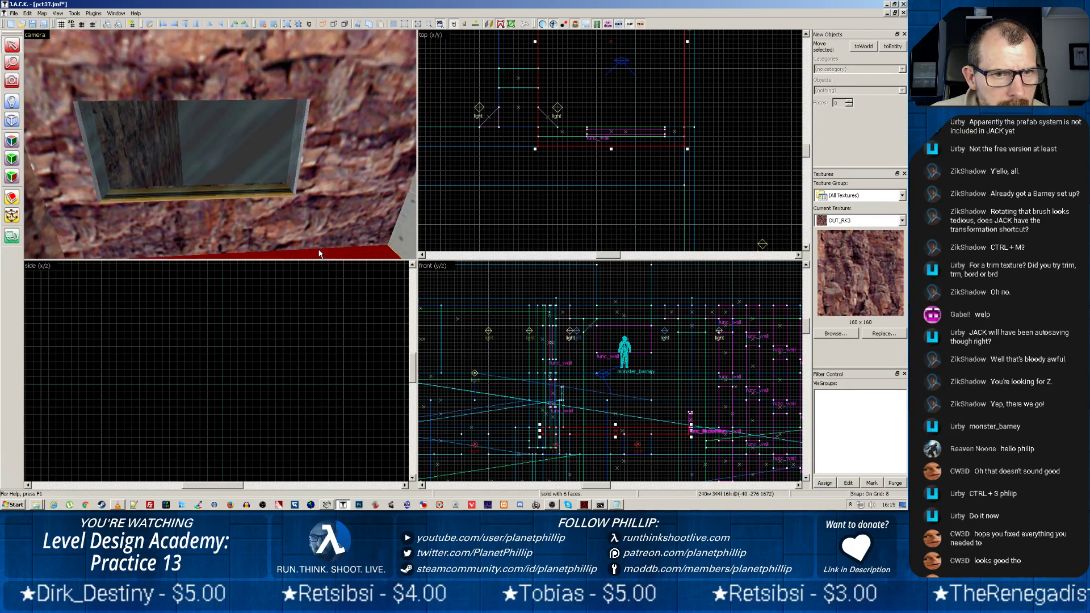
Step: Pick up the LAB1_TRIM4 texture from the window sill and apply it to the two side faces of the window opening
key(z)
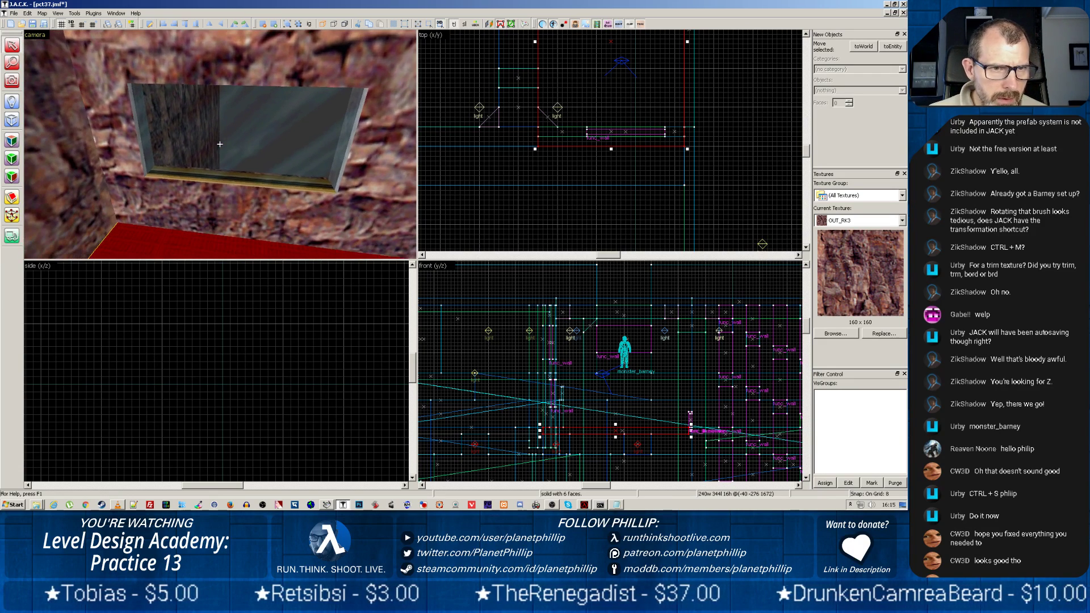
key(z)
click(12, 159)
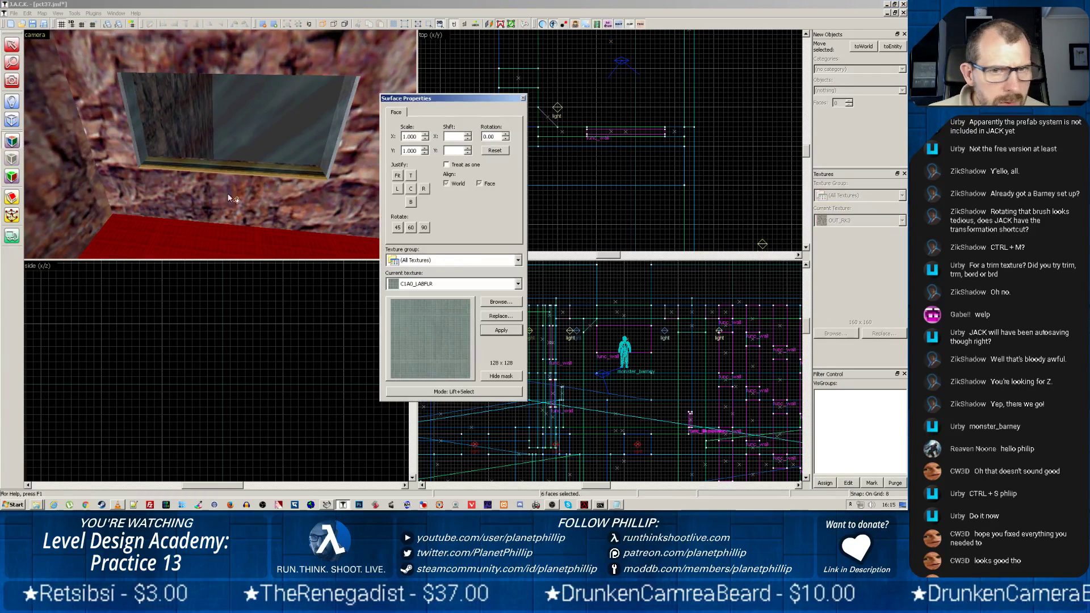
click(446, 185)
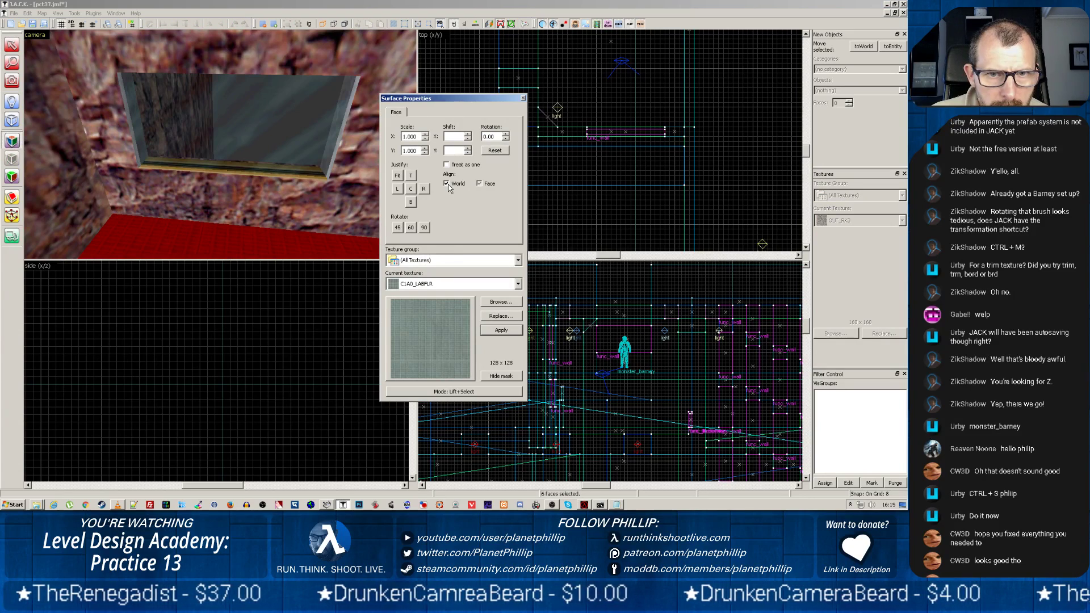
click(212, 171)
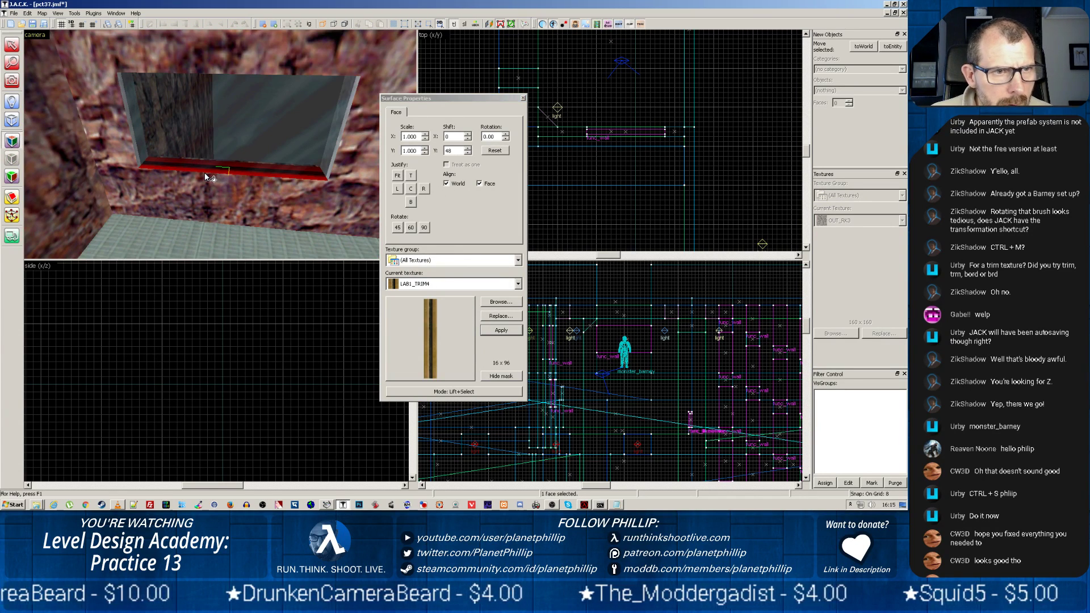
right_click(137, 151)
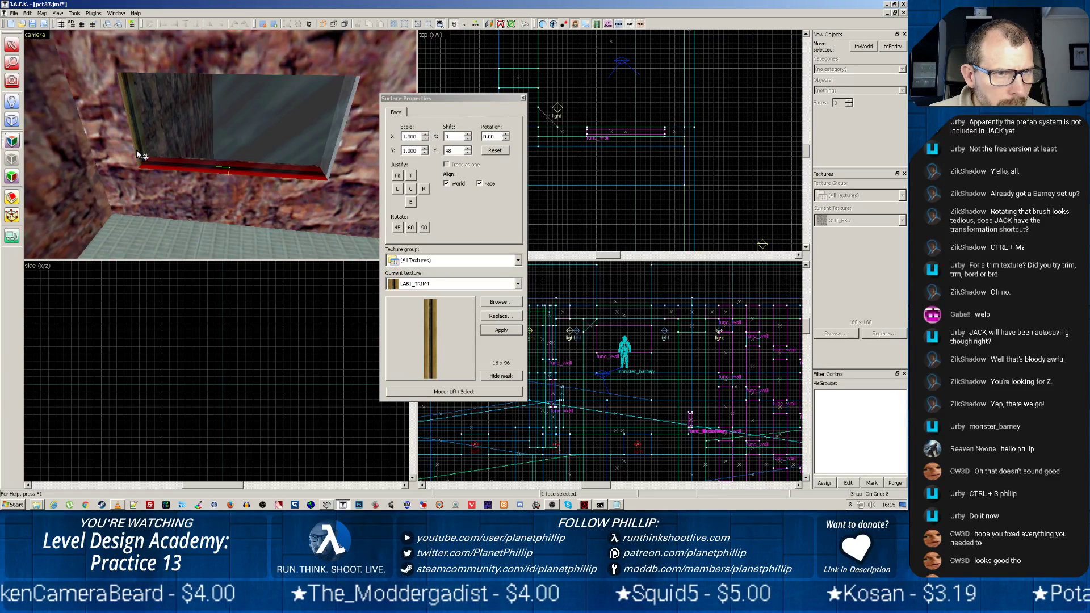
right_click(345, 132)
key(ctrl+z)
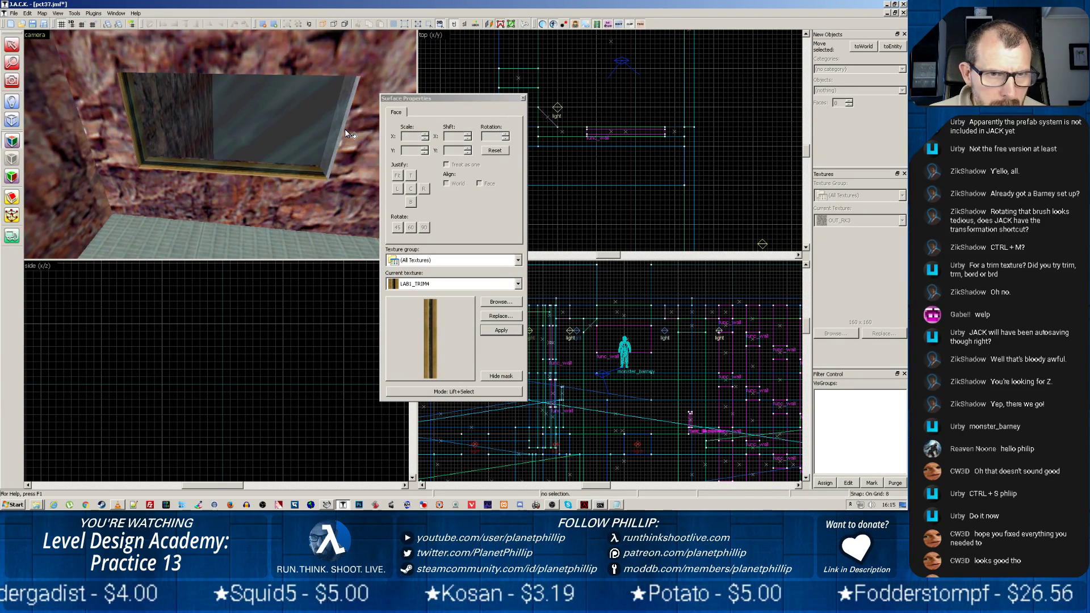
click(343, 130)
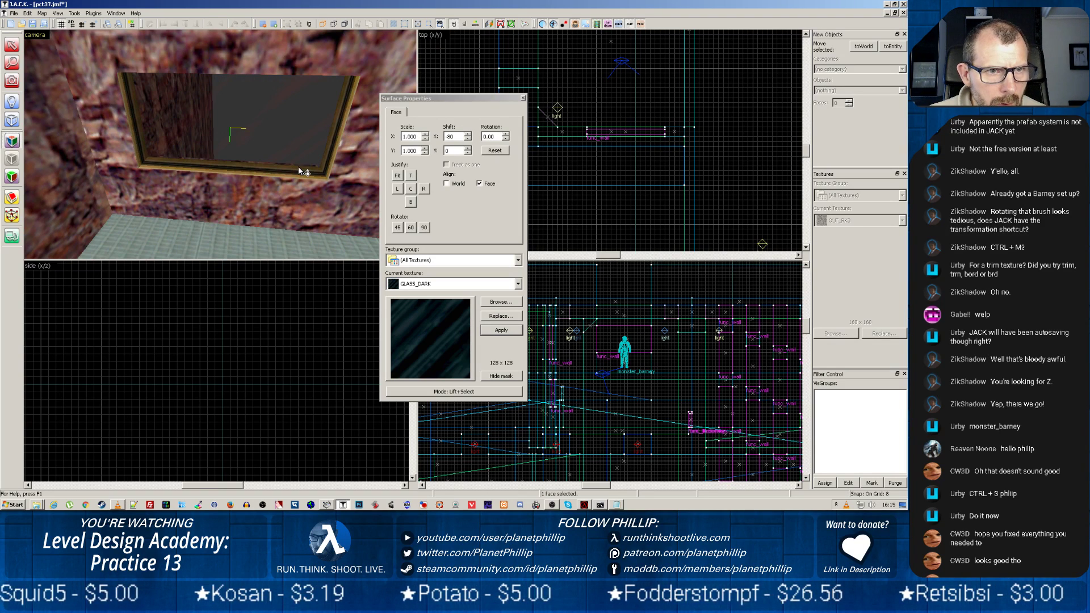
click(523, 98)
Step: Examine the trimmed window and surrounding rock wall from both sides in the 3D view
scroll(280, 192, up, 3)
key(z)
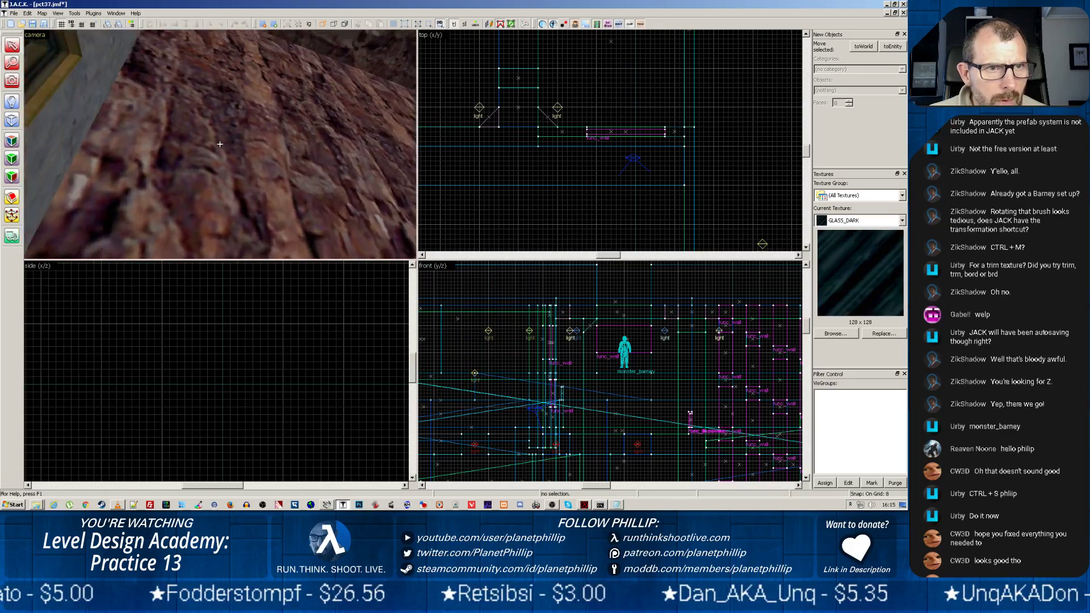
key(w)
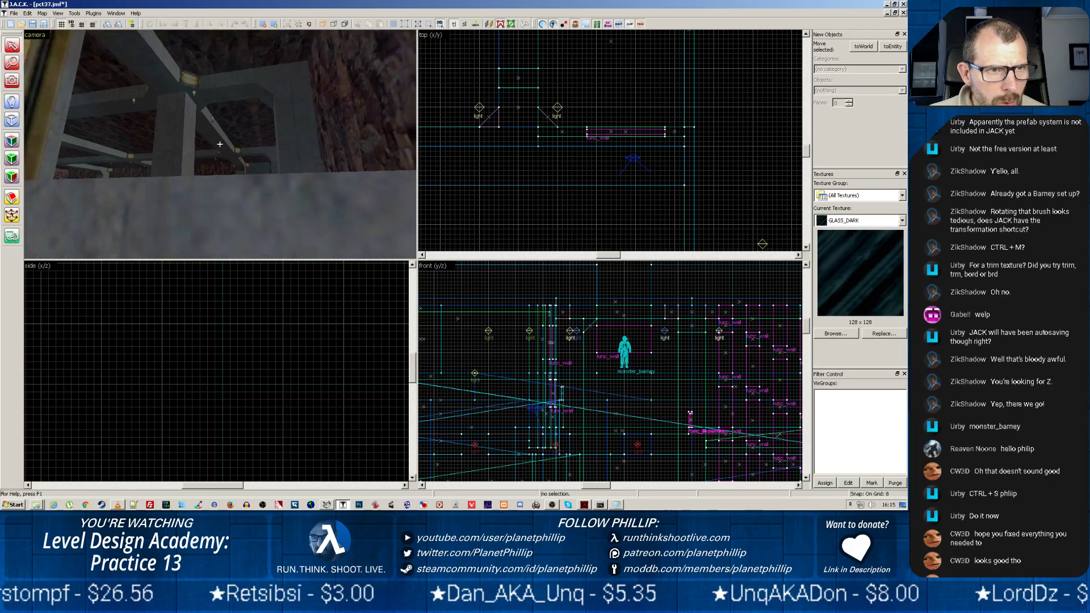
key(z)
key(z)
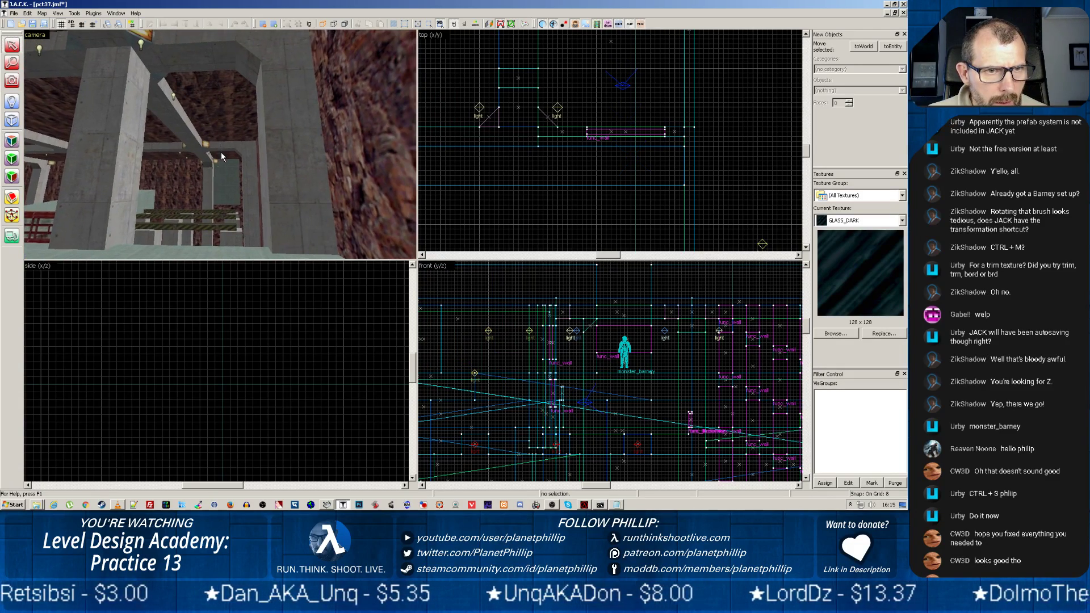
key(w)
key(z)
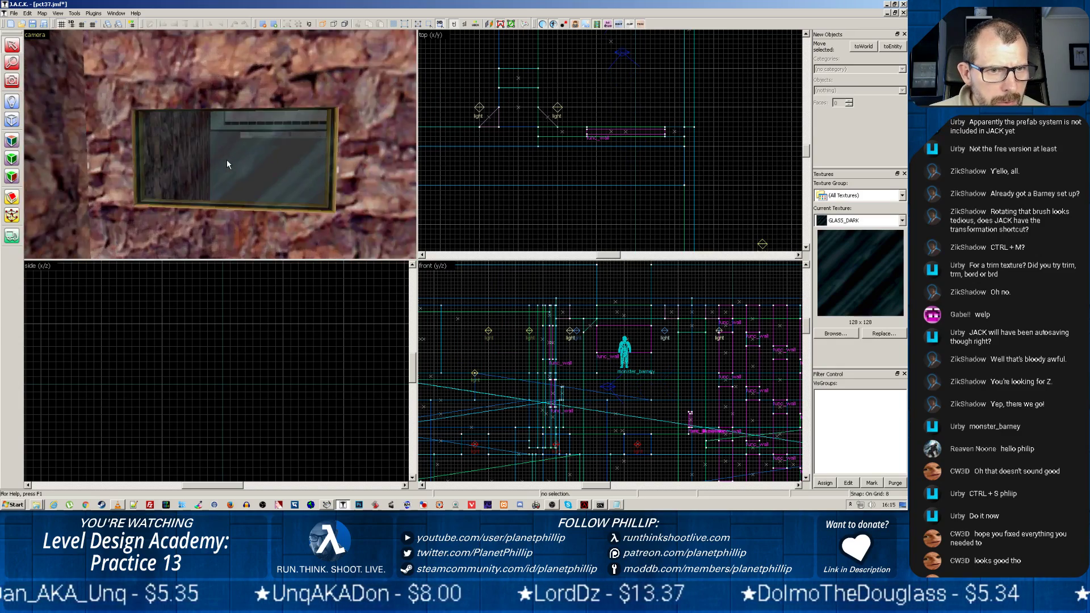
key(w)
Step: Survey the map's overall layout from above and select the tall wall brush behind the monster_barney
scroll(516, 142, down, 5)
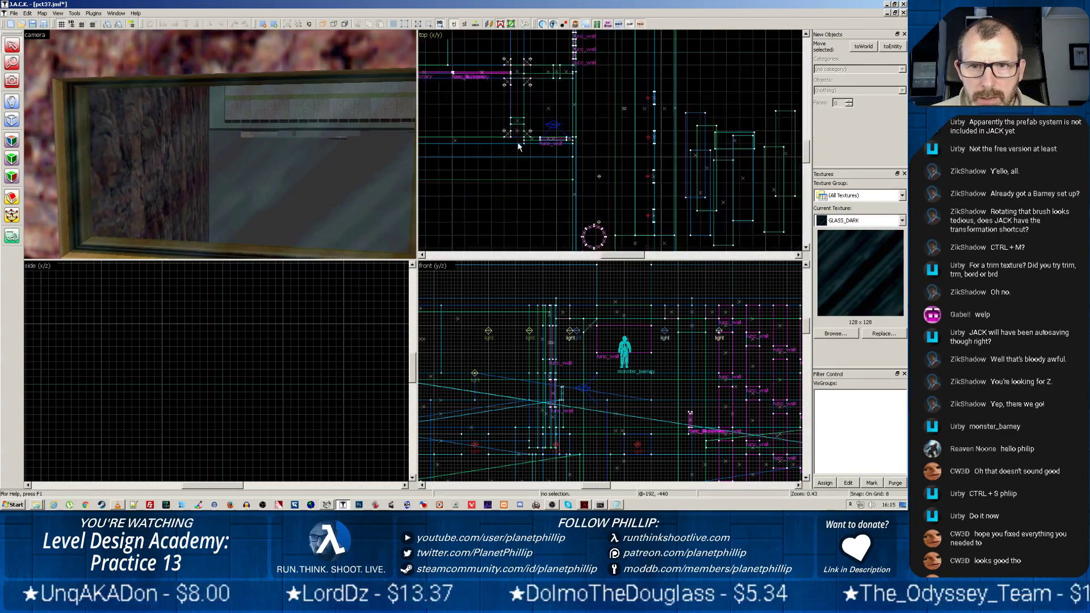
scroll(540, 150, up, 2)
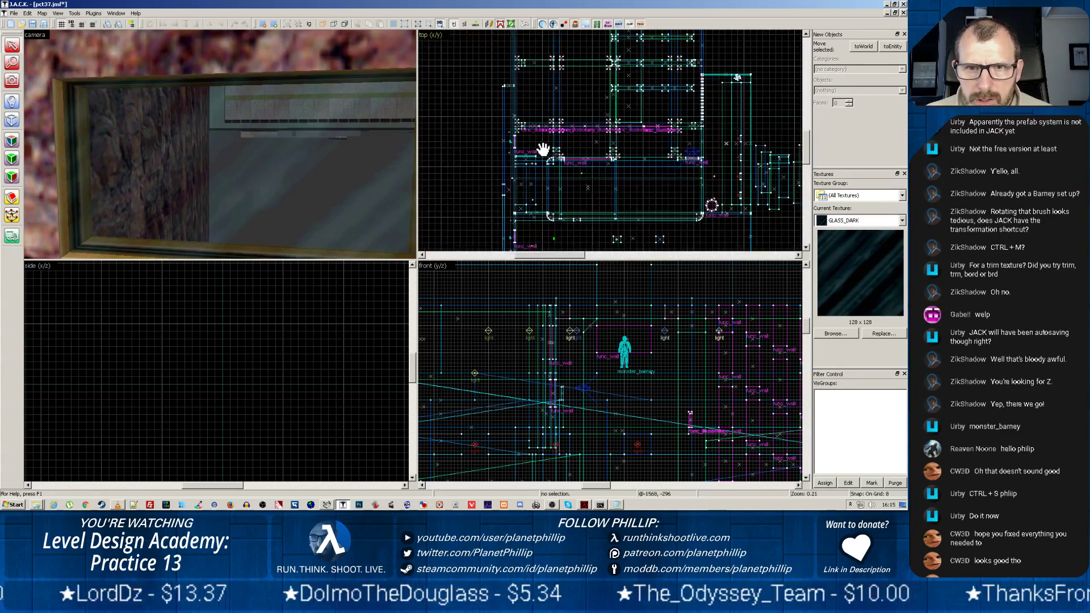
scroll(543, 149, down, 3)
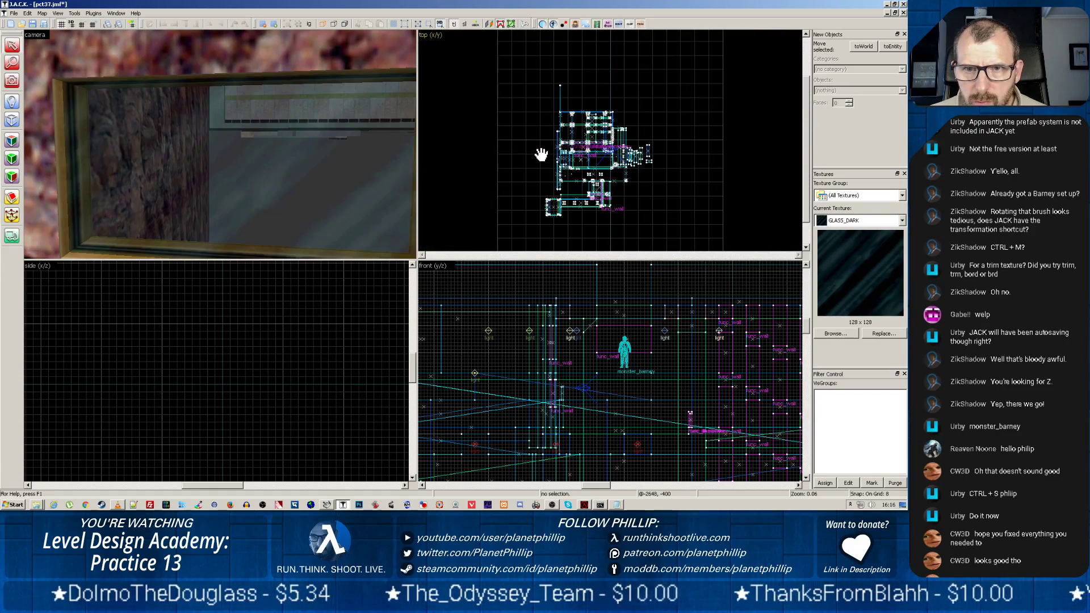
scroll(541, 154, up, 2)
scroll(541, 154, up, 2)
scroll(531, 153, up, 1)
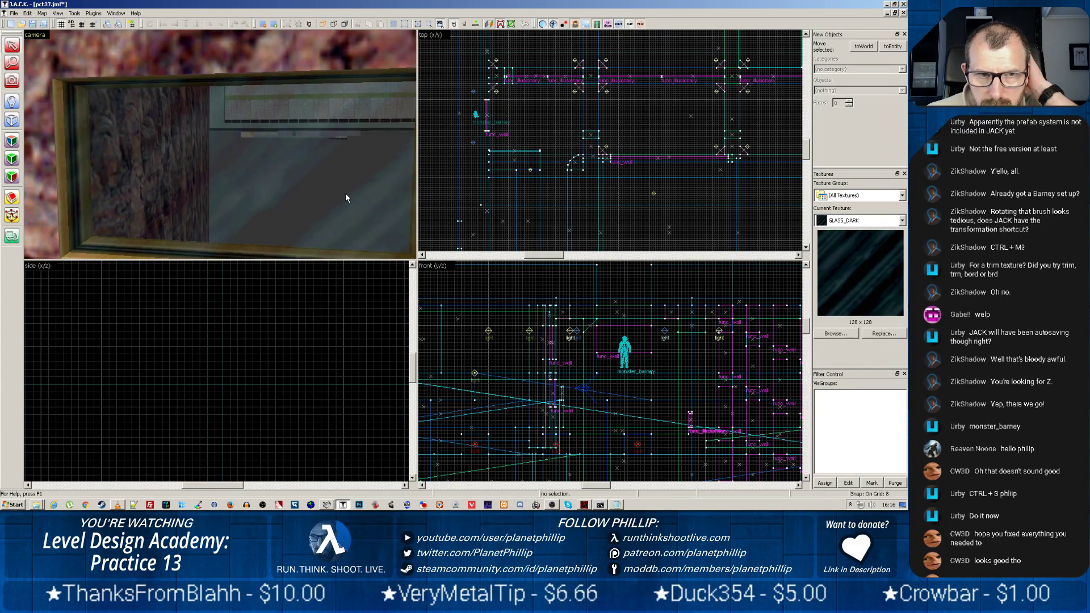
click(460, 154)
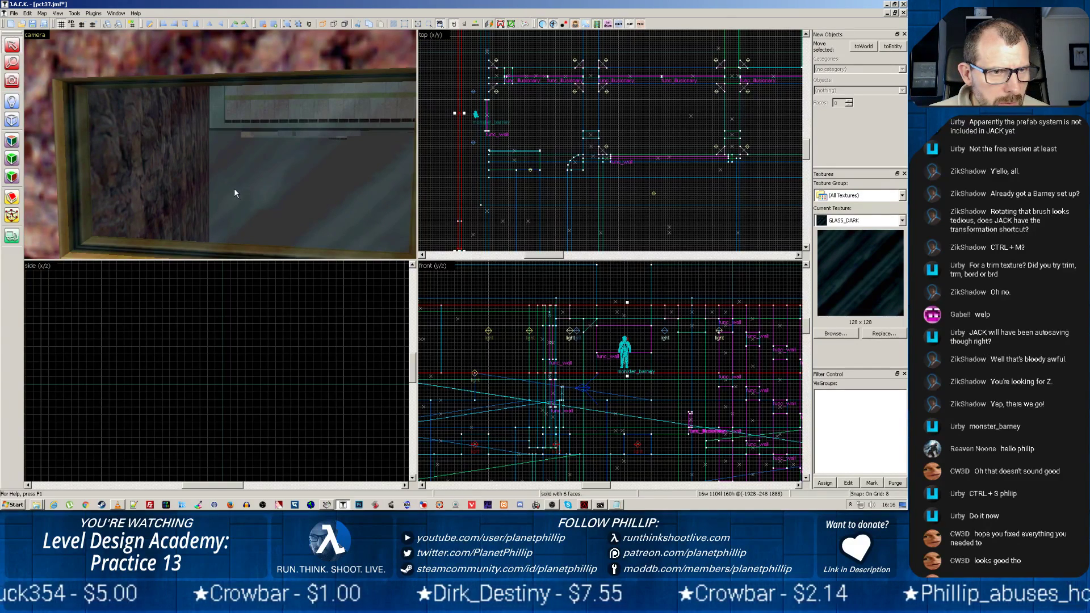
Step: Check the rock piece below the window from a distance, clear the selection and look through the glass at the walkway
scroll(216, 192, down, 3)
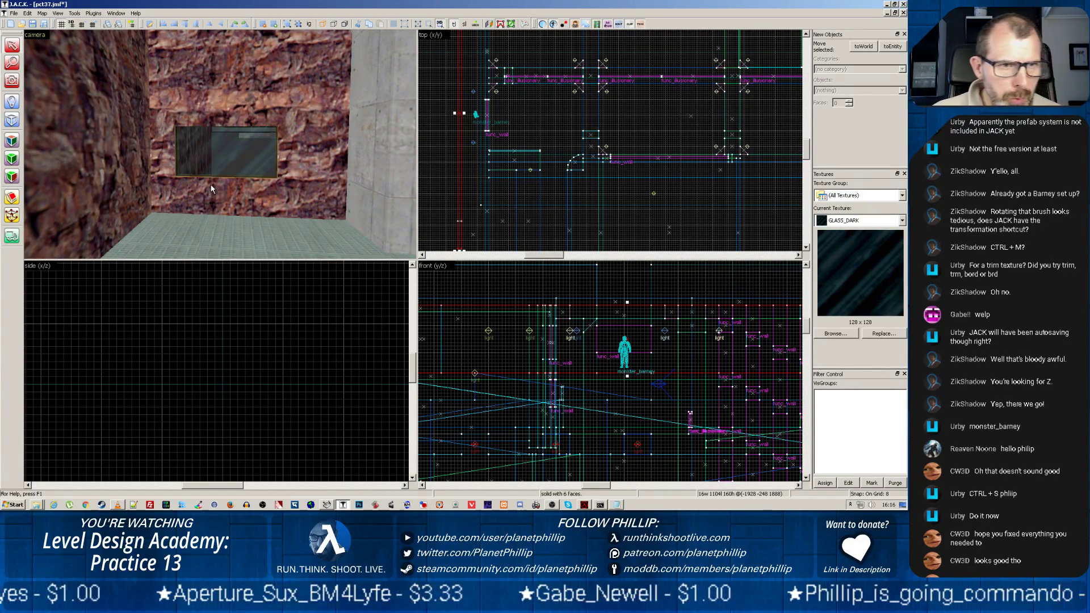
click(208, 186)
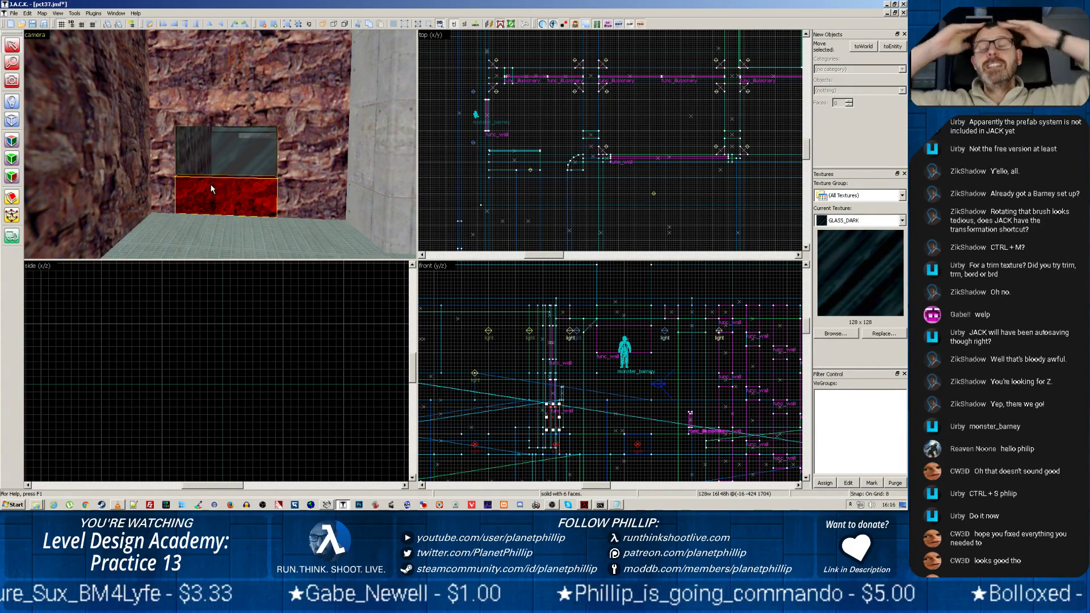
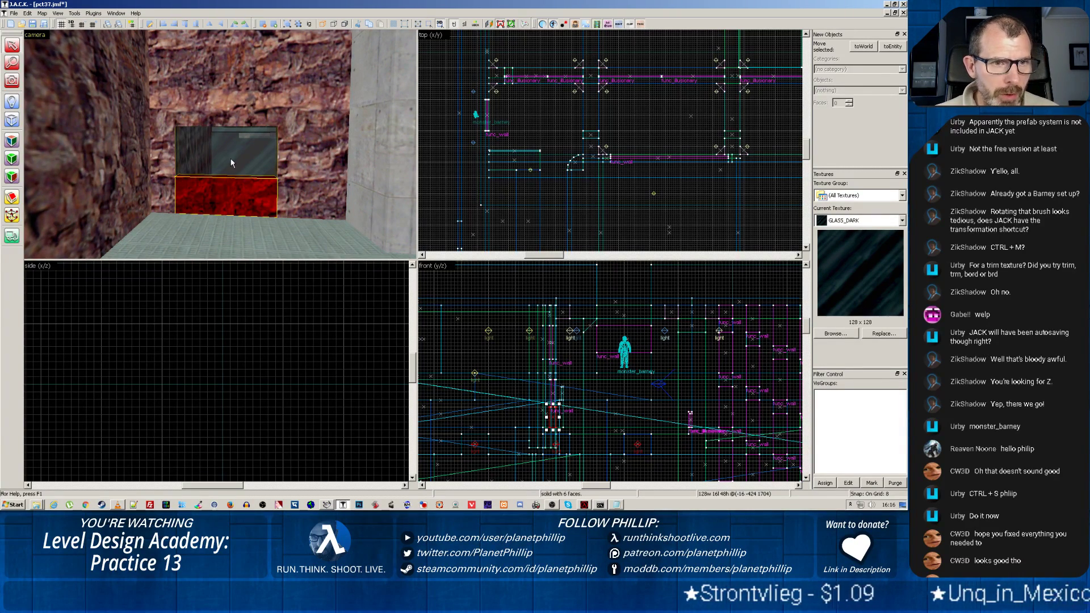
scroll(231, 158, up, 4)
key(Escape)
key(z)
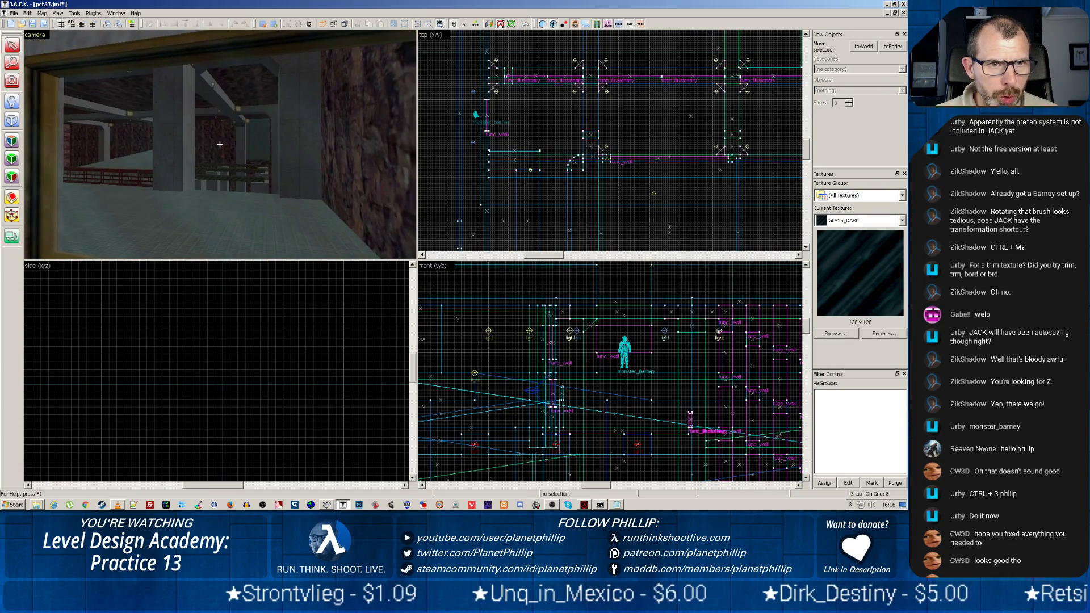
Step: Check the walkway from beyond the glass and select the func_wall glass pane in the window at its end
key(z)
key(z)
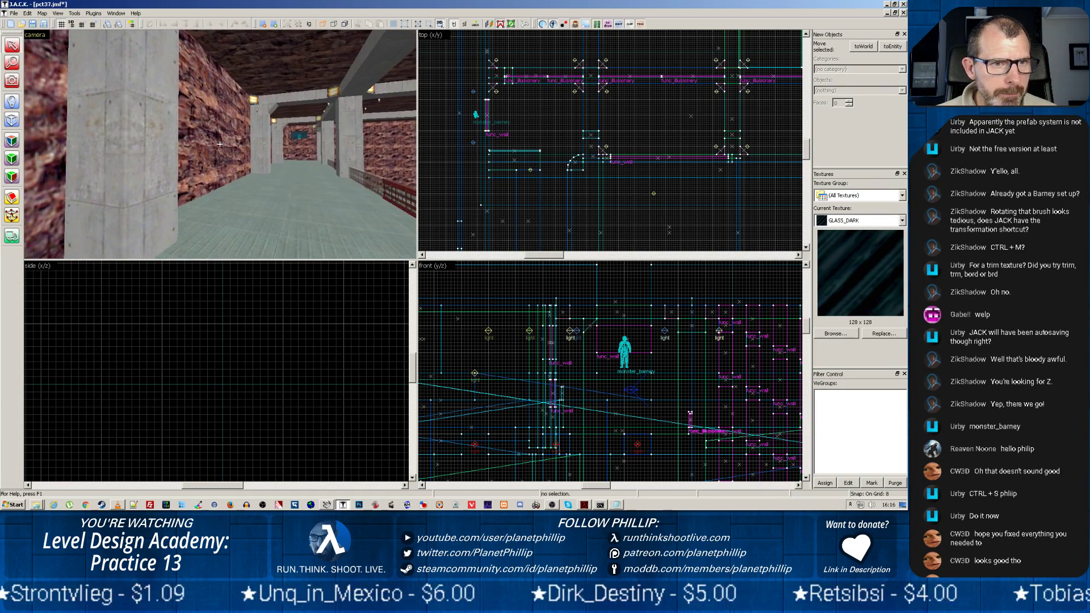
key(z)
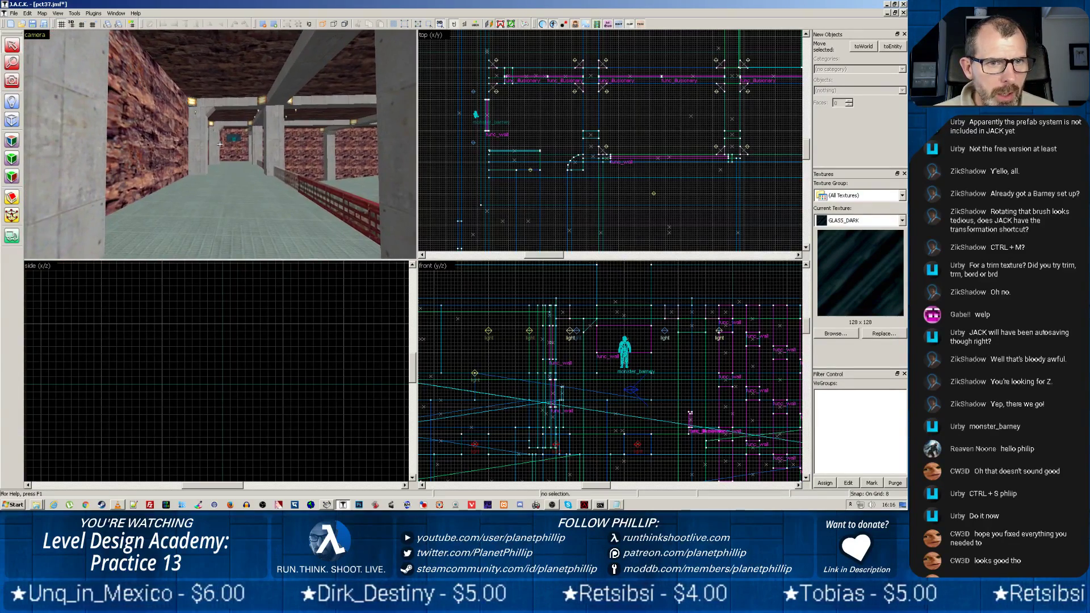
key(z)
key(z)
click(220, 144)
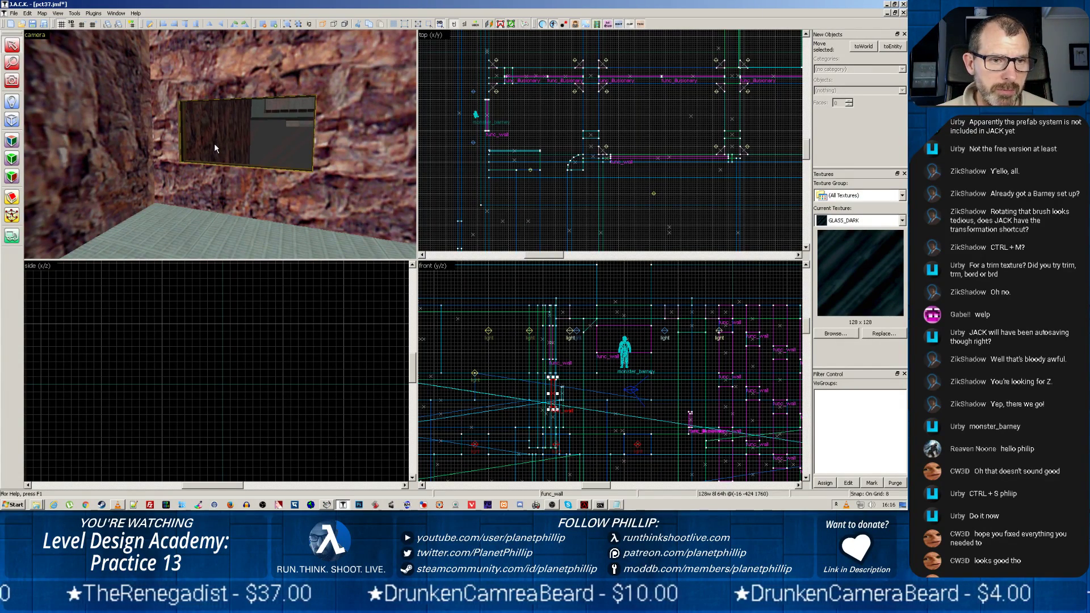
Step: Examine the rock walls, ledges and wall openings around the walkway, and view the window from a distance and up close
key(z)
key(w)
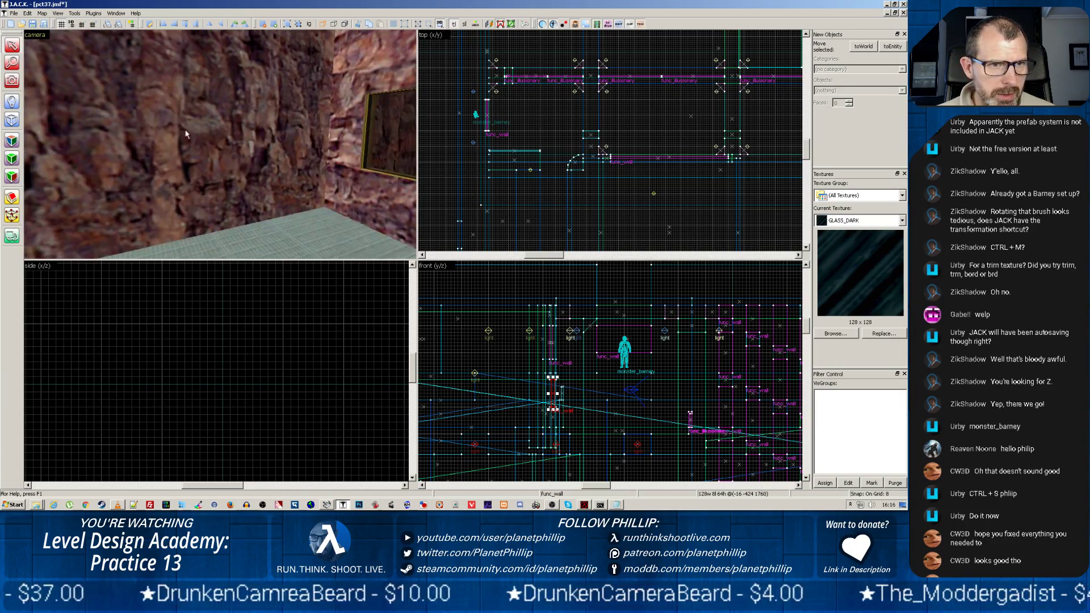
key(w)
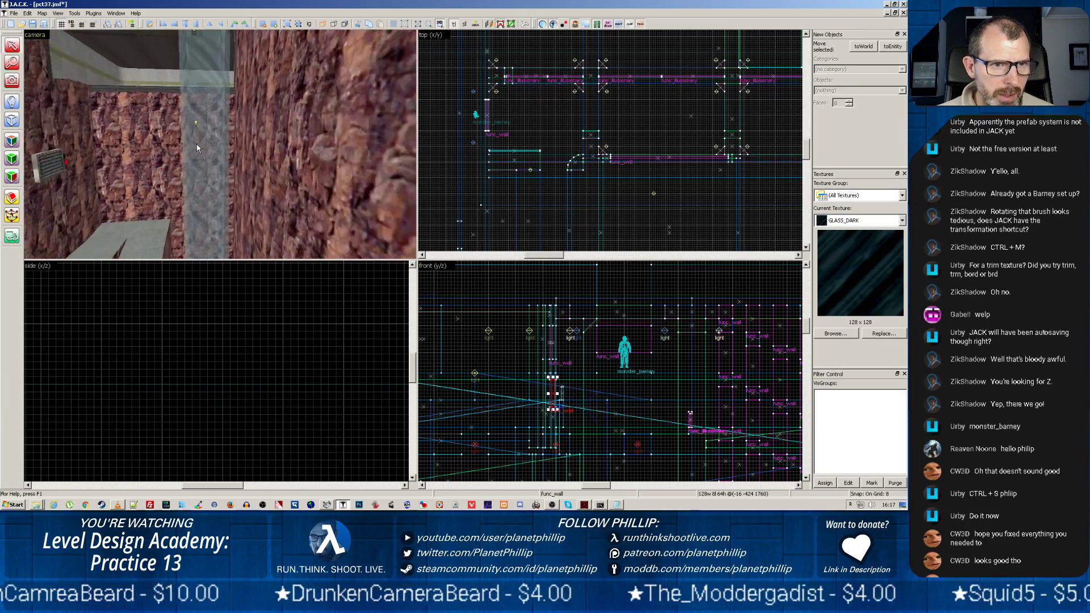
key(z)
key(w)
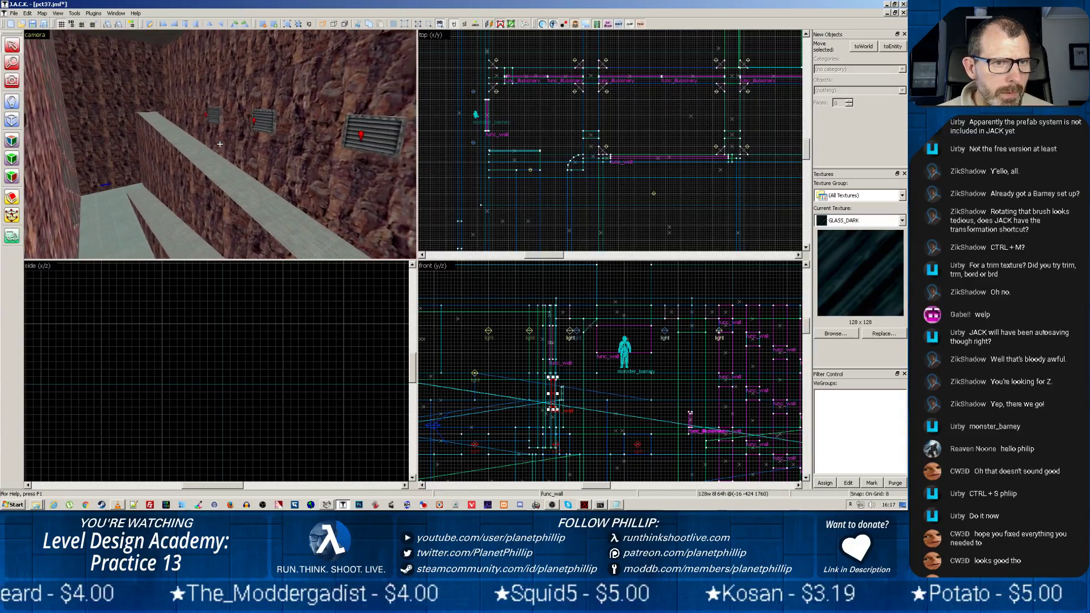
key(w)
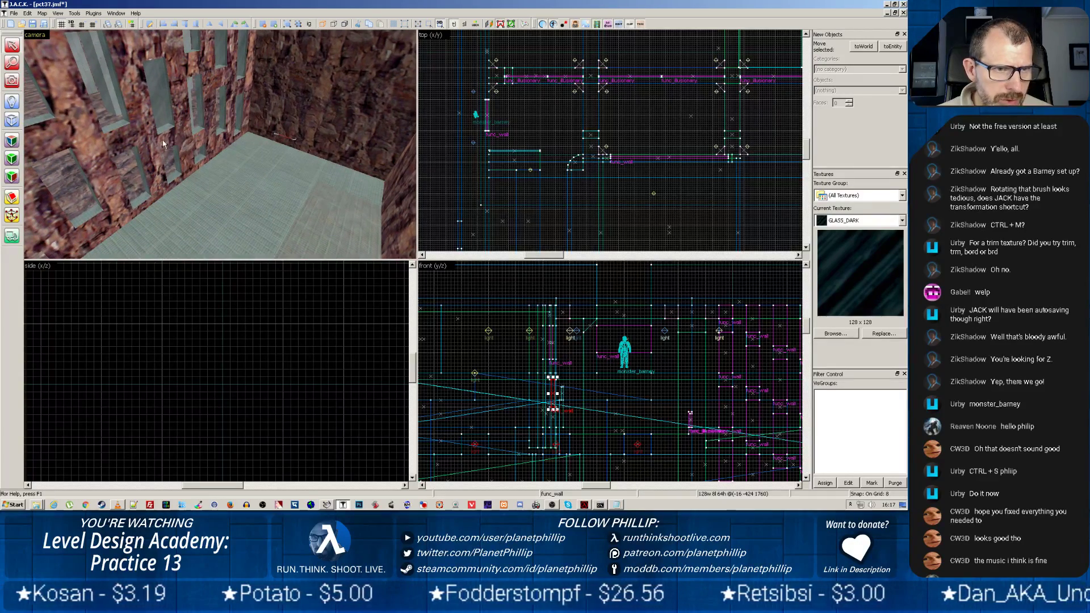
key(z)
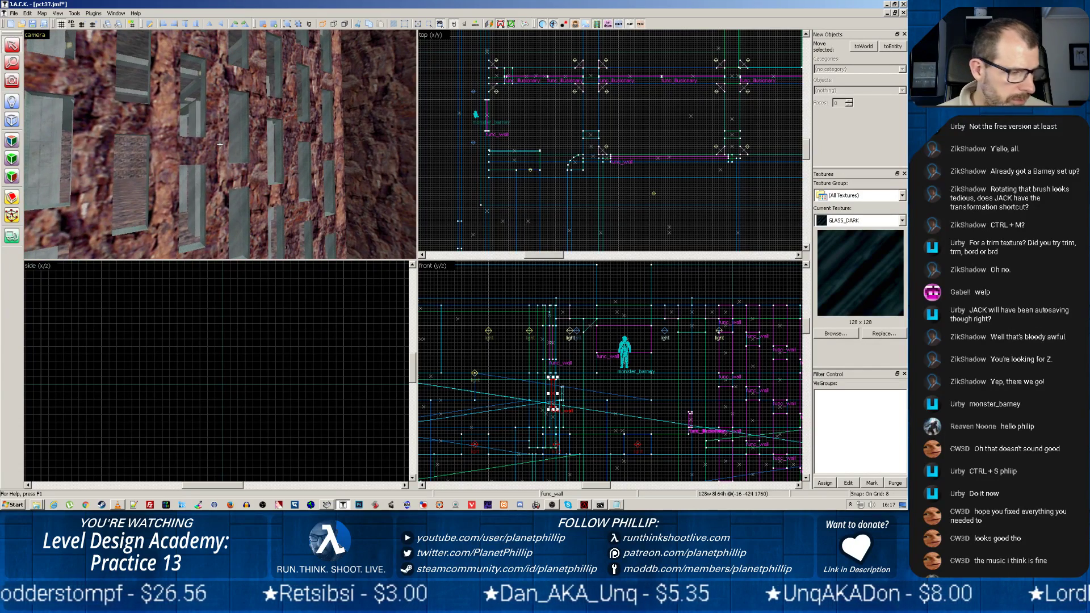
scroll(222, 152, up, 5)
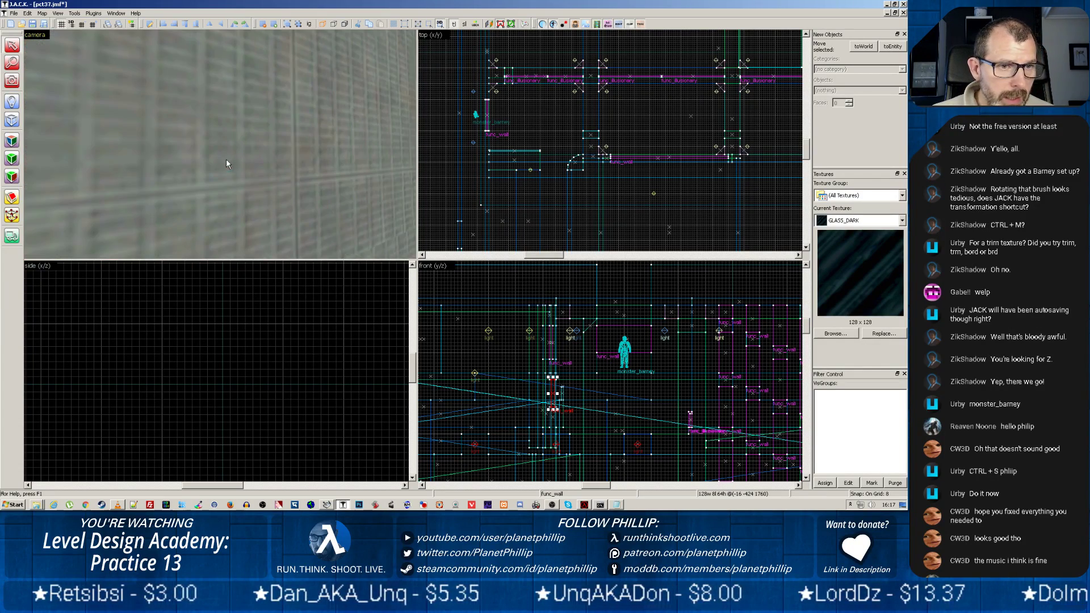
scroll(227, 186, down, 3)
scroll(228, 192, down, 3)
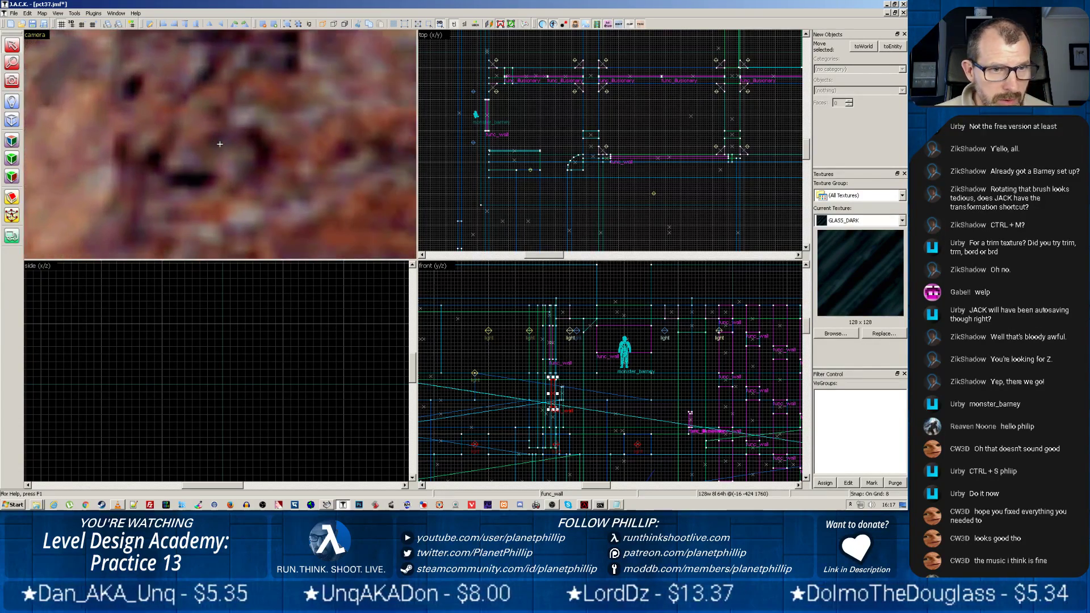
key(z)
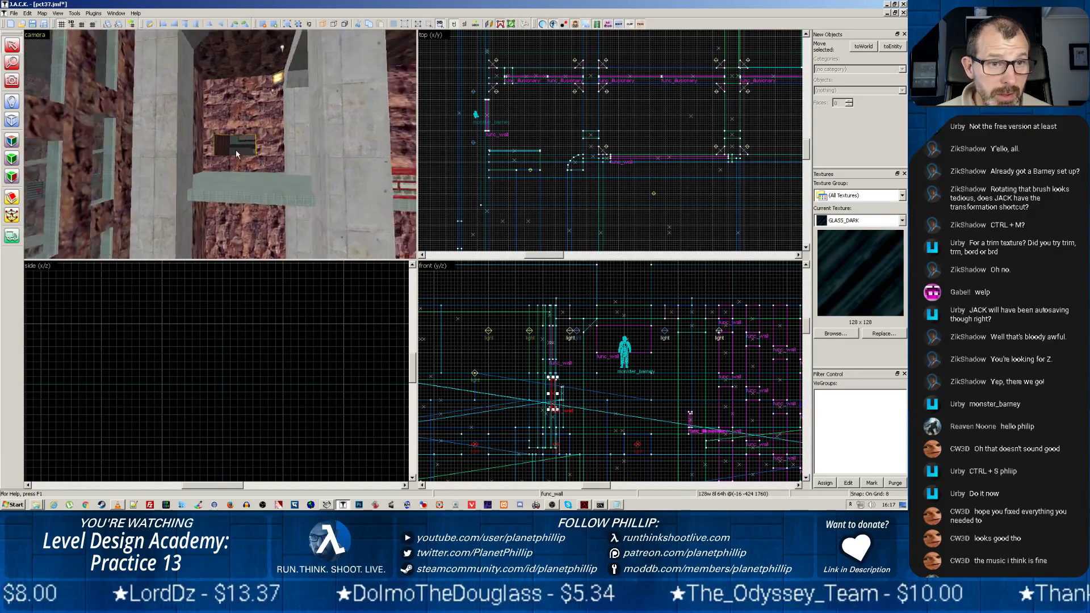
scroll(220, 143, up, 3)
key(z)
Step: Set the grid to 16 and outline a 240 by 80 unit block, 64 high, directly behind the window in the top view
scroll(494, 196, down, 6)
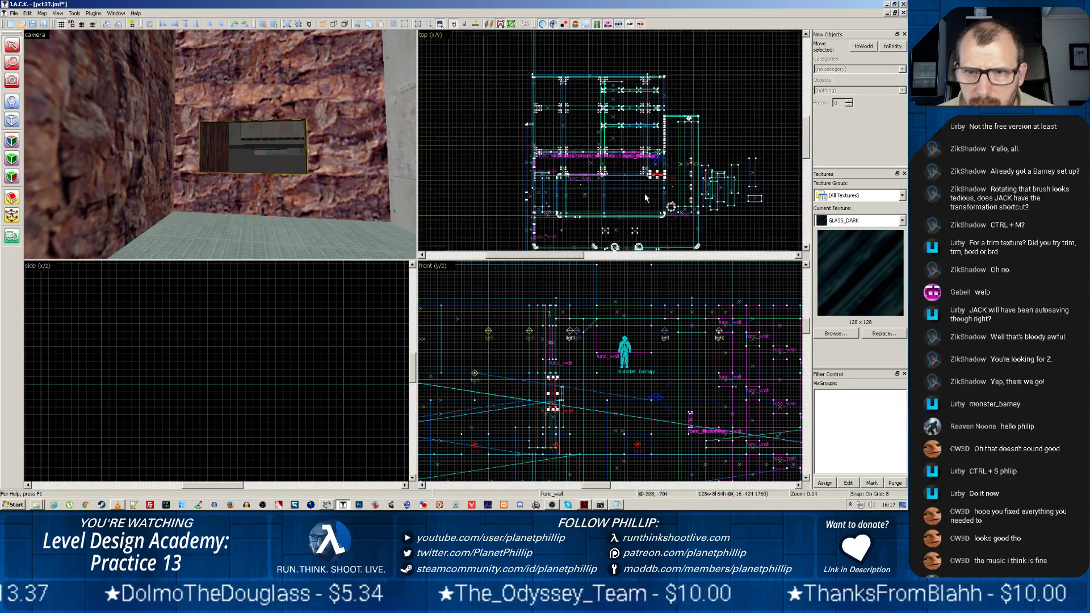
scroll(696, 233, up, 5)
middle_drag(559, 115, 555, 164)
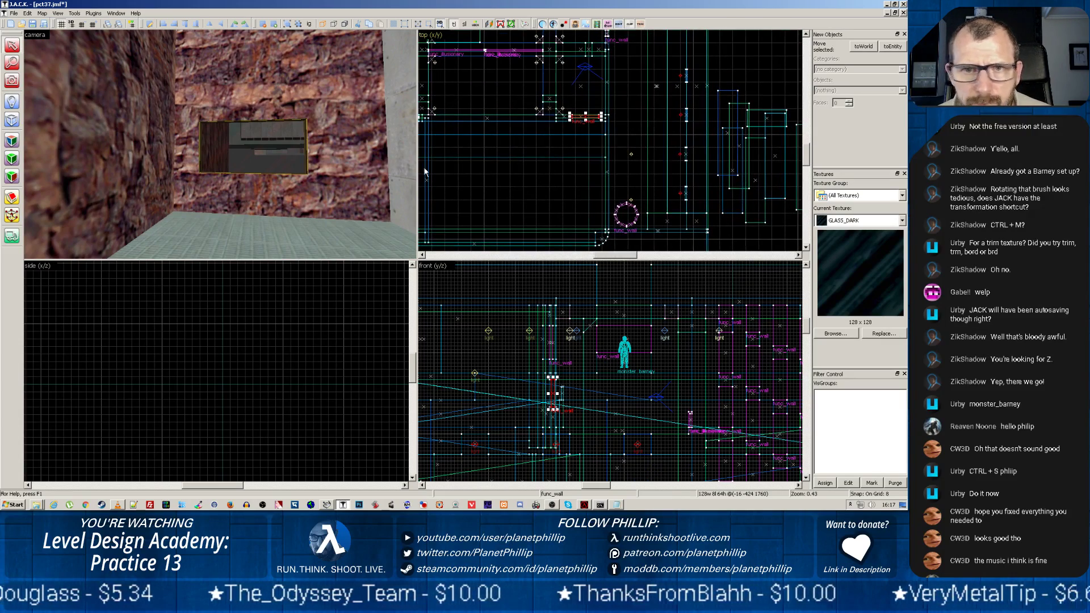
click(11, 119)
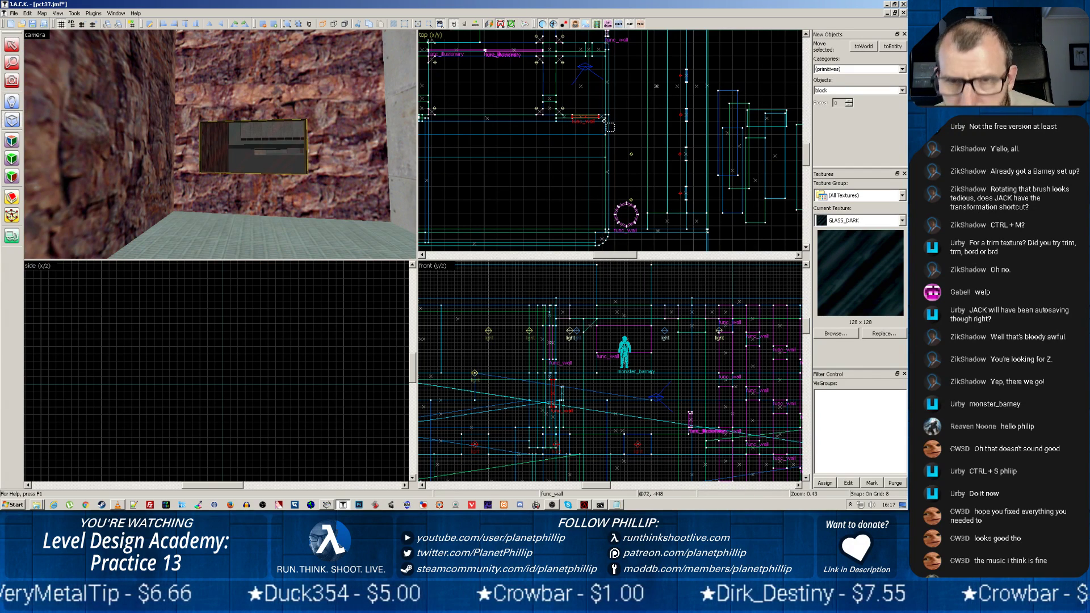
key(bracketright)
scroll(604, 121, up, 2)
scroll(599, 122, up, 2)
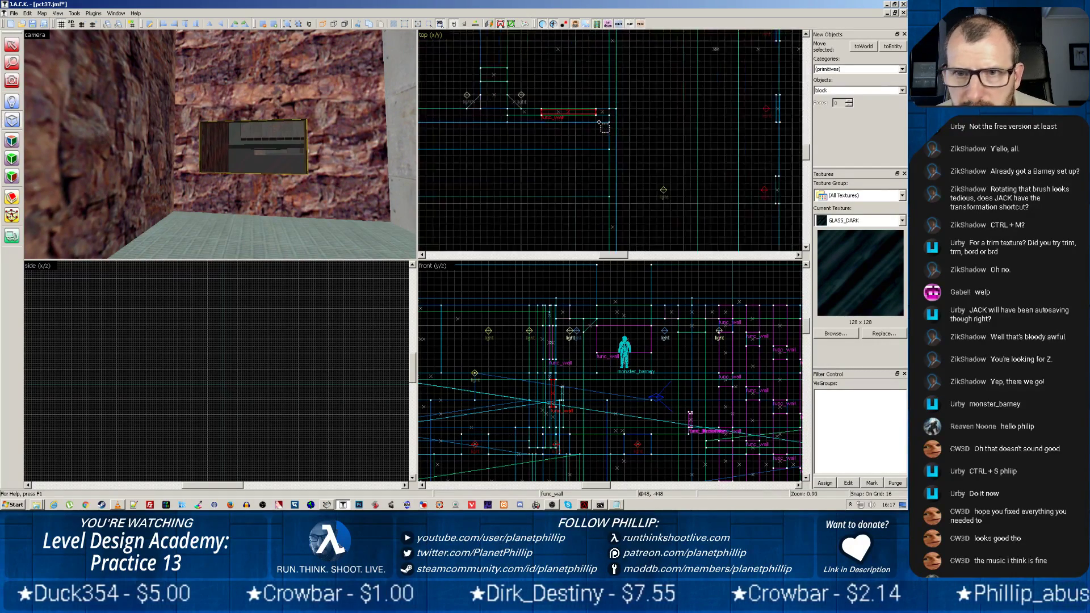
scroll(599, 122, up, 2)
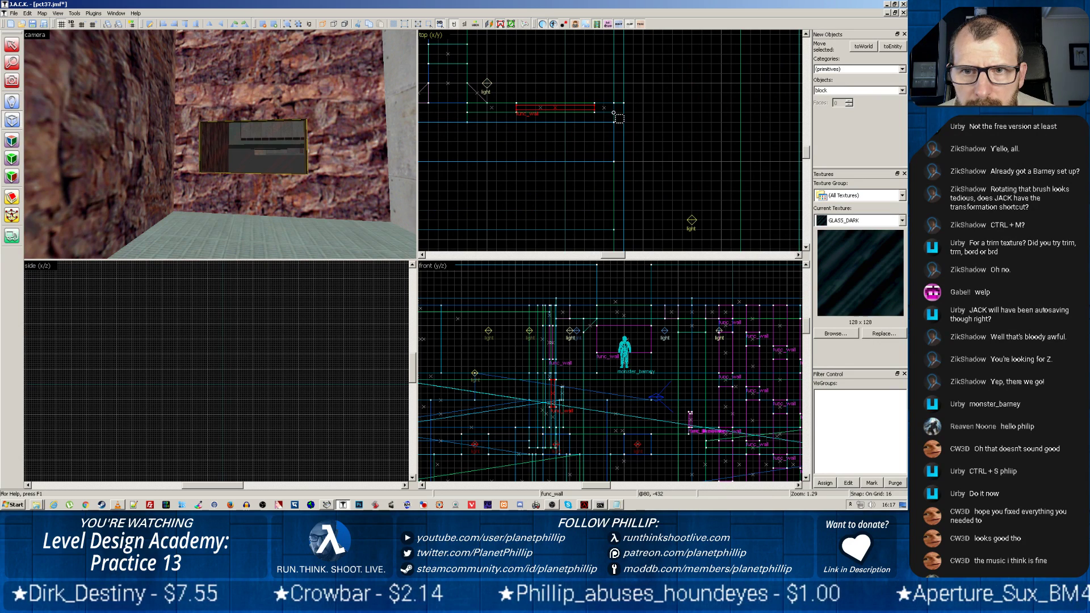
drag(613, 113, 469, 160)
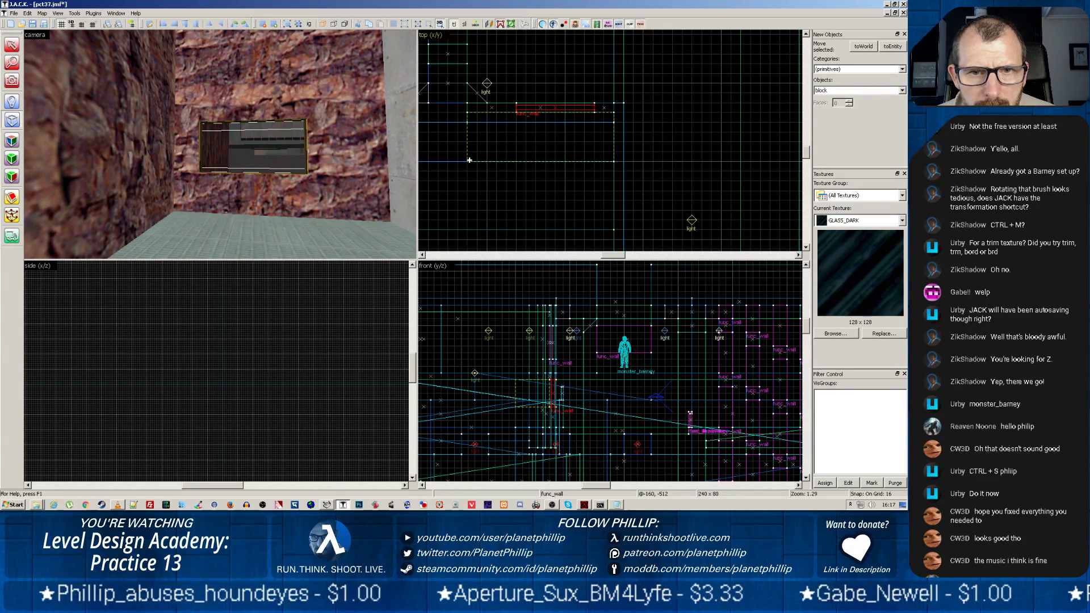
drag(470, 160, 469, 161)
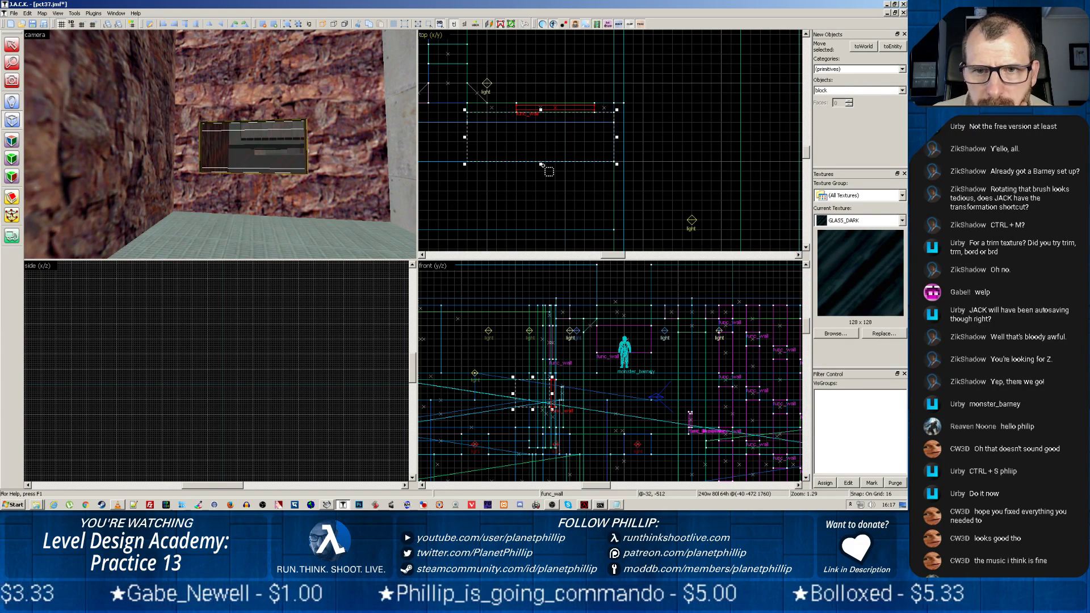
Step: Resize the new block's outline near the window to 48 units long and 16 units high, and lower it to height 1624
drag(541, 164, 540, 144)
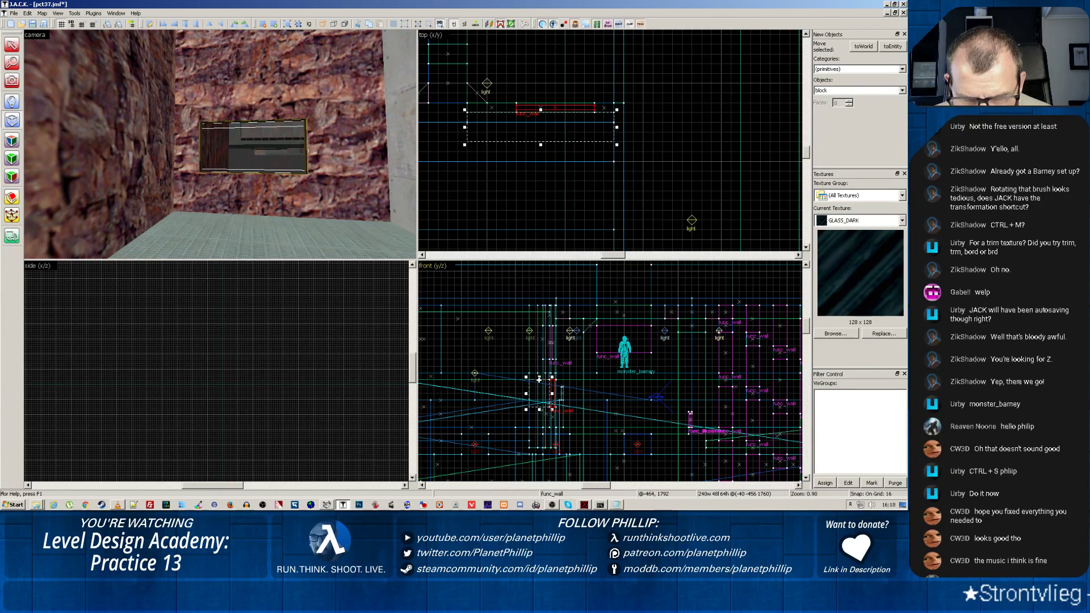
drag(540, 376, 540, 400)
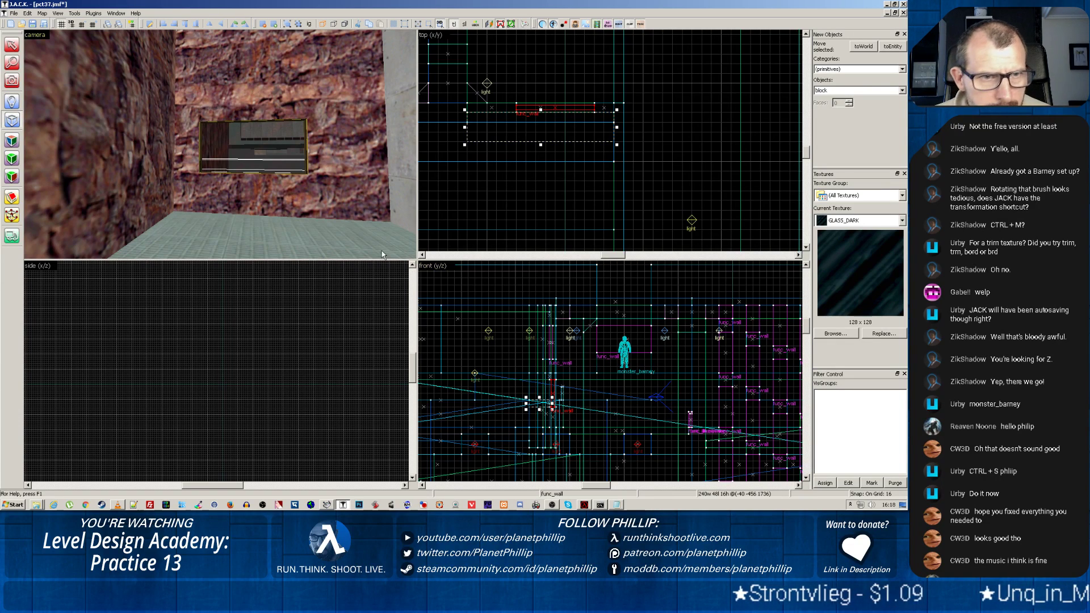
scroll(555, 184, down, 2)
scroll(530, 372, up, 4)
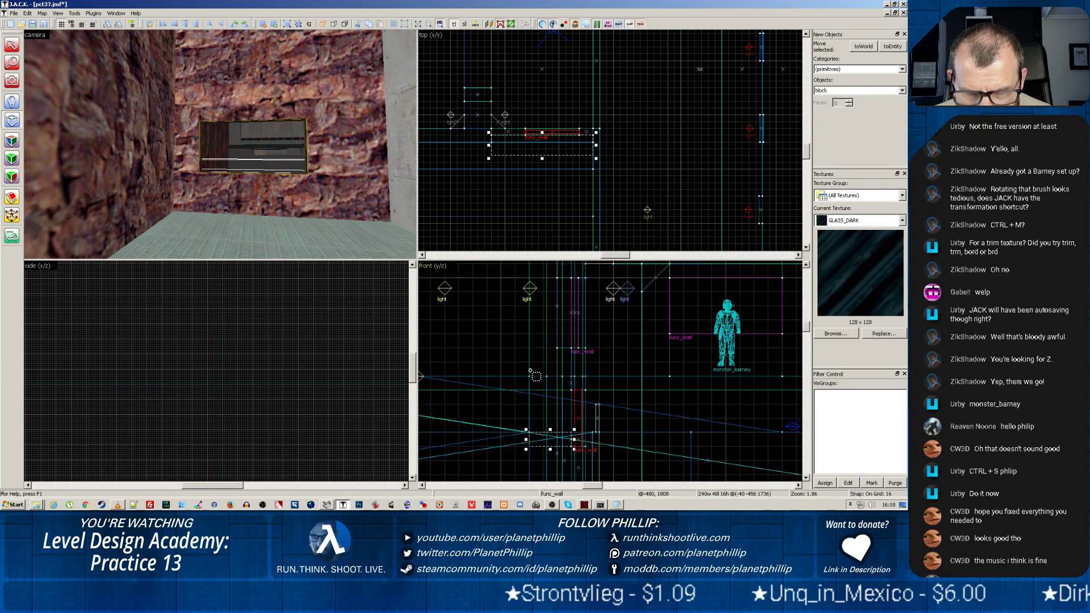
middle_drag(525, 404, 537, 362)
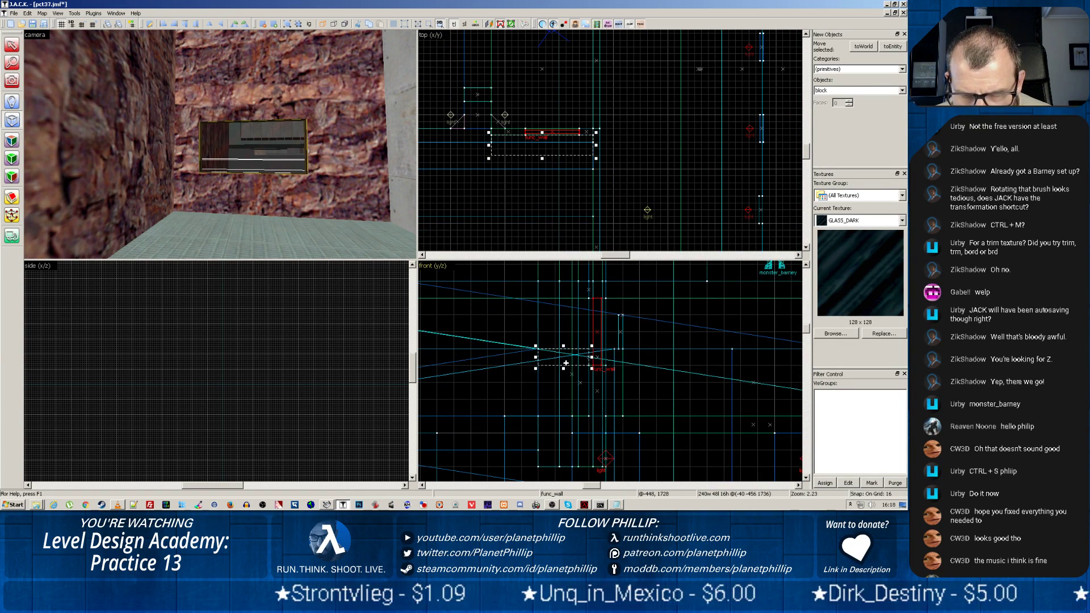
drag(563, 361, 562, 473)
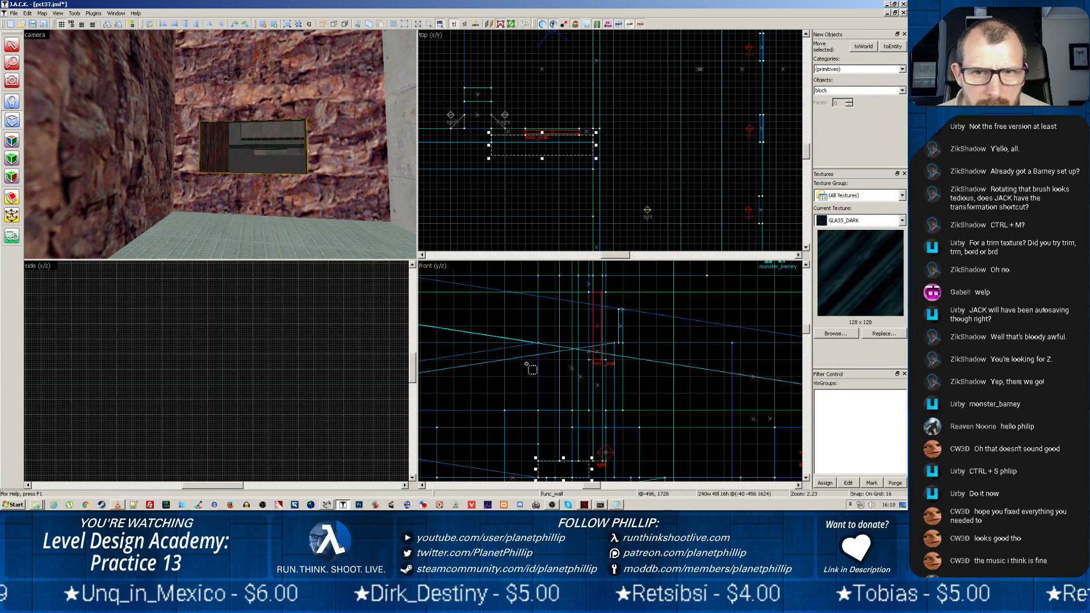
Step: Filter the textures for "flr", pick TNNL_FLR6B as the current texture, and create the block with it
click(12, 140)
click(501, 301)
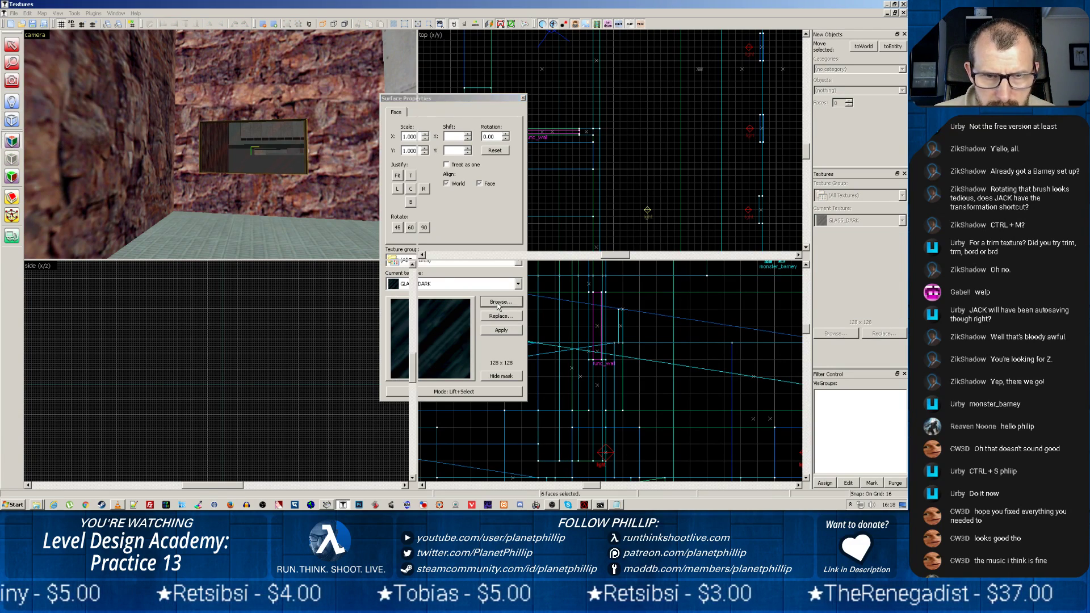
text(flr)
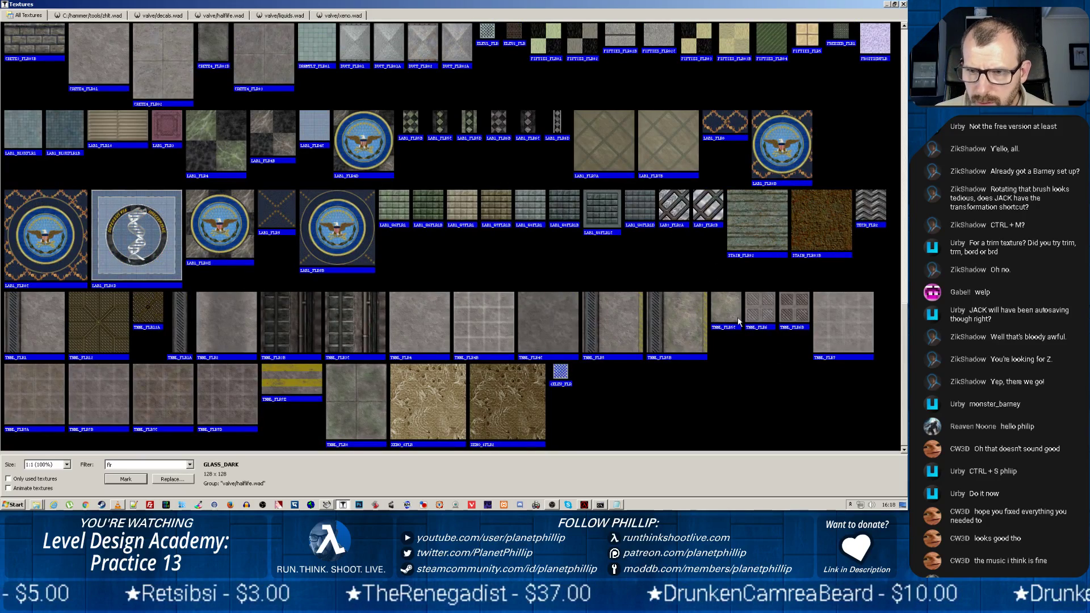
double_click(786, 312)
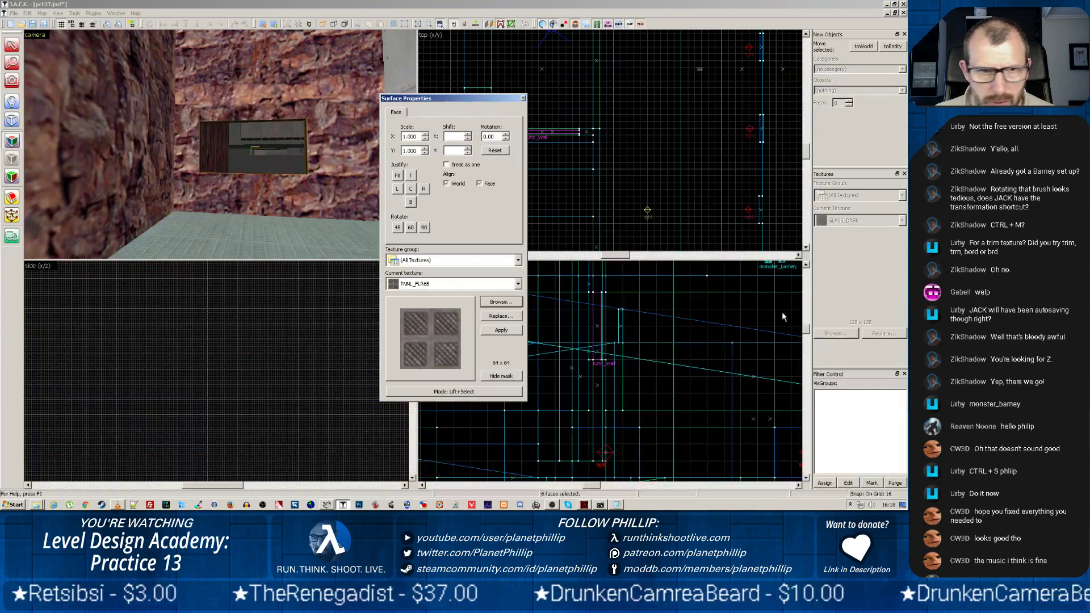
click(523, 100)
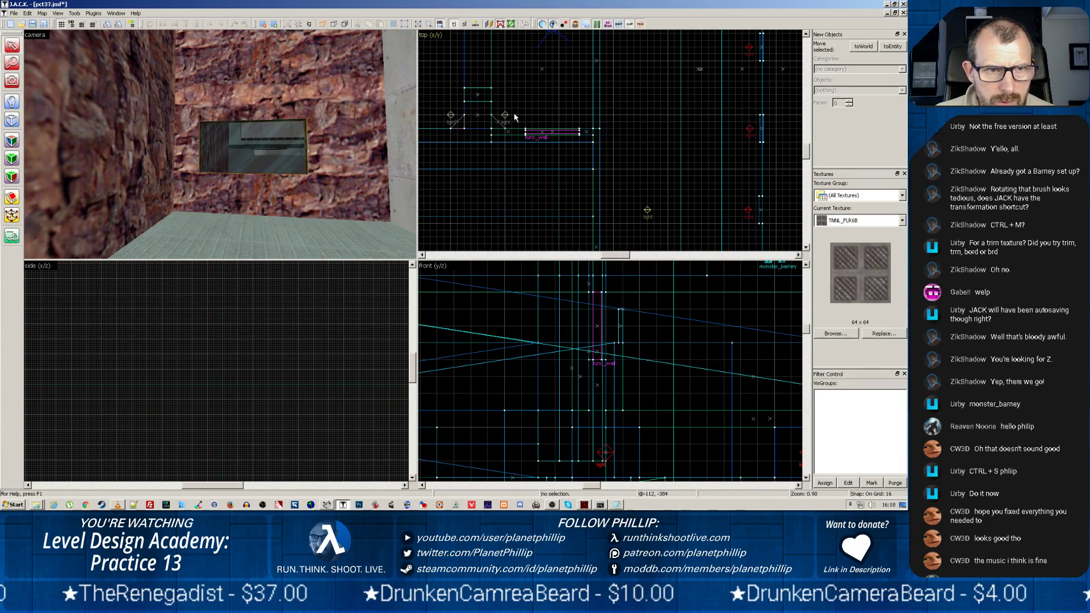
click(11, 121)
Step: Select the new block and examine how it sits relative to the window wall and surrounding rock brushes
scroll(277, 189, up, 3)
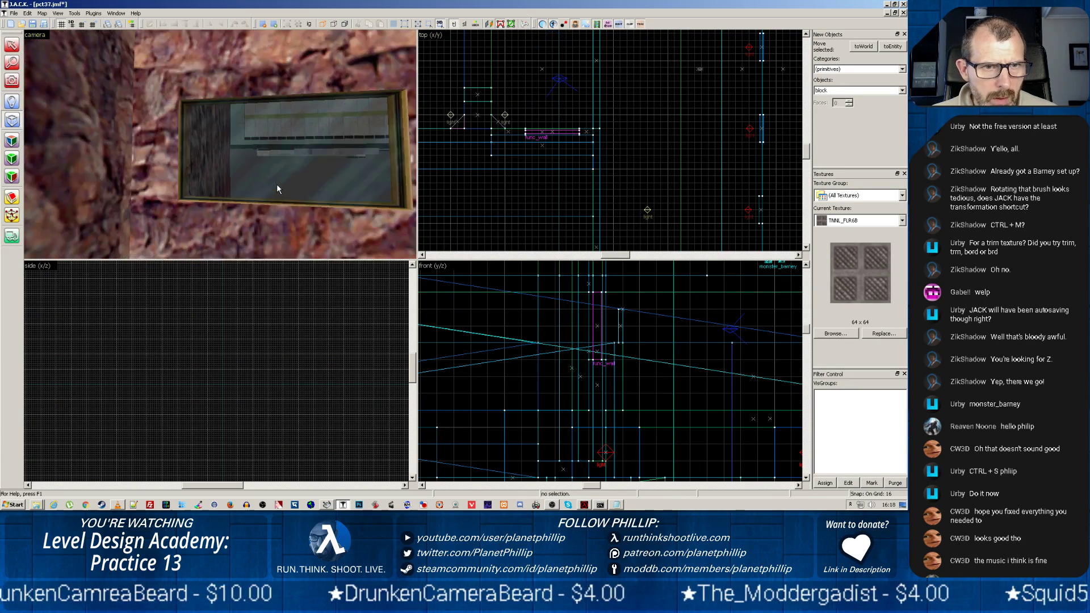
scroll(277, 189, up, 4)
key(z)
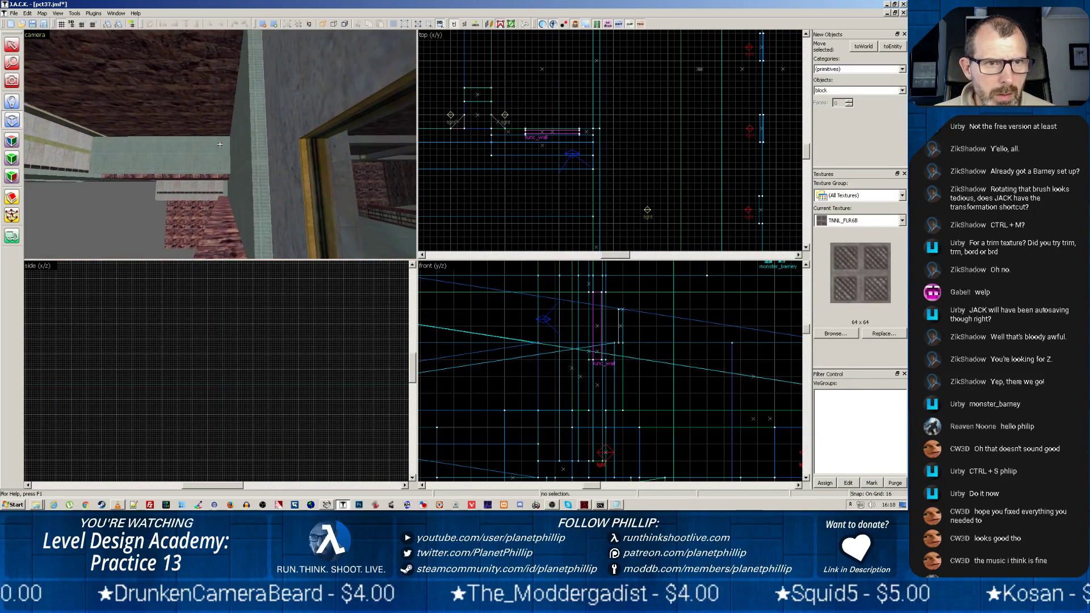
key(z)
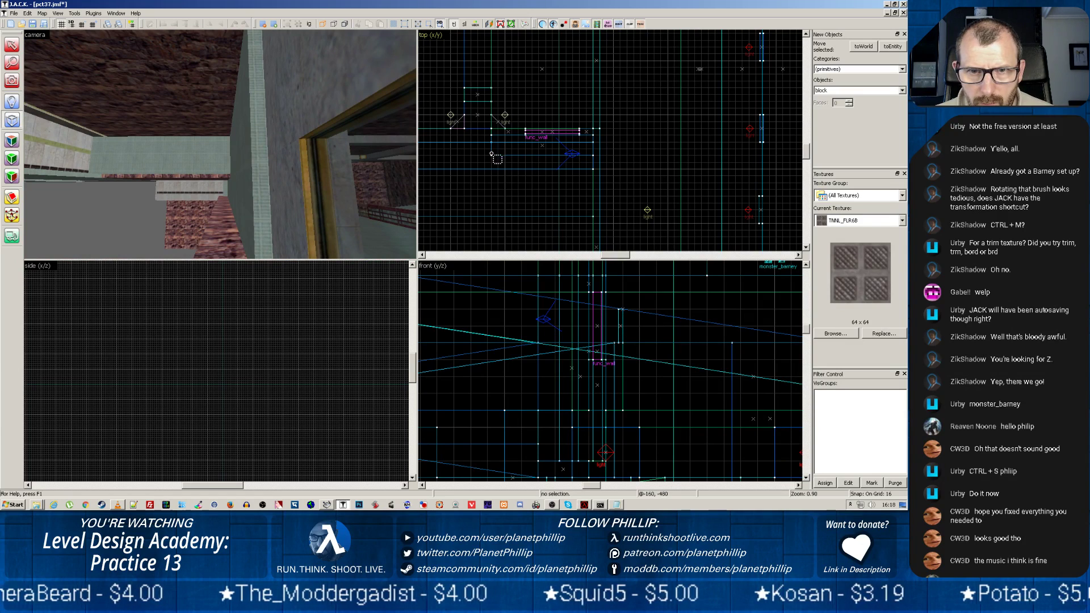
click(12, 45)
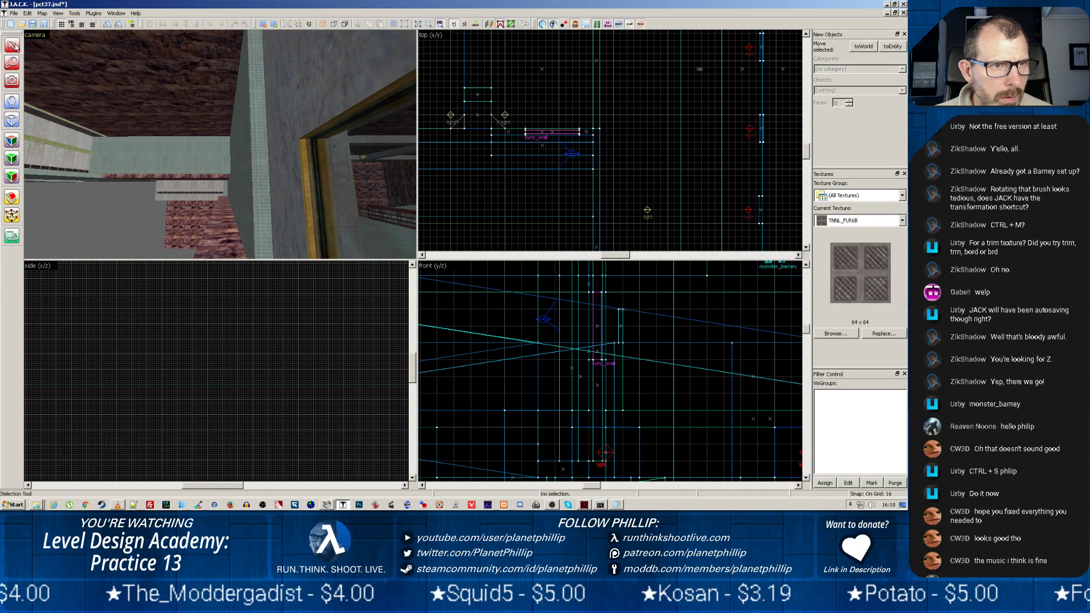
click(494, 156)
key(z)
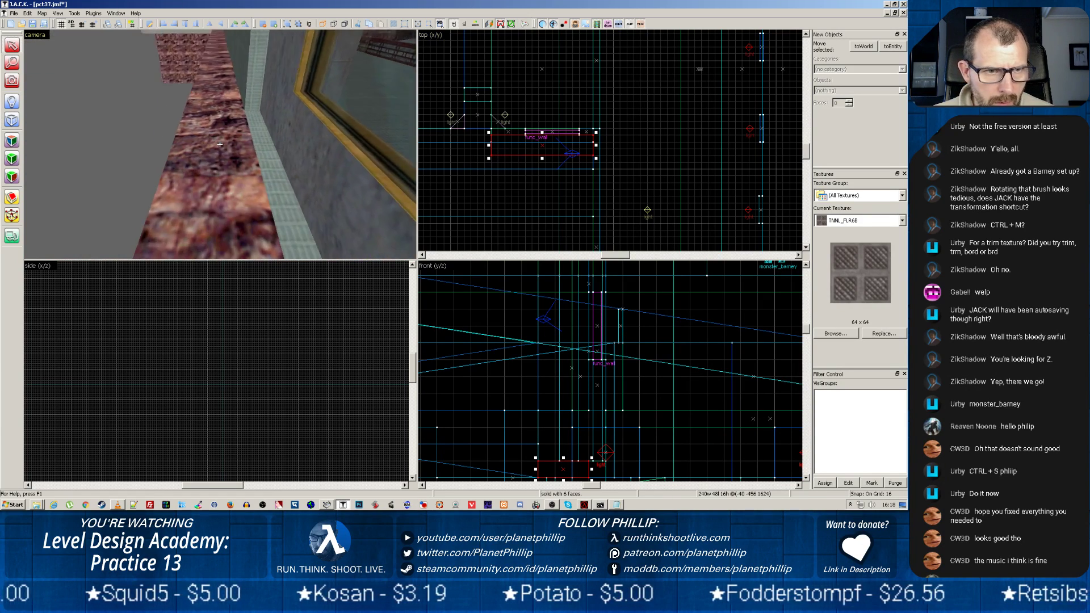
key(w)
key(s)
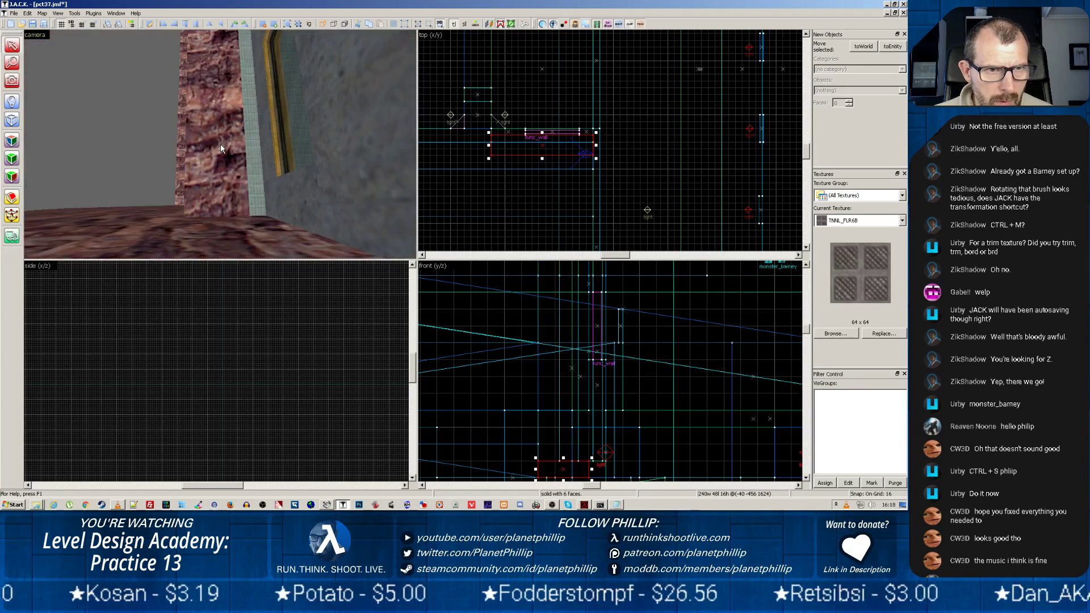
key(z)
key(s)
key(w)
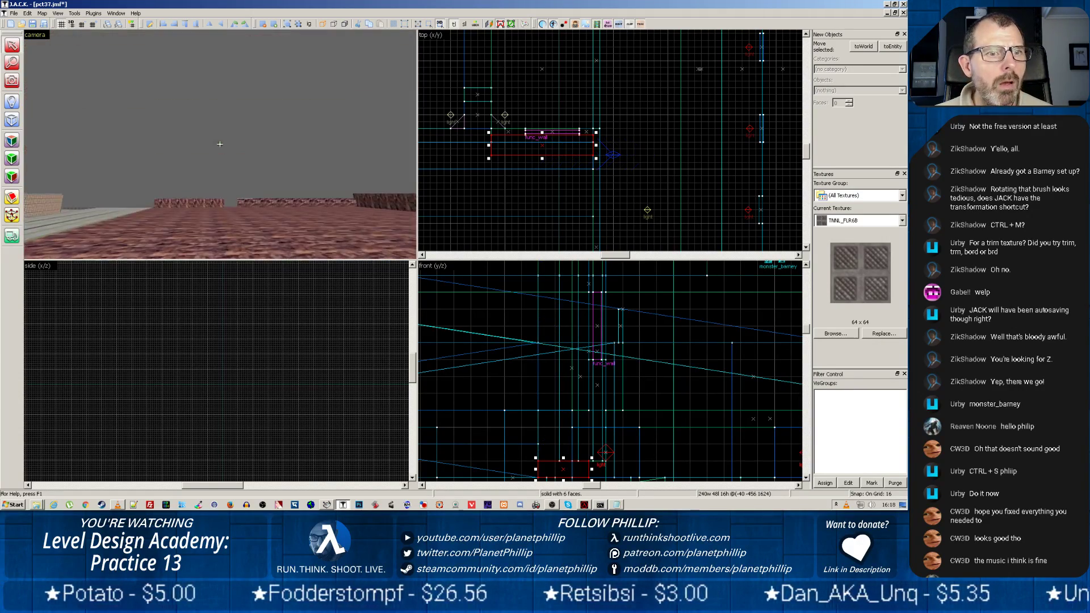
key(z)
scroll(592, 353, down, 3)
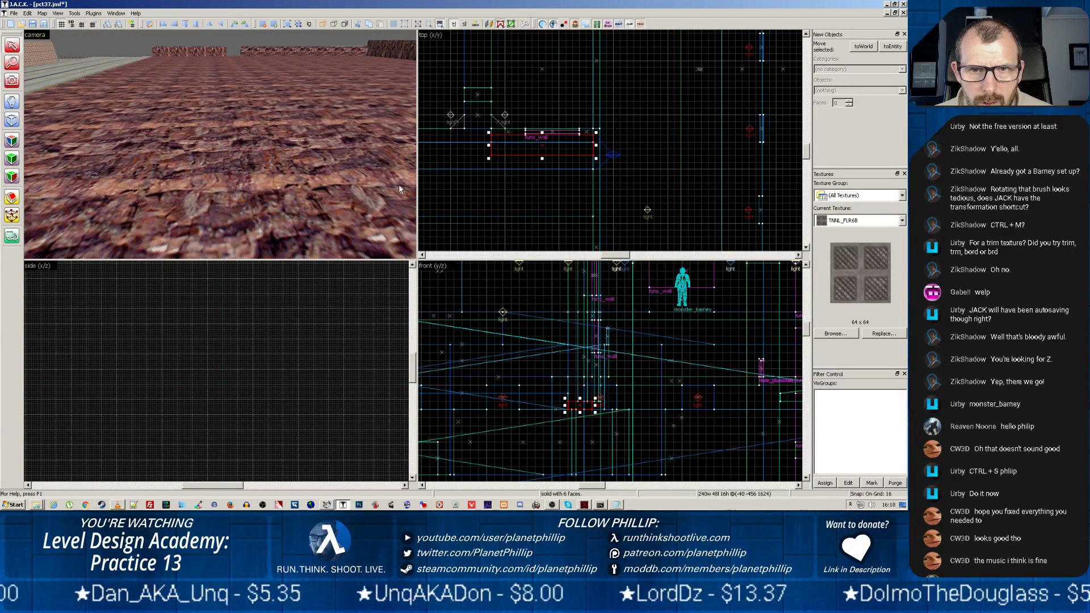
Step: Reselect the thin block in front of the window wall and raise it to height 1672
click(538, 136)
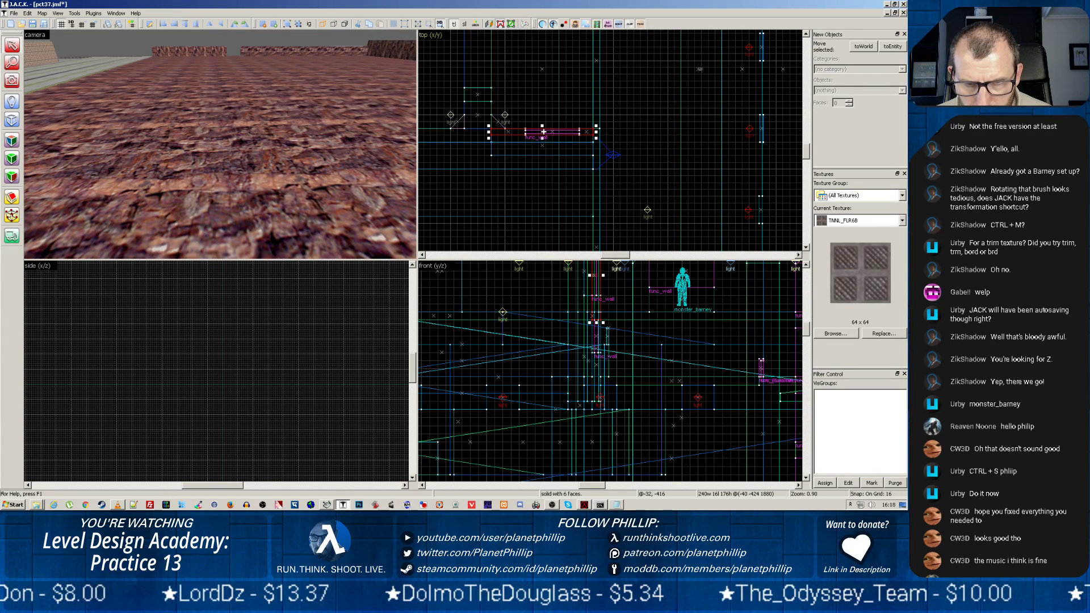
click(496, 156)
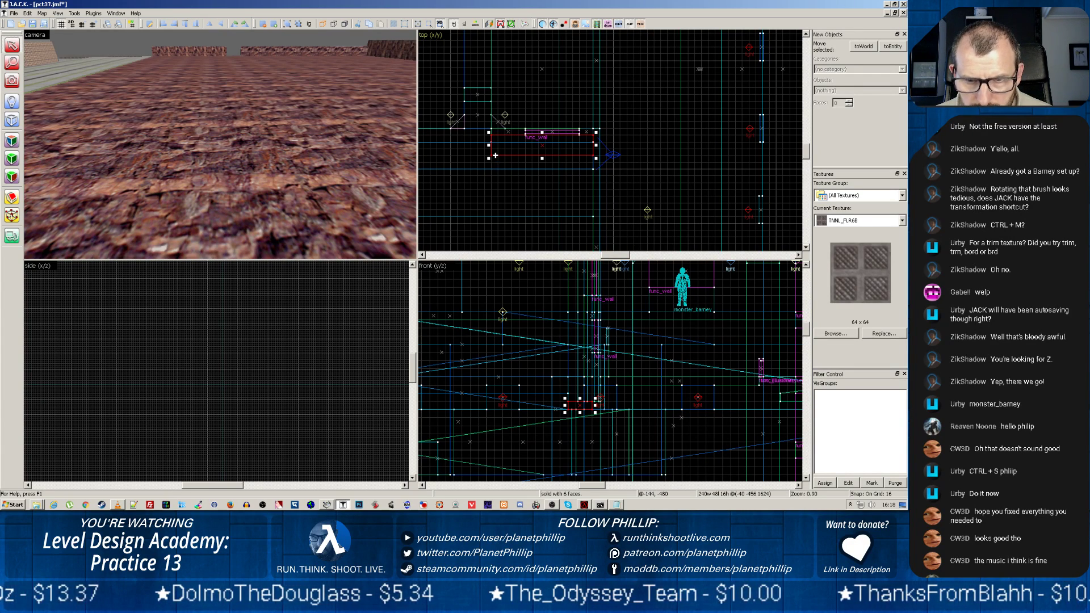
drag(584, 407, 582, 382)
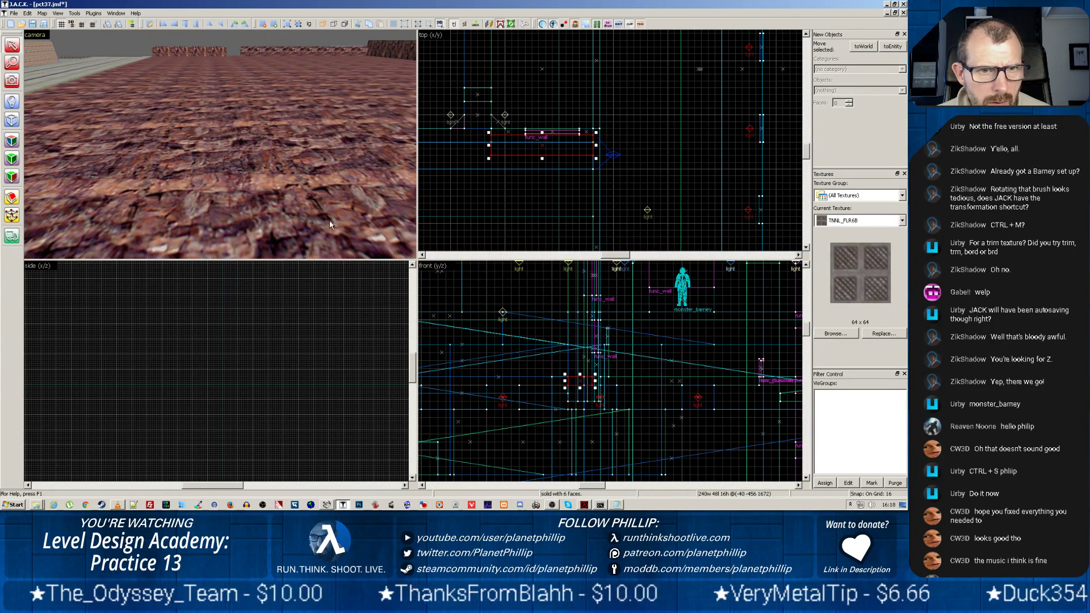
Step: Lower the top of the large rock brush beneath the block so that the brush is 456 units high
scroll(329, 220, up, 5)
key(z)
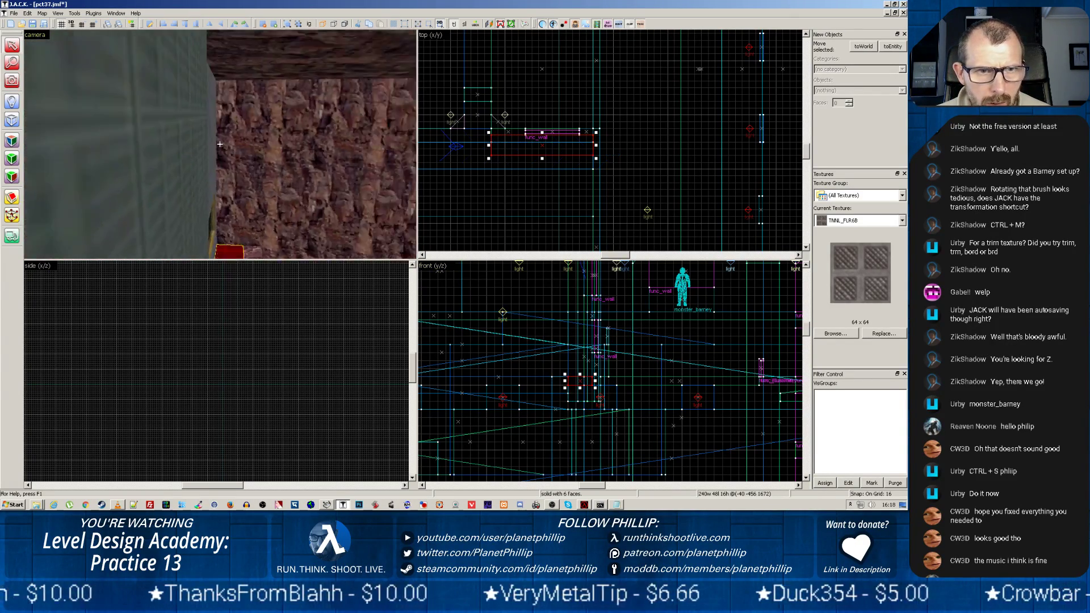
key(w)
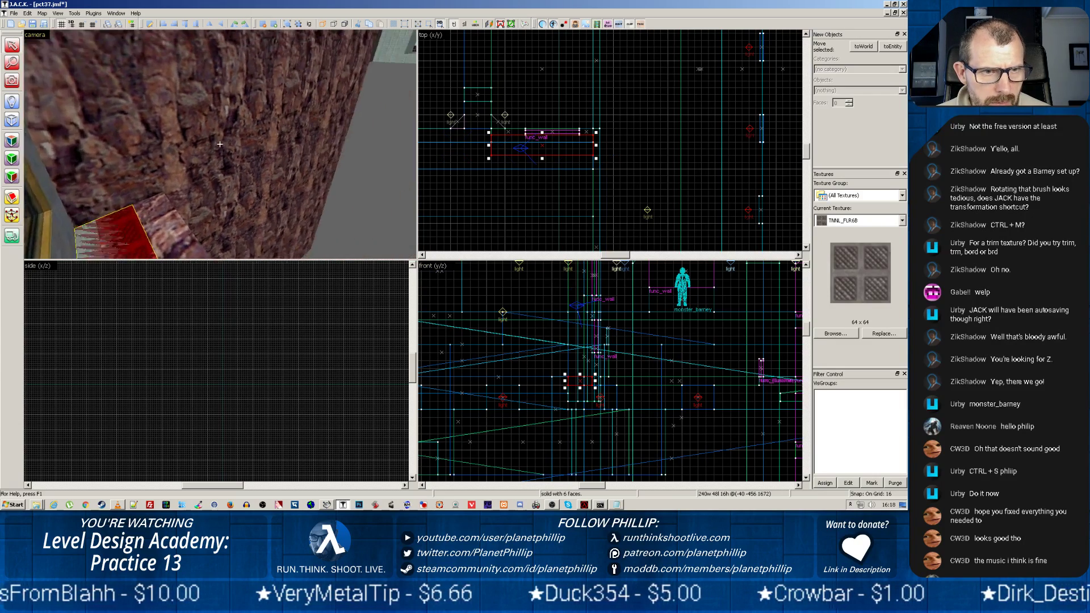
key(z)
key(z)
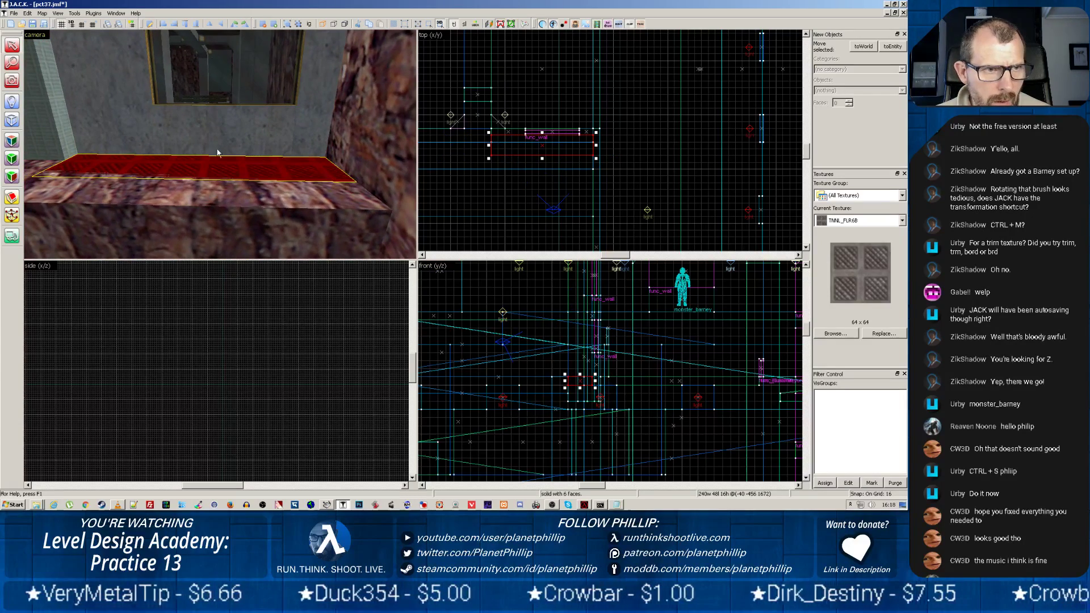
click(208, 200)
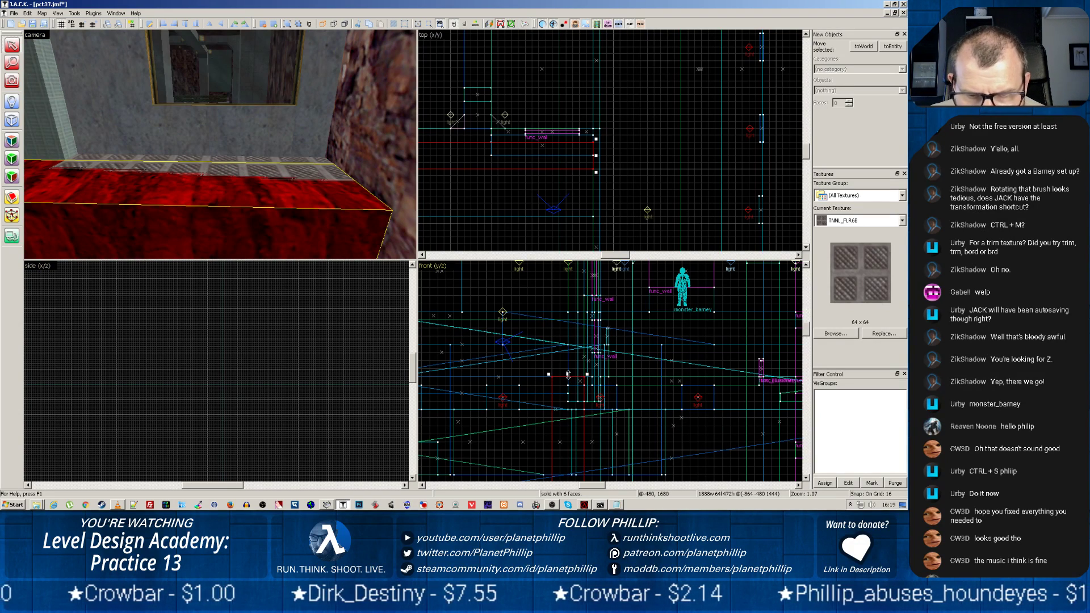
drag(568, 374, 568, 382)
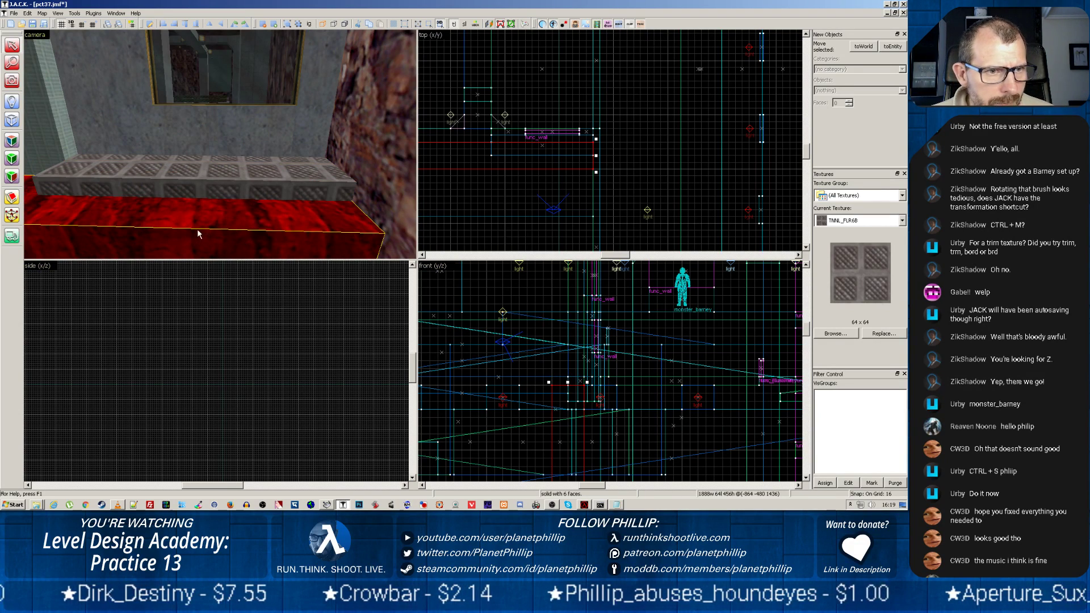
Step: Extend the long 16-unit-high floor brush beside the rock ledge until it is 344 units long
key(z)
key(w)
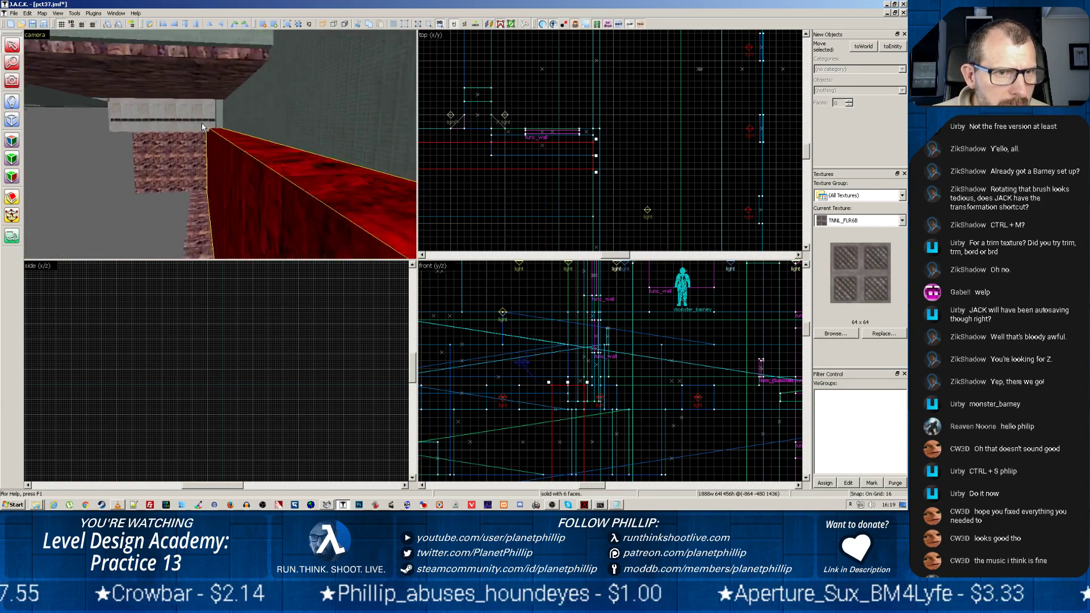
key(w)
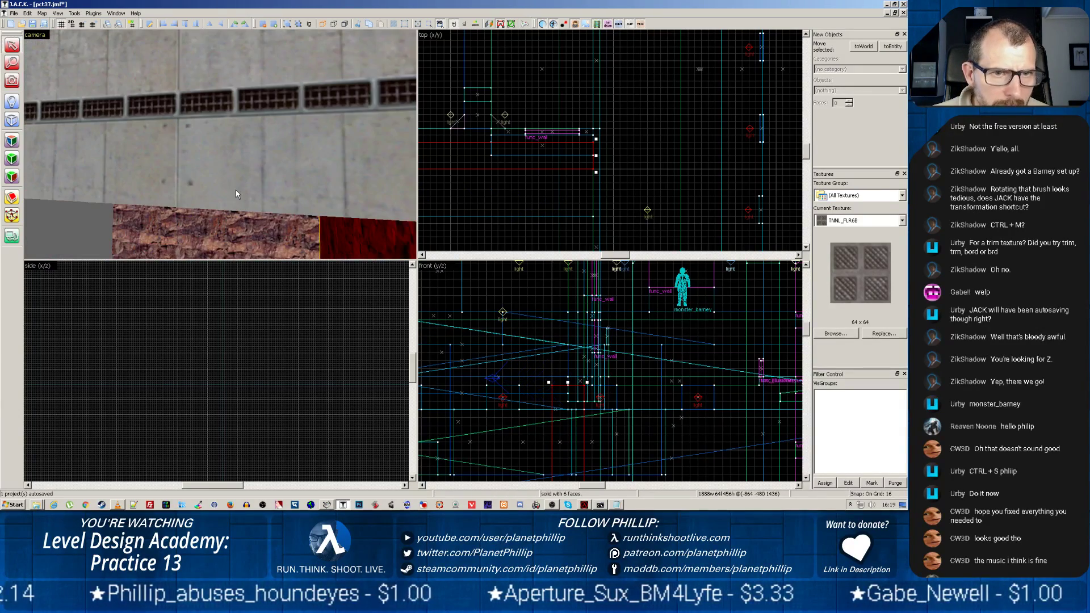
key(w)
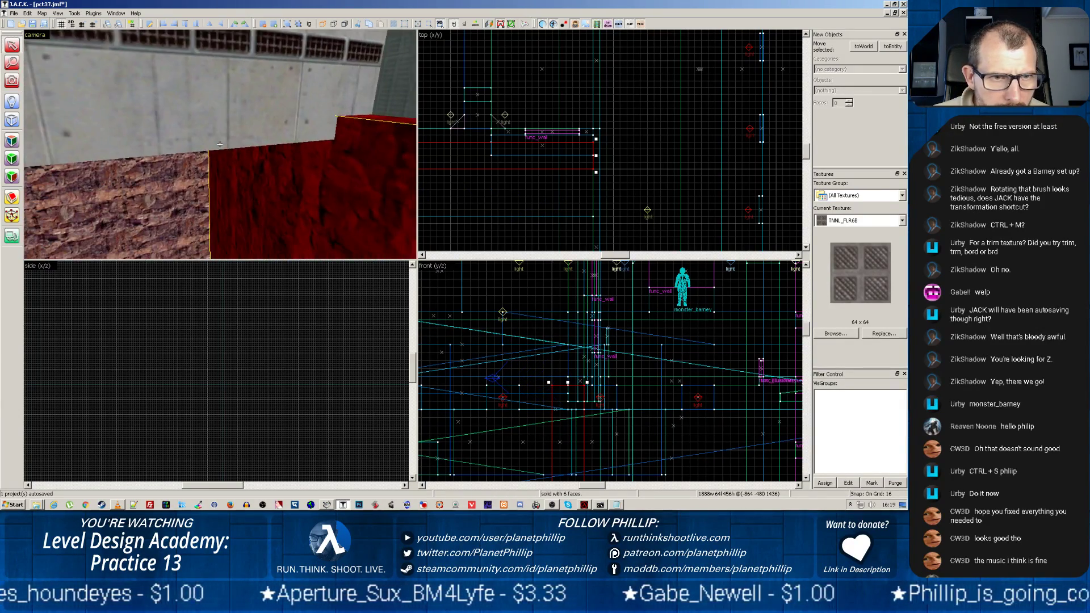
key(z)
key(w)
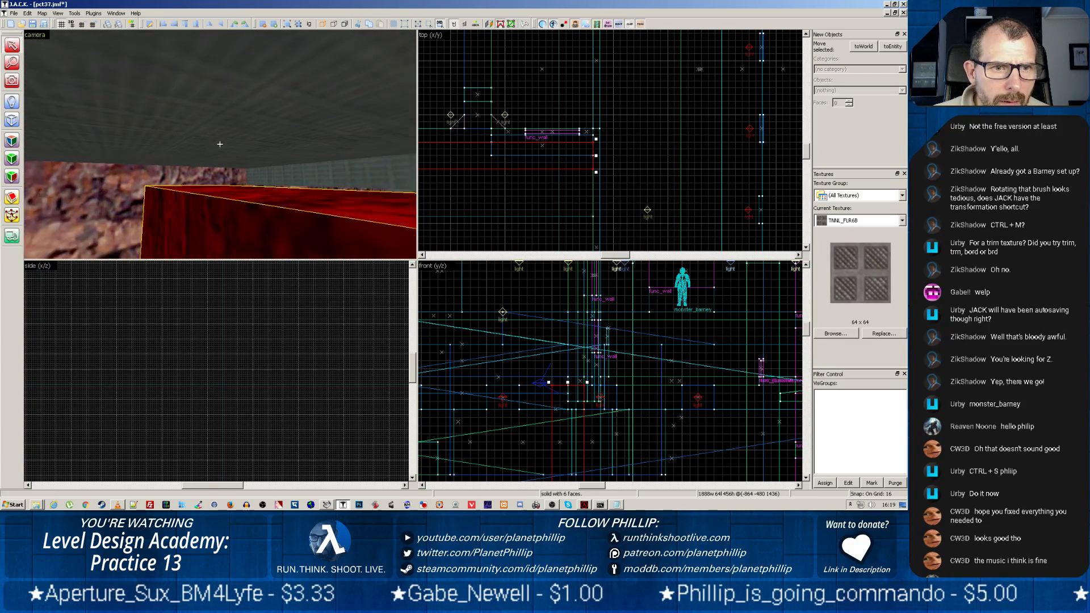
key(w)
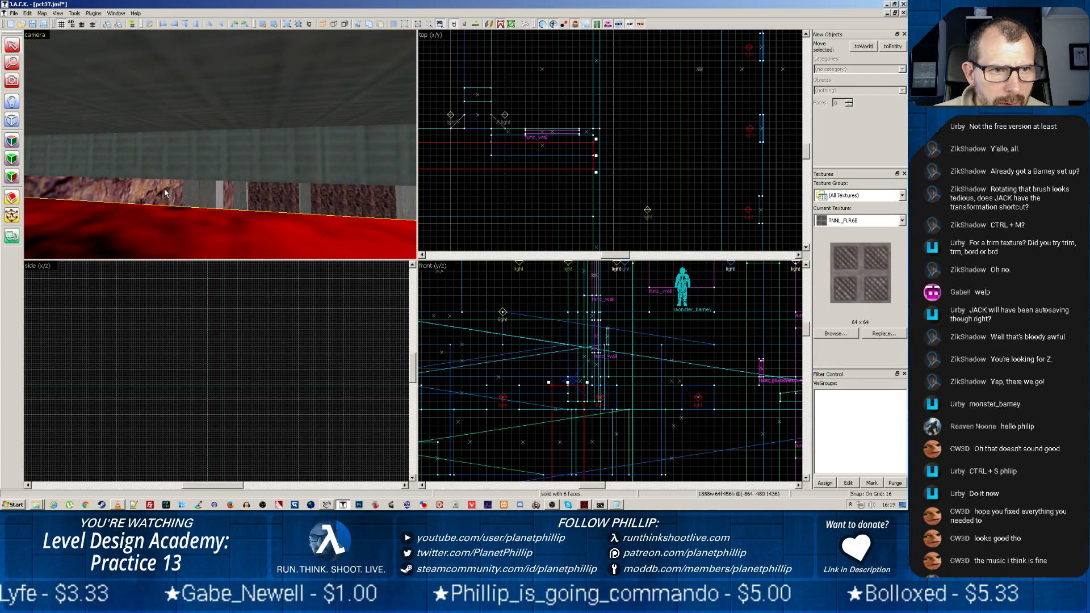
key(z)
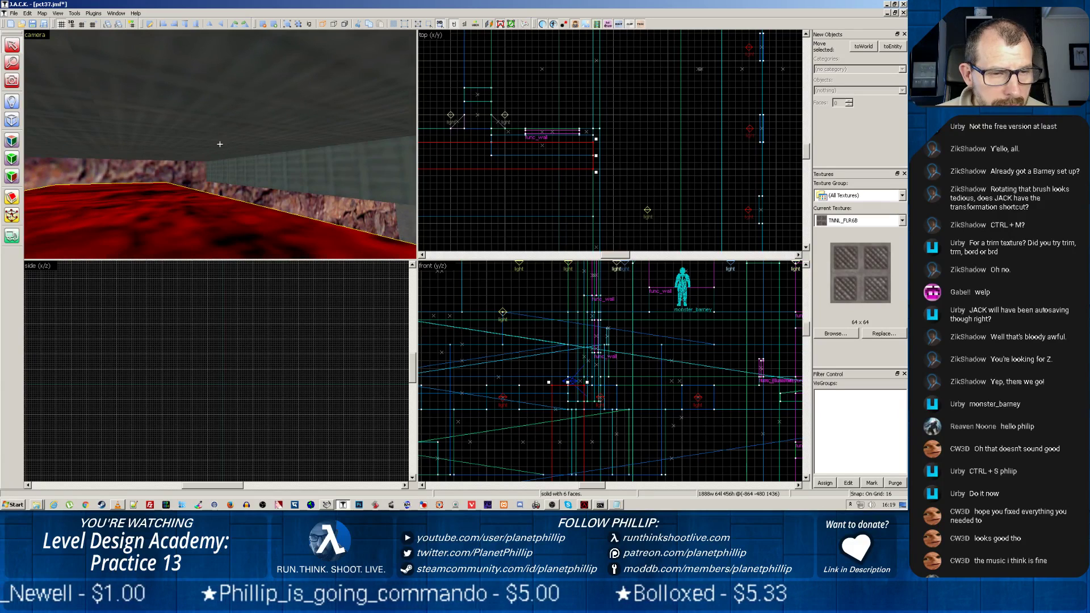
click(273, 177)
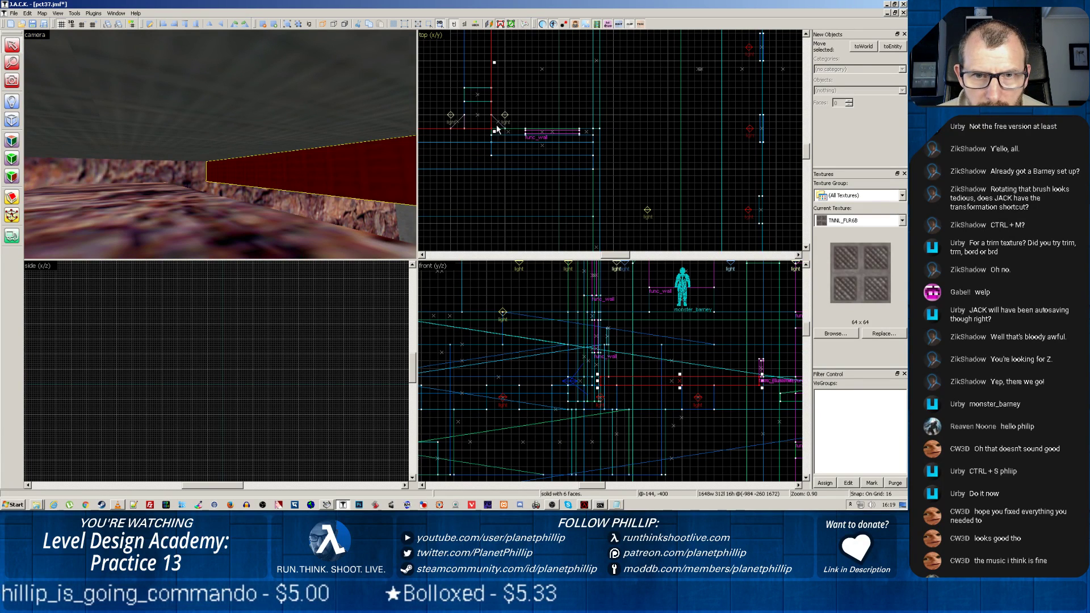
drag(493, 132, 494, 145)
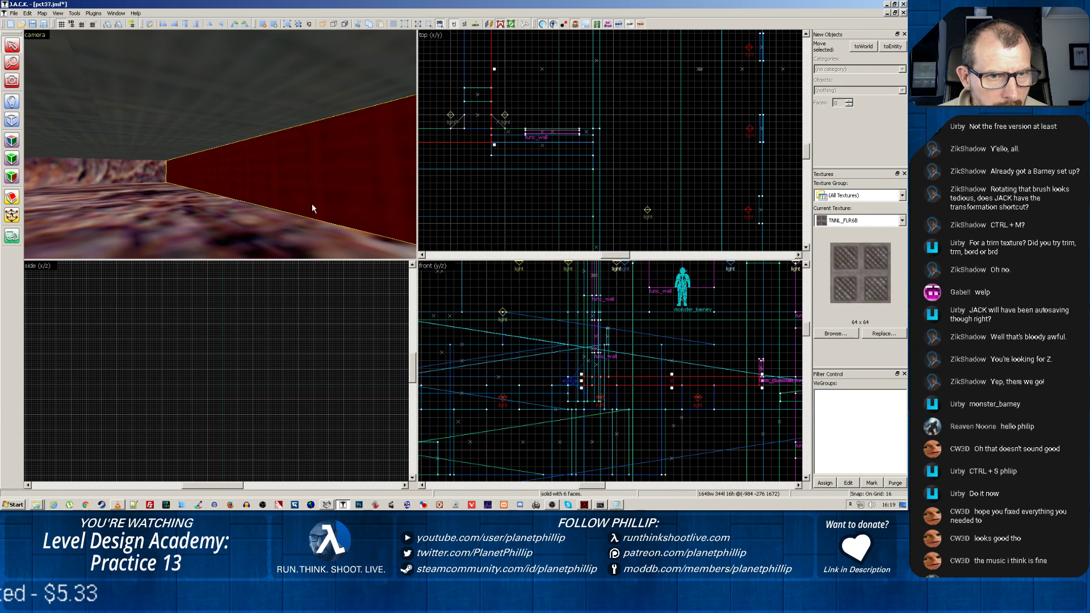
key(z)
key(z)
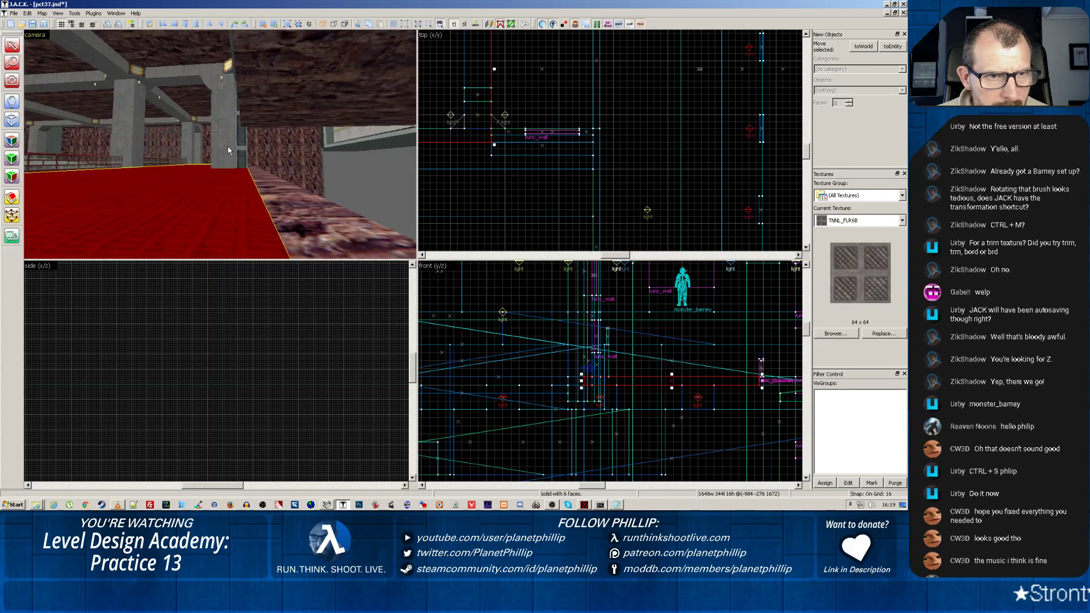
key(w)
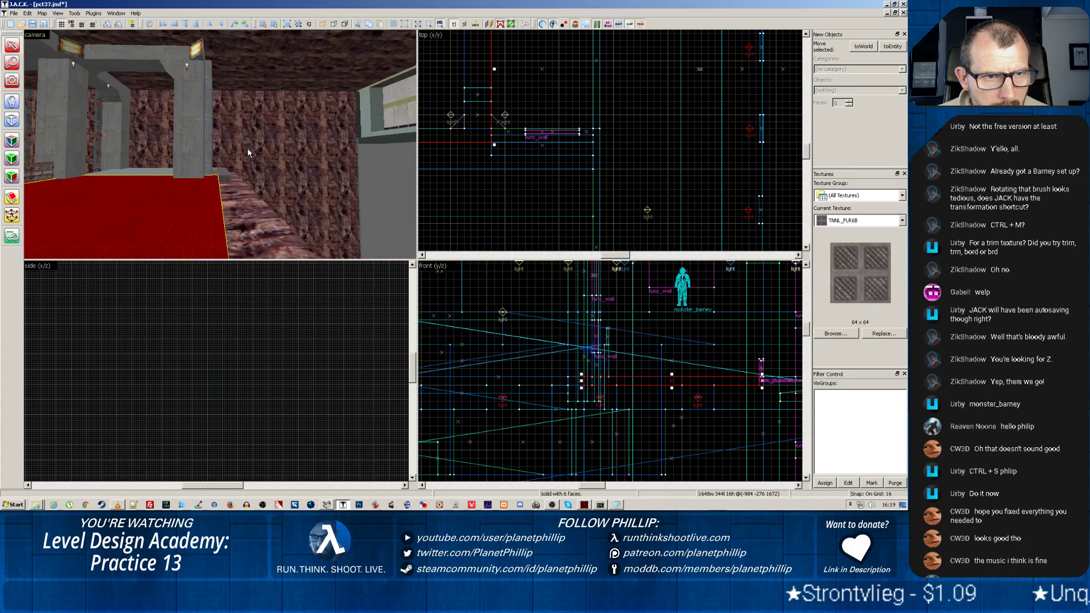
Step: Shorten the 240-unit-wide floor brush under the window wall to a length of 312 units by pulling in its outer edge
key(w)
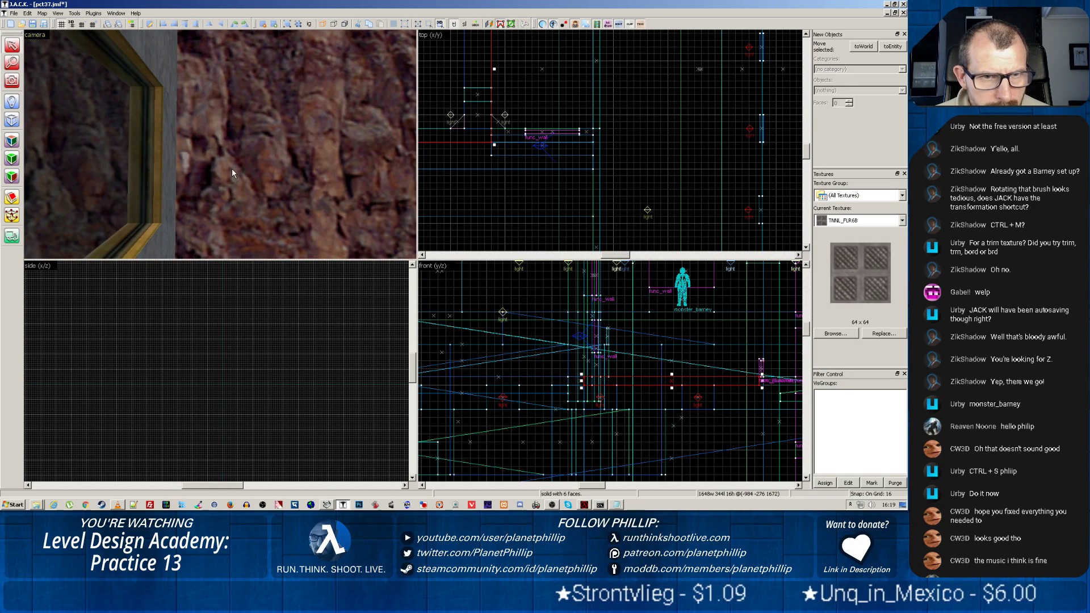
key(s)
click(226, 212)
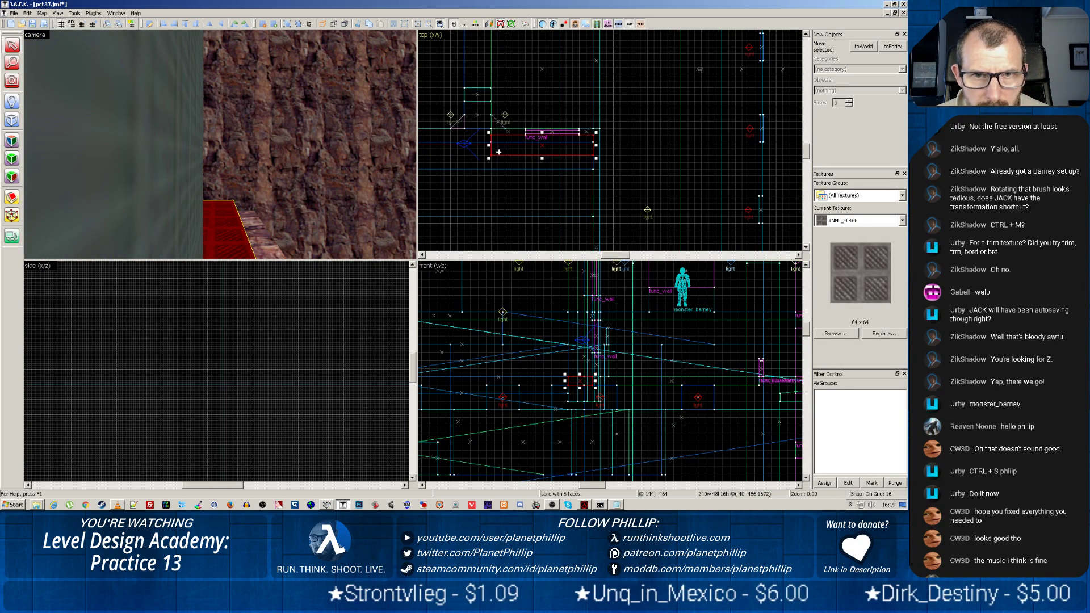
key(z)
key(w)
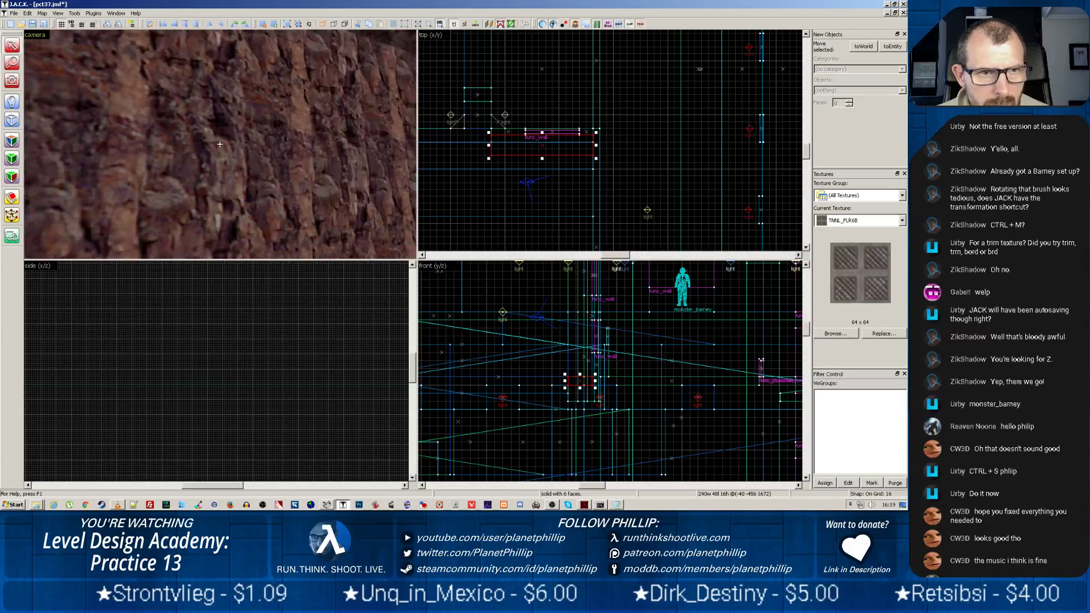
key(z)
click(182, 149)
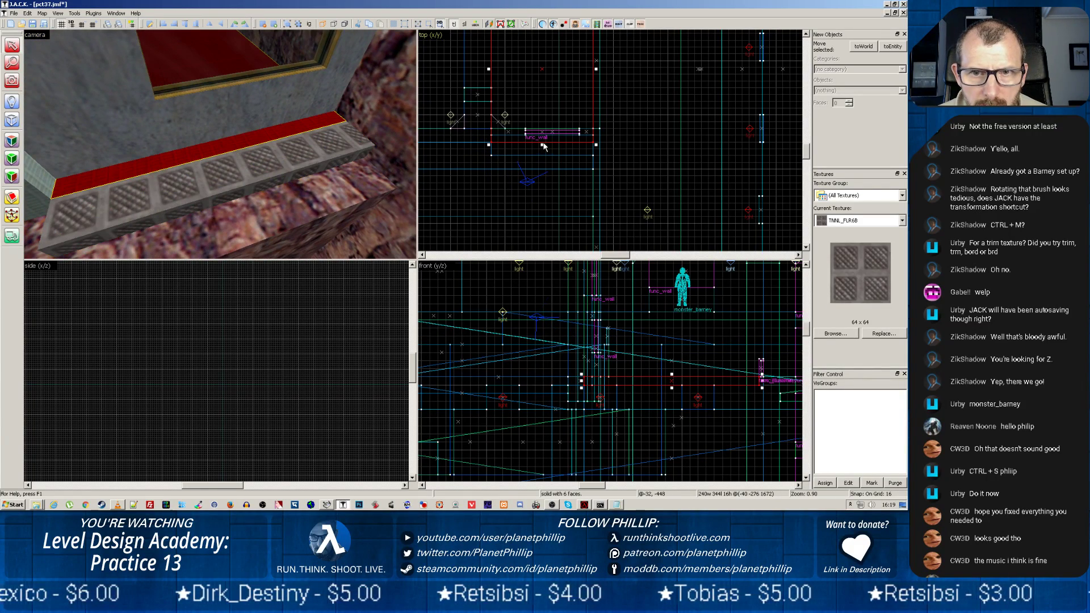
drag(542, 145, 543, 131)
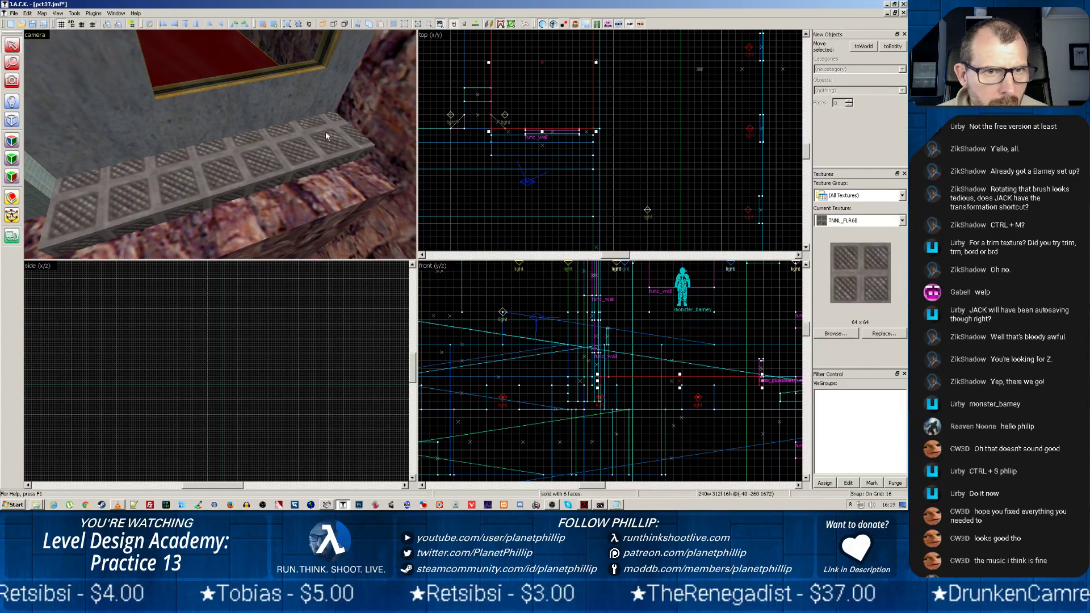
Step: Extend the textured platform outside the window outward until it is 144 units long
click(238, 158)
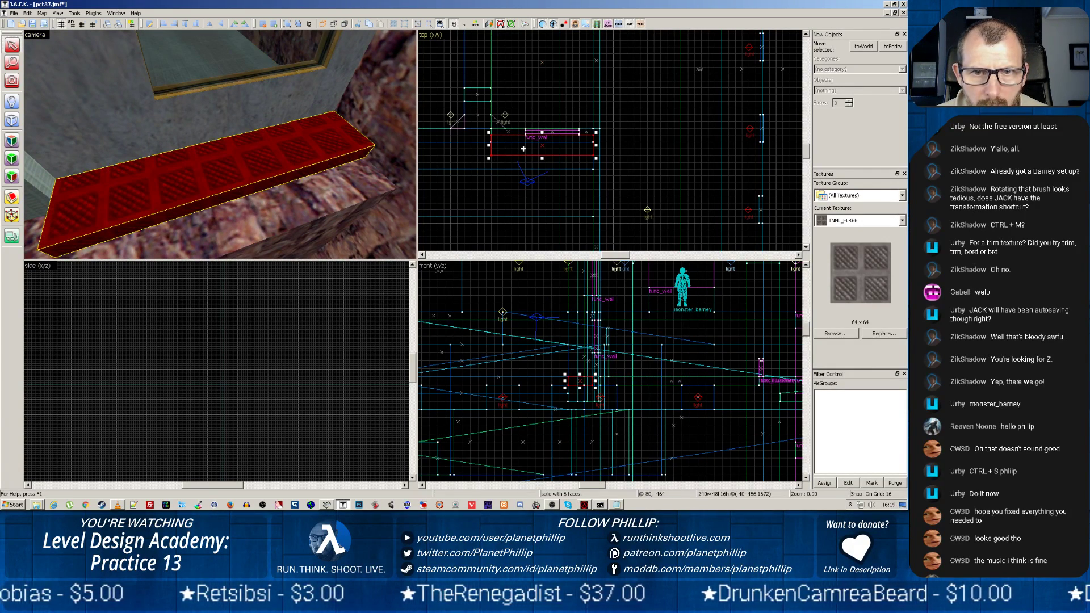
mouse_move(523, 149)
mouse_down()
mouse_move(541, 160)
mouse_move(549, 197)
mouse_up()
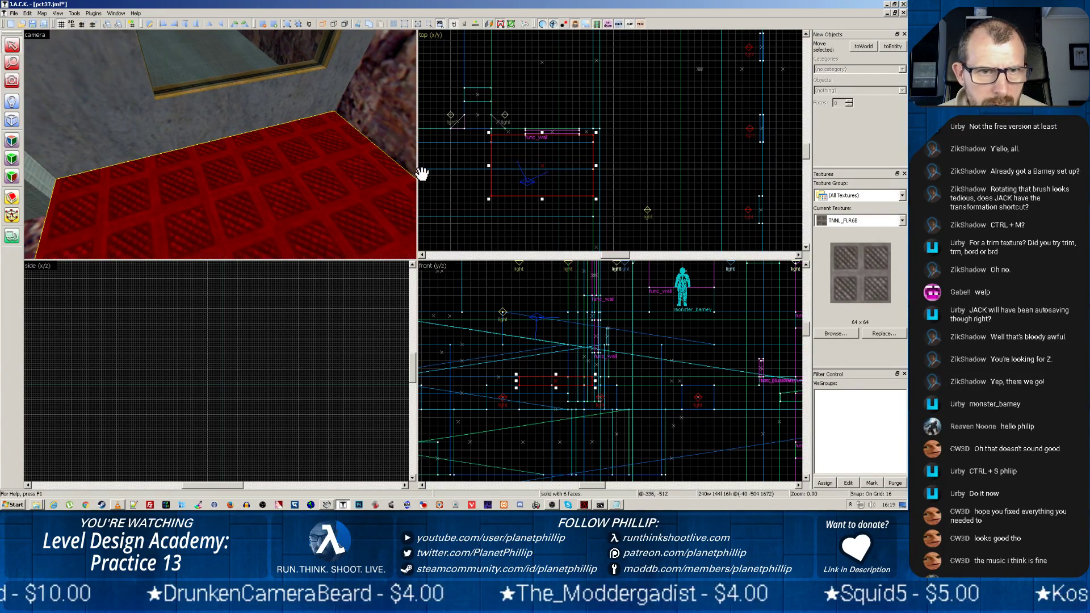
key(z)
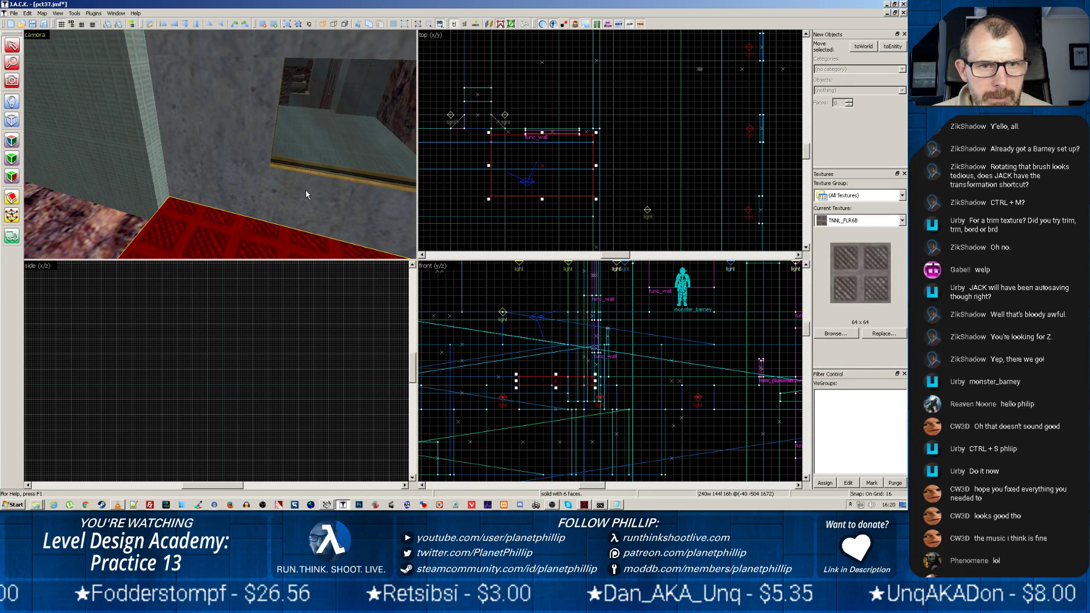
key(z)
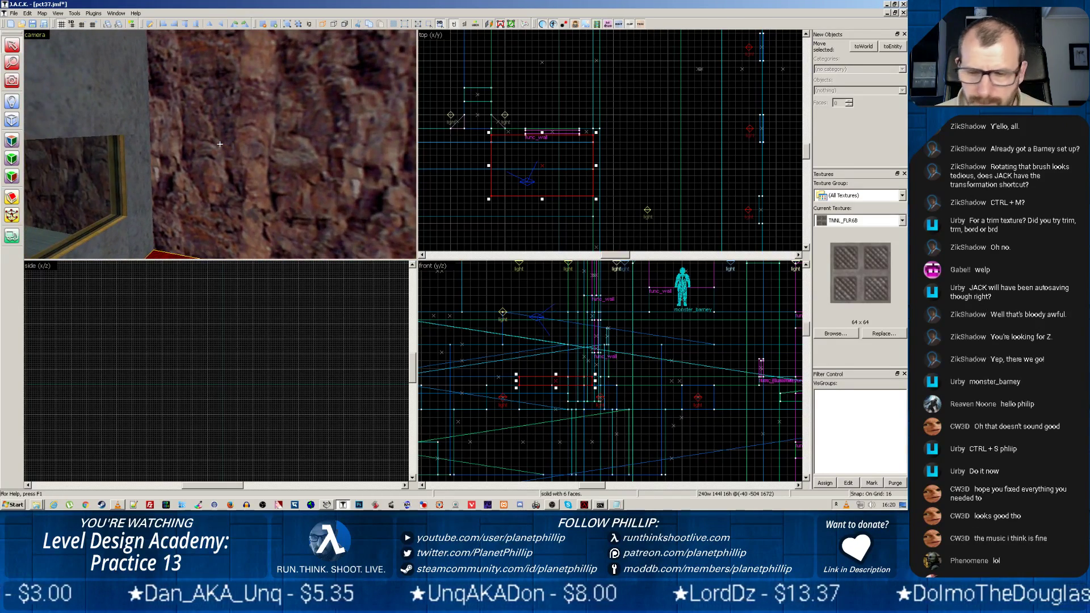
key(z)
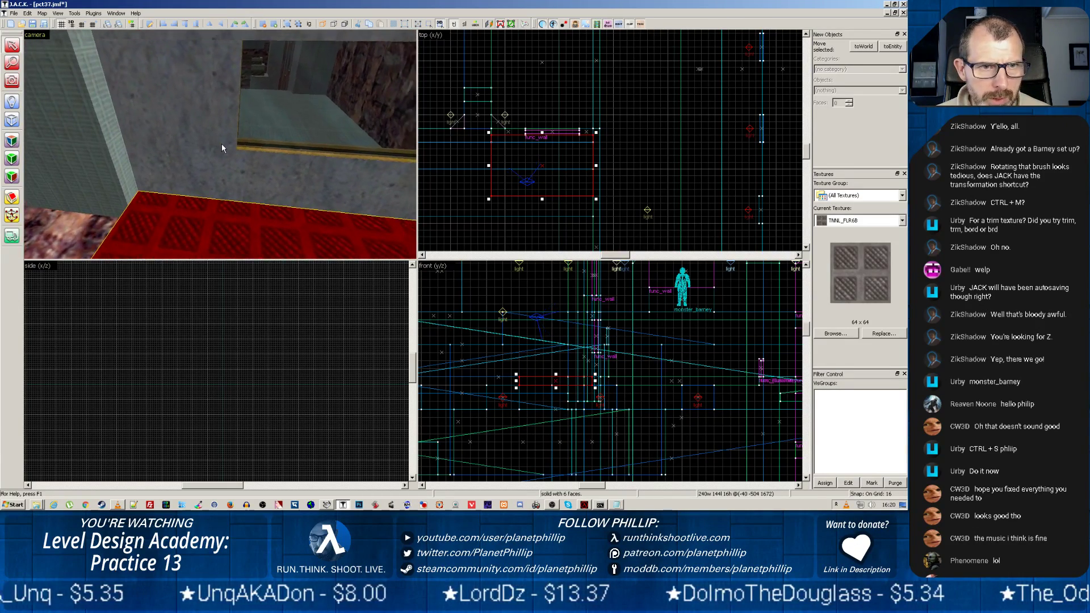
Step: Thin the 672-unit-wide wall brush next to the window wall to 16 units by pulling in its outer face
key(z)
key(z)
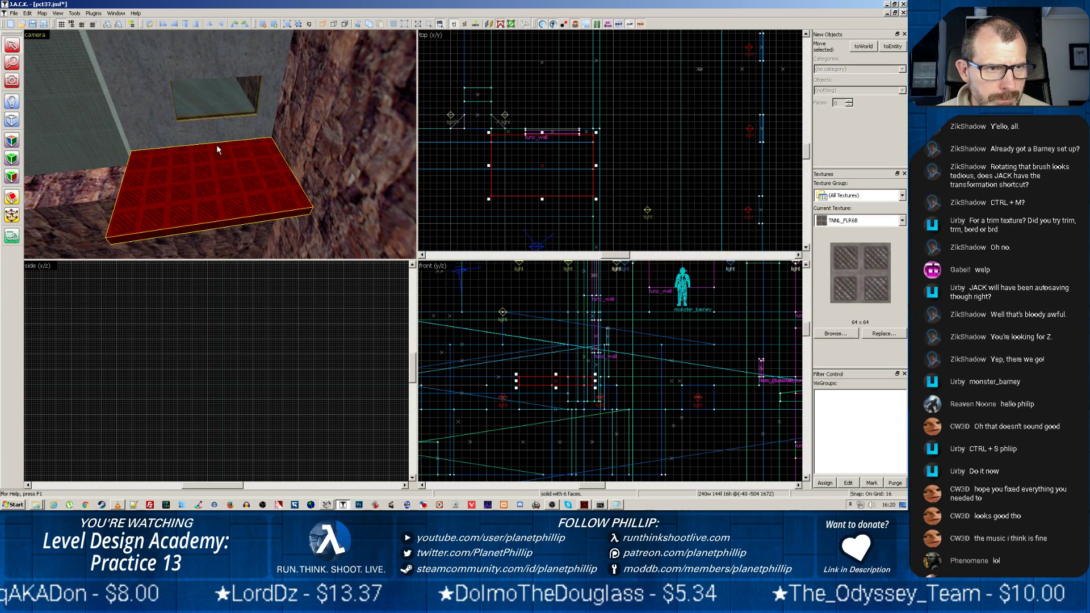
click(112, 135)
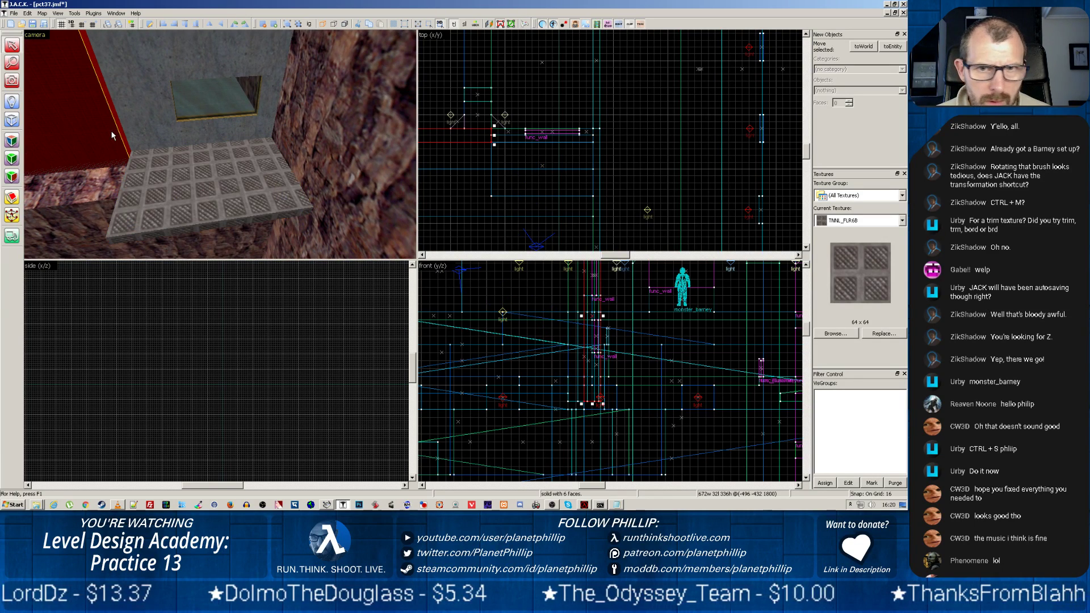
drag(495, 144, 495, 138)
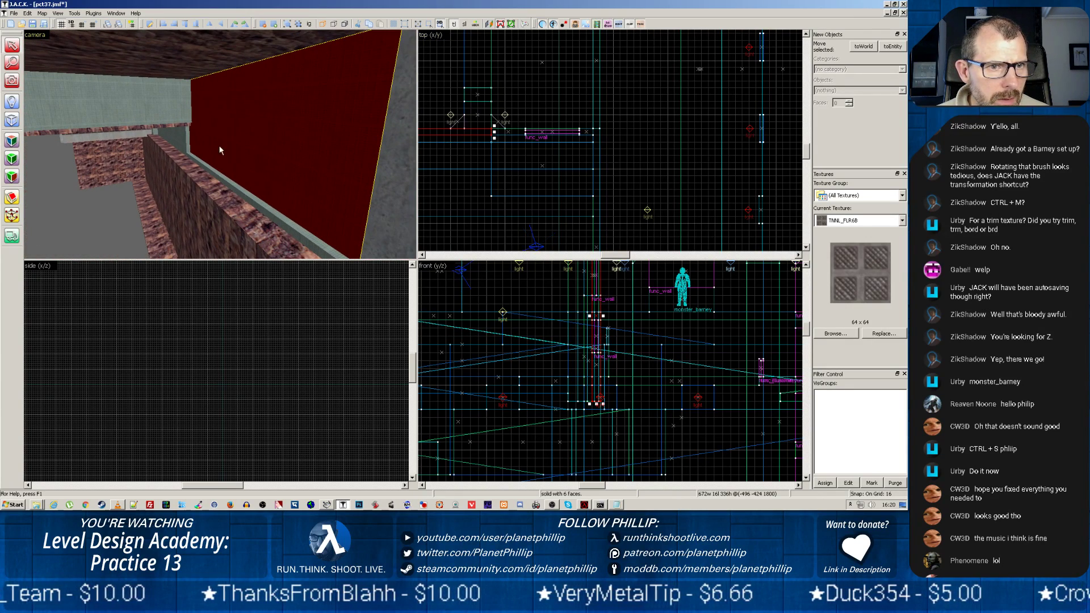
Step: Shorten the 1648-unit-wide floor brush at the foot of the long wall to 328 units by pulling in its outer edge
click(227, 181)
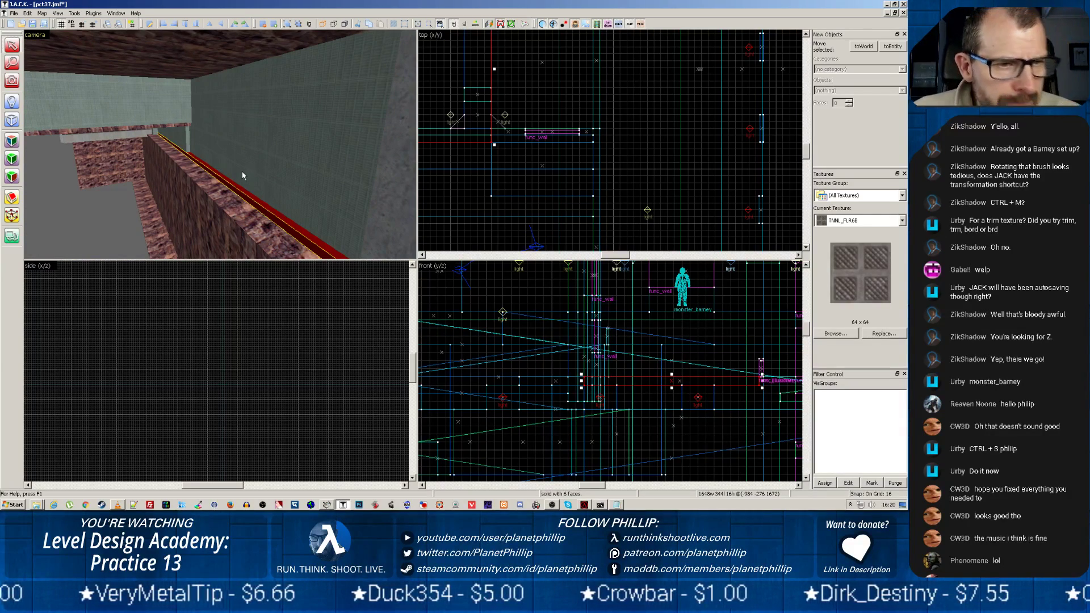
key(z)
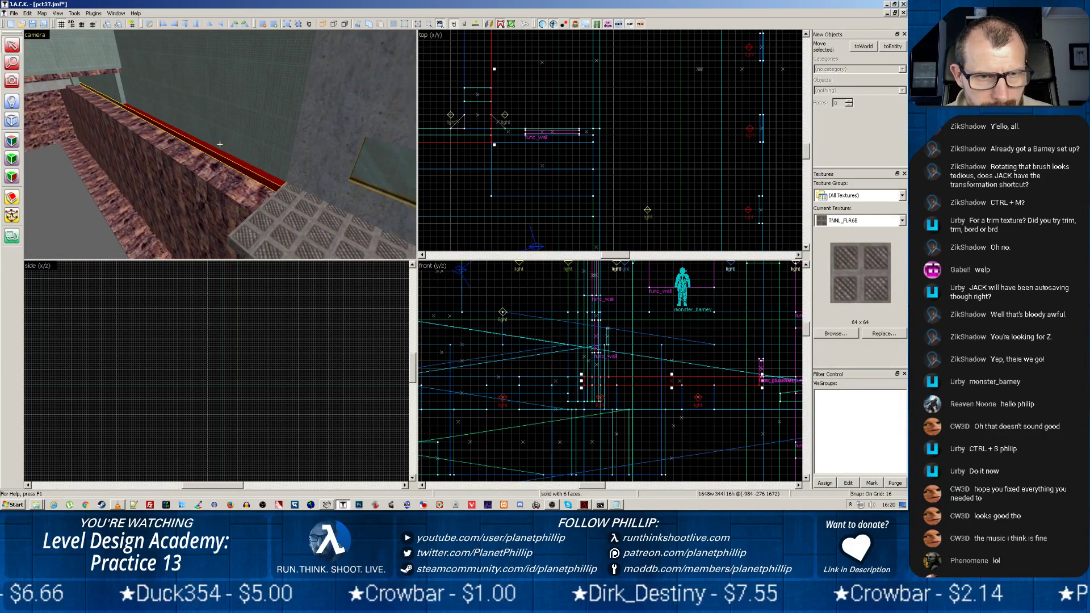
key(z)
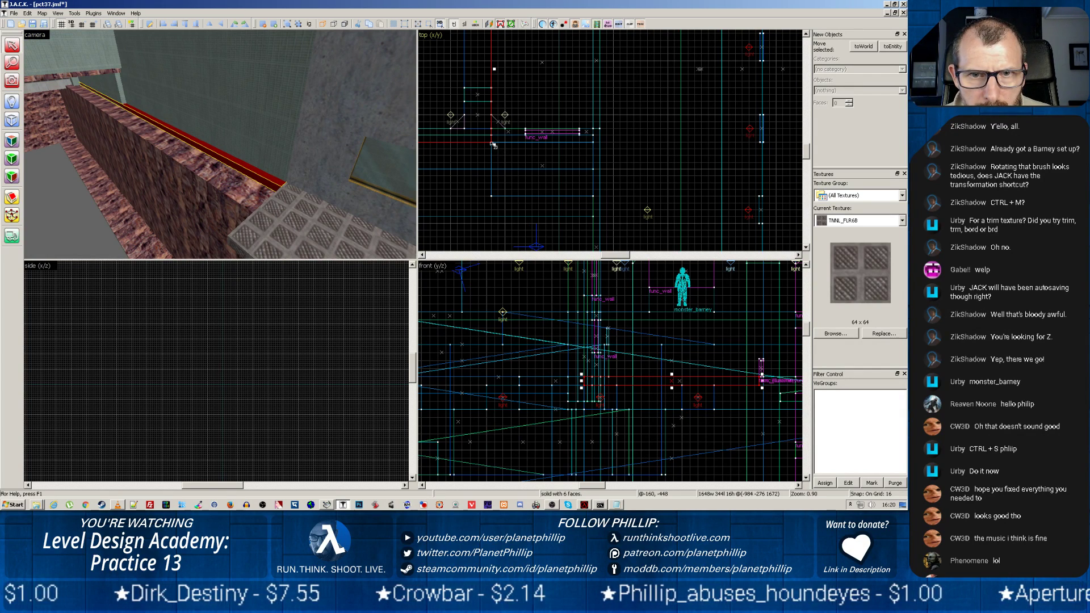
drag(493, 145, 493, 138)
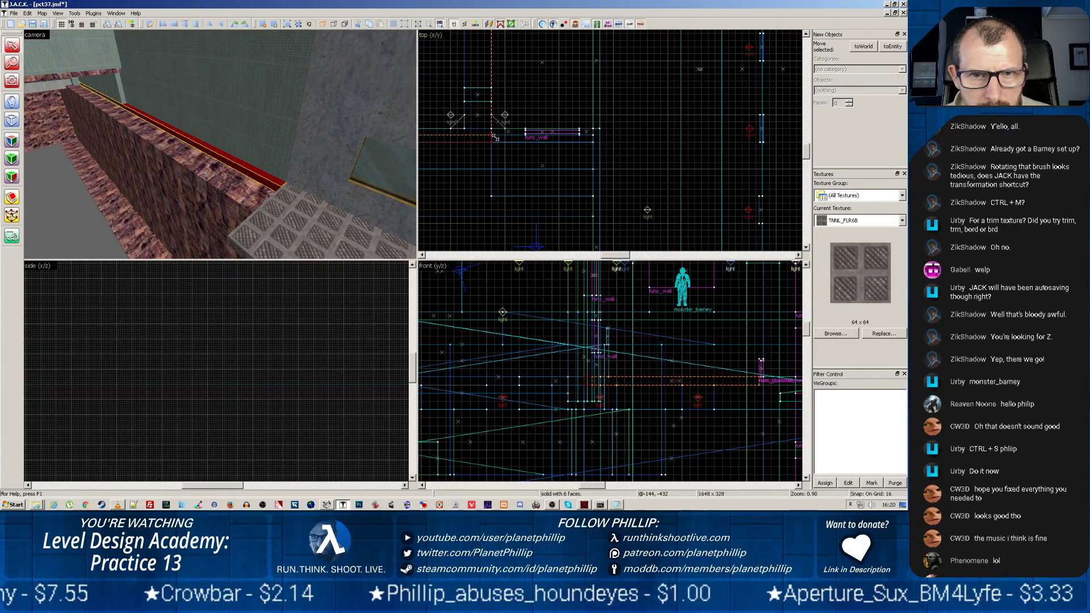
Step: Enlarge the textured platform to 448 units wide and 192 units long, stretching it along the long wall and outward over the rock
key(z)
key(z)
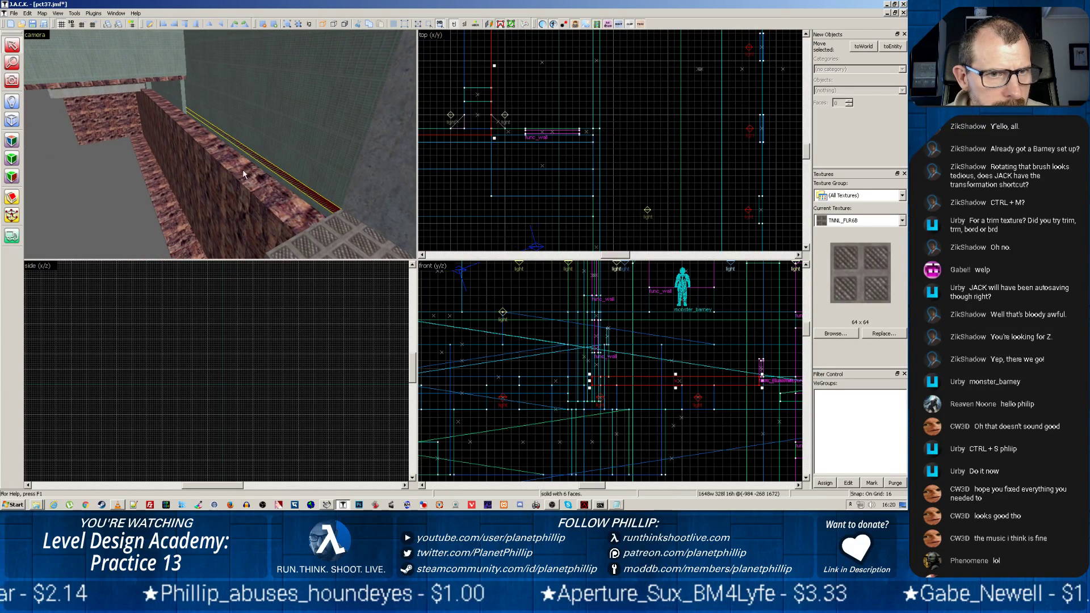
click(364, 244)
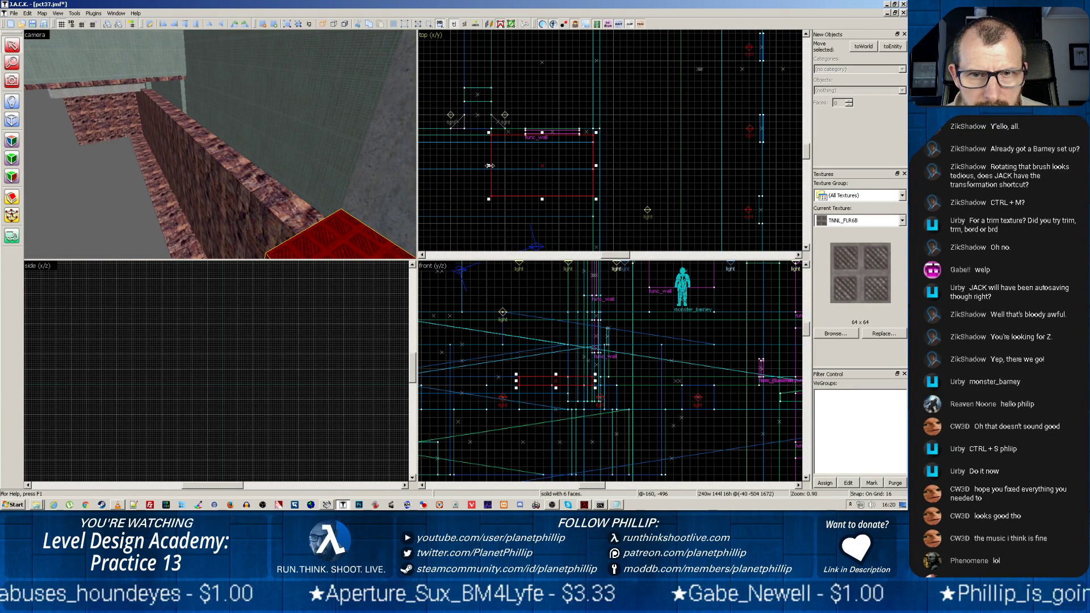
drag(490, 166, 421, 166)
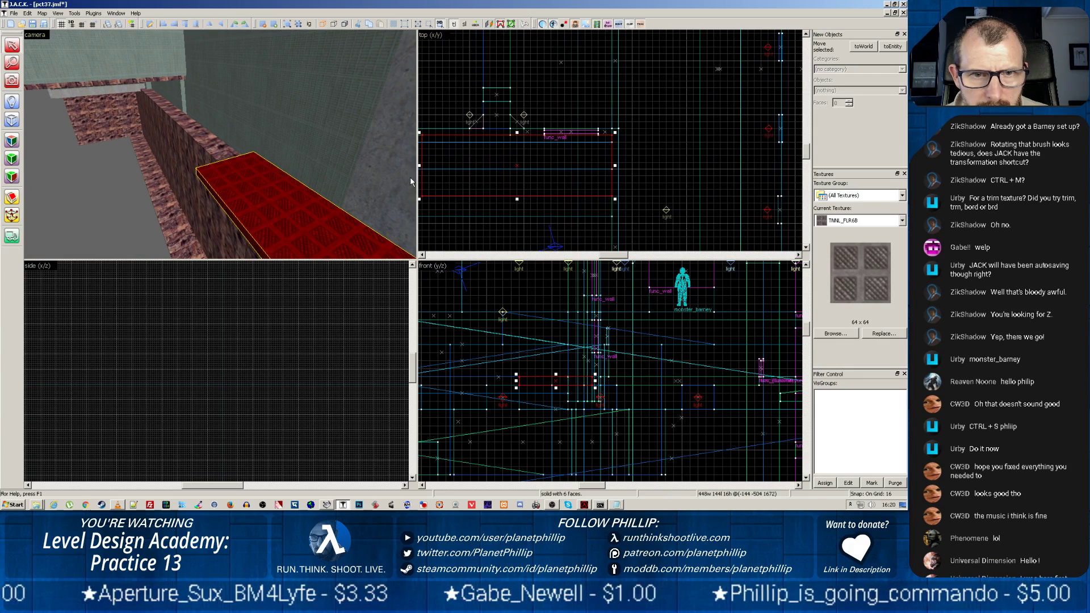
mouse_move(443, 202)
mouse_down()
mouse_move(419, 236)
mouse_move(496, 205)
mouse_up()
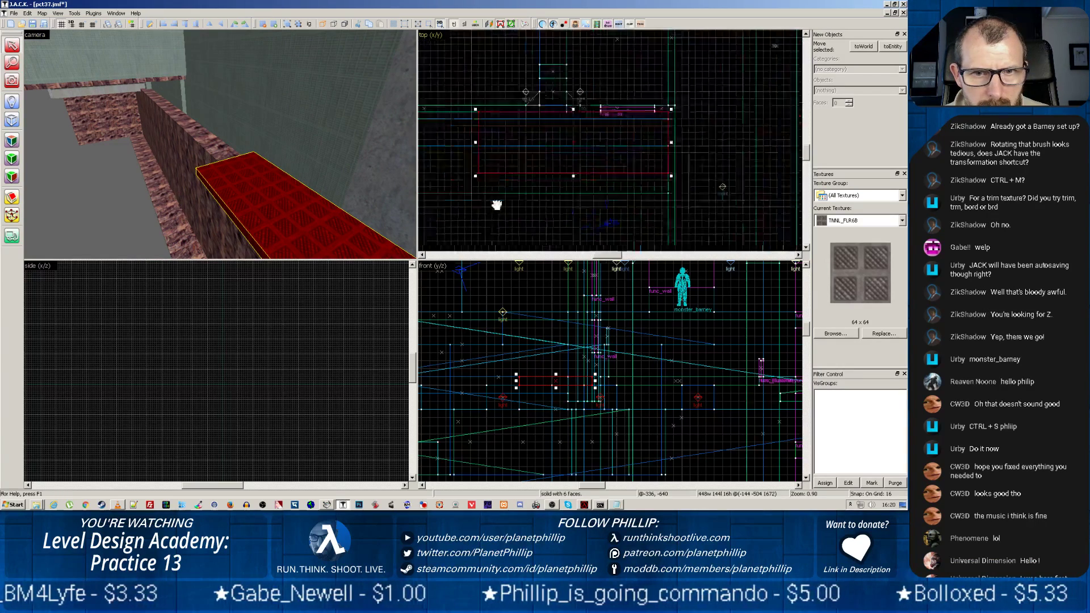
click(460, 135)
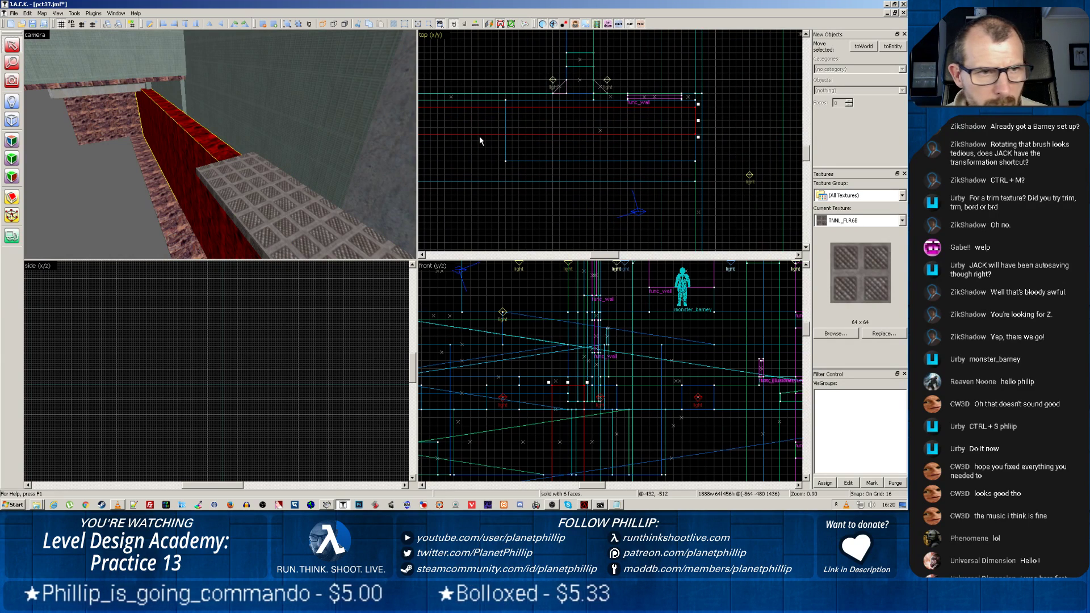
click(530, 162)
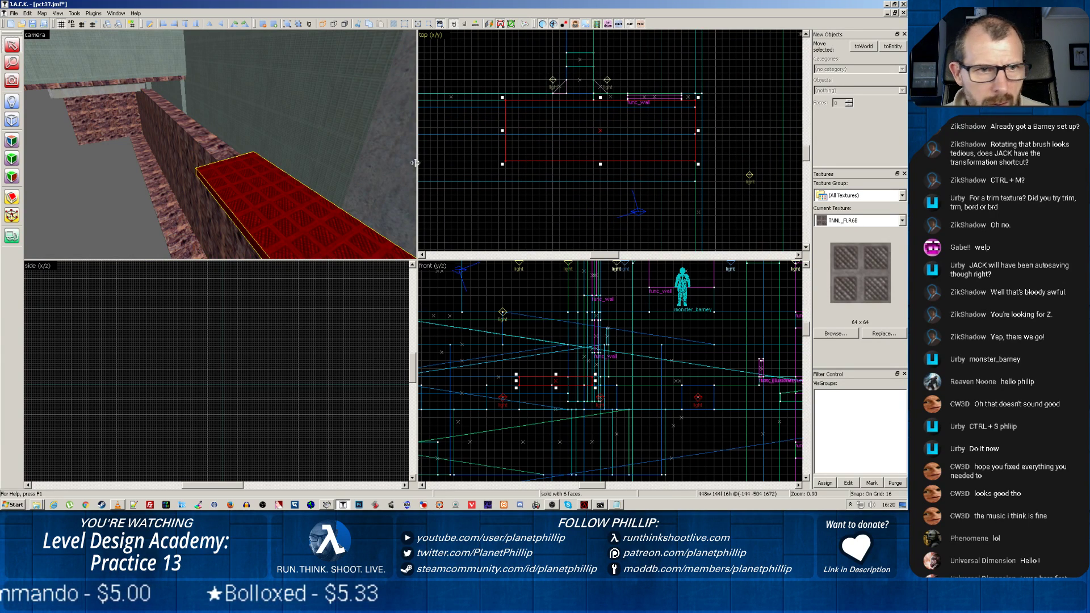
drag(599, 166, 600, 185)
key(z)
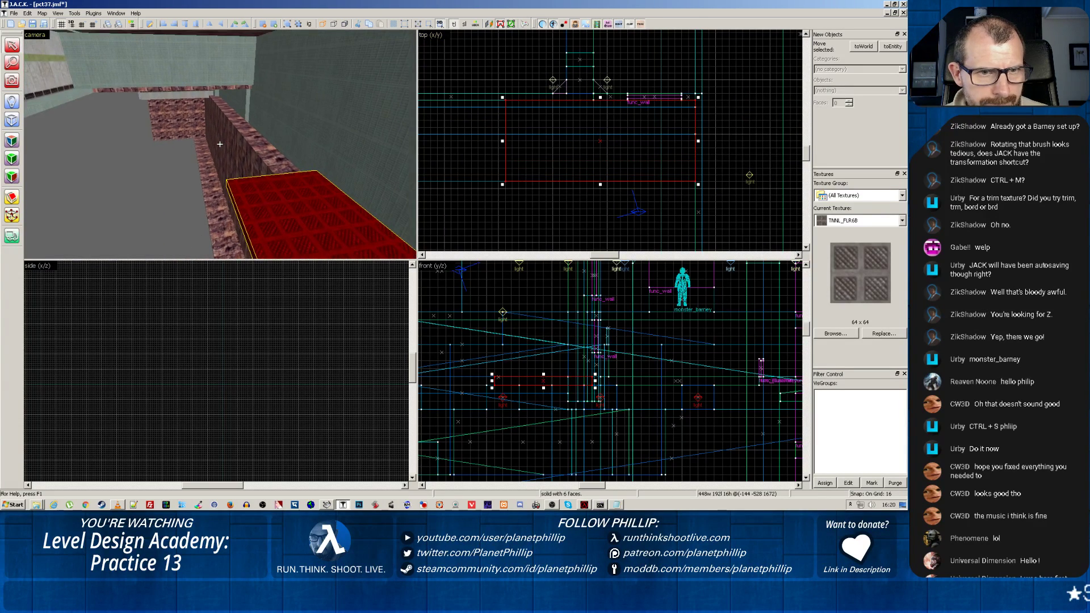
Step: Try to outline a wall block 16 units thick and 288 units high across the platform's far end, lengthened outward past its edge
click(11, 120)
drag(497, 101, 503, 183)
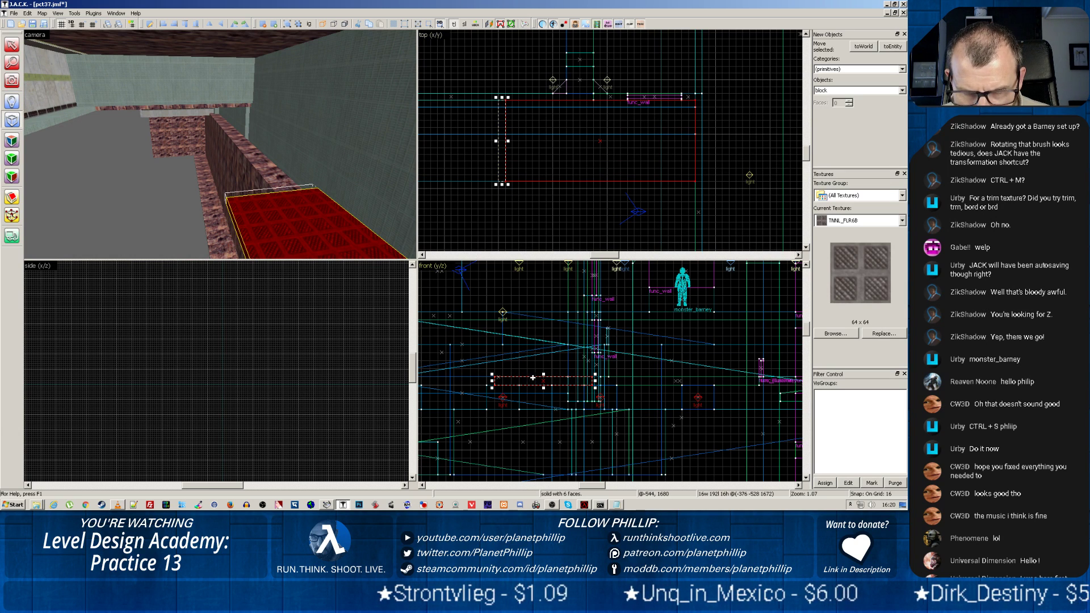
mouse_move(543, 374)
mouse_down()
mouse_move(556, 293)
mouse_move(545, 291)
mouse_move(548, 319)
mouse_move(548, 299)
mouse_up()
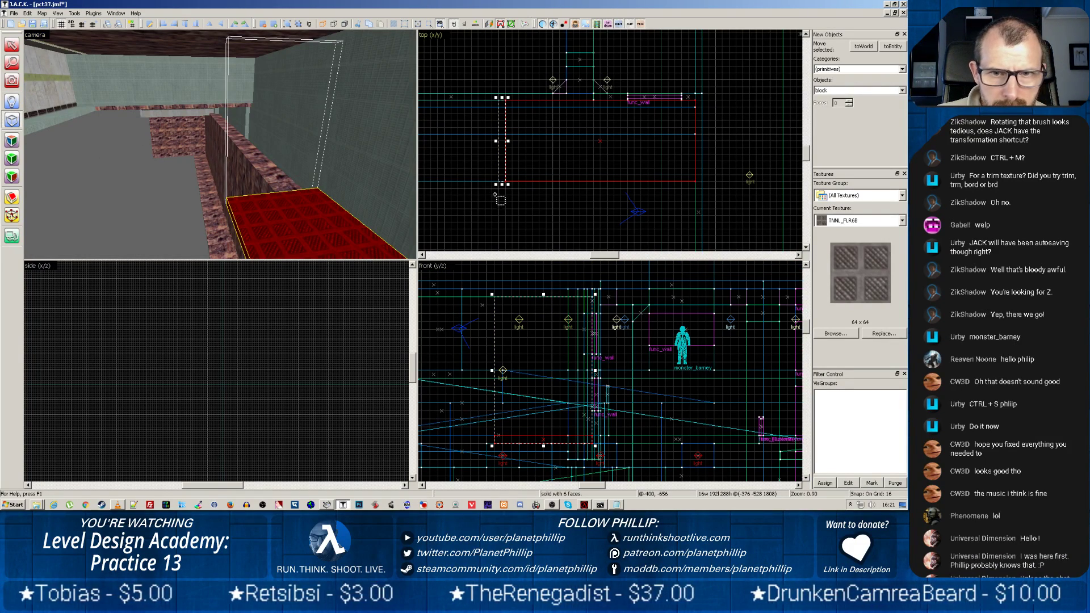
drag(502, 184, 505, 246)
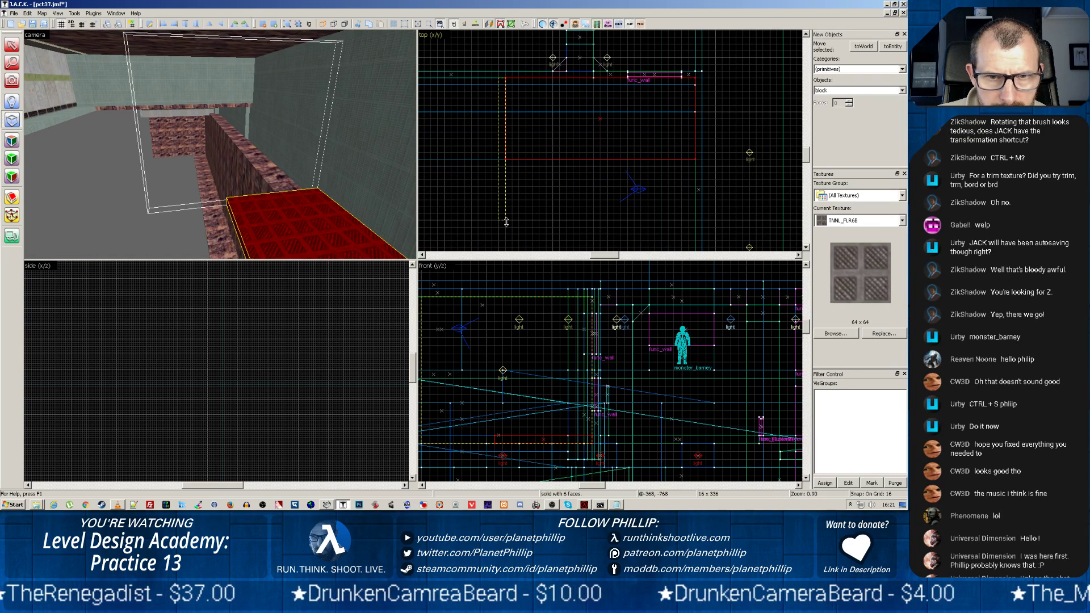
Step: Filter the textures by "wall" and apply C1A3WALL07 to all the selected platform faces
click(16, 141)
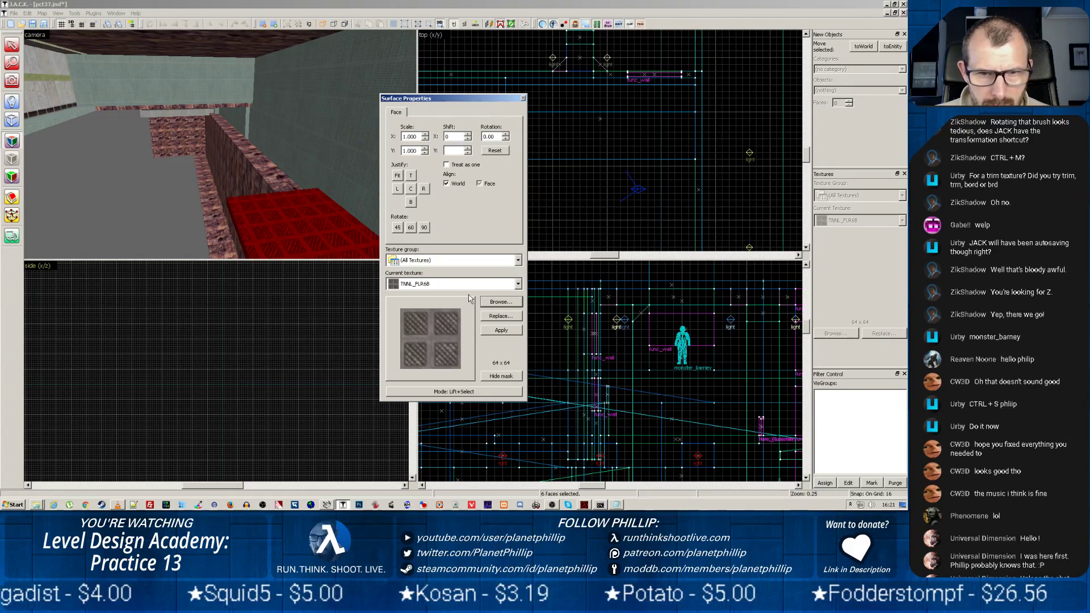
click(500, 302)
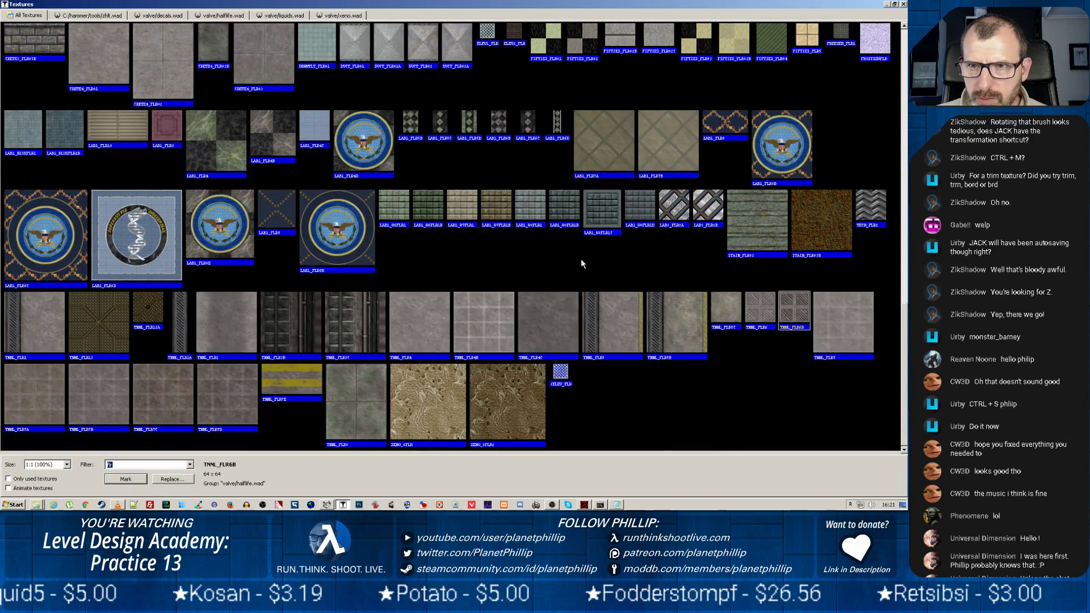
scroll(581, 264, up, 3)
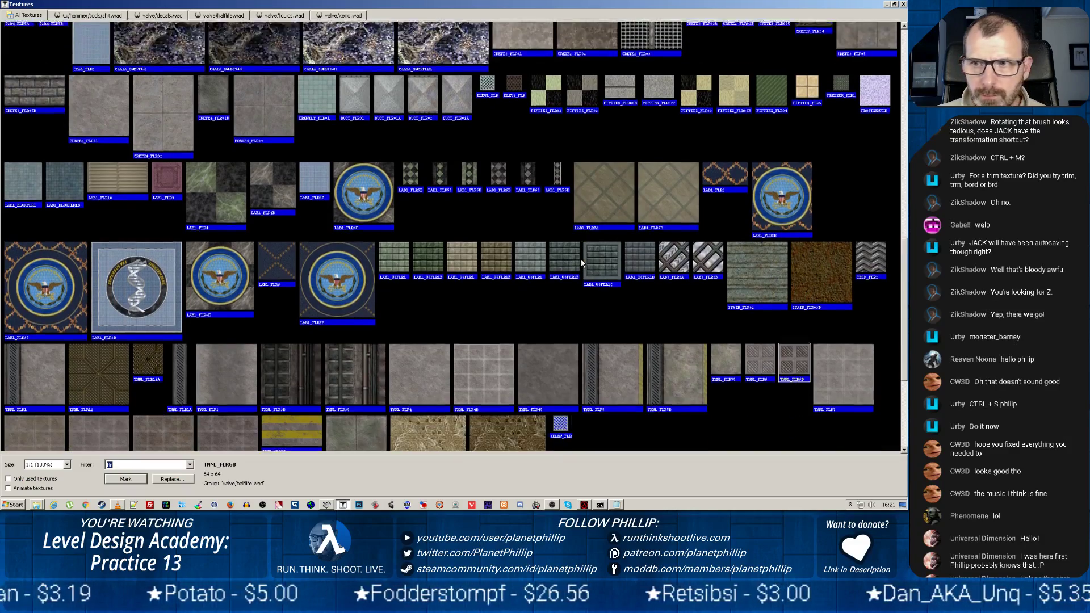
scroll(581, 258, down, 3)
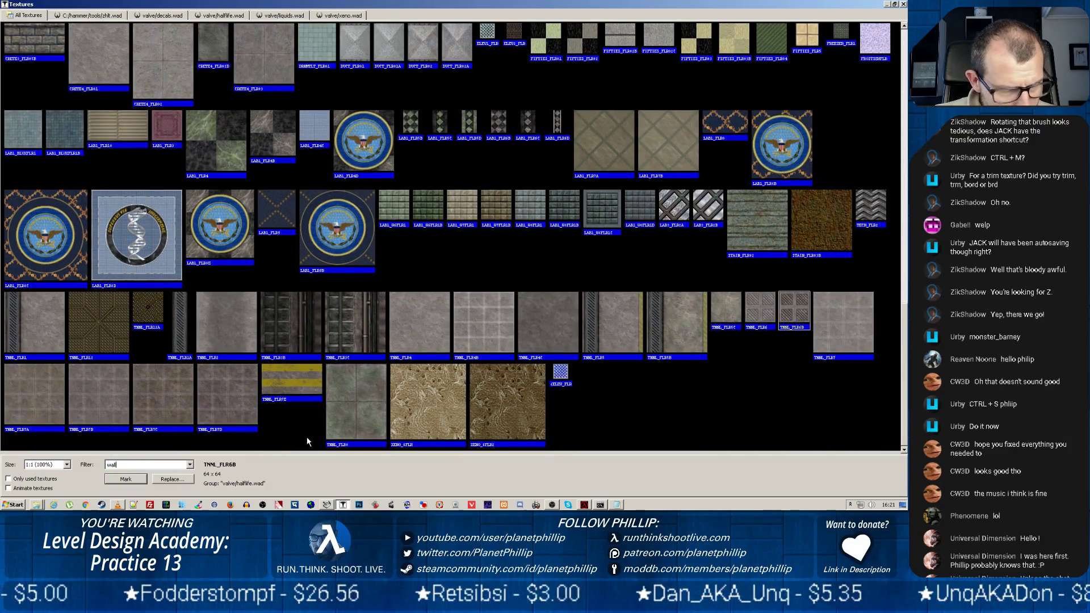
scroll(446, 241, up, 2)
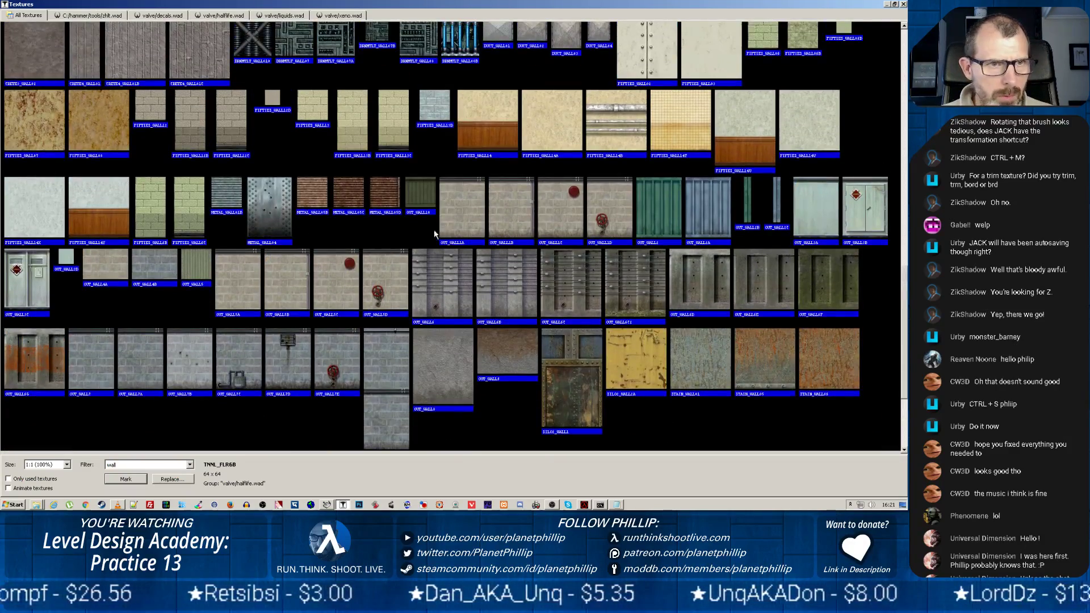
scroll(434, 230, up, 5)
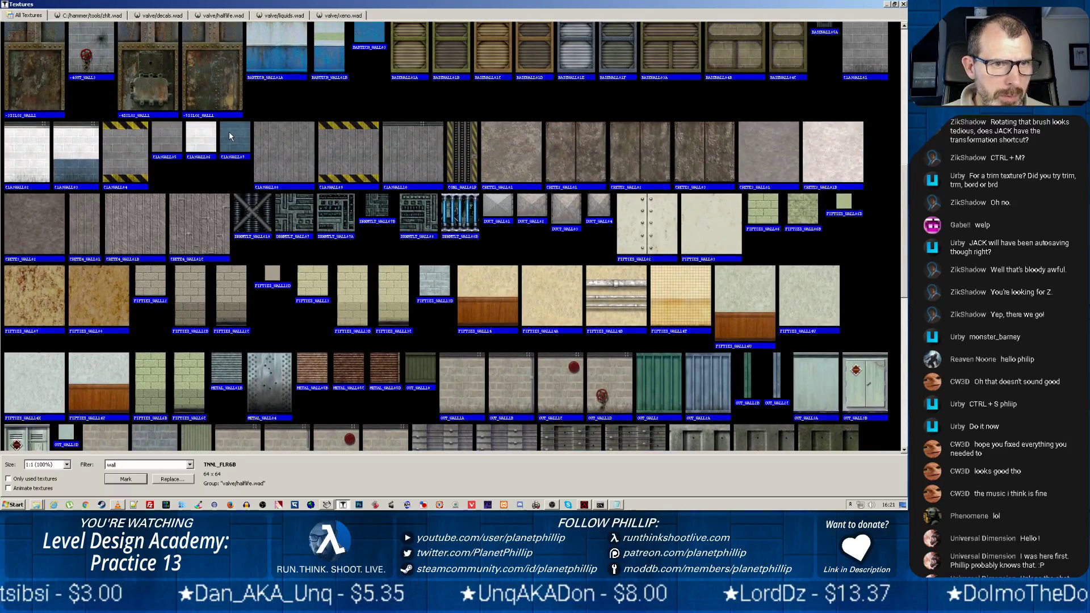
double_click(230, 131)
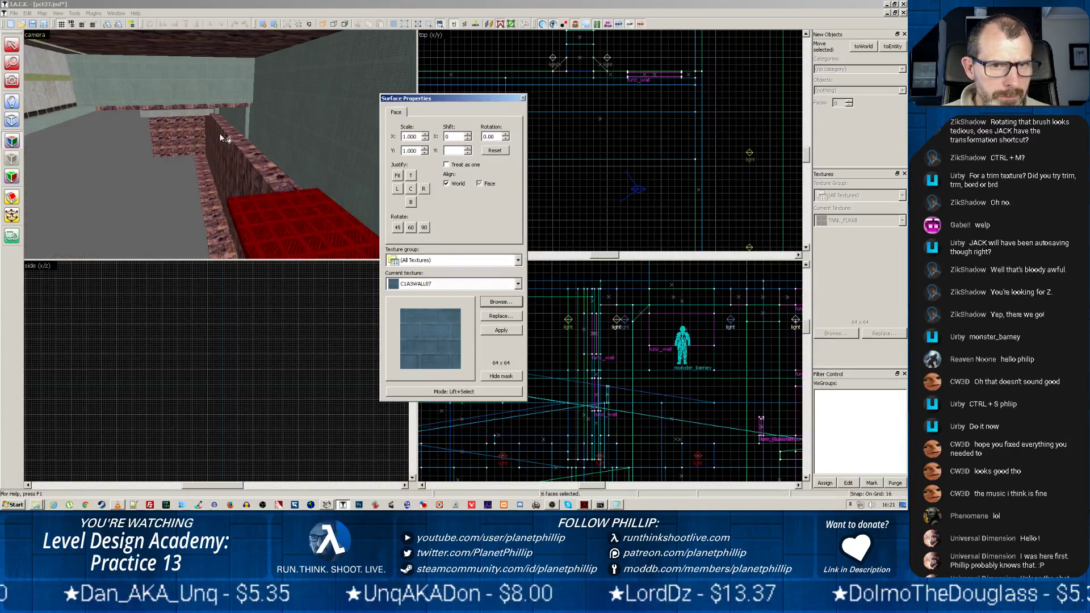
click(496, 331)
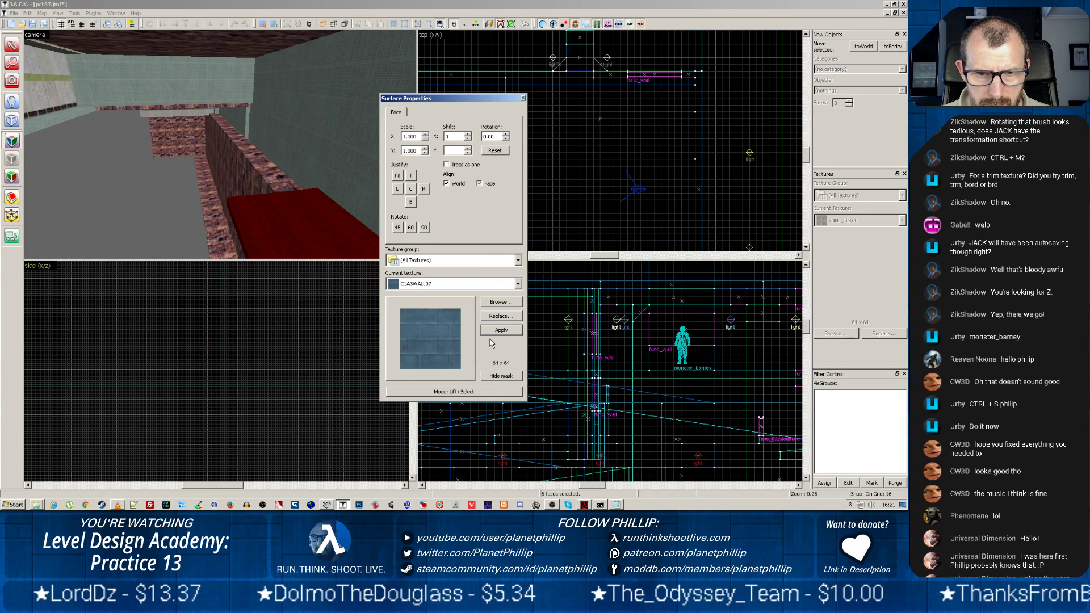
Step: Undo the platform's retexturing and create the outlined wall block, 16 units thick, 336 long and 288 high, with C1A3WALL07
click(523, 98)
key(ctrl+z)
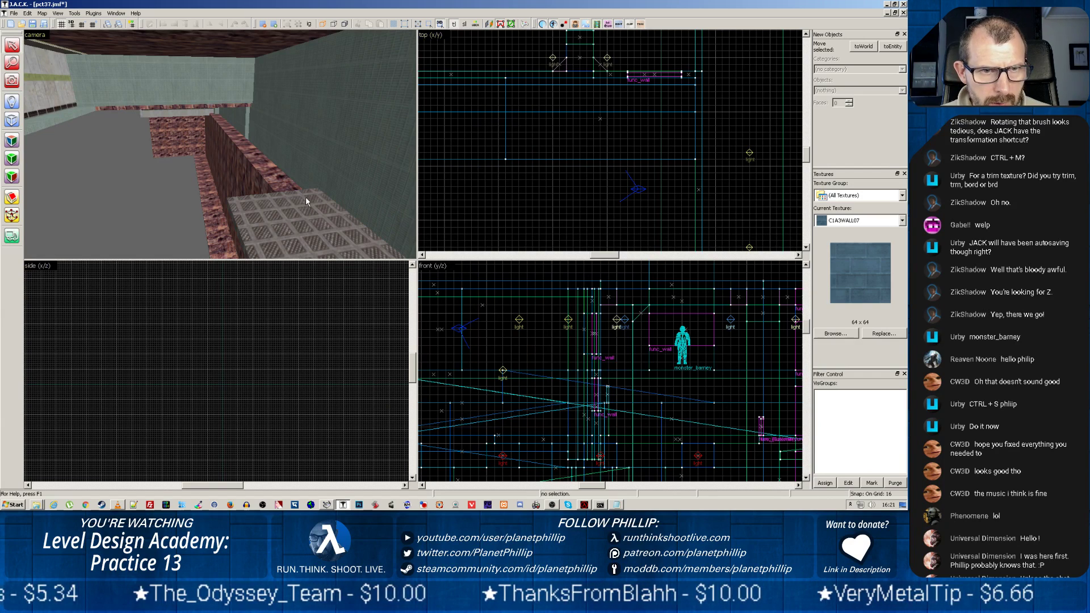
key(shift+b)
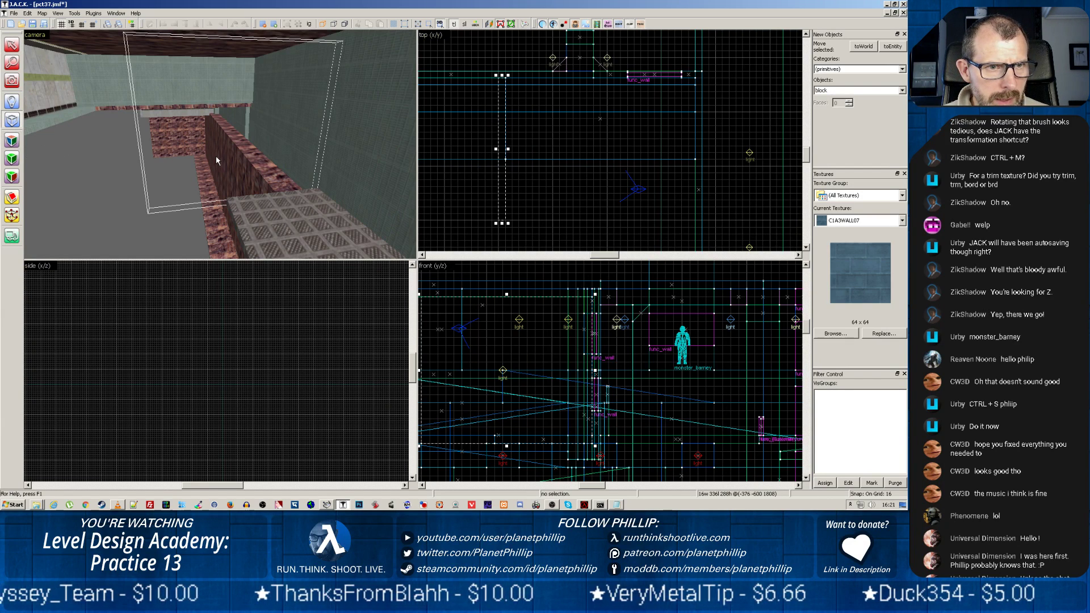
key(Return)
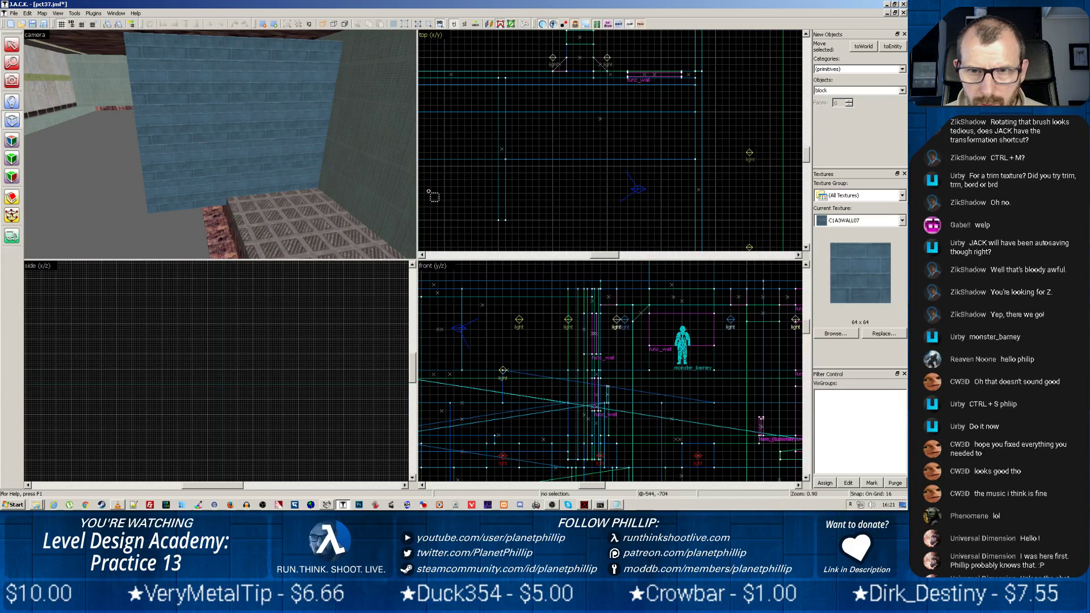
Step: Extend the platform's outer edge away from the long wall to make it 336 units long, level with the new wall's end
key(shift+s)
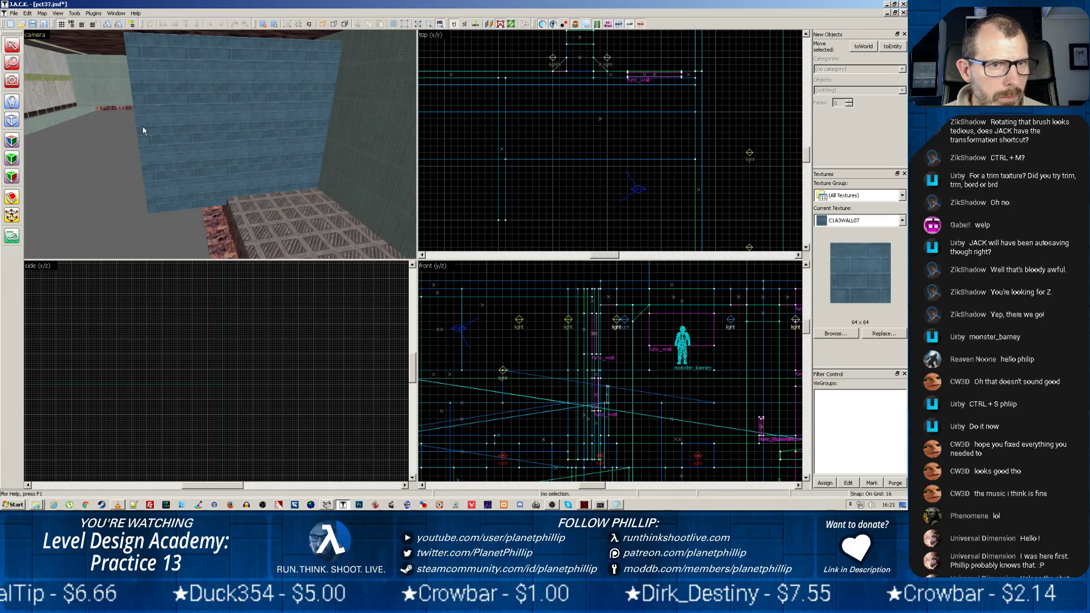
click(292, 226)
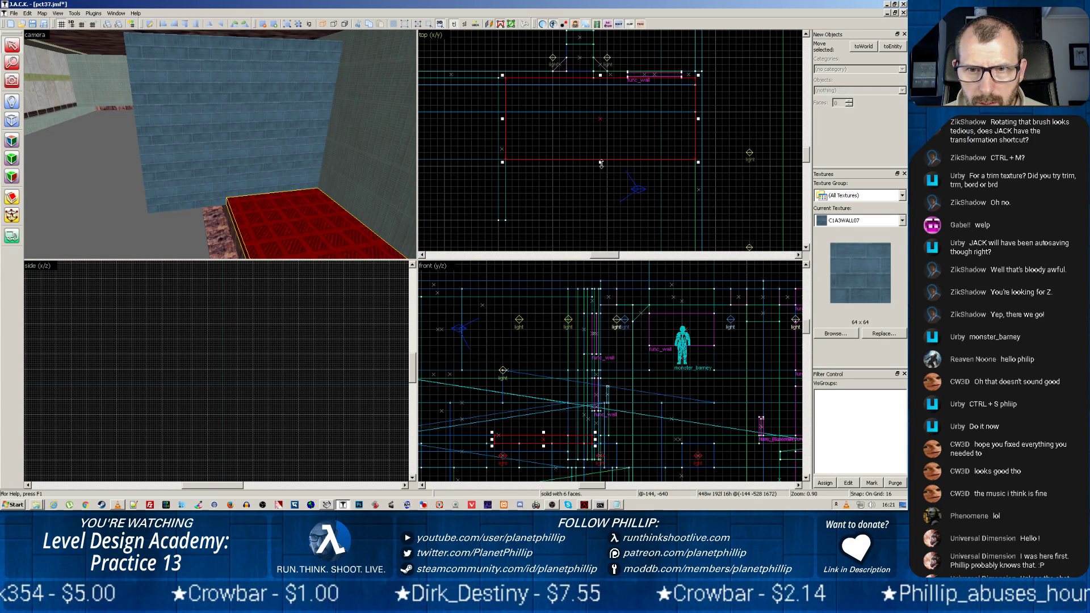
drag(600, 162, 596, 230)
Step: Raise the new wall's top edge to a height of 304 units, closing the gap below the rock ceiling
key(z)
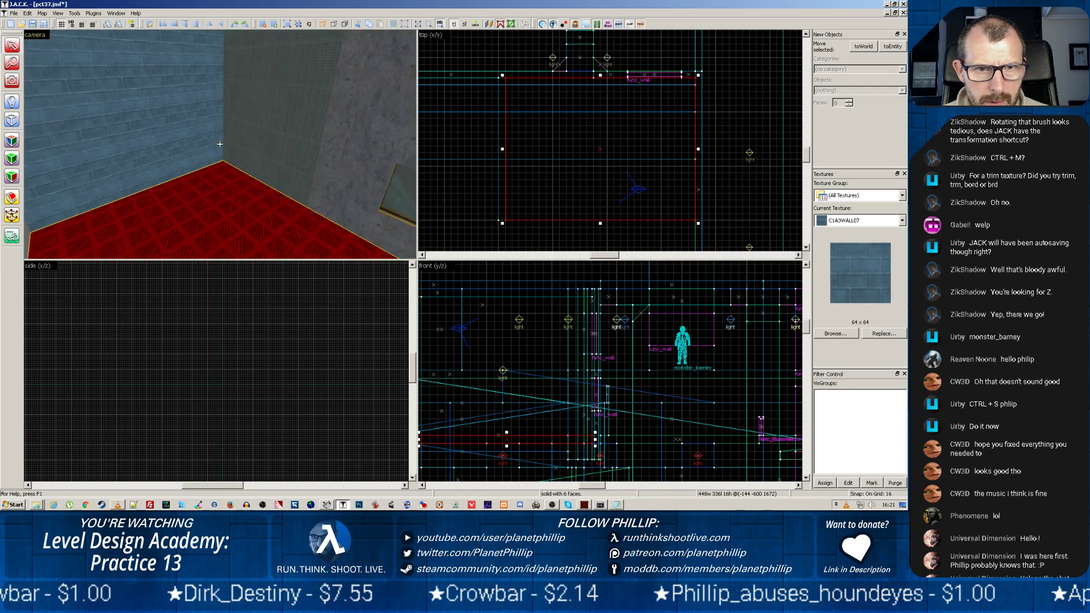
key(z)
click(315, 139)
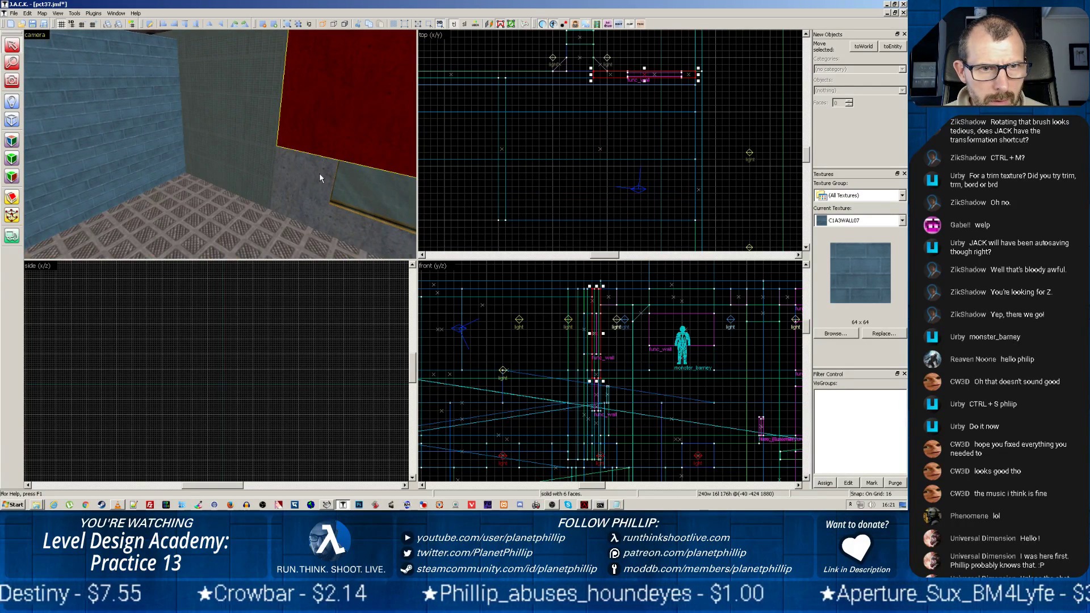
click(267, 150)
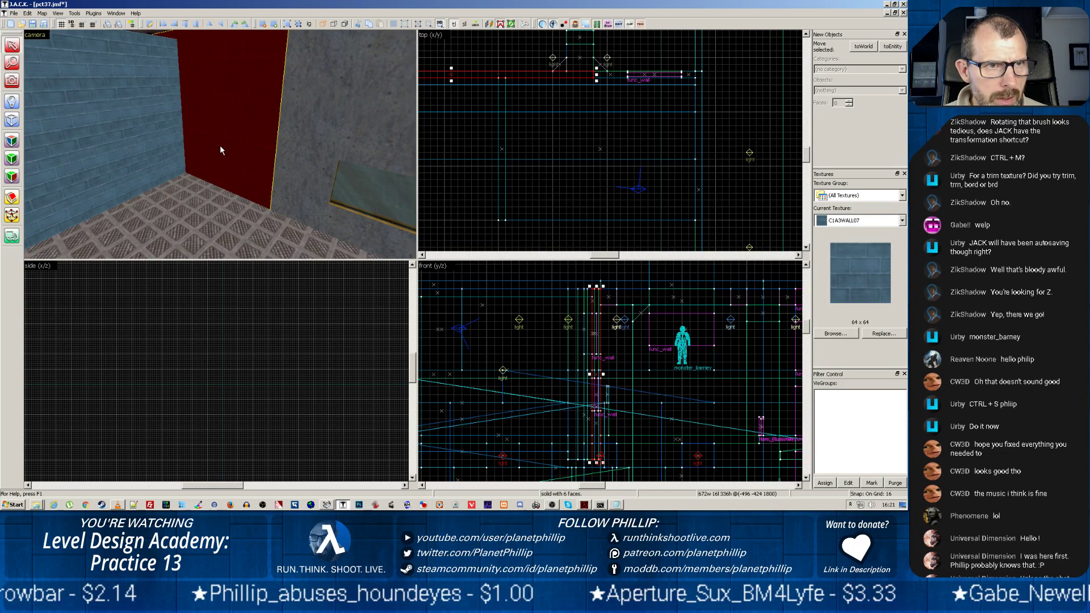
key(z)
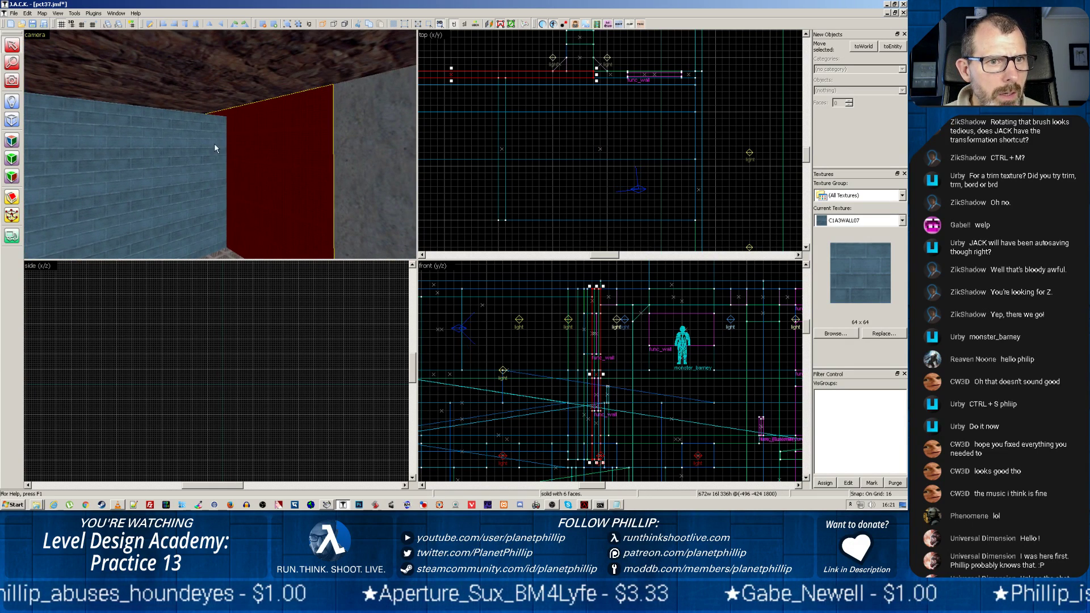
key(w)
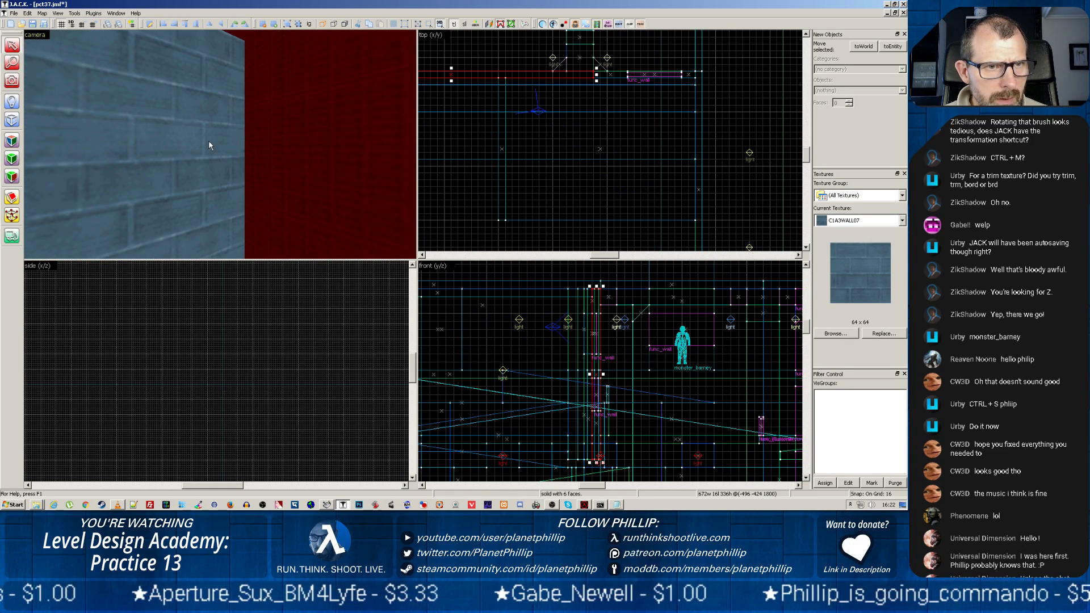
key(w)
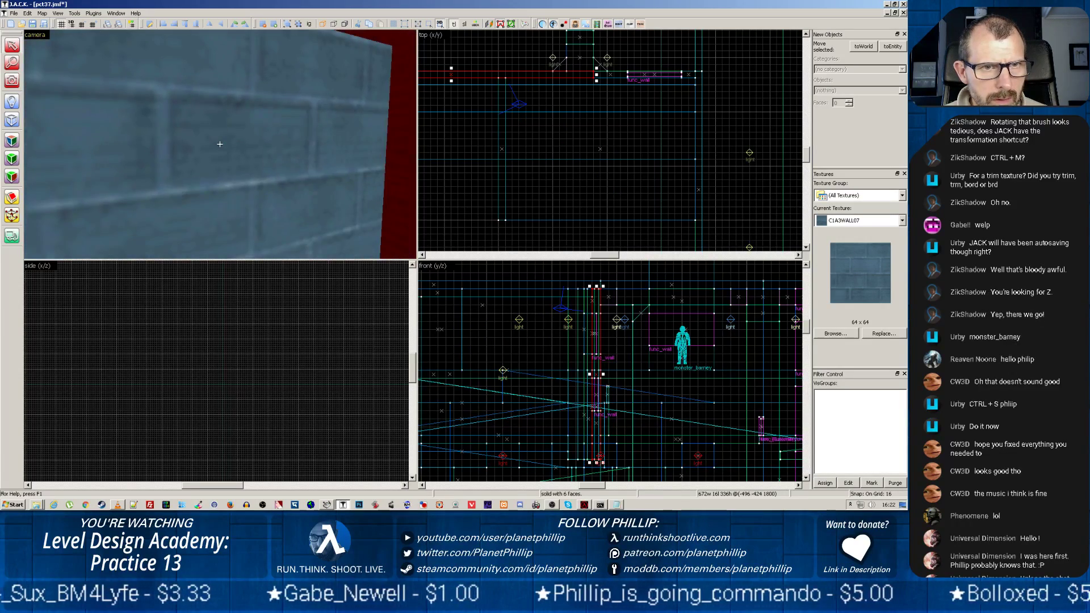
key(z)
key(z)
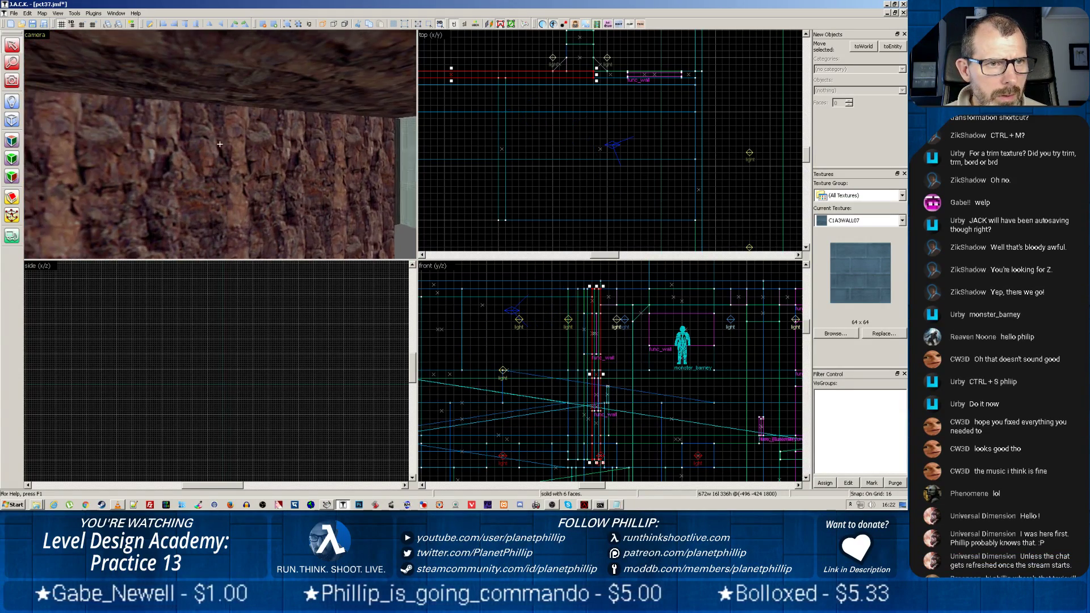
key(w)
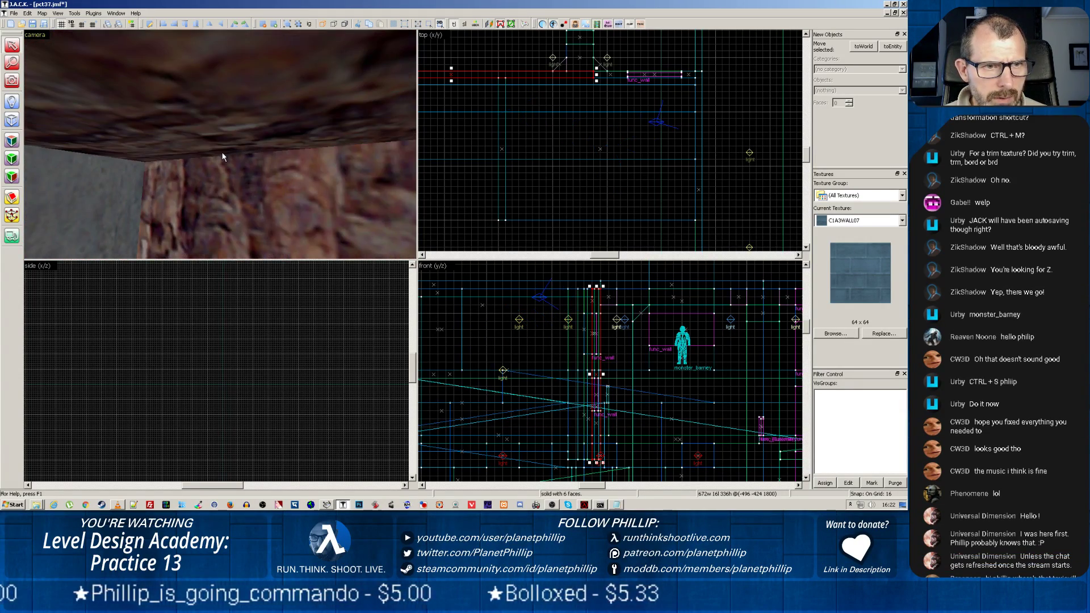
key(z)
click(217, 200)
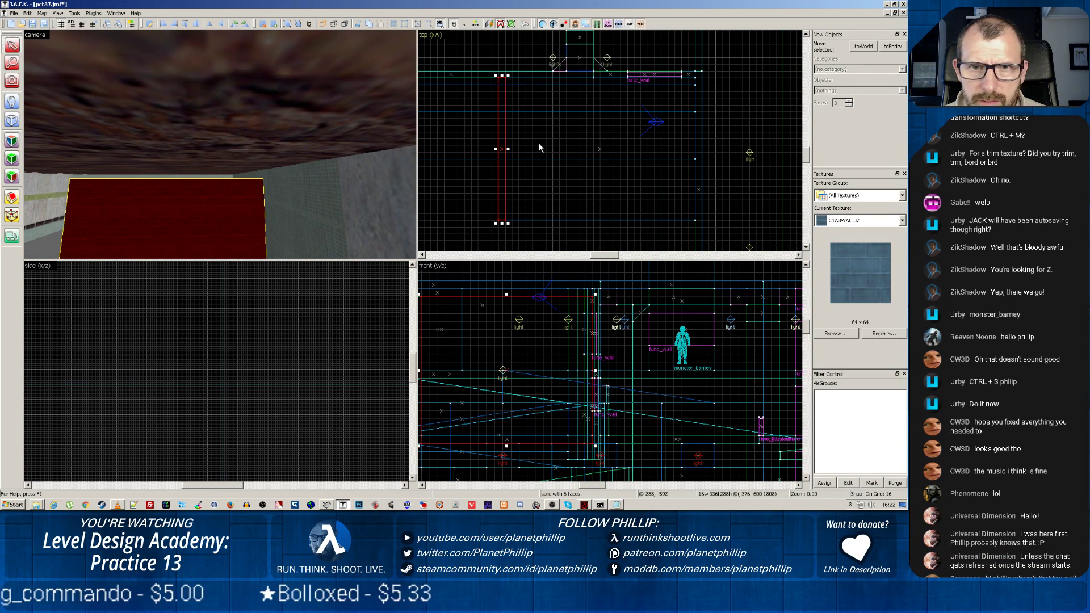
drag(507, 294, 506, 287)
Step: Pick up C1A3WALL07 from the new wall's face for texturing the adjoining grey-green section of the long wall
click(298, 206)
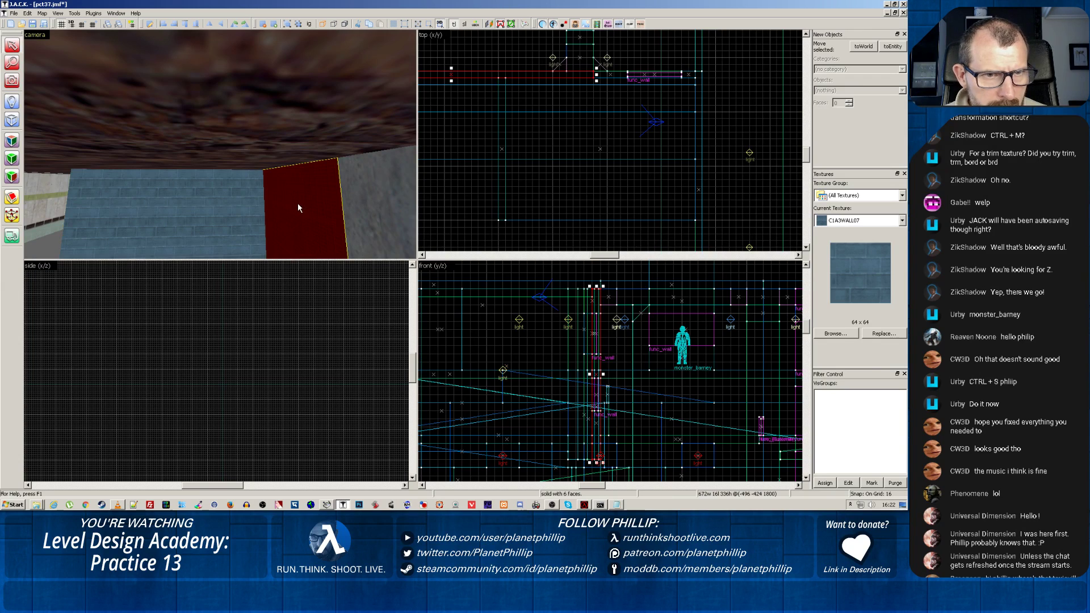
click(12, 141)
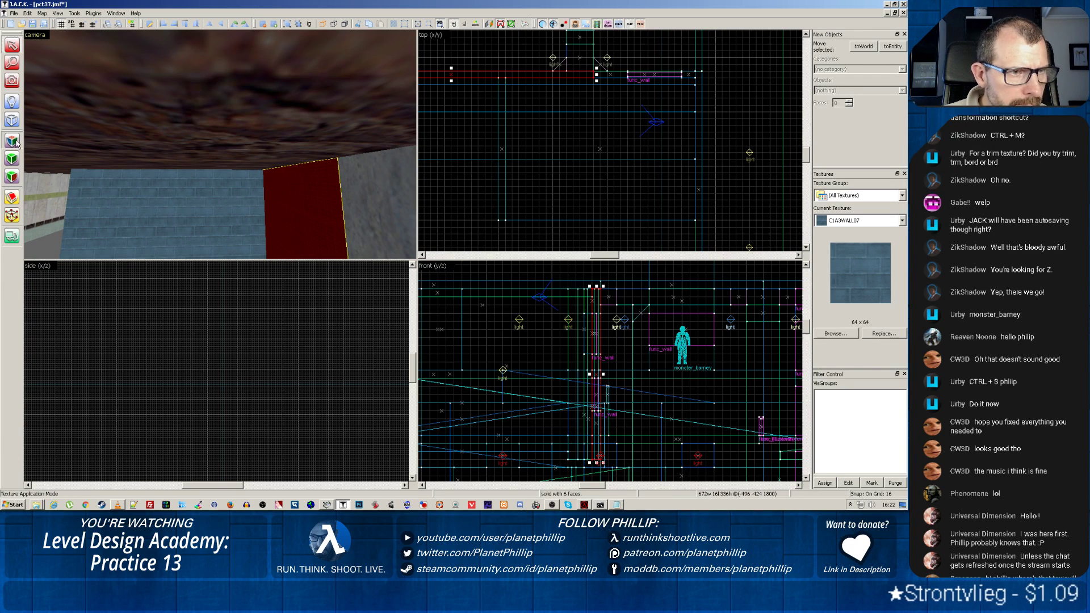
click(208, 213)
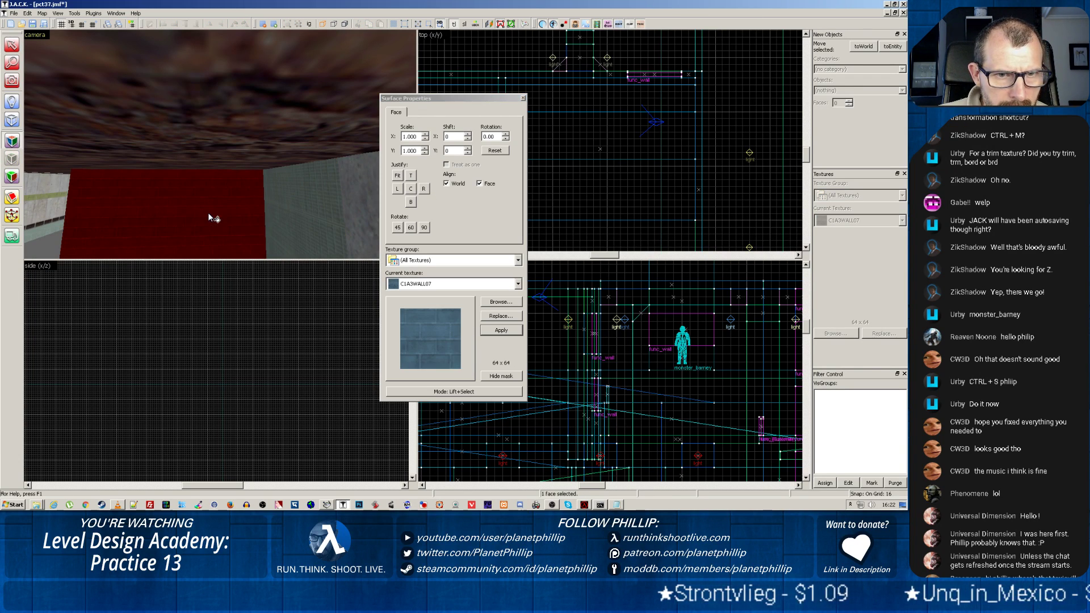
click(320, 204)
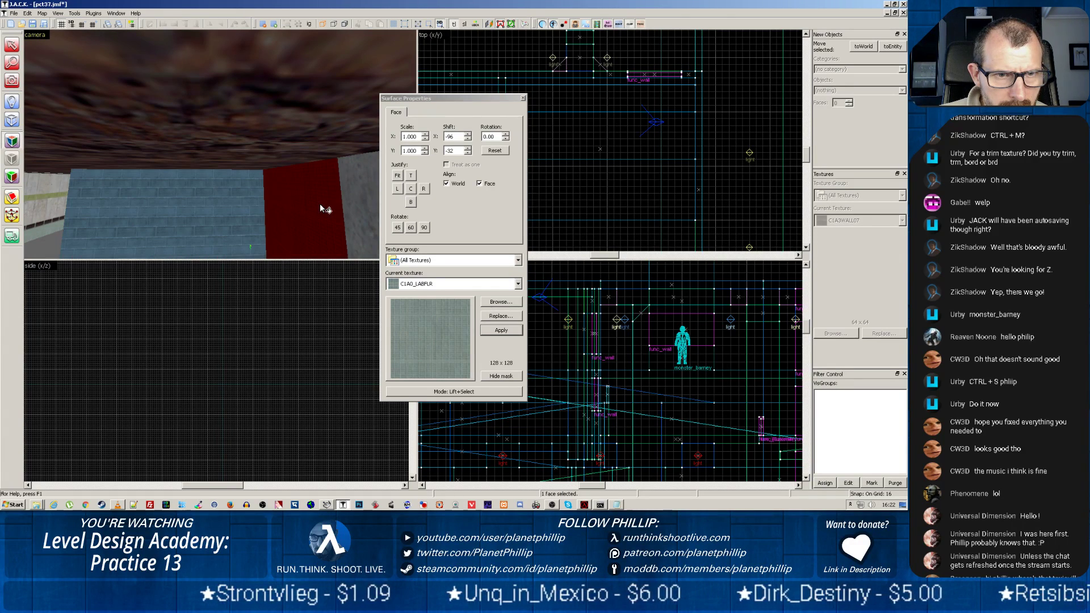
click(250, 194)
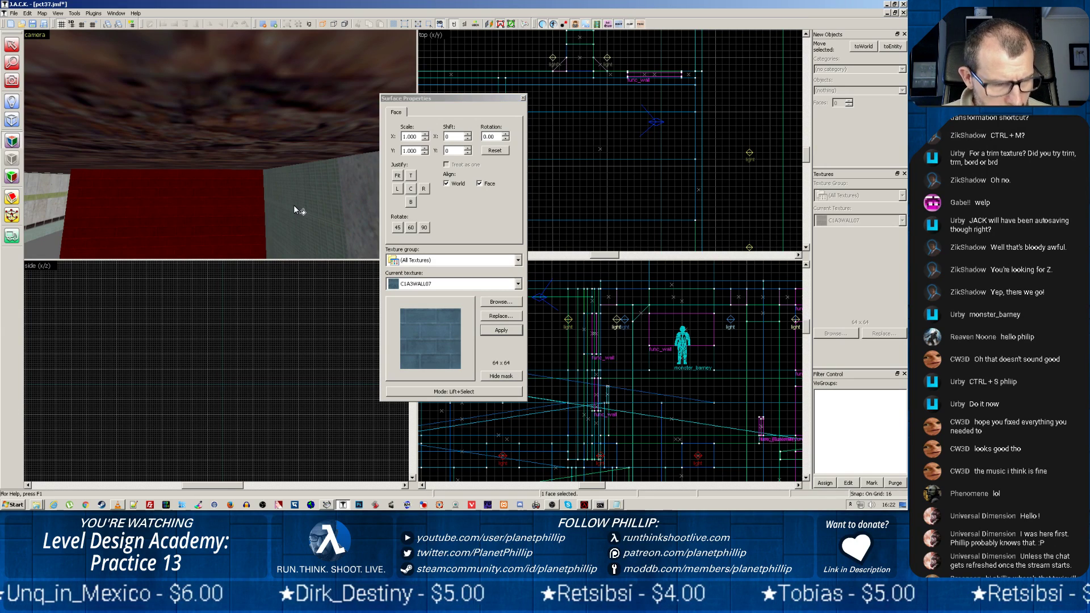
Step: Apply C1A3WALL07 to the concrete wall sections above, beside and below the window facing the platform
key(z)
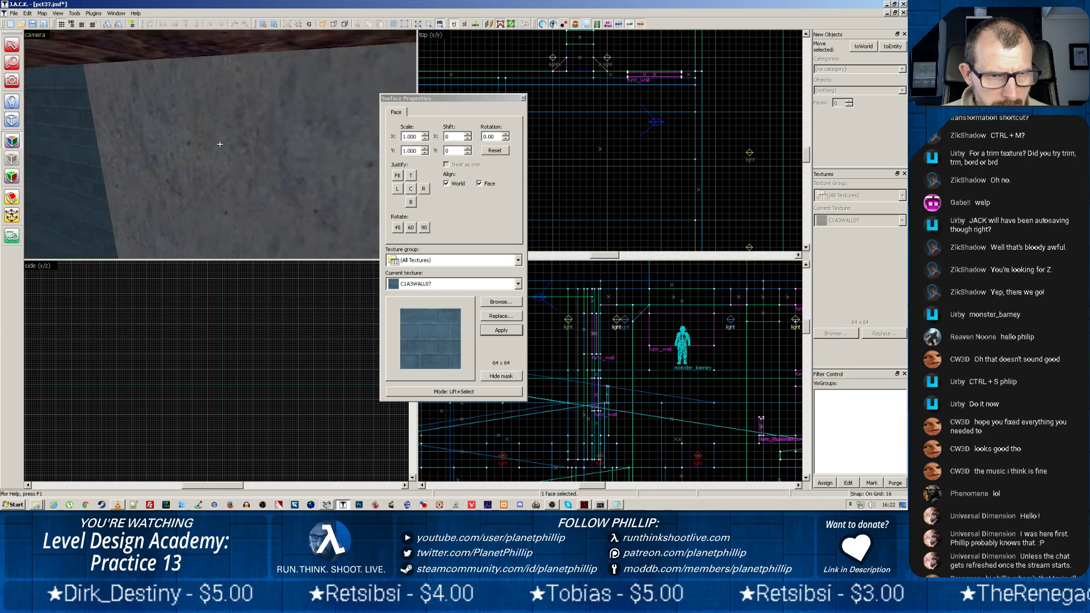
key(w)
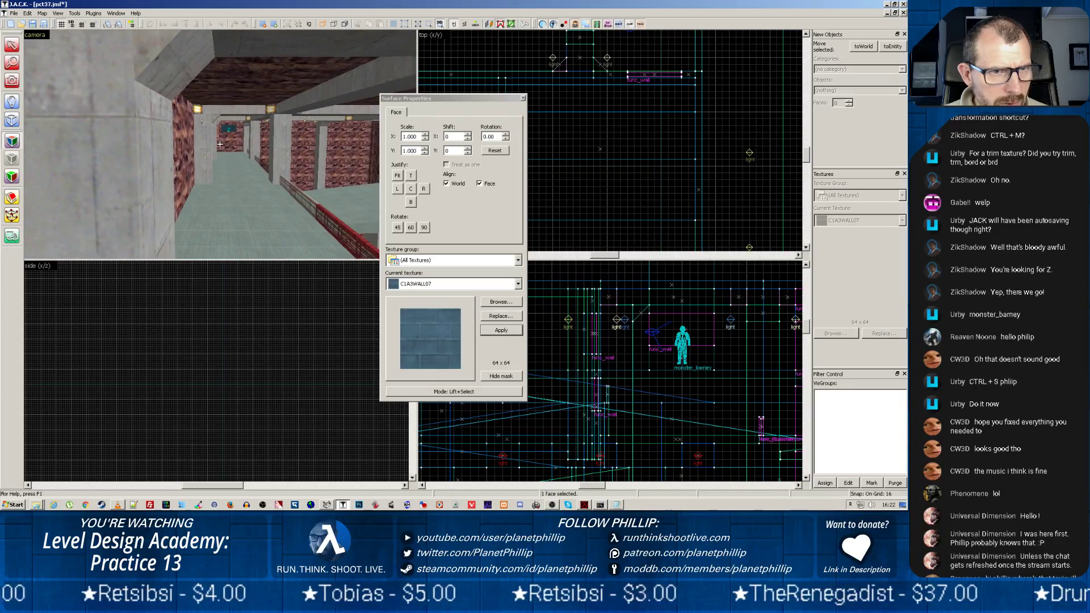
key(w)
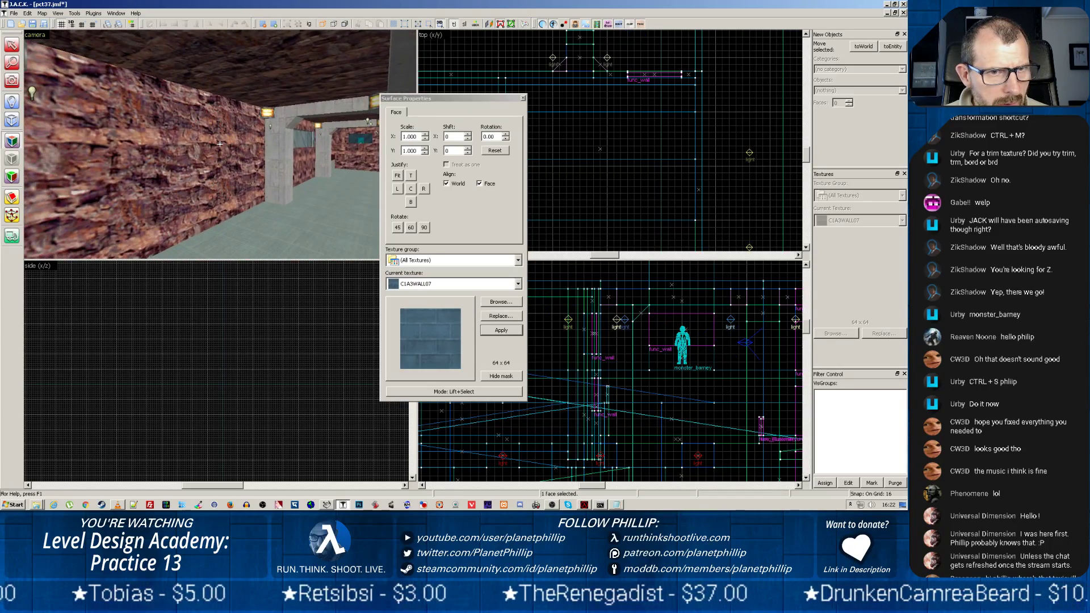
key(w)
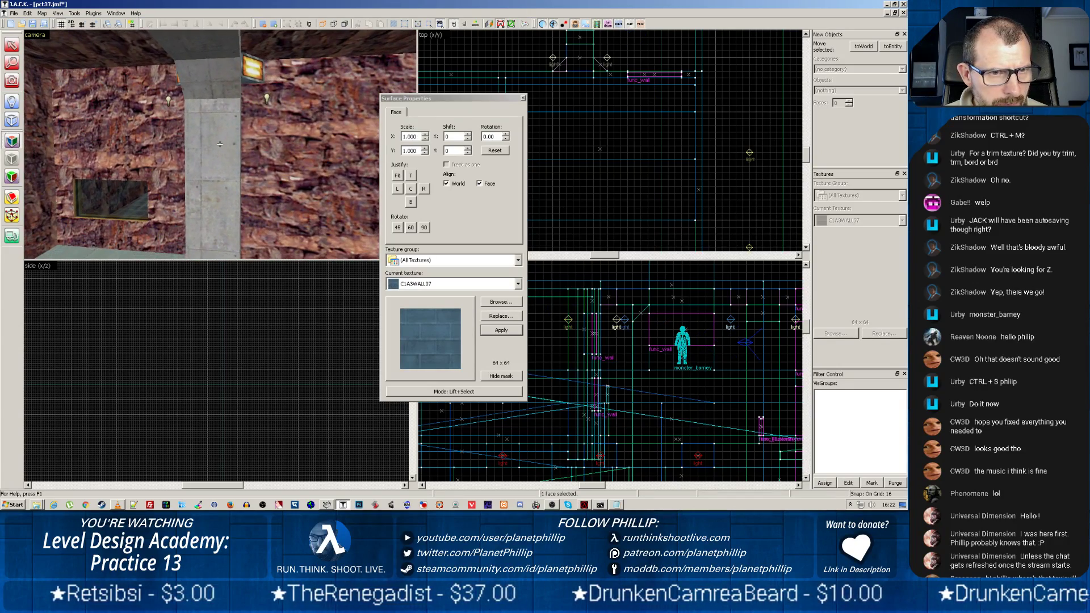
key(w)
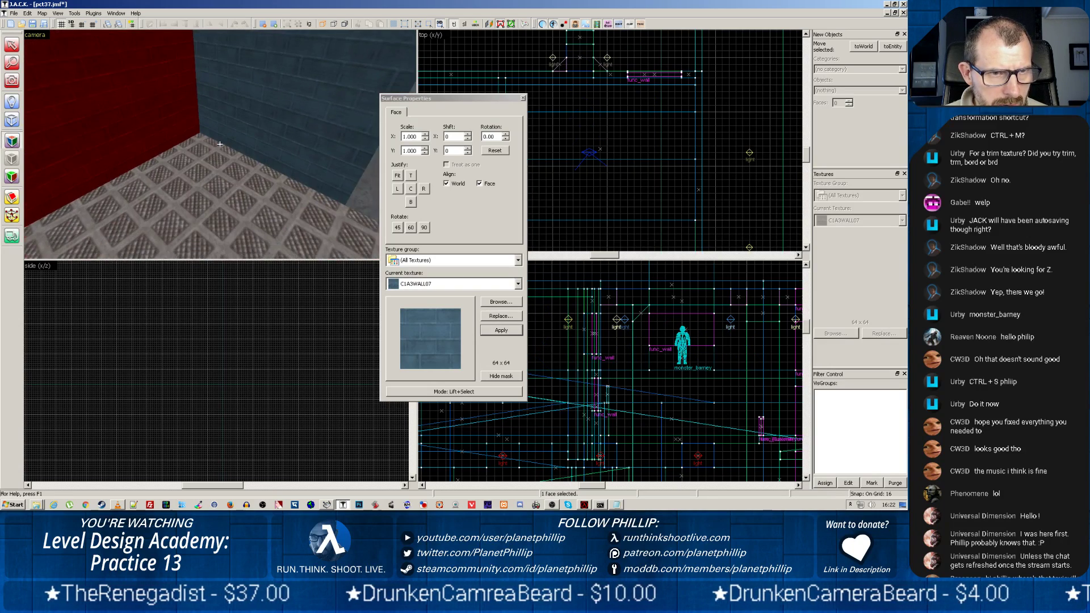
key(z)
right_click(219, 138)
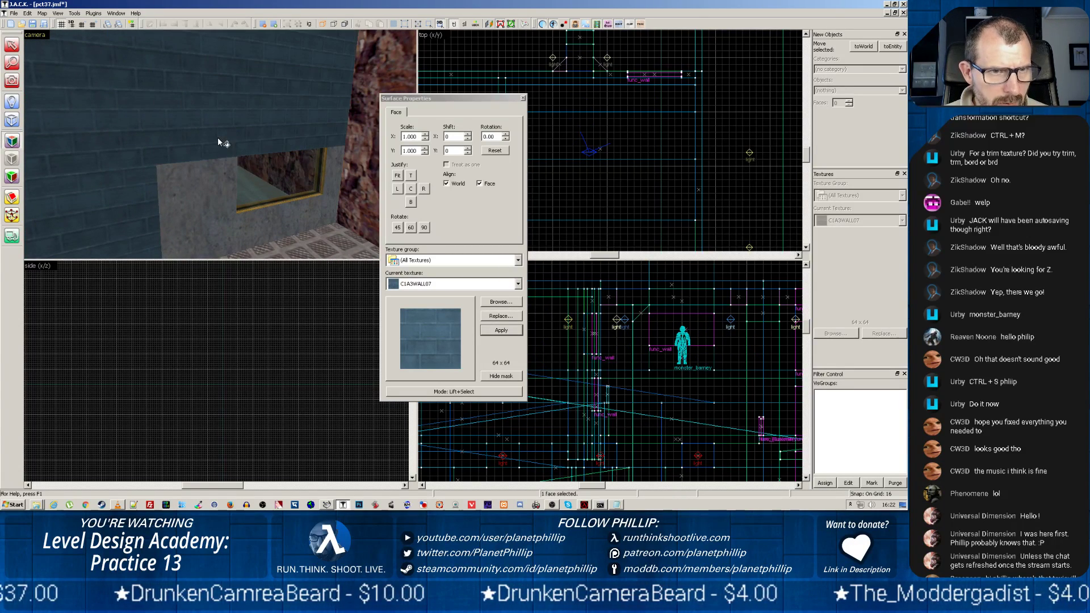
right_click(205, 174)
right_click(278, 213)
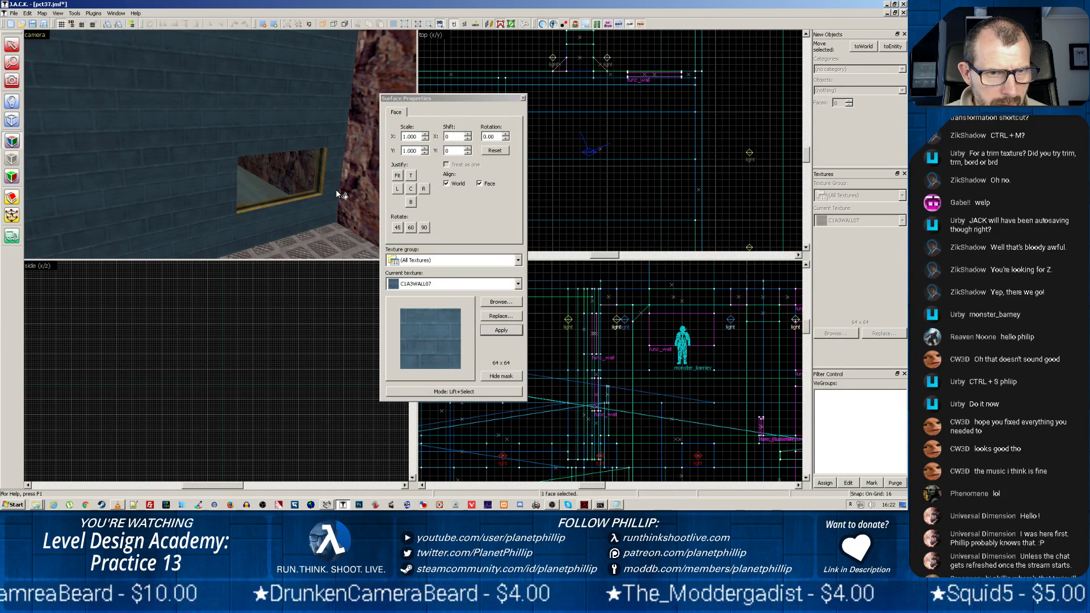
Step: Apply C1A3WALL07 to the rock wall adjoining the window wall and finish texturing
key(z)
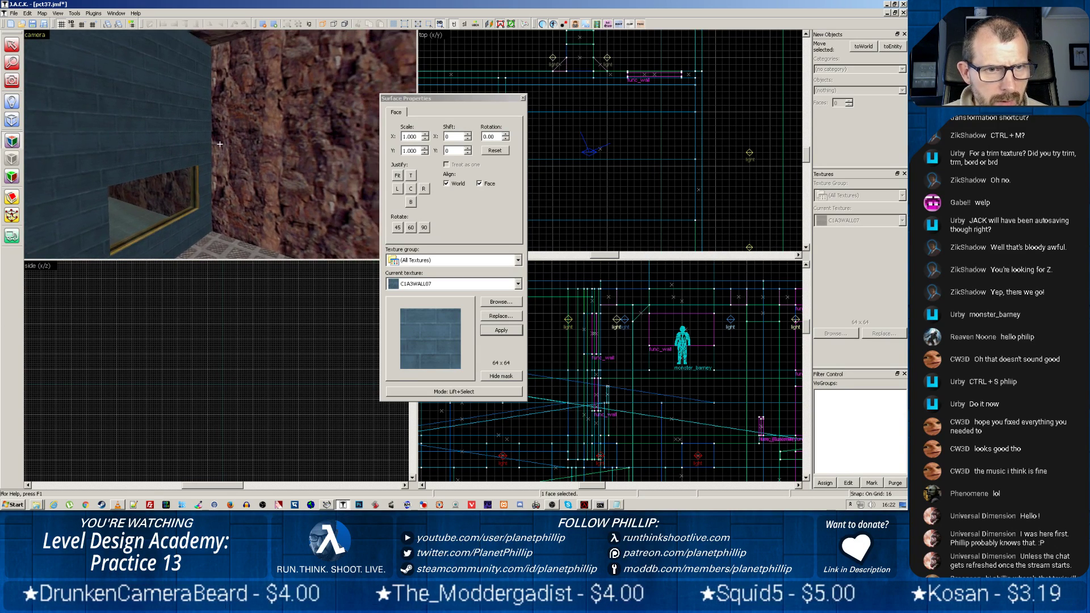
right_click(207, 149)
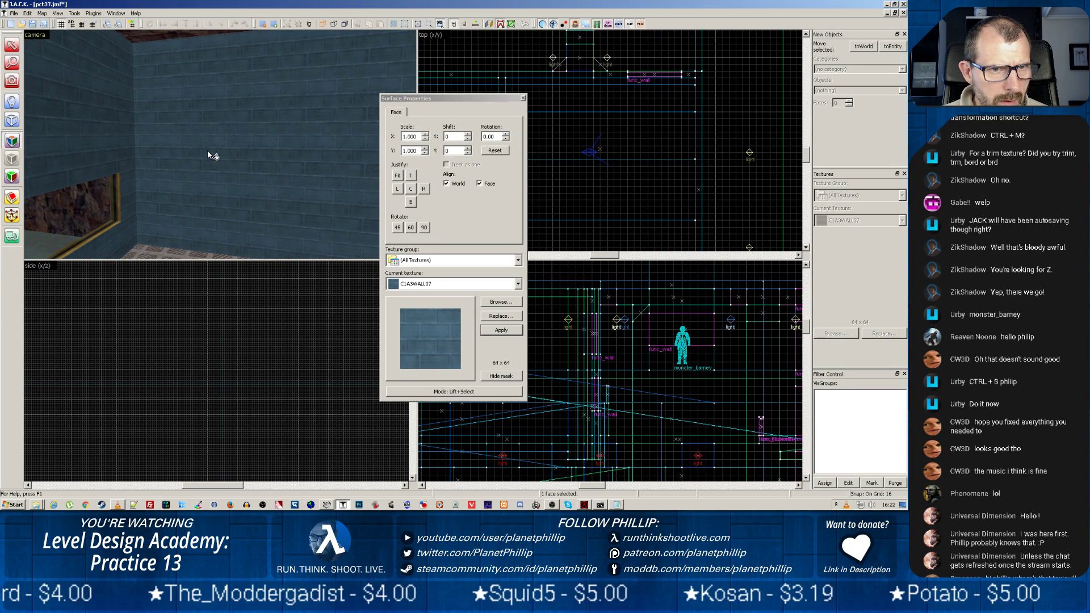
mouse_move(207, 150)
mouse_down()
mouse_move(215, 144)
mouse_move(192, 144)
mouse_move(220, 144)
mouse_up()
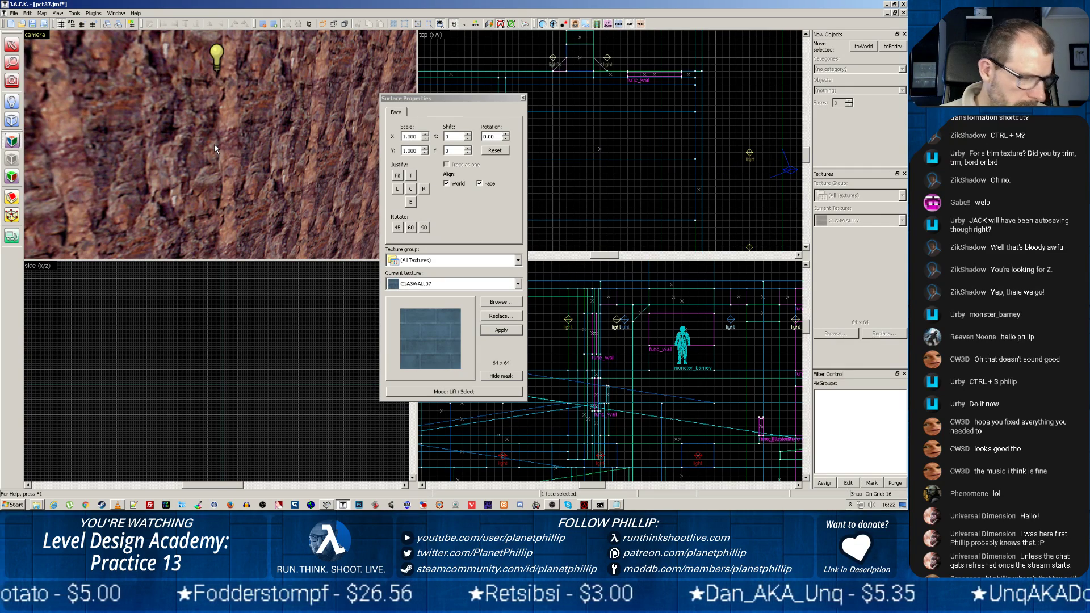
drag(215, 145, 220, 144)
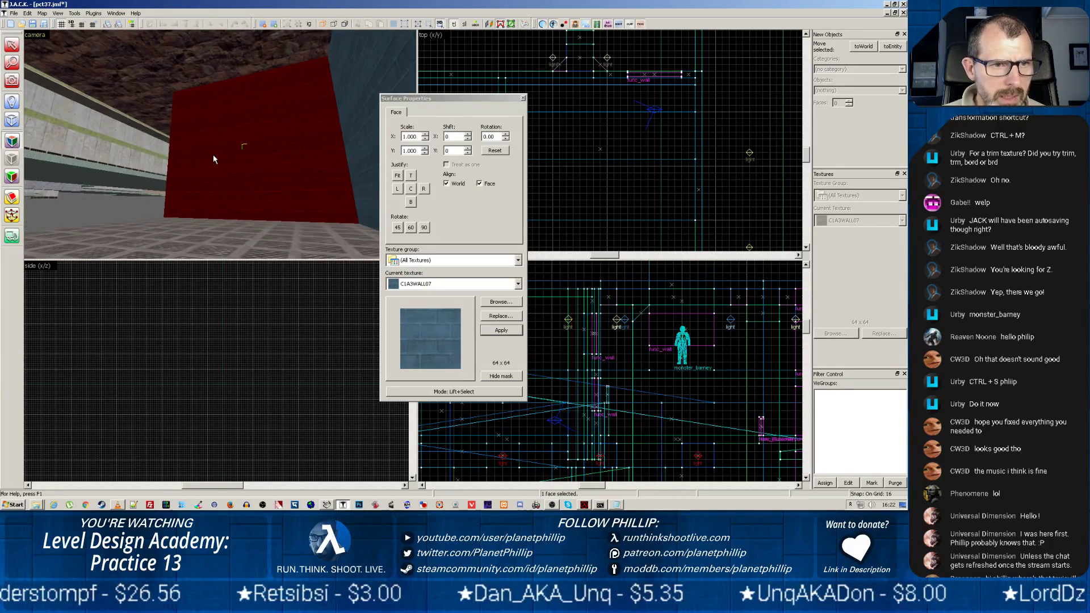
click(523, 98)
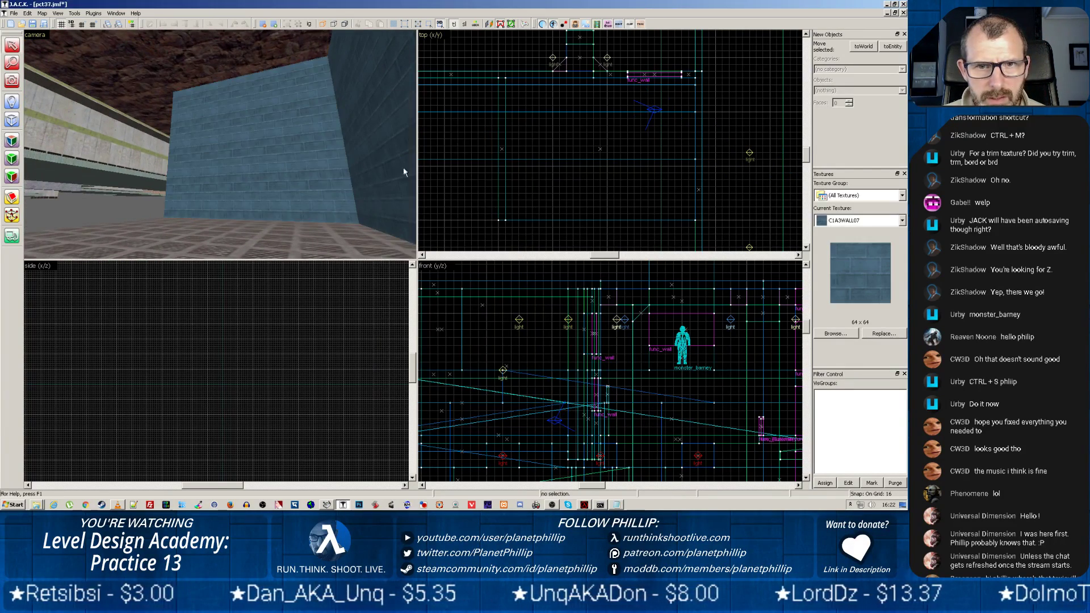
Step: Copy the wall block at the platform's far end to the platform's middle, offset outward past its outer edge
drag(255, 181, 220, 145)
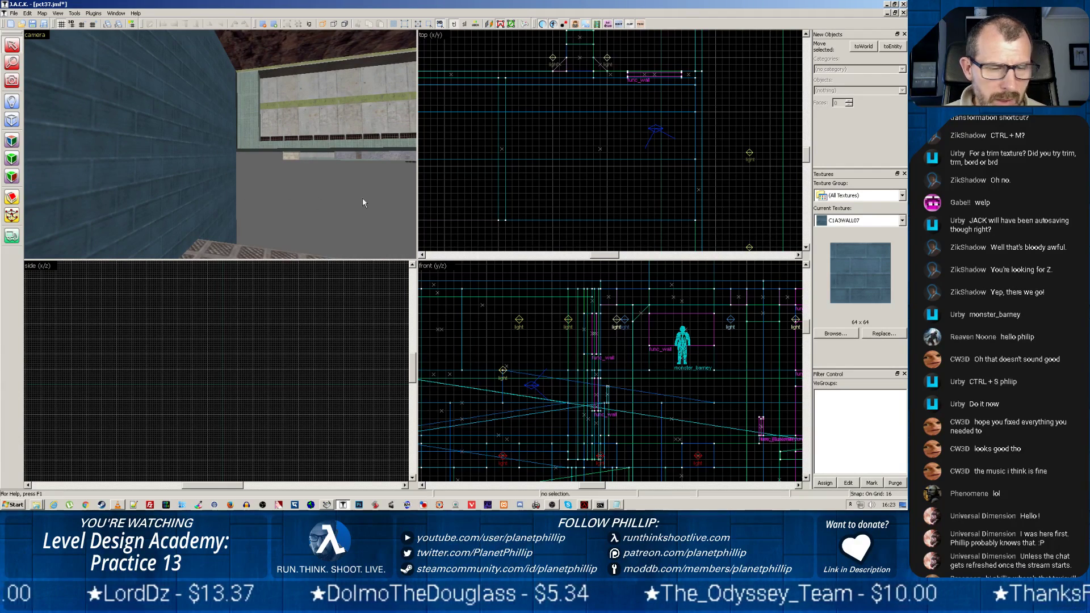
drag(353, 197, 206, 117)
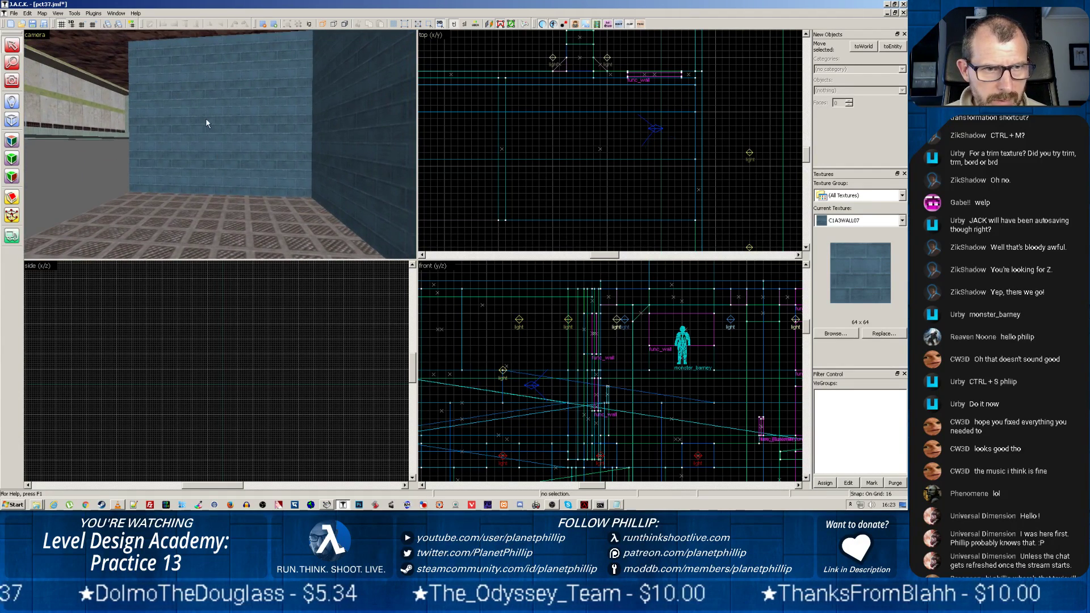
click(204, 119)
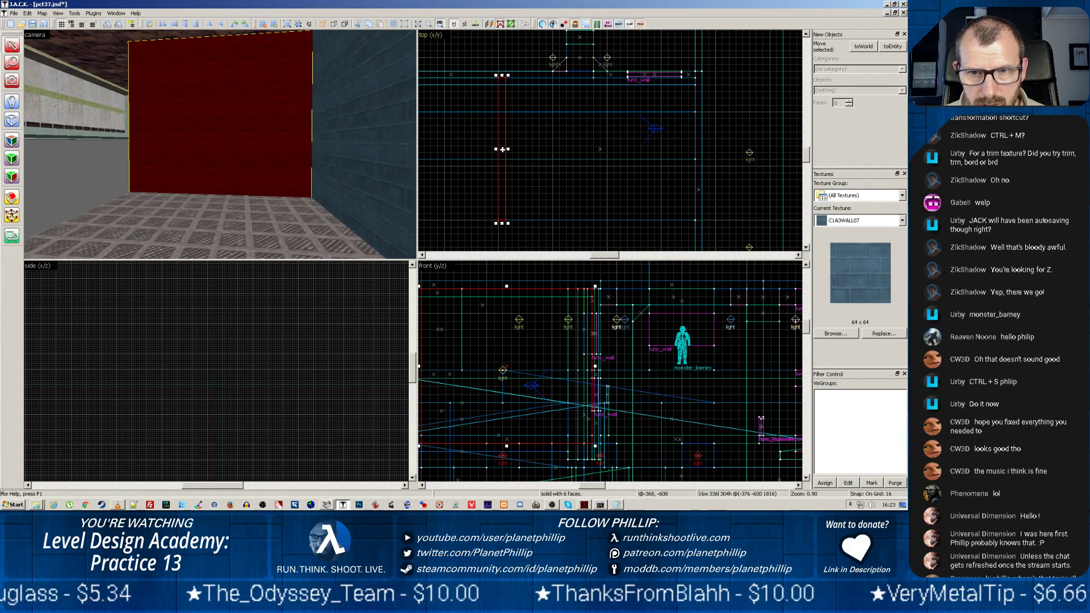
mouse_move(503, 150)
mouse_down()
mouse_move(616, 190)
mouse_move(606, 194)
mouse_up()
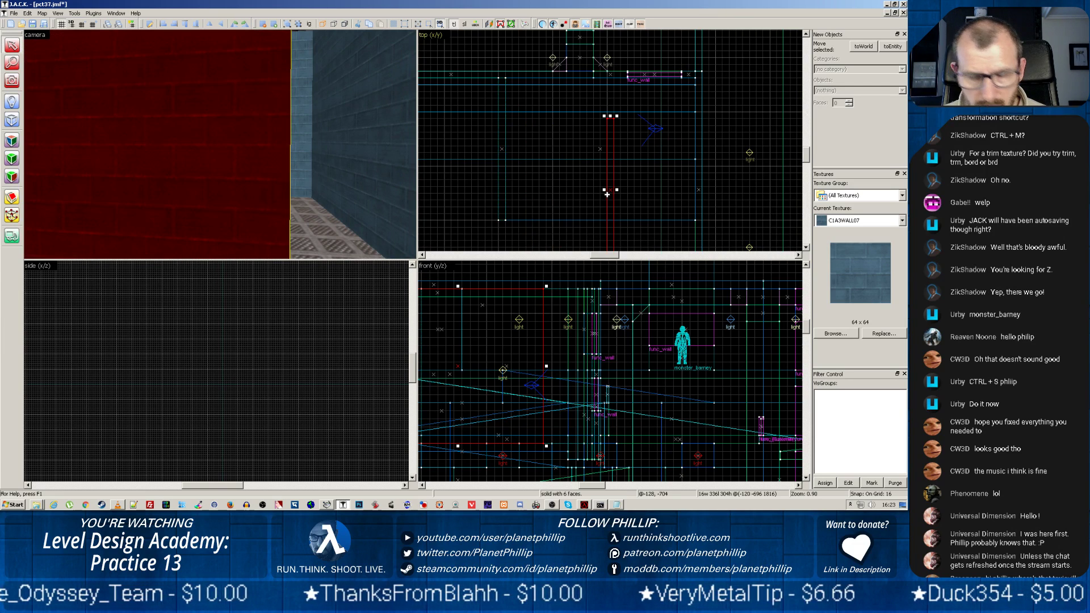
Step: Rotate the copied wall 90 degrees about Z and move it to the platform's outer edge
key(ctrl+m)
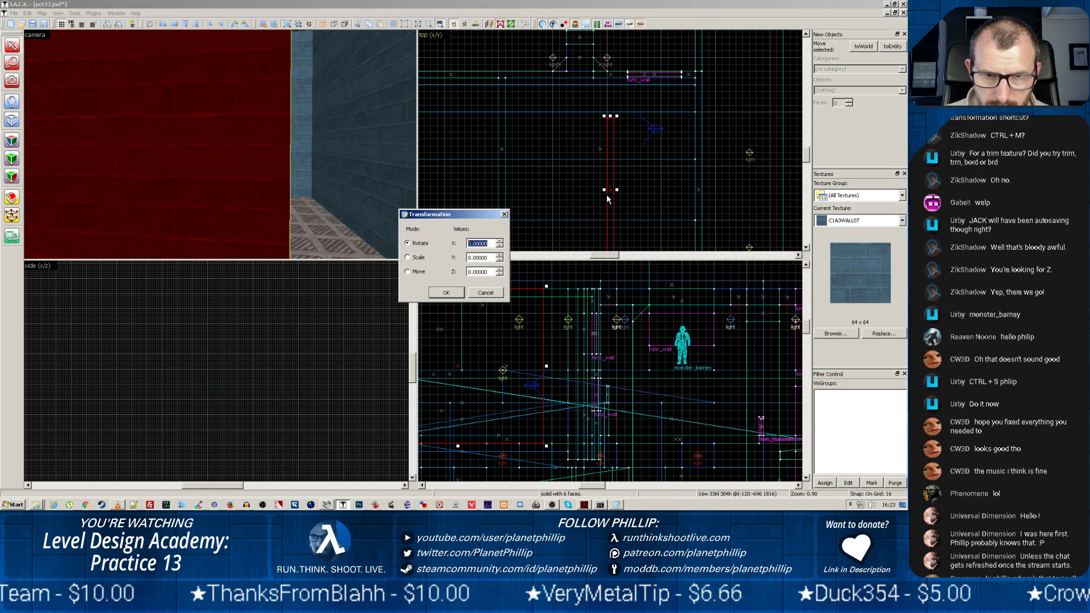
click(469, 272)
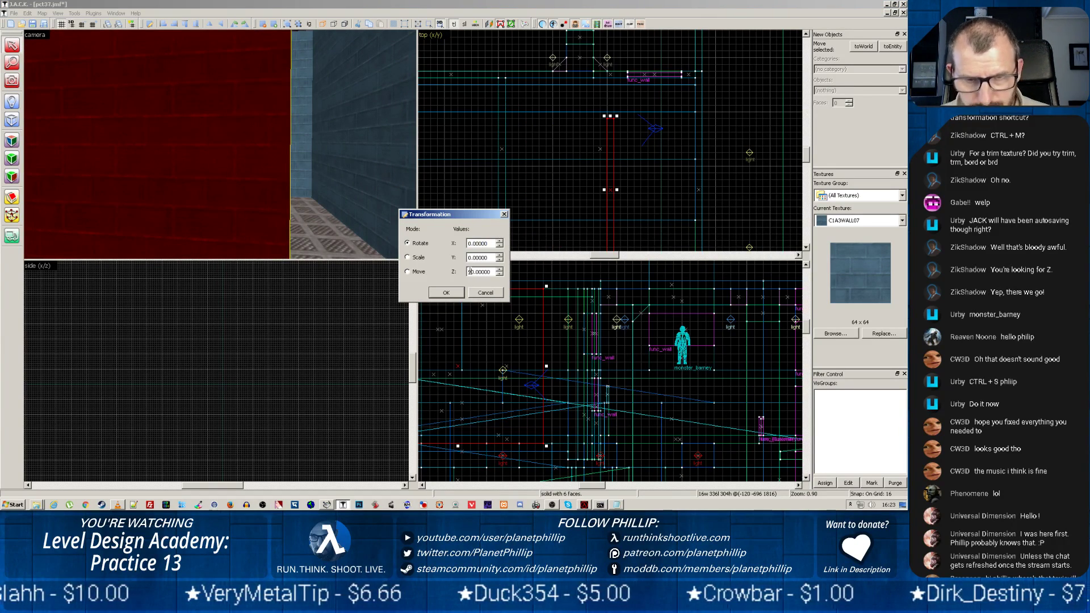
key(Return)
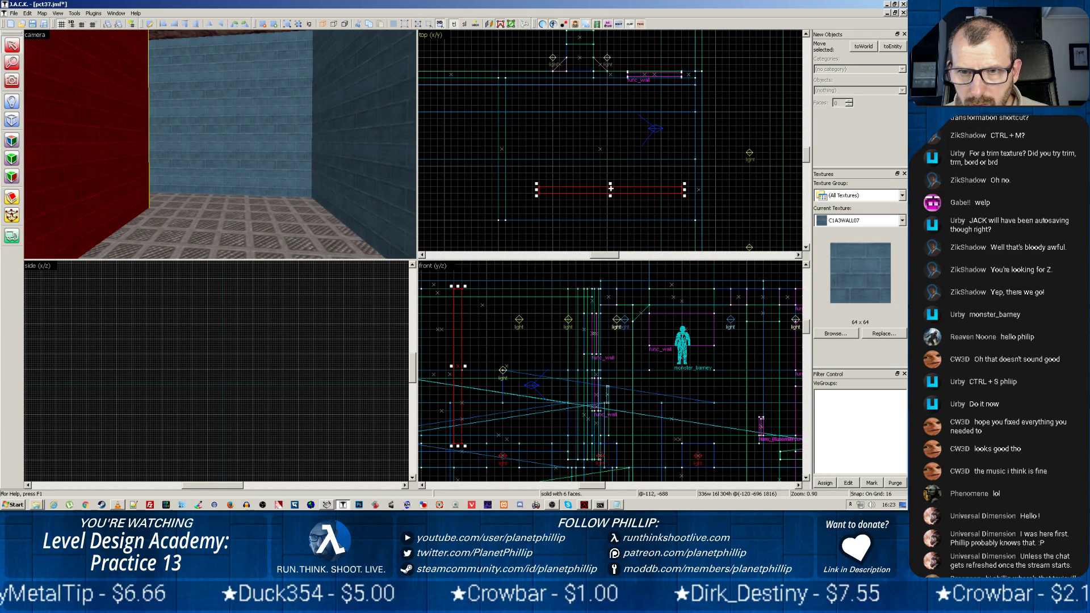
mouse_move(611, 189)
mouse_down()
mouse_move(616, 223)
mouse_move(591, 223)
mouse_move(628, 223)
mouse_up()
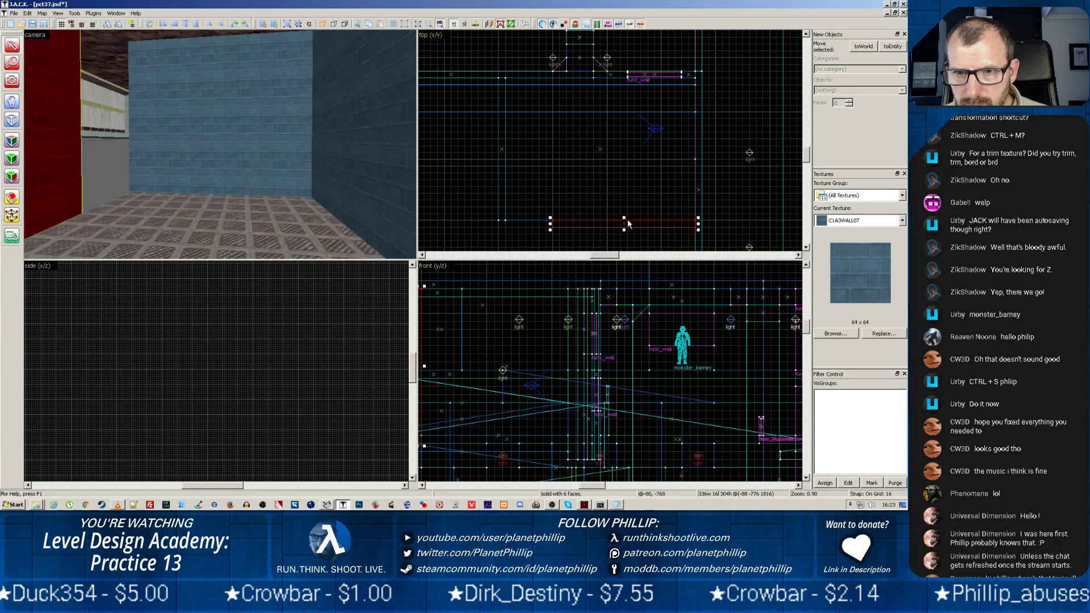
Step: Extend the platform's end wall and its floor outward, away from the window, to 544 units long
click(204, 131)
scroll(534, 166, down, 4)
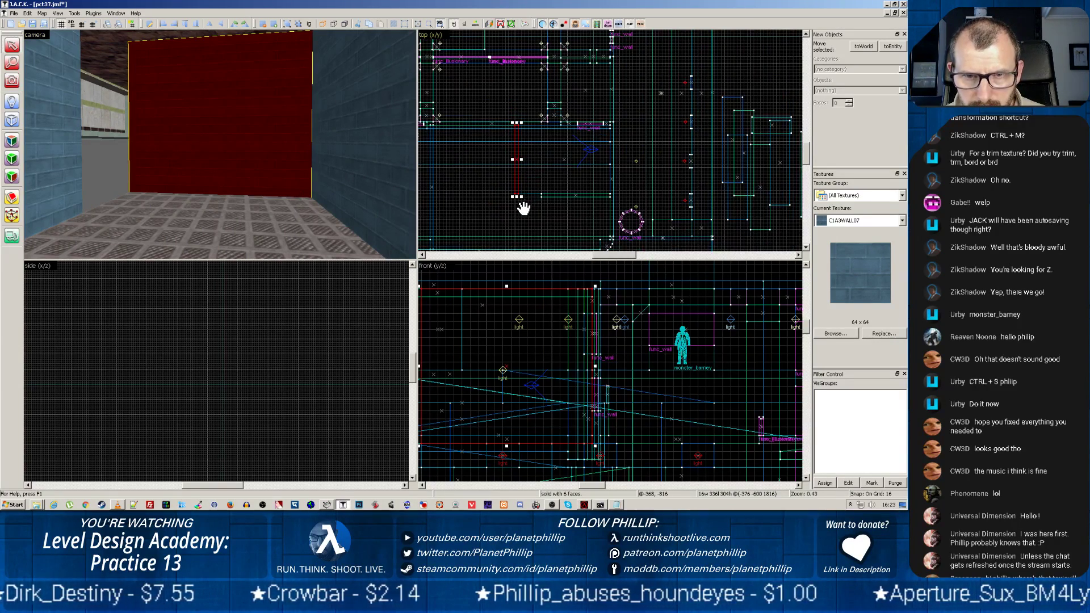
drag(516, 199, 513, 237)
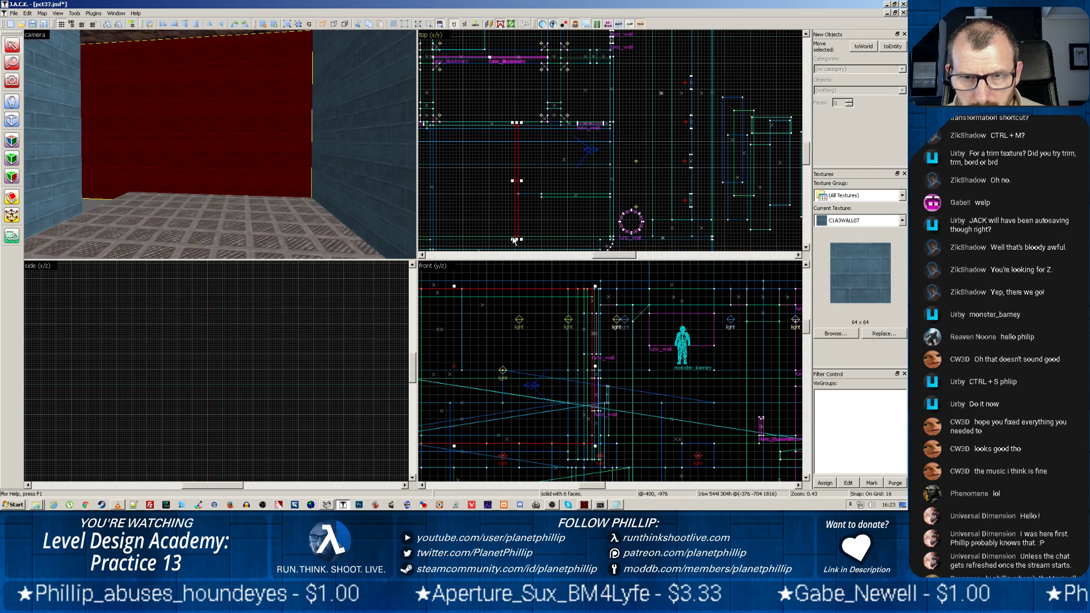
click(209, 229)
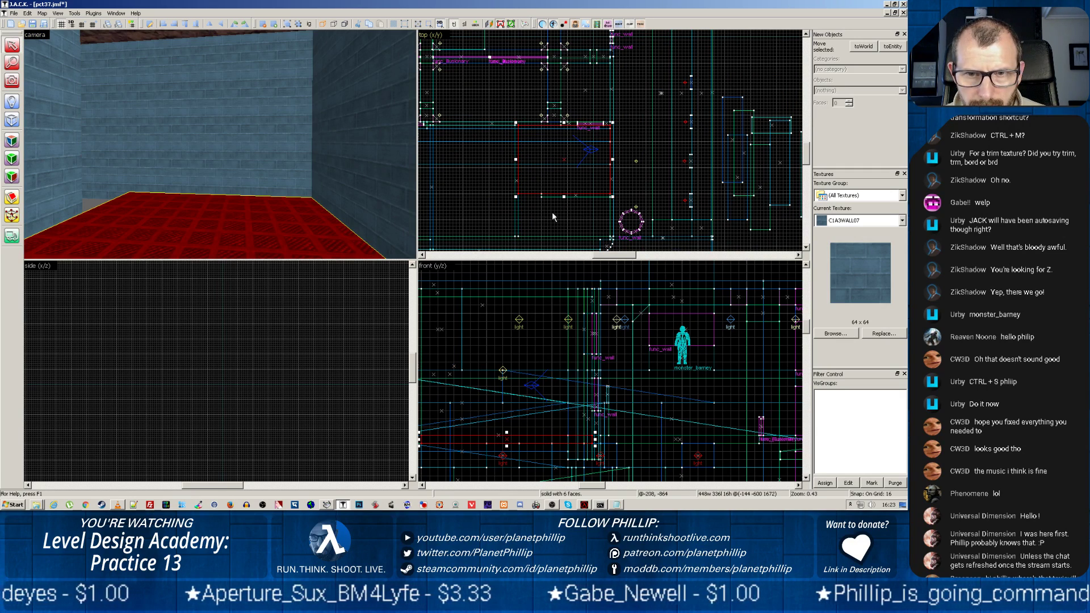
drag(561, 198, 559, 243)
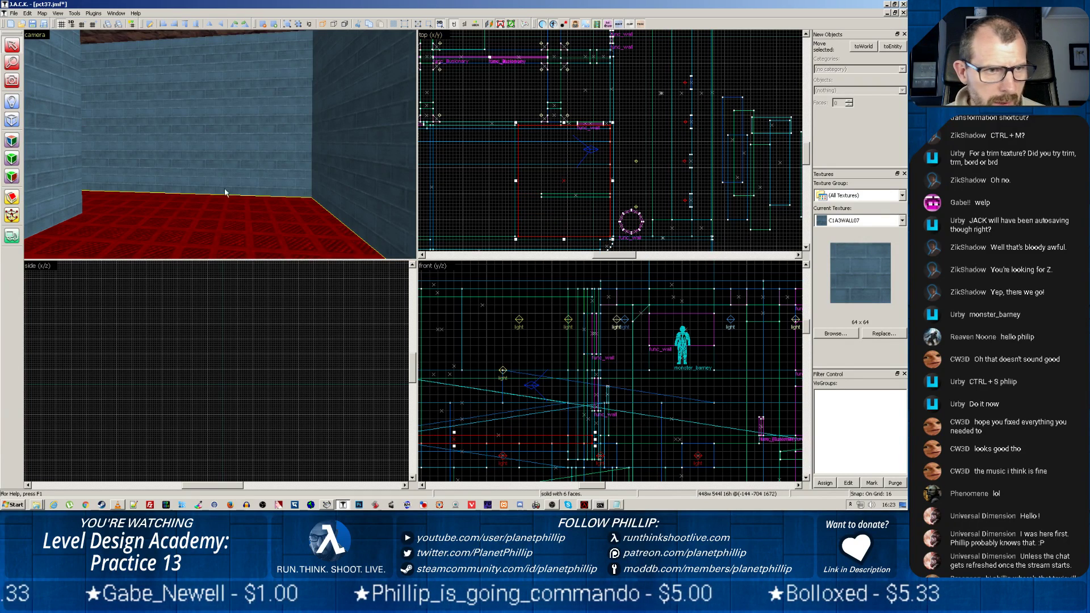
Step: Move the now freestanding outer wall about 144 units toward the window so it divides the platform
click(180, 190)
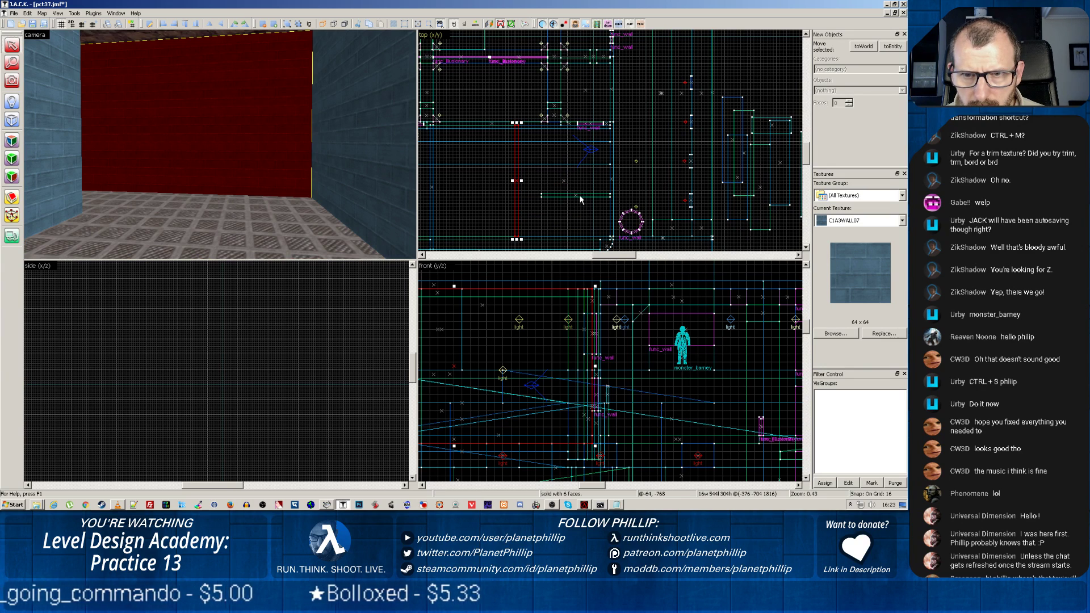
key(Escape)
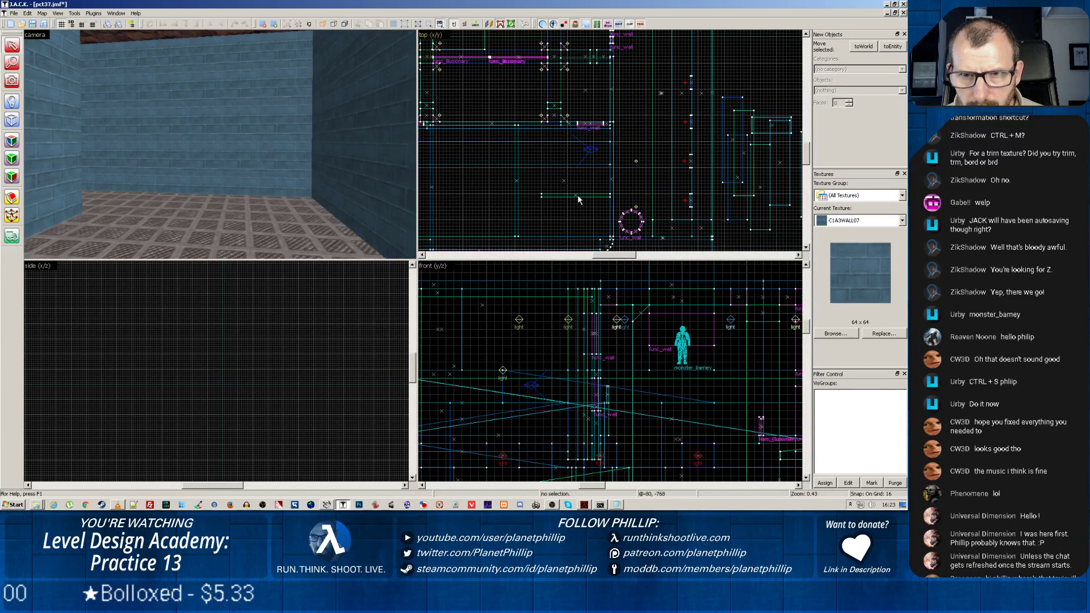
drag(577, 194, 579, 166)
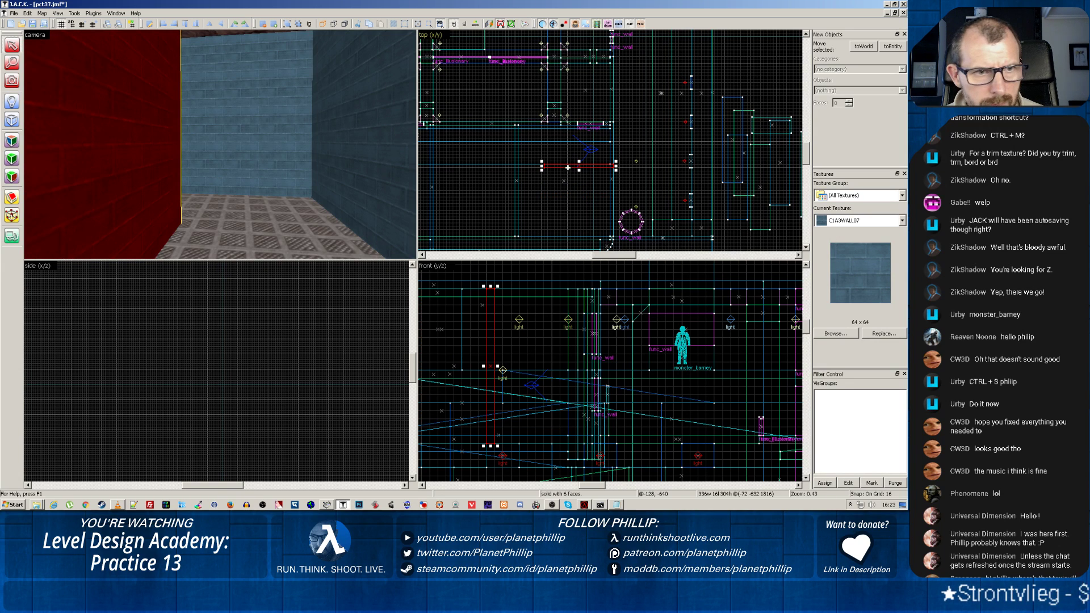
click(235, 218)
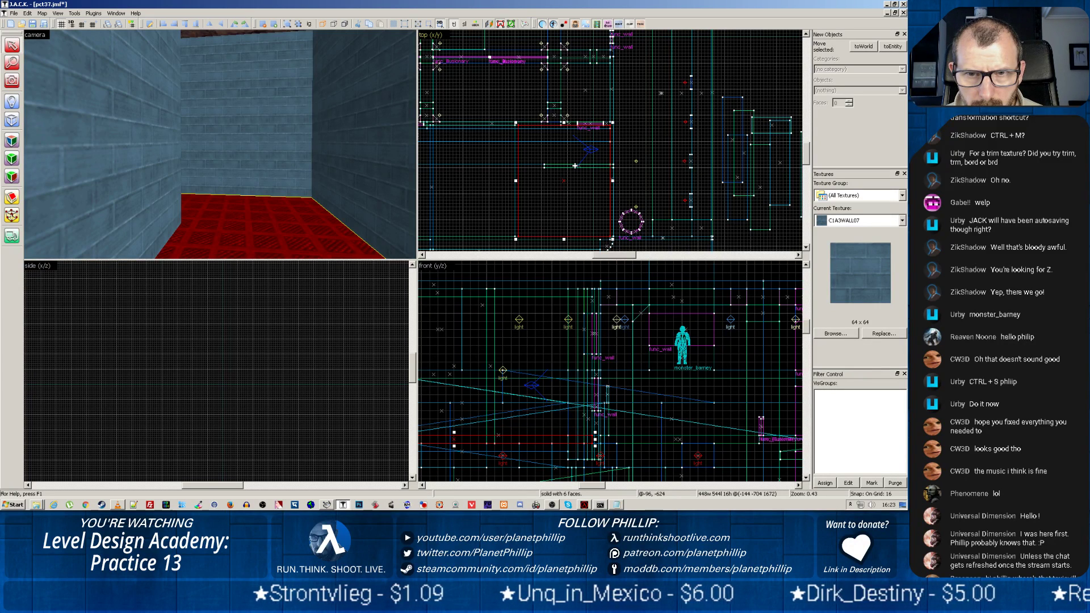
mouse_move(574, 165)
shift+mouse_down()
mouse_move(564, 187)
mouse_move(578, 168)
shift+mouse_up()
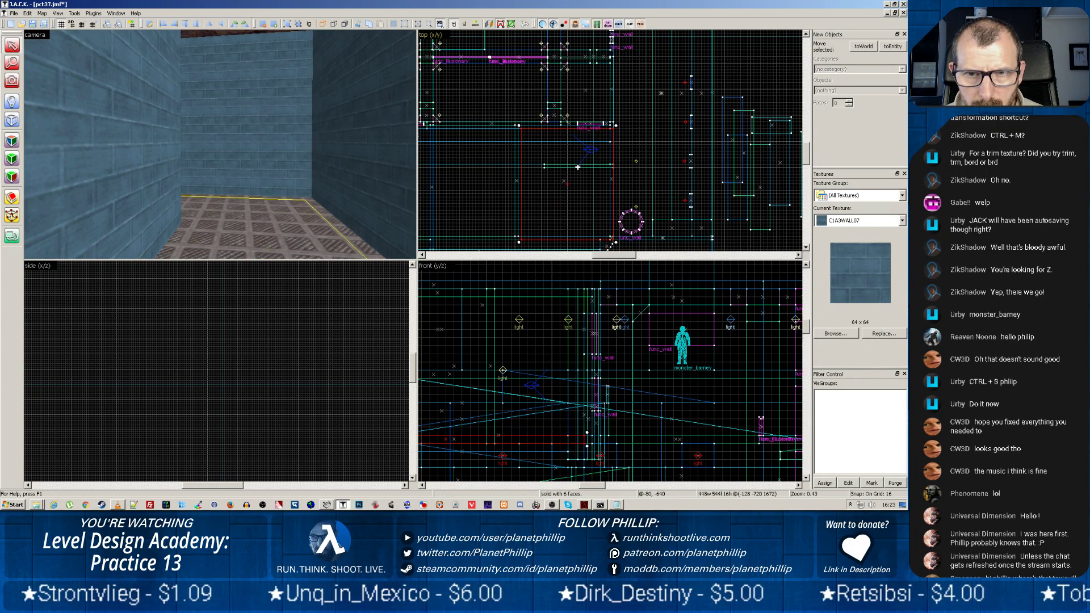
key(Escape)
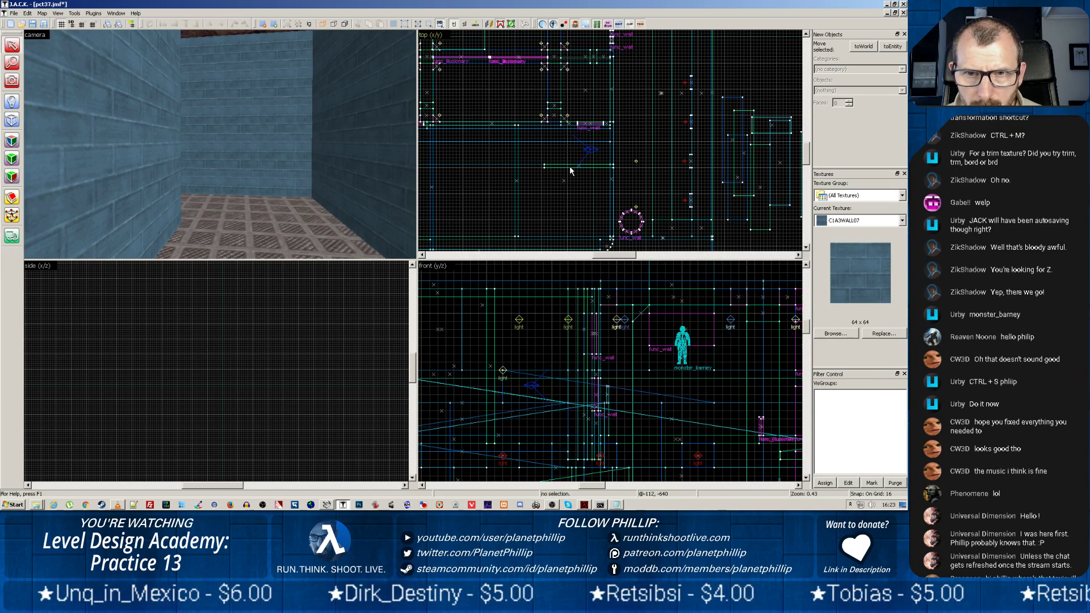
Step: Copy the dividing wall, rotated 90 degrees about Z, to its free end so it runs toward the platform's outer edge
click(572, 166)
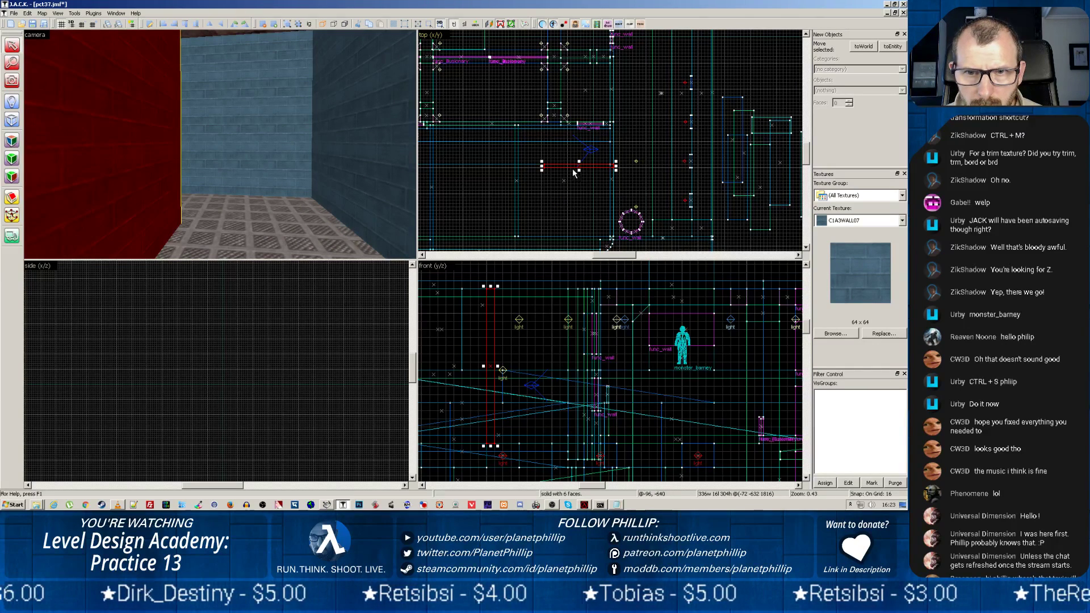
drag(572, 165, 555, 199)
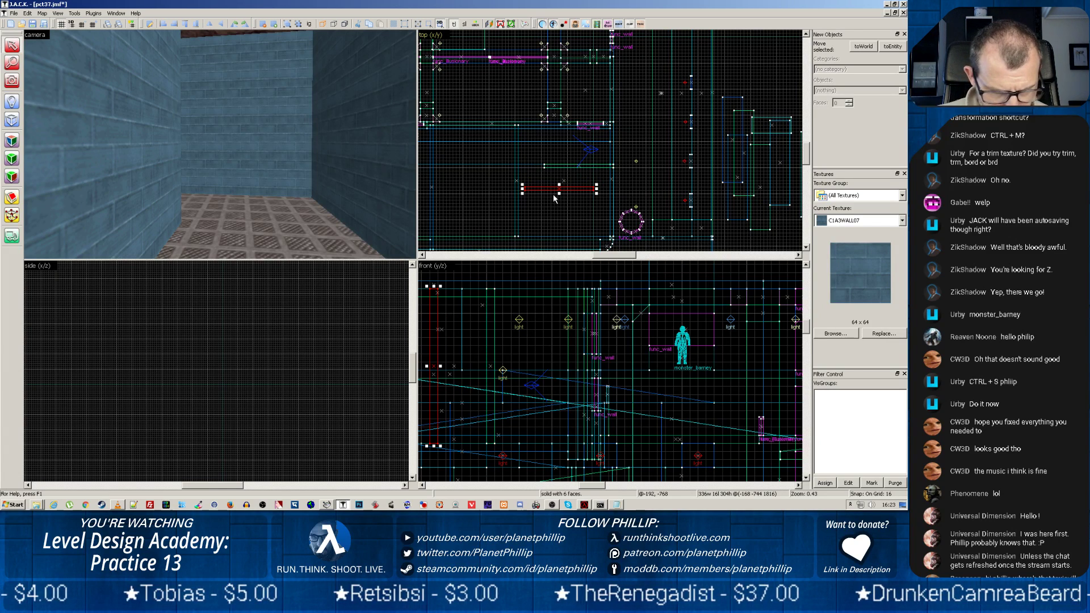
key(ctrl+m)
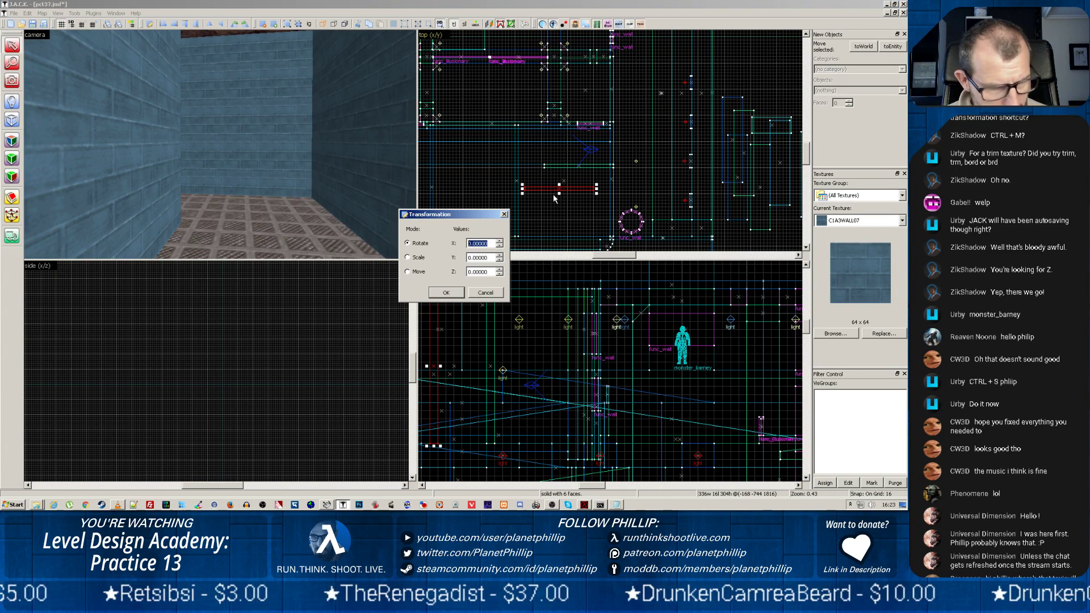
key(Tab)
key(Tab)
text(90)
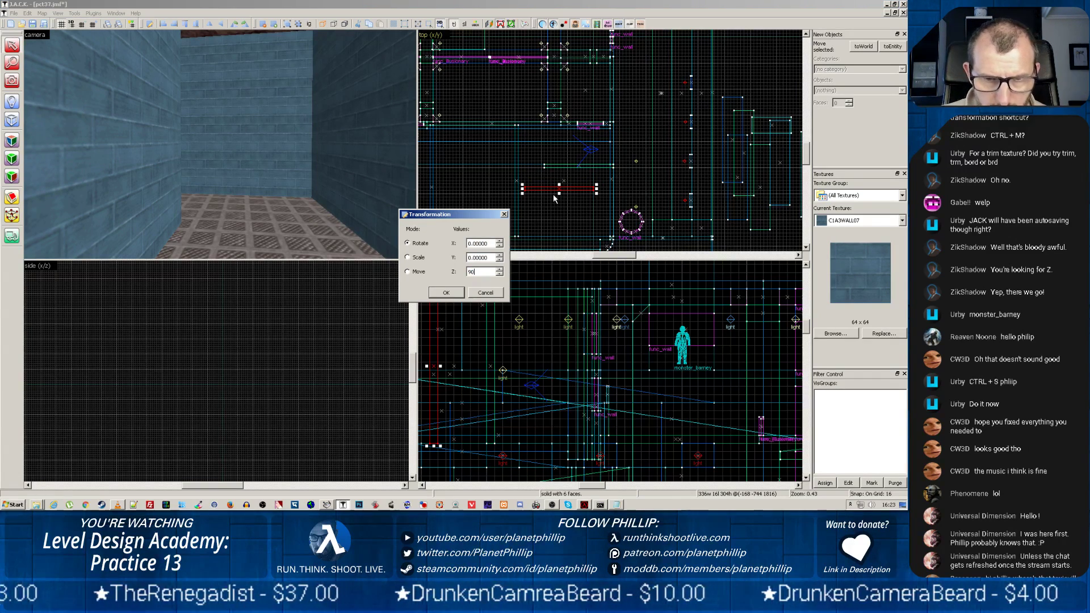
key(Return)
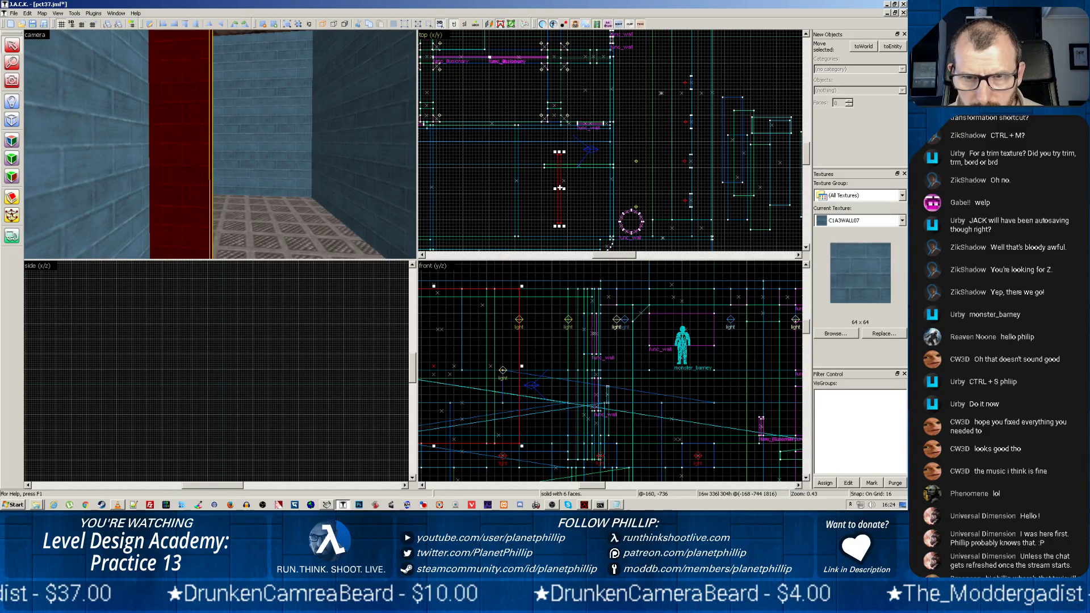
drag(560, 188, 548, 200)
Step: Copy the perpendicular wall slightly into the corridor beside it and rotate the copy 90 degrees about Z
scroll(271, 192, up, 3)
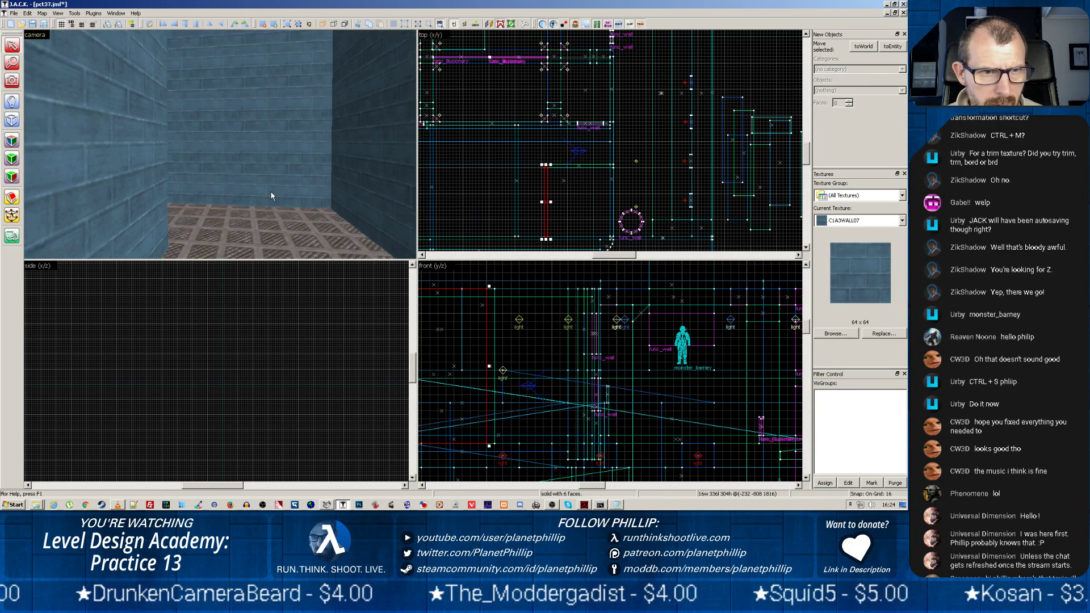
key(z)
key(w)
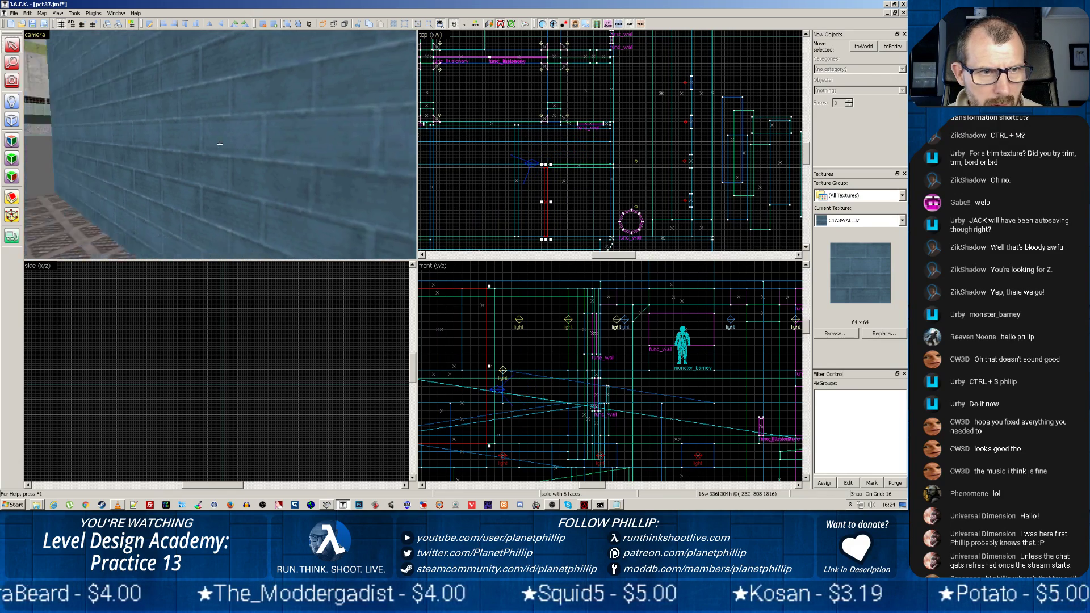
key(z)
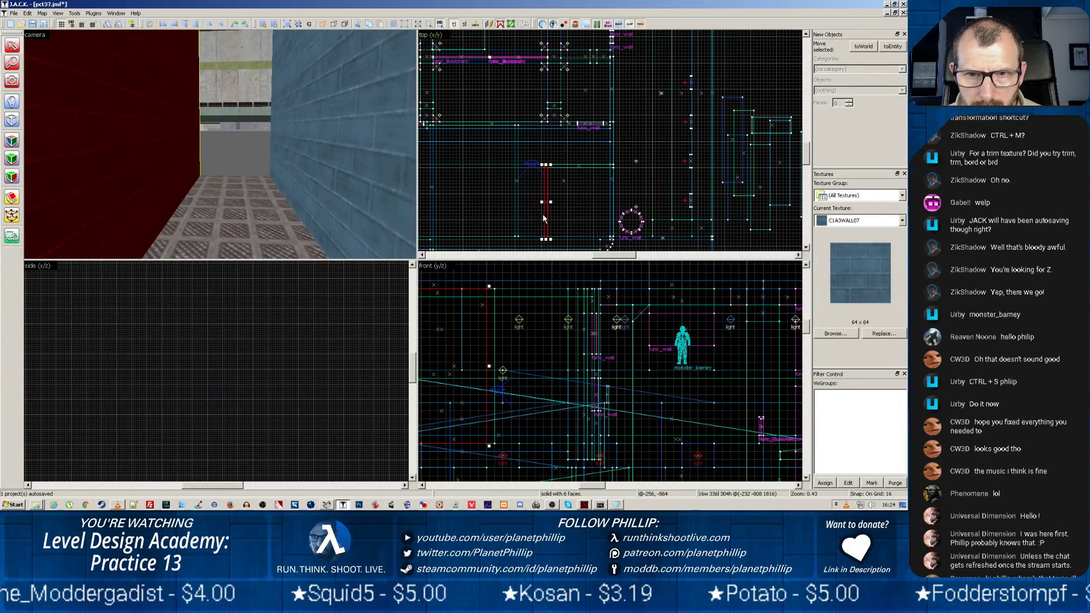
drag(546, 213, 532, 215)
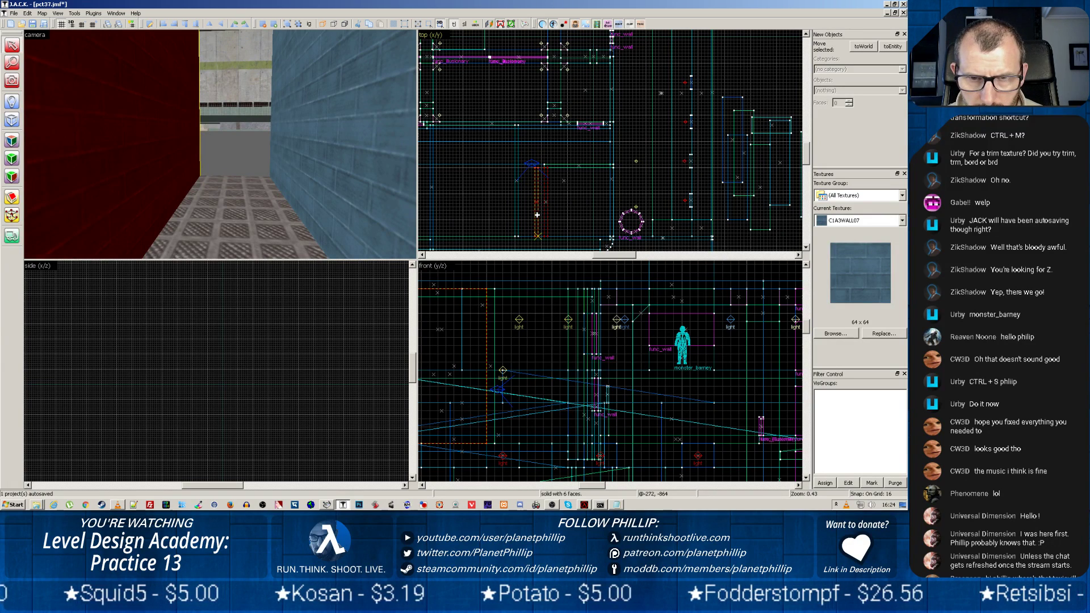
key(ctrl+m)
key(Tab)
key(Tab)
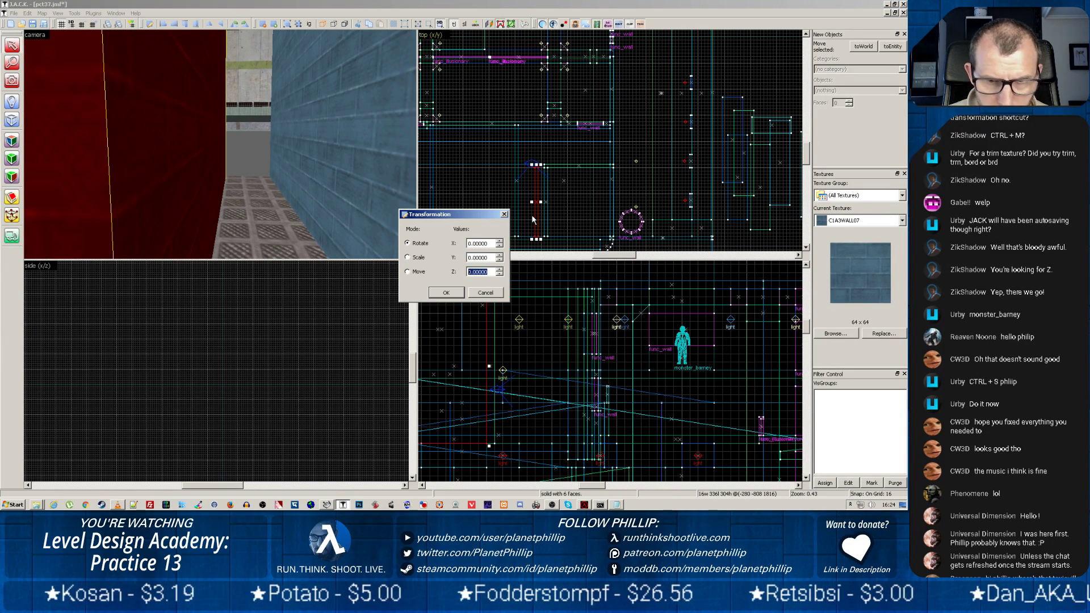
text(90)
key(Return)
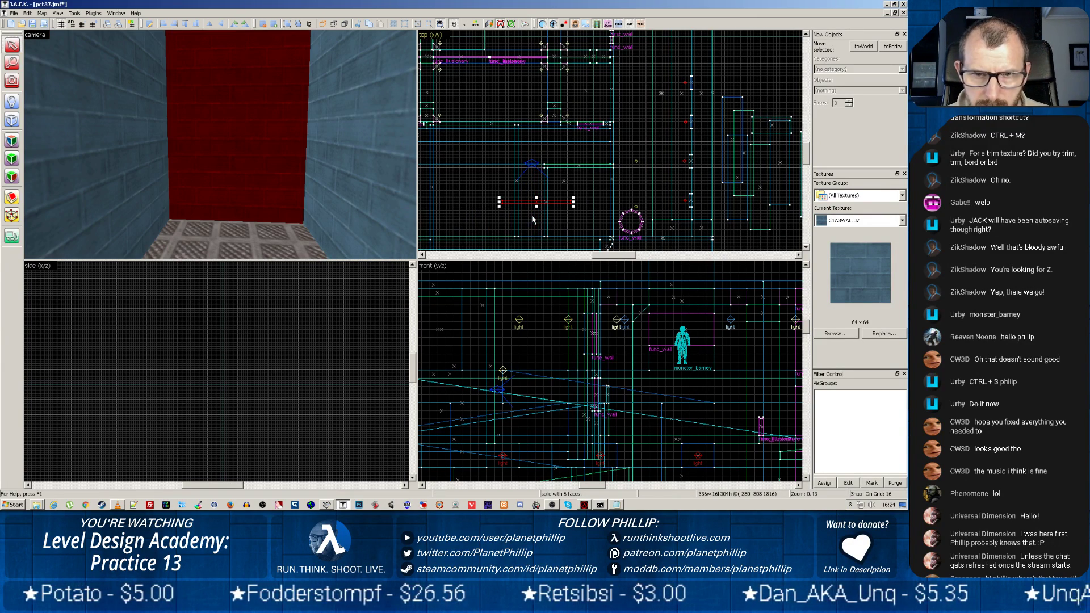
Step: Shorten the rotated copy to 128 units and place it across the corridor's outer end
mouse_move(499, 202)
mouse_down()
mouse_move(534, 202)
mouse_move(528, 239)
mouse_move(546, 241)
mouse_up()
key(z)
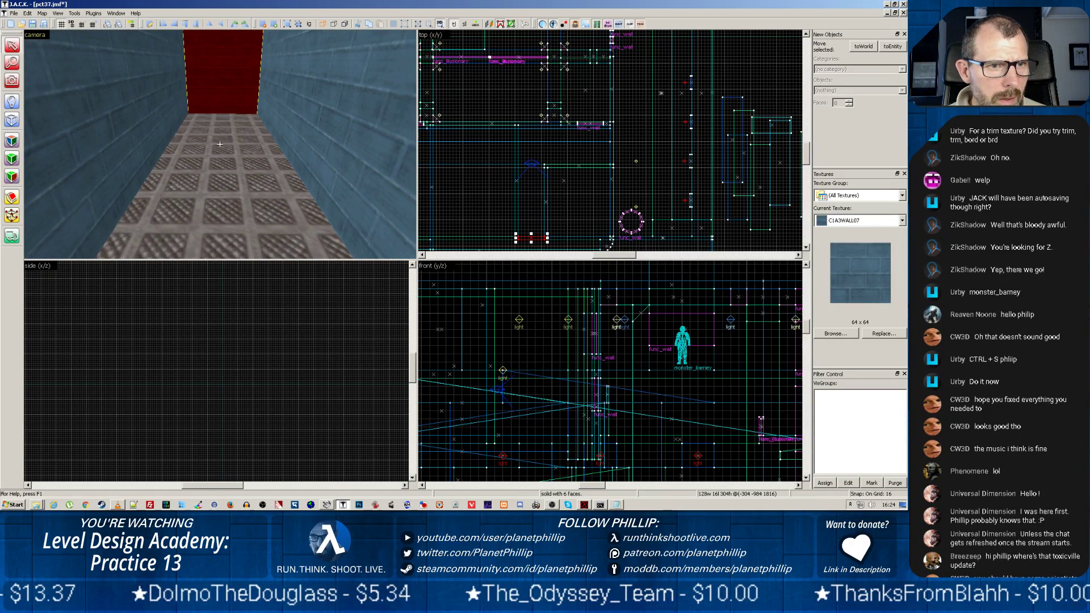
key(z)
Step: Shorten the side wall between the window wall and the dividing wall to leave an opening beside the window
click(232, 185)
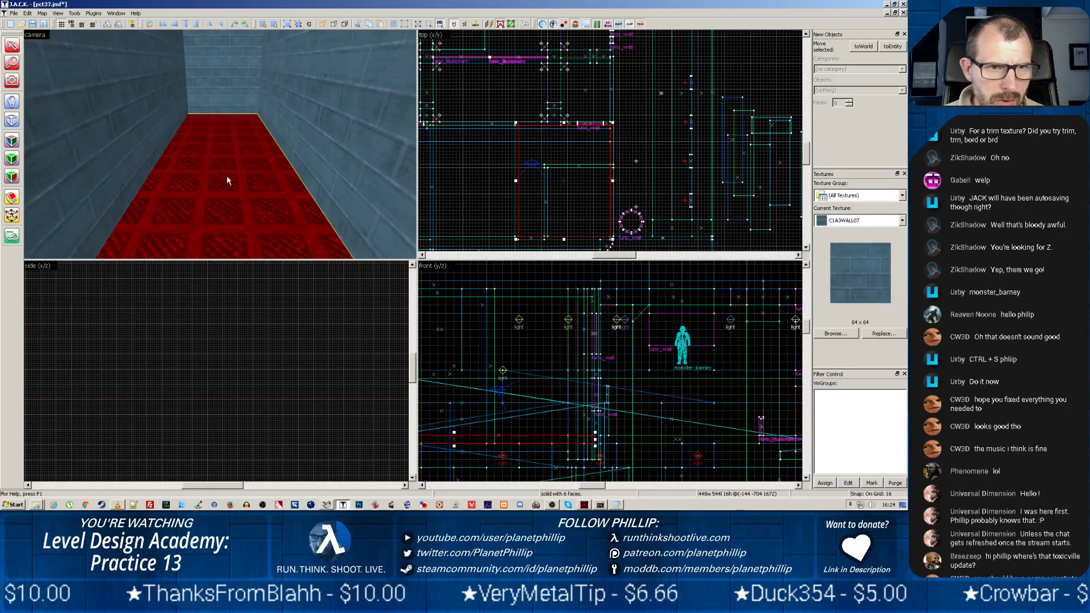
key(z)
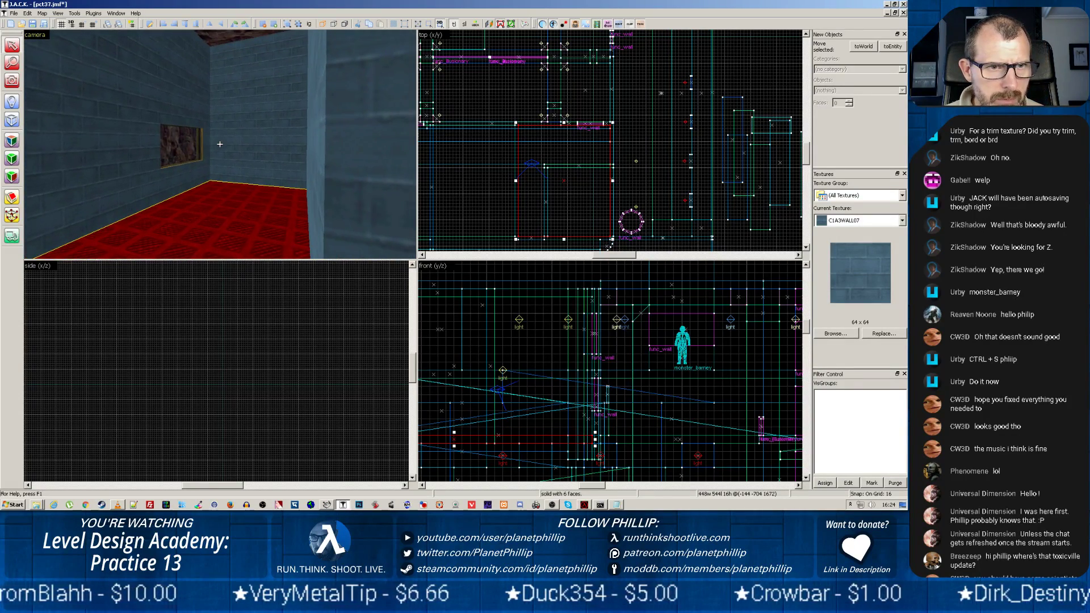
key(z)
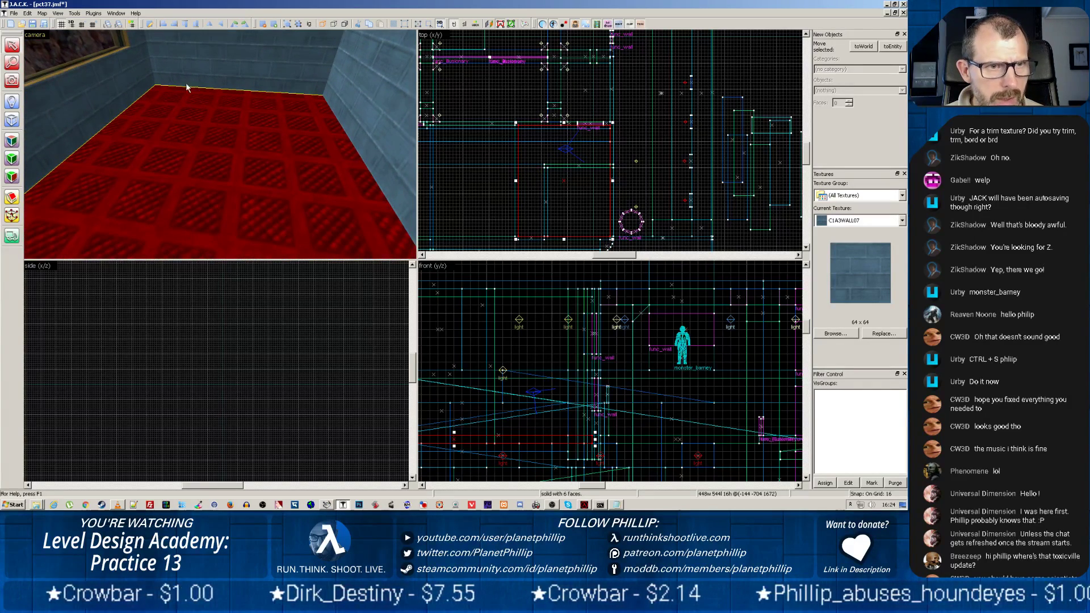
click(247, 121)
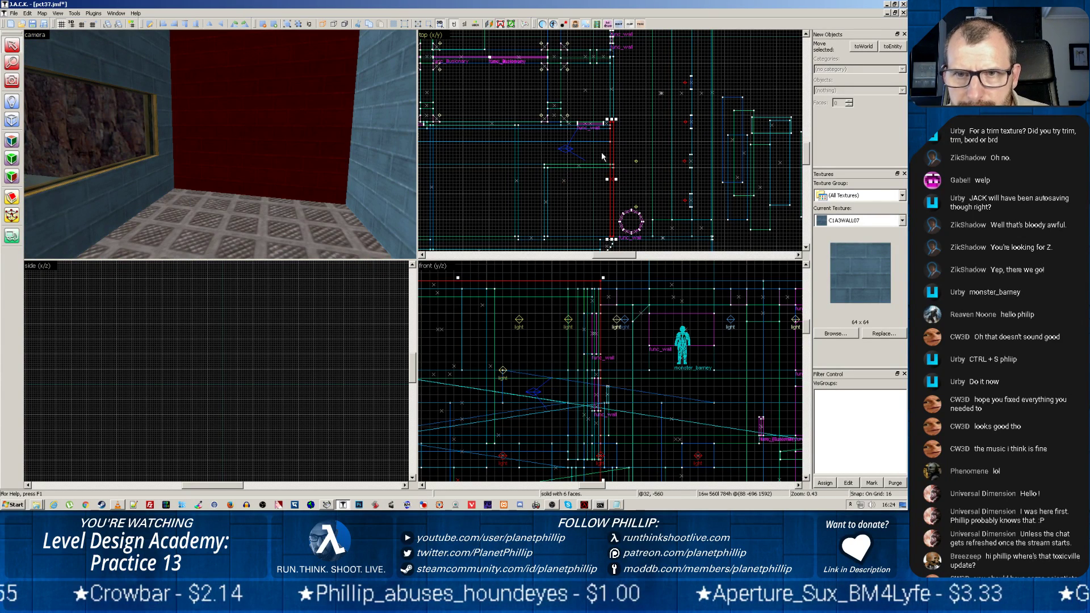
drag(613, 120, 618, 164)
Step: Trim the dividing wall to 320 units long so its end stops at the side wall's inner face
click(578, 165)
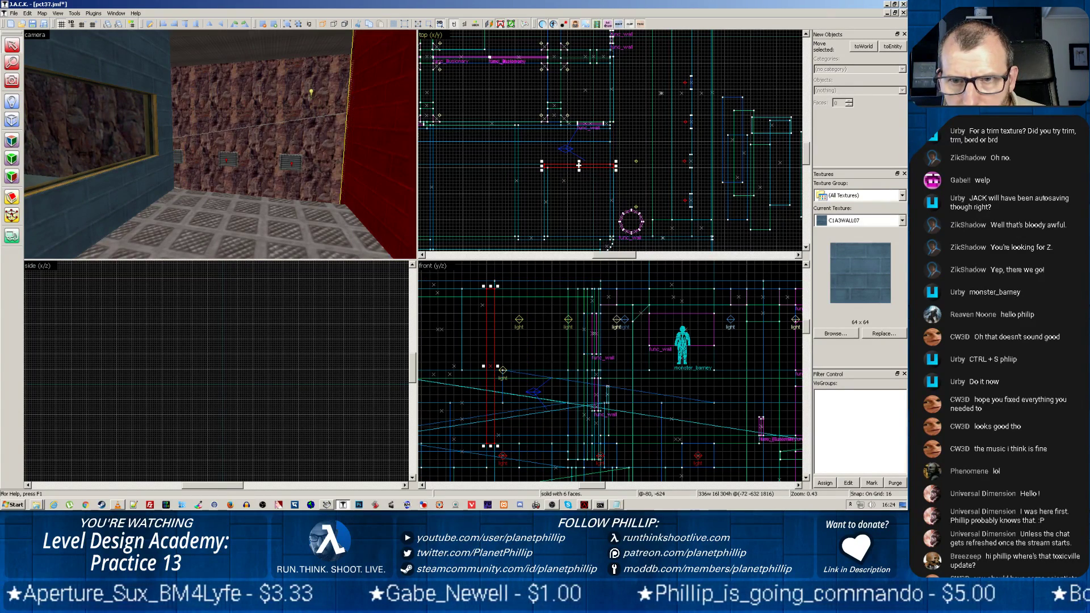
scroll(616, 168, up, 6)
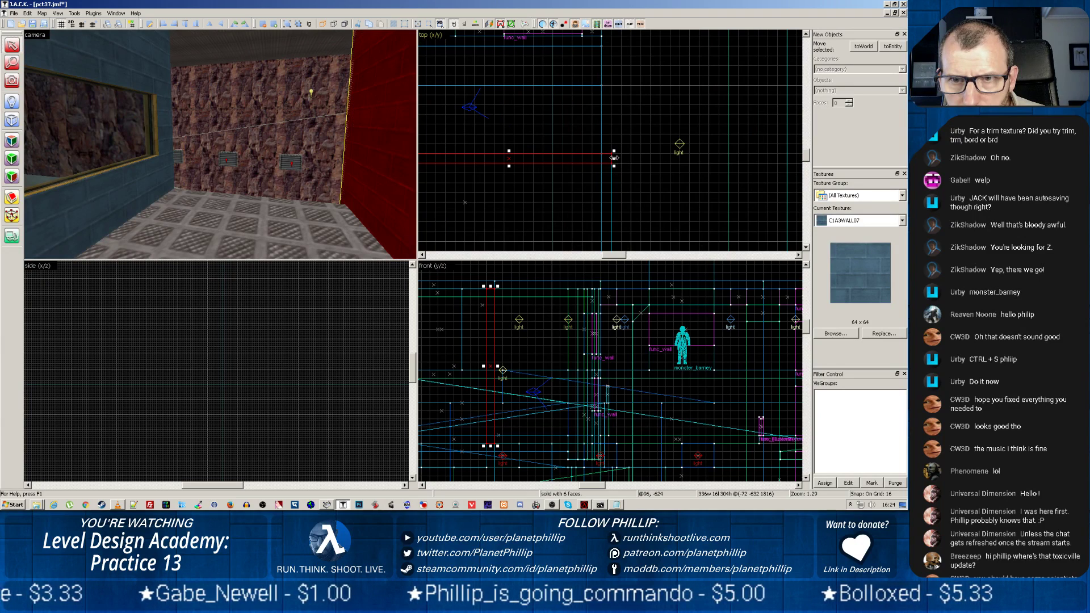
drag(614, 158, 605, 158)
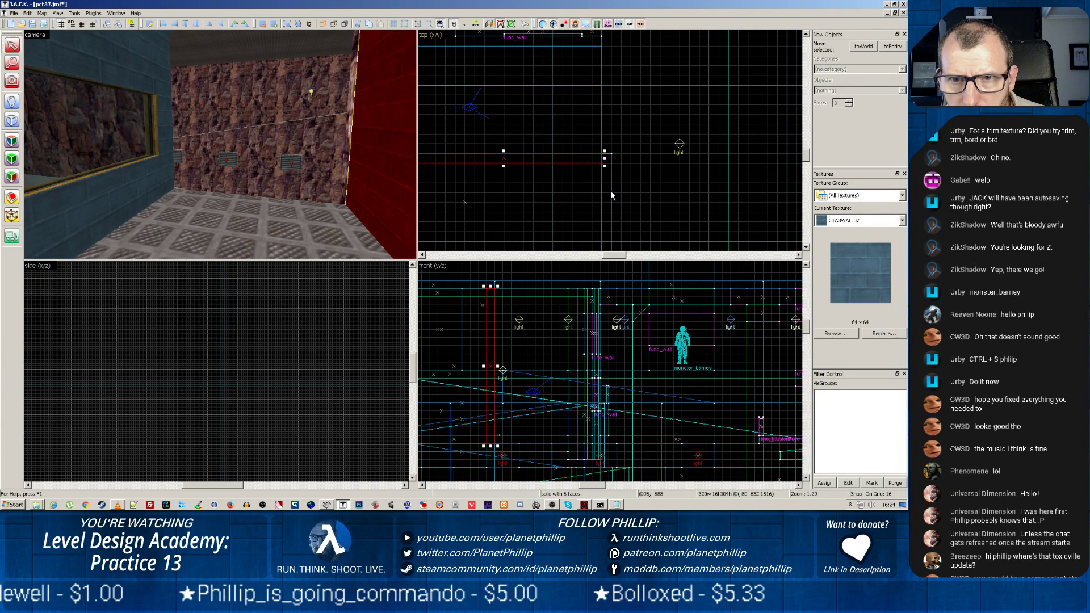
Step: Copy the tall rock wall beside the platform's open side and place the copy end to end with it across the opening
click(264, 195)
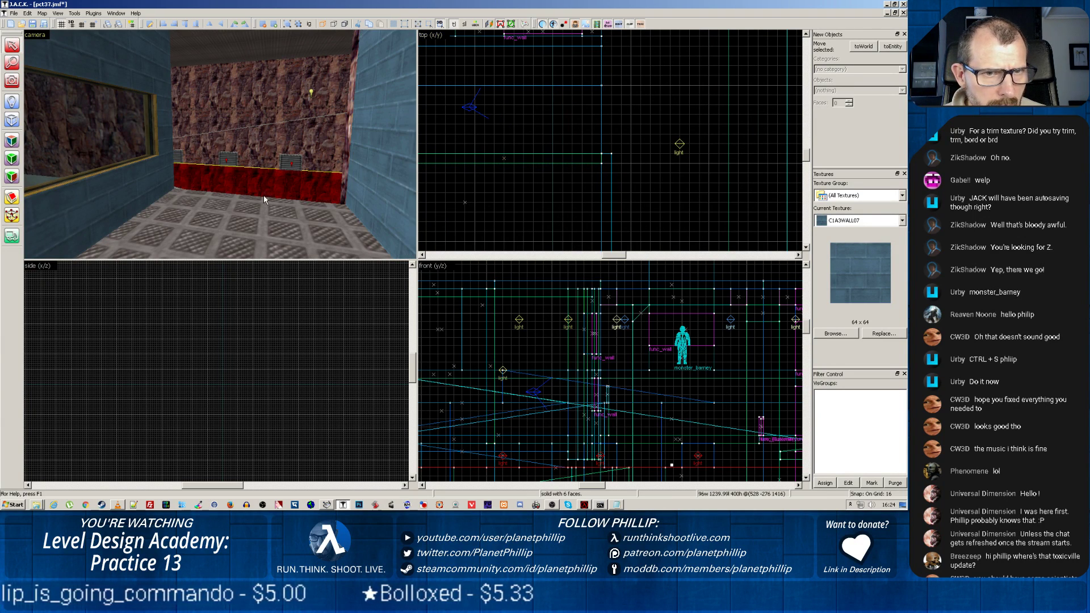
scroll(275, 147, up, 8)
key(z)
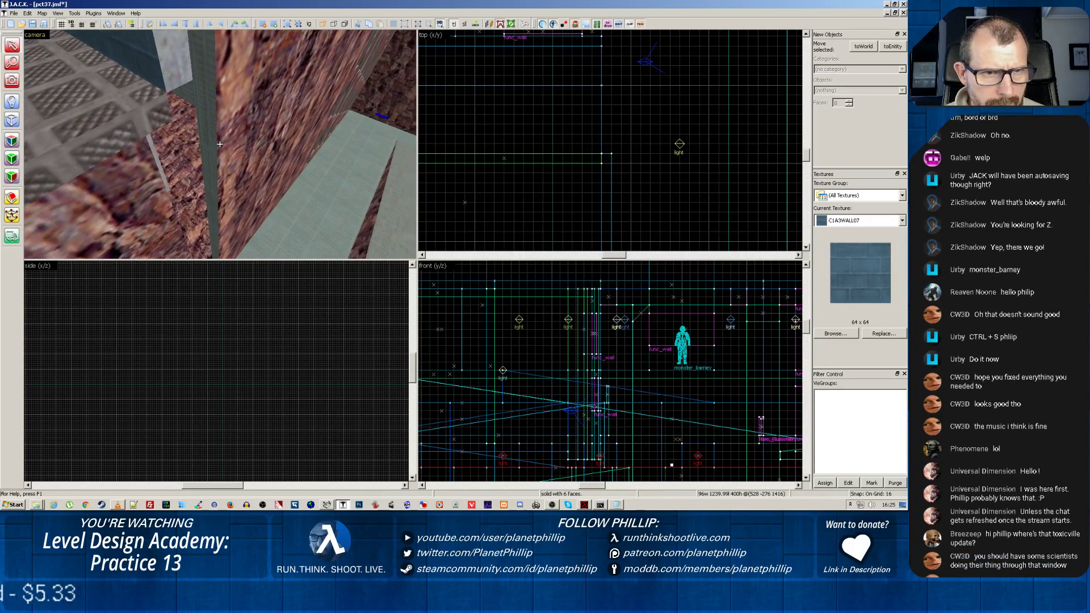
key(s)
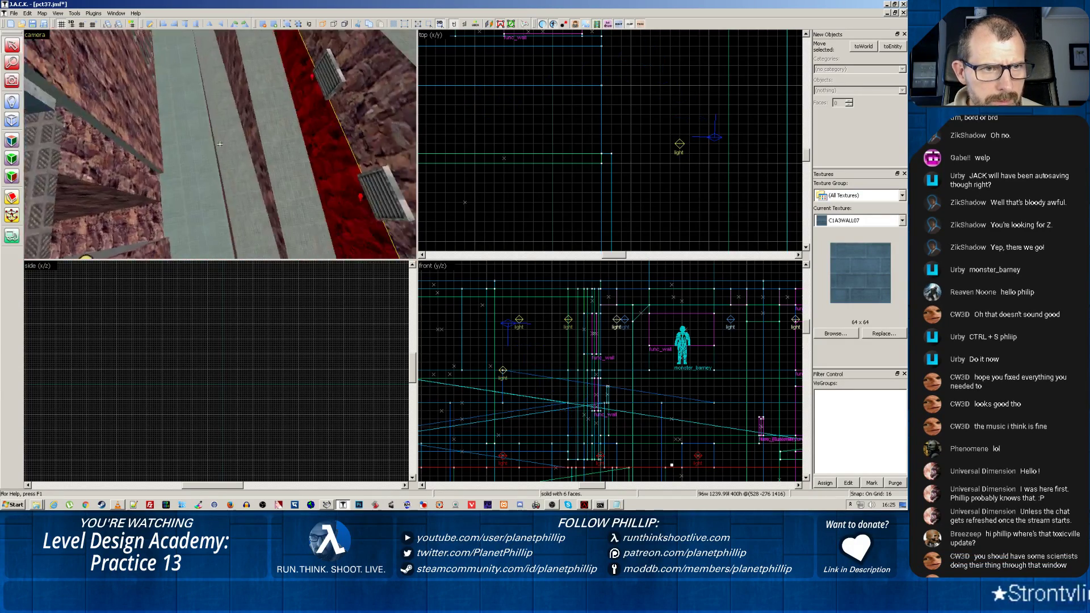
key(z)
key(w)
key(z)
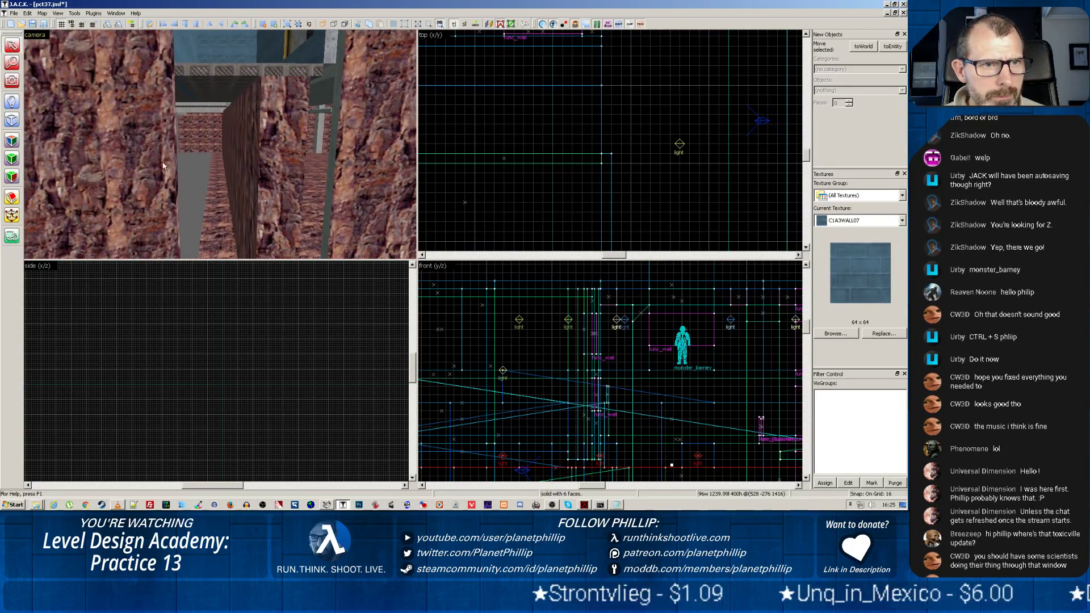
click(163, 166)
scroll(593, 206, down, 10)
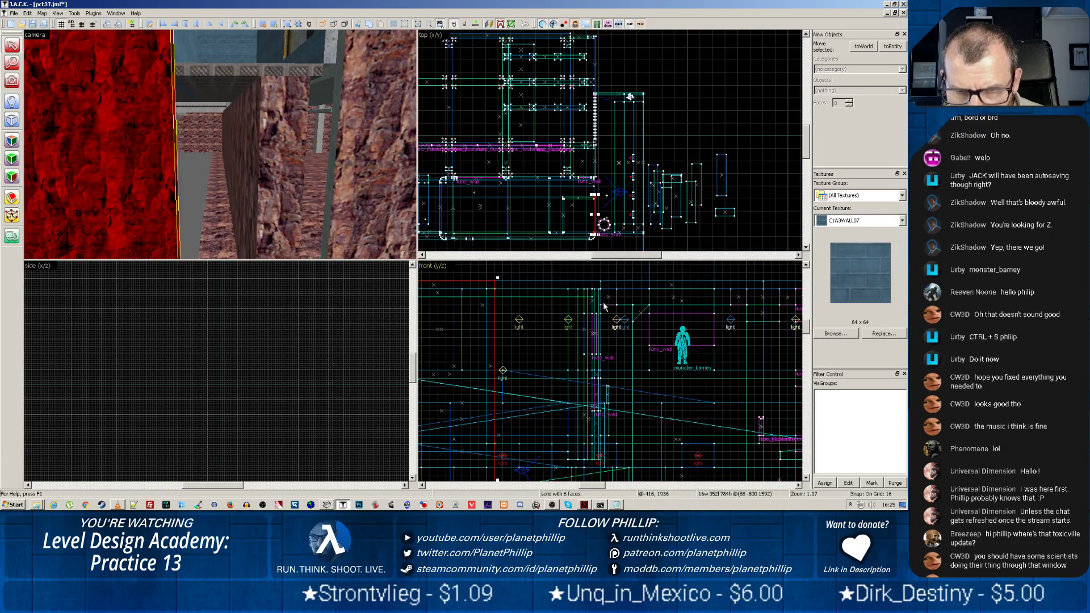
scroll(513, 384, down, 7)
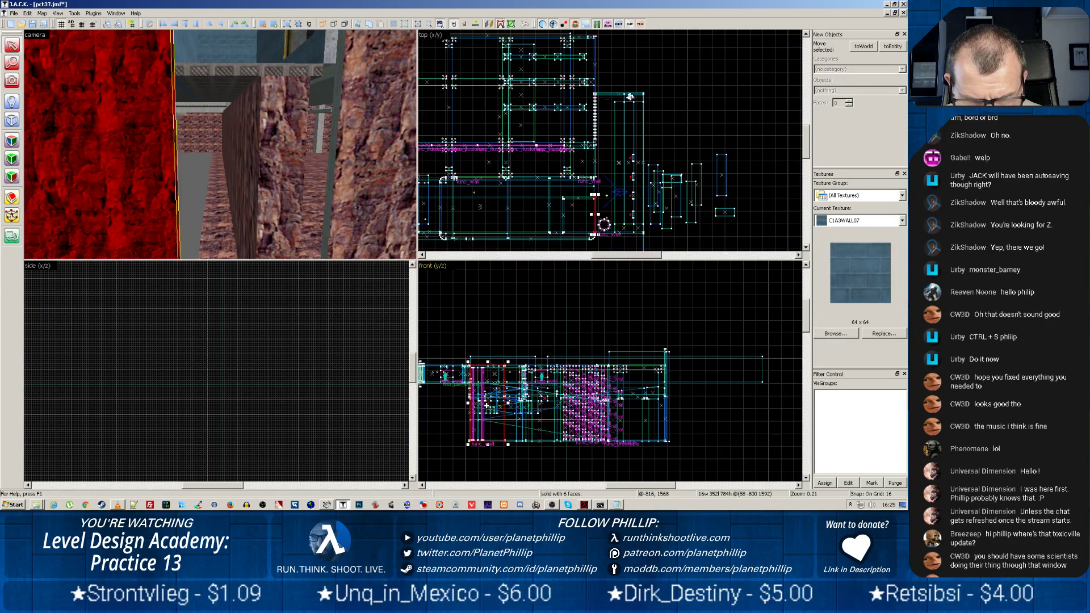
drag(487, 405, 521, 403)
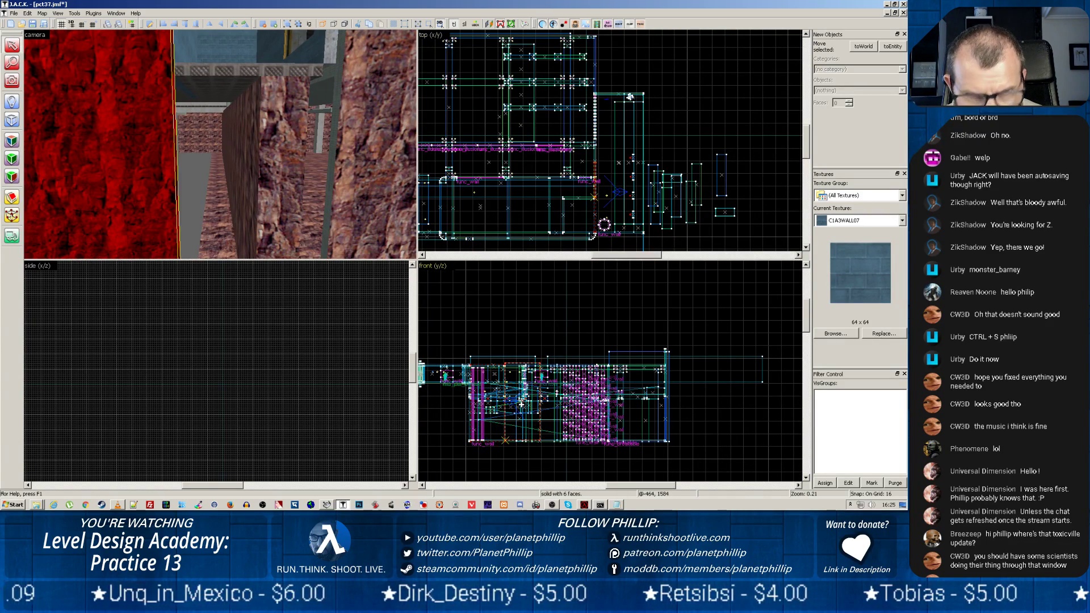
scroll(615, 171, down, 7)
scroll(594, 224, up, 7)
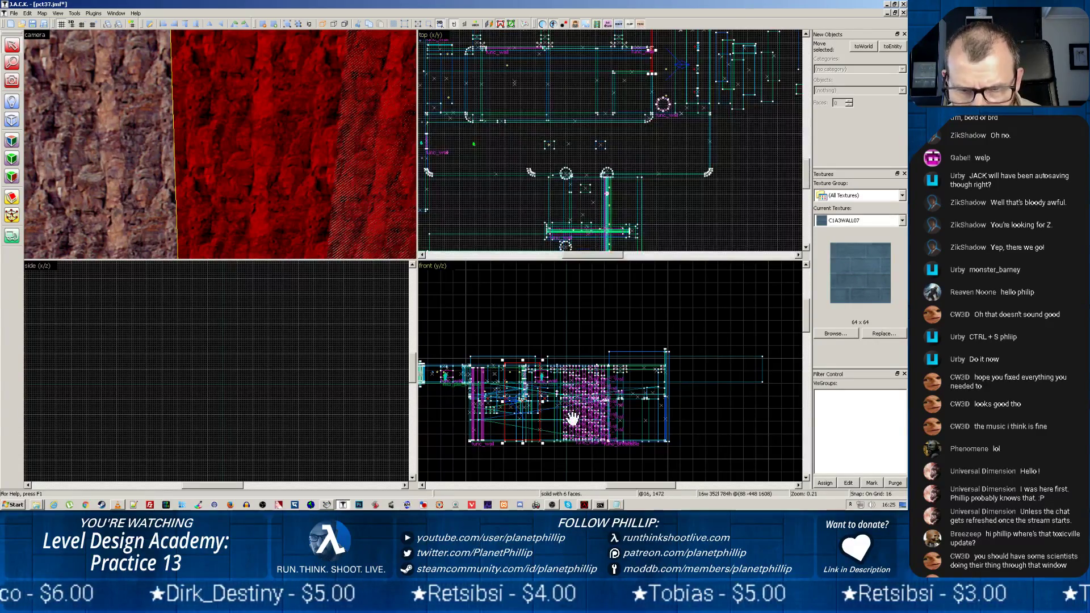
Step: Shorten the copied rock wall to 144 units long by pulling in its end on the opening side
scroll(567, 415, up, 6)
scroll(559, 417, up, 3)
drag(446, 378, 511, 356)
scroll(260, 175, down, 3)
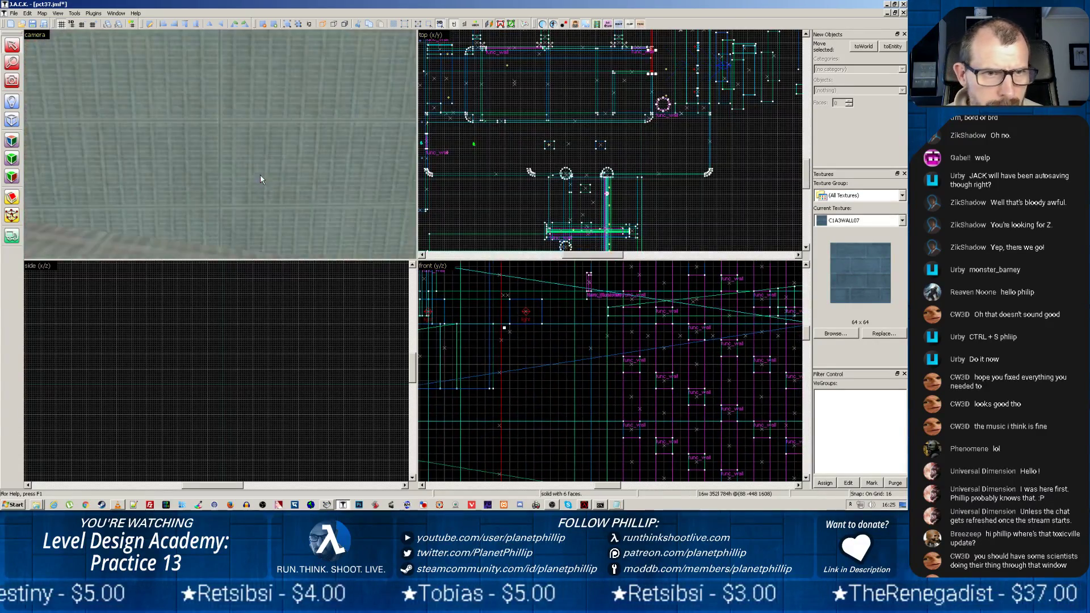
scroll(260, 174, up, 4)
middle_drag(260, 175, 213, 150)
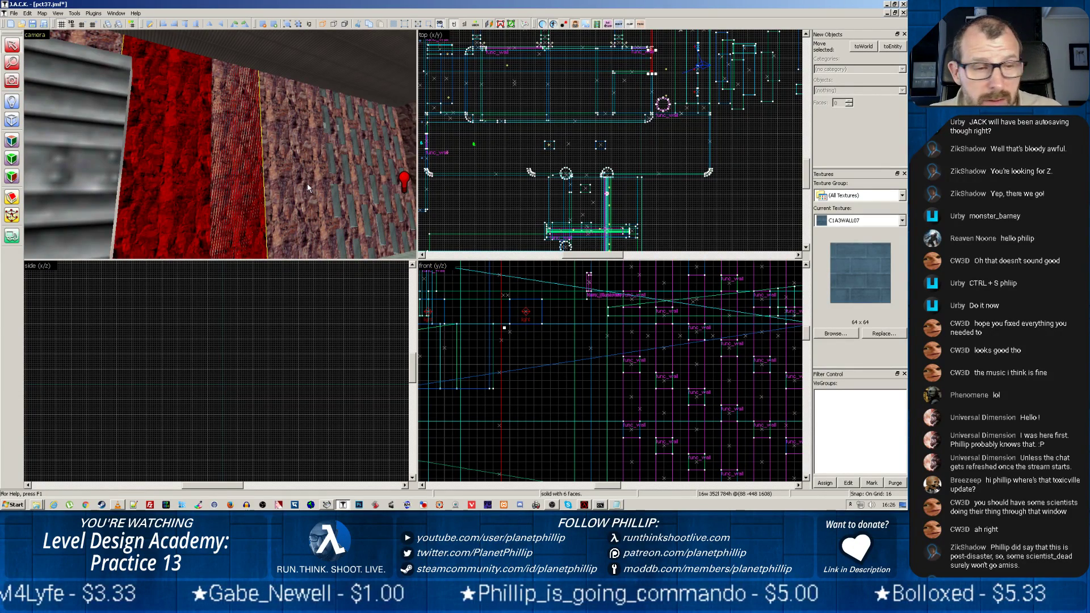
scroll(657, 104, up, 1)
middle_drag(650, 110, 622, 221)
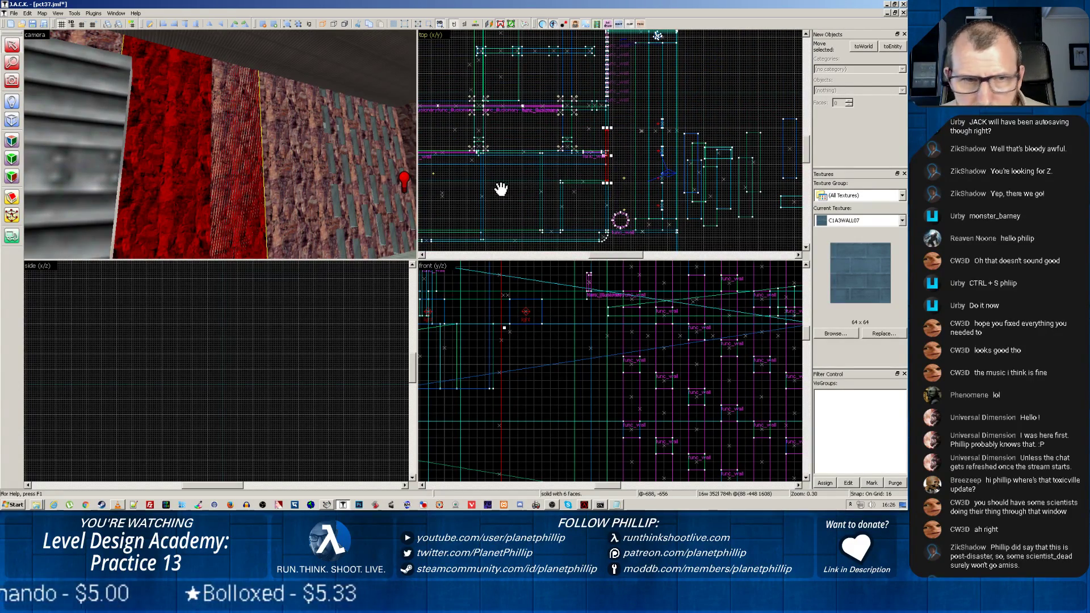
drag(607, 183, 607, 150)
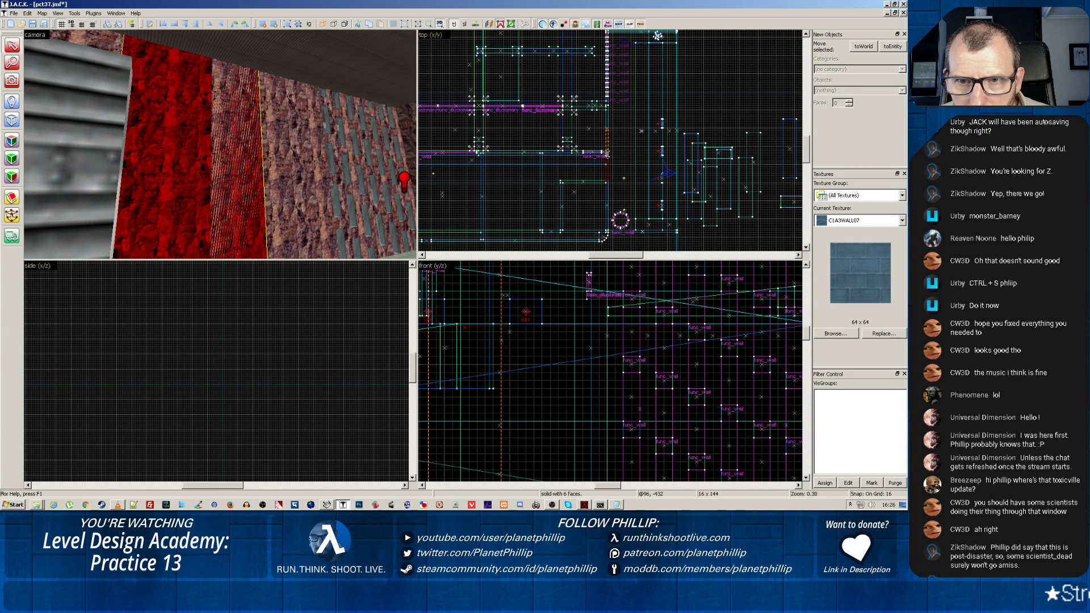
scroll(251, 167, down, 2)
scroll(251, 167, up, 3)
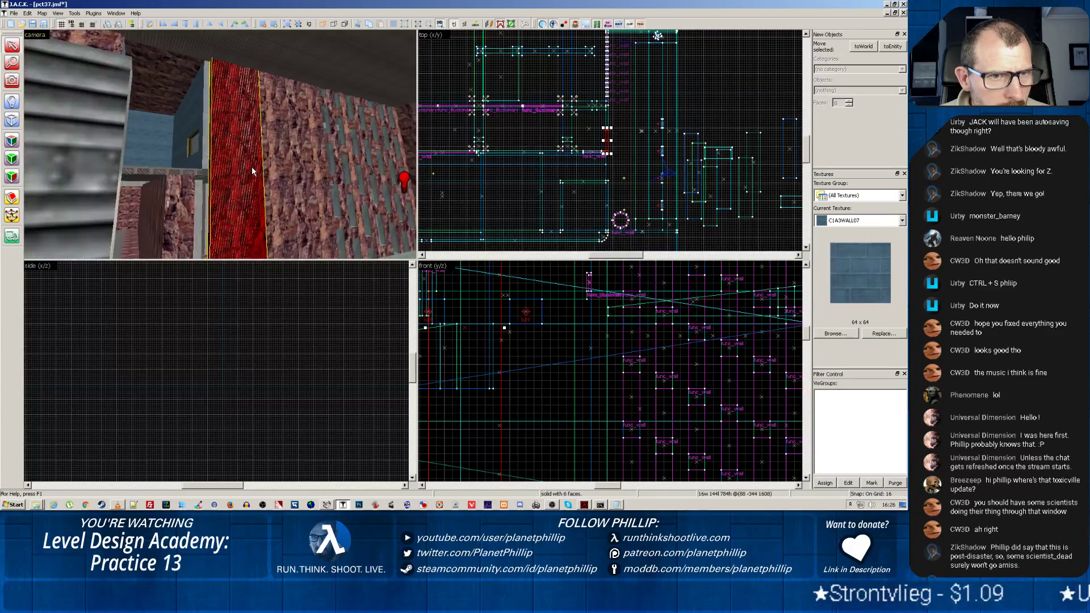
Step: Move the shortened rock piece along the wall line into the middle of the gap in front of the corridor opening
key(z)
key(z)
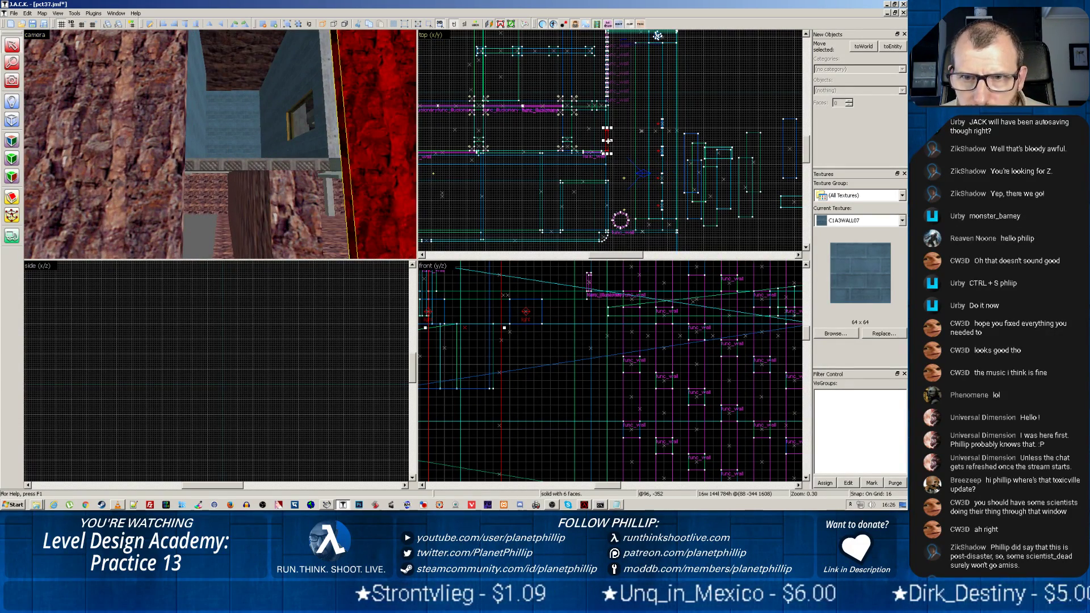
click(607, 145)
click(609, 166)
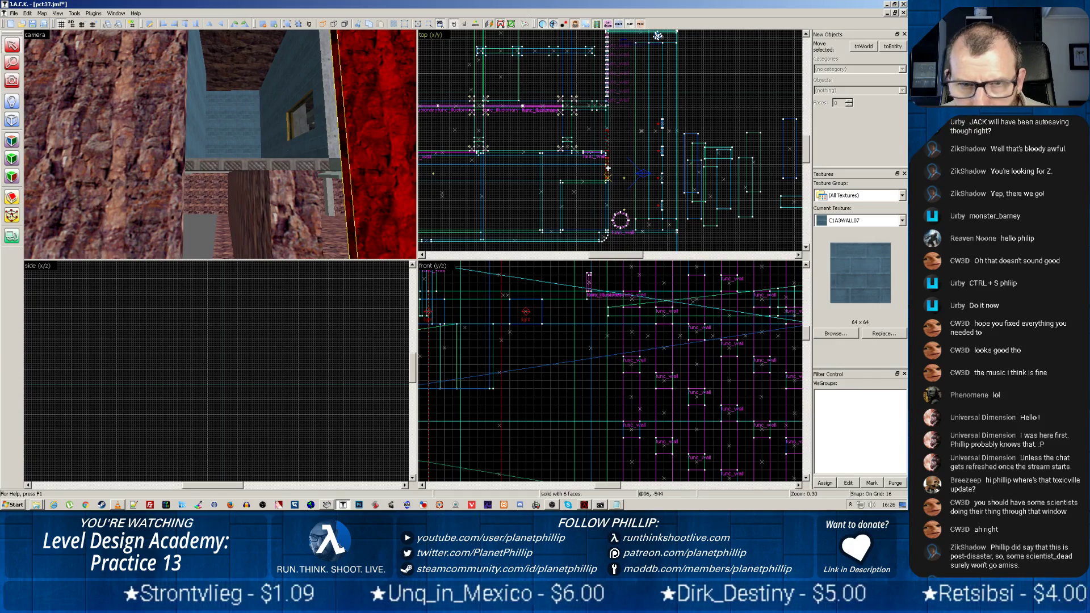
scroll(537, 339, down, 5)
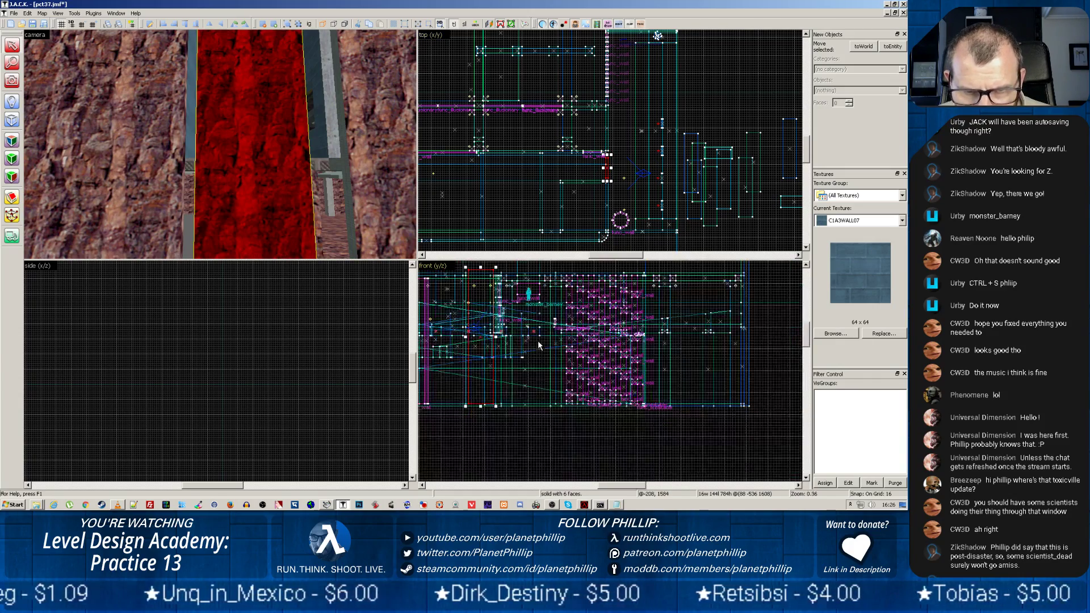
Step: Lower the top of the rock piece to the platform's floor level, making it 464 units tall
drag(498, 291, 497, 336)
scroll(486, 325, up, 4)
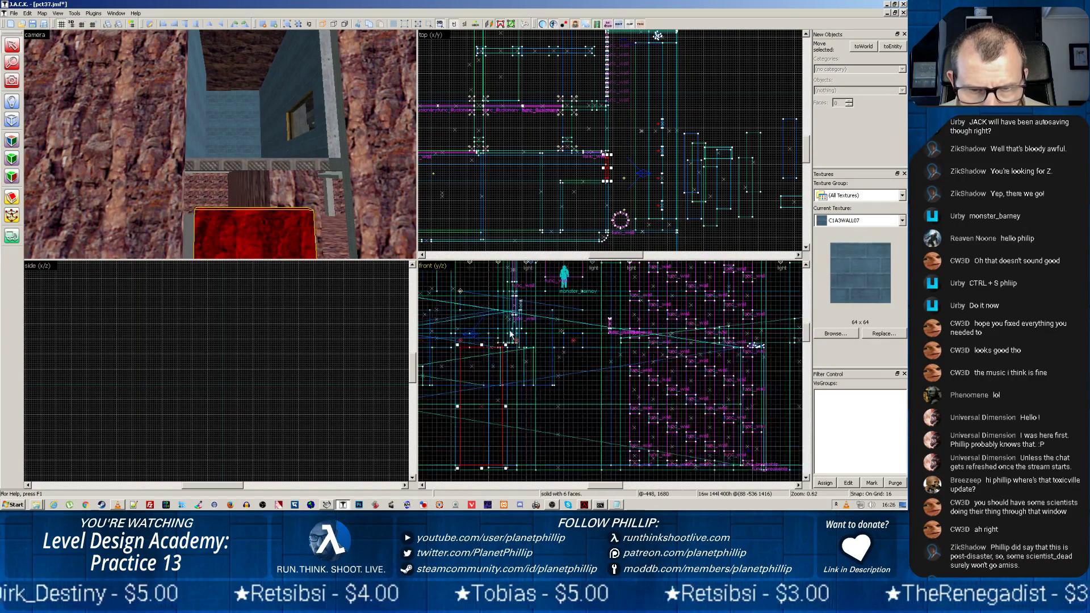
click(251, 168)
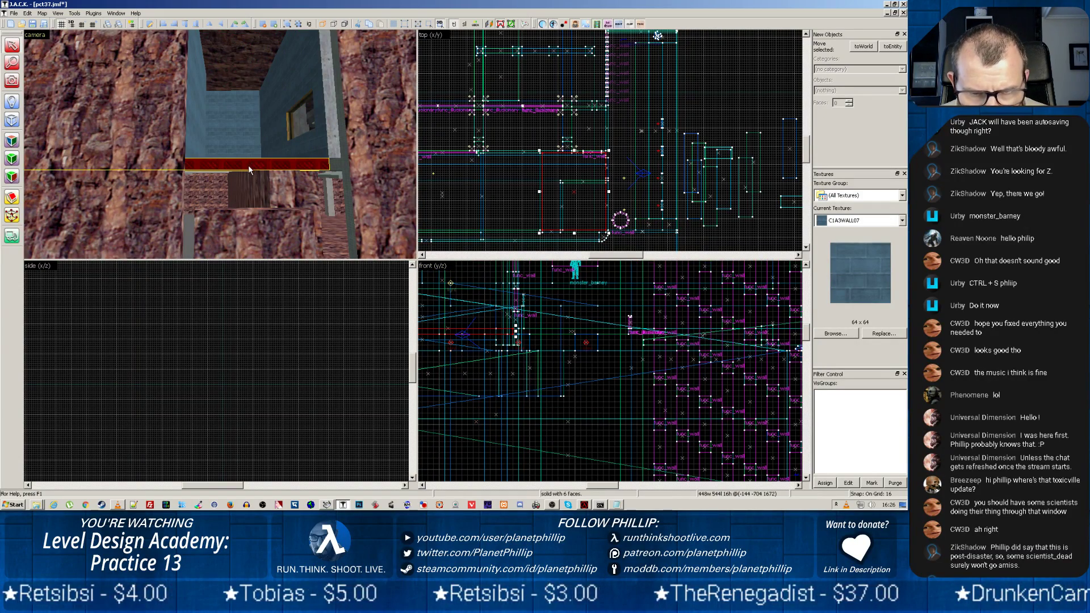
click(231, 223)
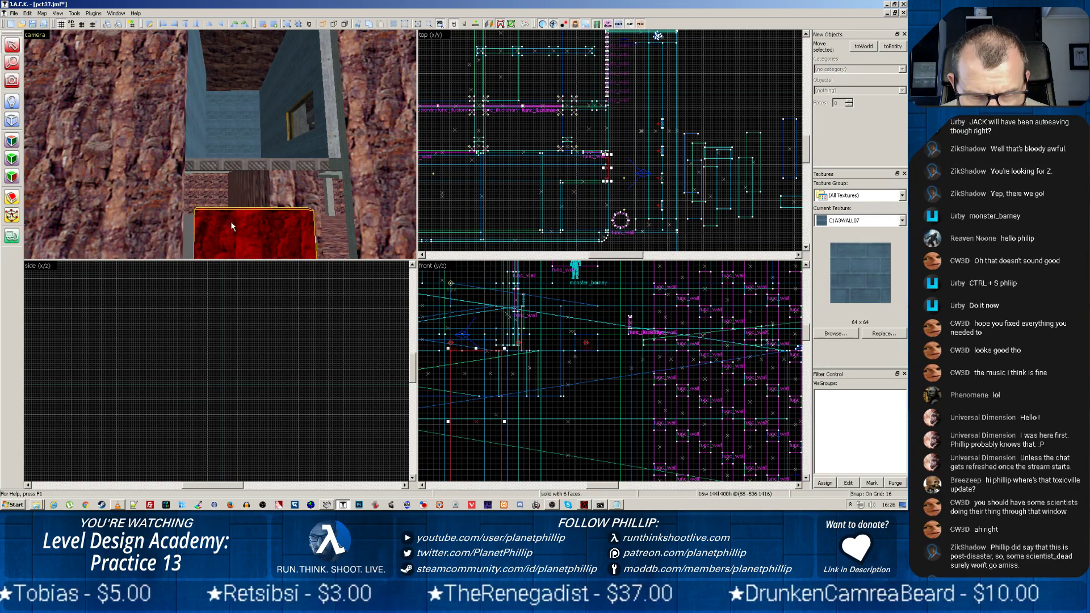
drag(476, 348, 477, 325)
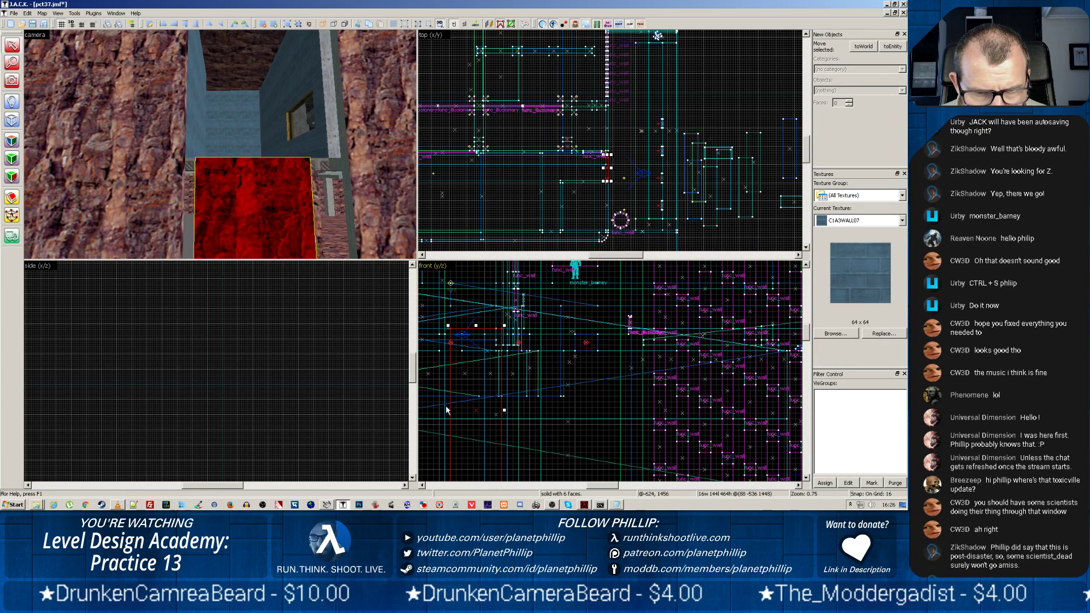
Step: Extend both ends of the rock piece to 208 units long so it fills the gap between the neighbouring rock walls
drag(448, 410, 442, 410)
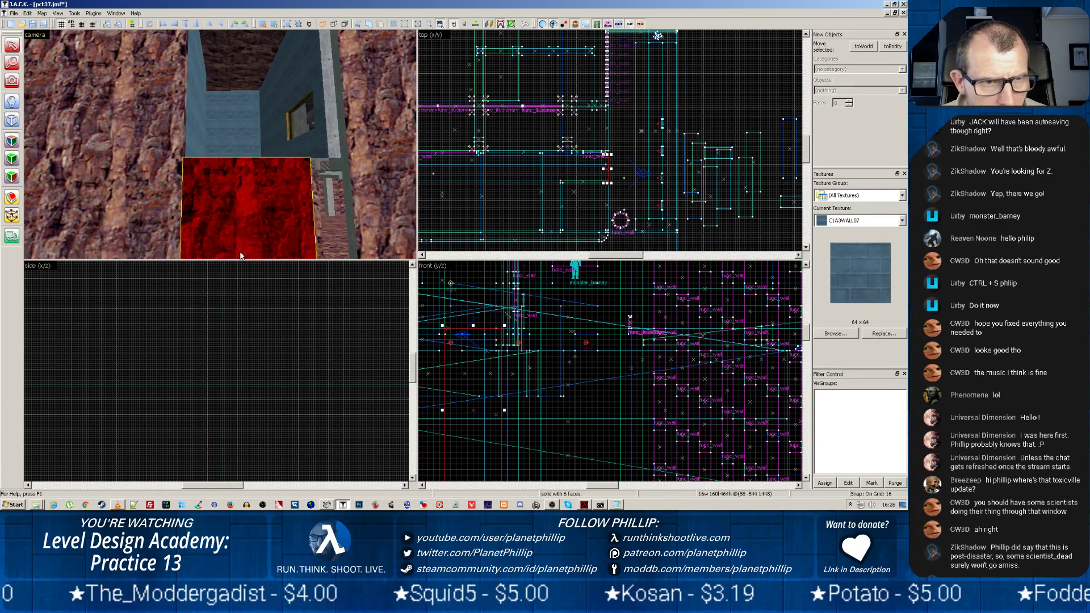
drag(500, 410, 517, 407)
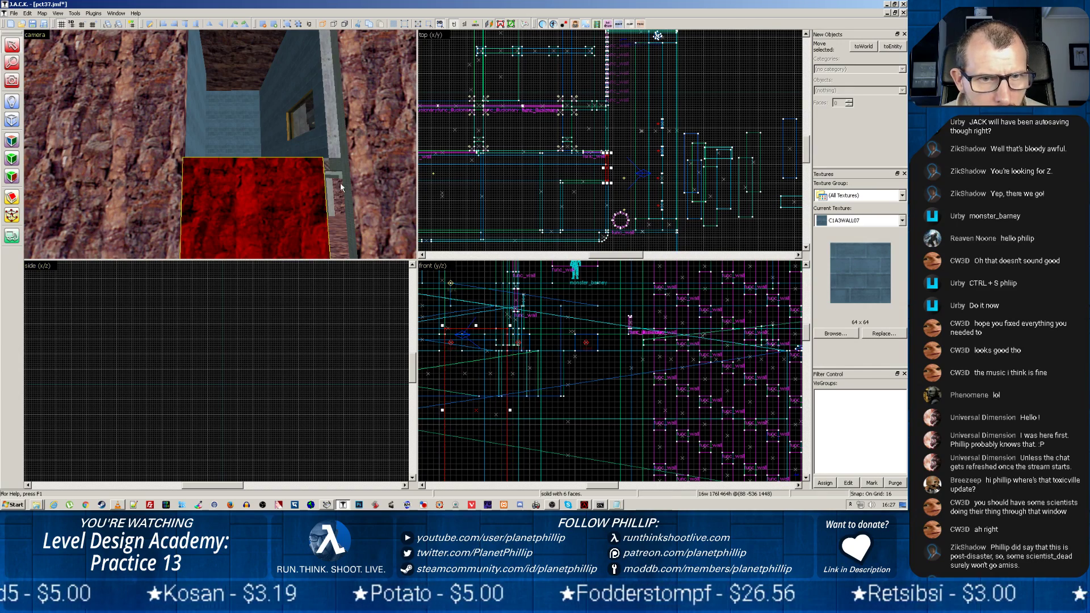
click(441, 354)
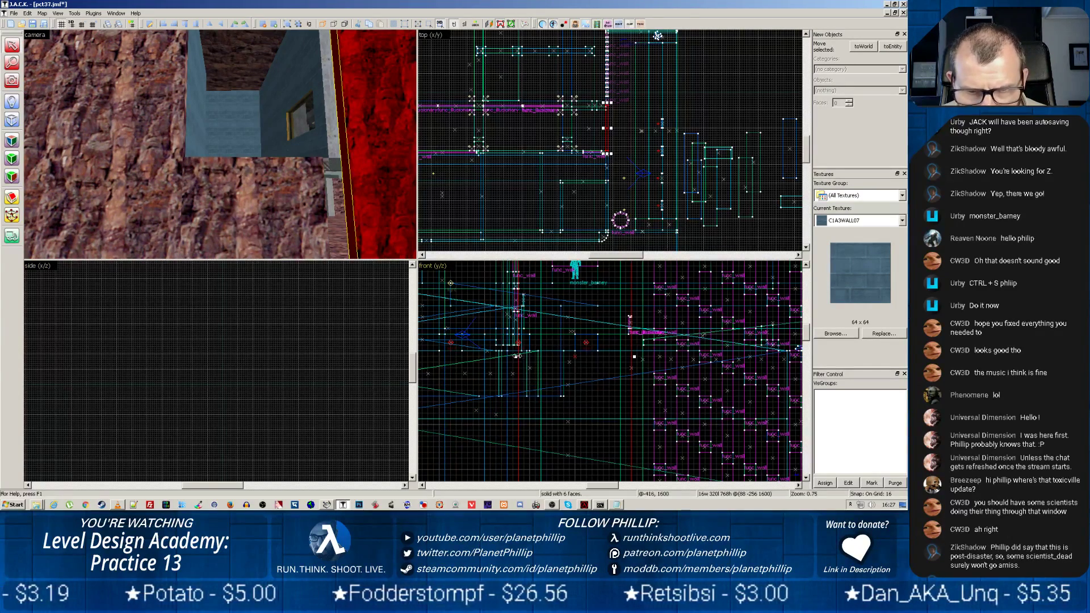
click(281, 218)
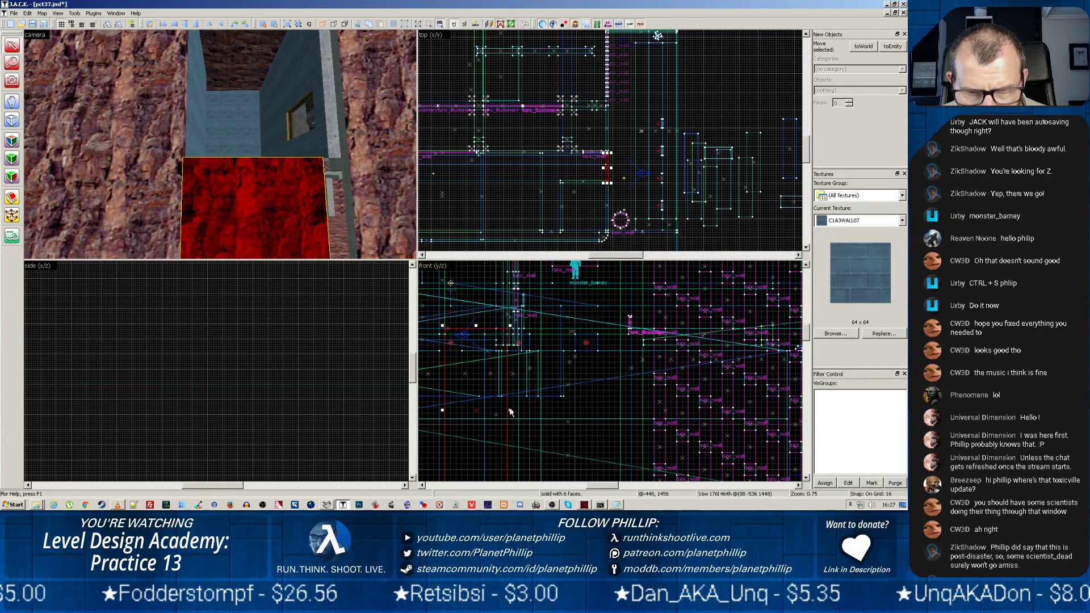
drag(509, 411, 521, 411)
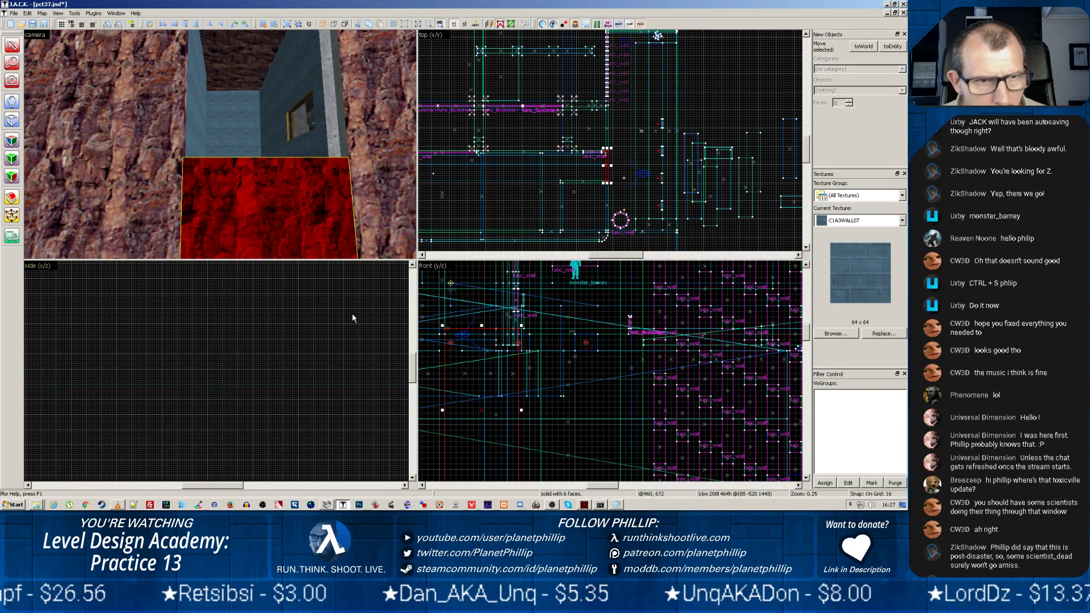
Step: Examine the rock piece below the corridor opening and the nearby window wall from several angles in the 3D view
scroll(278, 199, down, 3)
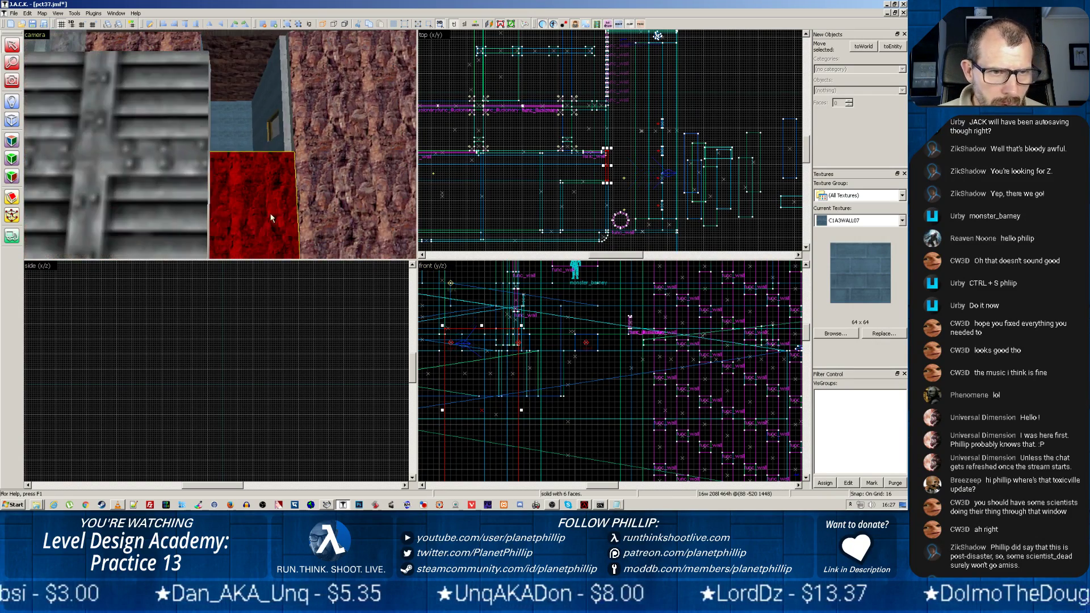
key(z)
key(z)
scroll(222, 157, up, 4)
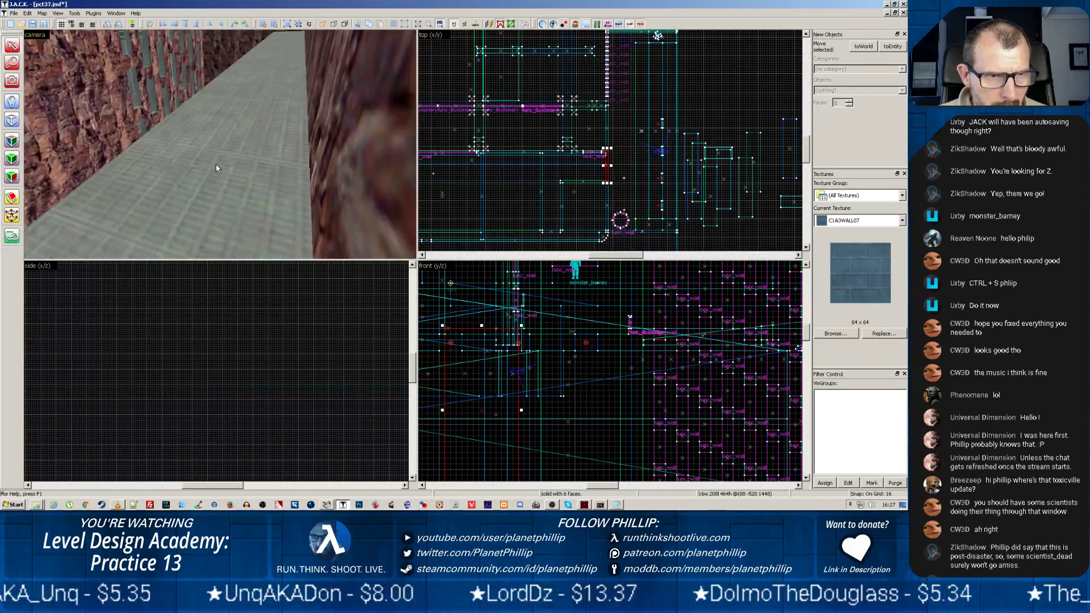
key(z)
key(z)
key(z)
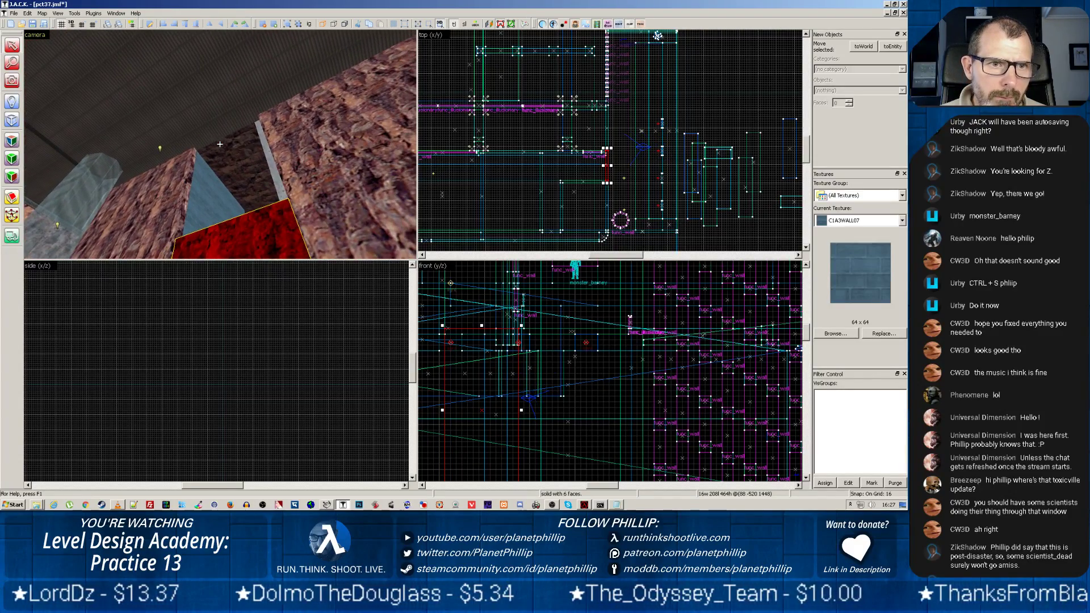
scroll(236, 155, up, 2)
key(z)
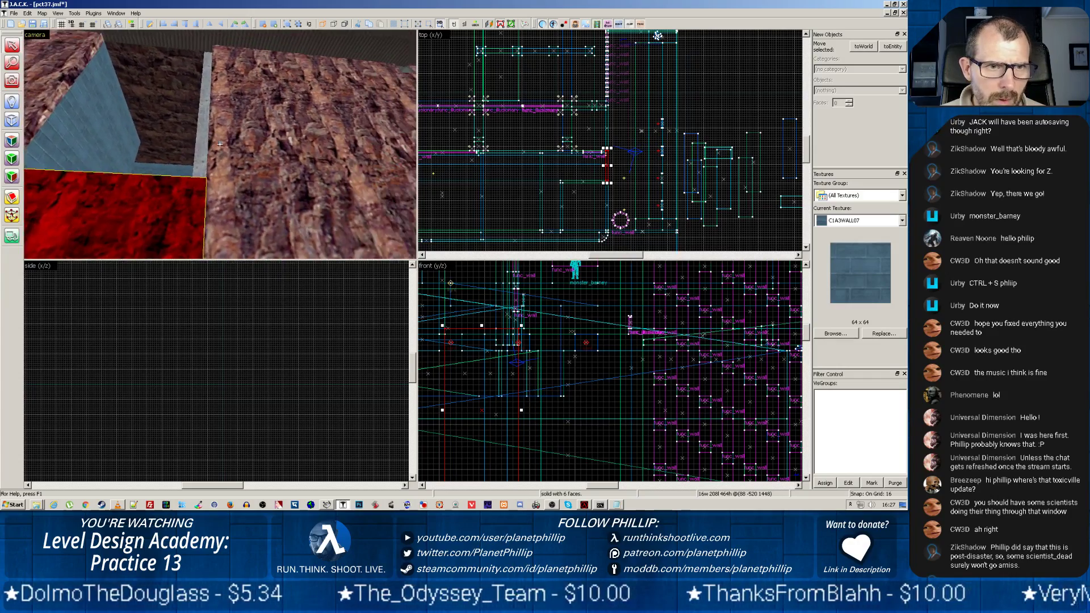
key(z)
scroll(220, 145, up, 2)
key(z)
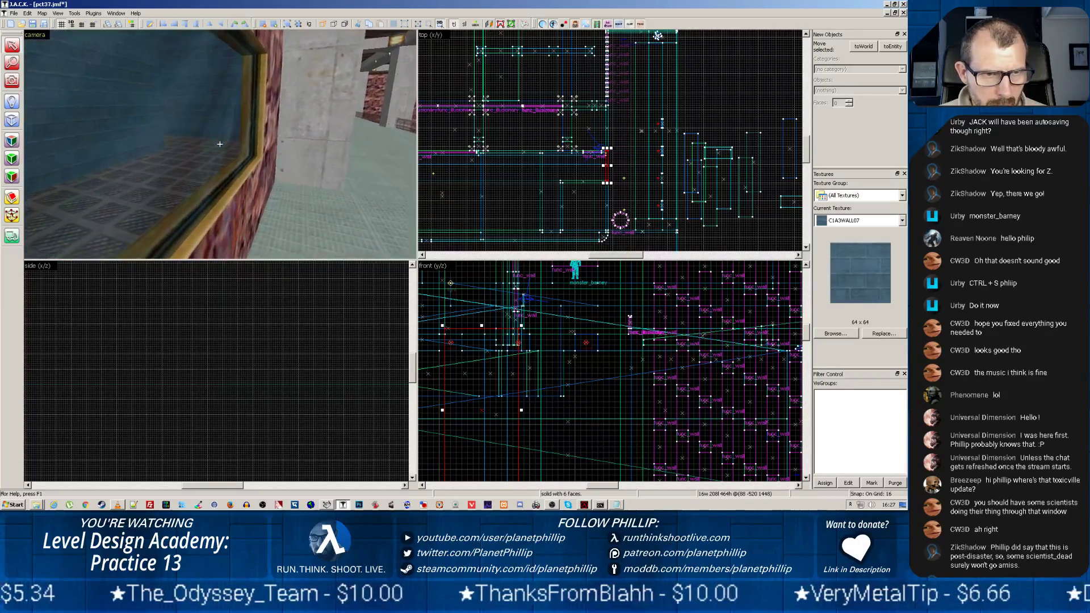
scroll(220, 144, up, 1)
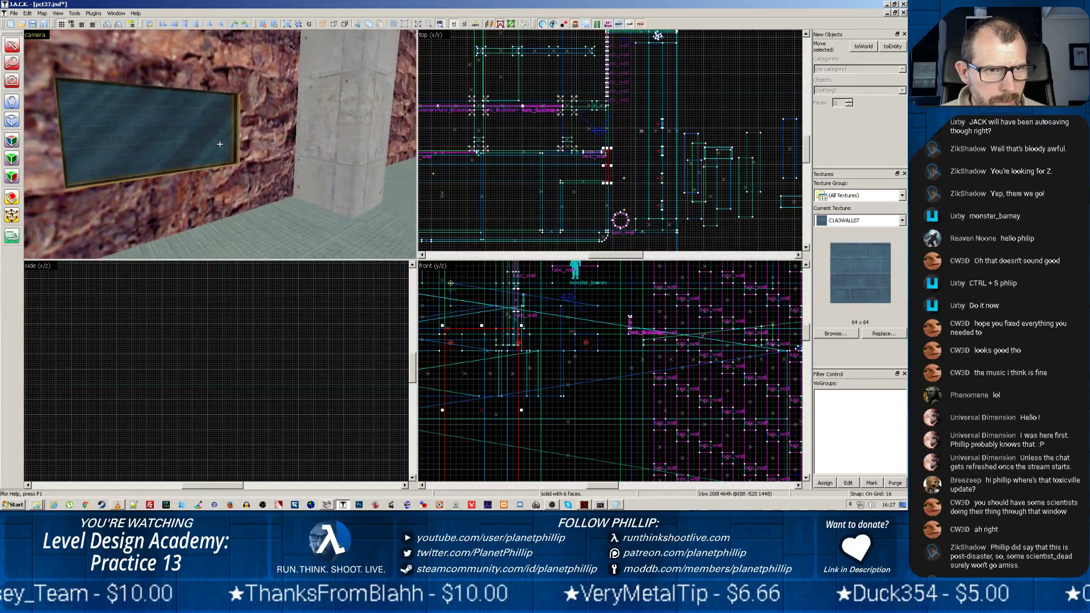
Step: Select the four rock wall pieces surrounding the window together with the window frame
key(z)
click(127, 193)
ctrl+click(60, 211)
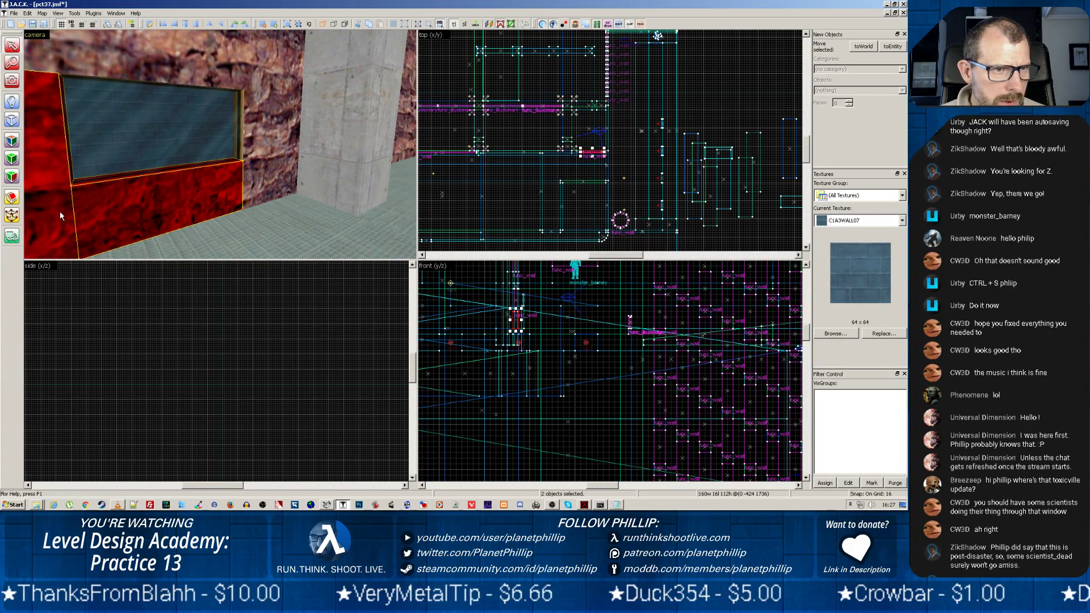
ctrl+click(121, 150)
ctrl+click(154, 77)
ctrl+click(255, 136)
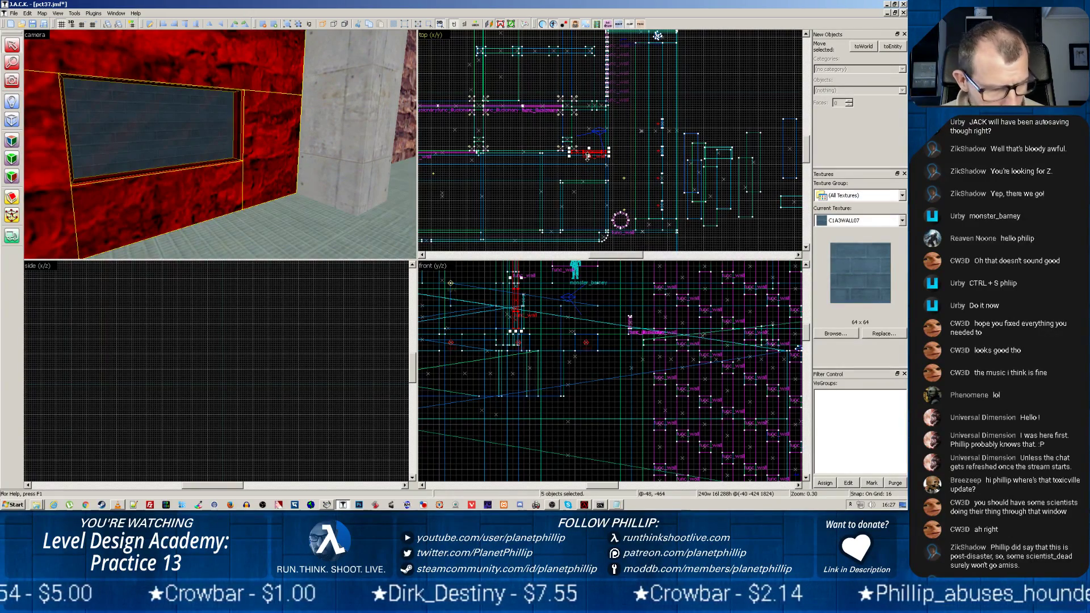
Step: Try to thicken the selected window wall pieces and frame to 96 units toward the corridor
mouse_move(587, 156)
mouse_down()
mouse_move(596, 161)
mouse_move(579, 170)
mouse_up()
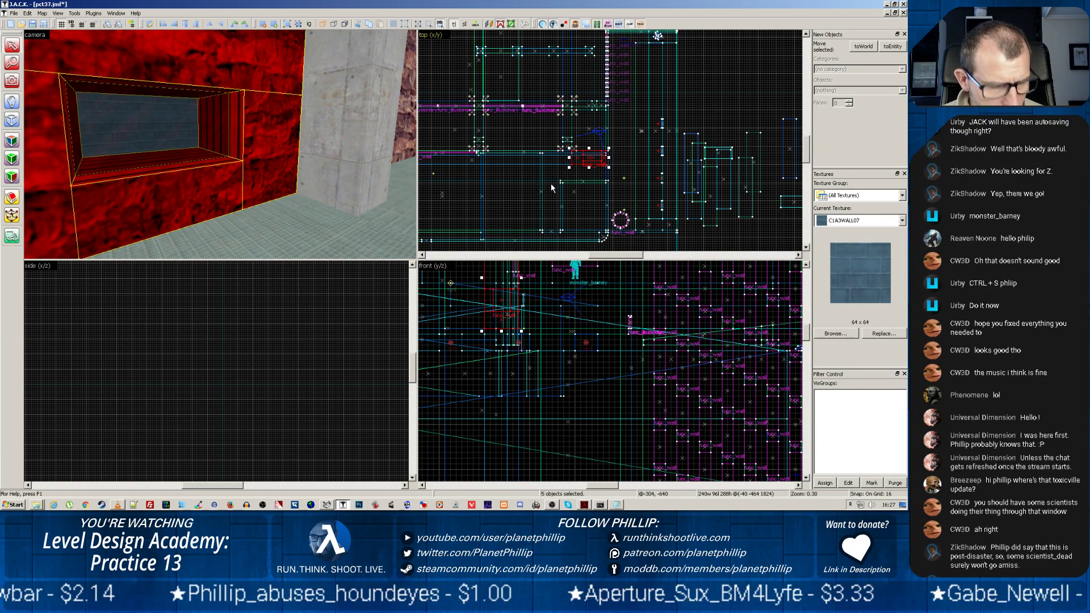
key(ctrl+z)
scroll(585, 158, up, 4)
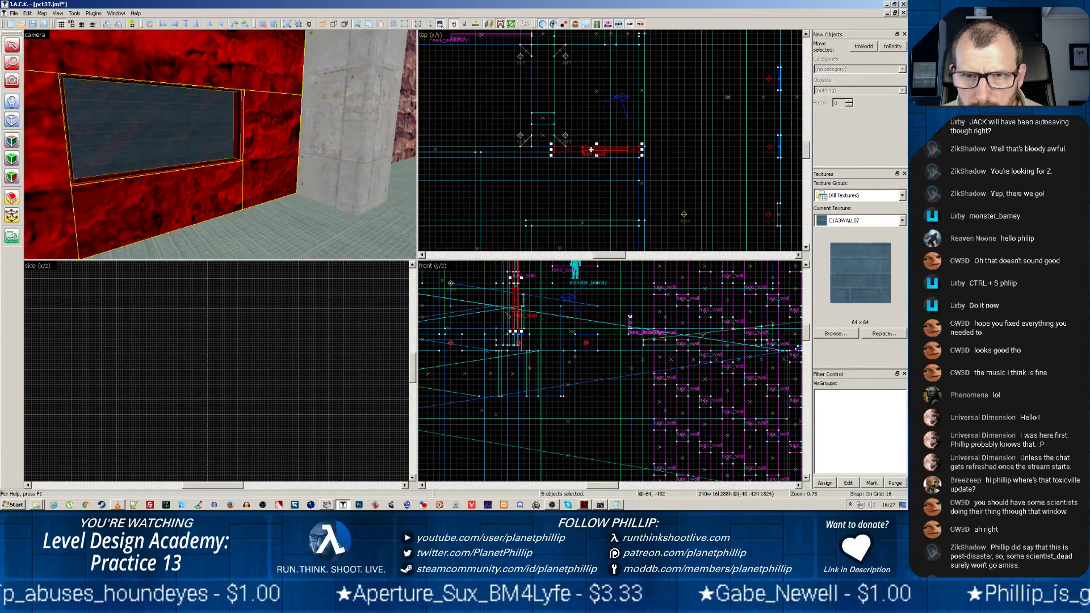
Step: Duplicate the selected window wall pieces and frame to clear space outside the room, and rotate the copy 90 degrees about Z
drag(591, 150, 684, 165)
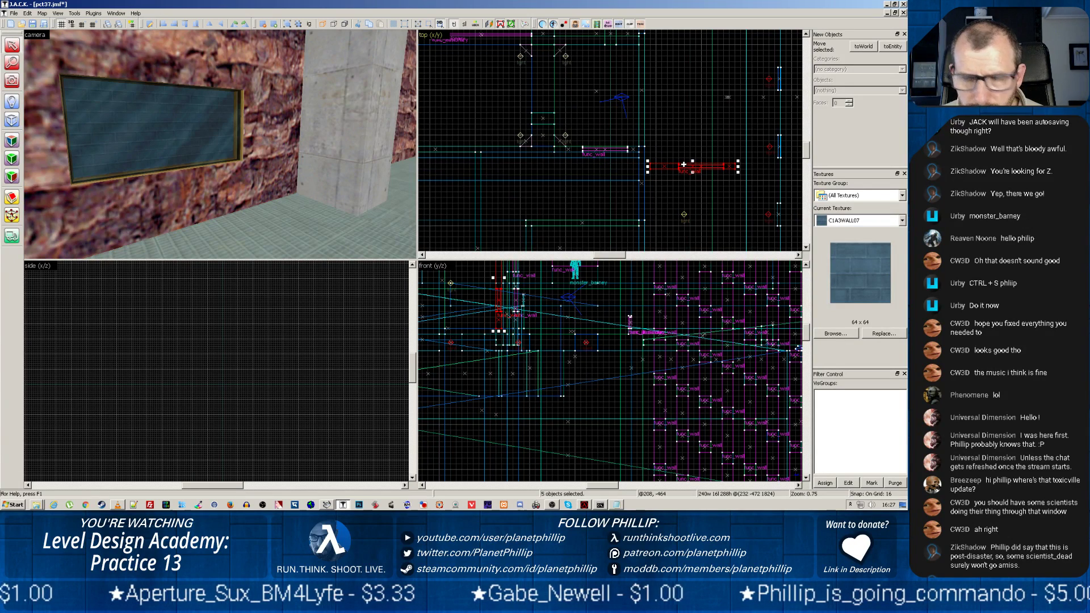
key(ctrl+m)
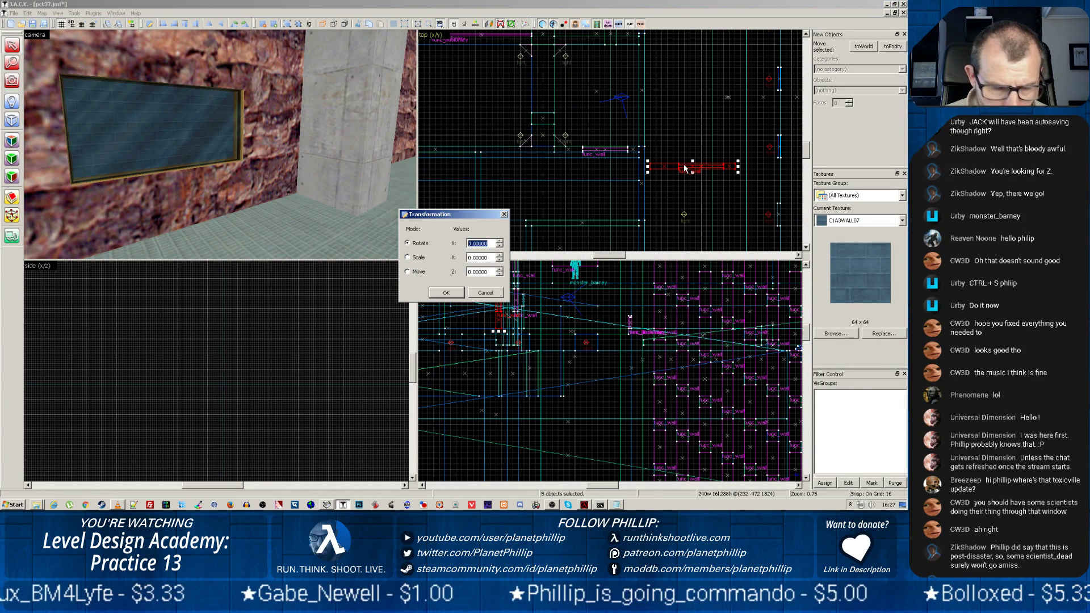
key(Tab)
key(Tab)
key(Tab)
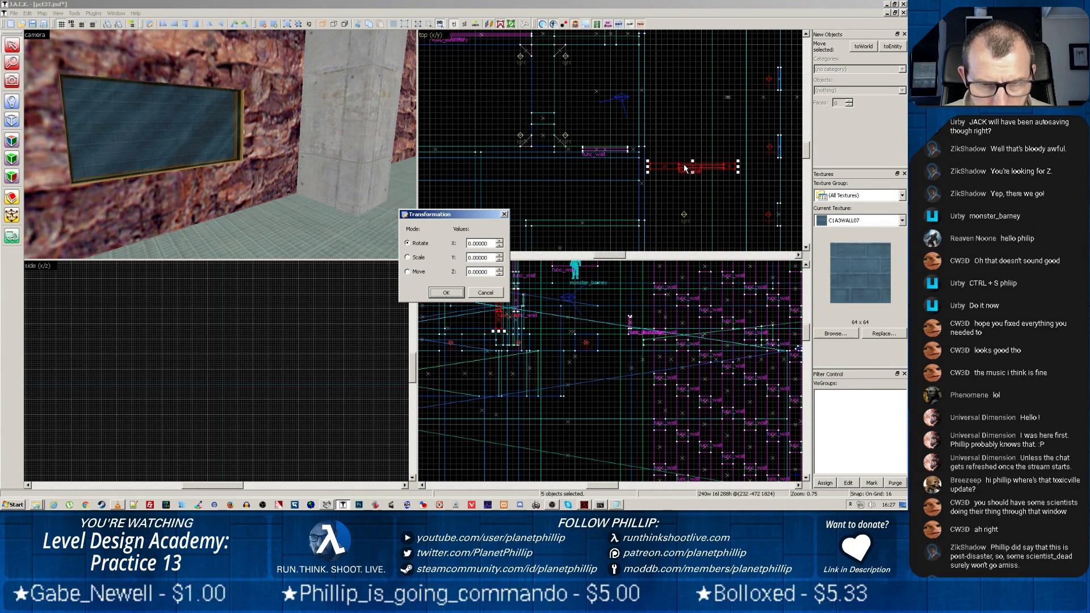
key(shift+Tab)
text(90)
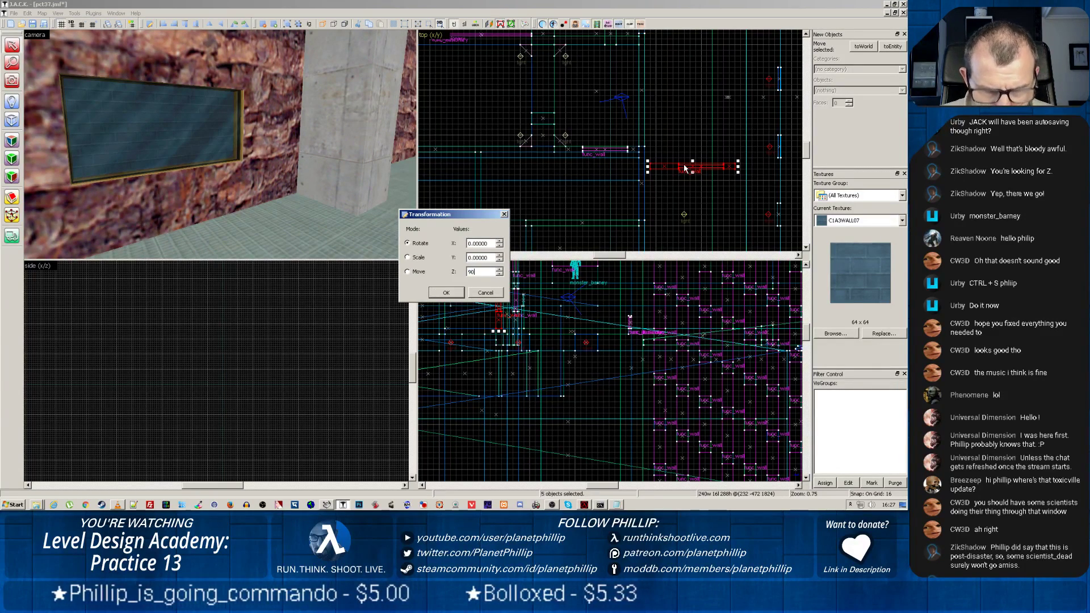
key(Return)
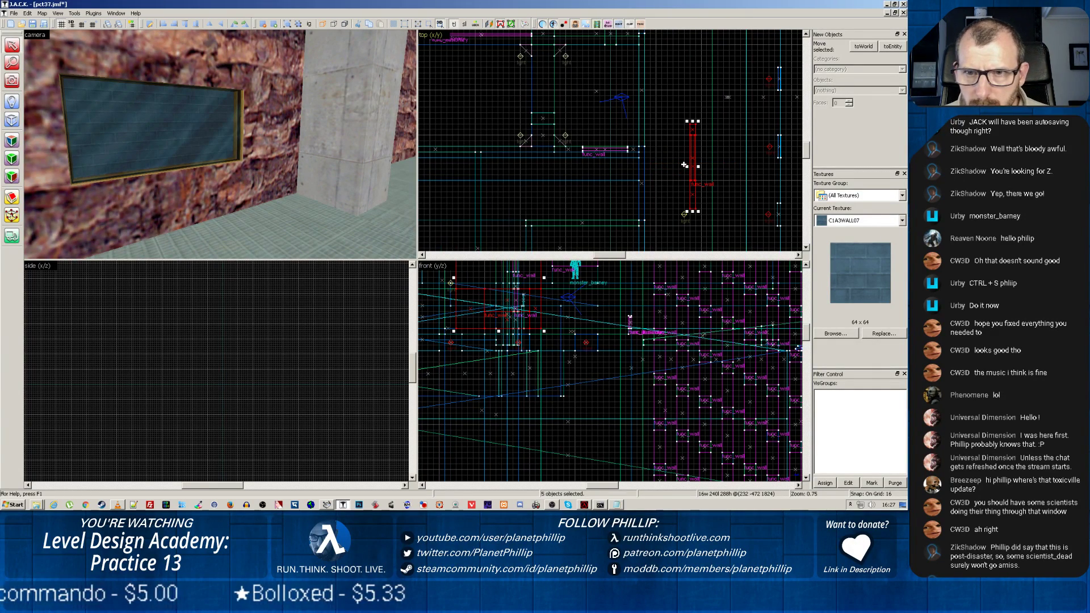
Step: Move the rotated window wall copy into the gap in the adjoining rock wall, flush with its thickness, and check its fit in 3D
drag(691, 164, 636, 194)
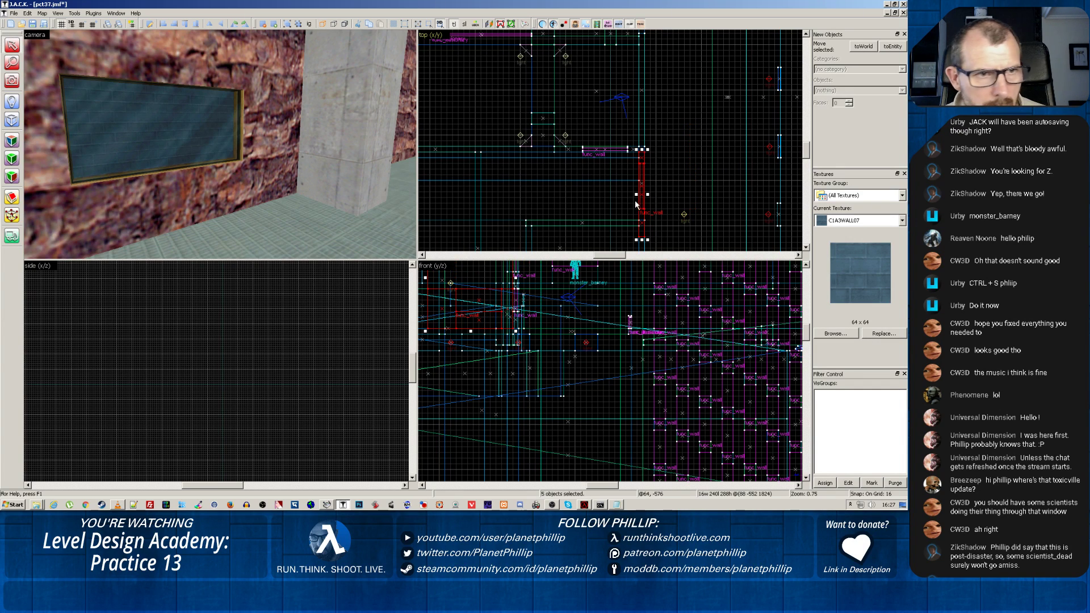
key(z)
key(w)
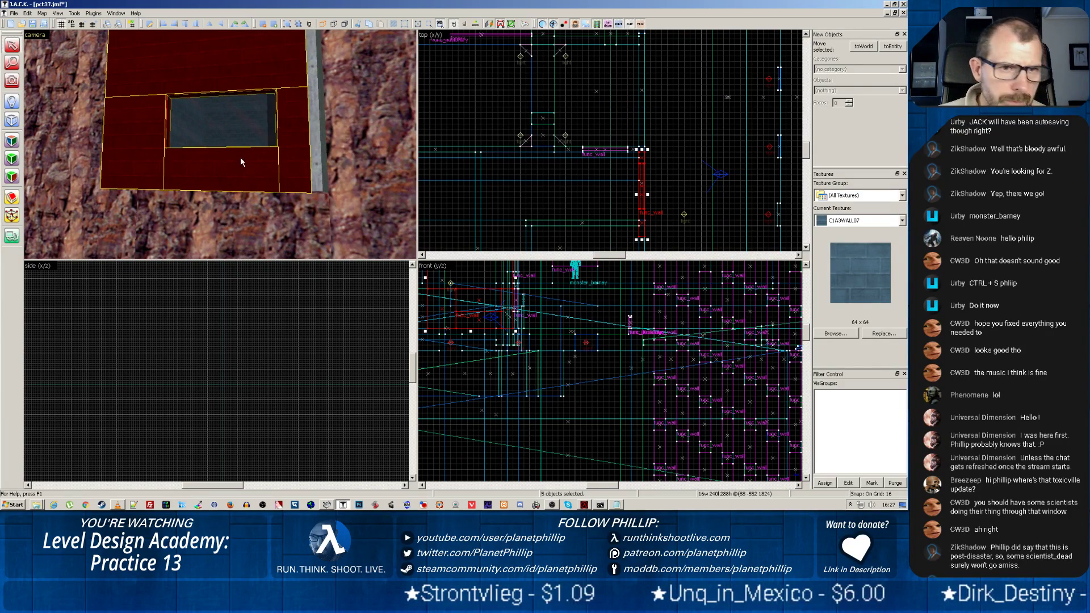
key(z)
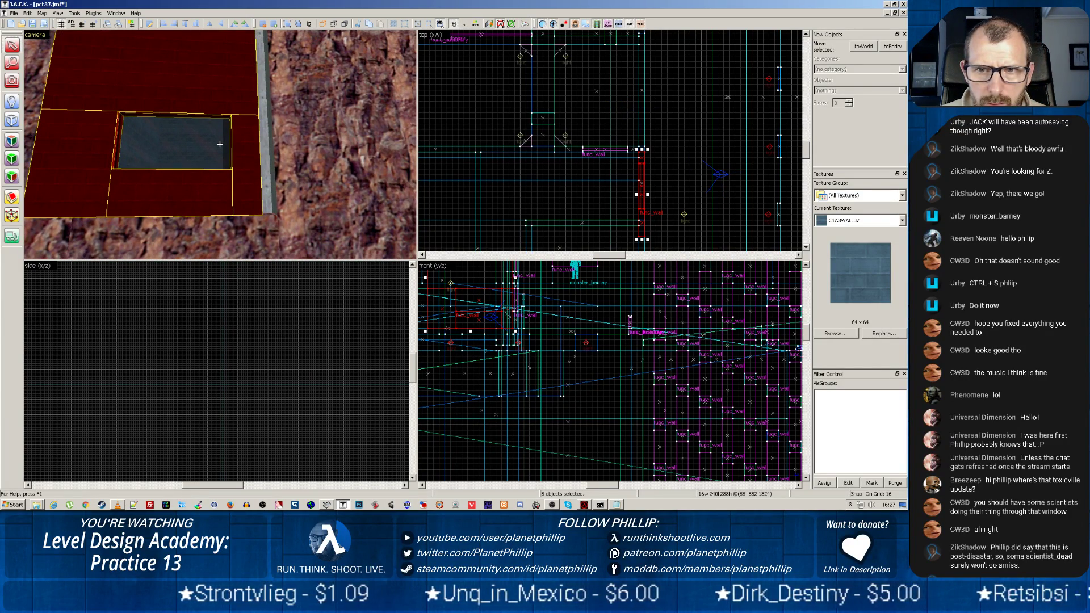
key(z)
Step: Shorten the overhanging piece beside the new window to 32 units and the piece above it to 192 units, ending at the rock wall
click(170, 149)
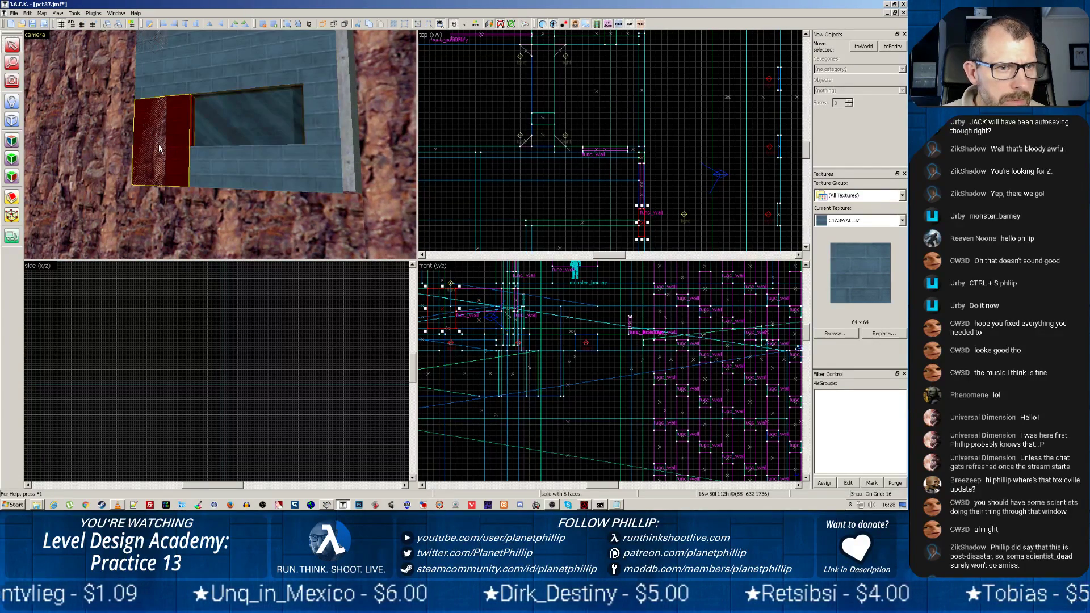
click(110, 149)
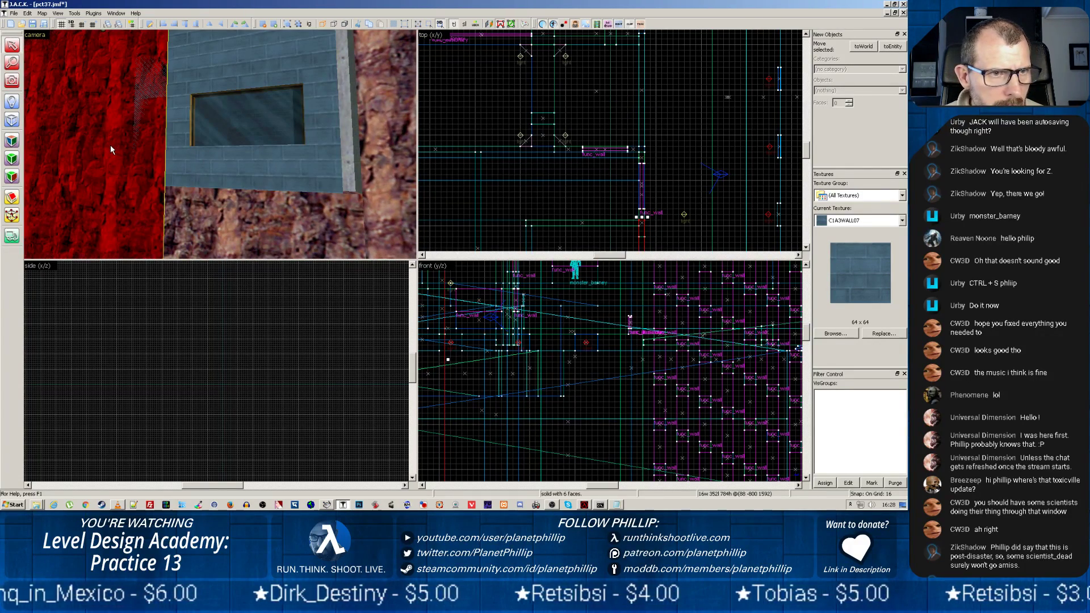
click(169, 158)
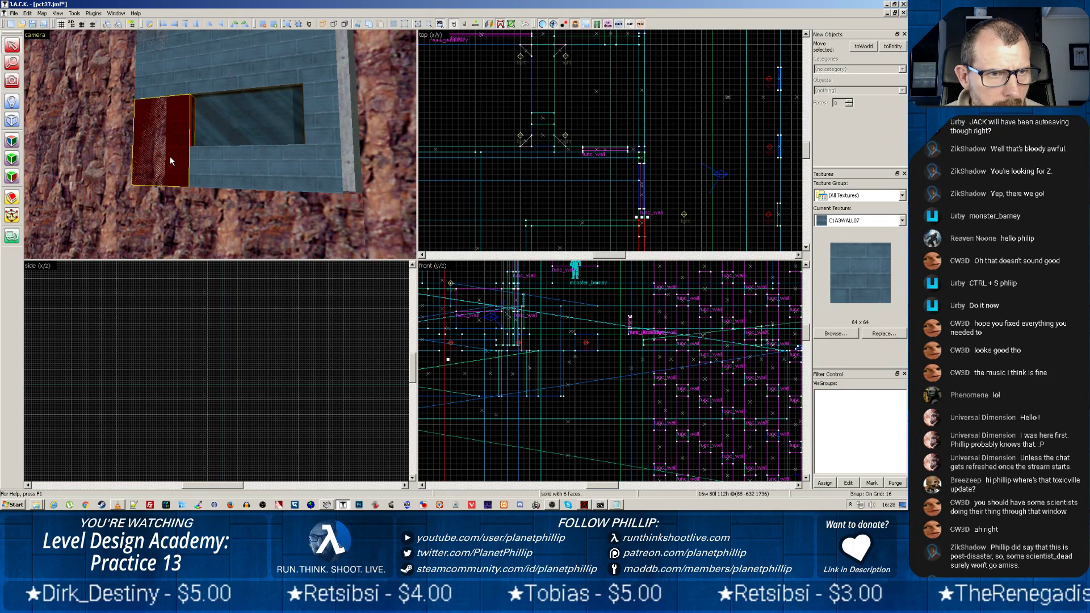
click(216, 226)
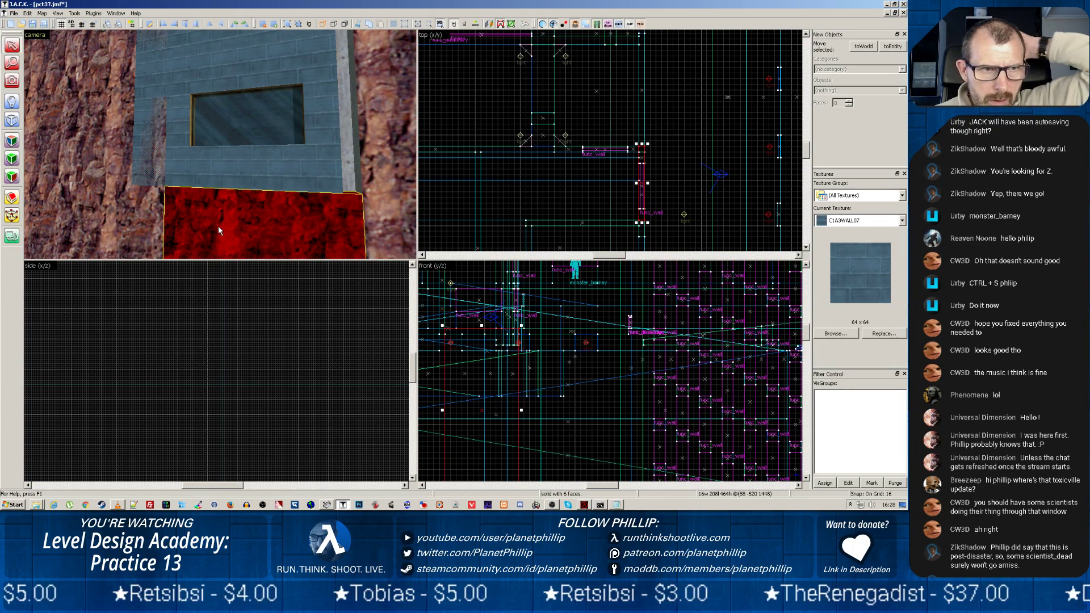
click(163, 151)
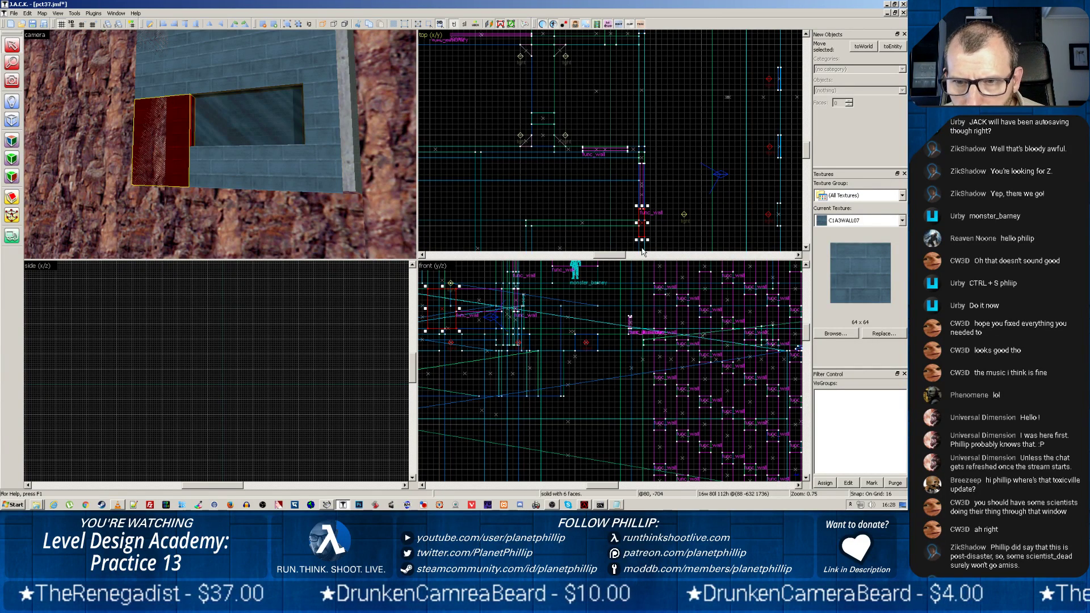
drag(642, 240, 642, 223)
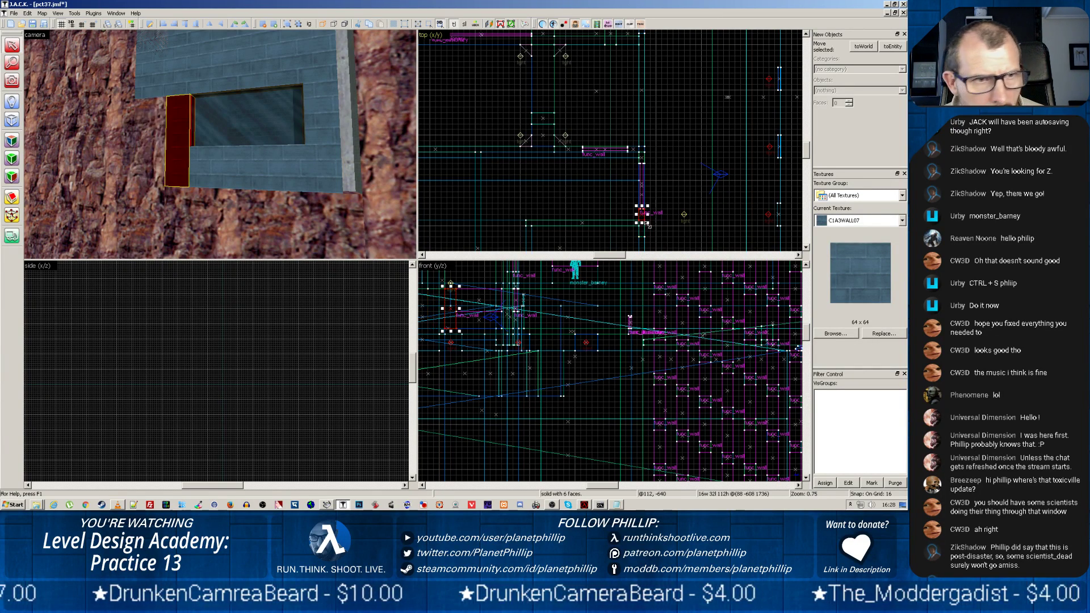
click(155, 76)
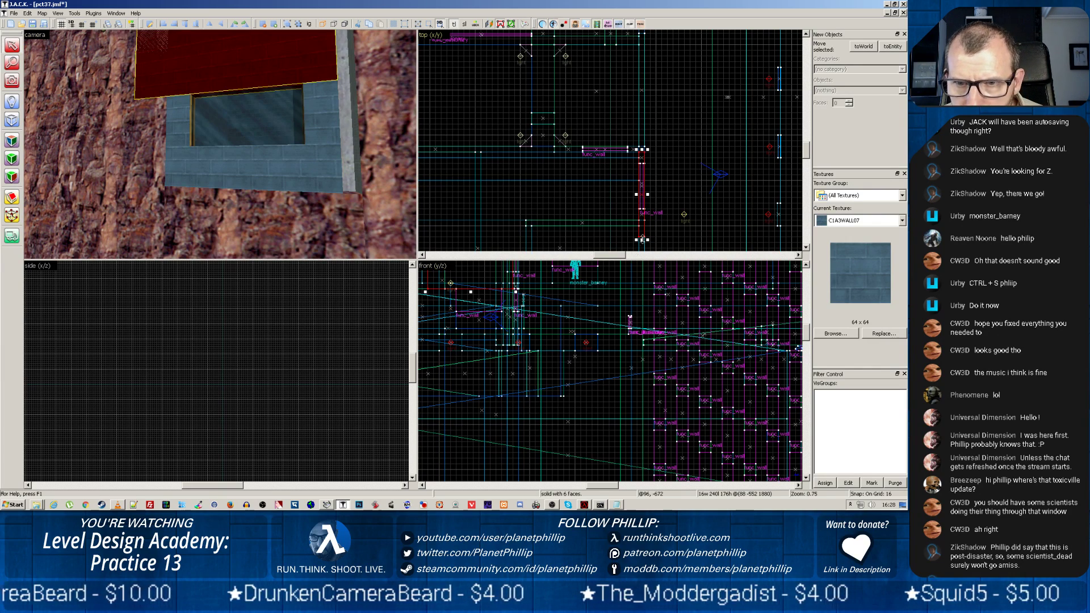
mouse_move(644, 242)
mouse_down()
mouse_move(644, 204)
mouse_move(644, 223)
mouse_up()
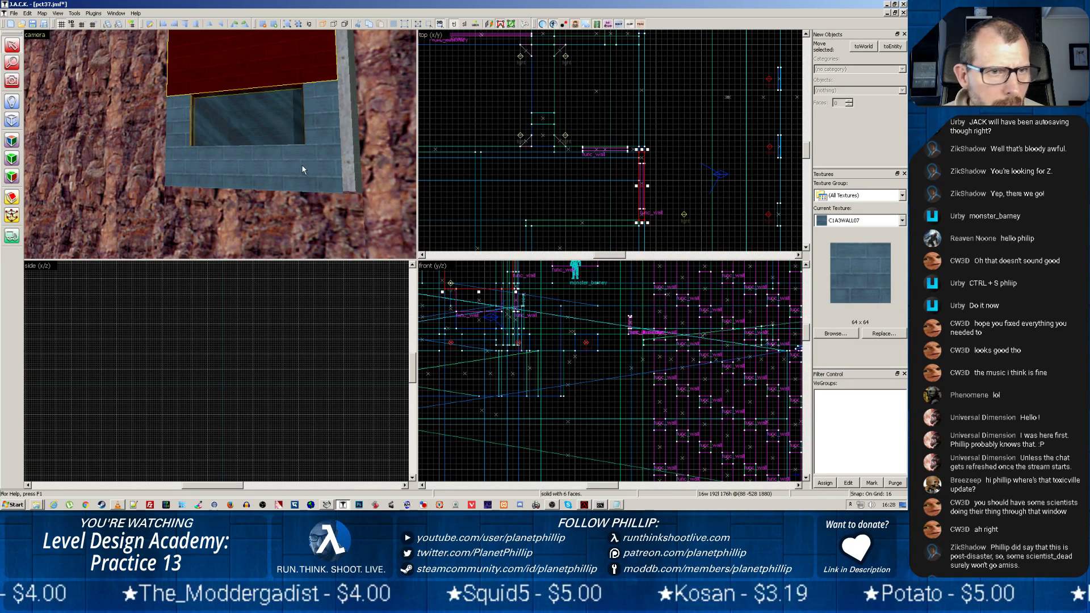
Step: Extend the piece on the window's other side to 48 units and the piece above to 208 units, reaching the neighbouring rock wall
key(z)
key(z)
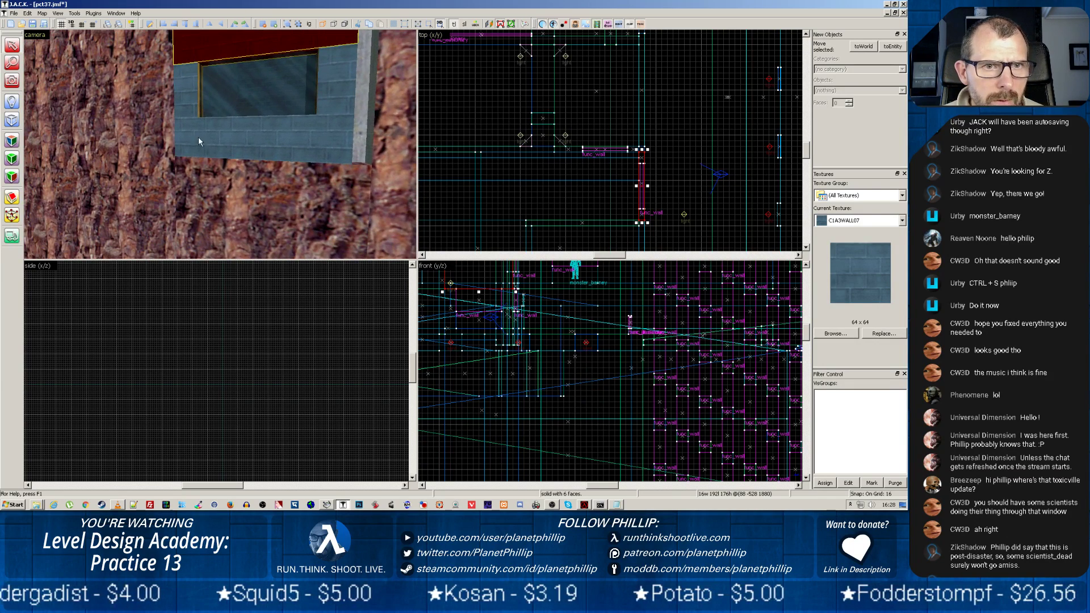
click(325, 88)
scroll(670, 159, up, 3)
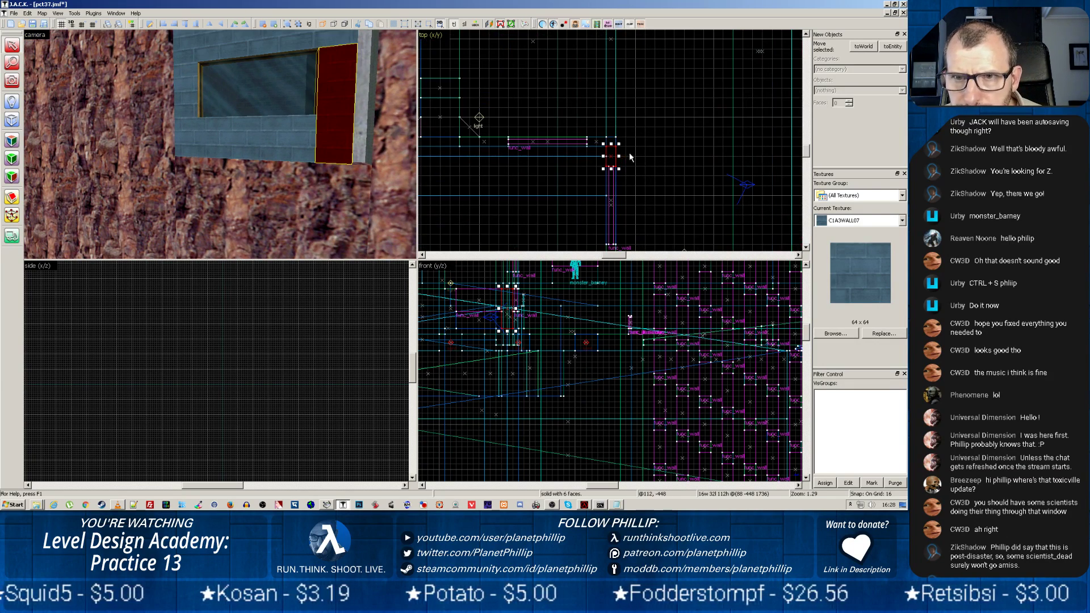
drag(617, 147, 617, 136)
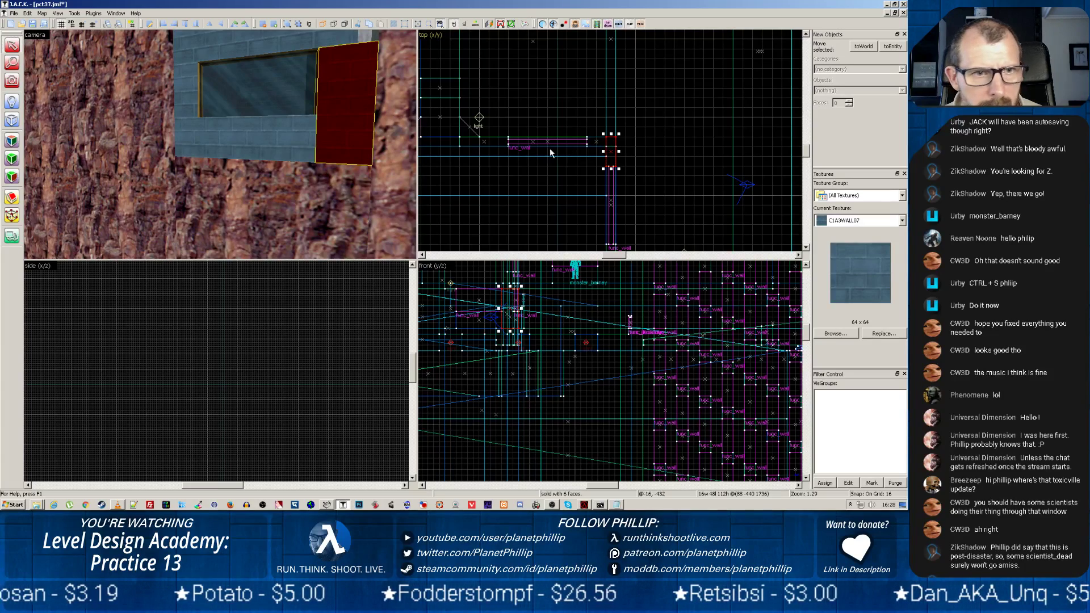
key(z)
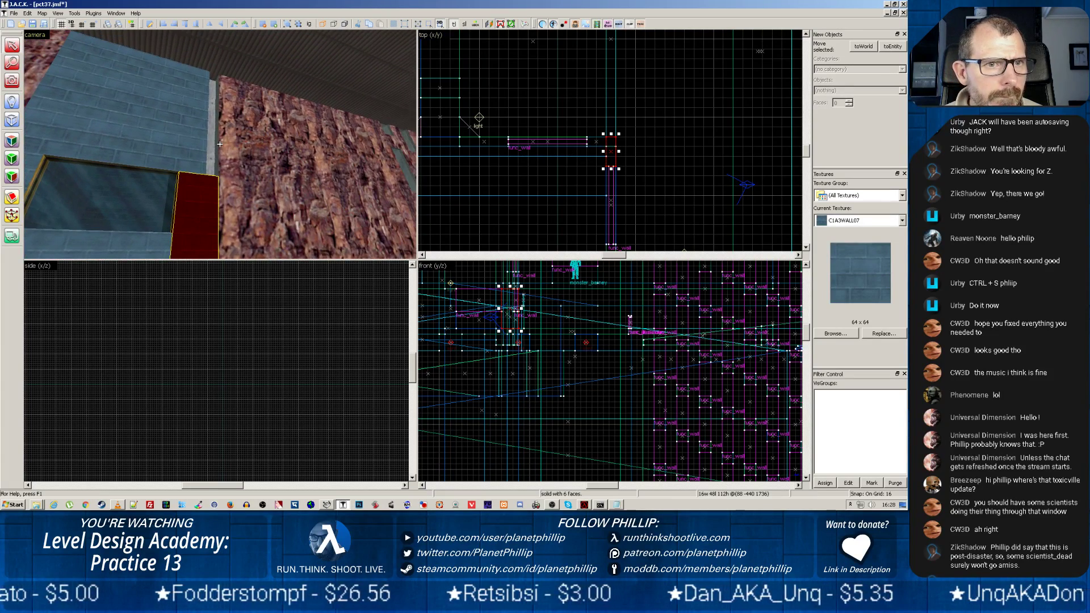
click(208, 150)
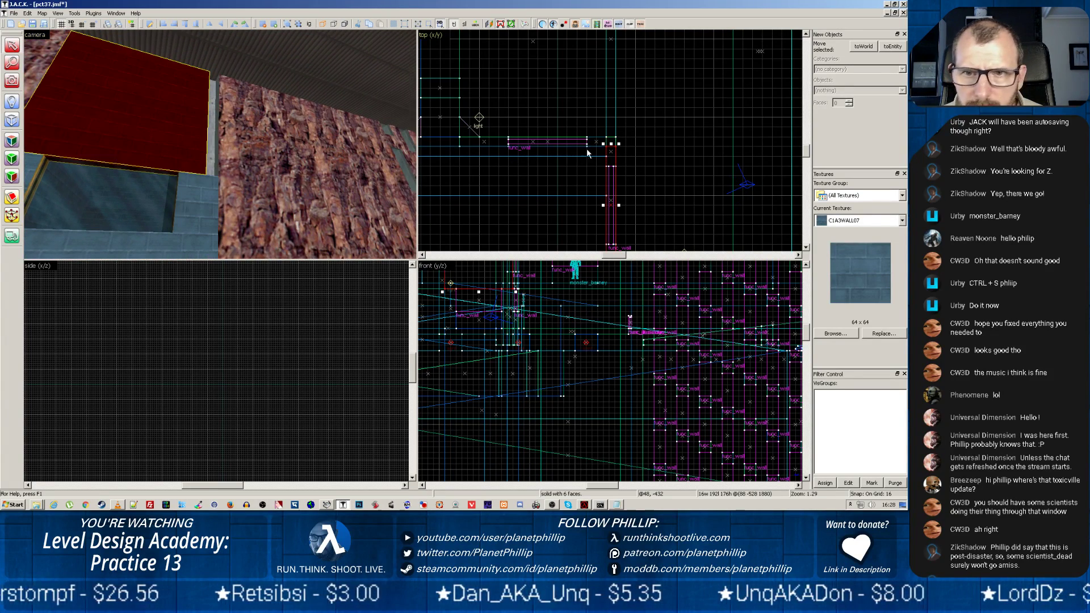
drag(611, 144, 611, 137)
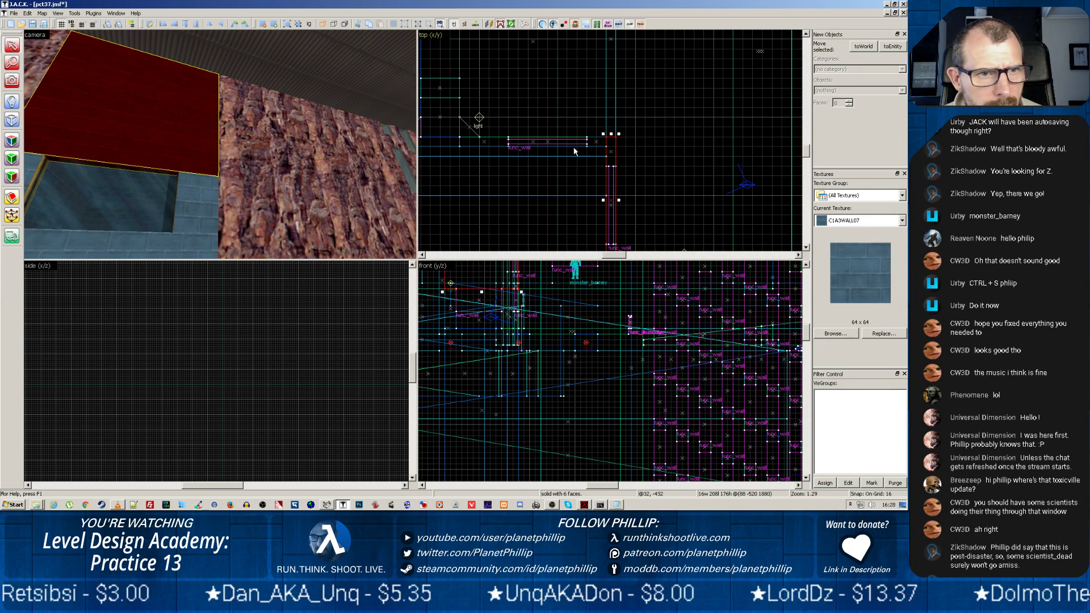
Step: Apply the neighbouring rock face's OUT_RK3 texture to the four wall pieces surrounding the new window
click(260, 196)
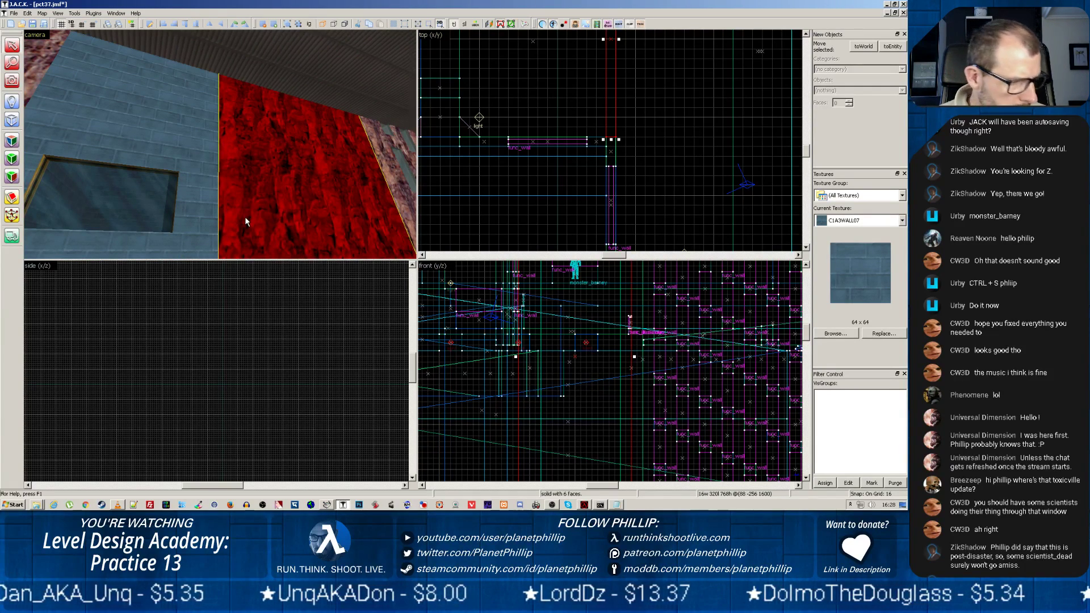
click(12, 140)
click(281, 214)
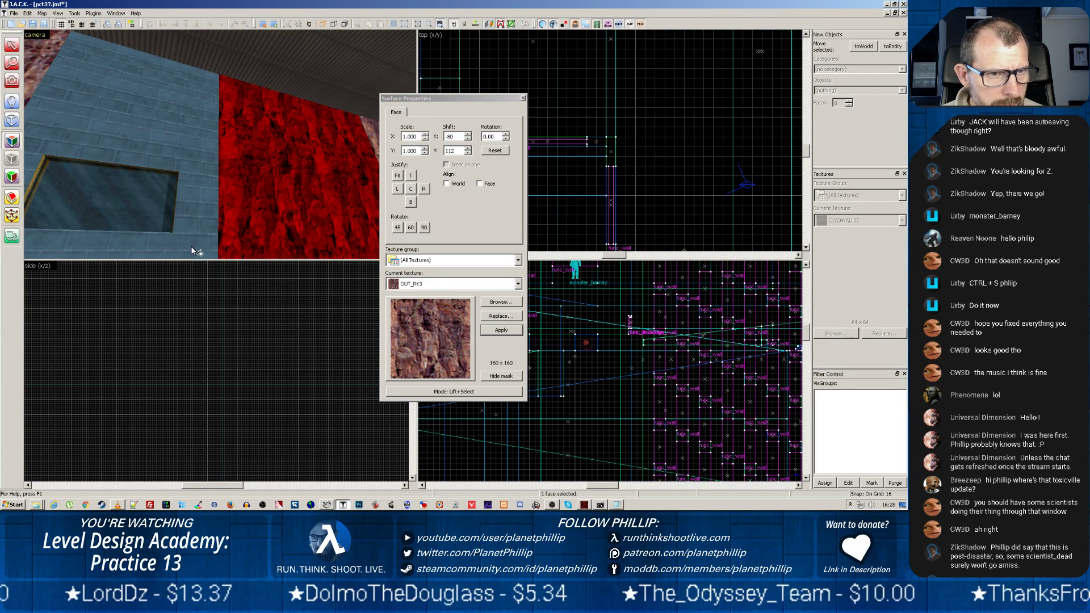
right_click(191, 246)
right_click(176, 164)
right_click(29, 187)
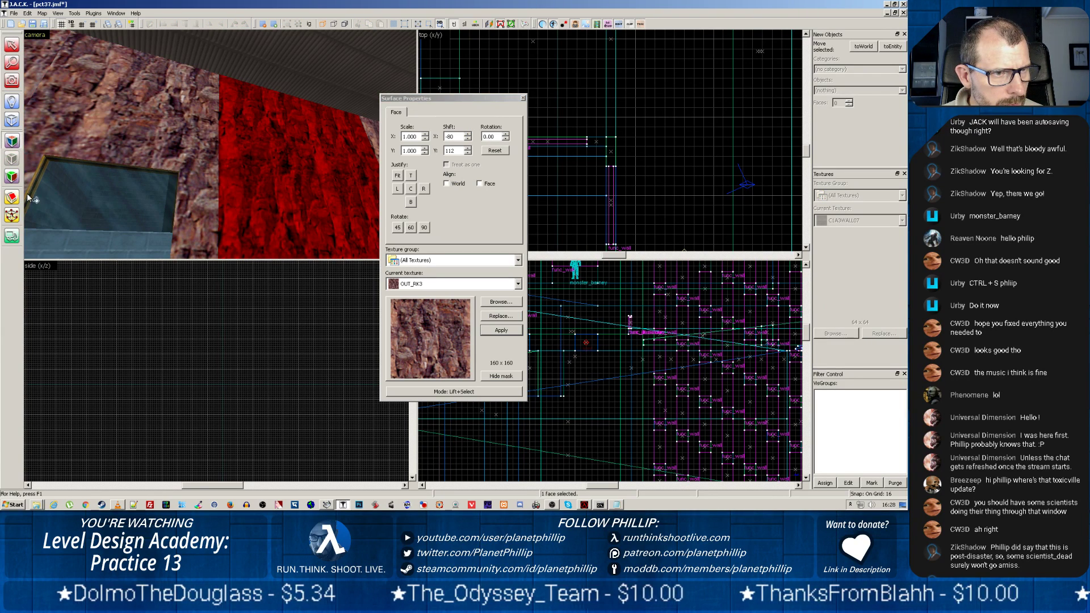
right_click(41, 246)
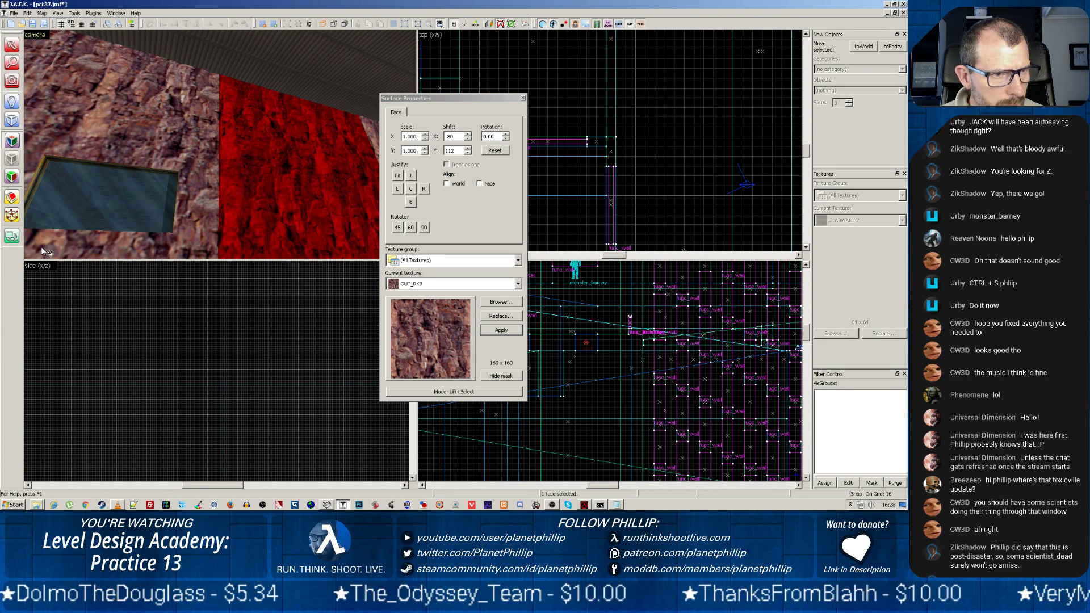
click(523, 98)
Step: Inspect the texture settings and seams of the rock face below the new window
key(z)
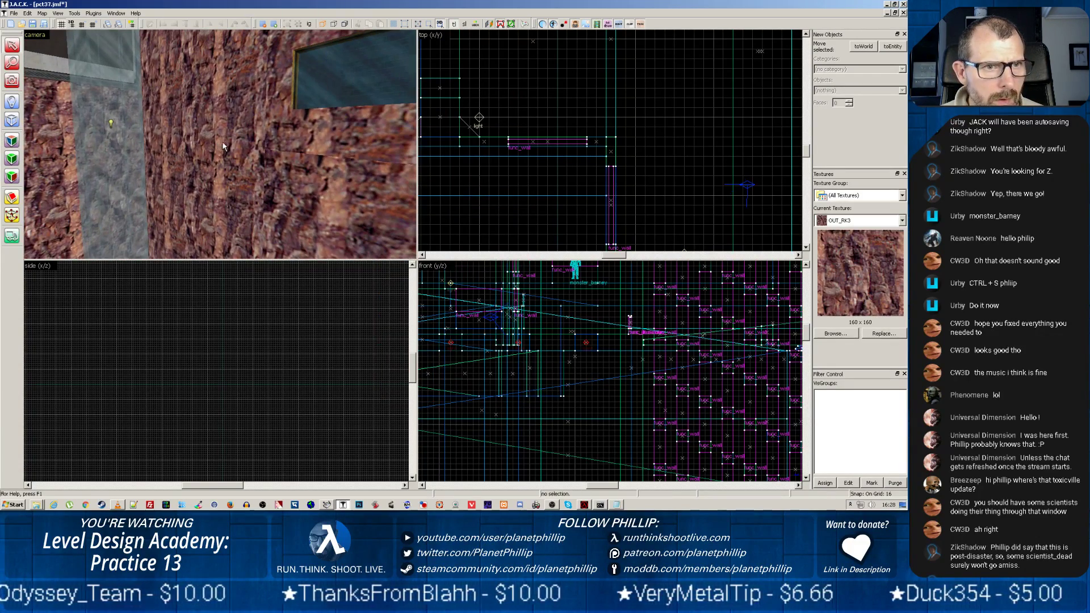
click(279, 170)
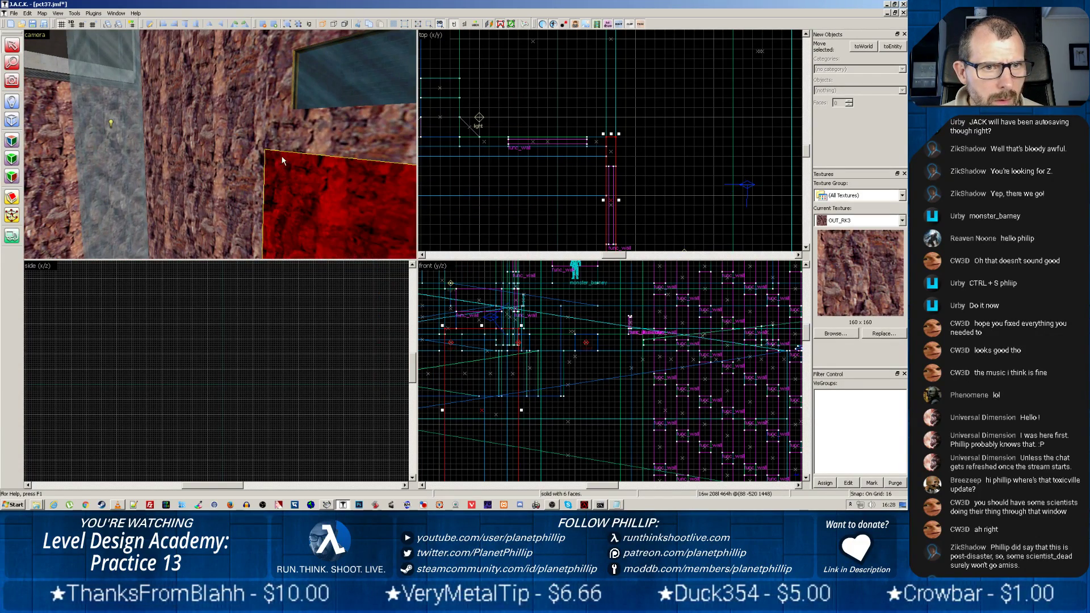
key(shift+a)
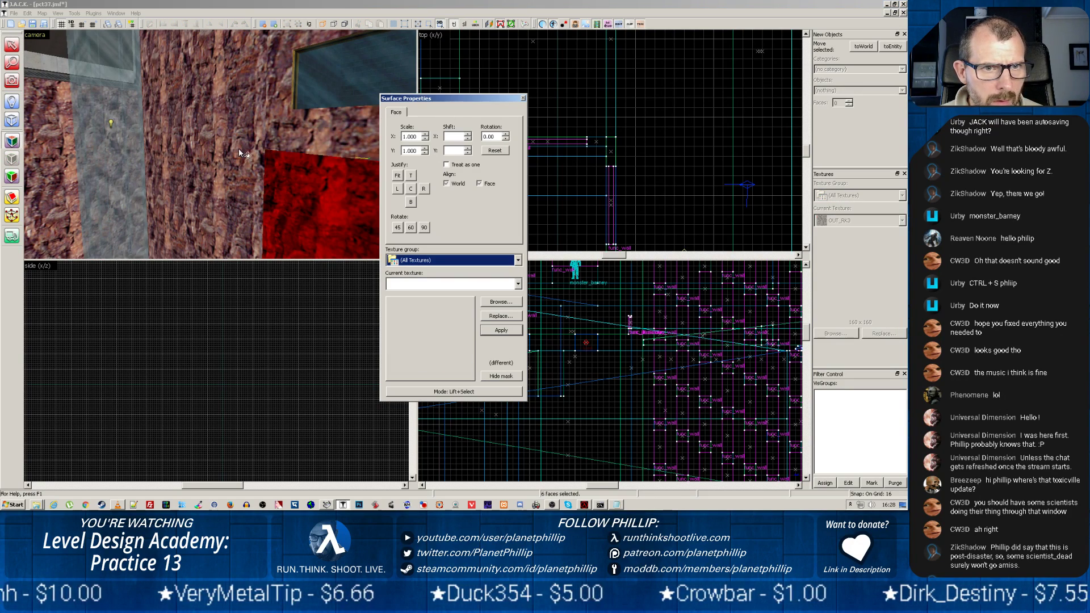
click(275, 153)
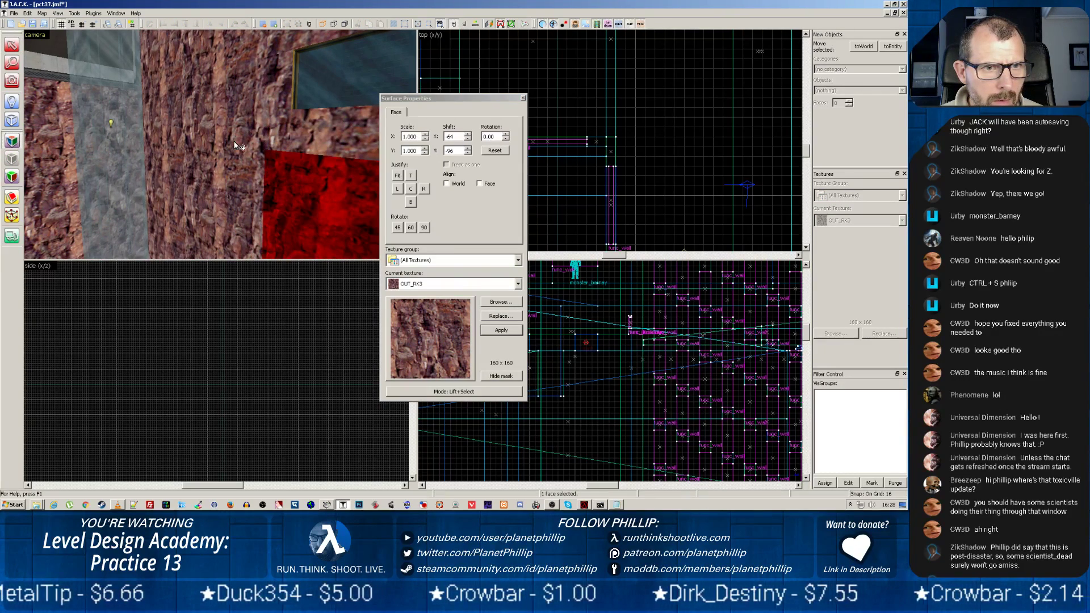
click(523, 98)
key(z)
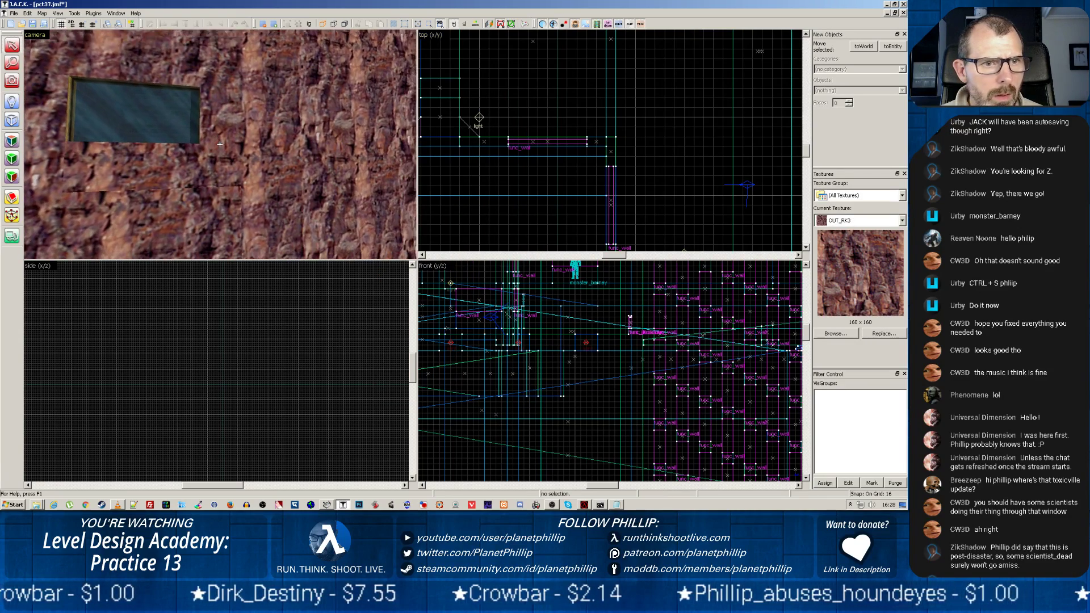
Step: Sample the neighbouring rock wall's face texture and apply it with matching alignment to the rock face below the new window
key(z)
click(265, 140)
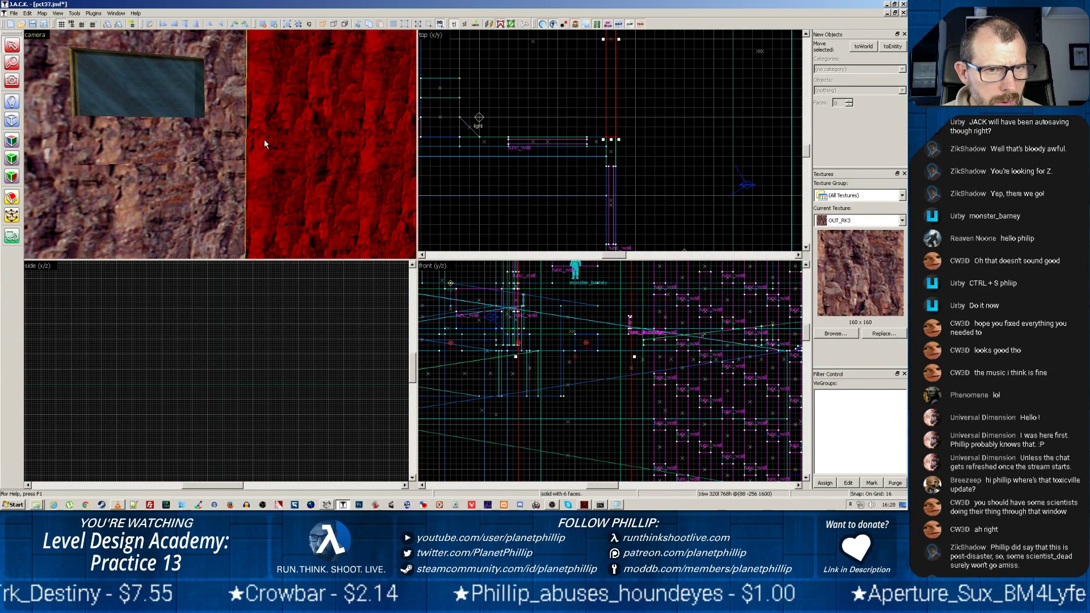
click(11, 158)
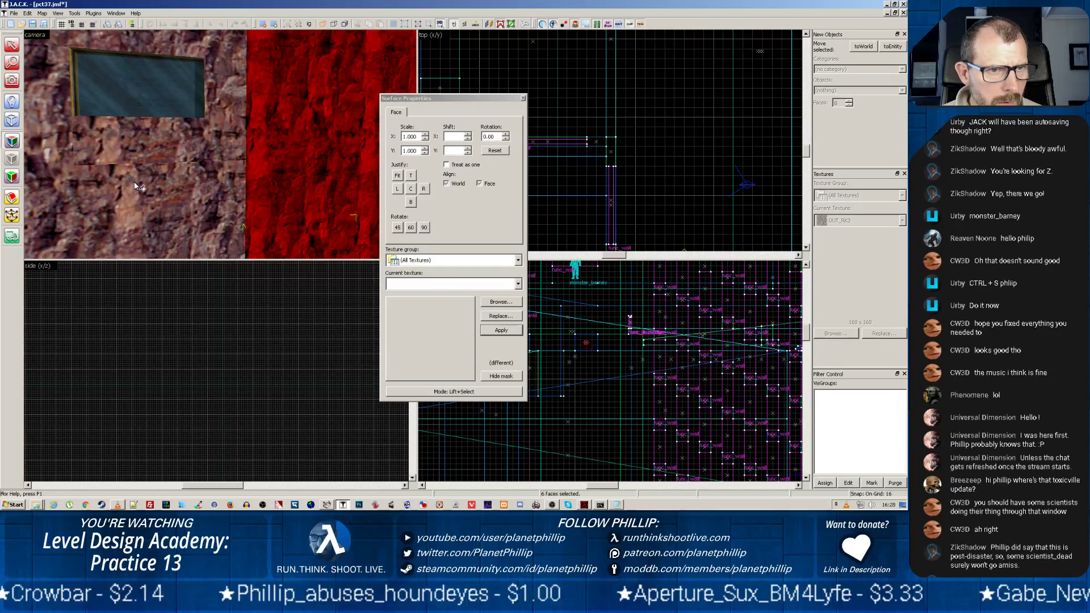
click(277, 148)
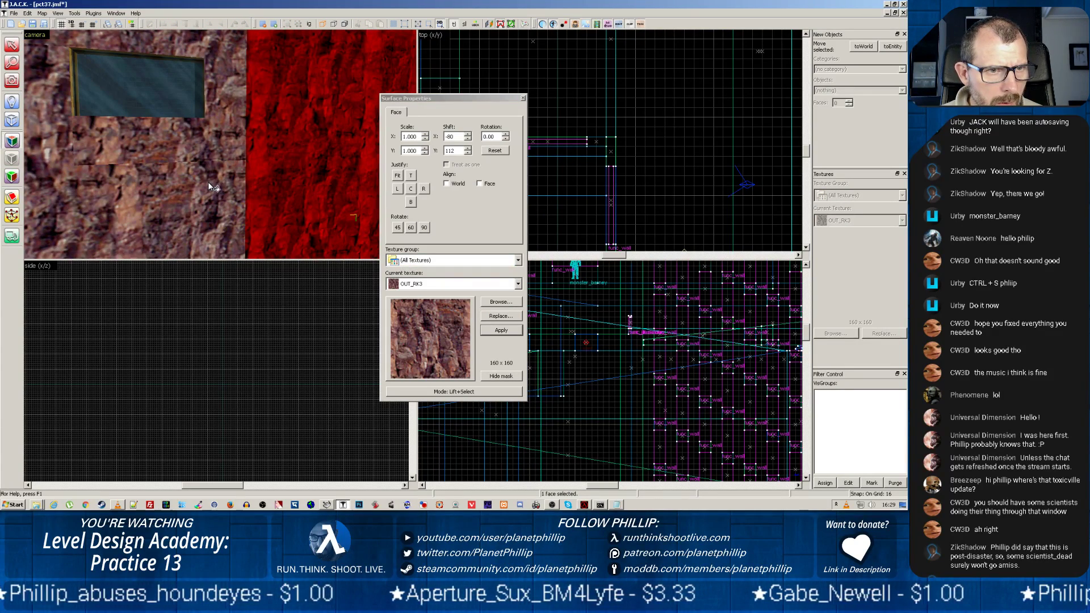
alt+right_click(208, 182)
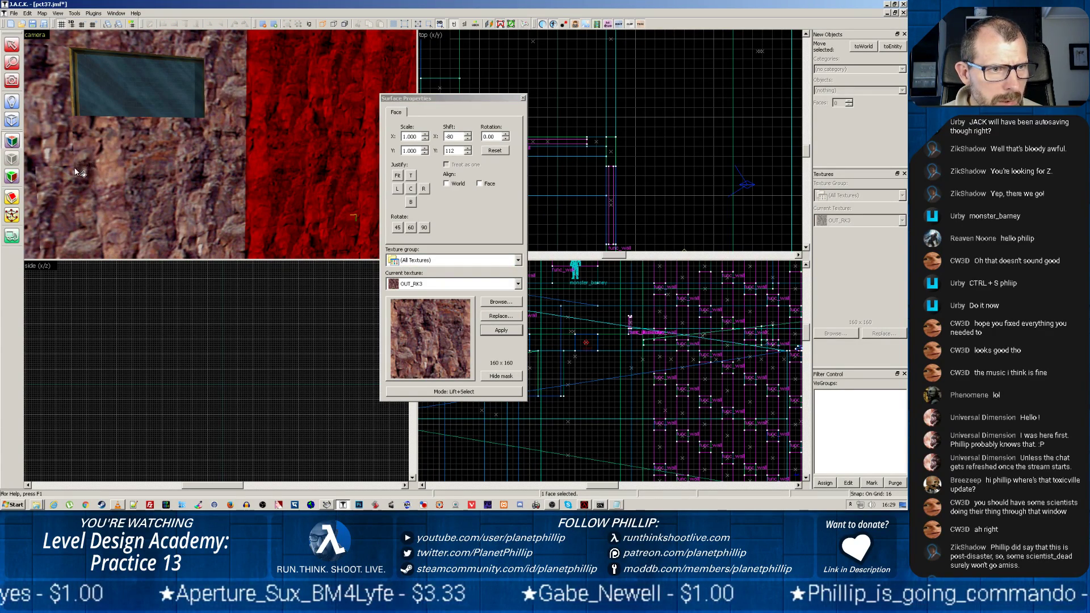
Step: Apply the sampled rock texture with matching alignment to the wall piece beside the new window and finish face editing
alt+right_click(51, 161)
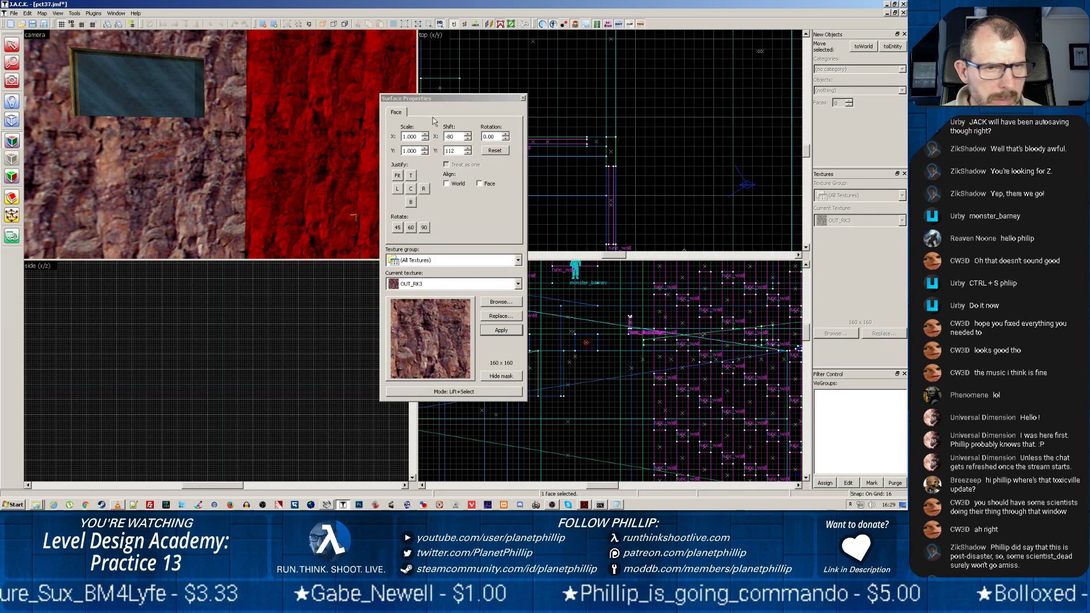
click(523, 99)
key(z)
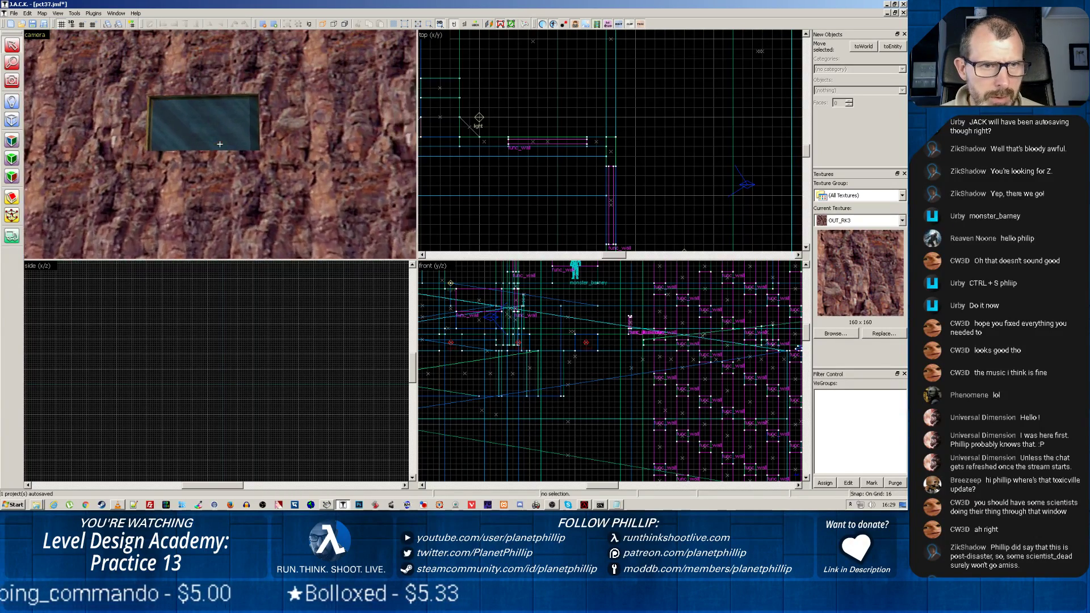
Step: Sample the corridor floor's texture and apply it to the ceiling face above the corridor
key(z)
scroll(220, 149, up, 5)
key(z)
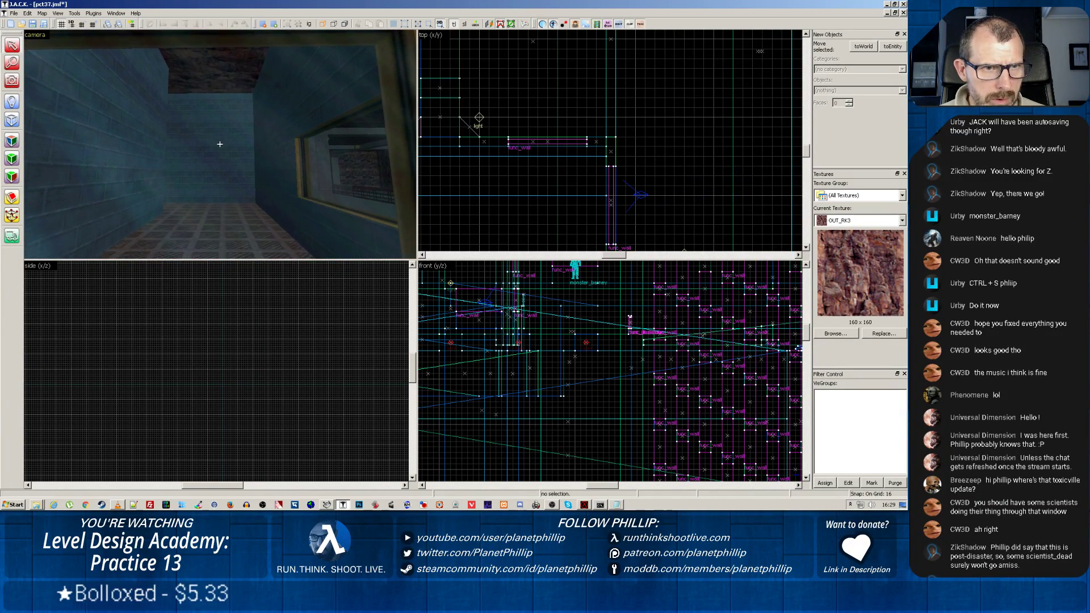
key(z)
click(222, 121)
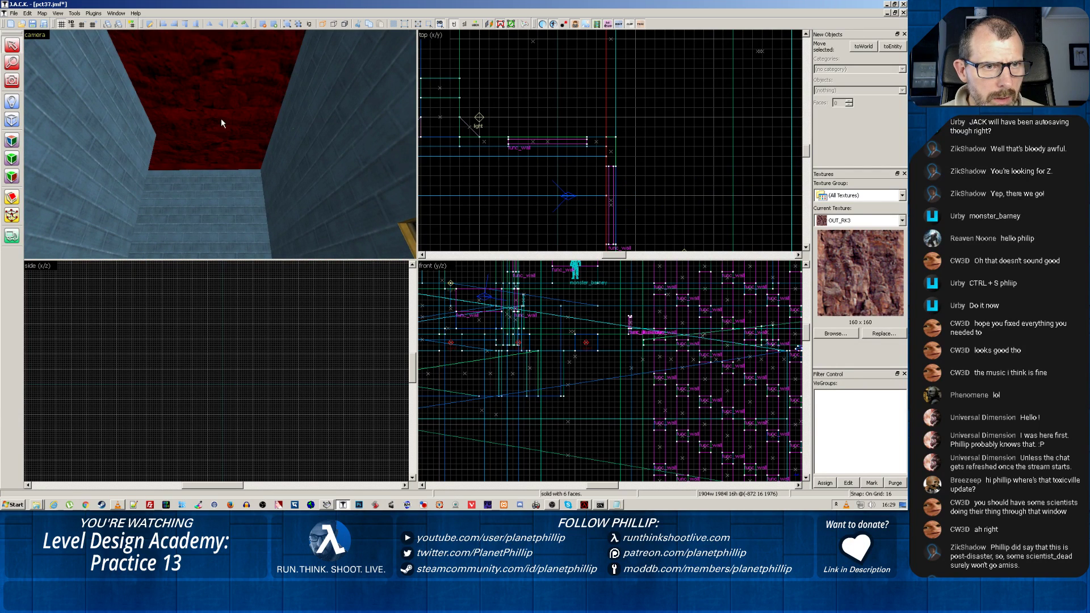
key(z)
key(z)
click(197, 172)
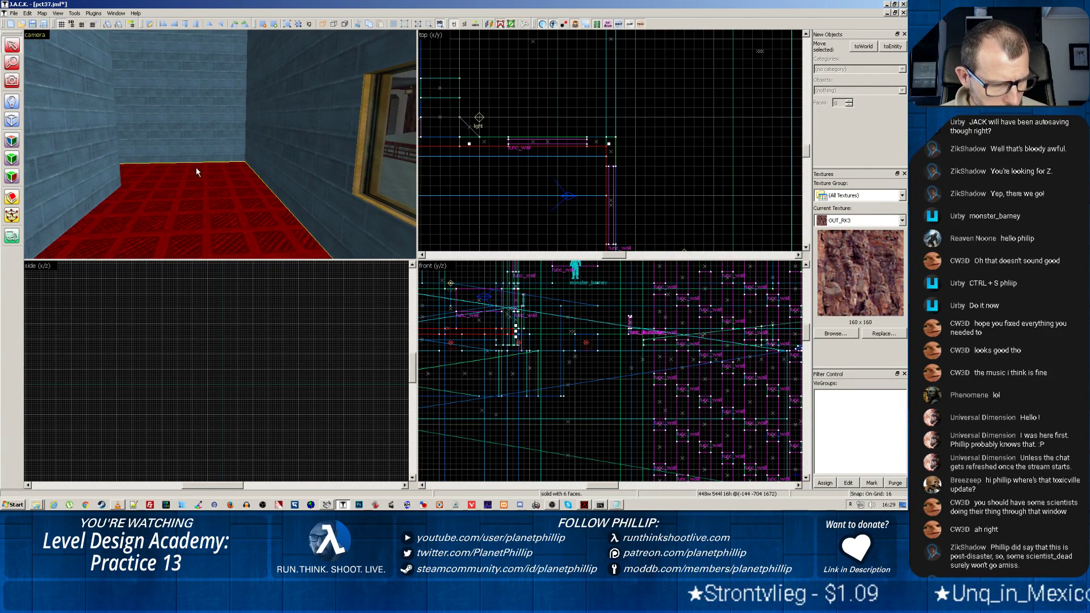
click(12, 158)
click(135, 198)
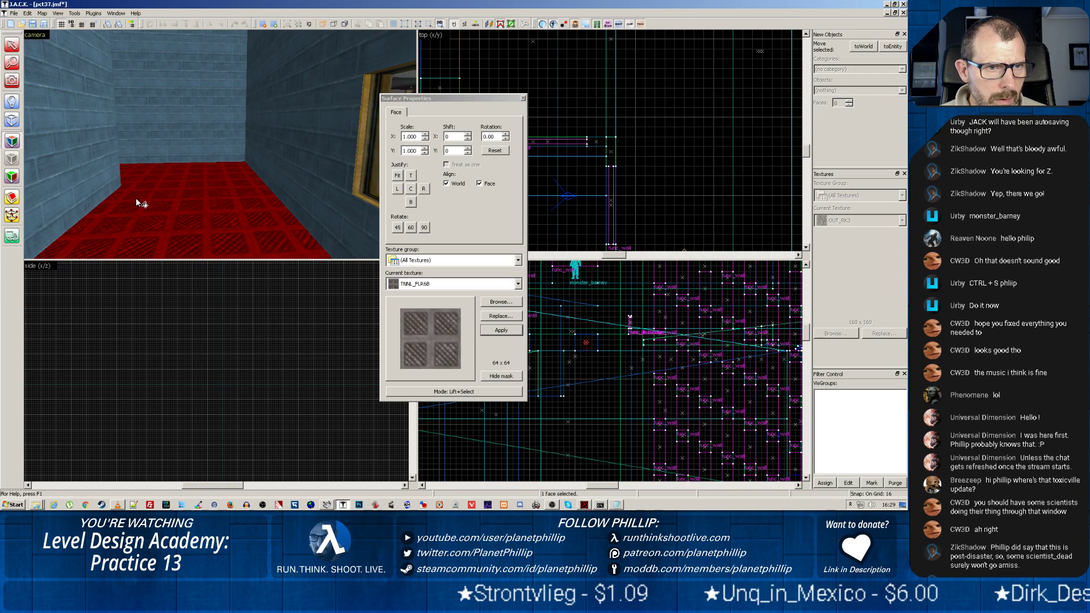
key(z)
key(z)
right_click(202, 135)
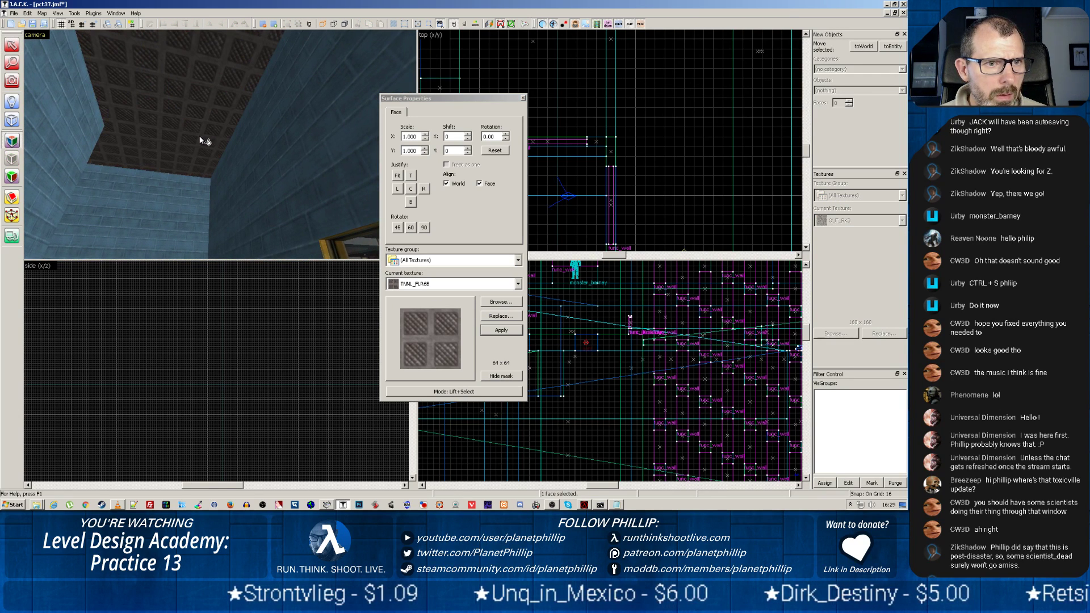
click(523, 98)
Step: Copy the monster_barney and its two lights from behind the far window into the new corridor, beside its end window
scroll(536, 173, down, 3)
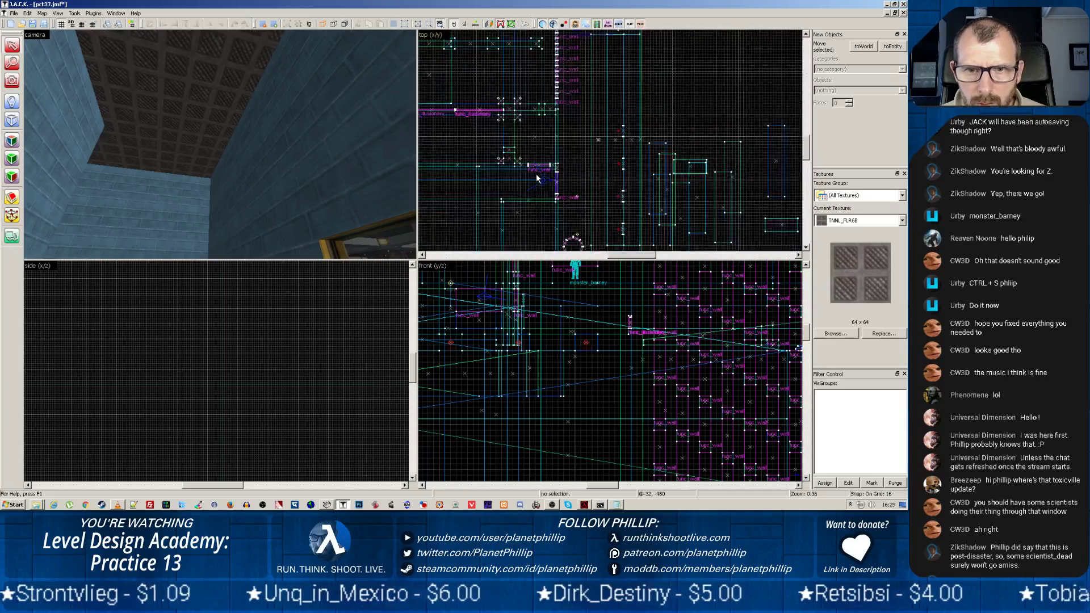
scroll(489, 197, up, 2)
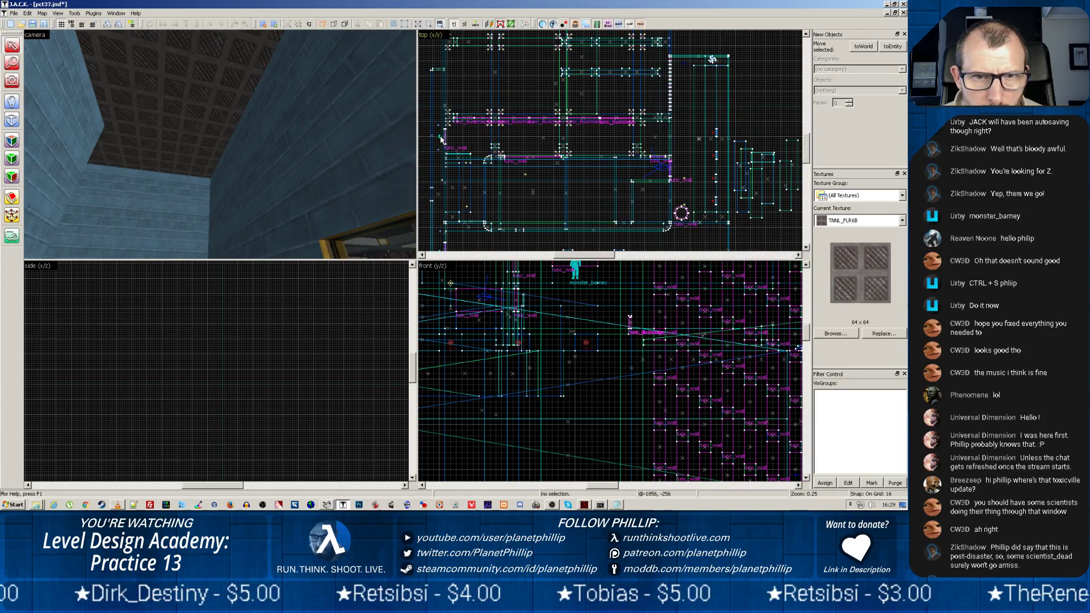
scroll(442, 139, up, 3)
click(457, 126)
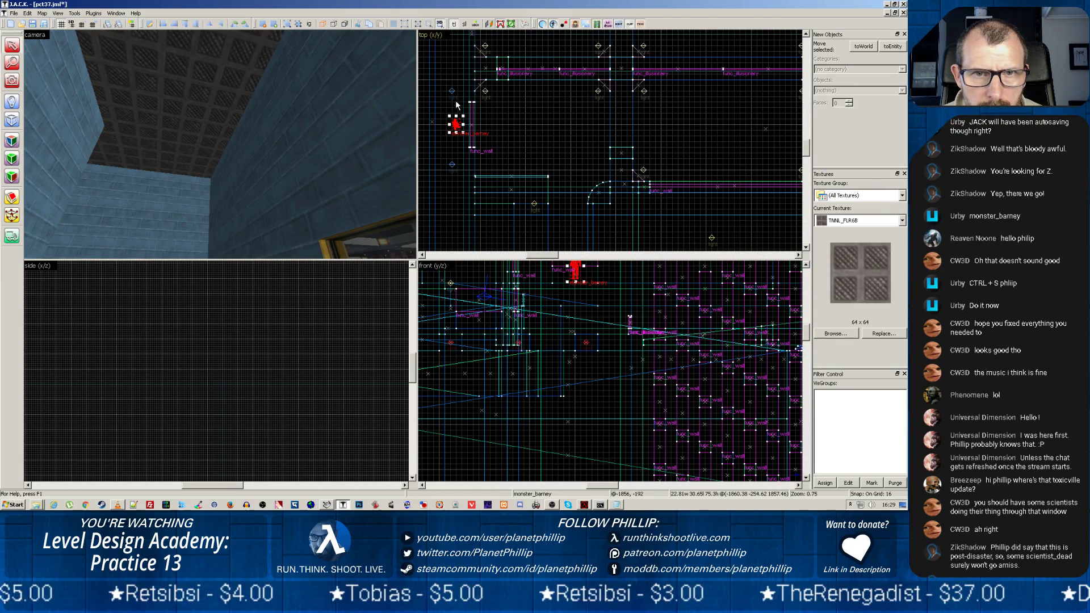
ctrl+click(453, 165)
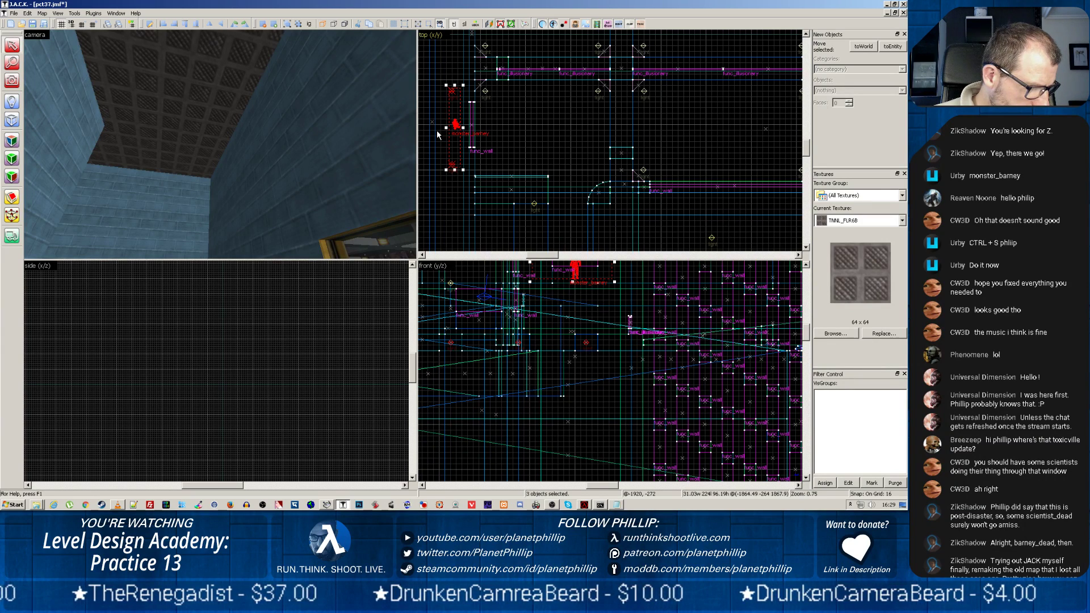
drag(456, 125, 742, 230)
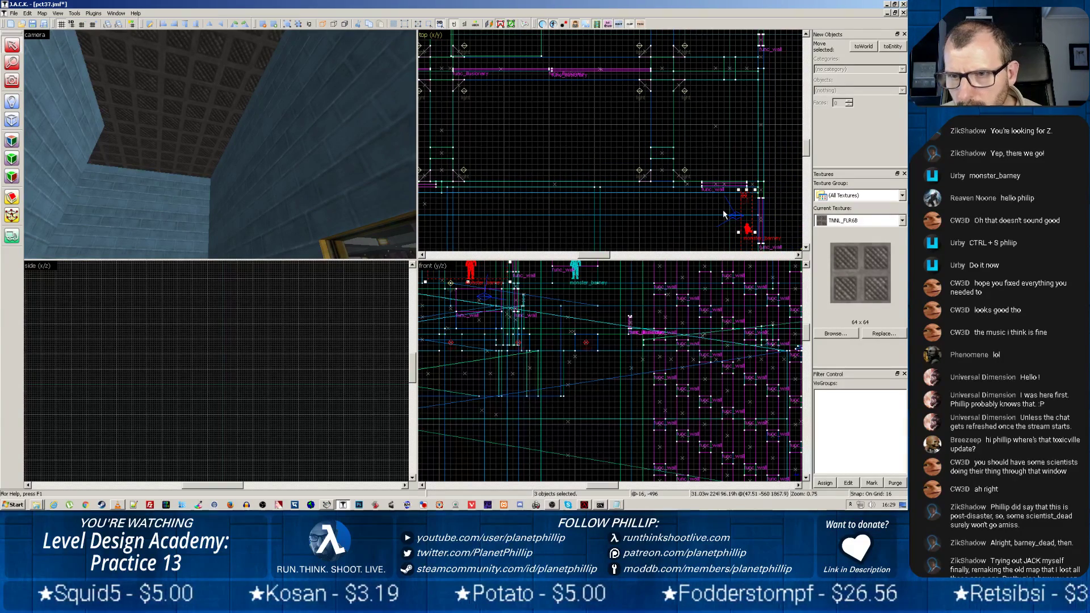
scroll(723, 215, down, 2)
scroll(698, 229, up, 4)
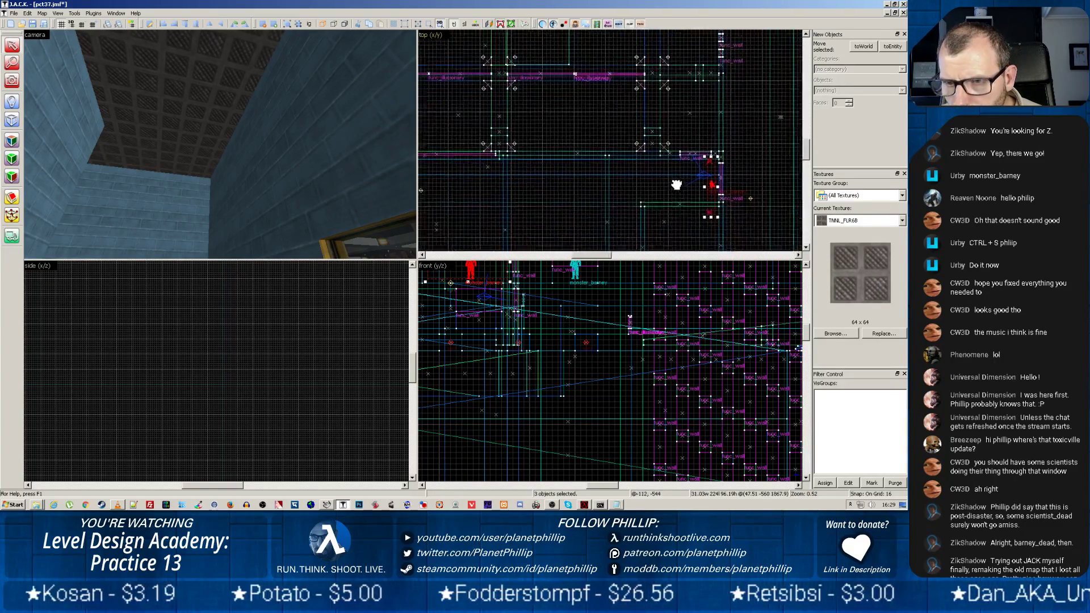
click(702, 204)
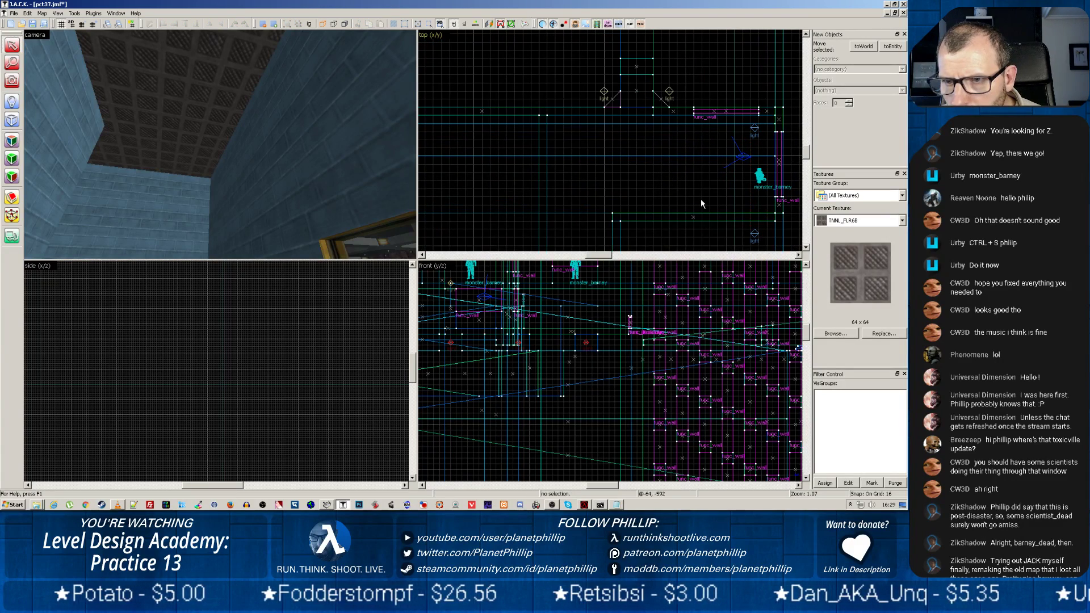
Step: Move one copied light to the middle of the corridor and the other into the corner between the two windows
click(757, 236)
click(571, 168)
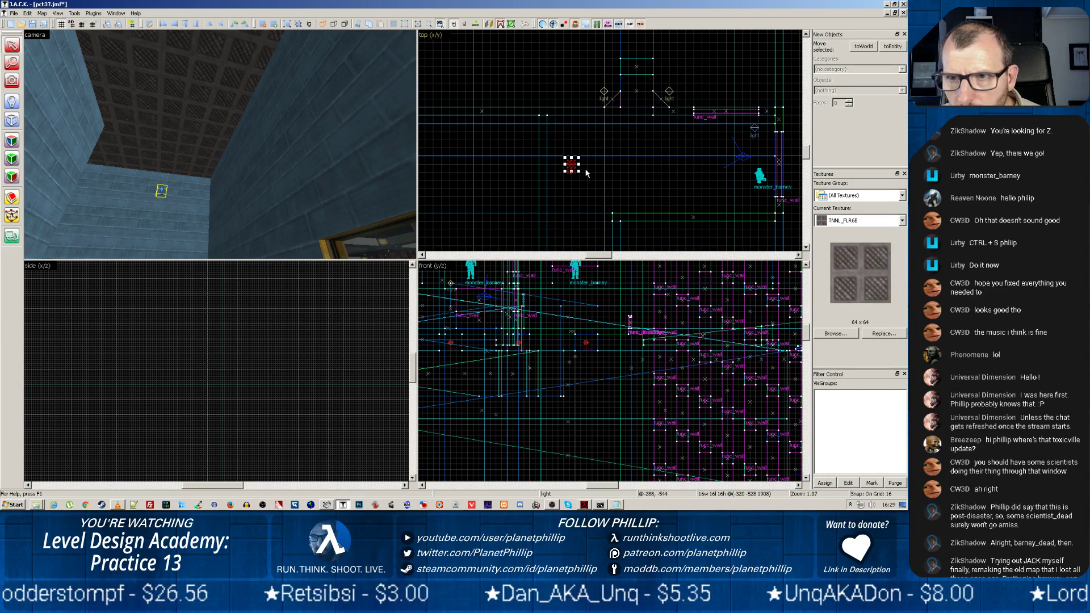
click(755, 129)
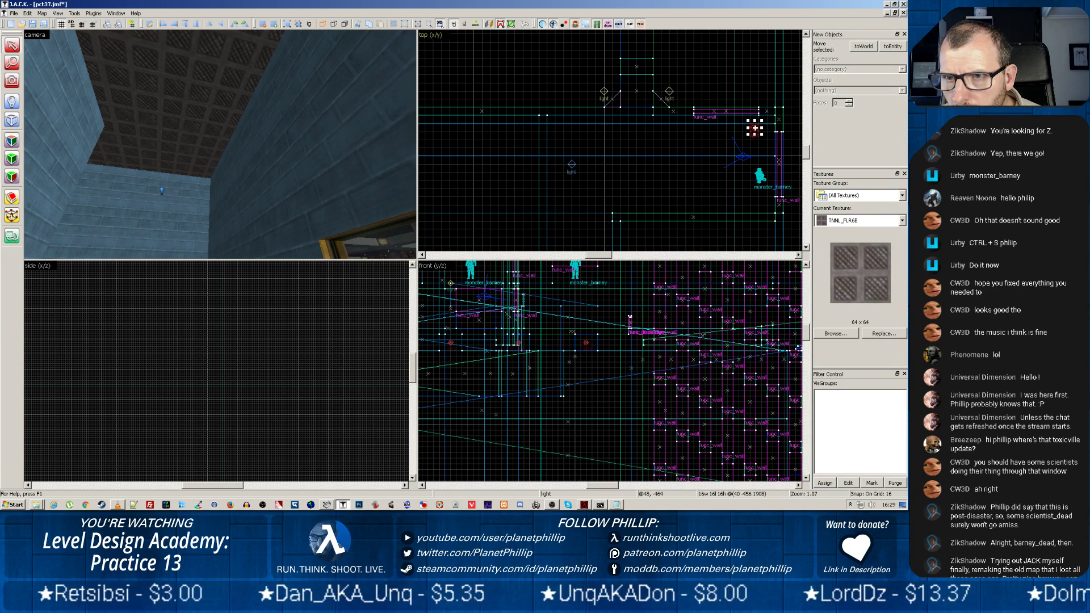
drag(752, 130, 762, 136)
Step: Duplicate the corridor's monster_barney, place the copy beside the side window, and check both guards' height above the floor
click(760, 179)
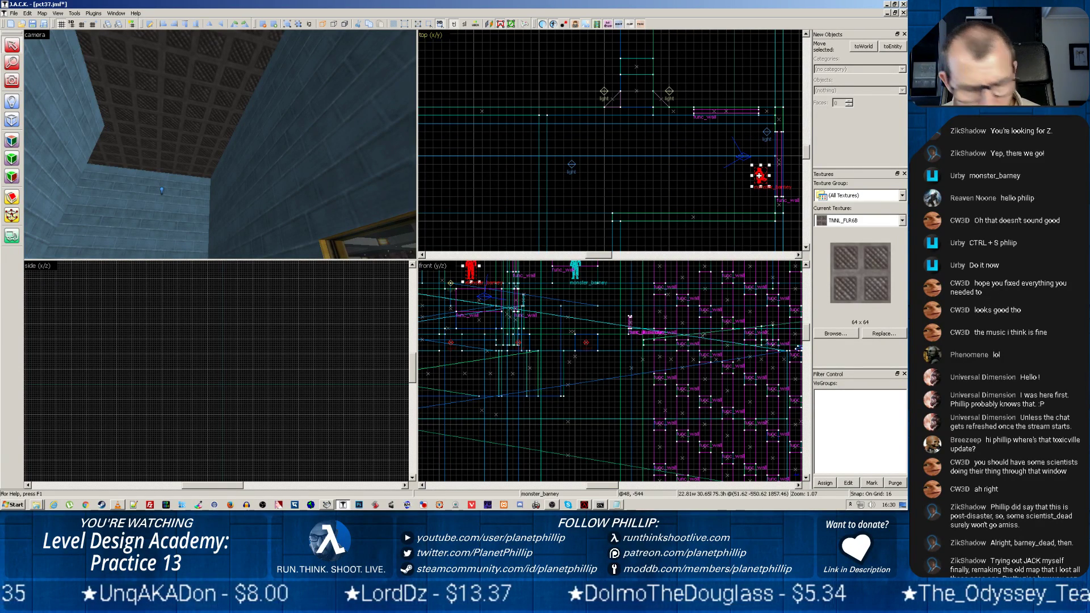
drag(759, 176, 721, 140)
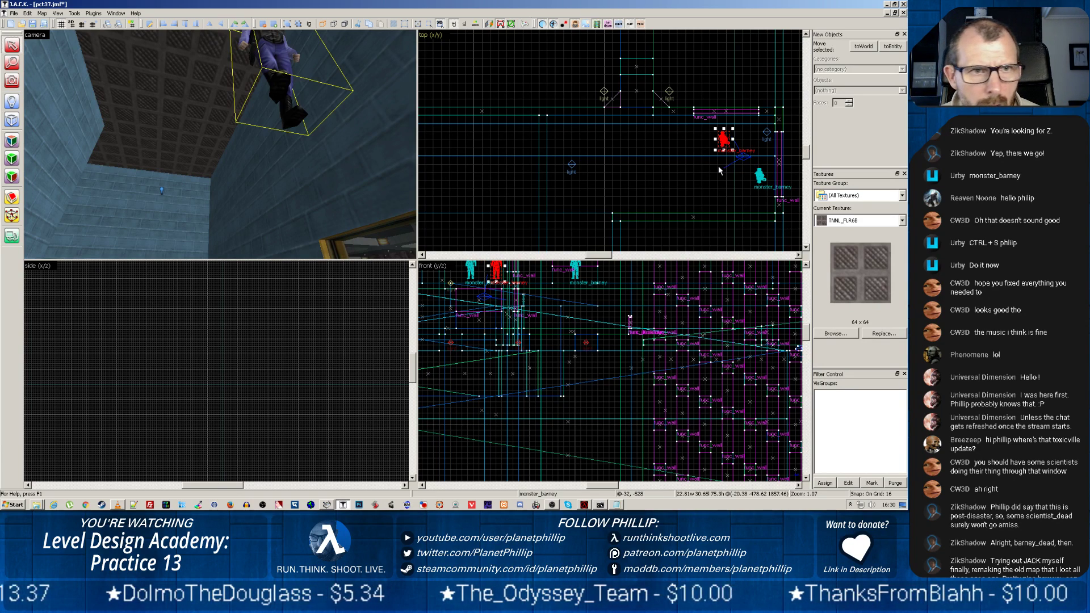
key(z)
key(z)
scroll(238, 176, up, 3)
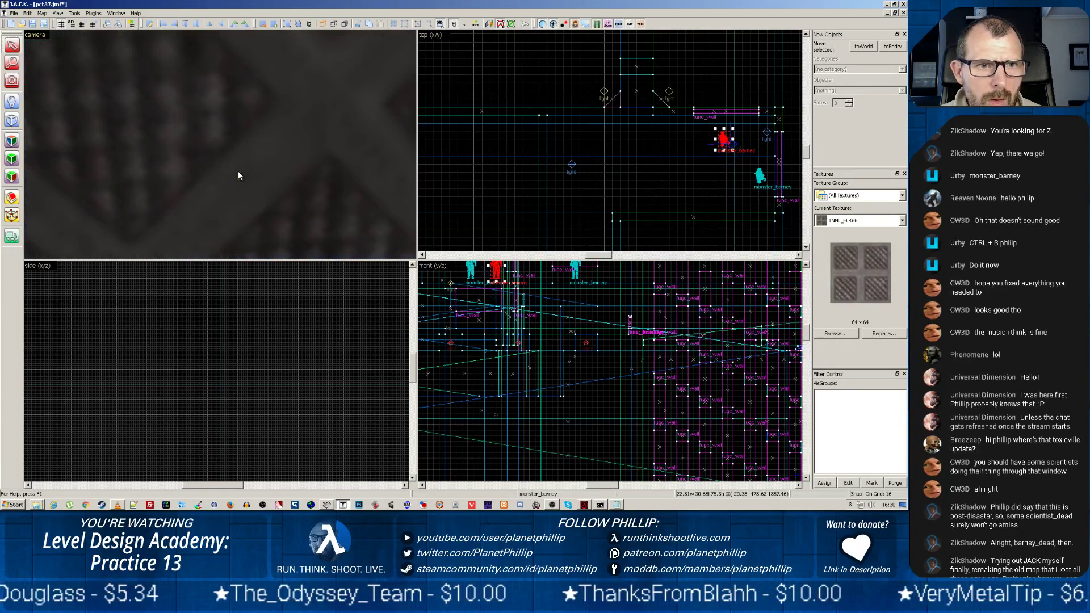
key(z)
scroll(219, 145, down, 5)
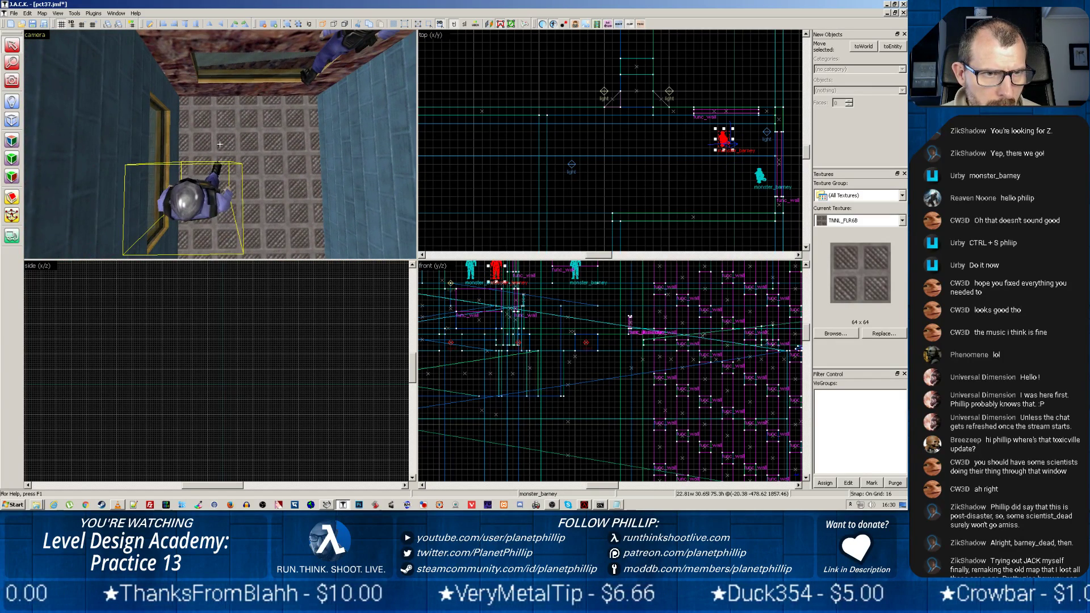
key(z)
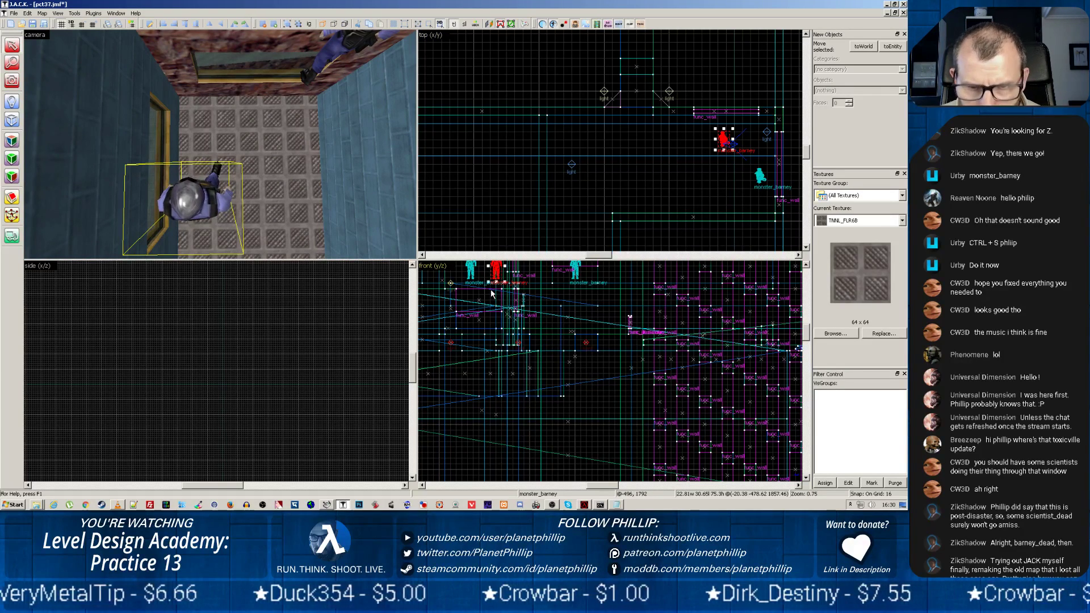
Step: Lower both corridor monster_barney entities together to the corridor floor
ctrl+click(470, 268)
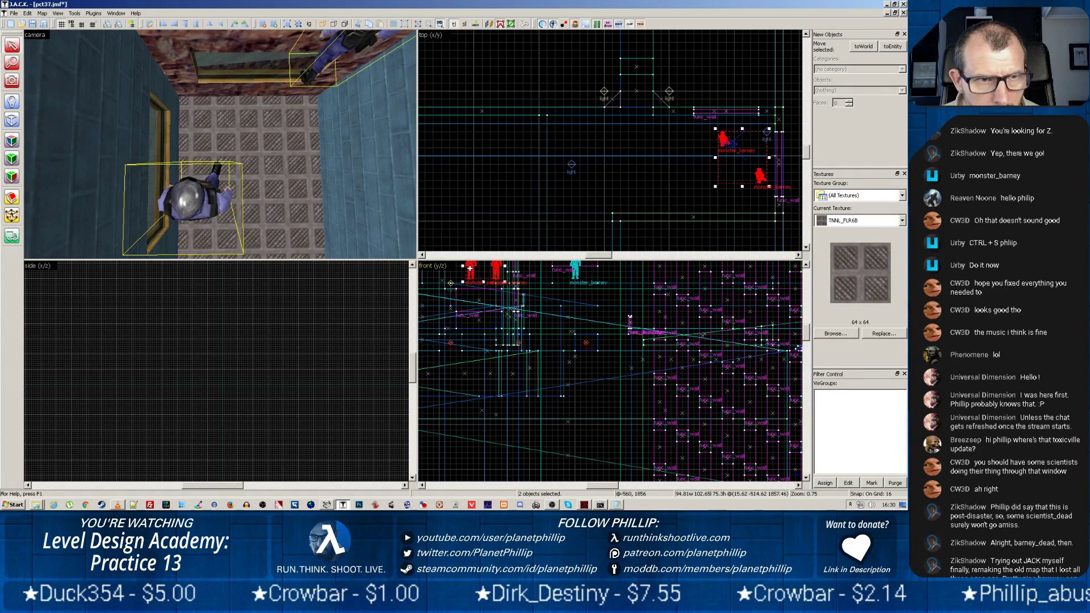
drag(497, 271, 495, 315)
key(z)
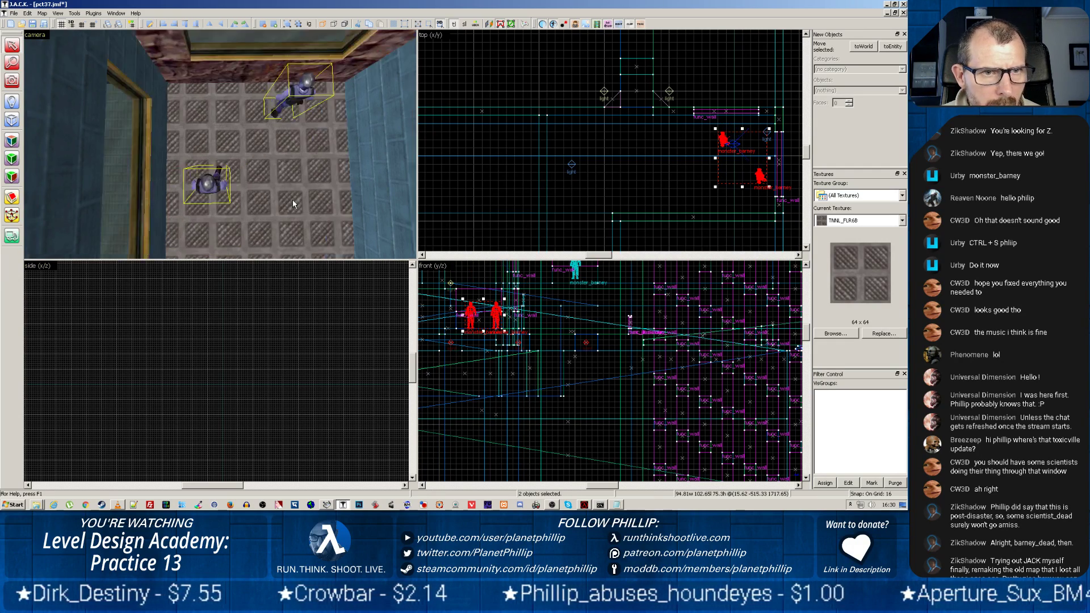
key(w)
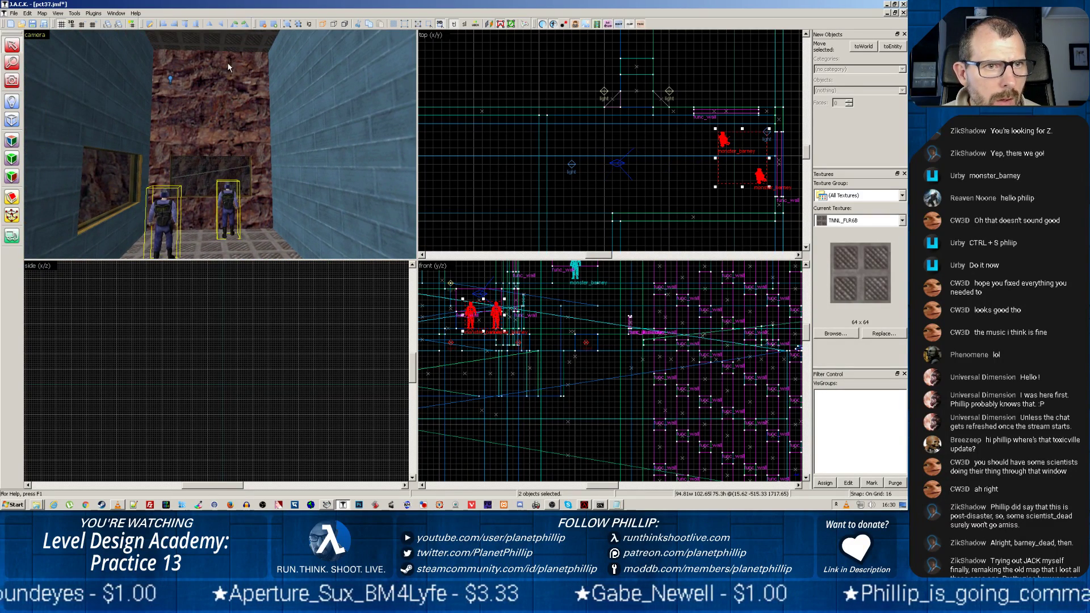
Step: Select the ceiling solid above the corridor and examine how far it extends over the map
click(223, 33)
scroll(547, 302, down, 1)
scroll(545, 301, down, 2)
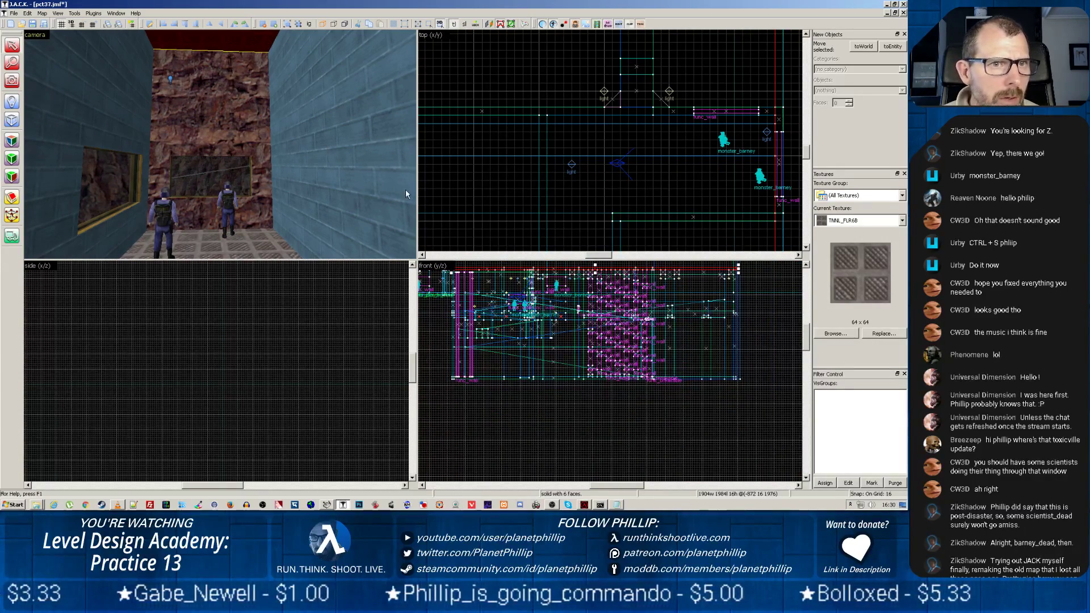
key(z)
key(z)
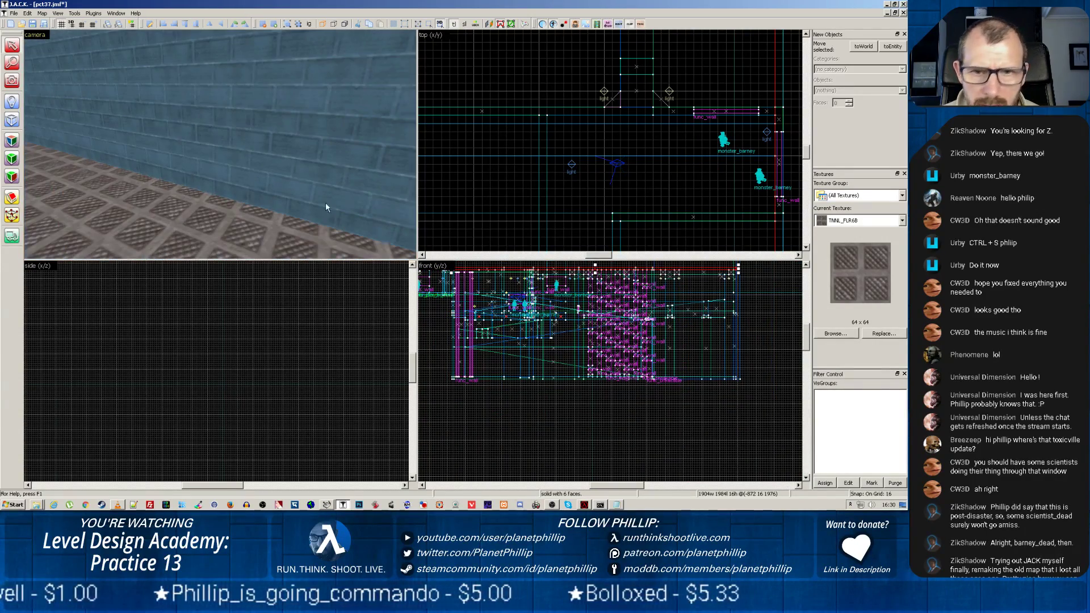
key(space)
scroll(557, 291, down, 3)
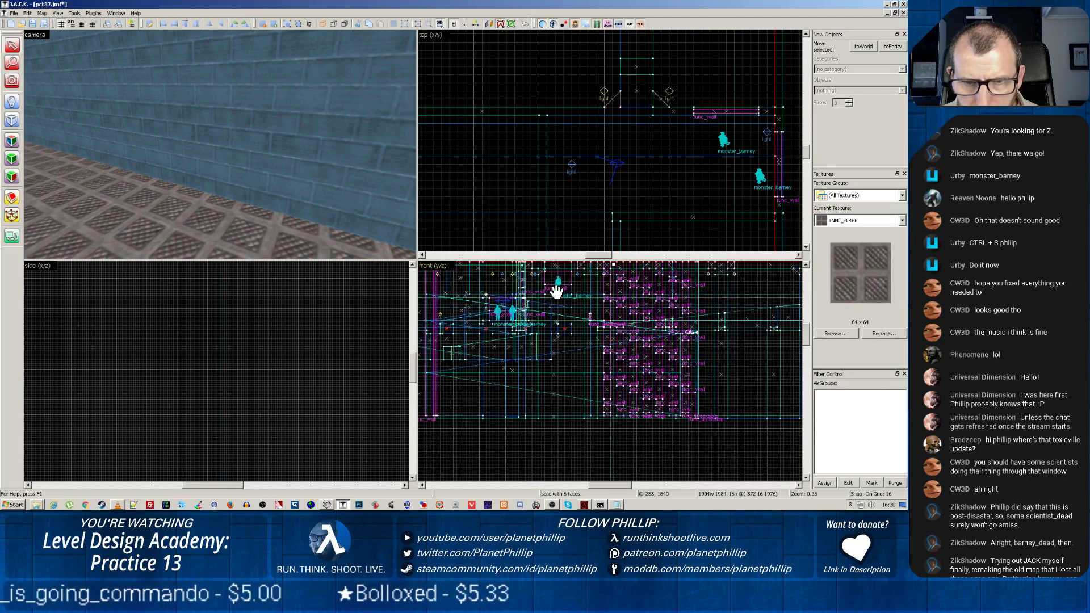
drag(260, 160, 219, 144)
key(z)
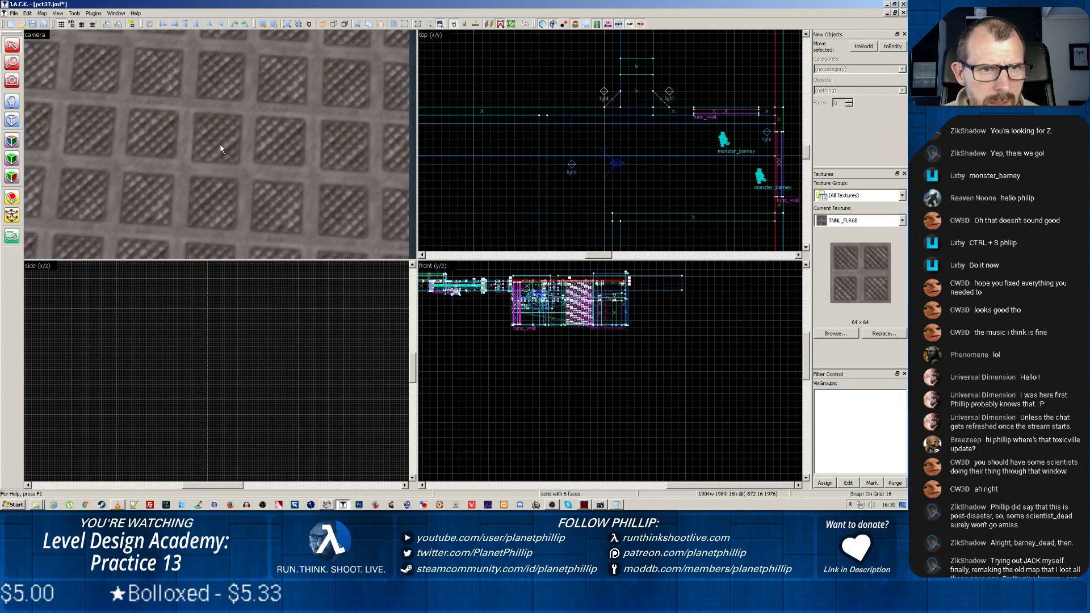
scroll(218, 143, down, 8)
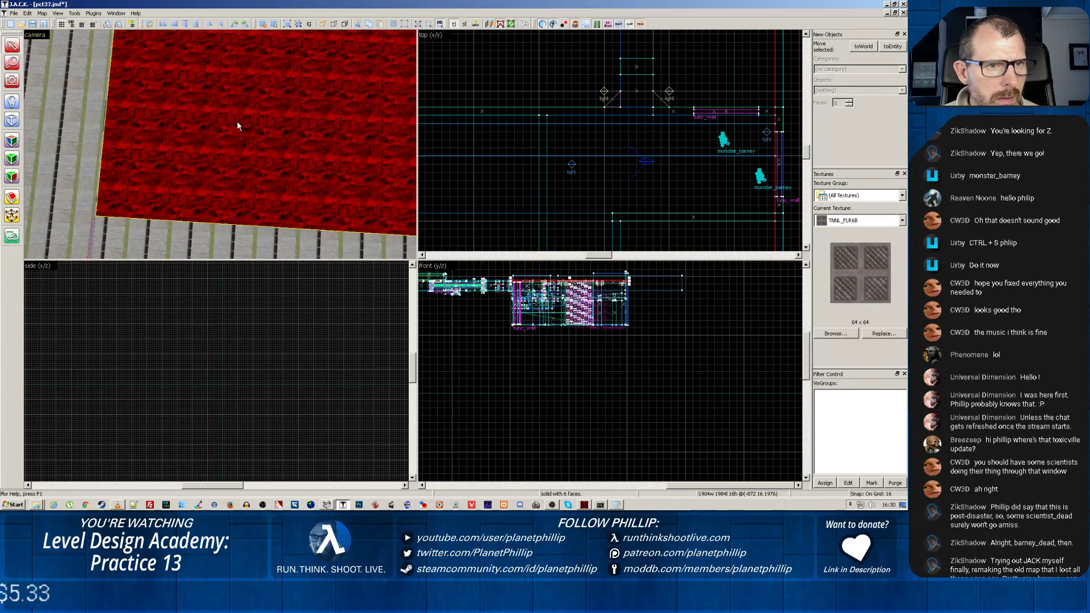
key(z)
scroll(212, 162, up, 10)
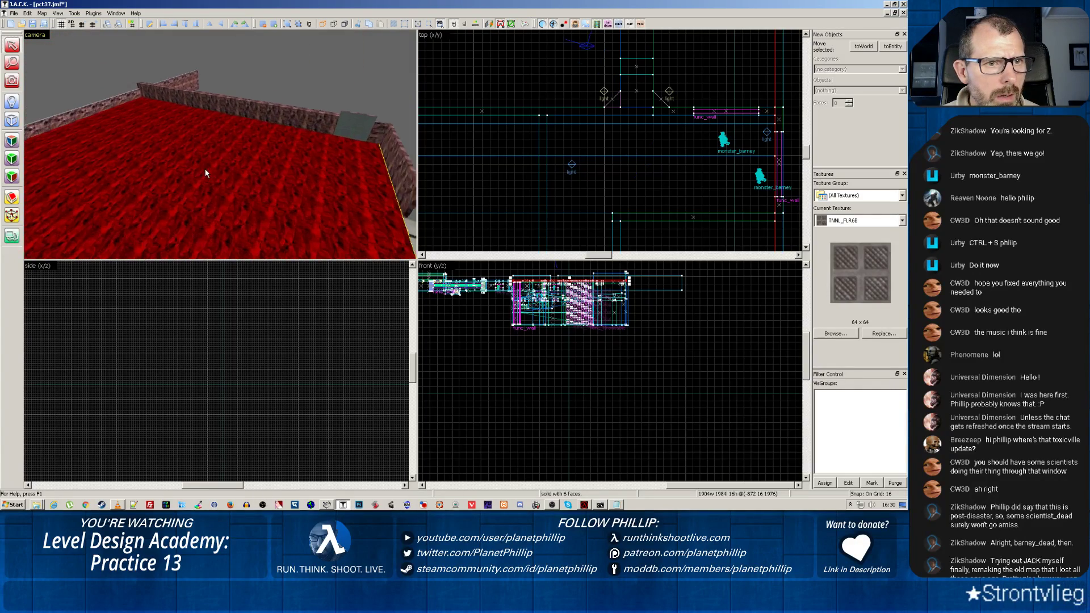
scroll(199, 172, up, 4)
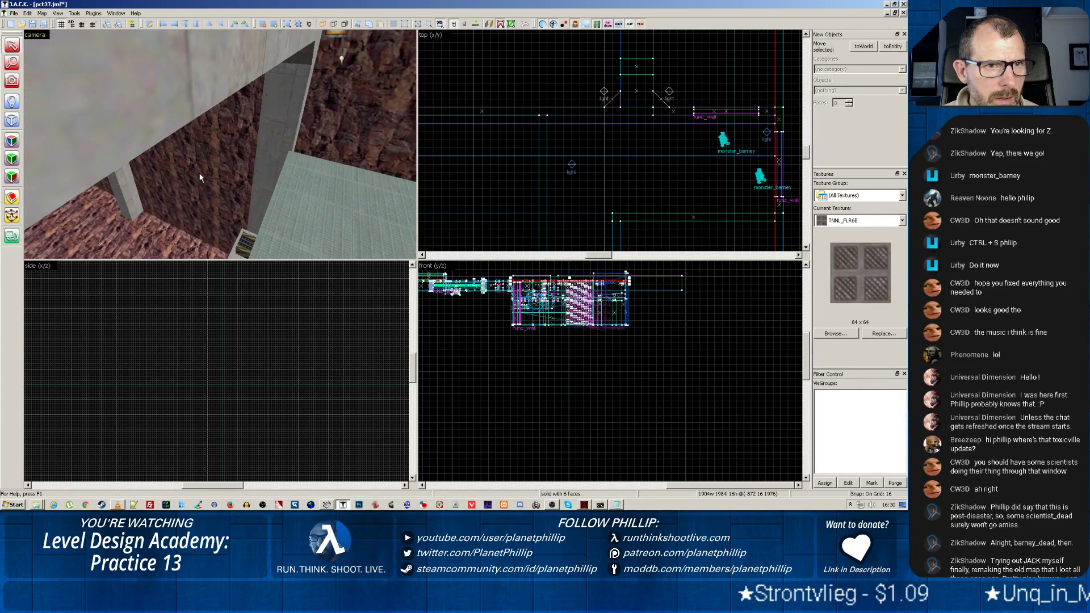
Step: Inspect the selected ceiling's underside in the main rock hall and in the corridor
key(z)
key(z)
key(z)
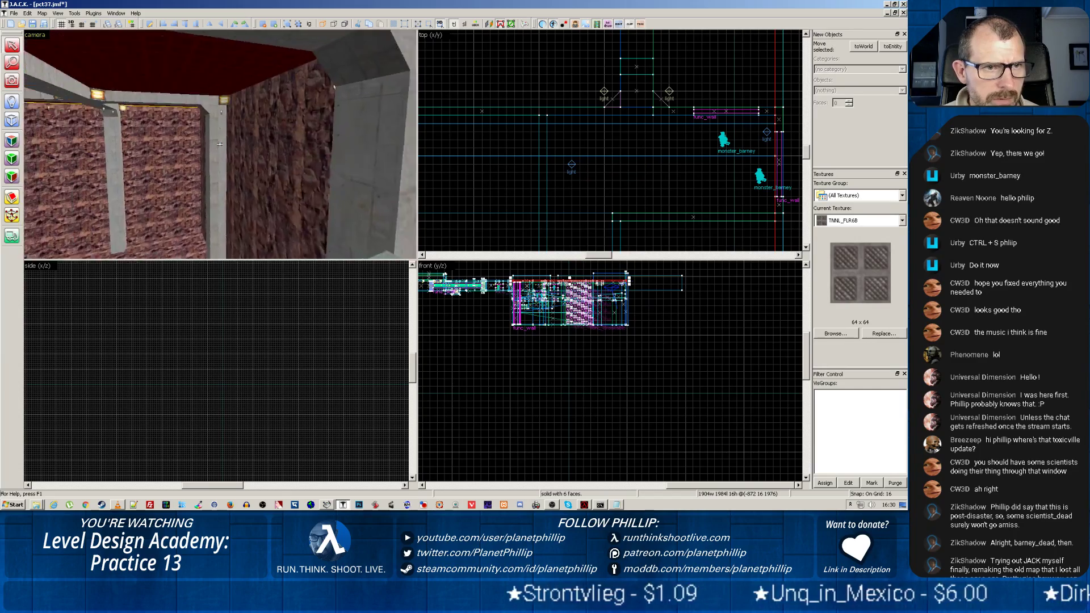
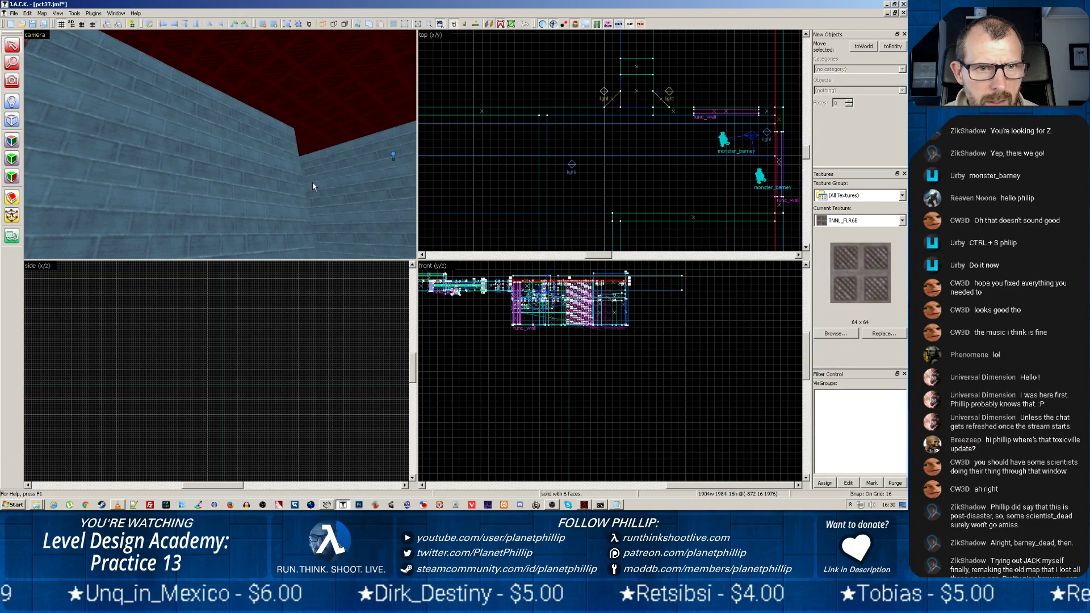
click(312, 182)
click(335, 128)
key(z)
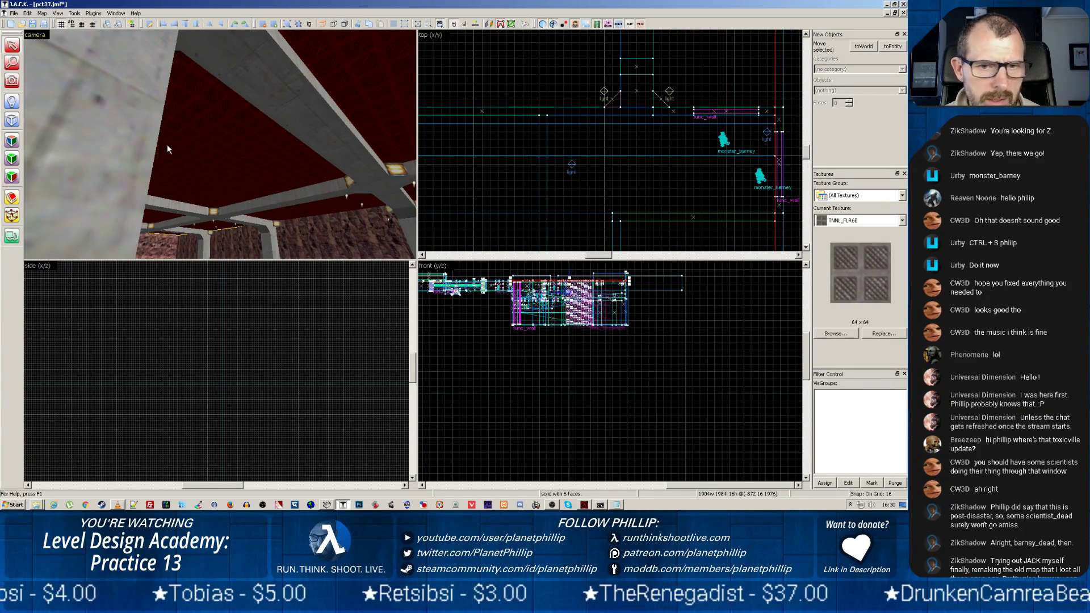
key(z)
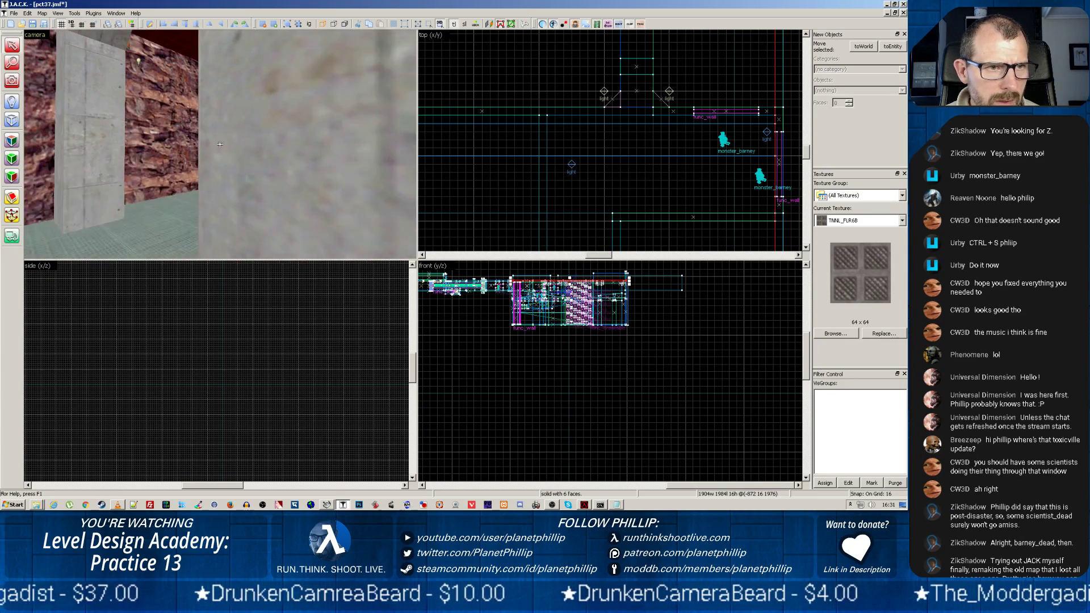
Step: Inspect the surface properties of the rock wall face beside the concrete pillar
click(219, 141)
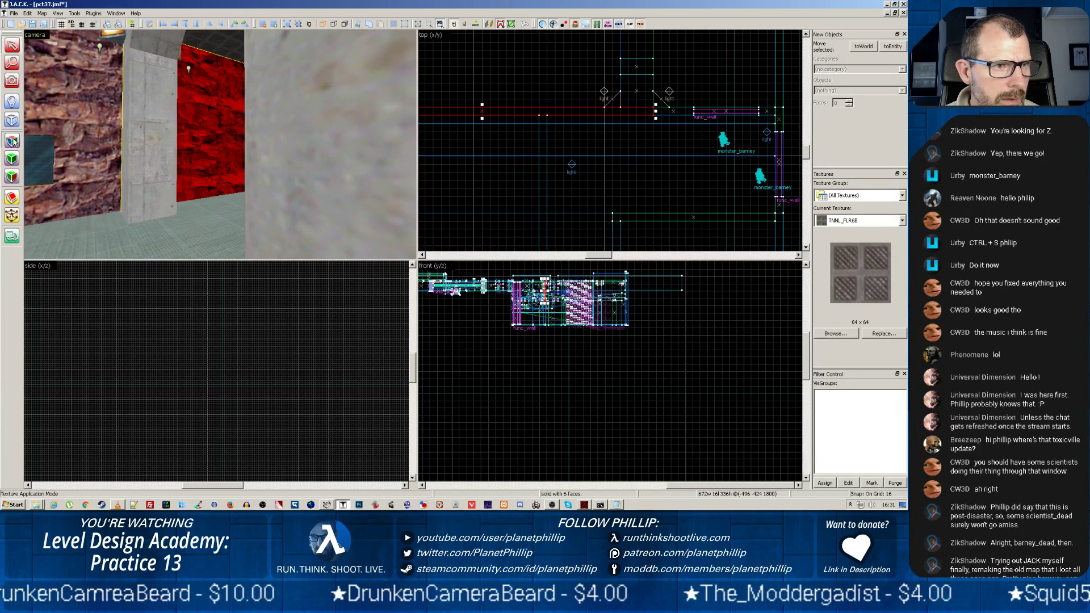
click(11, 158)
click(194, 85)
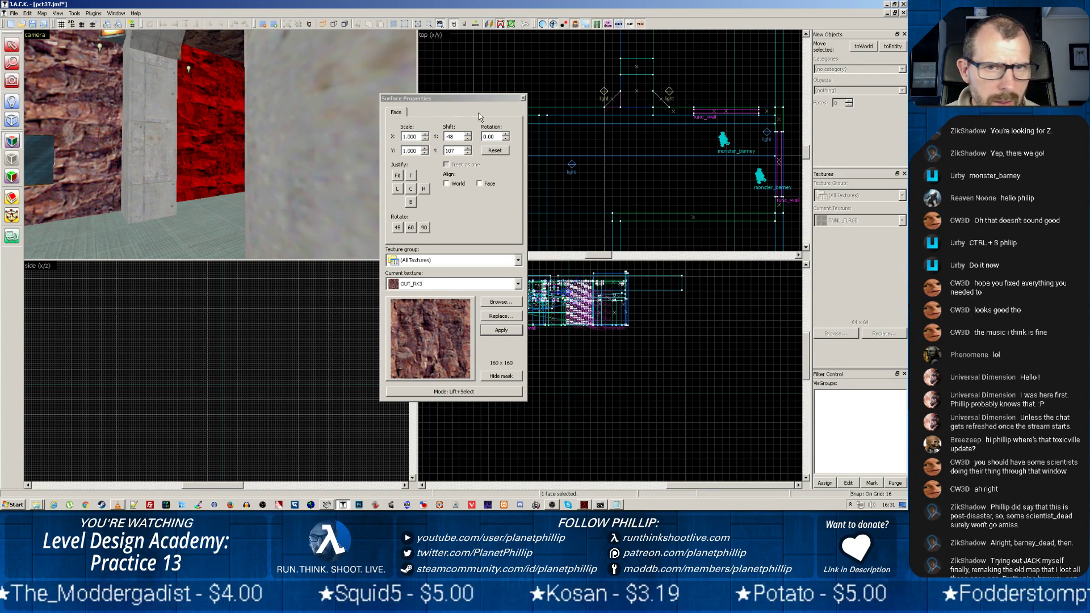
click(524, 99)
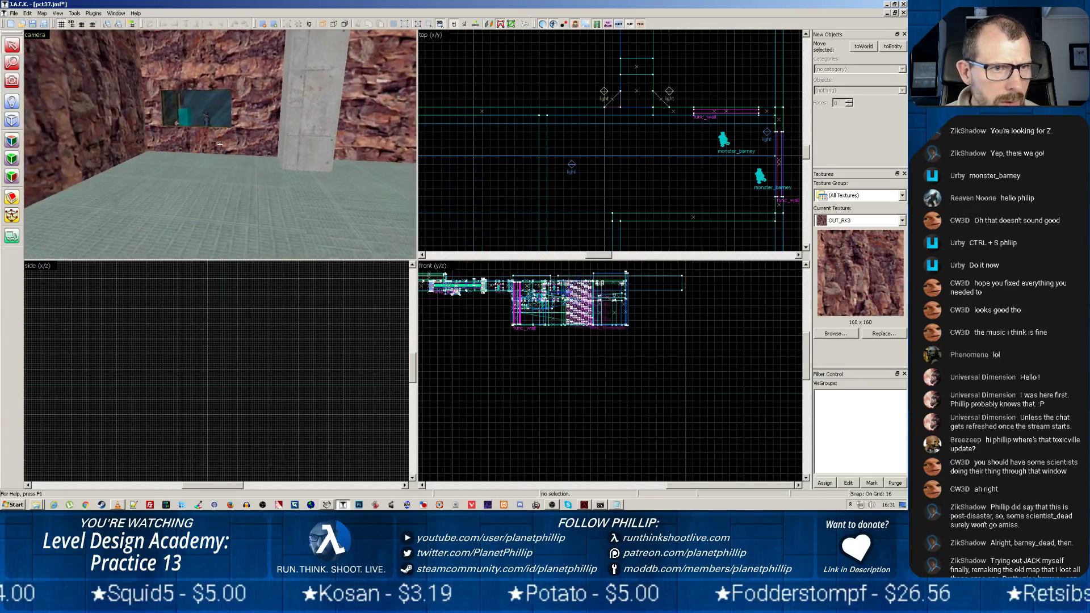
Step: Outline a new block 448 by 544 units in plan over the windowed corridor
key(z)
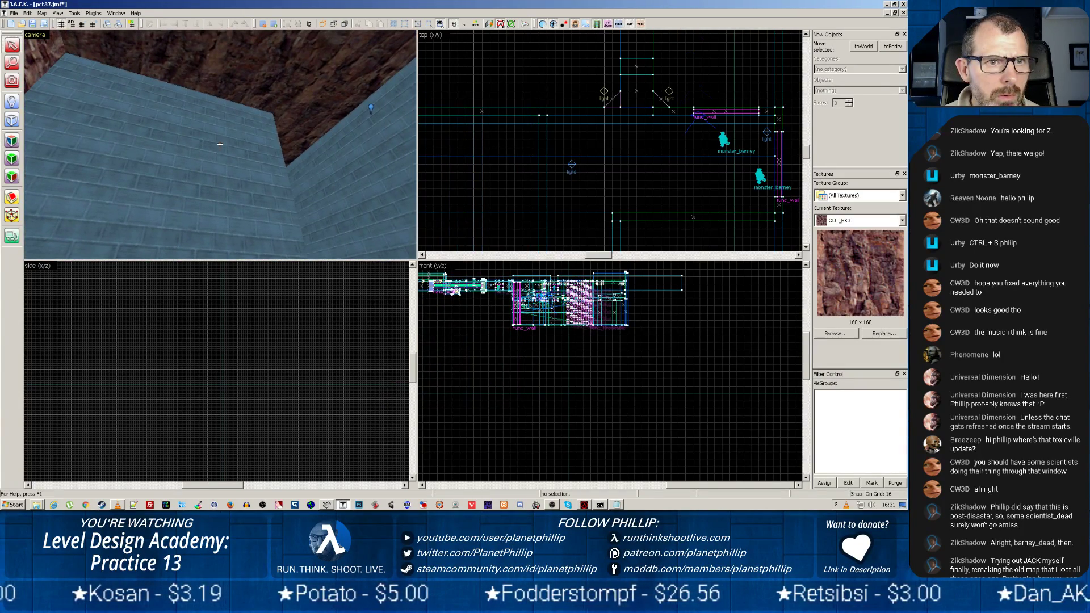
scroll(679, 217, down, 5)
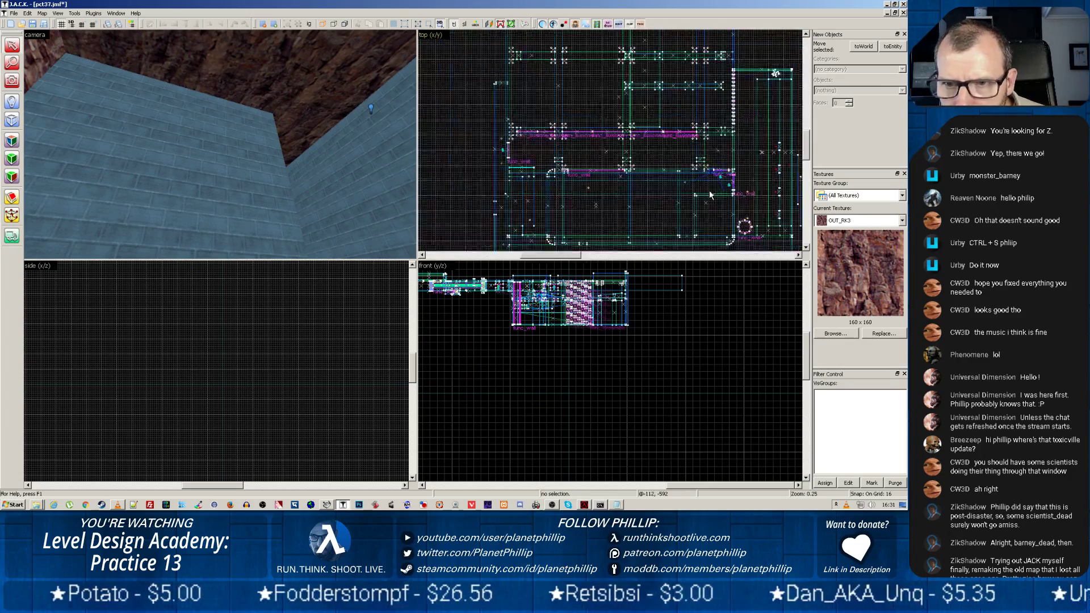
click(11, 120)
scroll(667, 205, up, 5)
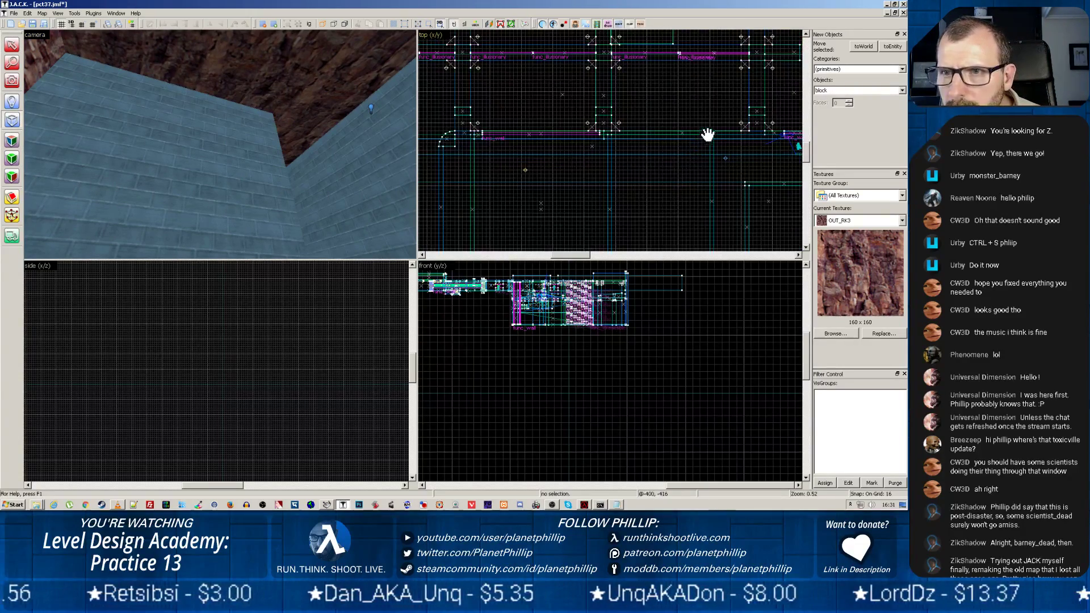
middle_drag(708, 136, 557, 135)
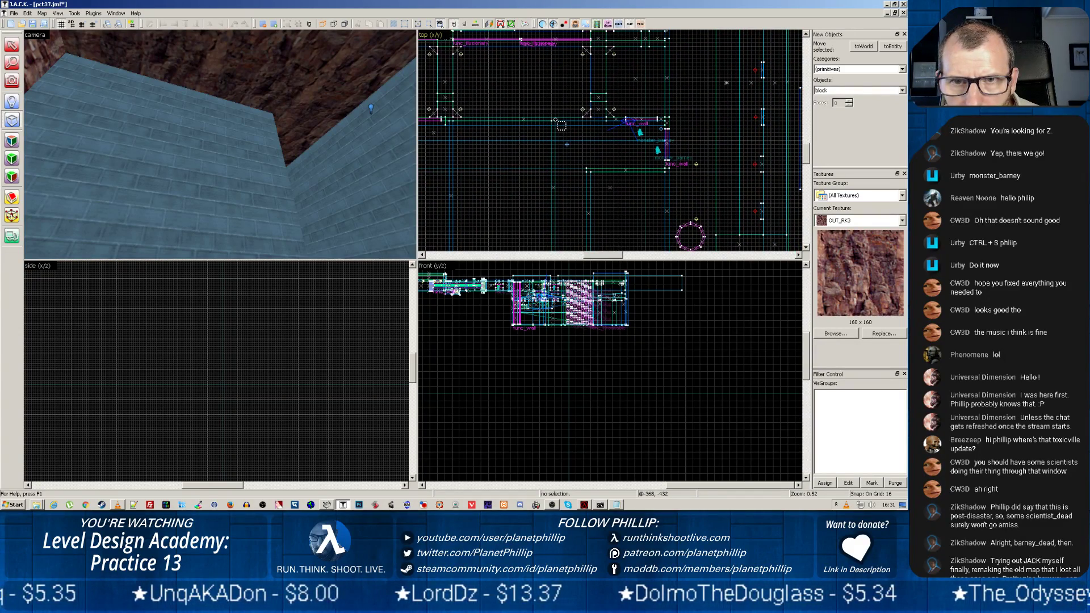
drag(555, 120, 664, 243)
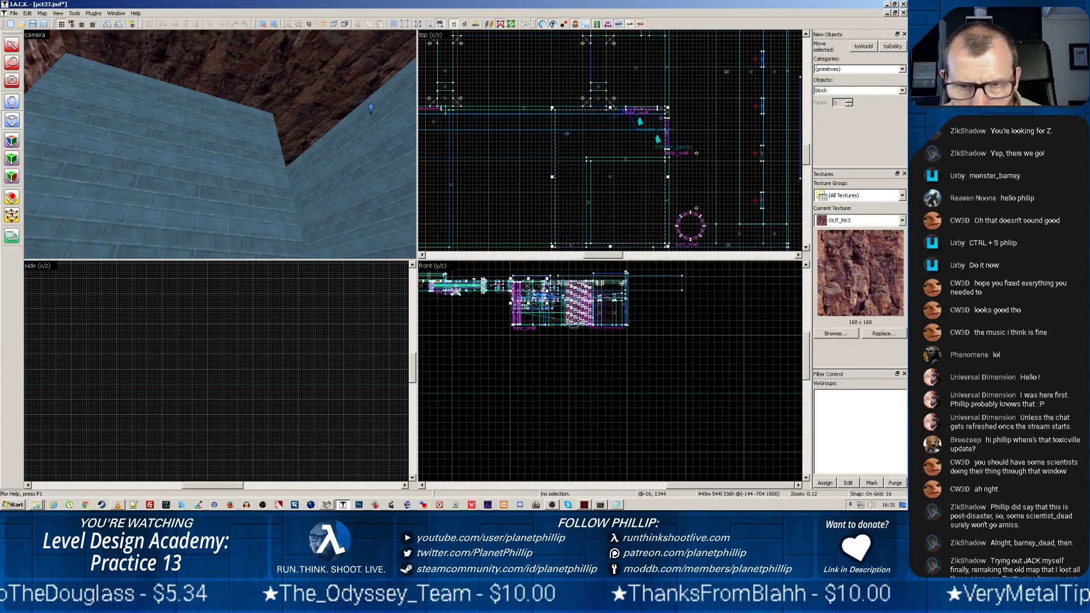
scroll(568, 321, up, 6)
drag(549, 284, 567, 368)
scroll(567, 368, up, 3)
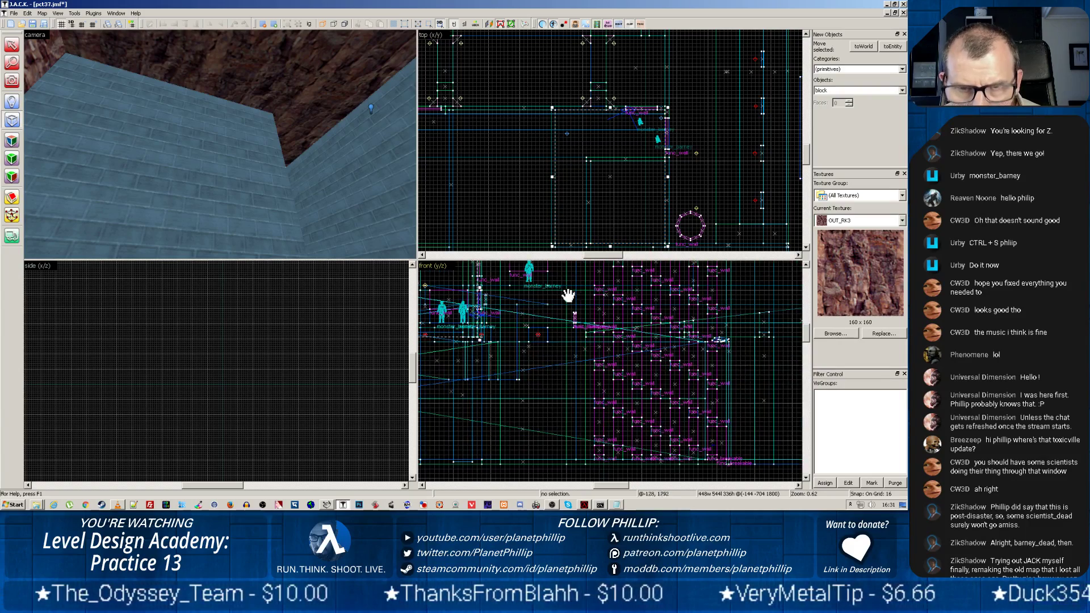
Step: Filter the texture browser for floor textures and make TNNL_FLR6B the current texture
click(12, 140)
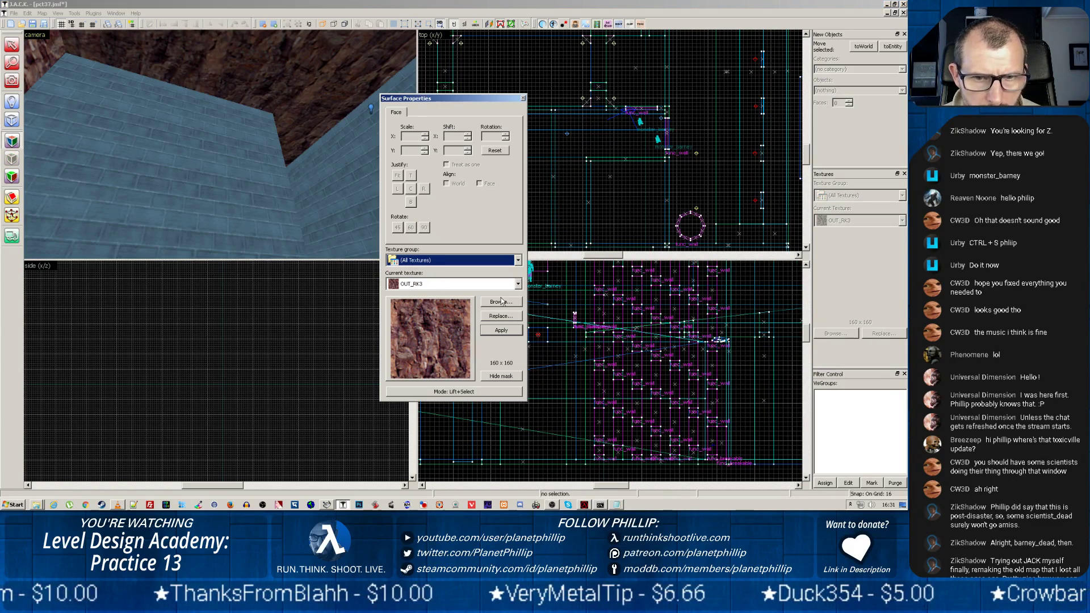
click(501, 301)
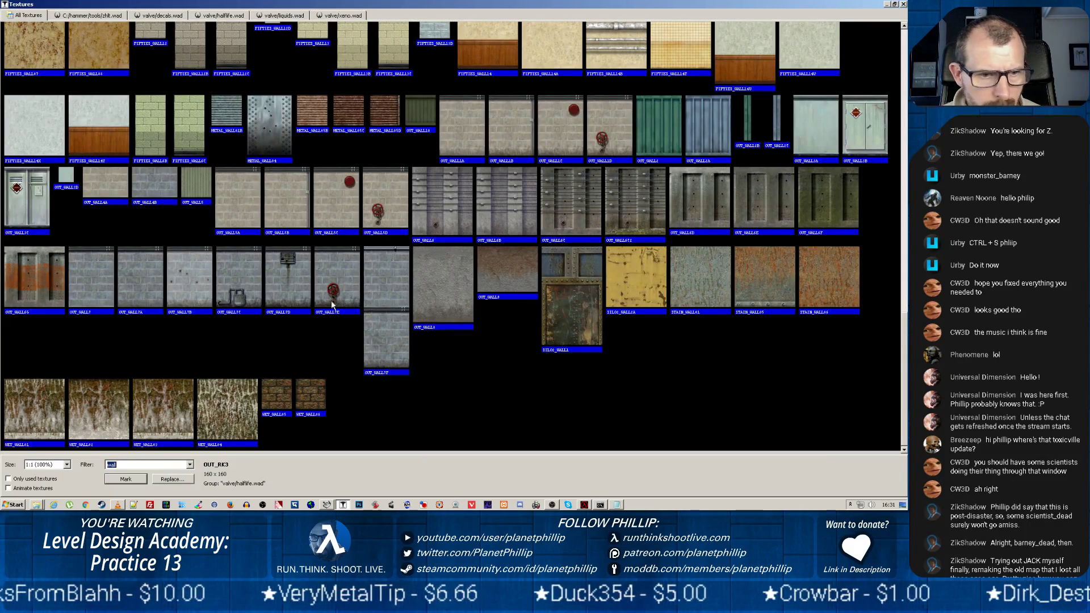
text(fir)
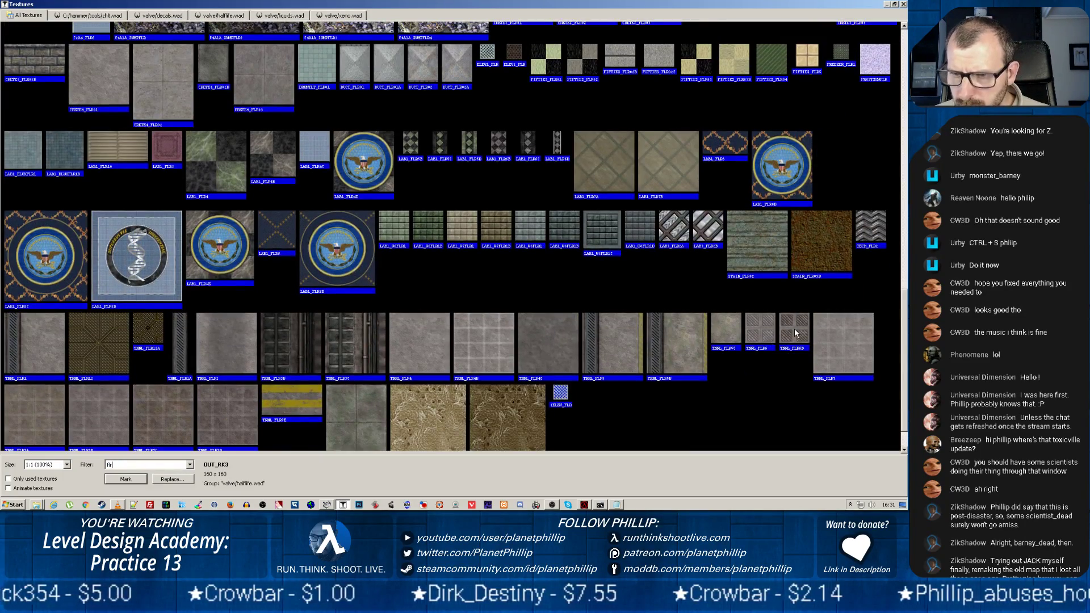
double_click(795, 328)
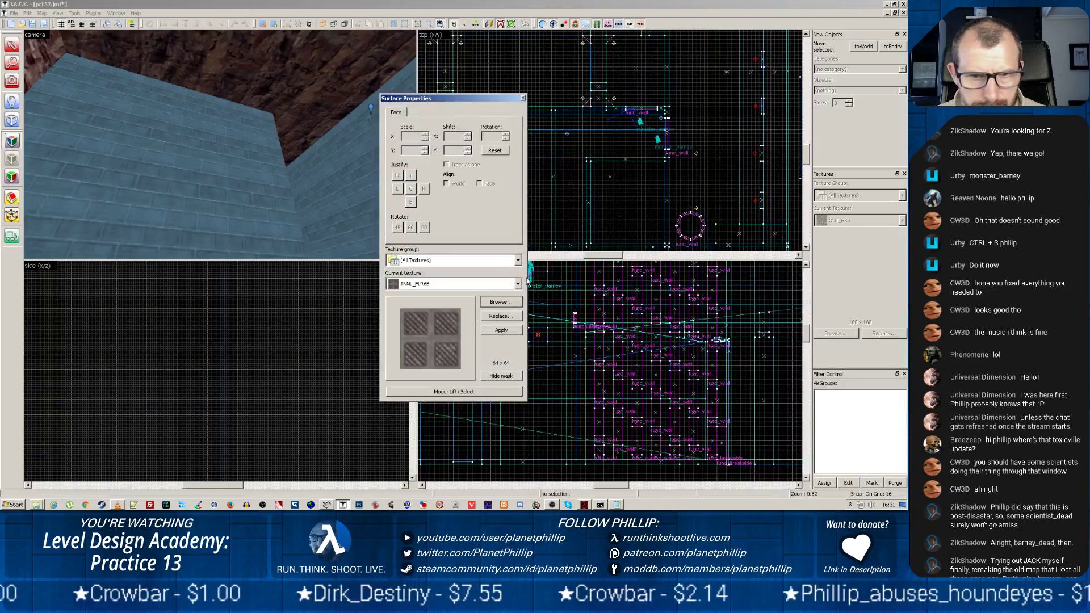
click(523, 99)
Step: Reduce the outlined block to a 16-unit-high slab above the corridor guards and create it as the ceiling
scroll(523, 324, up, 5)
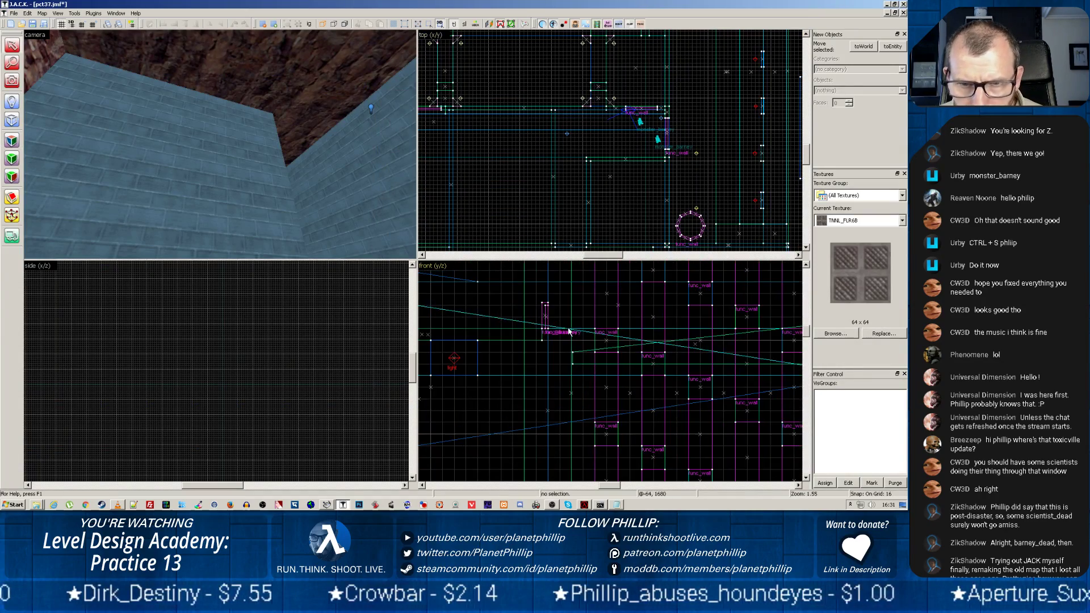
middle_drag(675, 497, 737, 496)
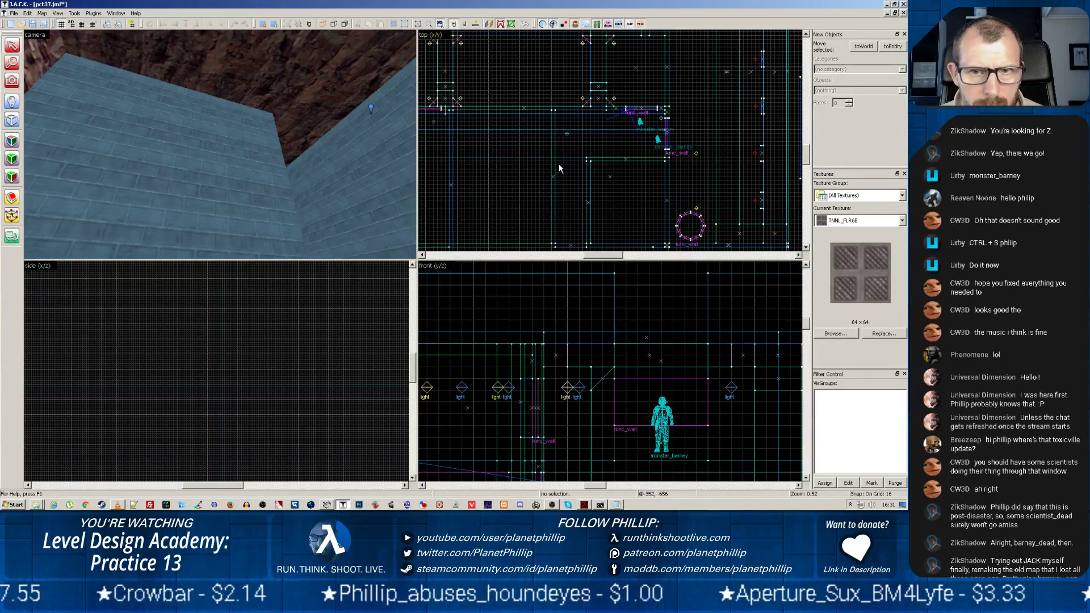
click(11, 120)
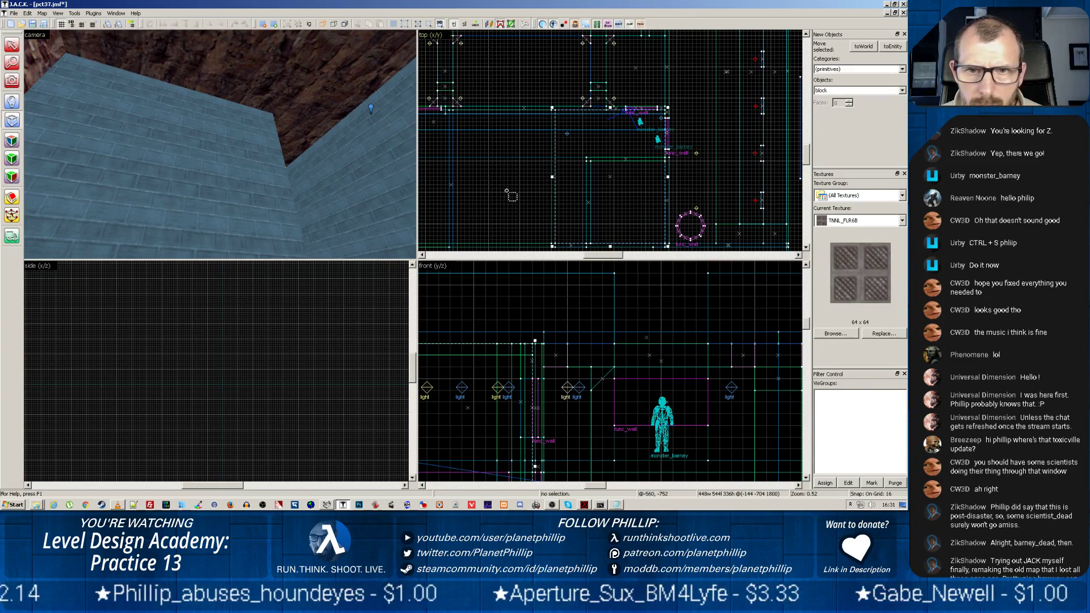
scroll(583, 358, down, 9)
scroll(566, 382, up, 4)
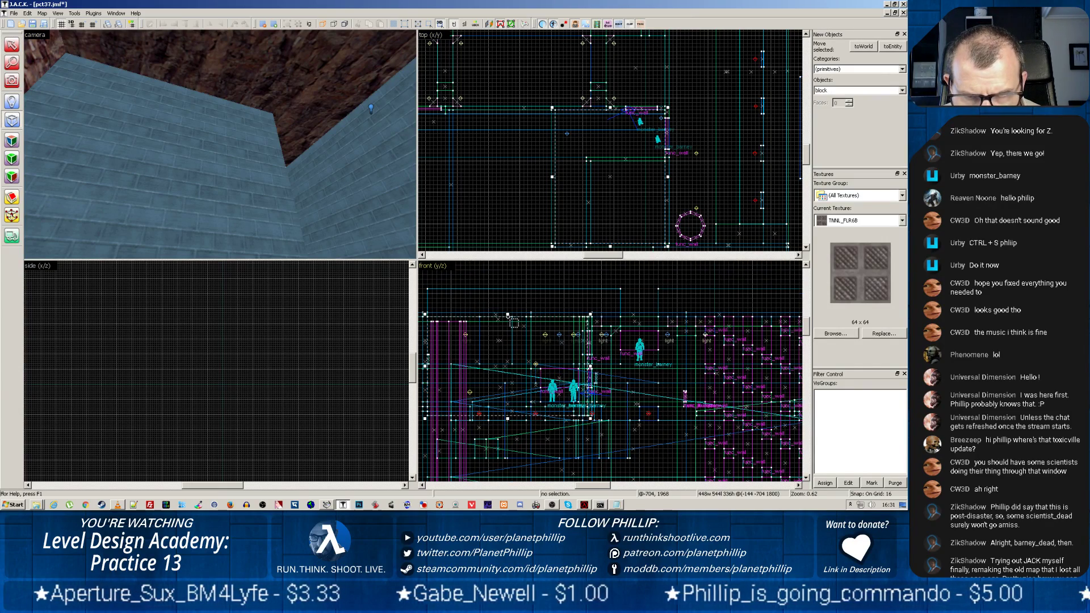
drag(508, 314, 506, 374)
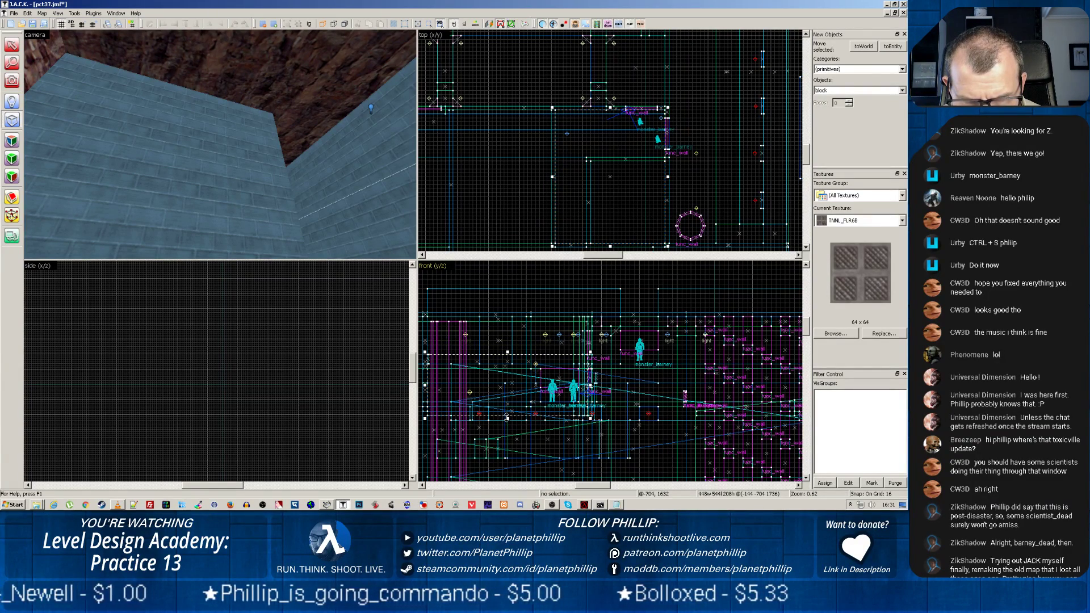
drag(506, 418, 511, 362)
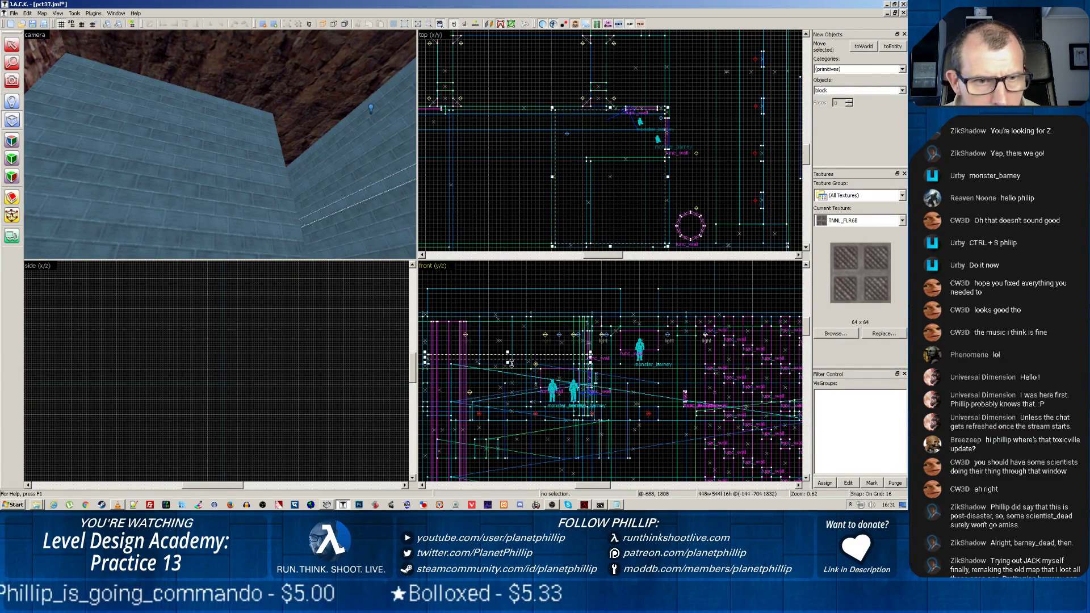
key(Return)
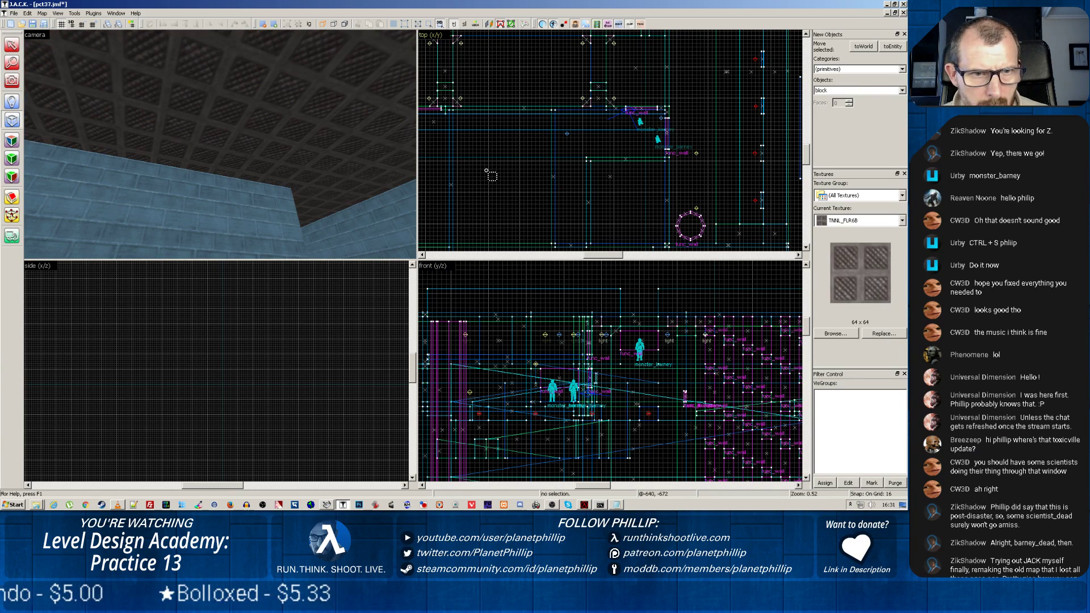
Step: Rotate the monster_barney beside the corridor's side window 90 degrees about the Z axis
key(z)
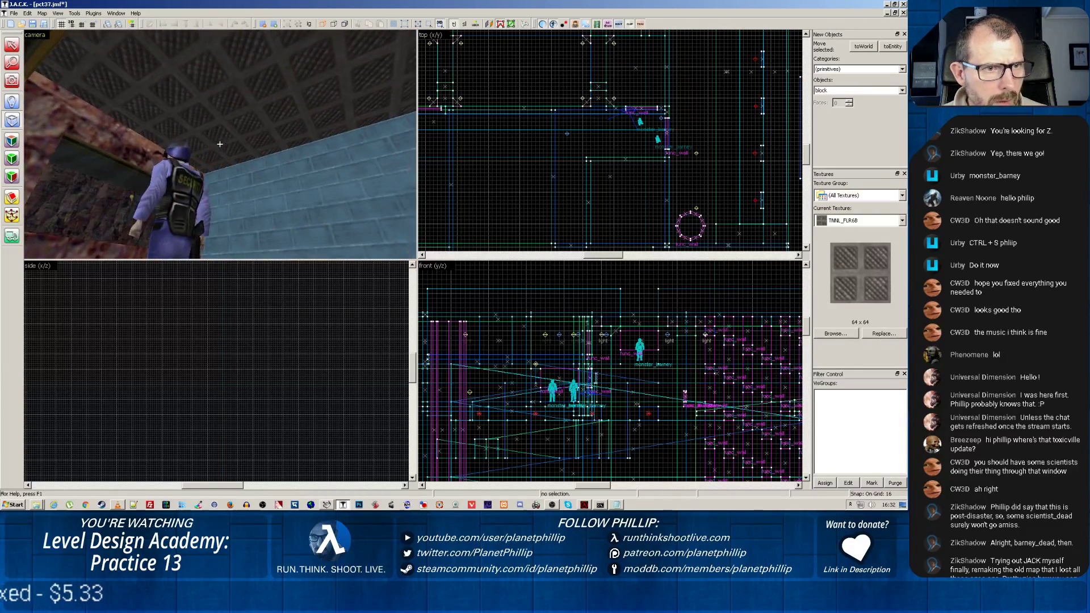
key(w)
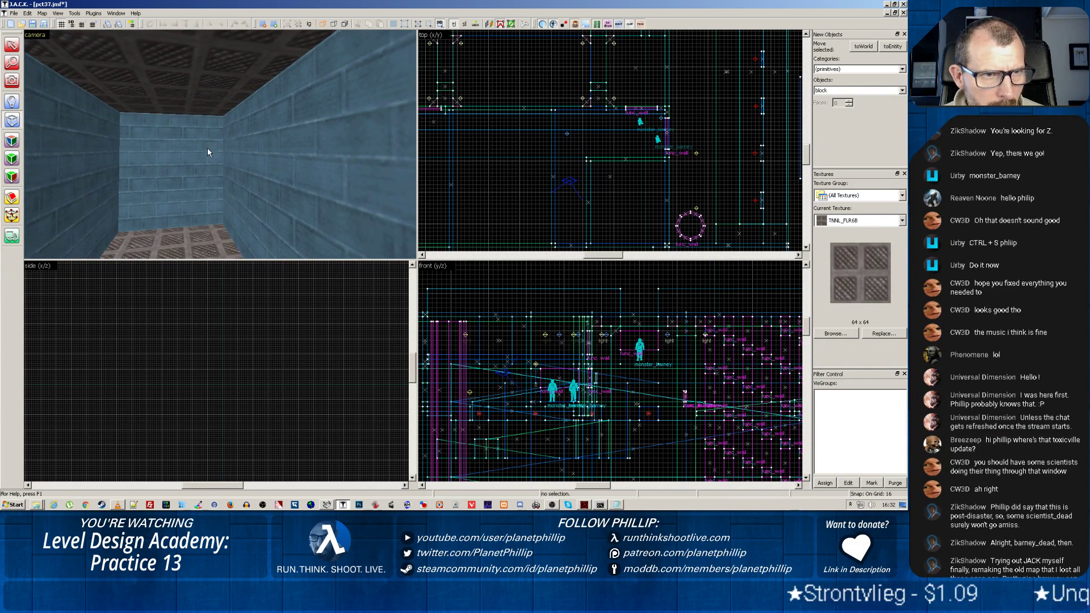
key(w)
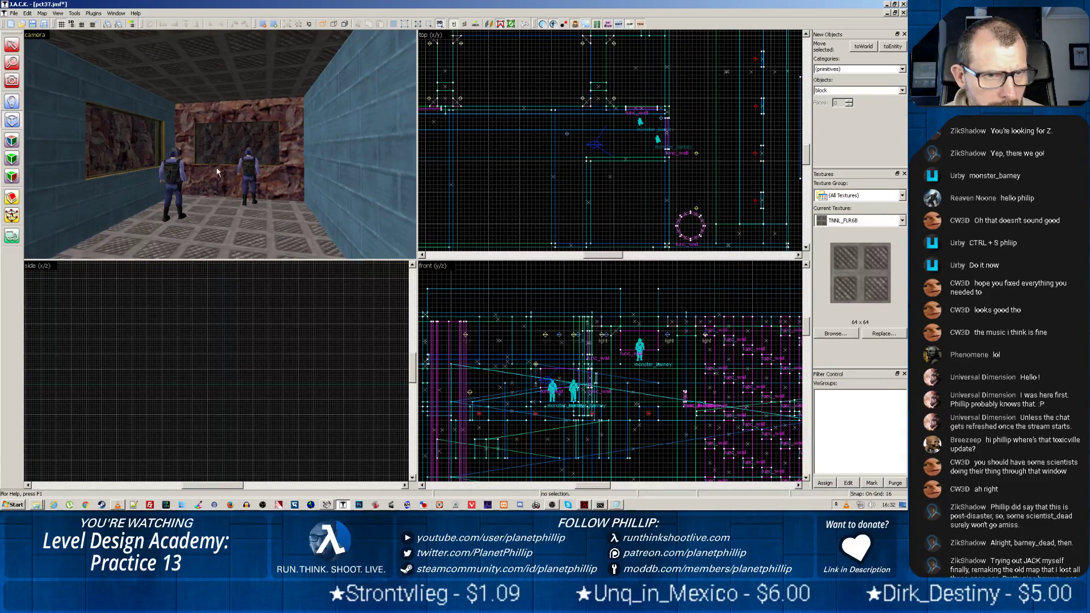
click(11, 44)
click(174, 172)
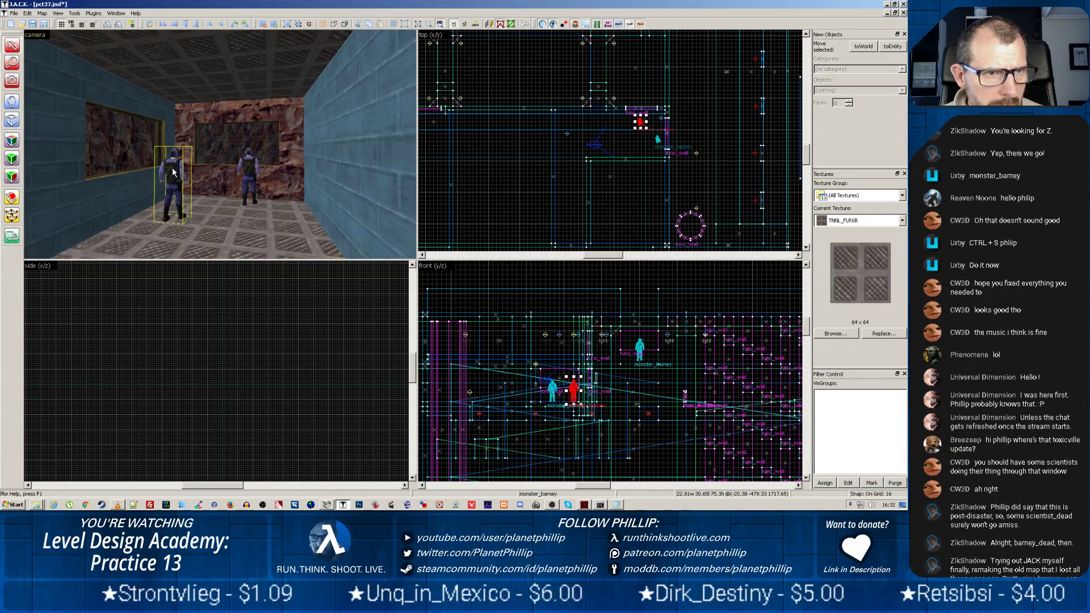
scroll(666, 147, up, 4)
middle_drag(616, 132, 605, 150)
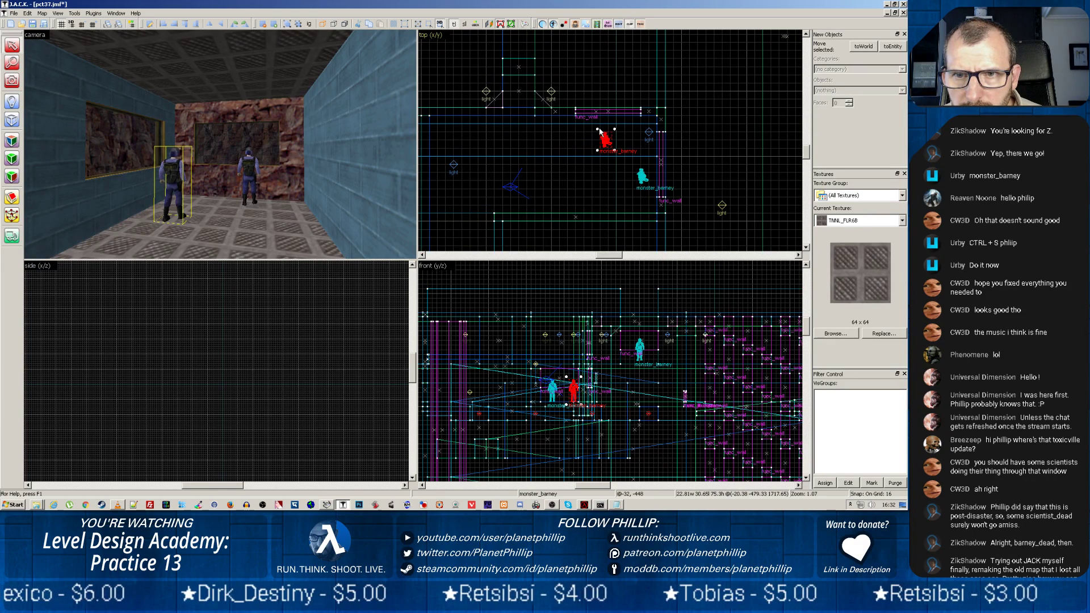
drag(597, 127, 574, 156)
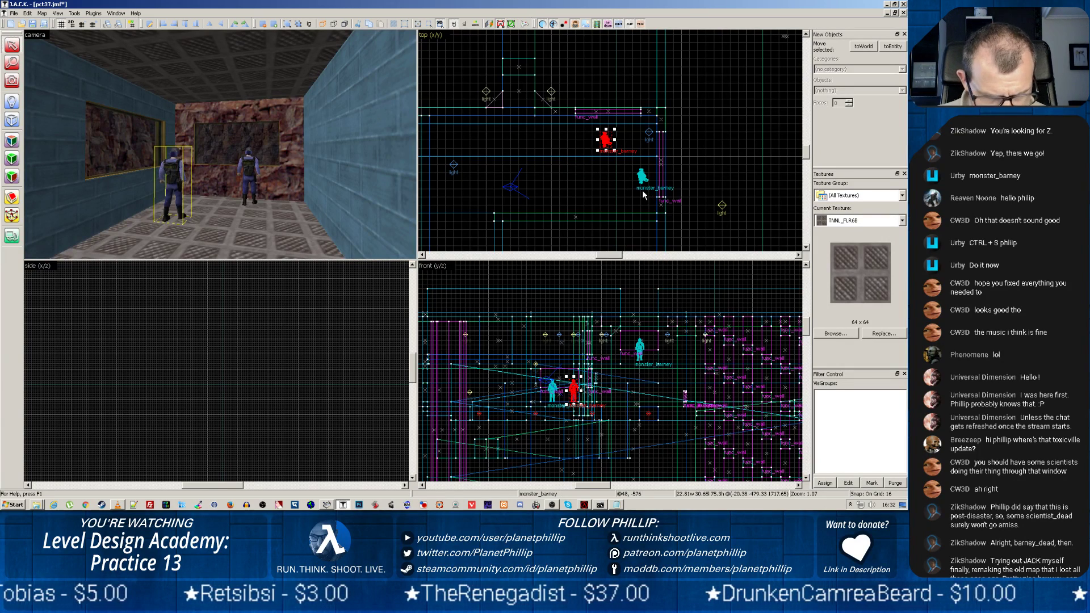
key(ctrl+m)
key(Tab)
key(Tab)
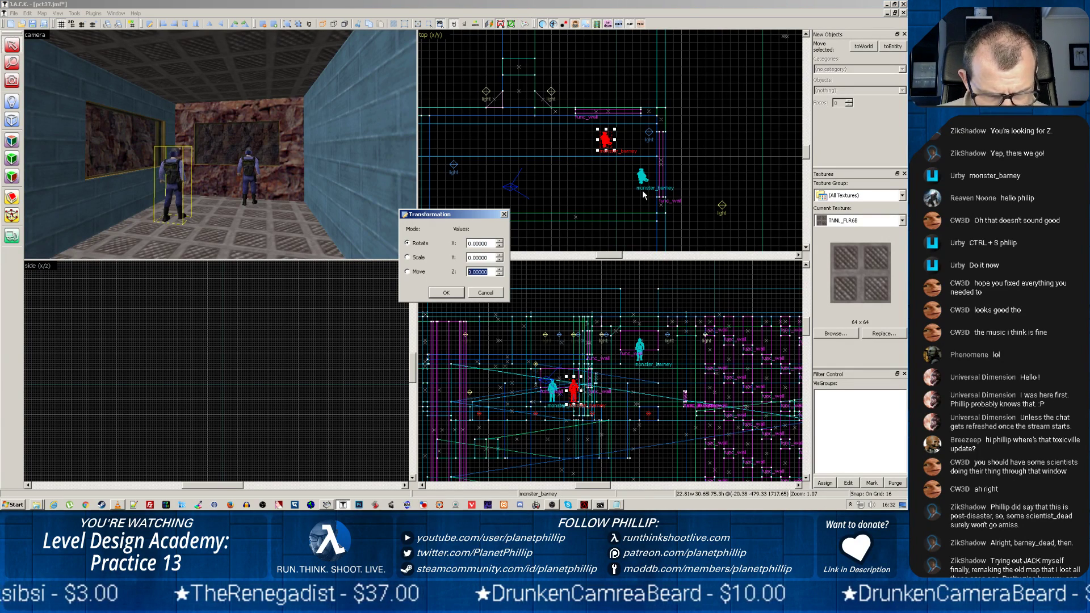
text(90)
key(Return)
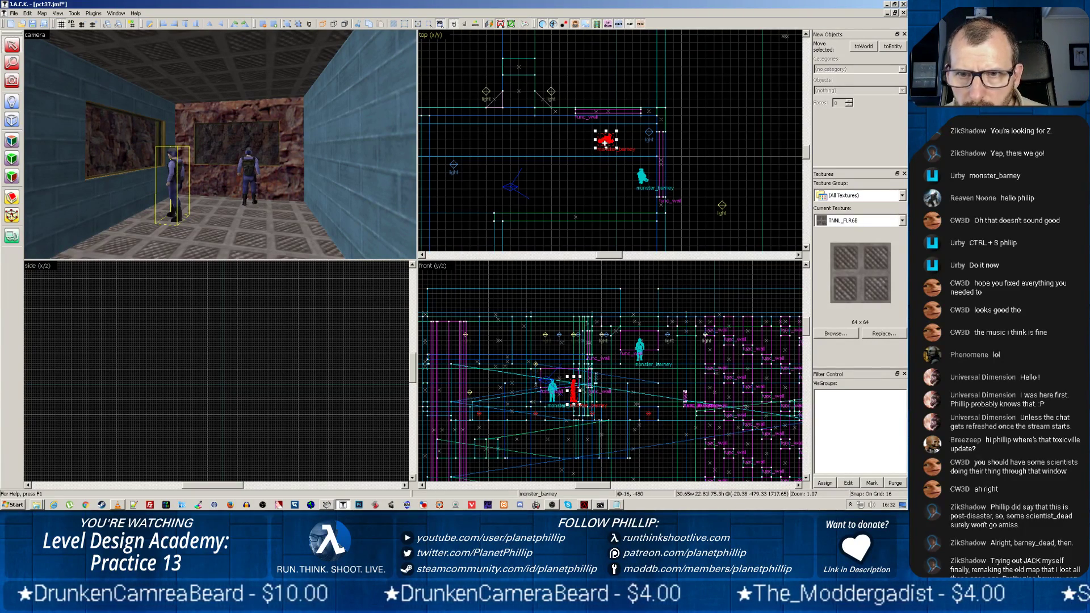
Step: Move the rotated guard closer to the side window and nudge the other monster_barney toward the end window
drag(605, 143, 611, 133)
click(645, 174)
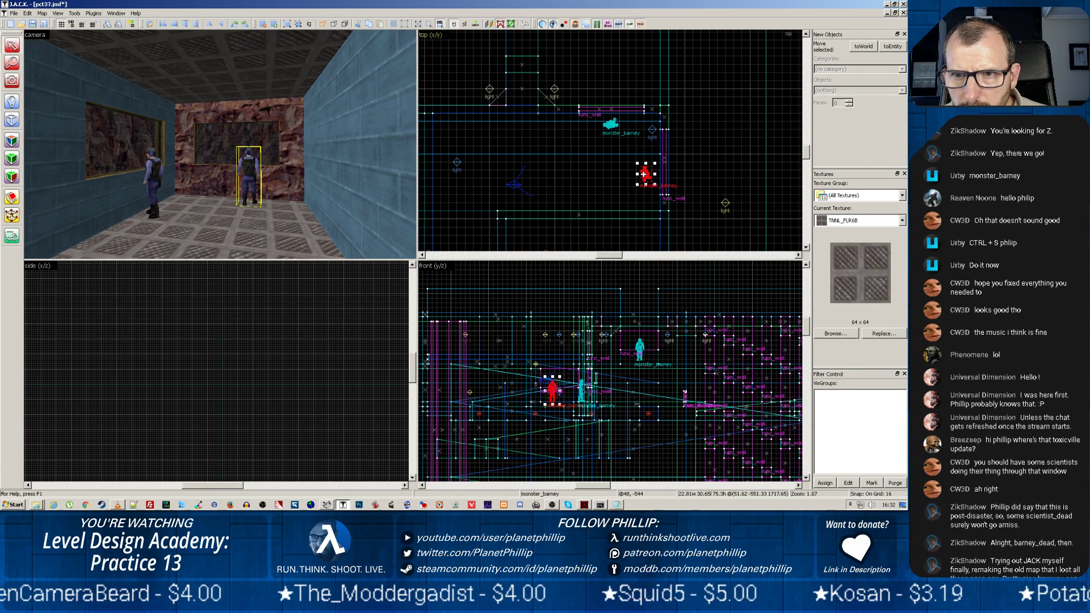
click(226, 206)
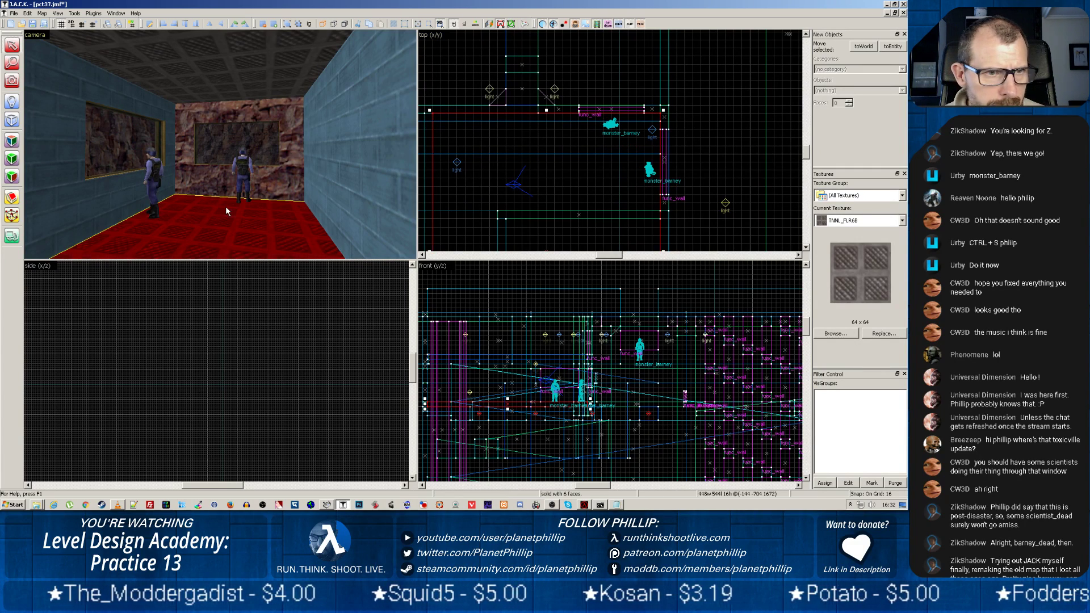
key(z)
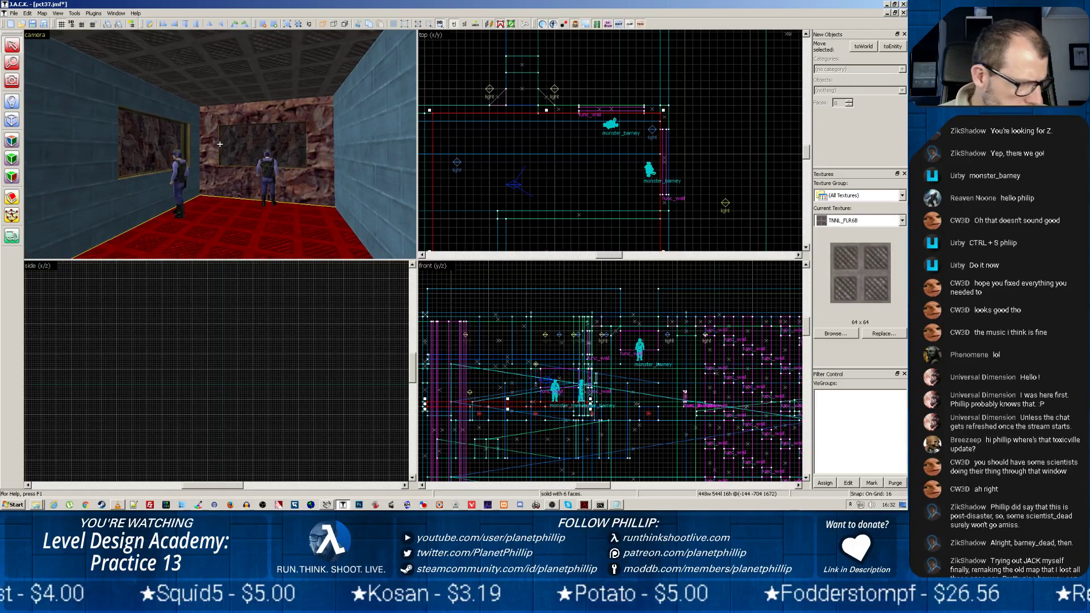
key(z)
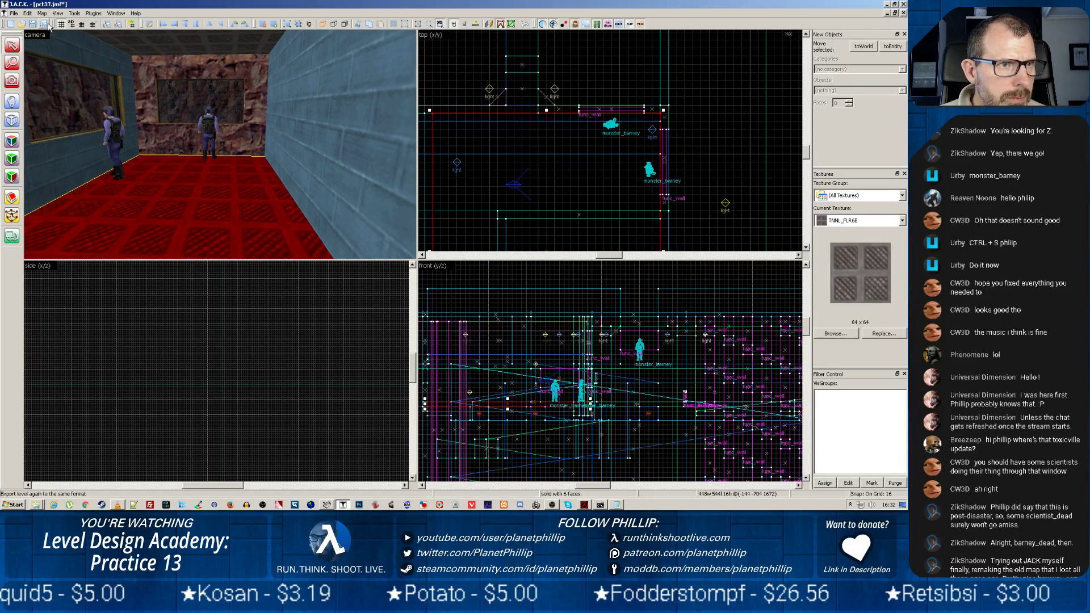
Step: Save the map as a new J.A.C.K. project named pct38 in the maps folder
click(14, 13)
click(31, 72)
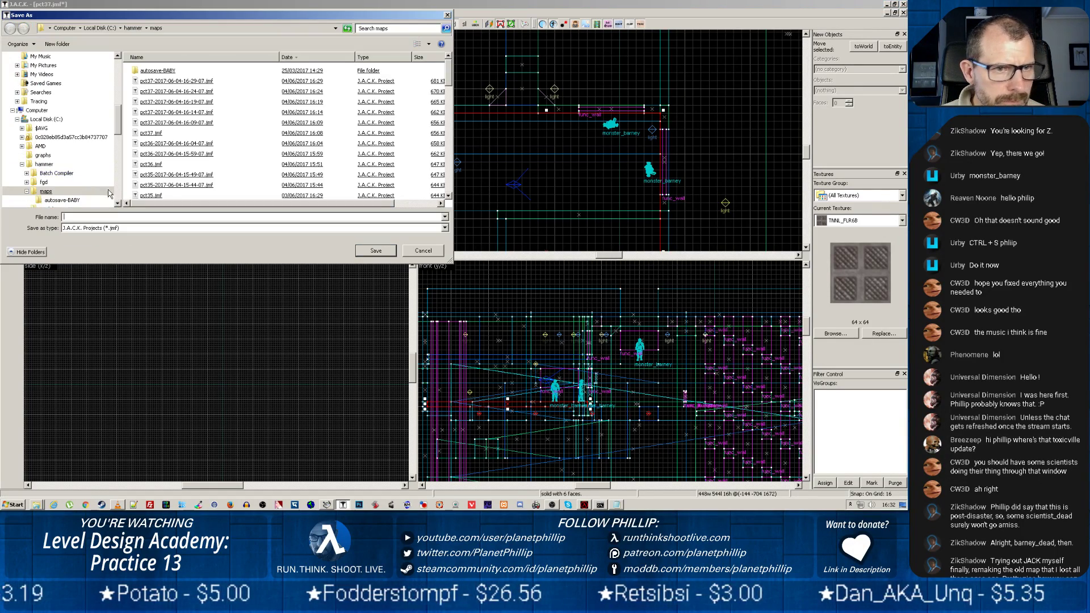
text(pct38)
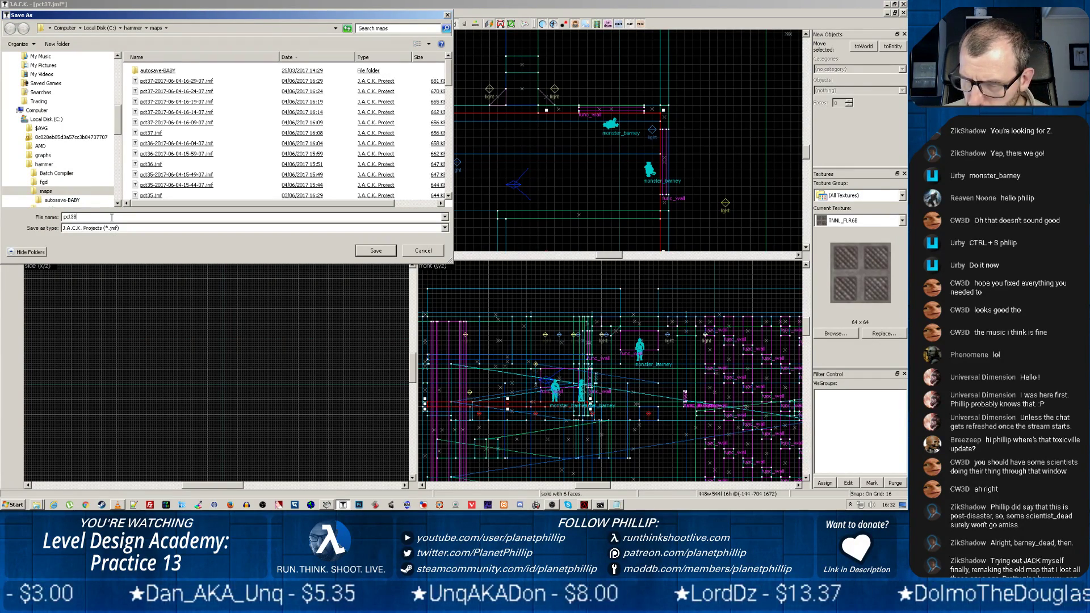
click(366, 251)
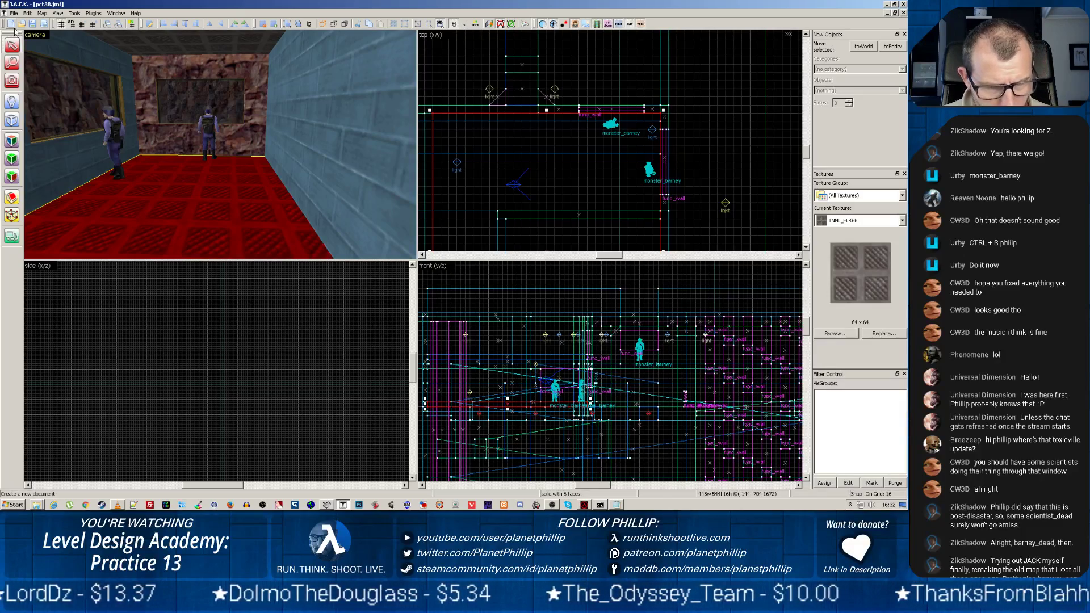
key(alt+b)
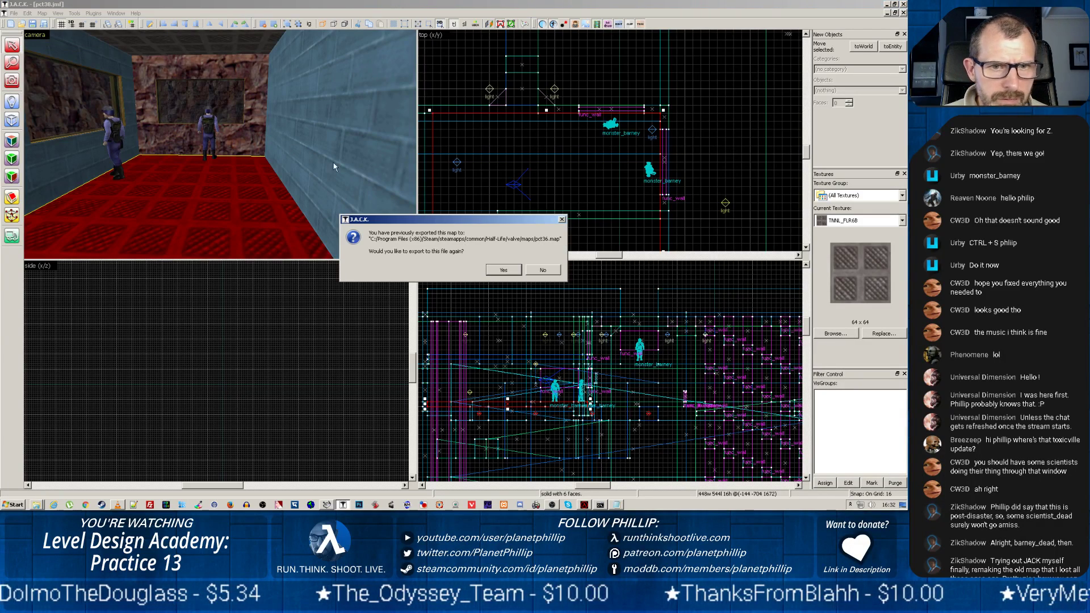
click(542, 270)
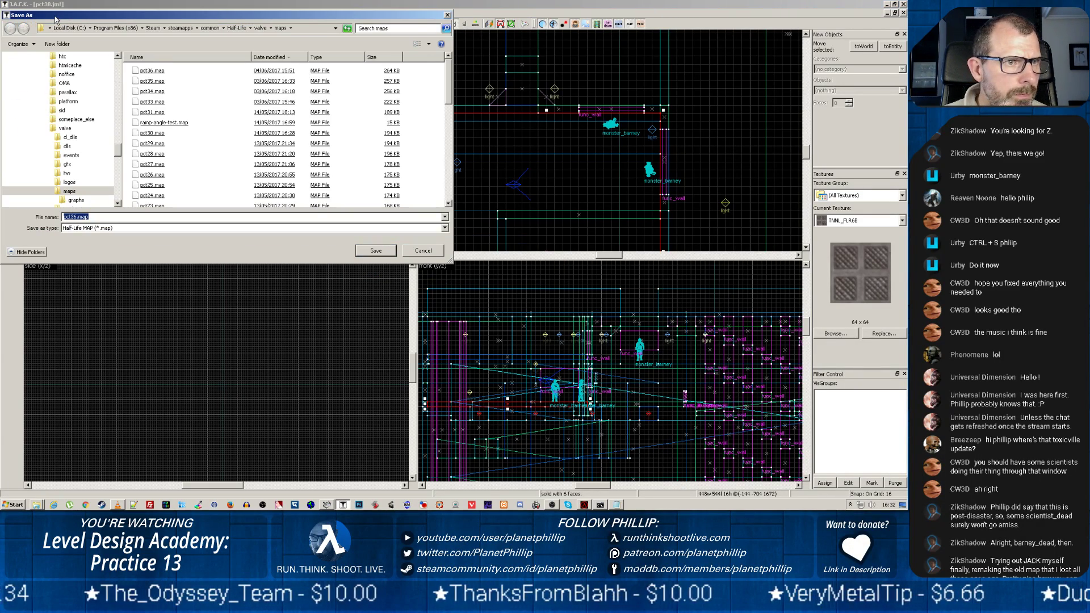
click(423, 251)
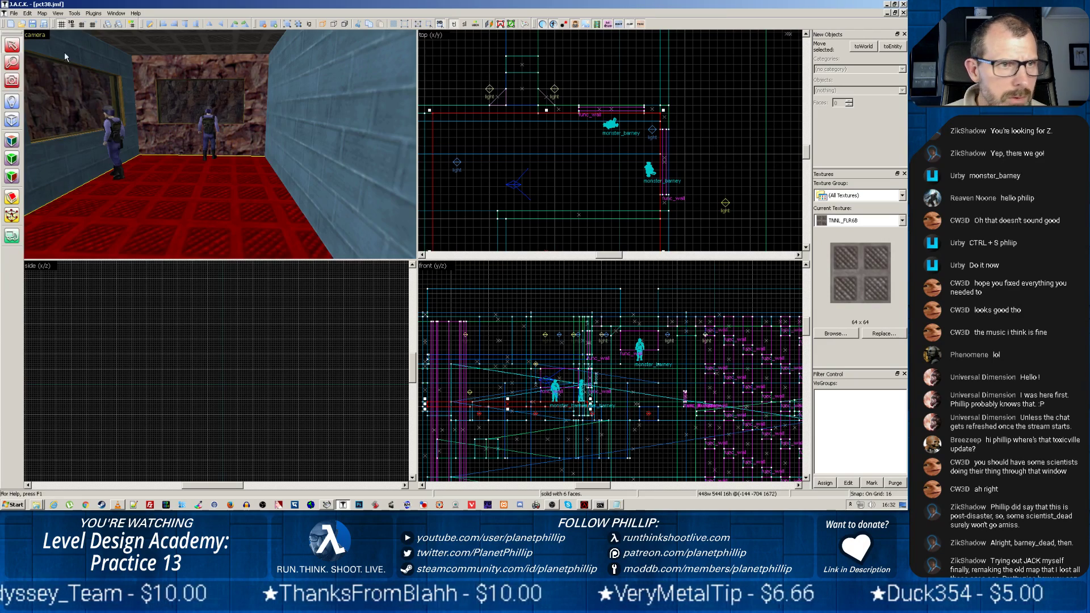
Step: Export the map as pct38.map into the Half-Life valve maps folder
click(14, 13)
click(31, 95)
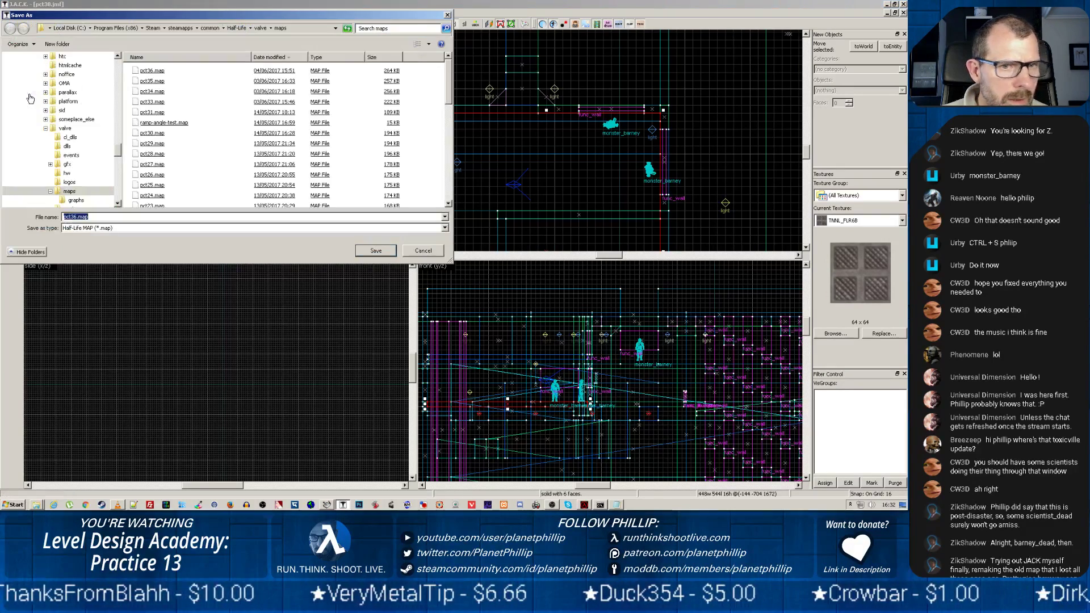
click(73, 216)
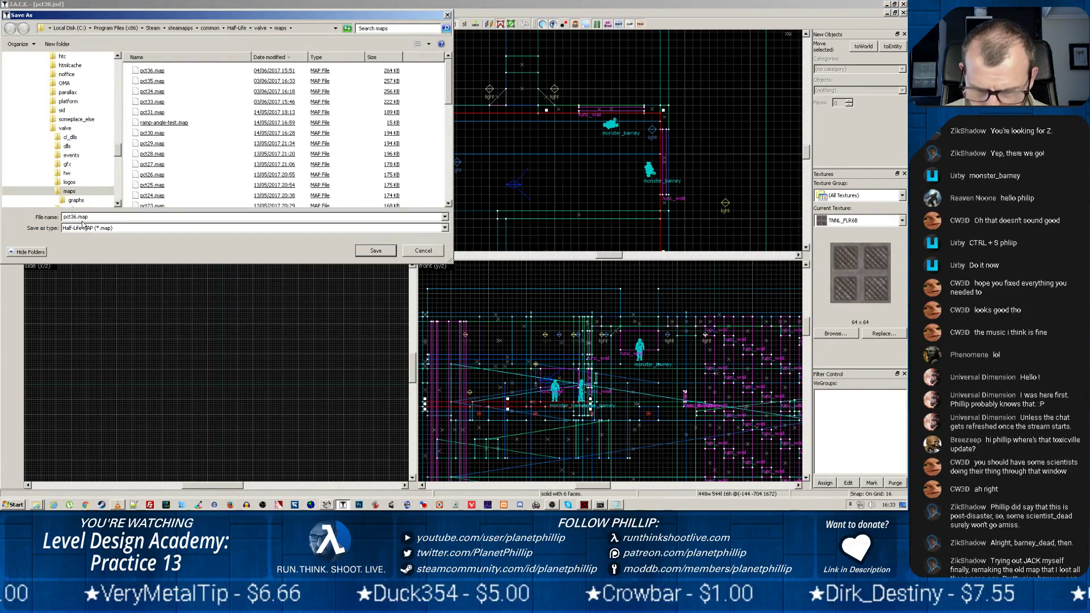
text(7)
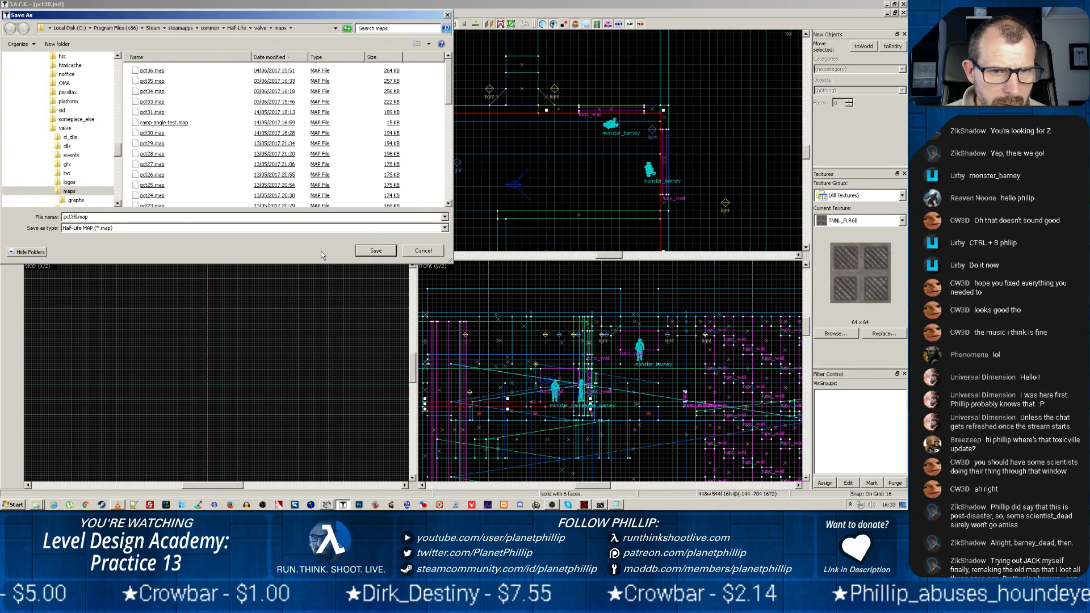
click(364, 253)
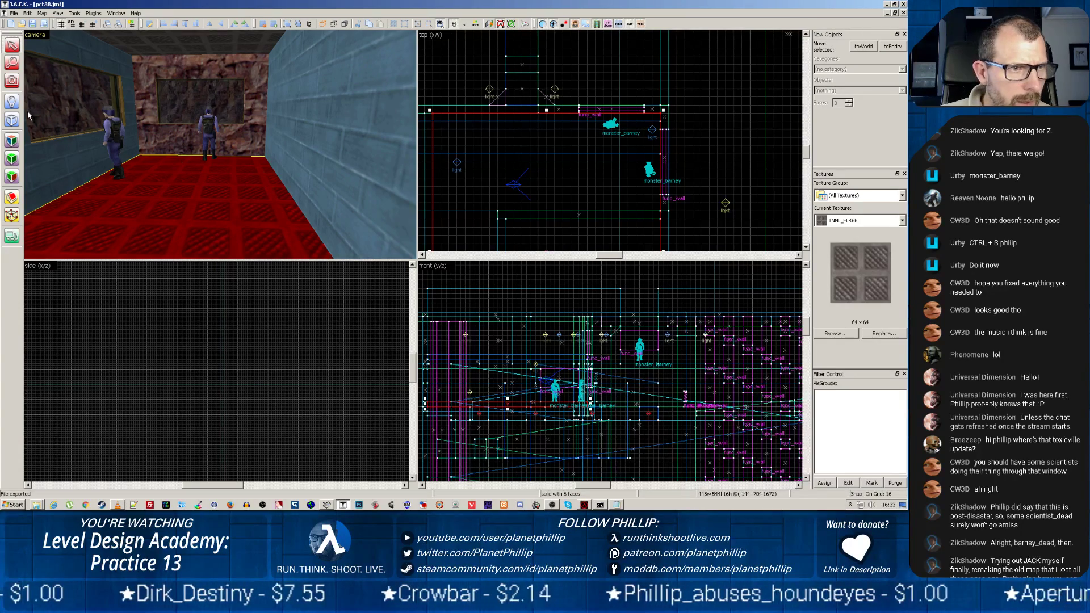
Step: Switch to Batch Compiler, load pct38.map and run the compile
click(327, 505)
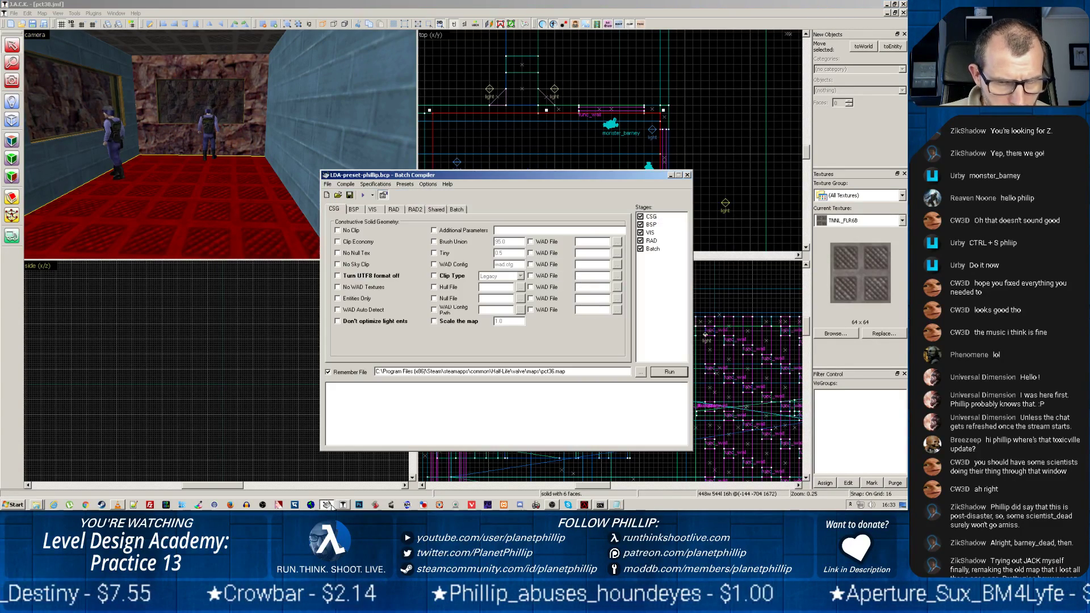
click(642, 372)
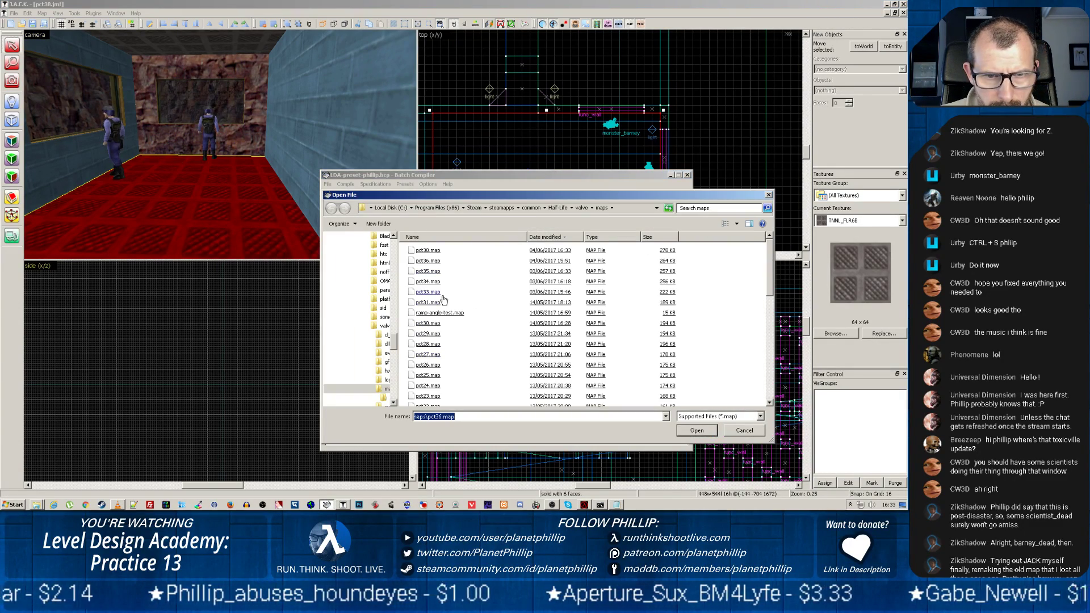
double_click(436, 251)
click(667, 372)
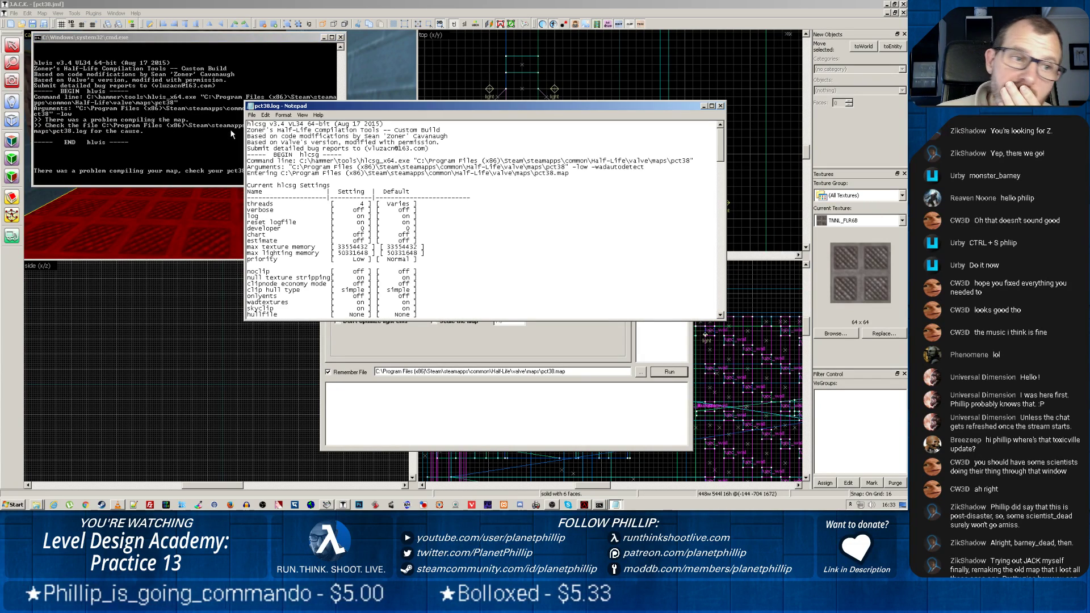
Step: Close the compile log and console, and exit Batch Compiler without saving the preset changes
click(721, 106)
click(598, 504)
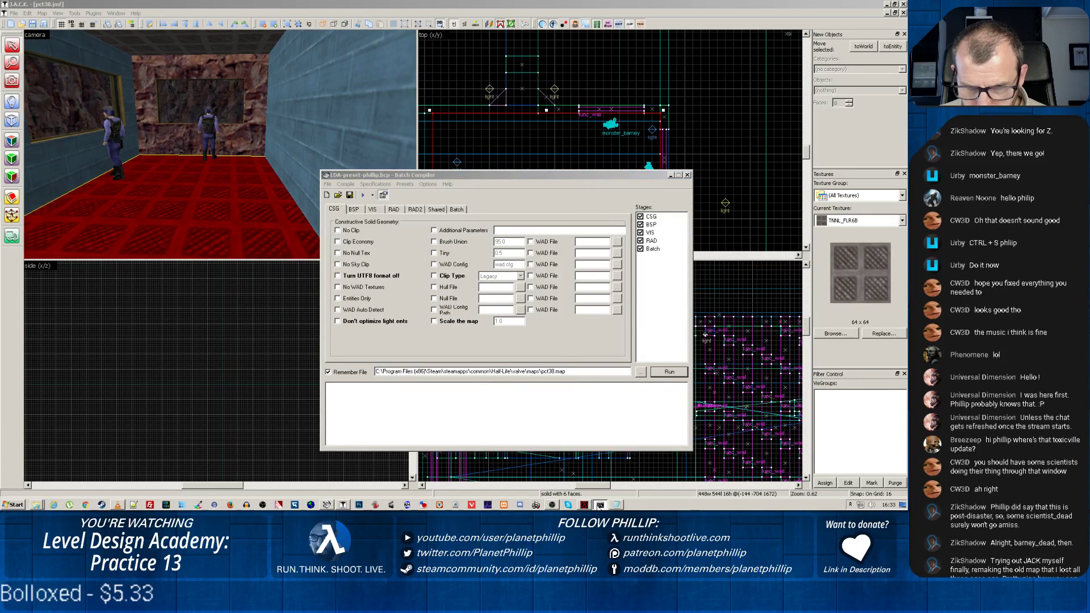
click(598, 507)
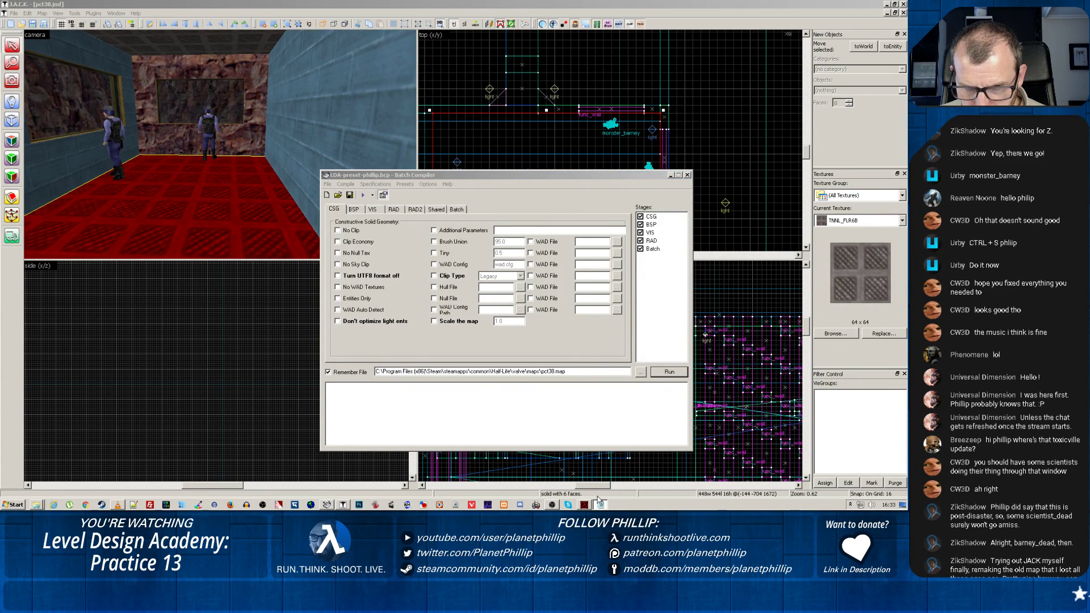
click(687, 175)
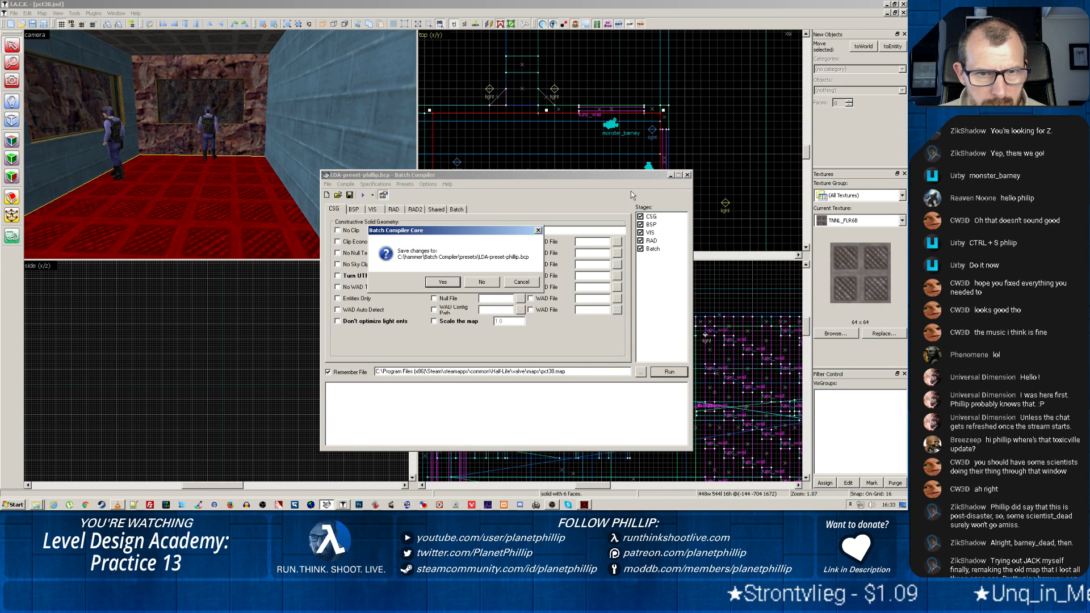
click(480, 282)
Step: Examine the geometry outside and beneath the windowed corridor in the 3D view for gaps that could leak
drag(224, 212, 219, 144)
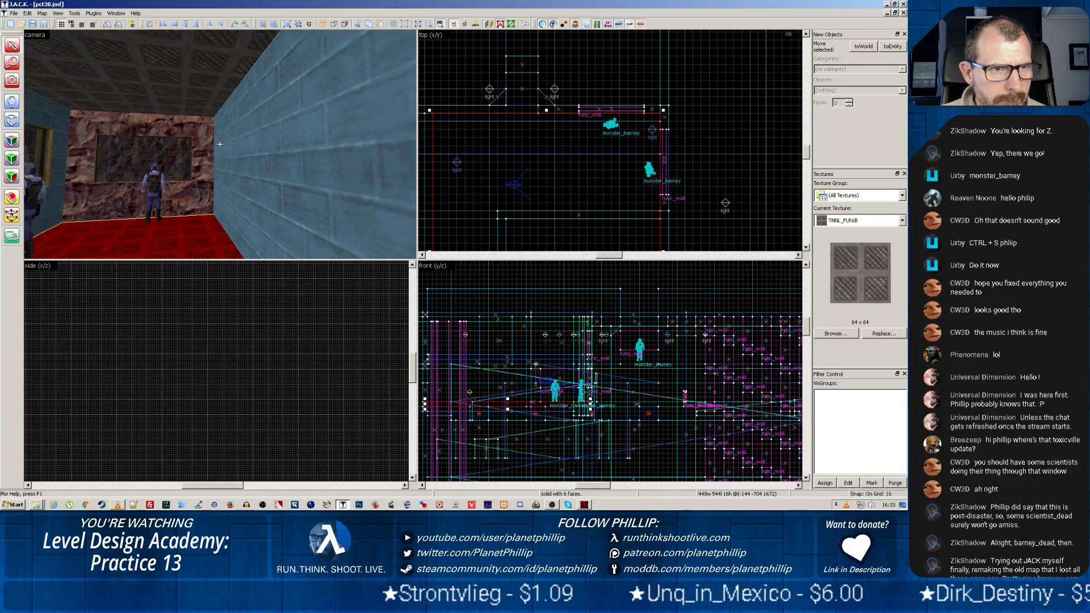
scroll(216, 145, up, 6)
scroll(212, 147, up, 3)
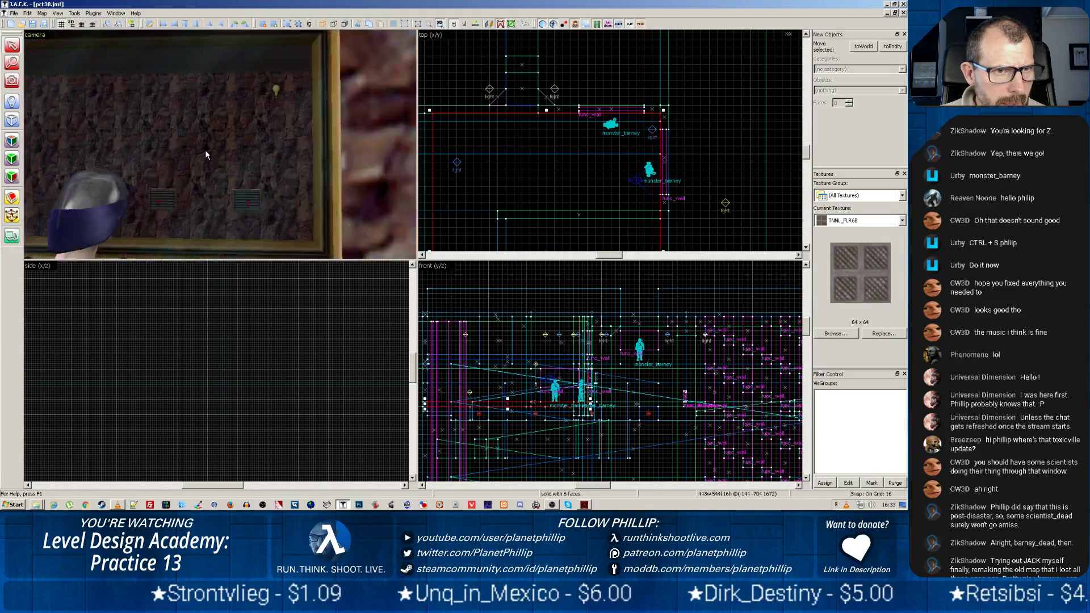
scroll(205, 151, up, 3)
middle_drag(205, 150, 237, 139)
scroll(241, 136, up, 3)
scroll(251, 138, up, 2)
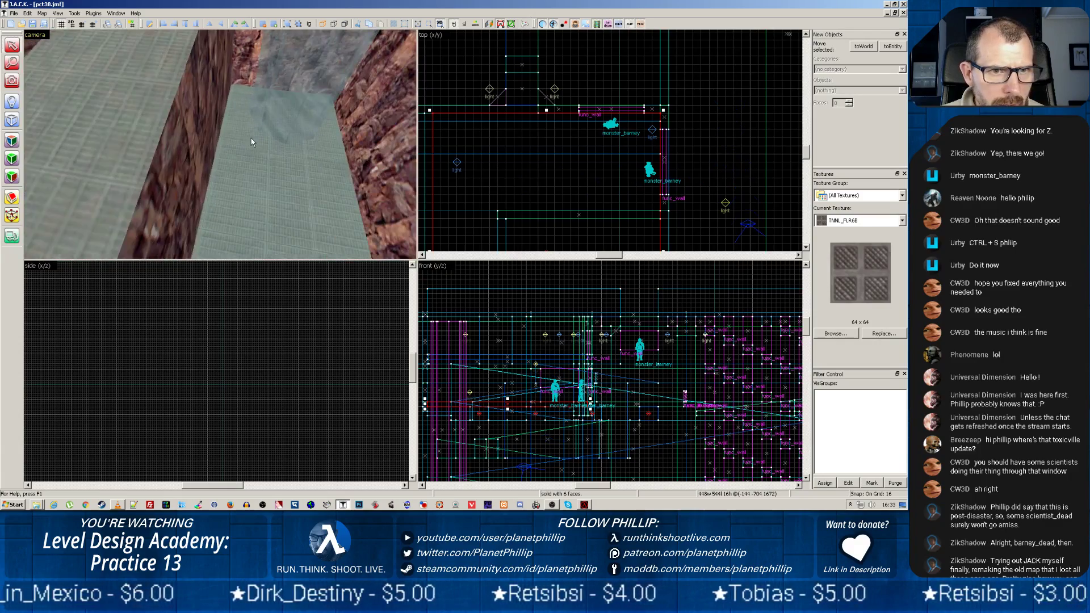
drag(251, 138, 220, 144)
scroll(220, 177, up, 3)
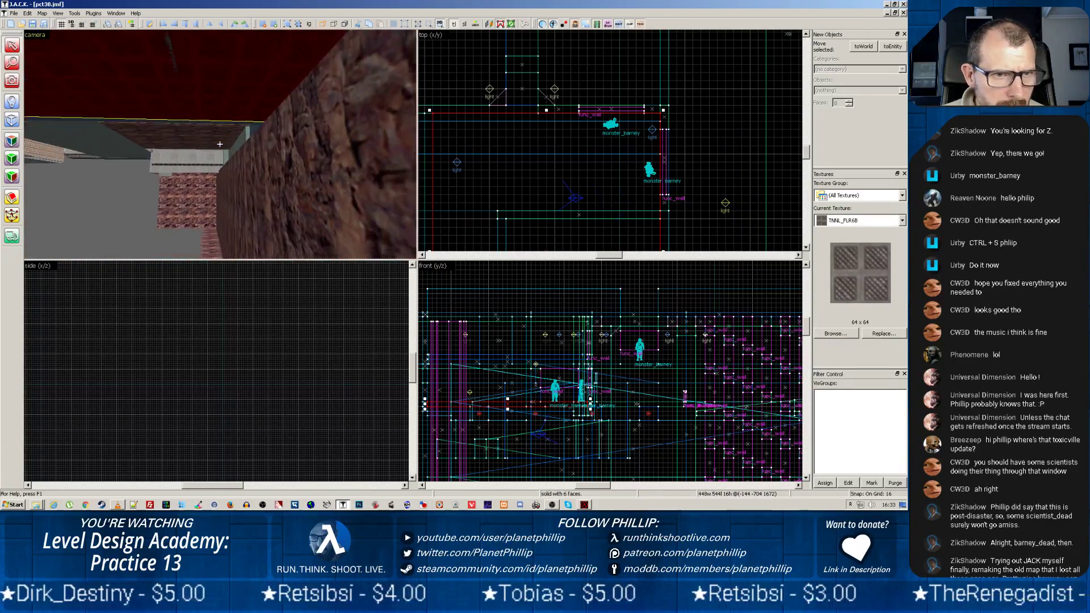
key(w)
key(z)
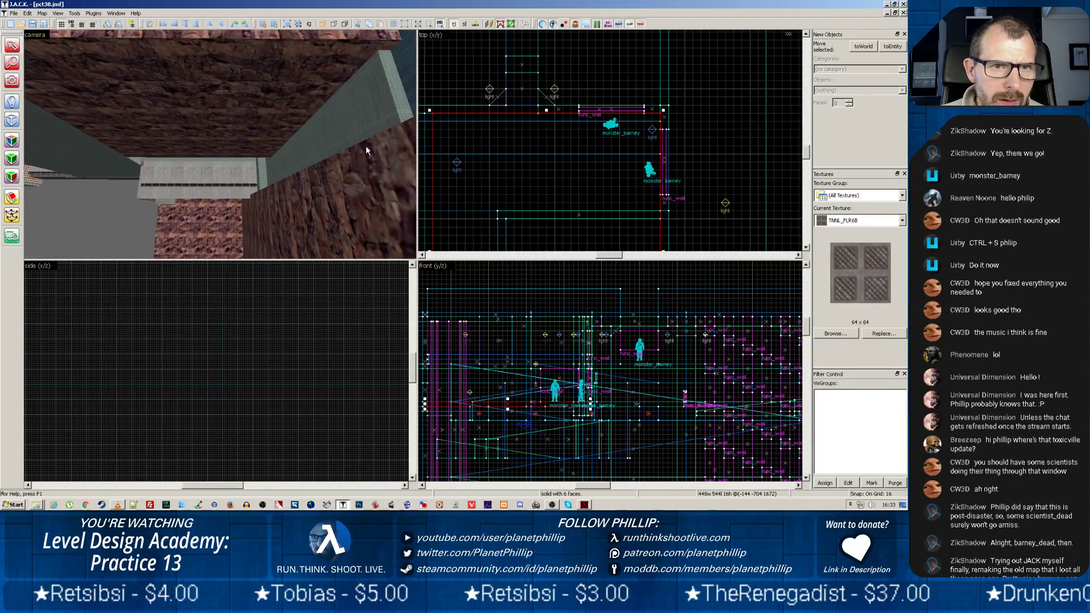
scroll(365, 148, up, 2)
key(z)
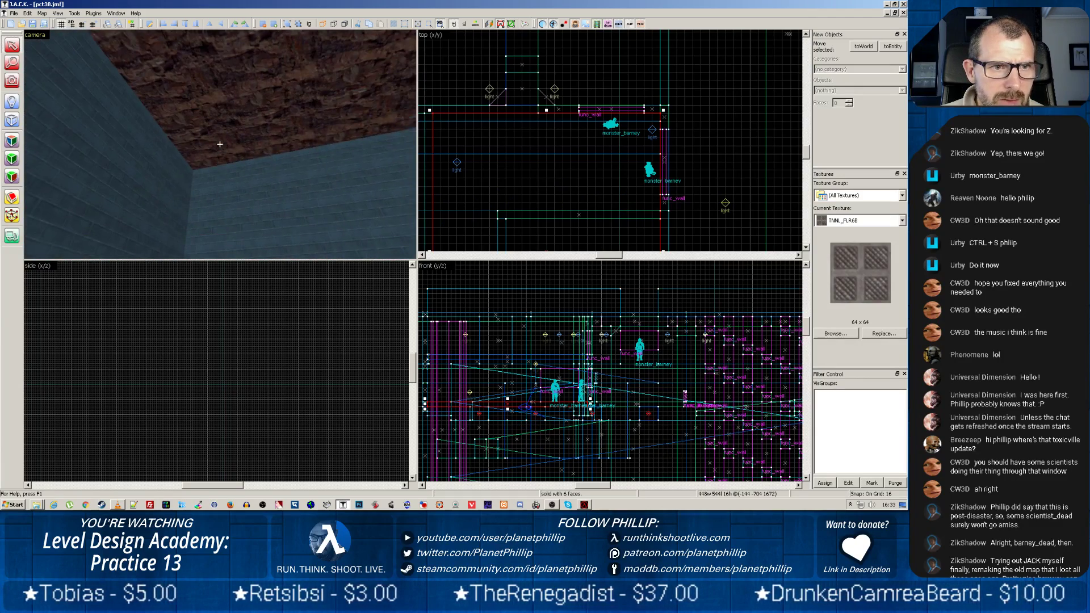
key(w)
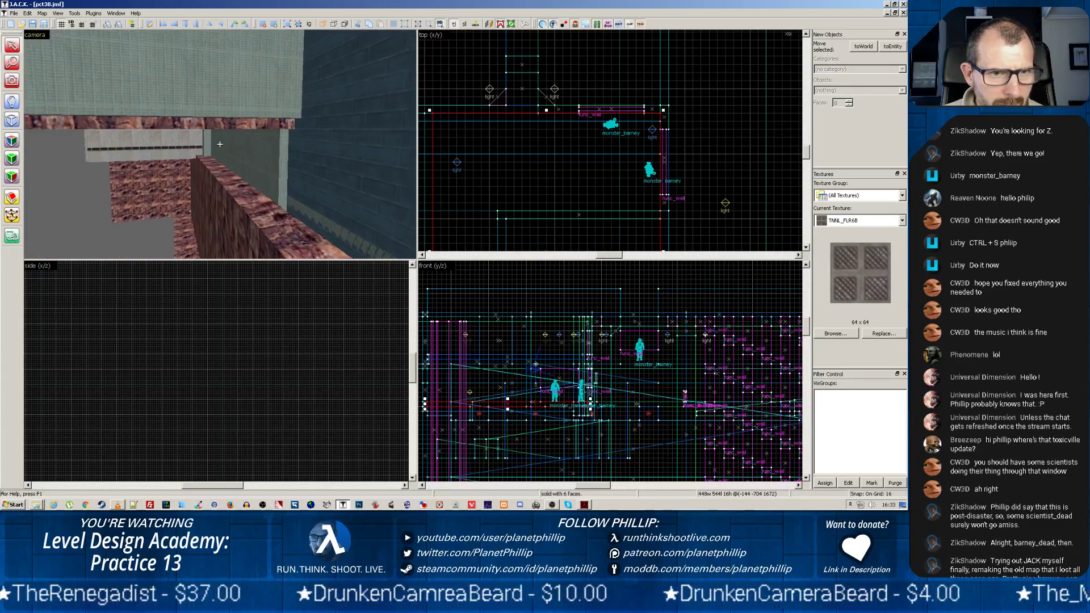
scroll(189, 156, up, 2)
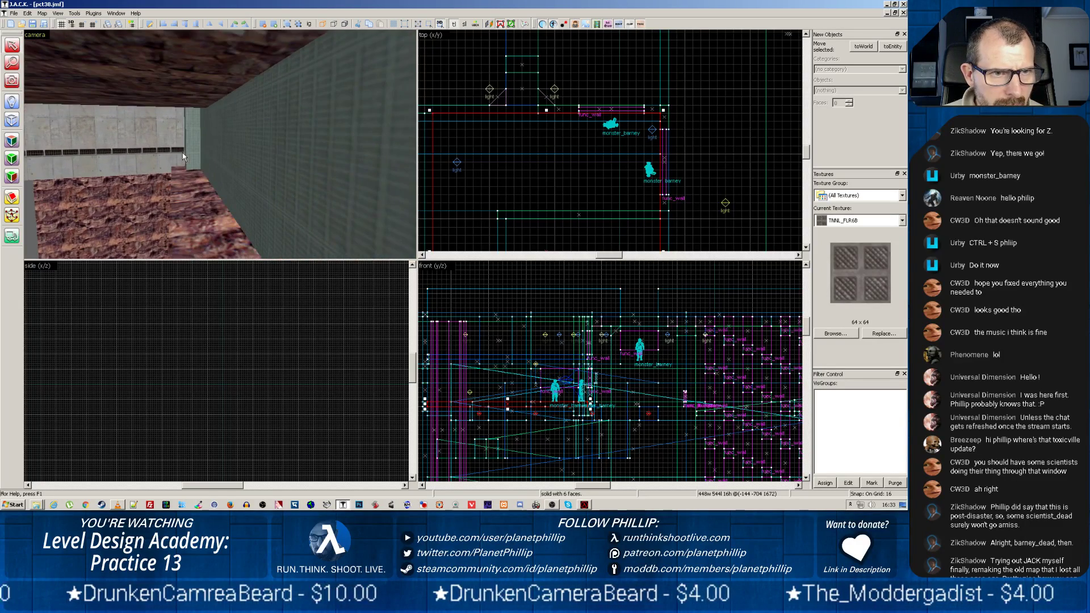
key(z)
key(z)
scroll(220, 139, up, 2)
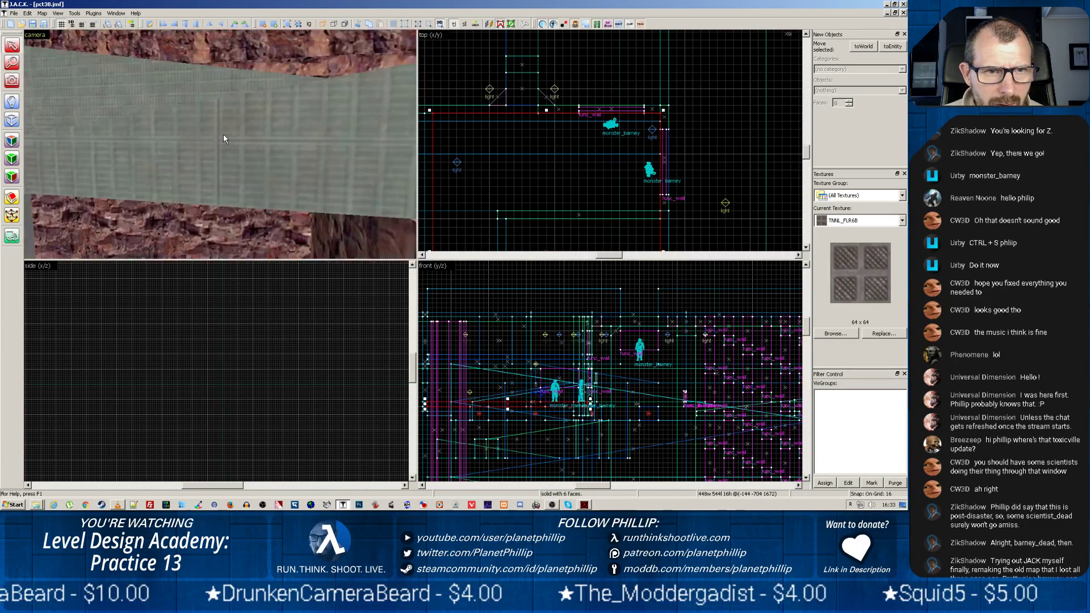
key(z)
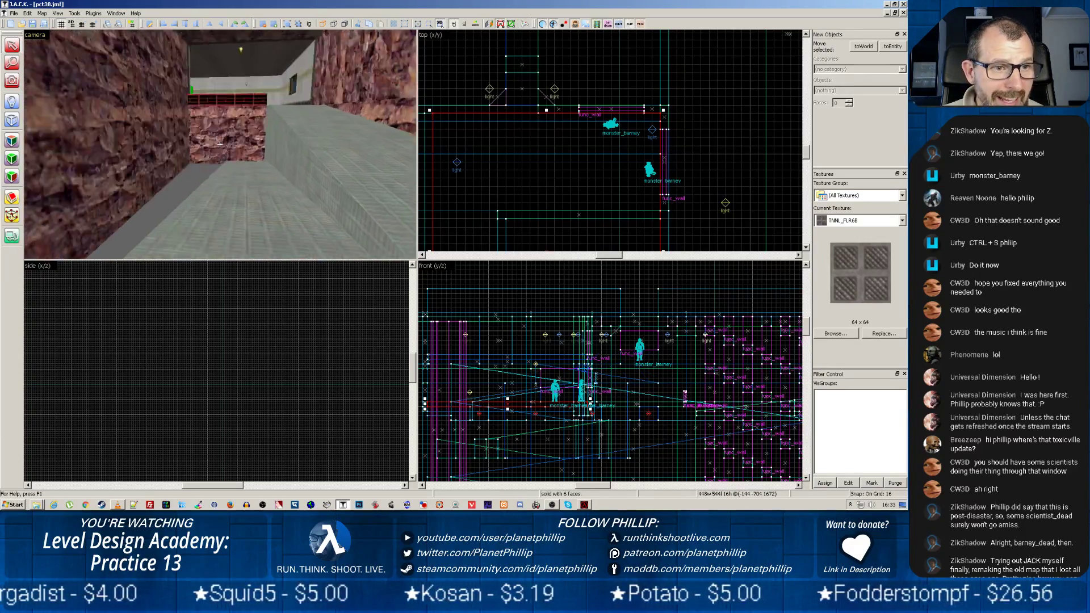
Step: Outline a new block 128 by 480 units over the open floor gap between the rock wall and the sloped floor
click(148, 215)
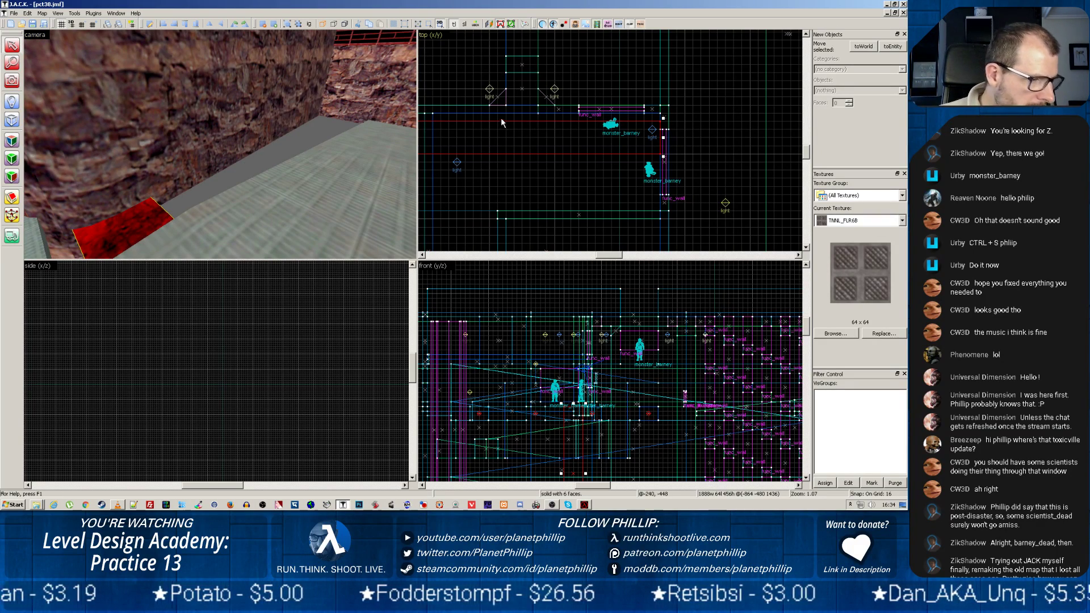
key(space)
drag(492, 145, 907, 140)
drag(534, 156, 783, 158)
drag(690, 159, 794, 161)
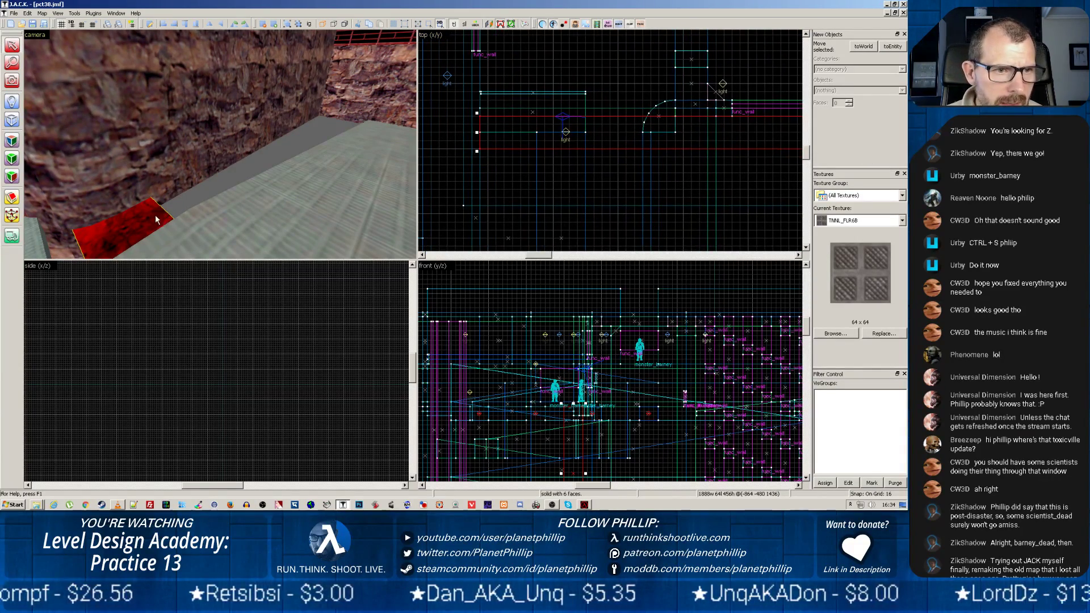
click(344, 161)
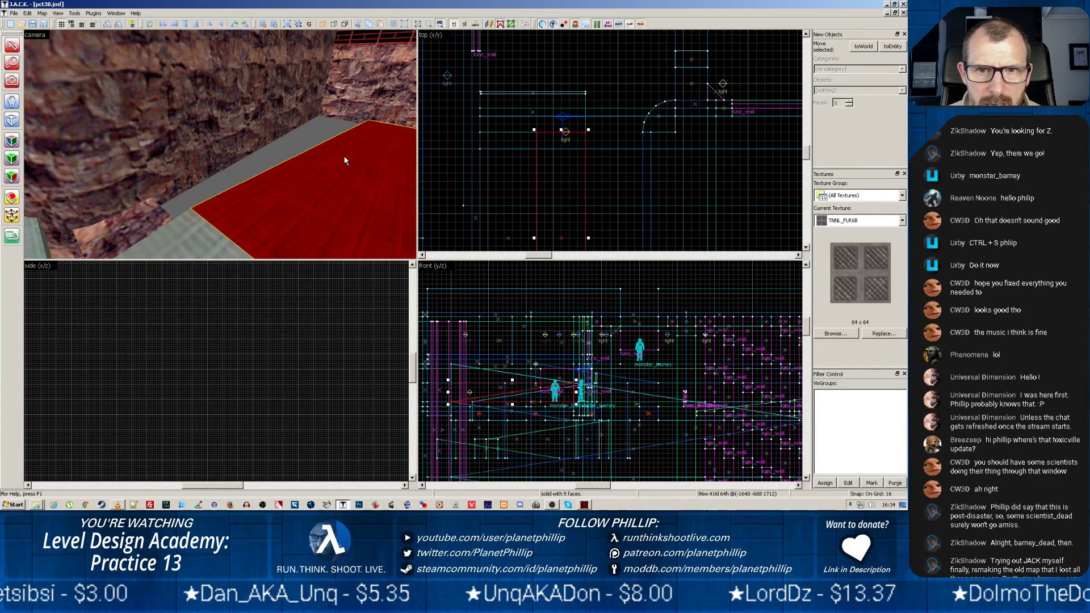
click(137, 219)
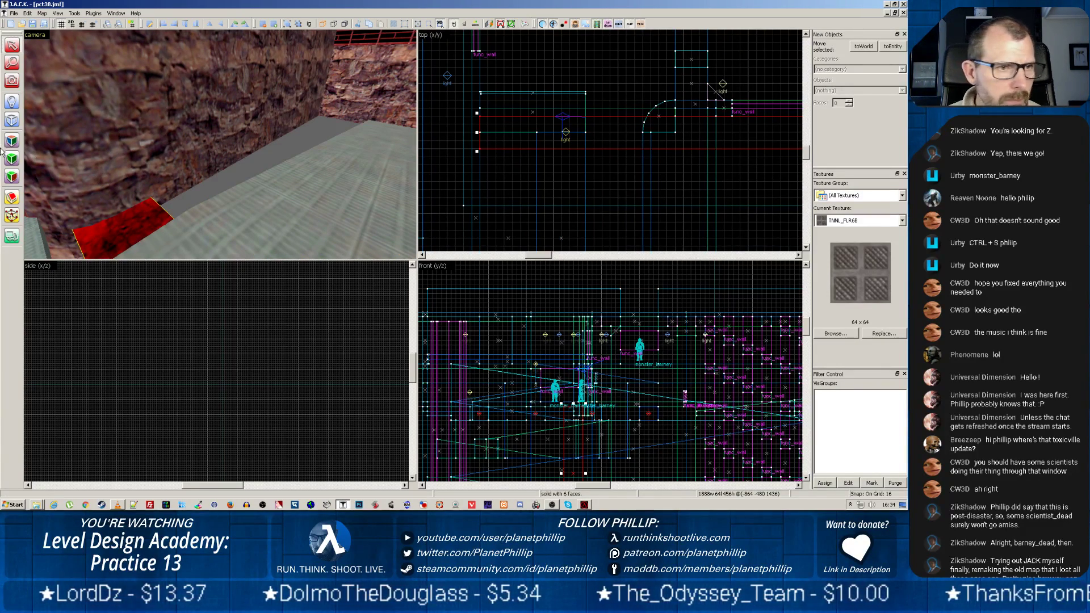
click(12, 119)
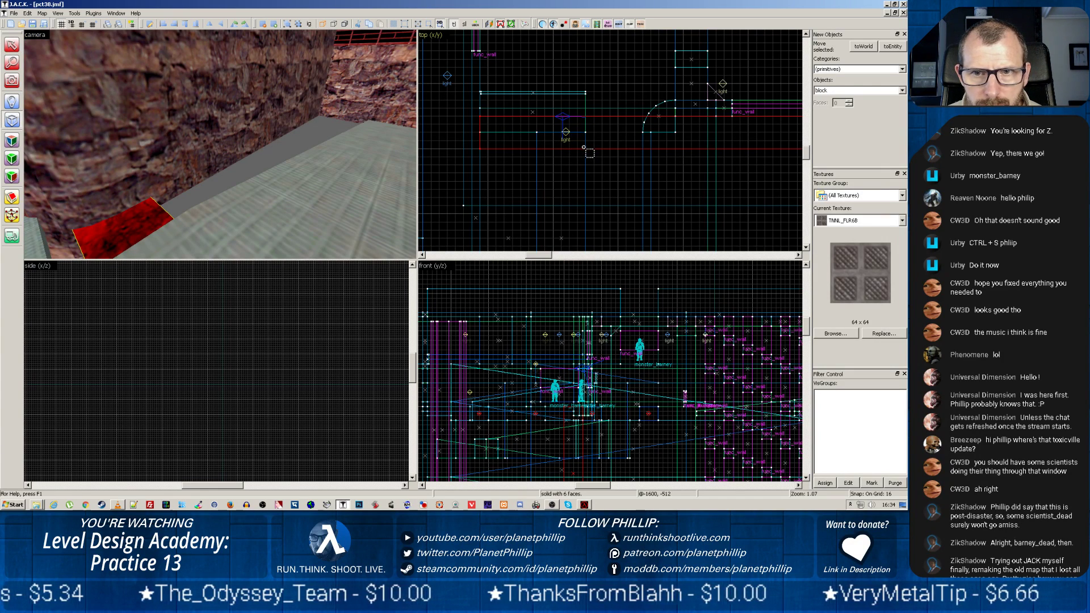
drag(584, 149, 653, 234)
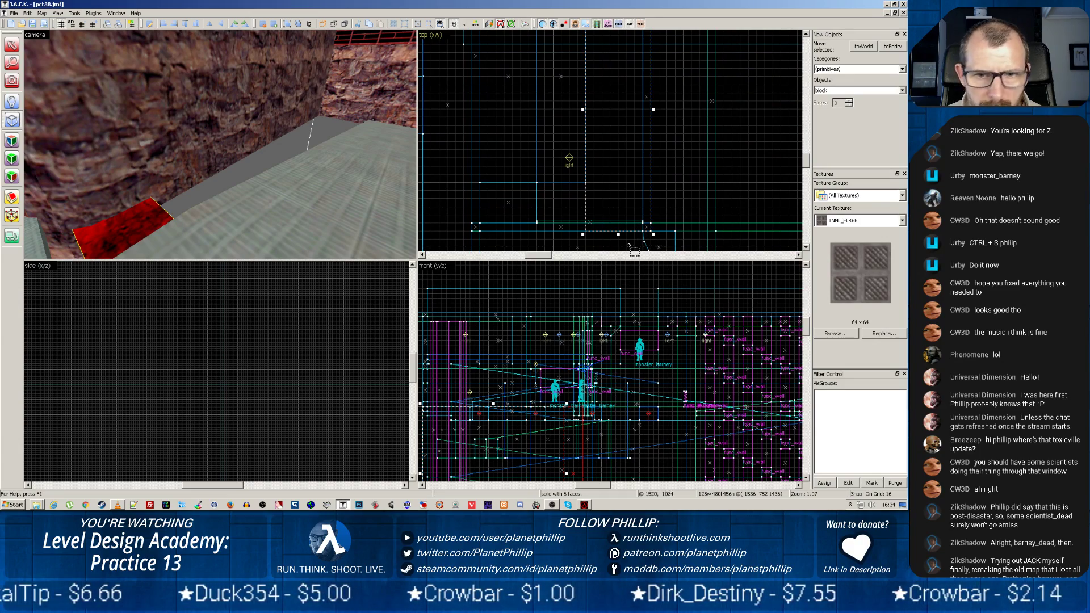
Step: Reduce the outlined block over the floor gap to a 16-unit-high slab level with the neighbouring floor
scroll(556, 388, down, 2)
scroll(559, 393, down, 1)
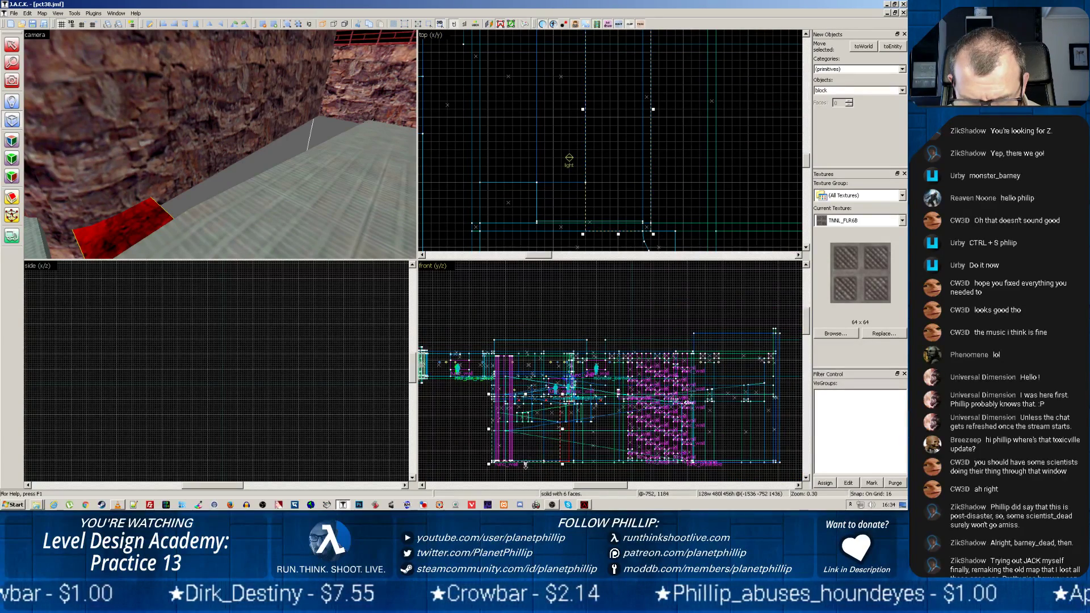
drag(526, 464, 537, 403)
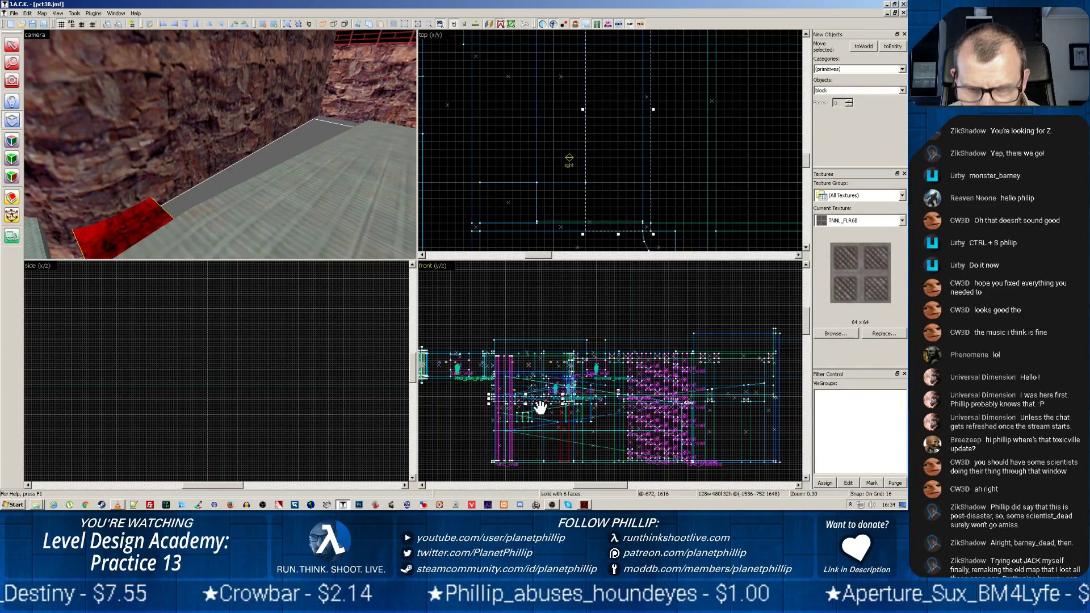
scroll(542, 406, up, 4)
scroll(550, 404, up, 2)
drag(483, 425, 706, 390)
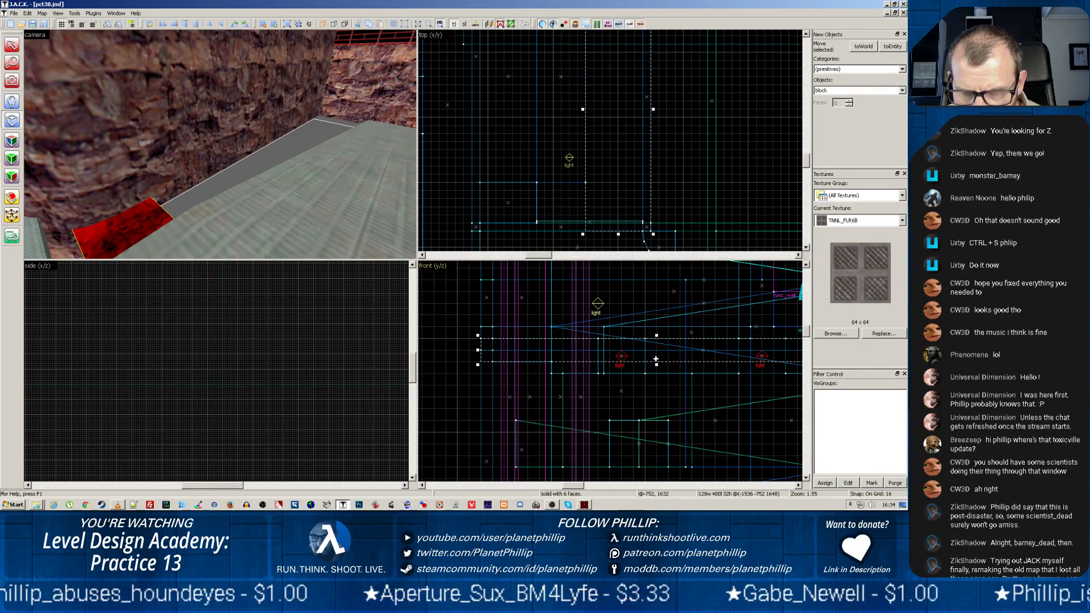
drag(660, 358, 660, 347)
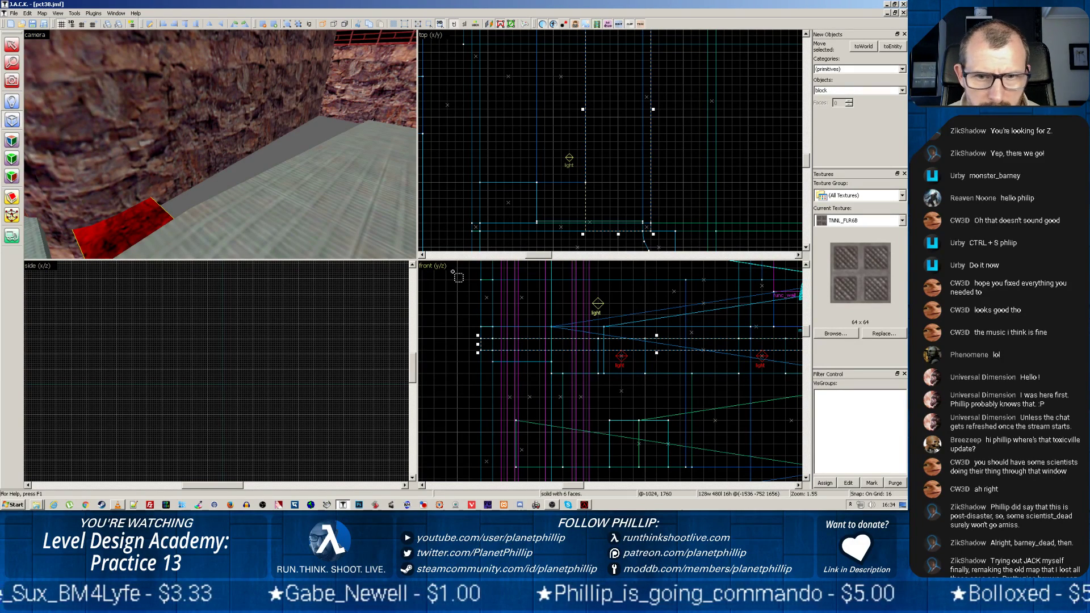
scroll(284, 150, up, 6)
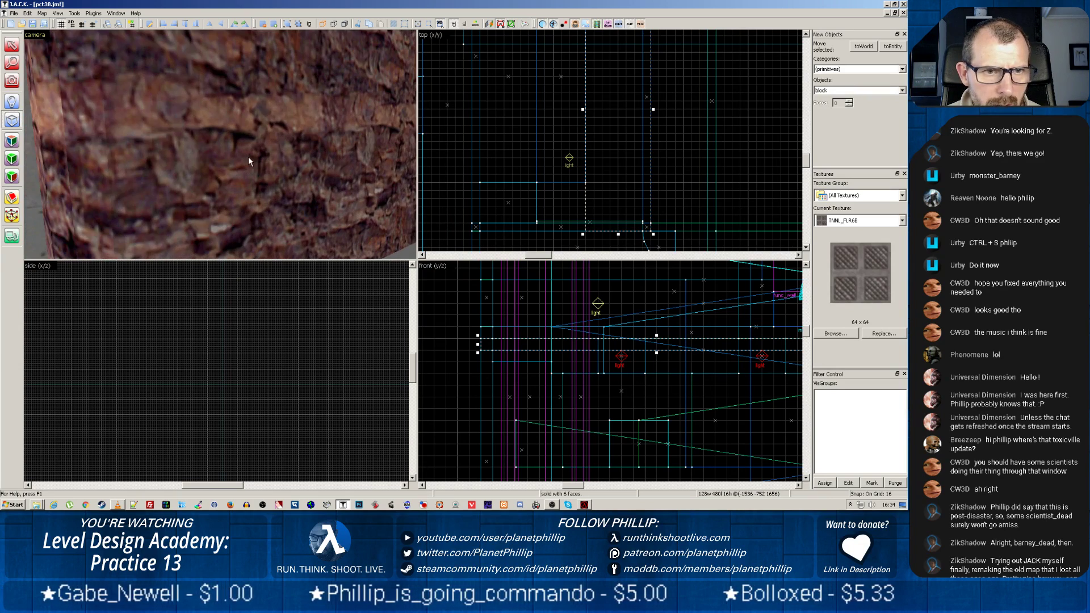
middle_drag(251, 165, 286, 141)
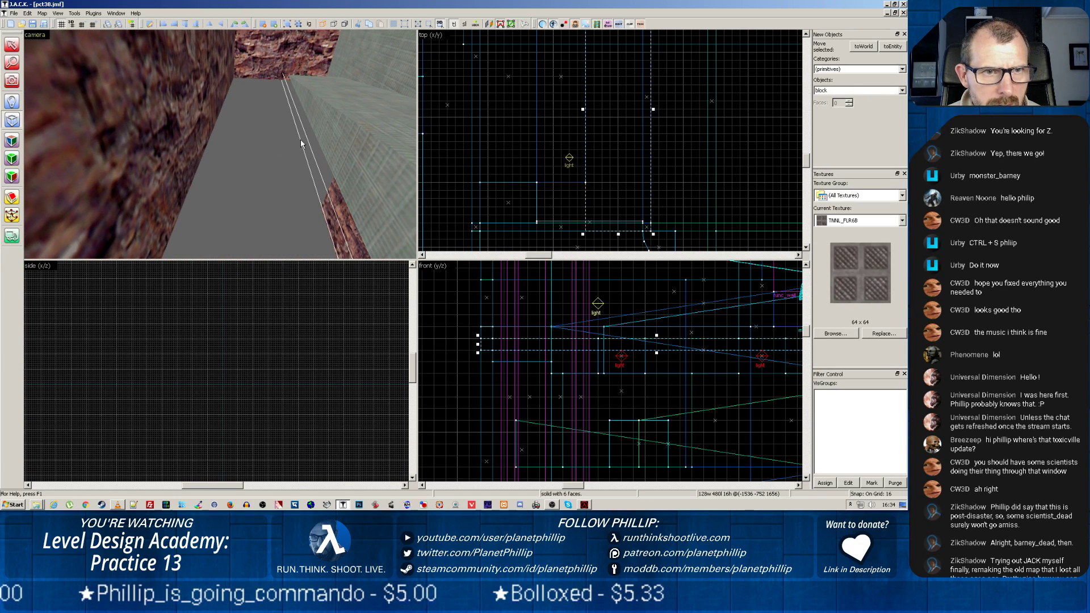
Step: Create the 16-unit-high slab over the floor gap and trim it to 112 by 464 units beside the sloped floor
click(484, 128)
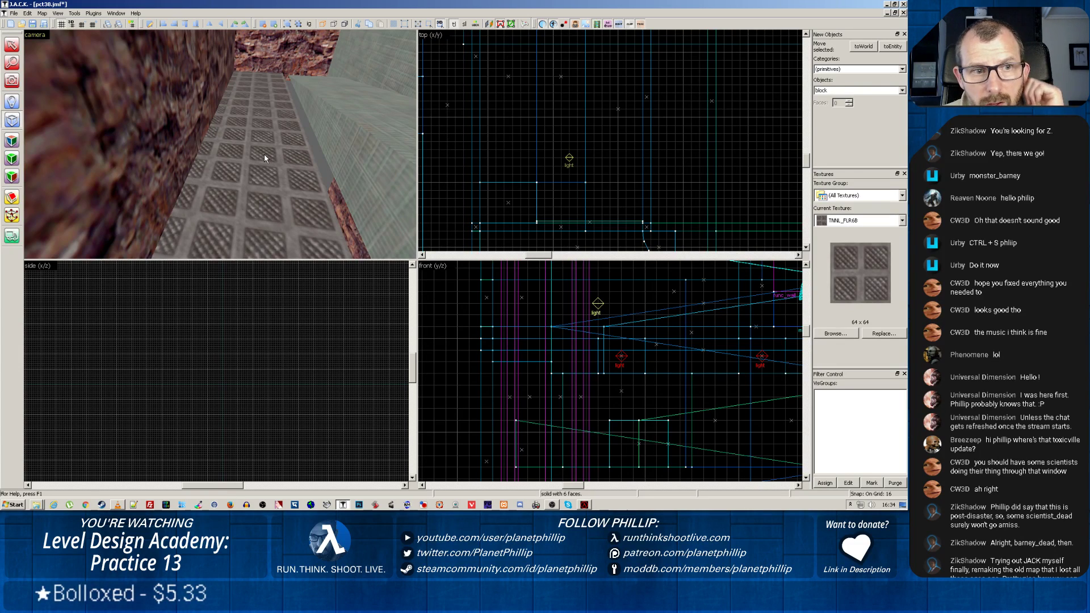
key(z)
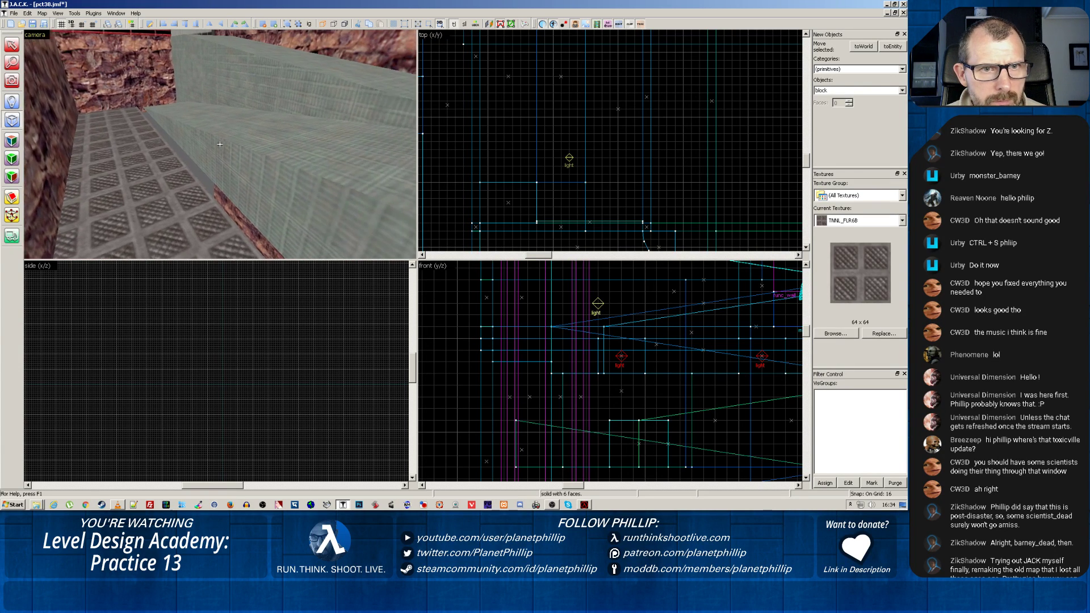
key(z)
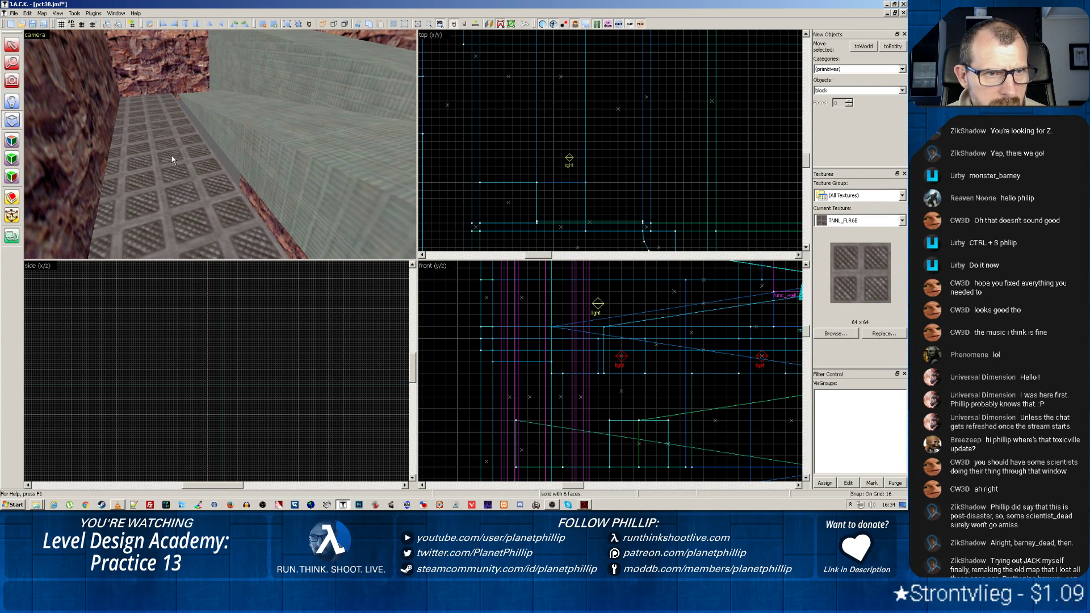
click(11, 44)
click(145, 132)
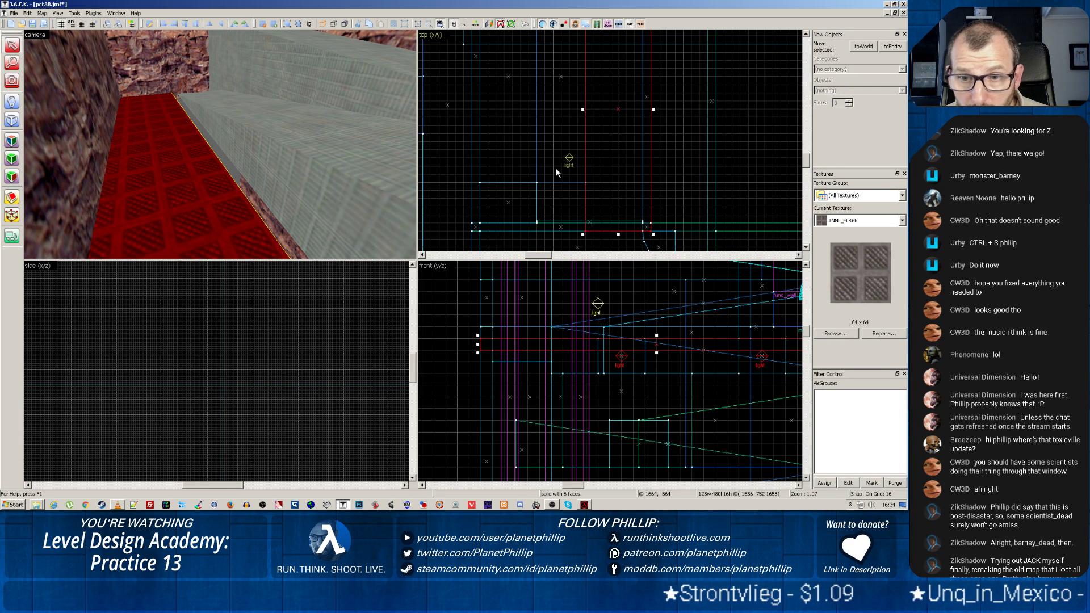
drag(652, 233, 646, 227)
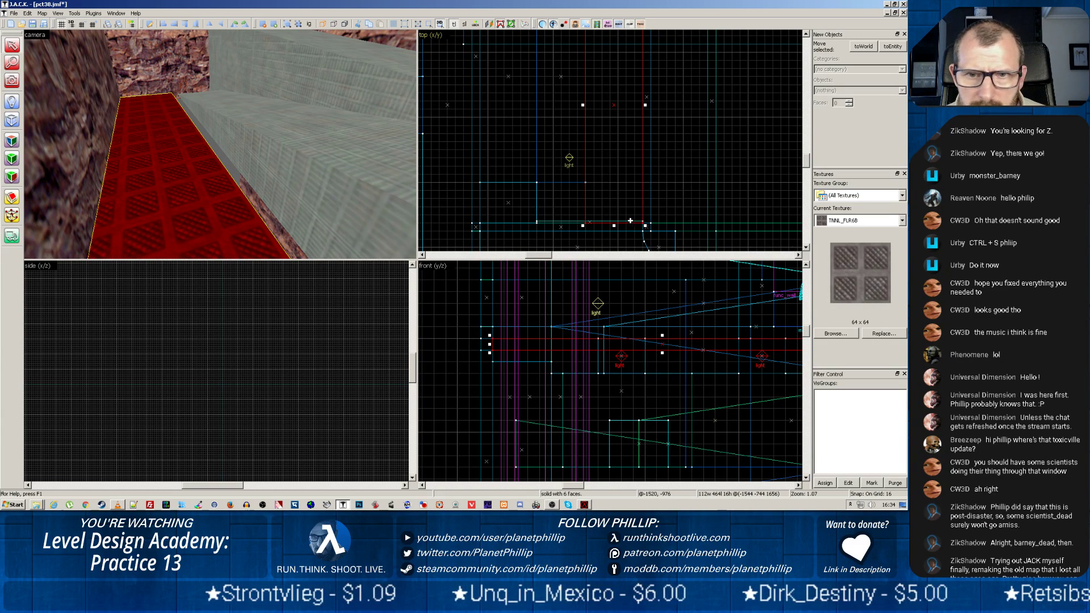
Step: Lengthen the new slab to 528 units so it spans the remaining gap up to the large adjoining floor
click(275, 133)
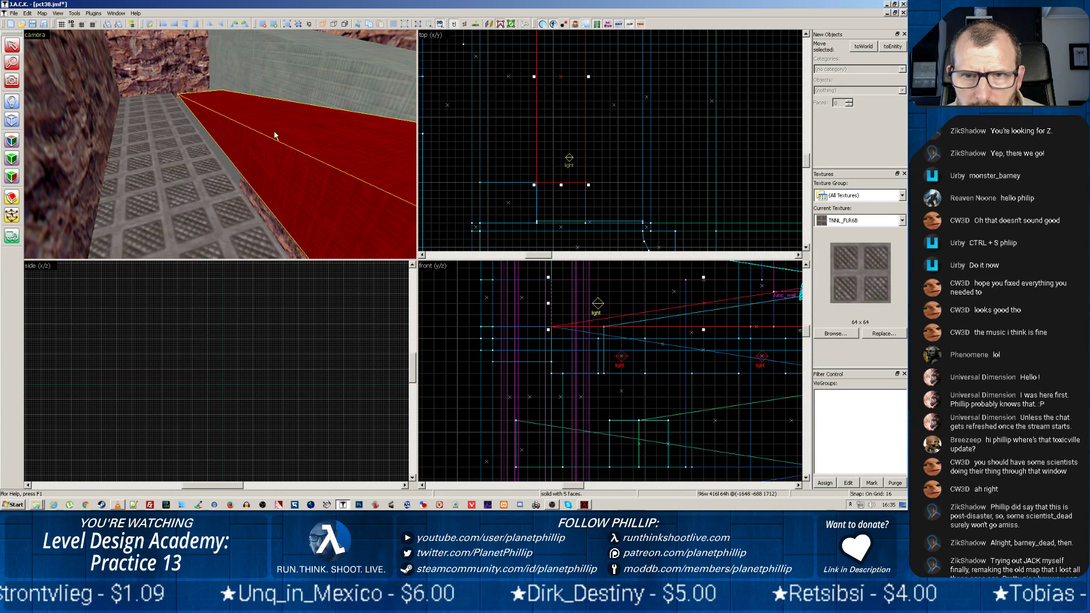
click(188, 172)
key(z)
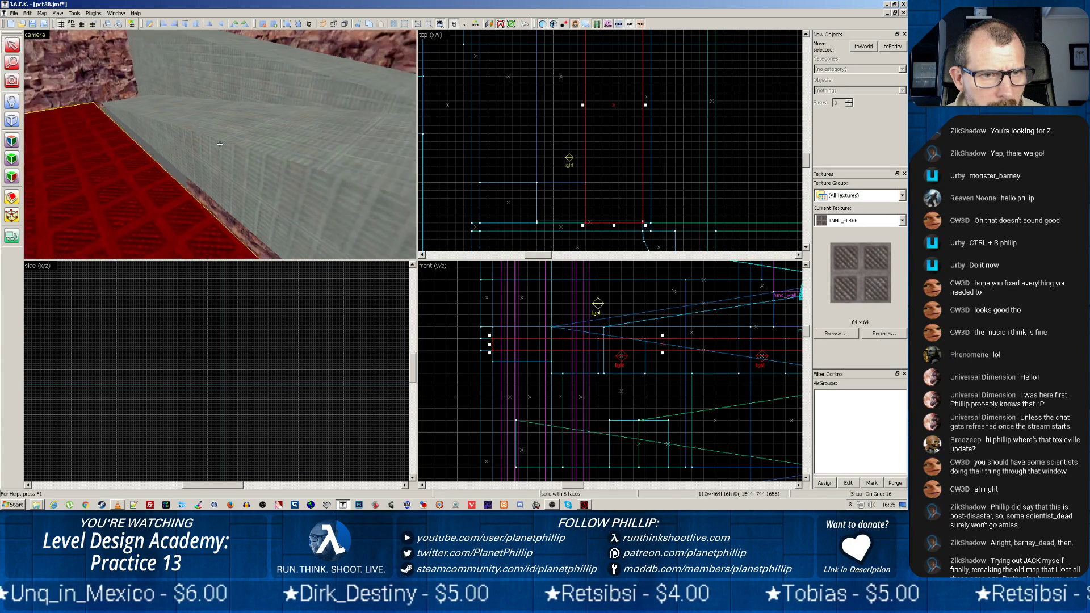
key(z)
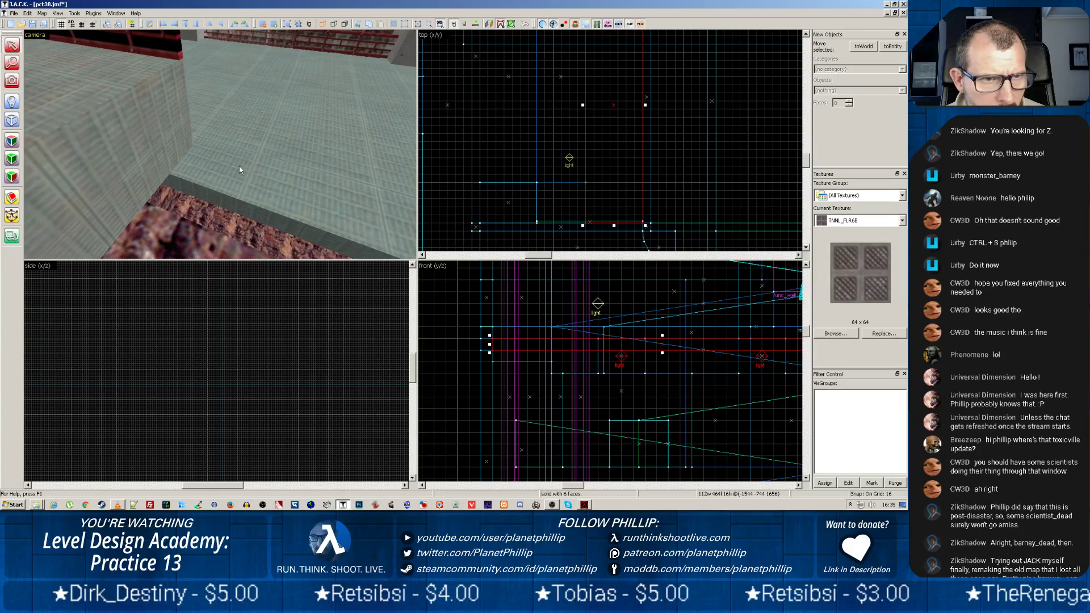
click(239, 165)
scroll(538, 113, down, 5)
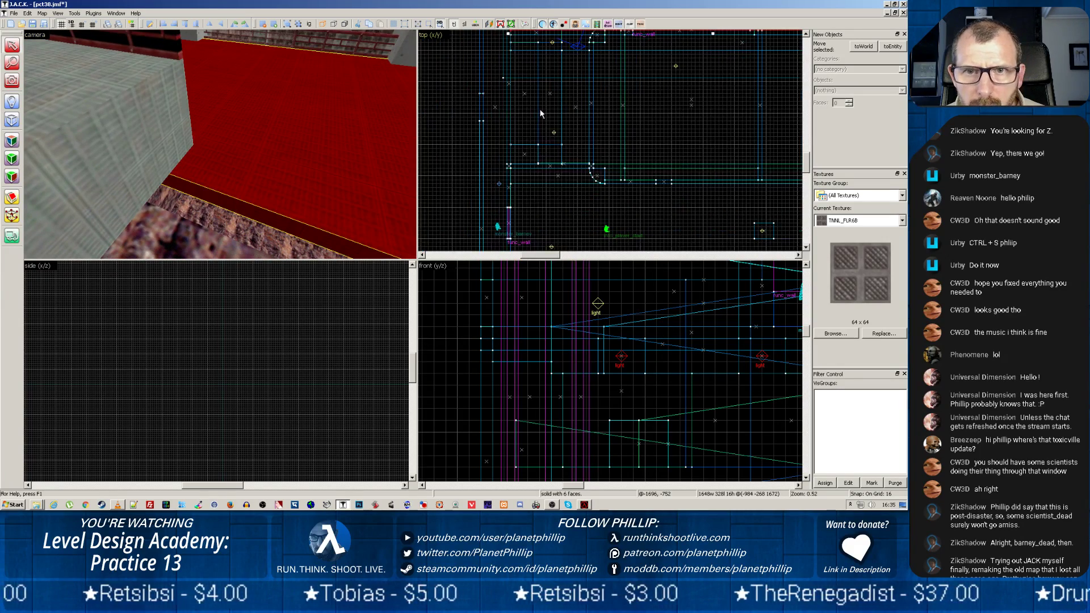
click(202, 252)
scroll(249, 172, down, 3)
scroll(248, 172, up, 2)
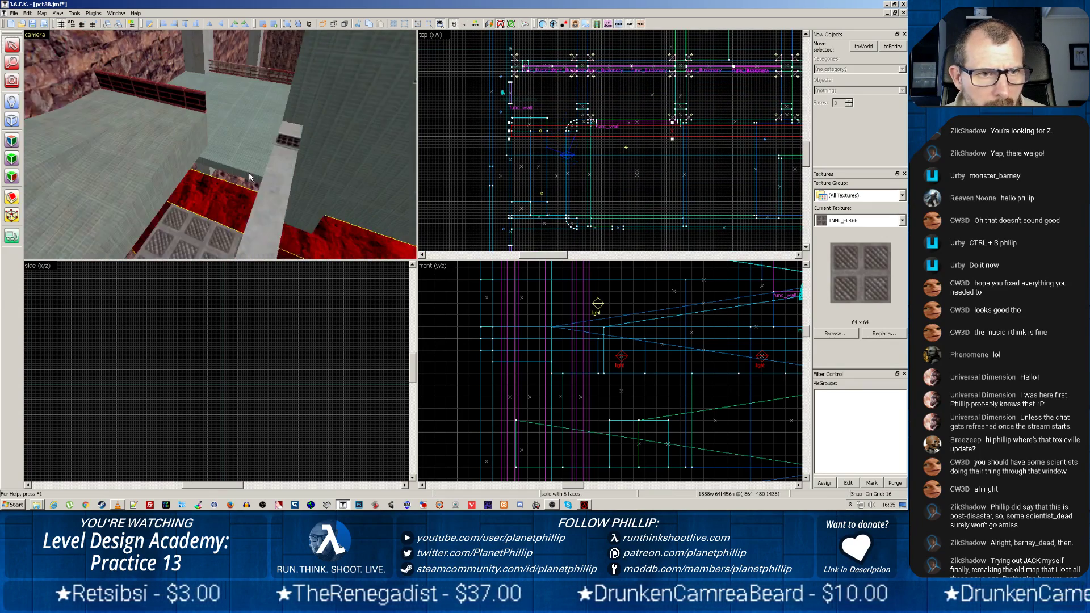
click(176, 248)
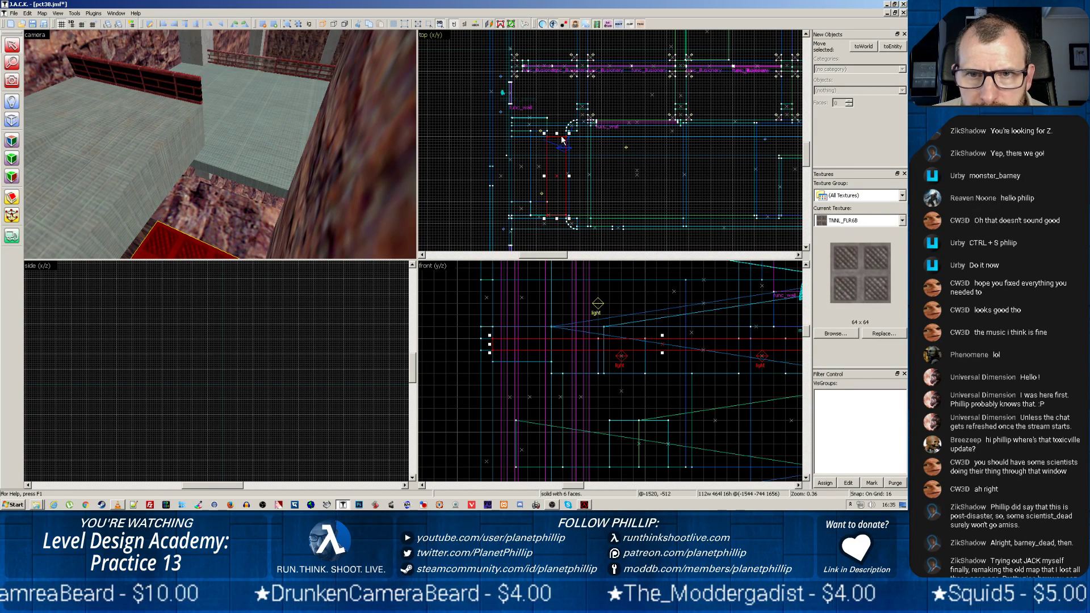
drag(560, 134, 559, 122)
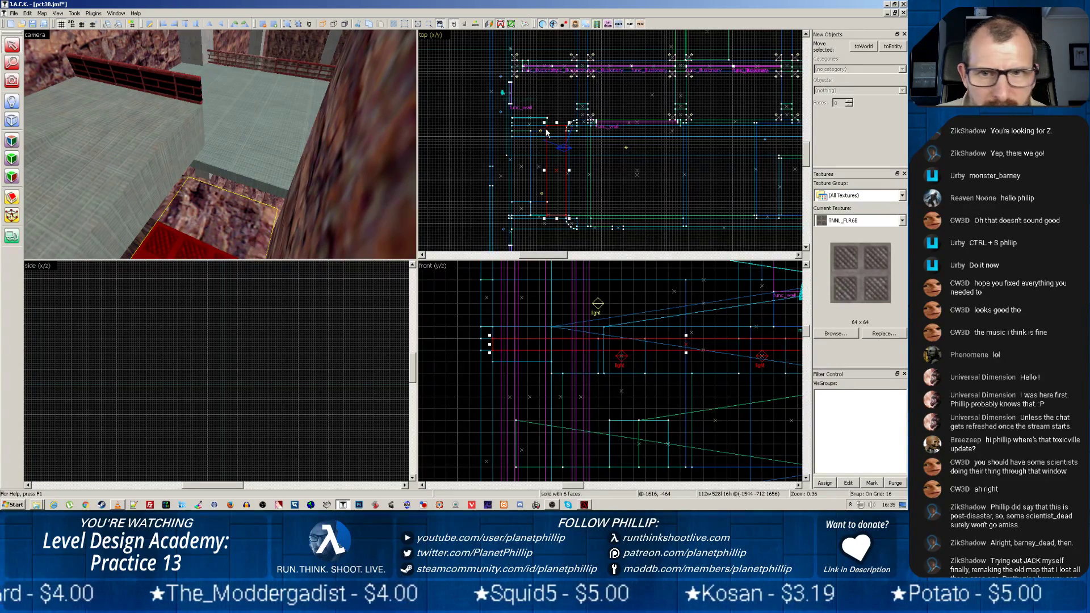
Step: Raise the slab 16 units to the height of the large adjoining floor and shift it 16 units lengthwise against that floor's edge
click(268, 146)
scroll(603, 368, down, 2)
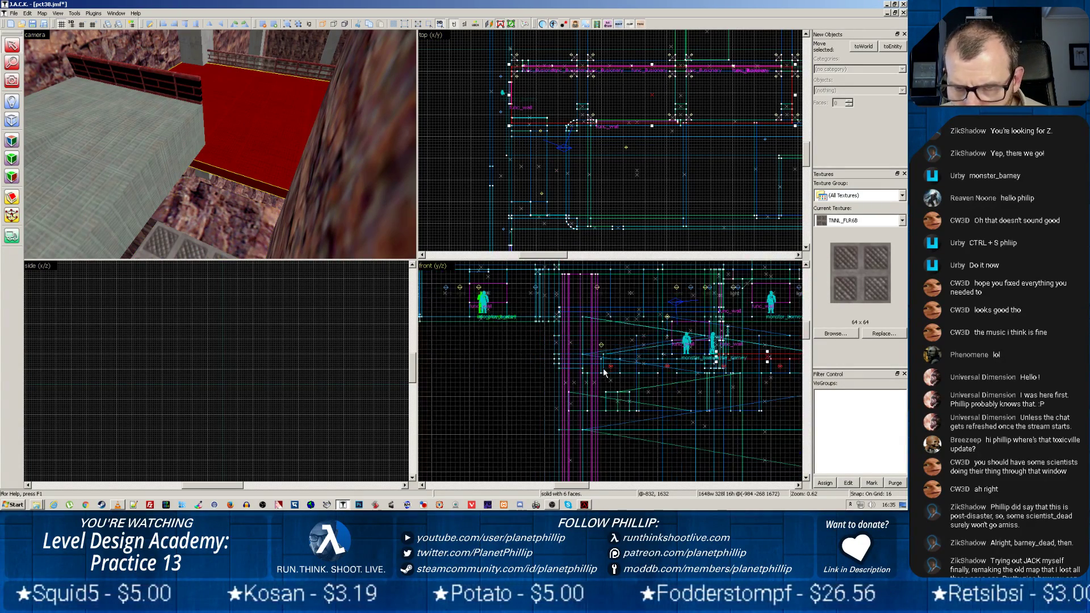
scroll(716, 366, down, 1)
scroll(716, 366, up, 1)
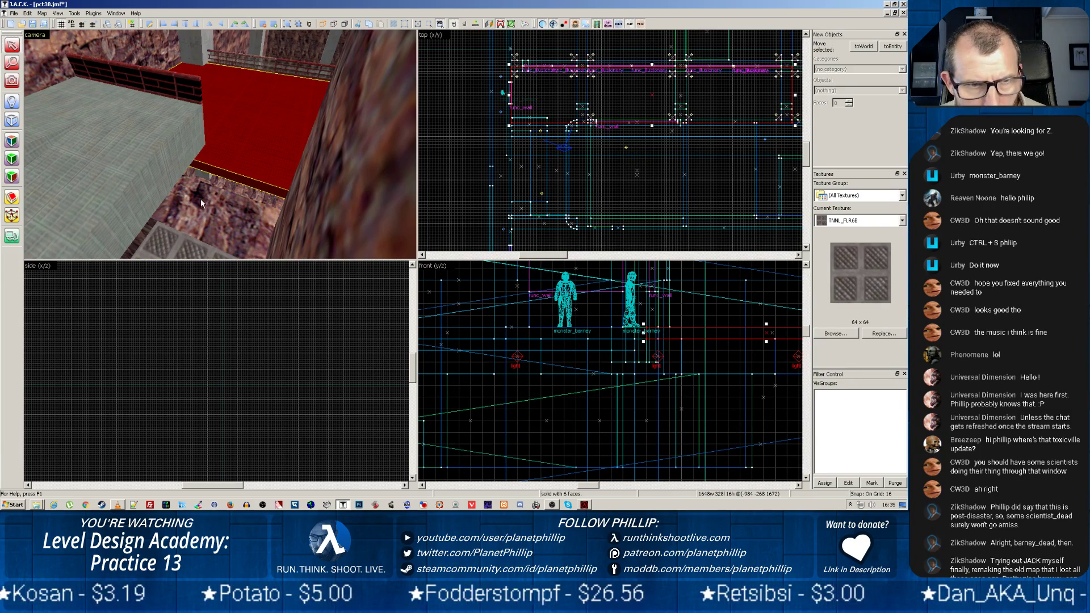
click(199, 255)
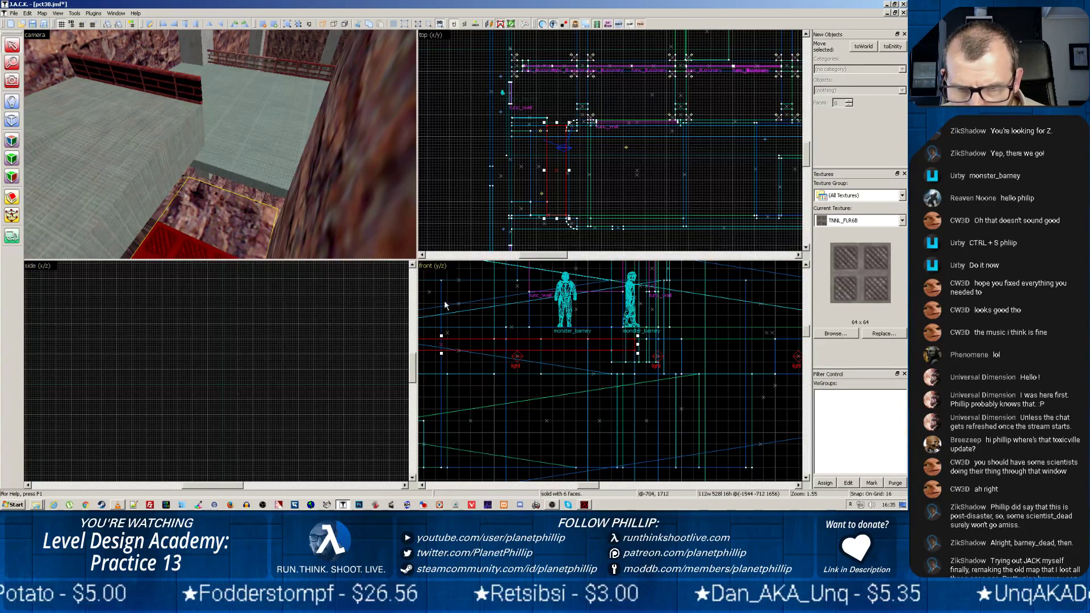
drag(534, 345, 538, 327)
click(248, 152)
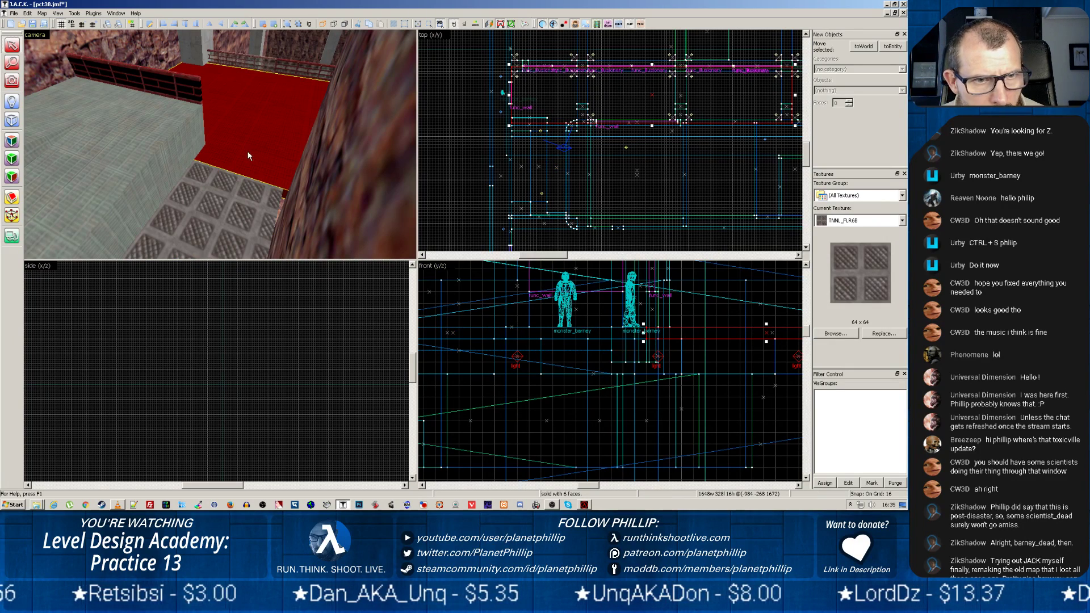
click(239, 214)
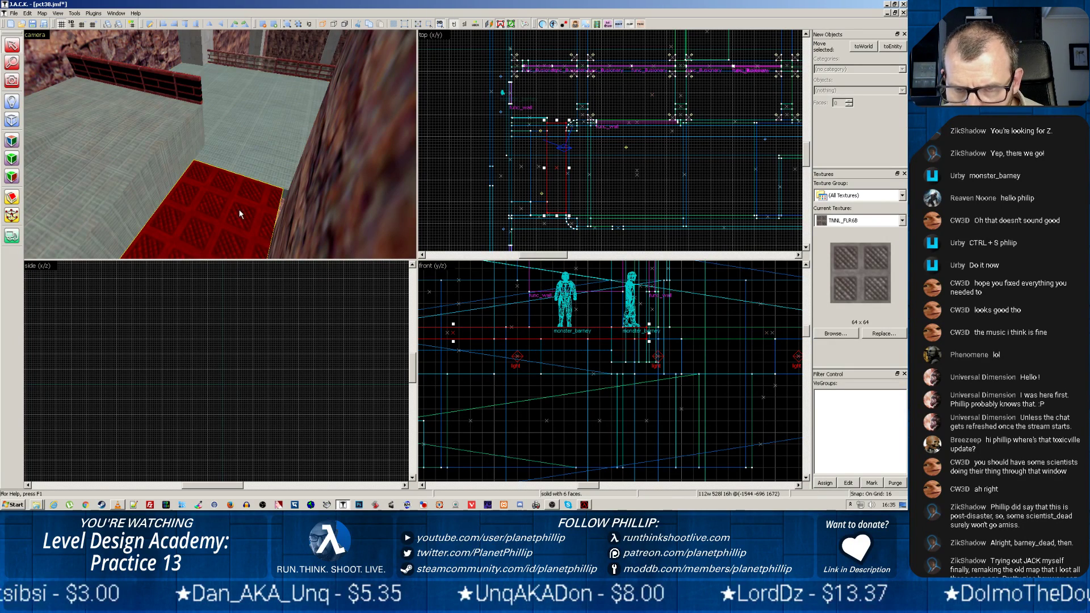
click(260, 150)
scroll(552, 291, up, 2)
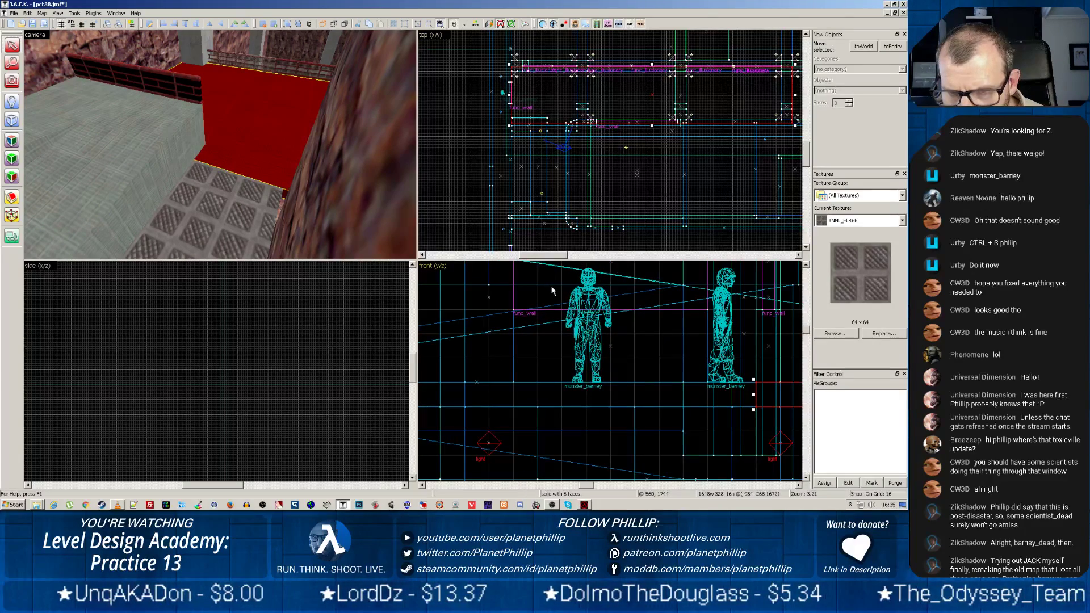
click(236, 205)
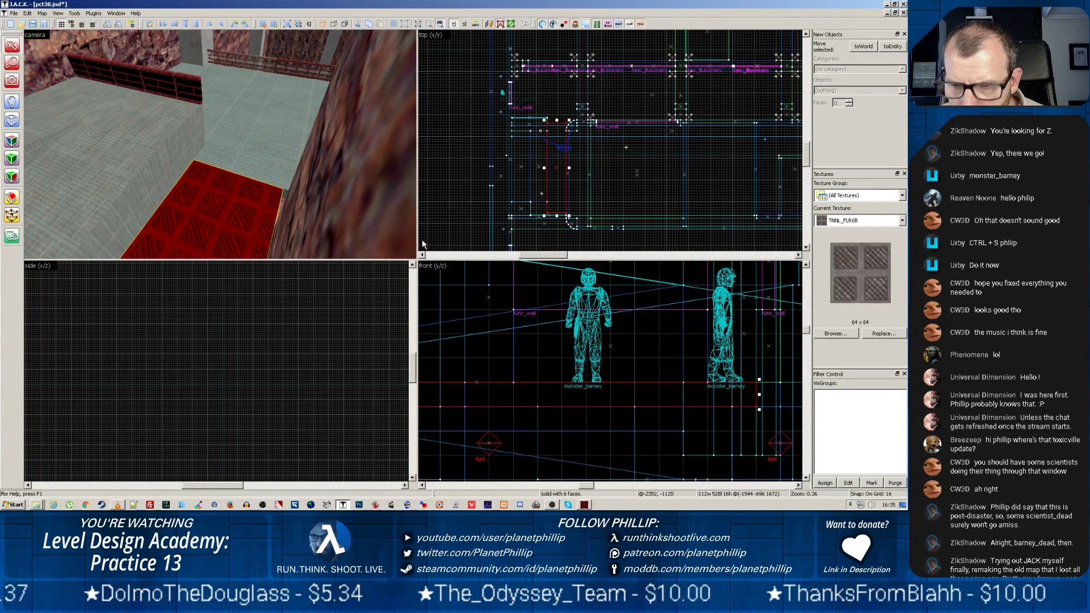
Step: Widen the slab to 144 units on the side facing the curved rock wall
scroll(562, 141, up, 2)
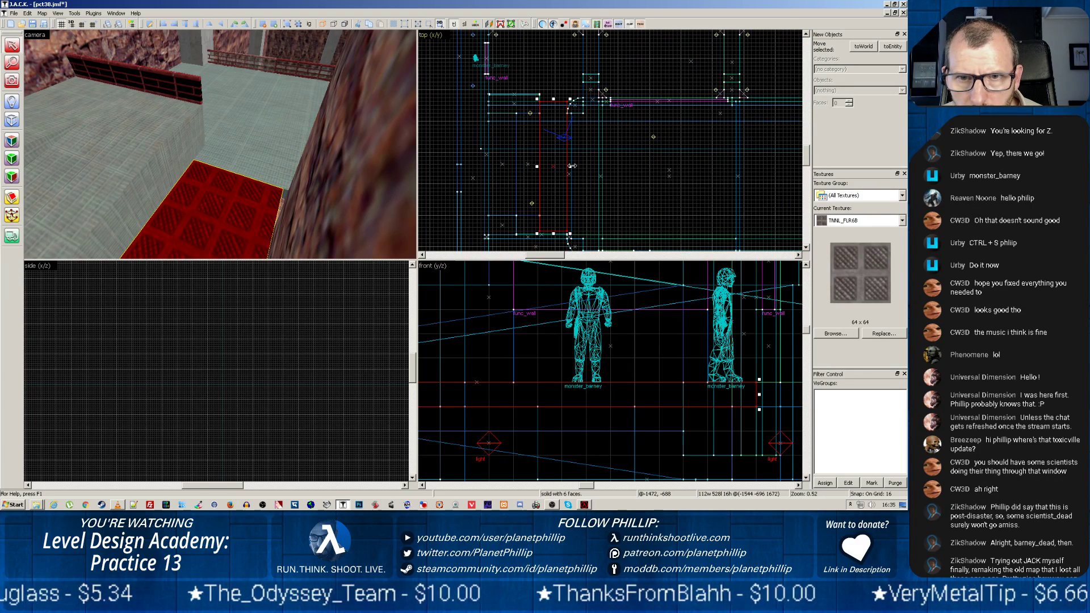
drag(572, 165, 576, 166)
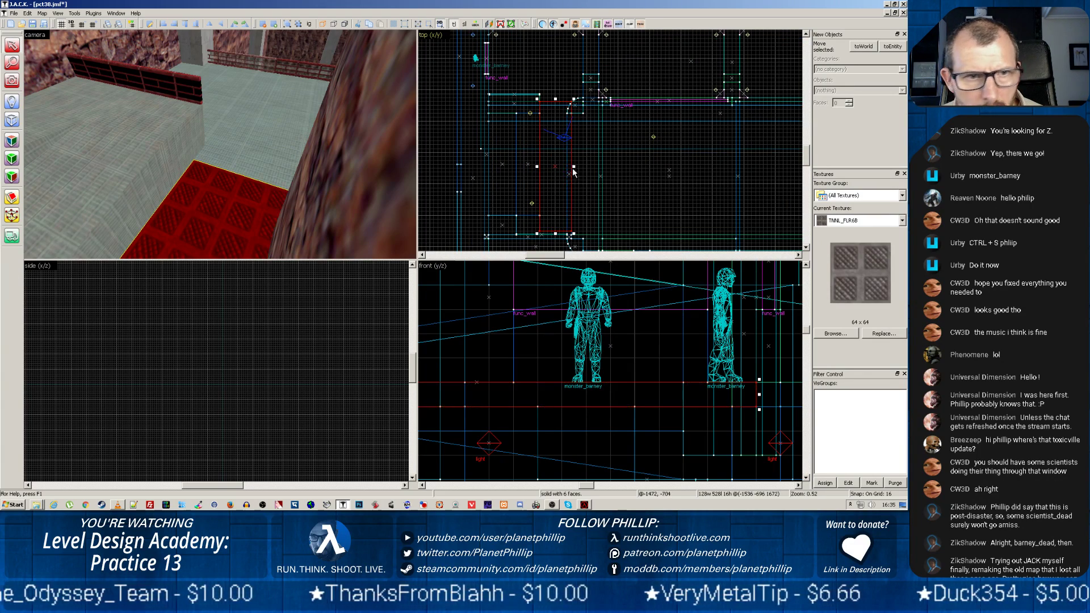
key(z)
key(w)
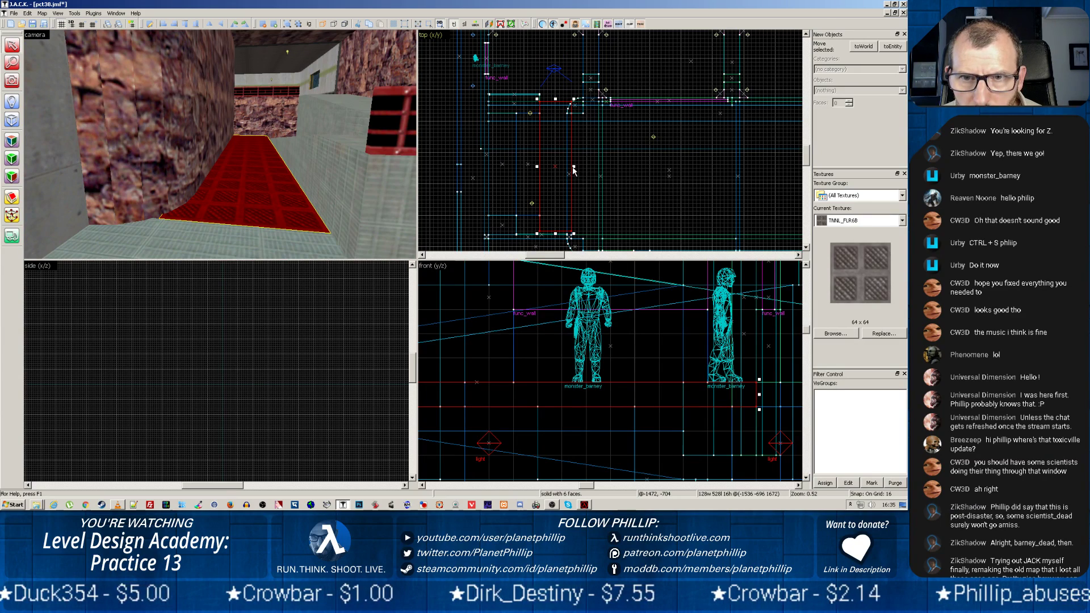
drag(575, 167, 578, 166)
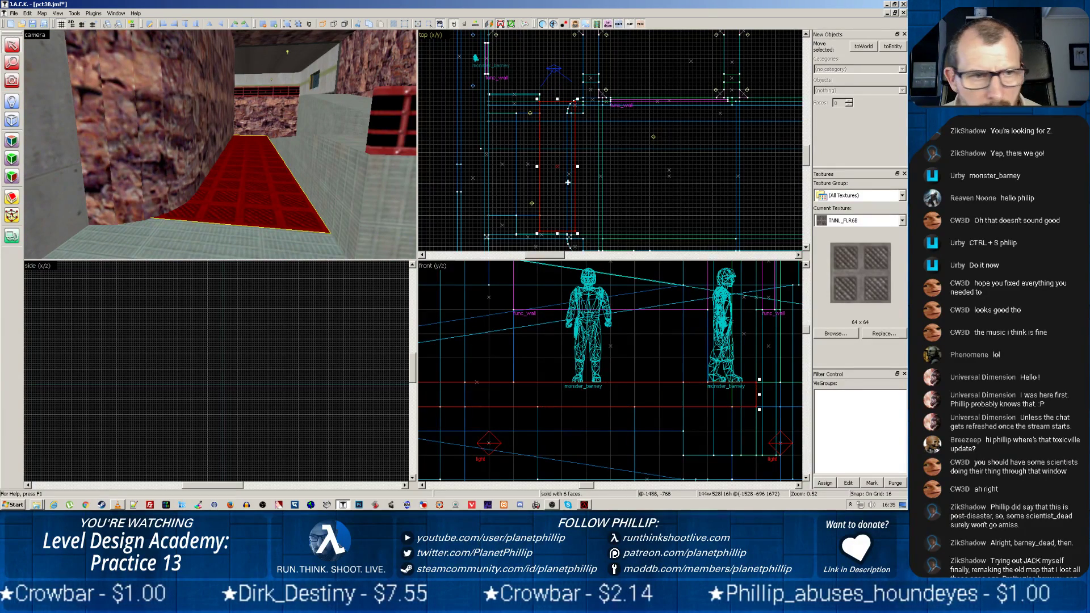
Step: Extend the slab's opposite side beneath the sloped floor, making it 240 units wide
click(237, 243)
key(w)
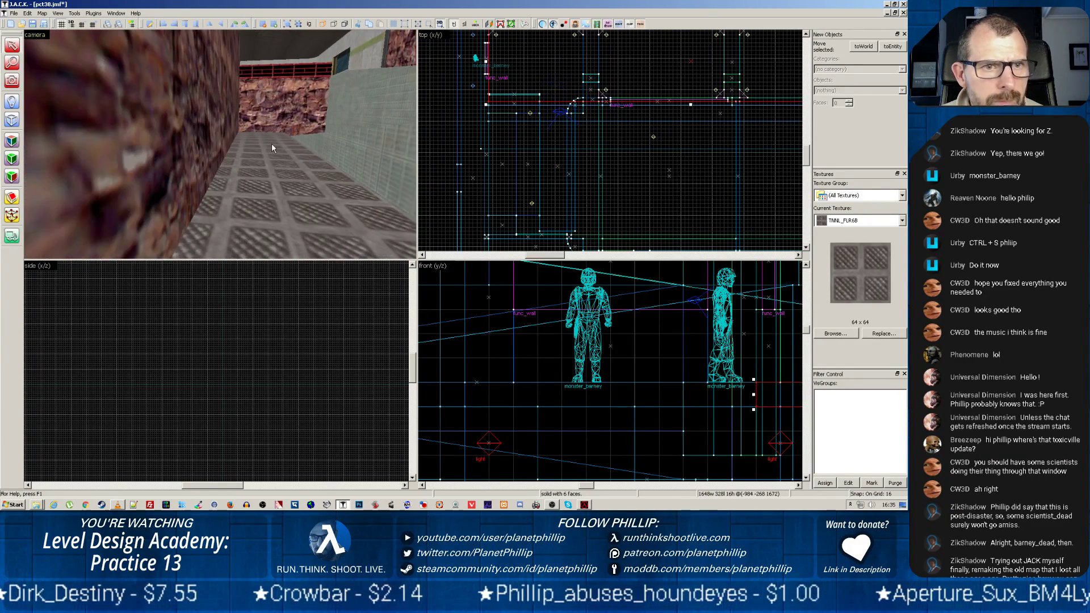
key(z)
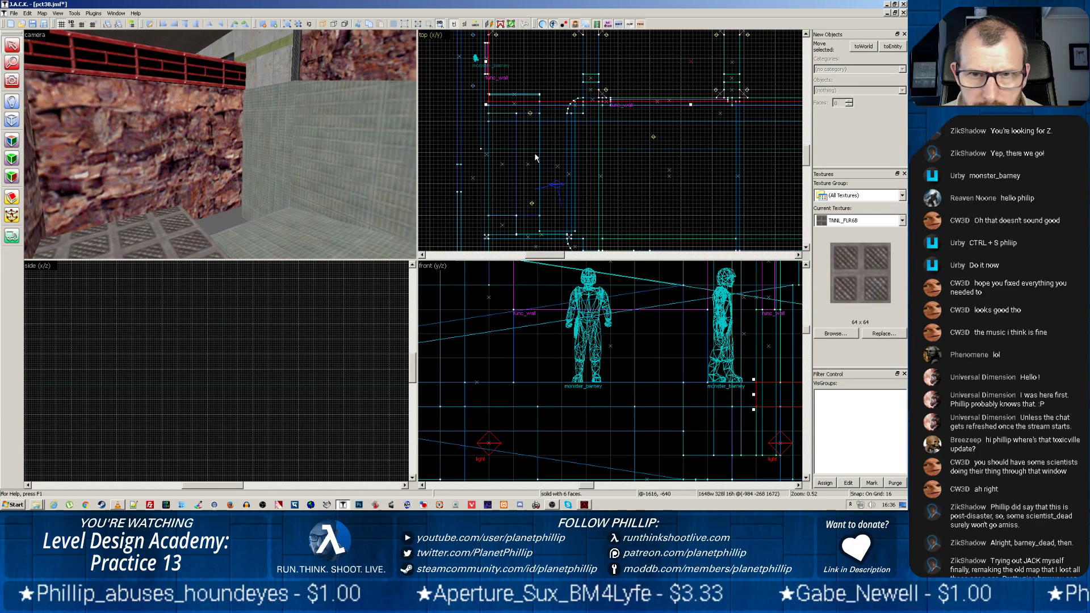
click(181, 227)
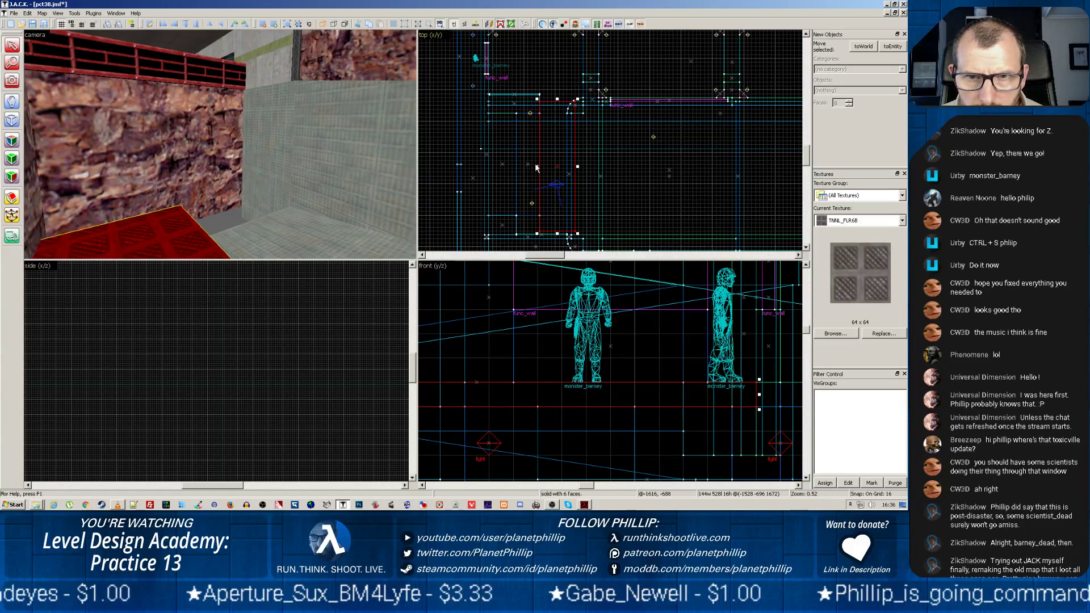
drag(537, 167, 512, 167)
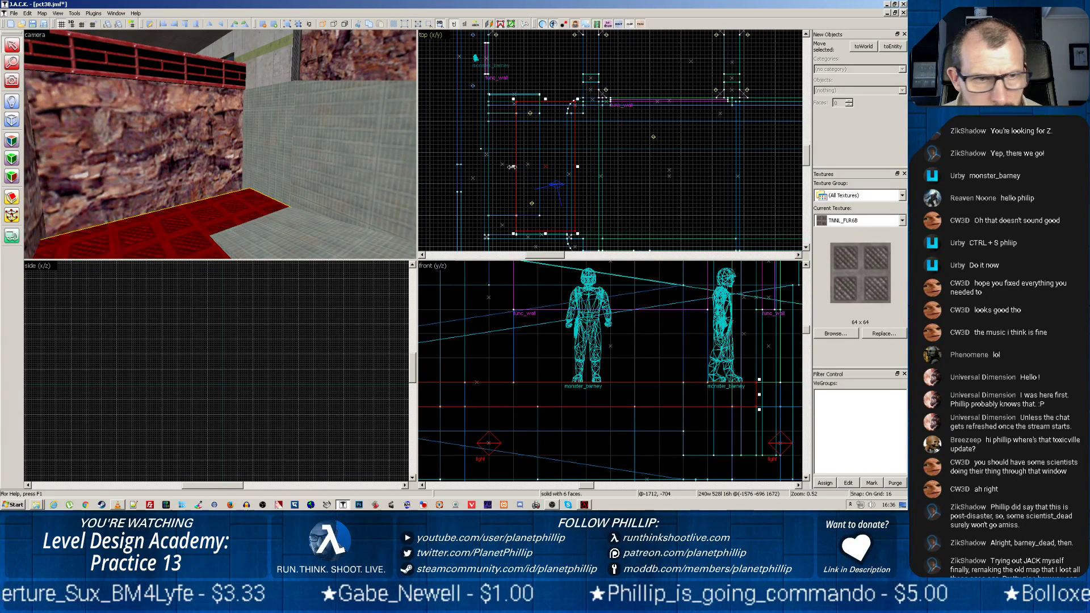
Step: Pick up the sloped floor's C1A0_LABFLRC texture and apply it to the top face of the new slab
click(281, 222)
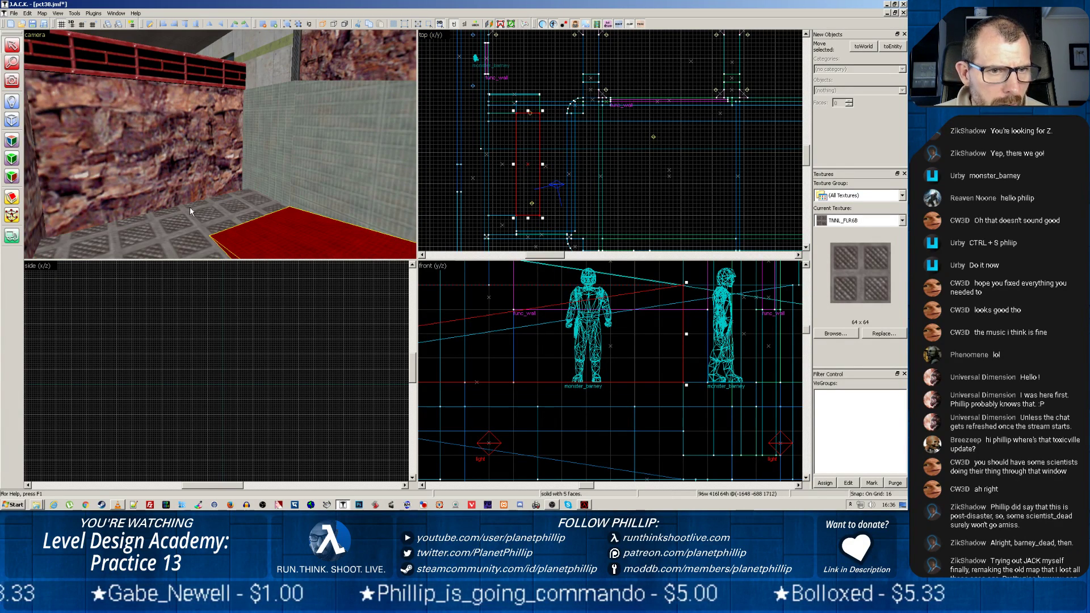
click(12, 159)
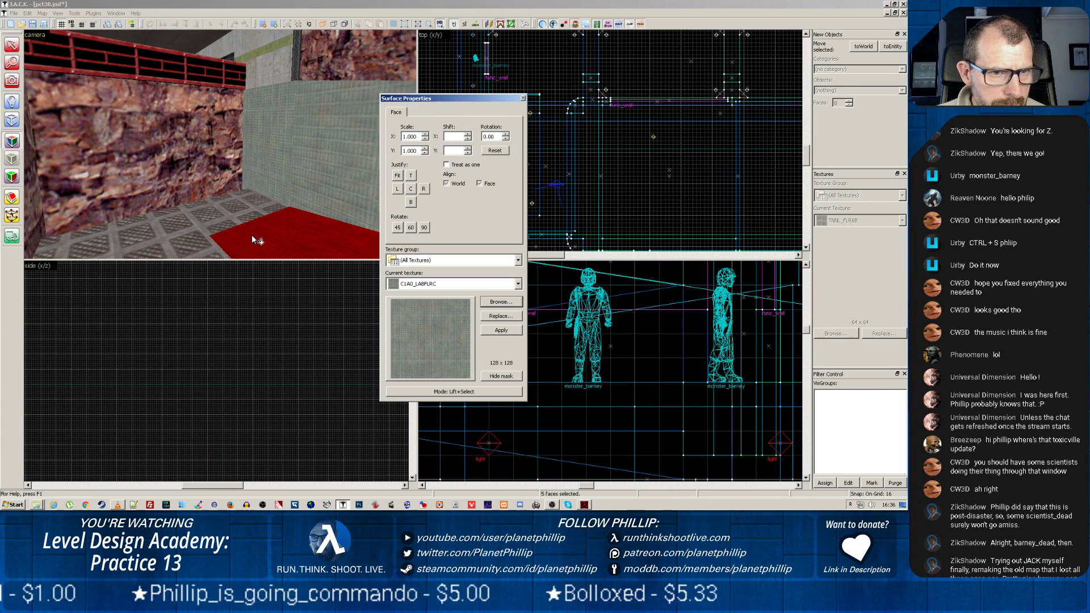
right_click(209, 220)
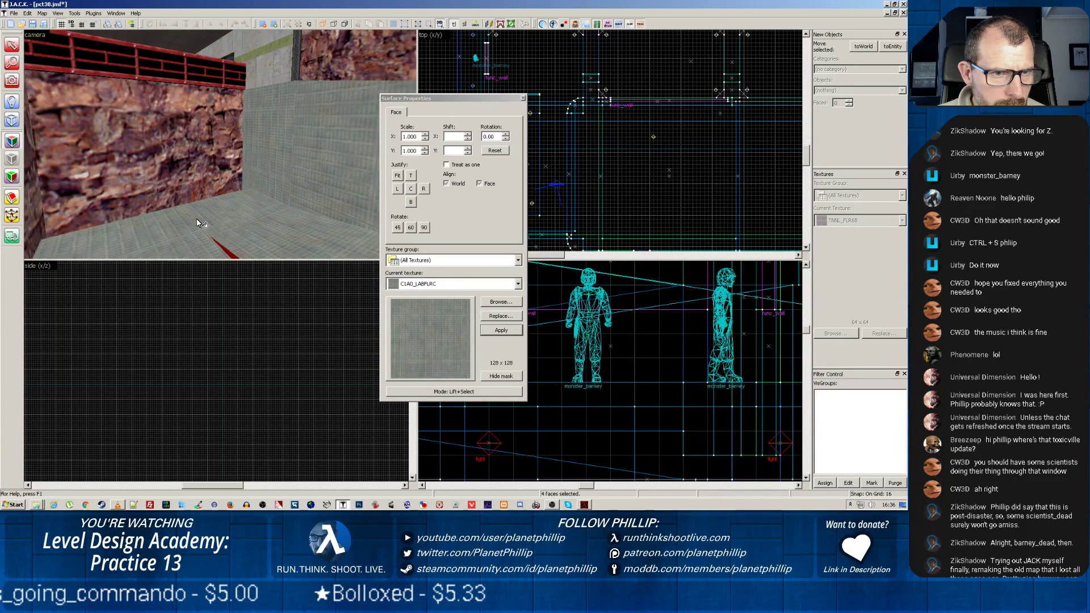
key(shift+a)
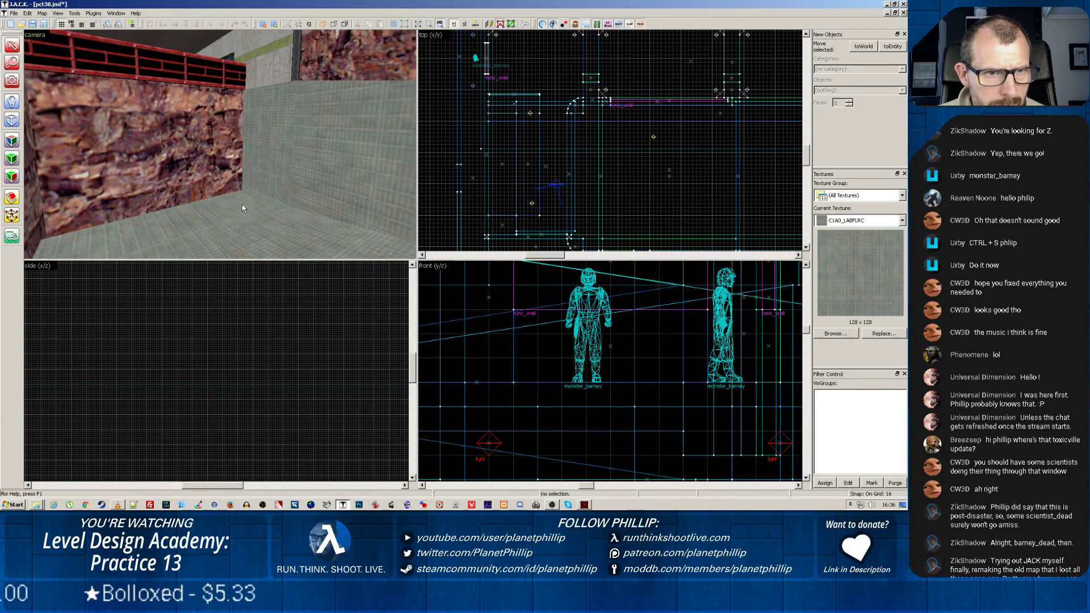
Step: Examine the joins between the retextured slab, the rock wall and the large adjoining floor in the 3D view, selecting that floor
drag(242, 208, 221, 149)
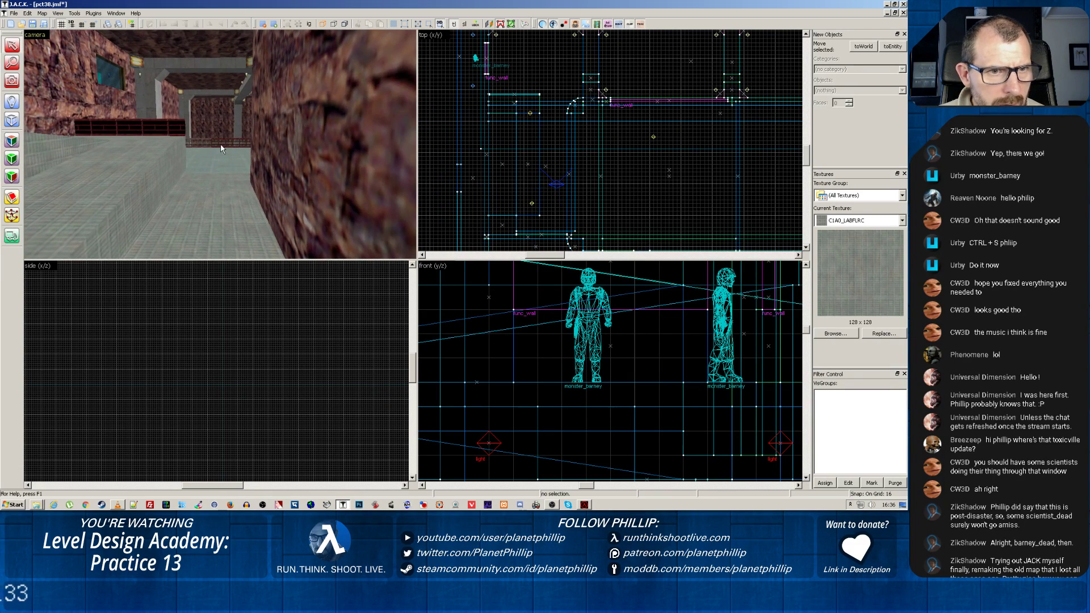
key(z)
key(w)
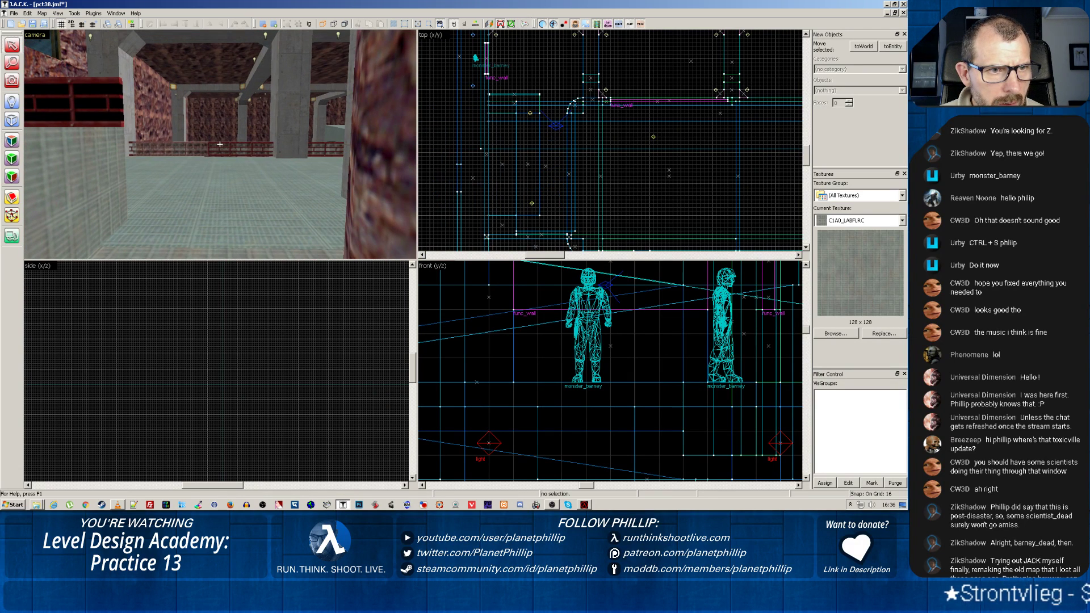
click(183, 194)
drag(182, 196, 213, 149)
key(w)
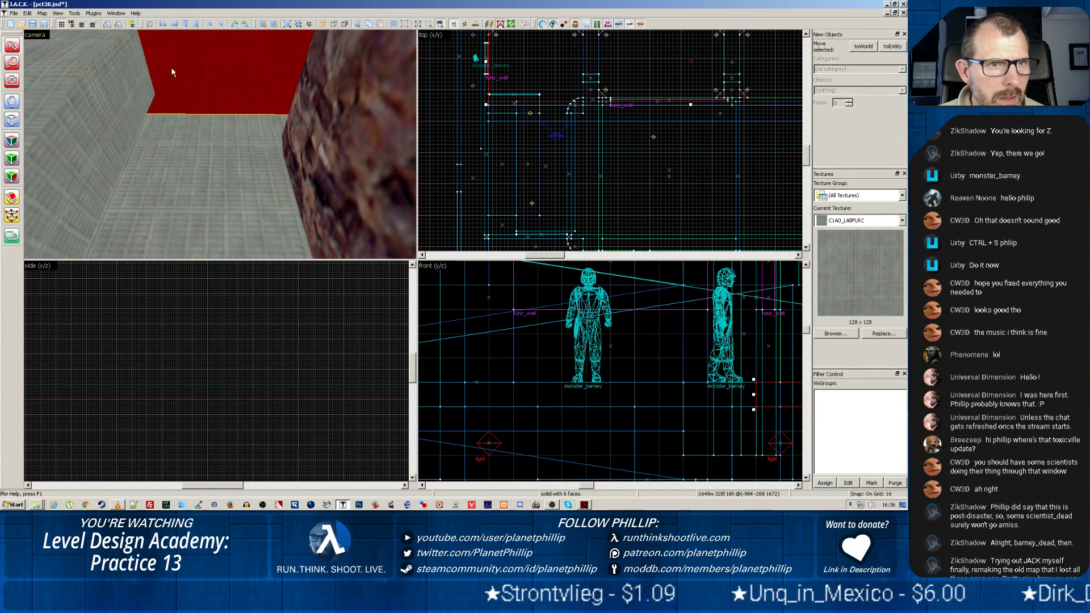
key(z)
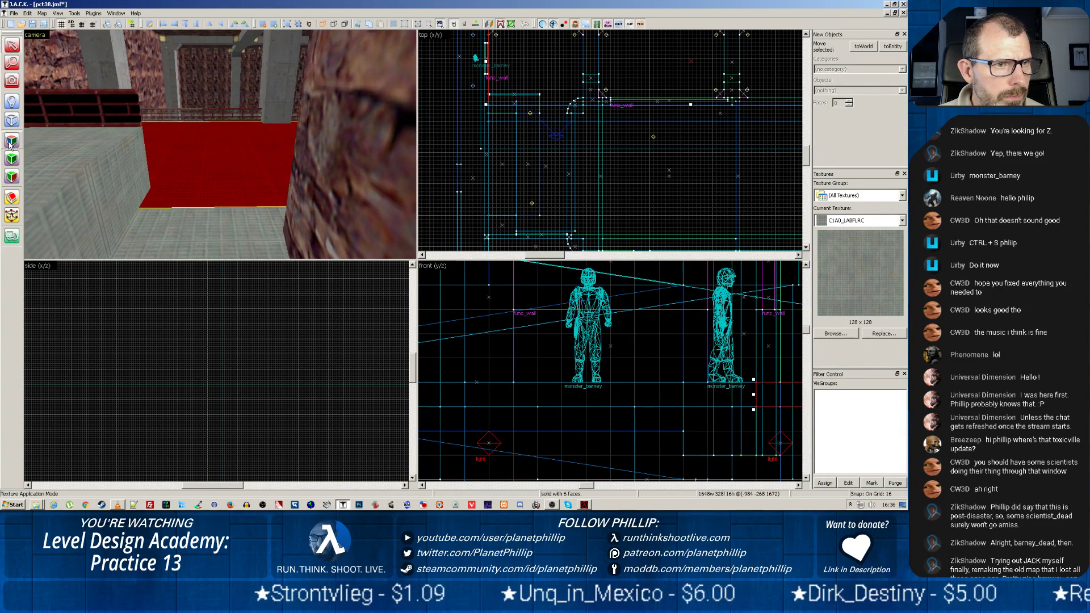
Step: Apply the large adjoining floor's C1A0_LABFLR texture to the new slab's top face and the neighbouring sloped and raised floor faces
click(11, 159)
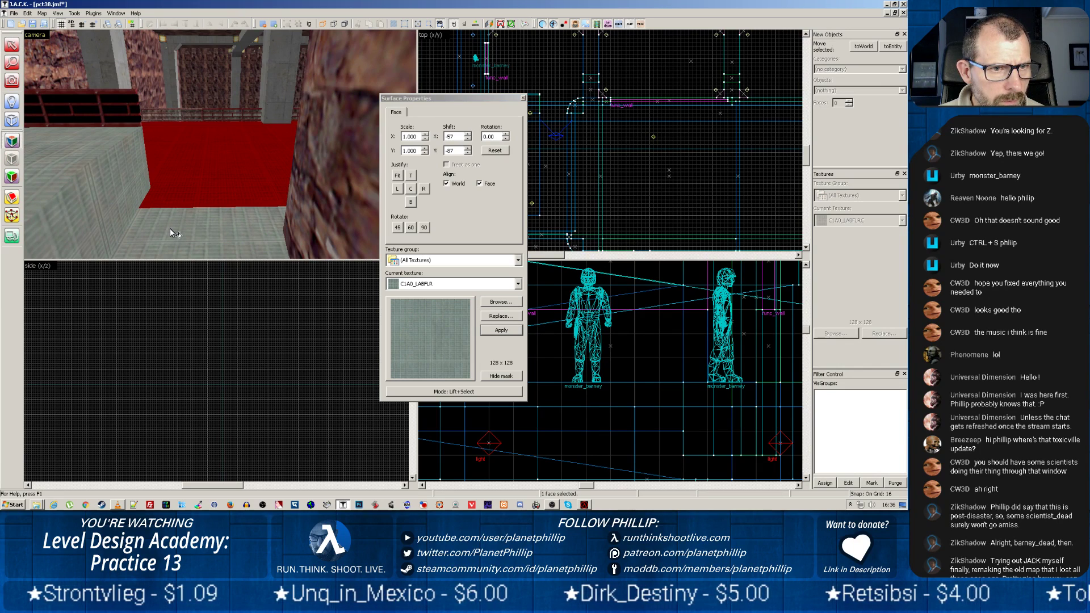
right_click(170, 229)
right_click(107, 209)
right_click(59, 213)
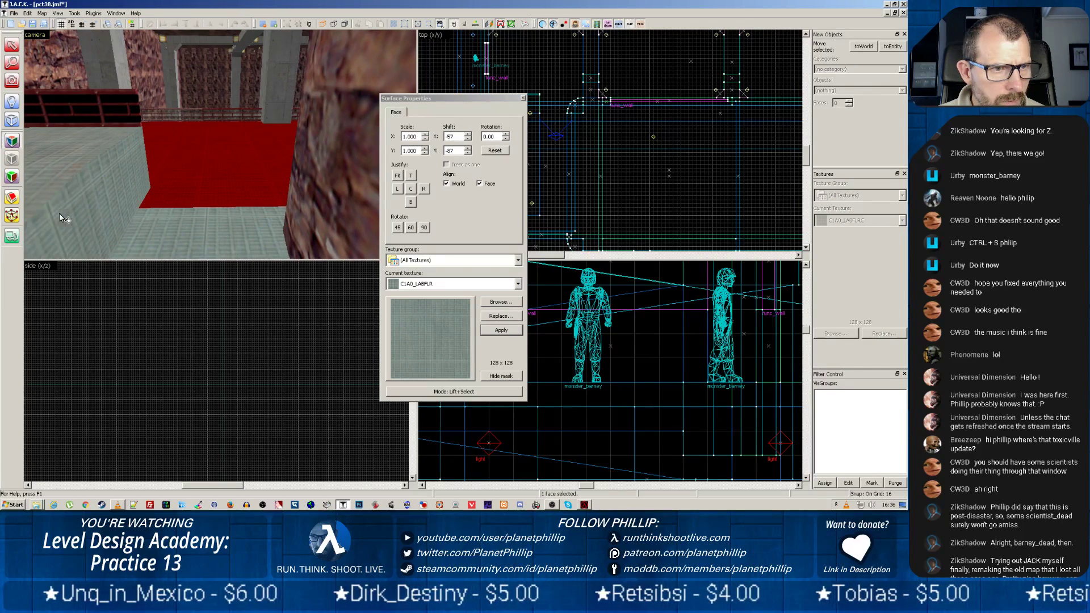
right_click(52, 160)
drag(60, 172, 209, 186)
right_click(224, 143)
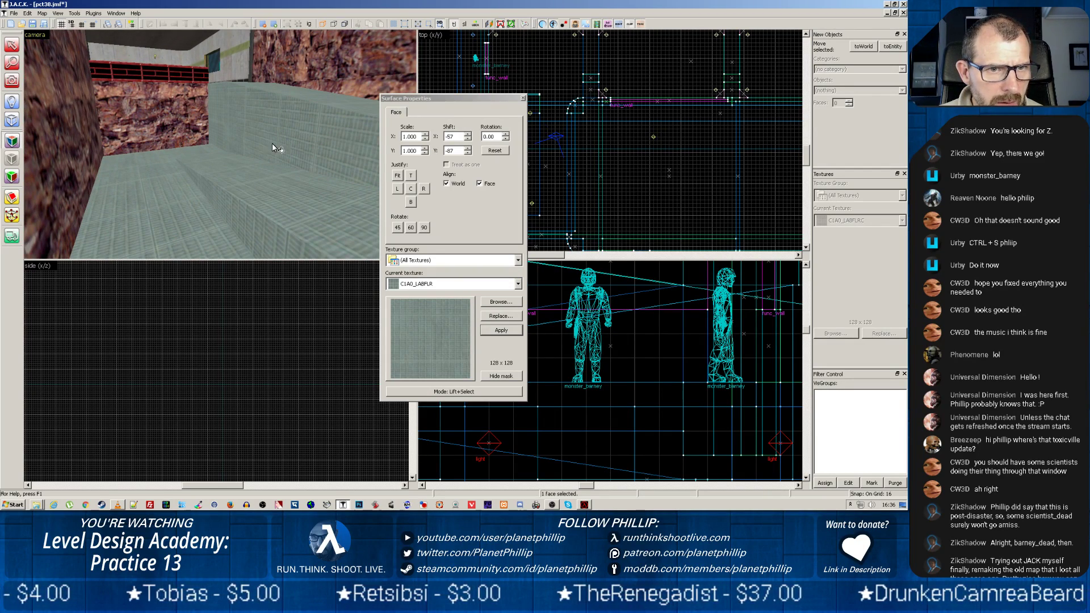
Step: Inspect the retextured floor faces in the 3D view, from the rock-walled passage to the railed lab room and the large selected floor
key(z)
key(z)
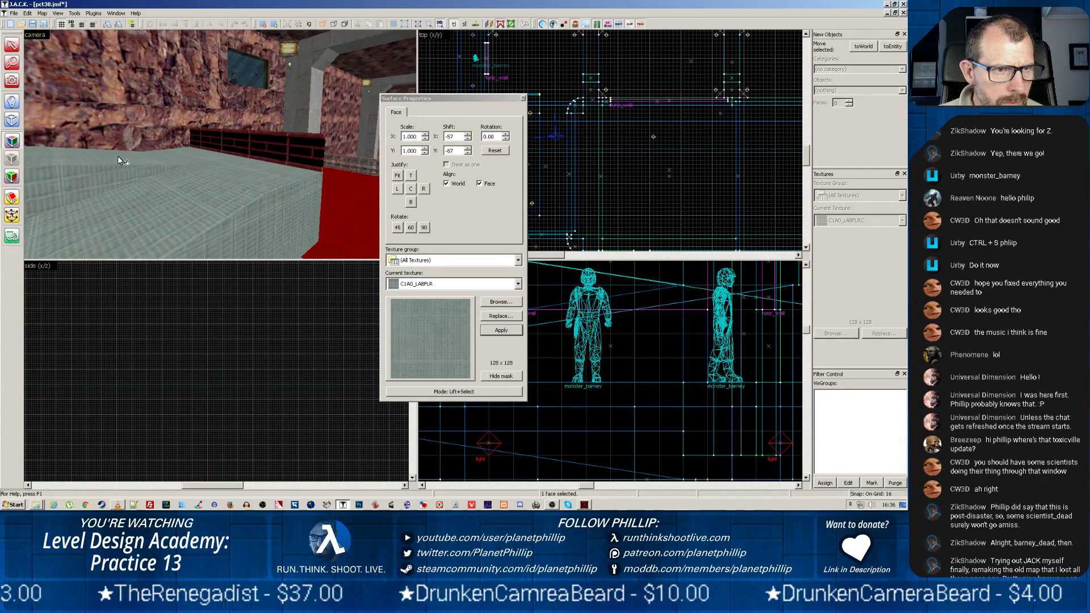
key(z)
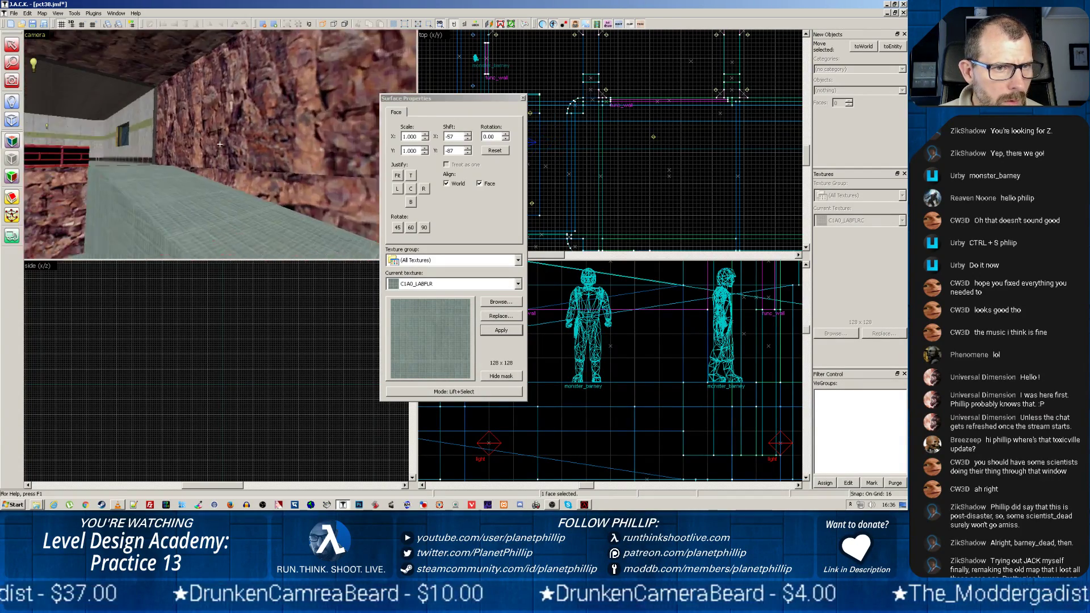
key(w)
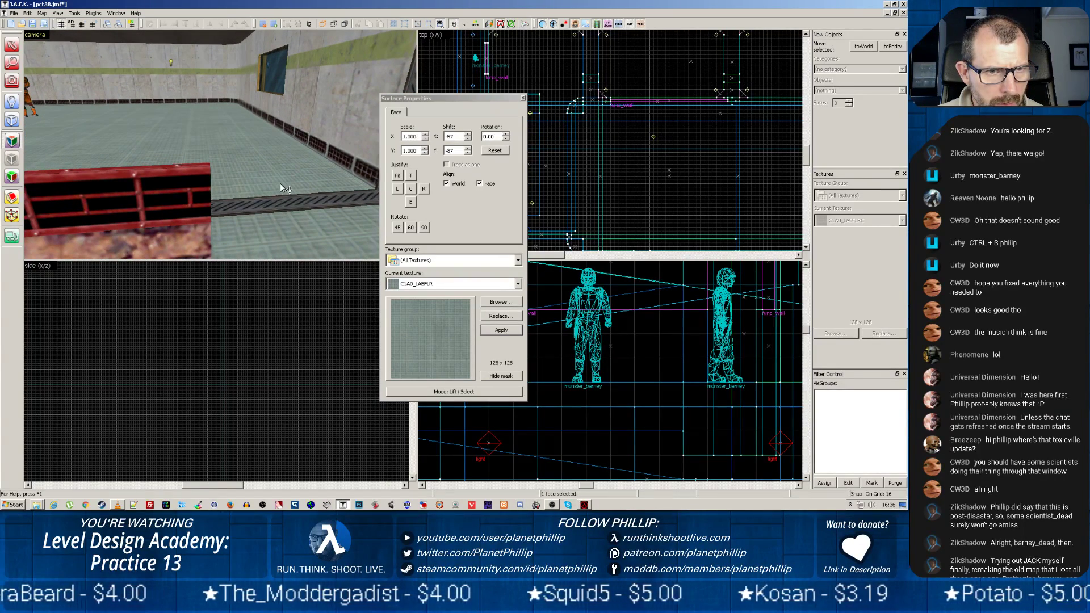
key(z)
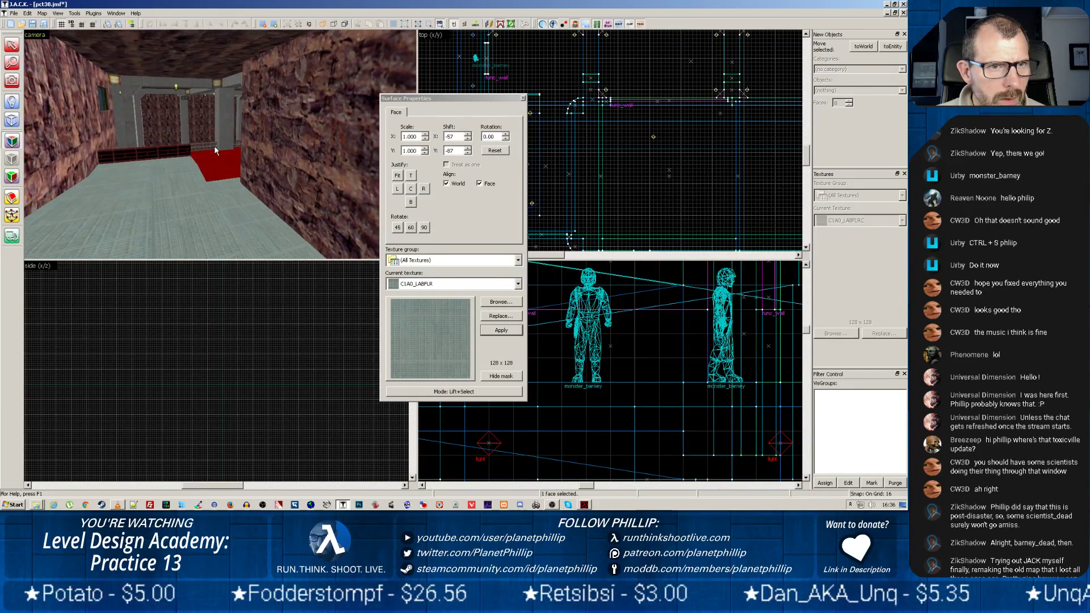
key(w)
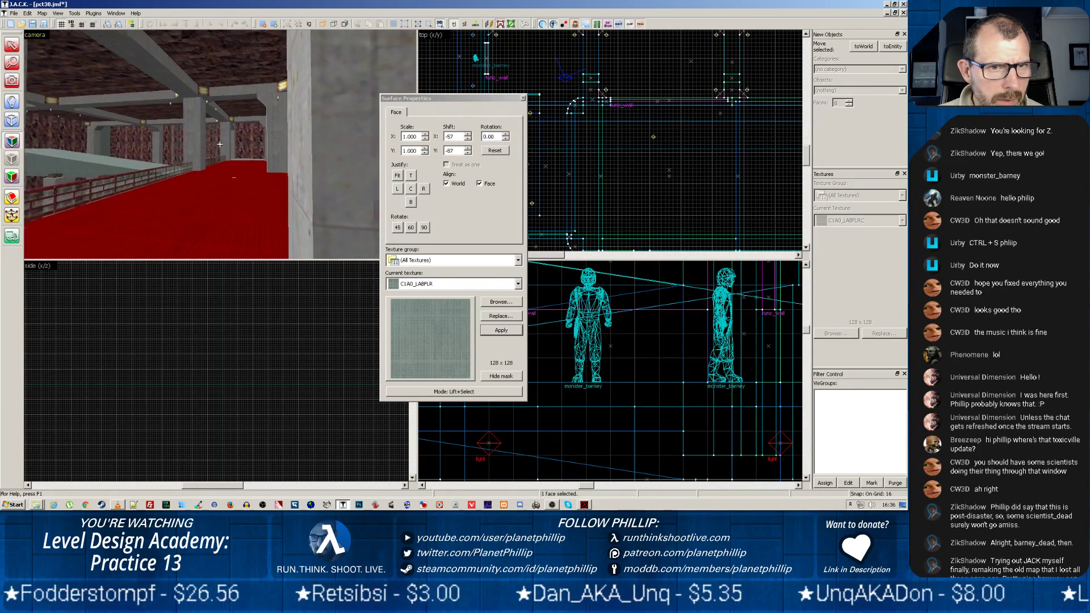
Step: Select the floor faces beside the concrete pillar to inspect their texture alignment and close the surface properties
key(z)
key(z)
key(w)
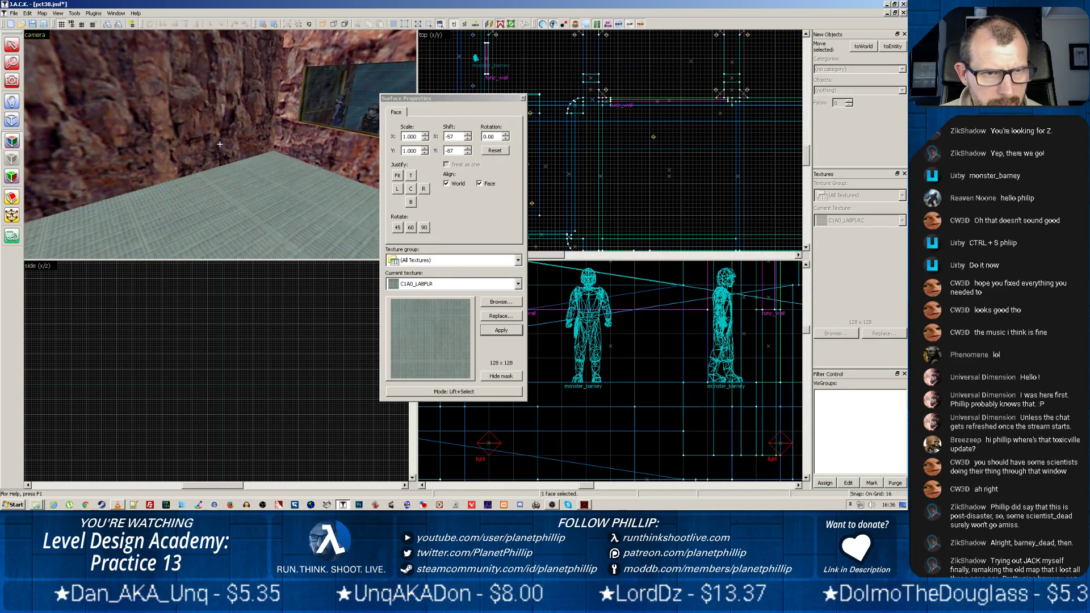
click(223, 220)
click(322, 212)
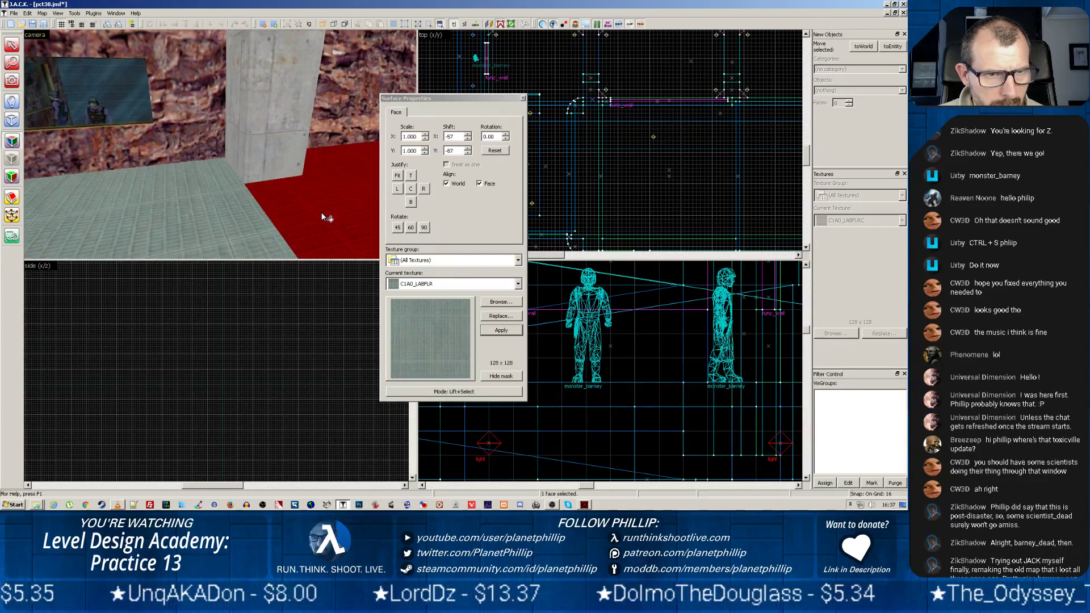
click(522, 99)
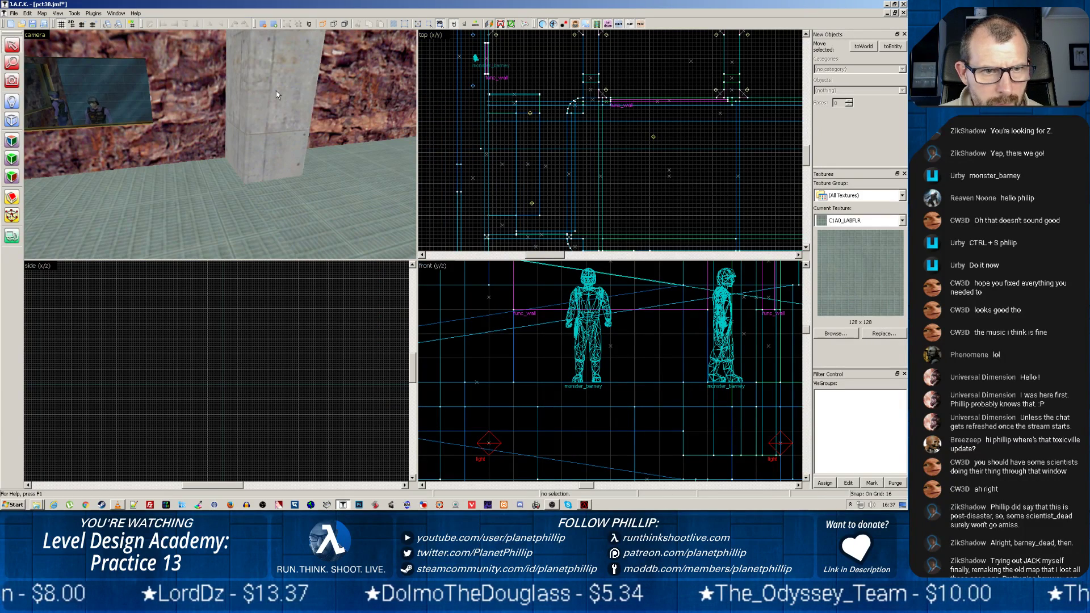
Step: Select the adjoining floor solids at the pillar and review the longer section's face texture settings
click(256, 127)
click(212, 219)
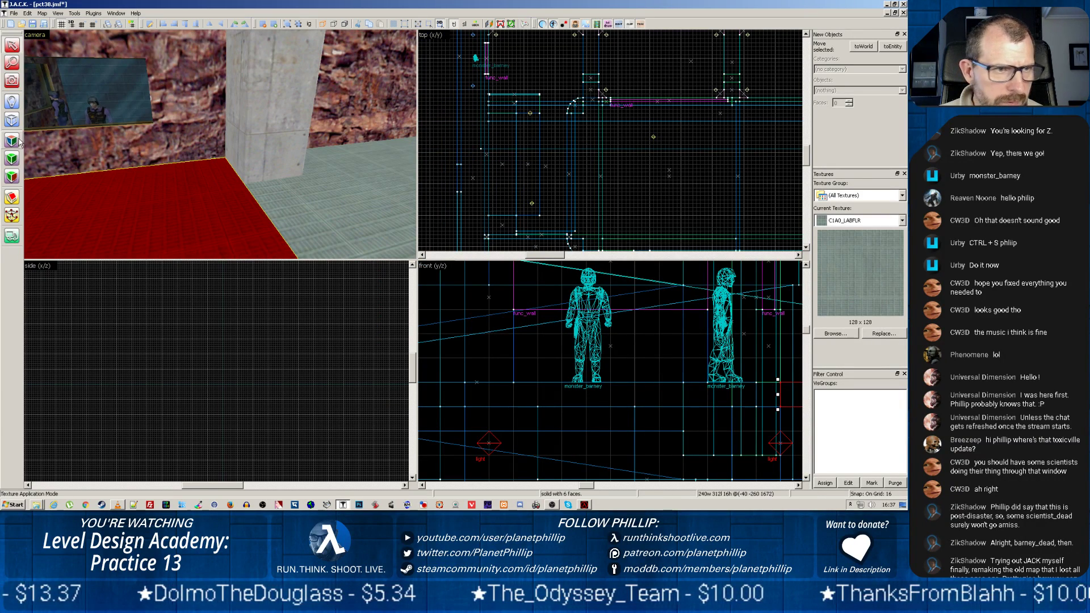
key(shift+a)
click(274, 202)
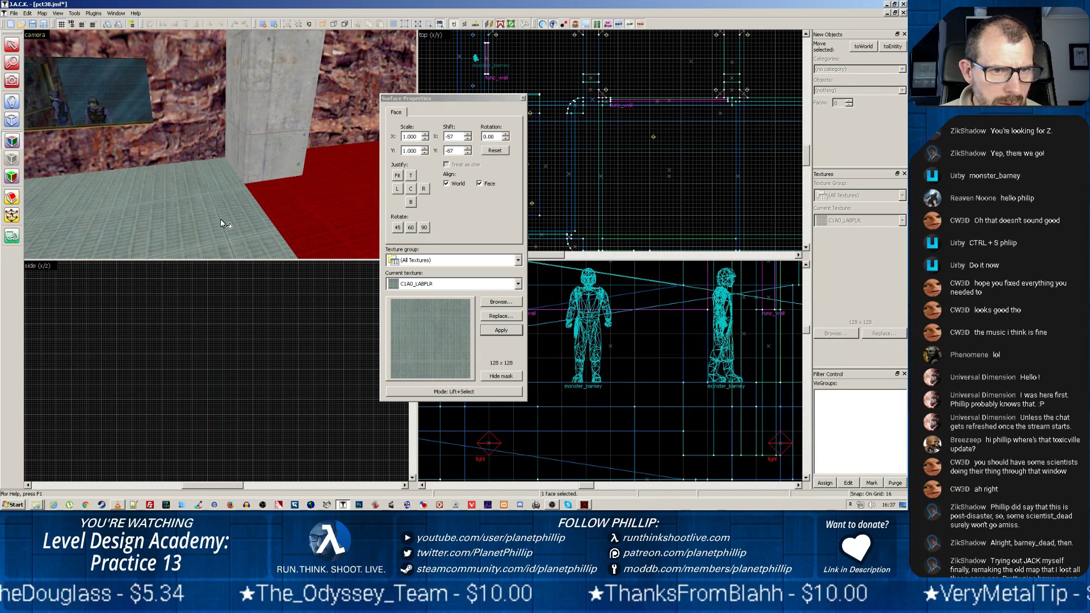
click(523, 98)
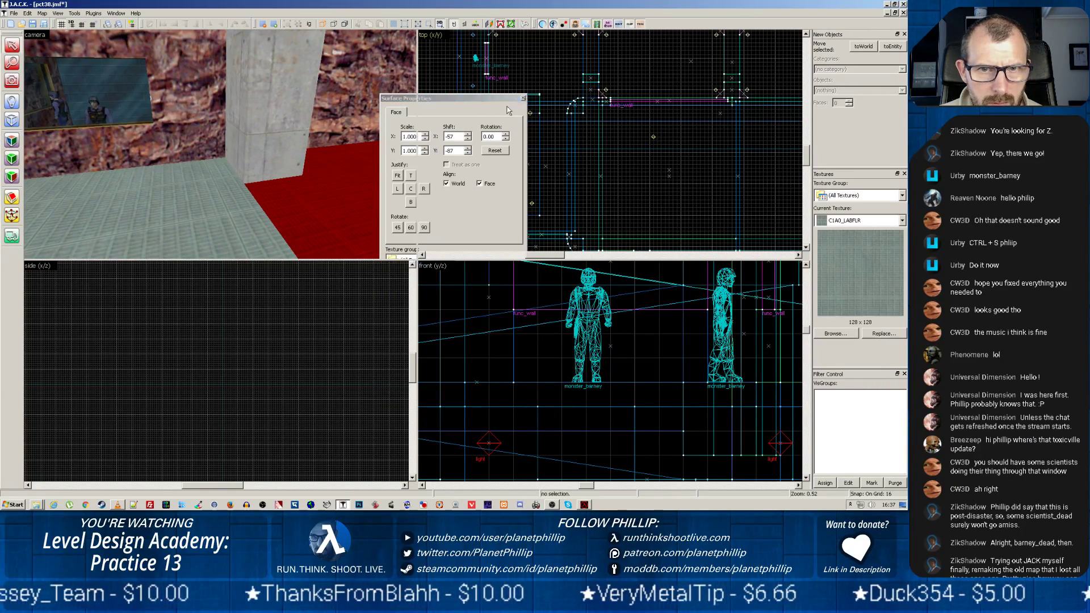
Step: Review the face texture settings of the shorter floor section beneath the guard-room window for comparison
click(233, 213)
click(293, 204)
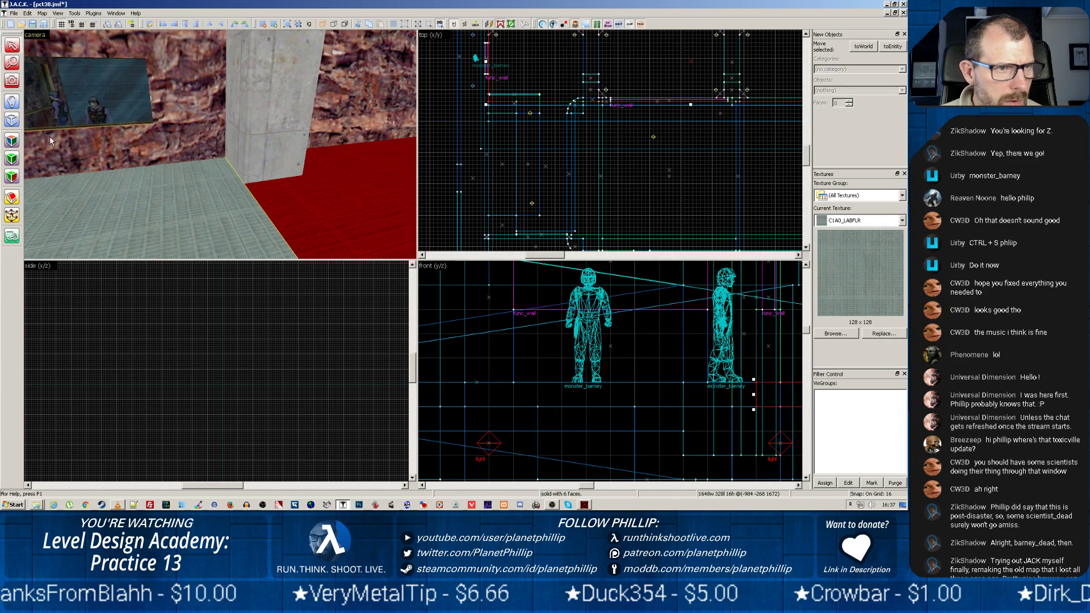
click(12, 142)
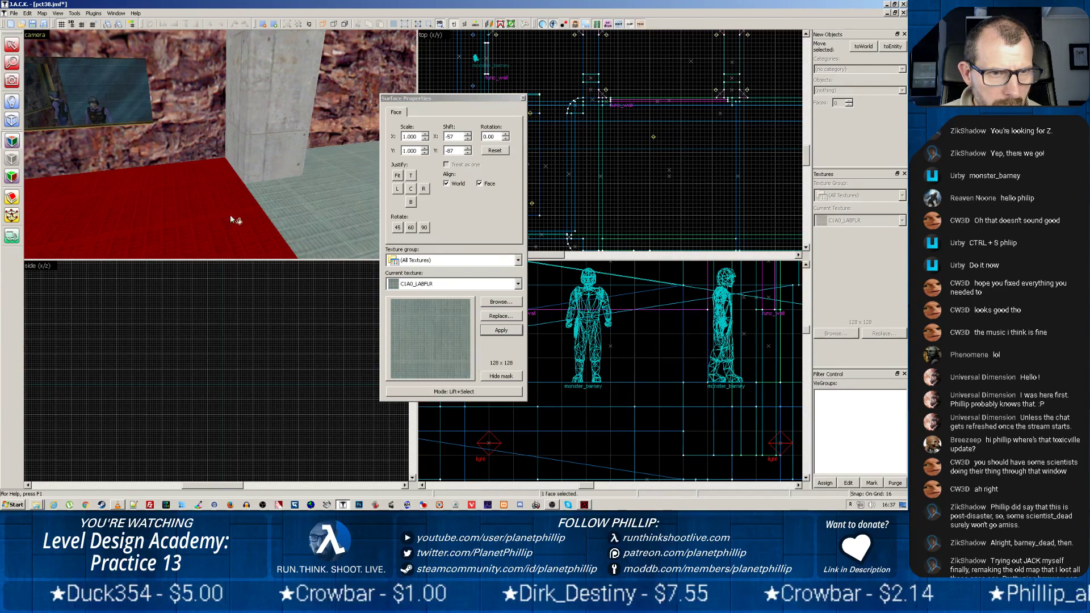
click(524, 98)
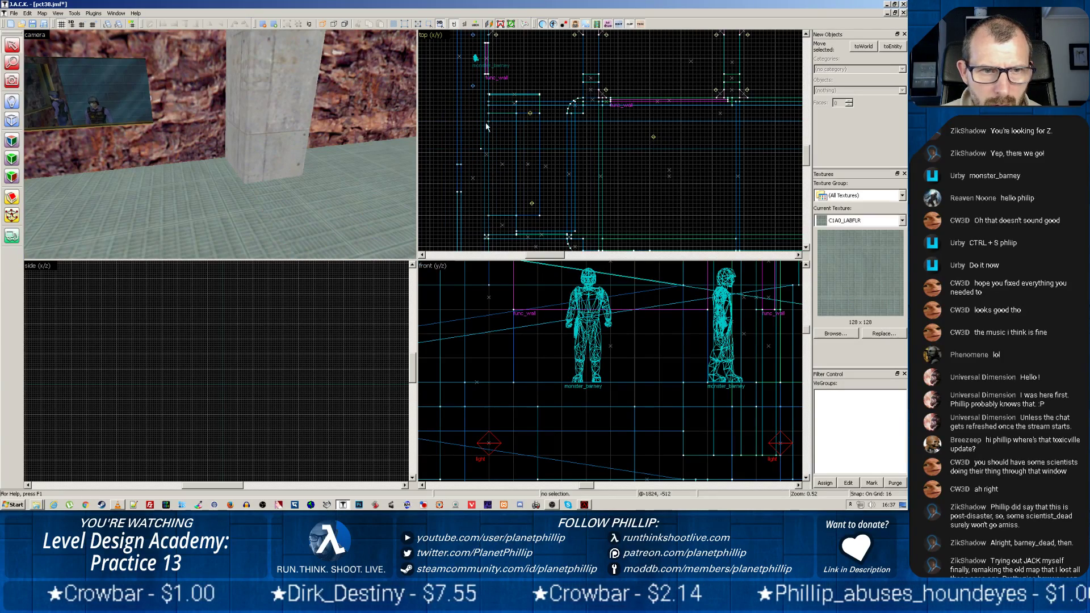
Step: Rotate the C1A0_LABFLR texture by 90 degrees on all faces of the shorter floor section adjoining the long walkway floor
key(z)
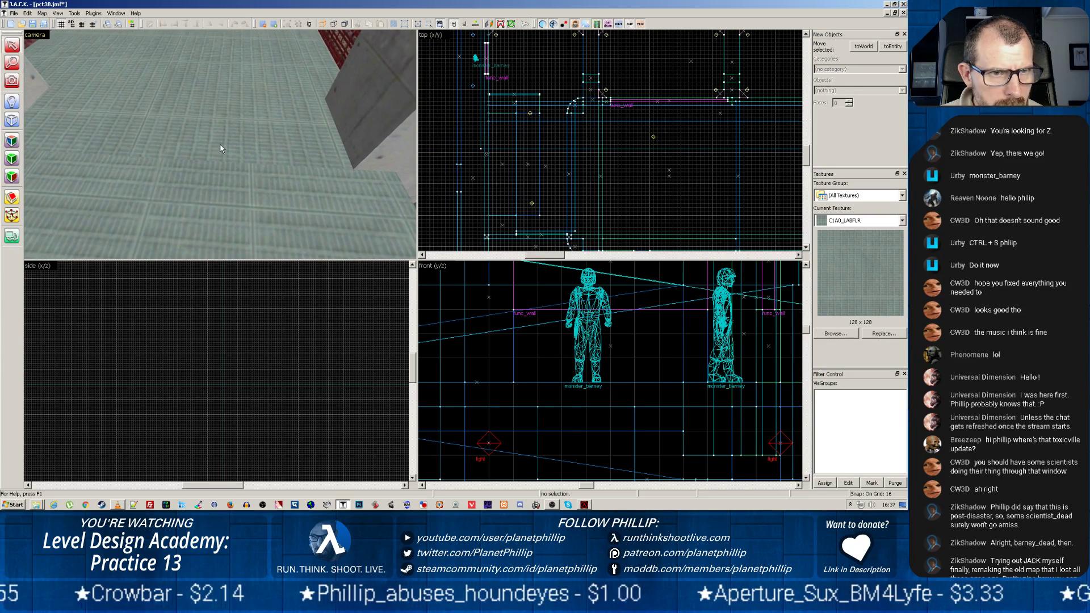
key(z)
click(215, 142)
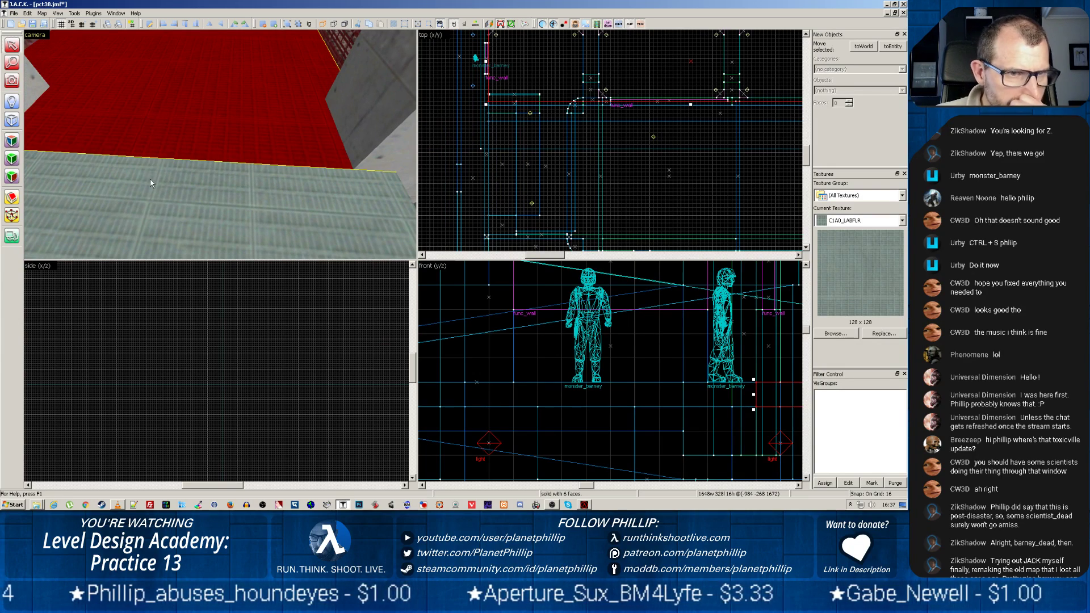
click(151, 180)
click(12, 158)
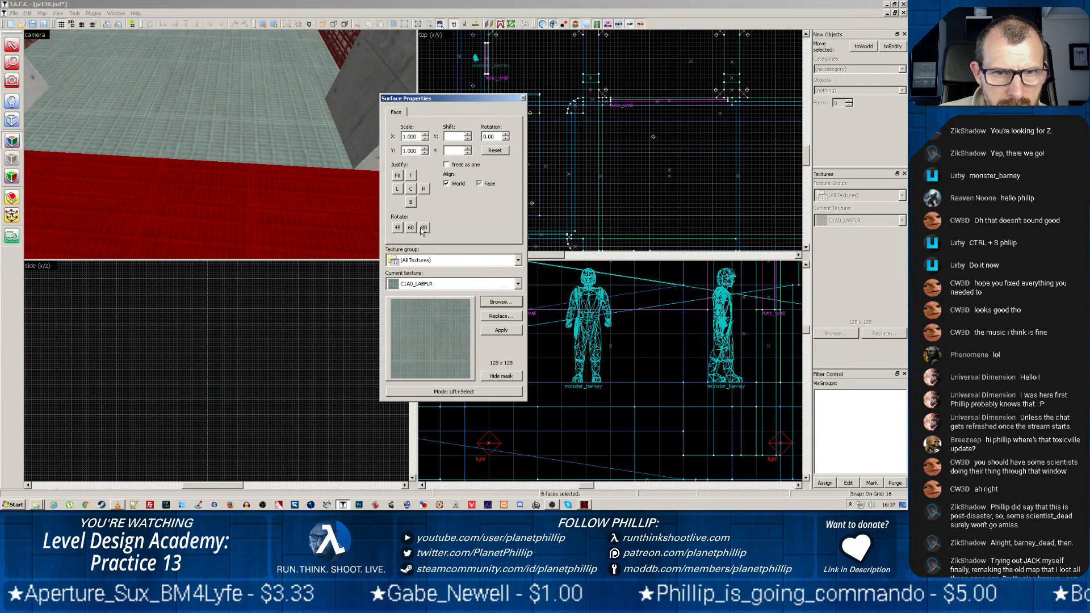
click(424, 227)
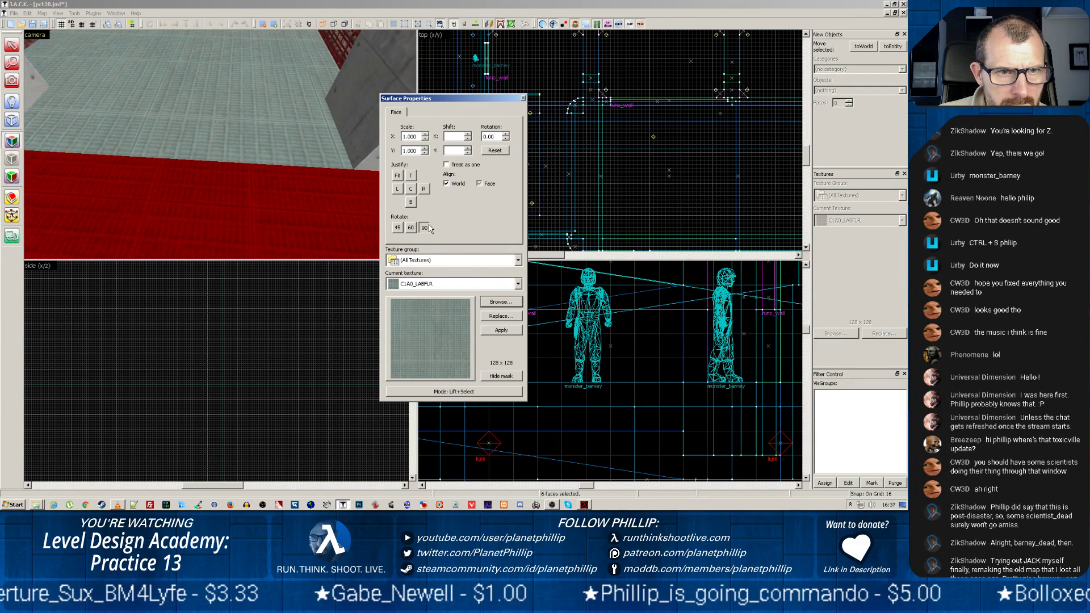
click(524, 99)
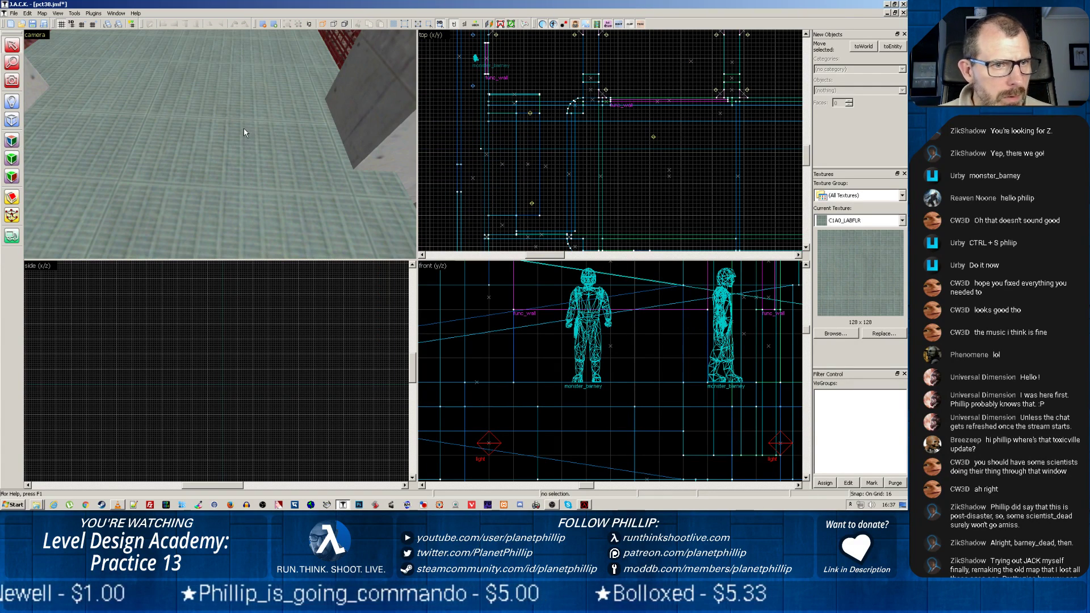
Step: Save the map and export it again to its existing .map file
key(z)
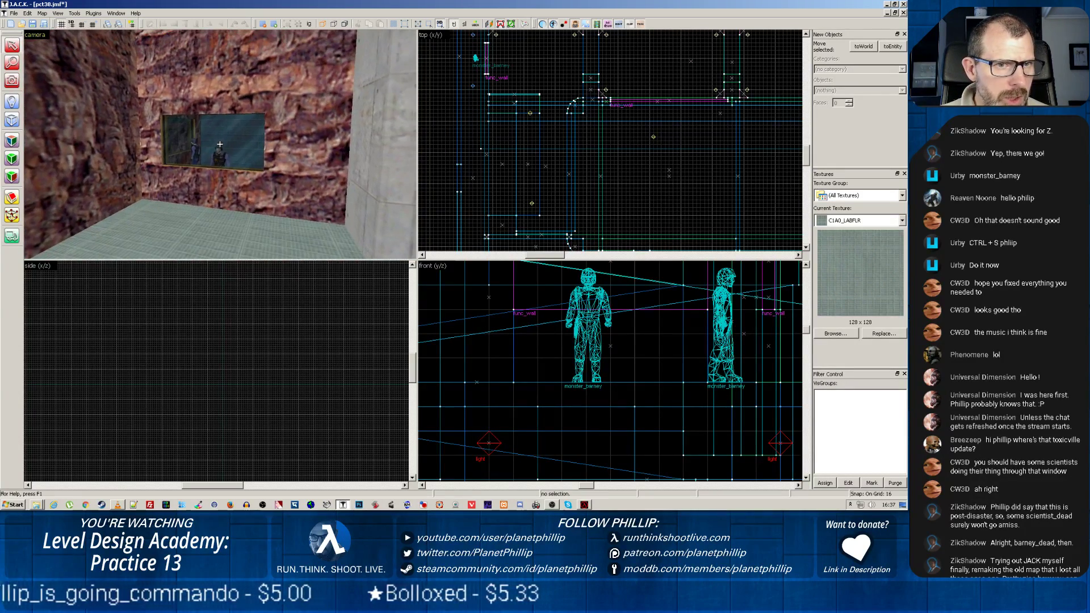
key(w)
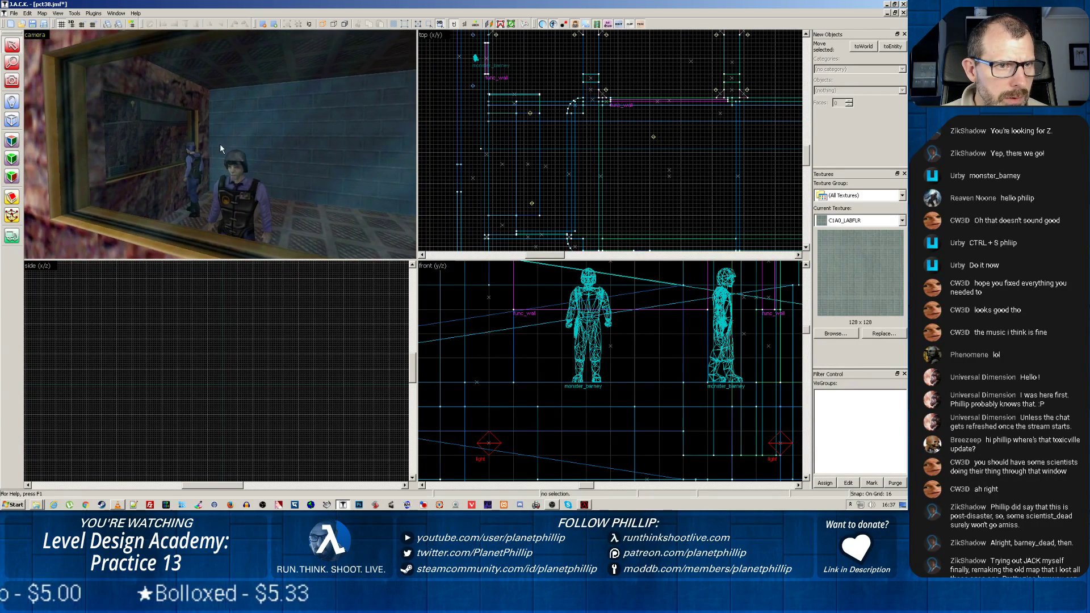
key(w)
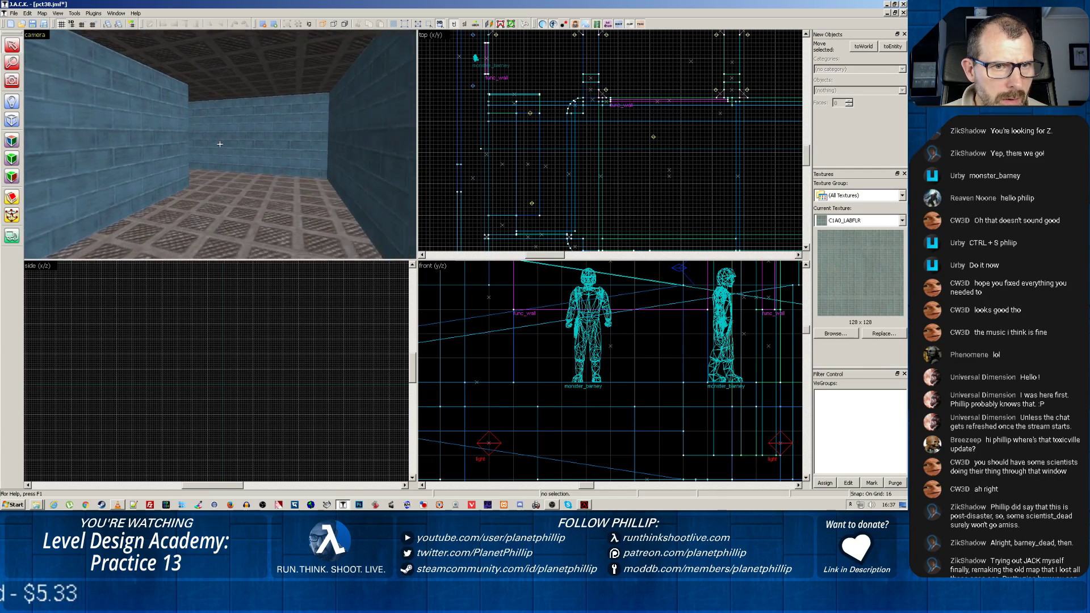
key(z)
key(w)
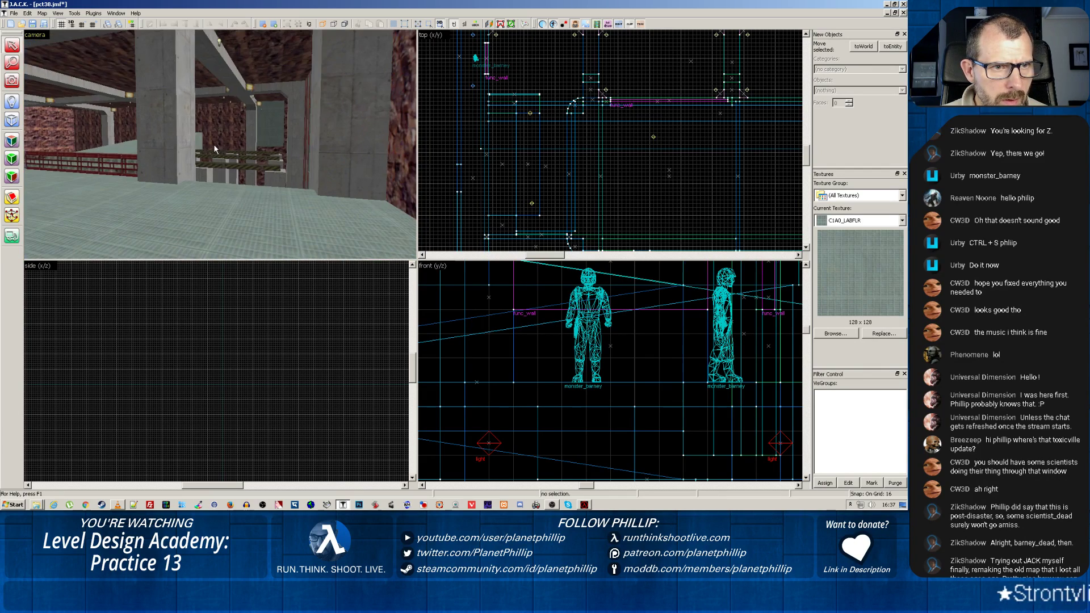
key(w)
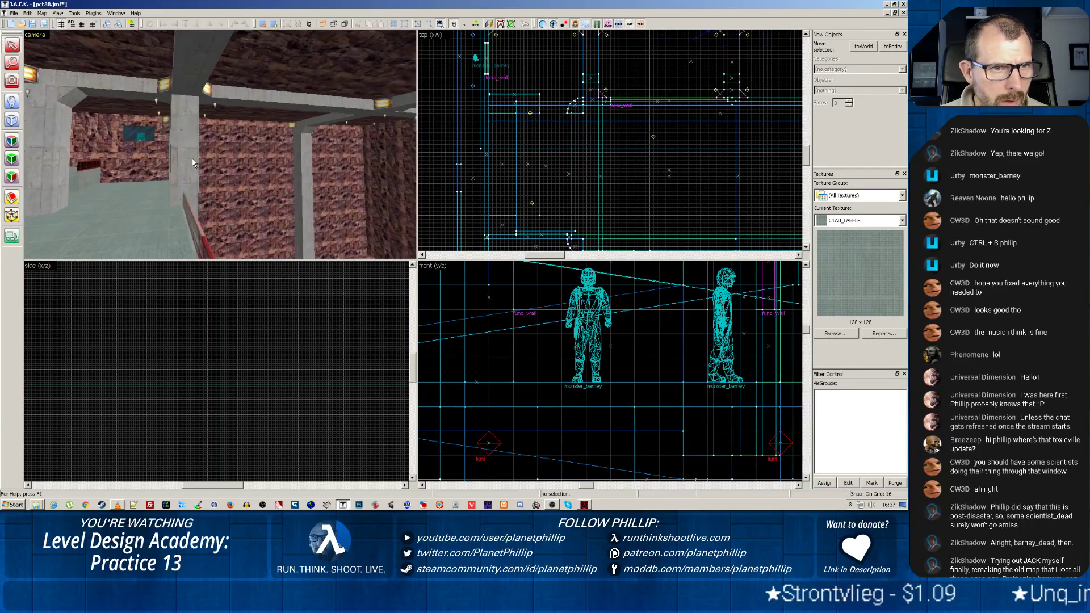
key(ctrl+s)
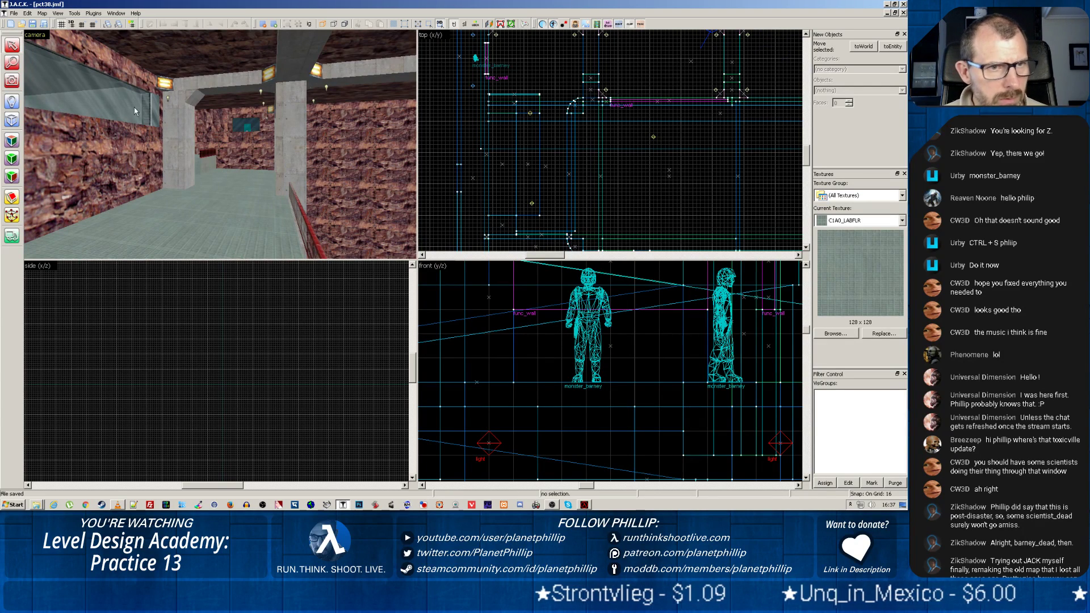
click(14, 13)
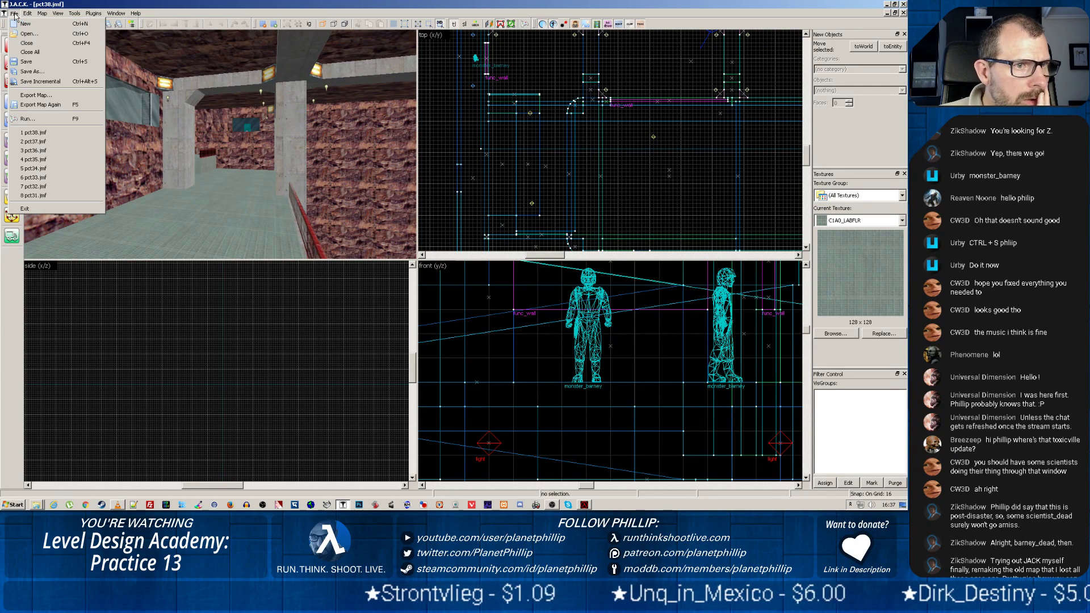
click(30, 105)
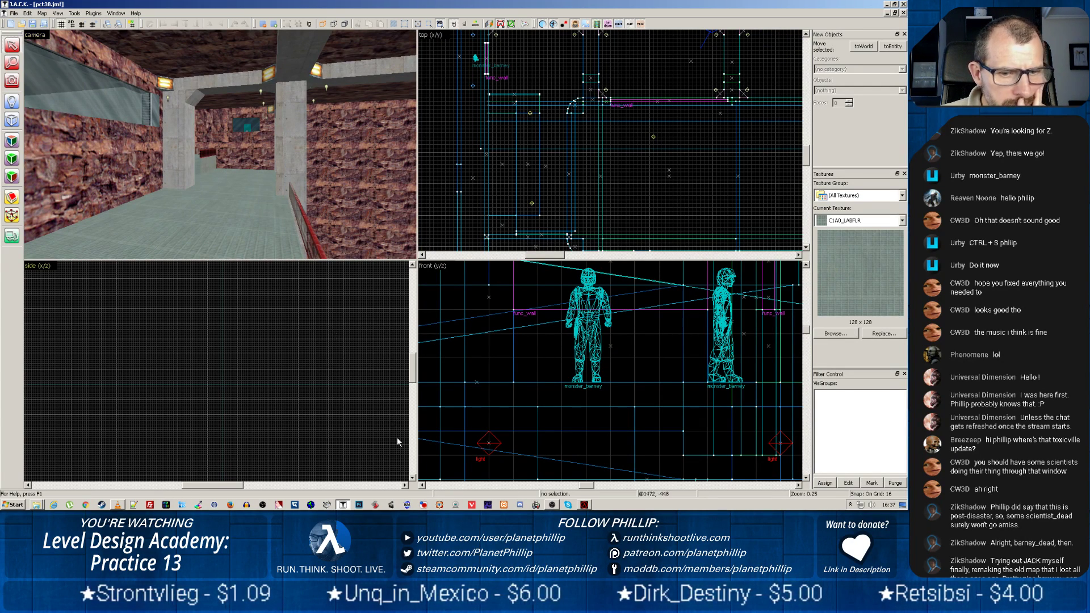
Step: Switch to Batch Compiler, load pct38.map and run the compile with the CSG, BSP, VIS, RAD and Batch stages
click(330, 503)
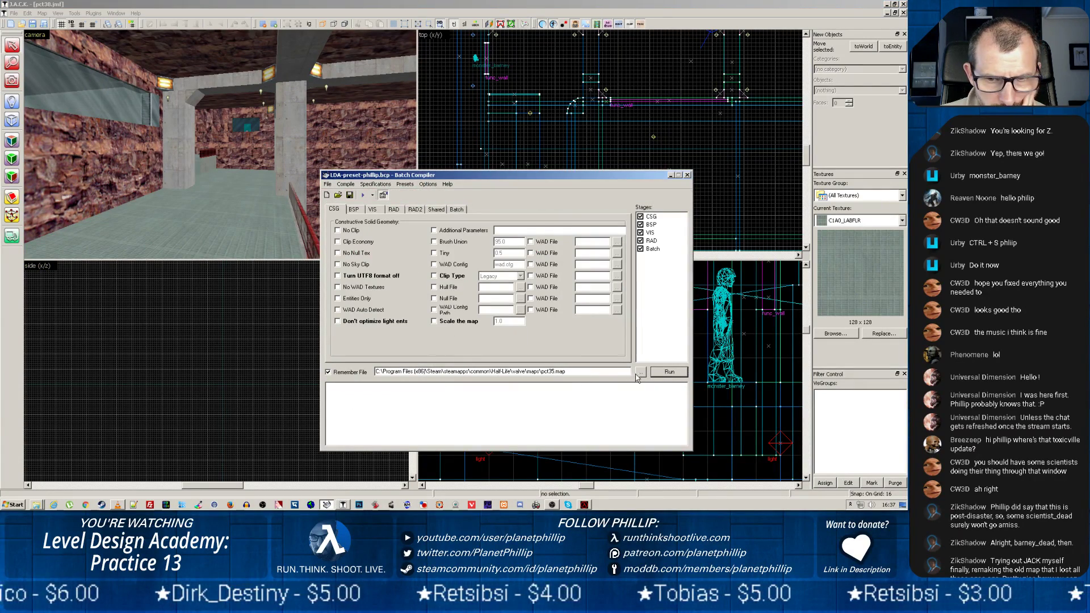
click(643, 374)
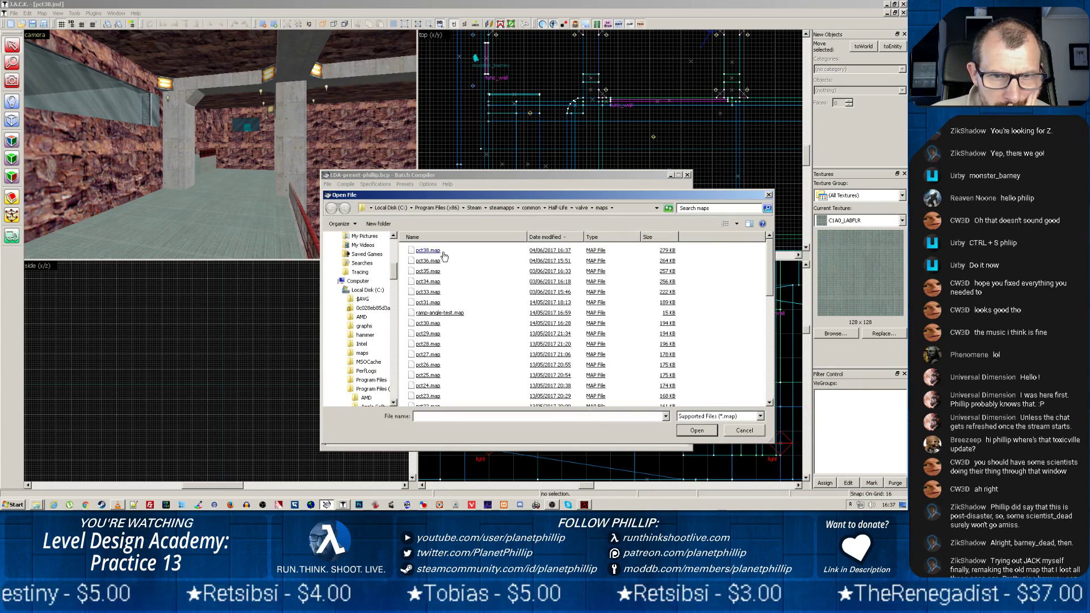
double_click(433, 255)
click(669, 372)
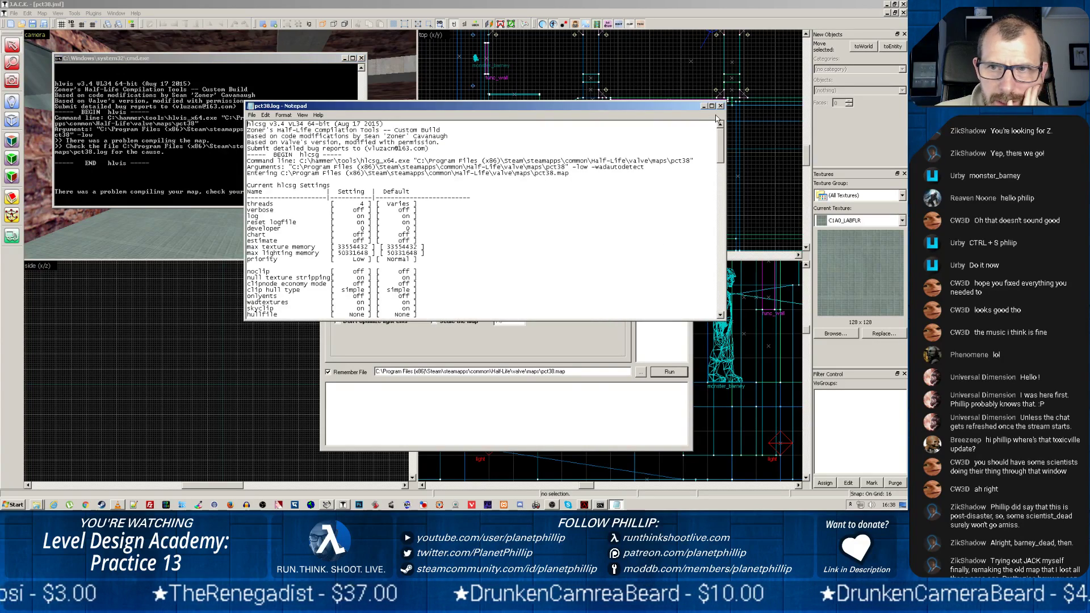
Step: Close the compile log and minimize Batch Compiler, leaving the changes to the LDA-preset-phillip.bcp preset unsaved
click(721, 107)
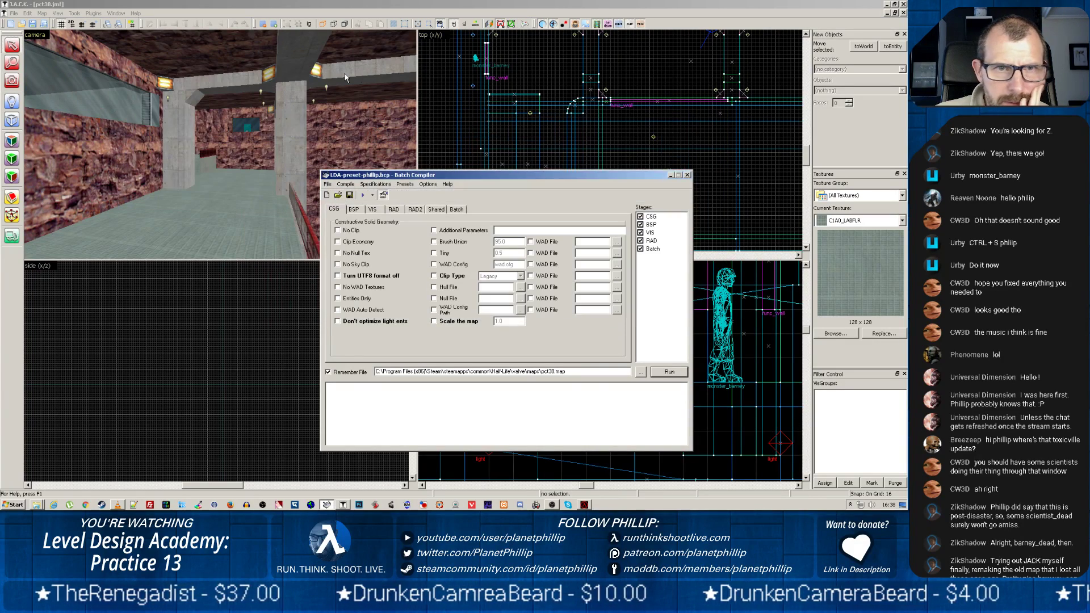
click(687, 175)
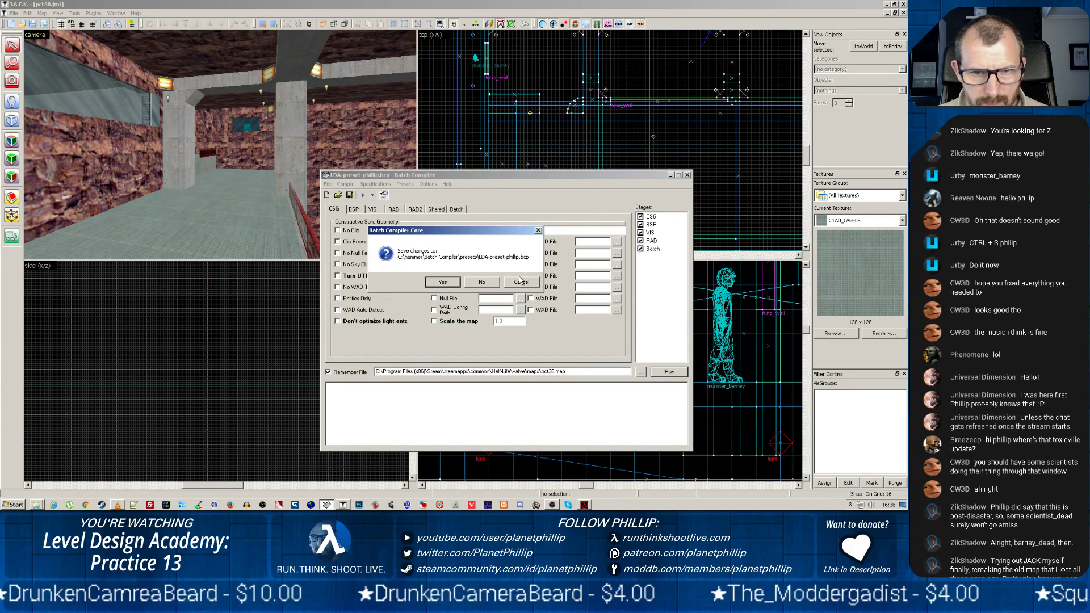
click(521, 281)
click(687, 176)
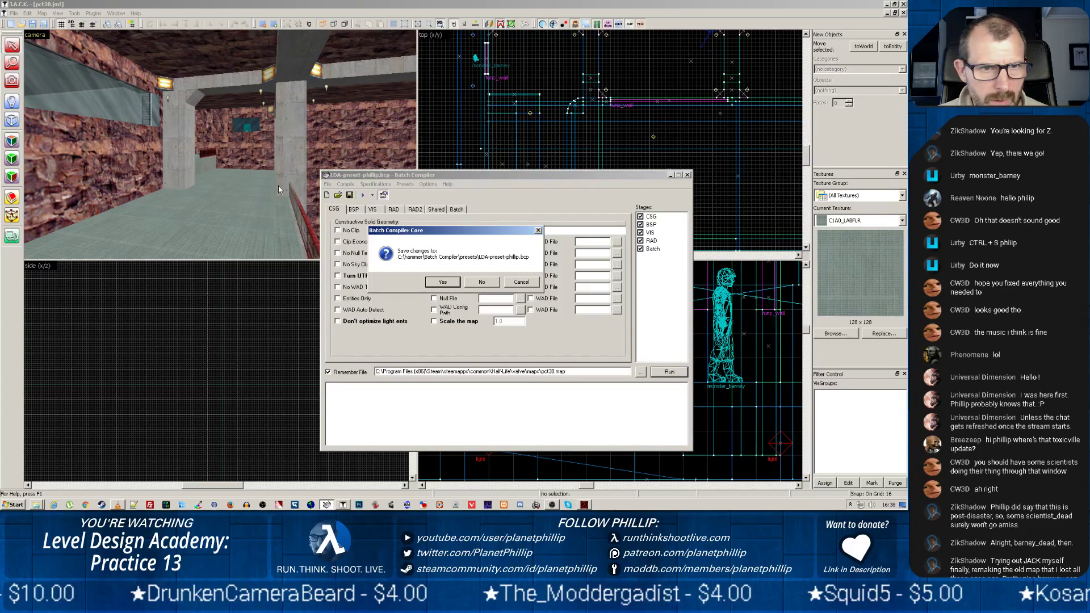
click(514, 283)
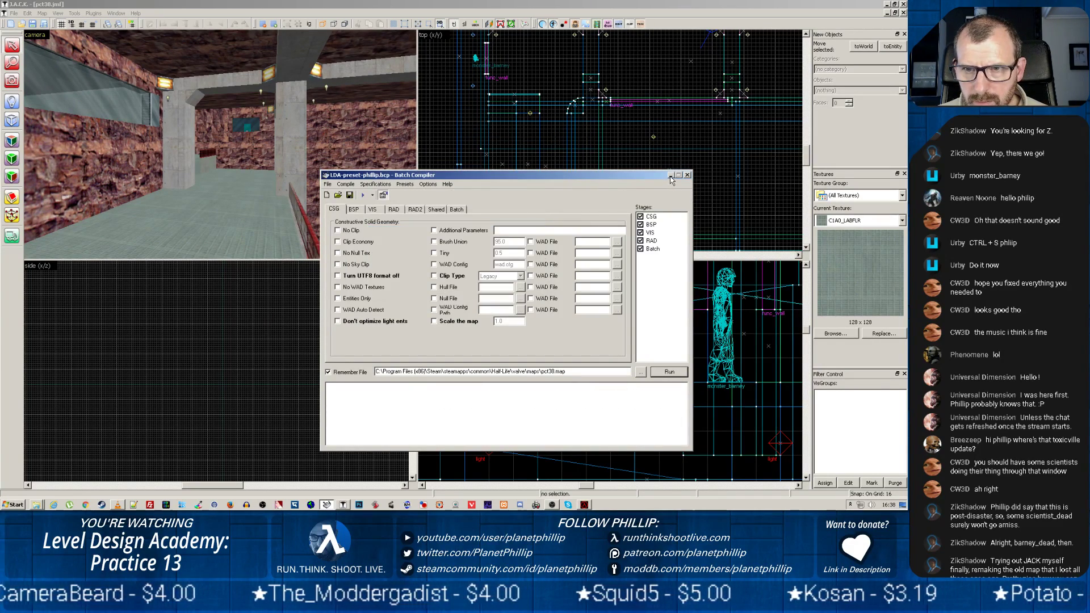
click(671, 177)
Step: Examine the floor sections, pillars and rock walls of the large hall around the walkways in the 3D view
key(z)
key(w)
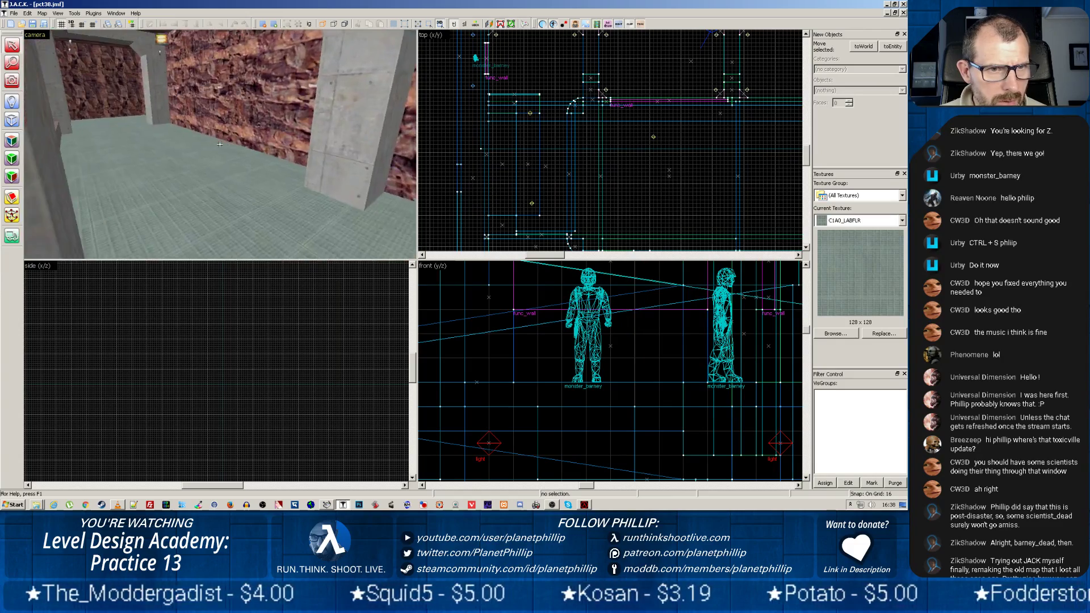
key(z)
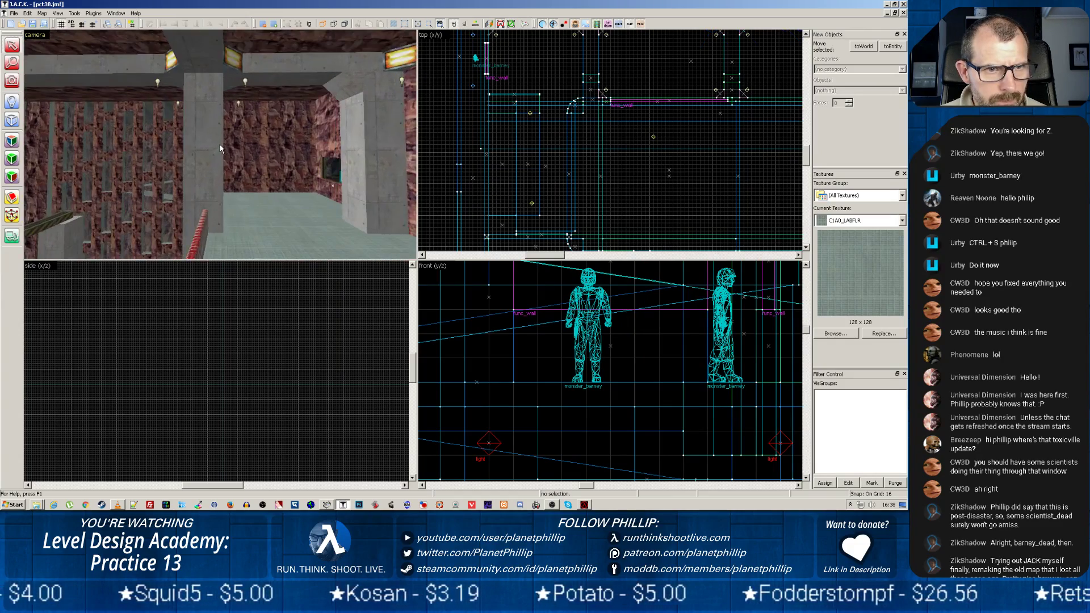
key(w)
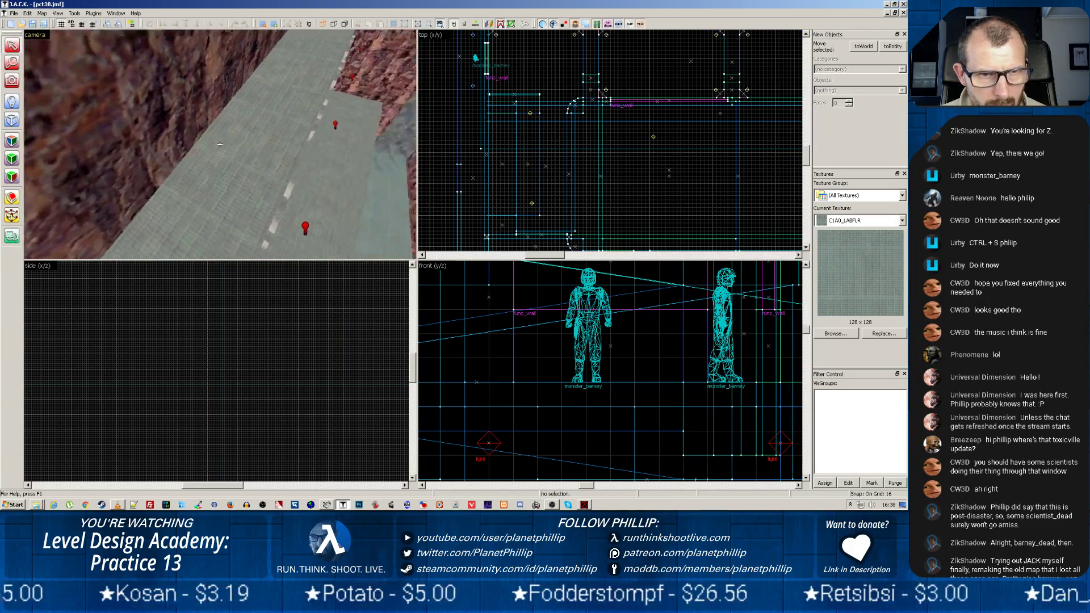
key(z)
key(w)
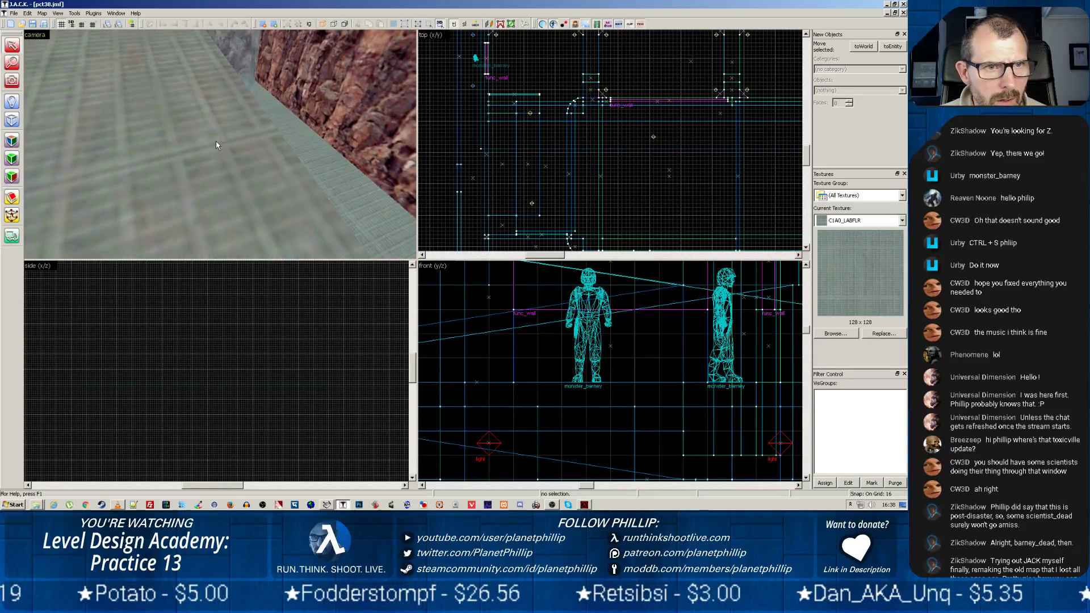
key(z)
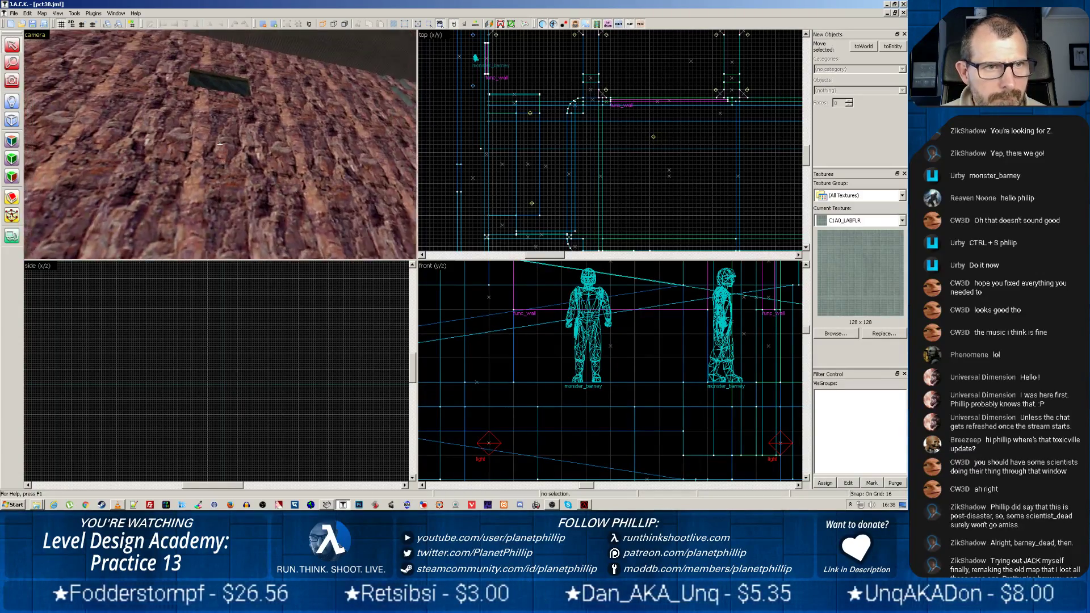
key(w)
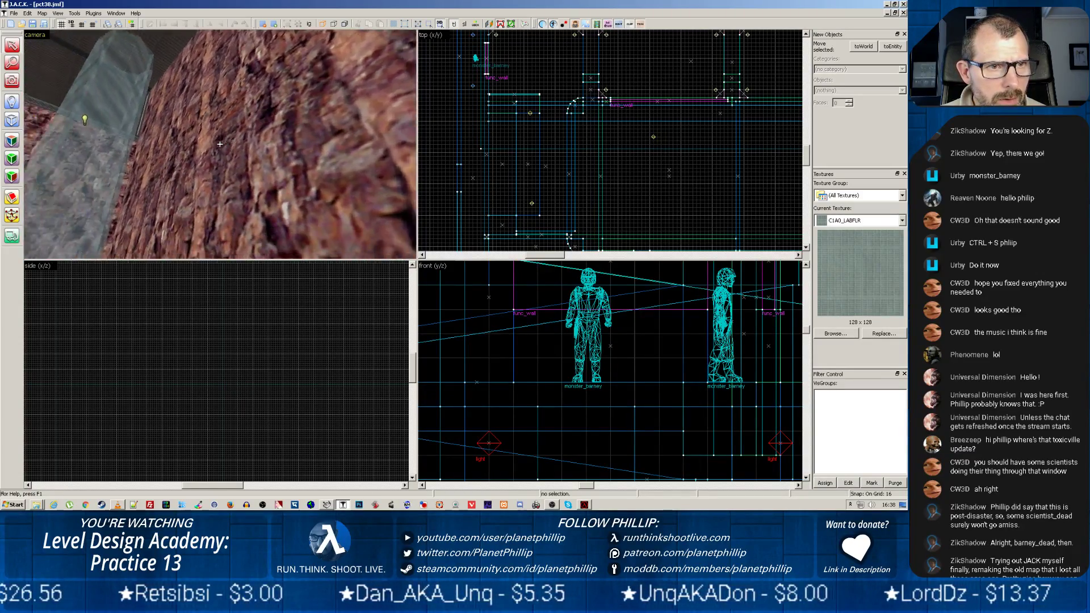
Step: Inspect the concrete corridor and the narrow blue-brick passage behind the observation window where the monster_barney stands
key(z)
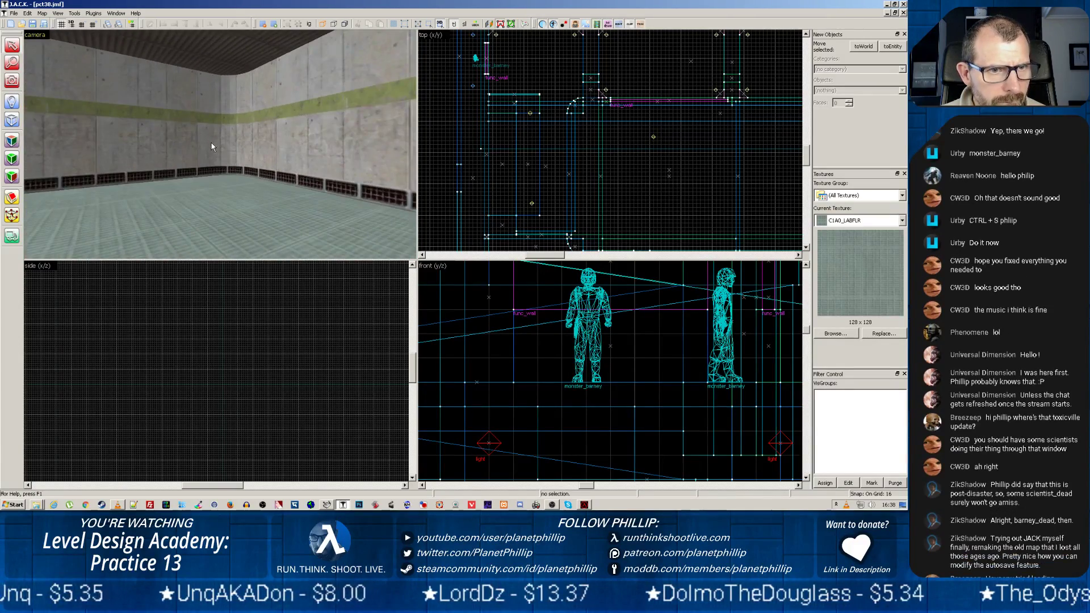
key(w)
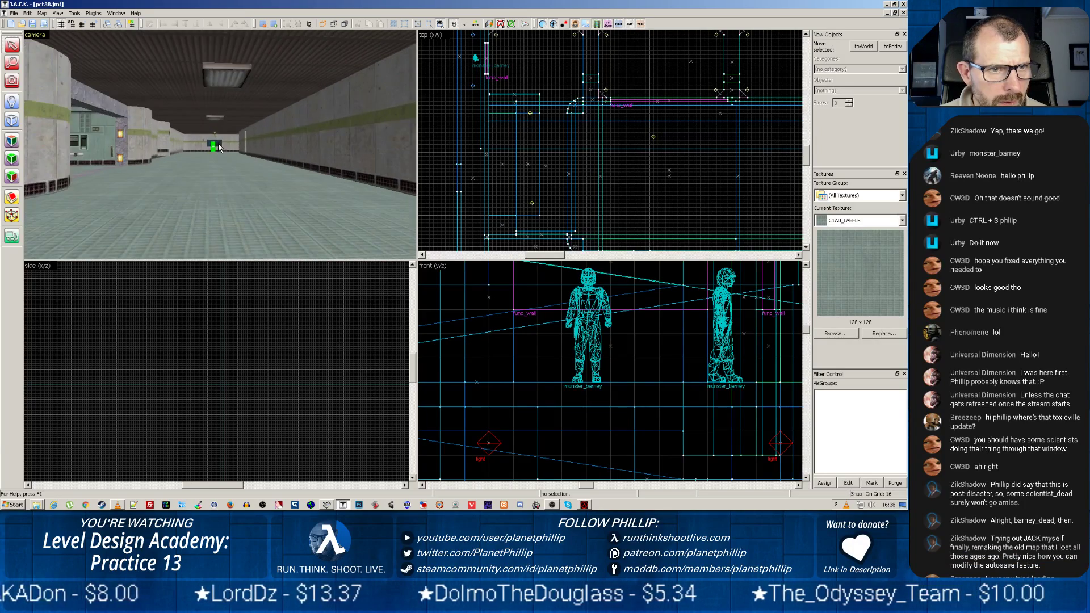
key(z)
key(w)
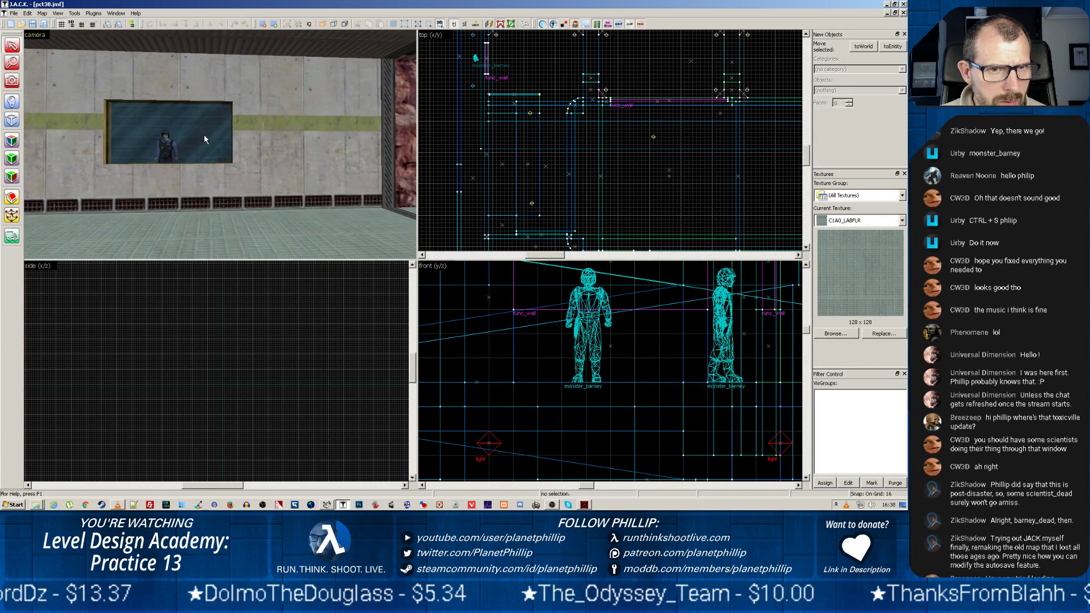
key(z)
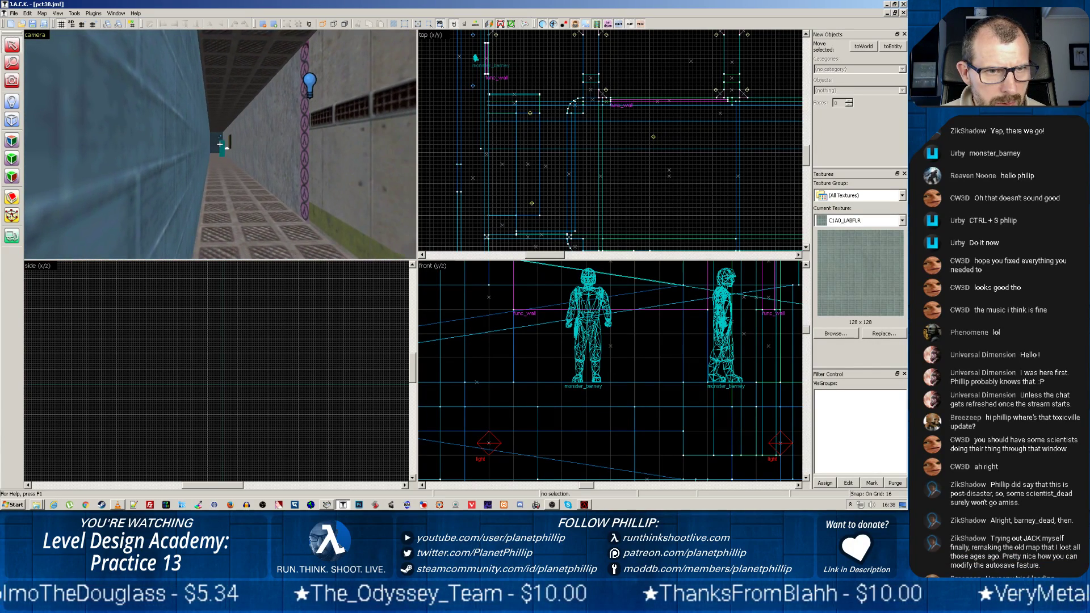
key(s)
key(z)
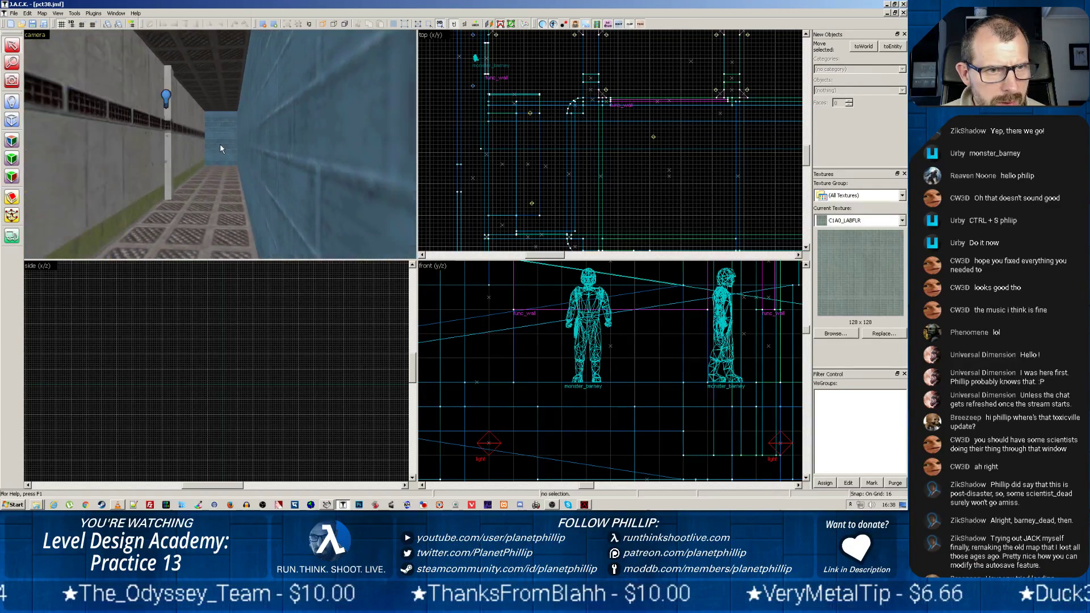
key(w)
key(z)
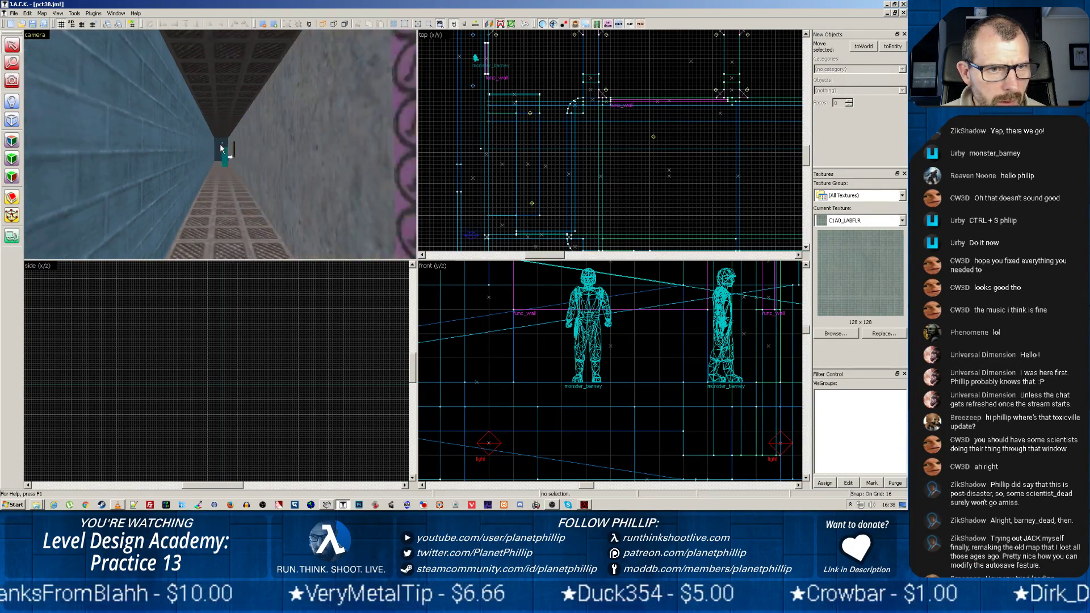
key(z)
key(w)
key(w)
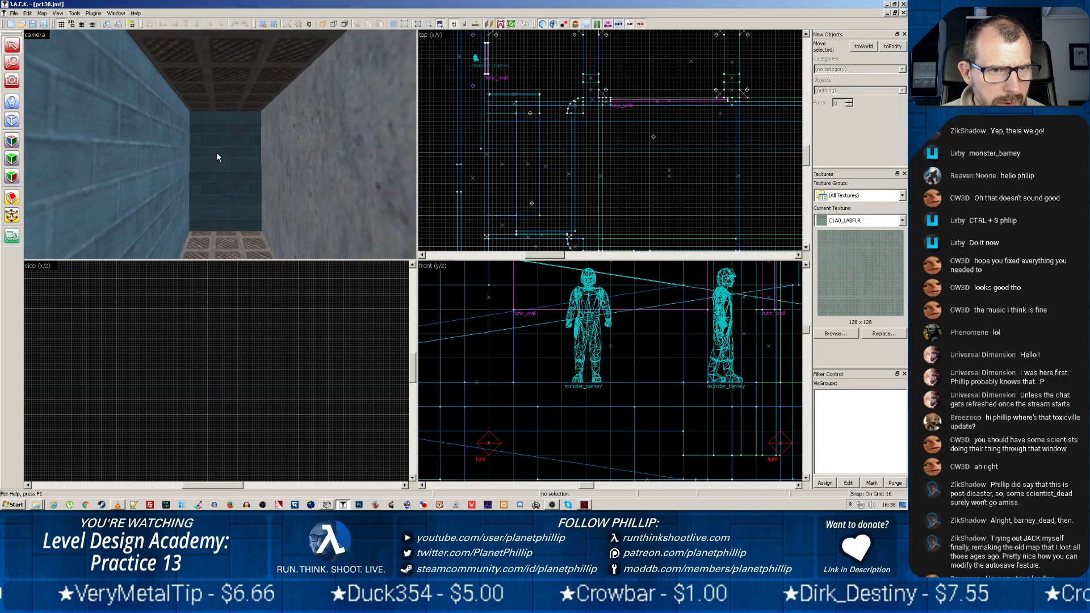
key(z)
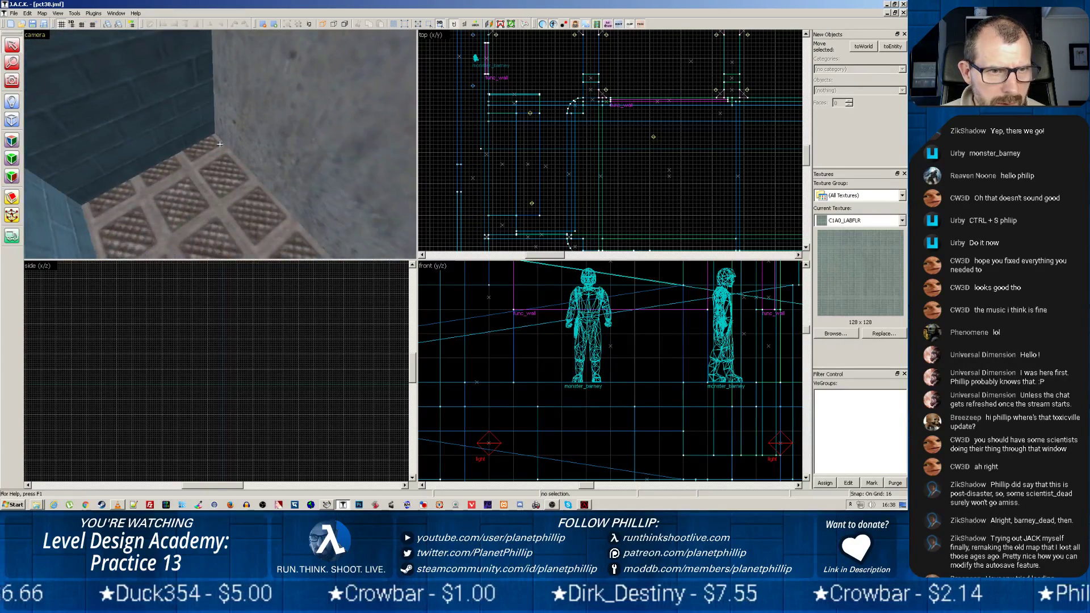
scroll(221, 145, up, 4)
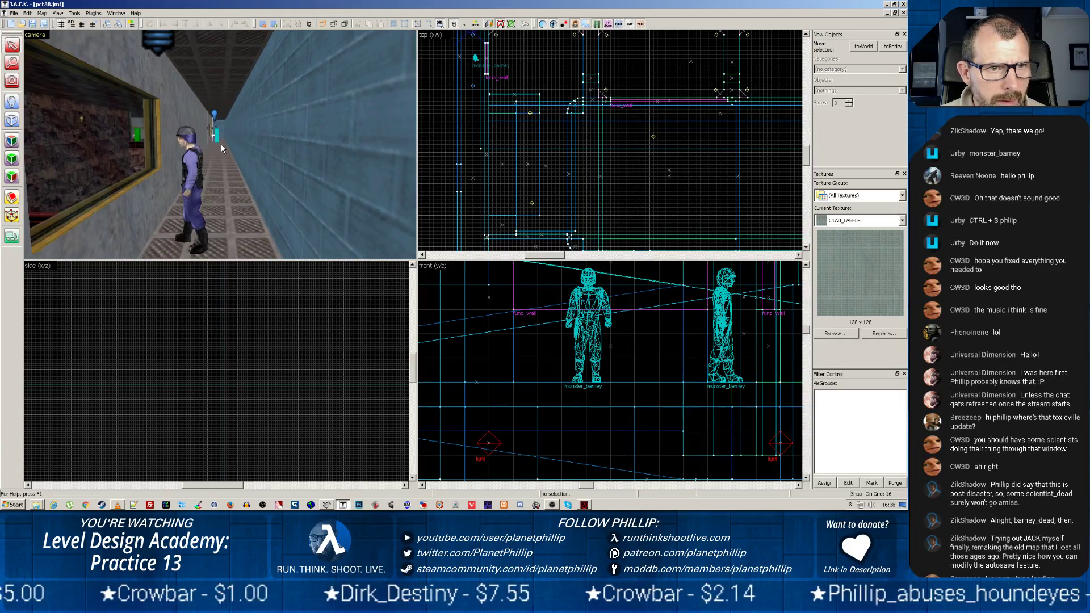
Step: Inspect the outer side of the level around the hall, checking where the floor, rock and blue-brick brushes meet
key(z)
key(w)
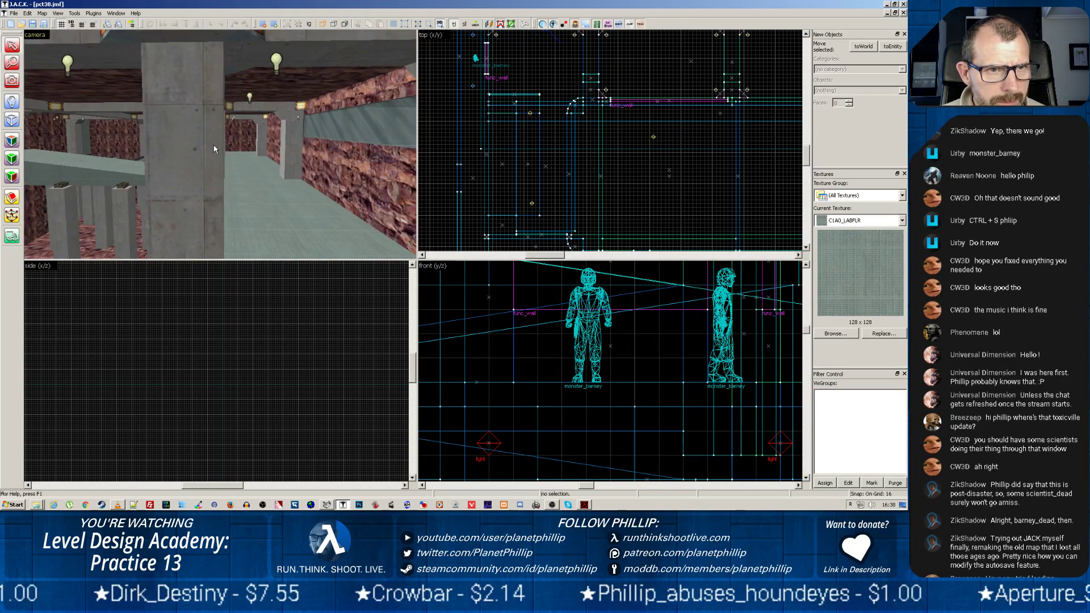
key(w)
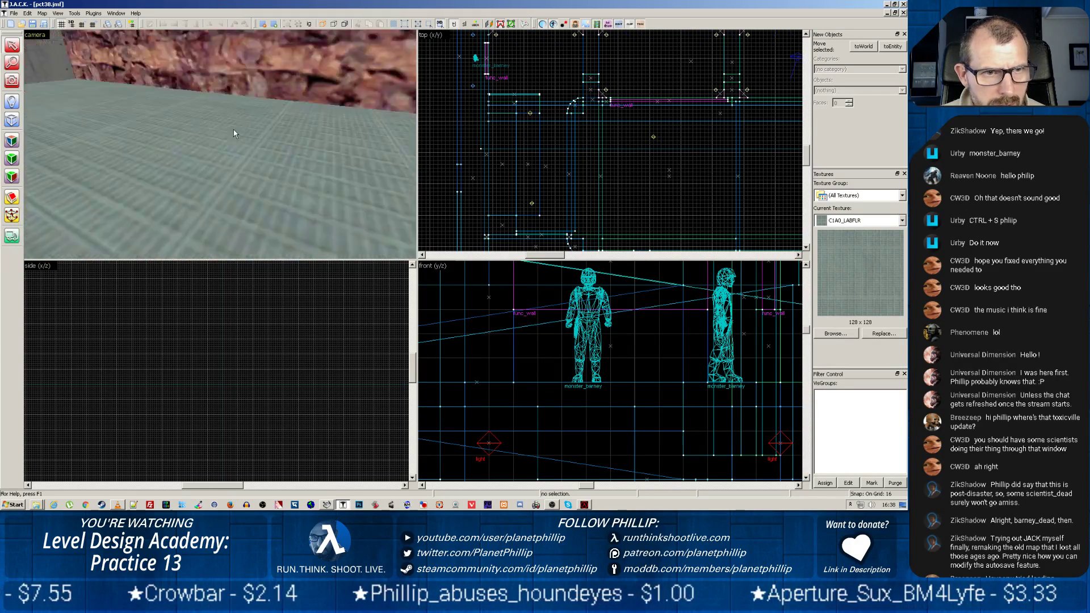
key(w)
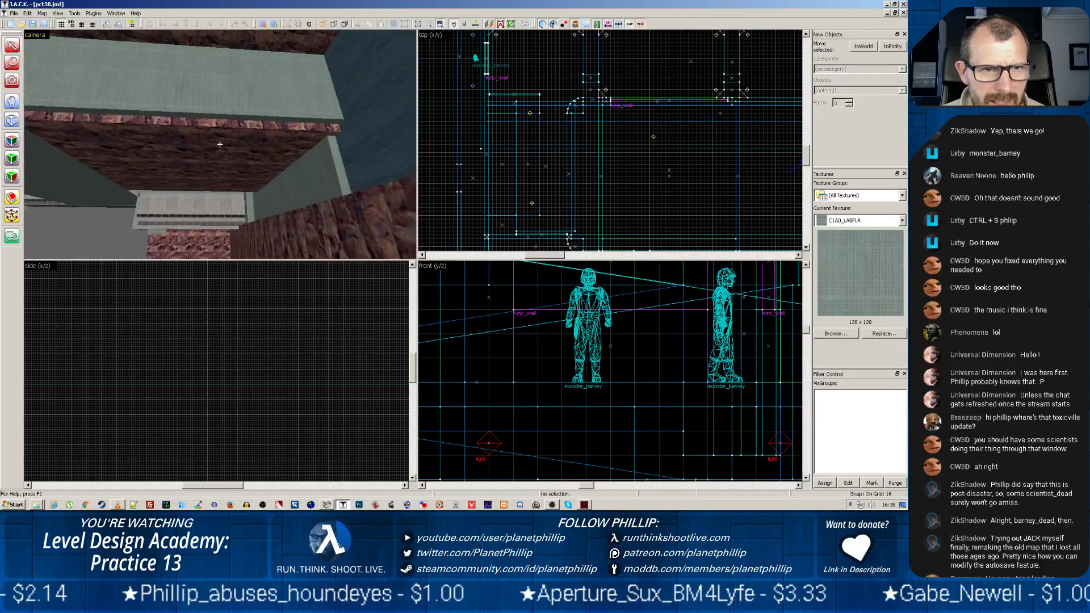
key(w)
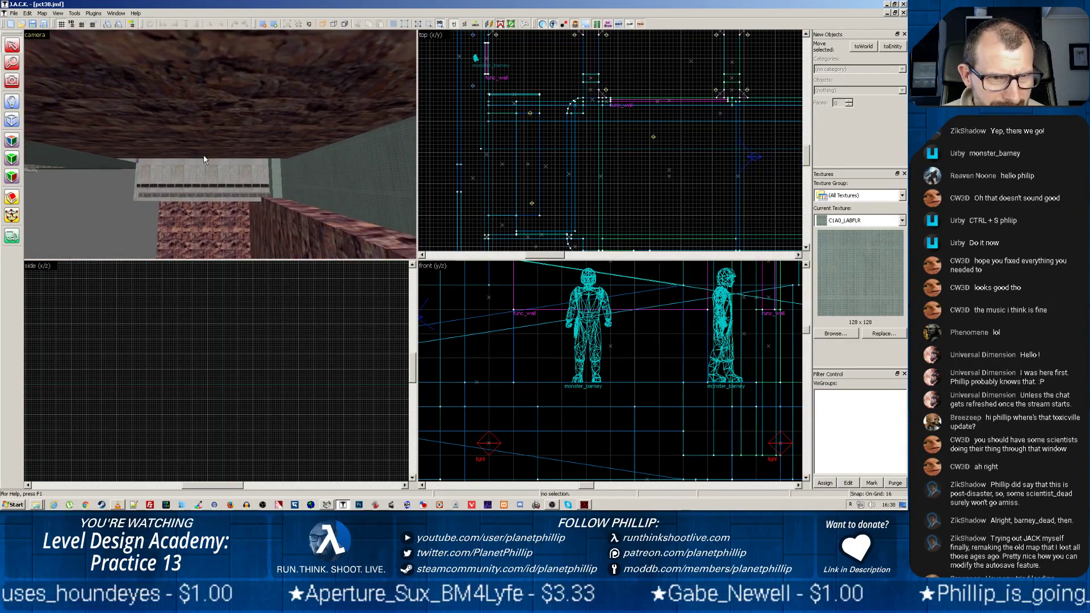
scroll(190, 186, up, 3)
key(z)
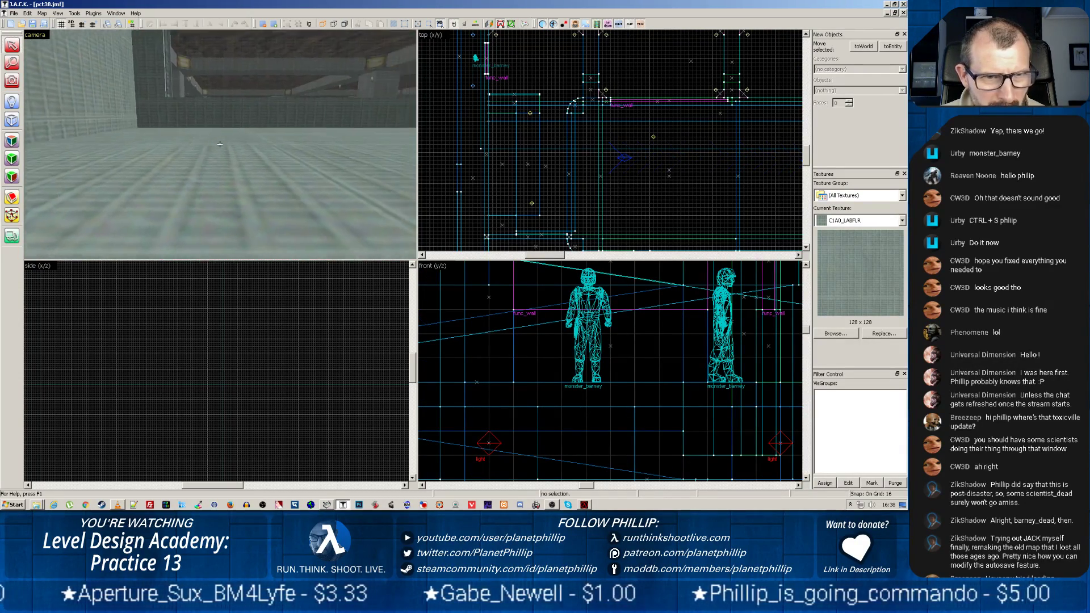
key(w)
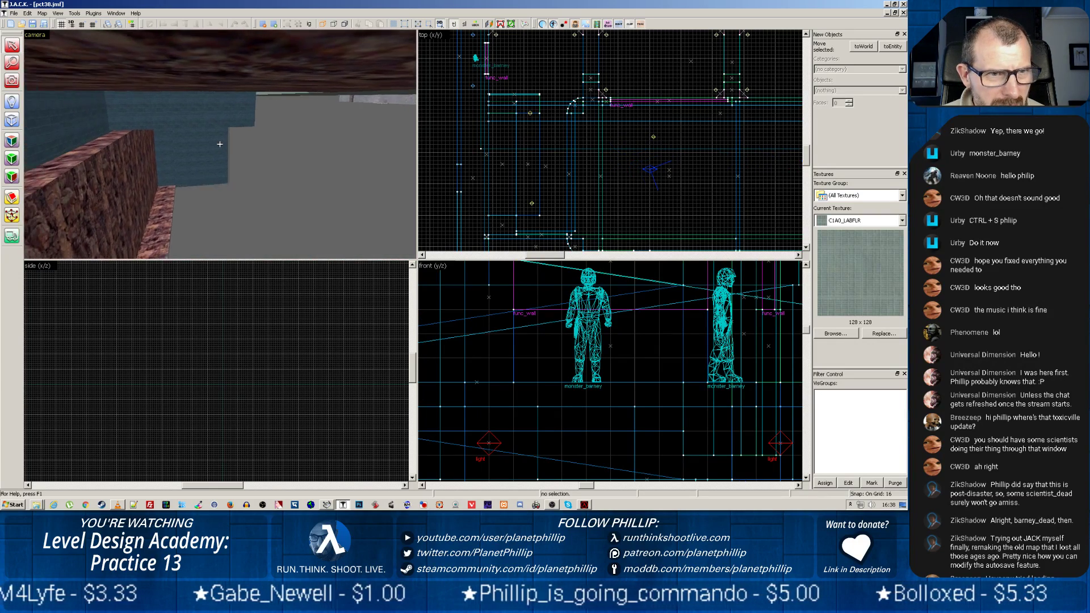
key(z)
key(w)
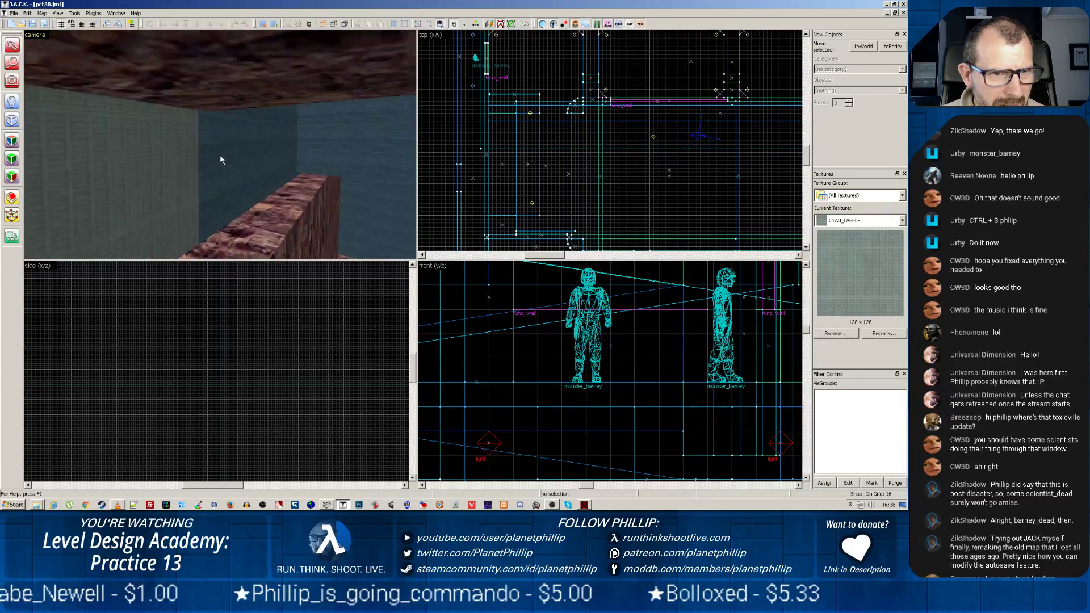
key(w)
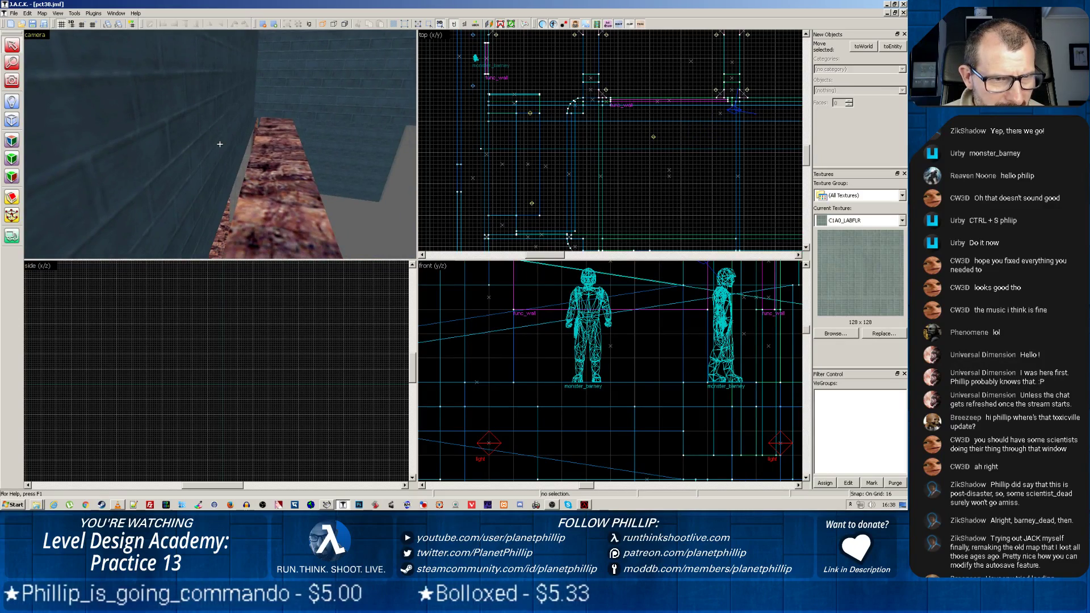
Step: Examine the pillared area under the walkway and the edges where its rock walls meet the floor and brick wall
key(z)
key(z)
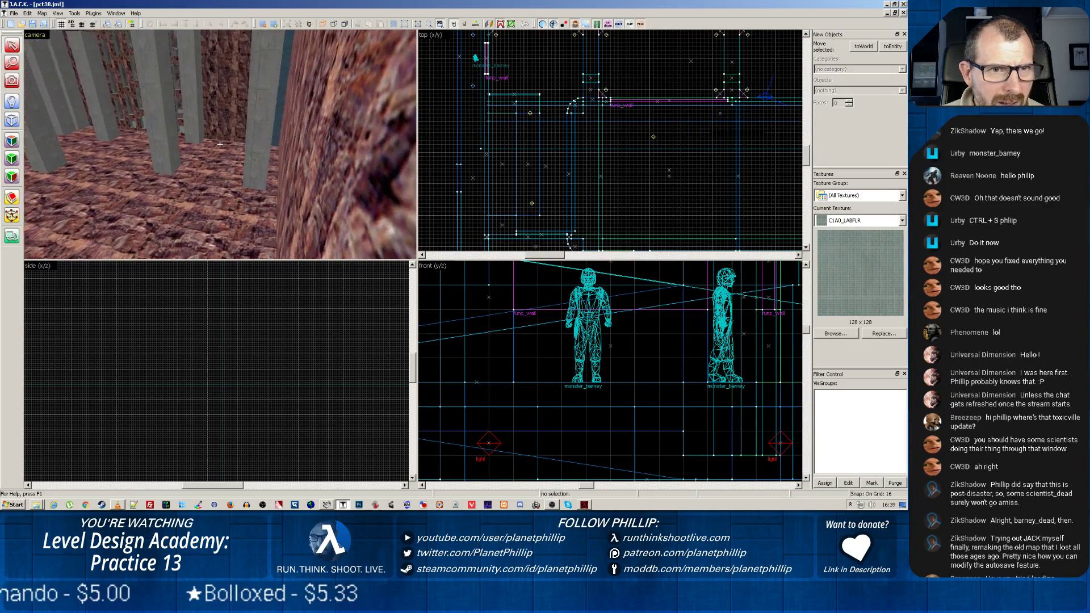
key(w)
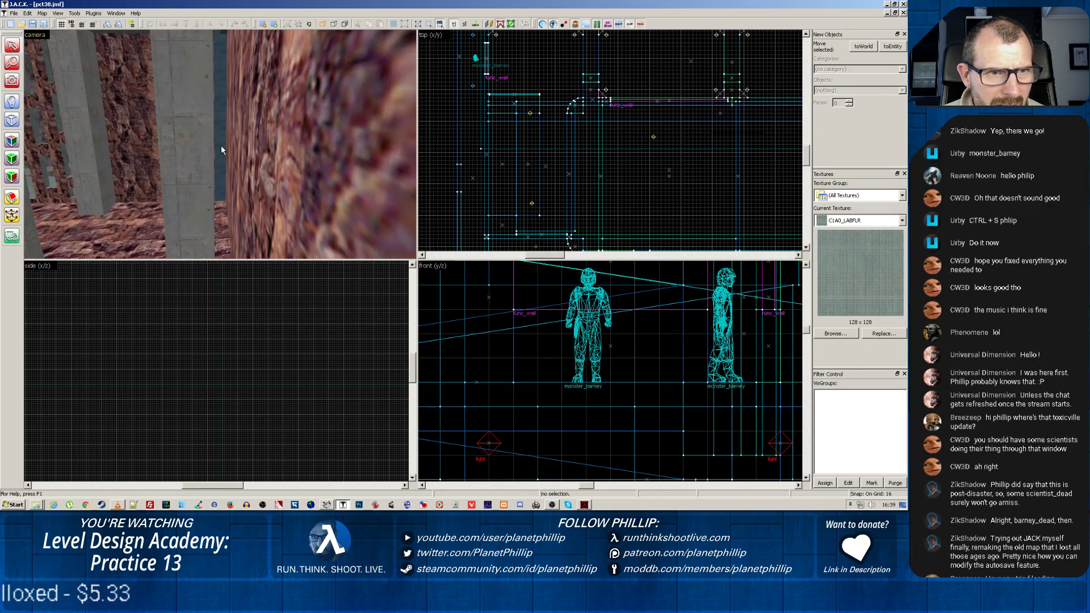
key(z)
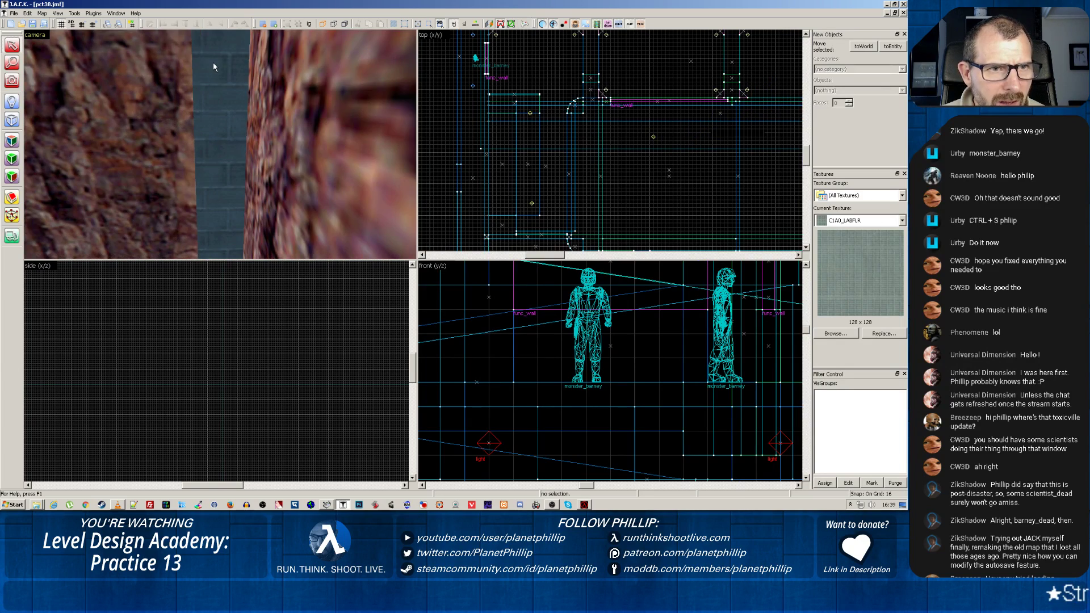
key(z)
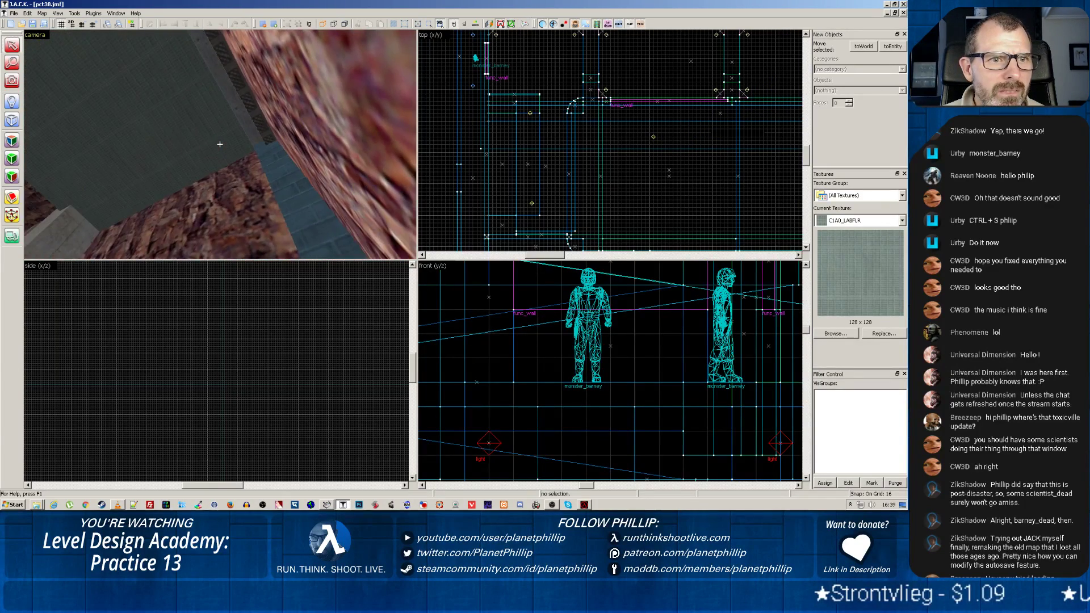
key(z)
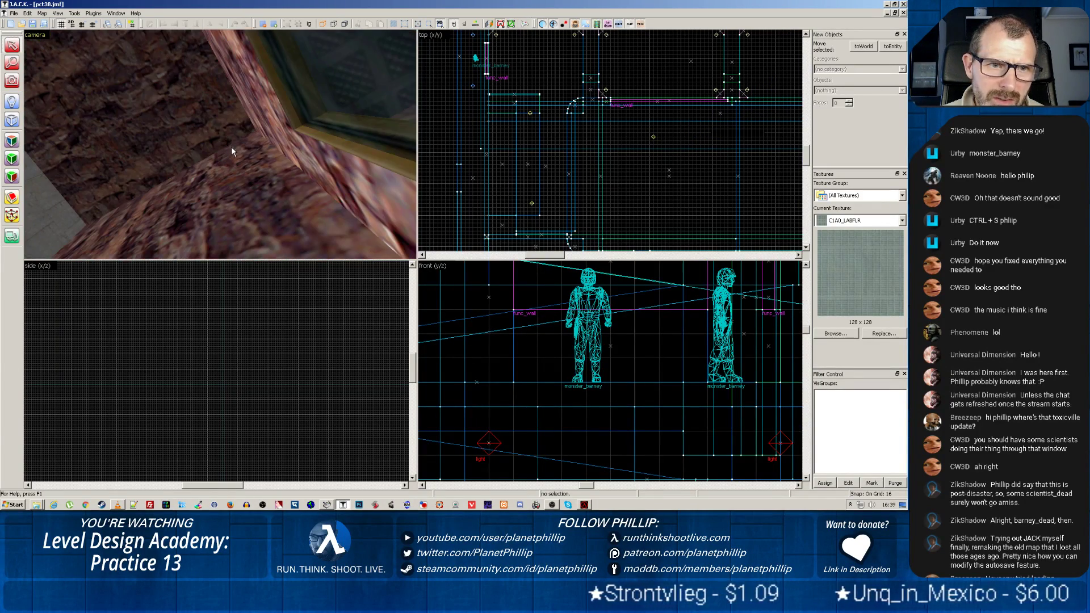
key(z)
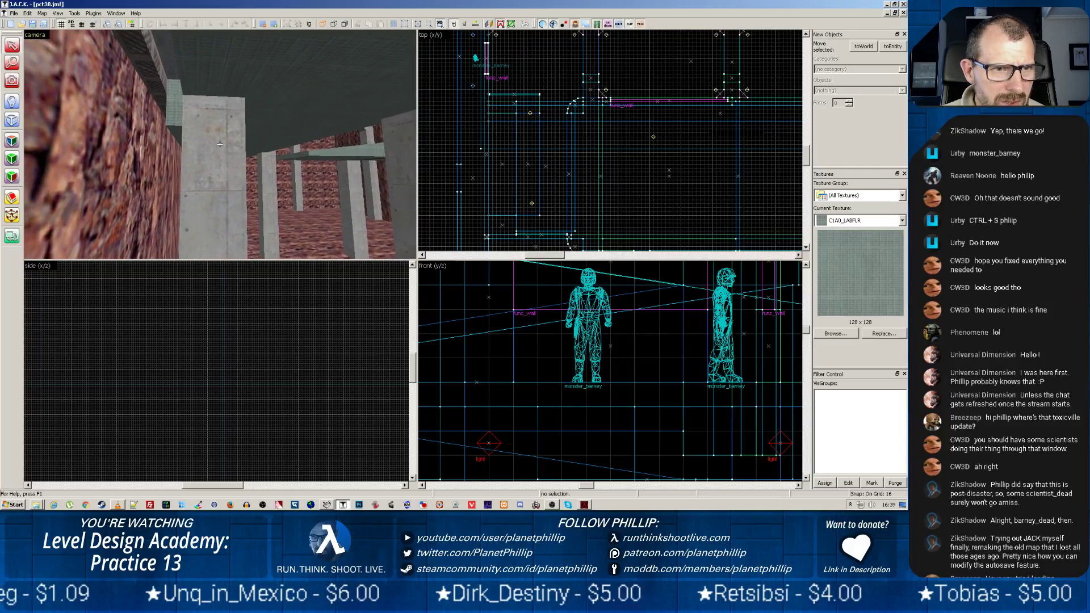
key(z)
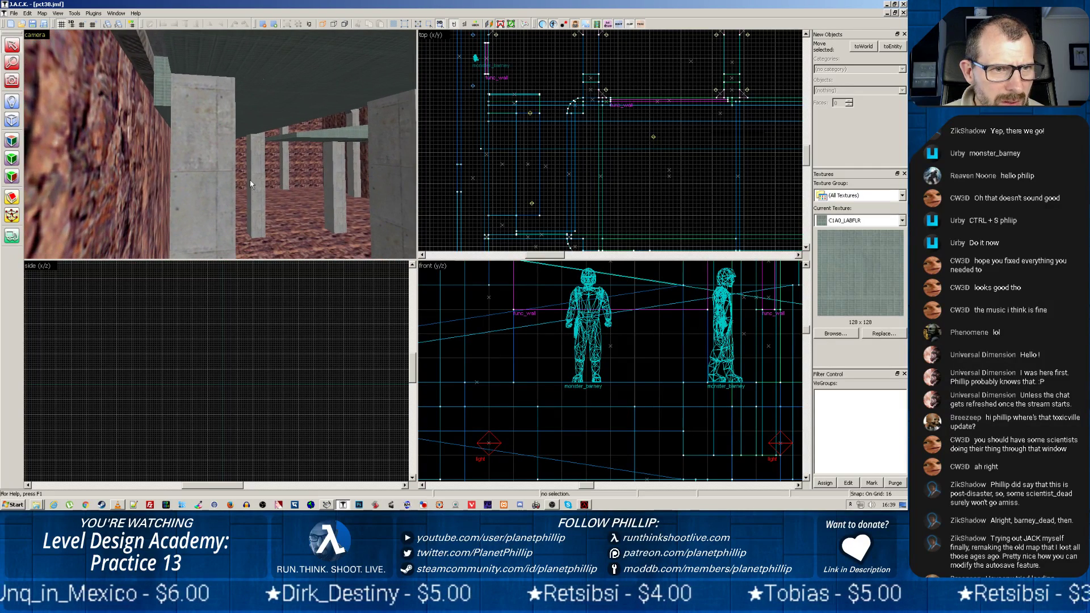
Step: Thicken the long rock wall brush beside the pillars under the walkway to 112 units in the top view
click(130, 191)
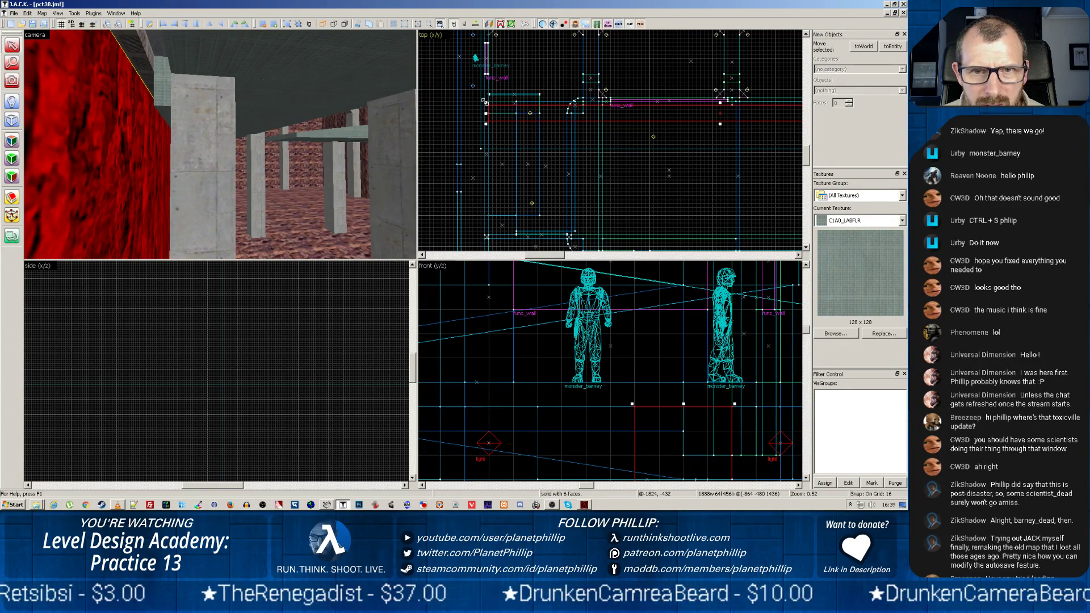
drag(485, 89, 487, 92)
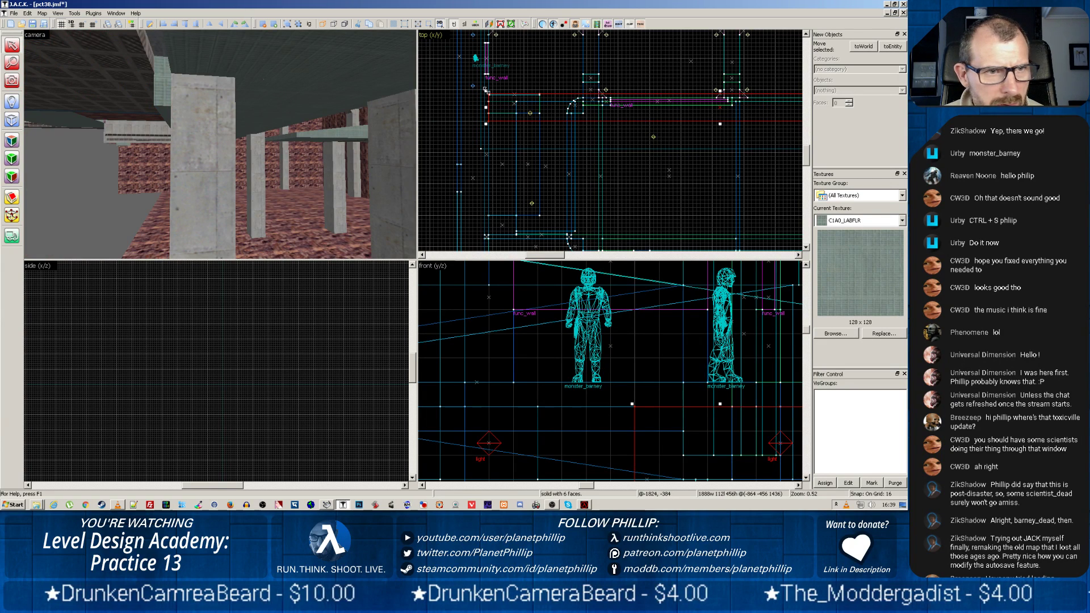
key(z)
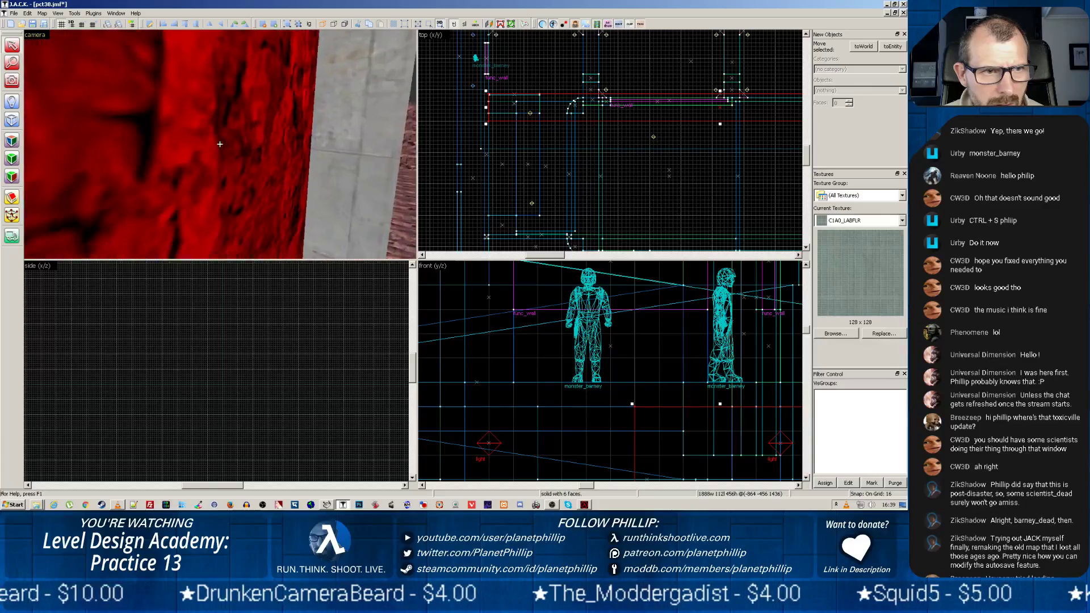
key(z)
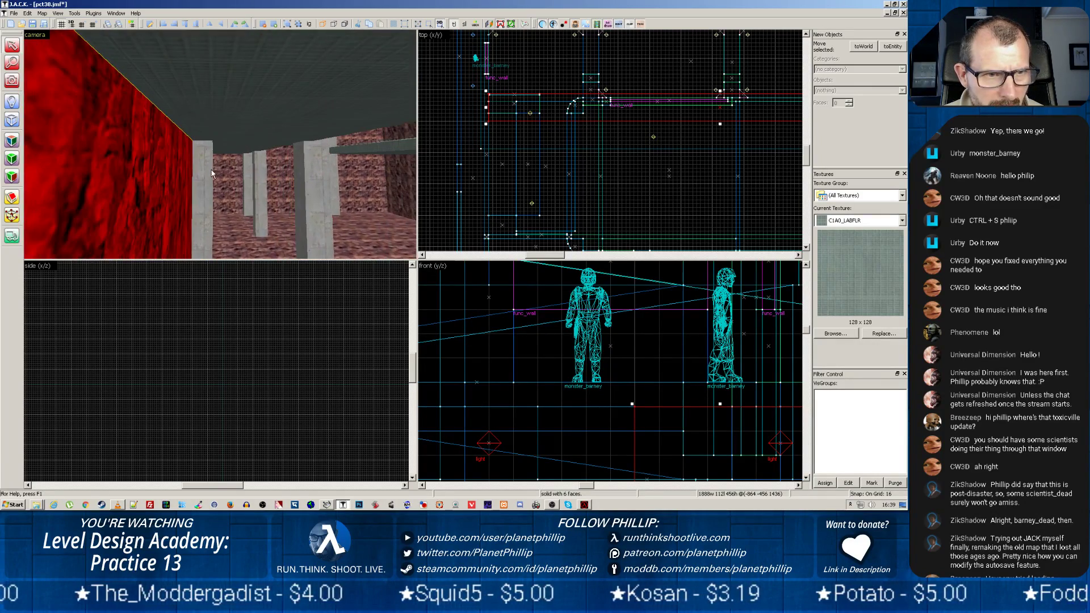
key(z)
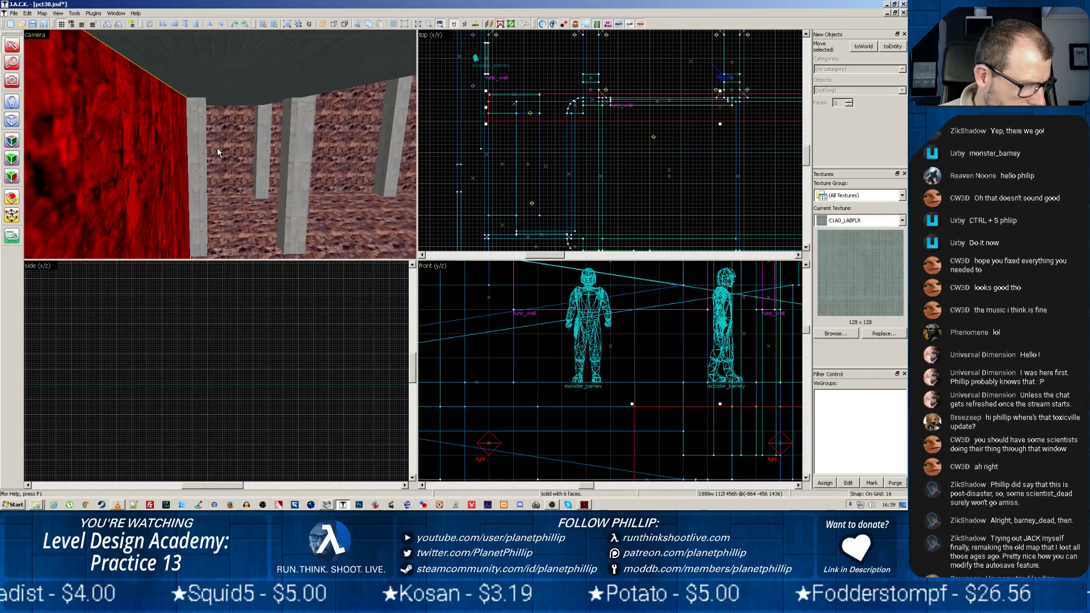
Step: Examine the thickened rock wall brush from both sides, checking its joins with the pillars, ceiling and blue-brick walls under the walkway
key(w)
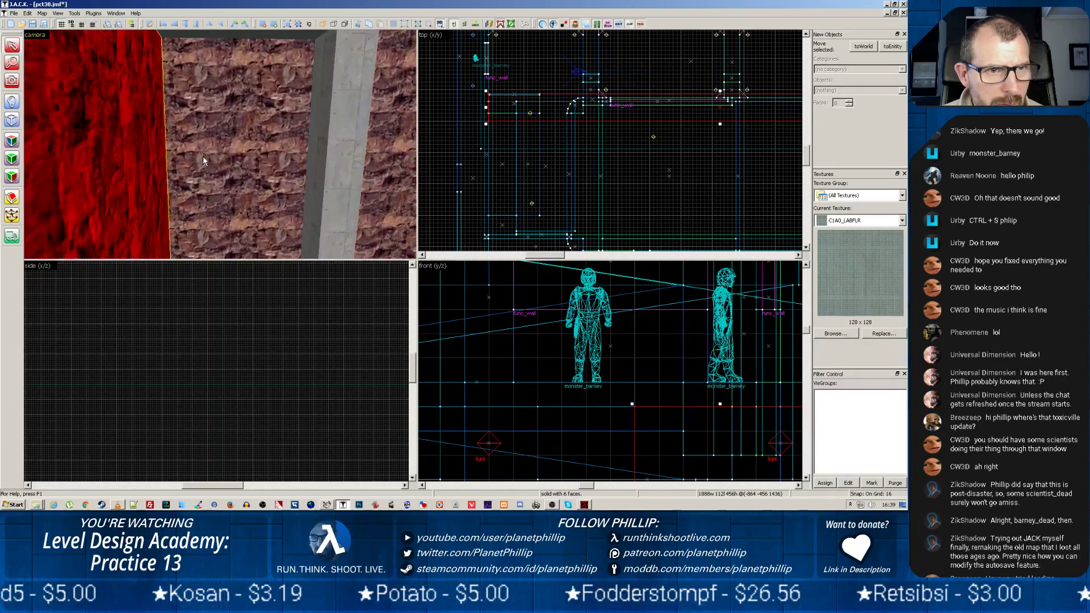
key(z)
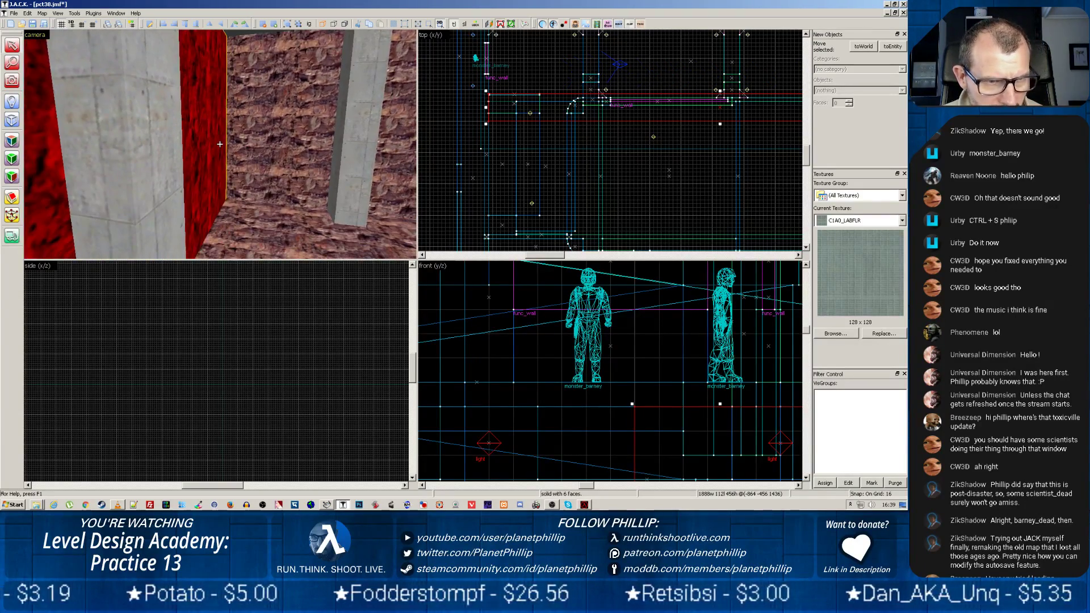
key(w)
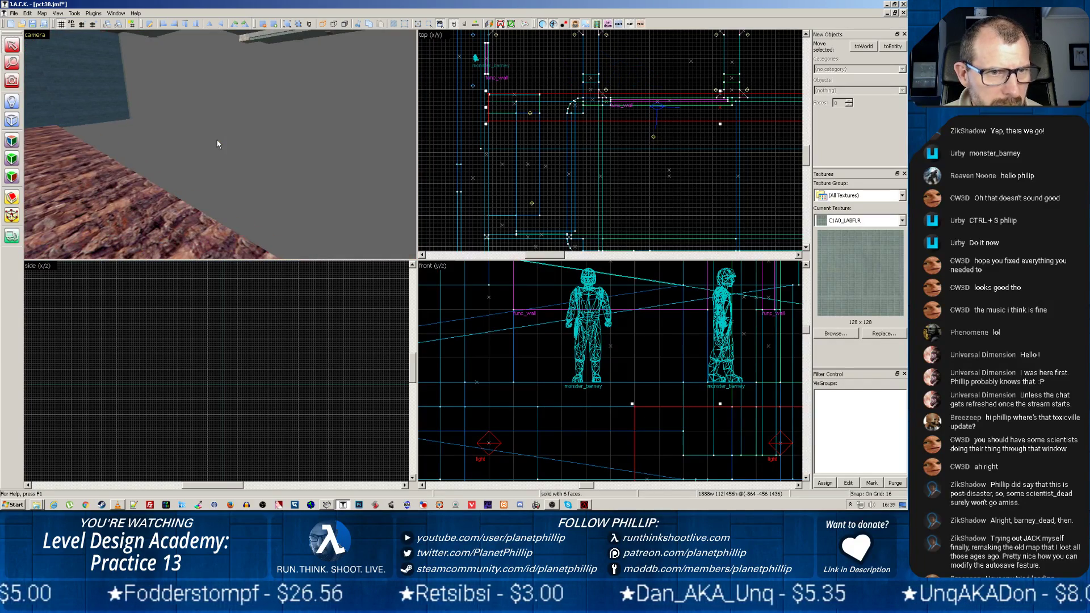
key(z)
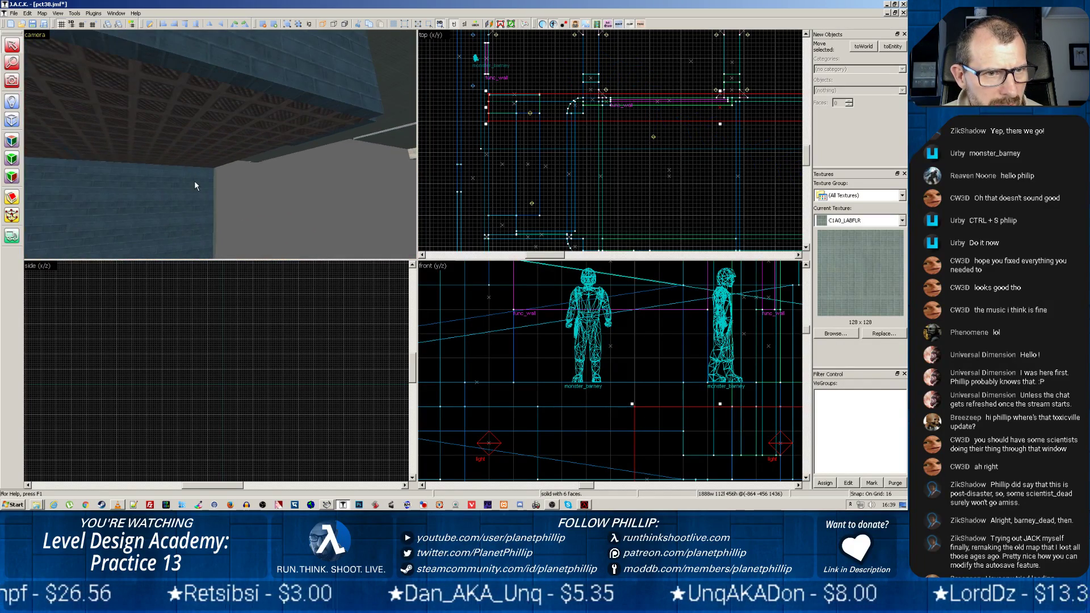
key(z)
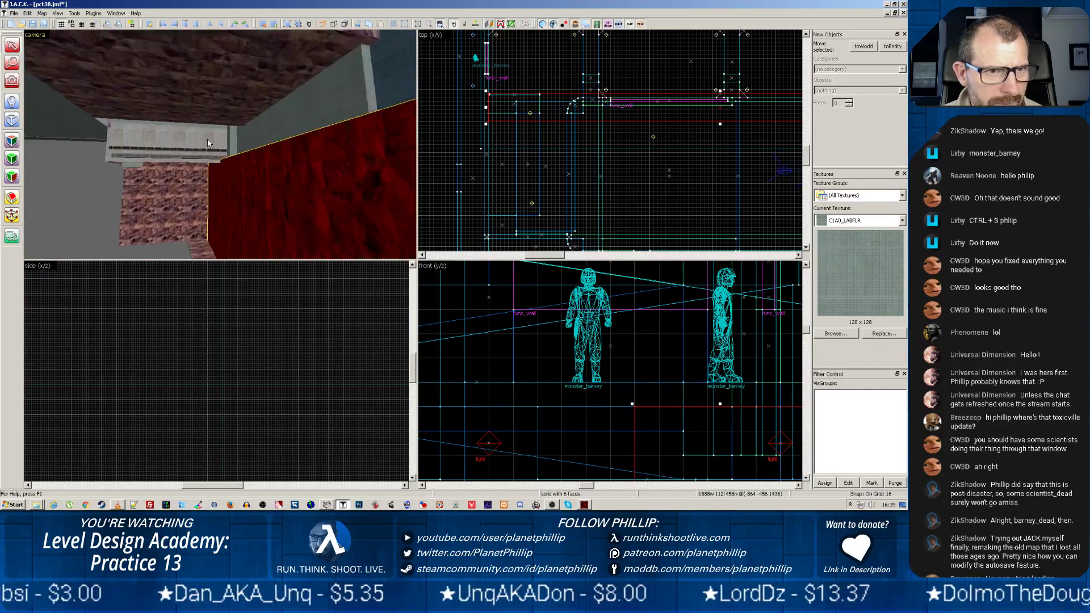
key(z)
key(z)
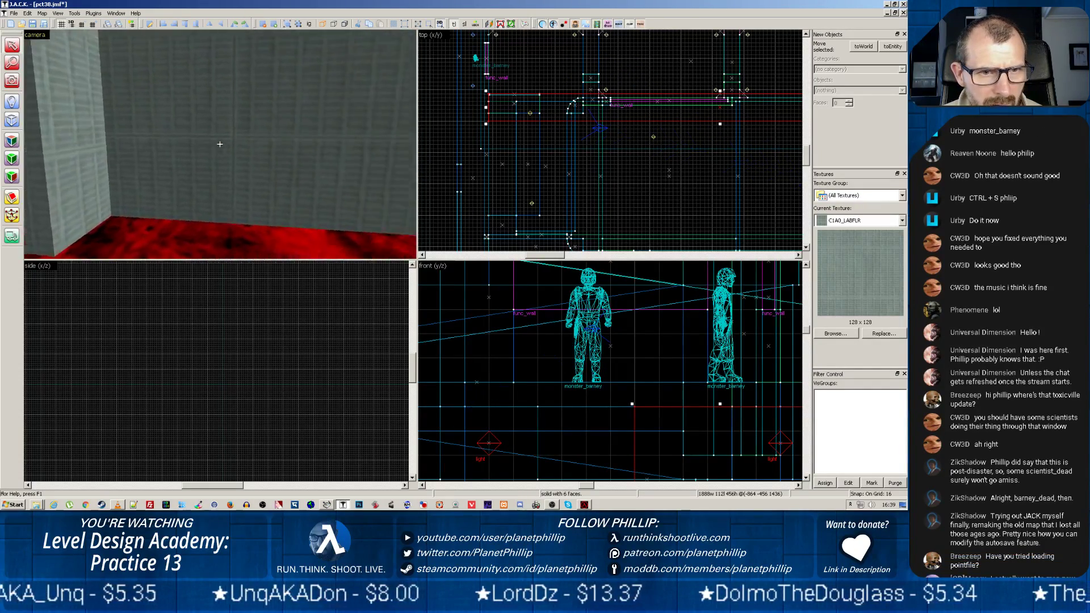
key(z)
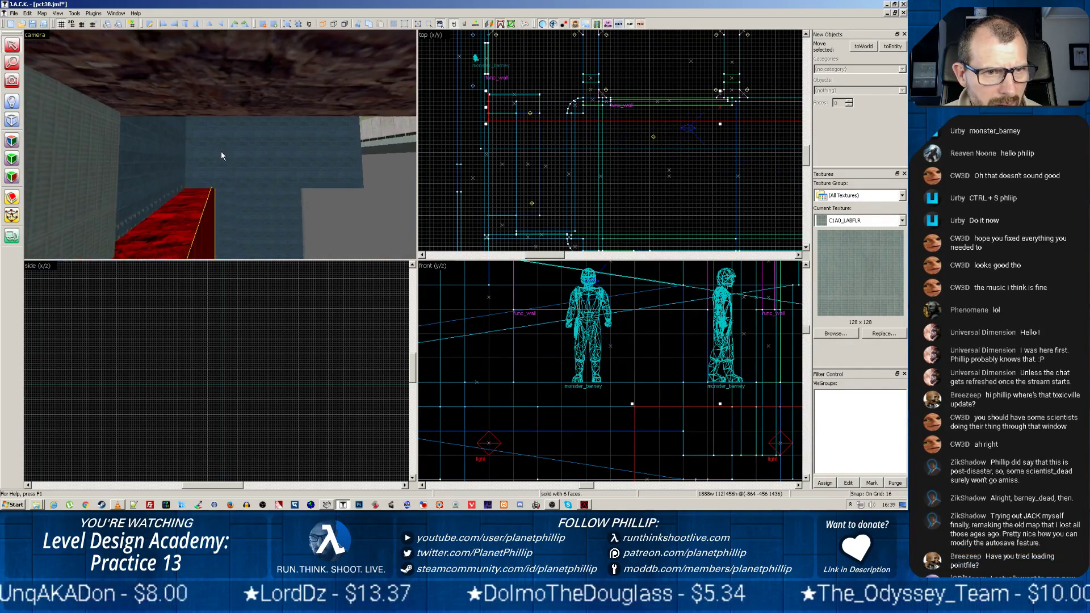
key(z)
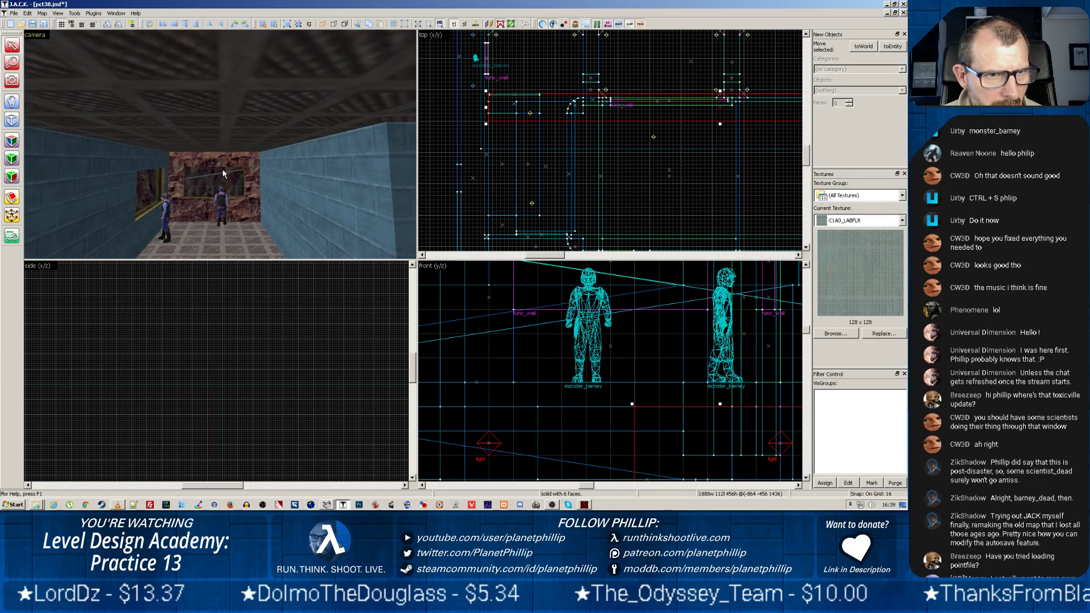
key(z)
Step: Save the map and compile pct38.map with all stages in Batch Compiler, closing the compile log at the end
key(ctrl+s)
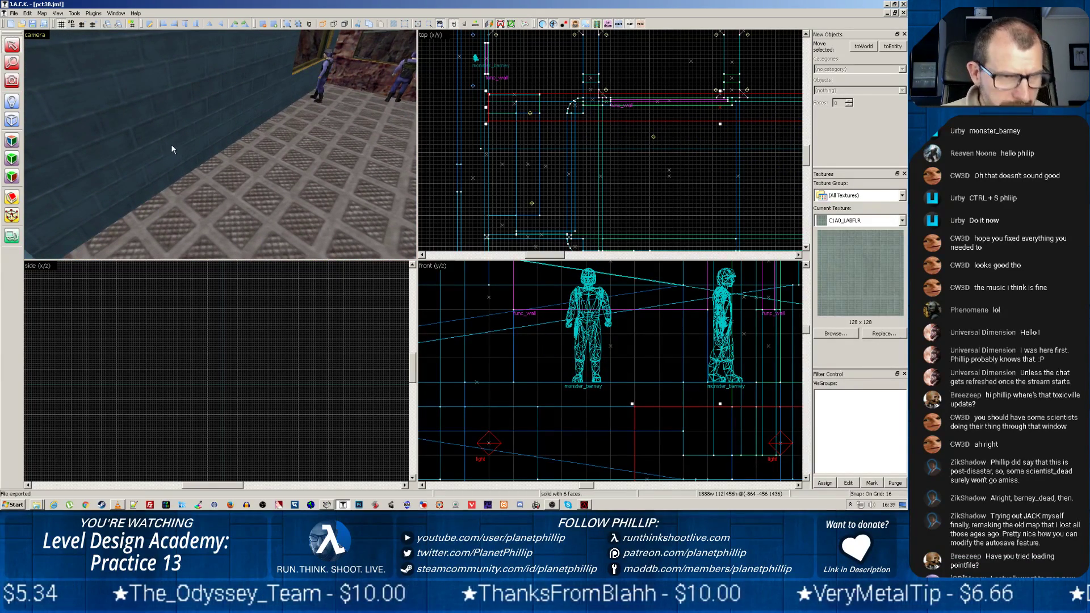
click(327, 505)
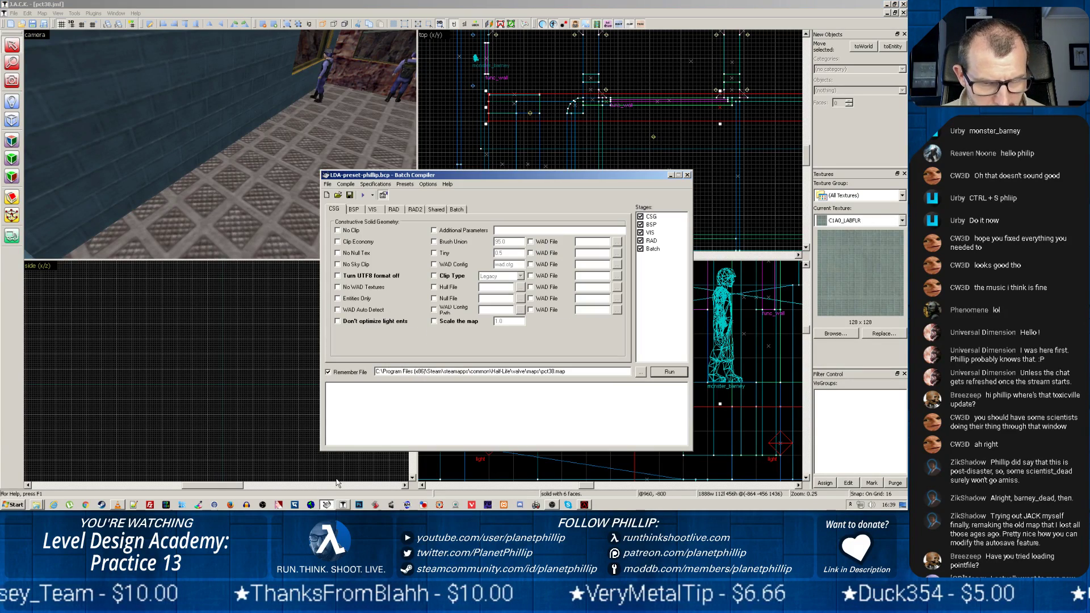
click(661, 375)
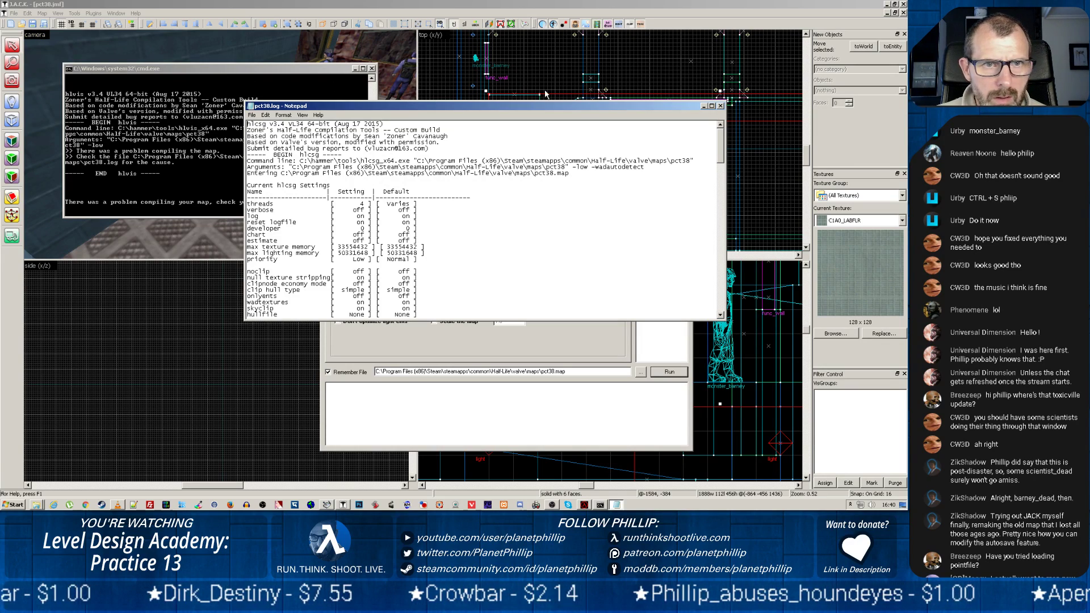
click(718, 106)
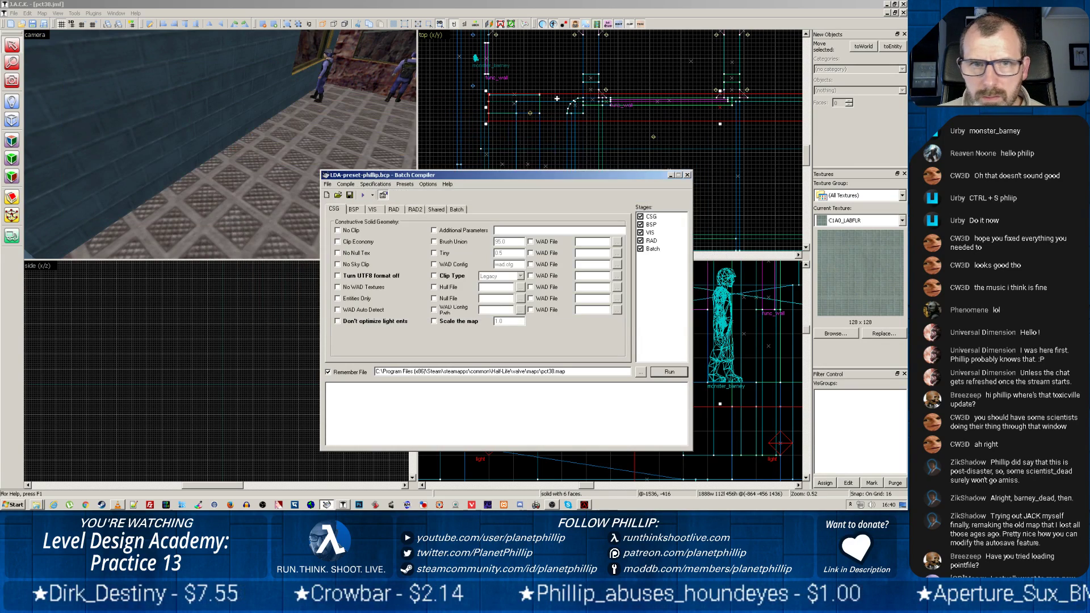
Step: Load the map's default pointfile, pct38.lin, to draw the leak line in the editor
click(74, 15)
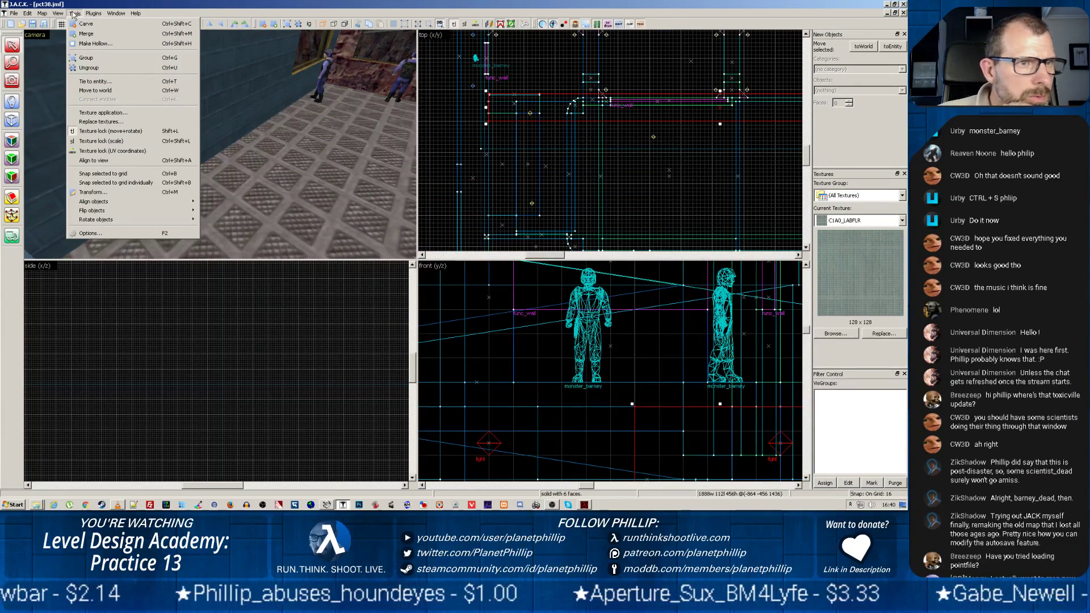
mouse_move(27, 13)
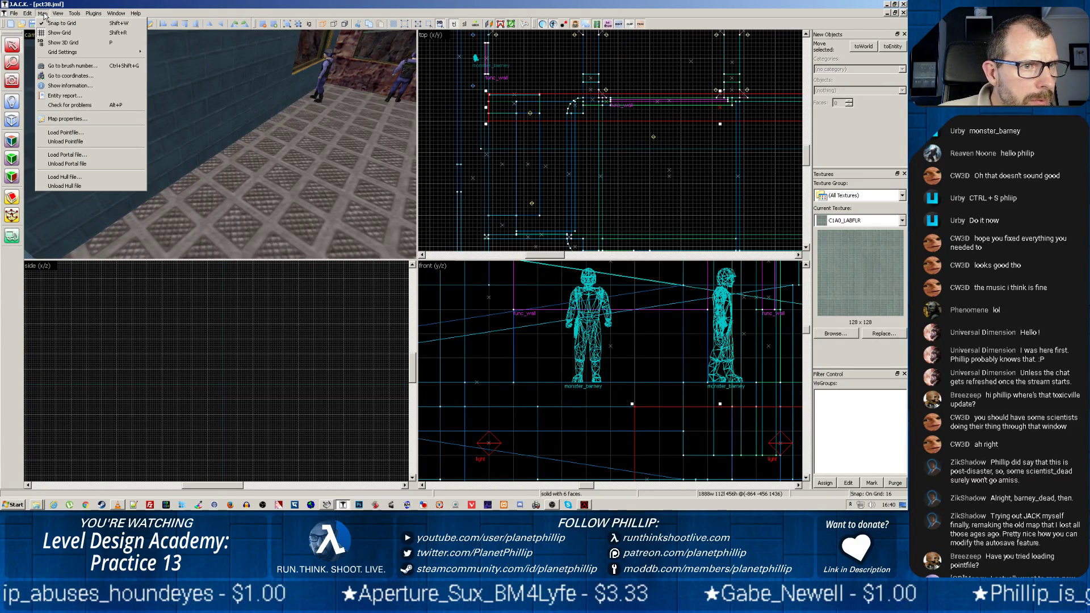
click(66, 132)
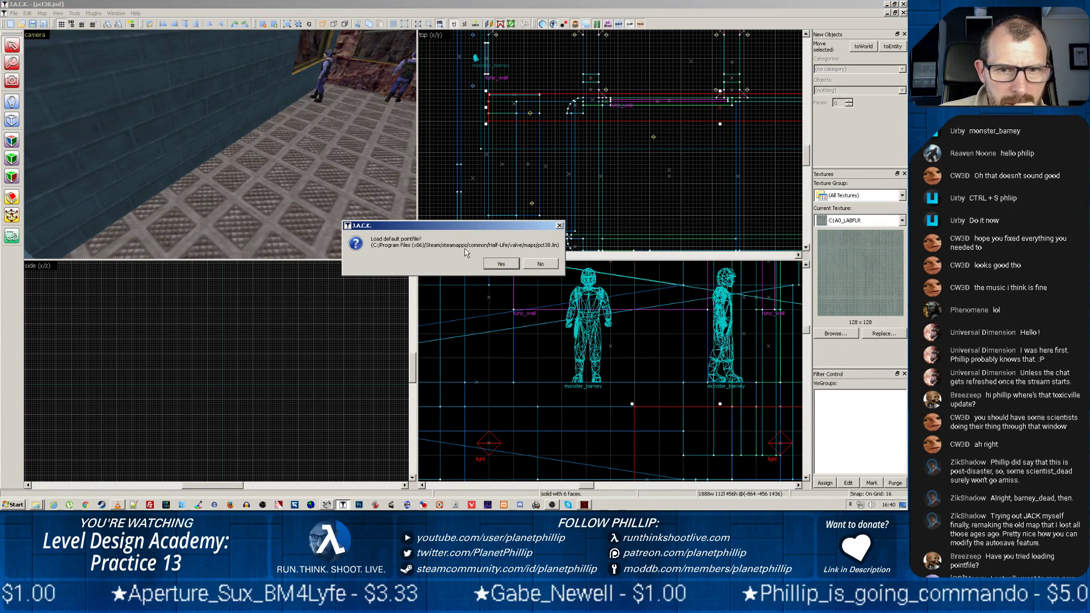
click(497, 264)
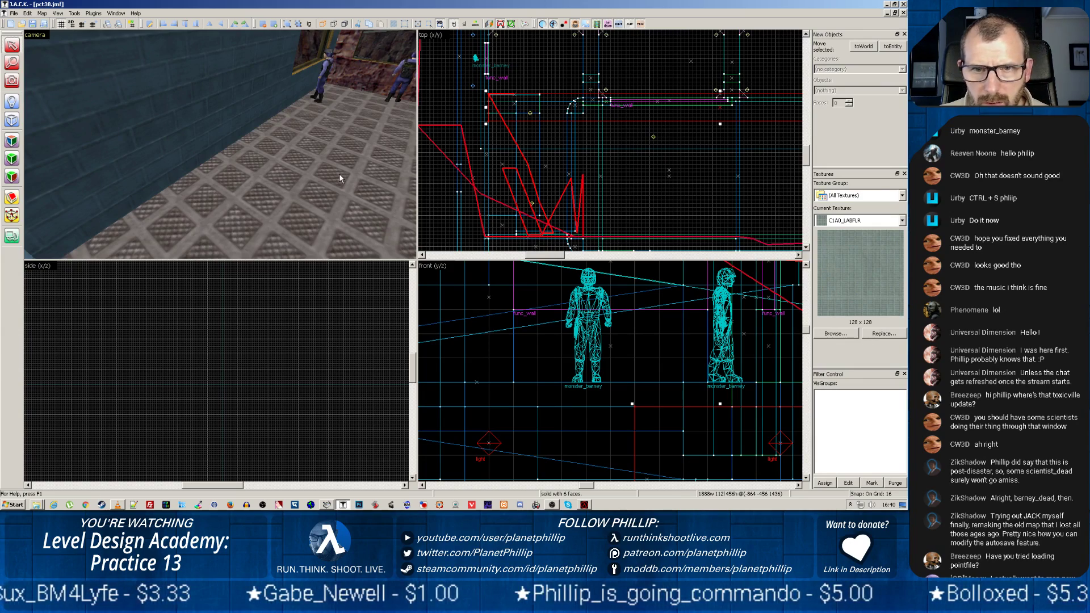
Step: Search for the leak line past the blue-brick wall and ceiling and along the green-striped concrete corridor
key(z)
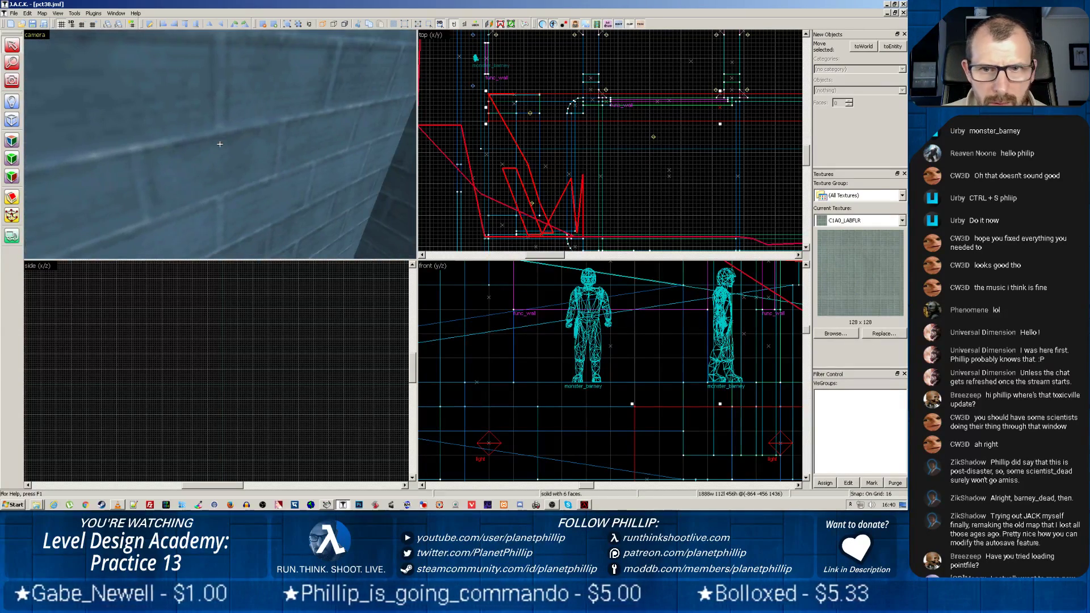
key(w)
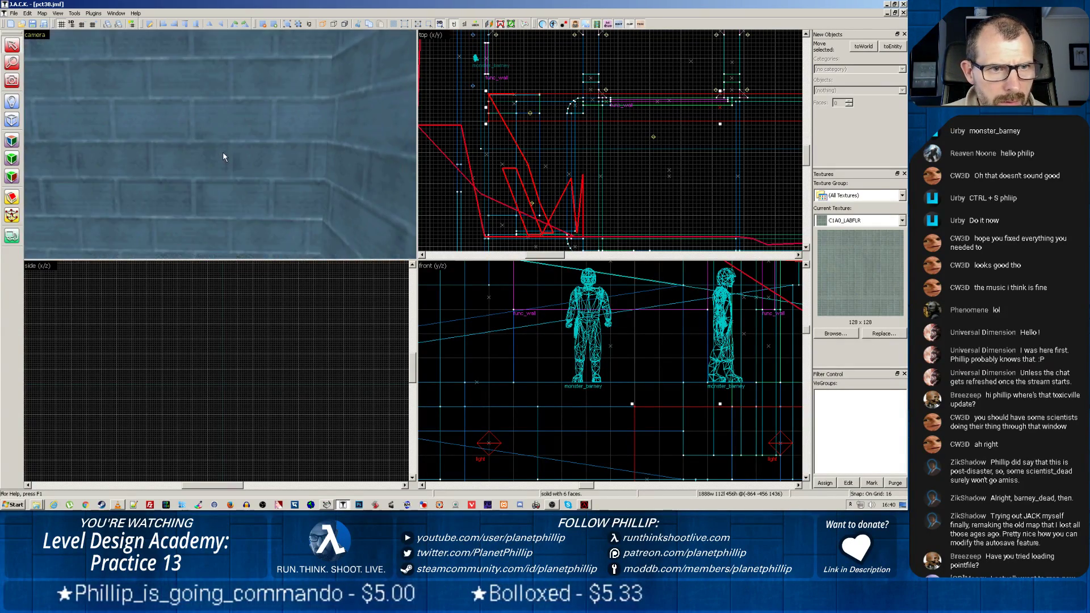
key(z)
key(w)
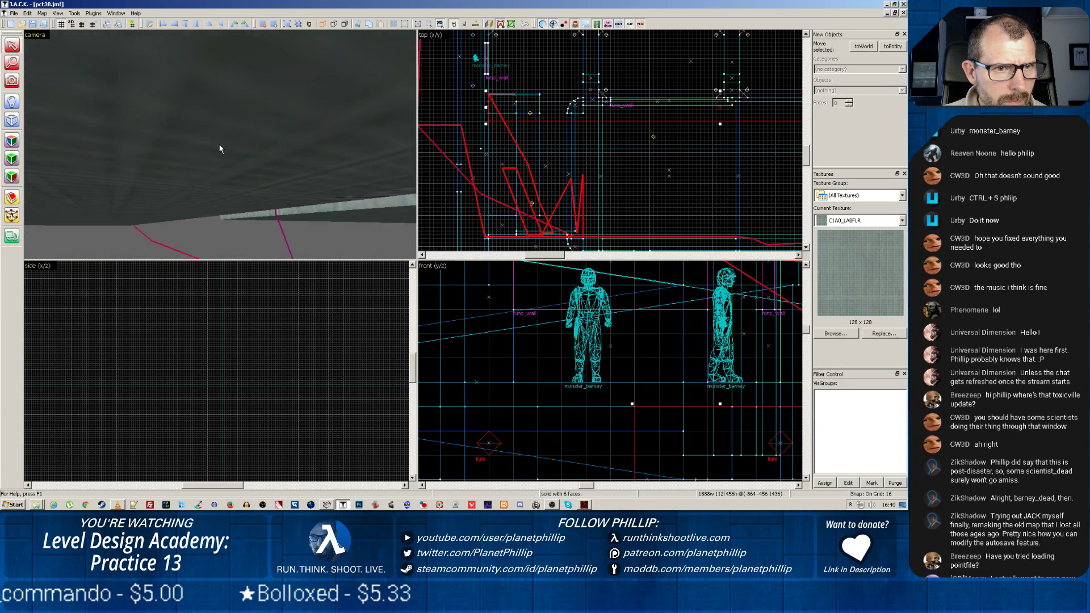
key(z)
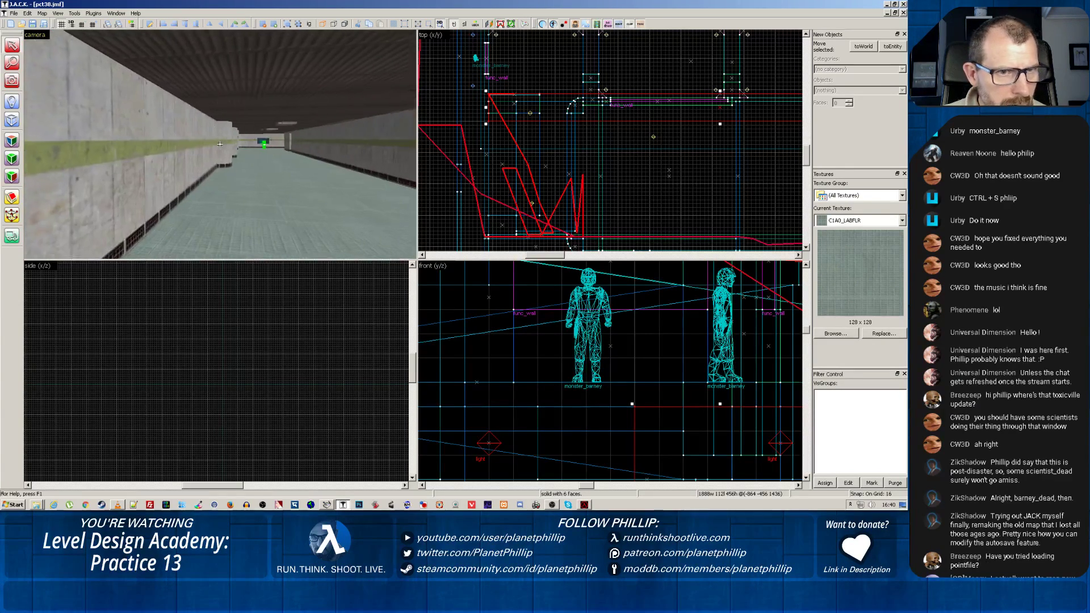
key(z)
key(w)
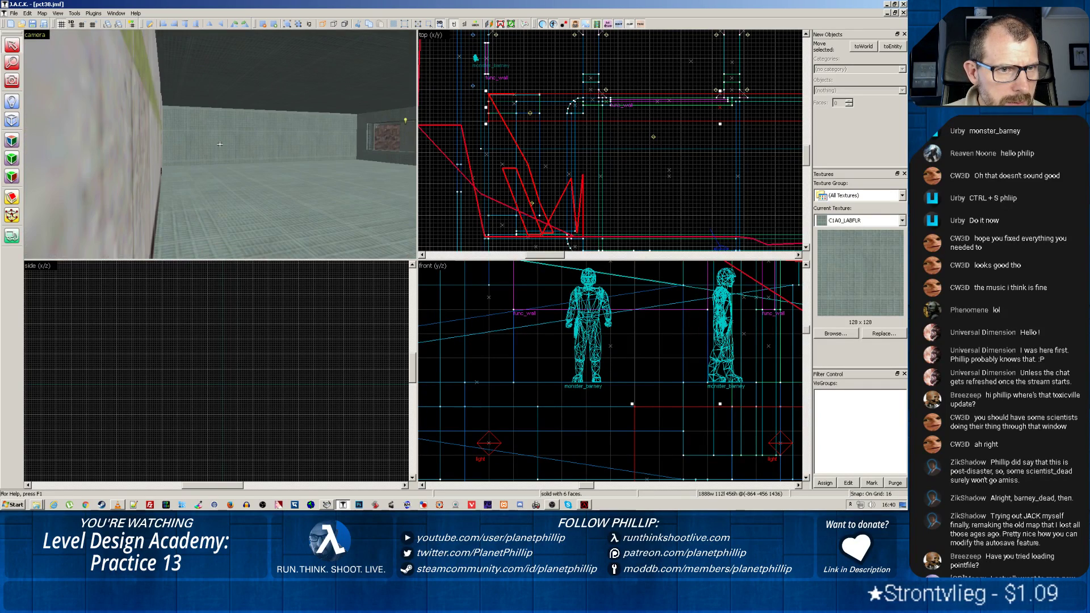
key(w)
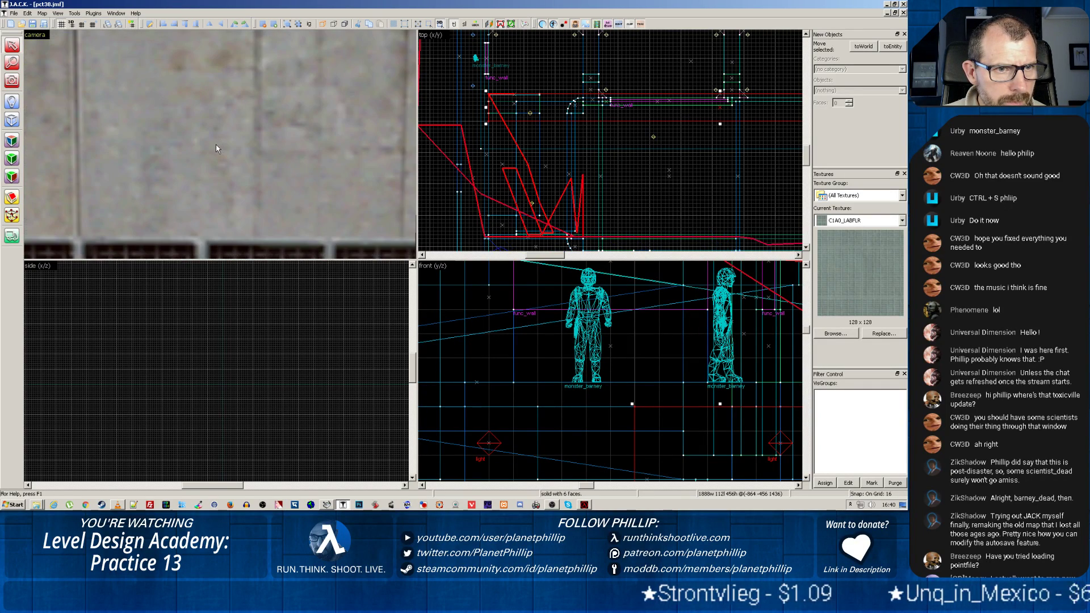
Step: Trace the leak line along the grated walkway by the monster_barney and over the outer rock and concrete brushes
key(z)
key(w)
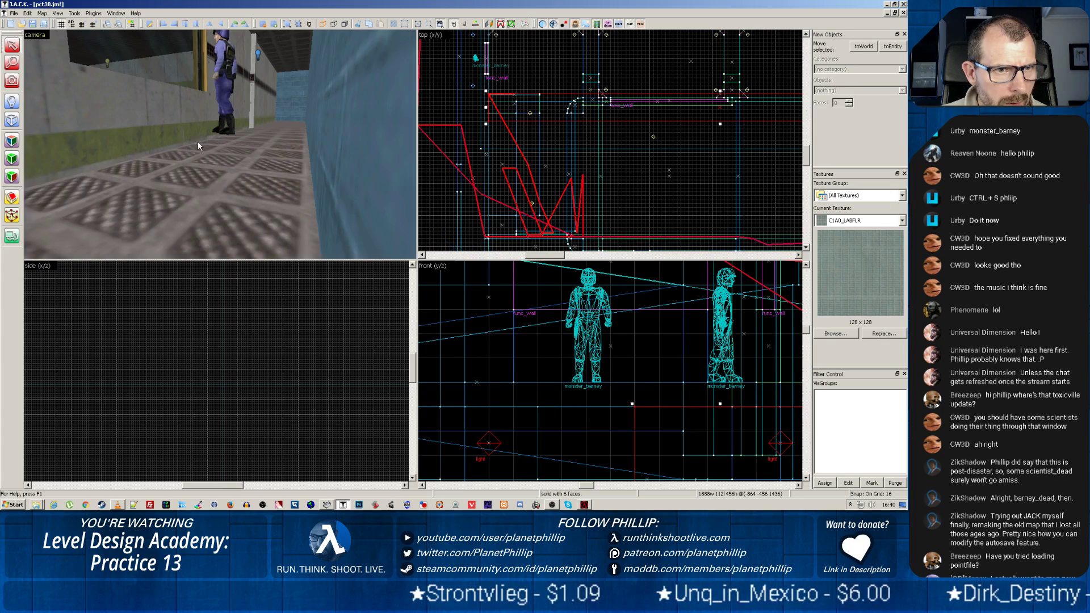
key(w)
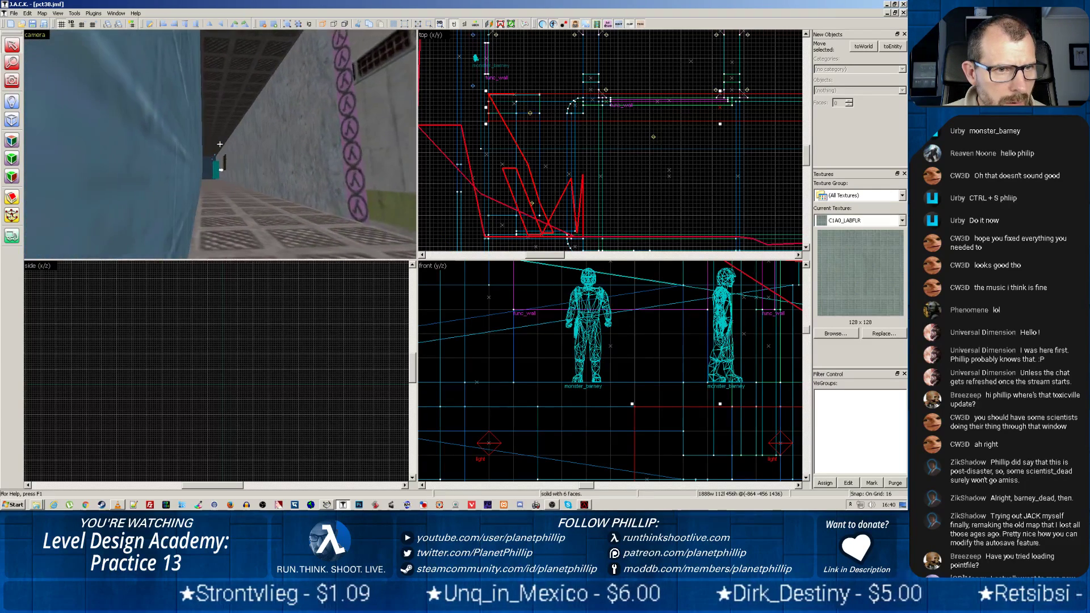
key(w)
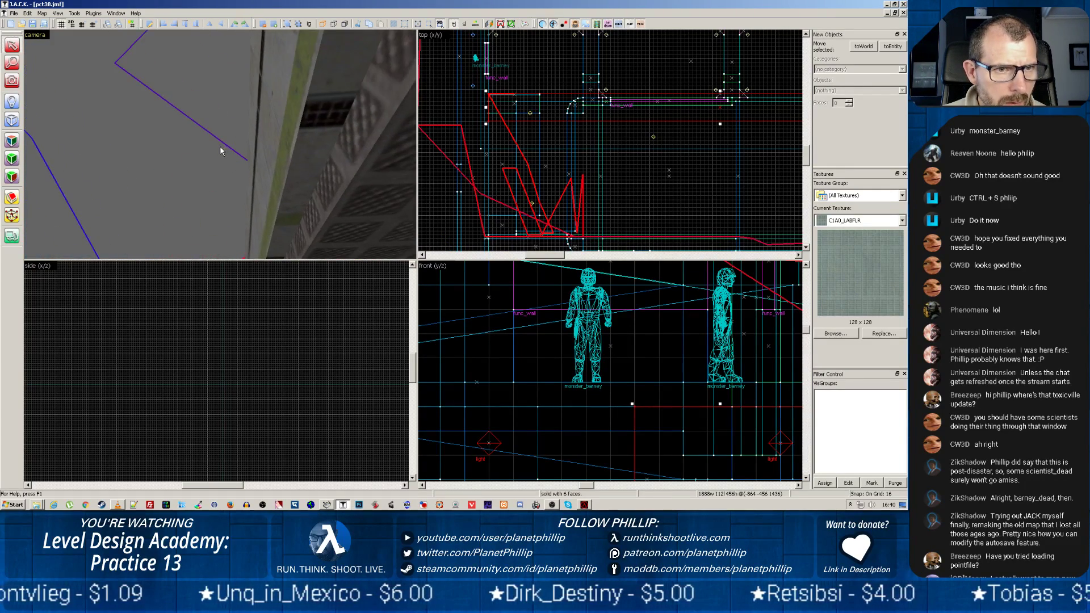
key(w)
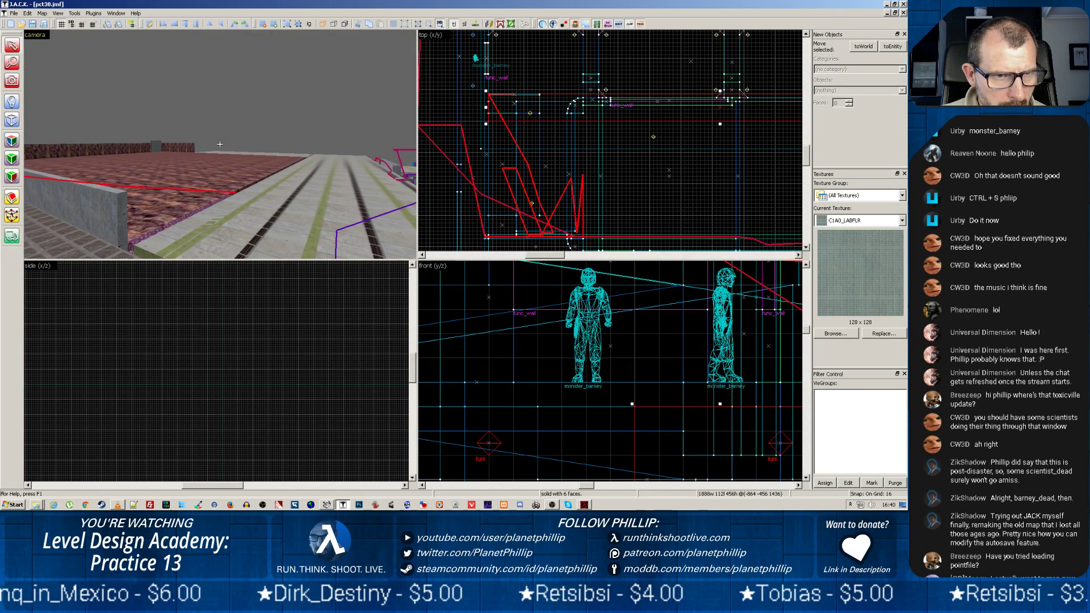
key(z)
key(z)
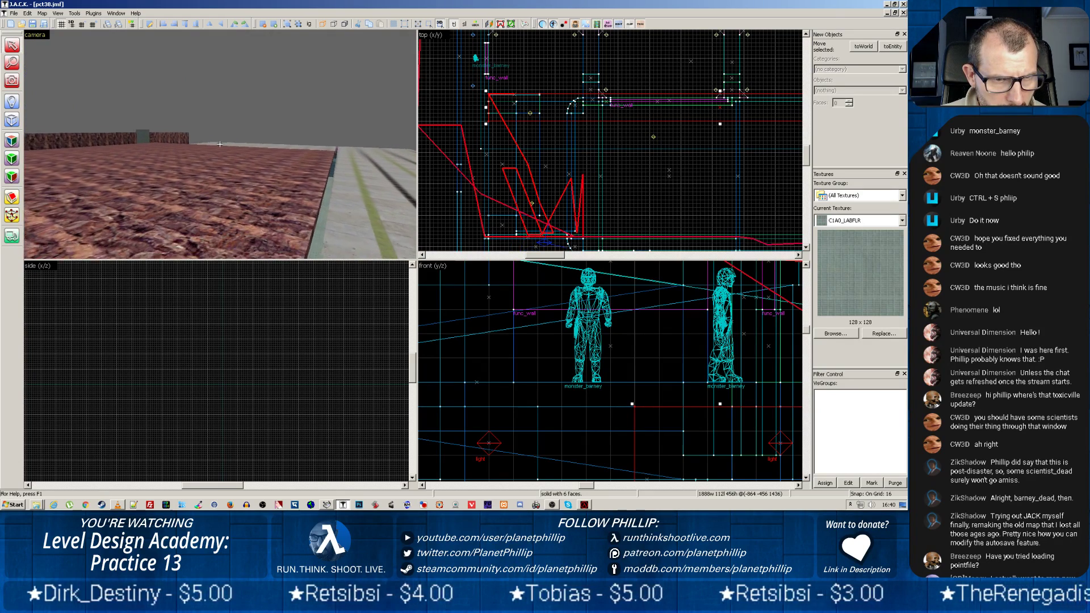
Step: Select the long wall brush beside the rock brushes and examine the corner where the leak line passes the pink lambda-textured strip
key(w)
click(216, 175)
key(w)
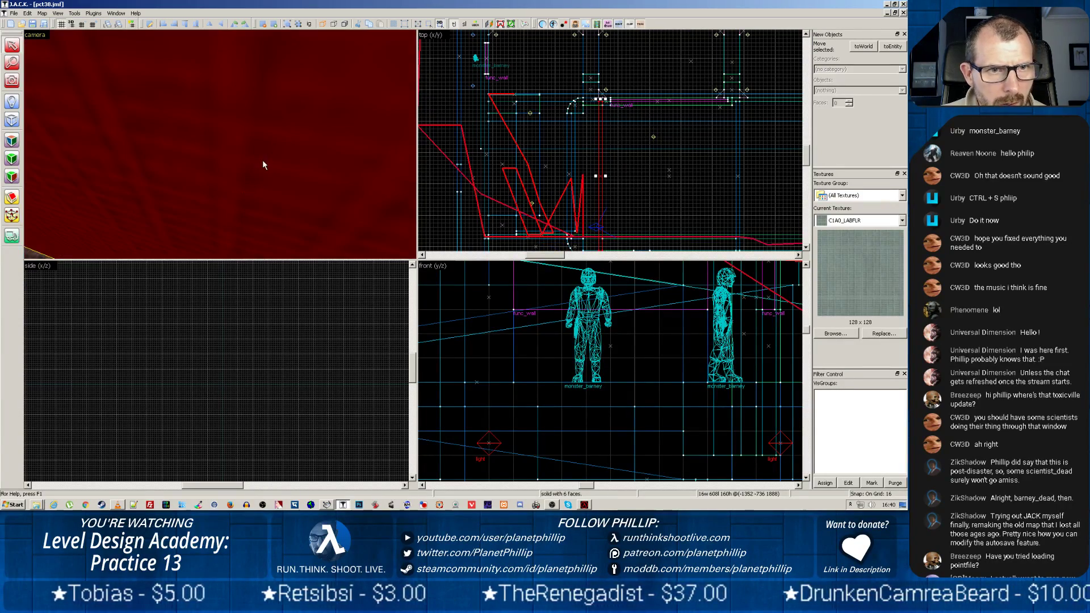
key(z)
key(s)
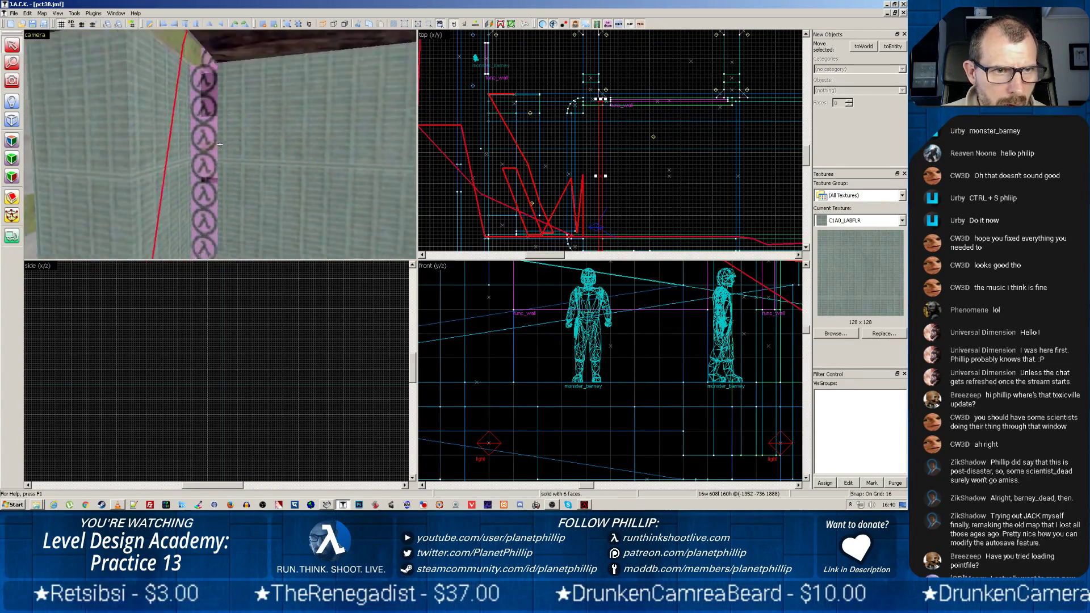
key(s)
key(w)
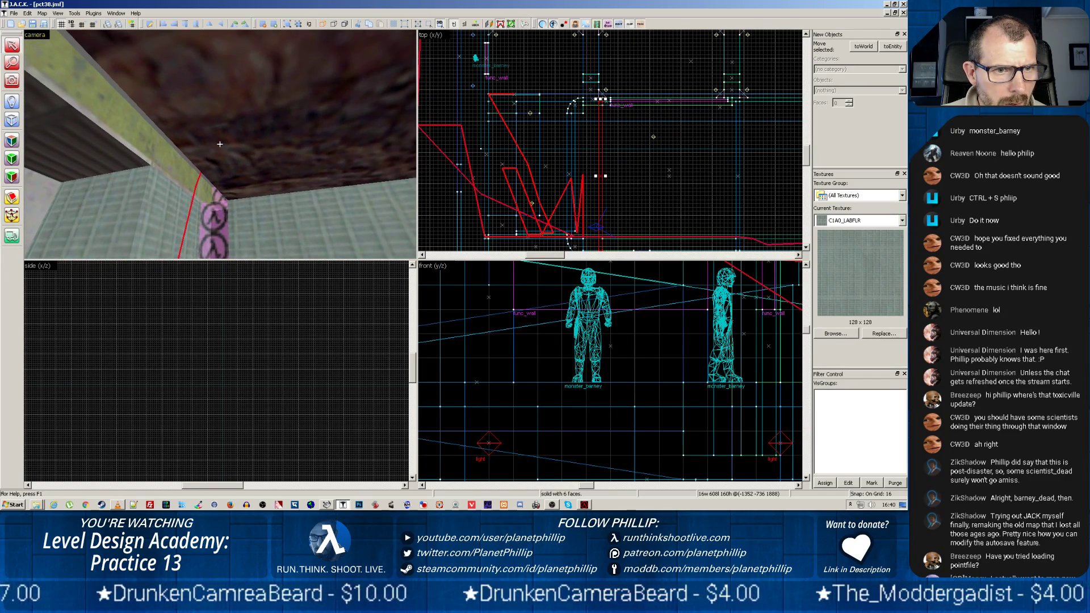
key(w)
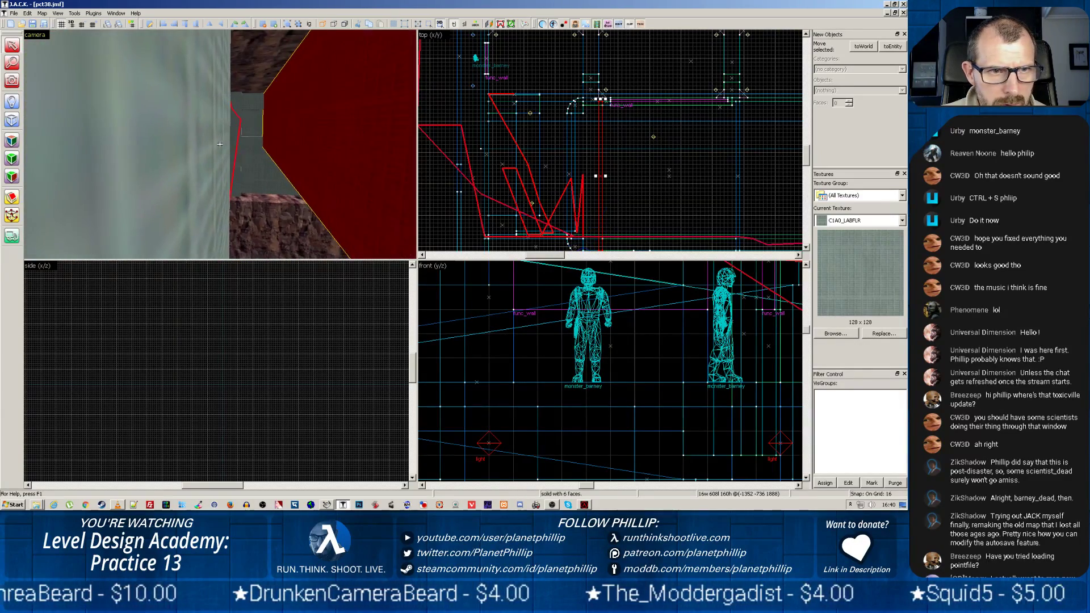
Step: Examine the blue-brick walls, the green-striped corridor and the dark trim between the curved concrete wall and rock for gaps
key(w)
key(z)
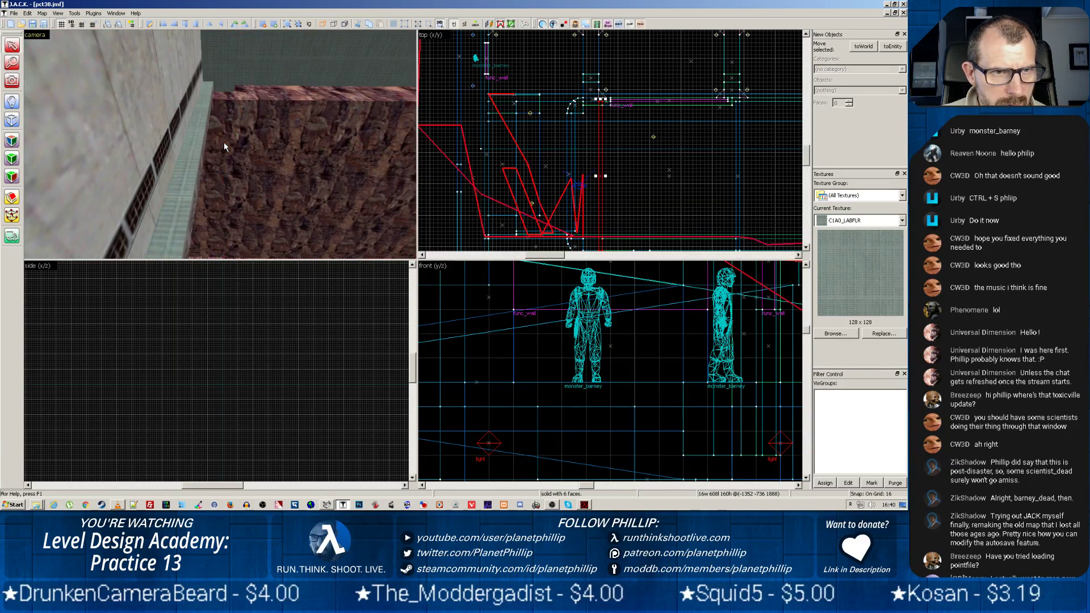
key(z)
key(z)
key(z)
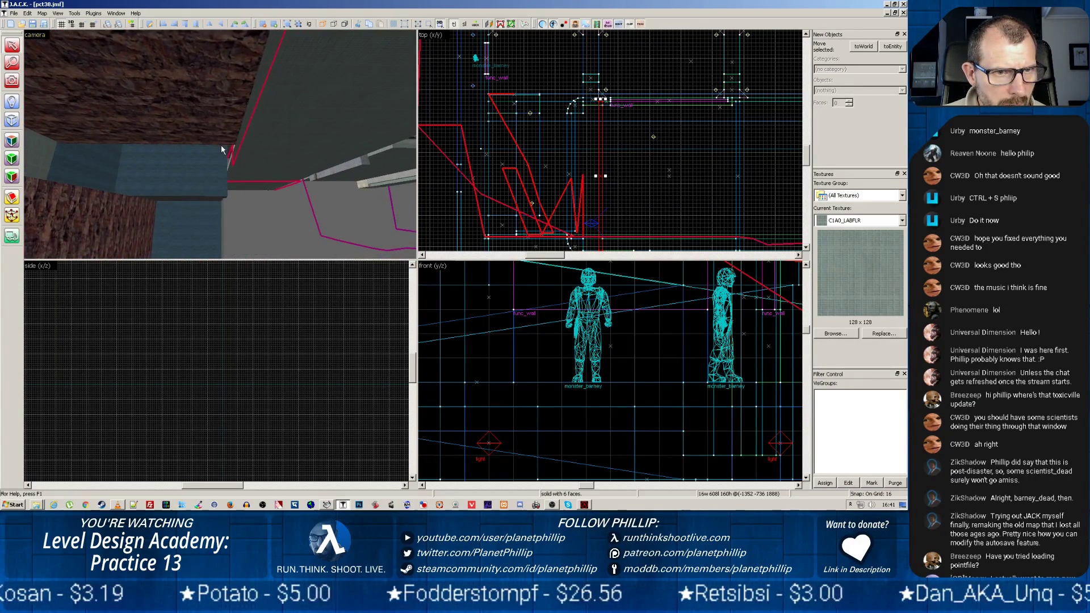
key(w)
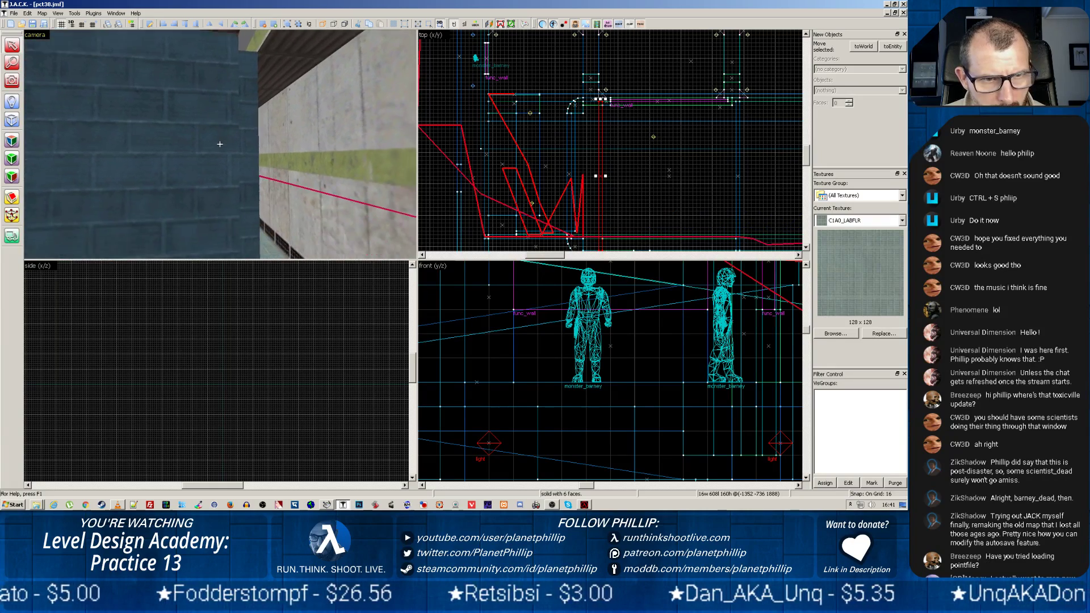
key(z)
key(w)
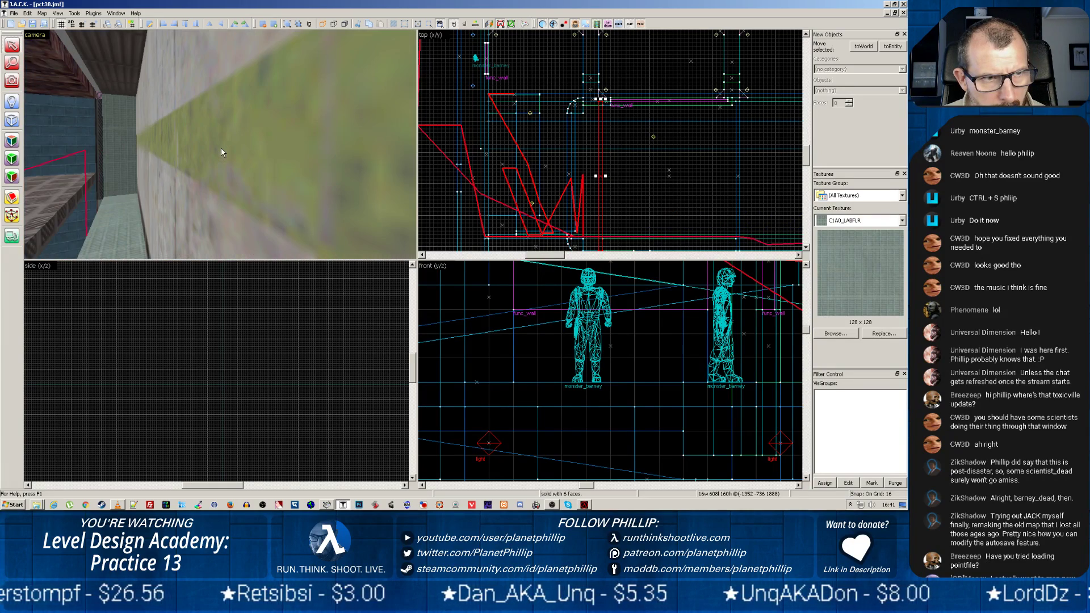
key(z)
key(w)
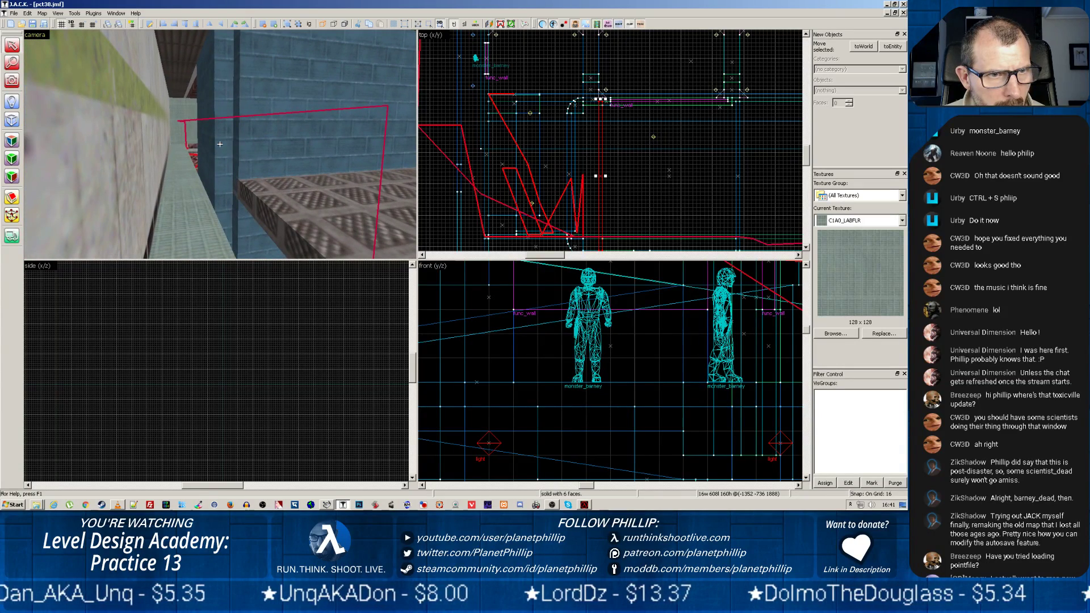
key(z)
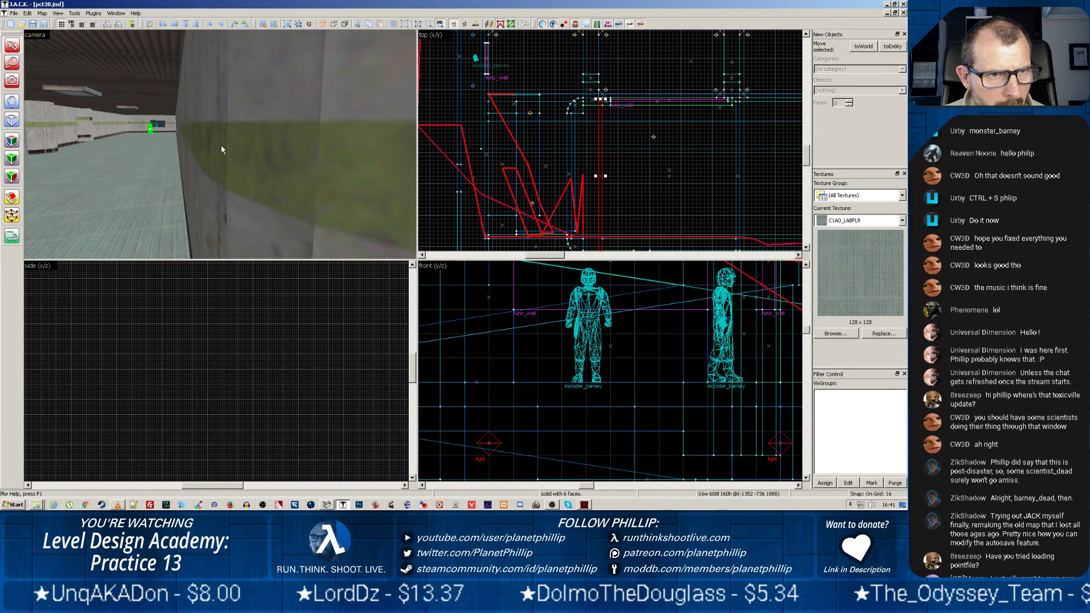
key(w)
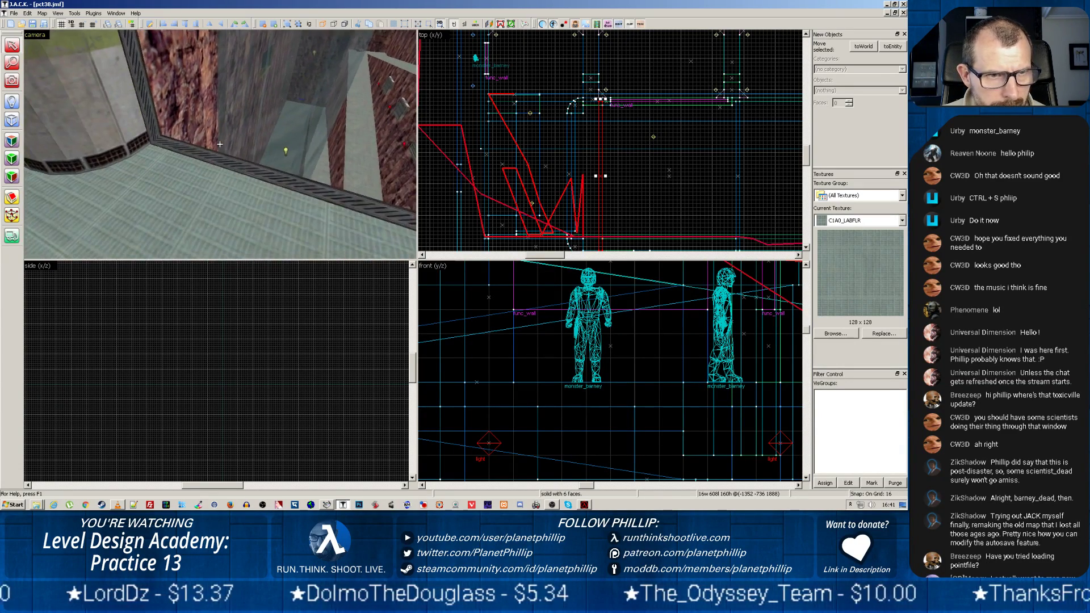
key(w)
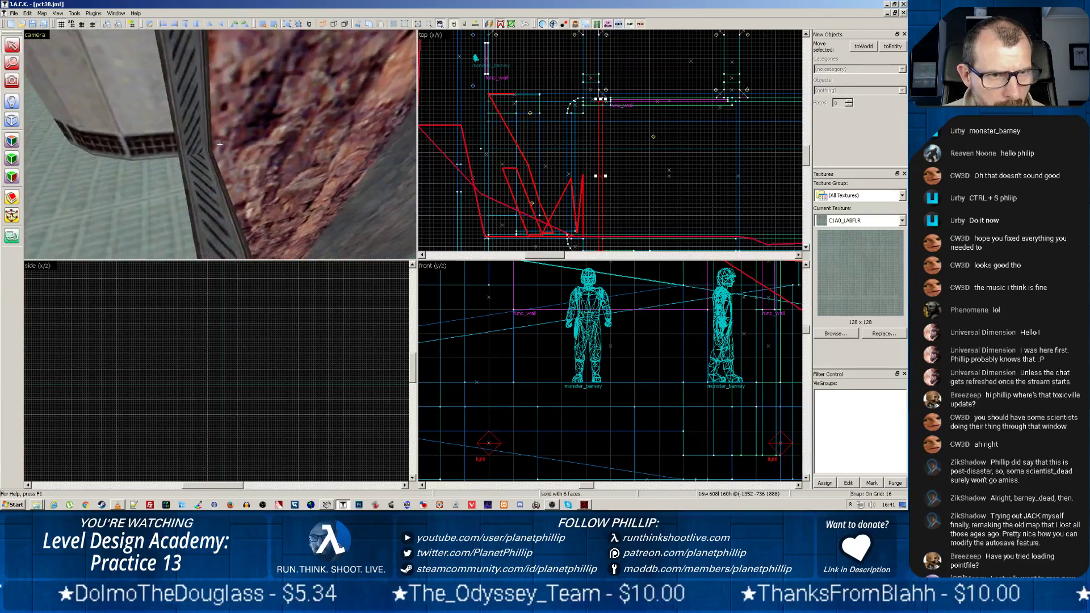
key(w)
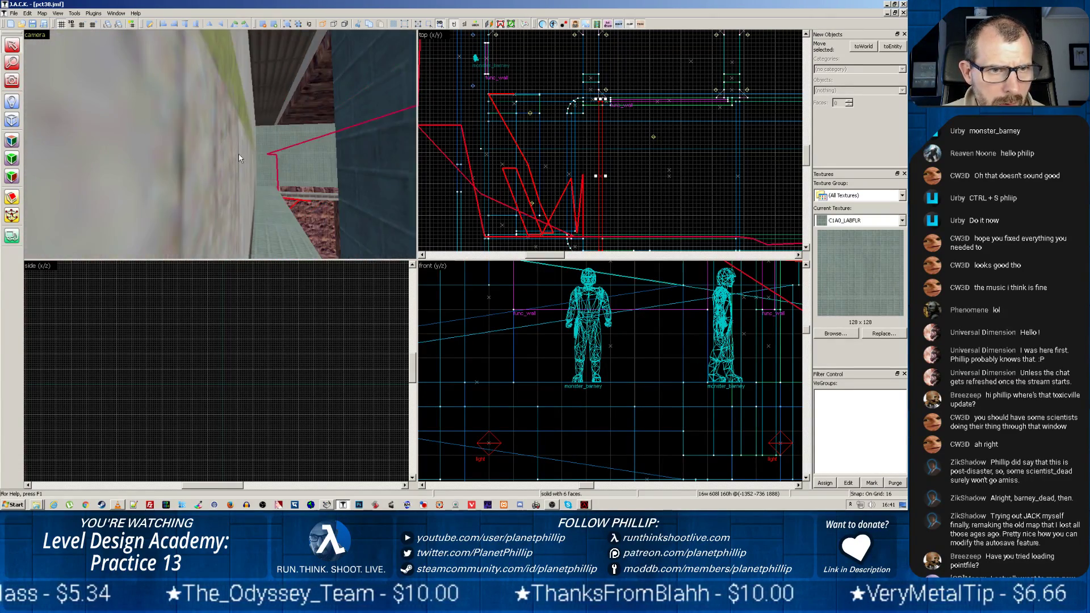
Step: Trace the leak line past the corridor ledge and down into the rock-walled shaft beneath the overhanging floor
key(z)
key(z)
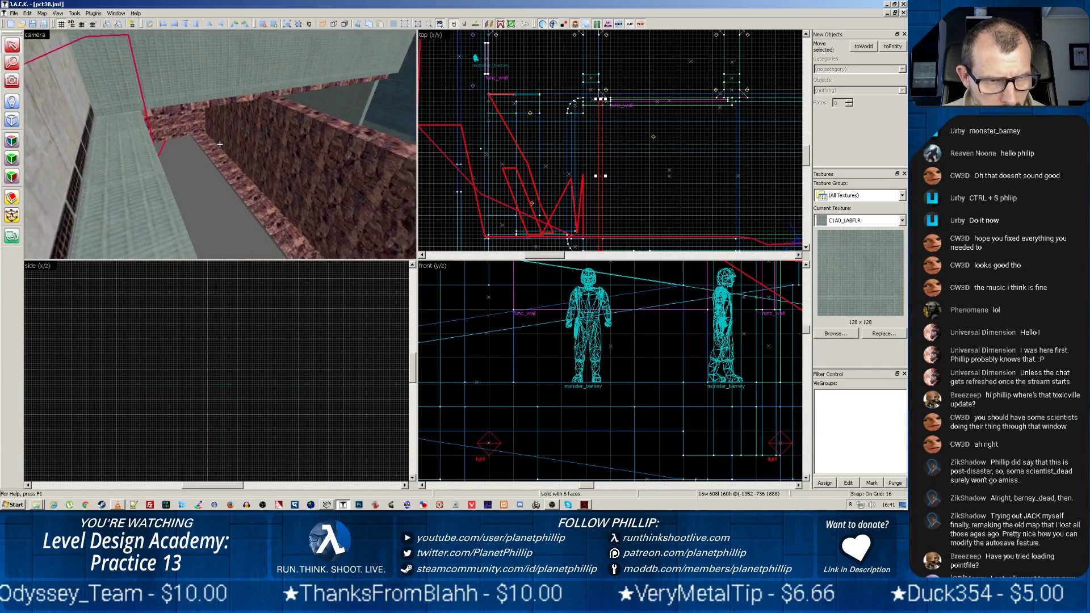
key(w)
key(z)
key(z)
key(w)
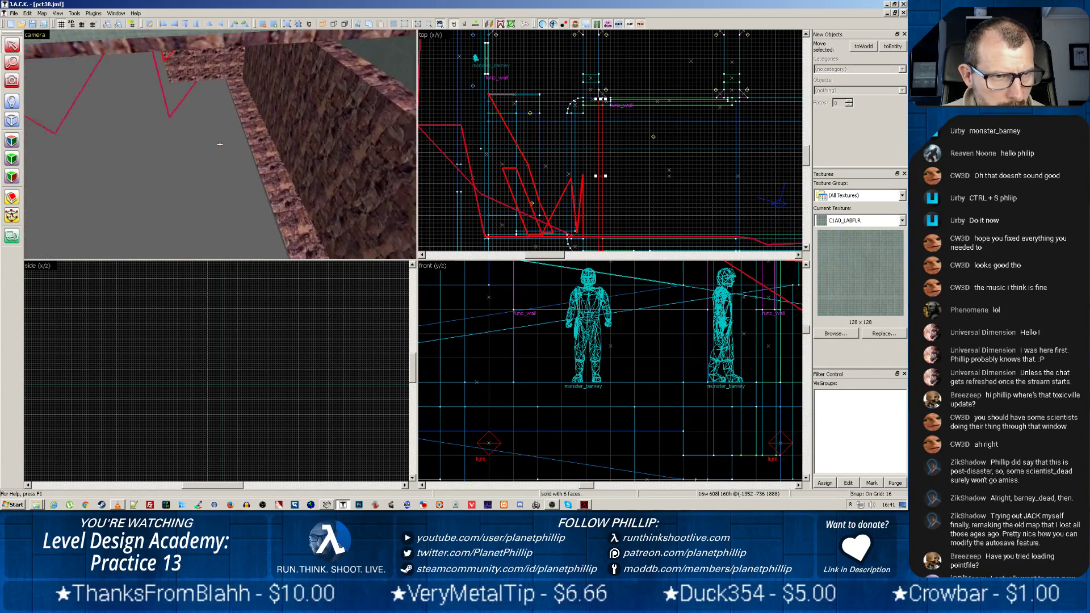
key(z)
key(z)
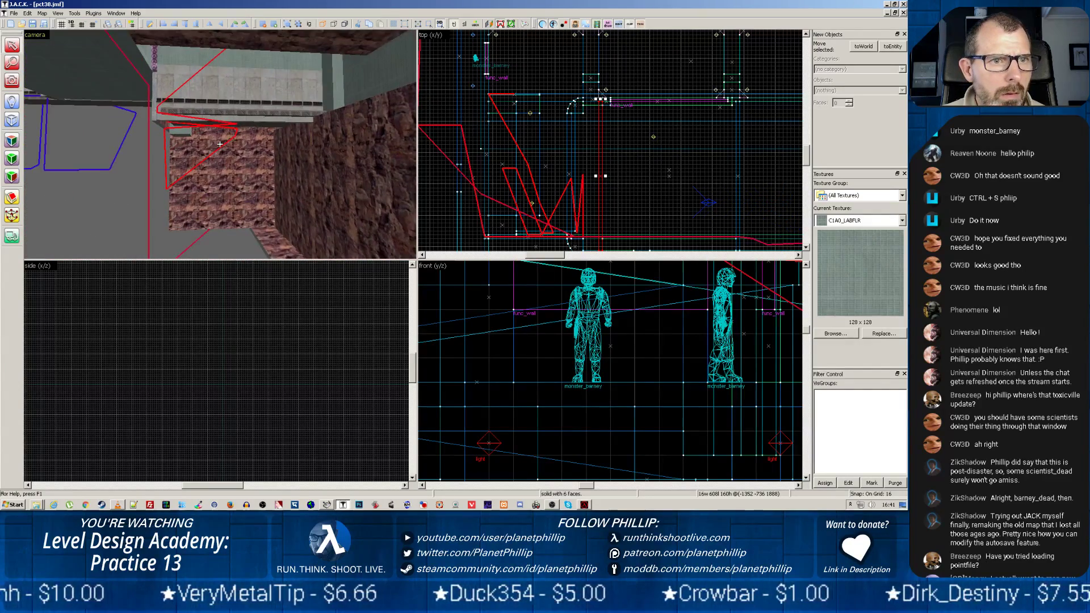
key(z)
scroll(226, 162, up, 3)
scroll(226, 165, up, 2)
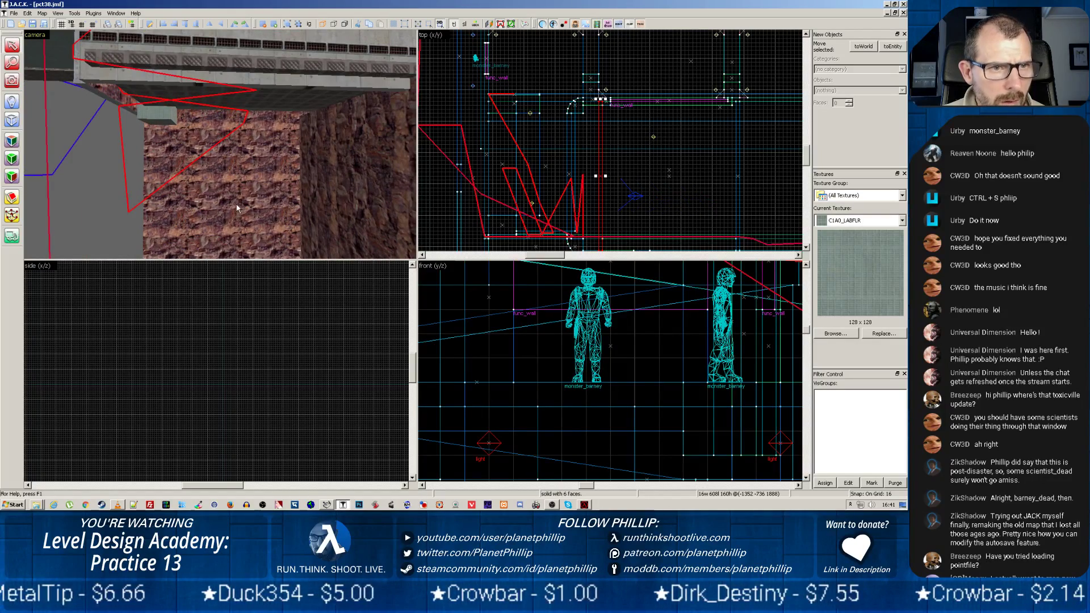
scroll(219, 144, up, 8)
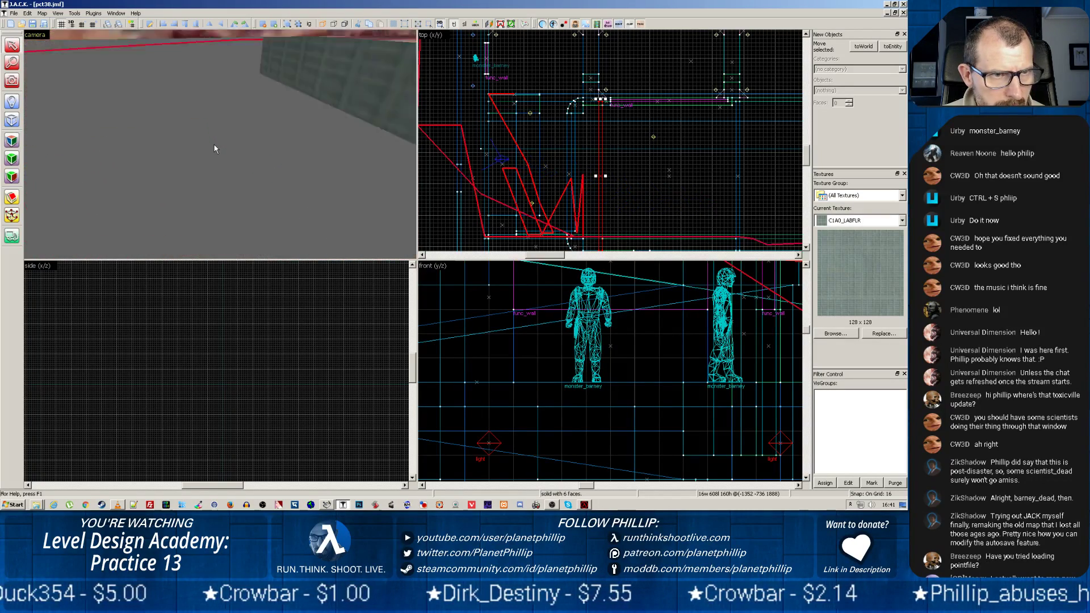
Step: Follow the leak line around the outside of the long wall brushes and up over the map's roof brushes
key(w)
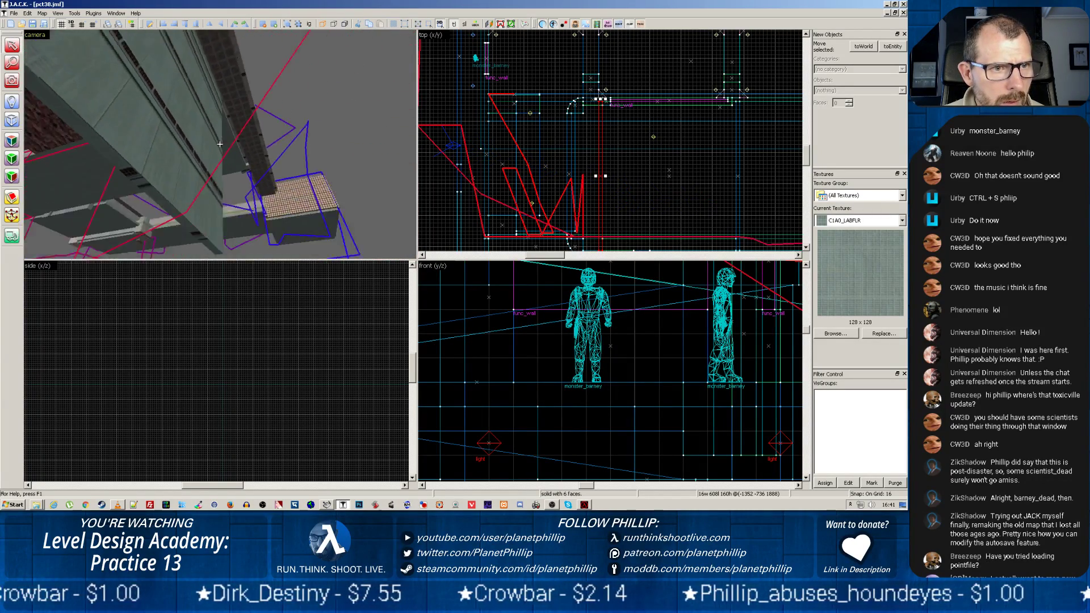
key(w)
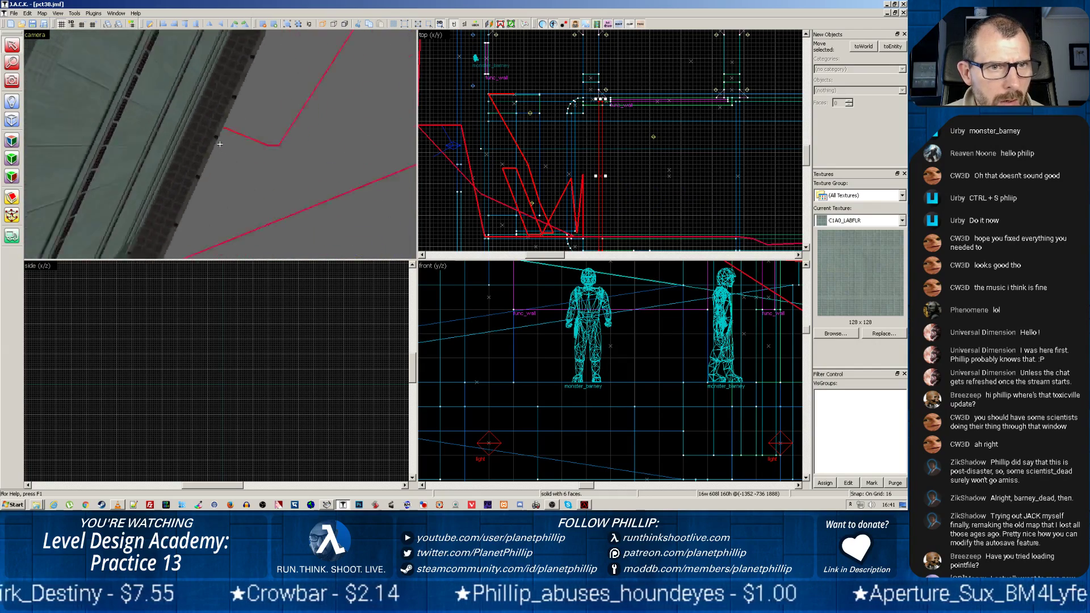
key(w)
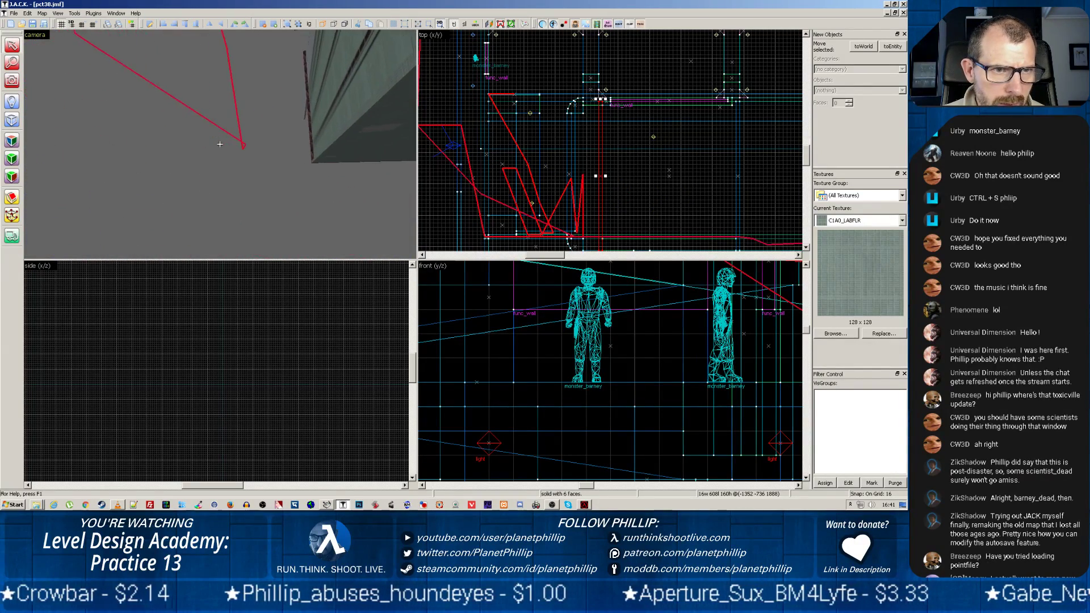
key(z)
key(w)
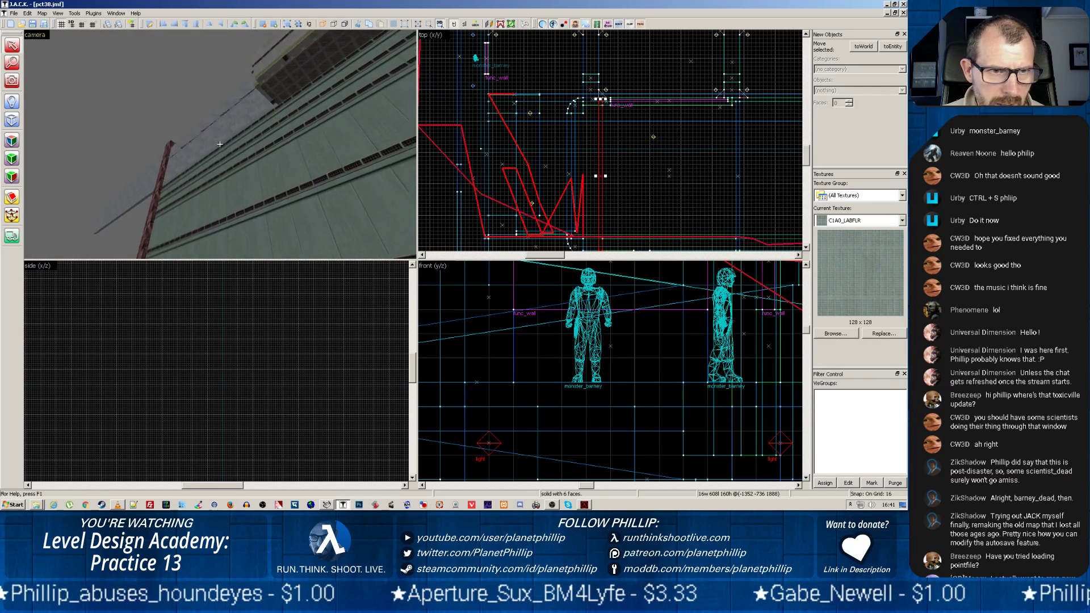
key(z)
key(w)
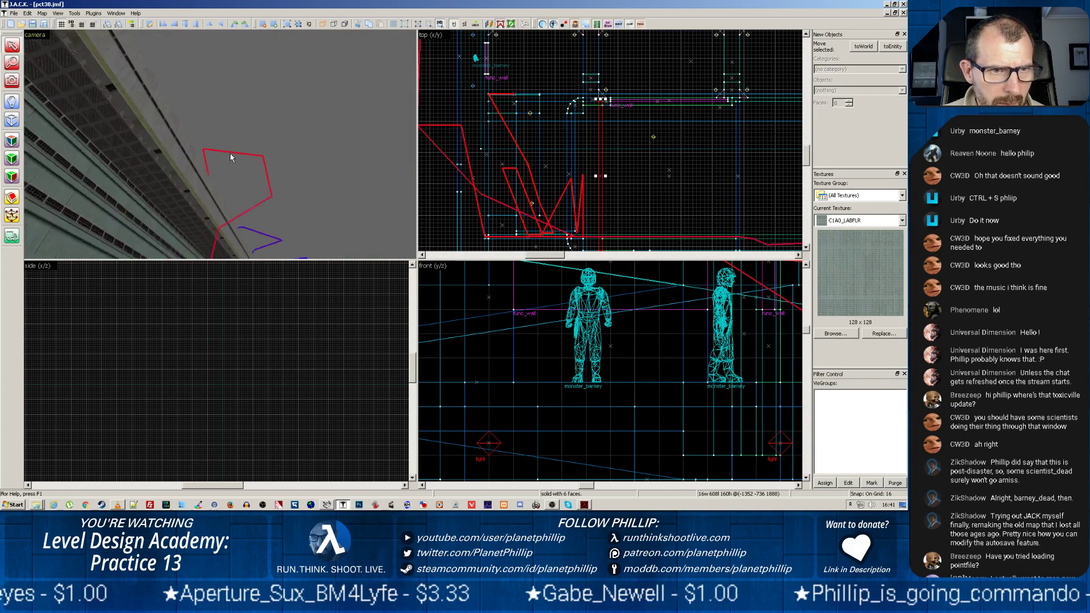
key(z)
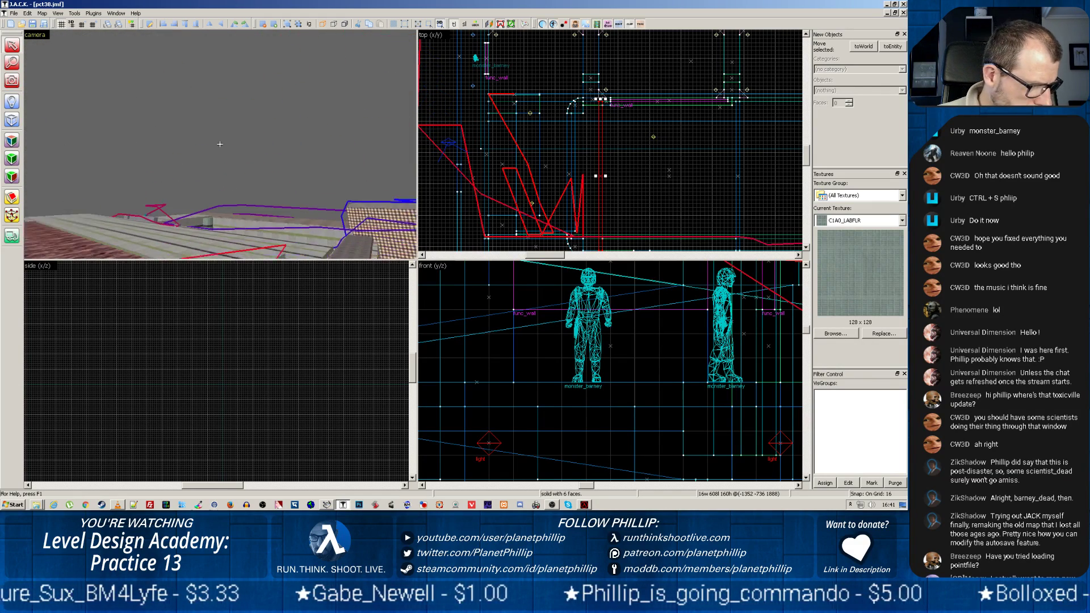
key(w)
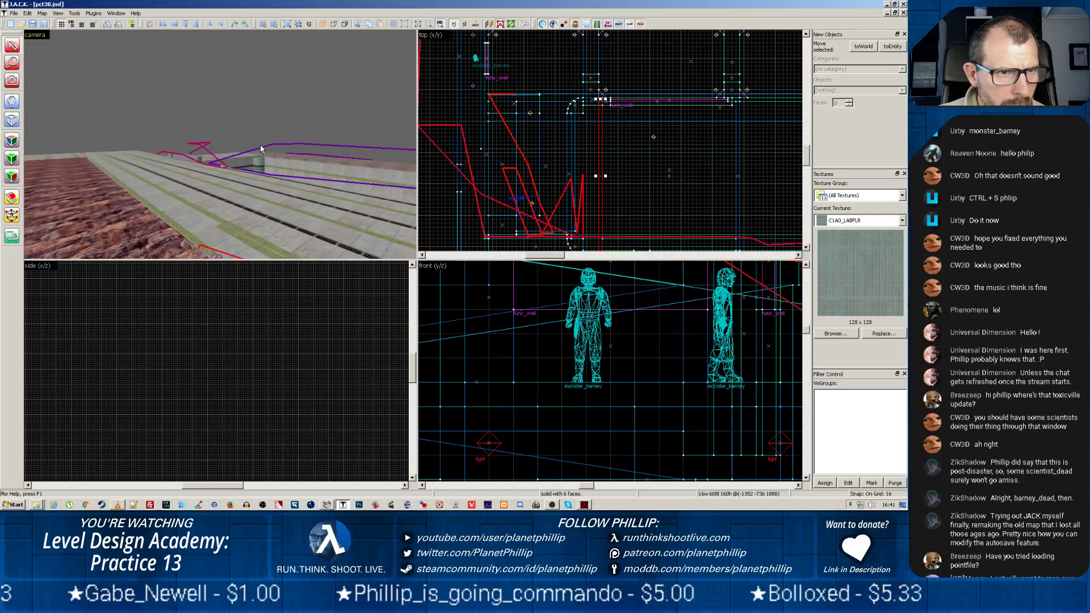
Step: Select the large rock-textured roof brush beside the concrete roof strips and stretch its length to 2032 units
drag(260, 148, 209, 181)
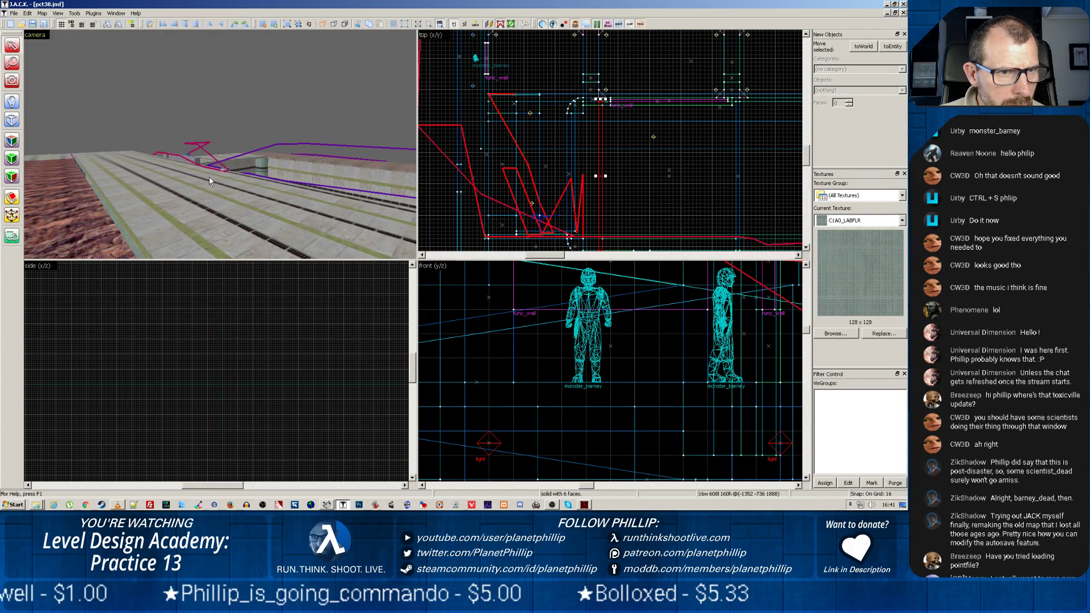
click(87, 232)
key(a)
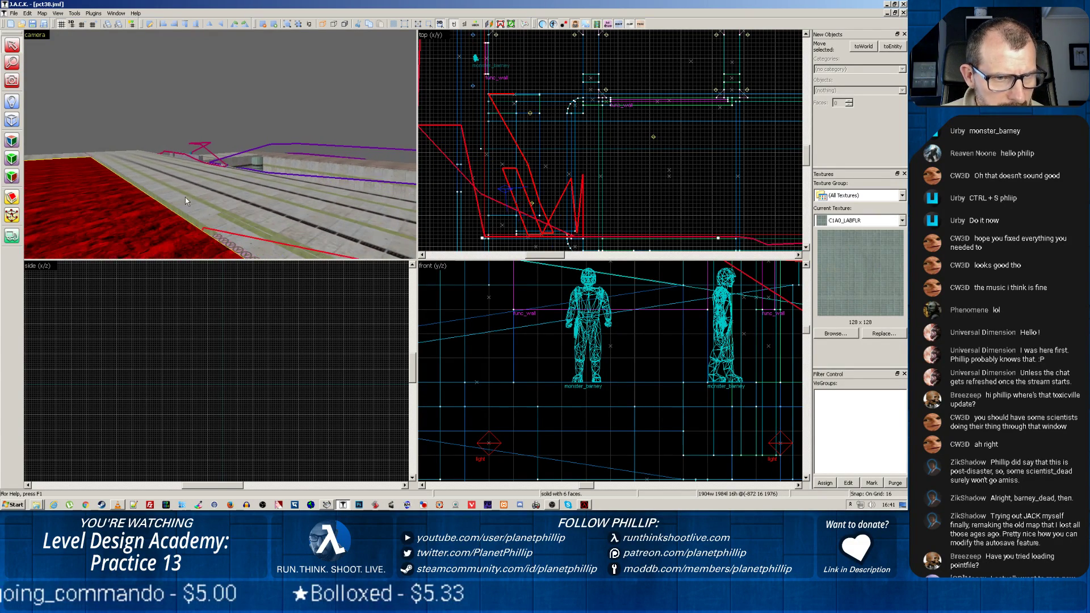
key(z)
key(z)
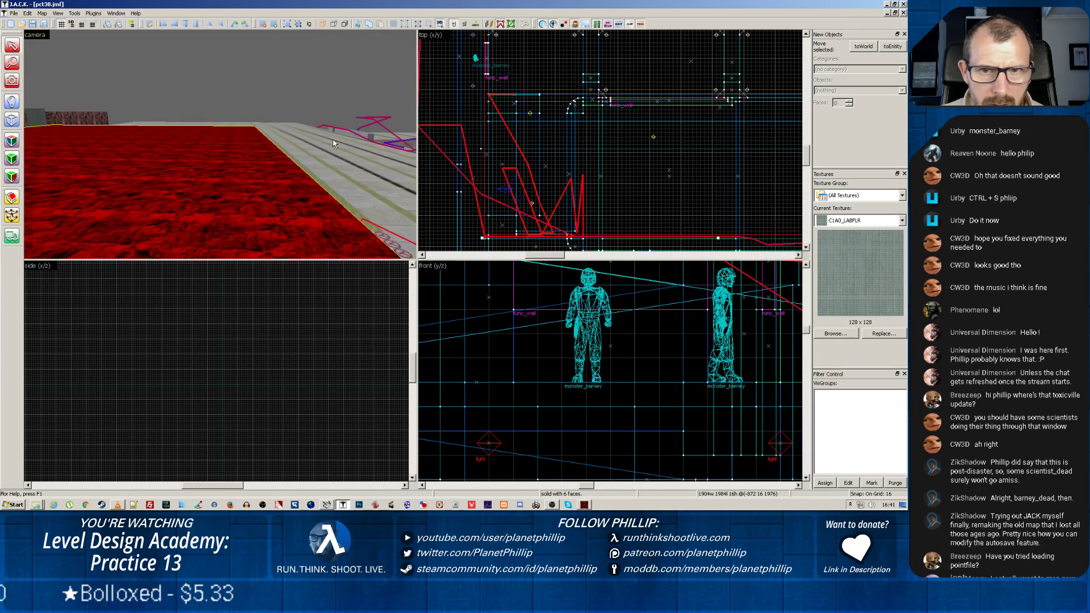
scroll(534, 125, down, 3)
scroll(534, 125, up, 3)
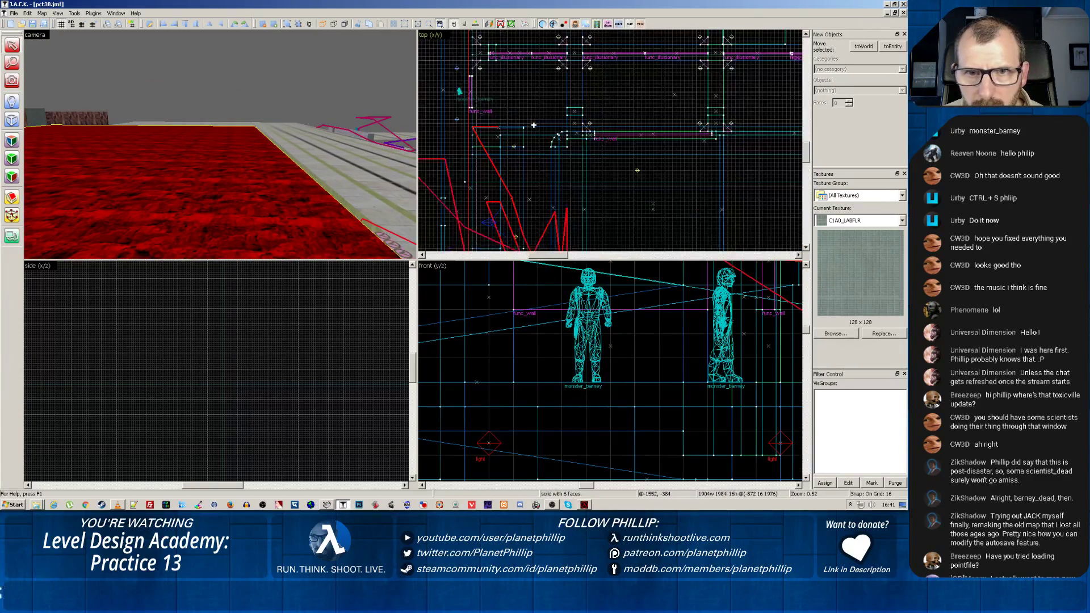
scroll(534, 125, down, 2)
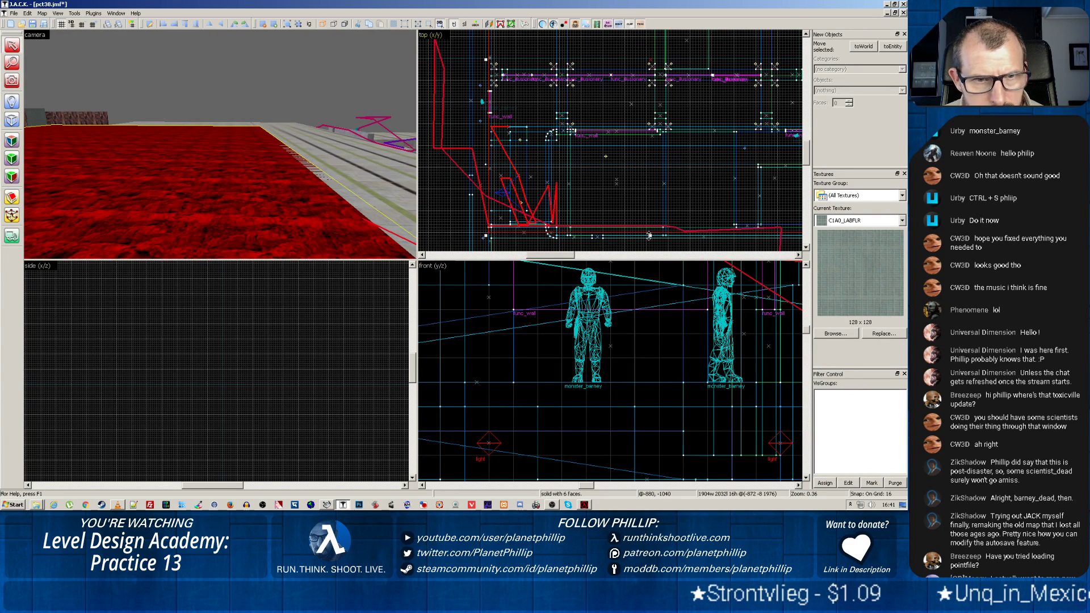
Step: Set the rock roof brush's length to 1984 units so its edge meets the dark trim, and inspect the join
key(z)
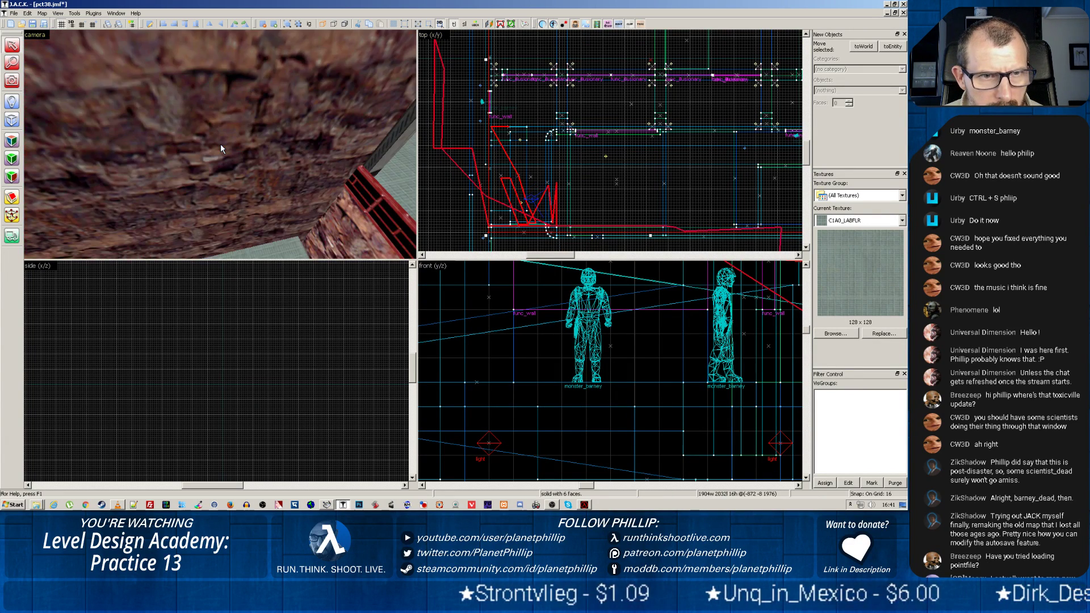
key(w)
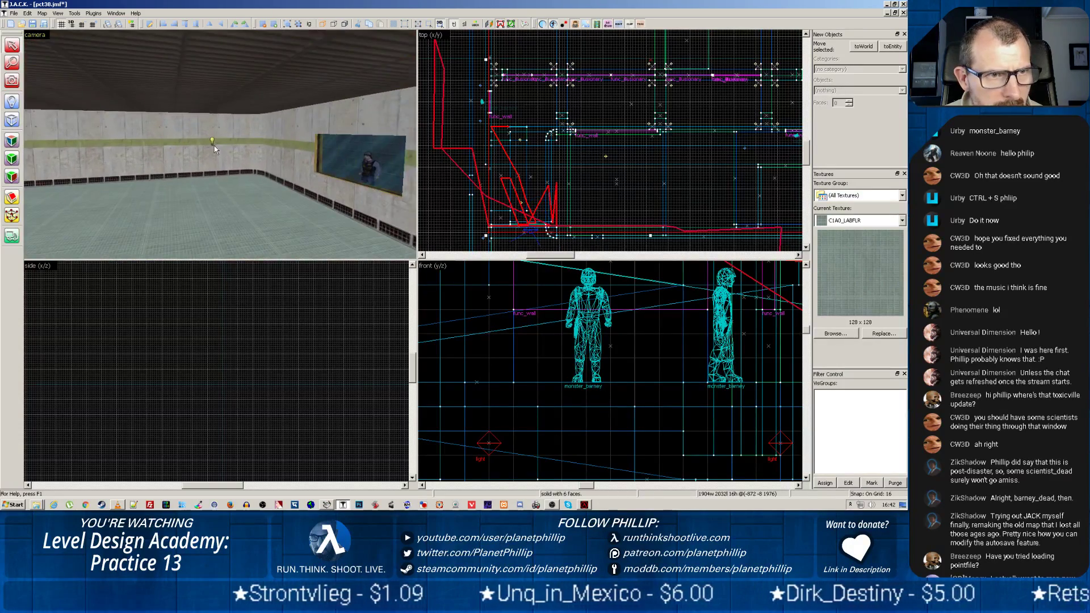
key(z)
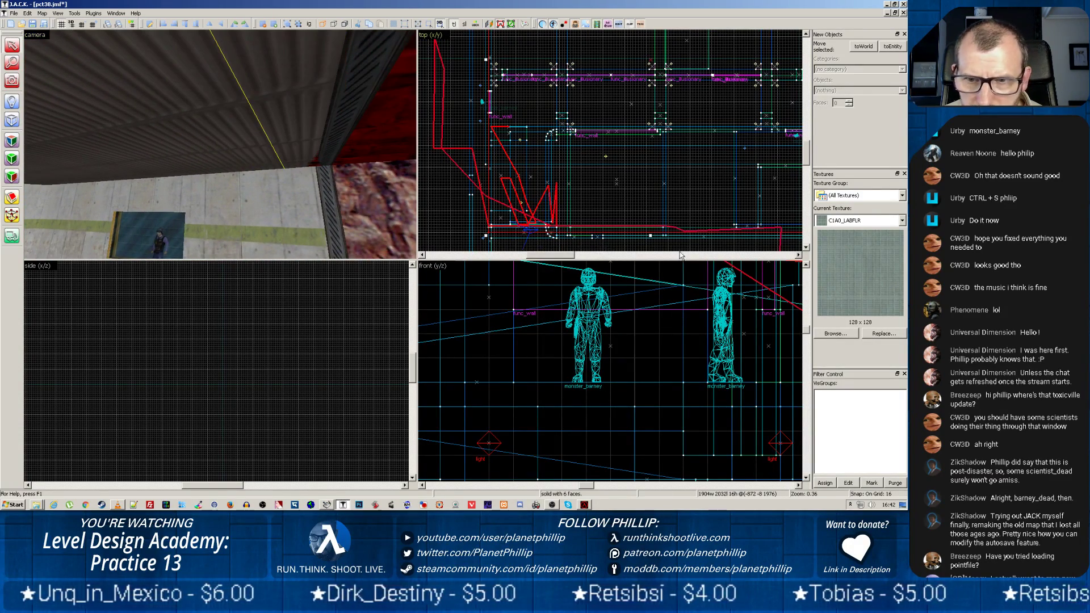
drag(652, 235, 656, 228)
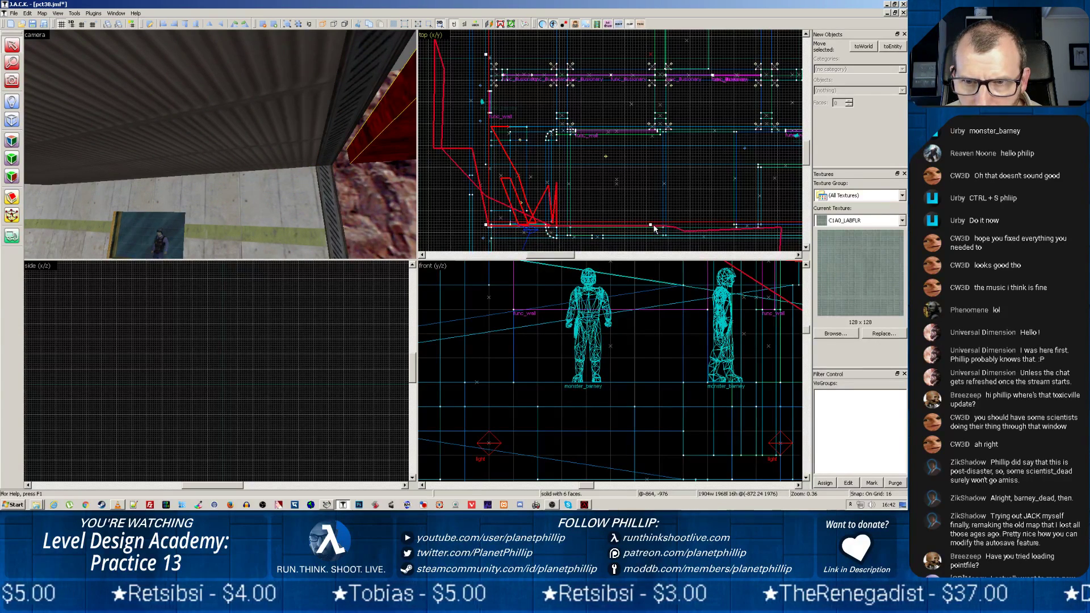
drag(652, 223, 651, 232)
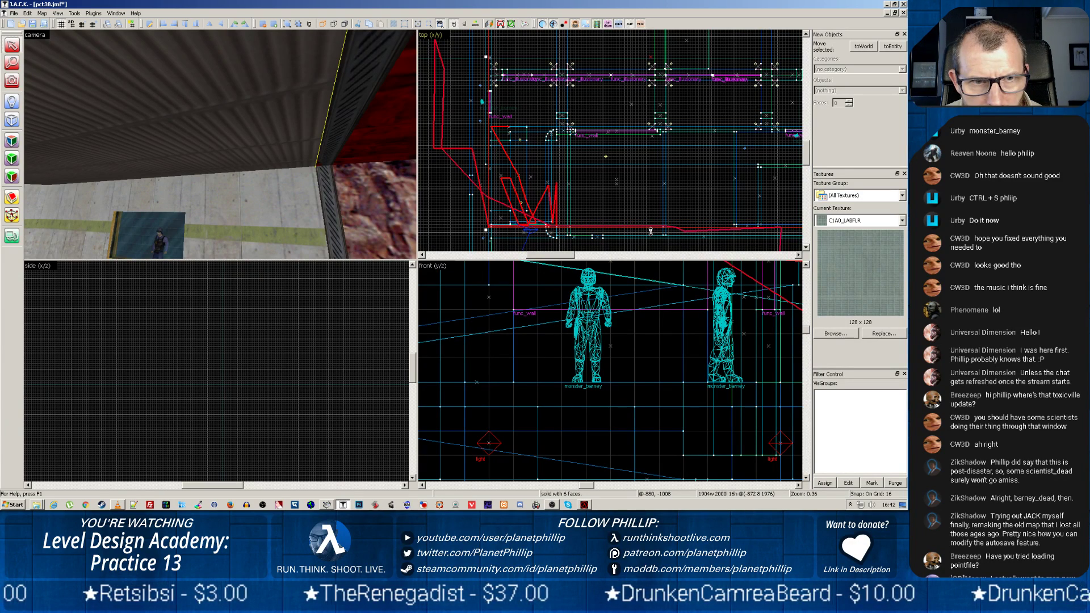
scroll(651, 231, up, 5)
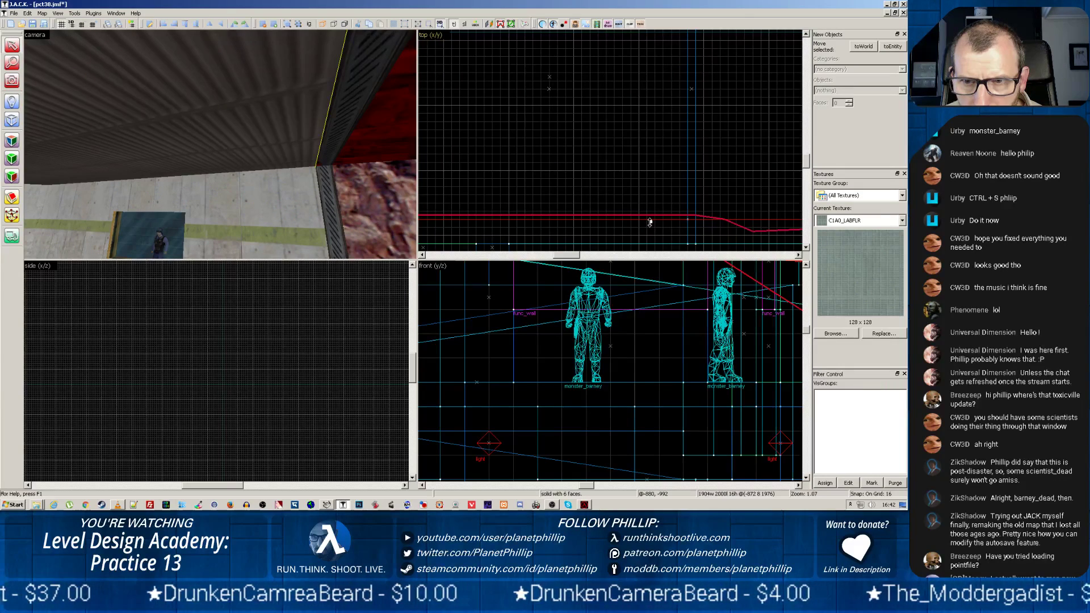
drag(651, 220, 651, 214)
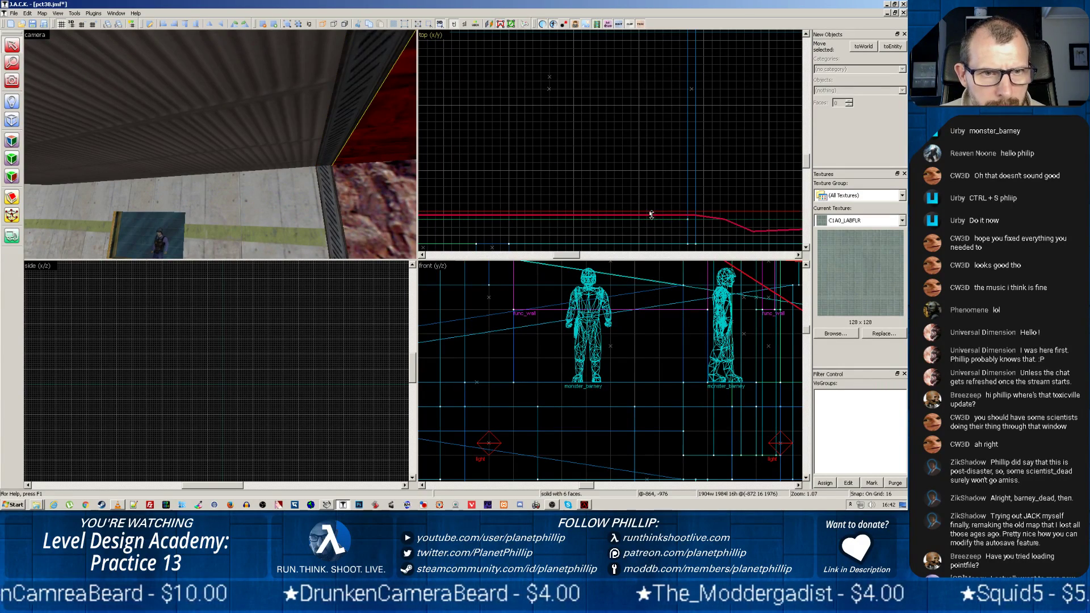
key(z)
key(w)
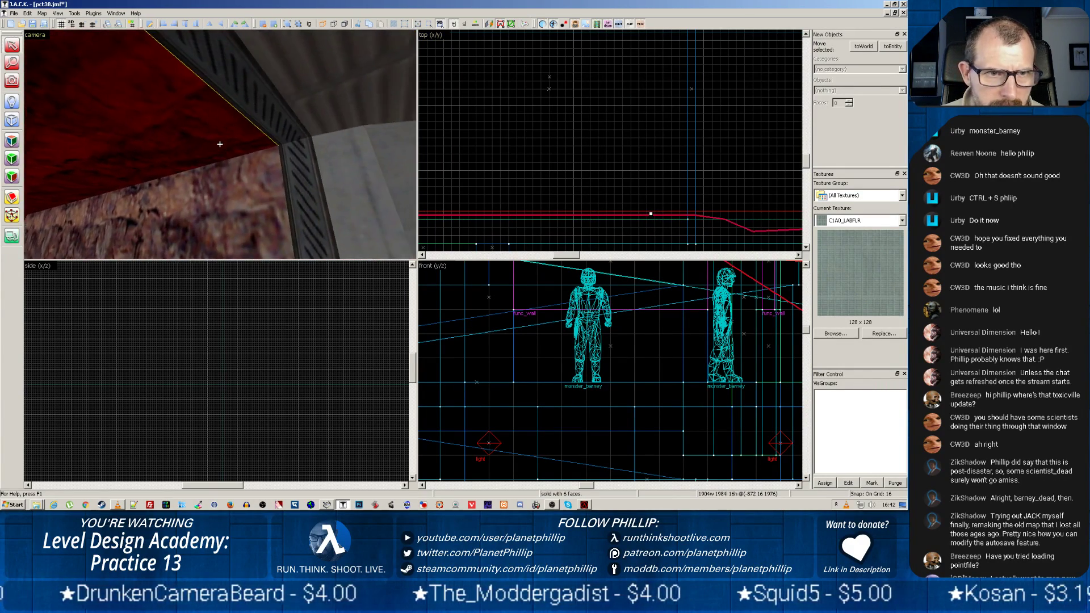
key(z)
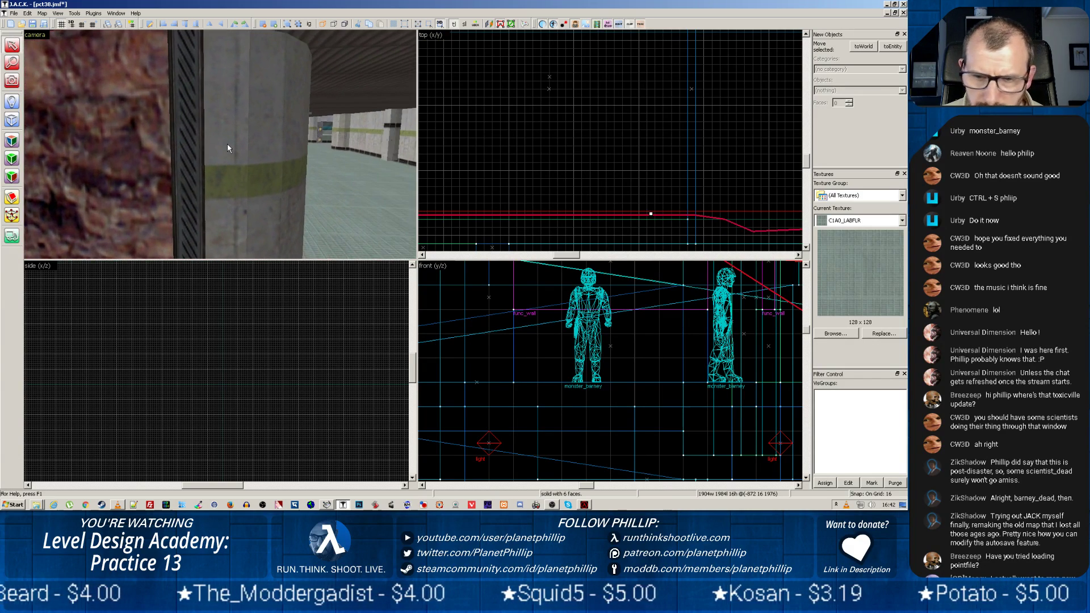
Step: Follow the leak line from the rock roof down to the passage between the blue brick wall and the striped concrete wall
key(z)
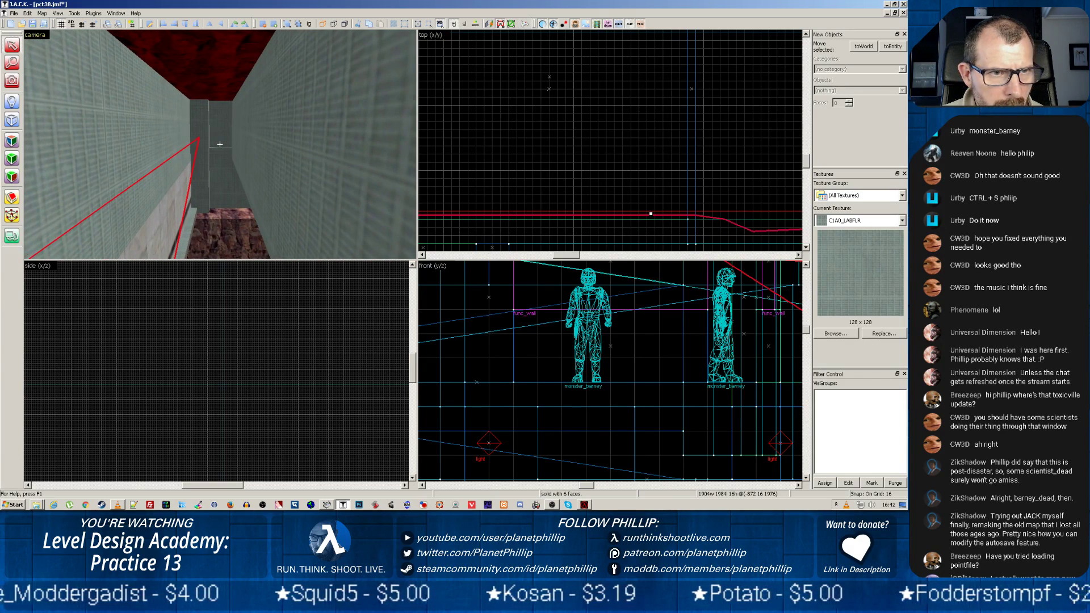
key(w)
key(z)
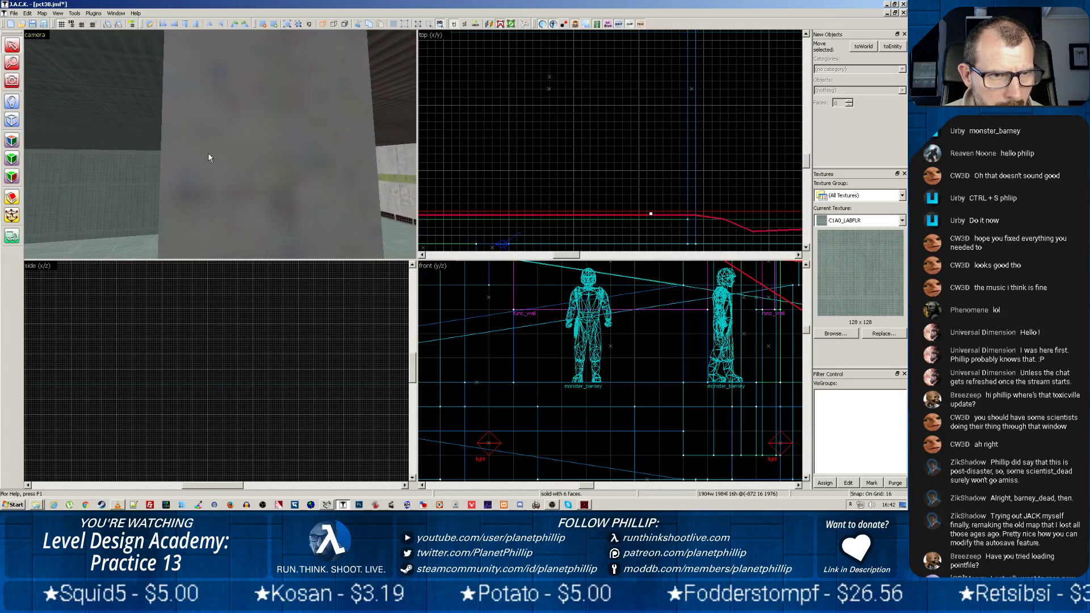
key(z)
key(z)
scroll(227, 123, up, 4)
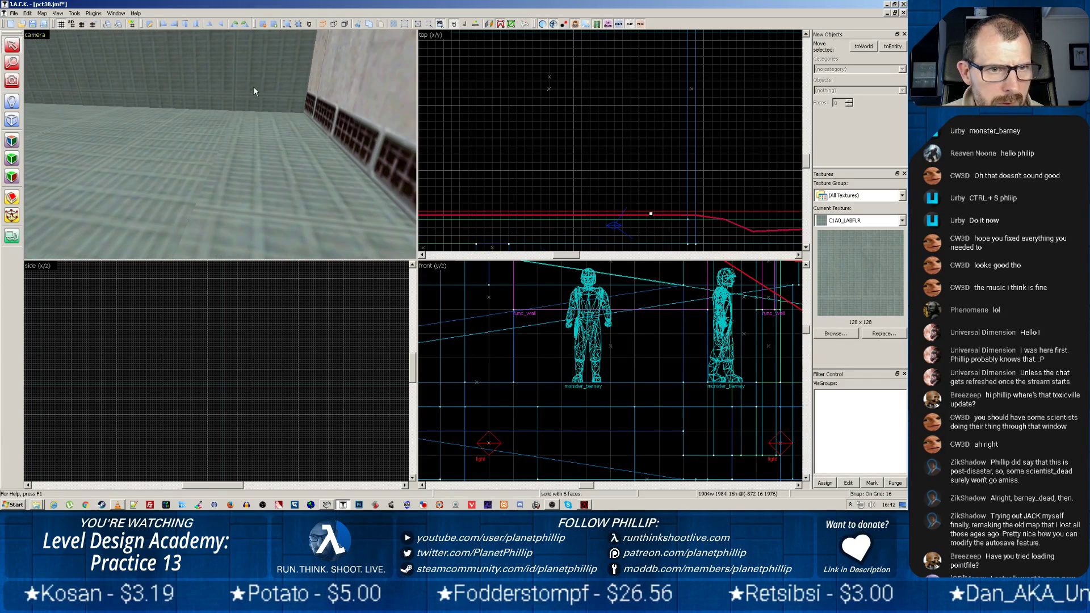
key(z)
key(w)
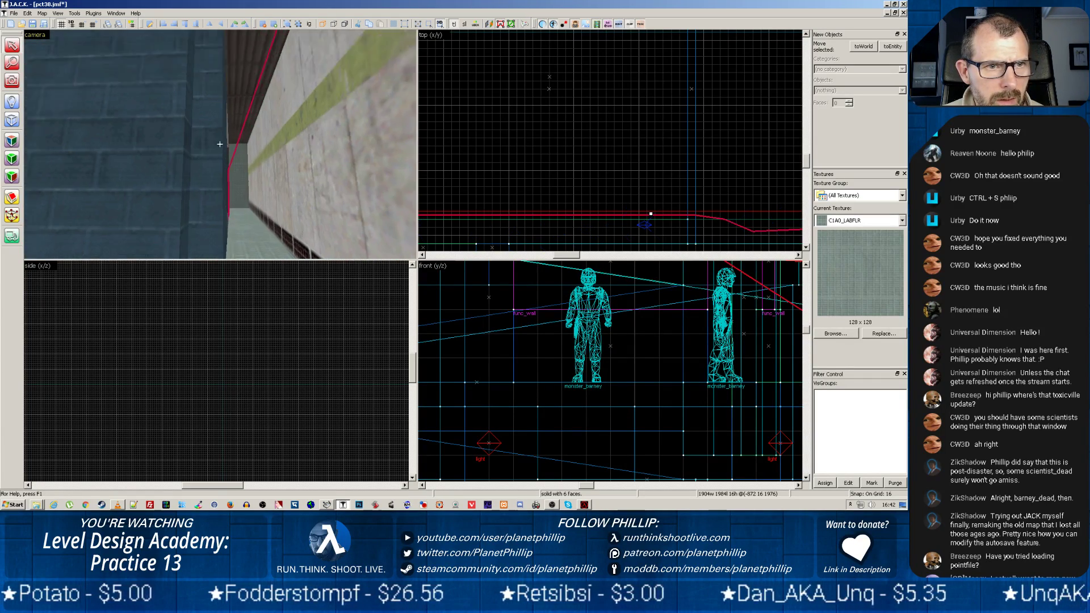
key(z)
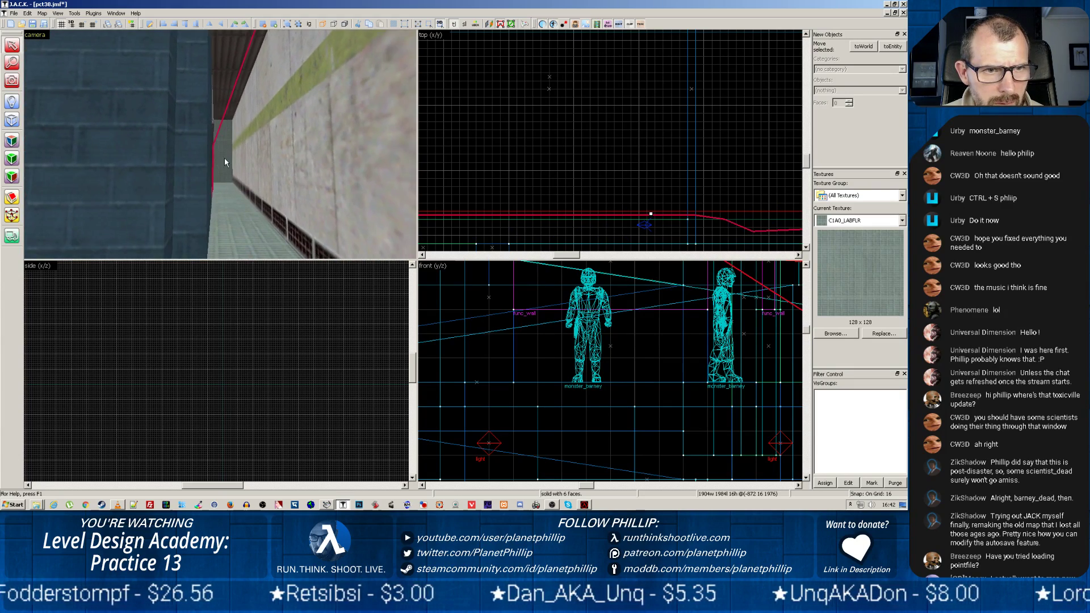
key(z)
key(z)
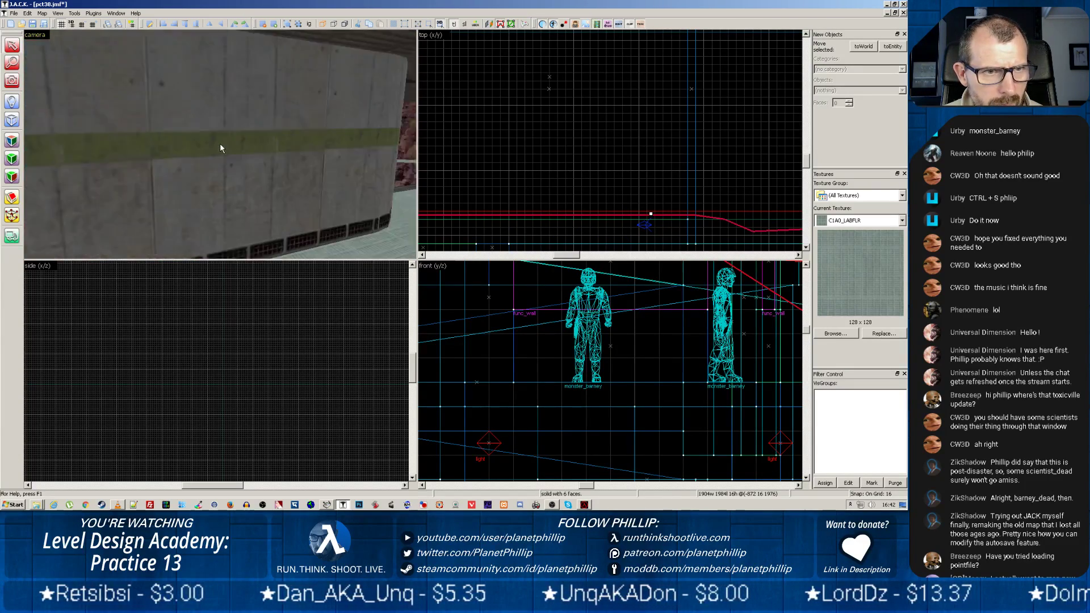
Step: Examine the striped concrete corridor and the grey-green room behind it, up to the corner beside the window frame
key(z)
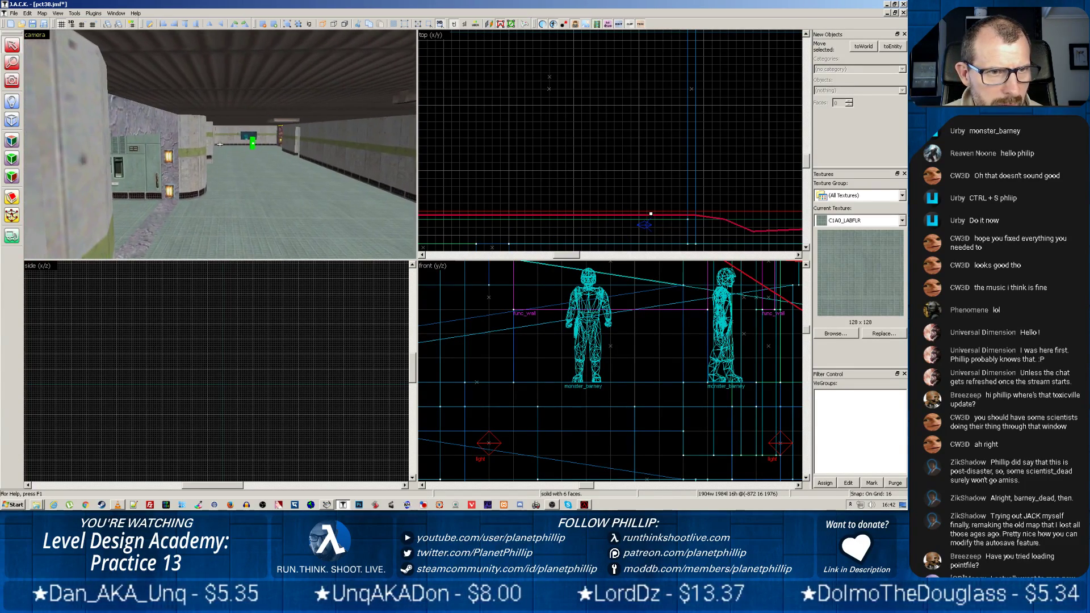
key(w)
key(z)
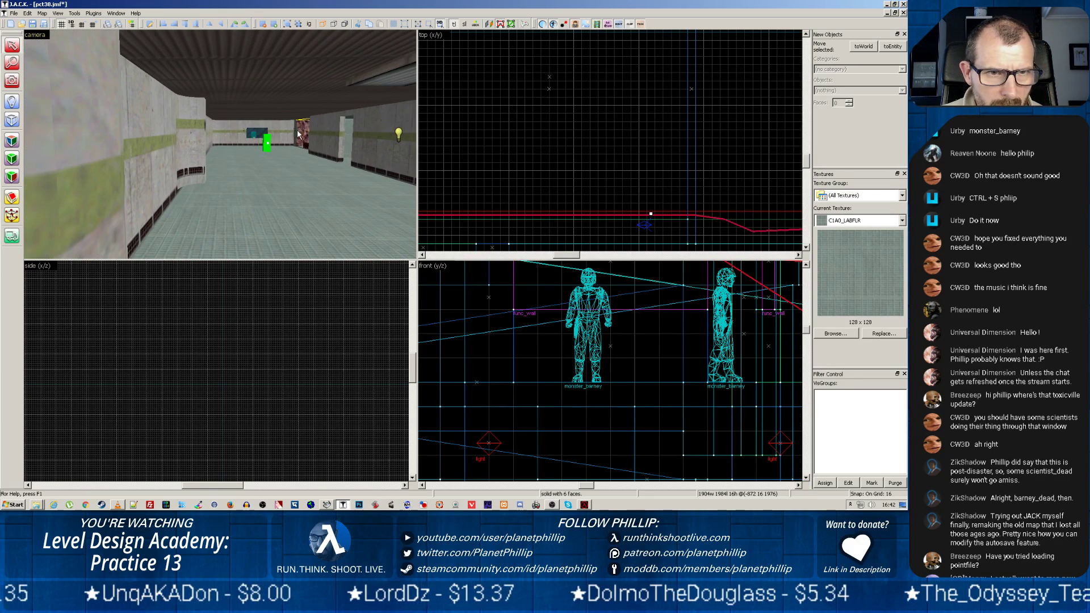
key(w)
key(z)
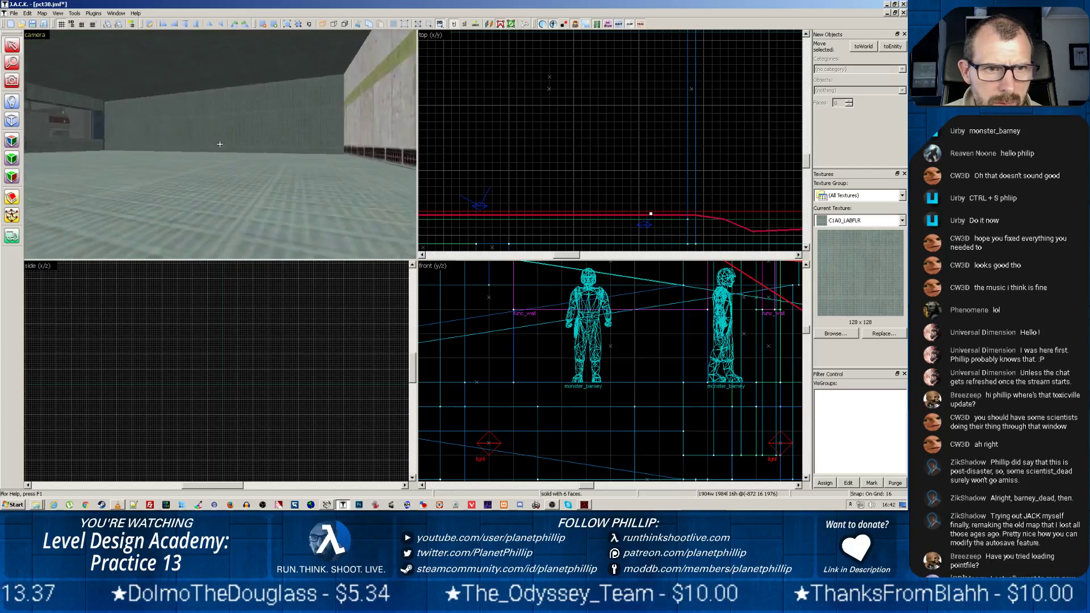
key(z)
key(z)
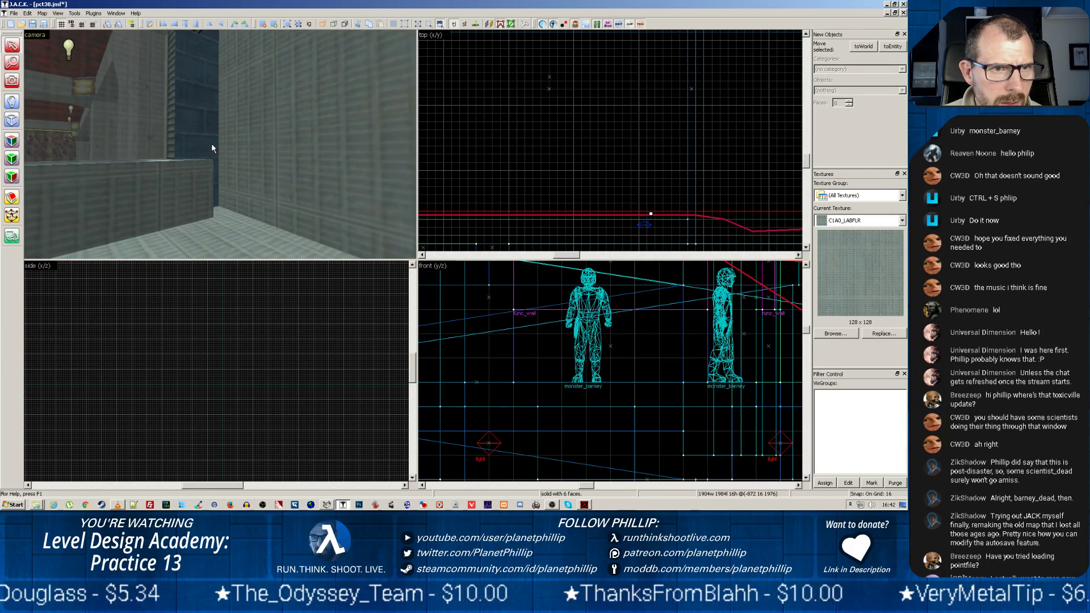
key(s)
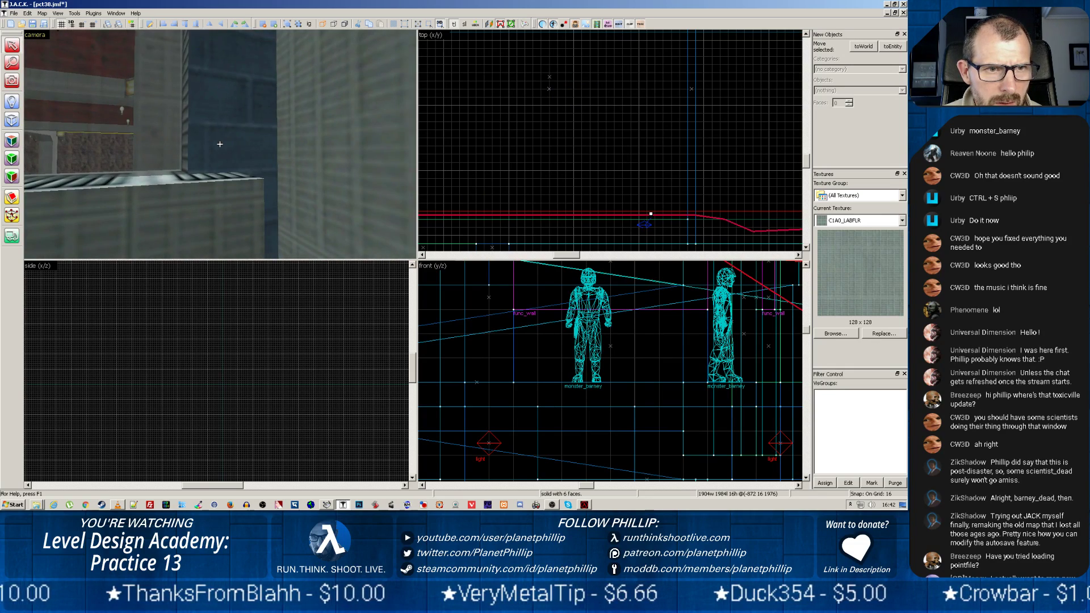
key(z)
Step: Thicken the blue brick wall brush beside the window to 32 units, matching the depth of the low wall under the window
click(223, 116)
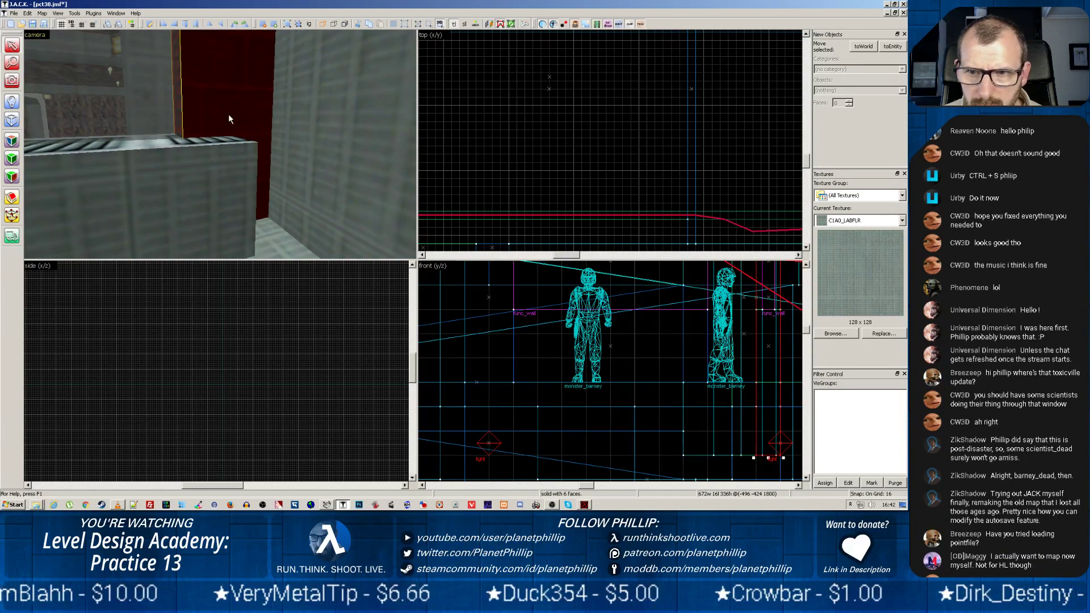
click(198, 178)
scroll(463, 226, down, 2)
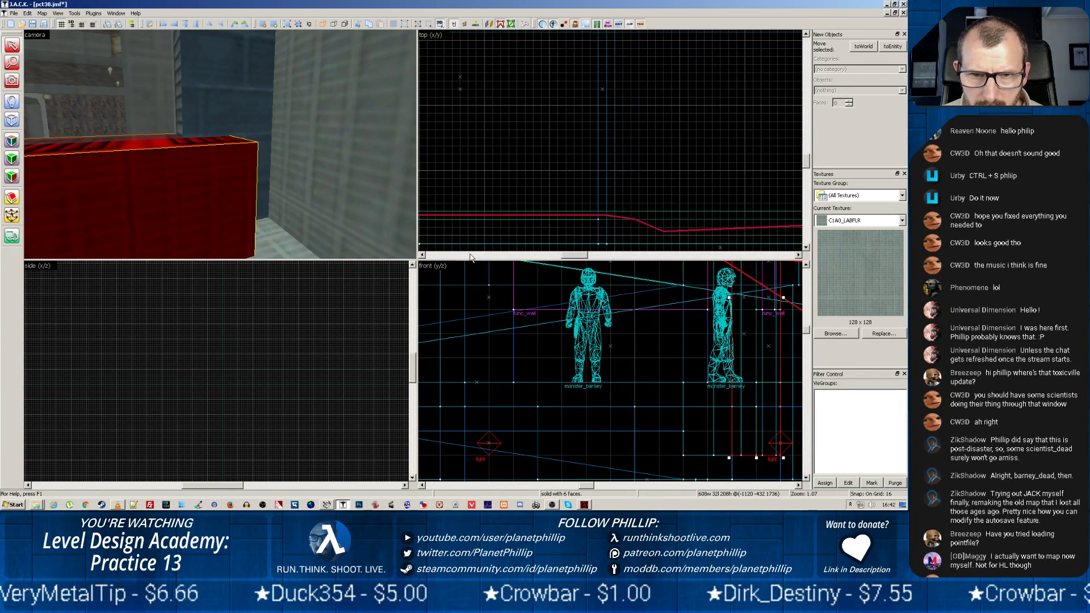
scroll(463, 225, down, 5)
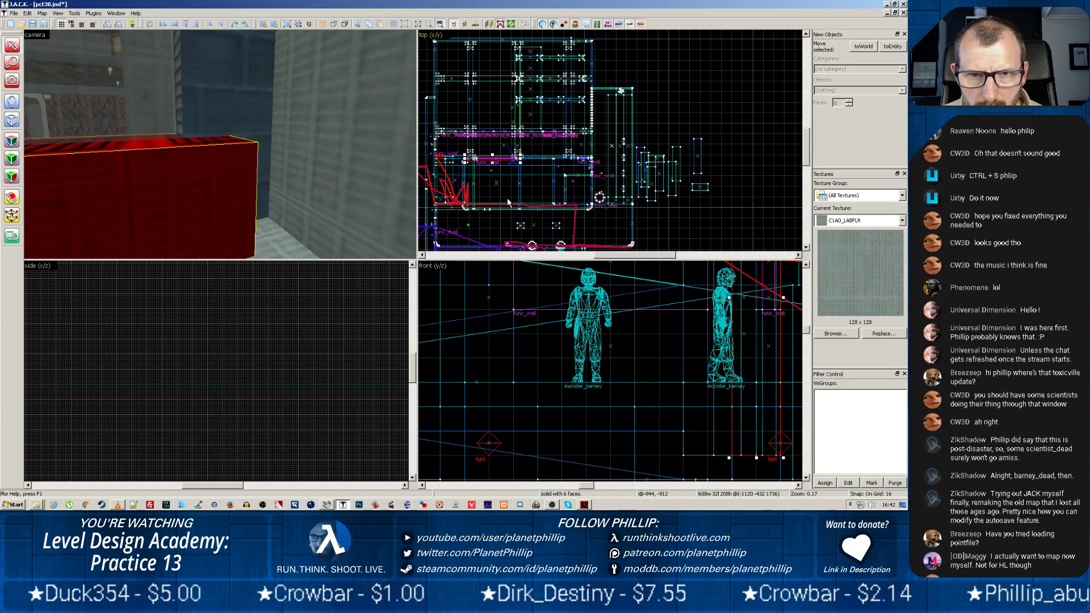
scroll(507, 197, up, 5)
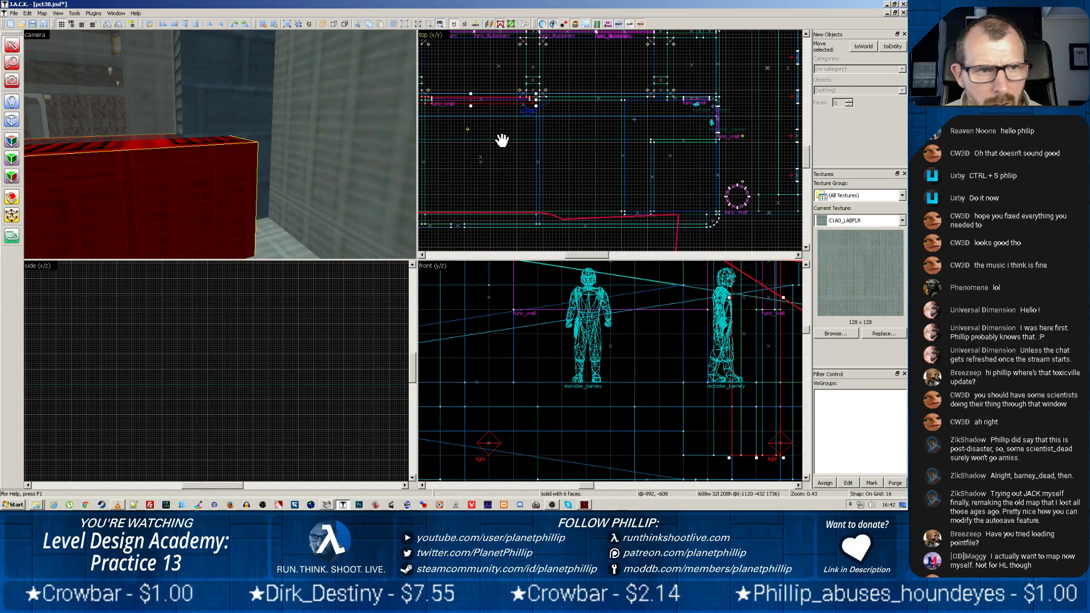
click(228, 81)
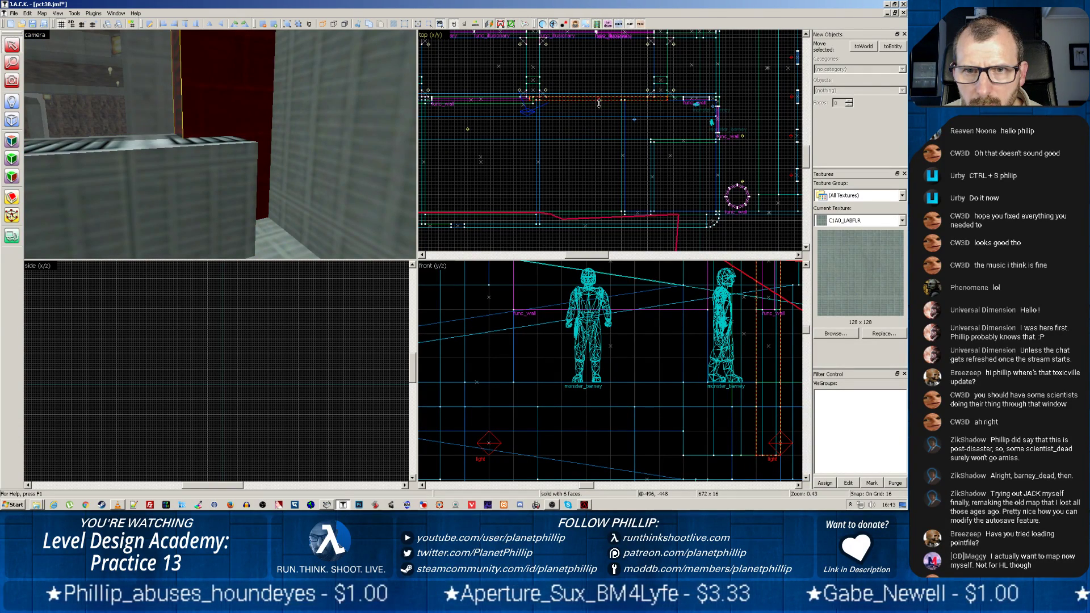
drag(599, 103, 591, 111)
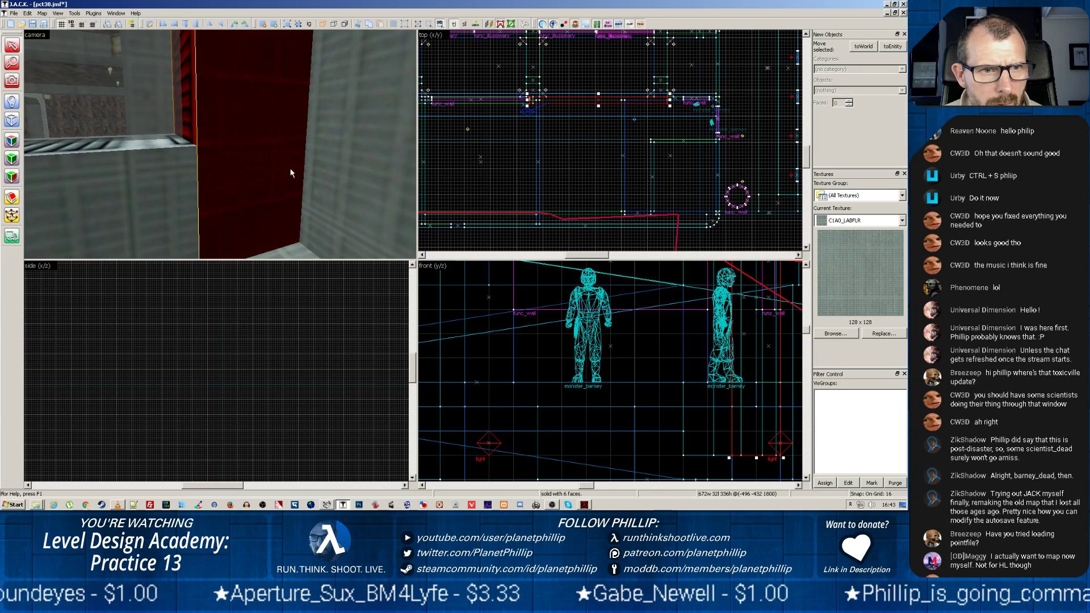
click(138, 185)
click(341, 175)
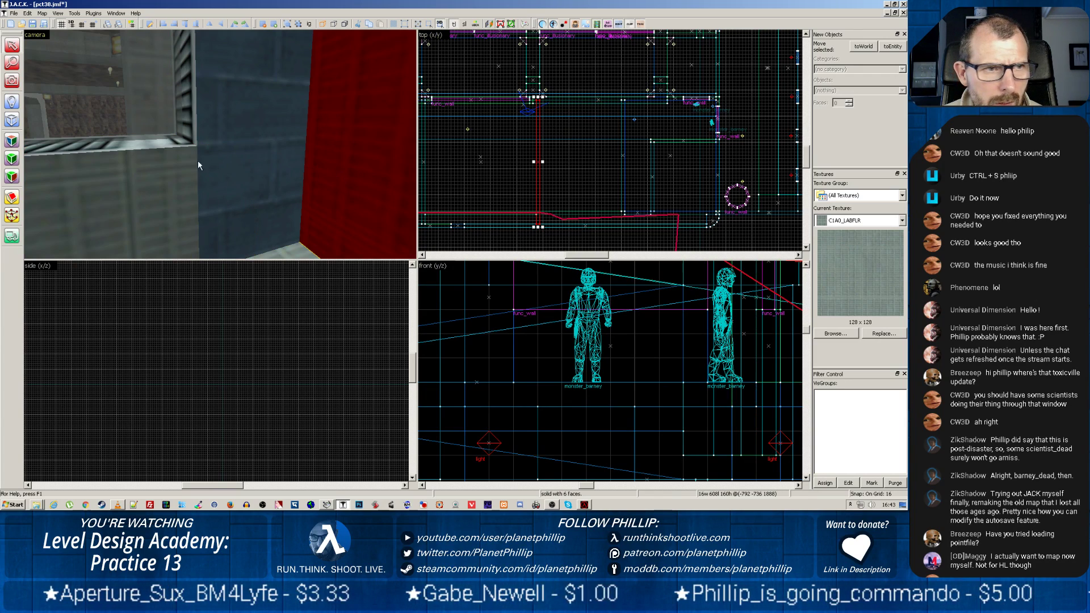
click(11, 141)
click(337, 172)
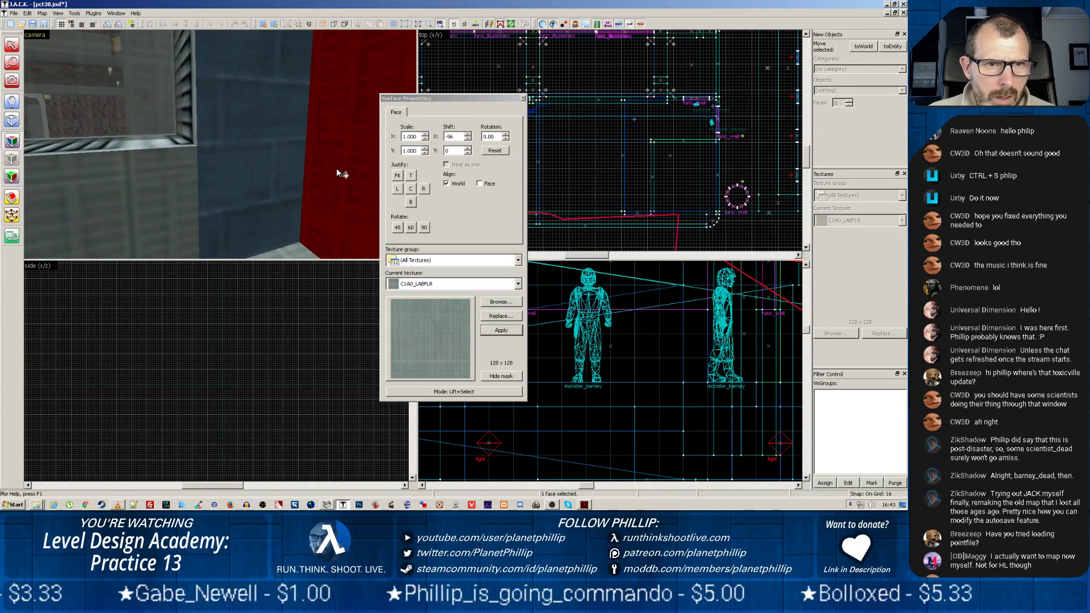
ctrl+click(270, 157)
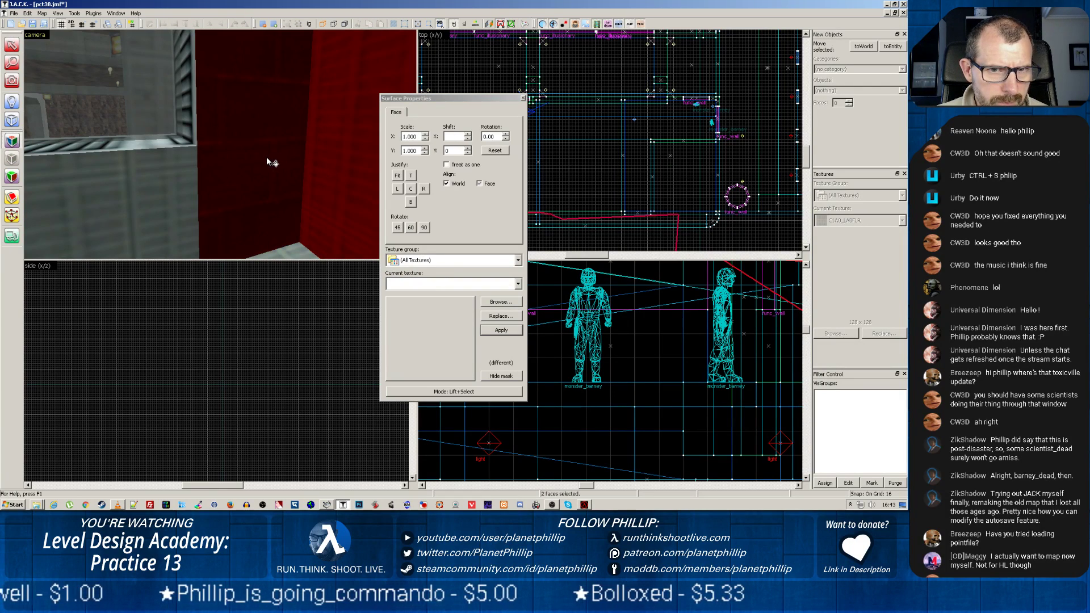
click(524, 98)
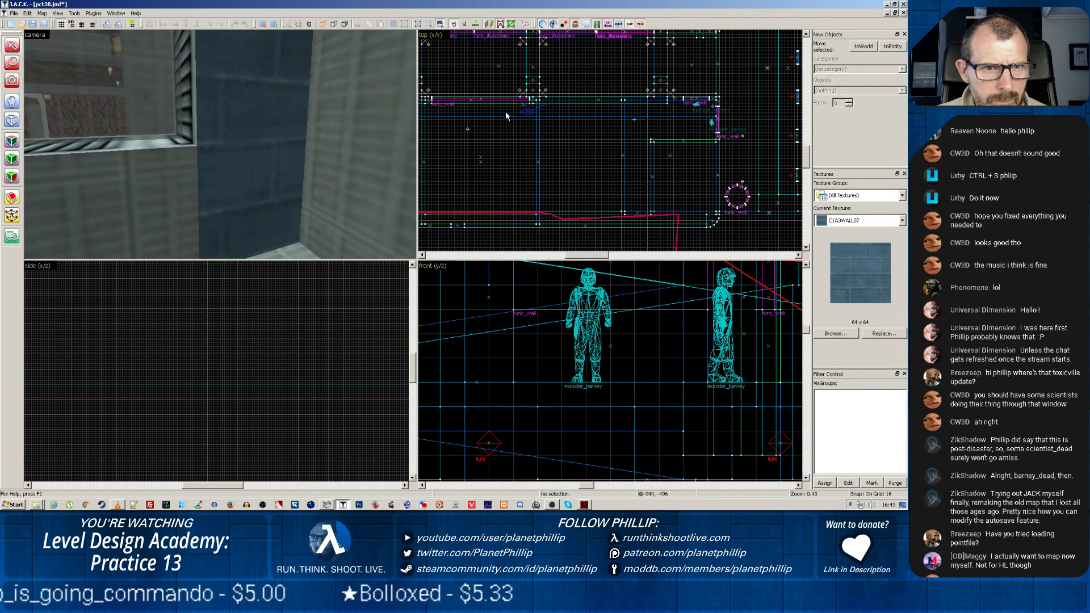
Step: Copy the C1A0_LABFLR texture from the adjoining side wall onto the blue brick face beside the window
click(11, 140)
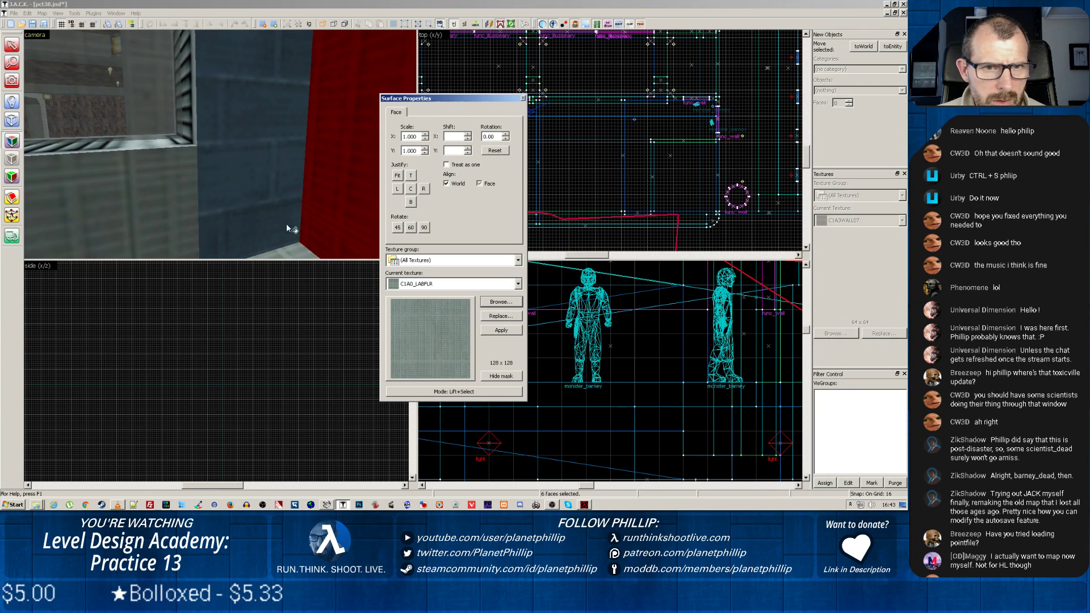
ctrl+click(263, 180)
ctrl+click(342, 178)
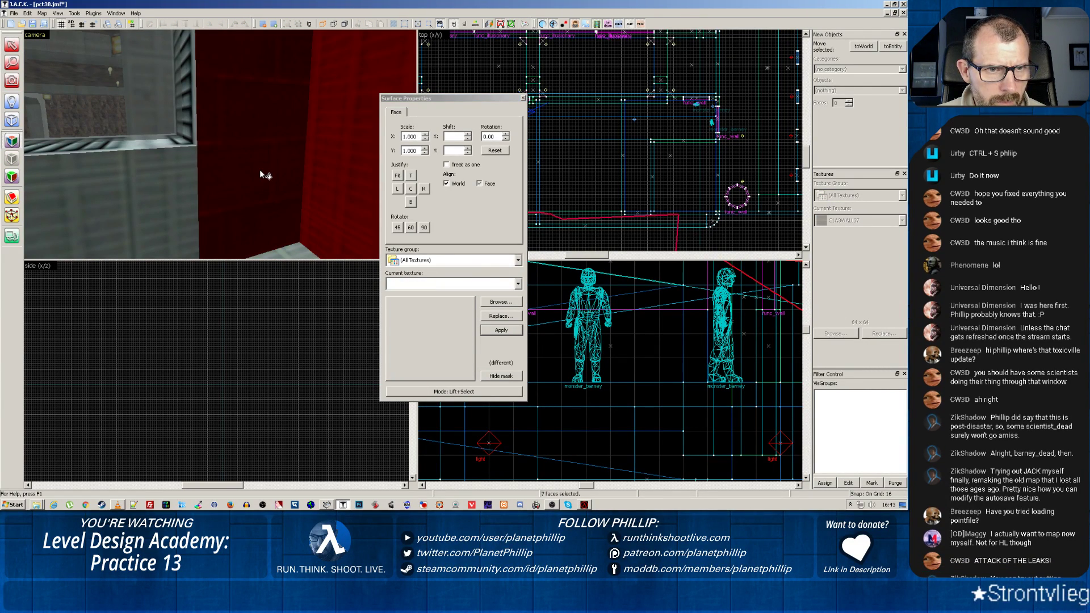
click(168, 193)
click(347, 194)
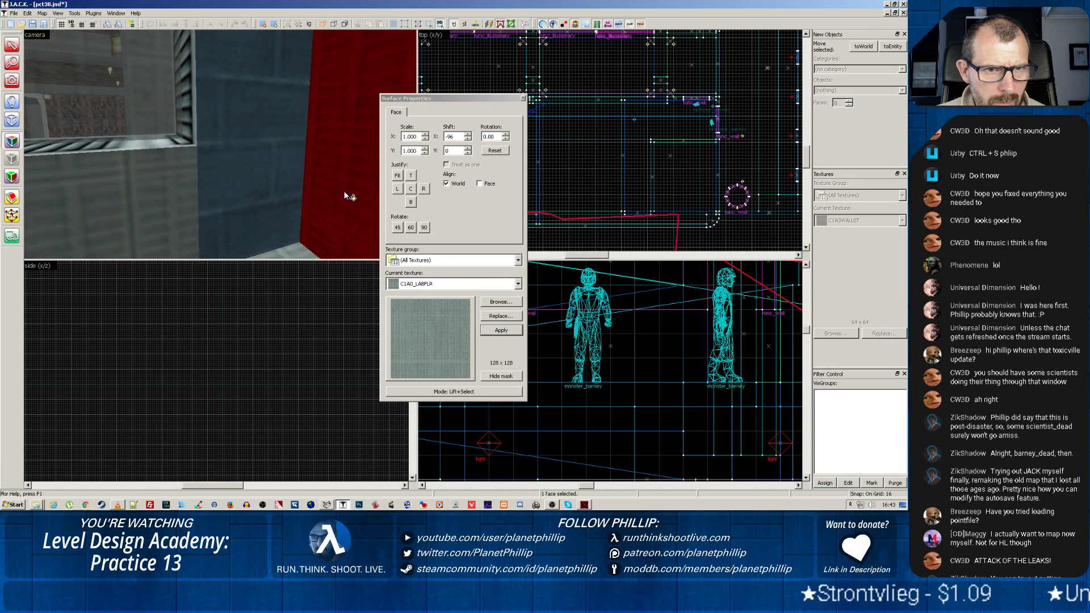
right_click(237, 184)
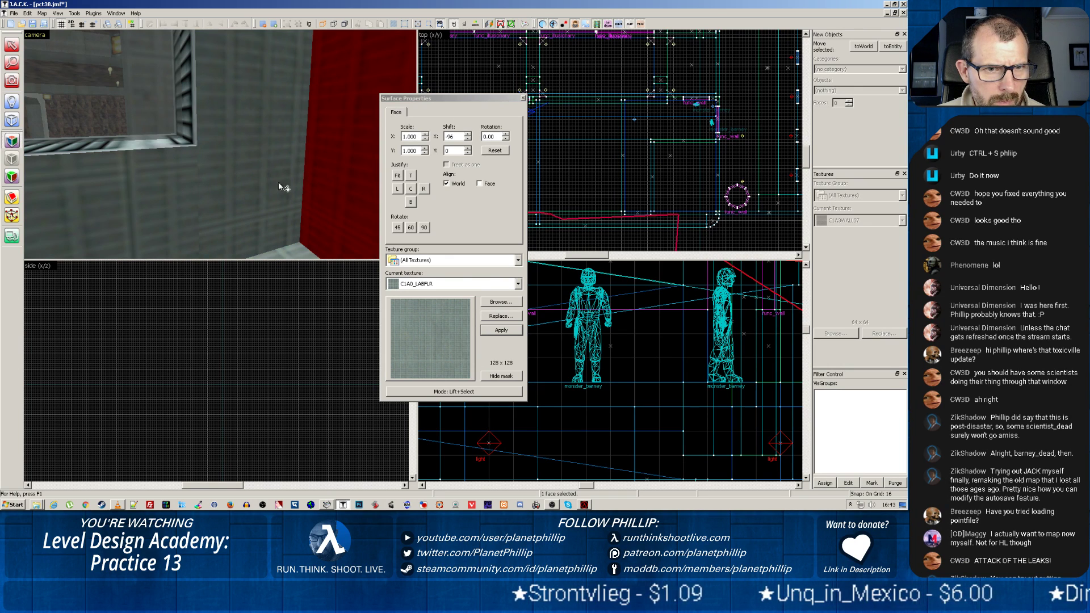
Step: Inspect the thickened wall from both sides, check the texture of its face beside the window, and finish face editing
key(z)
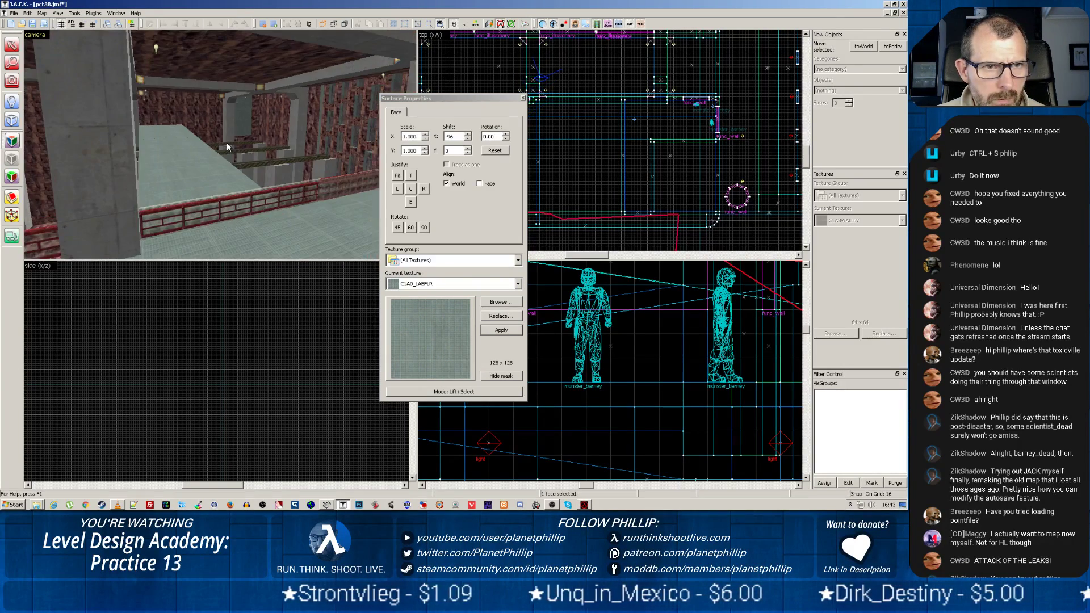
key(w)
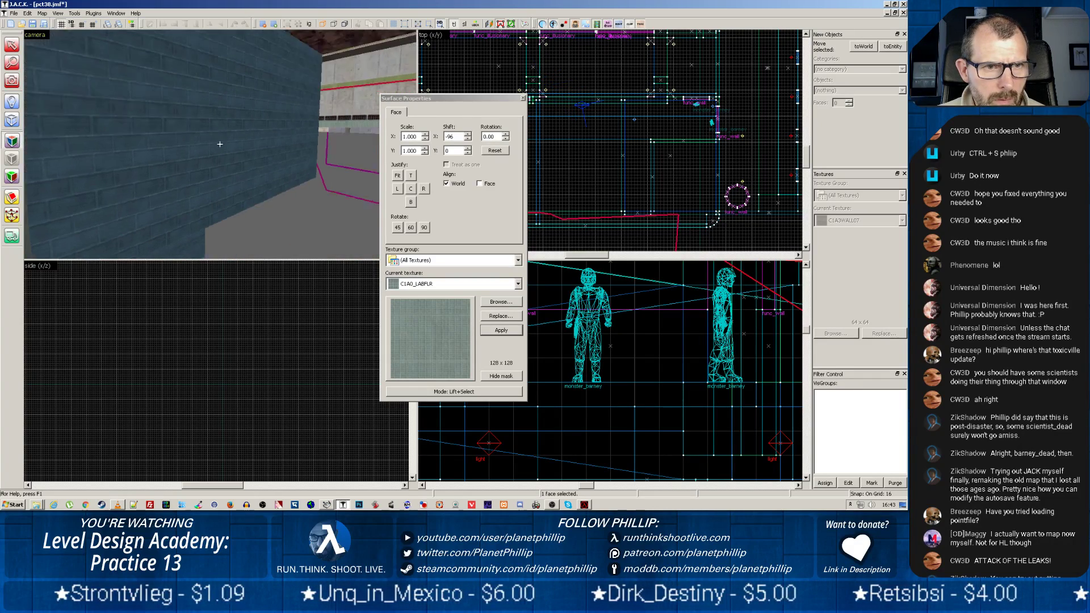
key(w)
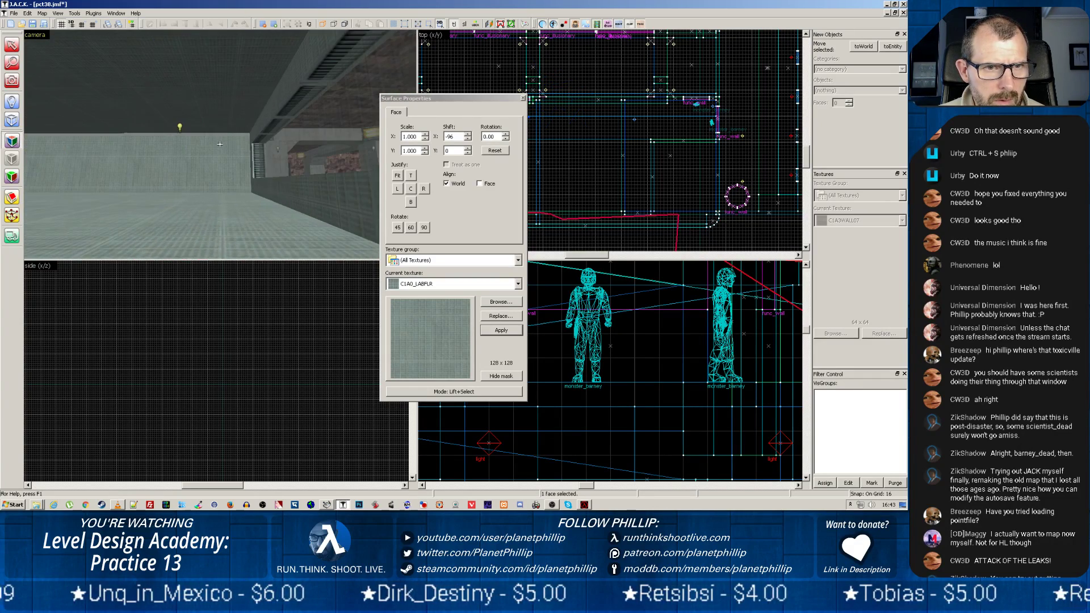
key(w)
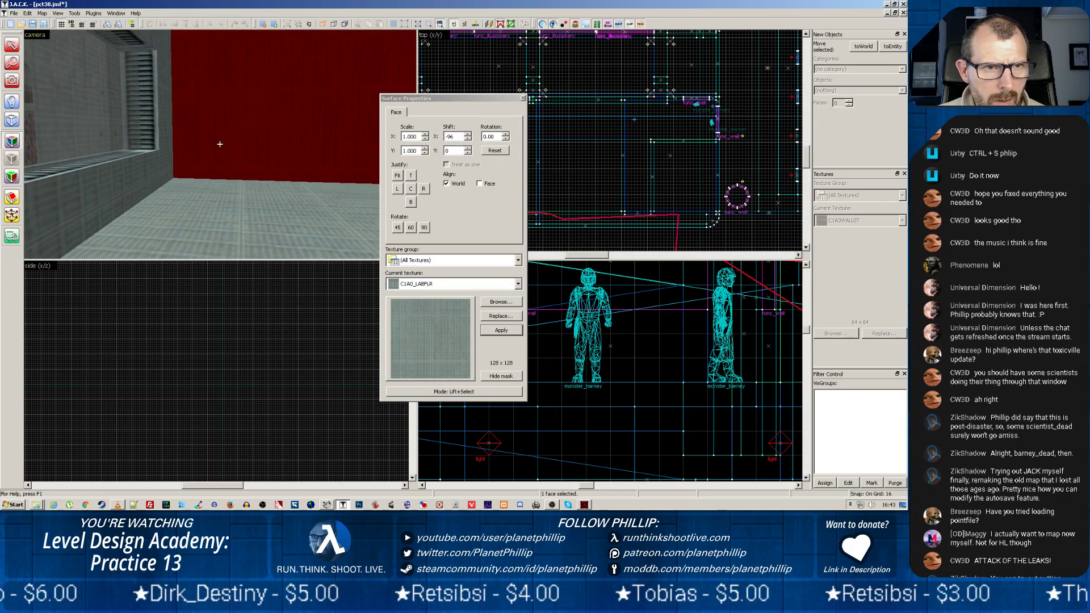
click(165, 129)
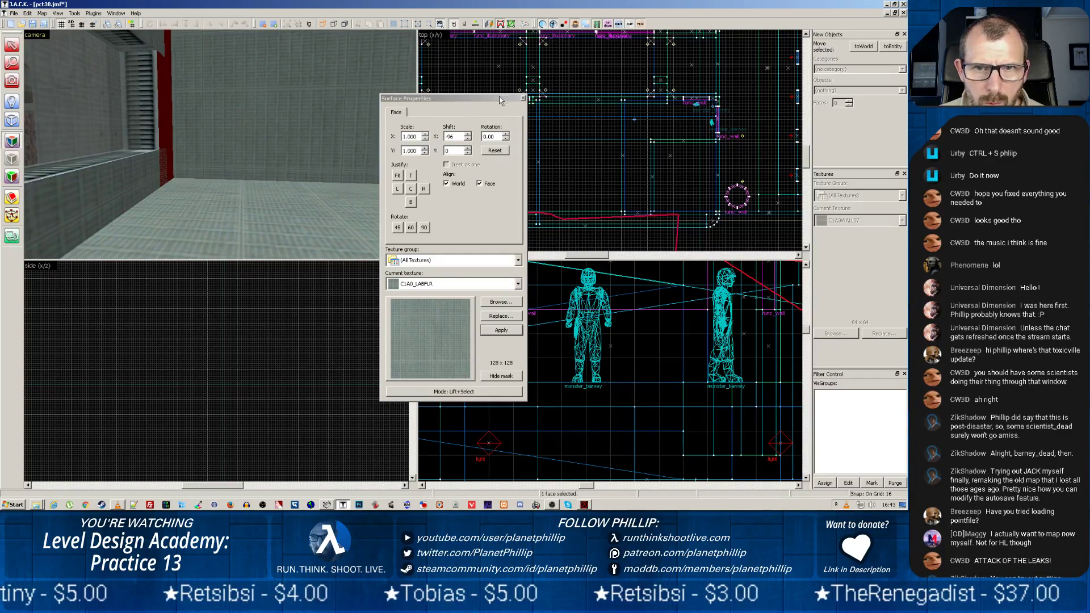
click(522, 97)
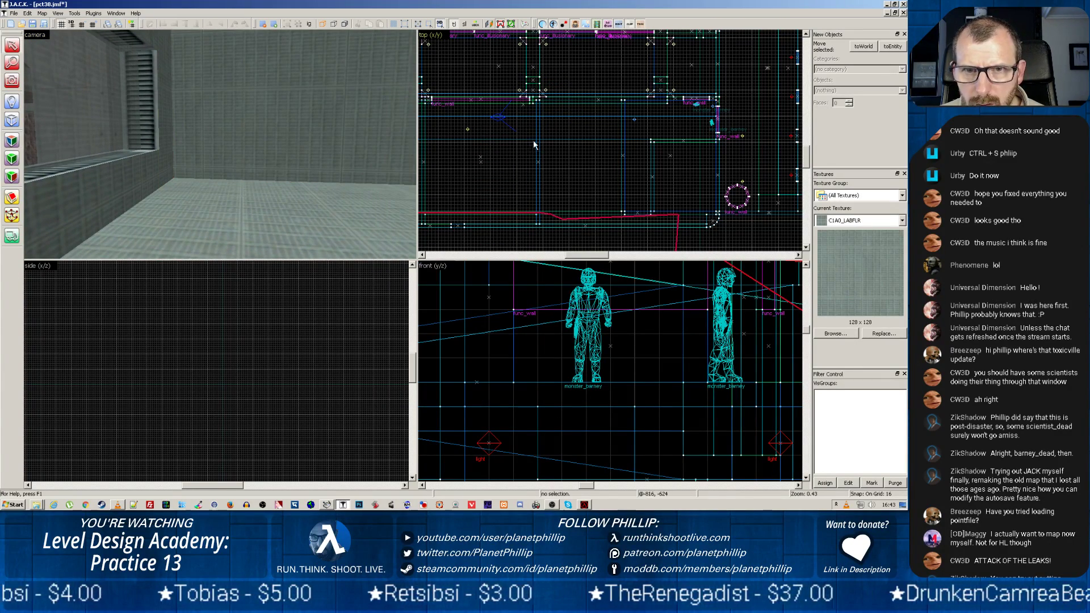
Step: Shorten the thickened wall brush beside the window to 448 units, ending it at the blue brick partition wall
click(165, 108)
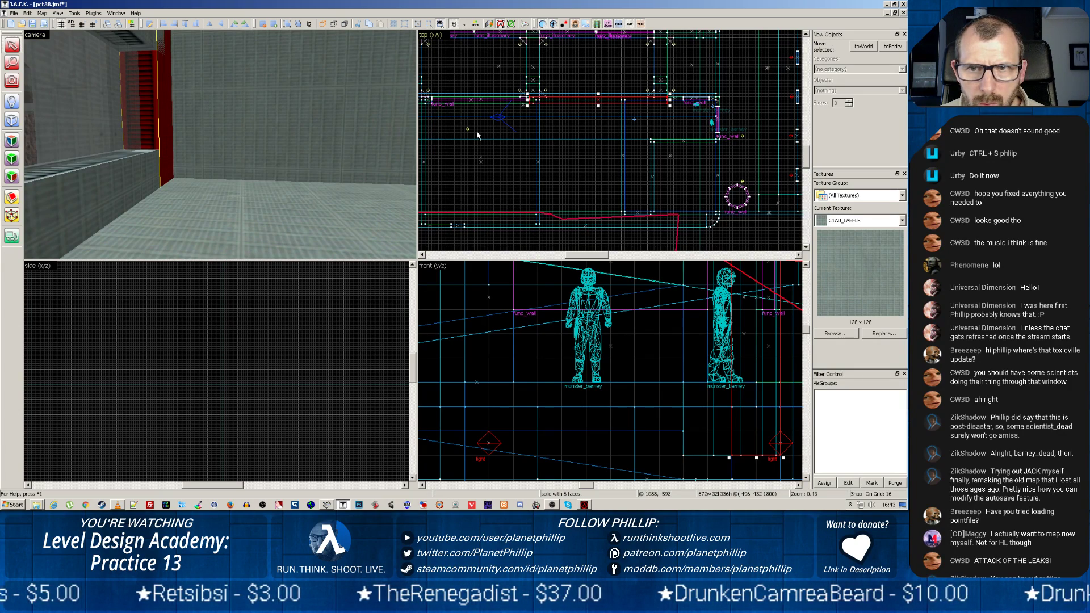
scroll(675, 138, up, 2)
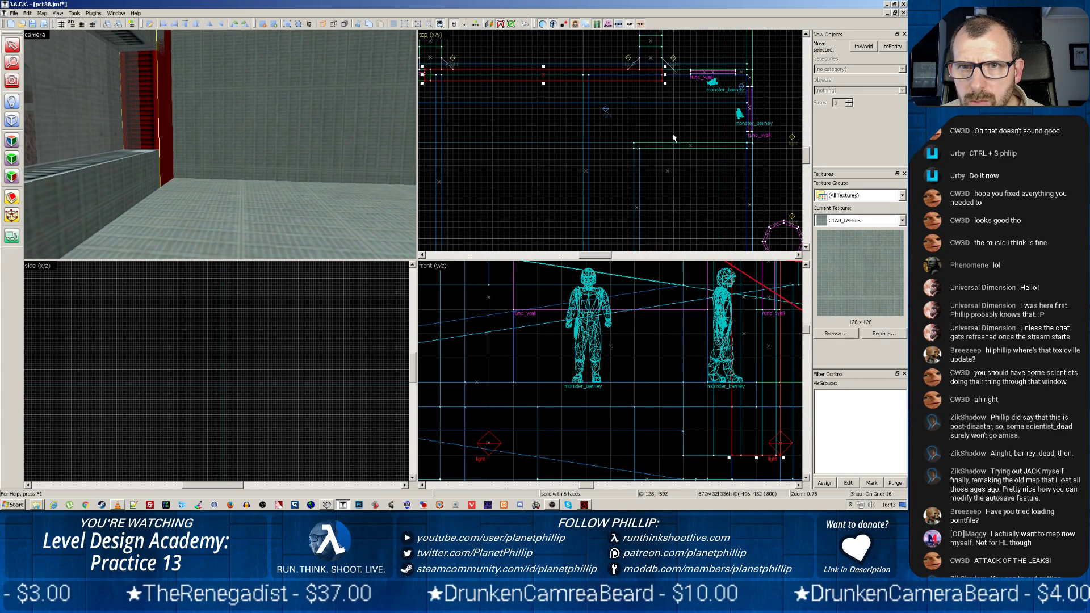
scroll(316, 114, up, 4)
key(z)
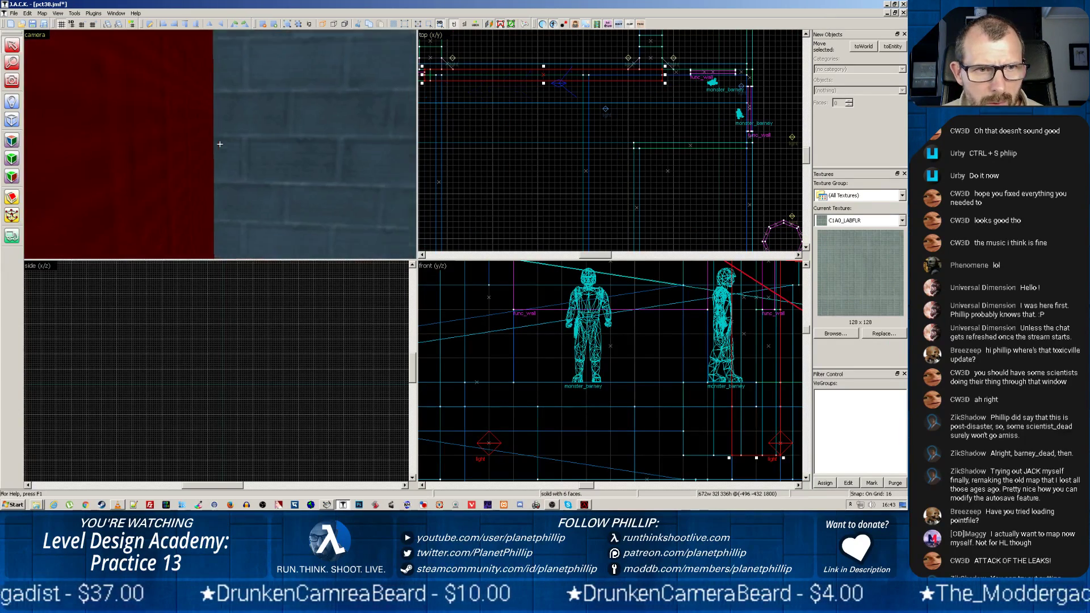
key(w)
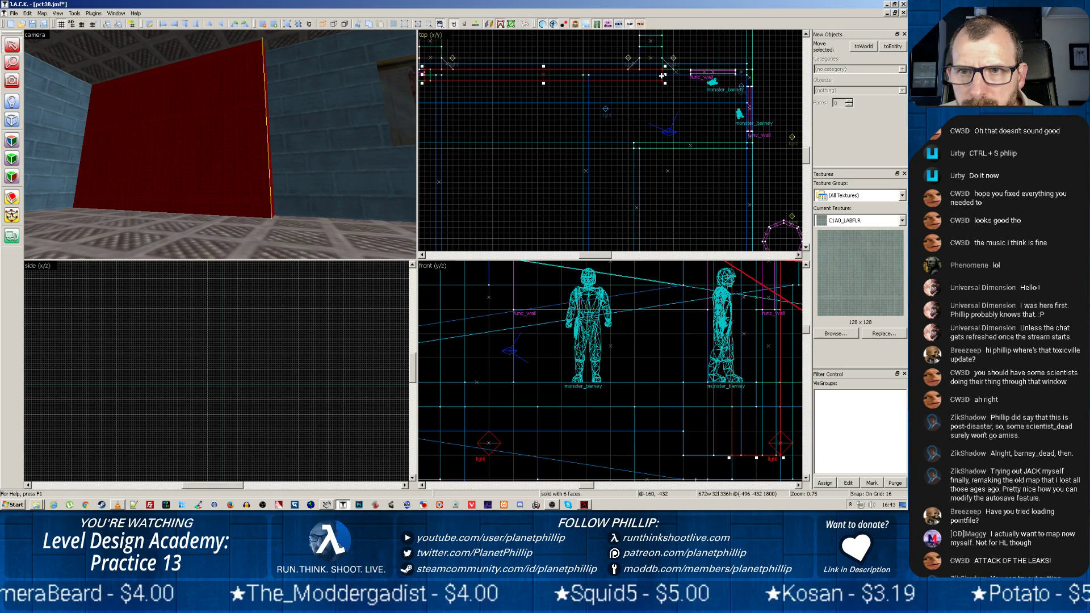
drag(665, 75, 591, 76)
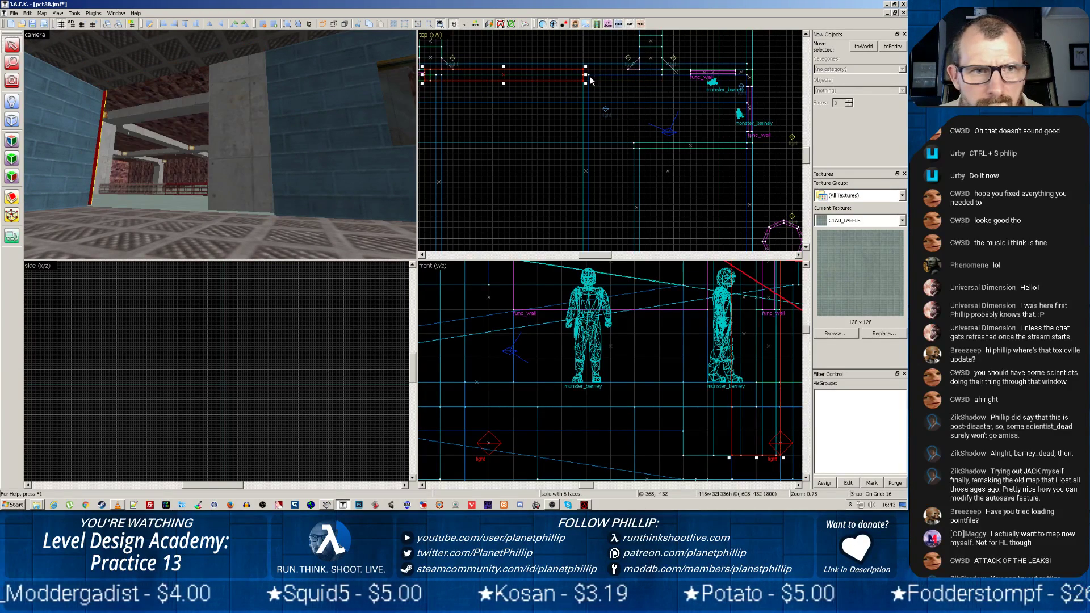
Step: Widen the lower blue brick wall brush to 288 units up to the partition, and shorten the brush above the window to 160 units
click(293, 126)
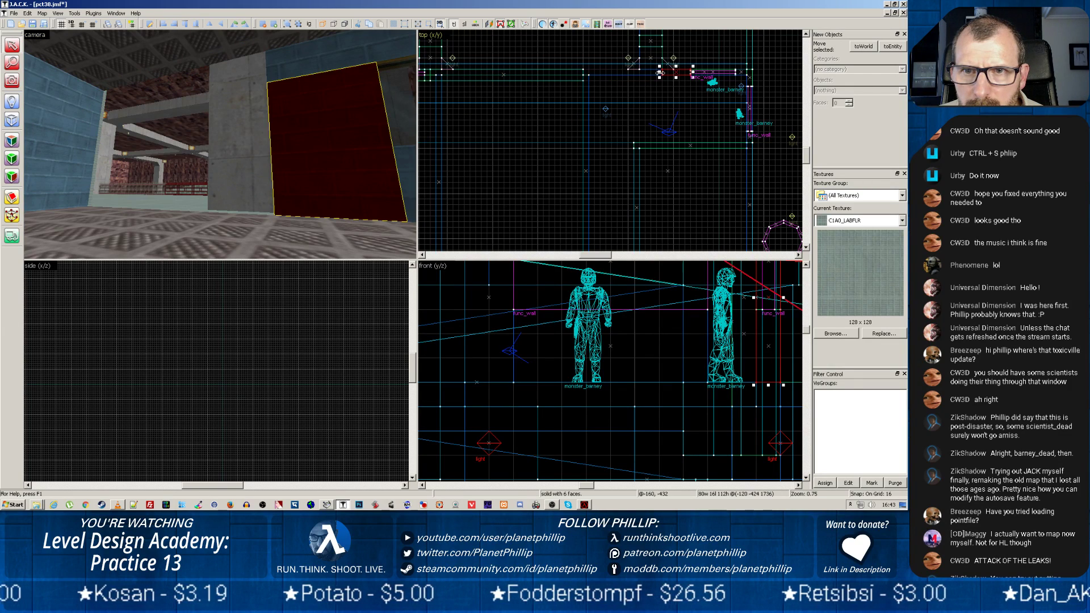
drag(660, 73, 585, 72)
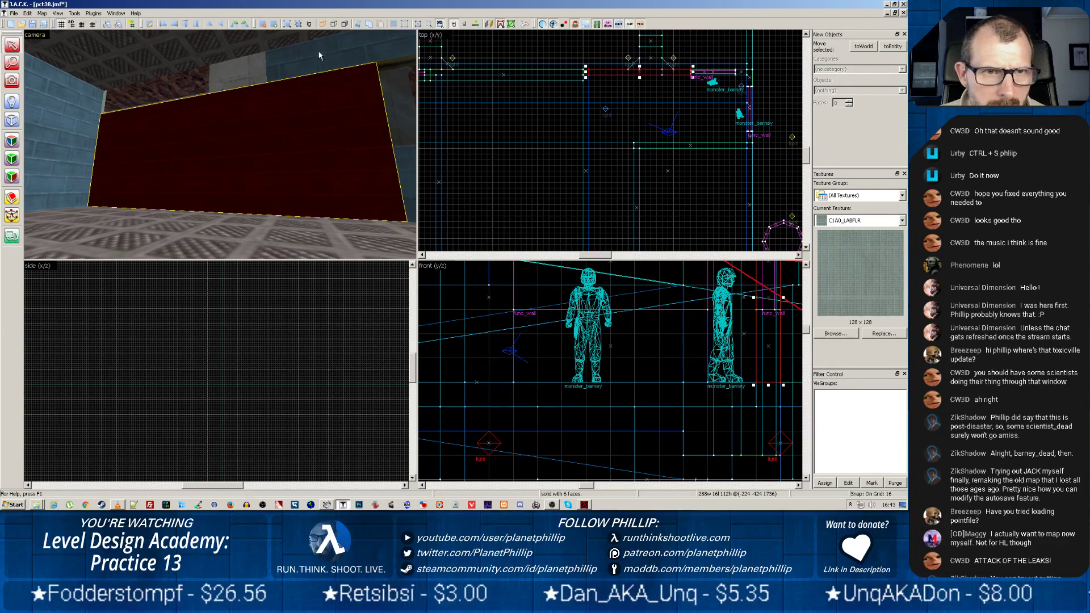
key(ctrl+z)
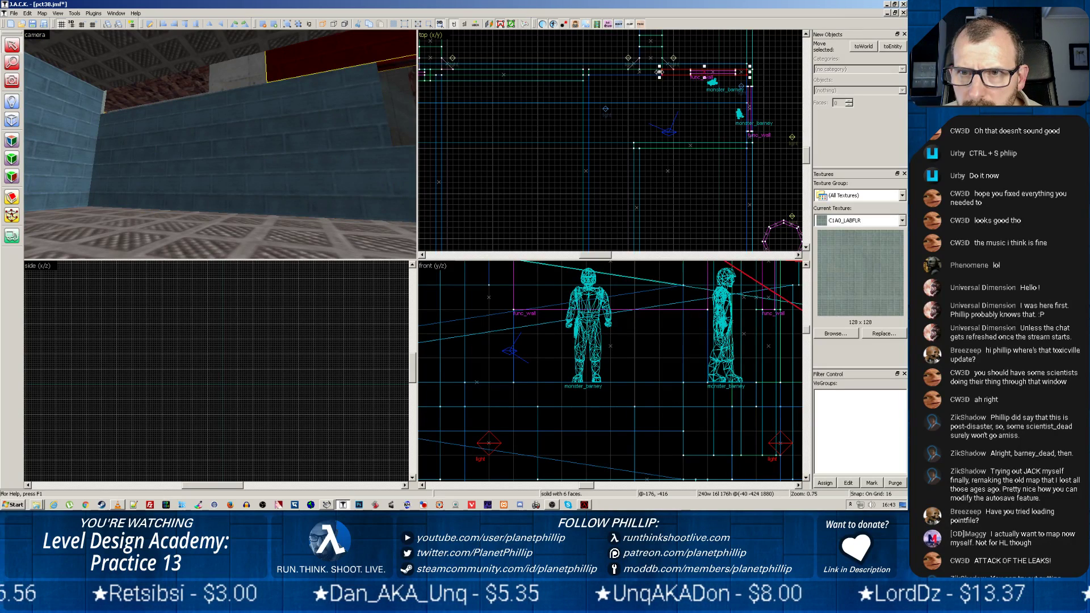
drag(660, 72, 686, 72)
Step: Raise the top of the widened lower wall brush to make it 160 units high
click(285, 105)
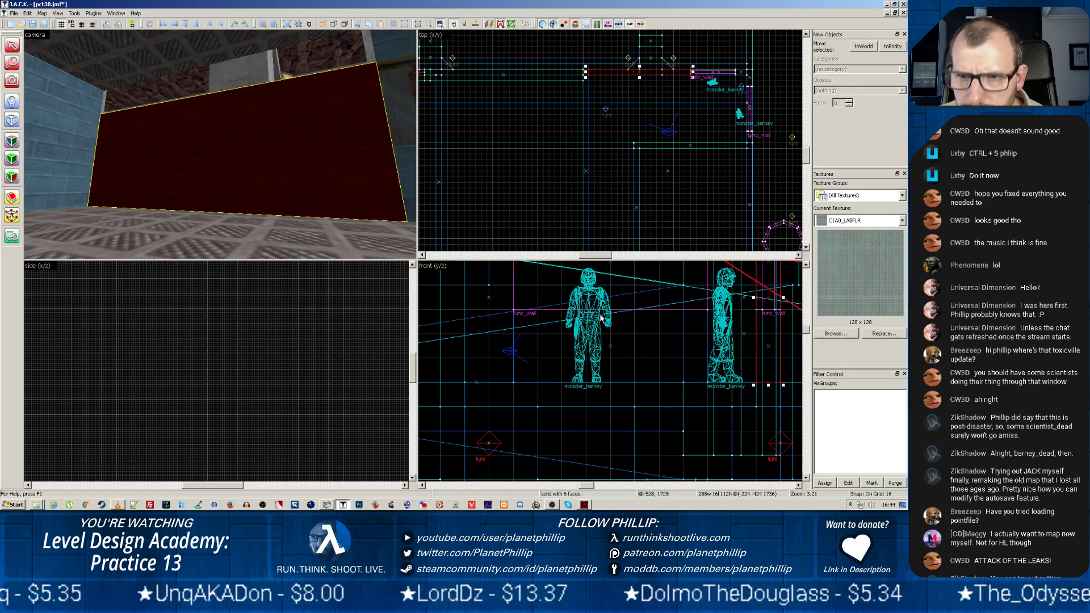
scroll(723, 347, down, 13)
scroll(739, 350, up, 9)
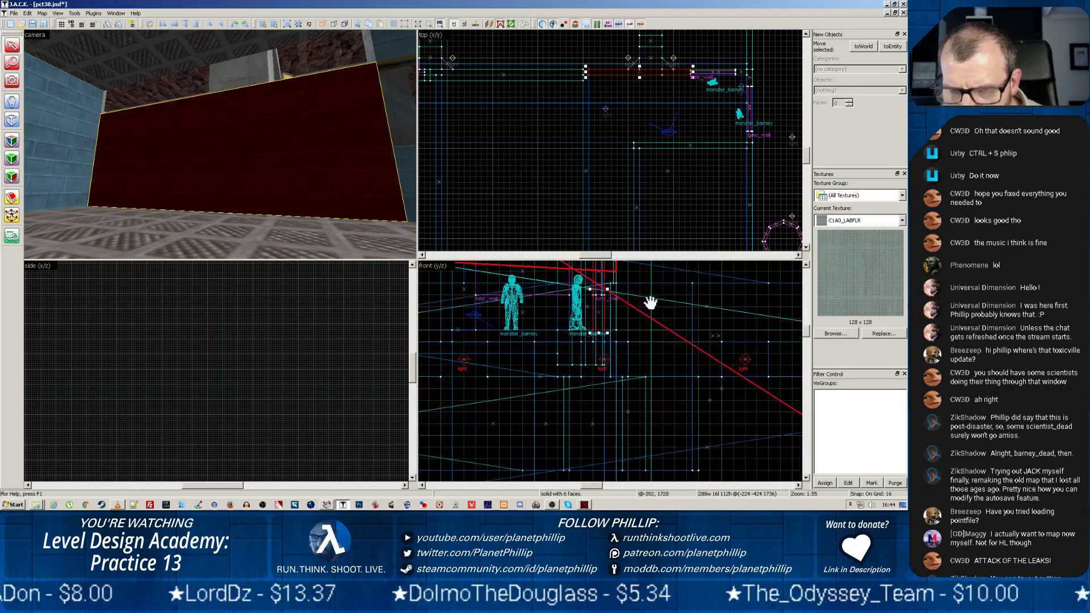
drag(650, 303, 628, 406)
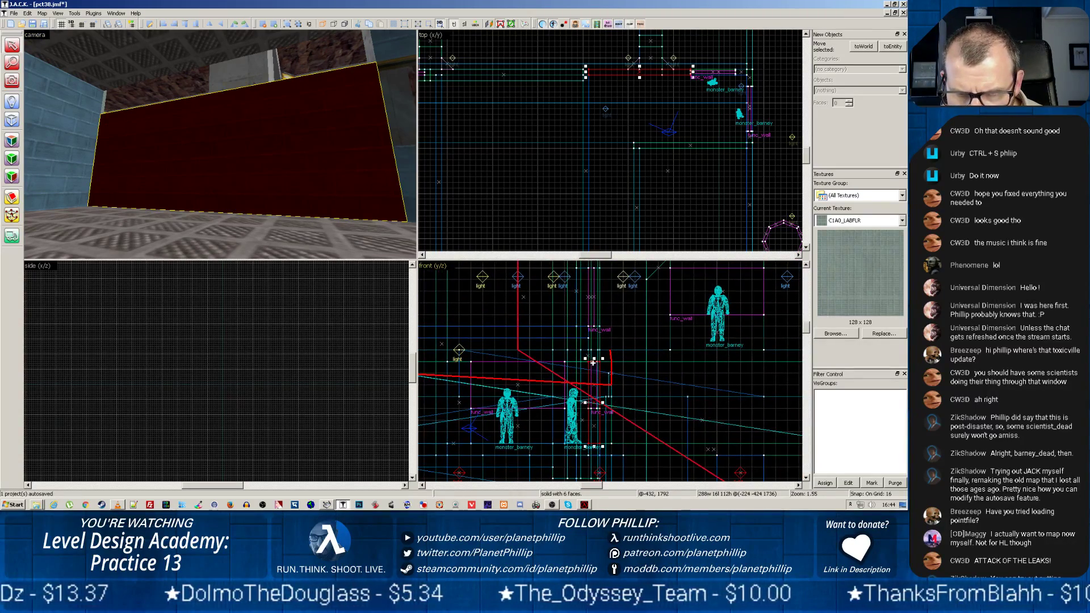
drag(594, 359, 602, 330)
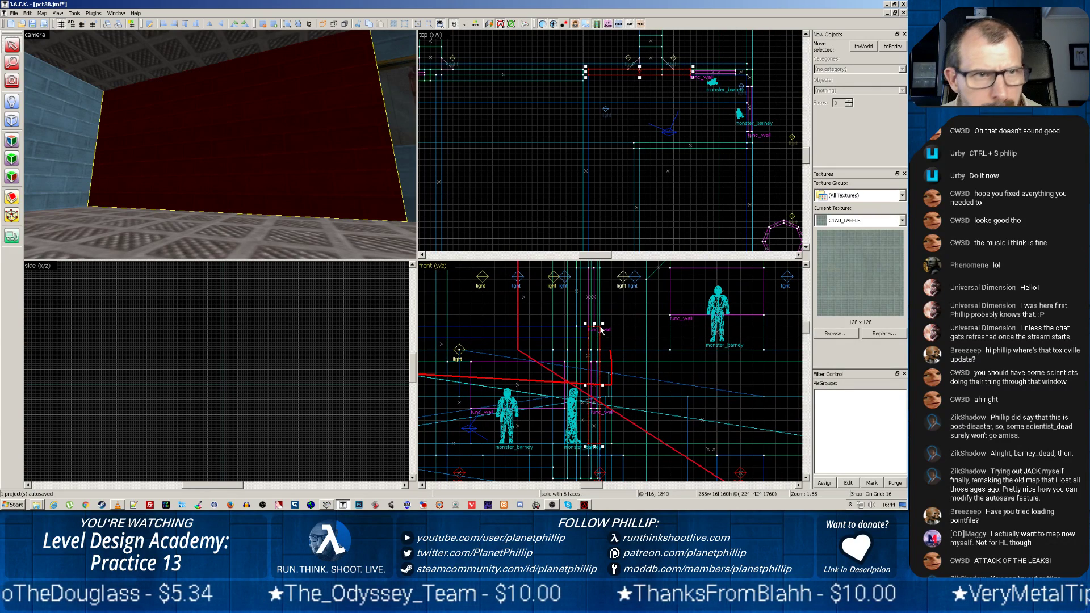
Step: Examine the widened wall from the blue brick room, including its corner with the partition, and from the rock-walled corridor behind it
key(z)
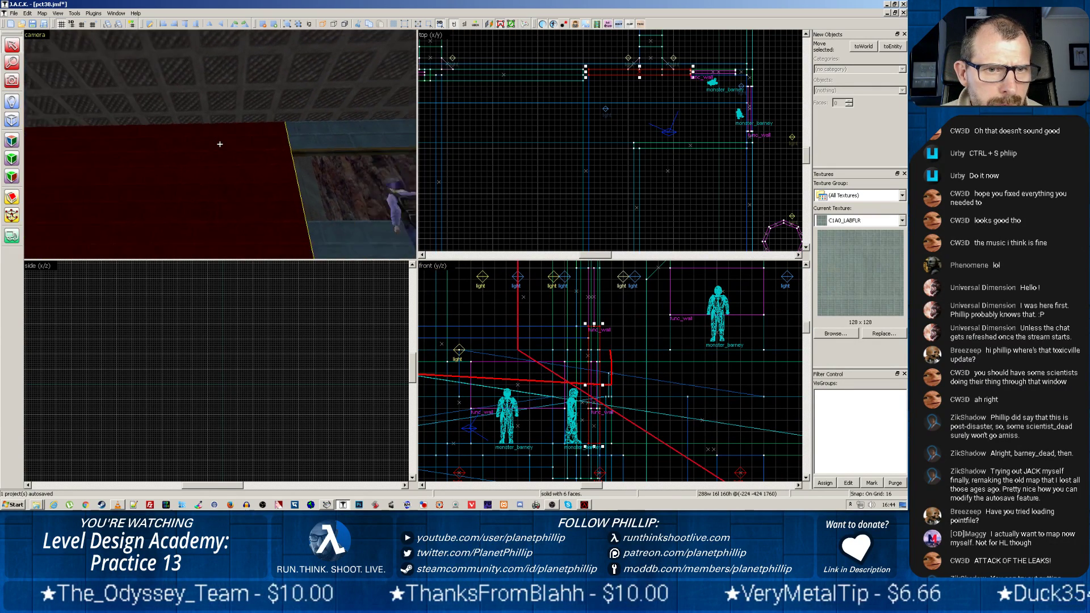
key(z)
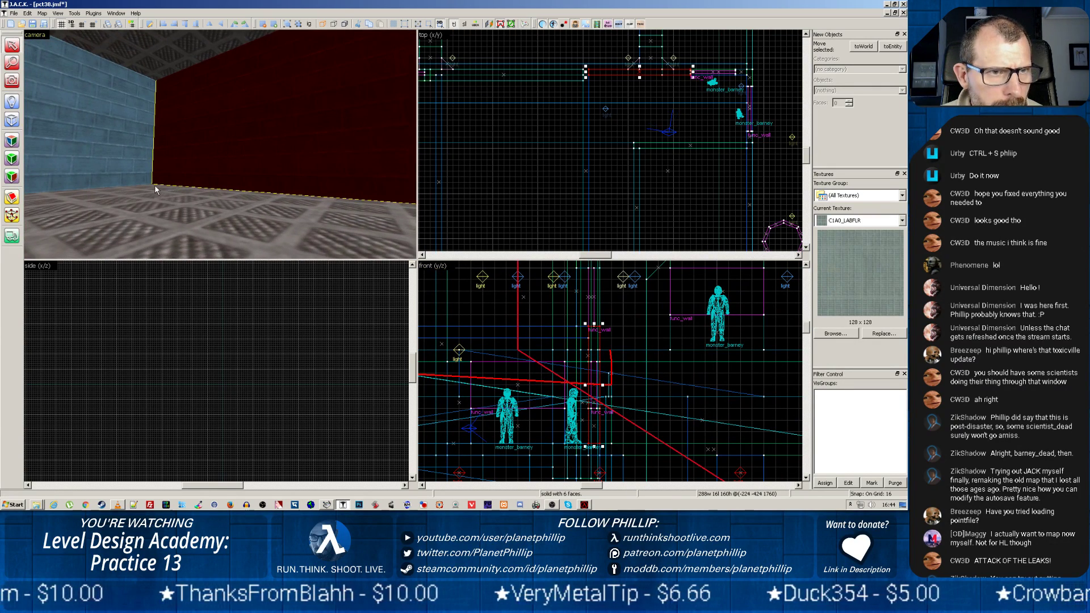
click(119, 154)
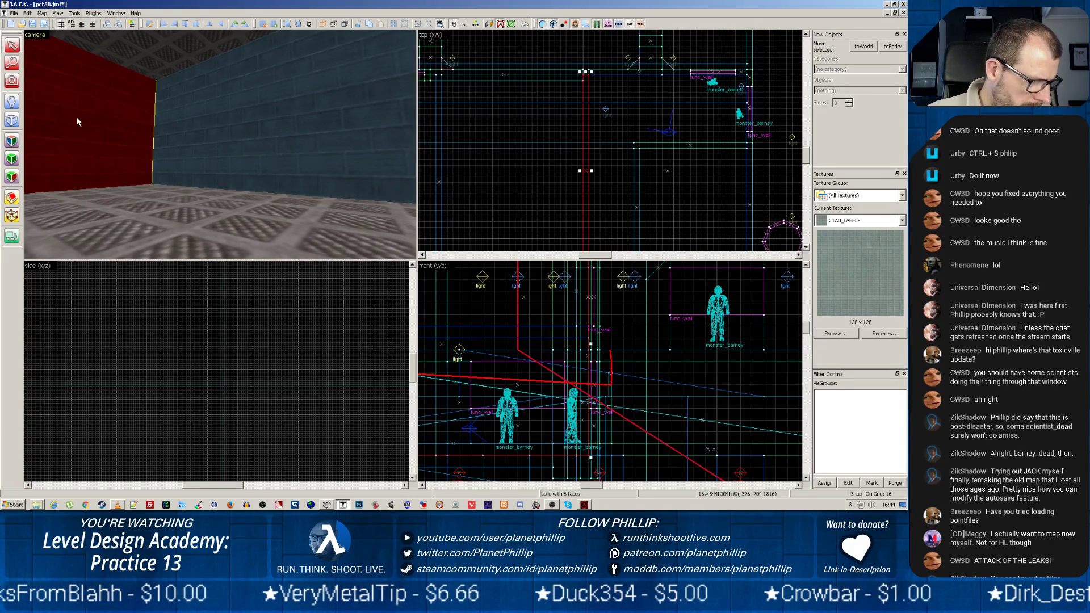
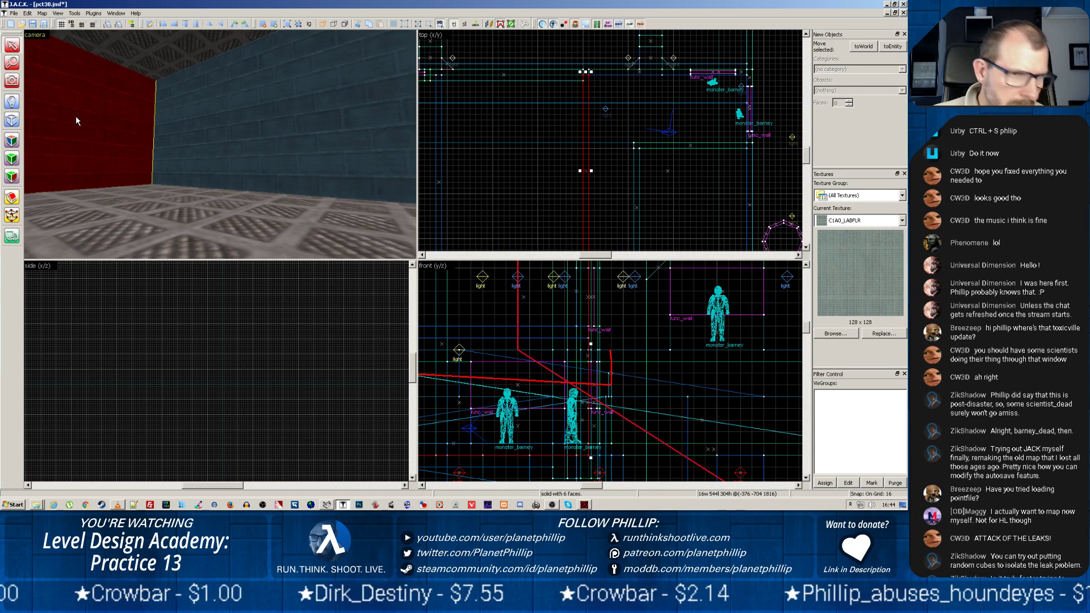
key(z)
key(w)
key(w)
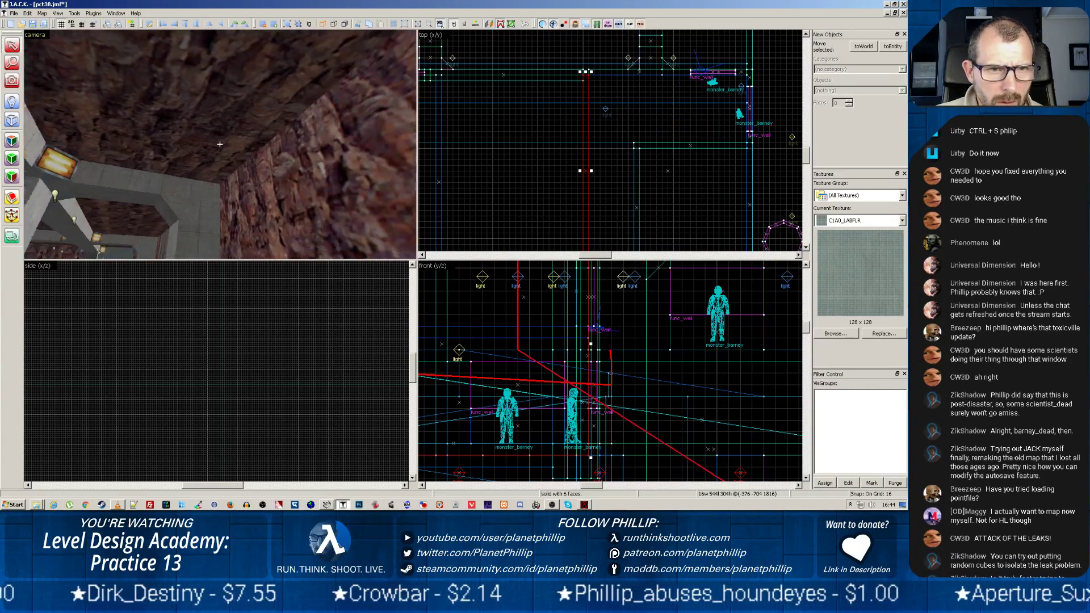
key(w)
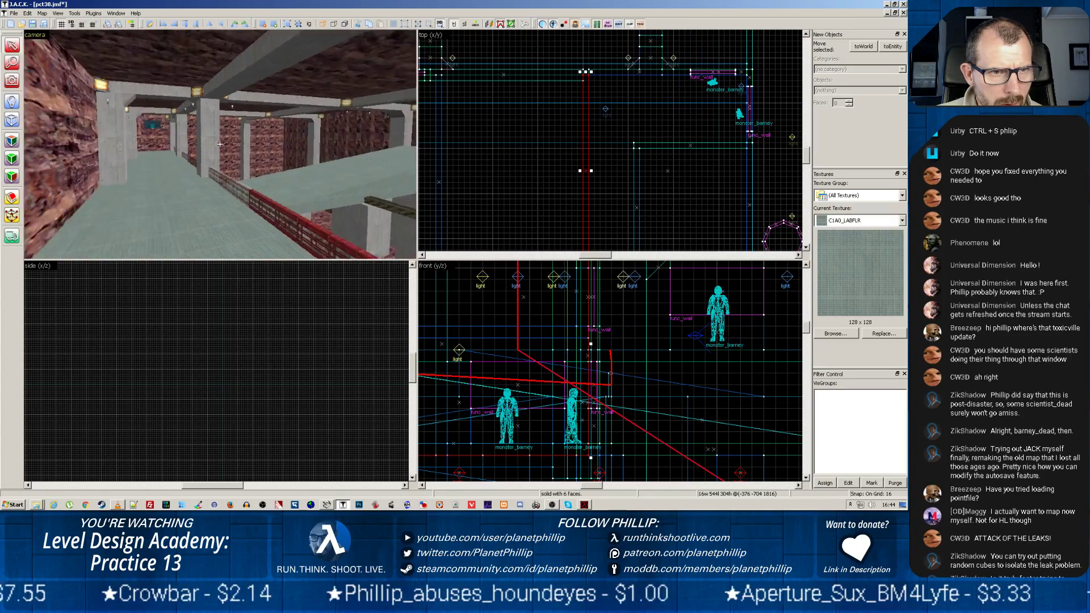
key(w)
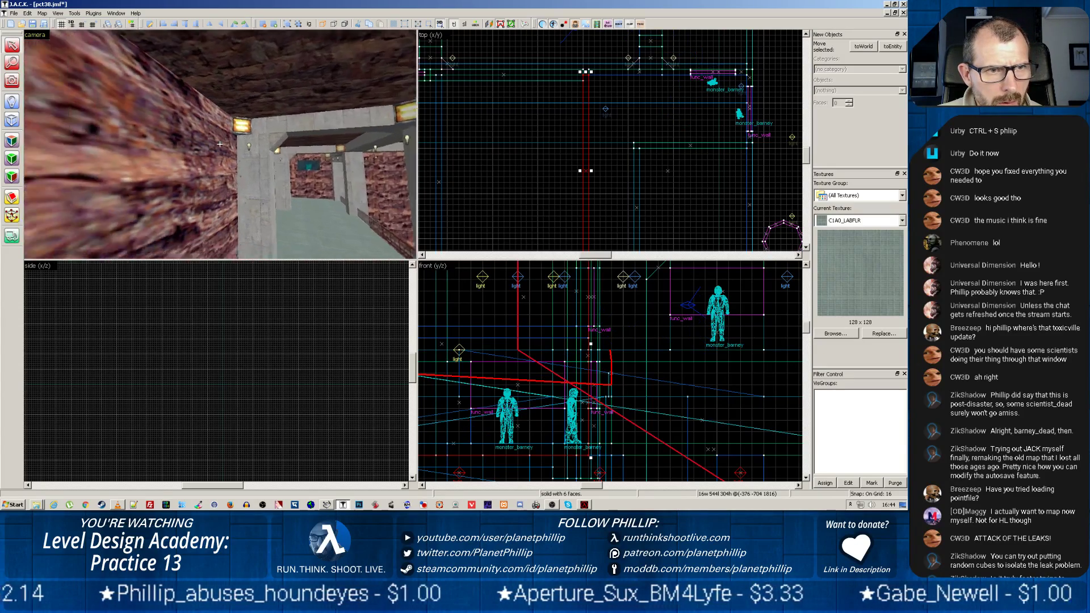
key(w)
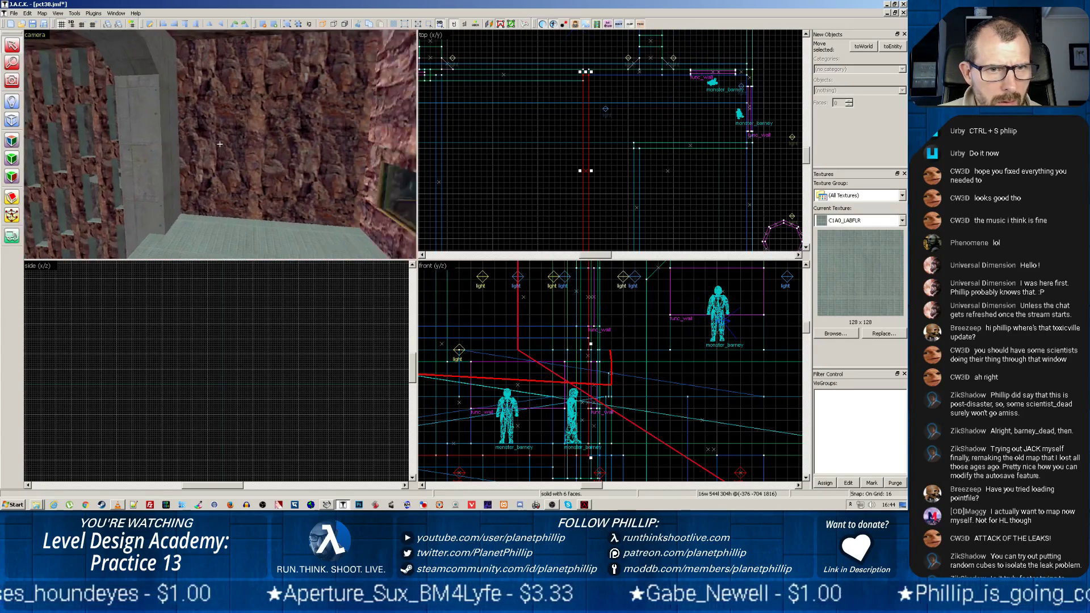
Step: Raise the top of the widened rock wall brush beside the window to the ceiling, making it 288 units high
click(111, 128)
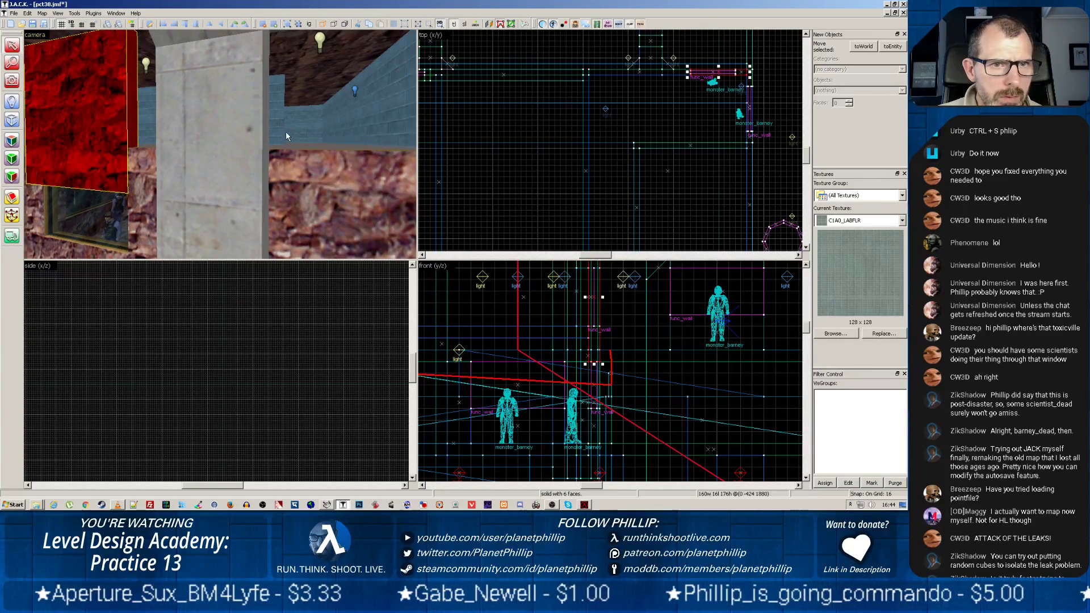
click(329, 159)
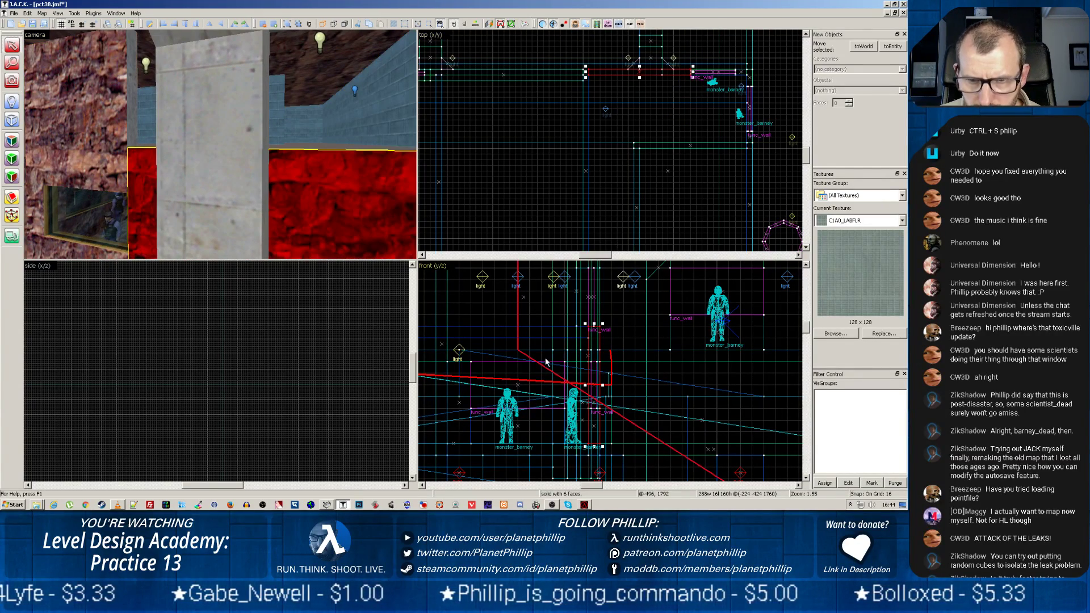
key(z)
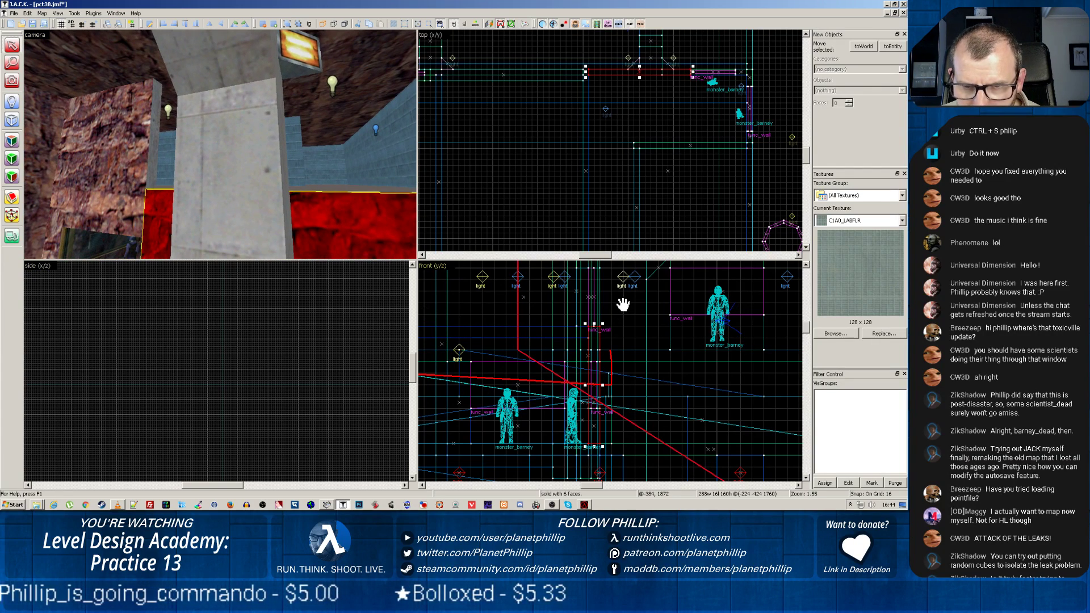
middle_drag(623, 305, 622, 383)
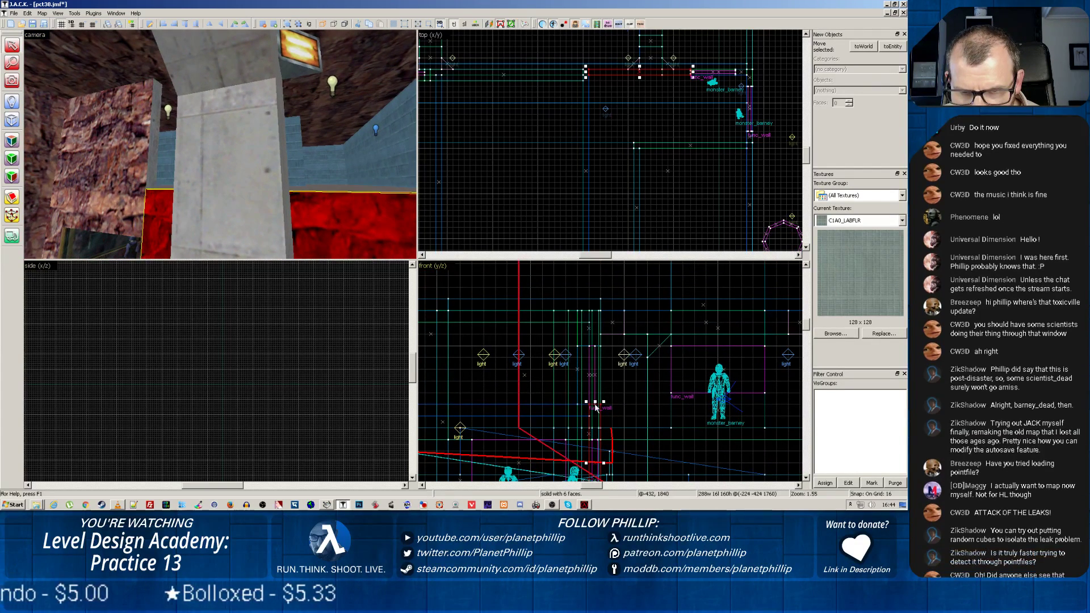
drag(595, 402, 591, 310)
Step: Widen the raised rock wall brush to 304 units to close the strip between it and the adjoining long wall
key(z)
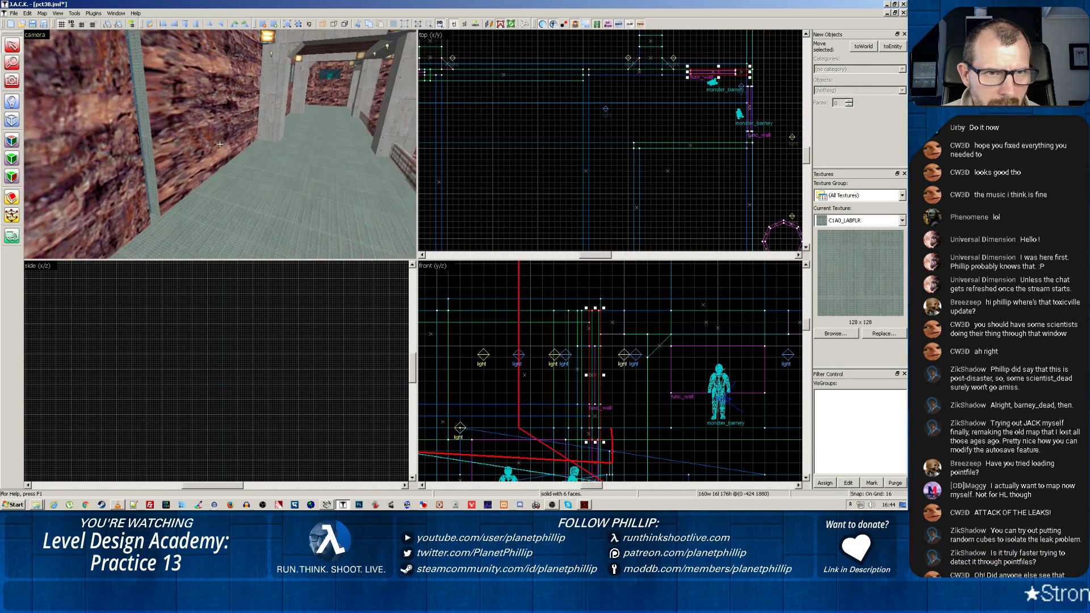
key(z)
click(188, 152)
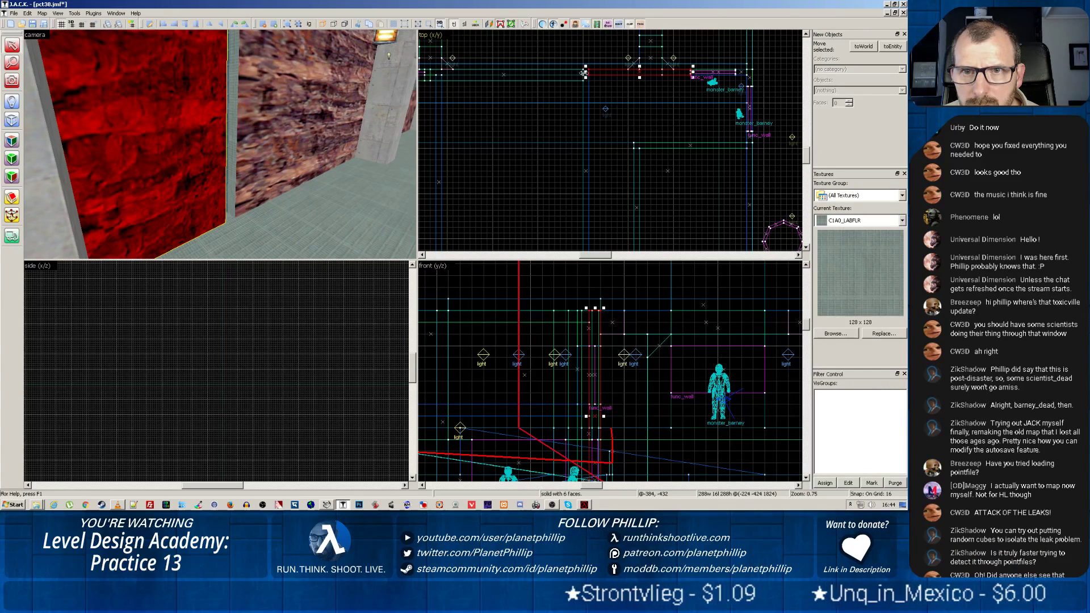
drag(585, 73, 580, 72)
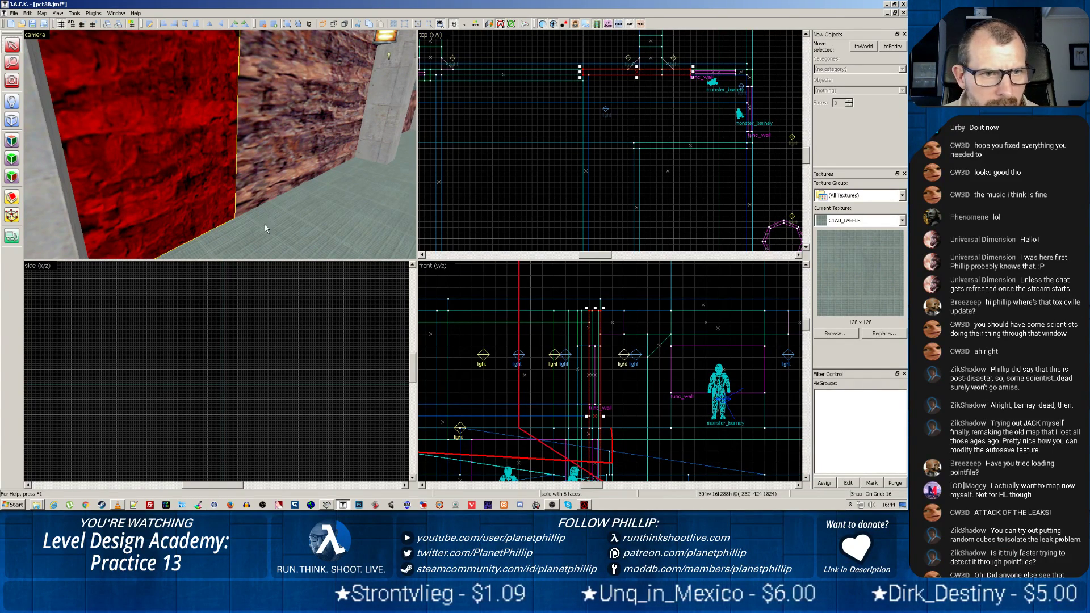
Step: Copy the OUT_RK3 texture from the long wall's rock face onto the neighbouring rock faces around the window, then finish face editing and check them
click(248, 146)
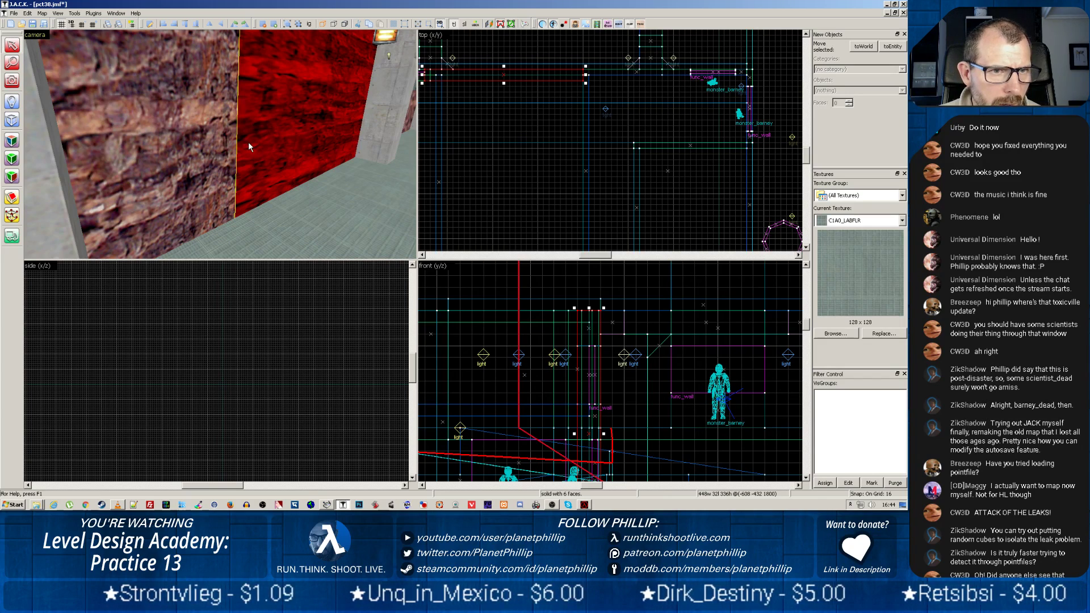
click(11, 140)
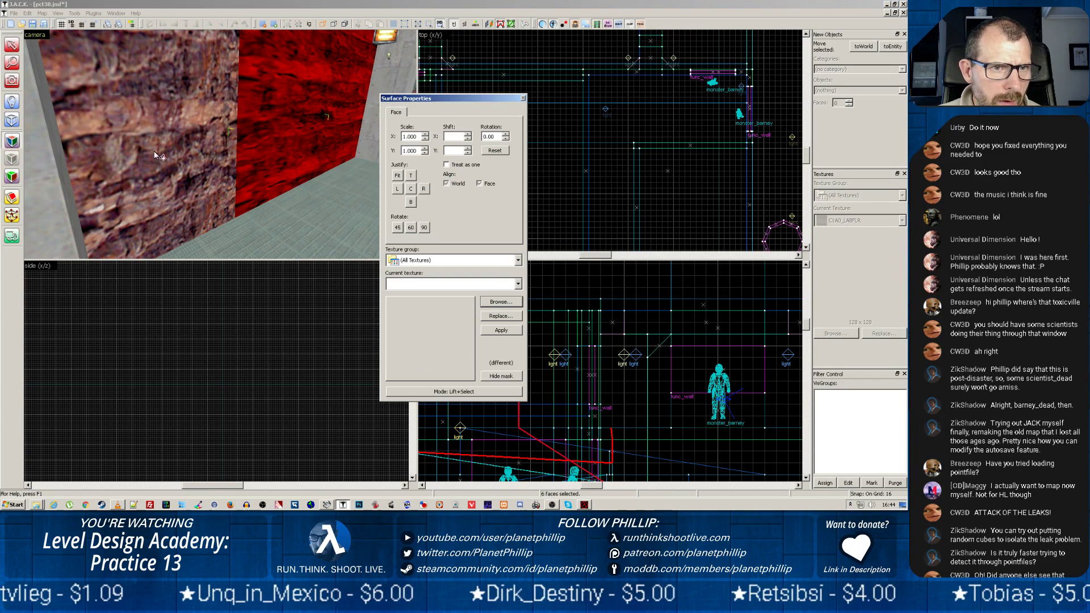
click(271, 120)
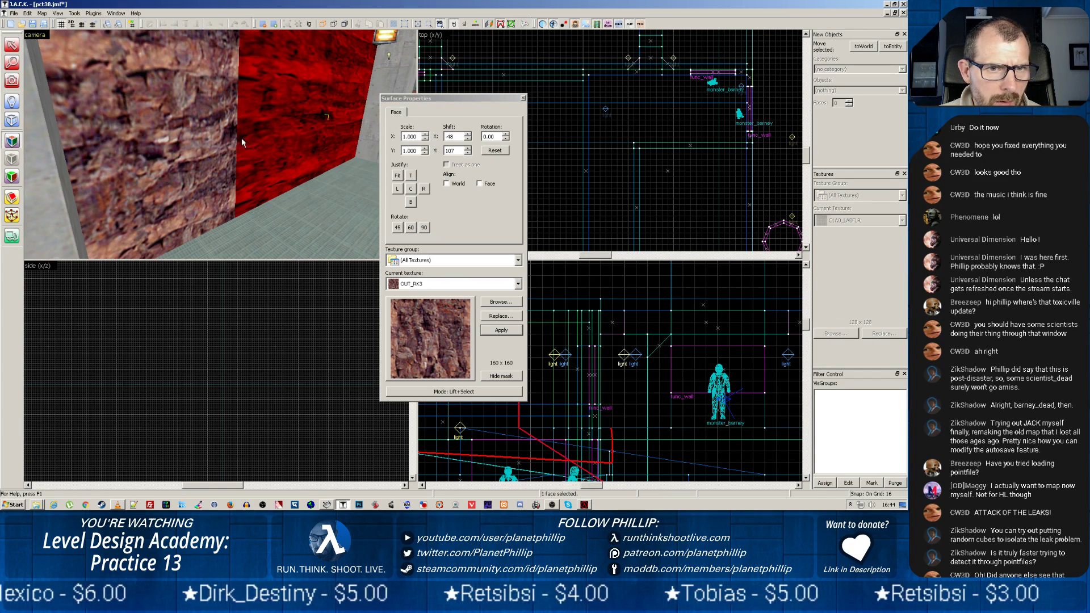
middle_drag(241, 137, 204, 155)
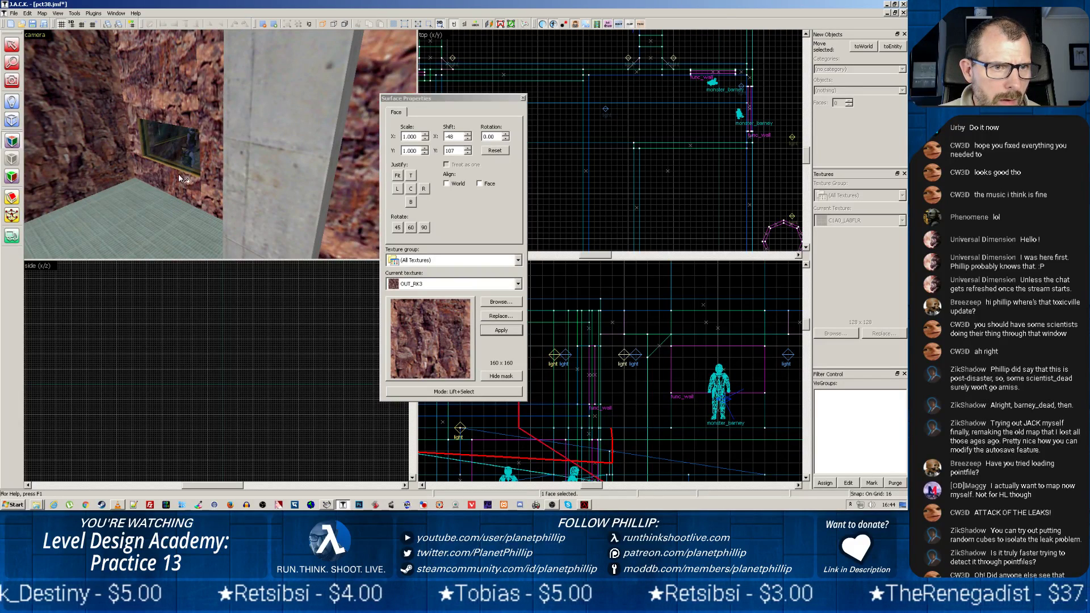
right_click(167, 110)
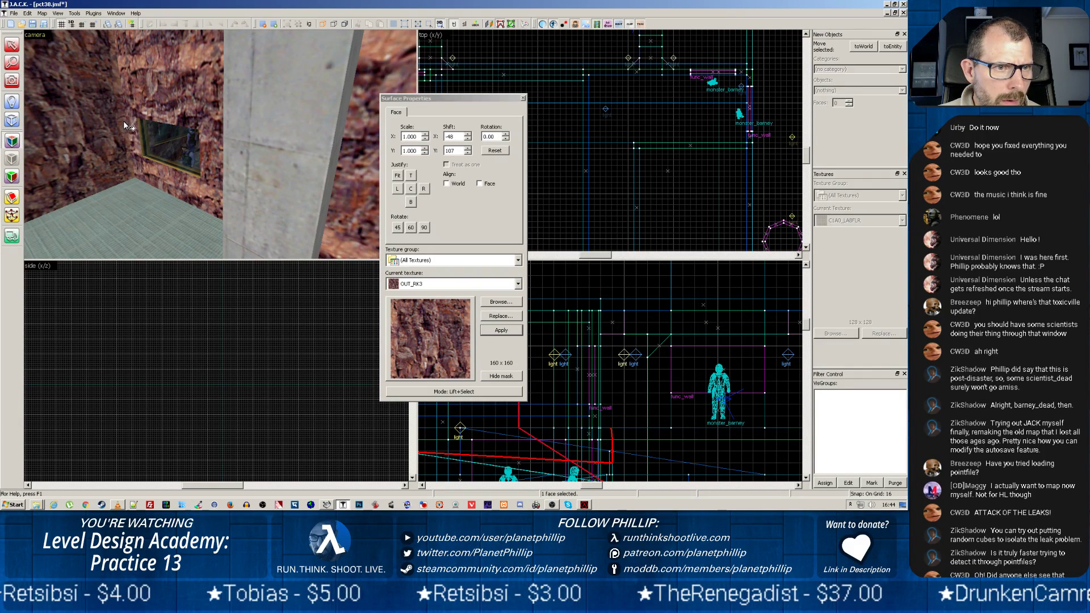
right_click(123, 160)
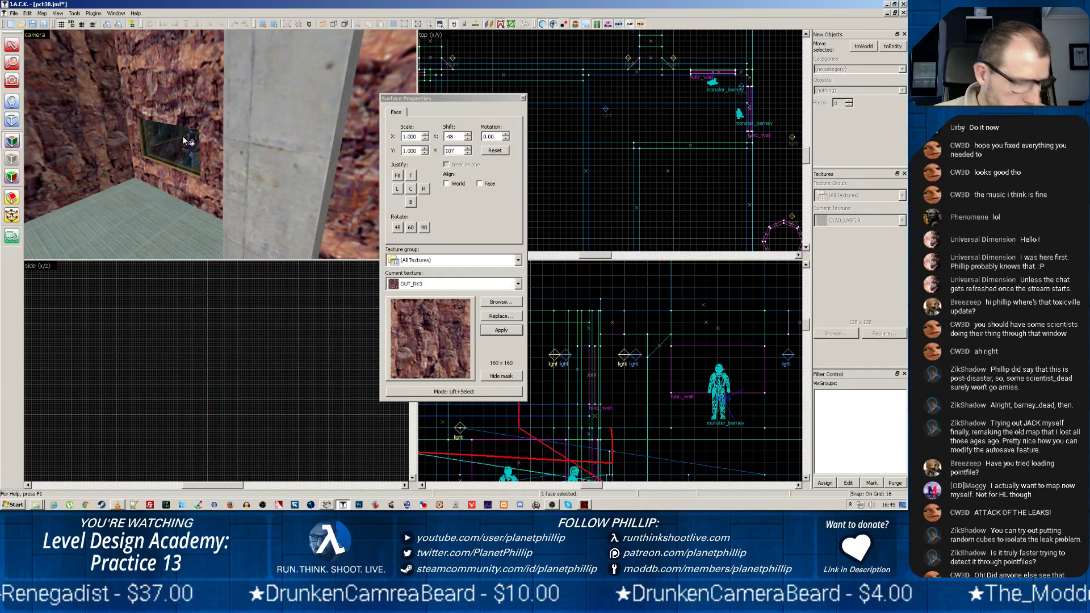
click(523, 98)
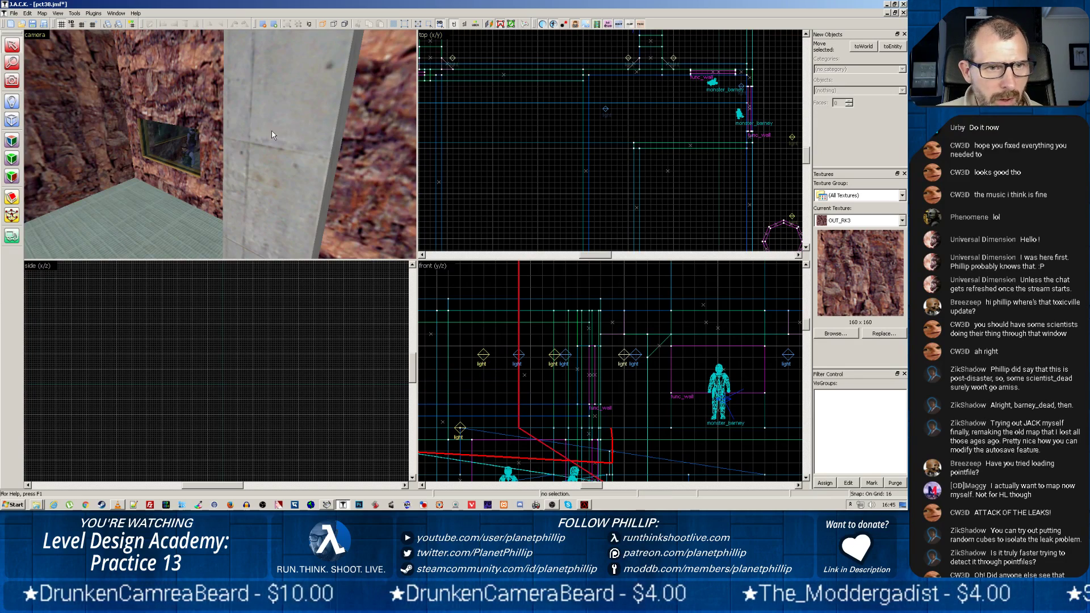
key(z)
key(w)
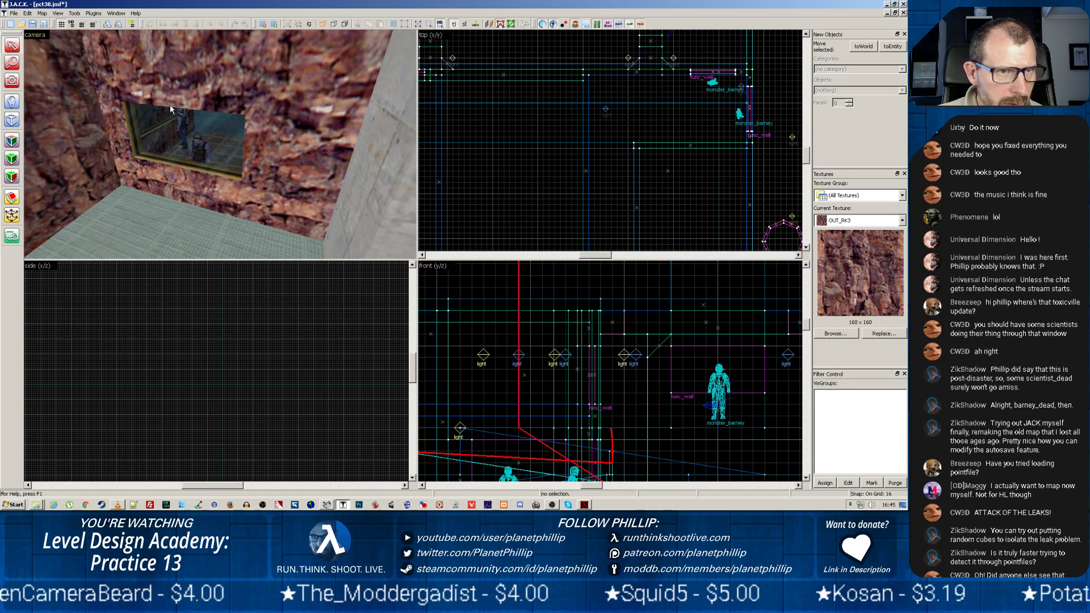
Step: Save the map and export it again over the existing pct38.map file
click(33, 24)
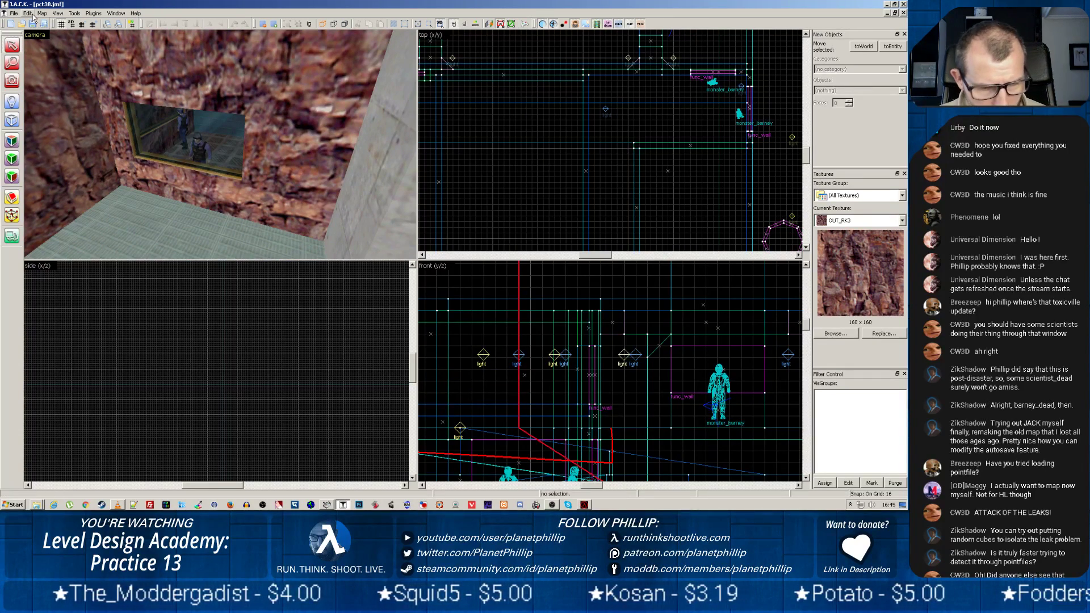
key(alt+b)
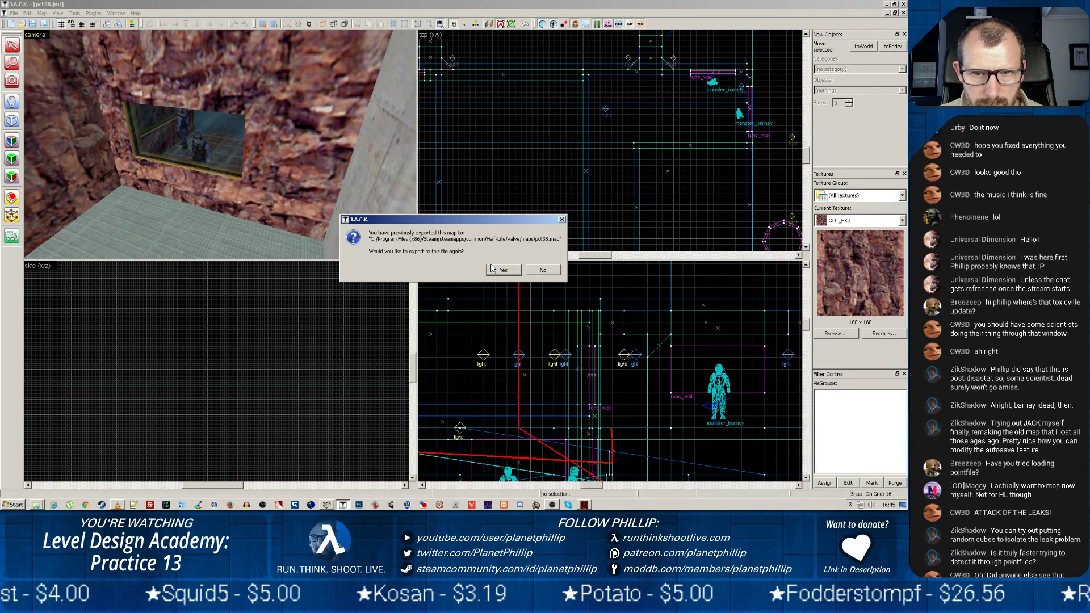
click(493, 269)
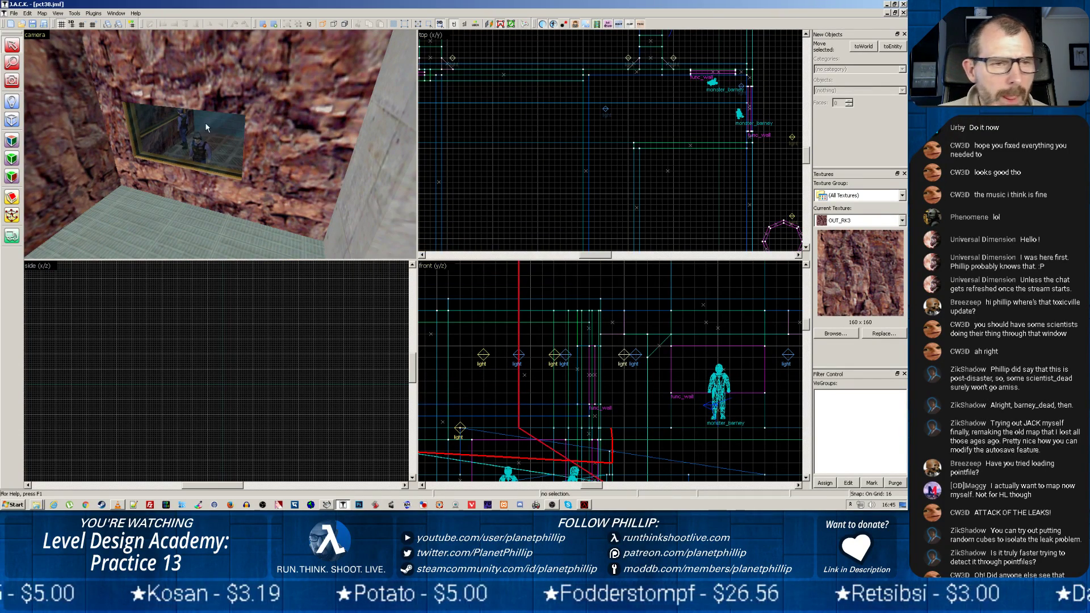
Step: Unload the old pointfile so its leak line is cleared from the views
click(58, 14)
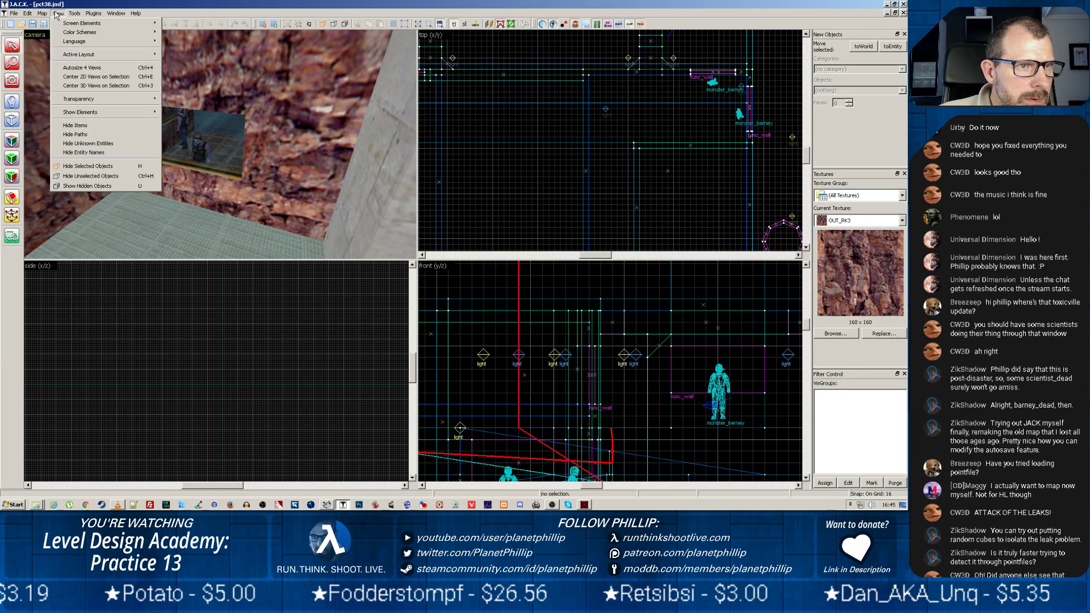
mouse_move(42, 14)
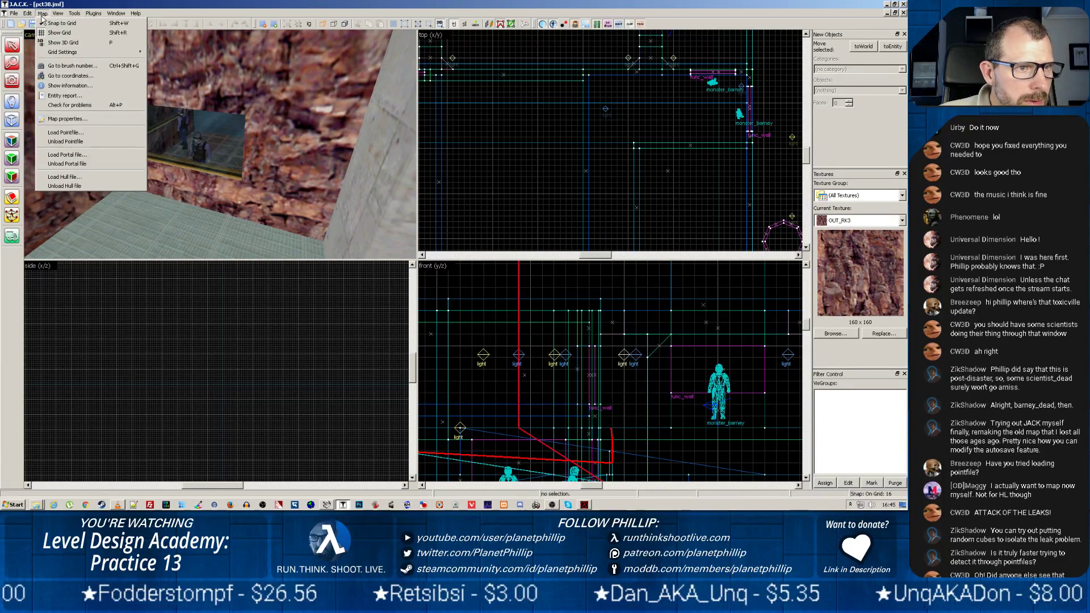
click(59, 145)
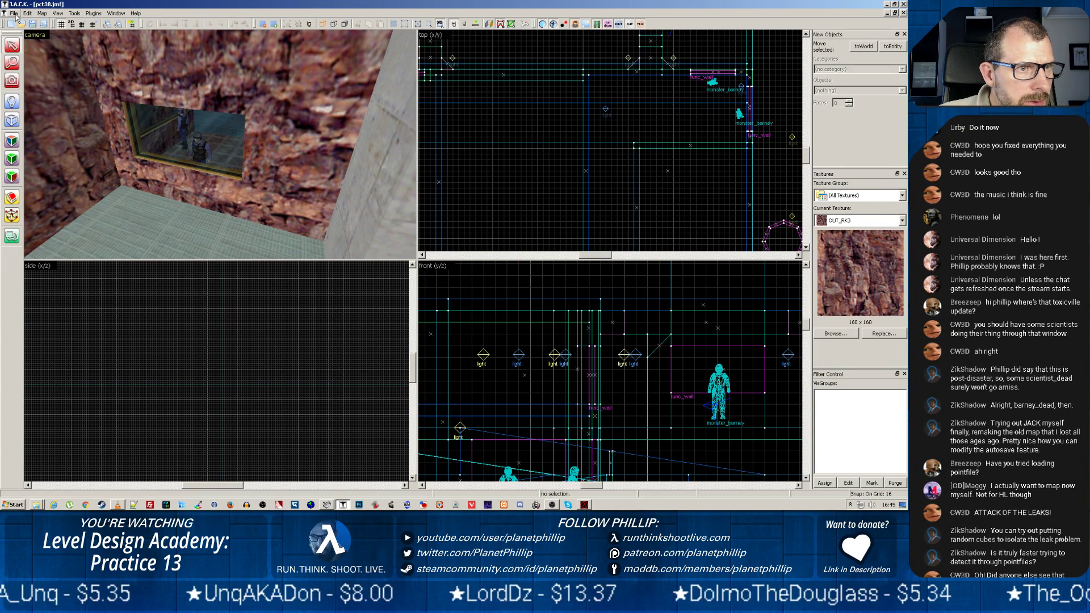
Step: Switch to Batch Compiler, compile pct38.map and close the pct38.log file that opens
key(F9)
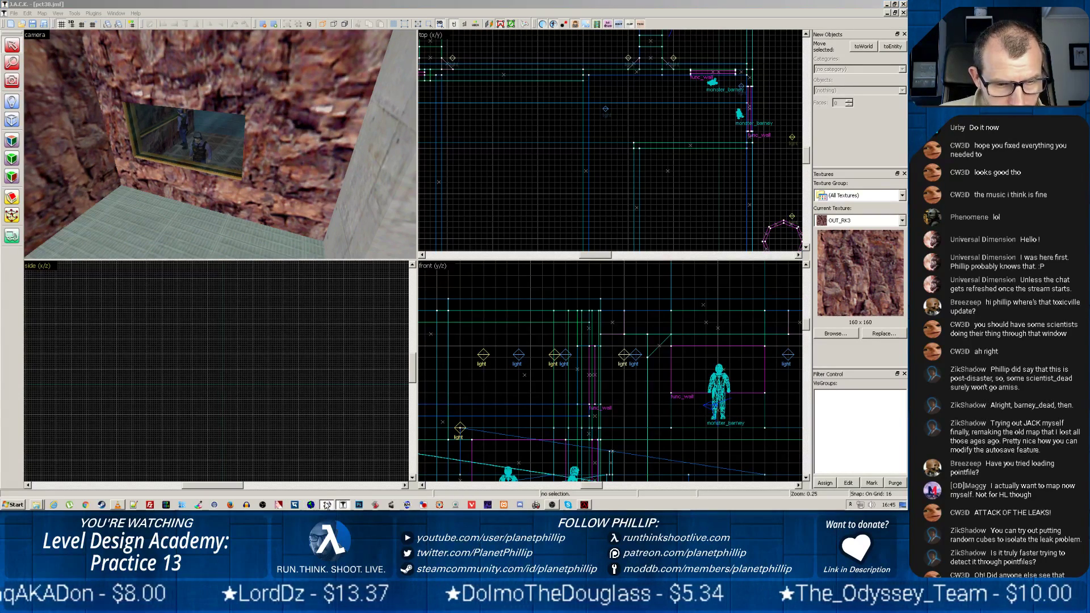
click(655, 373)
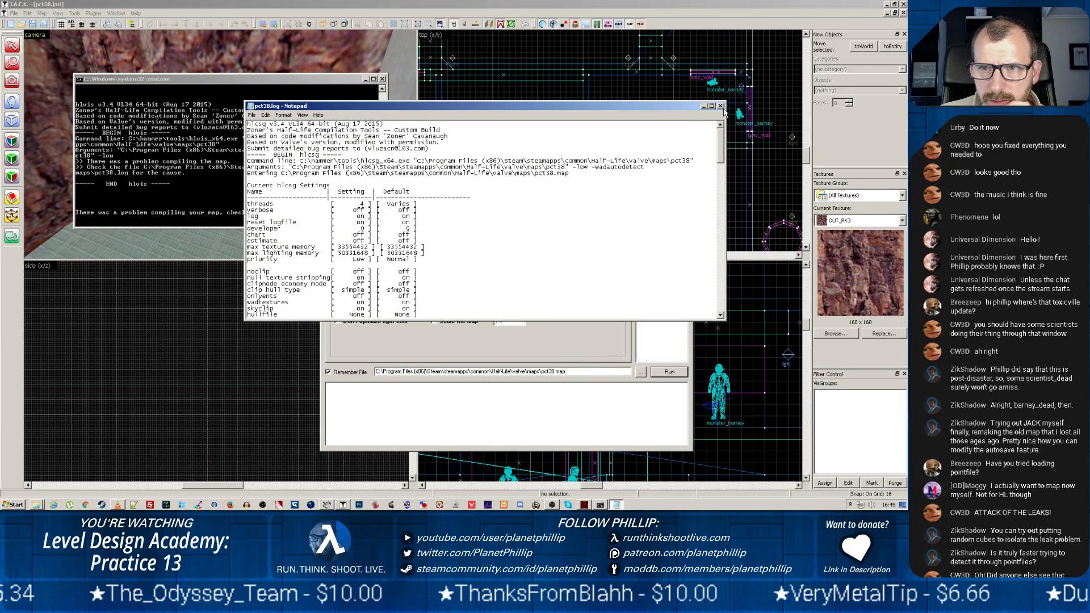
click(720, 106)
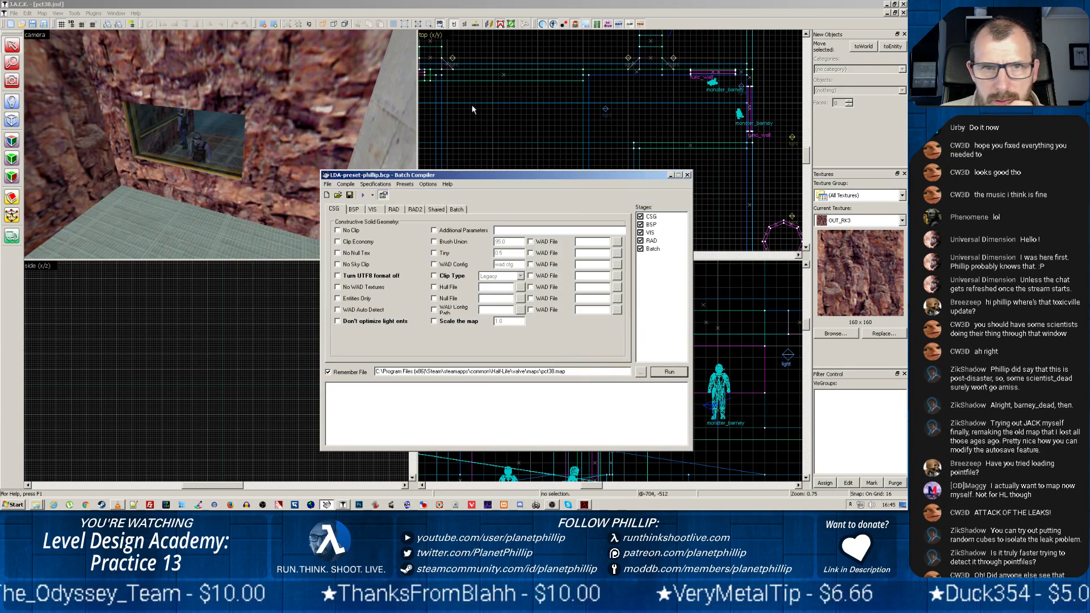
Step: Load the newly generated pointfile for the map
click(44, 14)
click(61, 134)
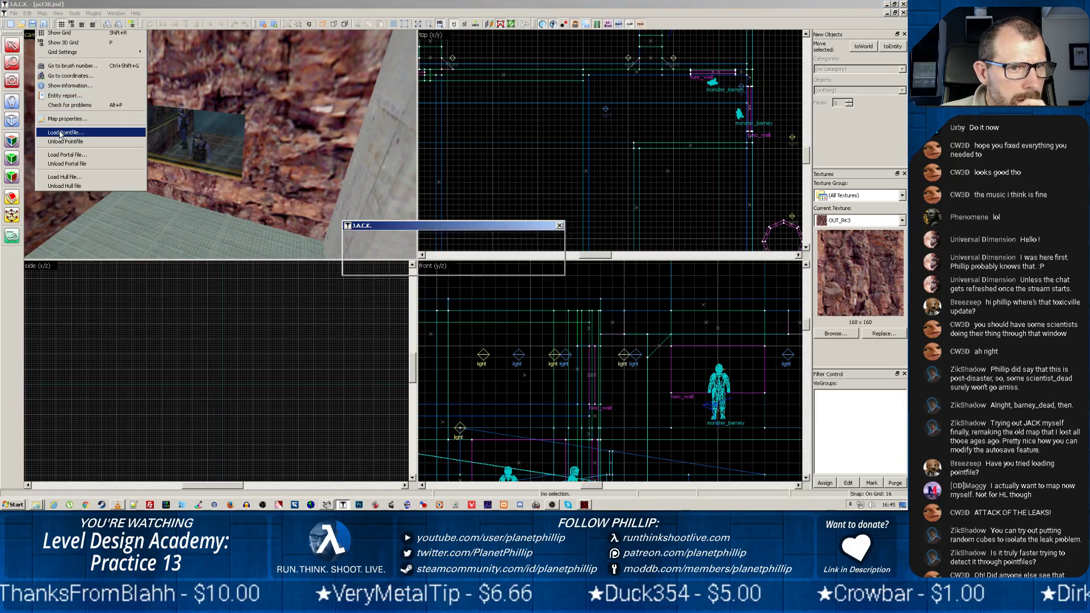
click(500, 263)
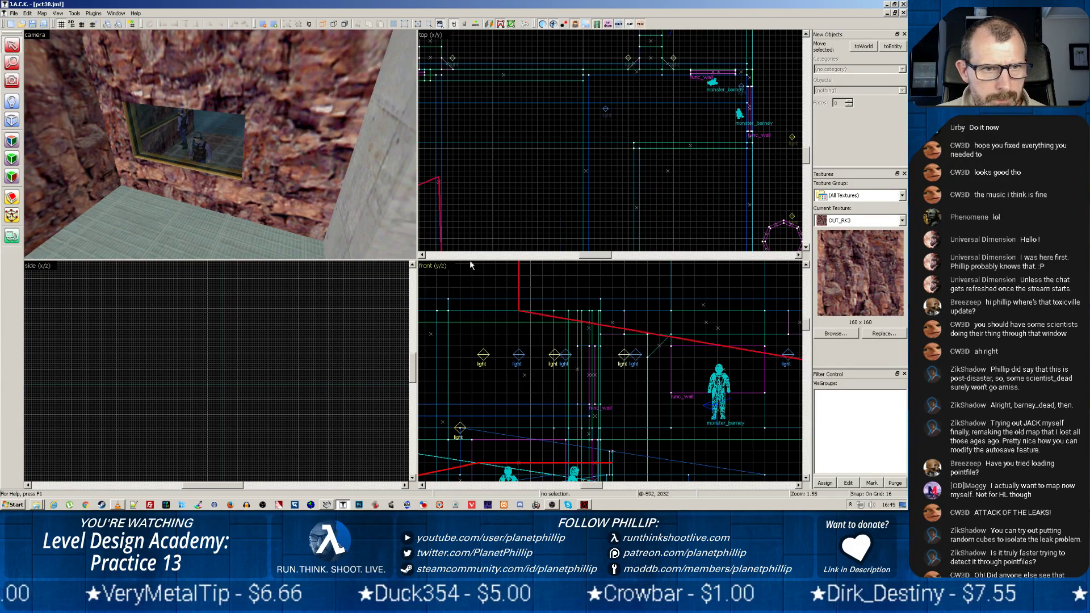
Step: Trace the red leak line through the corridor, past the blue brick room and around the outside of the map
key(w)
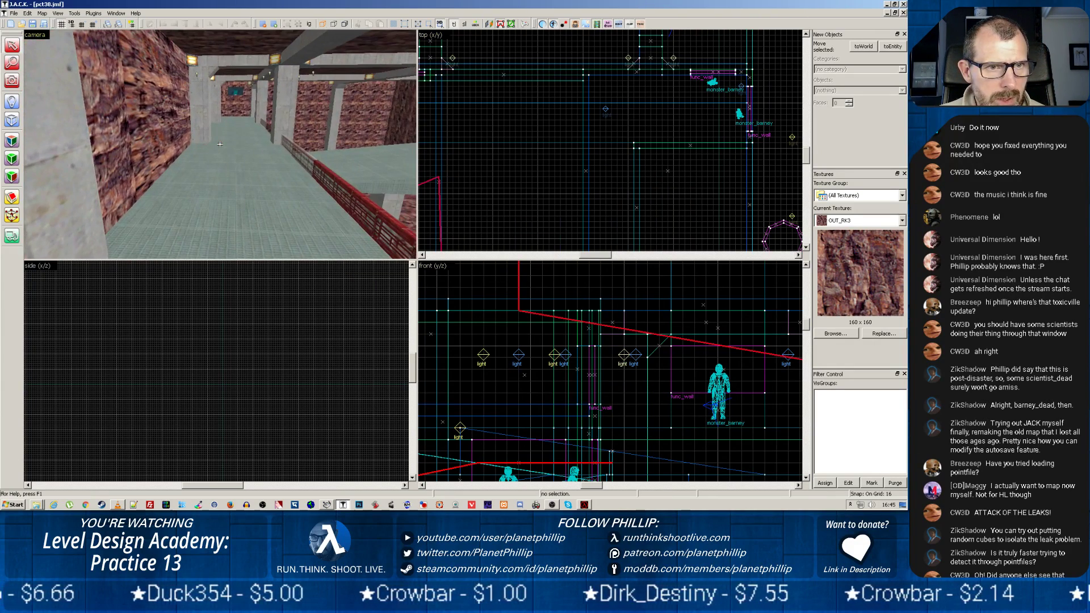
key(z)
key(z)
key(w)
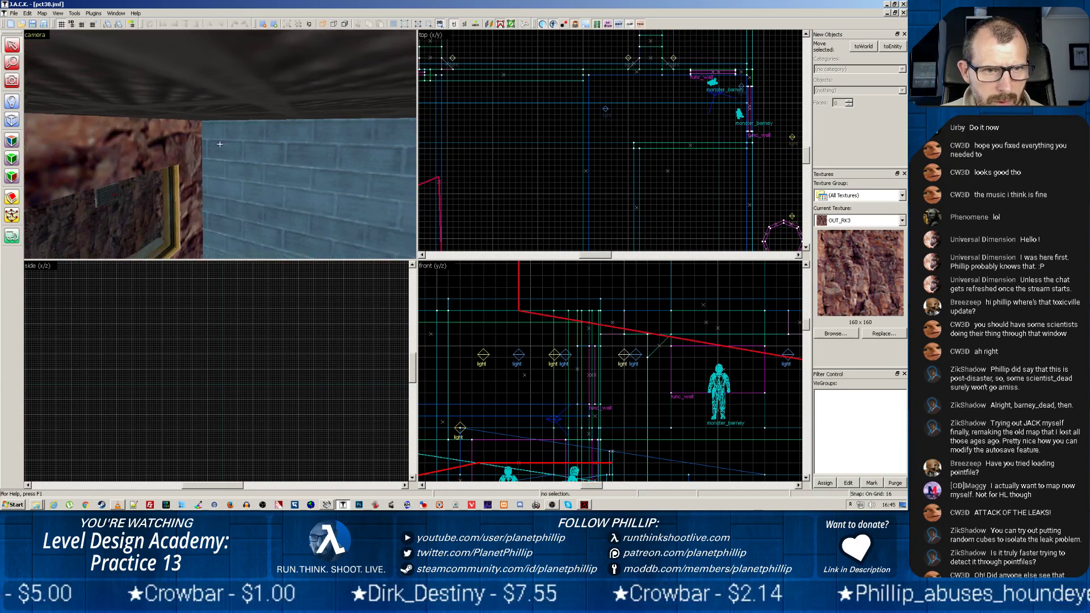
key(z)
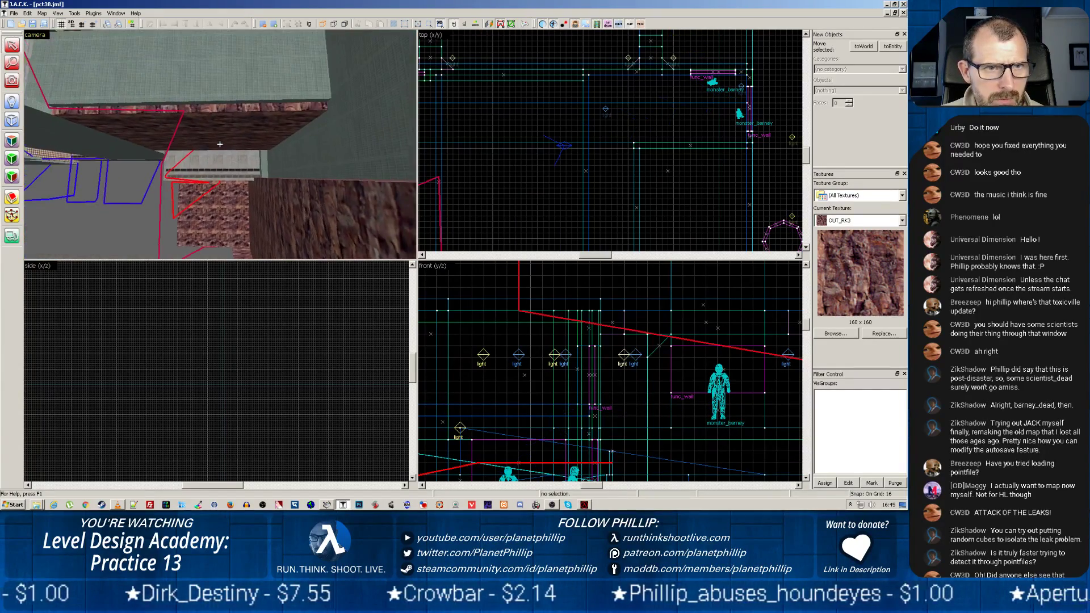
key(w)
key(z)
key(w)
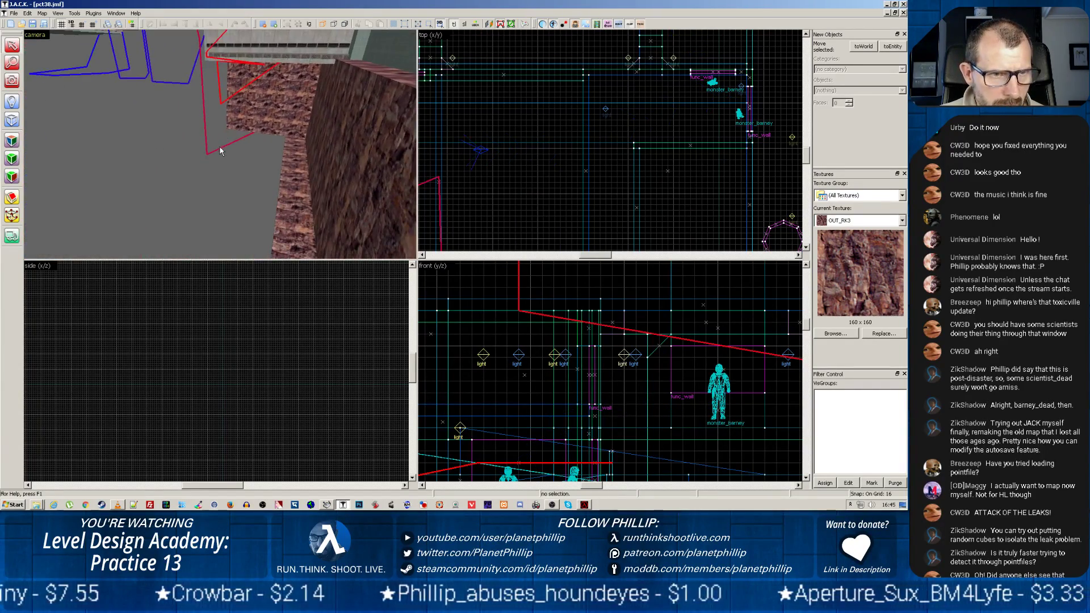
key(w)
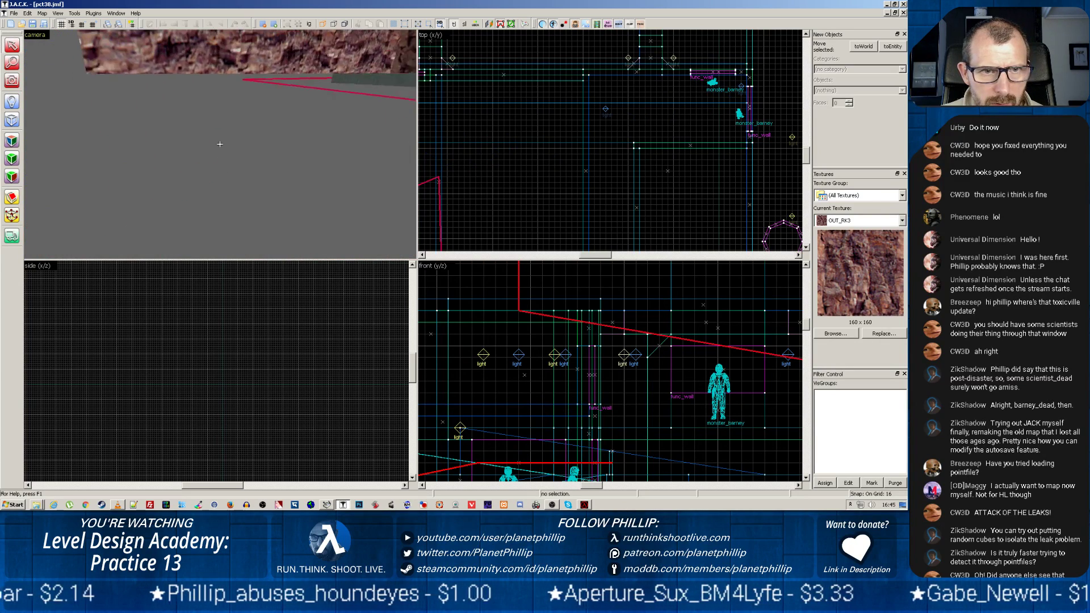
key(z)
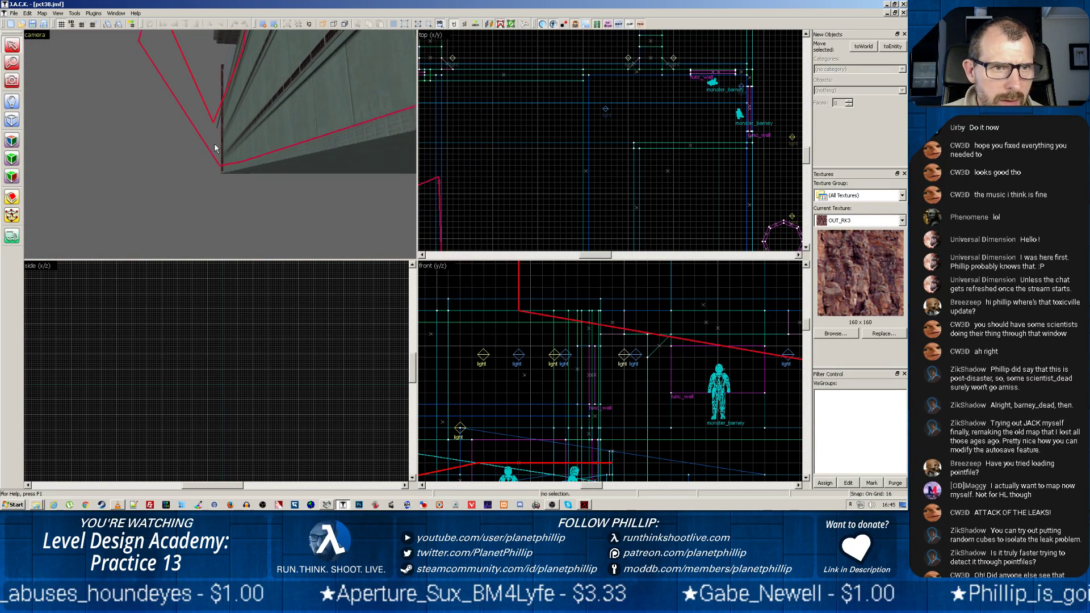
key(z)
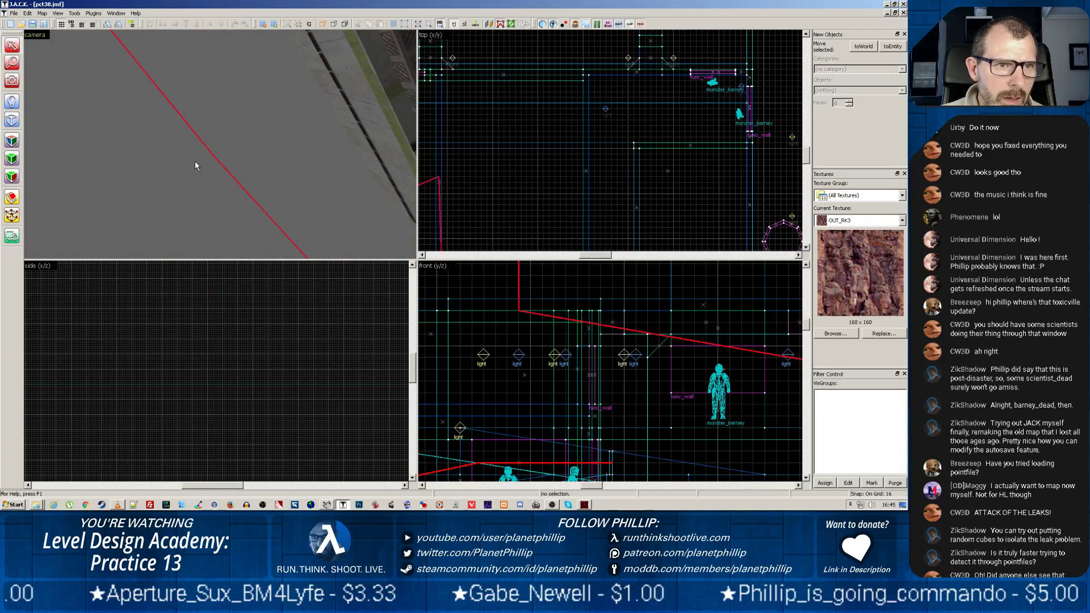
key(z)
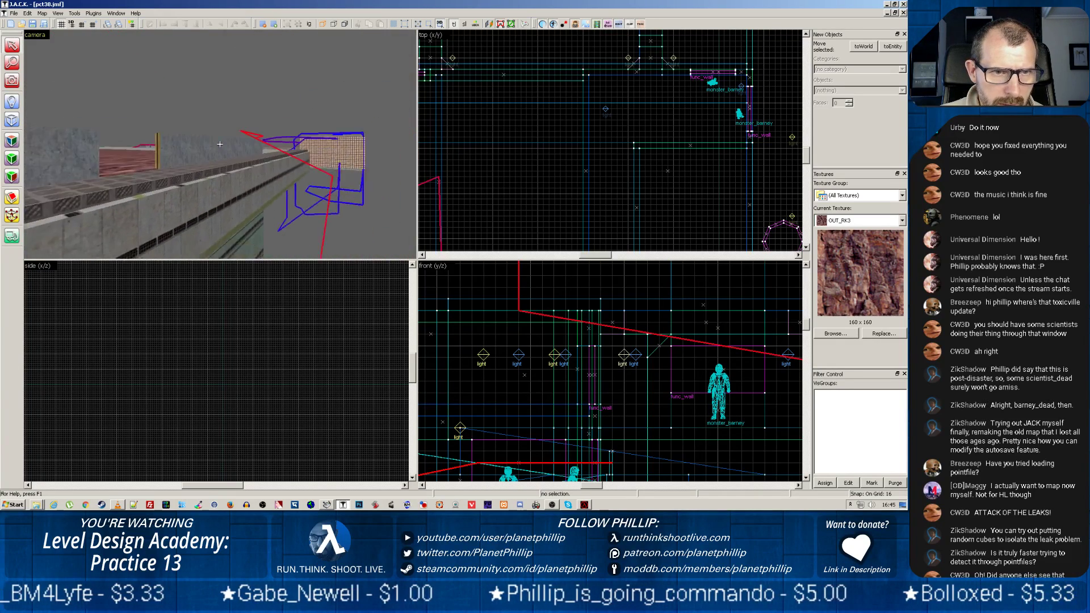
Step: Examine the outside of the map where the leak line runs along the seam between the rock and striped concrete surfaces
key(z)
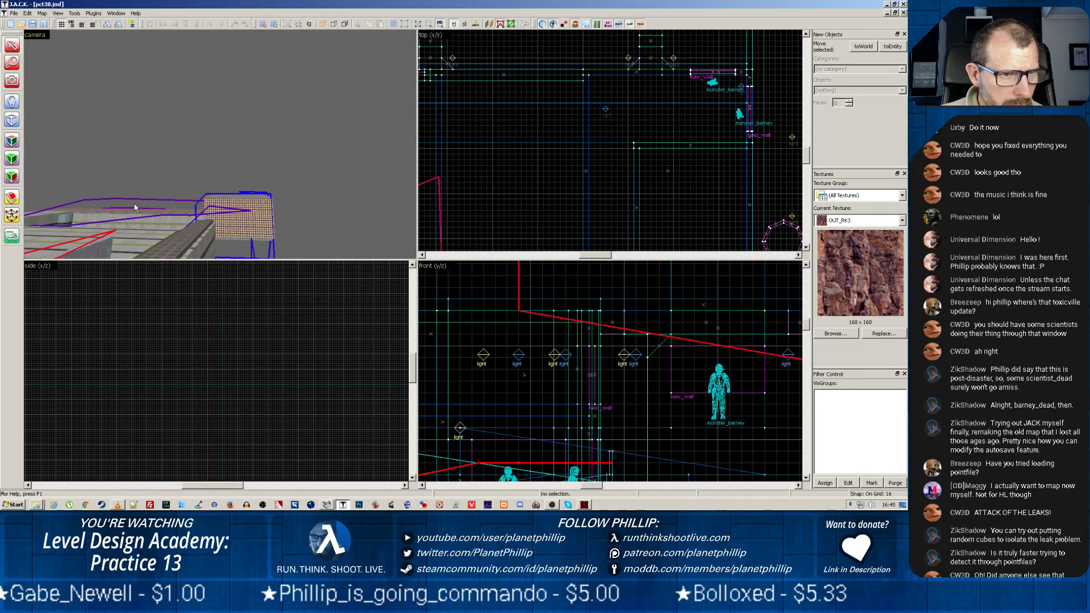
scroll(135, 204, up, 1)
key(z)
key(z)
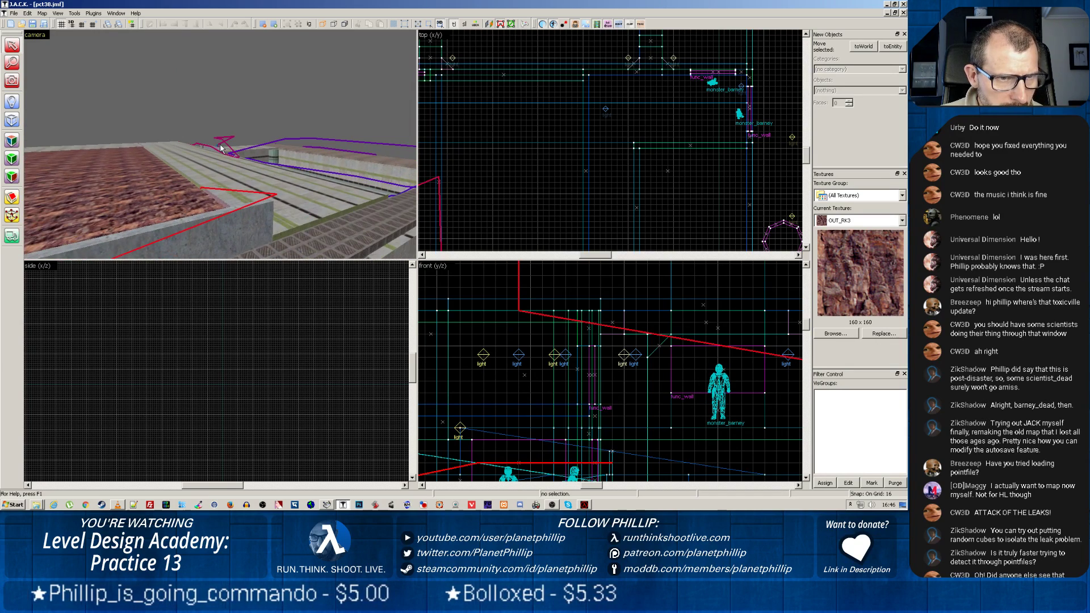
scroll(185, 224, up, 6)
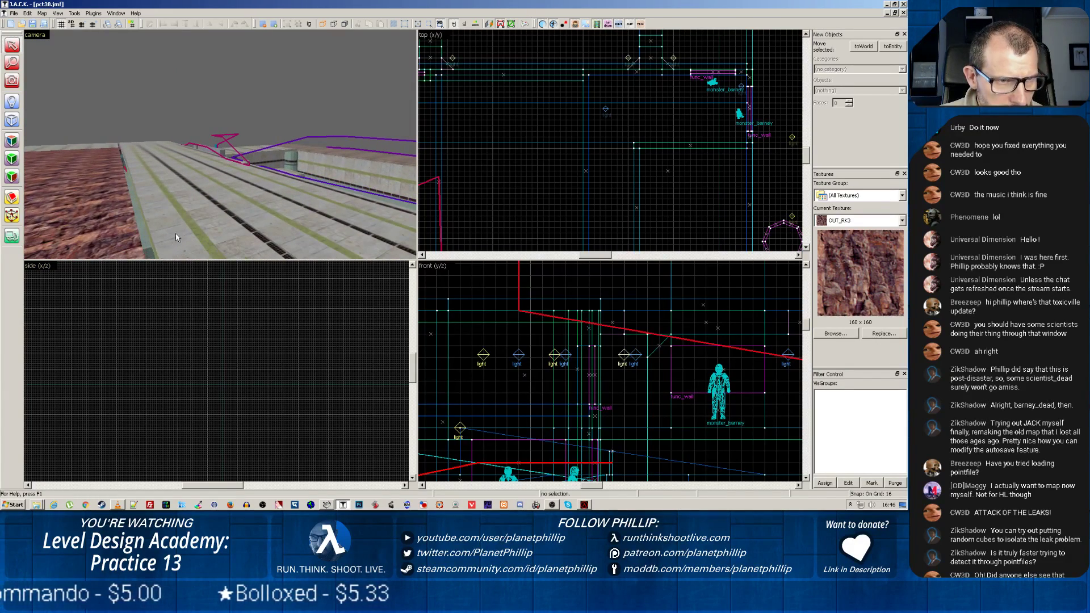
scroll(176, 237, up, 6)
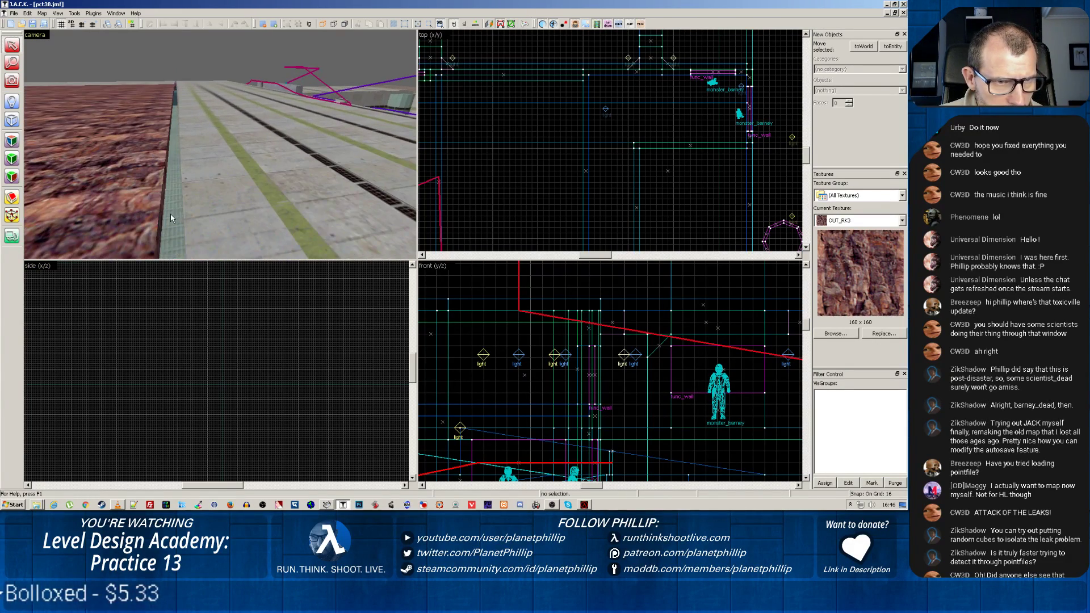
scroll(168, 221, up, 3)
key(z)
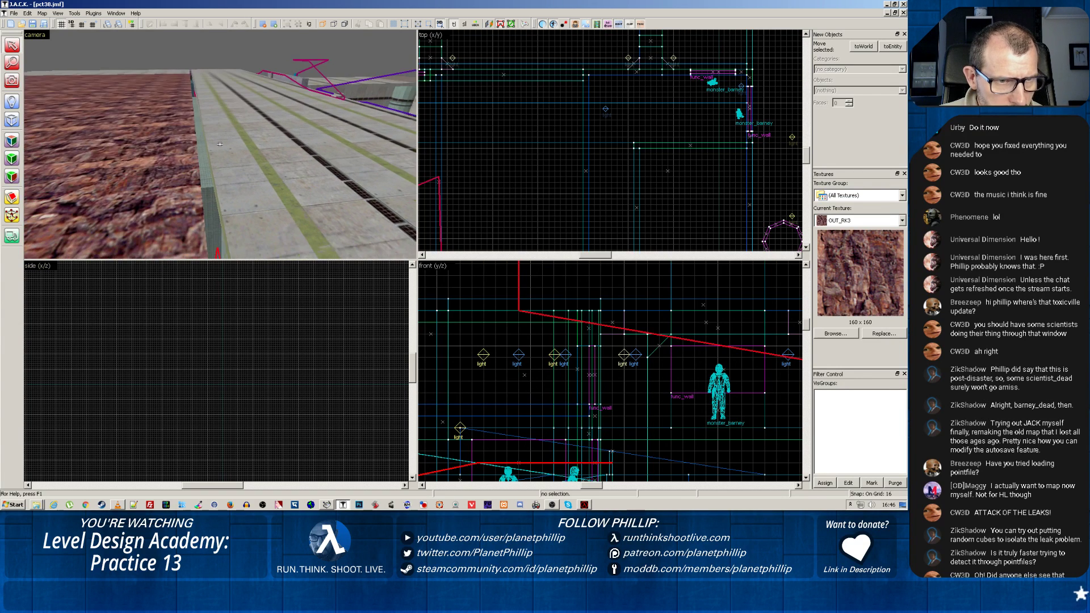
key(z)
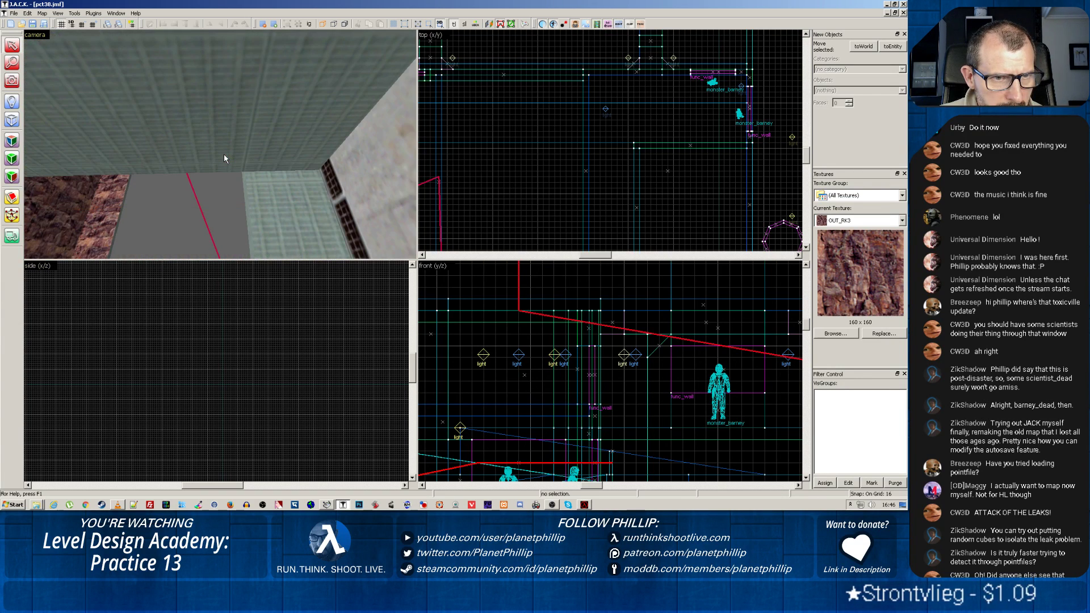
Step: Select the concrete brush beside the leak line, then trace the line around the shaft, vent wall and rock corner
scroll(222, 156, down, 5)
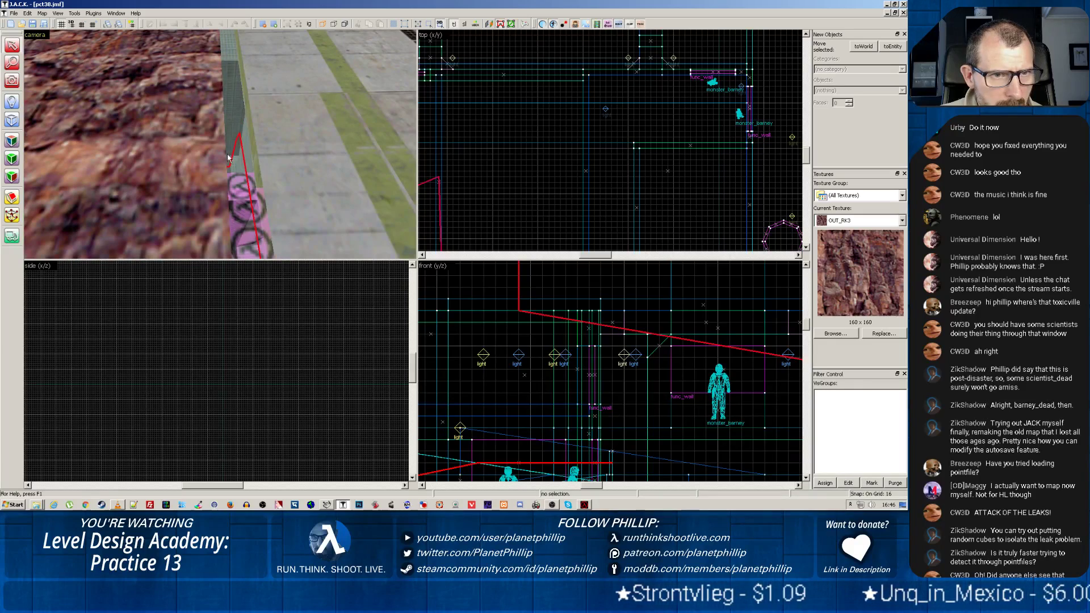
click(281, 144)
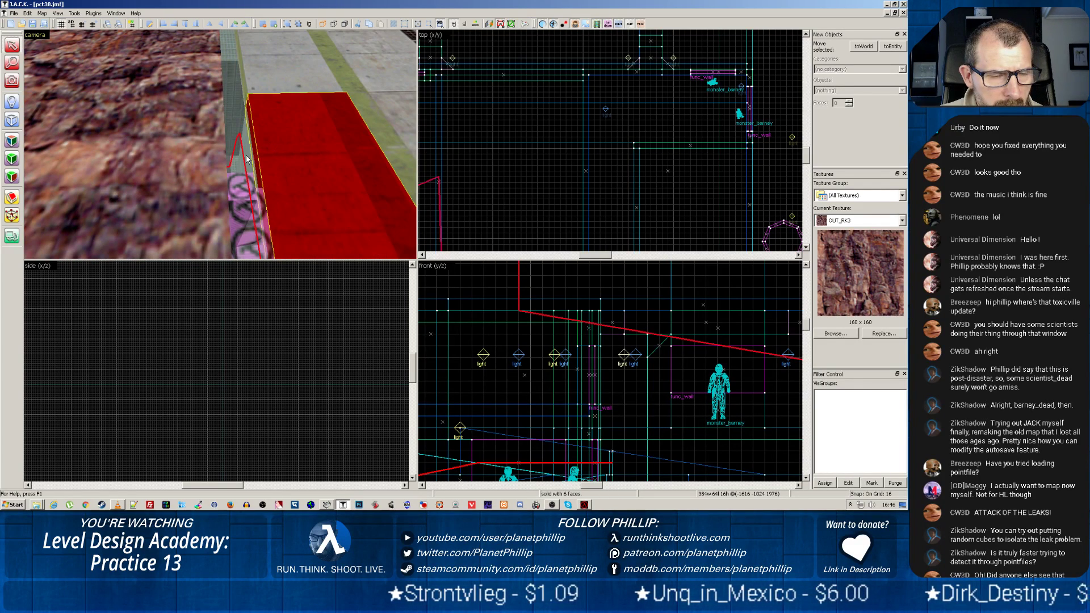
scroll(239, 165, up, 5)
key(z)
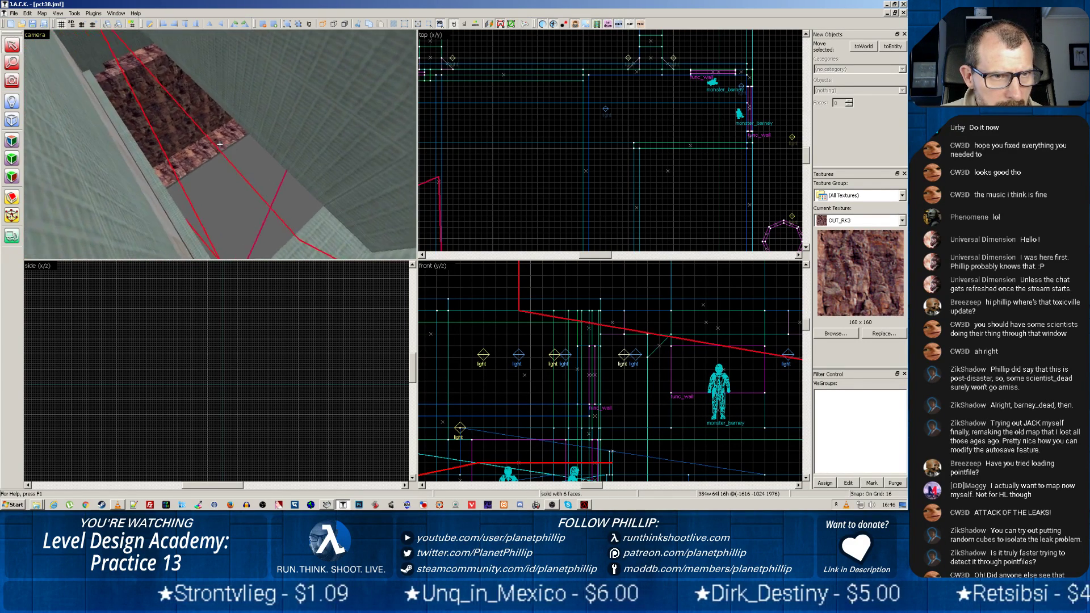
key(z)
scroll(196, 141, up, 4)
key(z)
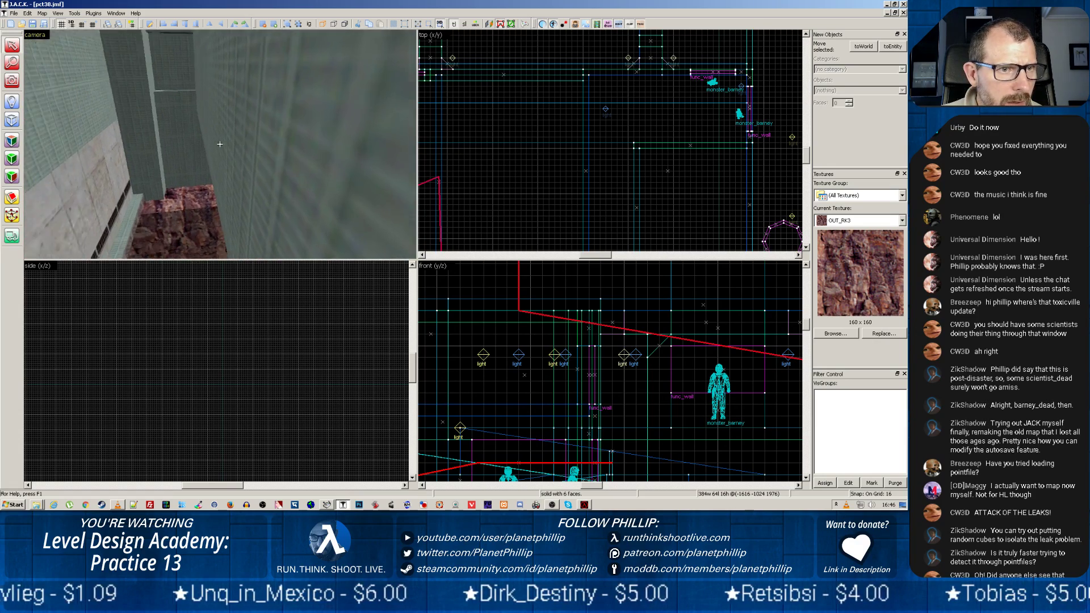
key(z)
scroll(218, 145, up, 5)
key(z)
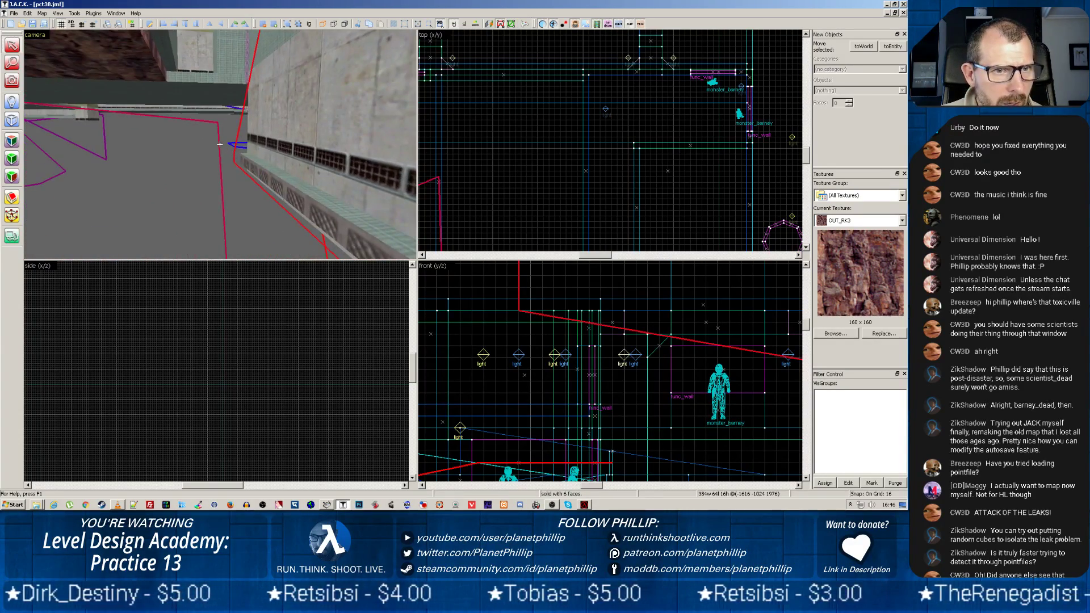
key(z)
key(z)
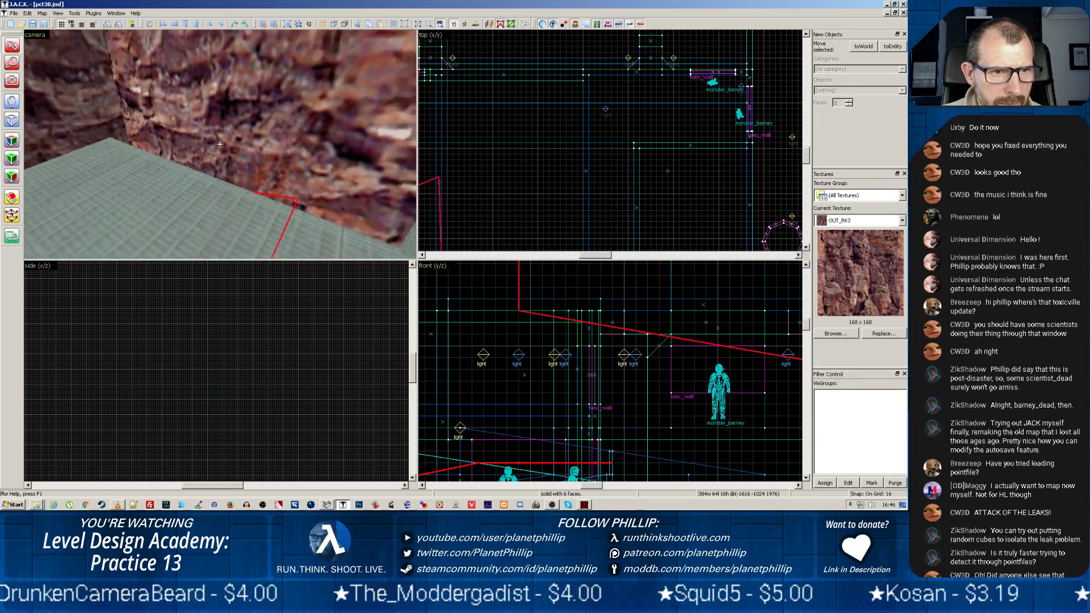
Step: Select the concrete floor brush crossed by the leak line, locate its edge in the top view, and unload the pointfile
click(220, 144)
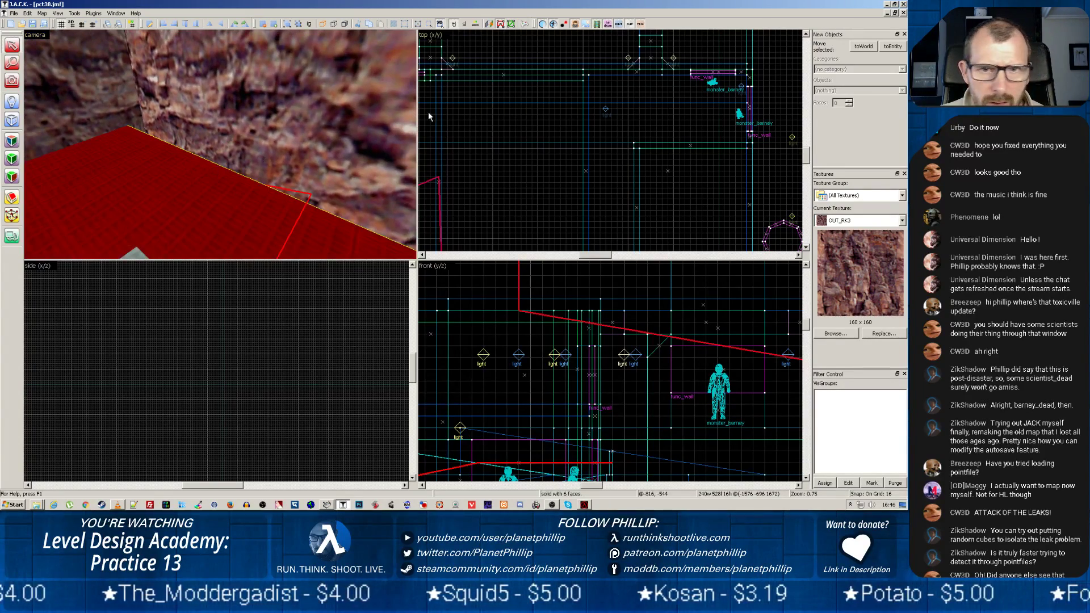
scroll(550, 161, down, 3)
scroll(482, 163, up, 3)
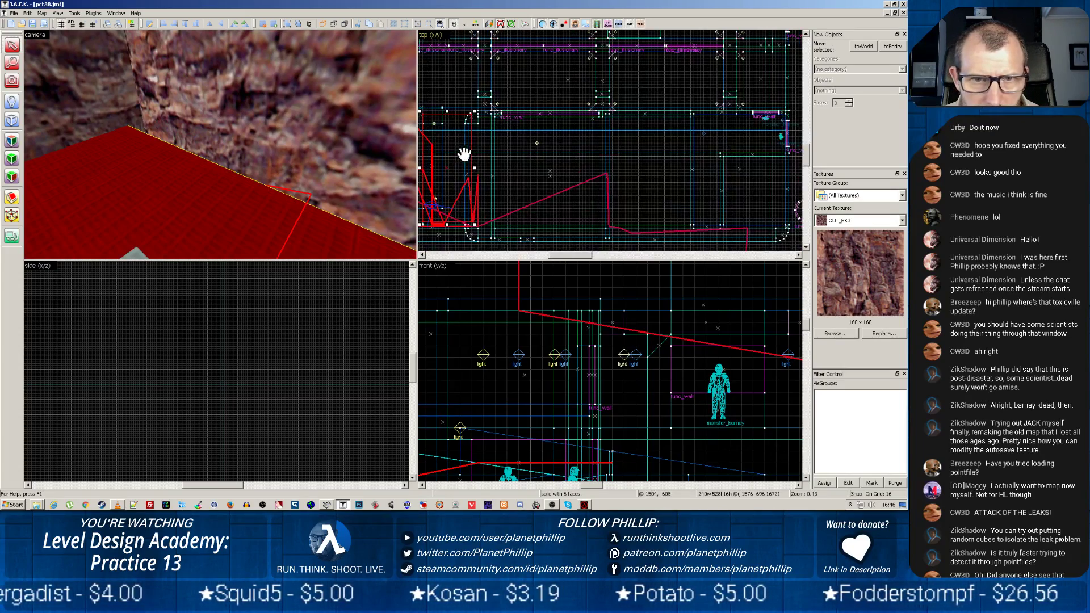
drag(445, 214, 505, 200)
scroll(567, 175, up, 5)
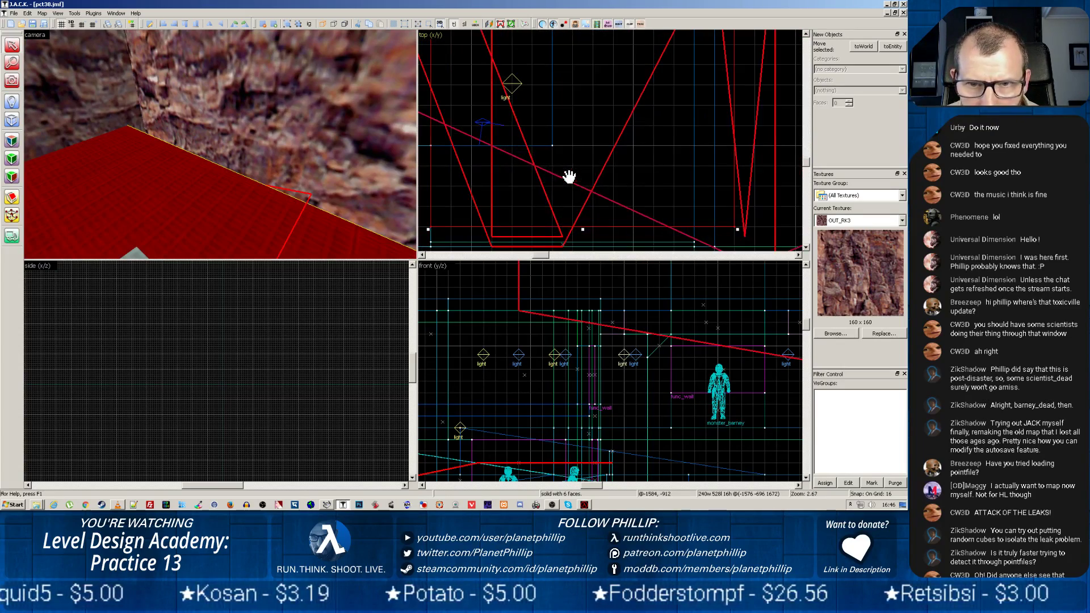
click(42, 13)
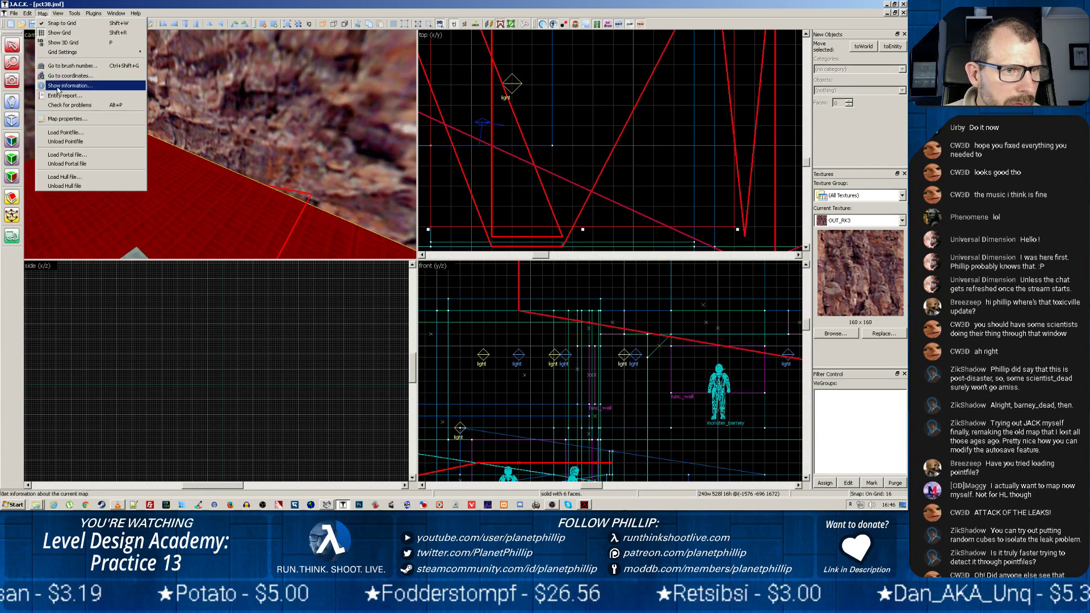
click(56, 146)
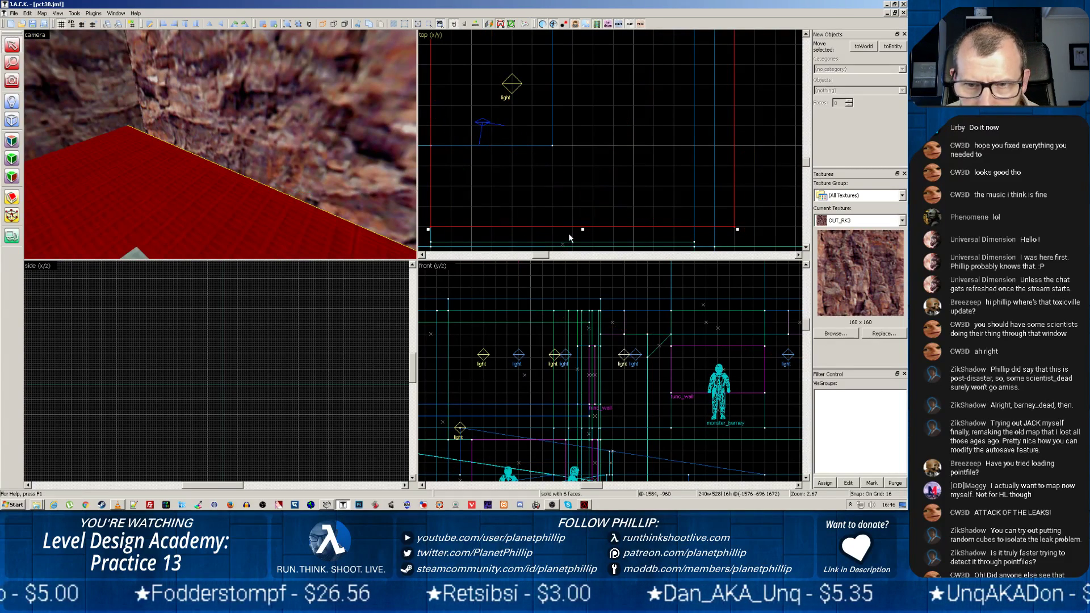
Step: Stretch the selected floor brush's edge beneath the rock wall to 544 units long, then check the joint in 3D
drag(582, 231, 585, 239)
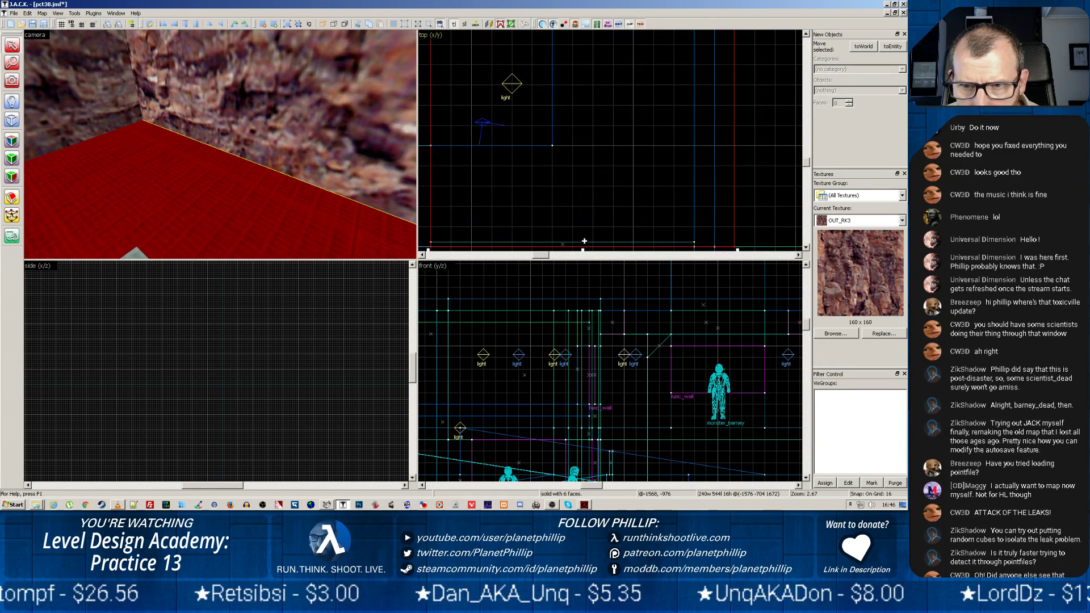
click(230, 179)
click(230, 176)
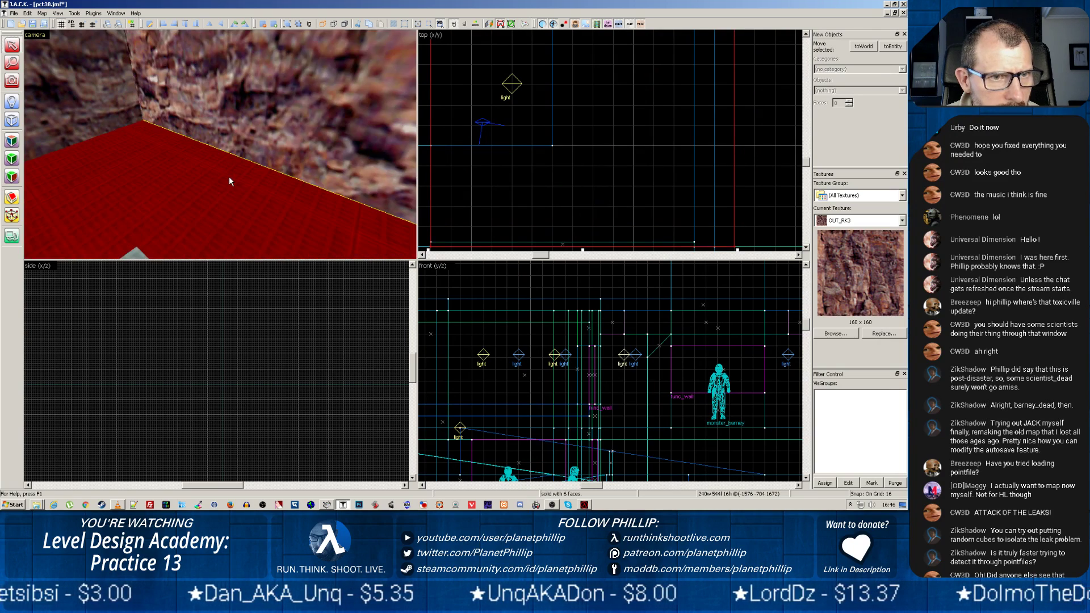
key(z)
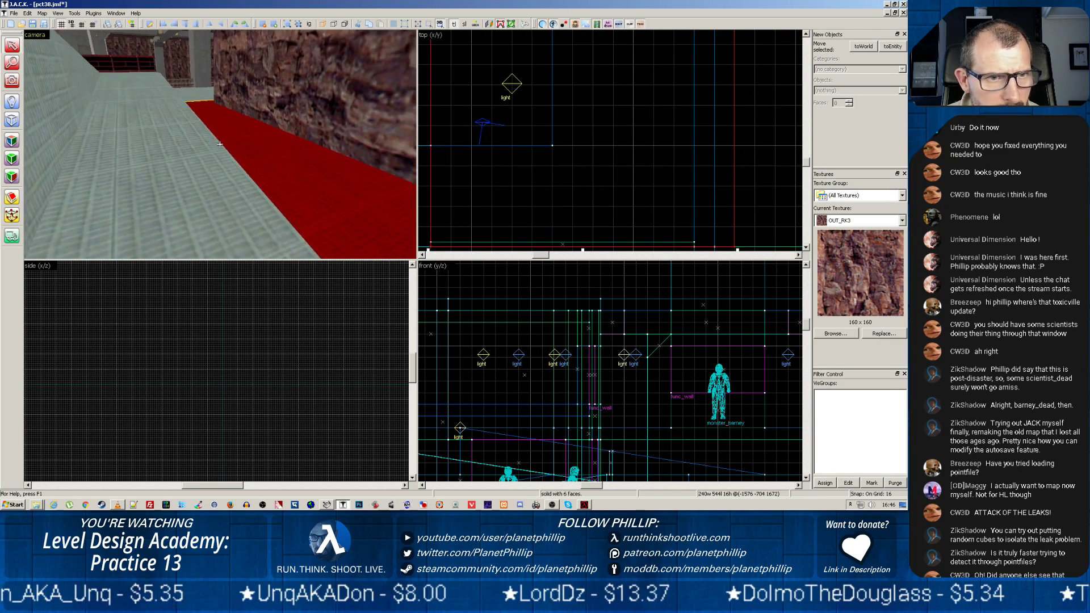
key(z)
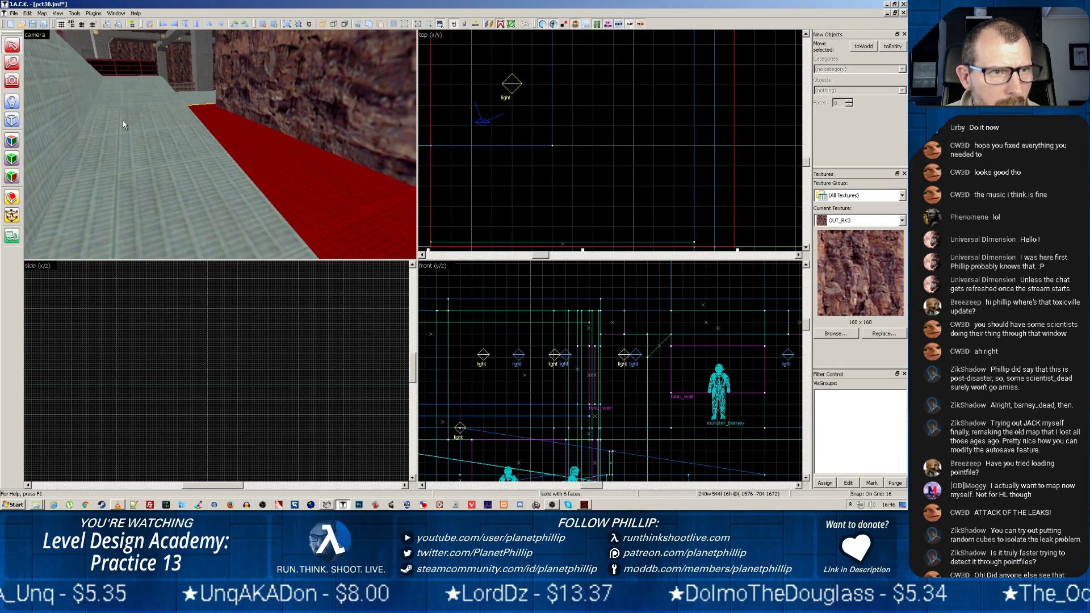
Step: Save the map, then switch to the compile tool and compile pct38.map
click(32, 25)
click(327, 504)
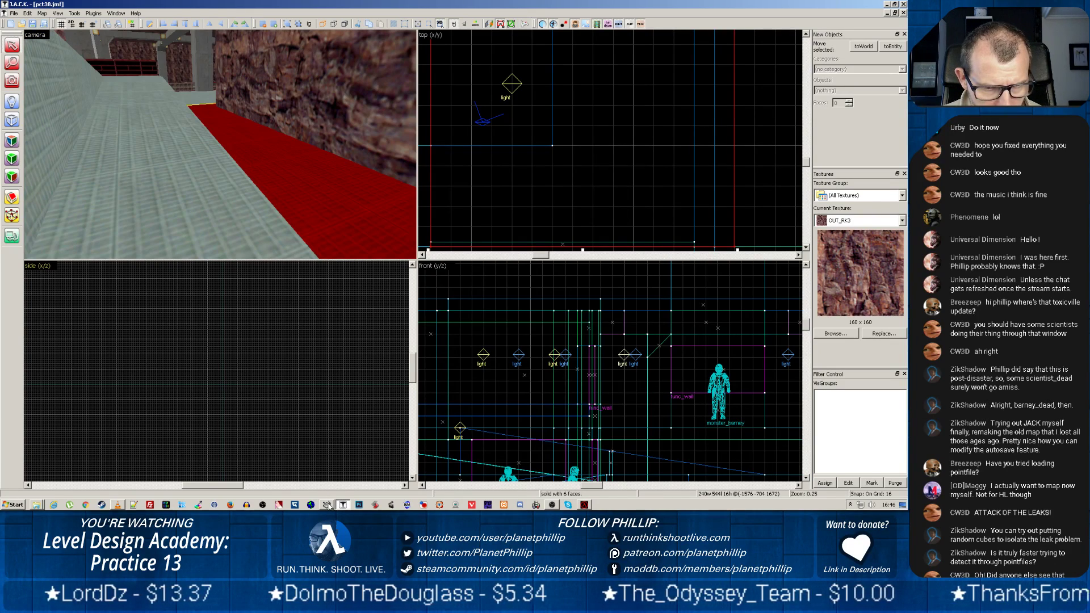
click(668, 372)
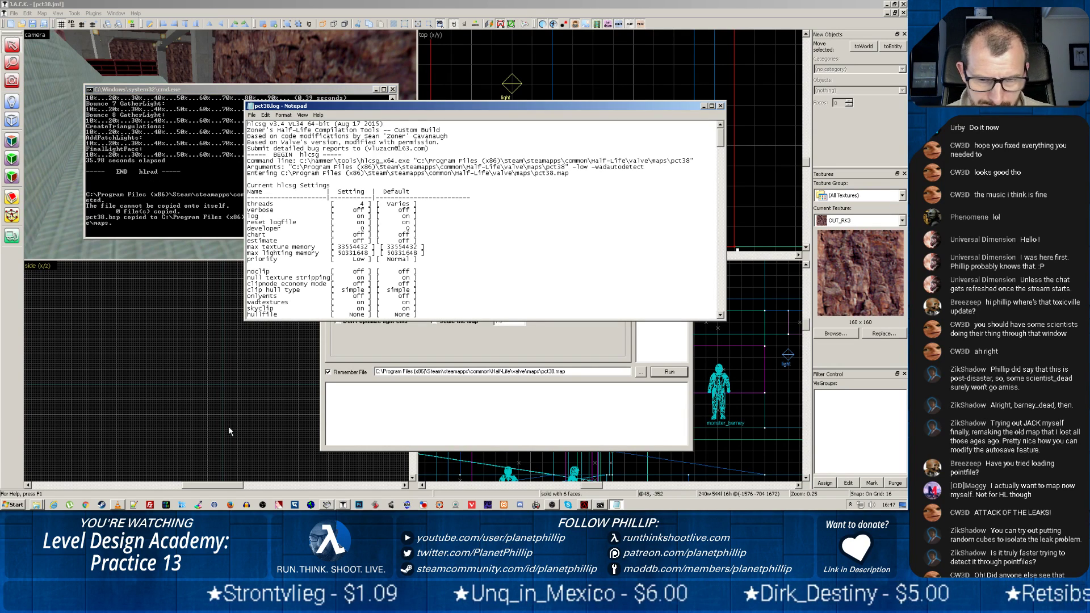
Step: Switch to the running Half-Life game and inspect the blue brick room and its guard through the corridor window
click(551, 505)
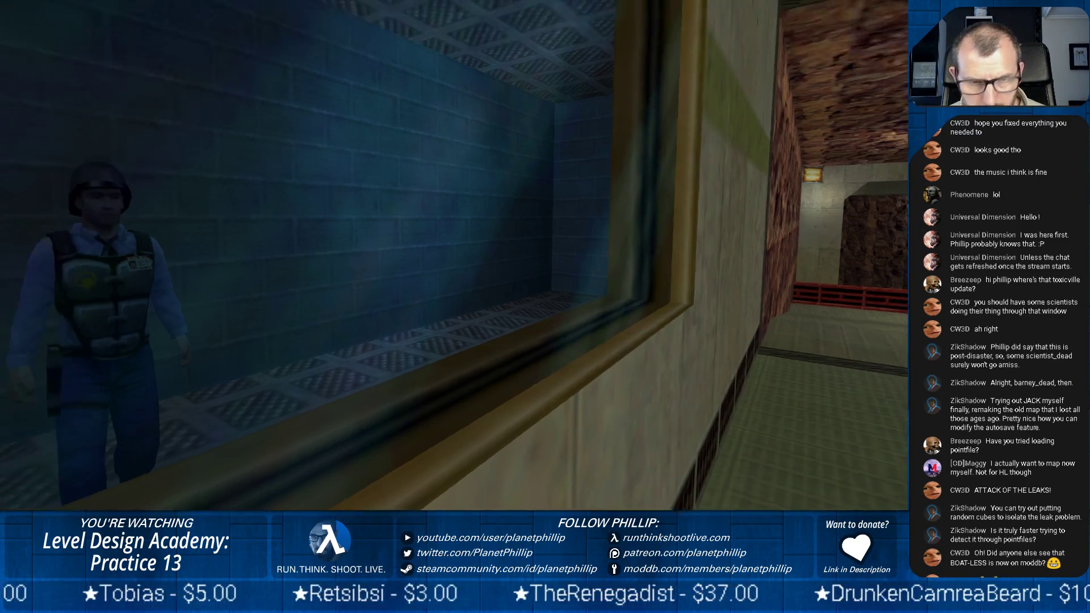
key(w)
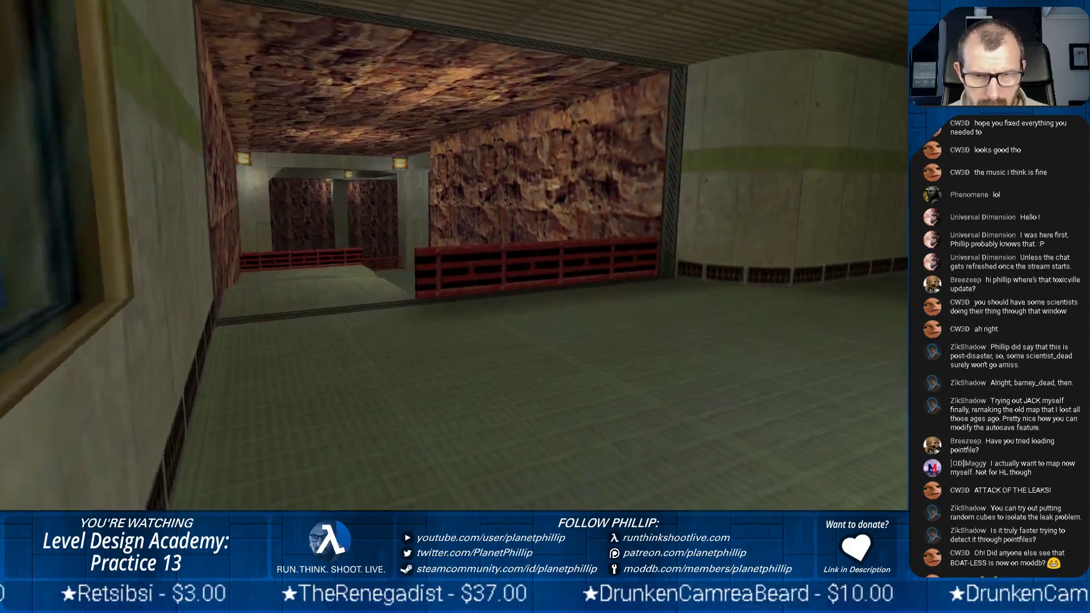
key(s)
key(w)
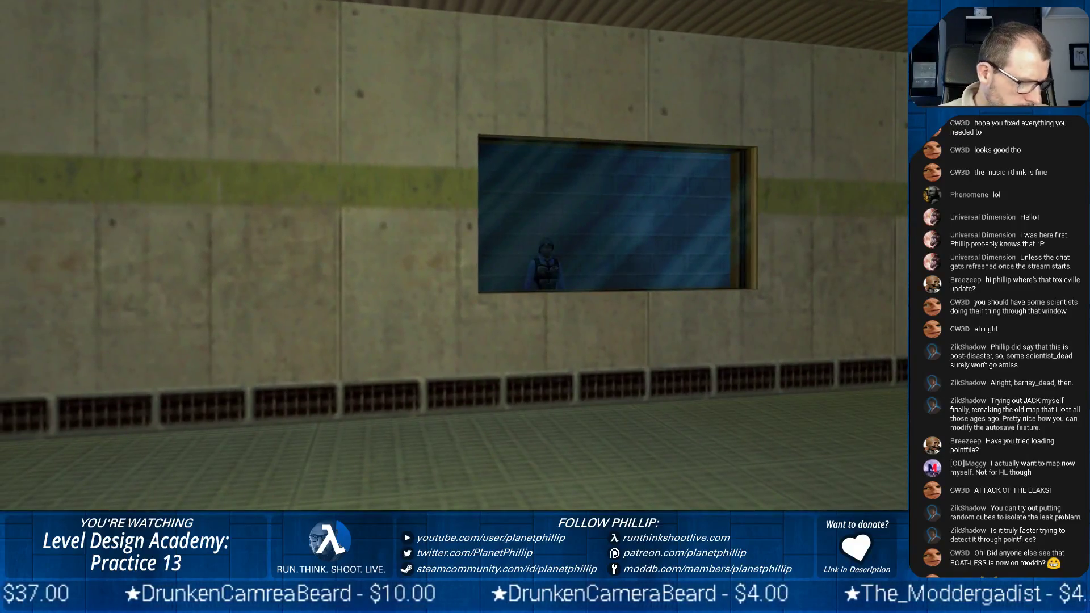
key(w)
key(s)
key(w)
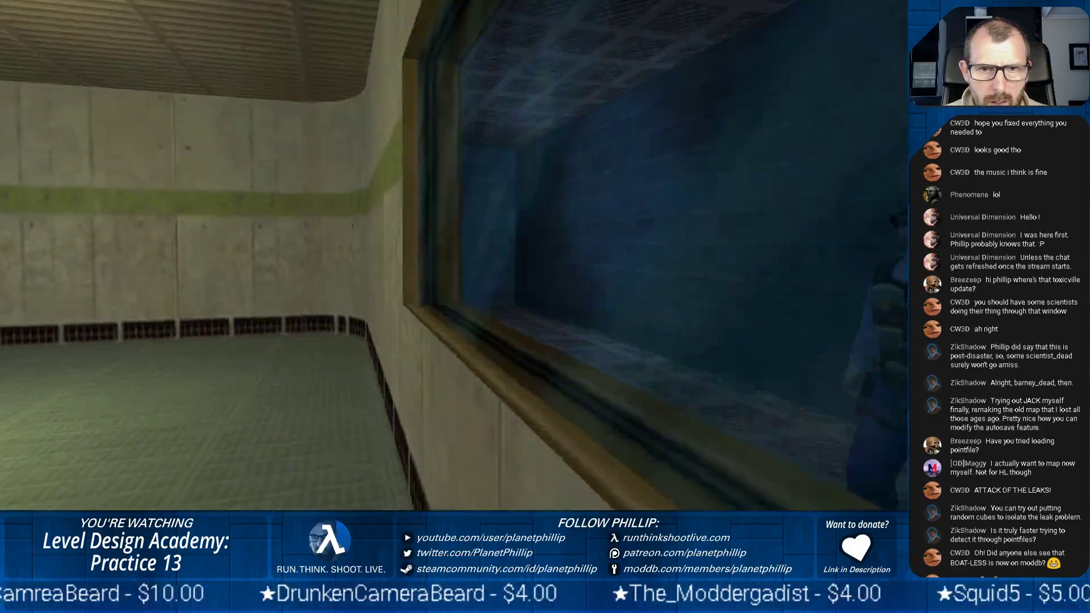
key(s)
key(w)
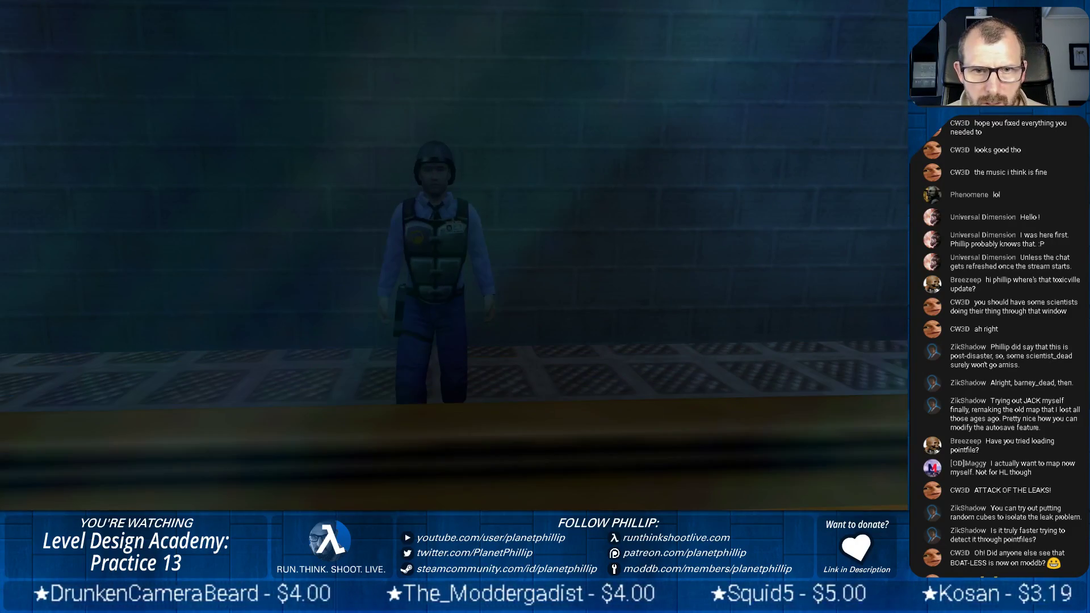
key(s)
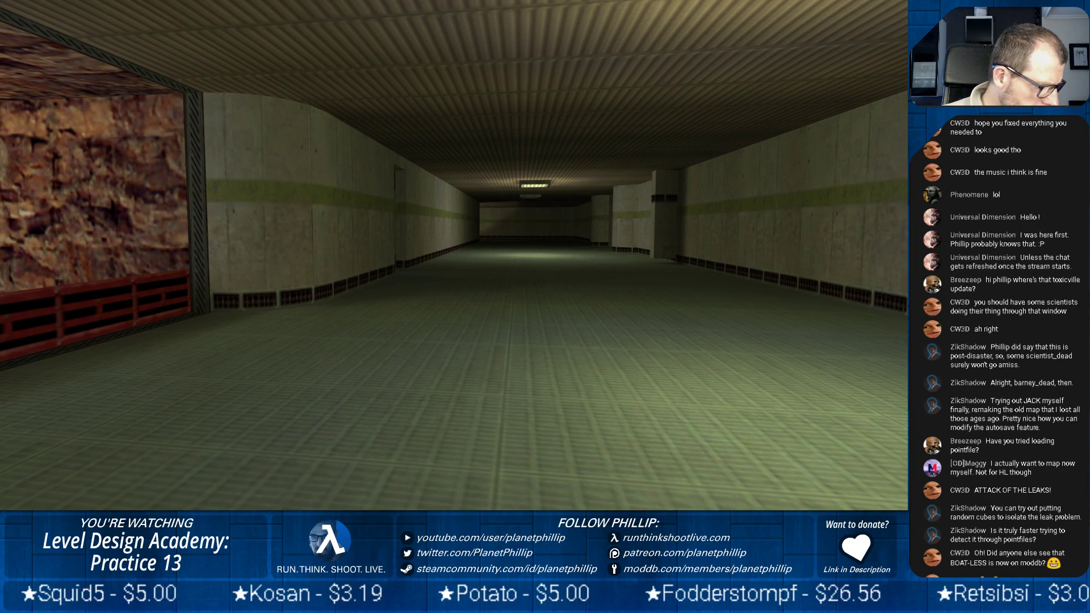
Step: Reload the compiled pct38 map from the game console, then walk down the corridor to the guard's window
key(Escape)
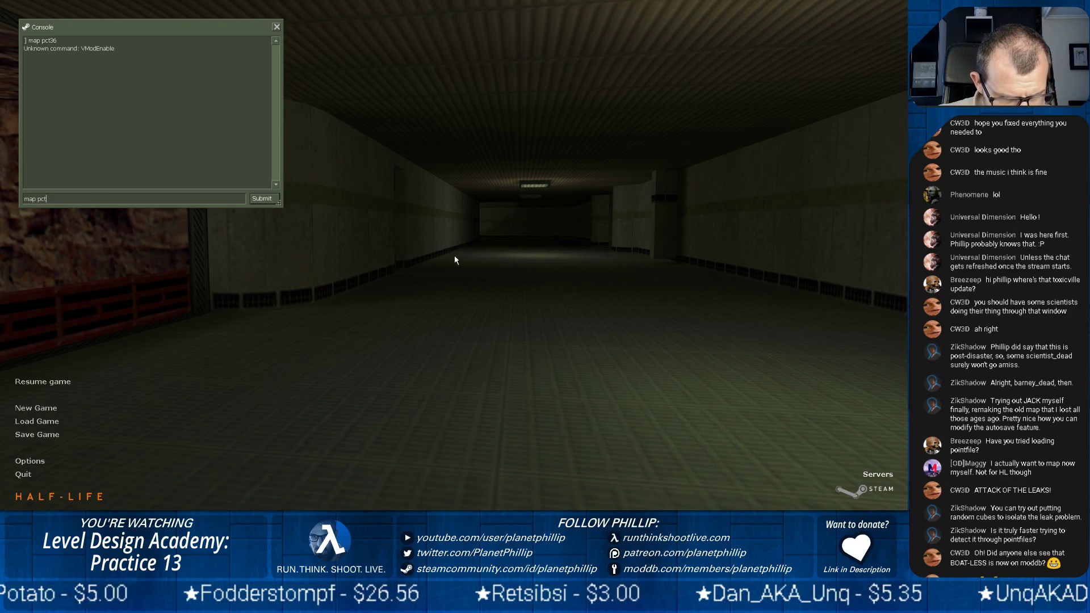
key(Return)
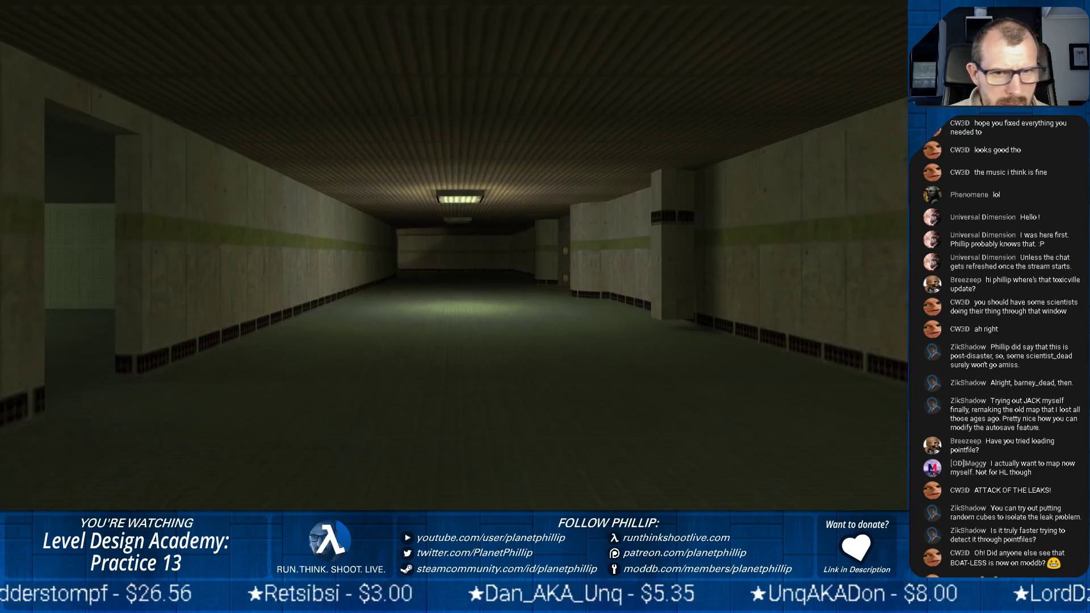
key(w)
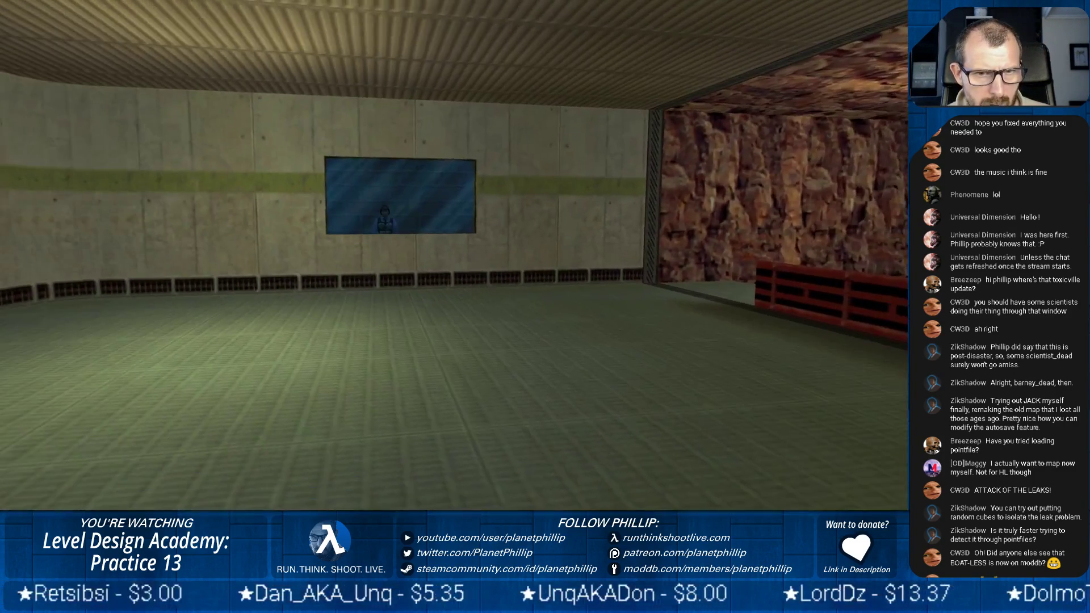
key(d)
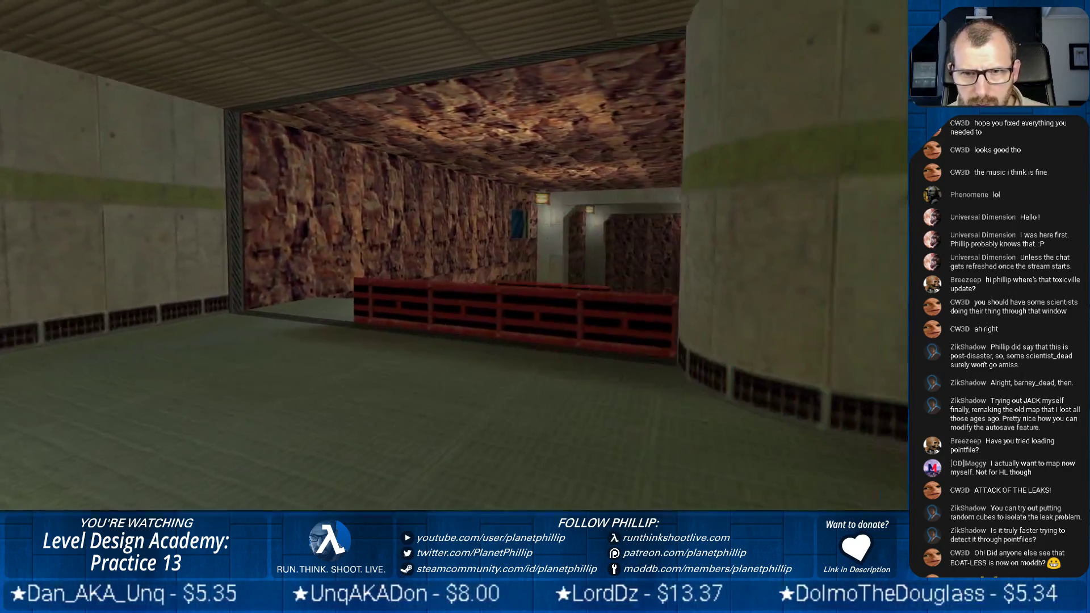
key(w)
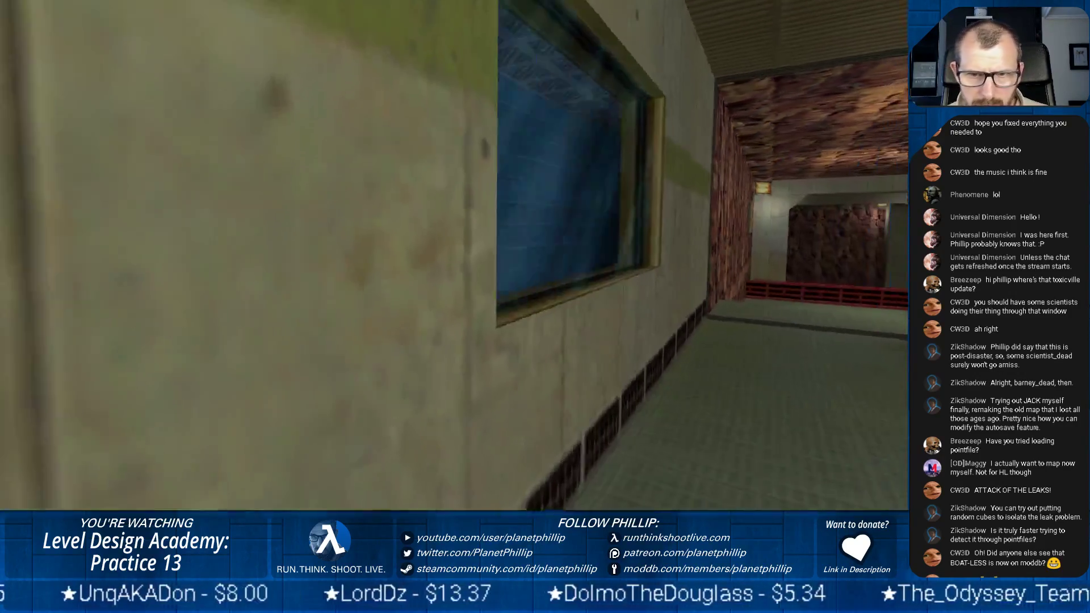
key(d)
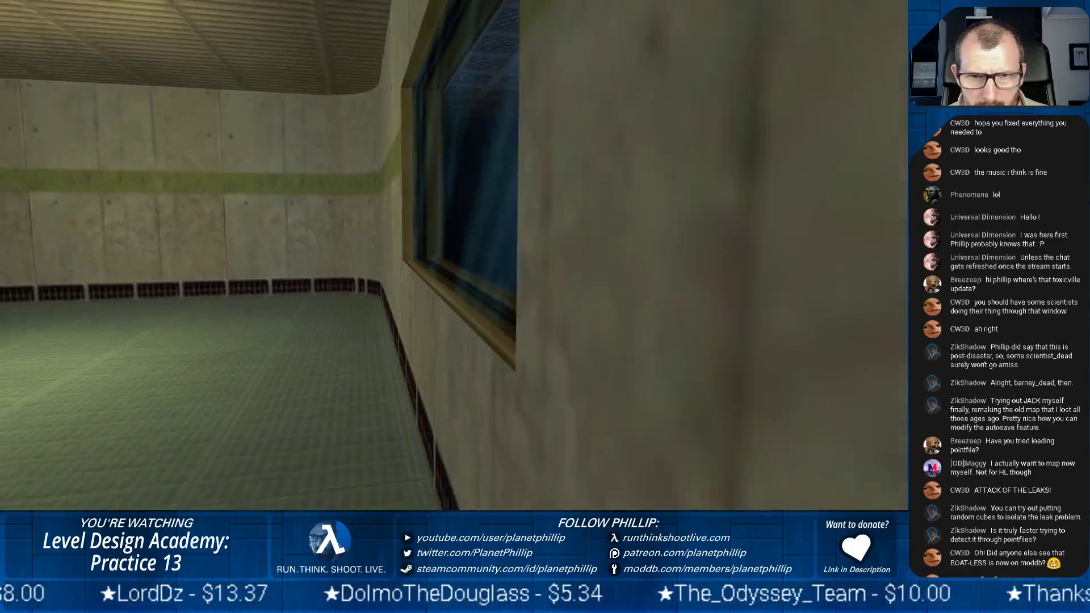
key(w)
key(s)
key(w)
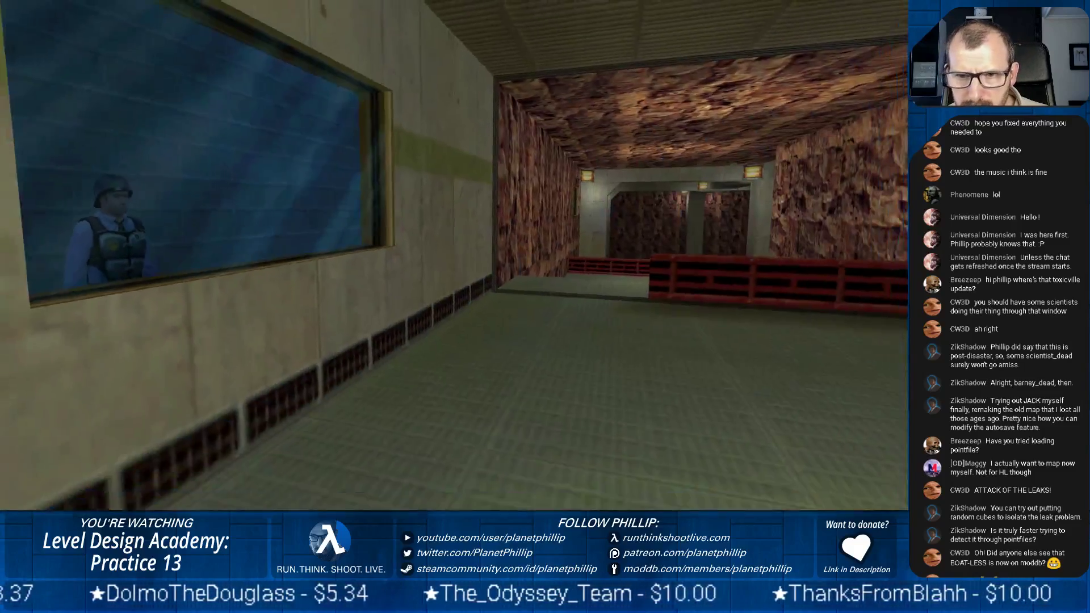
Step: Inspect the rock-walled area, the floor joint beside the ramp, and the dark window with the yellow particles in game
key(w)
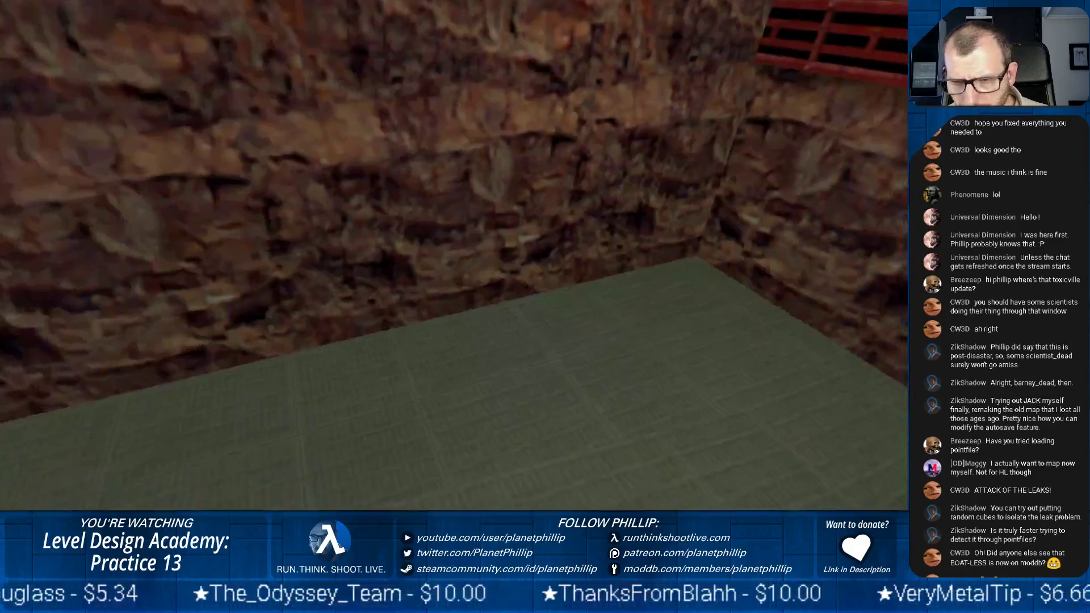
key(w)
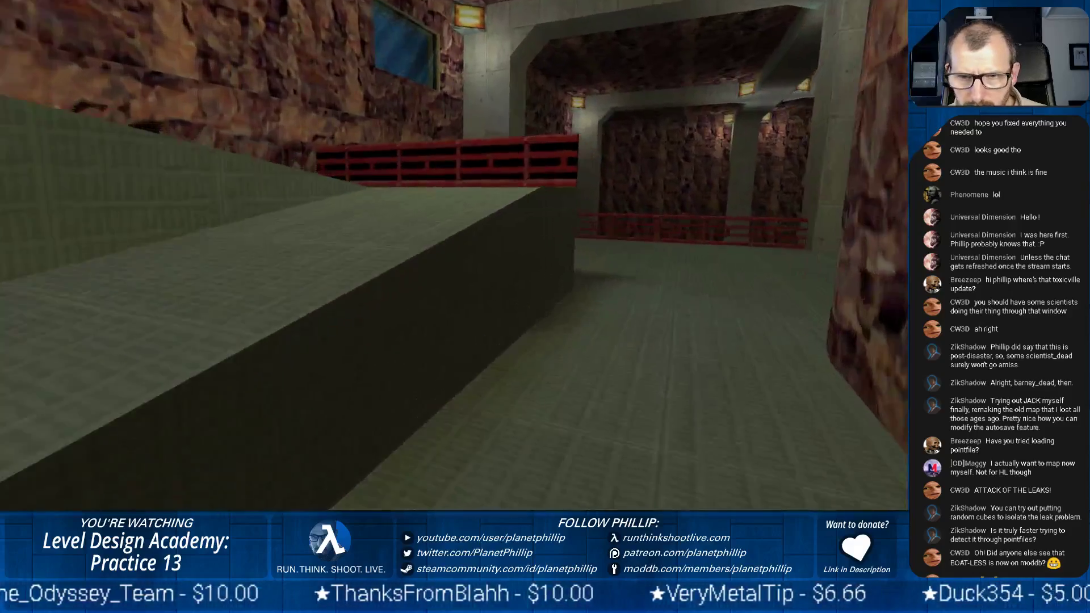
key(w)
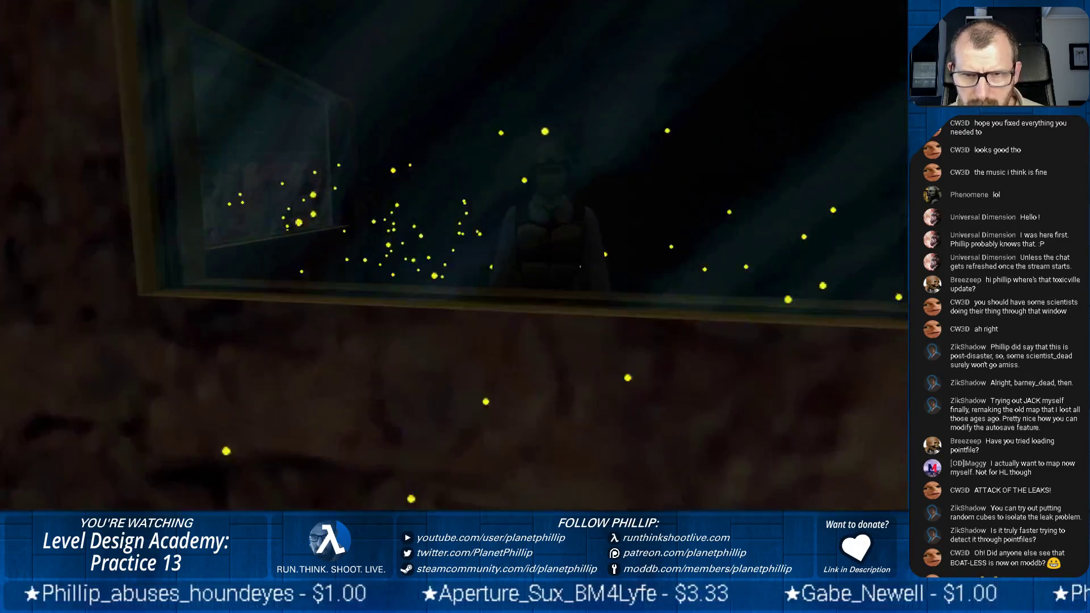
key(s)
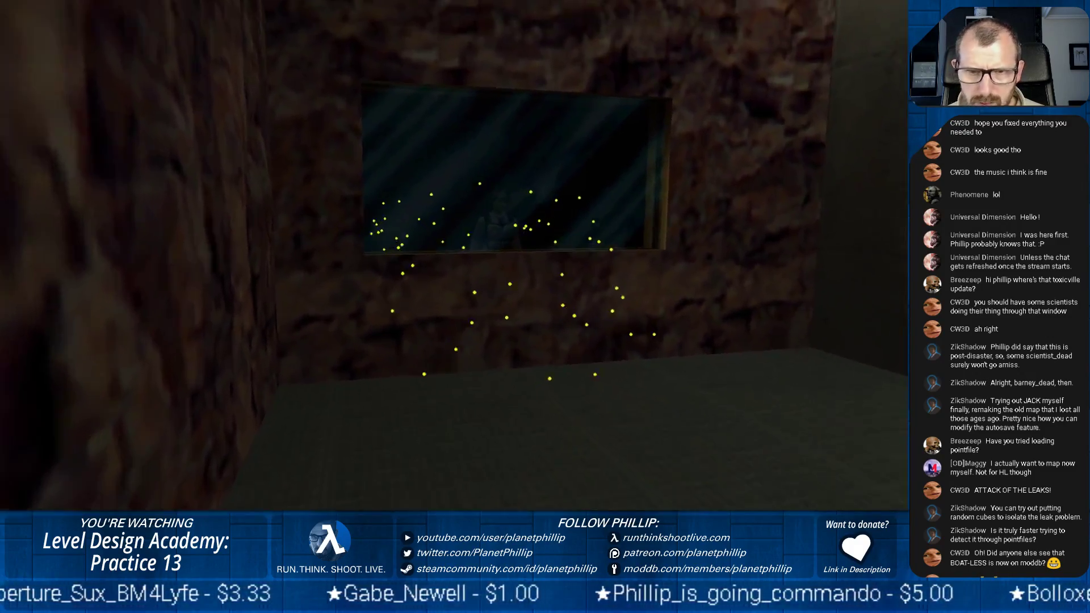
Step: Walk through the dark corridor to the translucent column and examine the rock wall window and its yellow particles
key(w)
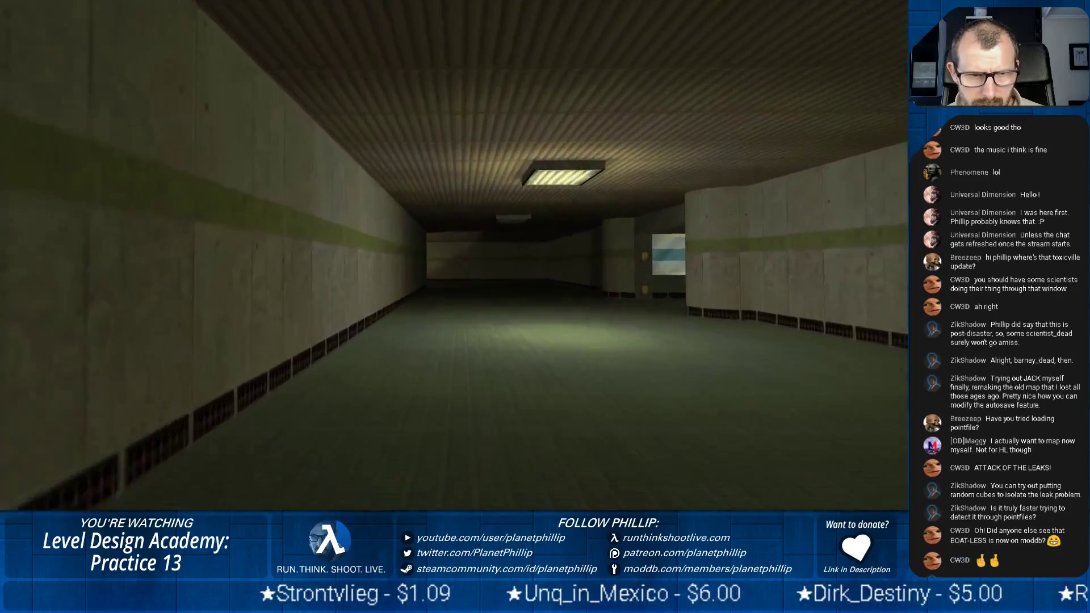
key(w)
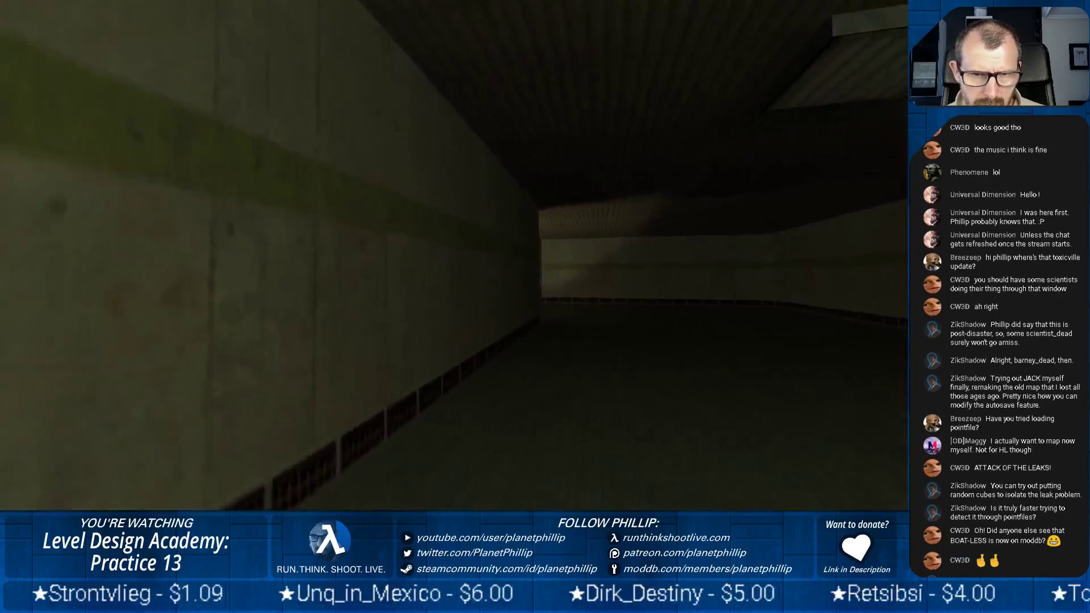
key(w)
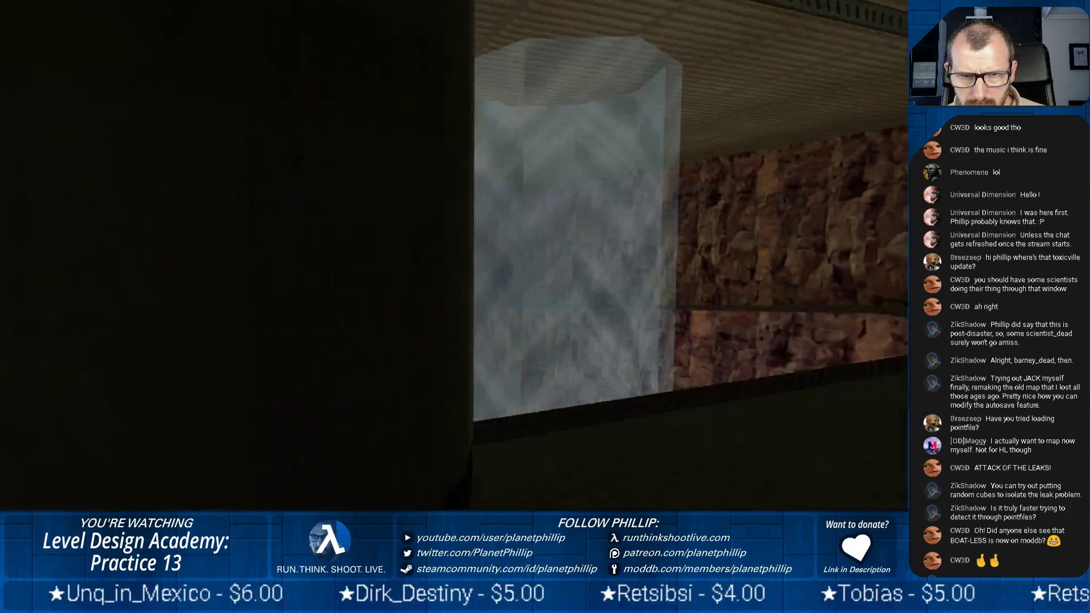
key(w)
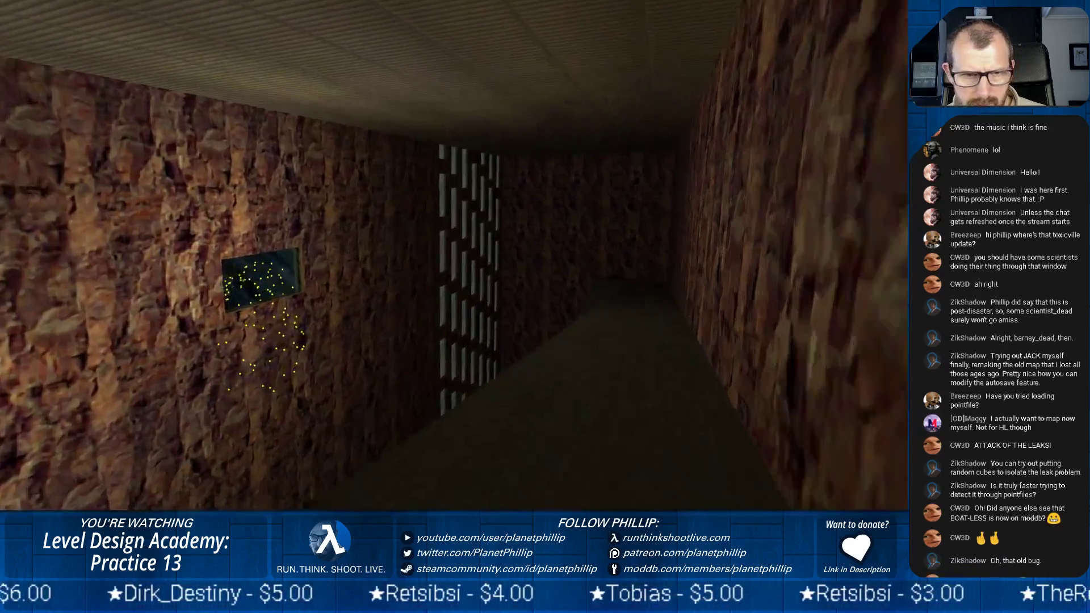
key(w)
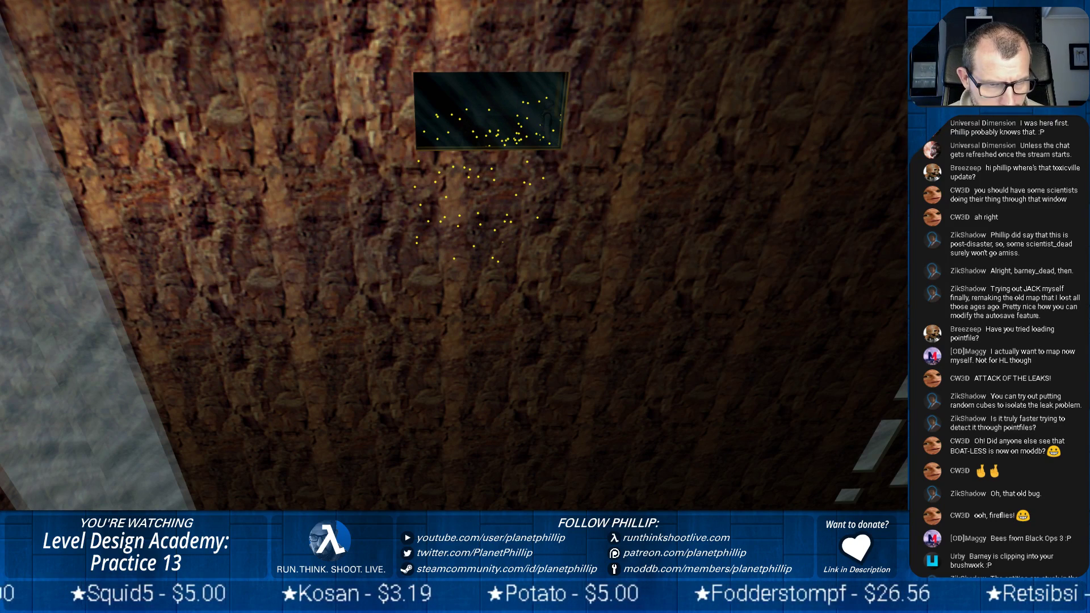
Step: Leave the game for the desktop and minimize the OBS window to return to the compile log
key(alt+Tab)
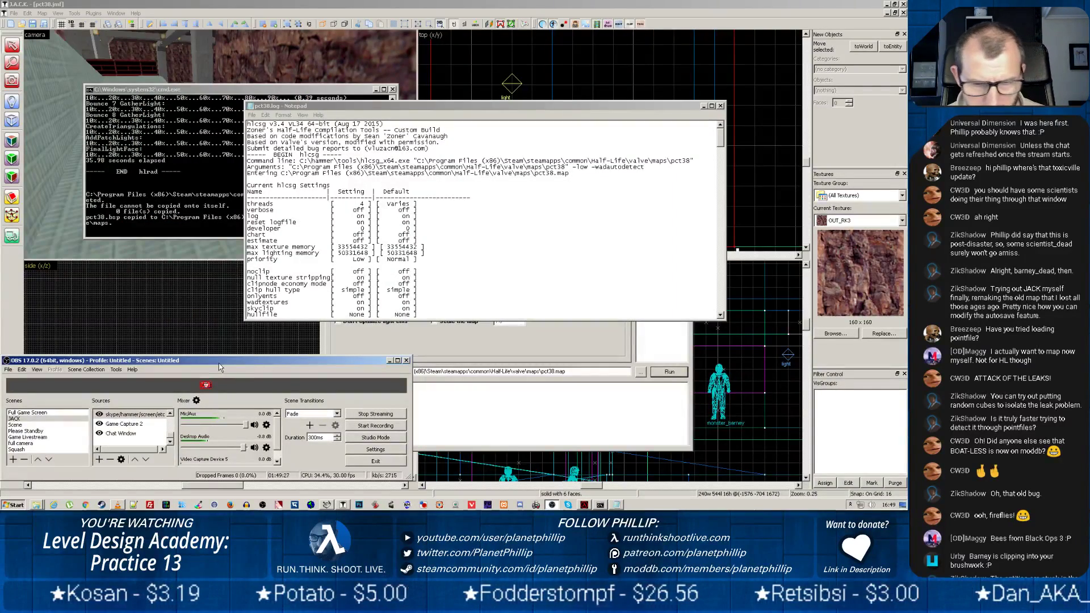
click(389, 361)
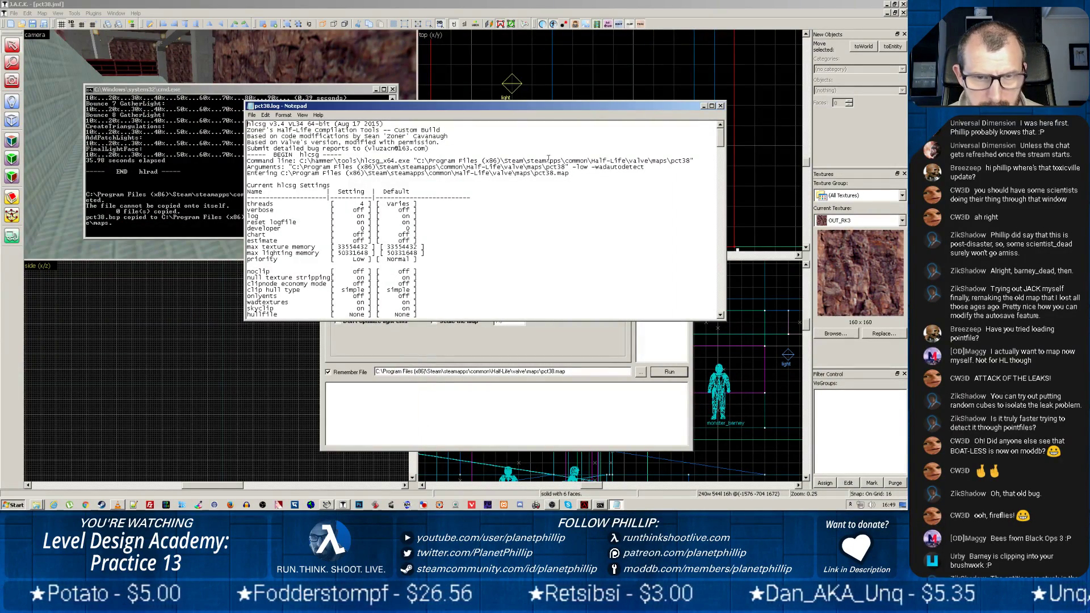
Step: Close the compile log and the Batch Compiler to return to the map editor
click(720, 105)
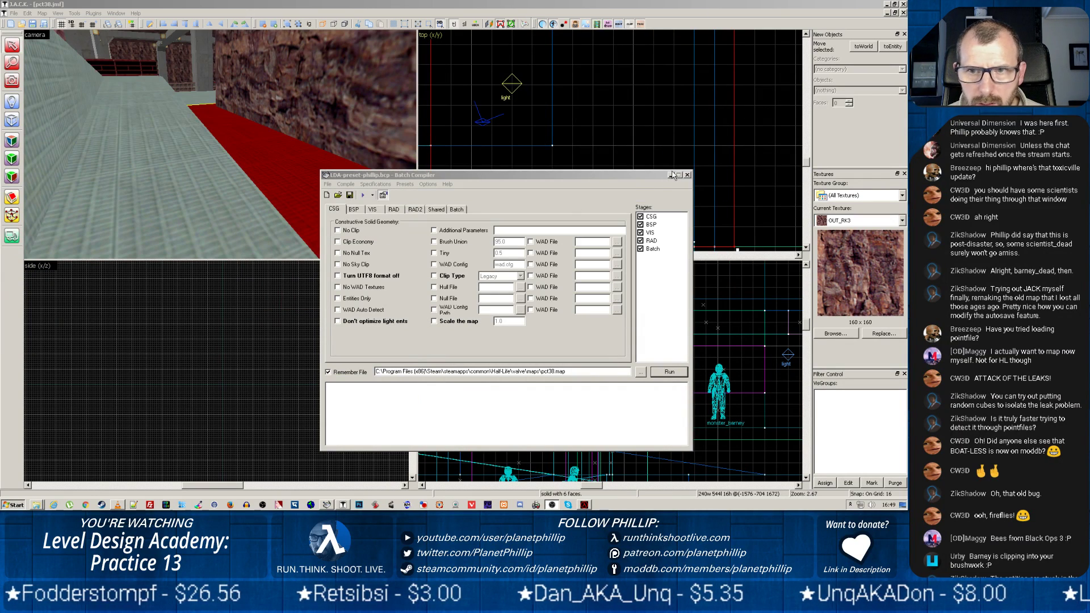
click(684, 177)
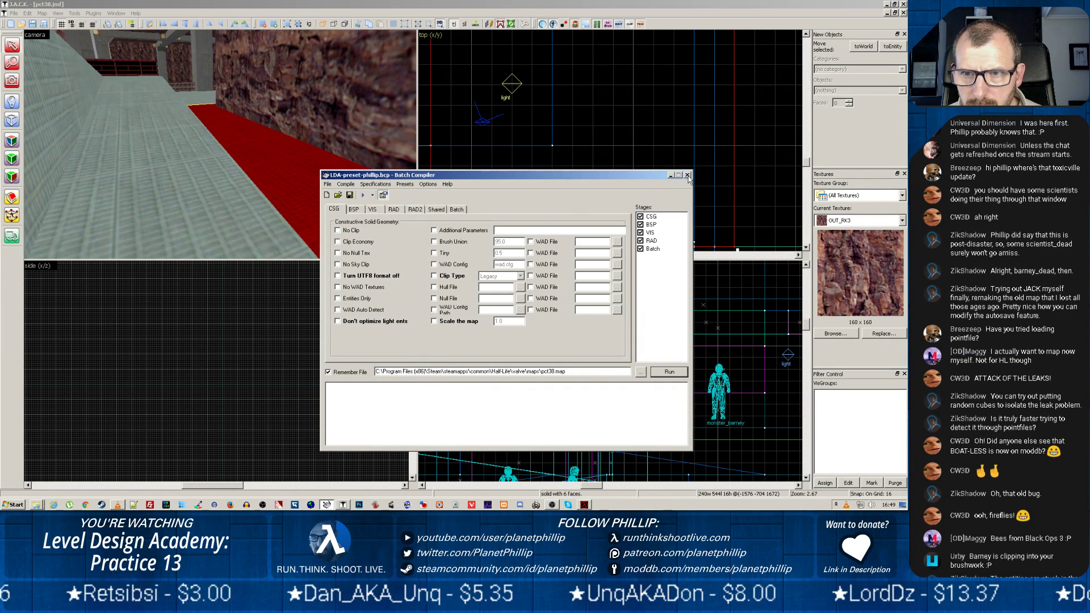
click(687, 176)
click(521, 282)
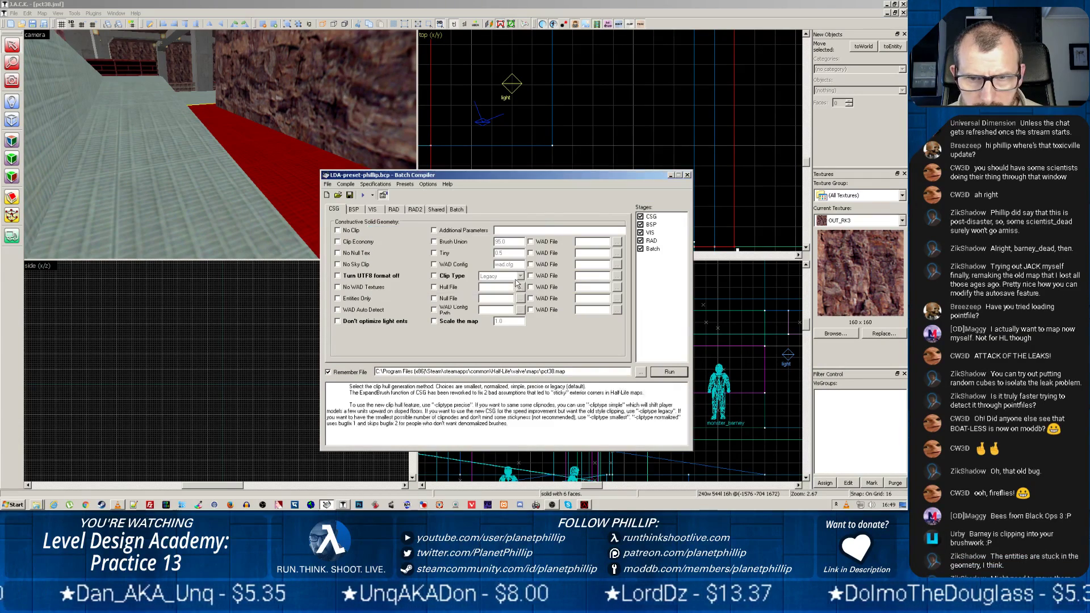
click(687, 175)
Step: Raise both monster_barney guards in the blue-walled window room by about 8 units, using a grid snap of 8
middle_drag(241, 106, 226, 144)
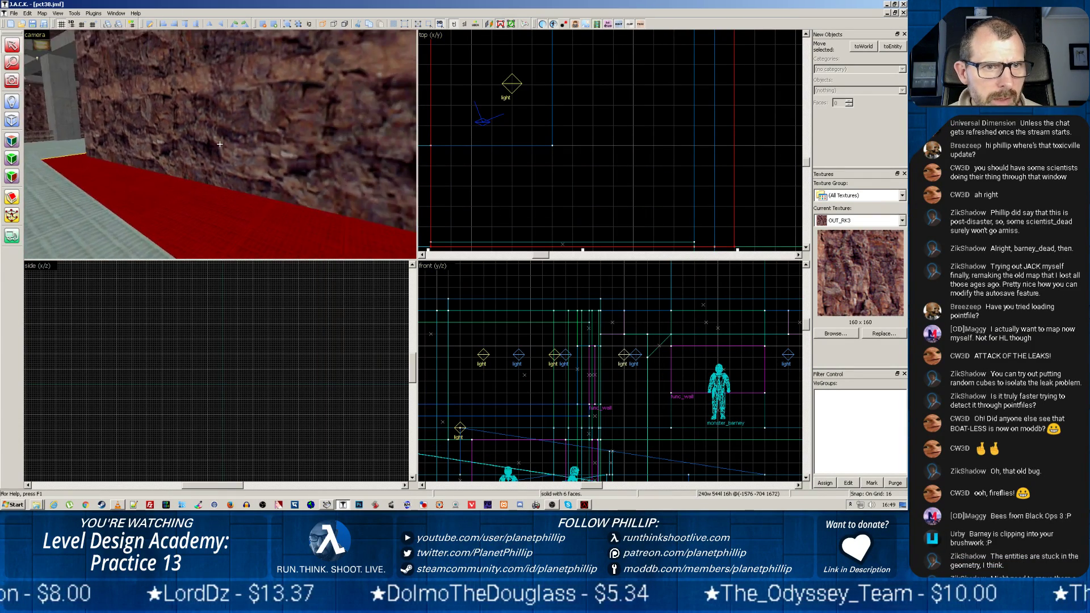
scroll(226, 145, up, 5)
scroll(223, 164, down, 5)
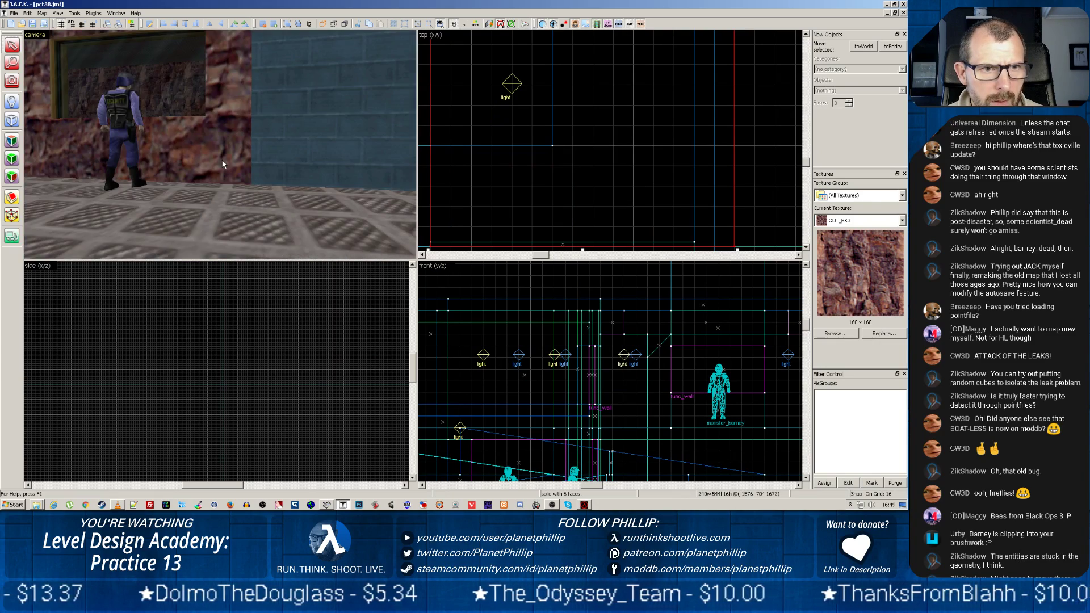
scroll(221, 196, up, 2)
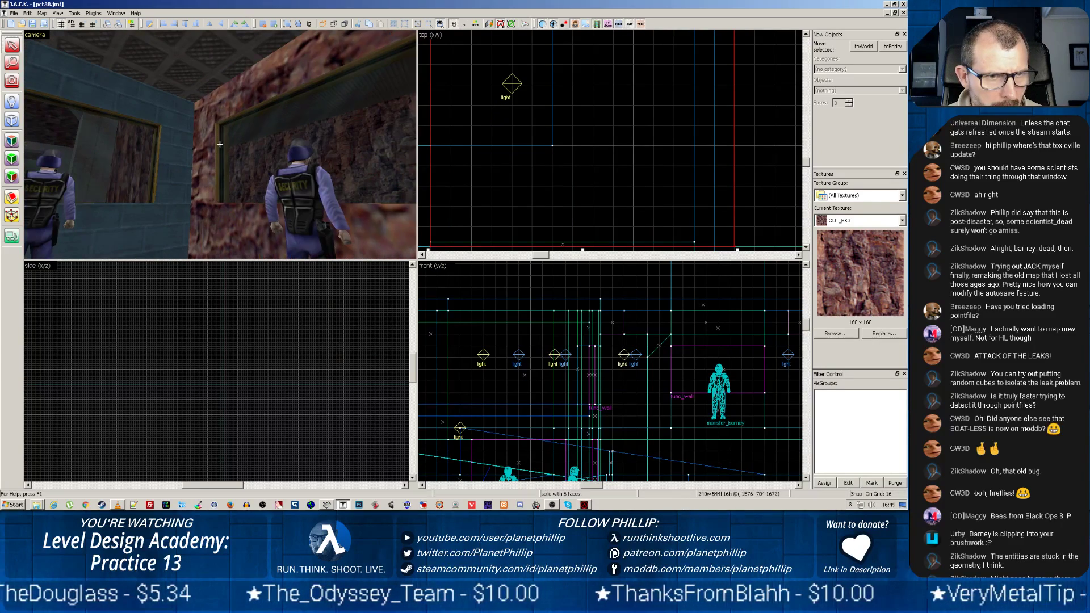
middle_drag(219, 193, 220, 144)
click(221, 149)
scroll(491, 151, down, 2)
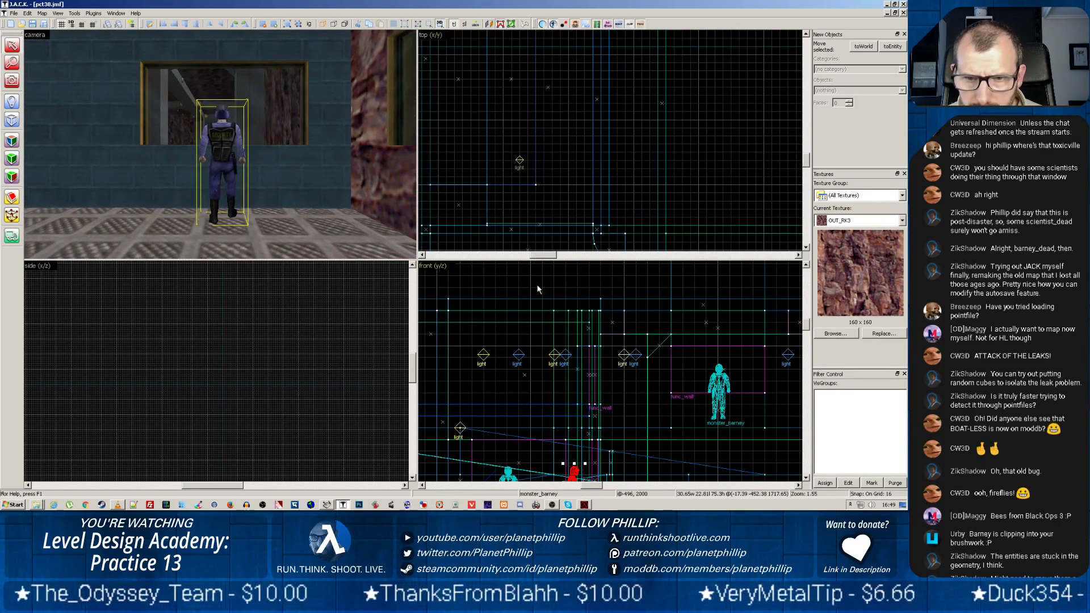
scroll(536, 284, down, 2)
scroll(582, 417, up, 4)
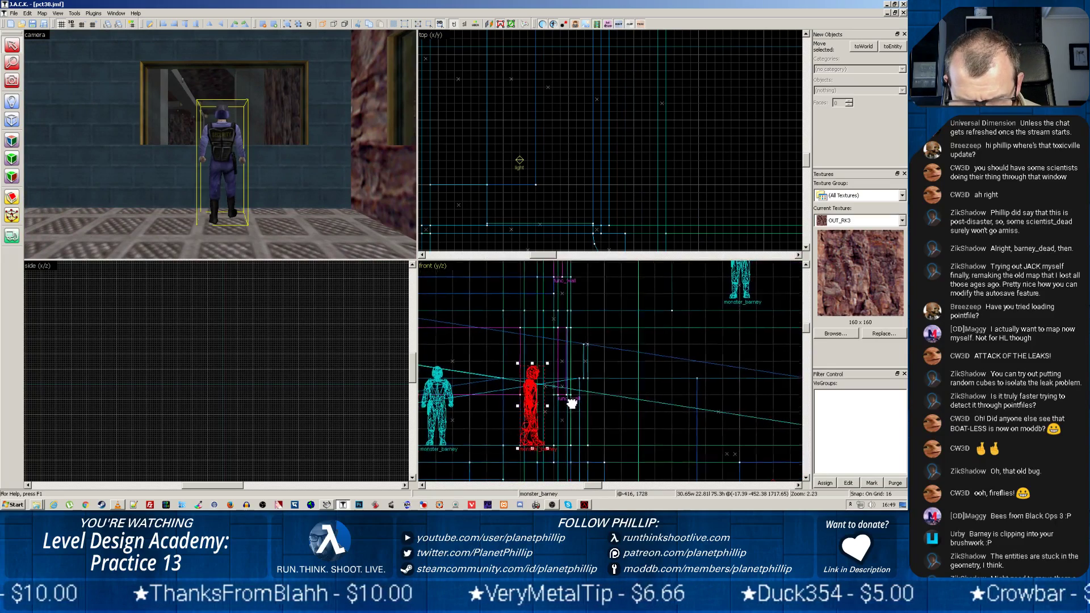
mouse_move(537, 400)
mouse_down()
mouse_move(537, 369)
mouse_move(544, 415)
mouse_up()
key(bracketleft)
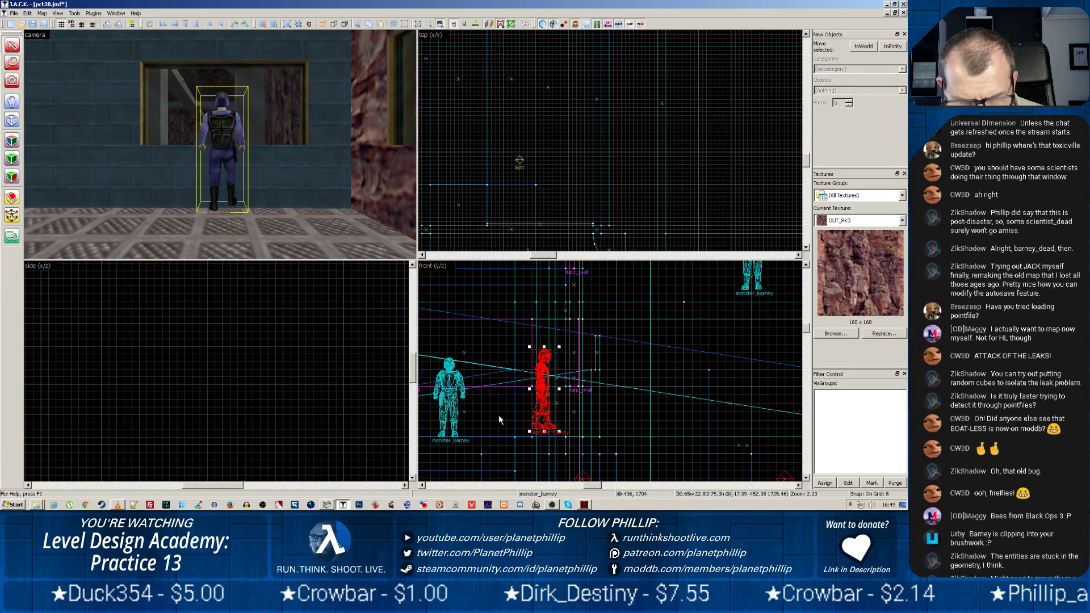
mouse_move(448, 404)
mouse_down()
mouse_move(451, 390)
mouse_move(451, 401)
mouse_up()
Step: Try to move the guard at the blue-walled window about 16 units back from the wall
scroll(730, 226, down, 6)
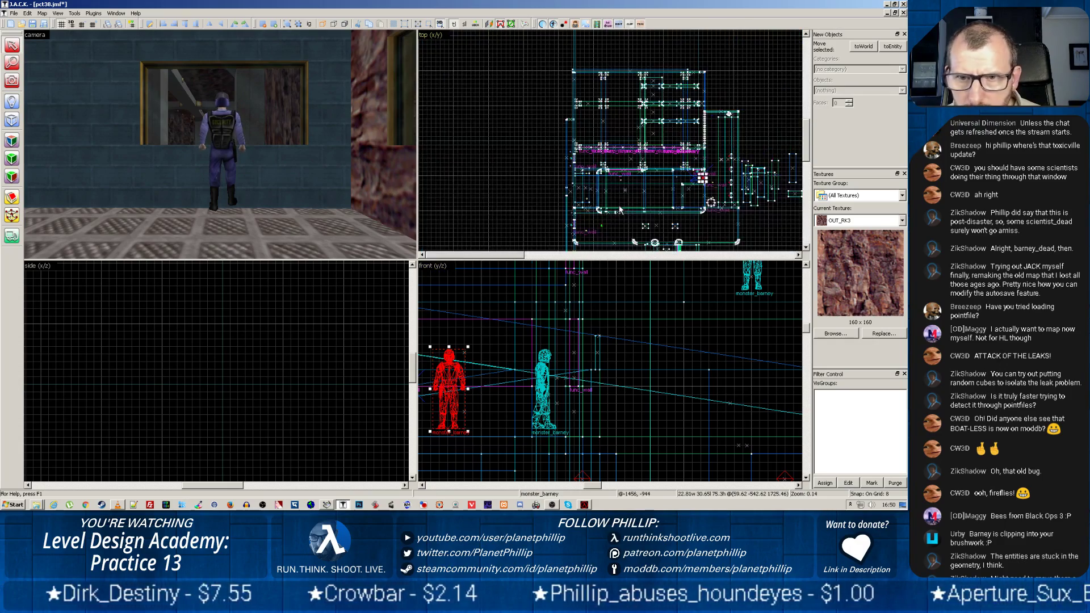
scroll(721, 233, up, 7)
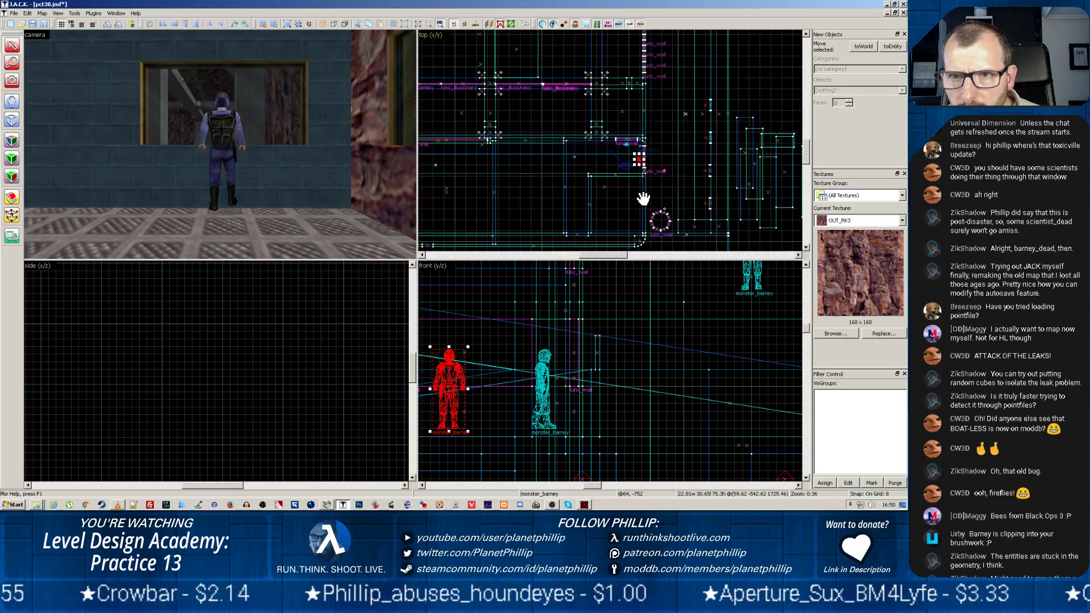
drag(628, 129, 606, 149)
click(588, 118)
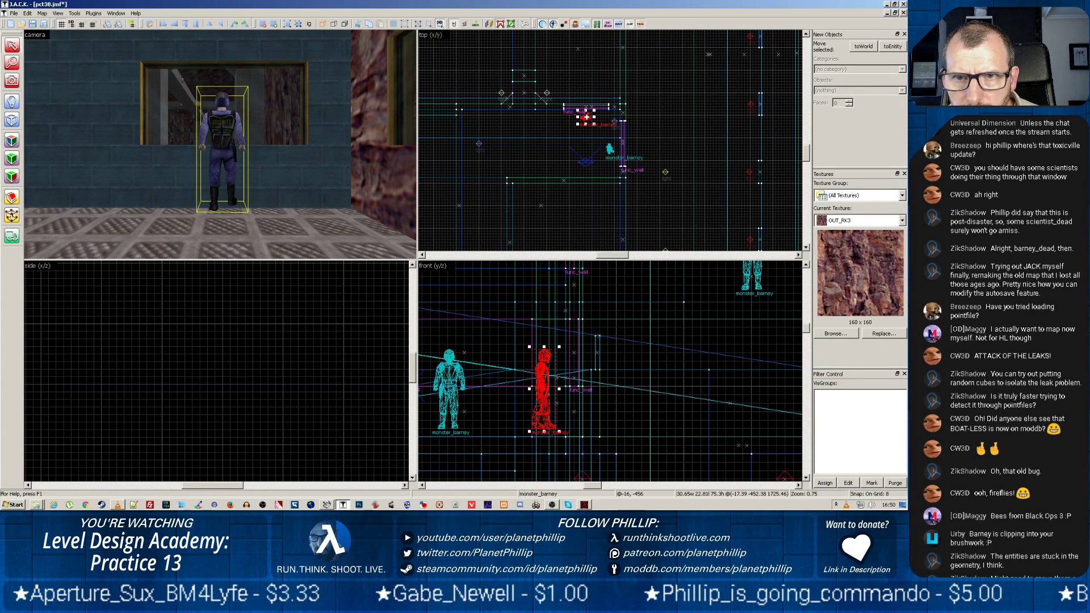
Step: Change the first digit of the intensity in the Brightness value of the corner light near the guards to 1
click(481, 144)
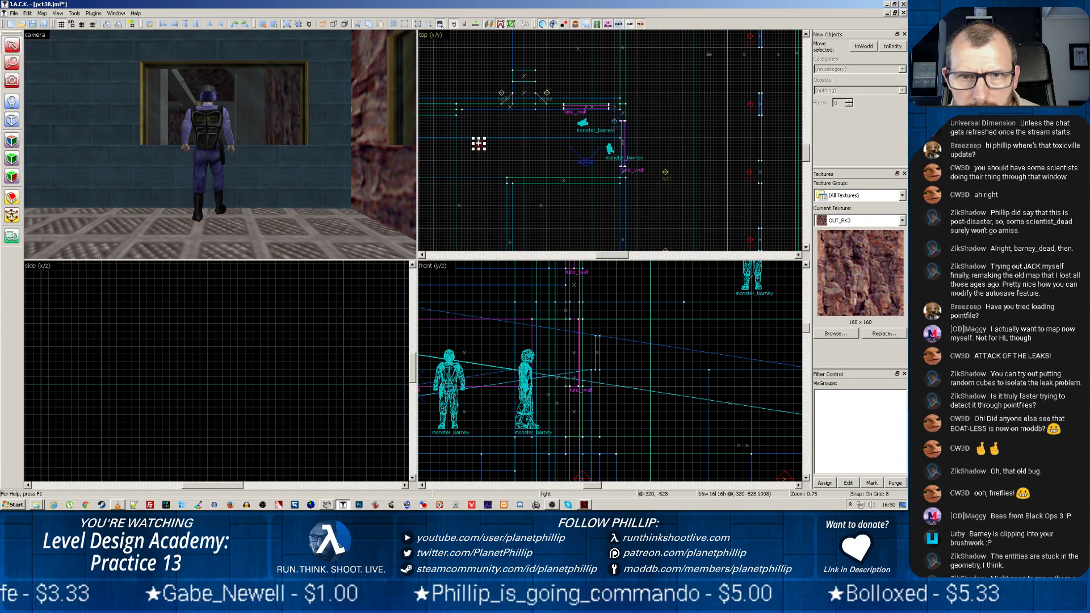
click(614, 121)
right_click(613, 121)
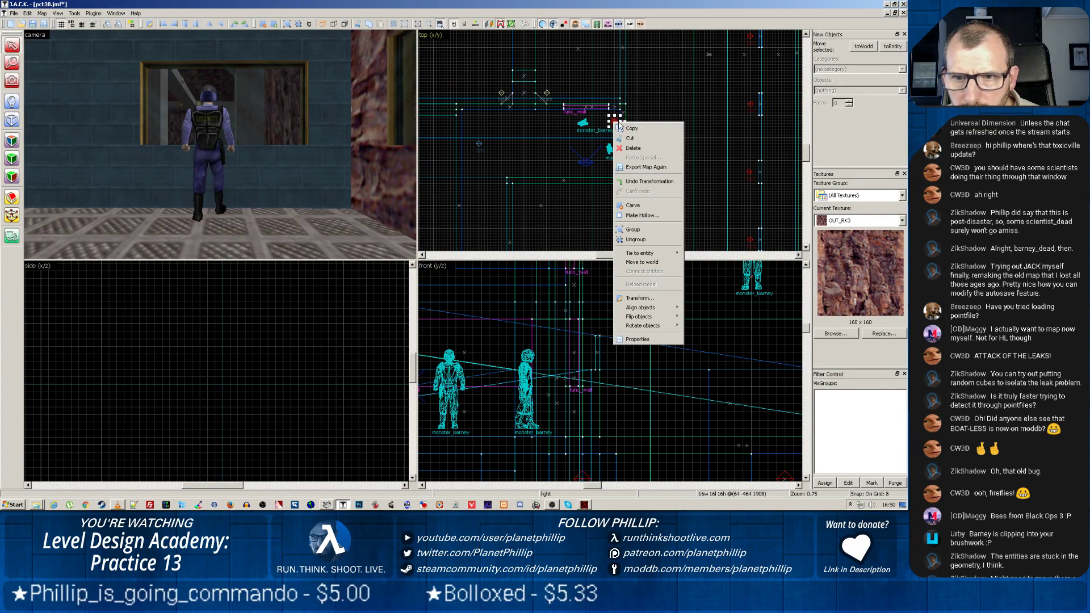
click(640, 337)
click(352, 241)
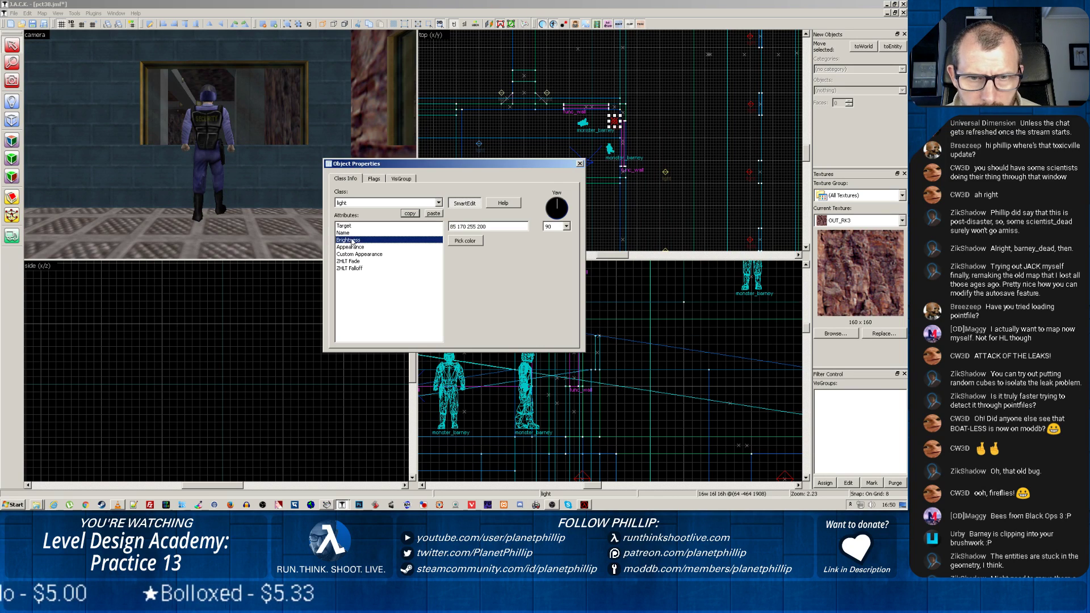
double_click(483, 226)
text(1)
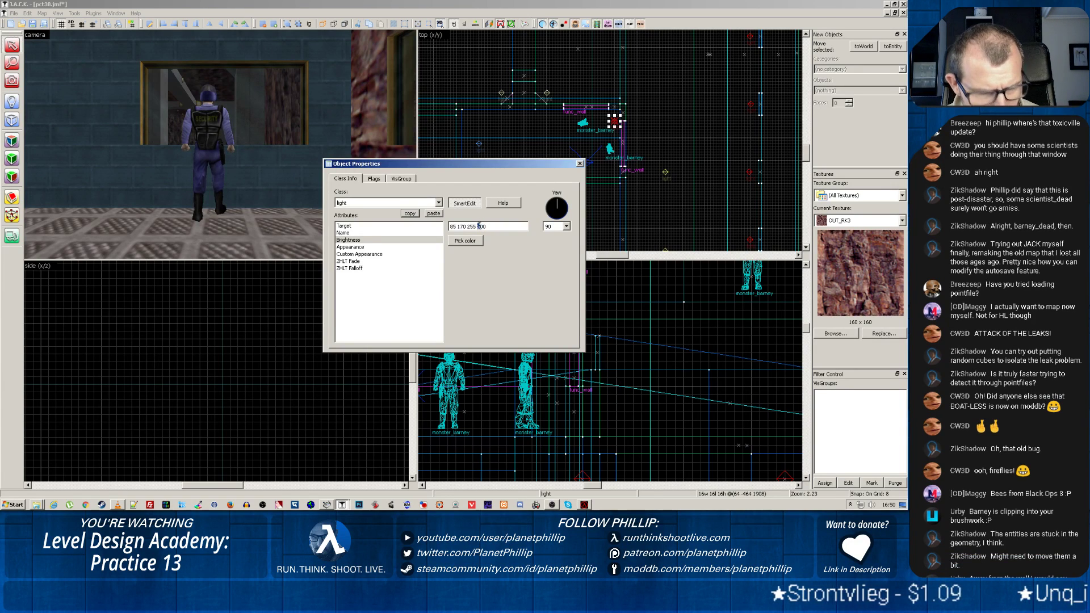
click(580, 163)
Step: Undo the guard's last move and shift him back from the blue-walled window by about 8 units instead
key(z)
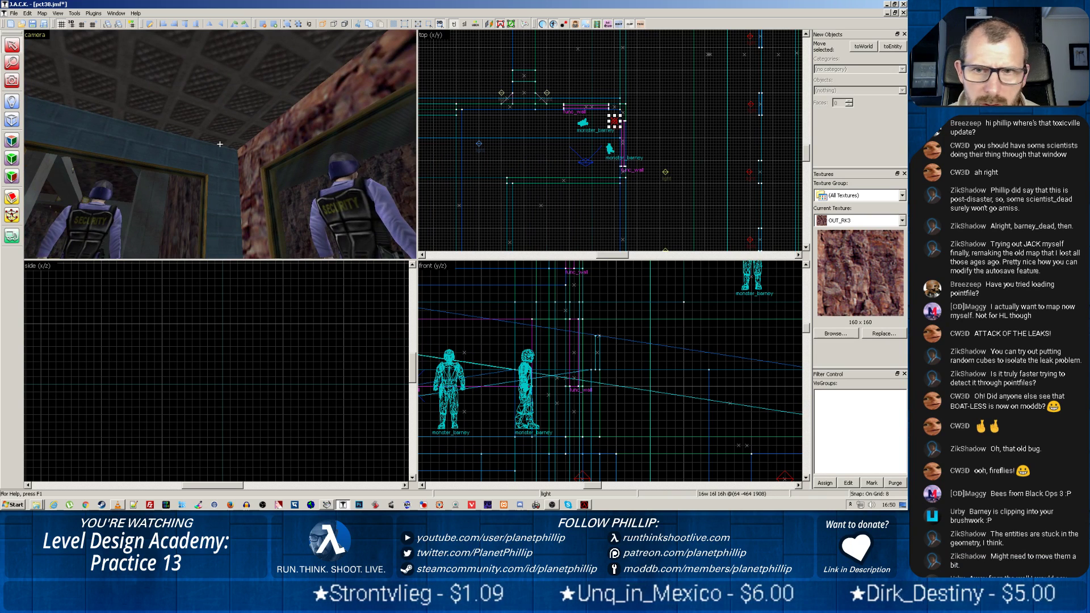
key(z)
key(ctrl+z)
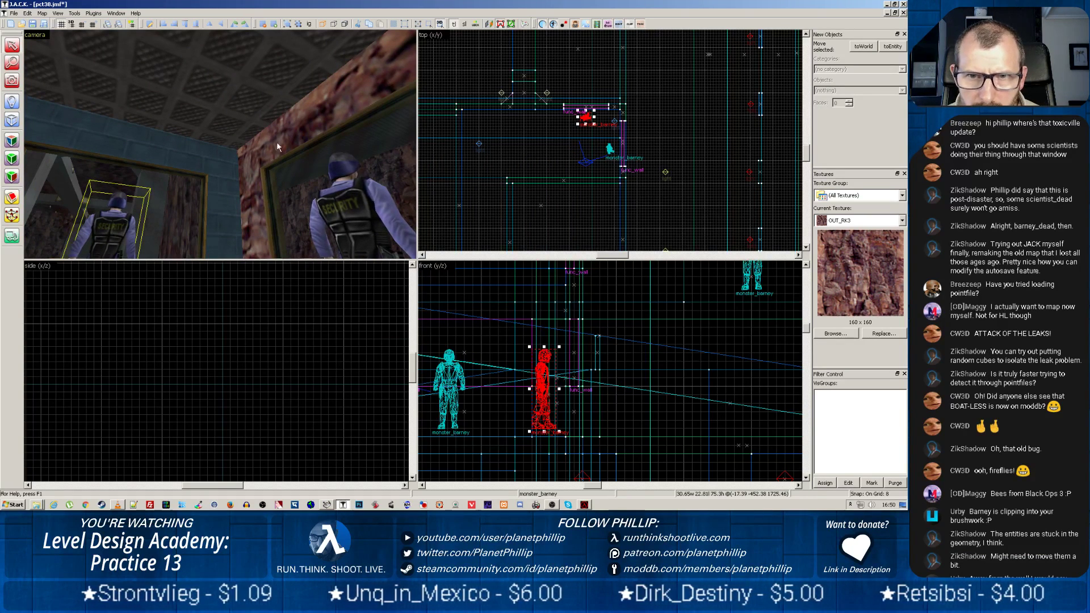
key(Down)
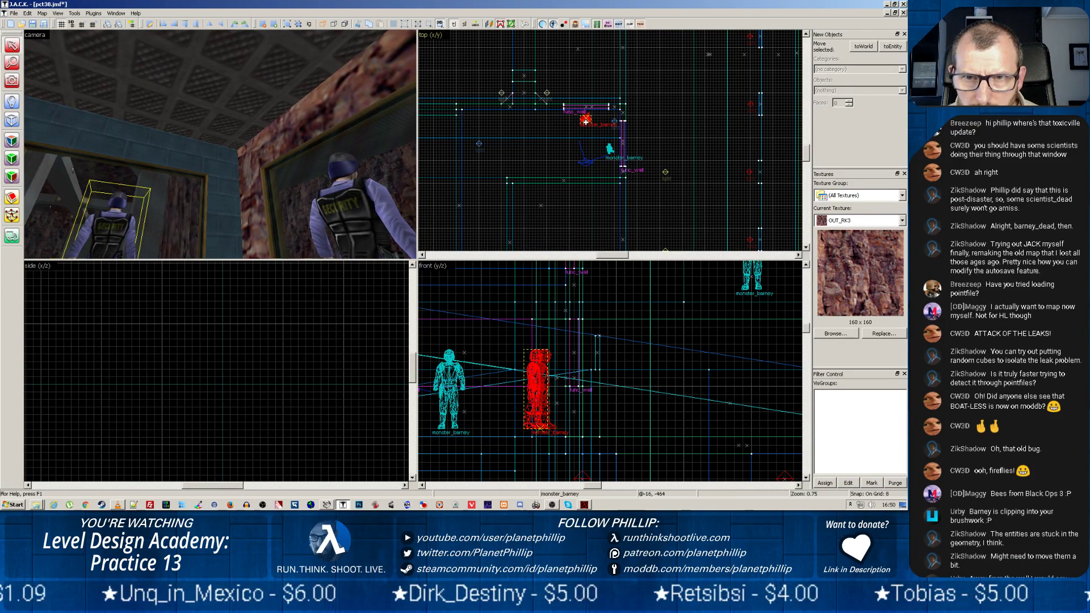
Step: Lower the corner light near the two guards to position 64, -448, 1776
click(614, 122)
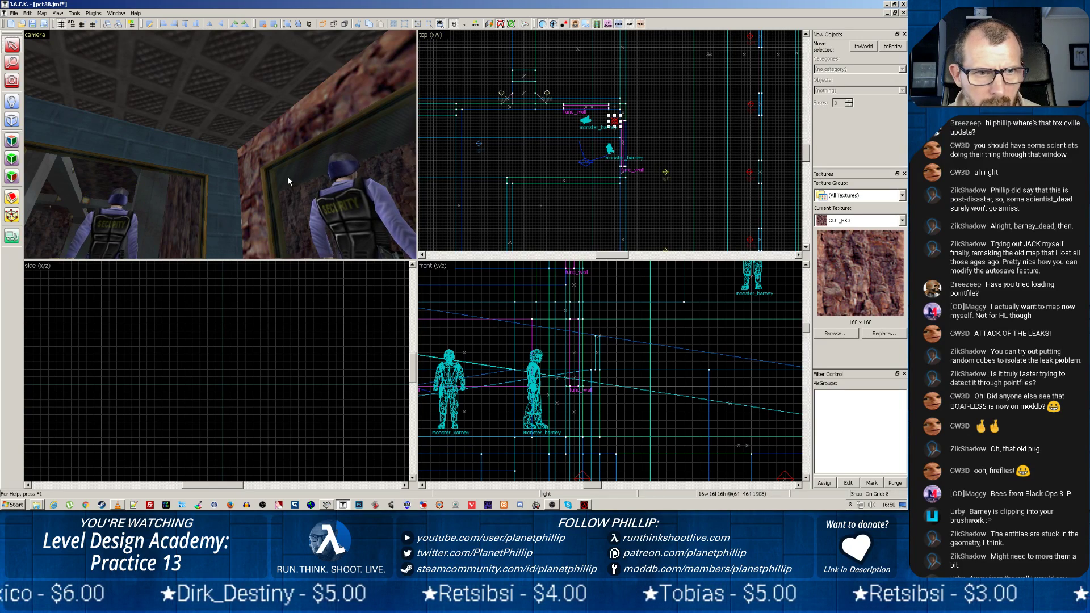
key(z)
key(s)
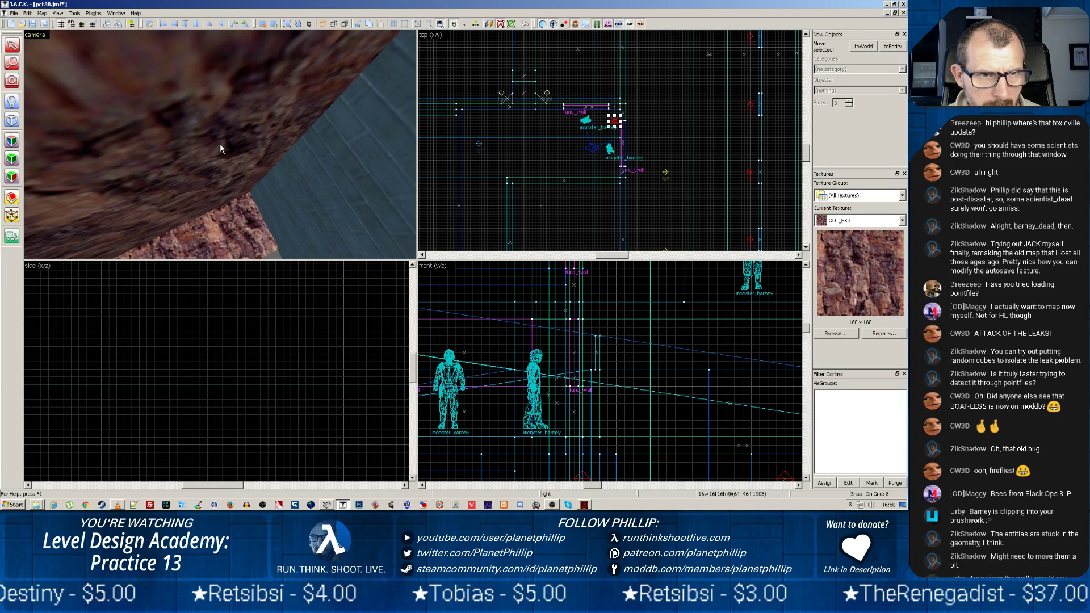
key(z)
key(w)
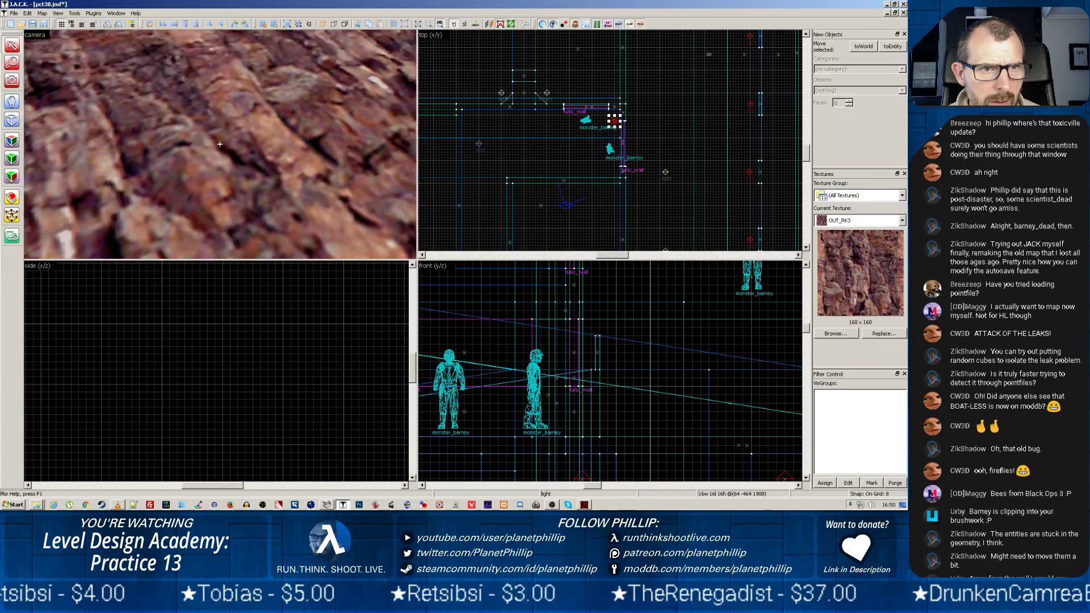
key(z)
key(z)
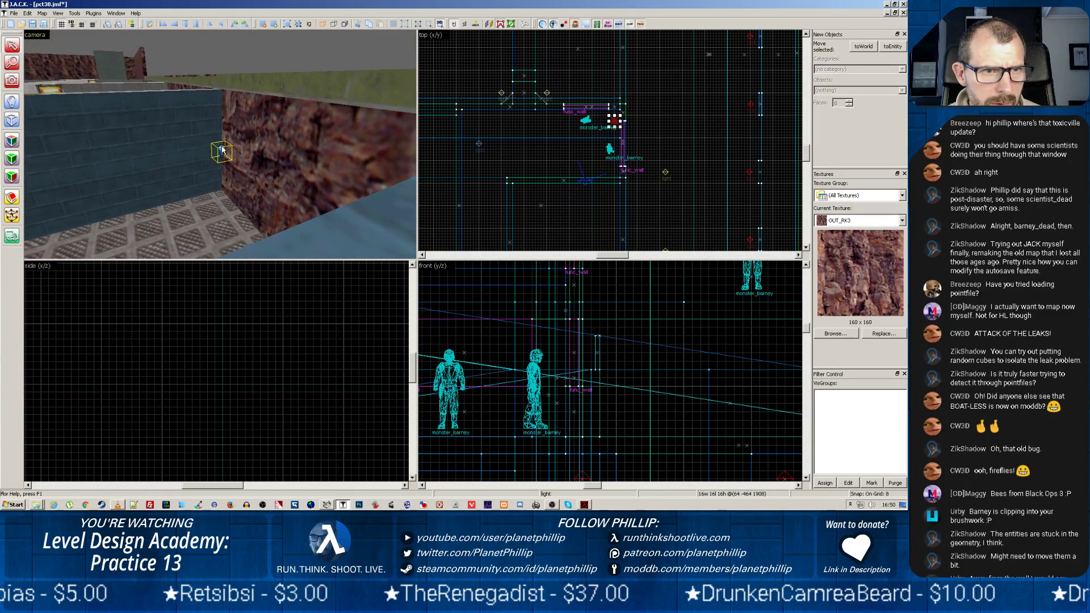
scroll(610, 336, down, 4)
scroll(602, 338, down, 1)
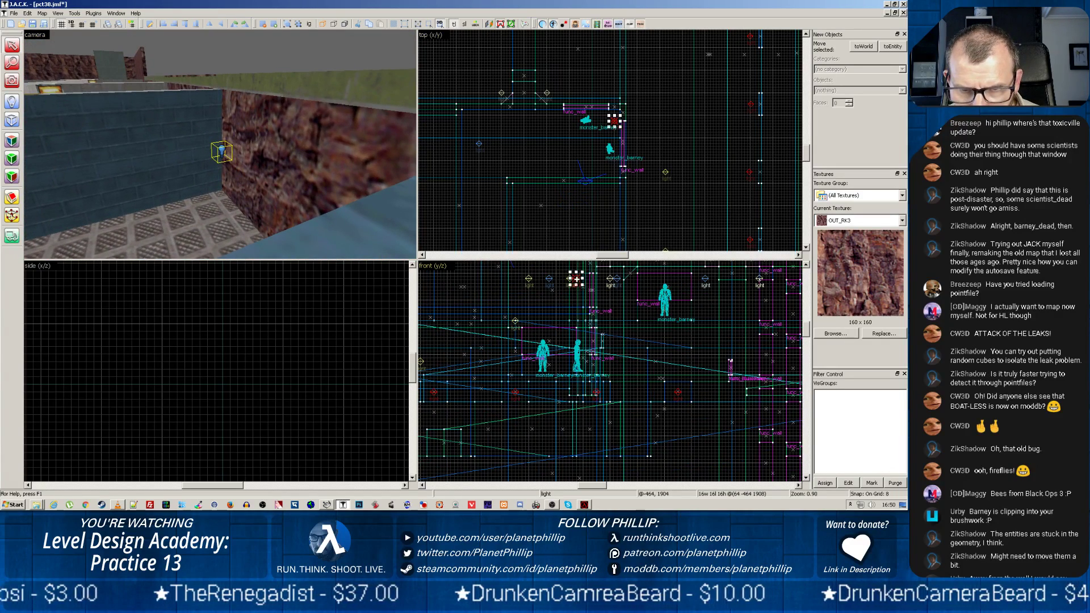
key(Escape)
click(221, 151)
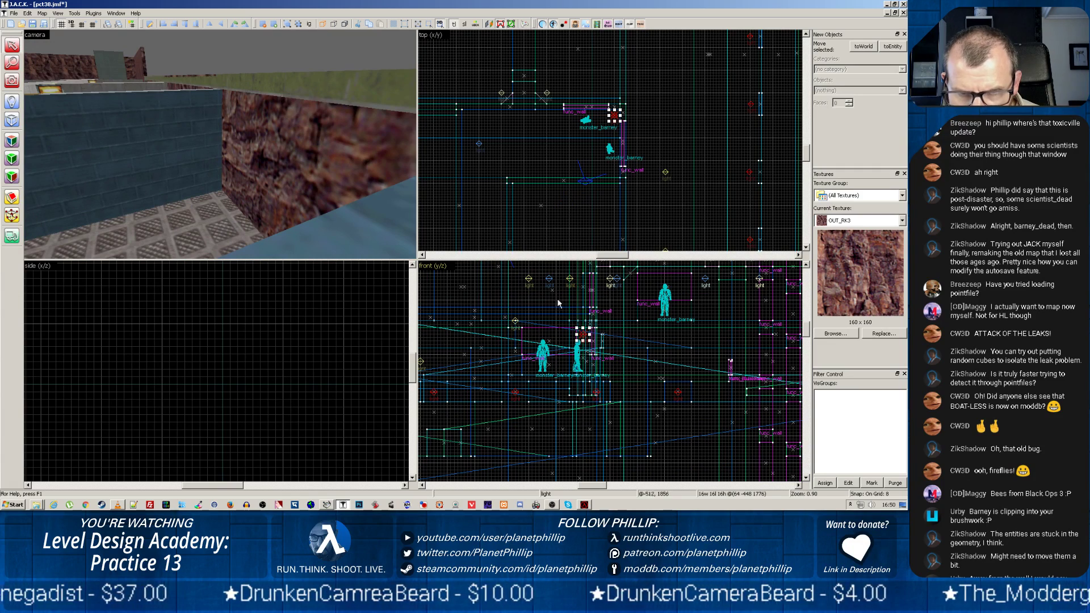
Step: Lower the light at the far end of the guards' room to position -320, -552, 1760
scroll(256, 166, down, 5)
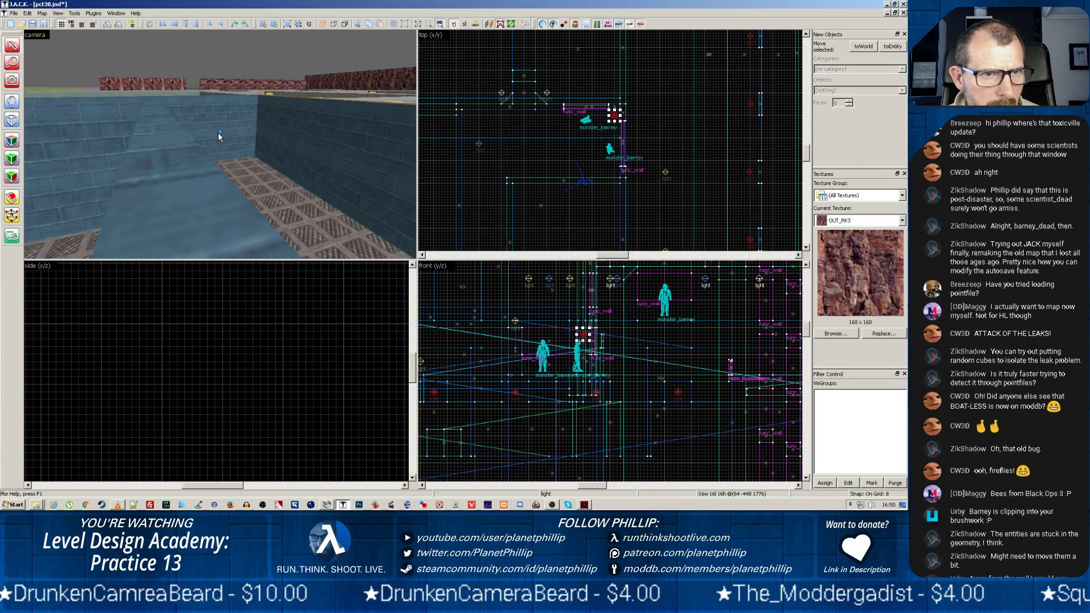
click(221, 134)
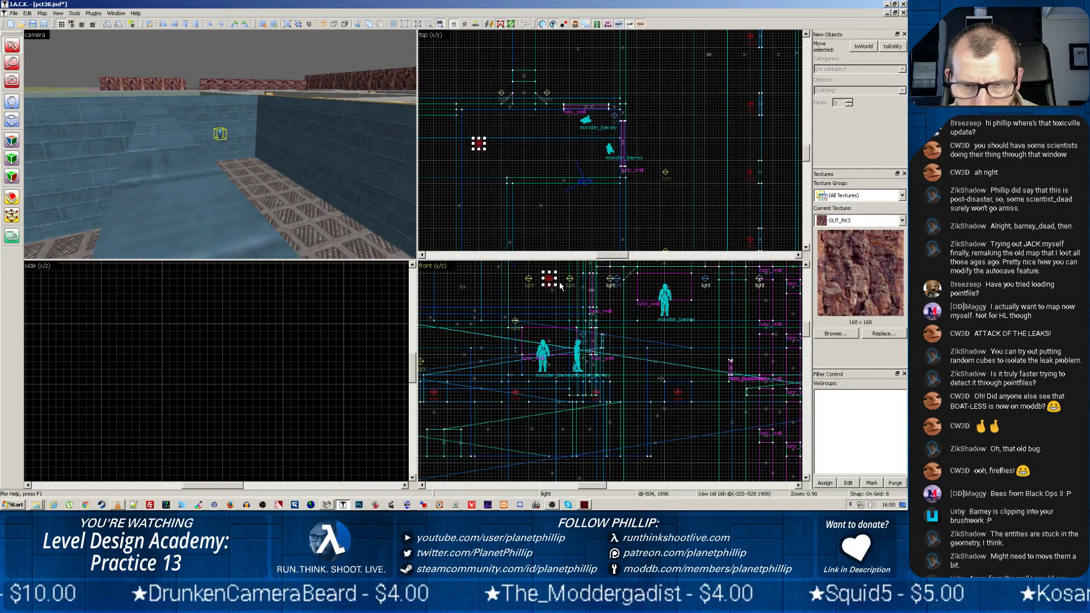
mouse_move(550, 278)
mouse_down()
mouse_move(529, 335)
mouse_move(591, 308)
mouse_move(590, 360)
mouse_move(539, 342)
mouse_up()
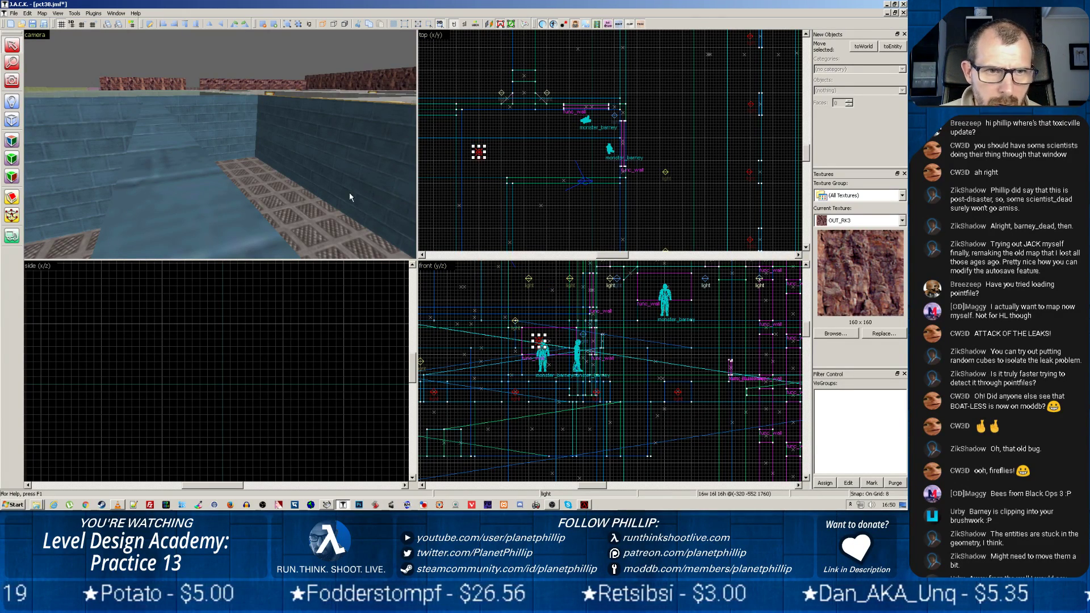
Step: Examine the guards, both windows and the lowered lights from outside and inside the guards' room
scroll(221, 146, up, 5)
scroll(225, 155, up, 5)
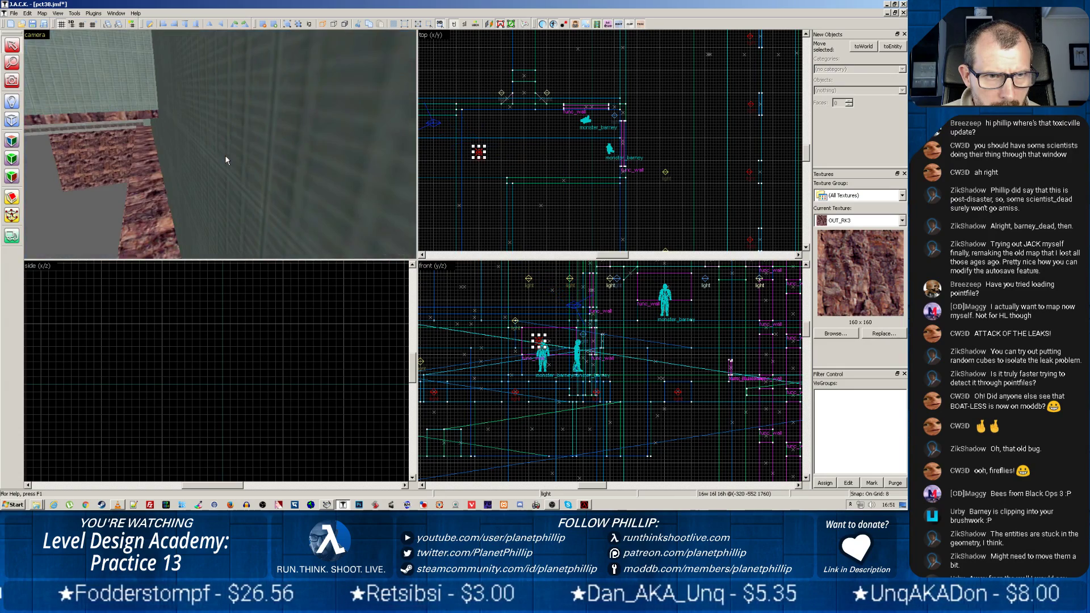
middle_drag(226, 156, 220, 144)
key(w)
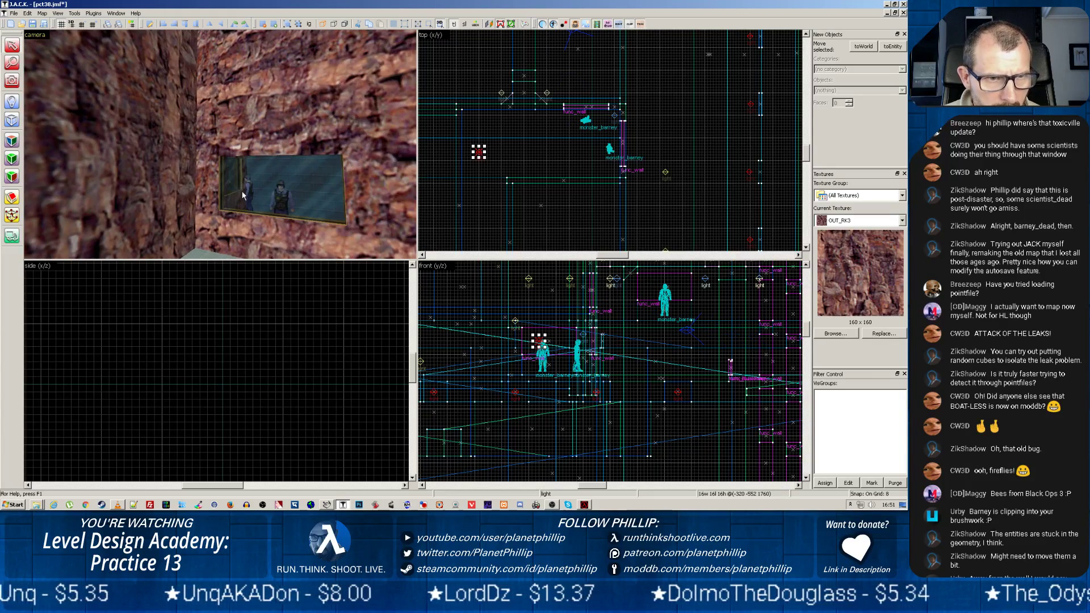
key(w)
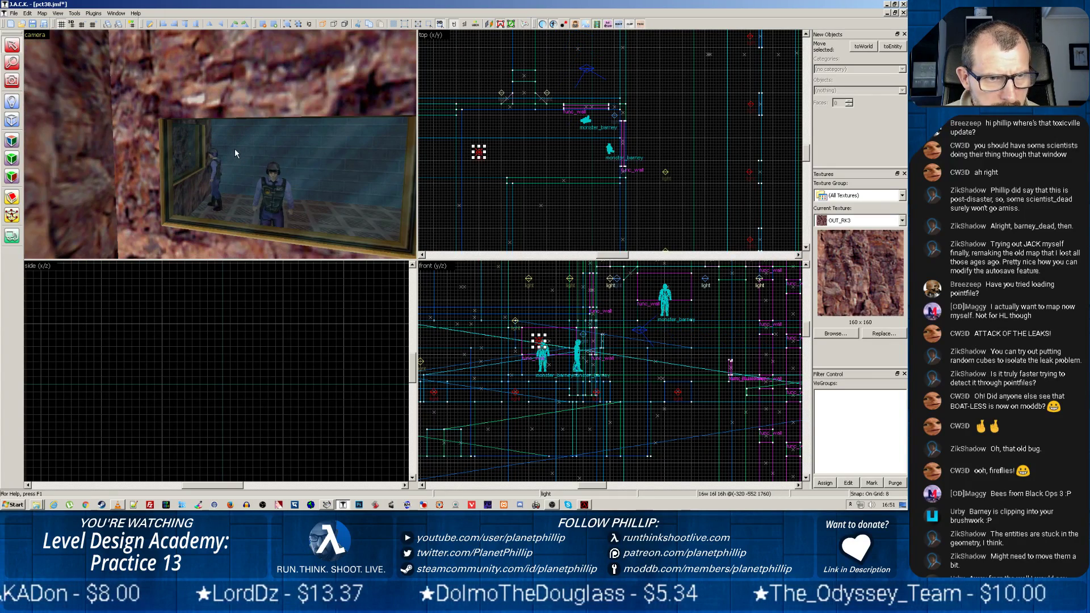
key(z)
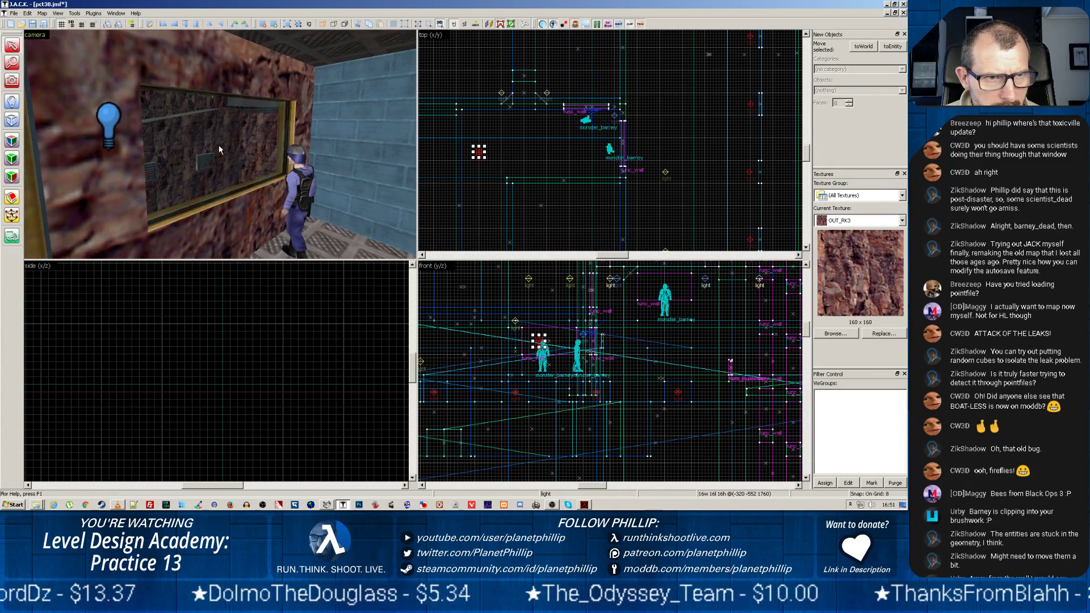
key(w)
key(s)
key(z)
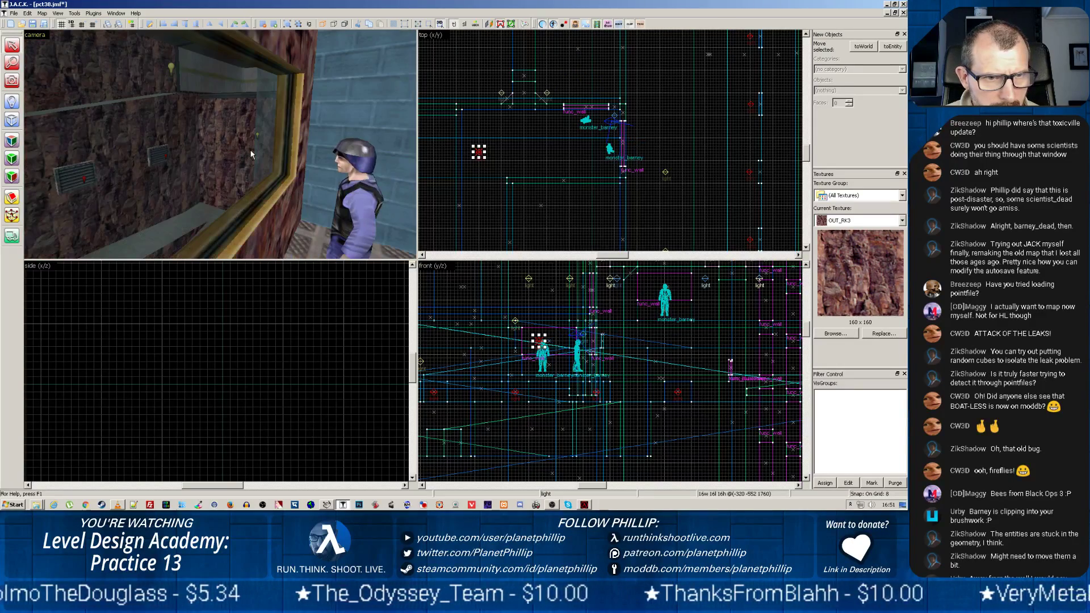
key(z)
key(d)
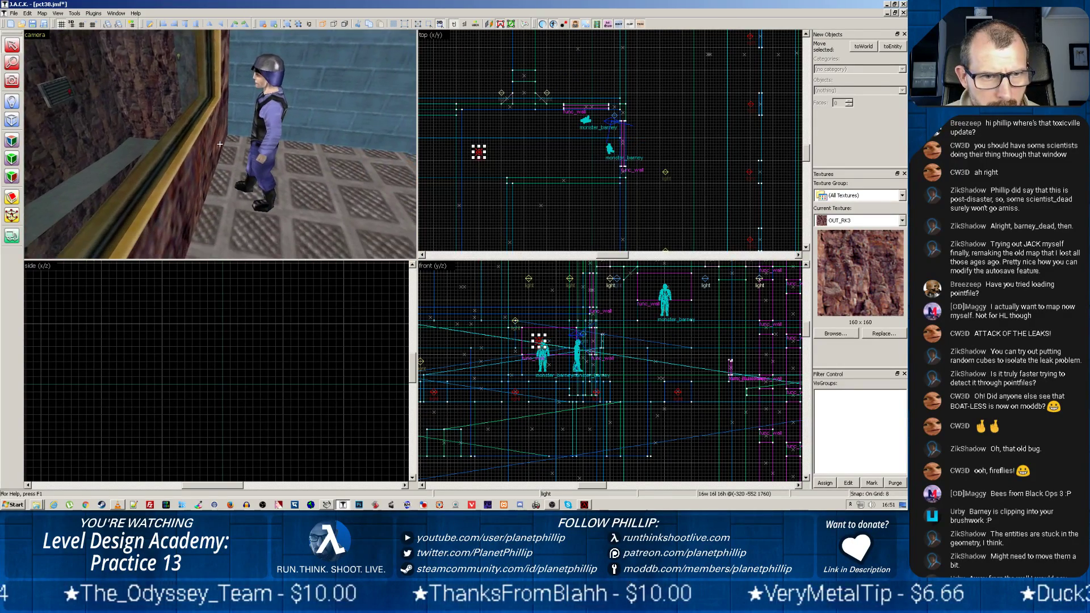
key(z)
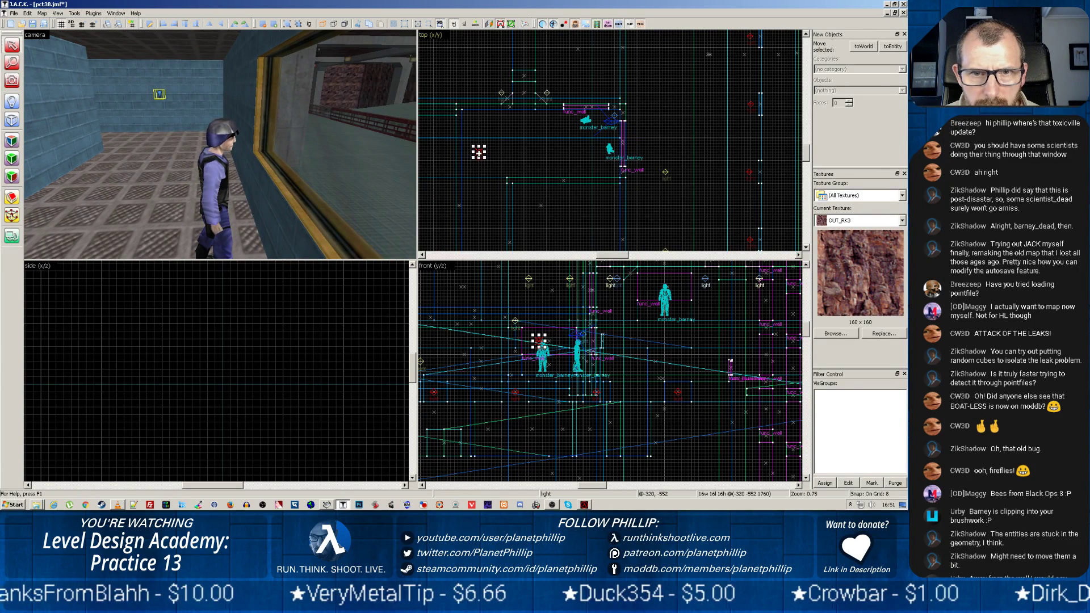
Step: Move the light from the far end of the guards' room closer to the two guards, at position -56, -536, 1760
click(587, 151)
drag(586, 150, 572, 147)
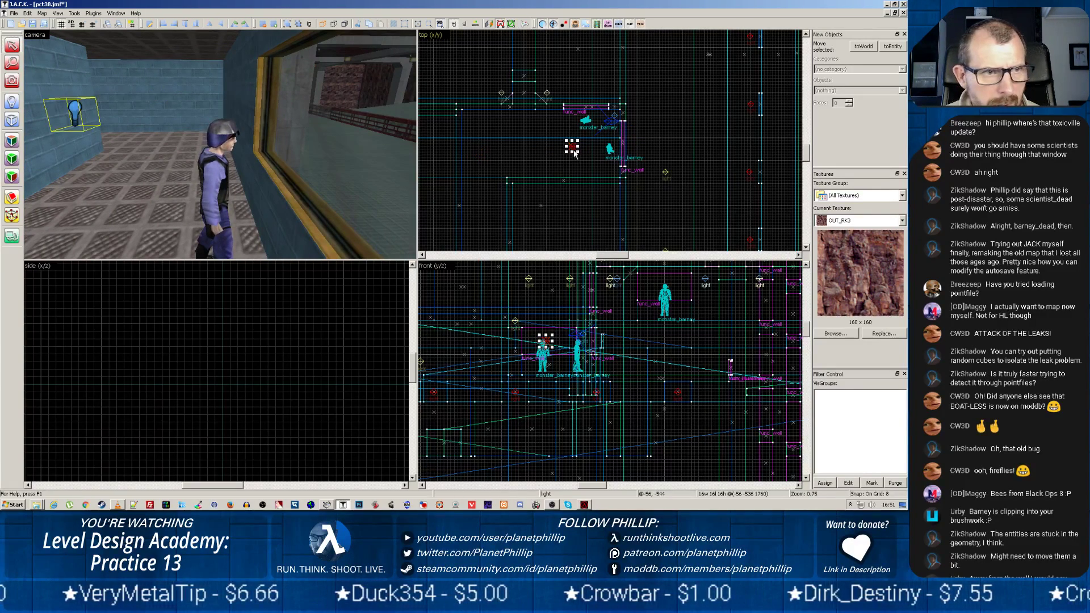
drag(552, 204, 491, 207)
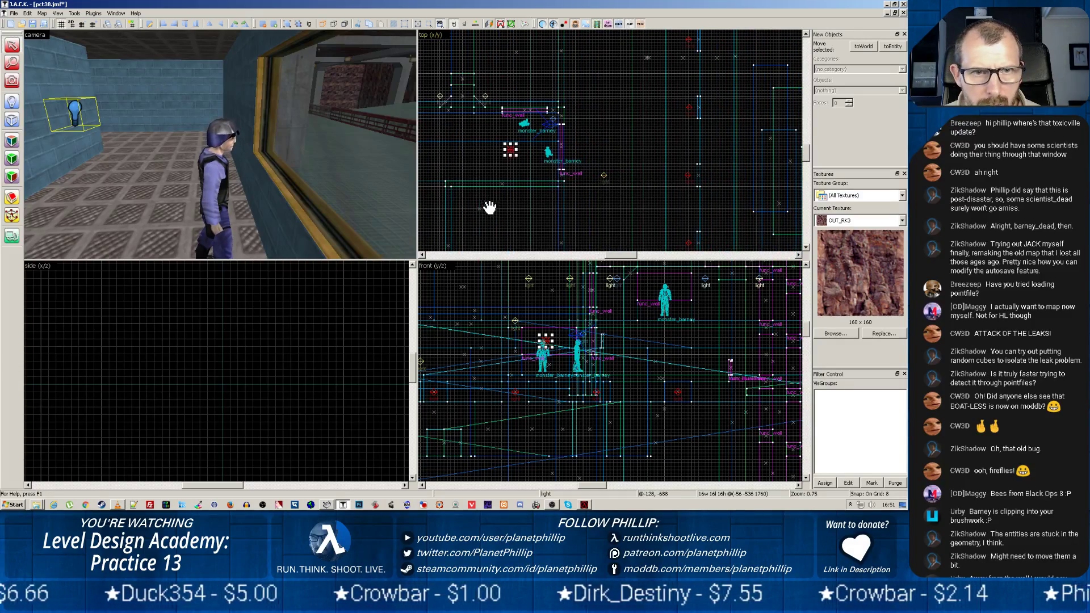
Step: Examine the pillared walkway, the rock cavern around the guards' window and the concrete hall, selecting its green-striped wall
key(z)
key(z)
key(z)
key(w)
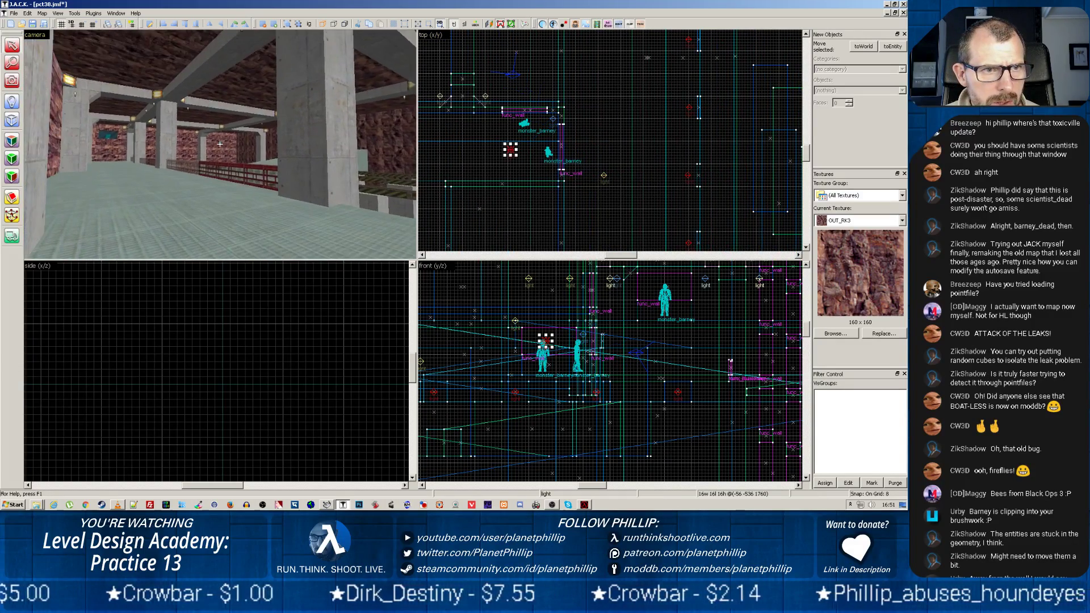
key(w)
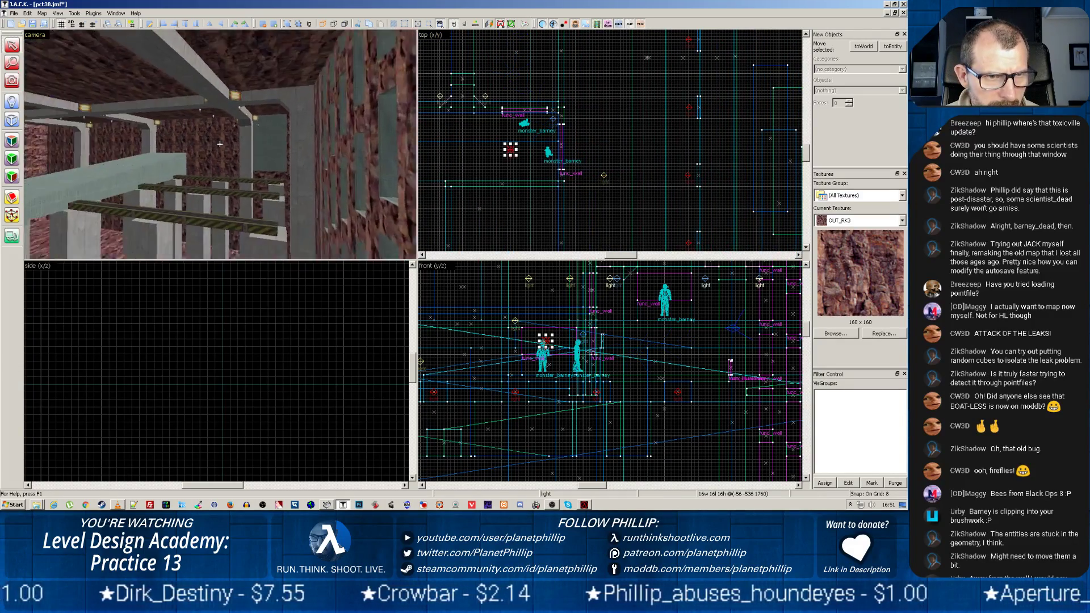
key(w)
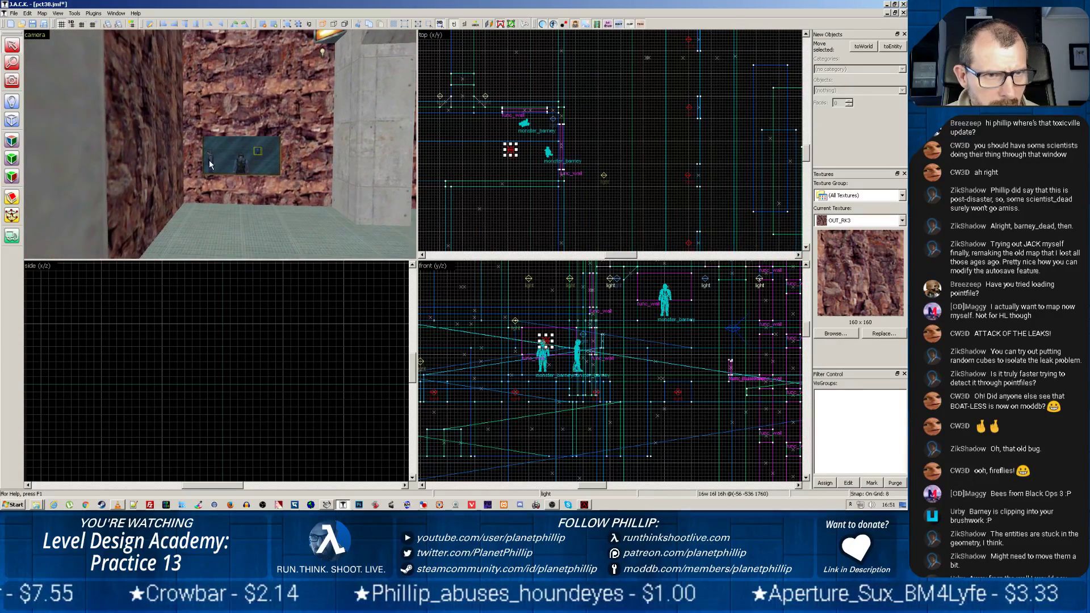
key(z)
key(z)
key(w)
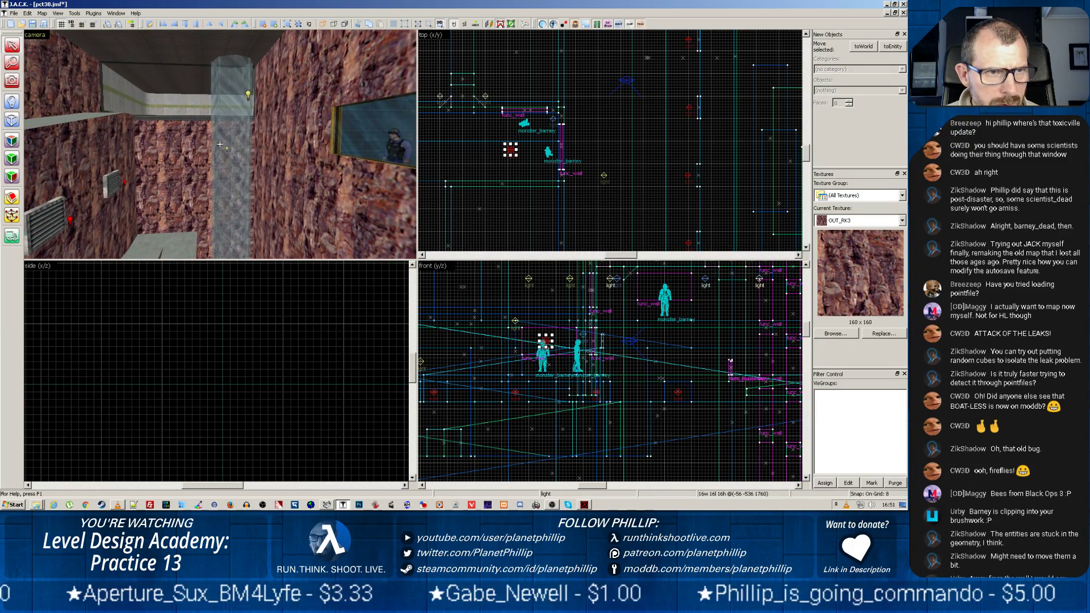
key(w)
key(z)
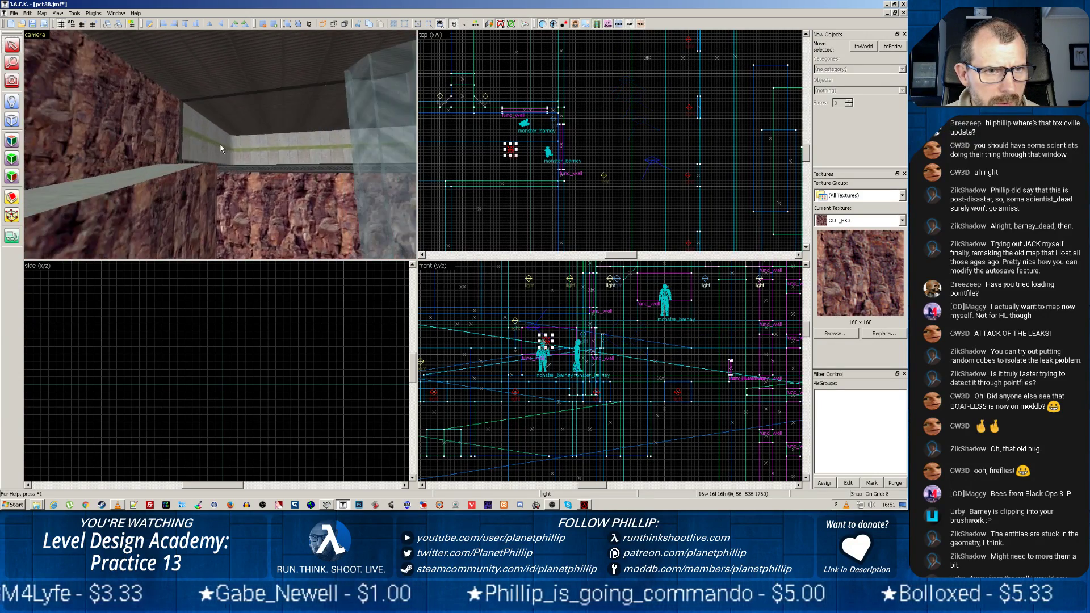
key(w)
key(Left)
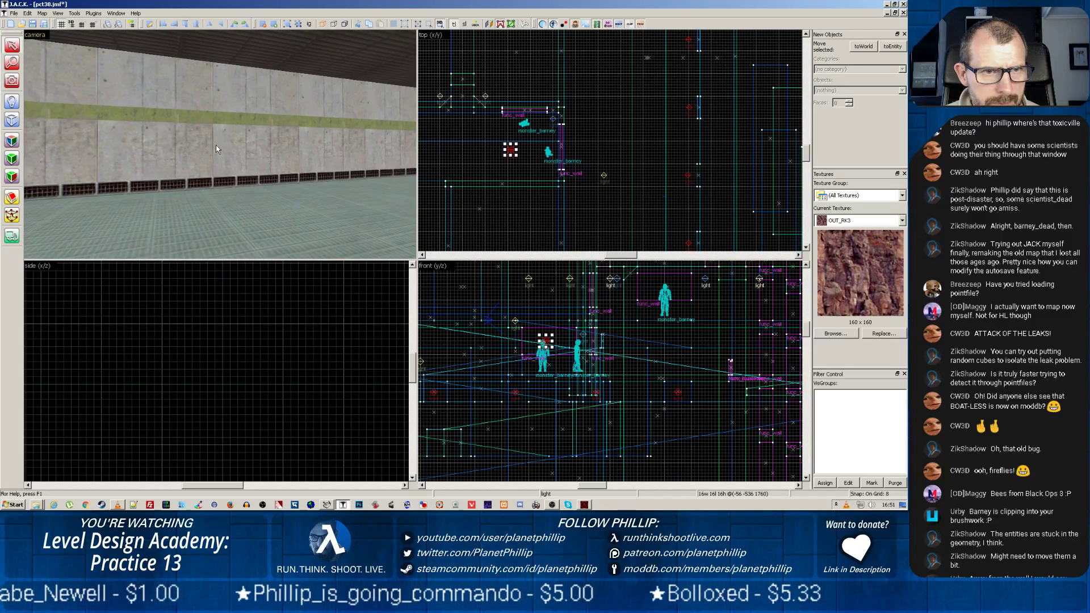
key(z)
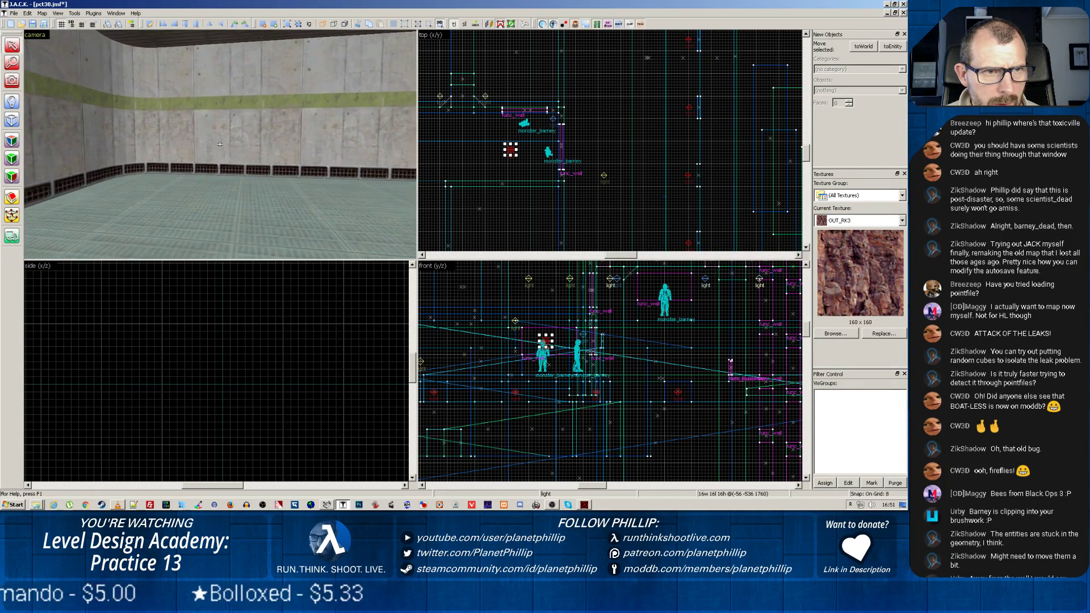
key(z)
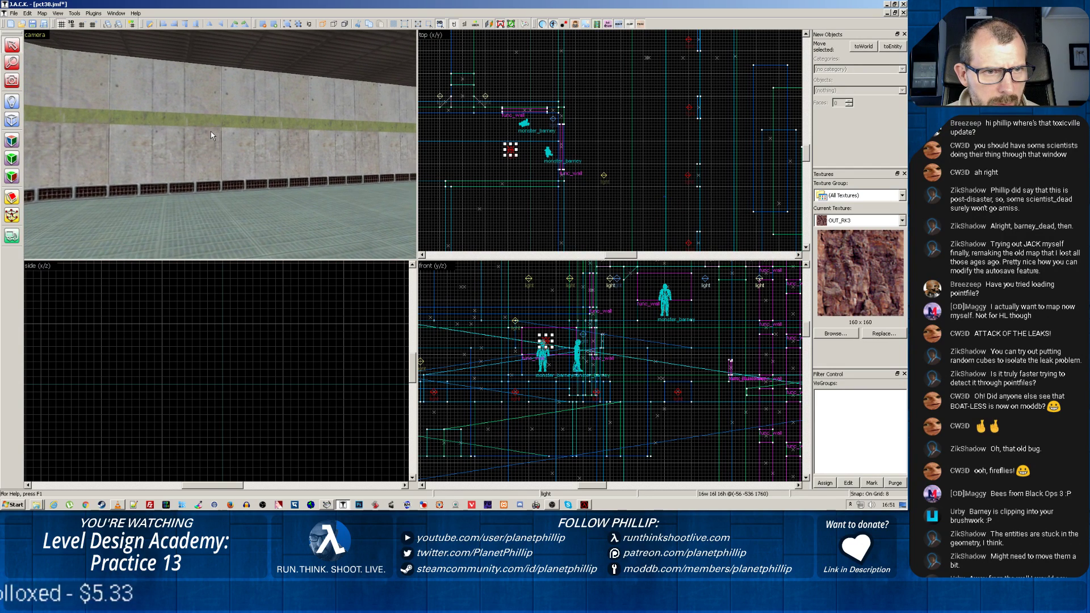
click(211, 134)
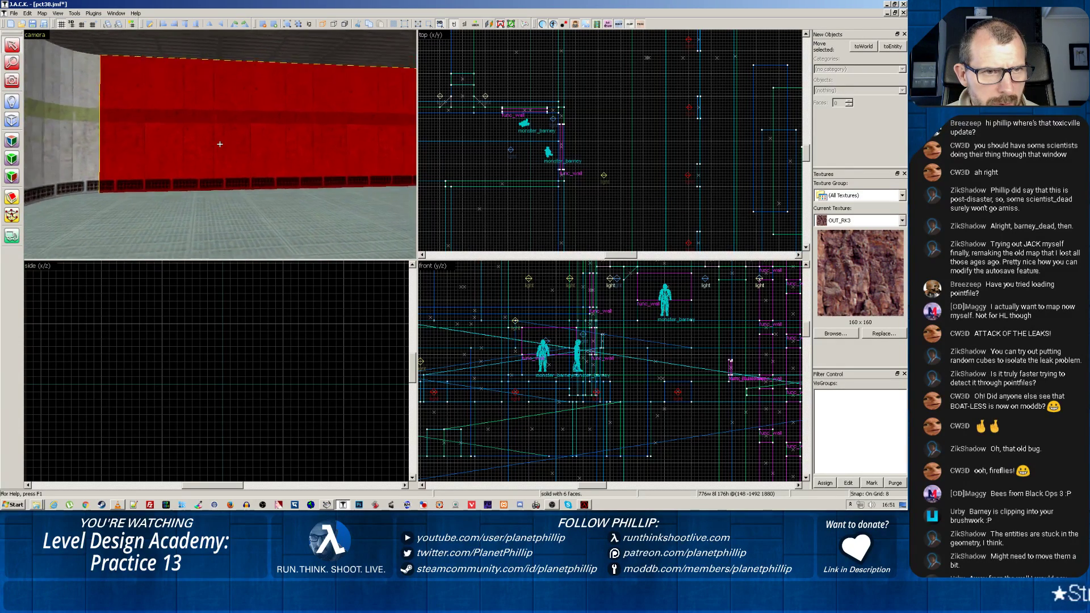
Step: Examine the rock chasm from its upper ledge and inspect the group of brushes in the gap-filled rock wall
key(z)
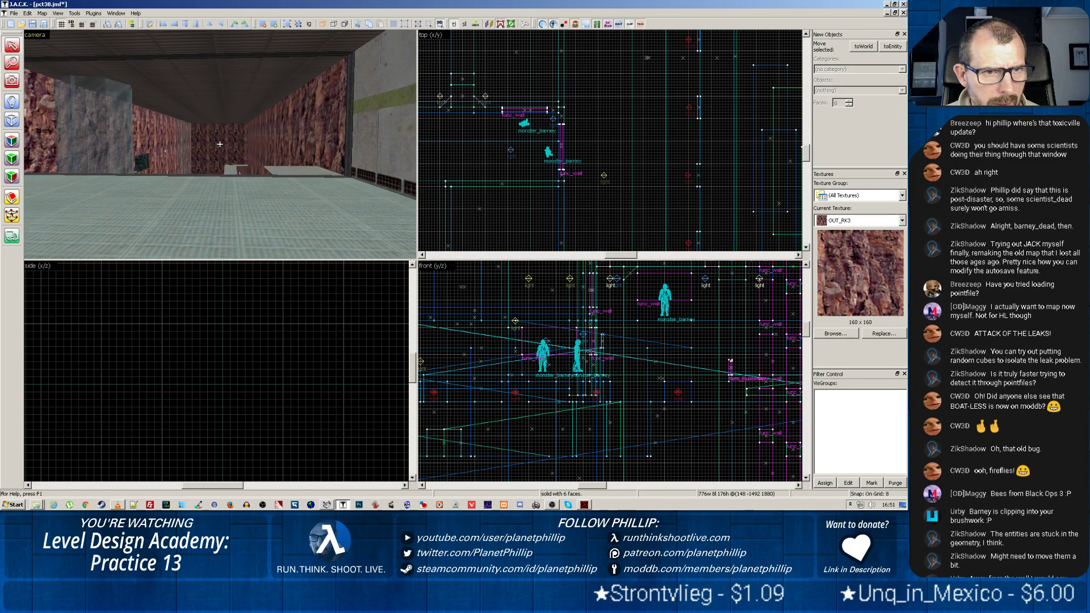
key(w)
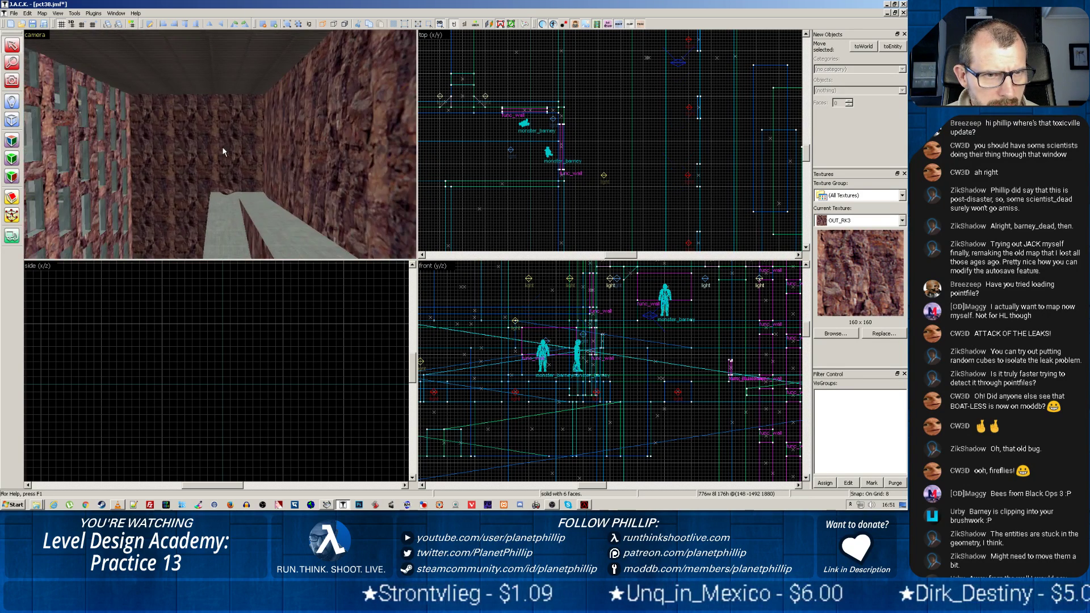
key(z)
scroll(223, 149, up, 1)
key(z)
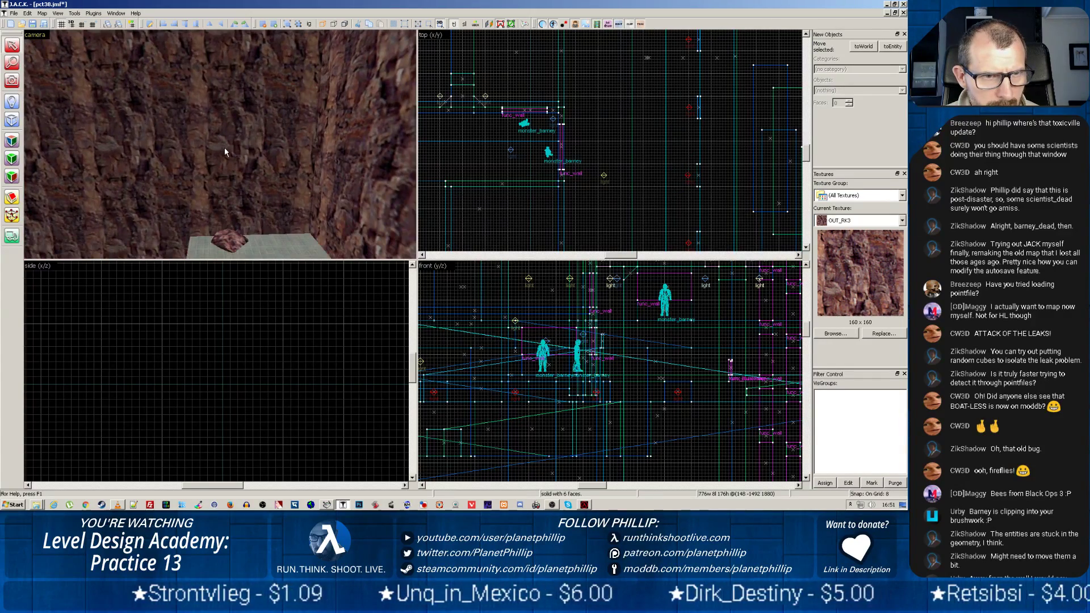
key(z)
key(z)
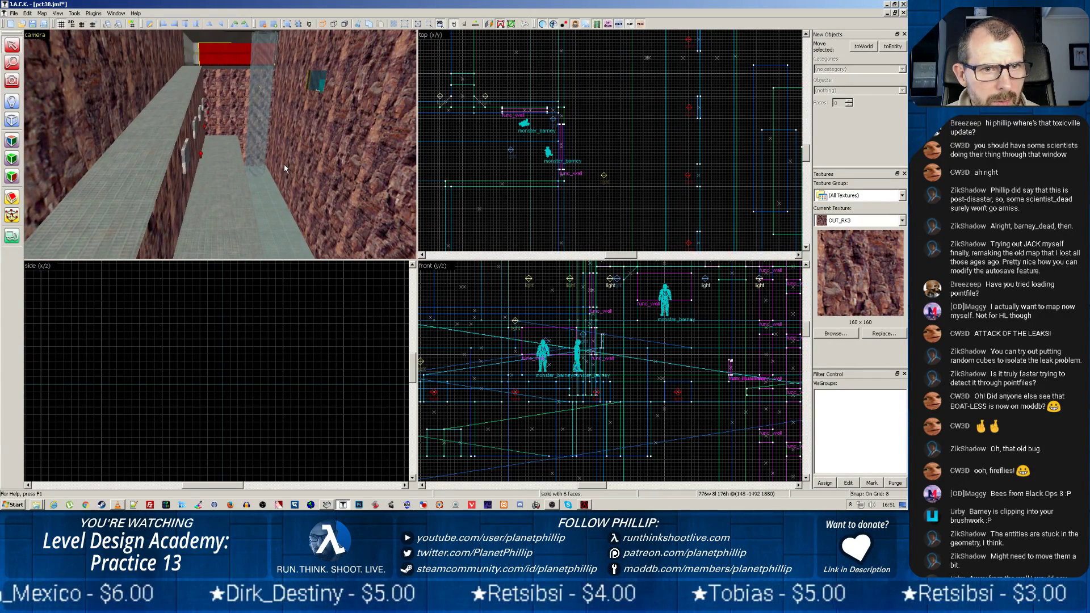
key(z)
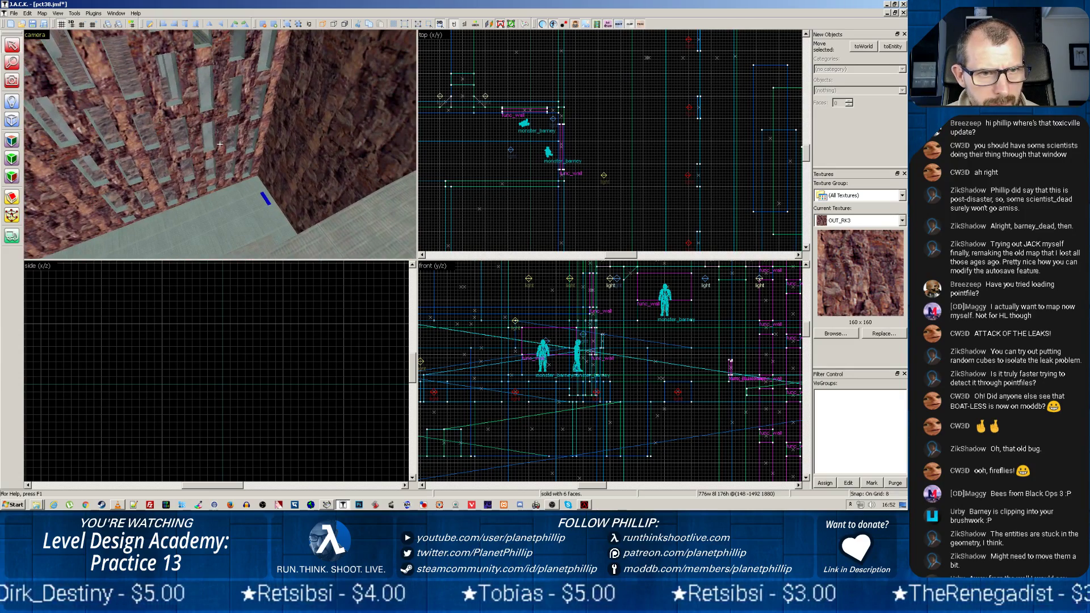
key(z)
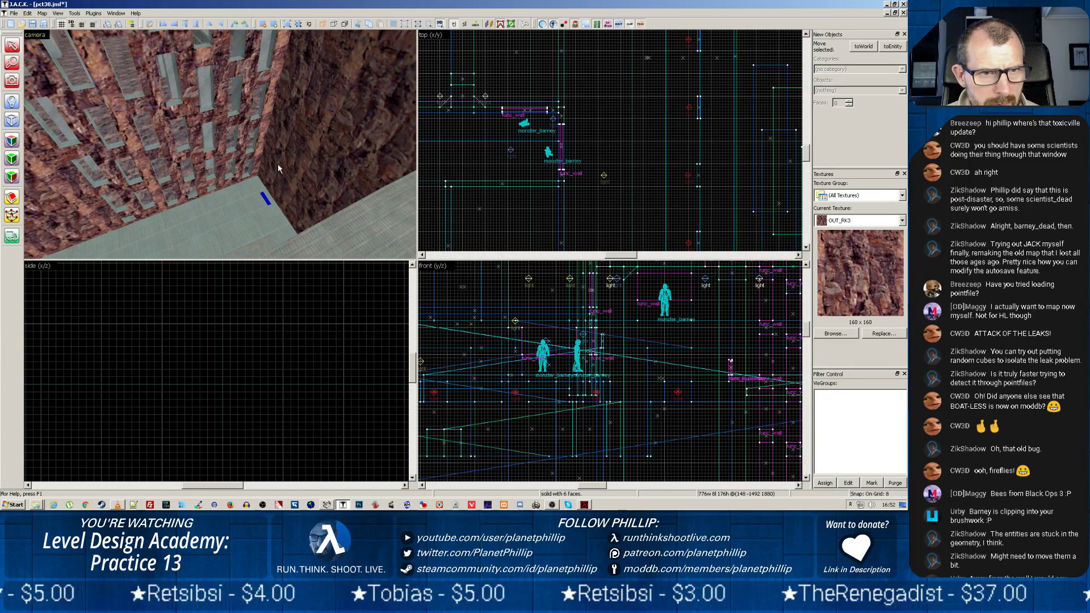
ctrl+click(217, 122)
key(z)
key(z)
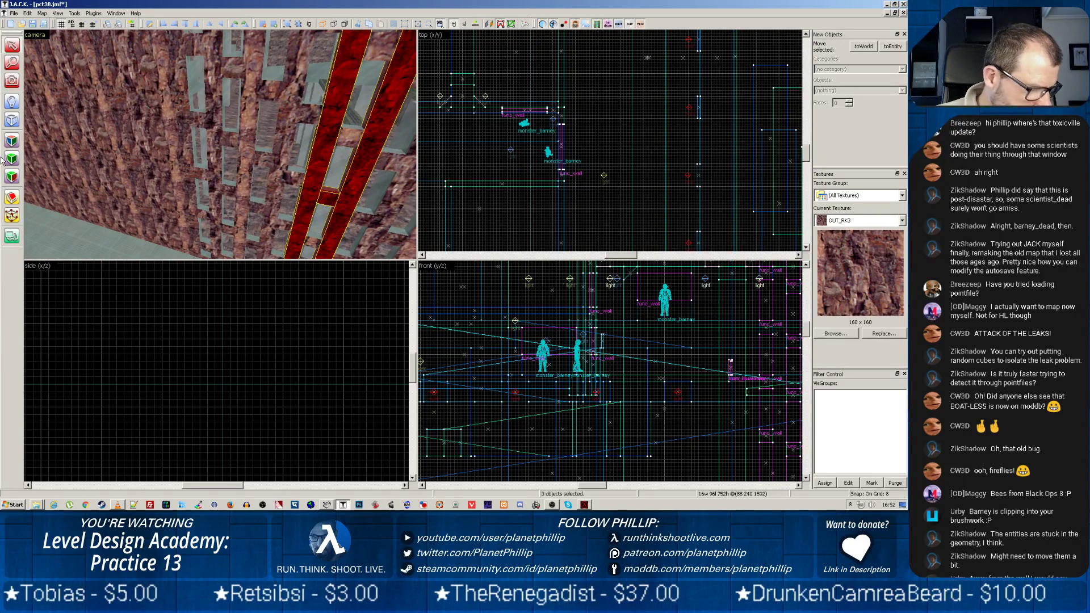
Step: Save the map and compile pct38.map in Batch Compiler with the CSG, BSP, VIS, RAD and Batch stages
key(ctrl+s)
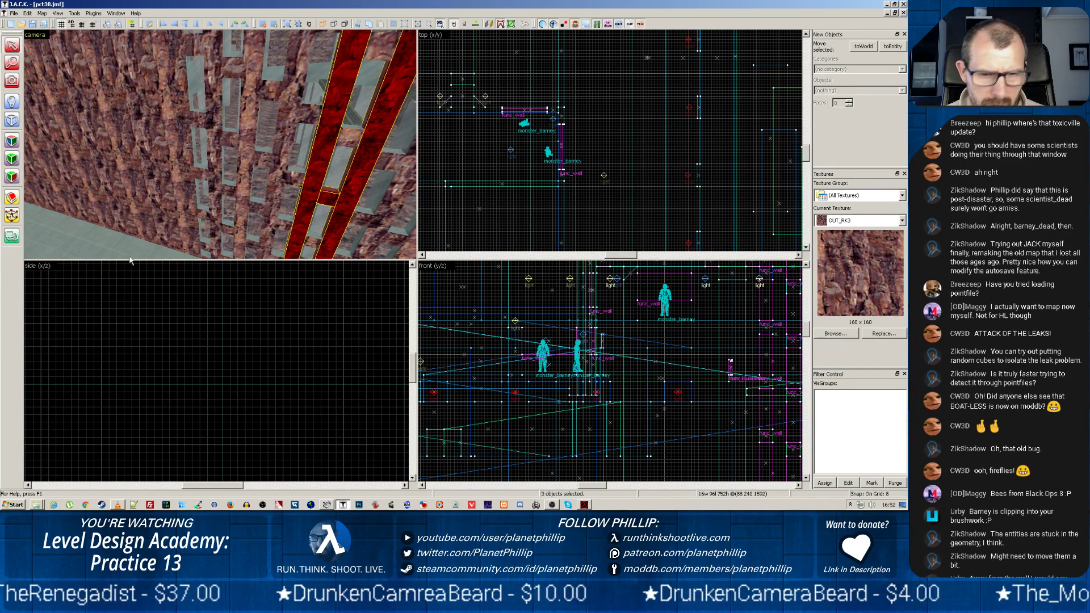
click(326, 505)
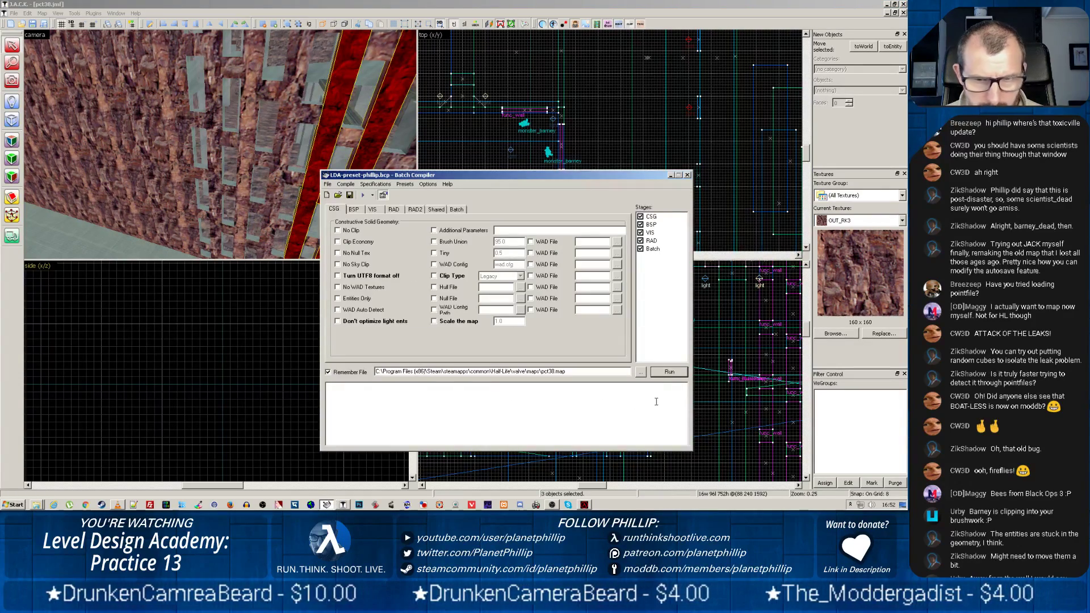
click(668, 373)
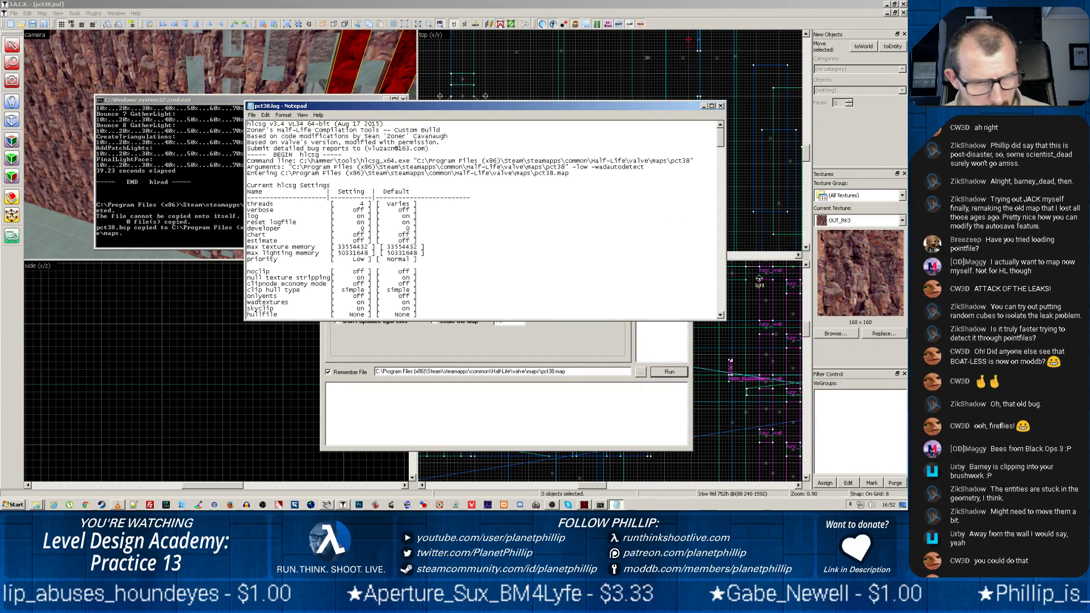
click(341, 506)
click(328, 506)
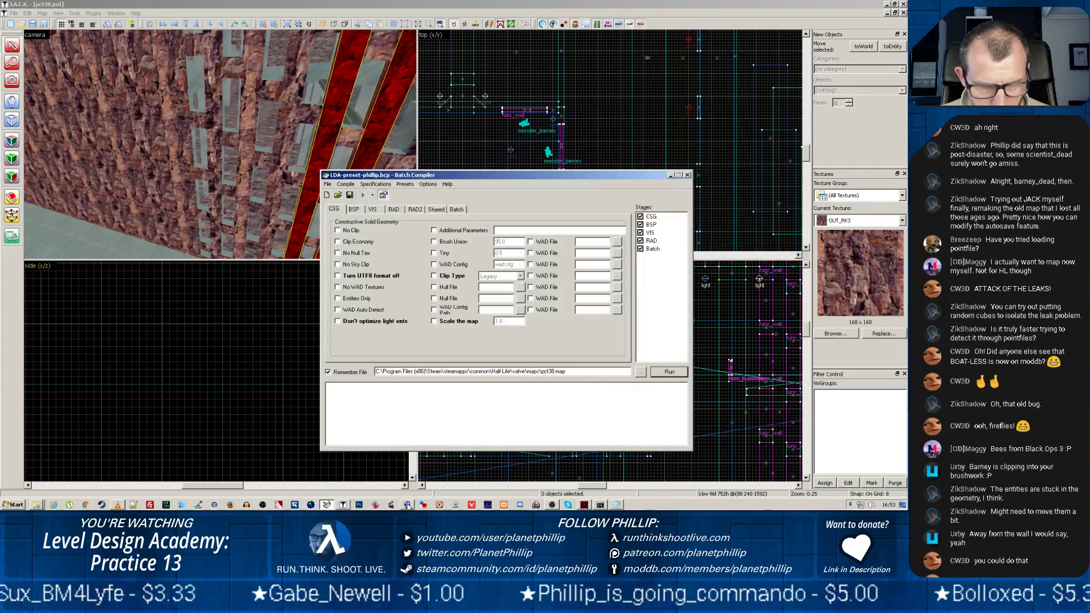
Step: Switch to the running Half-Life game and load the recompiled level with the console command map pct38
click(552, 504)
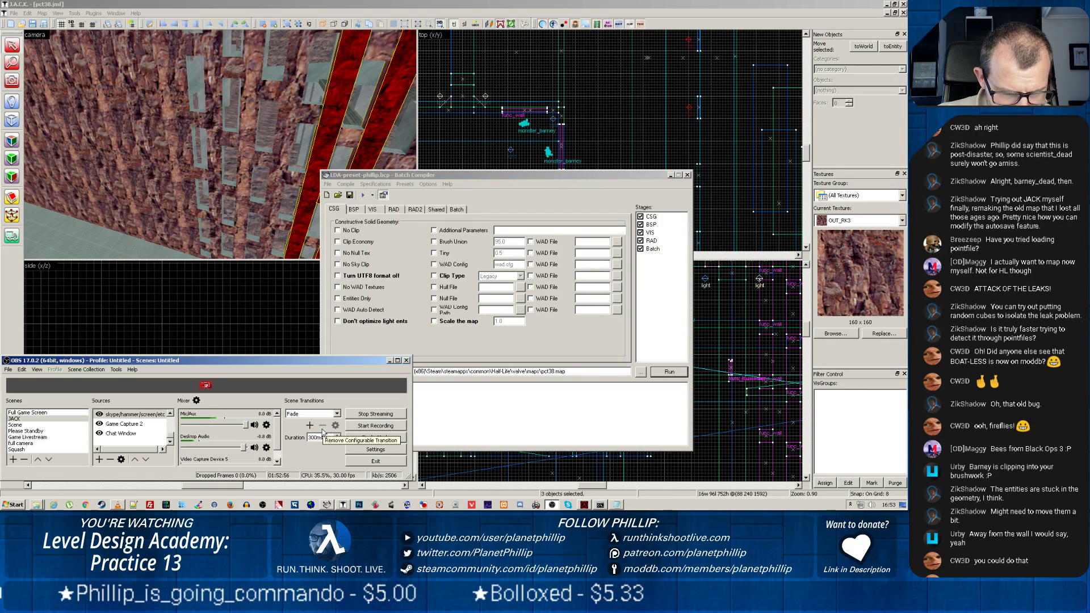
key(alt+Tab)
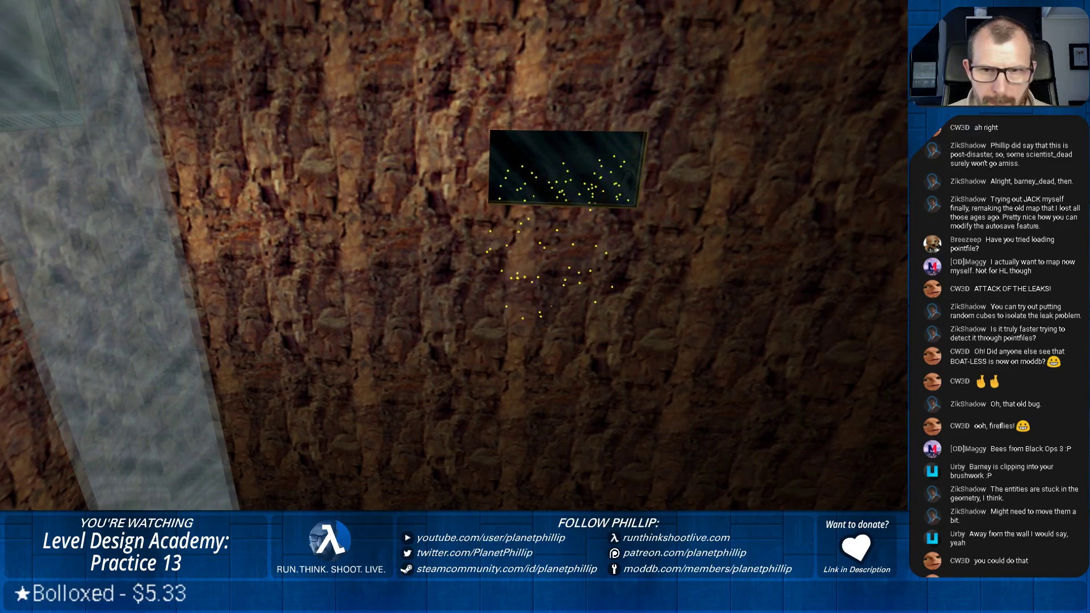
key(grave)
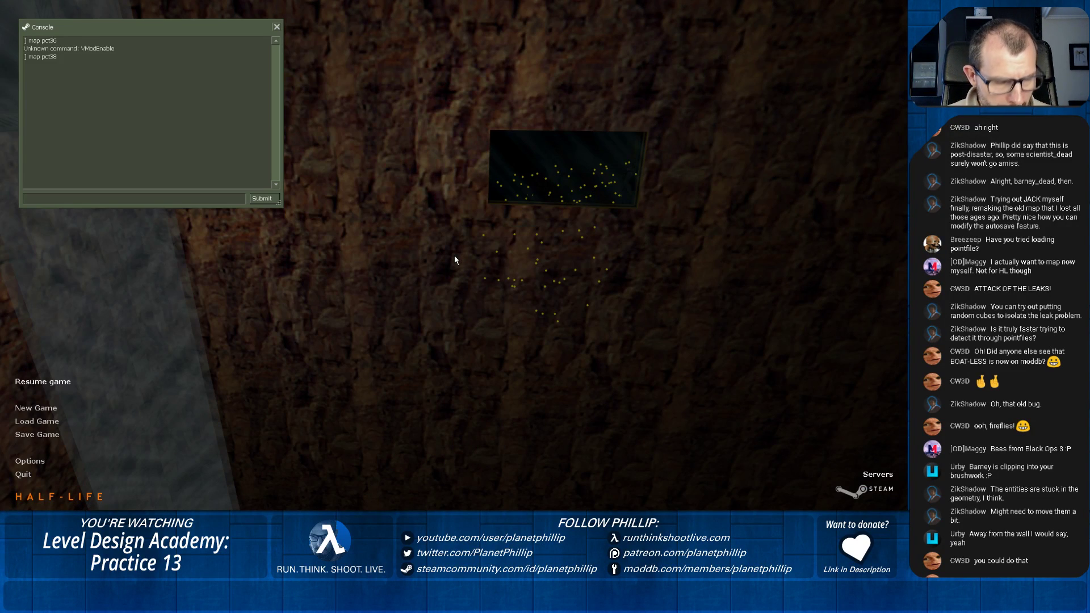
text(map pc)
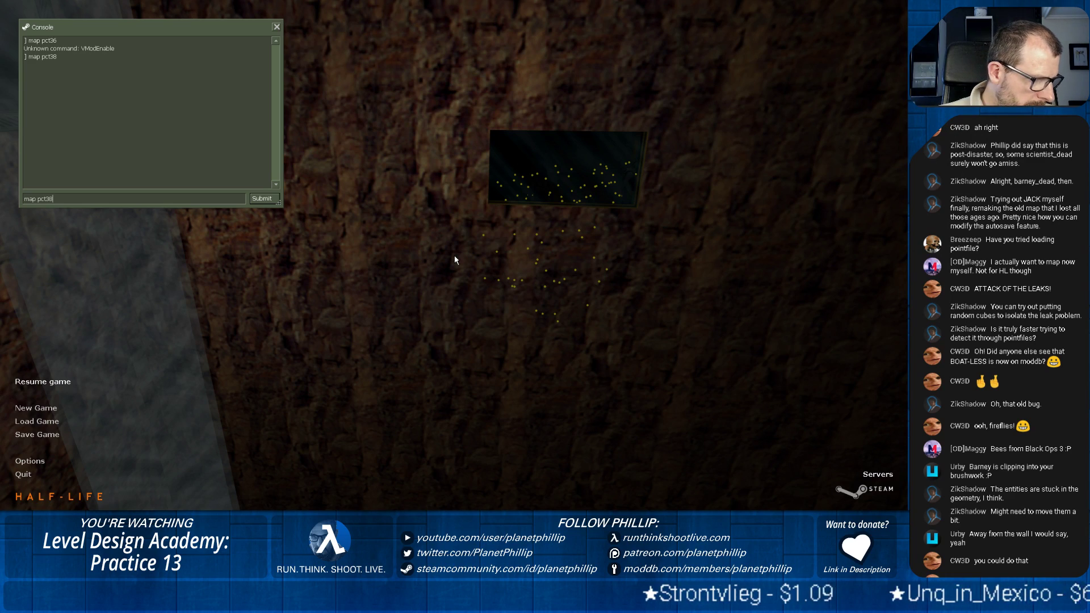
text(t38)
key(Return)
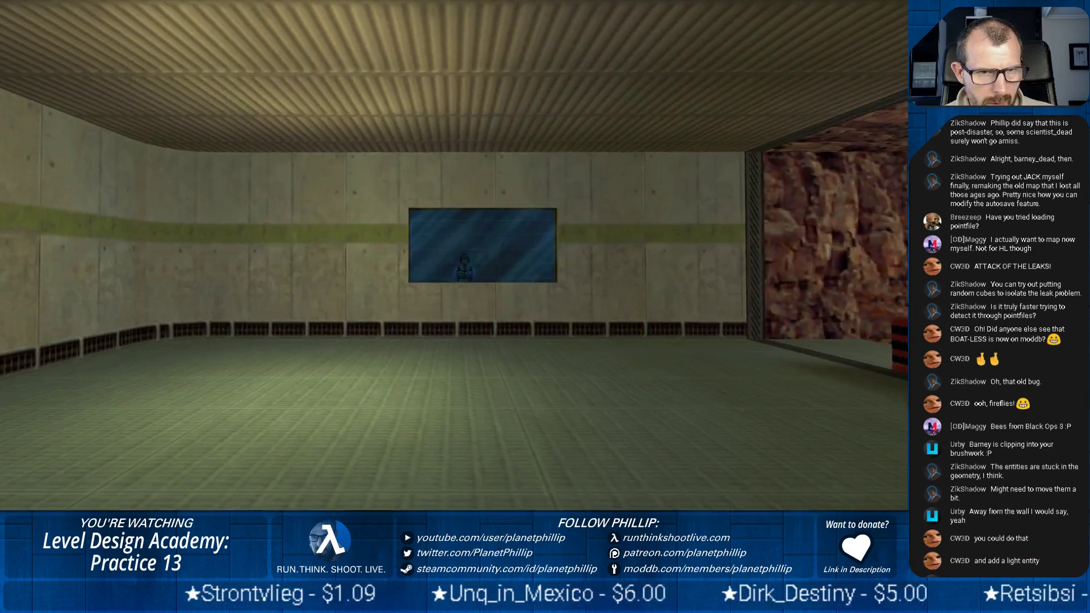
key(w)
key(w)
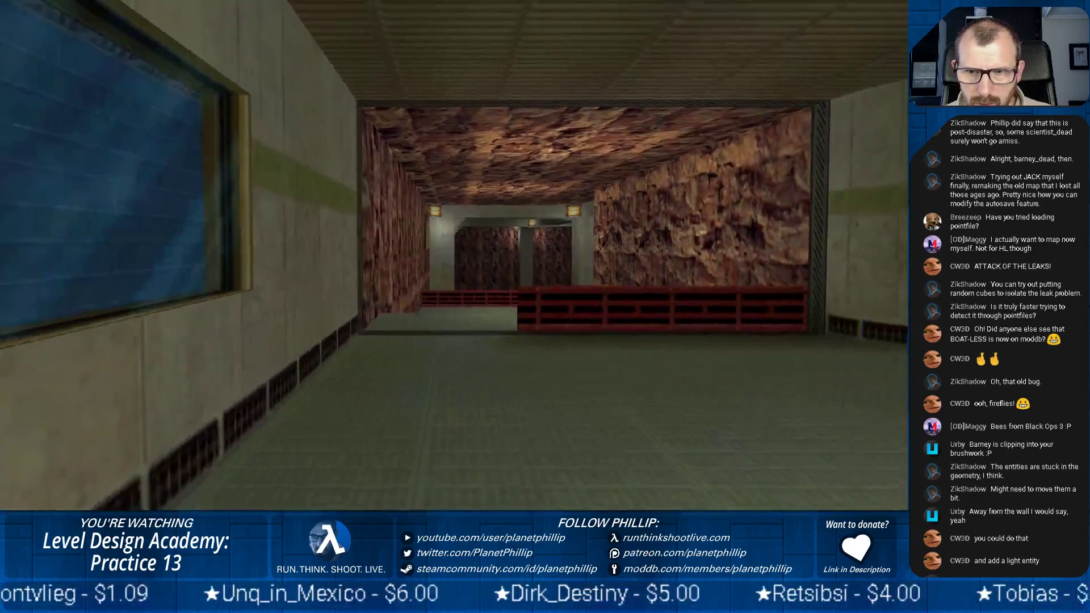
key(w)
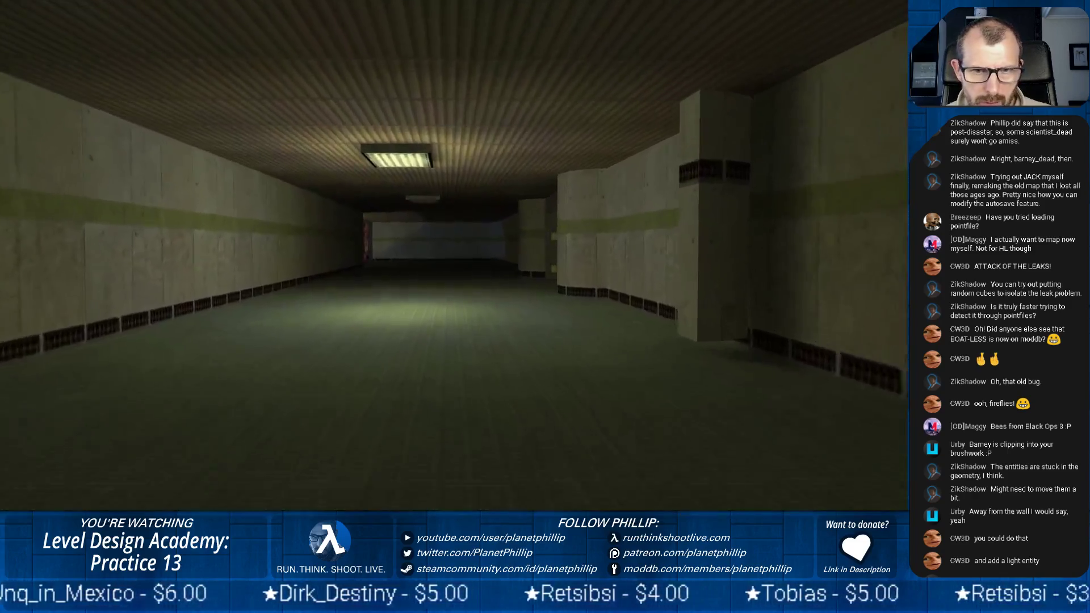
key(w)
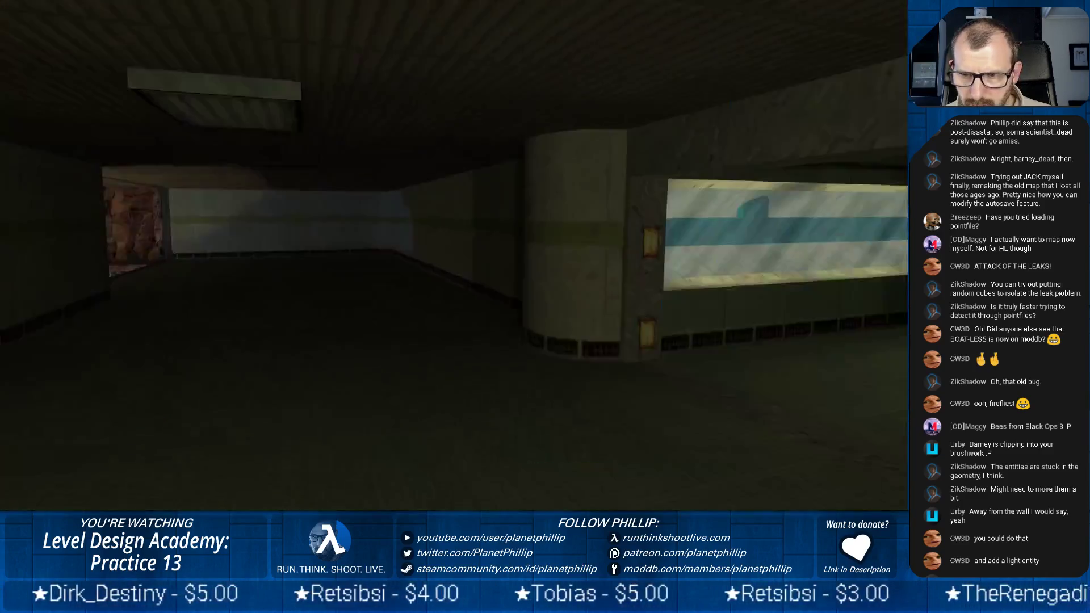
key(w)
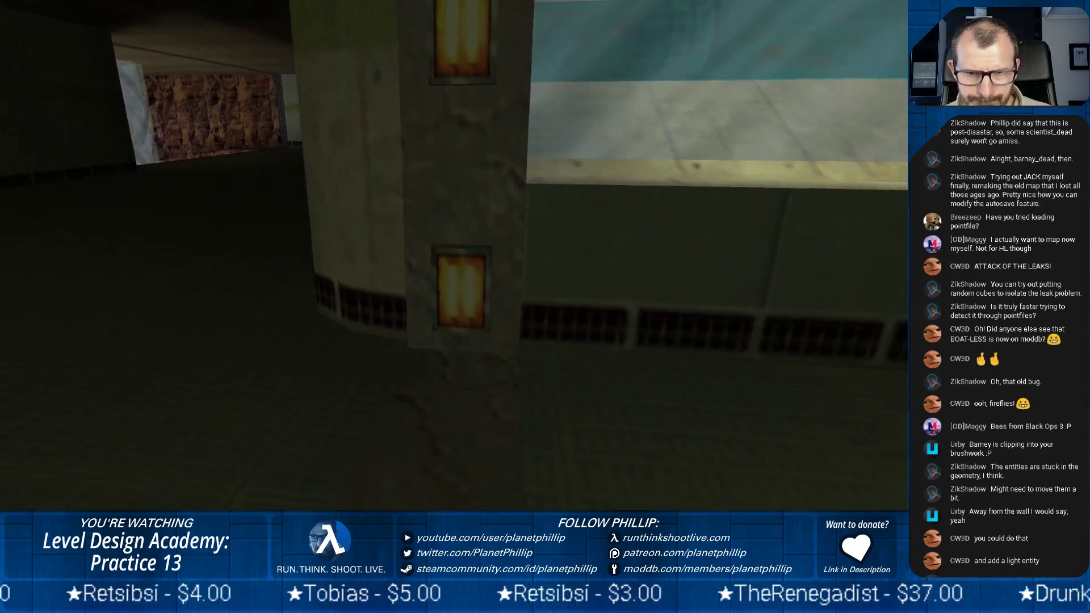
key(s)
key(a)
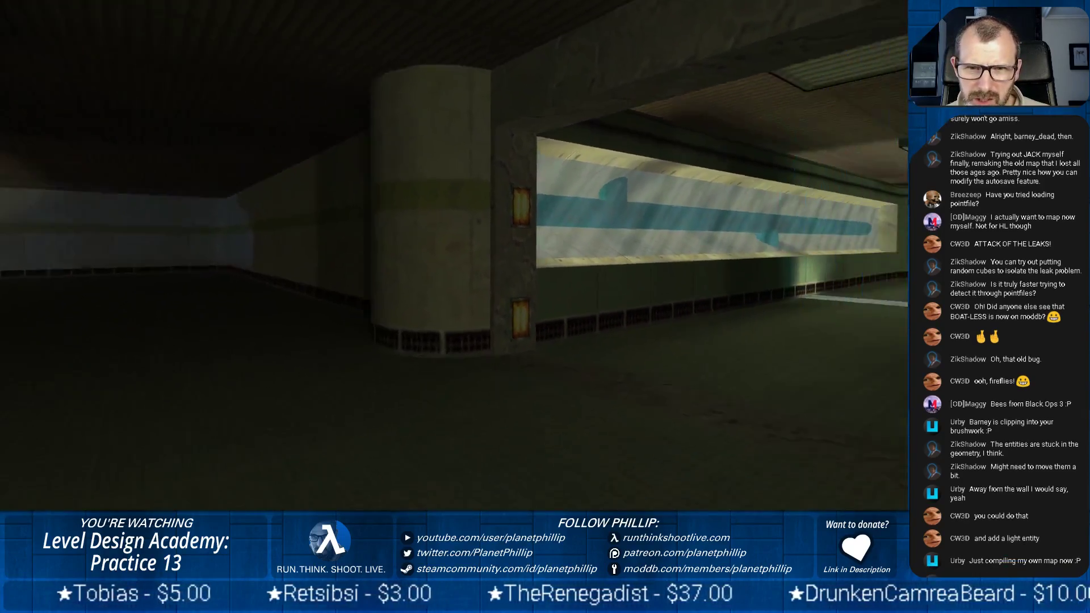
key(w)
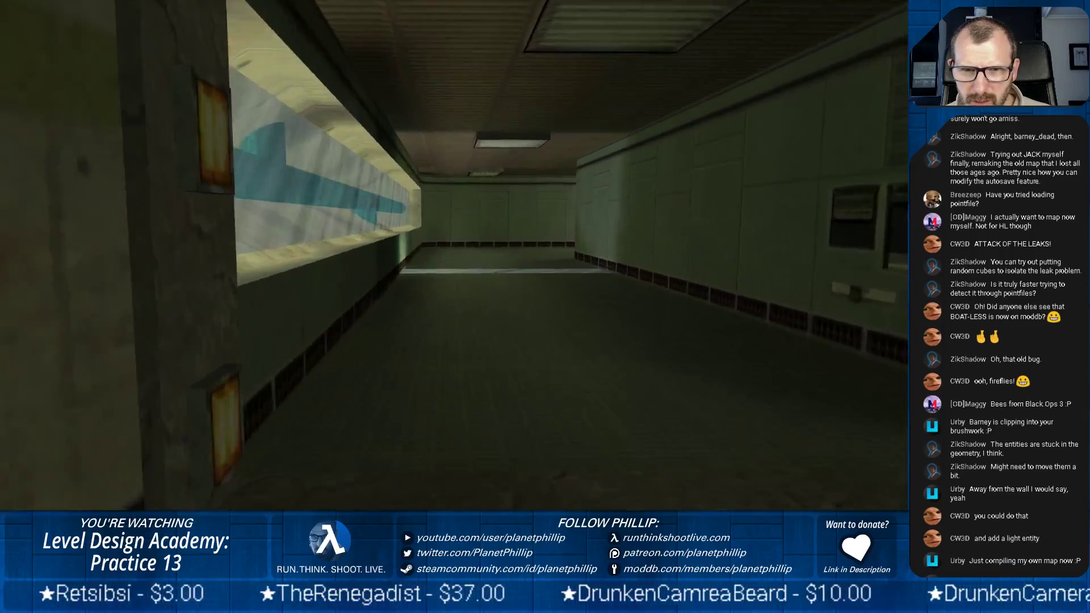
key(w)
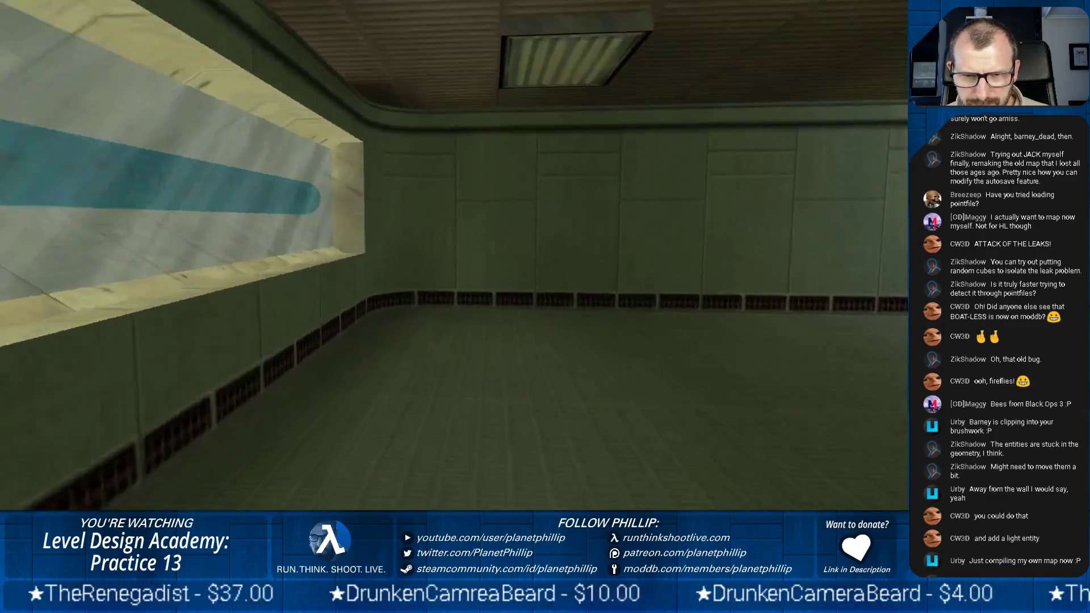
key(w)
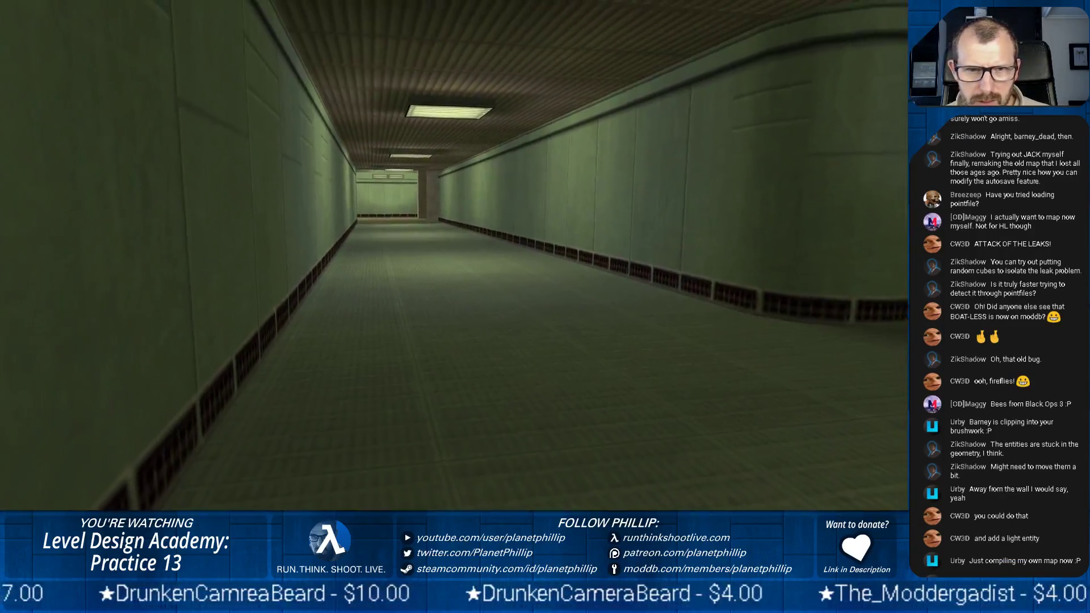
key(w)
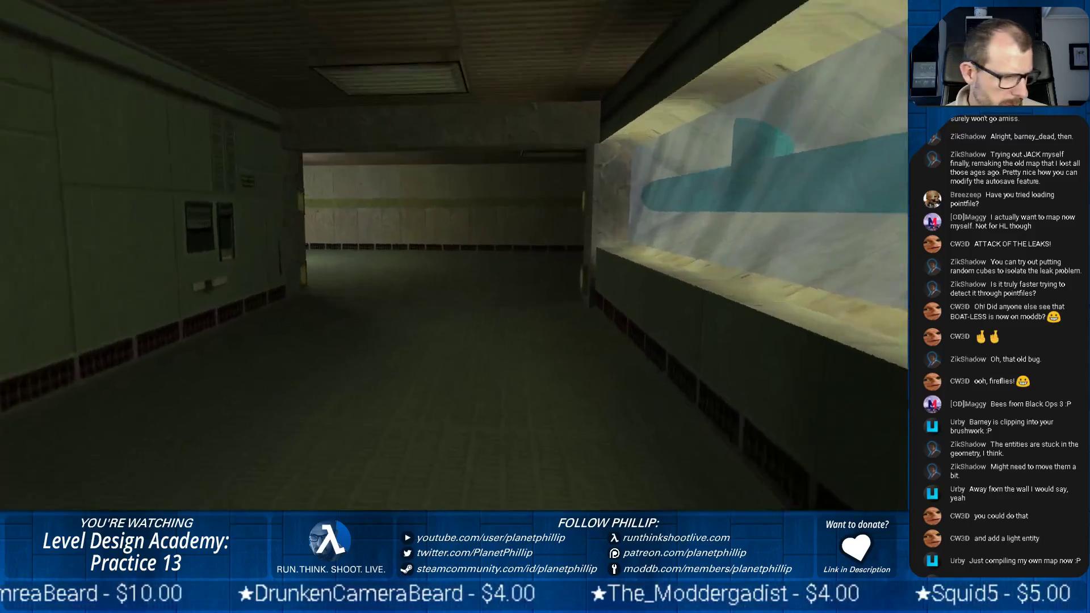
key(w)
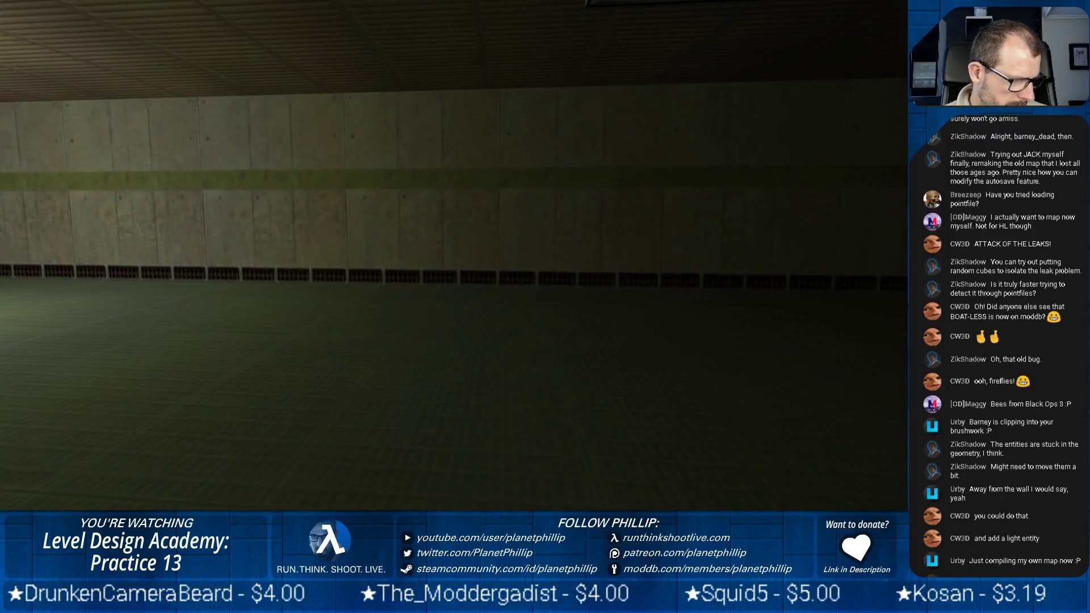
key(w)
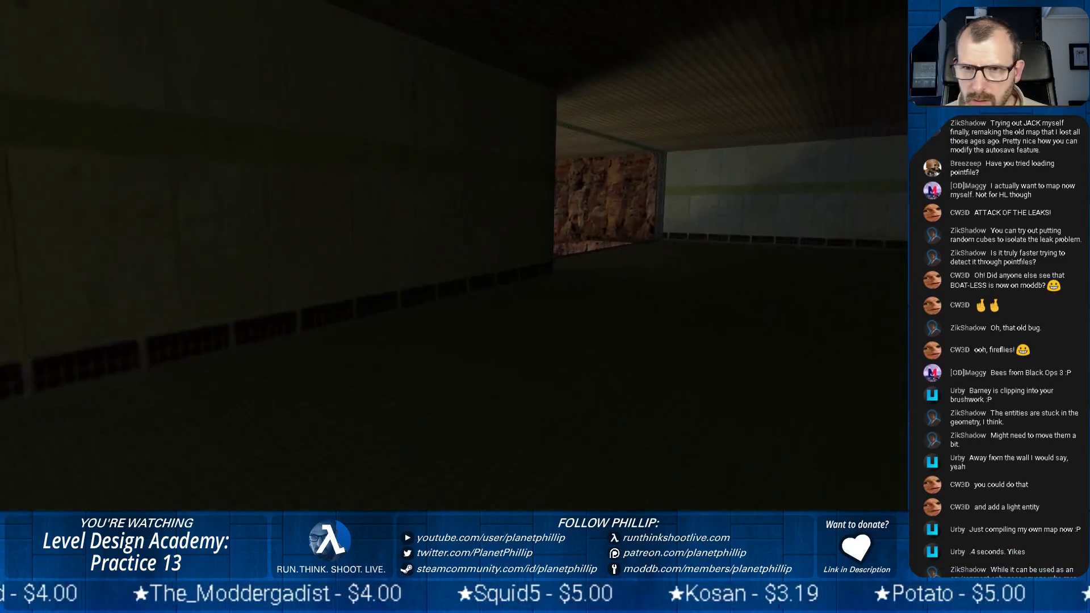
key(w)
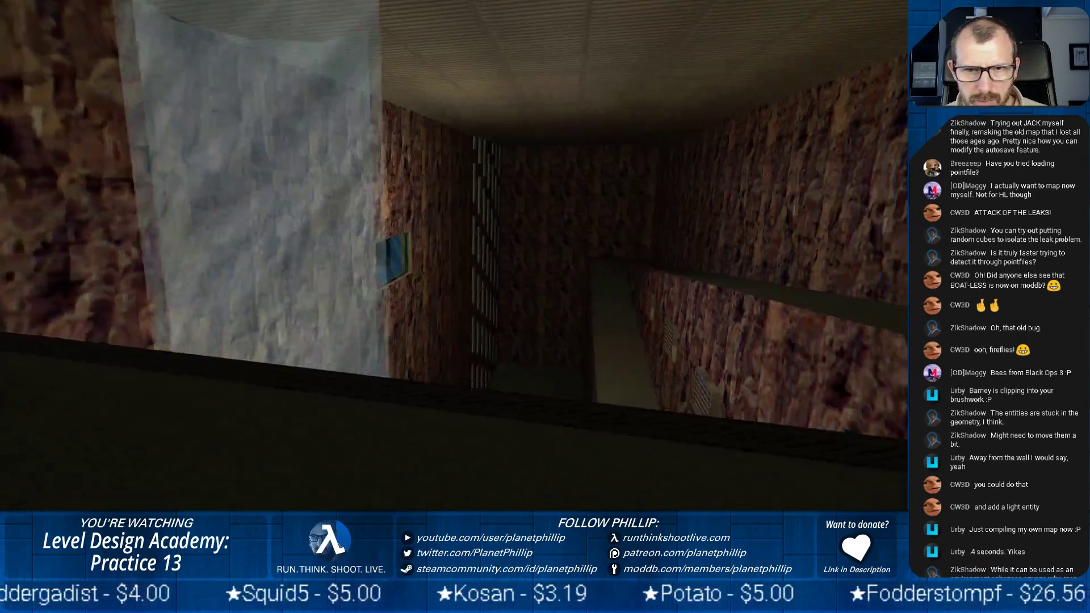
key(w)
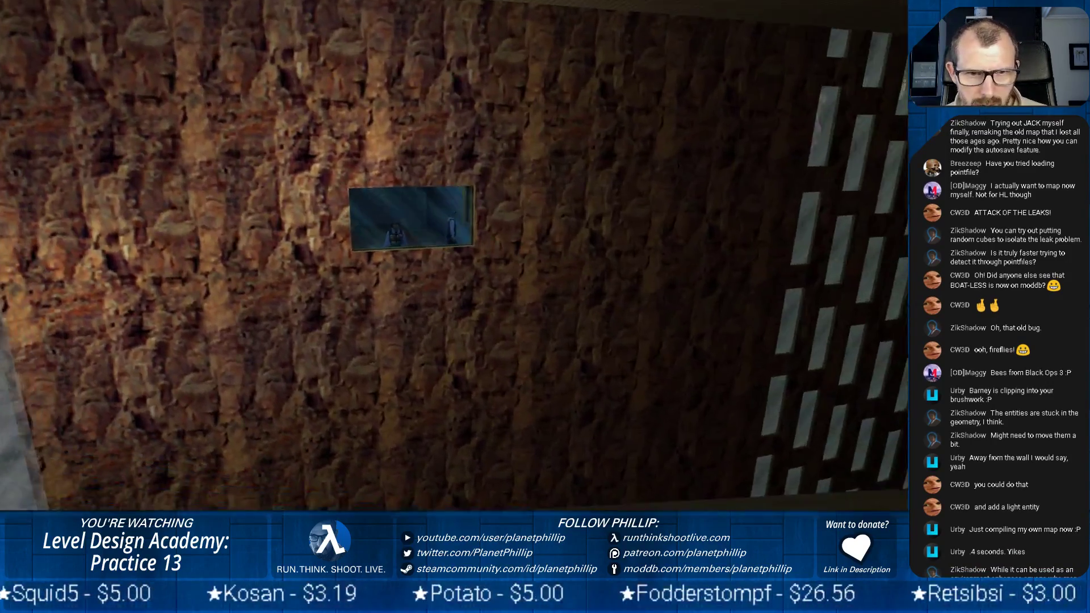
key(s)
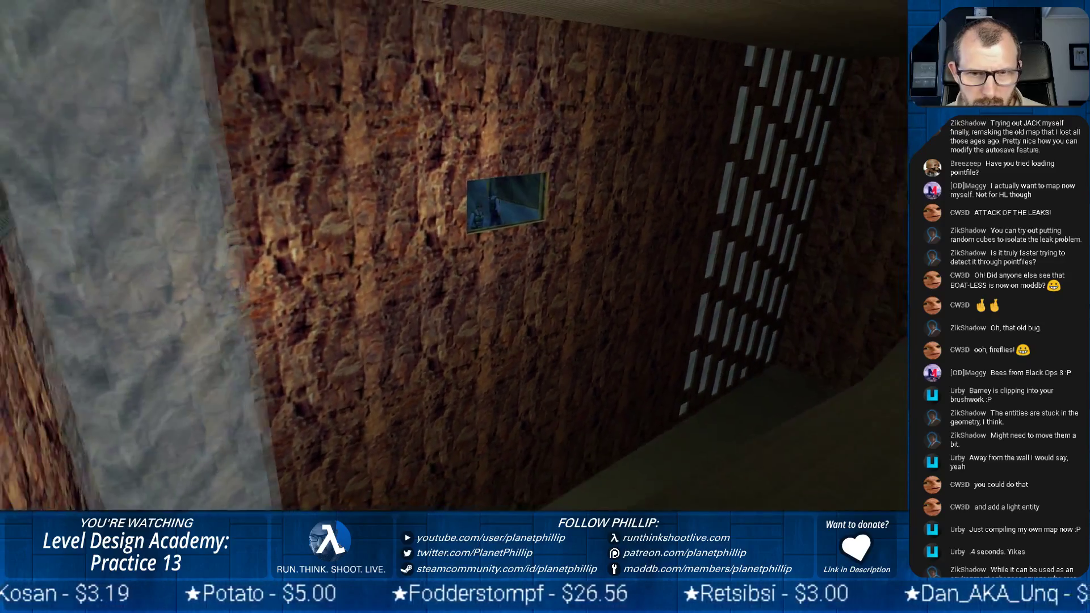
key(d)
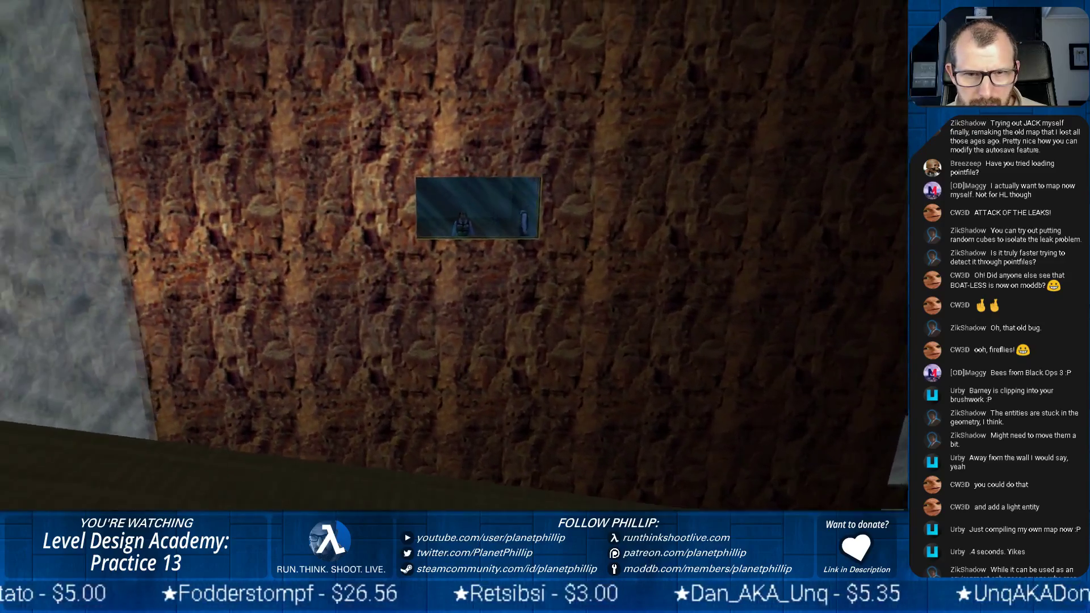
key(a)
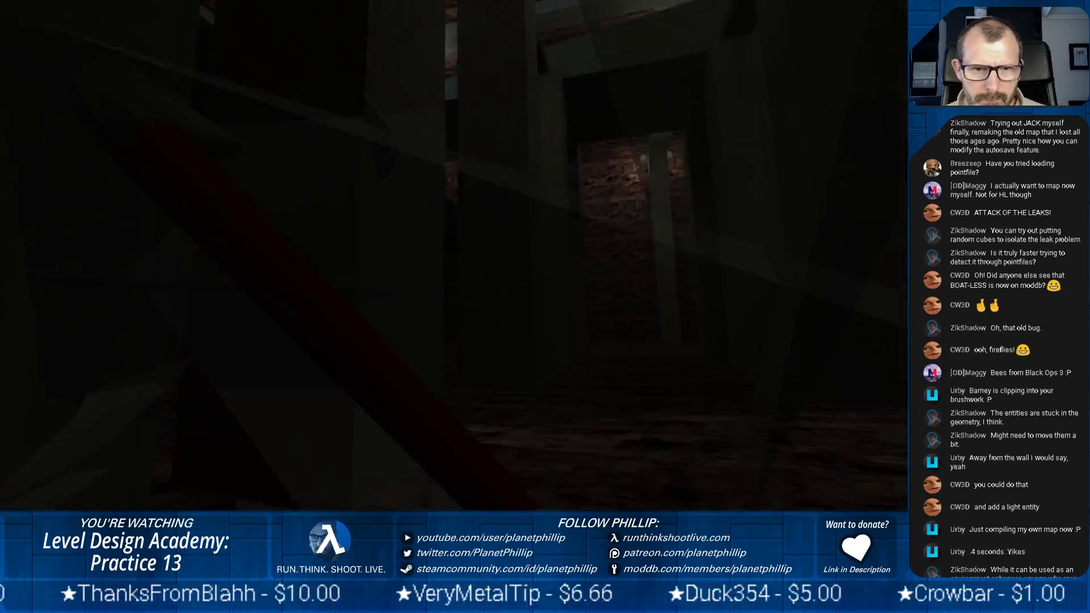
key(w)
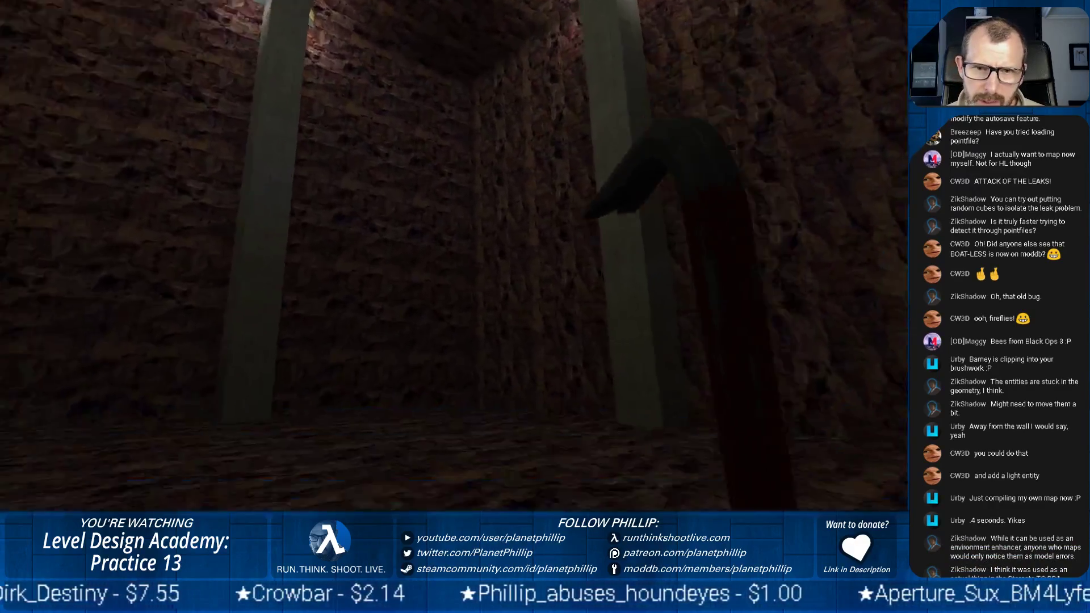
key(w)
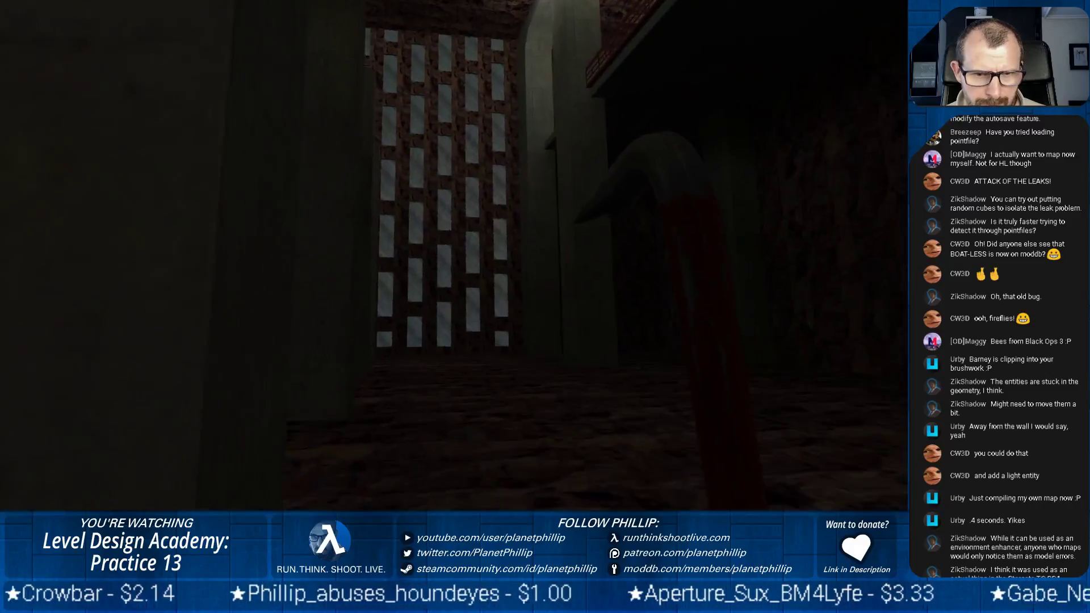
key(w)
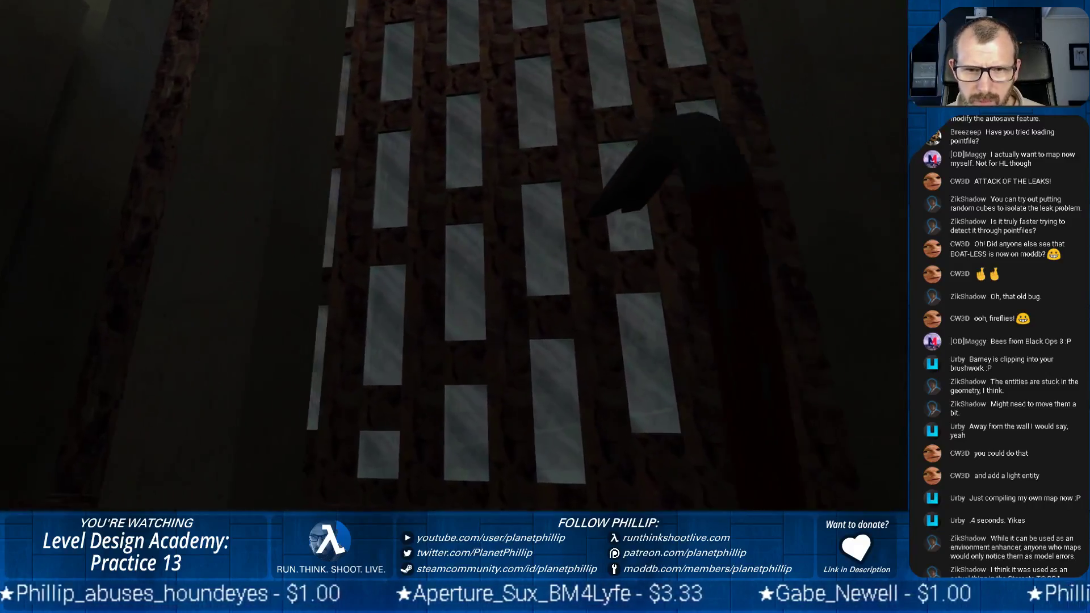
key(s)
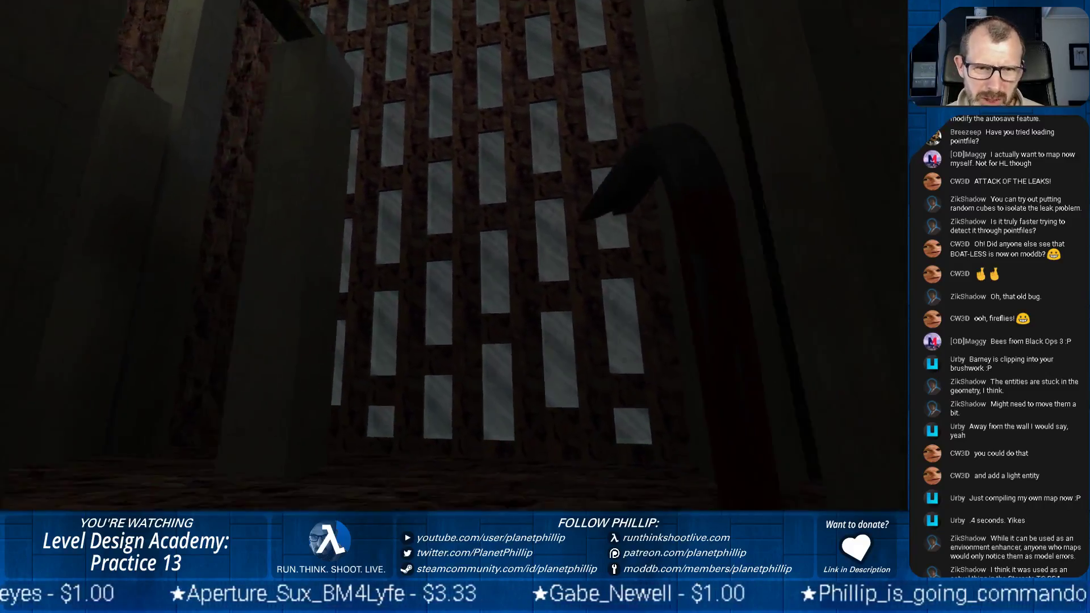
key(w)
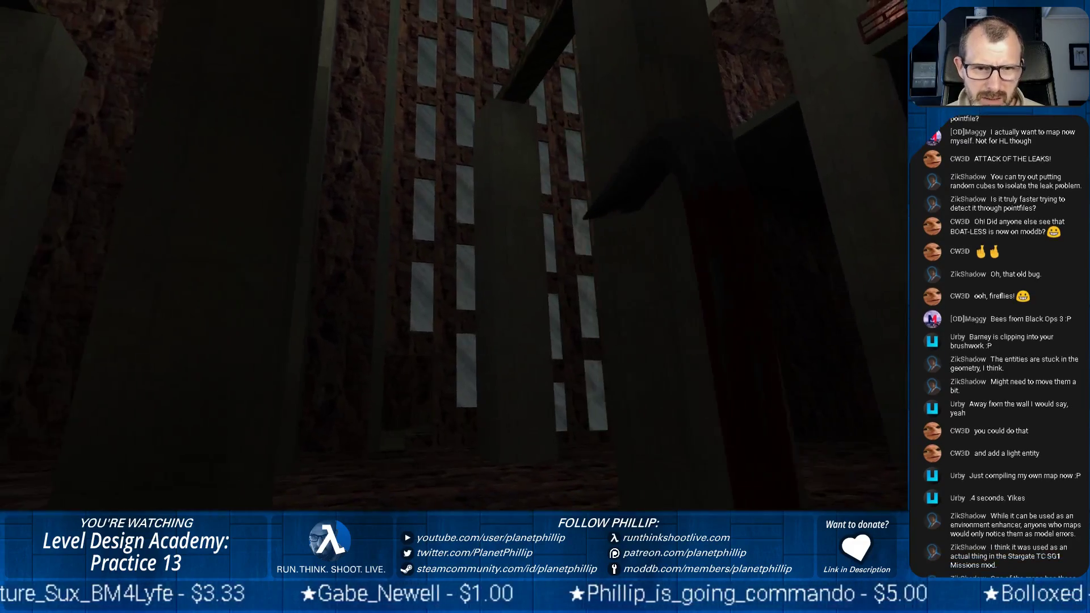
key(w)
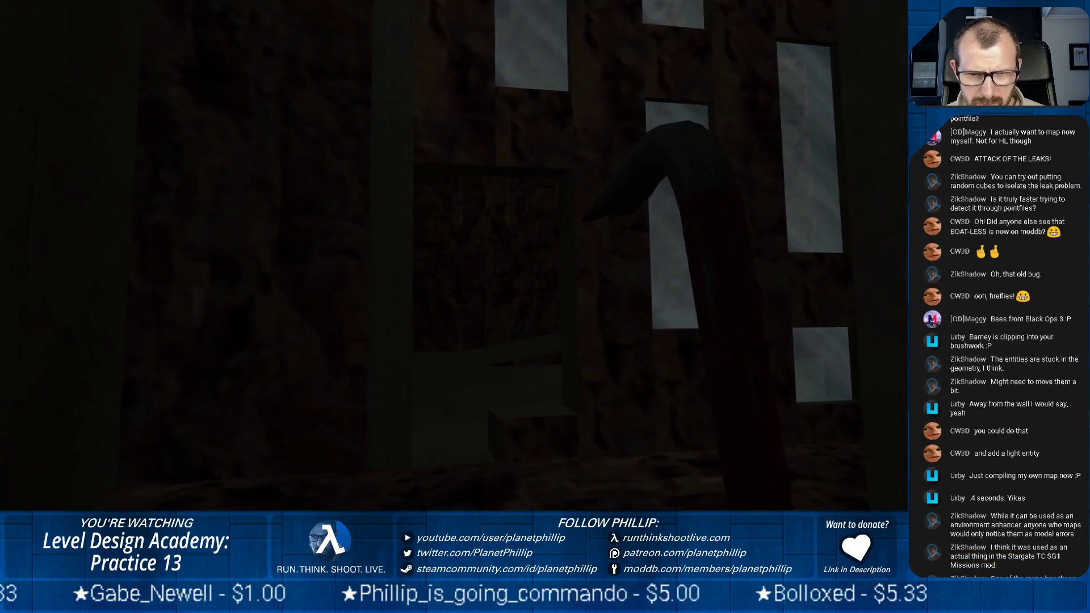
key(w)
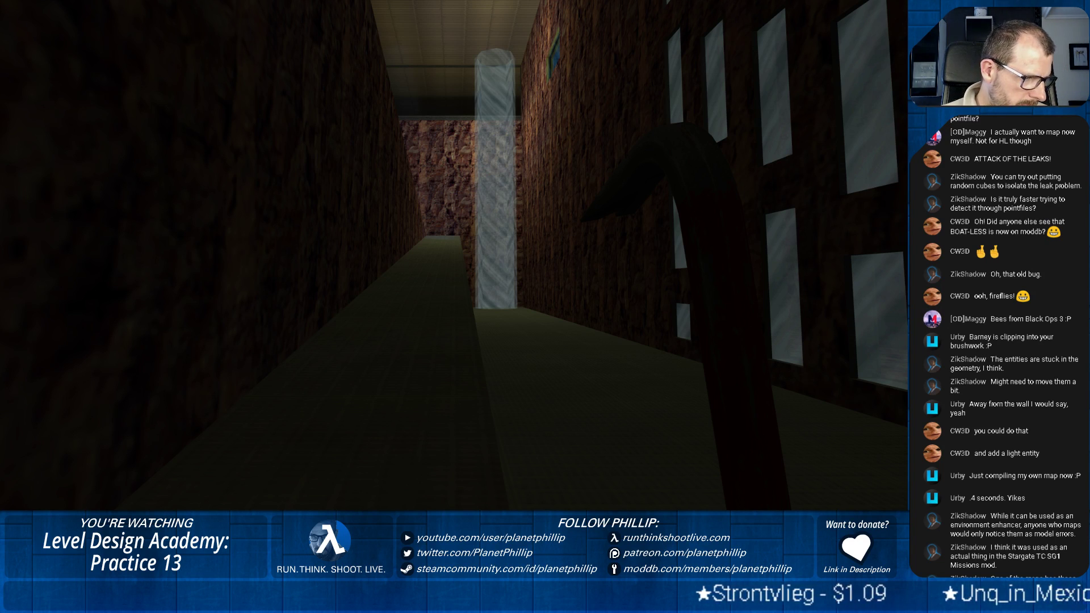
key(w)
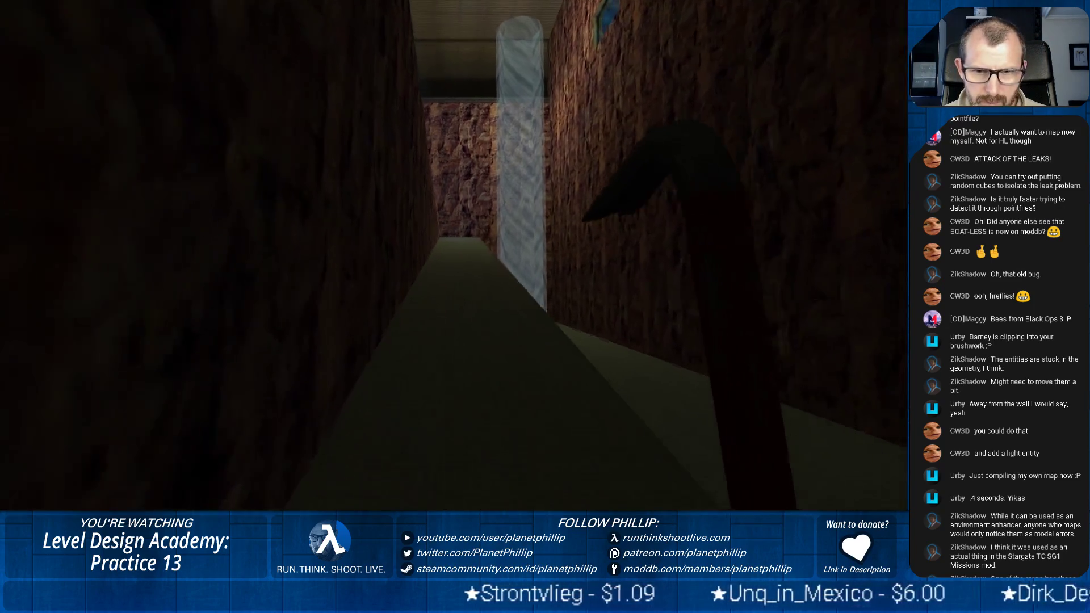
key(w)
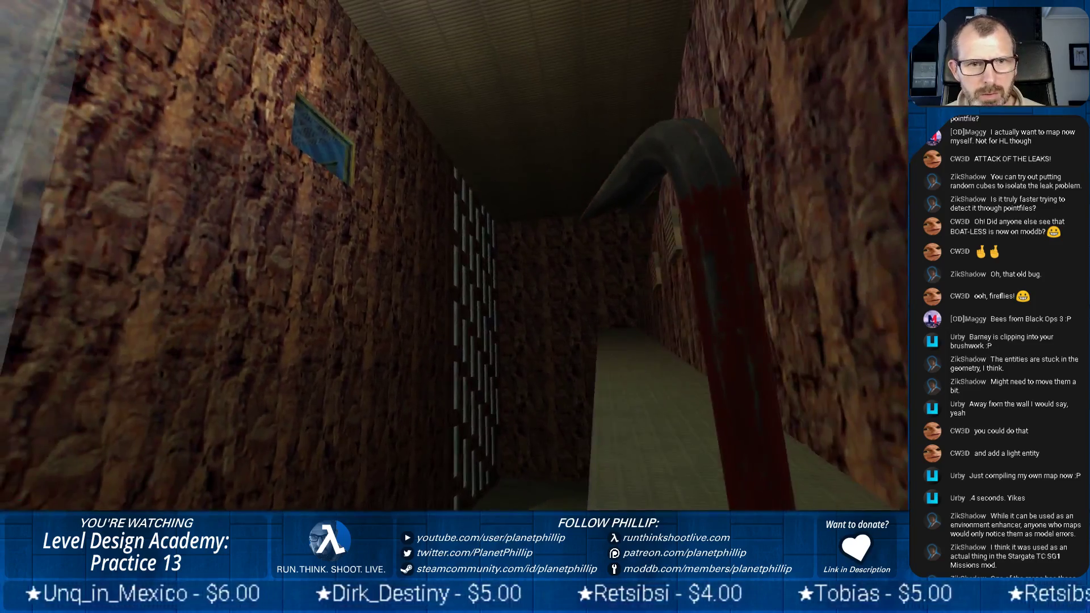
key(a)
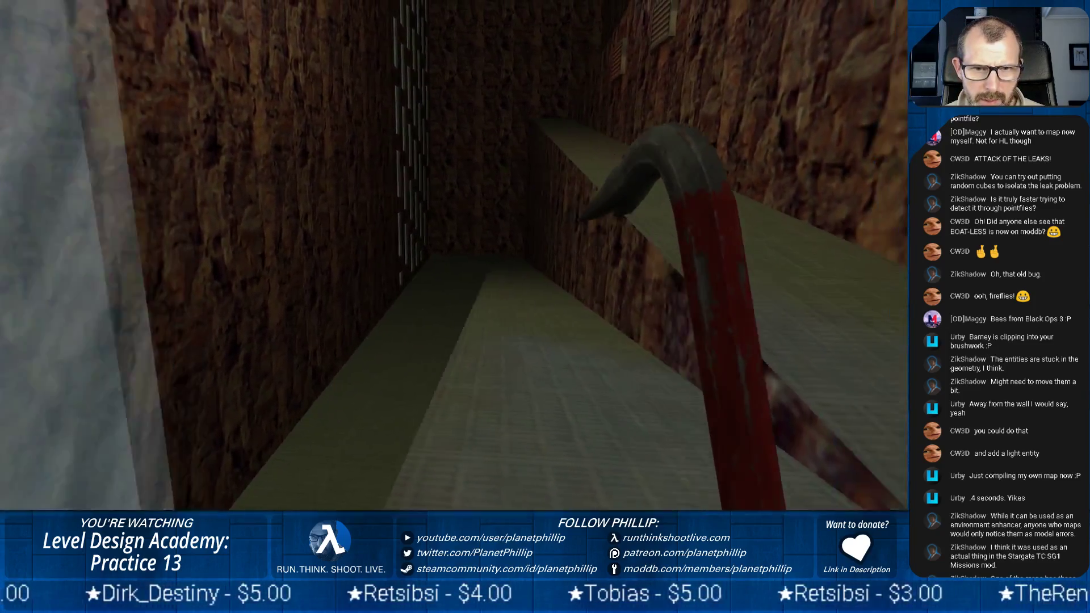
key(w)
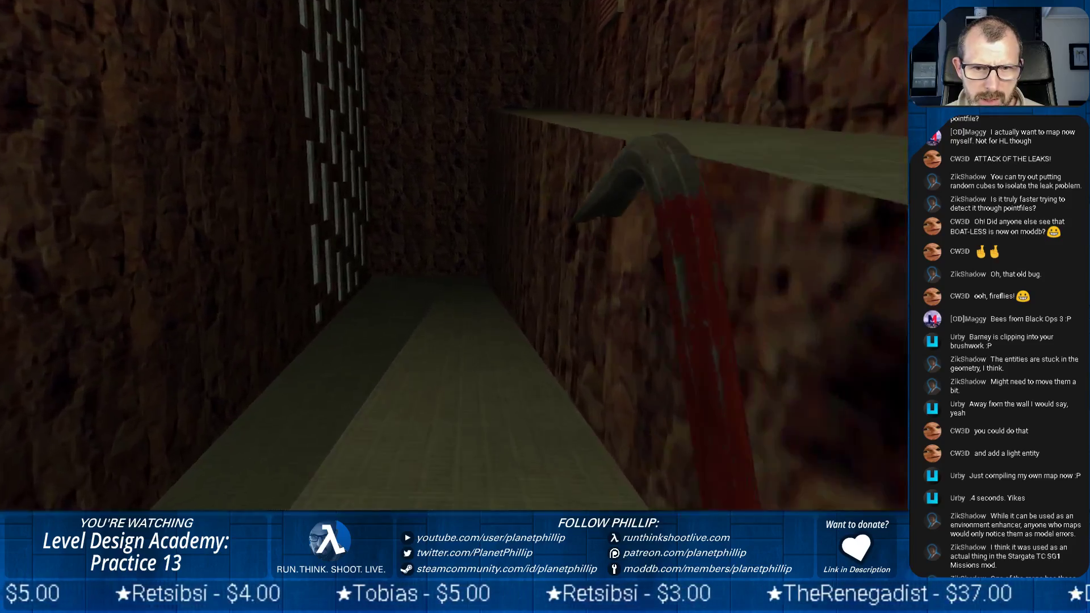
key(w)
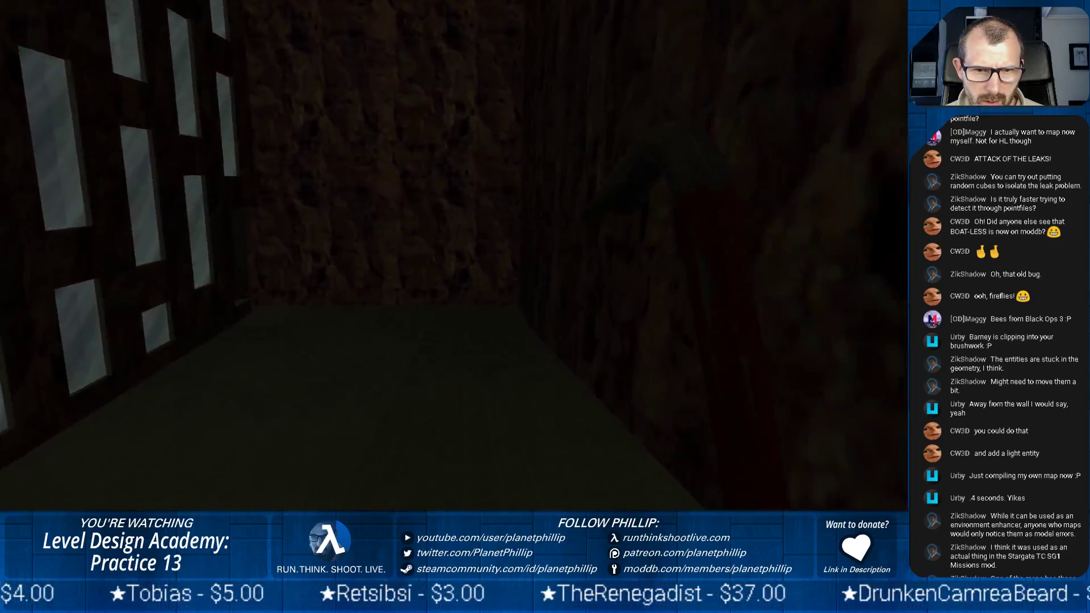
key(w)
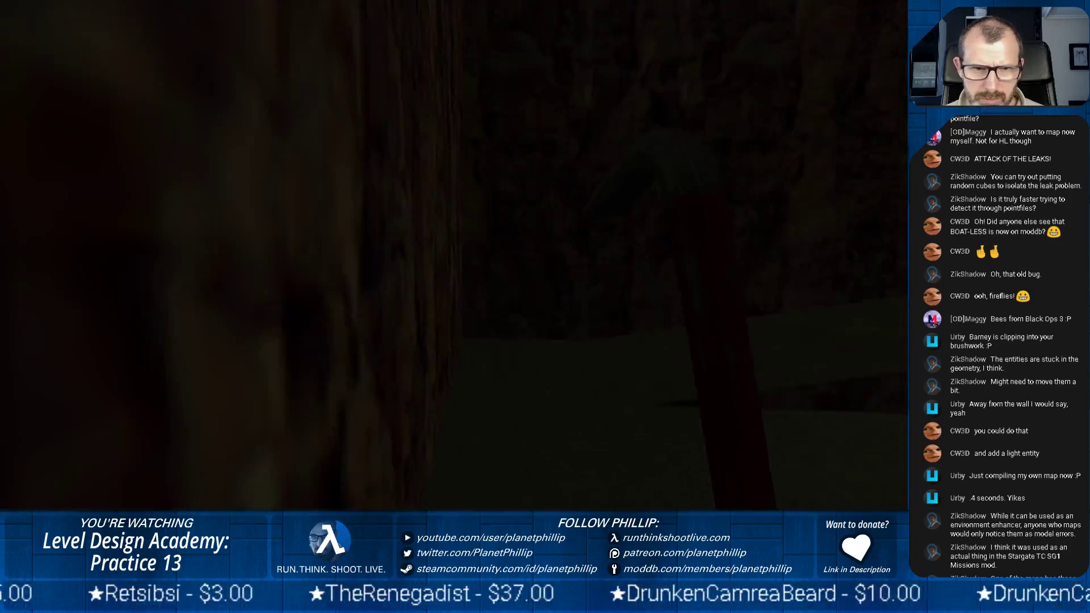
key(w)
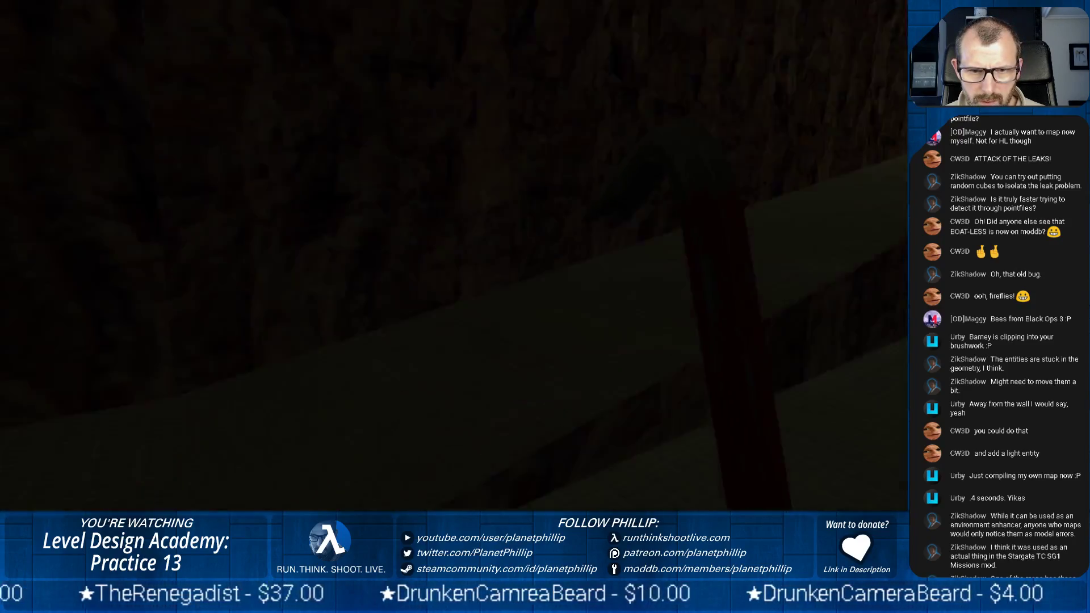
key(w)
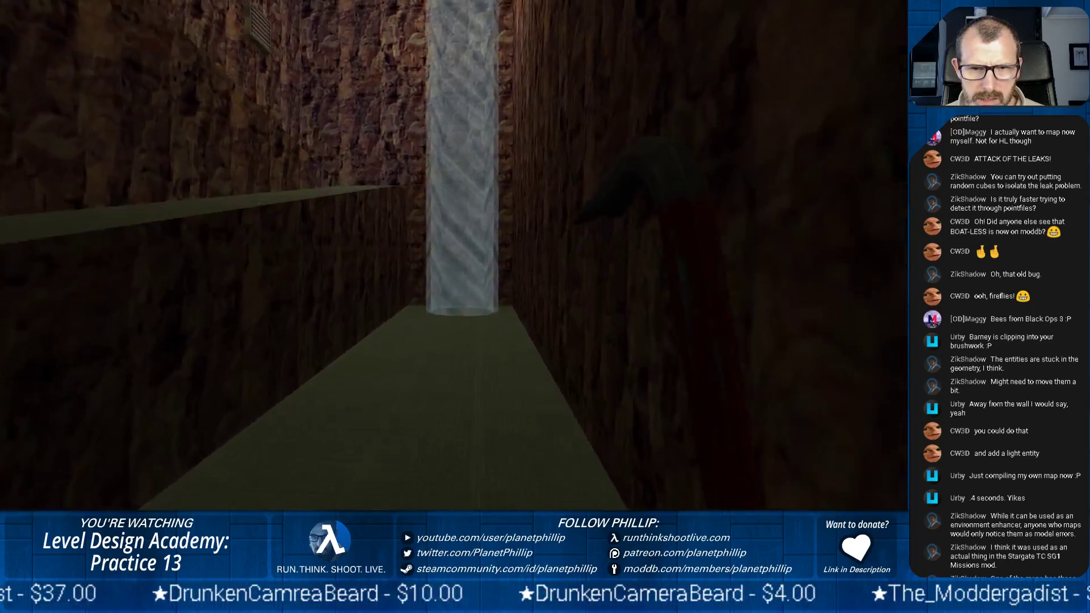
key(w)
key(s)
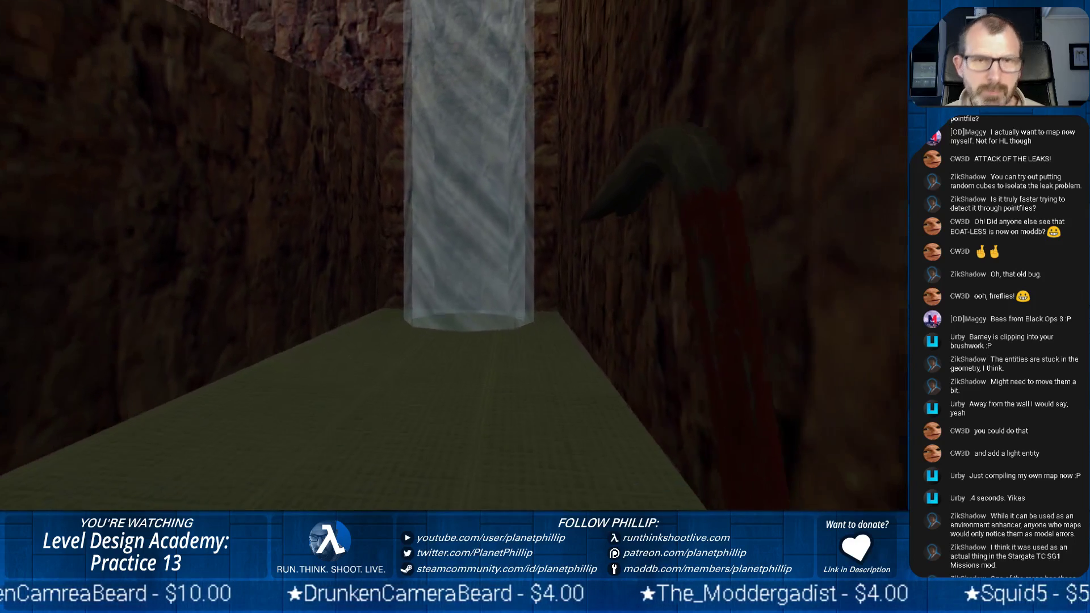